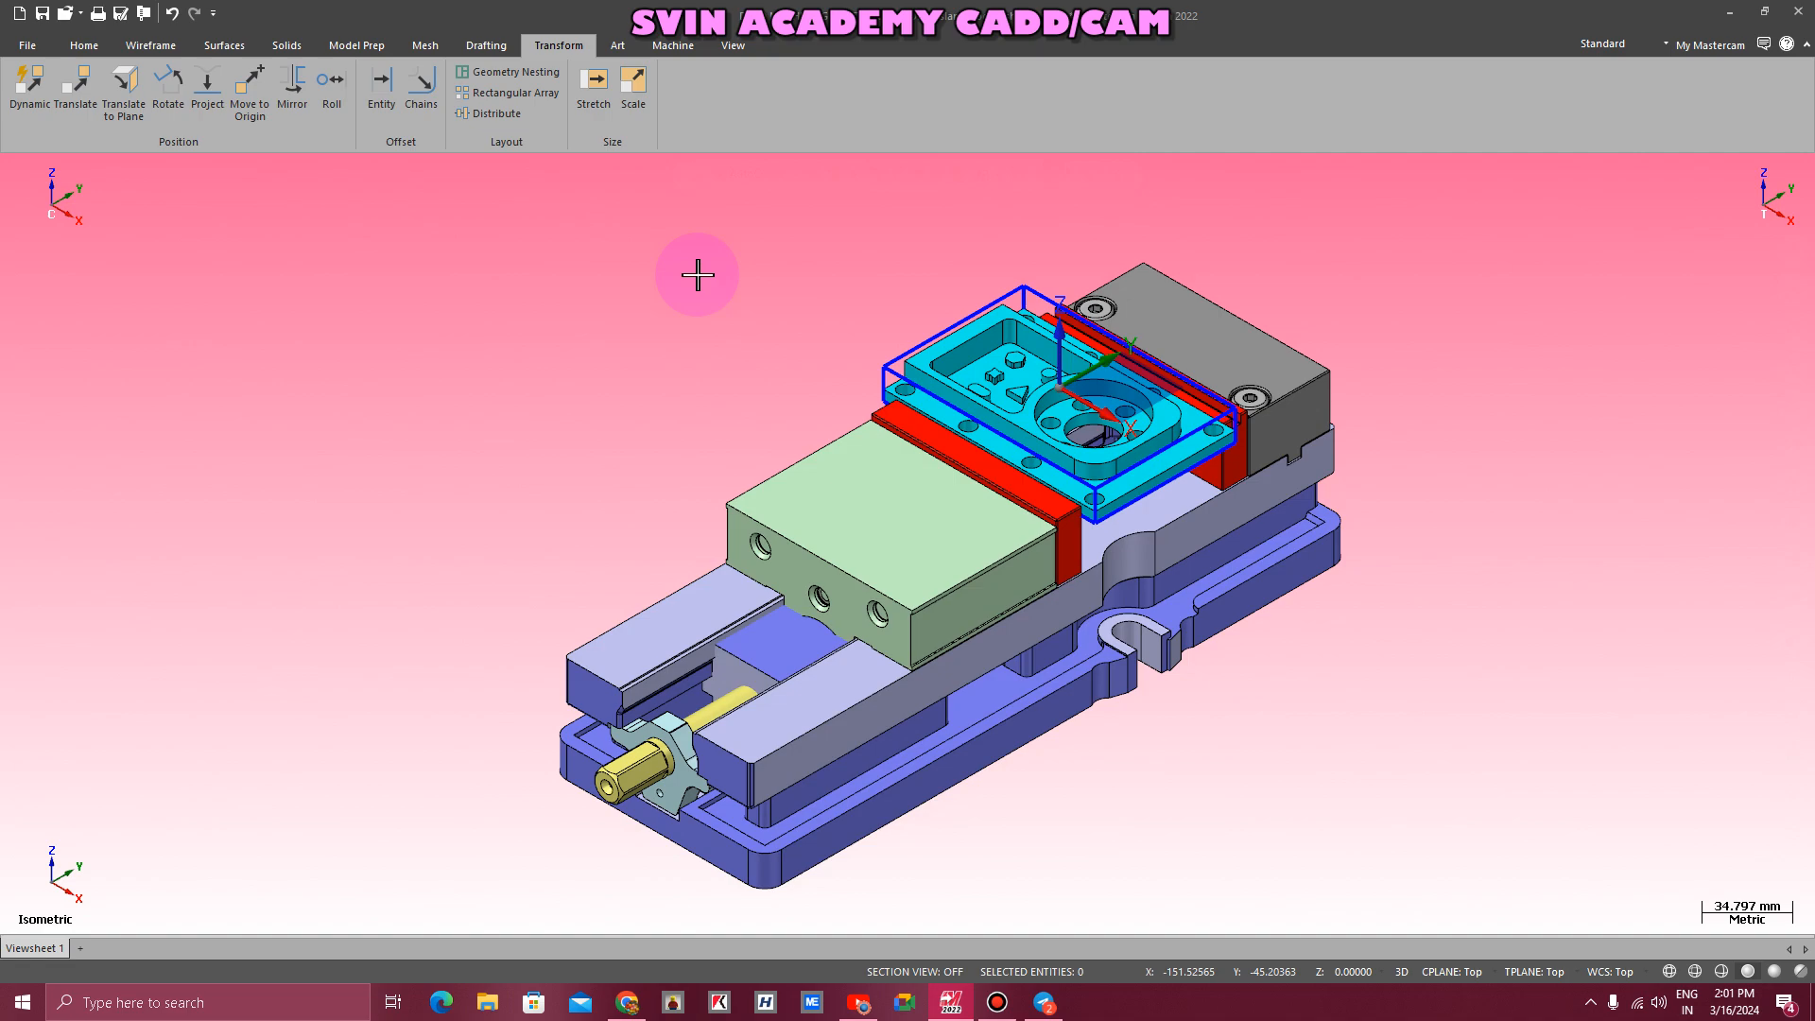
# - Examine the island pocket part's shapes, holes and clamping in the vise from tilted and isometric views
pyautogui.scroll(2, 970, 238)
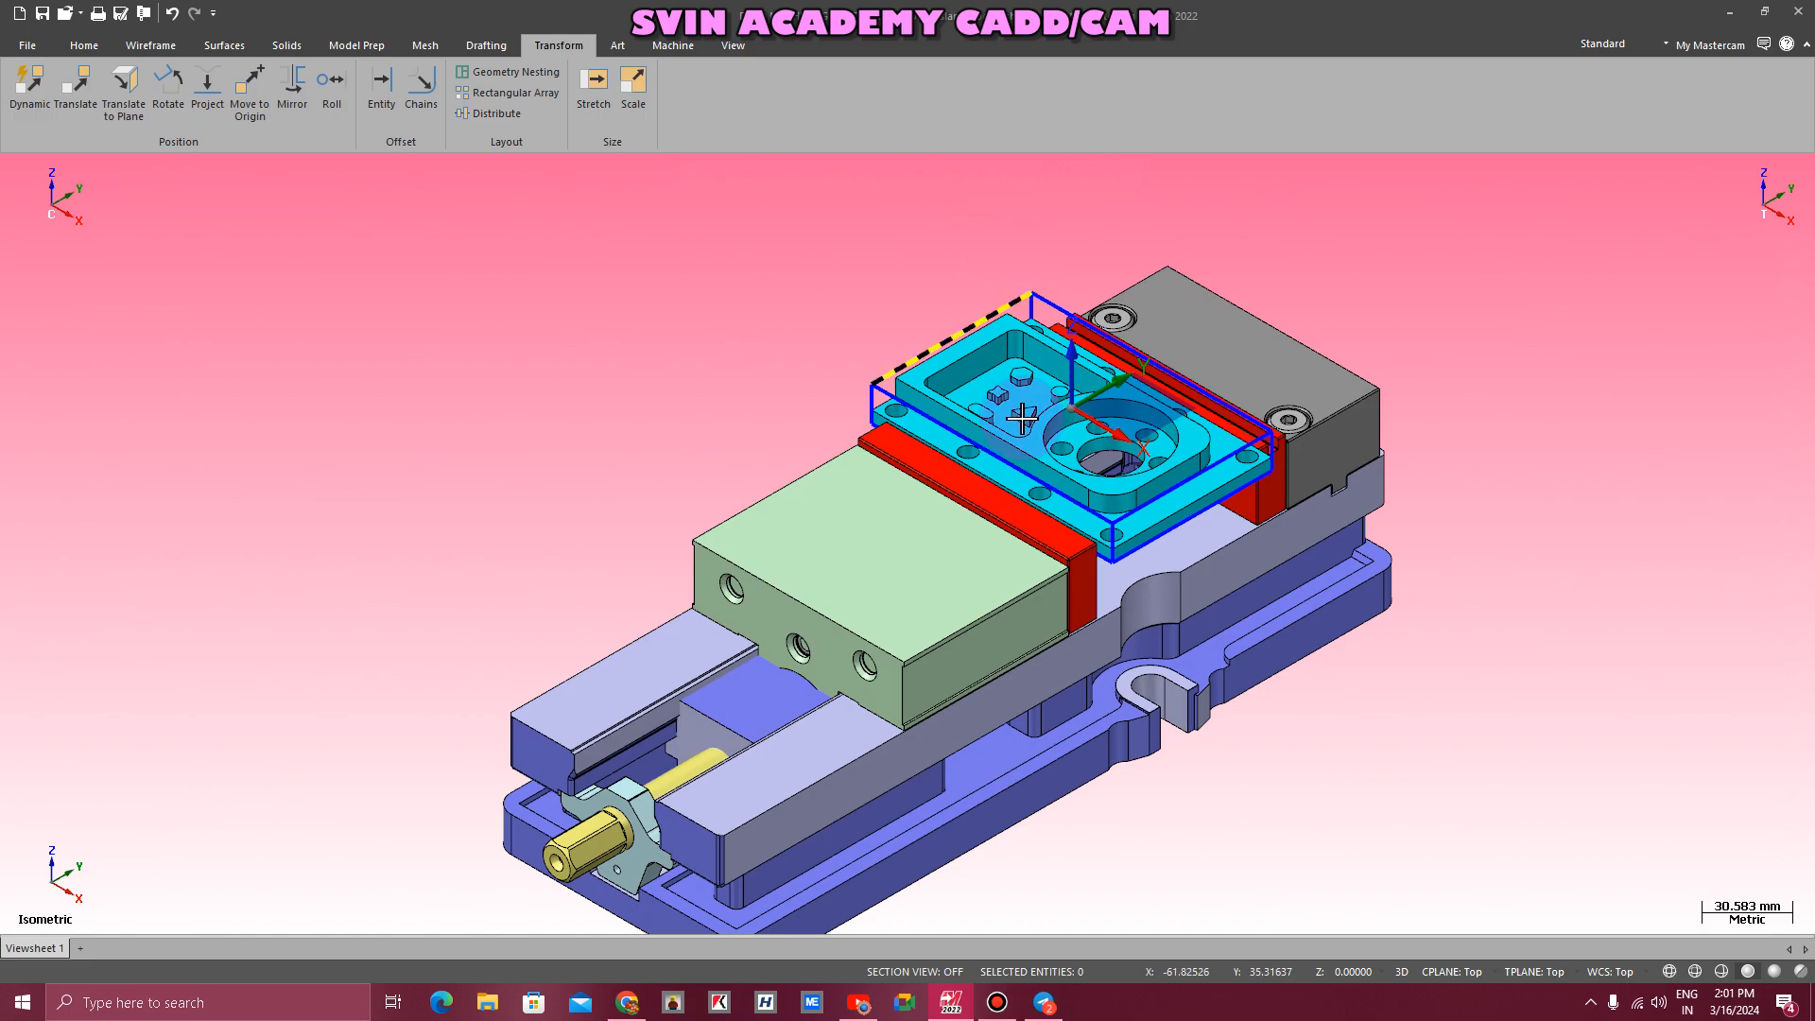
pyautogui.scroll(8, 1018, 415)
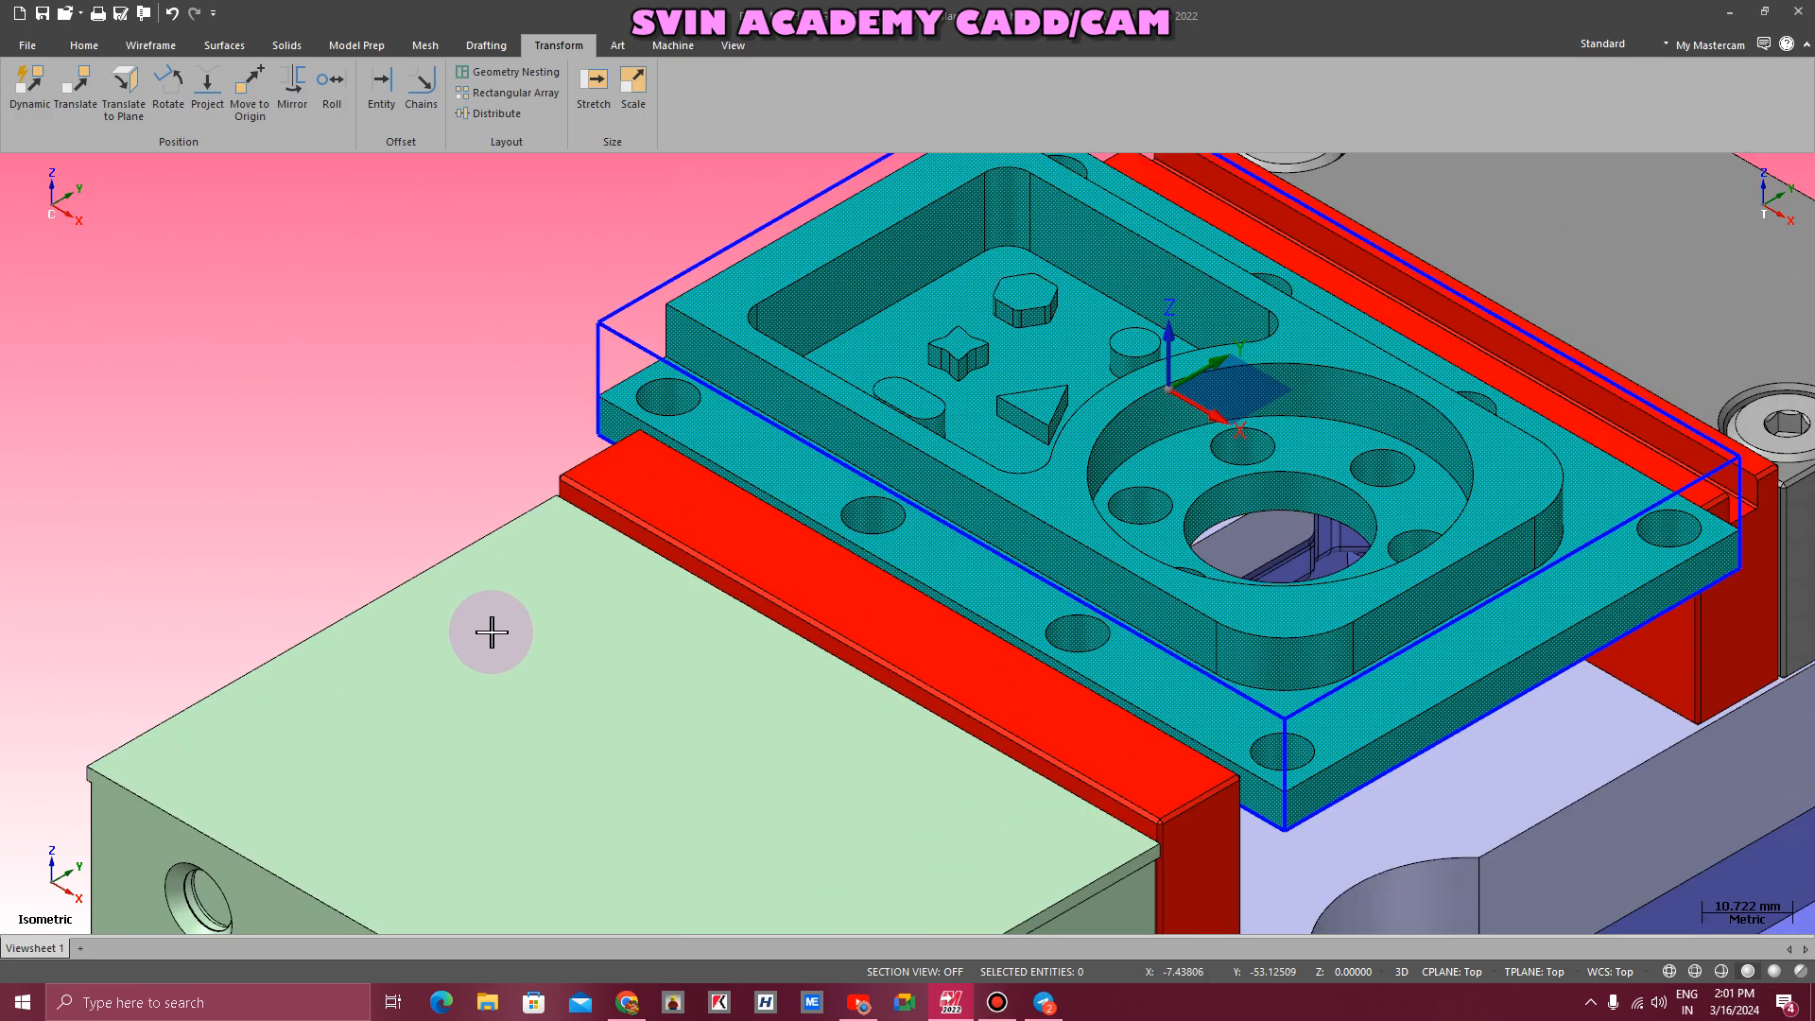
pyautogui.moveTo(490, 628); pyautogui.dragTo(636, 346, button='middle')
pyautogui.scroll(-3, 723, 736)
pyautogui.scroll(3, 636, 346)
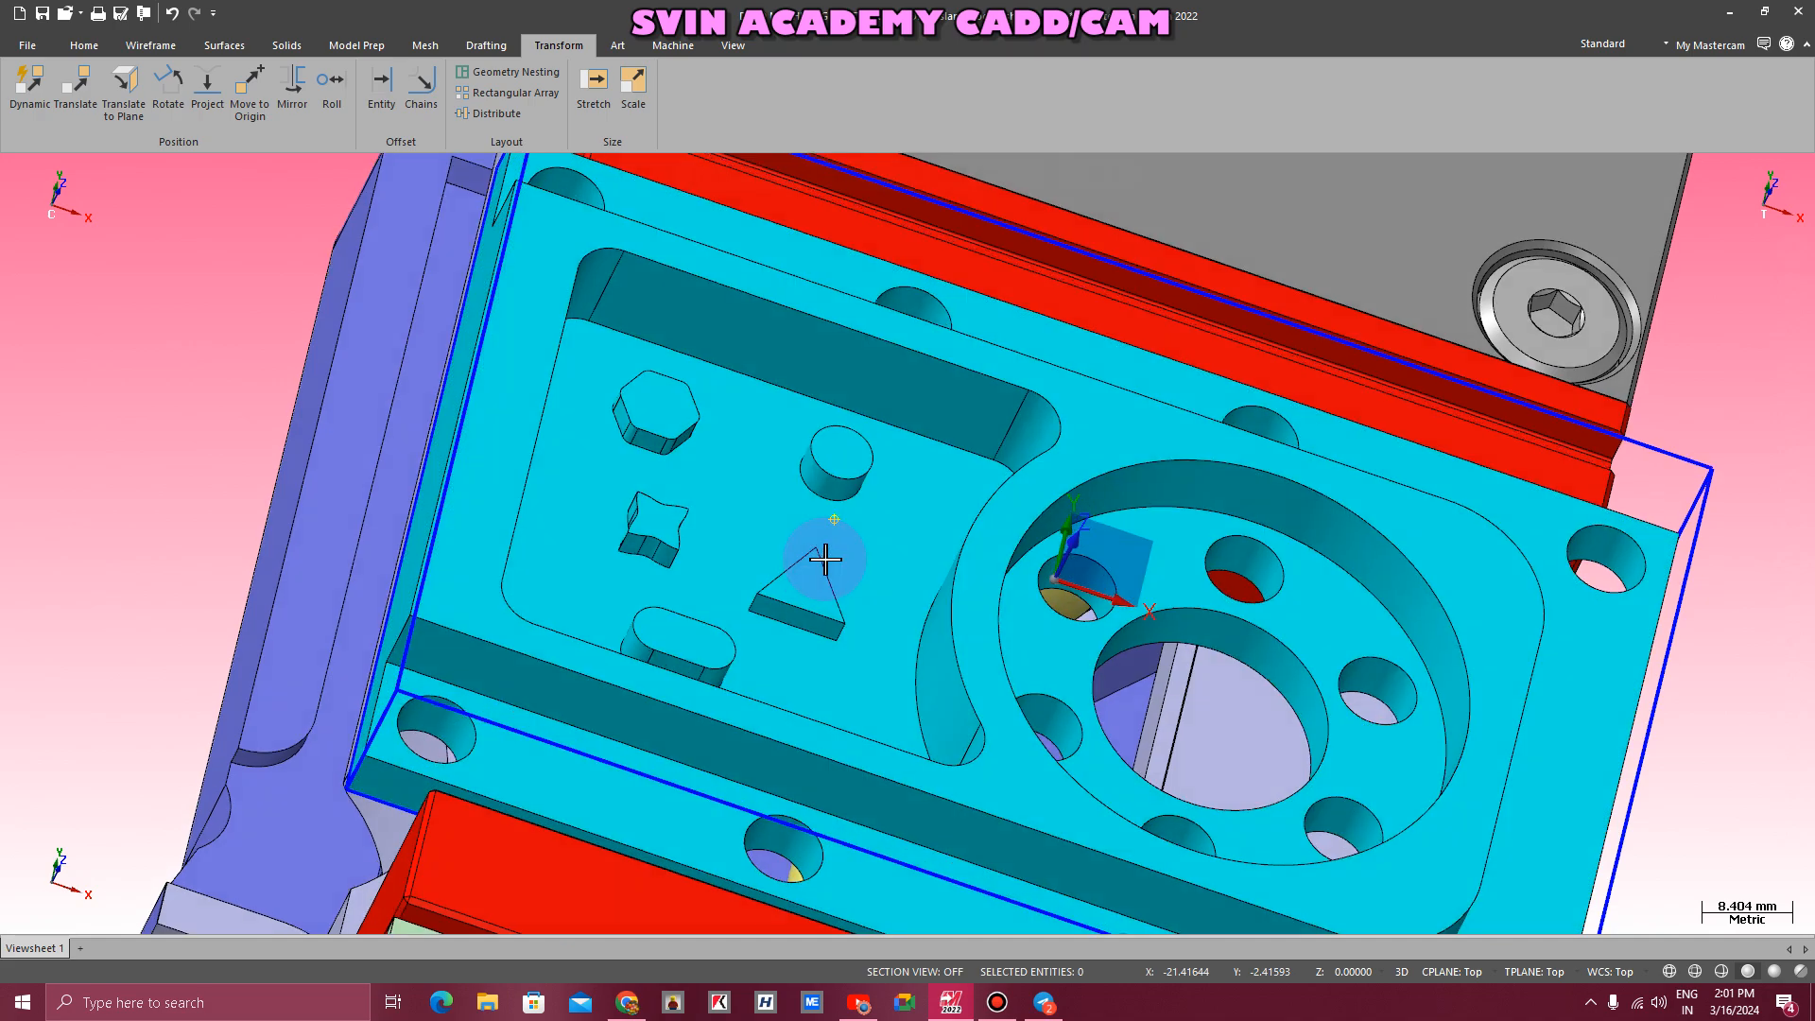
pyautogui.moveTo(831, 567); pyautogui.dragTo(824, 560, button='middle')
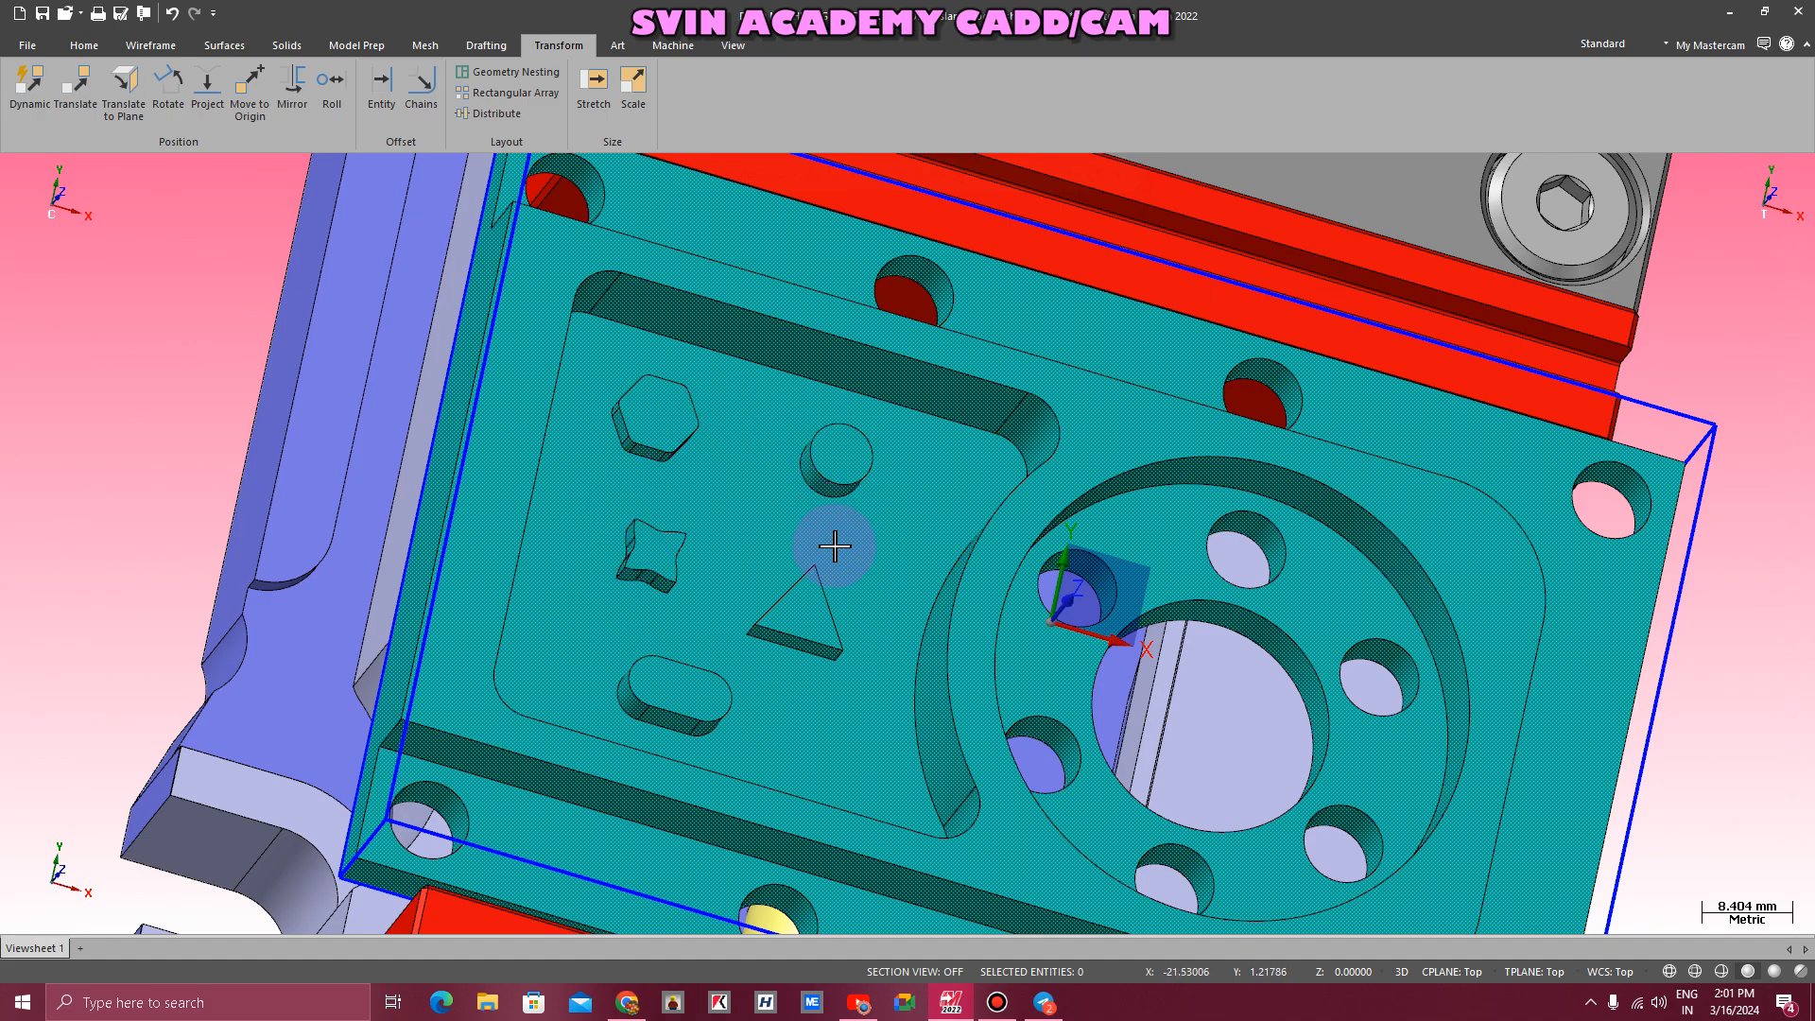
pyautogui.scroll(-4, 825, 529)
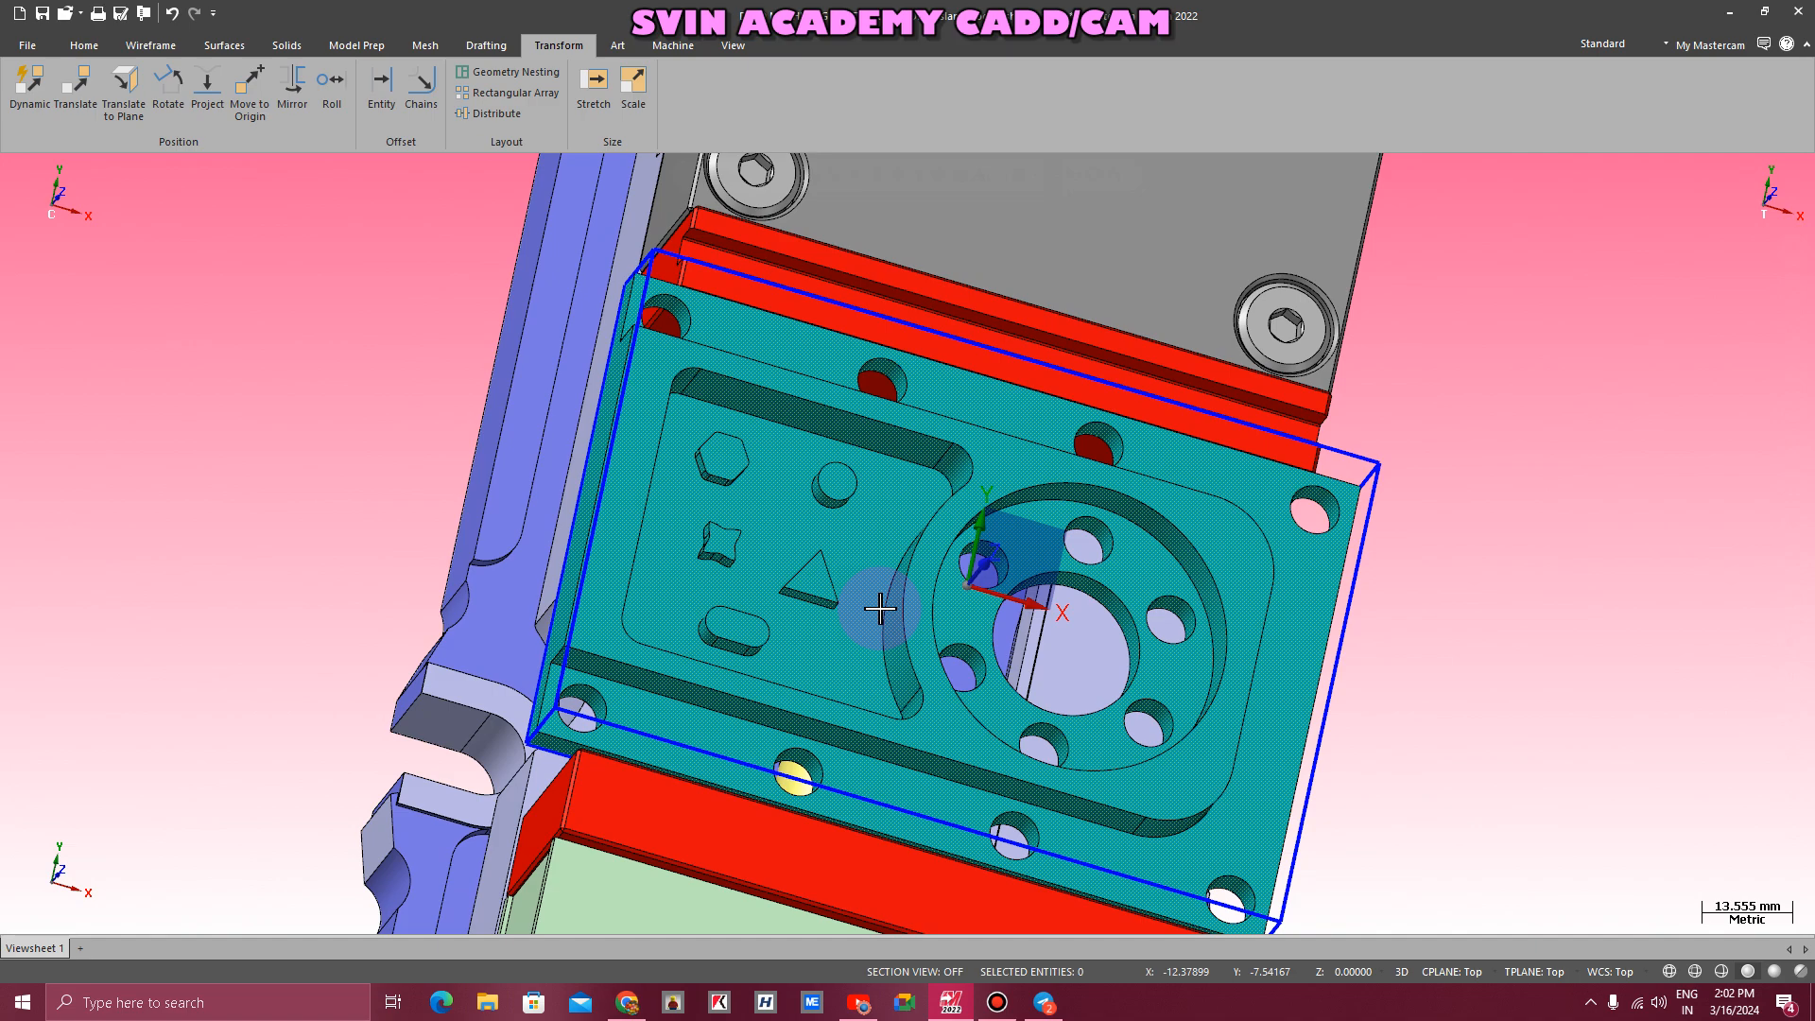
pyautogui.rightClick(167, 338)
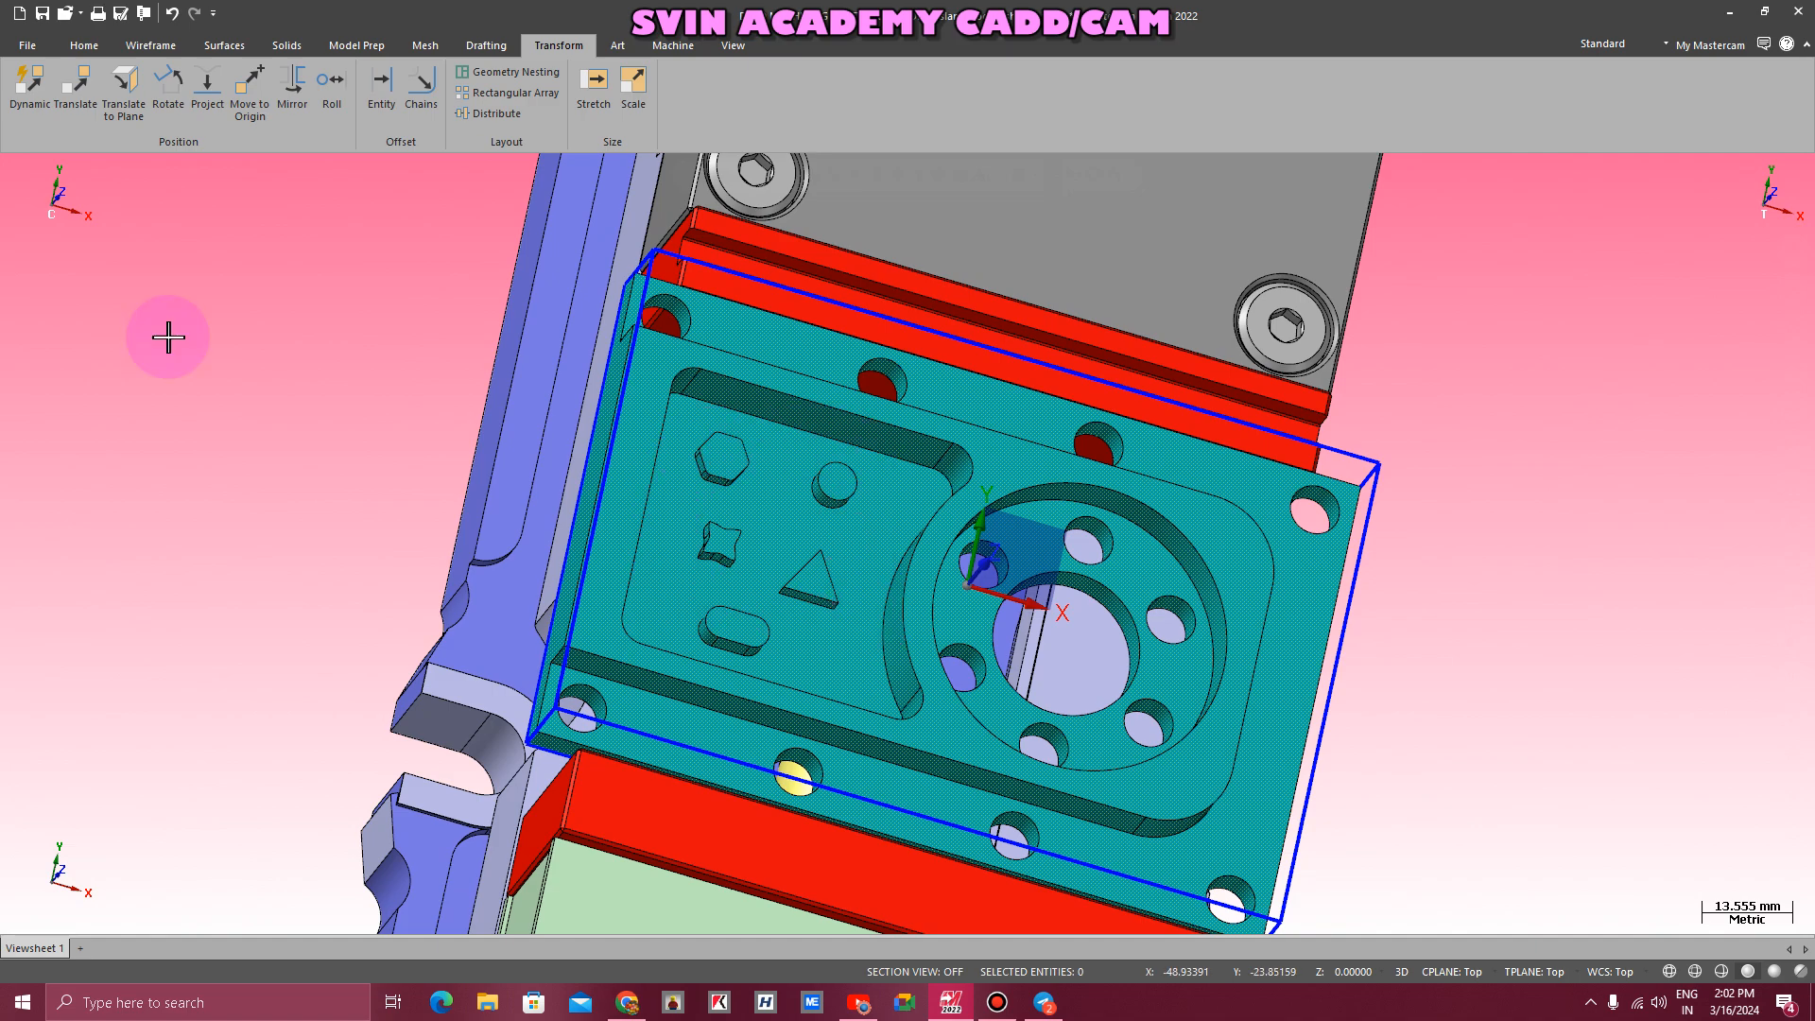
pyautogui.click(253, 503)
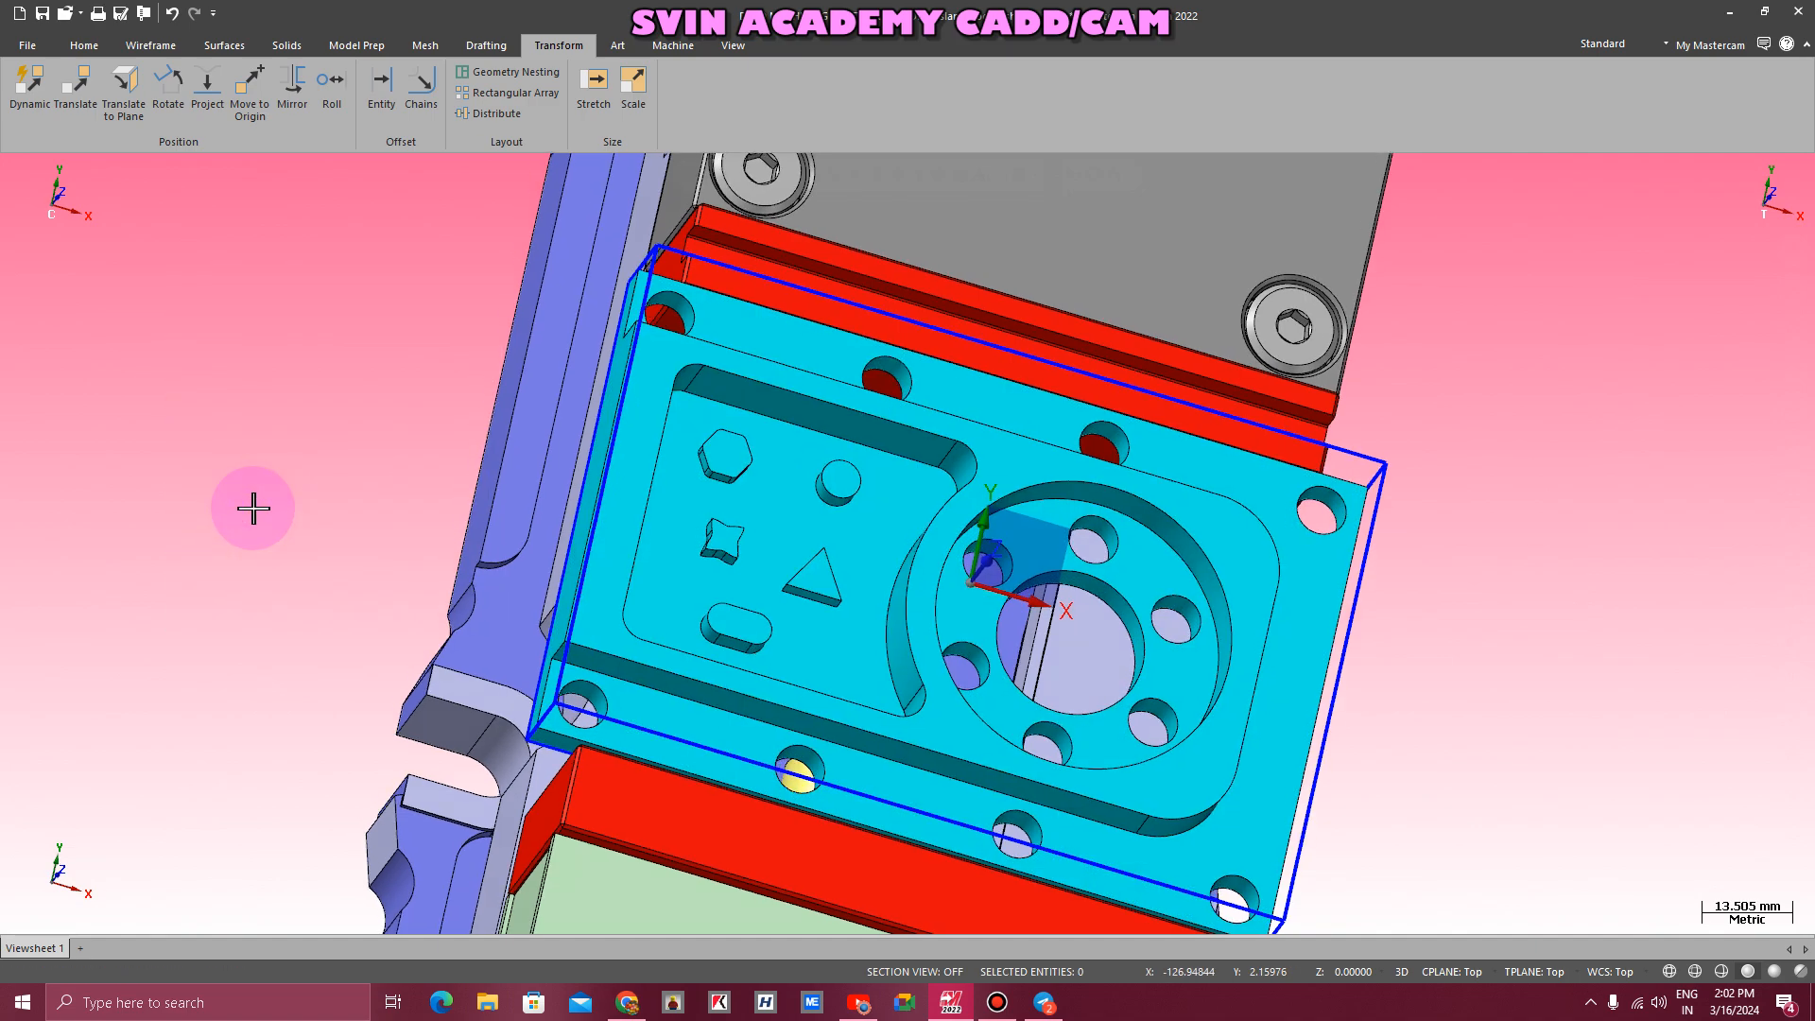
pyautogui.scroll(-4, 253, 507)
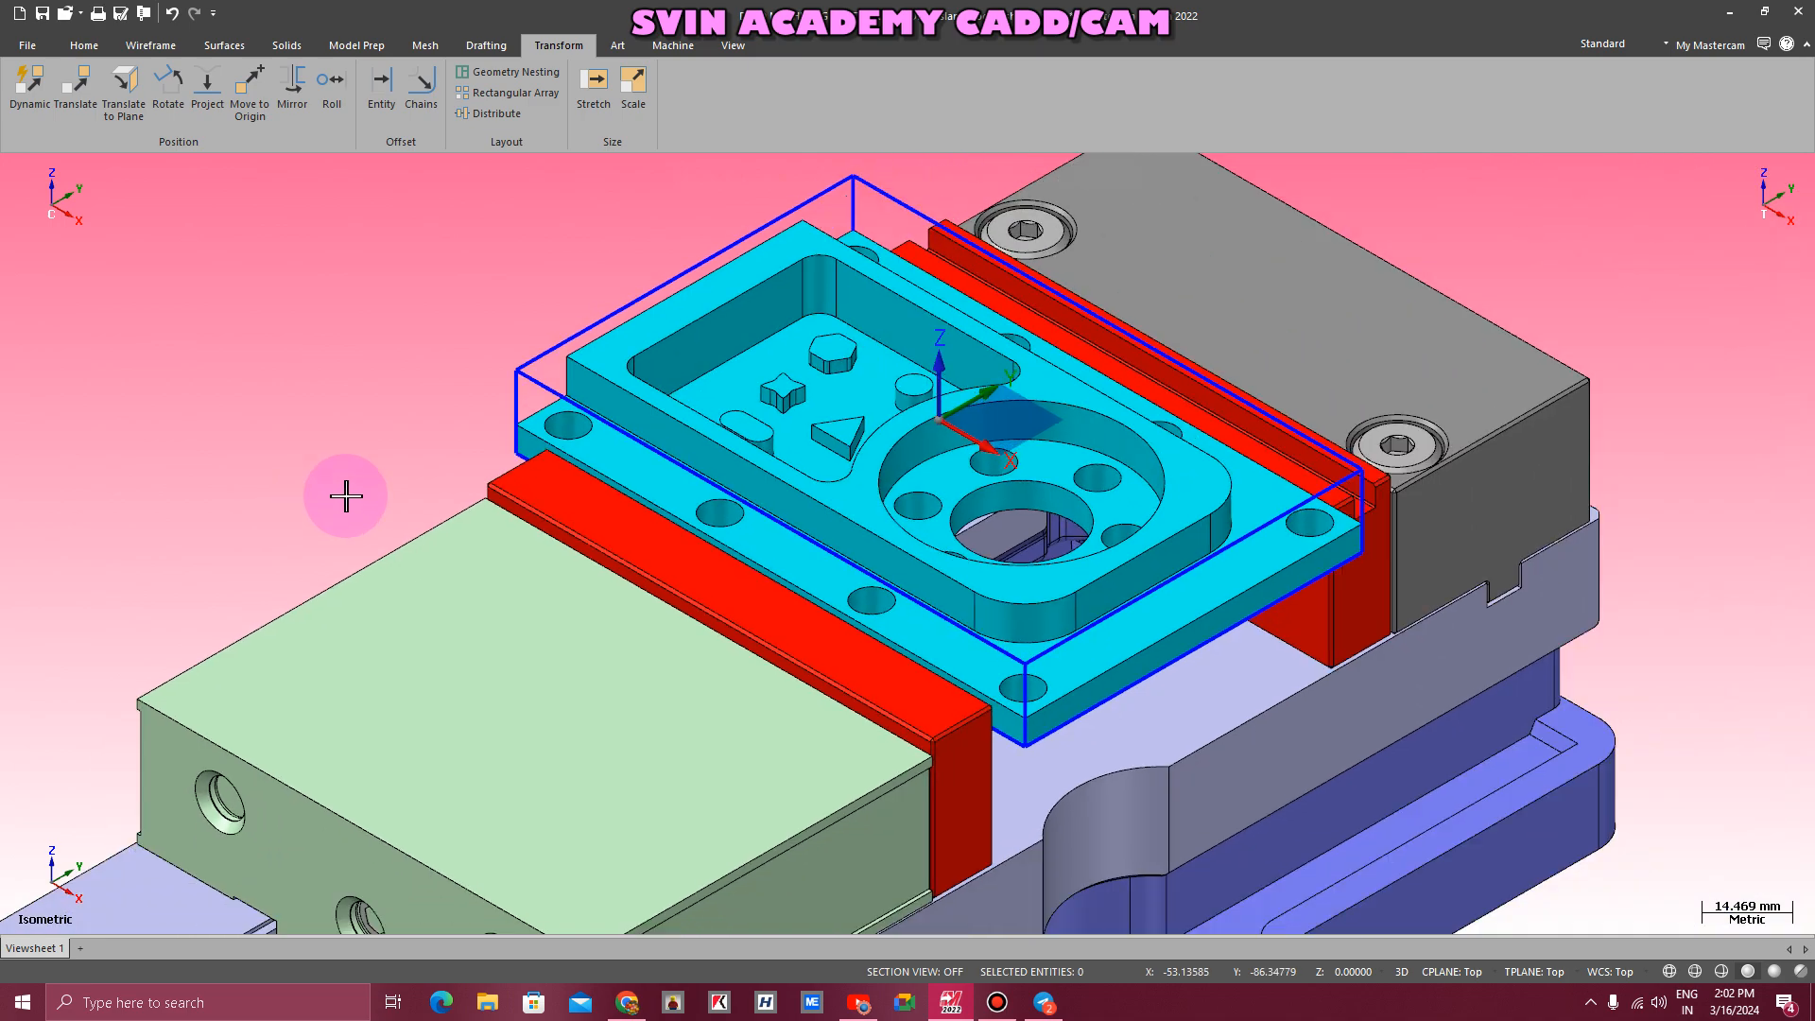
pyautogui.scroll(-1, 1324, 461)
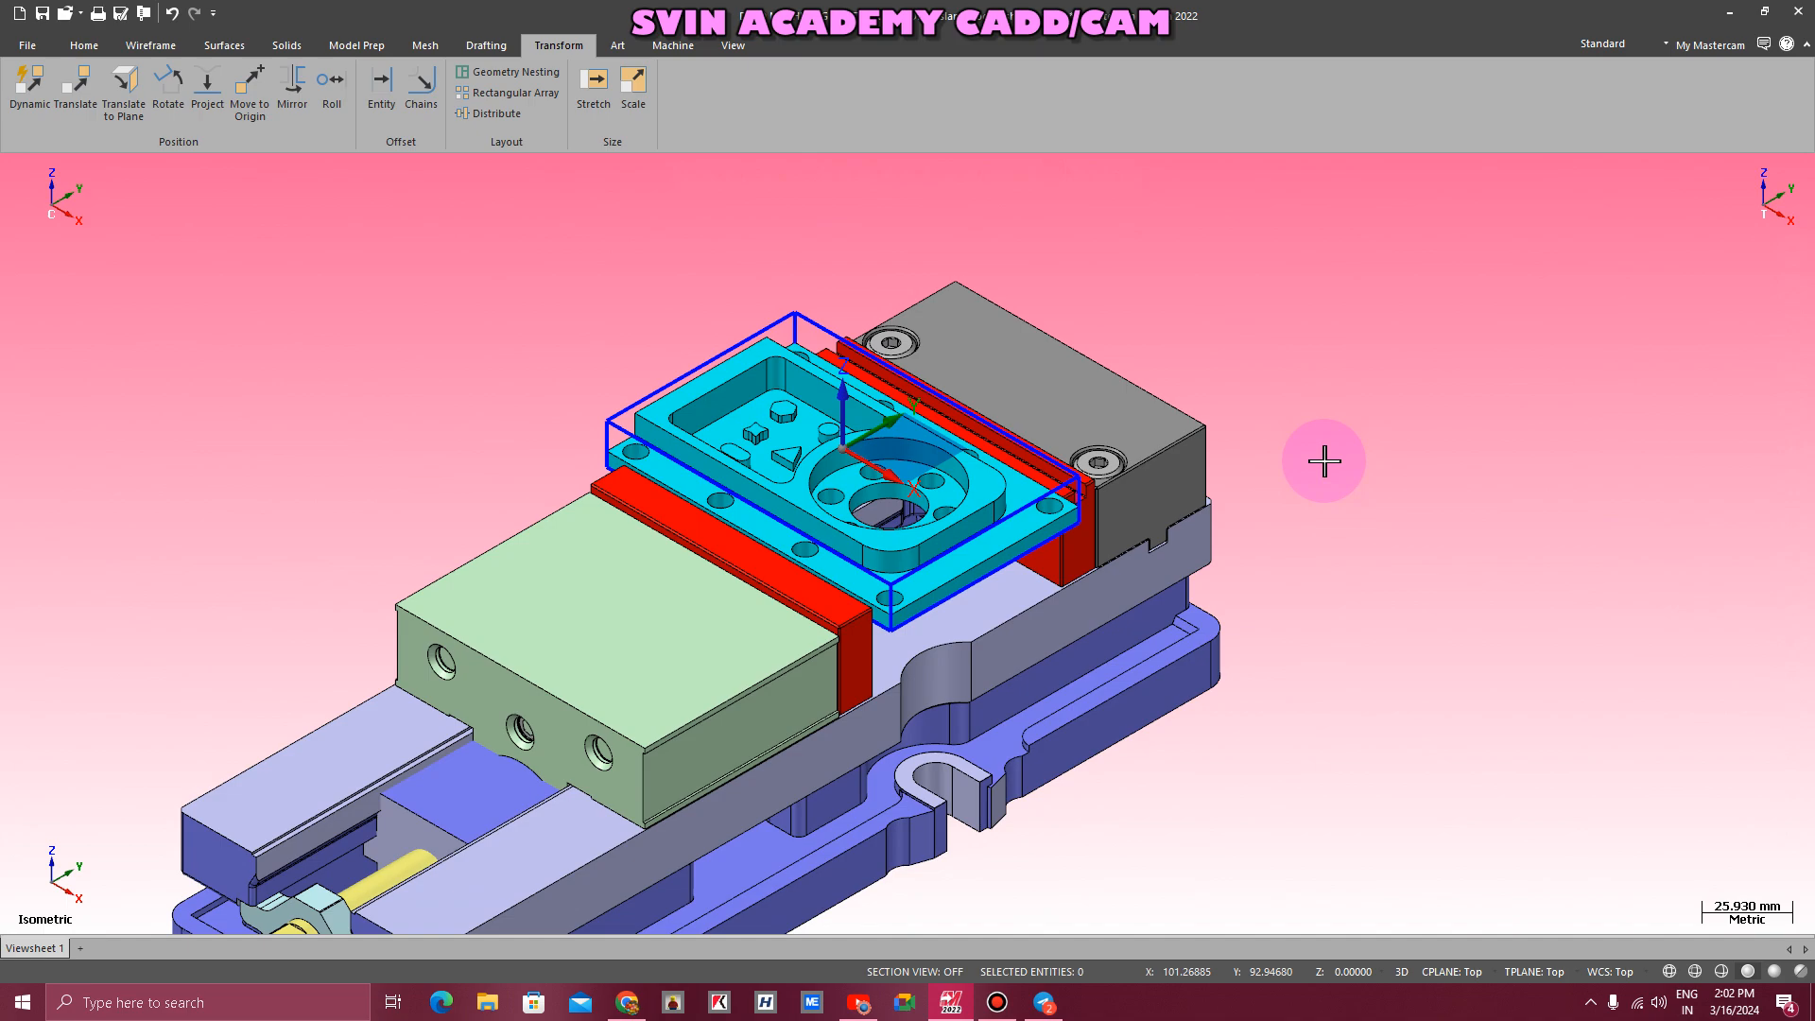
pyautogui.scroll(2, 724, 293)
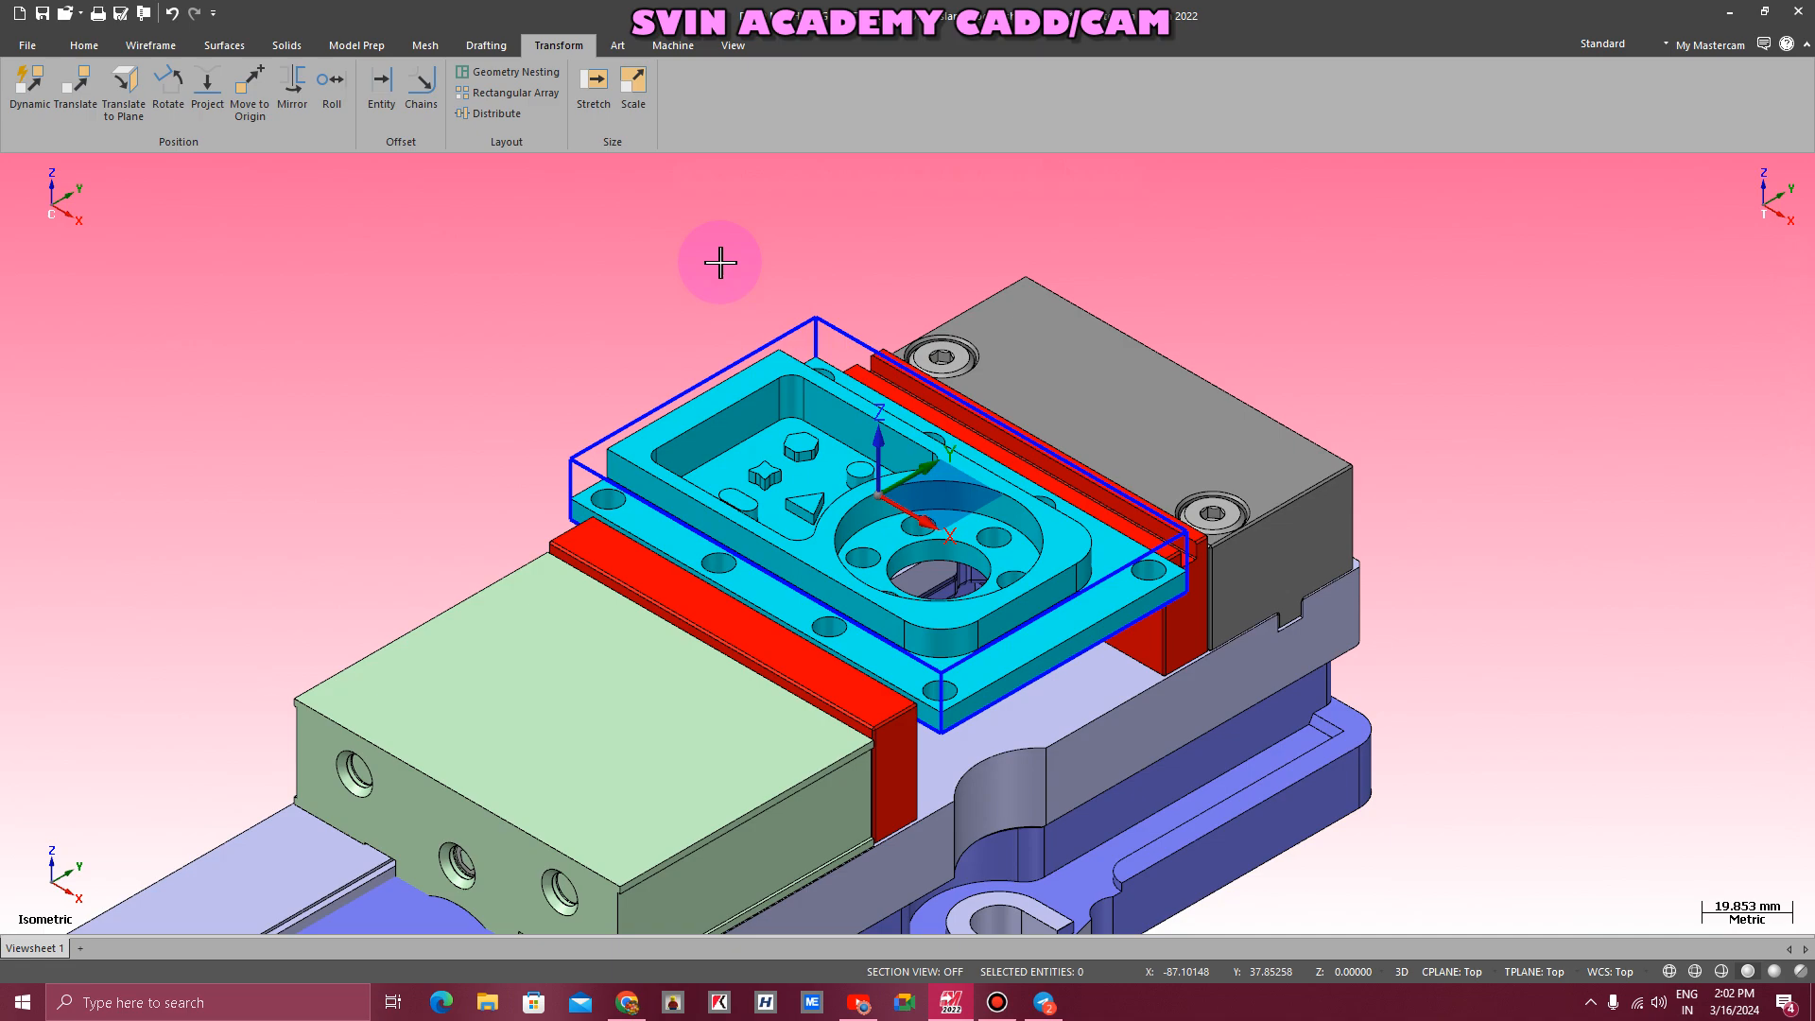
pyautogui.scroll(-1, 864, 261)
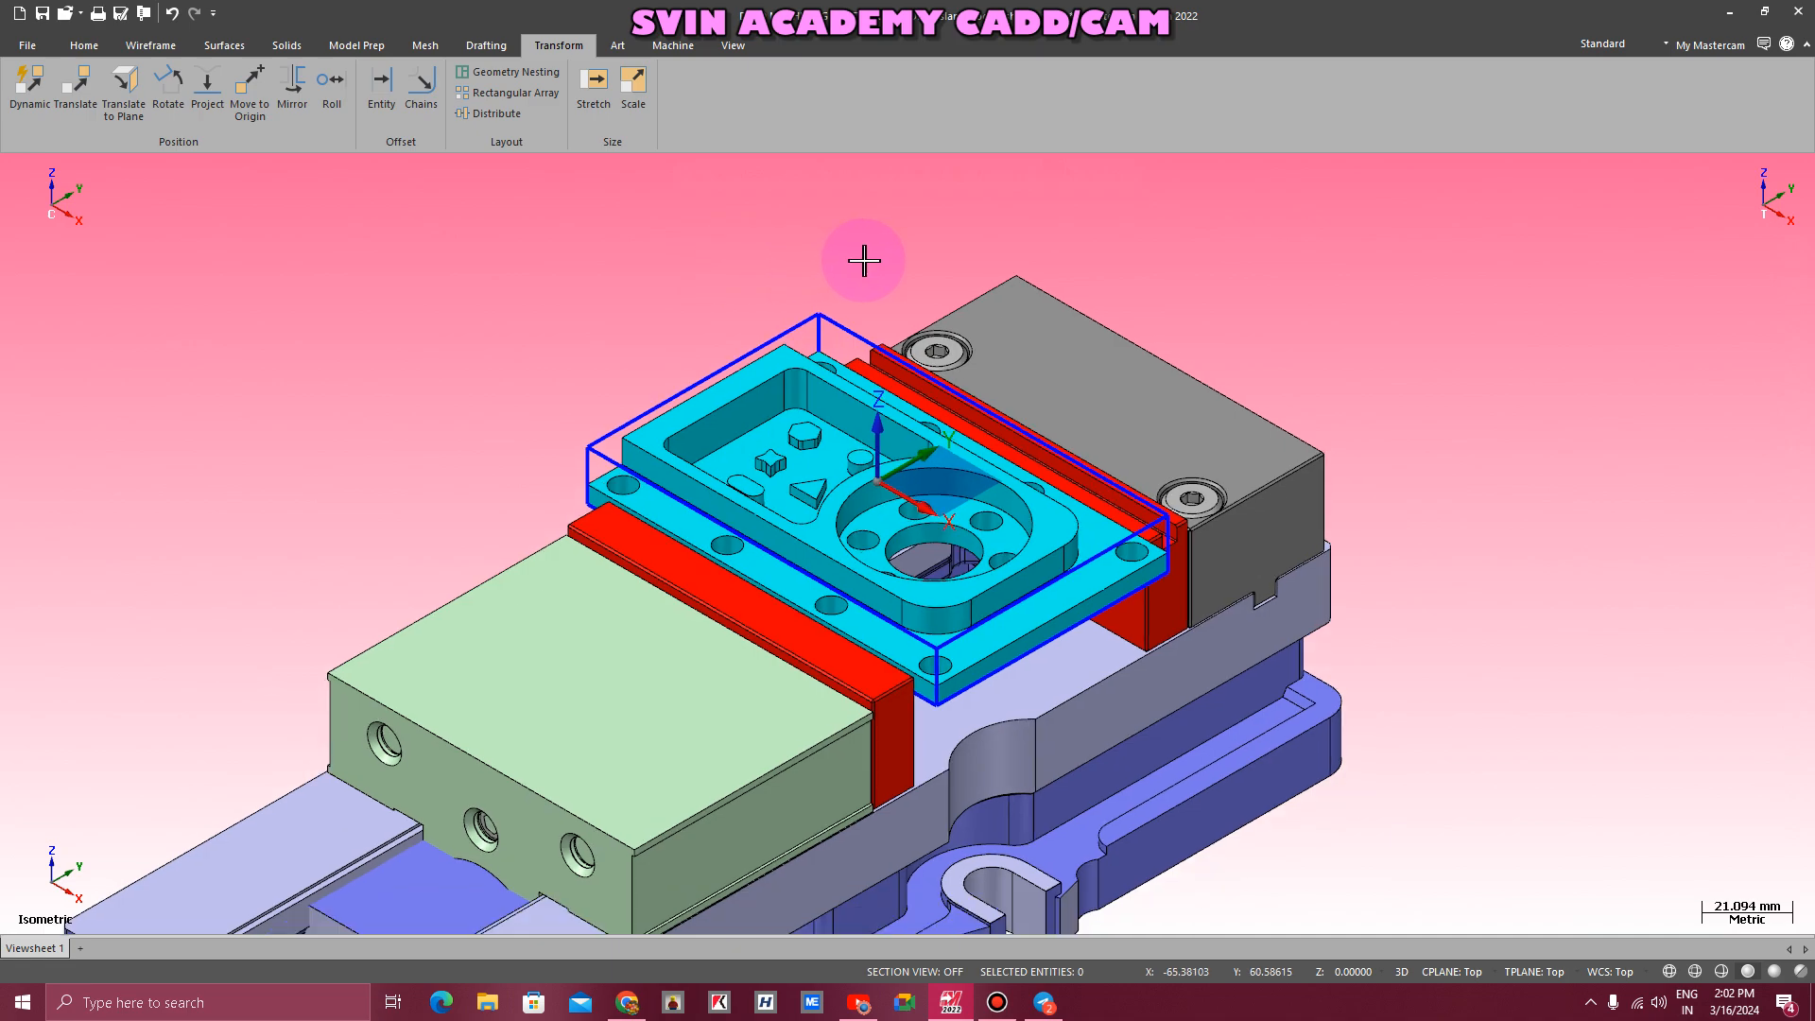
pyautogui.scroll(-5, 1068, 253)
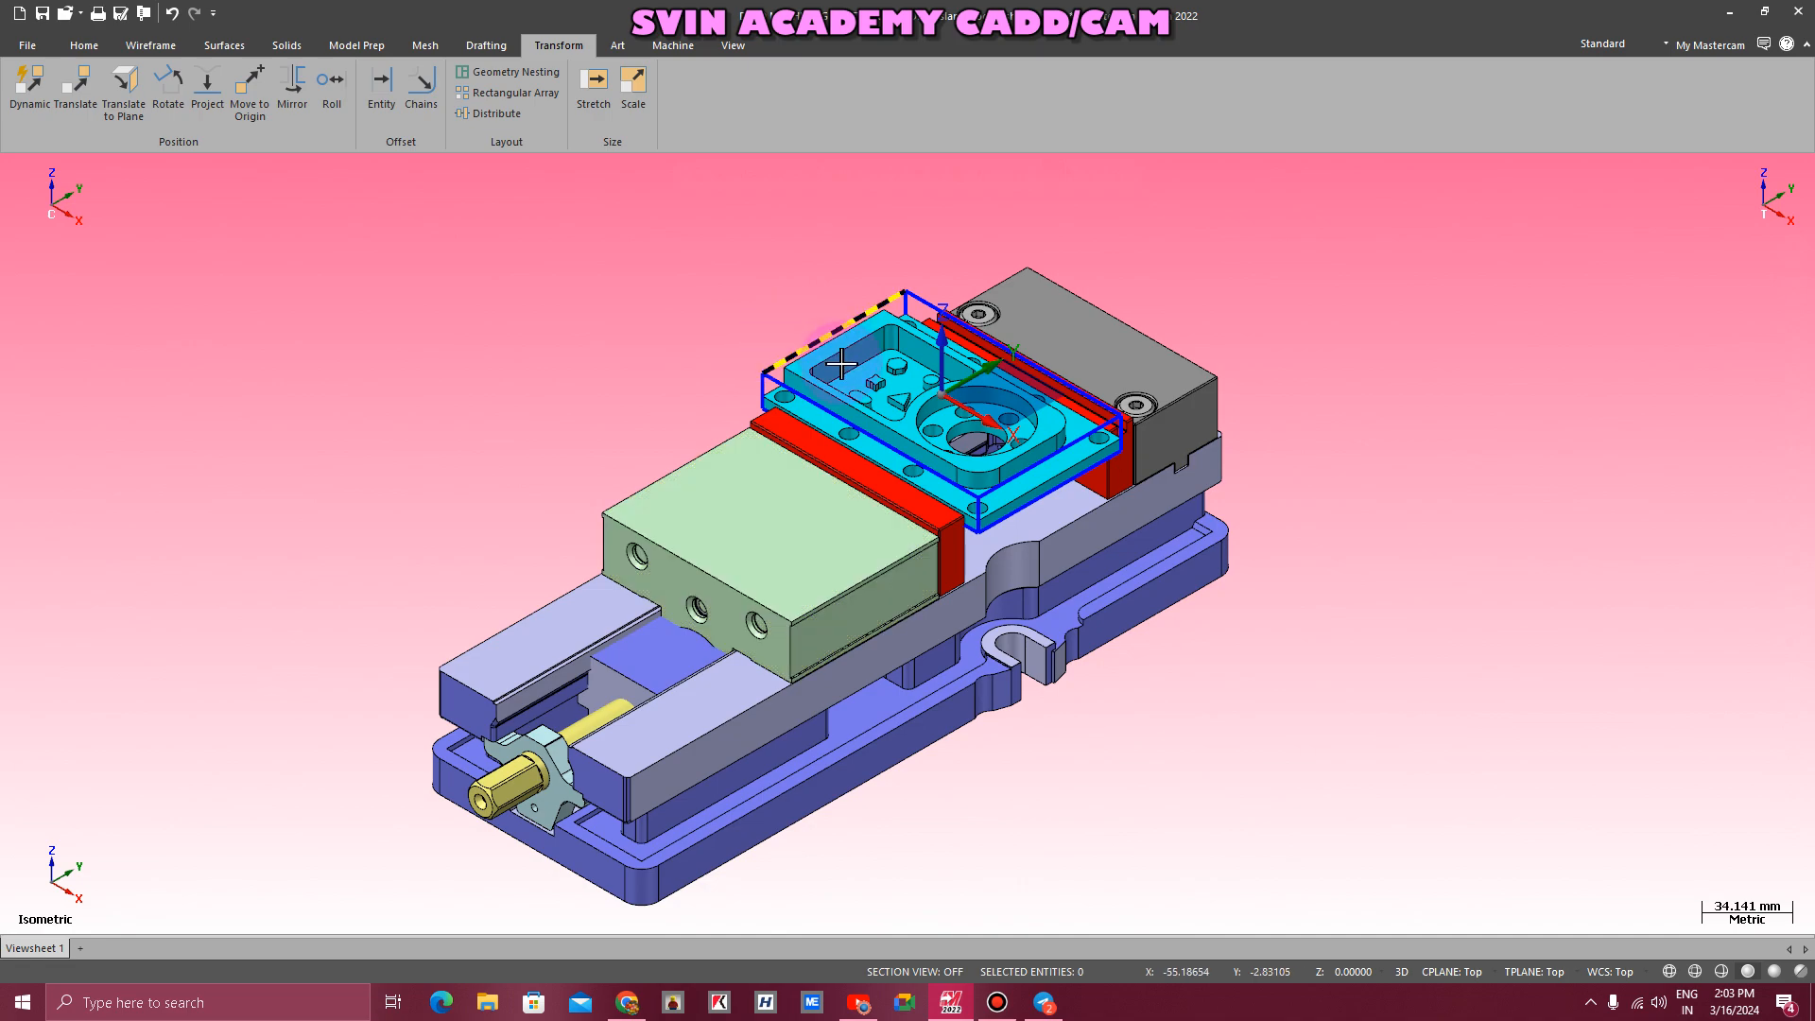
# - Check the part's top face and origin in the front view, then restore the isometric view
pyautogui.rightClick(555, 353)
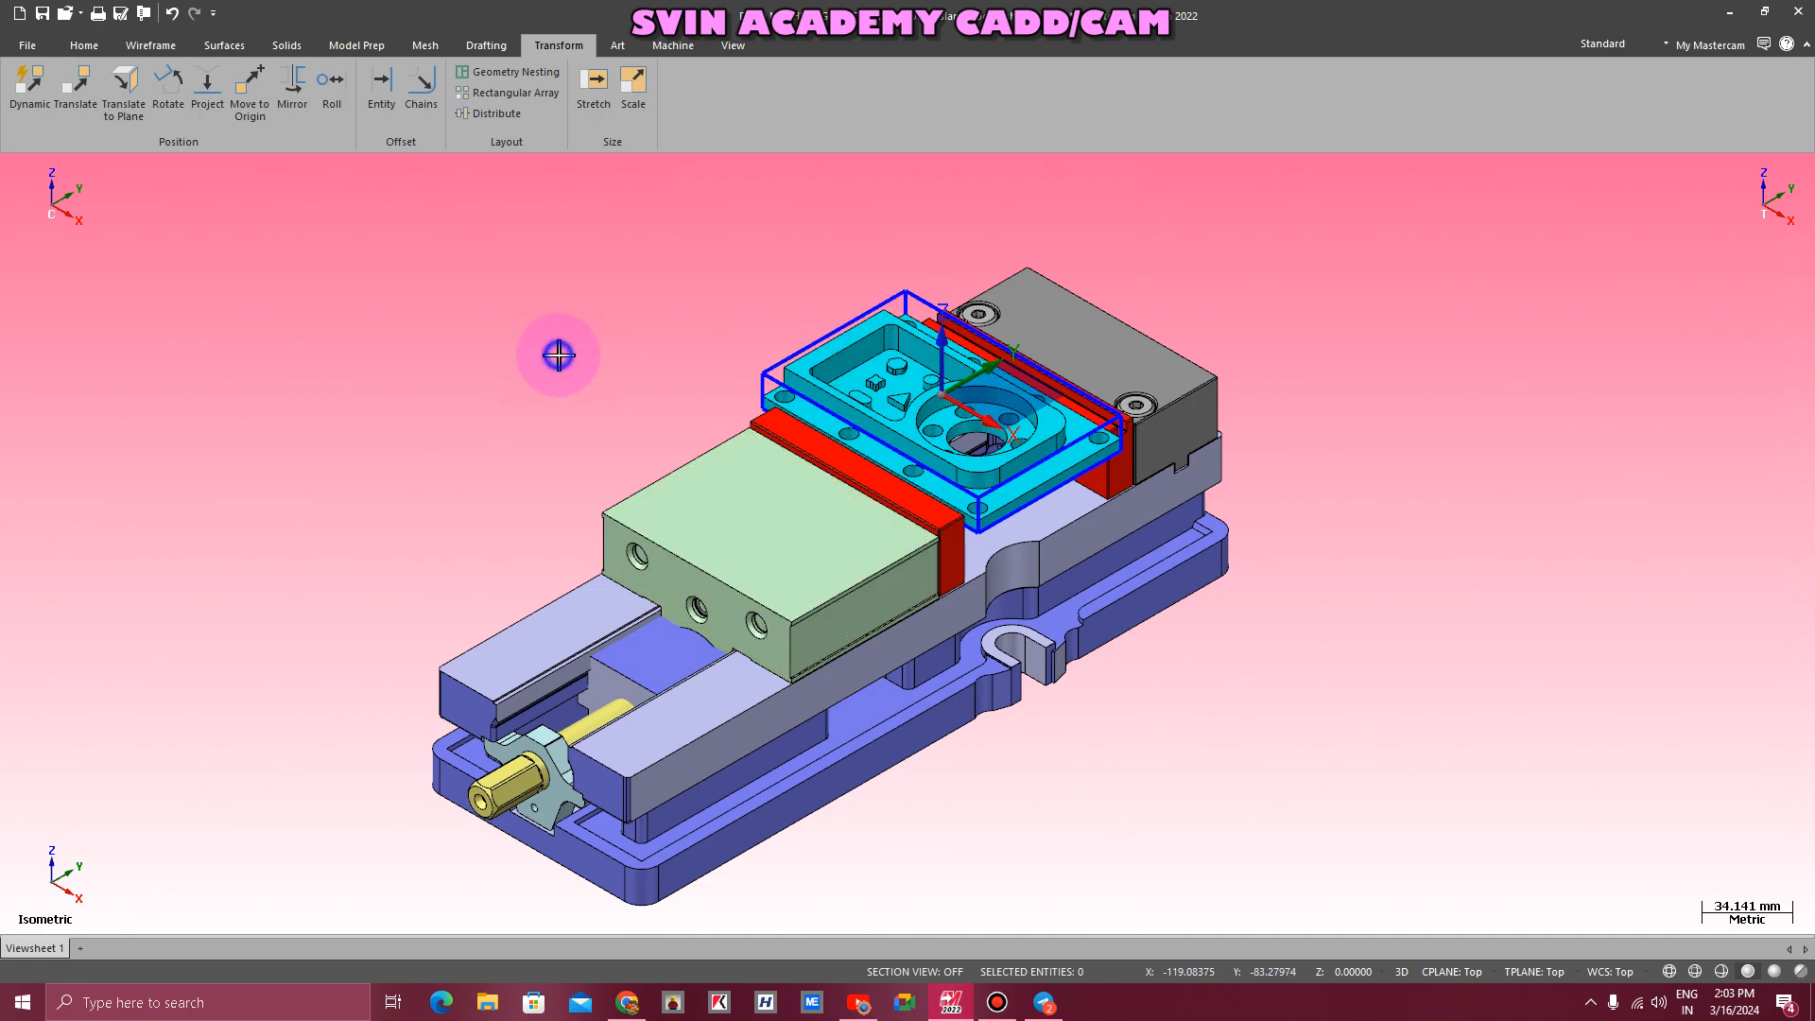
pyautogui.click(636, 458)
pyautogui.hotkey('alt', '2')
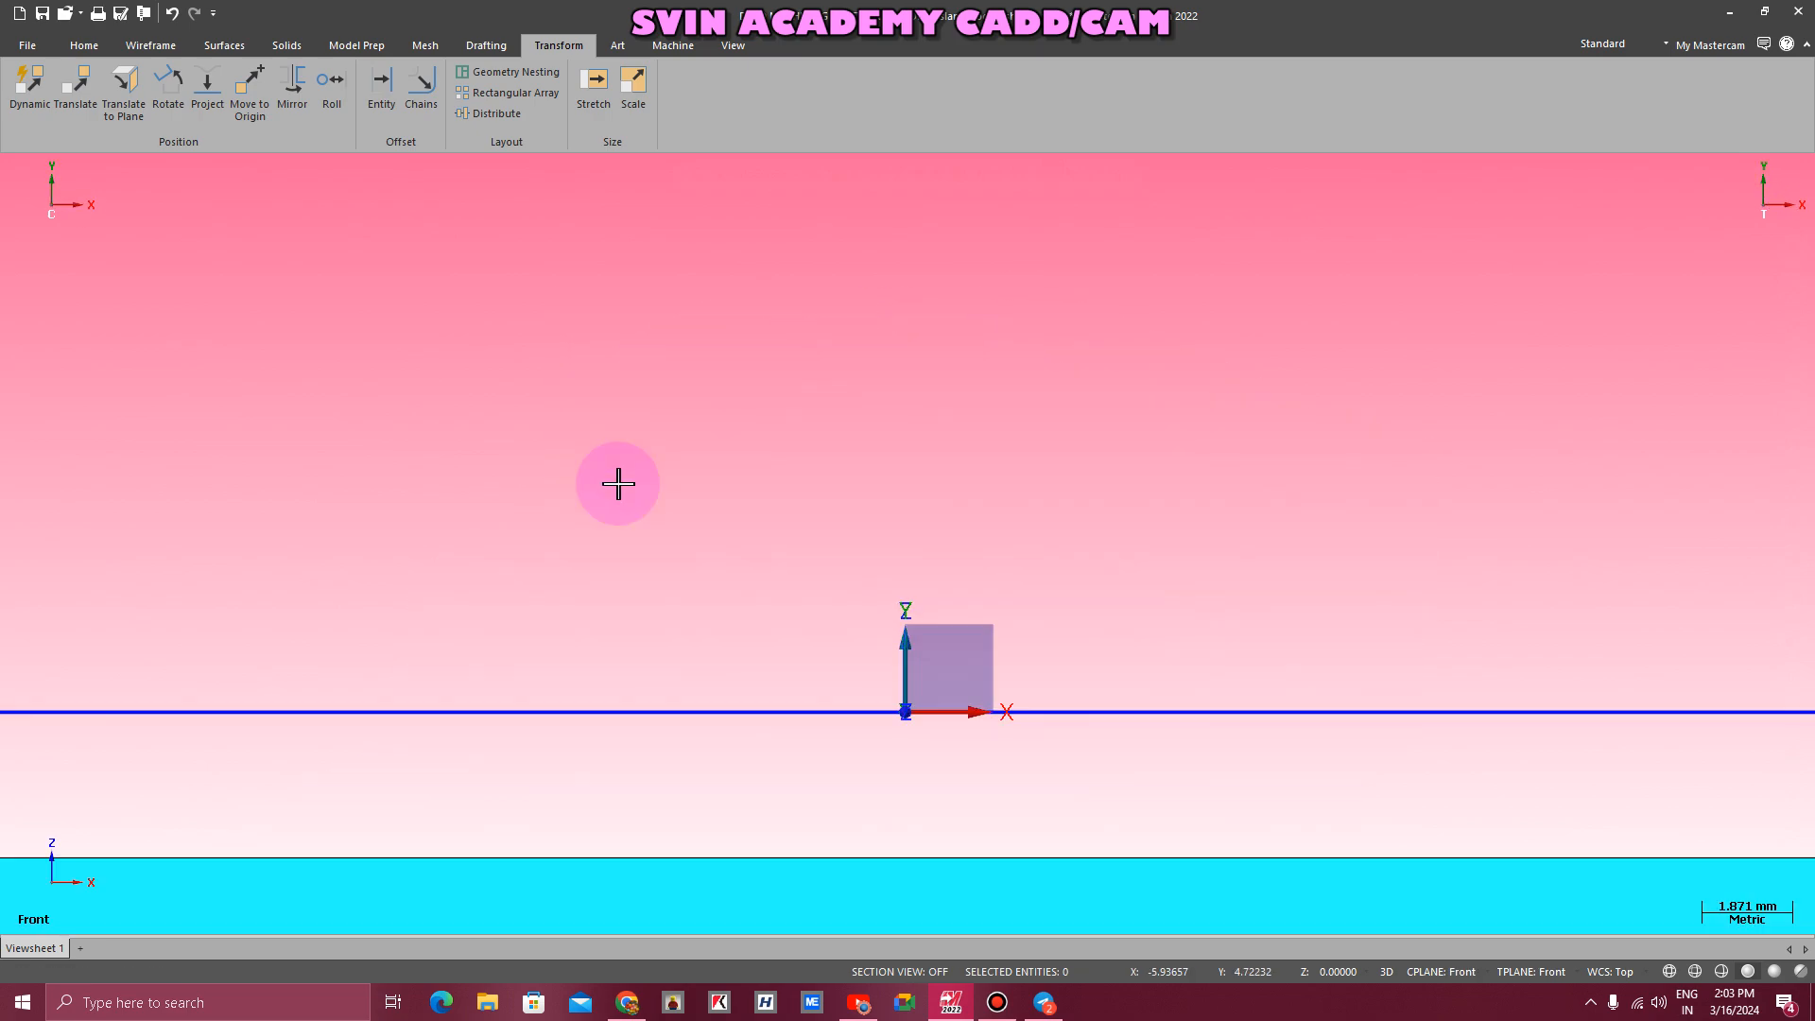
pyautogui.scroll(-5, 787, 363)
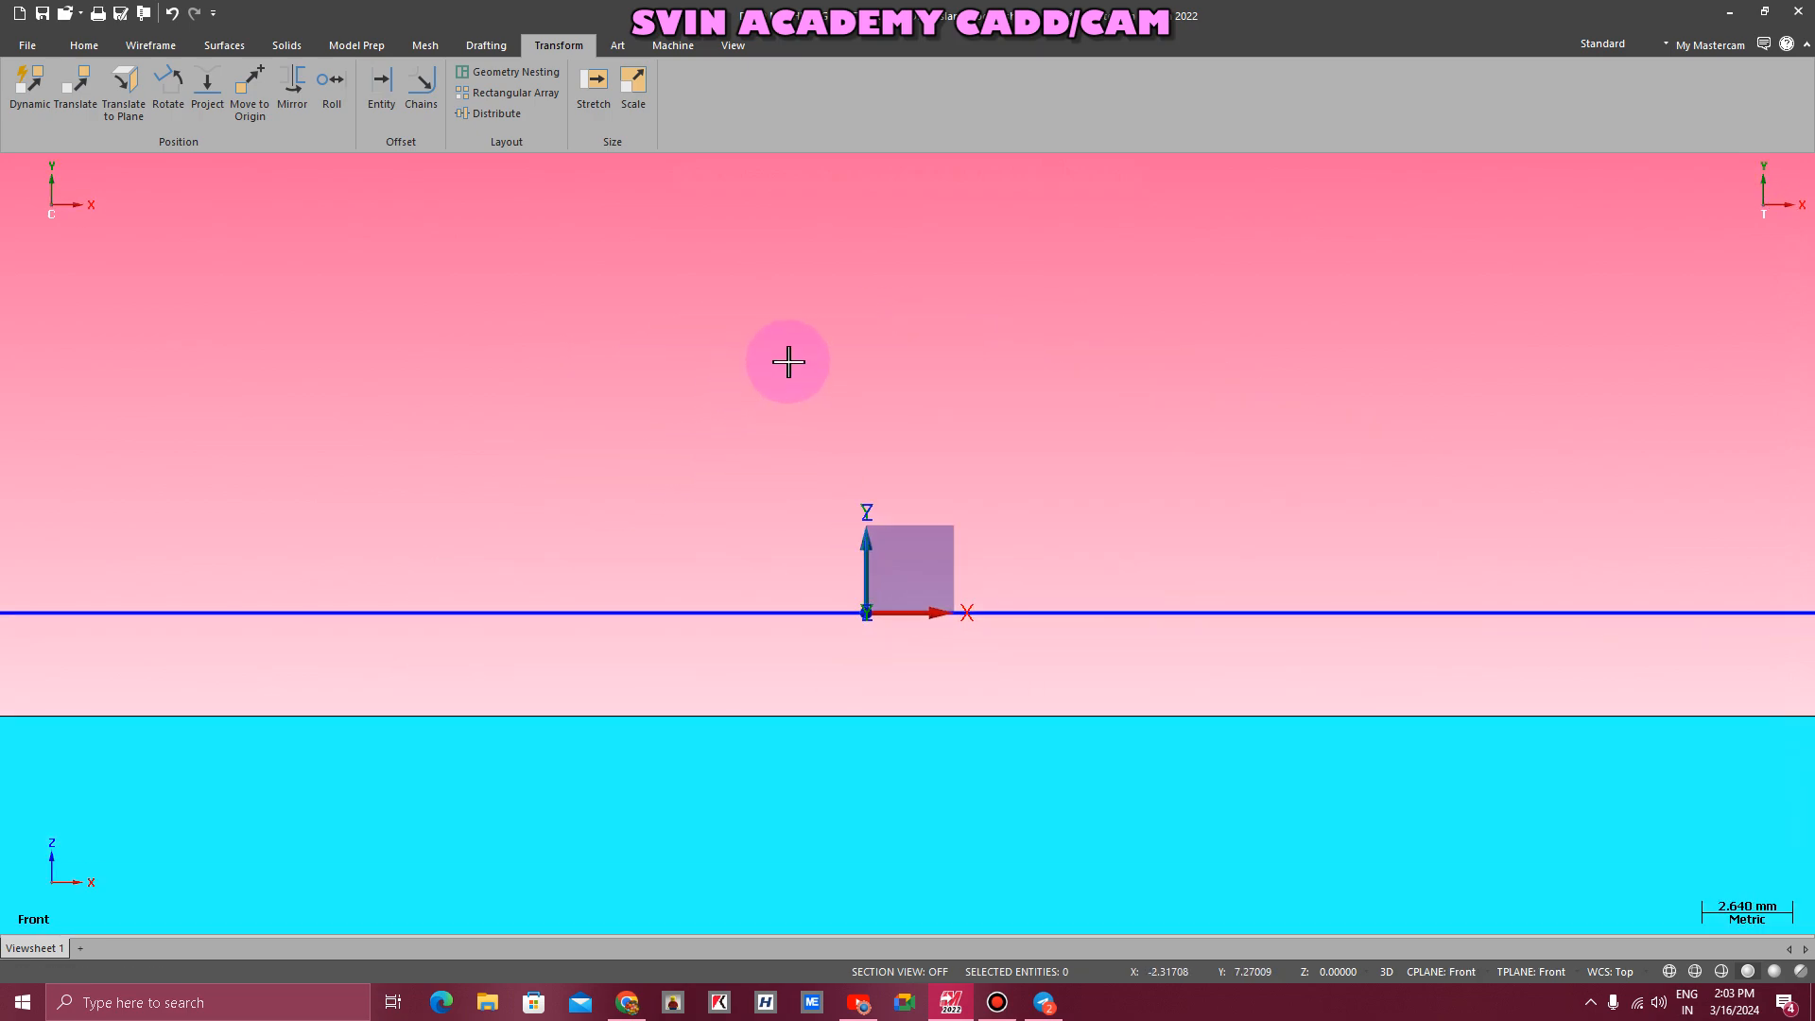
pyautogui.rightClick(660, 315)
pyautogui.click(749, 477)
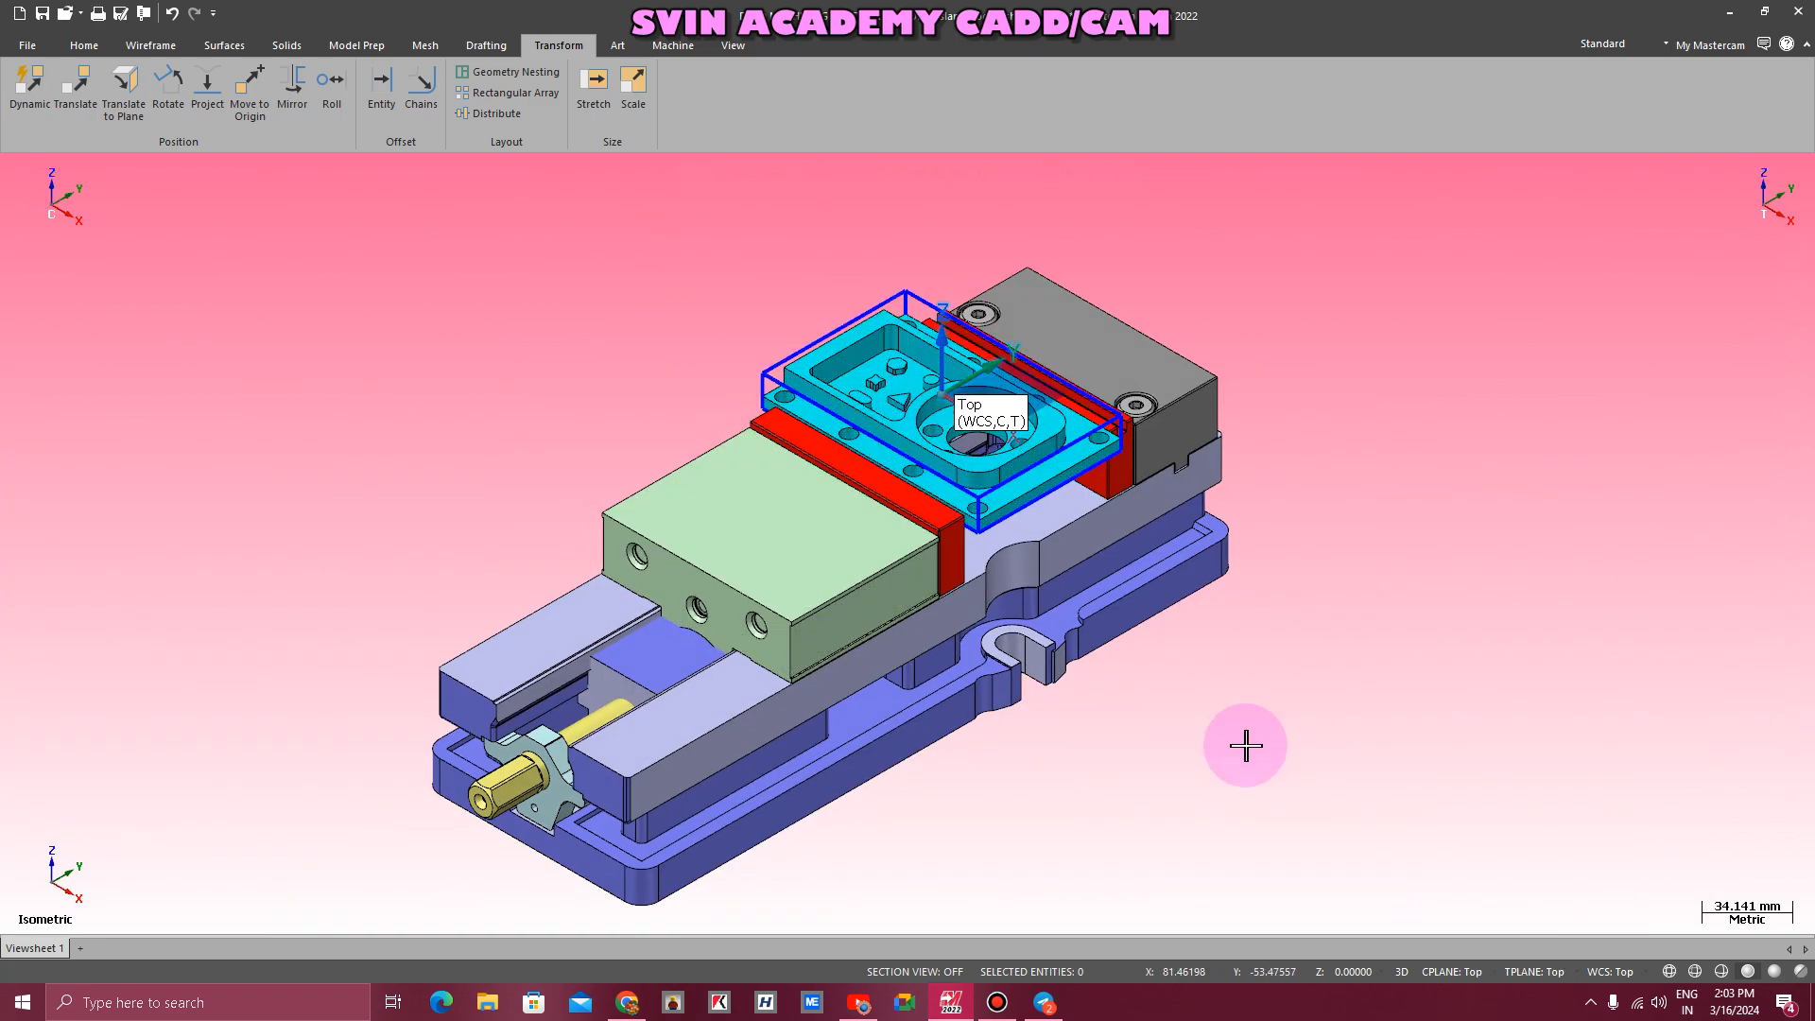
pyautogui.scroll(-1, 1244, 741)
# - Display the Toolpaths manager, add a 3 - AXIS VMC mill machine group and expand its properties
pyautogui.click(734, 45)
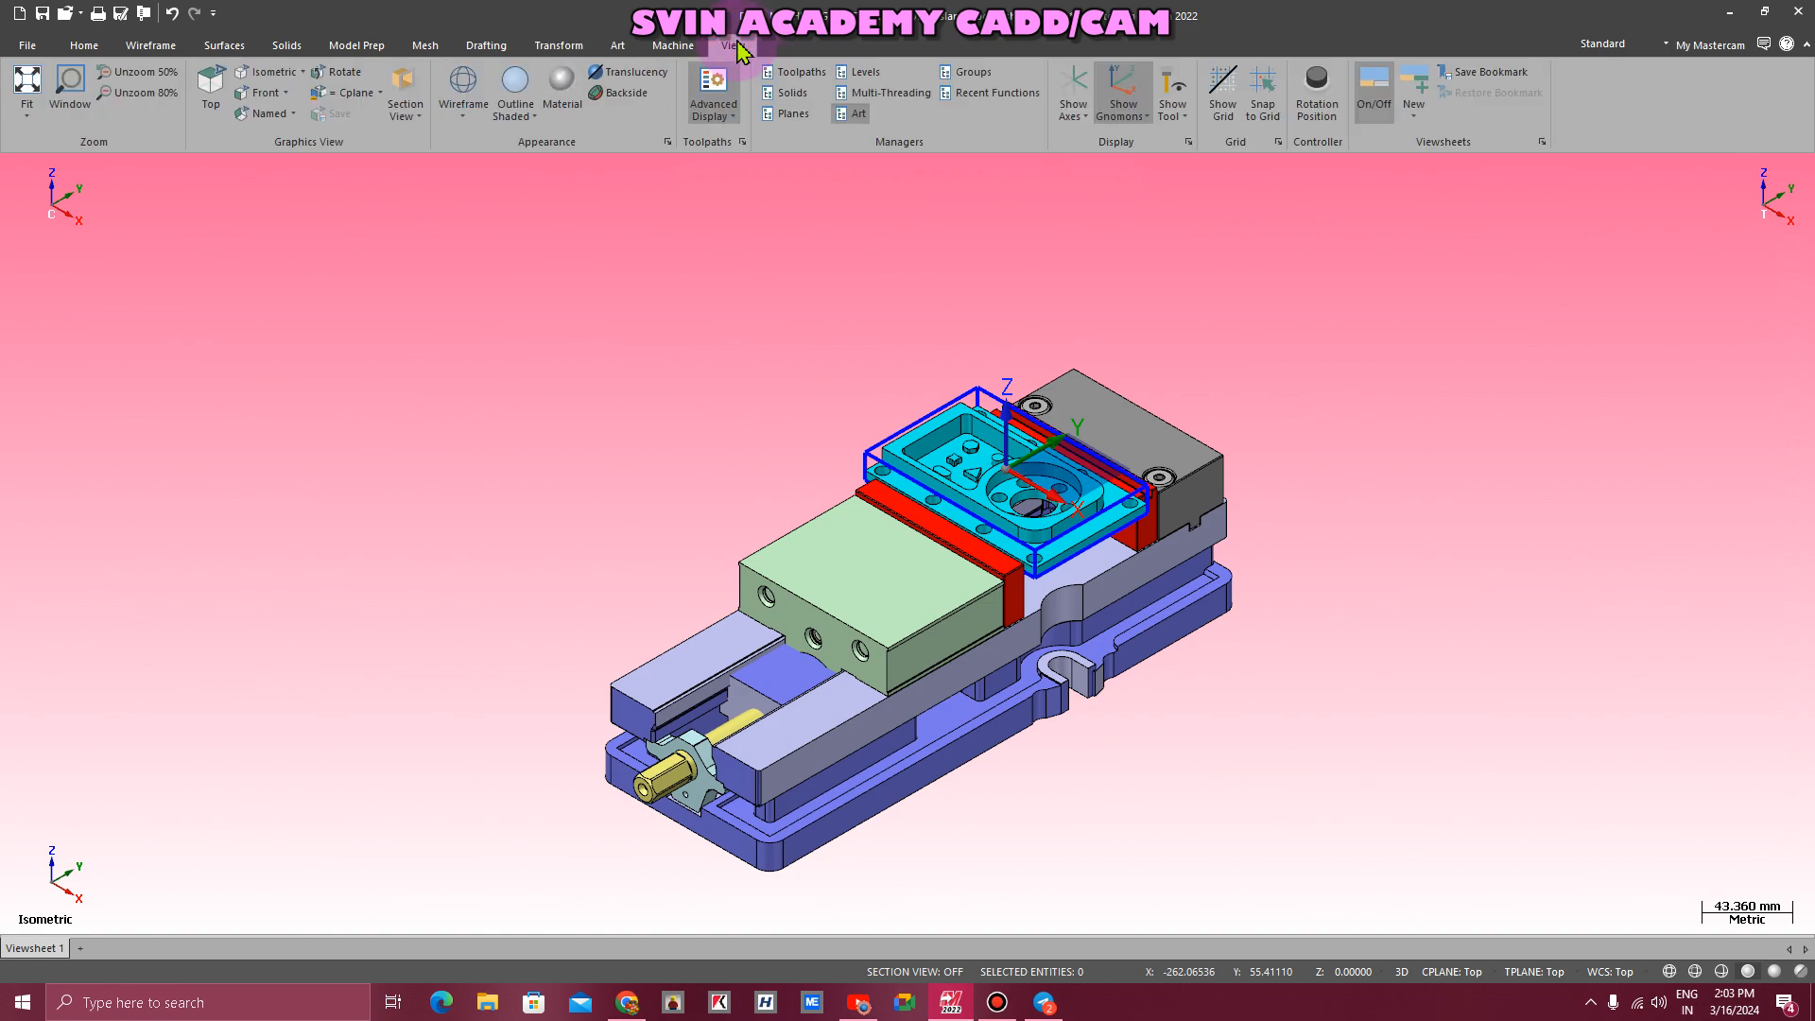
pyautogui.click(794, 72)
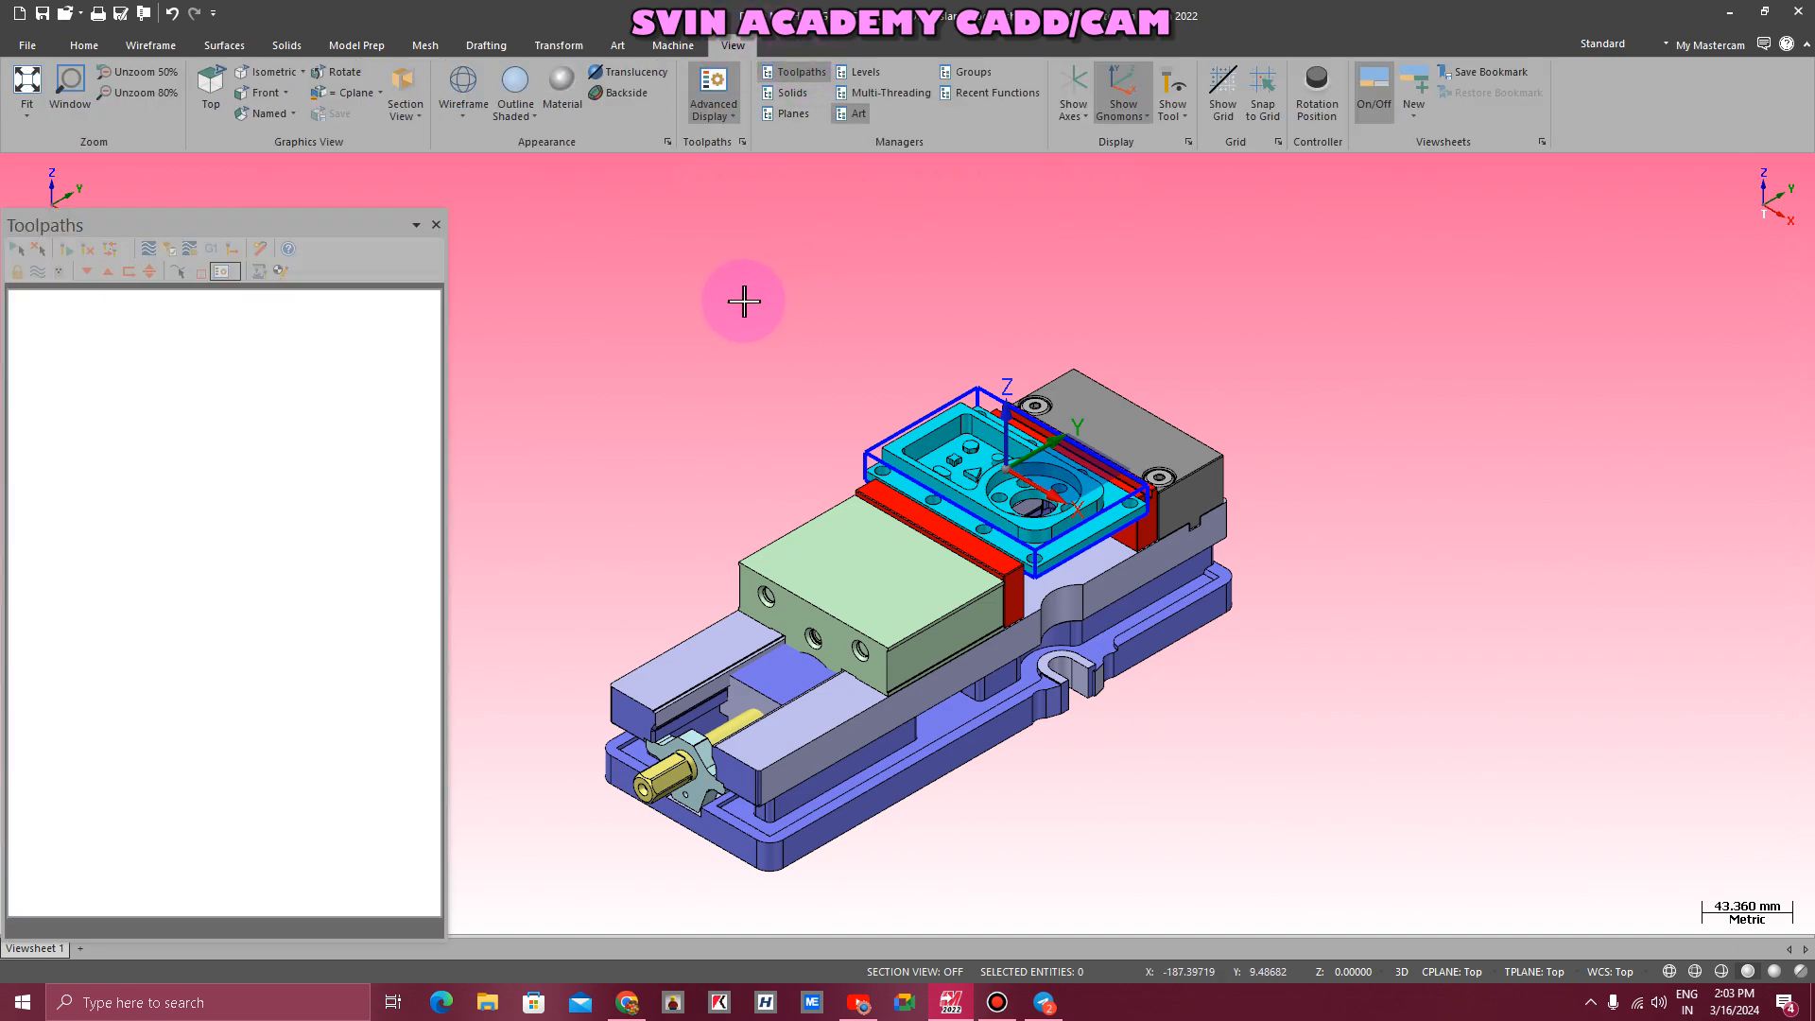
pyautogui.click(673, 45)
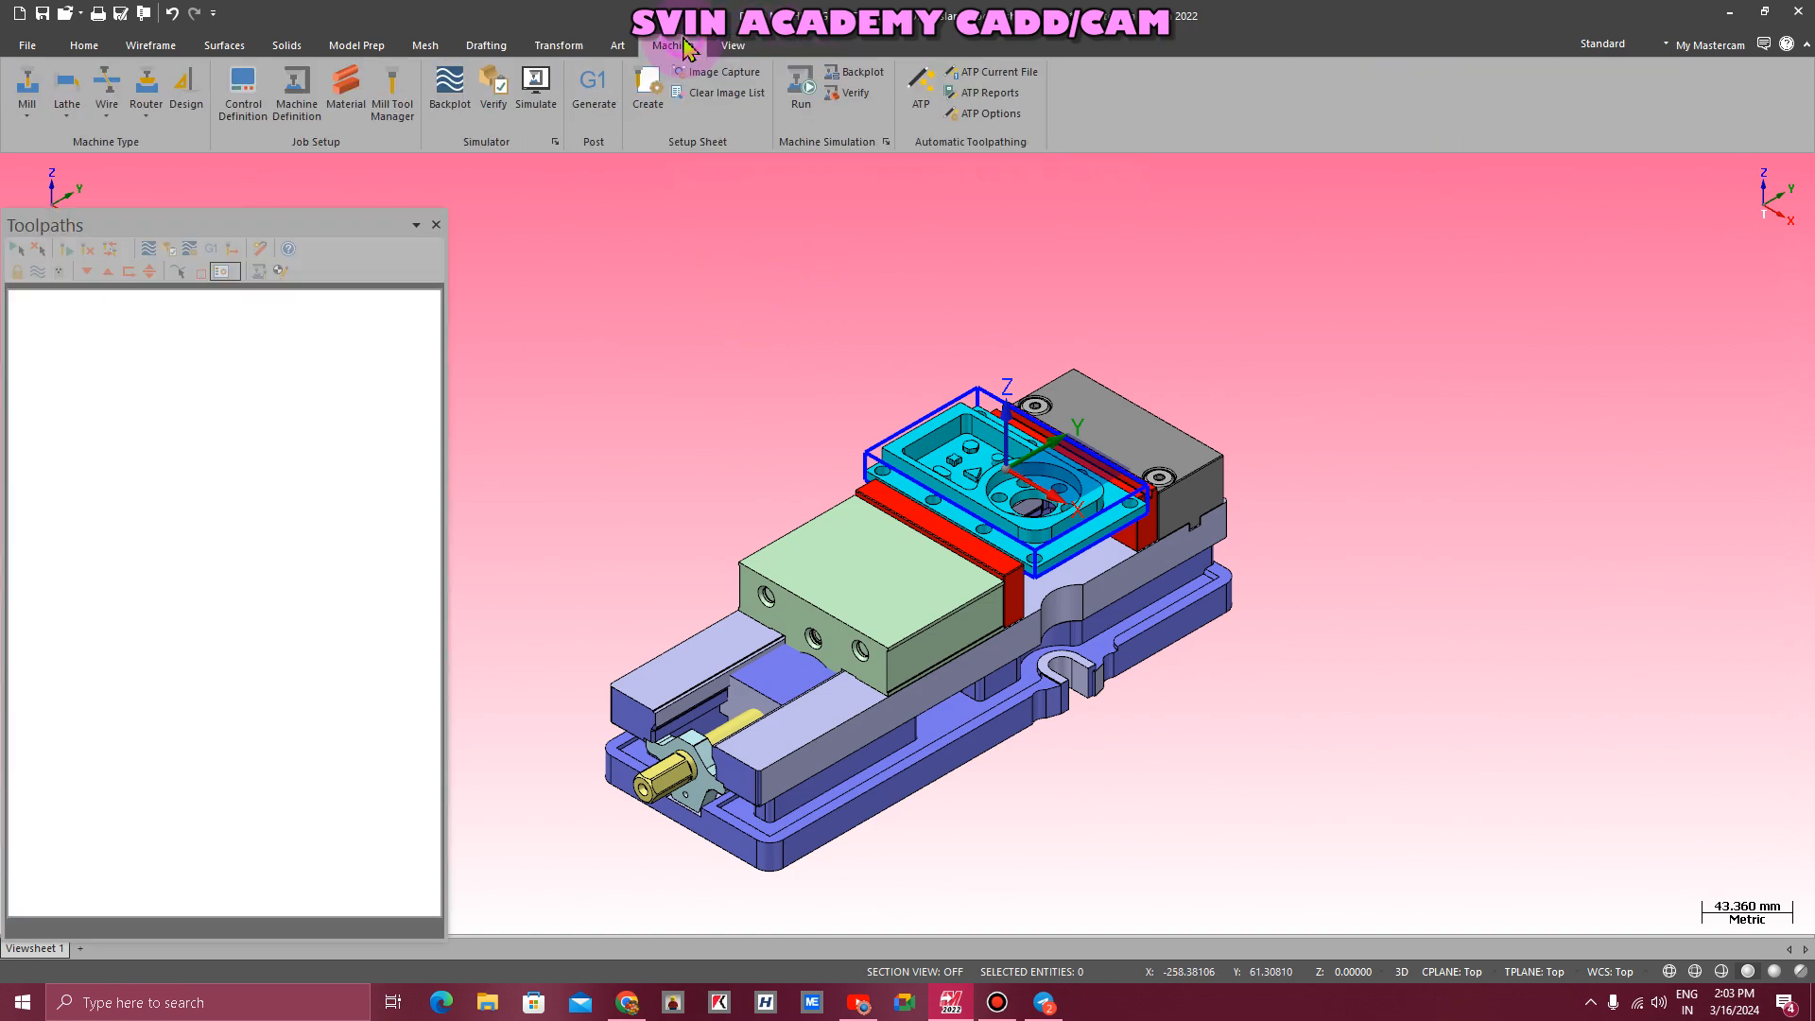
pyautogui.click(27, 118)
pyautogui.click(45, 140)
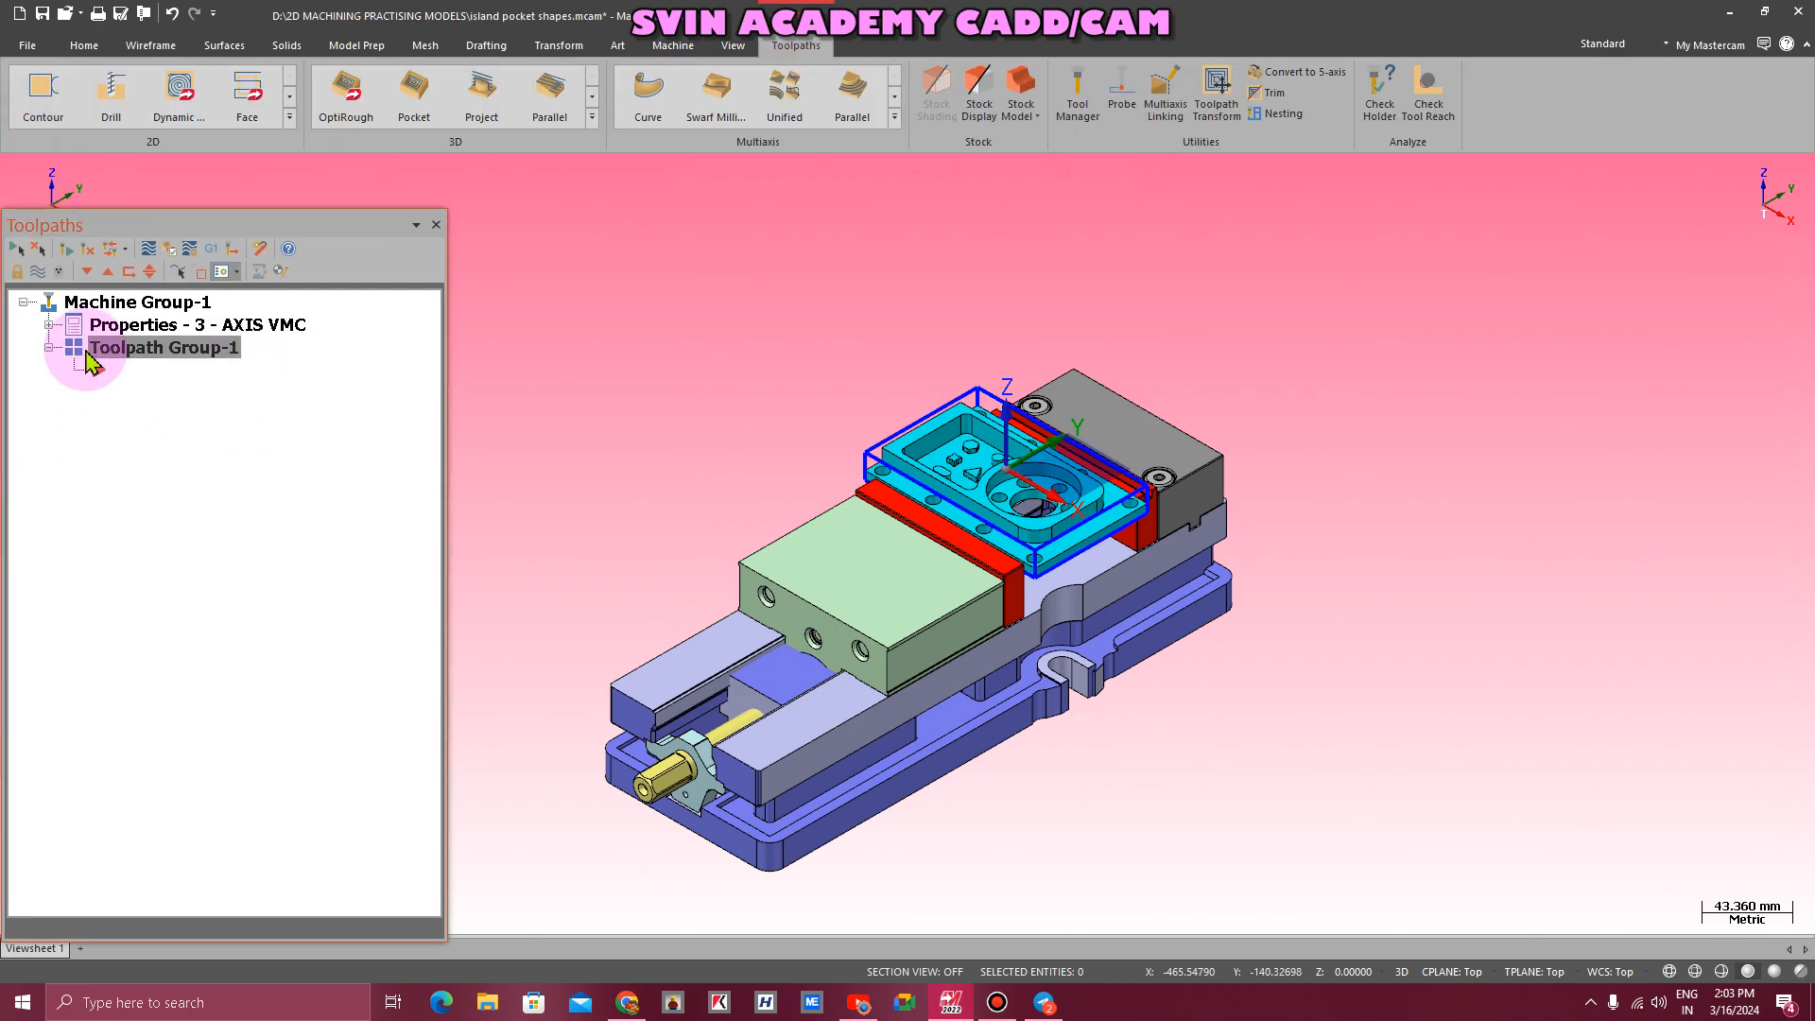
pyautogui.click(48, 324)
pyautogui.click(166, 376)
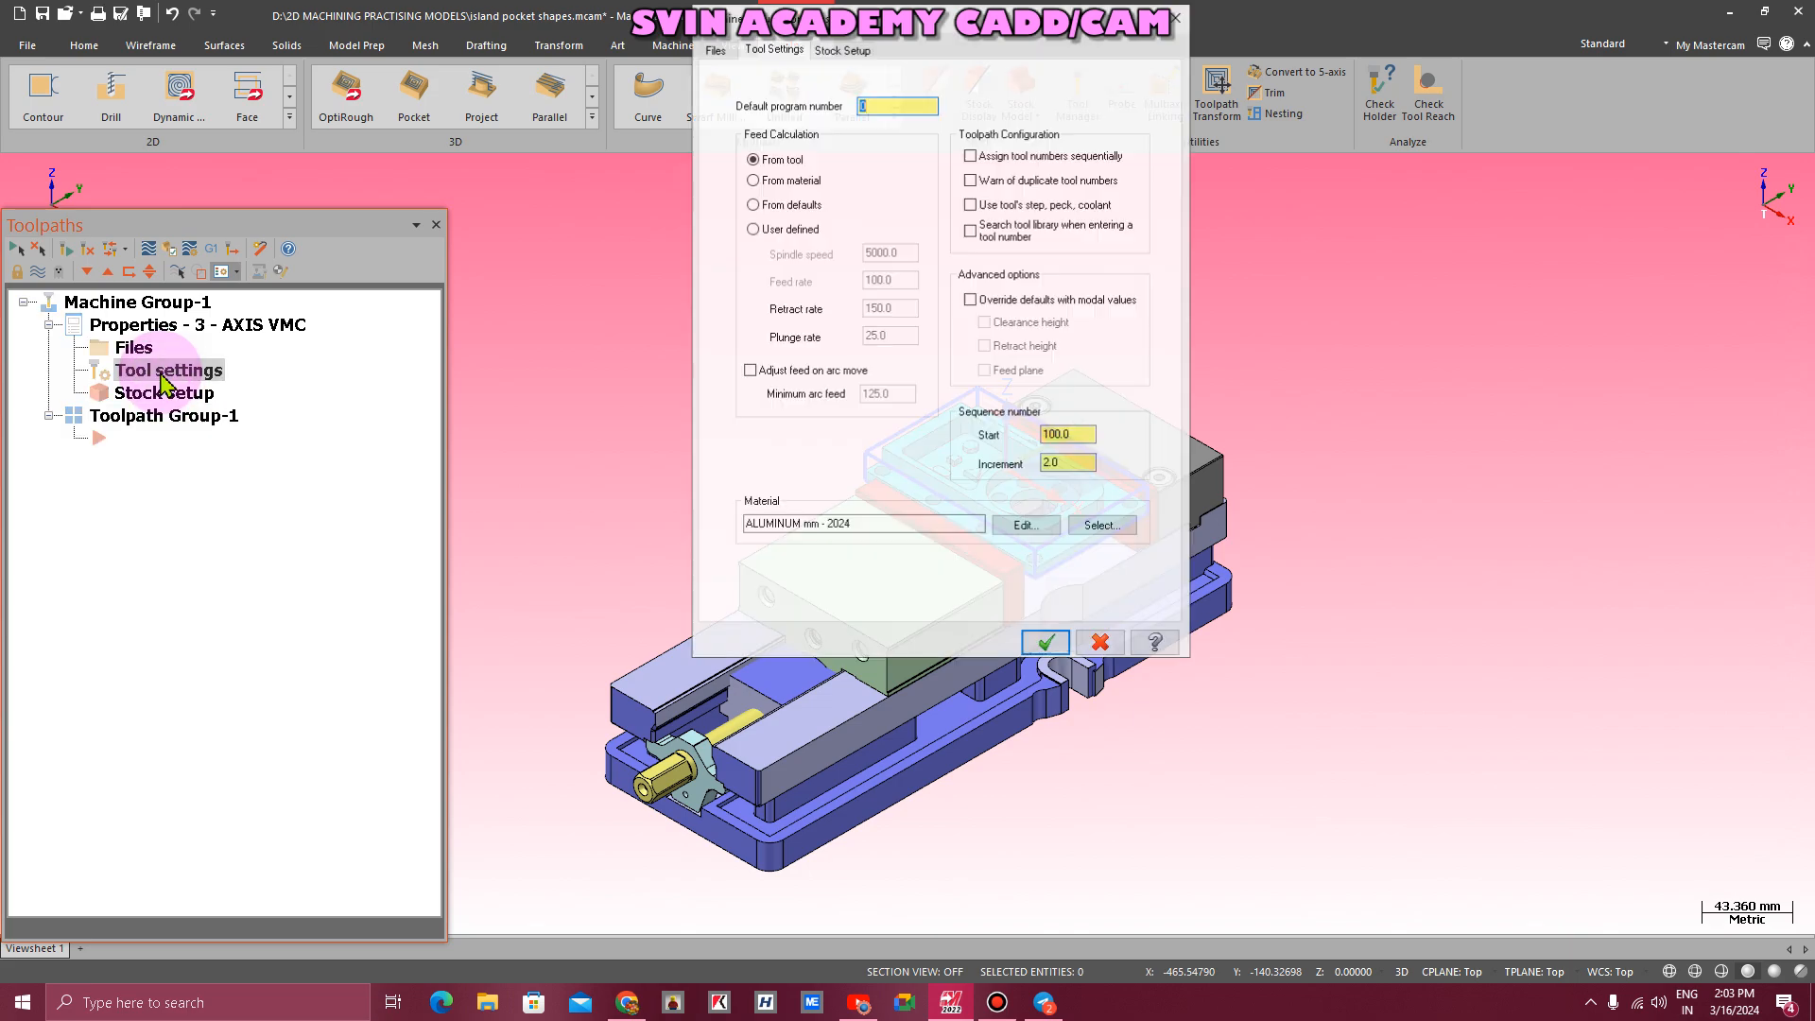
pyautogui.write('23')
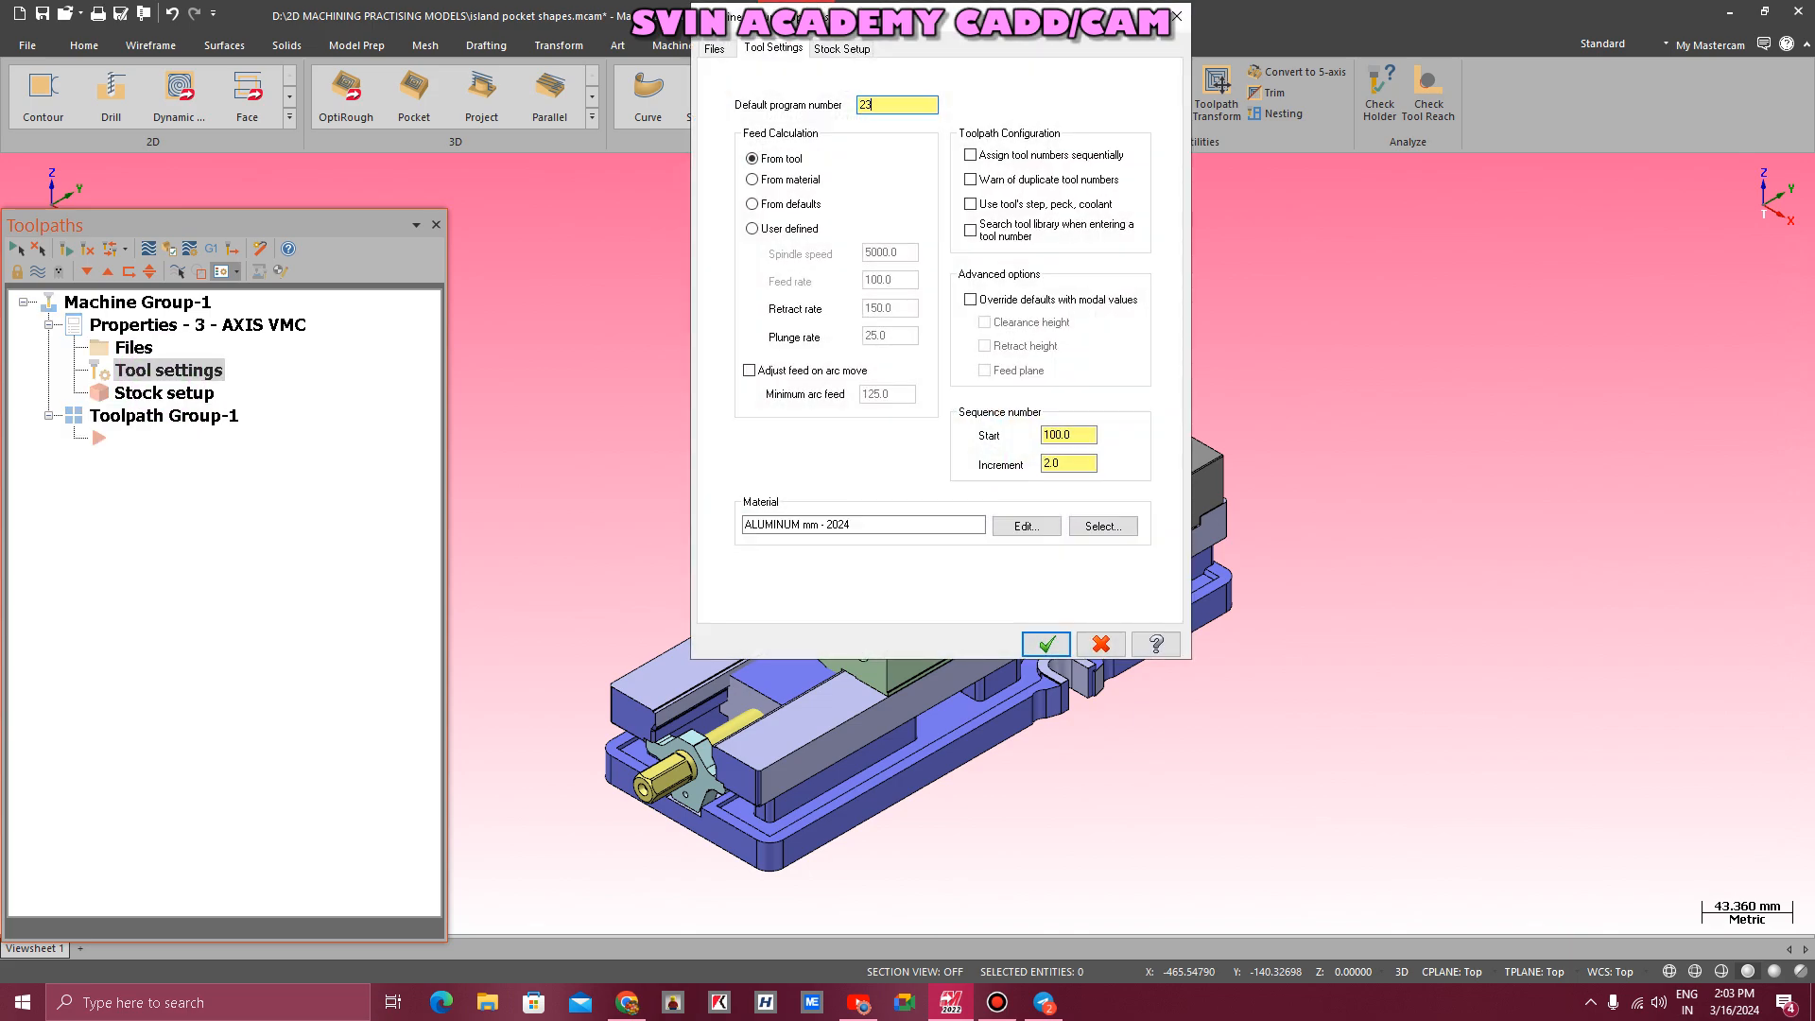
pyautogui.click(978, 154)
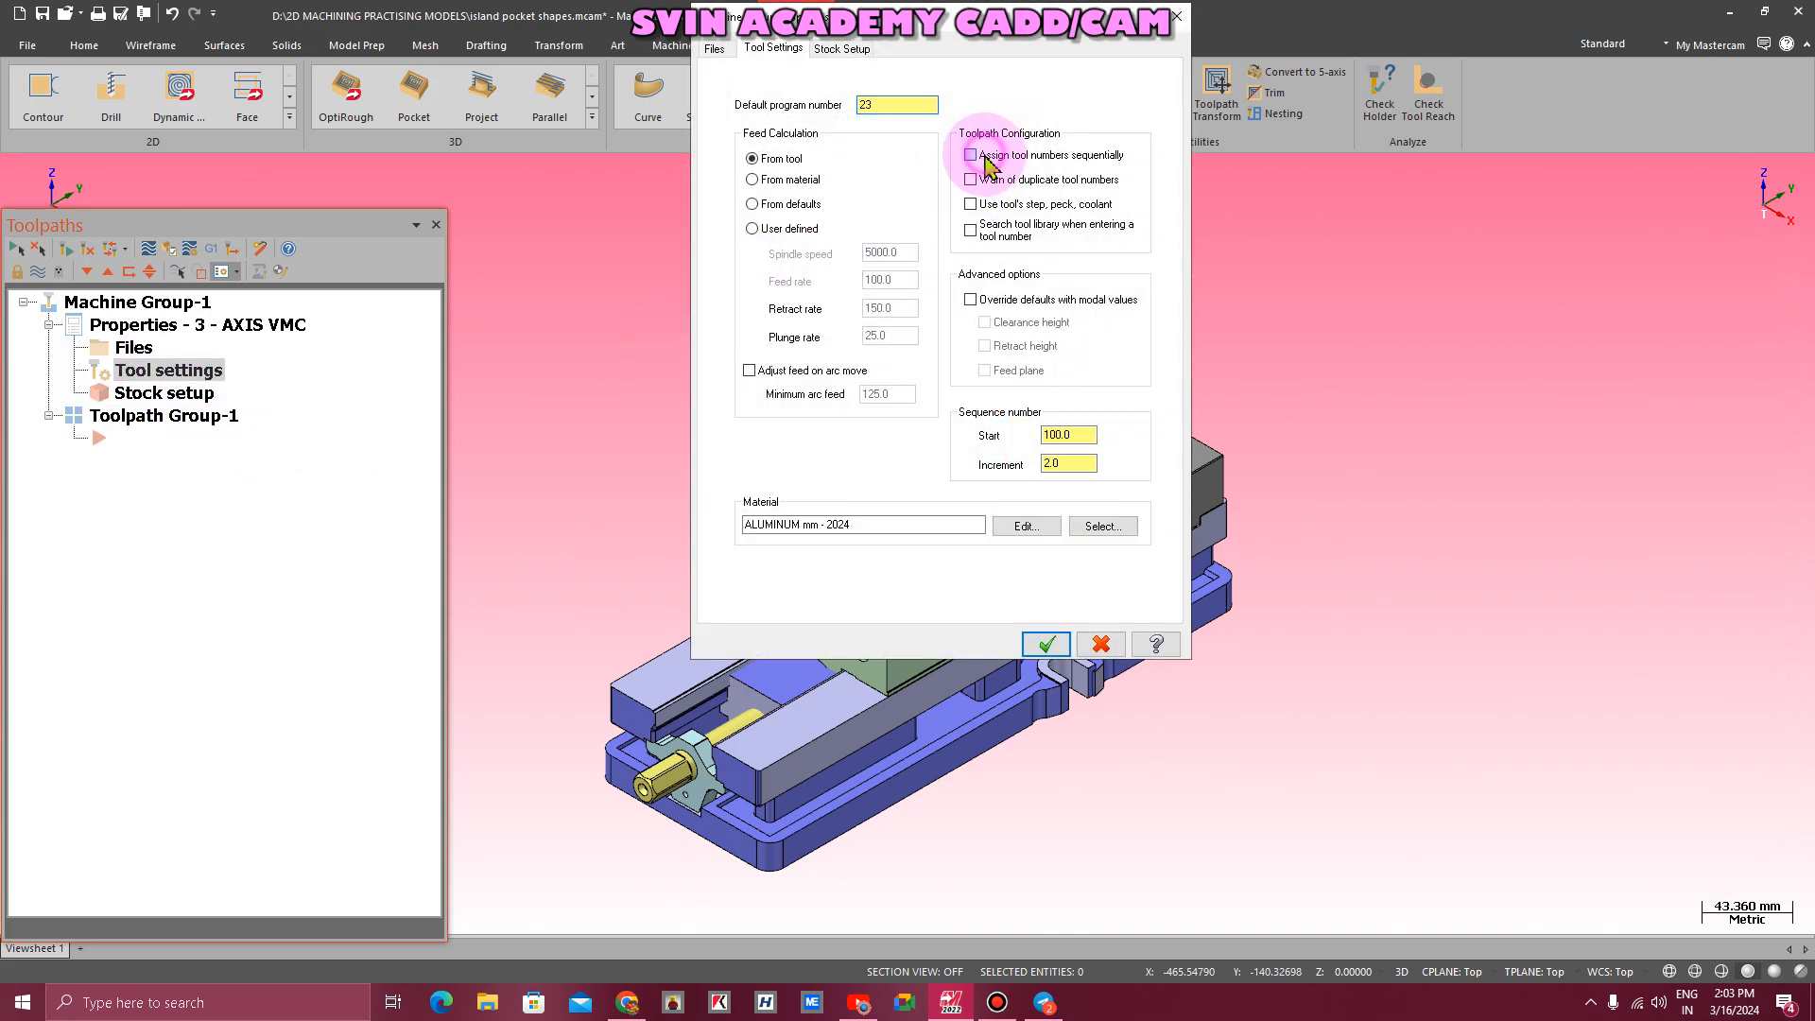
pyautogui.click(983, 179)
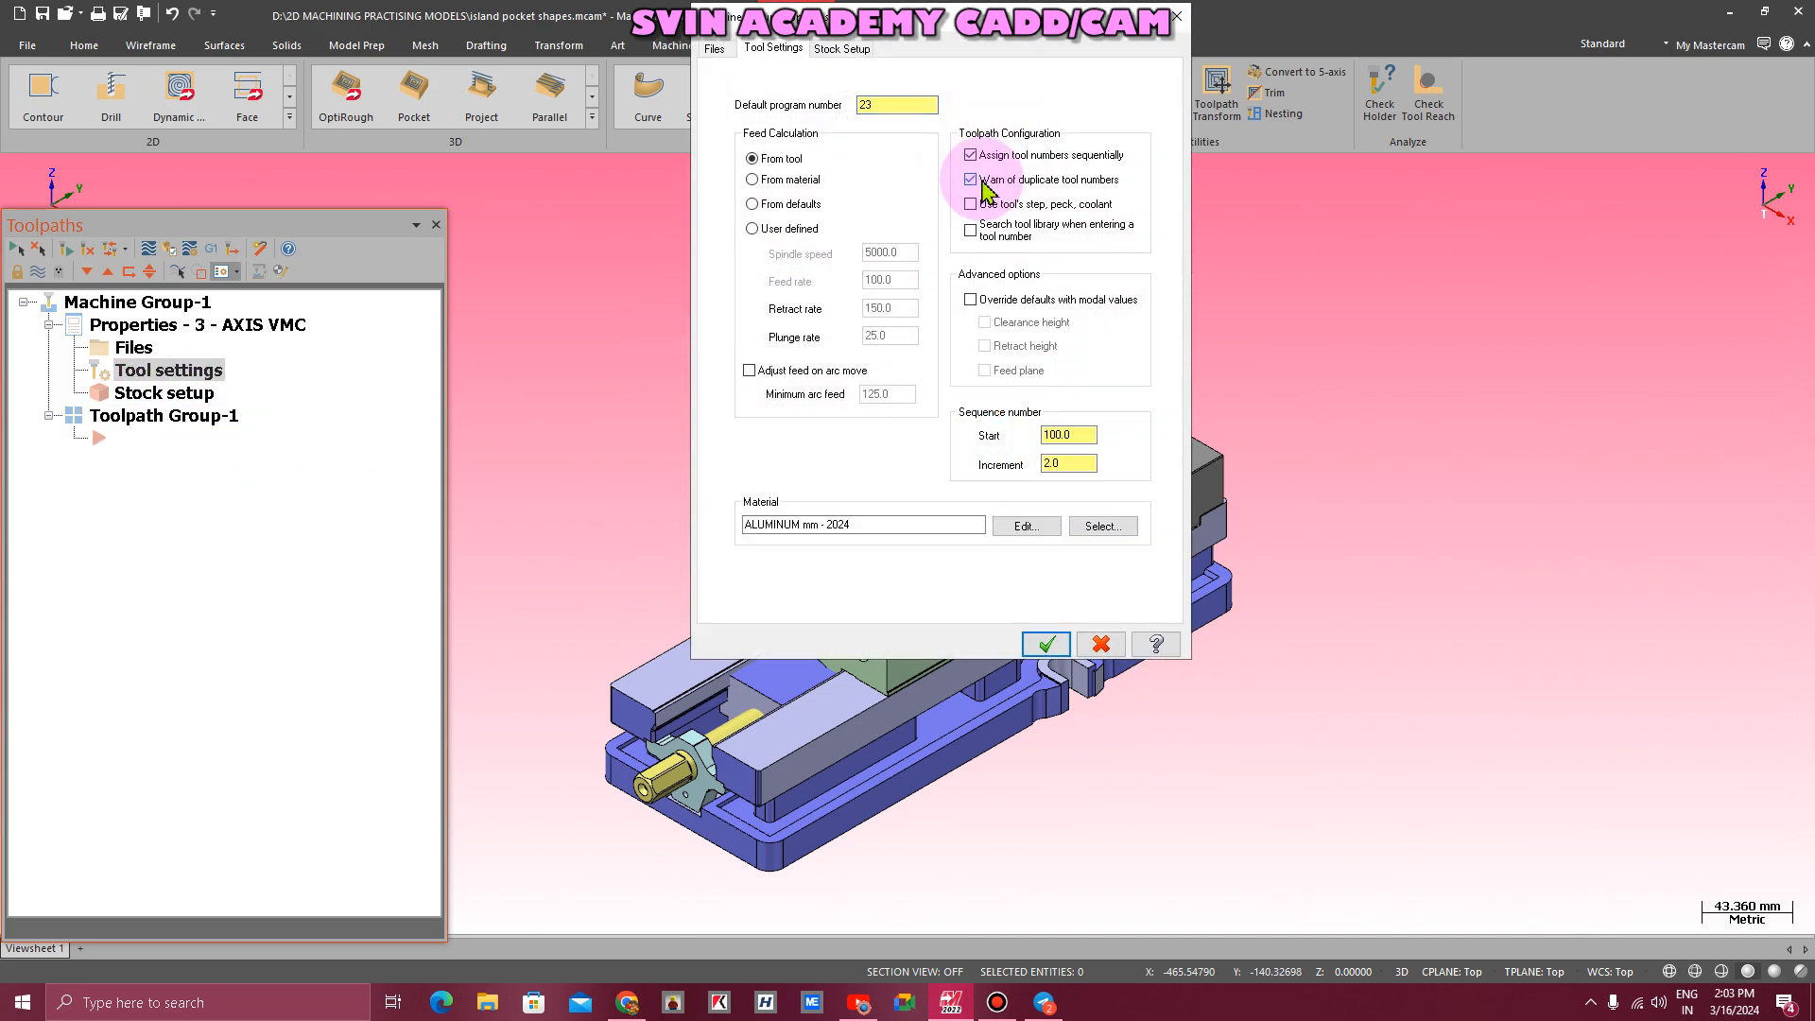
pyautogui.click(840, 52)
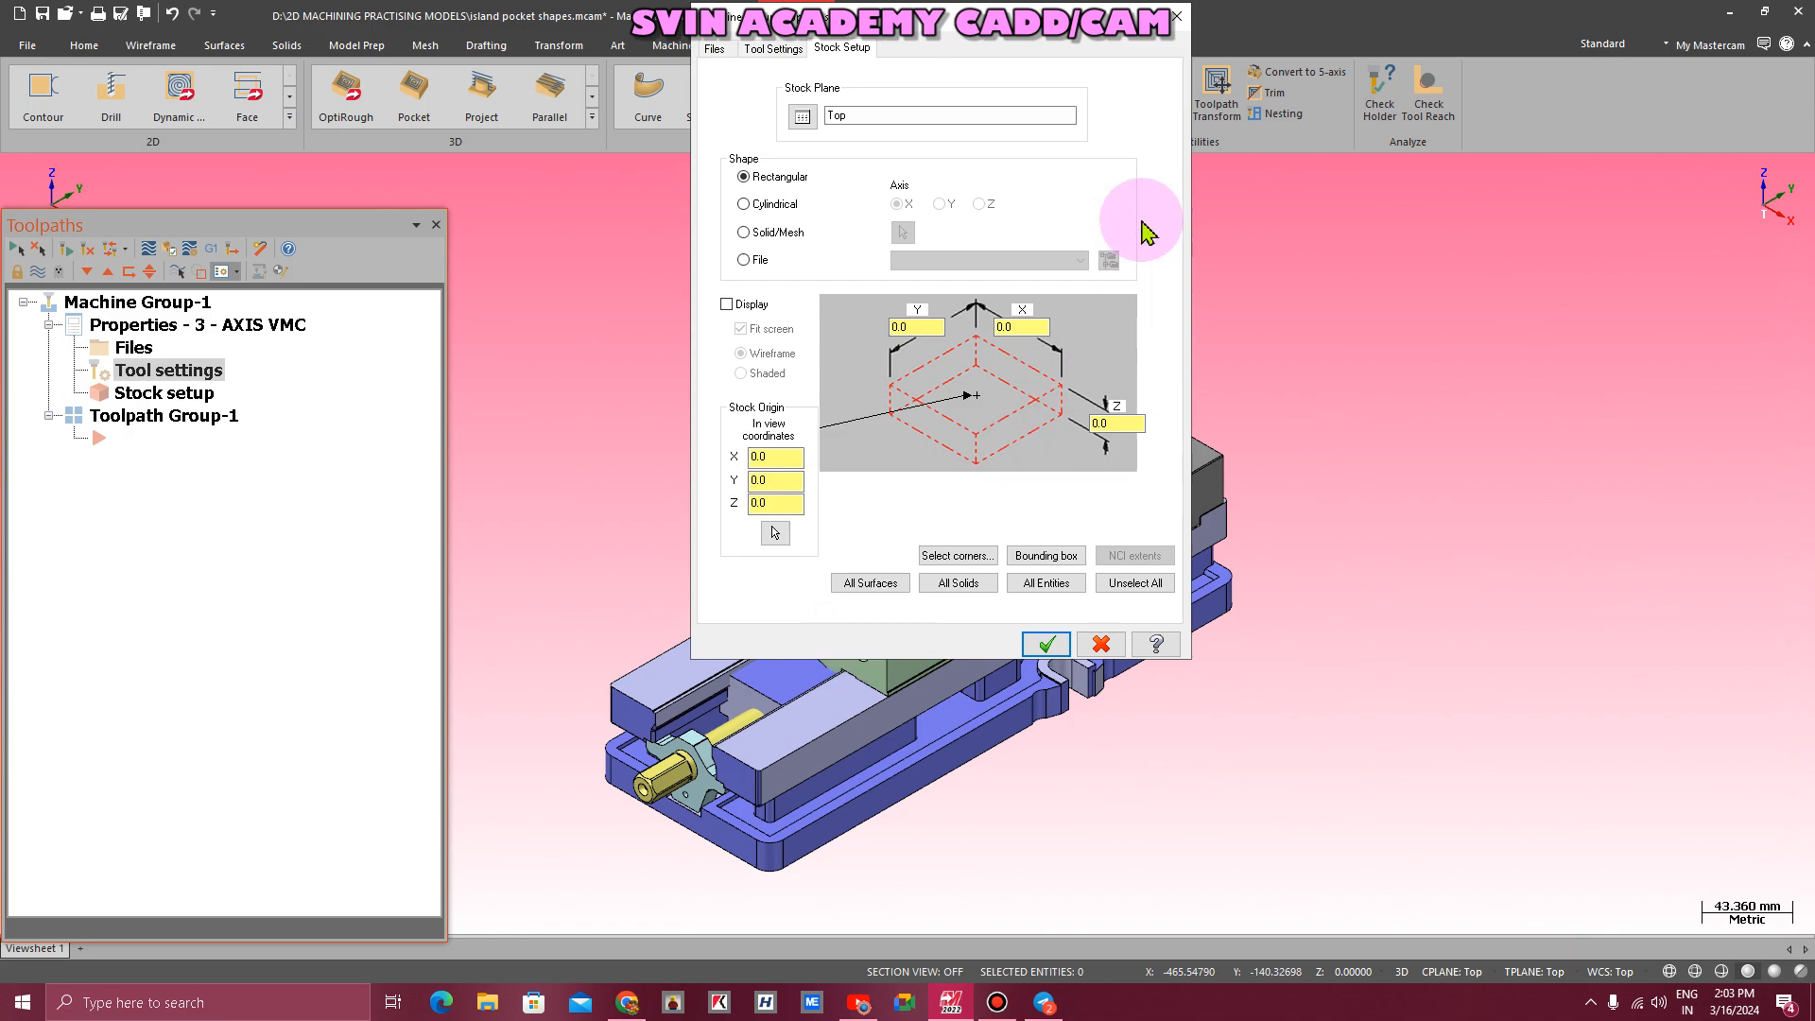
pyautogui.click(1175, 20)
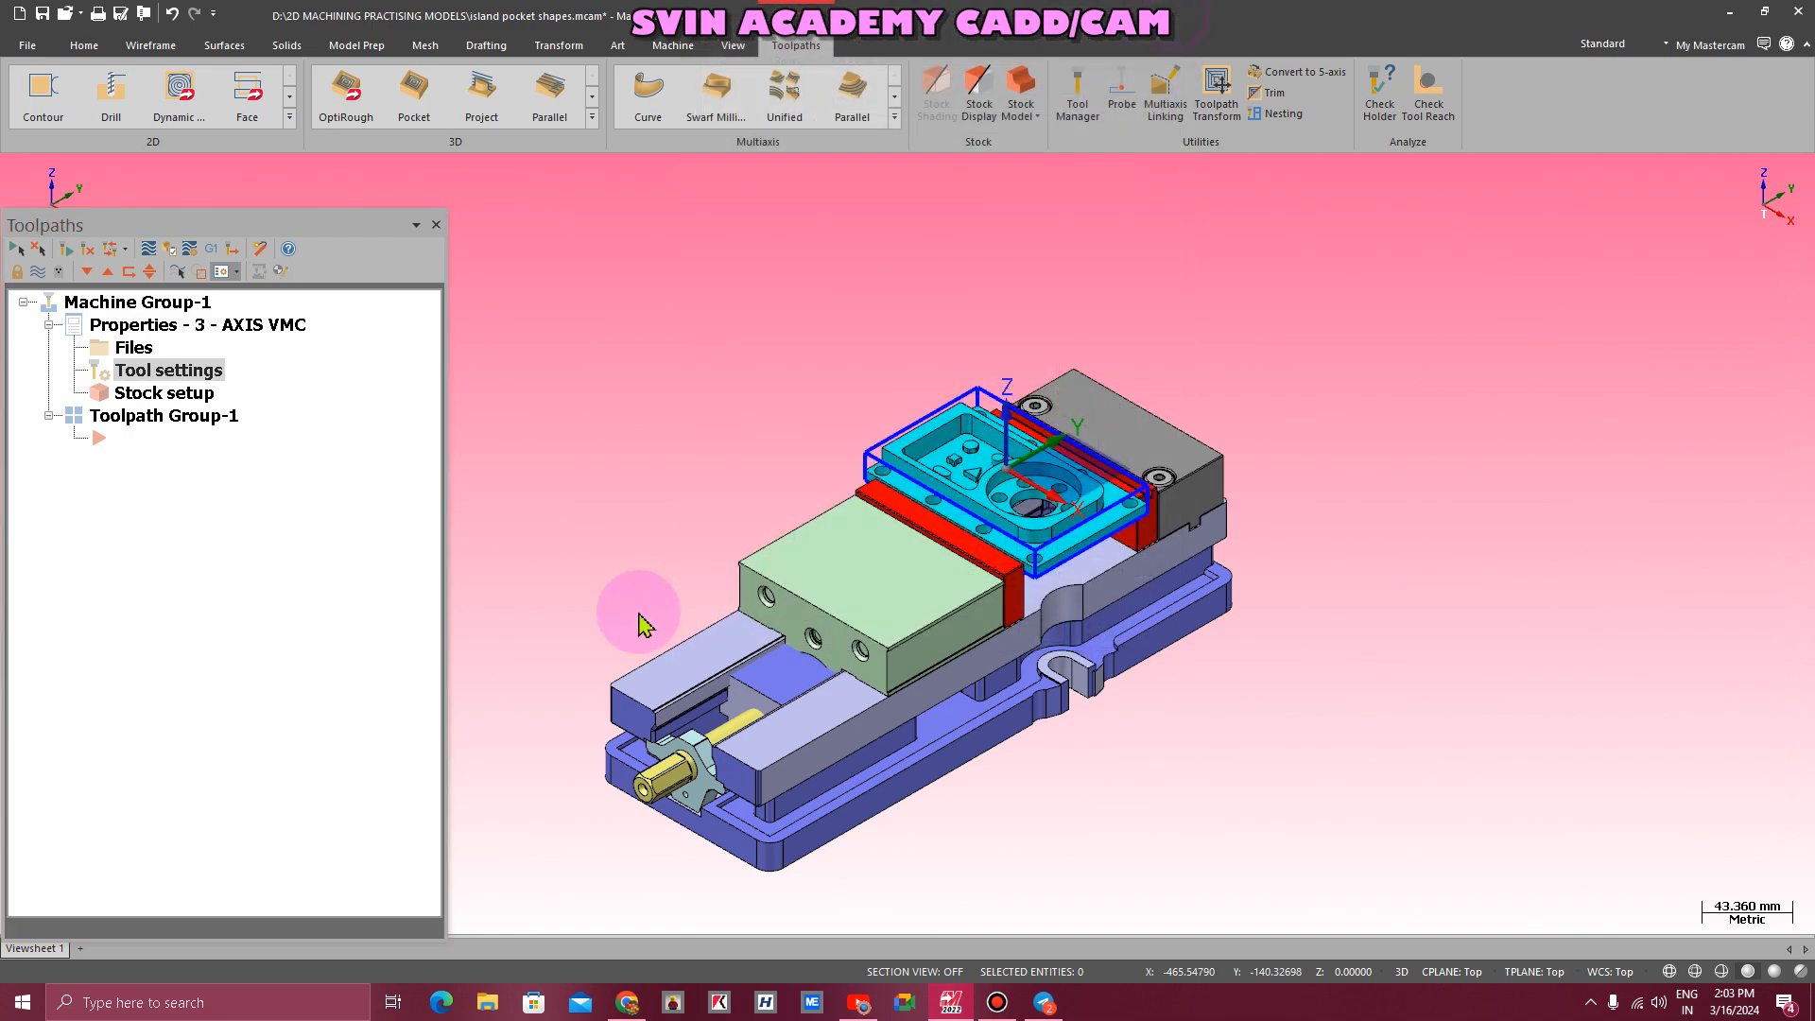
# - Display the Levels manager and hide level 23, vice-setup
pyautogui.click(732, 45)
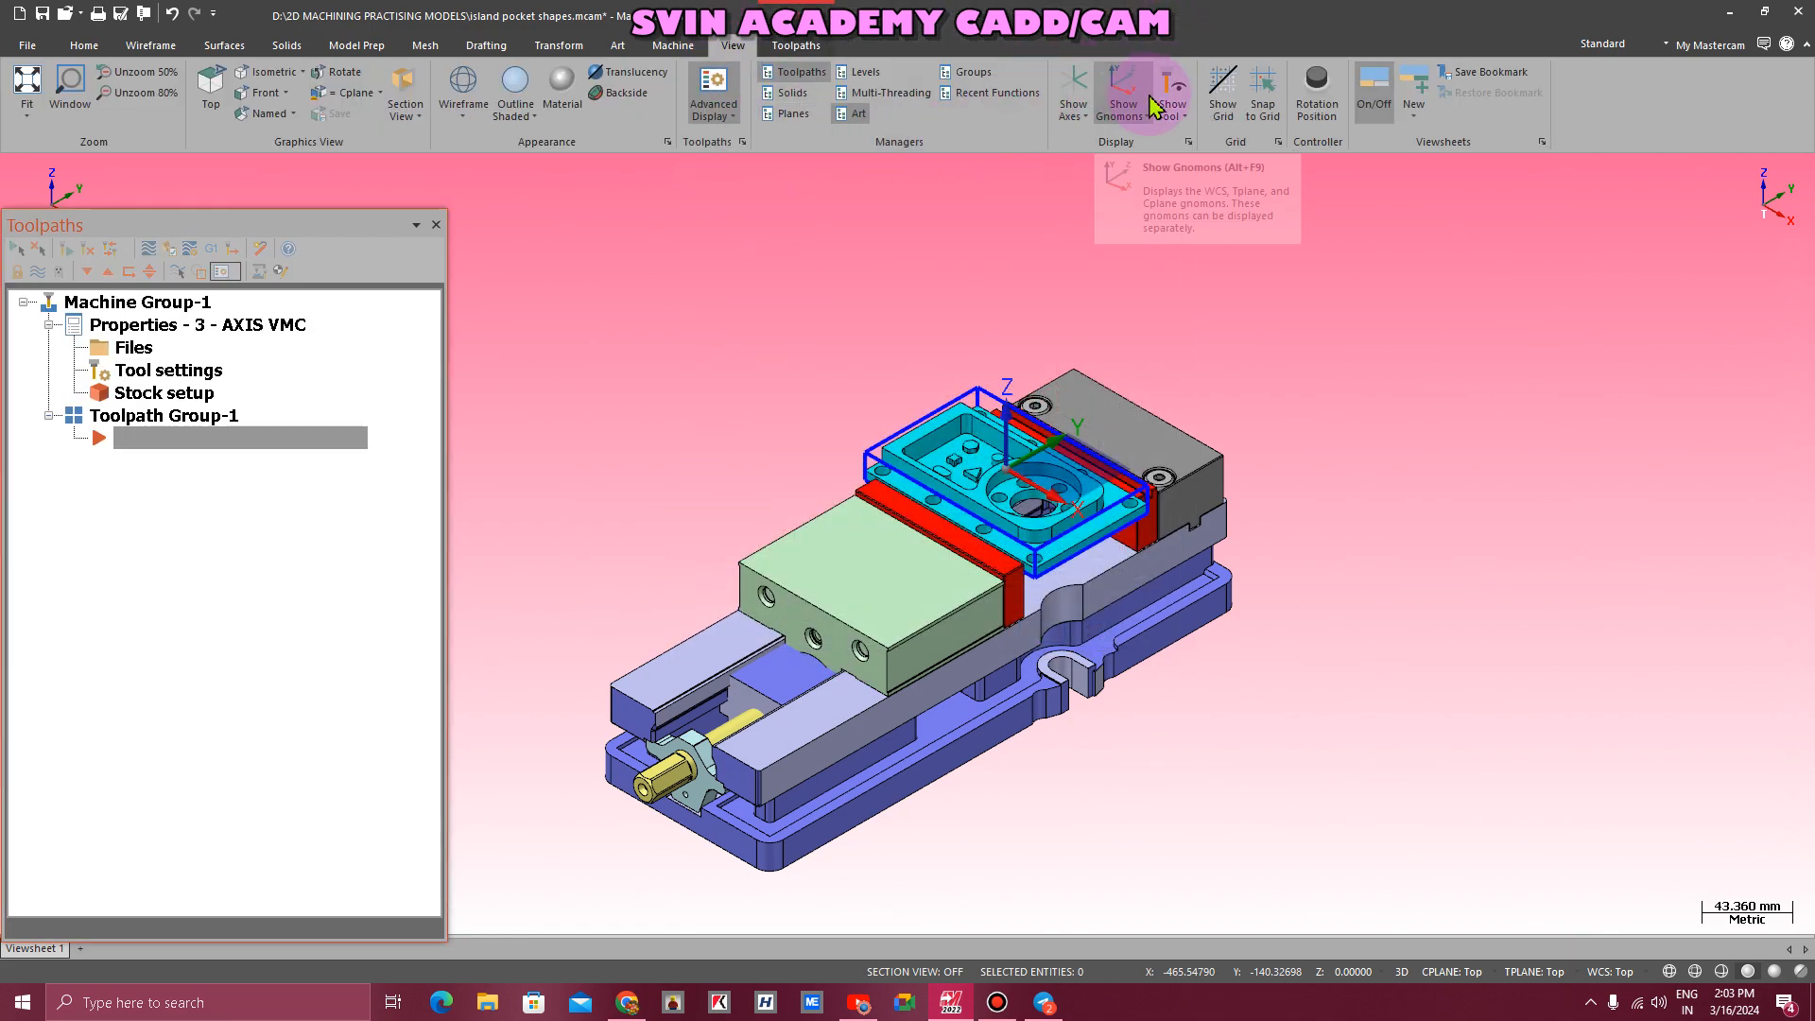
pyautogui.click(862, 72)
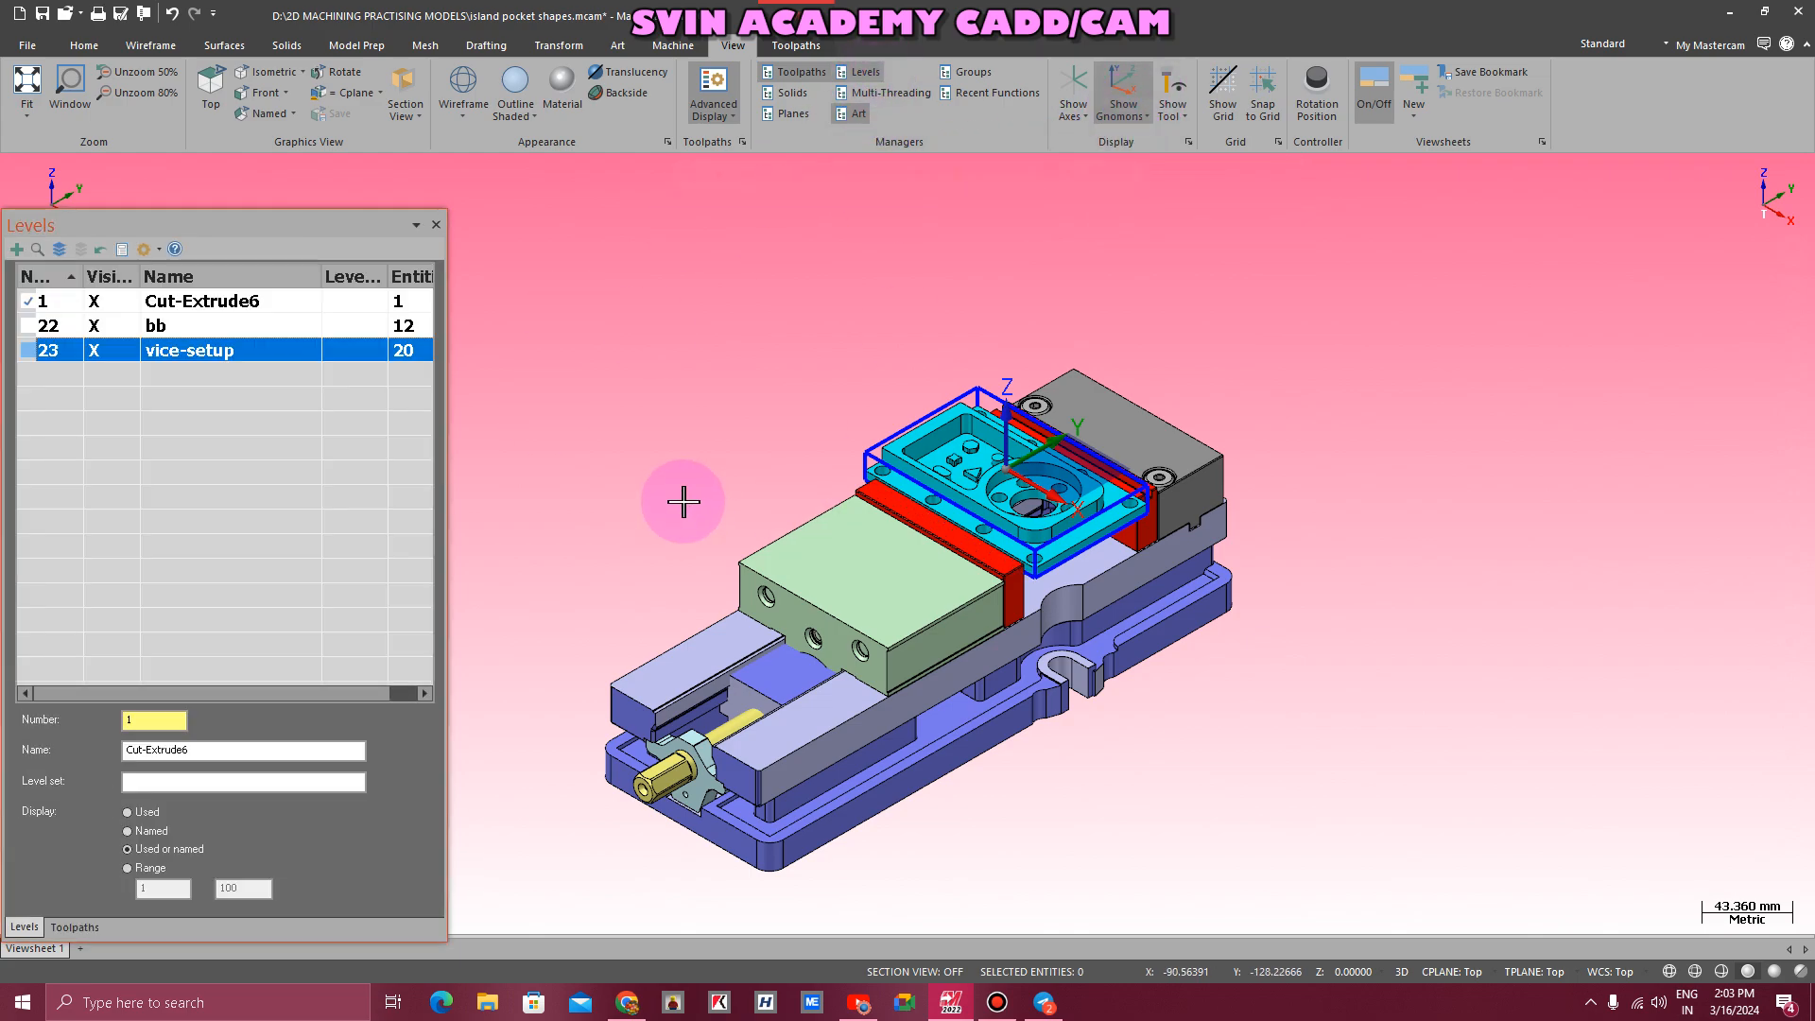
pyautogui.click(97, 351)
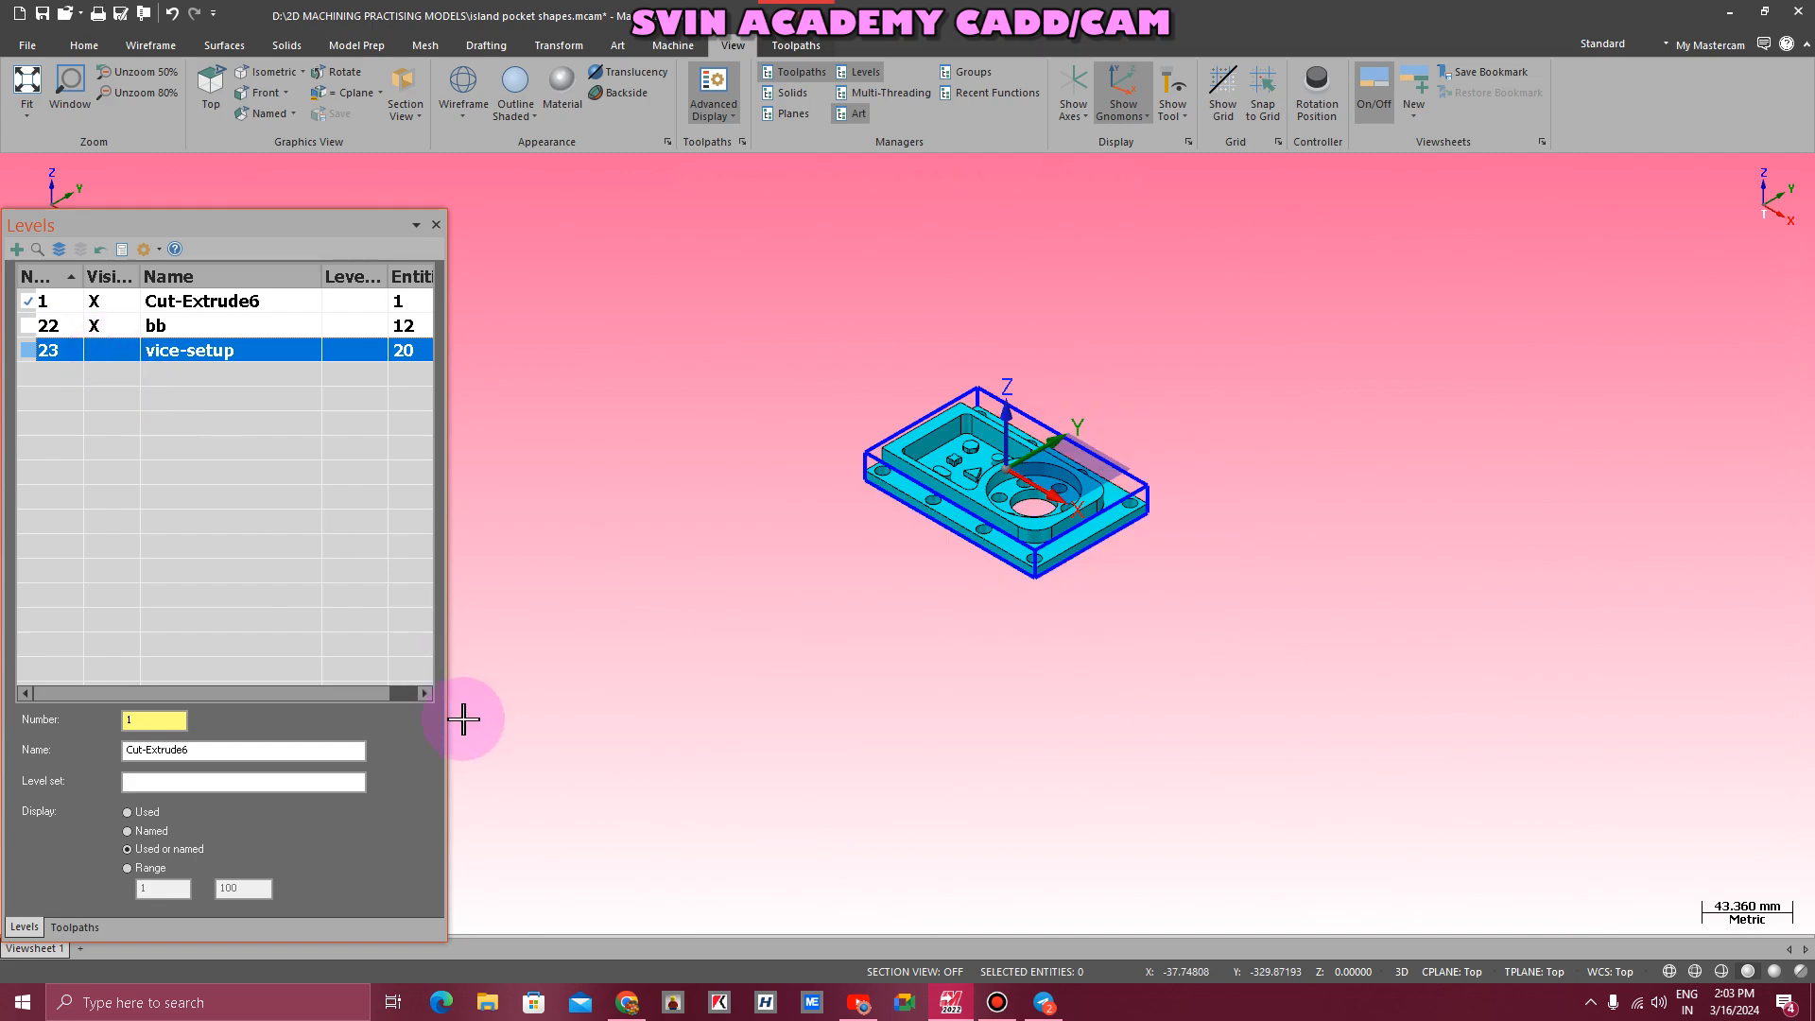
# - Define the machine group's rectangular stock on the Top plane from all entities
pyautogui.click(75, 928)
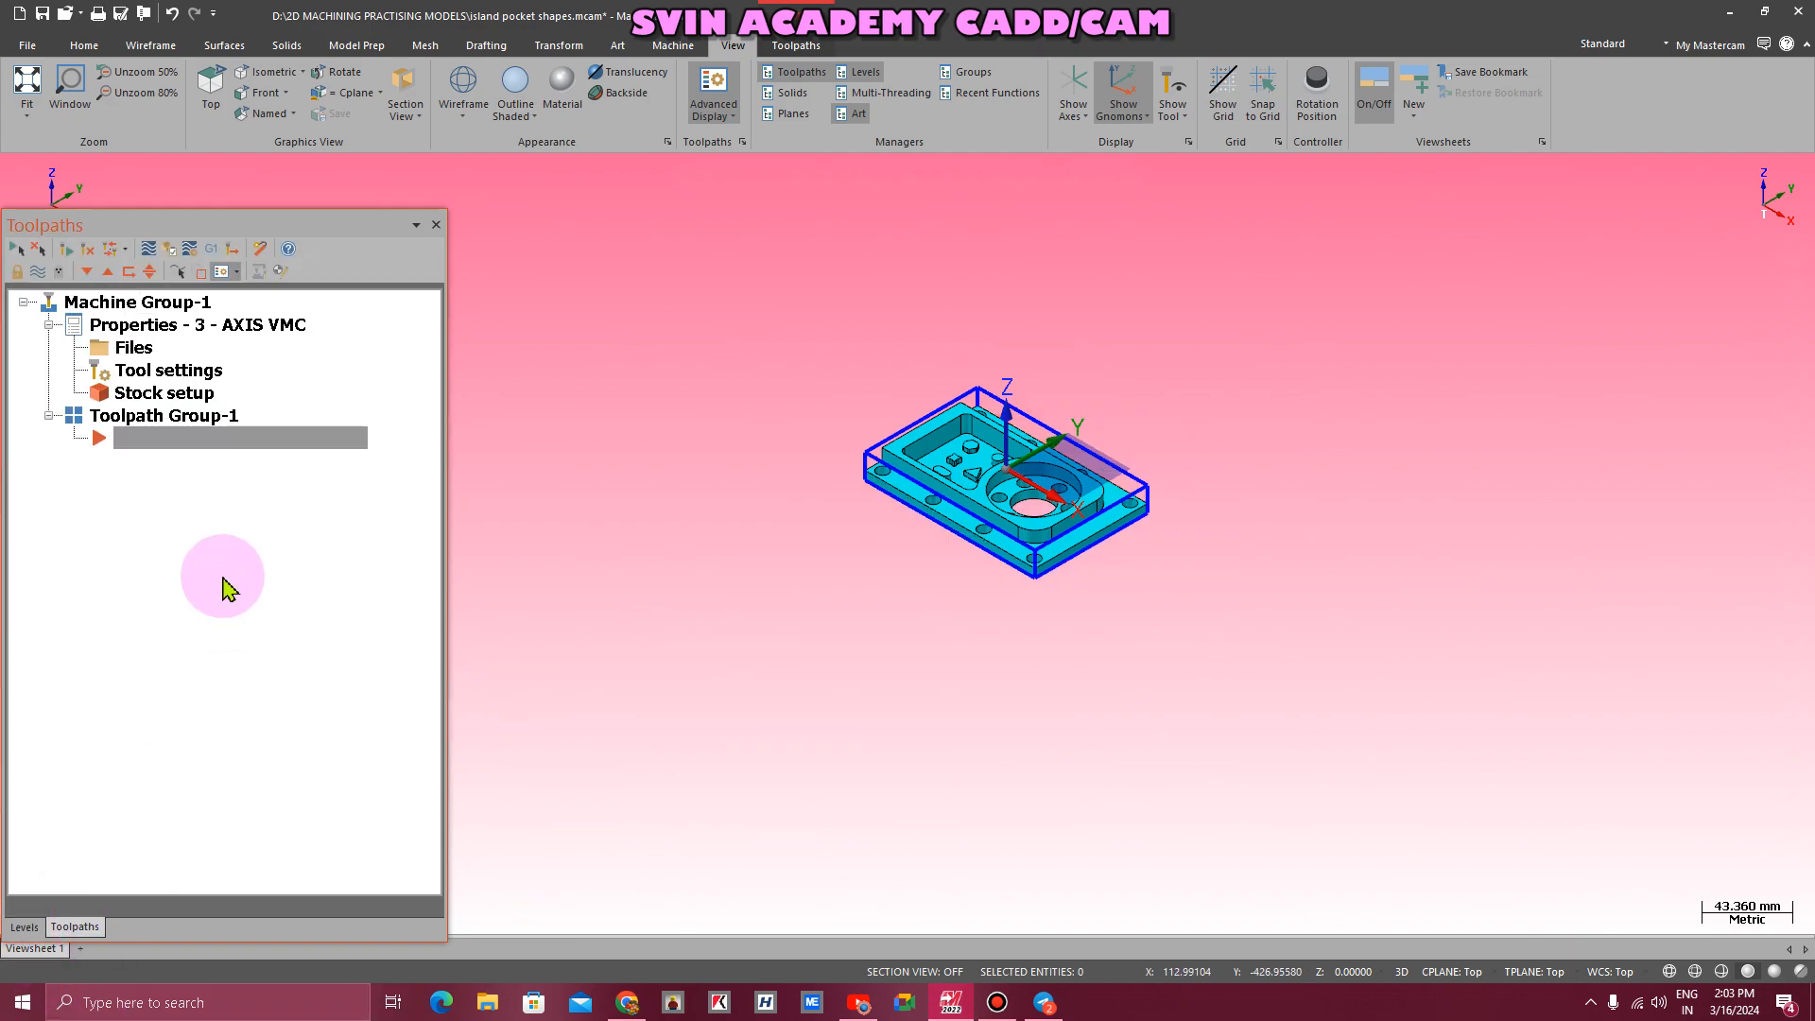
pyautogui.click(180, 392)
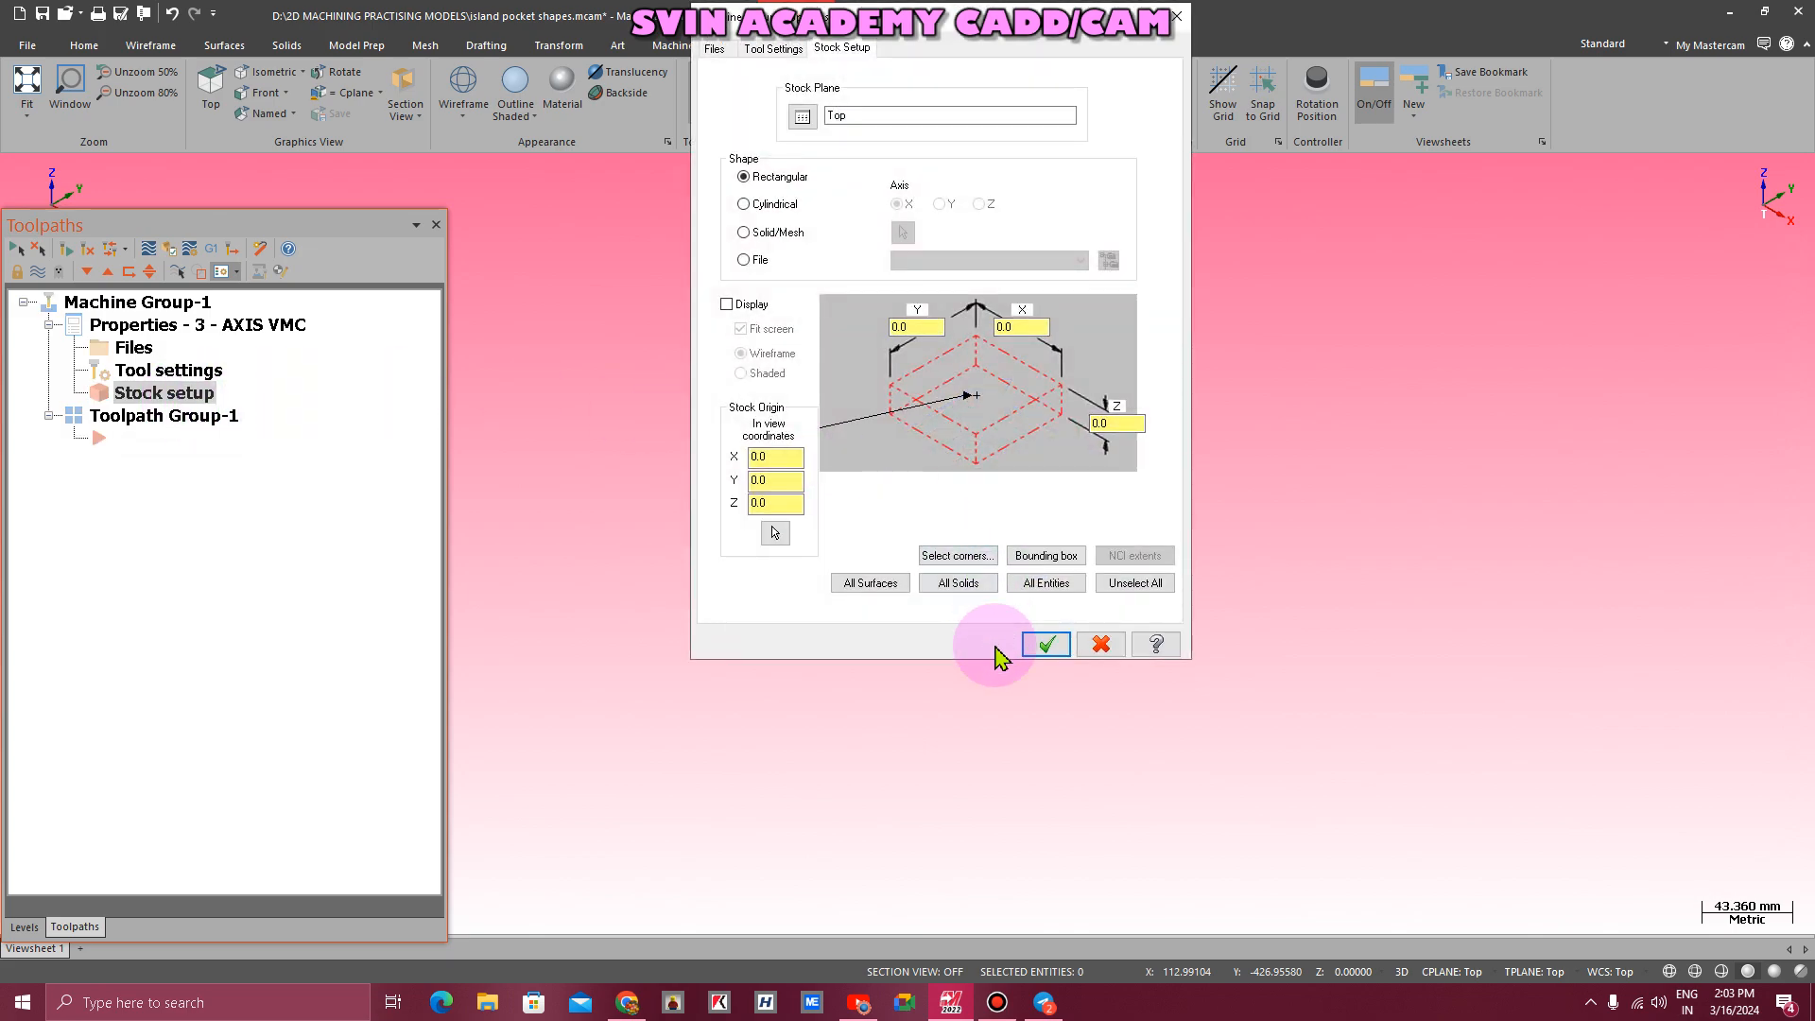
pyautogui.click(1045, 582)
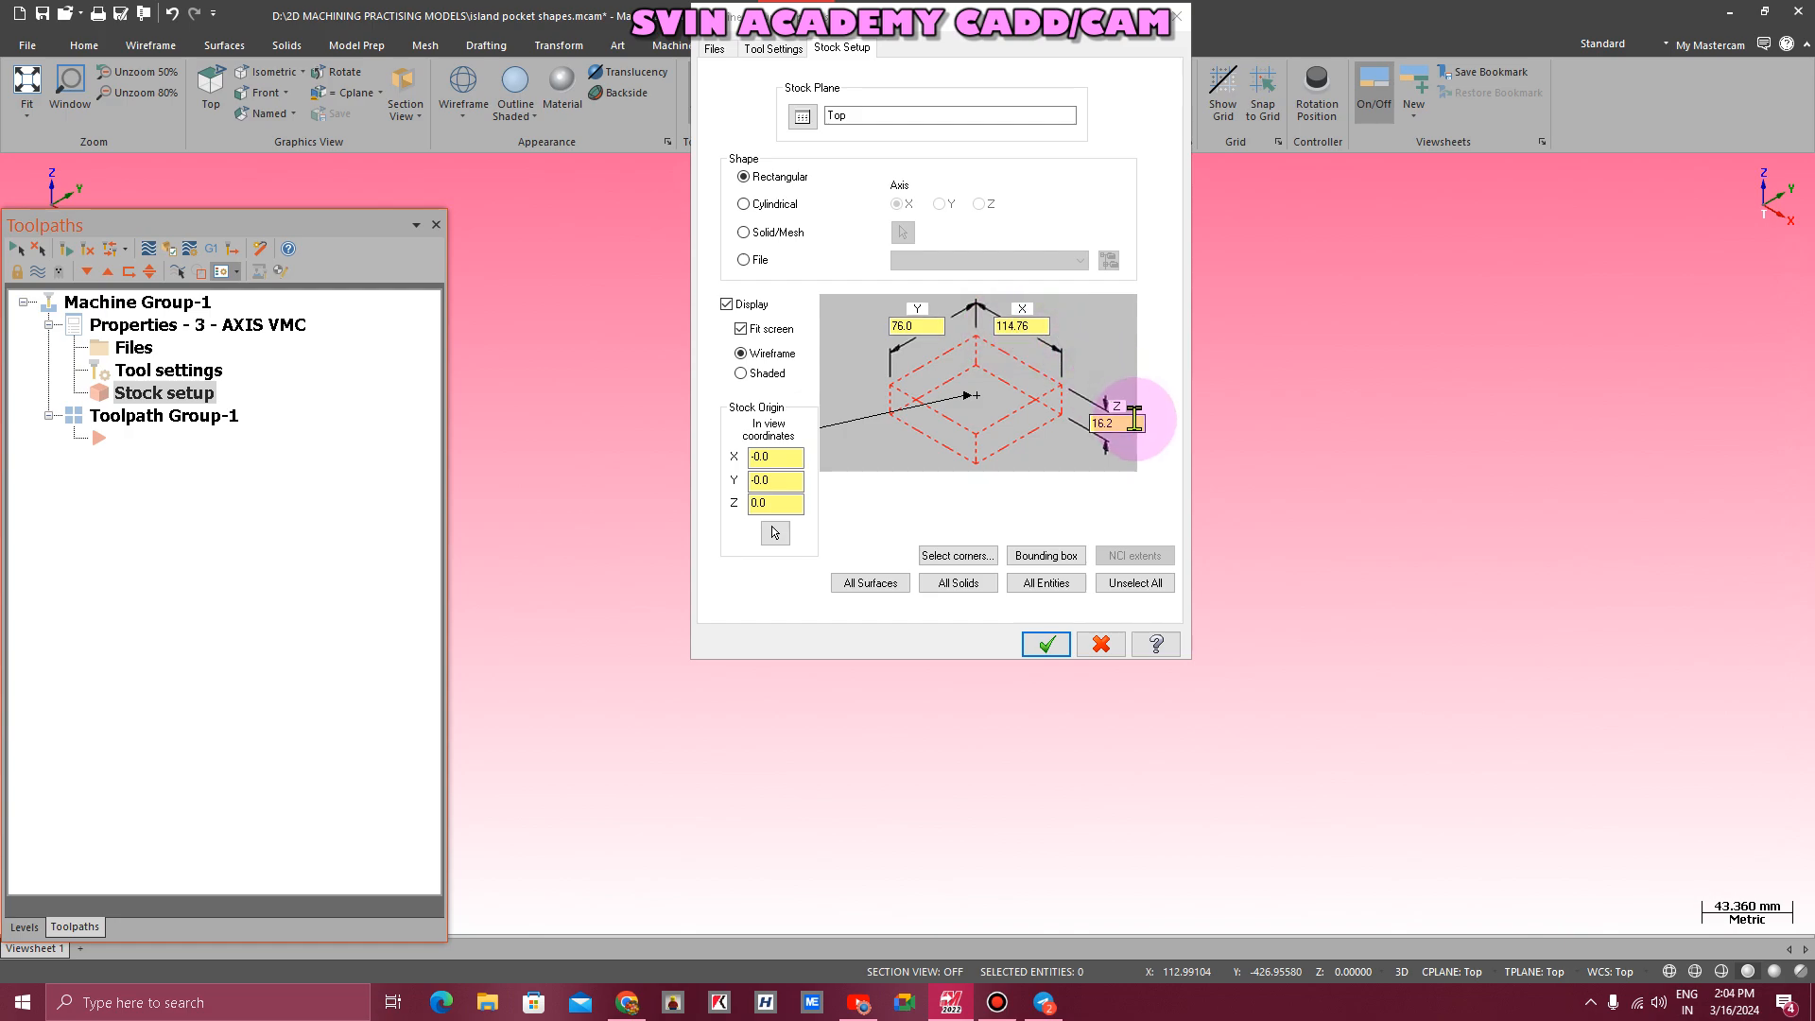
pyautogui.click(1059, 647)
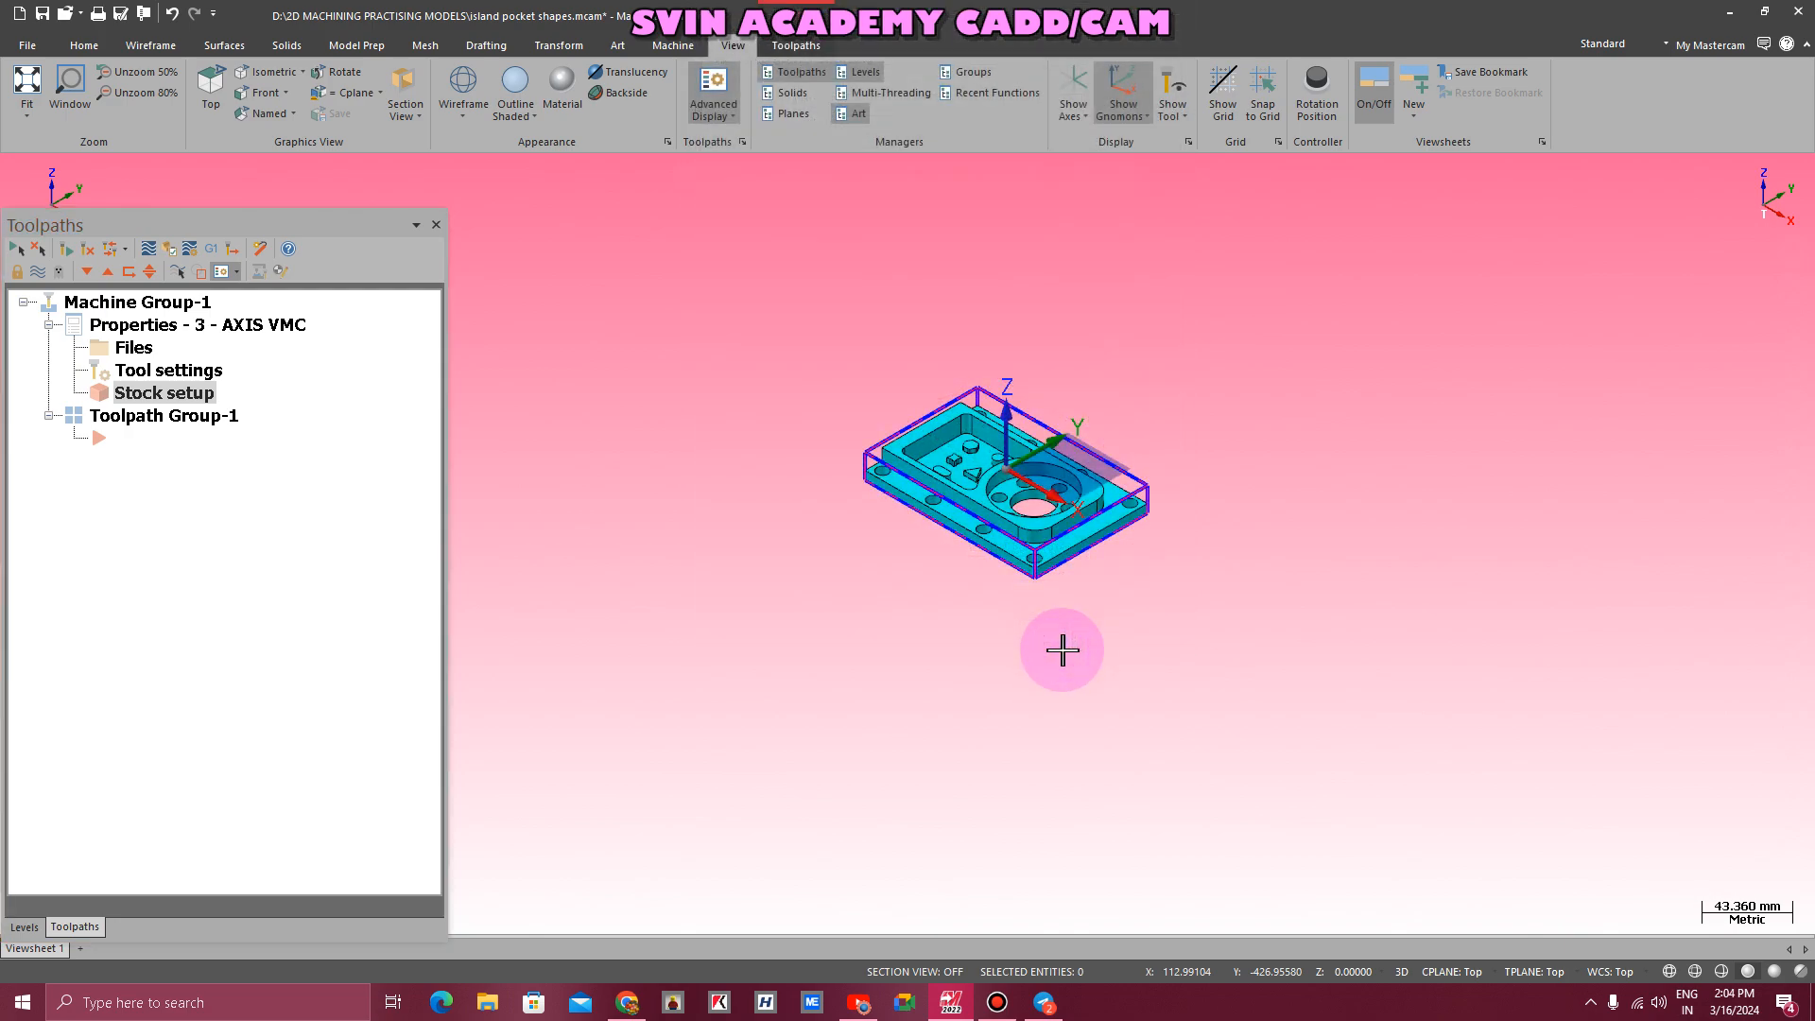
pyautogui.scroll(3, 1097, 401)
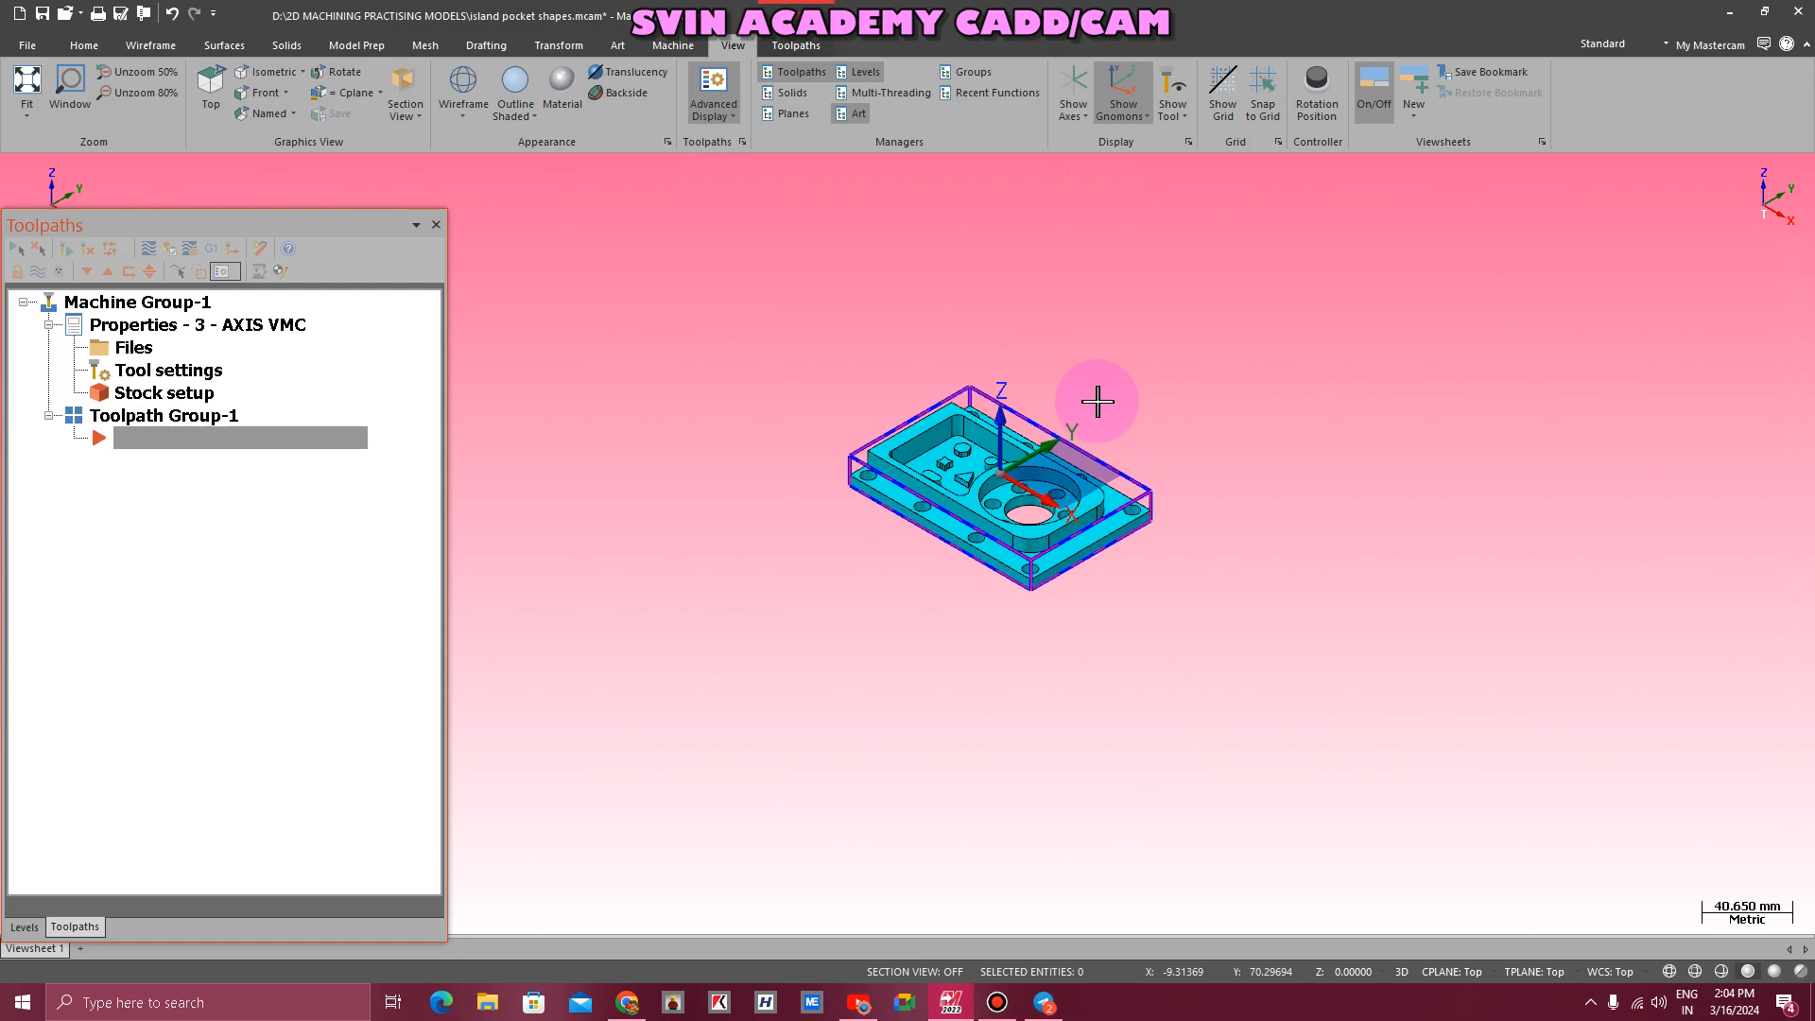
pyautogui.scroll(3, 1096, 401)
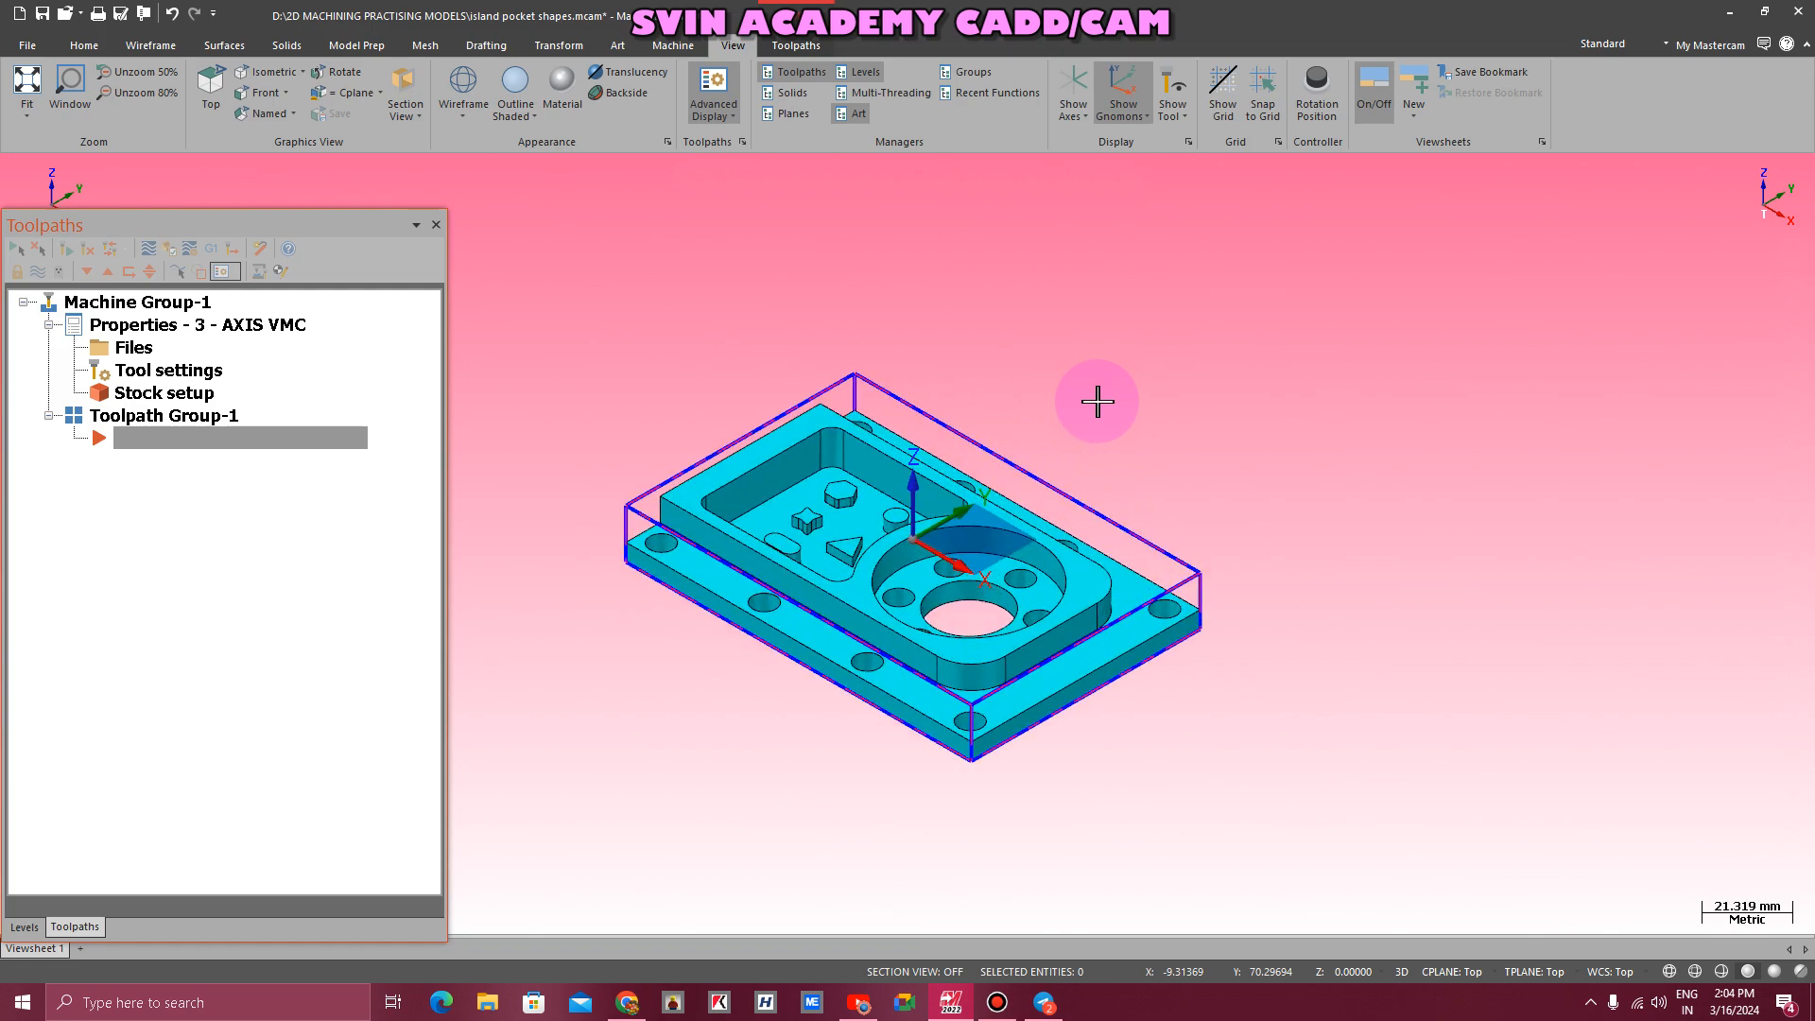
# - Check the stock height above the part's top face in the front view, then restore the isometric view
pyautogui.rightClick(1019, 303)
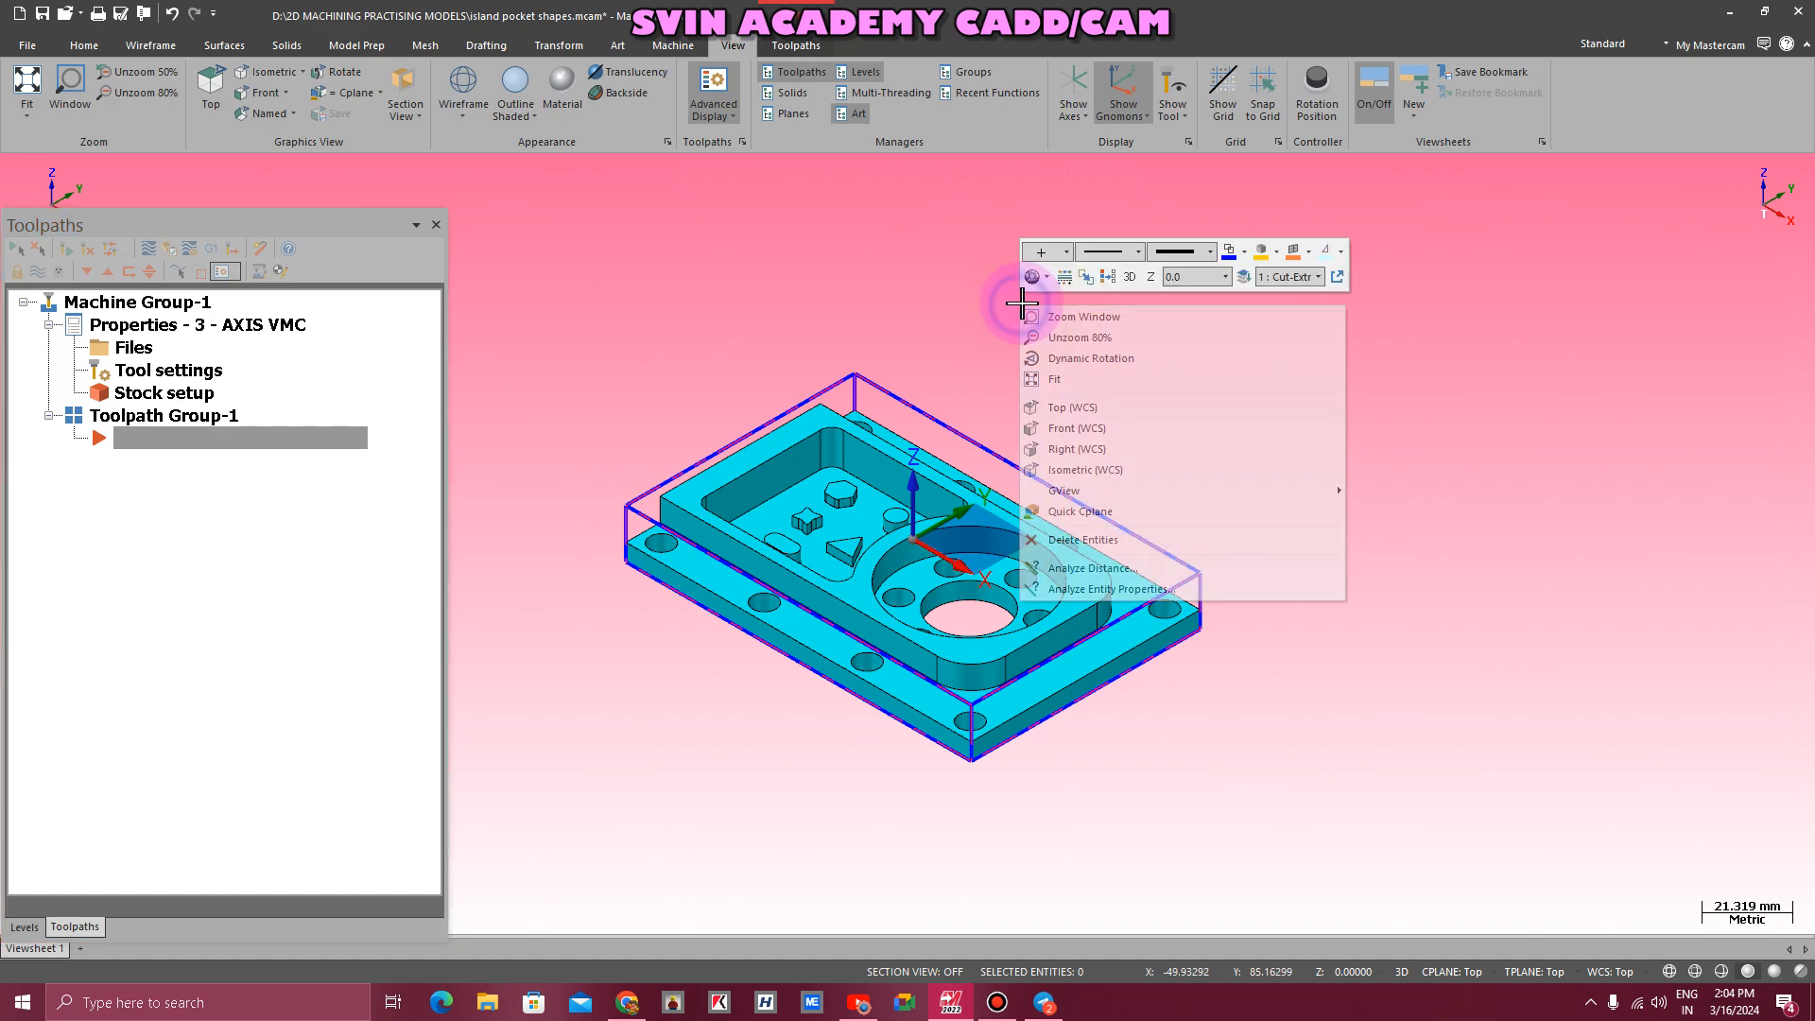
pyautogui.click(1094, 427)
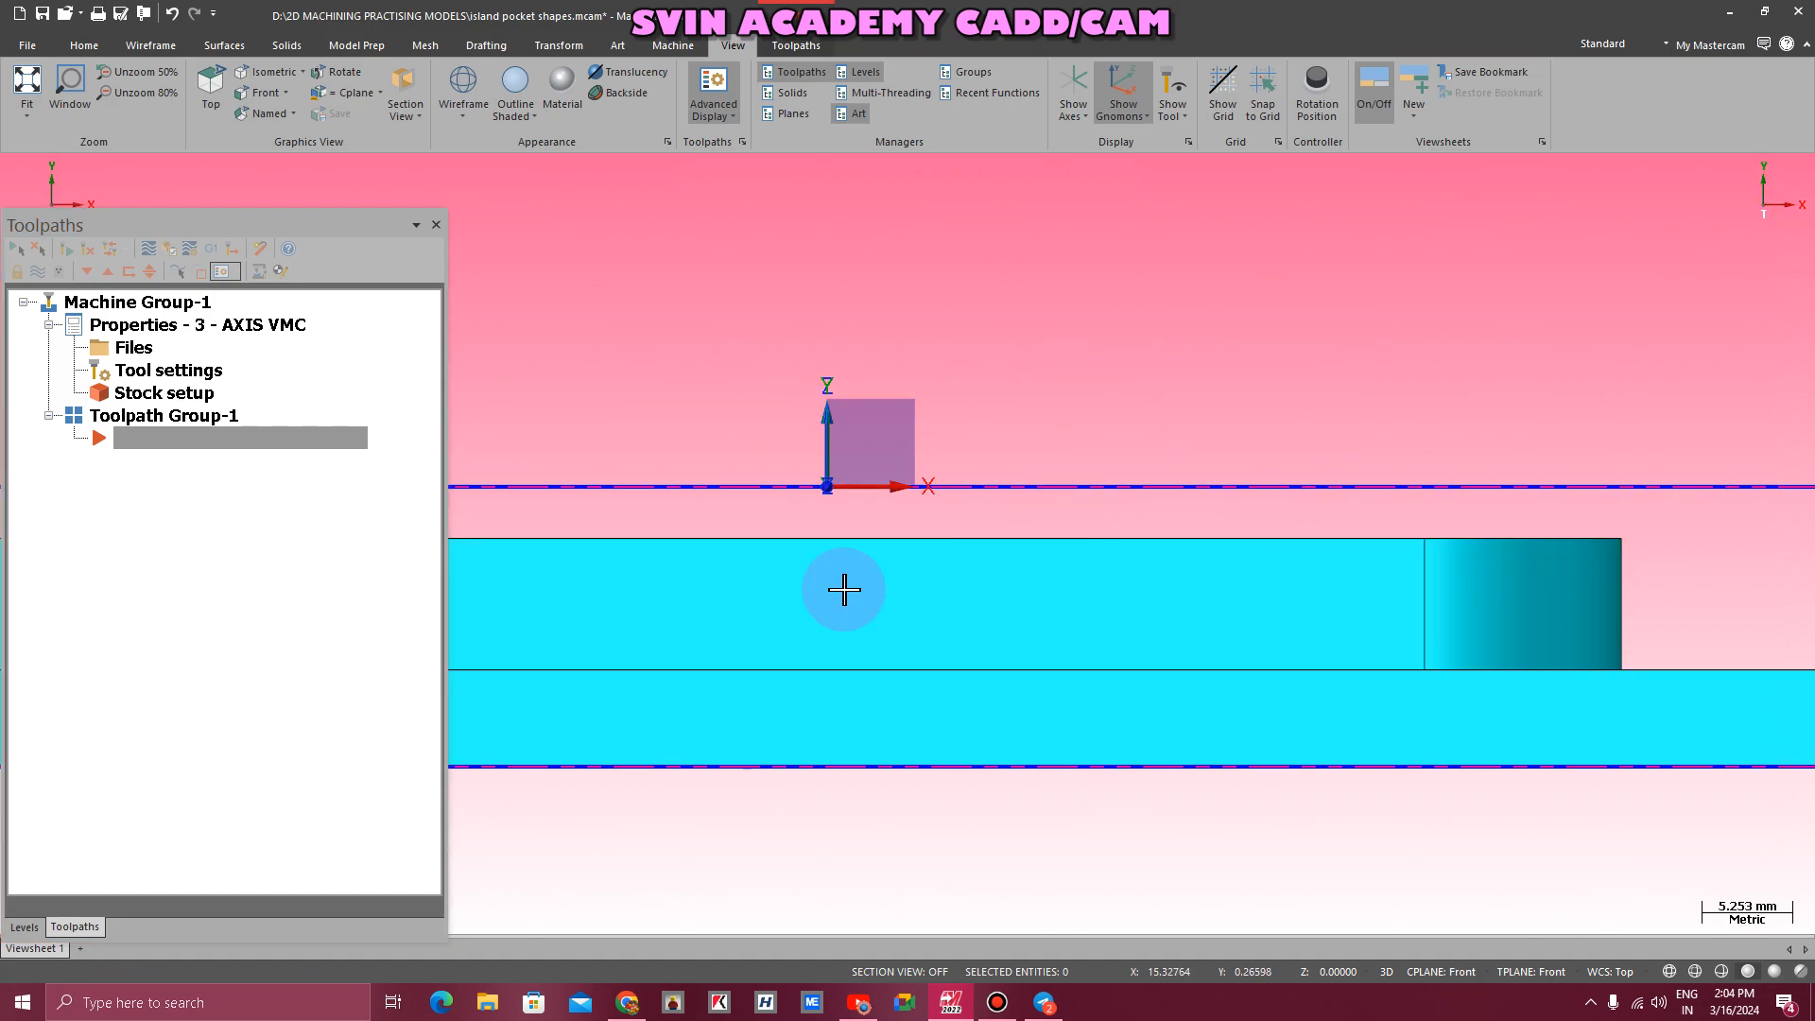
pyautogui.rightClick(654, 239)
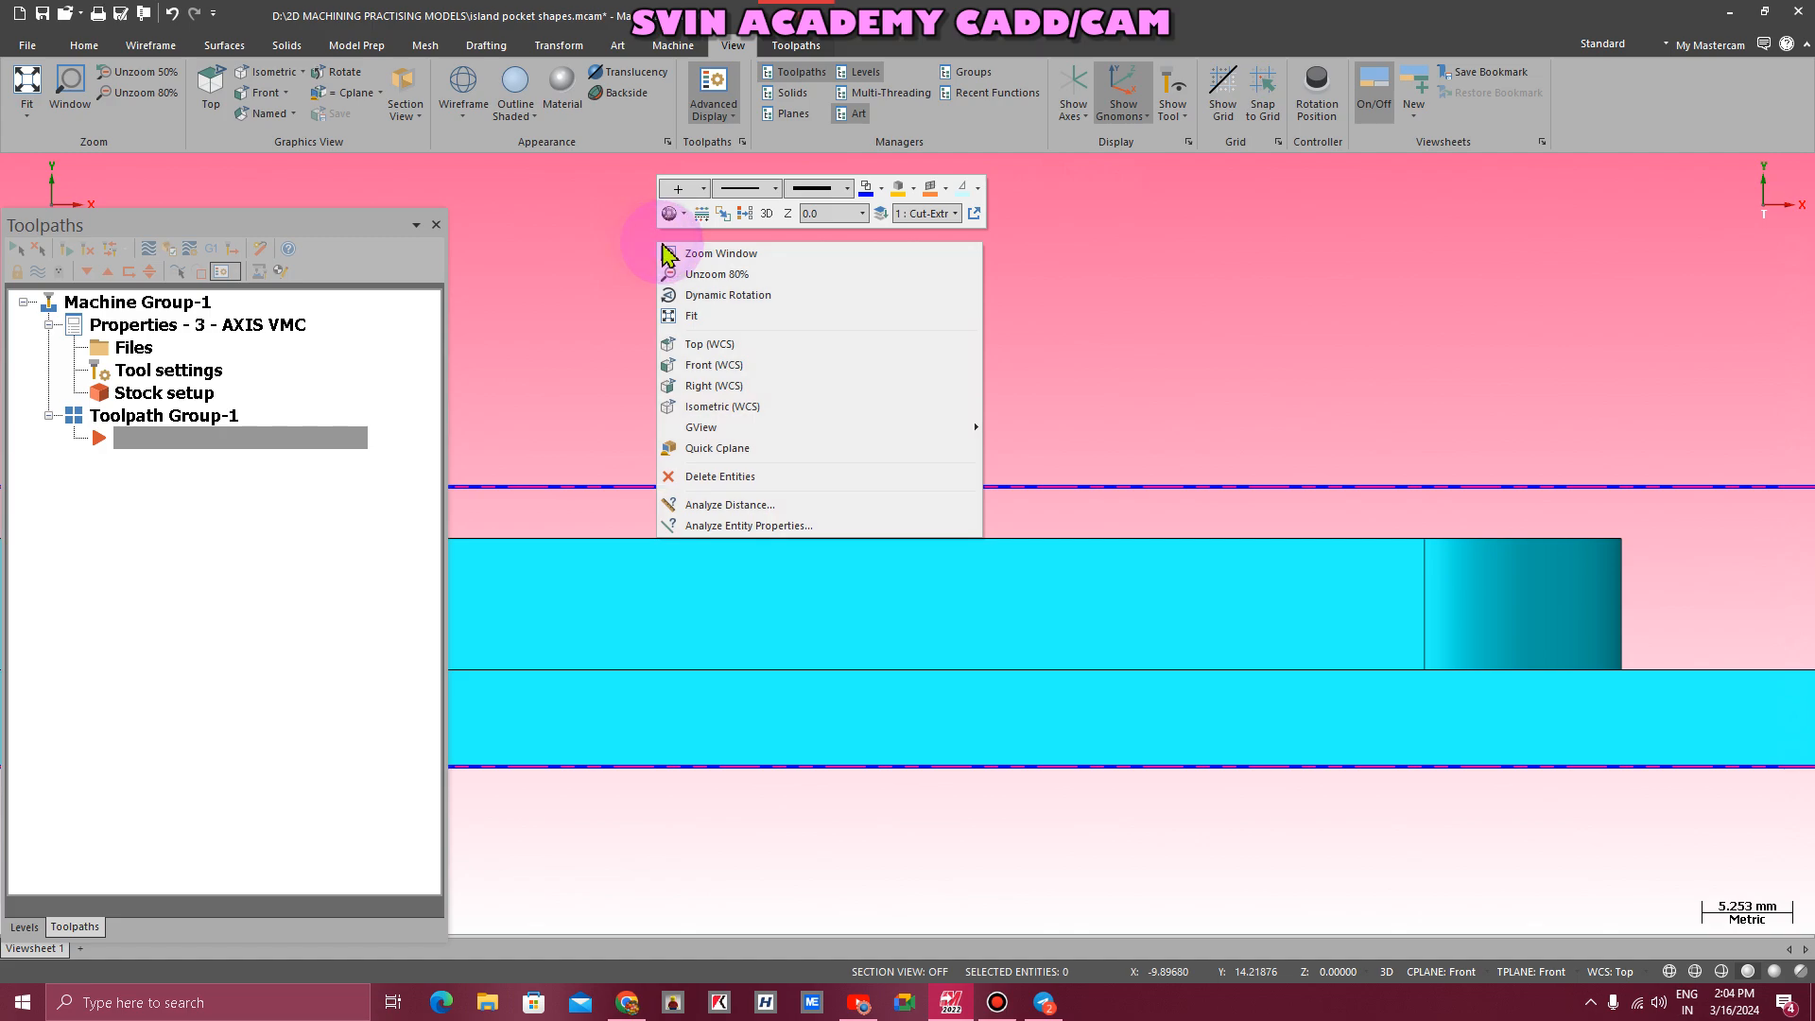
pyautogui.click(748, 415)
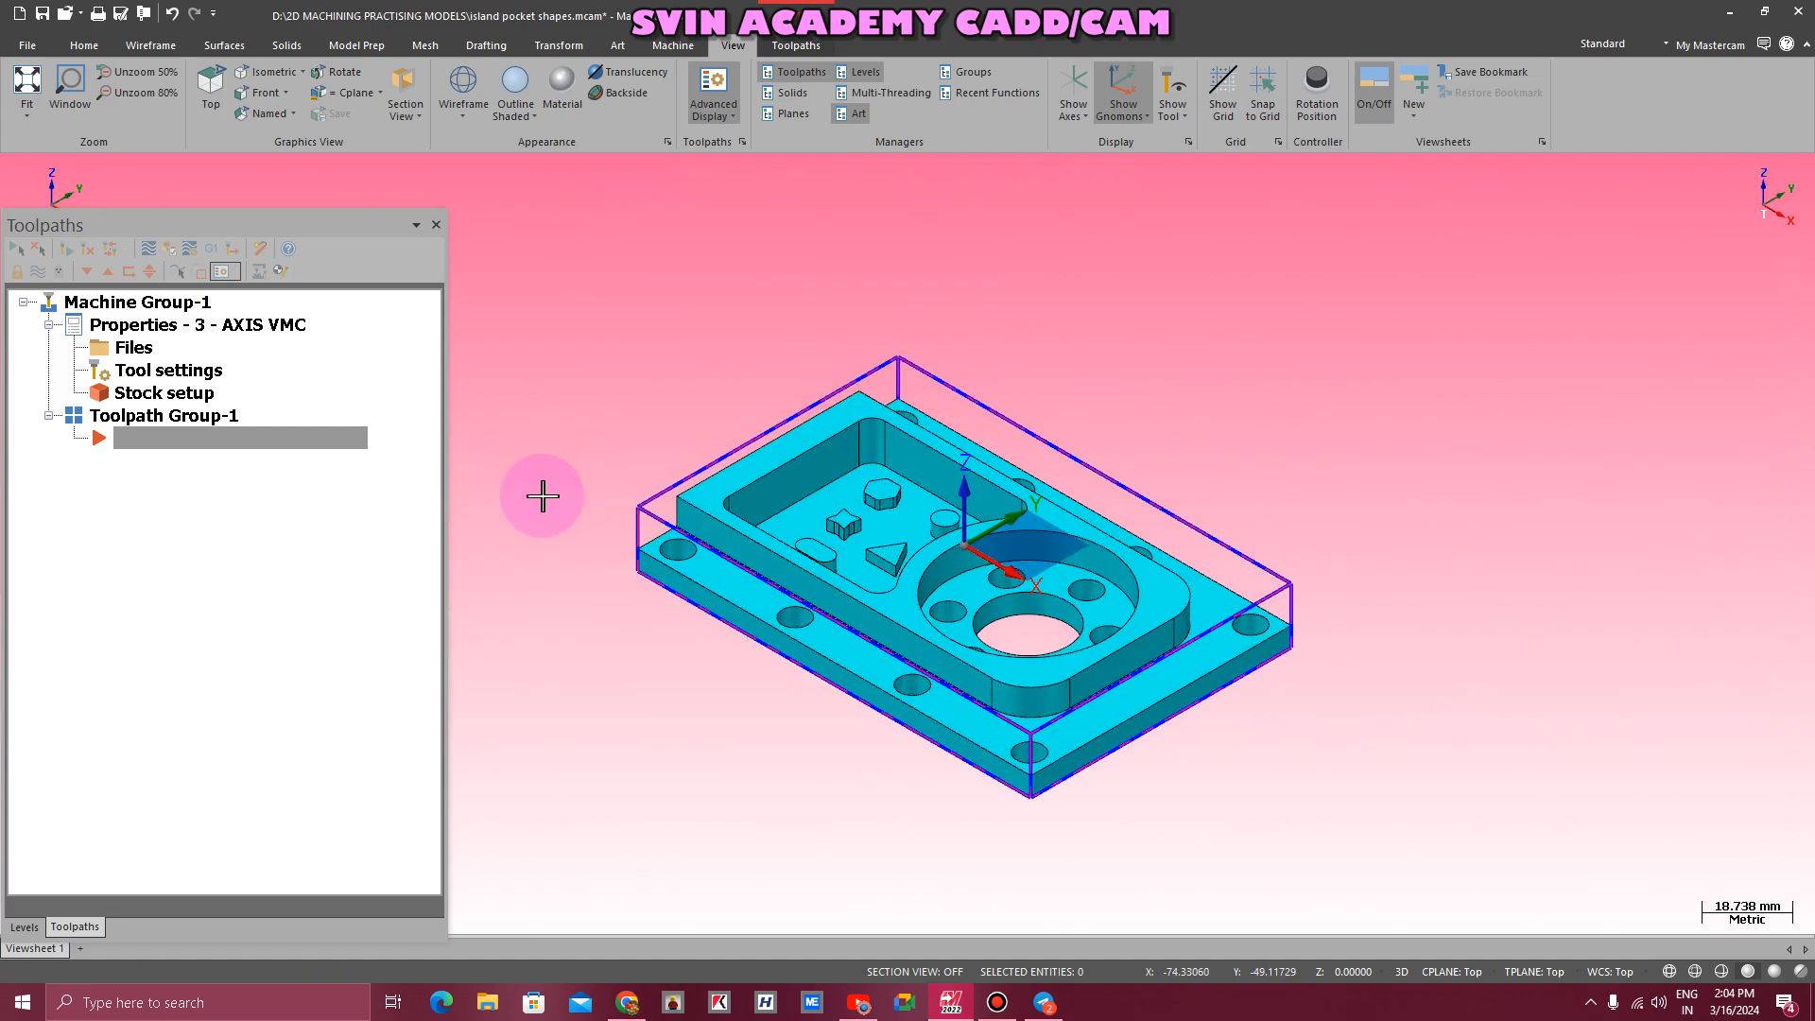
# - Start a 2D Pocket toolpath and switch its chaining to wireframe mode
pyautogui.click(796, 46)
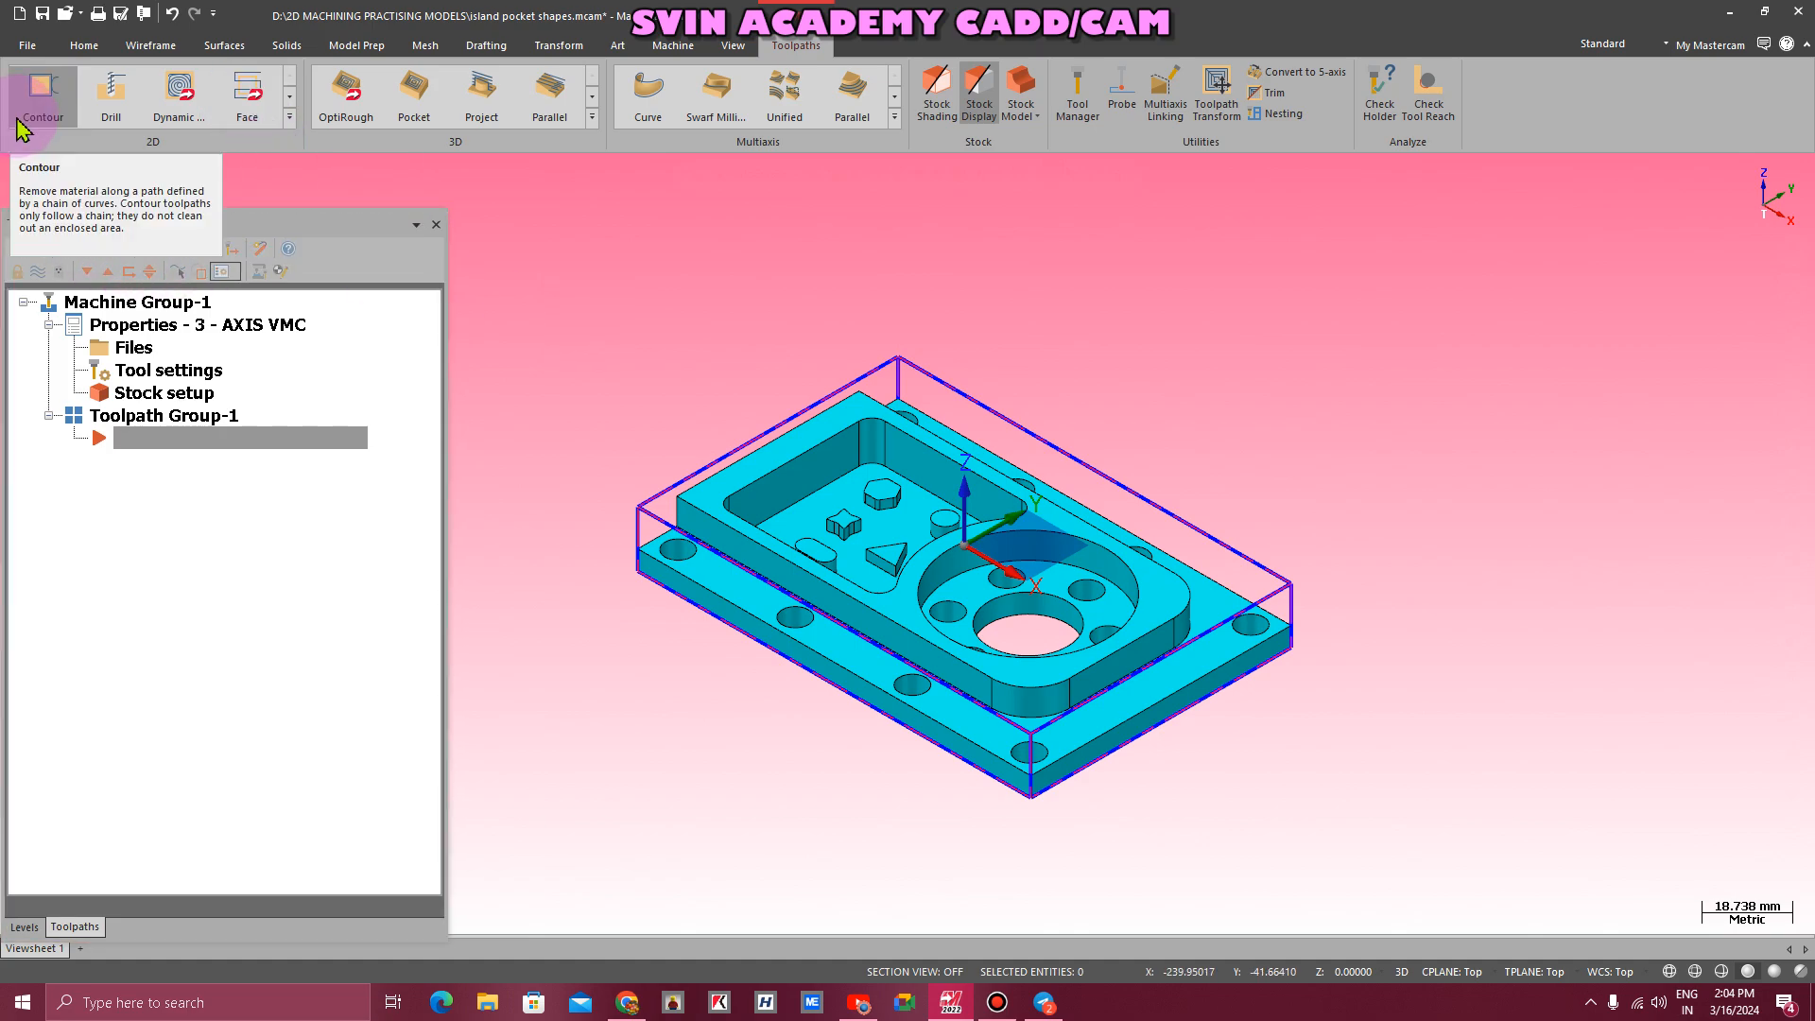
pyautogui.click(289, 118)
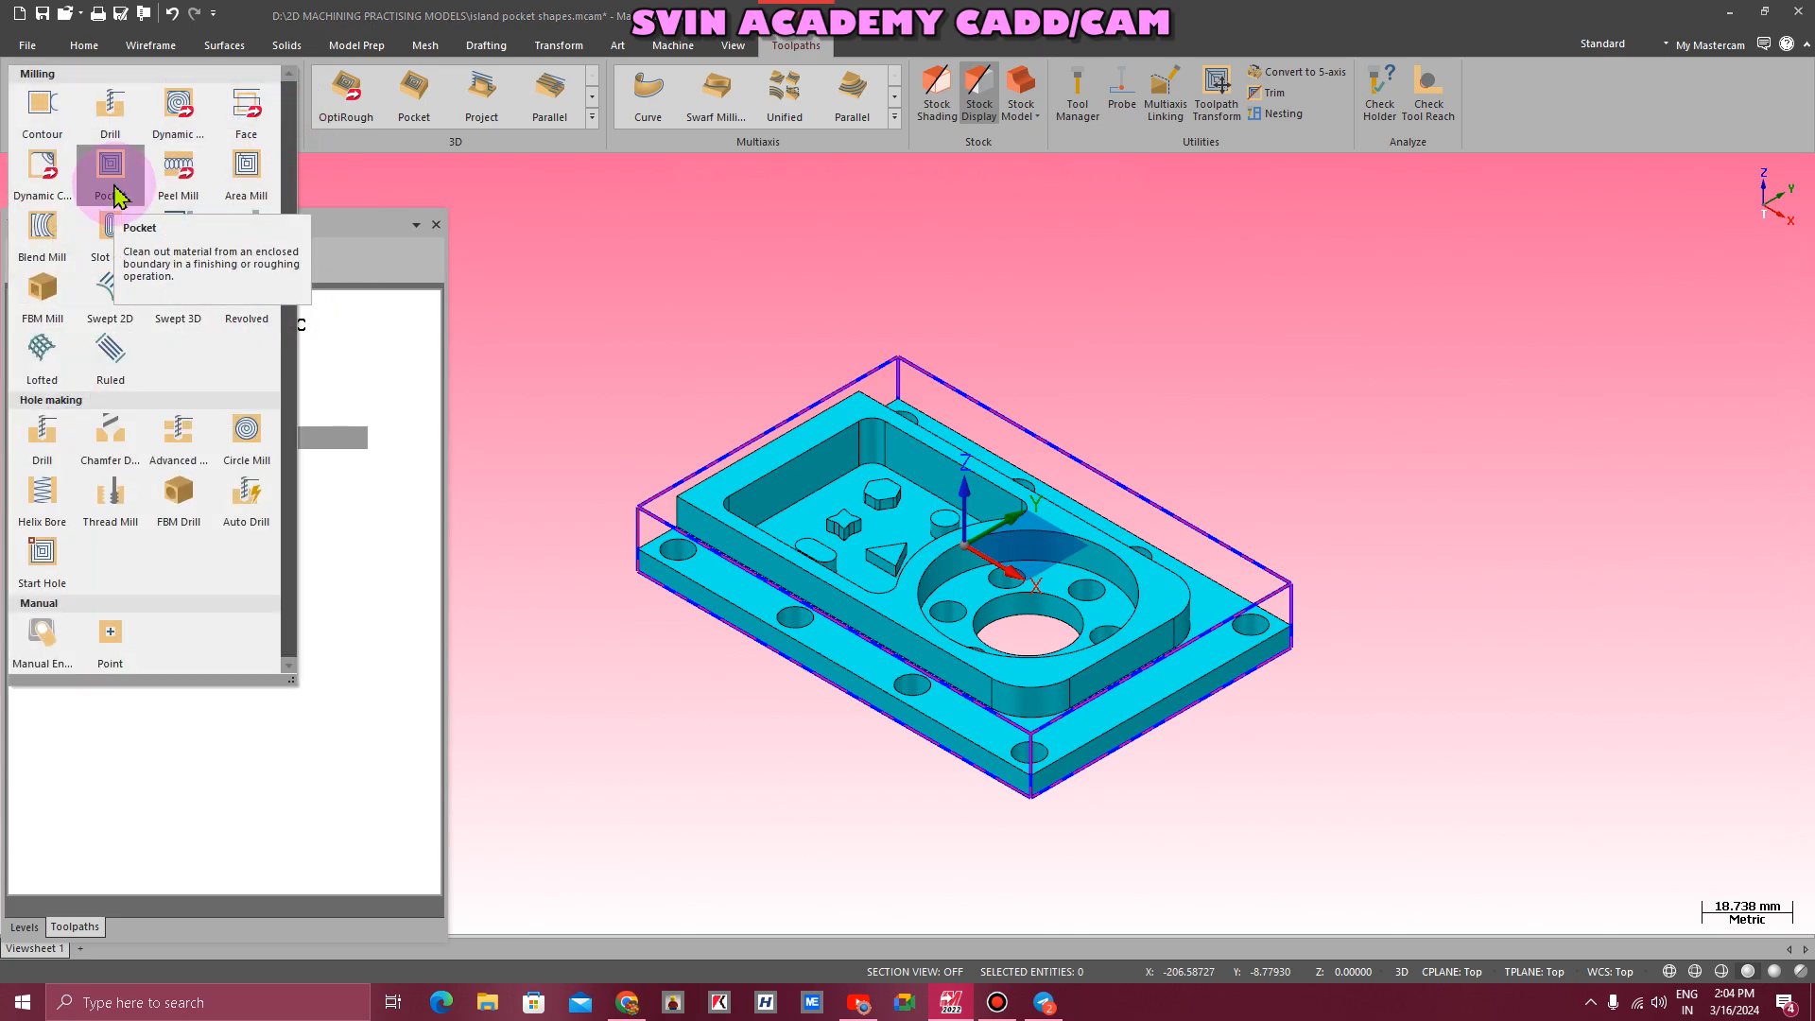
pyautogui.click(257, 142)
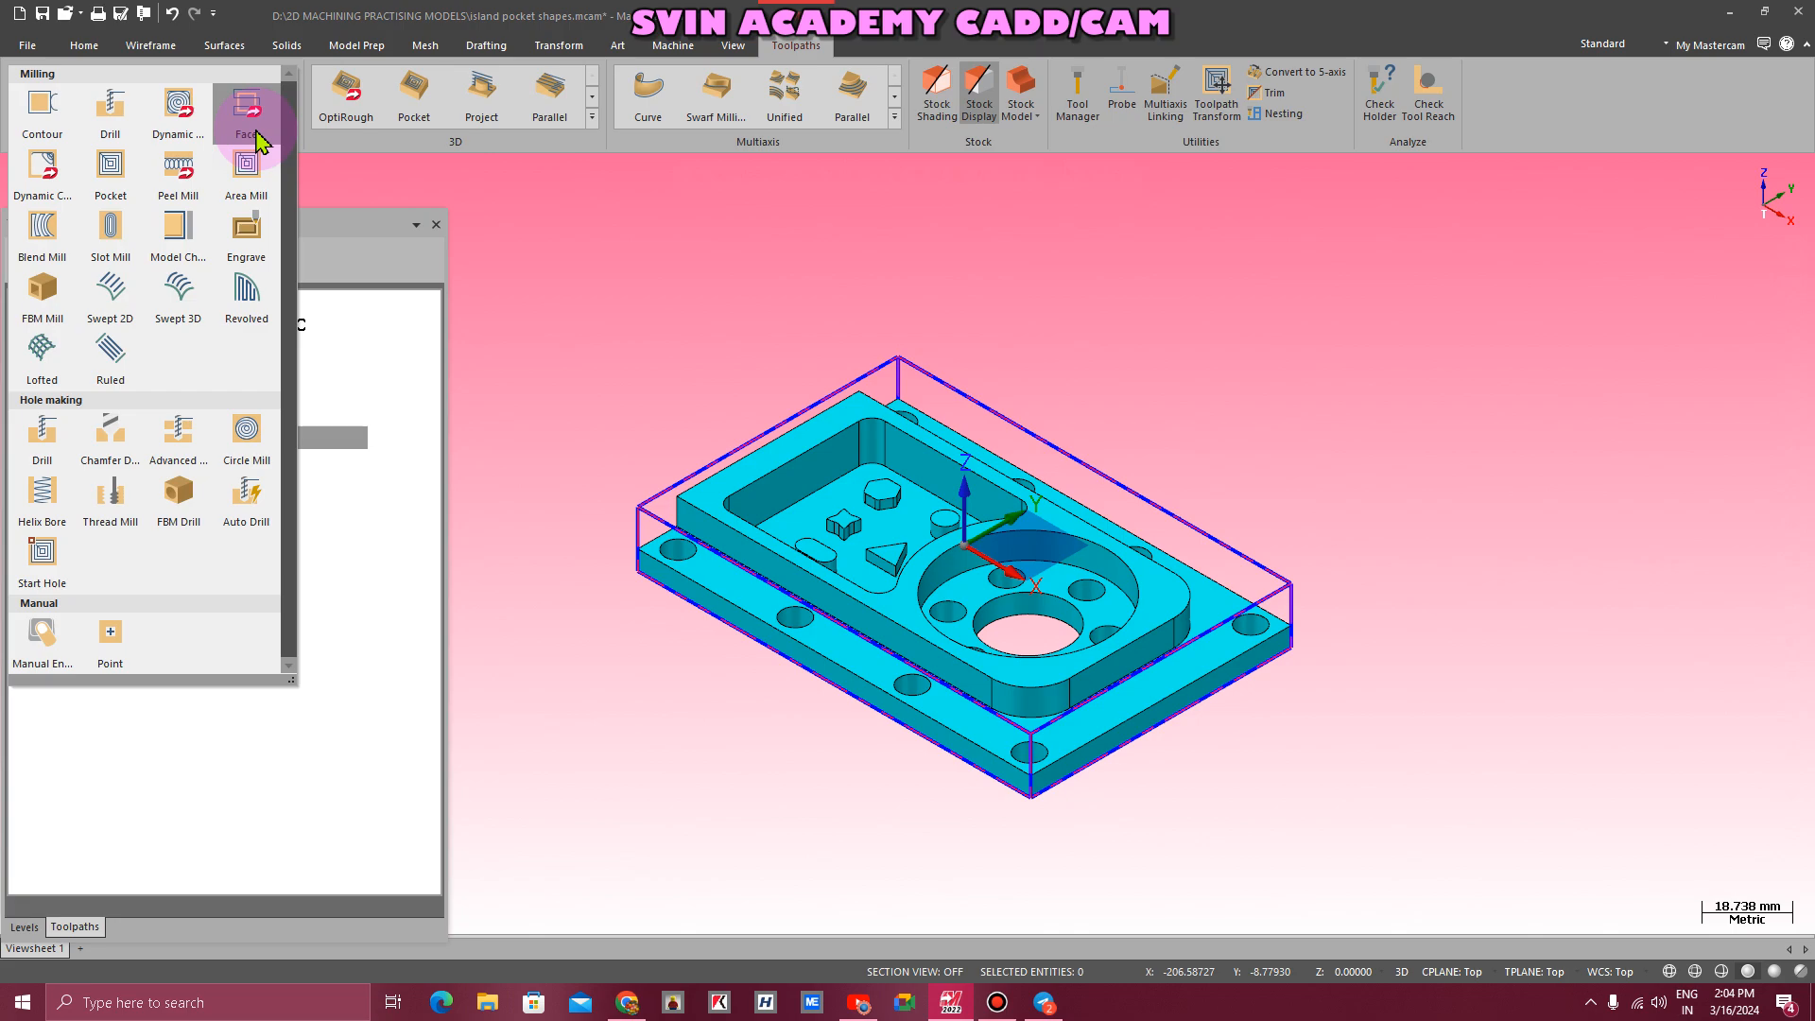
pyautogui.click(123, 198)
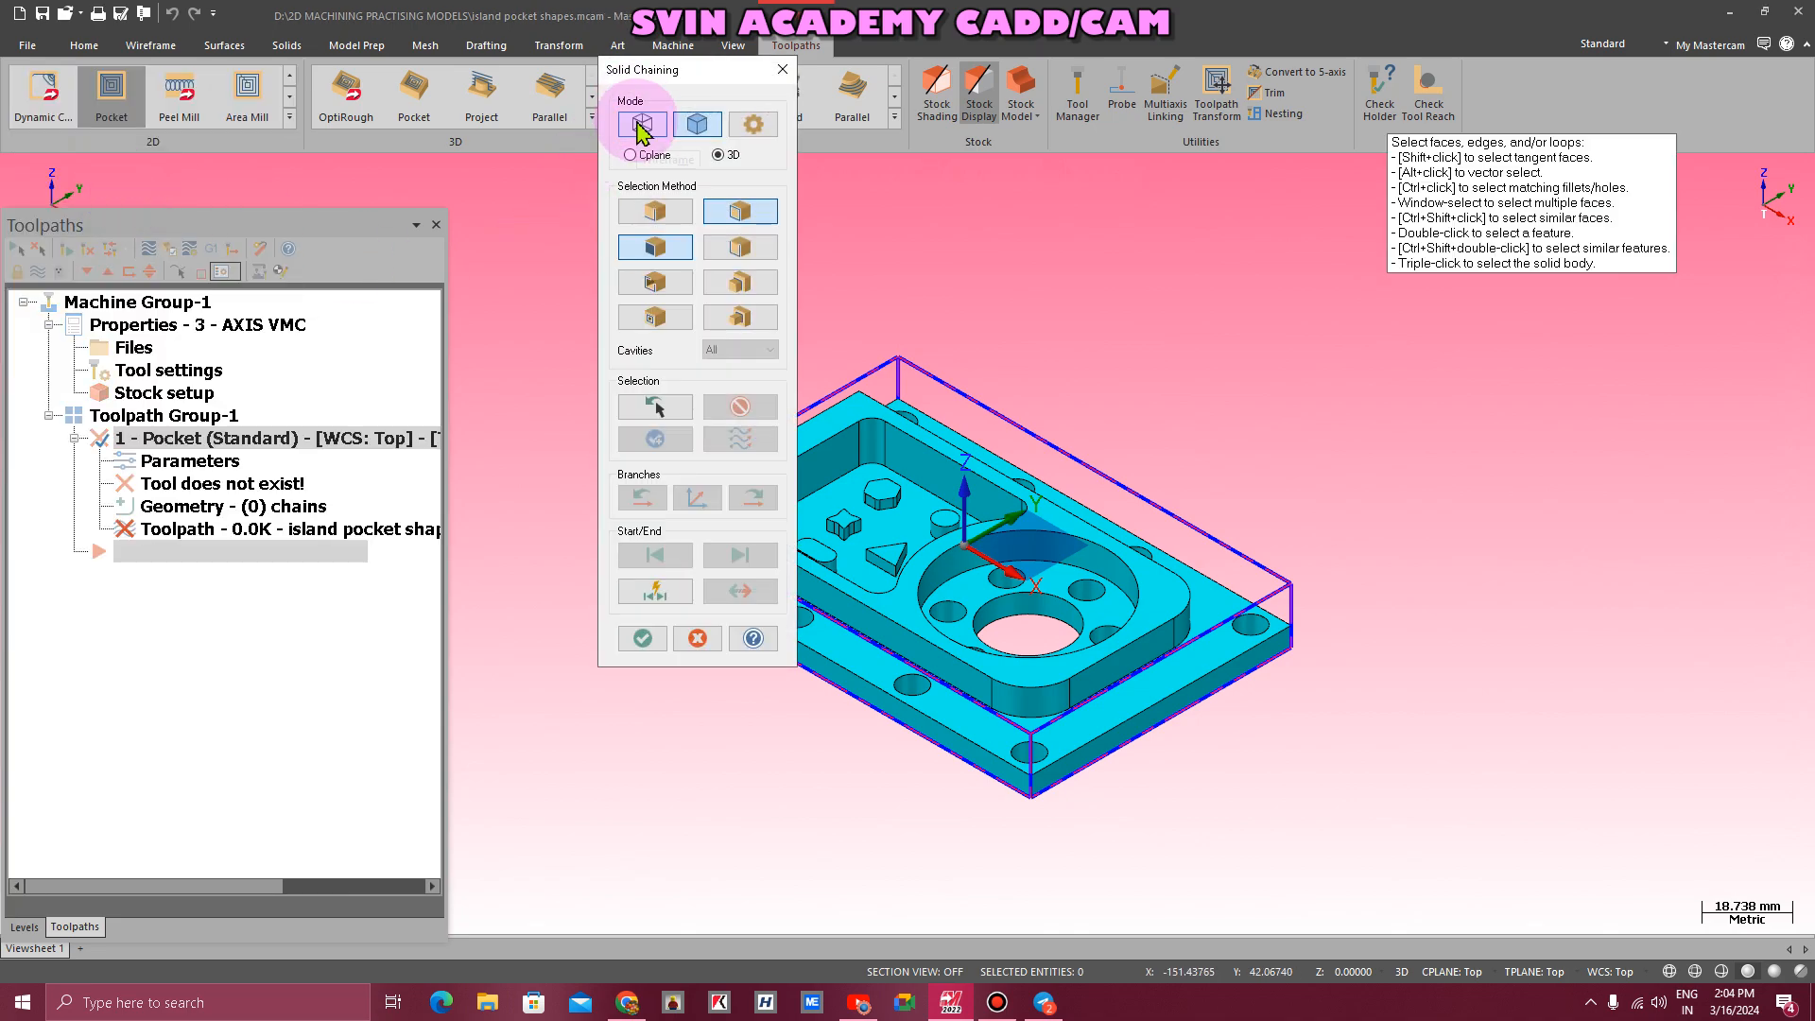
pyautogui.click(629, 121)
# - Chain the four top edges of the stock boundary as the pocket geometry and accept the chain
pyautogui.scroll(-2, 1361, 499)
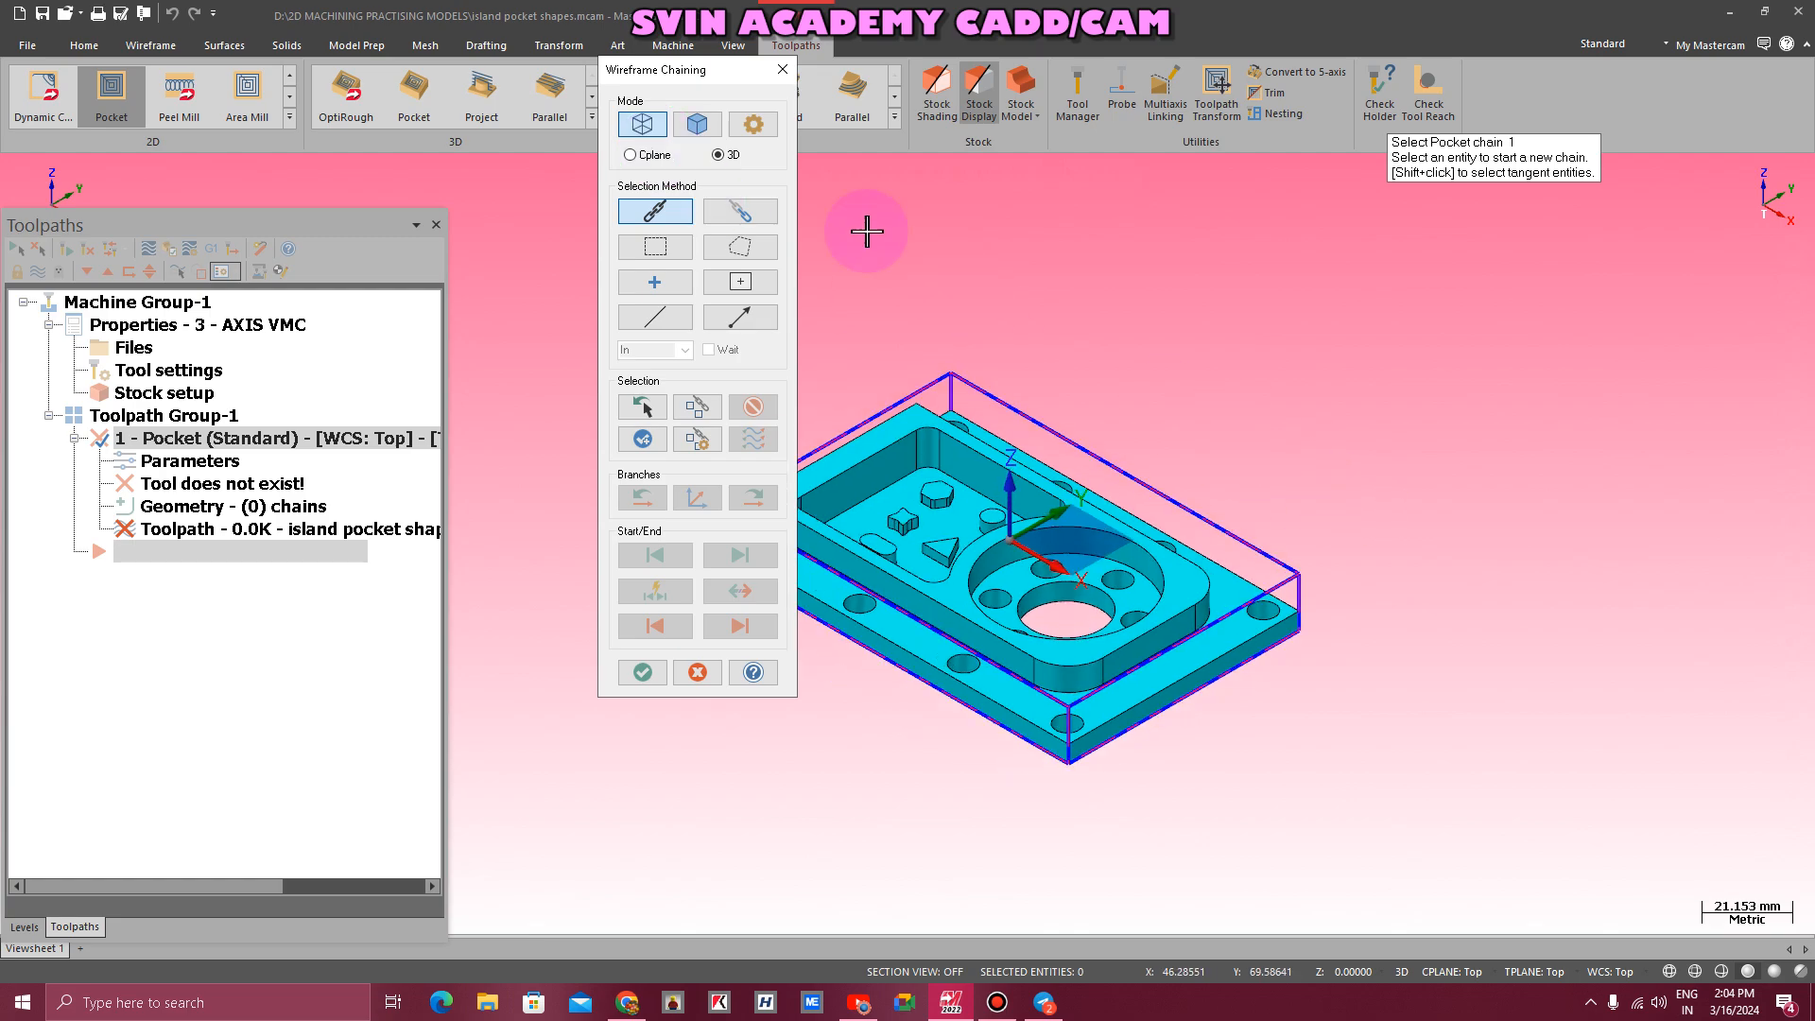
pyautogui.moveTo(735, 75); pyautogui.dragTo(610, 110)
pyautogui.scroll(2, 815, 331)
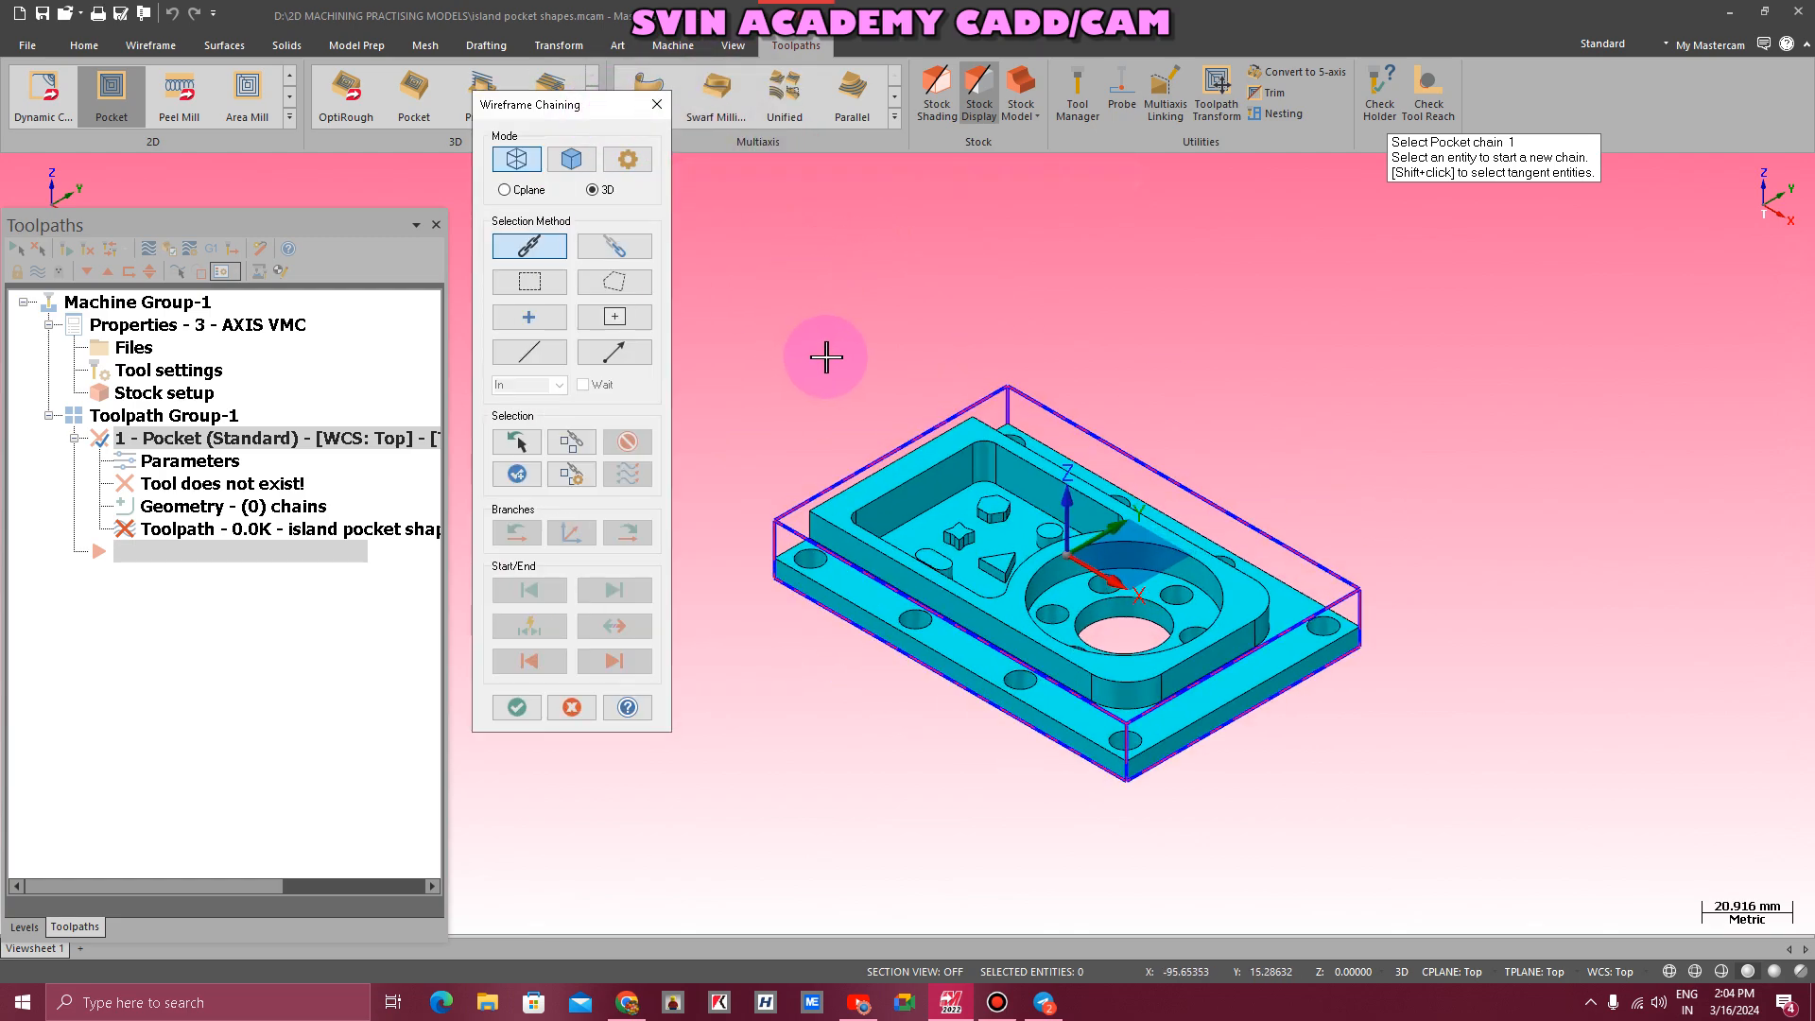
pyautogui.click(955, 424)
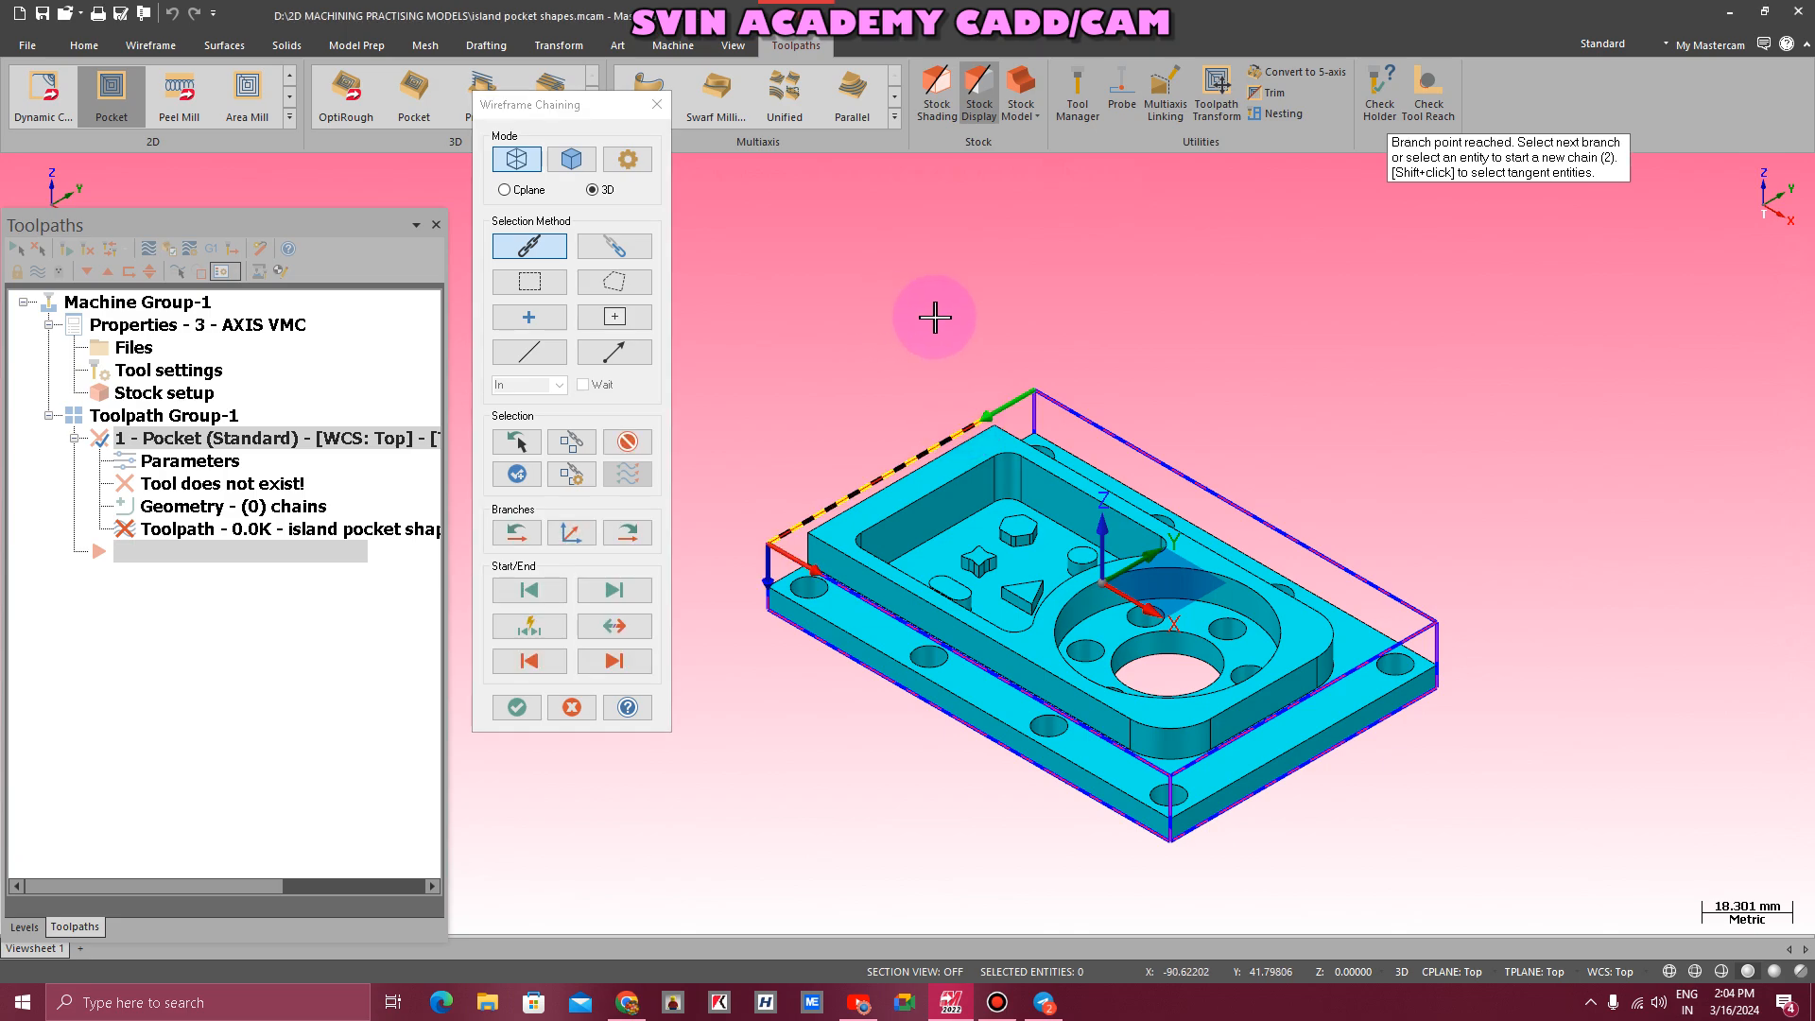
pyautogui.click(622, 533)
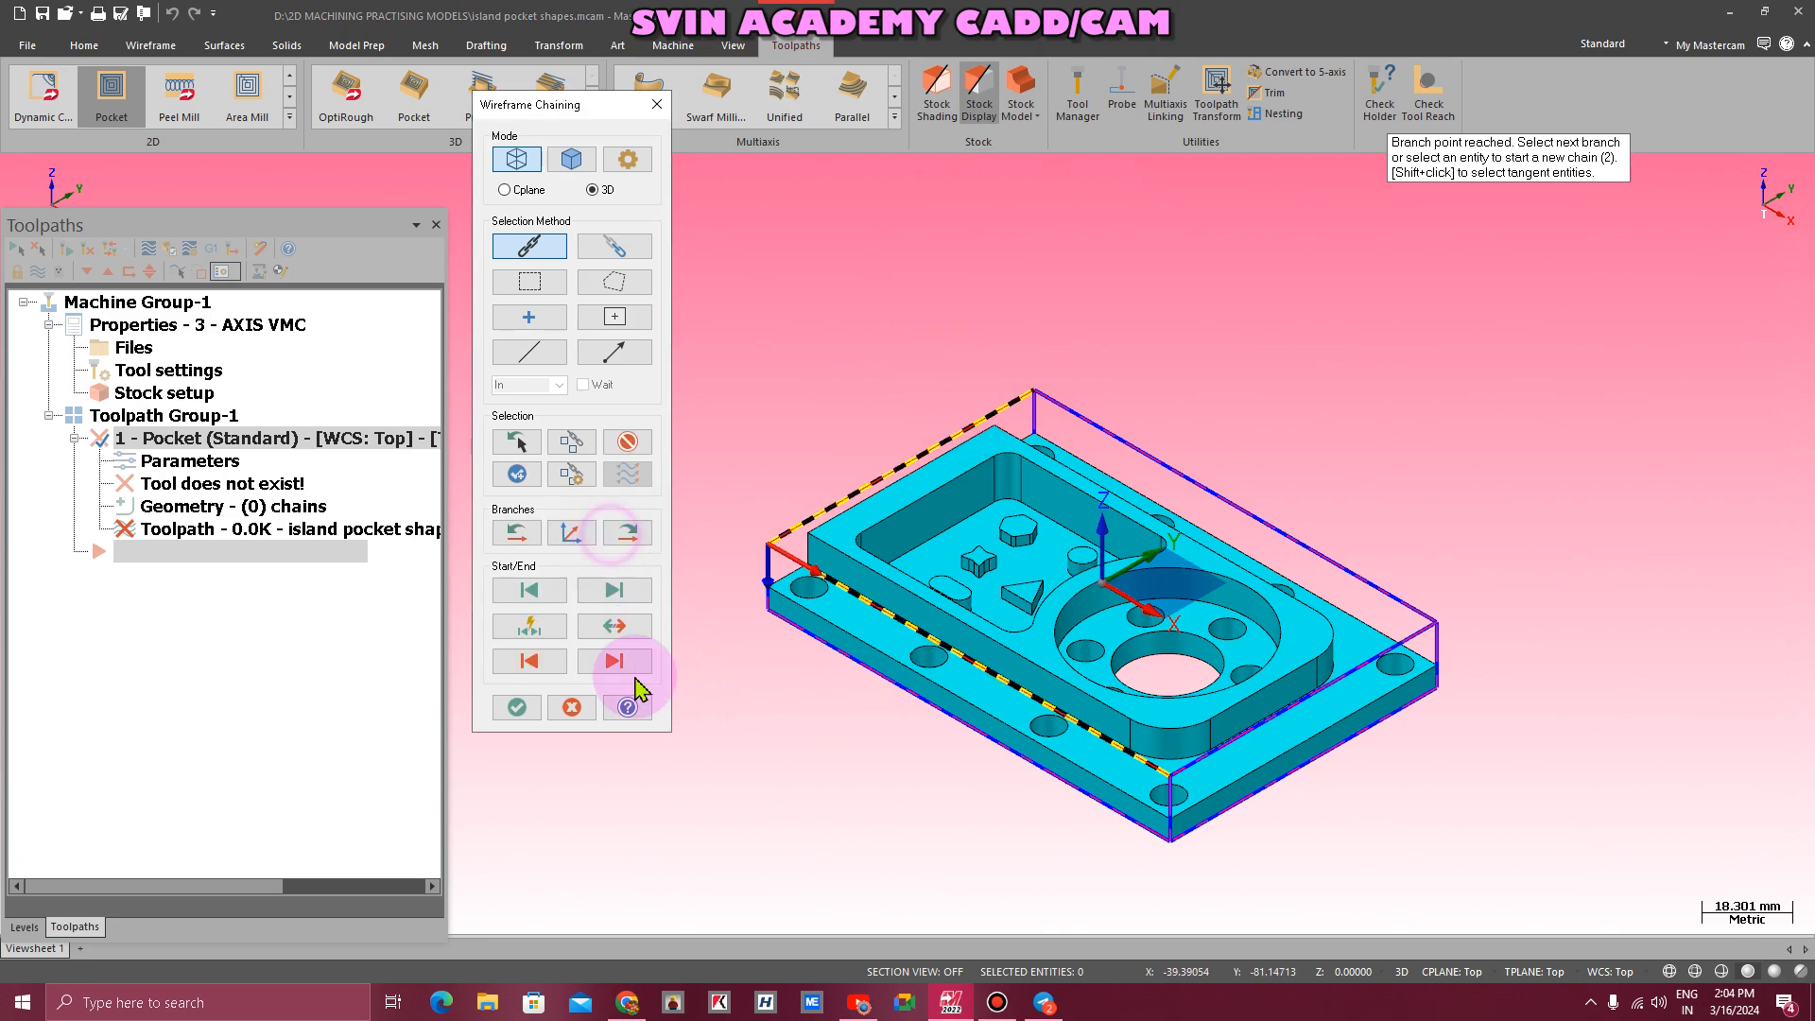
pyautogui.click(627, 533)
pyautogui.click(625, 535)
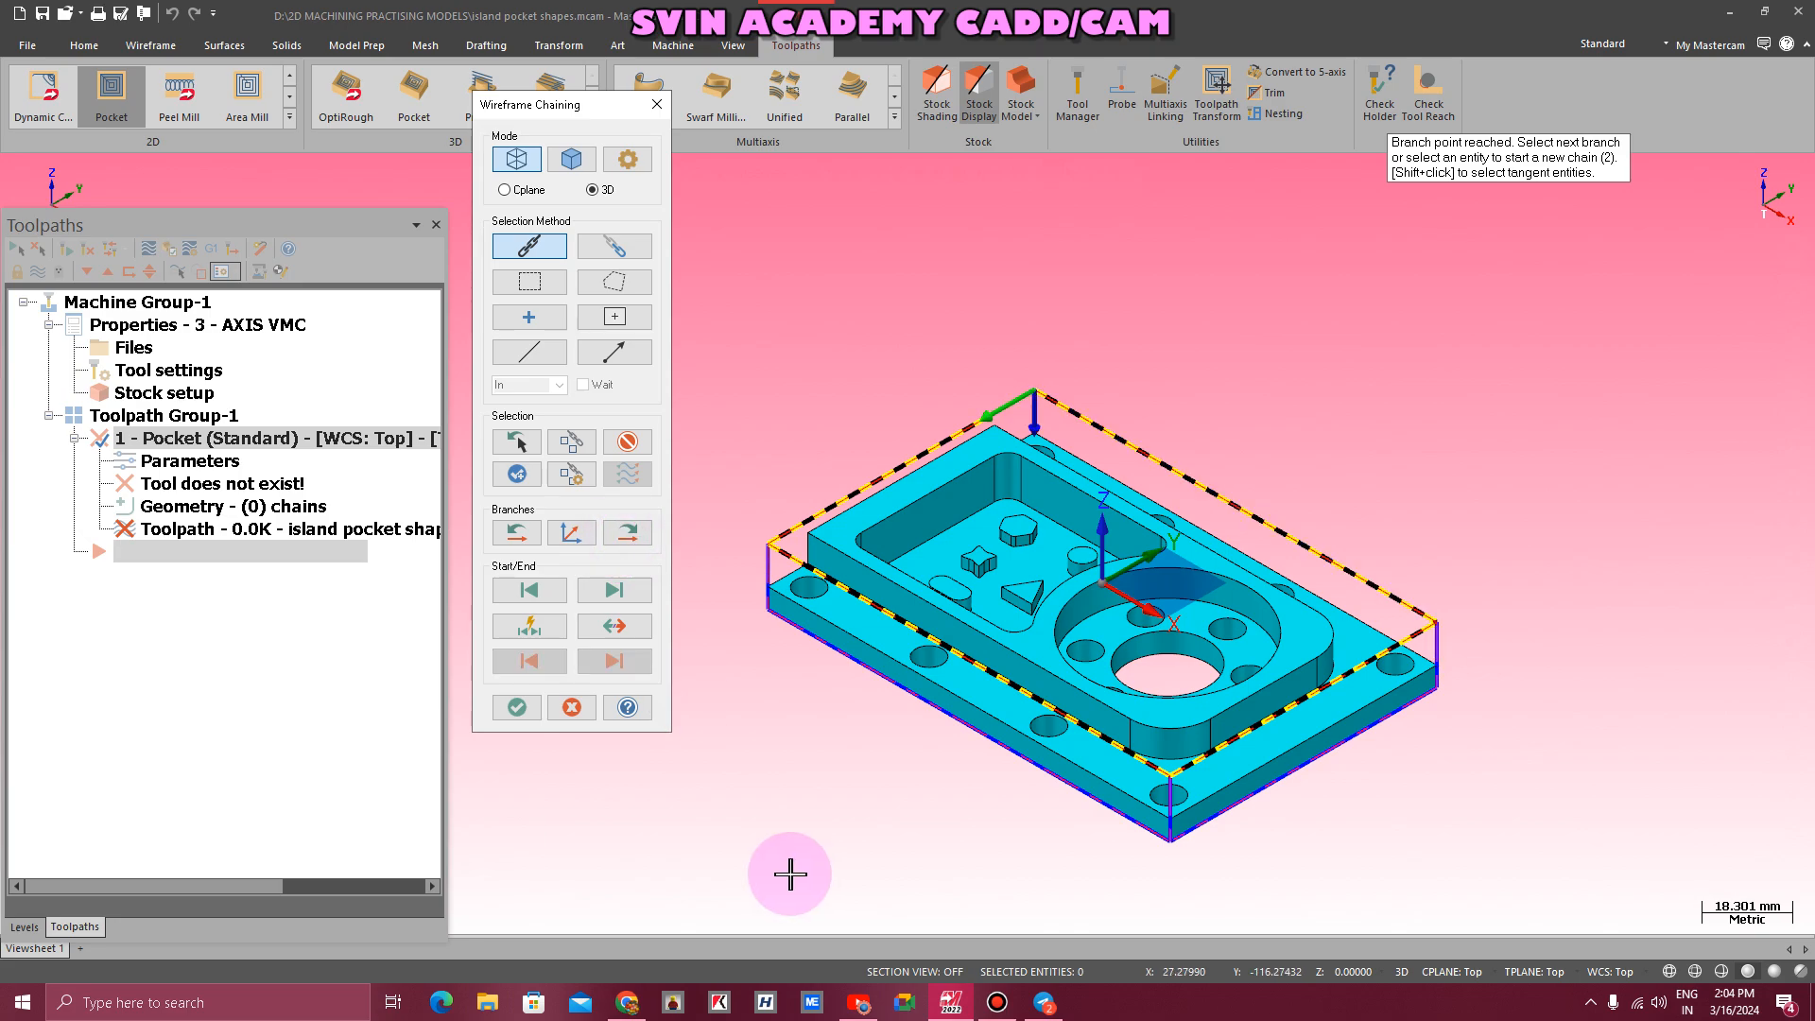
pyautogui.click(517, 707)
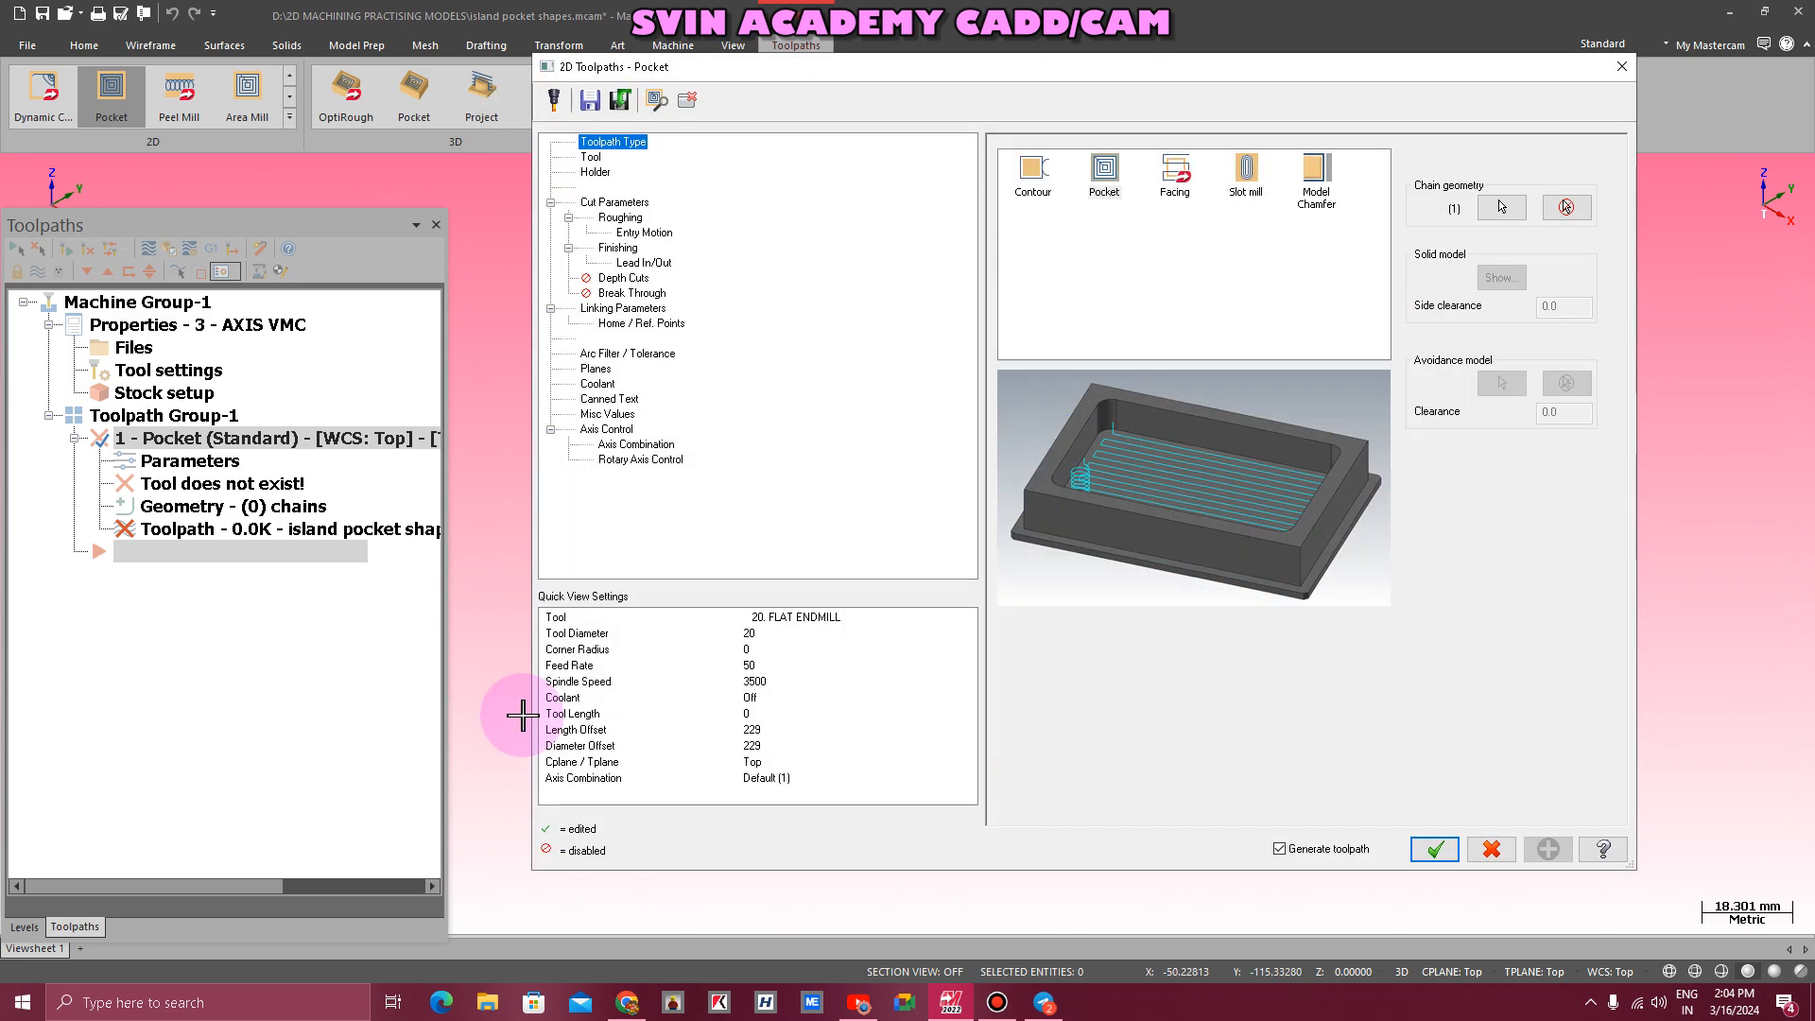
# - Try the 63 mm face mill from the filtered tool library for the pocket operation, then discard the operation
pyautogui.click(592, 158)
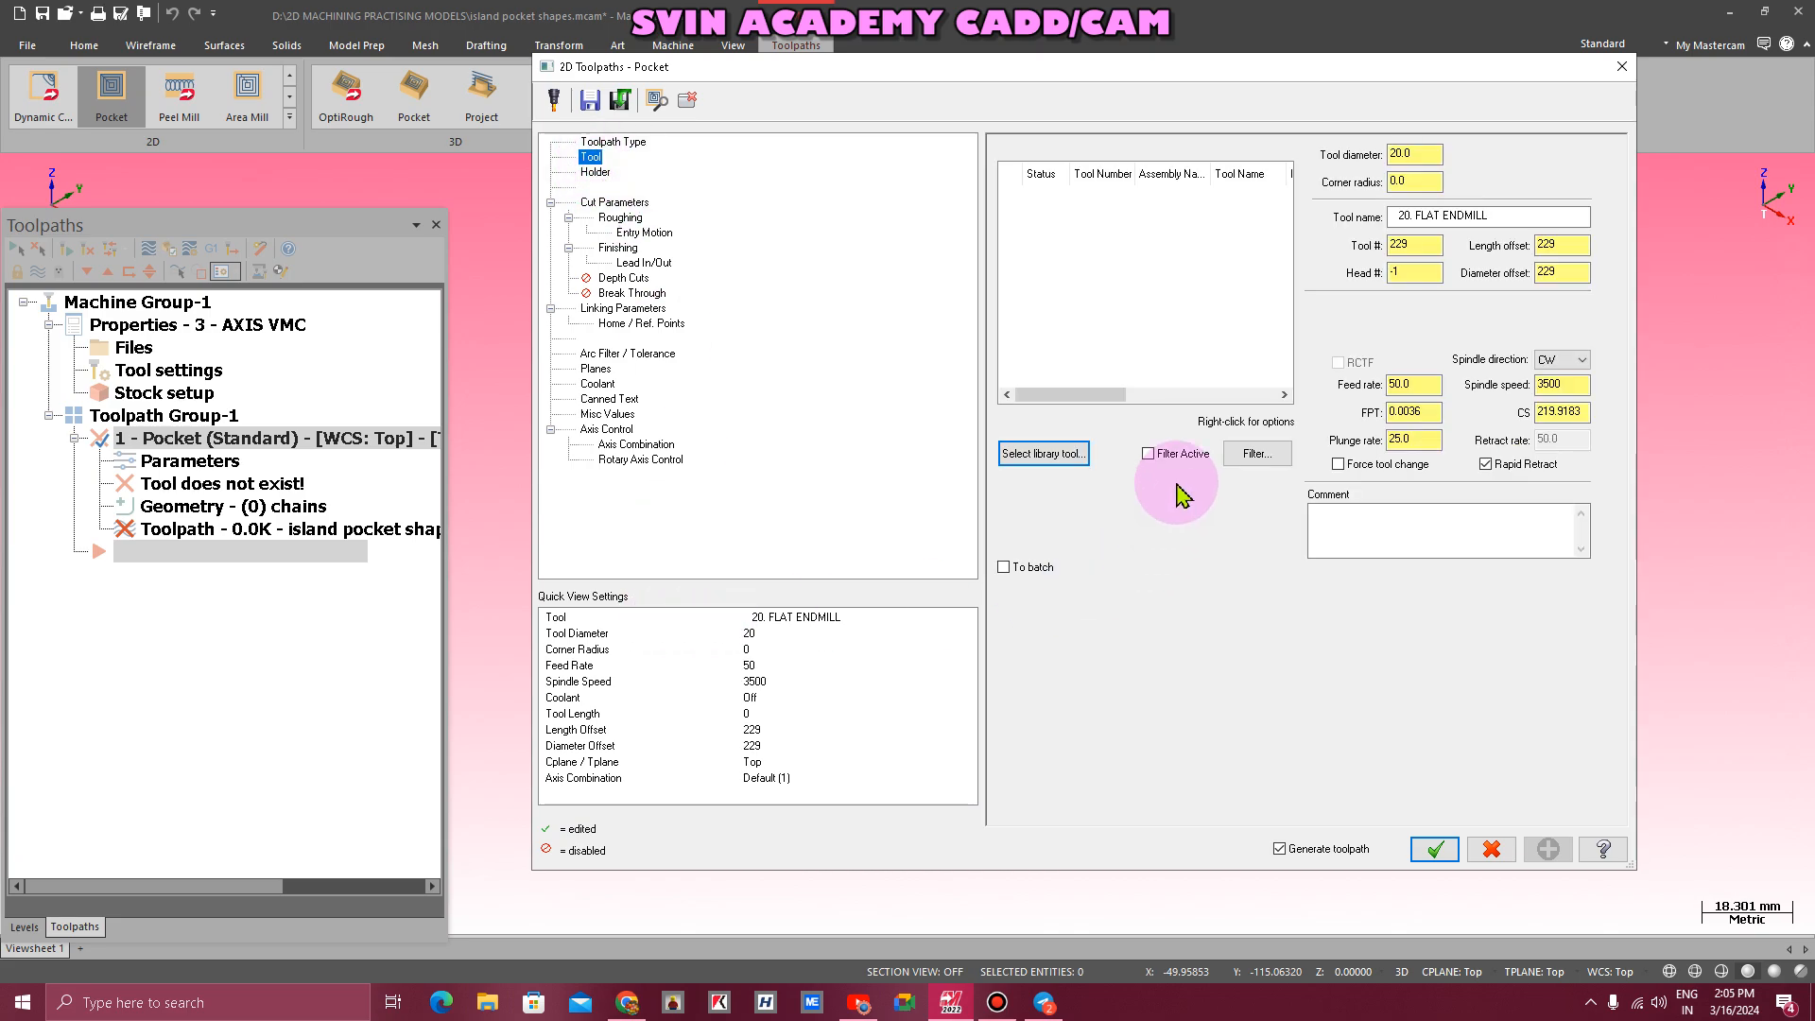
pyautogui.click(1257, 454)
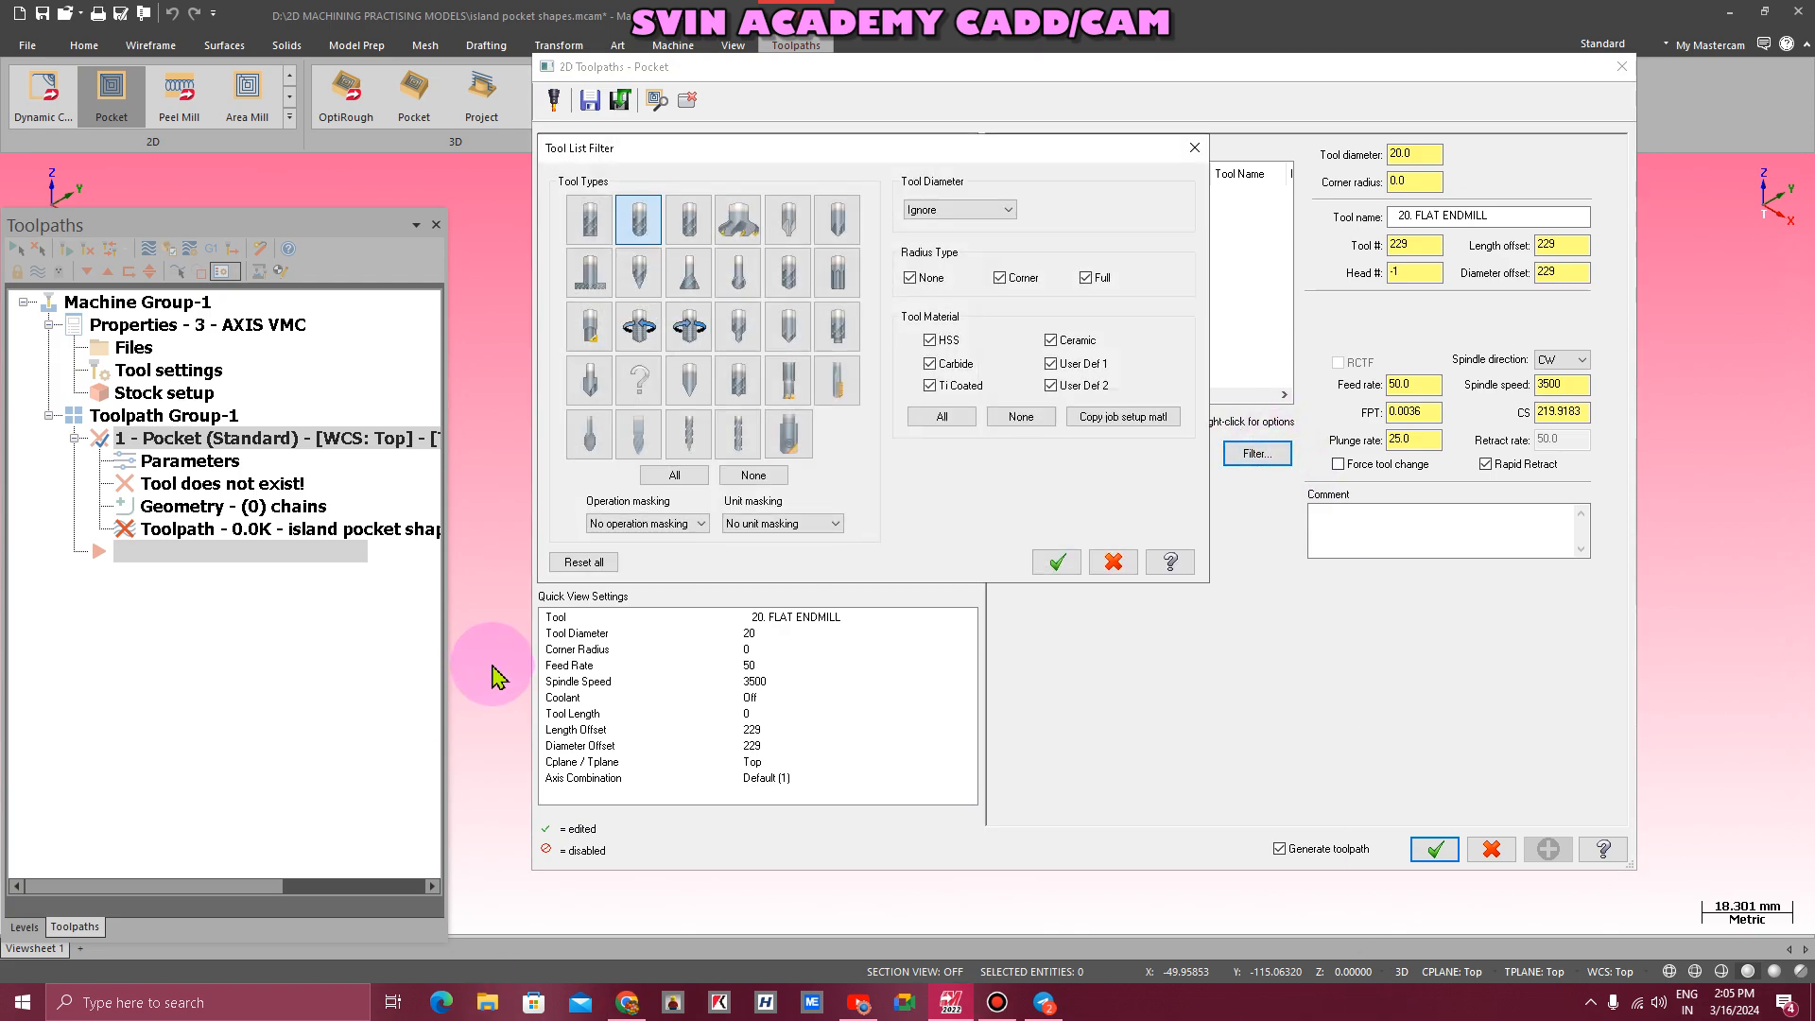
pyautogui.click(734, 216)
pyautogui.click(637, 228)
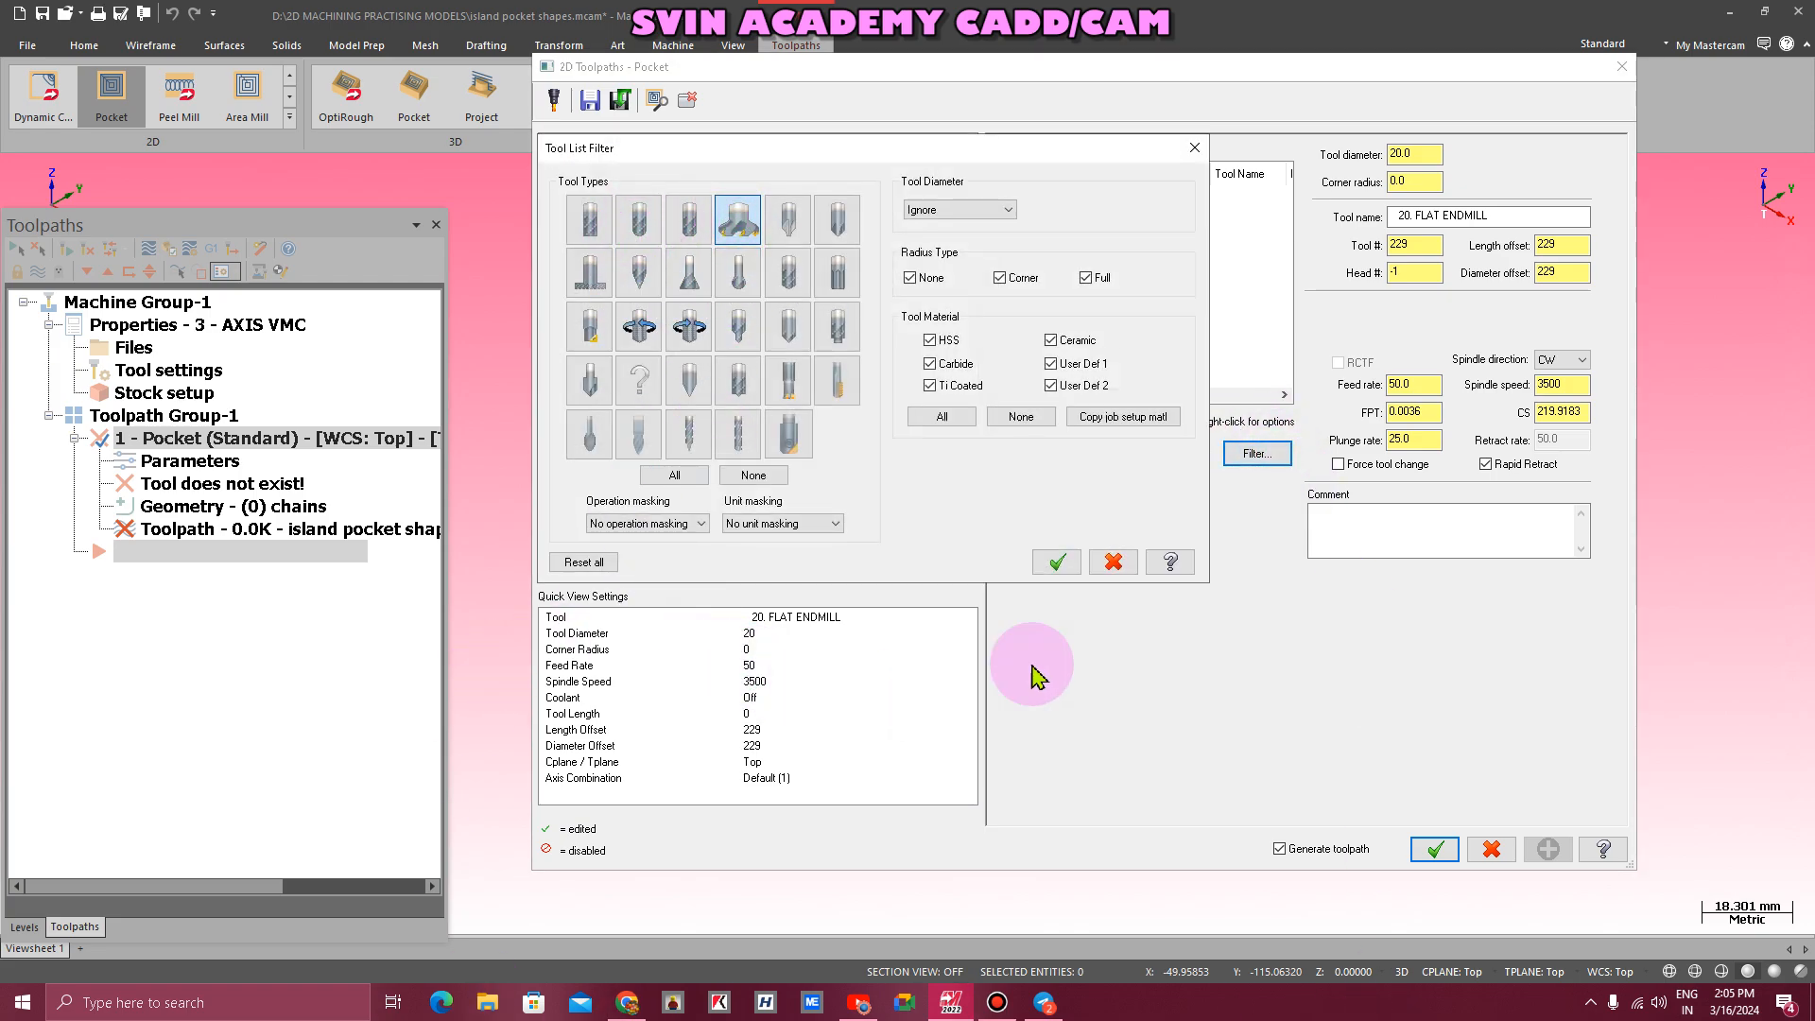
pyautogui.click(1056, 562)
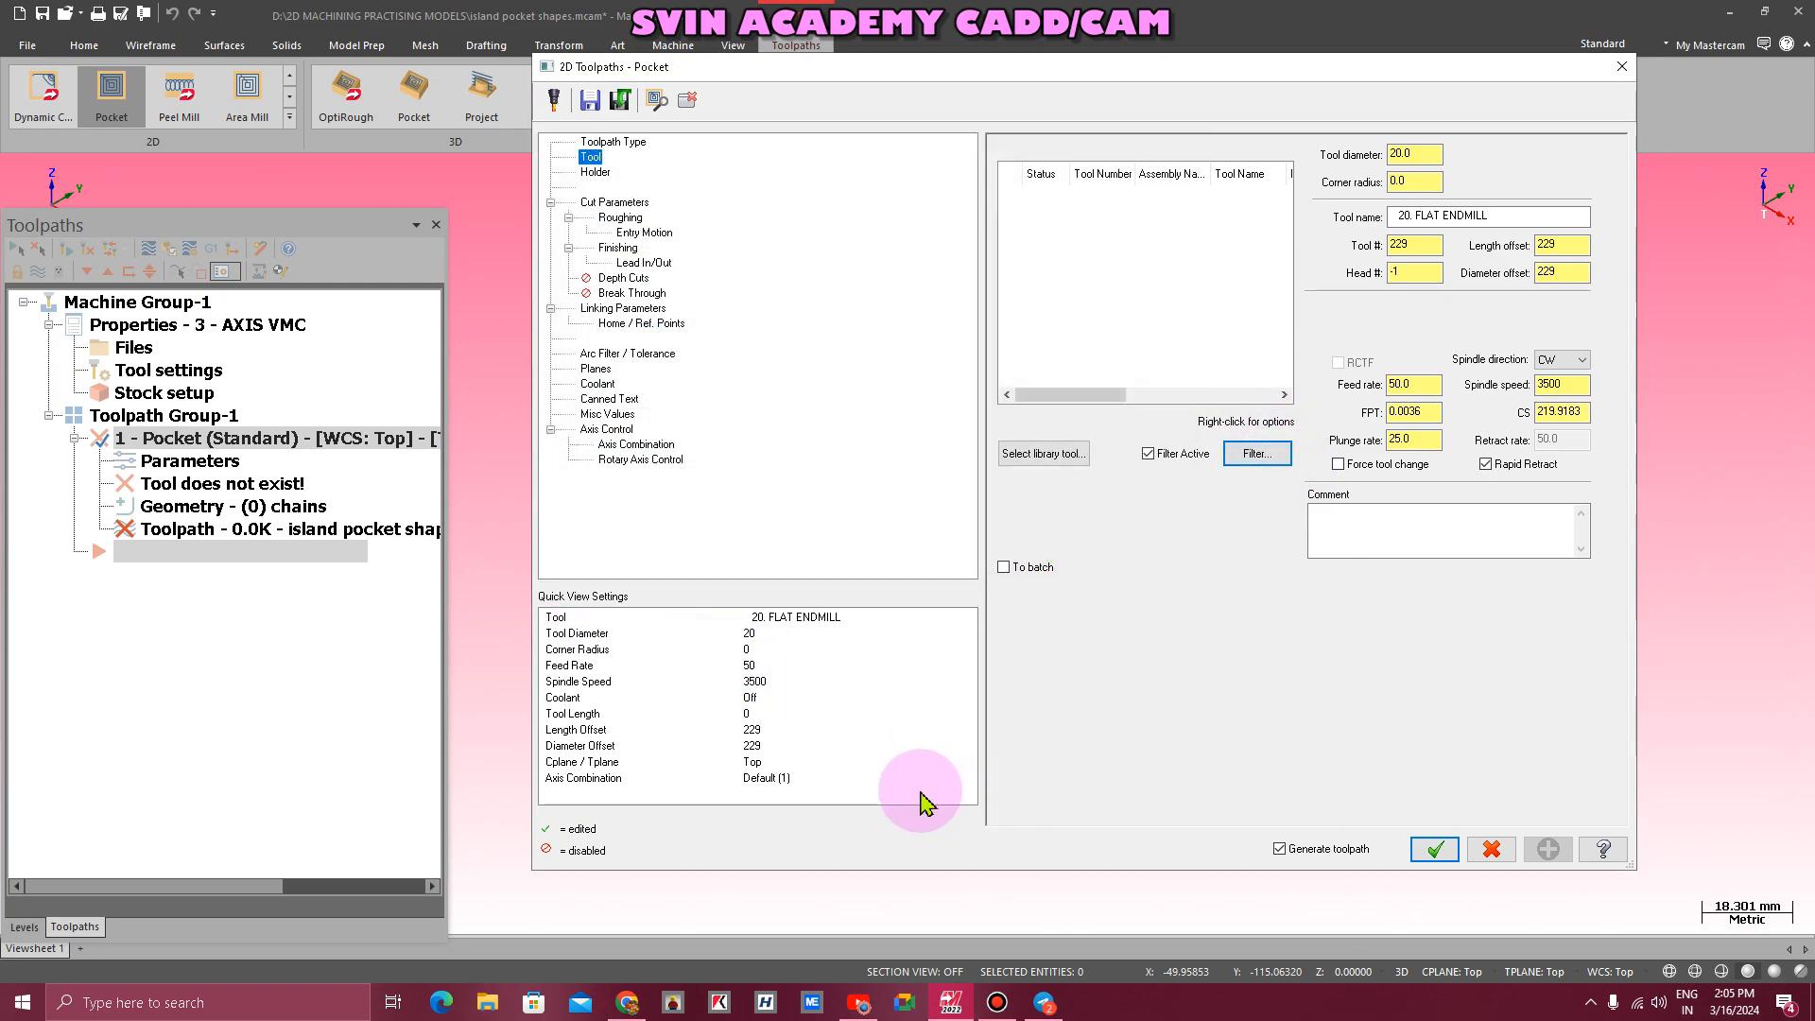
pyautogui.click(1040, 454)
pyautogui.click(1070, 265)
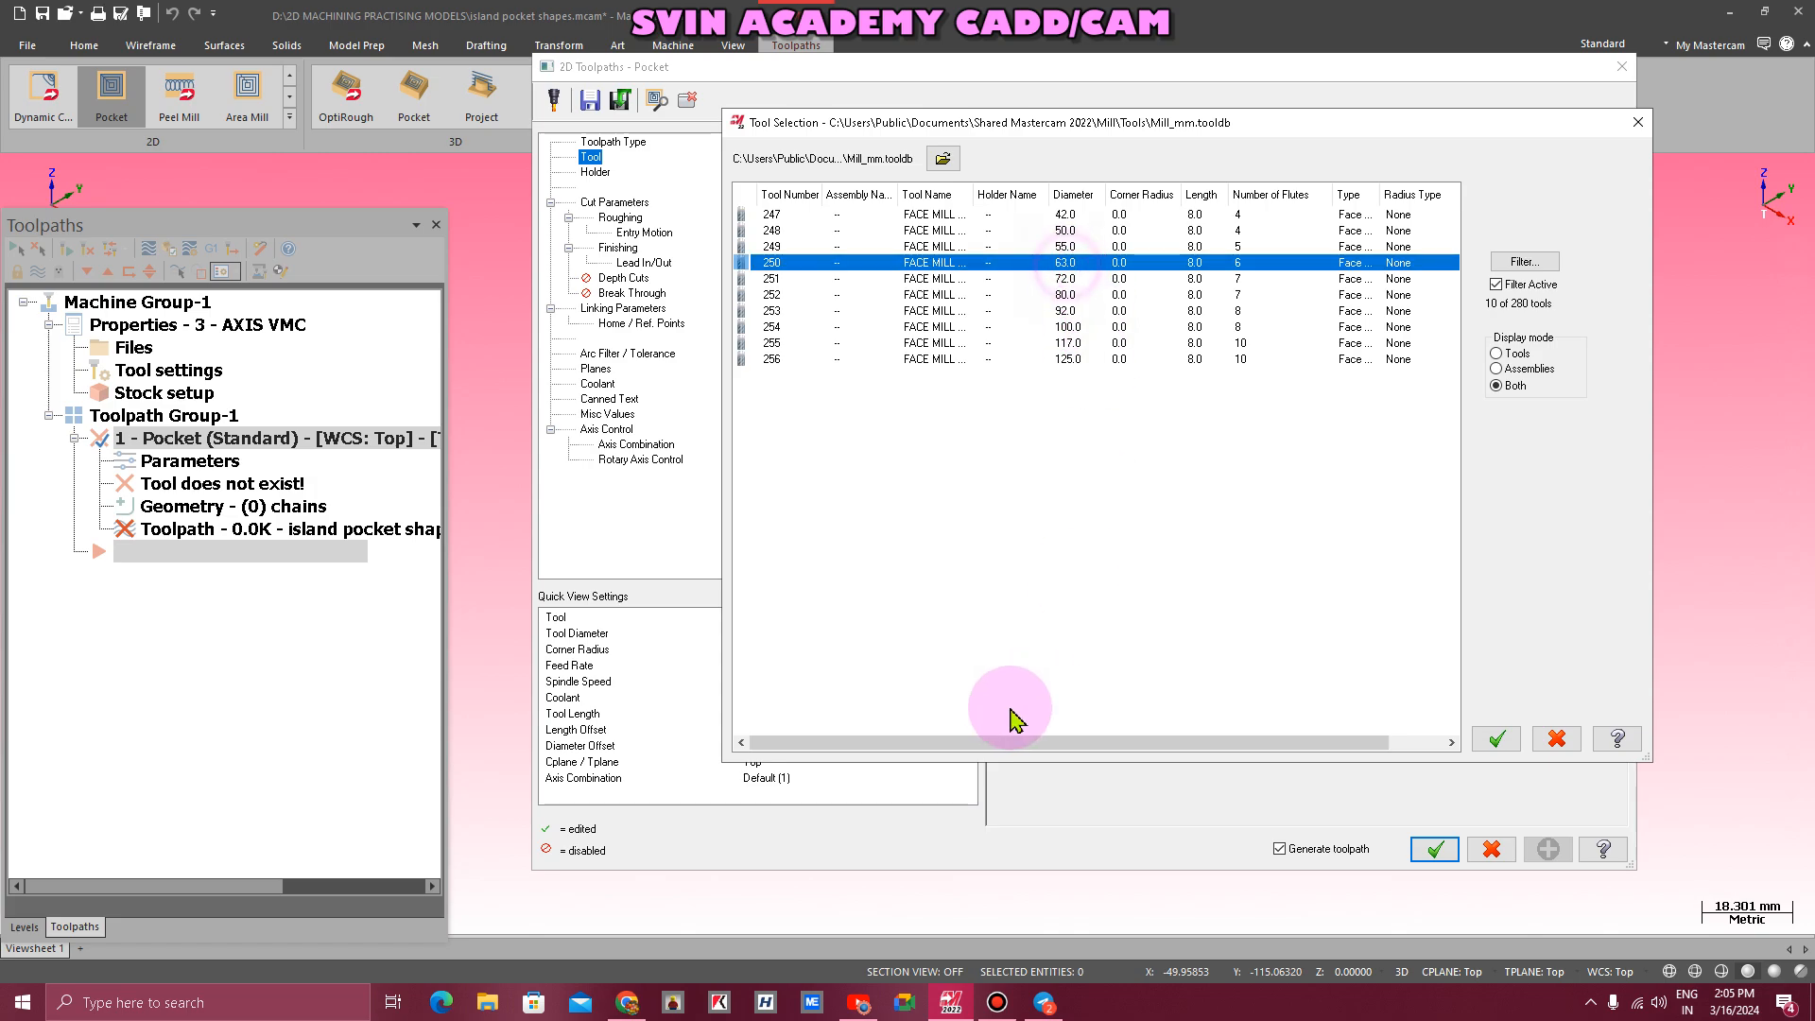
pyautogui.click(1498, 739)
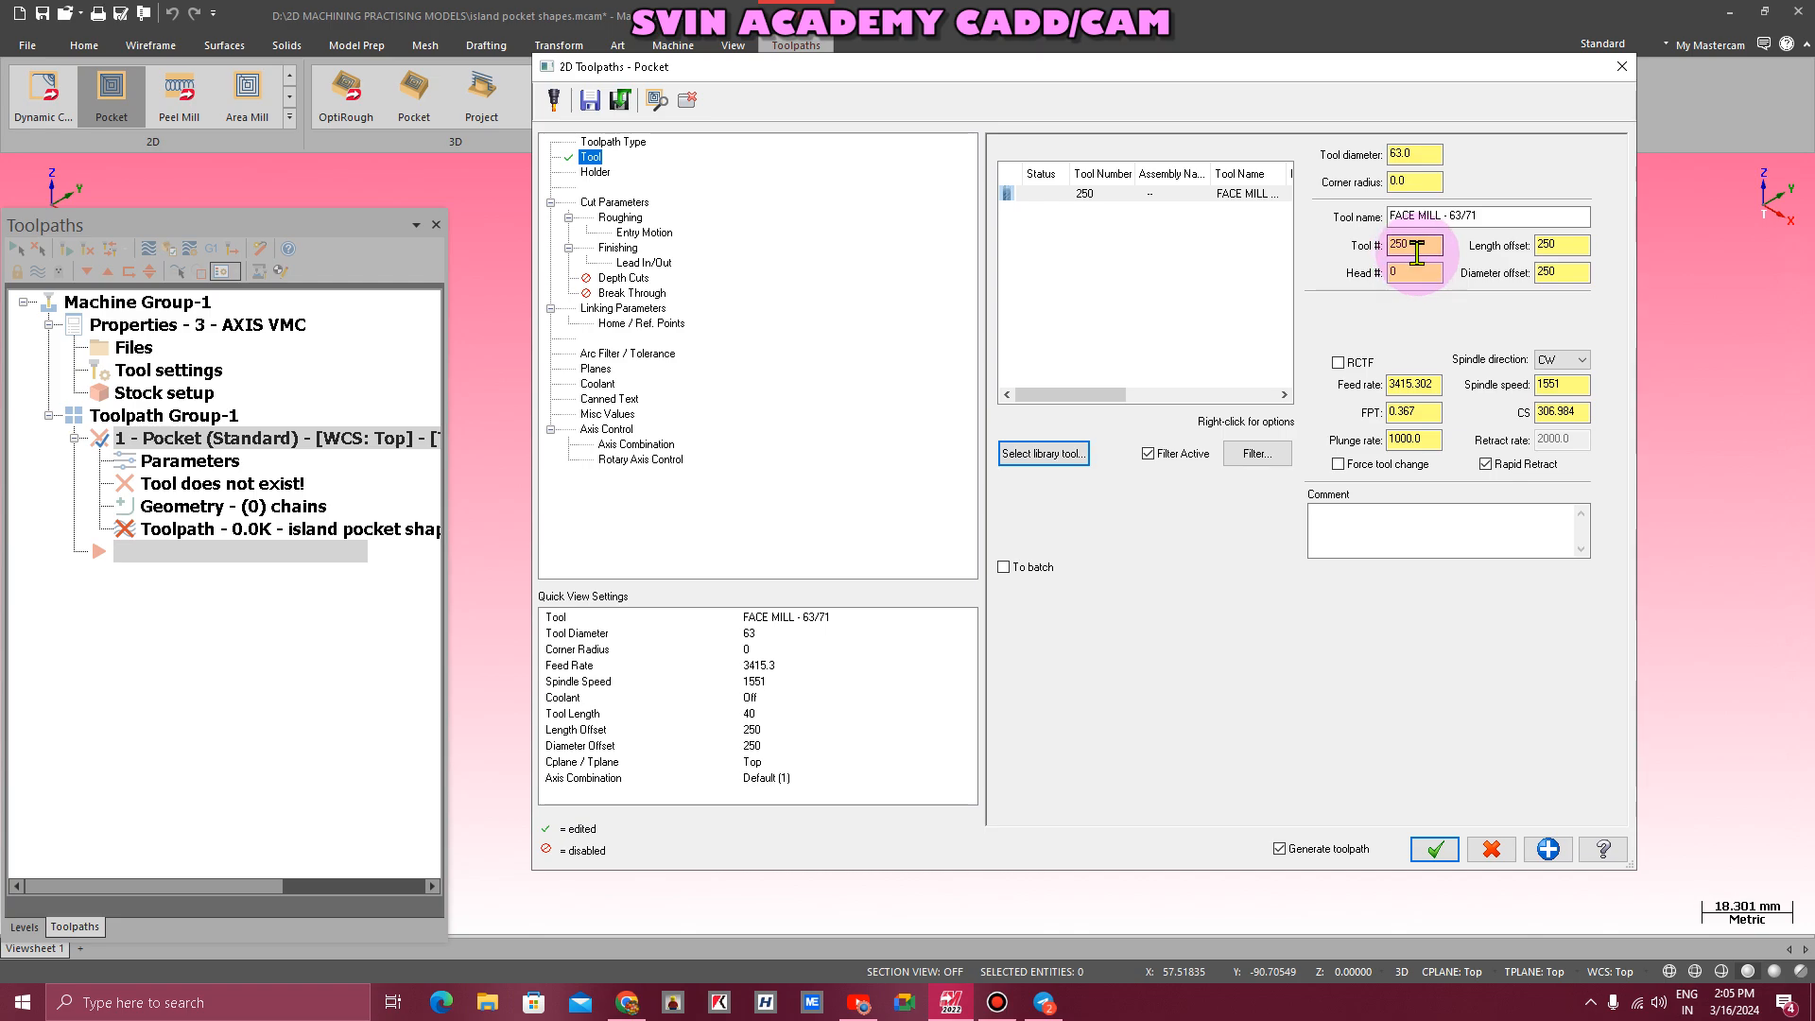
pyautogui.click(1622, 66)
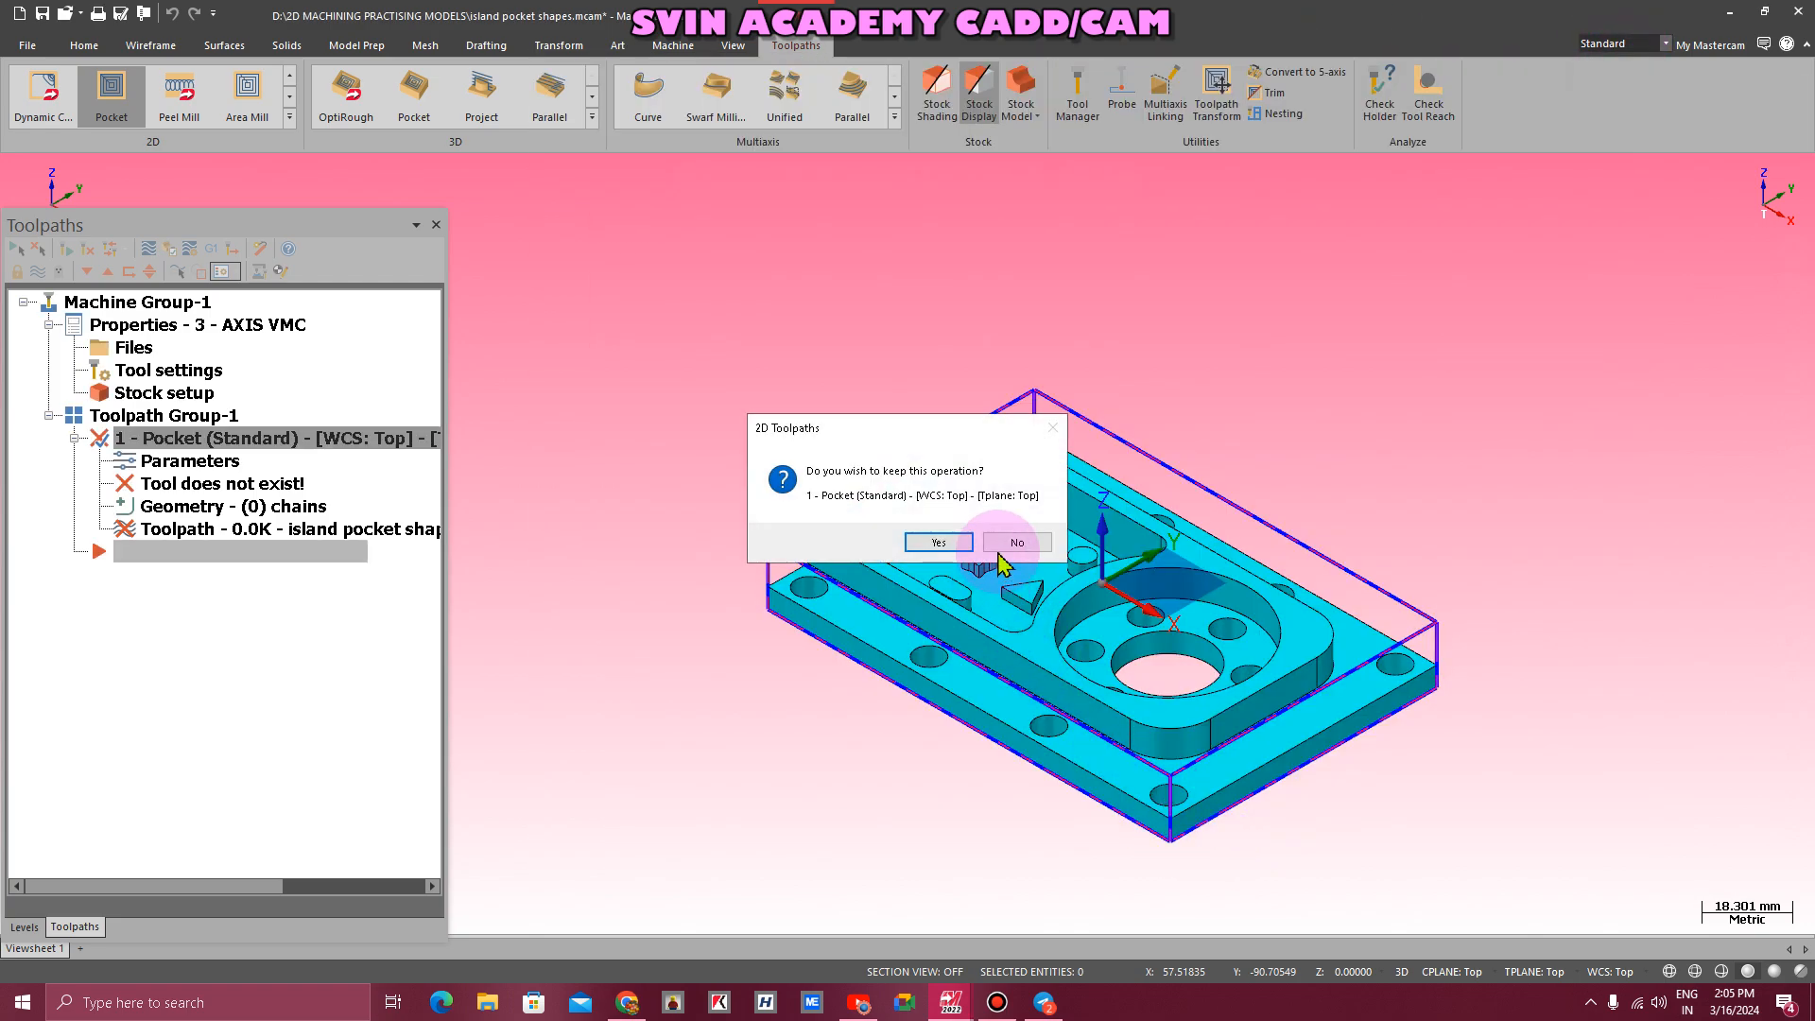
pyautogui.click(936, 538)
# - Set the machine group's default program number to 23 and enable sequential tool numbering and the duplicate tool number warning
pyautogui.click(168, 370)
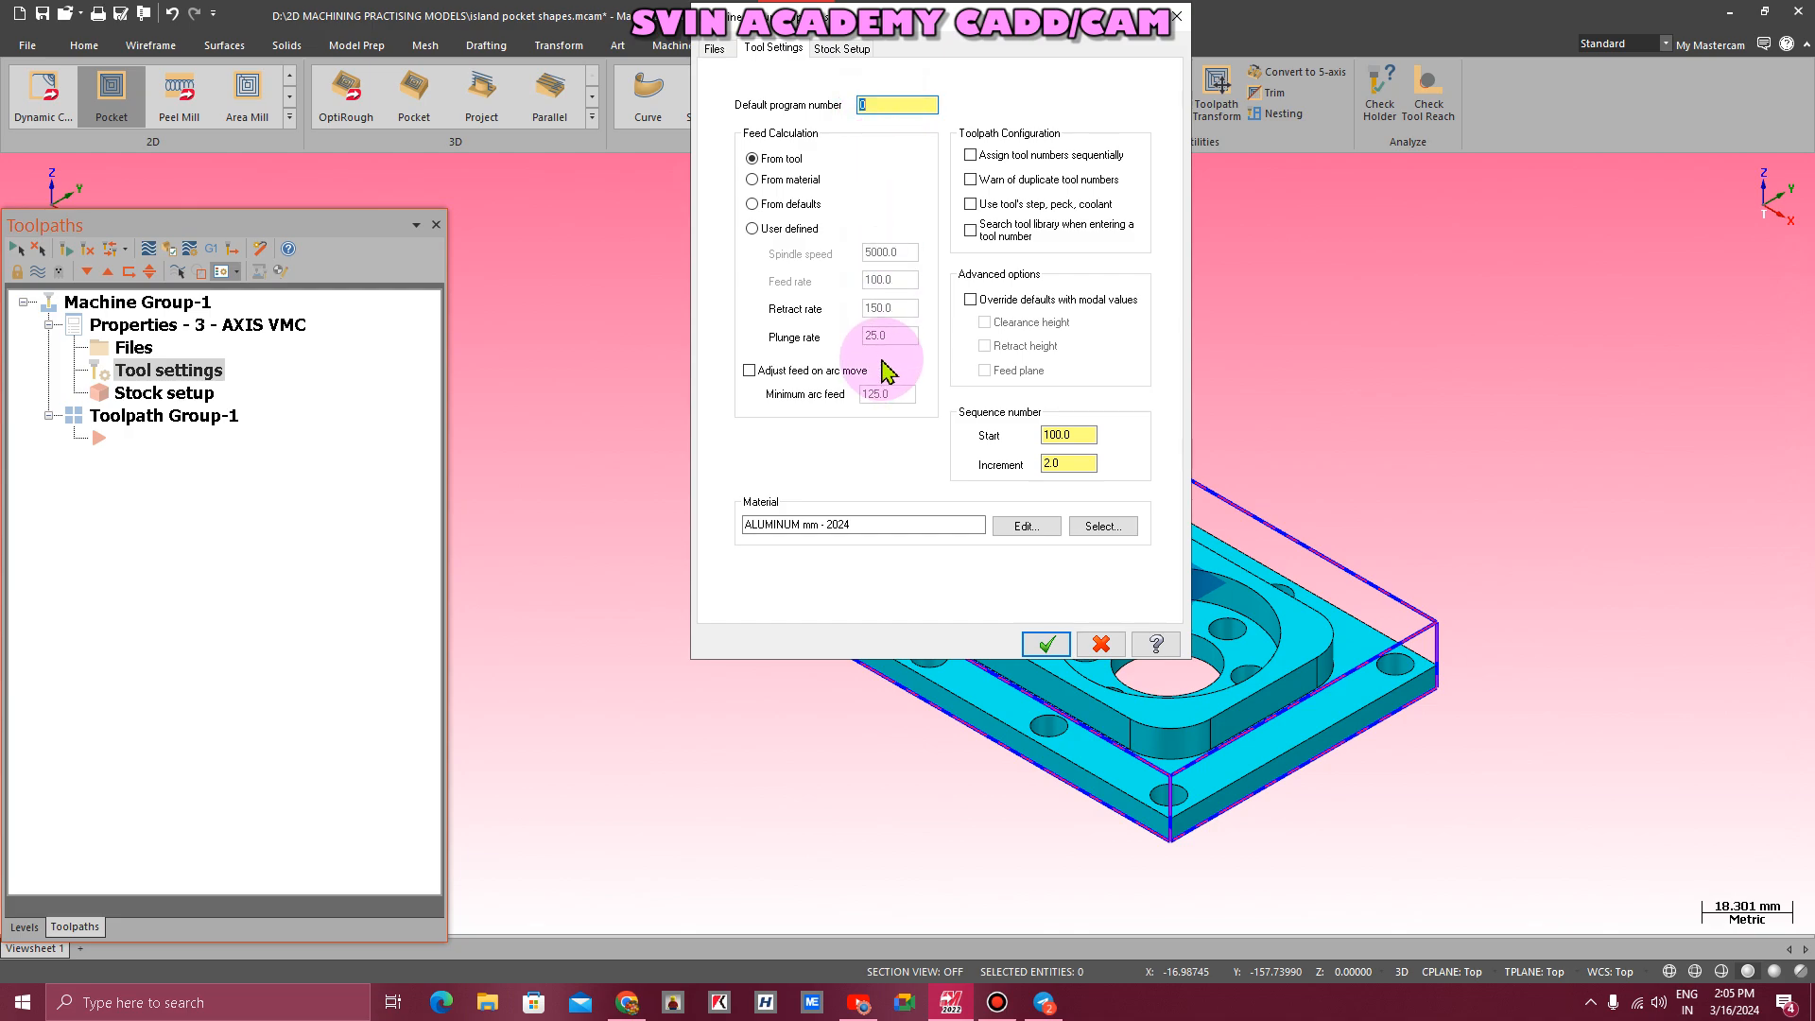
pyautogui.write('23')
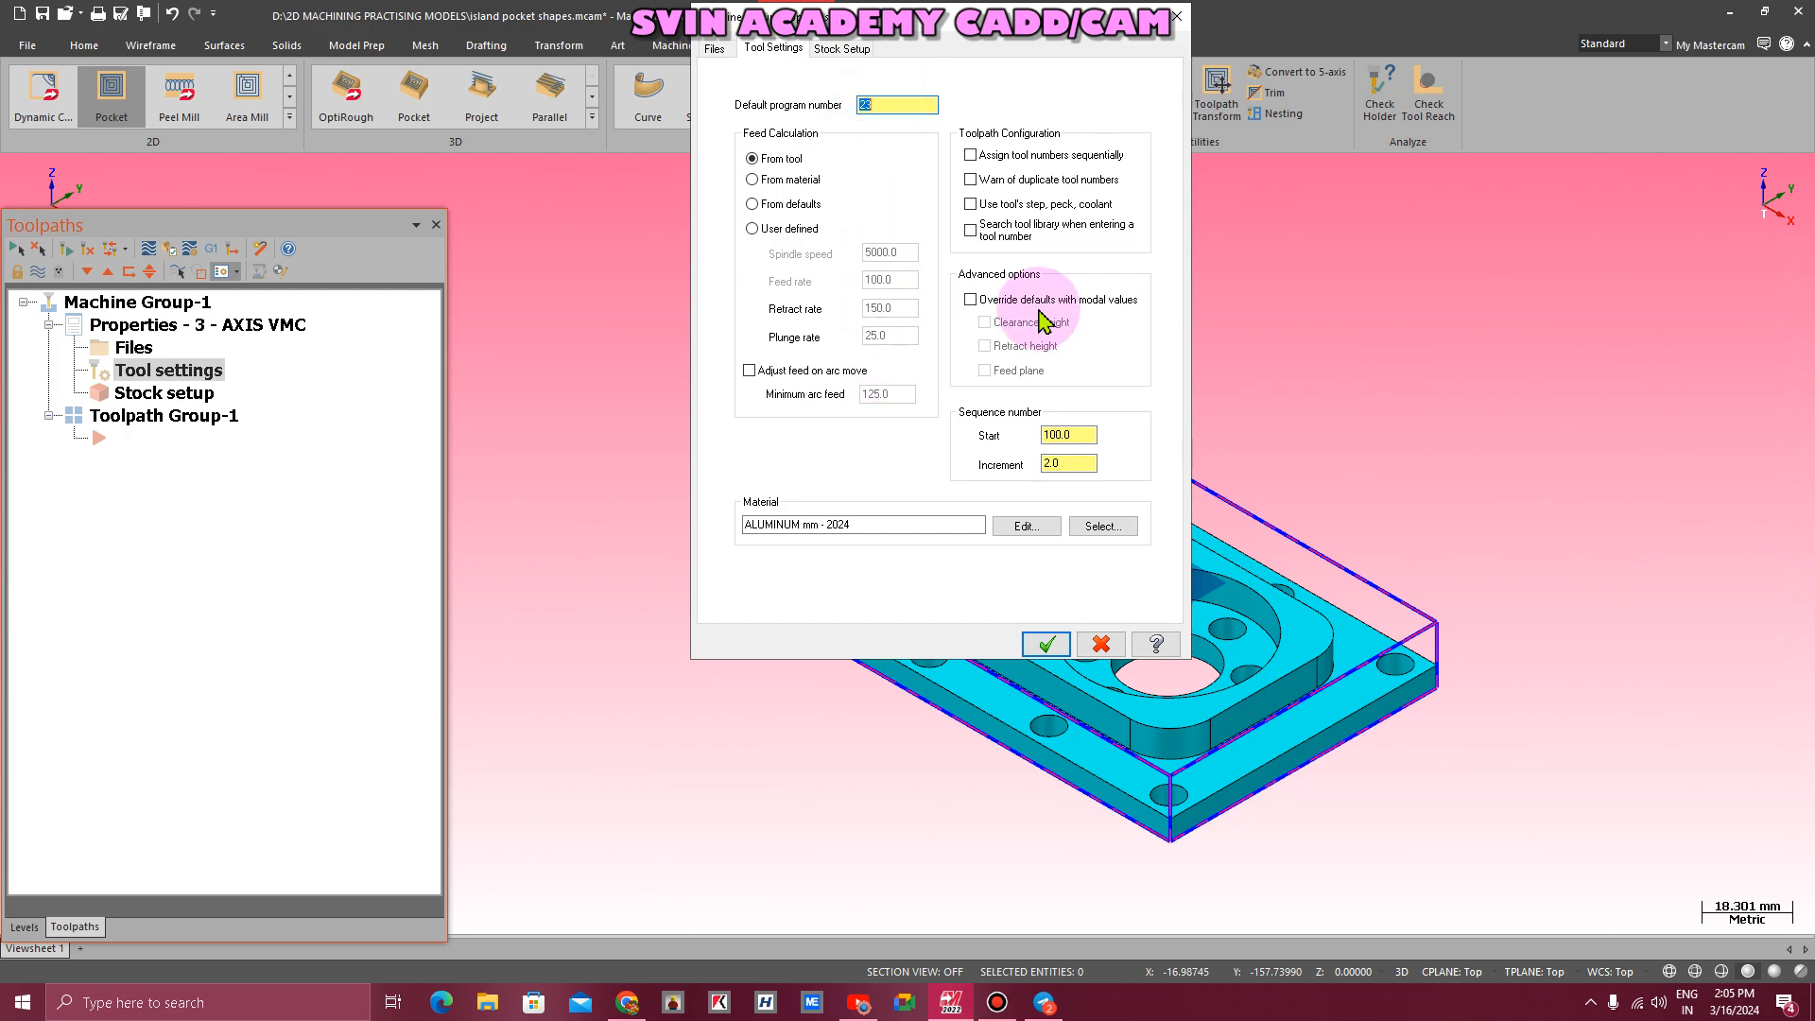
pyautogui.click(970, 155)
pyautogui.click(983, 180)
pyautogui.click(841, 48)
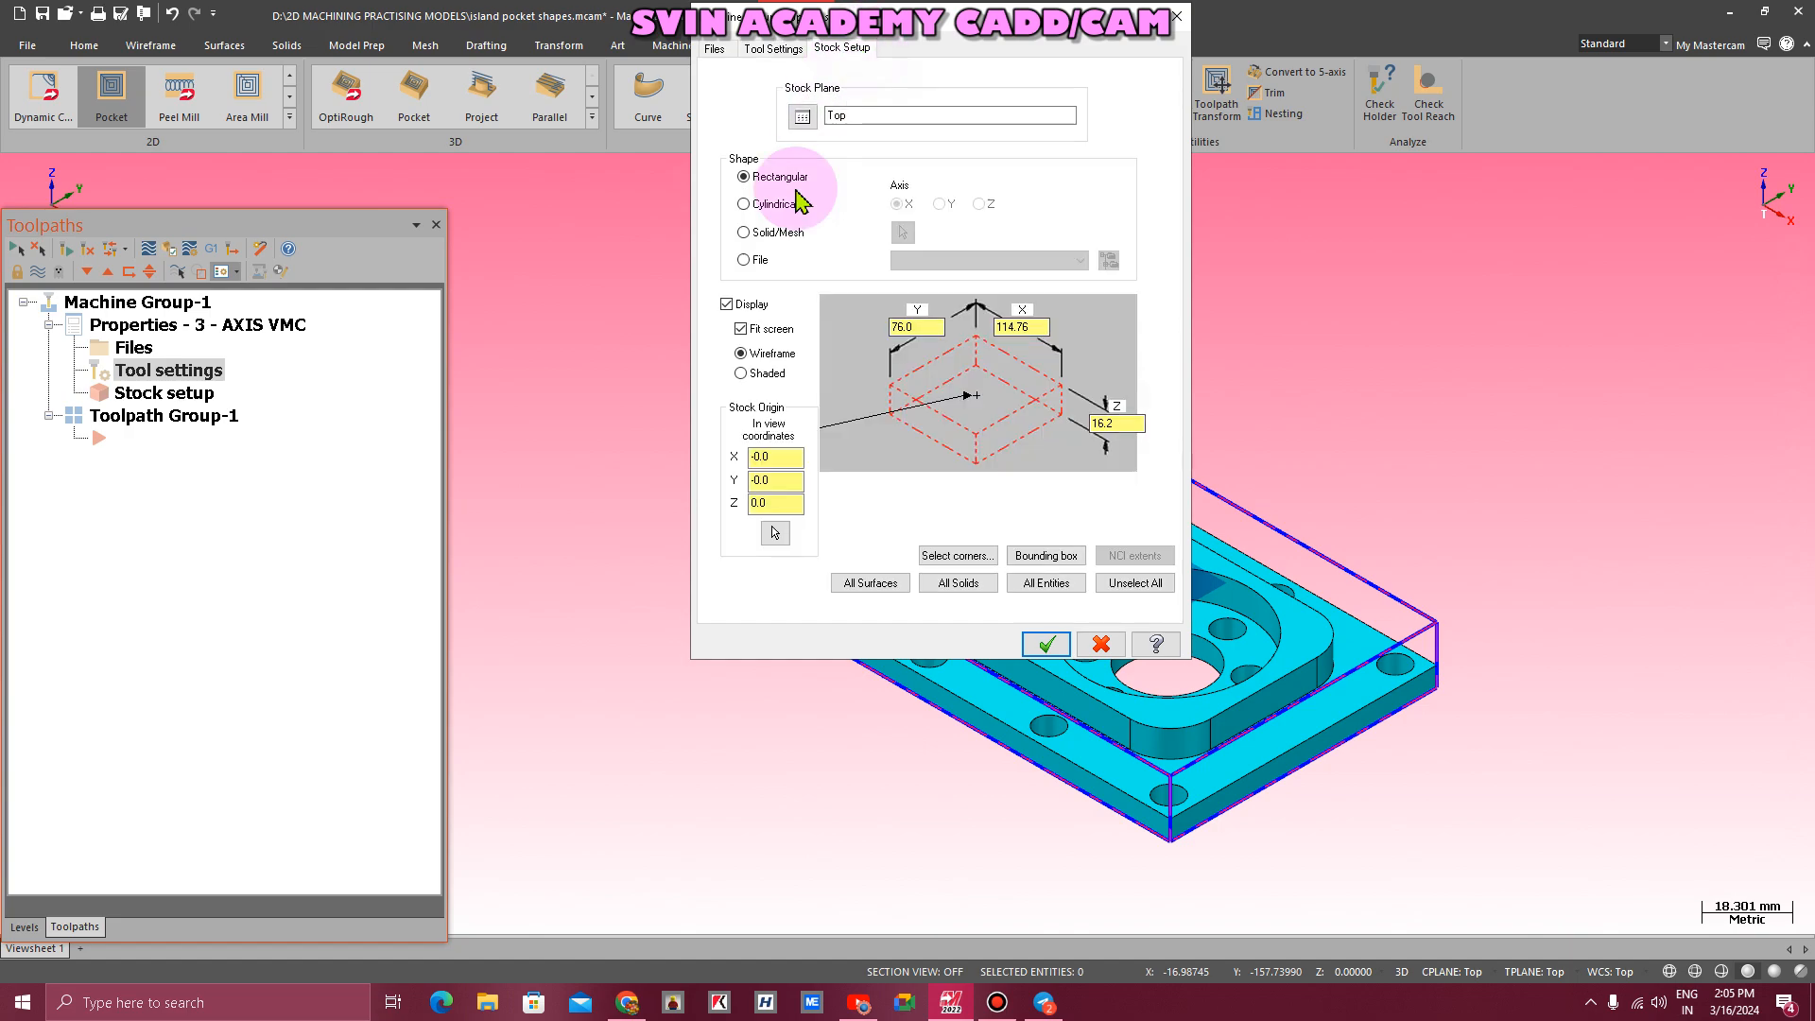
pyautogui.click(1046, 644)
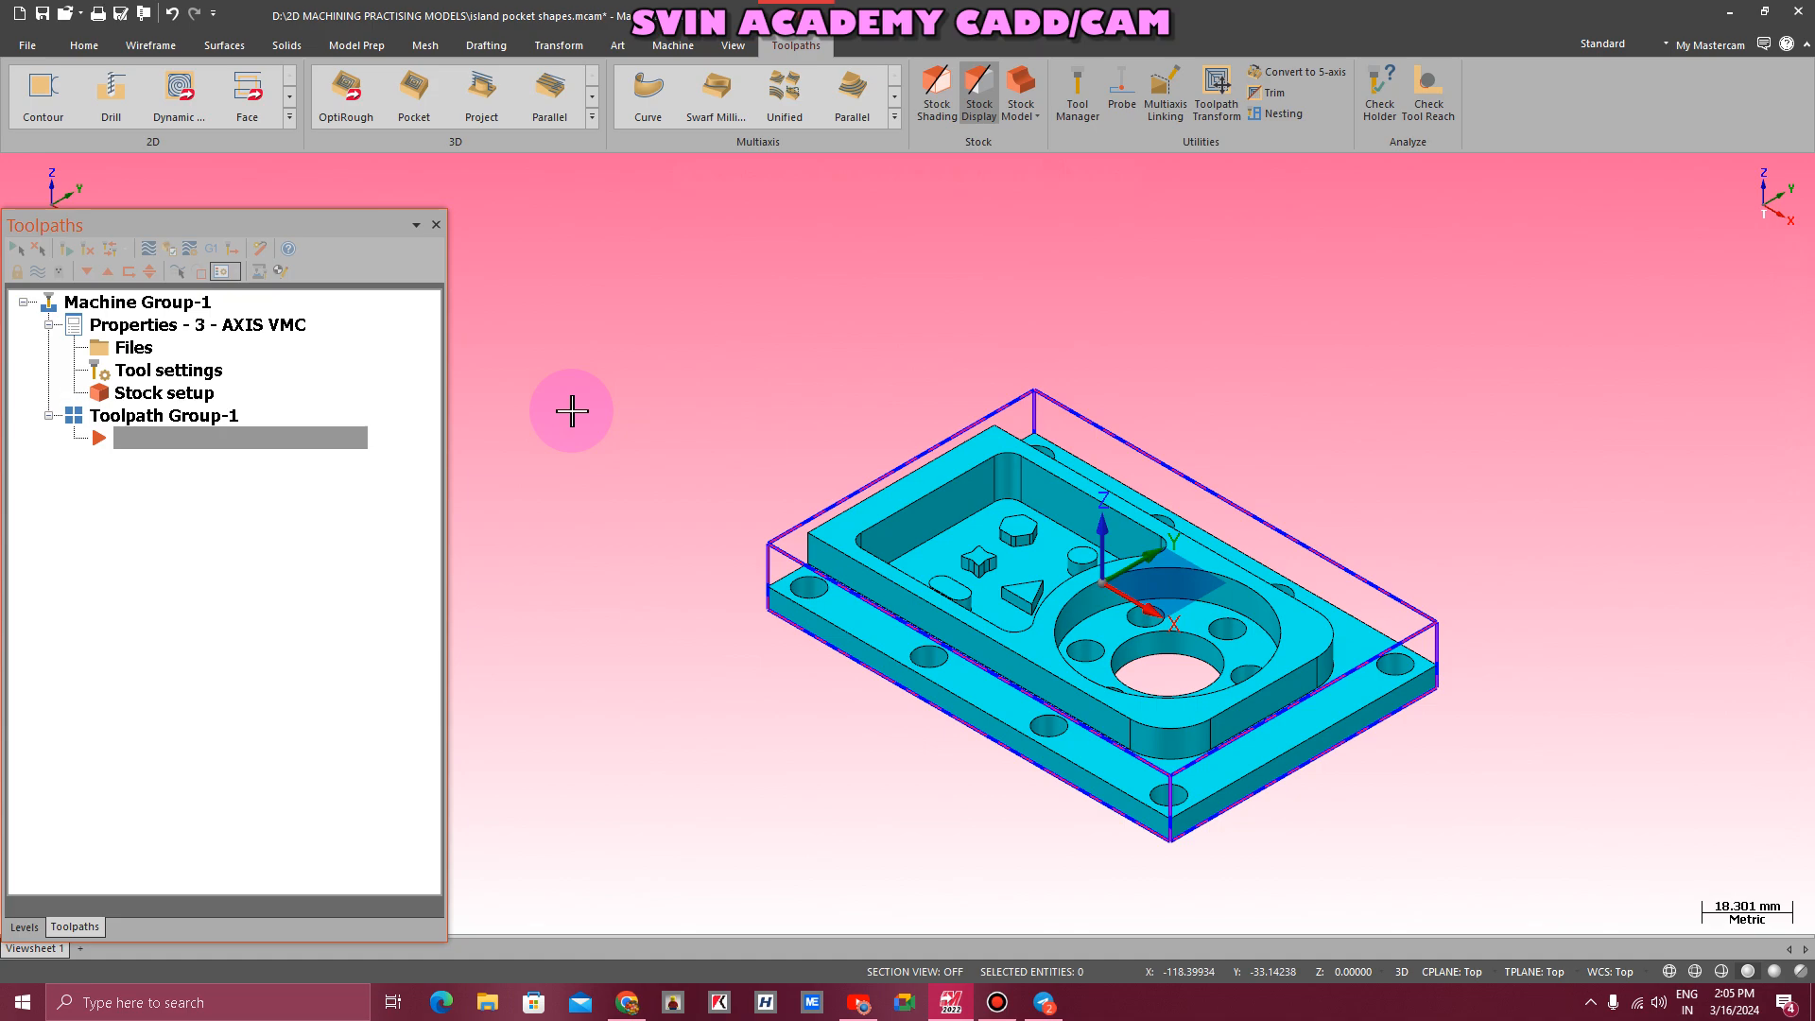
# - Create a 2D Pocket toolpath using the rectangular top outline of the stock as its wireframe chain
pyautogui.click(290, 117)
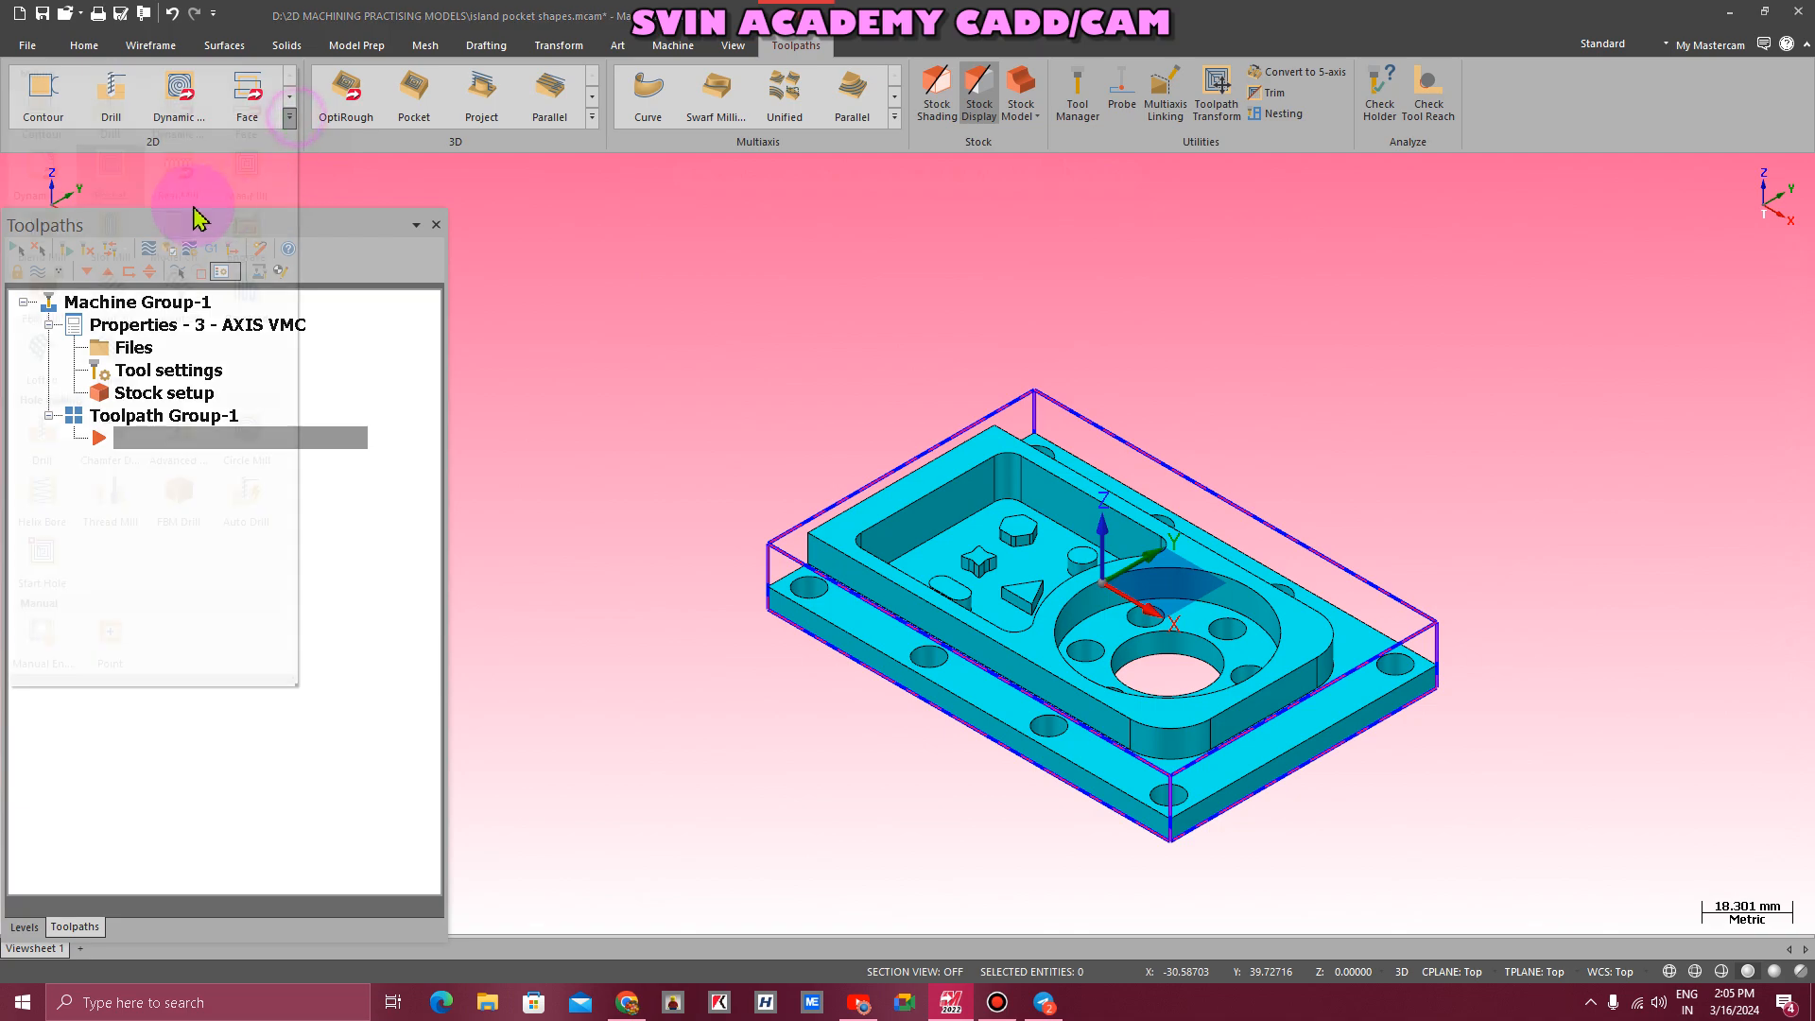
pyautogui.click(128, 166)
pyautogui.click(856, 489)
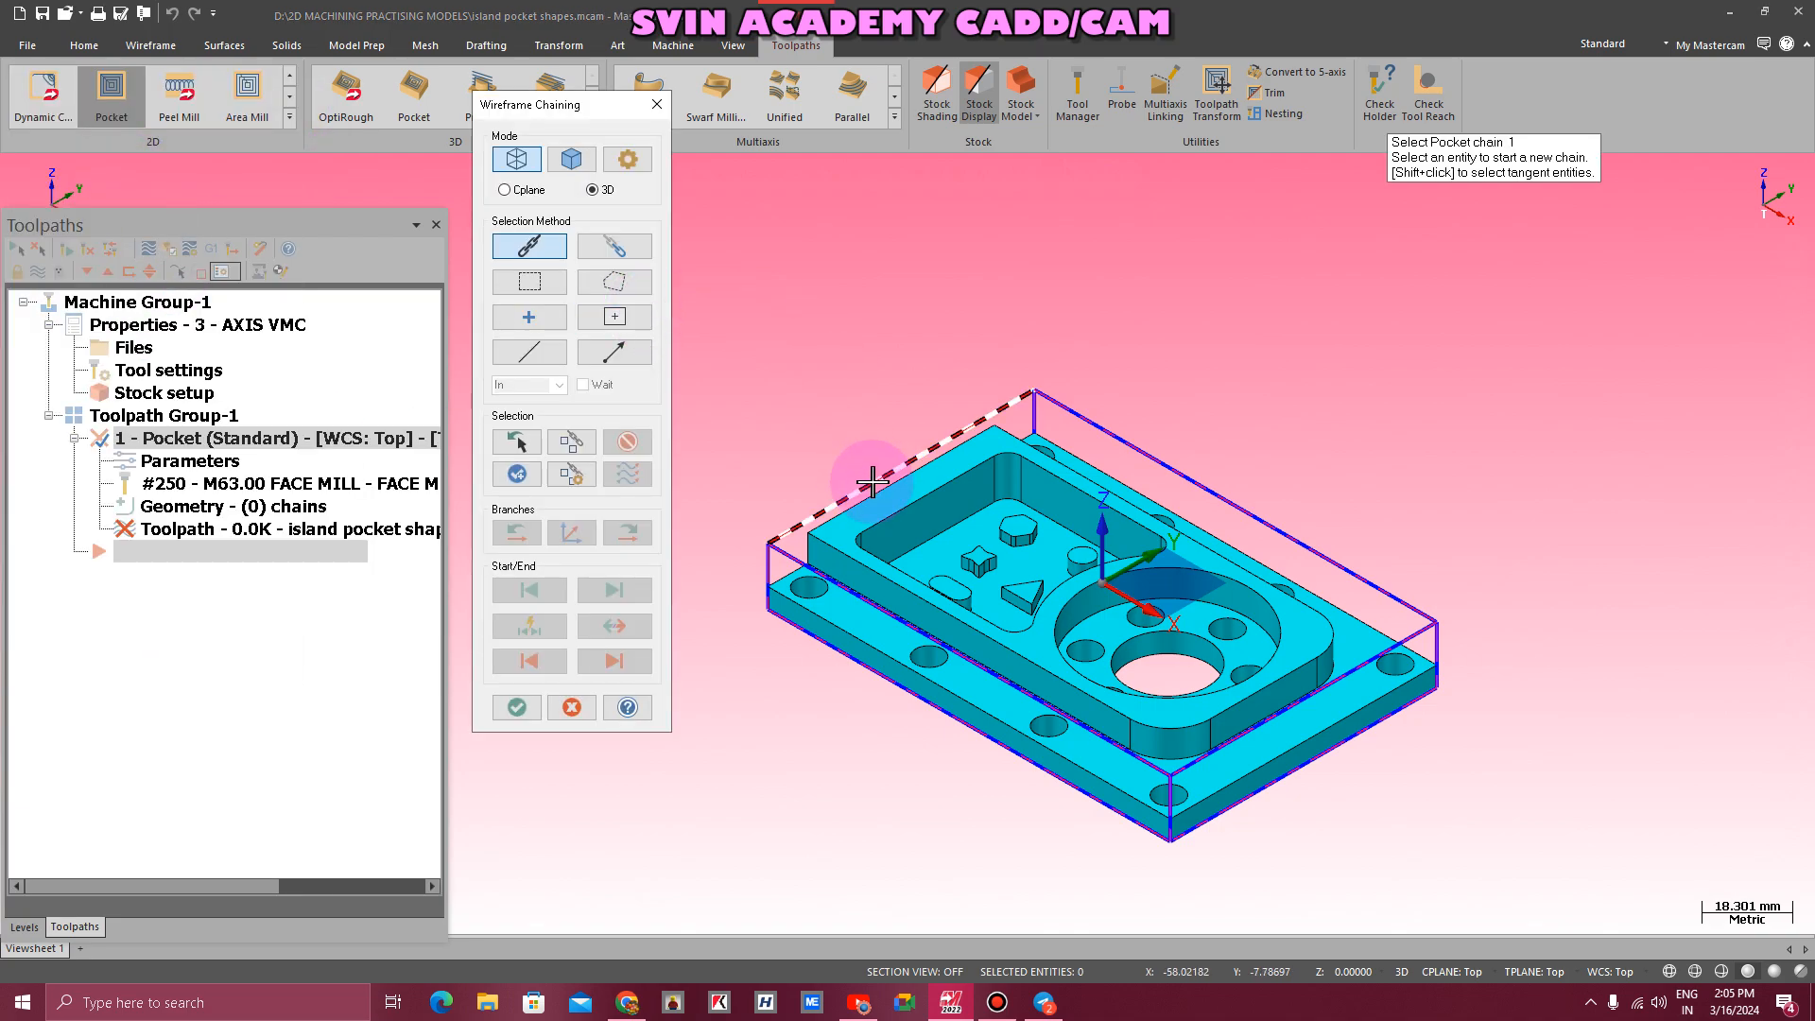
pyautogui.click(632, 535)
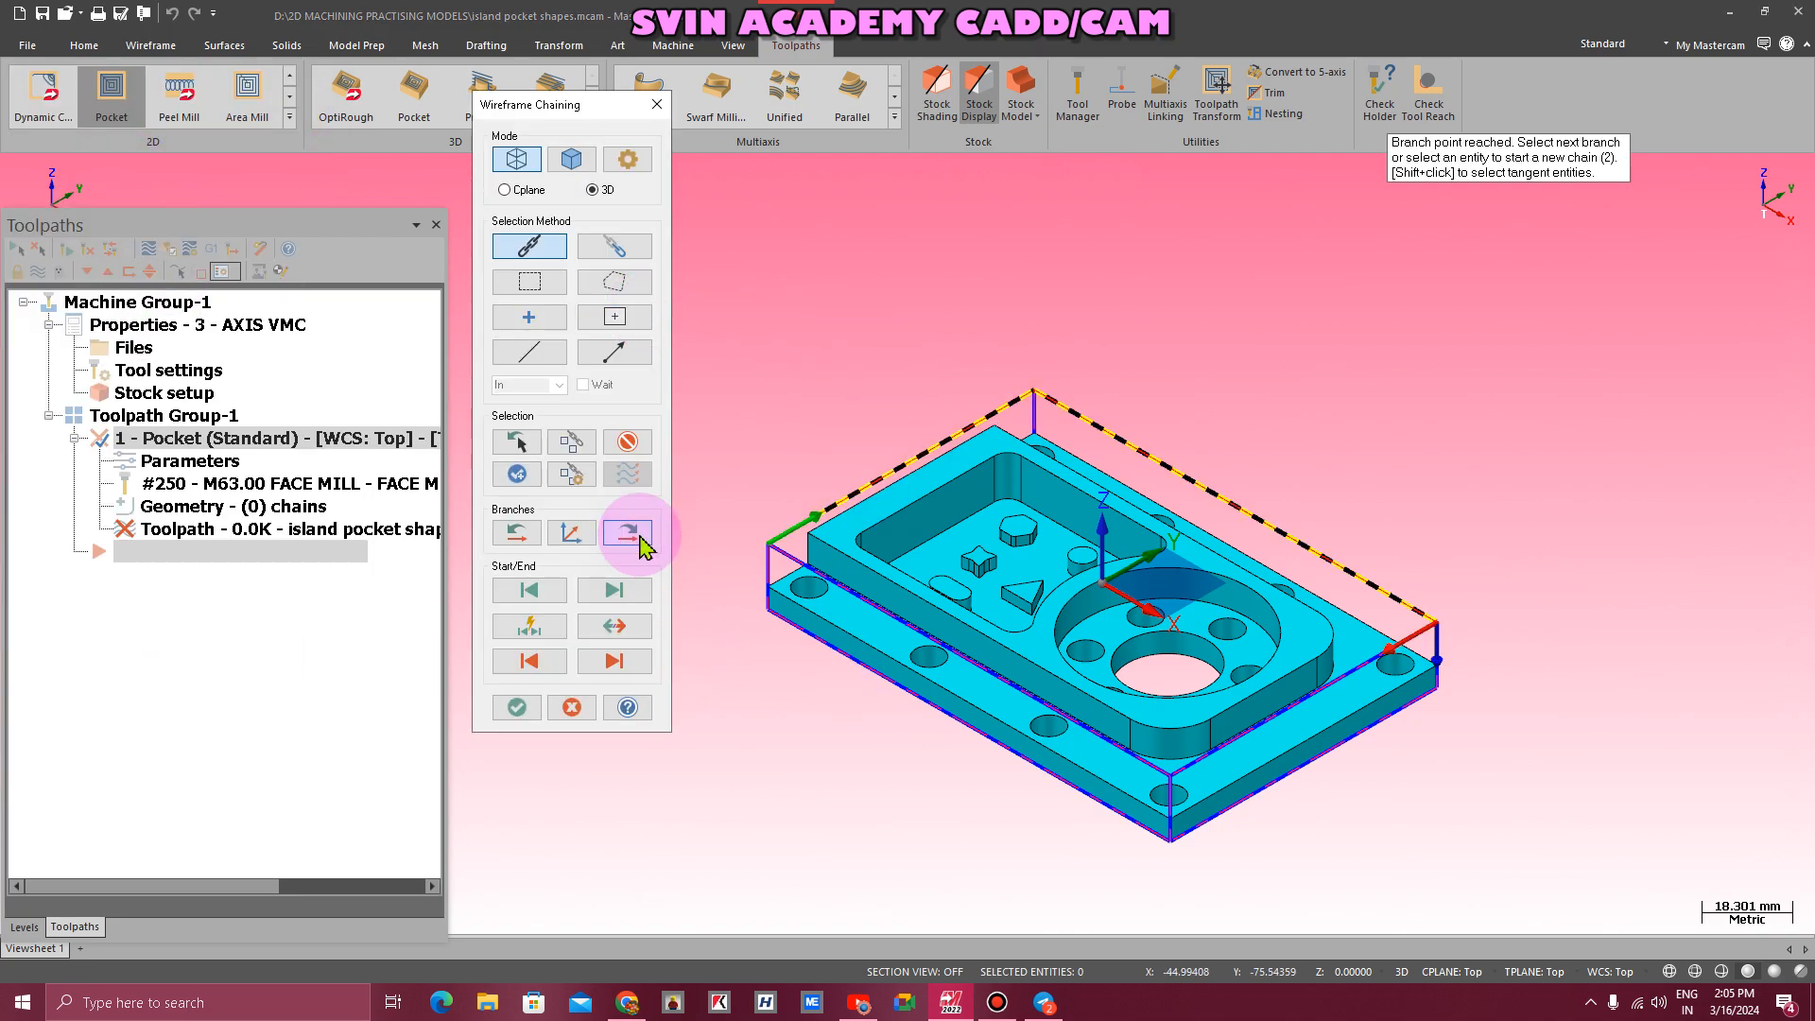
pyautogui.click(518, 705)
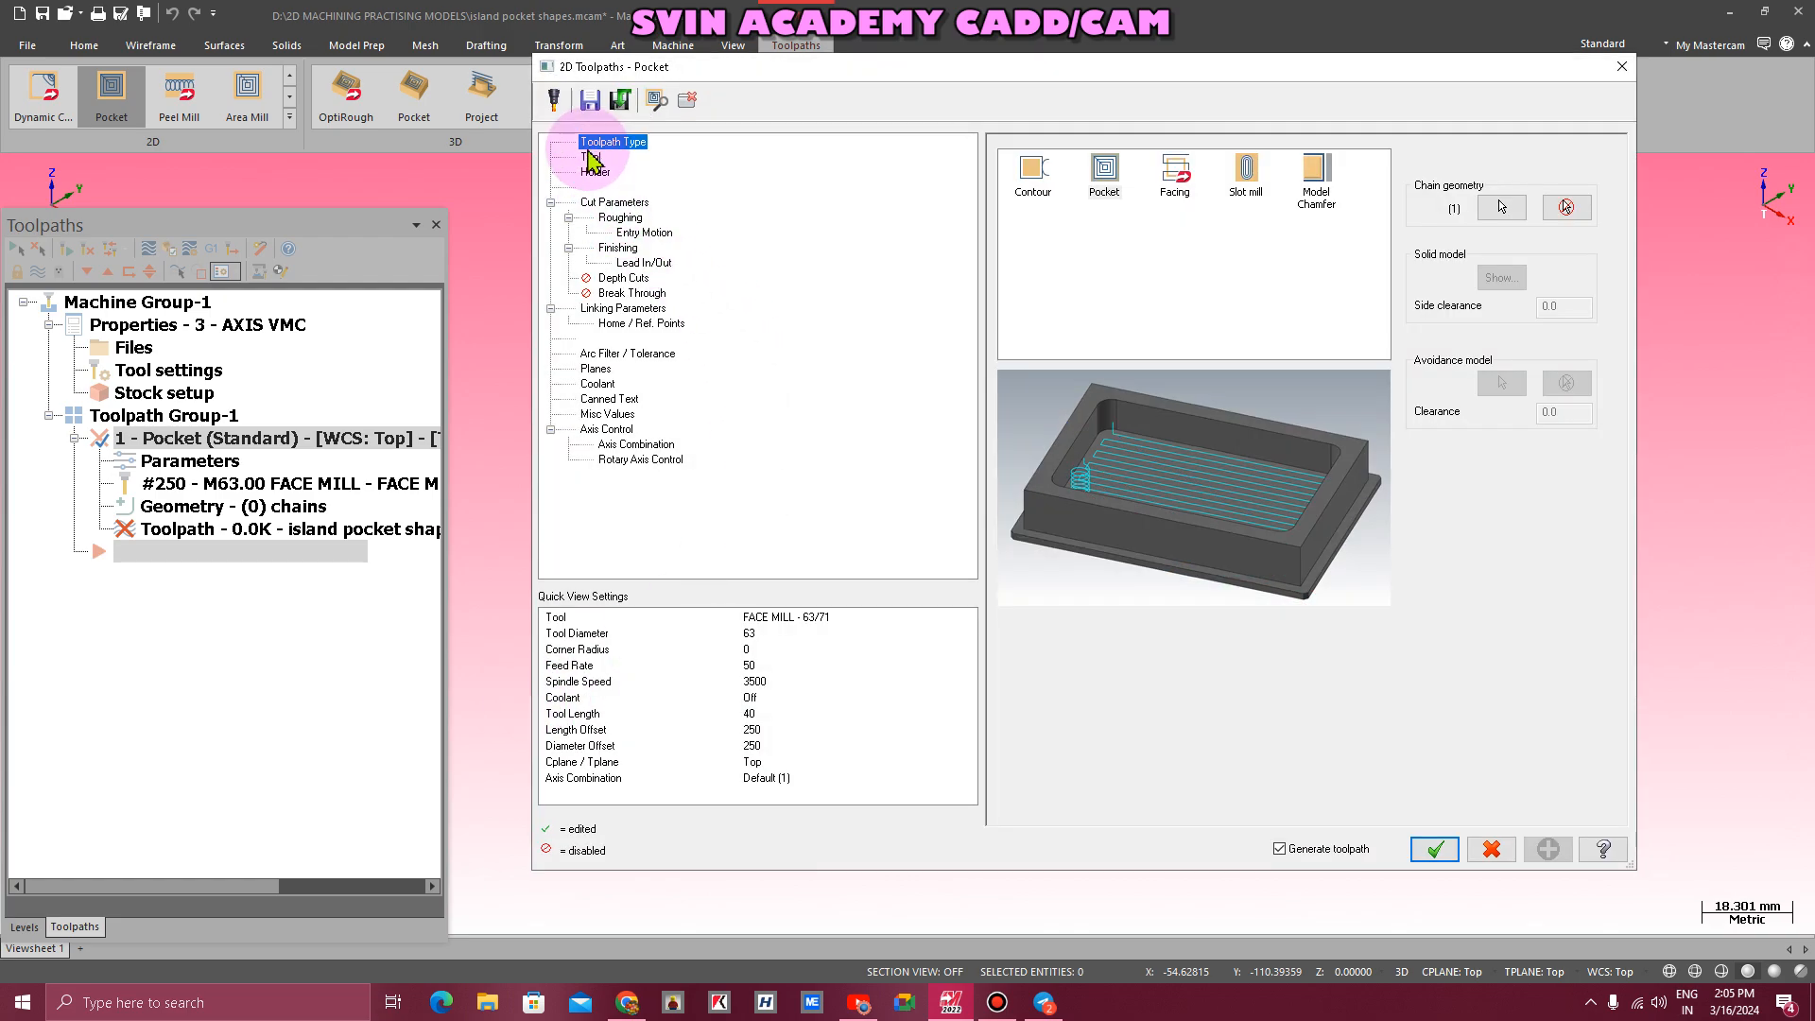
# - Delete the existing 63 mm face mill, tool 250, from the pocket operation's tool list
pyautogui.click(590, 158)
pyautogui.click(1209, 193)
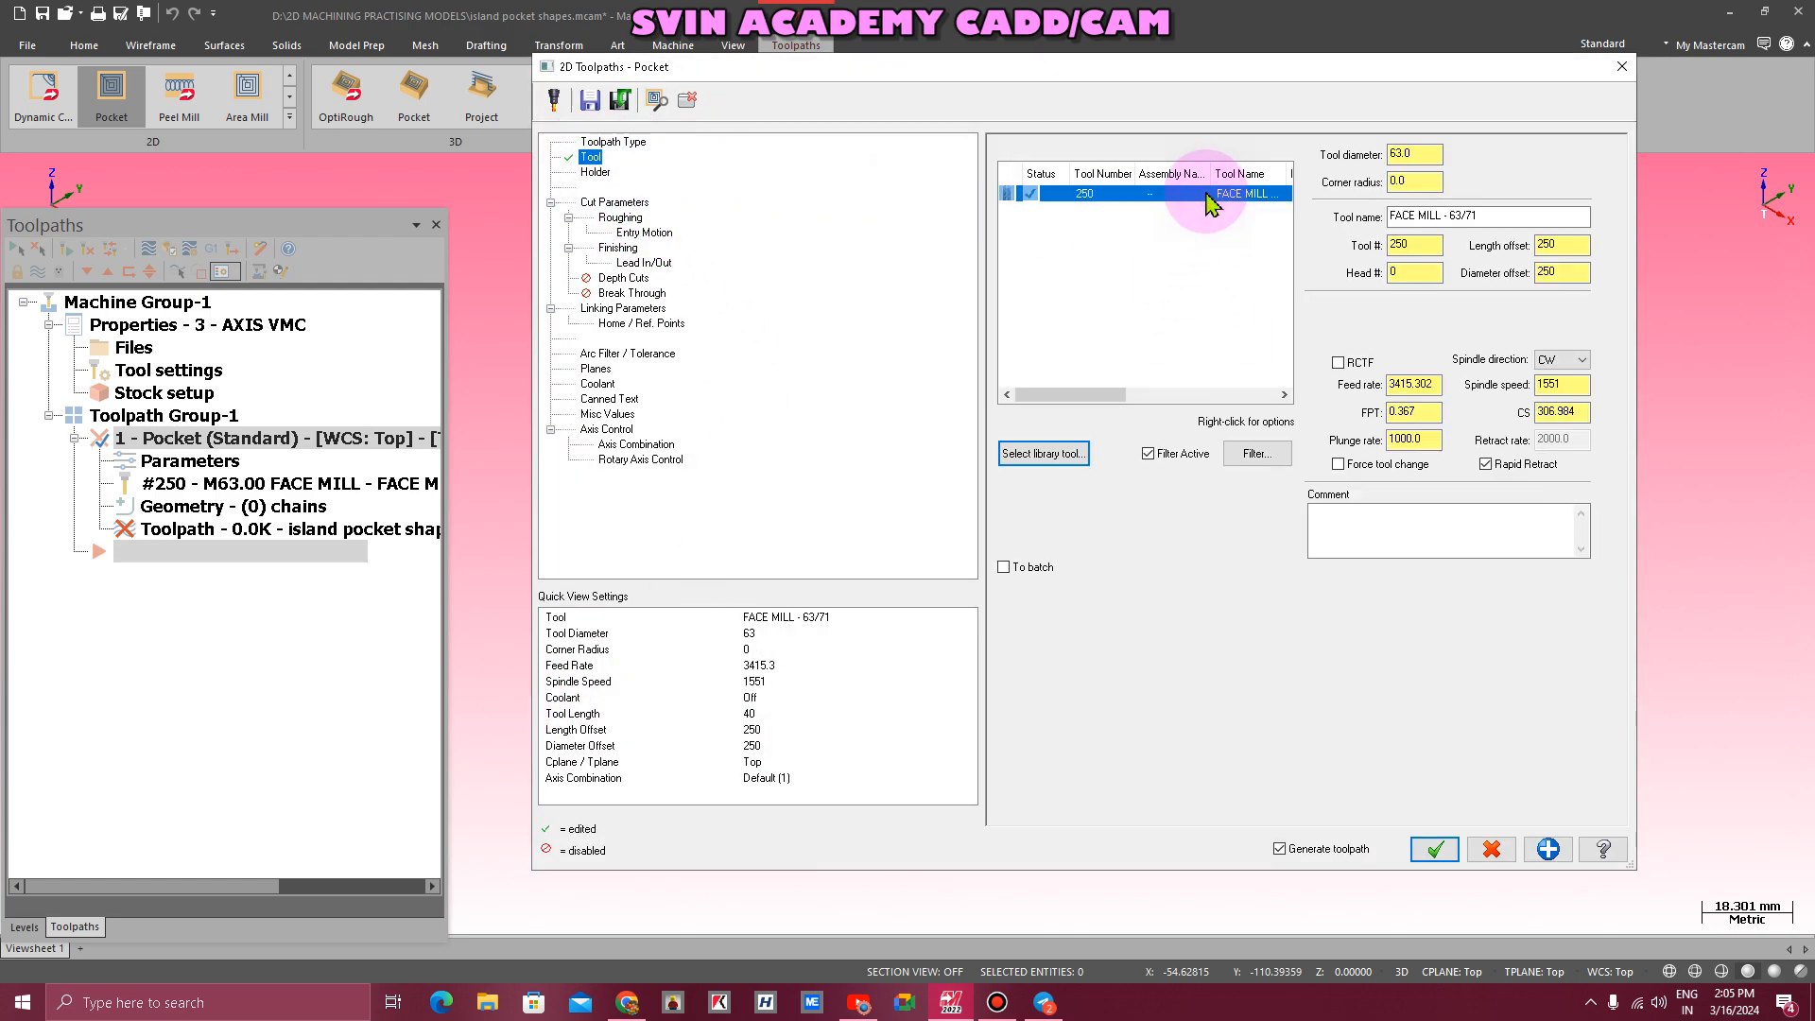
pyautogui.press('Delete')
pyautogui.click(929, 346)
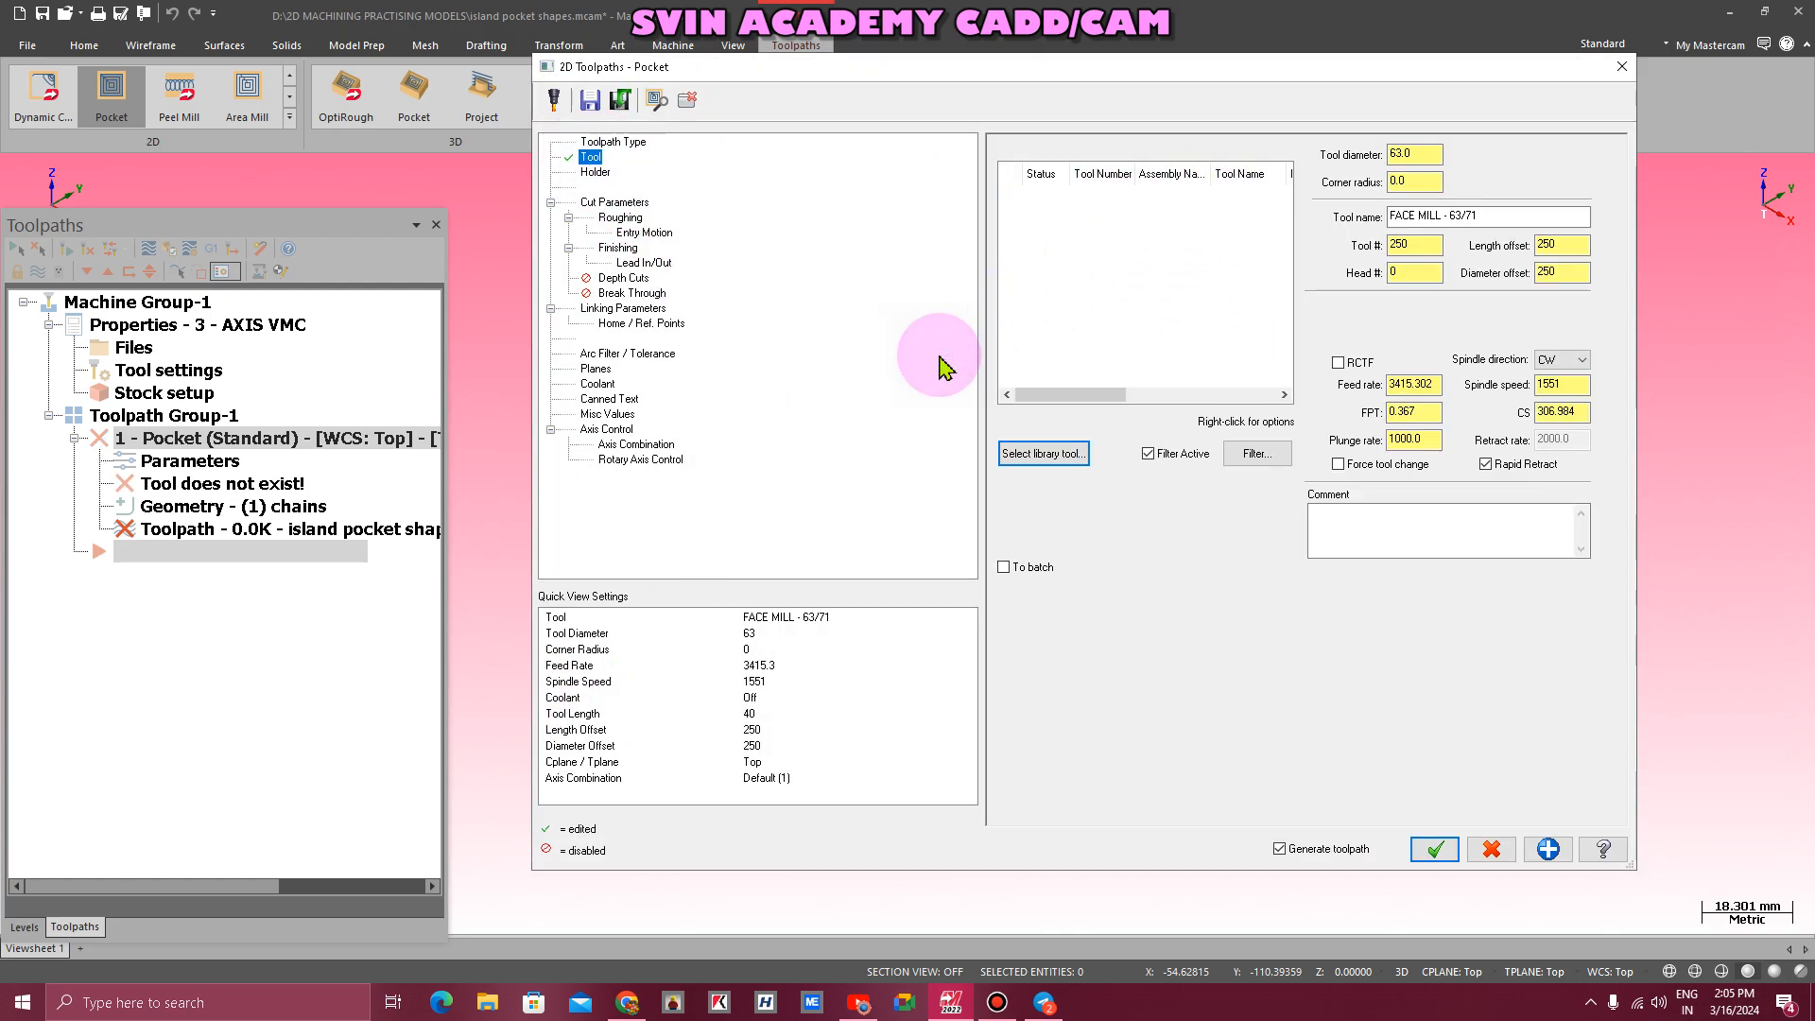
# - Filter the tool library to face mills and add the 63 mm face mill to the pocket operation
pyautogui.click(1273, 463)
pyautogui.click(737, 219)
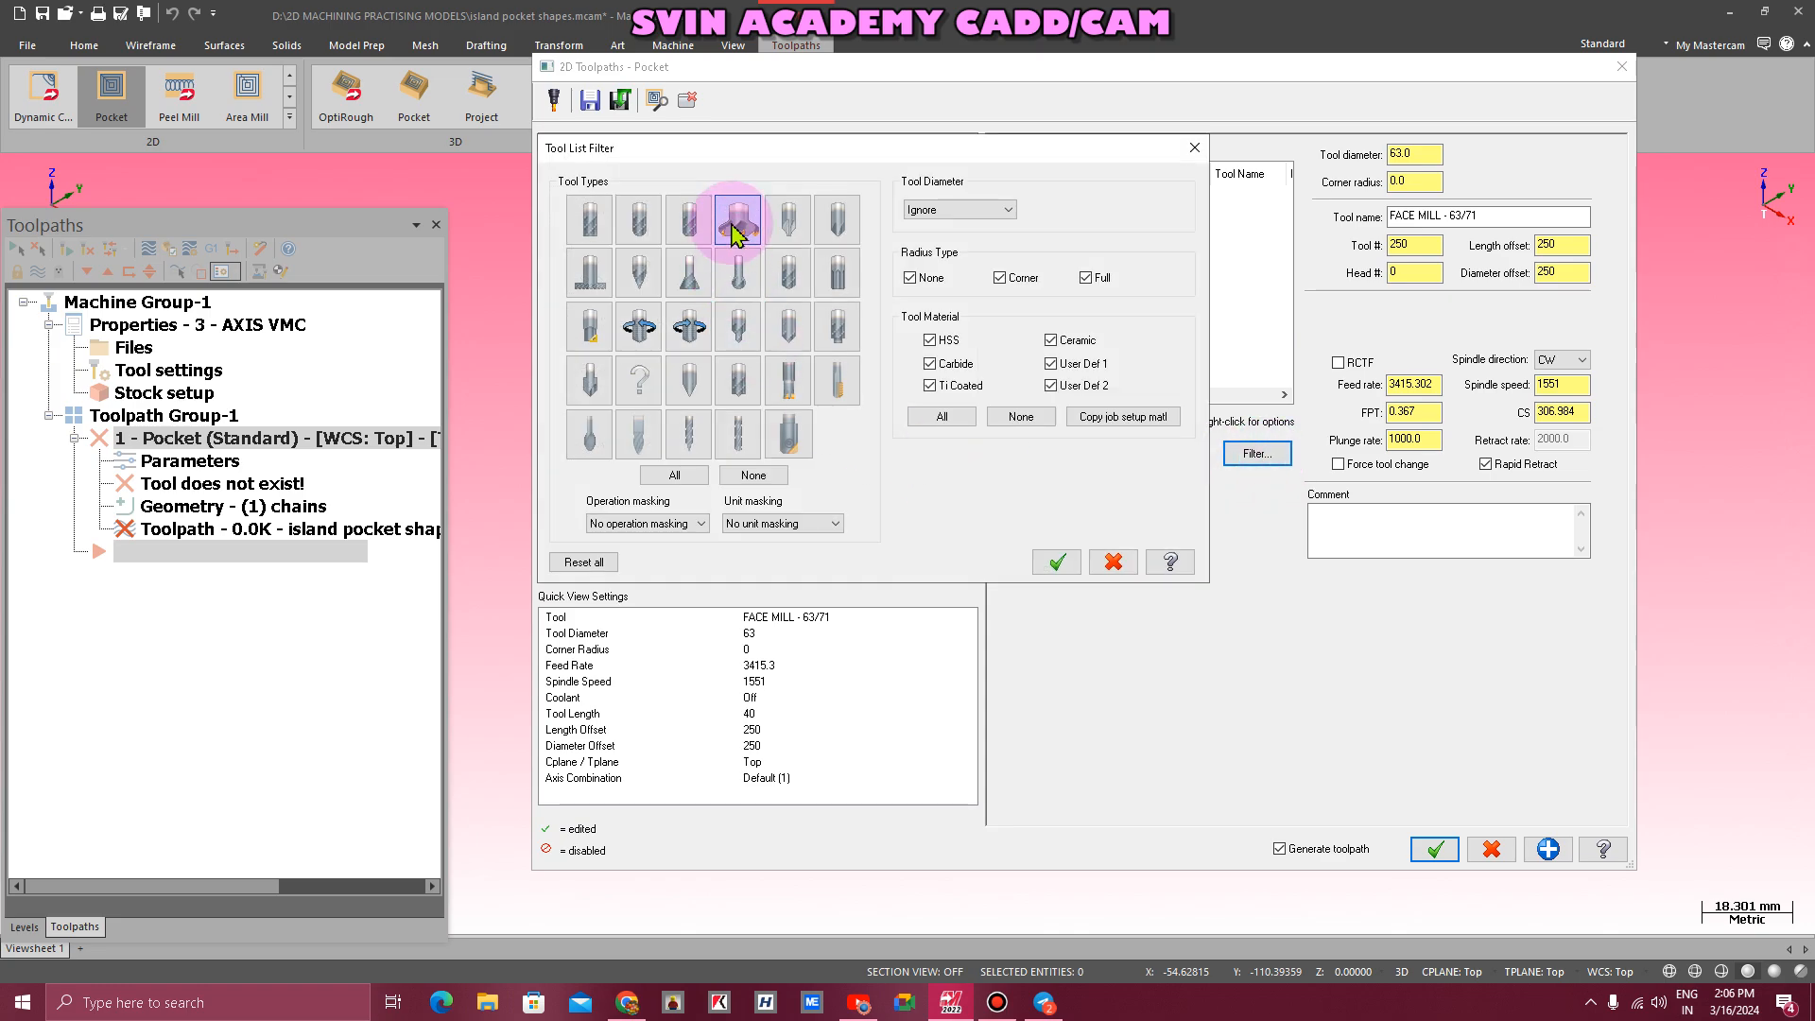
pyautogui.click(1058, 563)
pyautogui.click(1020, 454)
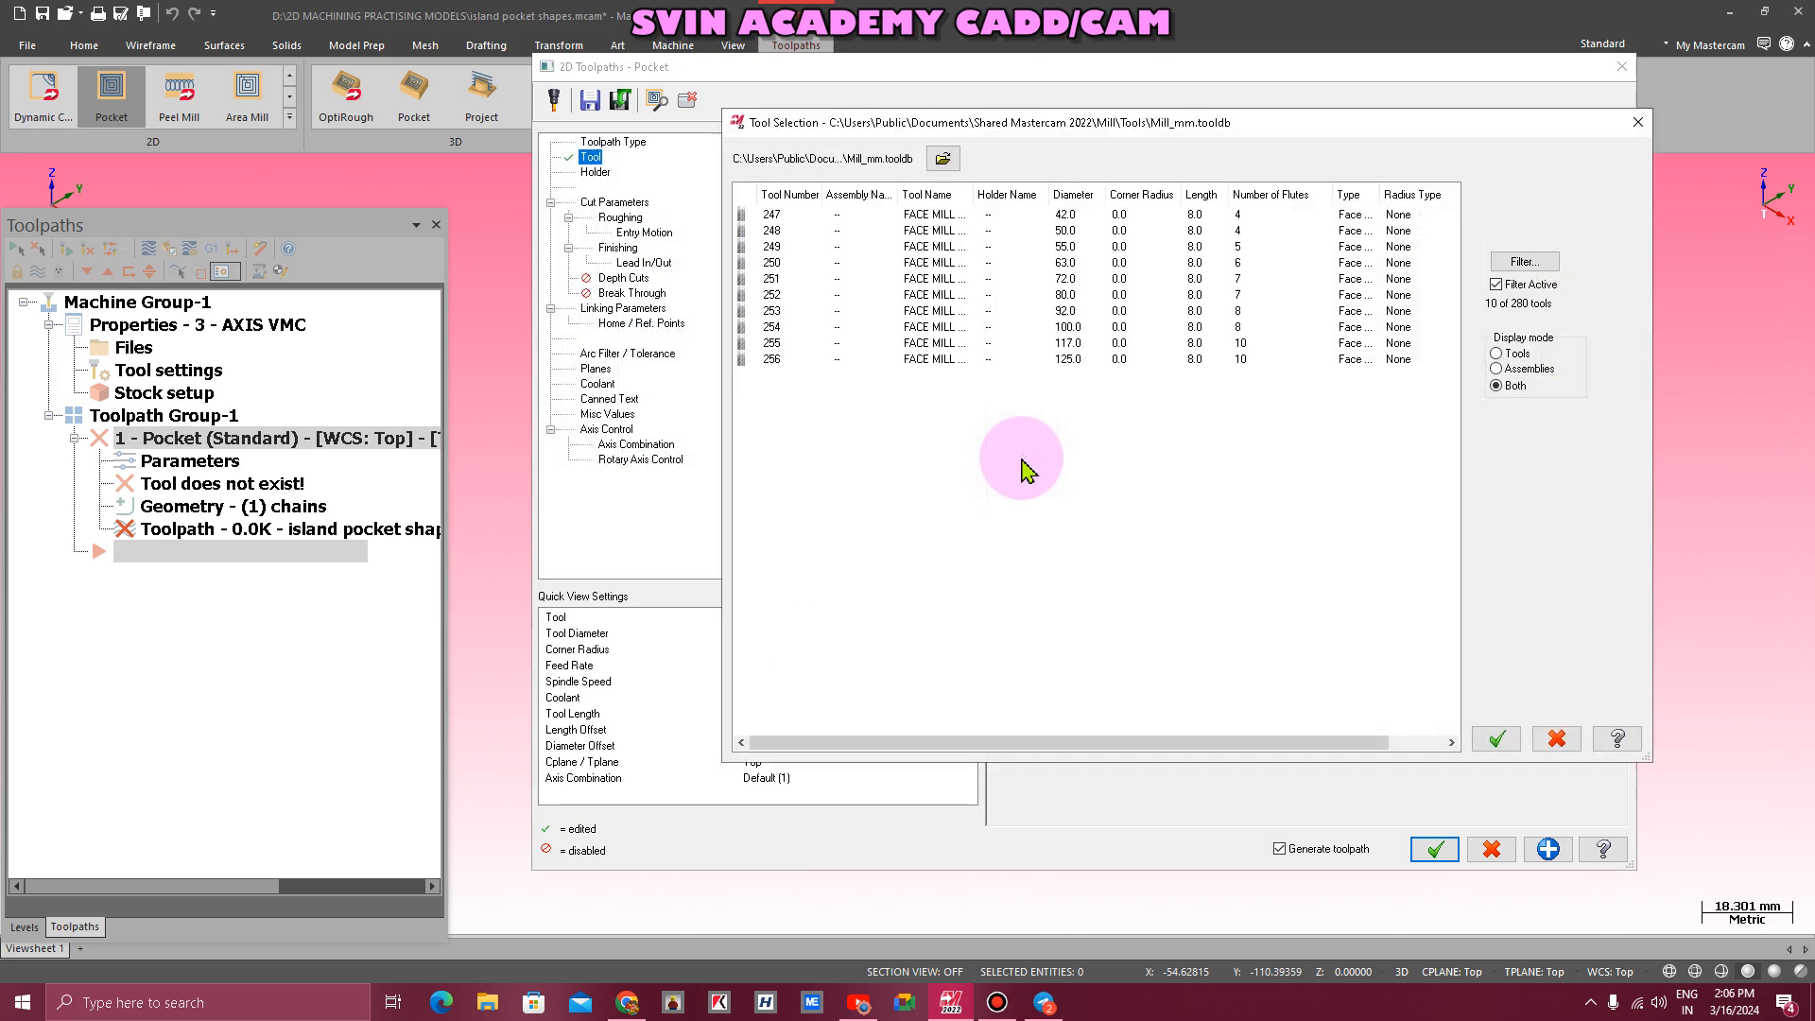
pyautogui.click(1056, 267)
pyautogui.click(1496, 738)
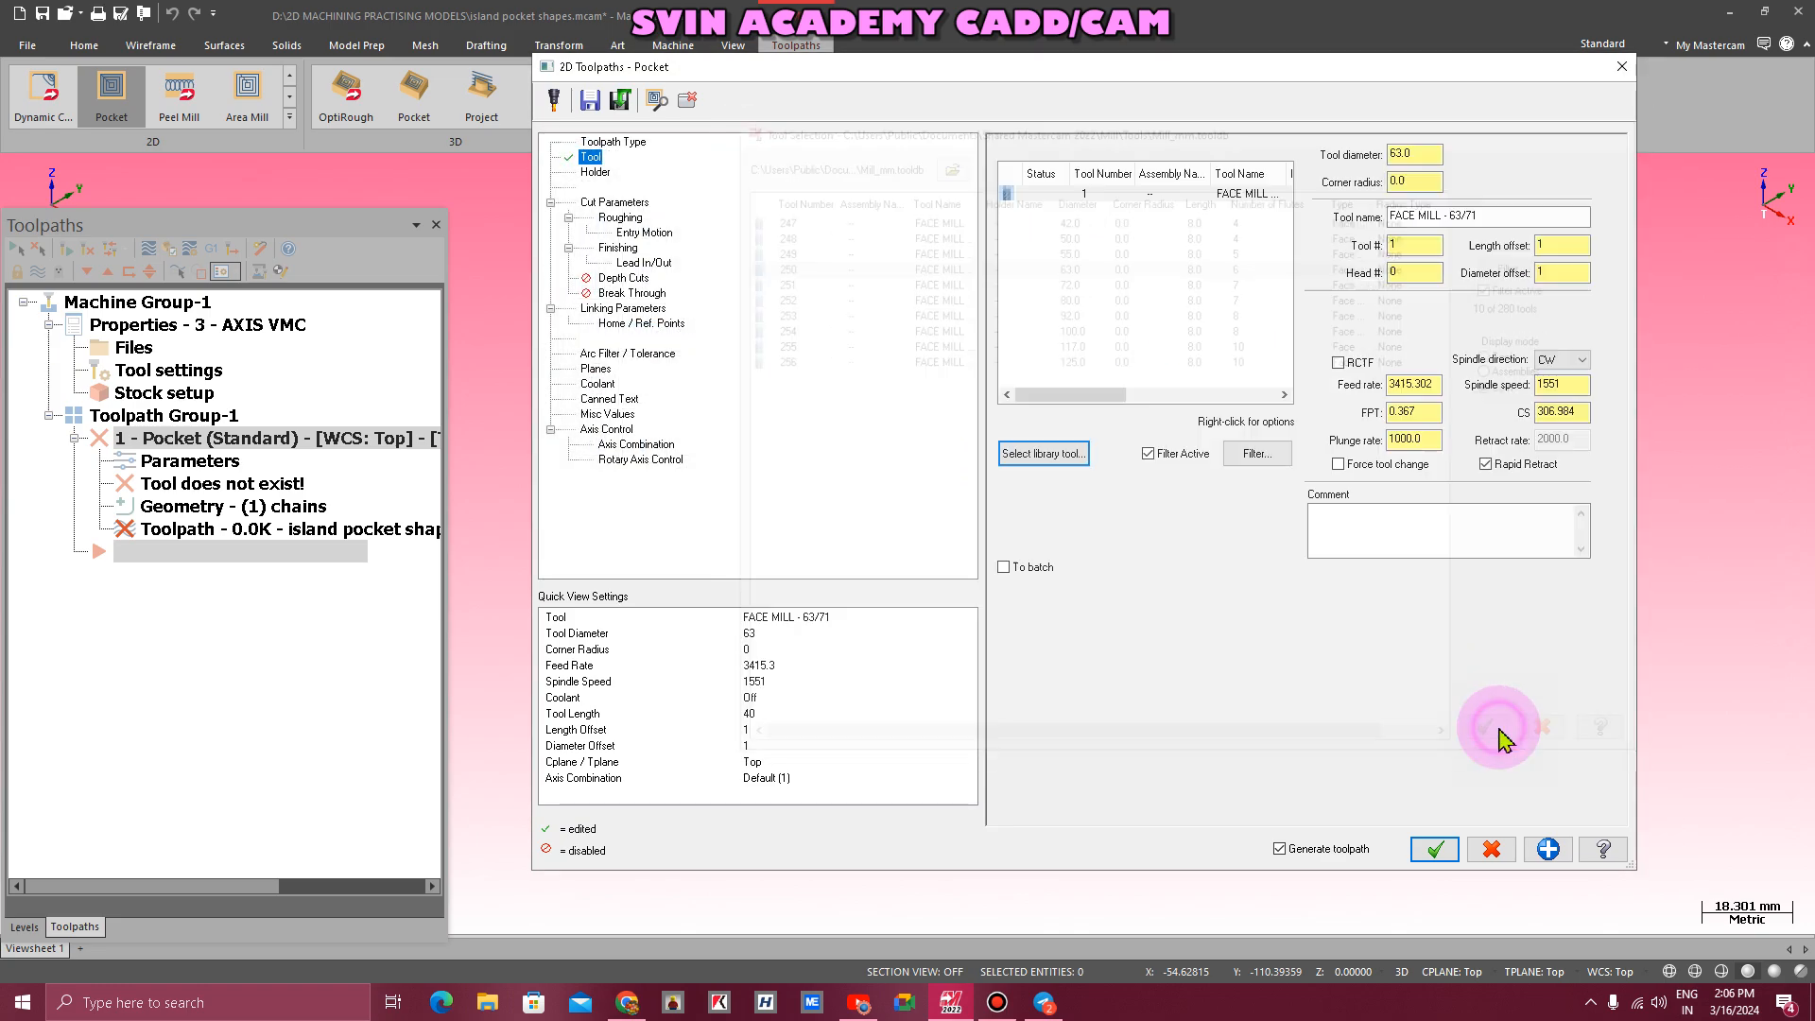
# - Set the 63 mm face mill's feed rate to 150 and its spindle speed to 1800
pyautogui.click(1429, 386)
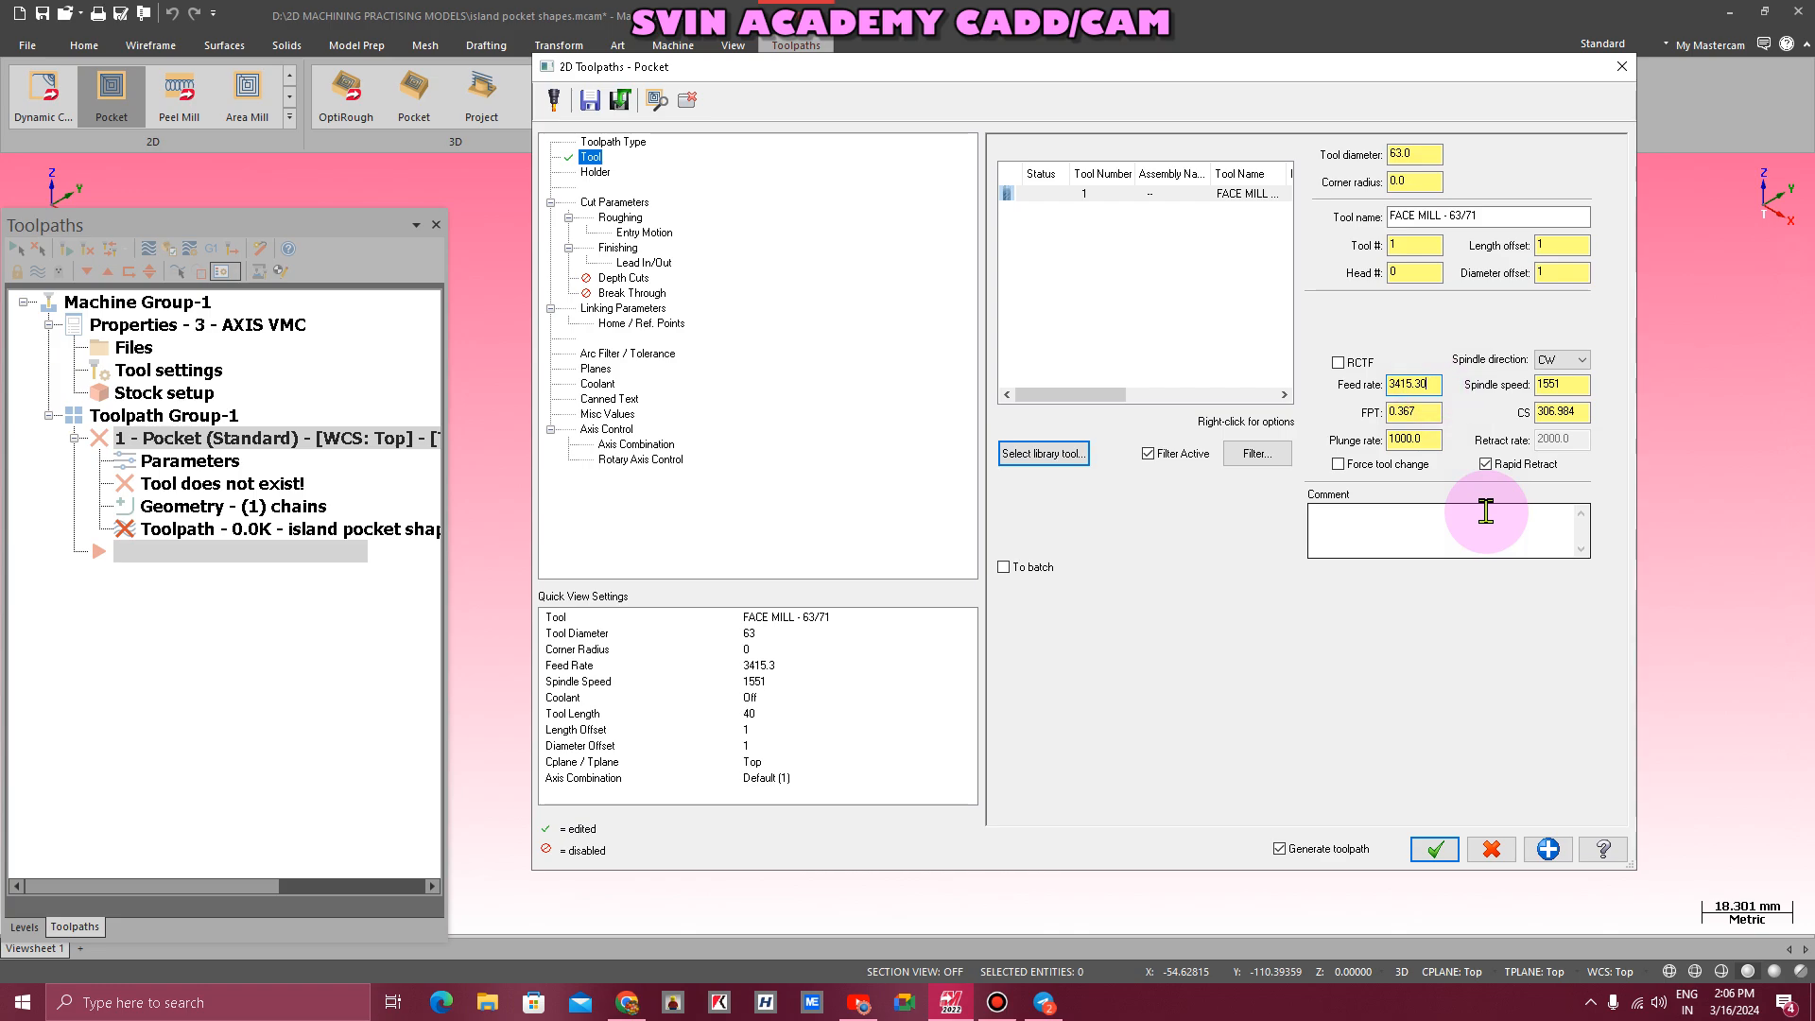
pyautogui.write('150')
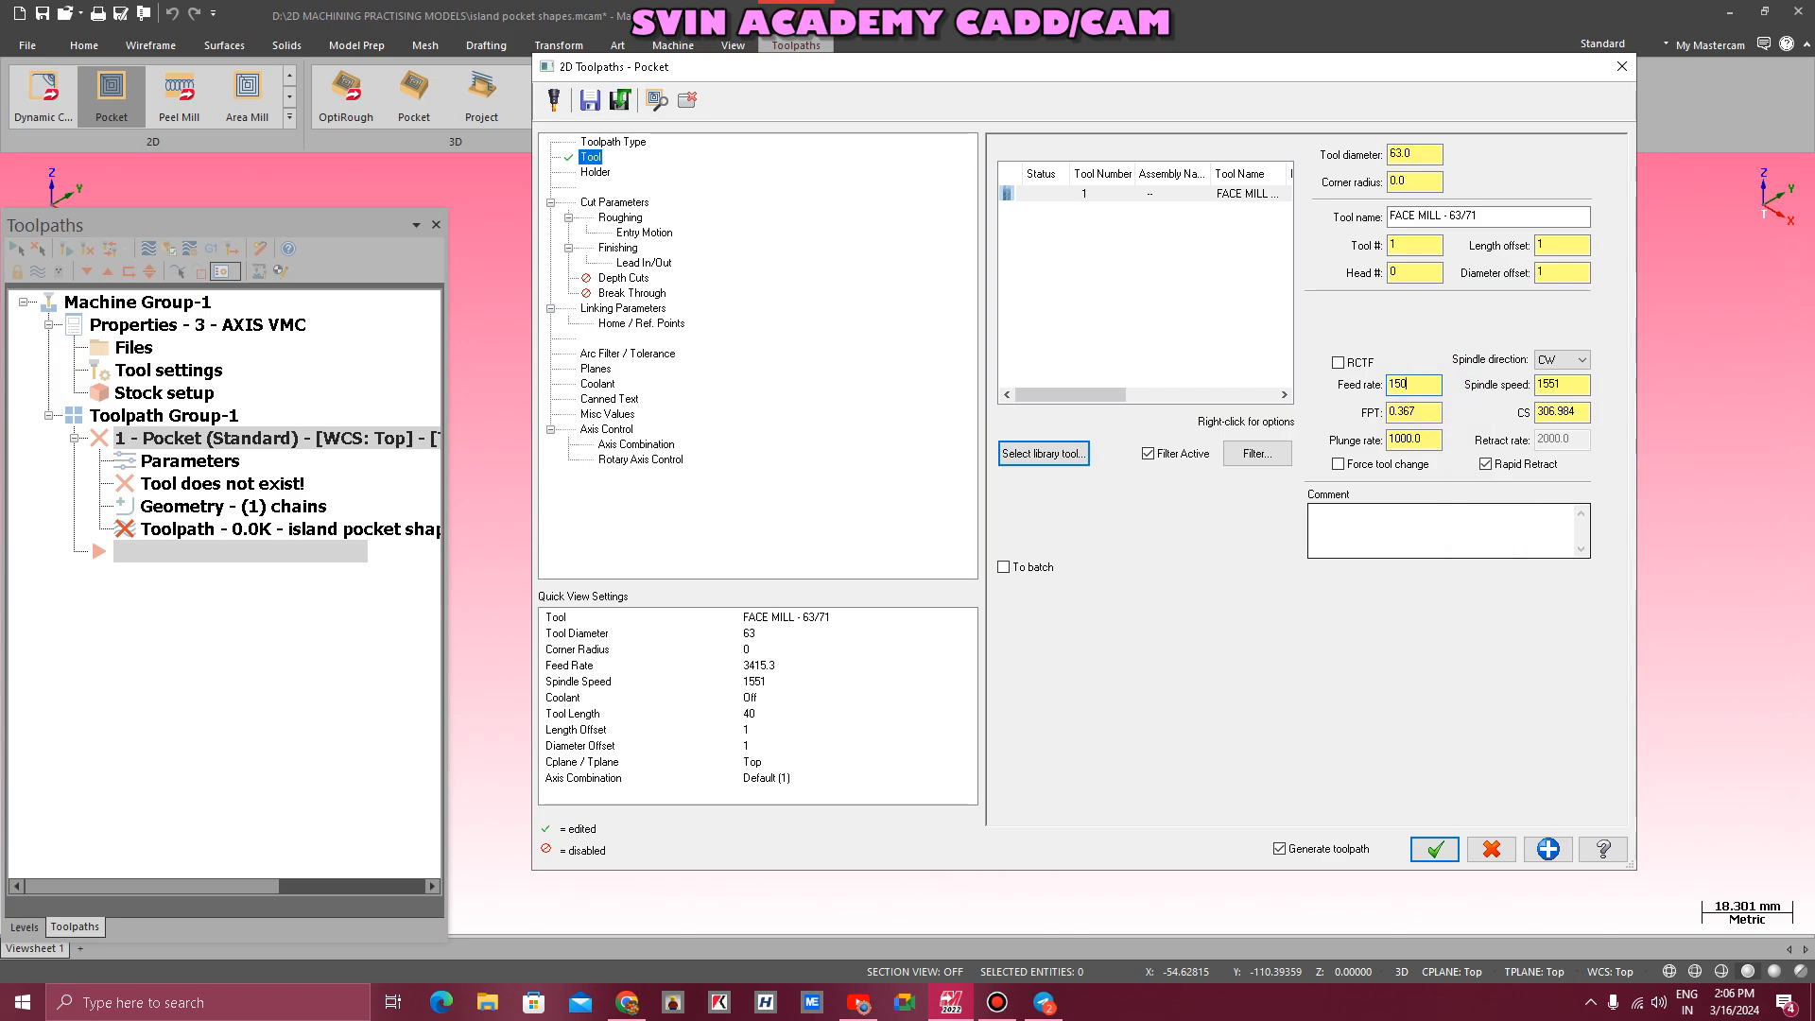
pyautogui.click(1571, 382)
pyautogui.press('BackSpace')
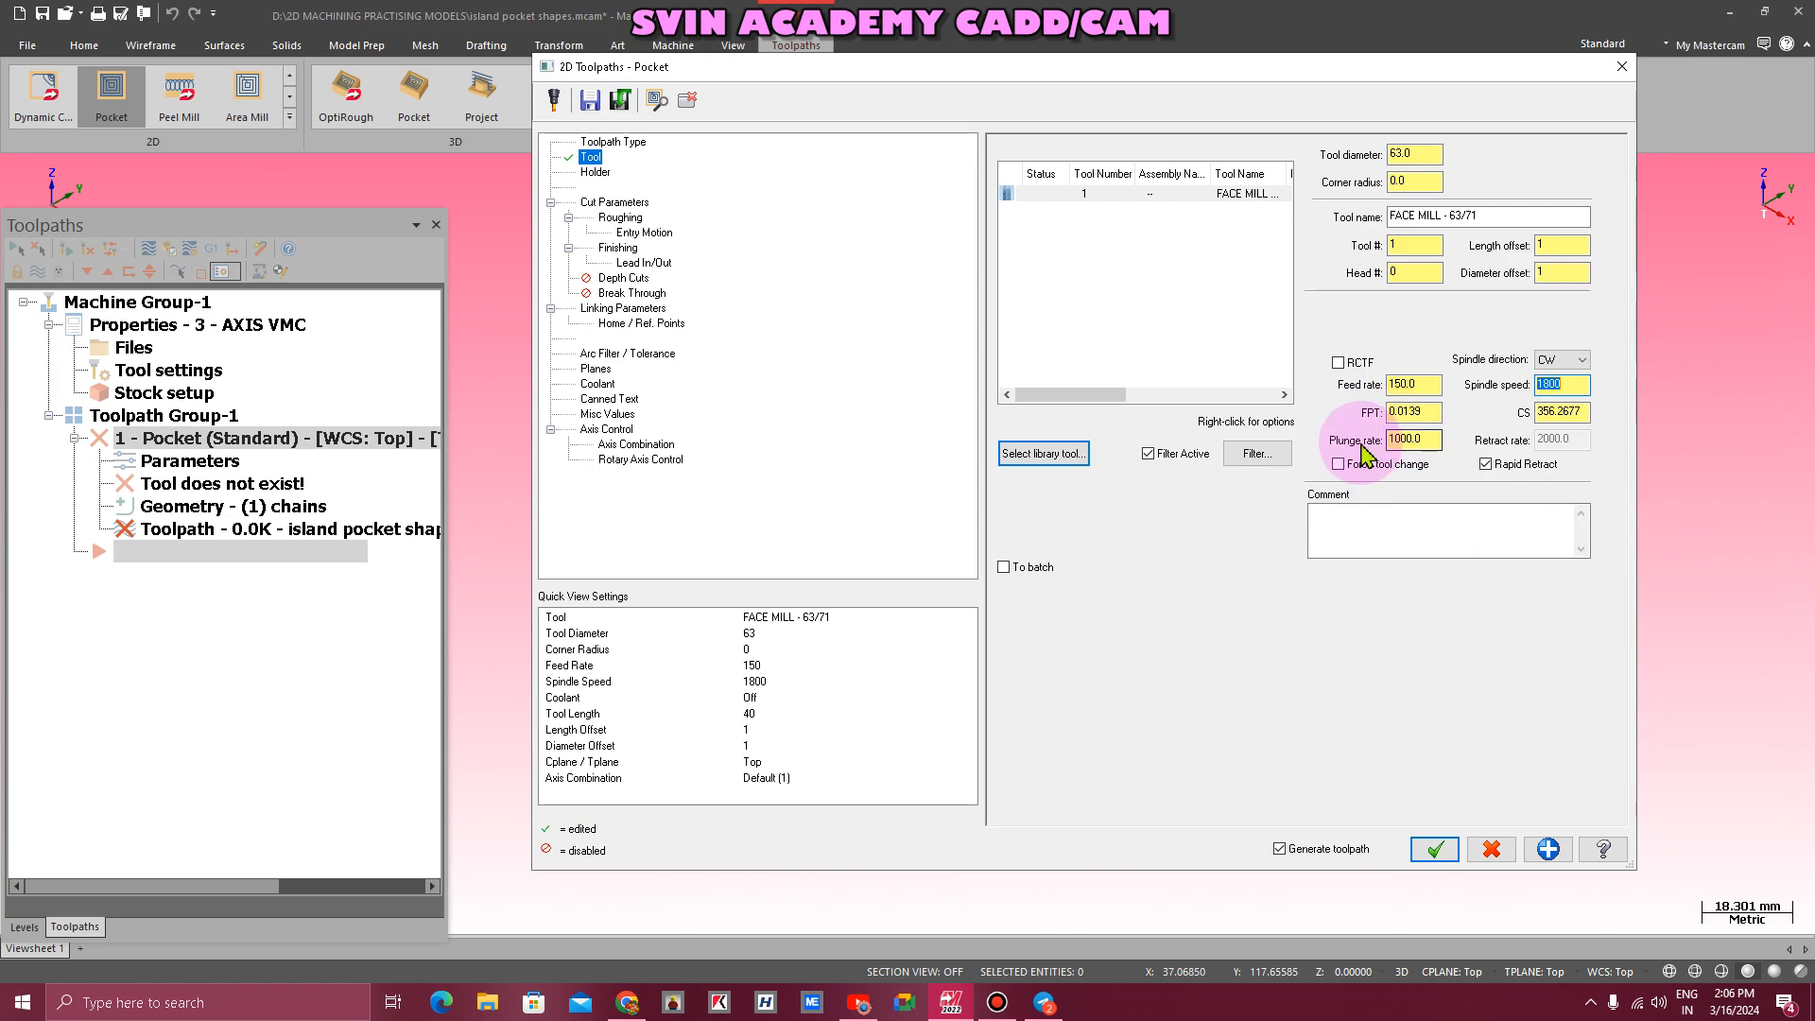
pyautogui.click(1434, 439)
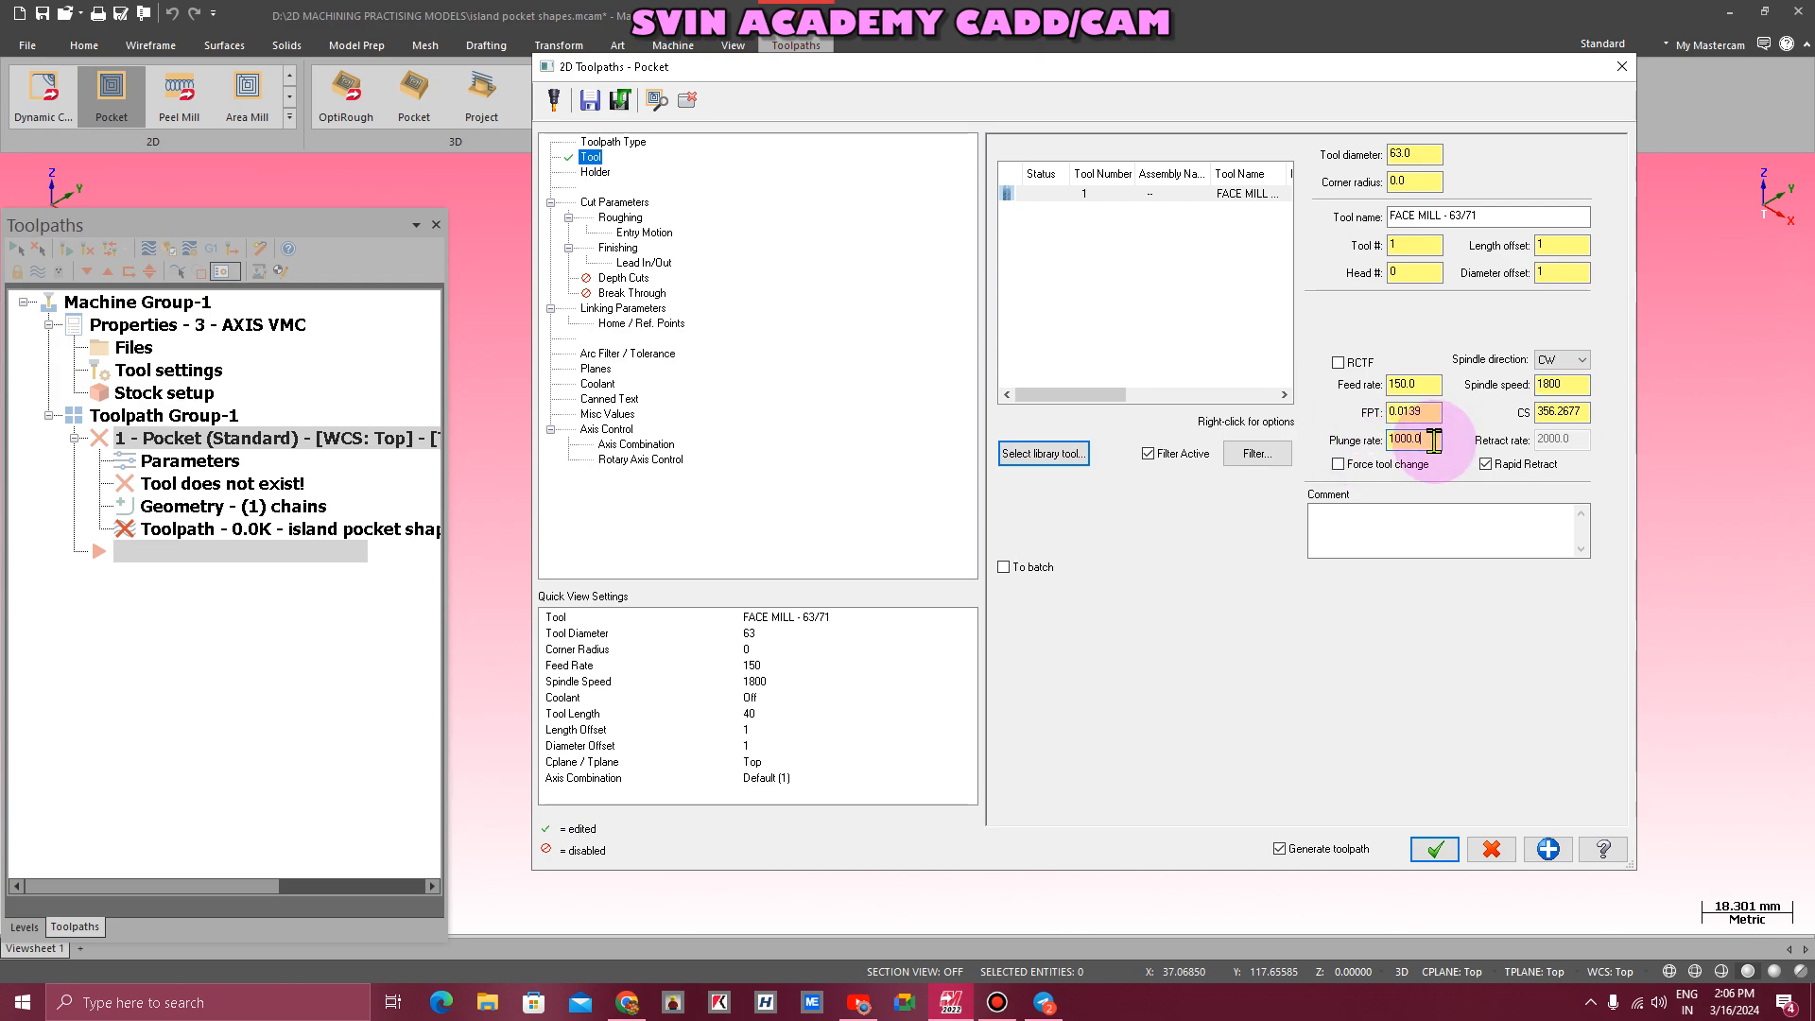
# - Assign the B2C3-0016 holder to the pocket operation's face mill and return to the tool settings
pyautogui.click(594, 174)
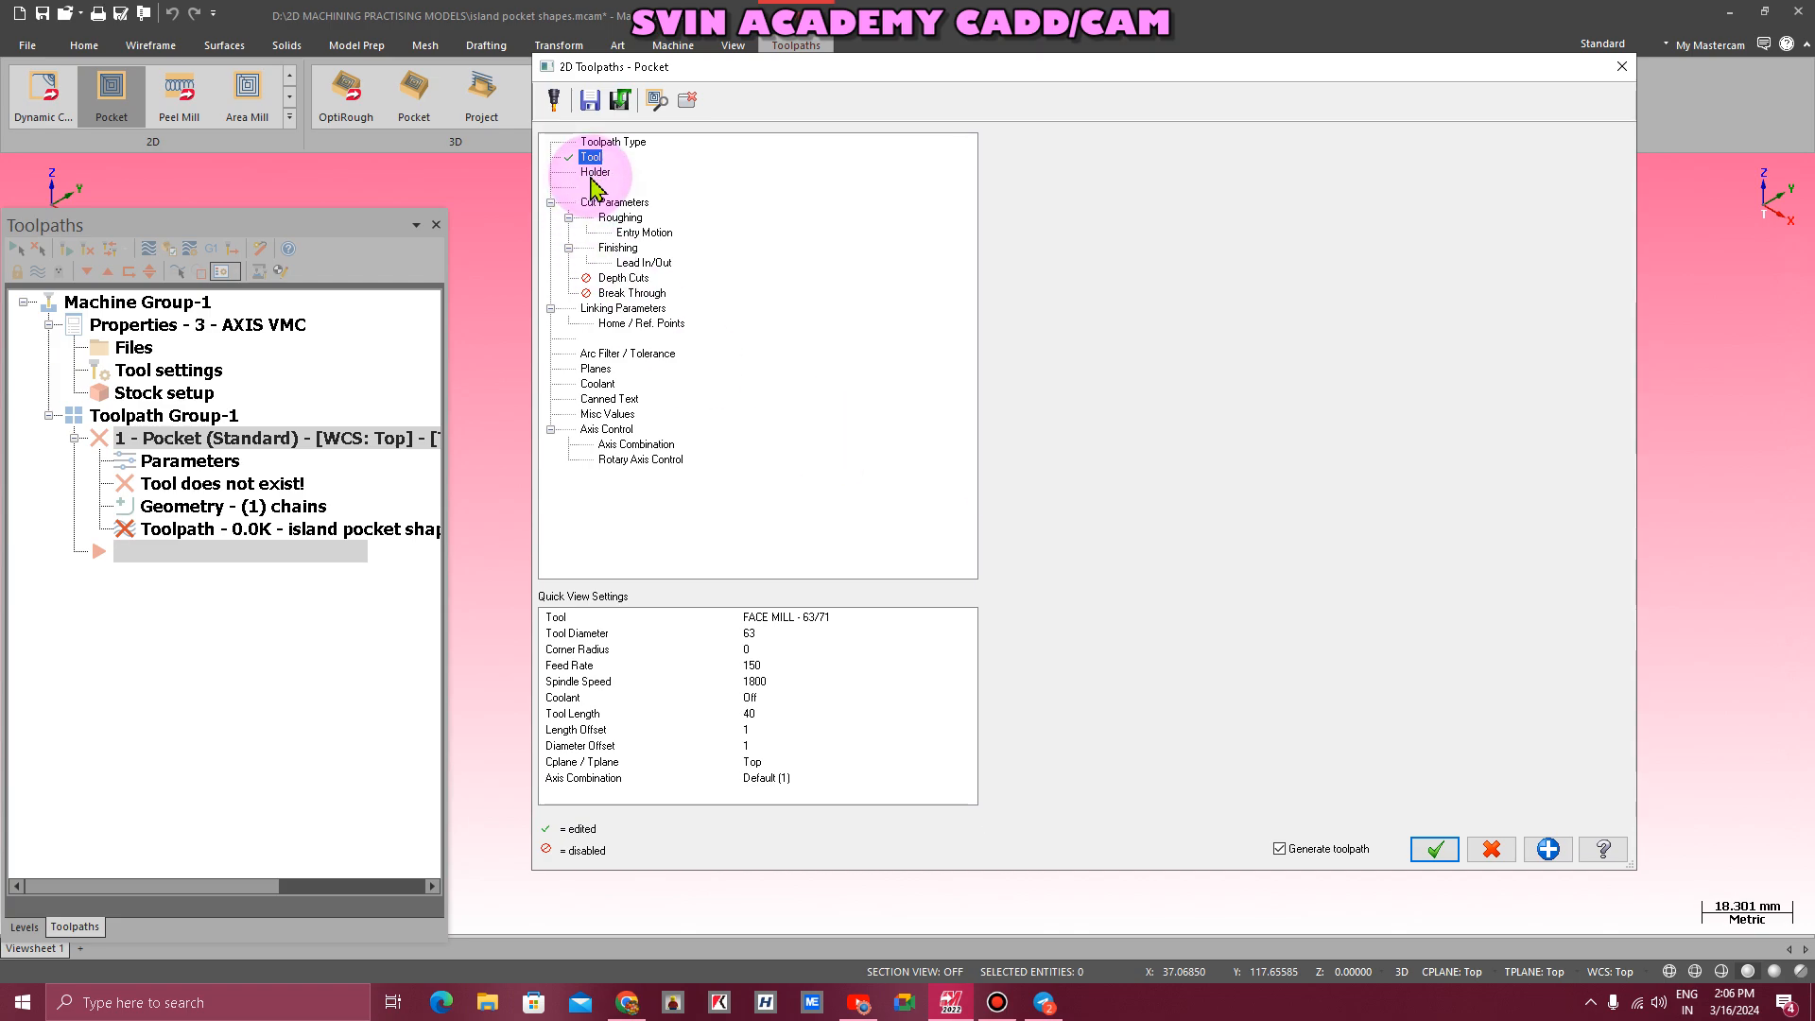
pyautogui.click(1030, 179)
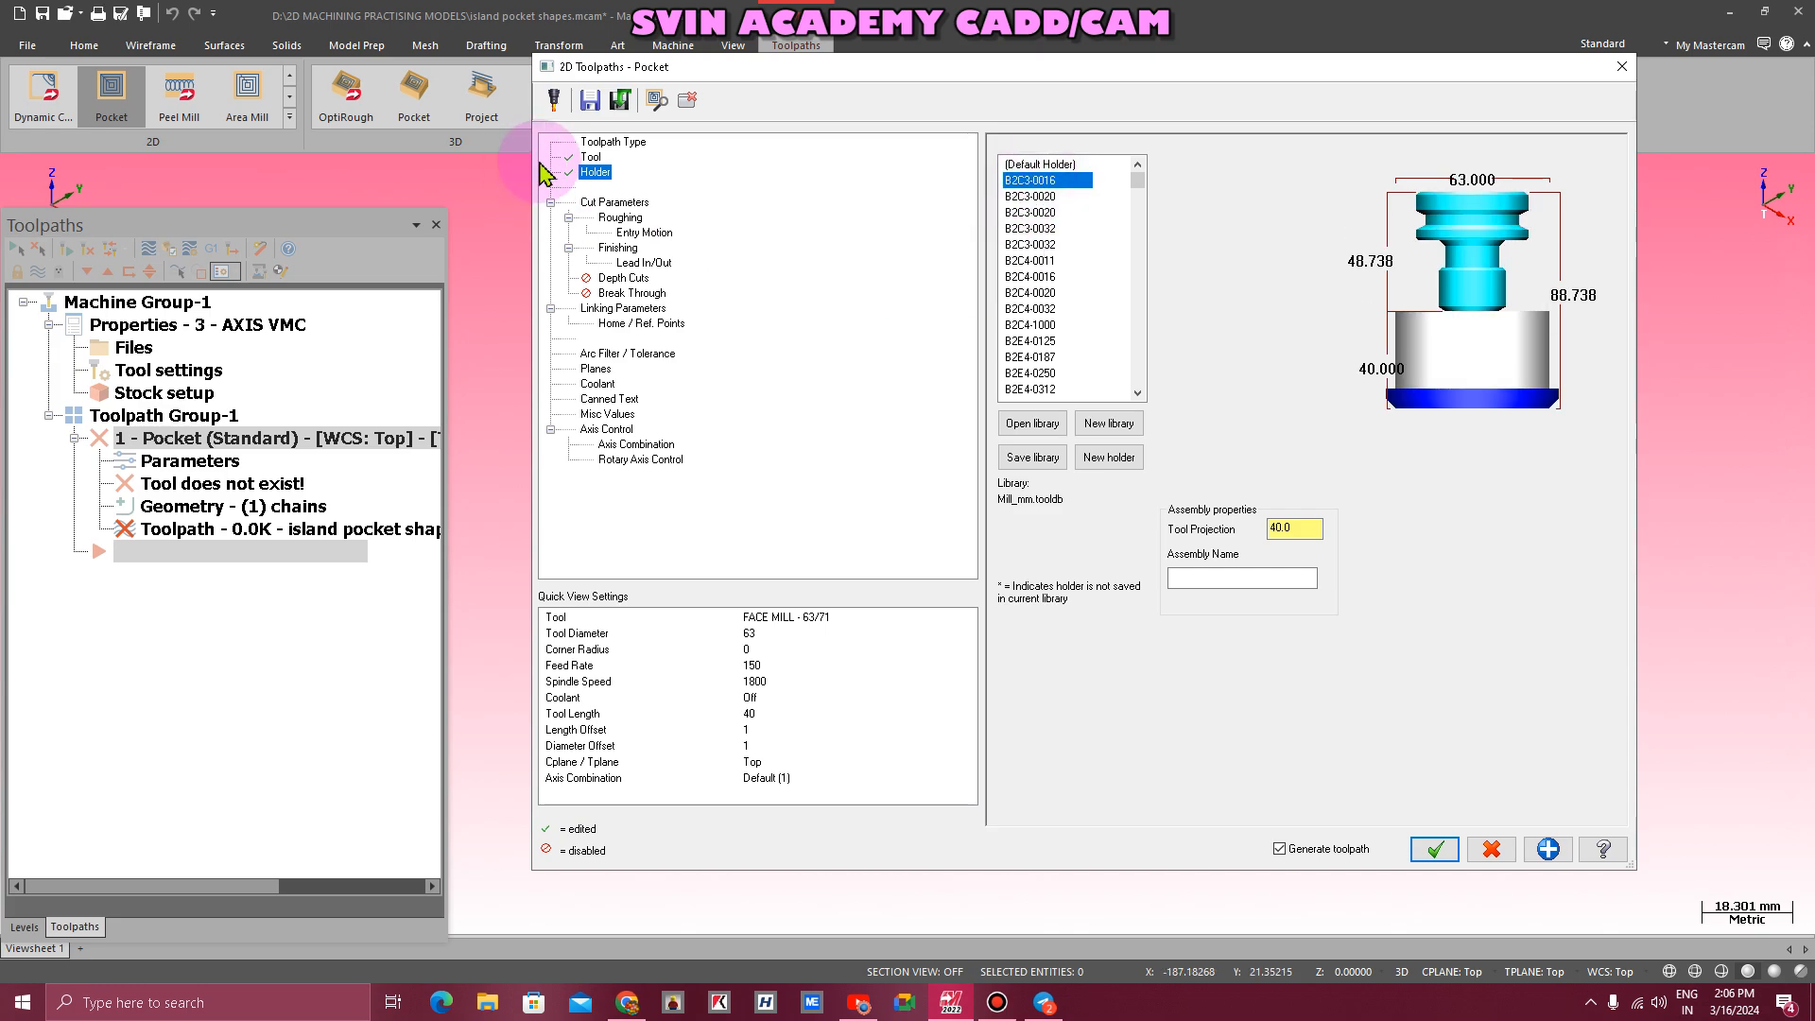
pyautogui.click(588, 158)
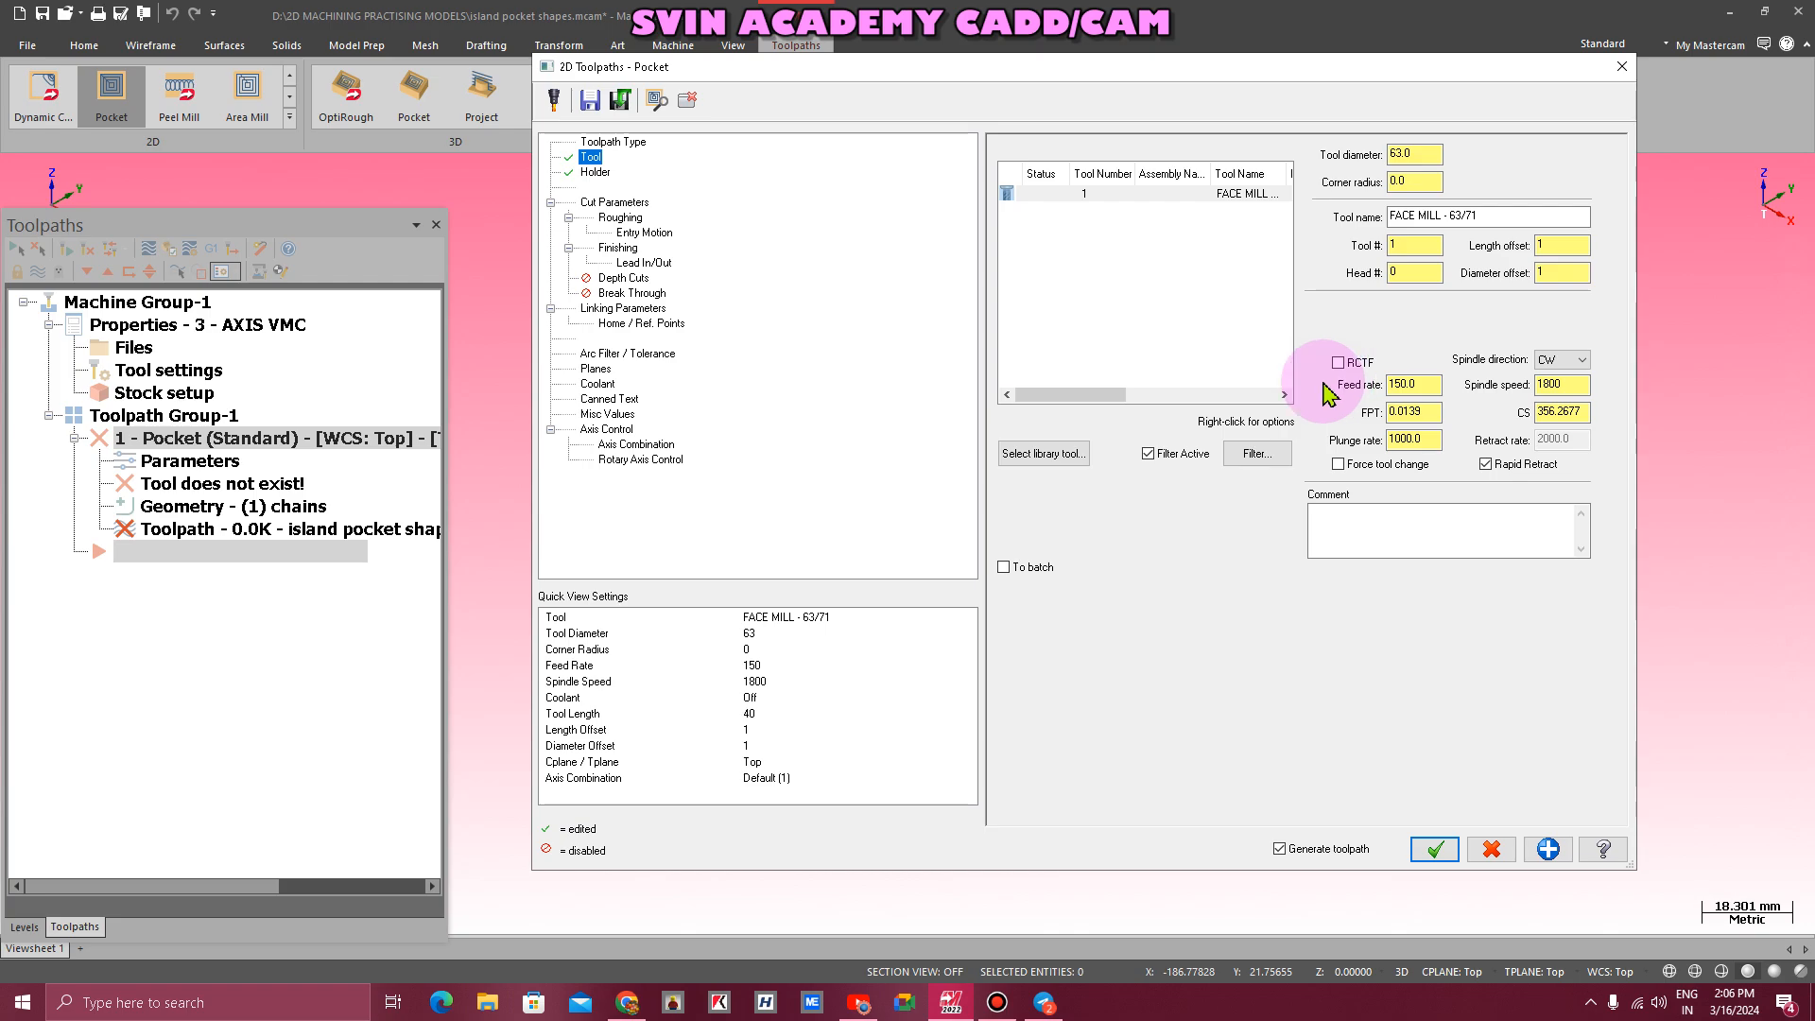
# - Set the pocket type to Facing with a 20% overlap and an approach distance of 5.0
pyautogui.click(614, 203)
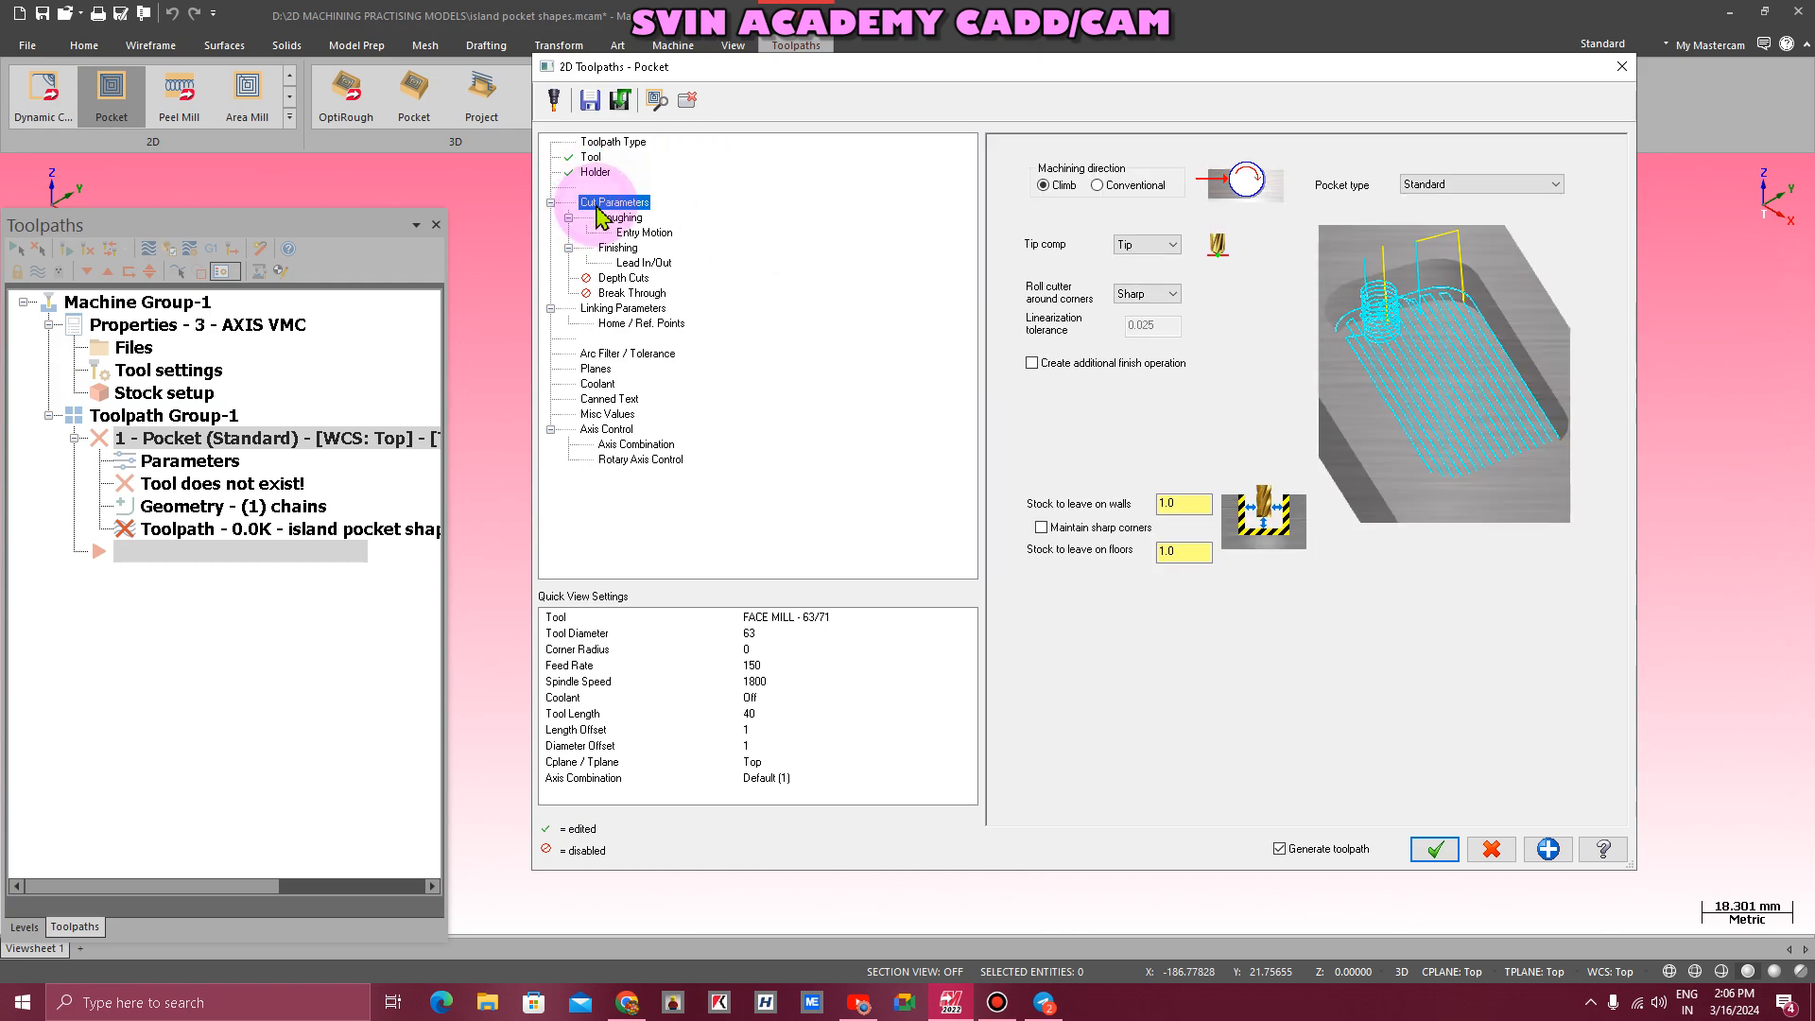
pyautogui.click(1485, 184)
pyautogui.click(1427, 213)
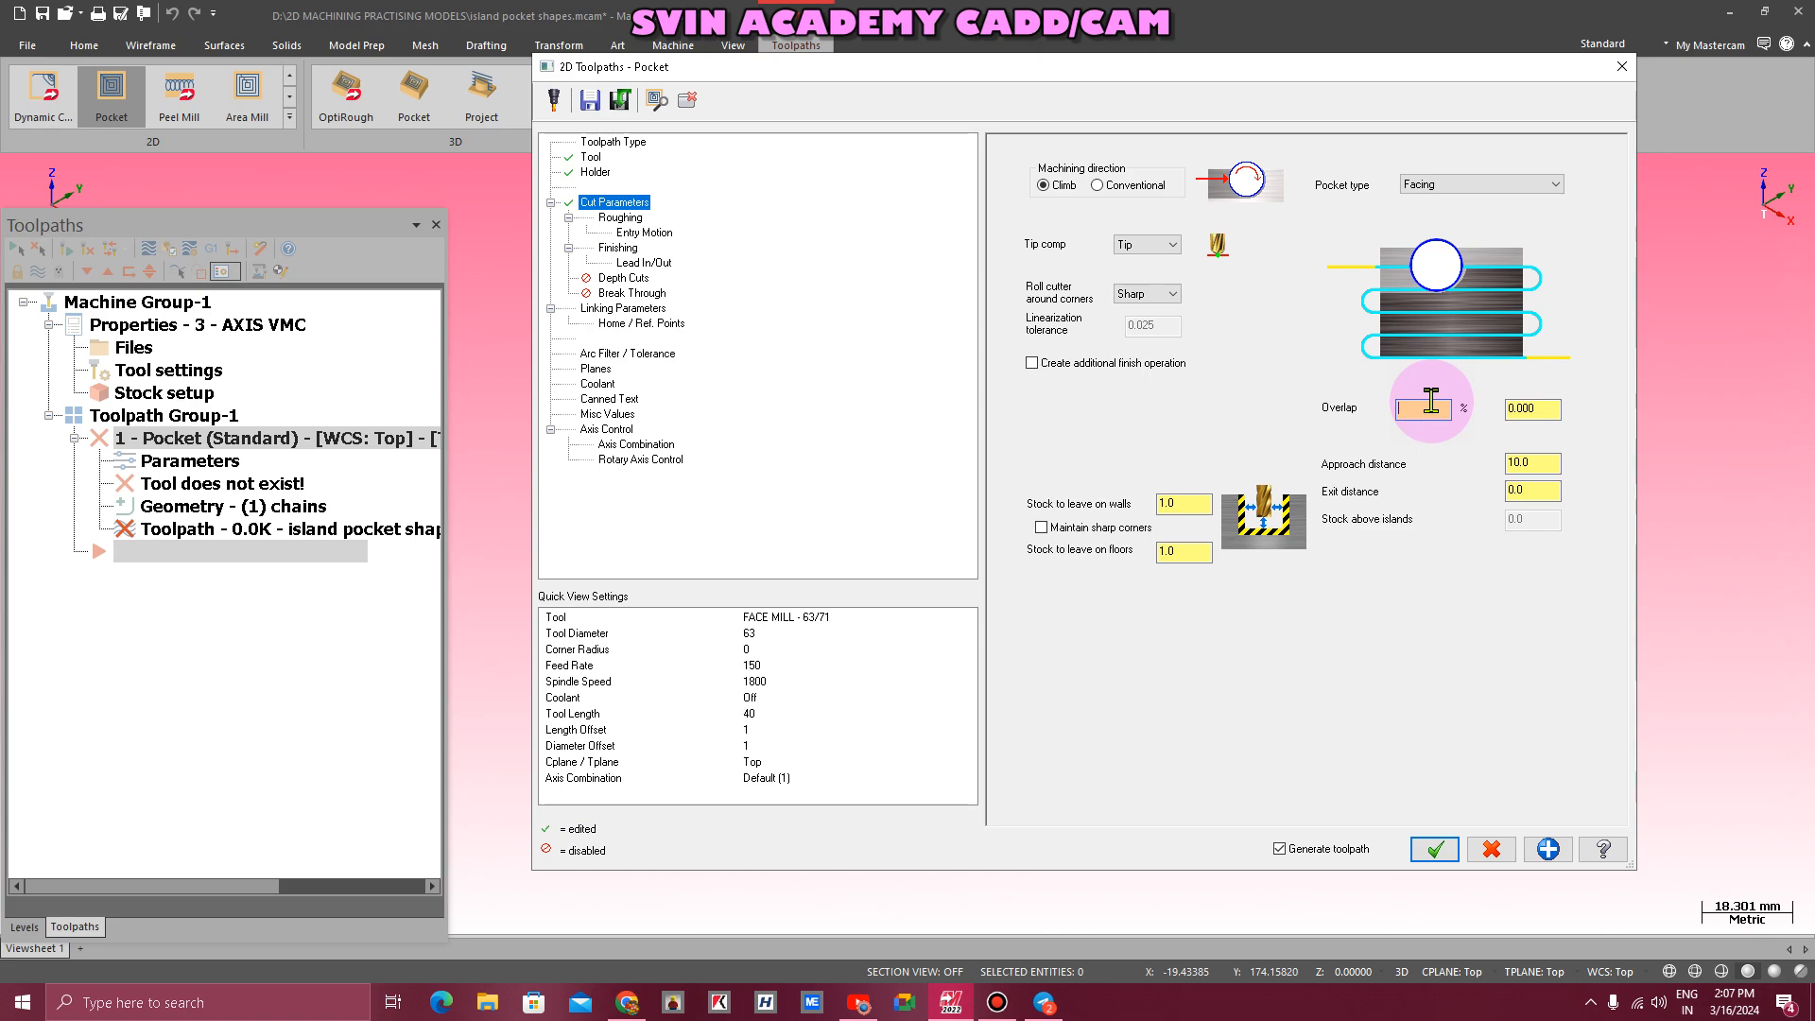
pyautogui.write('20')
pyautogui.press('Return')
pyautogui.click(1532, 408)
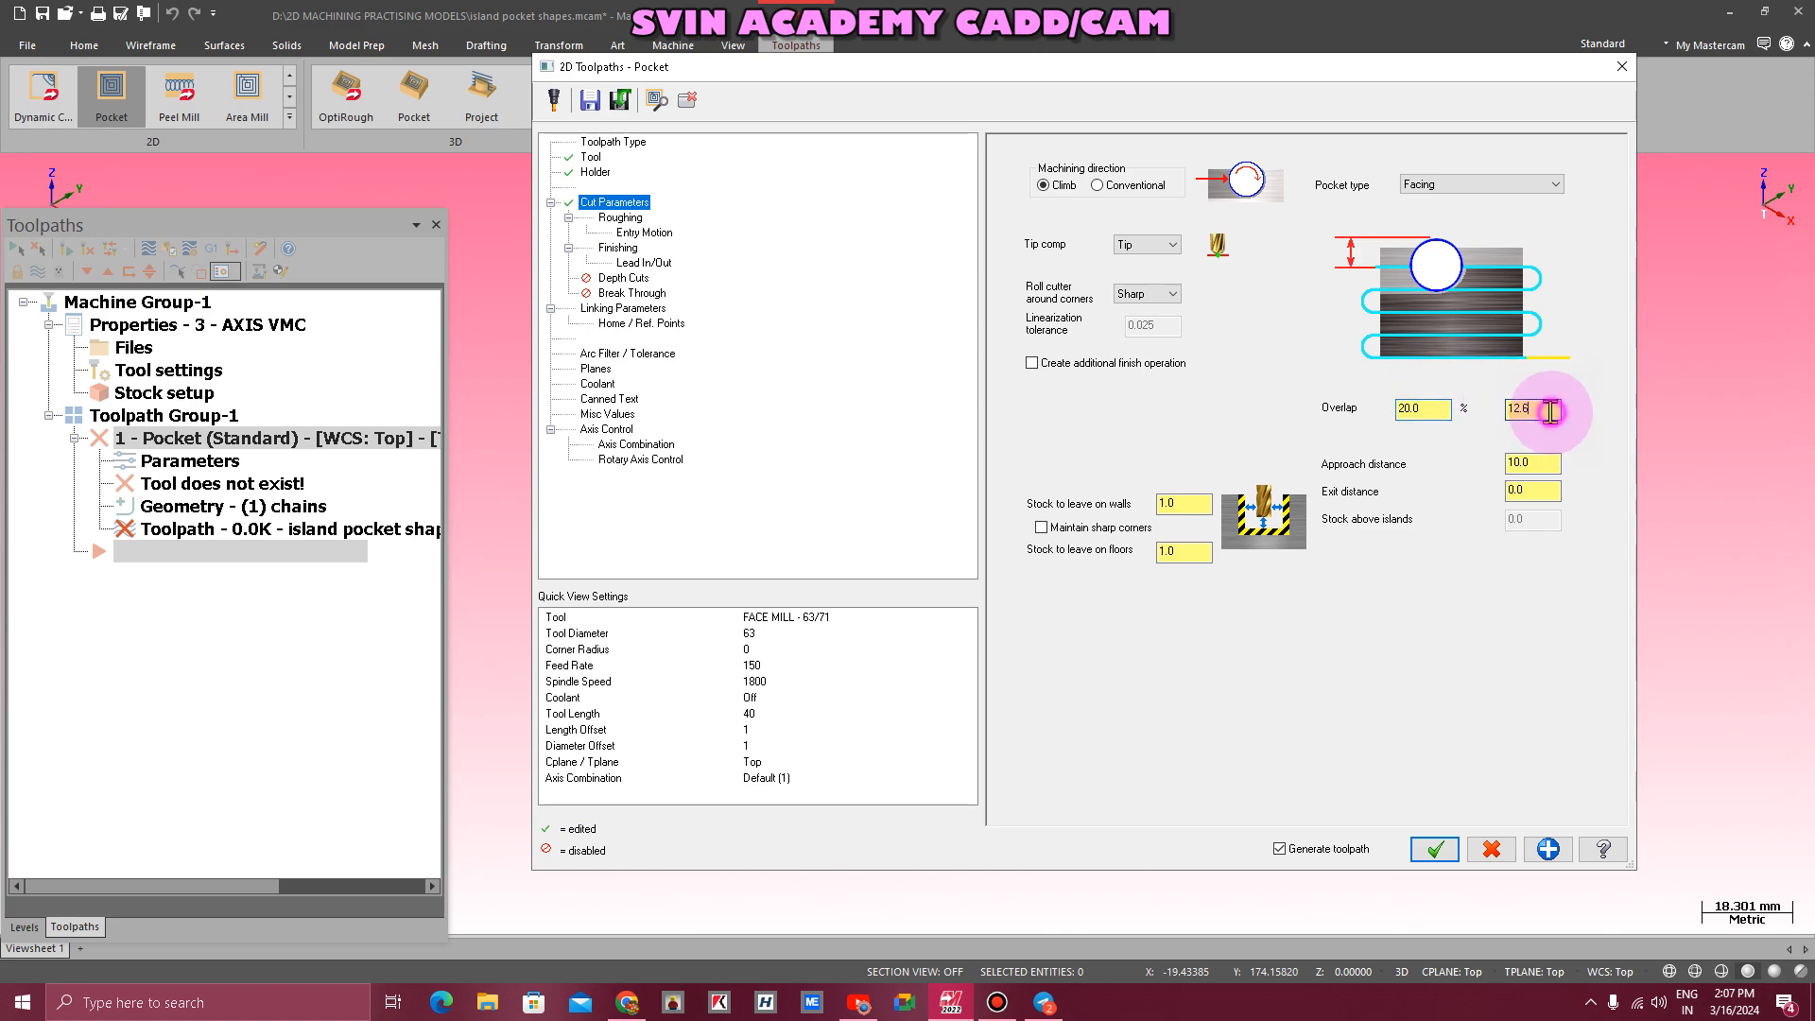
pyautogui.click(1418, 414)
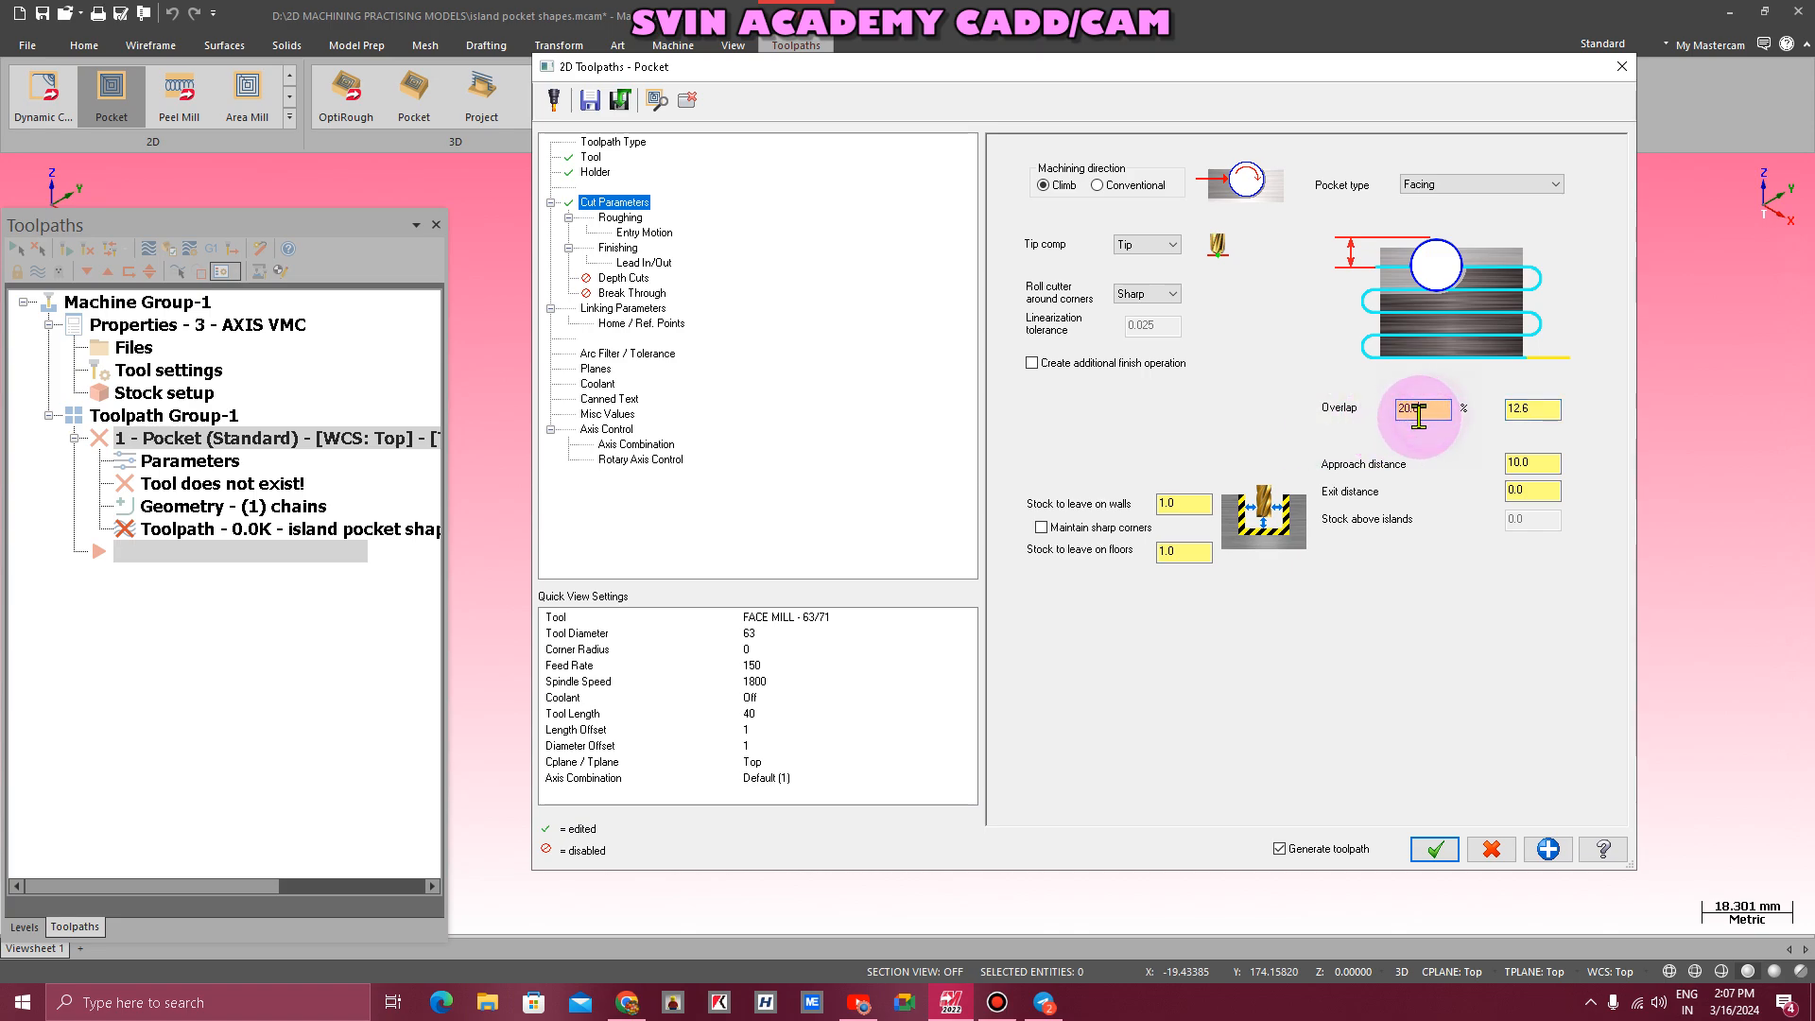
pyautogui.click(1535, 463)
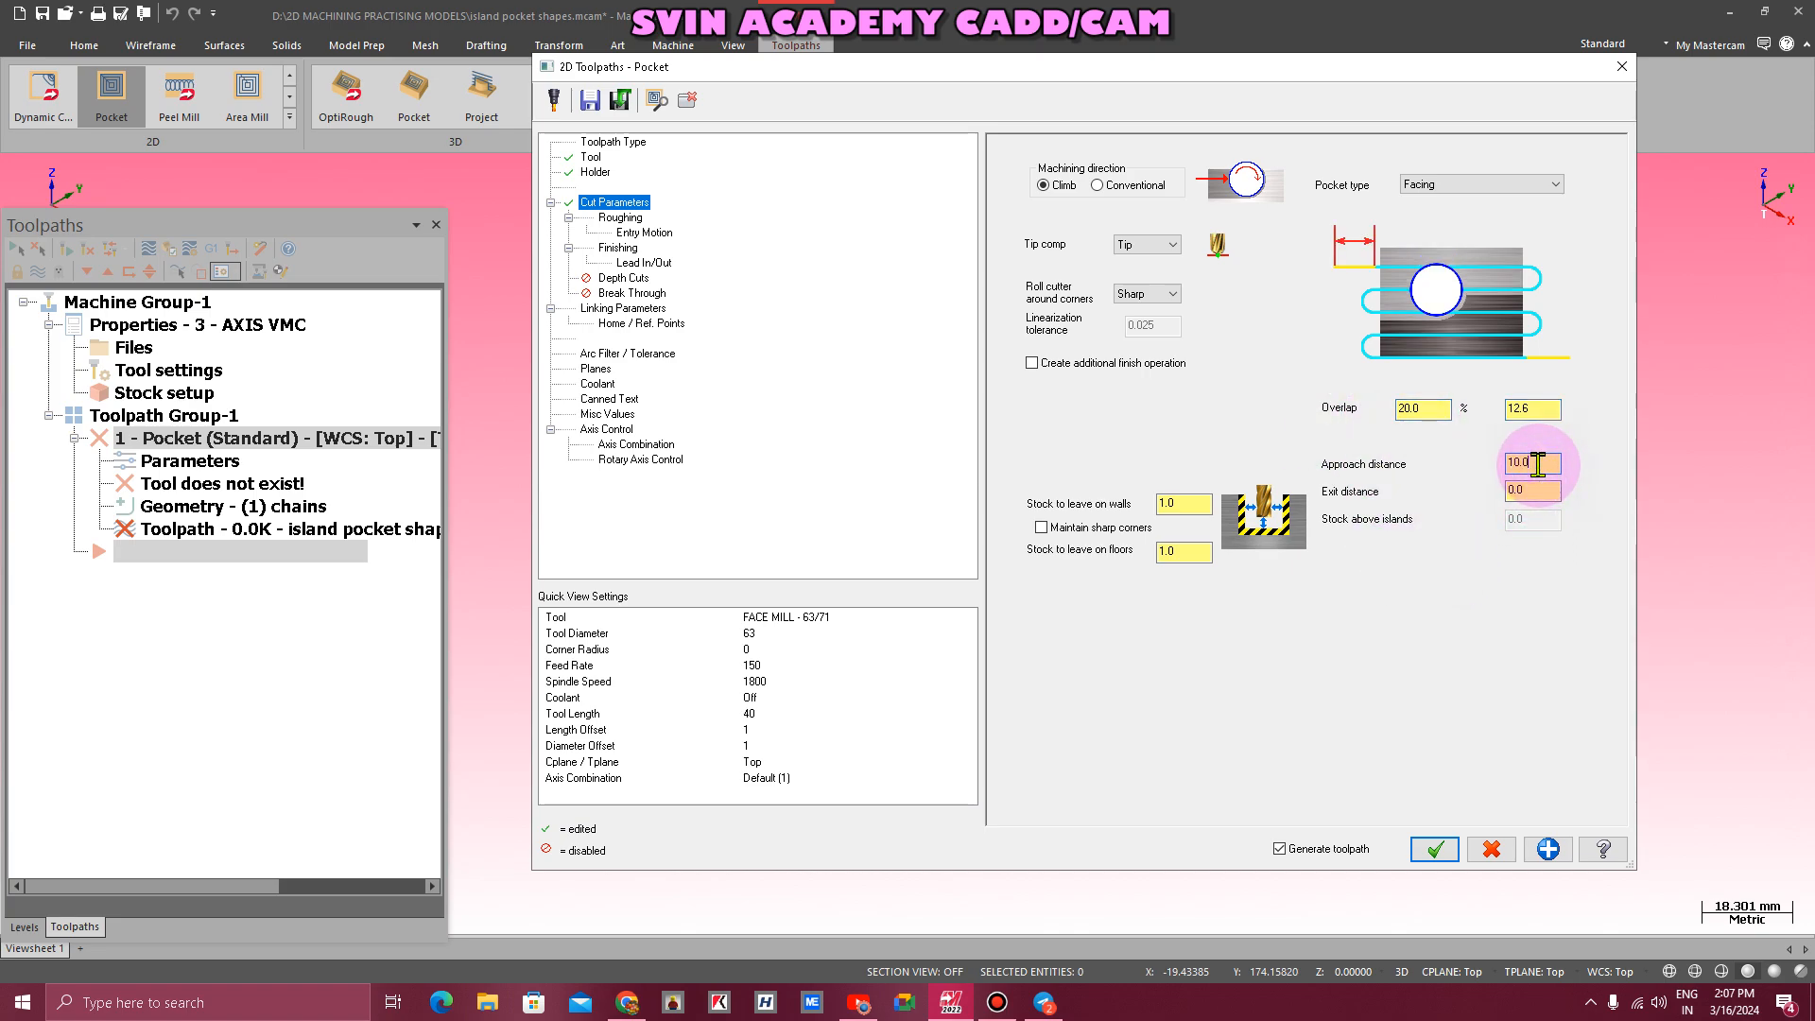
pyautogui.write('5.0')
# - Set the facing operation's stock to leave on both walls and floors to 0
pyautogui.click(1184, 503)
pyautogui.press('BackSpace')
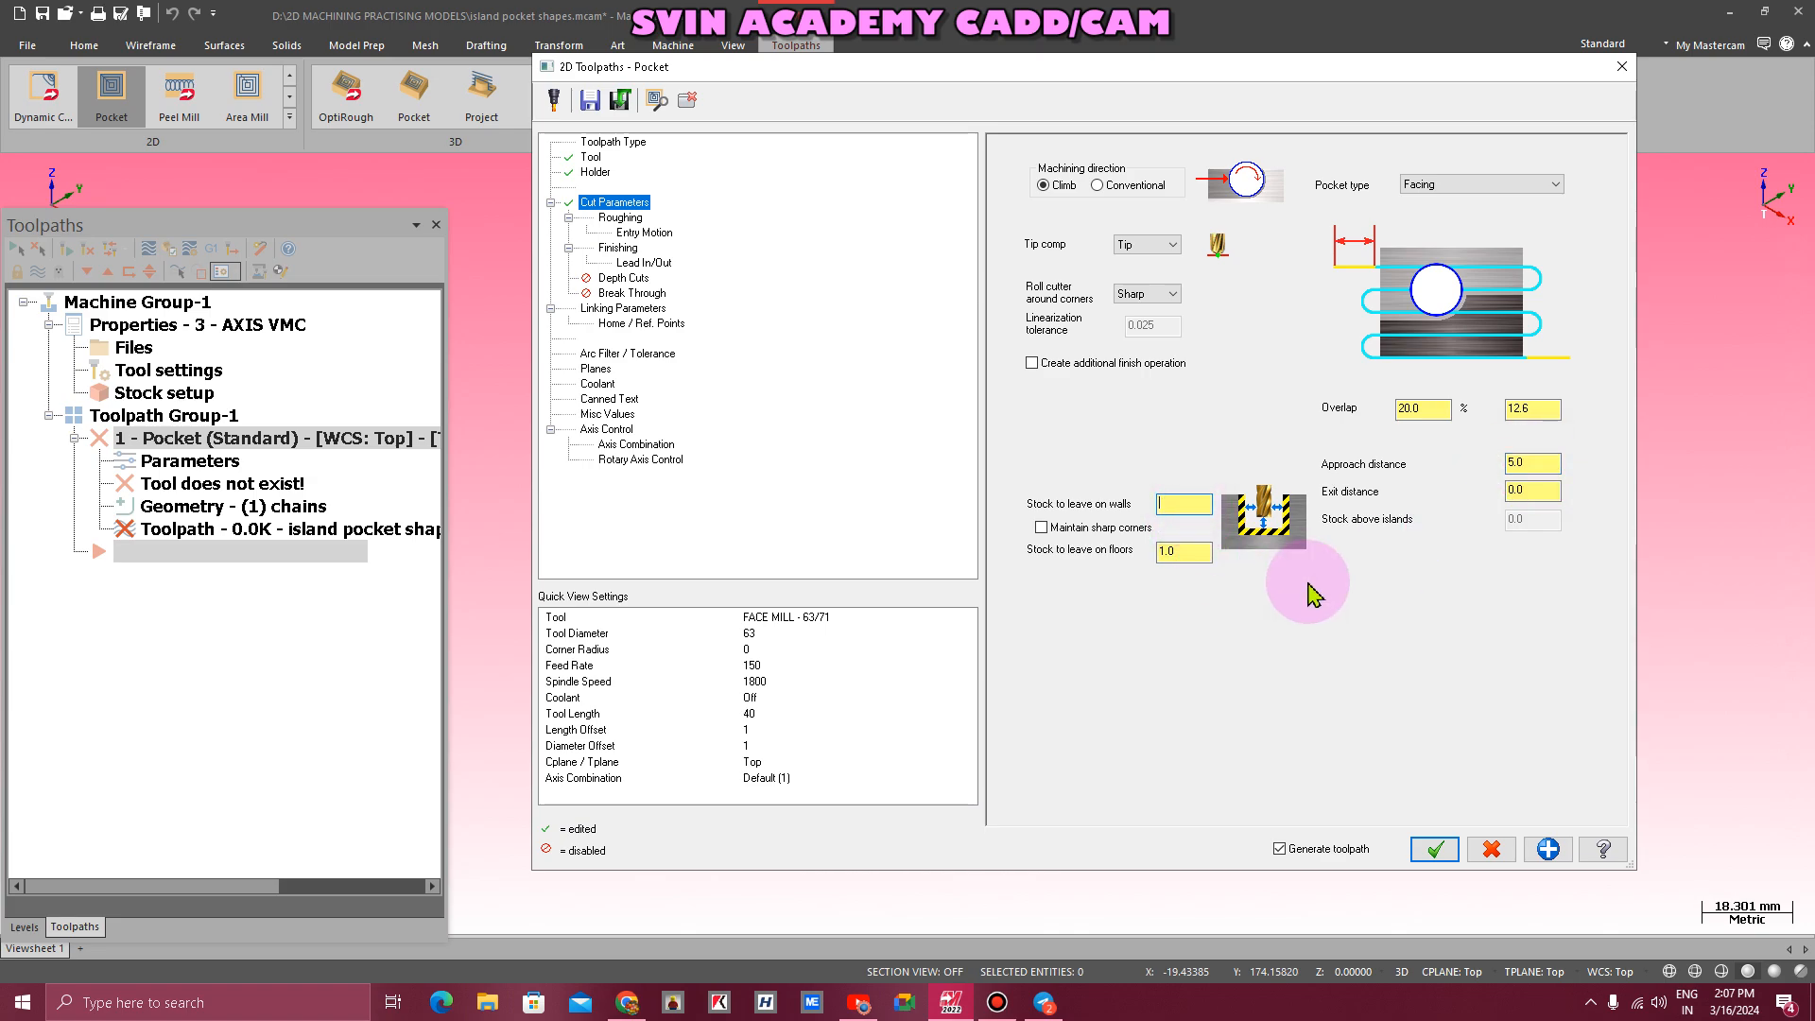
pyautogui.write('0')
pyautogui.click(1187, 551)
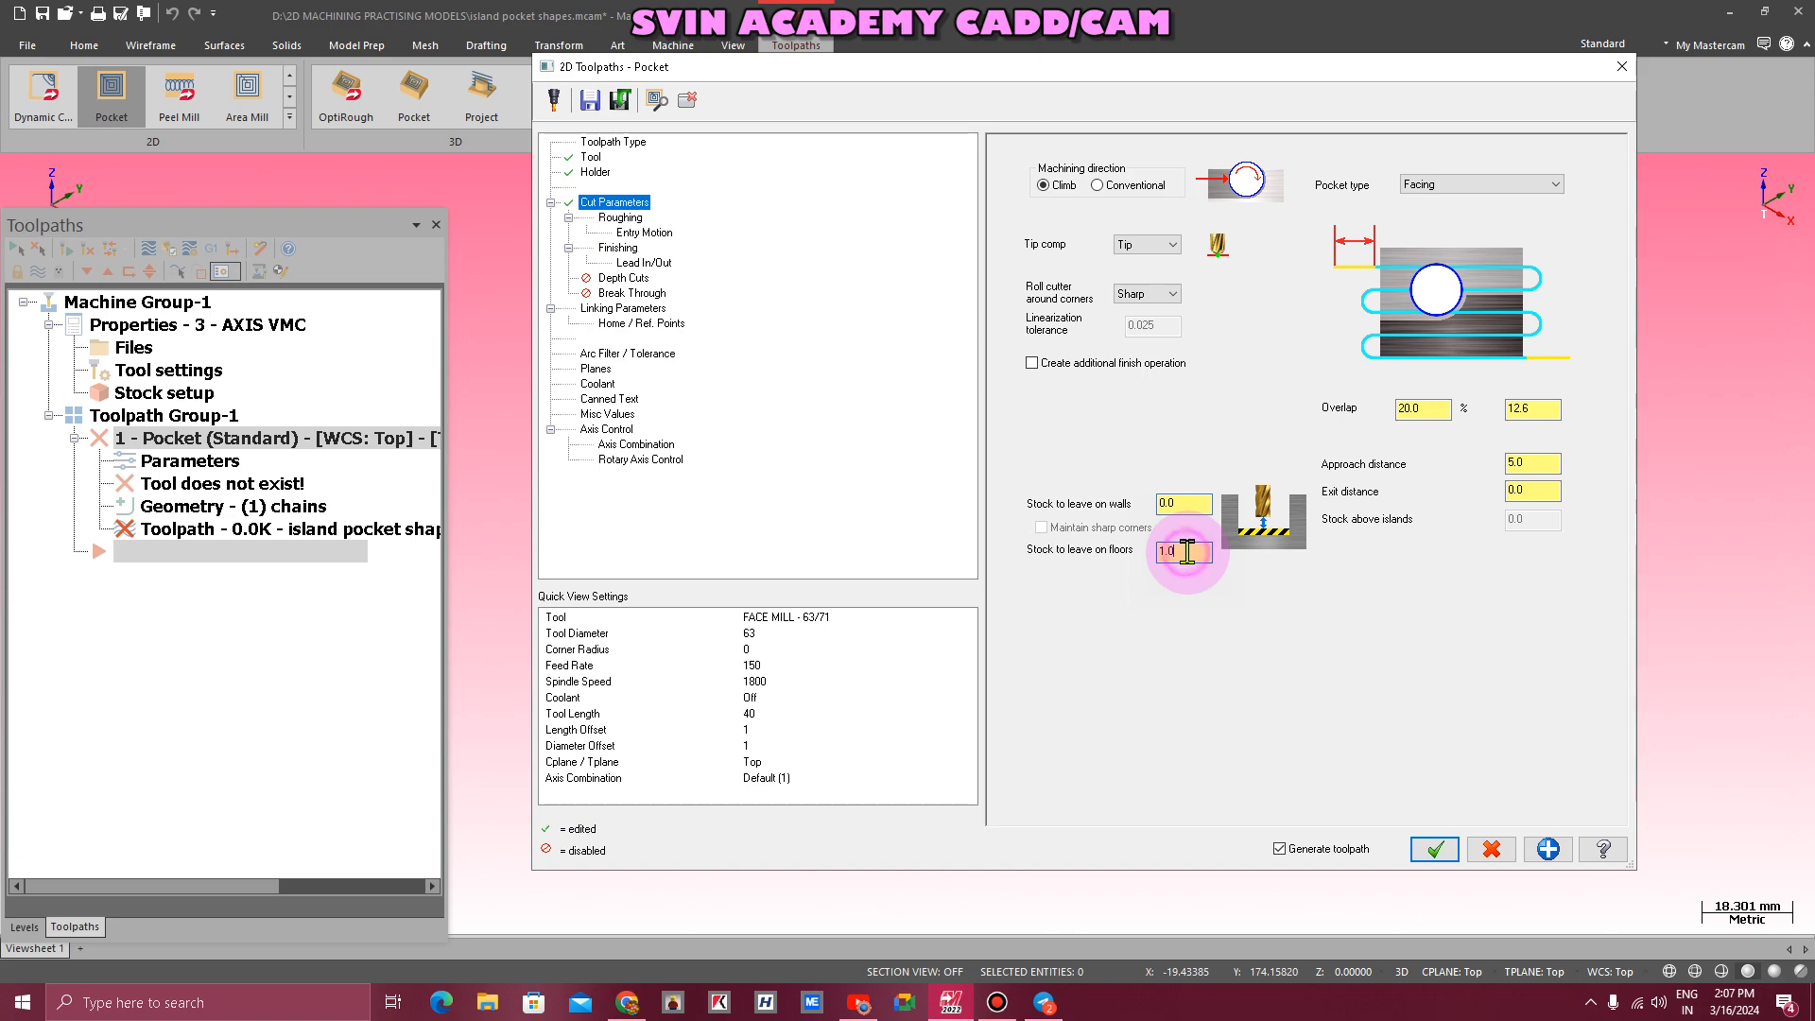
pyautogui.press('BackSpace')
pyautogui.write('0')
pyautogui.press('Return')
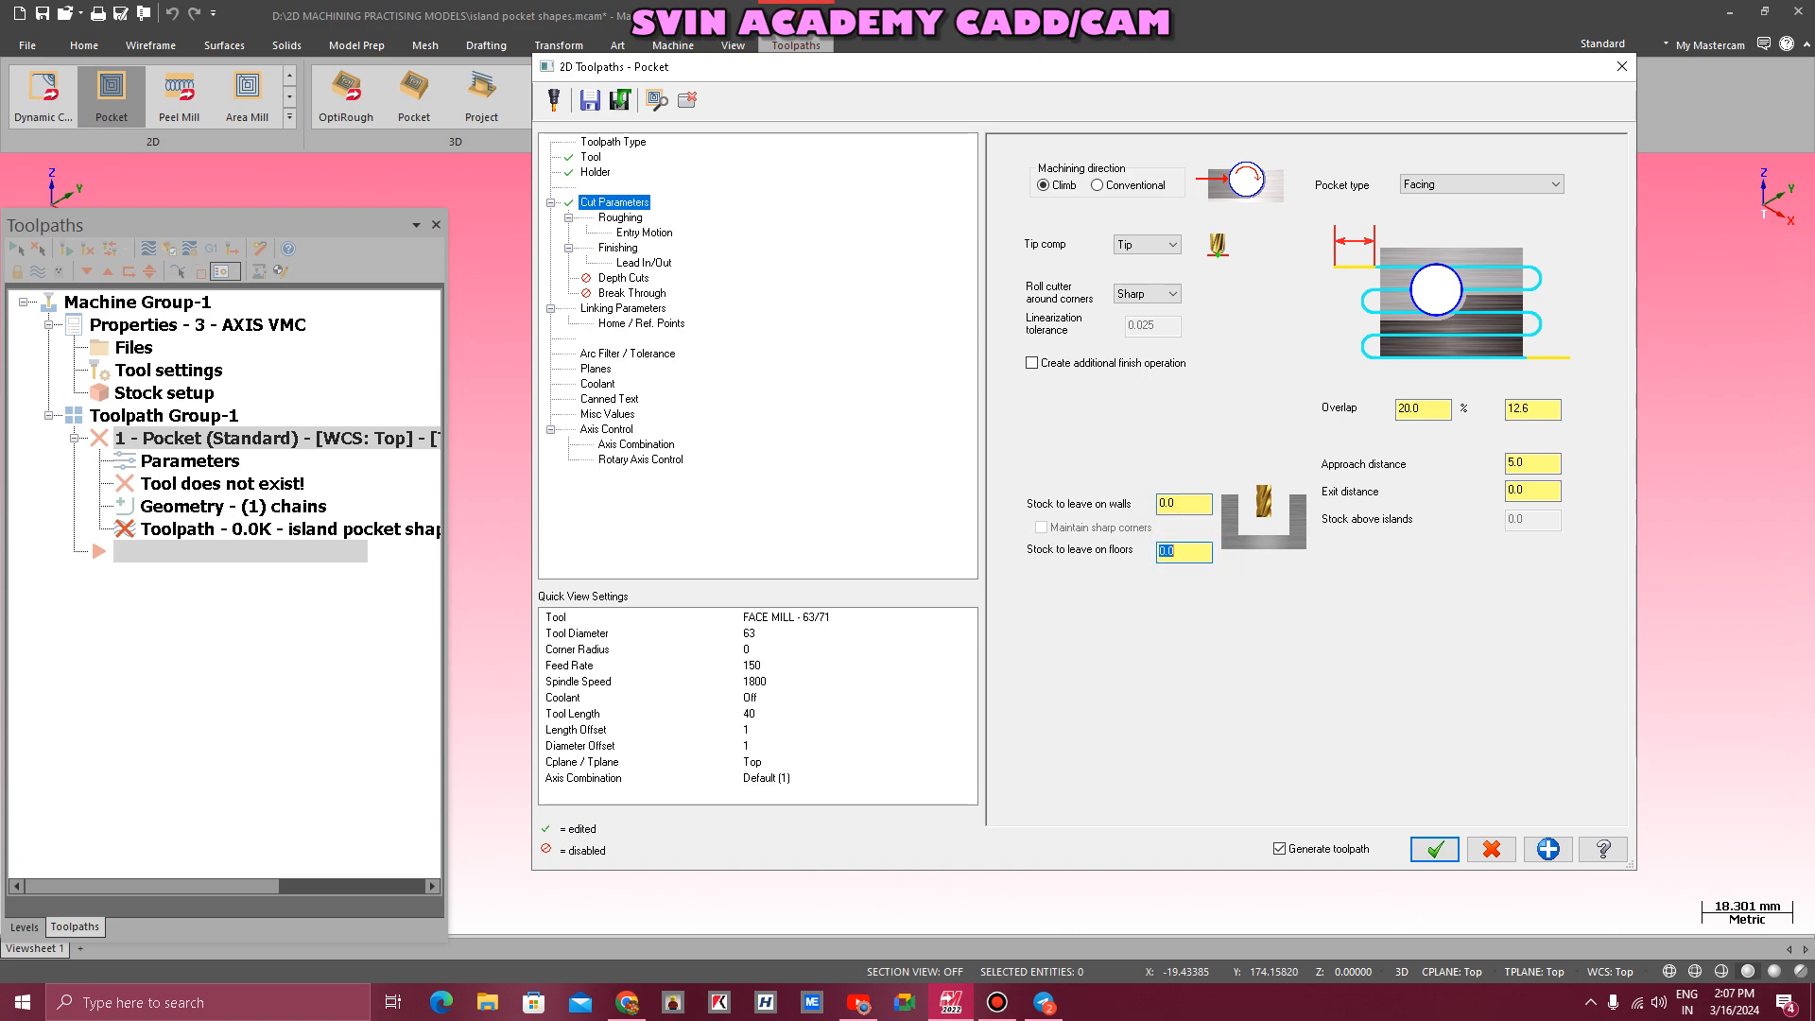
pyautogui.click(1180, 487)
pyautogui.click(1206, 503)
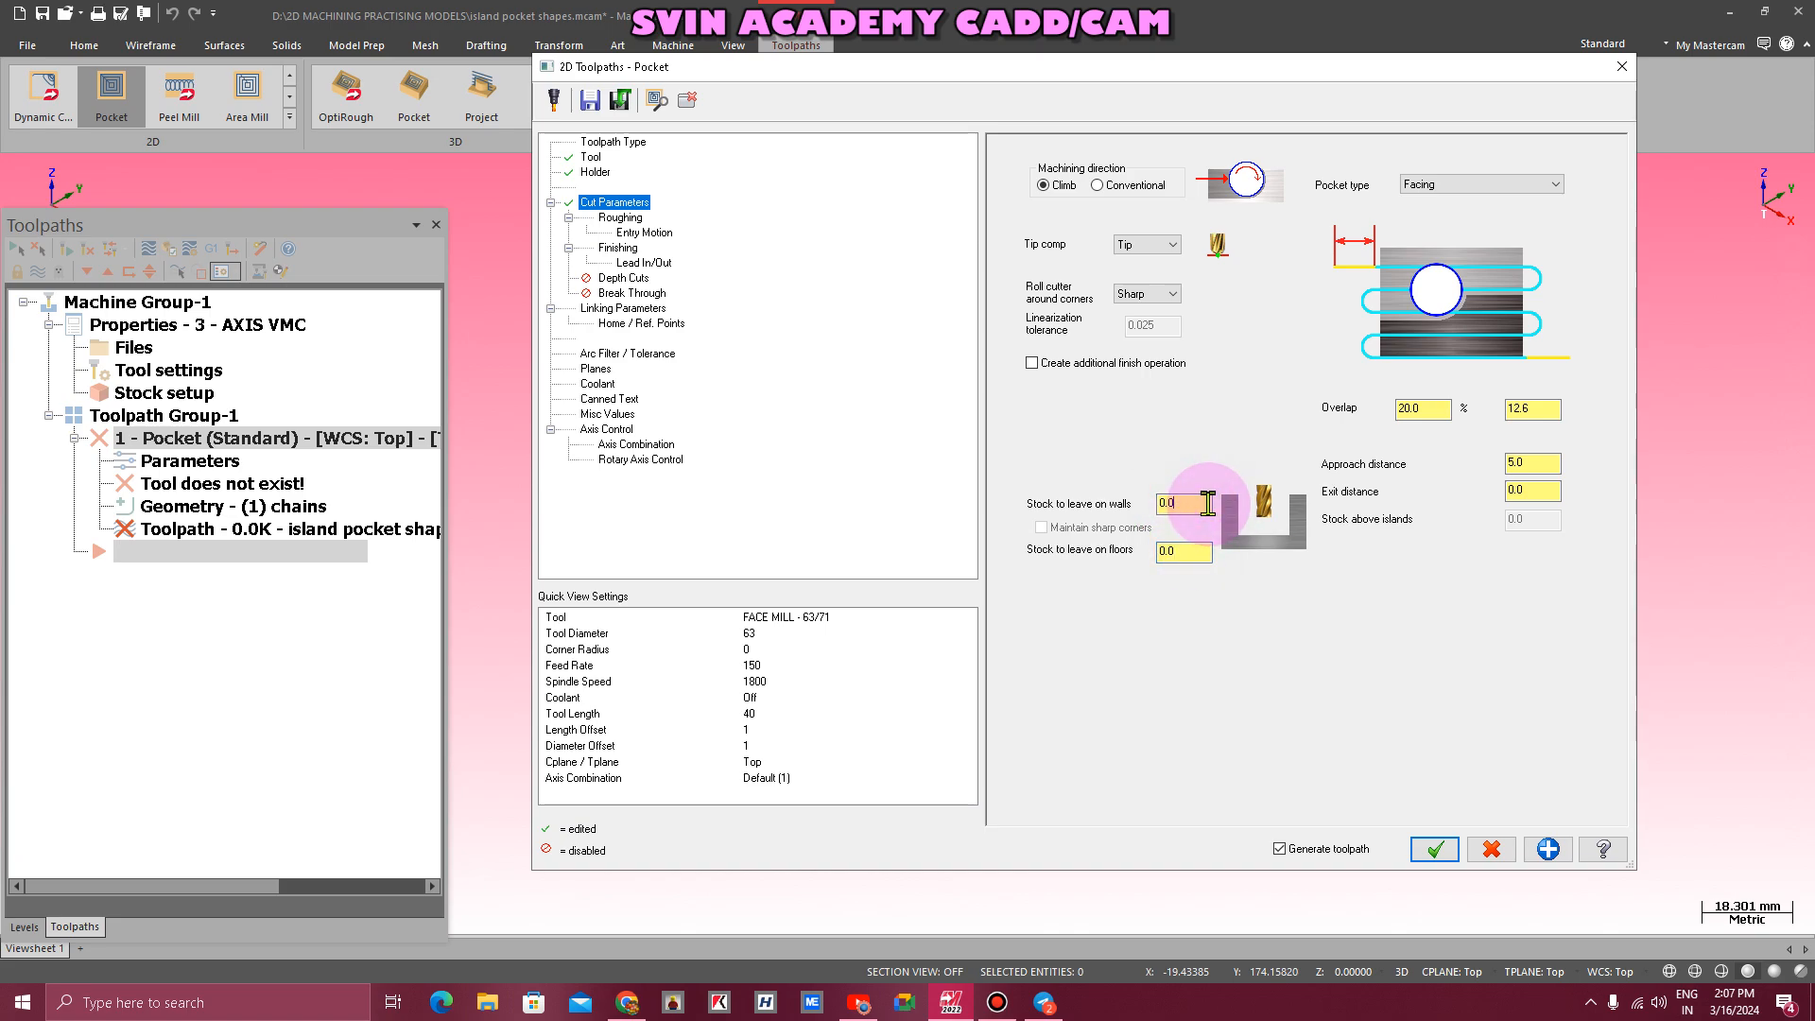
pyautogui.write('01')
pyautogui.press('Return')
pyautogui.click(1192, 553)
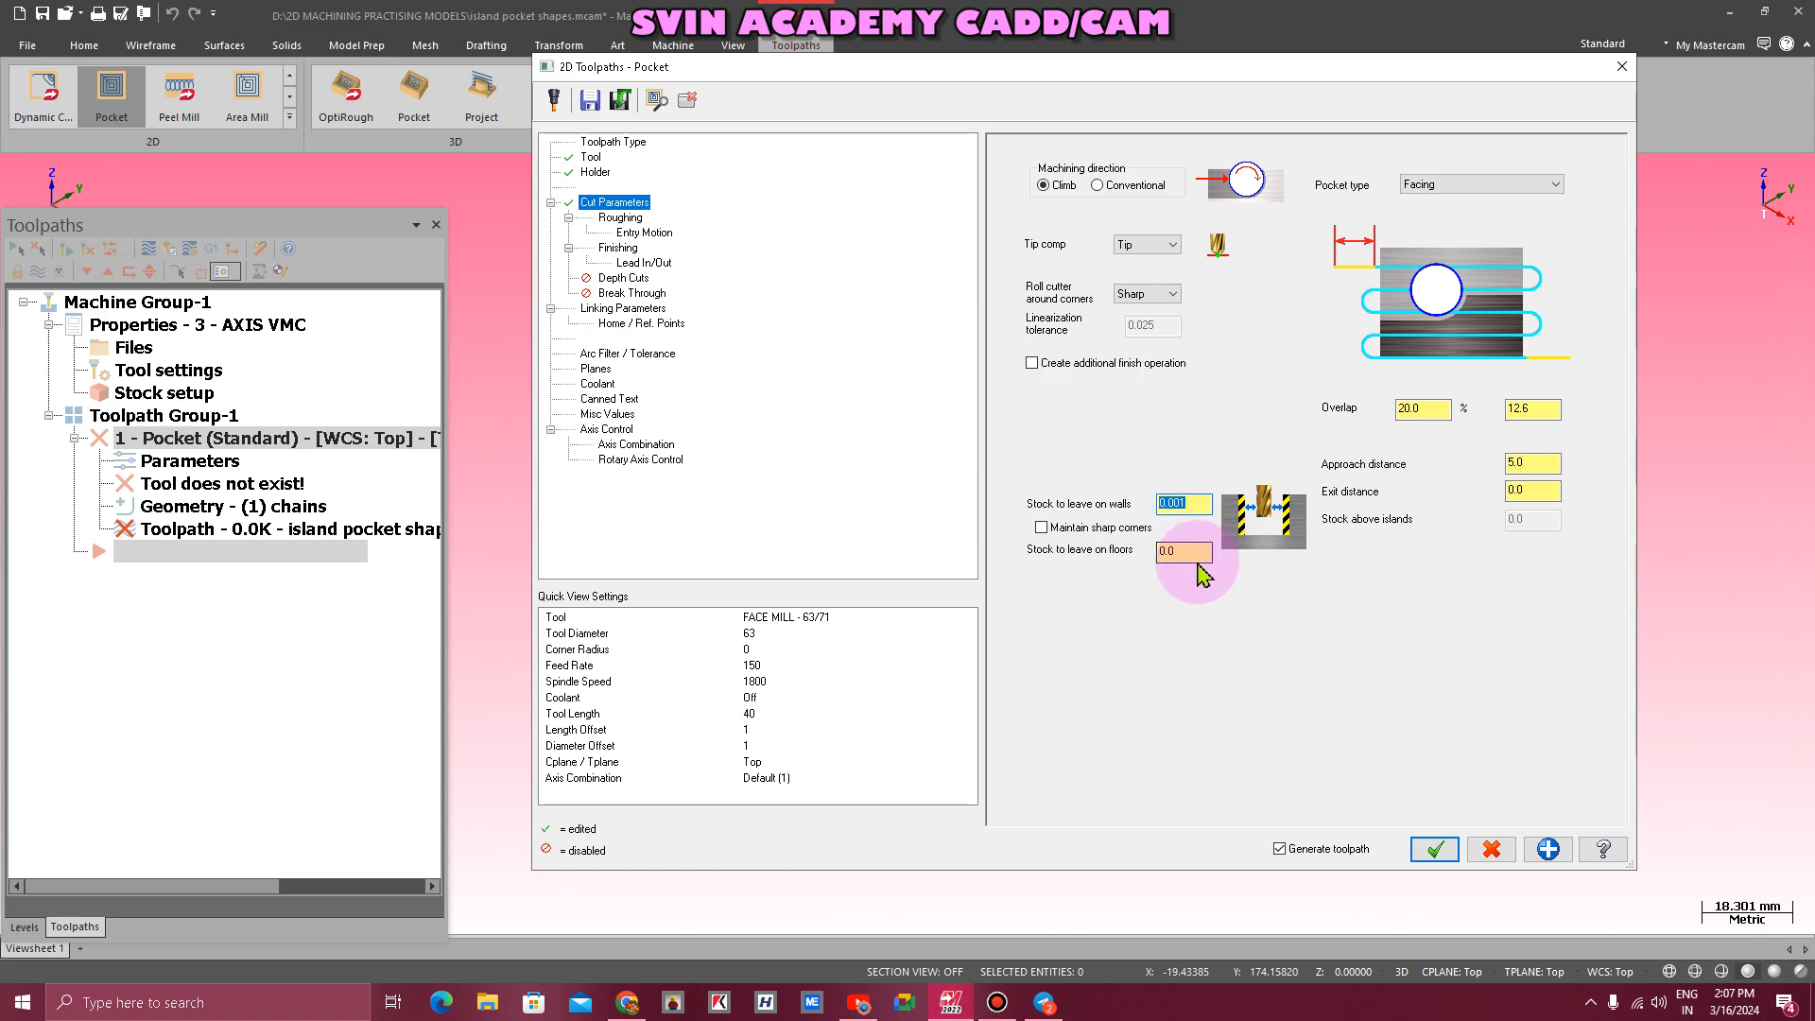
pyautogui.write('0')
pyautogui.press('Return')
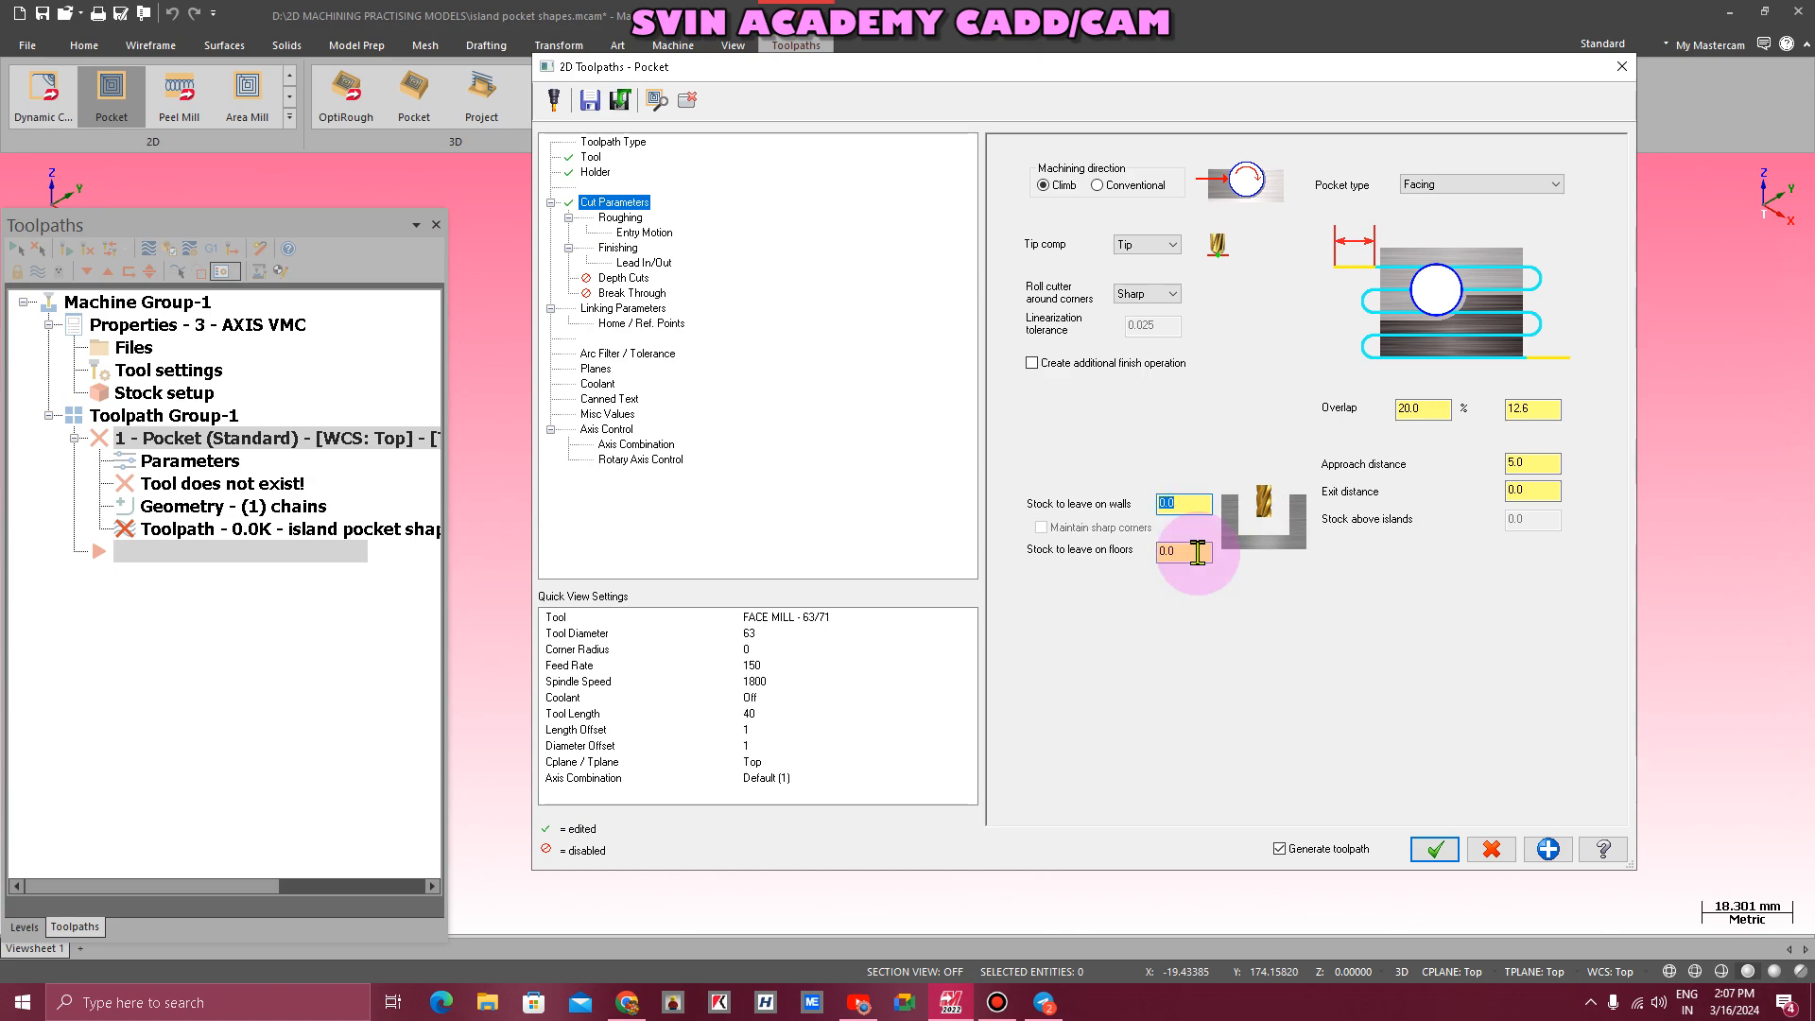
# - Choose Zigzag as the roughing cutting method for the facing operation
pyautogui.click(620, 219)
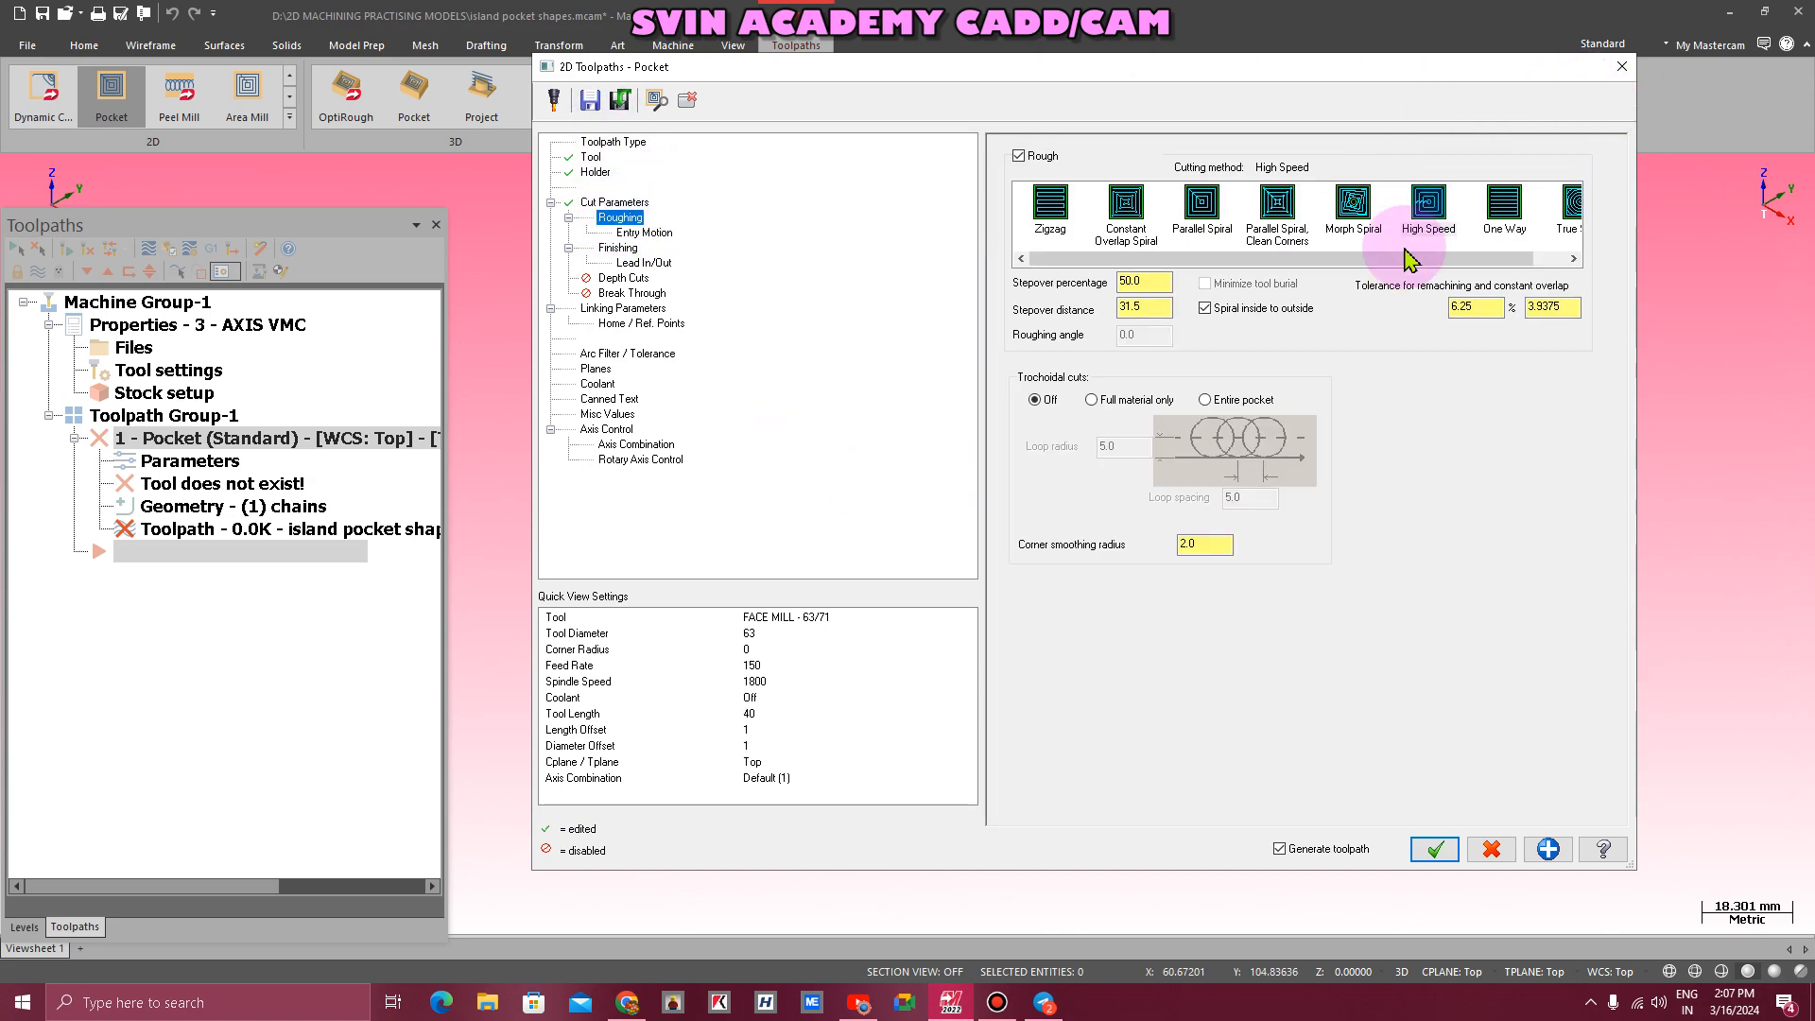
pyautogui.click(1047, 212)
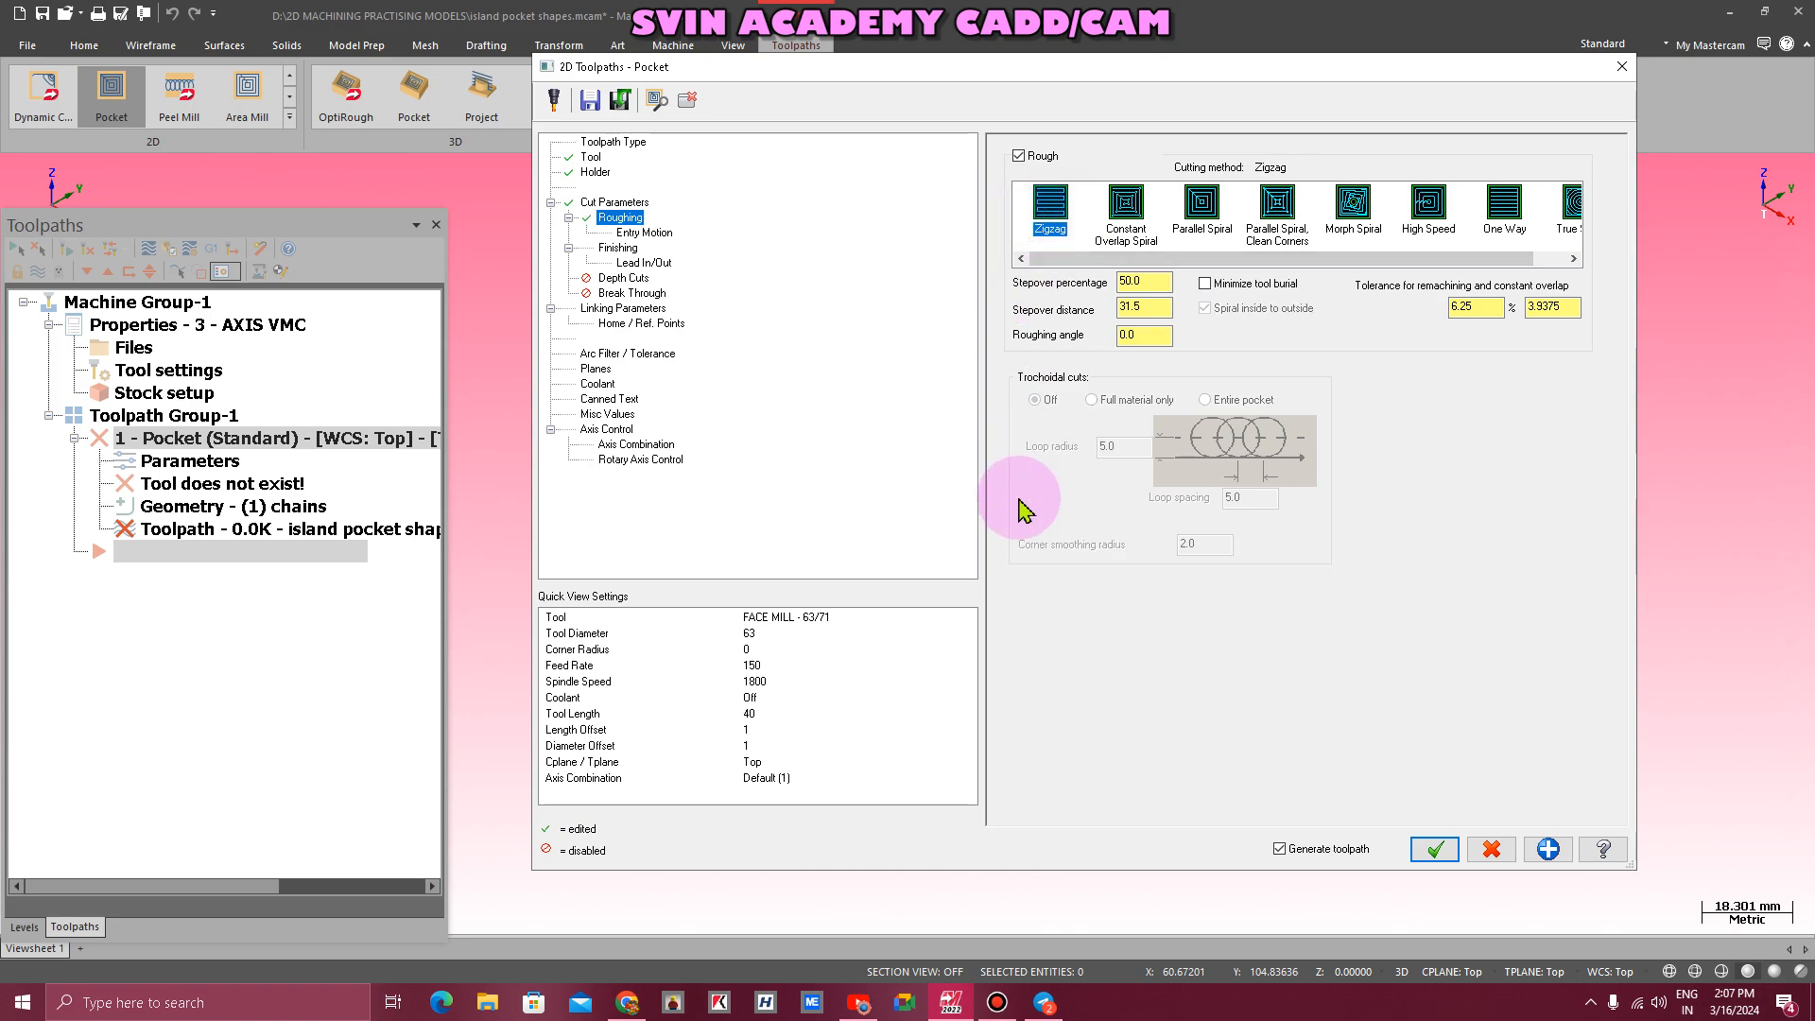
pyautogui.click(1144, 281)
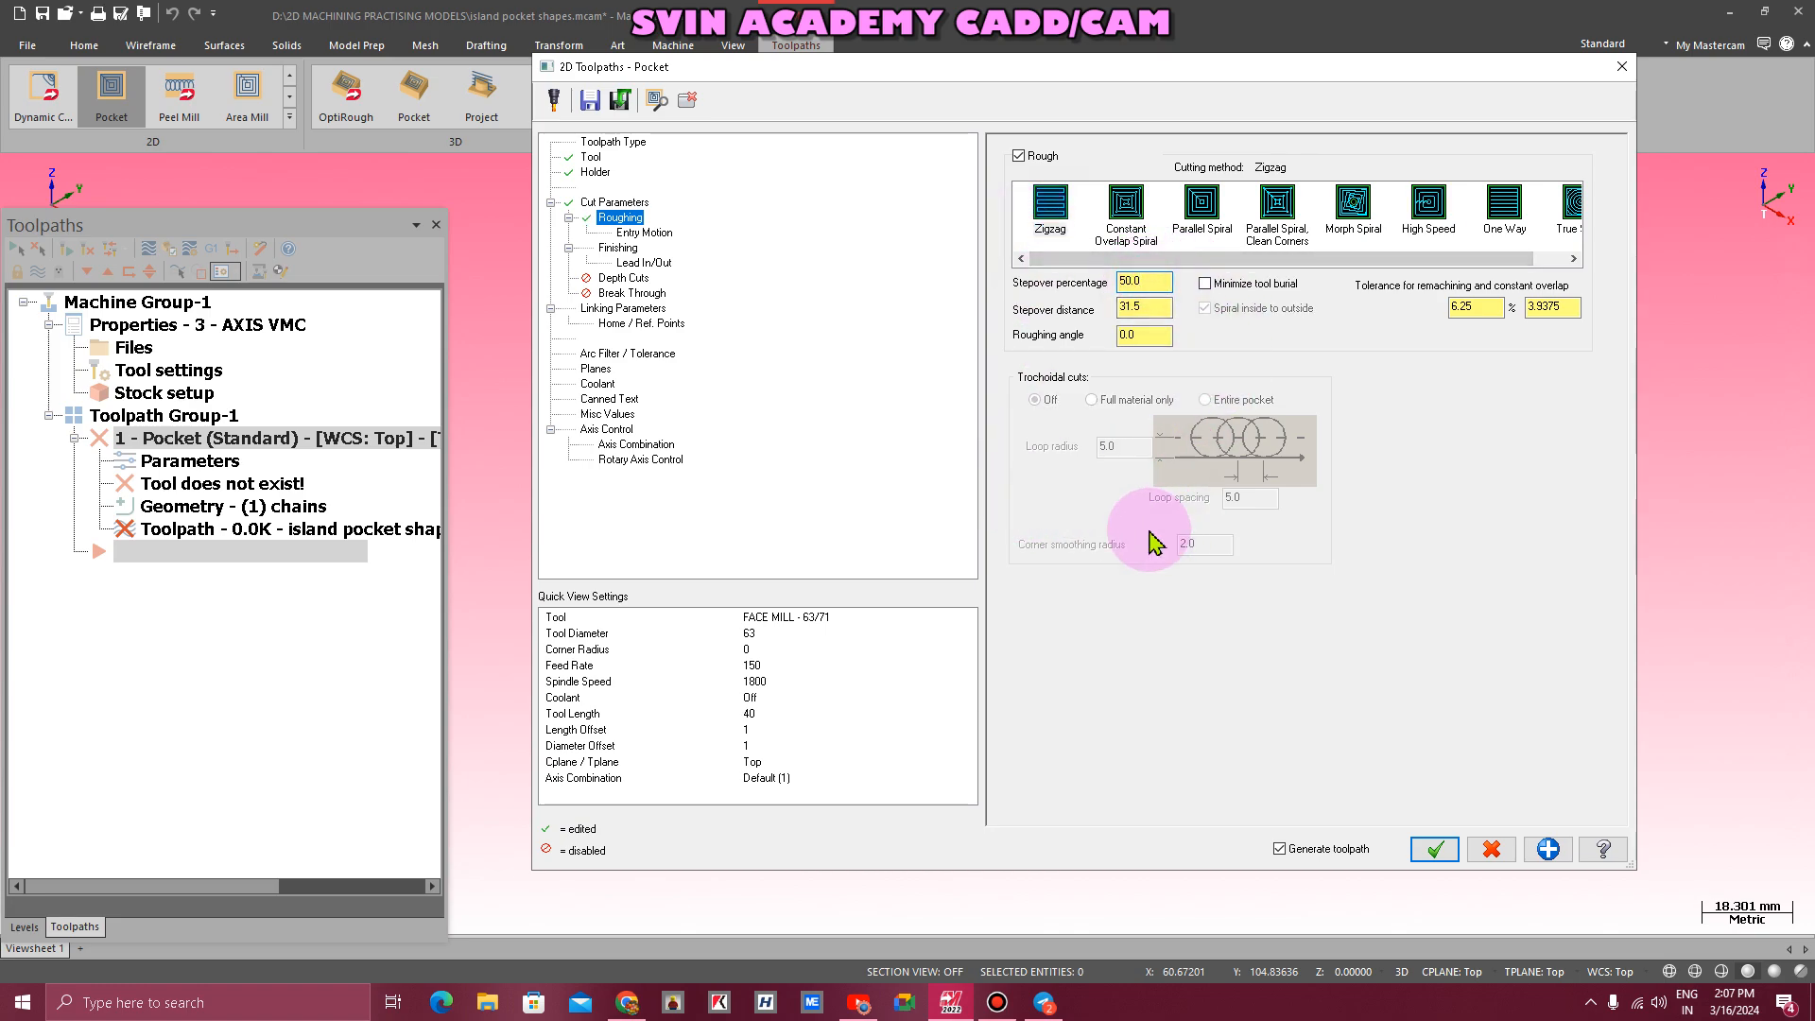
# - Turn off the roughing entry motion and disable the finish passes
pyautogui.click(643, 232)
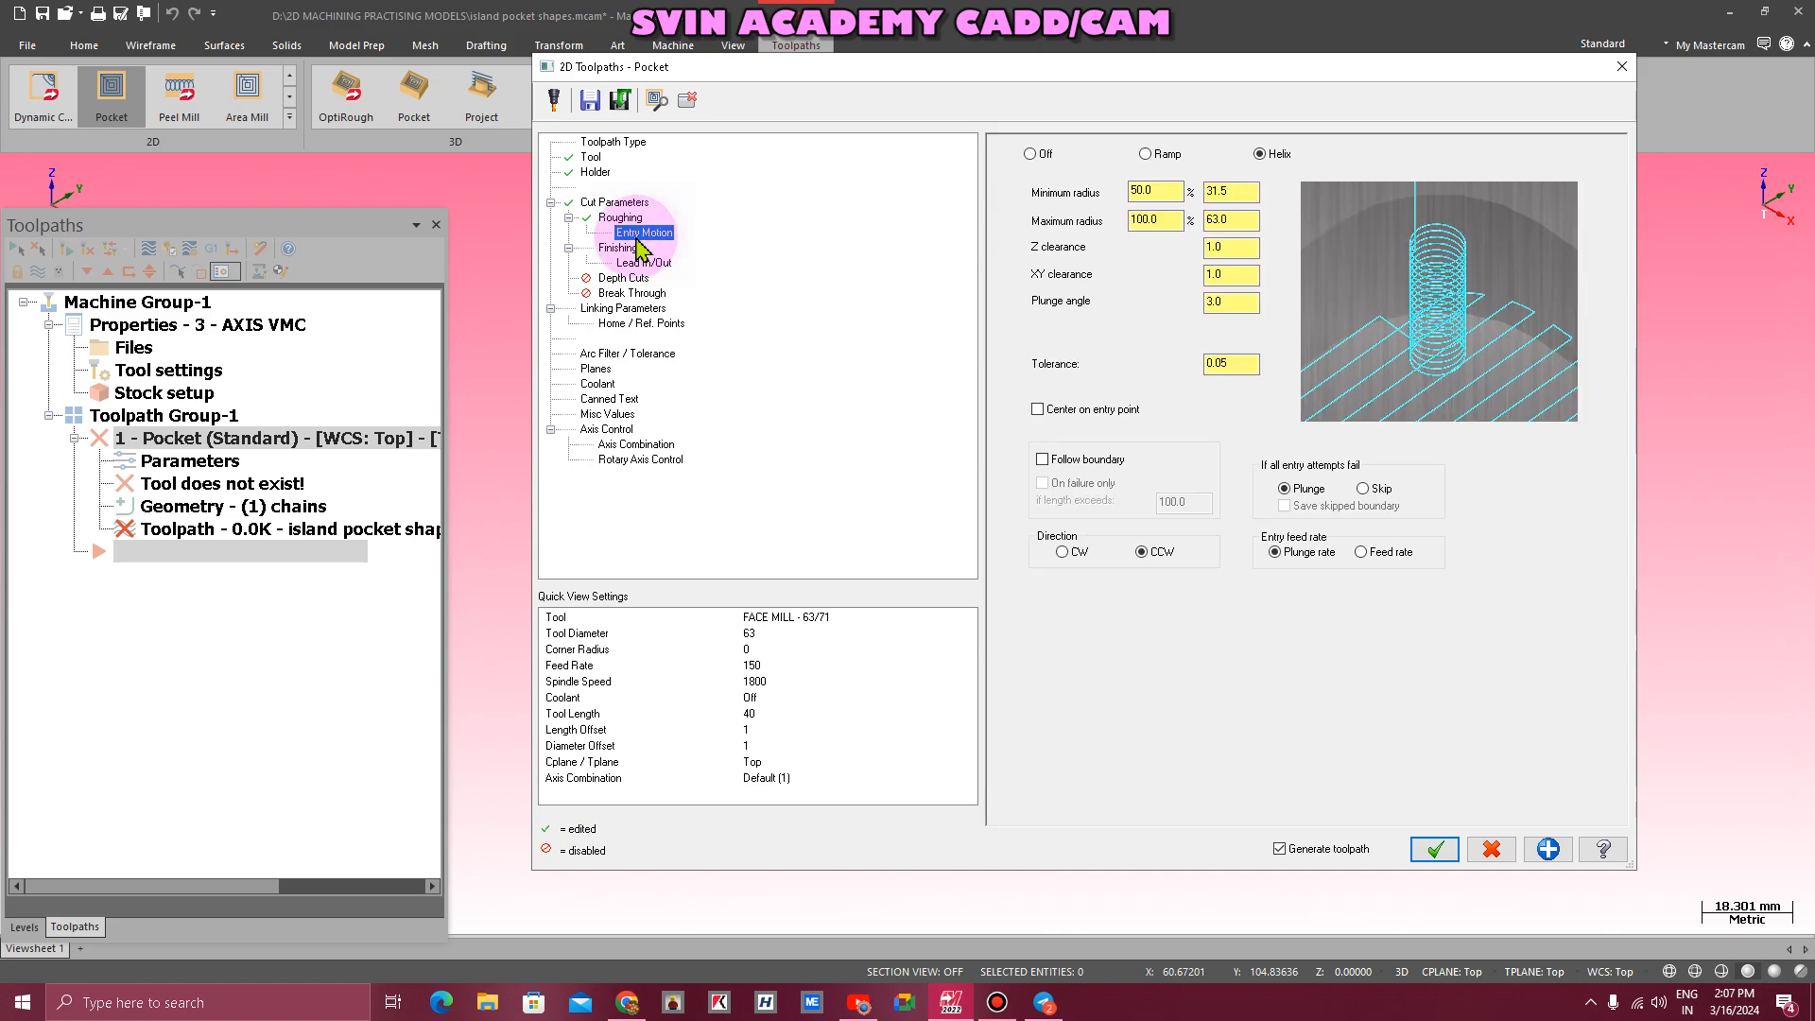
pyautogui.click(1029, 154)
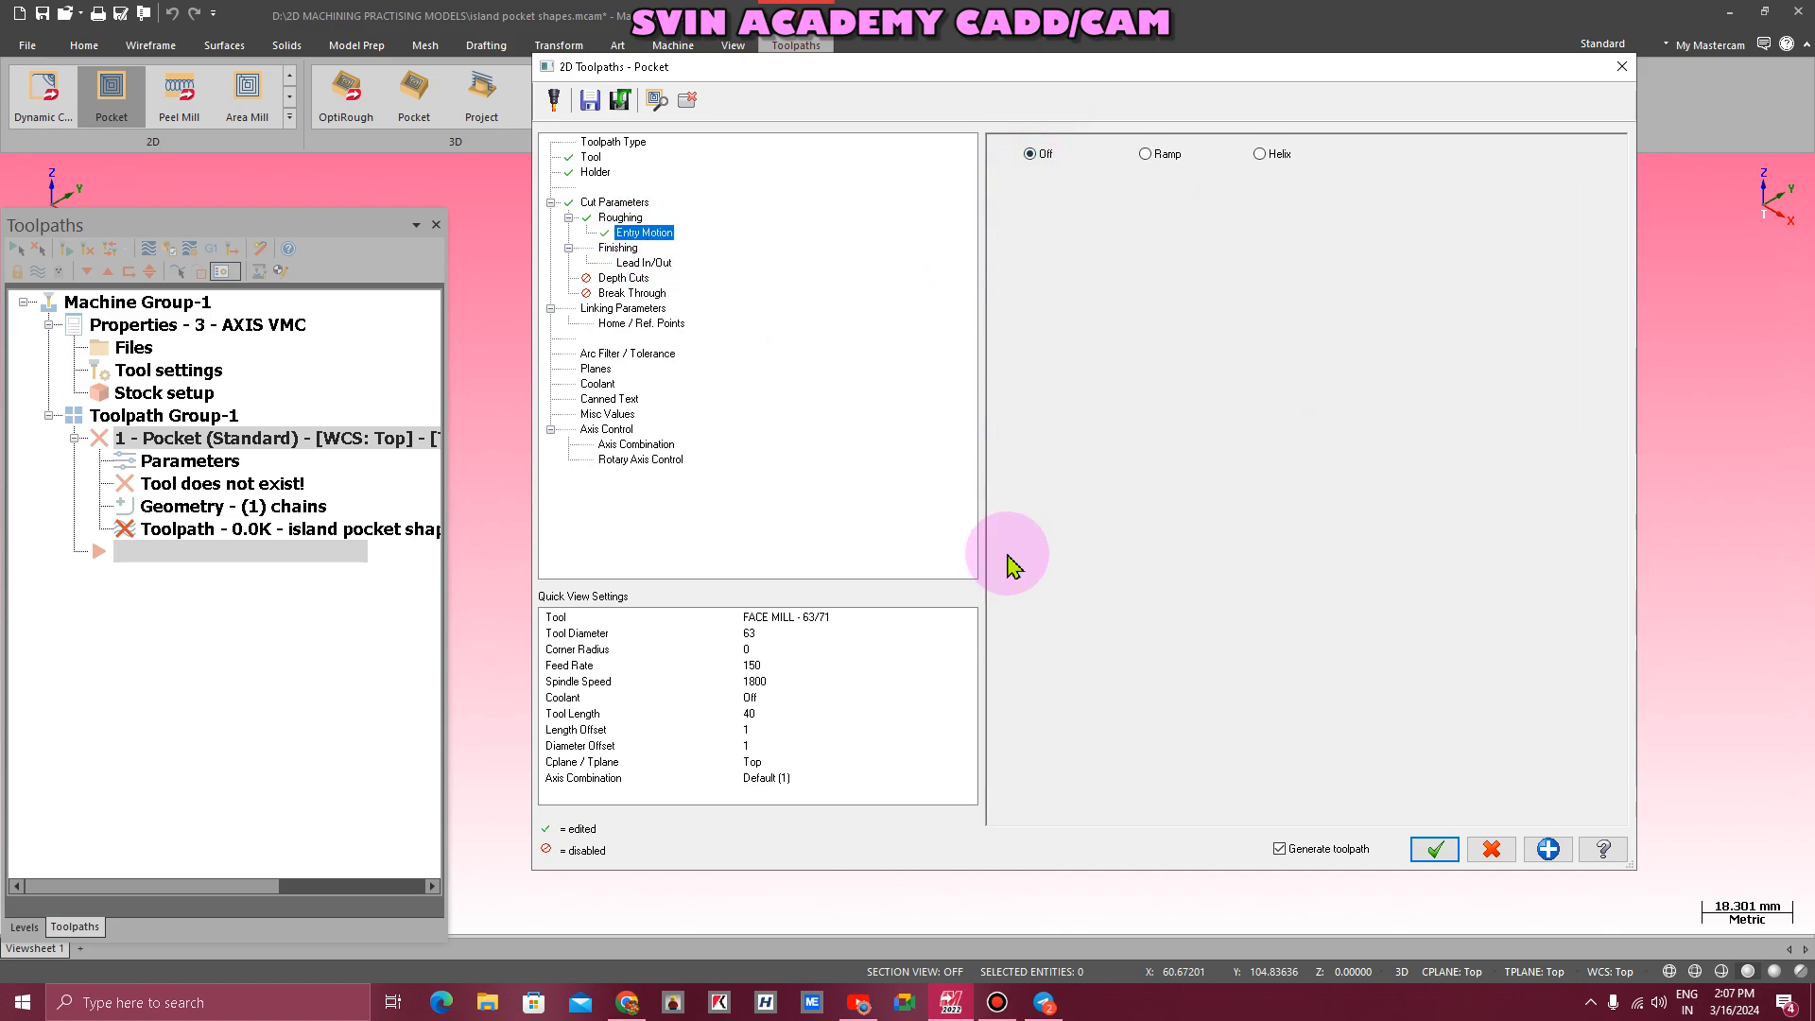
pyautogui.click(617, 247)
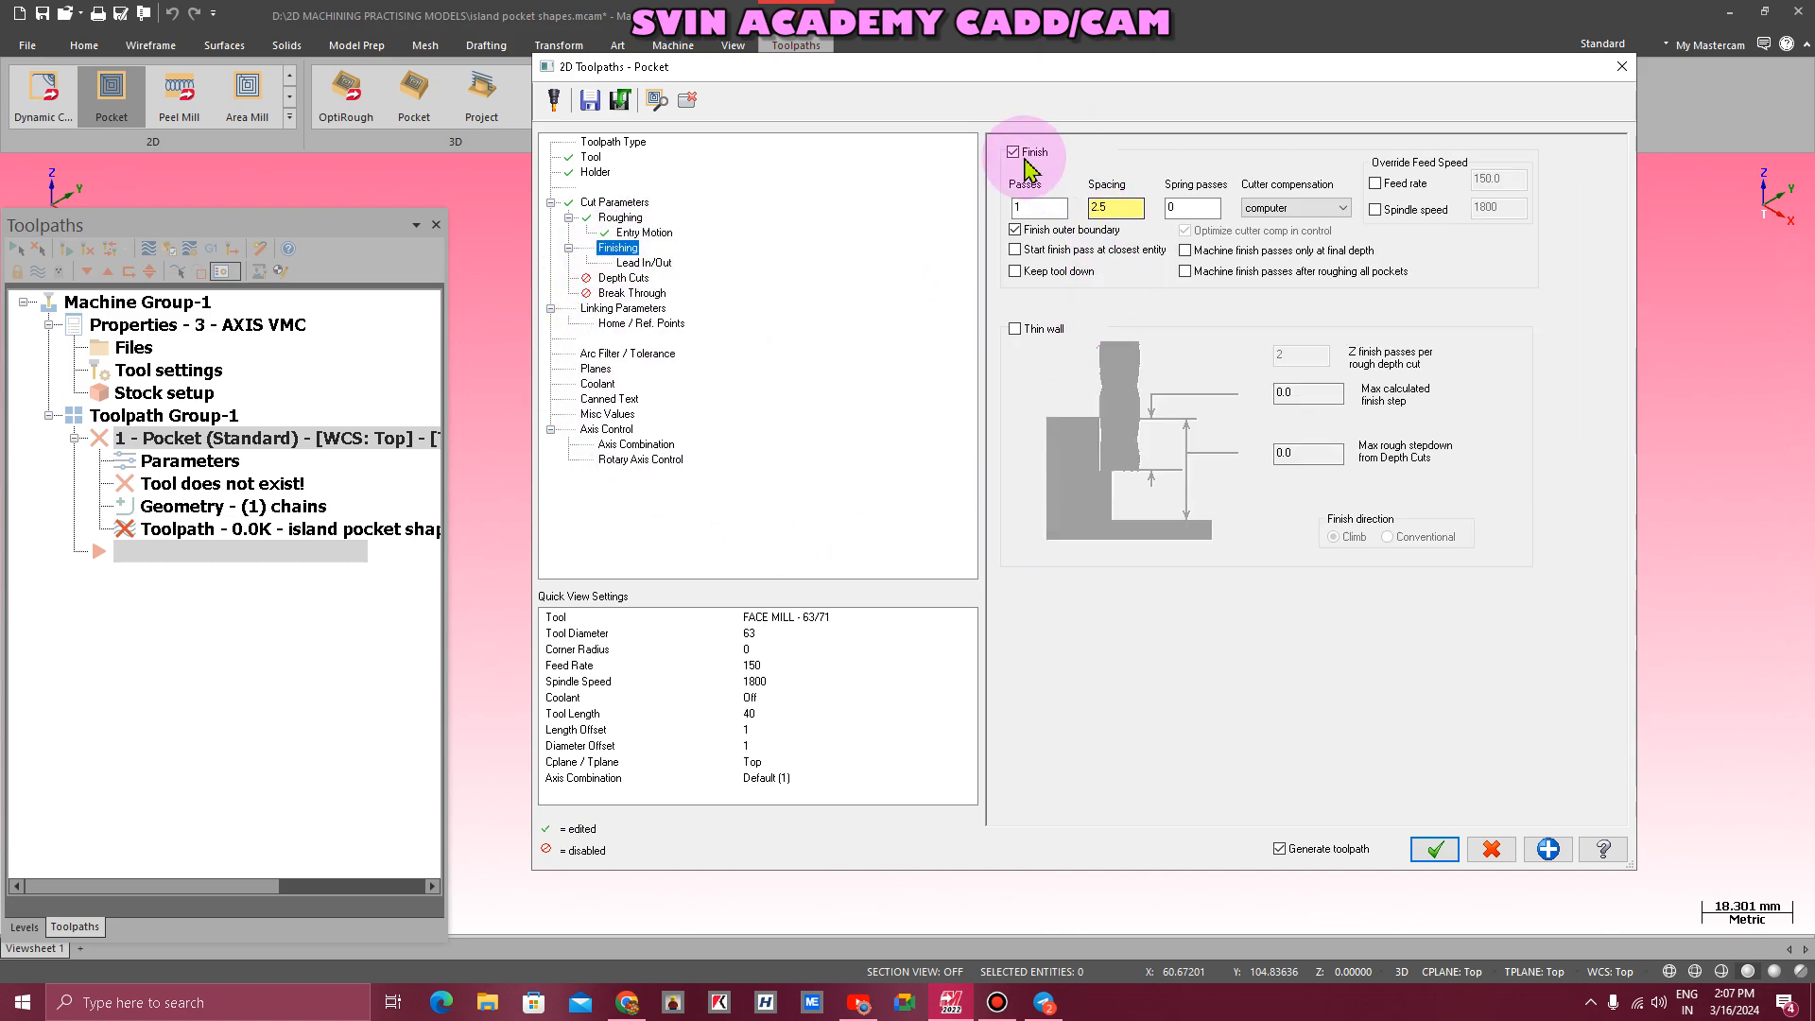
pyautogui.click(1019, 153)
# - Change the roughing cutting method to One Way
pyautogui.click(620, 218)
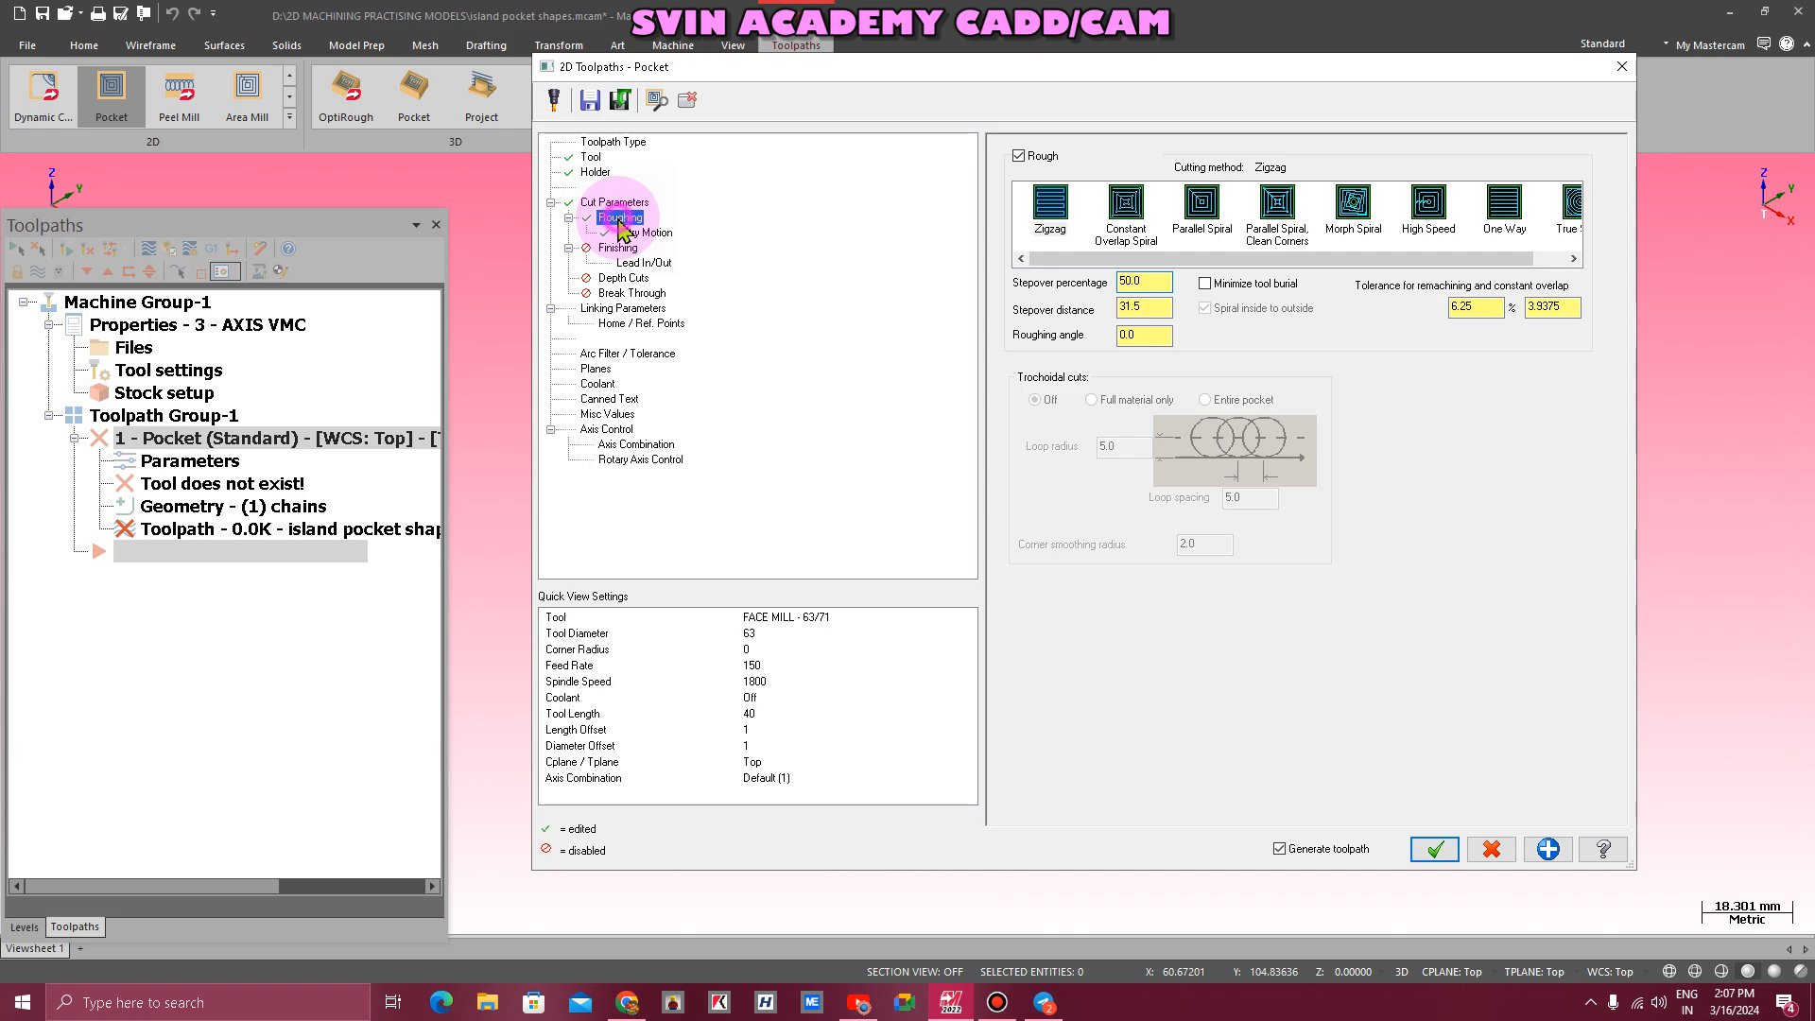
pyautogui.click(1517, 225)
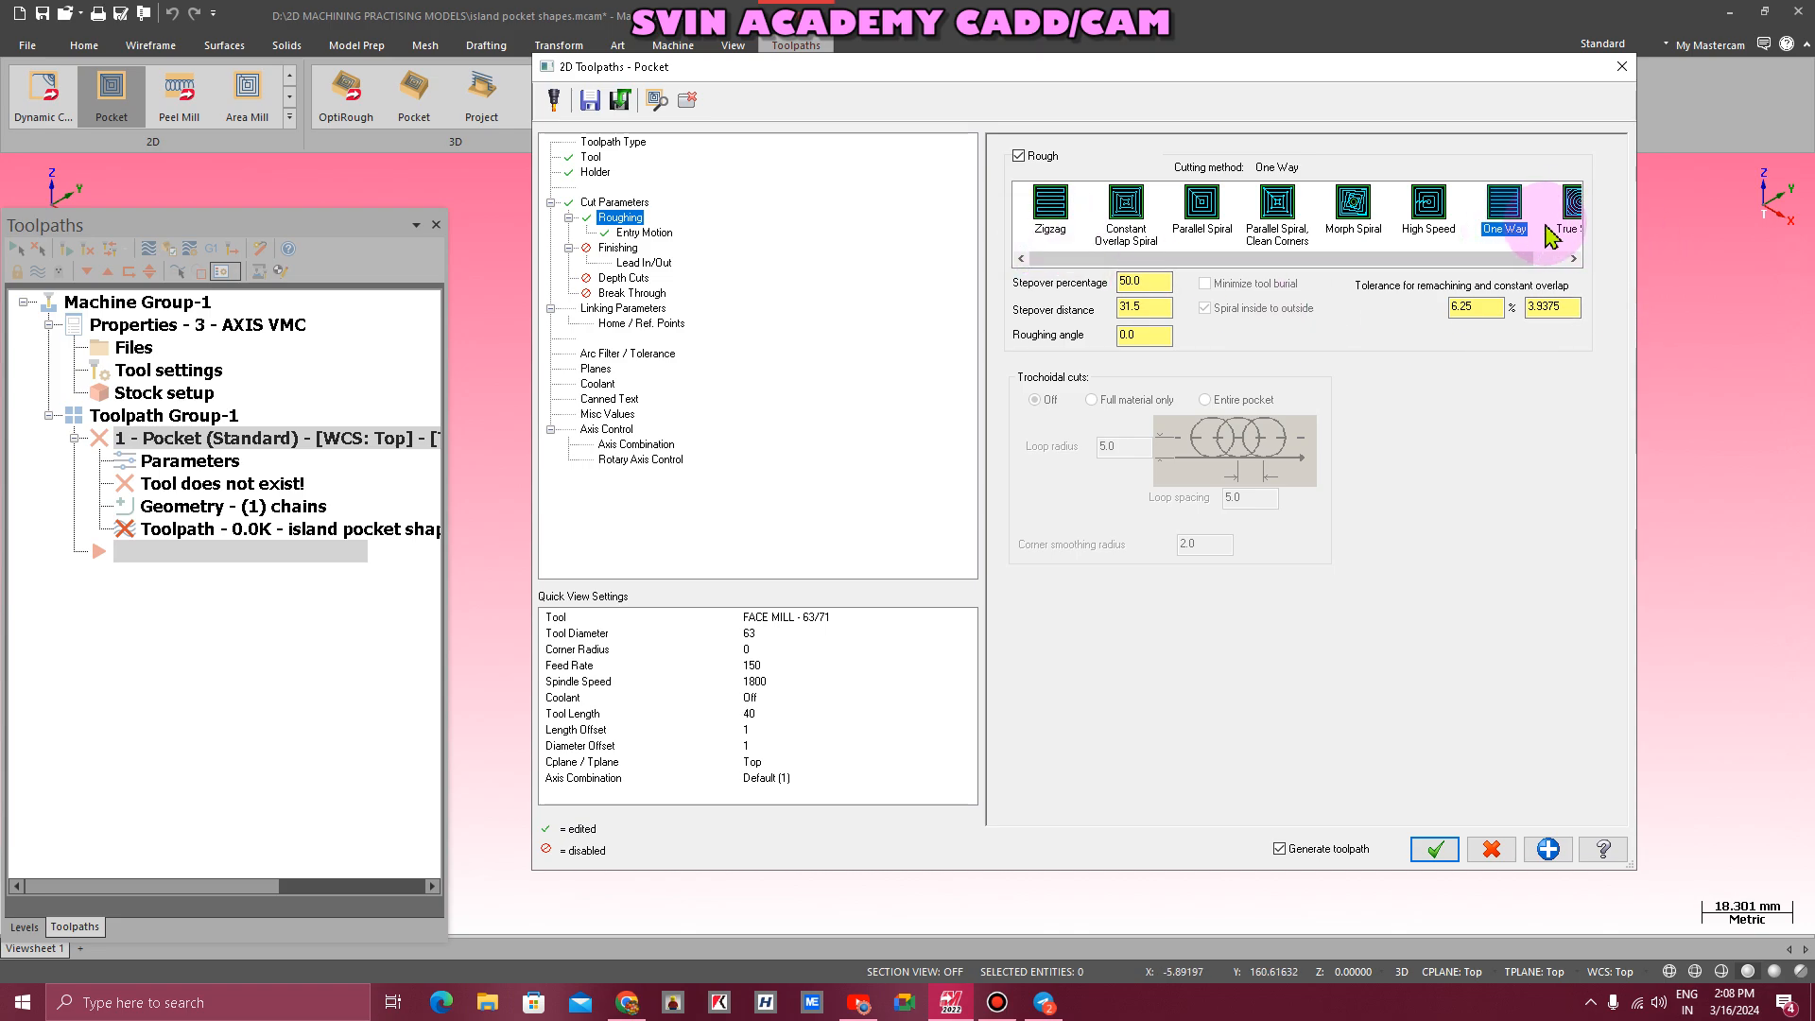
# - Switch to File Explorer, watch the "facing one way cutting method" video in the cnc videos folder, and return to Mastercam's One Way roughing settings
pyautogui.click(486, 1001)
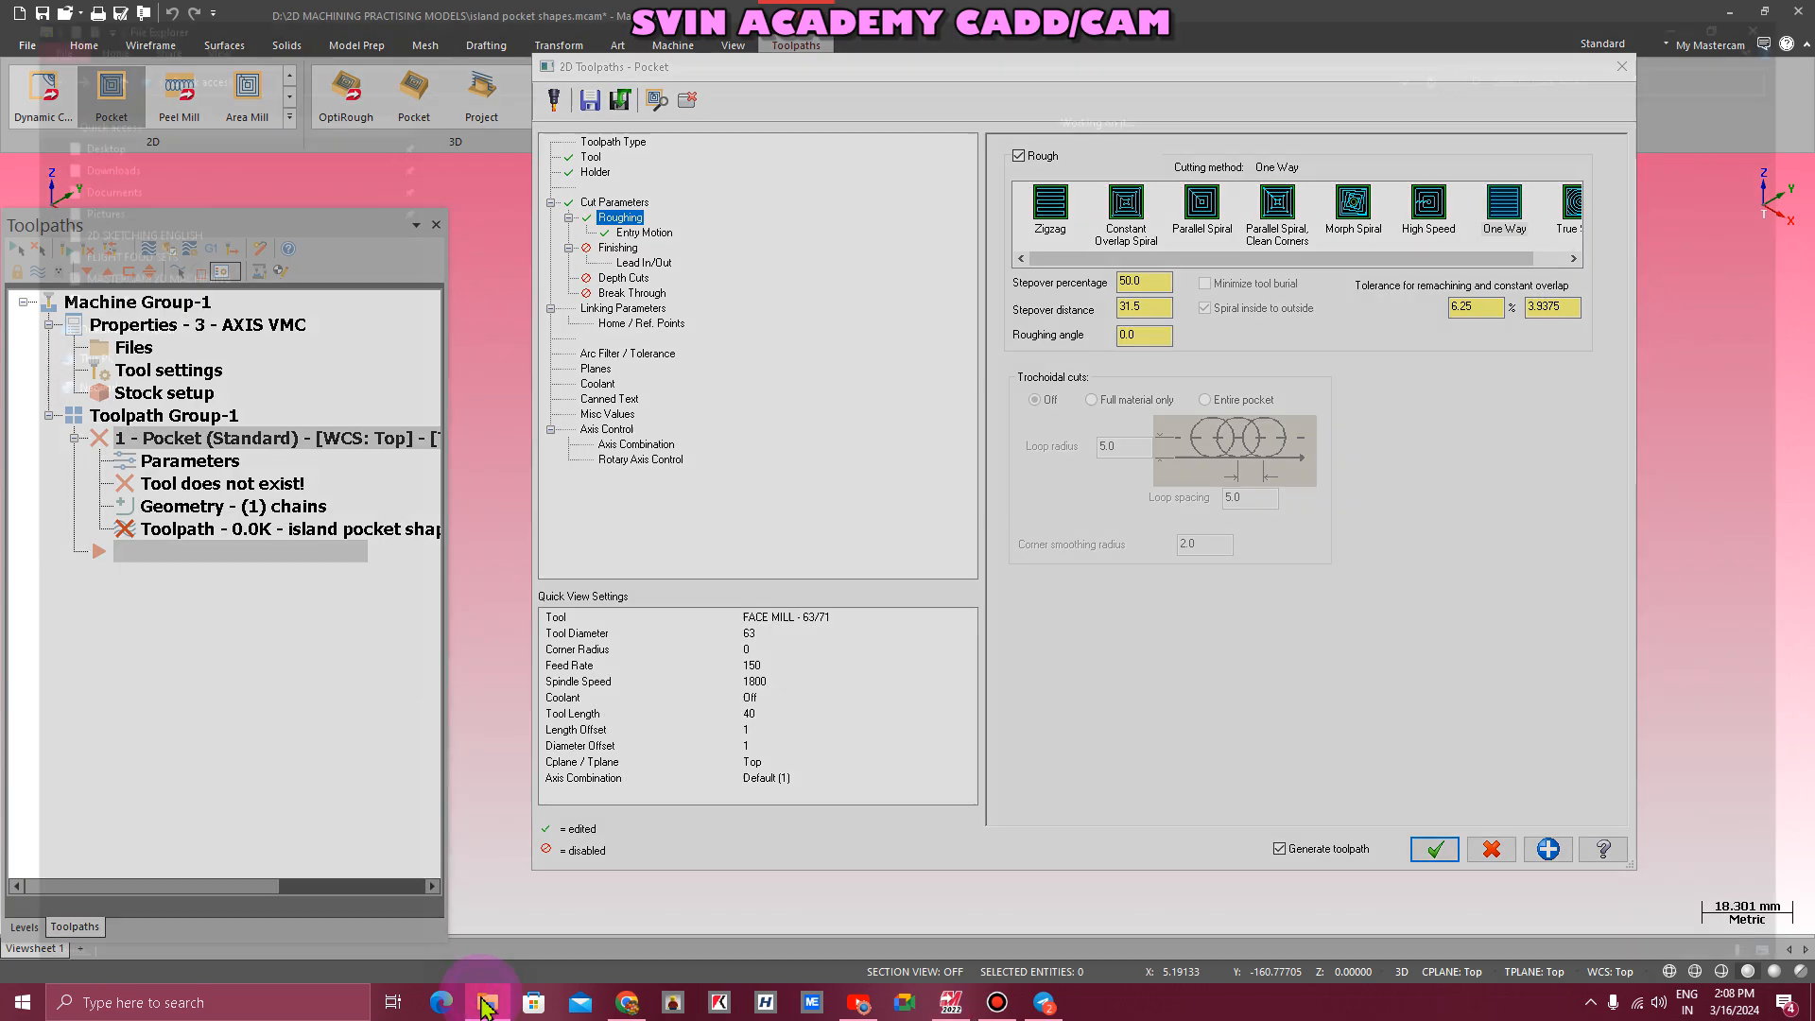
pyautogui.click(106, 558)
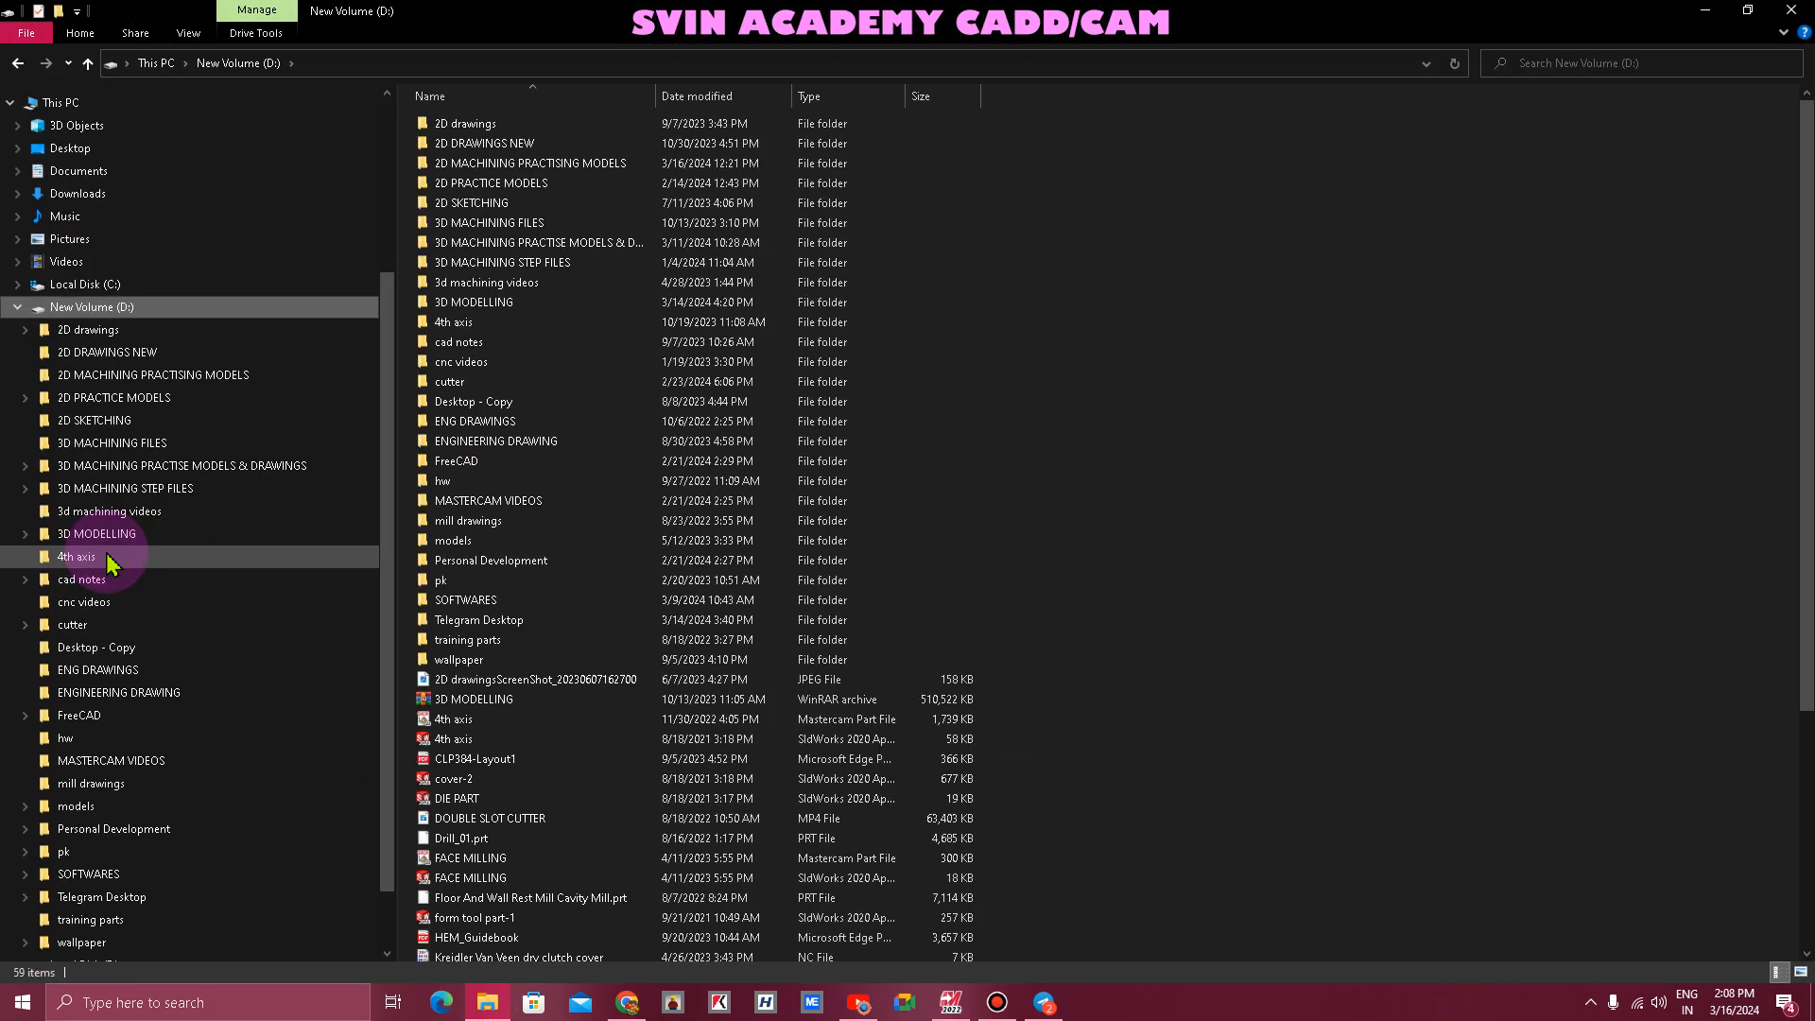
pyautogui.doubleClick(463, 364)
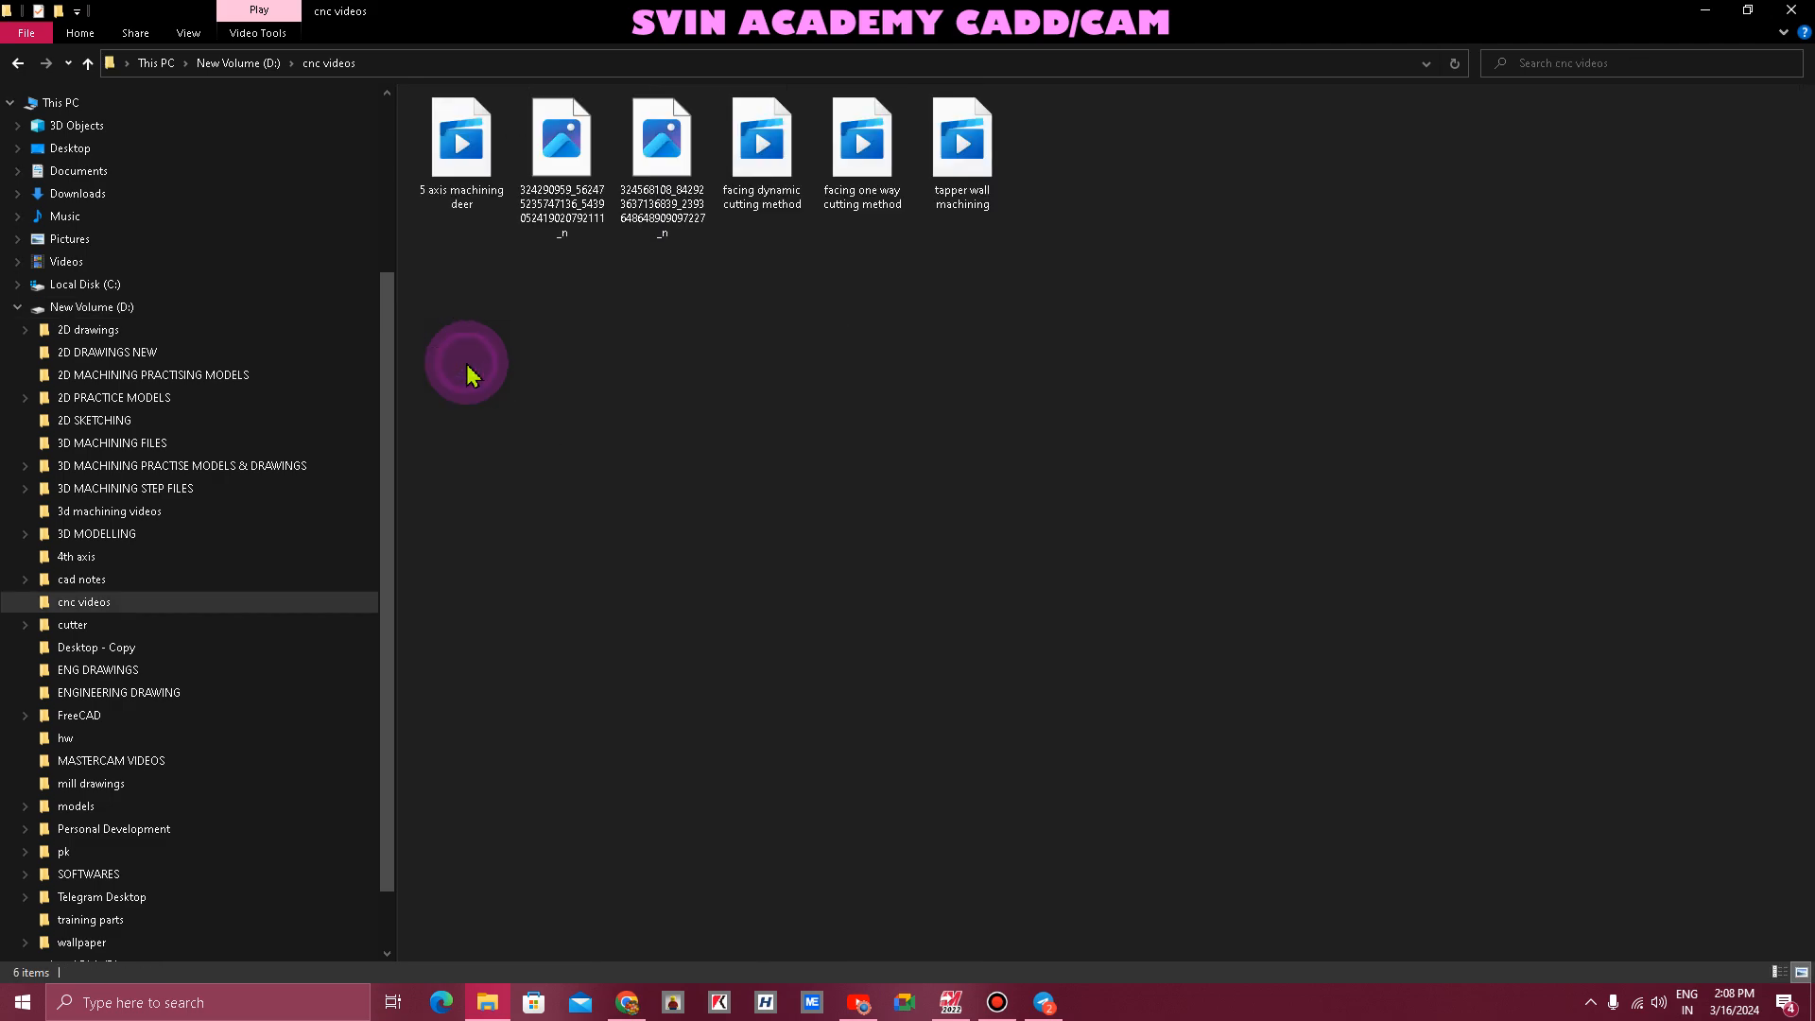
pyautogui.rightClick(865, 186)
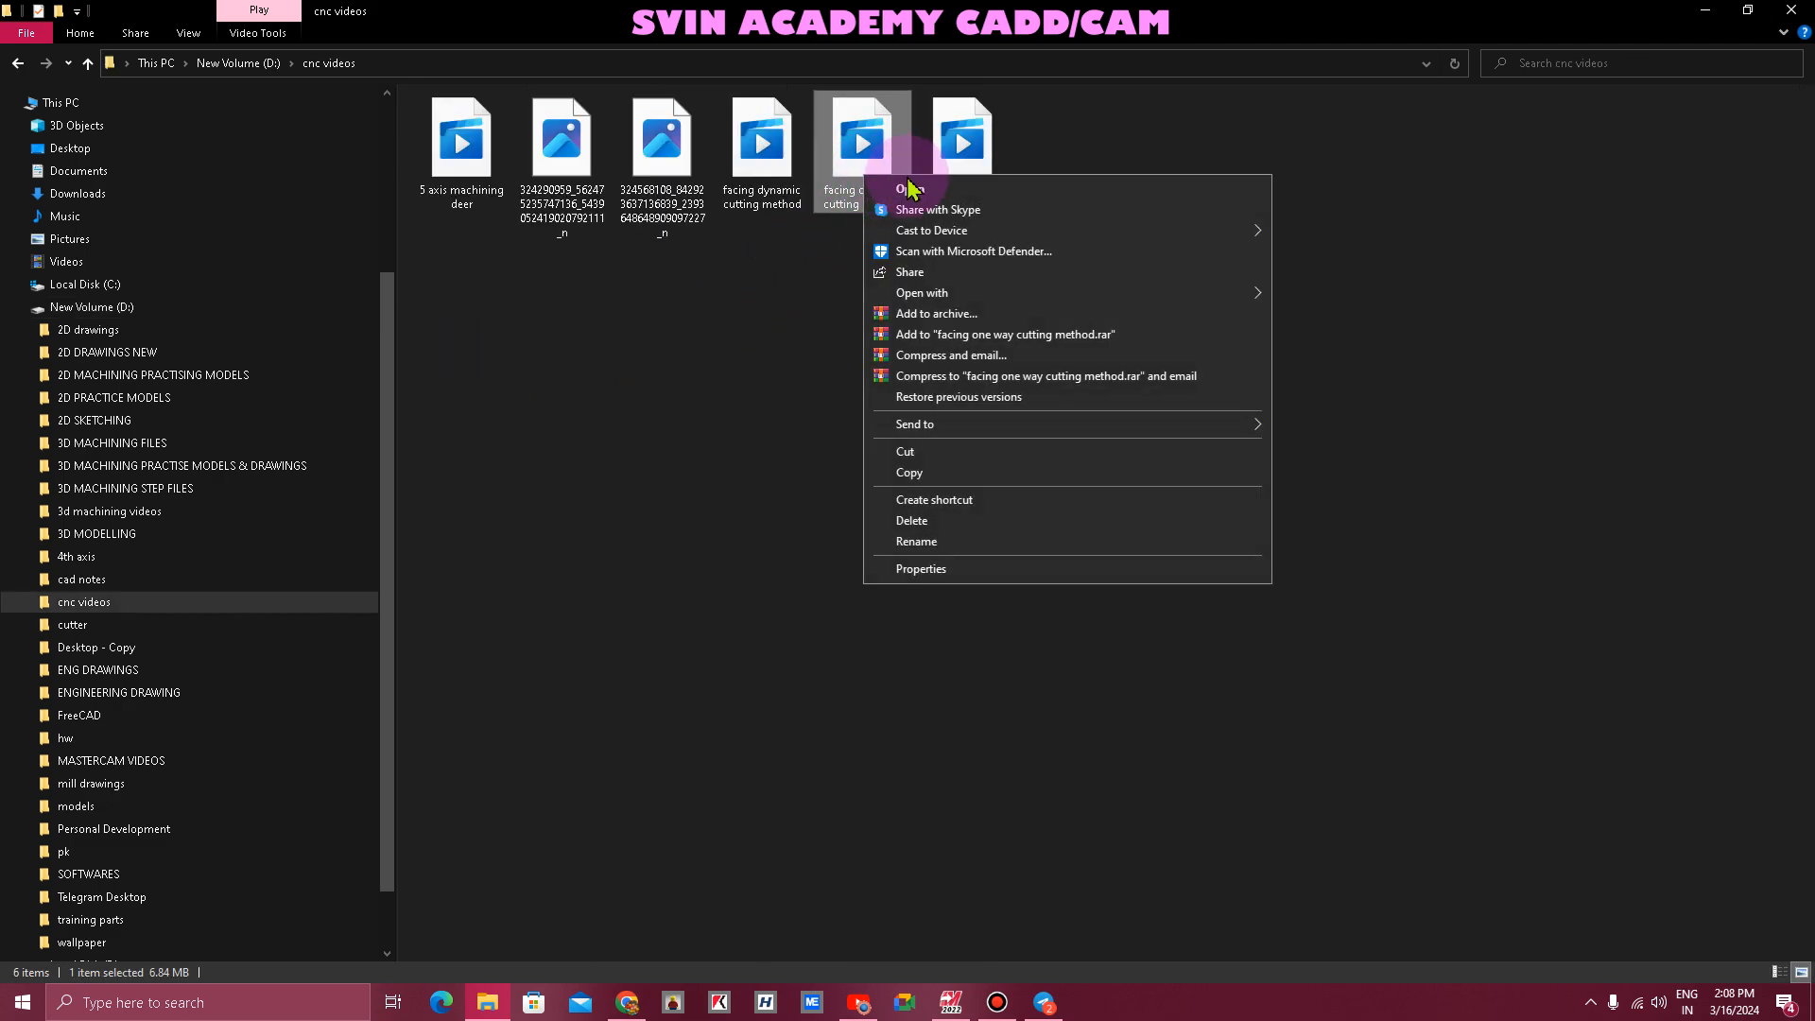
pyautogui.click(903, 177)
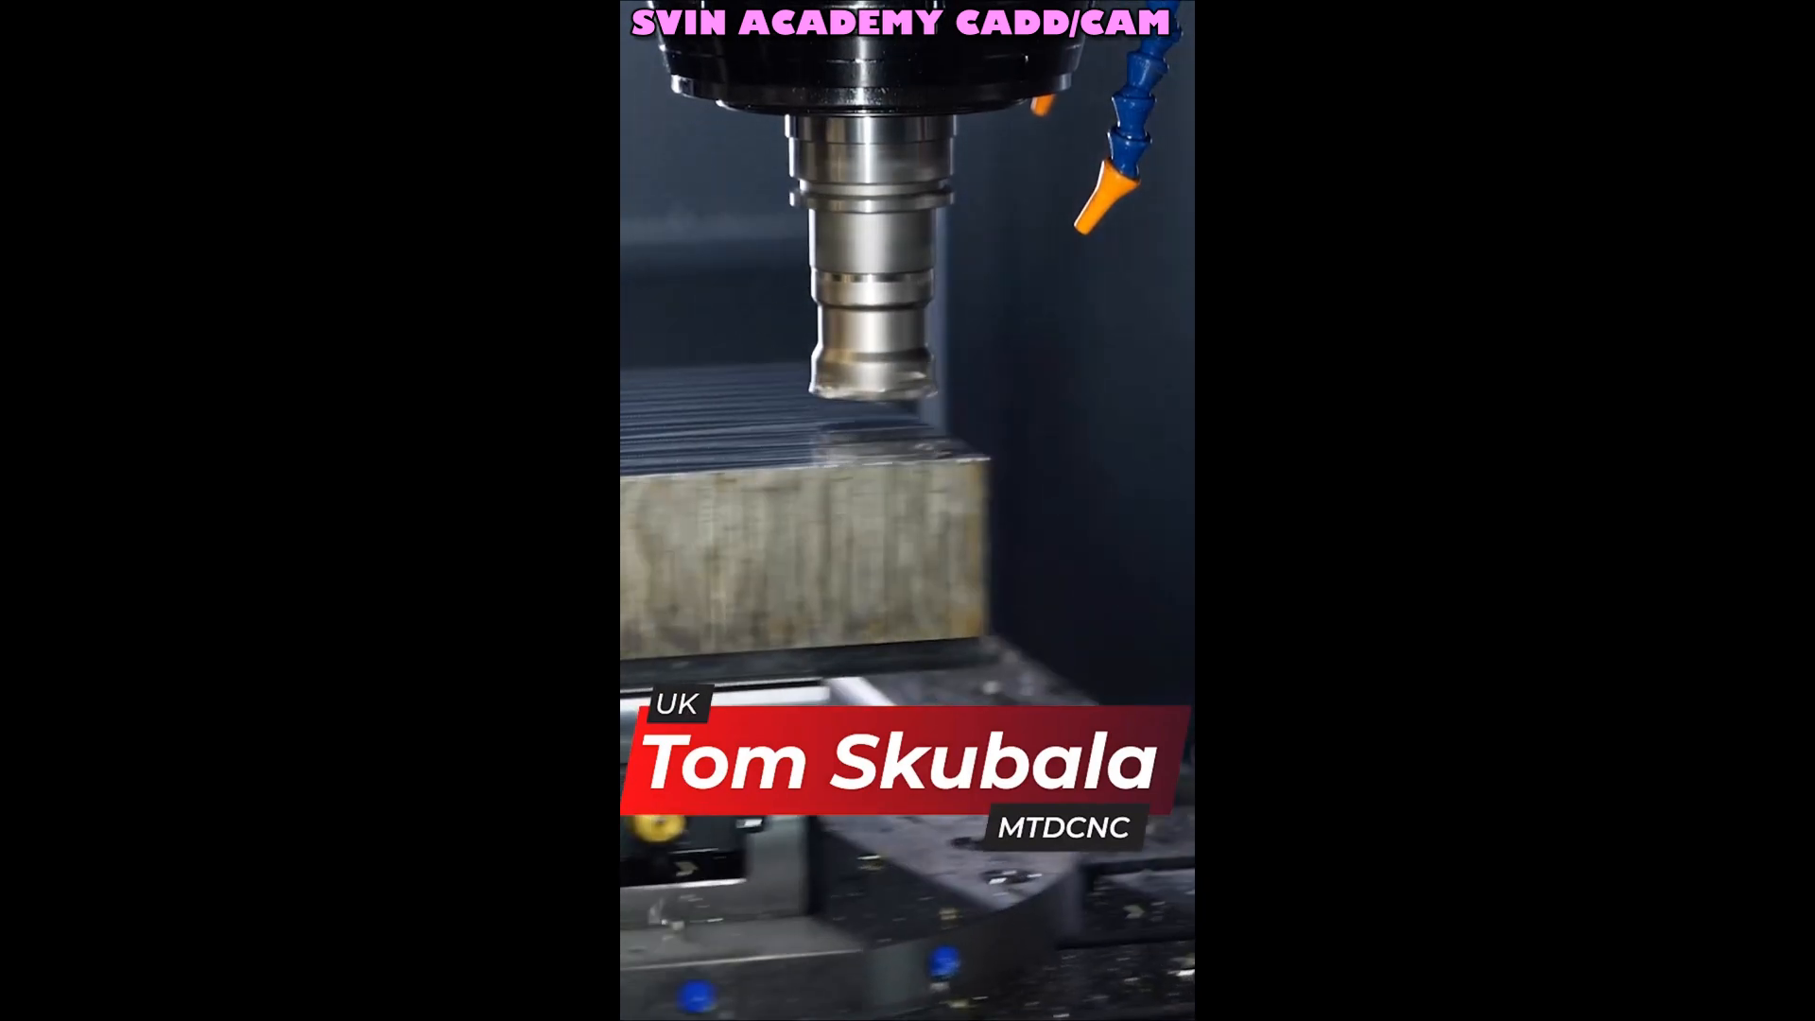
pyautogui.click(860, 199)
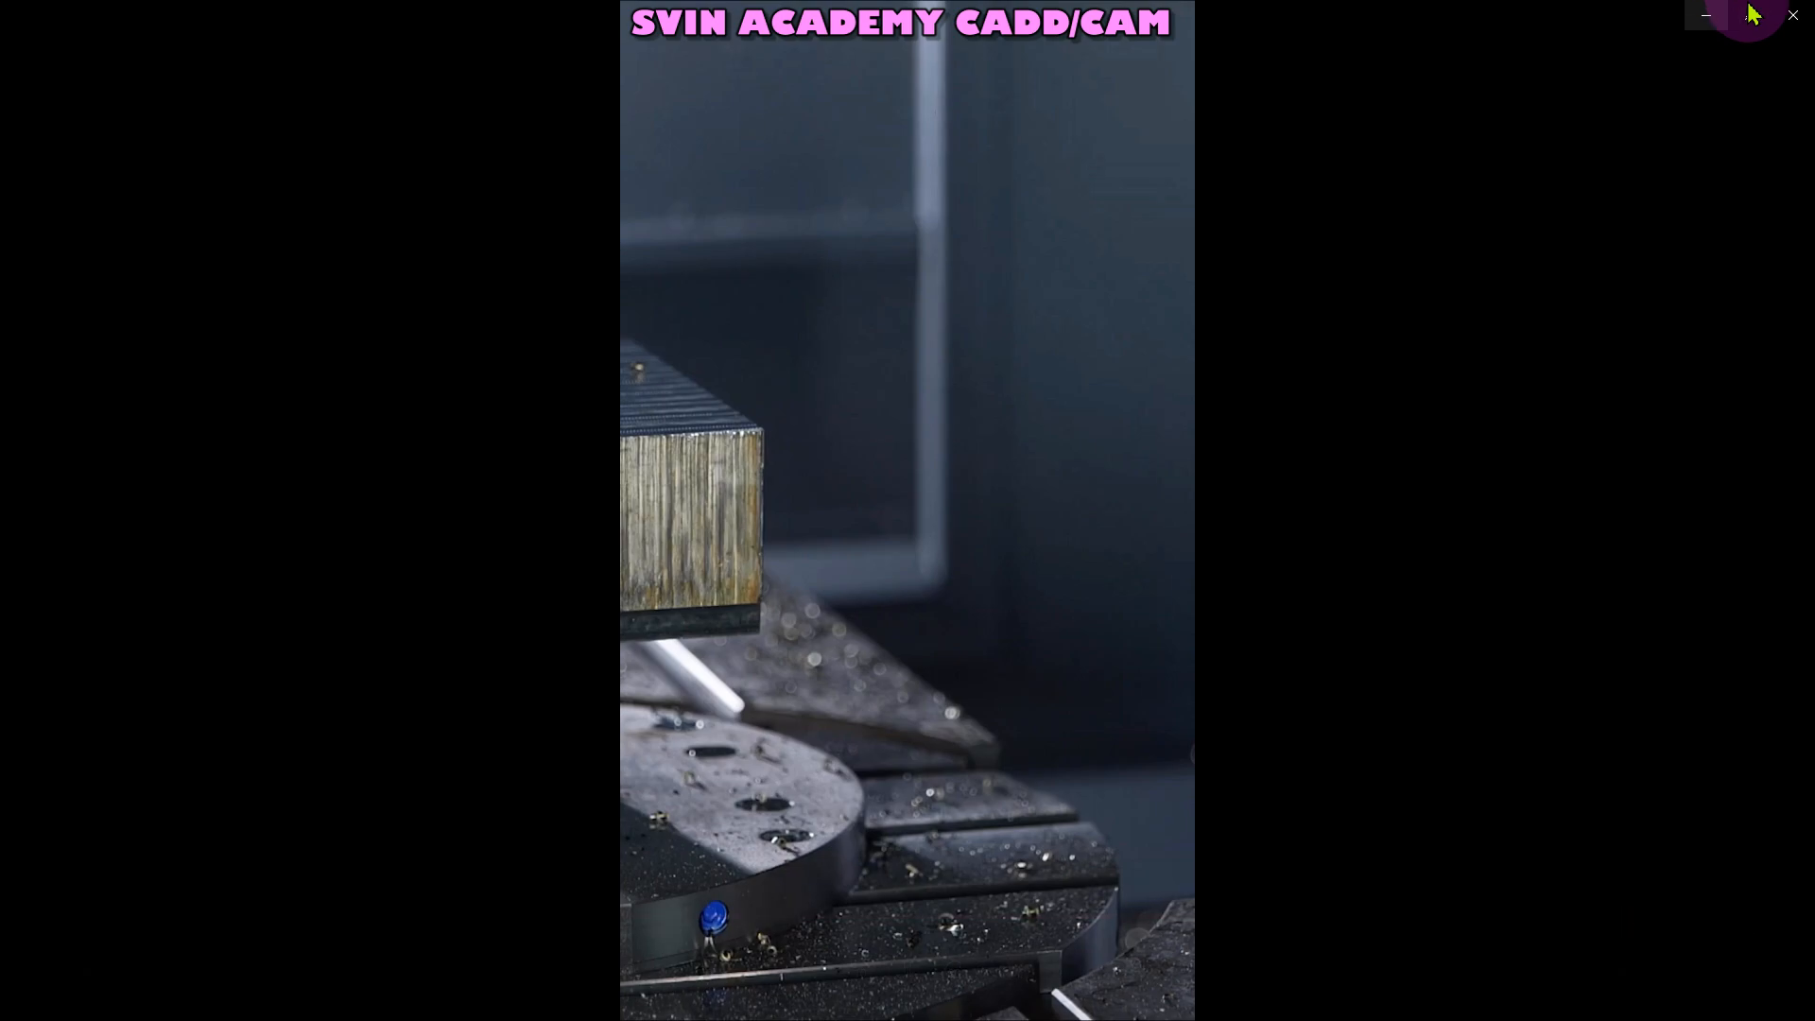
pyautogui.click(1794, 13)
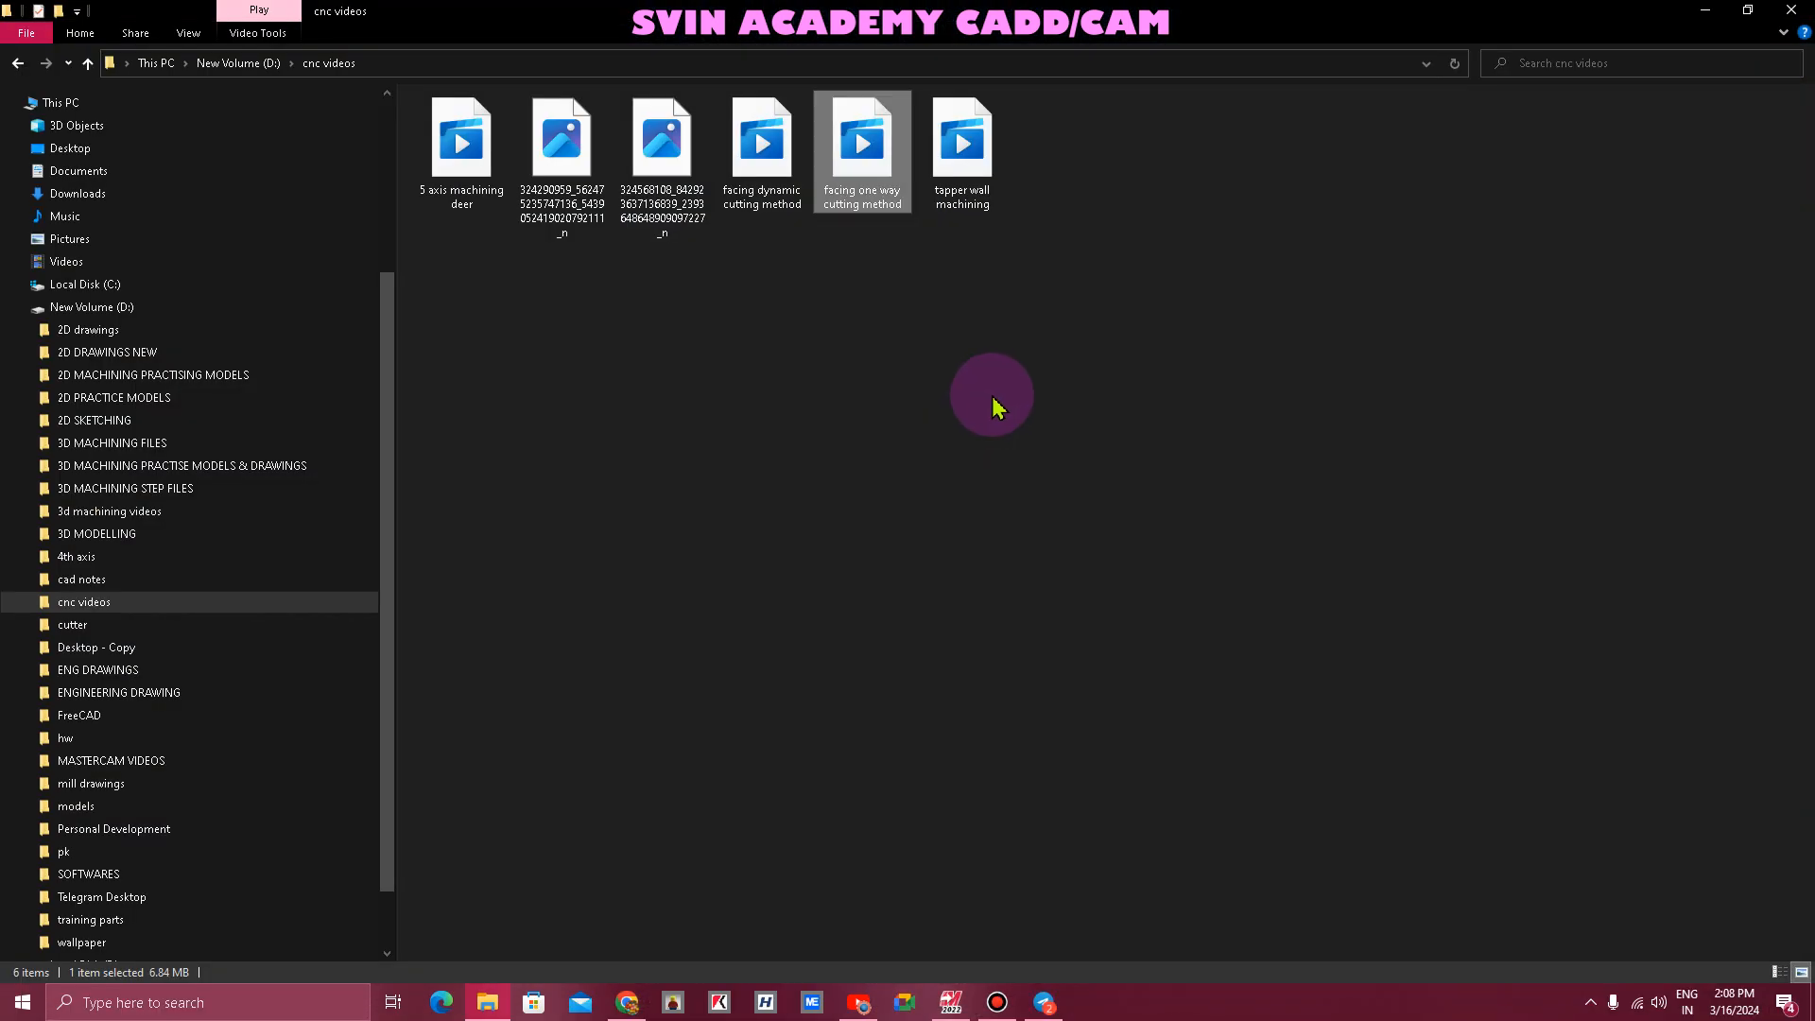
pyautogui.click(951, 1001)
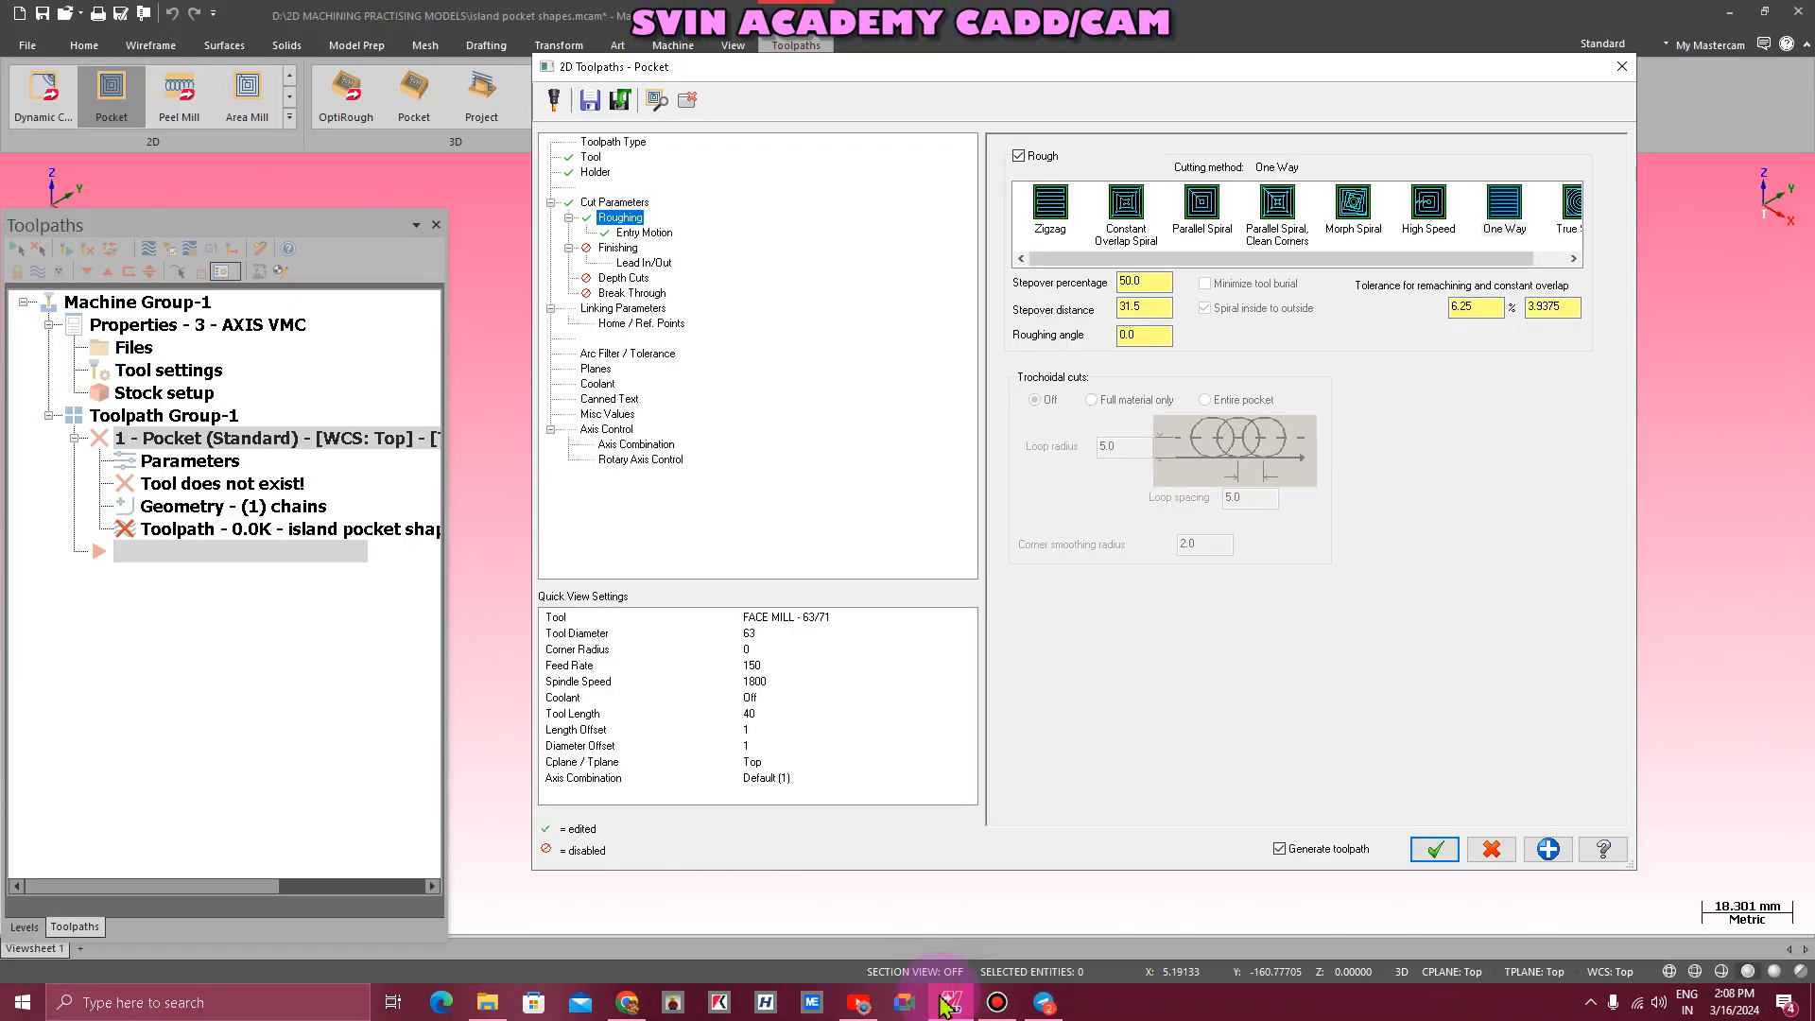
pyautogui.click(1504, 230)
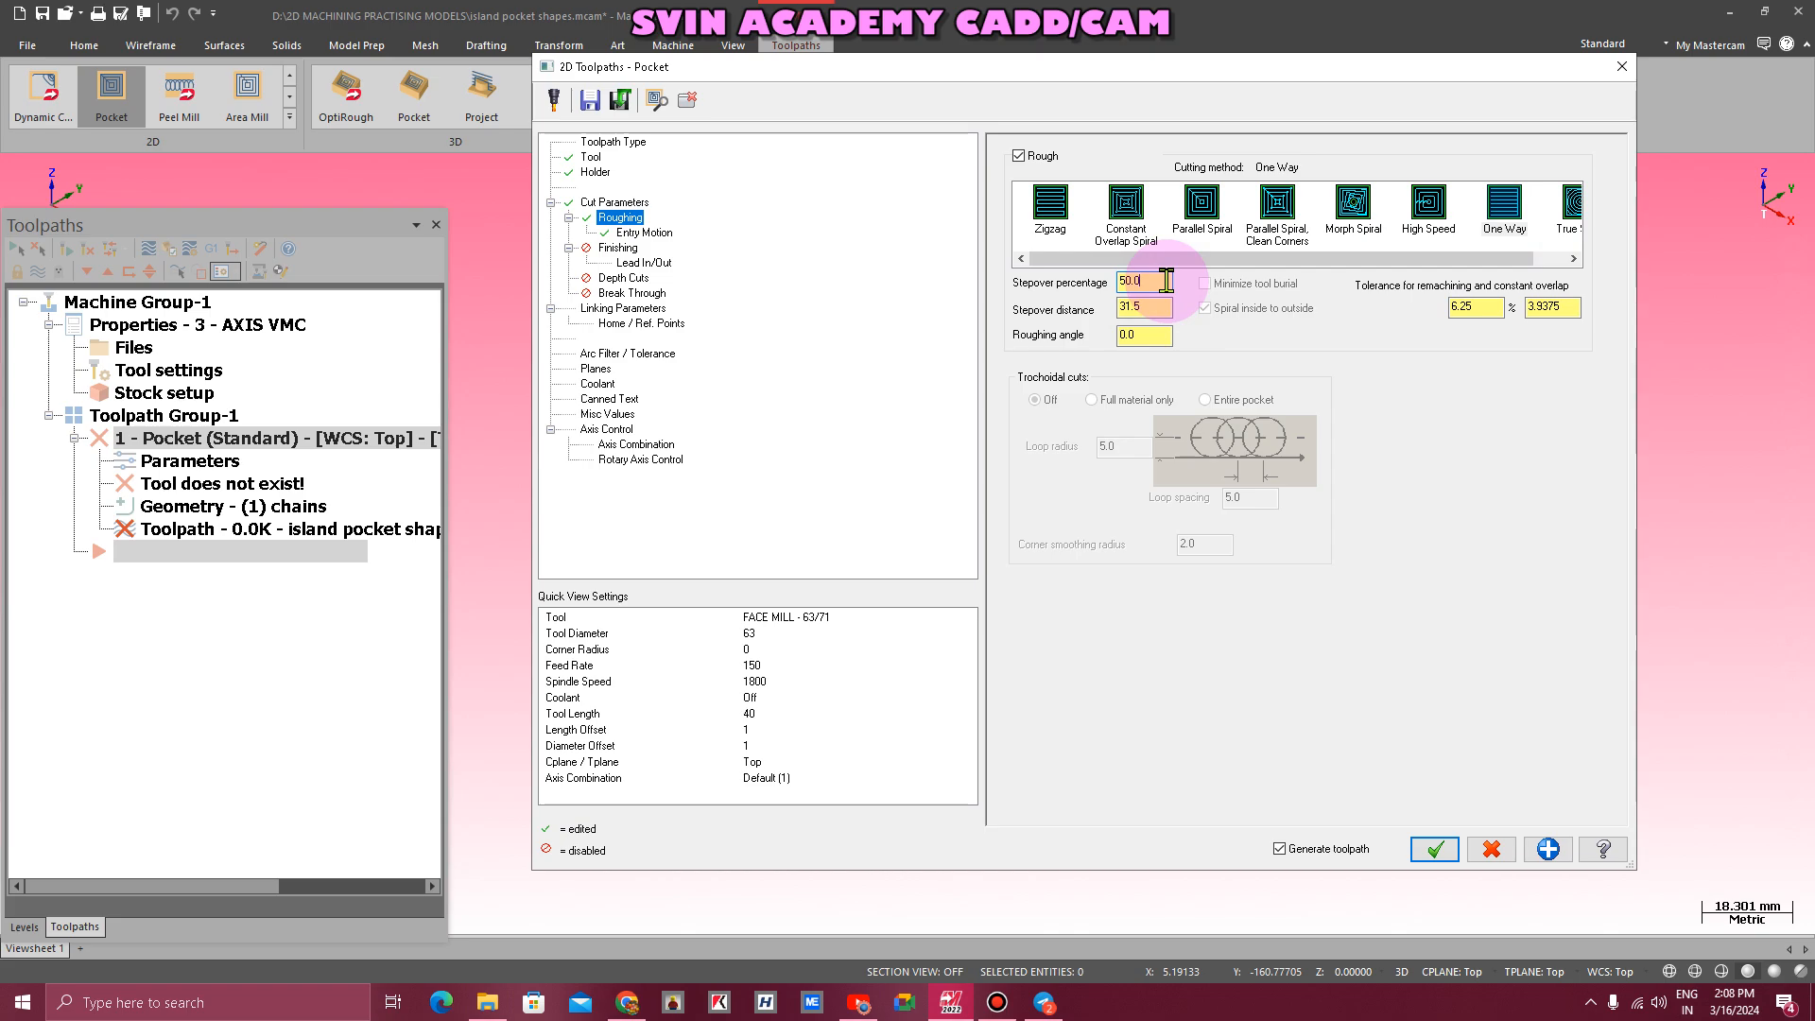
# - Enable depth cuts for the facing operation and enter the maximum rough step
pyautogui.click(646, 234)
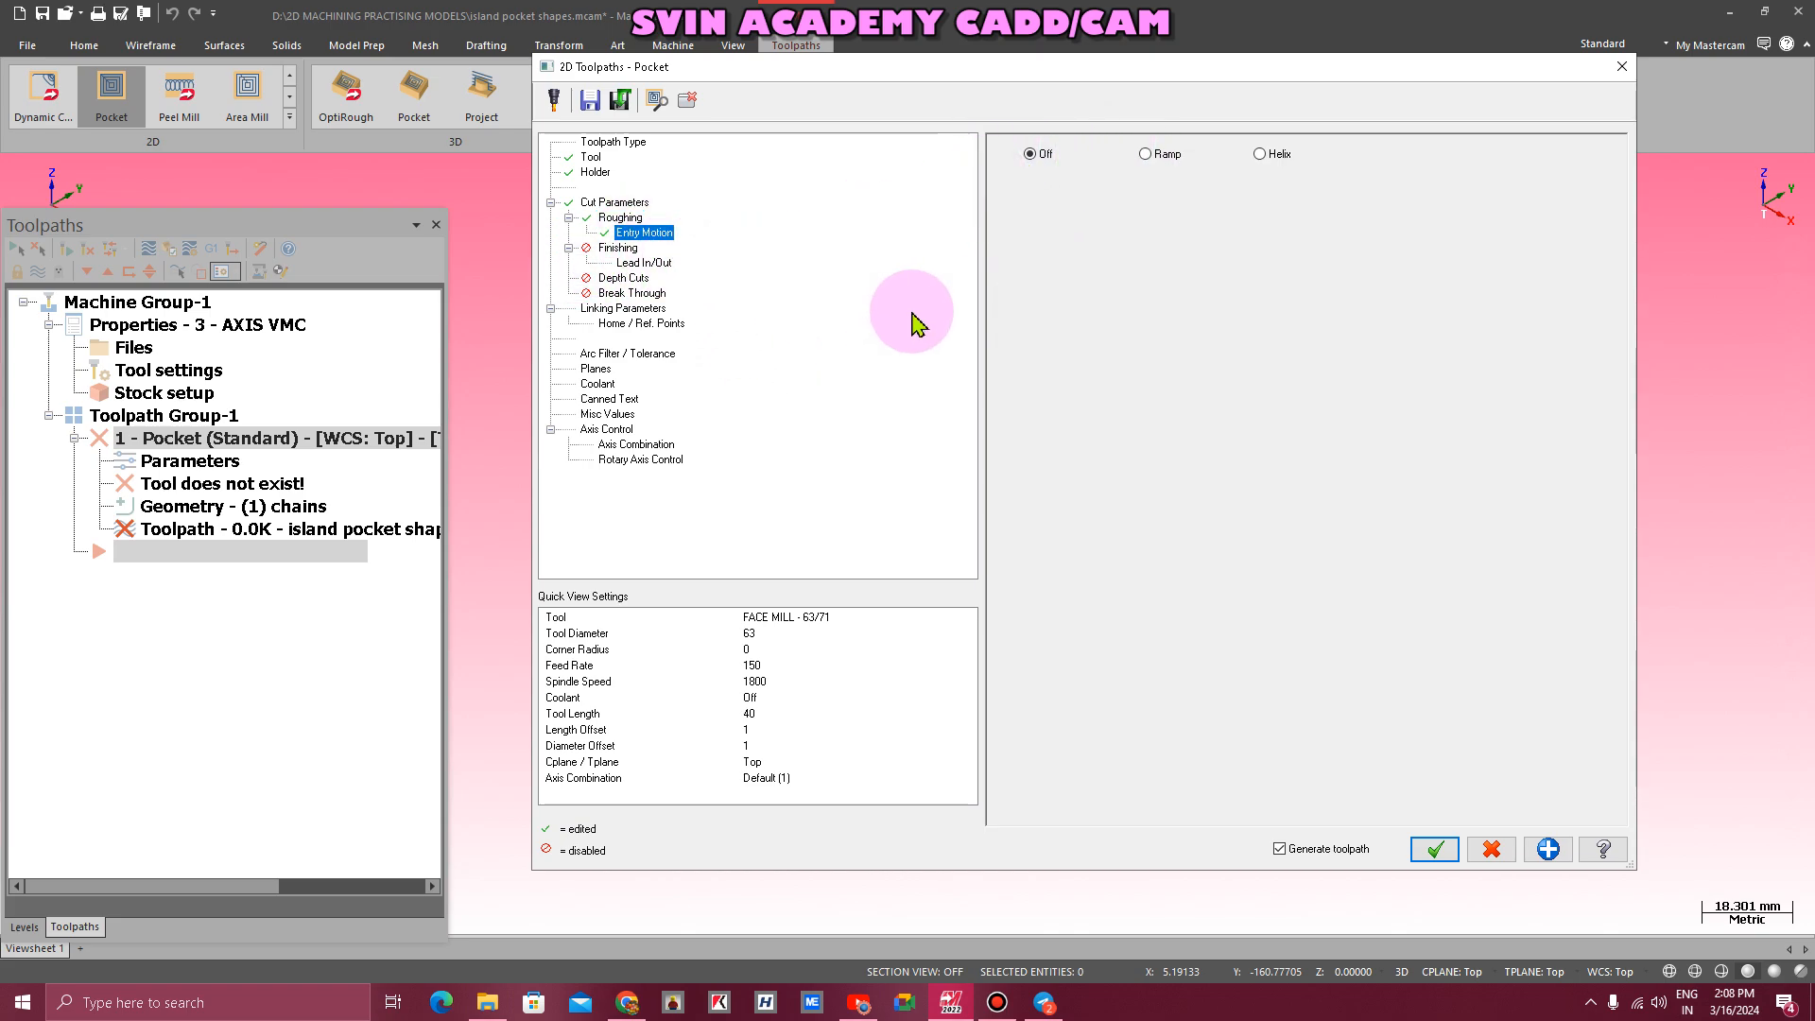
pyautogui.click(614, 202)
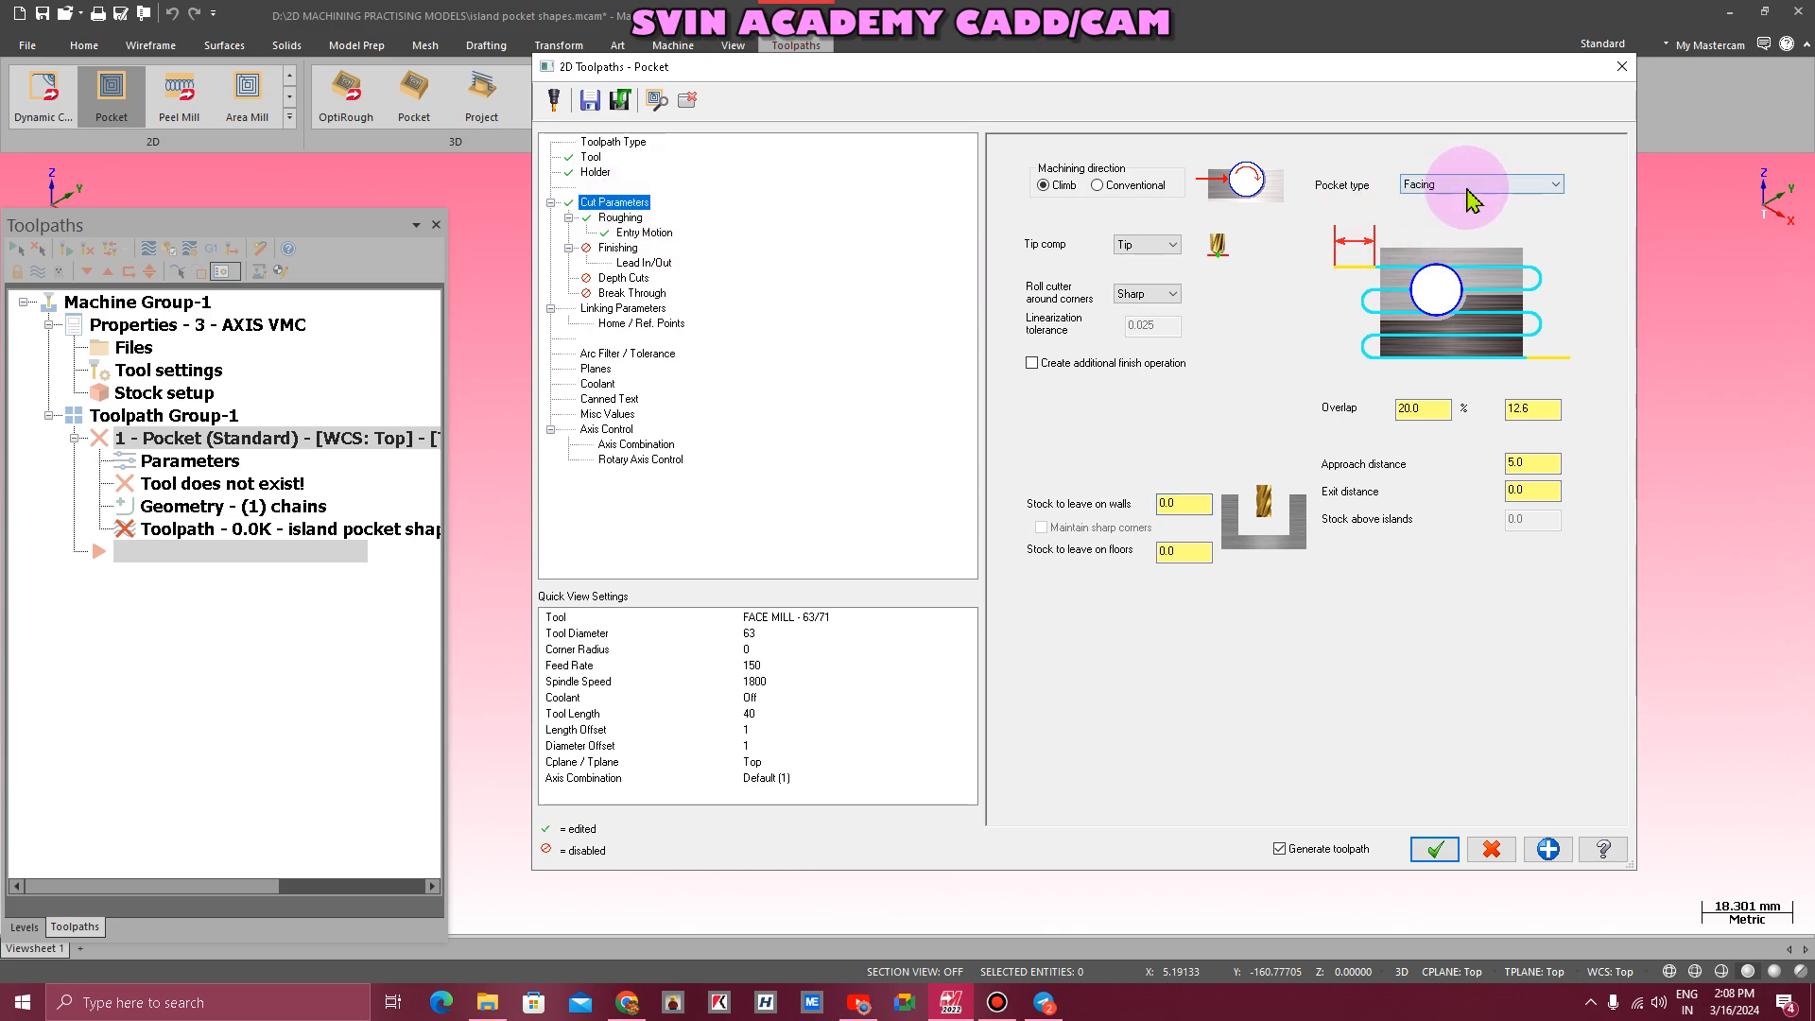
pyautogui.click(619, 249)
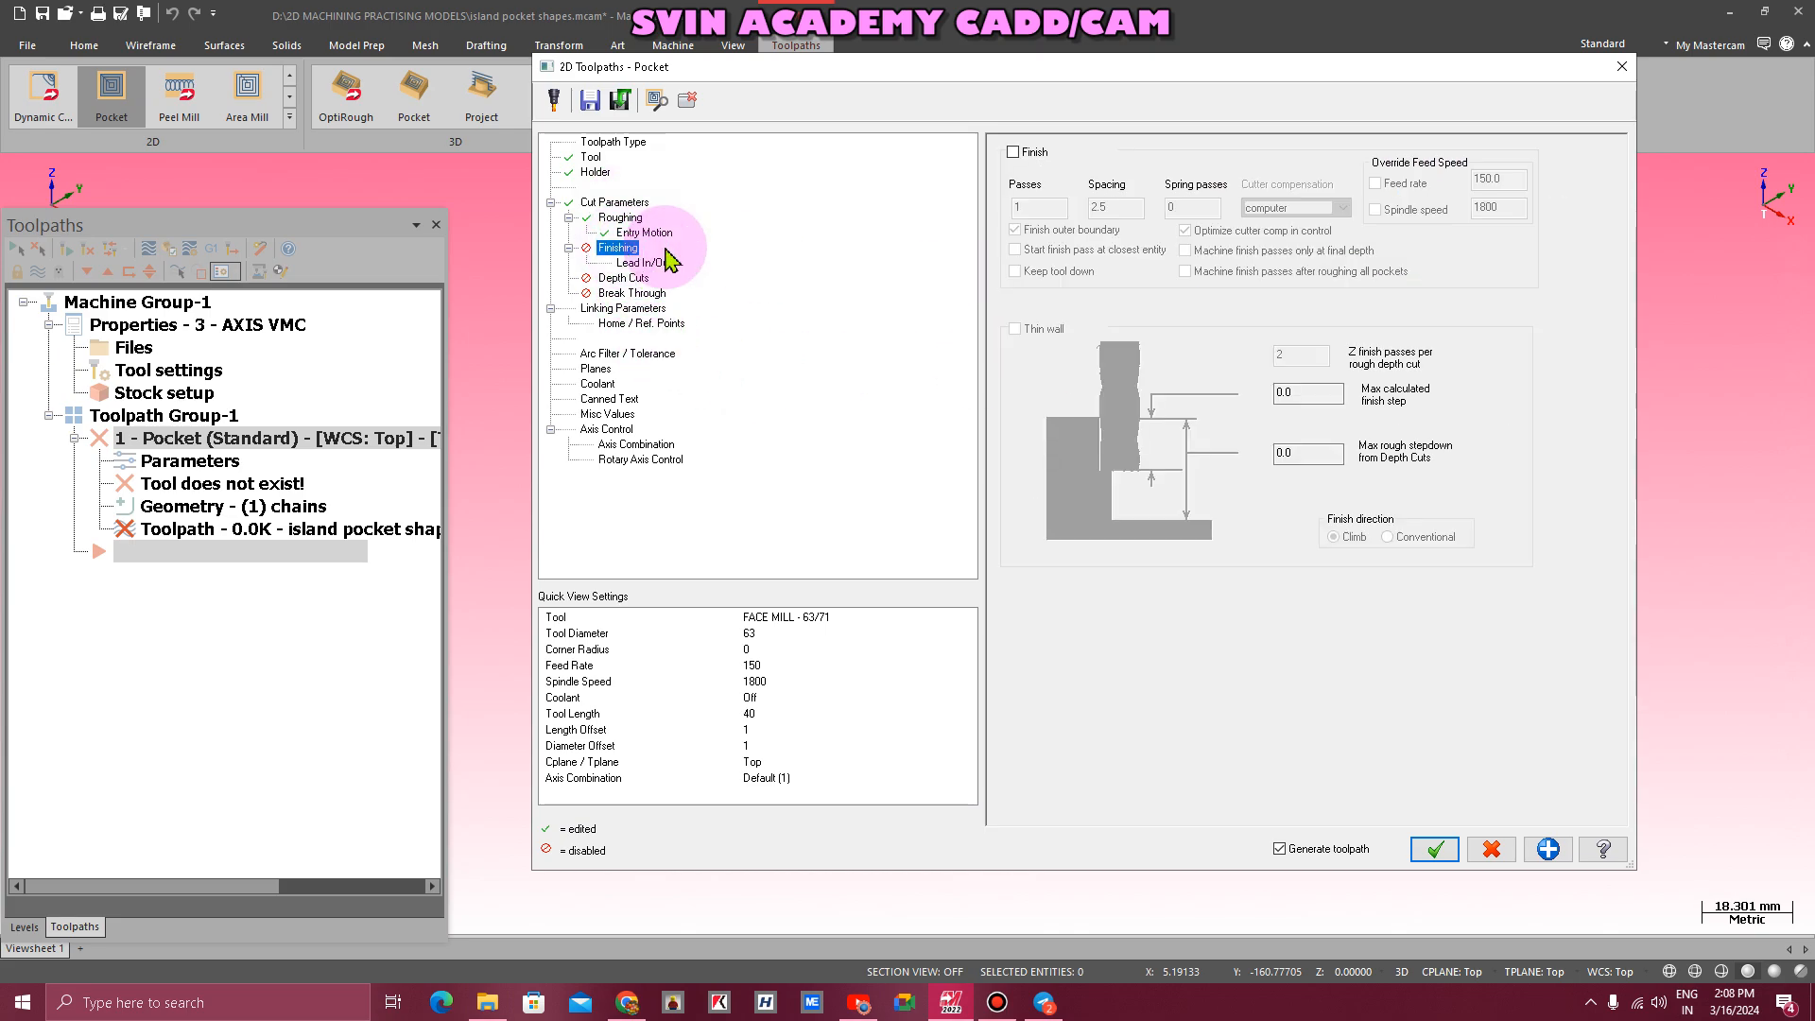
pyautogui.click(622, 279)
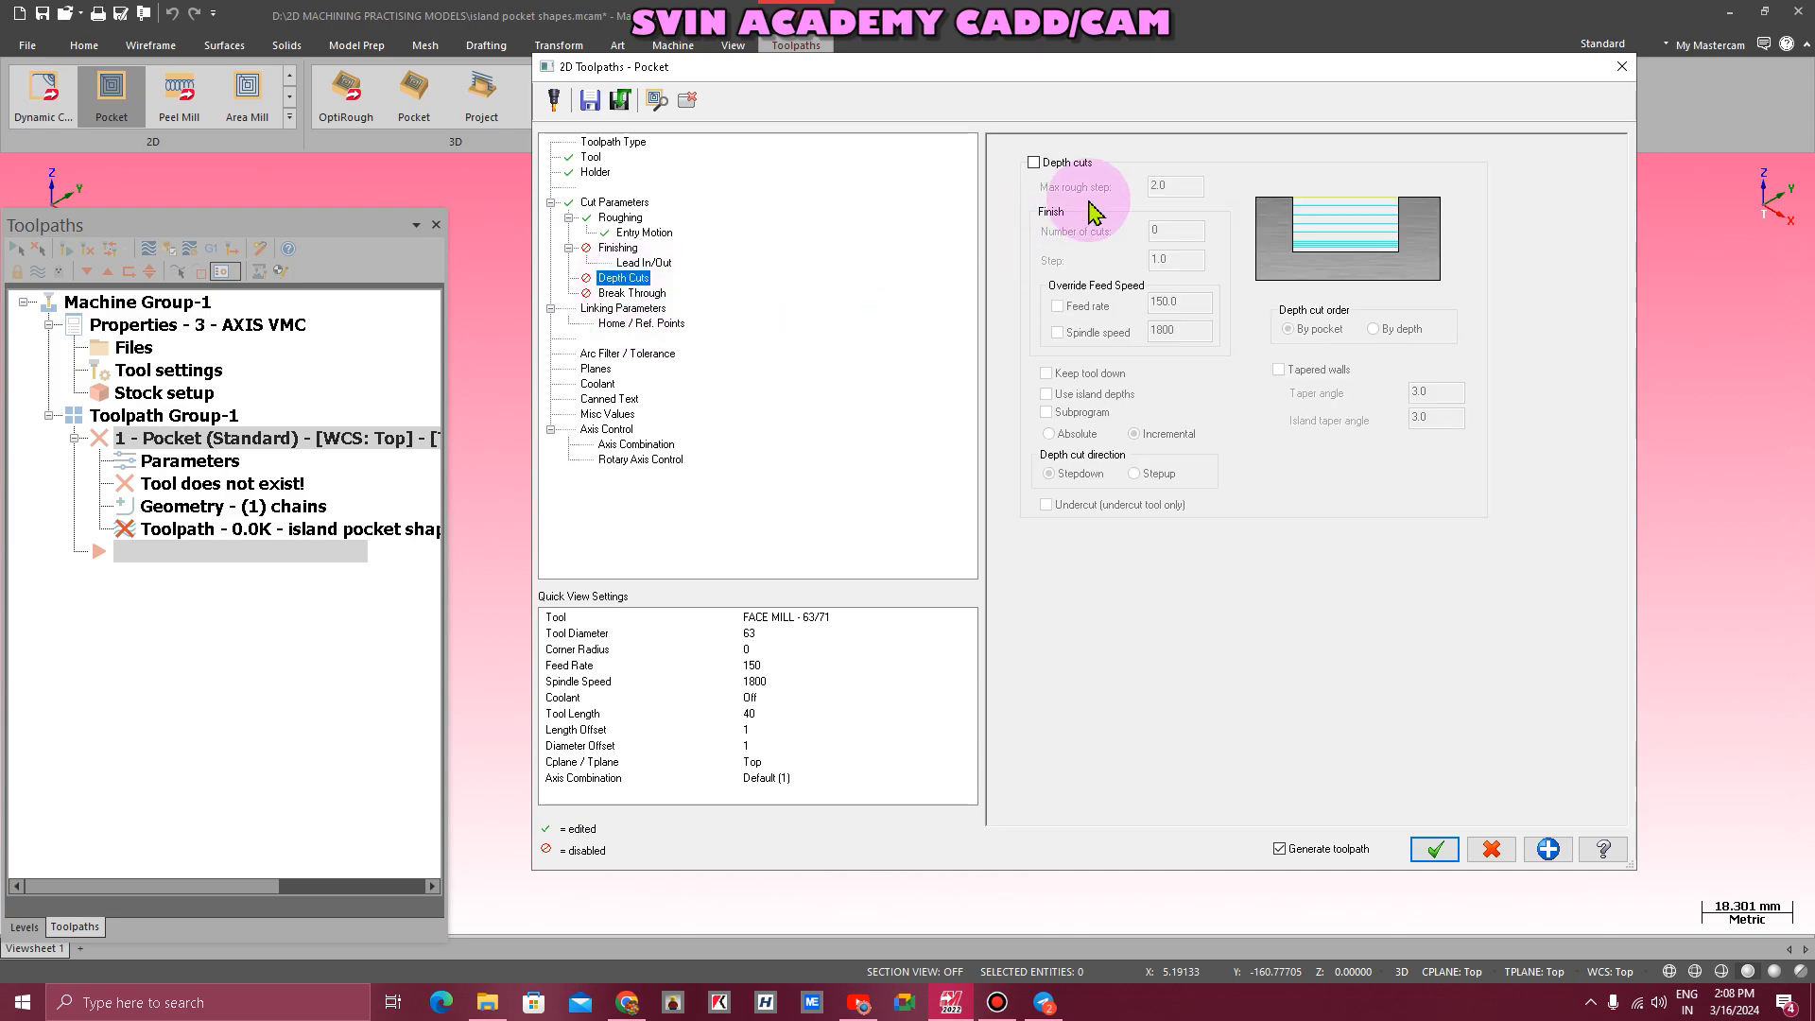
pyautogui.click(1034, 162)
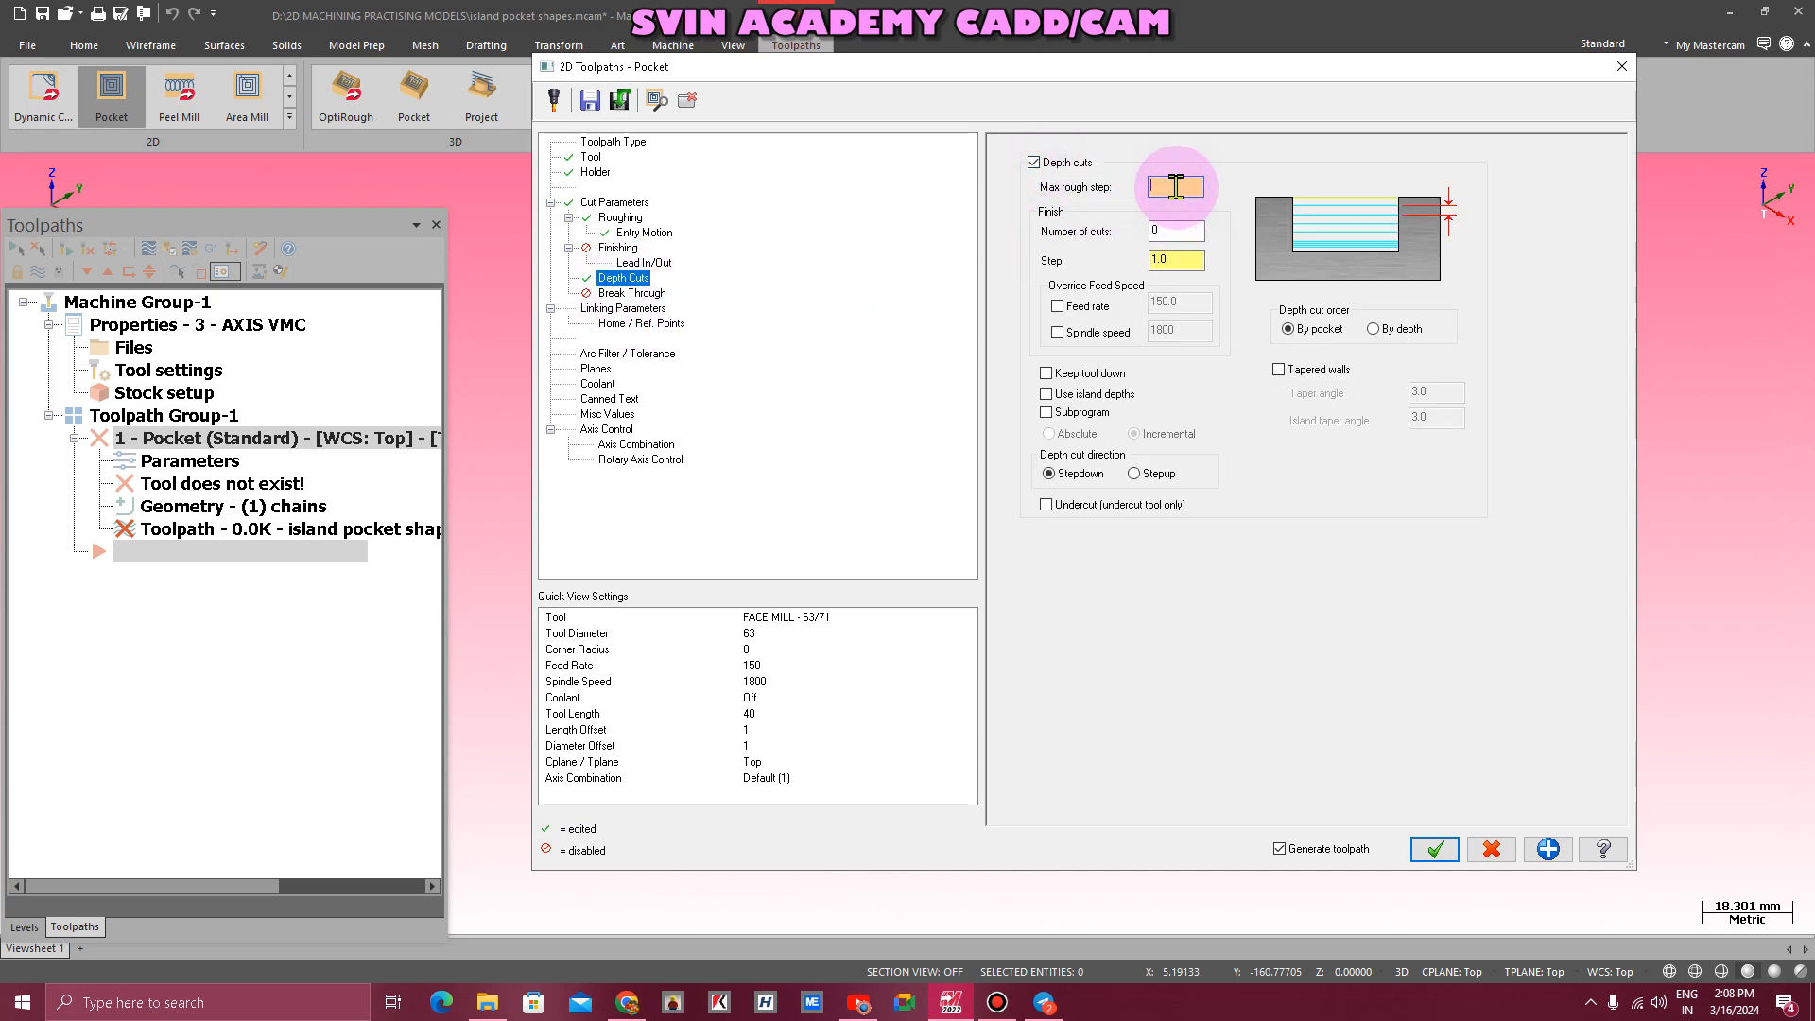
# - Set absolute linking heights: clearance 50 only at operation start and end, retract 3, feed plane 2, top of stock 0, depth -3
pyautogui.click(623, 309)
pyautogui.click(1191, 250)
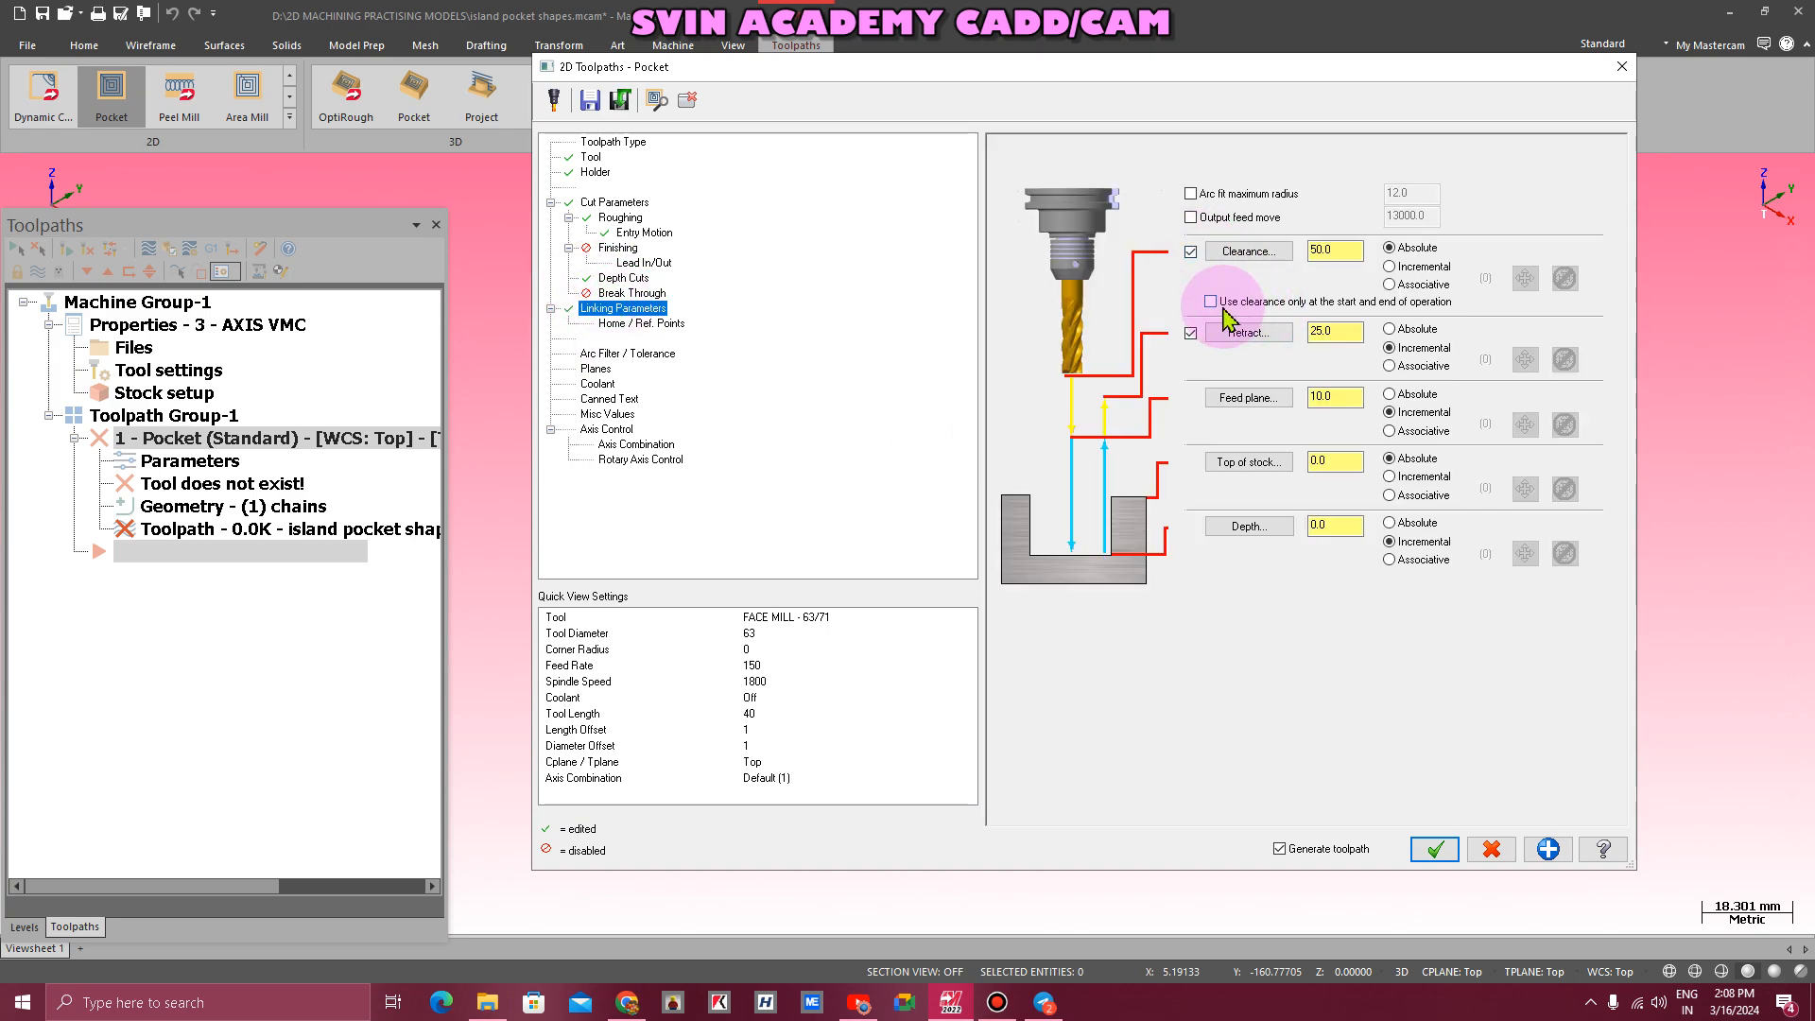
pyautogui.click(1211, 301)
pyautogui.click(1416, 396)
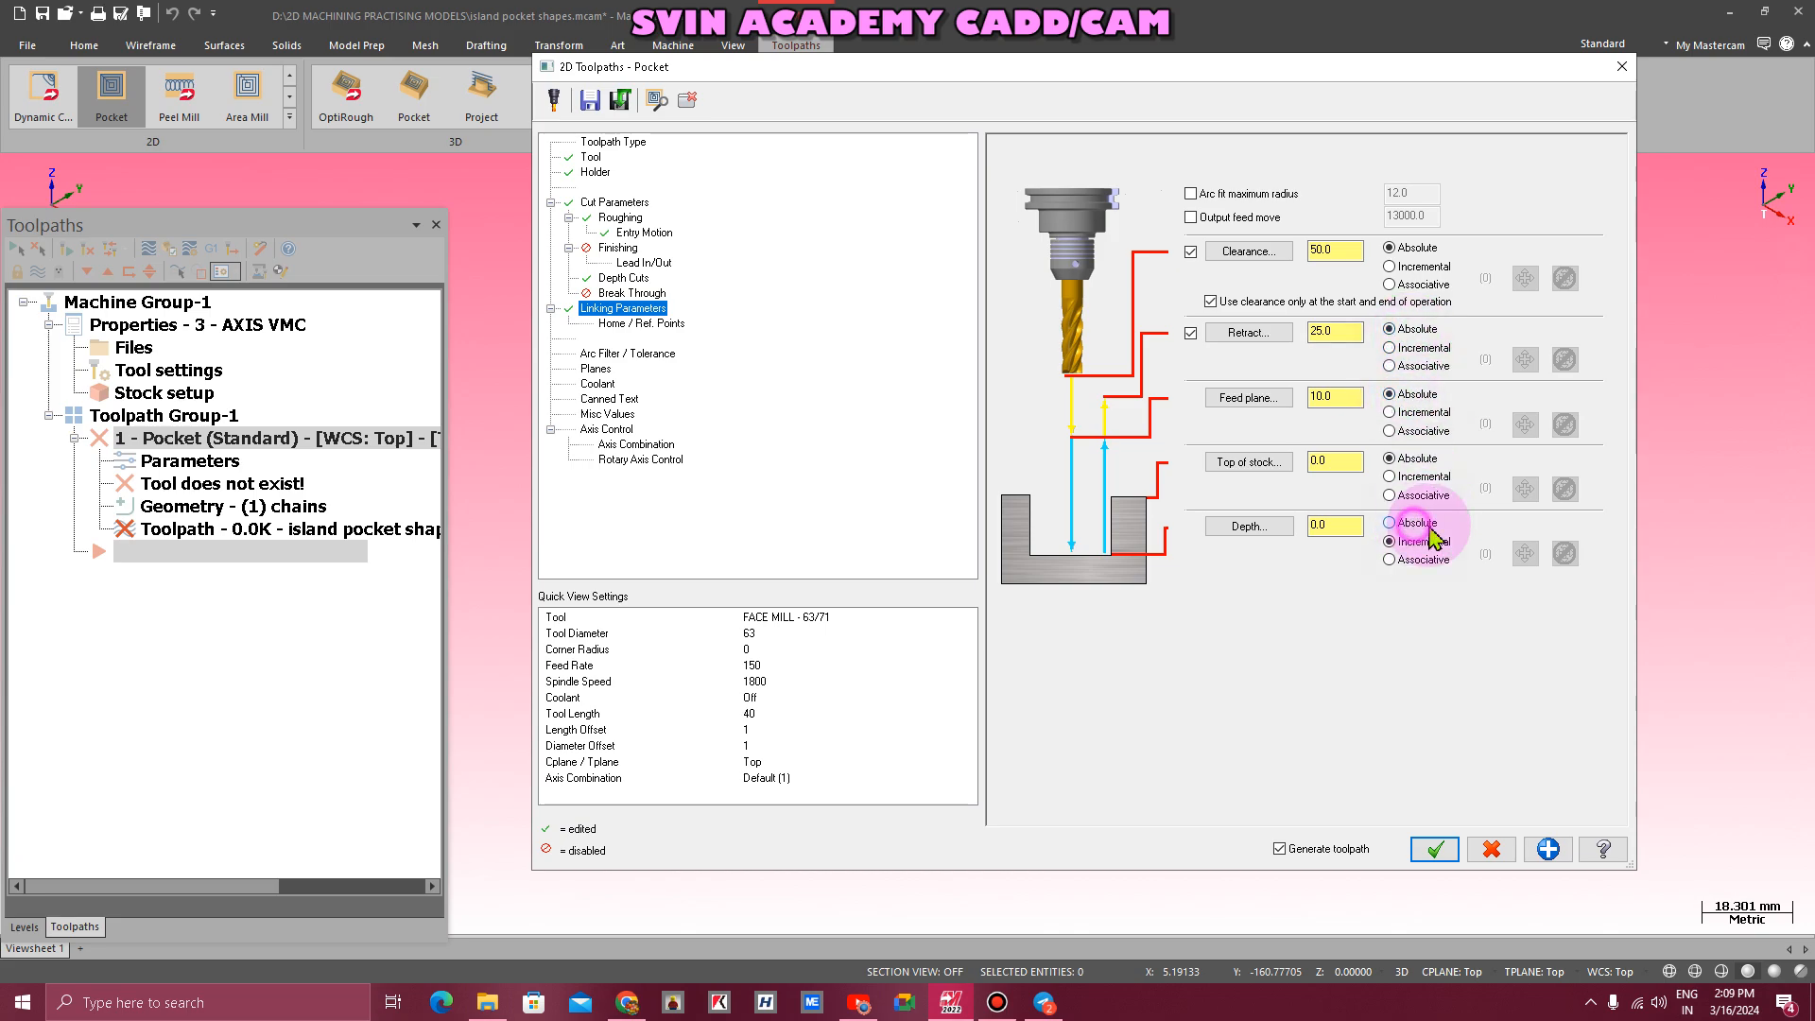
pyautogui.click(1417, 523)
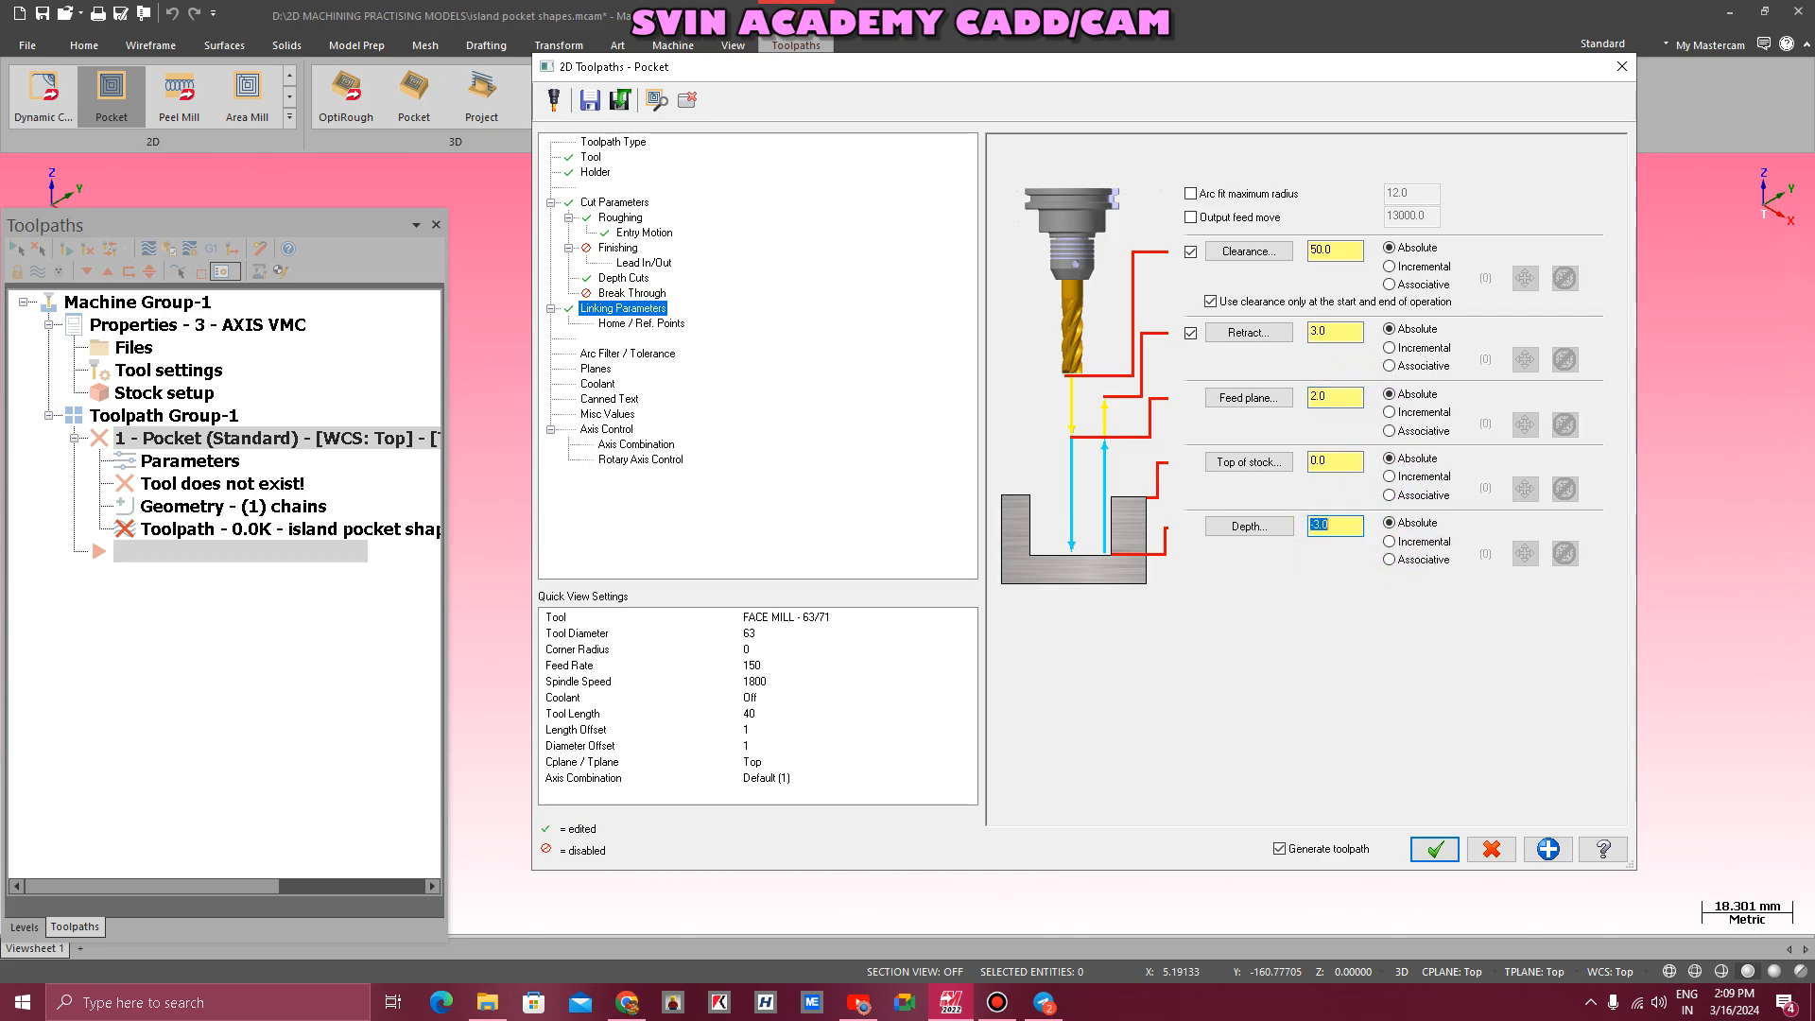
# - Set the tool plane's work offset manually to 0 and generate the facing toolpath
pyautogui.click(623, 326)
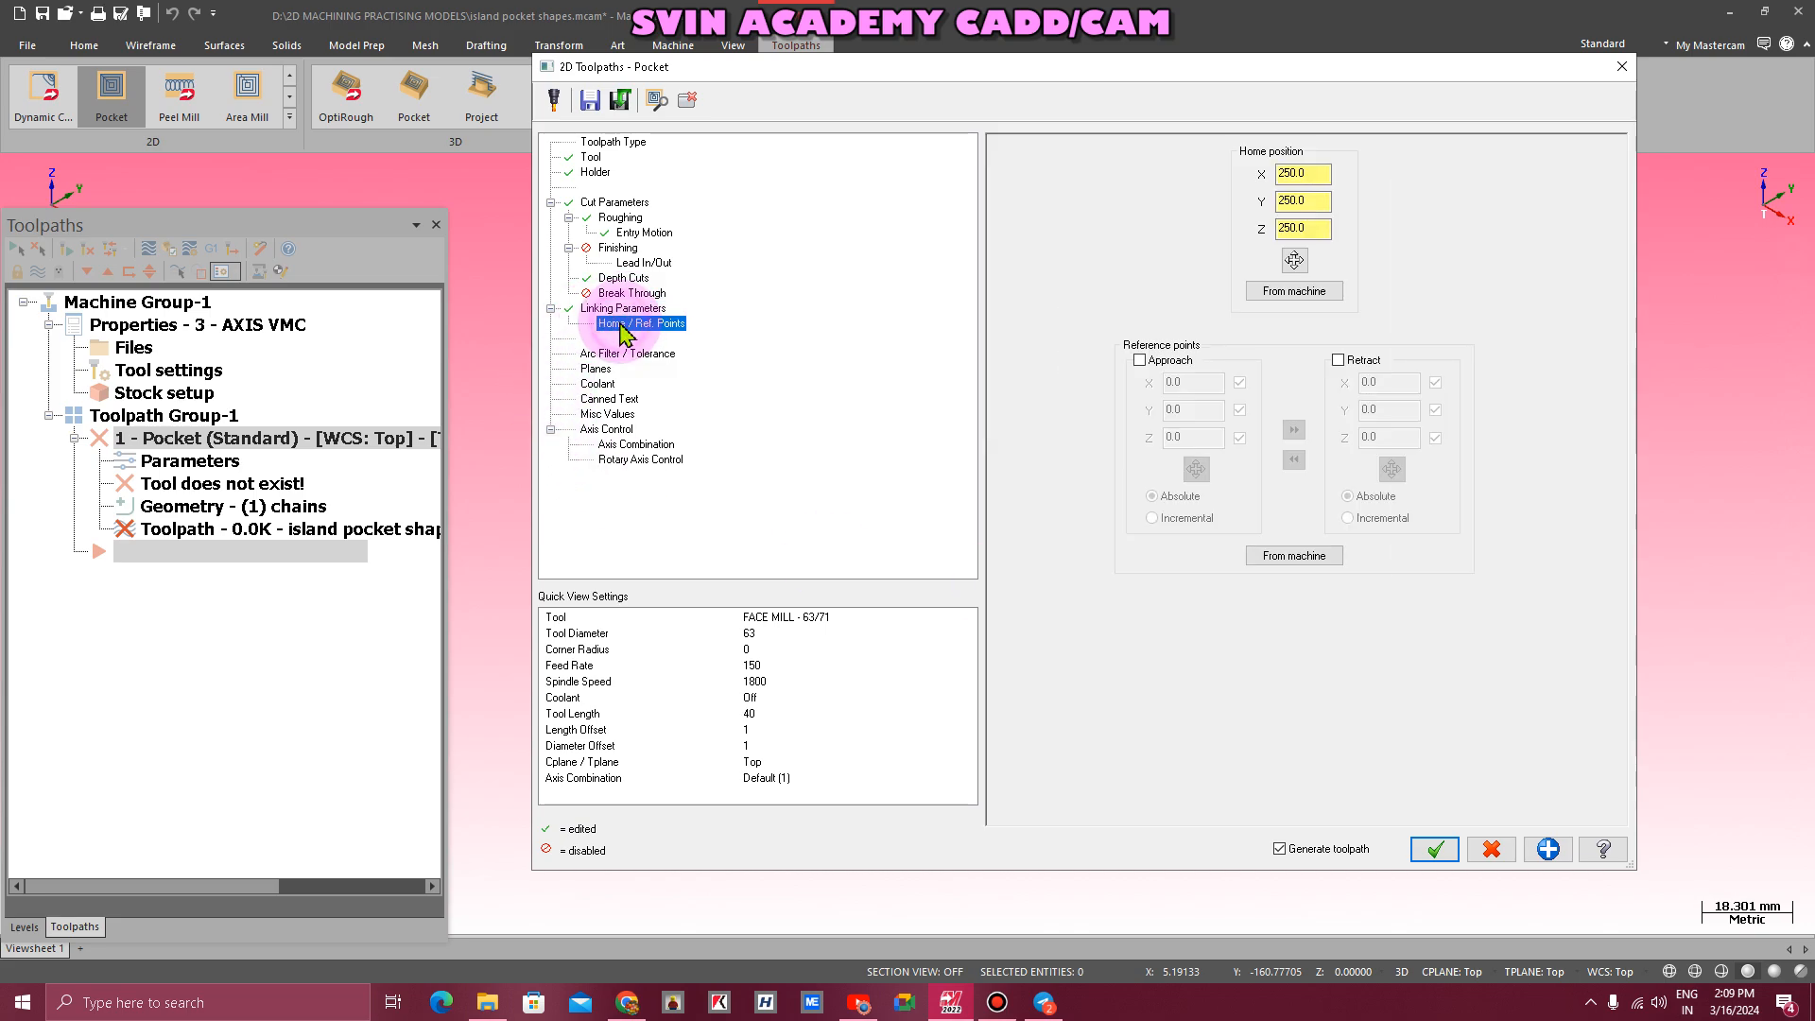
pyautogui.click(597, 371)
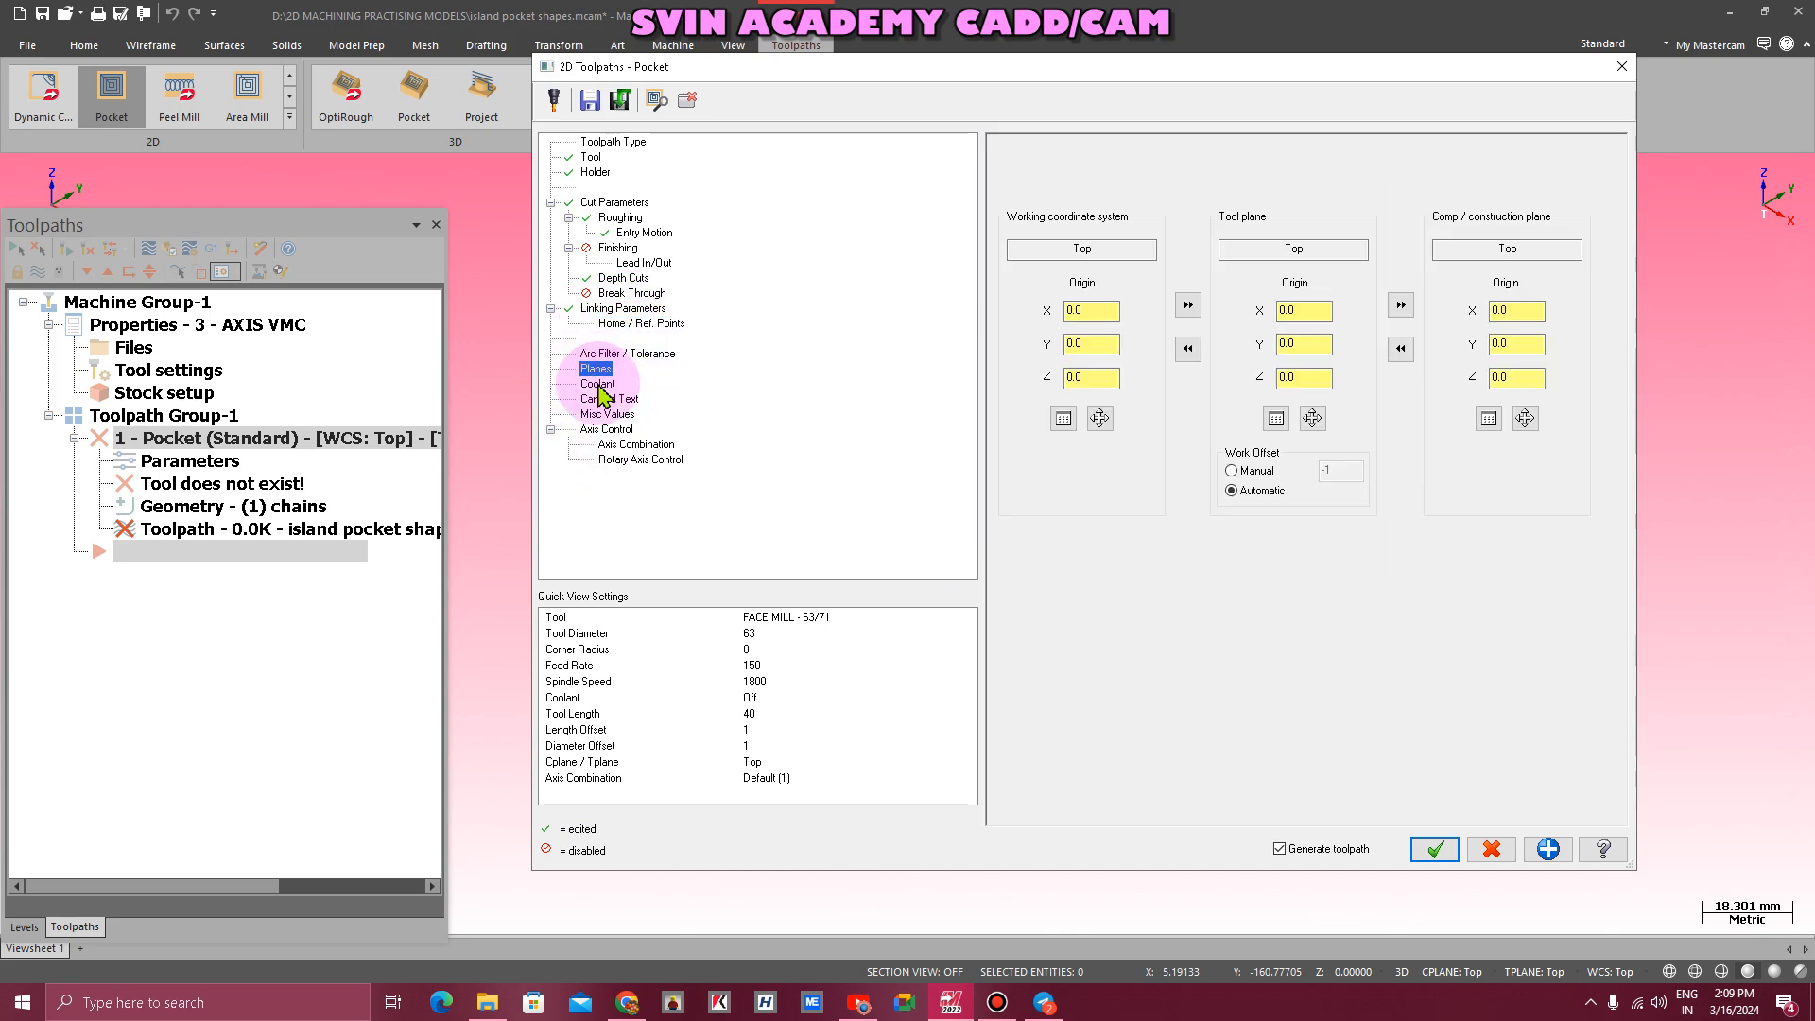
pyautogui.click(1230, 470)
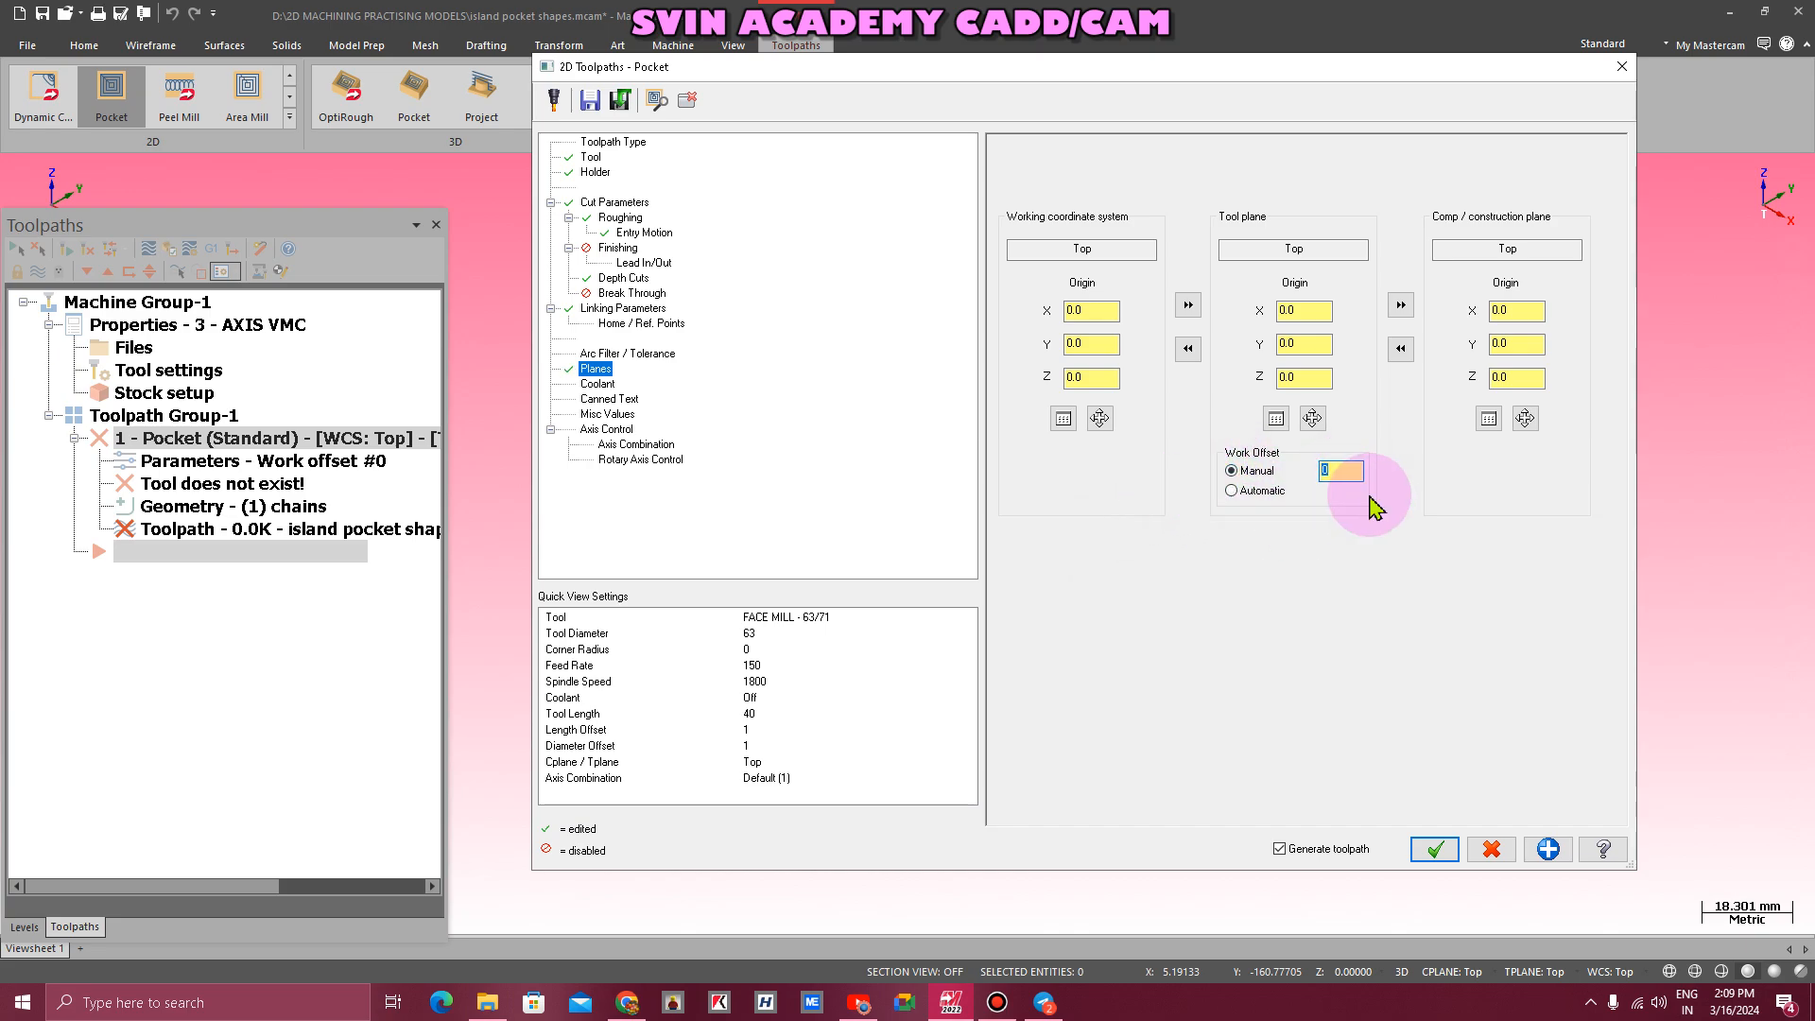
pyautogui.click(1434, 848)
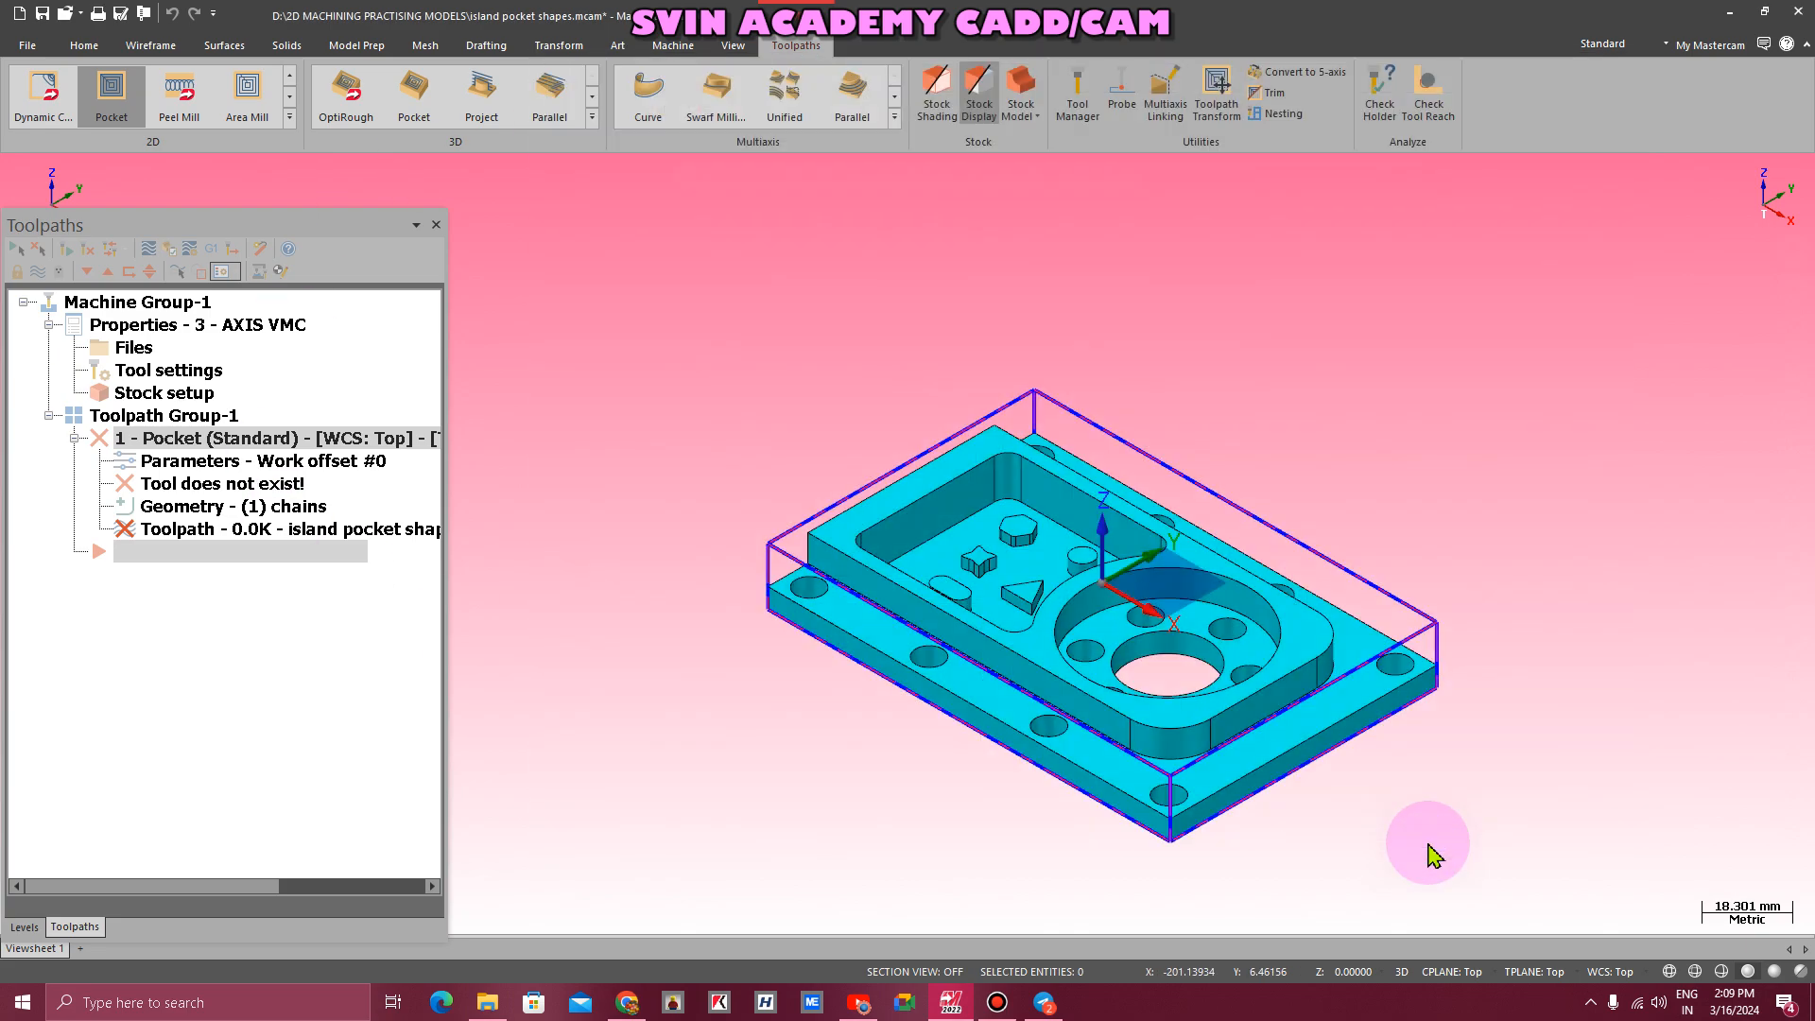
# - Examine the generated one-way facing passes over the part from the top and from a tilted view
pyautogui.scroll(-1, 649, 451)
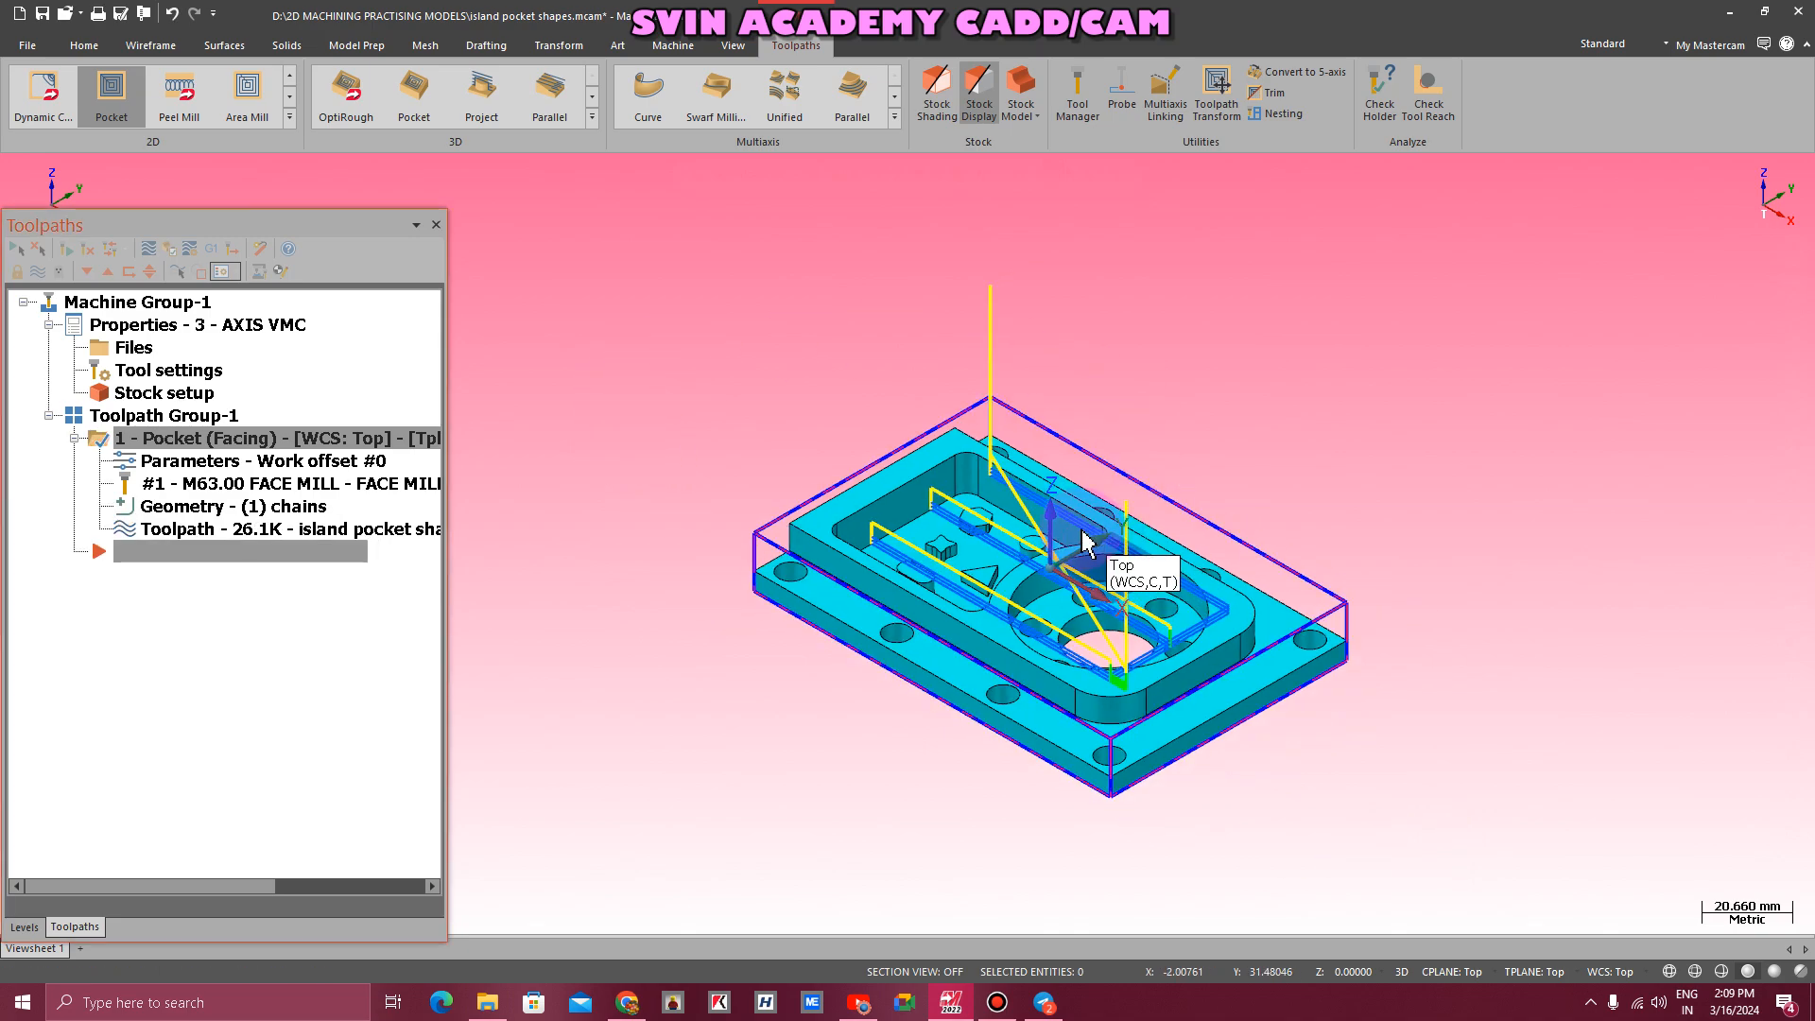
pyautogui.scroll(1, 1084, 543)
pyautogui.rightClick(575, 365)
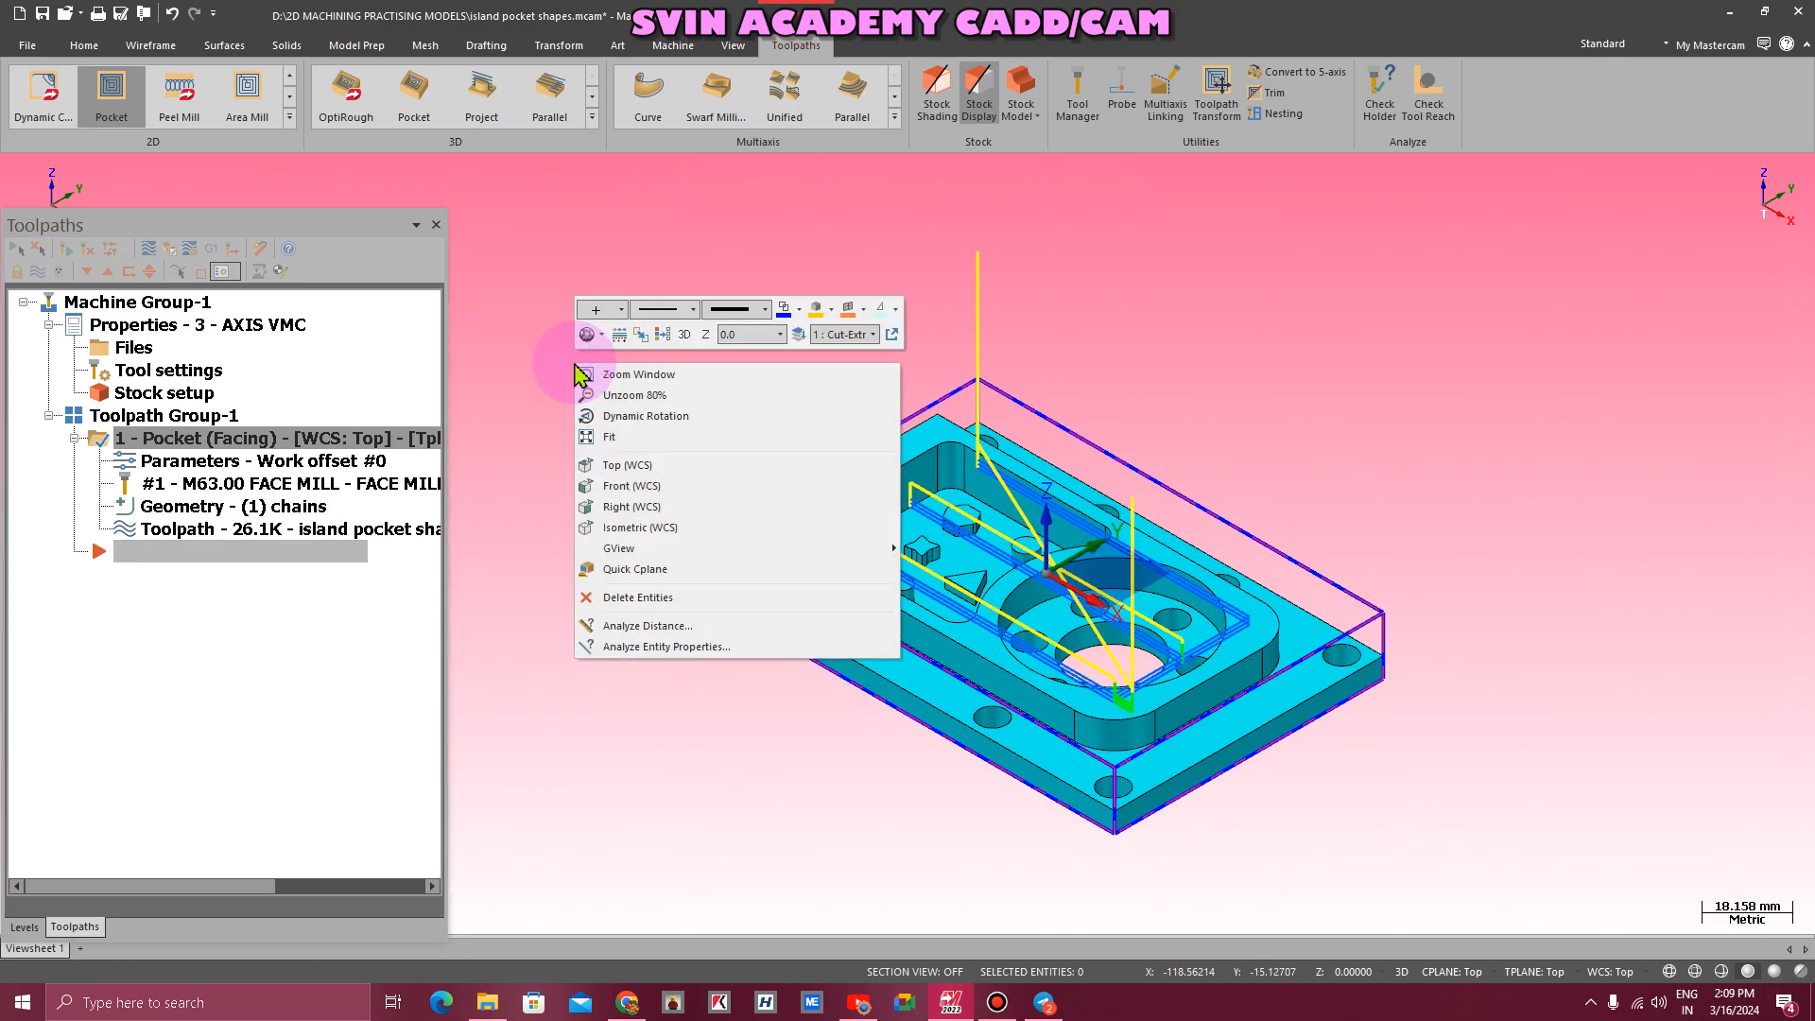
pyautogui.click(667, 465)
pyautogui.scroll(7, 995, 581)
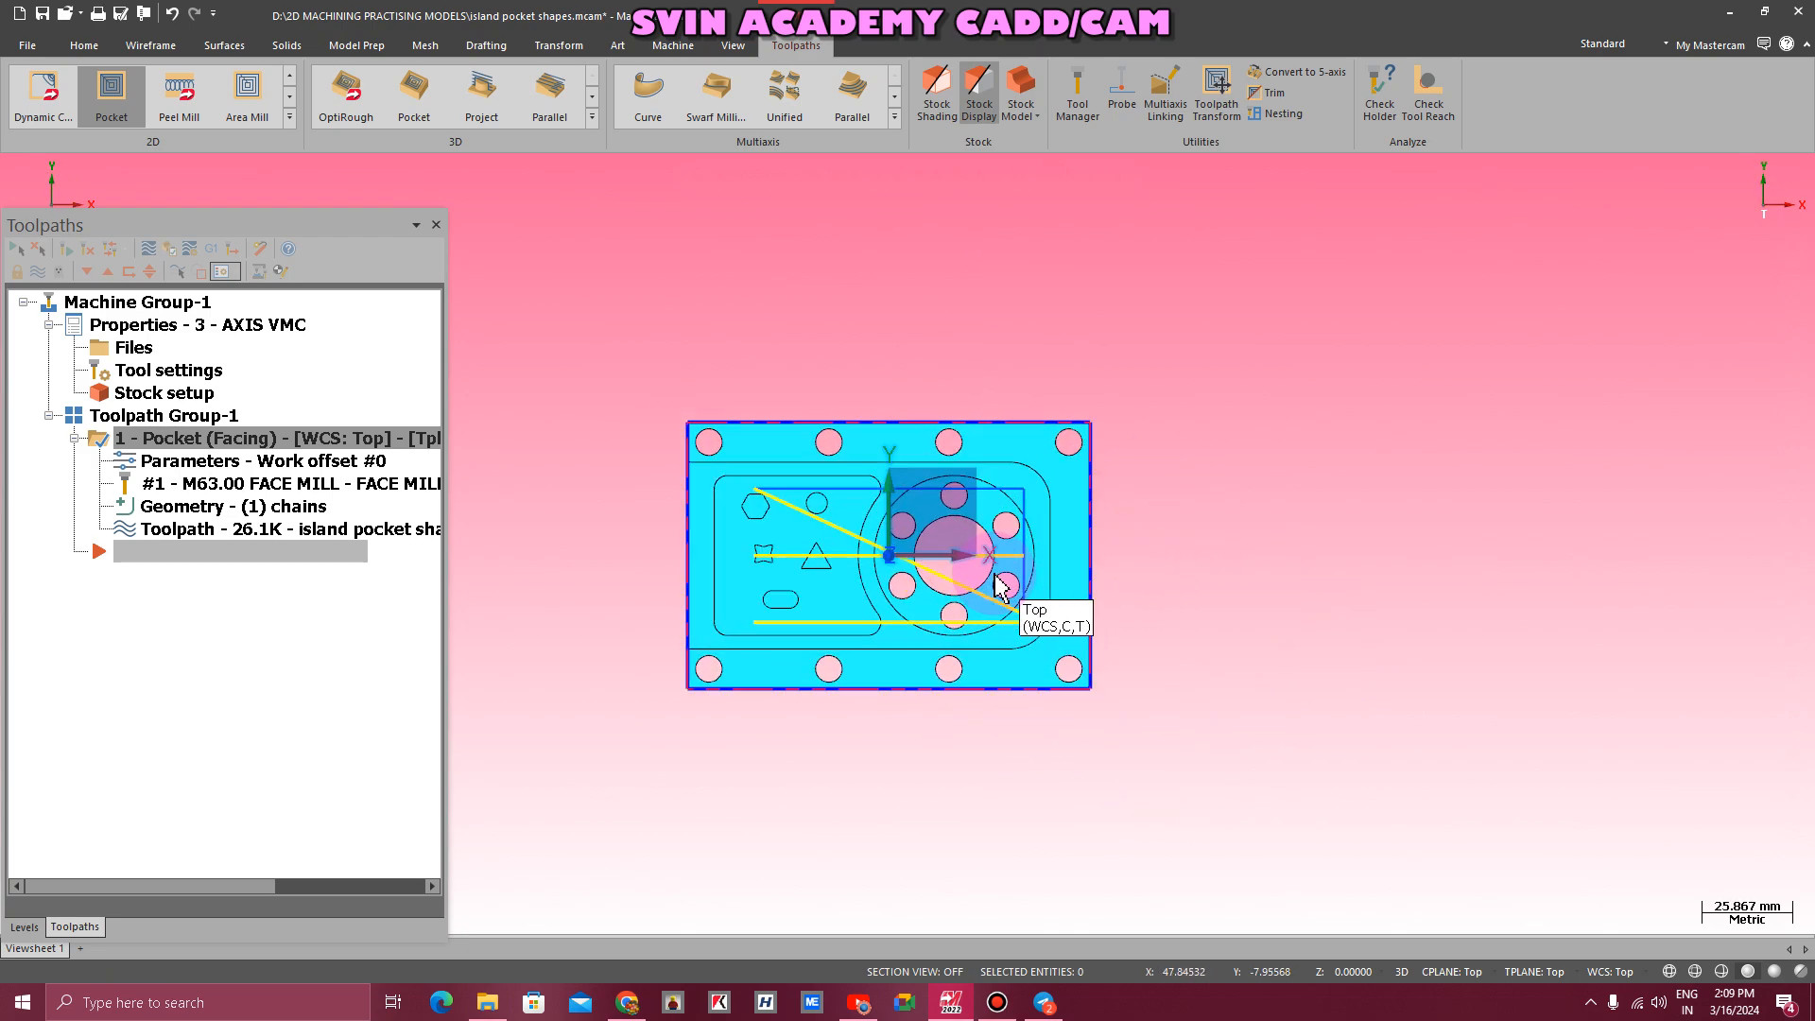
pyautogui.moveTo(495, 677); pyautogui.dragTo(499, 553, button='middle')
pyautogui.moveTo(737, 770)
pyautogui.mouseDown(button='middle')
pyautogui.moveTo(742, 738)
pyautogui.moveTo(744, 792)
pyautogui.mouseUp(button='middle')
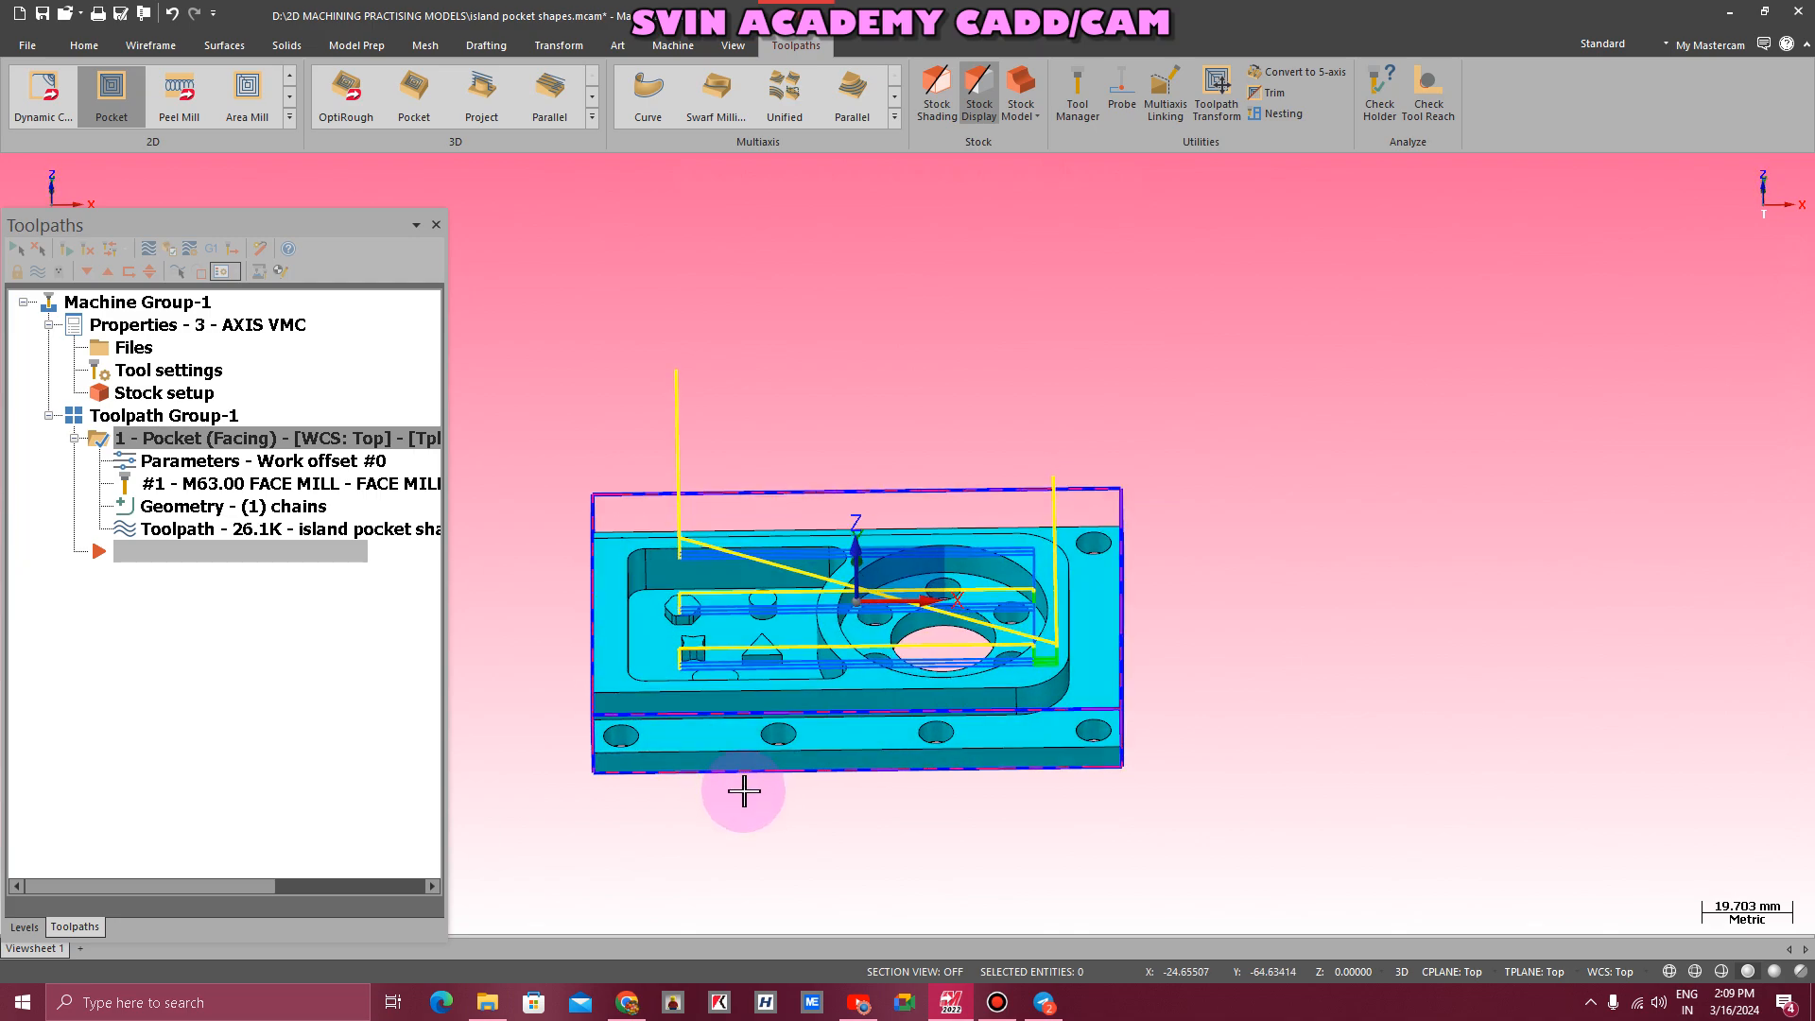
pyautogui.scroll(4, 598, 742)
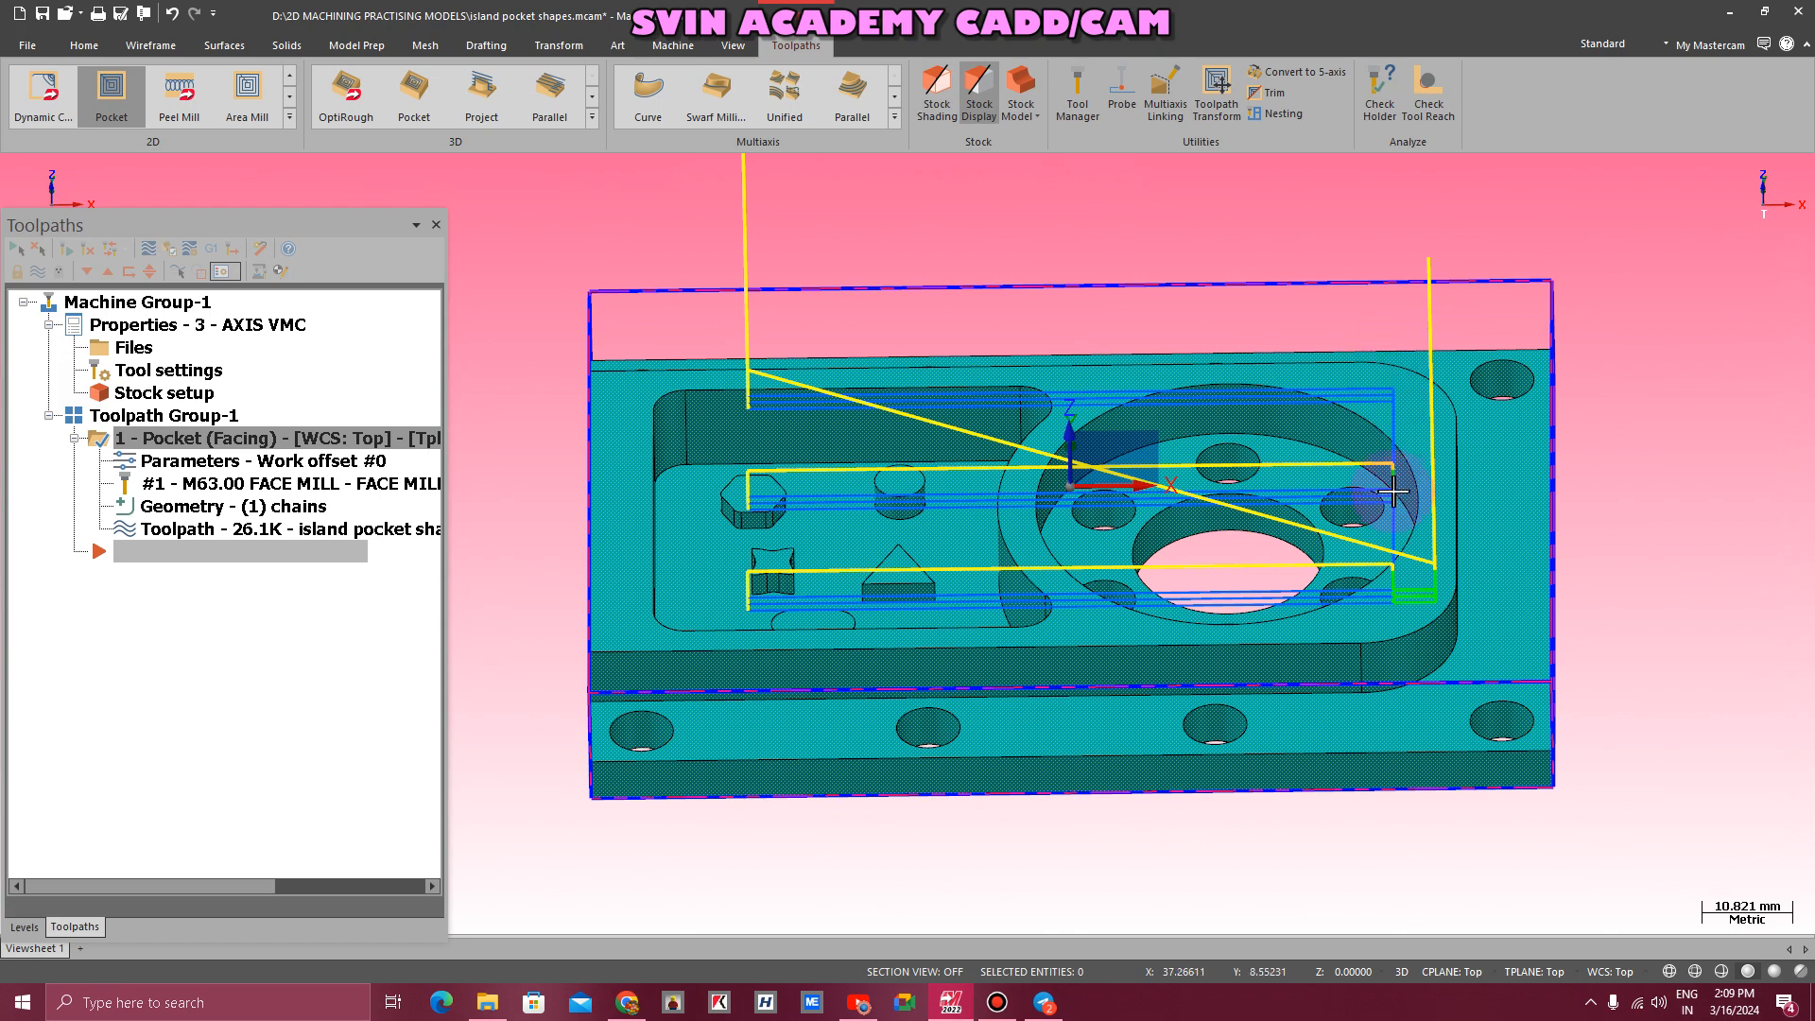
# - Backplot the facing toolpath, stepping the face mill through its one-way passes at successive depths
pyautogui.click(154, 530)
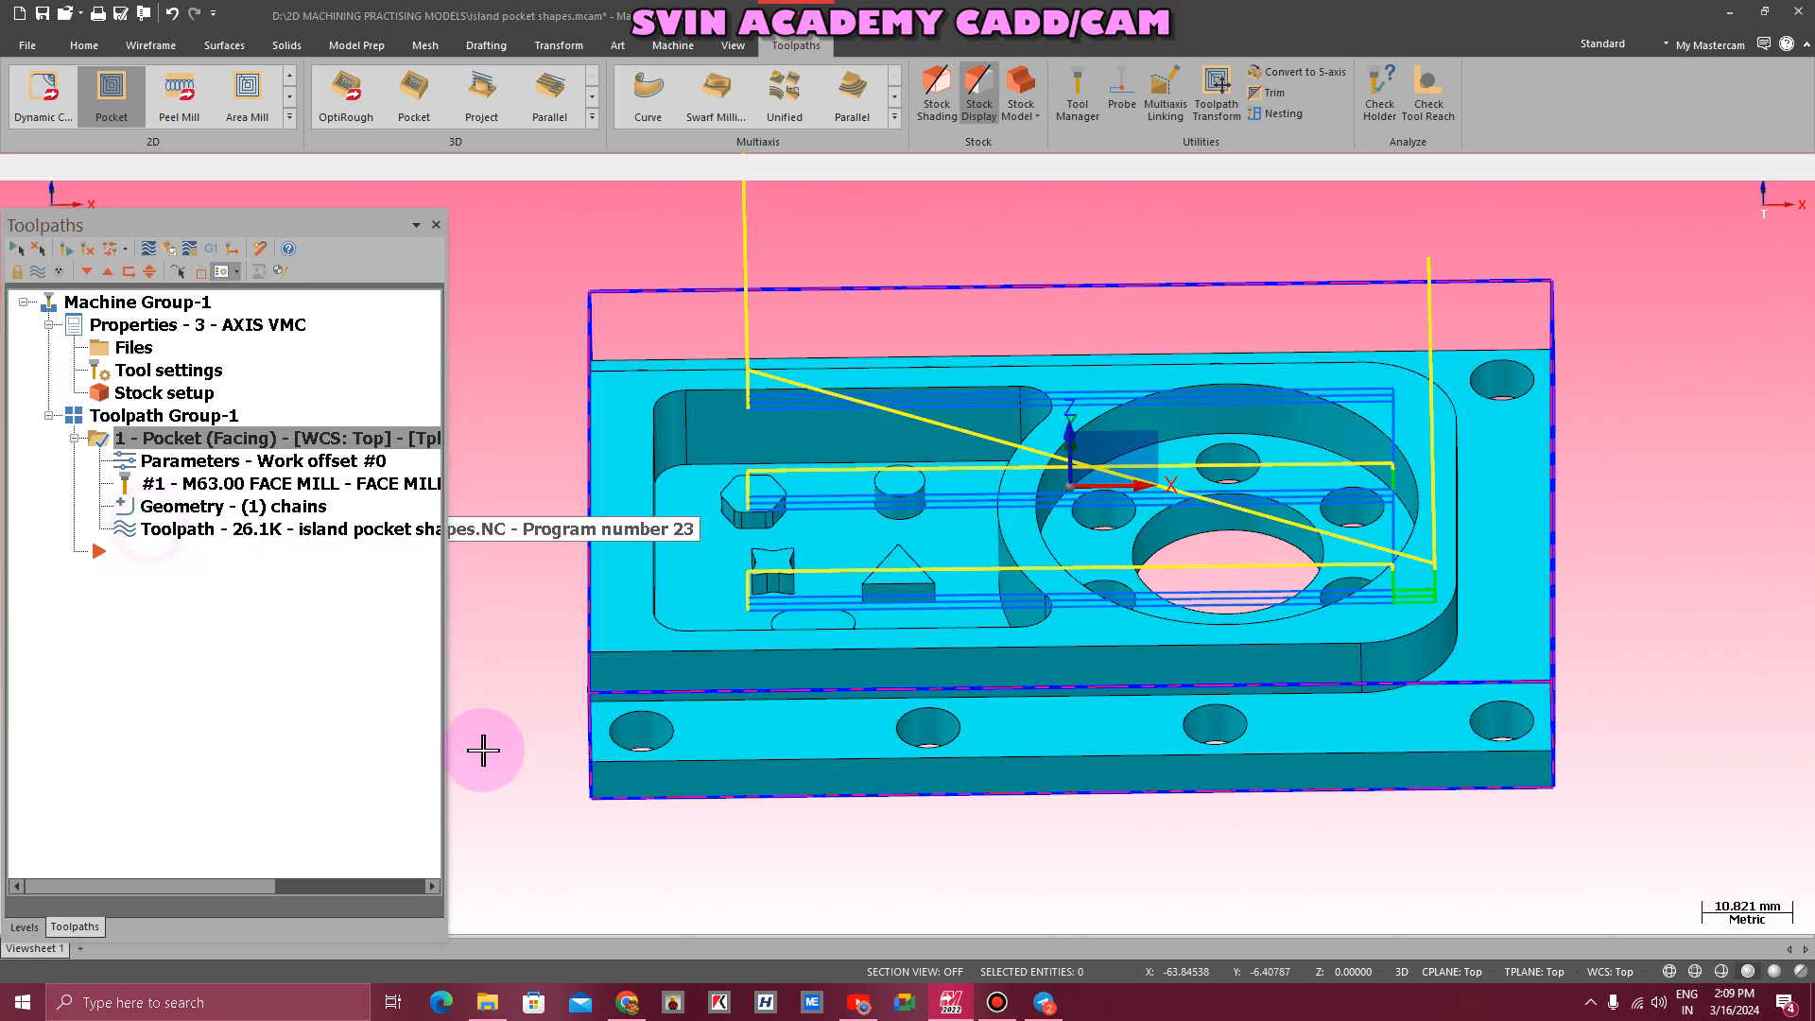
pyautogui.press('s')
pyautogui.press('s')
pyautogui.press('s')
pyautogui.press('s')
pyautogui.press('s')
pyautogui.press('s')
pyautogui.press('s')
pyautogui.press('s')
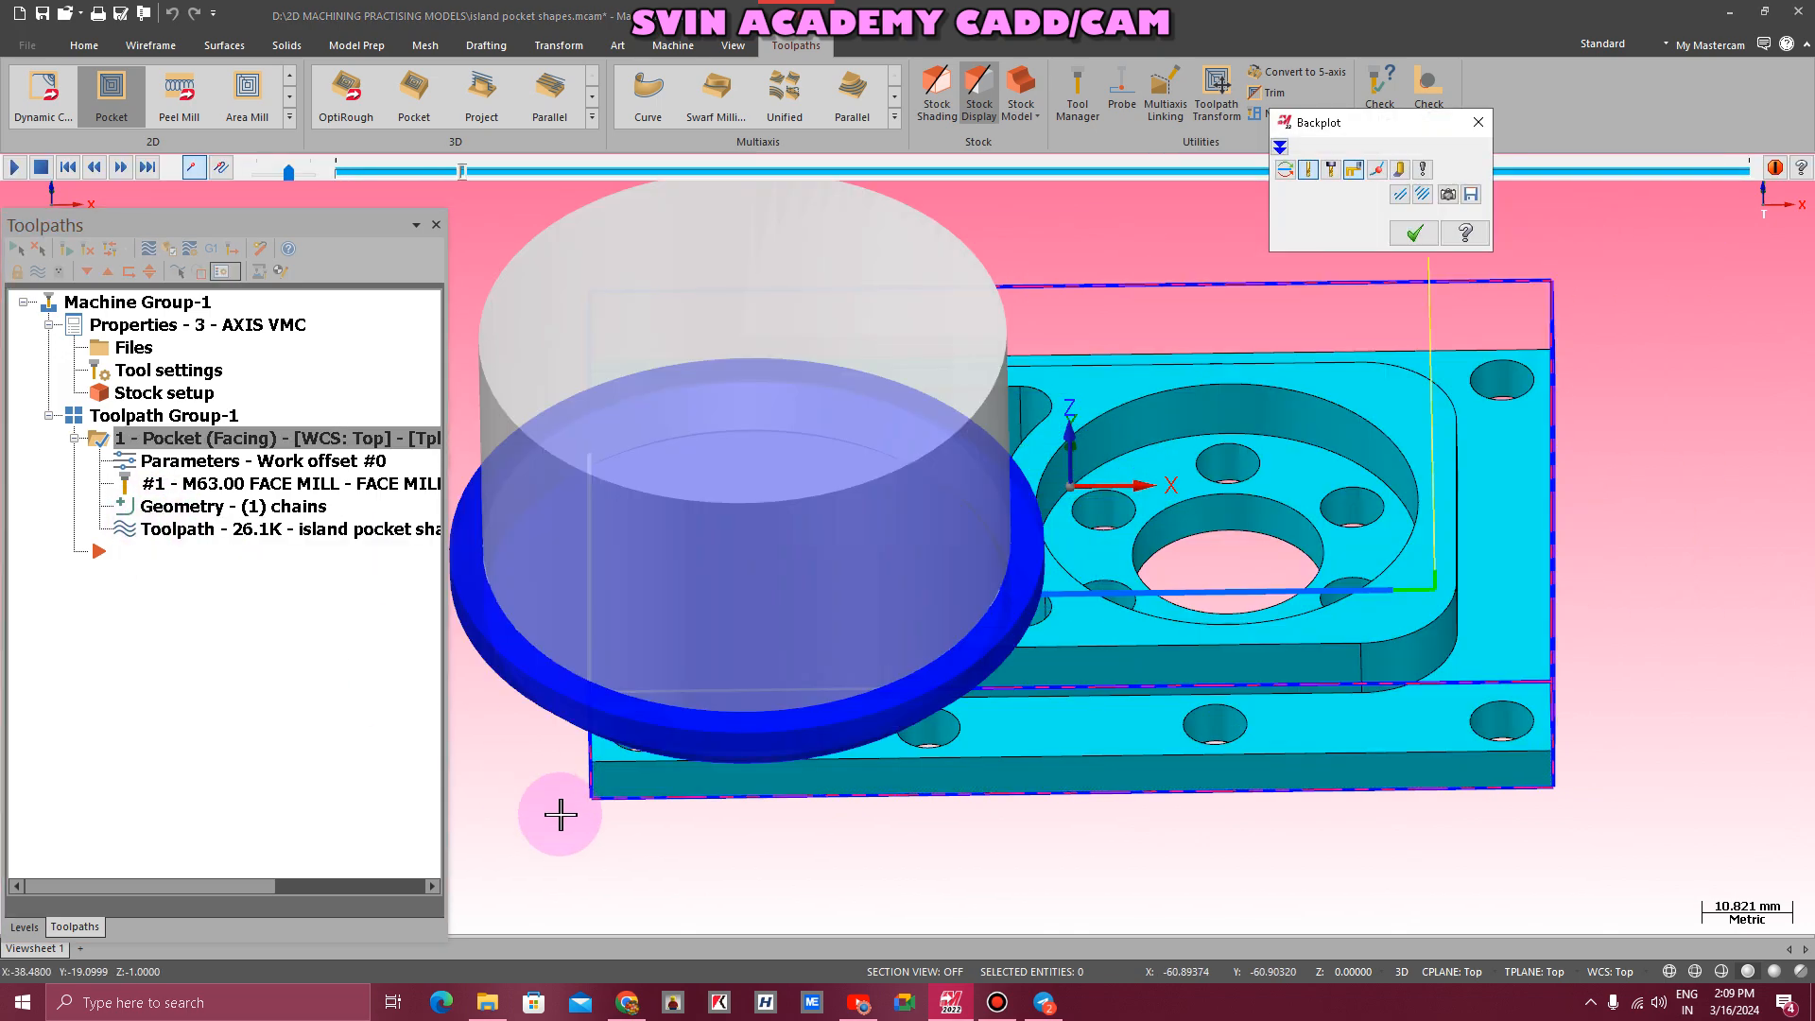
pyautogui.press('s')
pyautogui.press('s')
pyautogui.press('s')
pyautogui.press('s')
pyautogui.press('s')
pyautogui.press('s')
pyautogui.press('s')
pyautogui.press('s')
pyautogui.press('s')
pyautogui.press('s')
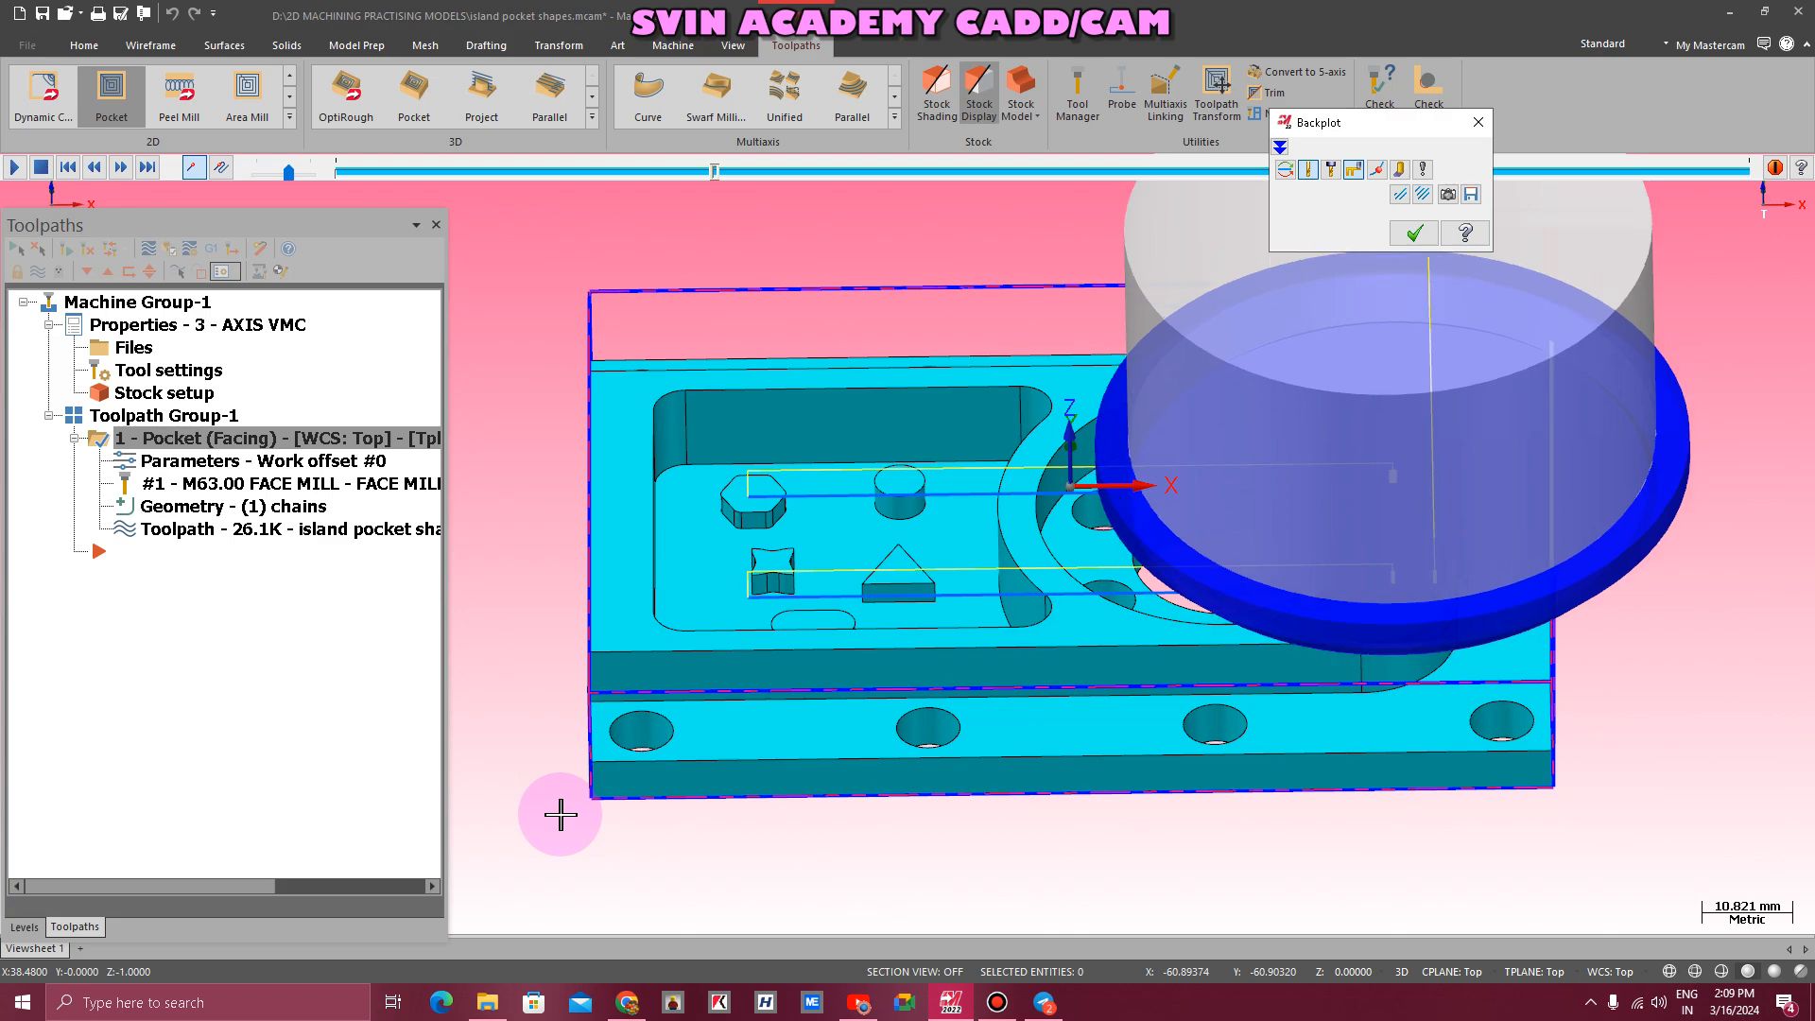
pyautogui.press('s')
pyautogui.moveTo(914, 841); pyautogui.dragTo(866, 770, button='middle')
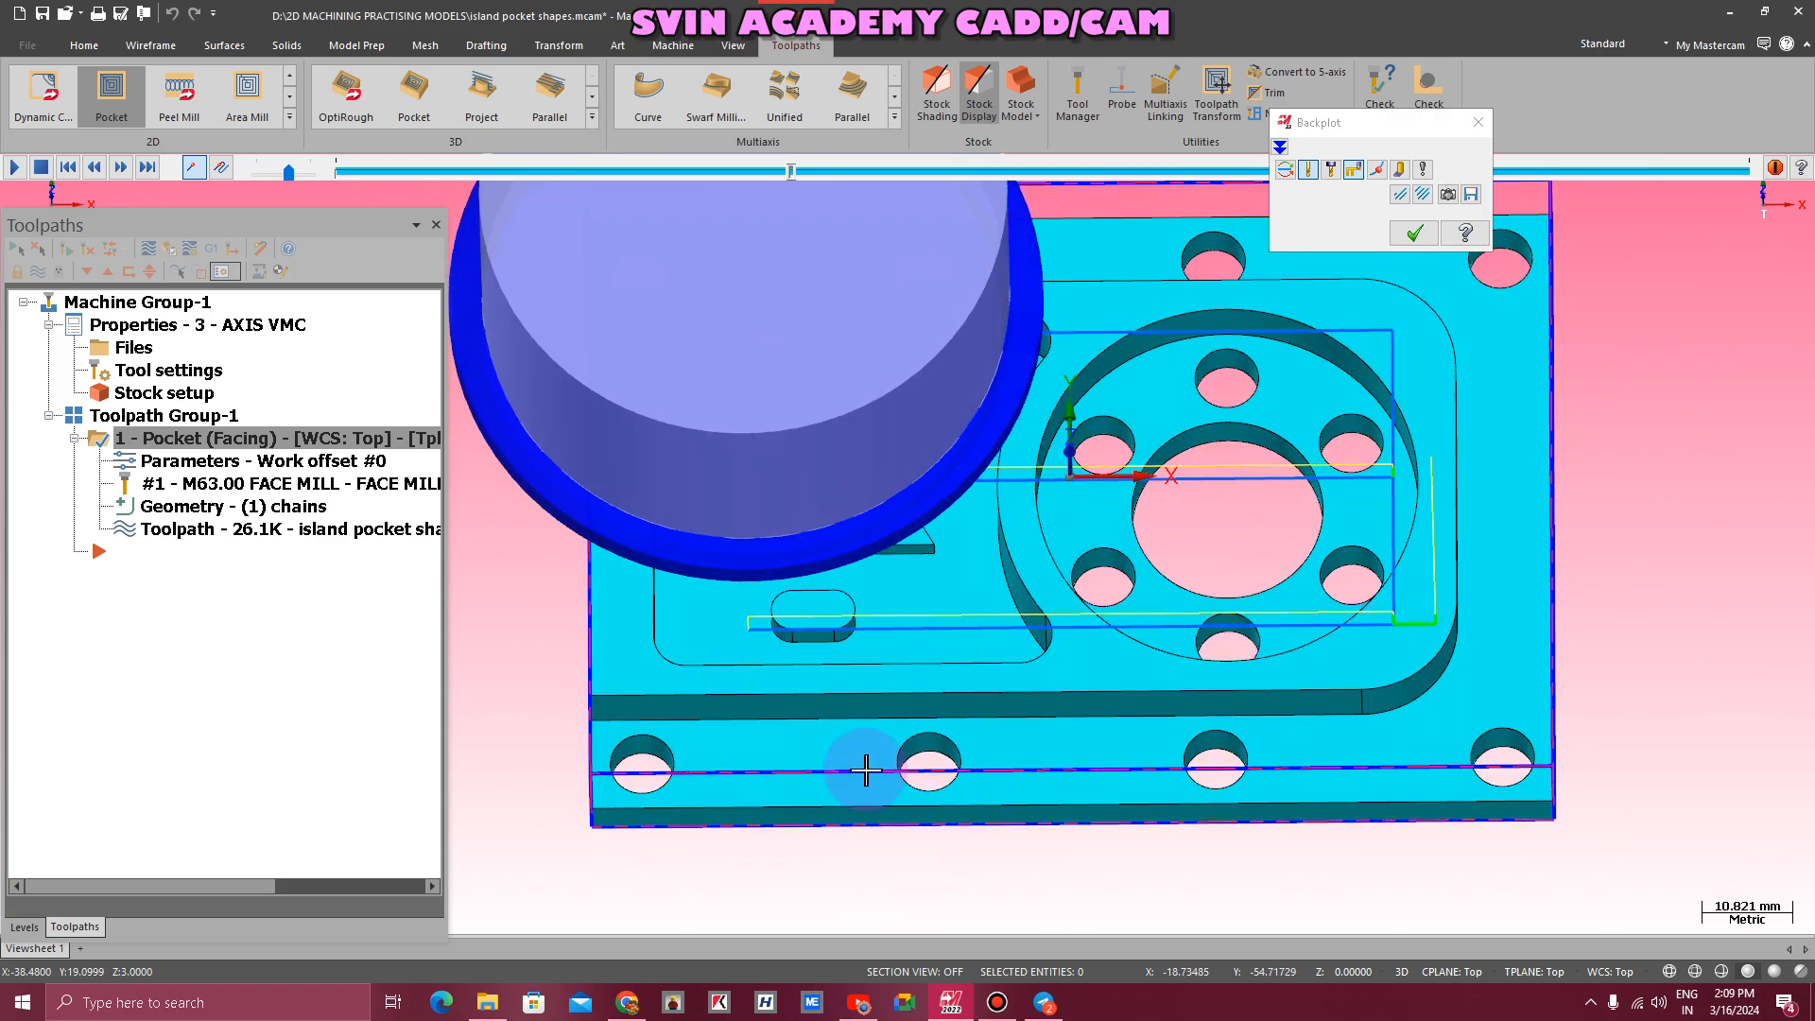
pyautogui.scroll(-3, 866, 770)
pyautogui.scroll(-2, 866, 770)
pyautogui.press('s')
pyautogui.press('s')
pyautogui.press('s')
pyautogui.press('s')
pyautogui.press('s')
pyautogui.press('s')
pyautogui.press('s')
pyautogui.press('s')
pyautogui.press('s')
pyautogui.press('s')
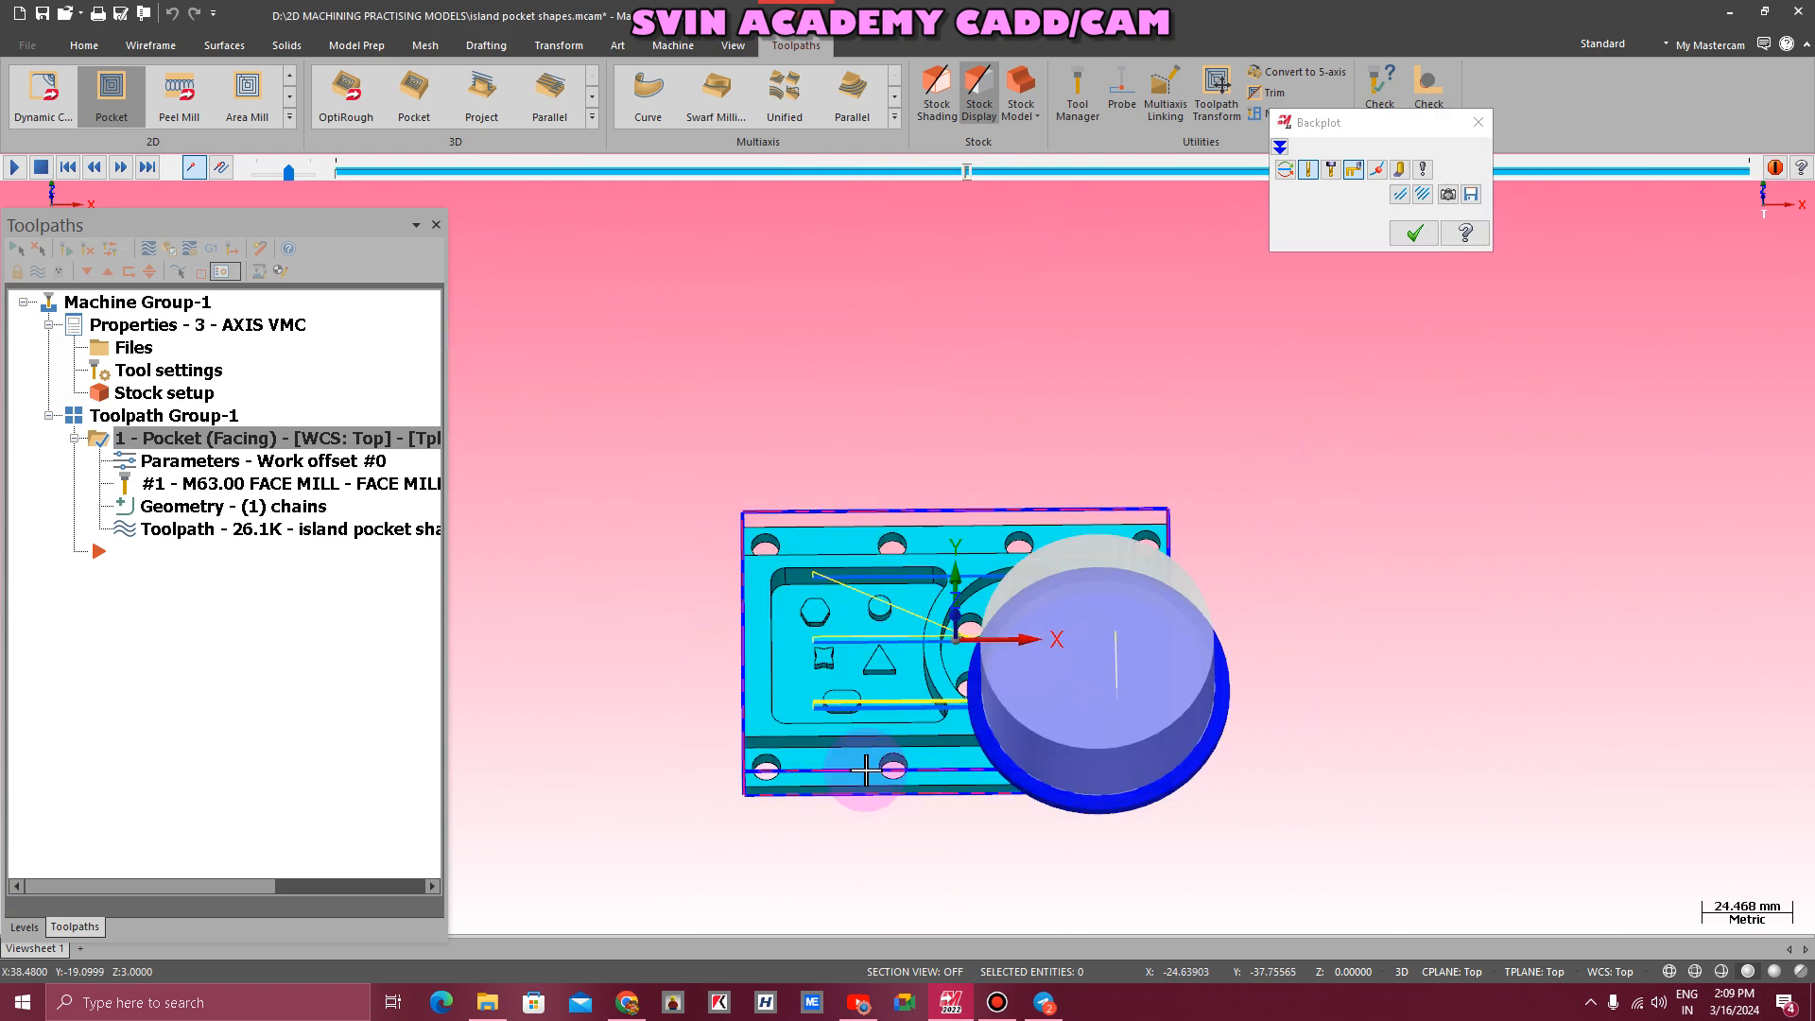
pyautogui.press('s')
pyautogui.press('s')
pyautogui.press('s')
pyautogui.press('s')
pyautogui.press('s')
pyautogui.press('s')
pyautogui.press('s')
pyautogui.press('s')
pyautogui.press('s')
pyautogui.press('s')
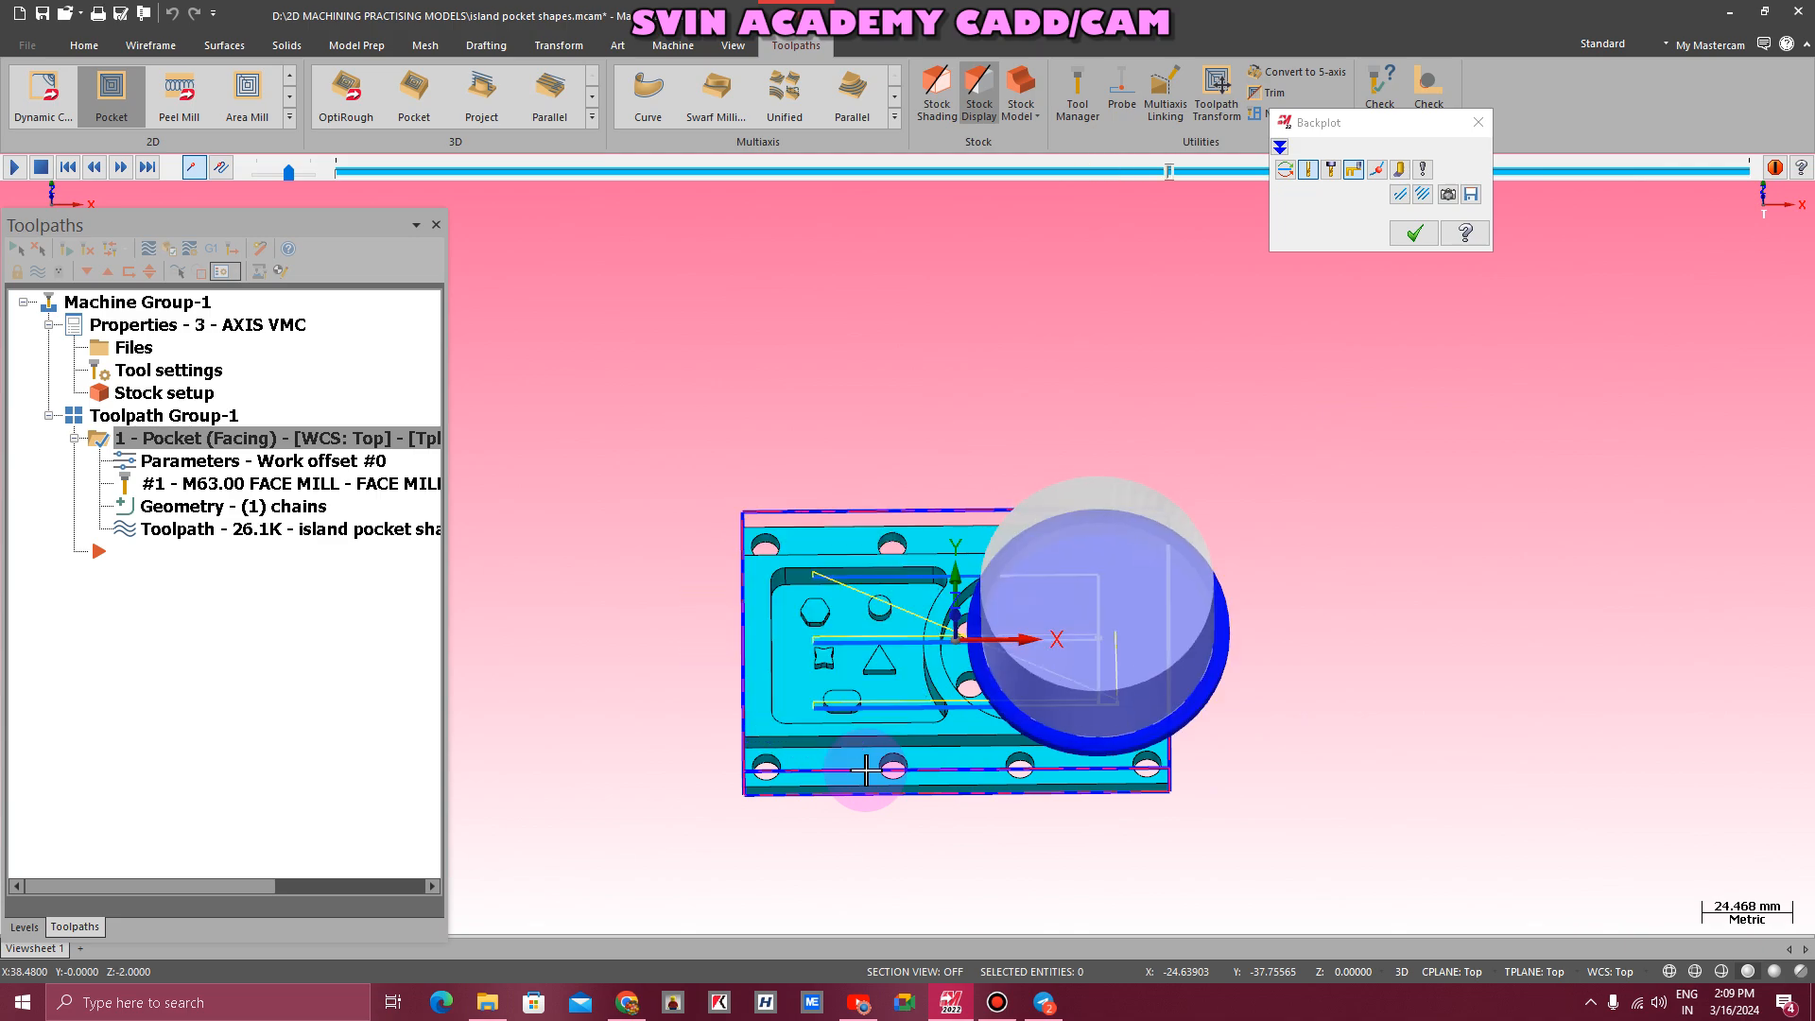
pyautogui.press('Escape')
# - Restore the isometric view and set the simulator options to use level 23, vice-setup, as the fixture
pyautogui.rightClick(792, 382)
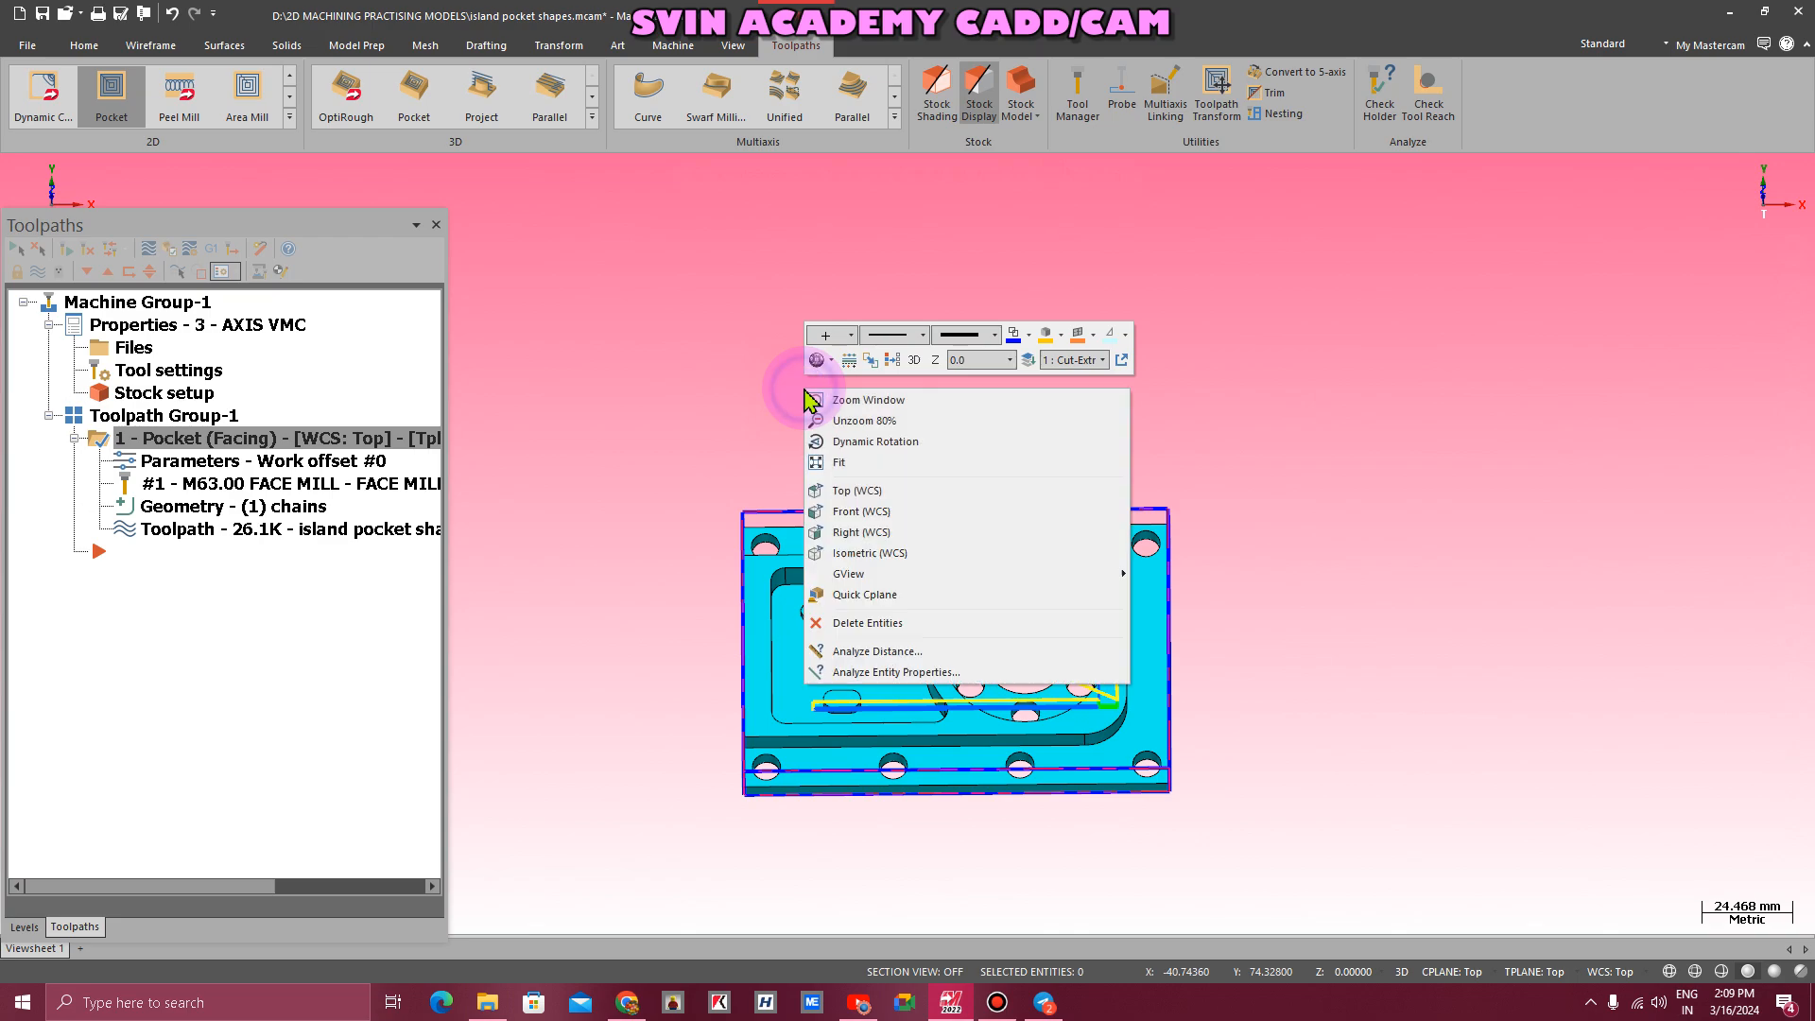
pyautogui.click(924, 553)
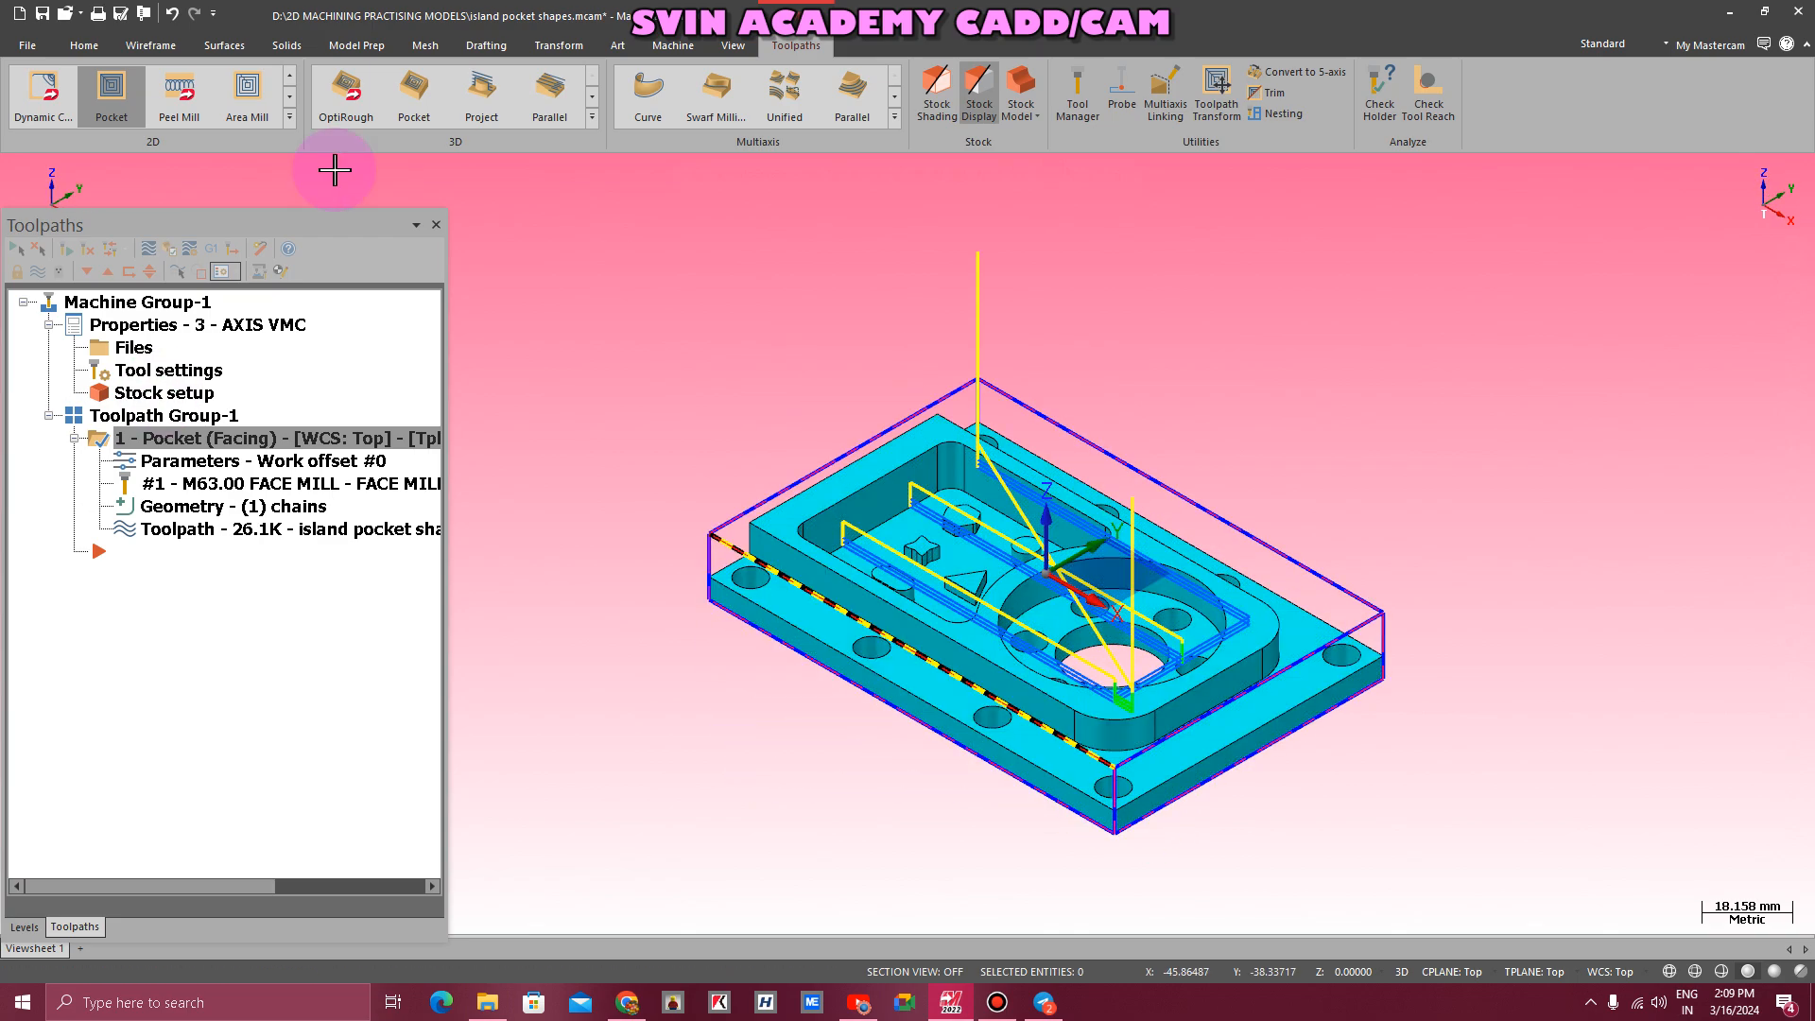
pyautogui.click(190, 250)
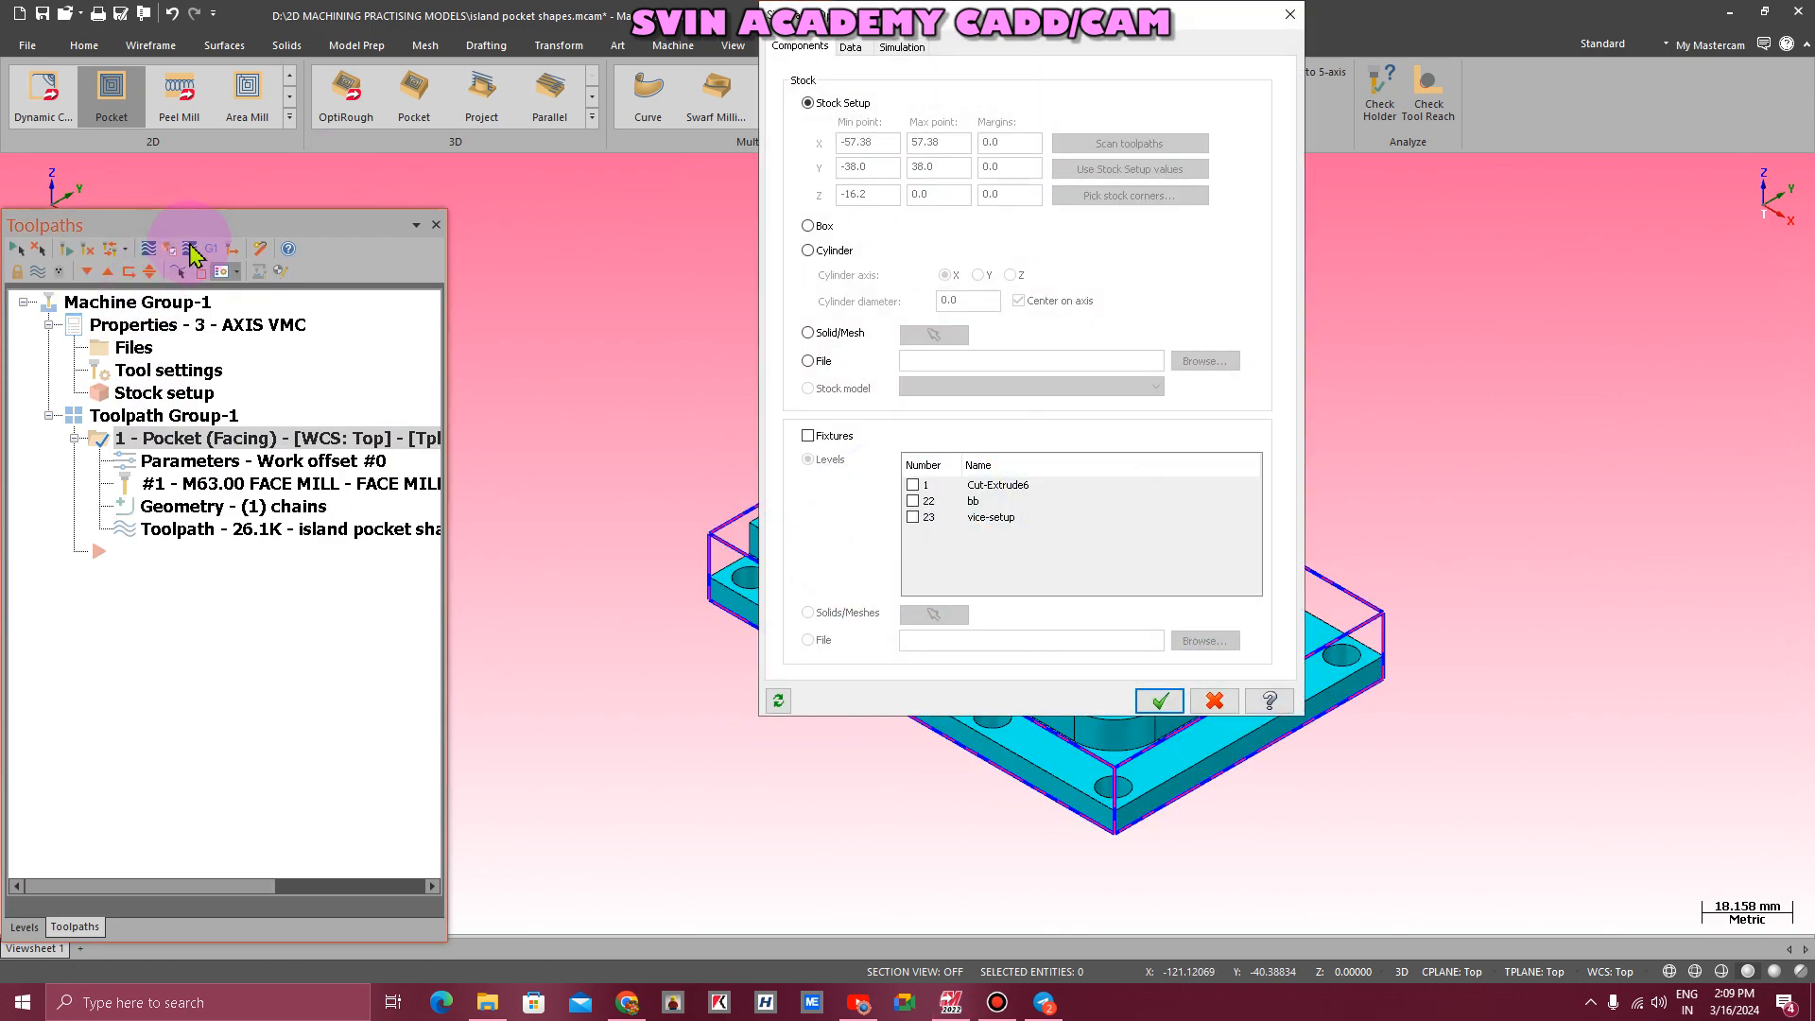
pyautogui.click(822, 439)
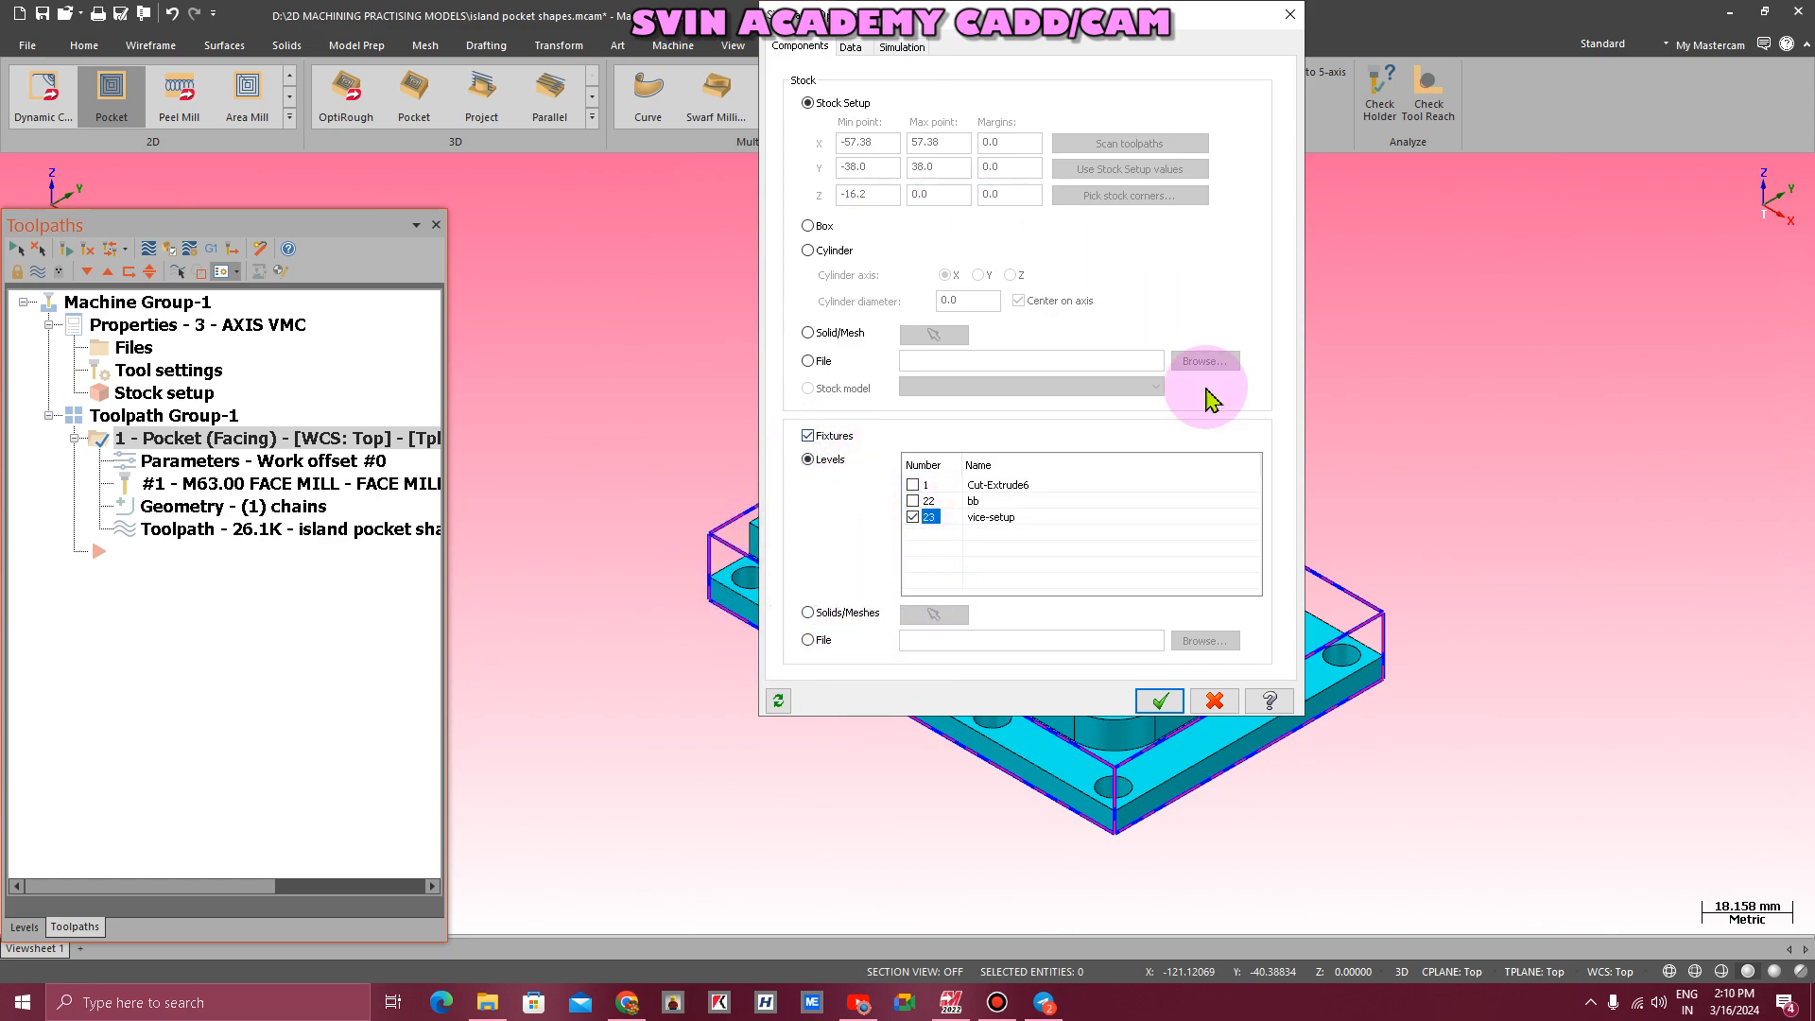
pyautogui.click(1160, 701)
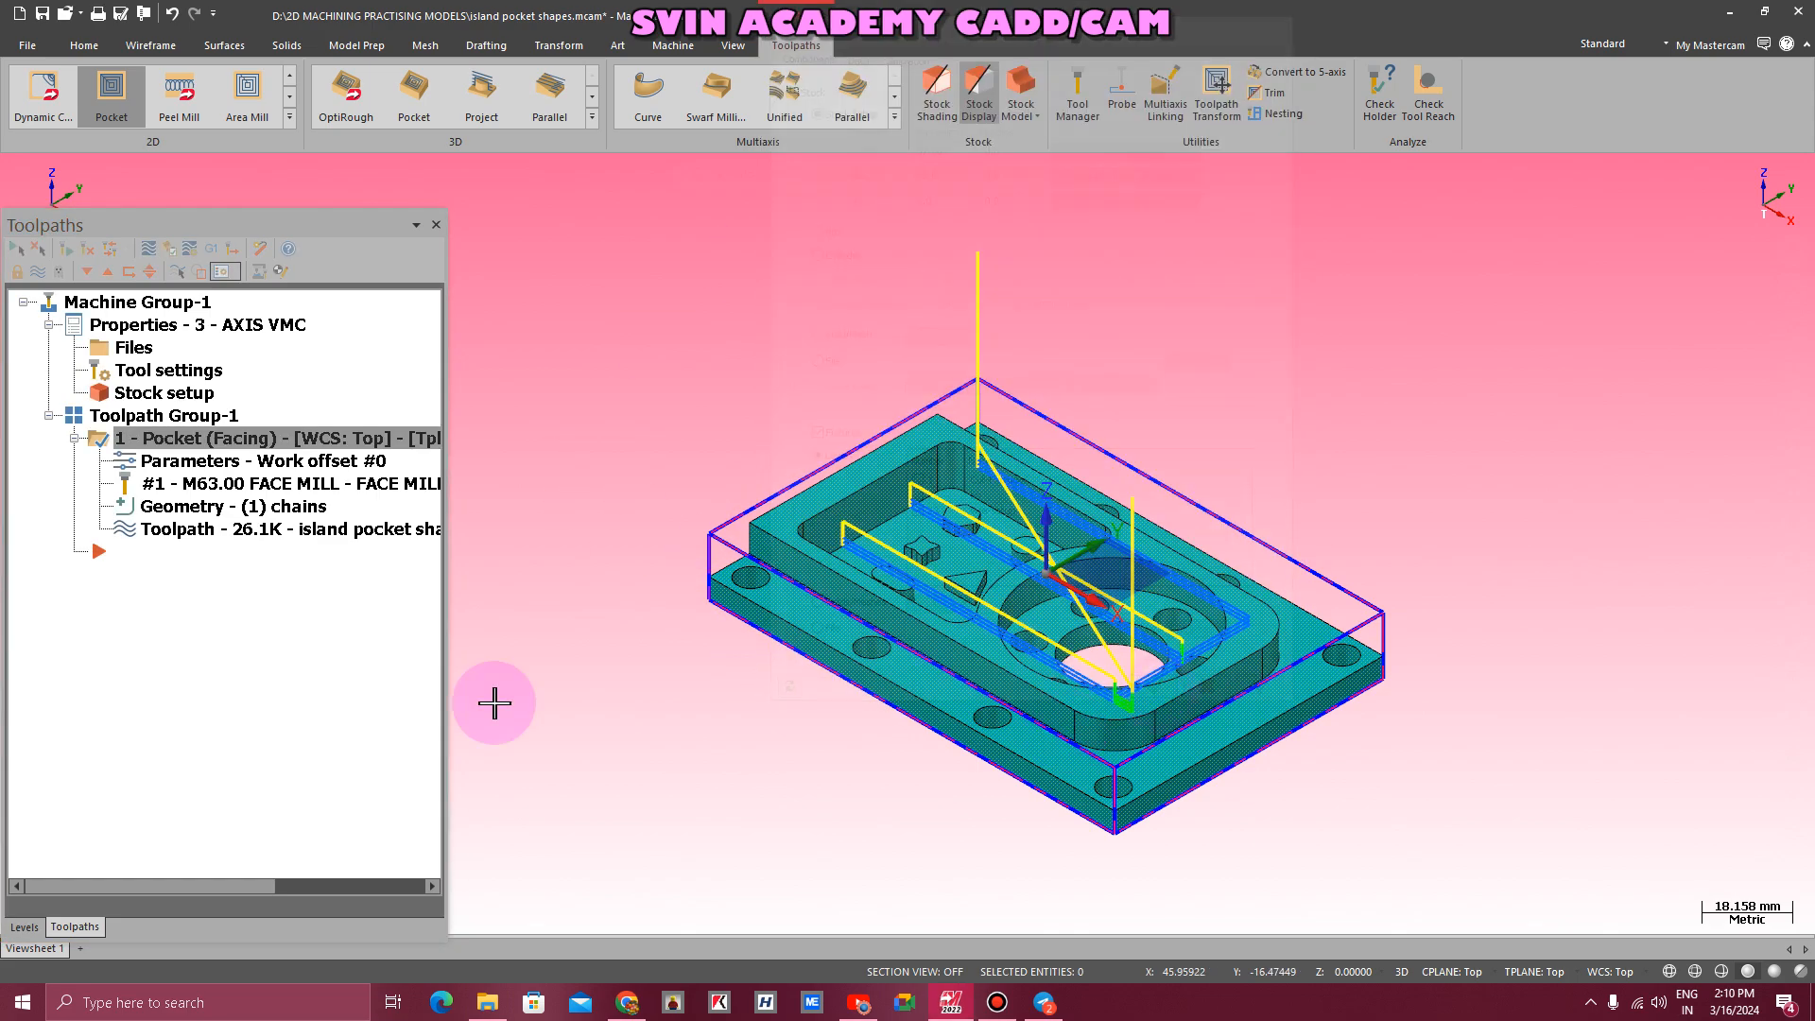
# - Launch the machine simulation of the facing operation and maximize the simulator window
pyautogui.click(687, 48)
pyautogui.click(530, 94)
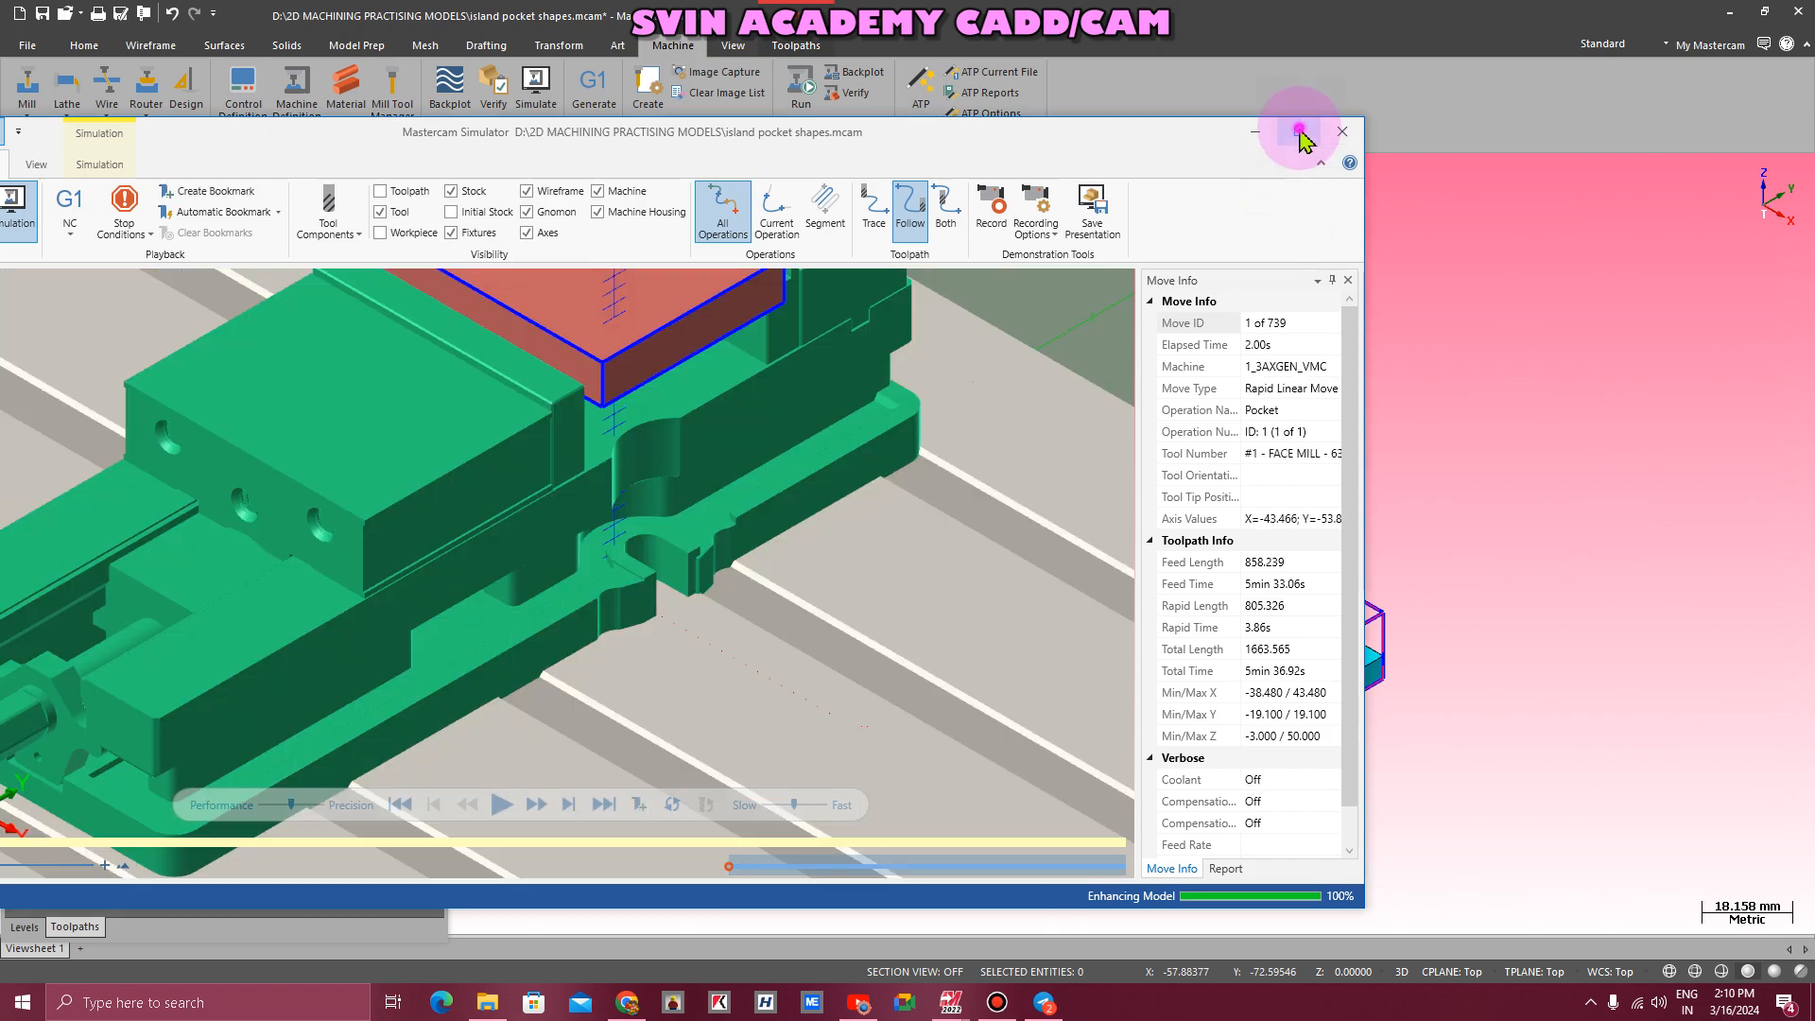
pyautogui.click(1299, 133)
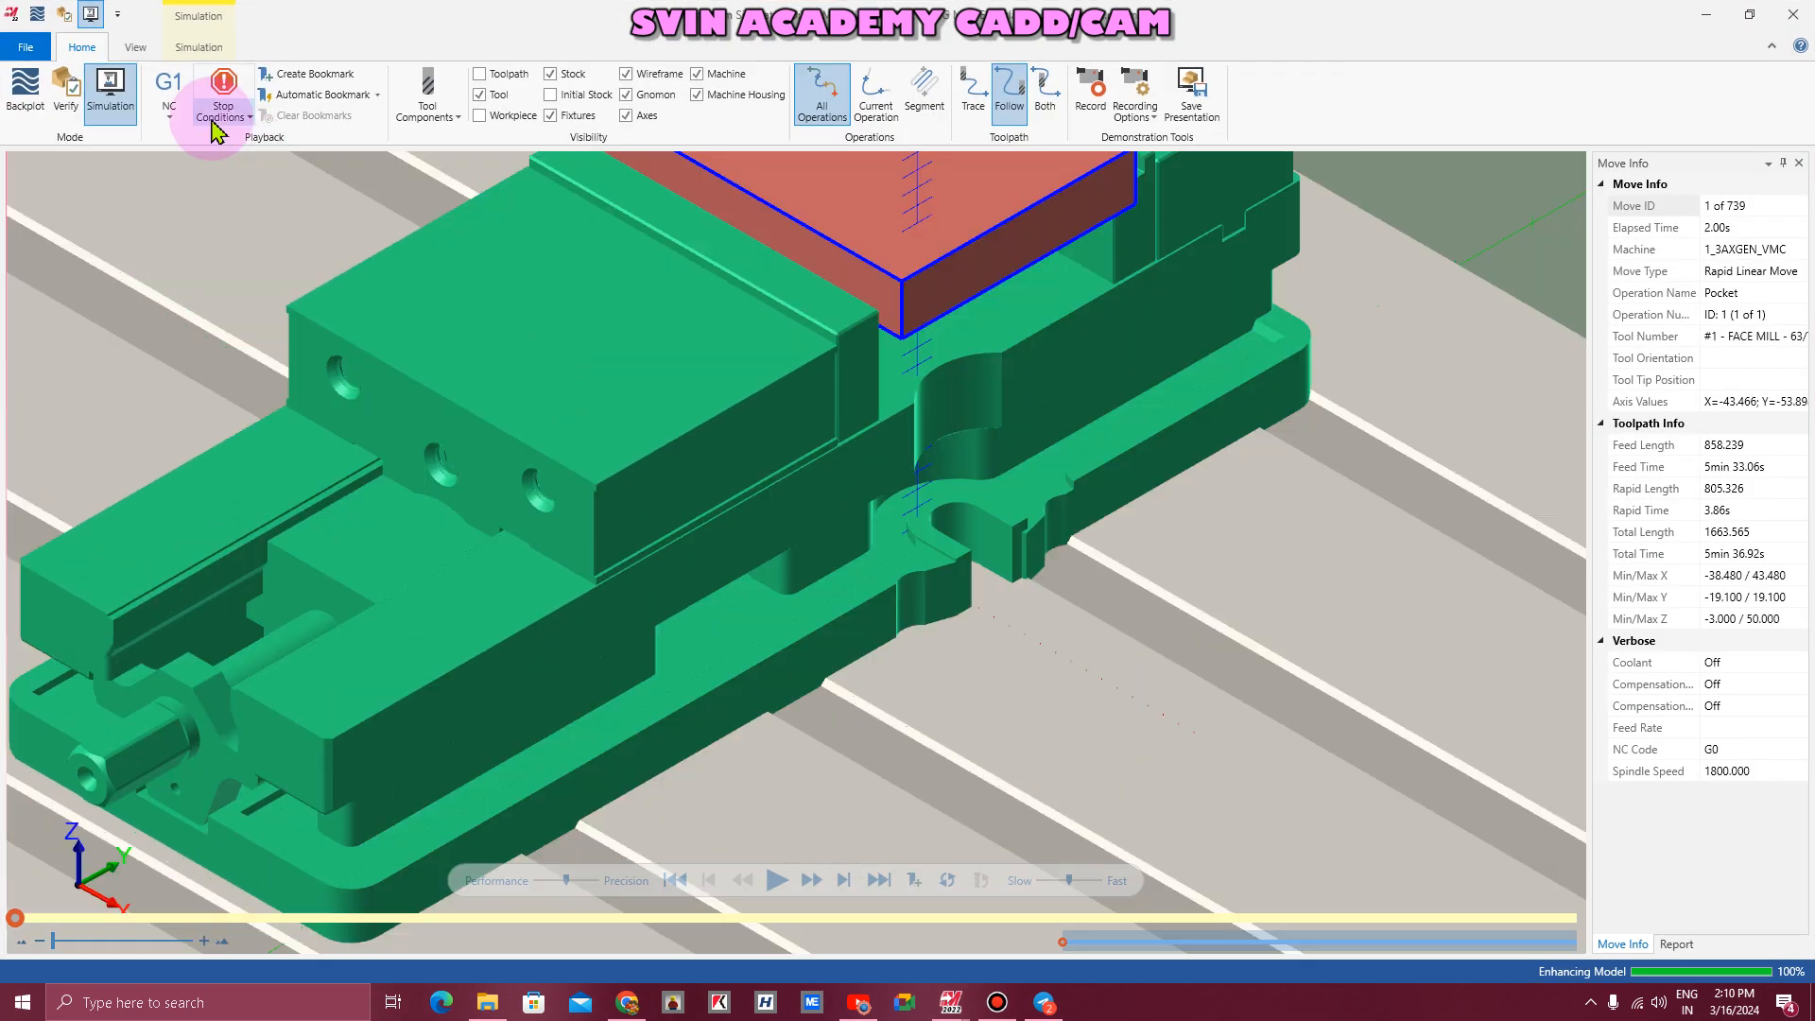
# - Review the simulation's stop conditions and set its playback increment to Length
pyautogui.click(215, 115)
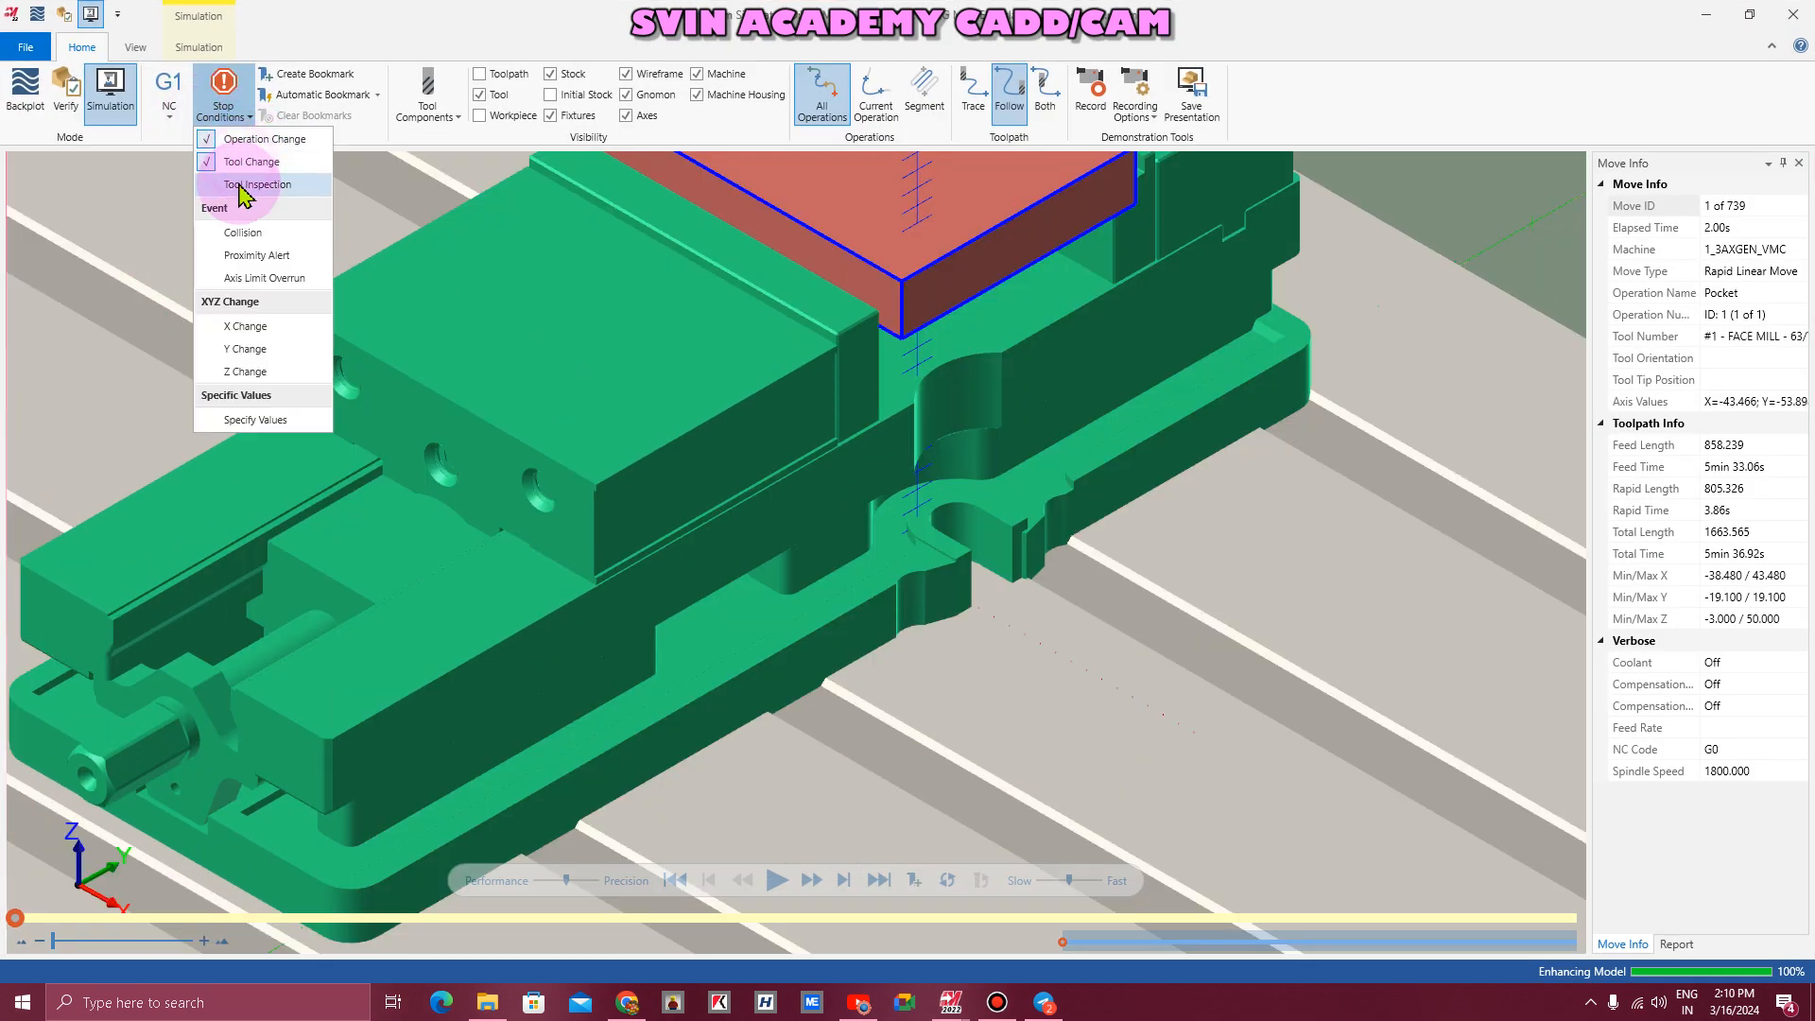
pyautogui.click(170, 94)
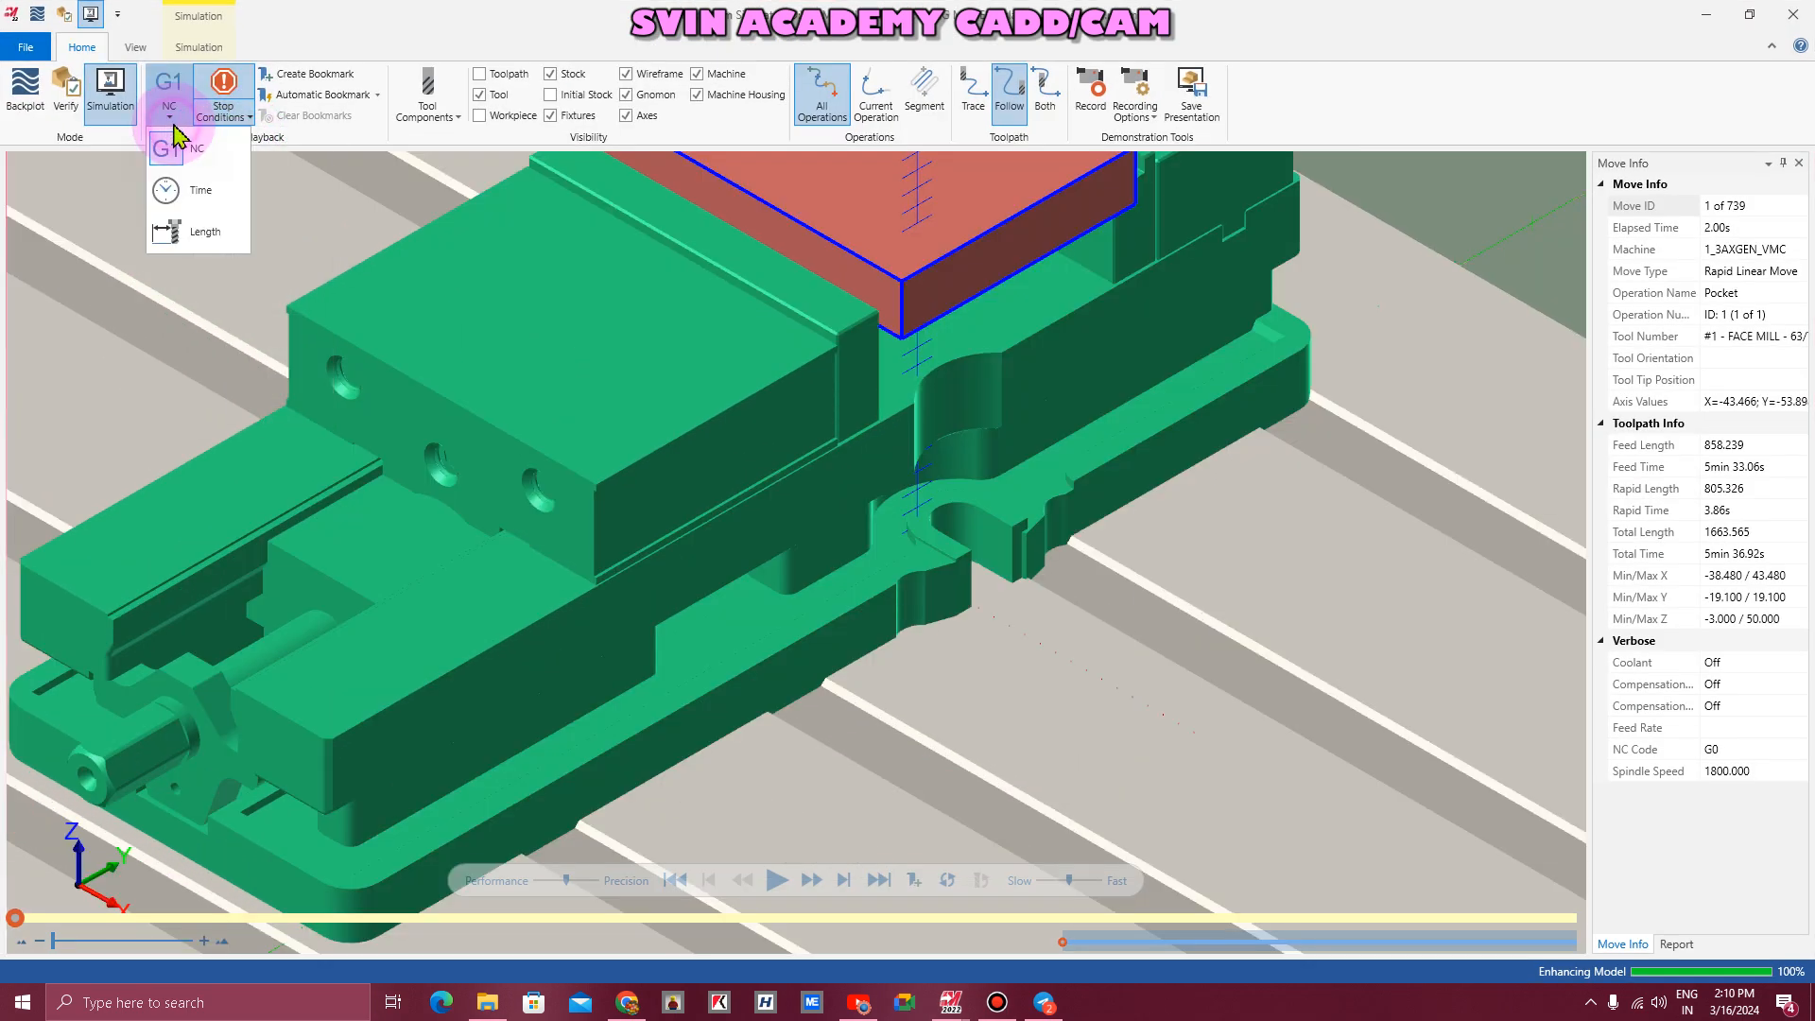
pyautogui.click(189, 230)
# - Reduce the playback speed and play the machine simulation of the face mill cutting the stock in the vice
pyautogui.scroll(-5, 636, 733)
pyautogui.scroll(1, 640, 575)
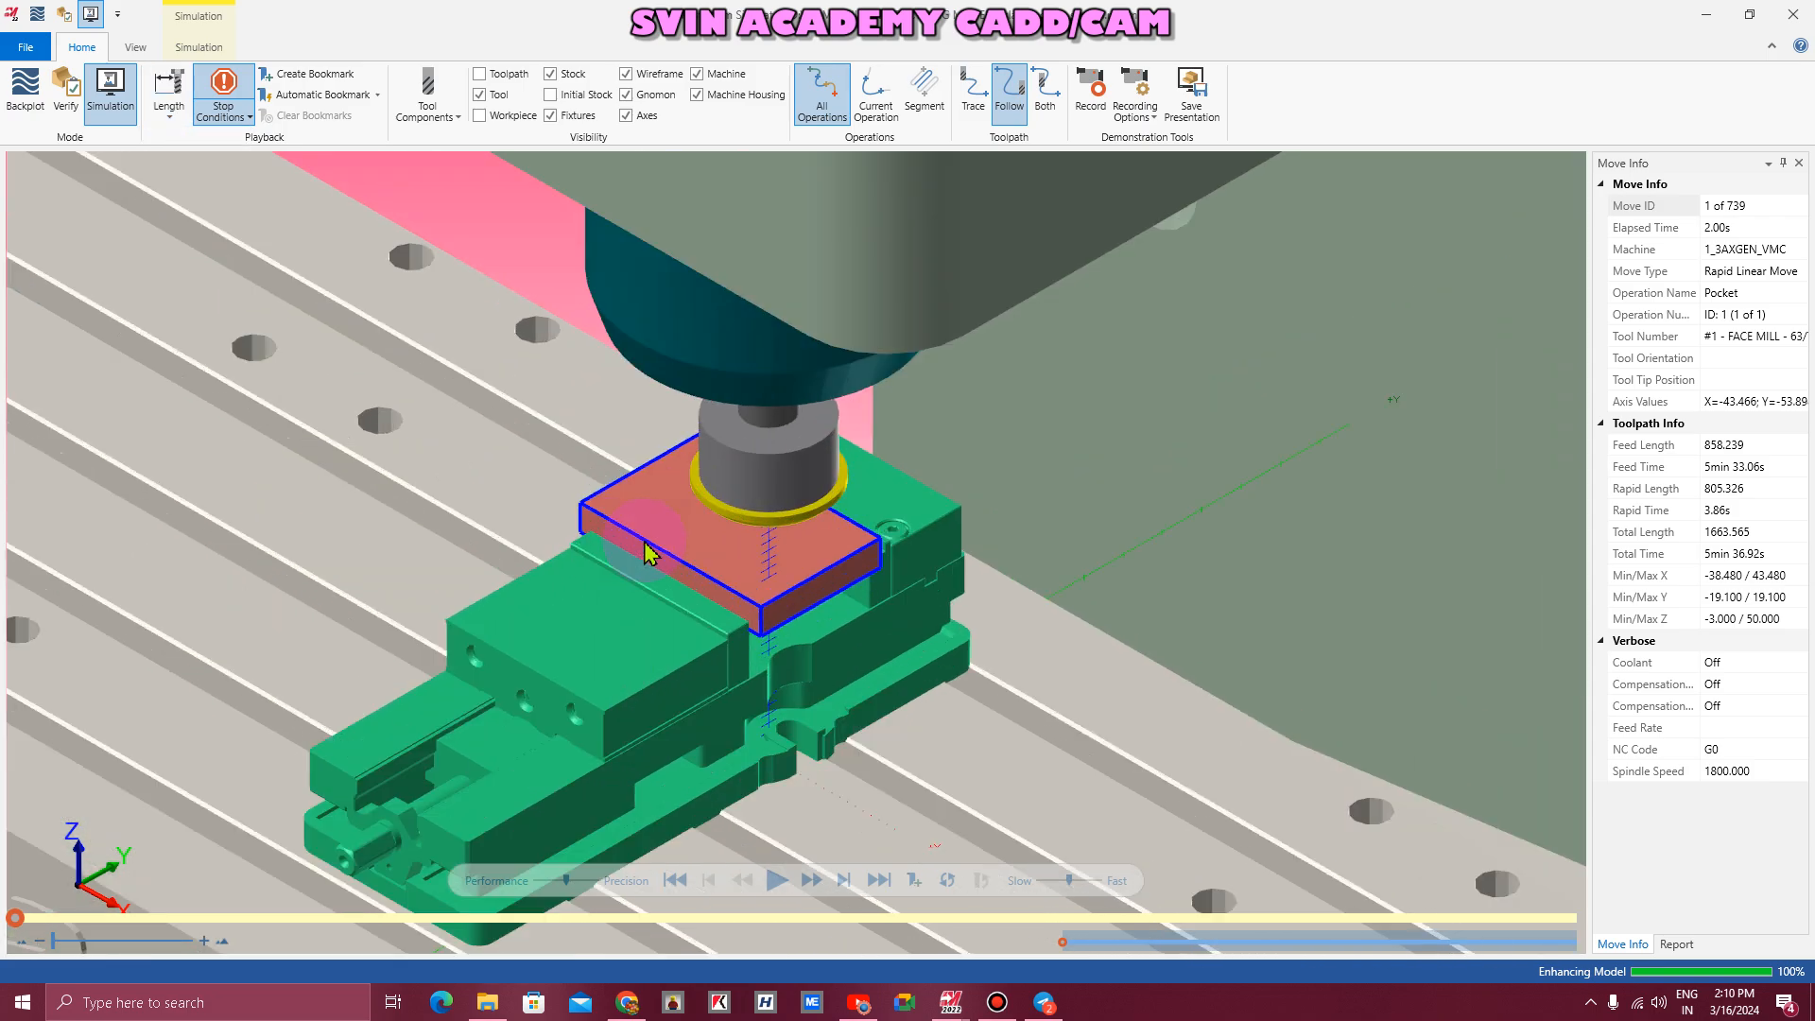
pyautogui.scroll(2, 645, 553)
pyautogui.click(1052, 882)
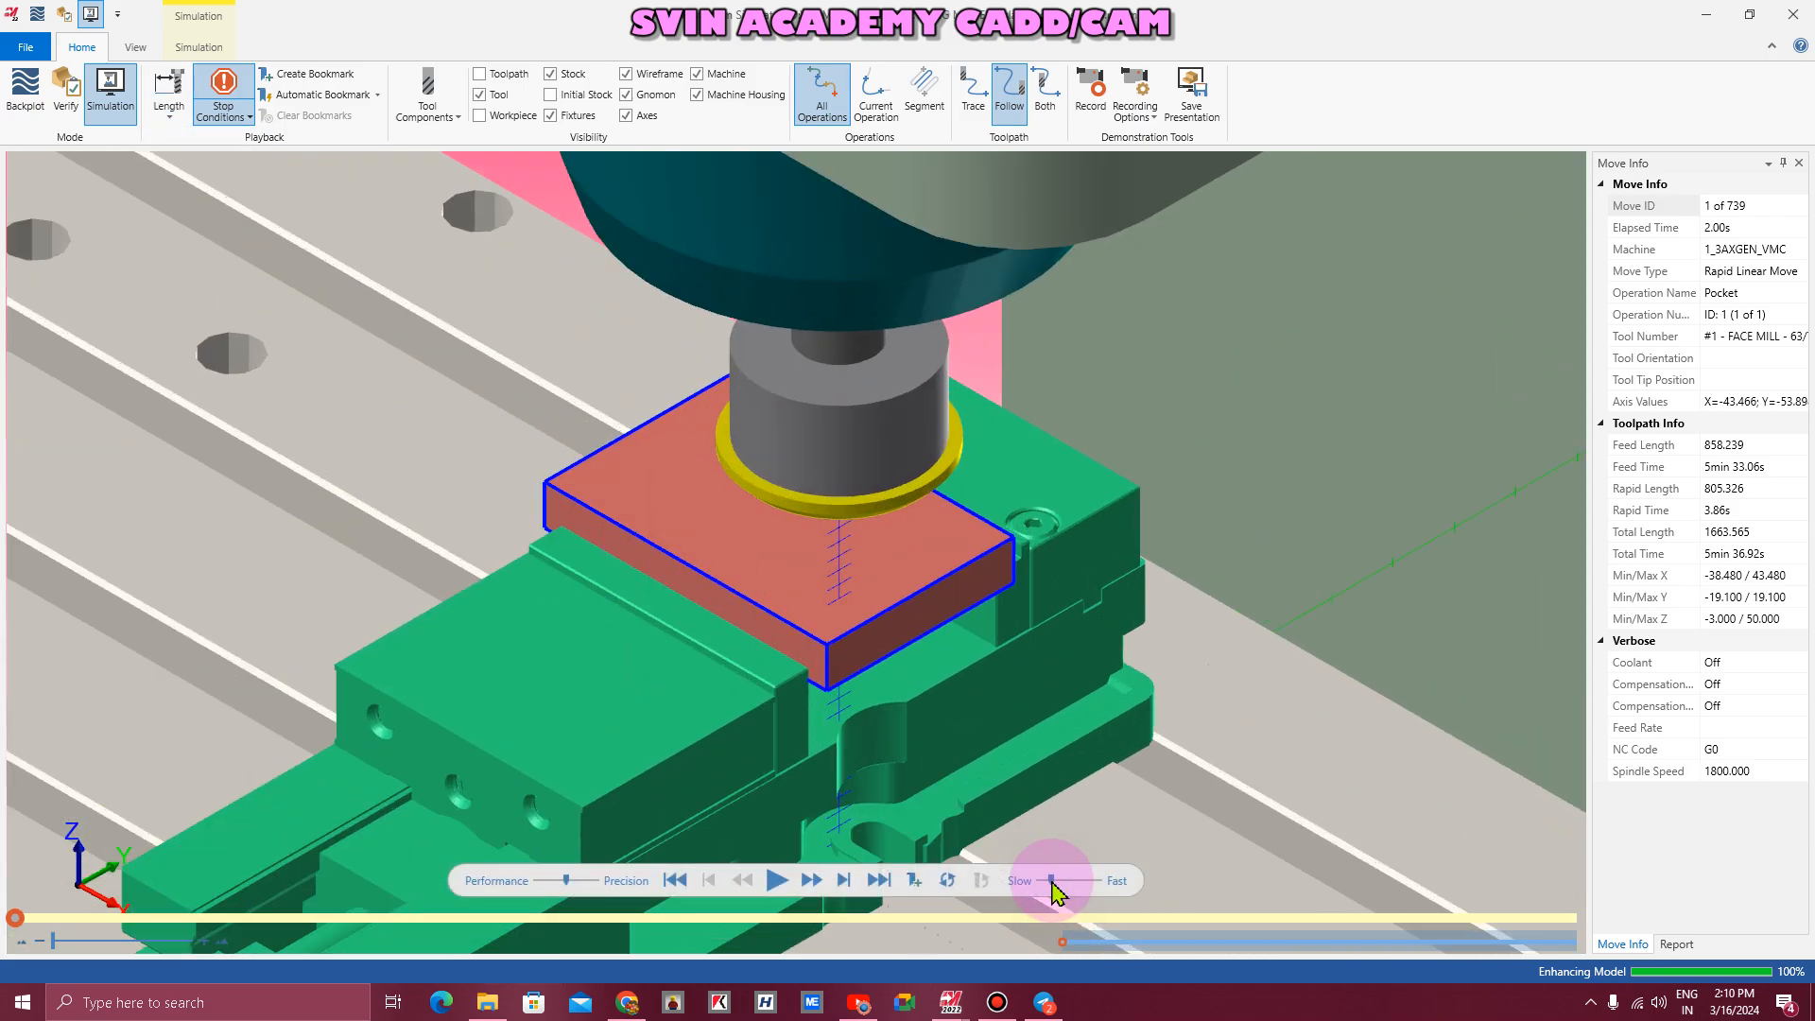
pyautogui.click(775, 880)
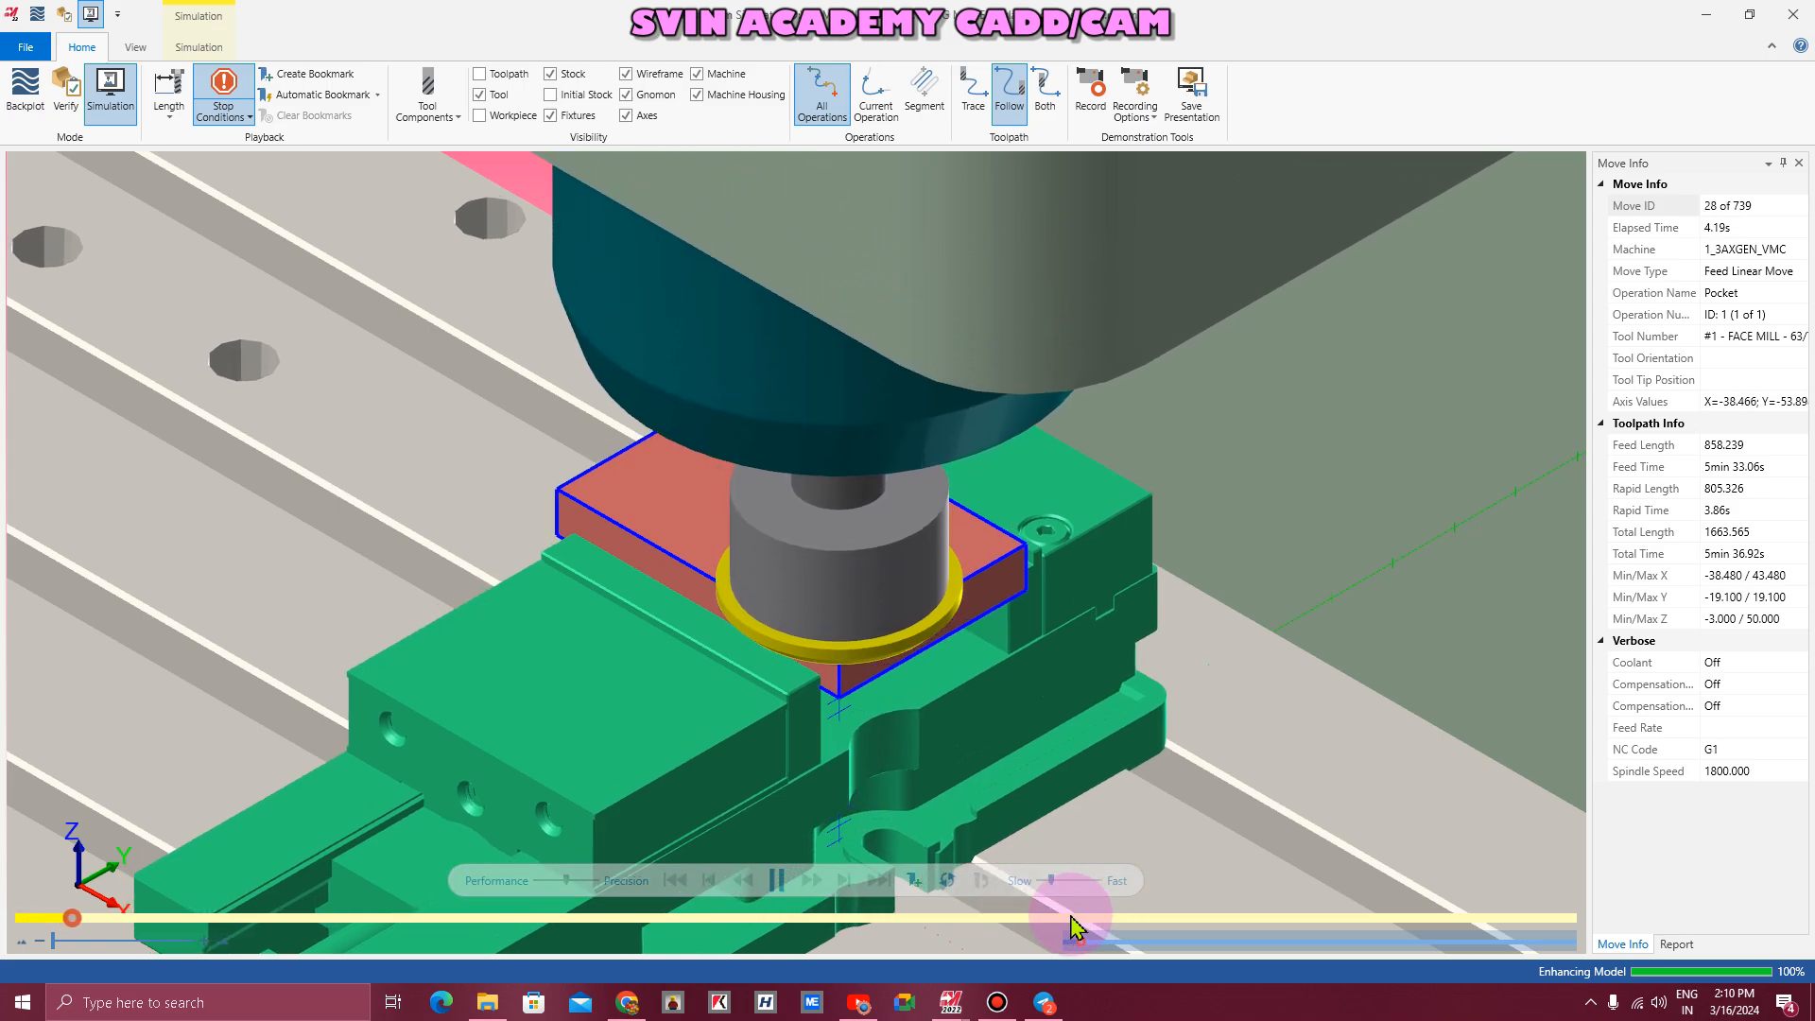
# - Examine the face mill's cutting and rapid moves over the stock up close in the running machine simulation
pyautogui.scroll(3, 905, 711)
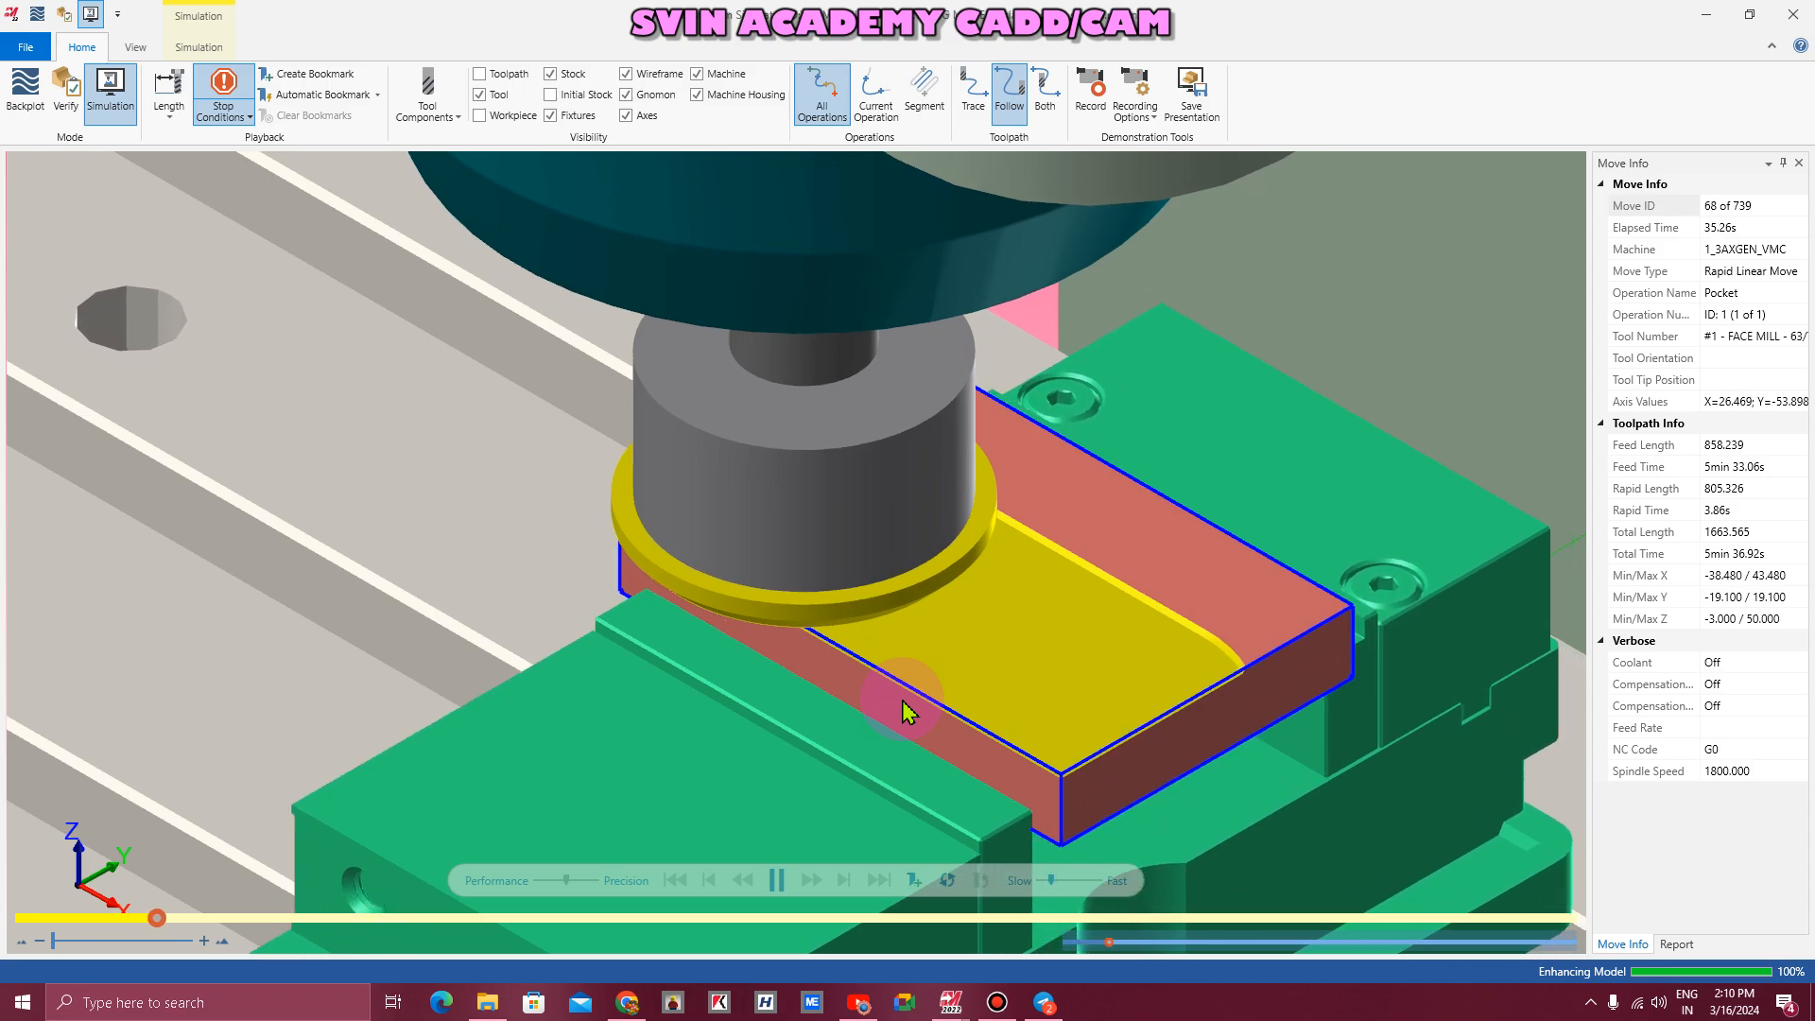
pyautogui.moveTo(889, 697)
pyautogui.mouseDown(button='middle')
pyautogui.moveTo(830, 697)
pyautogui.moveTo(875, 683)
pyautogui.mouseUp(button='middle')
pyautogui.scroll(-3, 875, 684)
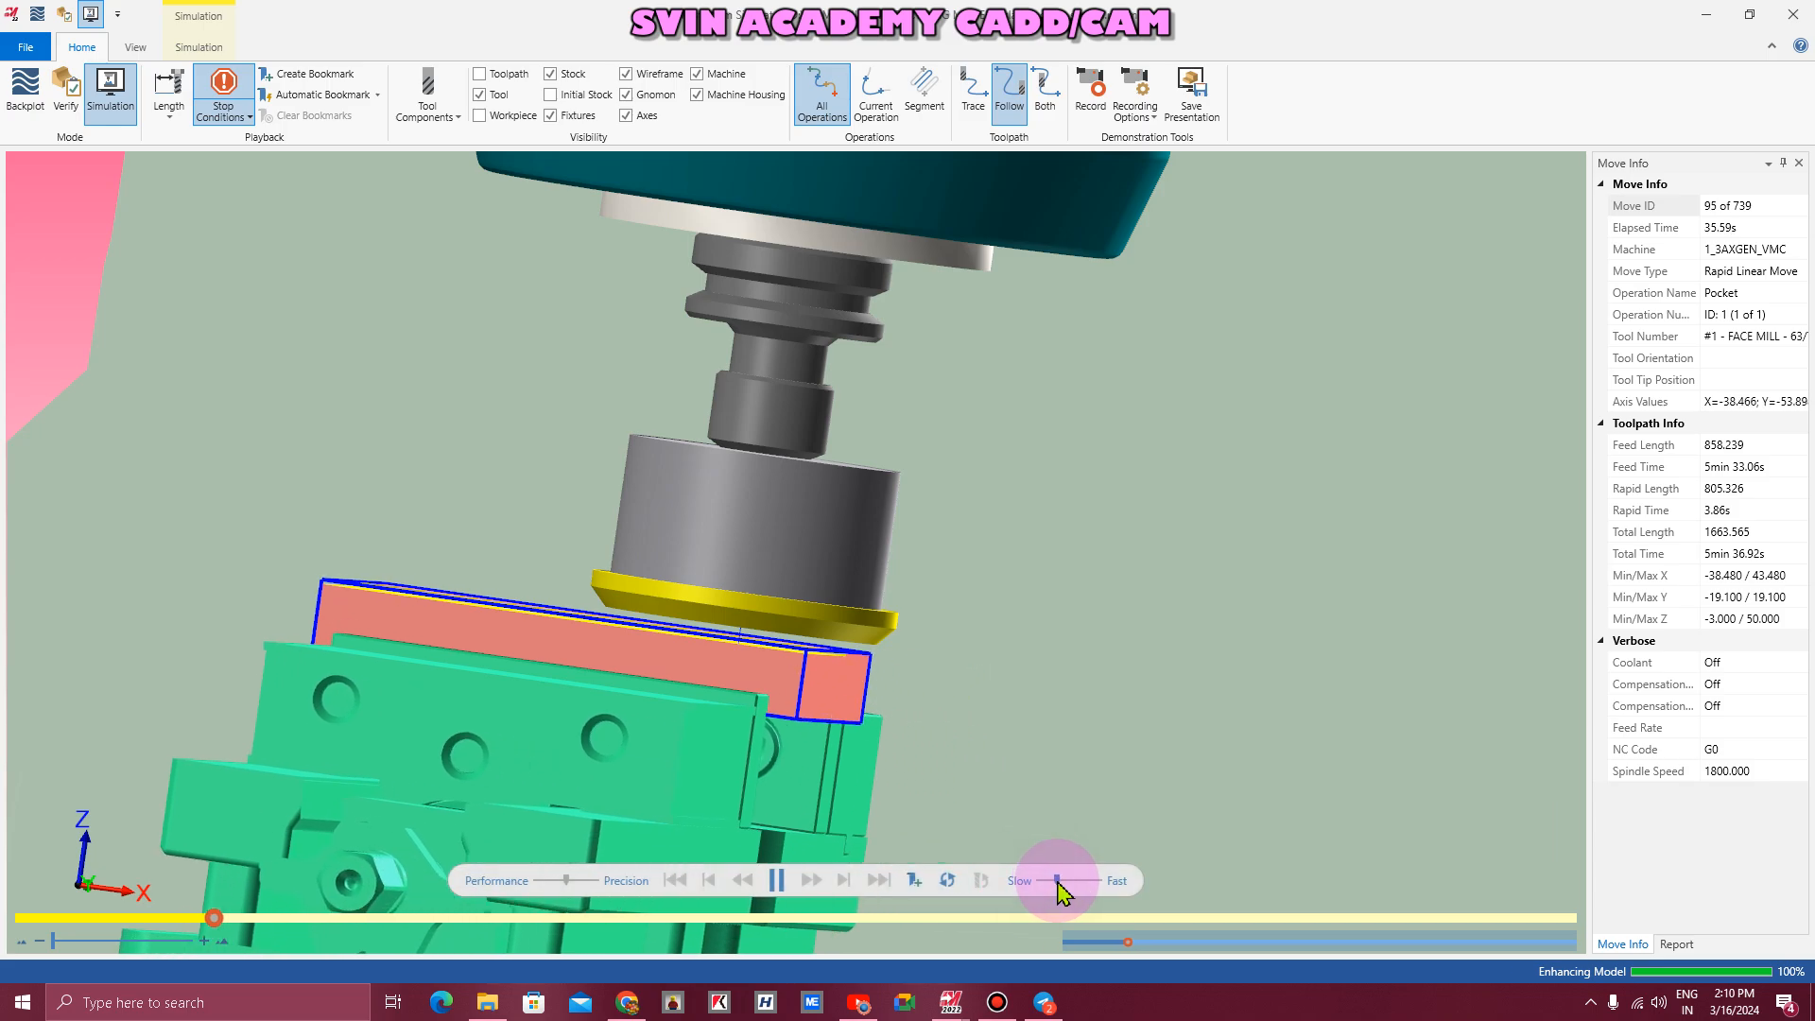
pyautogui.scroll(4, 667, 647)
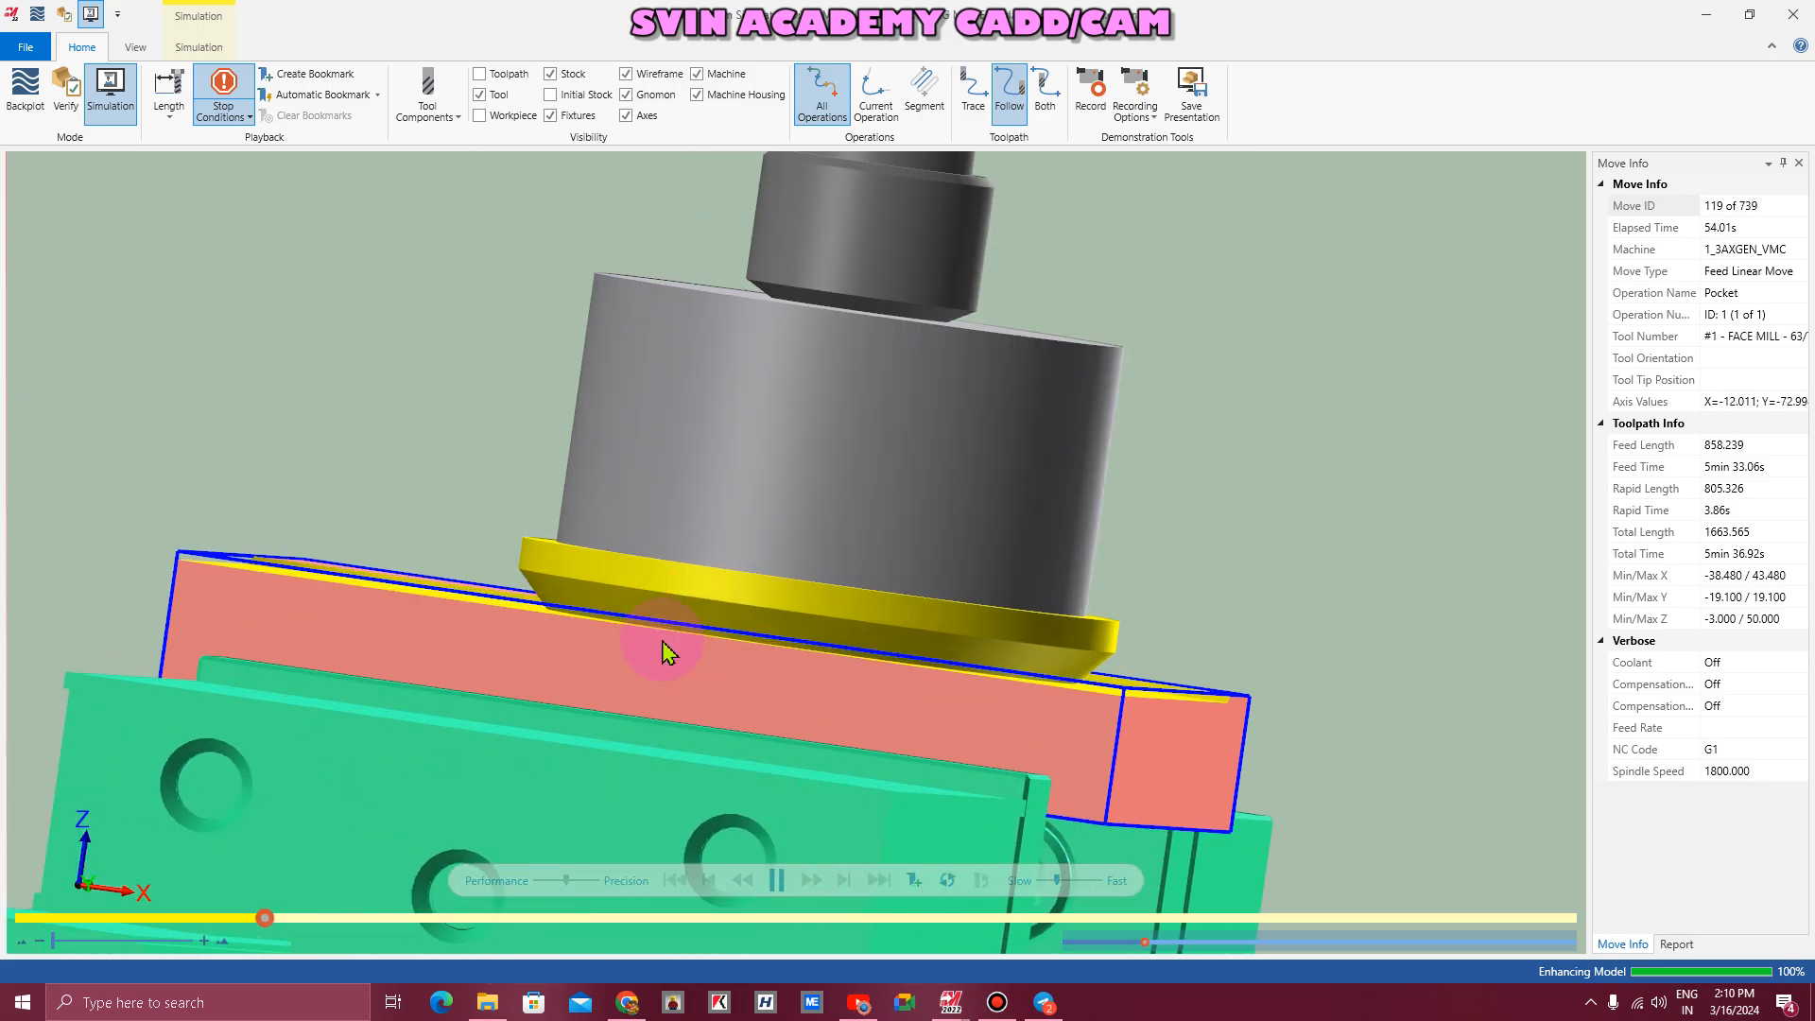
pyautogui.scroll(-3, 667, 650)
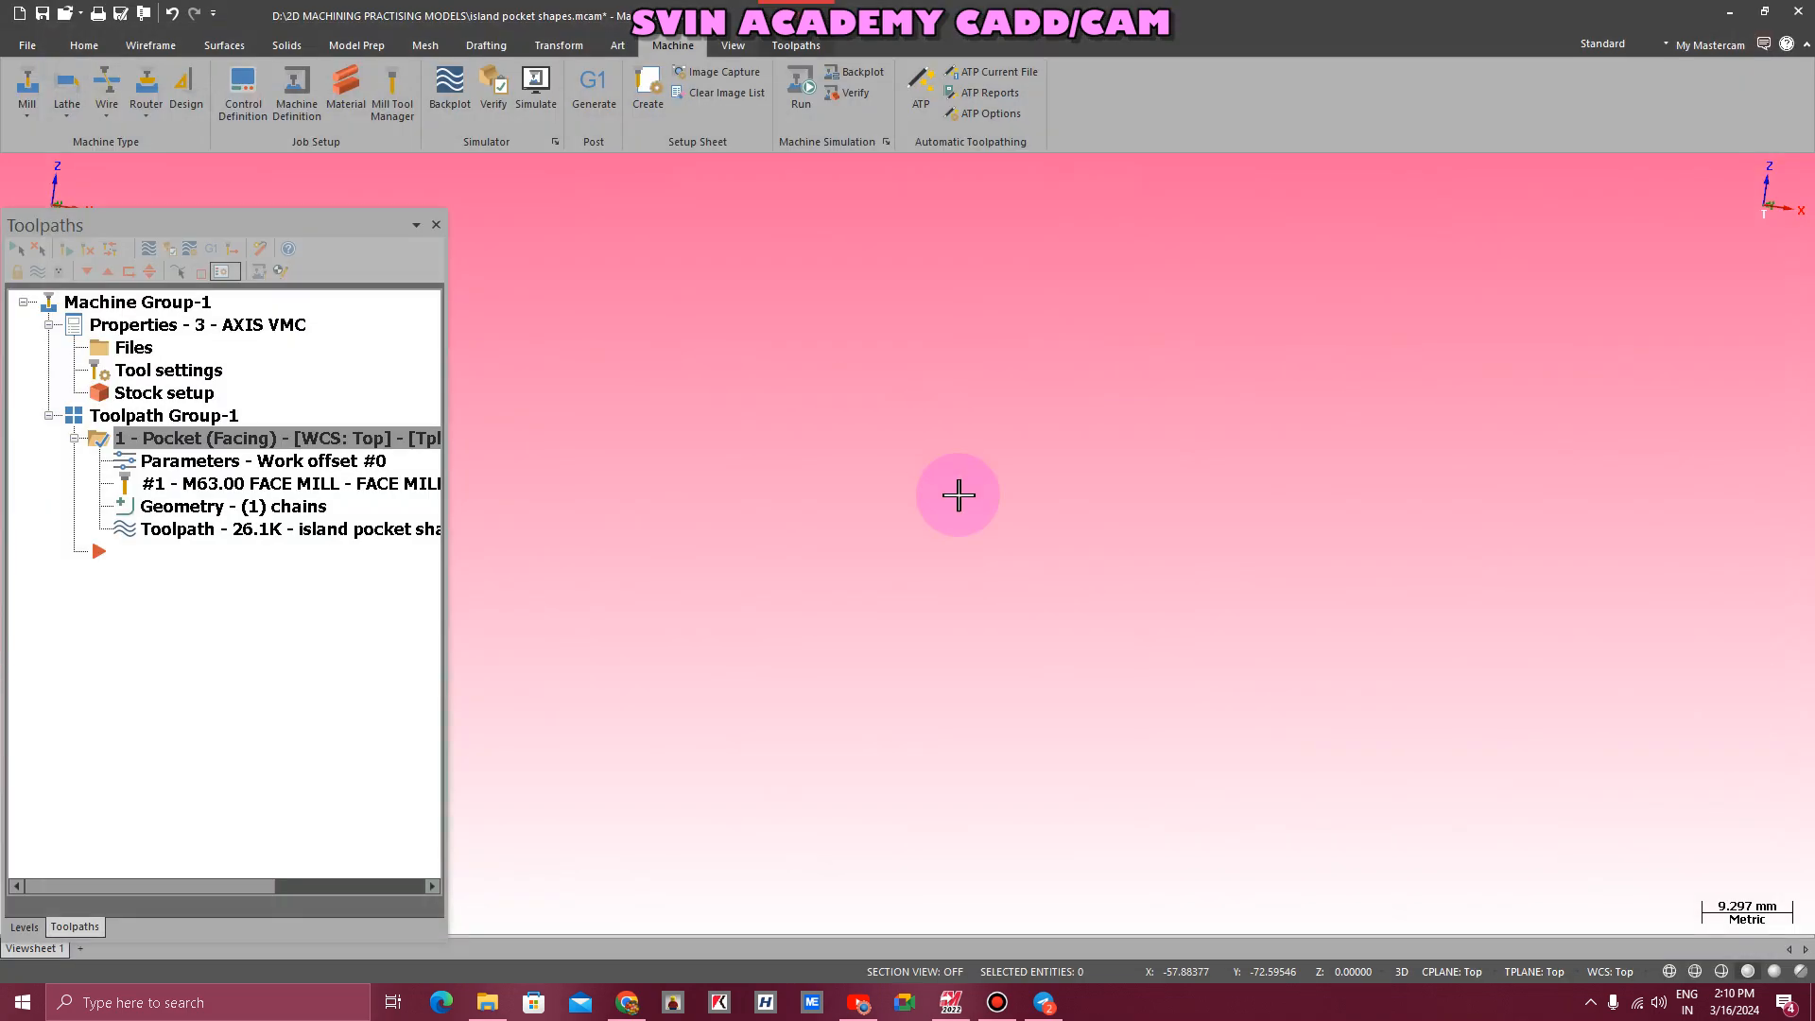
# - Return to the top view and check the cutter's start position beside the part in the toolpath backplot
pyautogui.rightClick(958, 492)
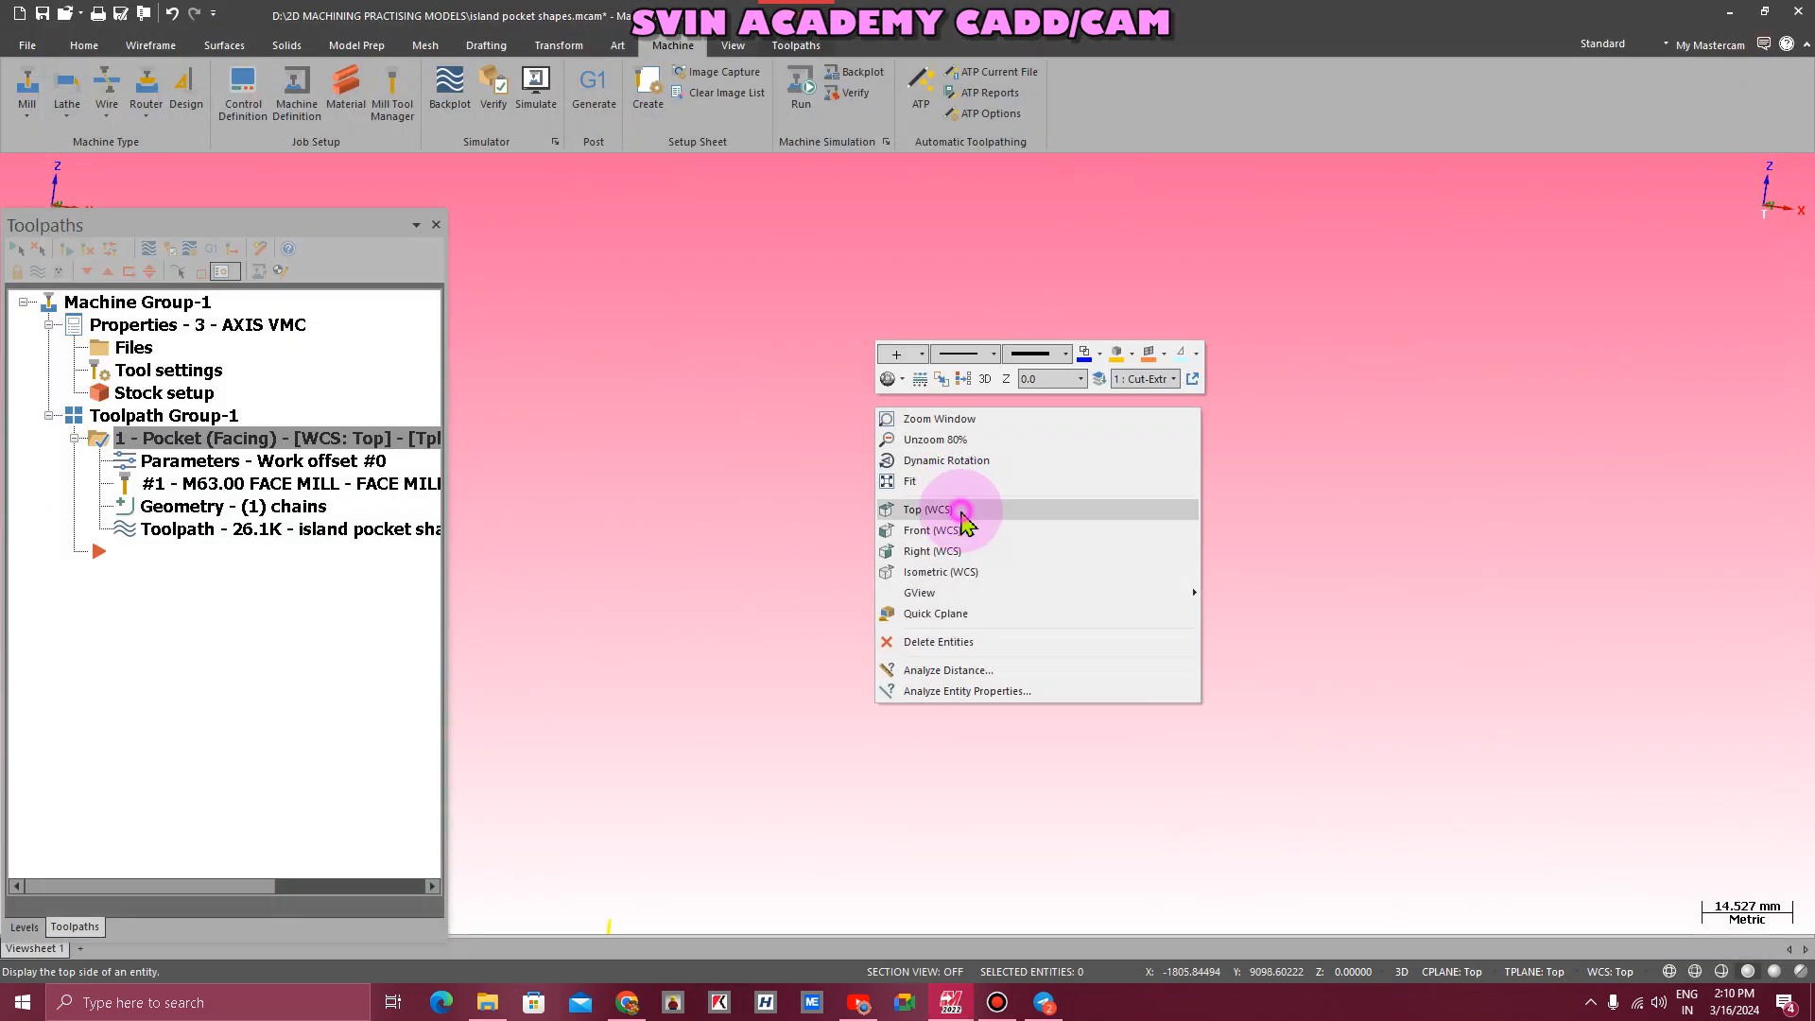
pyautogui.click(961, 510)
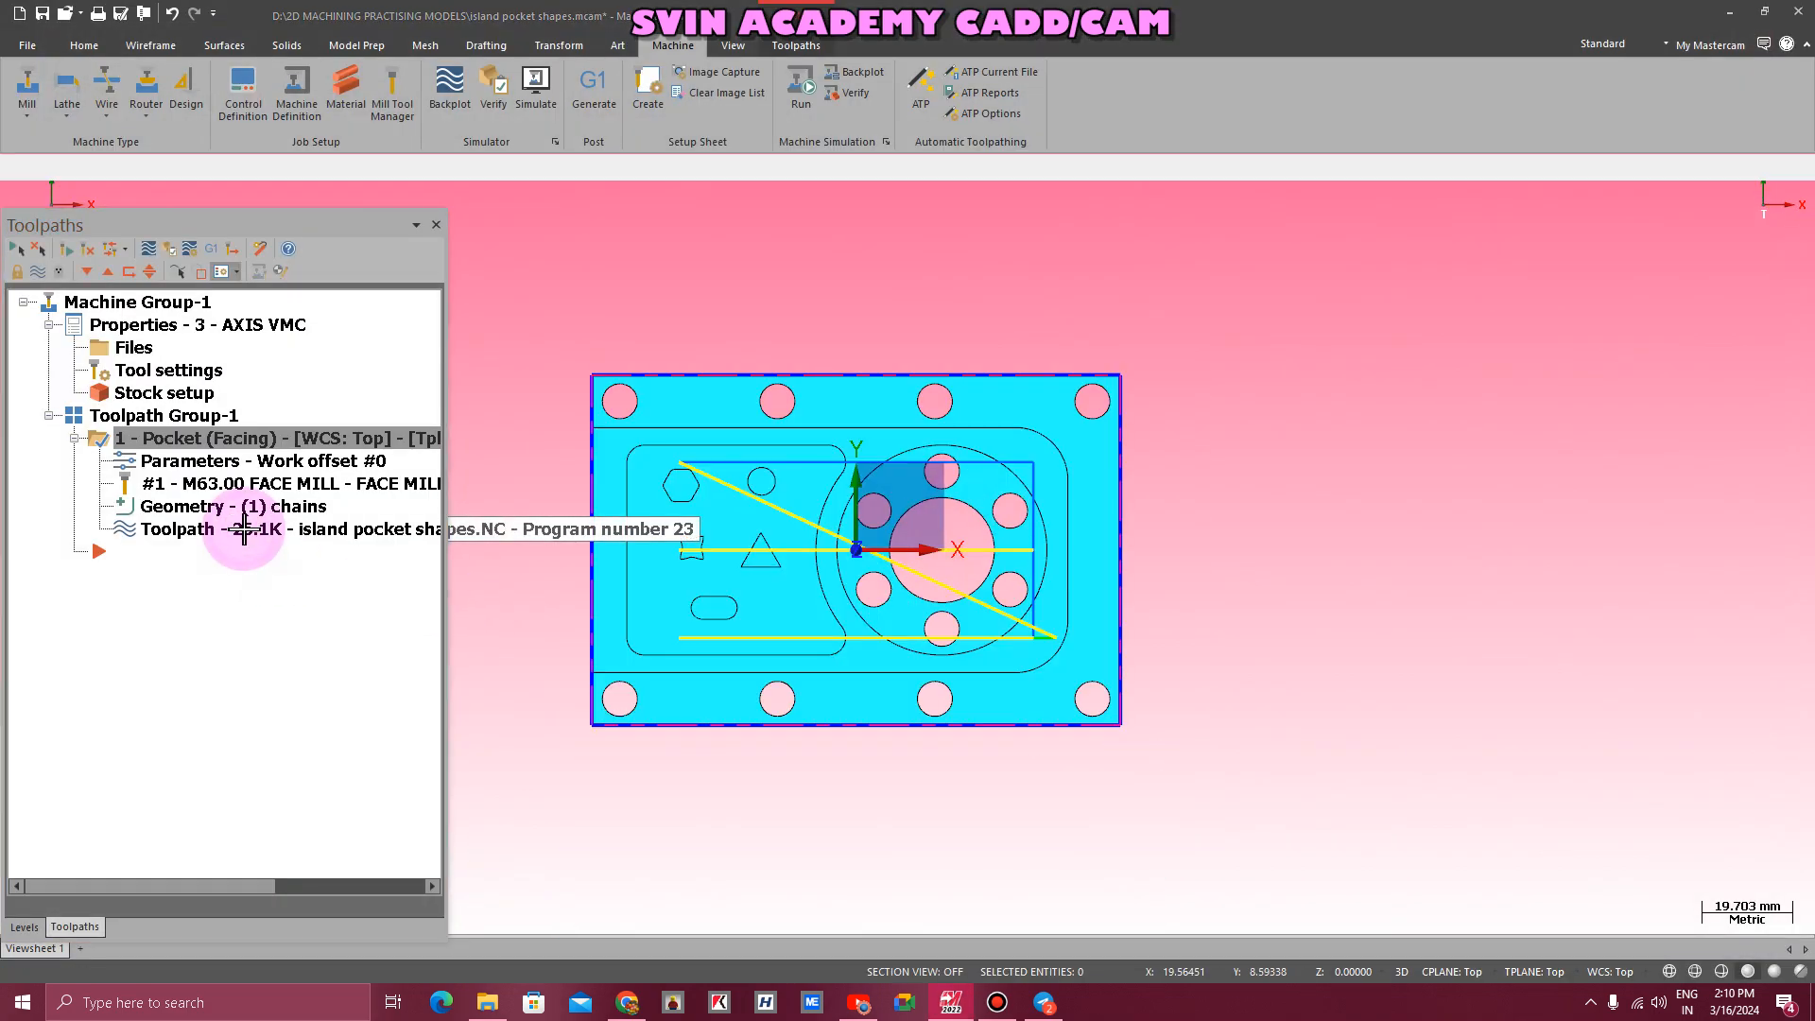
pyautogui.click(244, 530)
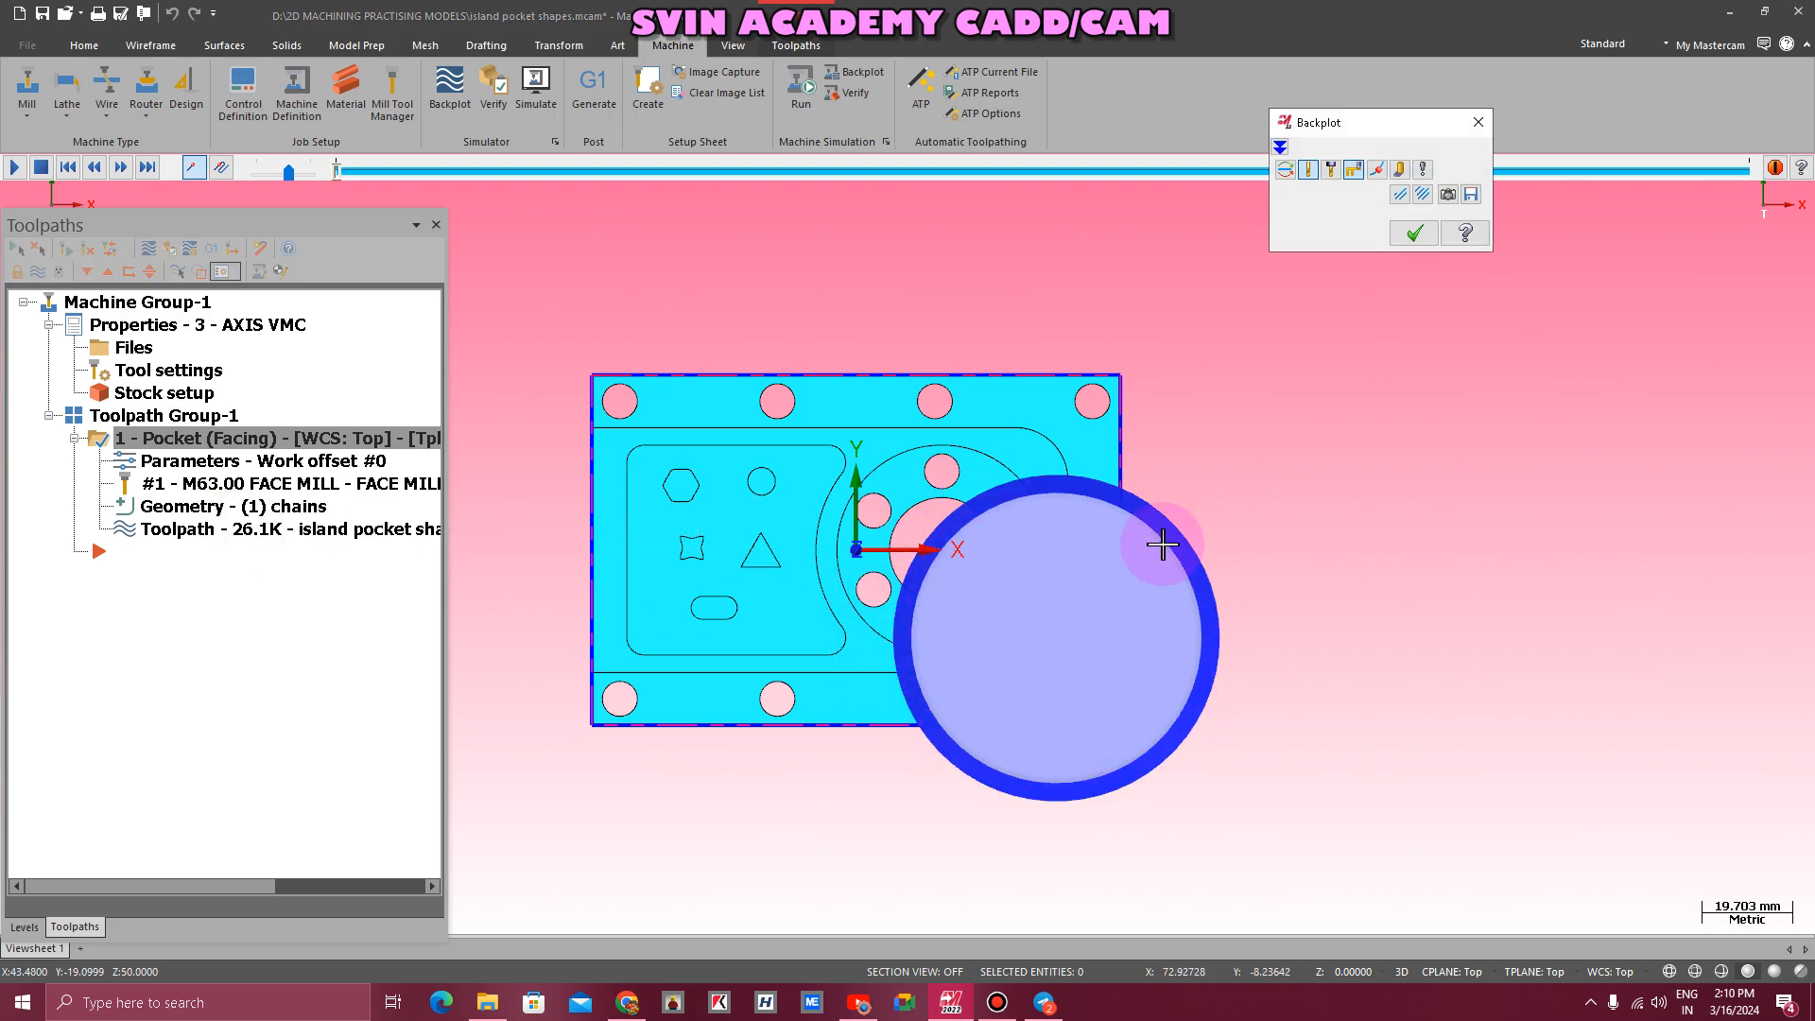
pyautogui.click(1478, 122)
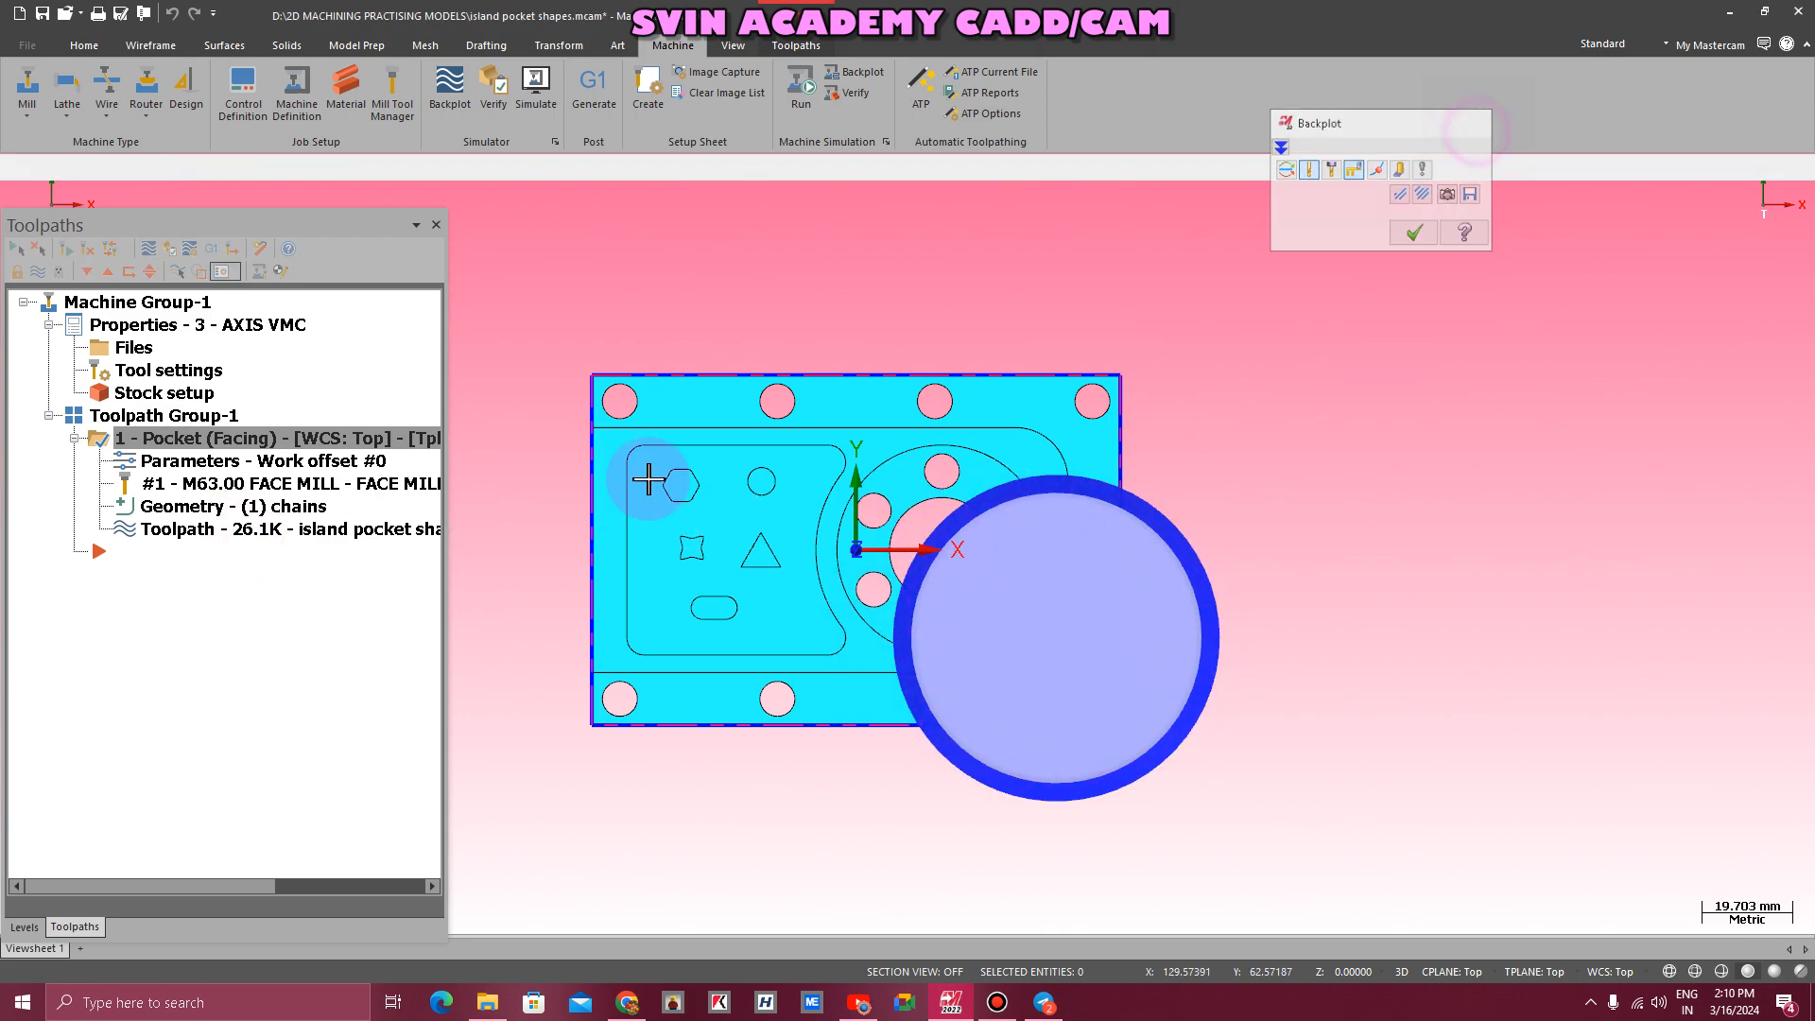
# - Review the pocket operation's tool settings and set its facing approach distance to 36.5 mm
pyautogui.click(182, 472)
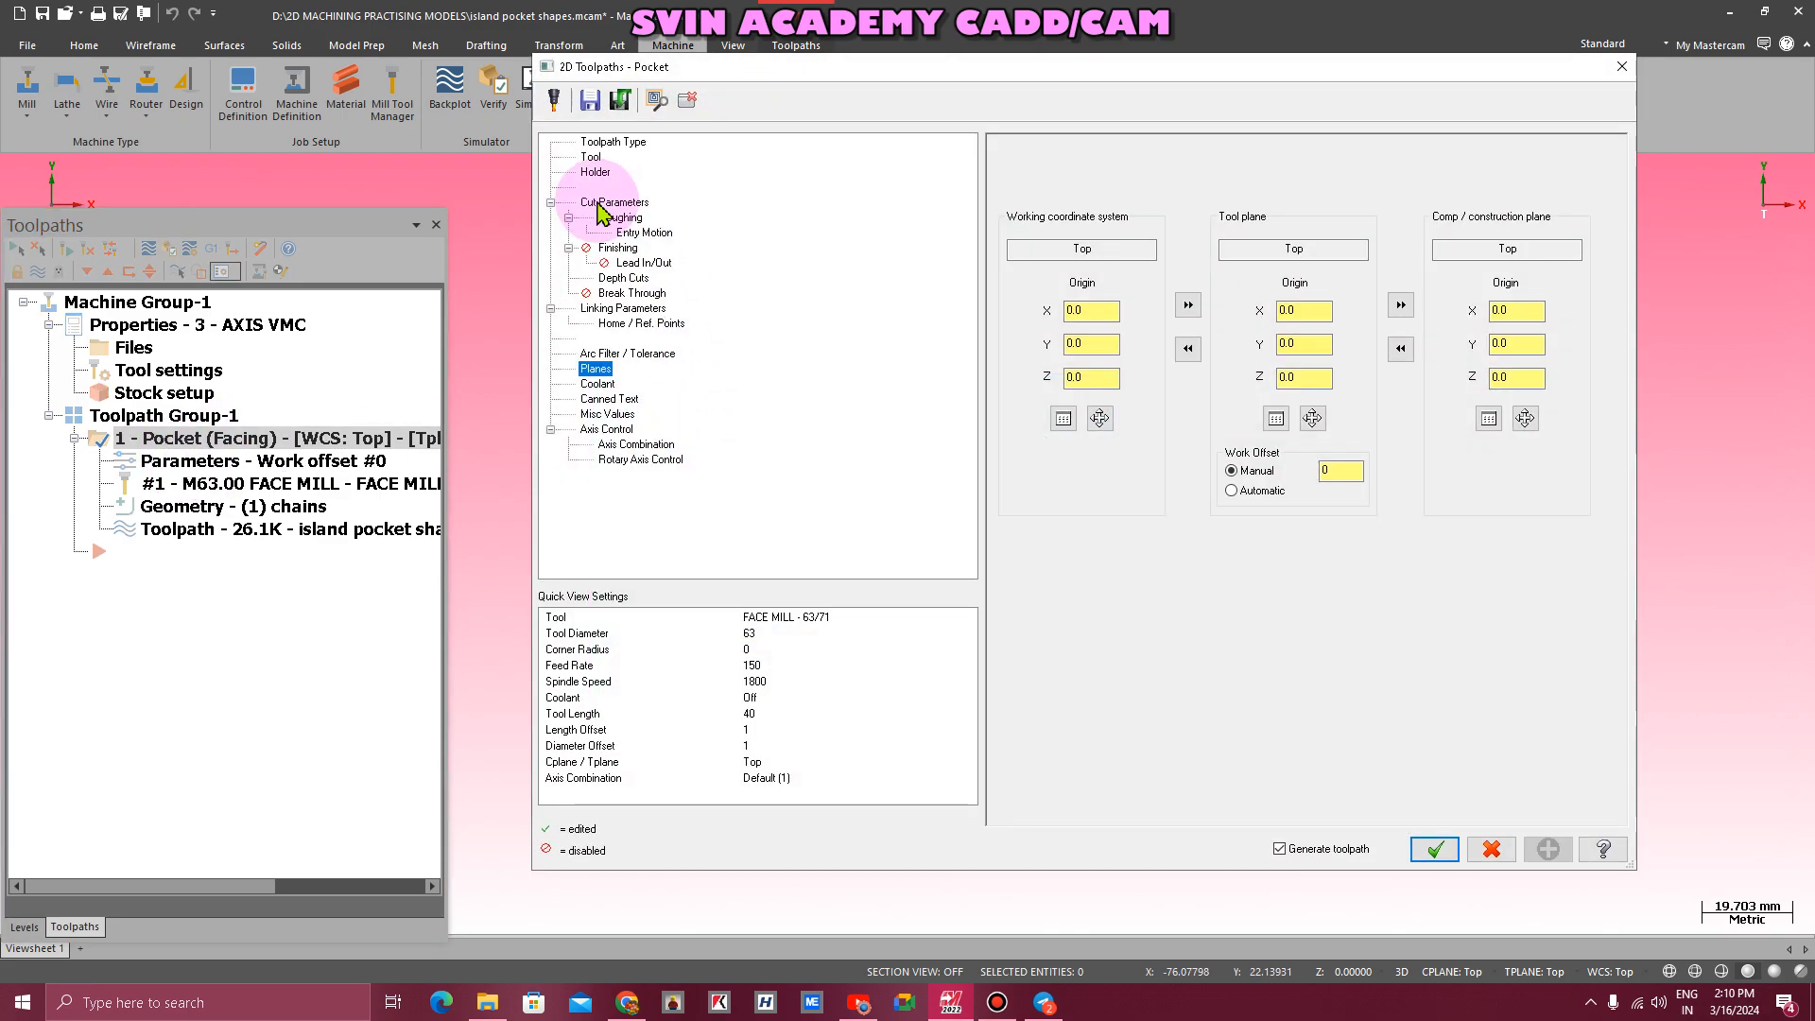
pyautogui.click(614, 202)
pyautogui.click(593, 157)
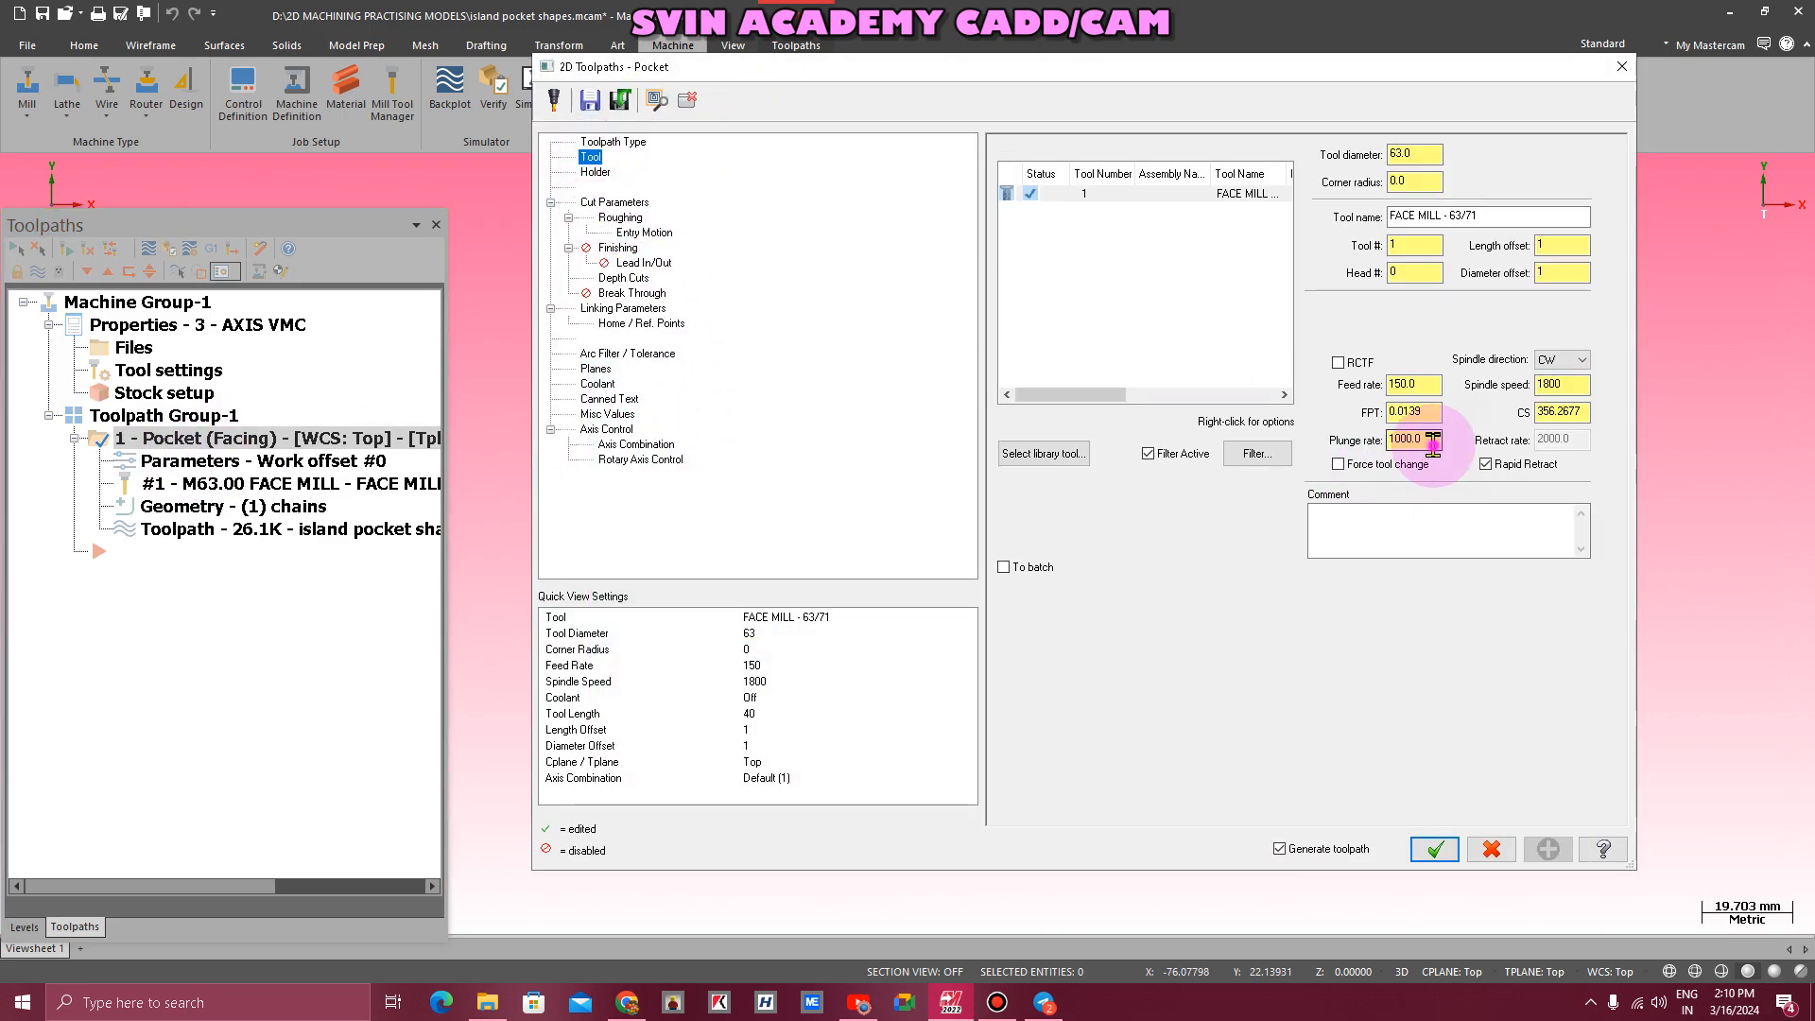
pyautogui.click(615, 202)
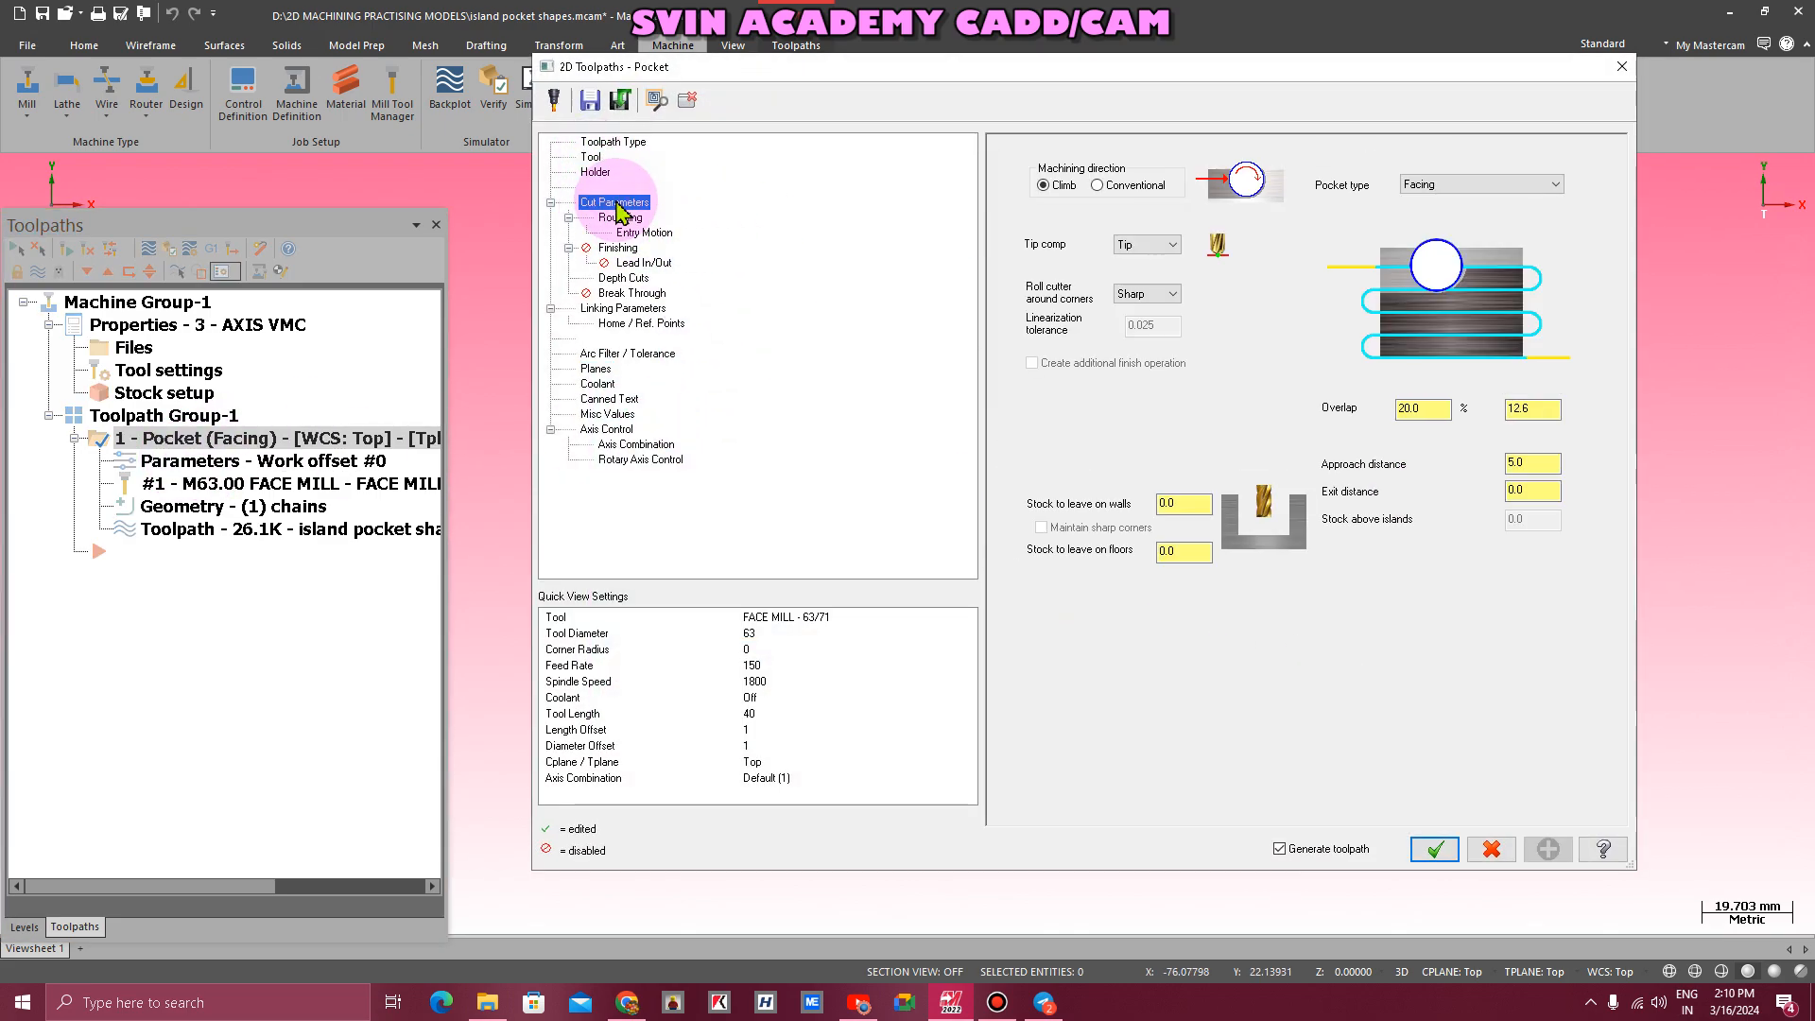
pyautogui.click(1539, 463)
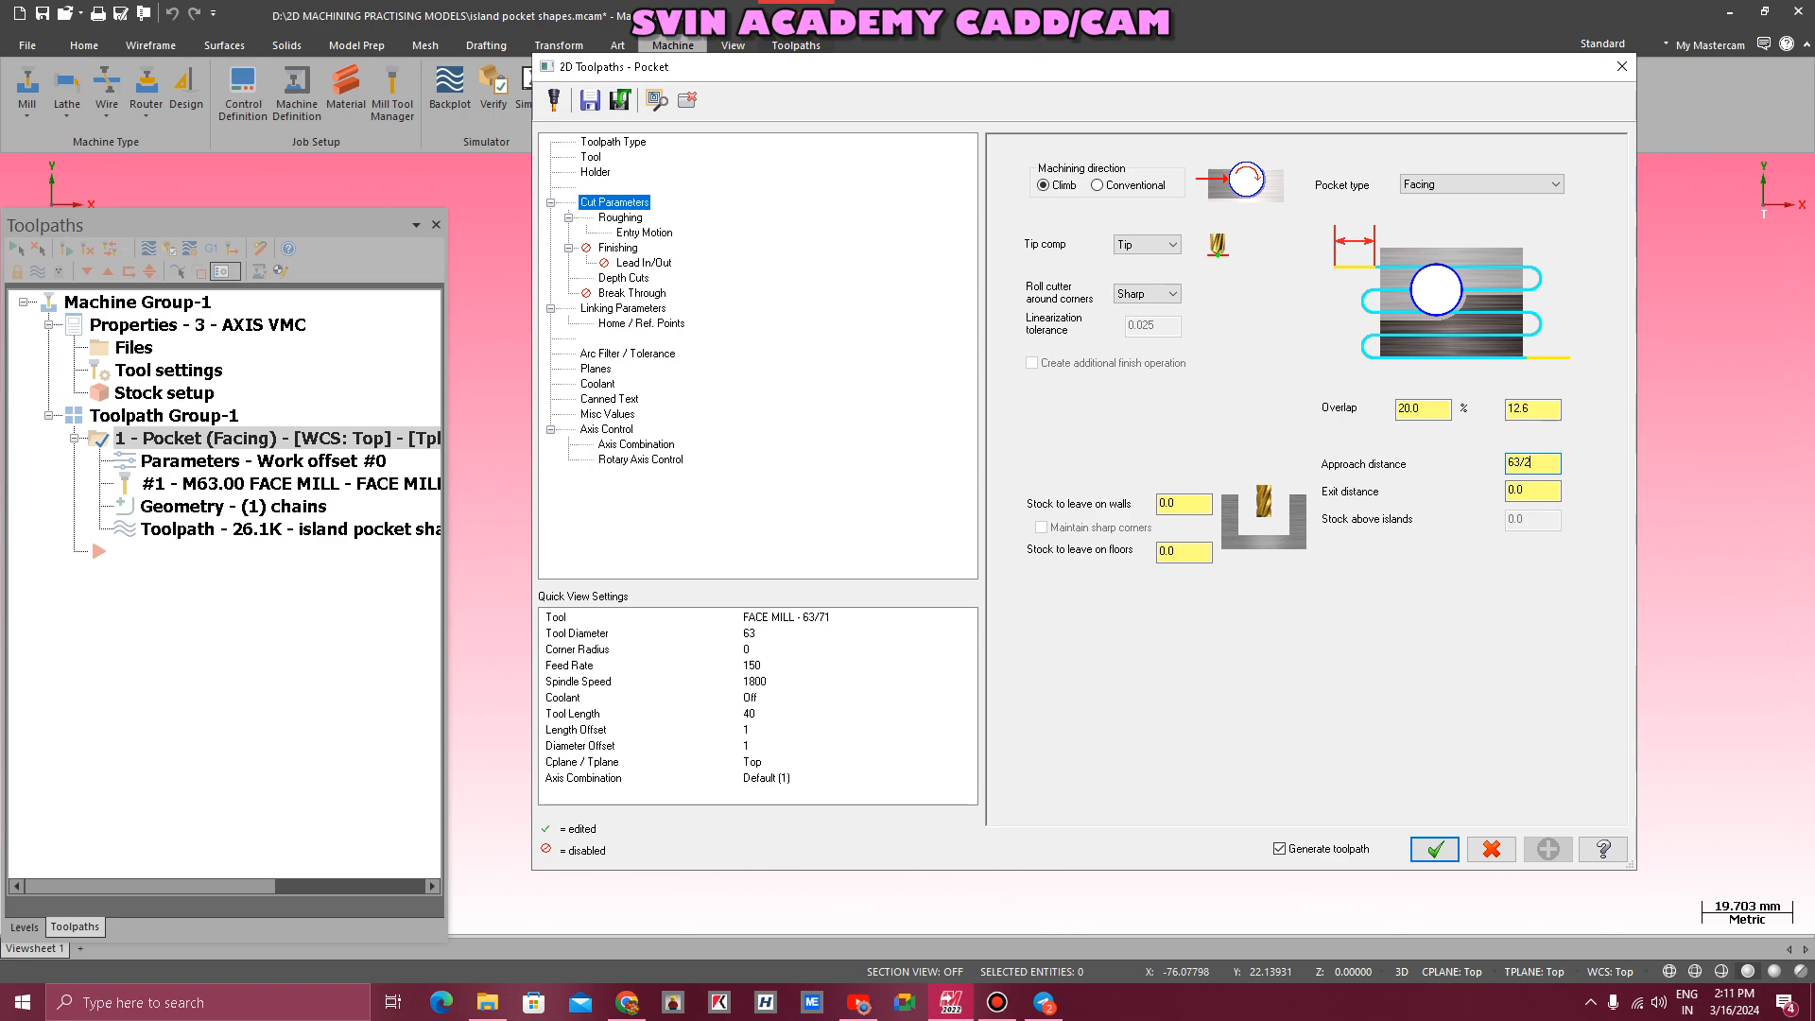
pyautogui.click(1552, 463)
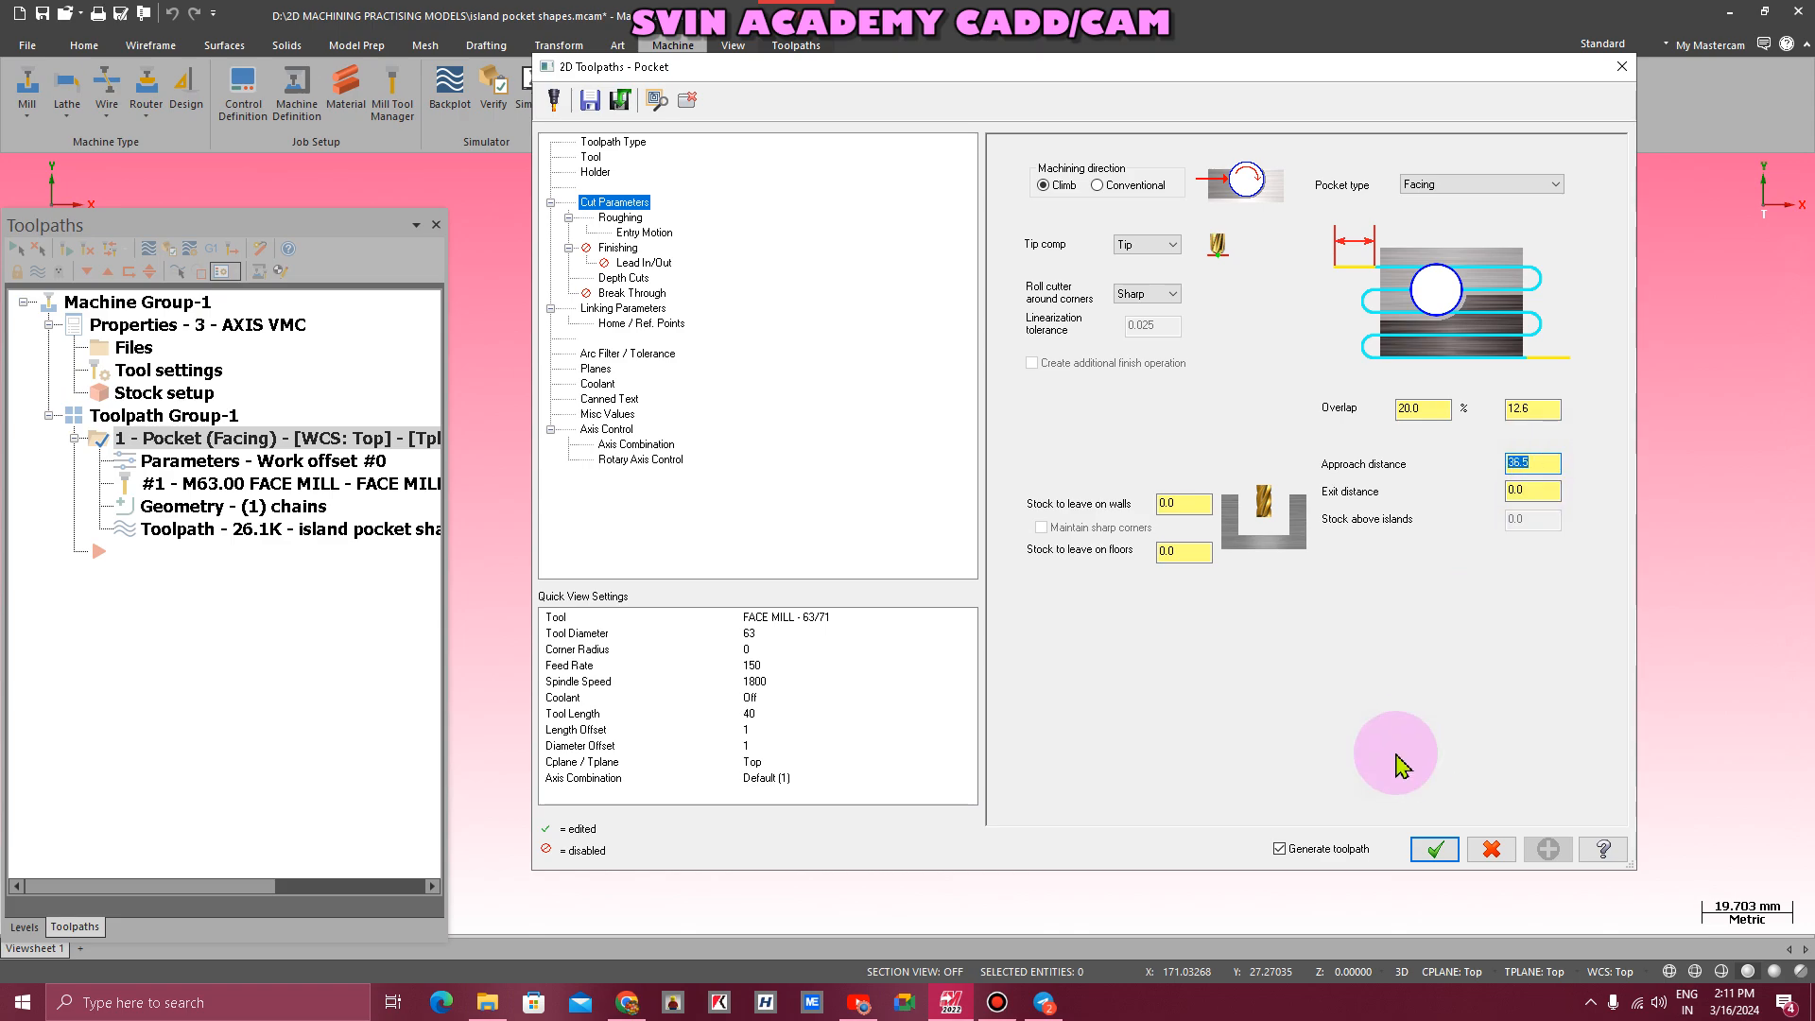
pyautogui.click(1436, 851)
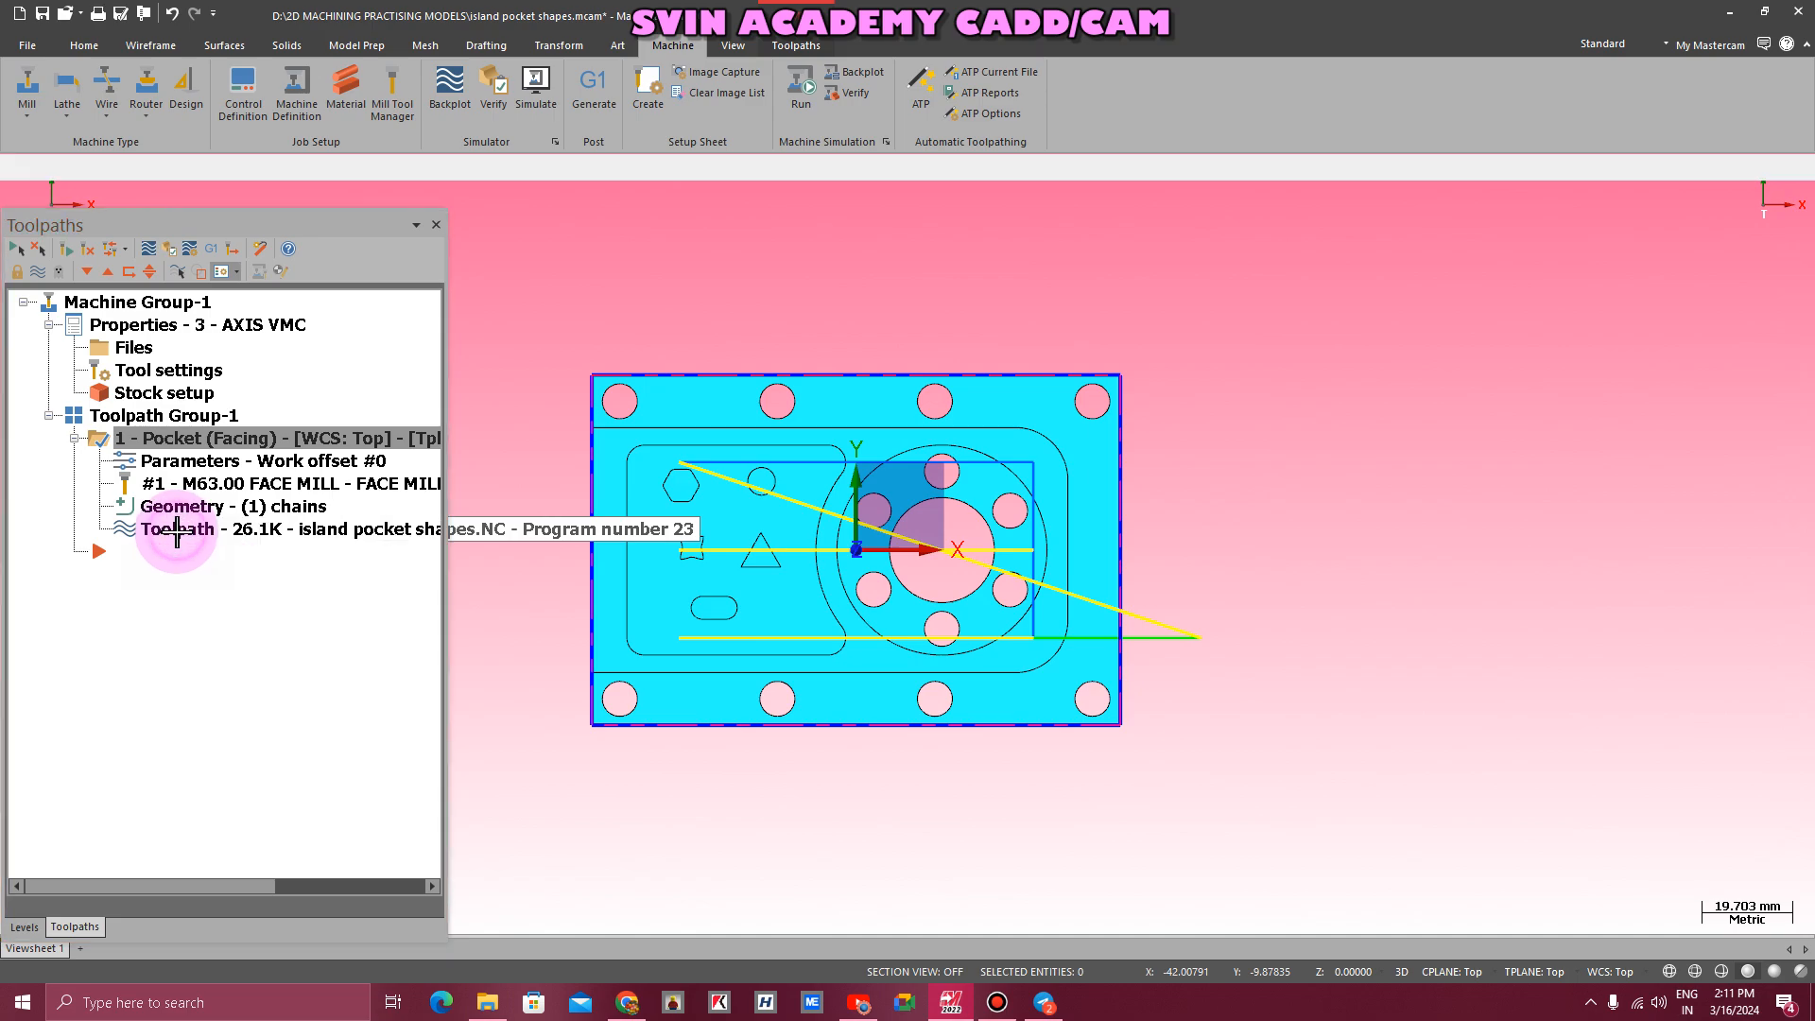
pyautogui.press('Escape')
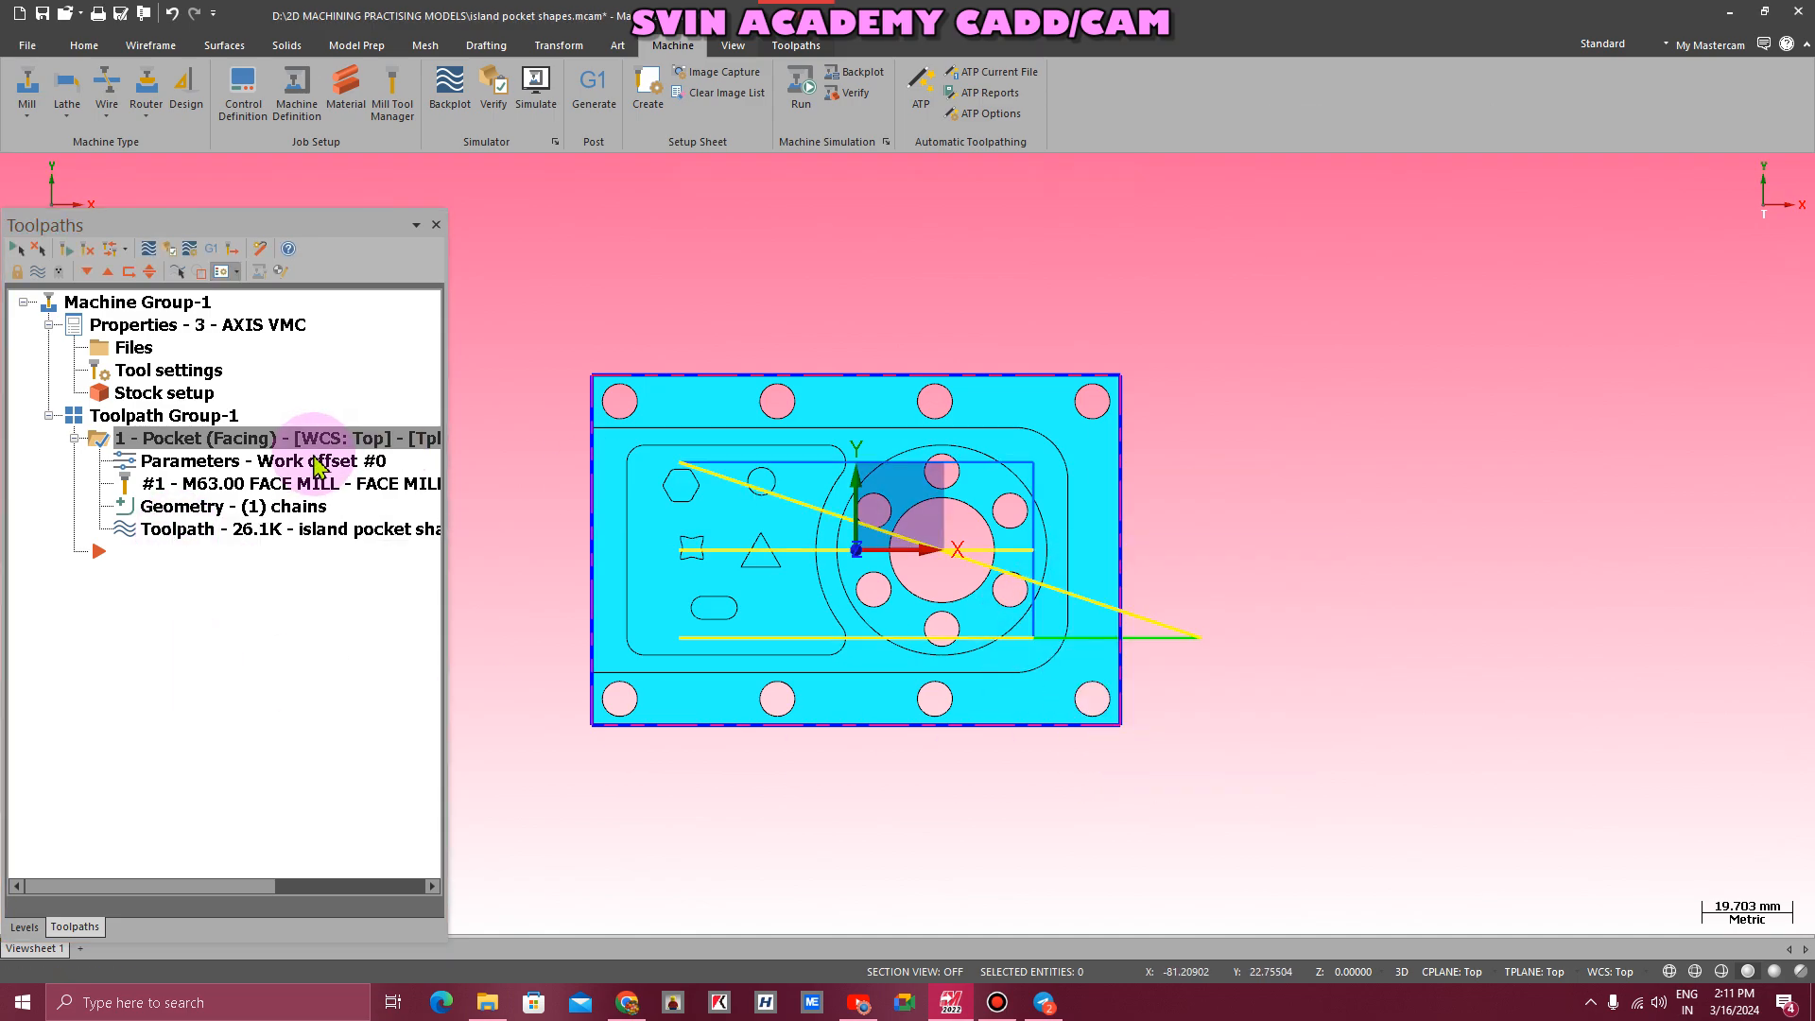
# - Set the facing approach distance to 68 mm and check the cutter's start position in the backplot
pyautogui.click(227, 460)
pyautogui.click(1536, 462)
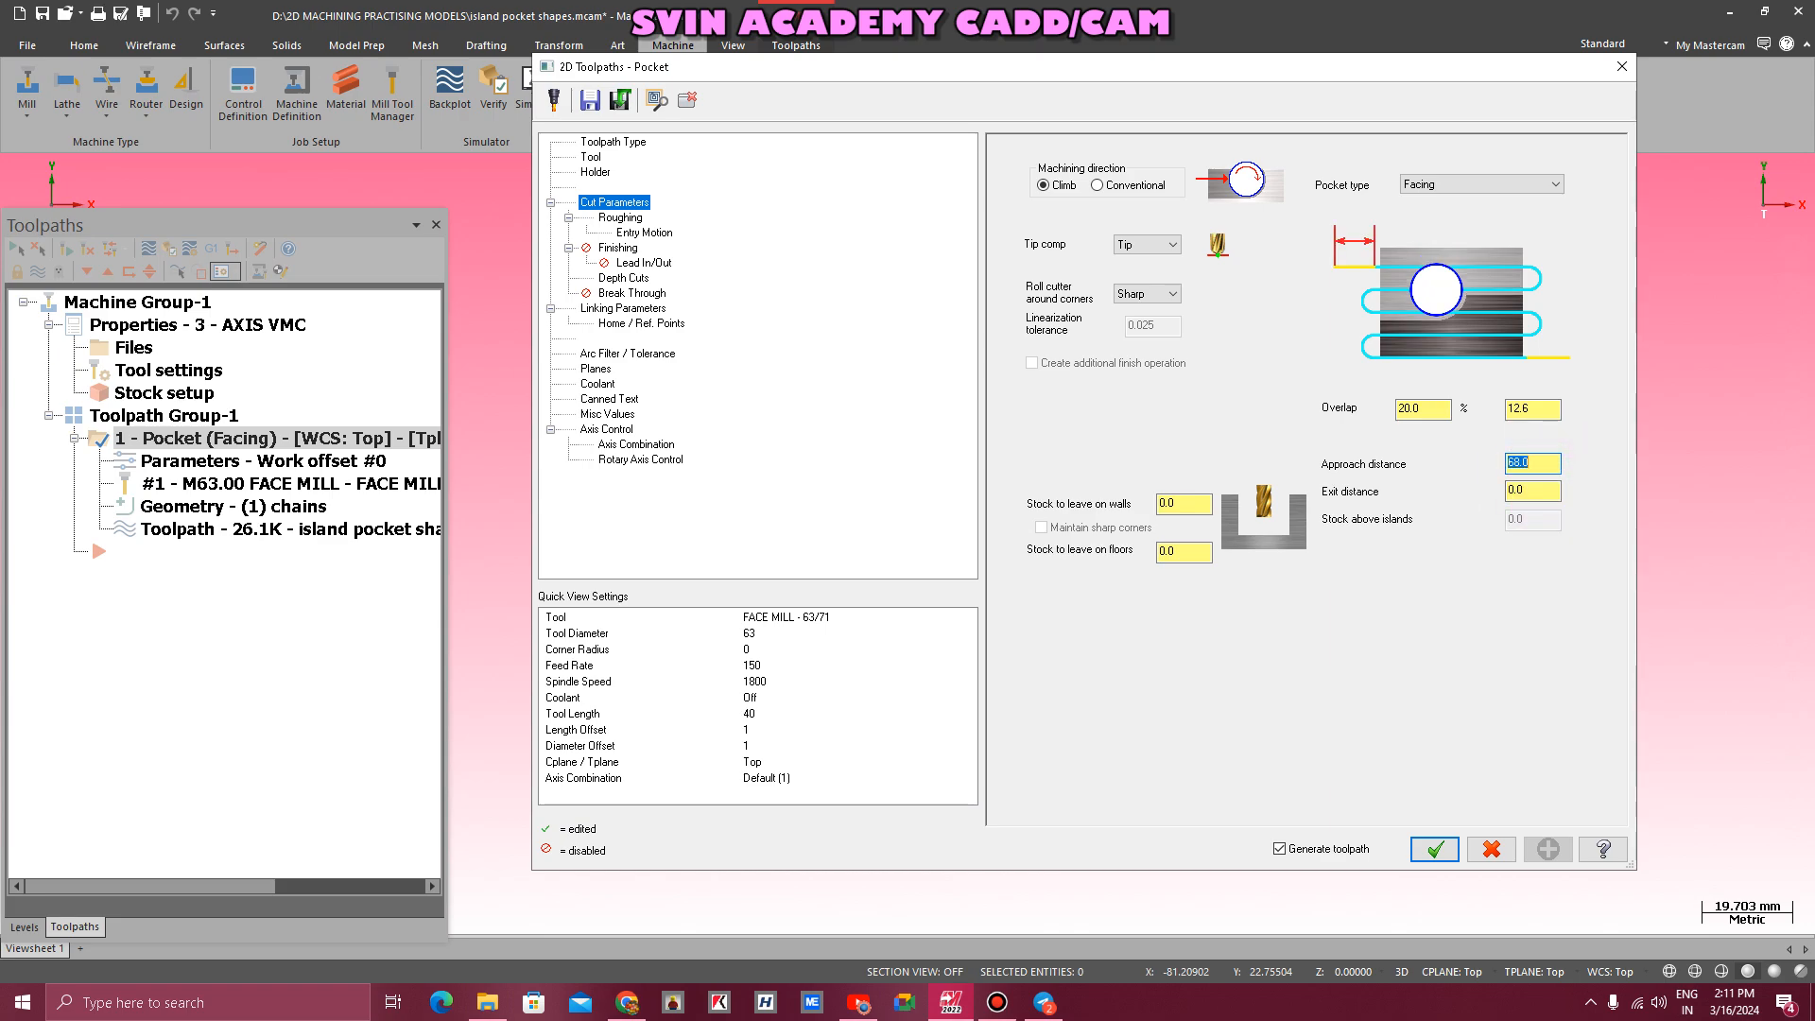
pyautogui.click(1431, 849)
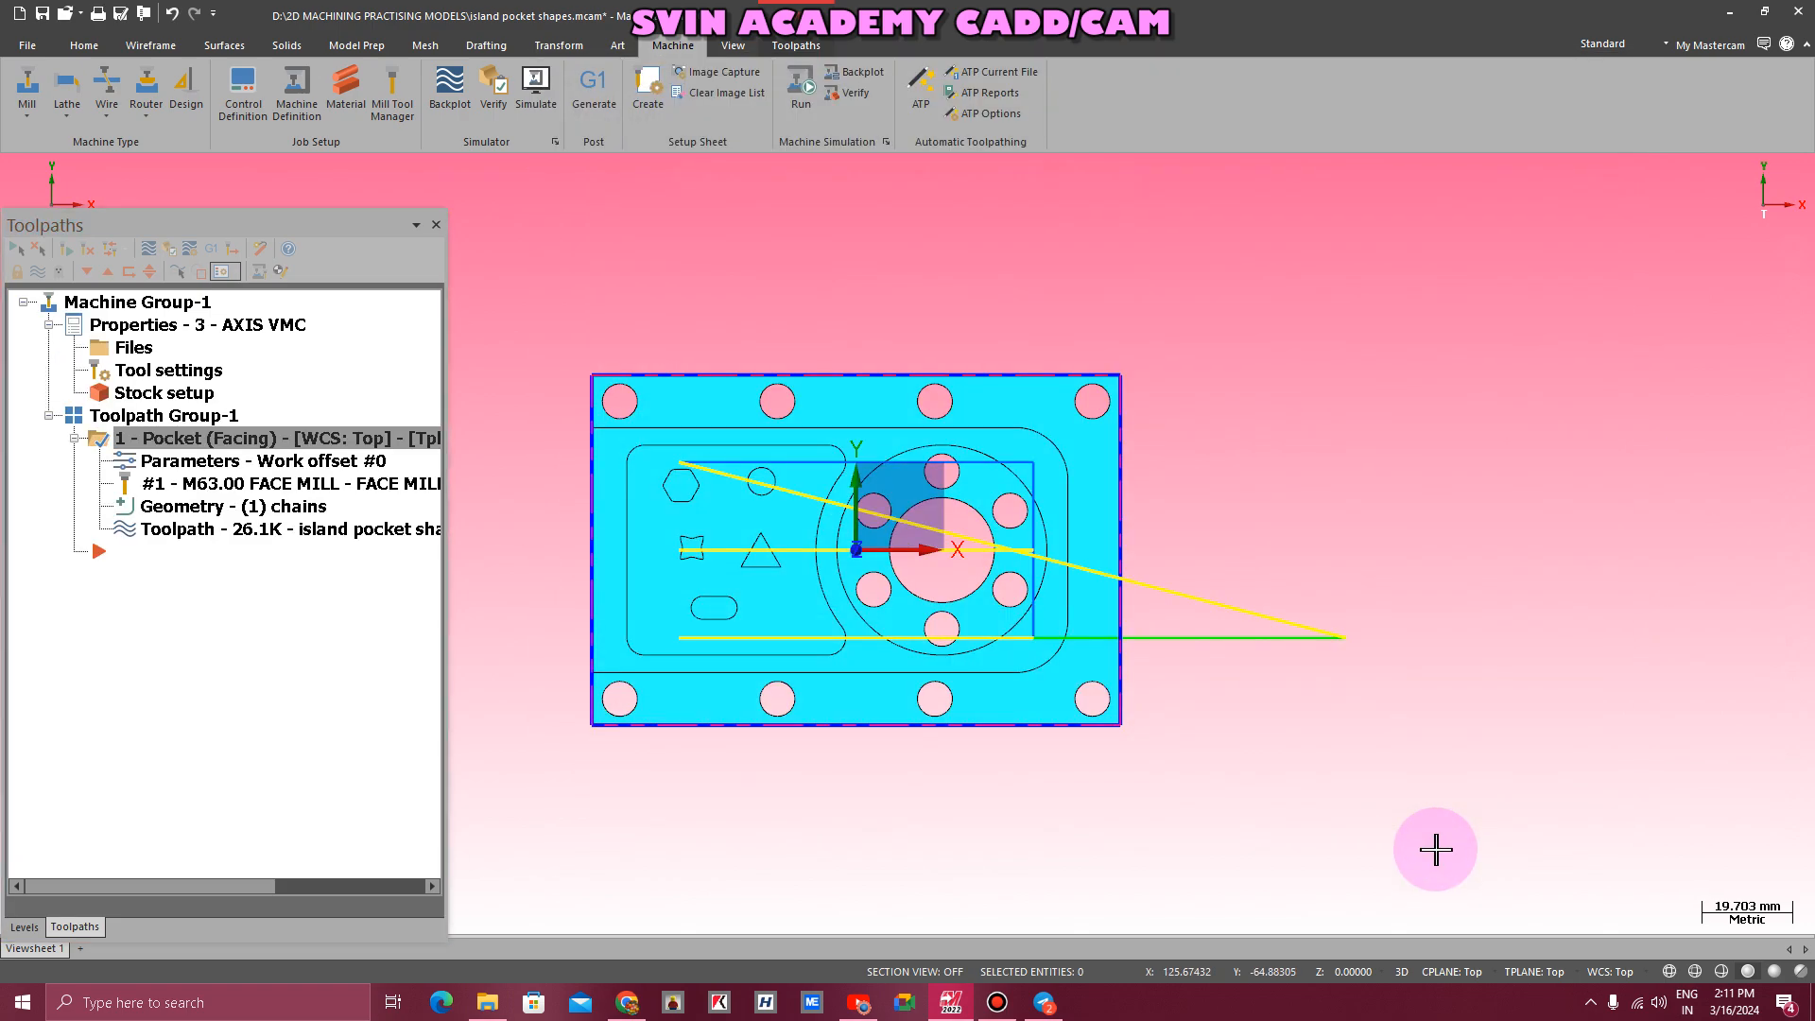
pyautogui.click(177, 534)
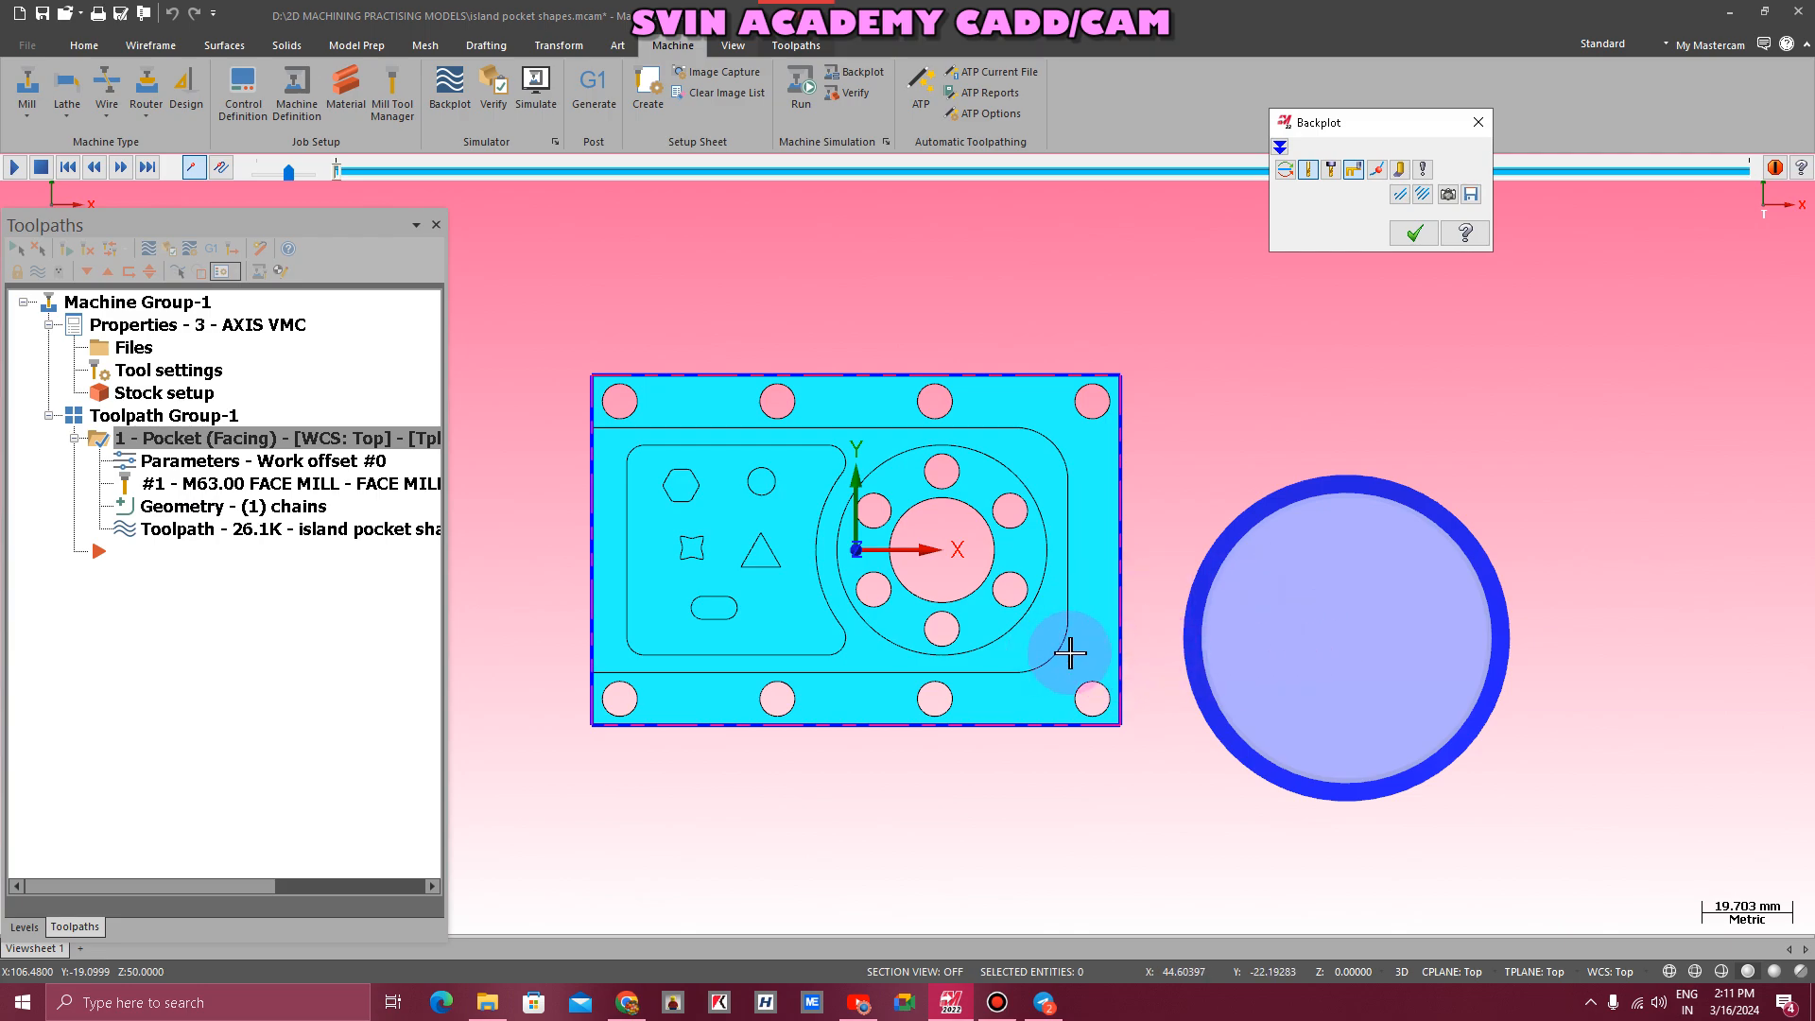
pyautogui.click(1478, 122)
# - Switch to the isometric view and play the machine simulation of the facing operation with the longer approach
pyautogui.rightClick(1169, 358)
pyautogui.click(1246, 516)
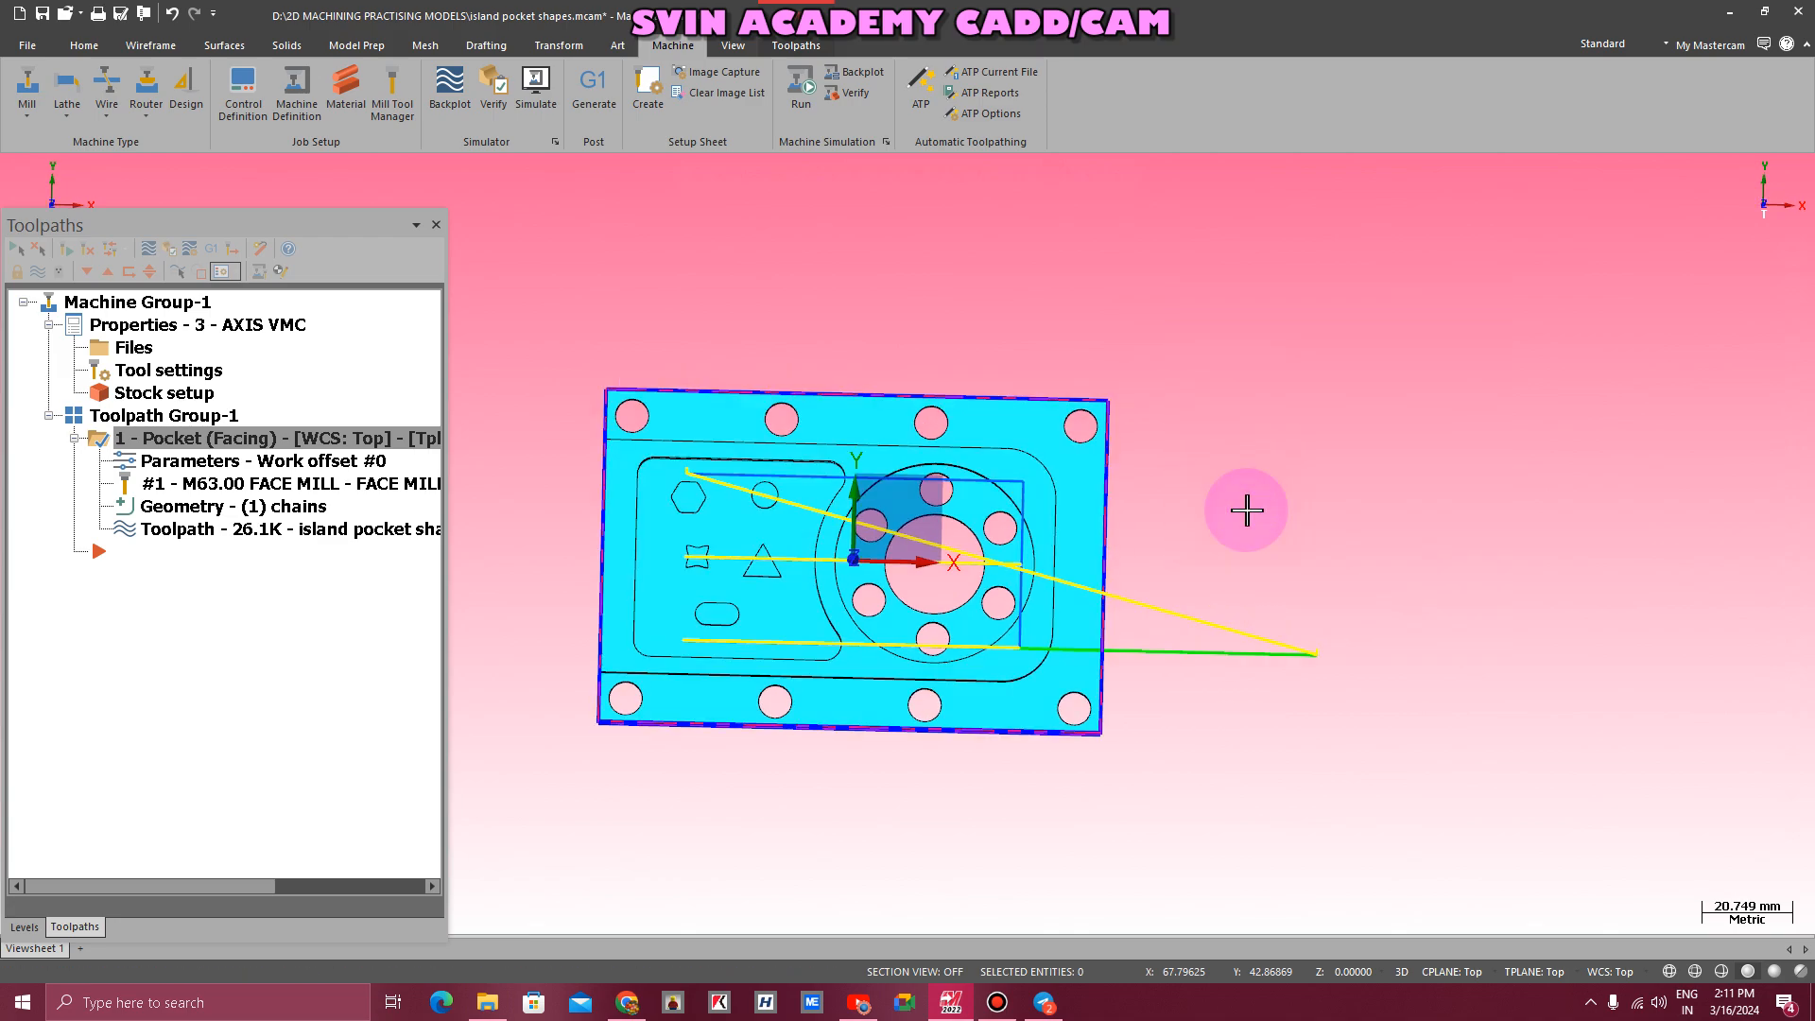
pyautogui.scroll(5, 805, 823)
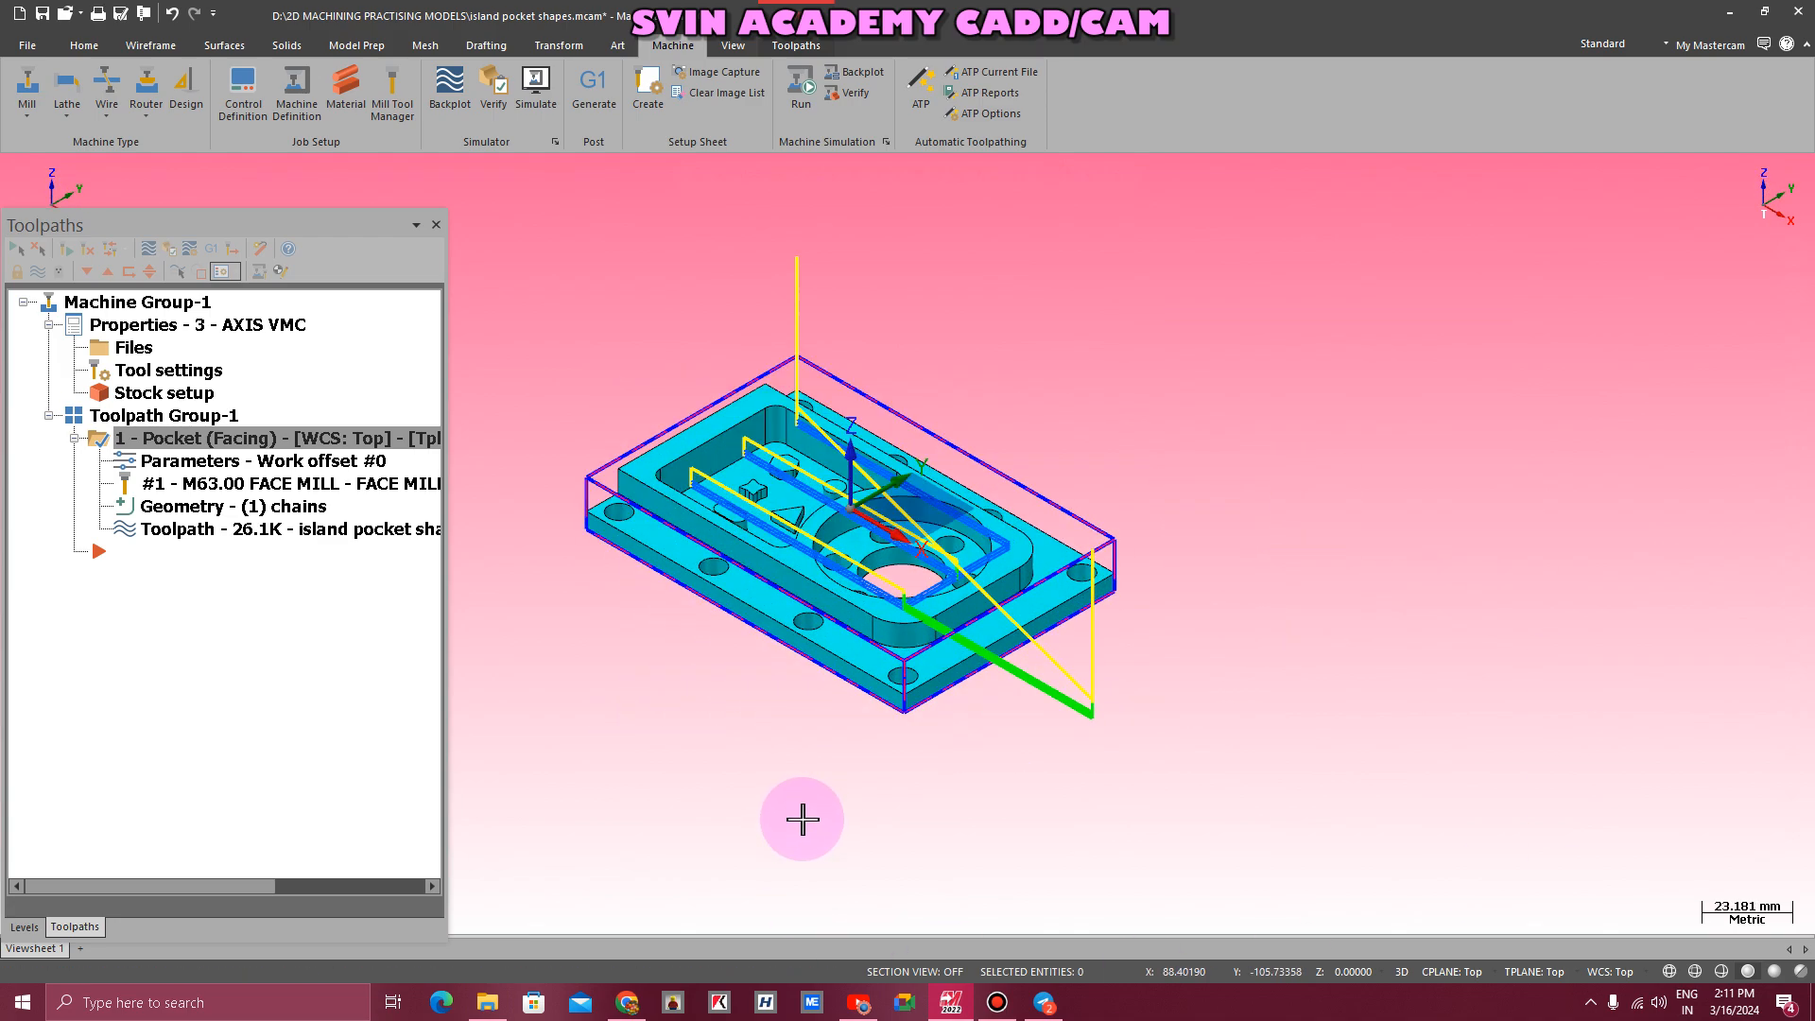
pyautogui.click(537, 99)
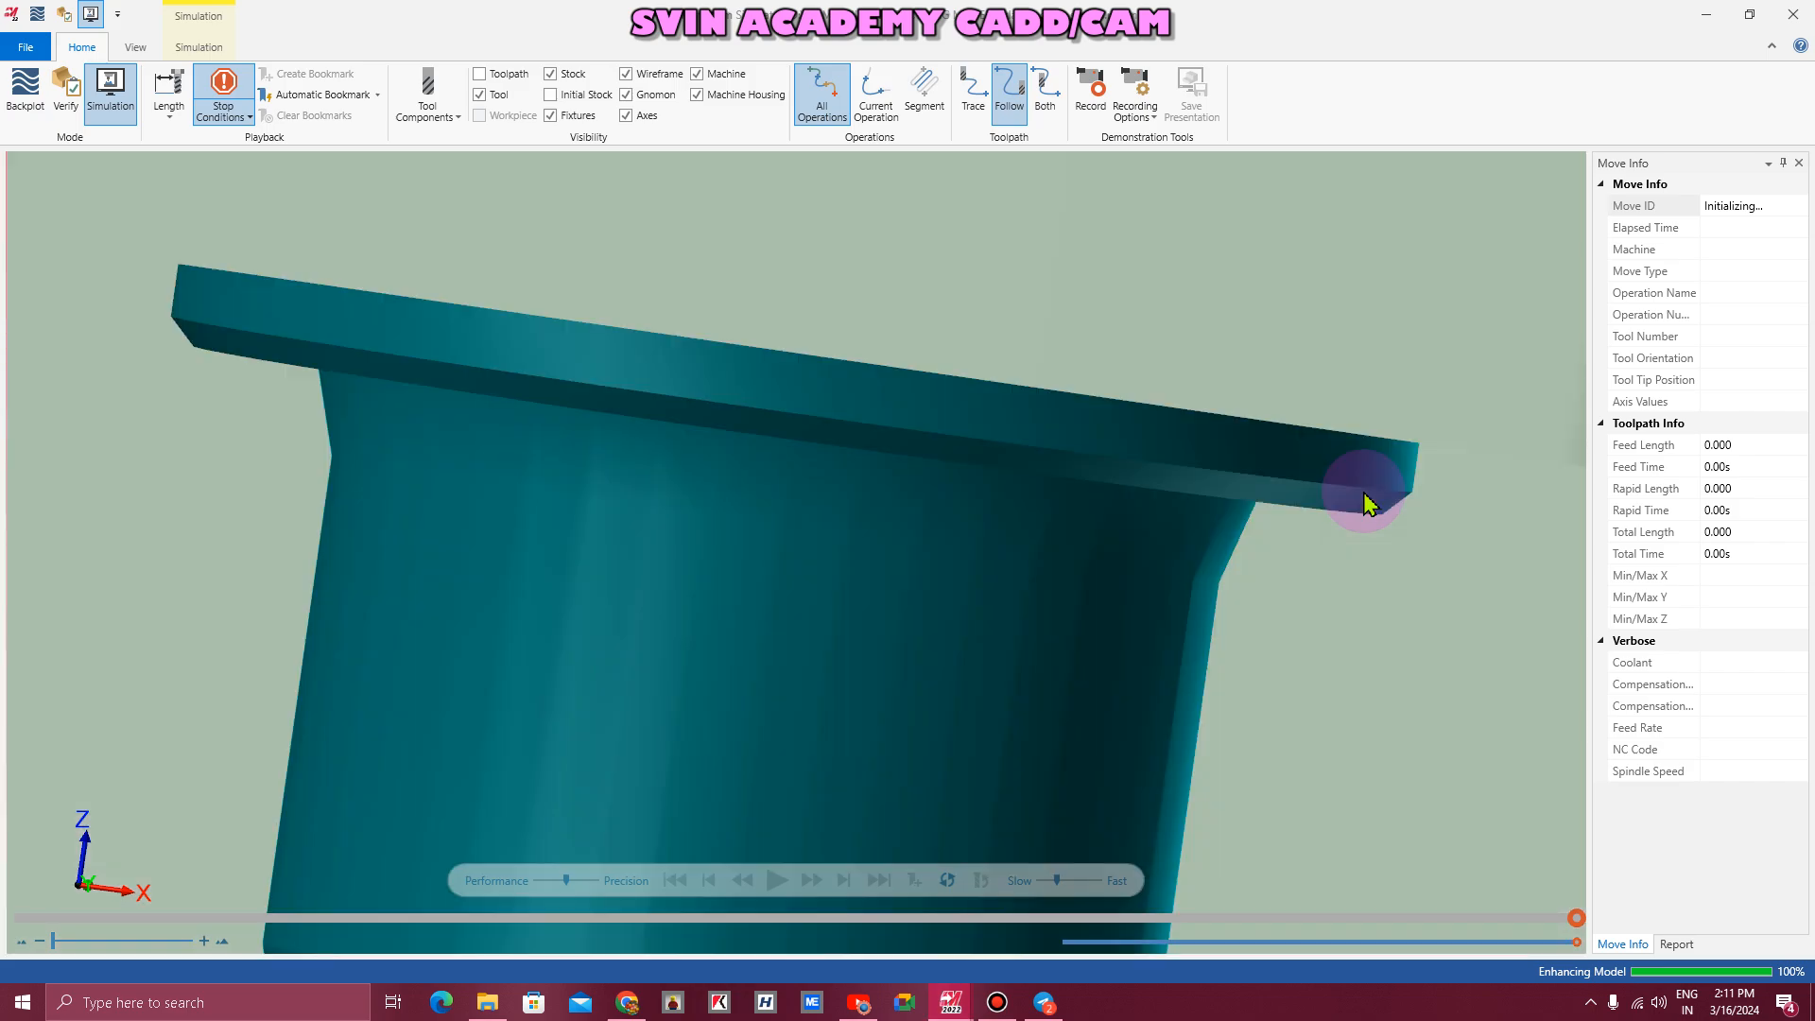
pyautogui.scroll(-5, 899, 647)
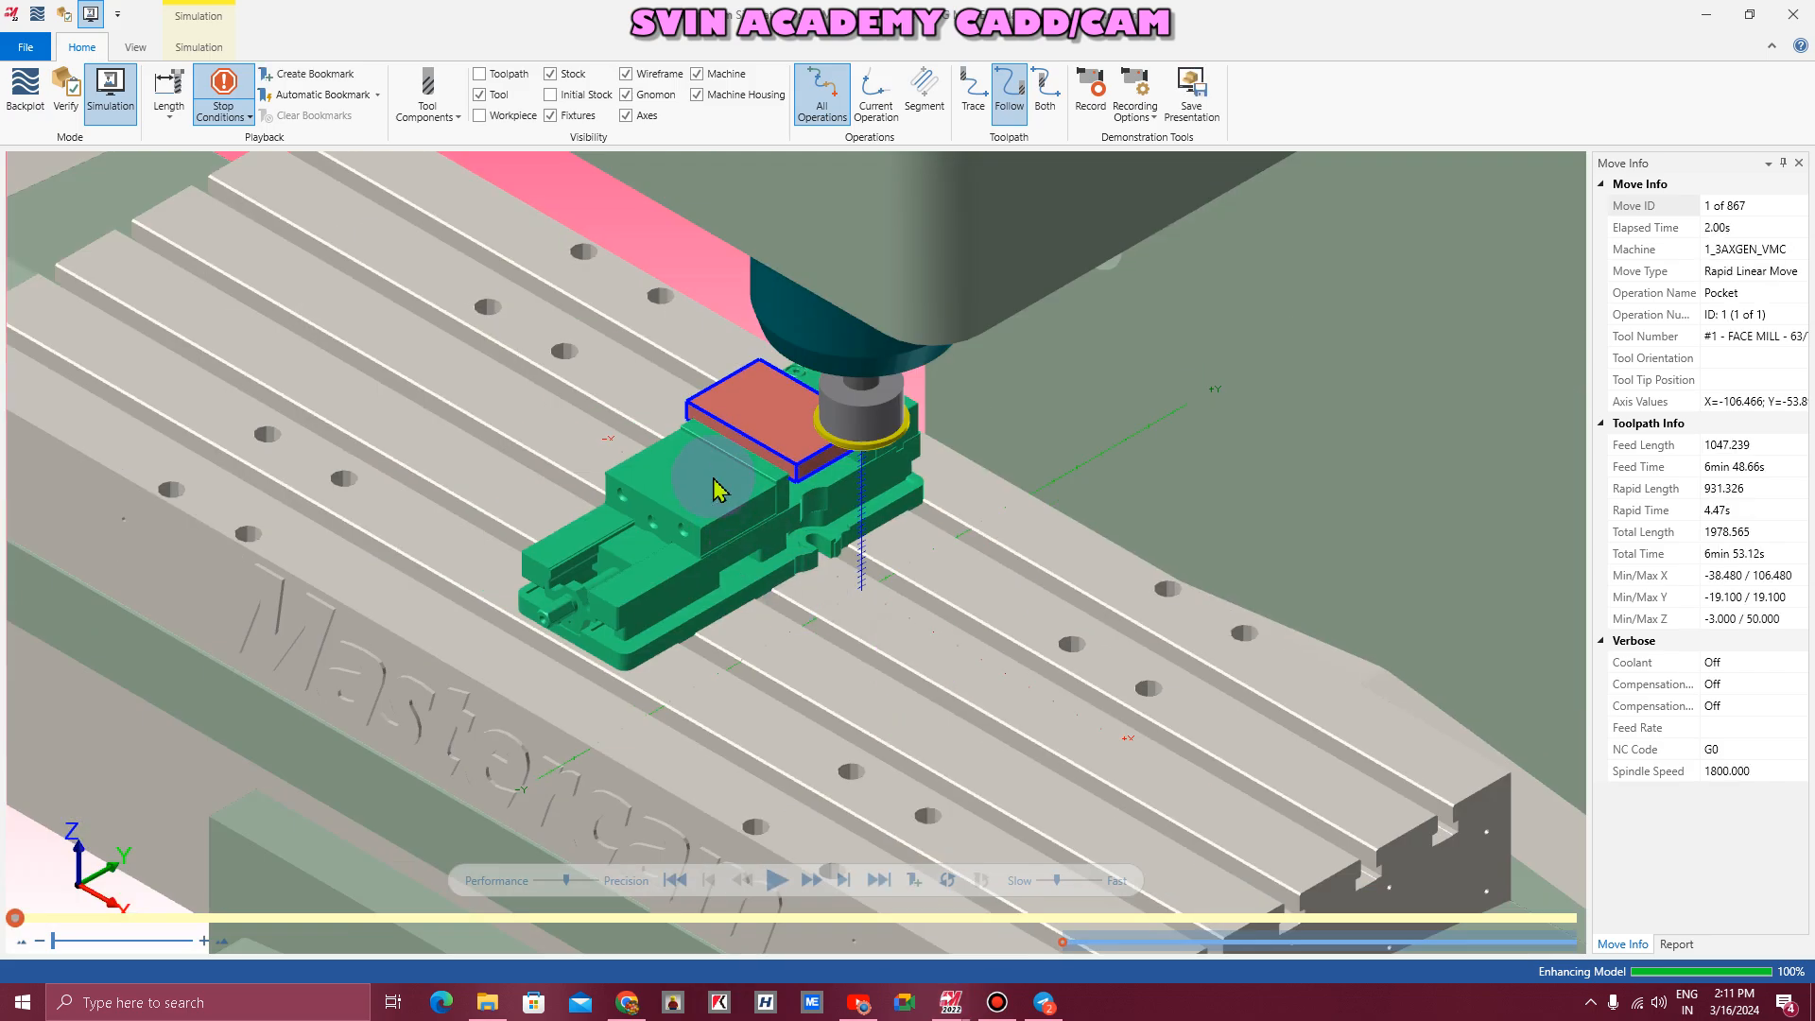
pyautogui.scroll(4, 729, 419)
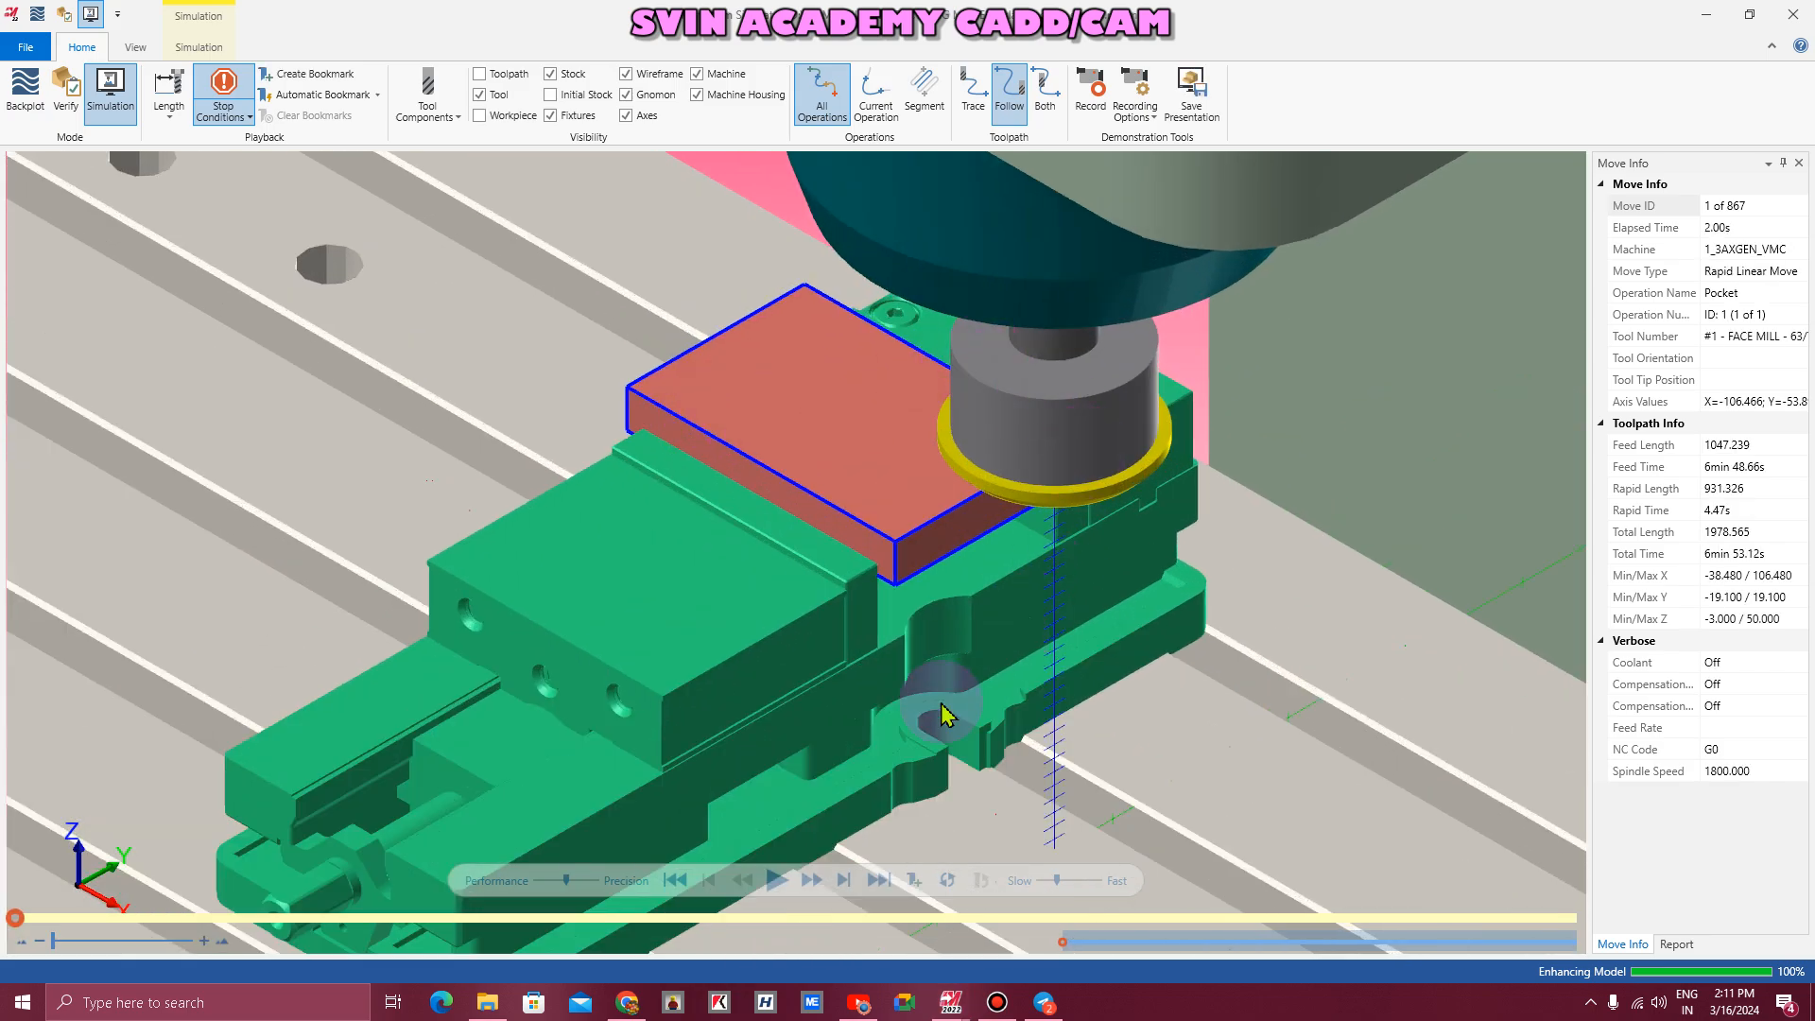
pyautogui.click(776, 880)
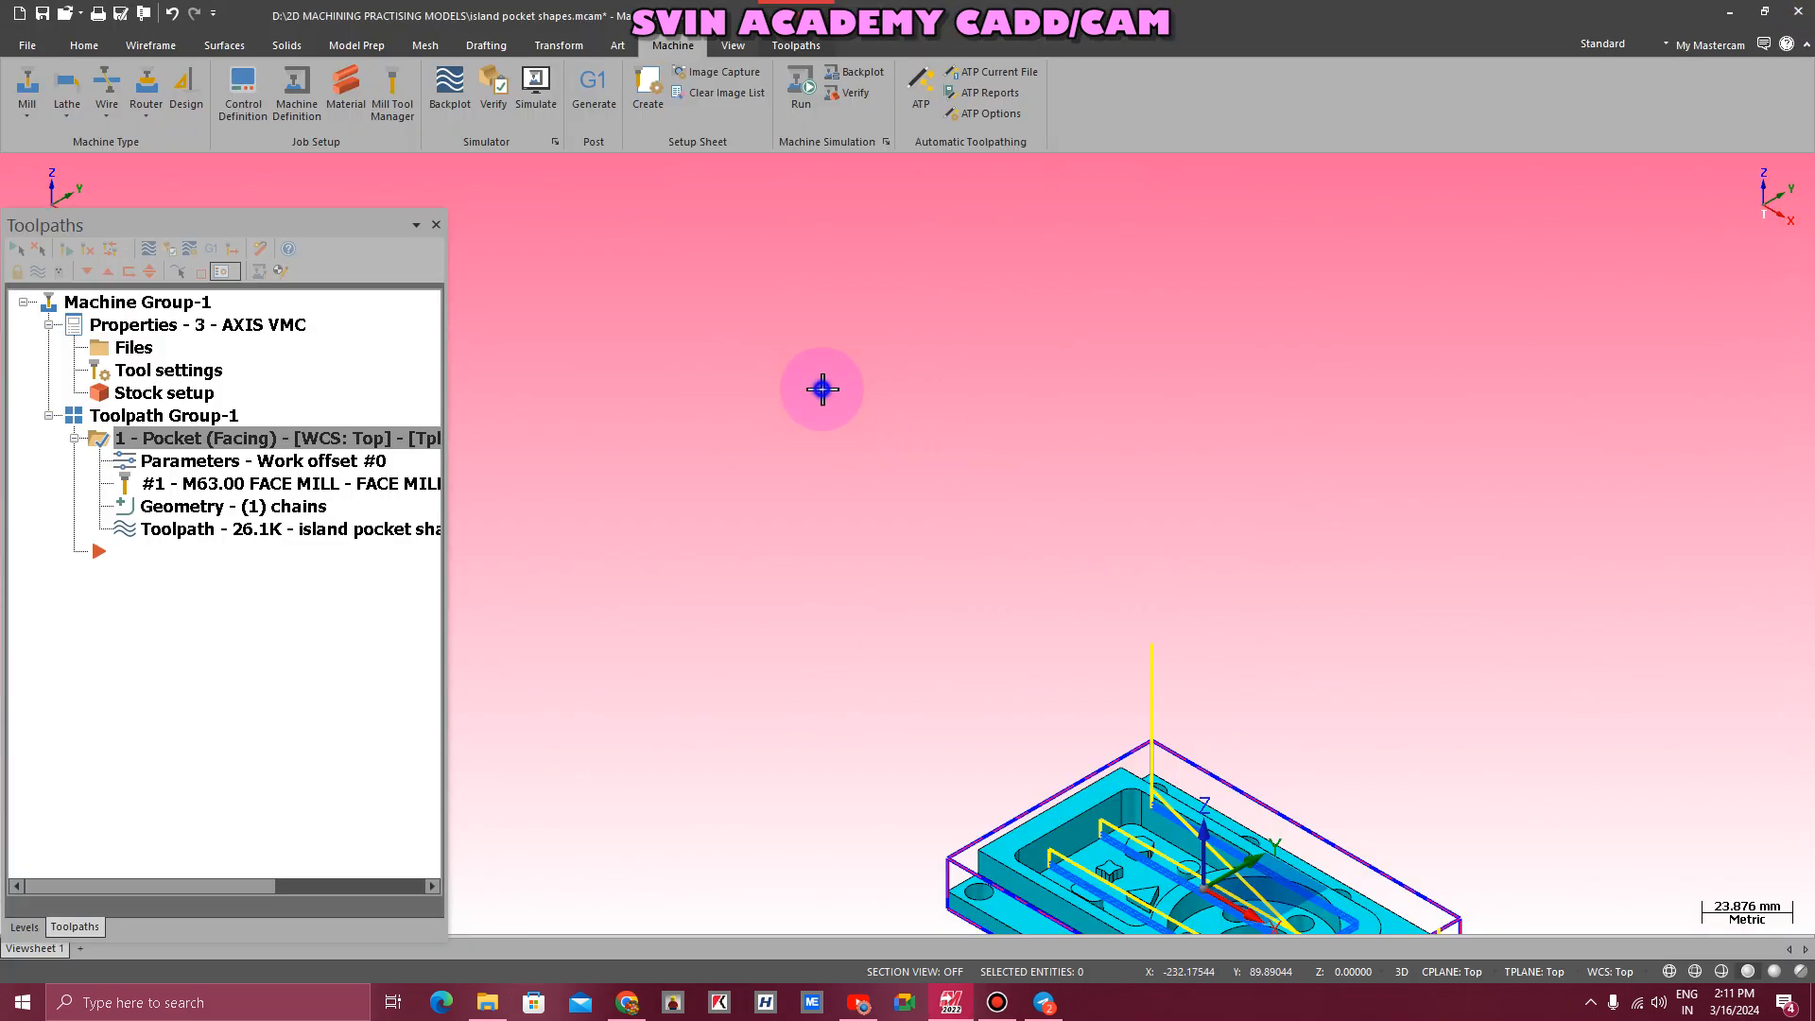
# - Inspect the toolpath in the front and top views and backplot the one-way facing passes over the part
pyautogui.rightClick(822, 387)
pyautogui.click(929, 520)
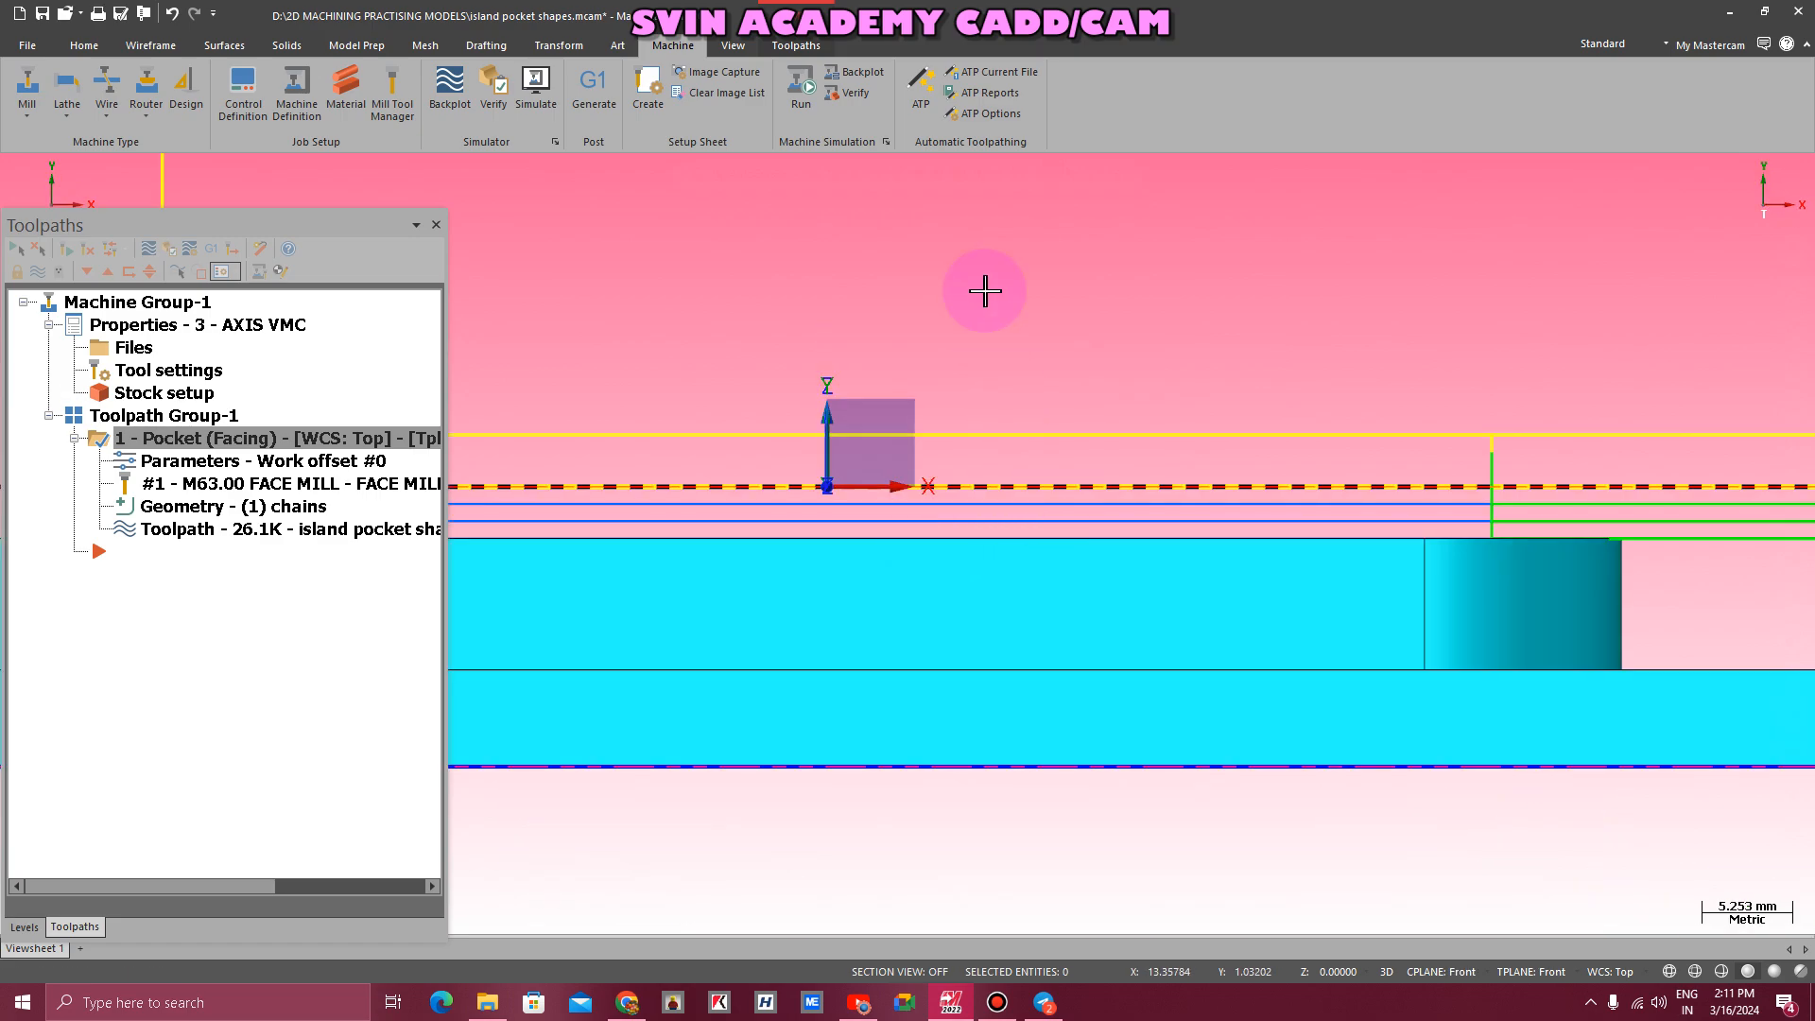
pyautogui.rightClick(990, 253)
pyautogui.click(1042, 393)
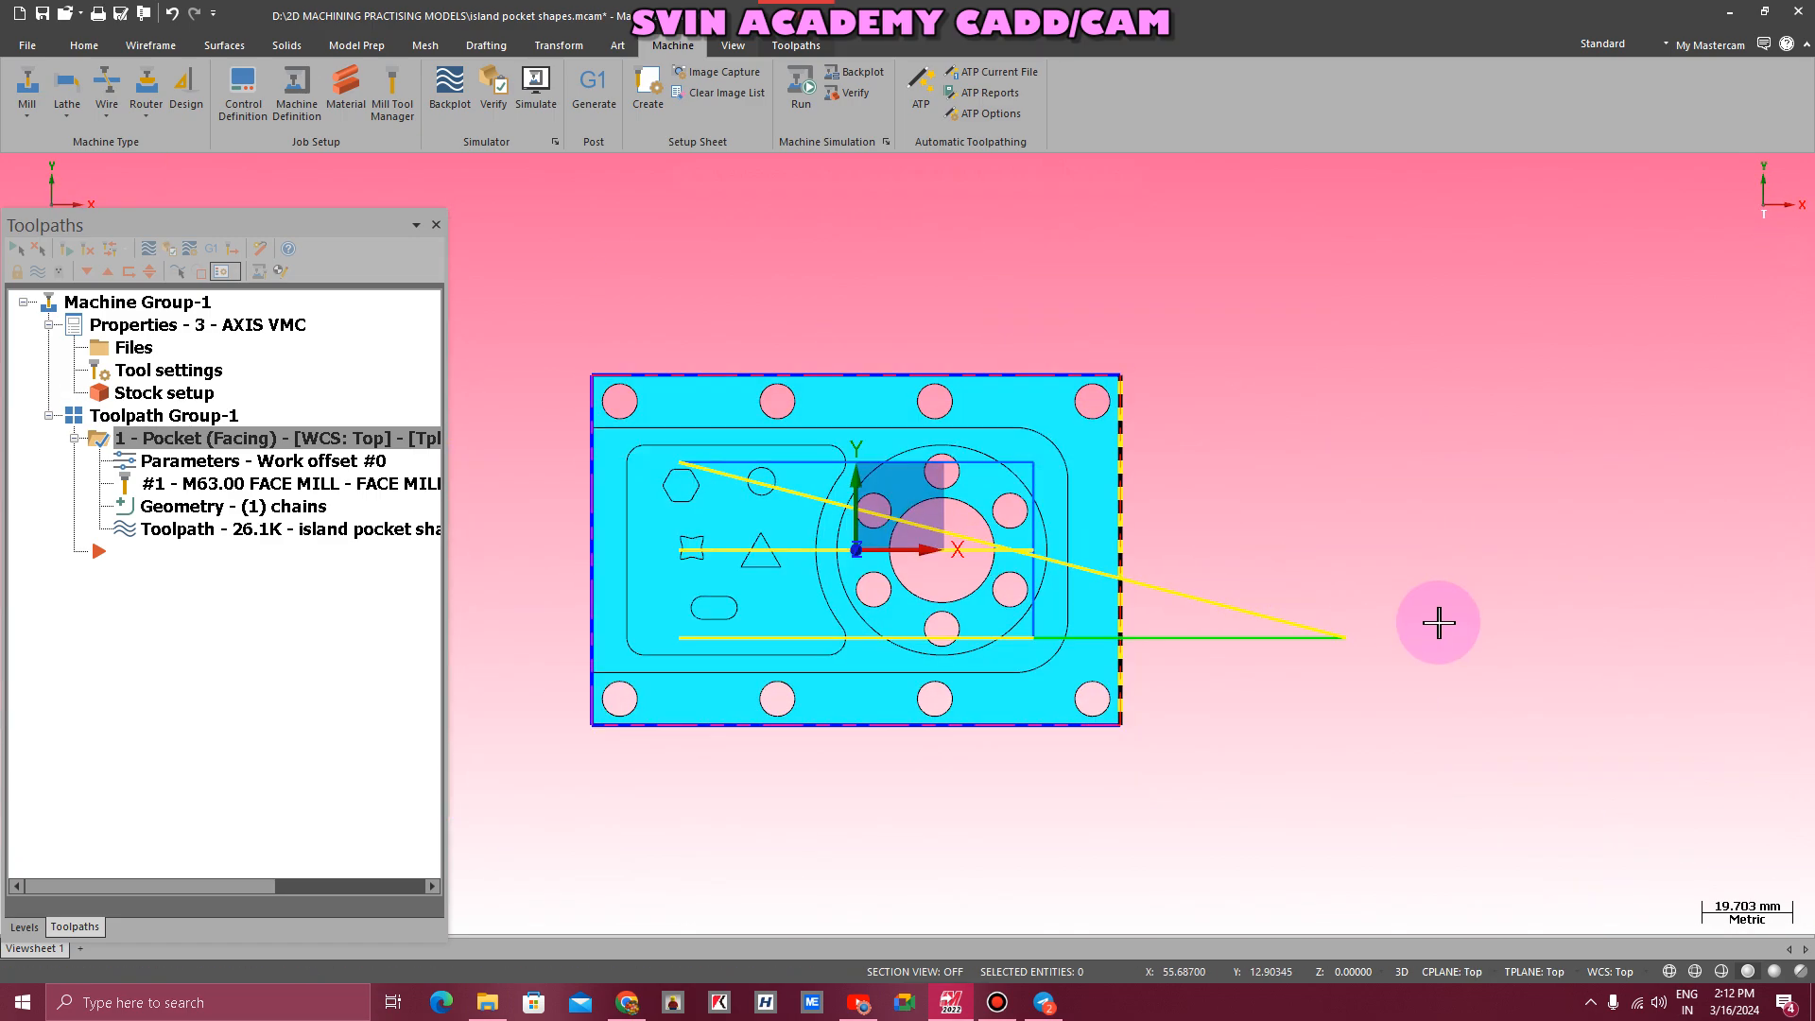
pyautogui.click(161, 529)
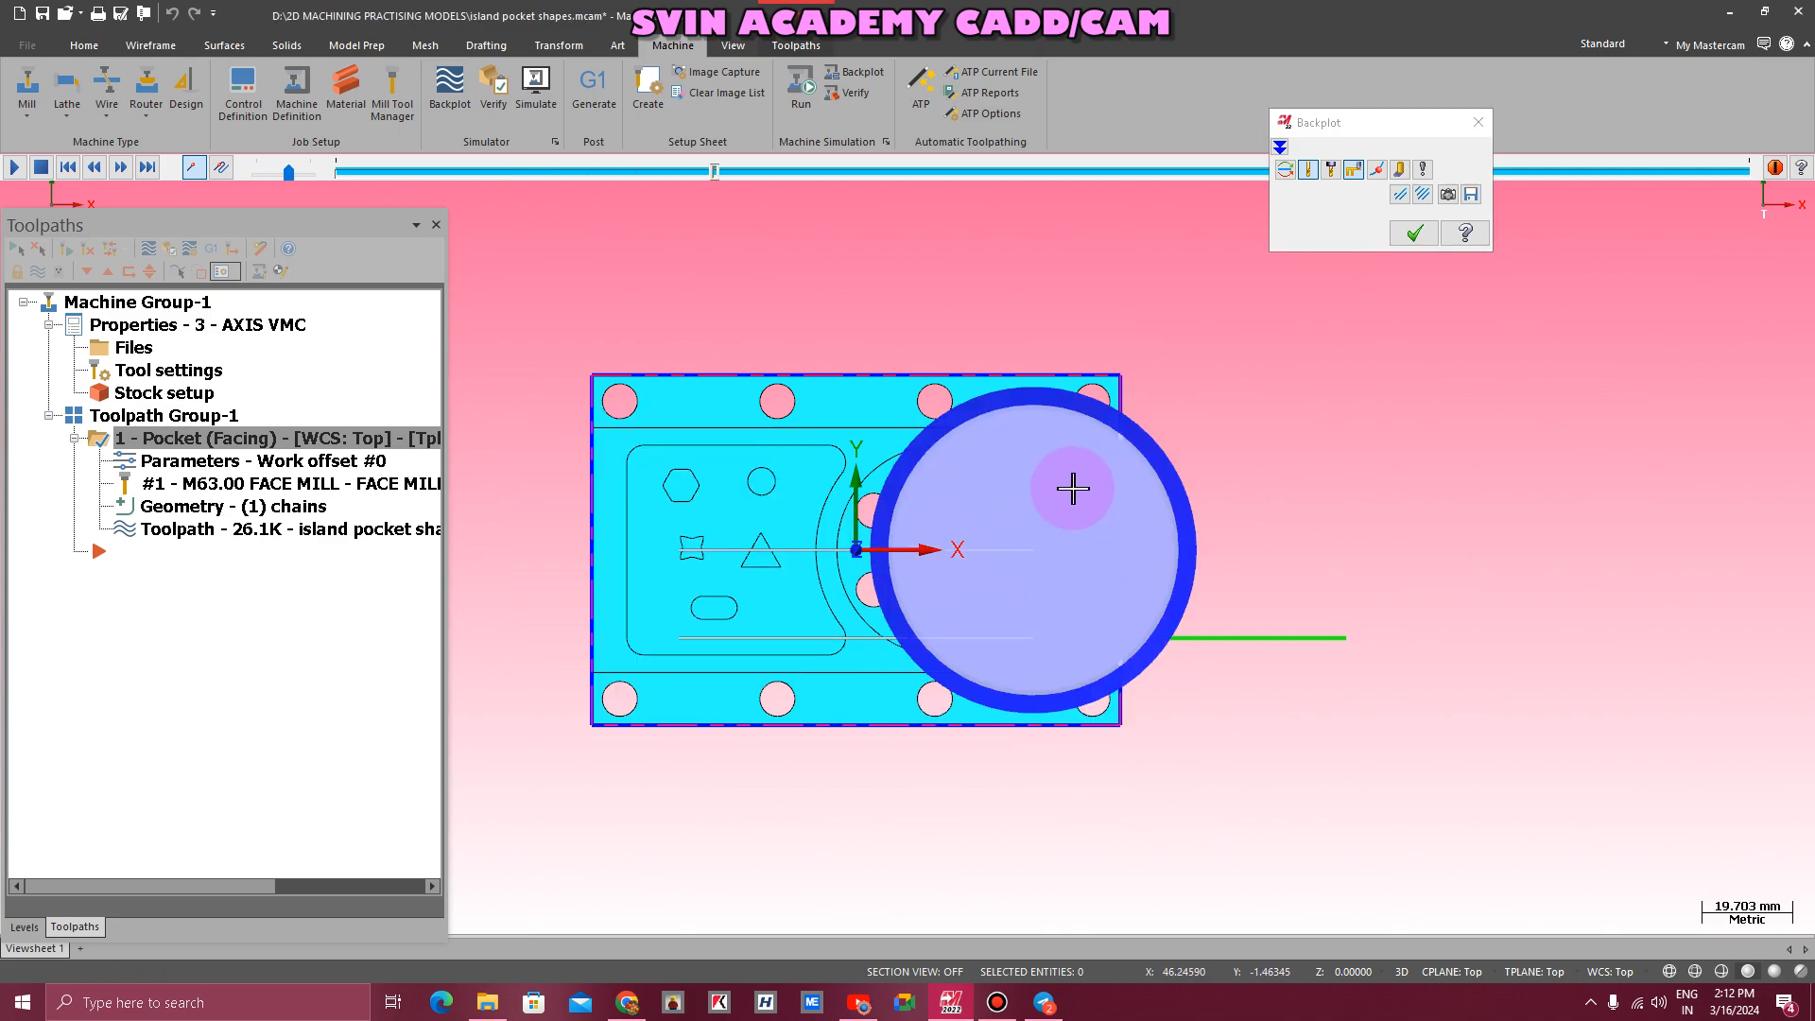
pyautogui.moveTo(1068, 486)
pyautogui.mouseDown(button='middle')
pyautogui.moveTo(1081, 348)
pyautogui.moveTo(1088, 401)
pyautogui.moveTo(1051, 479)
pyautogui.mouseUp(button='middle')
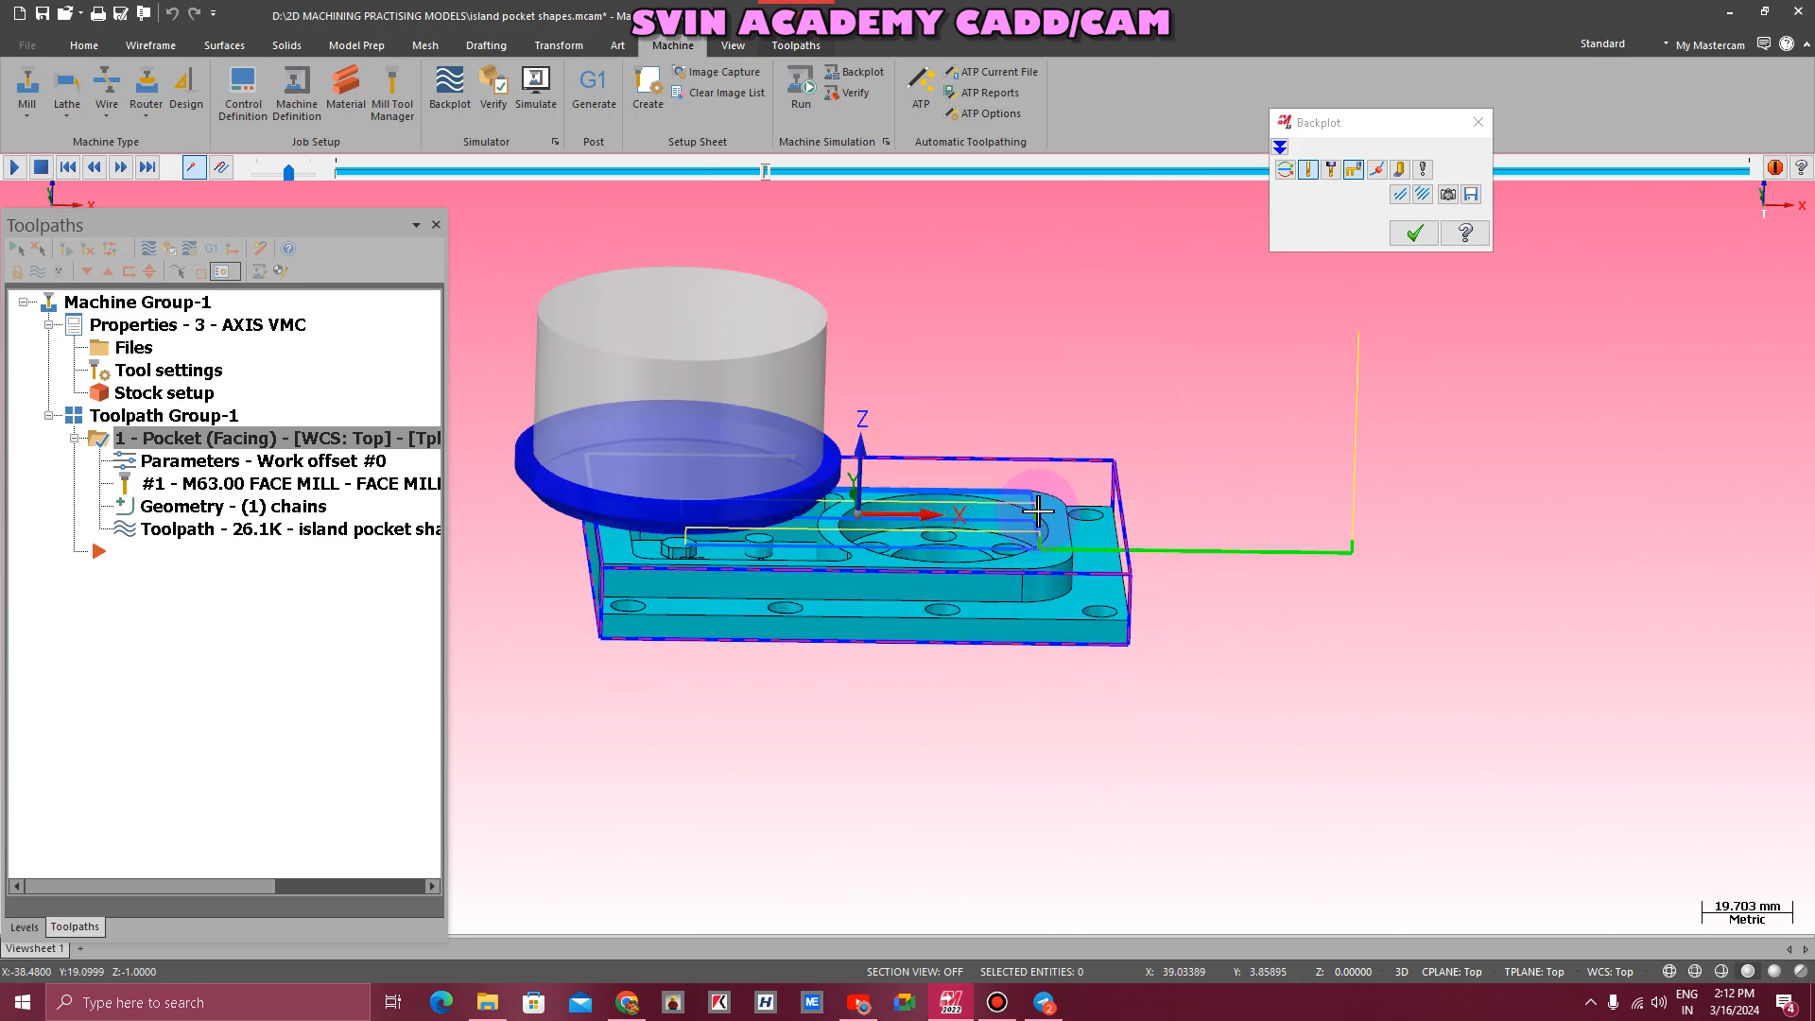
pyautogui.click(1478, 122)
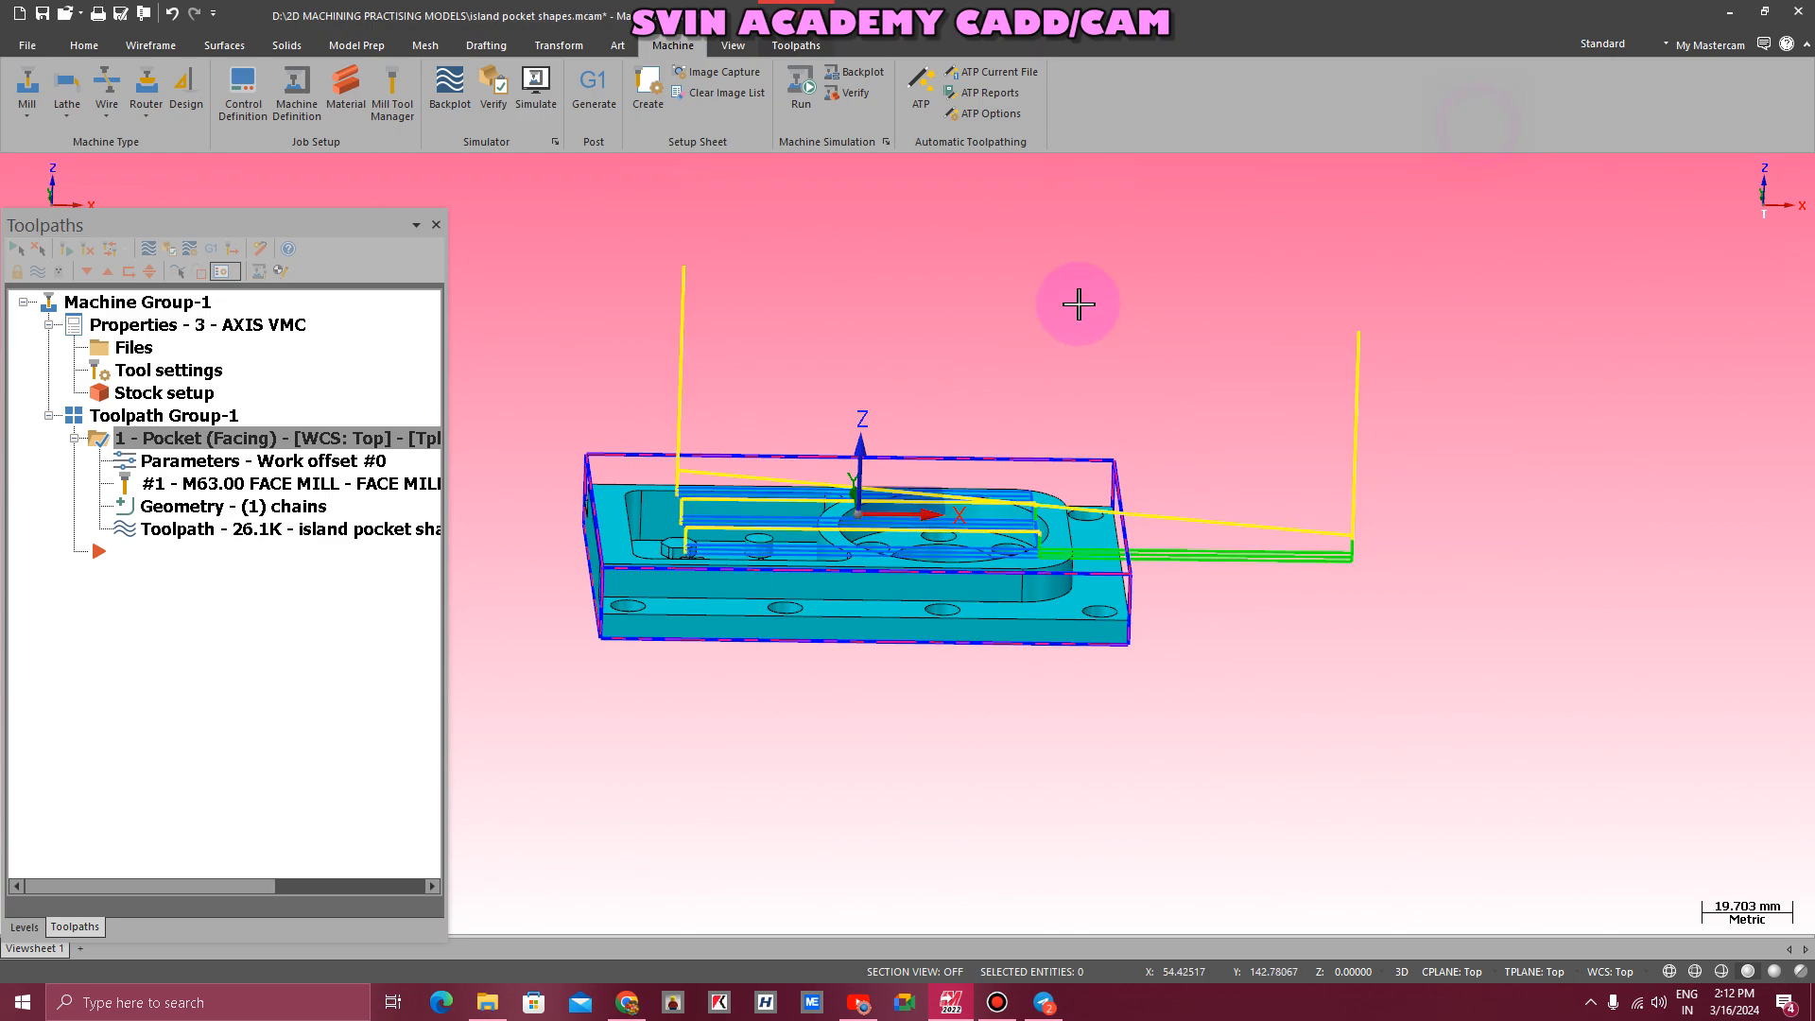
# - Restore the isometric view and review the facing pocket's cut parameters without changing them
pyautogui.rightClick(1078, 300)
pyautogui.click(1170, 471)
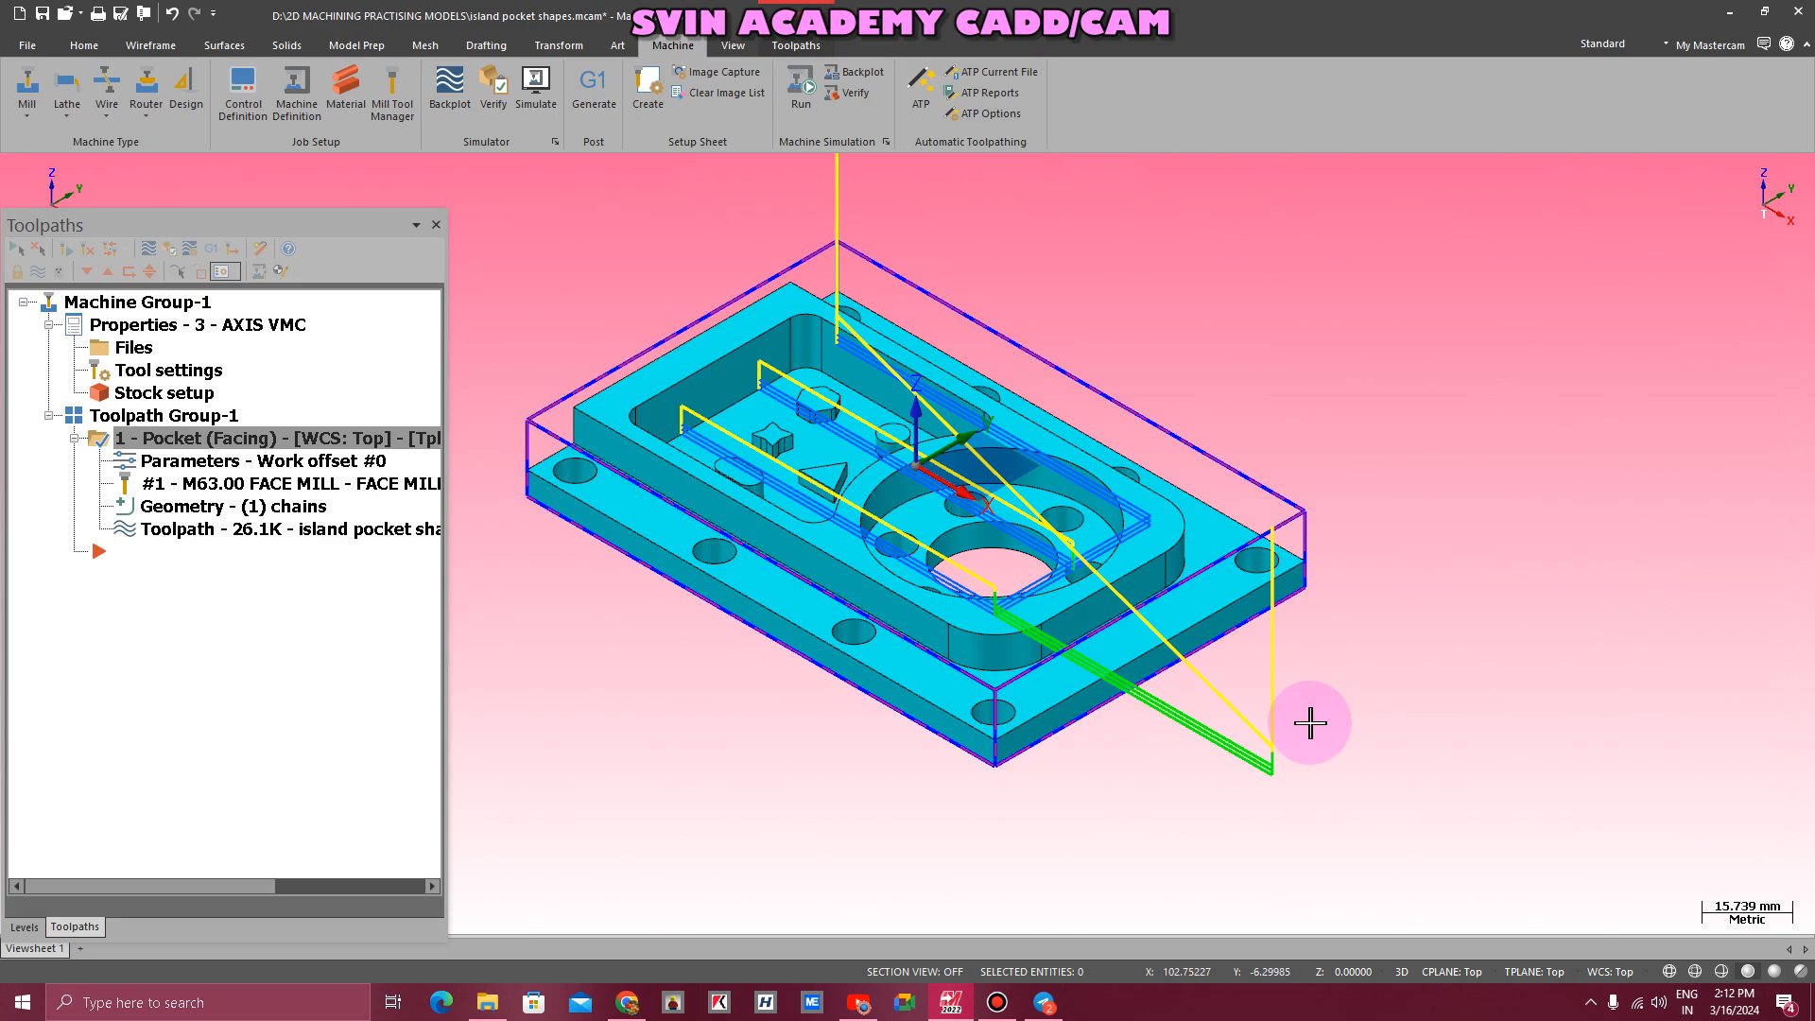
pyautogui.click(163, 473)
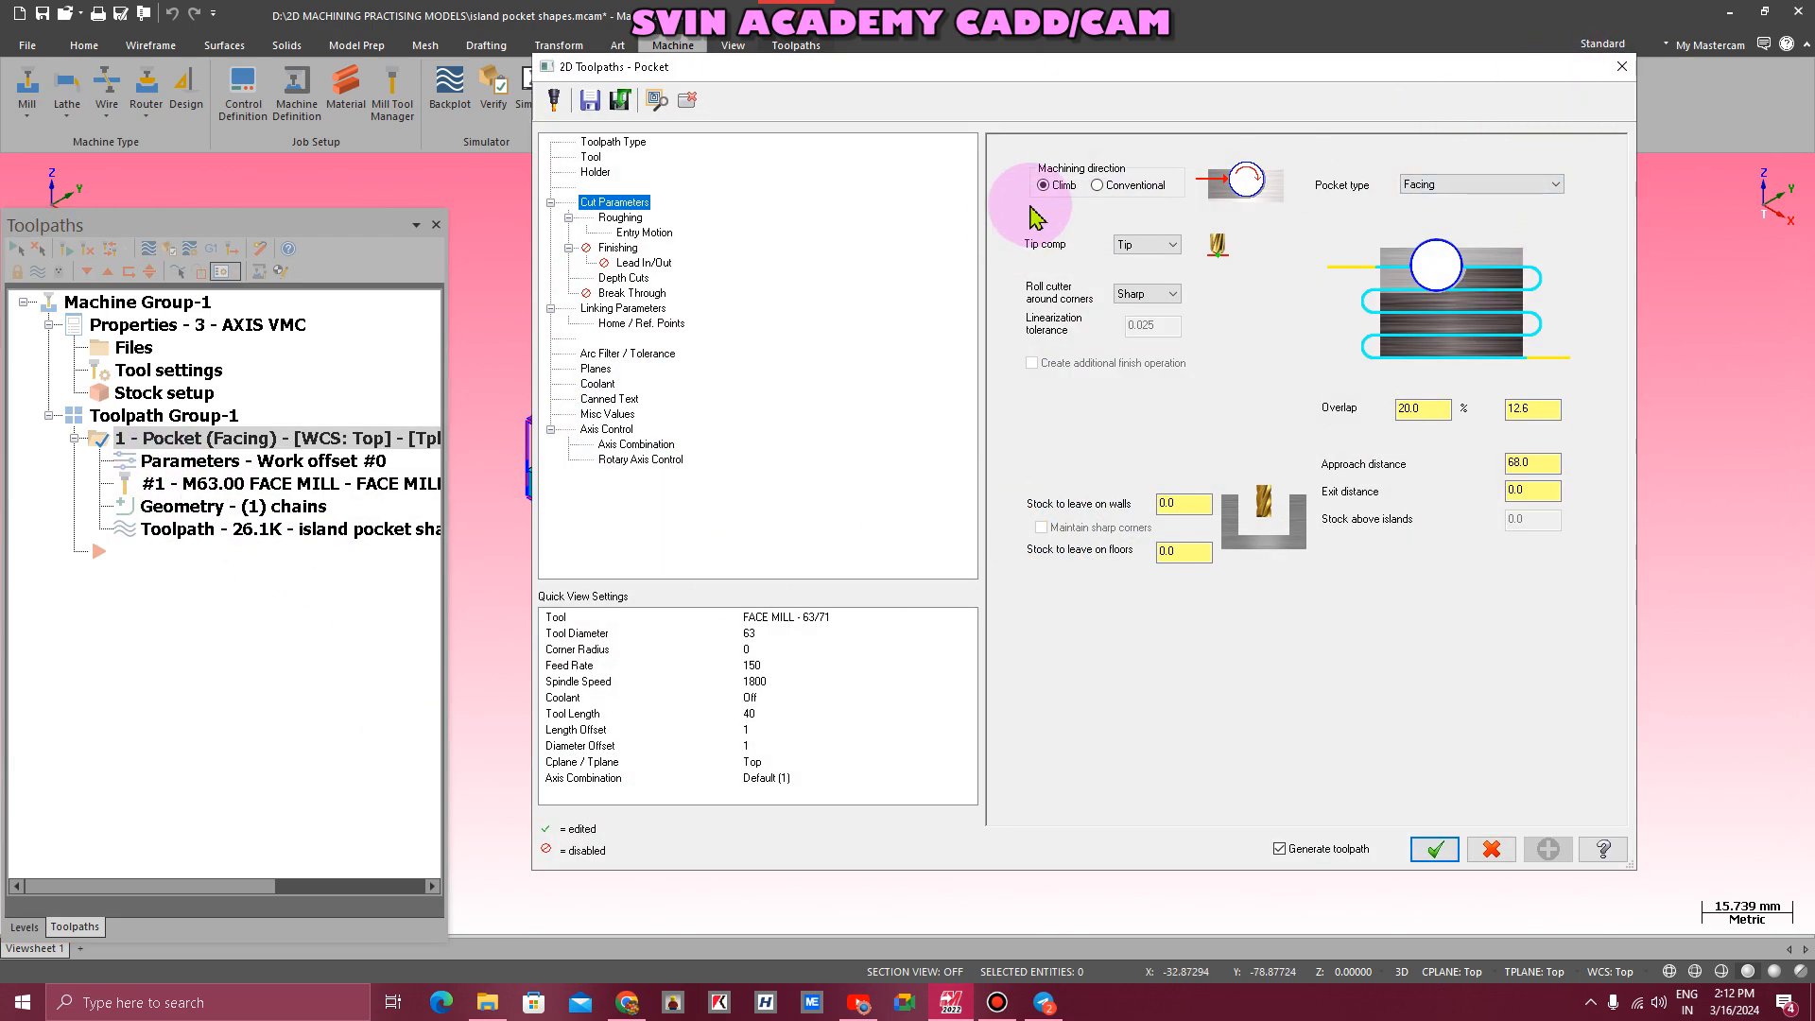
pyautogui.click(1621, 66)
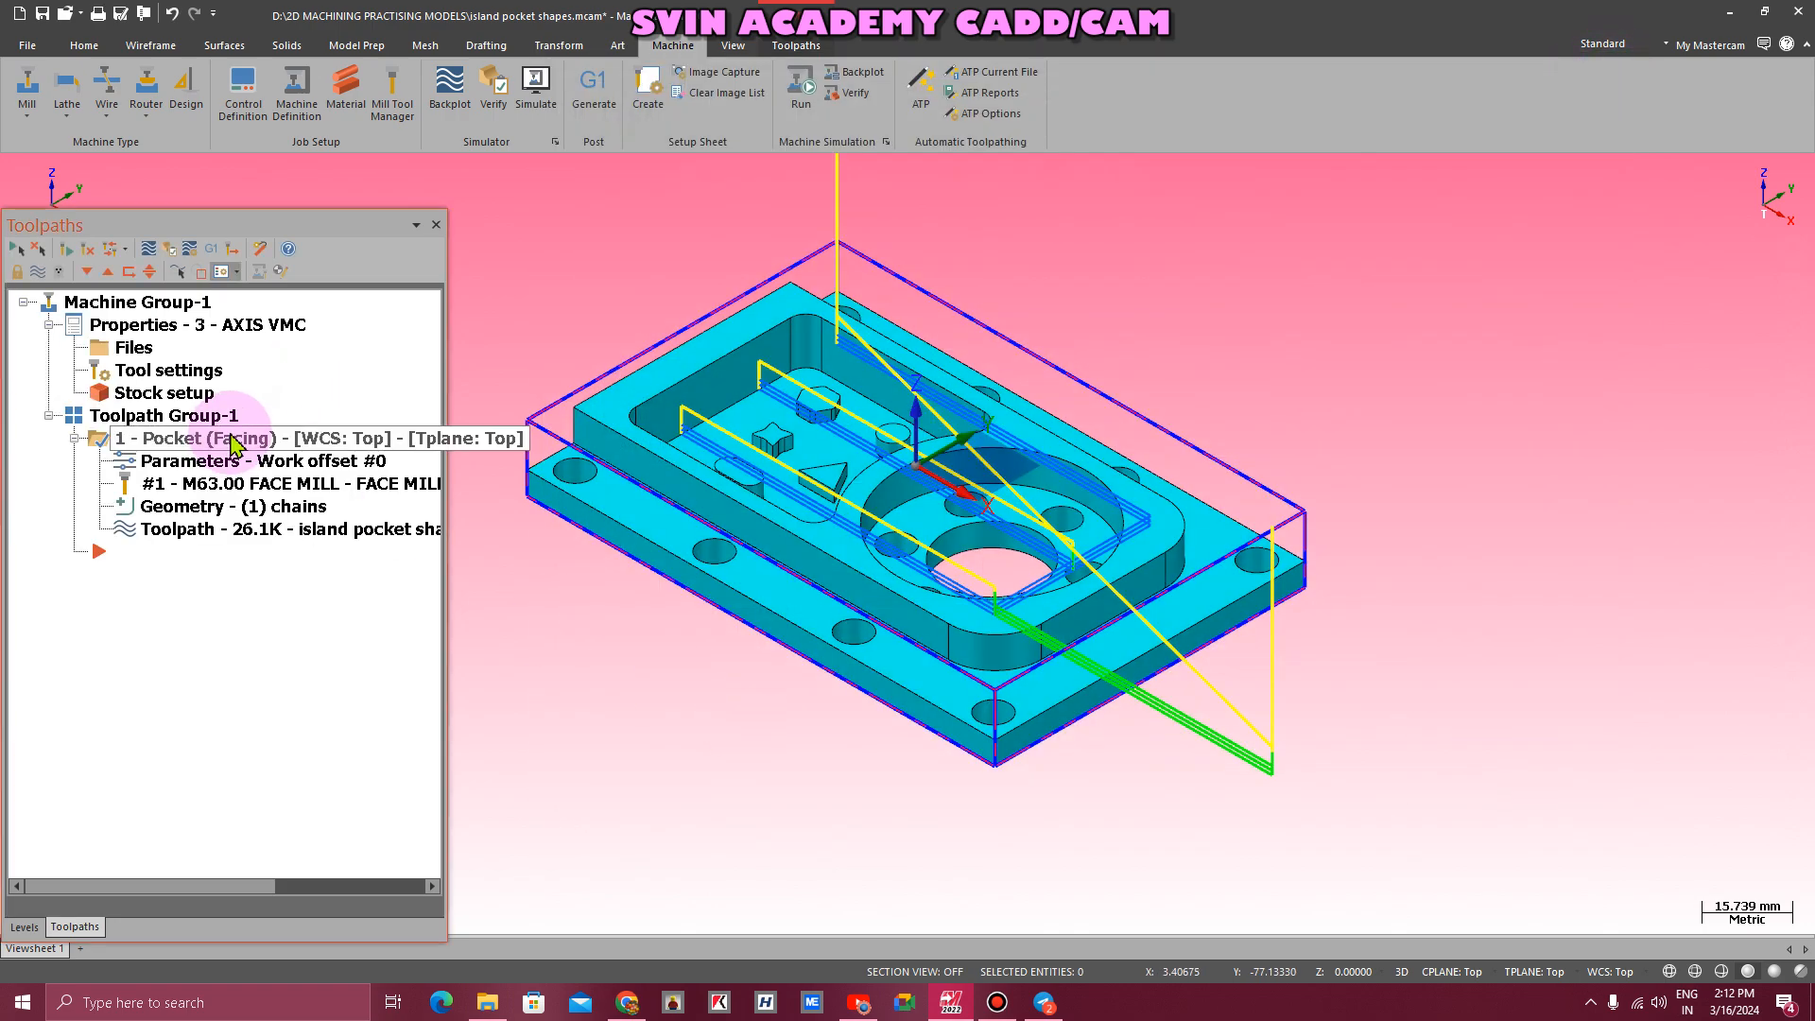
# - Delete the Pocket (Facing) operation from Toolpath Group-1
pyautogui.click(233, 444)
pyautogui.press('Delete')
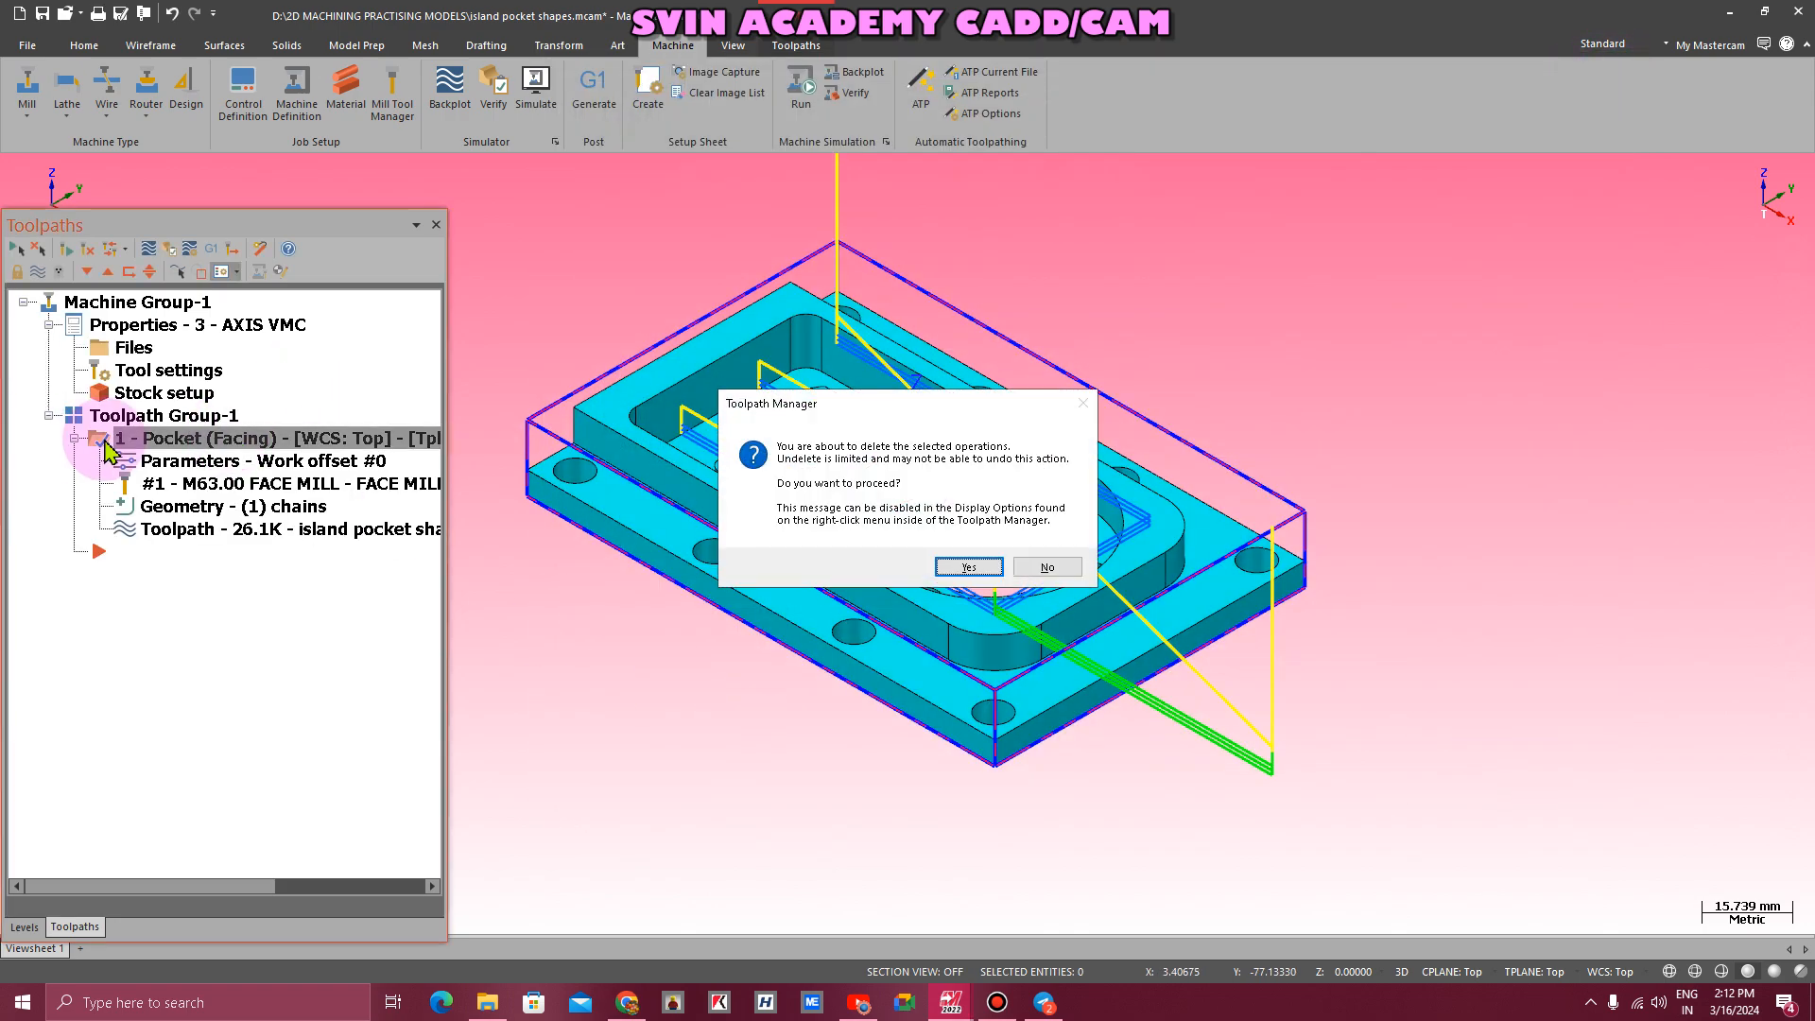
pyautogui.click(977, 572)
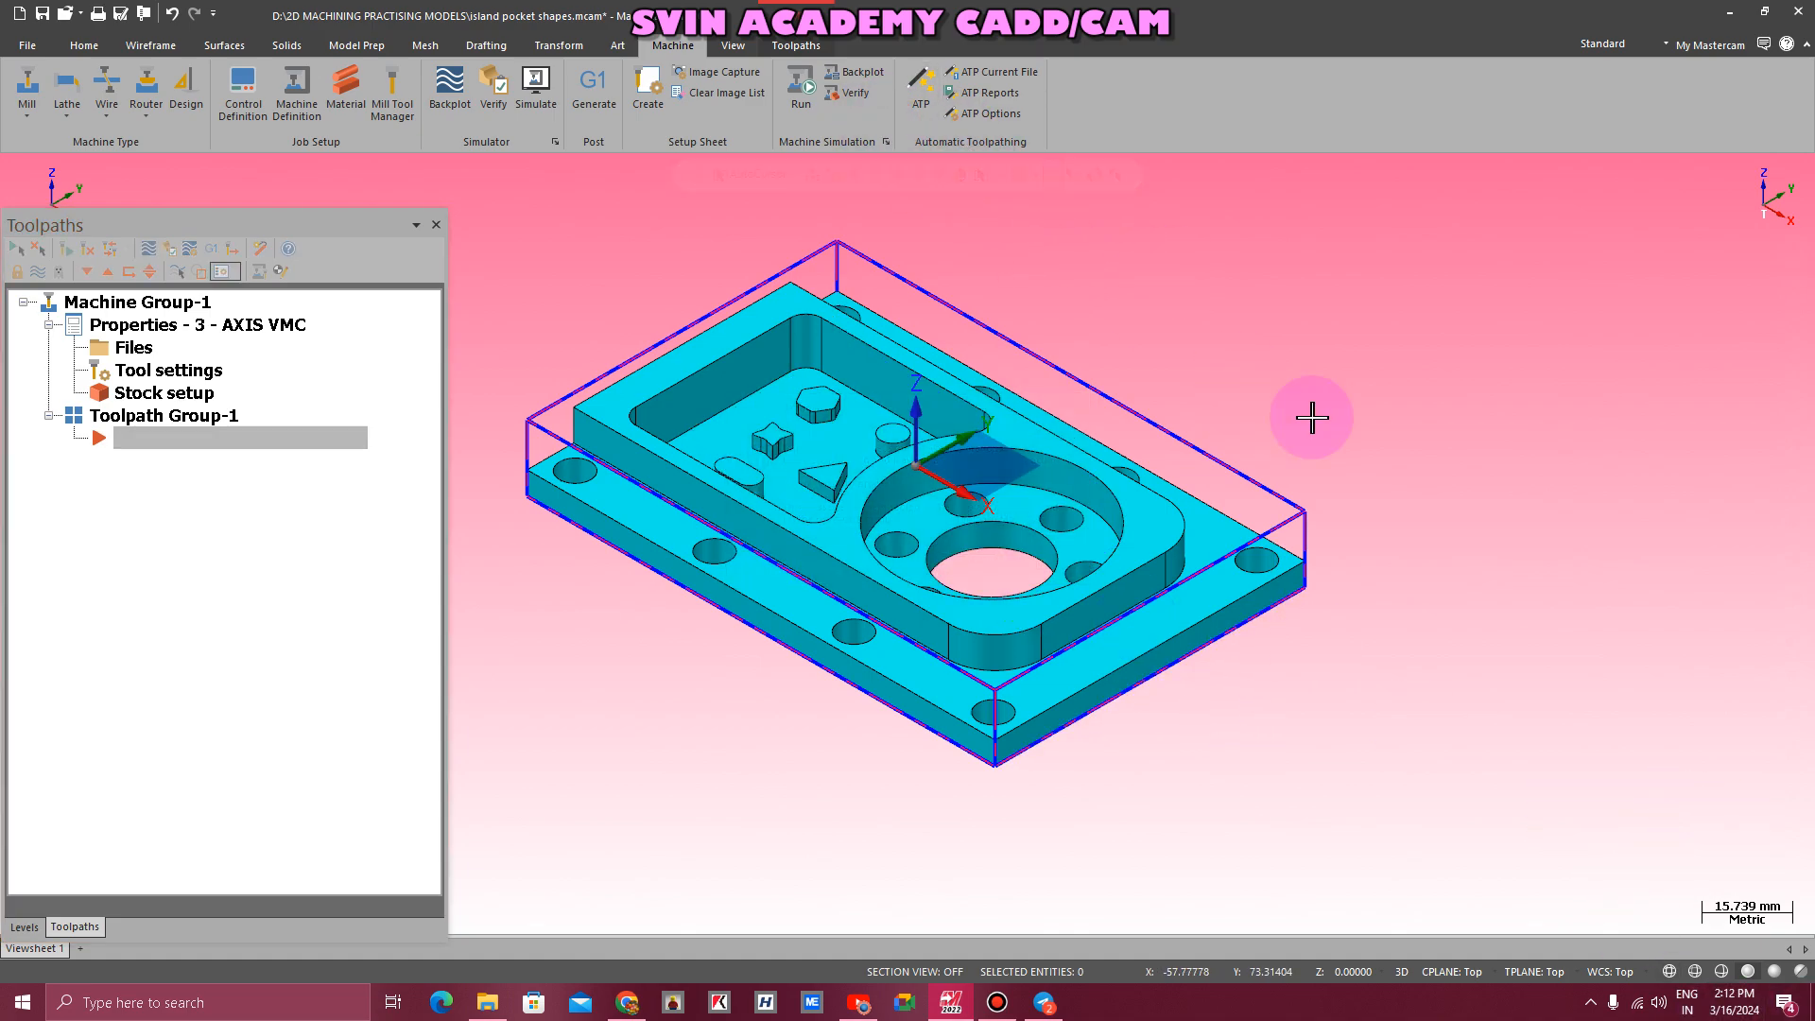
pyautogui.scroll(-1, 1486, 661)
pyautogui.scroll(-2, 1464, 670)
pyautogui.scroll(2, 1033, 283)
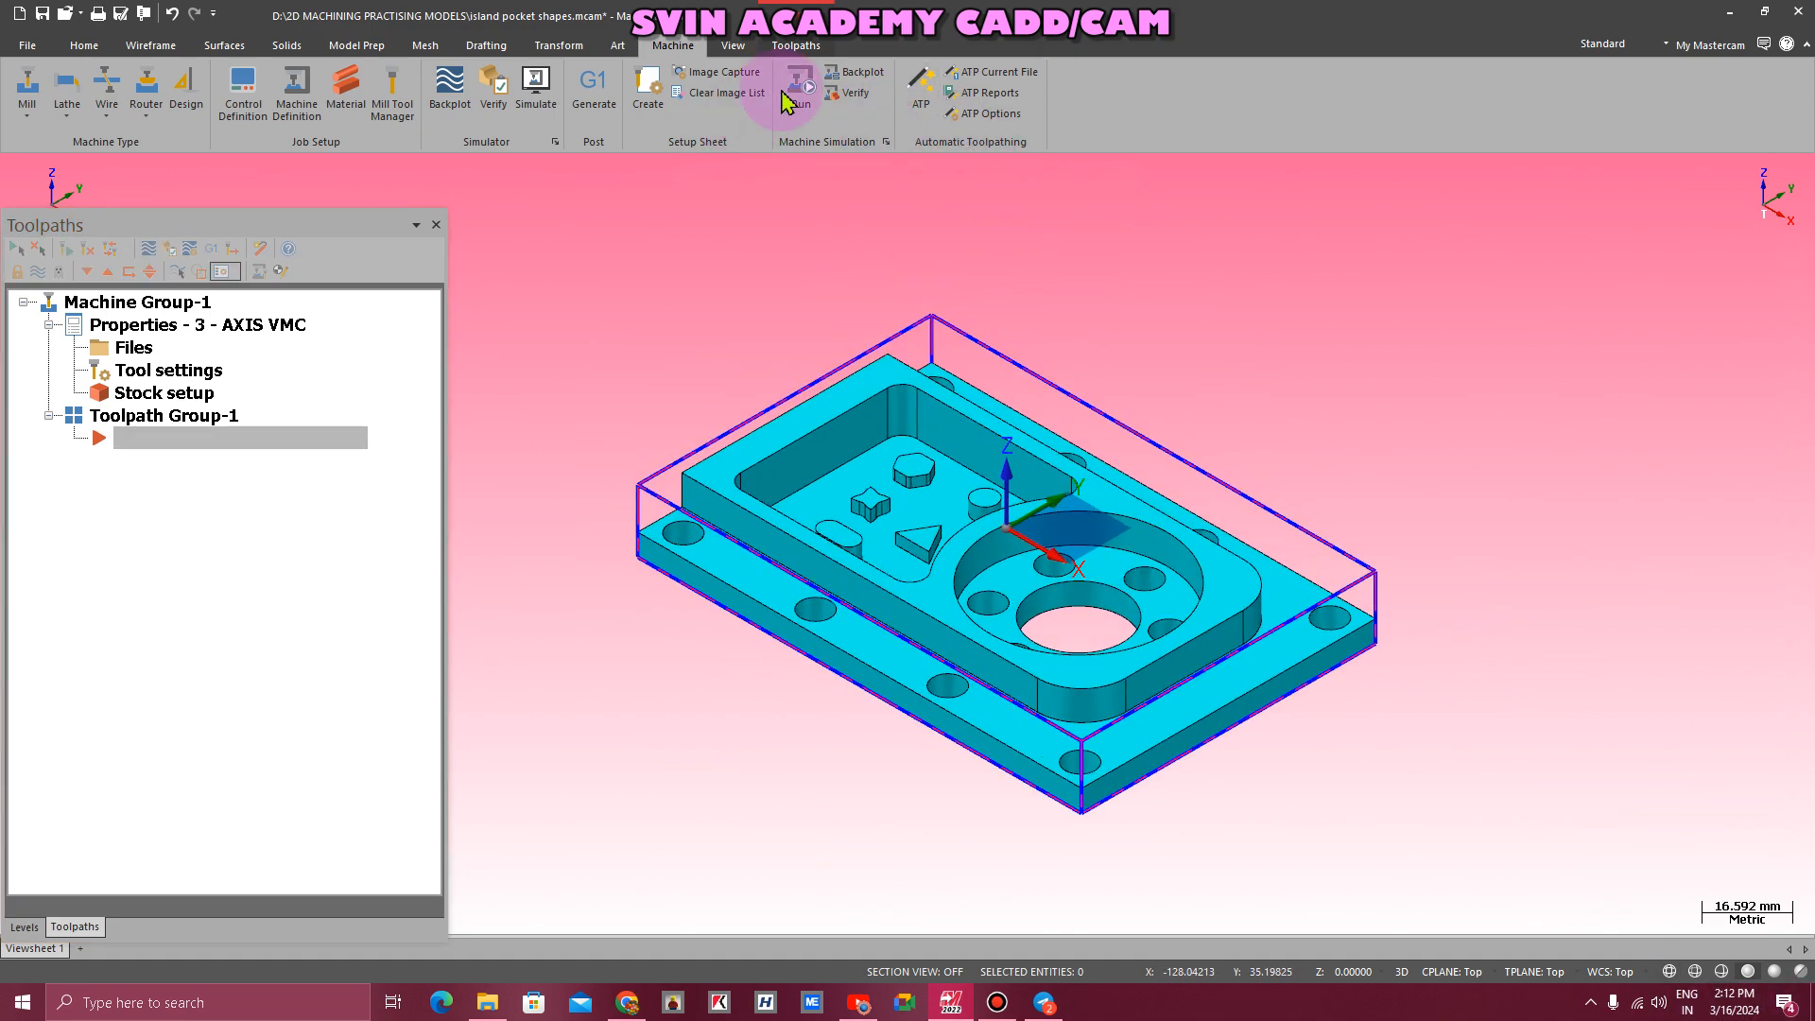
# - Start a Face toolpath and chain the complete top rectangle of the stock outline as its geometry
pyautogui.click(795, 45)
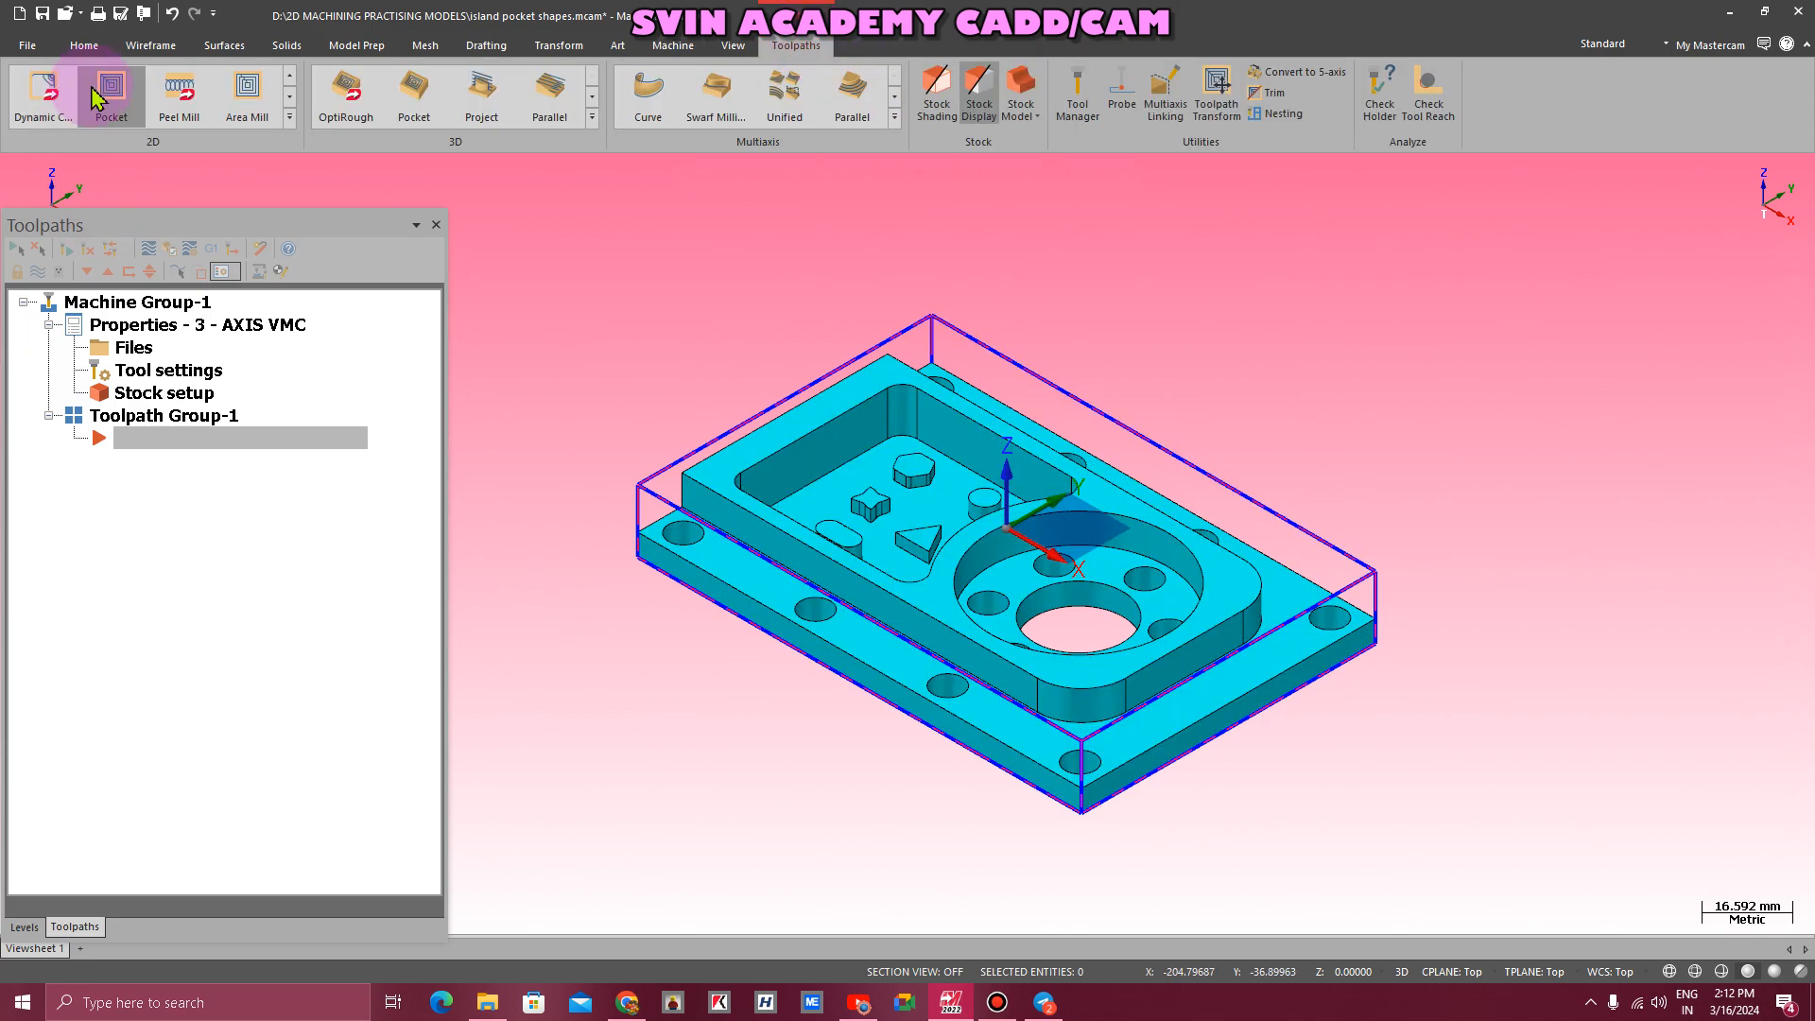
pyautogui.click(290, 117)
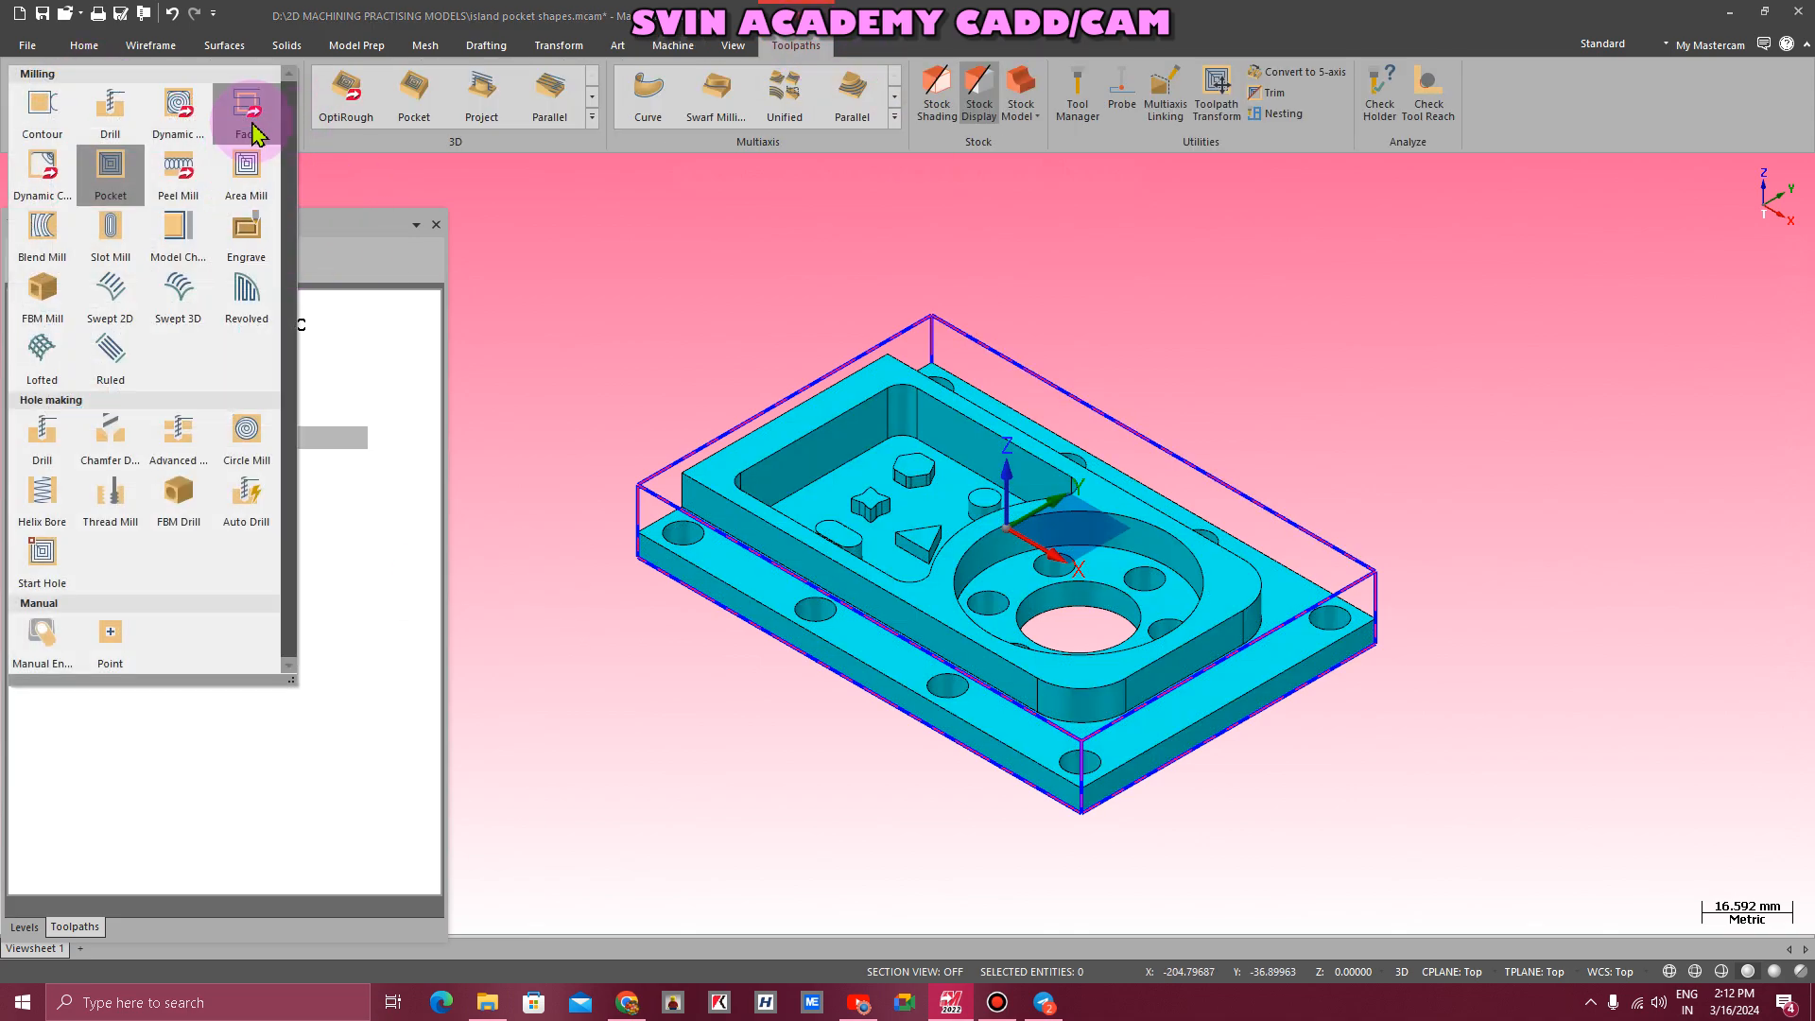
pyautogui.click(248, 106)
pyautogui.scroll(-1, 1317, 455)
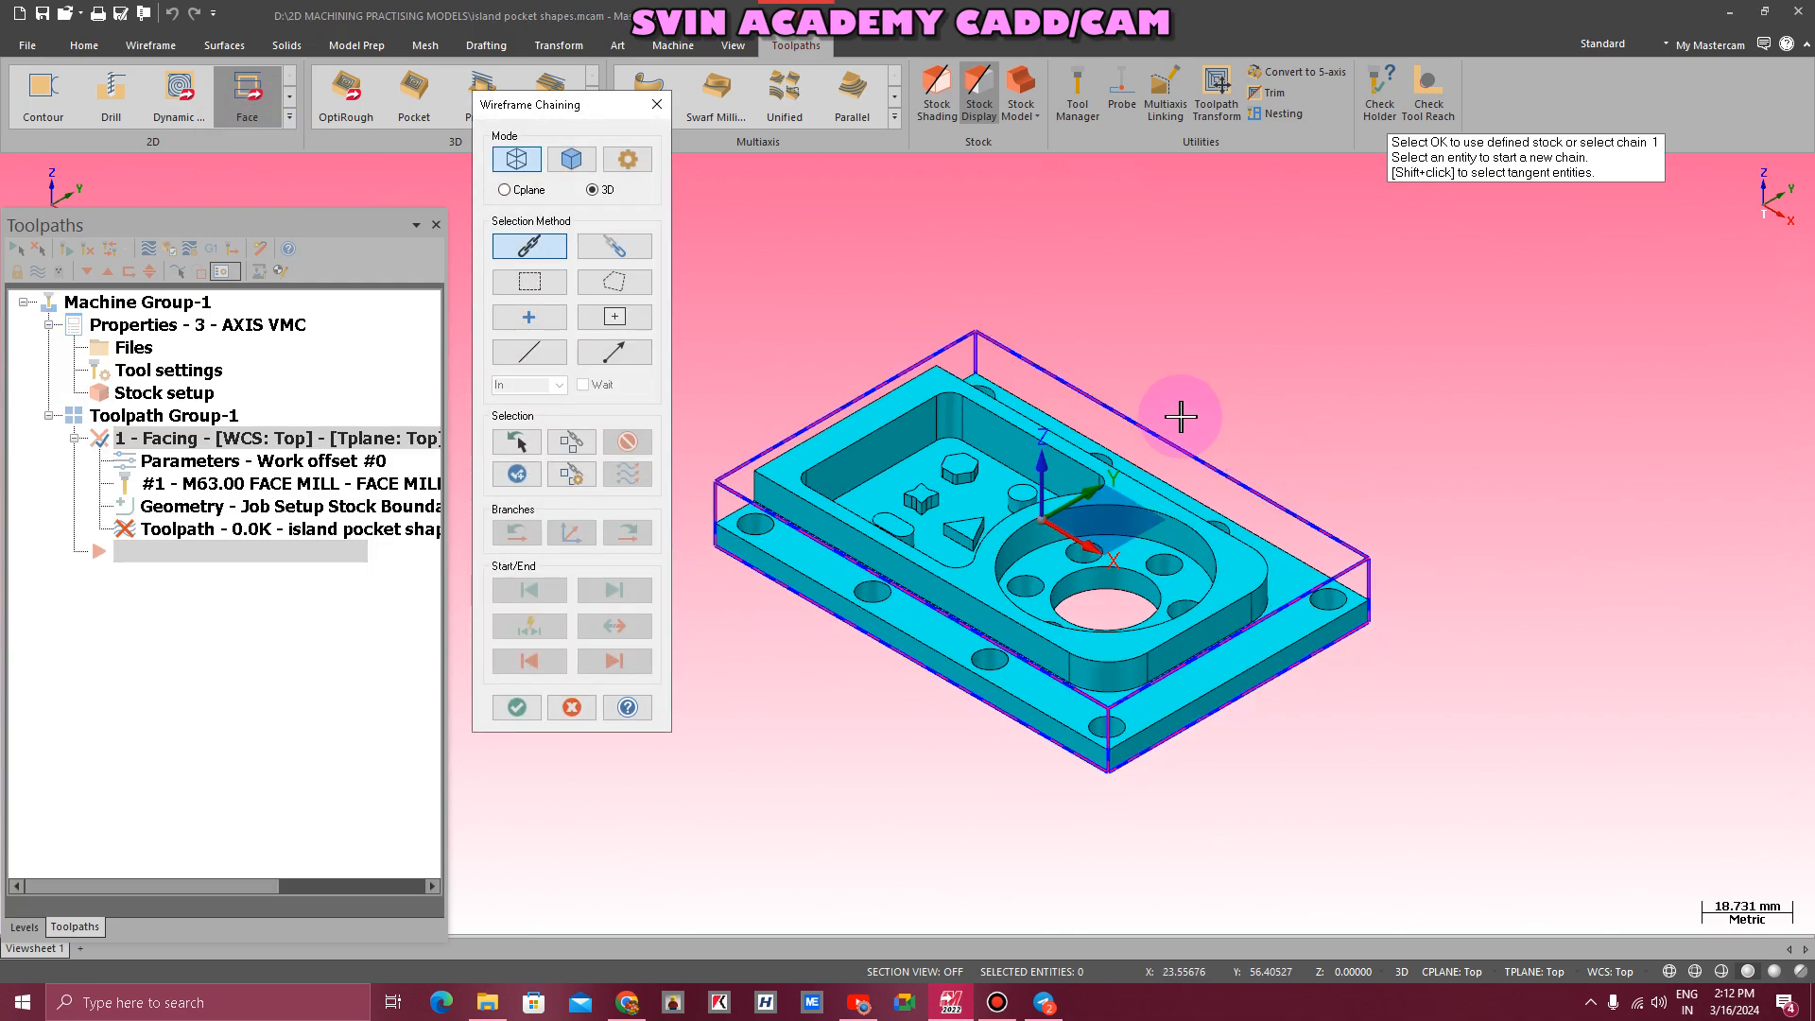
pyautogui.click(832, 407)
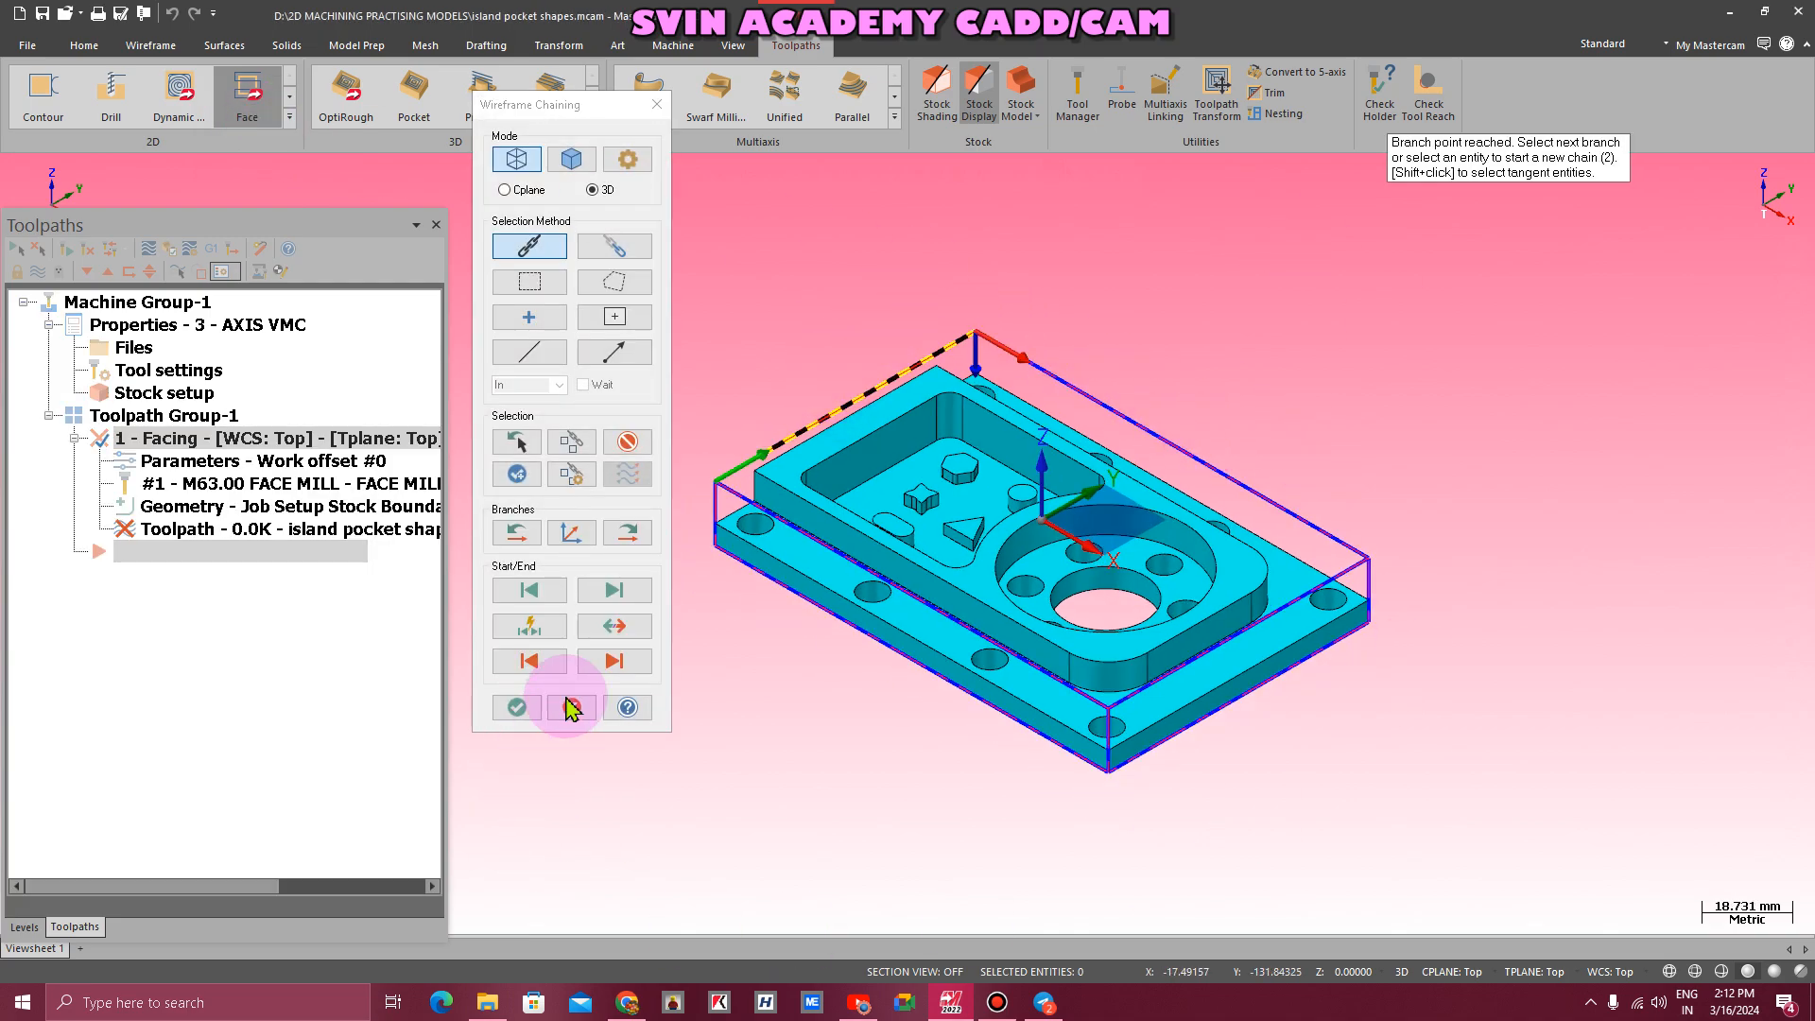
pyautogui.click(628, 533)
pyautogui.click(628, 534)
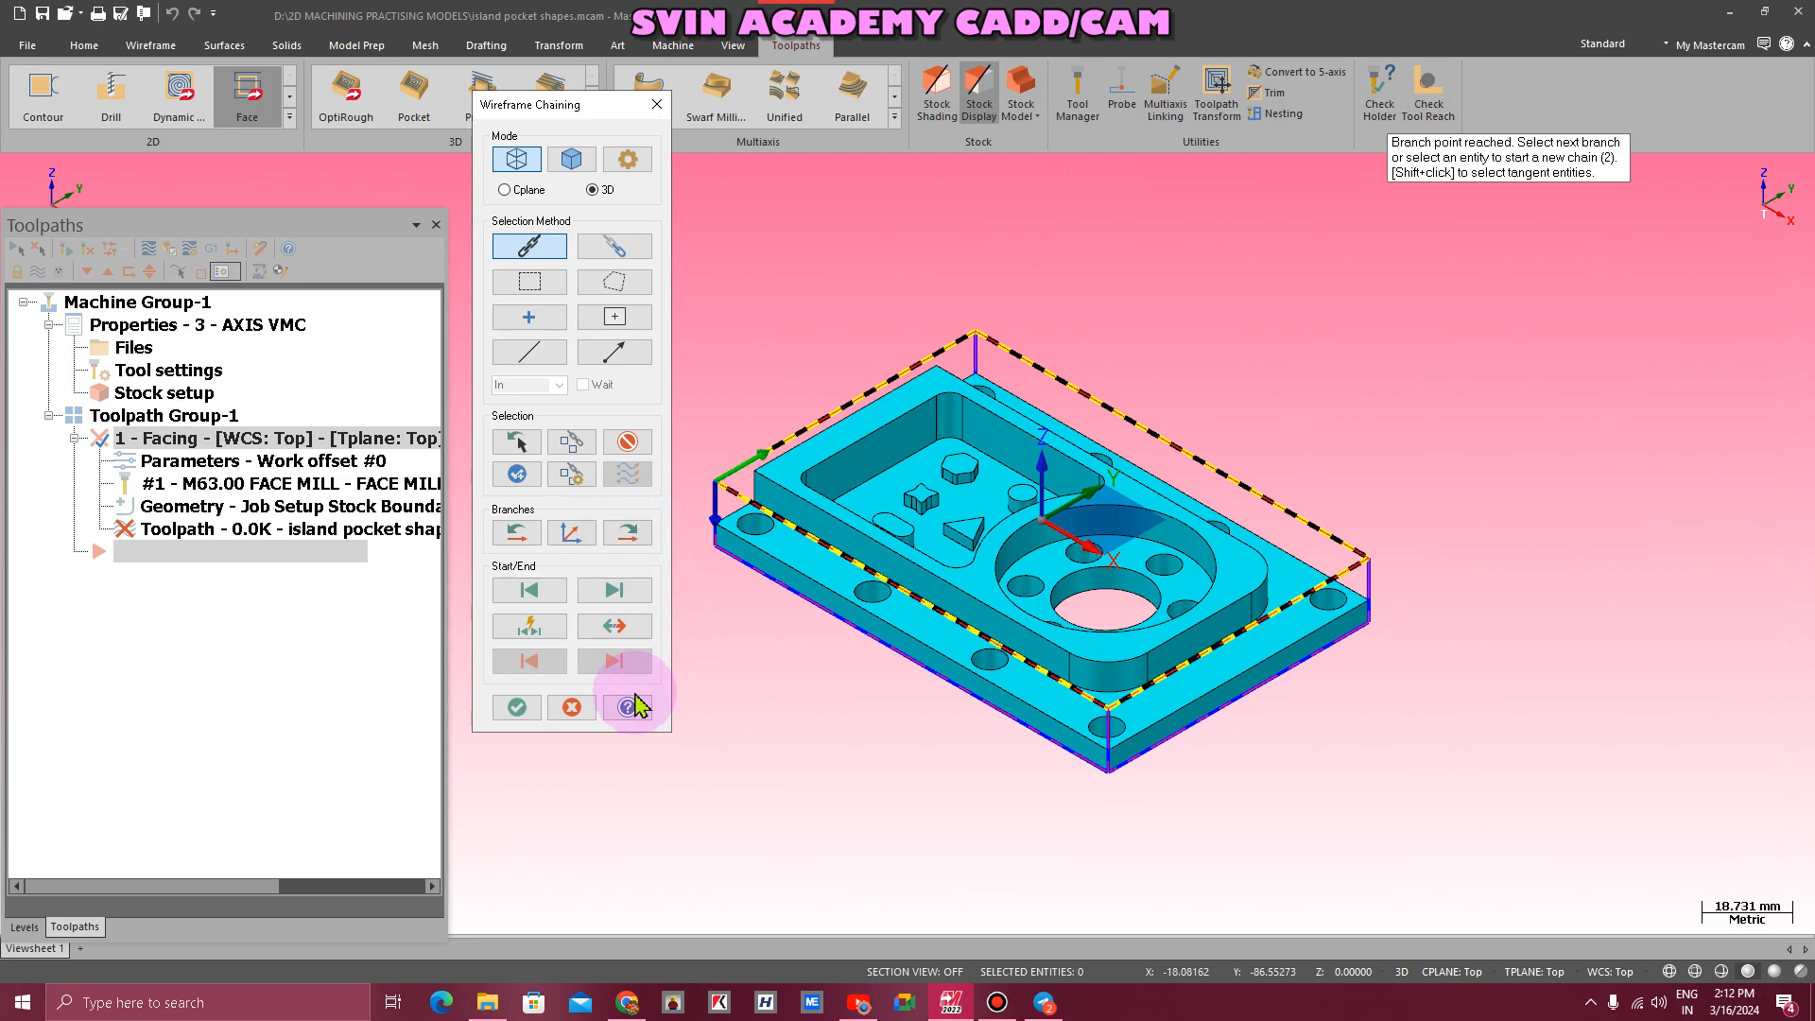
pyautogui.click(519, 707)
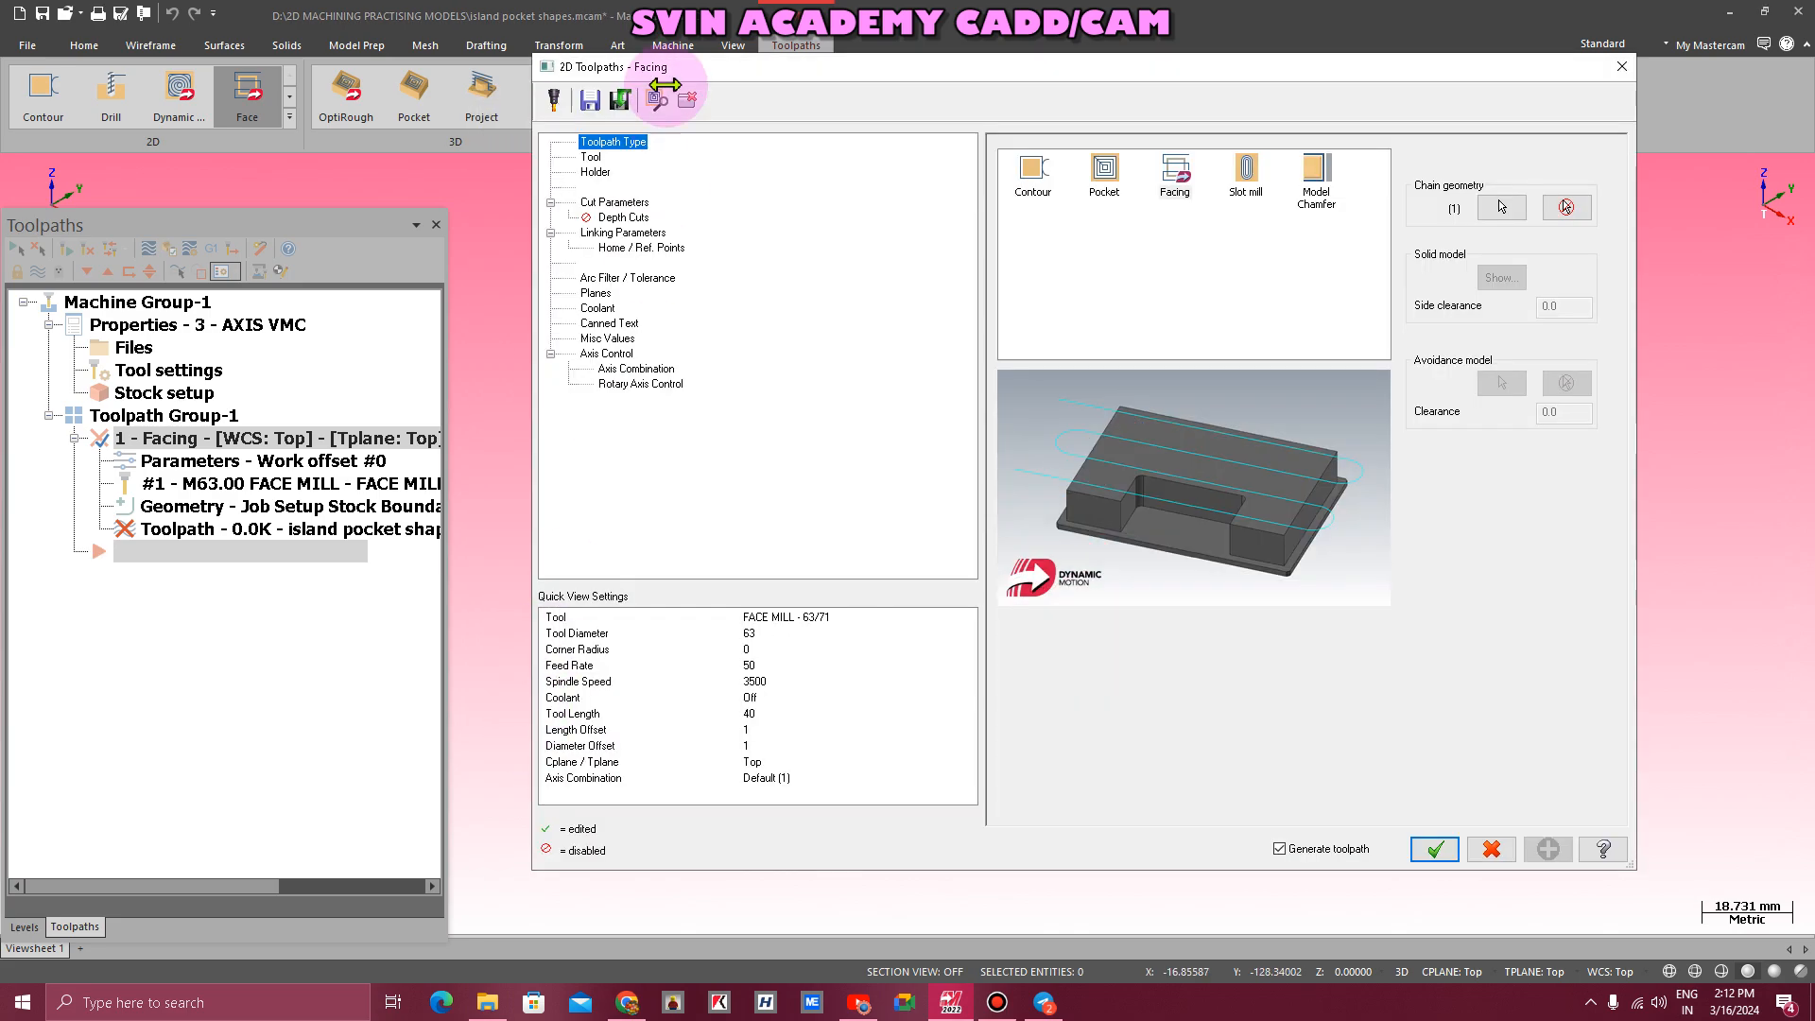
# - Set the 63 mm face mill's feed rate to 150 and spindle speed to 1800, enter its plunge rate, and check the holder
pyautogui.click(590, 157)
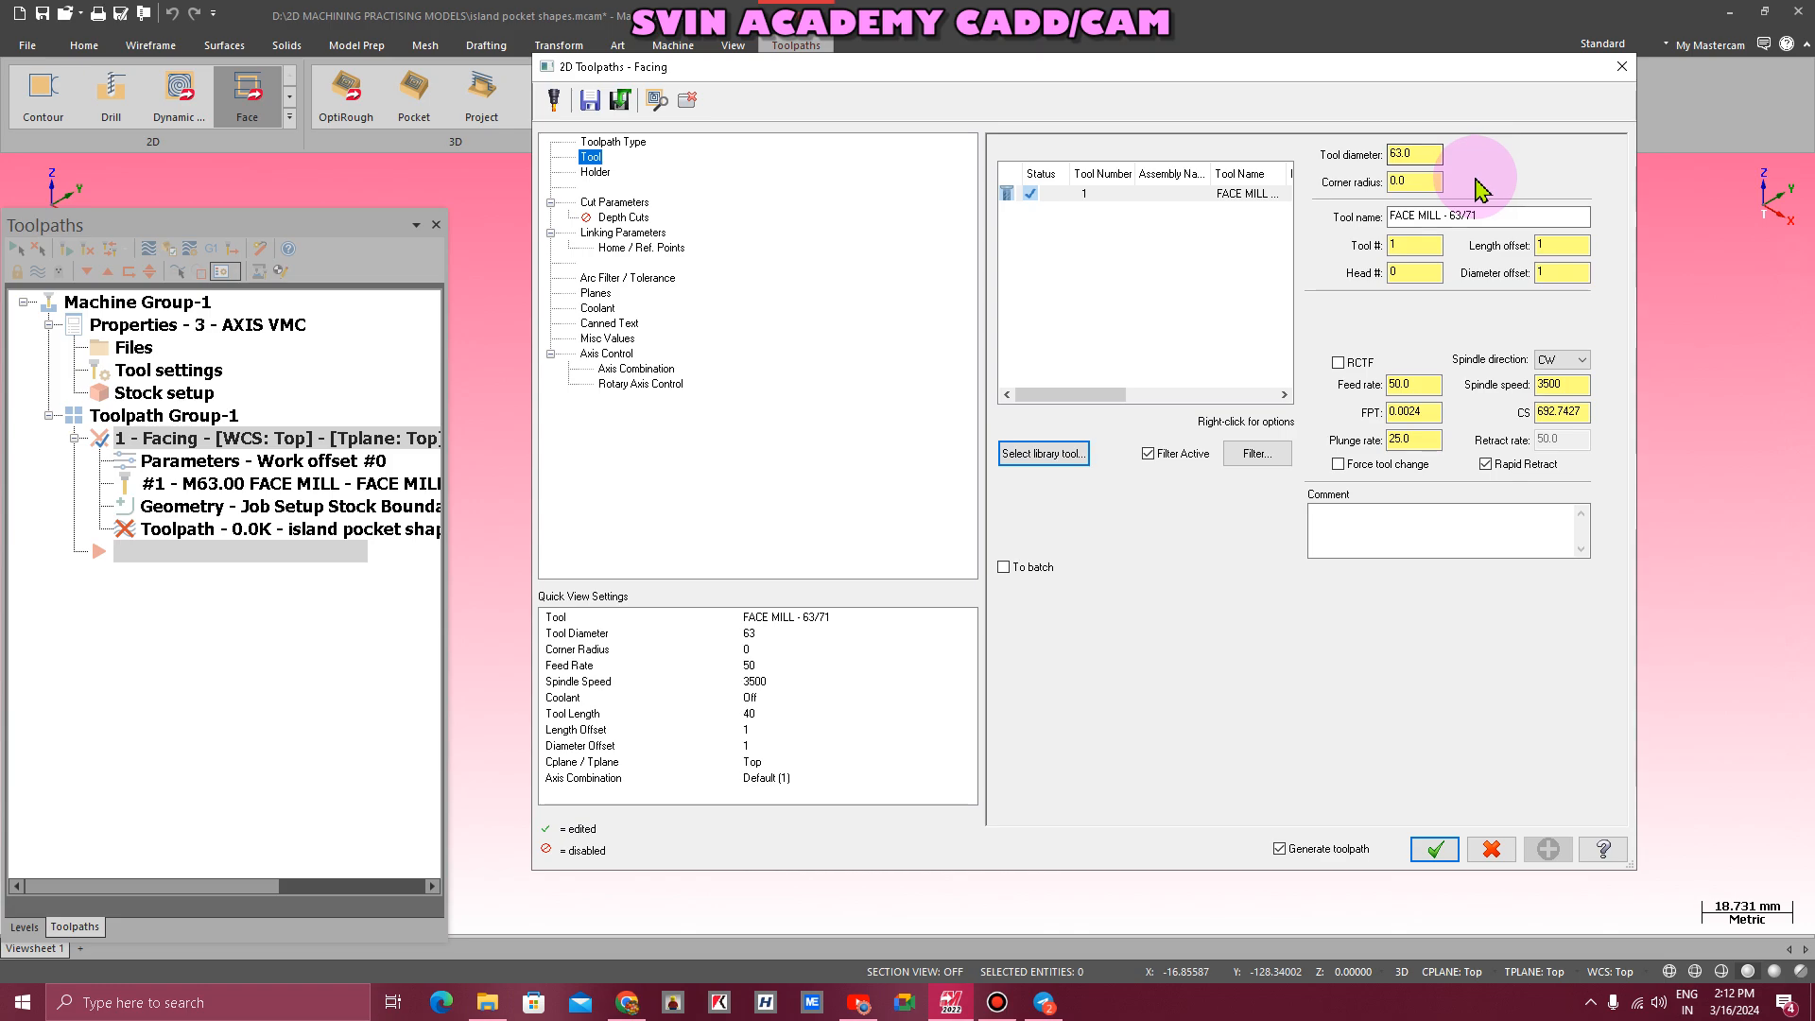
pyautogui.click(1420, 384)
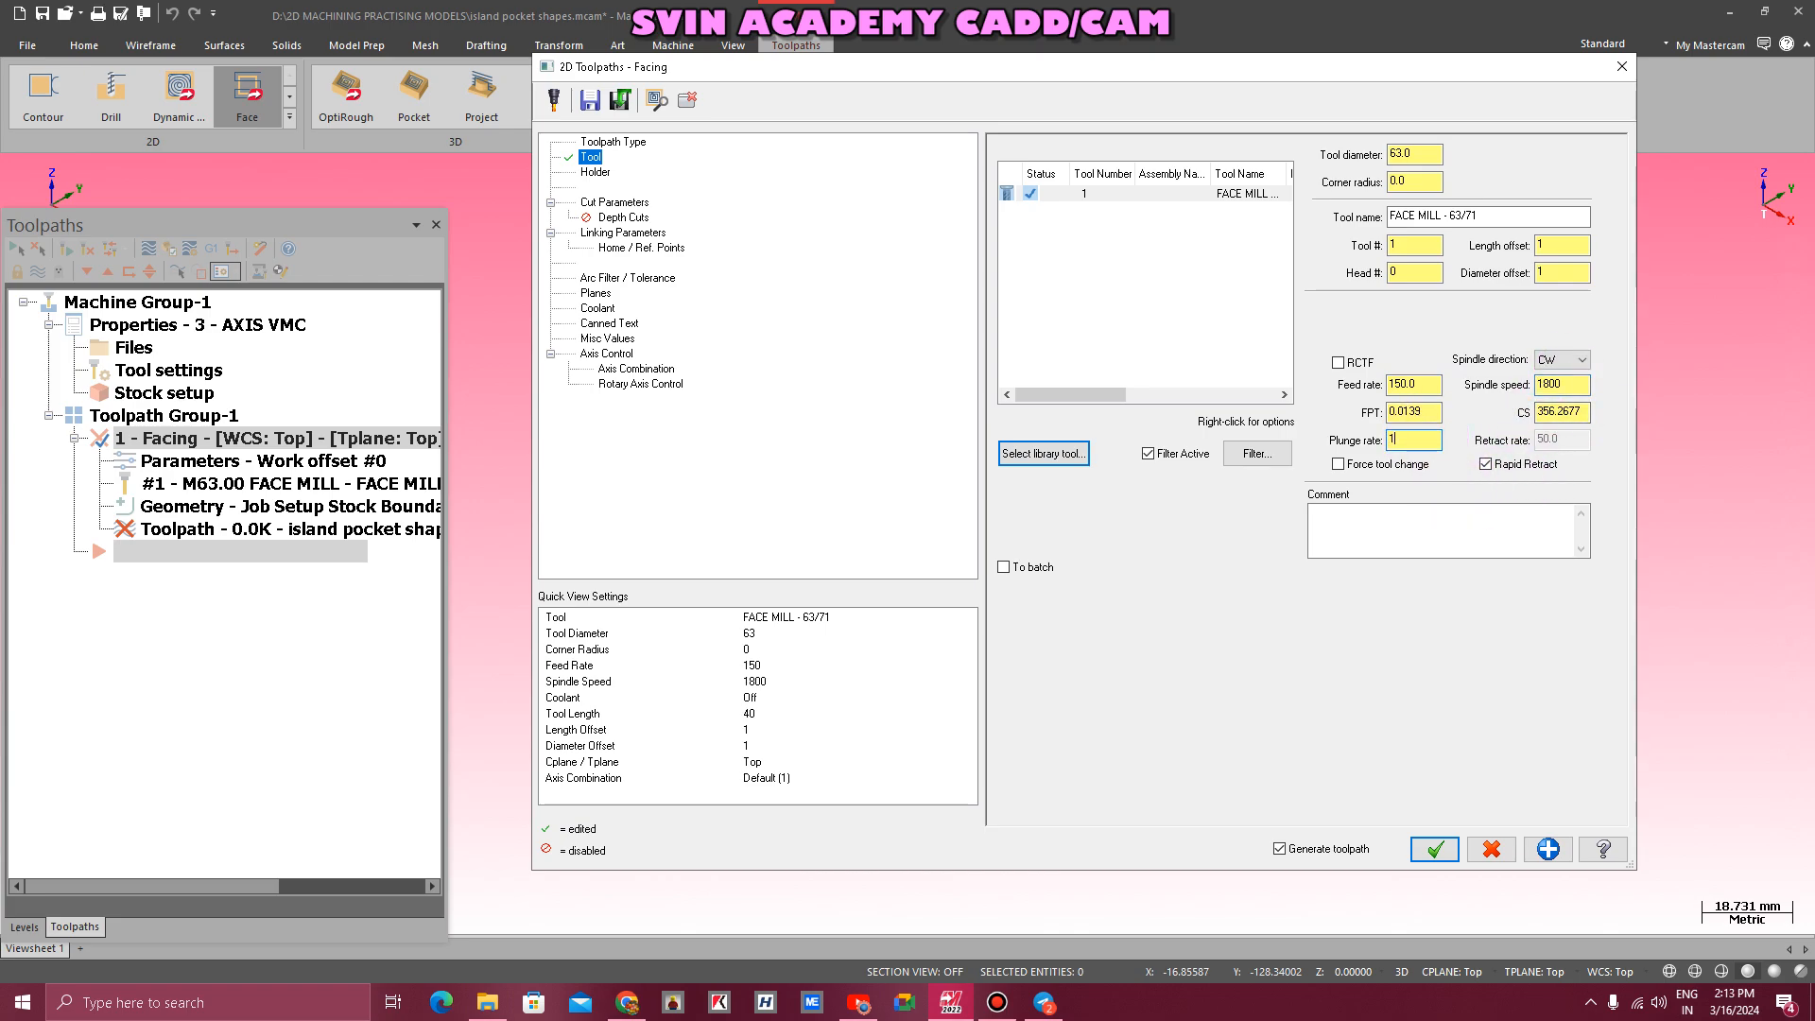
pyautogui.click(594, 172)
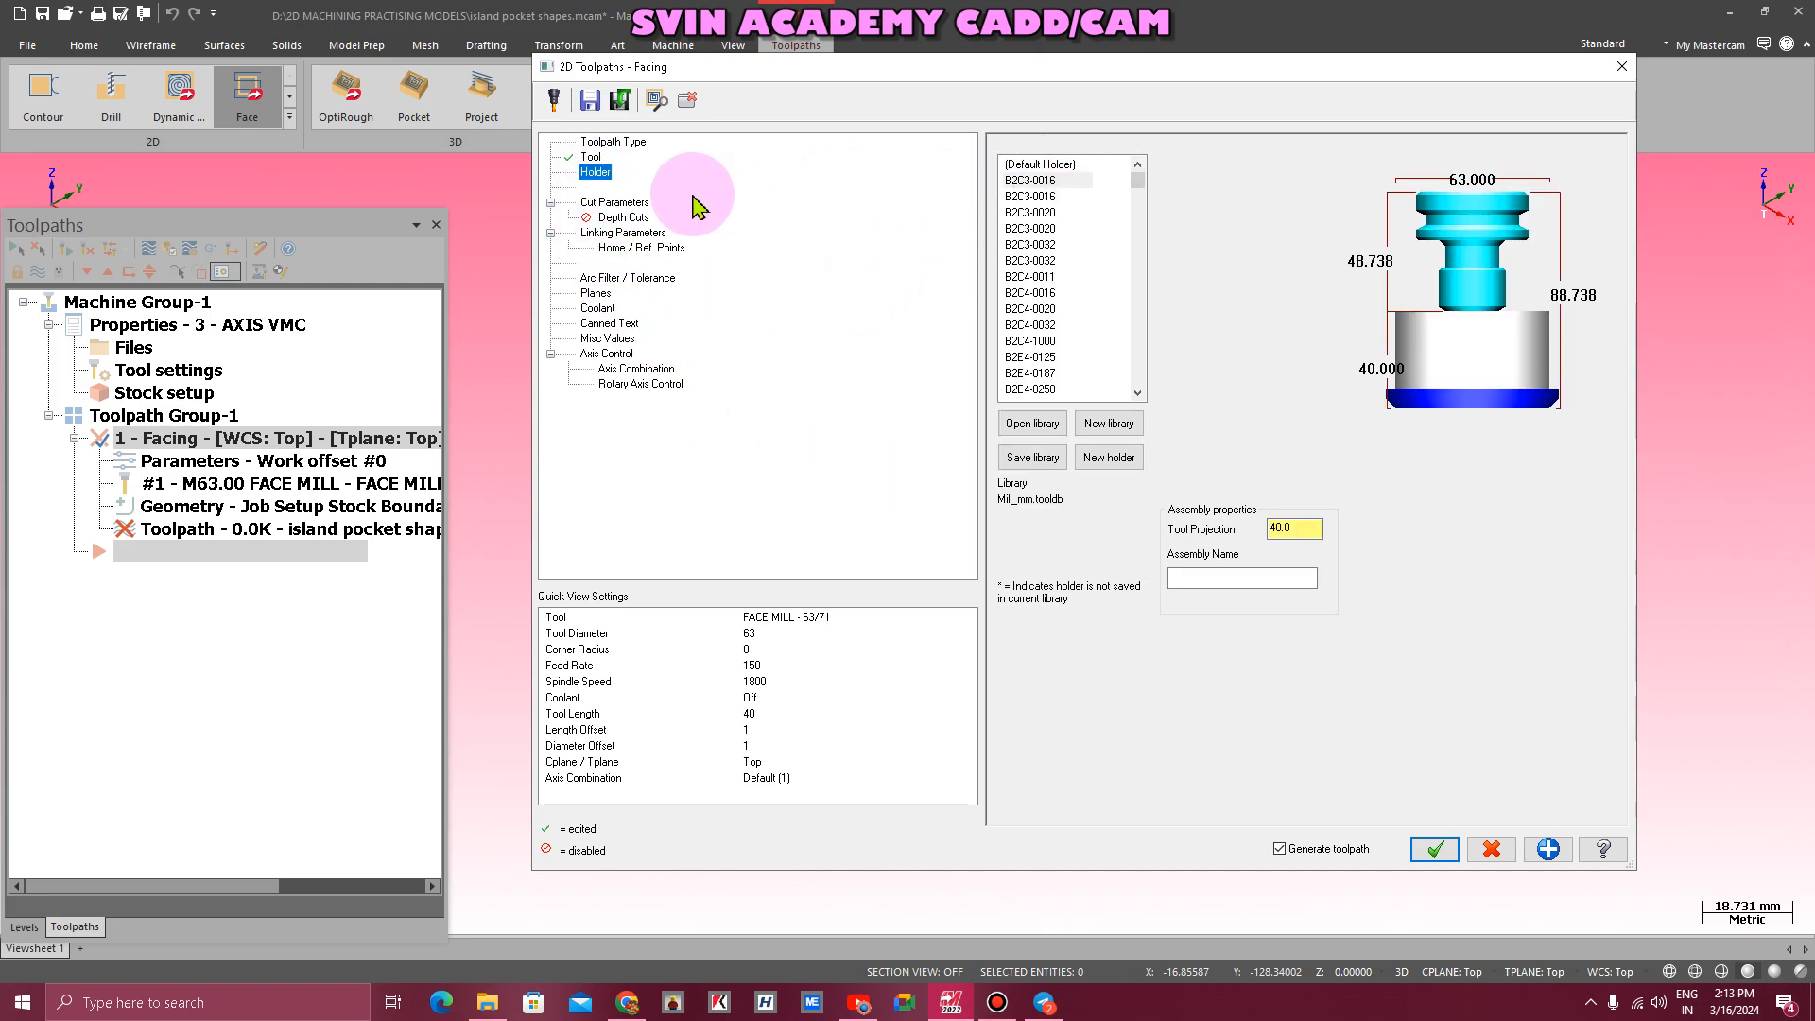
# - Set one-way cutting with 20% across overlap, 68 mm along overlap, zero approach and exit, 50% stepover, no reversed last pass and zero floor stock
pyautogui.click(631, 202)
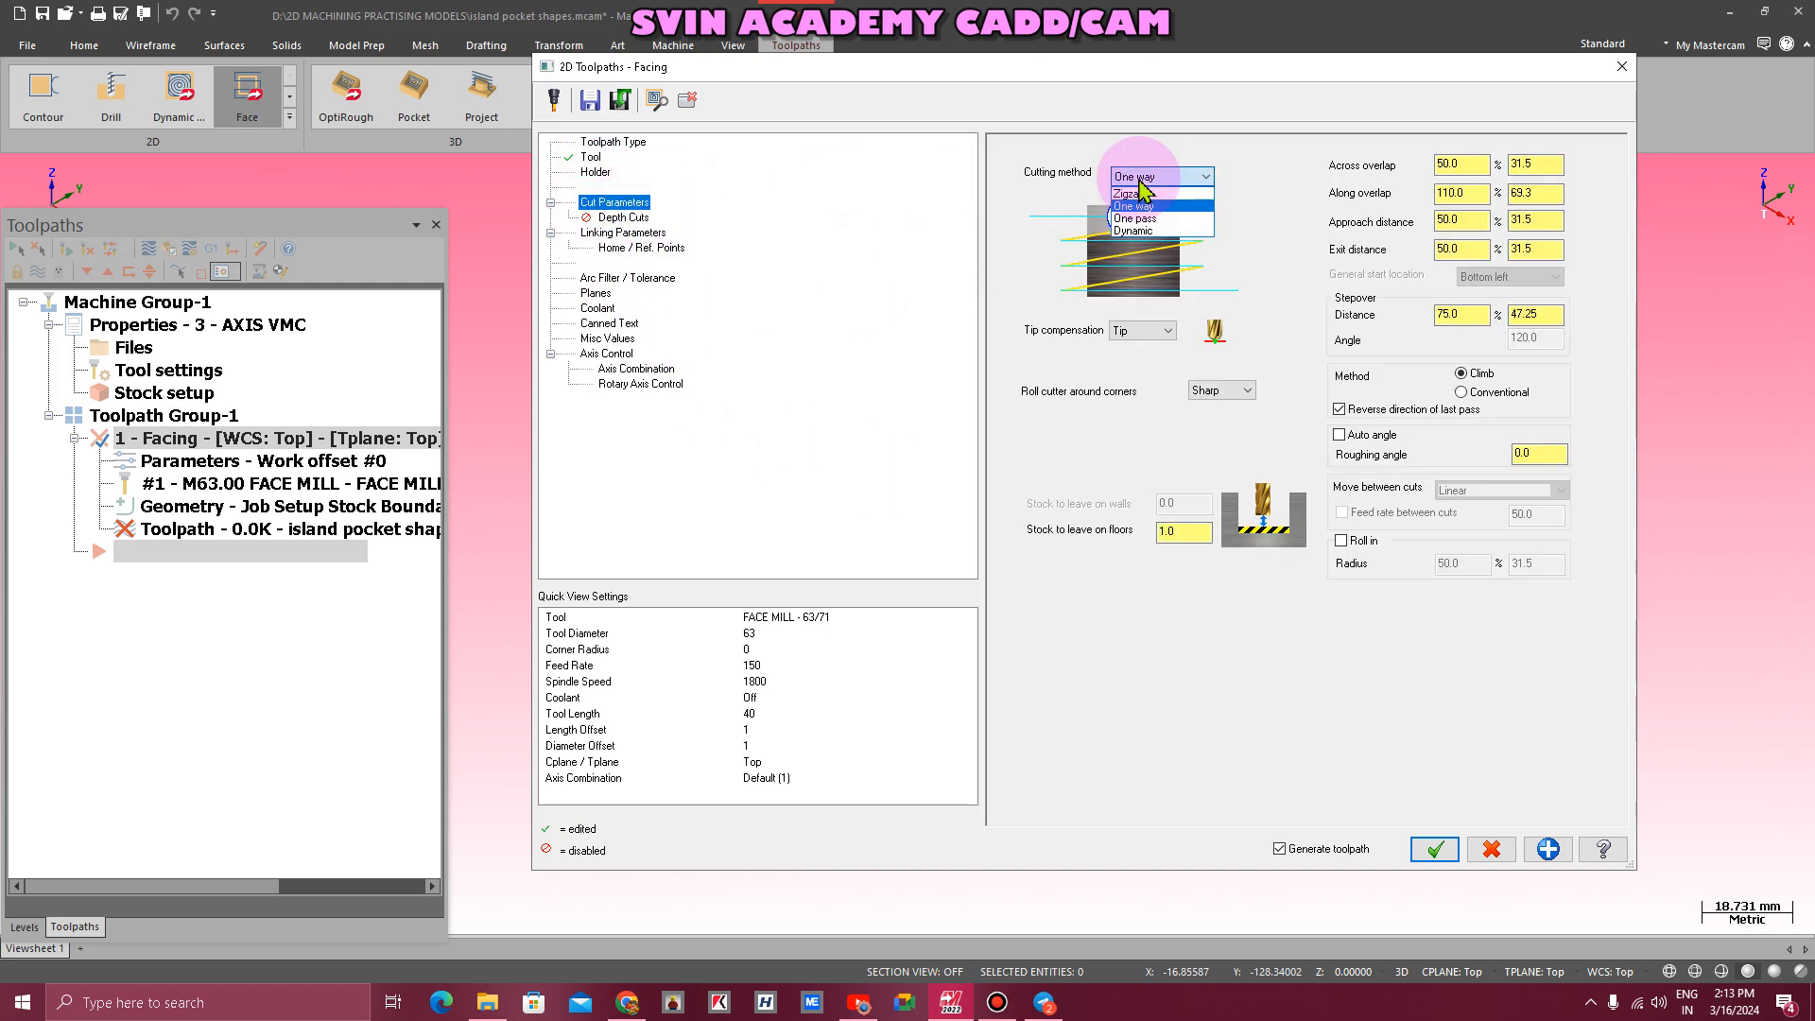
pyautogui.click(1139, 181)
pyautogui.click(1475, 164)
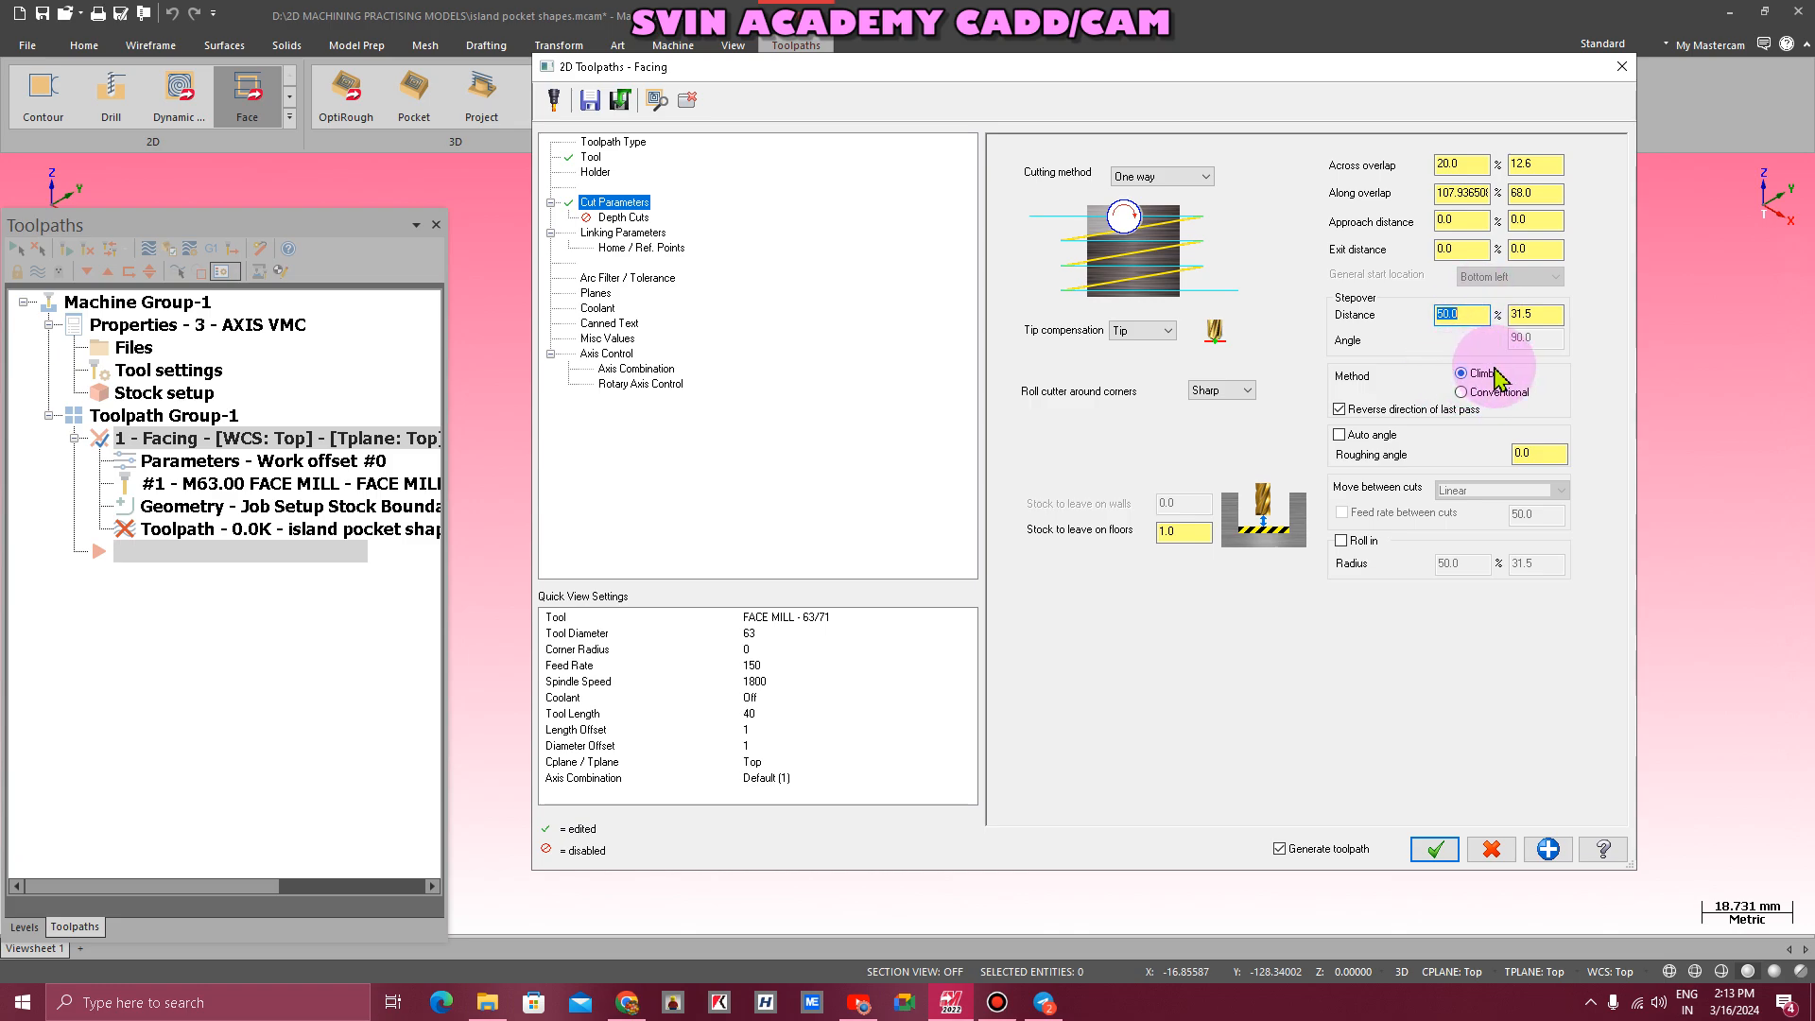
pyautogui.click(1368, 412)
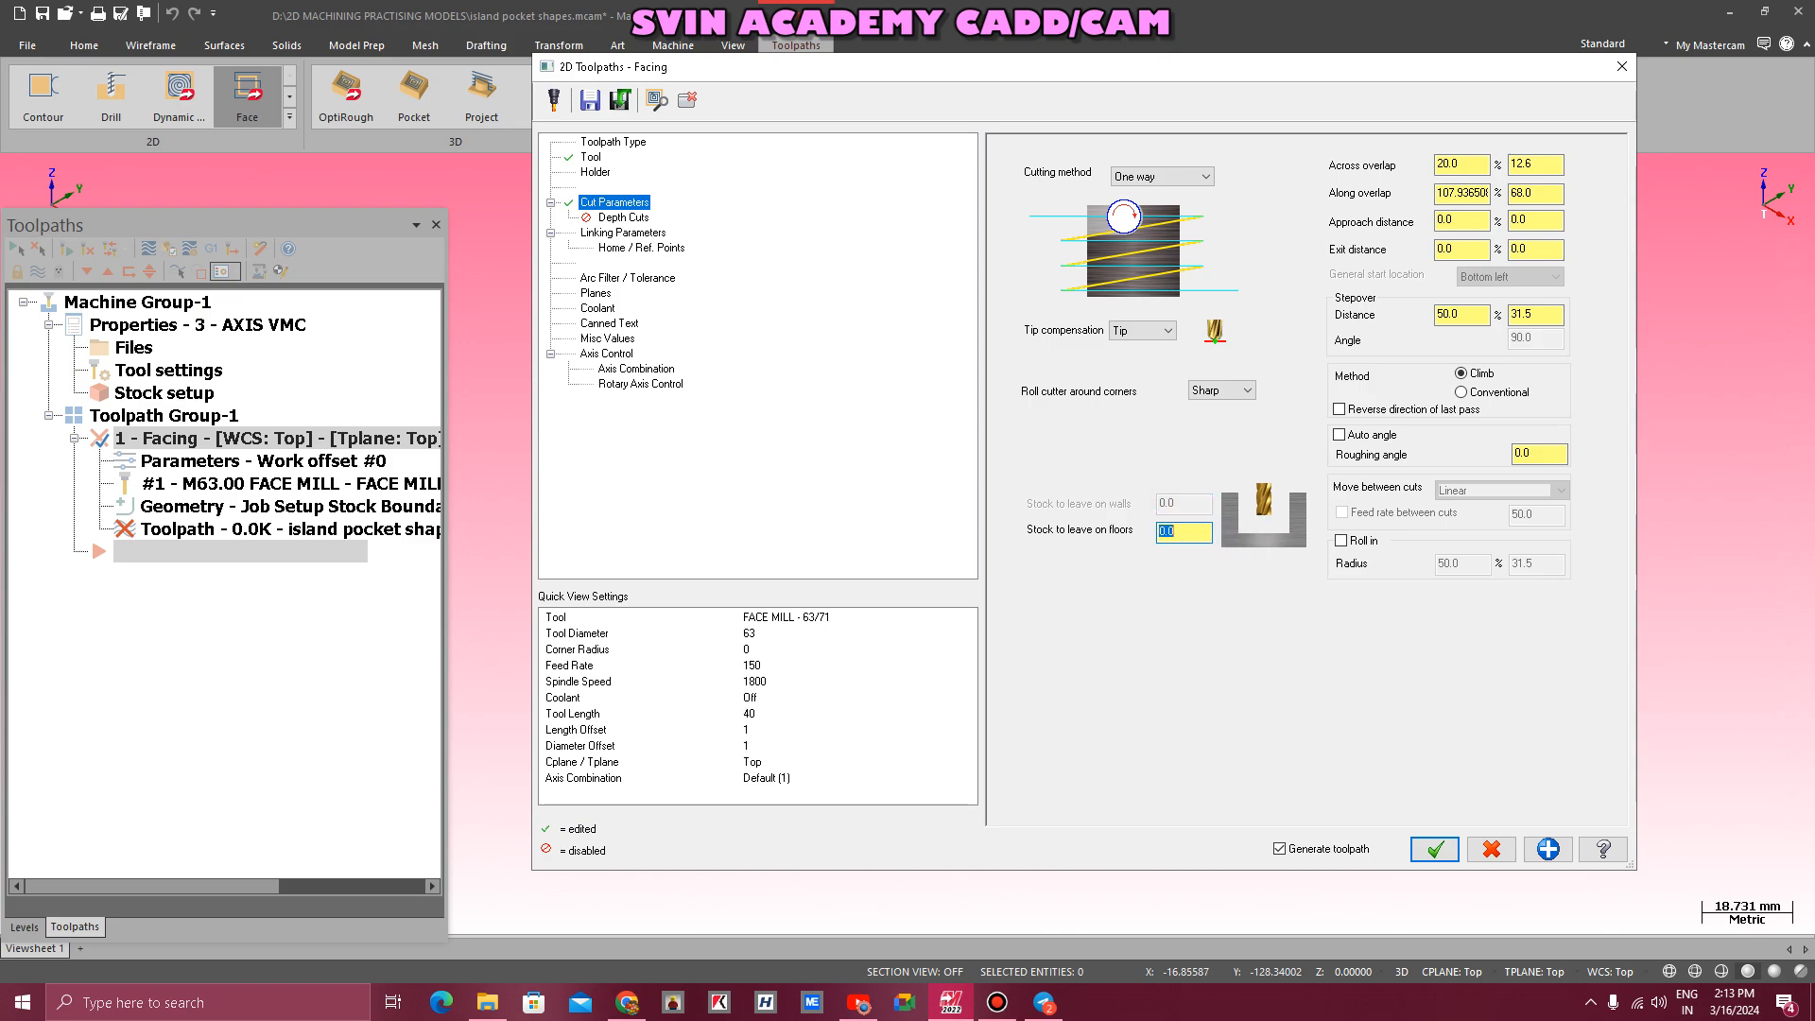
# - Enable 1 mm depth cuts and set absolute linking heights of retract 4, feed plane 3 and depth -3, using clearance only at start and end
pyautogui.click(623, 217)
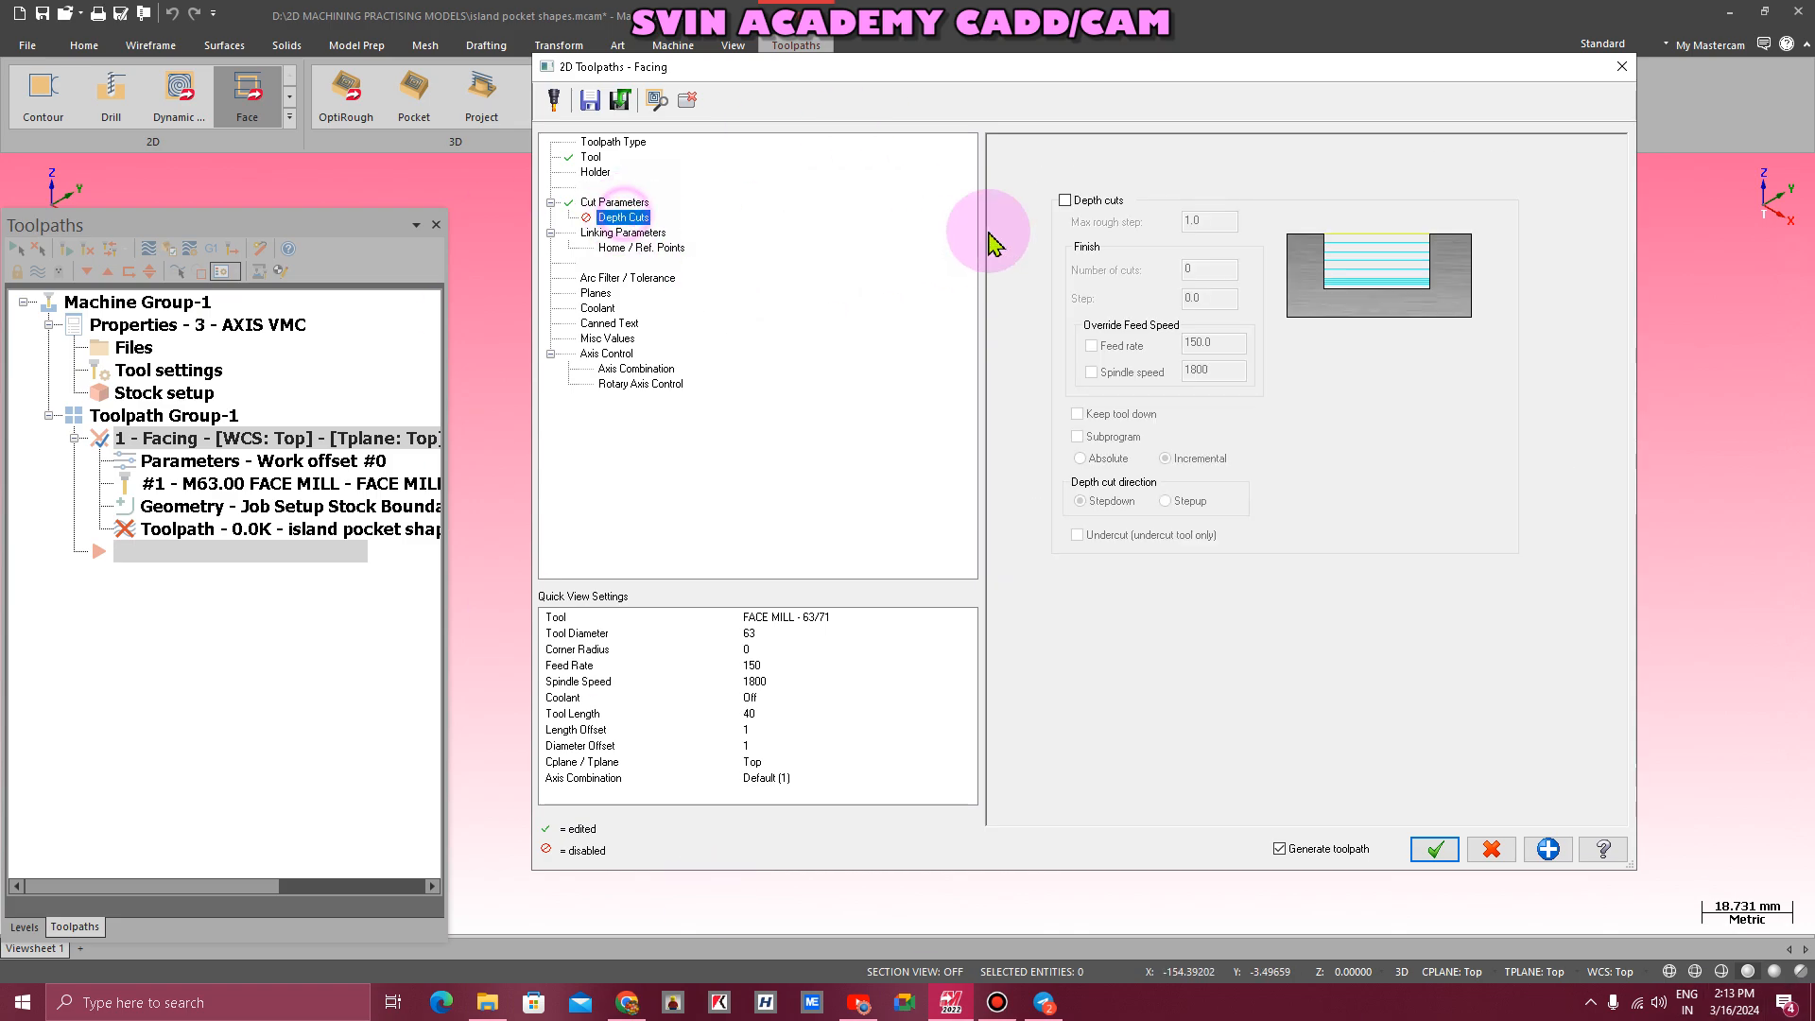
pyautogui.click(1065, 200)
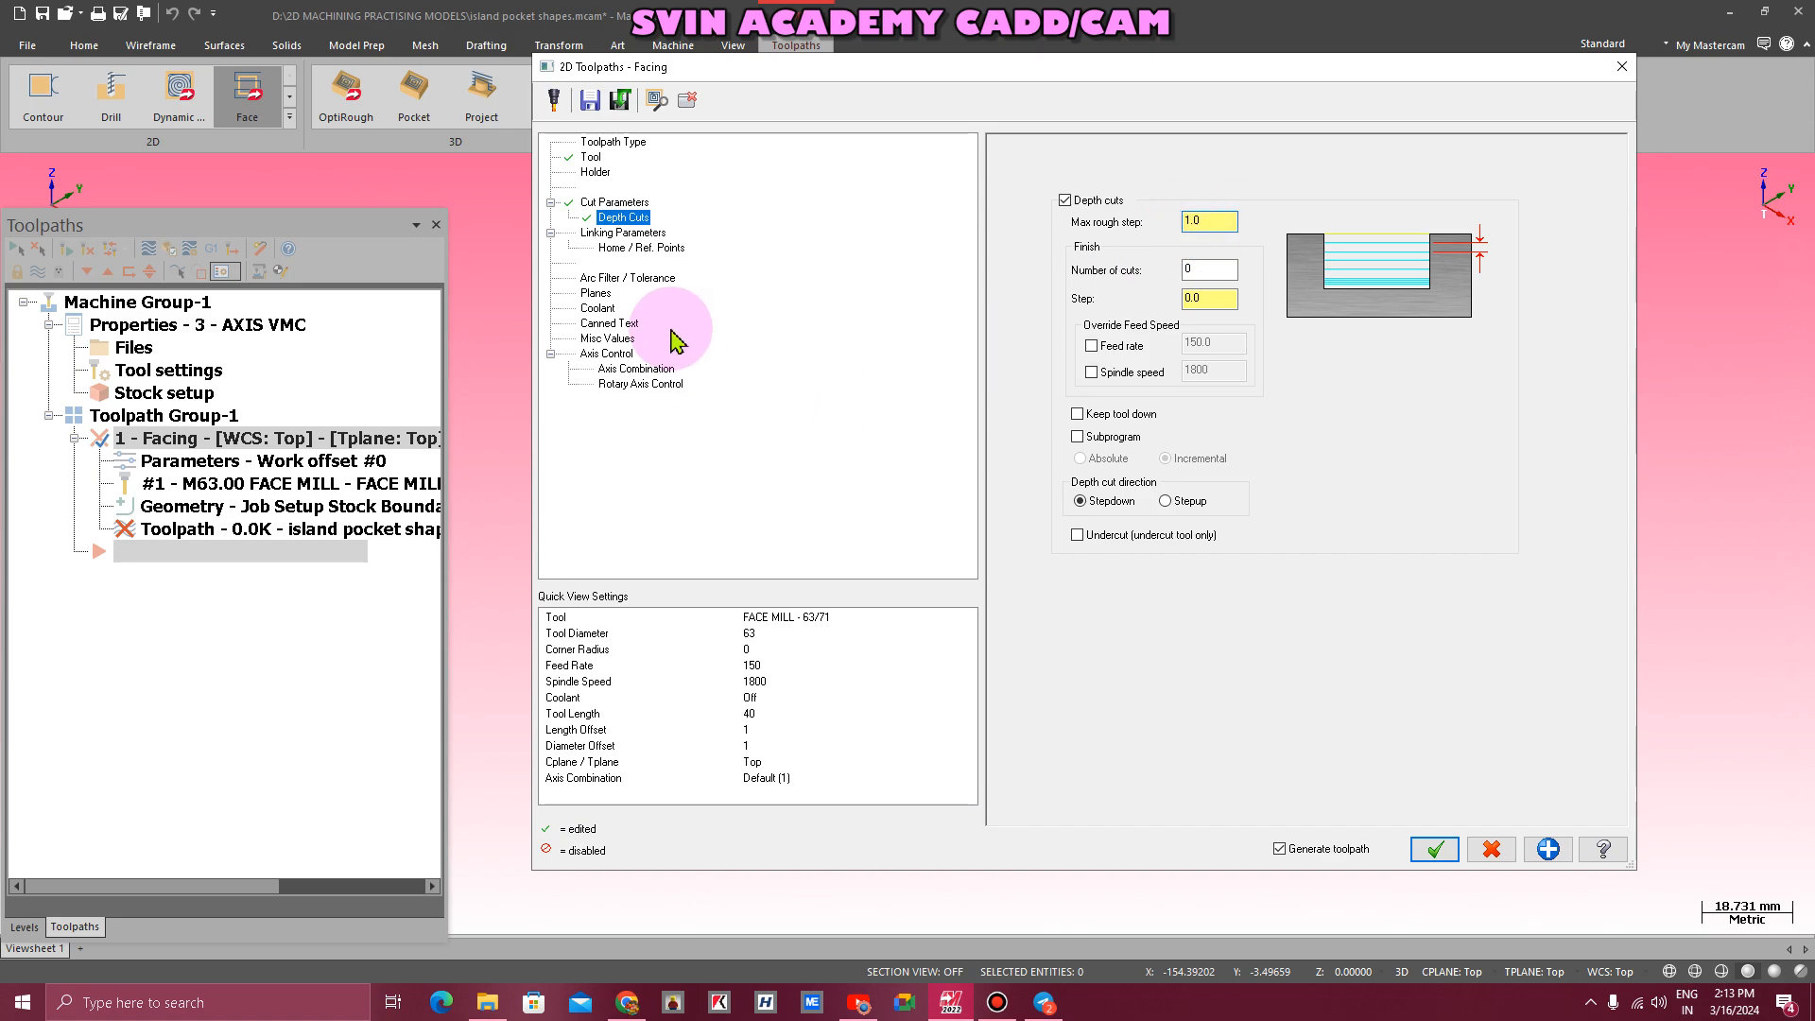
pyautogui.click(623, 233)
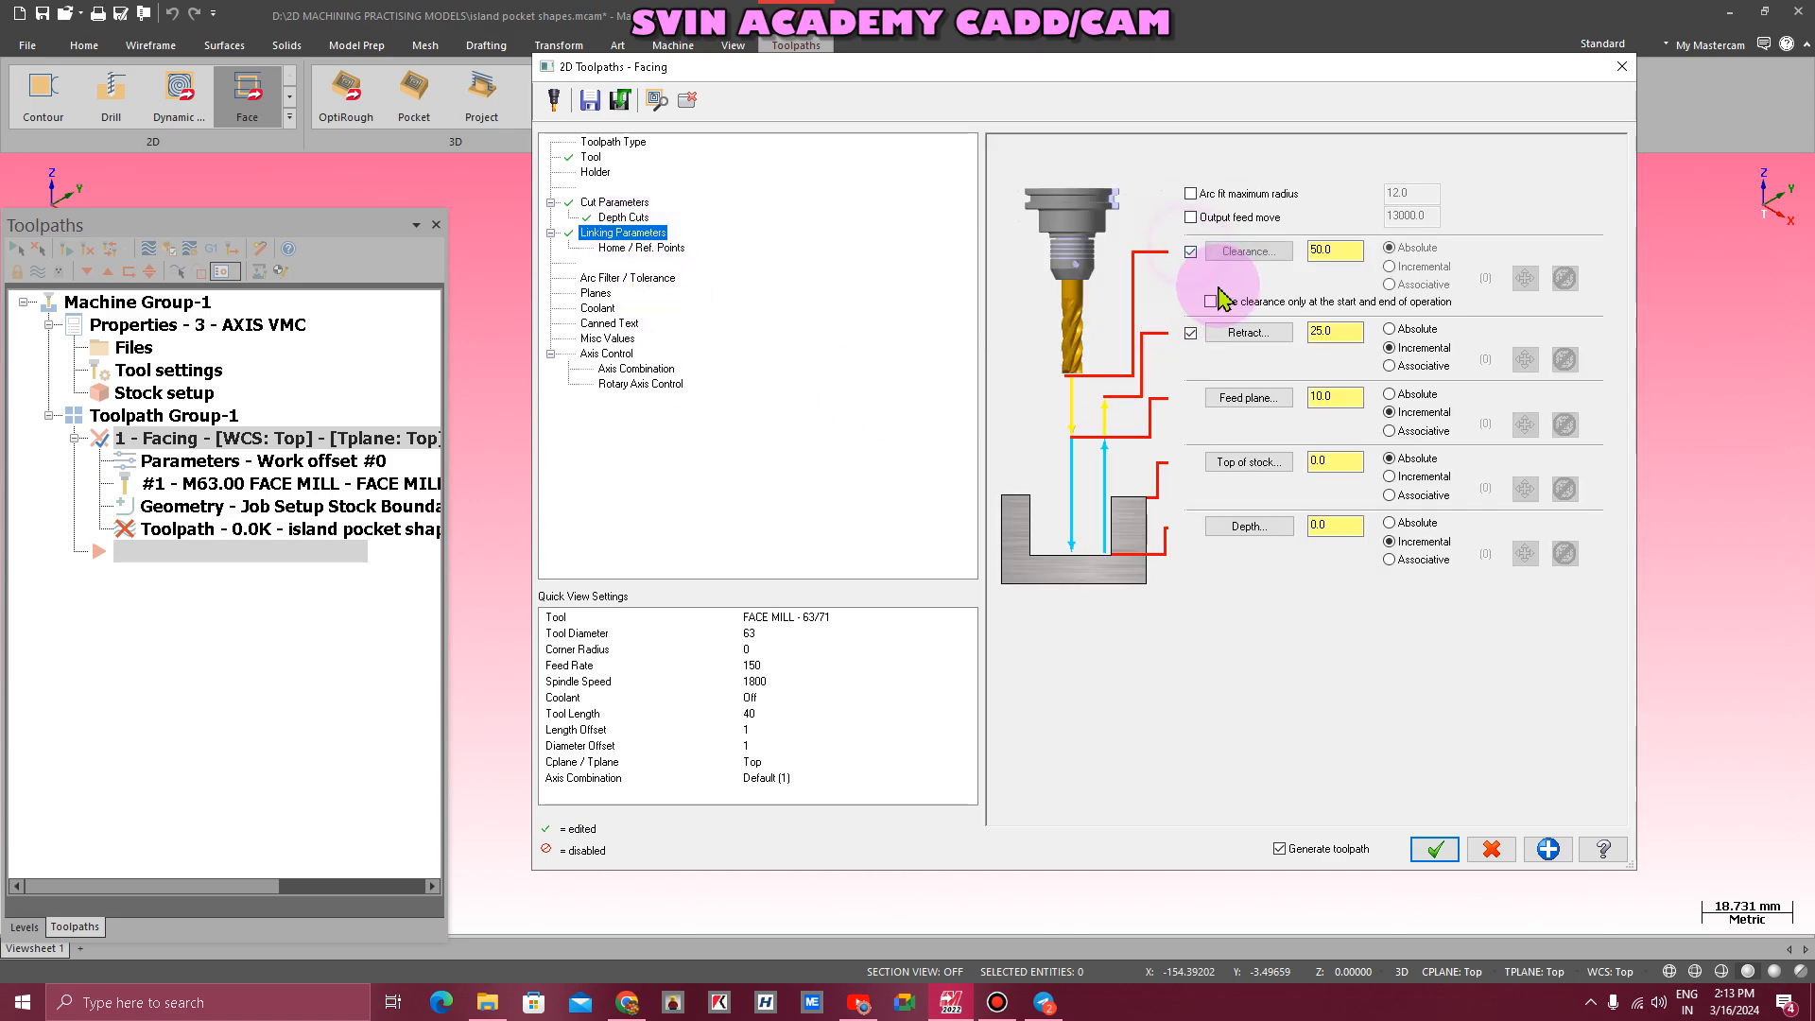
pyautogui.click(1213, 300)
pyautogui.click(1404, 330)
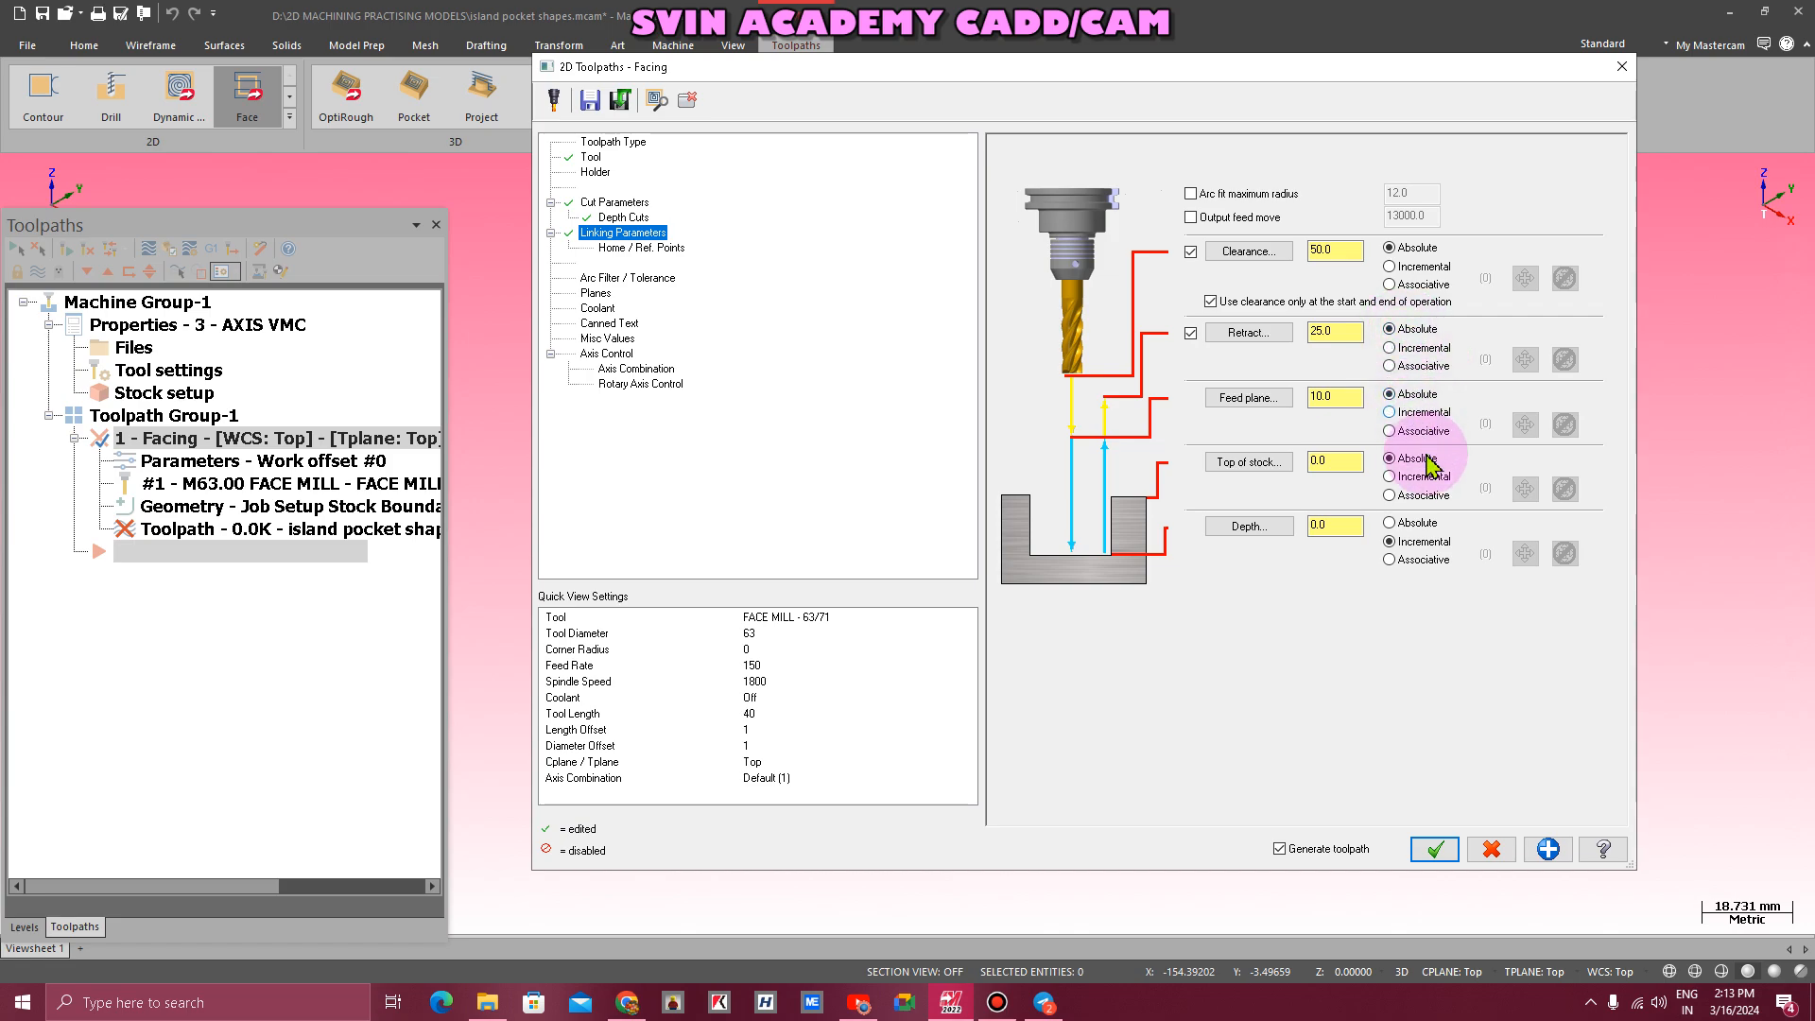
pyautogui.click(1406, 523)
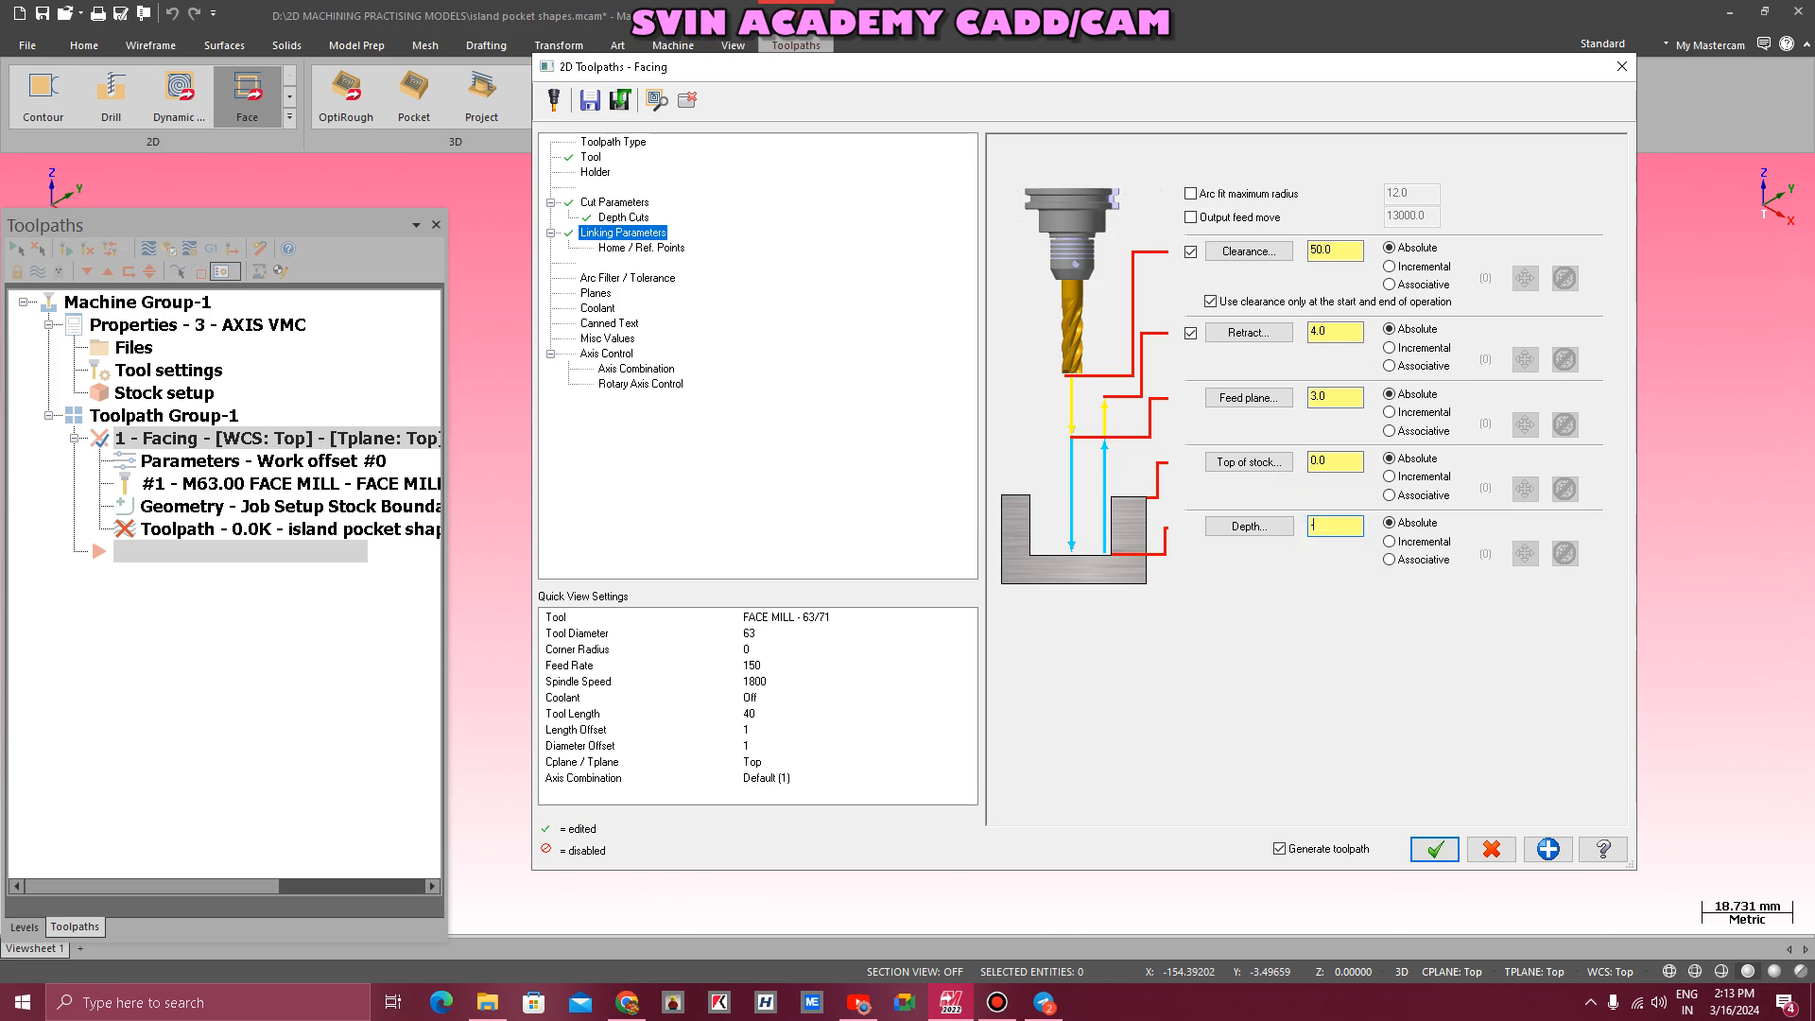
# - Turn flood coolant on with the After option, check the planes, and generate the facing toolpath
pyautogui.click(597, 308)
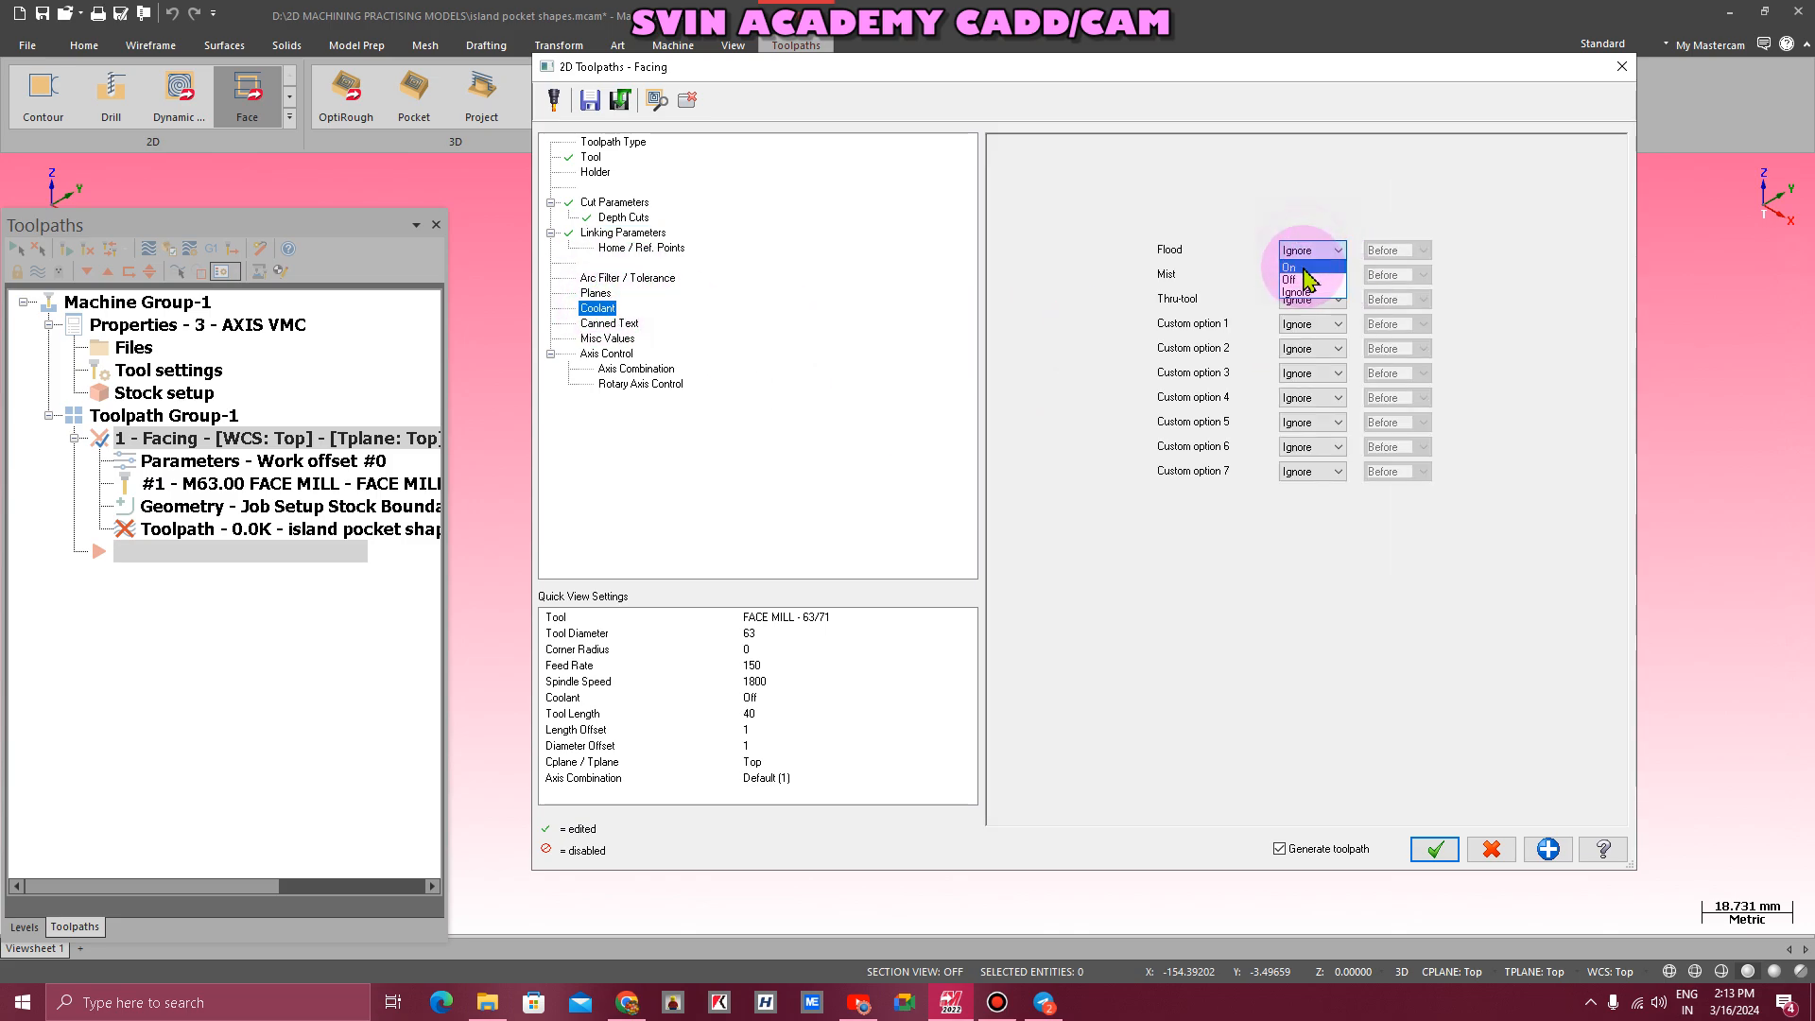
pyautogui.click(1303, 267)
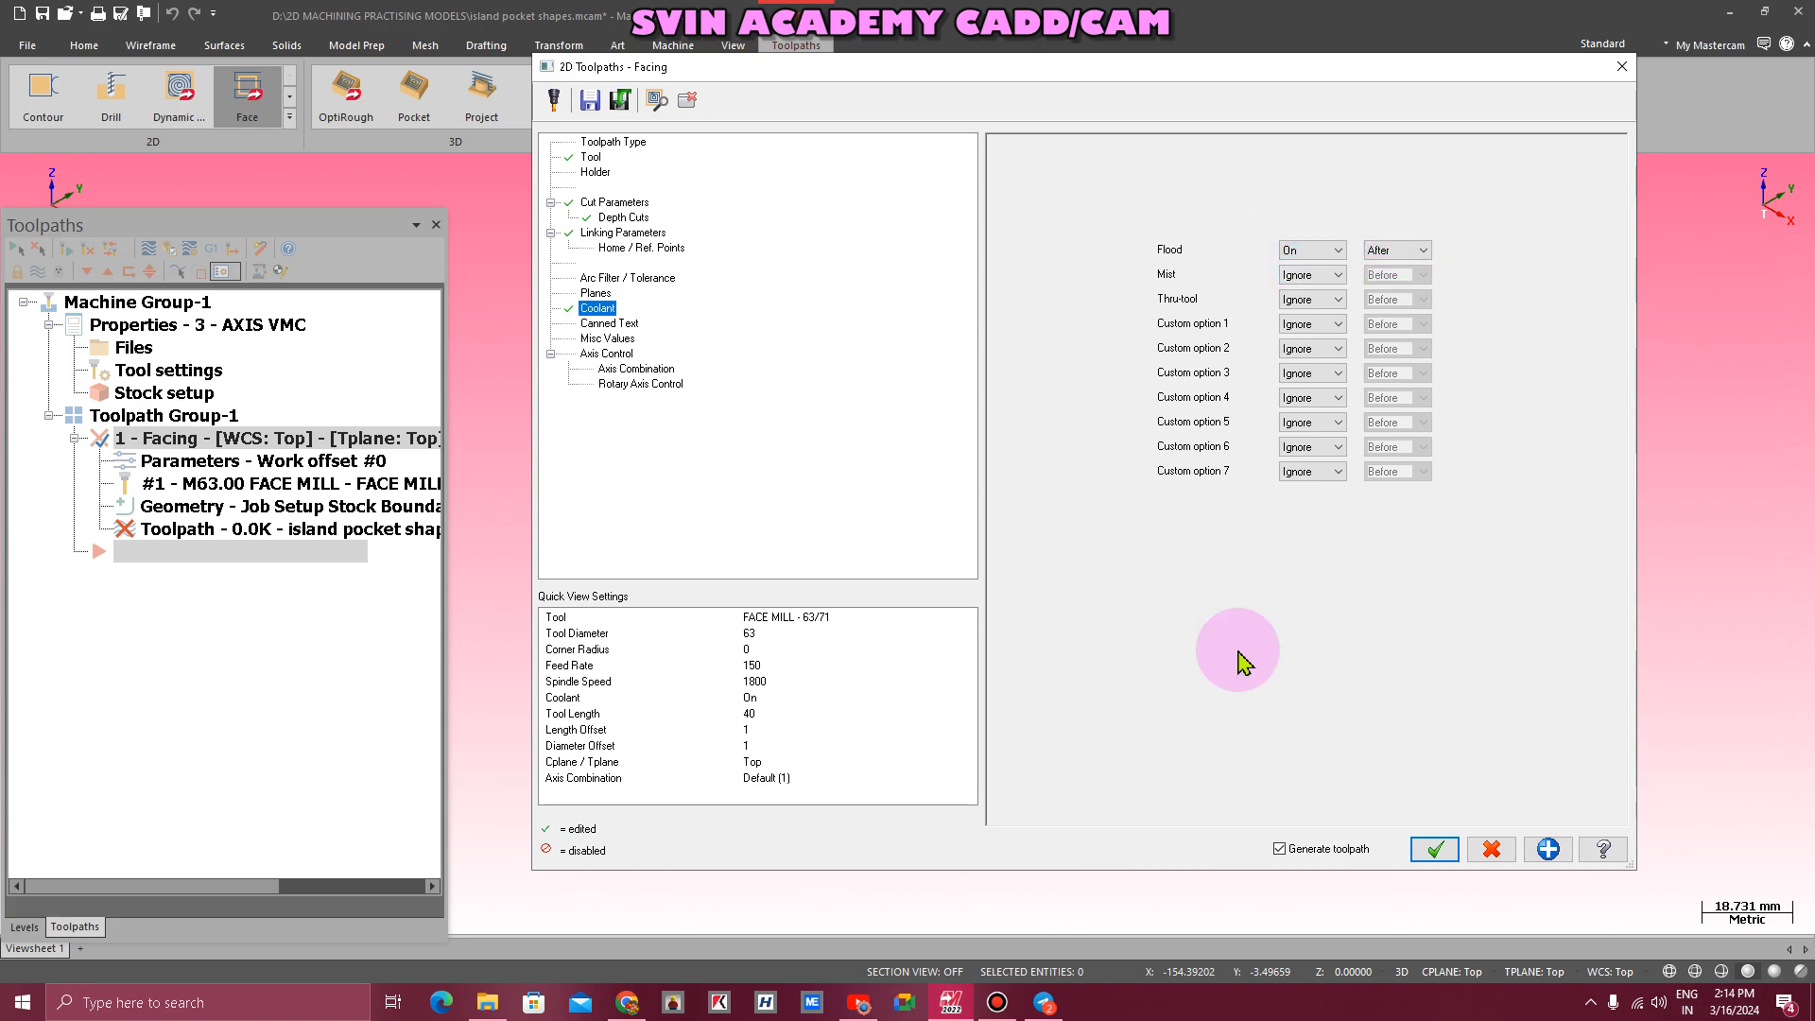
pyautogui.click(595, 293)
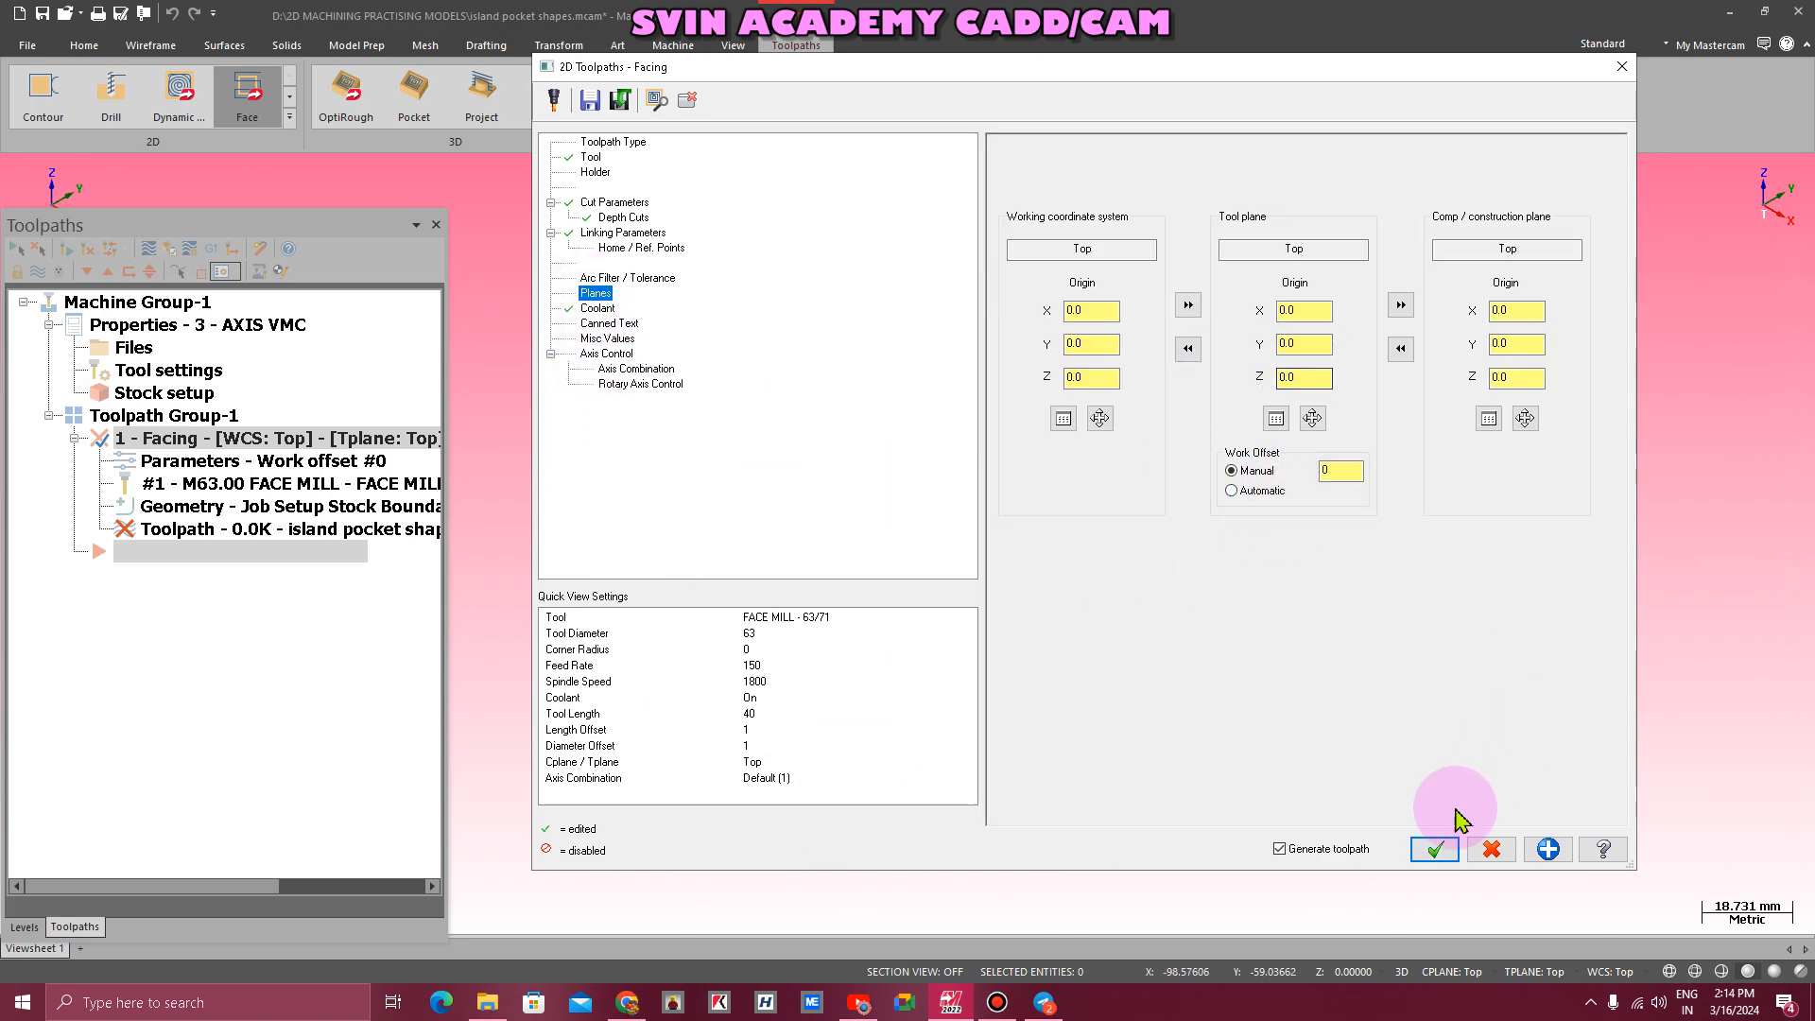
pyautogui.click(1434, 849)
# - Switch to the top view and backplot the facing toolpath, examining the cutter's clearance from the stock's left edge at the entry point
pyautogui.scroll(3, 698, 535)
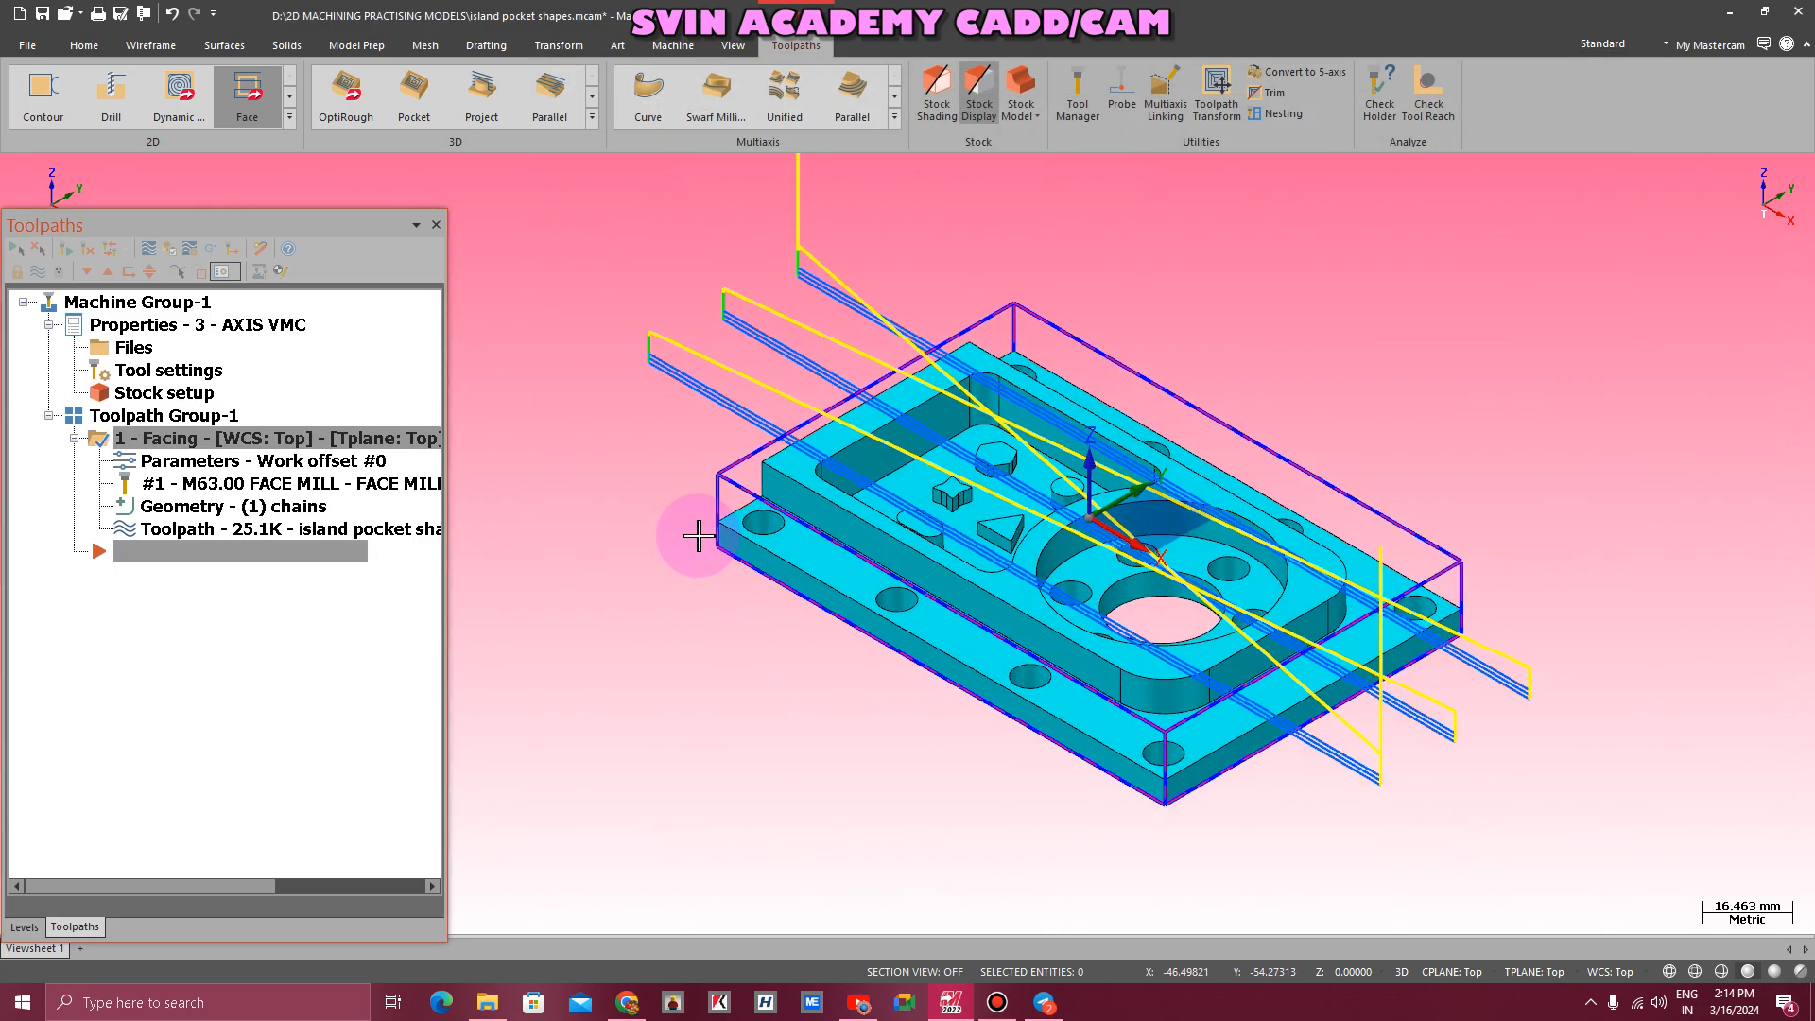
pyautogui.scroll(-3, 698, 534)
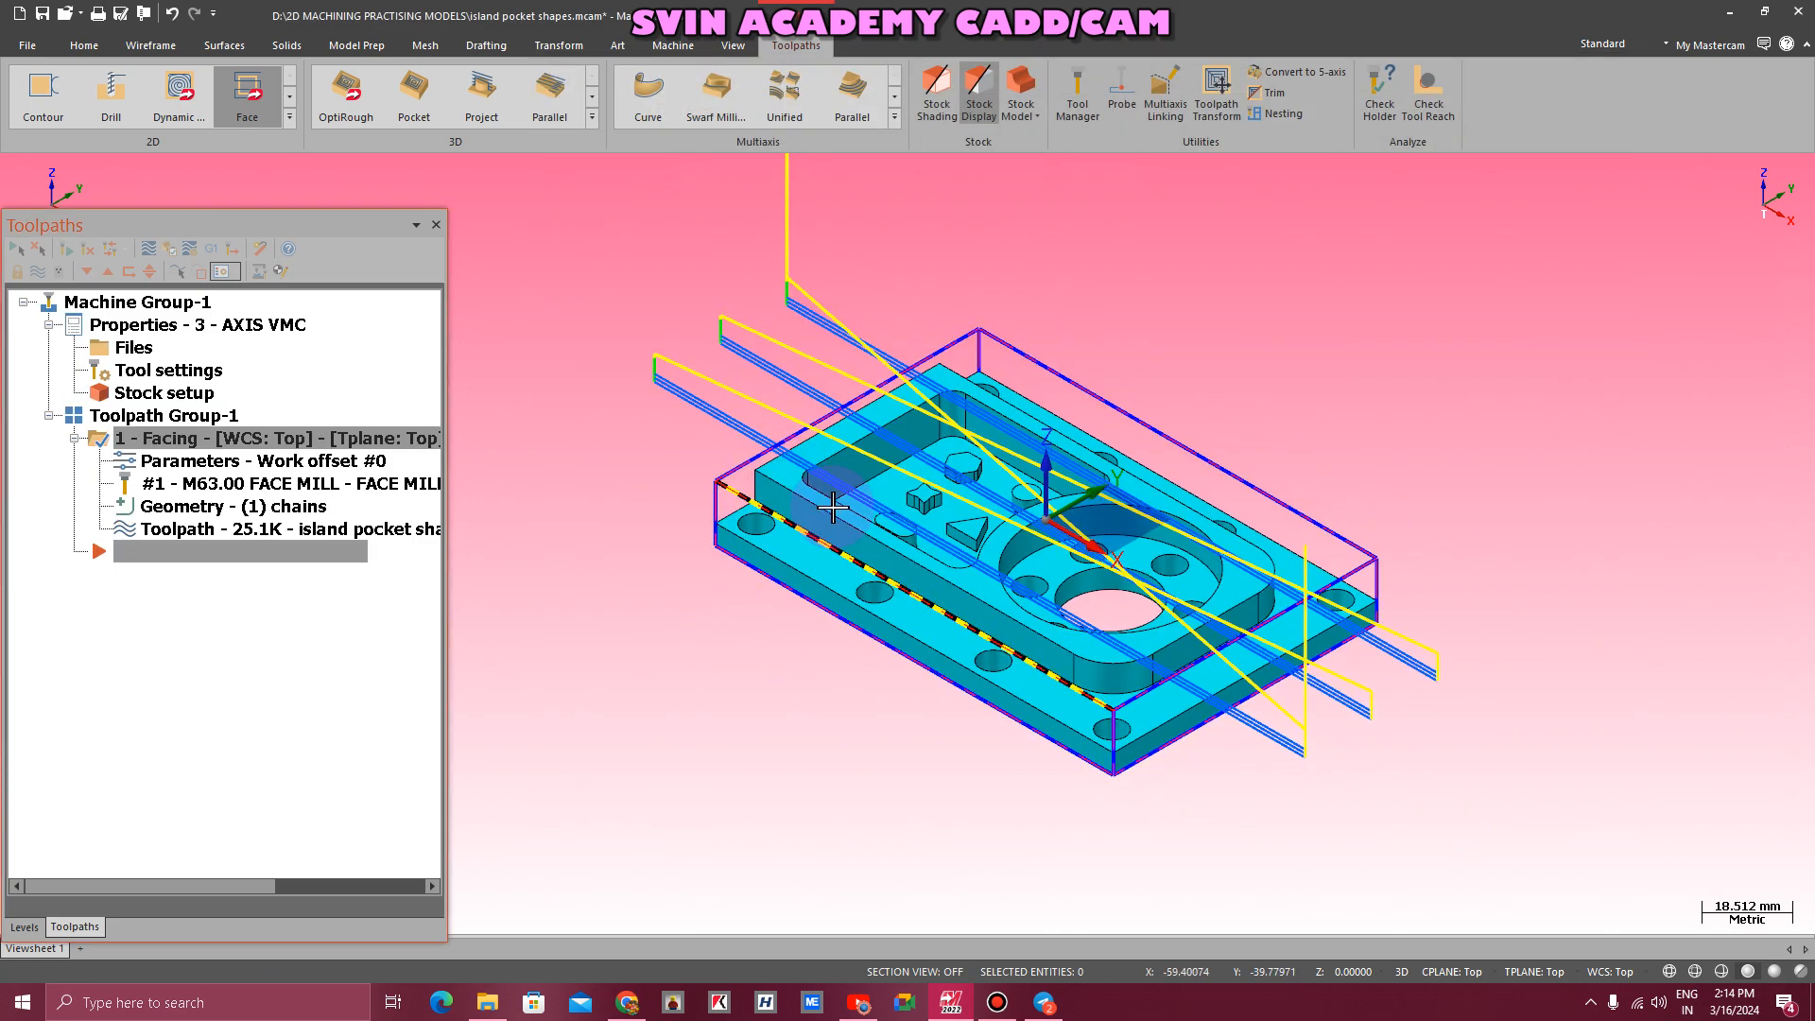
pyautogui.rightClick(600, 348)
pyautogui.click(680, 454)
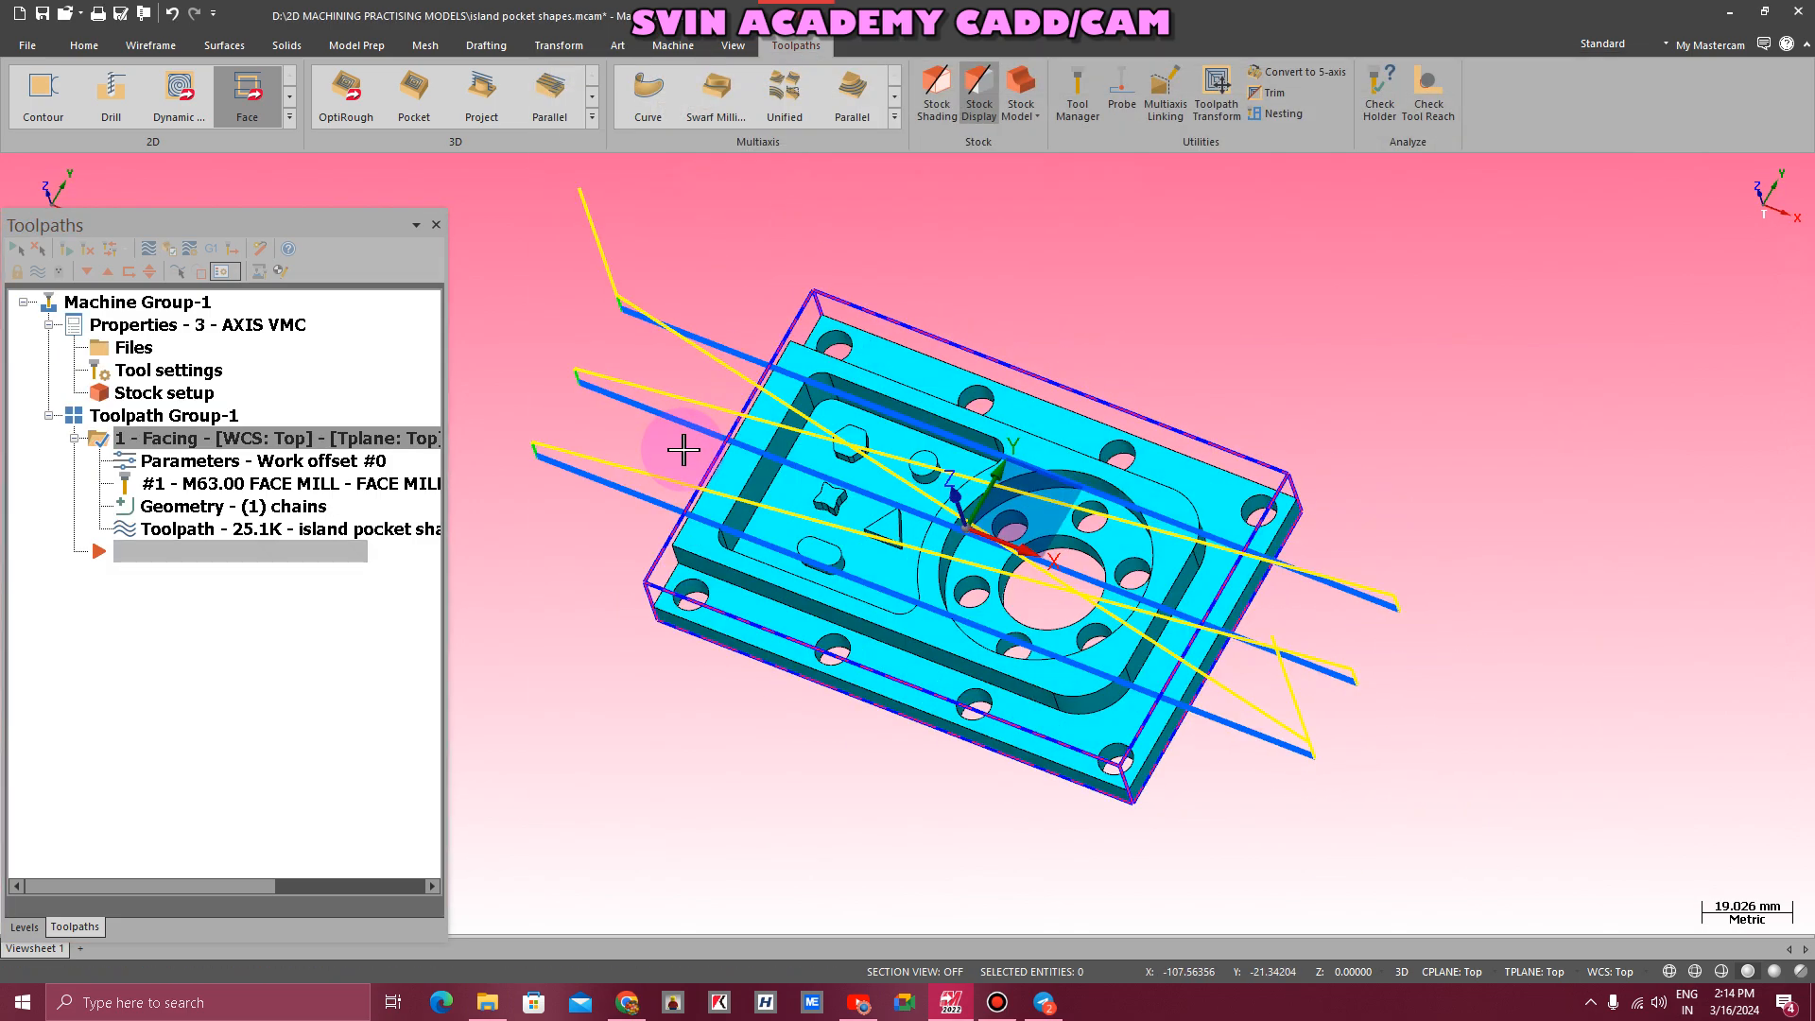
pyautogui.click(204, 536)
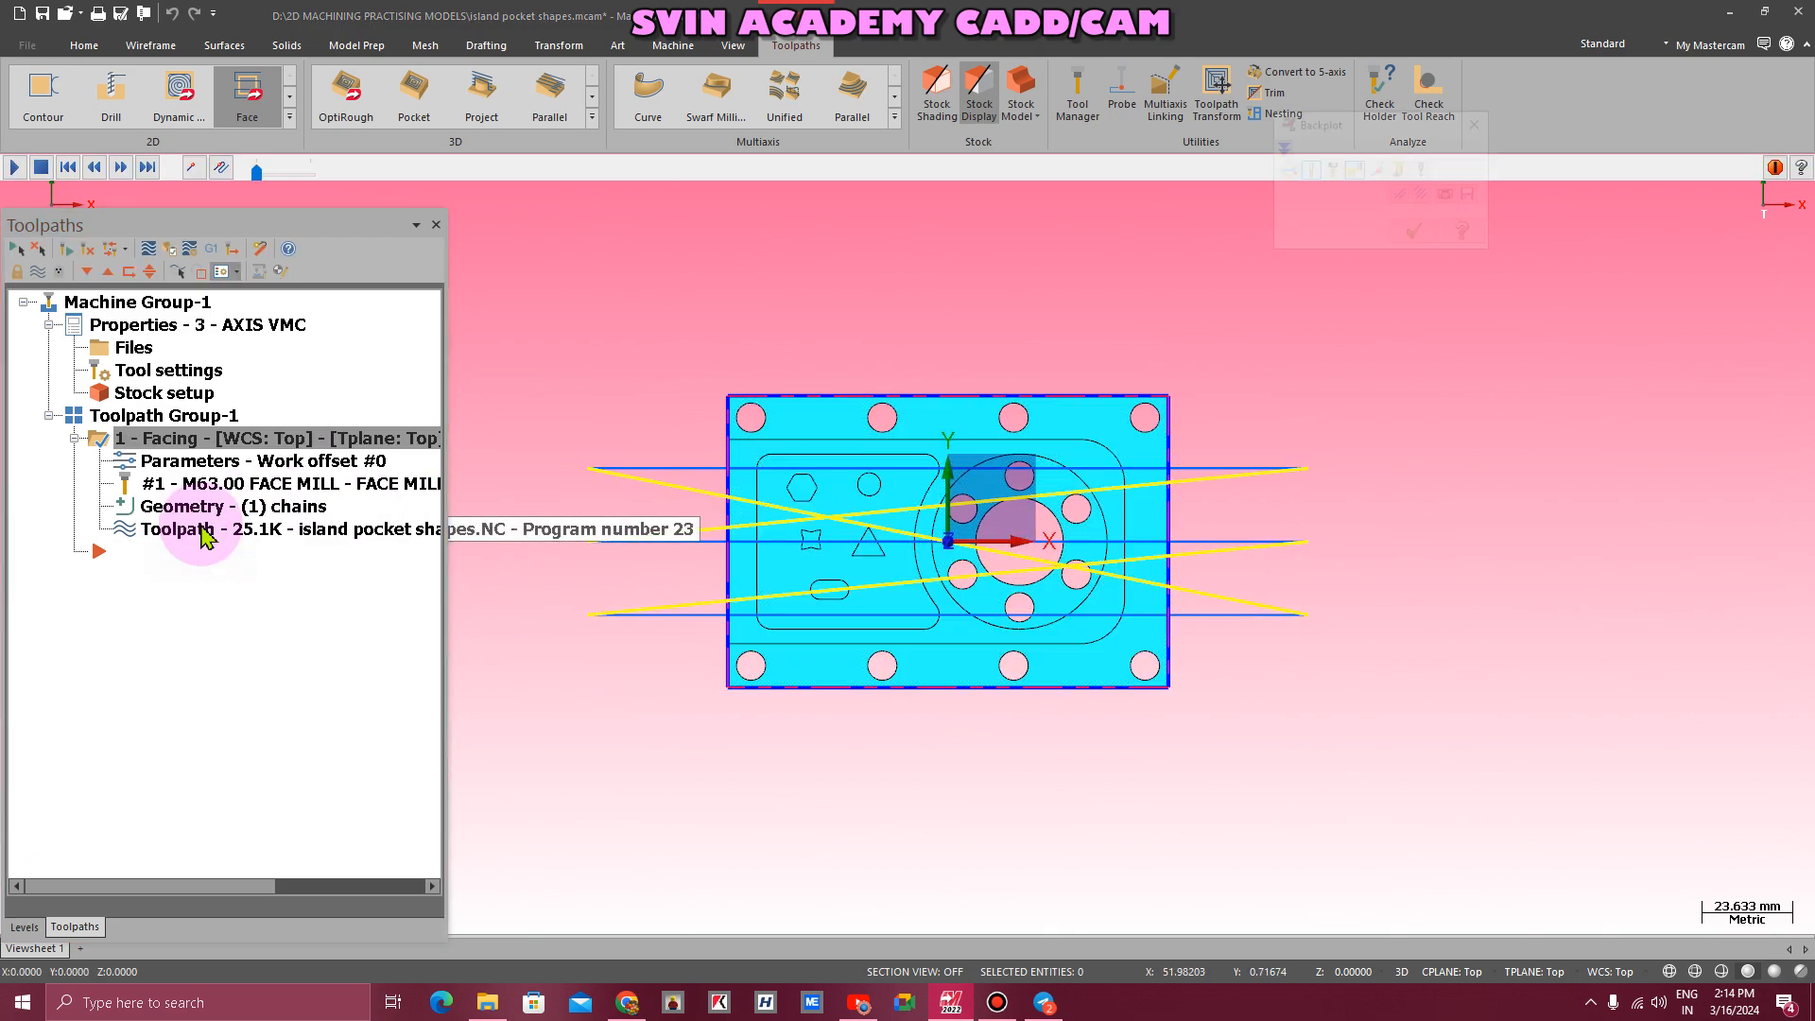
pyautogui.scroll(-3, 924, 556)
pyautogui.scroll(10, 747, 489)
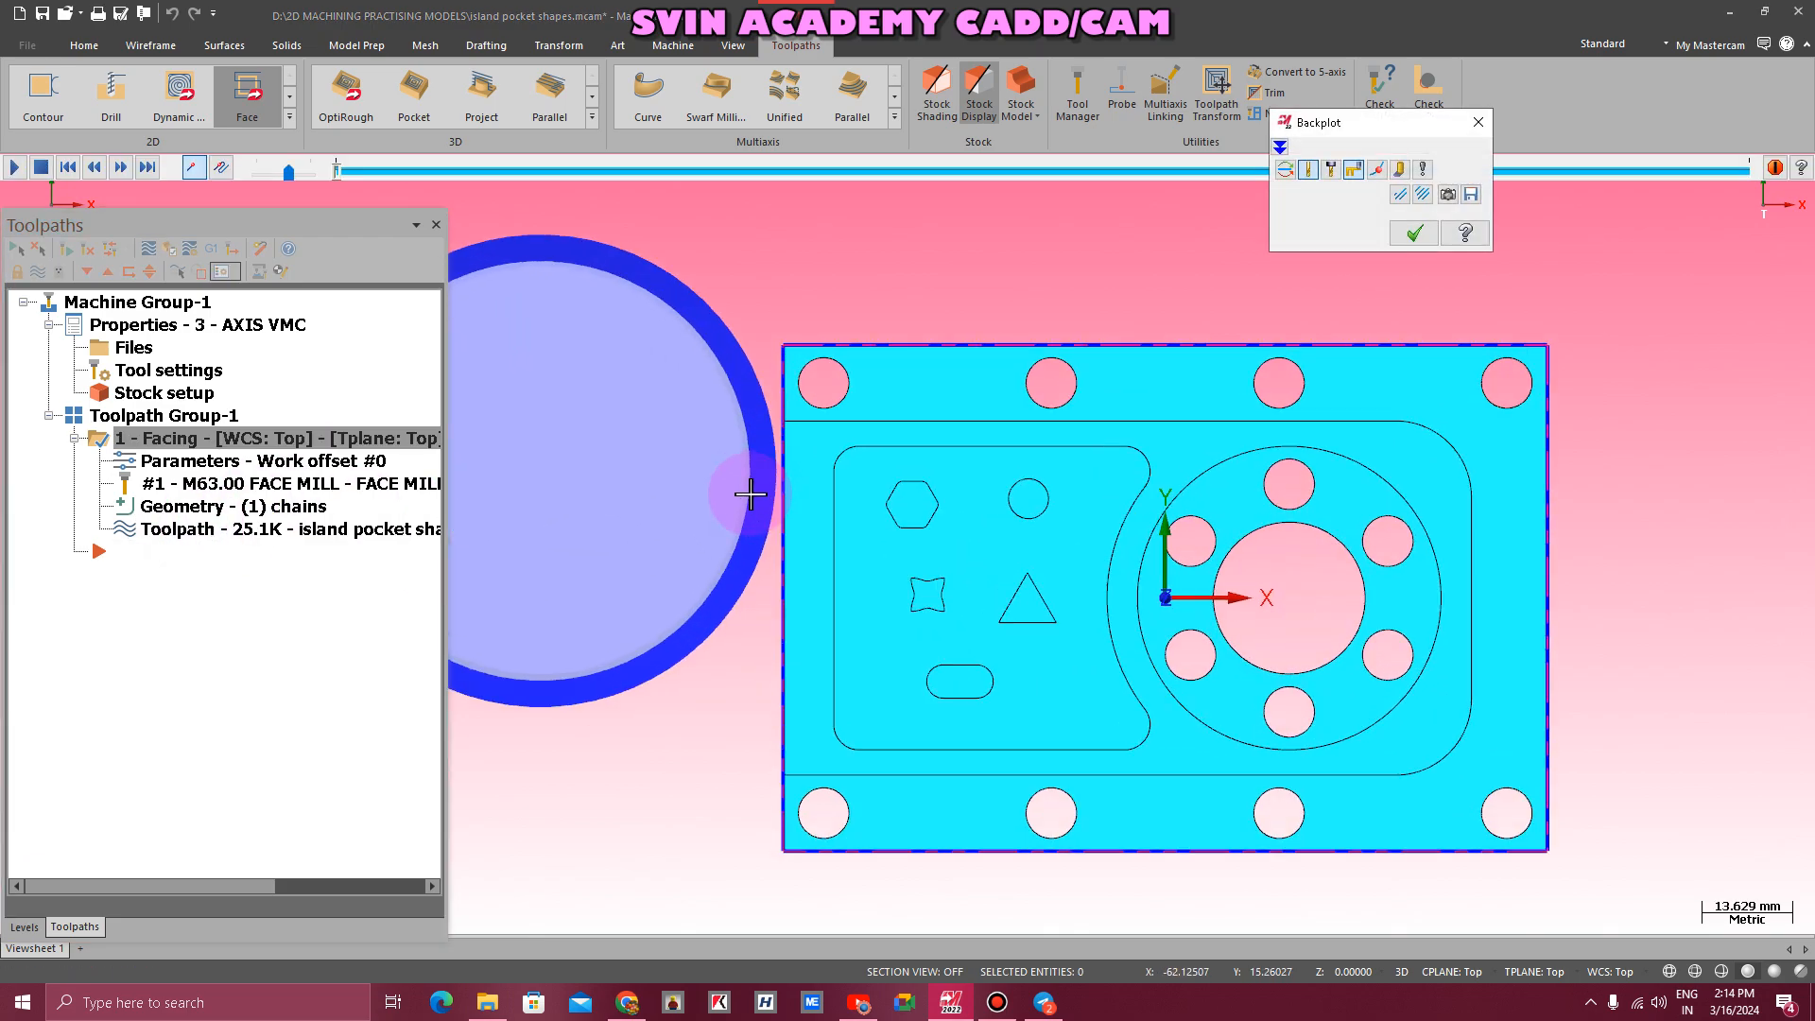
pyautogui.scroll(8, 737, 484)
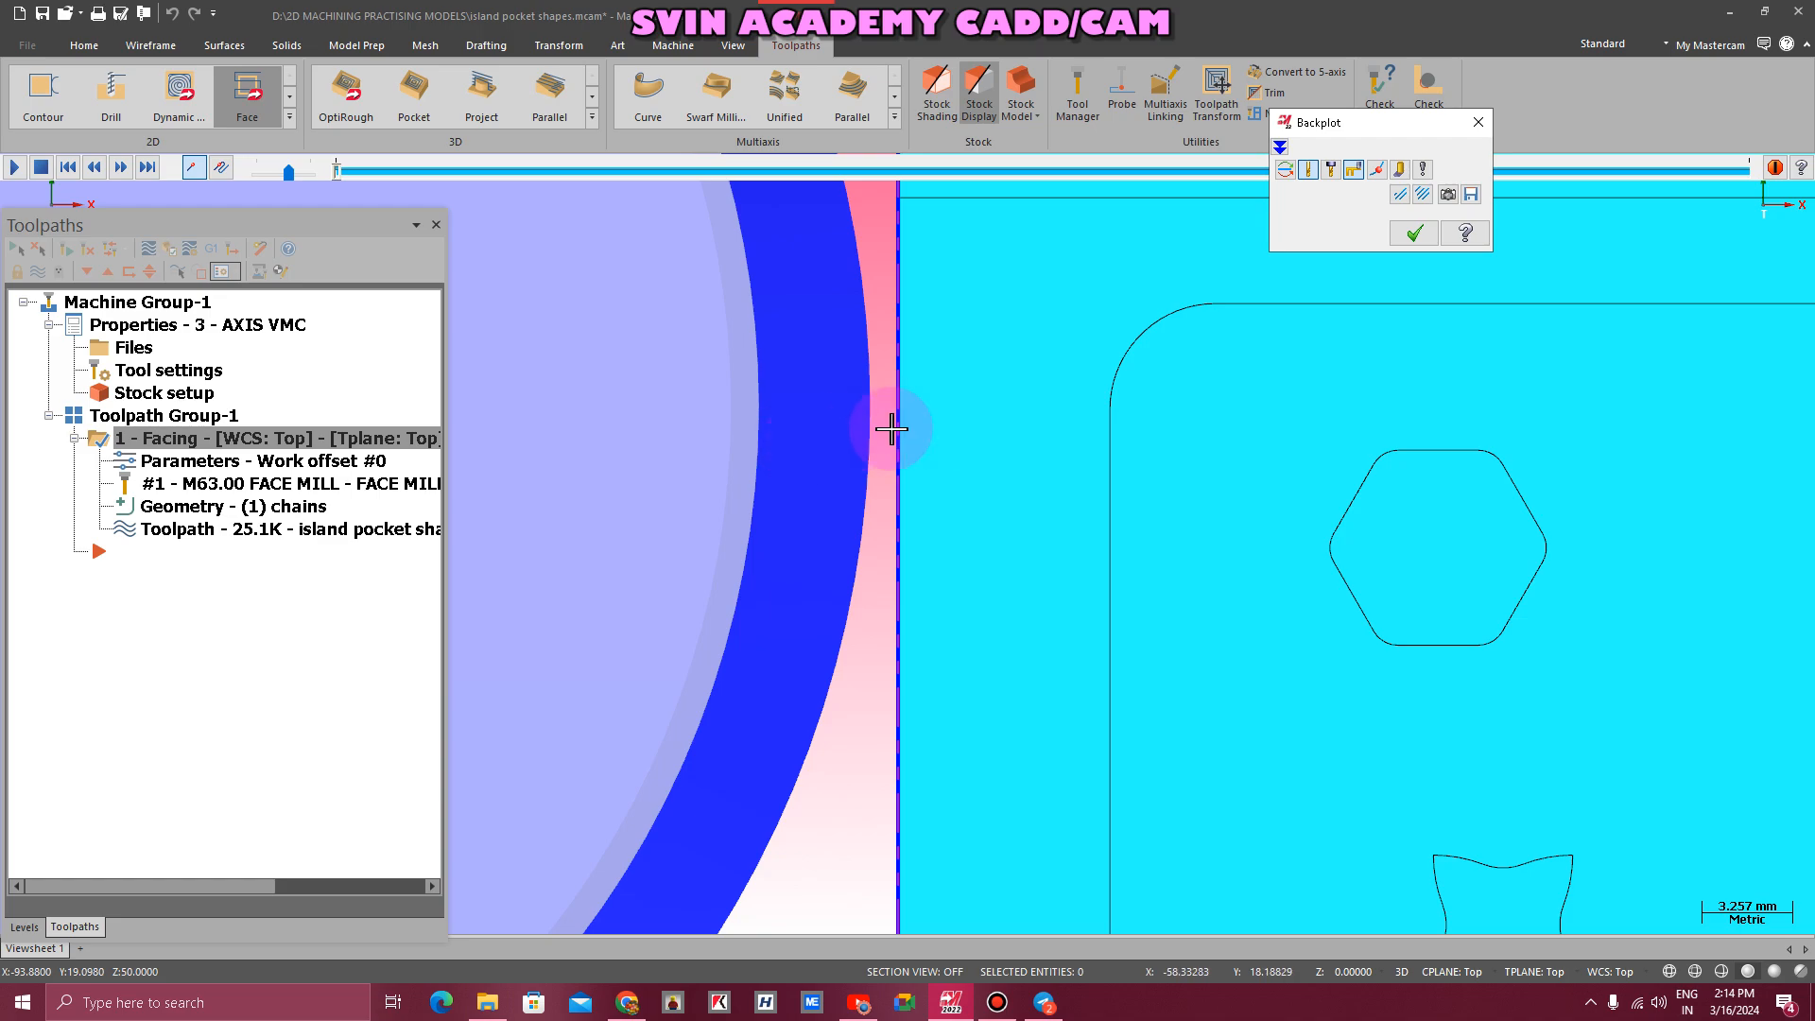
pyautogui.scroll(-15, 869, 430)
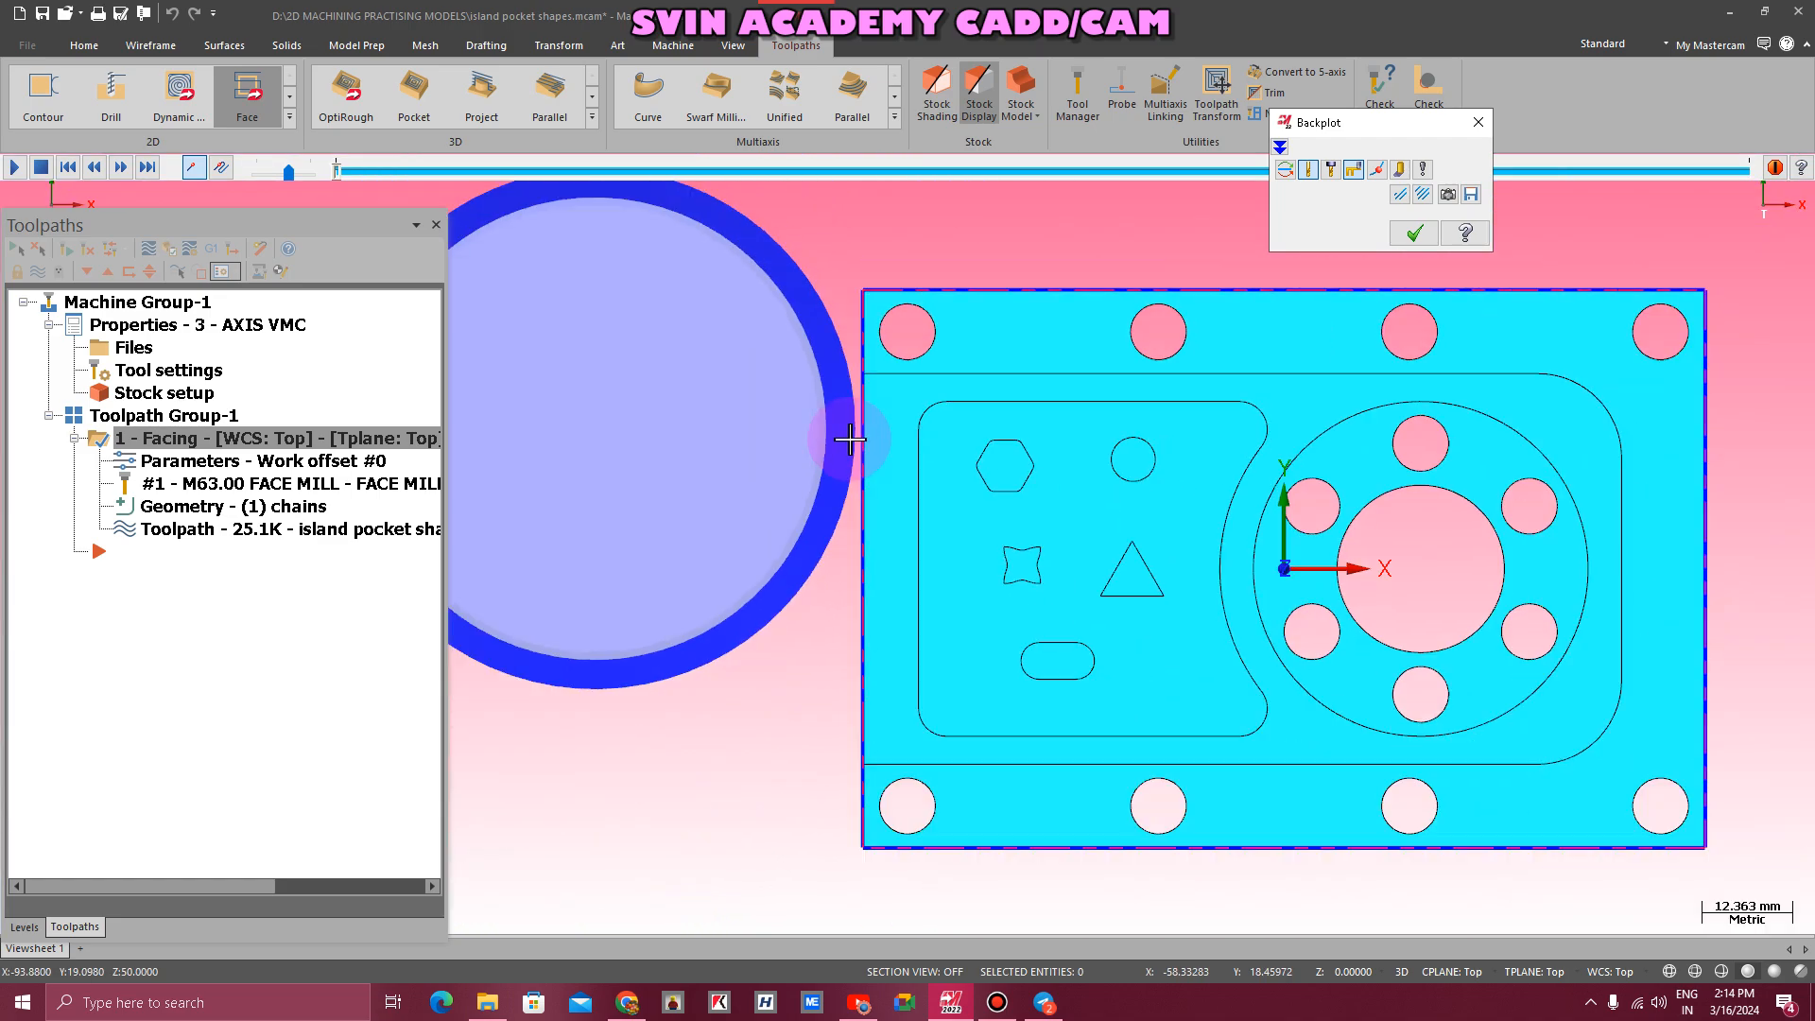
# - Advance the backplot to the end of the first pass, examine the cutter's exit clearance at the stock's right edge, and close the backplot
pyautogui.scroll(-2, 830, 474)
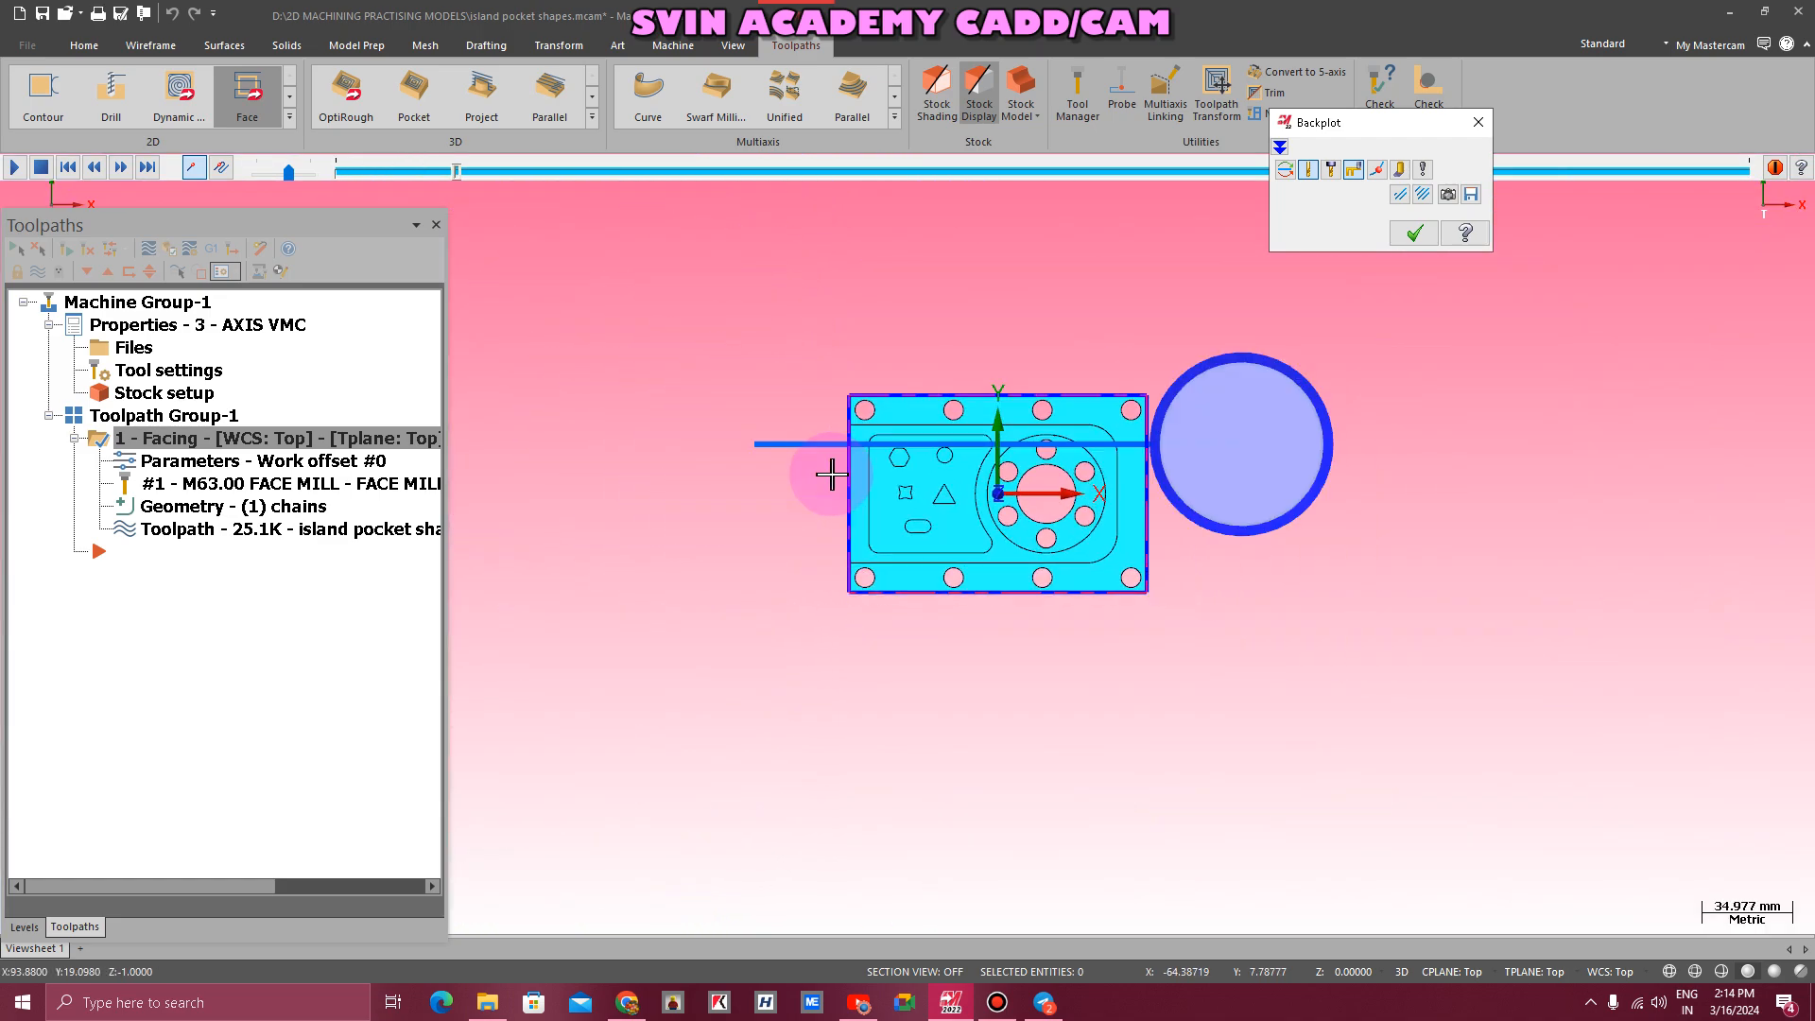
pyautogui.scroll(15, 1183, 434)
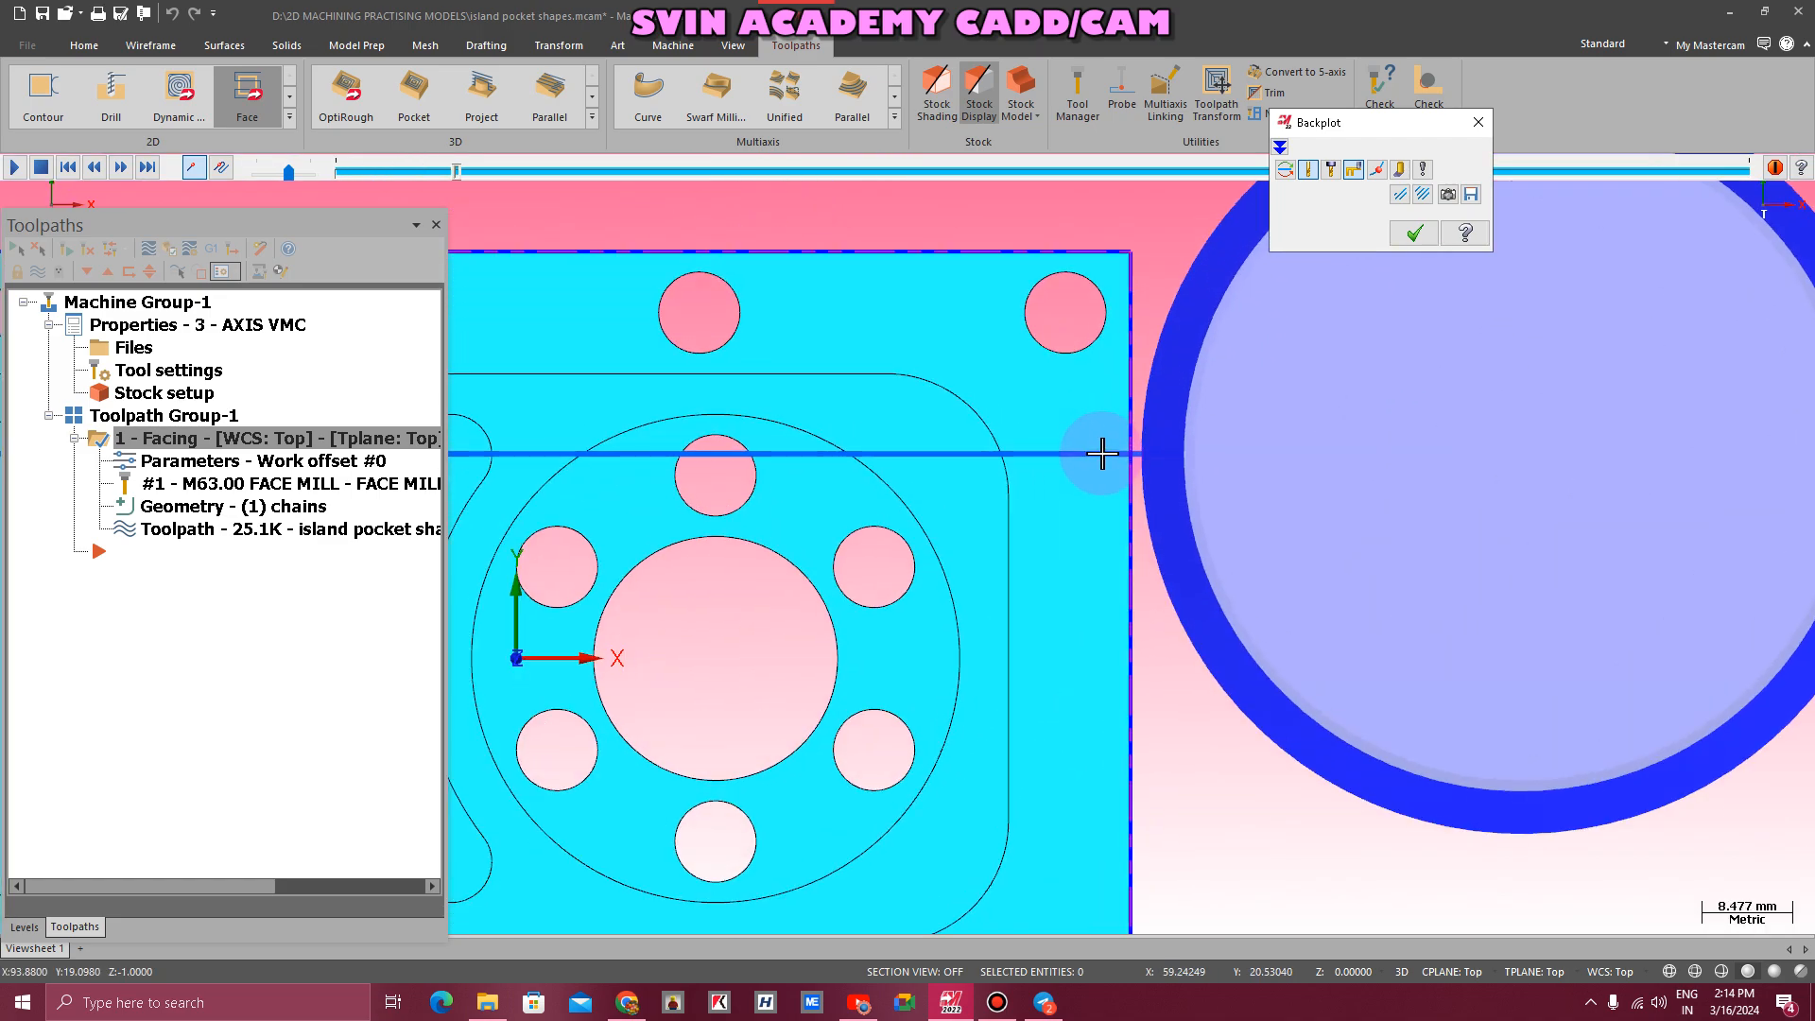
pyautogui.scroll(10, 1100, 455)
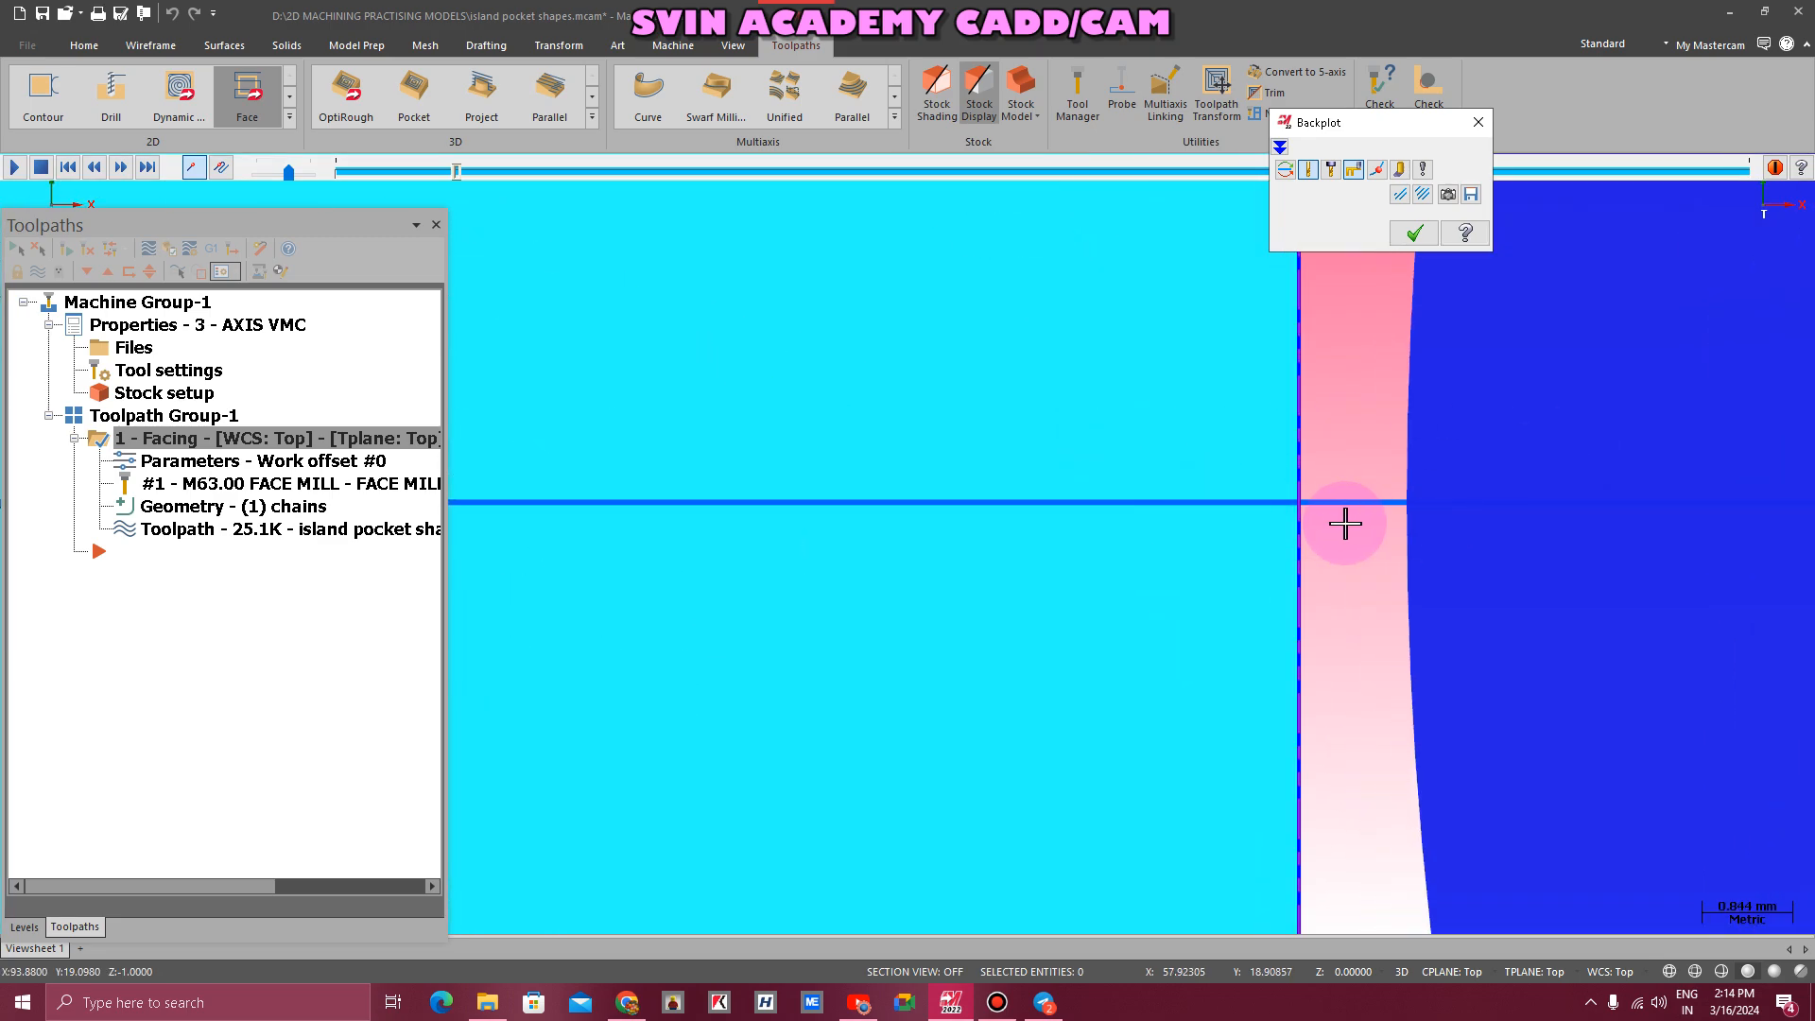
pyautogui.scroll(-15, 1267, 482)
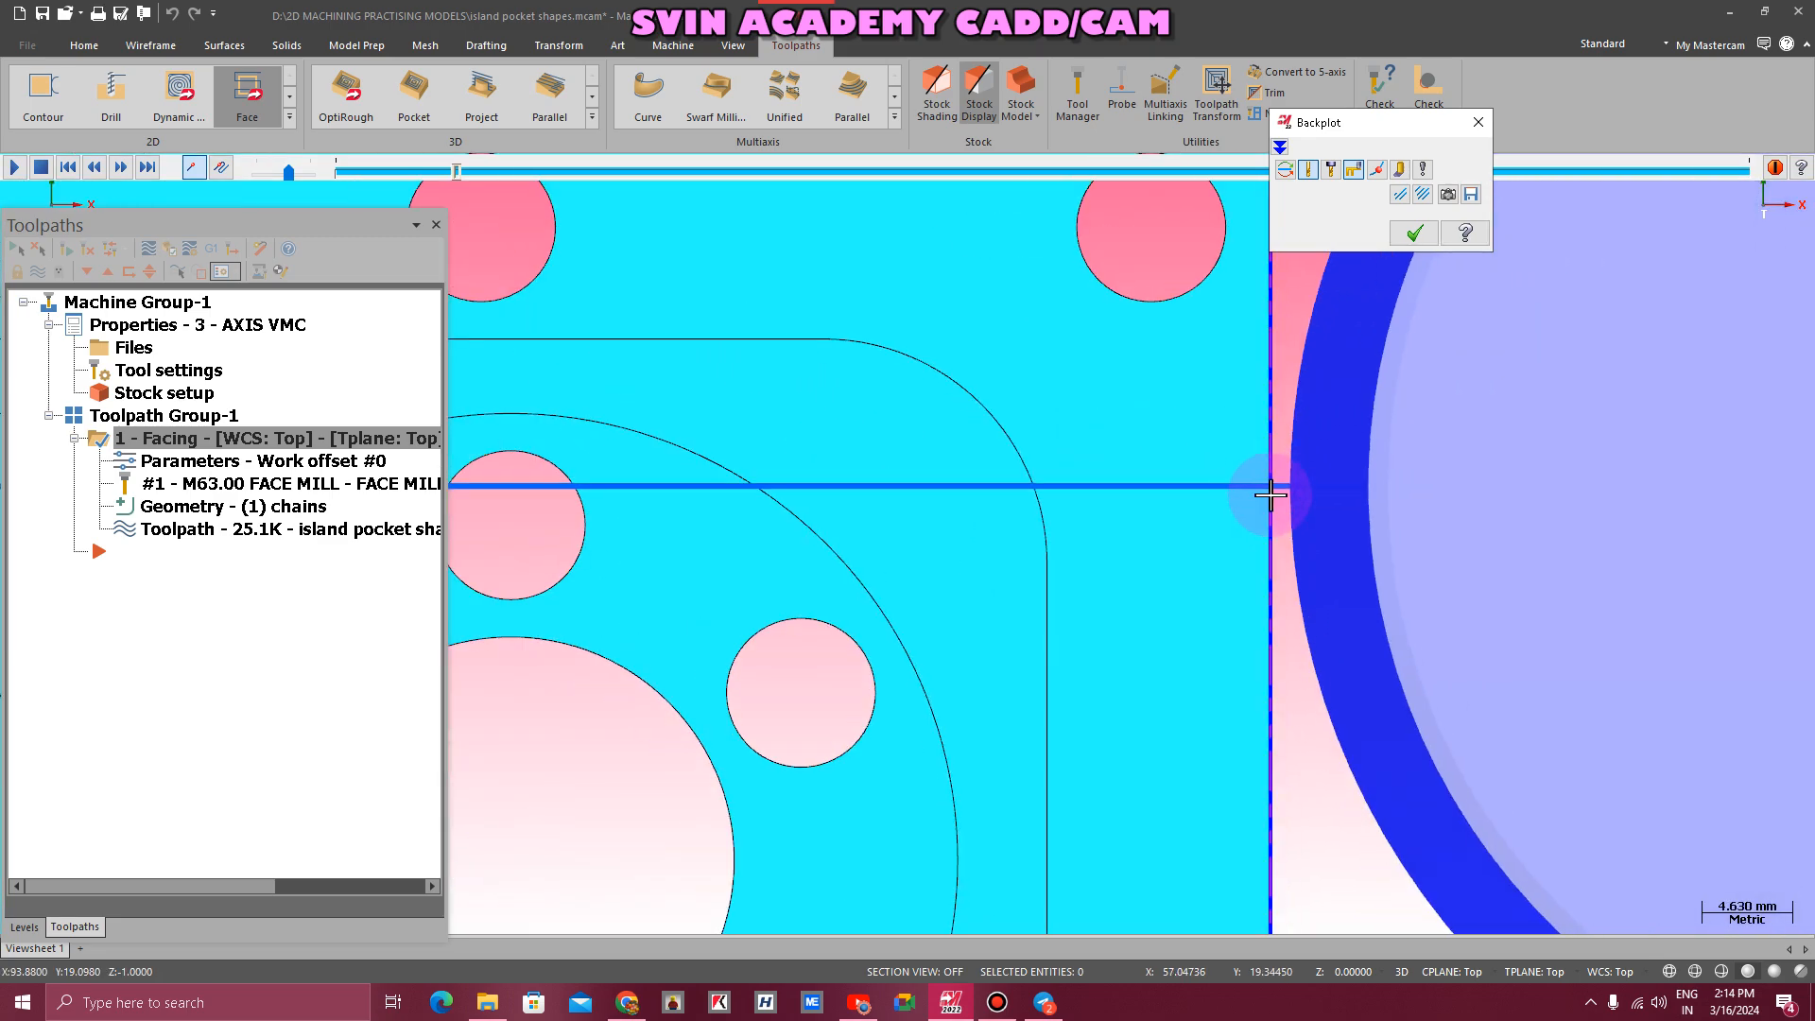
pyautogui.scroll(-7, 1263, 533)
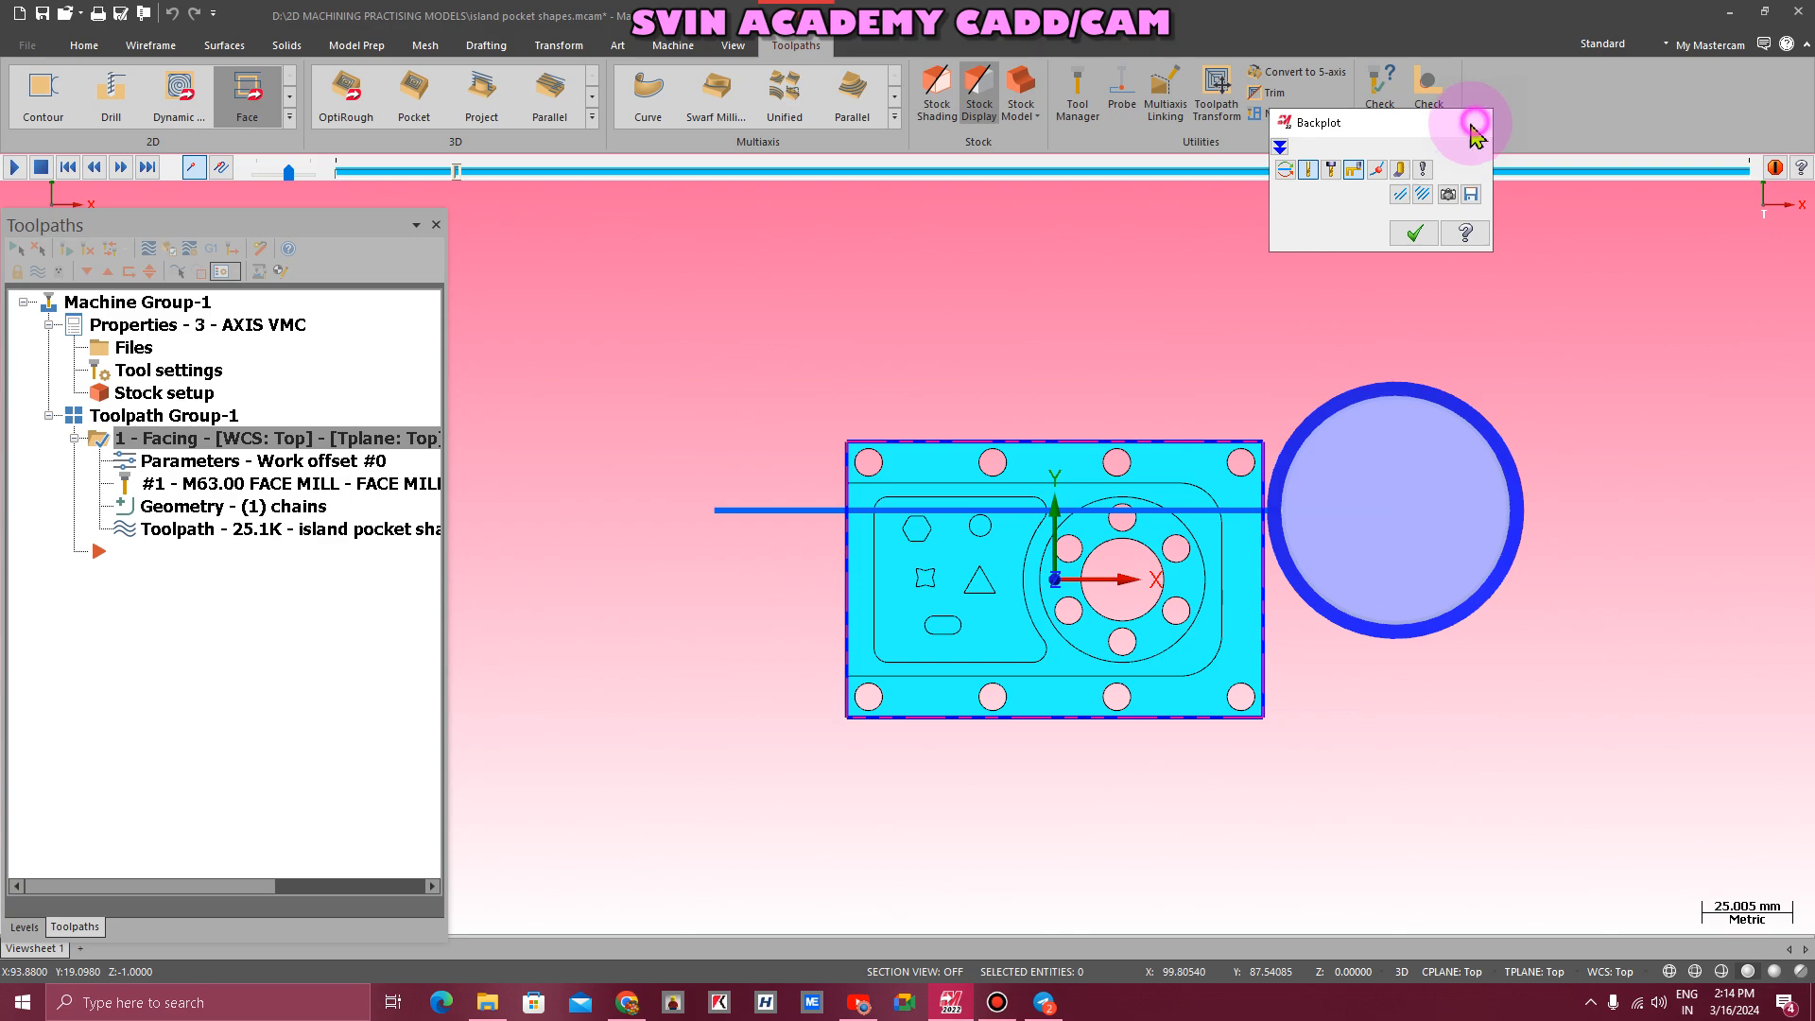
pyautogui.click(1474, 132)
# - Restore the isometric view and open the machine simulation of the facing operation, framing the vise and stock
pyautogui.rightClick(899, 312)
pyautogui.click(980, 457)
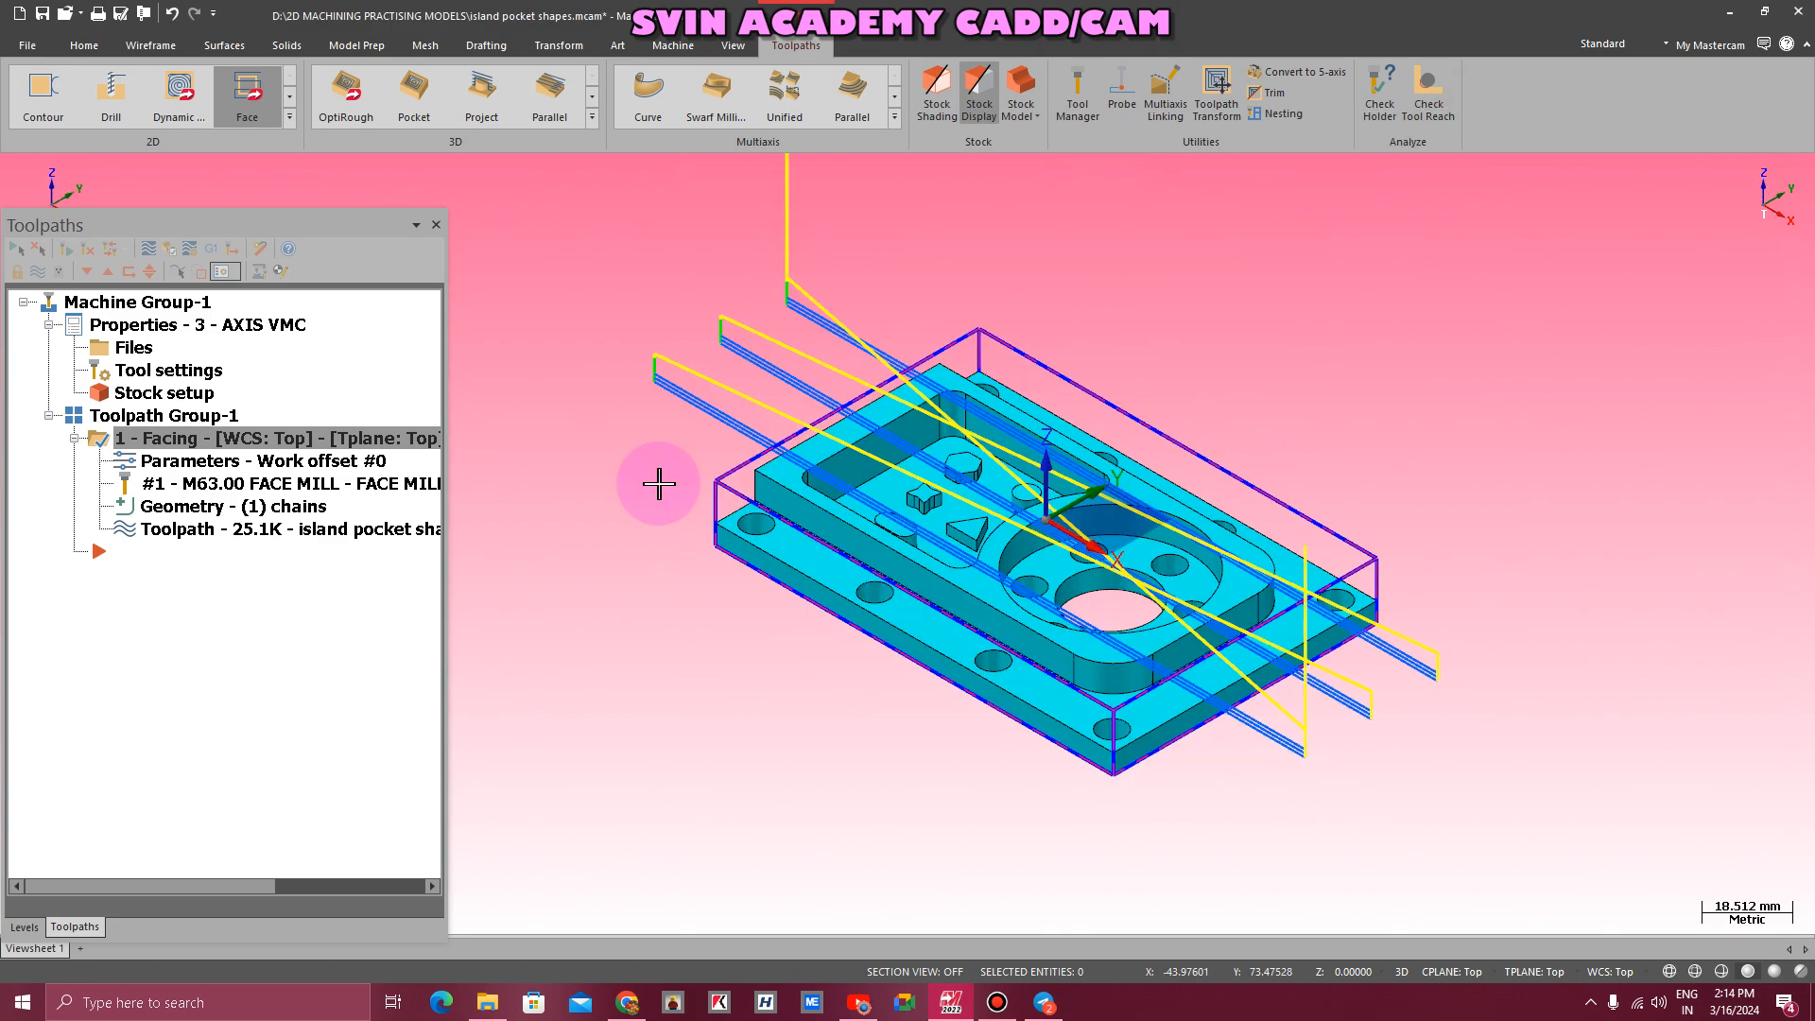
pyautogui.click(673, 45)
pyautogui.click(539, 99)
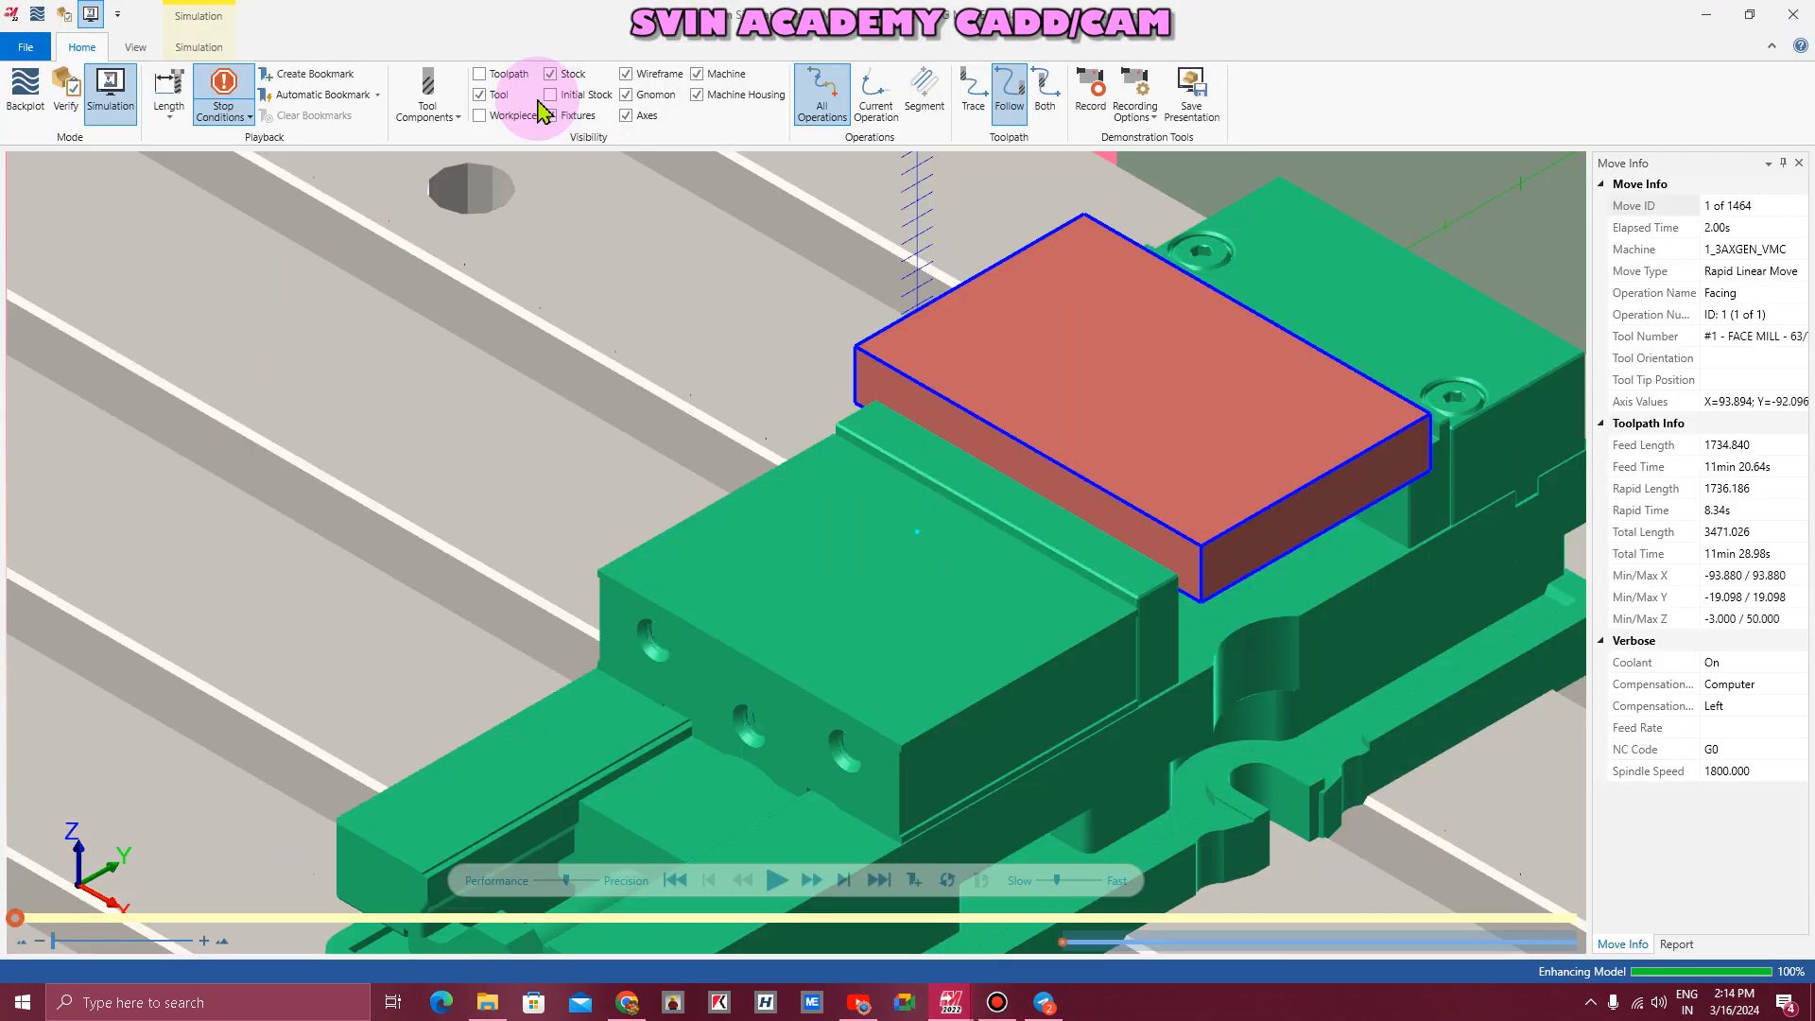
pyautogui.scroll(-3, 707, 623)
pyautogui.scroll(2, 768, 495)
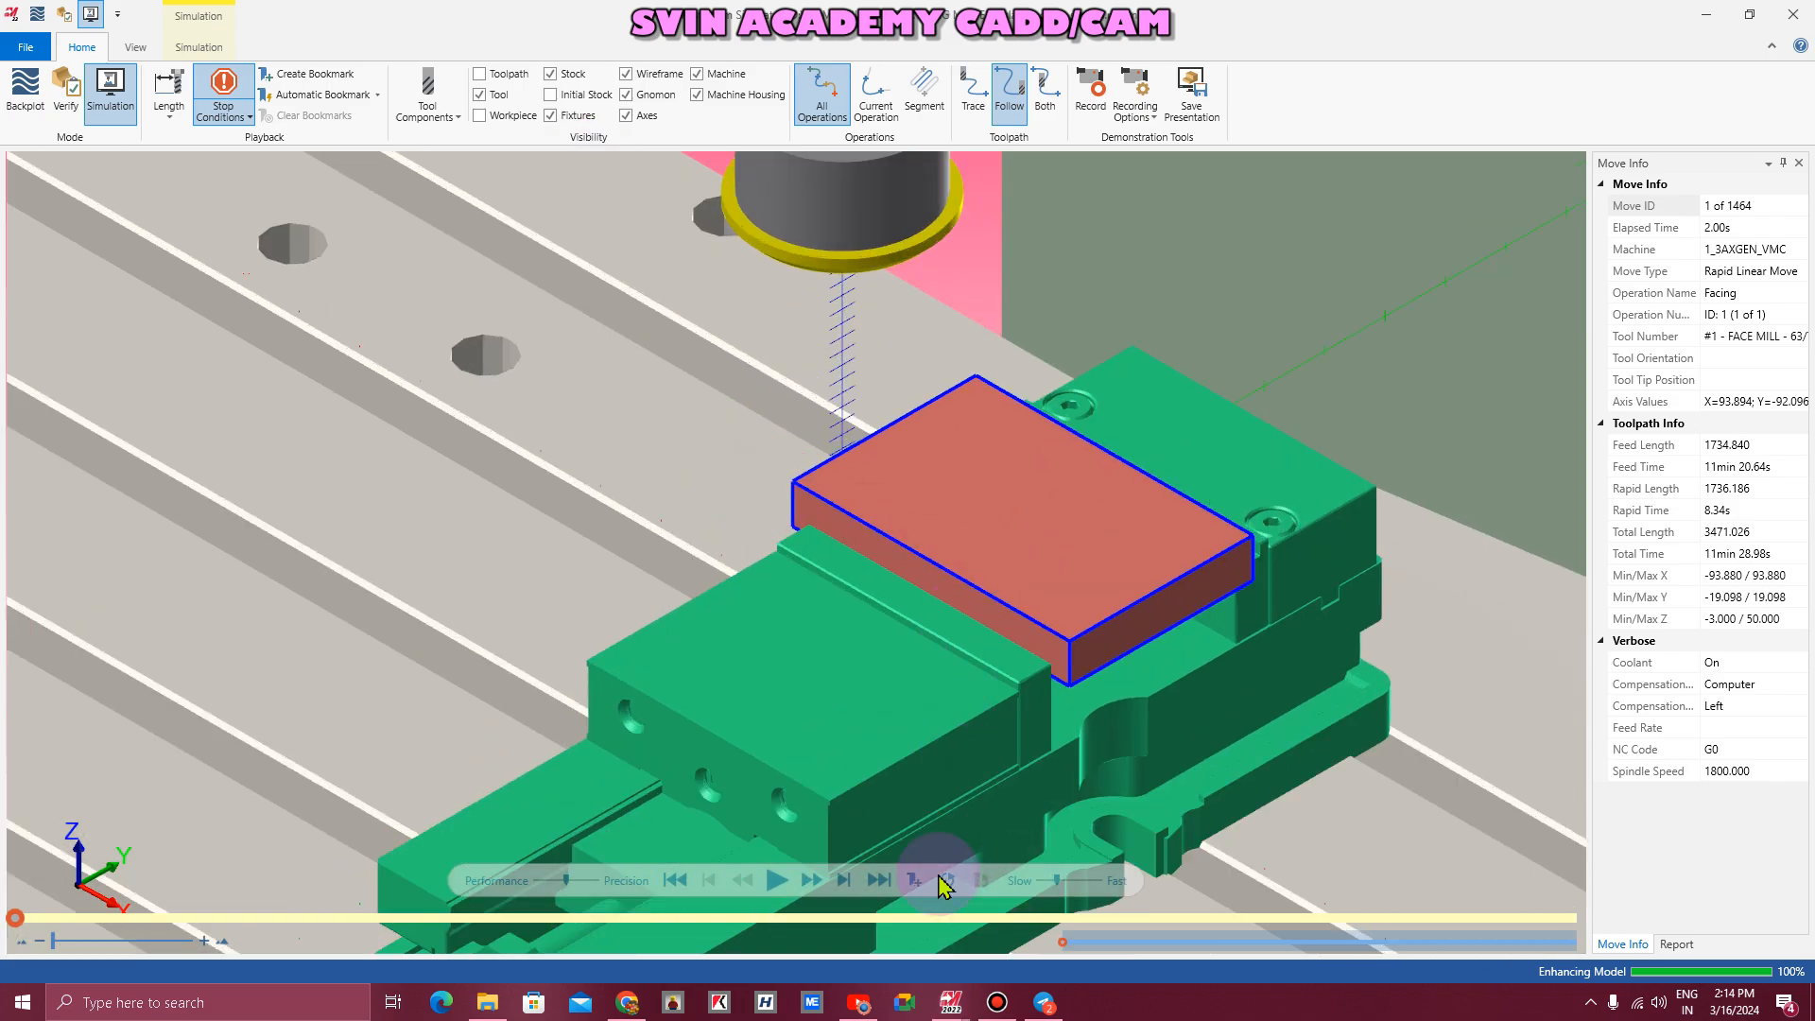
# - Run the machine simulation and watch the face mill's first pass over the stock from the front, examining it from several distances and angles
pyautogui.click(775, 879)
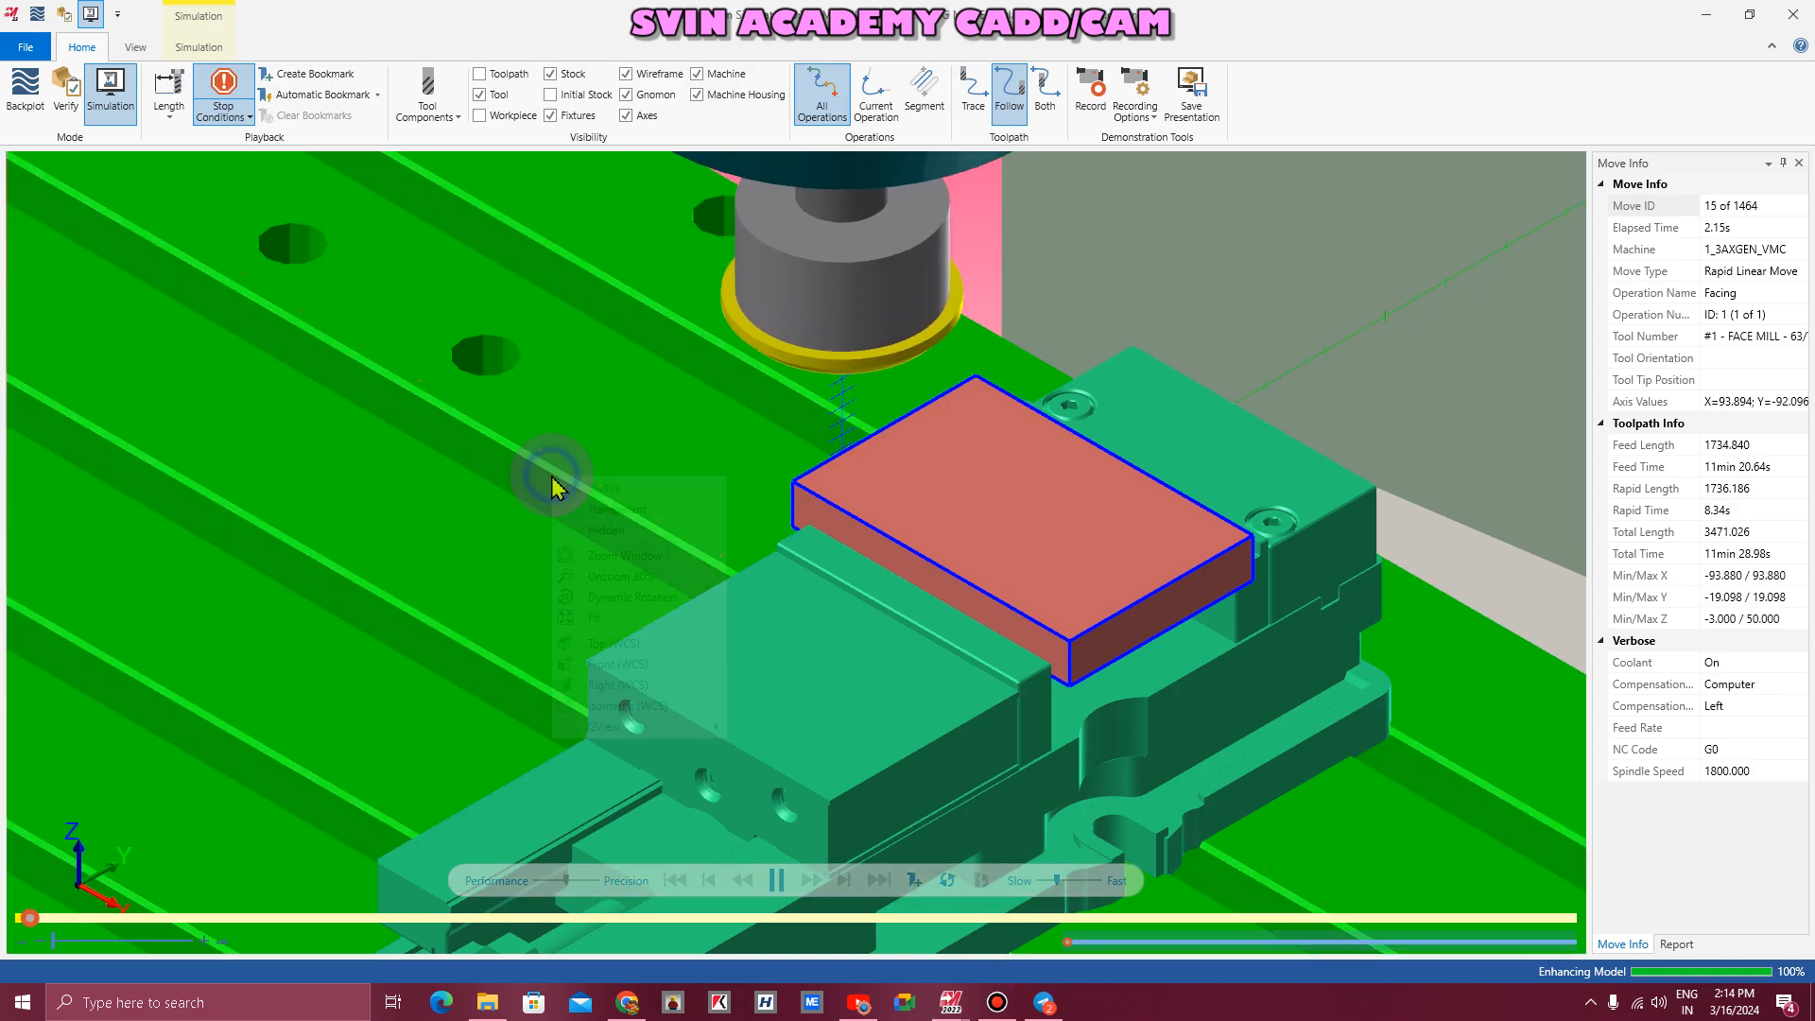
pyautogui.rightClick(552, 476)
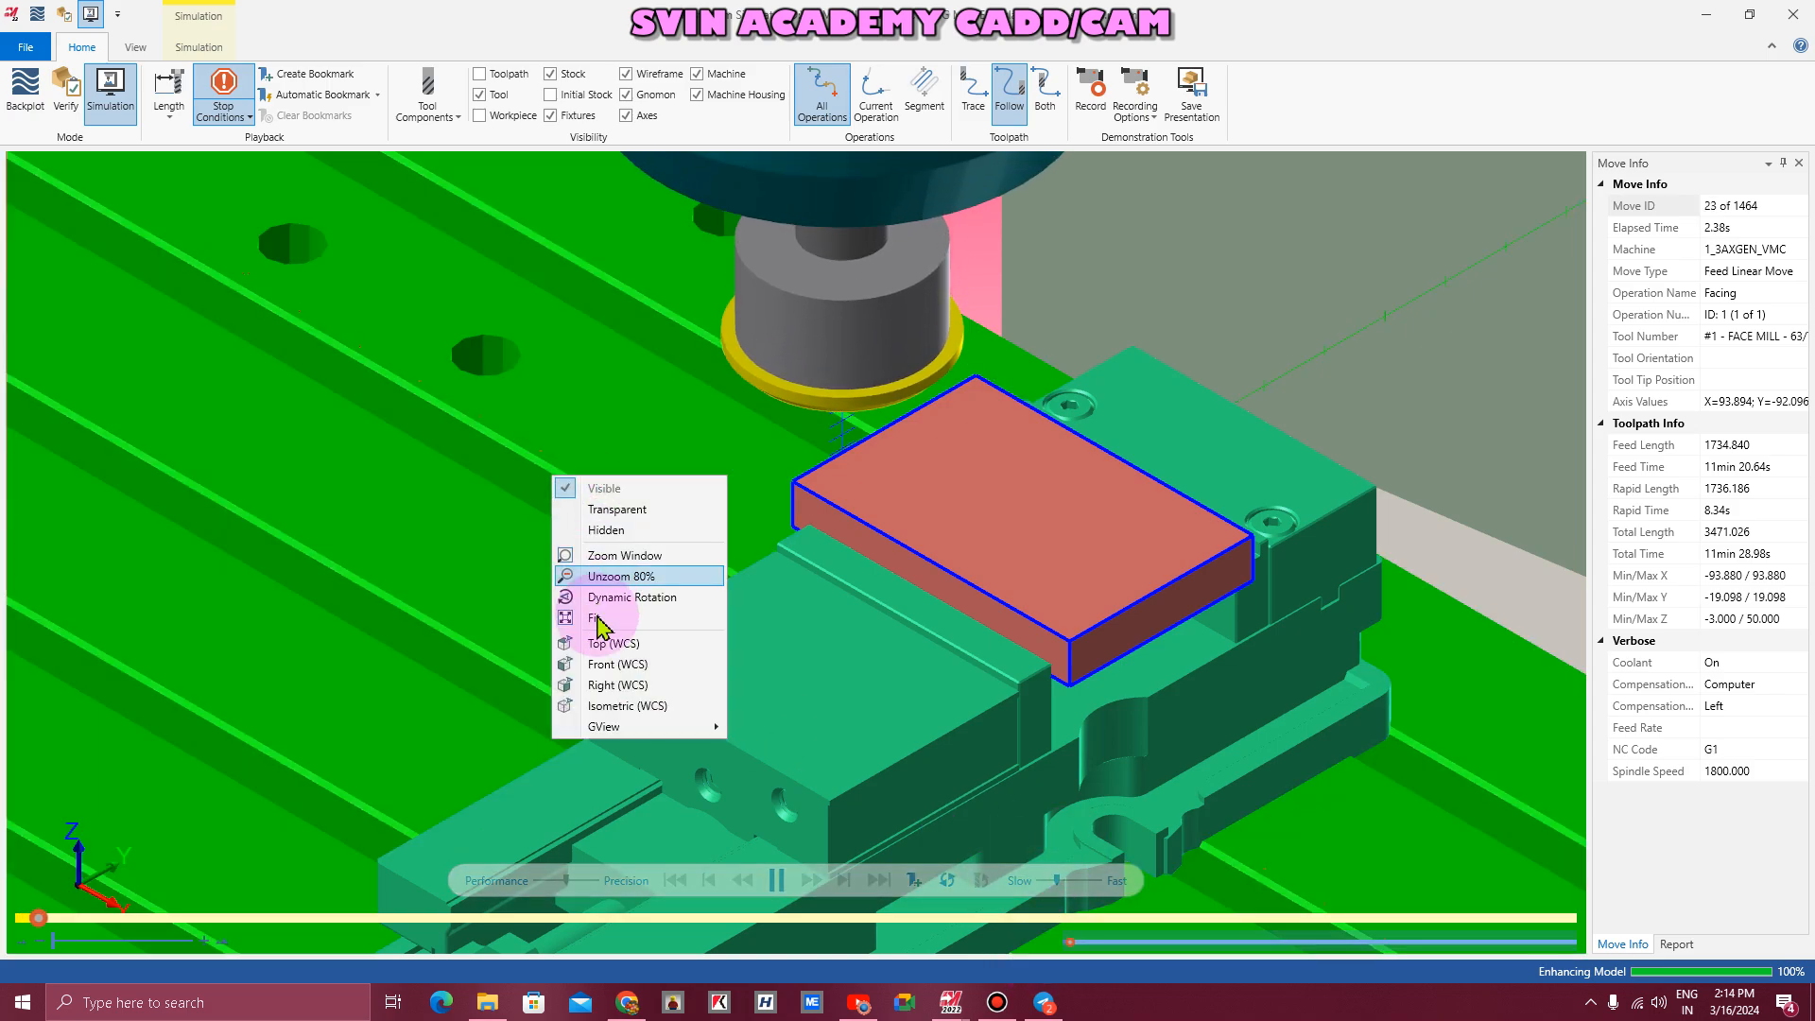
pyautogui.click(610, 663)
pyautogui.scroll(3, 952, 223)
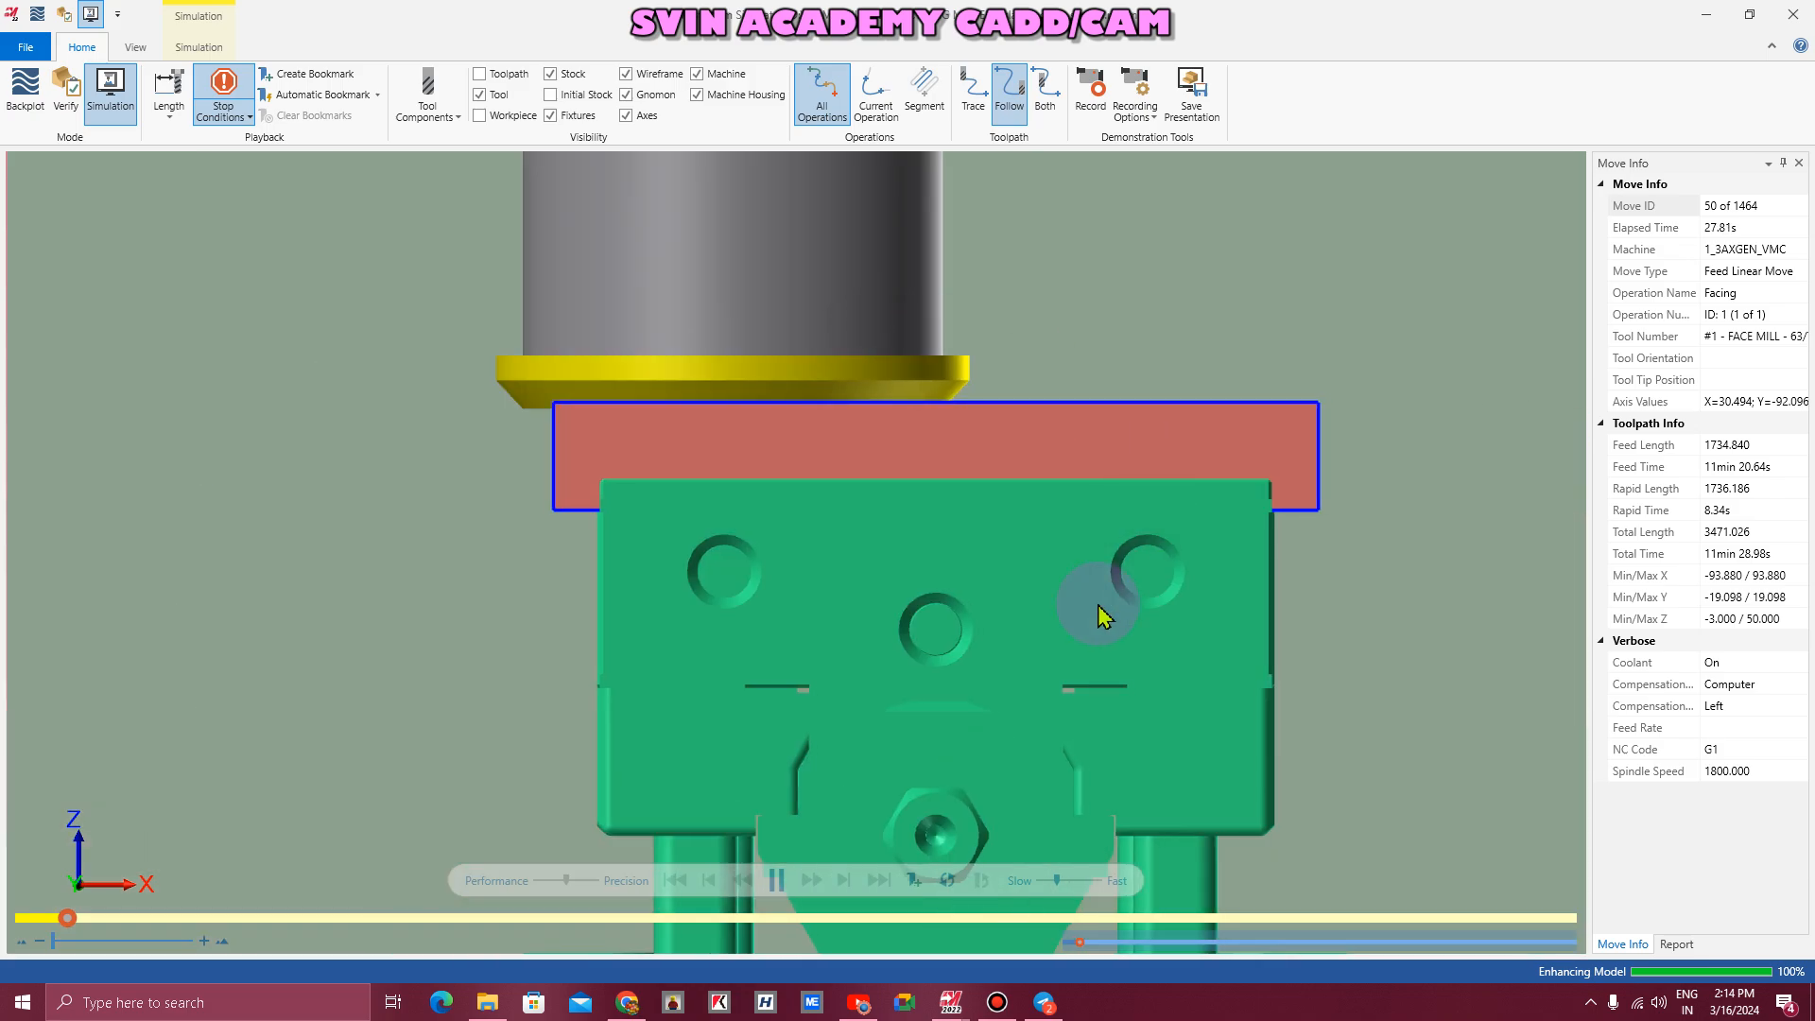
pyautogui.scroll(-4, 1002, 557)
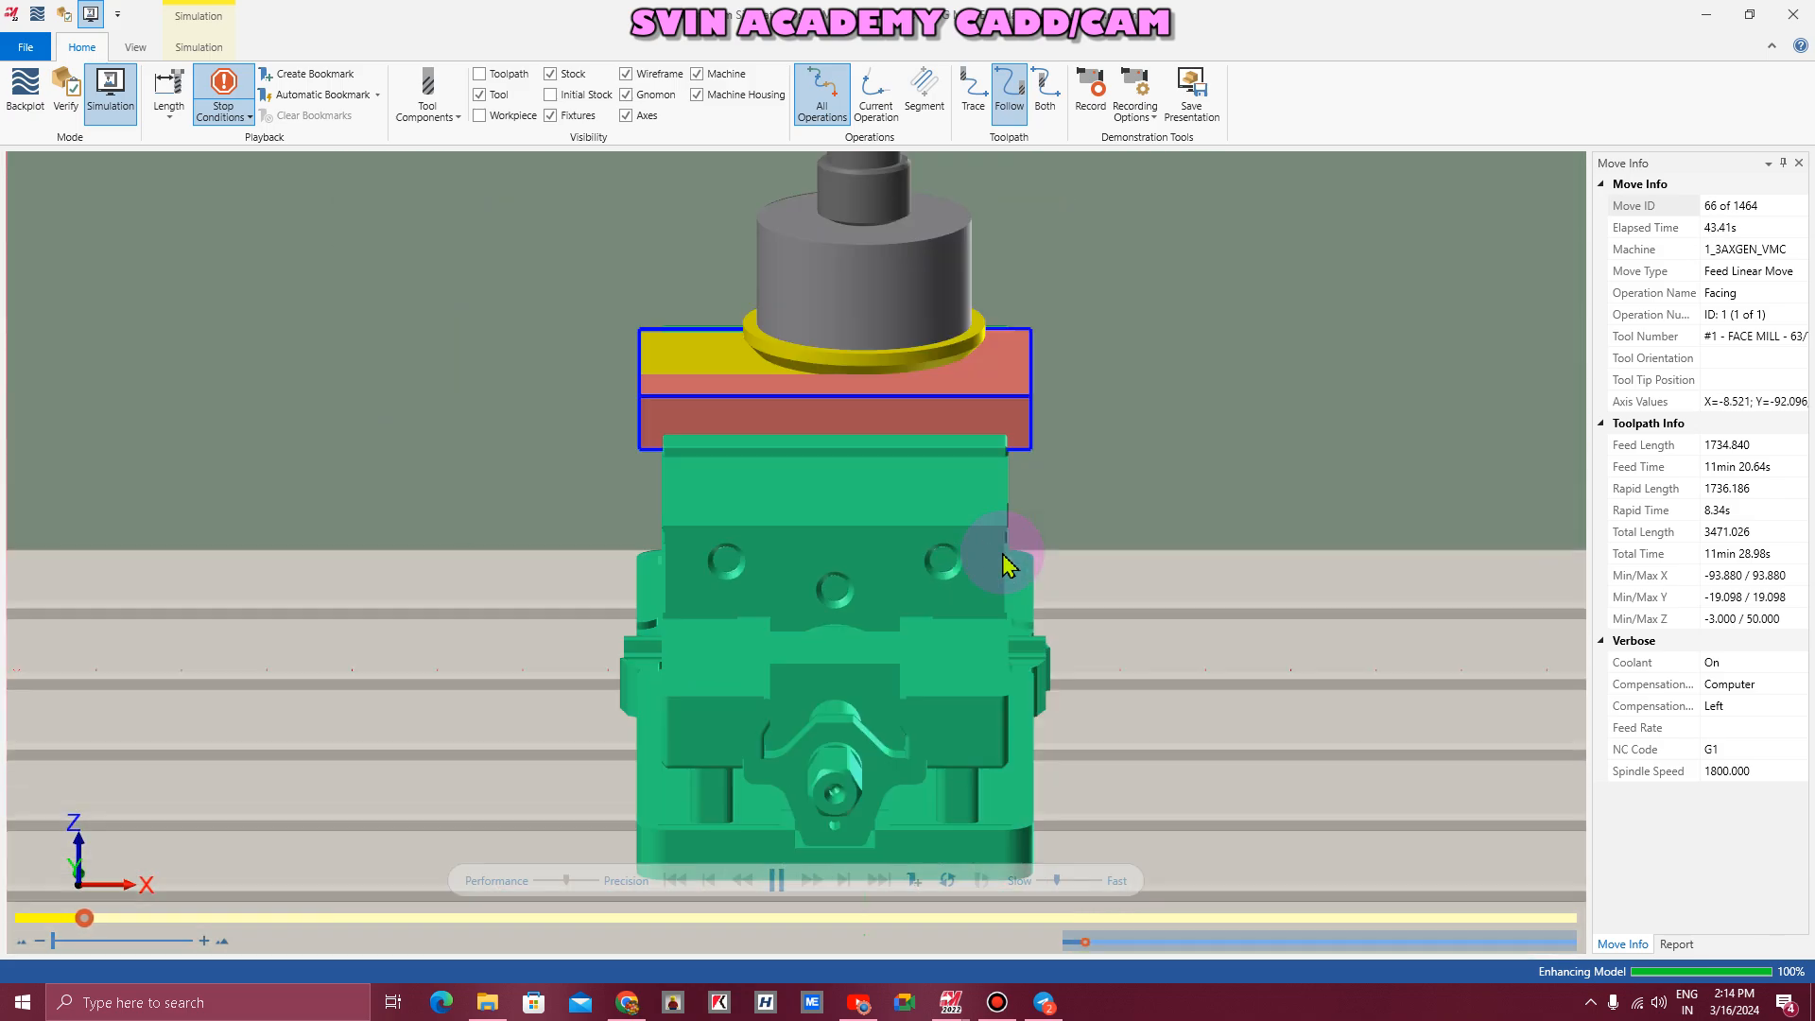
pyautogui.moveTo(890, 537); pyautogui.dragTo(881, 485, button='middle')
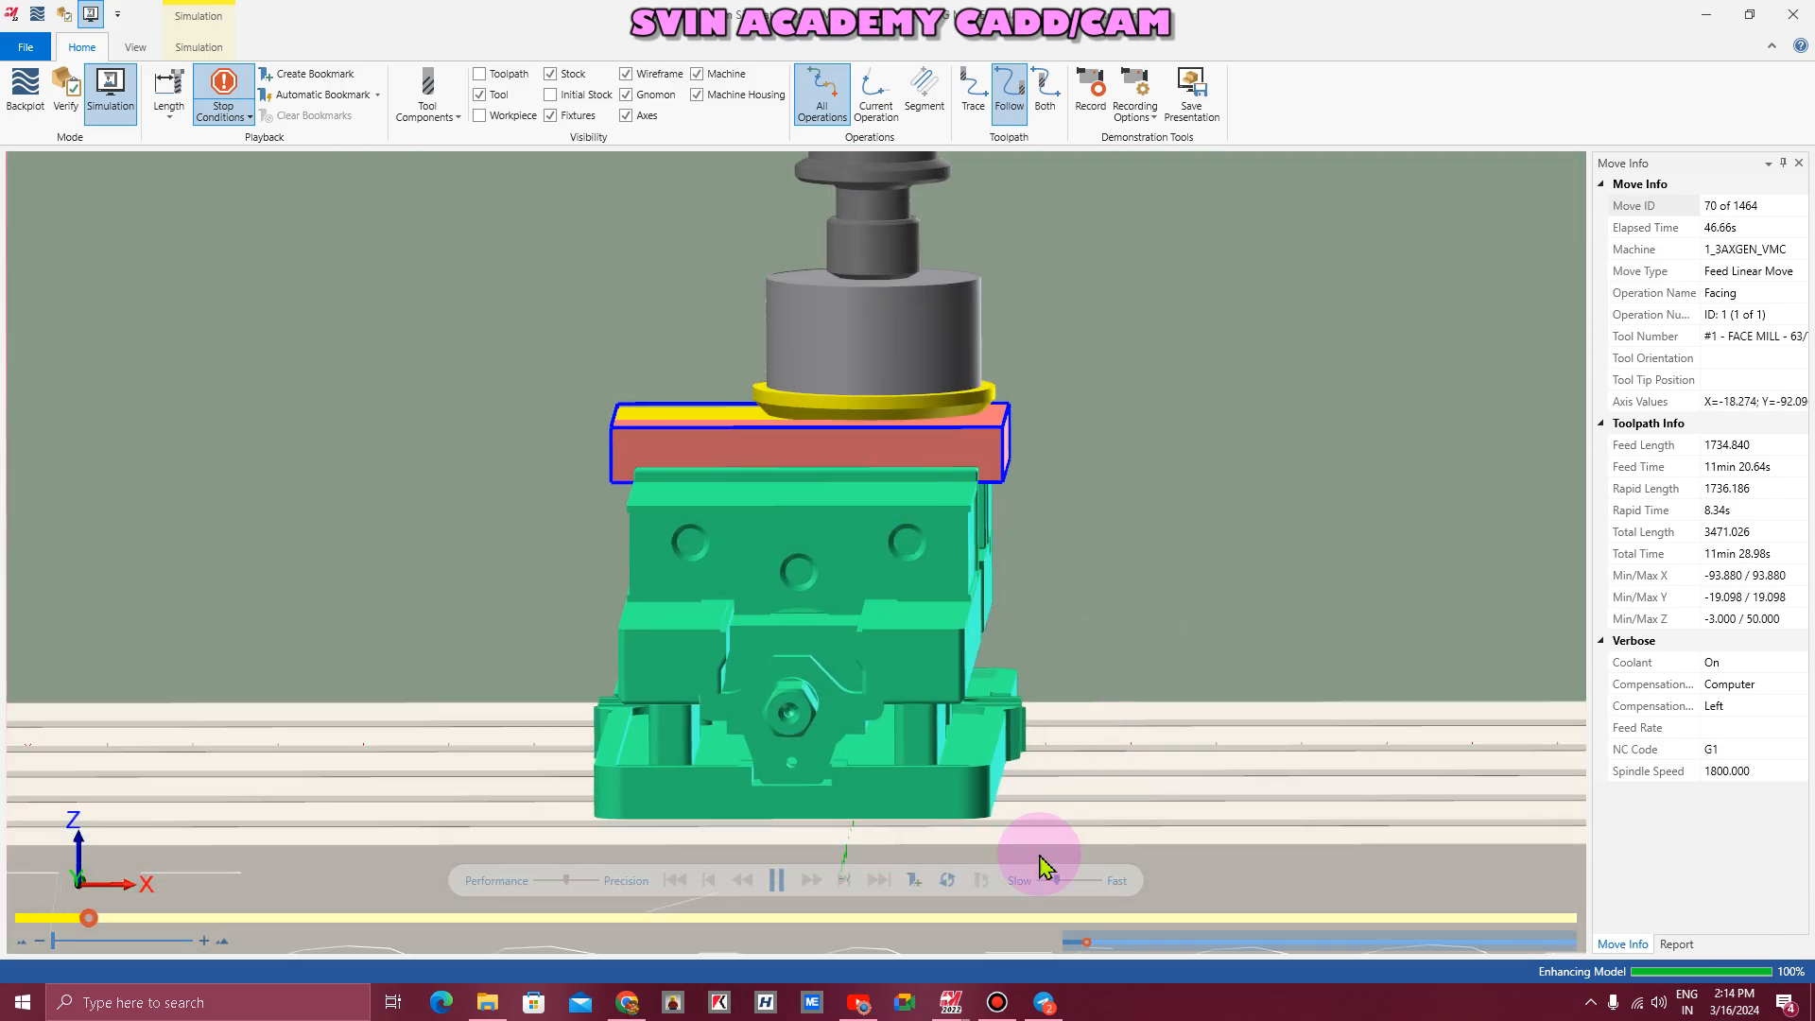
# - Raise the playback speed, watch the remaining facing passes in the isometric view, and close the machine simulation
pyautogui.moveTo(1058, 881); pyautogui.dragTo(1069, 882)
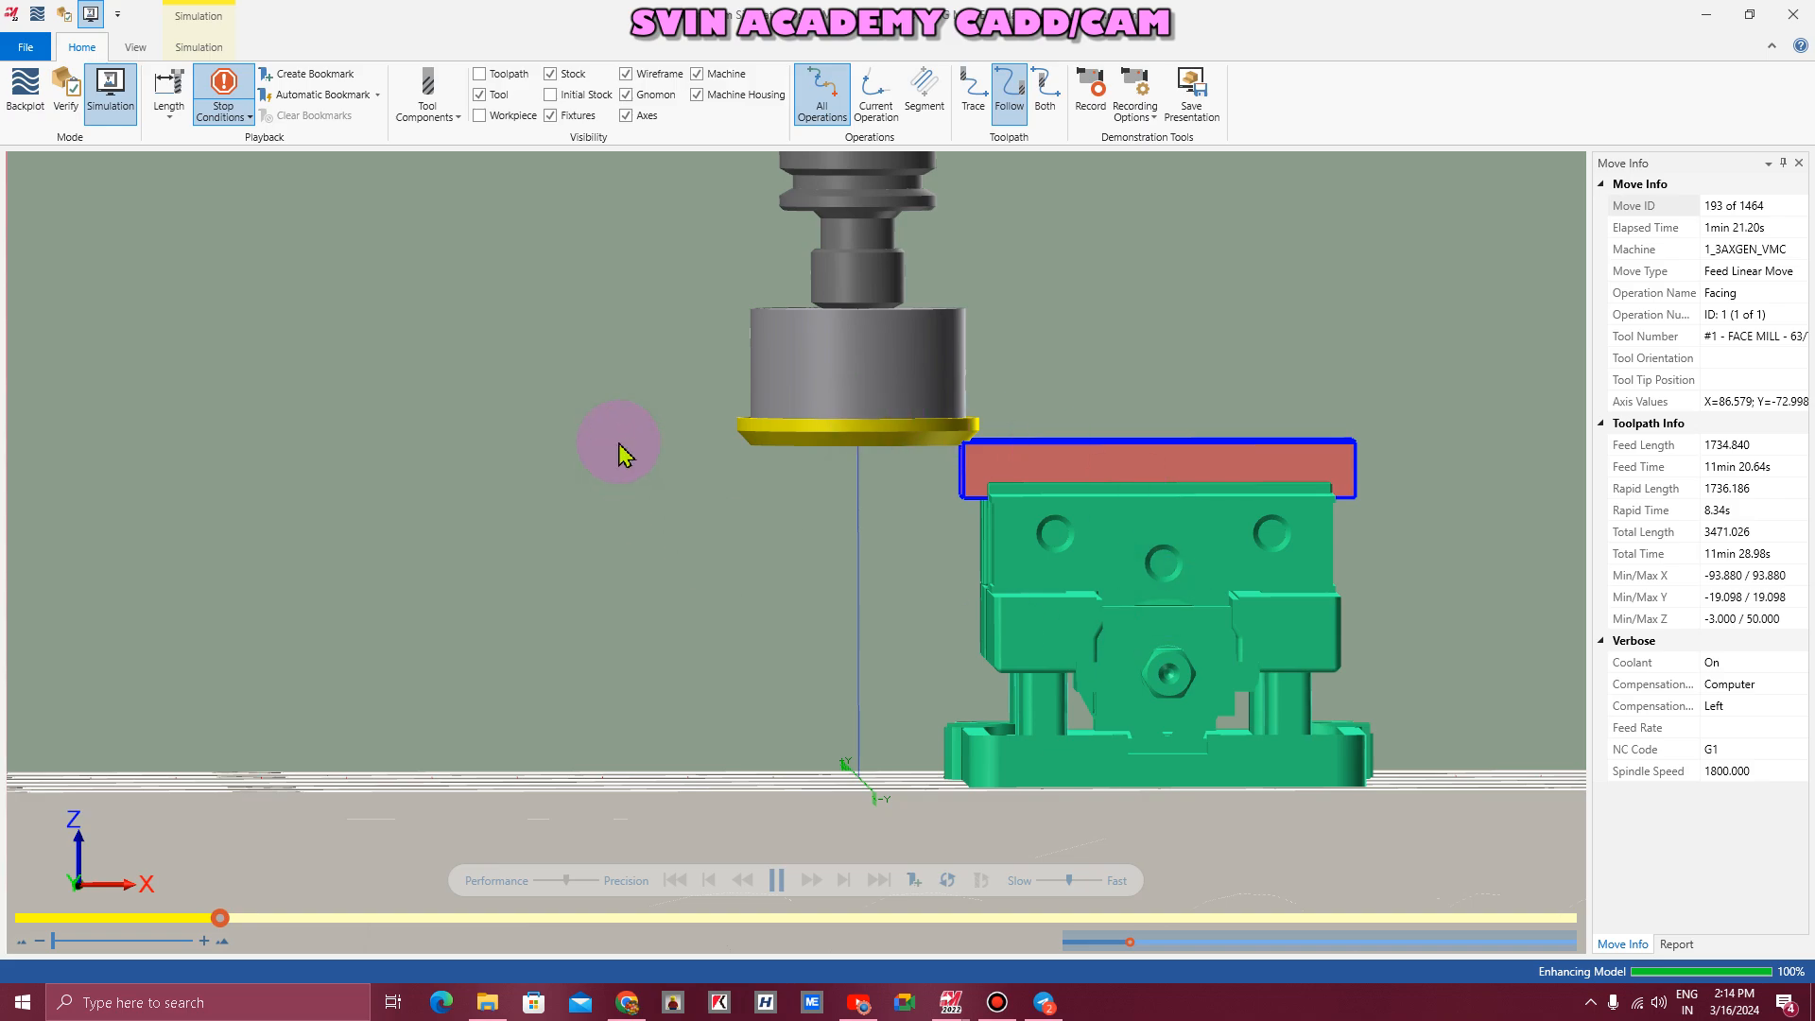
pyautogui.rightClick(605, 393)
pyautogui.click(687, 633)
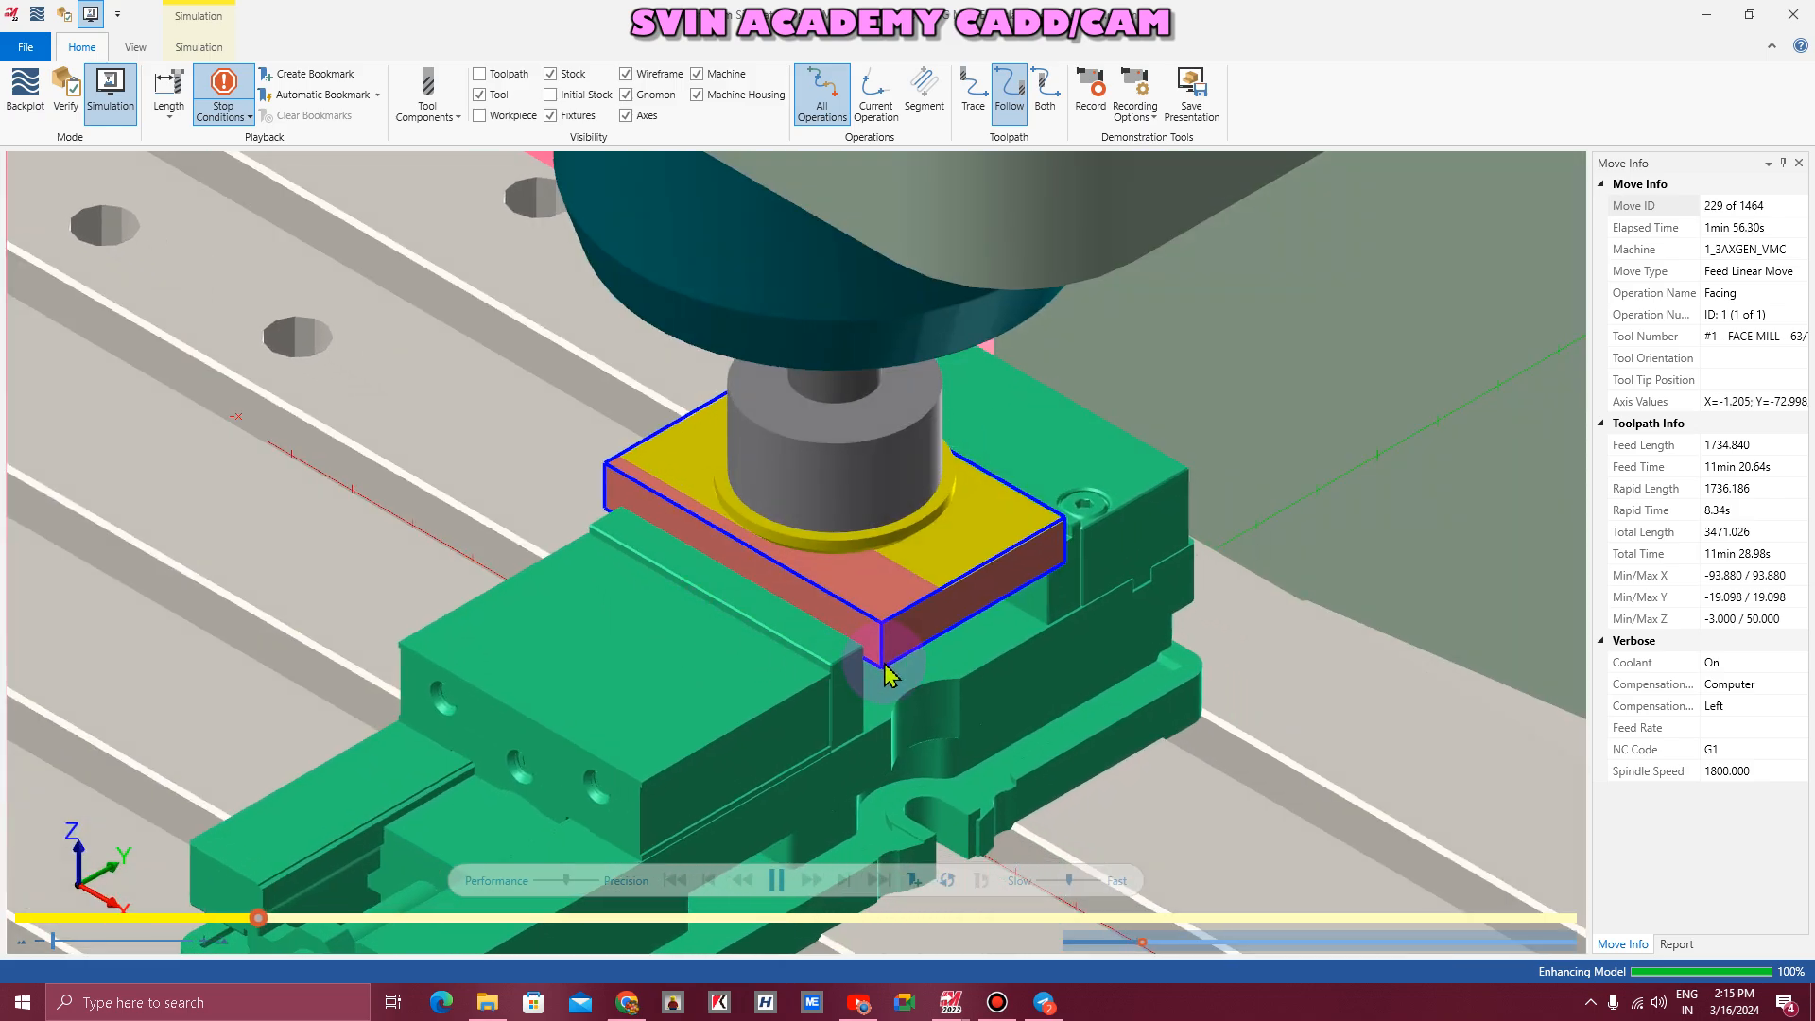
pyautogui.scroll(-1, 886, 677)
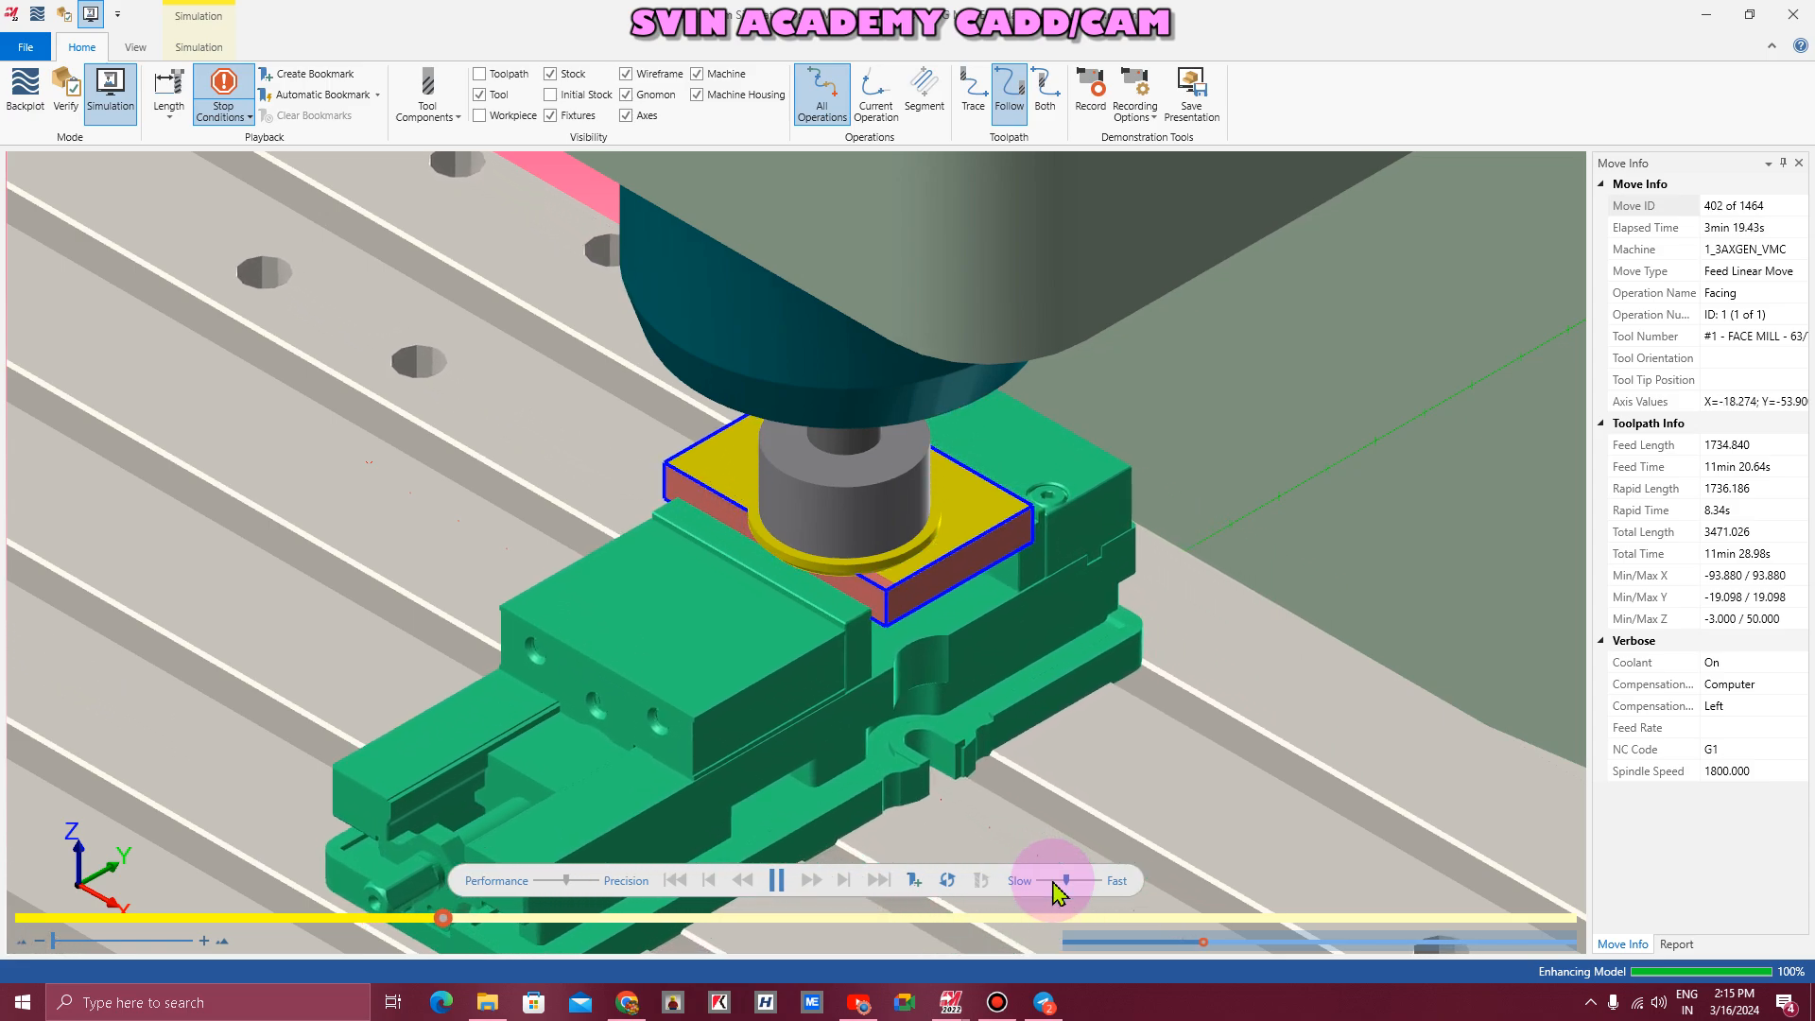
pyautogui.click(1792, 15)
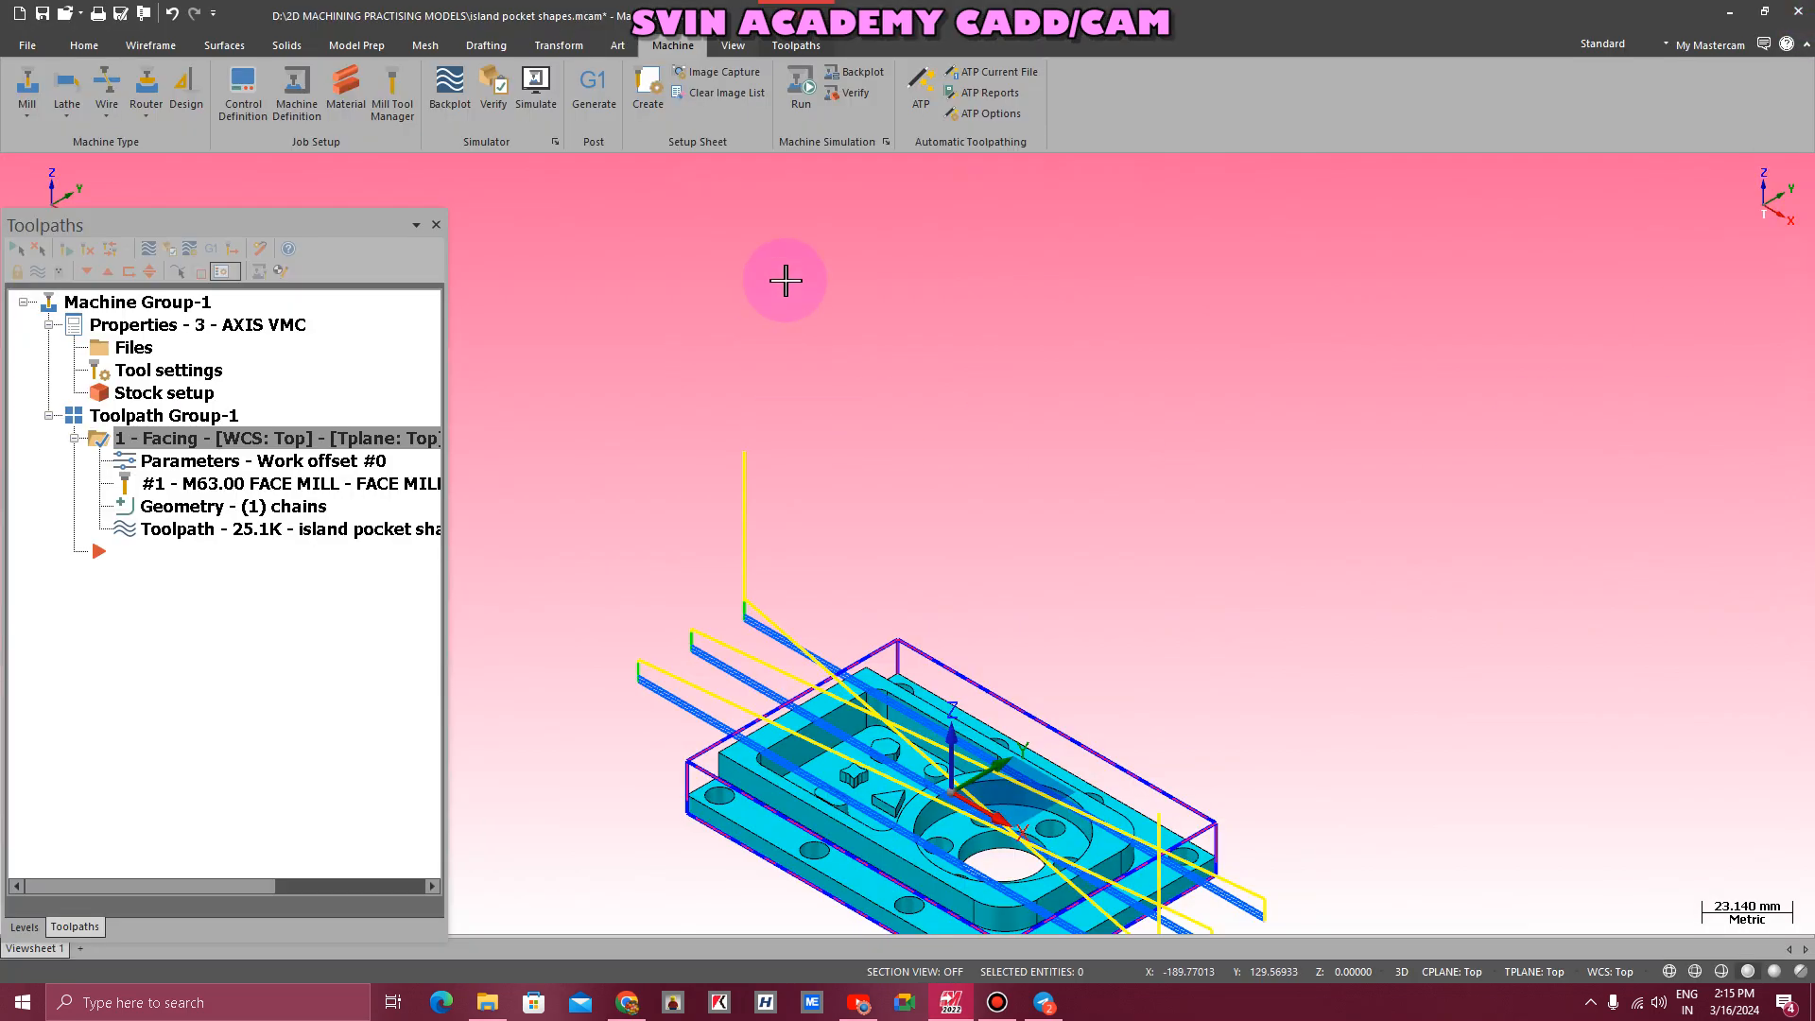
# - Hide the display of the facing toolpath over the part
pyautogui.scroll(-2, 785, 275)
pyautogui.scroll(6, 789, 639)
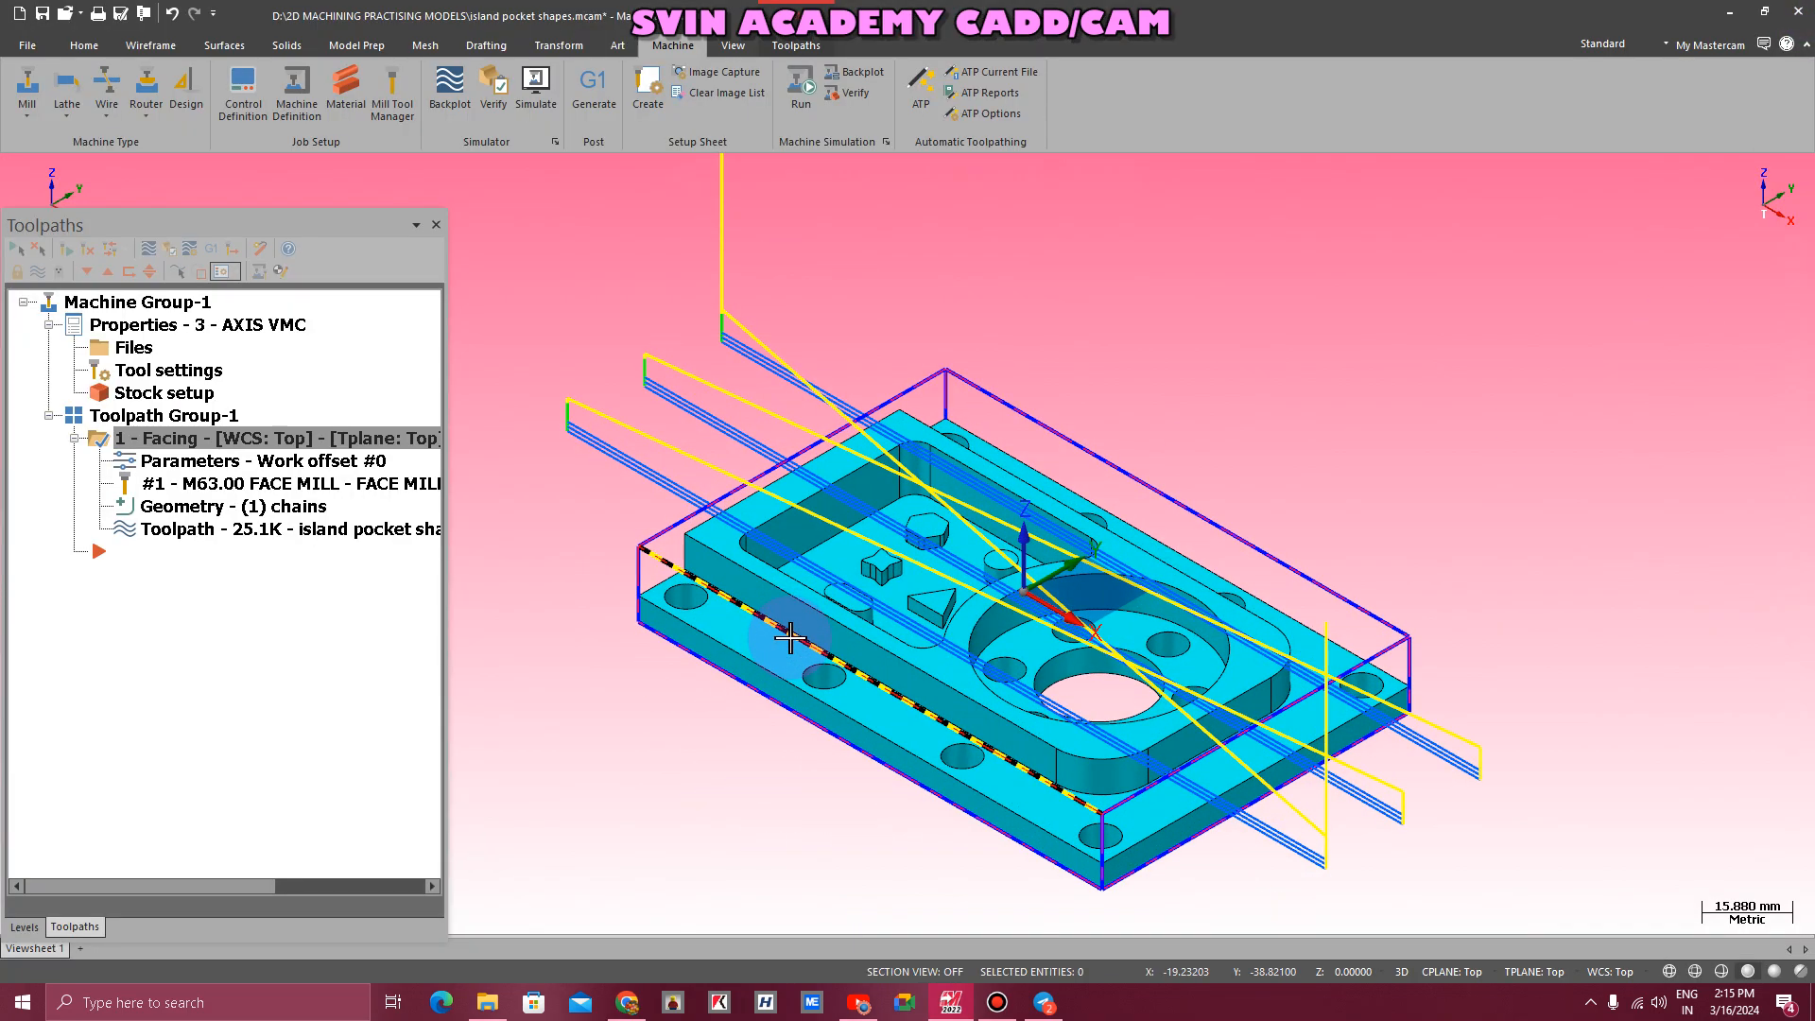
pyautogui.click(38, 271)
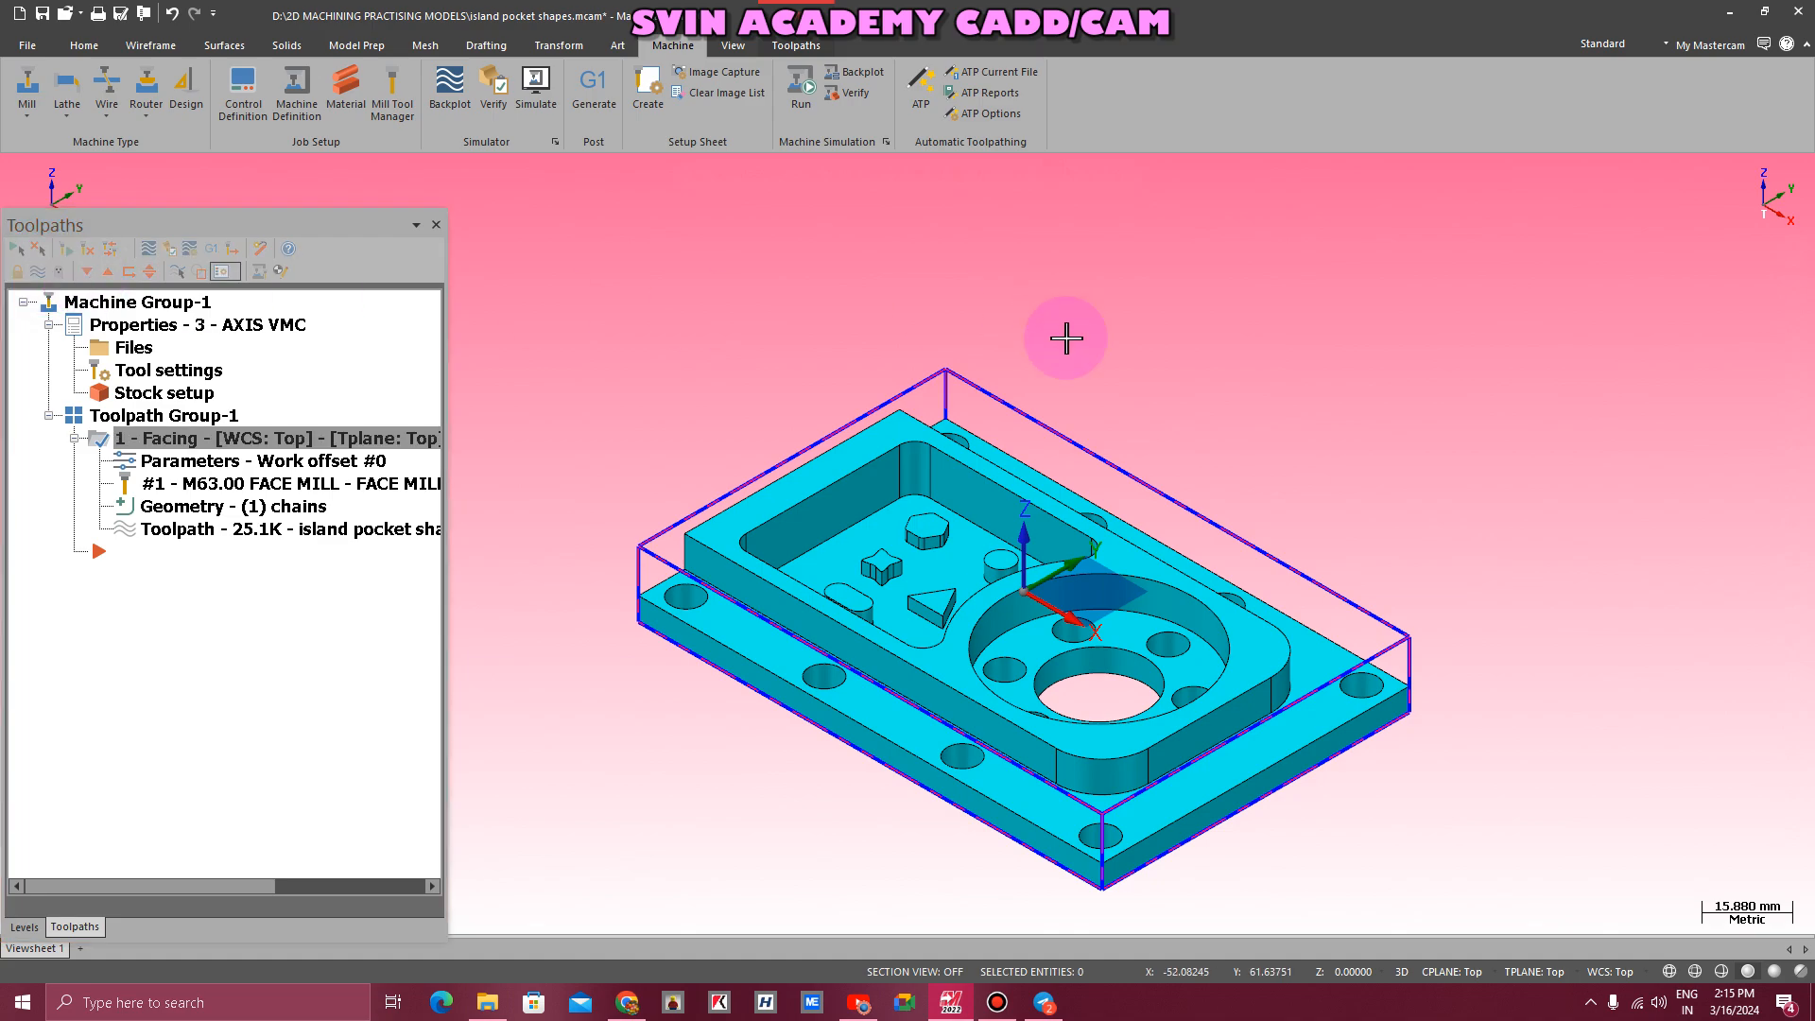
# - Rename the toolpath group containing the facing operation as N1 OPP FACING
pyautogui.click(128, 419)
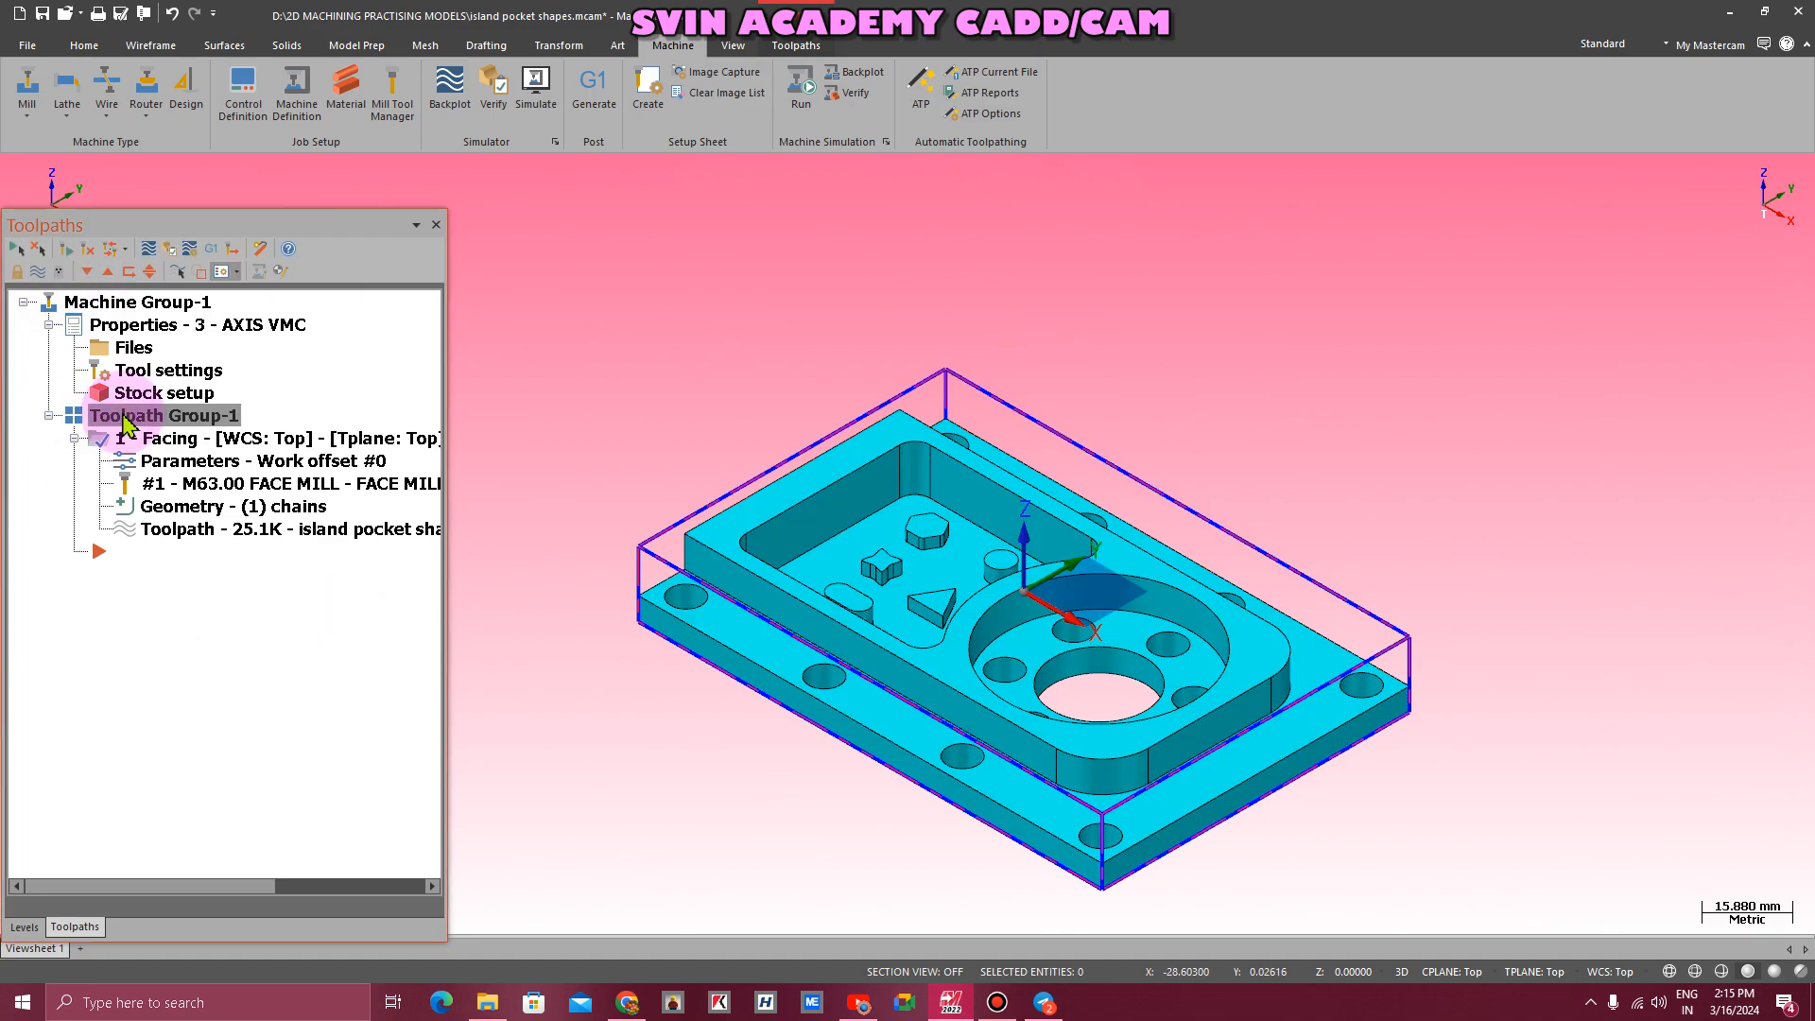
pyautogui.click(126, 418)
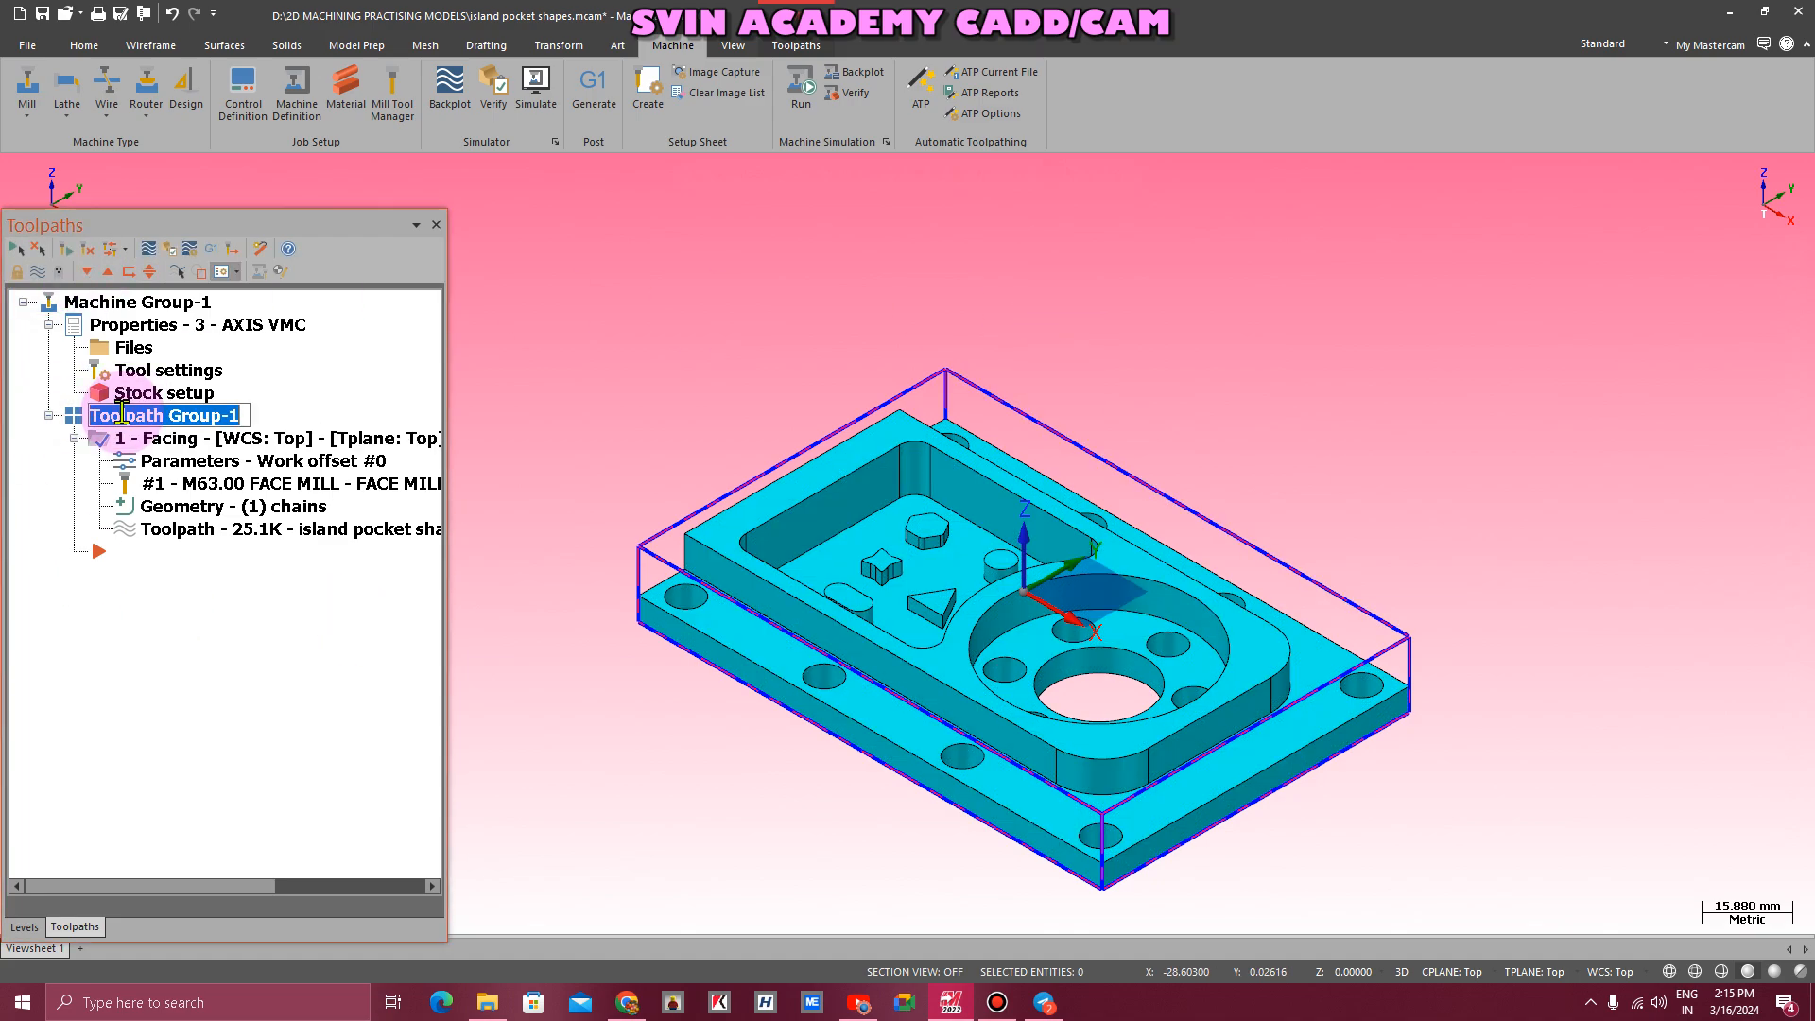
pyautogui.write('n1')
pyautogui.press('BackSpace')
pyautogui.press('BackSpace')
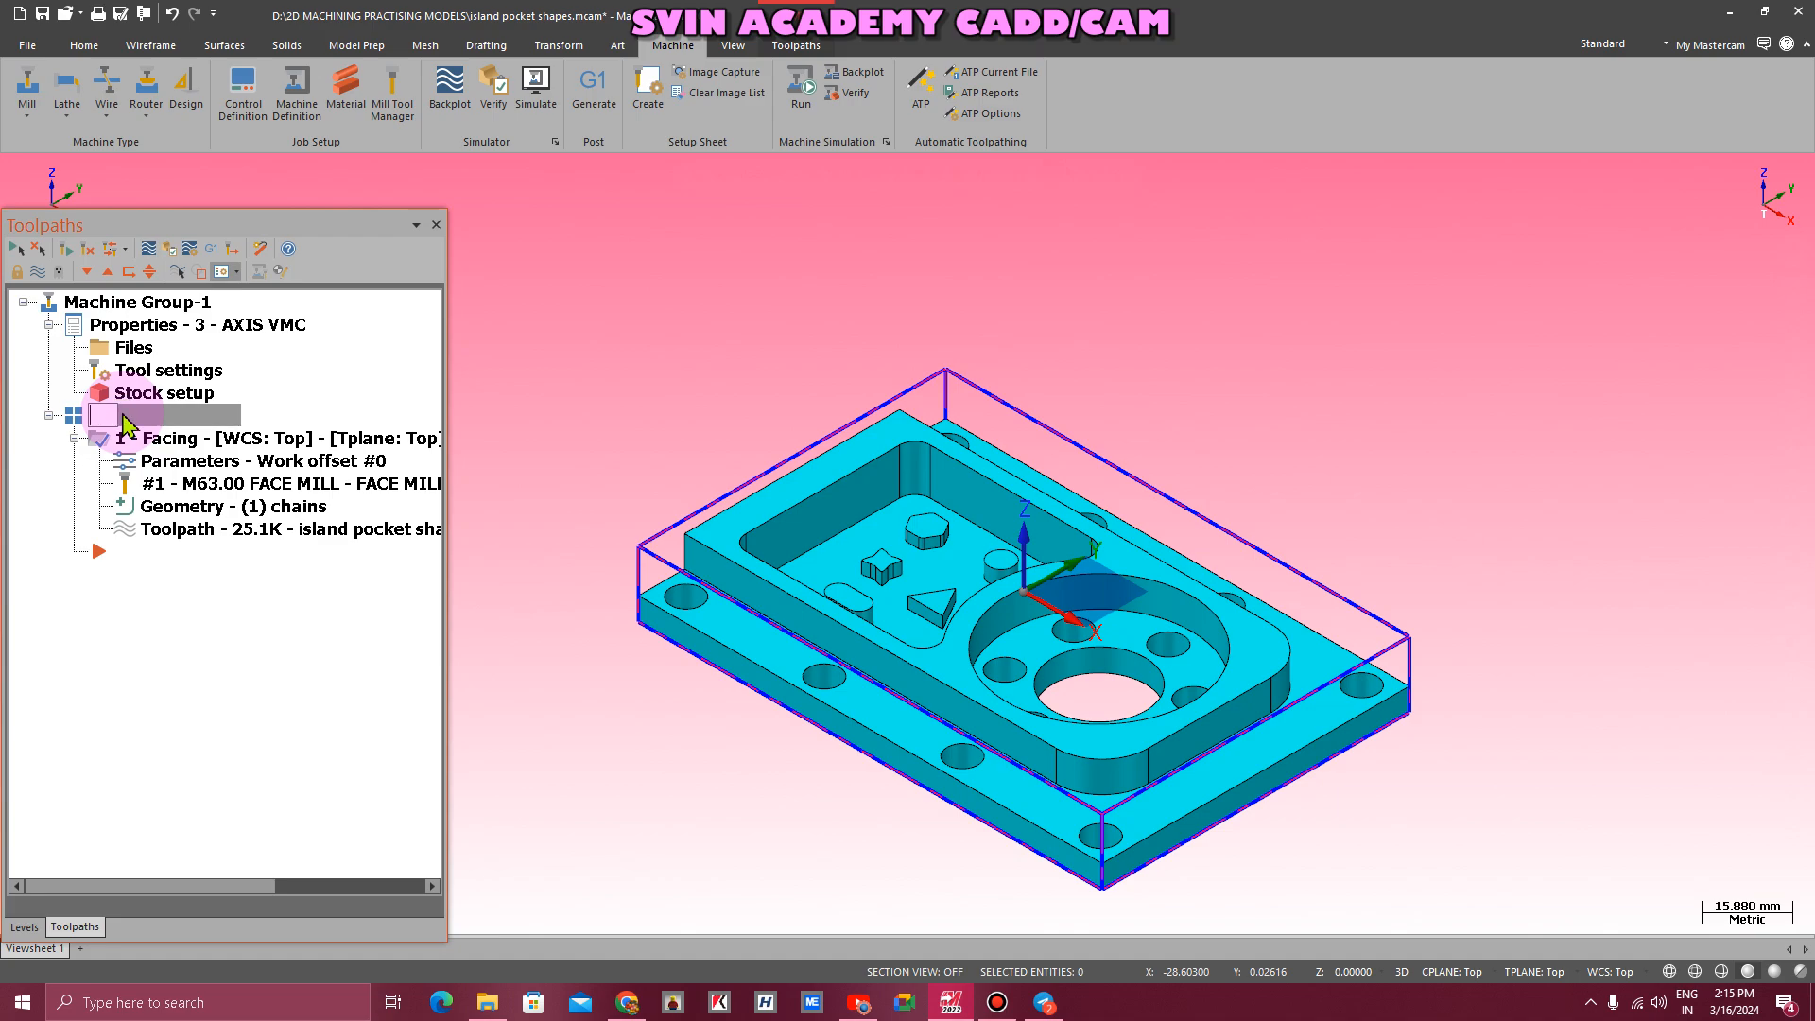
pyautogui.write('N1 OPP')
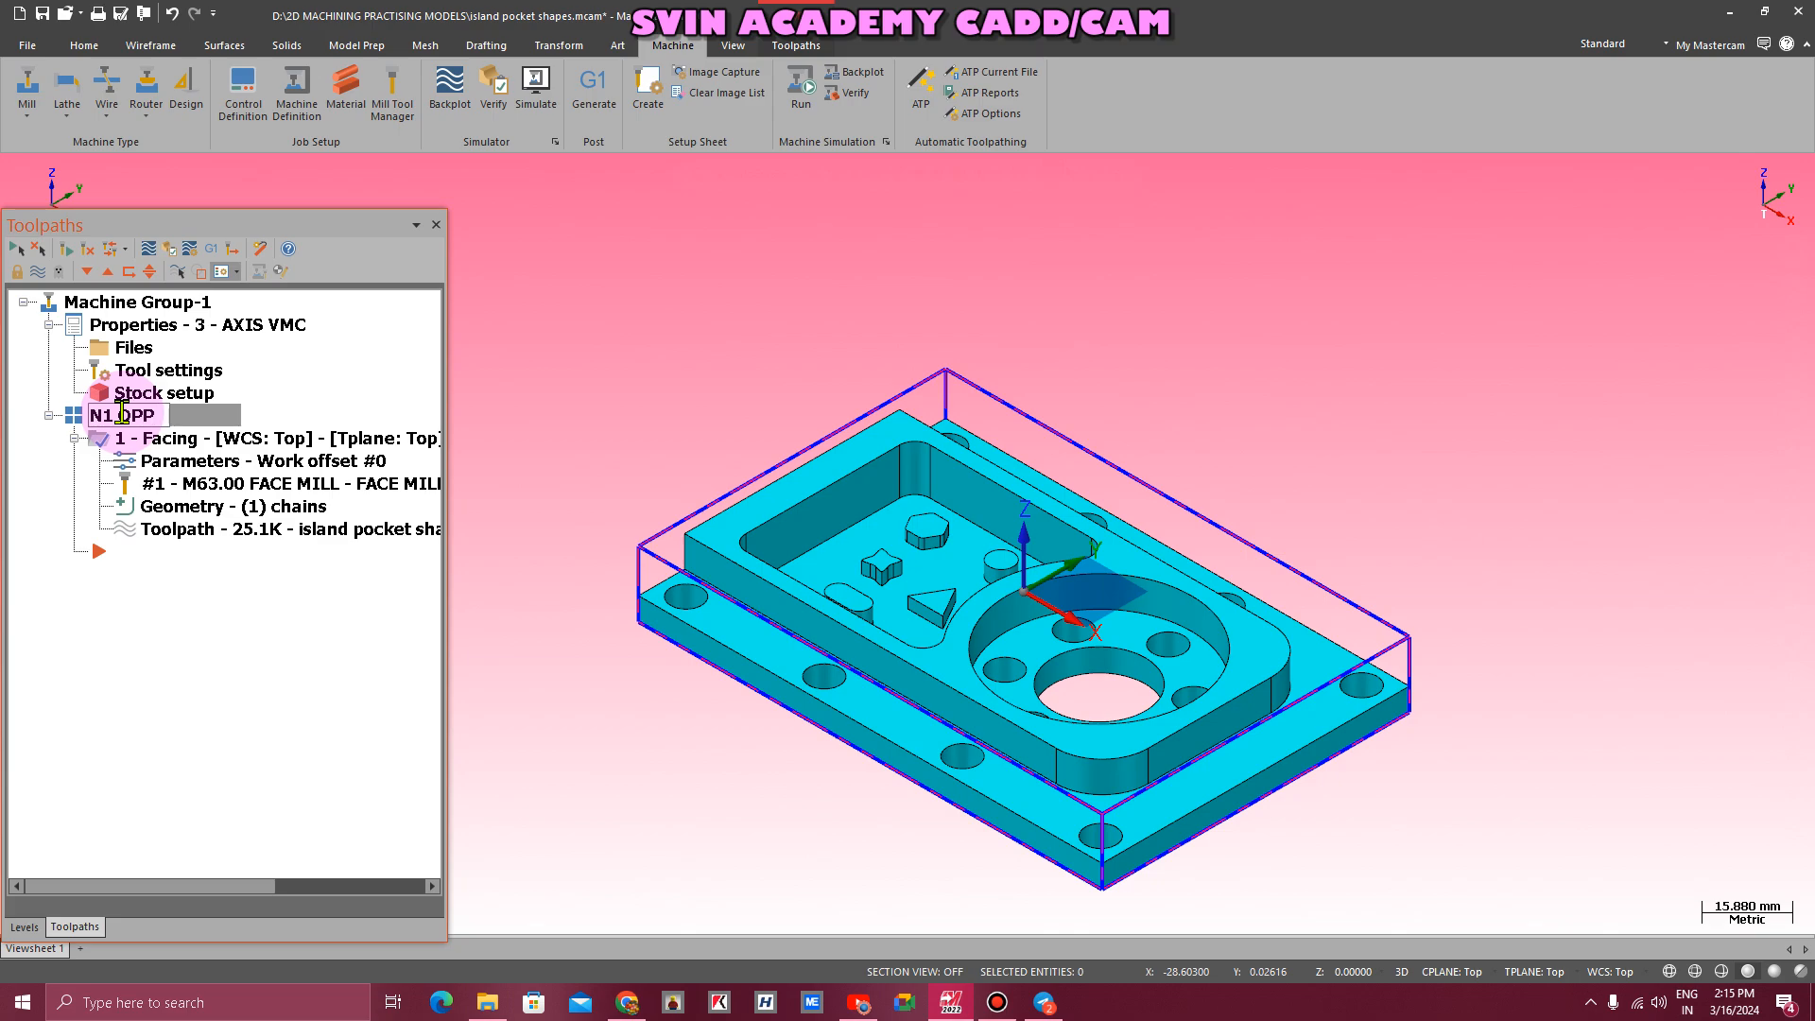
pyautogui.write(' FACING')
pyautogui.press('Return')
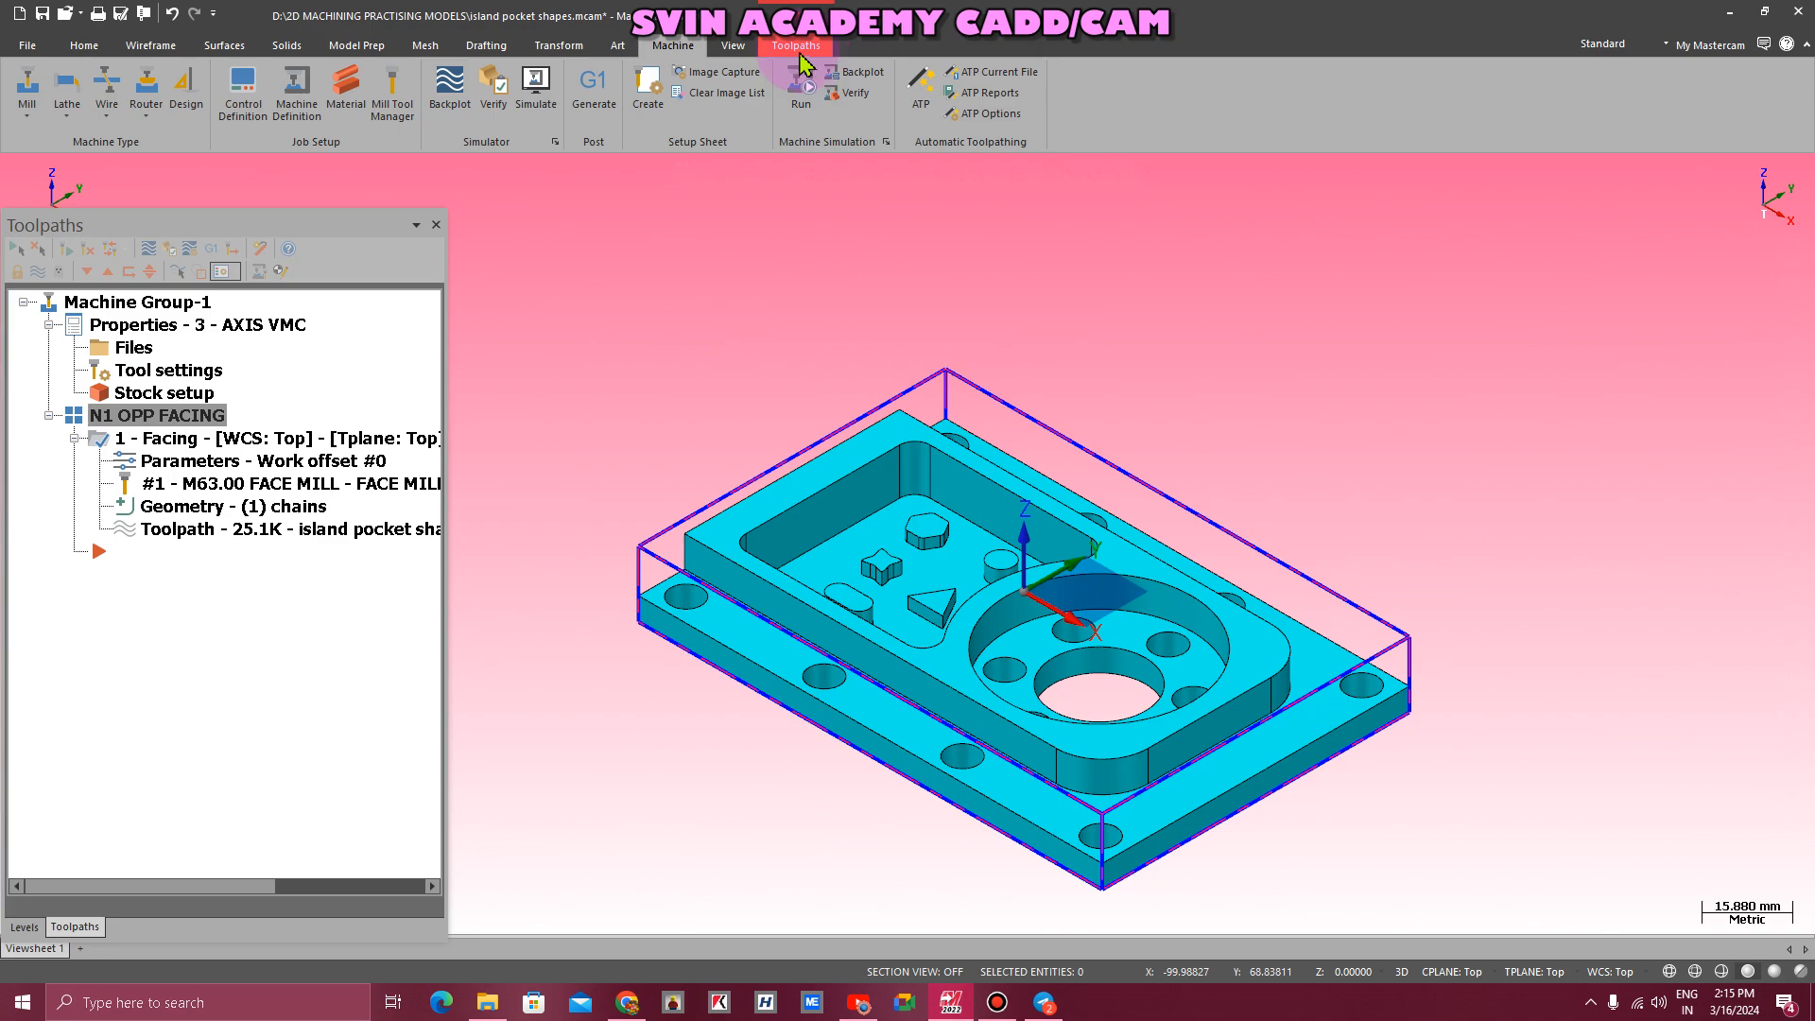
# - Start a new stock model operation, name it AFTER N1, and set its color to green (10)
pyautogui.click(796, 45)
pyautogui.click(1025, 81)
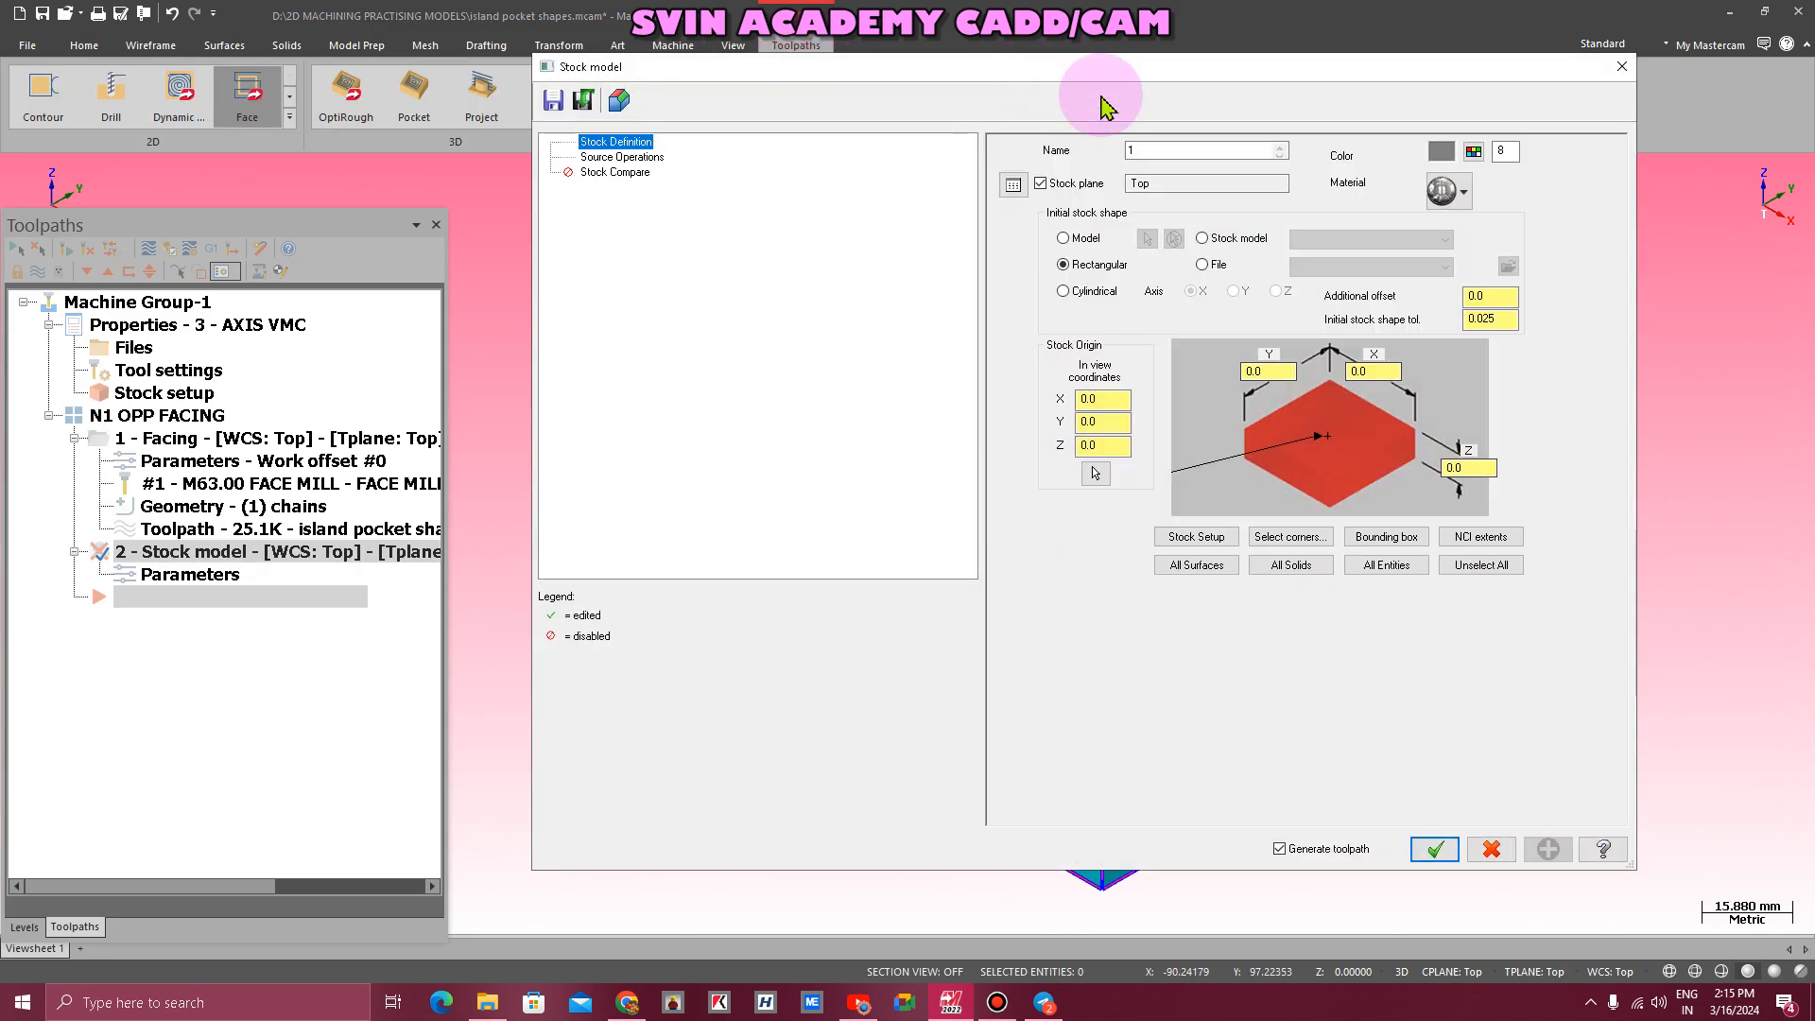
pyautogui.click(1164, 153)
pyautogui.press('BackSpace')
pyautogui.write('AFT')
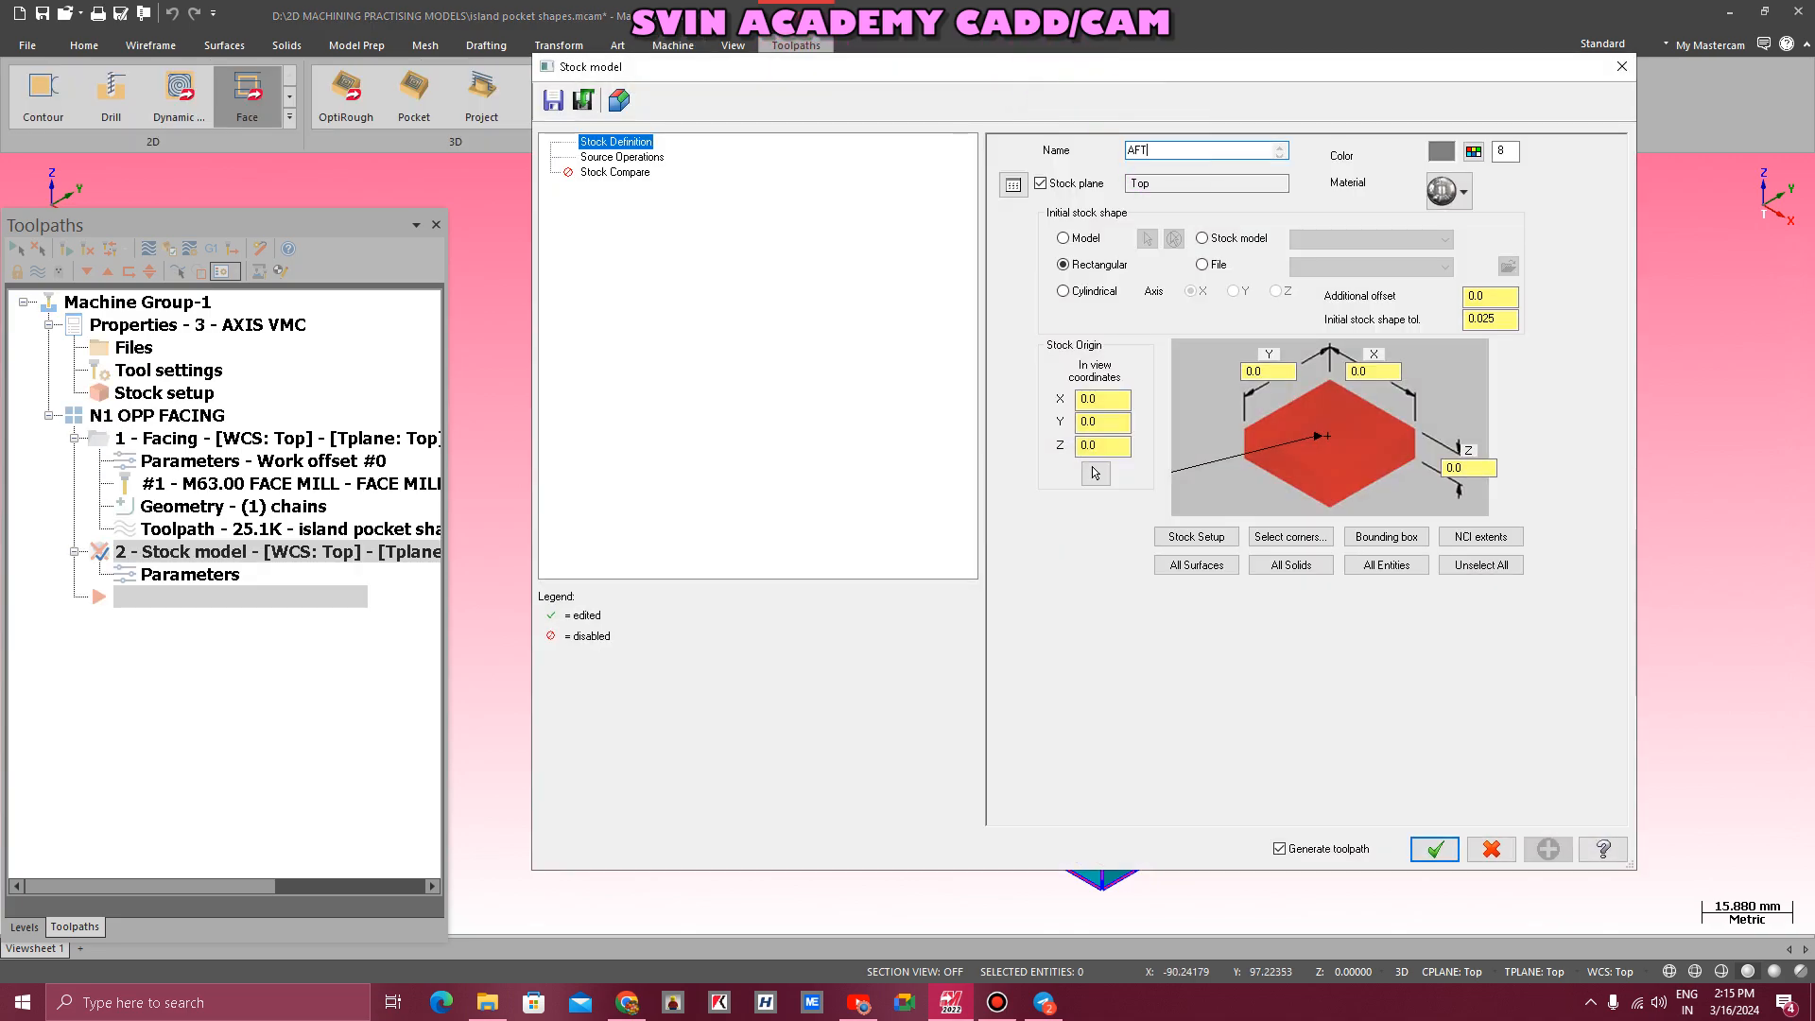
pyautogui.write('ER N1')
pyautogui.click(1472, 152)
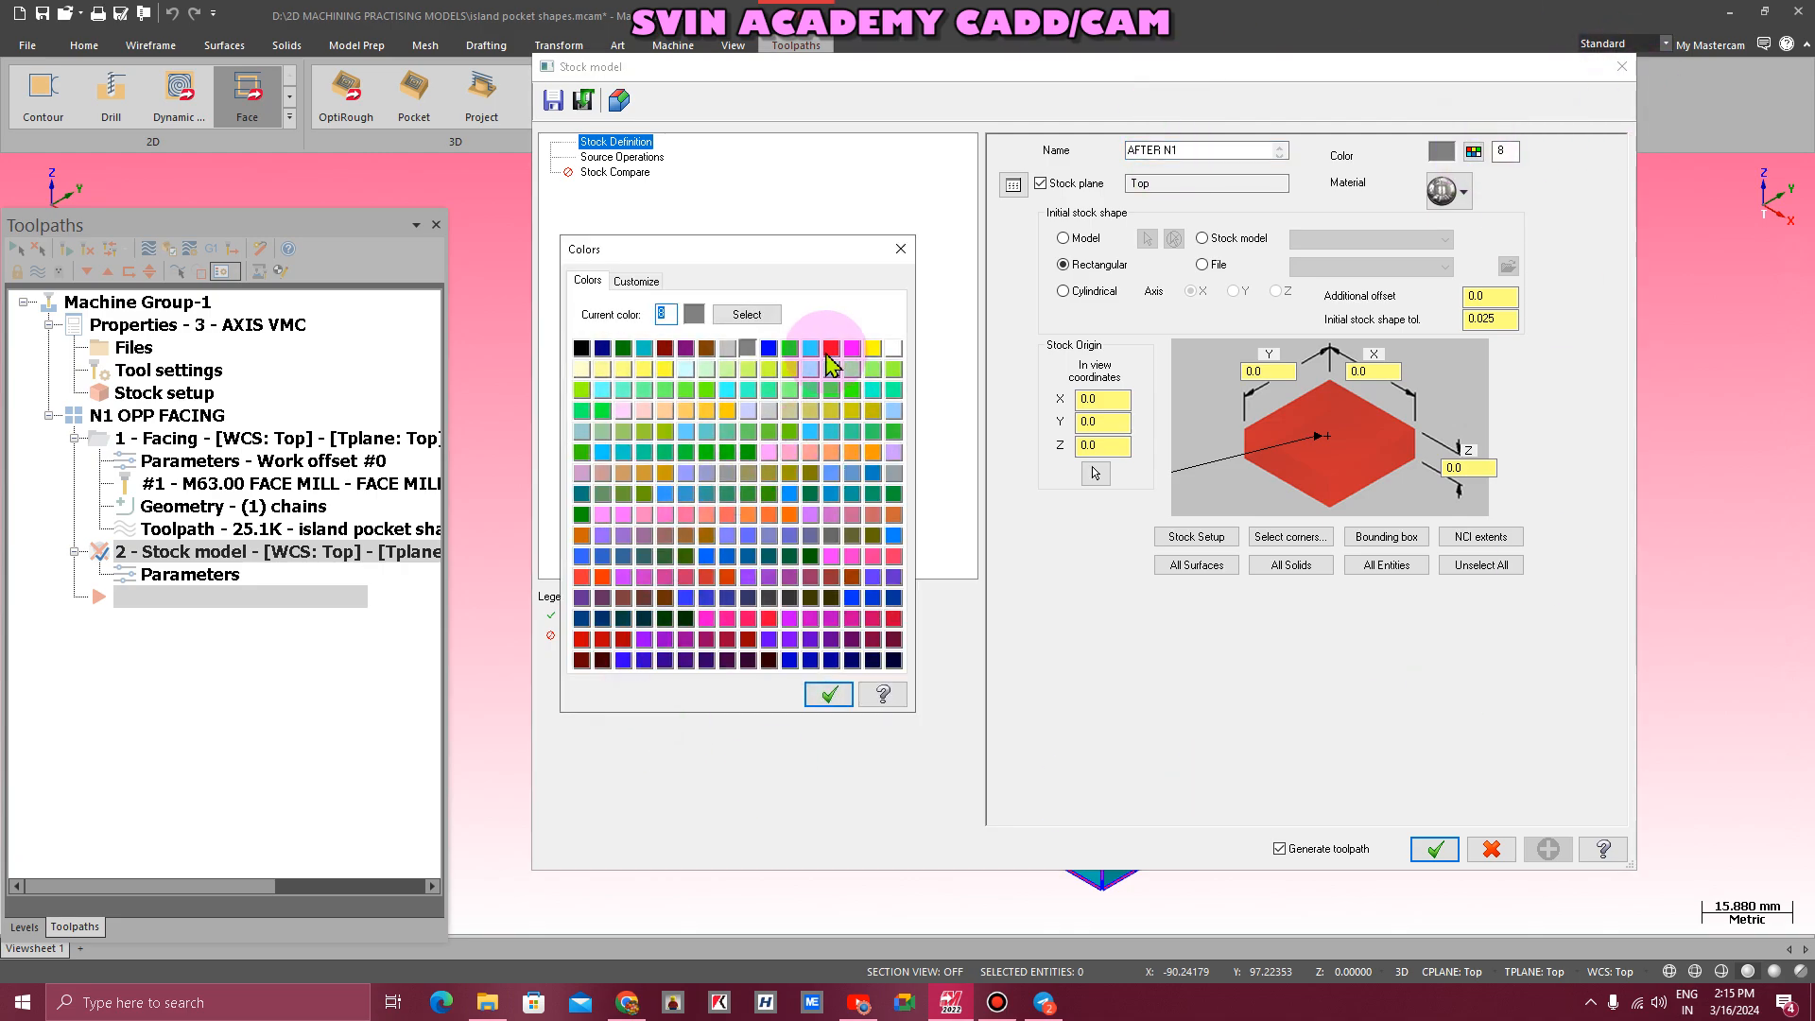
pyautogui.click(790, 348)
pyautogui.click(829, 695)
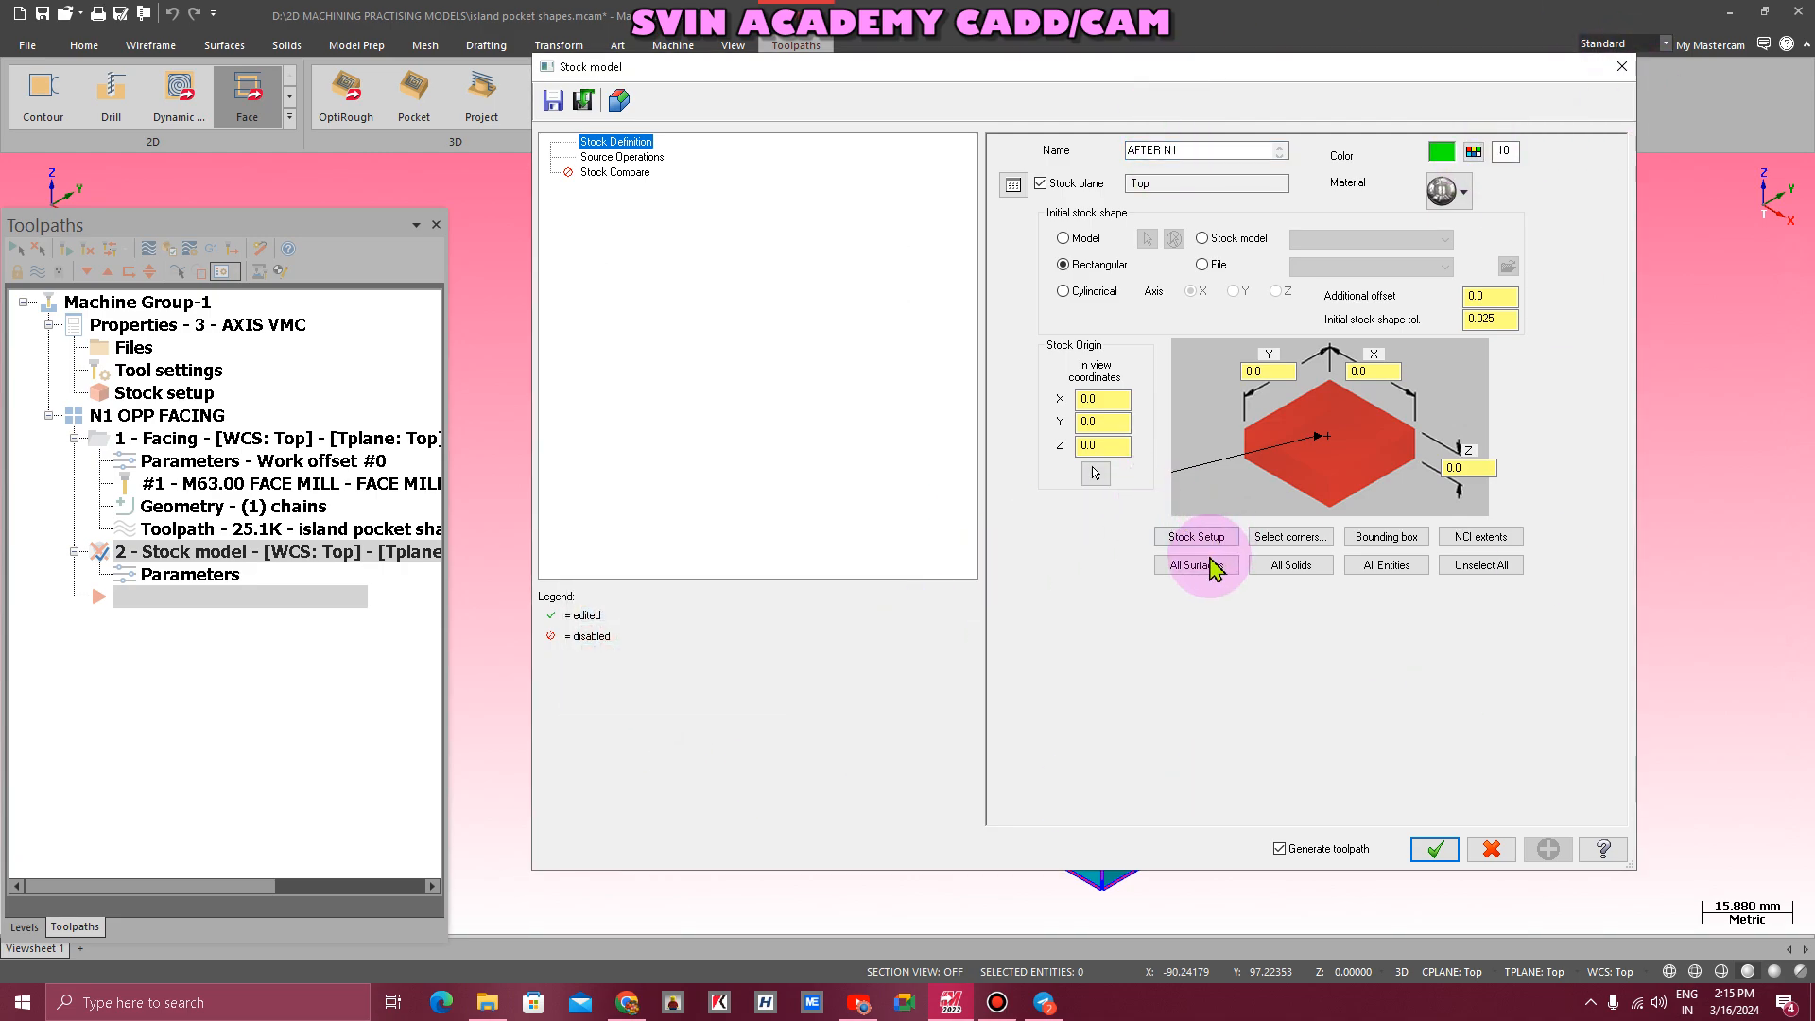
# - Choose the facing operation as the stock model's source operation and generate the stock model
pyautogui.click(624, 158)
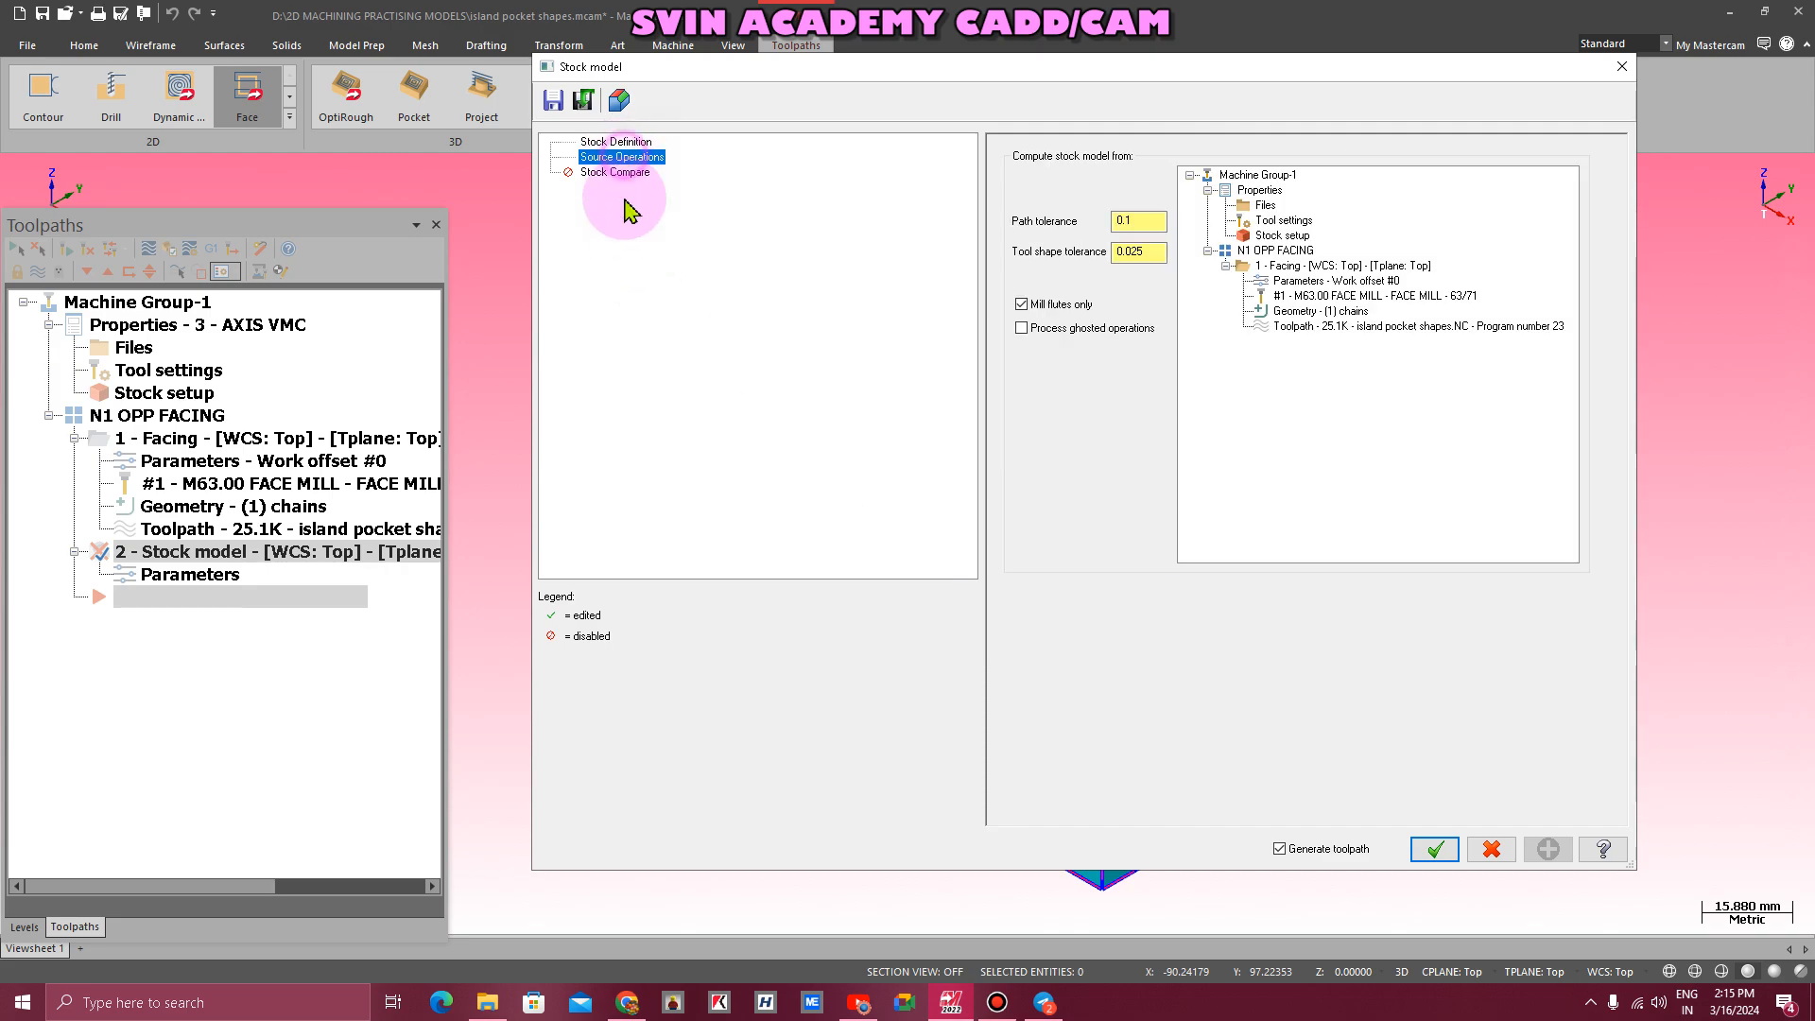
pyautogui.click(1290, 266)
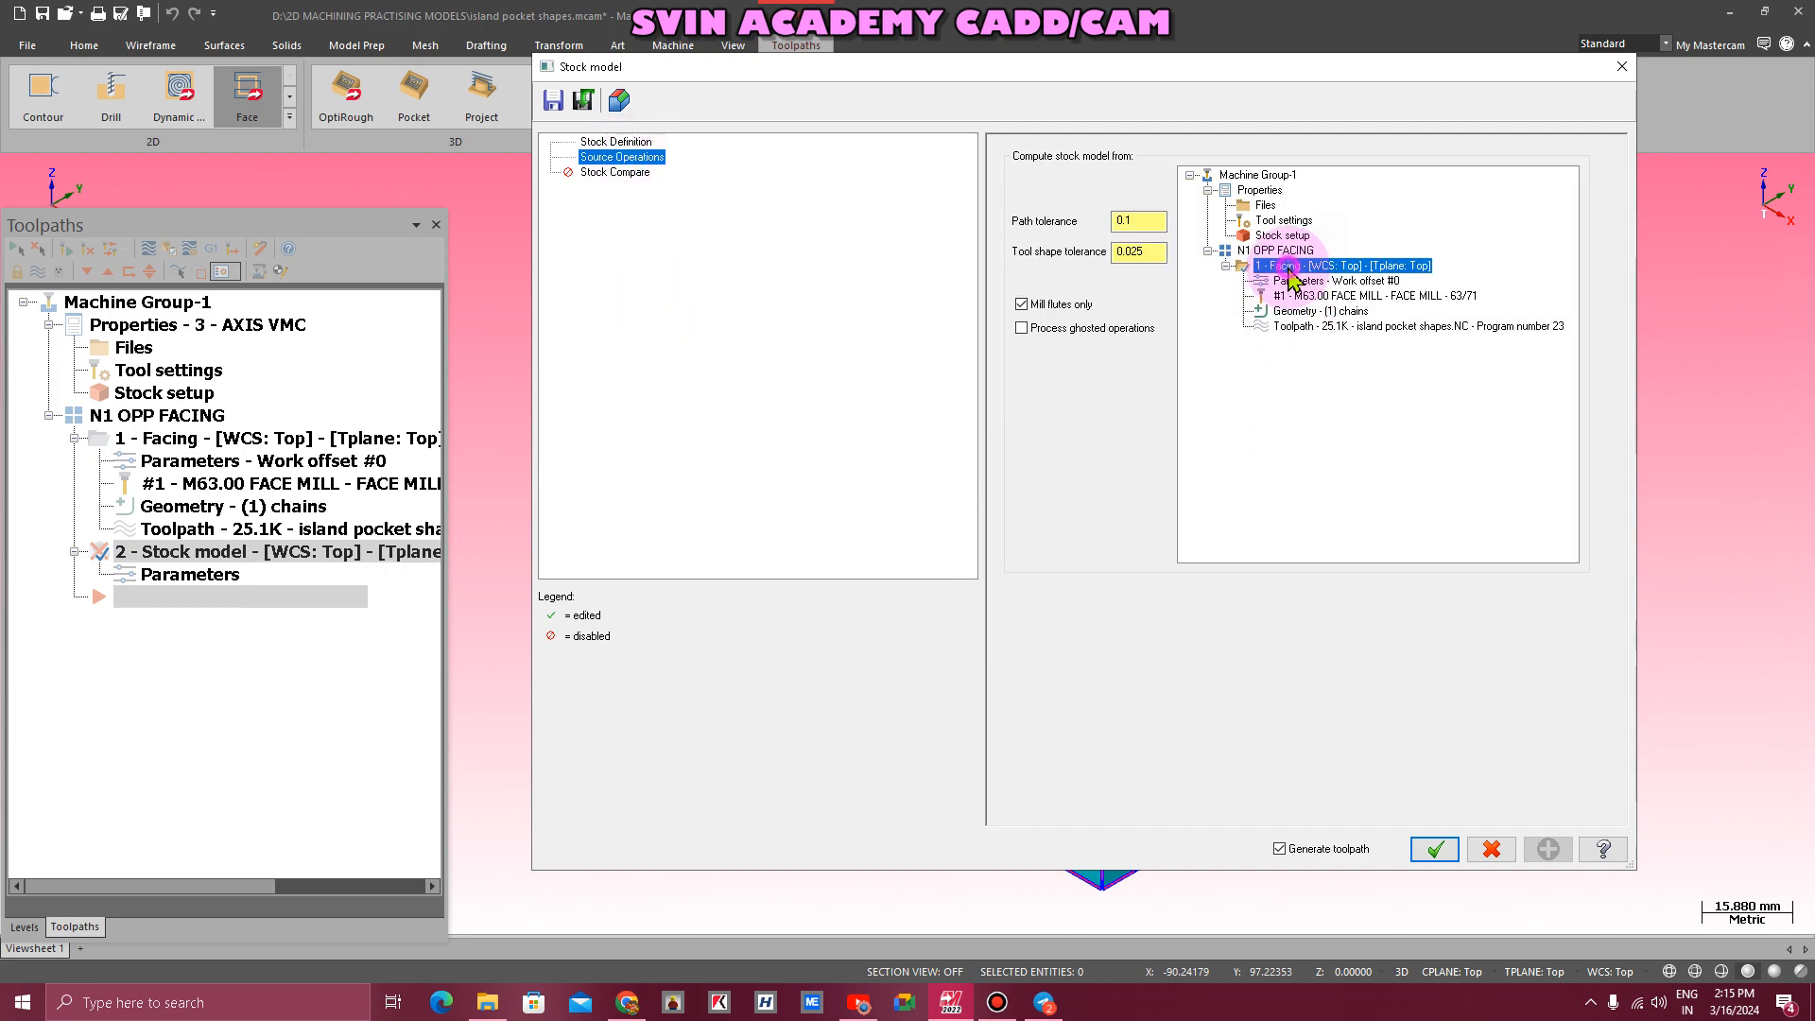
pyautogui.click(1433, 850)
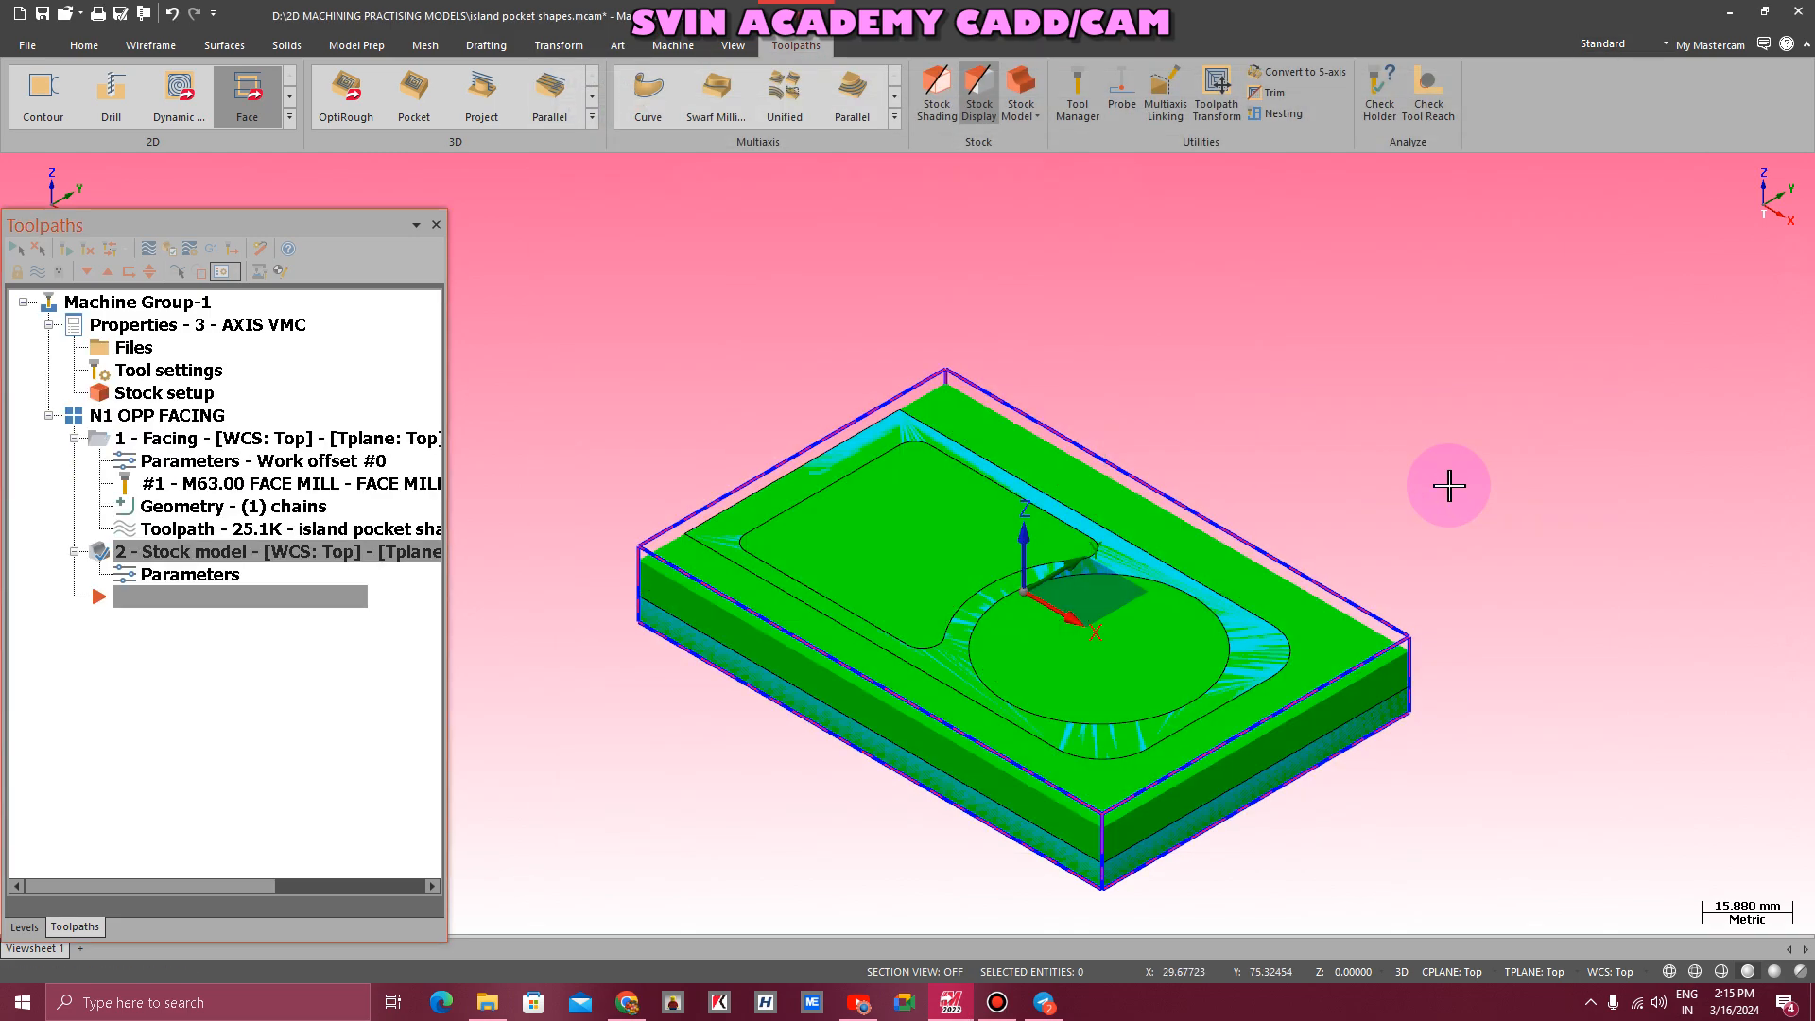
# - Examine the generated stock model from another angle, return to the isometric view, and hide its display
pyautogui.moveTo(810, 741)
pyautogui.mouseDown(button='middle')
pyautogui.moveTo(806, 709)
pyautogui.moveTo(782, 714)
pyautogui.moveTo(851, 682)
pyautogui.moveTo(869, 707)
pyautogui.moveTo(858, 741)
pyautogui.moveTo(822, 726)
pyautogui.mouseUp(button='middle')
pyautogui.rightClick(613, 303)
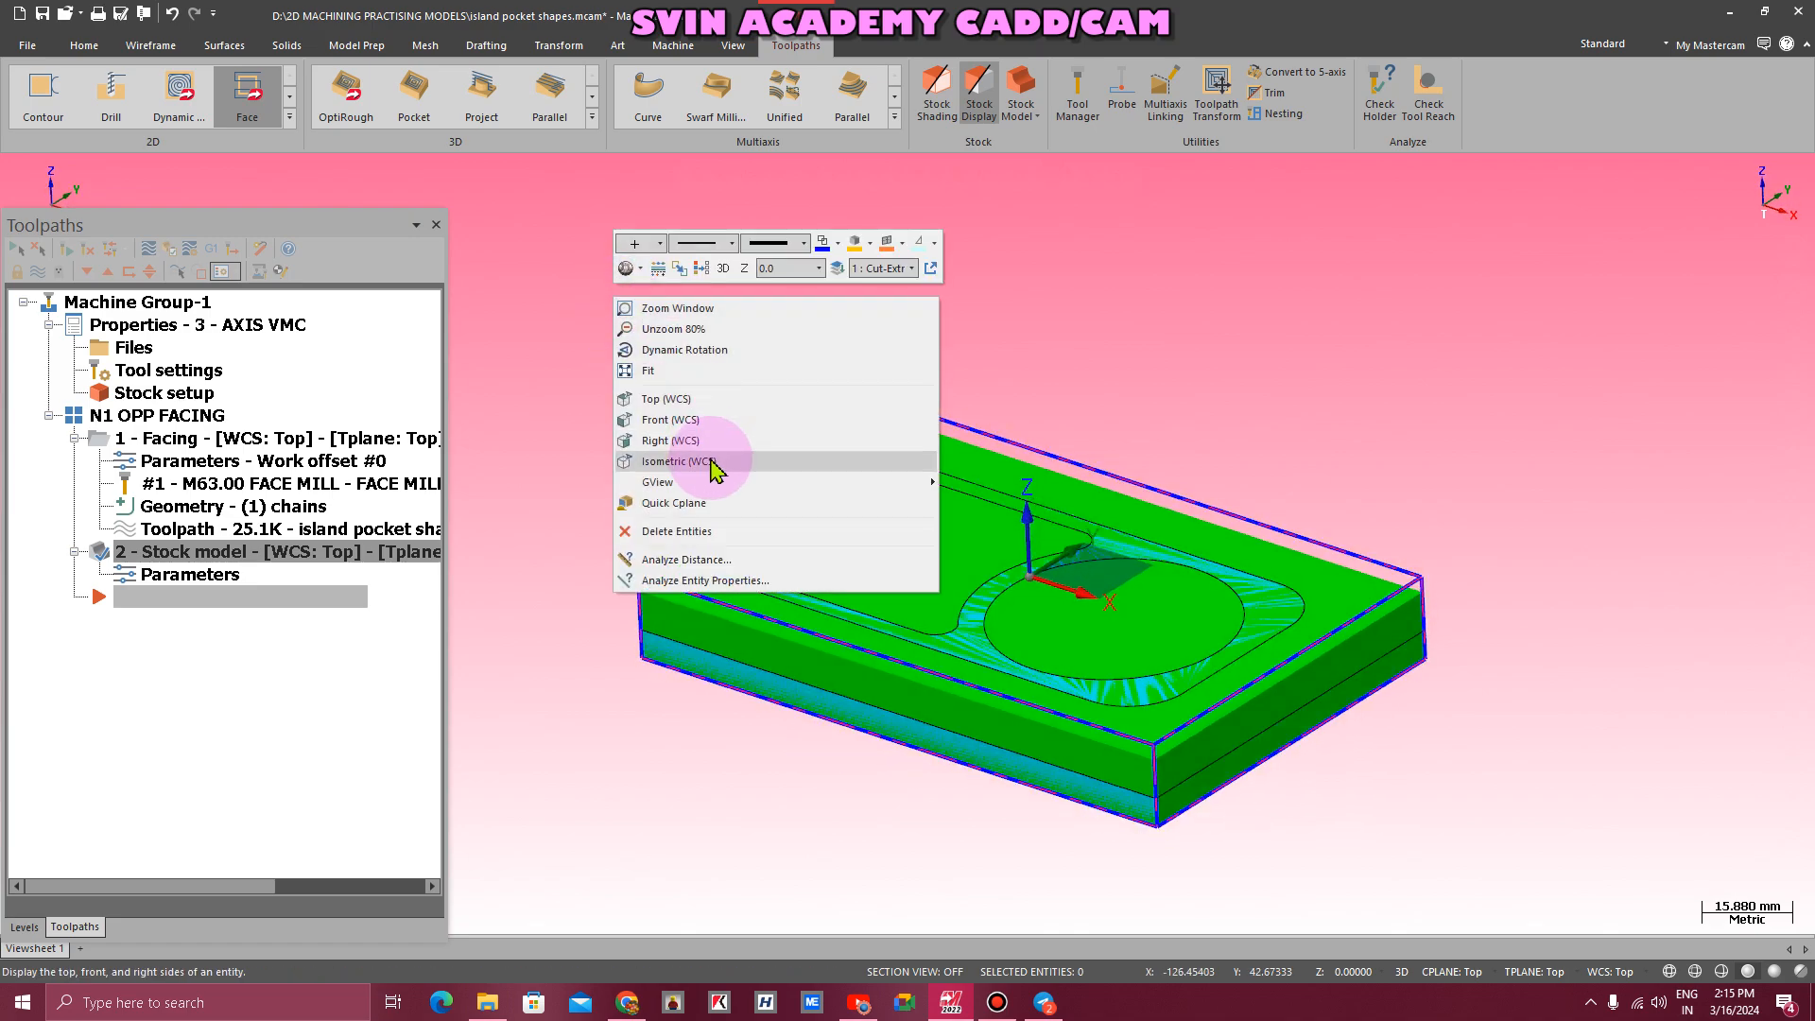
pyautogui.click(711, 462)
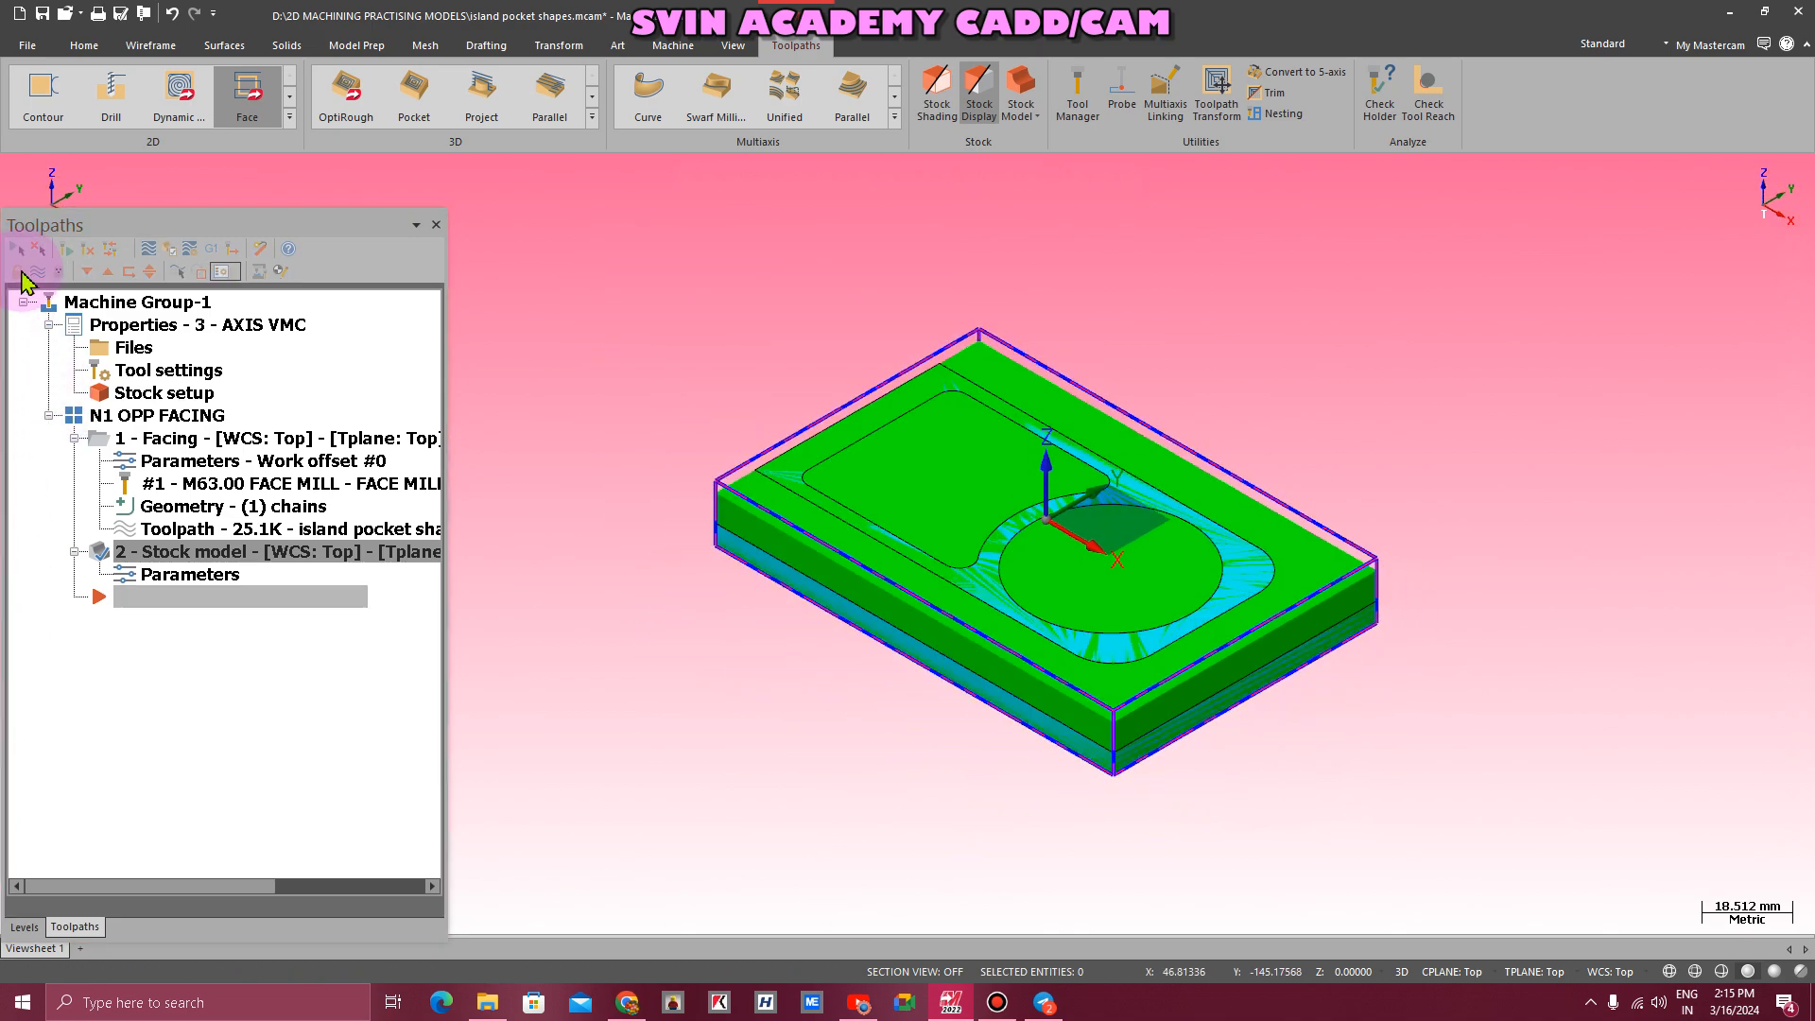
pyautogui.click(36, 271)
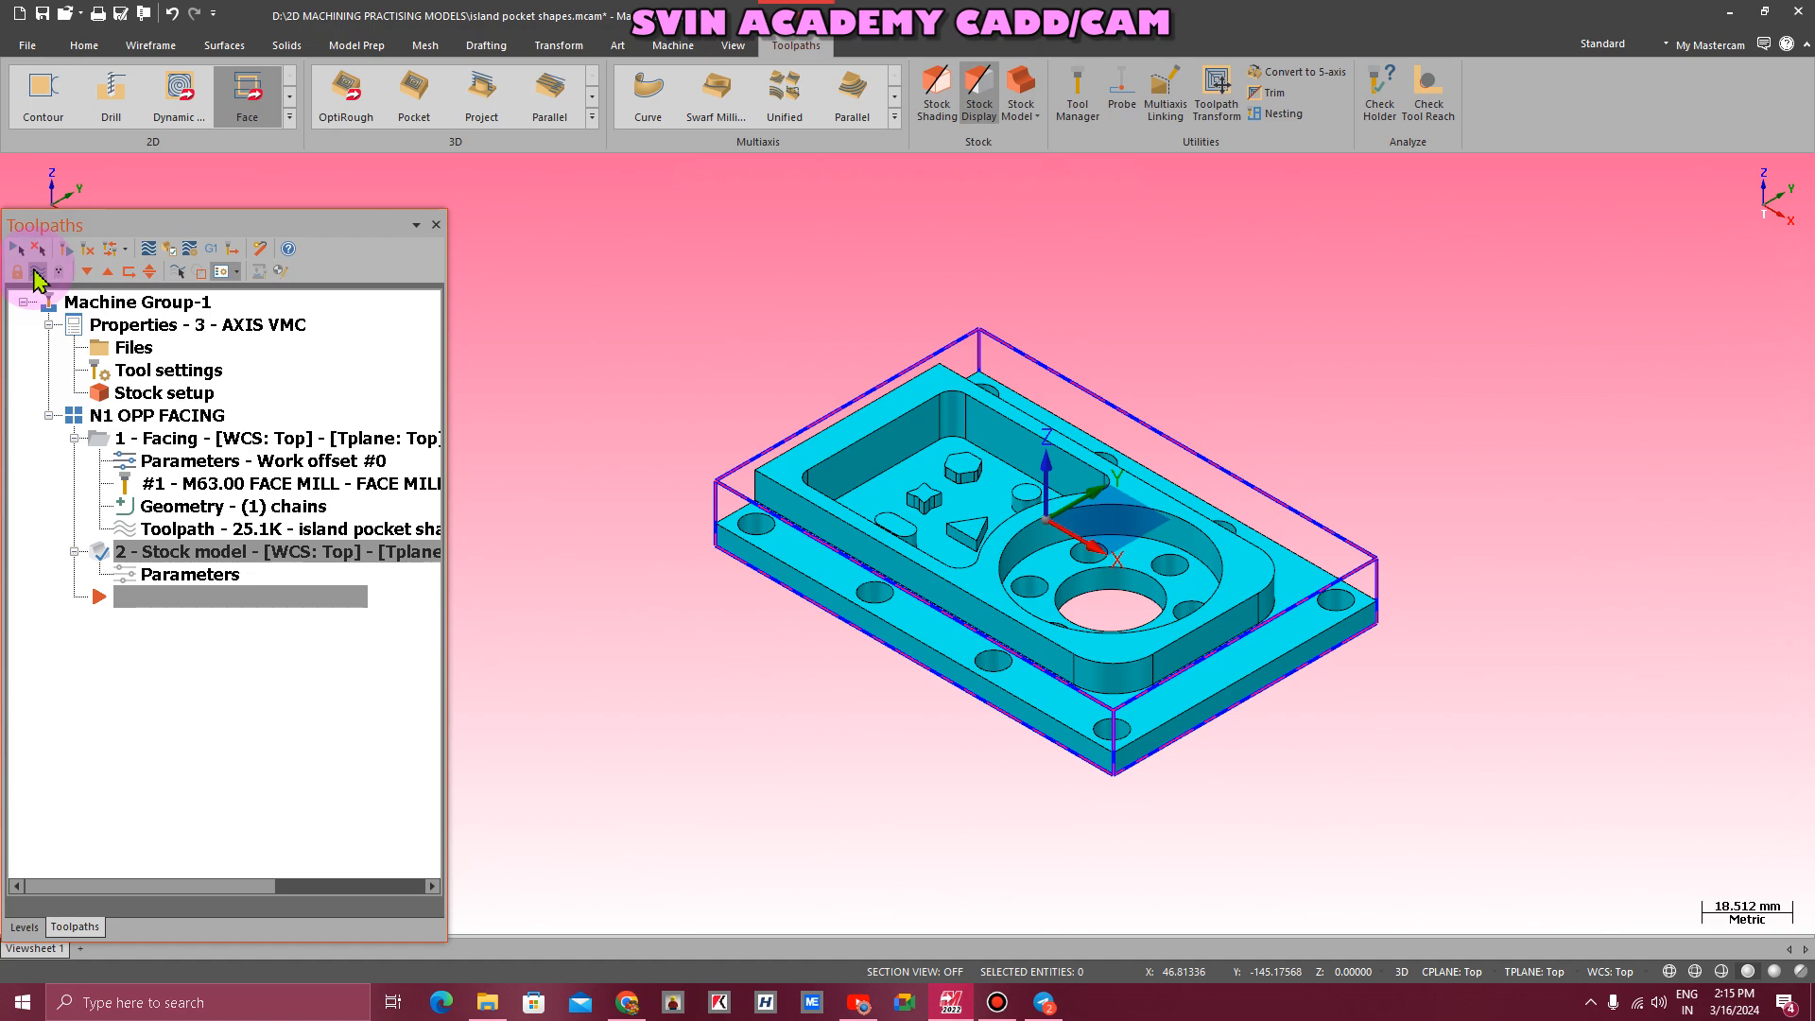
# - Collapse the N1 group and the machine properties, and create a new toolpath group named N2 OPP SIDE MILLING under the machine group
pyautogui.click(49, 416)
pyautogui.click(48, 325)
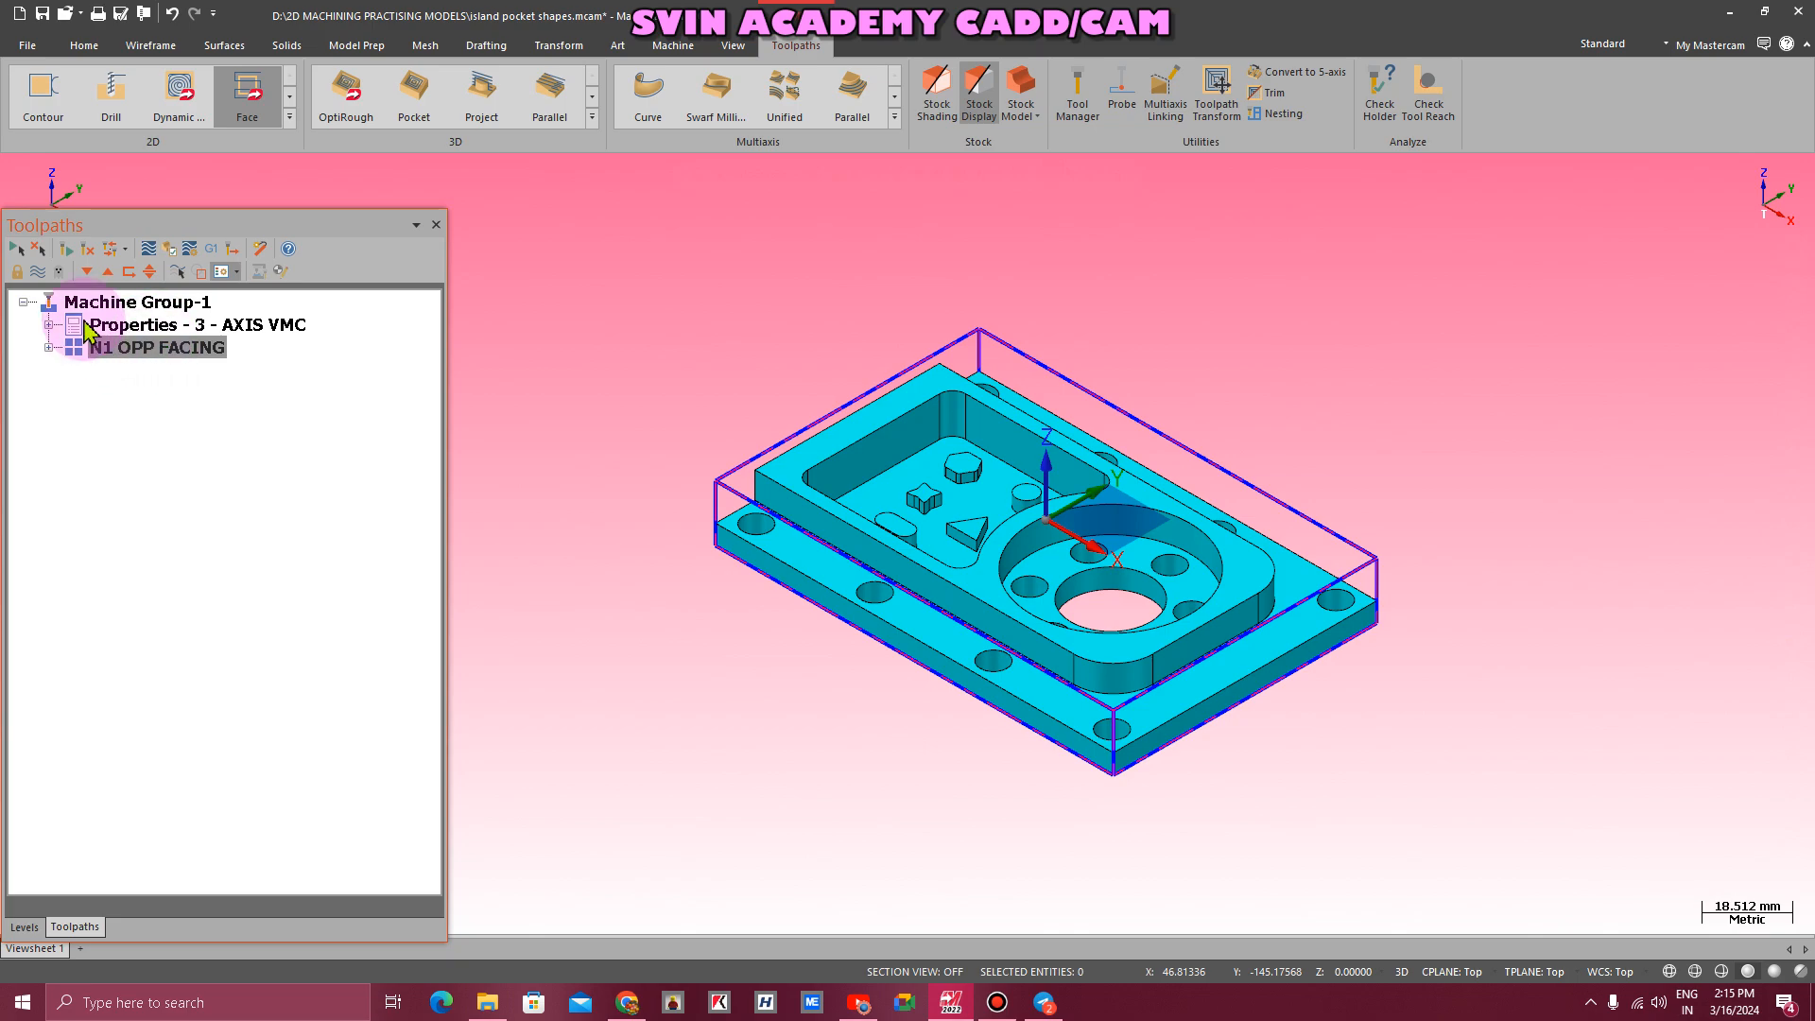
pyautogui.click(110, 302)
pyautogui.rightClick(110, 302)
pyautogui.click(168, 427)
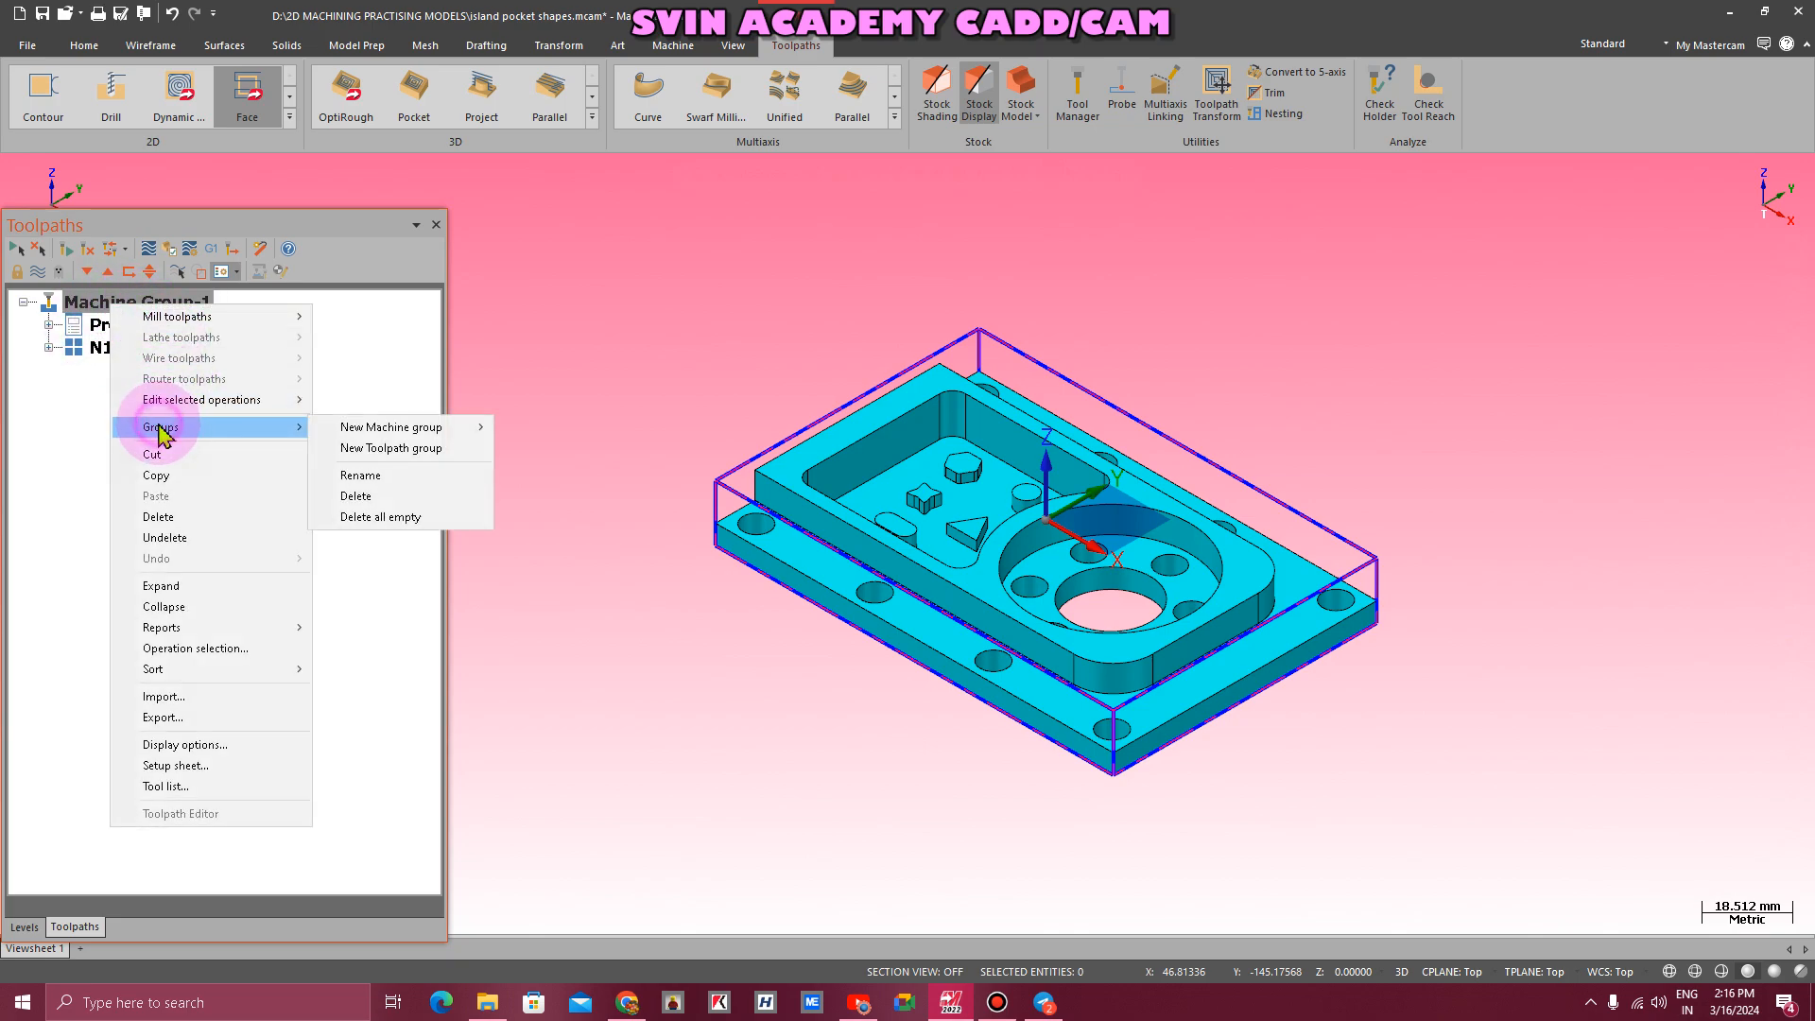
pyautogui.click(371, 452)
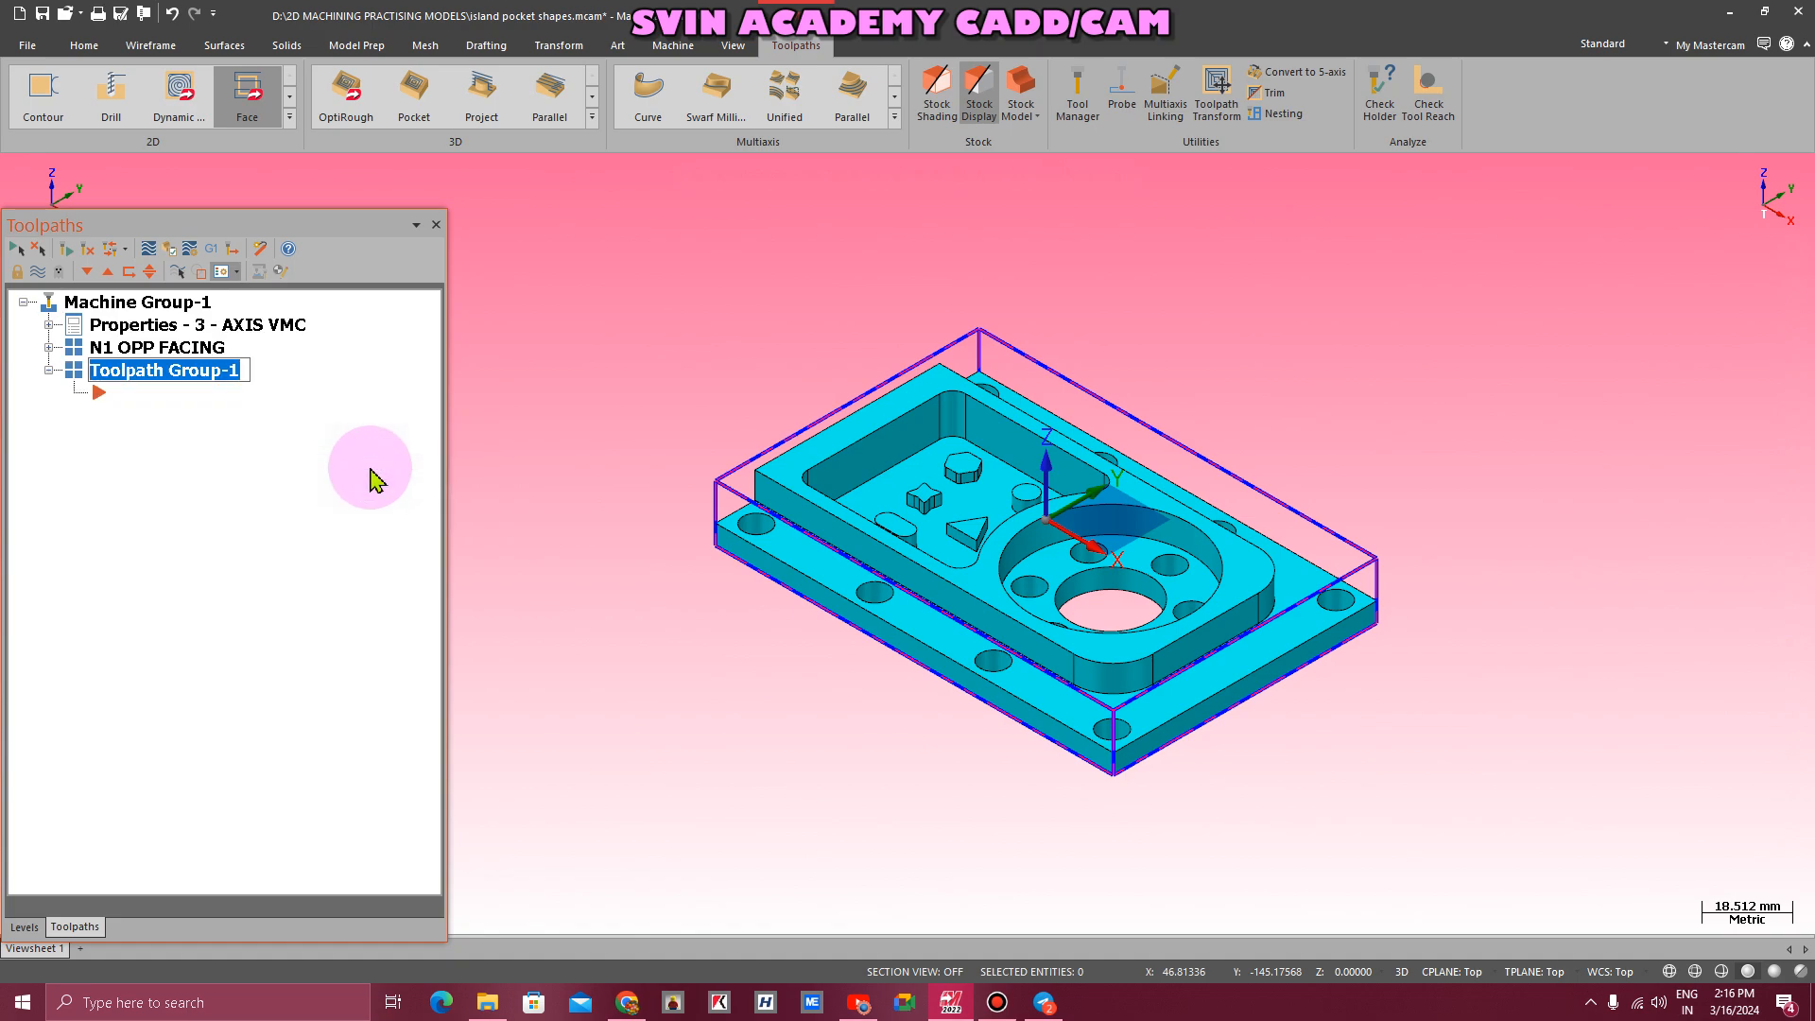
pyautogui.write('N2')
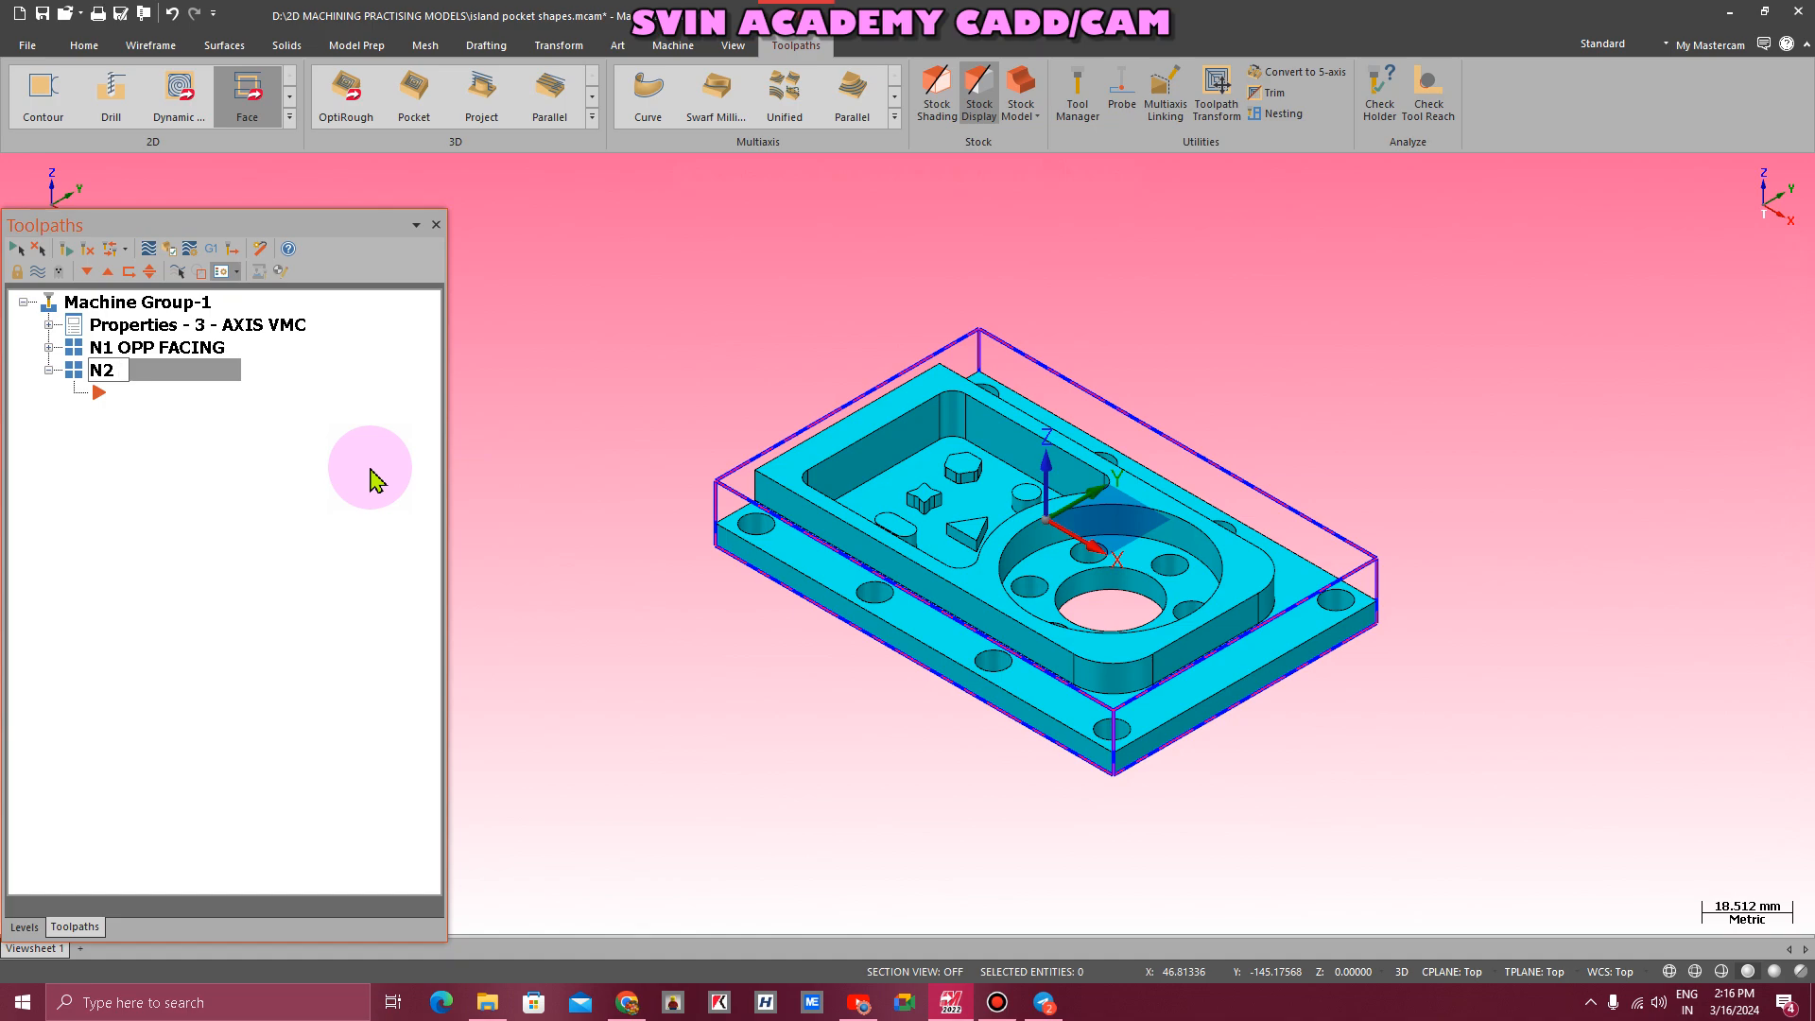
pyautogui.write(' OPP SIDE MILLING')
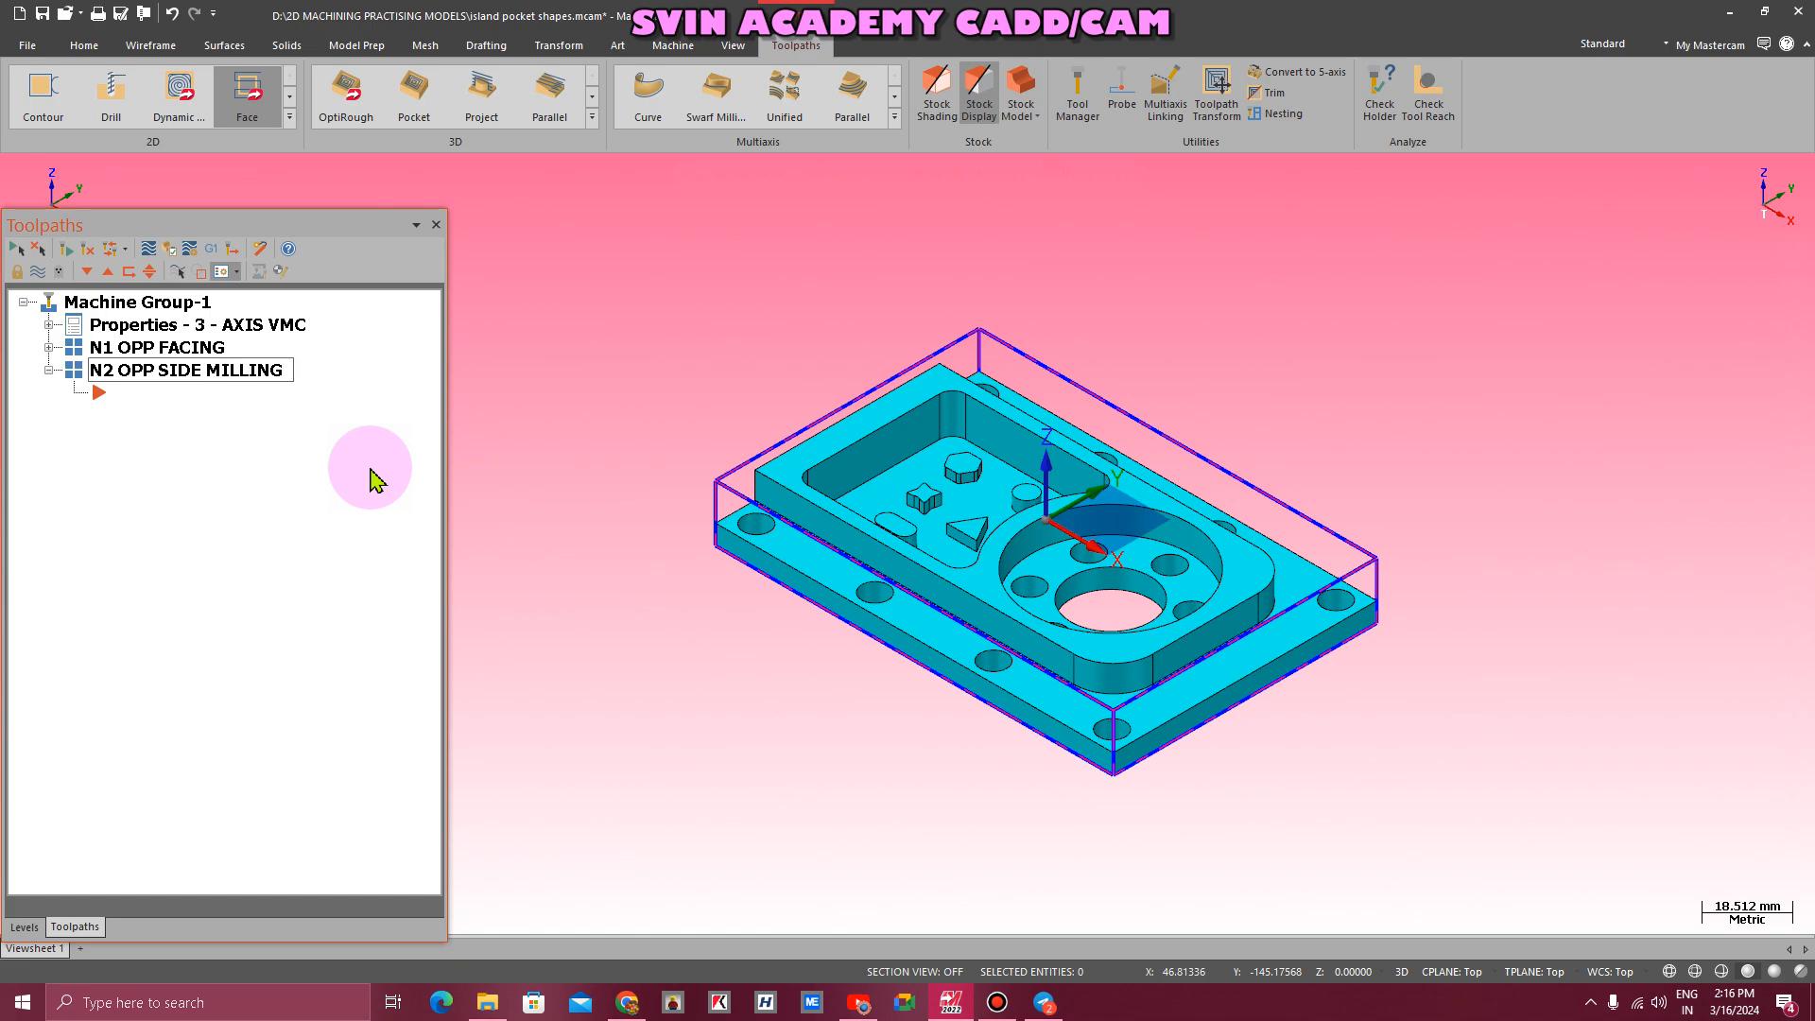
pyautogui.press('Return')
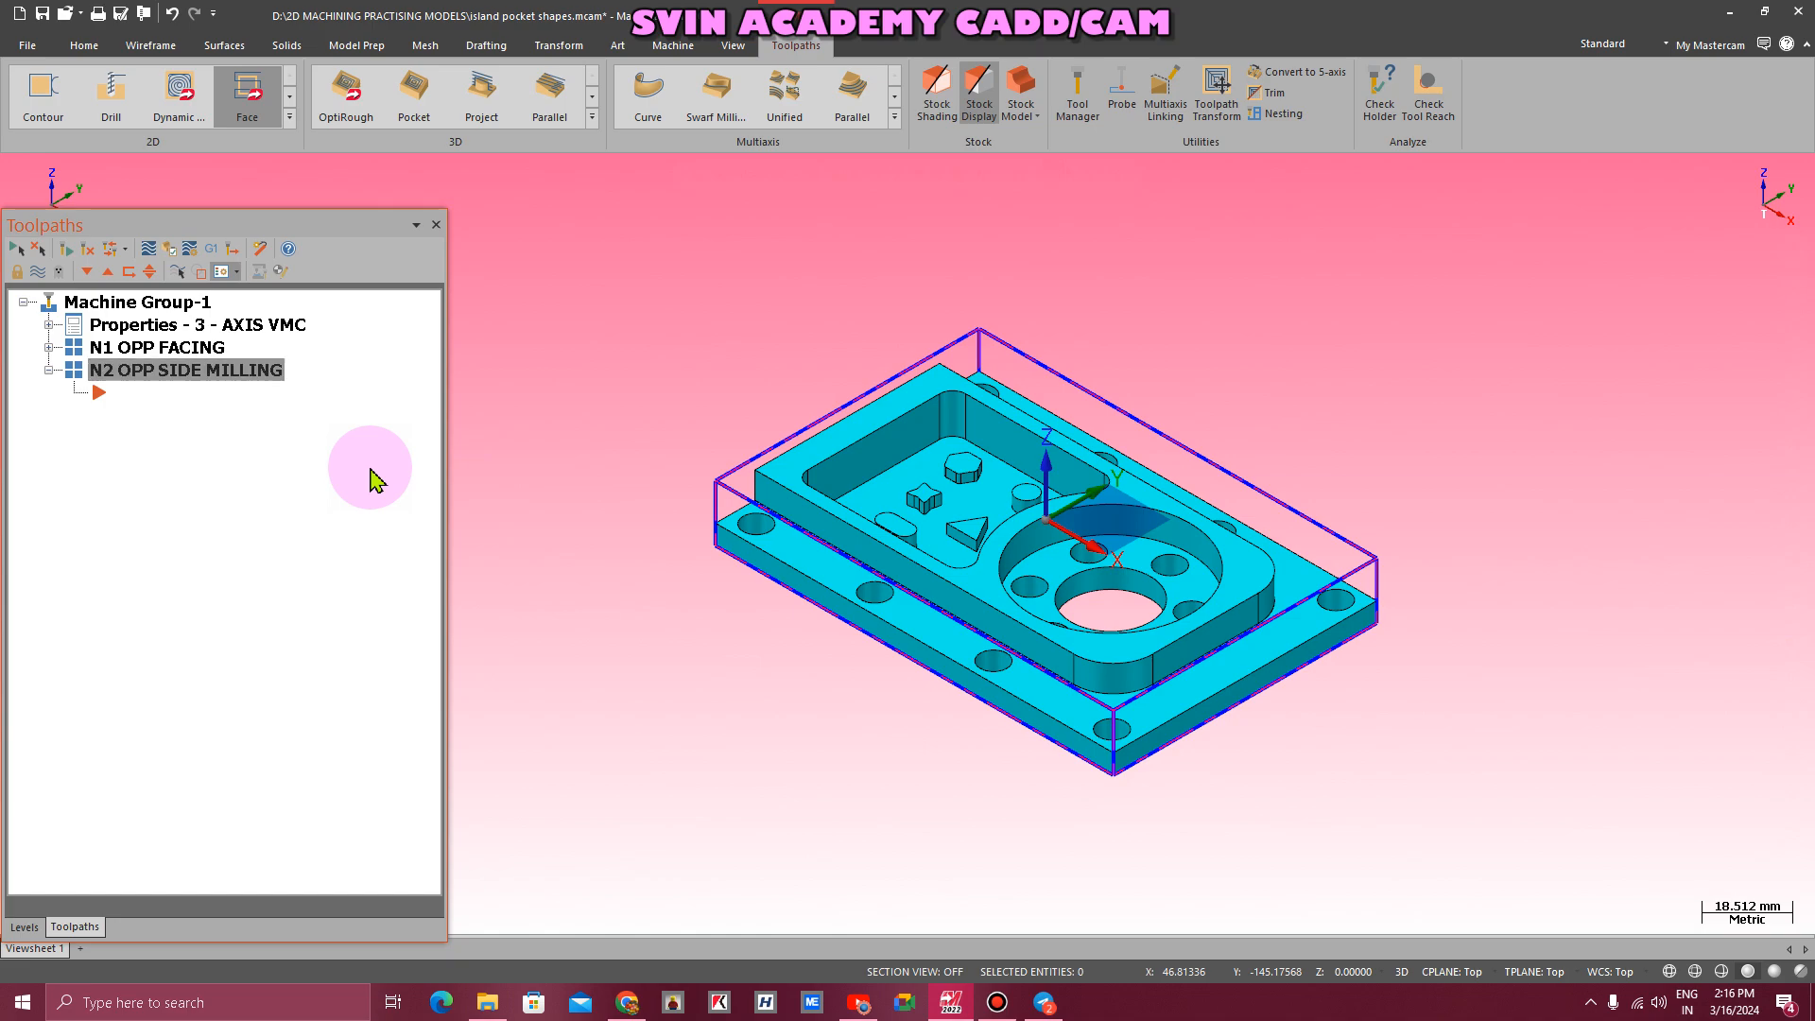
# - Analyze the short edge across the lower ledge to check its width beside the raised block
pyautogui.scroll(4, 893, 508)
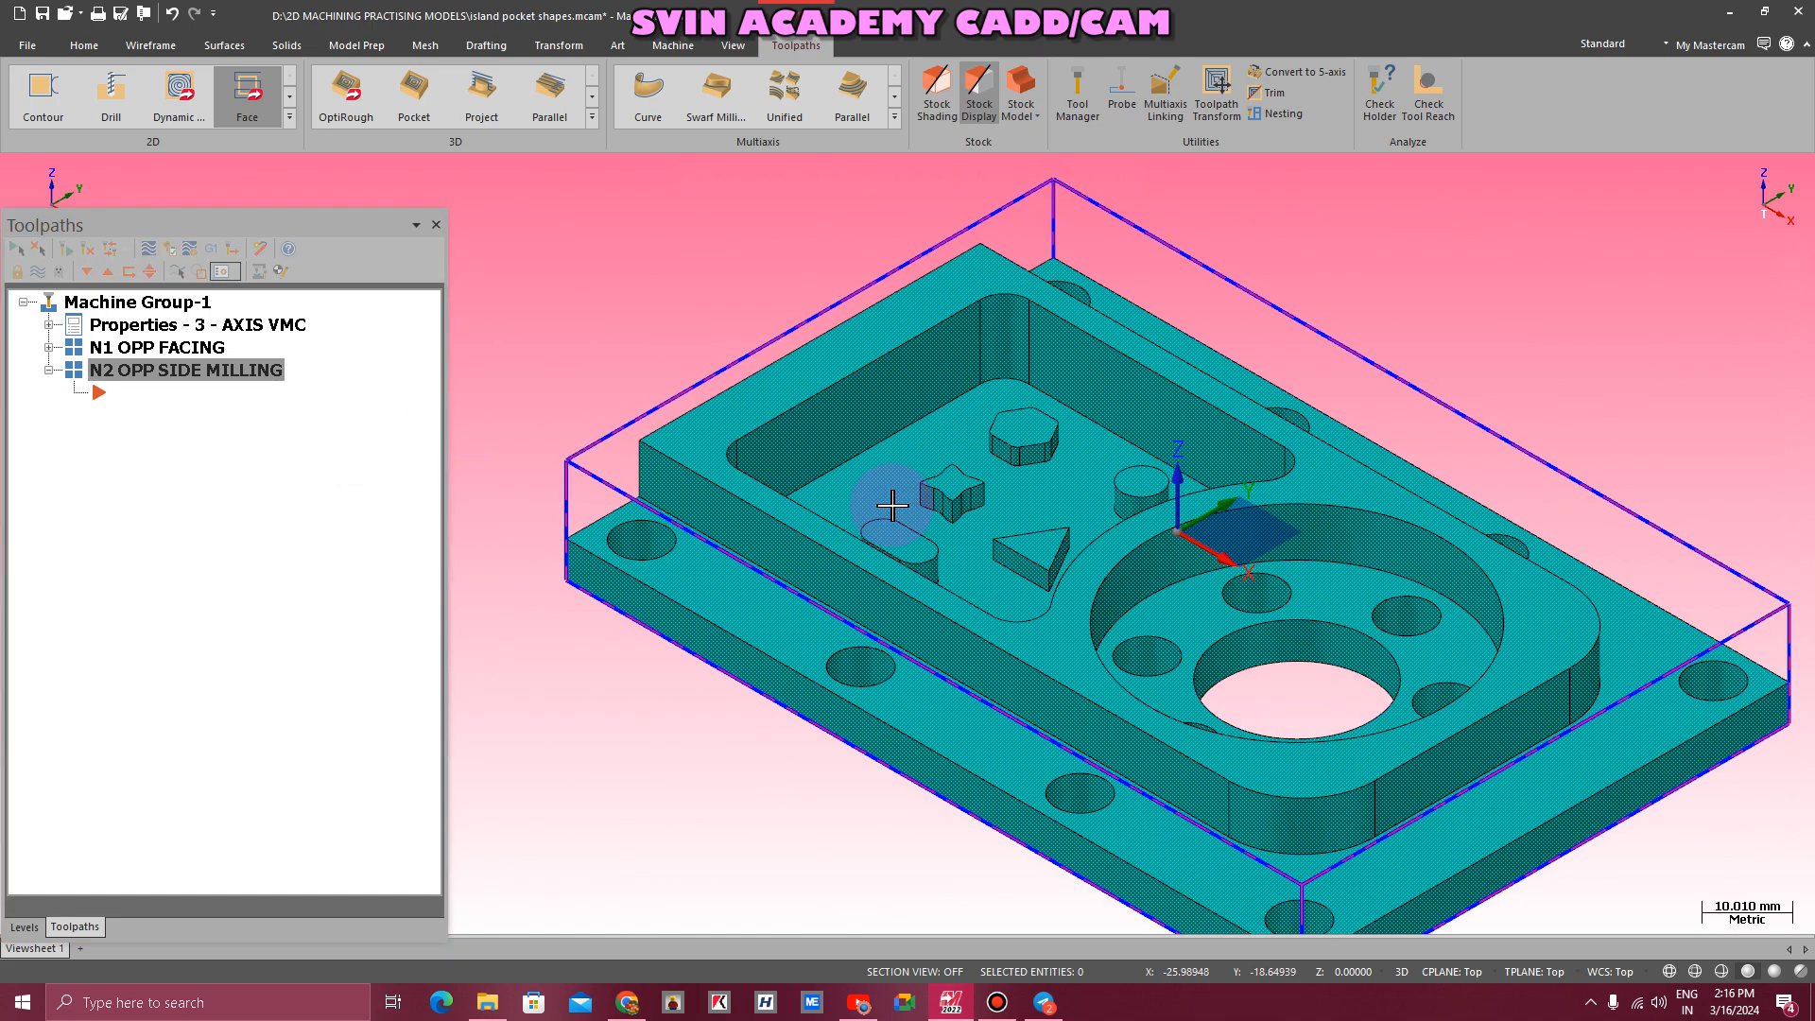
pyautogui.scroll(-1, 708, 336)
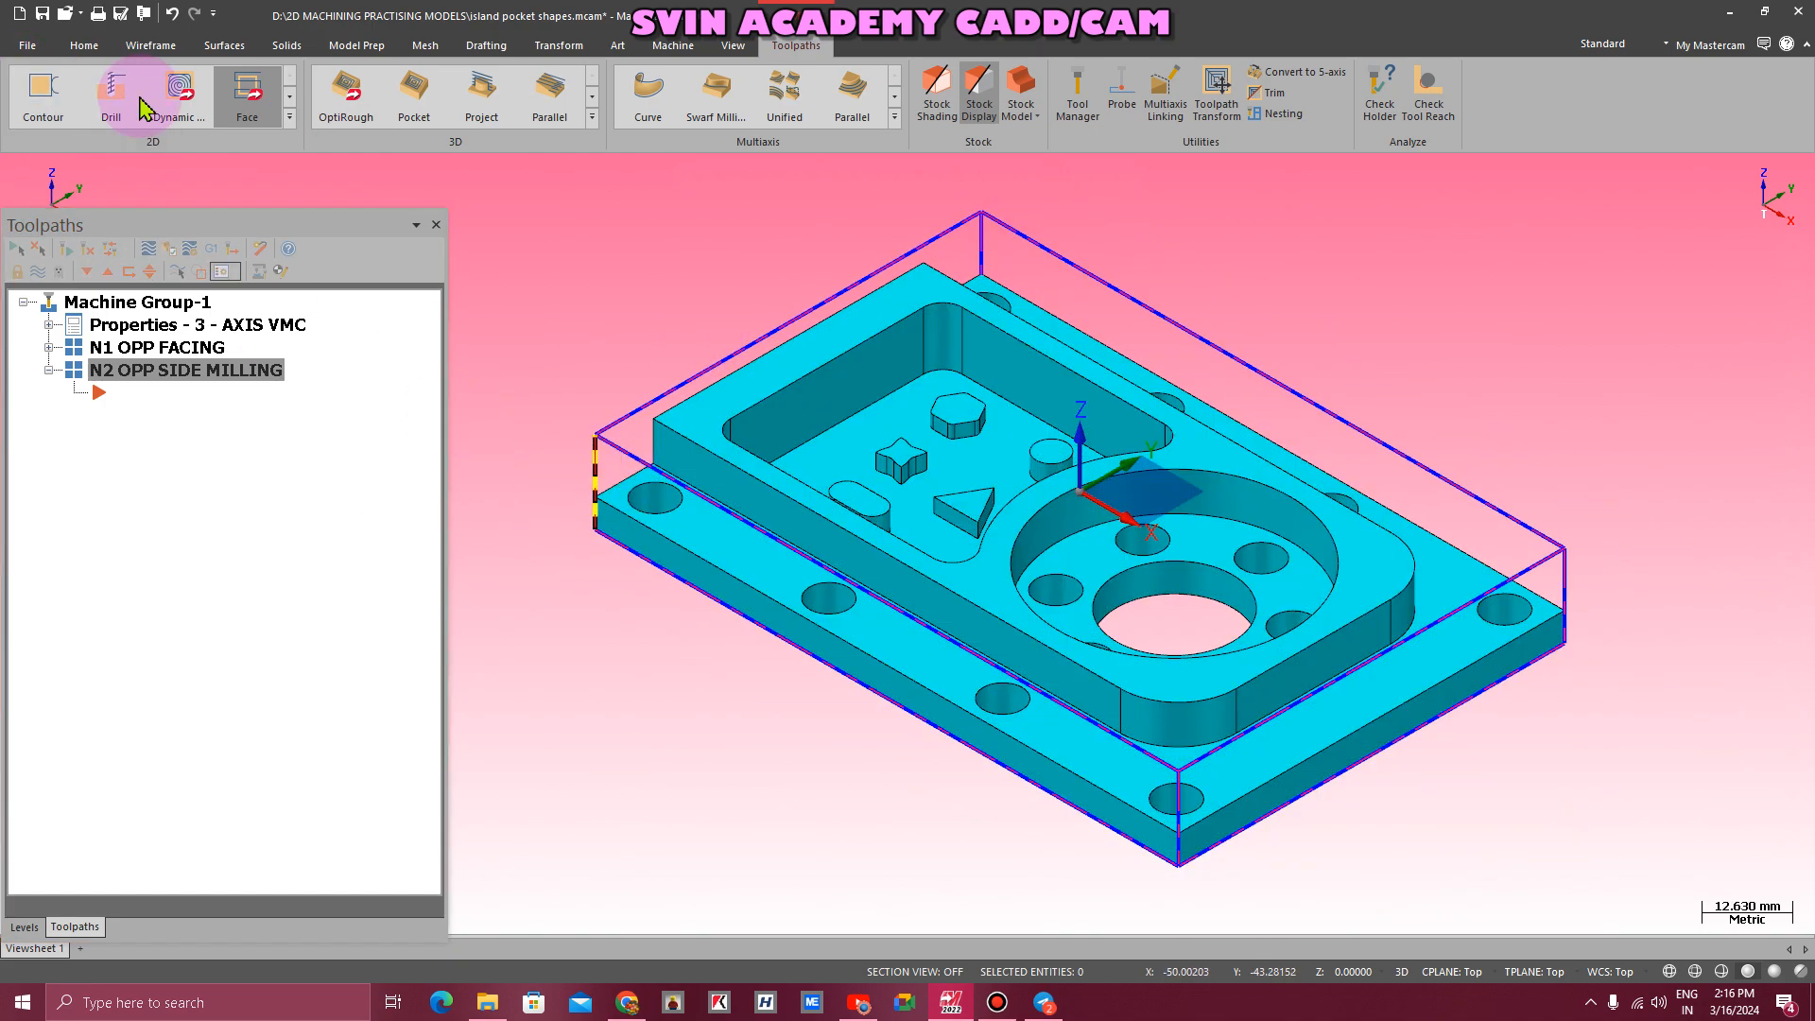
pyautogui.click(87, 47)
pyautogui.click(845, 99)
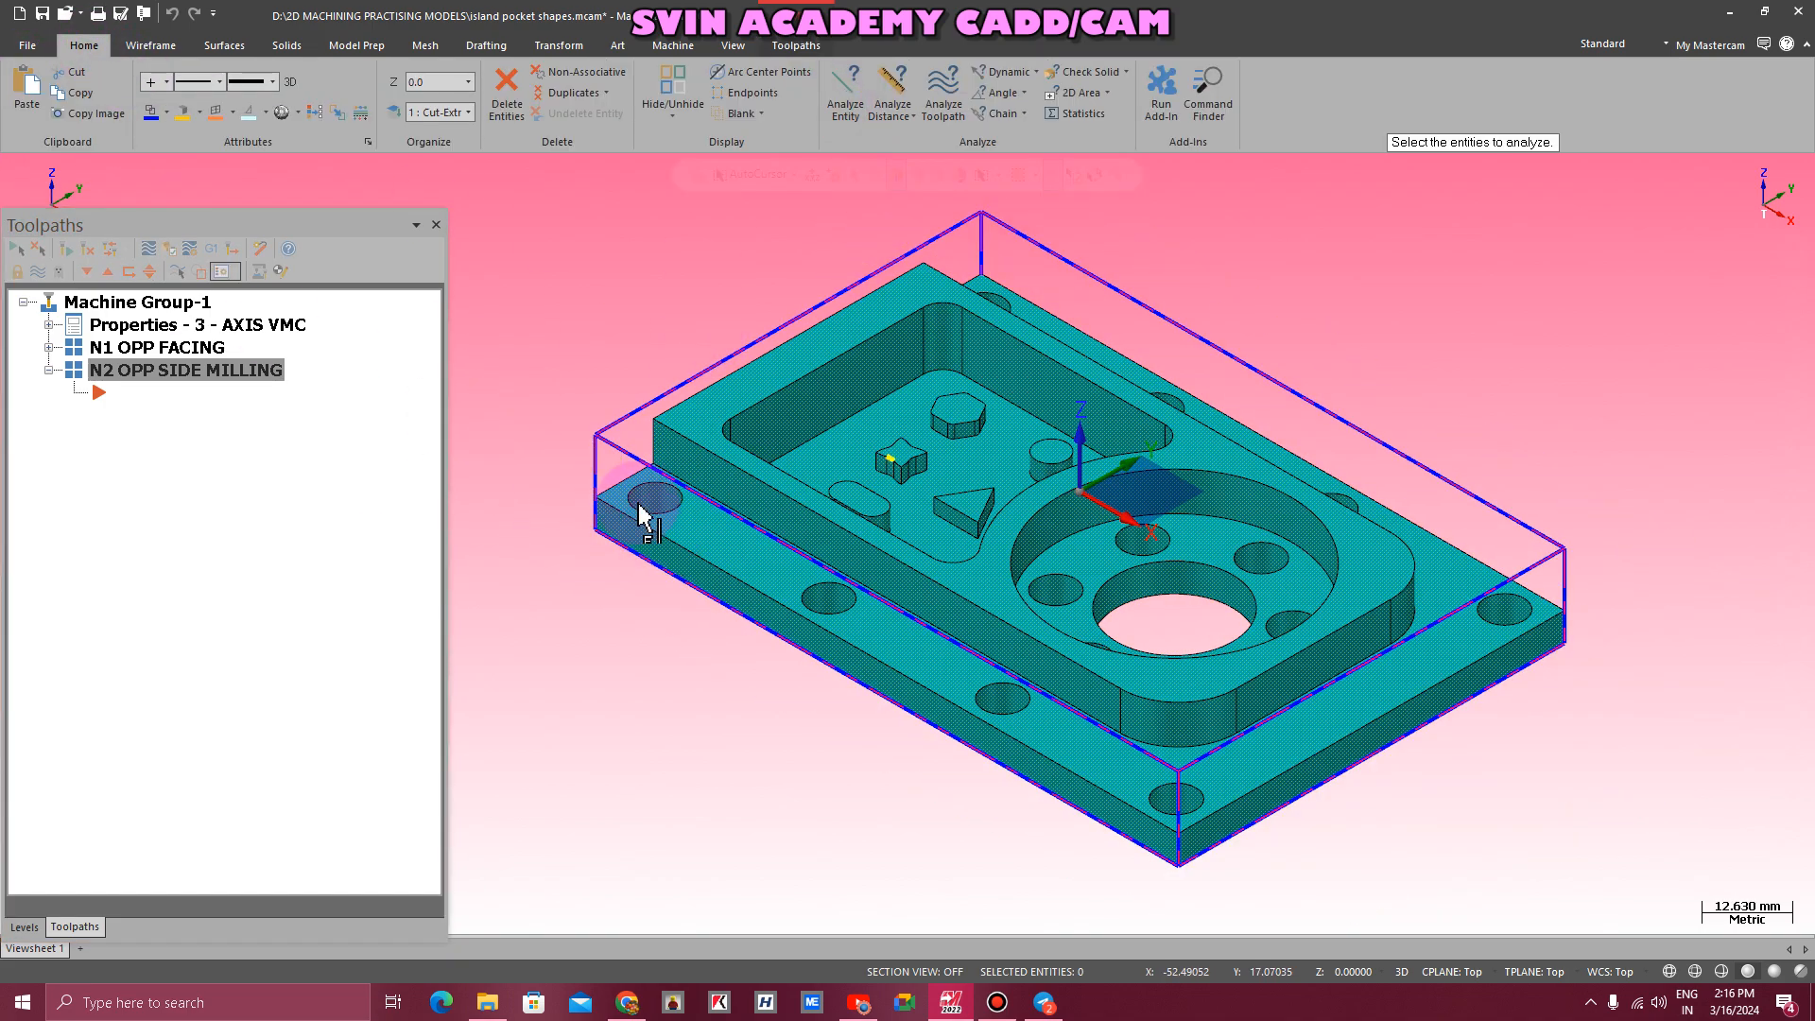
pyautogui.click(623, 479)
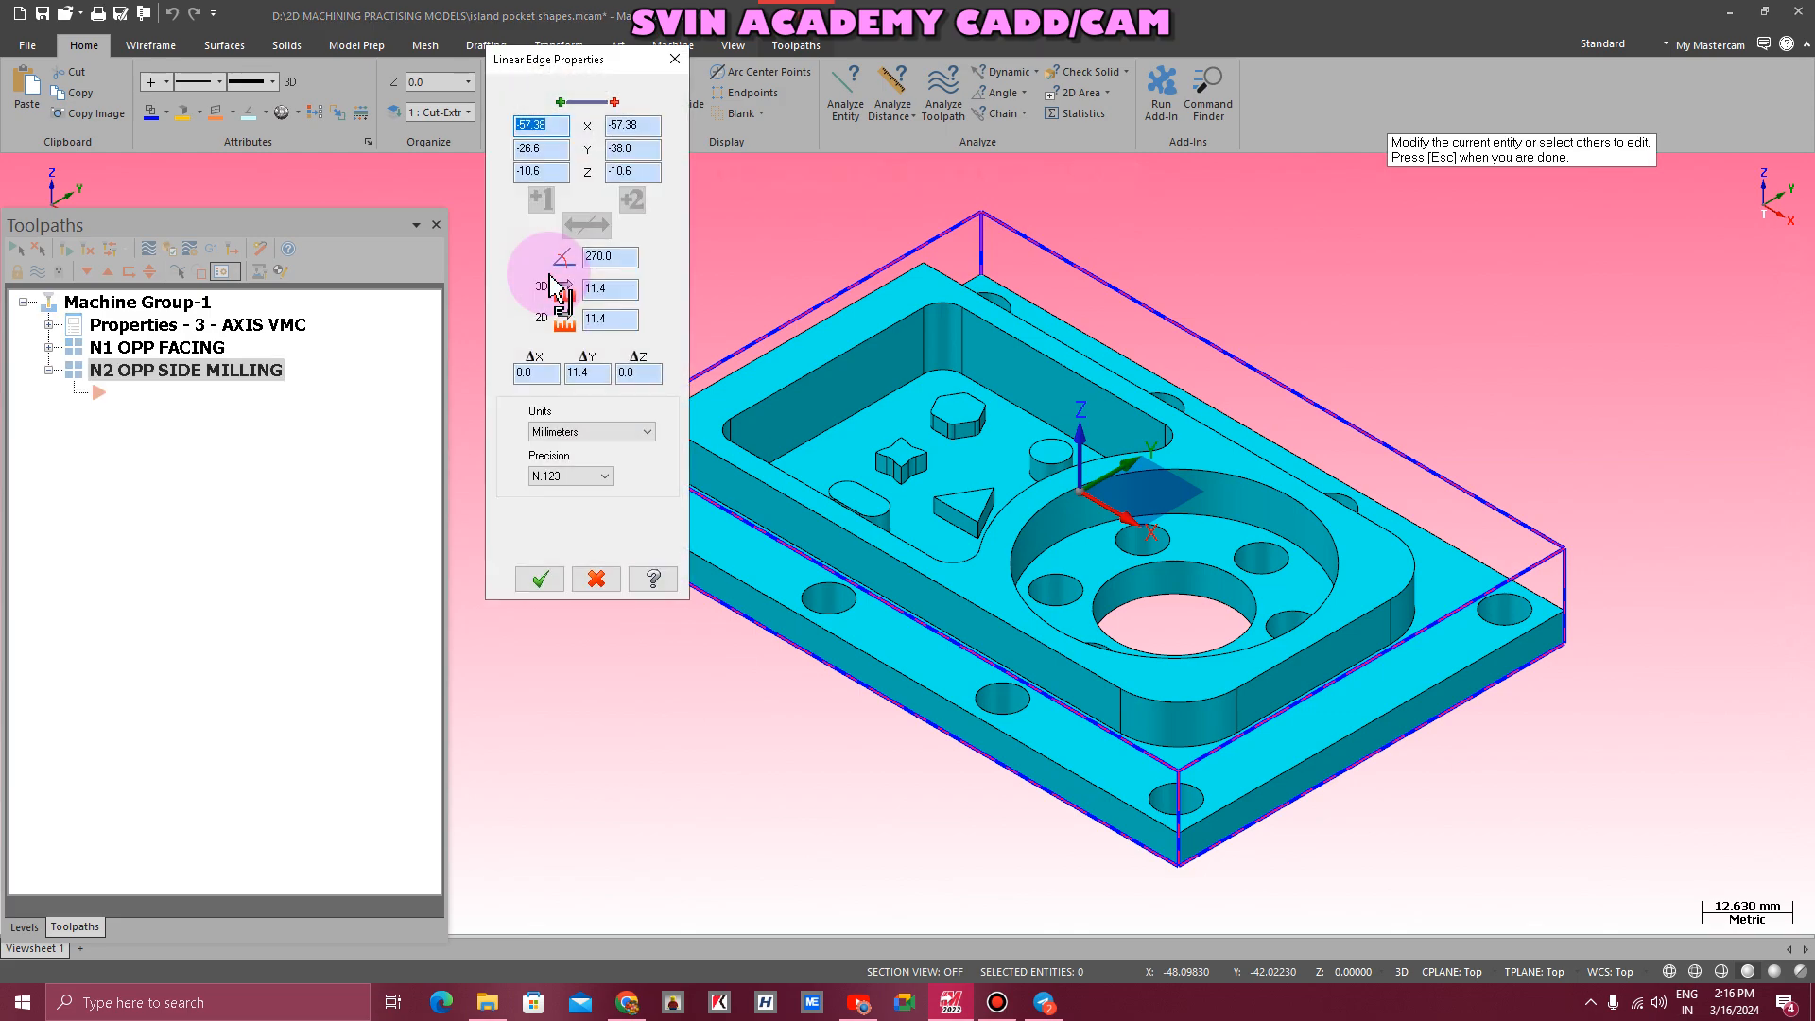
pyautogui.press('Escape')
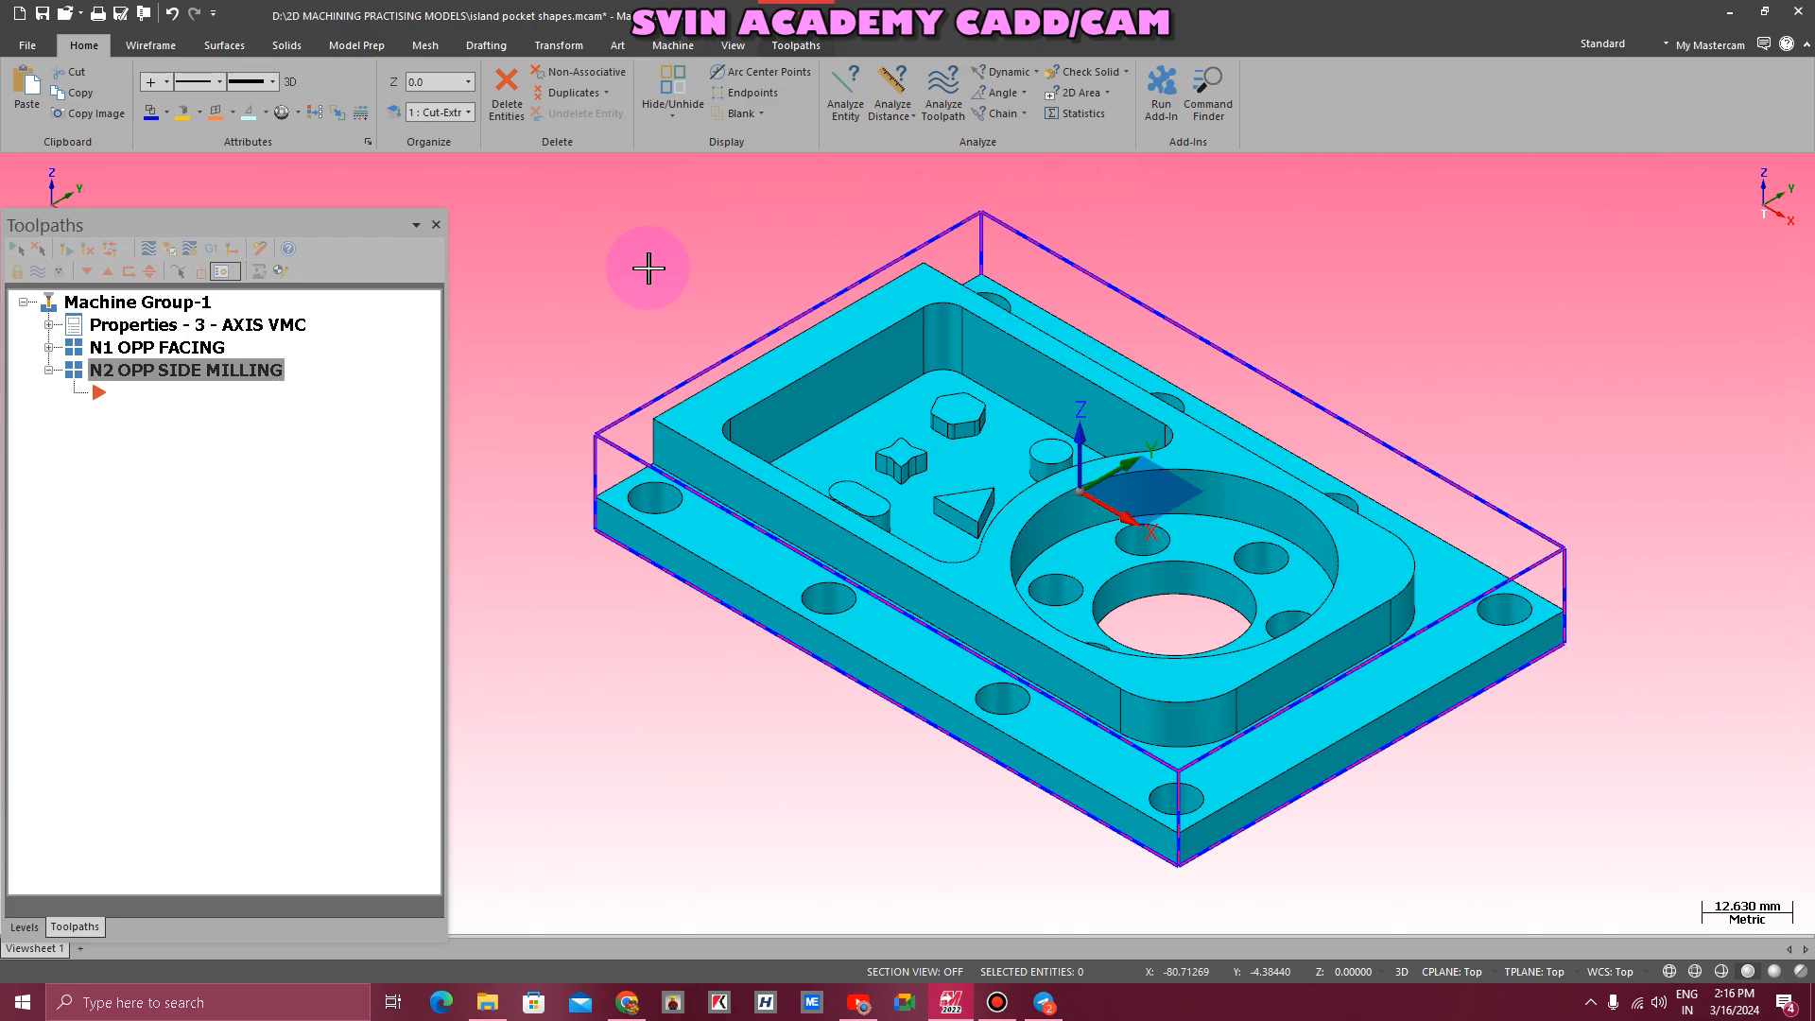
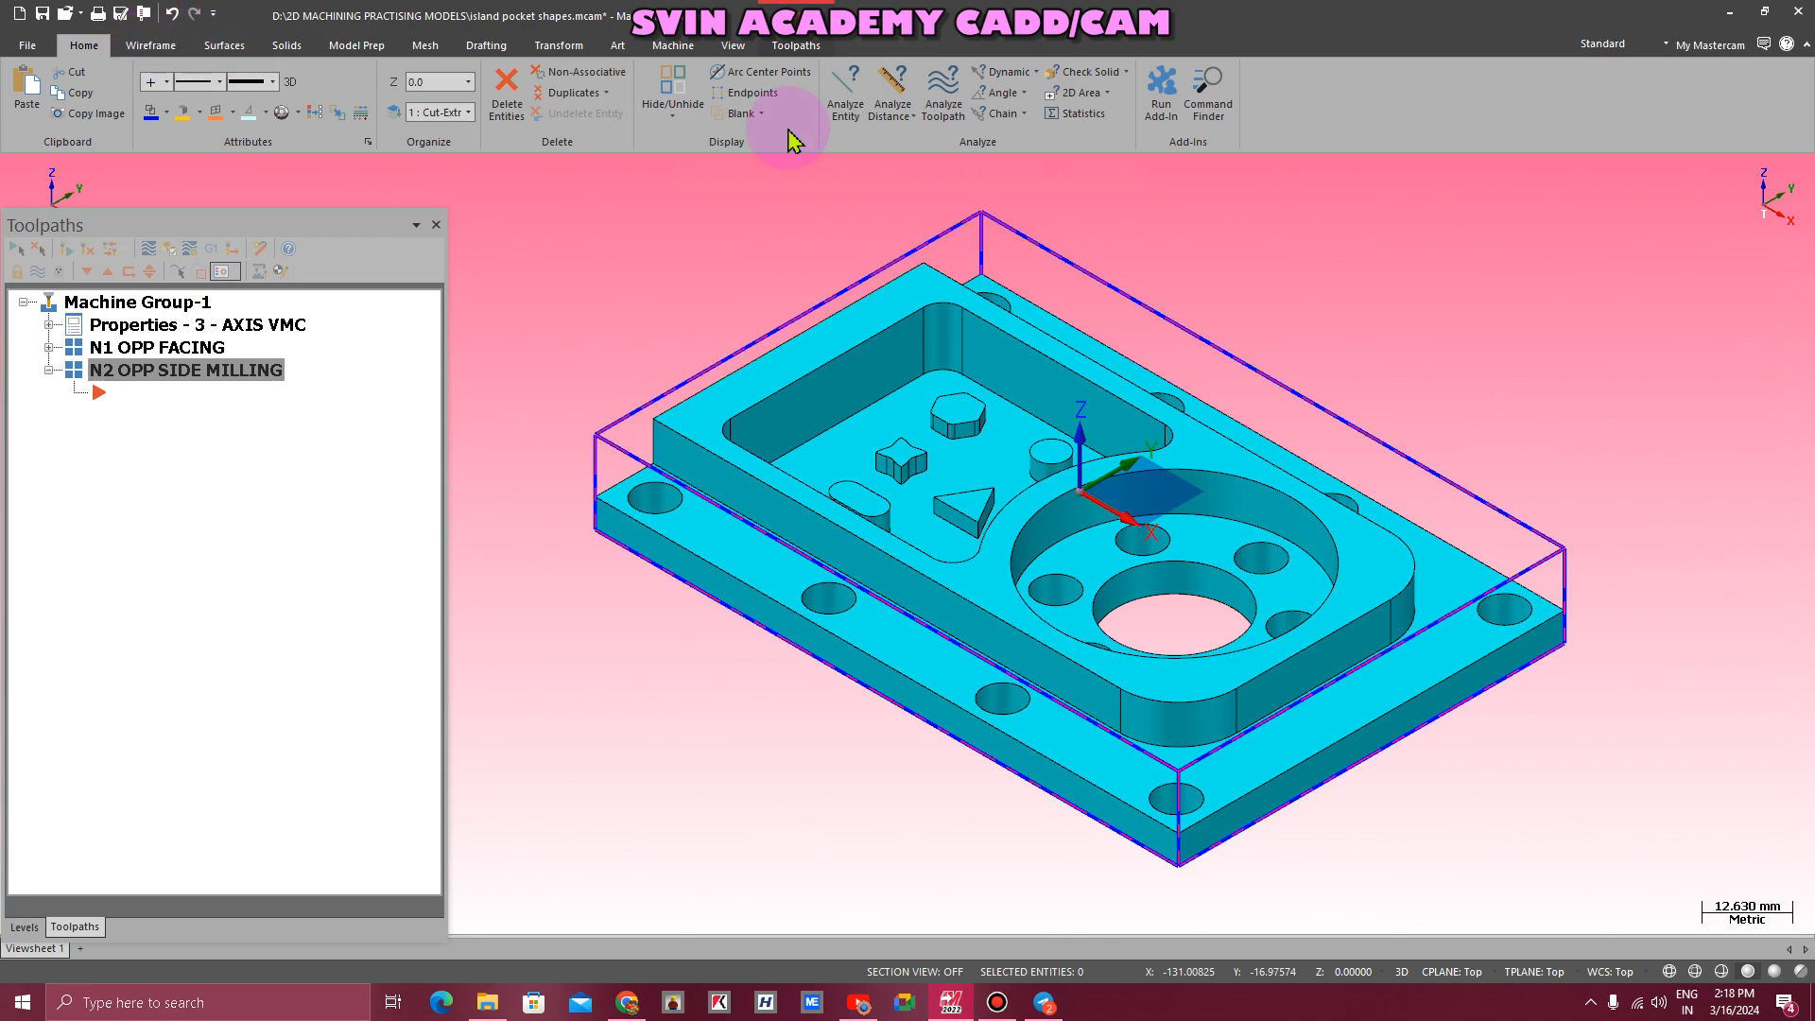
# - Analyze the vertical edge at the raised block's corner to check the height of its side wall
pyautogui.click(845, 91)
pyautogui.click(651, 442)
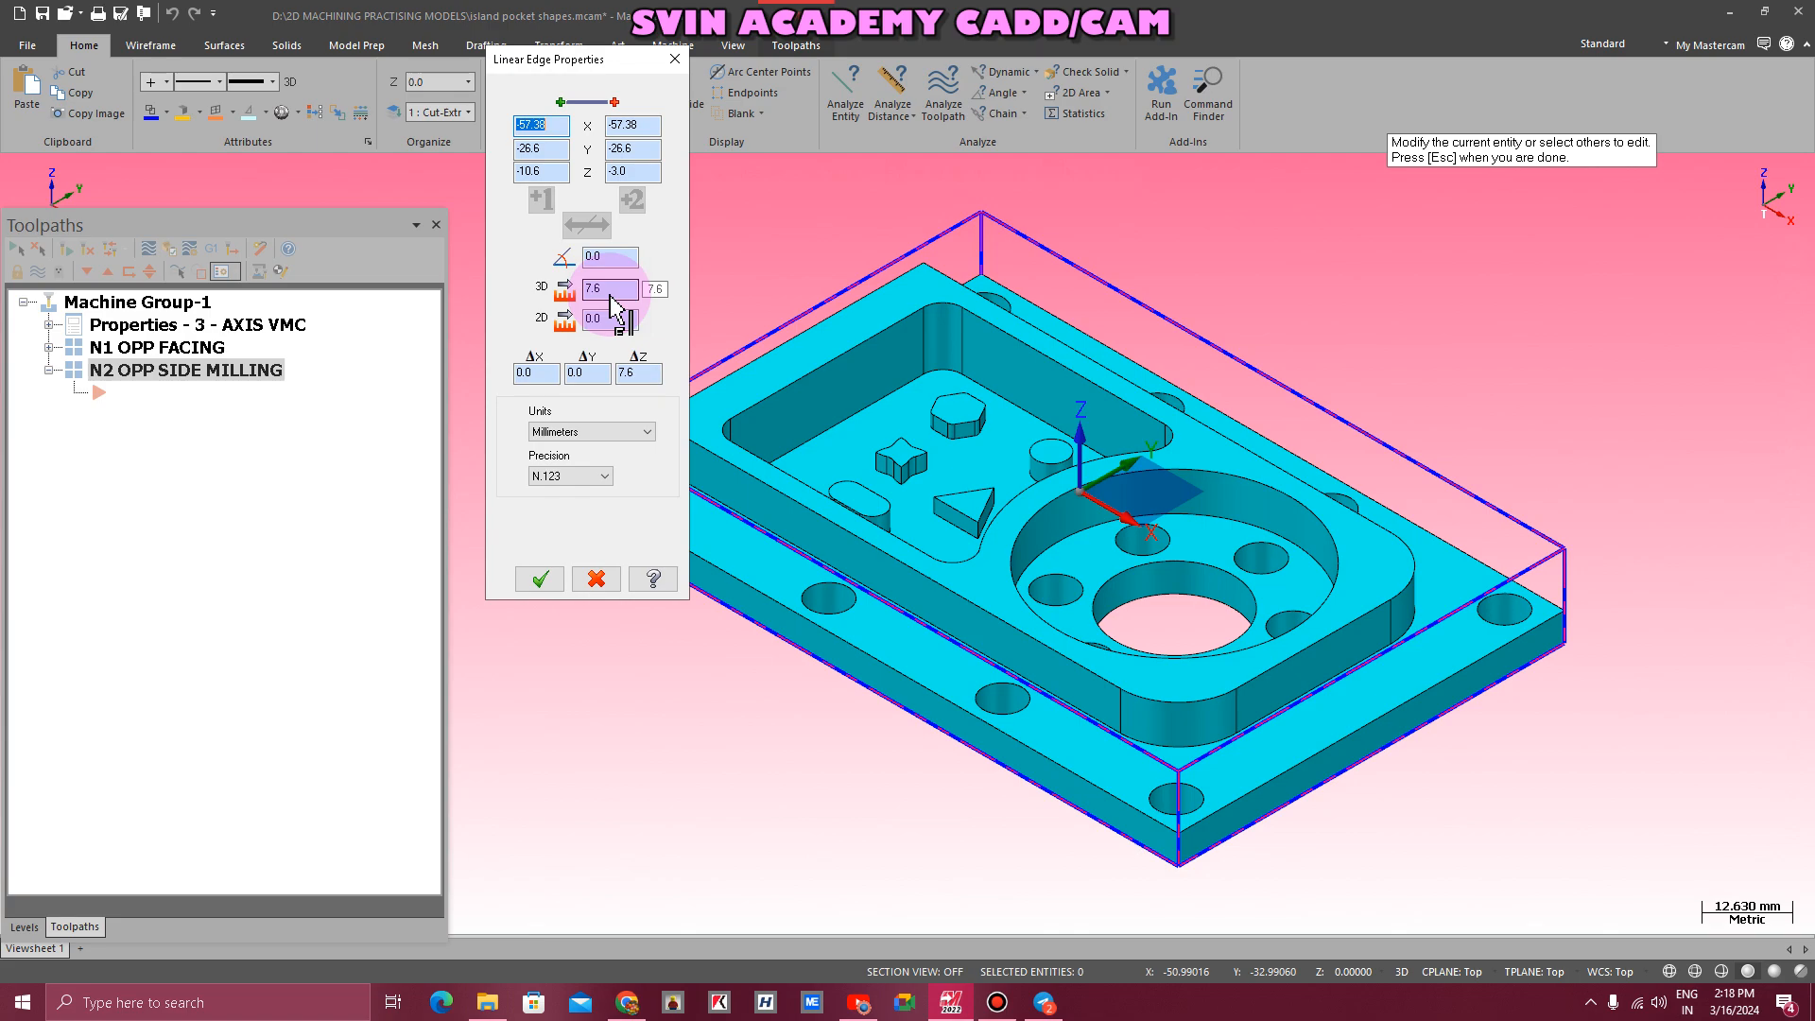
pyautogui.press('Escape')
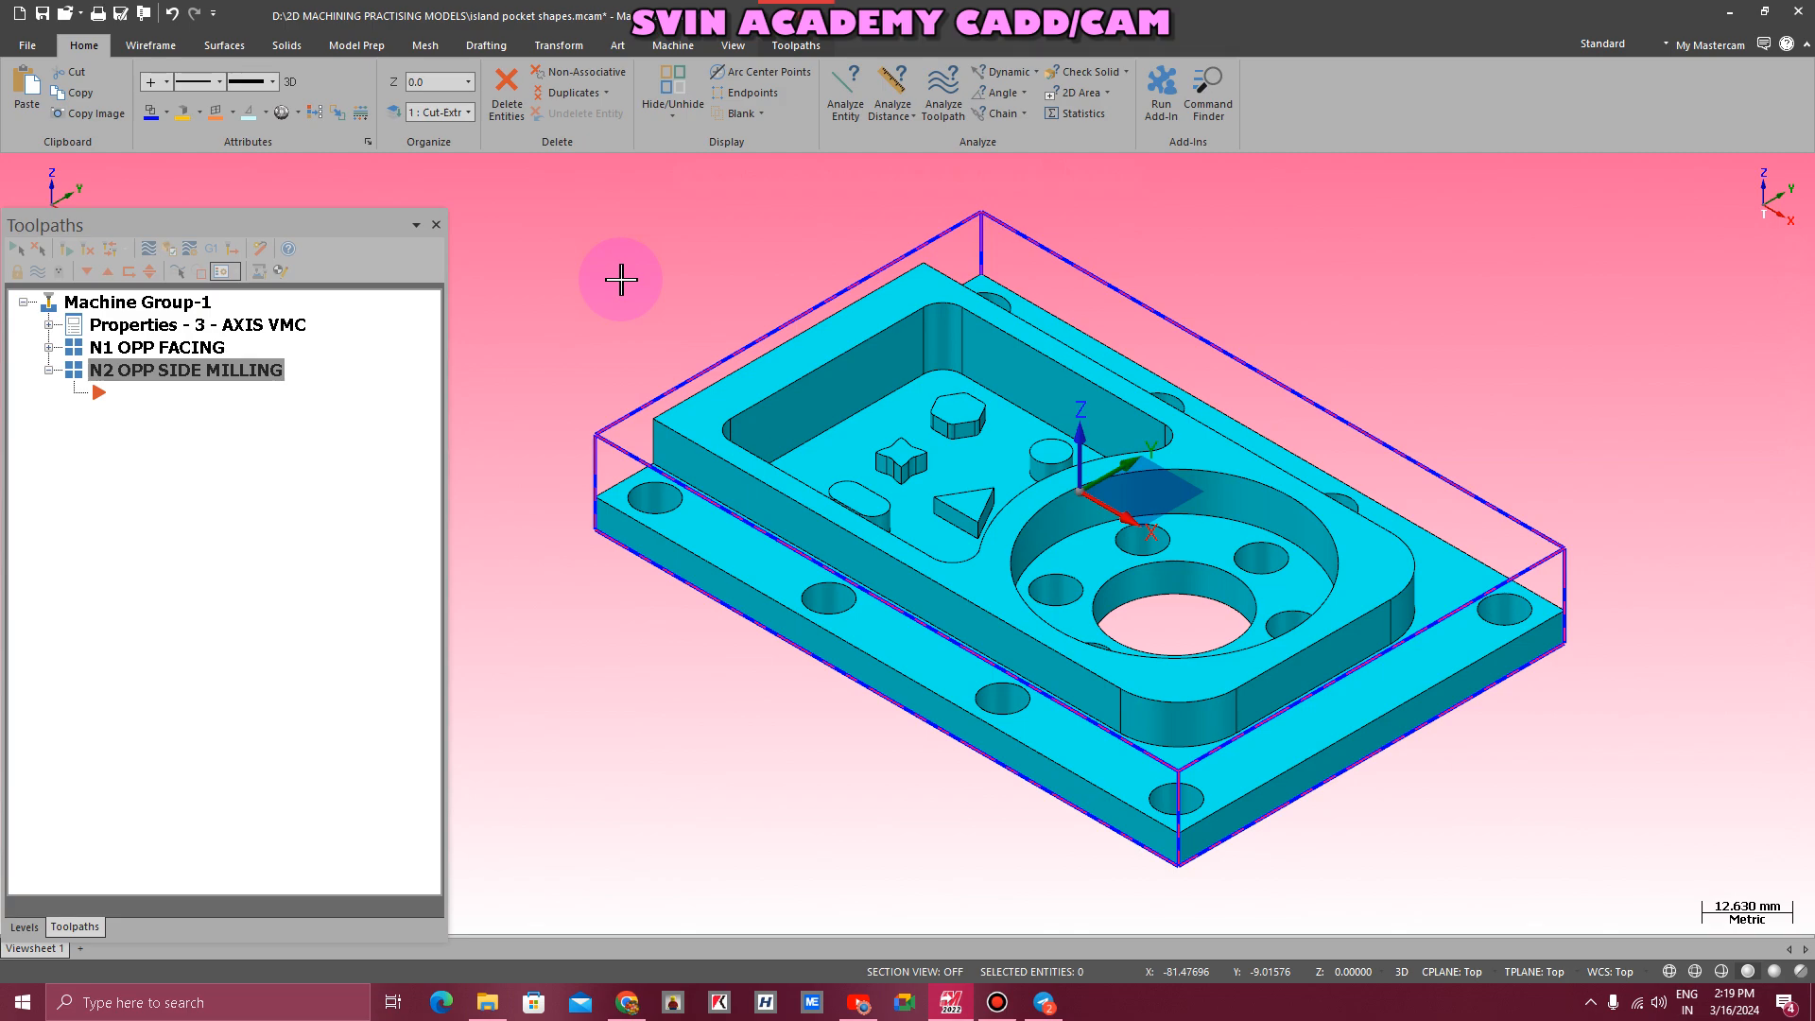
# - Create Curve One Edge curves along the base edges of the raised block's straight sides and rounded corners, and return to the isometric view
pyautogui.click(152, 45)
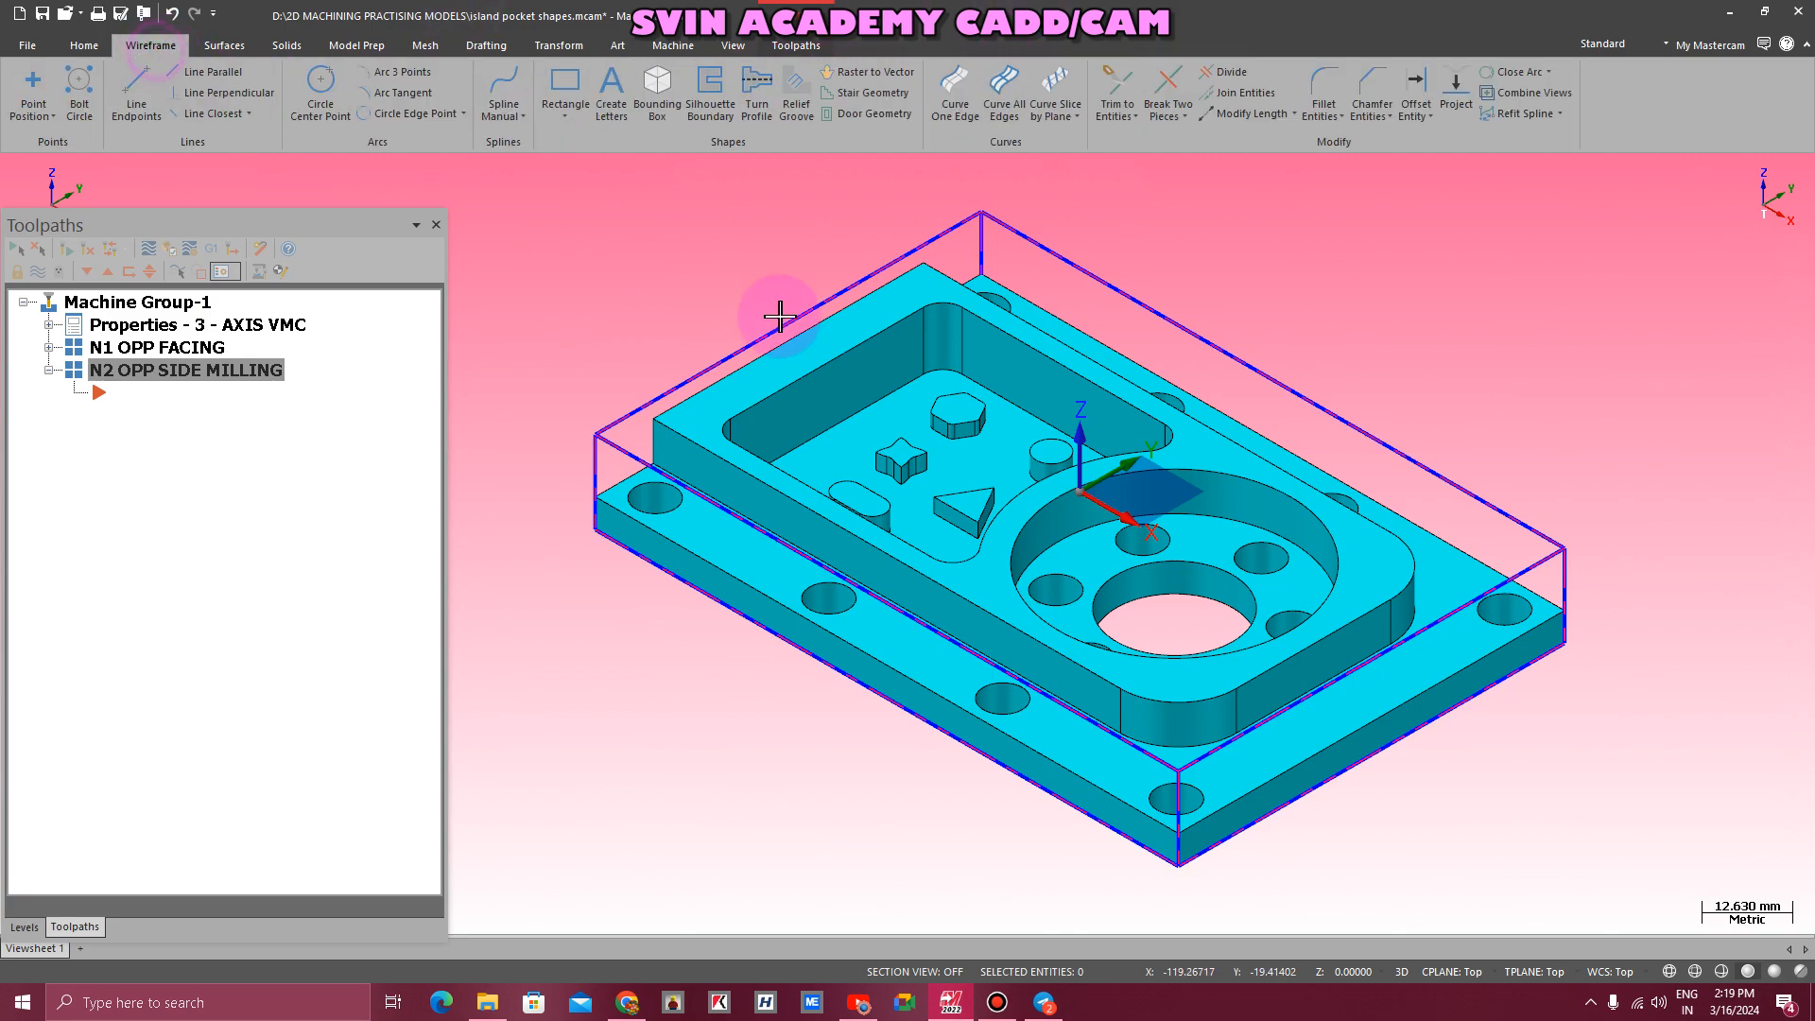
pyautogui.click(949, 93)
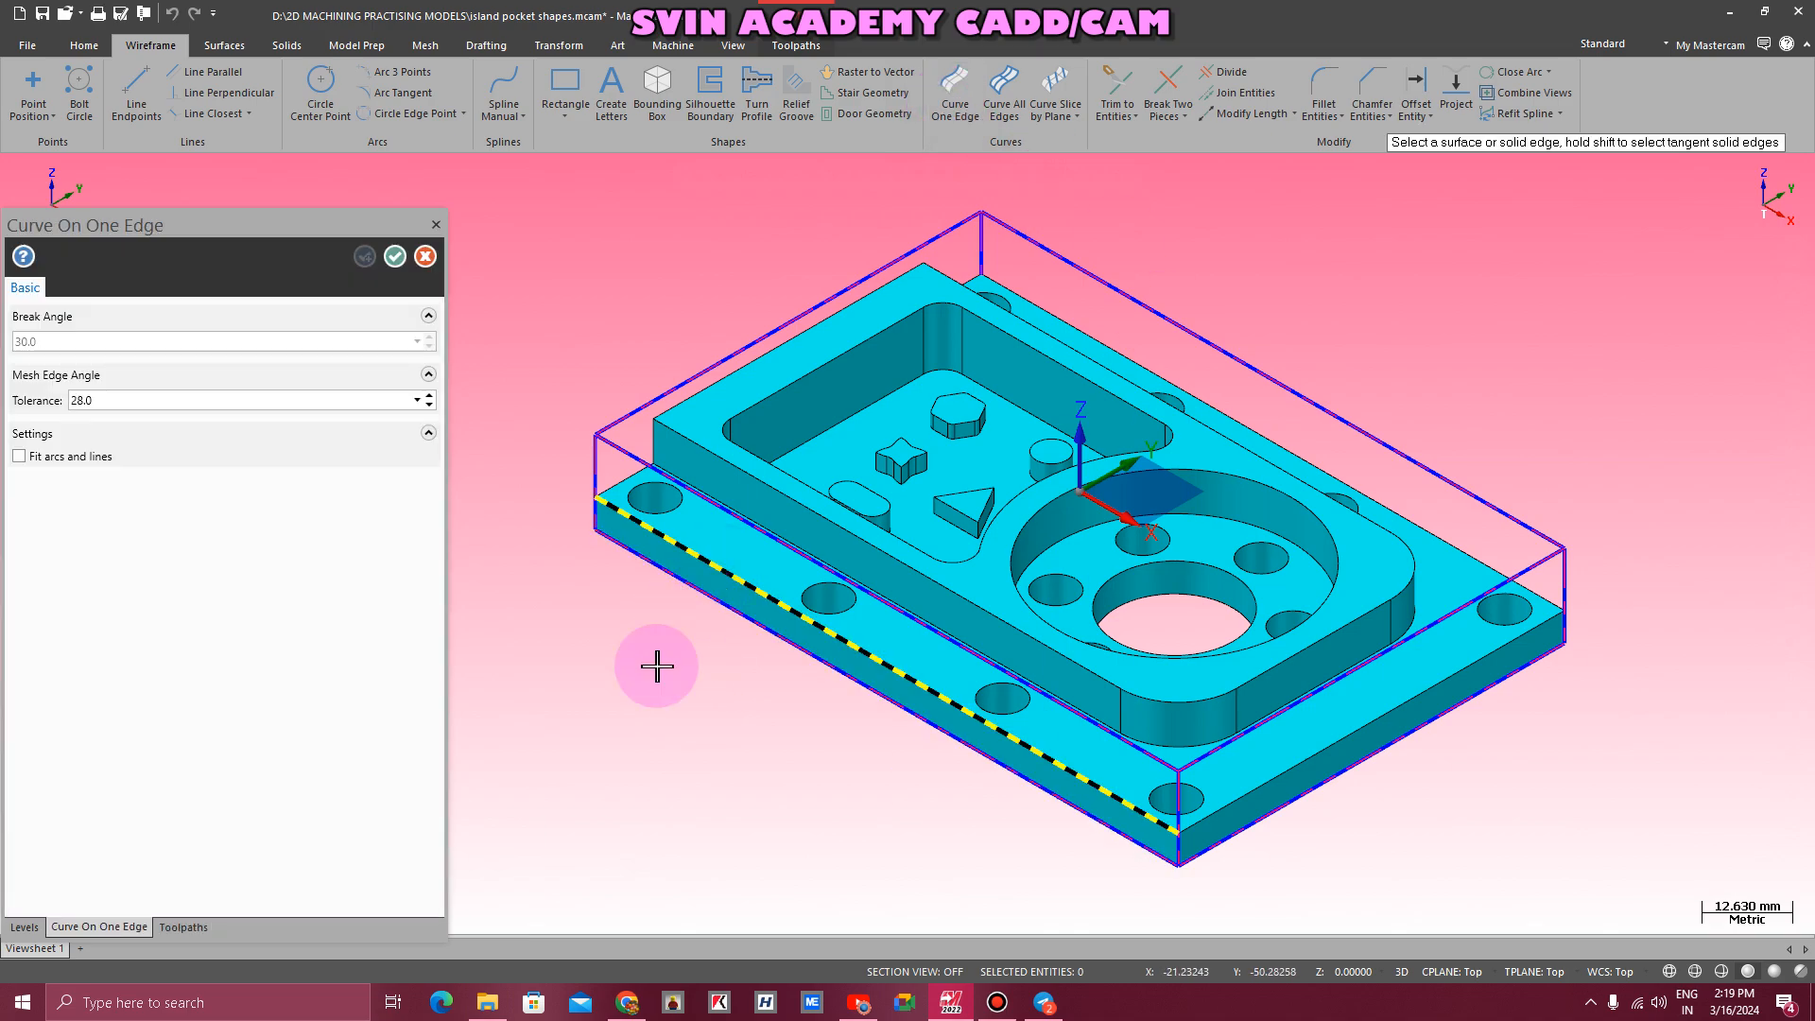
pyautogui.moveTo(657, 667); pyautogui.dragTo(668, 559, button='middle')
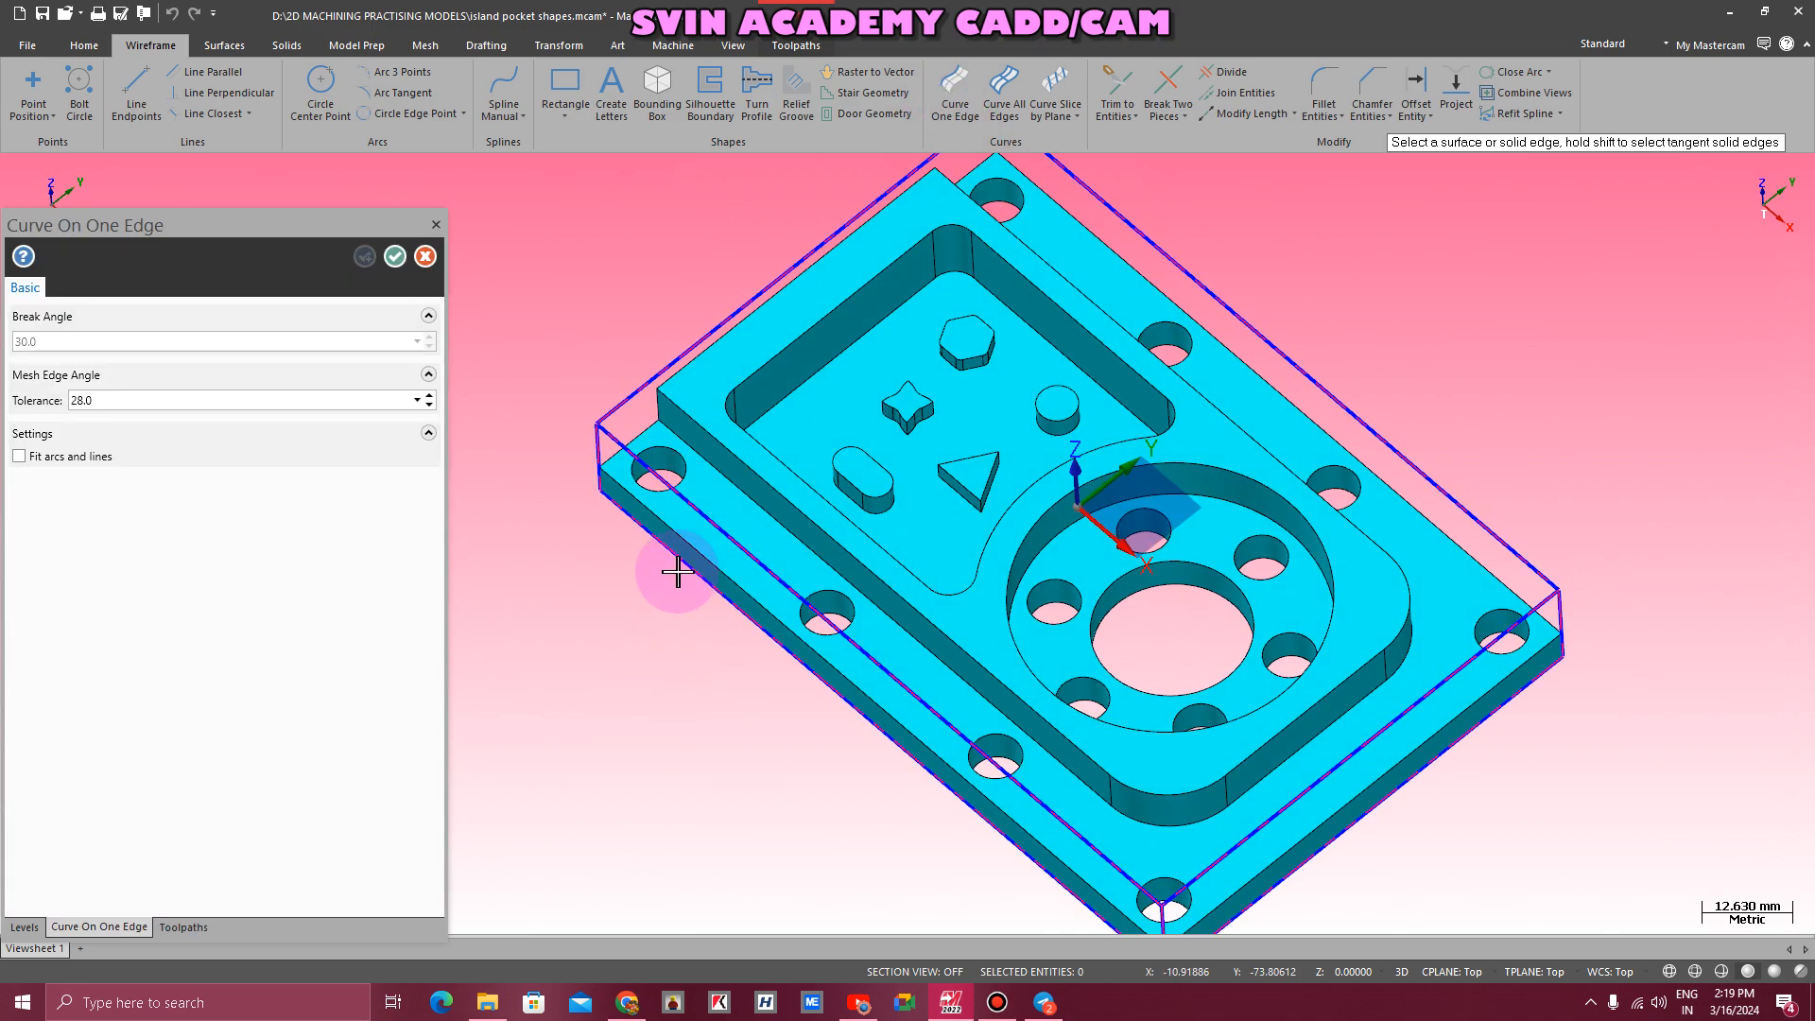
pyautogui.click(747, 508)
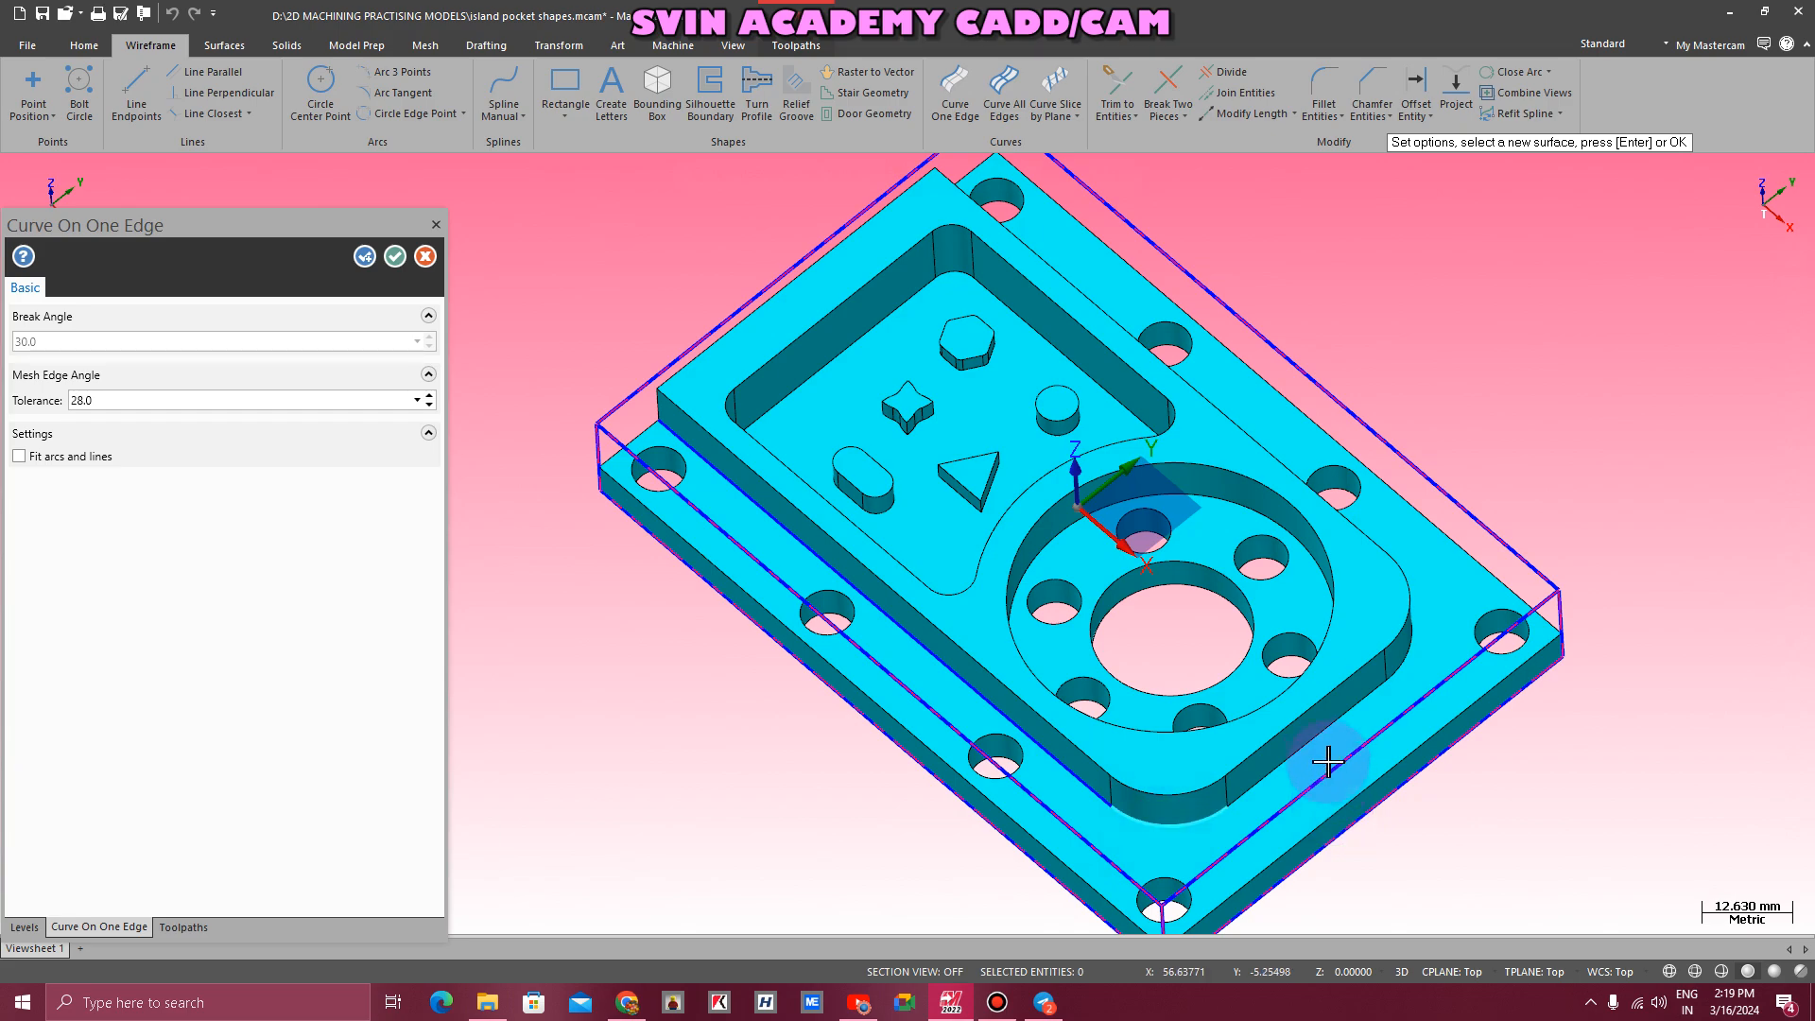
pyautogui.moveTo(1499, 491); pyautogui.dragTo(1421, 499, button='middle')
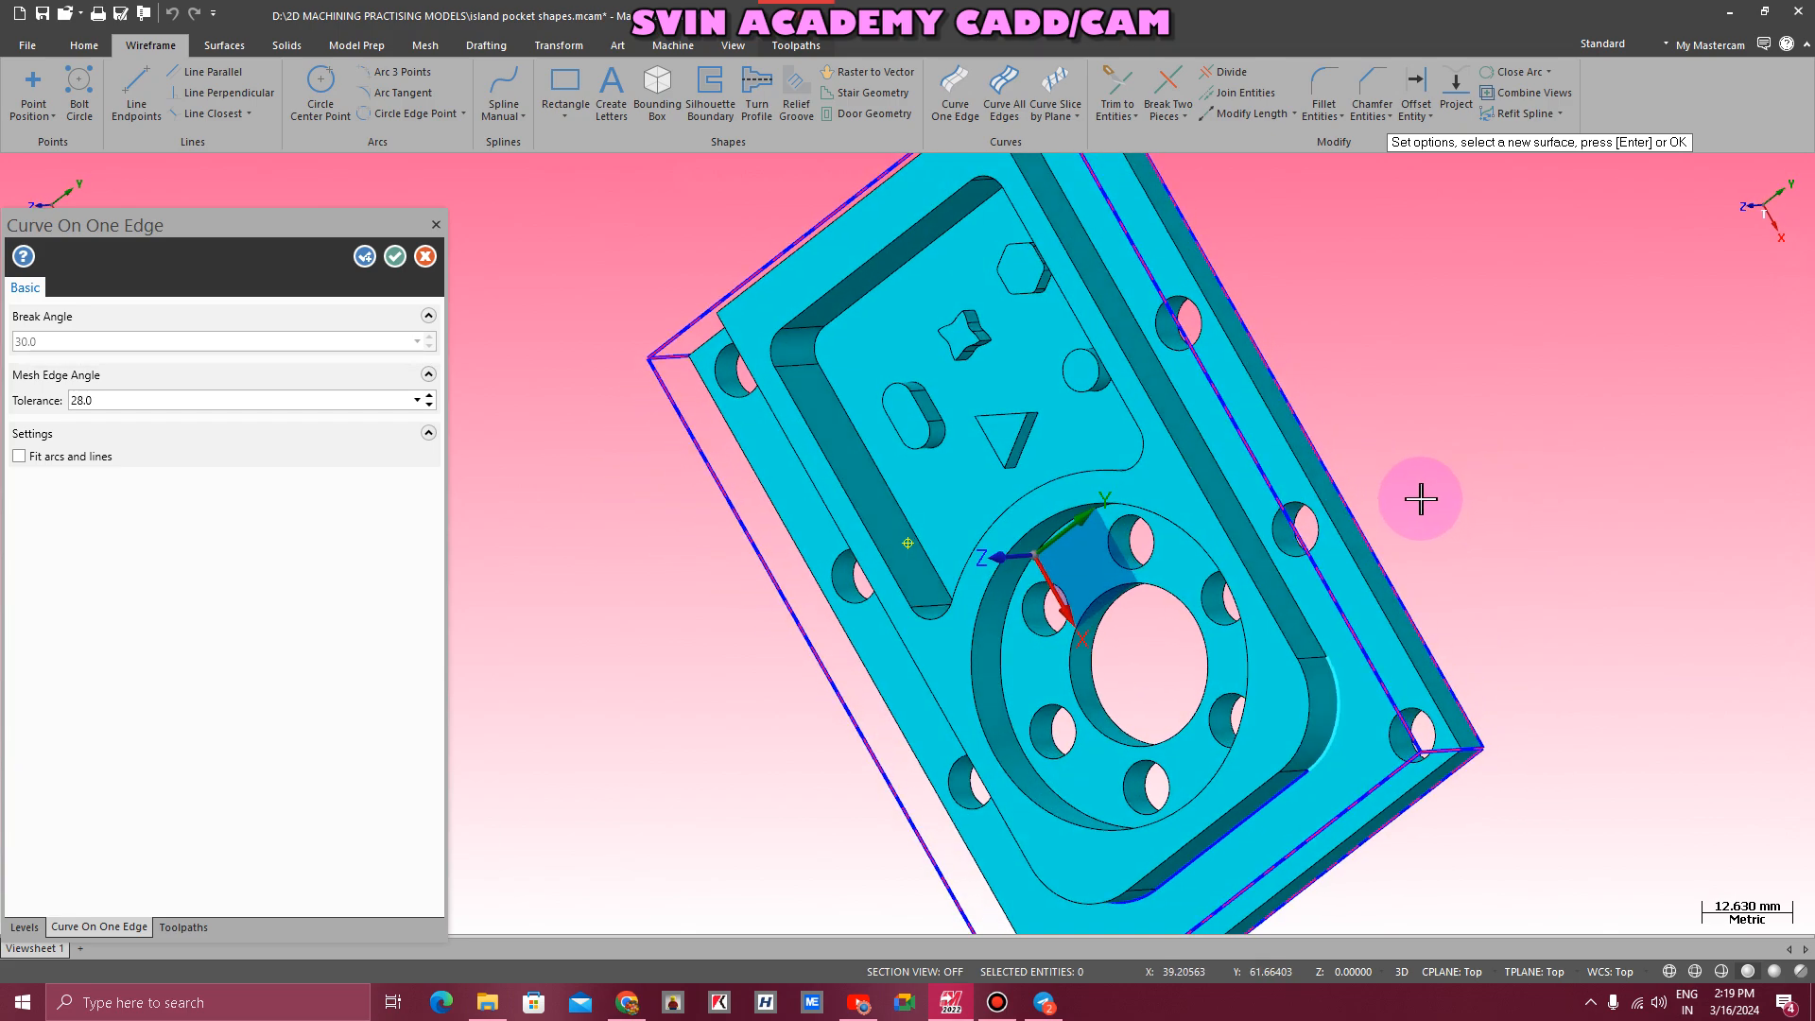
pyautogui.click(1233, 490)
pyautogui.click(393, 255)
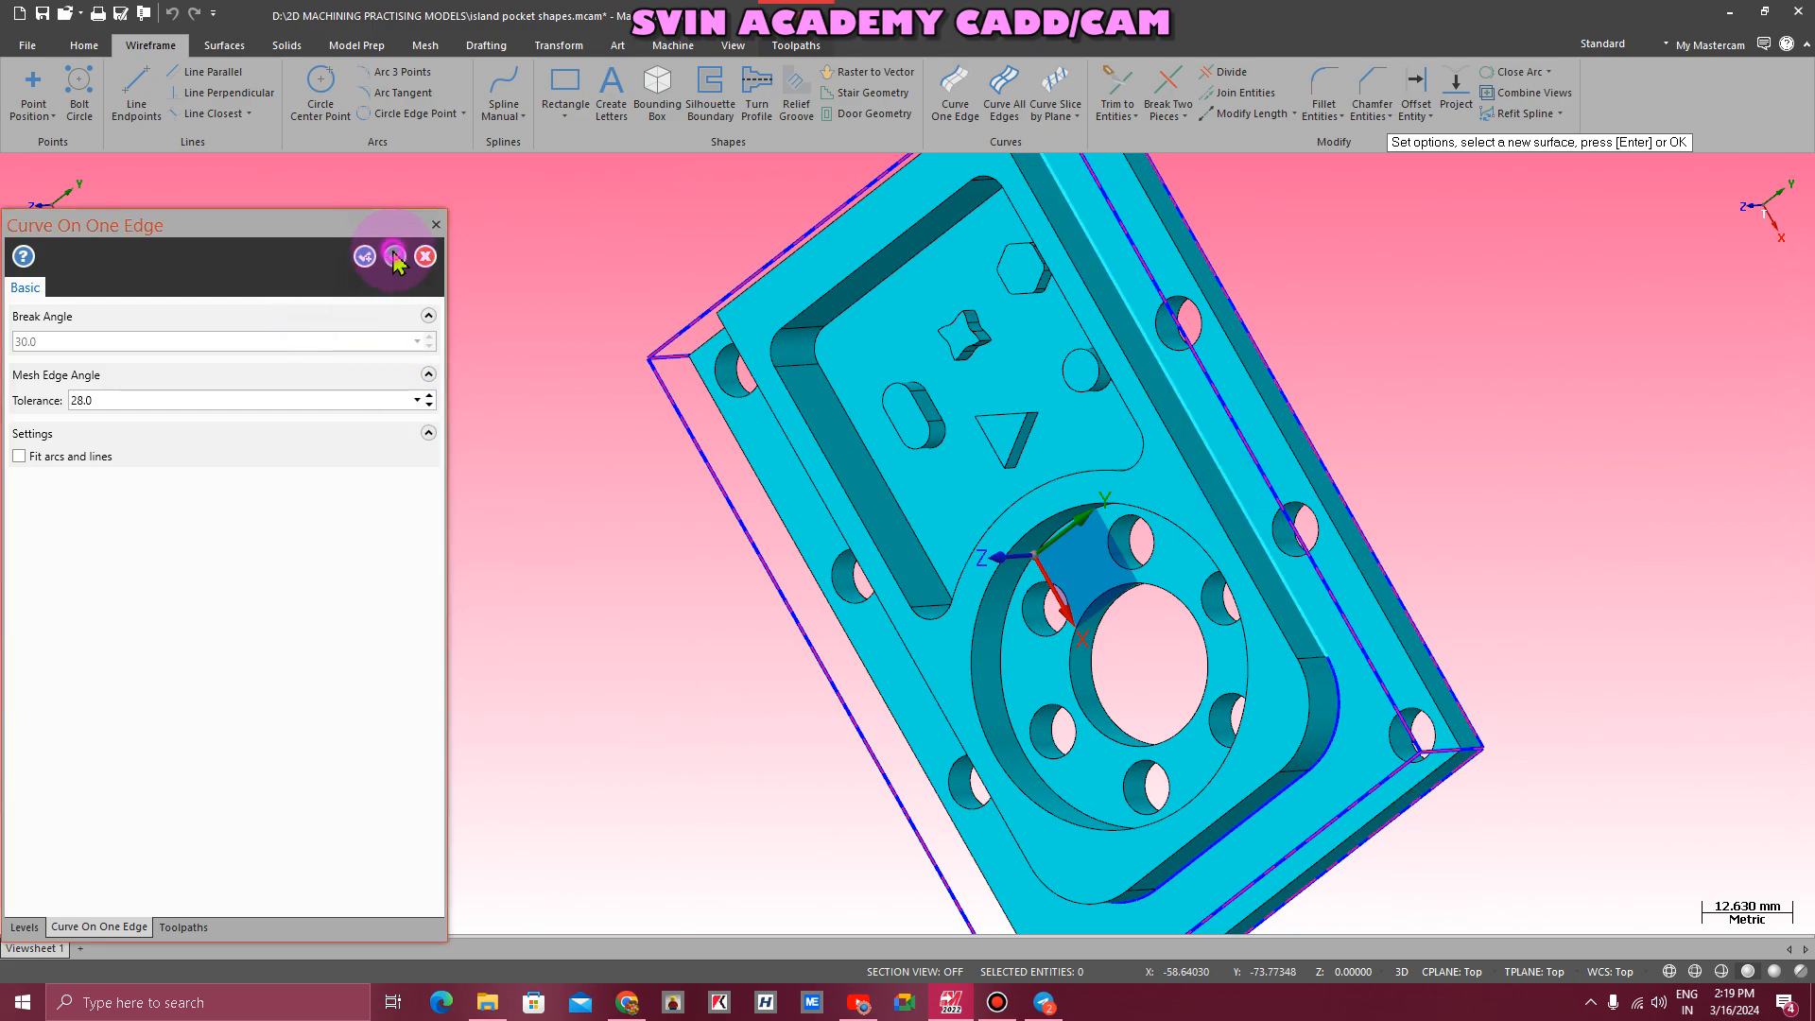
pyautogui.rightClick(494, 259)
pyautogui.click(567, 405)
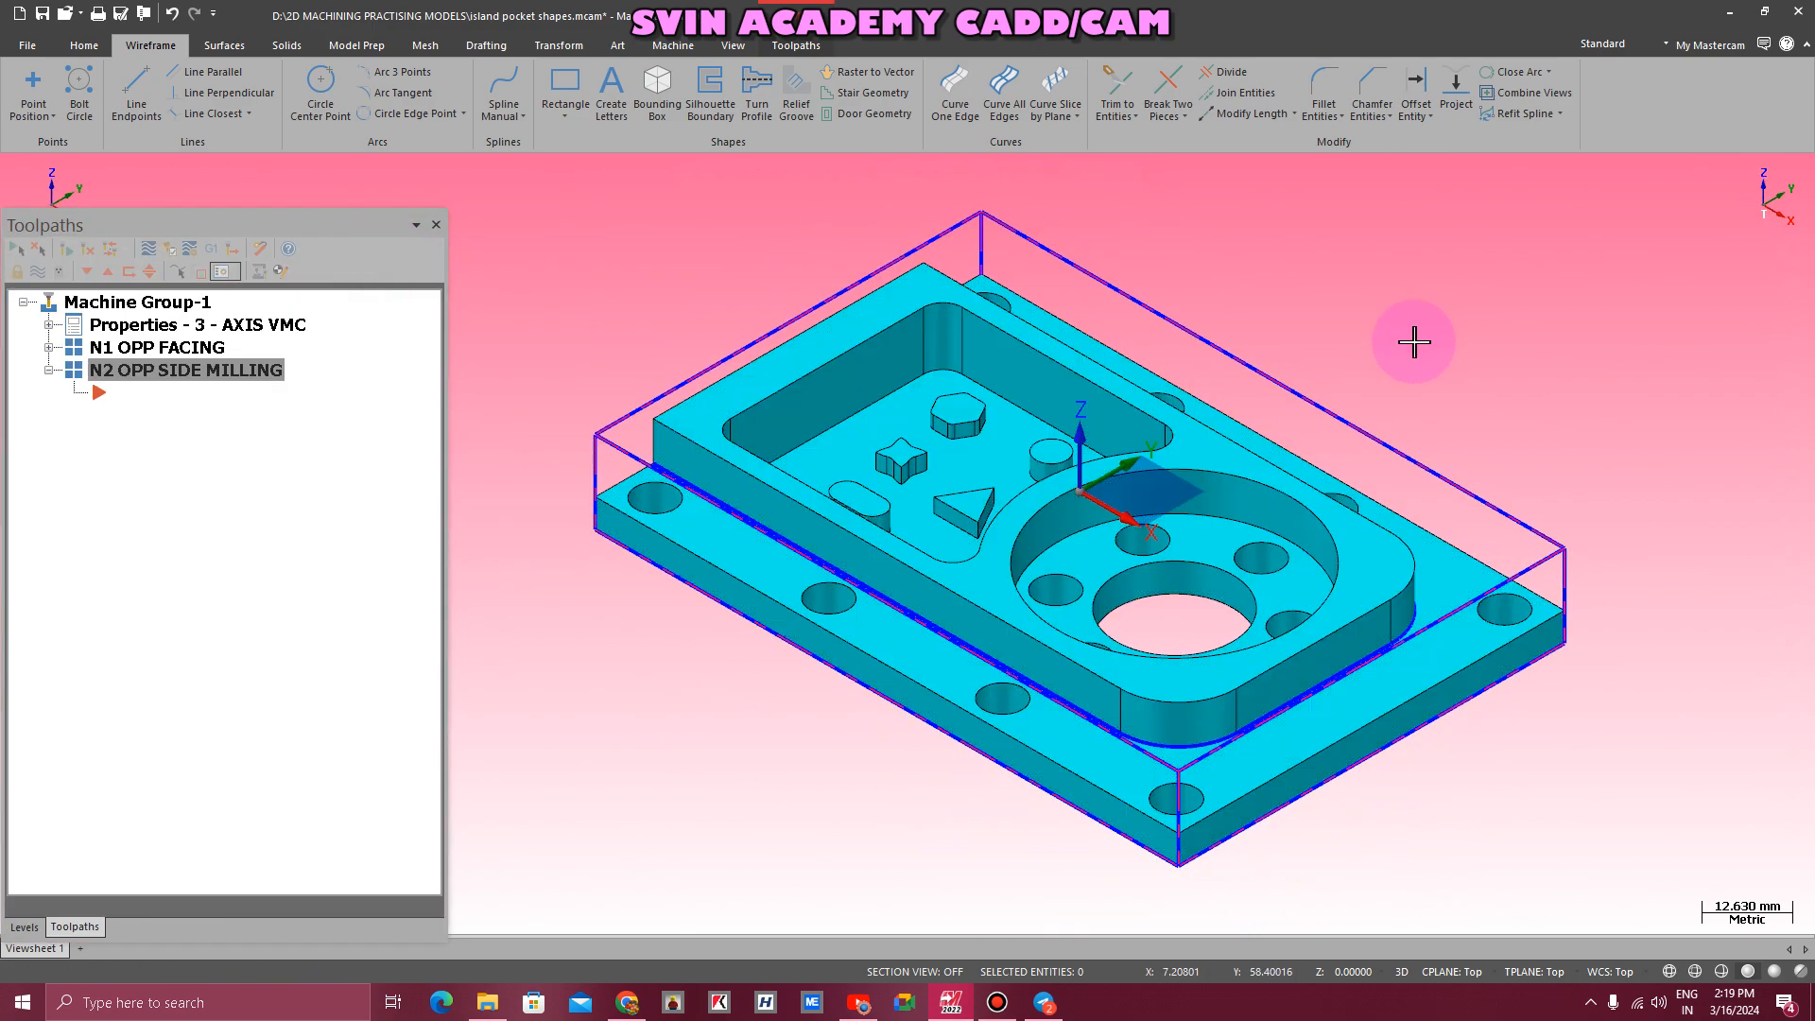
pyautogui.scroll(-1, 1409, 335)
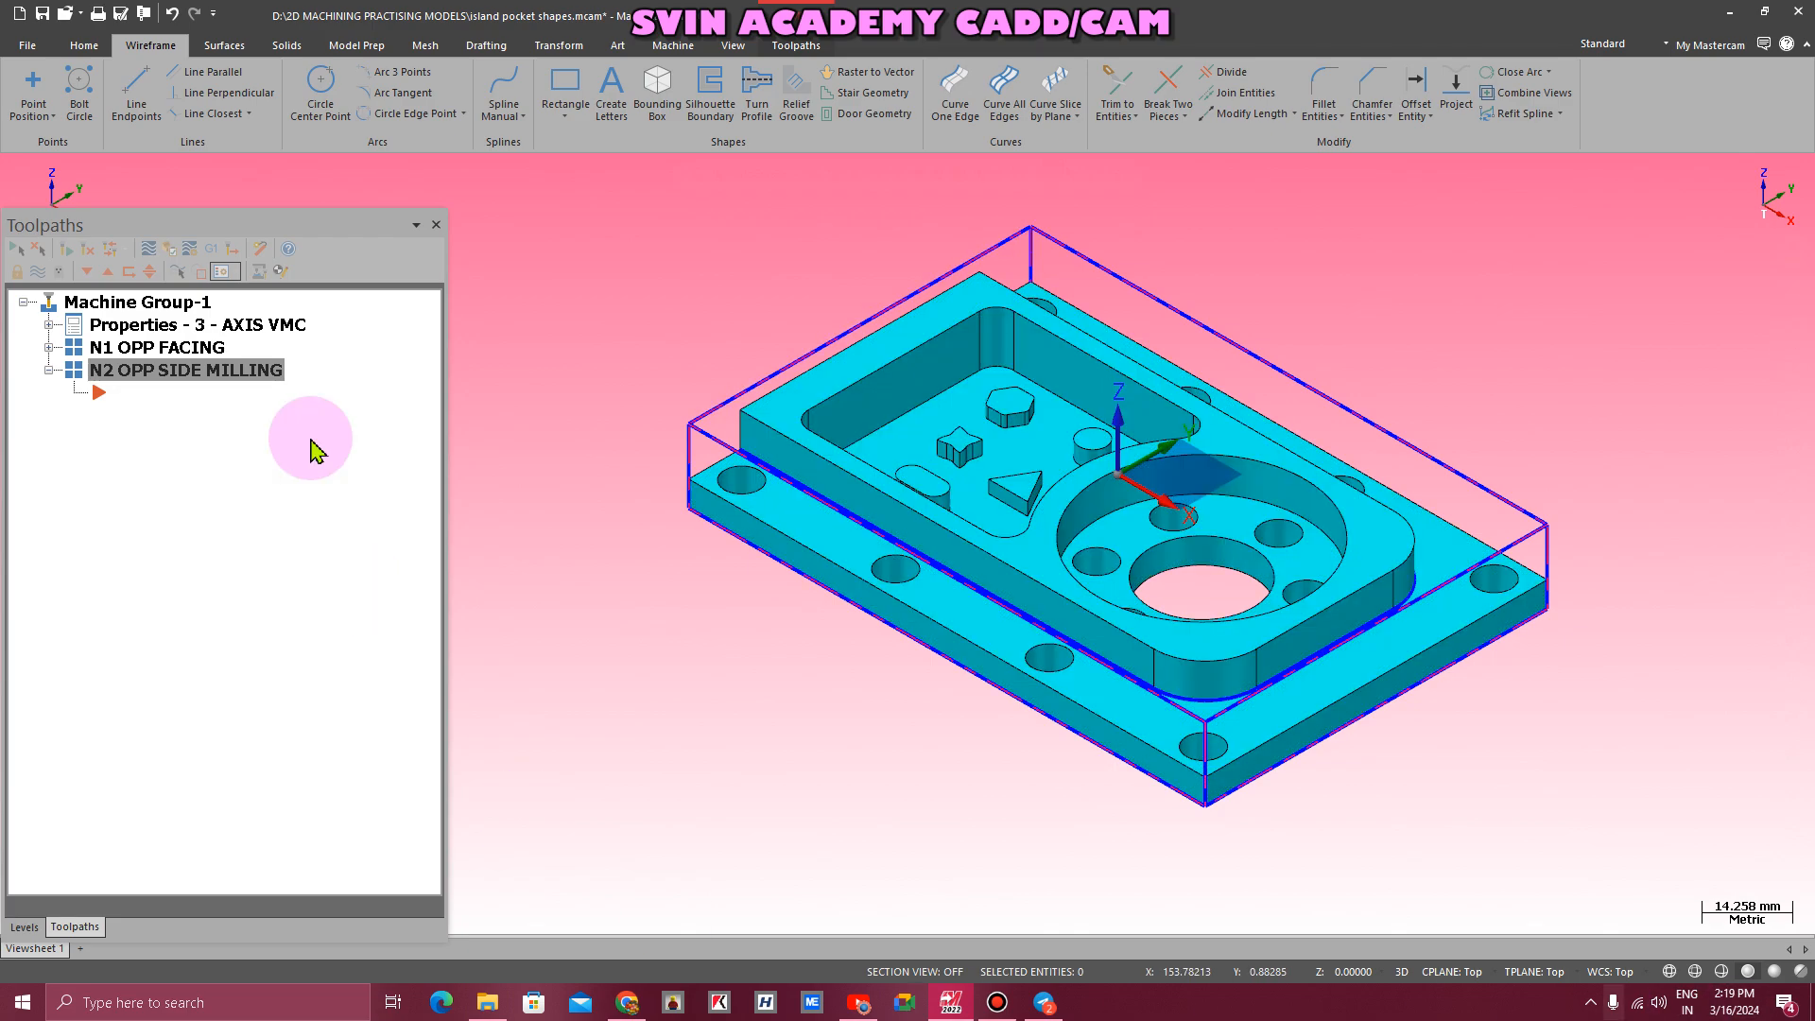
# - Hide level 22 (bb) to remove the bounding box wireframe from the display, and close the level list
pyautogui.click(733, 45)
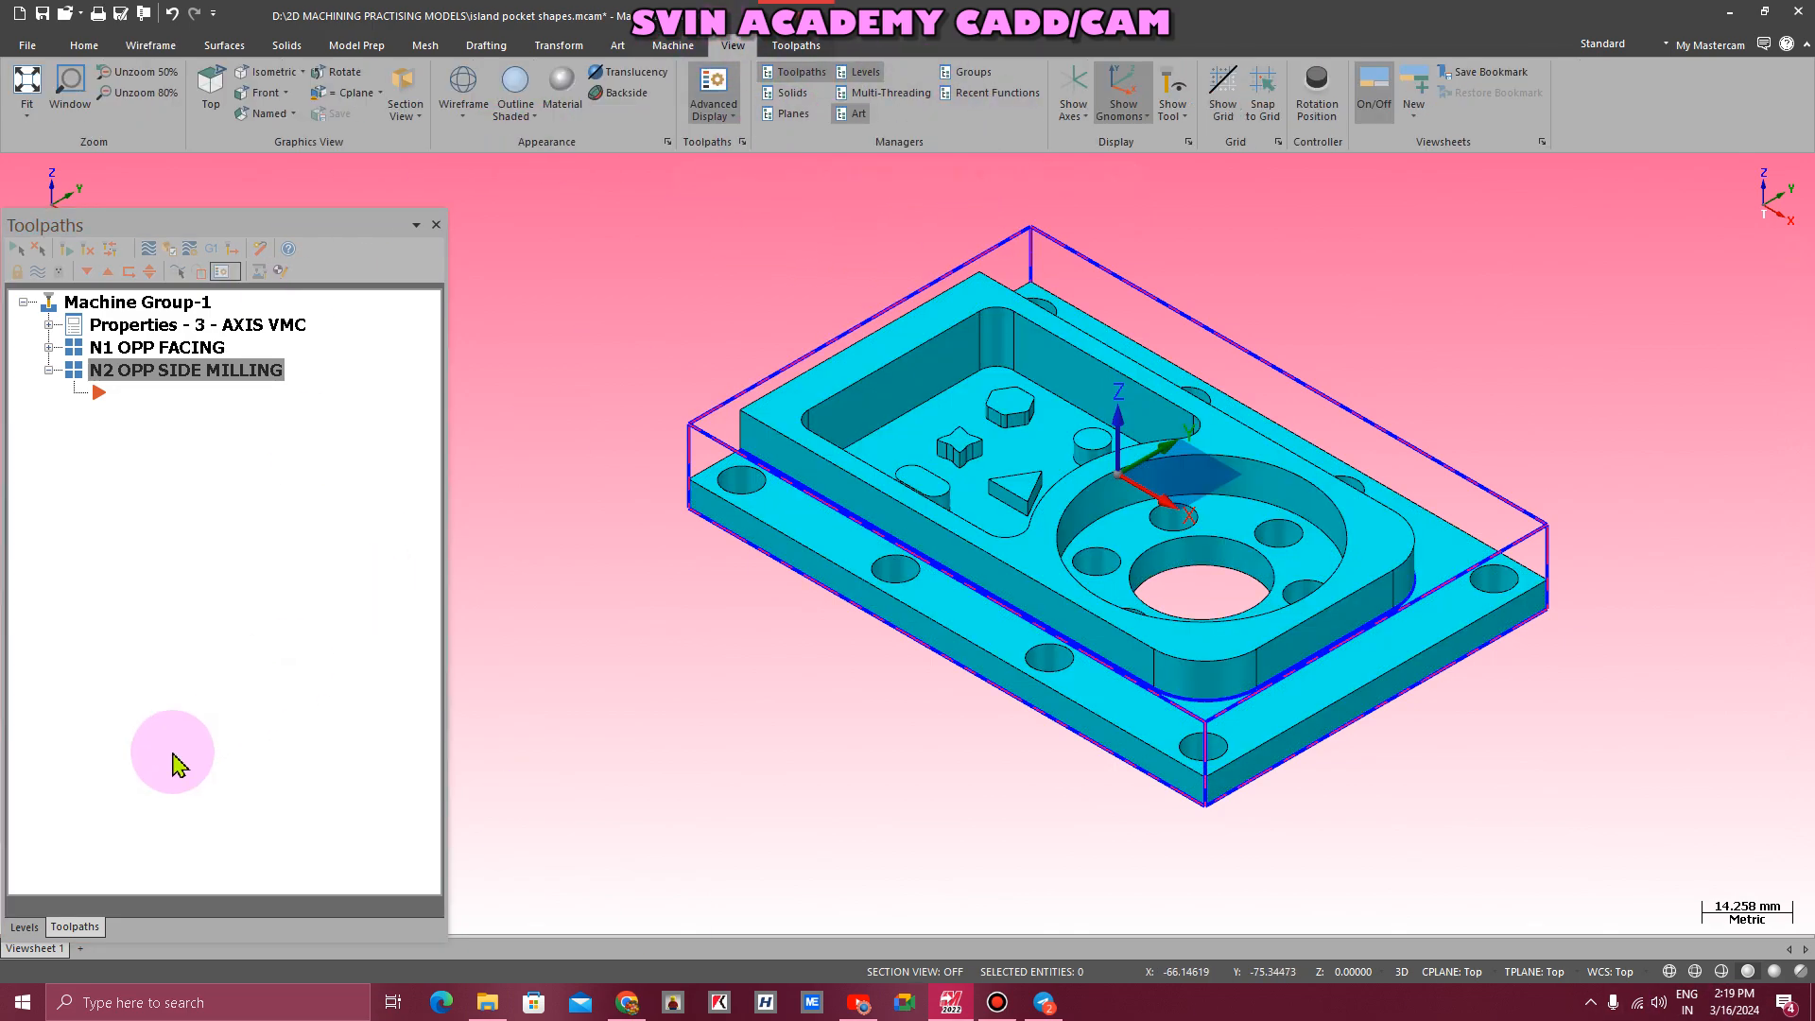
pyautogui.click(25, 926)
pyautogui.click(114, 328)
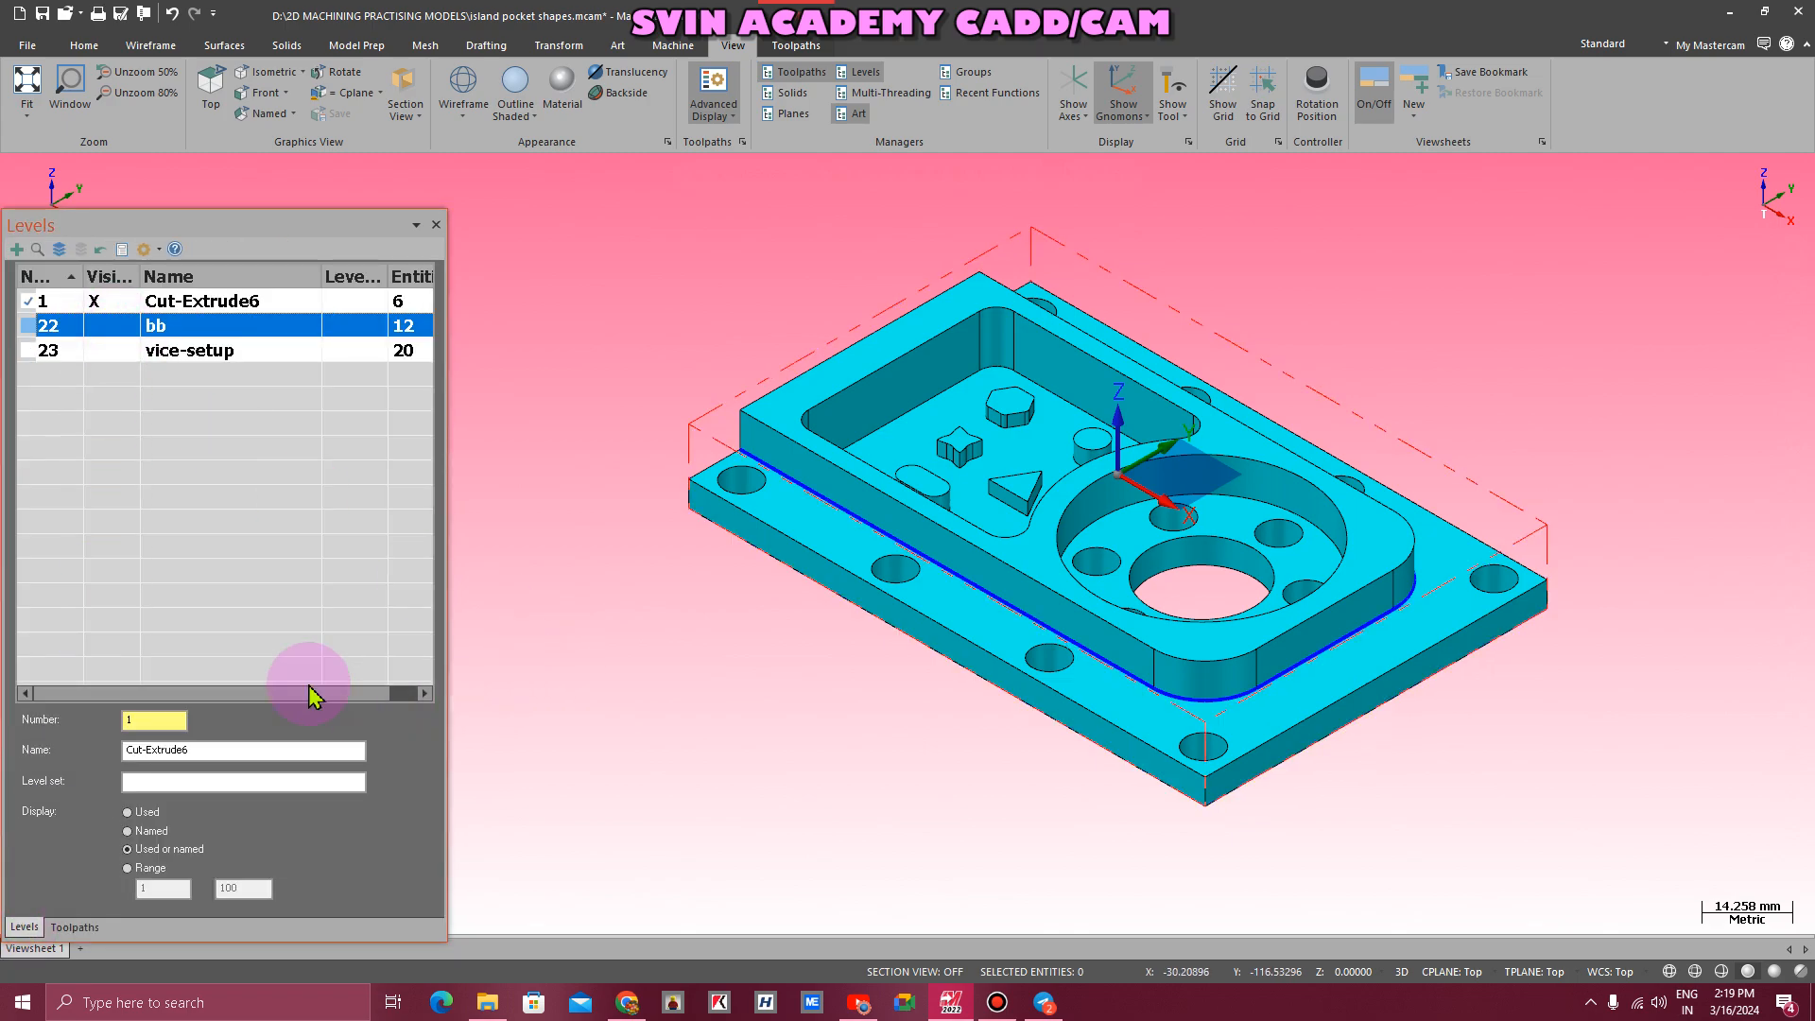
pyautogui.click(436, 225)
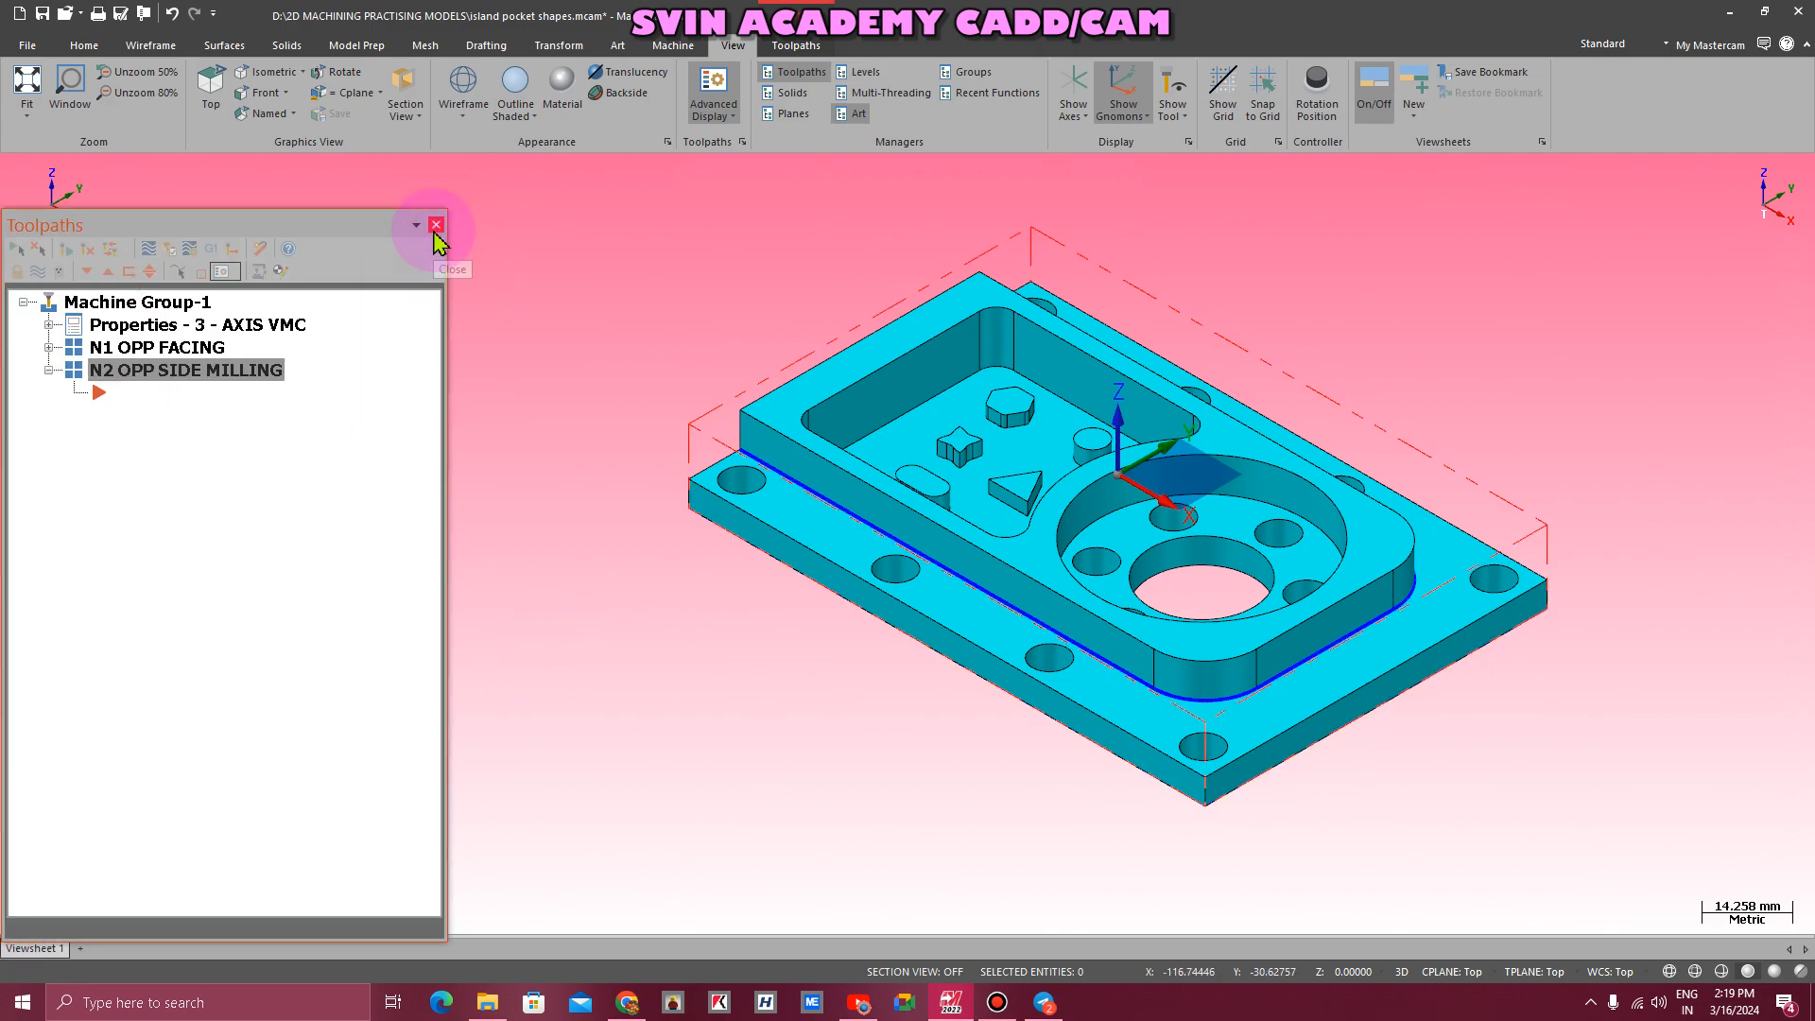
# - Start a 2D contour toolpath in the N2 group and partially chain the three-sided curve around the raised block's base
pyautogui.click(796, 45)
pyautogui.click(15, 120)
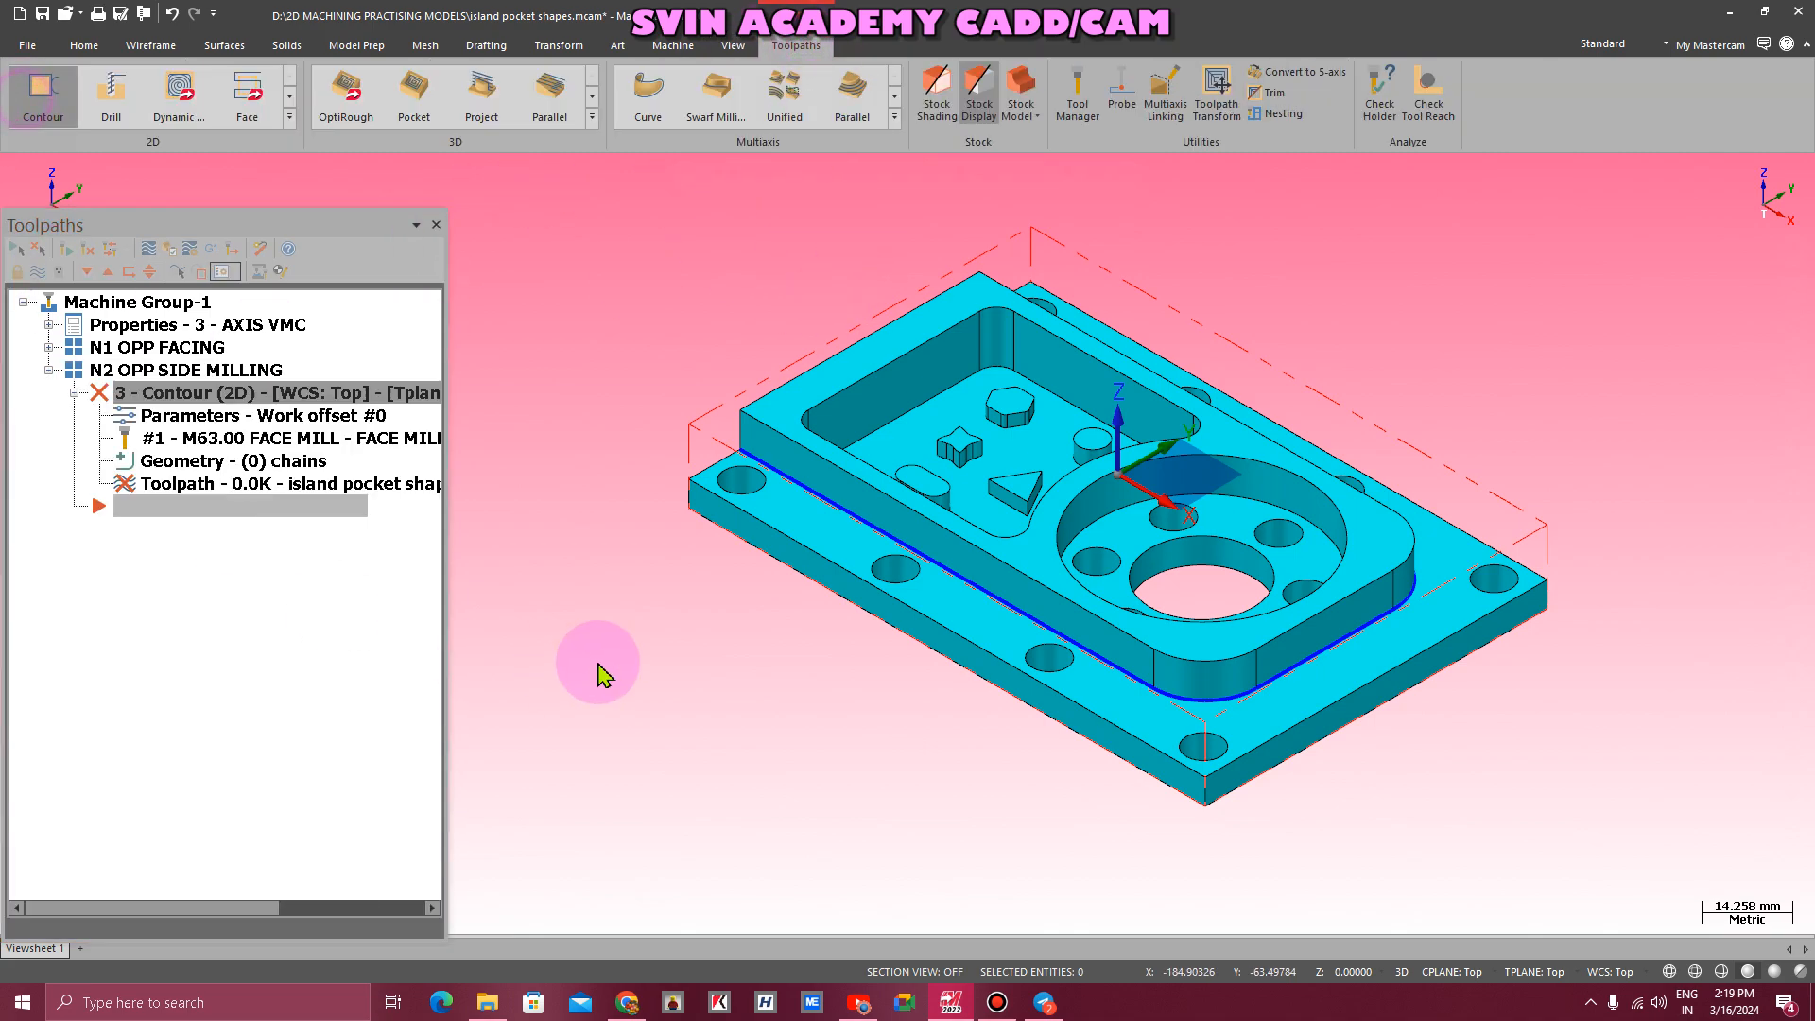
pyautogui.click(613, 247)
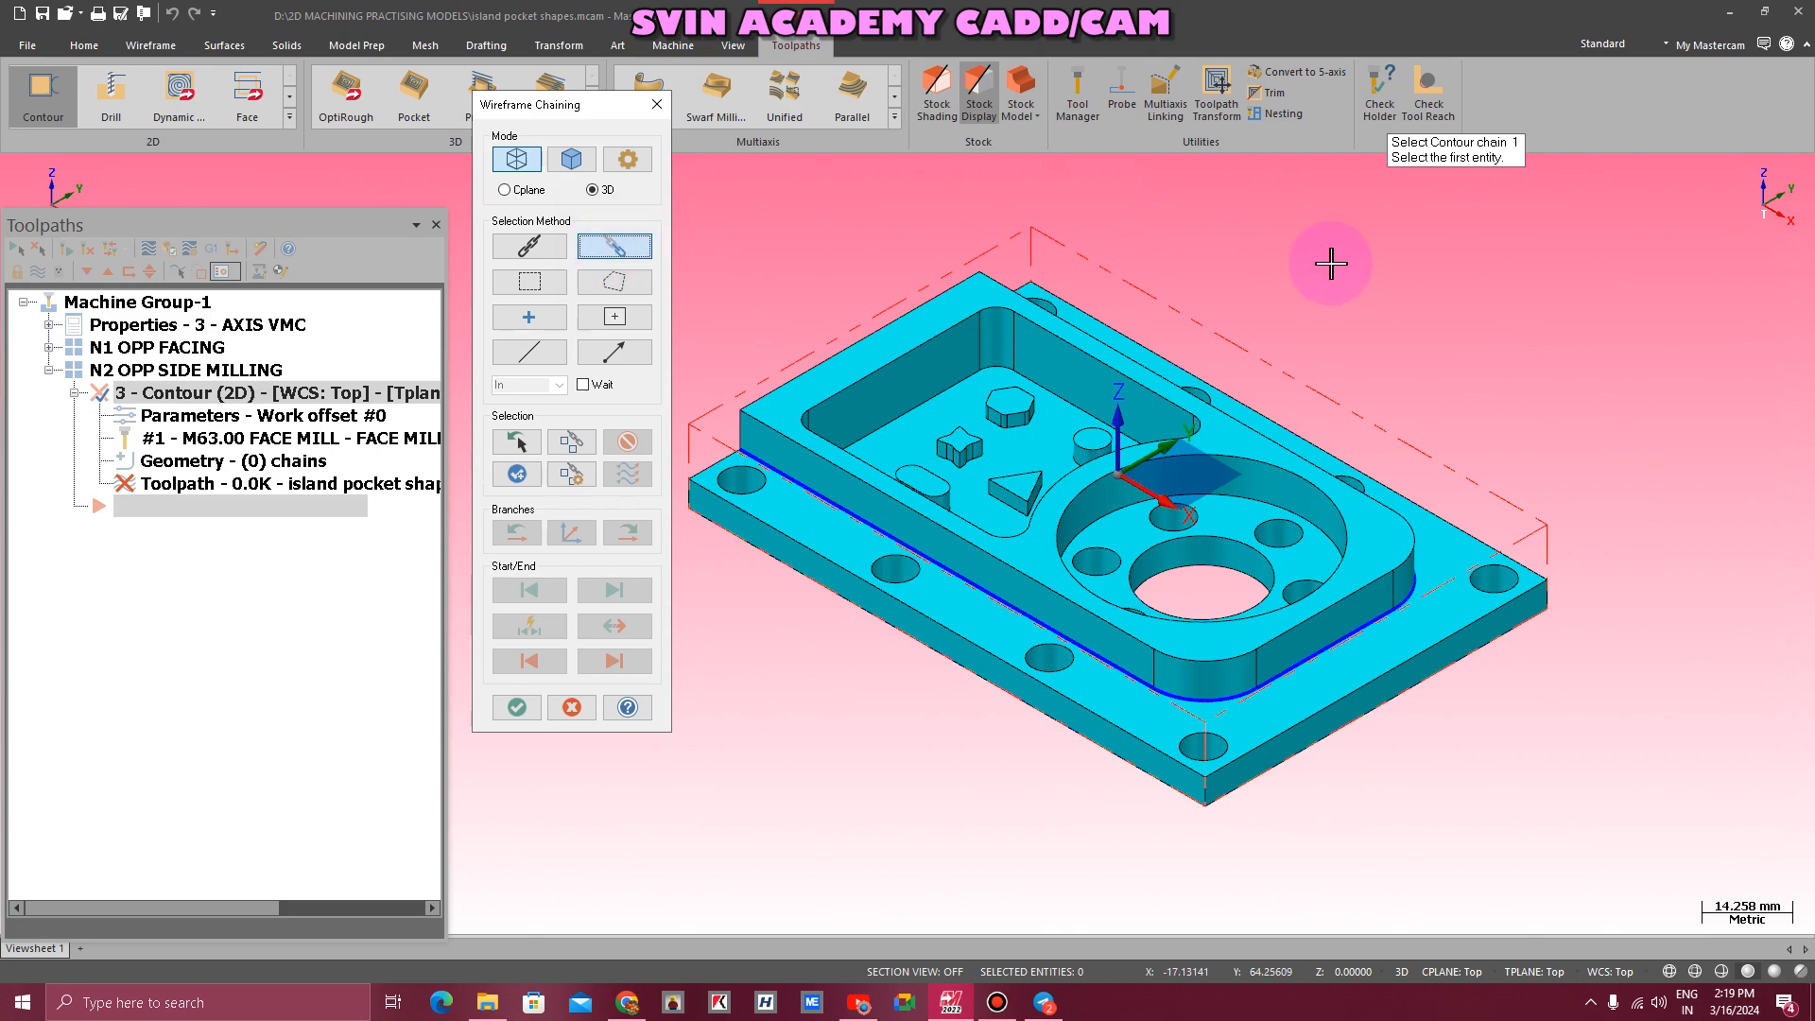
pyautogui.moveTo(1290, 298); pyautogui.dragTo(1214, 375, button='middle')
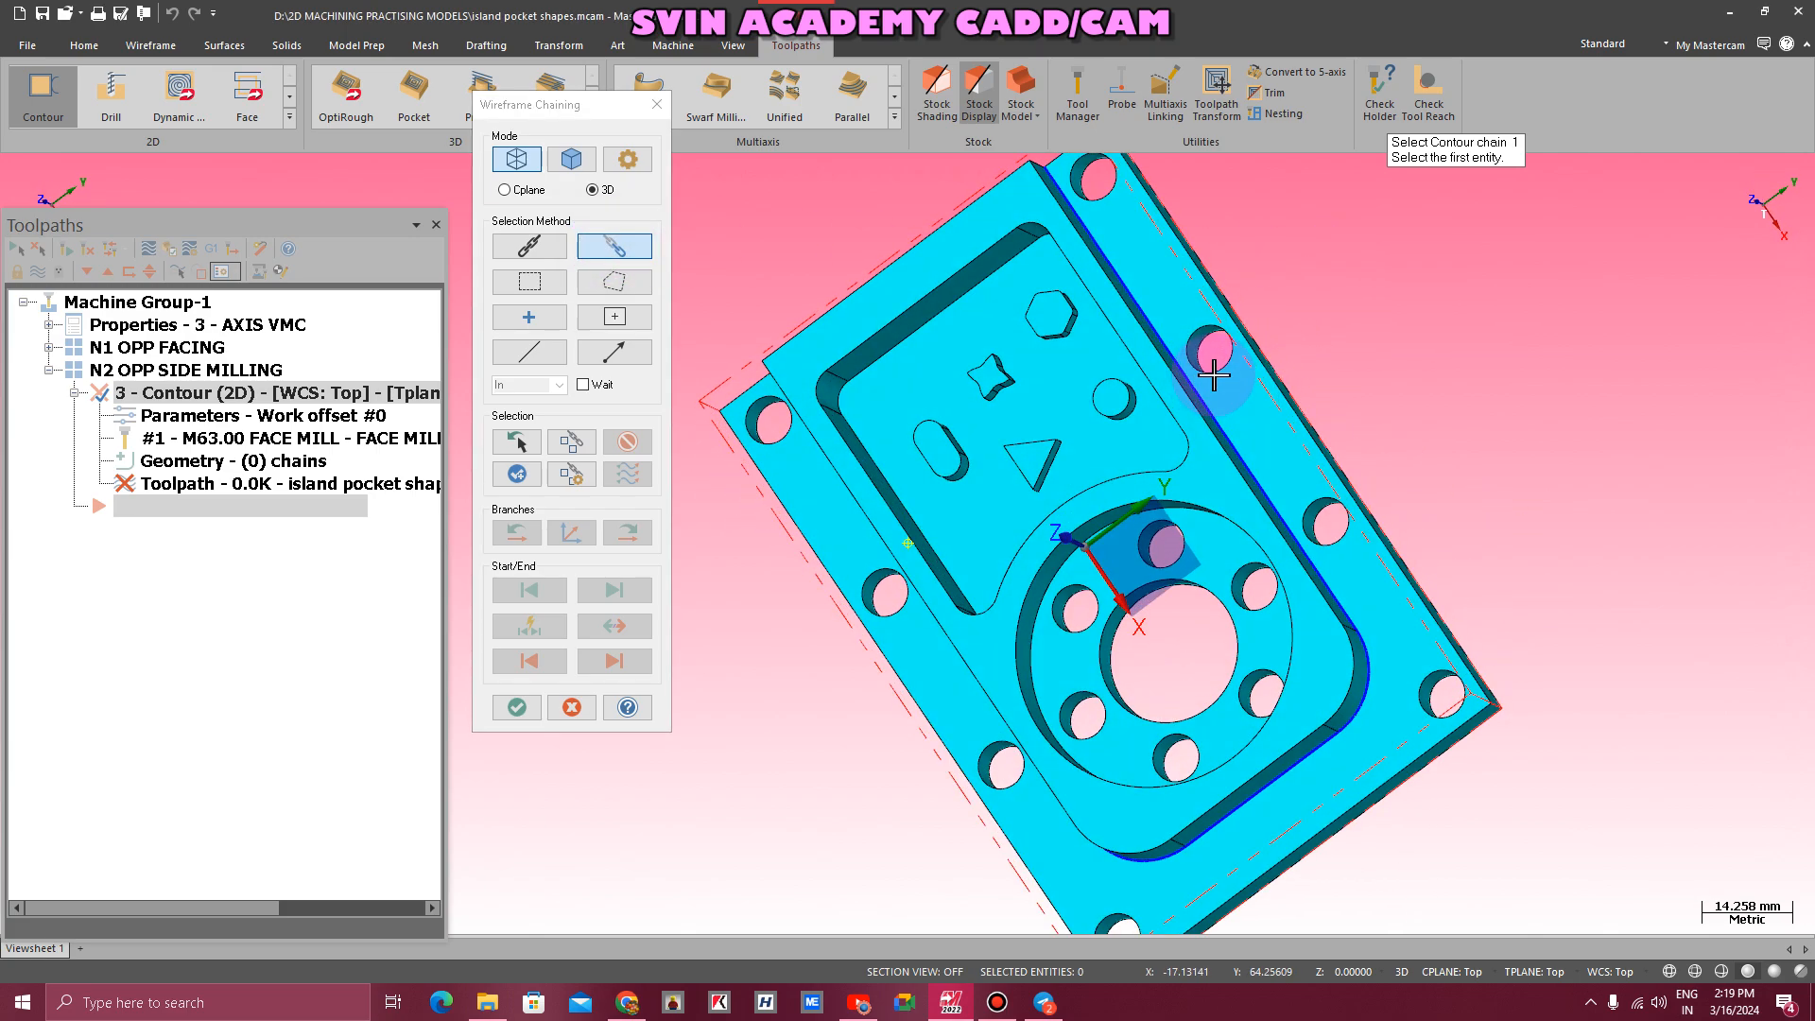
pyautogui.click(1096, 265)
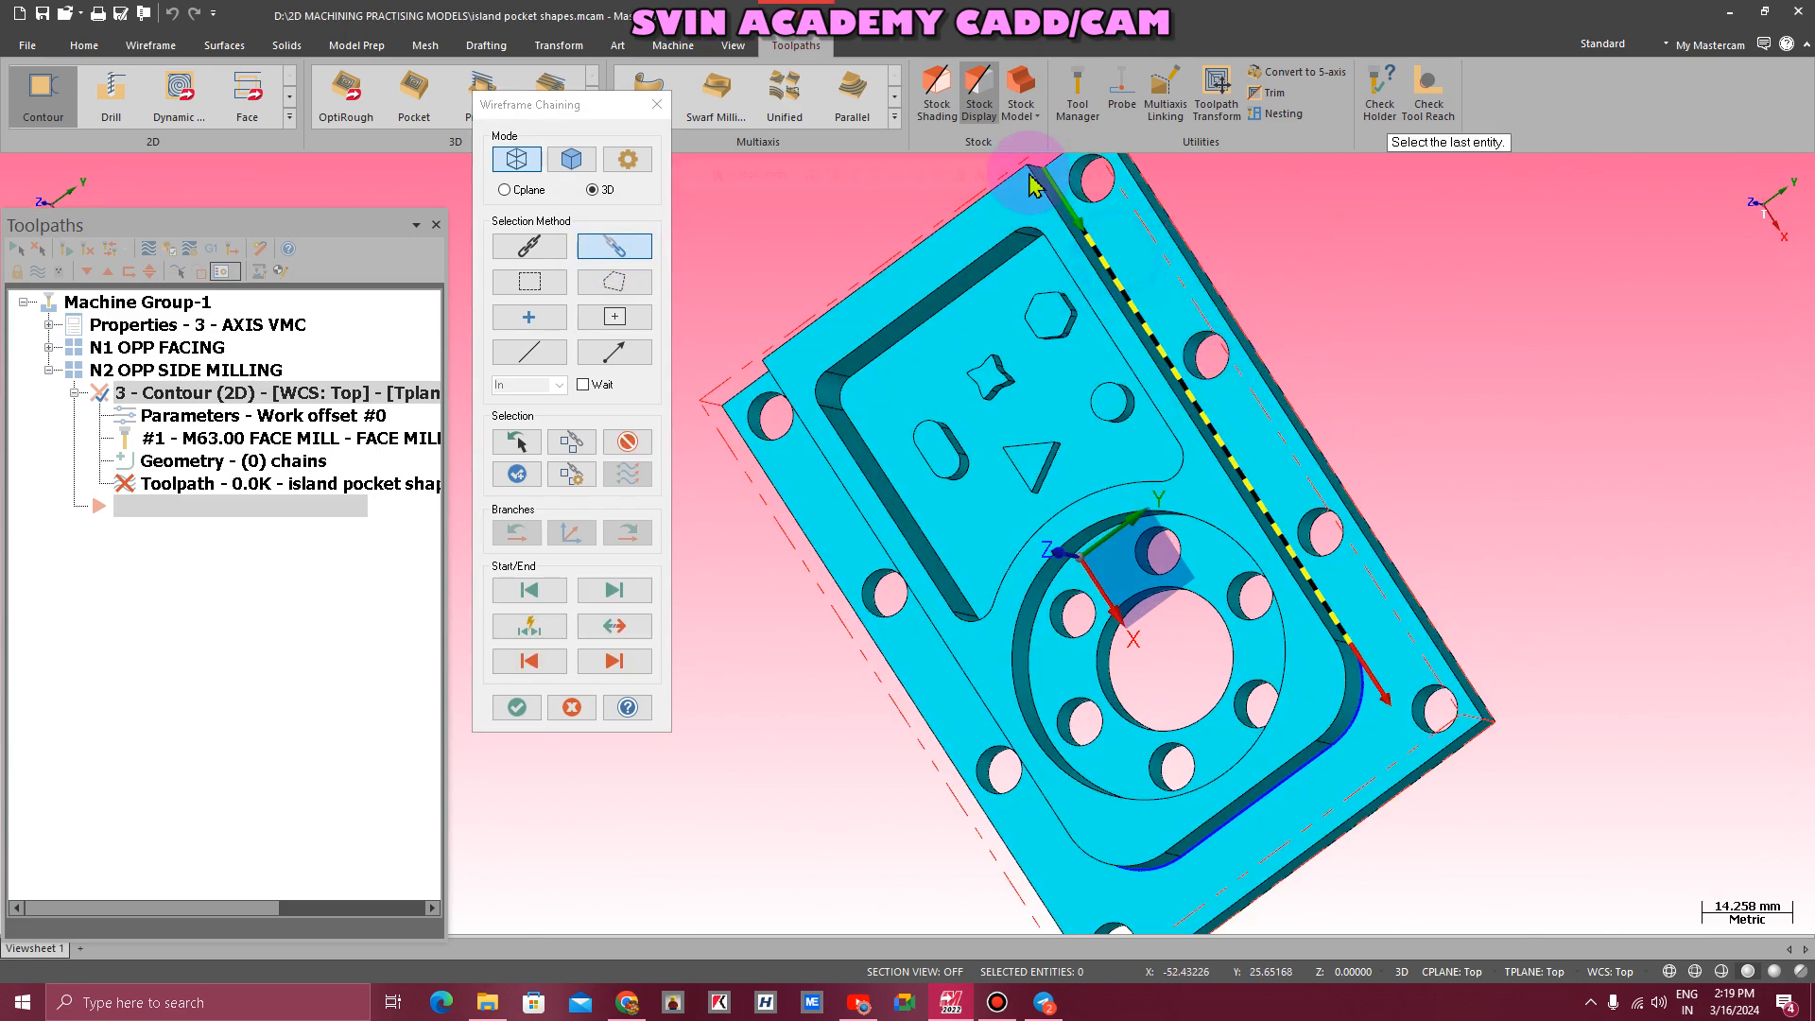
pyautogui.rightClick(1430, 357)
pyautogui.click(1502, 517)
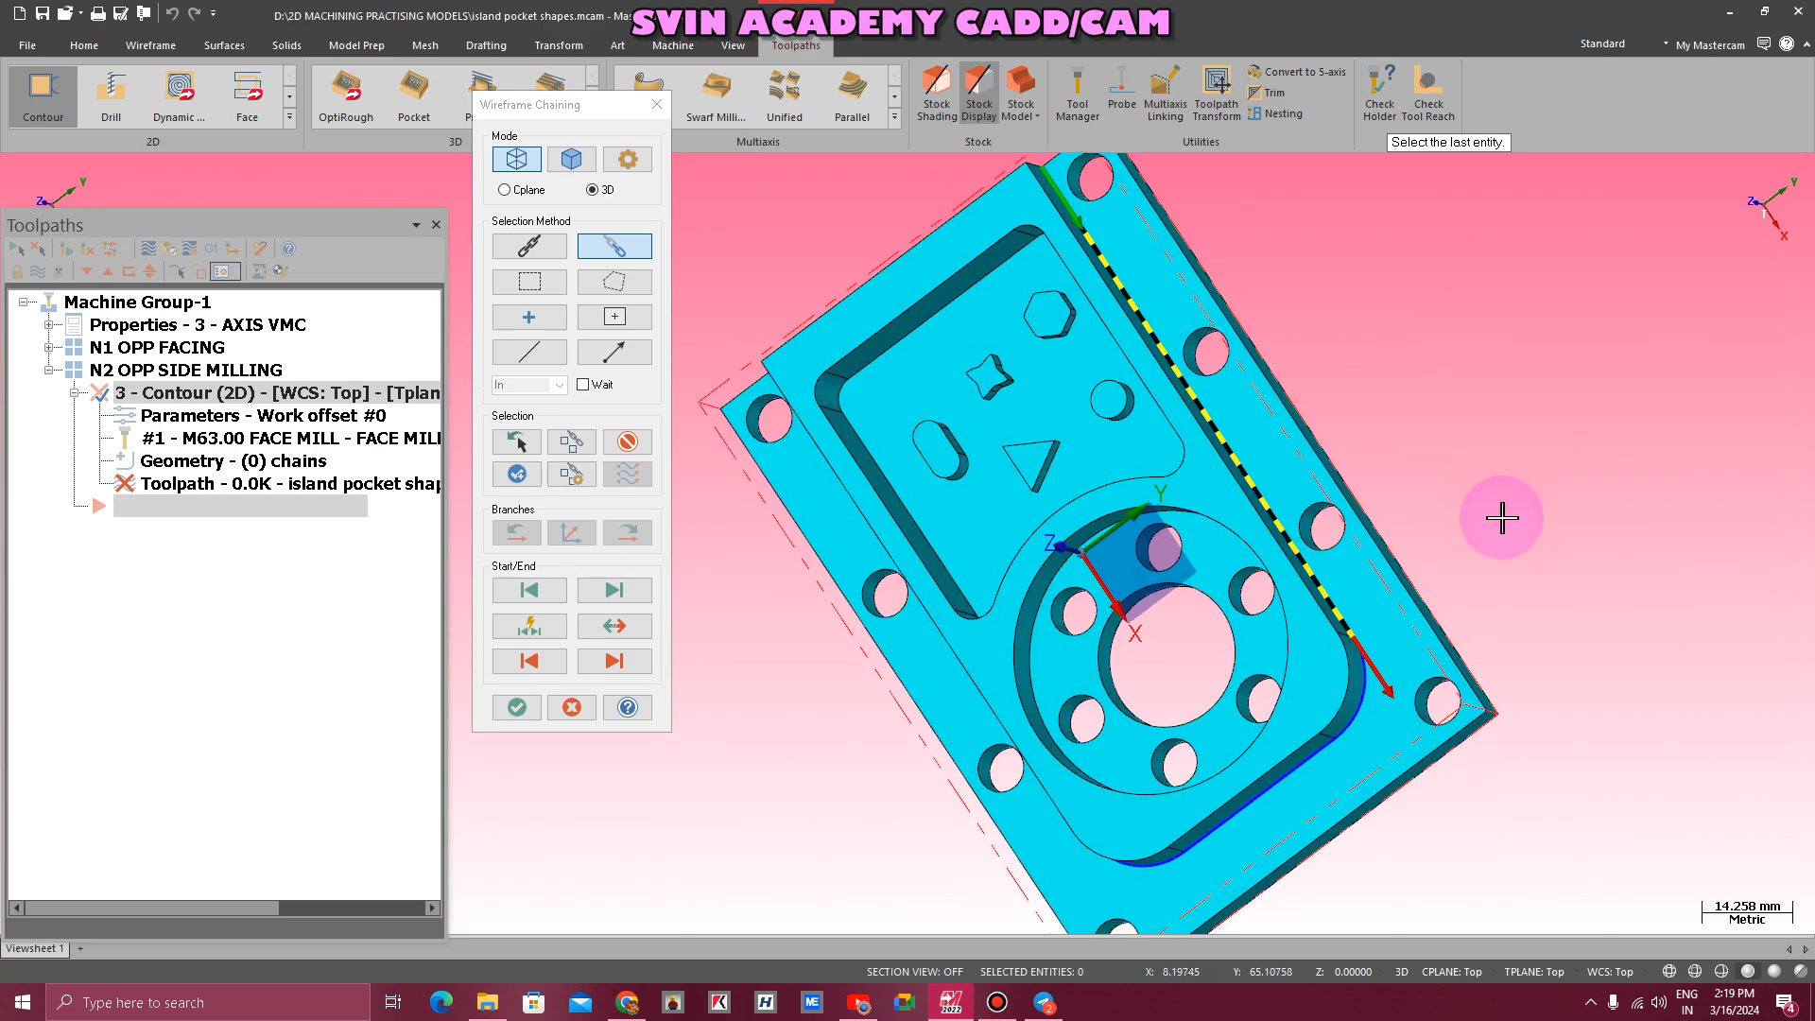
pyautogui.click(860, 525)
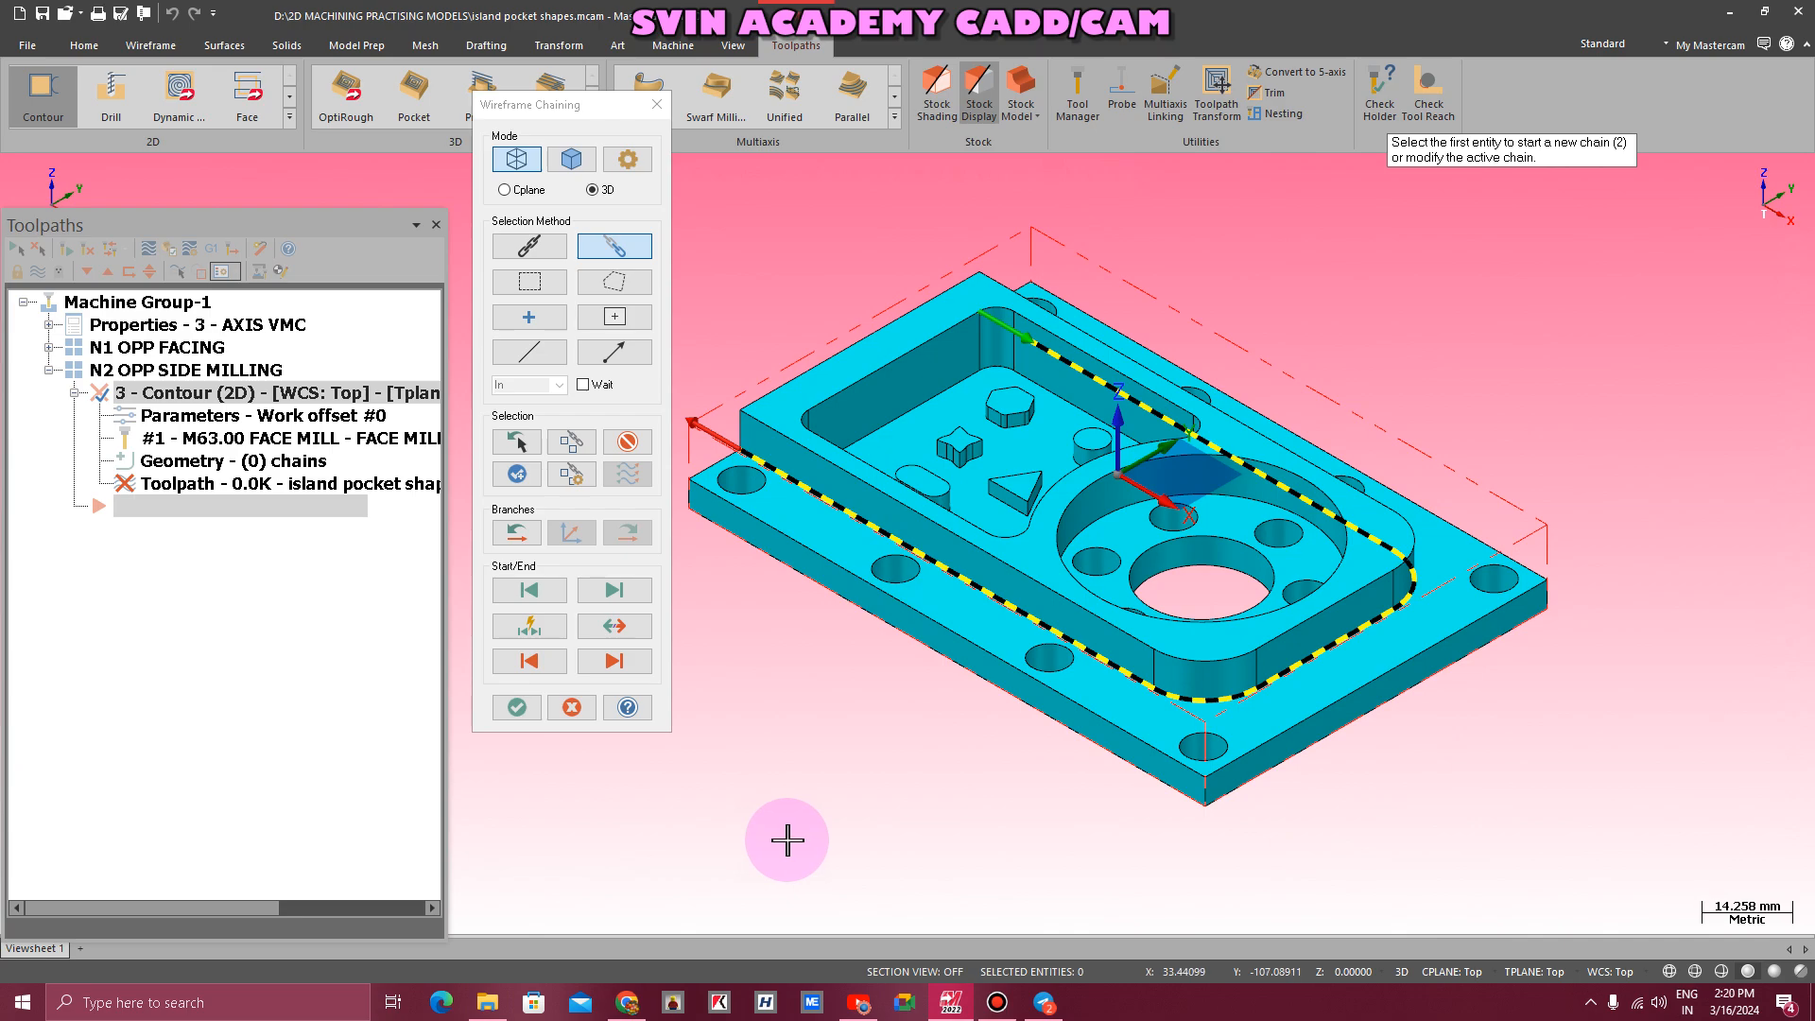
pyautogui.click(516, 707)
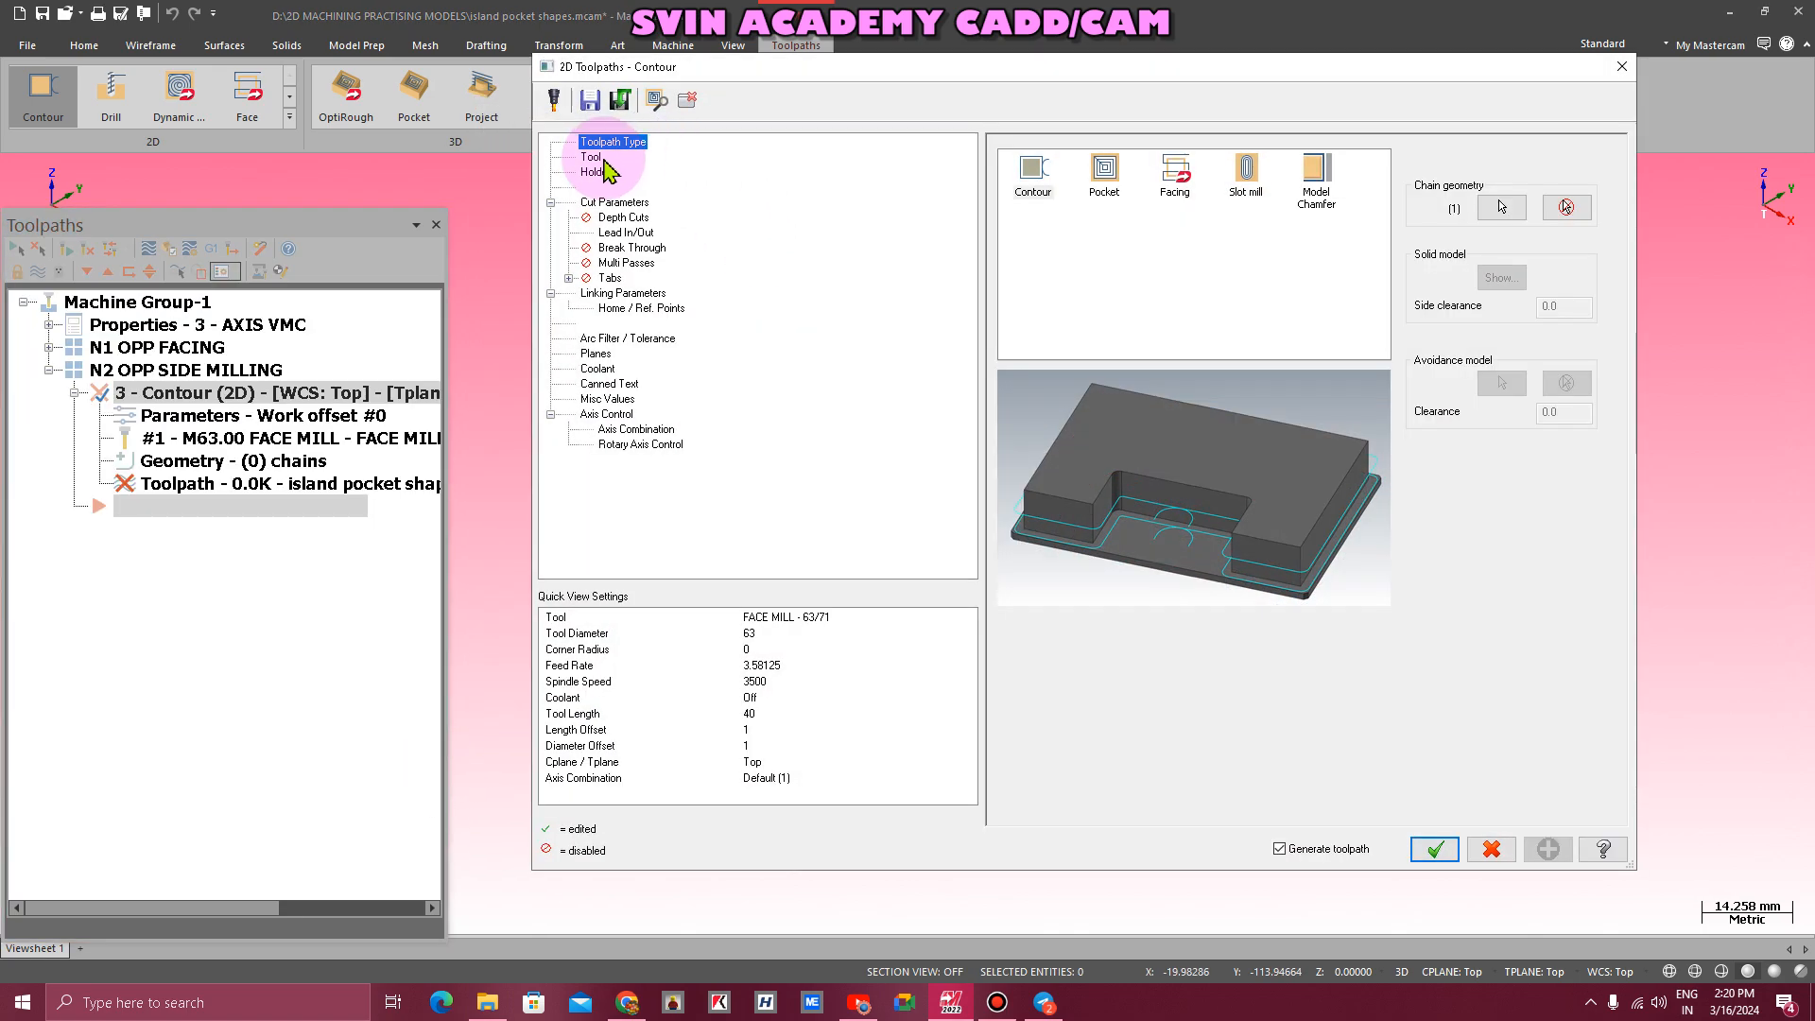
# - Create a flat endmill with a 22 mm cutting diameter as the contour tool, with a 25 mm cutting length
pyautogui.click(597, 159)
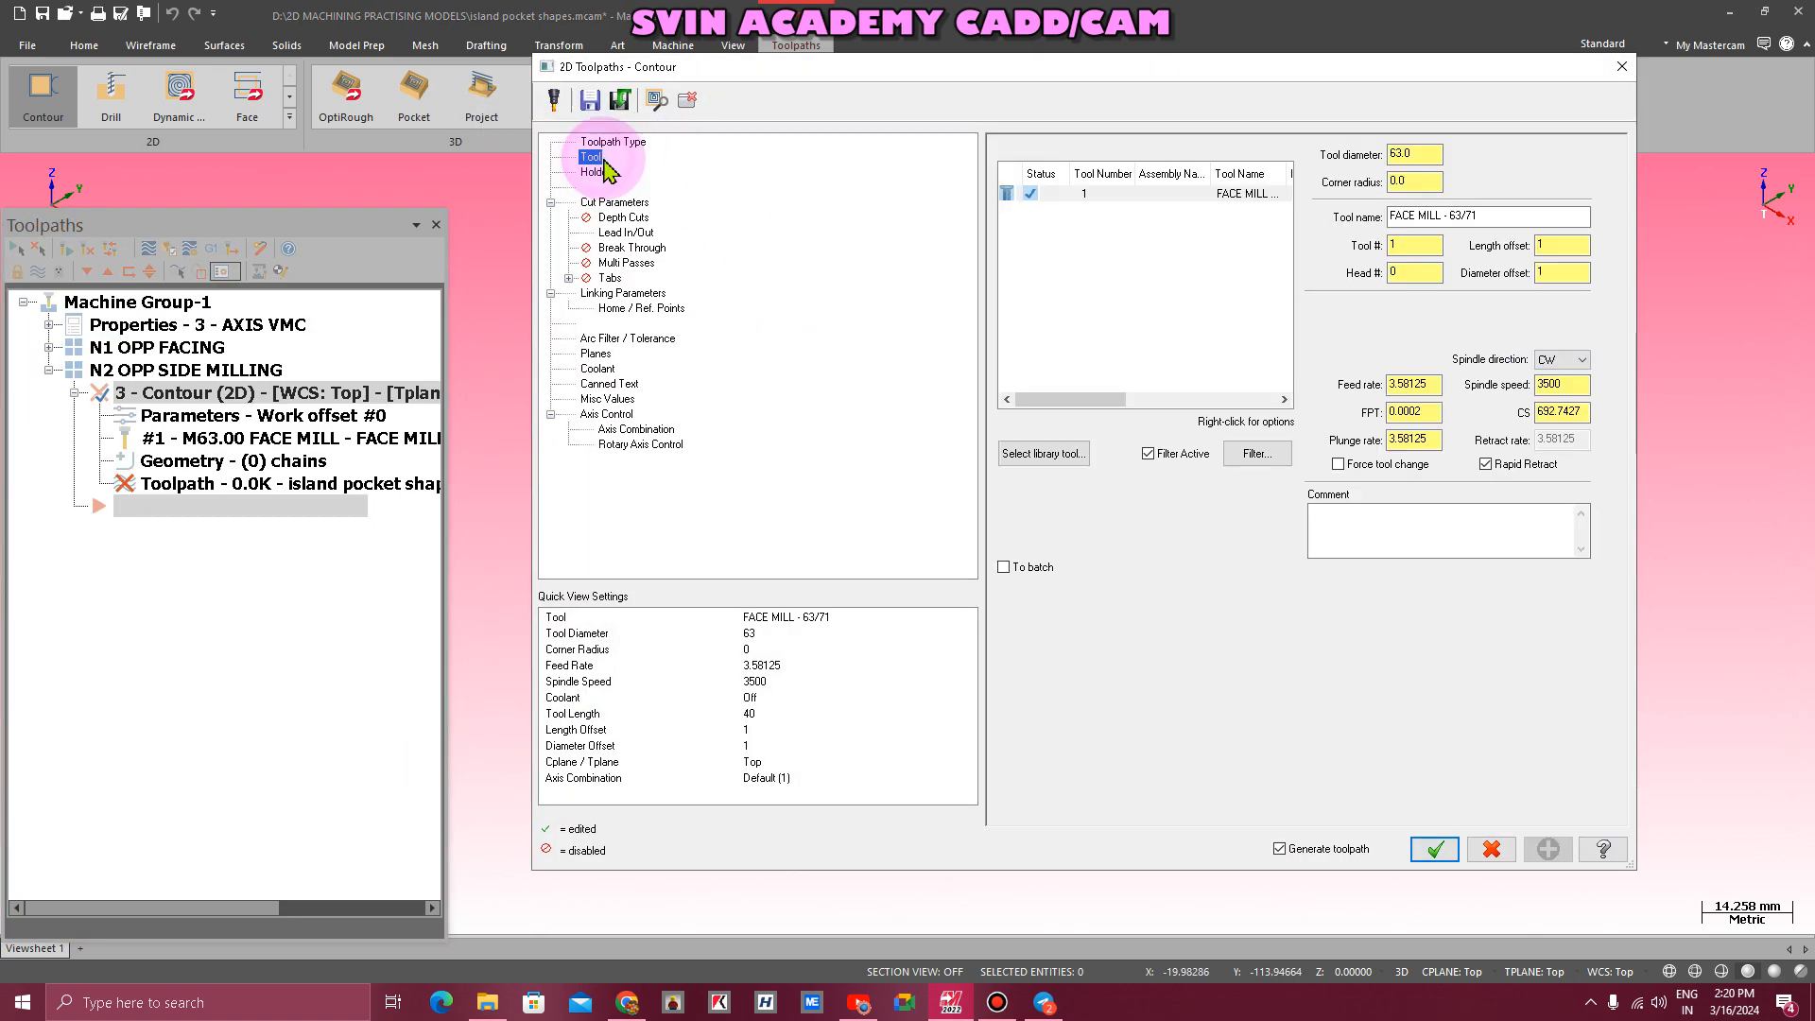
pyautogui.rightClick(1032, 252)
pyautogui.click(1073, 283)
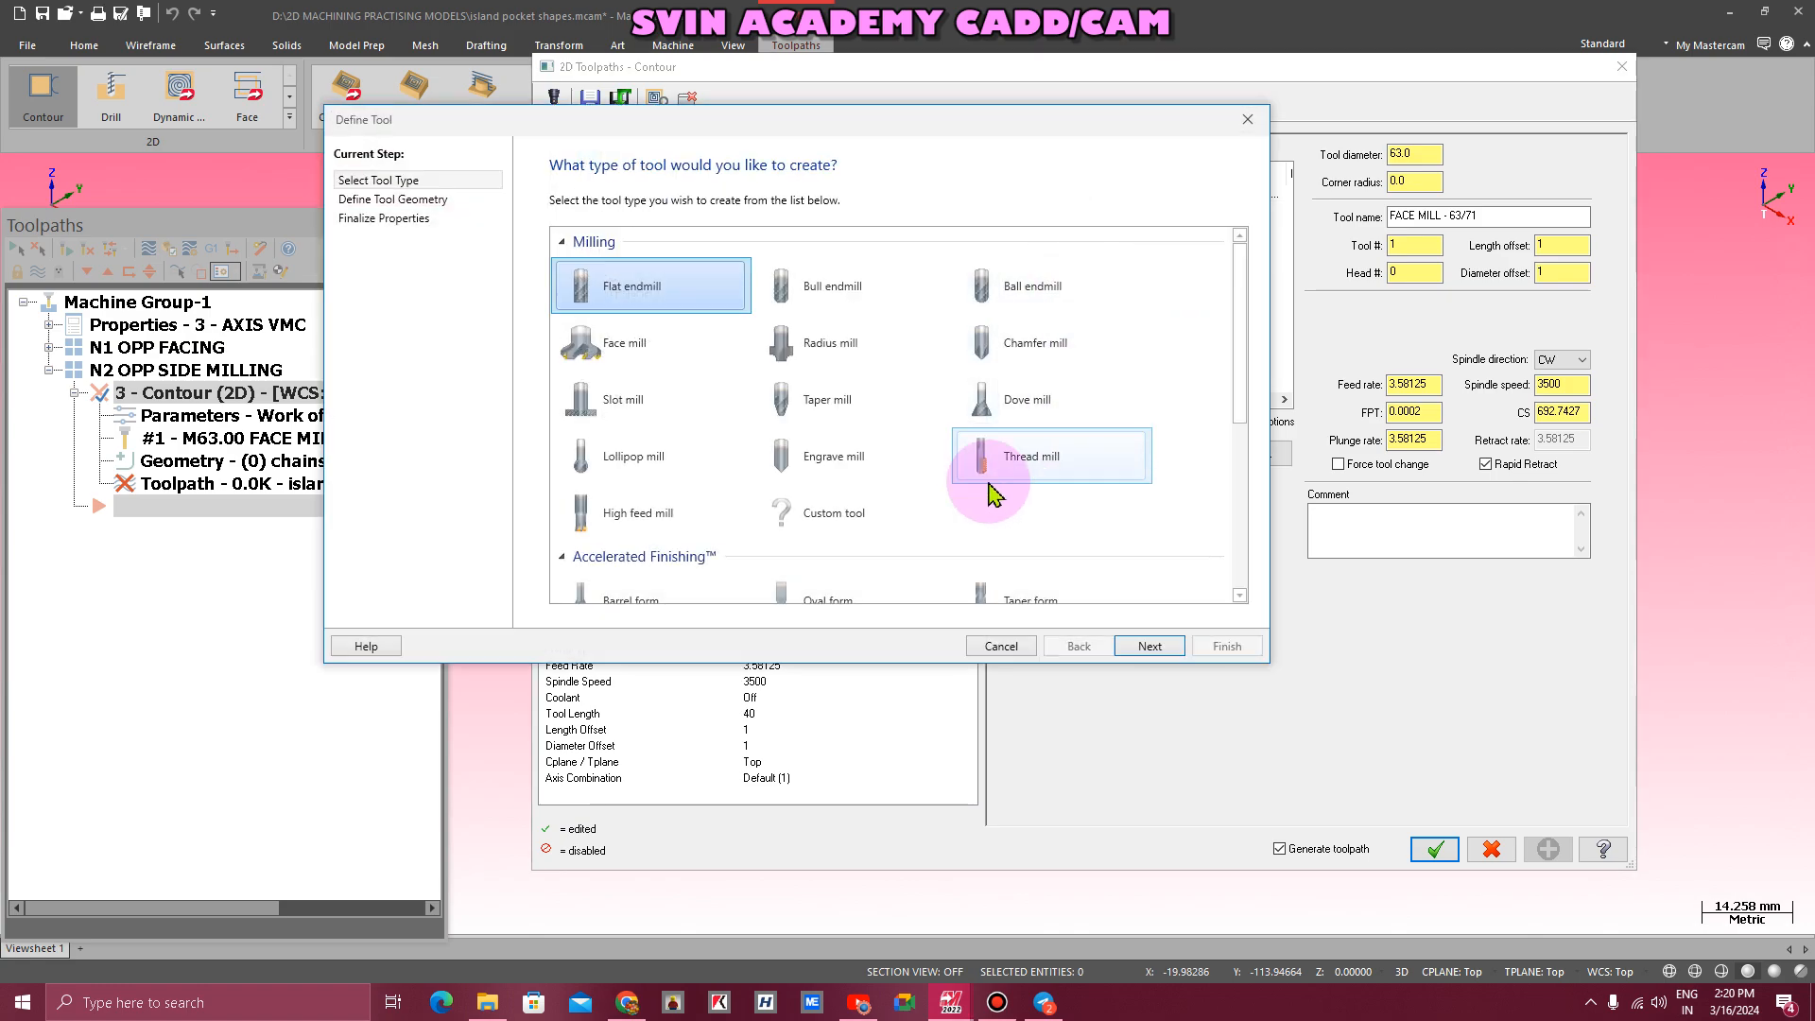
pyautogui.click(1150, 645)
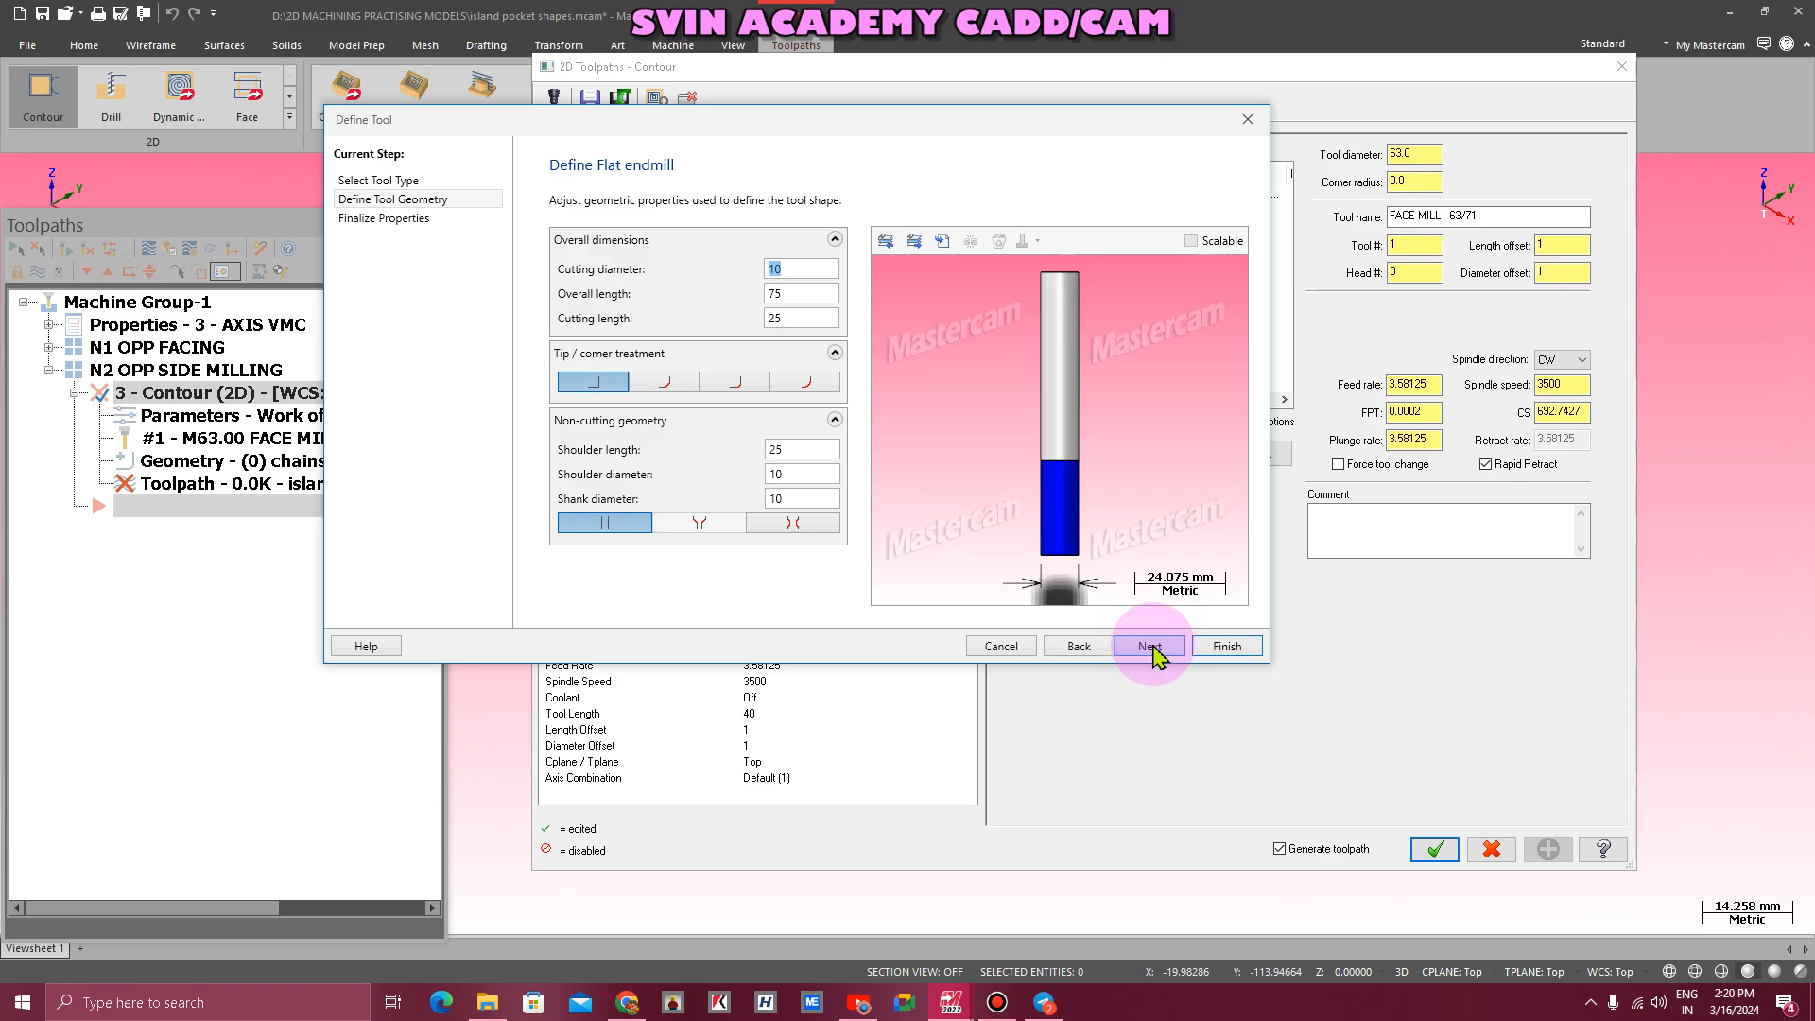
pyautogui.write('22')
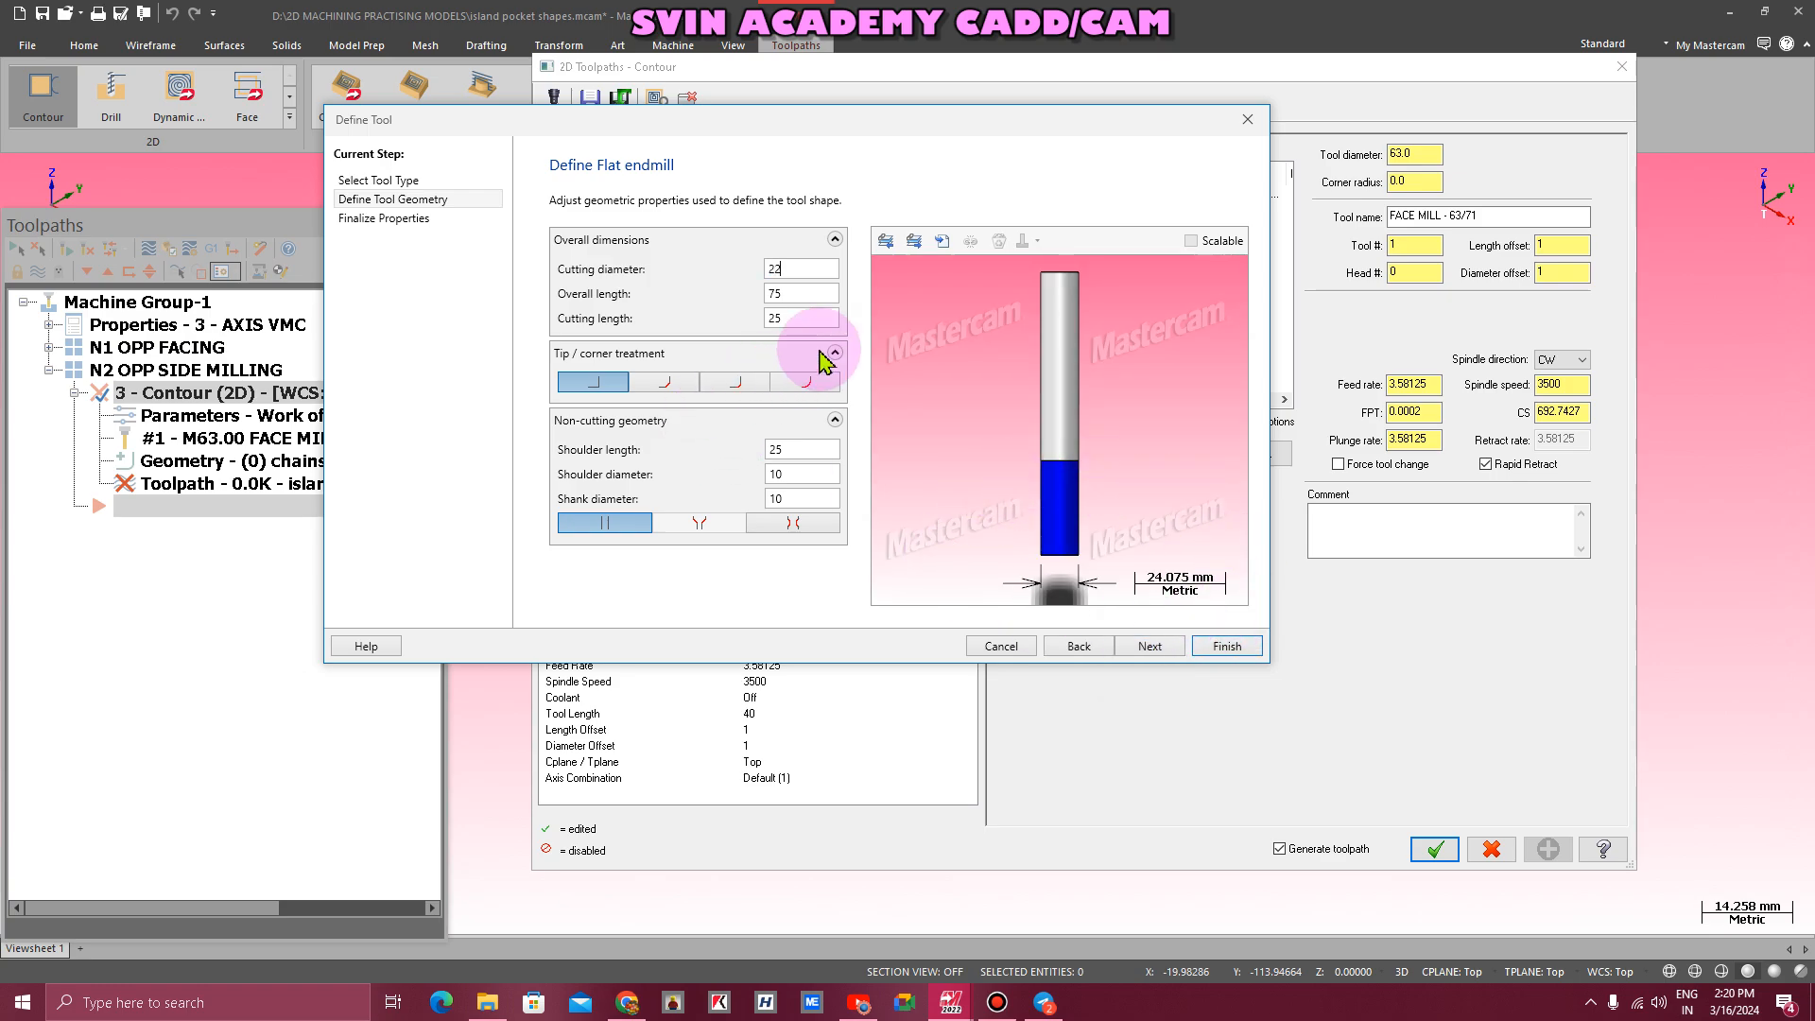
pyautogui.click(798, 317)
pyautogui.click(1222, 646)
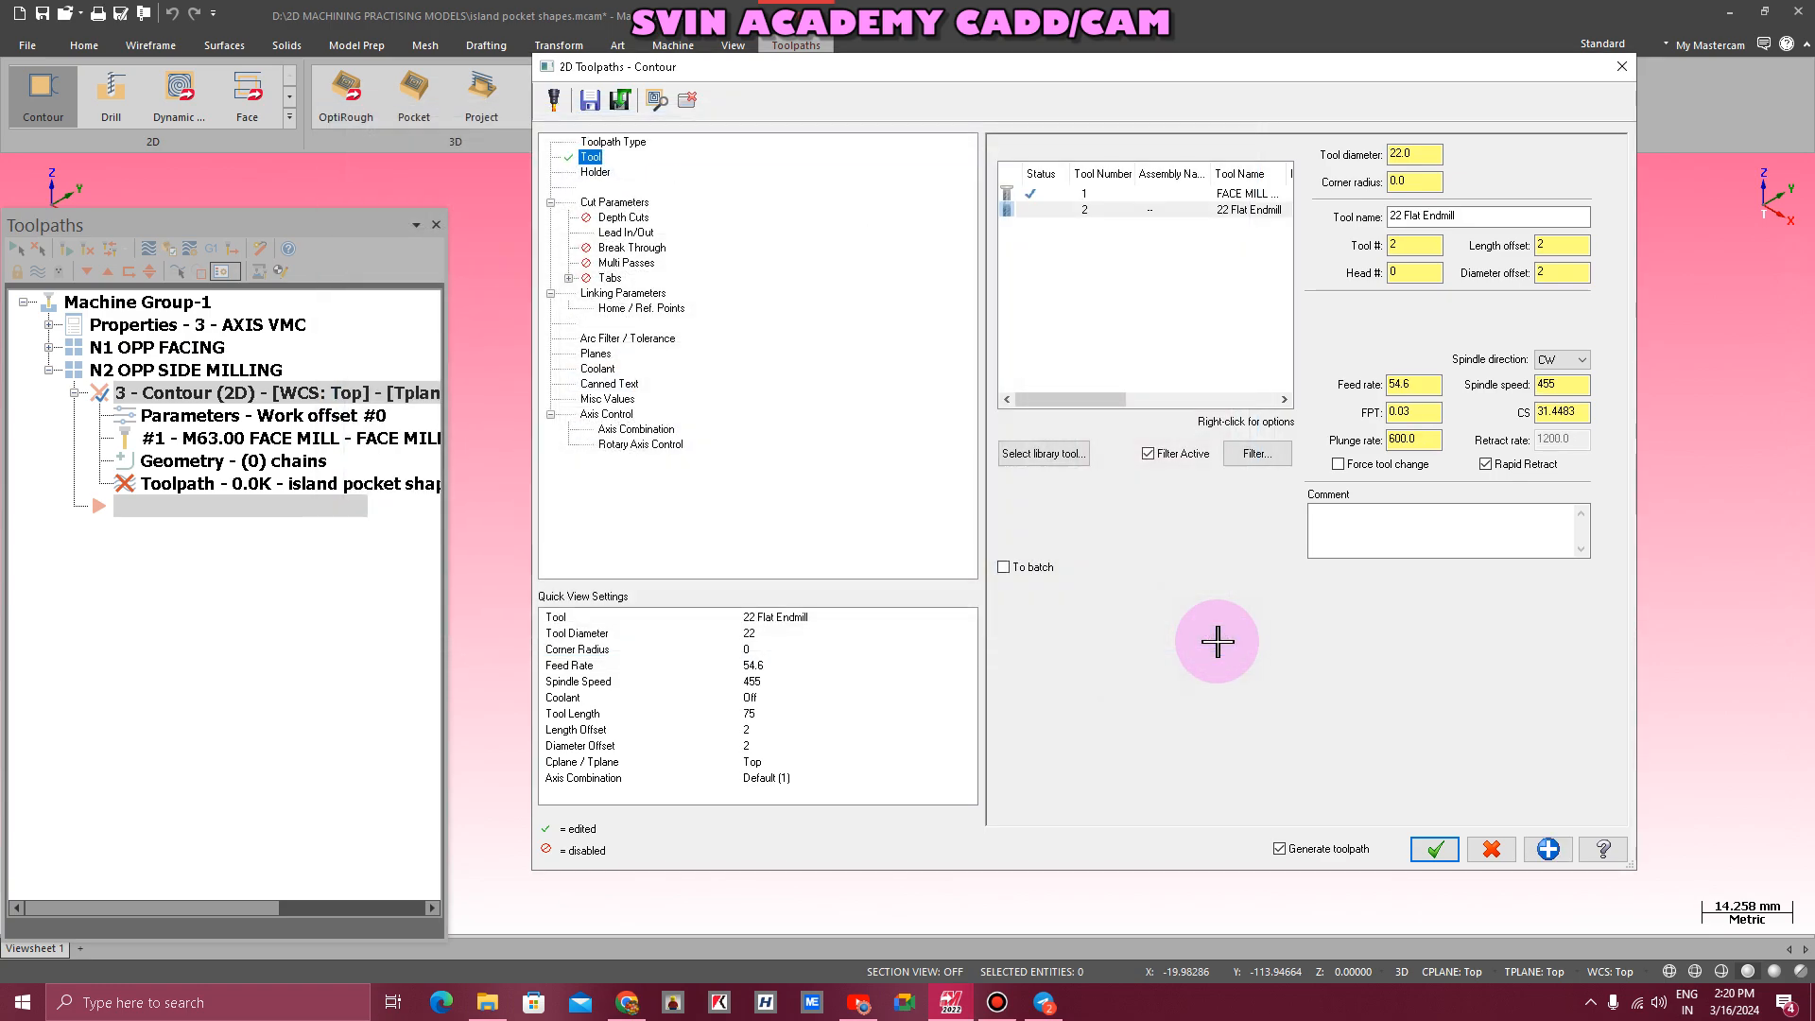
# - Set the 22 mm flat endmill's feed rate to 180 and its spindle speed to 2500
pyautogui.click(1422, 388)
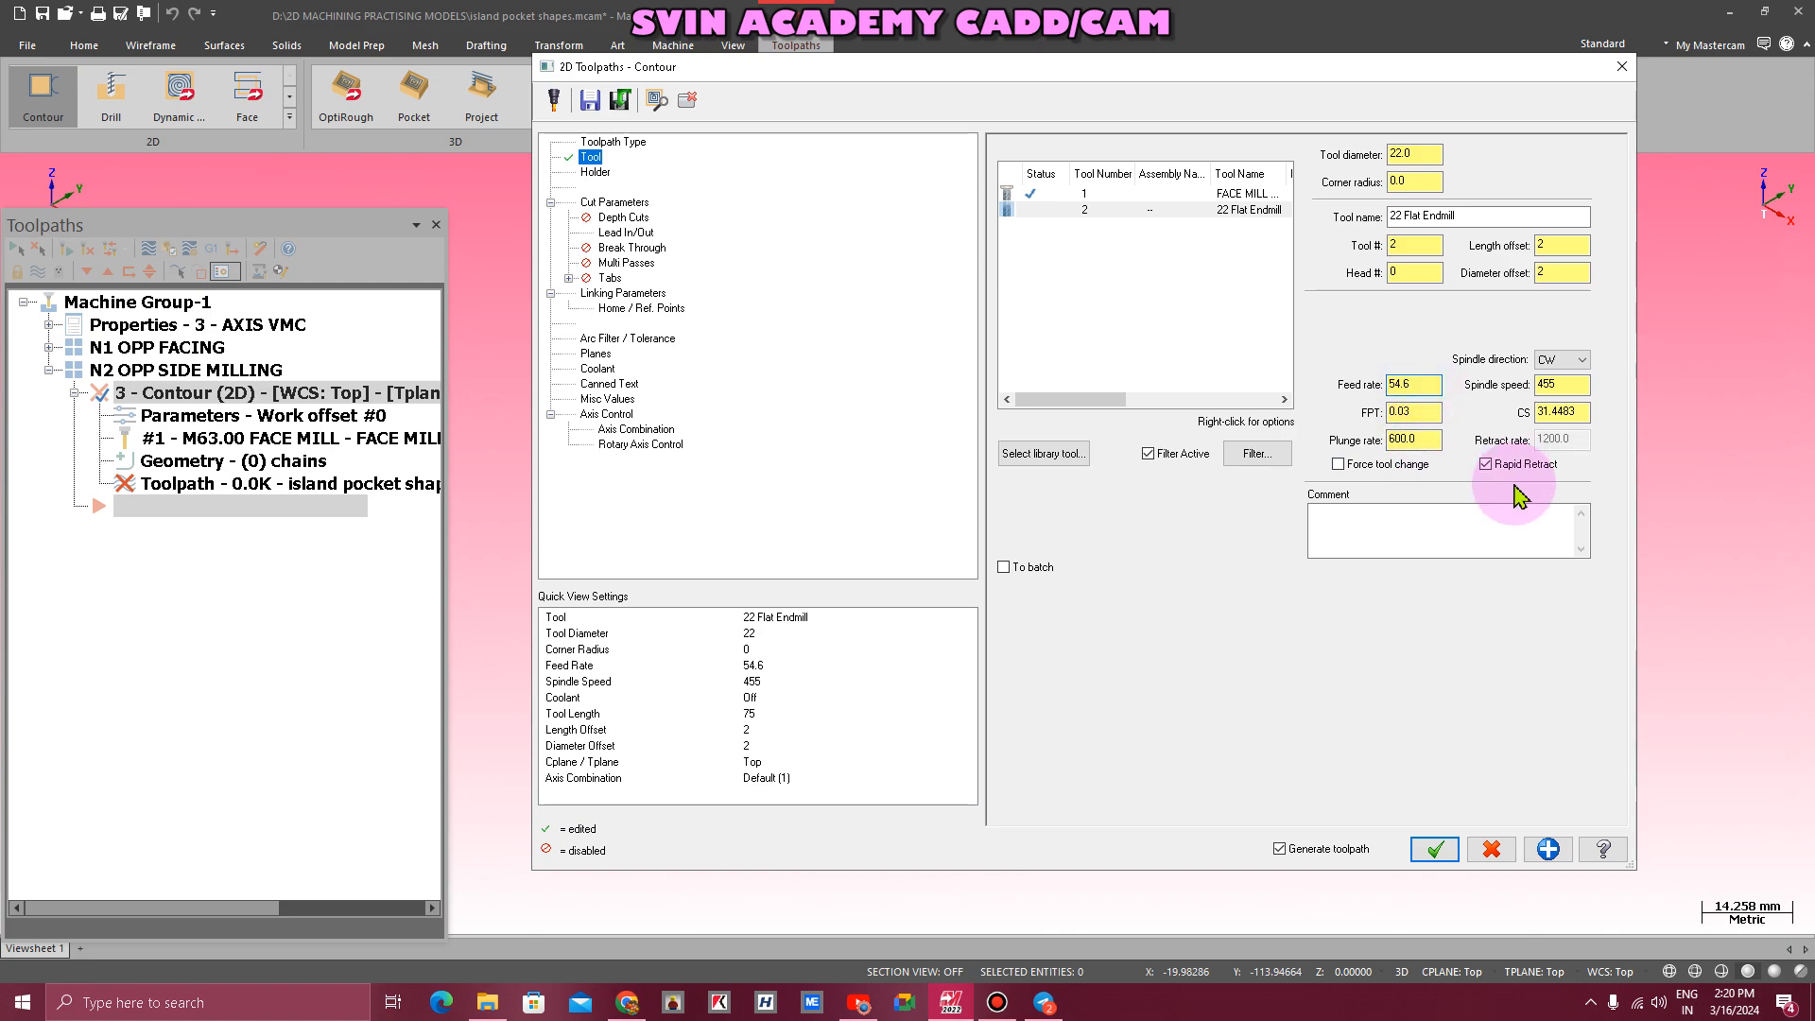
pyautogui.press('BackSpace')
pyautogui.press('BackSpace')
pyautogui.press('BackSpace')
pyautogui.press('BackSpace')
pyautogui.write('180')
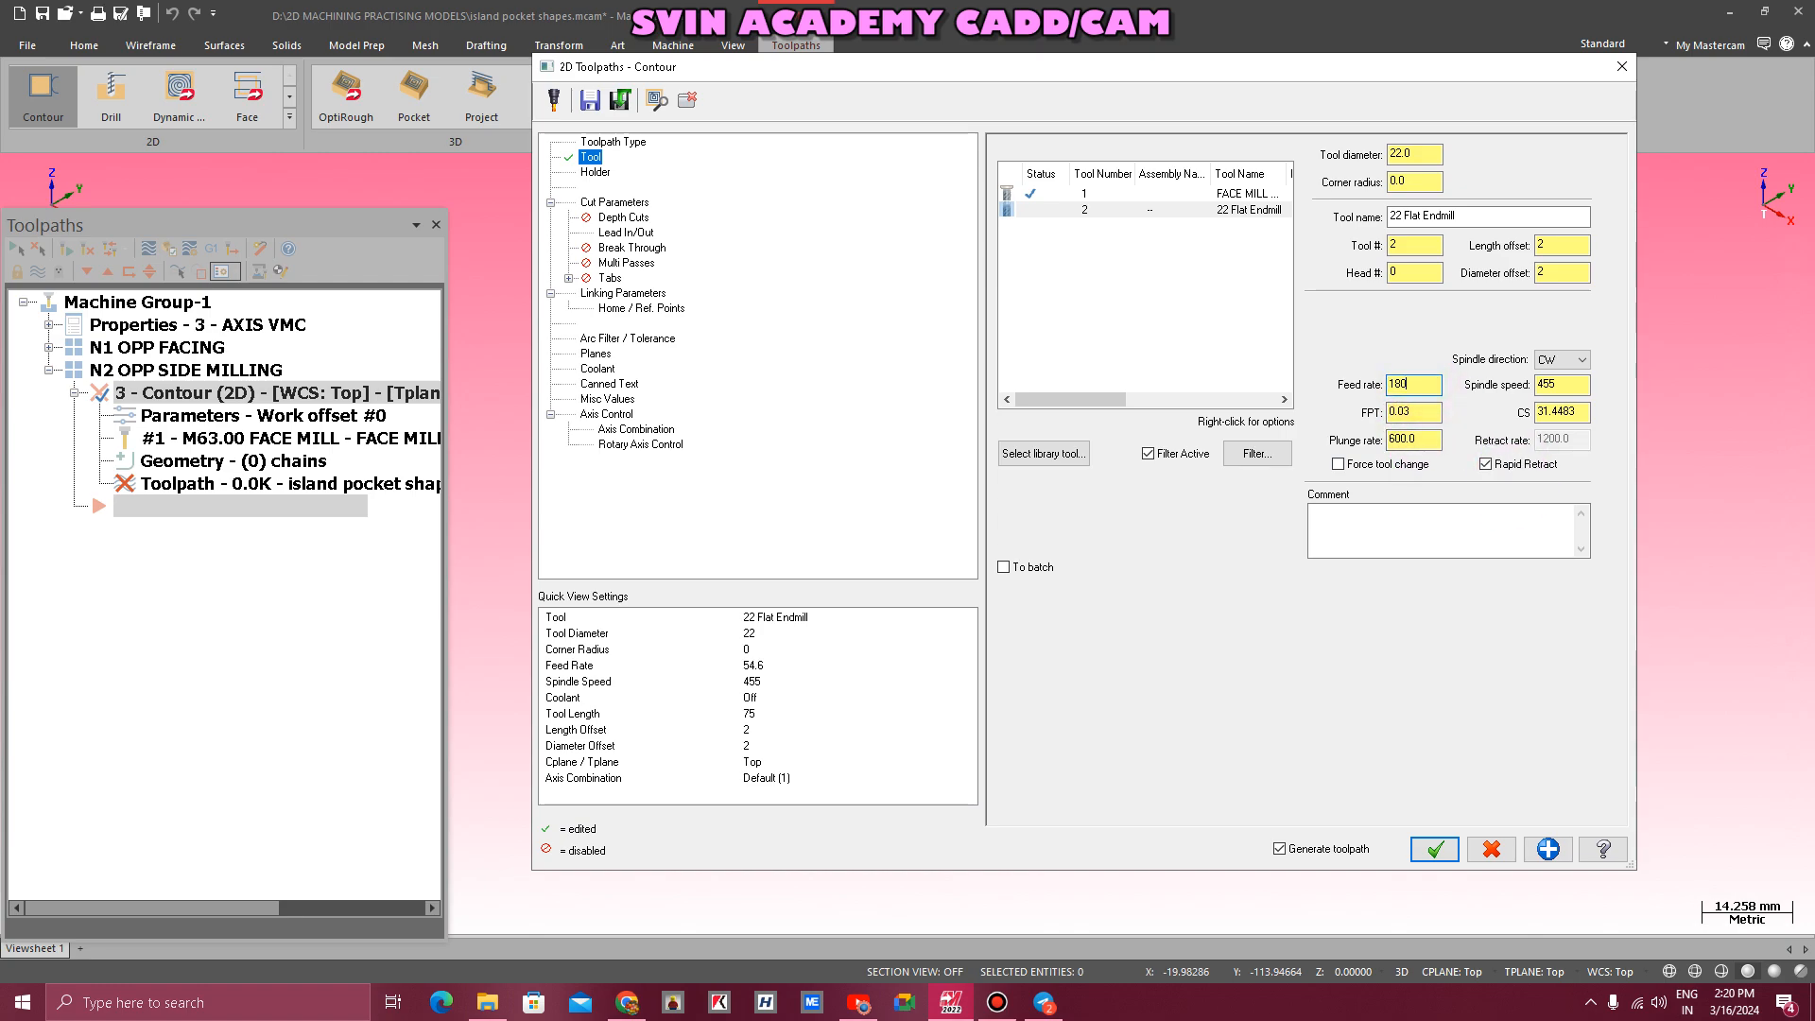
pyautogui.press('Tab')
pyautogui.click(1578, 382)
pyautogui.press('BackSpace')
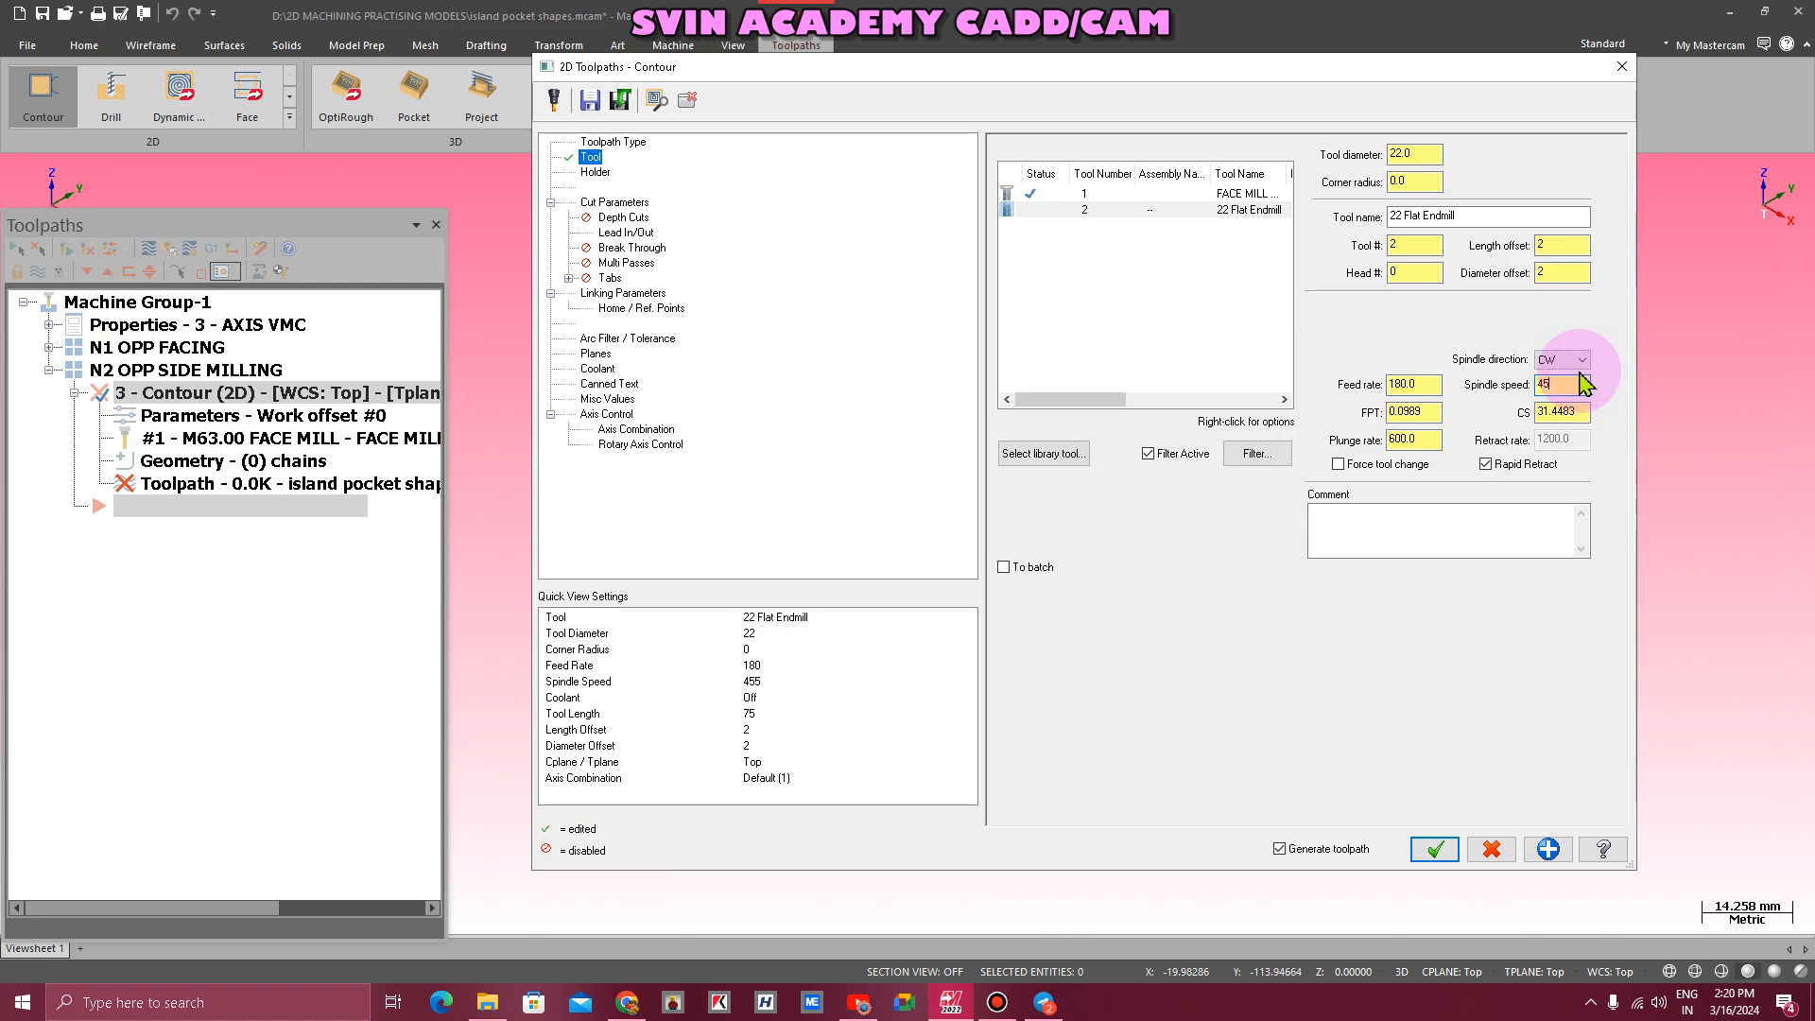
pyautogui.press('BackSpace')
pyautogui.press('BackSpace')
pyautogui.write('2500')
pyautogui.press('Return')
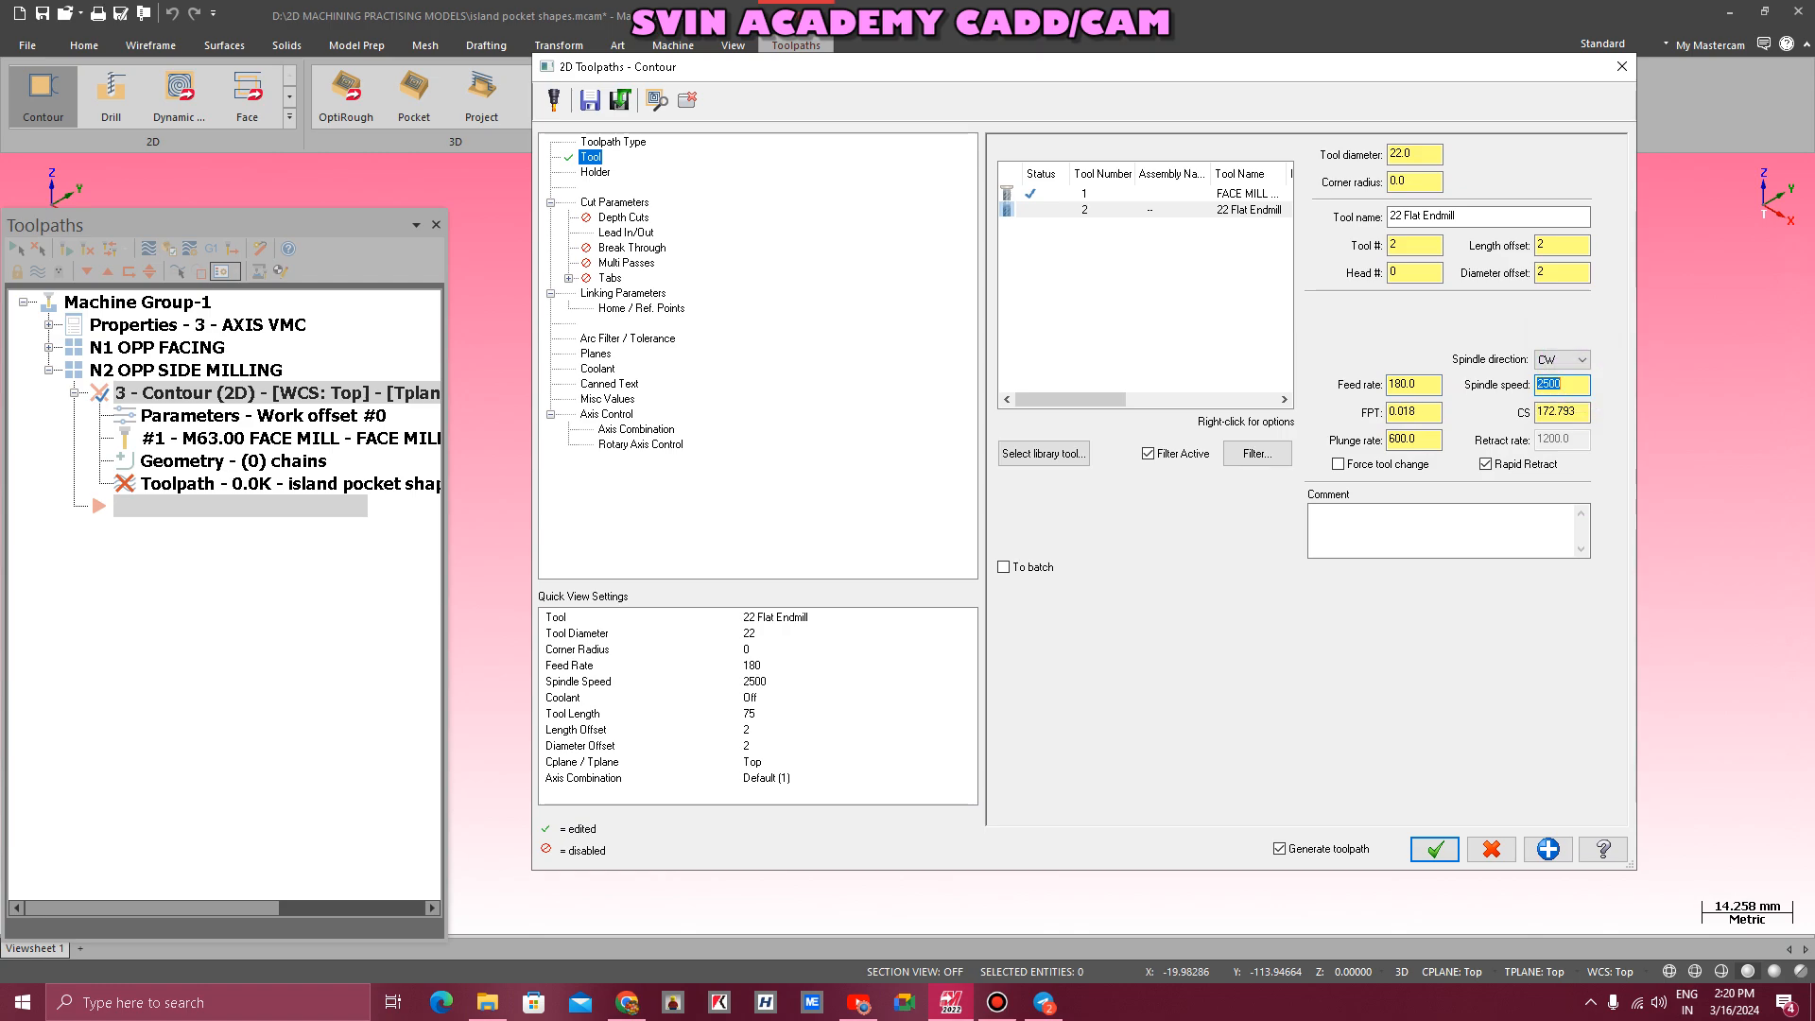
# - Set the 22 mm flat endmill's plunge rate to 1000
pyautogui.click(1586, 410)
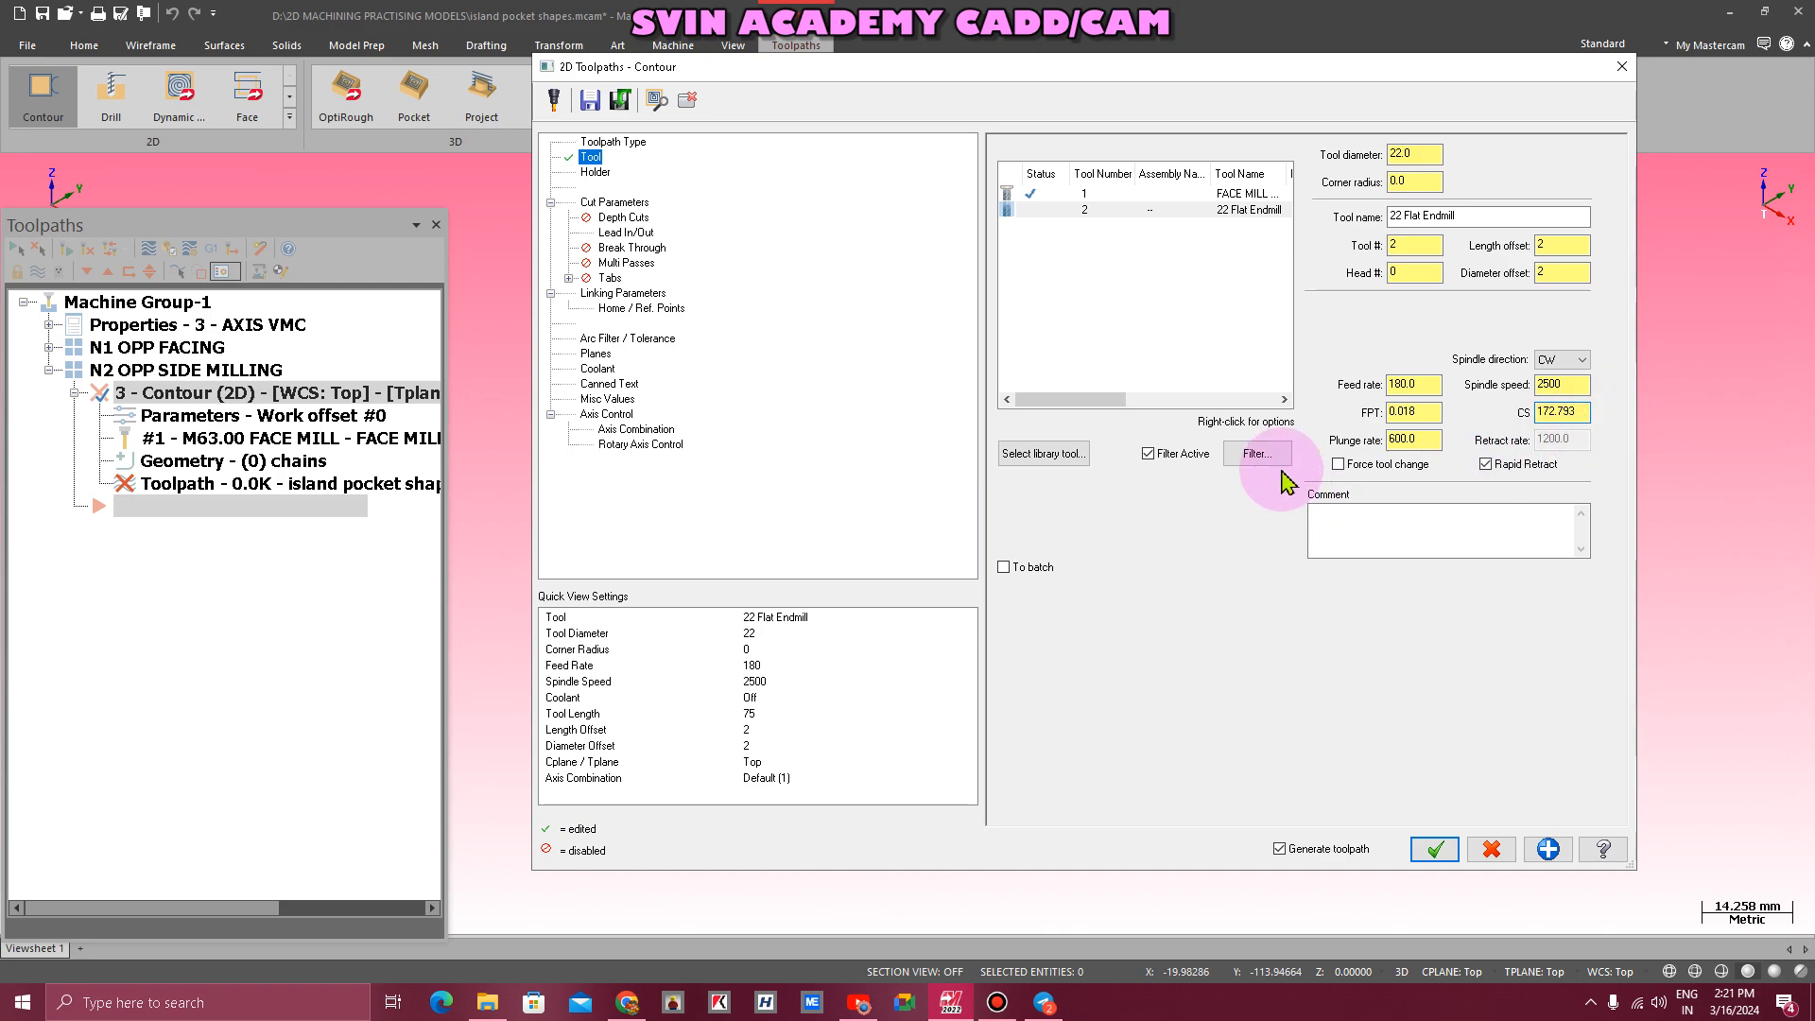
pyautogui.click(1426, 437)
pyautogui.press('BackSpace')
pyautogui.press('BackSpace')
pyautogui.press('BackSpace')
pyautogui.press('BackSpace')
pyautogui.press('BackSpace')
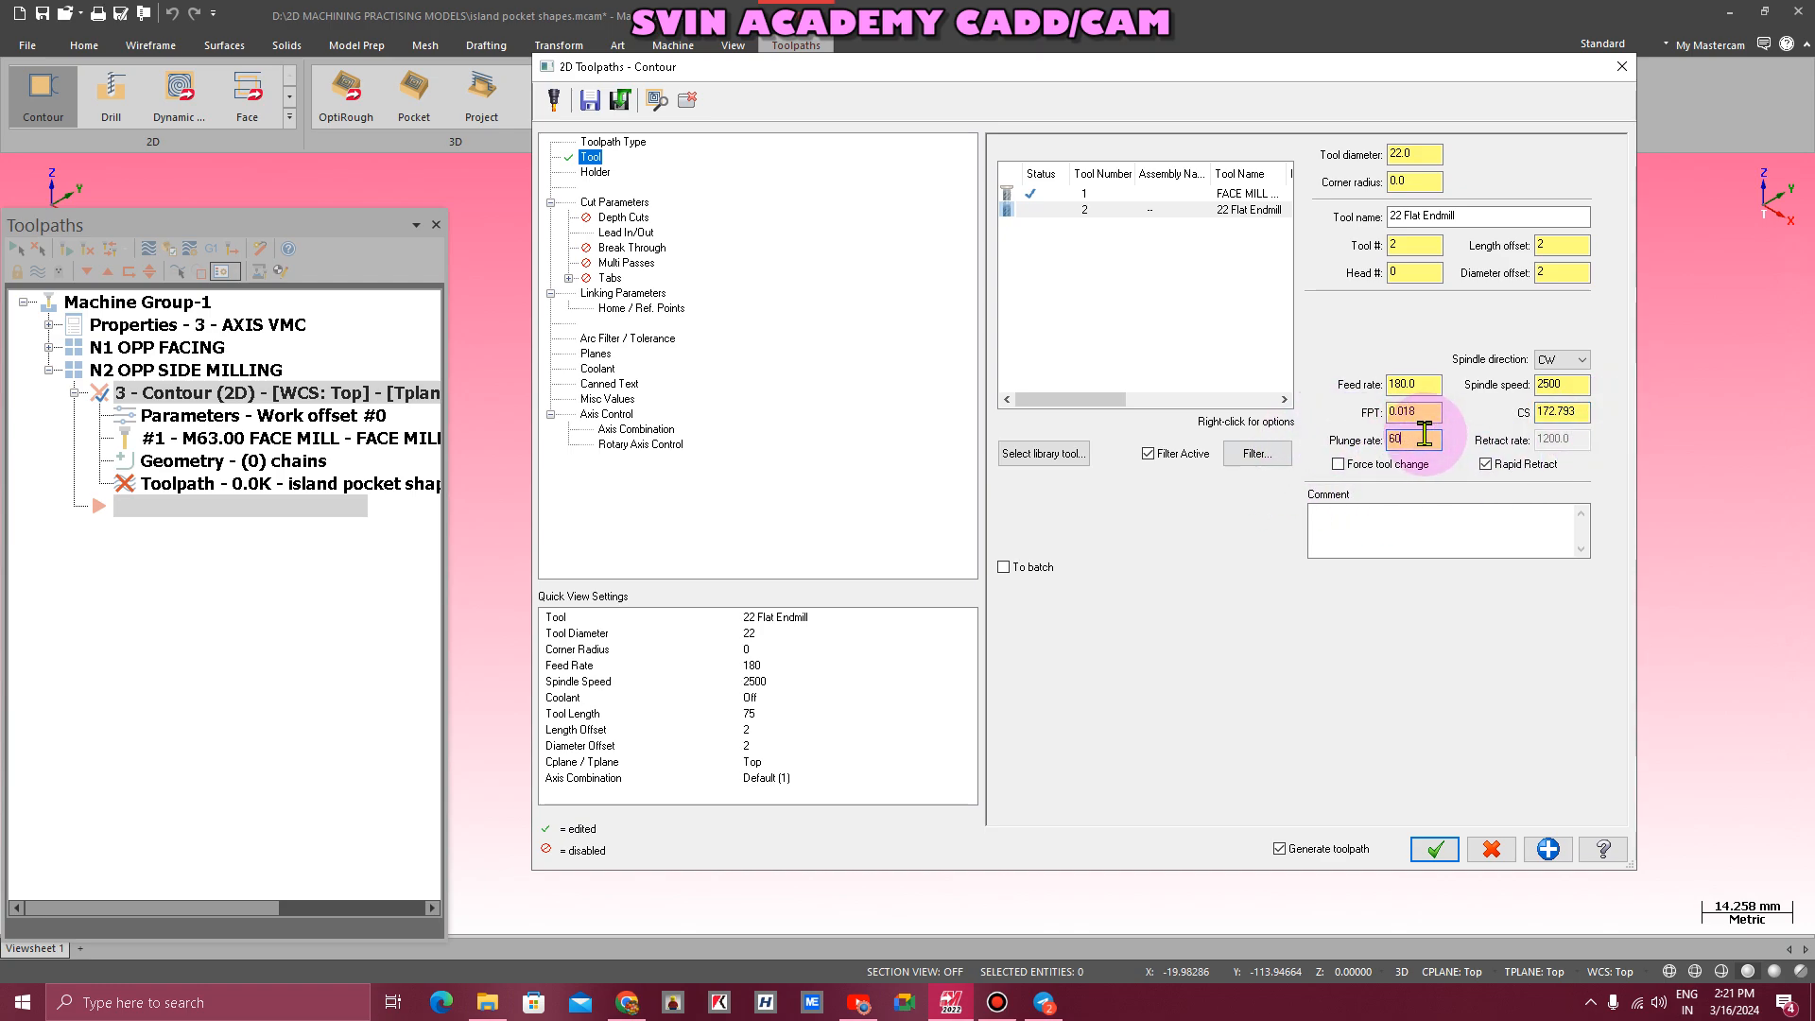
pyautogui.write('1000')
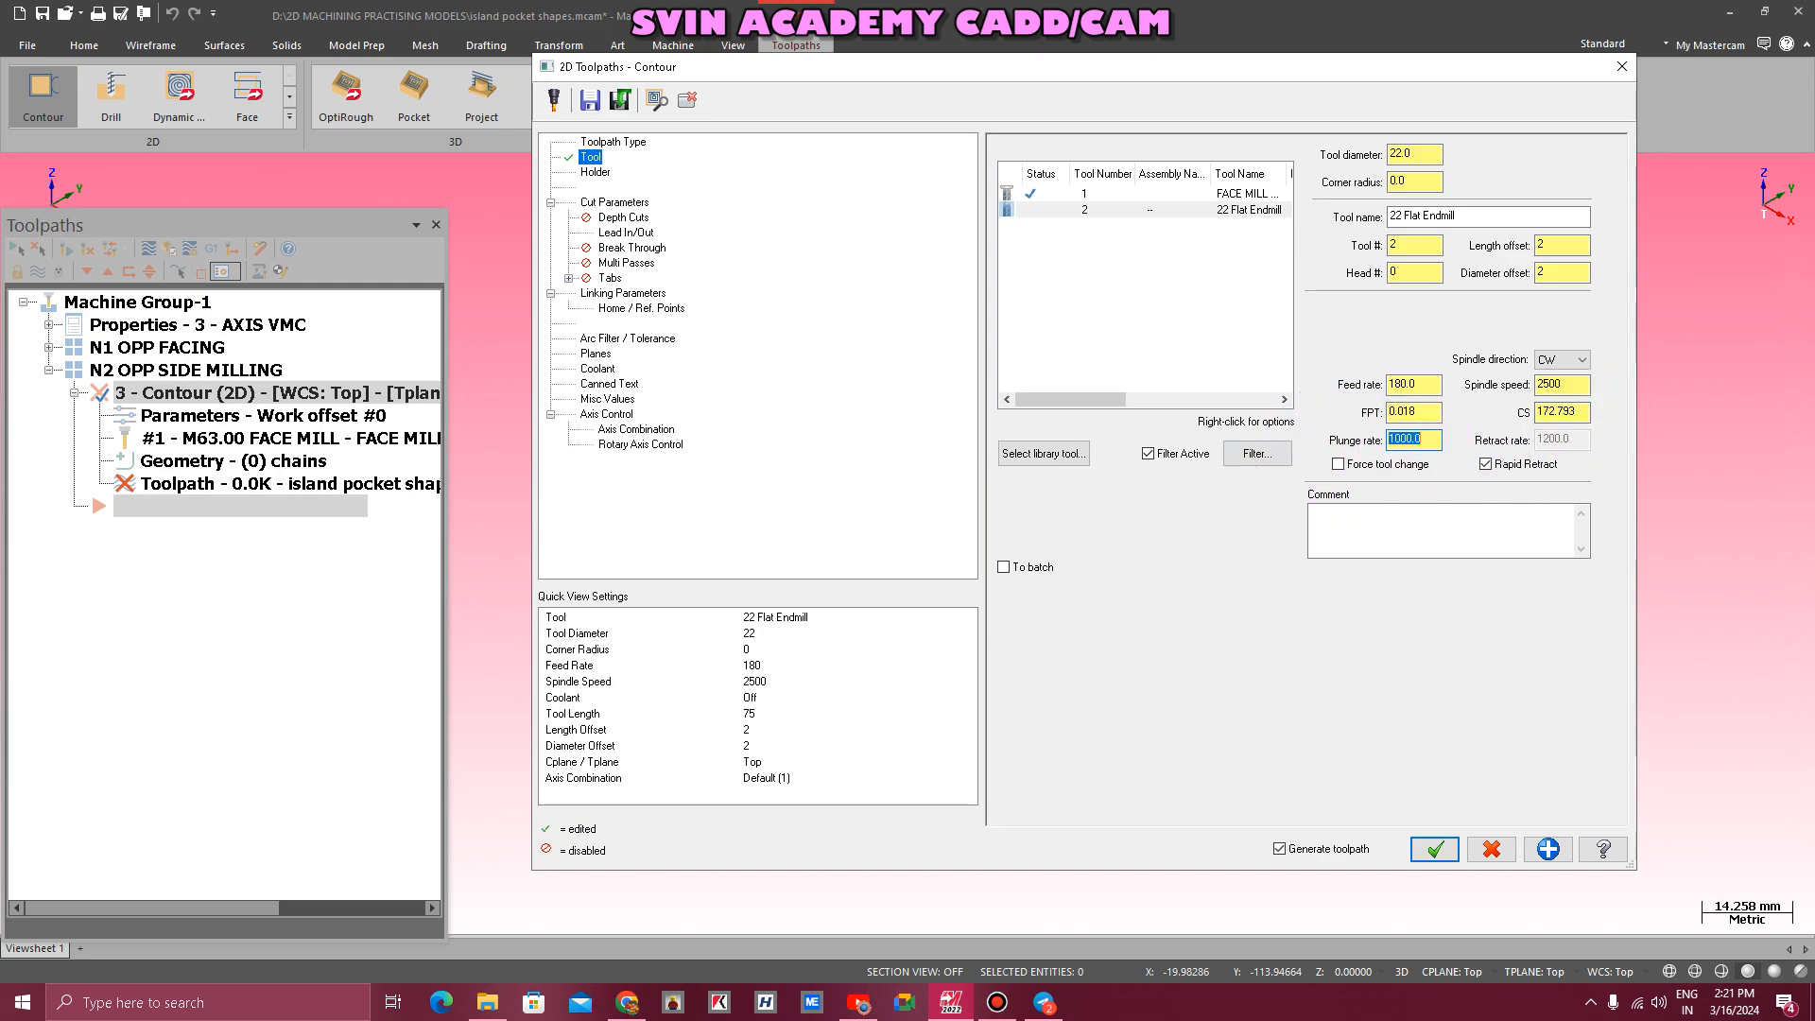
# - Choose the B2C3-0016 tool holder and set the contour's cutter compensation type to Wear
pyautogui.click(596, 172)
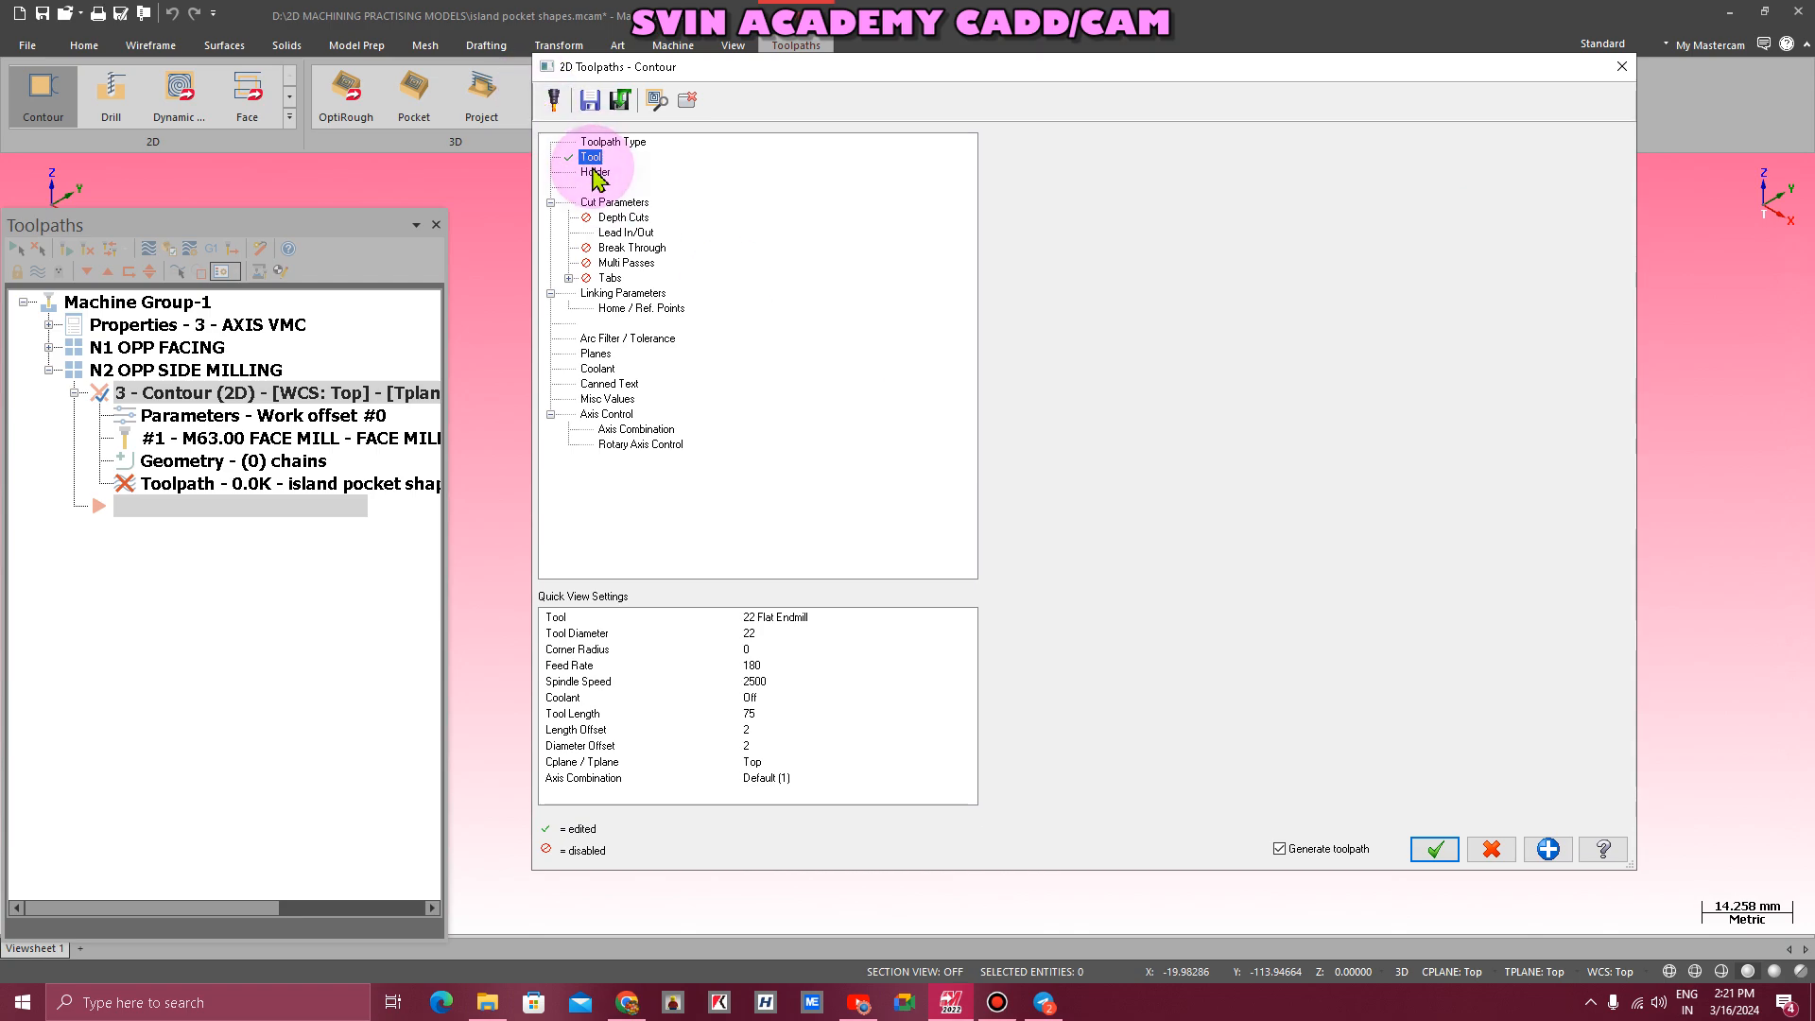
pyautogui.click(1049, 196)
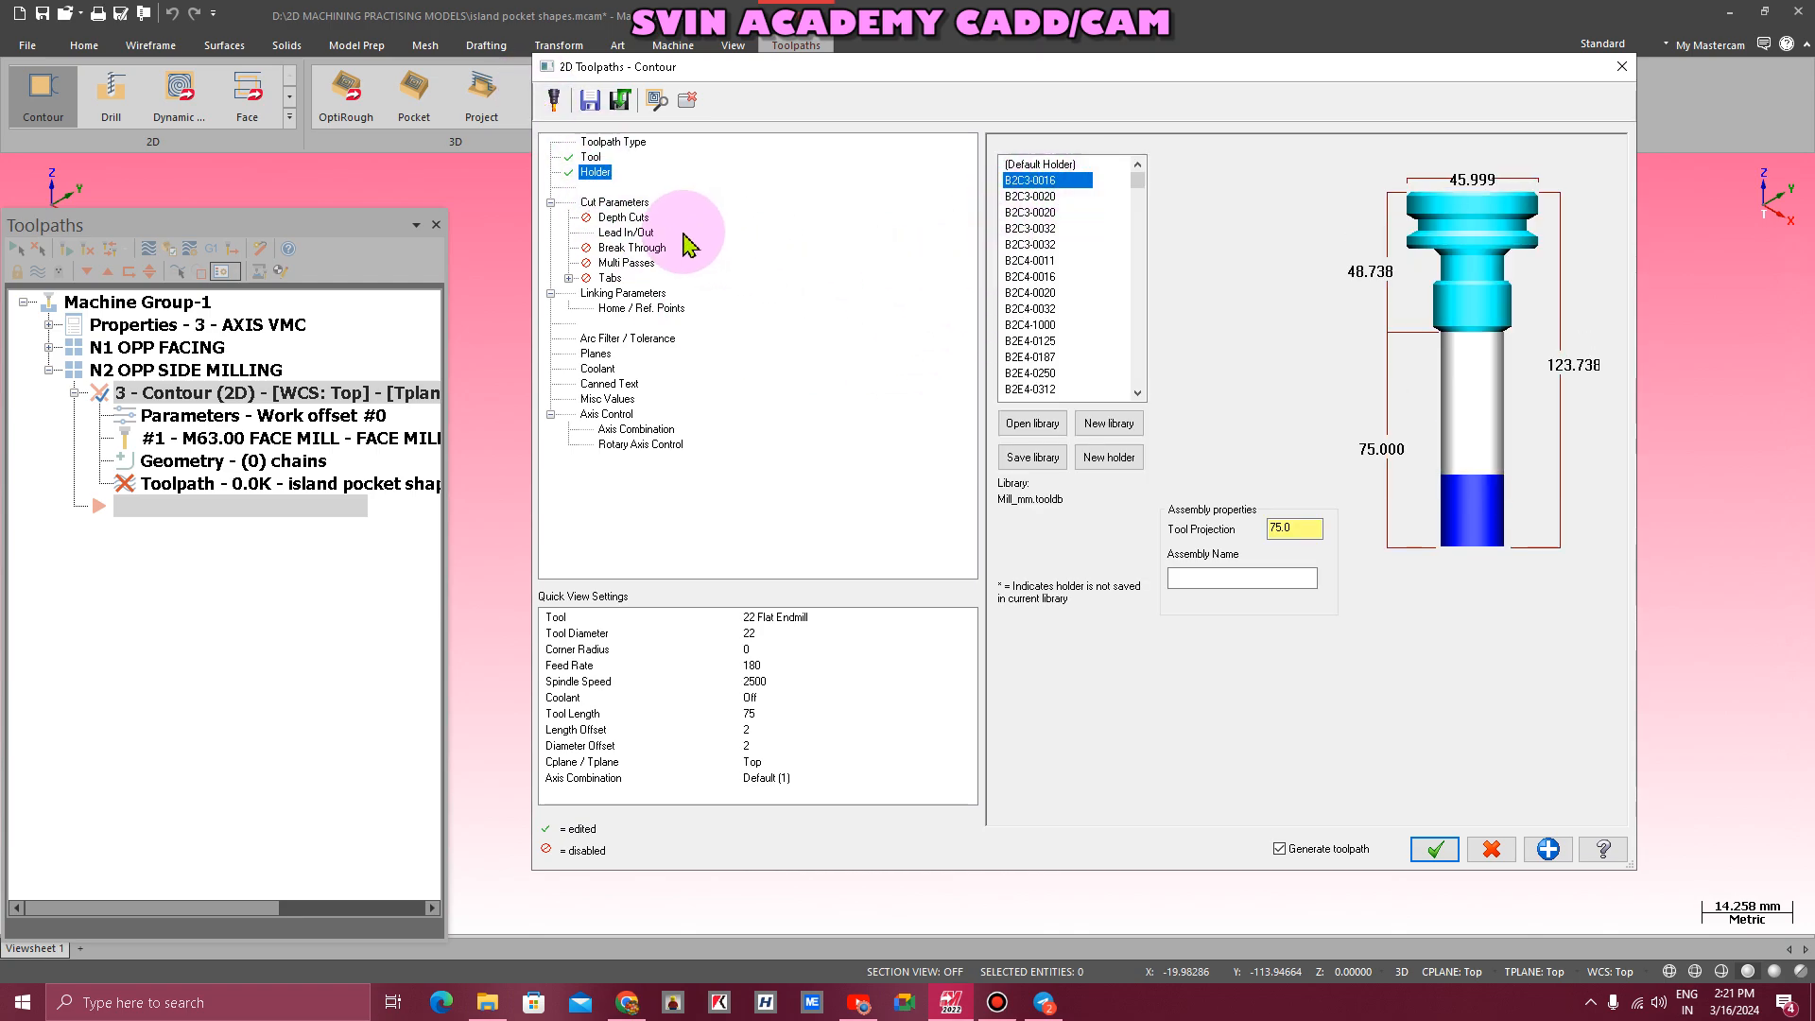
pyautogui.click(624, 202)
pyautogui.click(1240, 179)
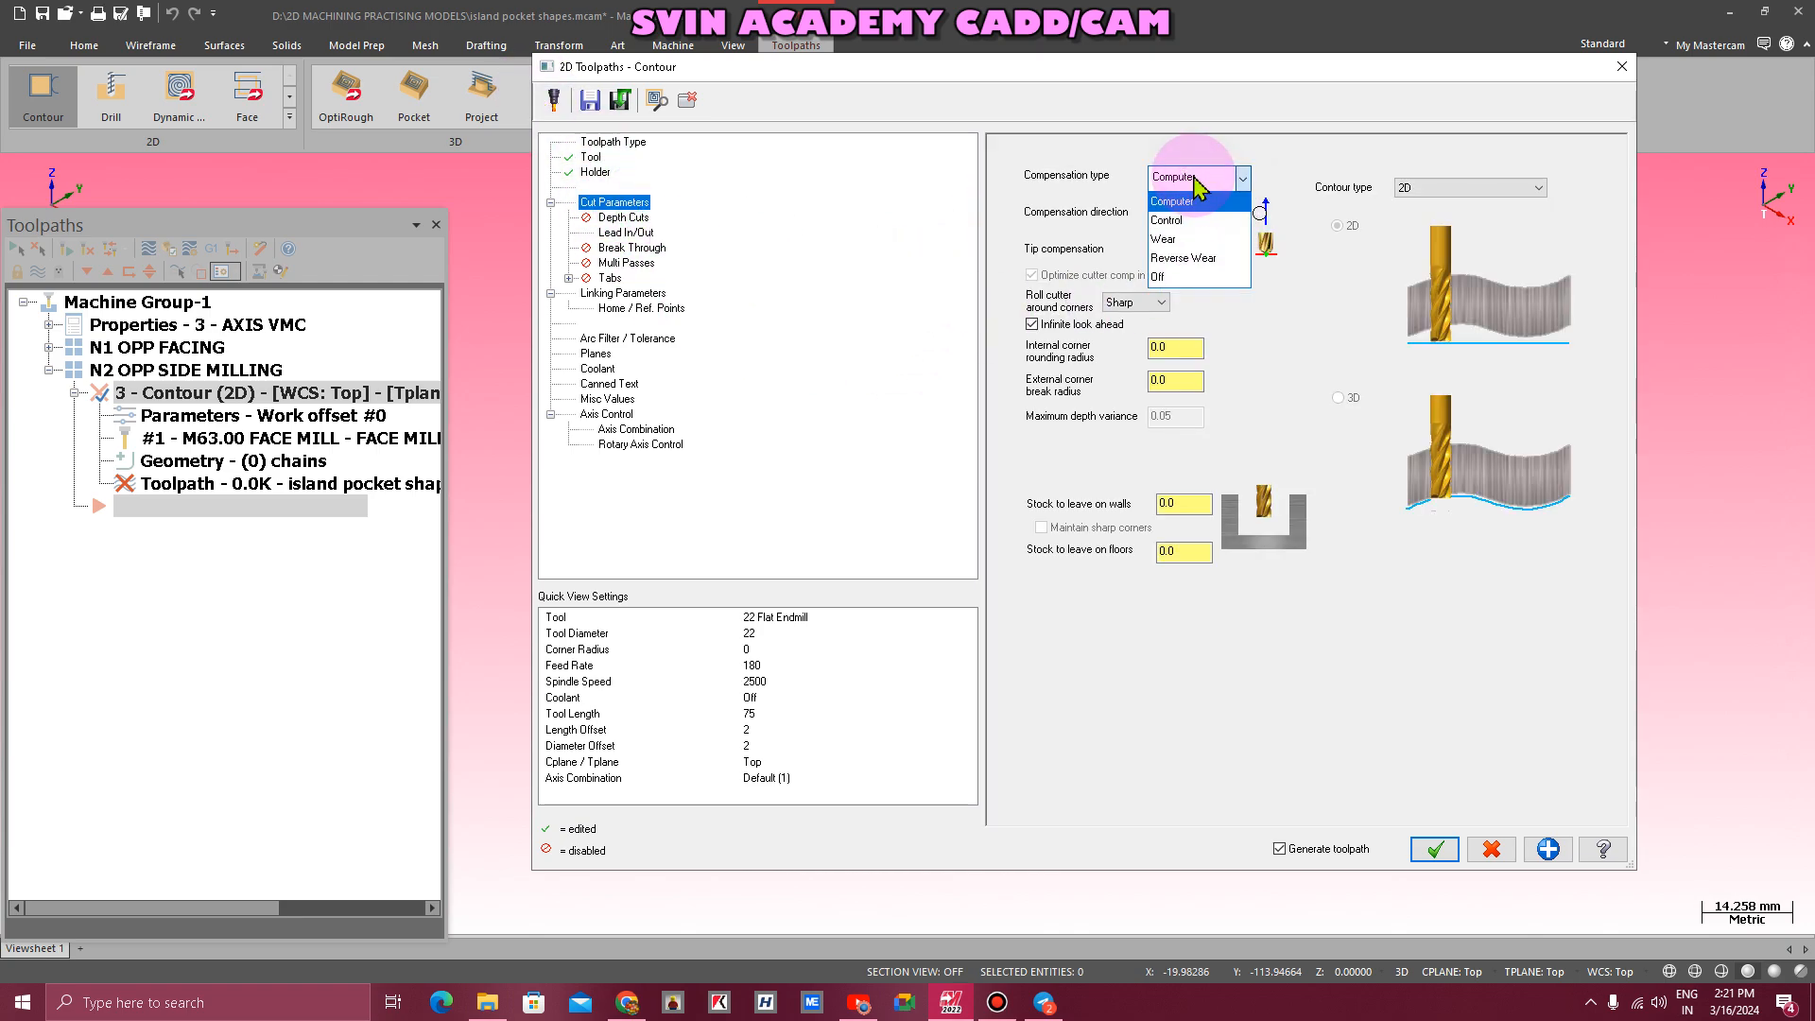
pyautogui.click(1179, 229)
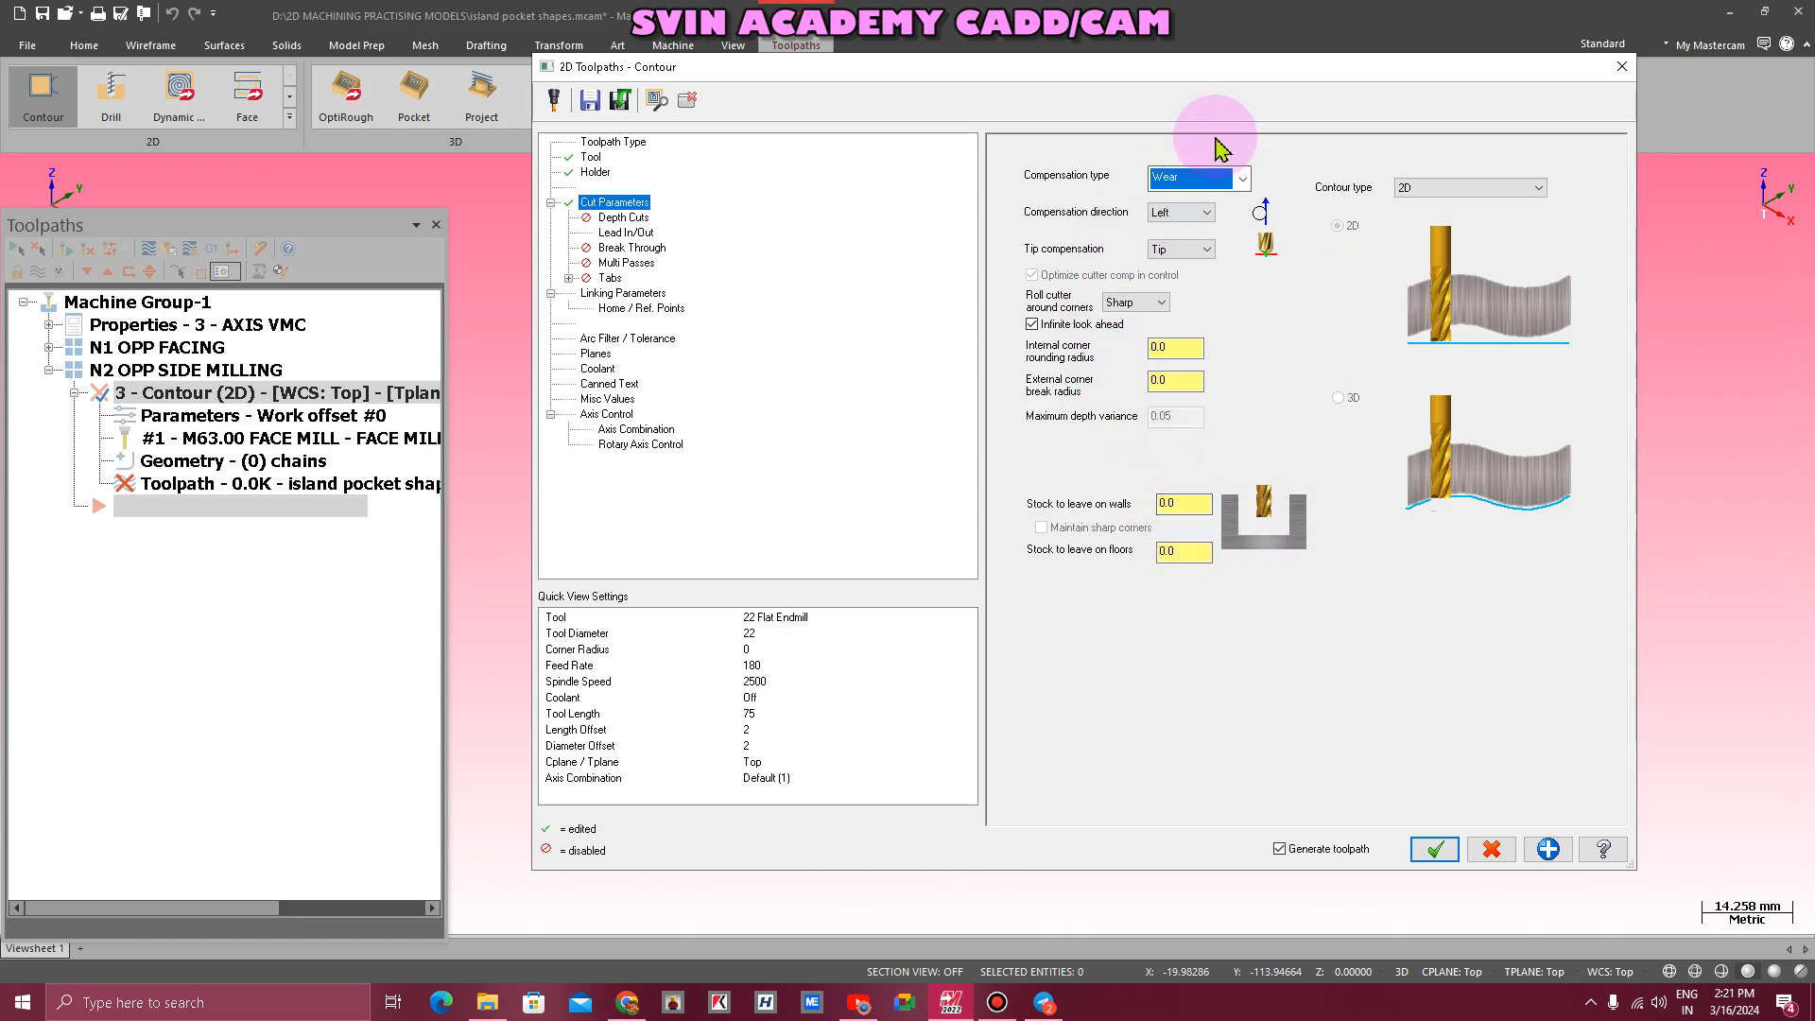
pyautogui.click(624, 218)
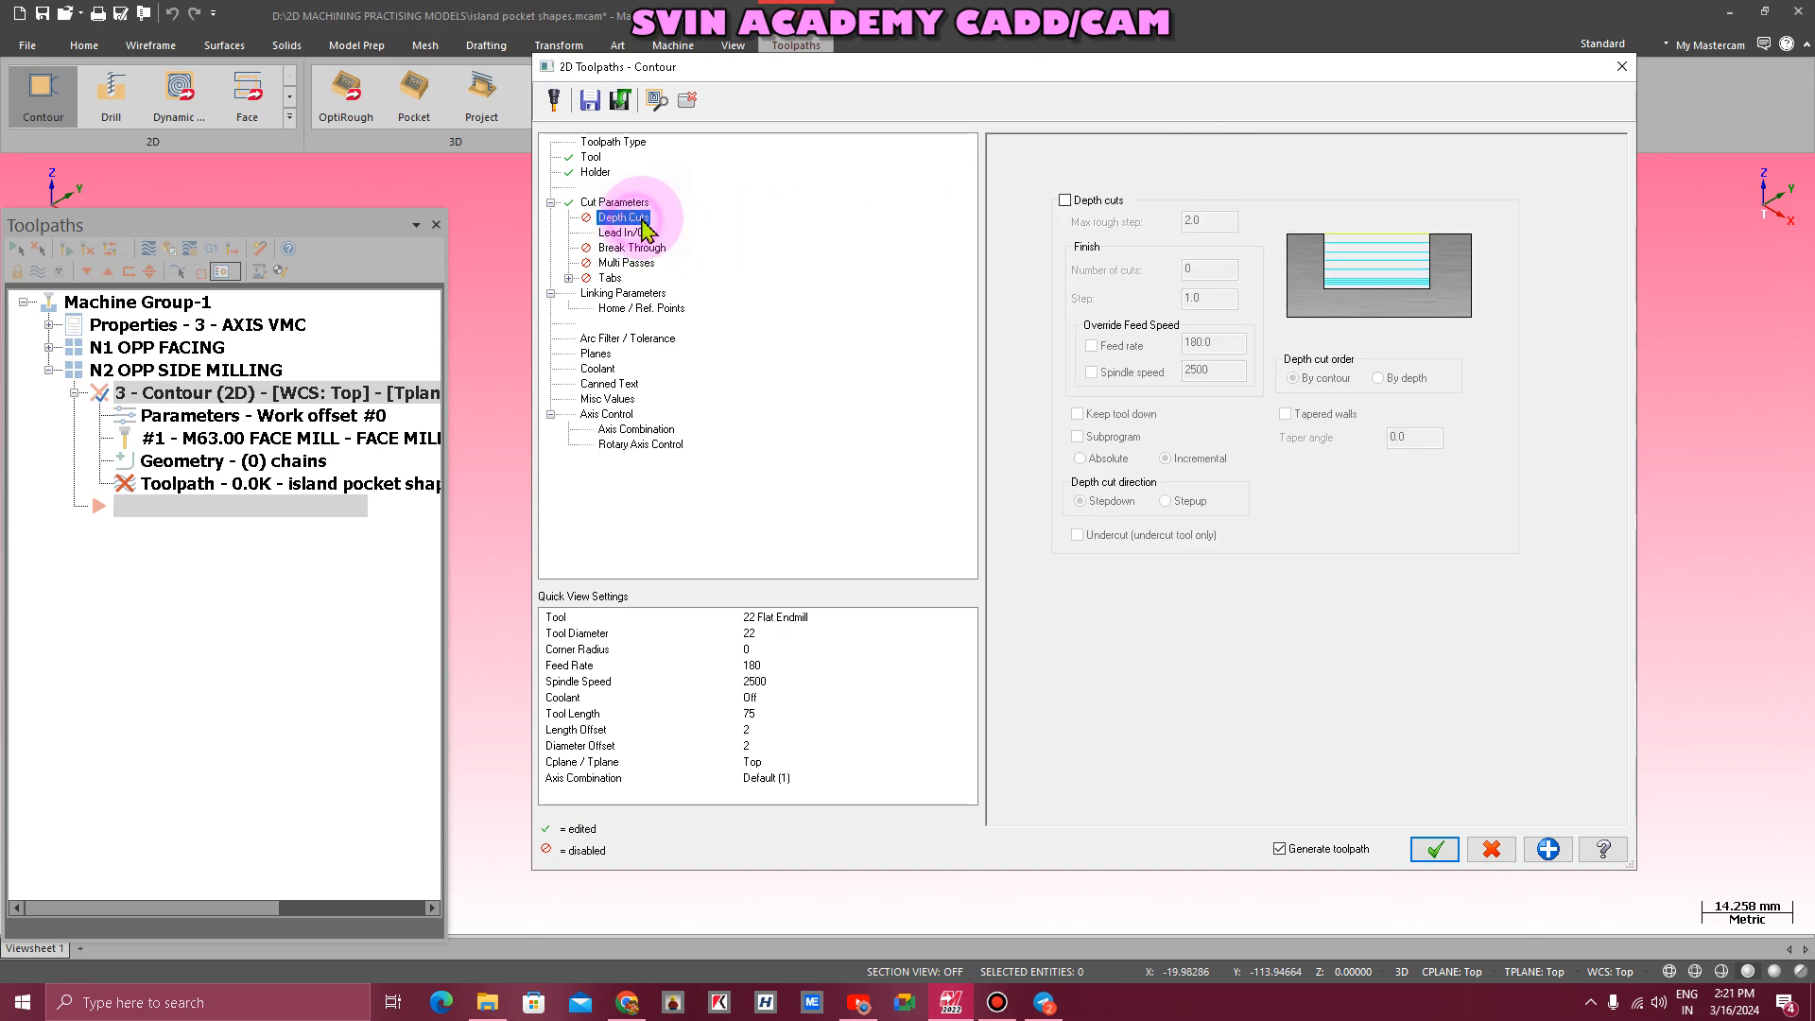
pyautogui.click(1065, 200)
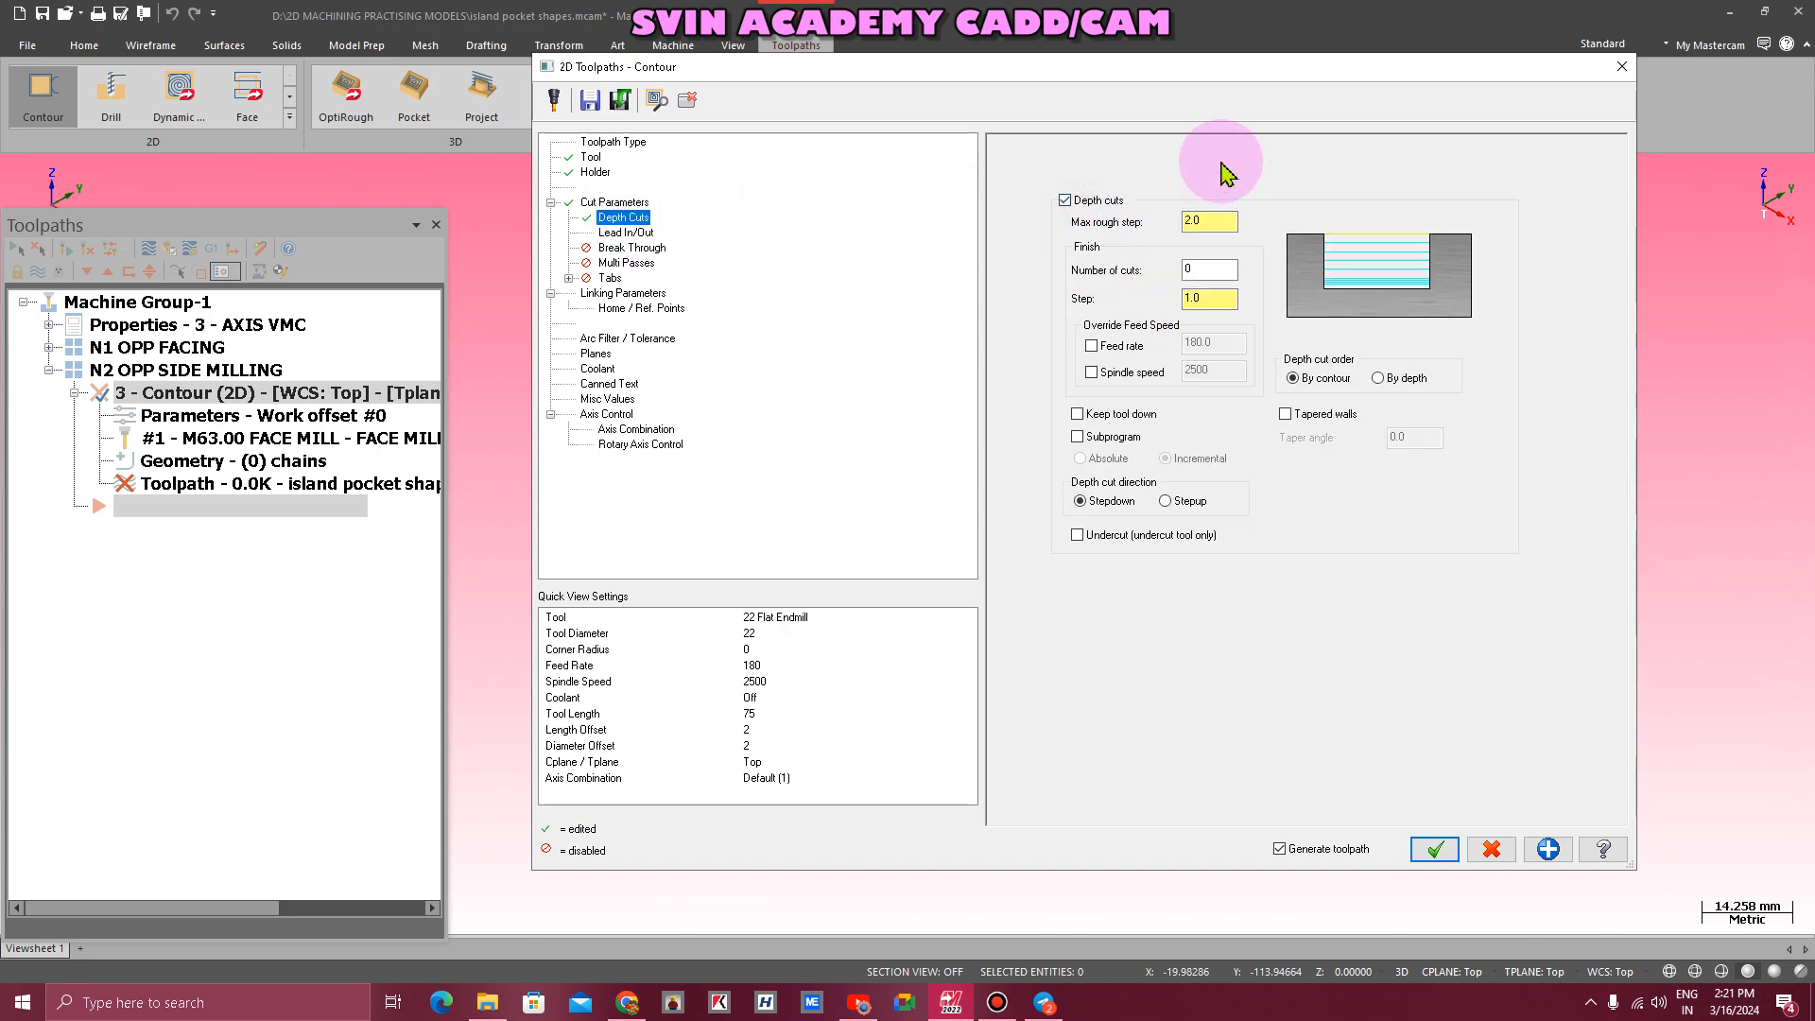
pyautogui.click(1065, 201)
# - Set the lead-in entry arc radius to 0
pyautogui.click(624, 232)
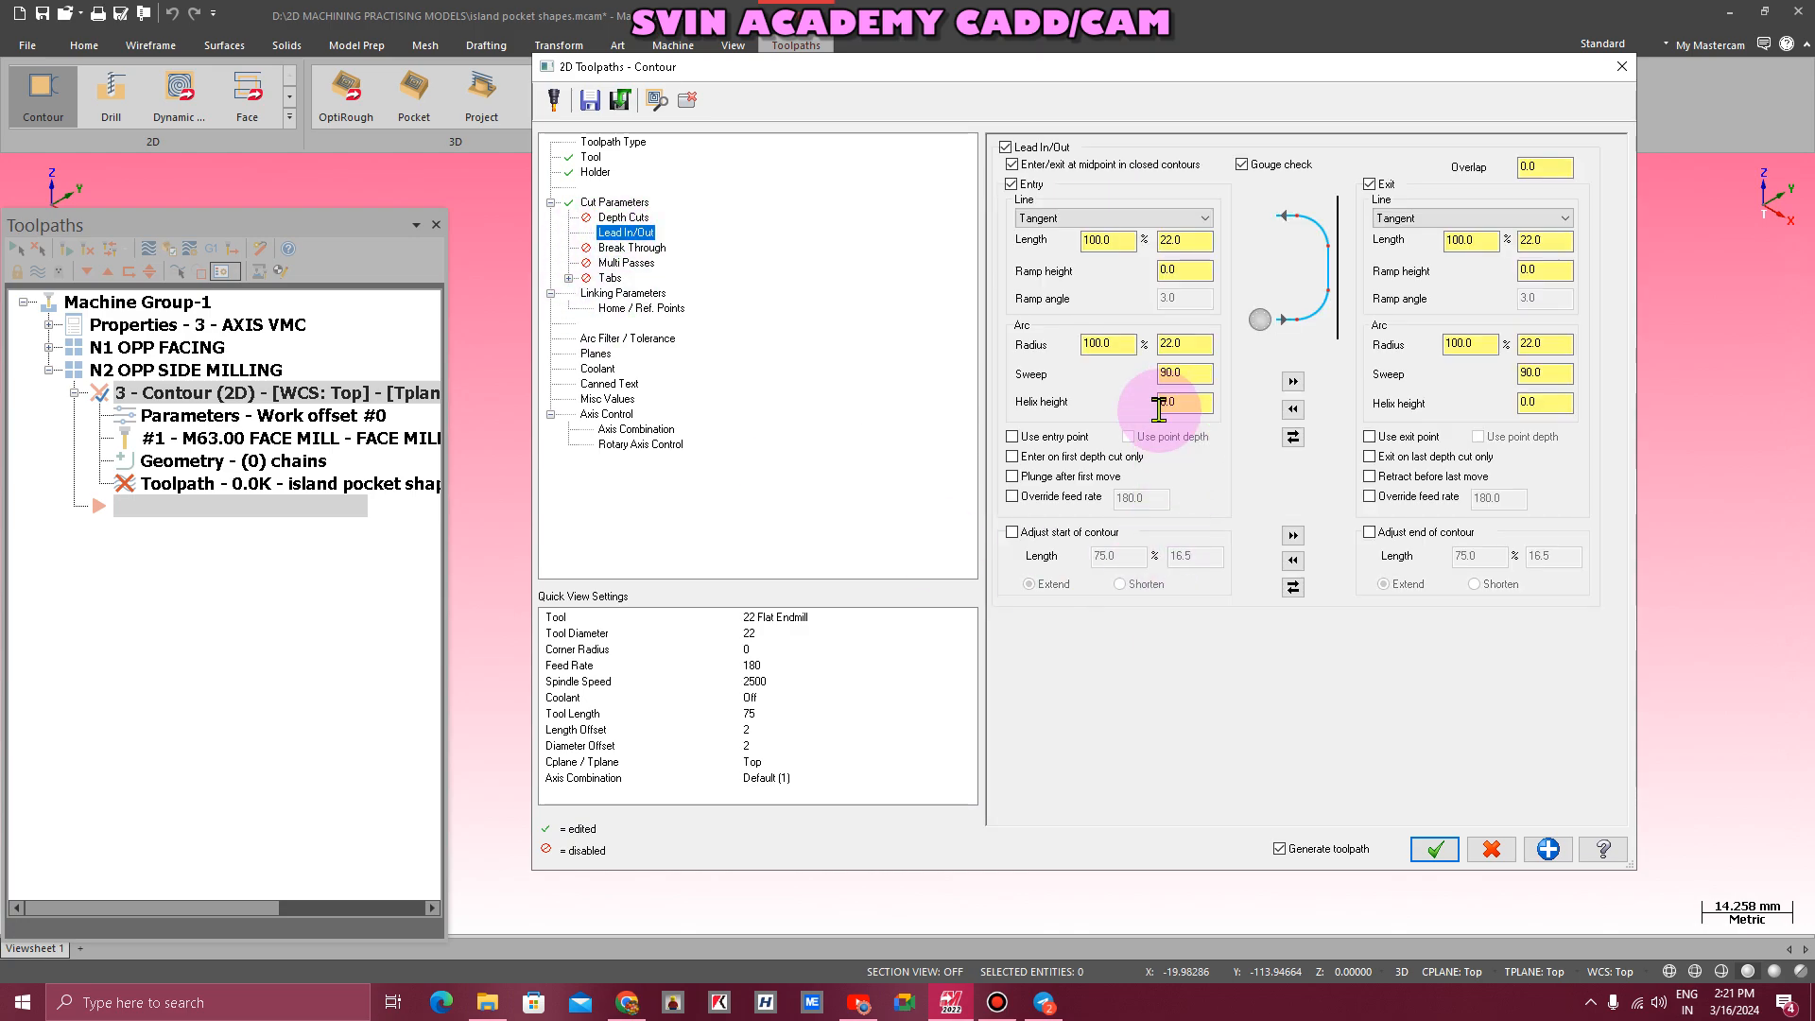
pyautogui.press('BackSpace')
pyautogui.press('BackSpace')
pyautogui.press('BackSpace')
pyautogui.press('BackSpace')
pyautogui.press('BackSpace')
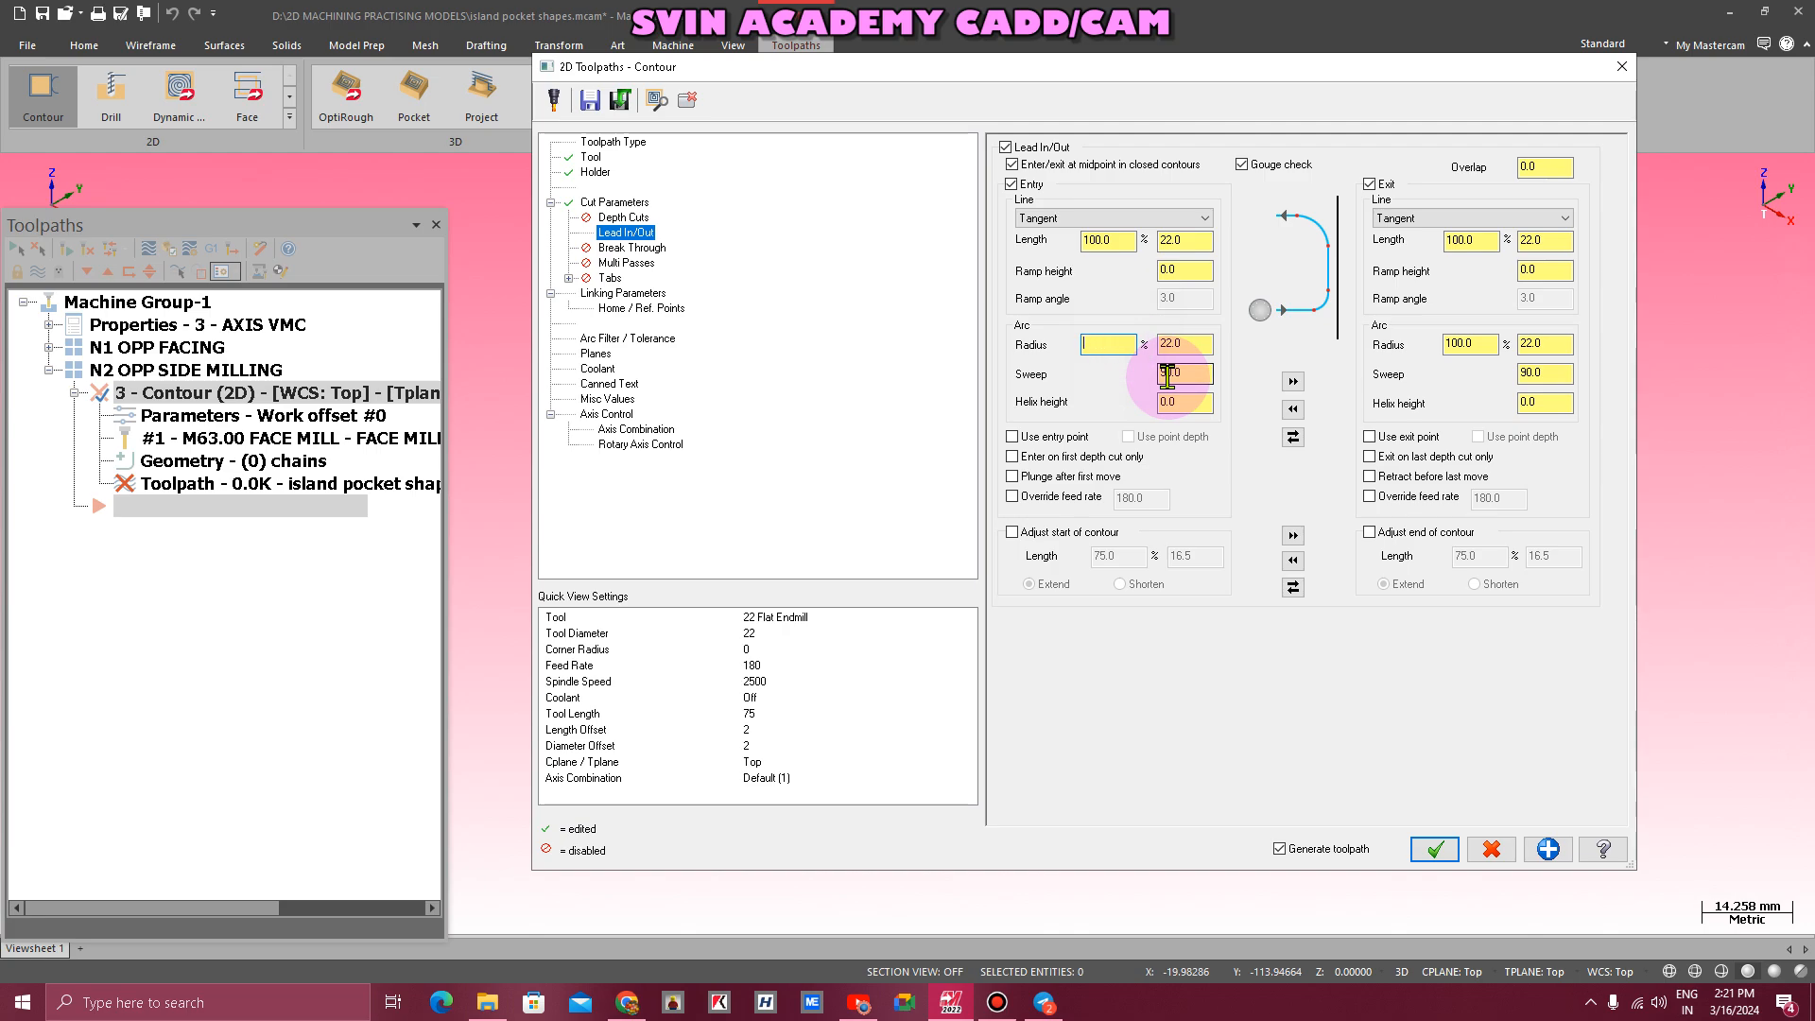
pyautogui.write('0')
pyautogui.press('Return')
# - Set the lead-in entry line length to 50% of the tool diameter
pyautogui.click(1123, 241)
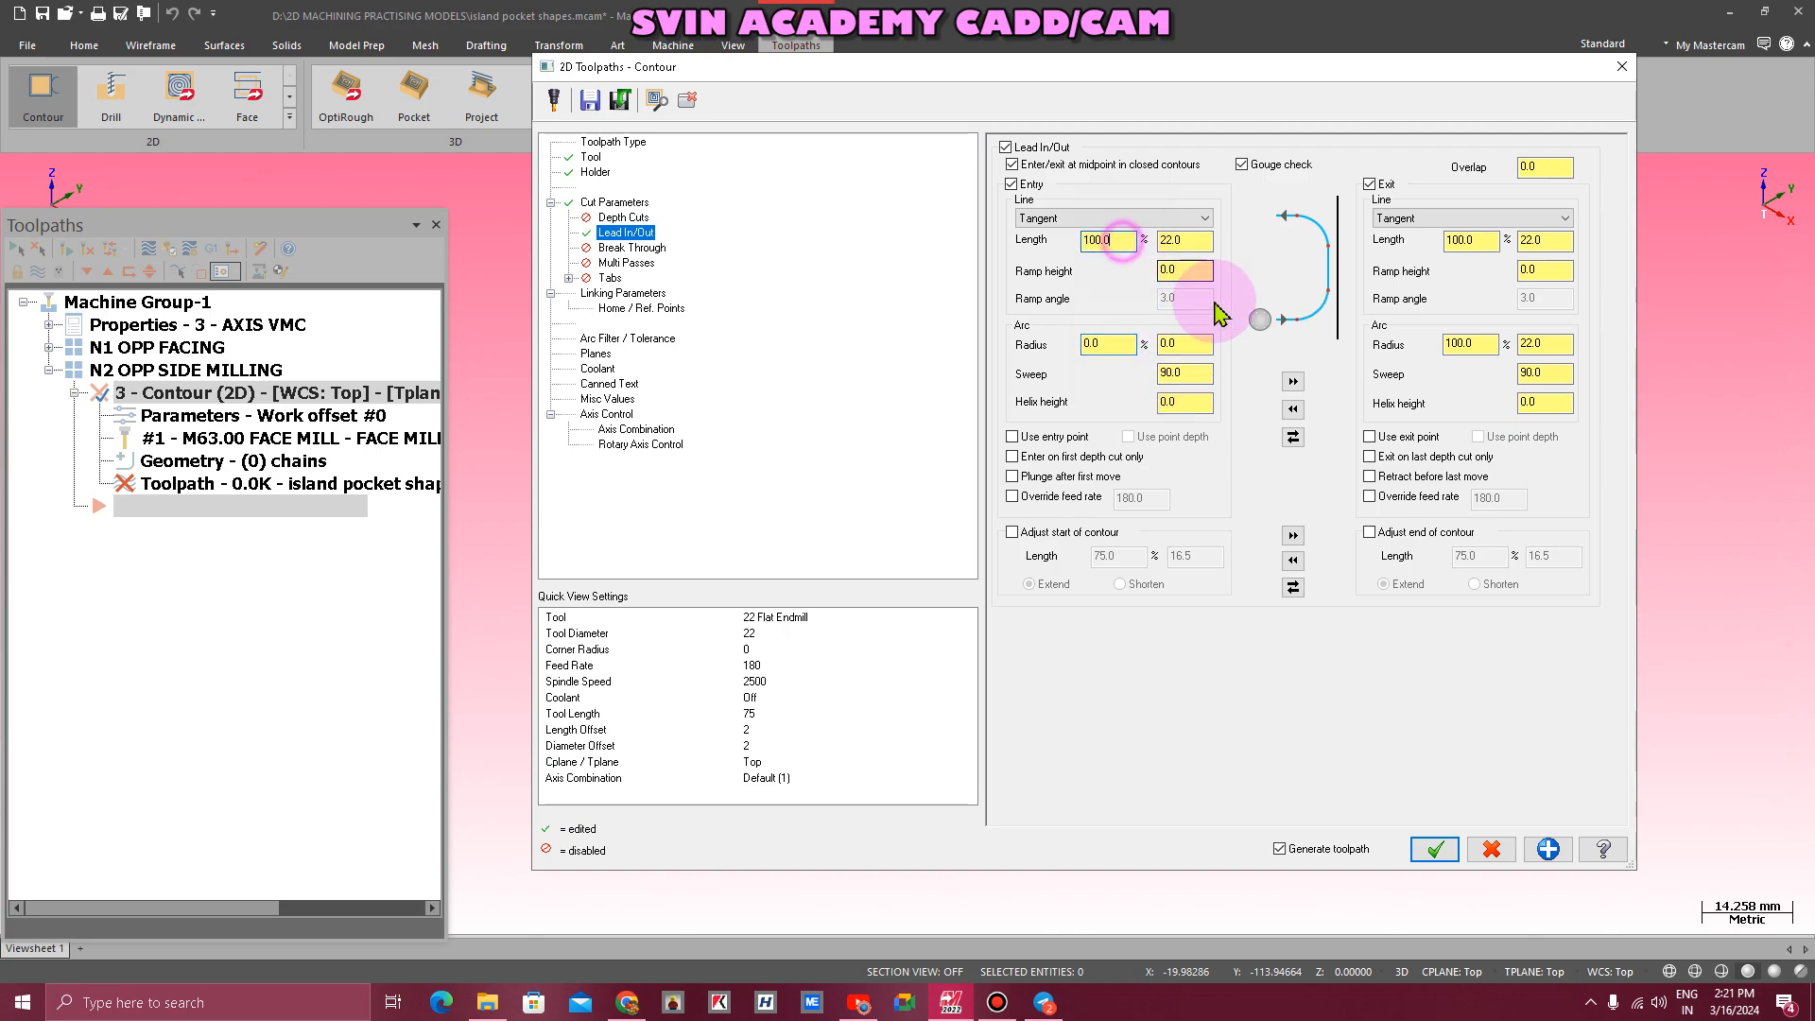
pyautogui.press('BackSpace')
pyautogui.press('BackSpace')
pyautogui.press('BackSpace')
pyautogui.press('BackSpace')
pyautogui.press('BackSpace')
pyautogui.write('50')
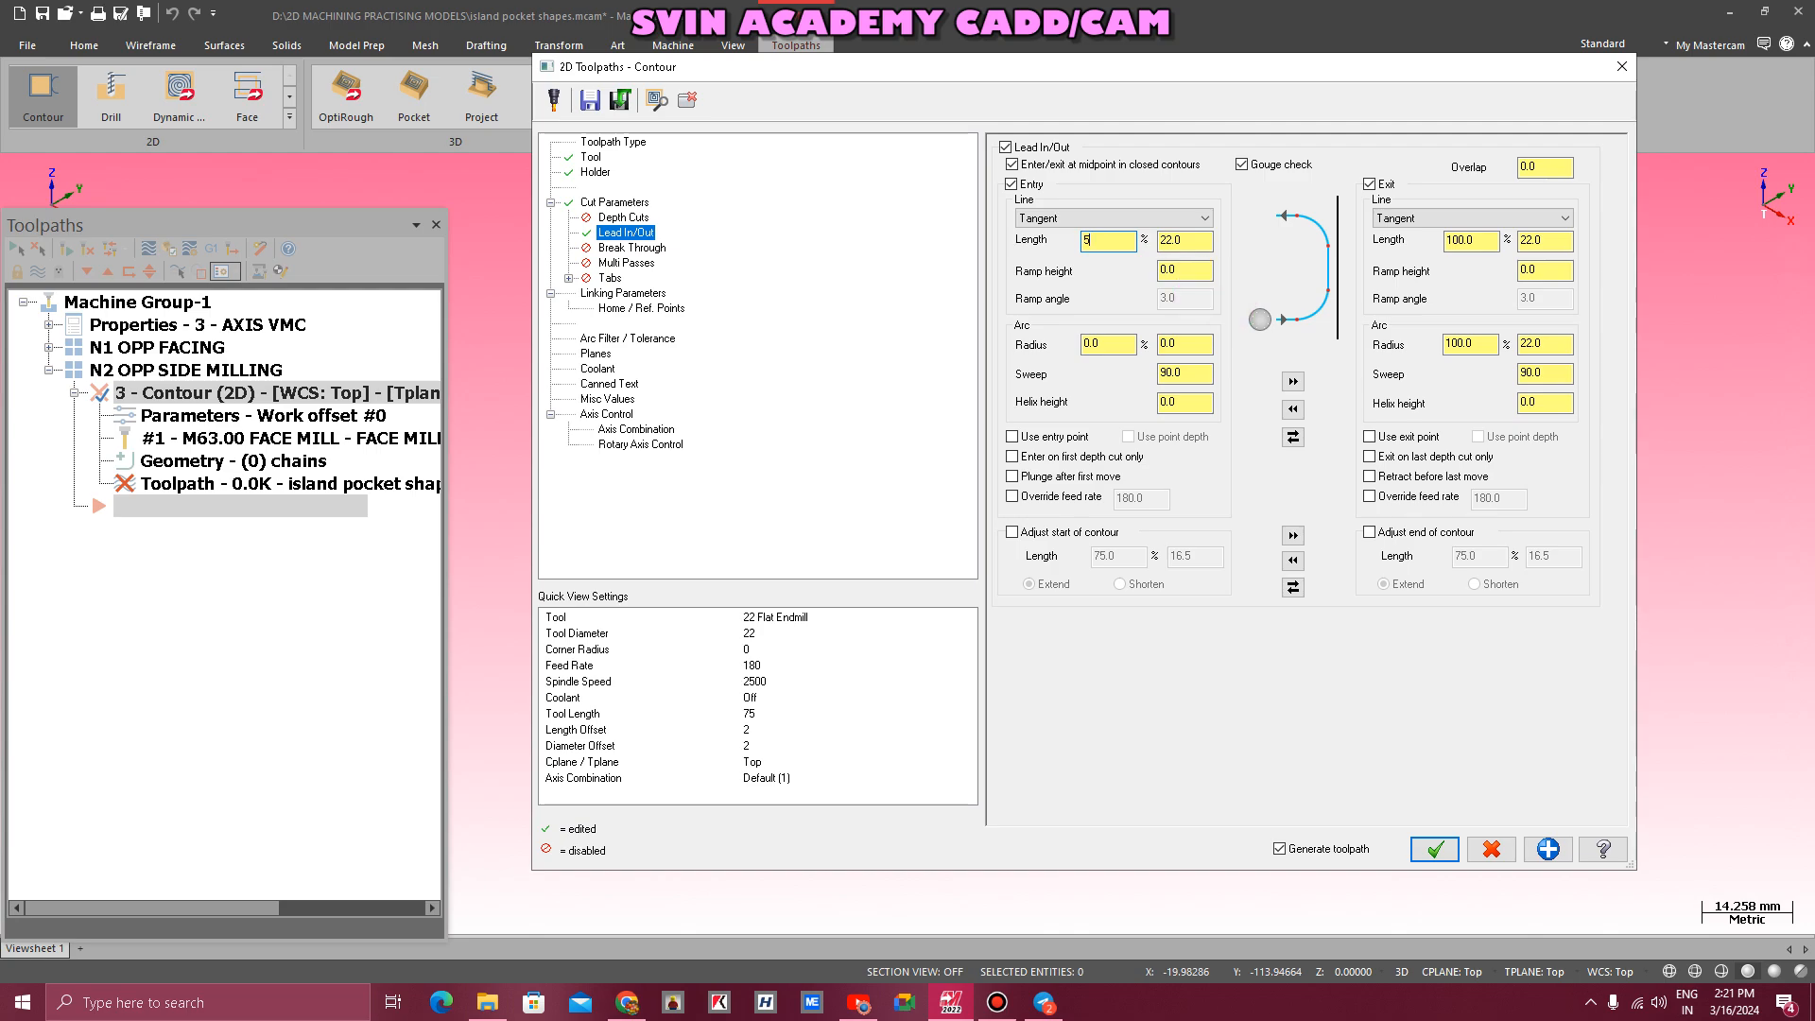
pyautogui.press('Return')
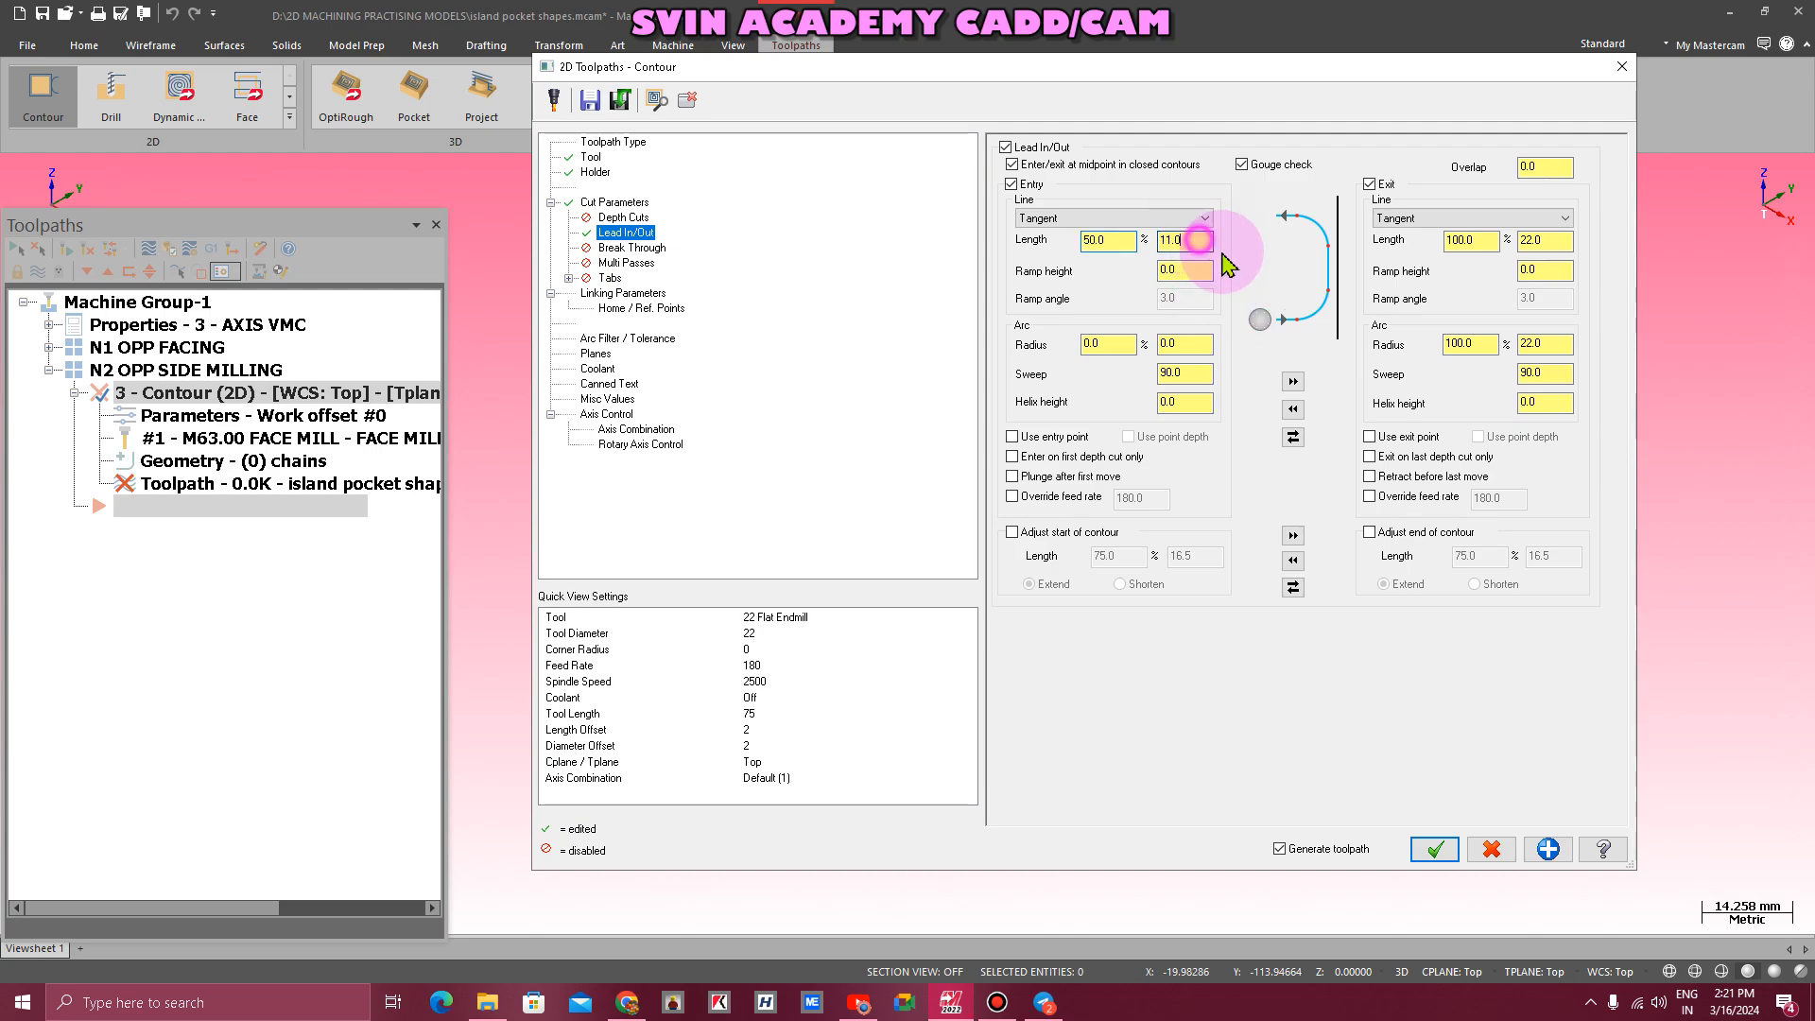
# - Set the lead-in entry line length to 14 mm and copy the entry settings to the exit
pyautogui.click(1183, 240)
pyautogui.press('BackSpace')
pyautogui.press('BackSpace')
pyautogui.press('BackSpace')
pyautogui.write('4')
pyautogui.press('Return')
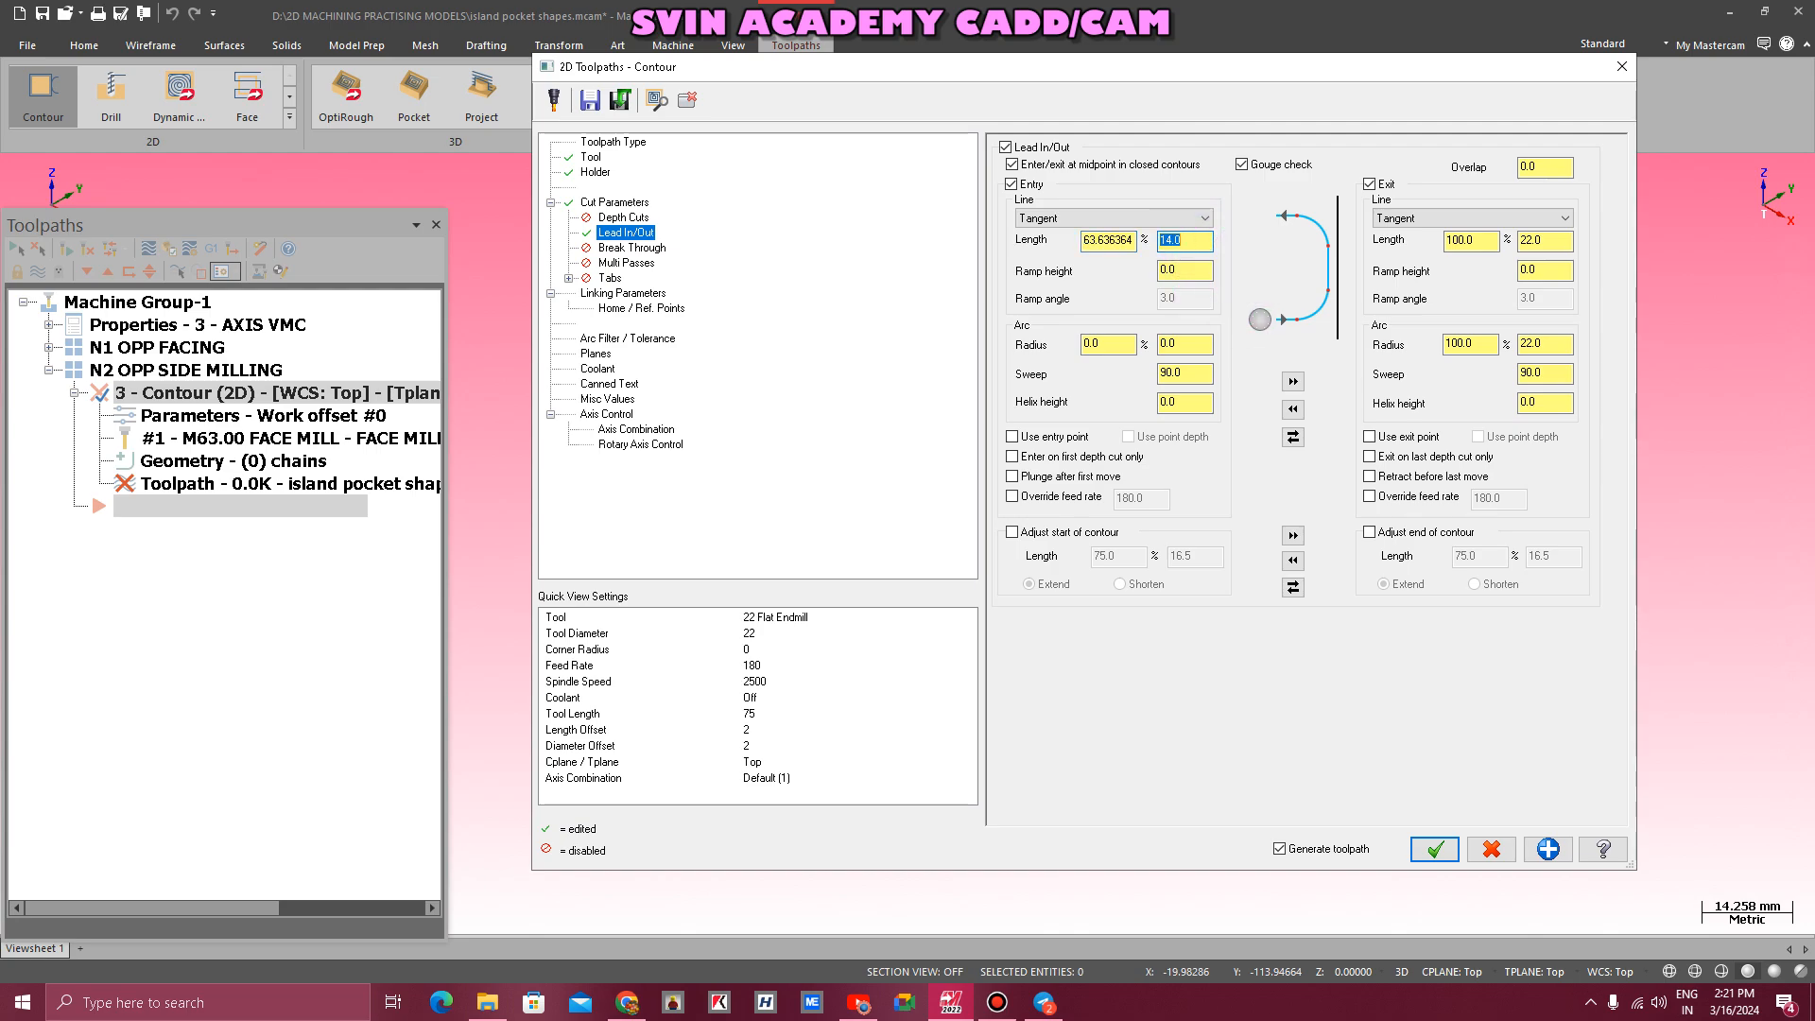
pyautogui.click(1292, 381)
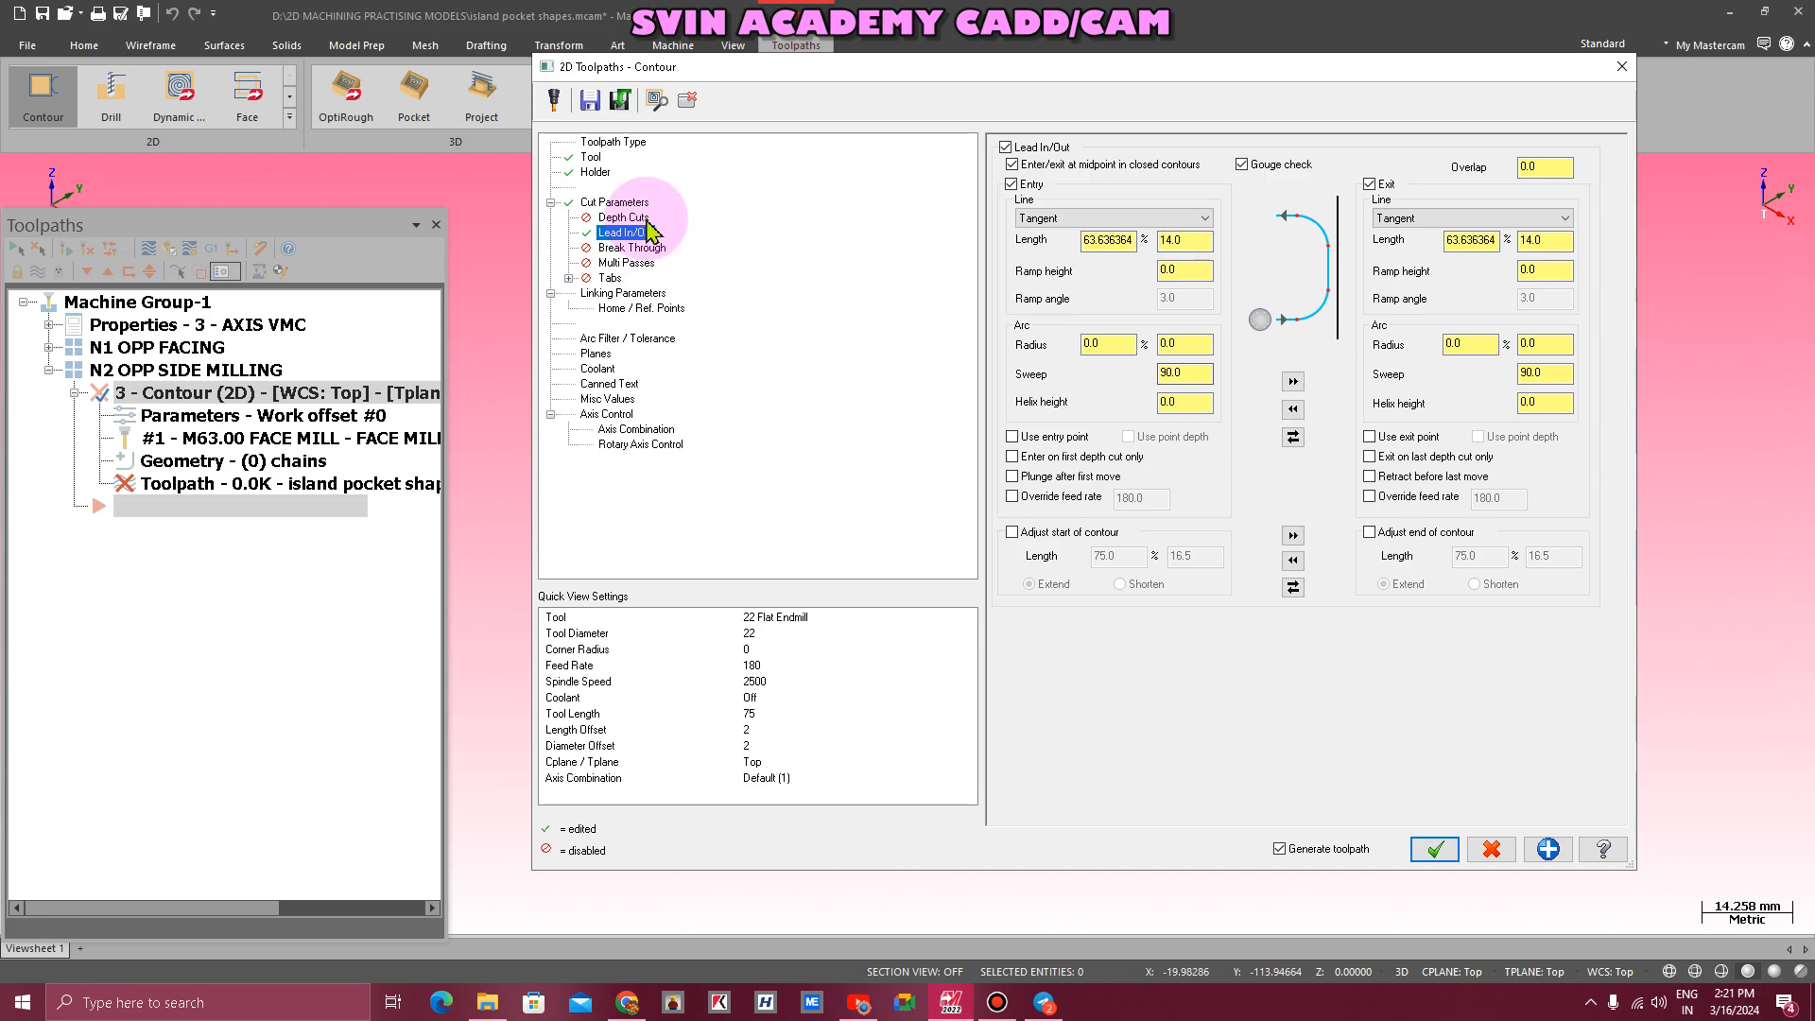
# - Enable the 50 mm clearance only at the operation's start and end, and make the retract, feed plane and depth absolute
pyautogui.click(623, 294)
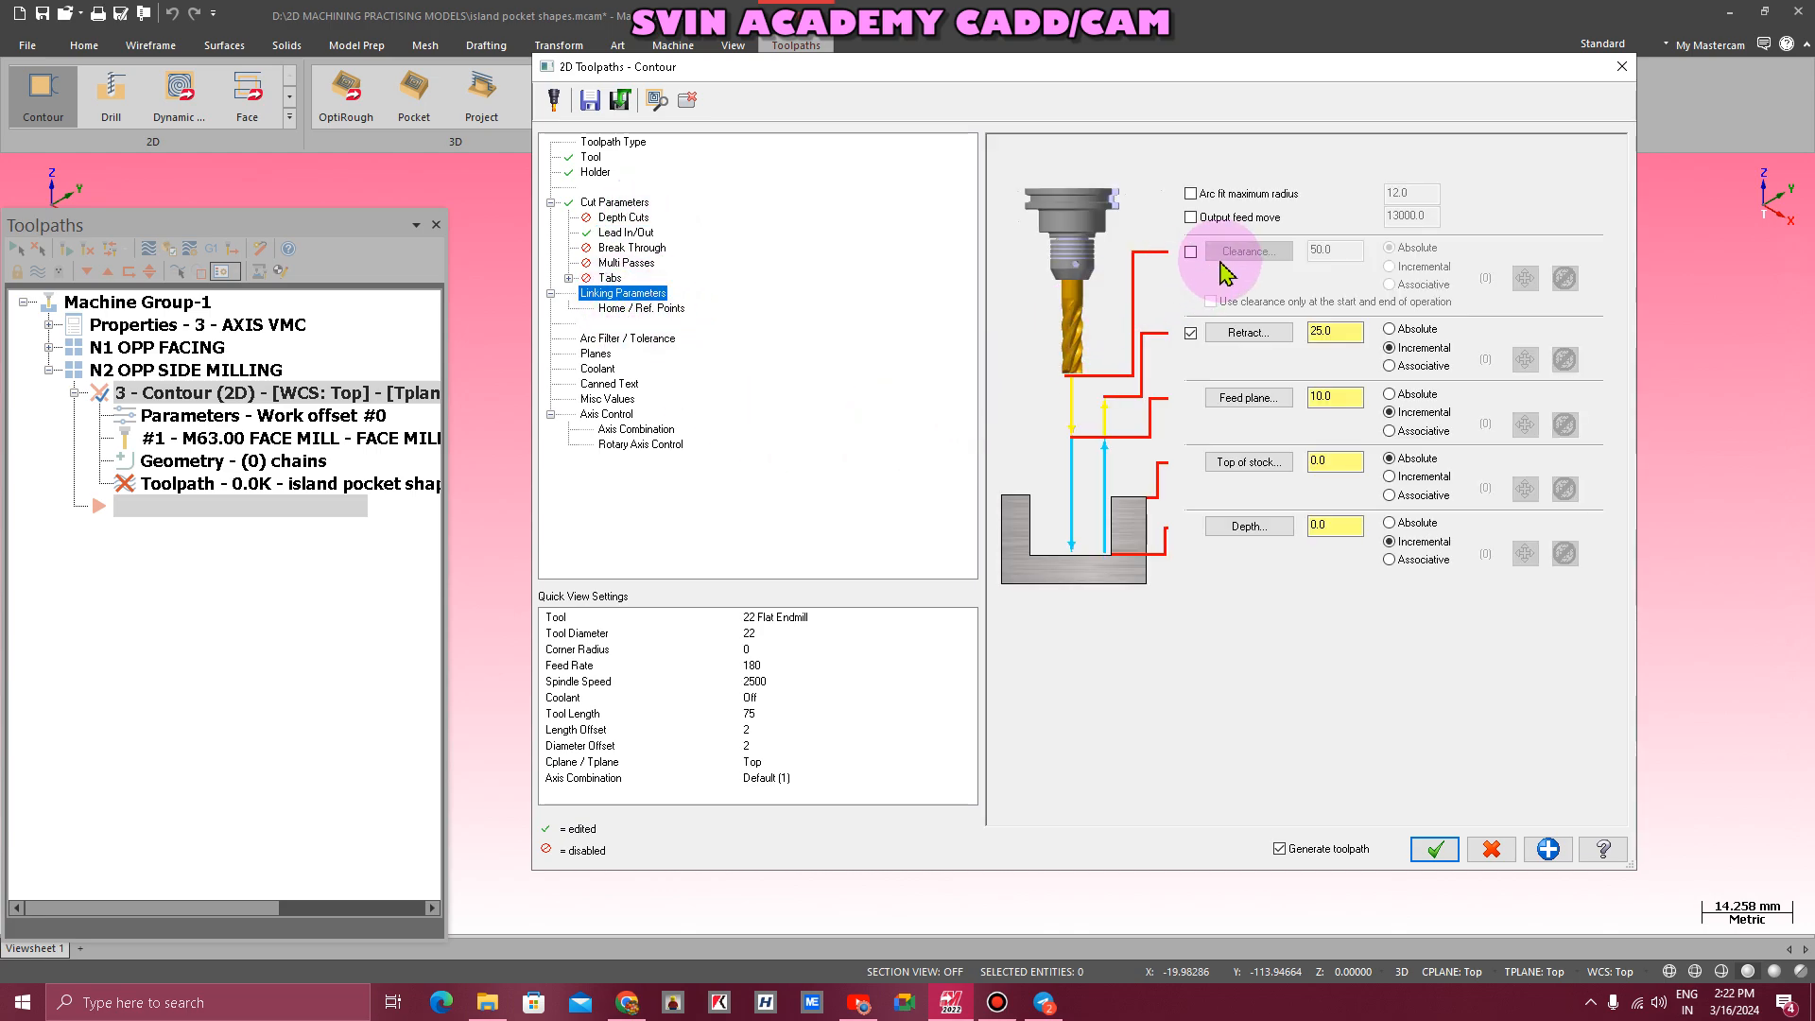
pyautogui.click(1191, 253)
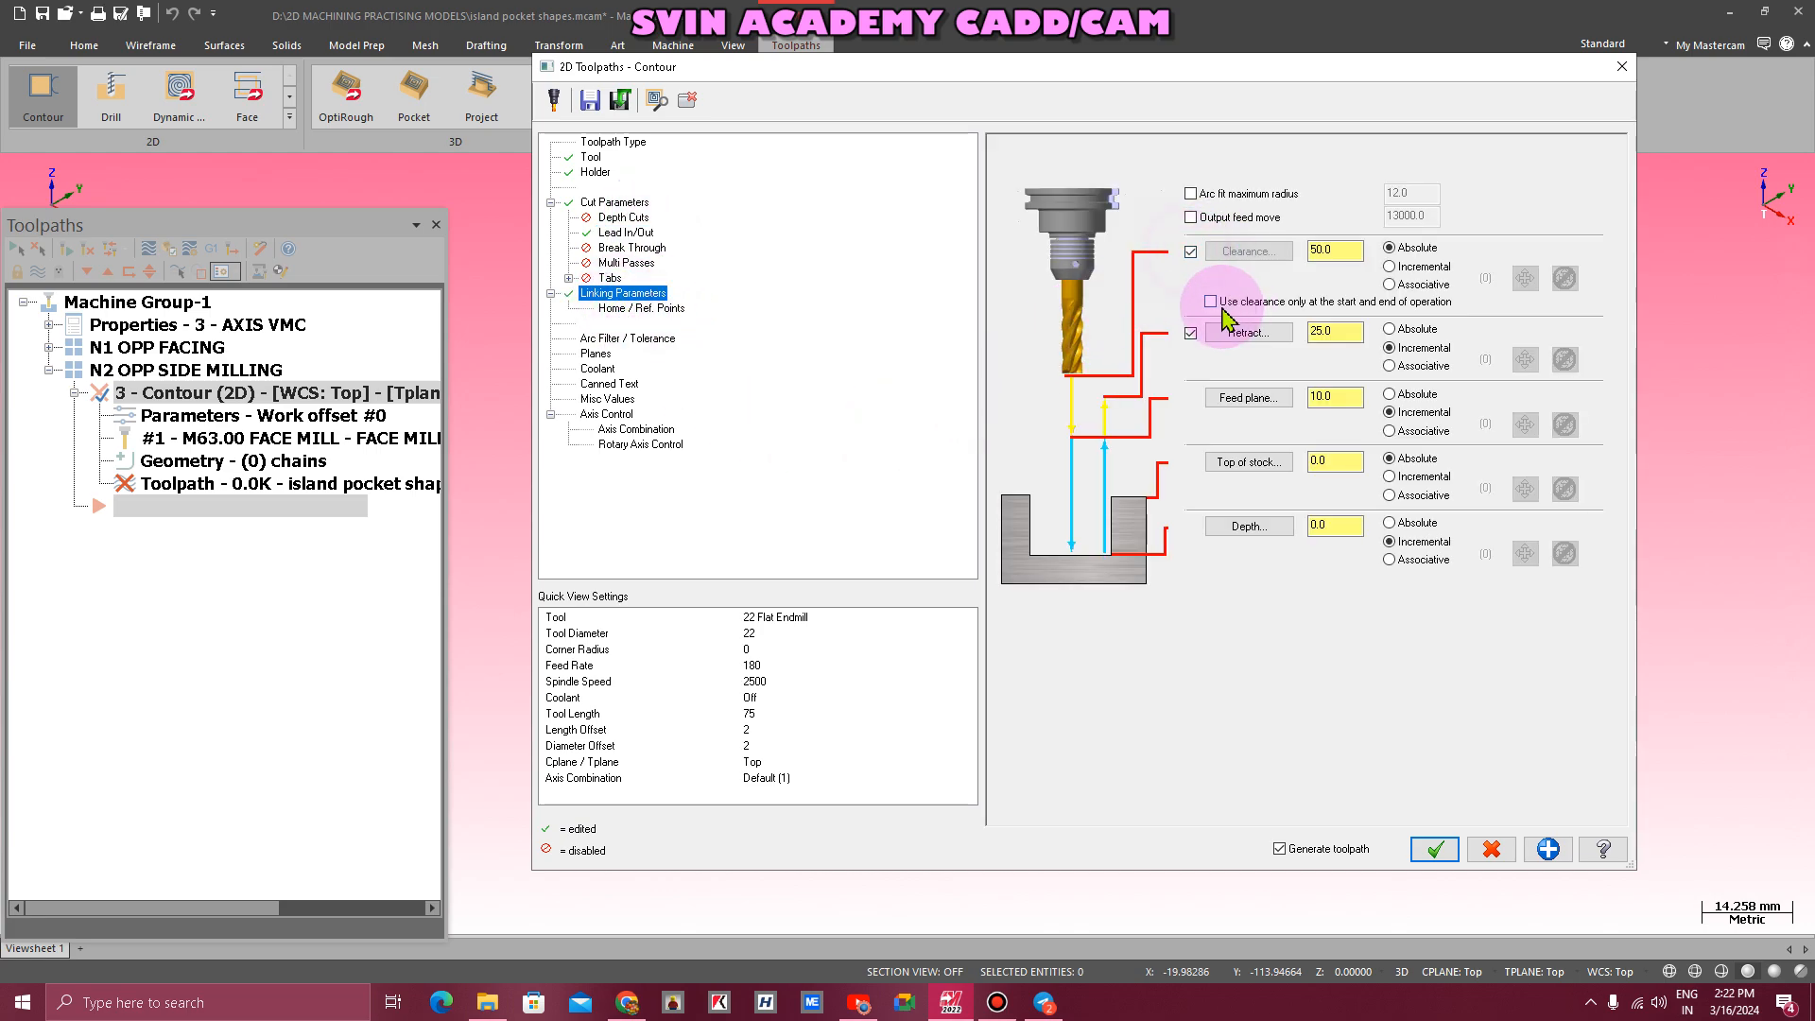
pyautogui.click(1401, 330)
pyautogui.click(1394, 394)
pyautogui.click(1394, 523)
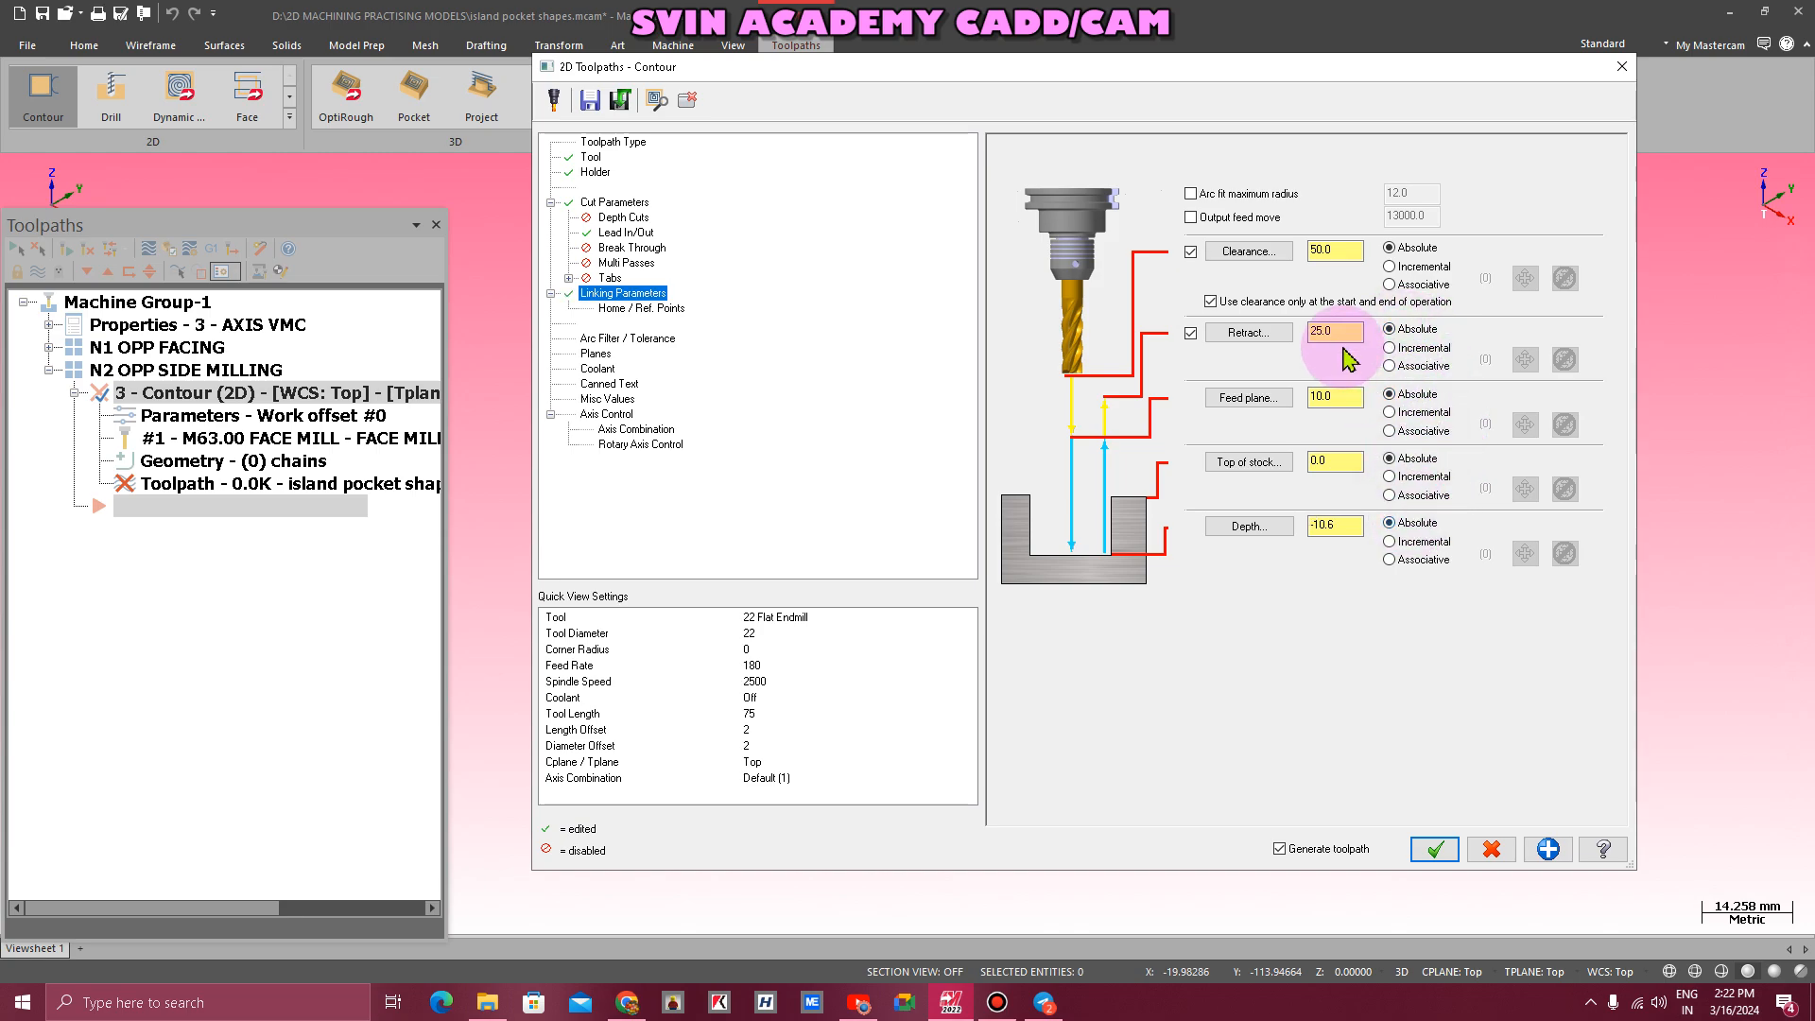
# - Set the absolute retract height to 5 mm and the feed plane to 3 mm
pyautogui.press('BackSpace')
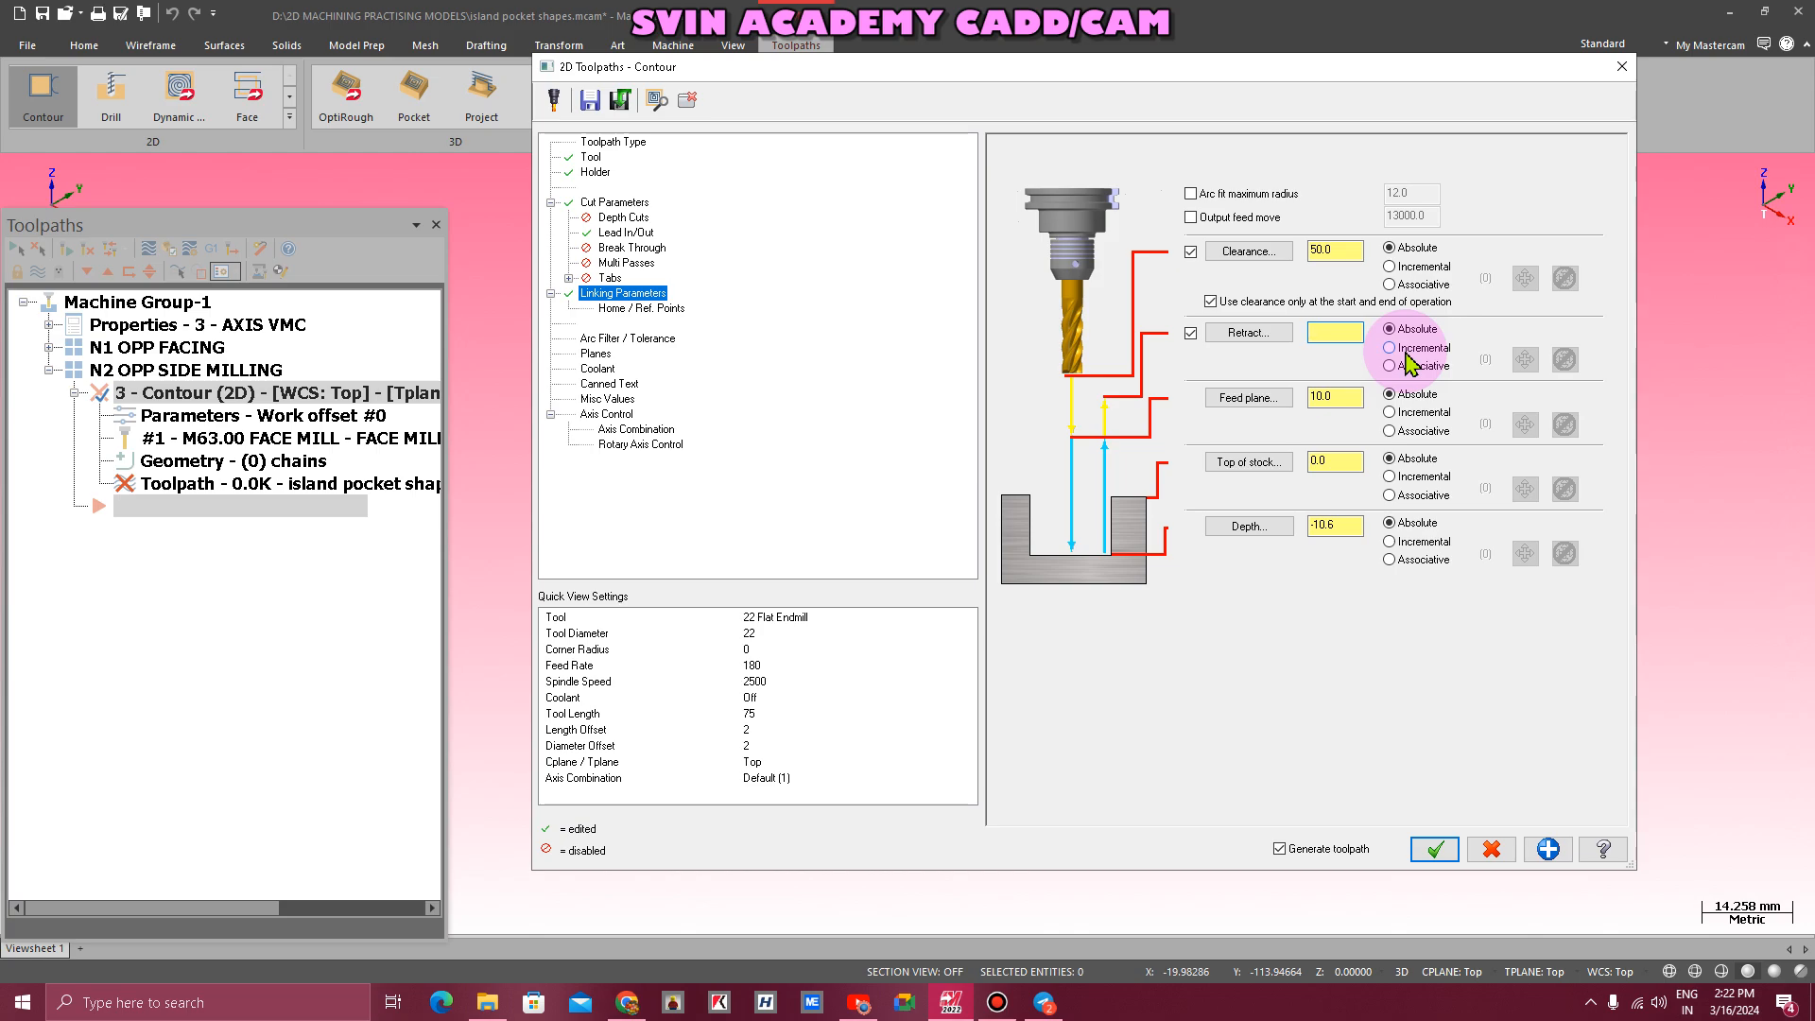
pyautogui.write('5')
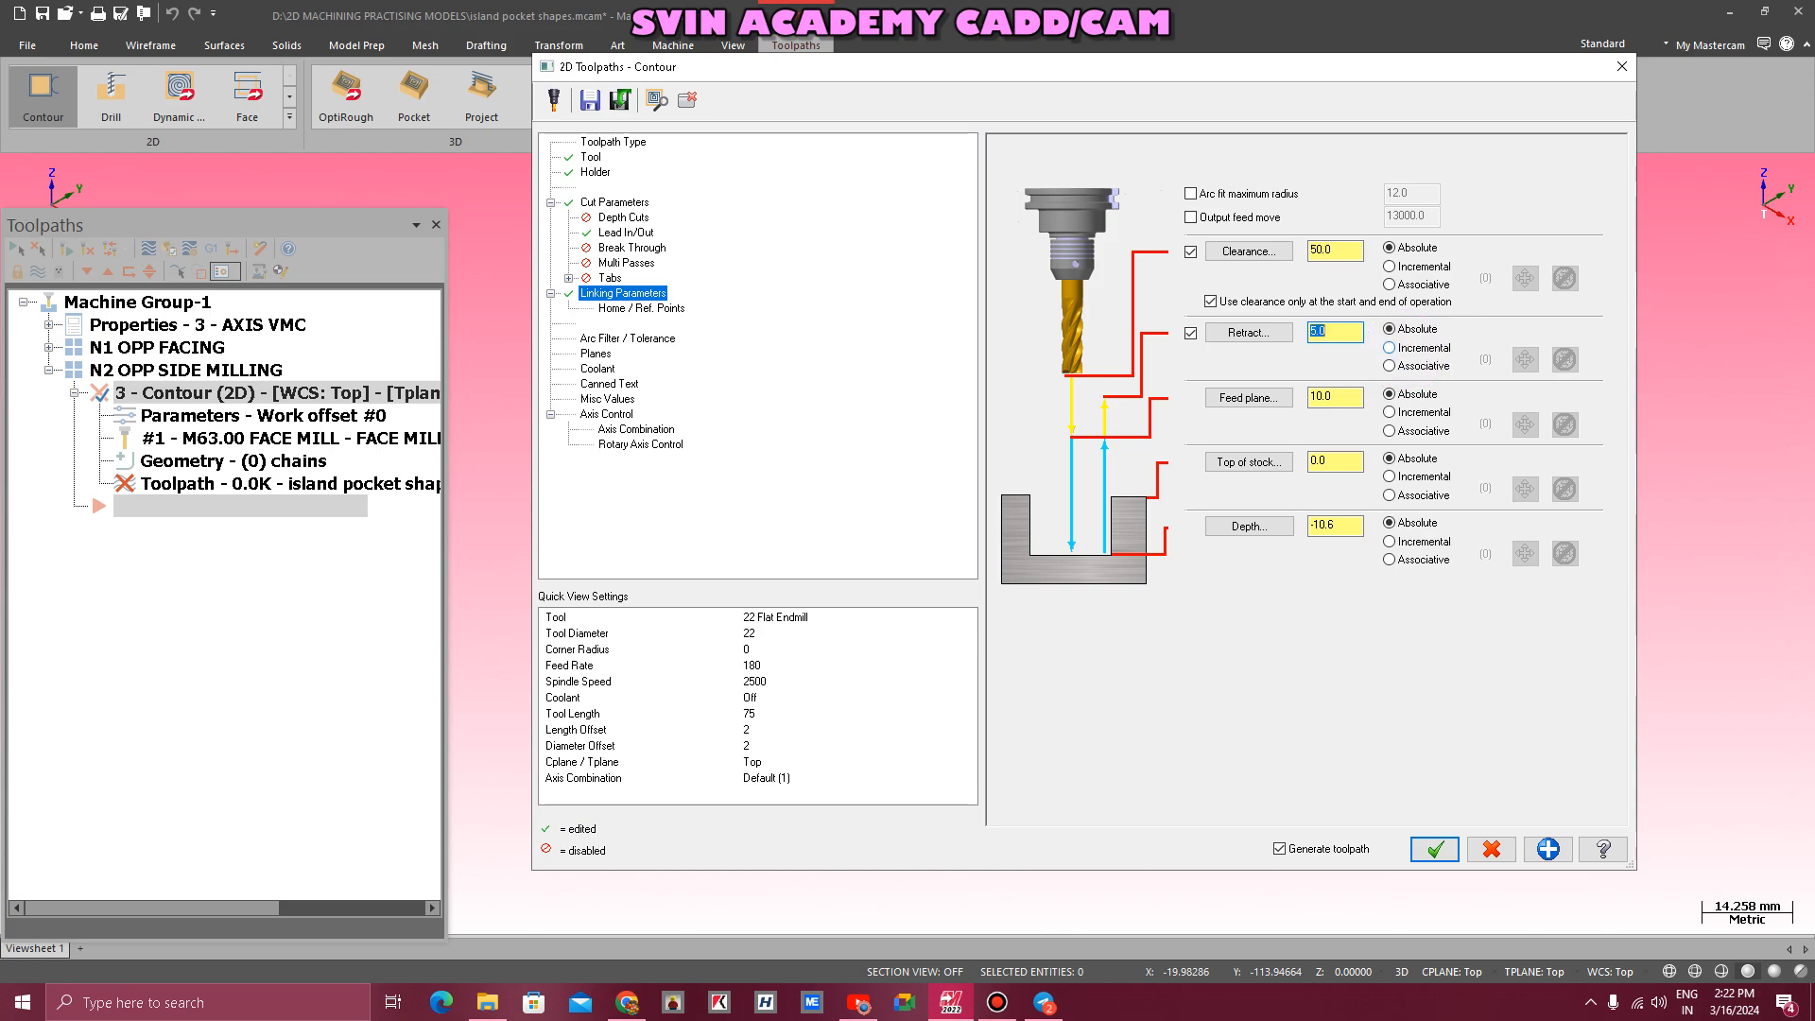
pyautogui.click(1343, 400)
pyautogui.press('BackSpace')
pyautogui.press('BackSpace')
pyautogui.press('BackSpace')
pyautogui.press('BackSpace')
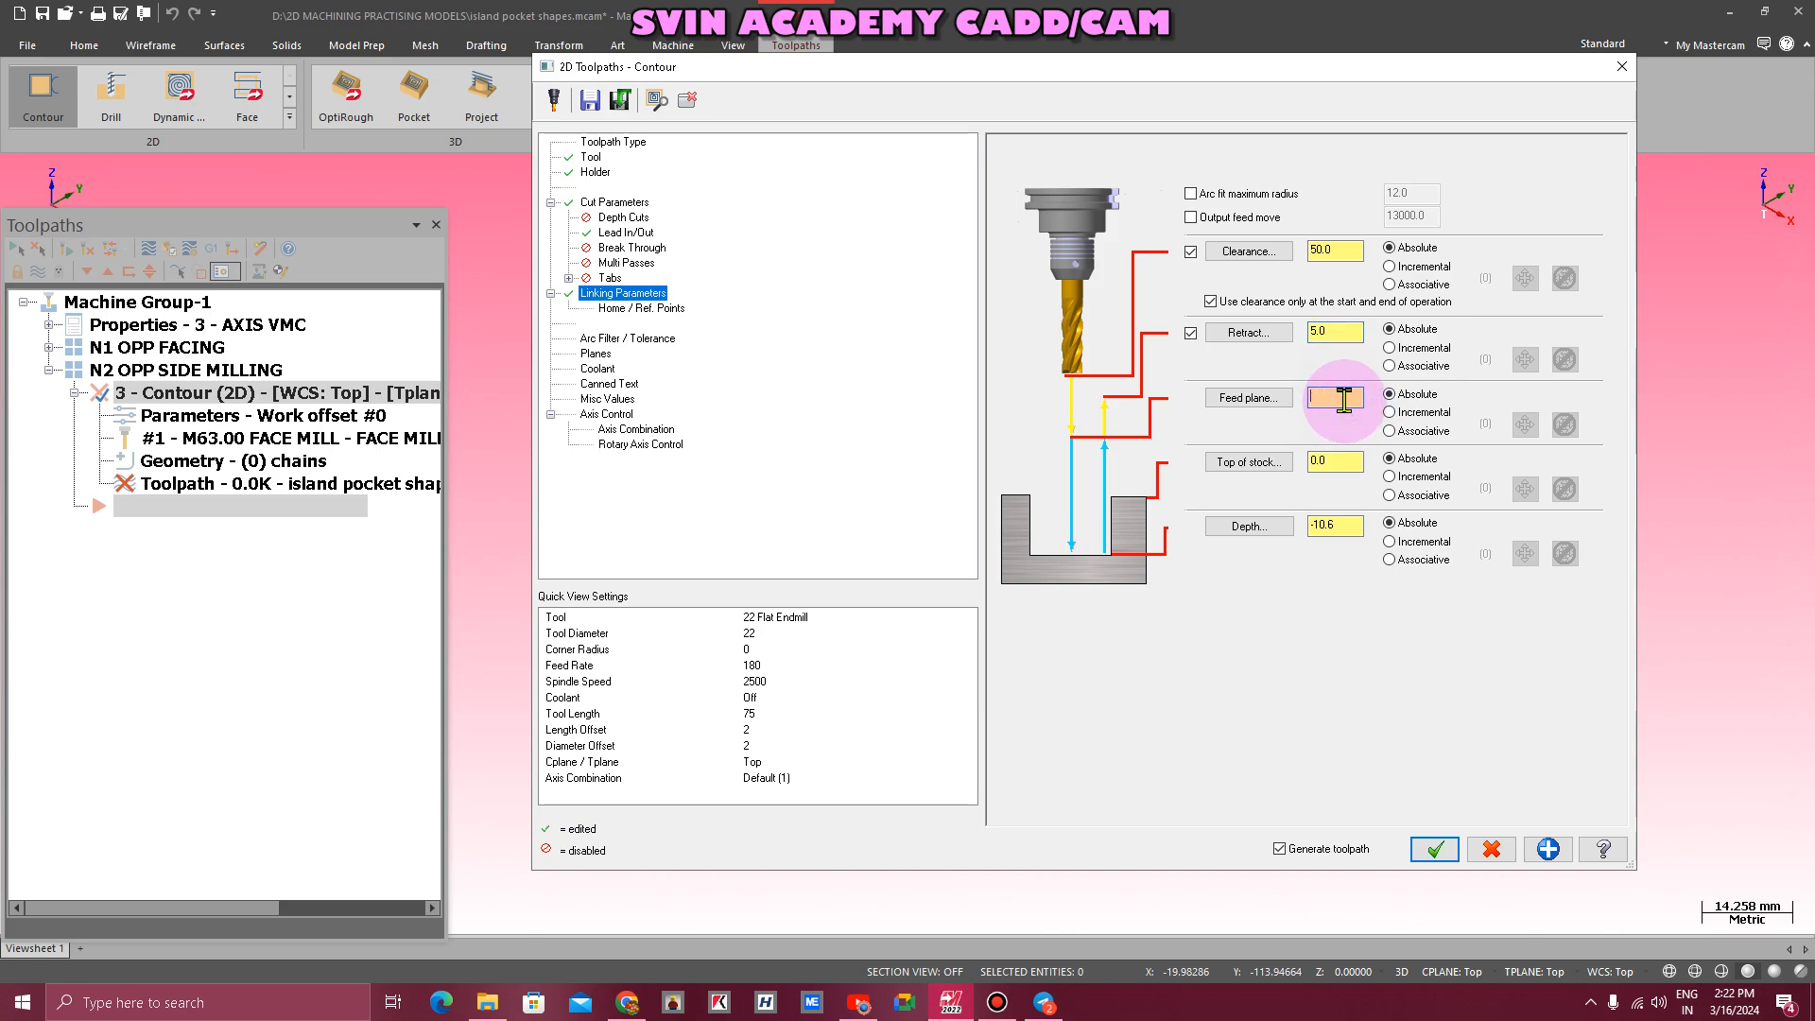
pyautogui.write('3')
pyautogui.press('Return')
# - Set the top of stock to -3 mm and pick the -10.6 mm depth from the raised block's base corner on the model
pyautogui.click(1347, 462)
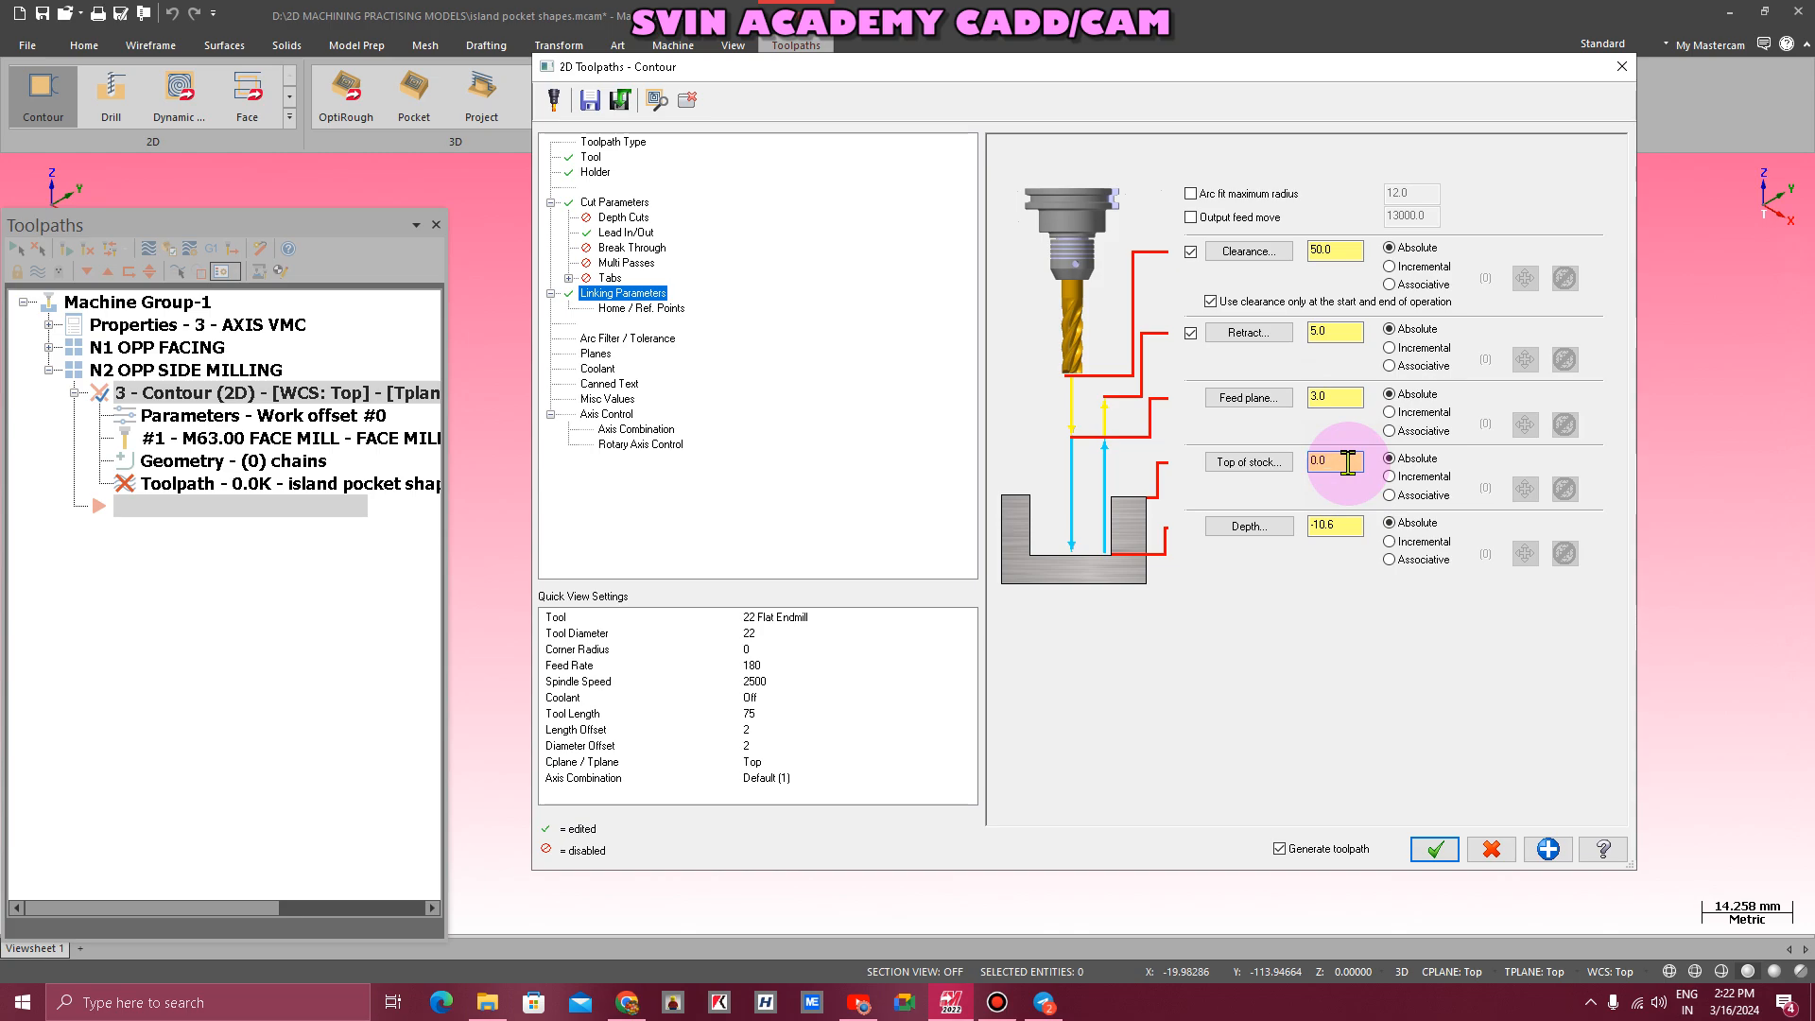
pyautogui.press('BackSpace')
pyautogui.press('BackSpace')
pyautogui.press('BackSpace')
pyautogui.write('-3')
pyautogui.press('Return')
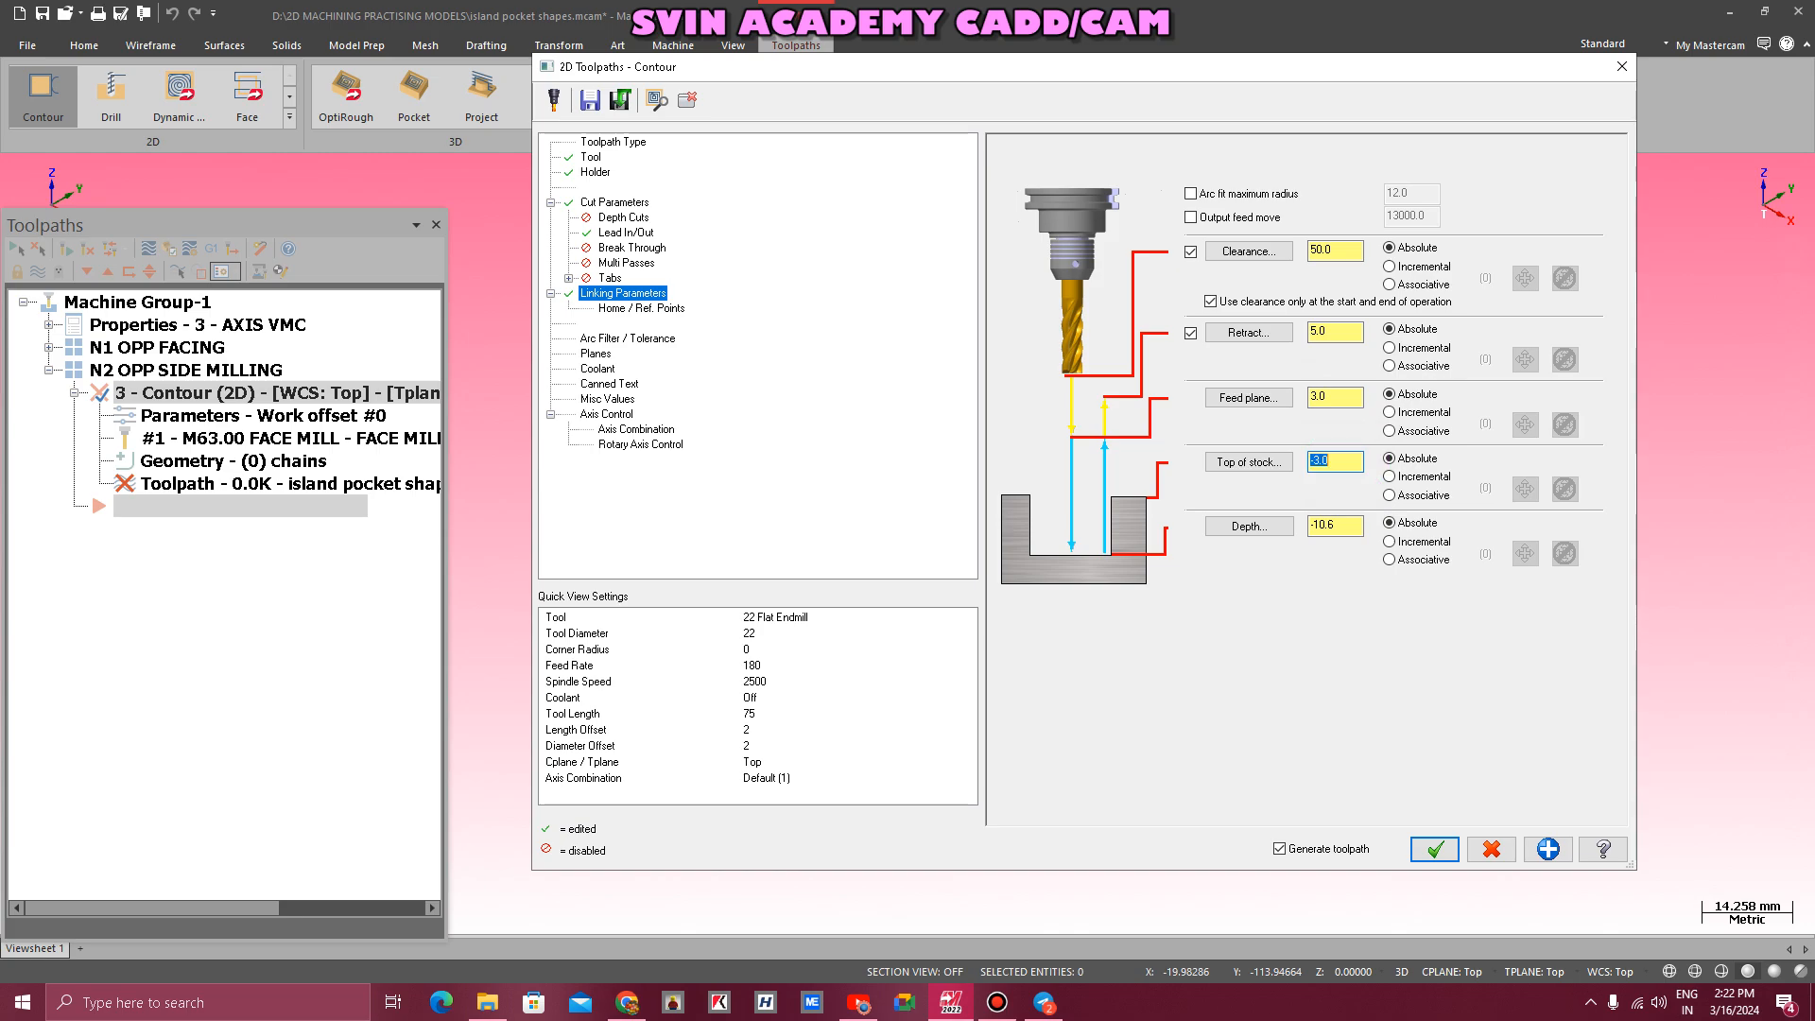
pyautogui.click(1248, 526)
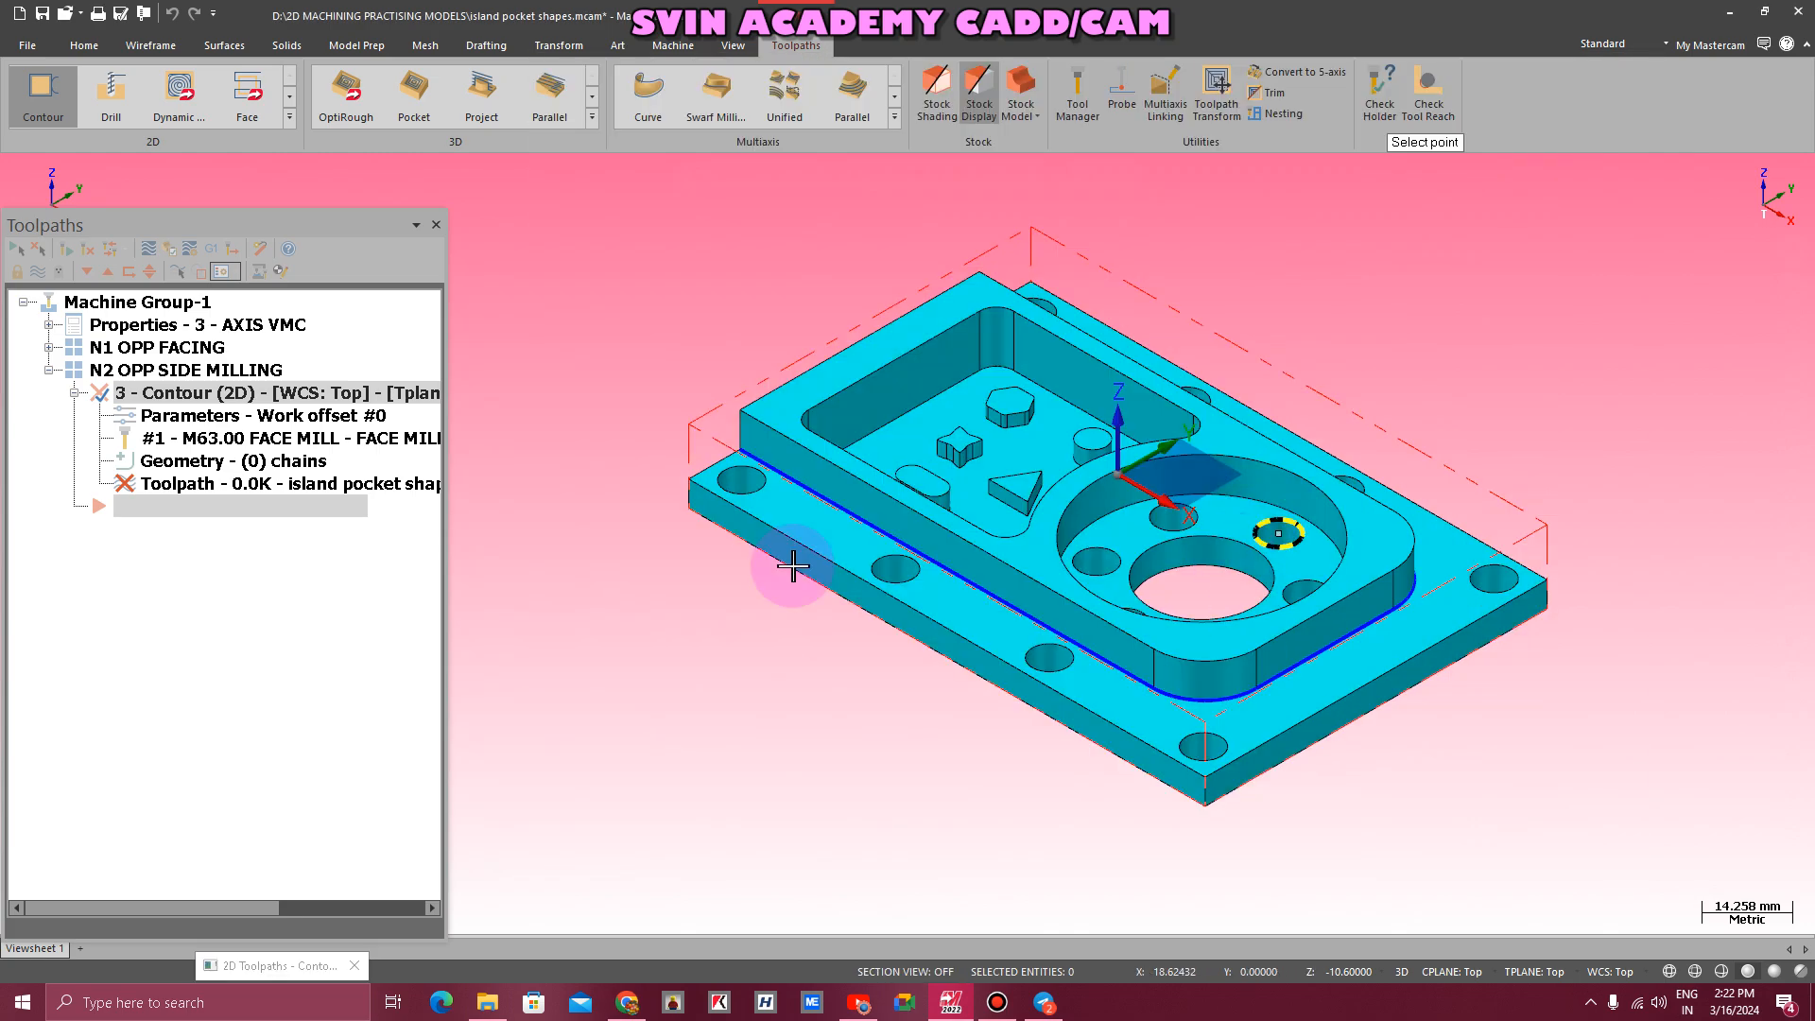
pyautogui.click(749, 475)
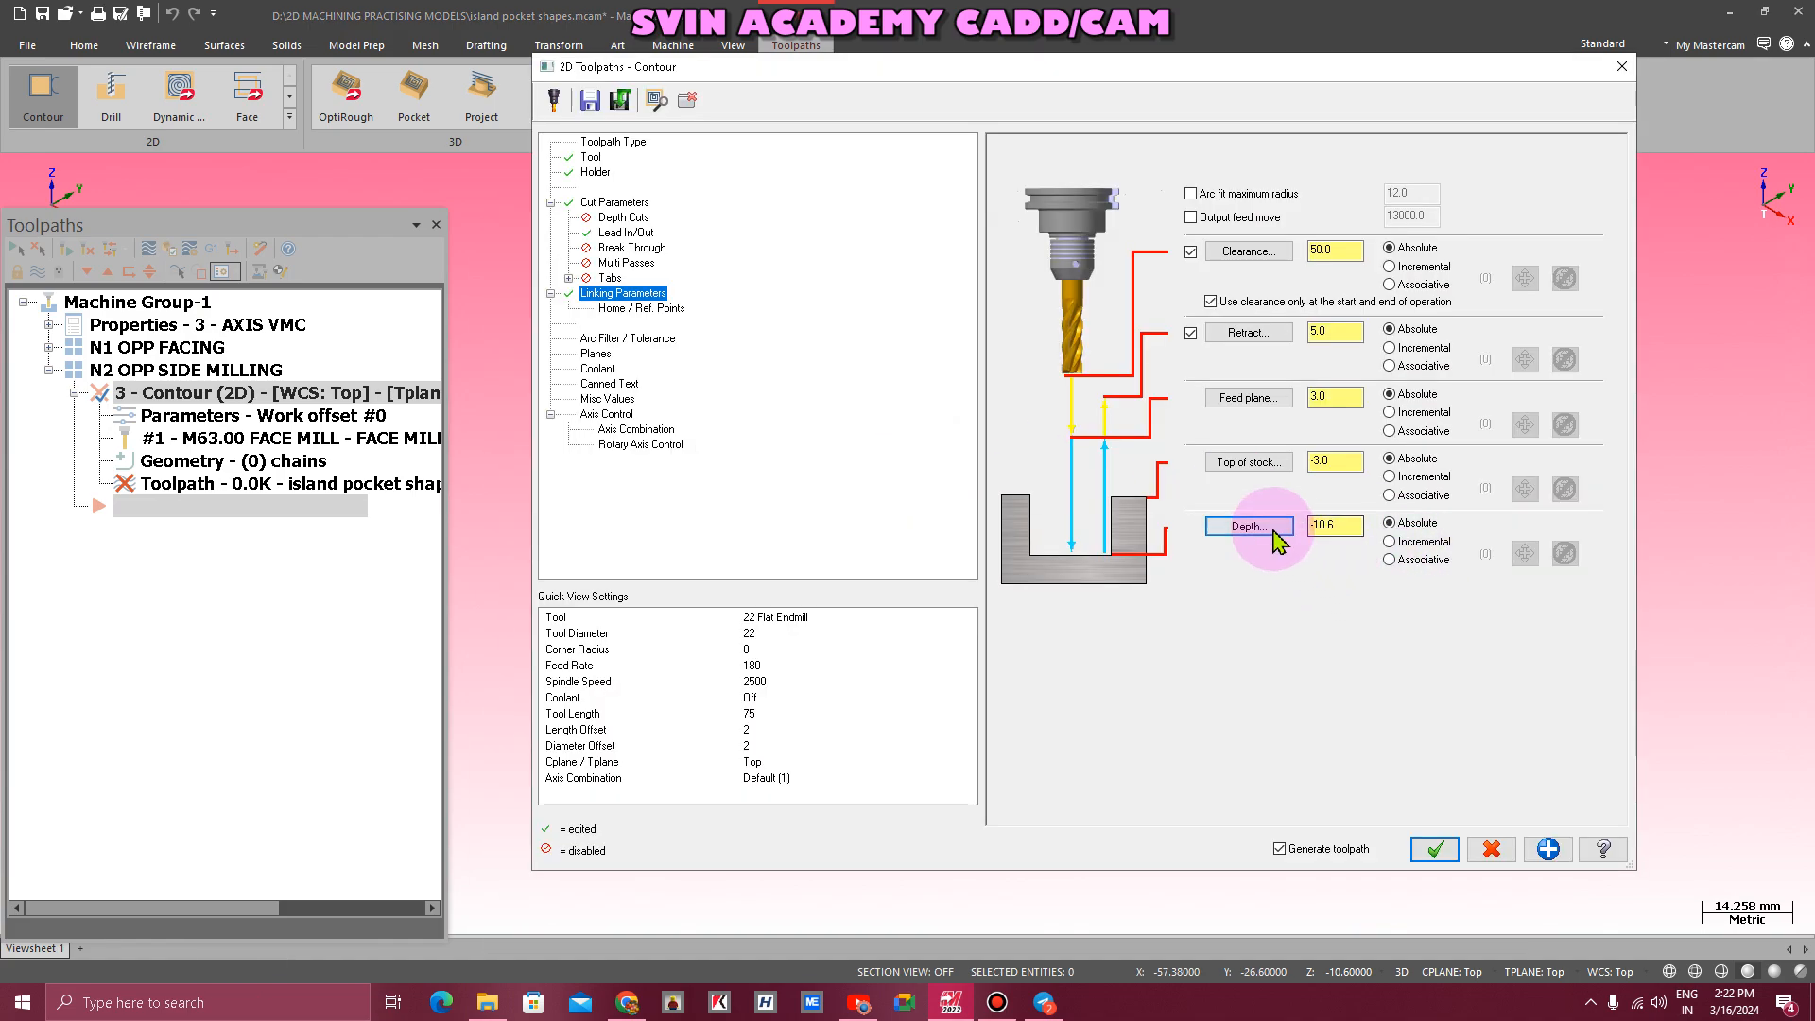
pyautogui.click(1342, 462)
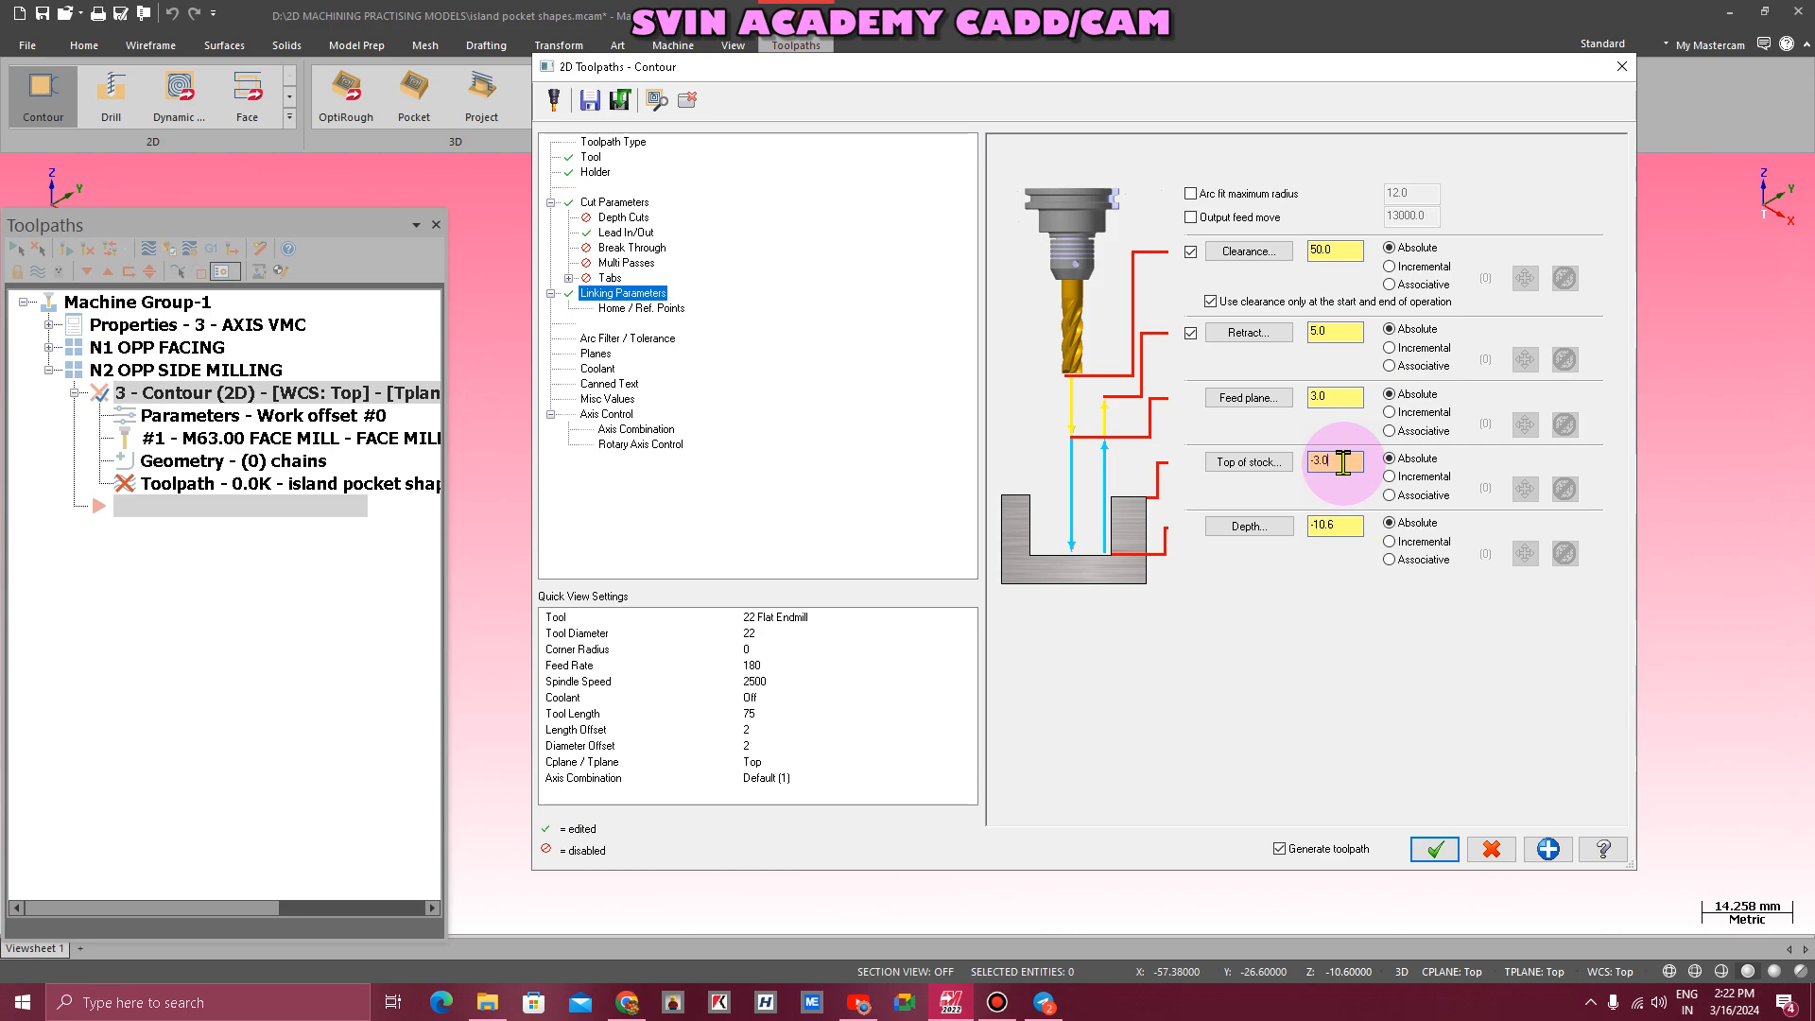
# - Enable depth cuts with a maximum rough step of 7.6/2 and generate the contour toolpath
pyautogui.click(623, 216)
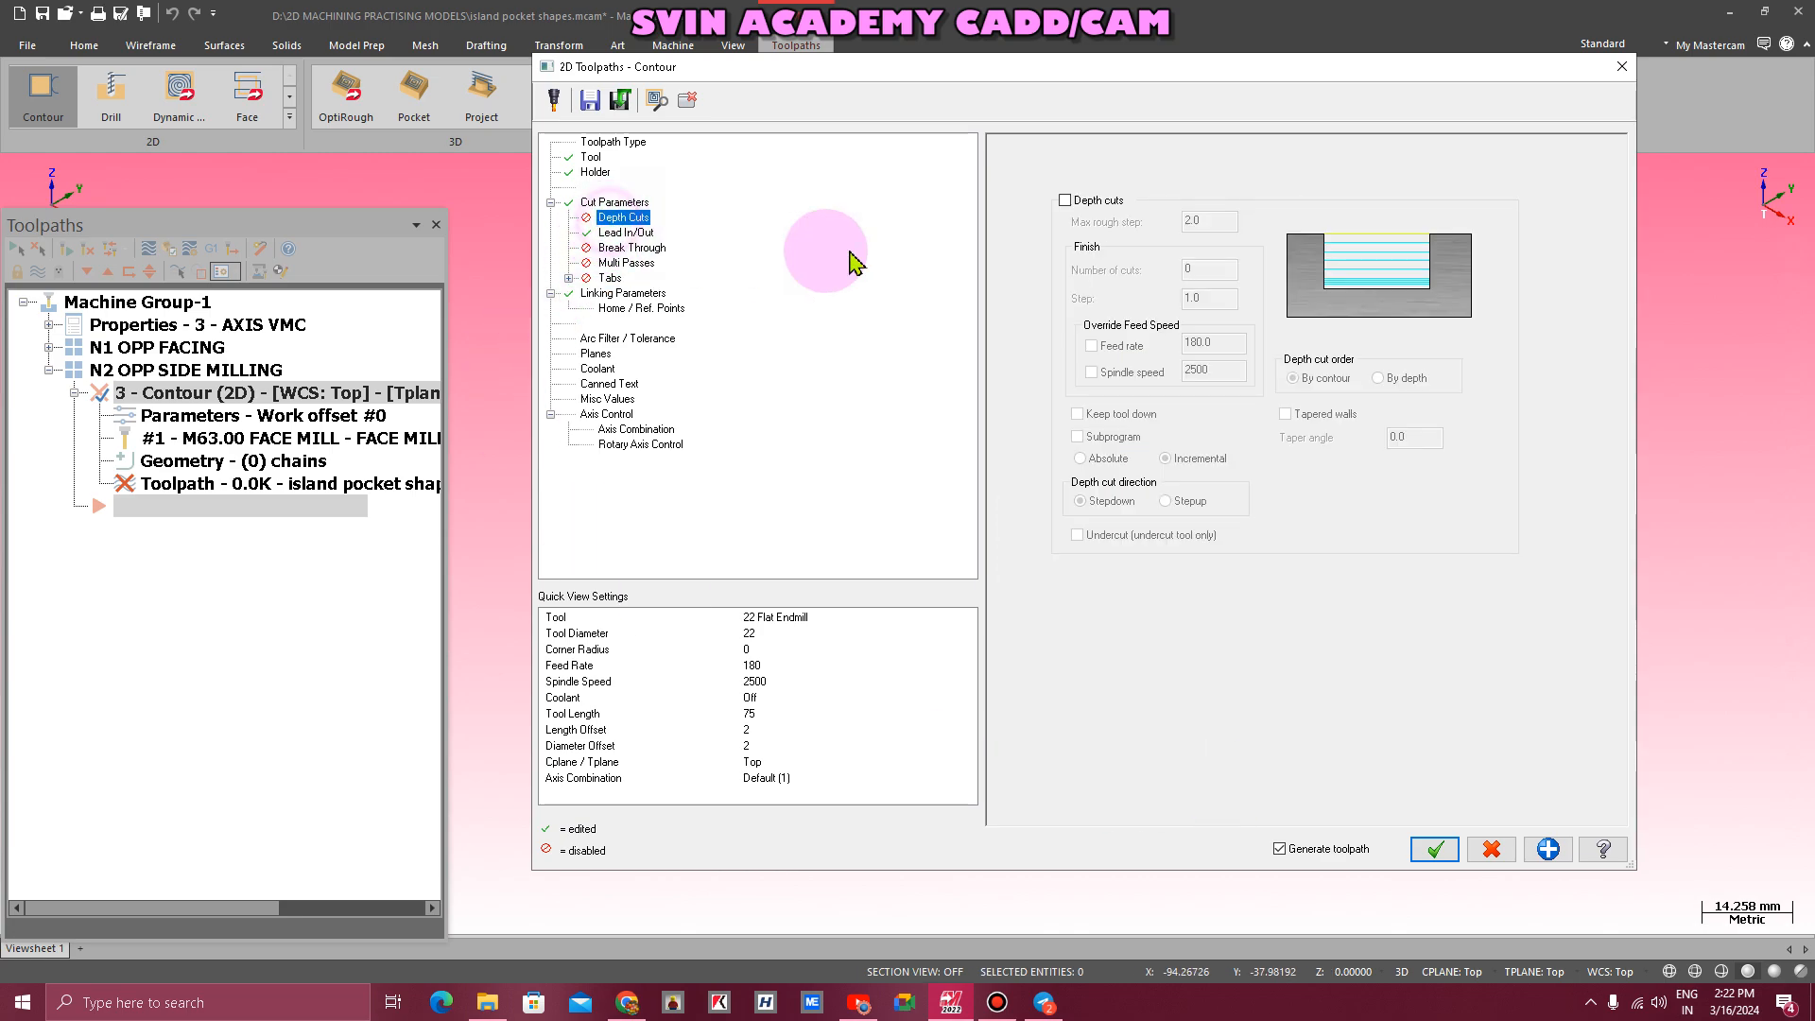
pyautogui.click(1065, 201)
pyautogui.click(1225, 221)
pyautogui.press('BackSpace')
pyautogui.press('BackSpace')
pyautogui.press('BackSpace')
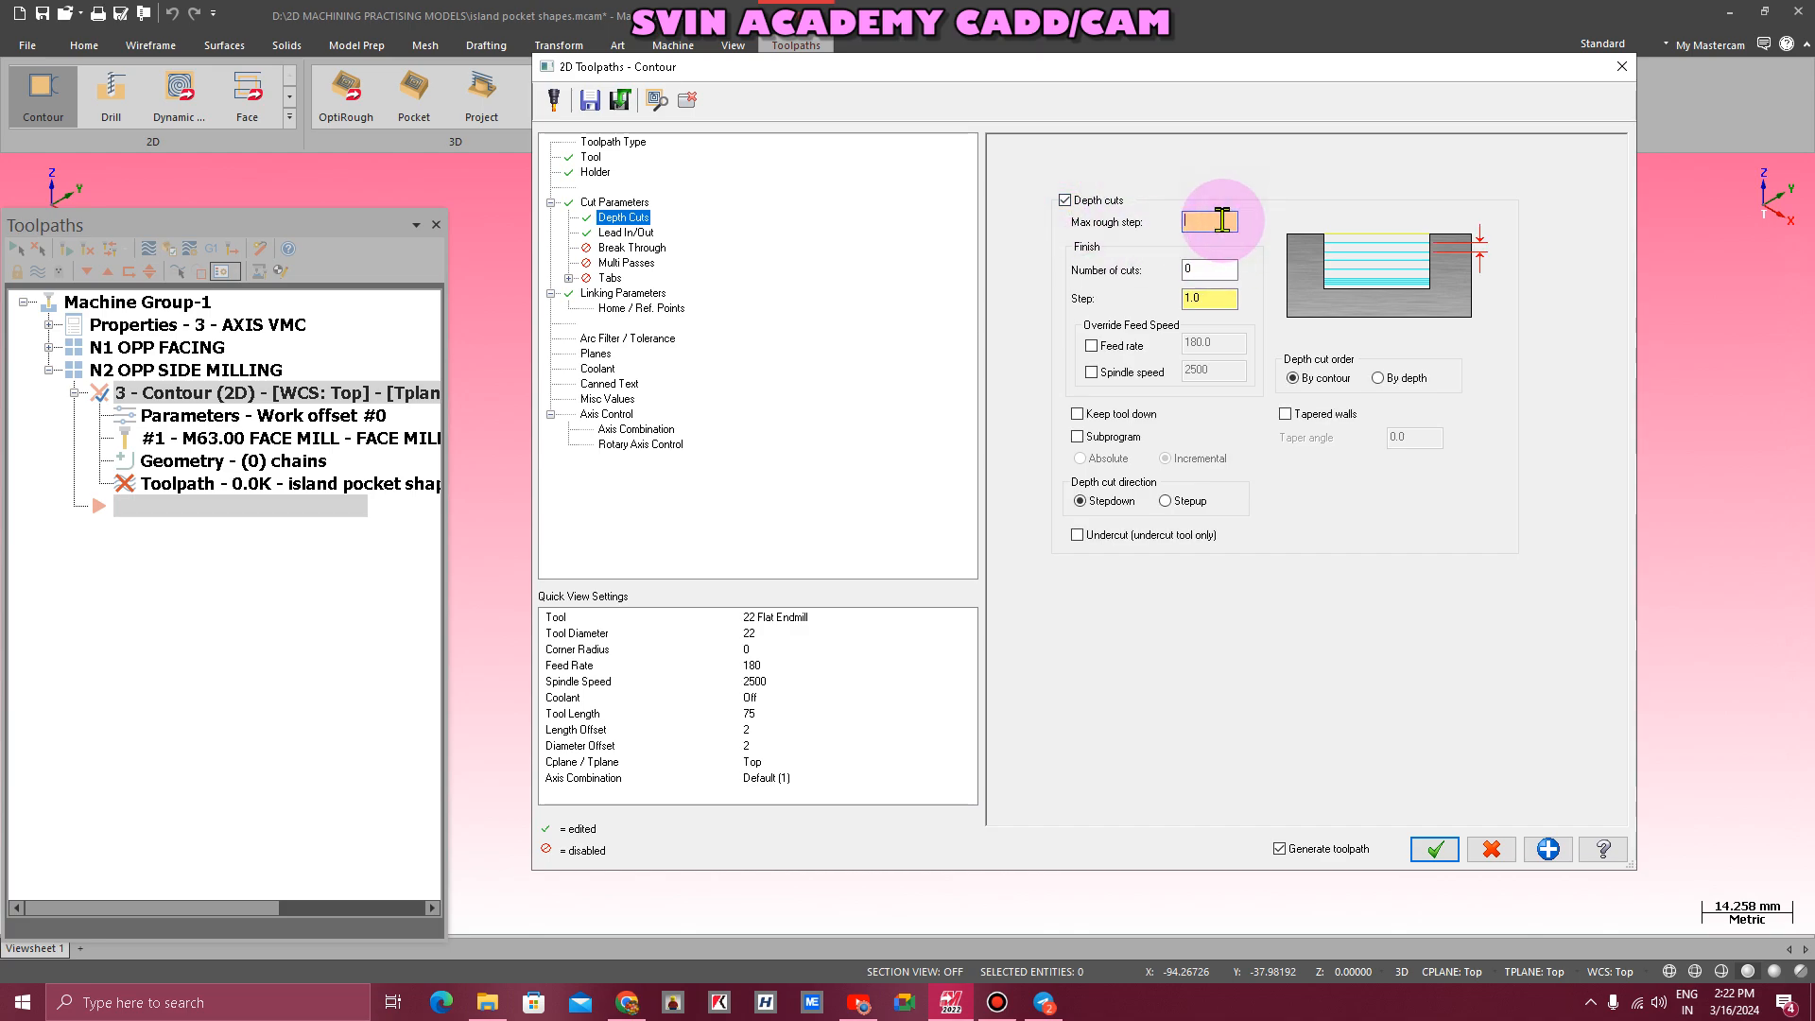
pyautogui.write('7.6')
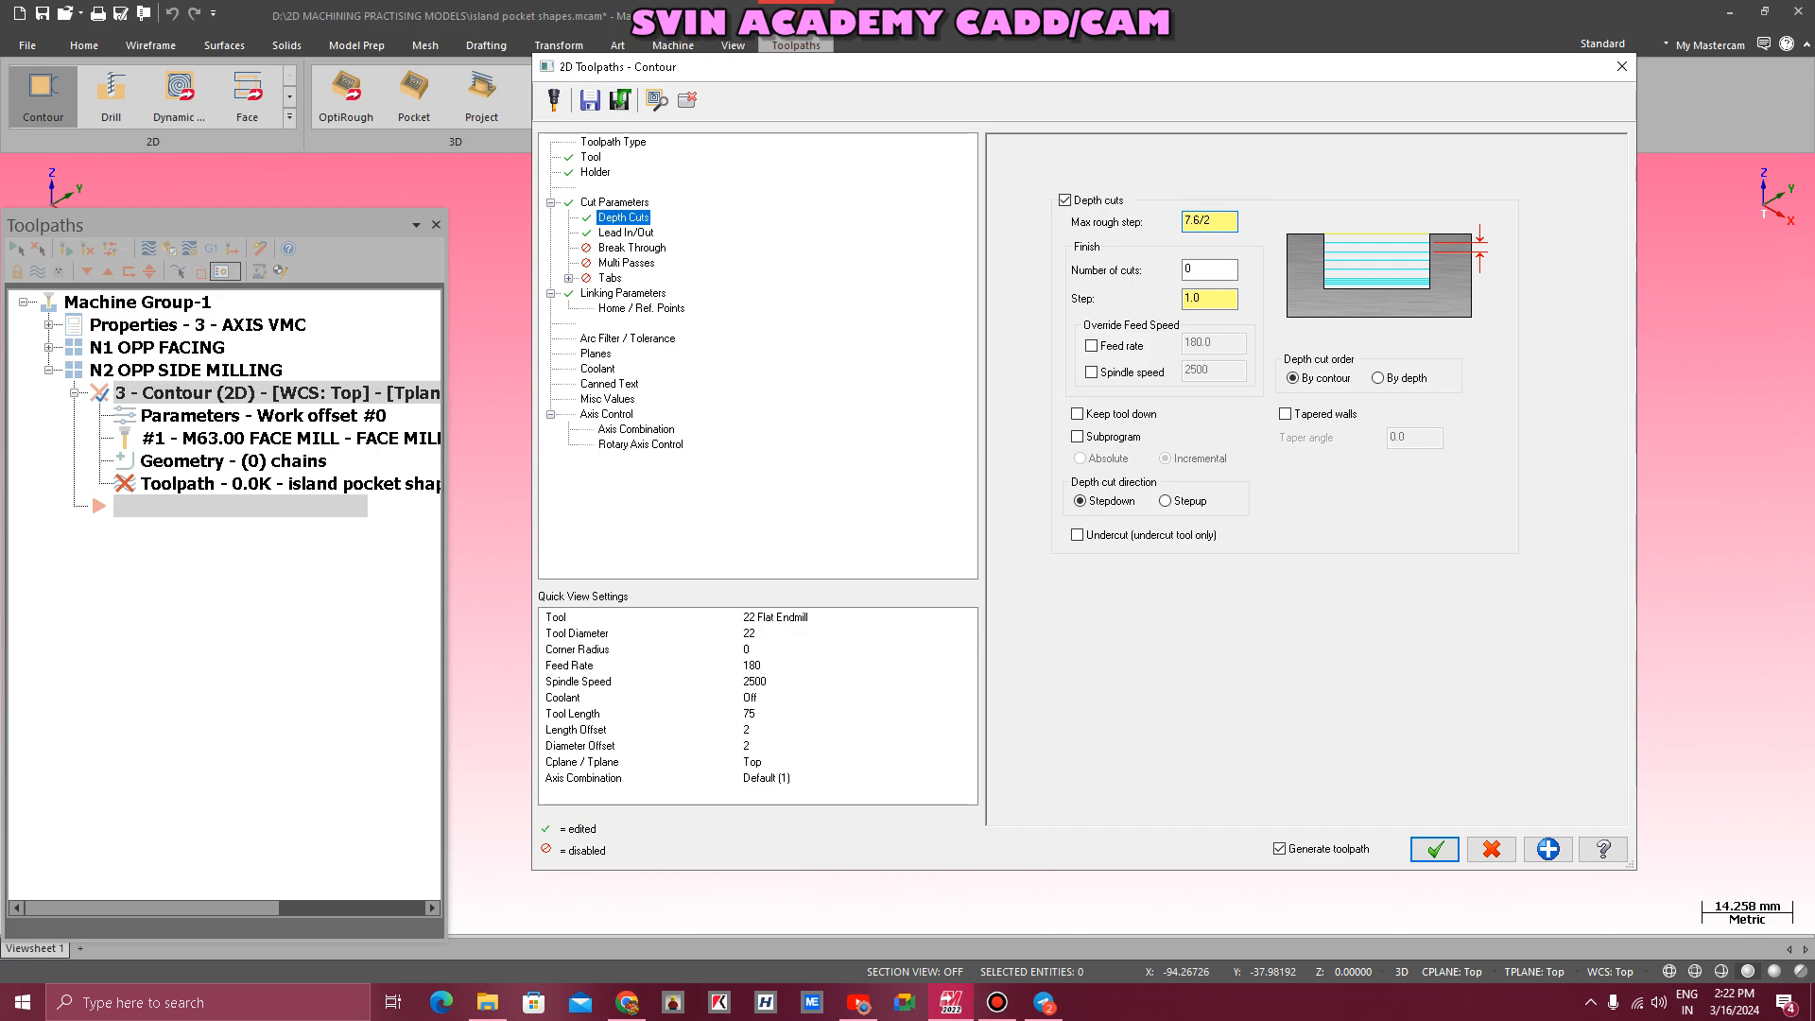
pyautogui.write('/2')
pyautogui.press('Return')
pyautogui.click(1433, 848)
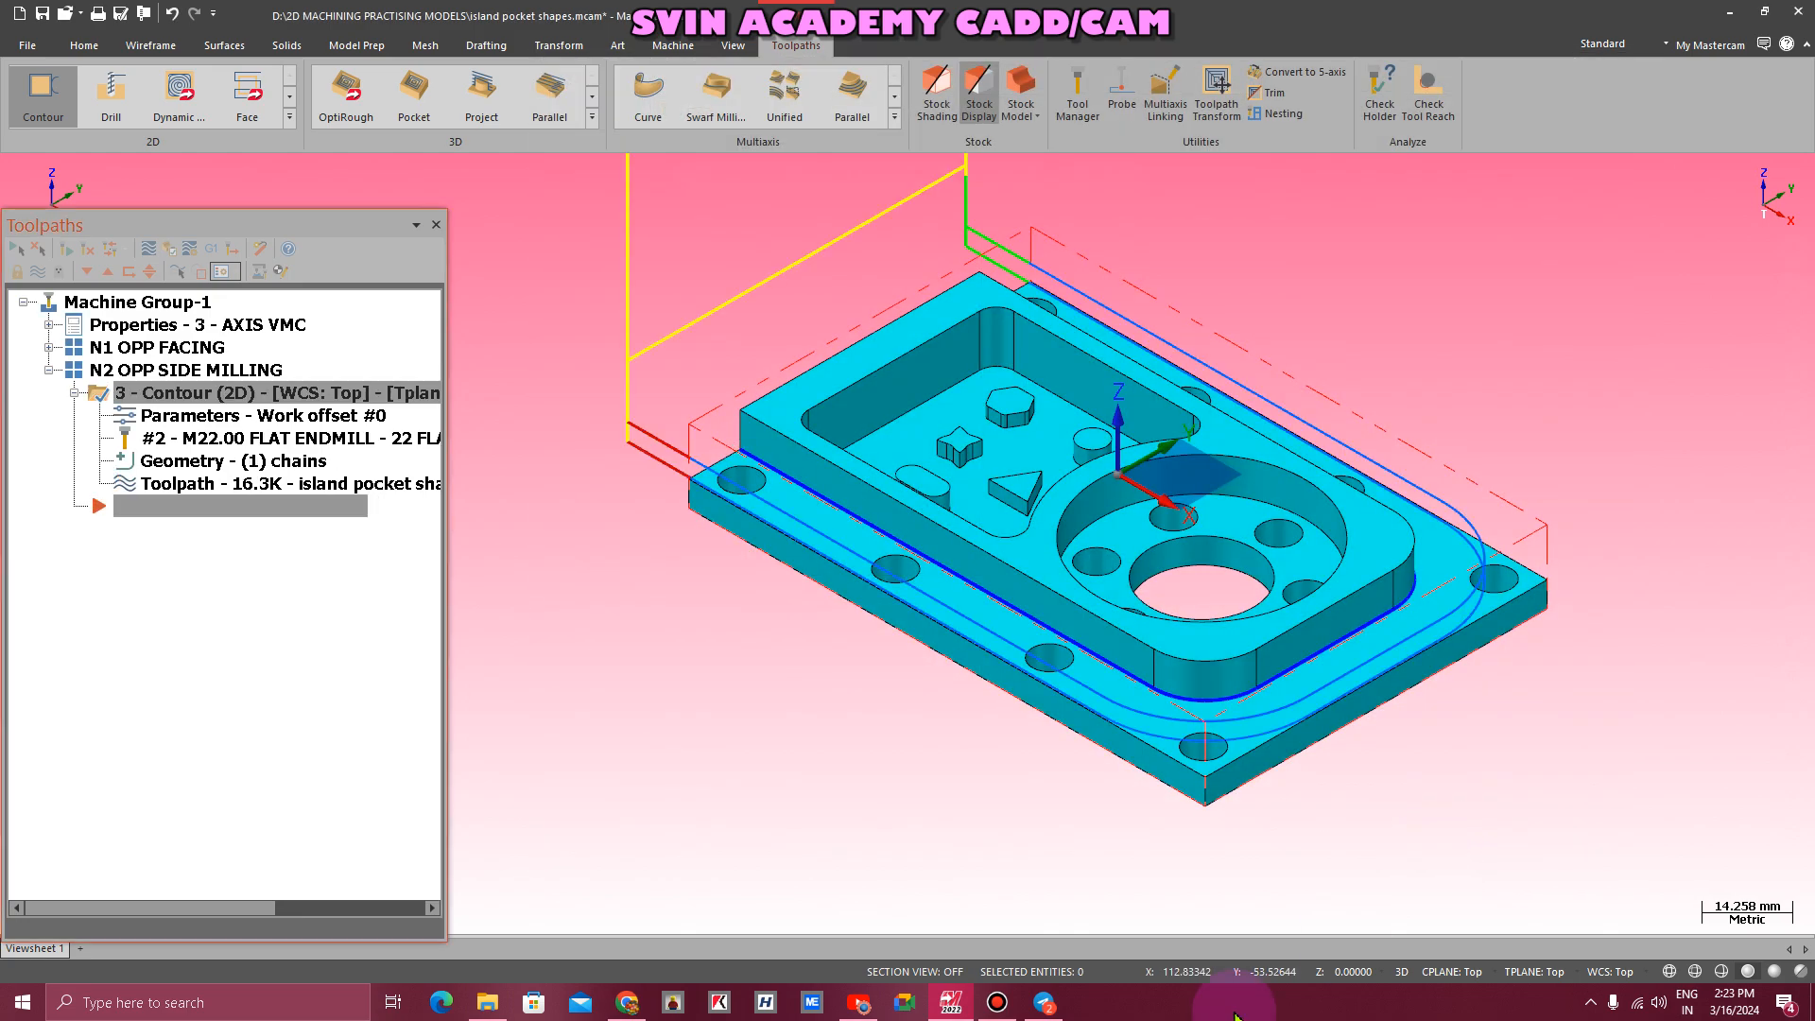
pyautogui.scroll(-1, 721, 835)
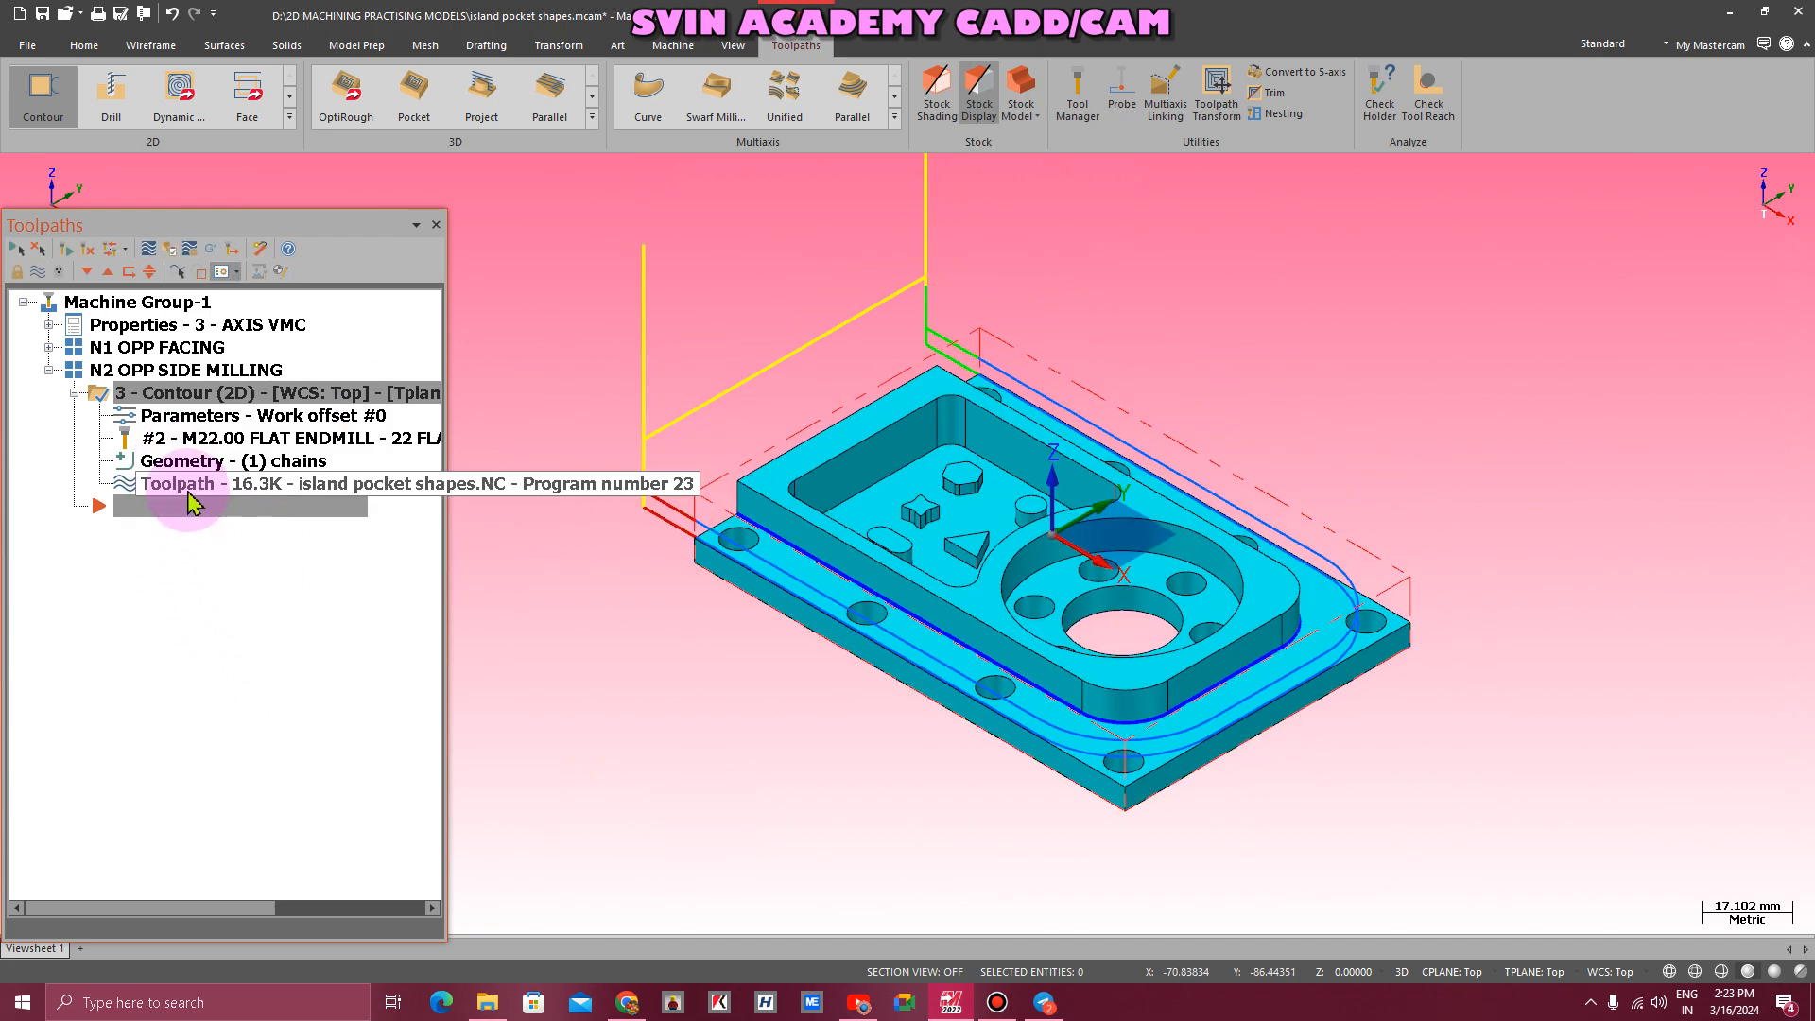
# - Backplot the 2D contour toolpath of the N2 side milling group, checking the tool's moves from the top and isometric views
pyautogui.scroll(-1, 563, 792)
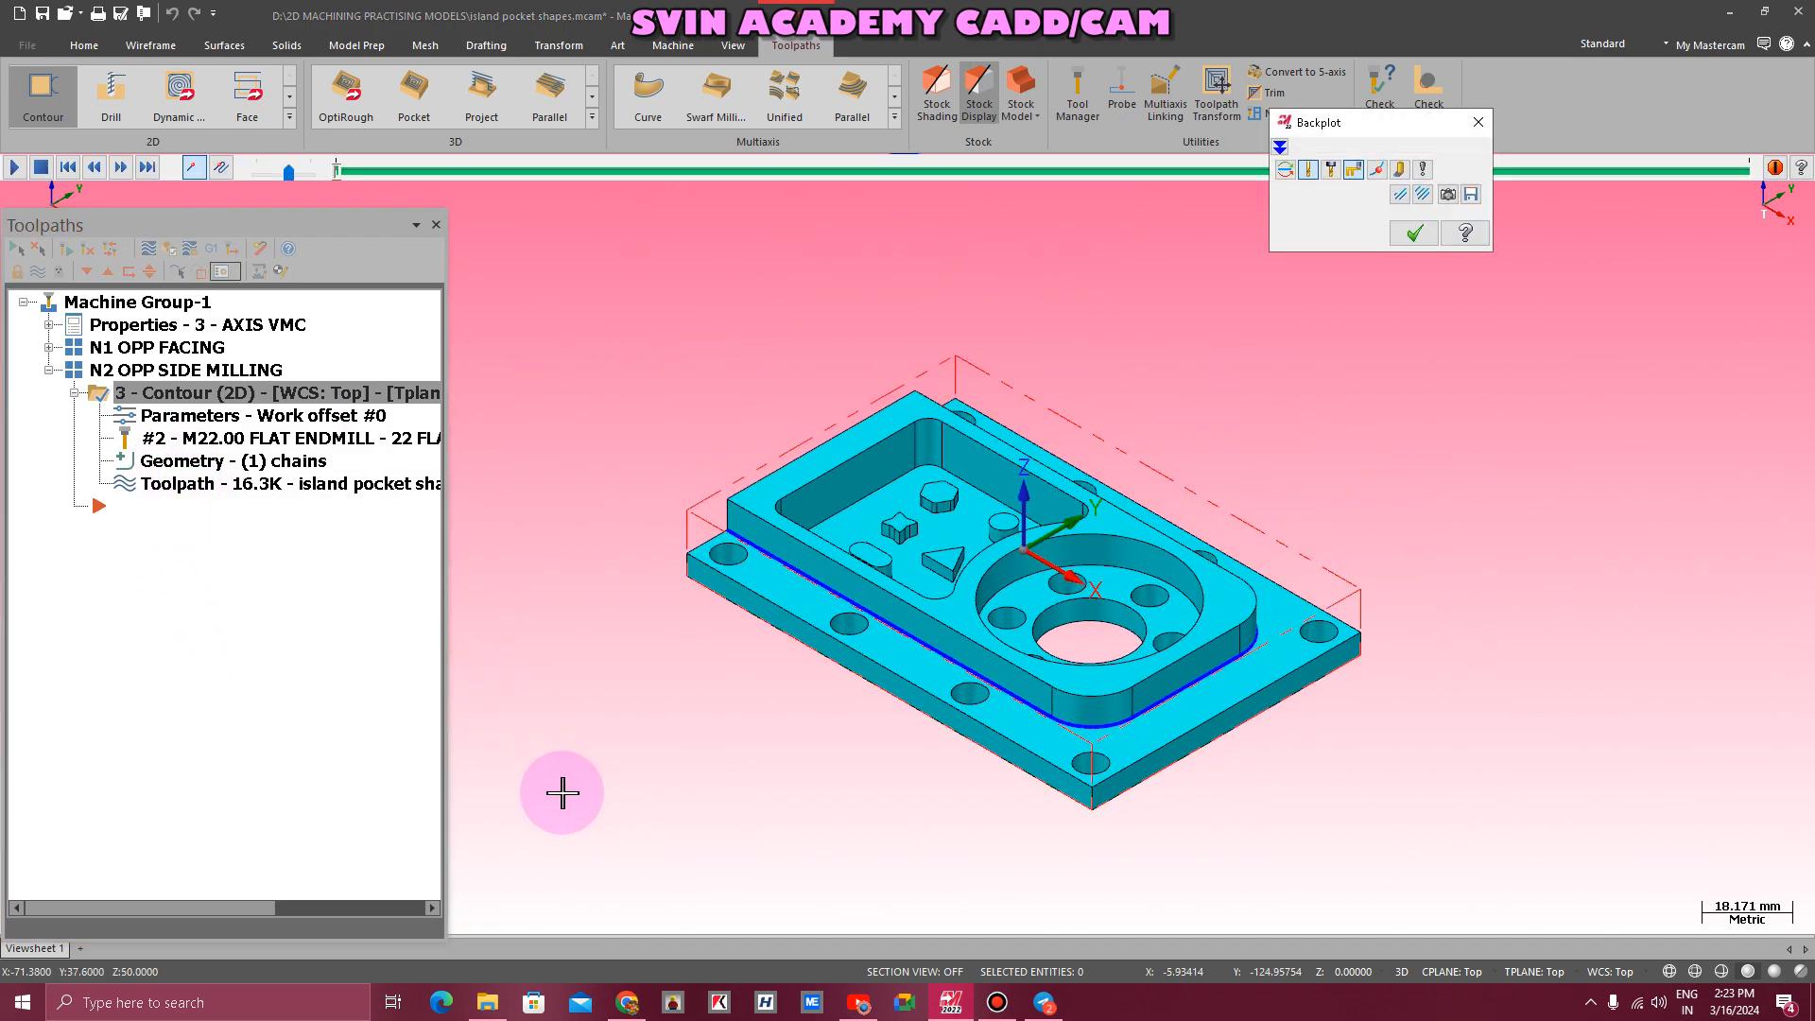
pyautogui.press('s')
pyautogui.press('s')
pyautogui.press('s')
pyautogui.press('s')
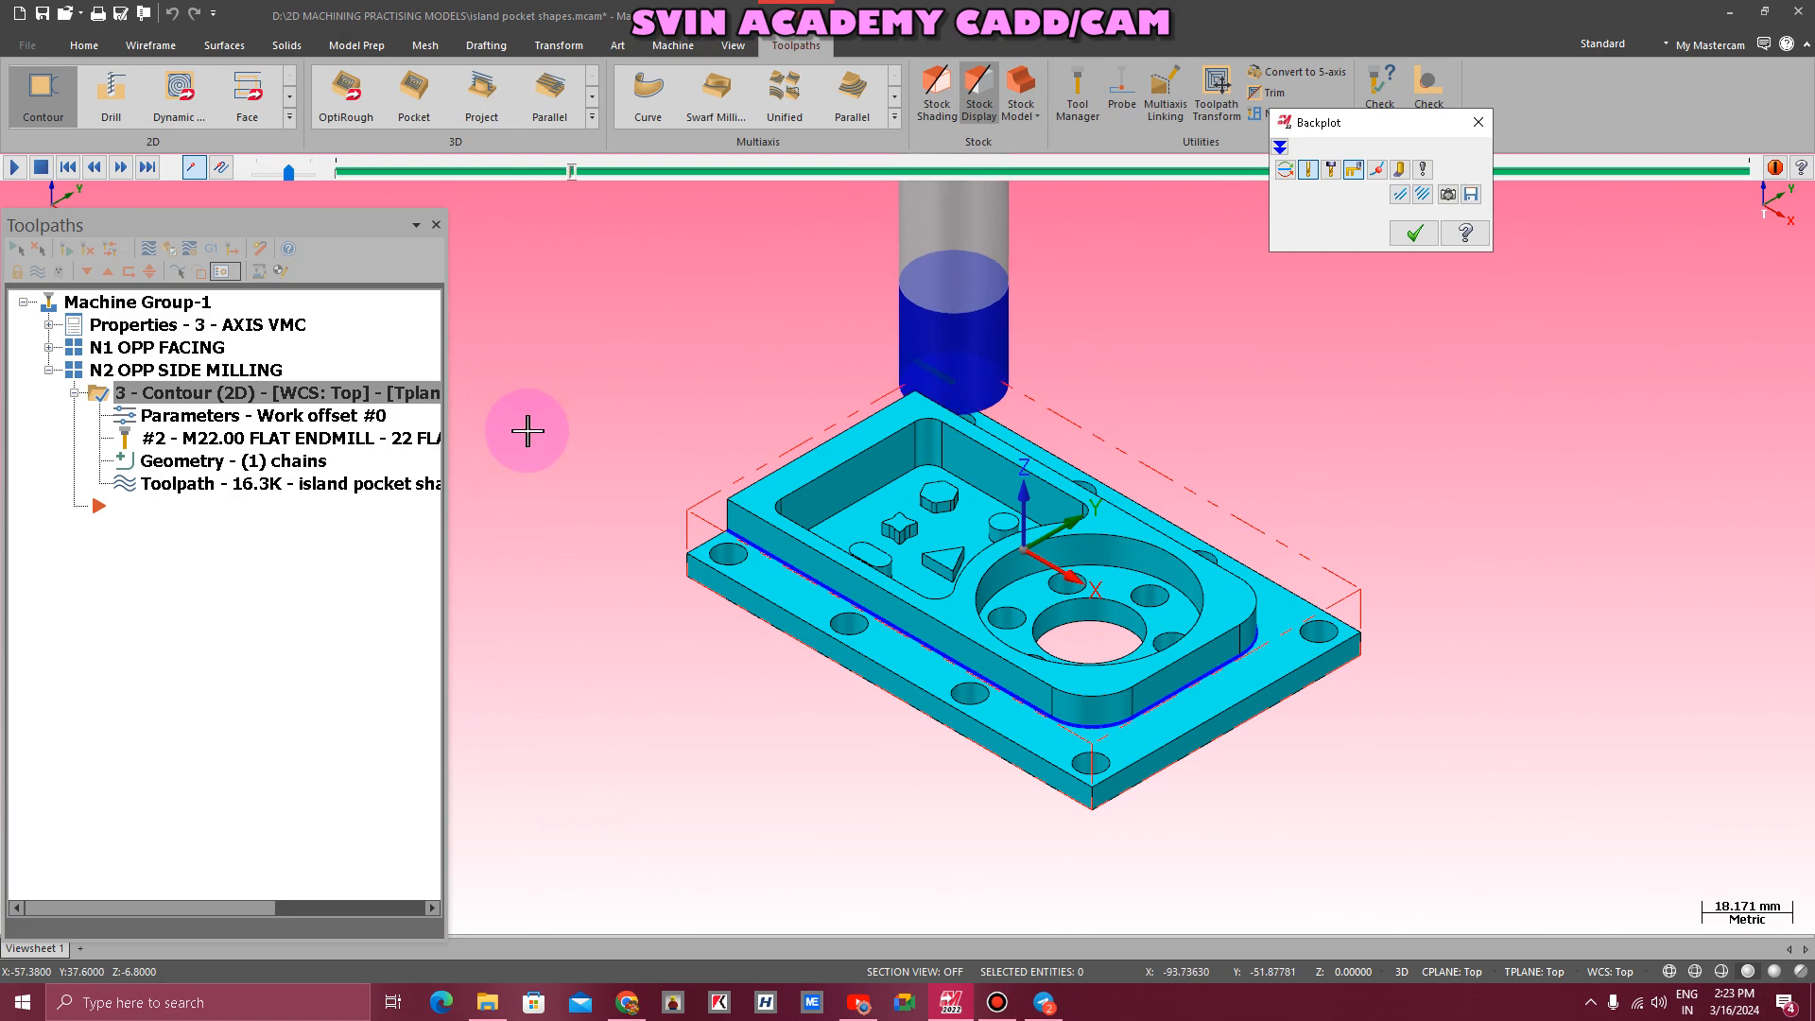
pyautogui.rightClick(554, 402)
pyautogui.click(605, 510)
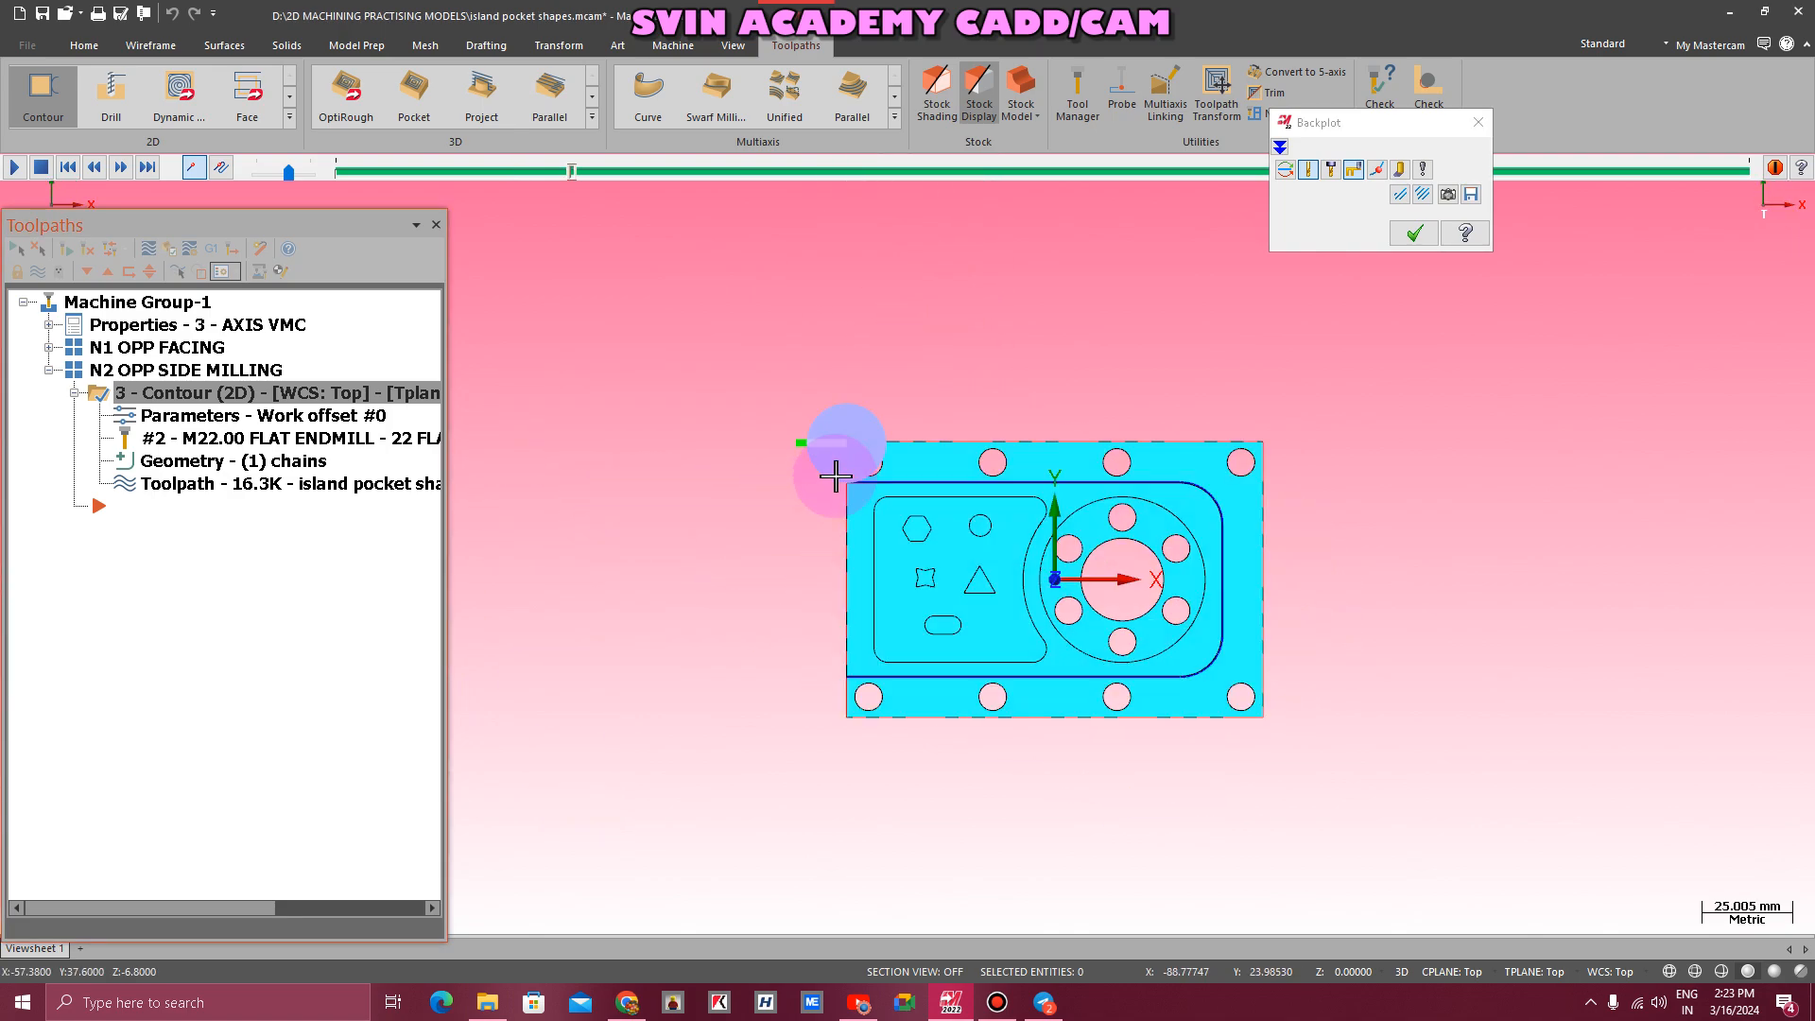
pyautogui.scroll(5, 831, 438)
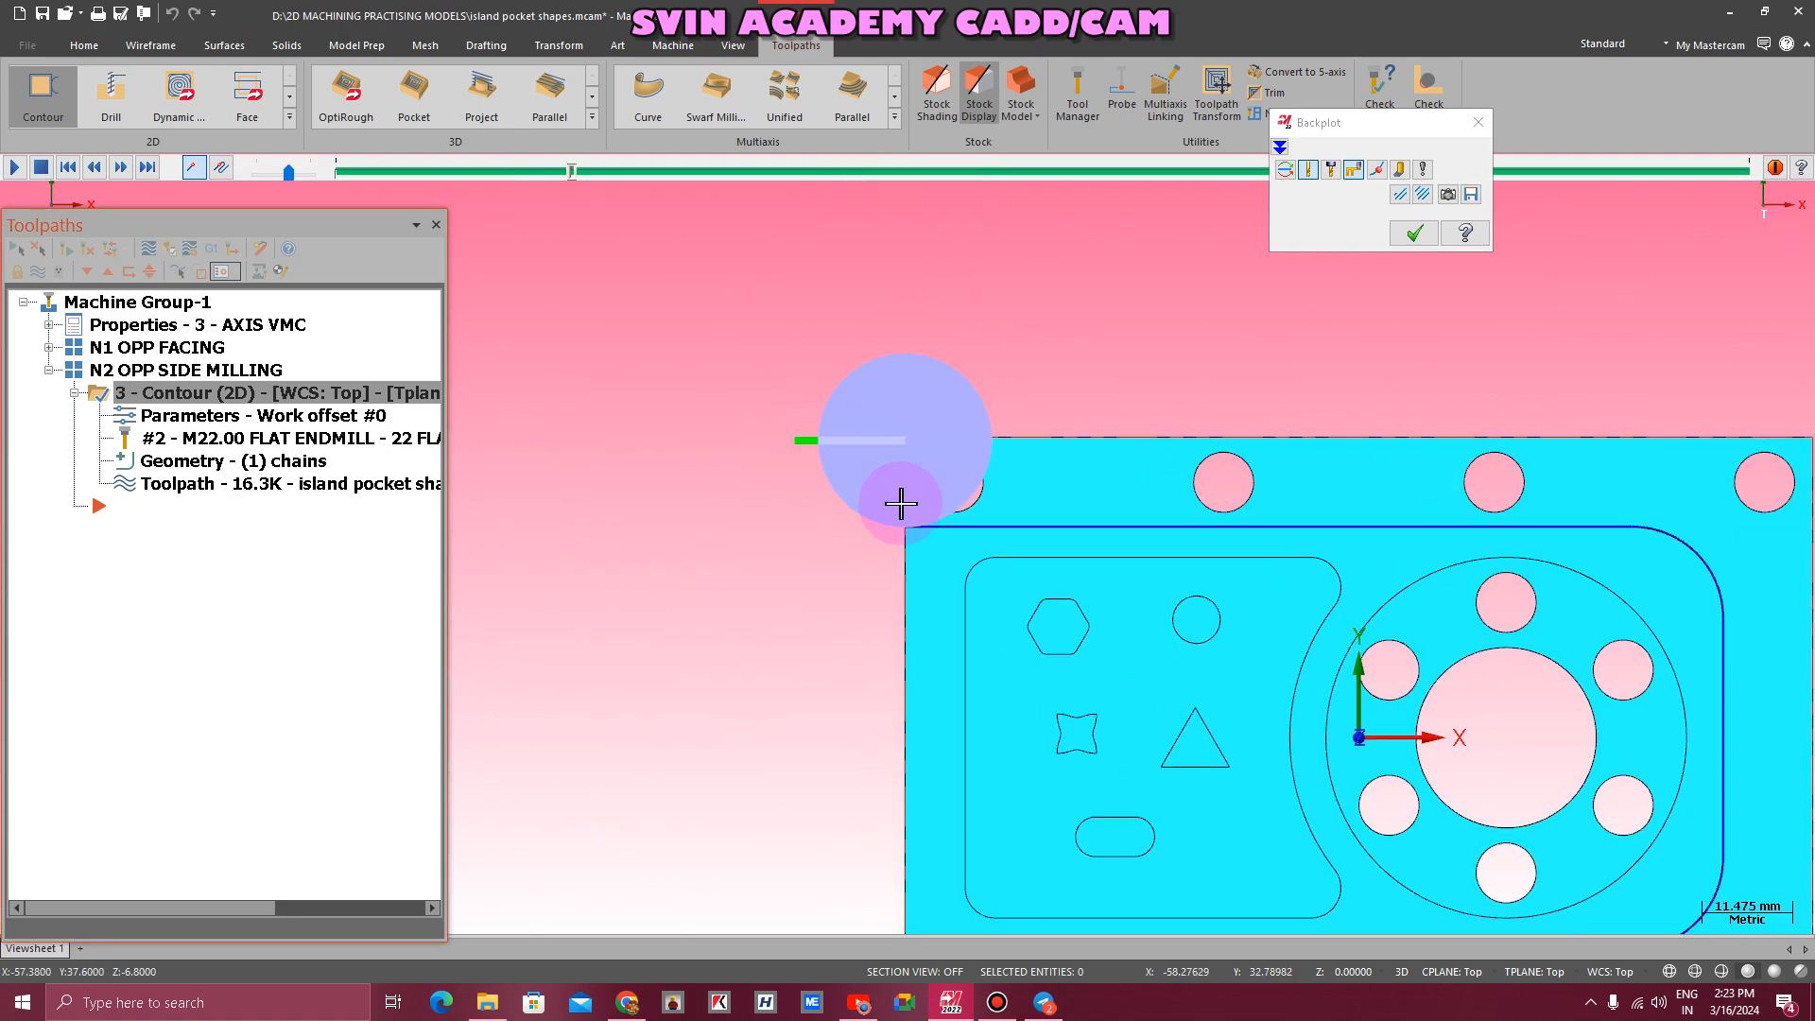
pyautogui.rightClick(648, 372)
pyautogui.click(756, 534)
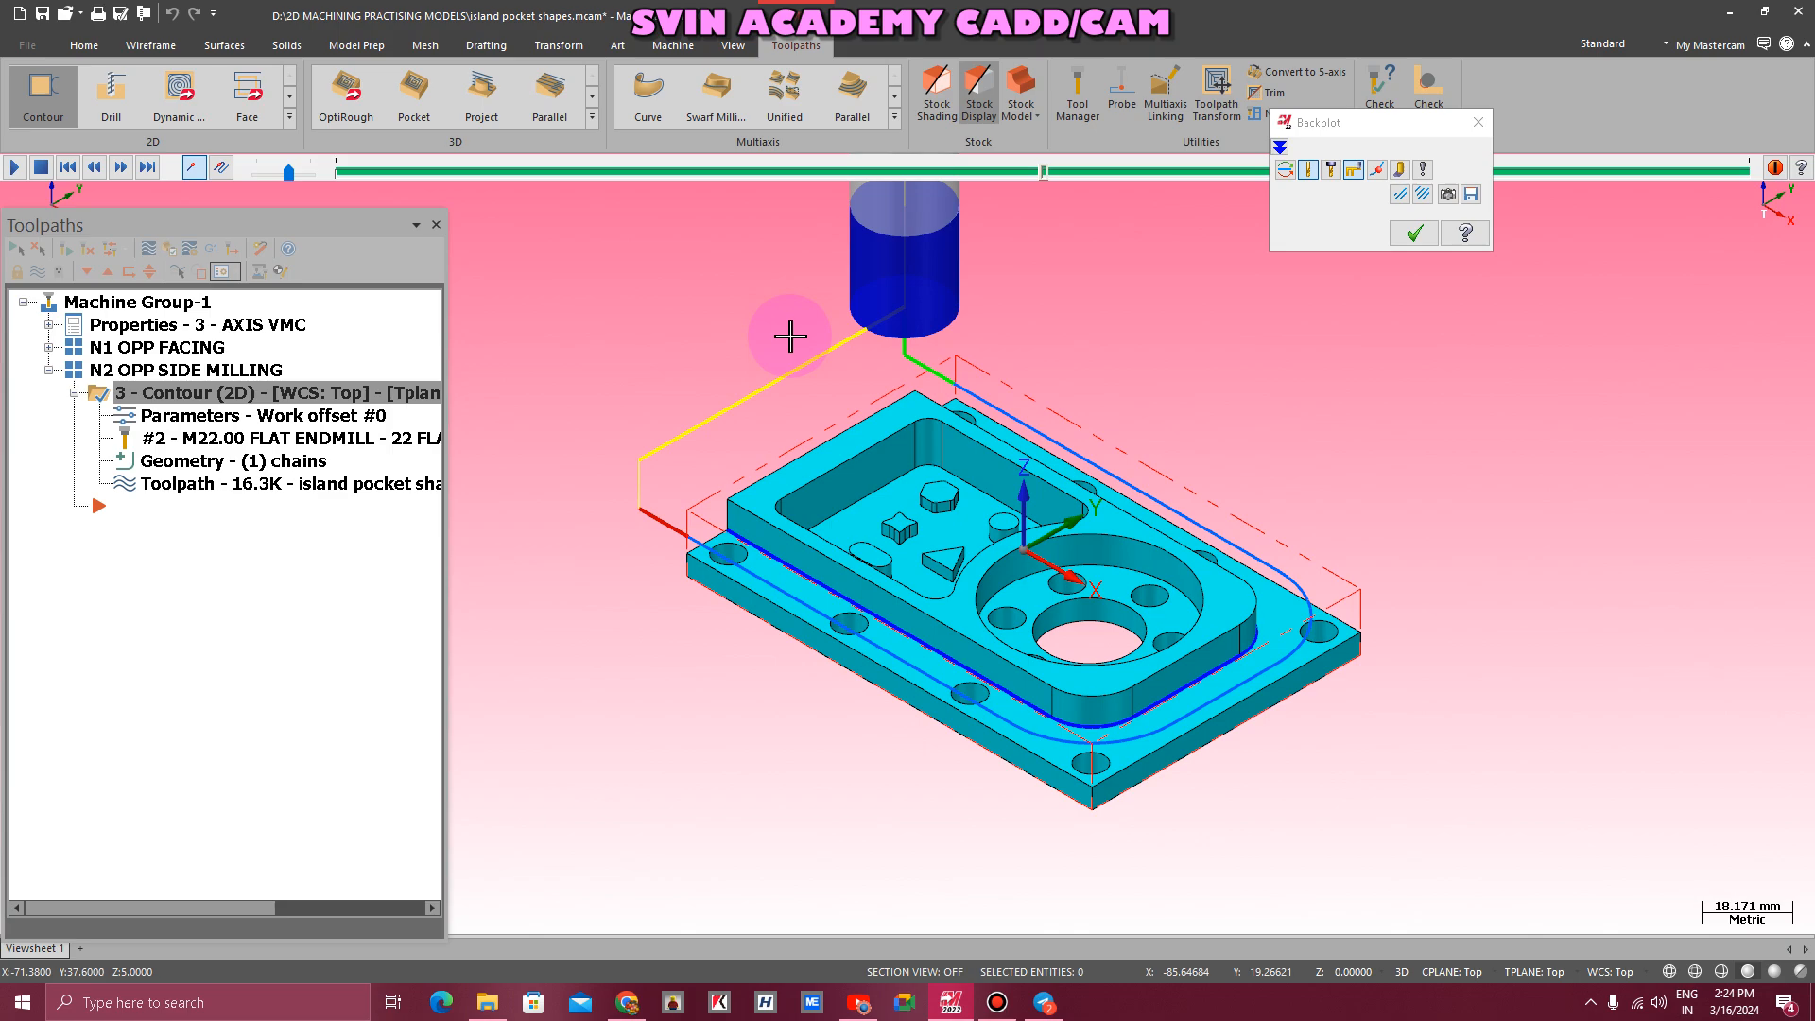
pyautogui.click(1478, 122)
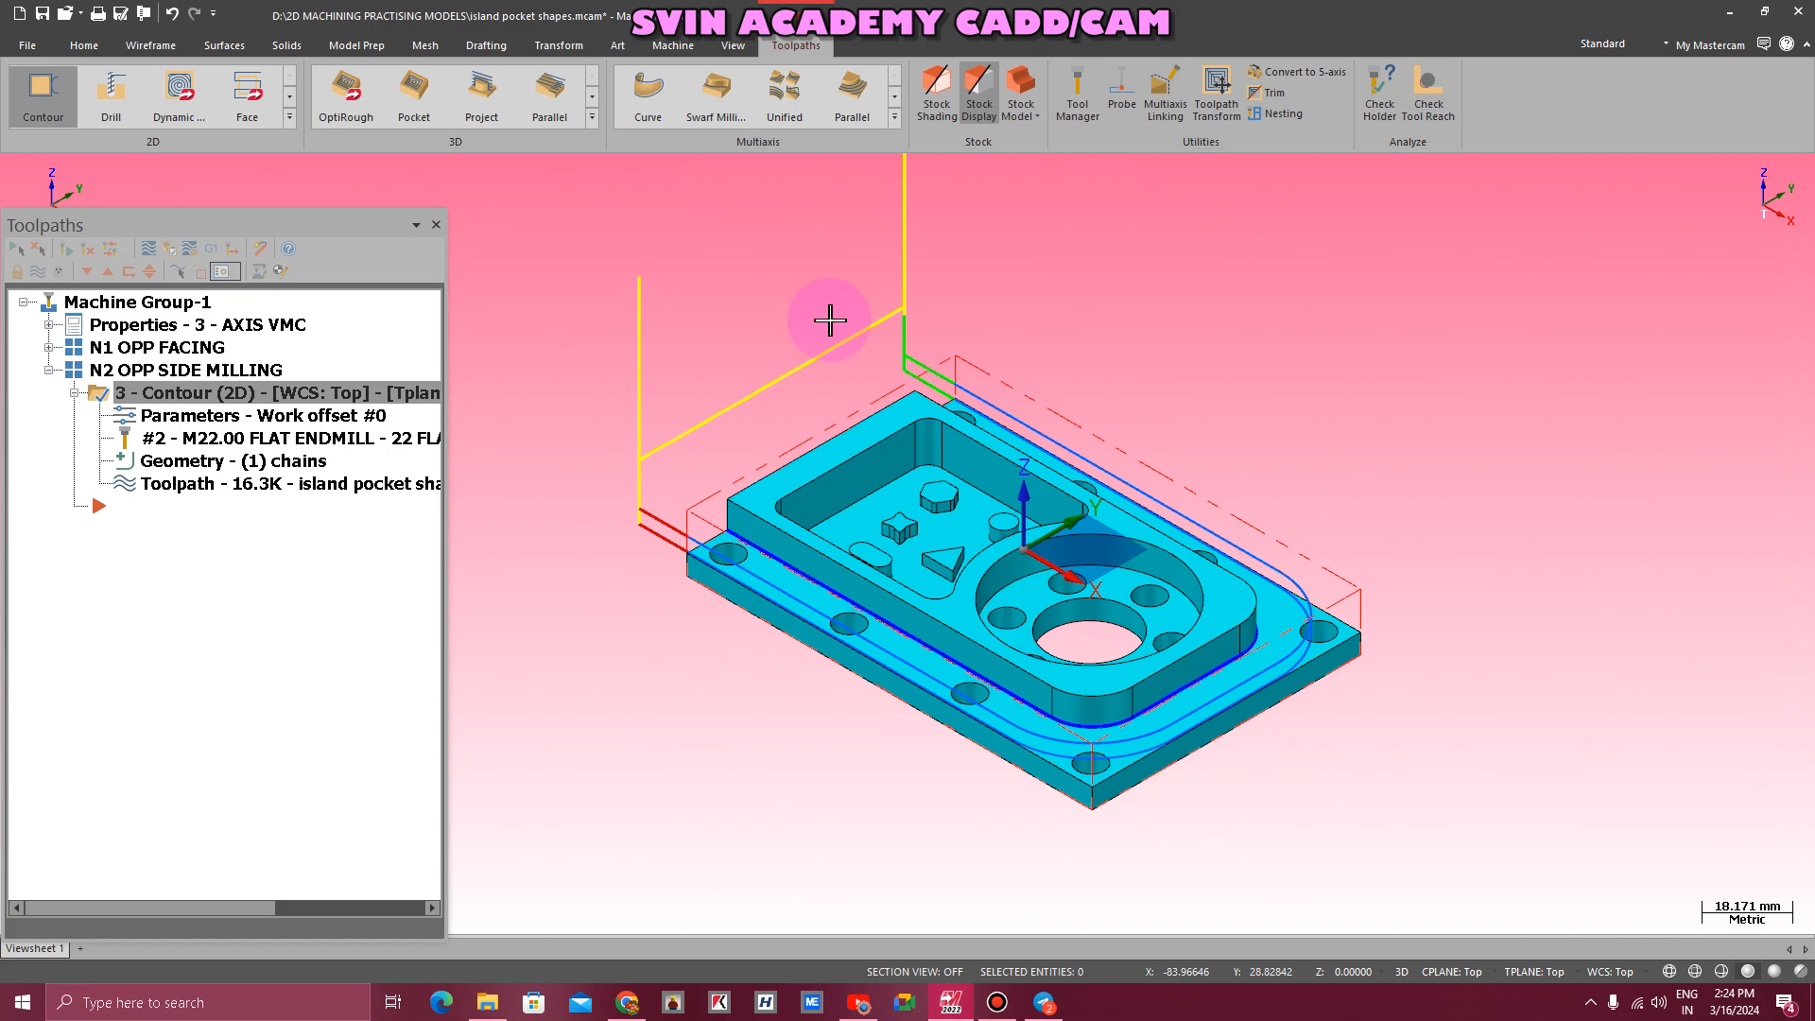
# - Change the contour operation's type to Ramp with a ramp depth of 3.8 mm and regenerate the toolpath
pyautogui.click(227, 416)
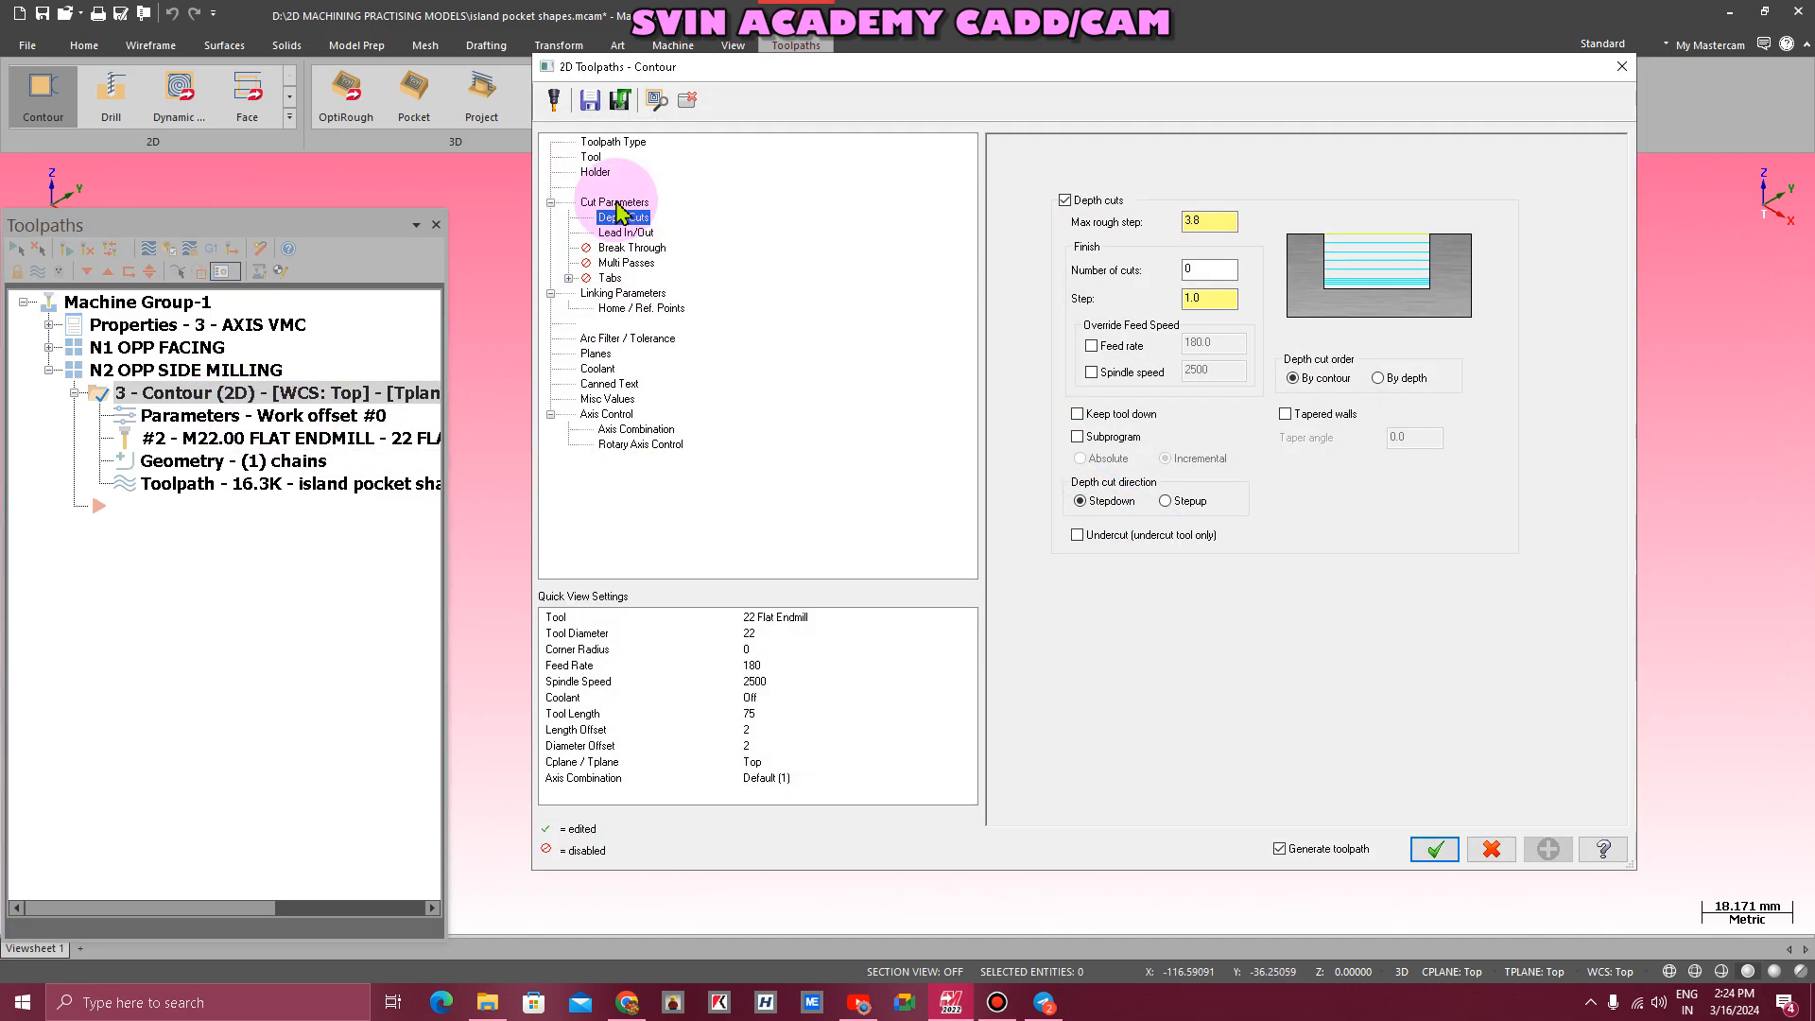
pyautogui.click(614, 202)
pyautogui.click(1423, 187)
pyautogui.click(1422, 229)
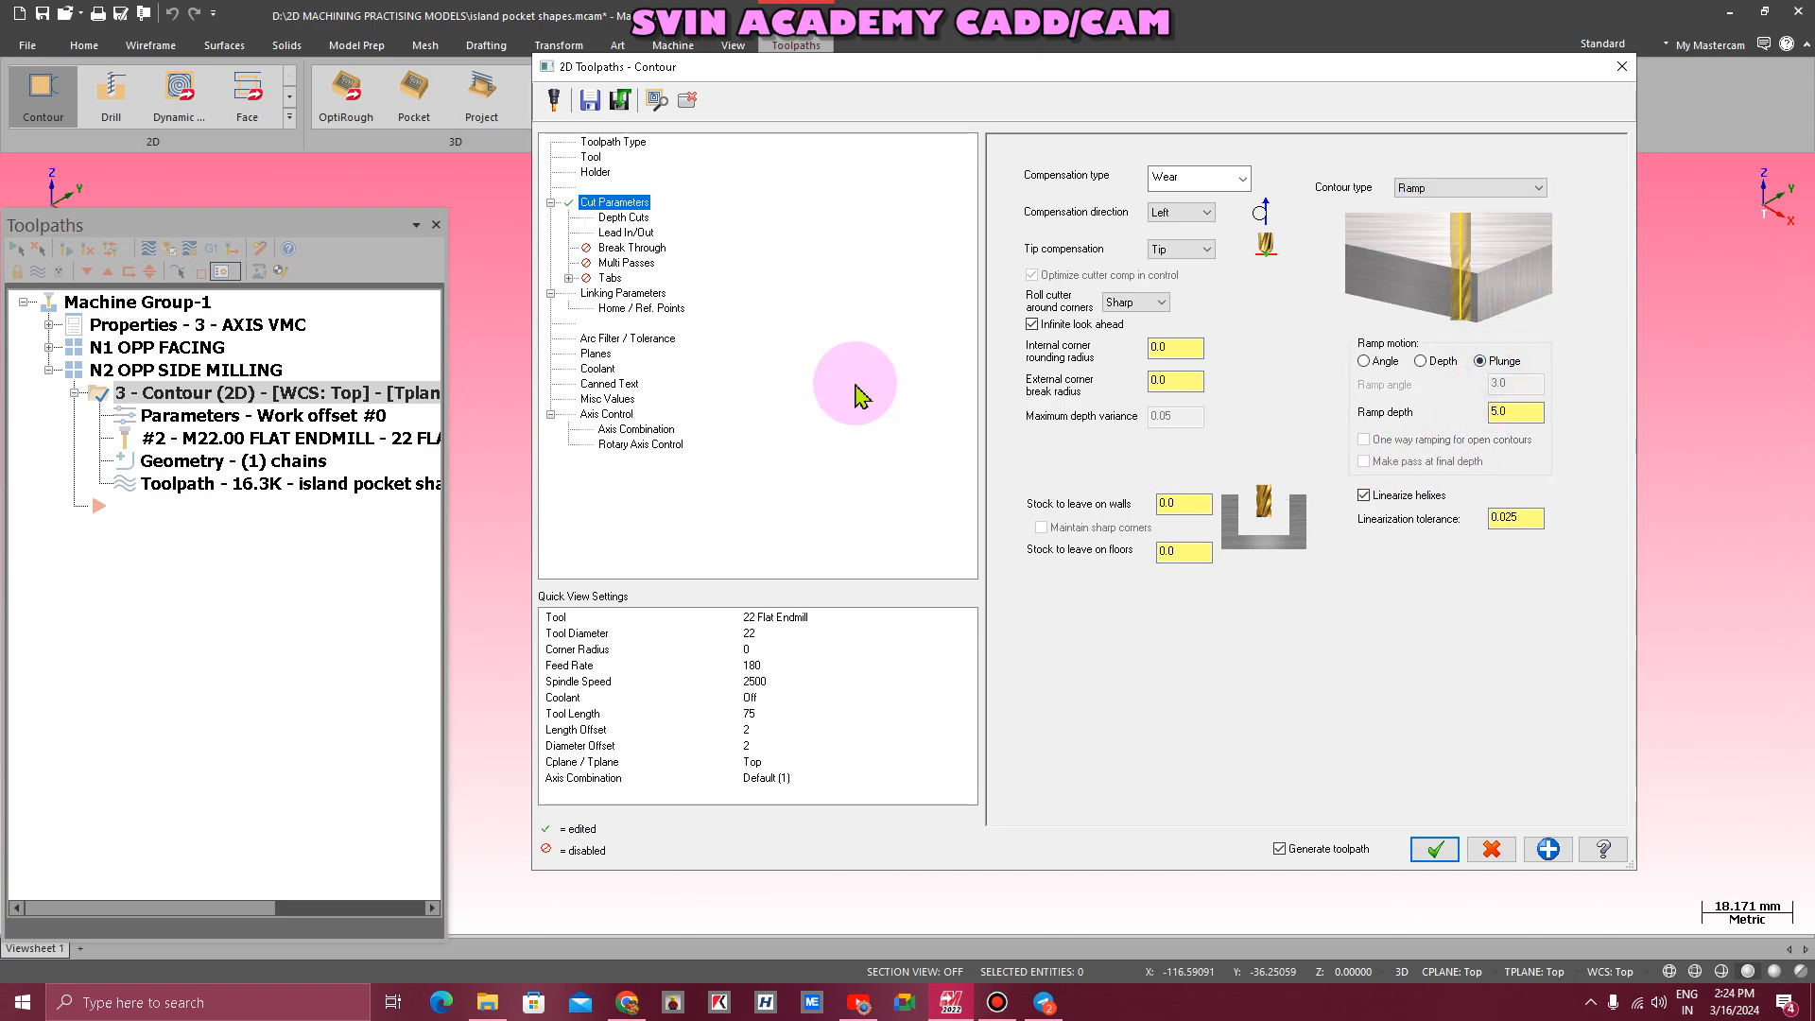
pyautogui.click(623, 217)
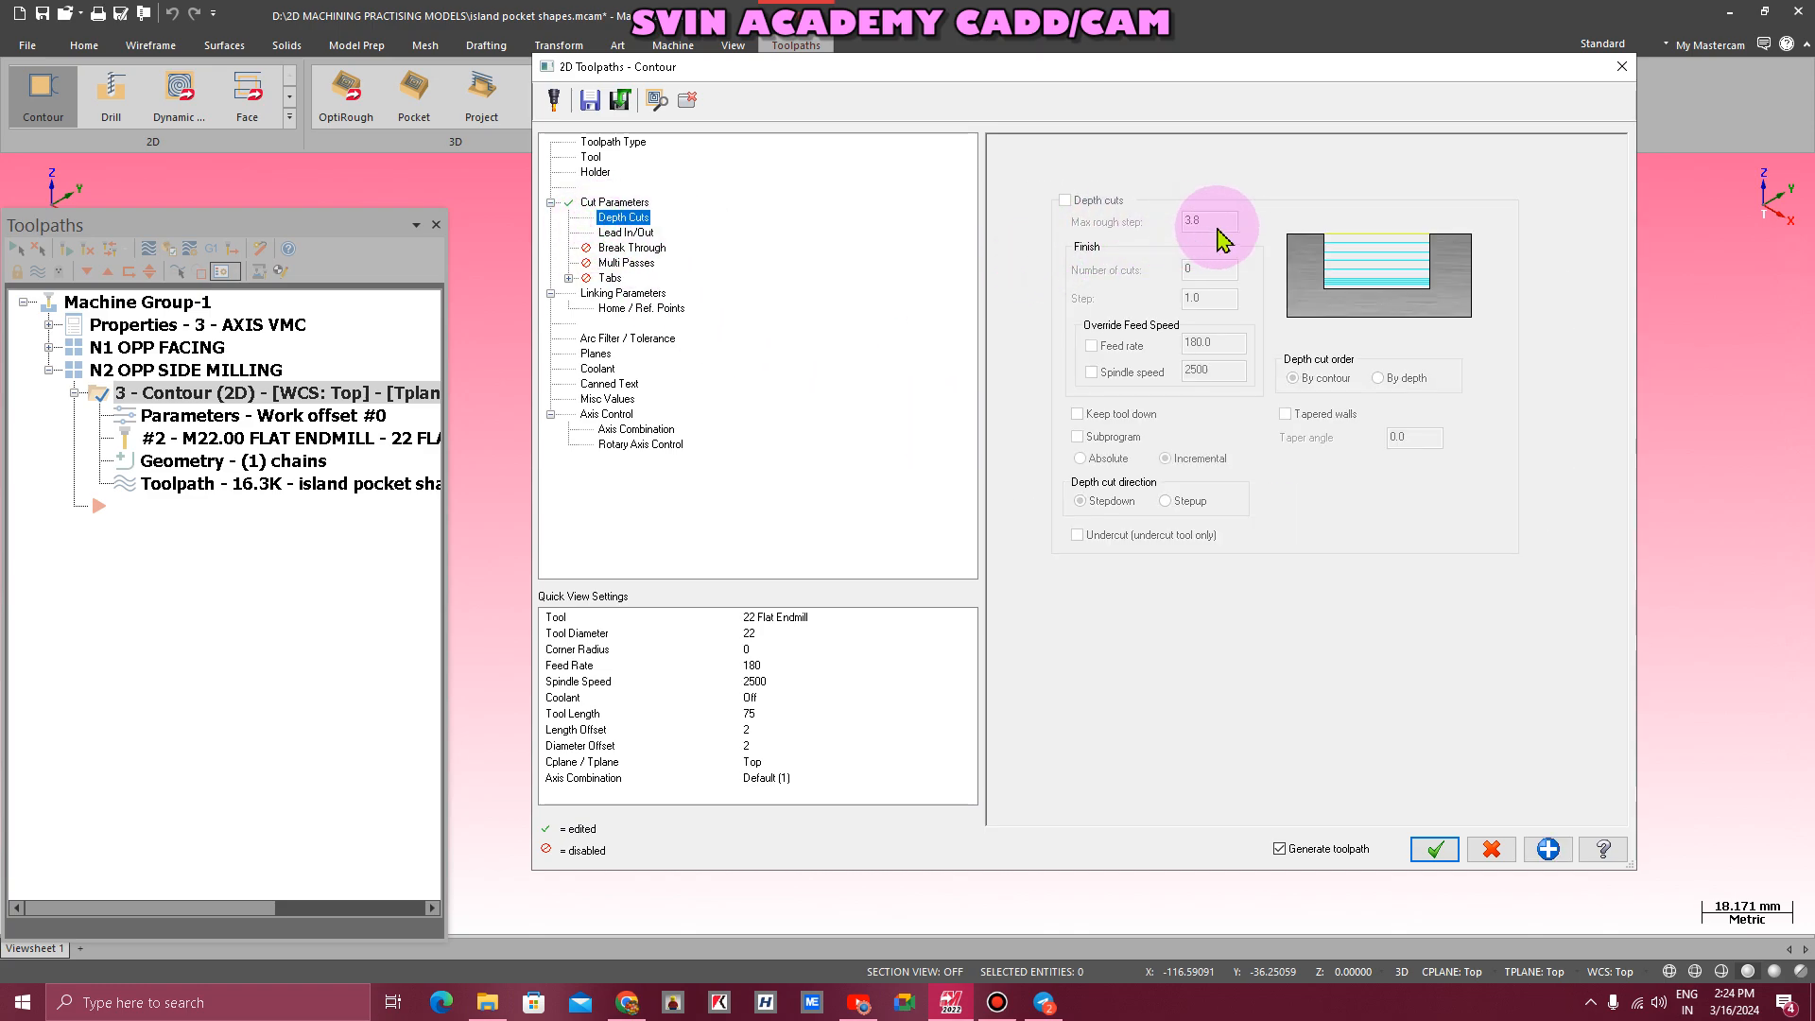
pyautogui.click(619, 202)
pyautogui.doubleClick(1519, 408)
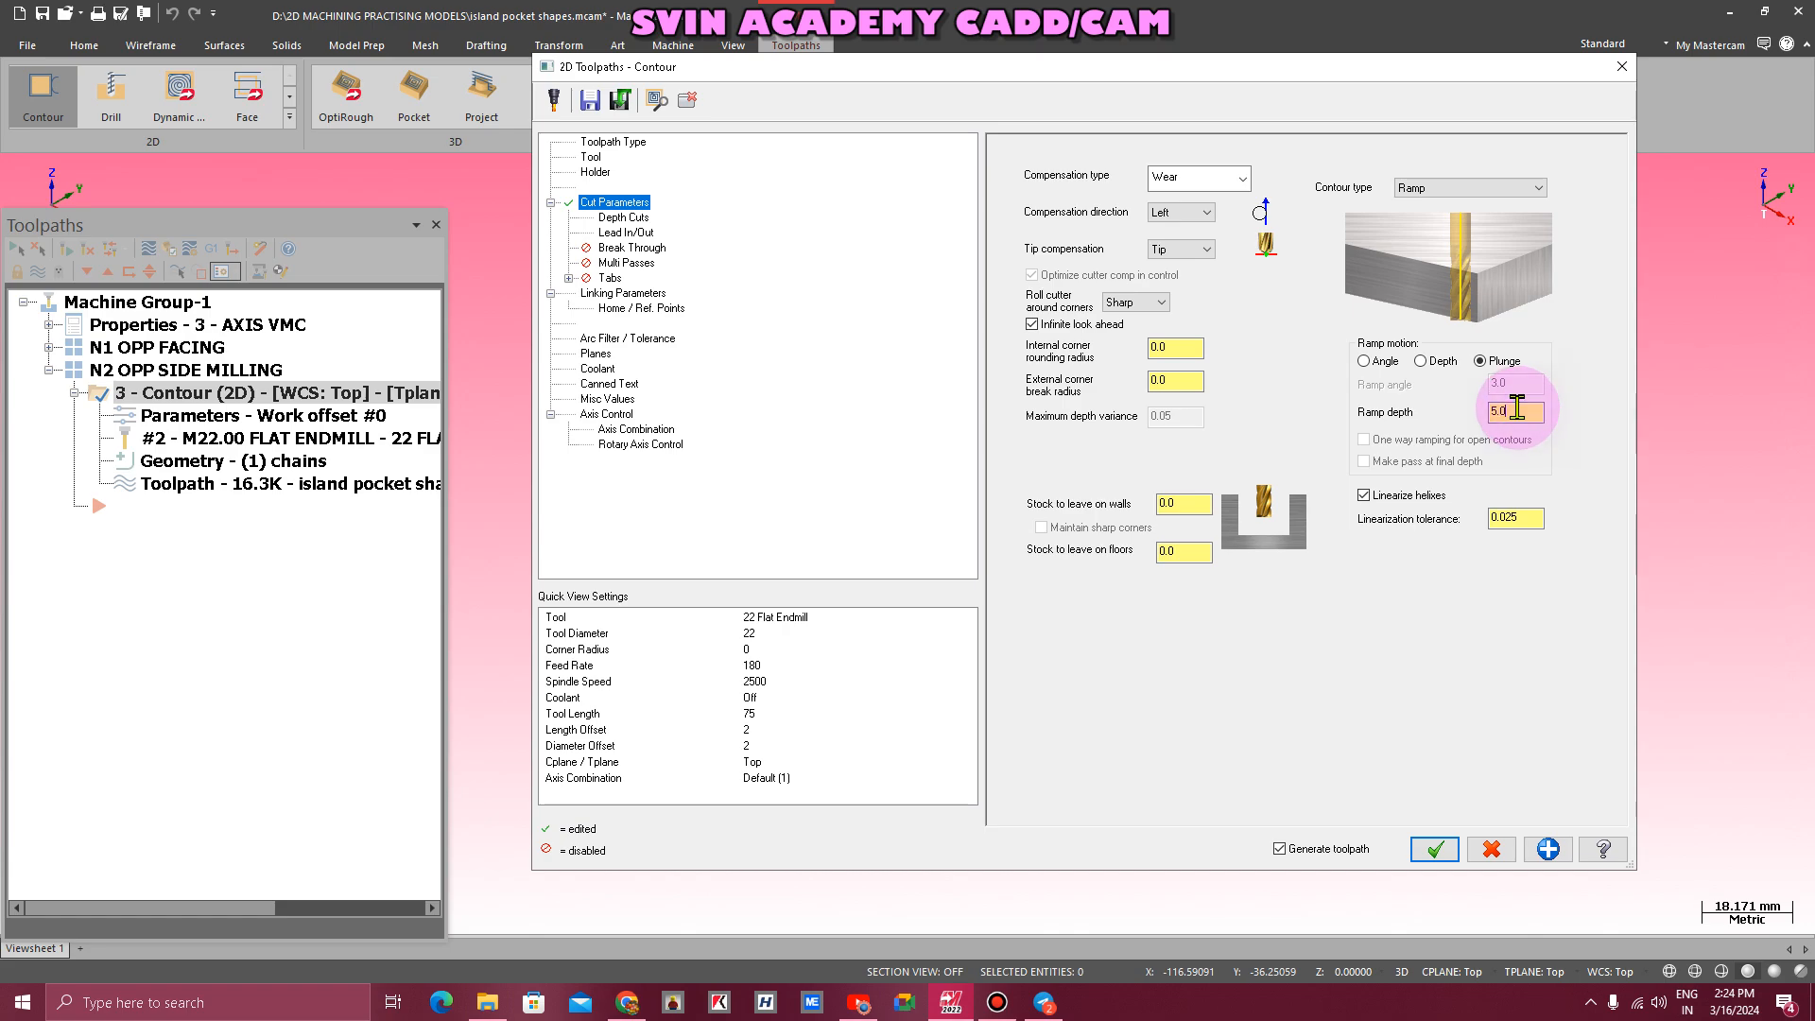
pyautogui.write('3.8')
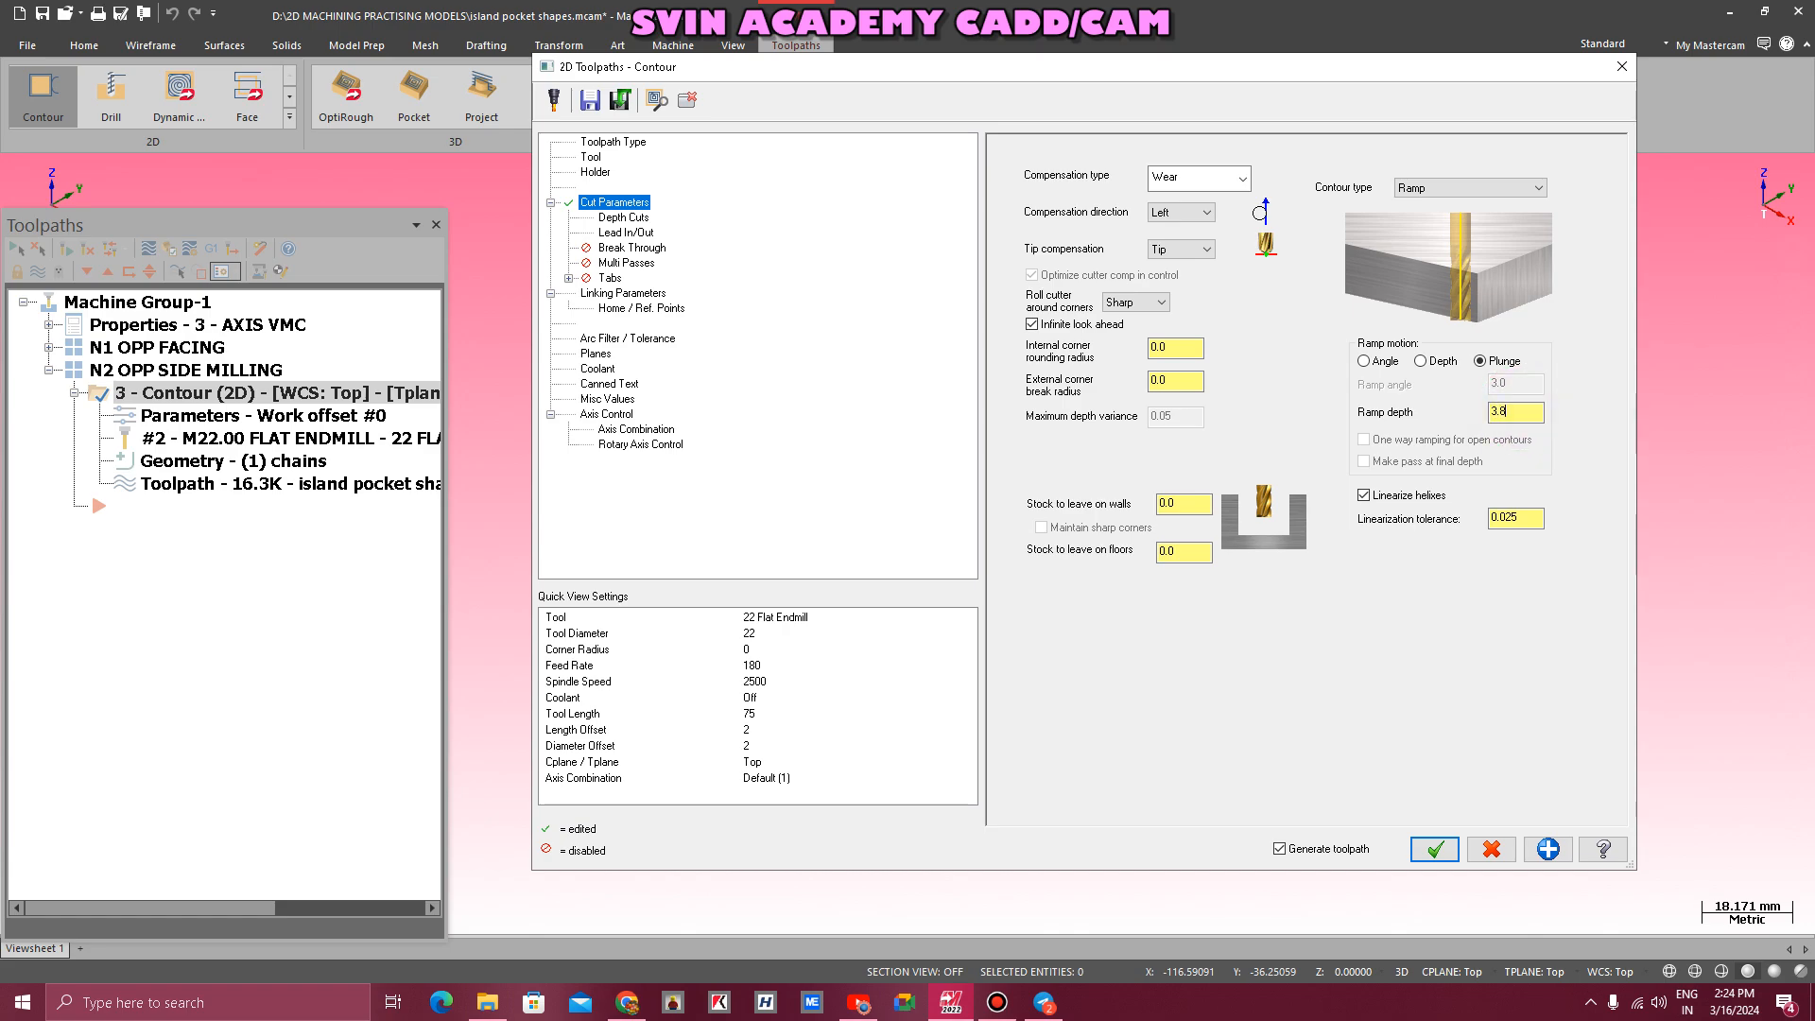
pyautogui.press('Return')
pyautogui.click(1454, 852)
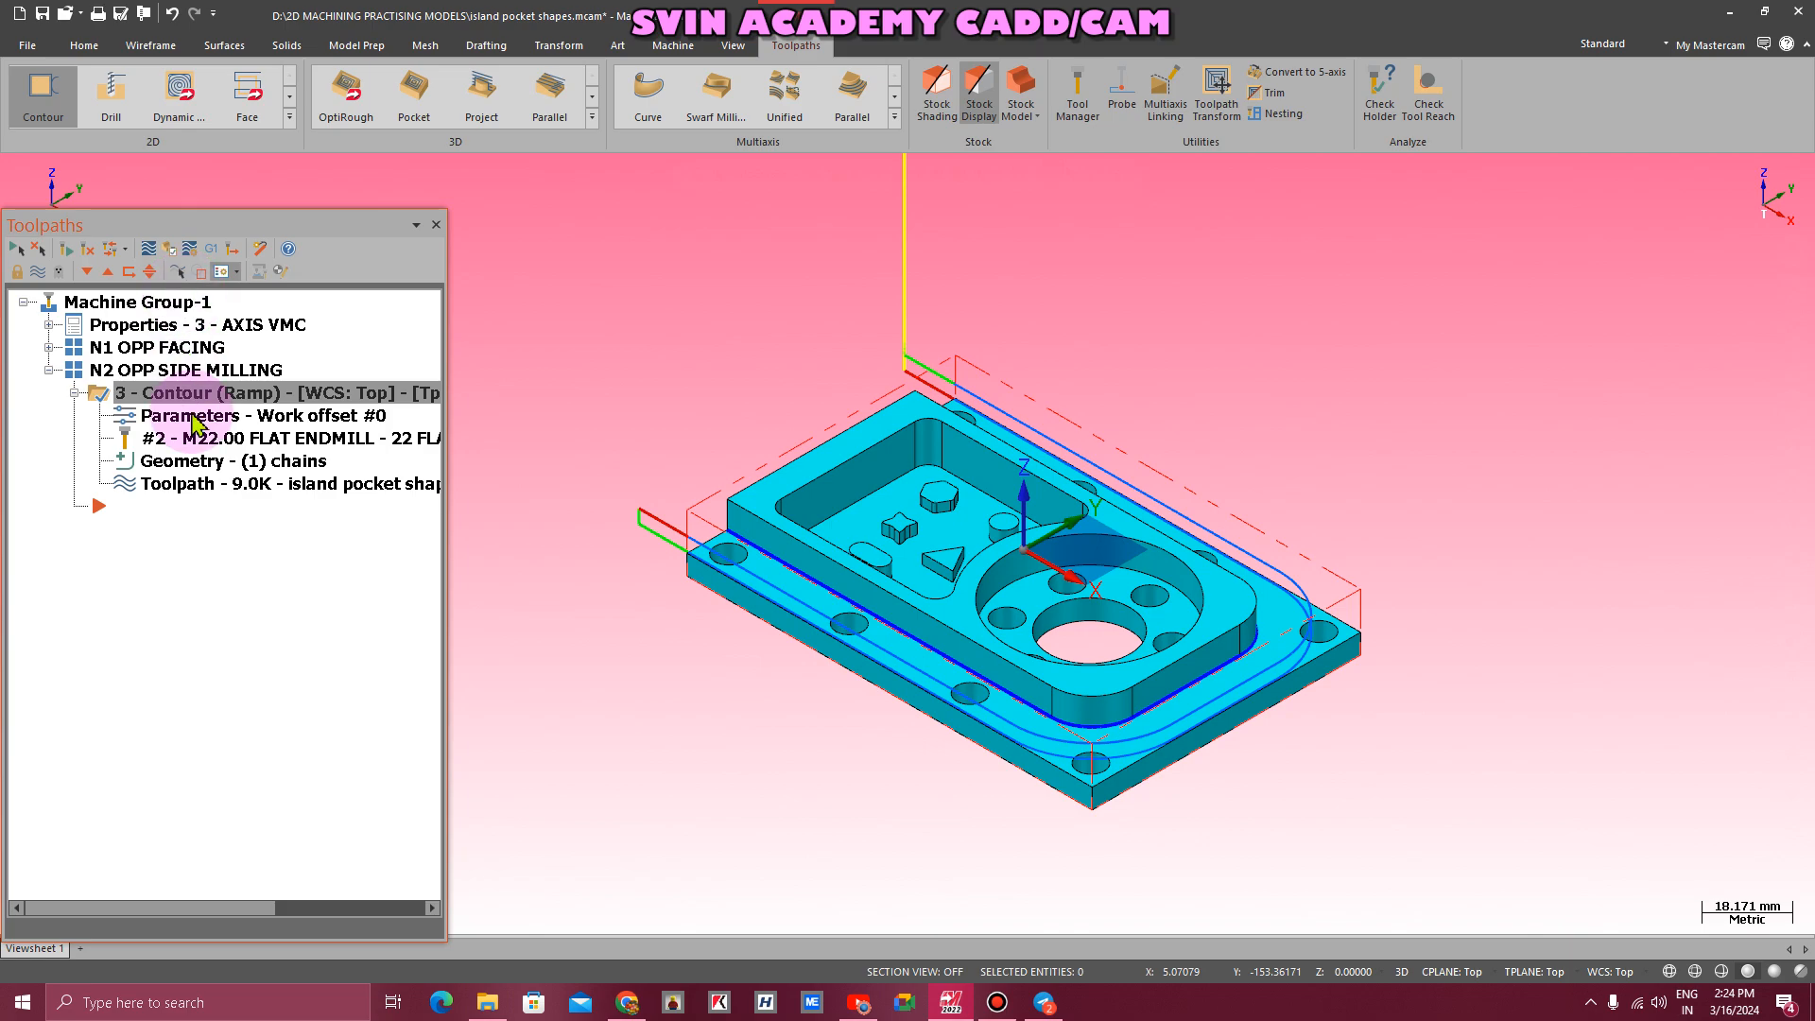
# - Backplot the ramp contour toolpath to check how the tool steps down between passes, and close the backplot
pyautogui.click(164, 488)
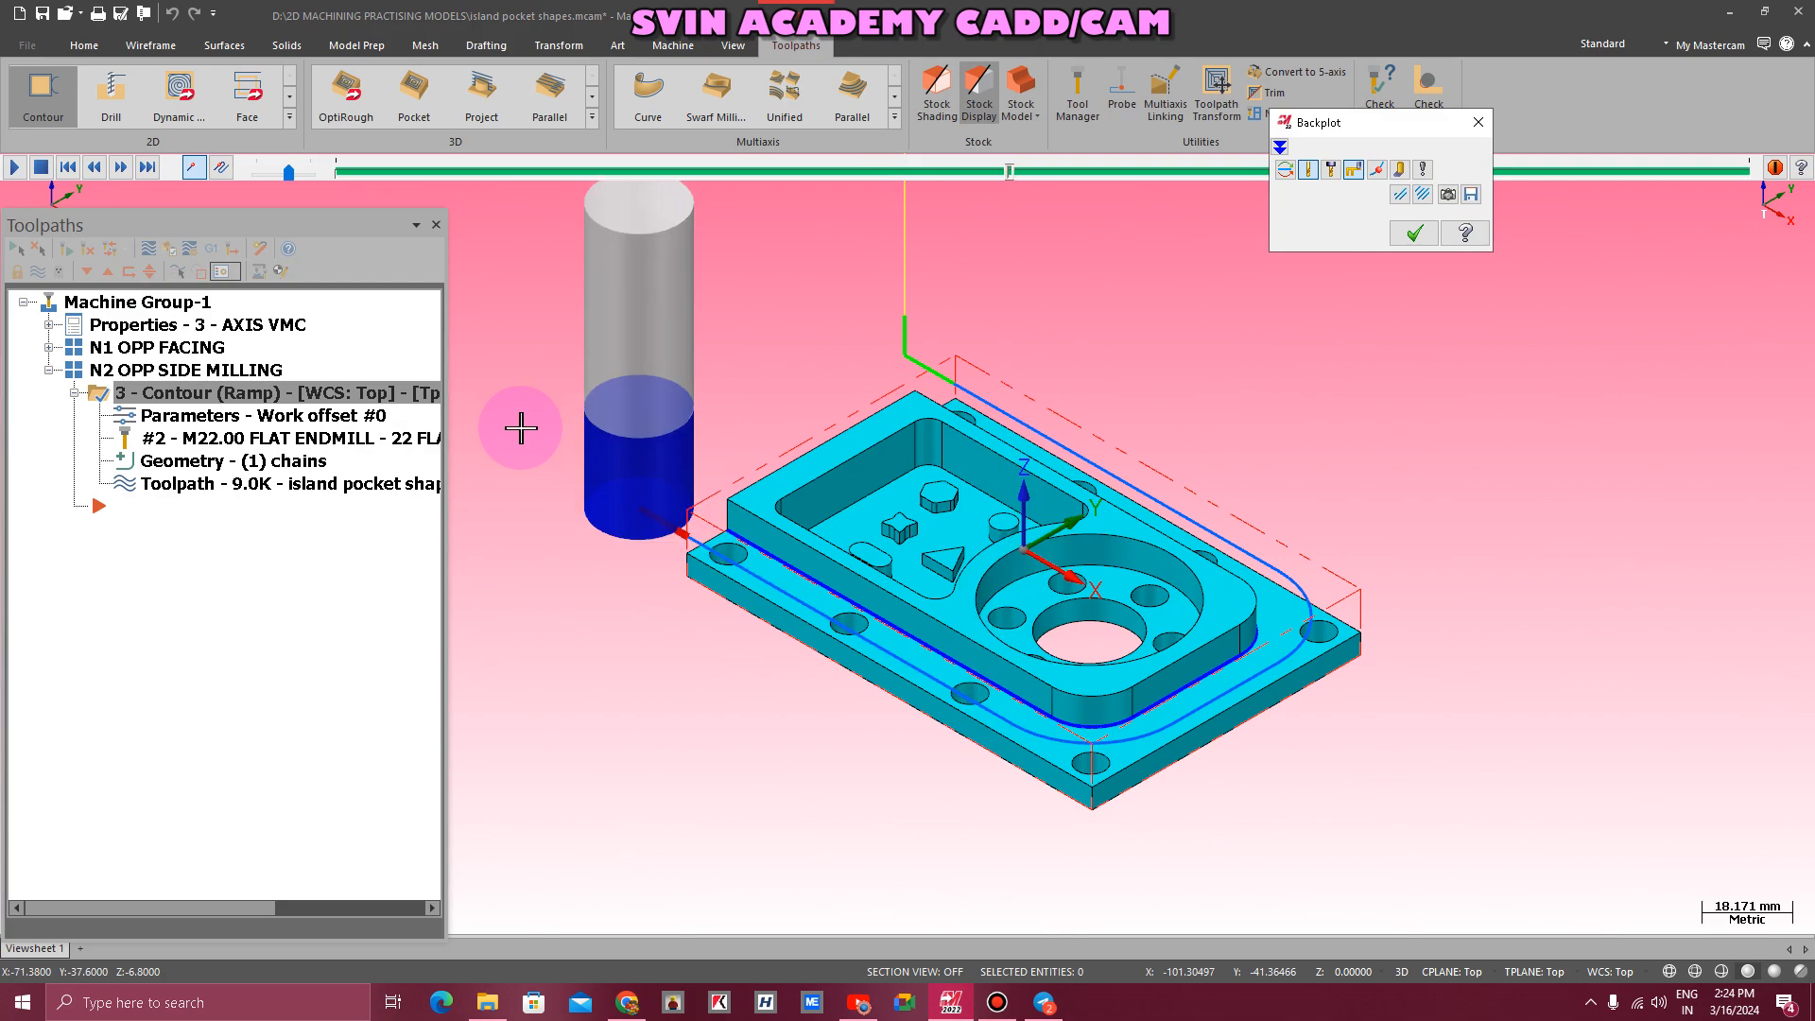
pyautogui.scroll(4, 614, 567)
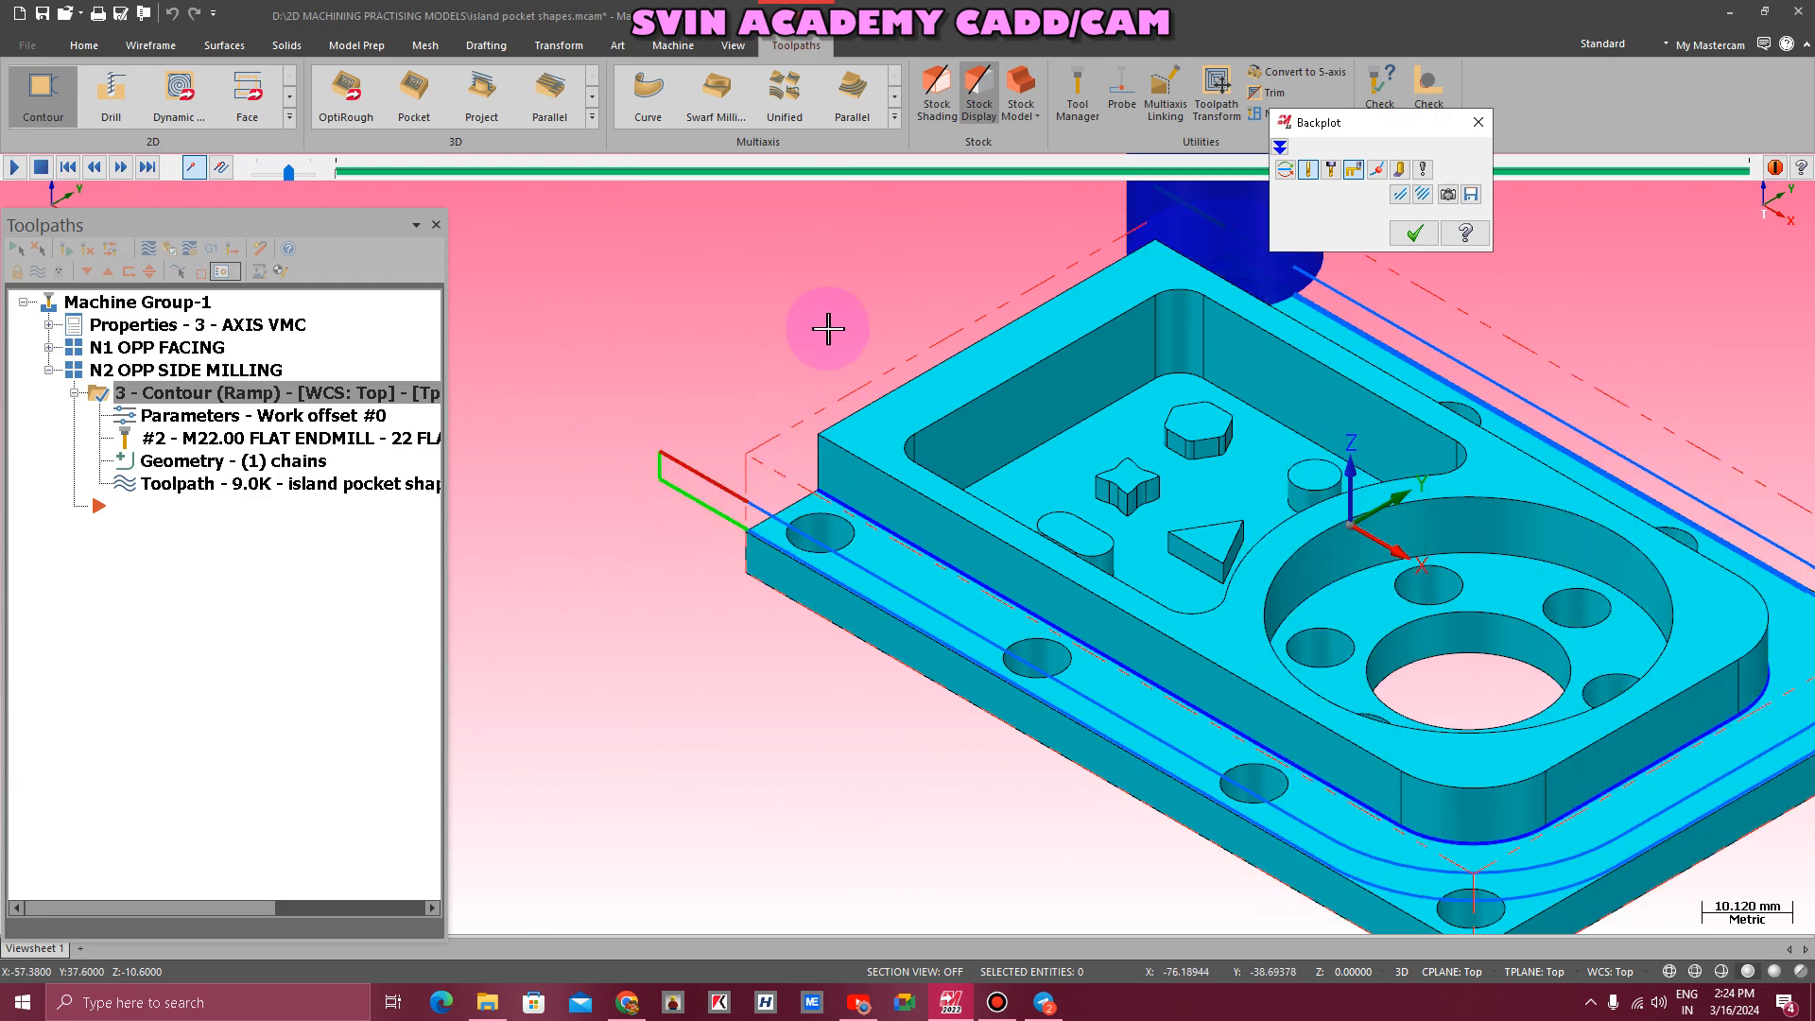
pyautogui.scroll(-3, 716, 590)
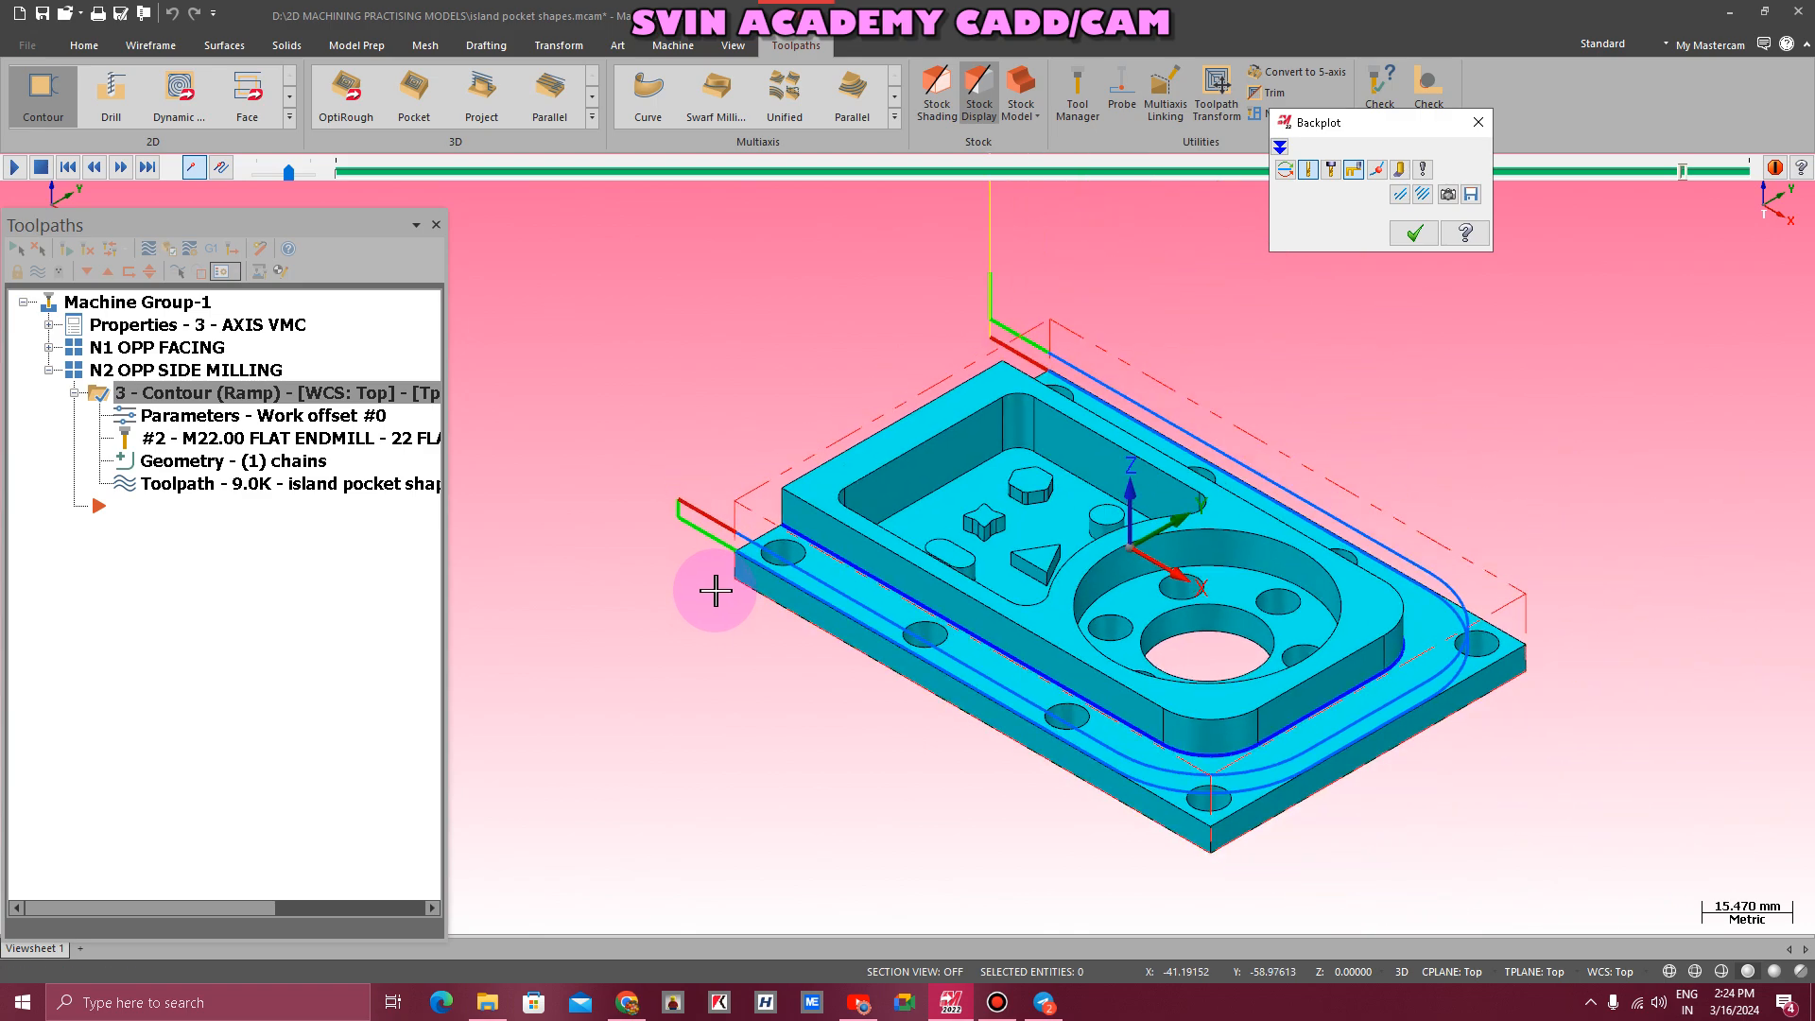
pyautogui.scroll(-2, 716, 590)
pyautogui.click(1478, 122)
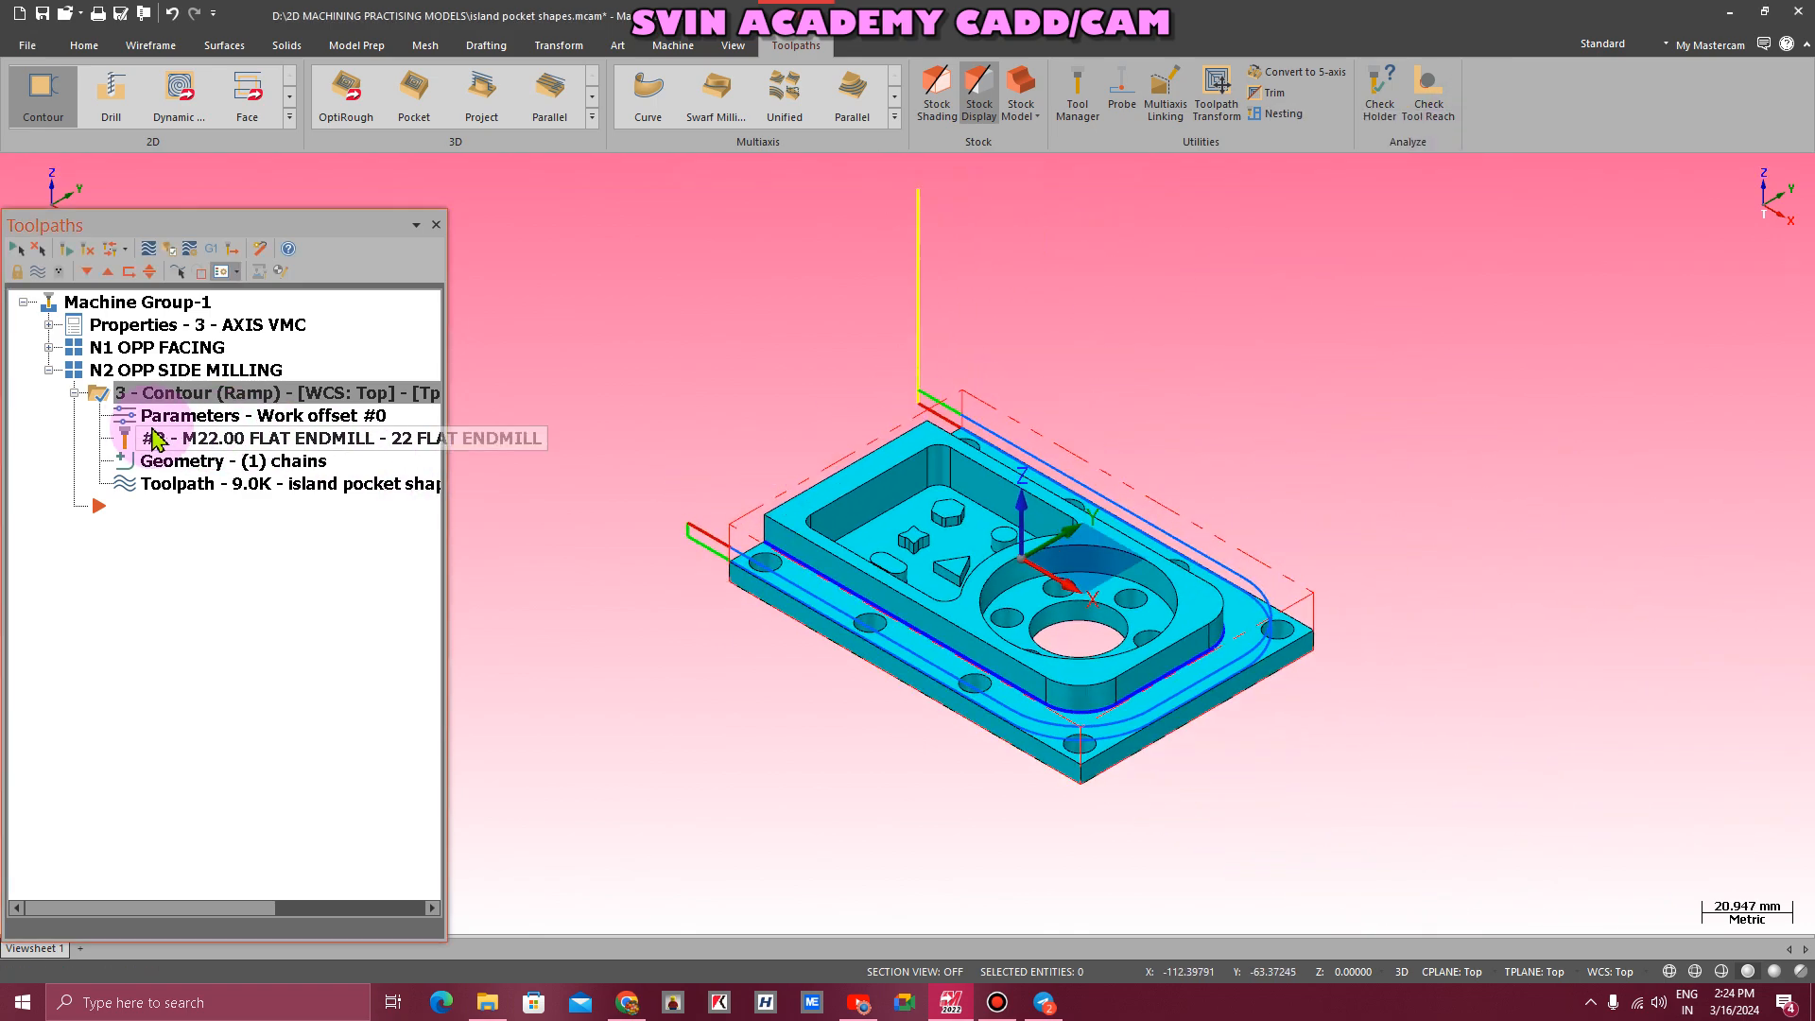
# - Switch the contour type back to 2D, enable depth cuts and regenerate the toolpath
pyautogui.click(151, 417)
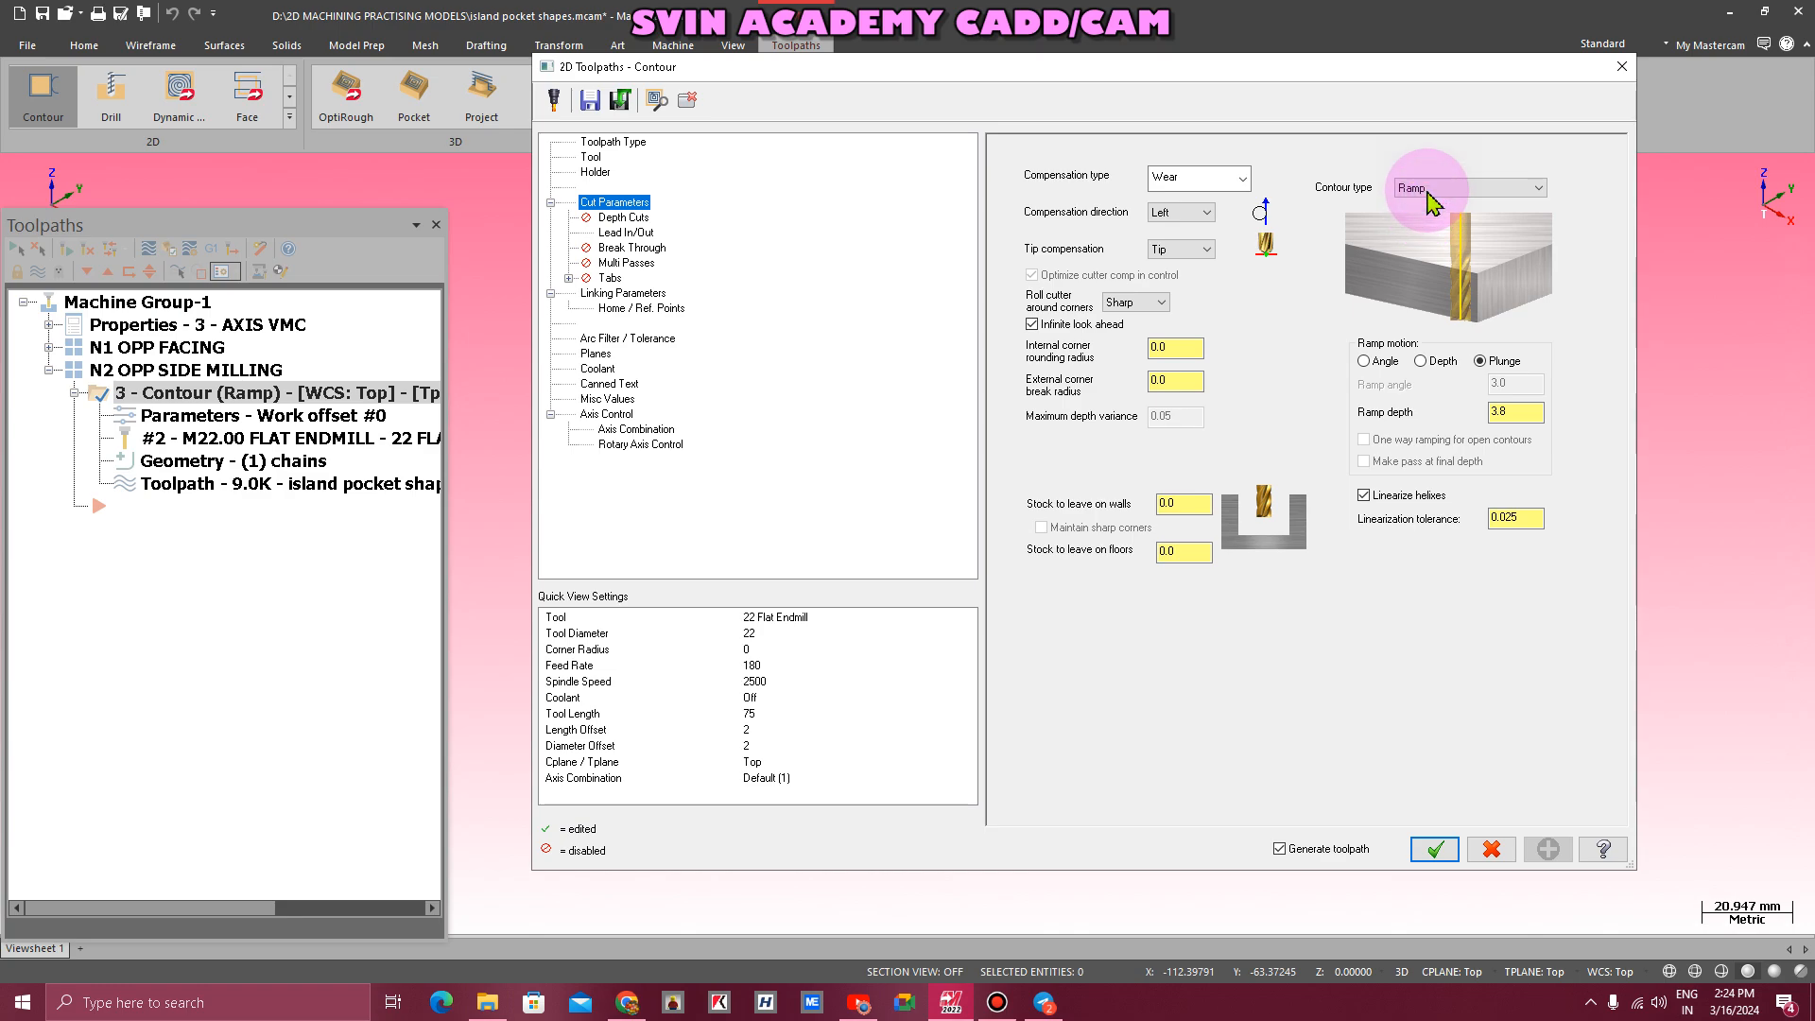
pyautogui.click(1430, 202)
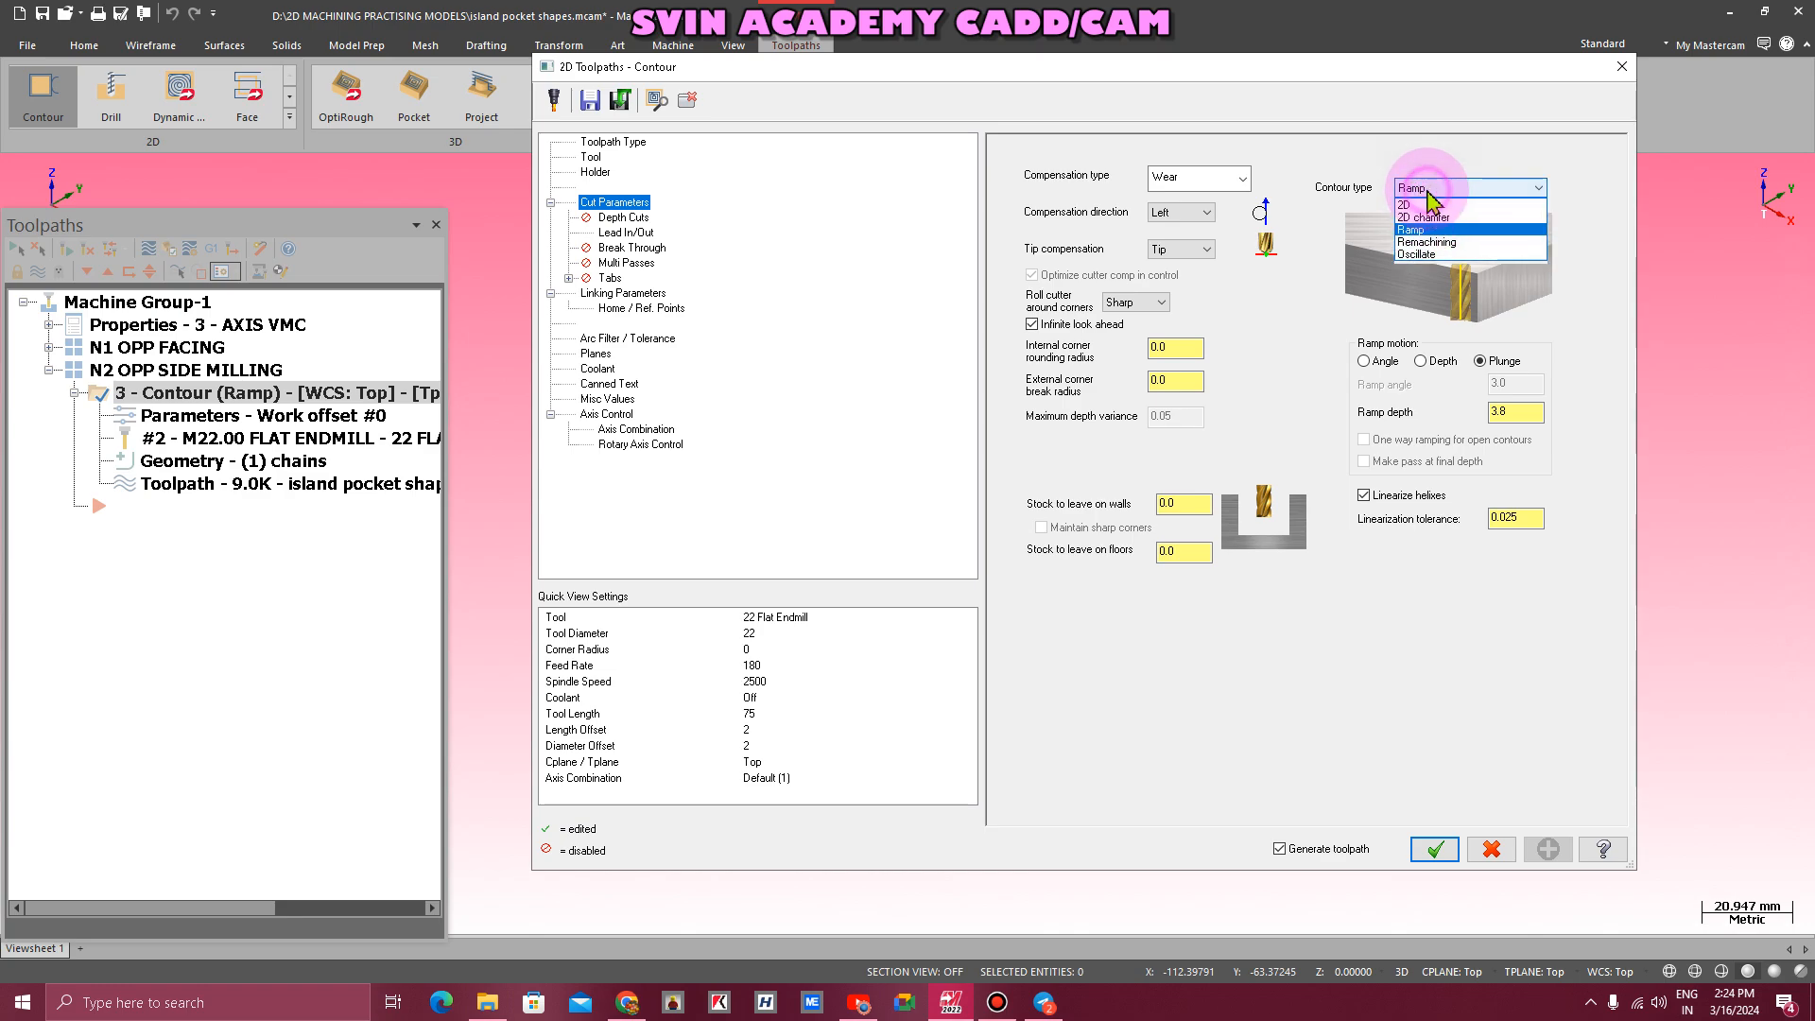
pyautogui.click(1432, 208)
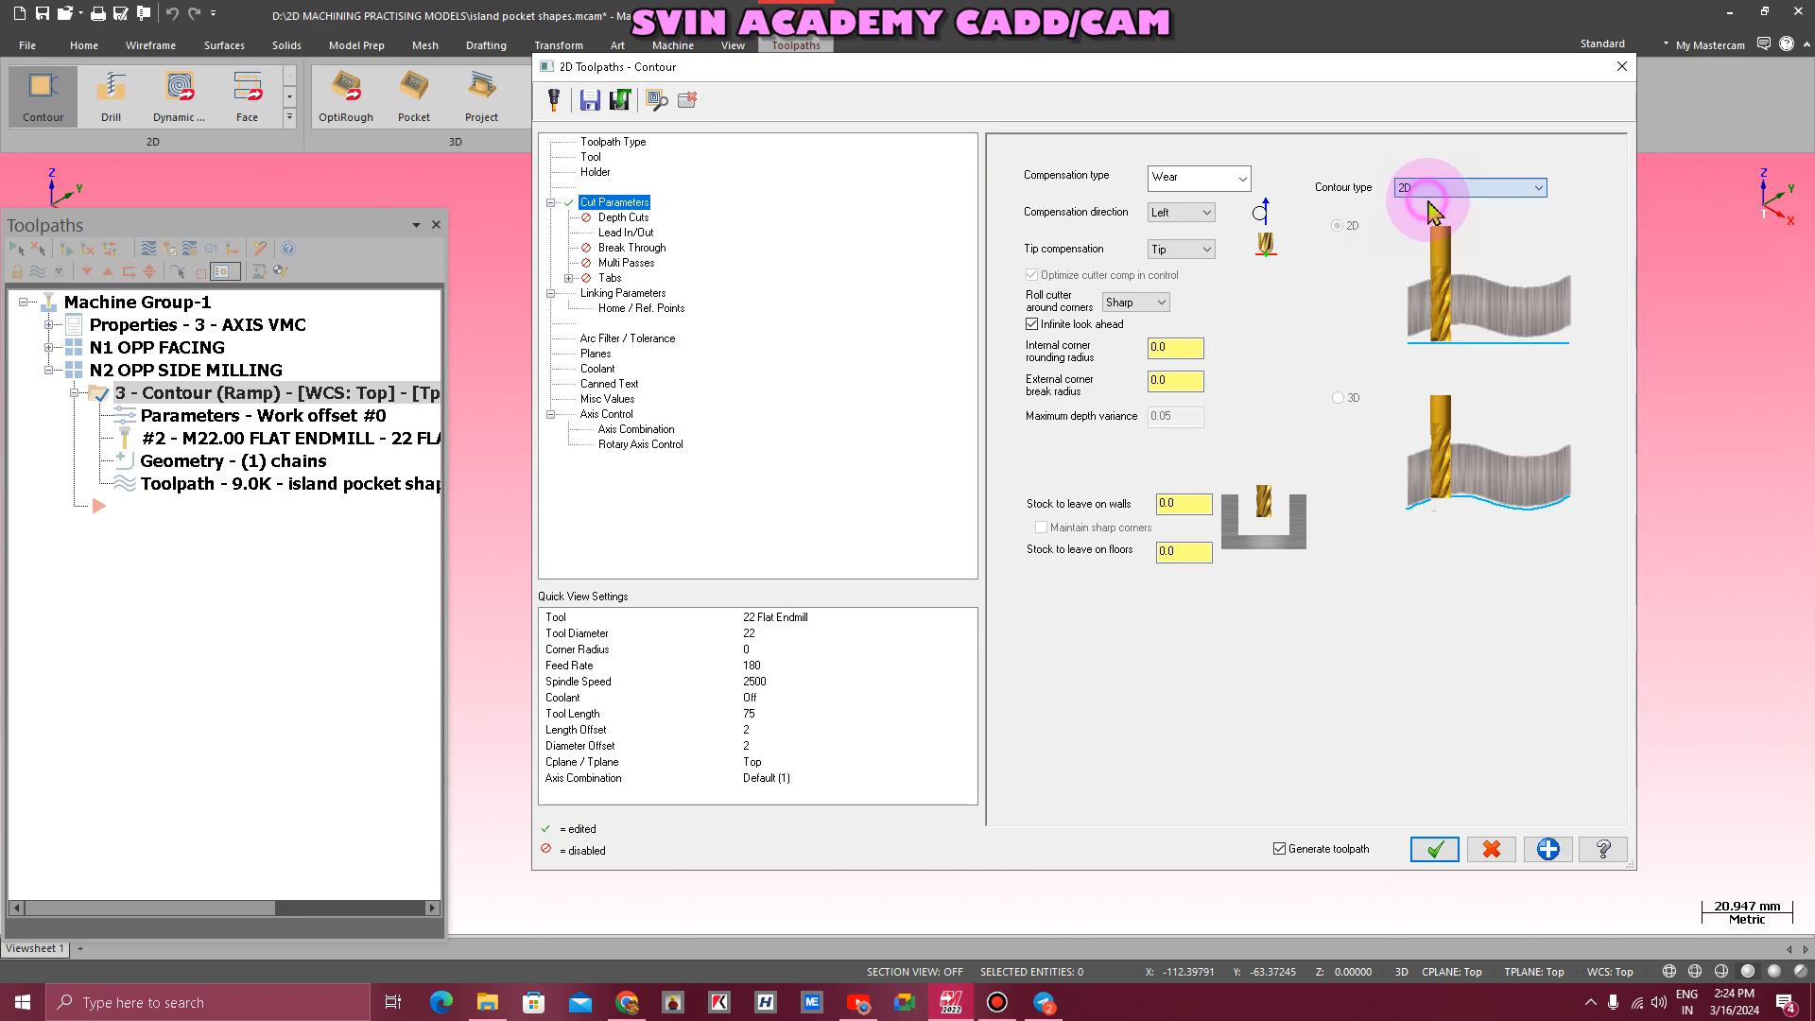
pyautogui.click(622, 216)
pyautogui.click(1080, 201)
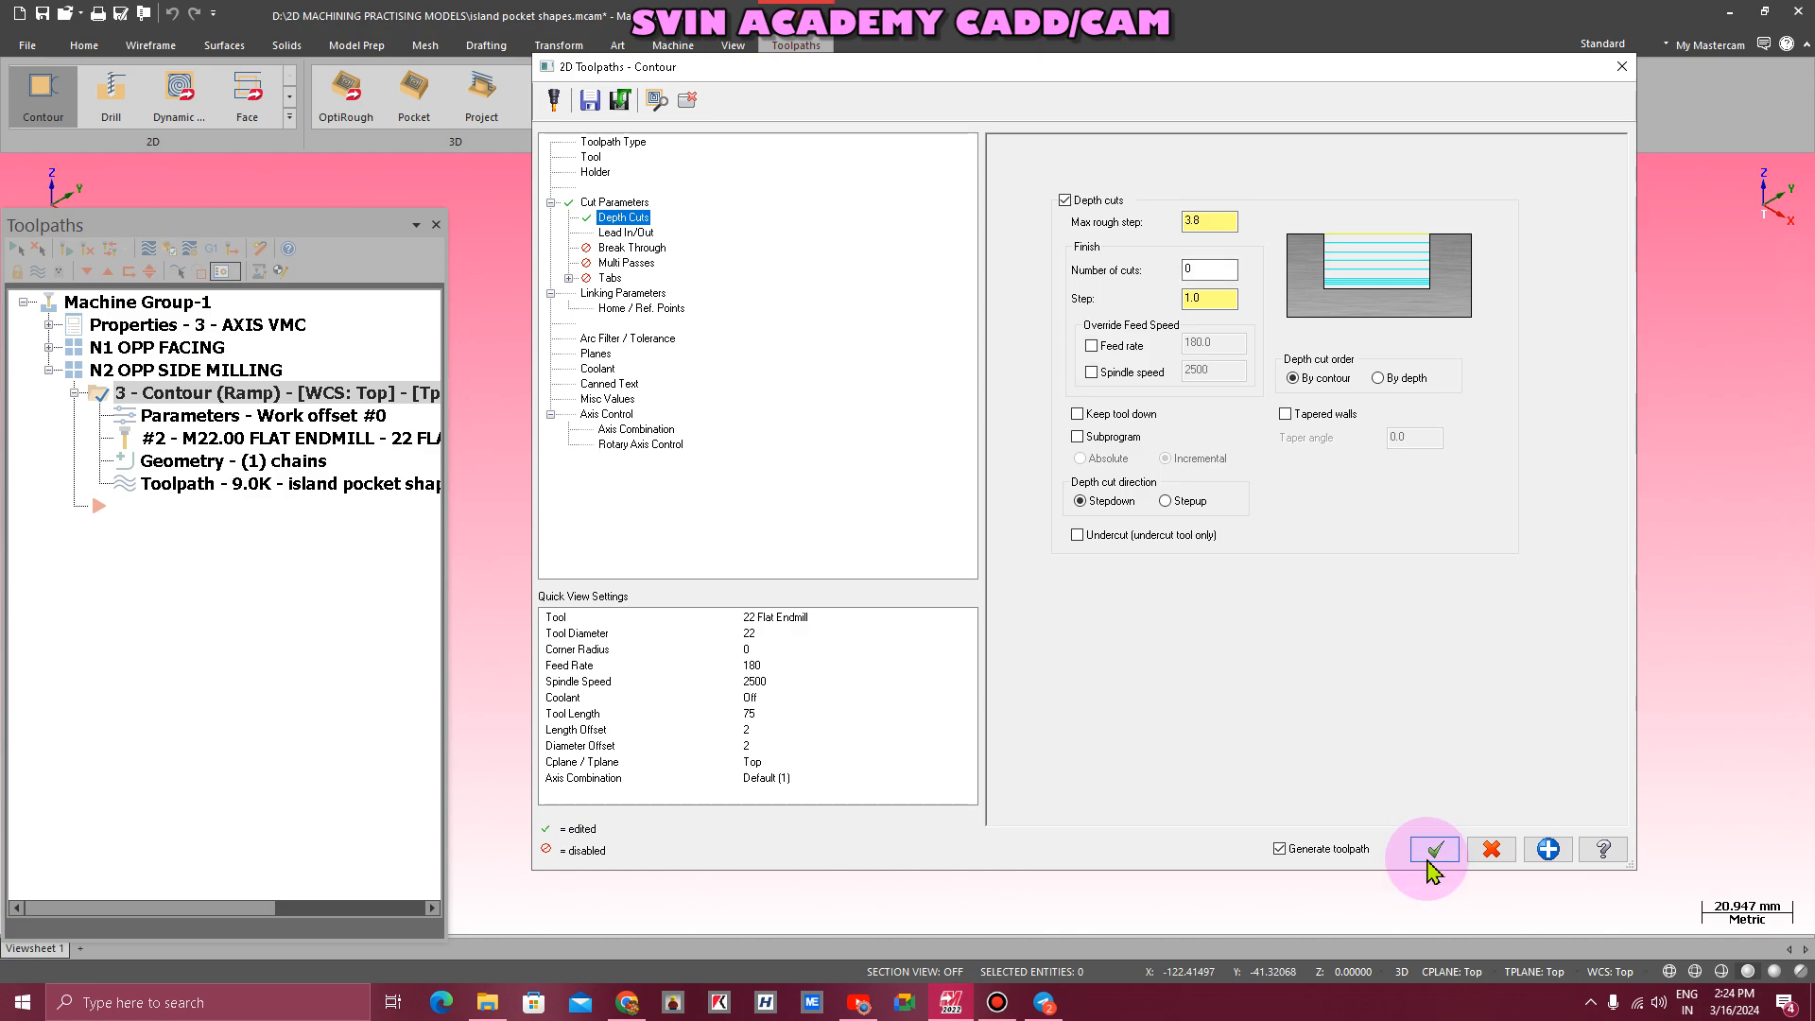
pyautogui.click(1434, 849)
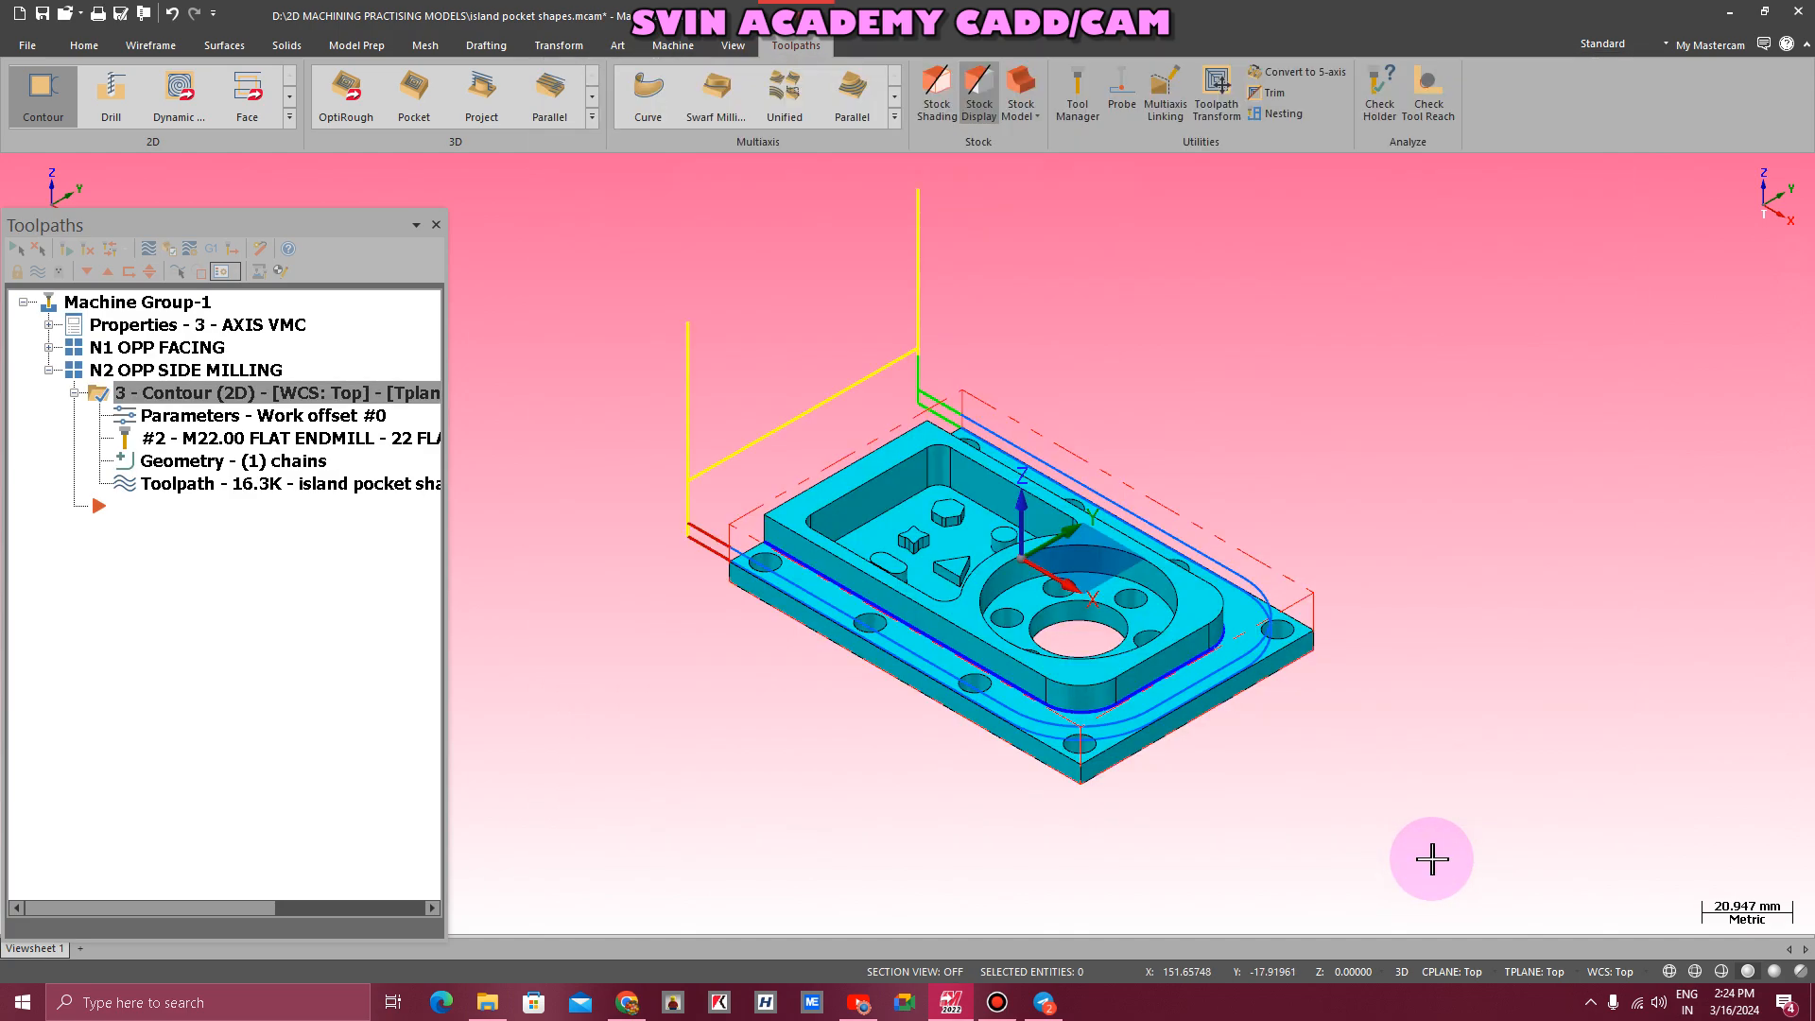
# - Set the contour operation's type to Ramp with Plunge ramp motion and regenerate the toolpath
pyautogui.click(189, 418)
pyautogui.click(610, 202)
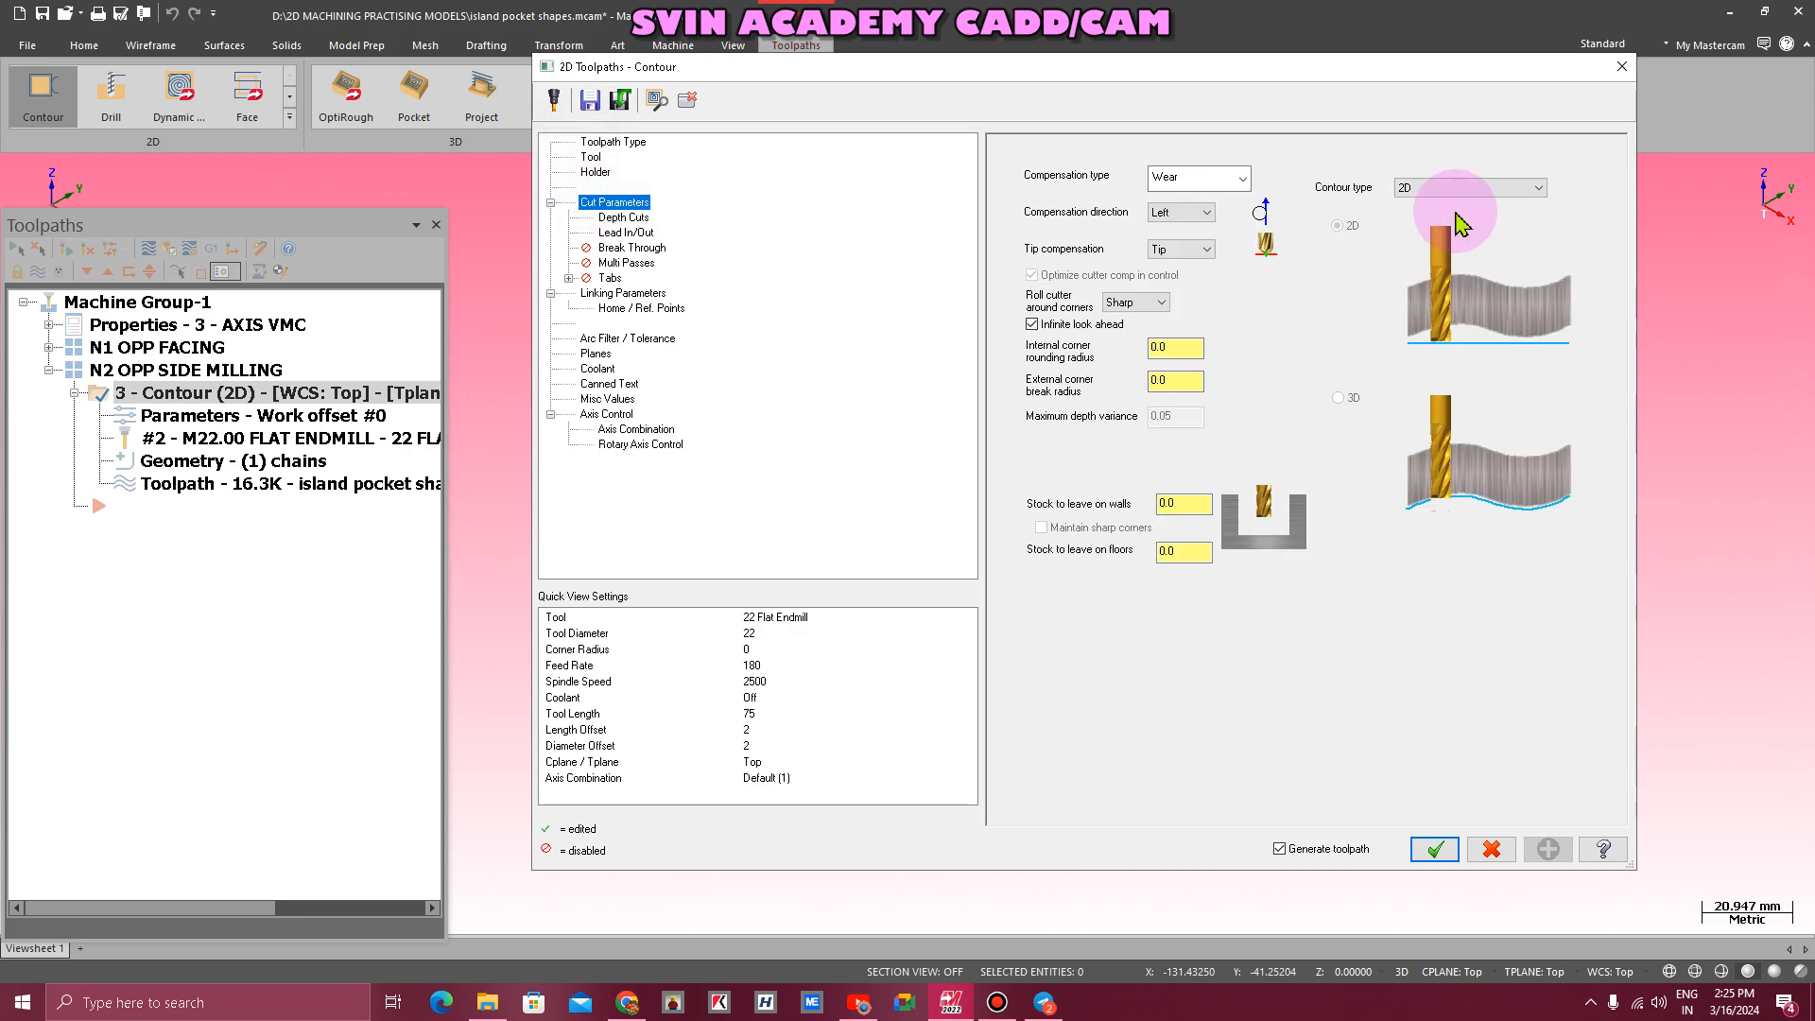
pyautogui.click(1446, 187)
pyautogui.click(1413, 230)
pyautogui.click(1479, 360)
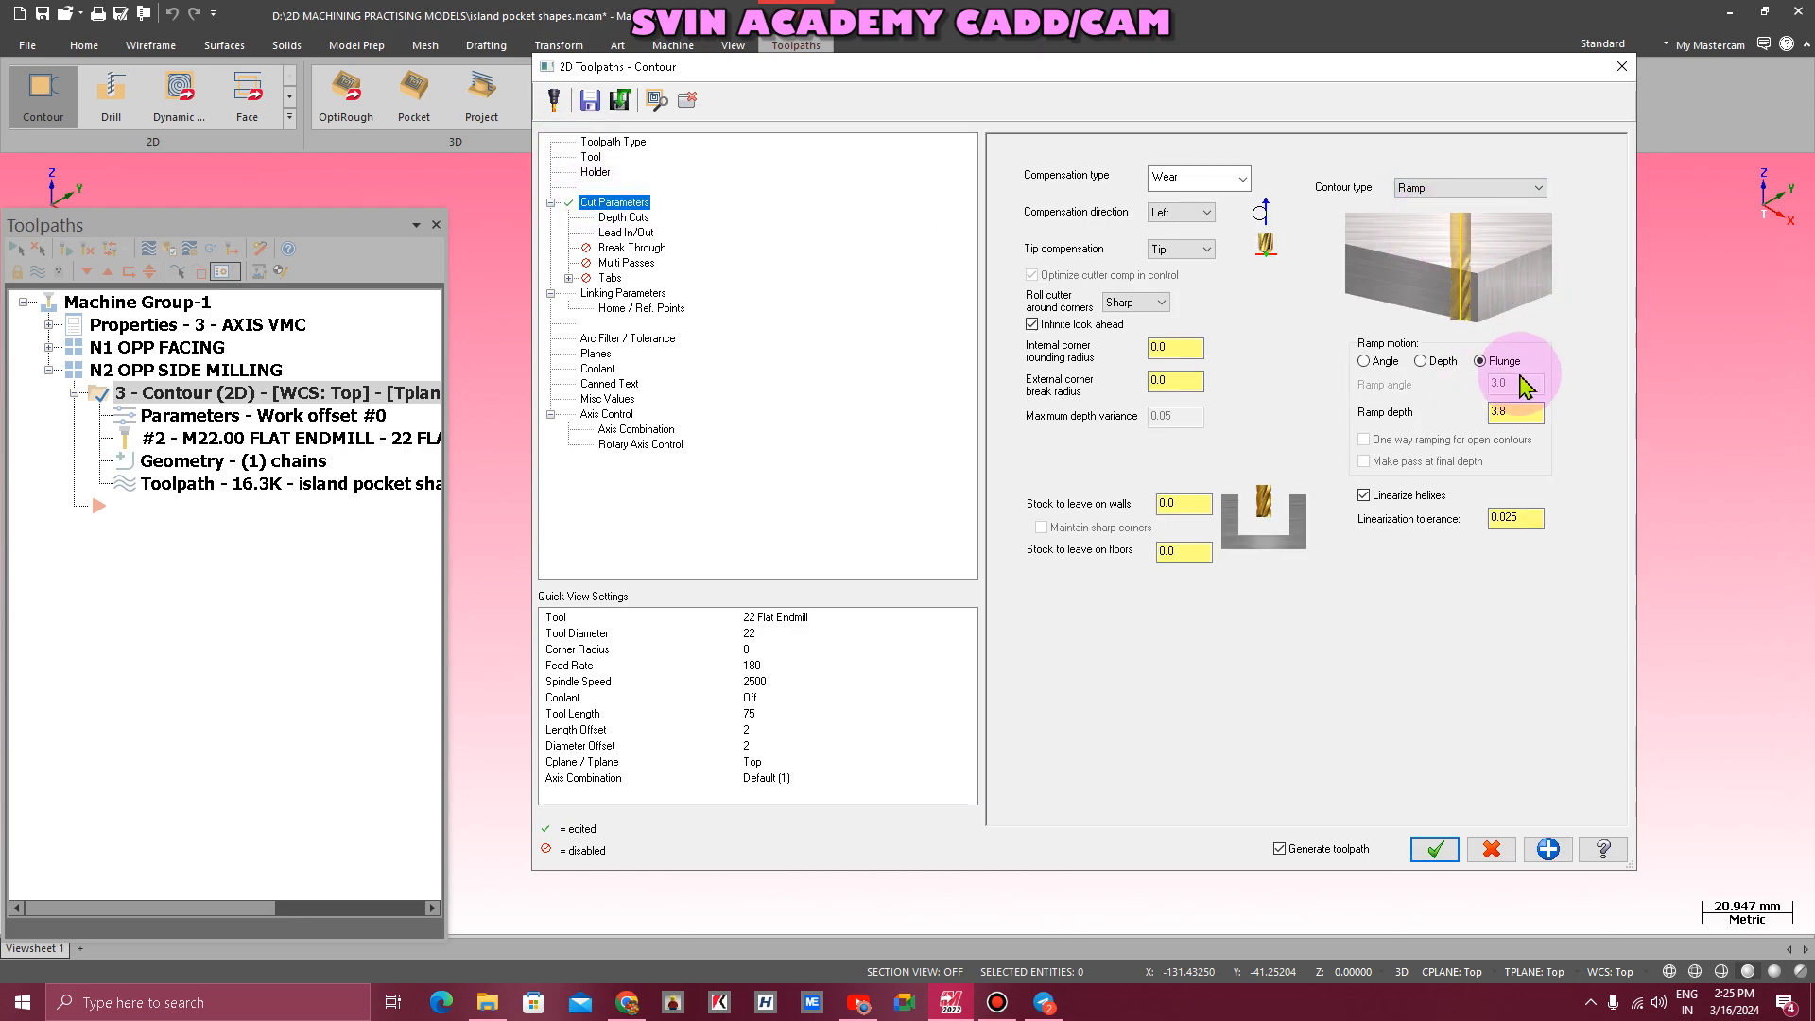
pyautogui.click(1434, 850)
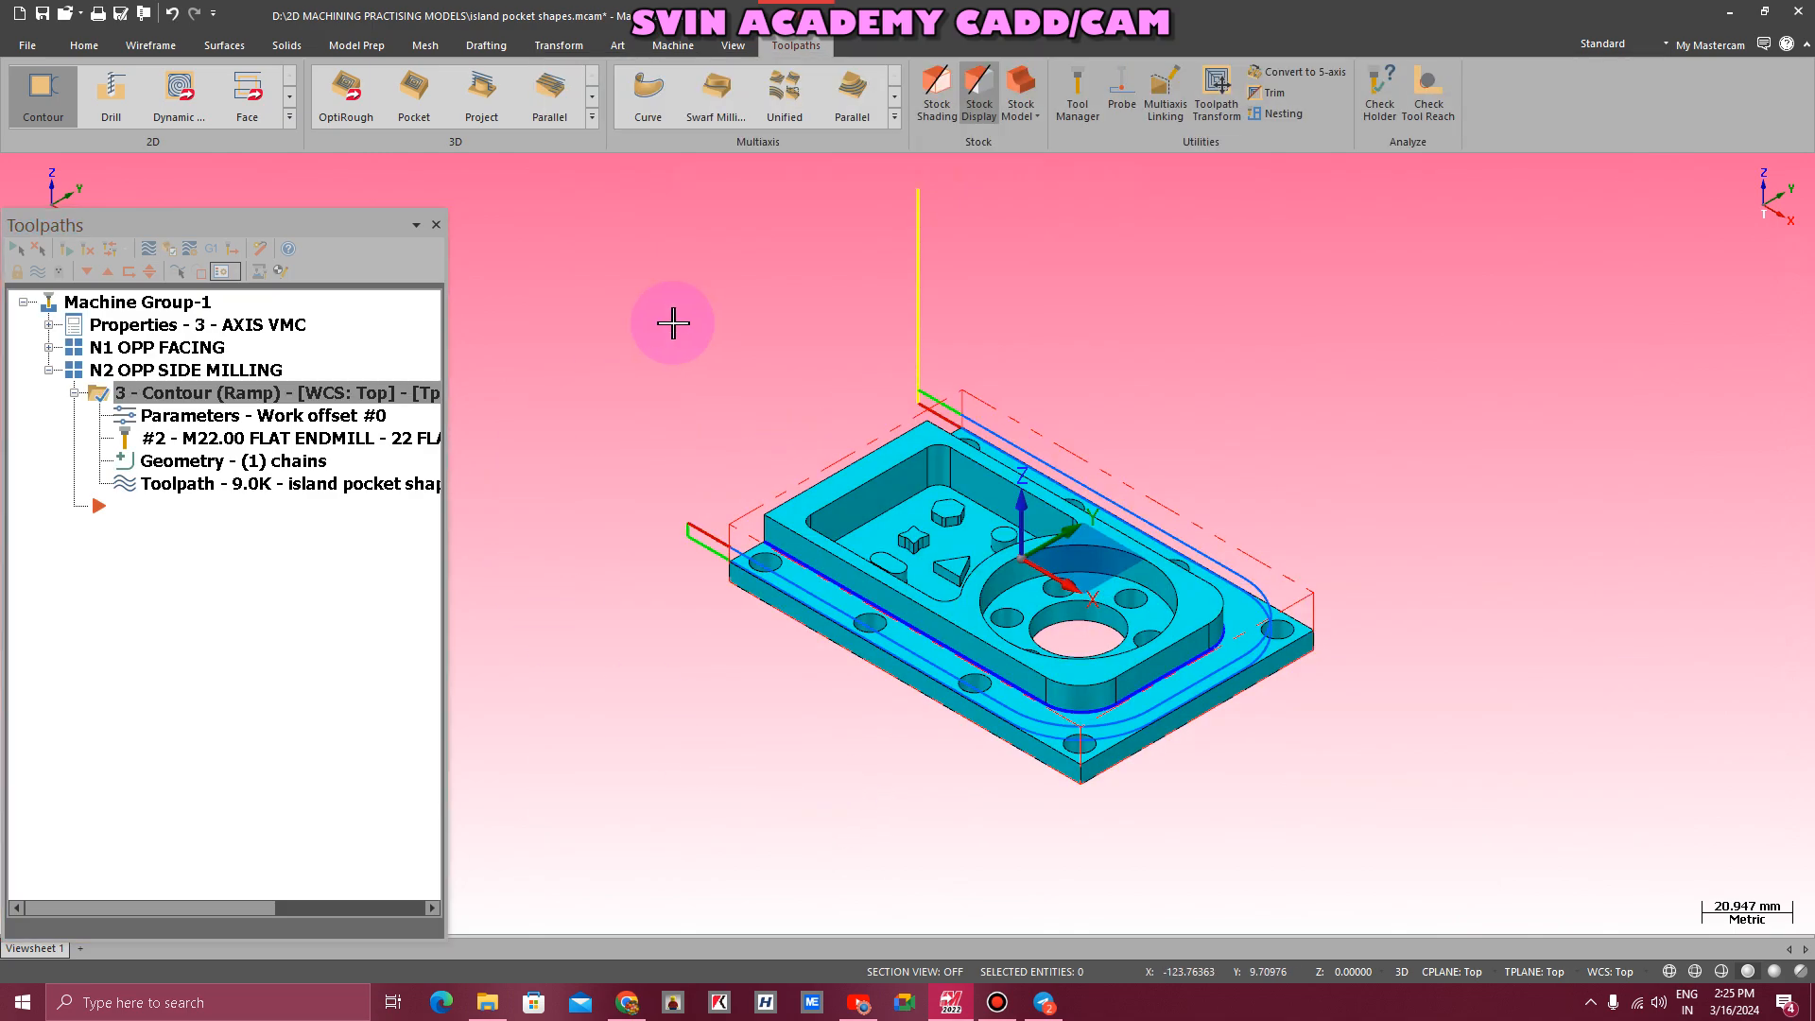
# - Set the simulation stock to the AFTER N1 stock model in the simulator options
pyautogui.click(186, 251)
pyautogui.click(828, 389)
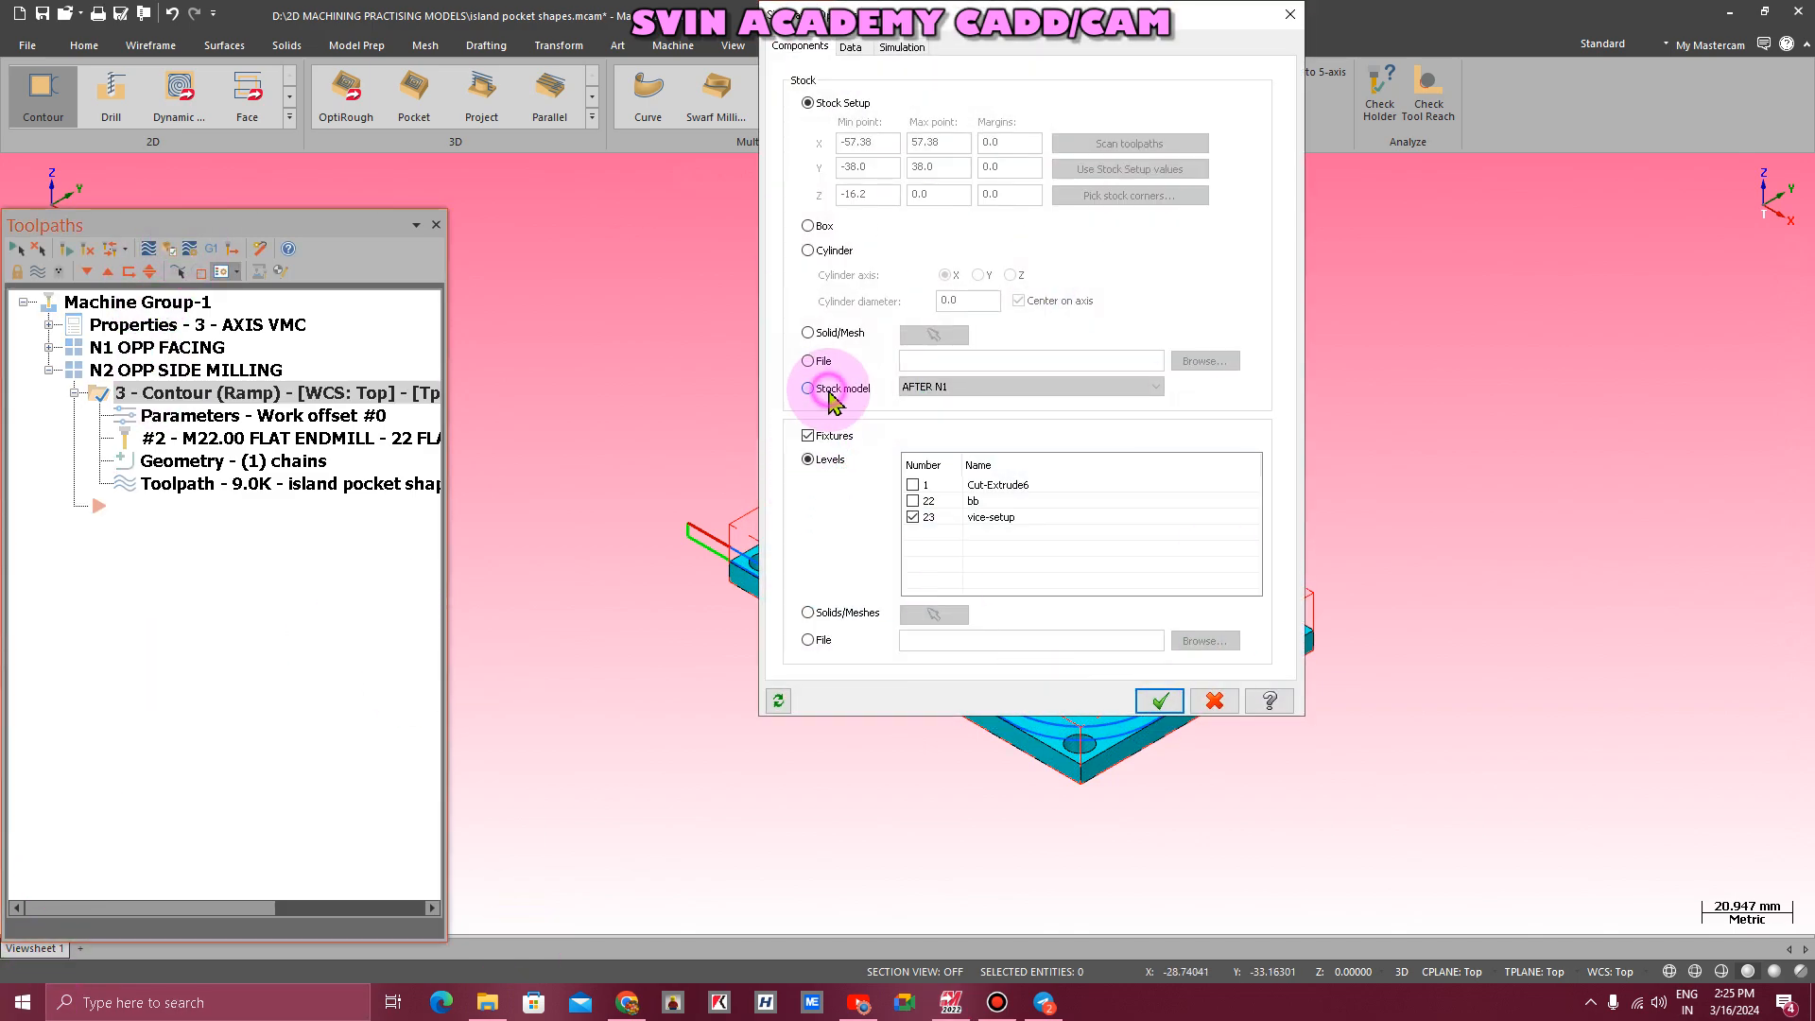
pyautogui.click(1160, 700)
# - Run the machine simulation of the ramp contour operation, adjusting the playback speed to follow the side milling passes
pyautogui.click(673, 46)
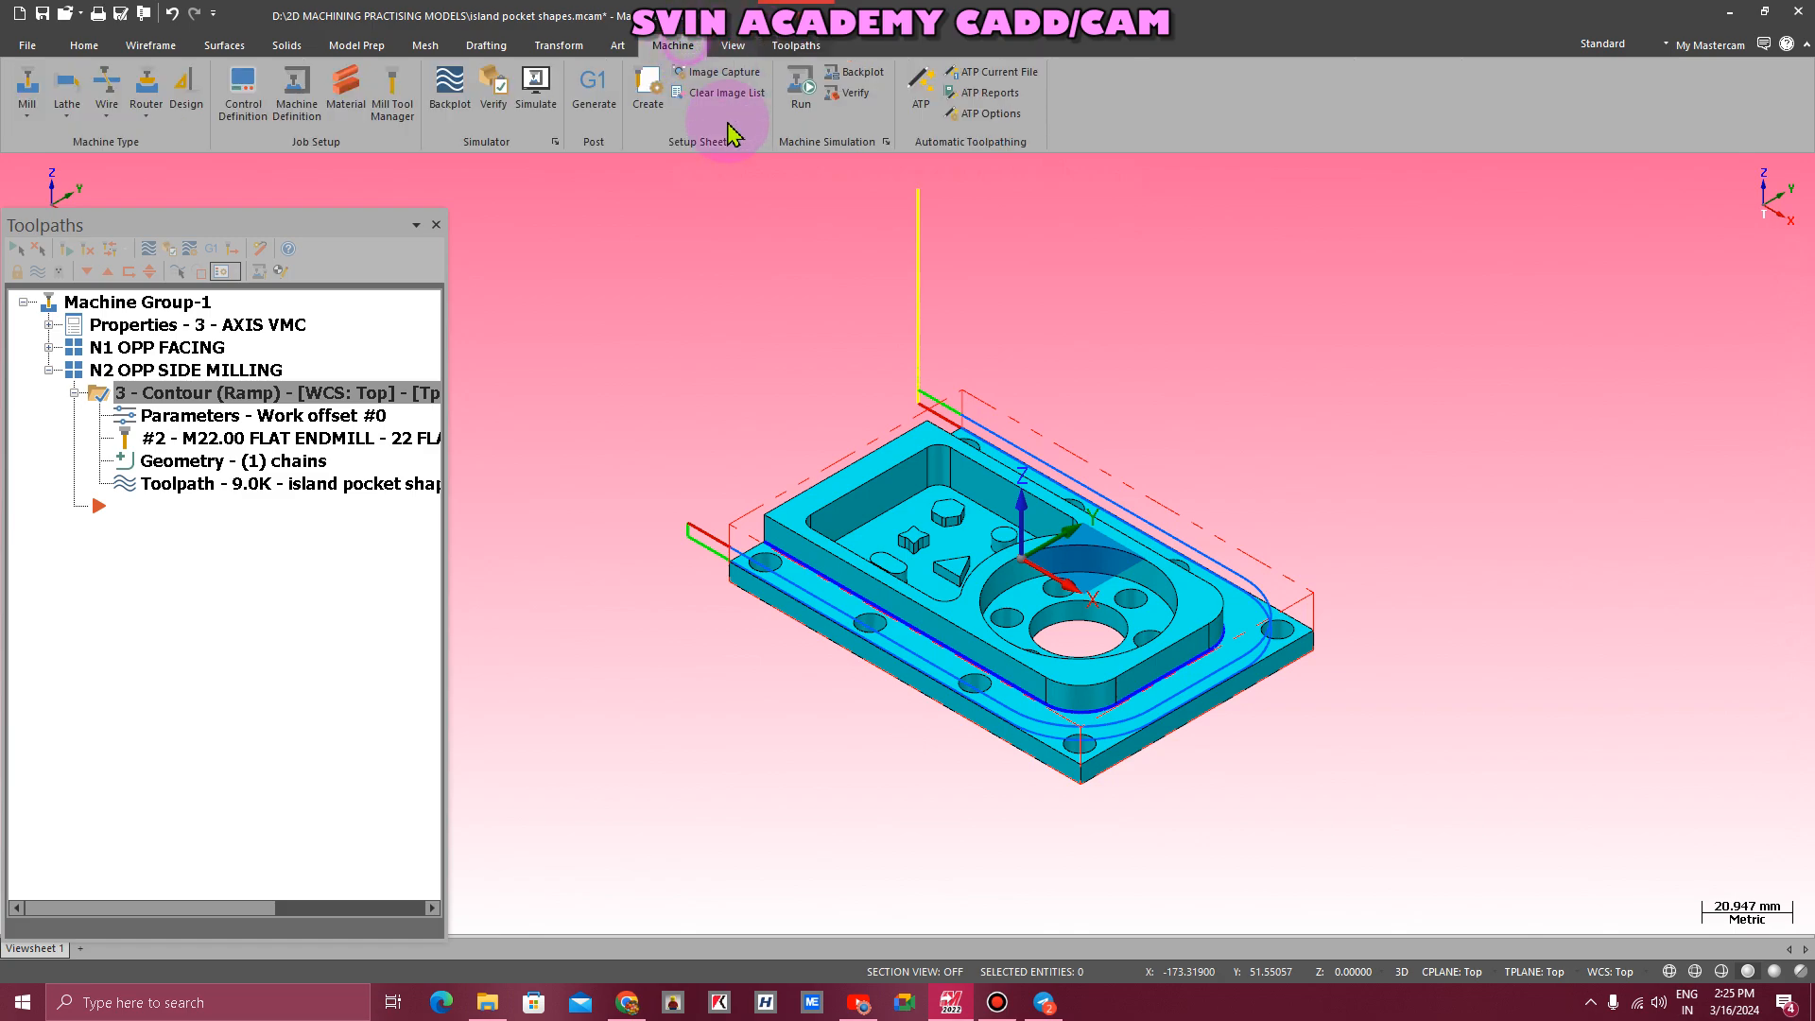
pyautogui.click(535, 90)
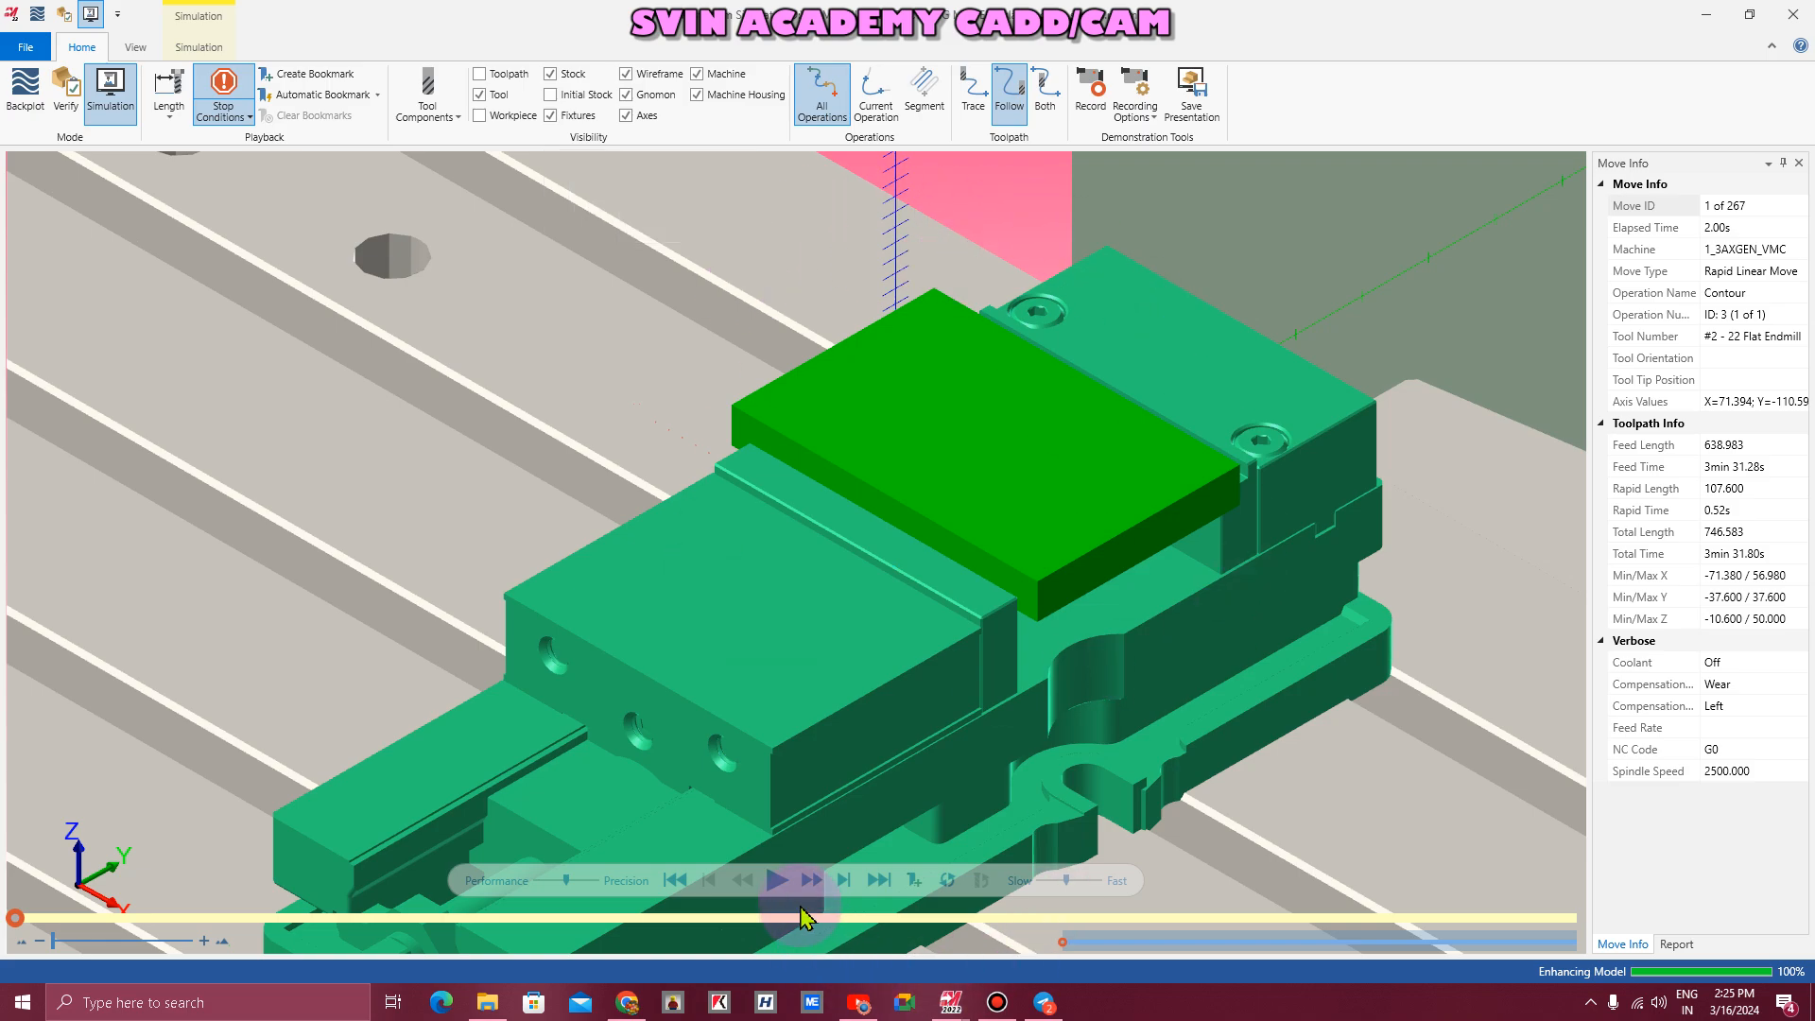
pyautogui.click(787, 879)
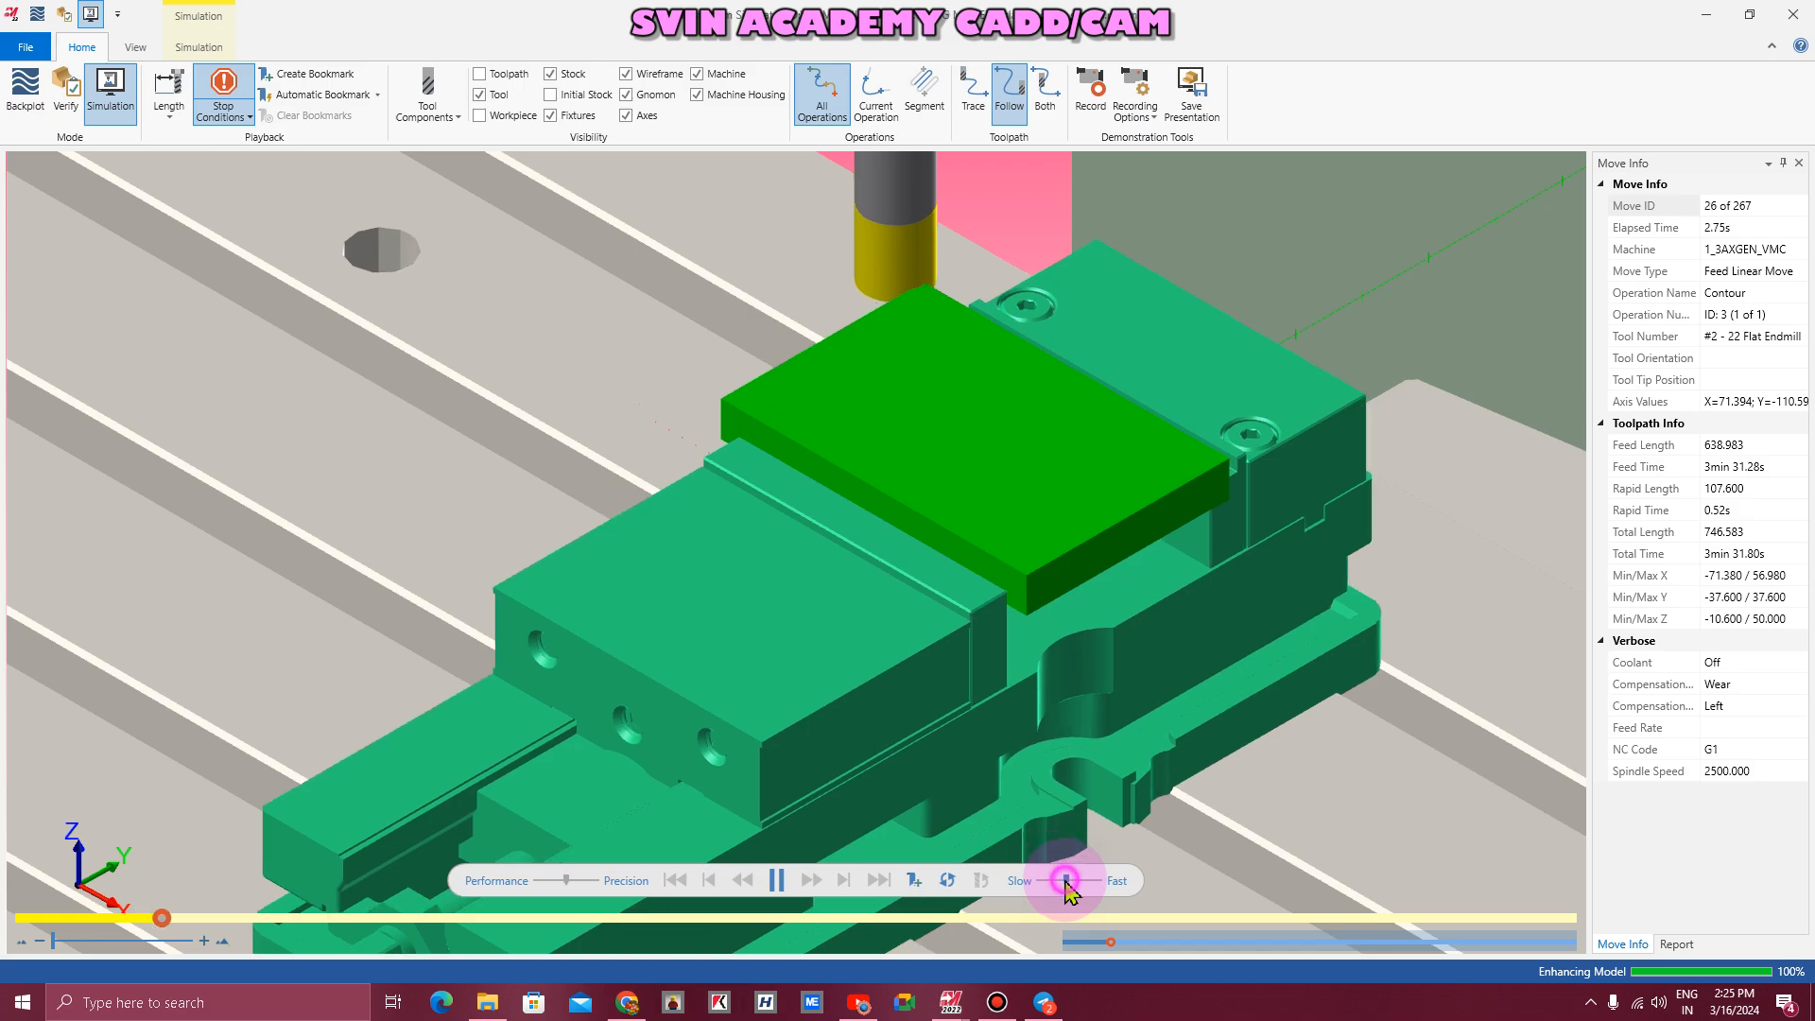
pyautogui.moveTo(1066, 880); pyautogui.dragTo(1057, 880)
pyautogui.scroll(5, 690, 236)
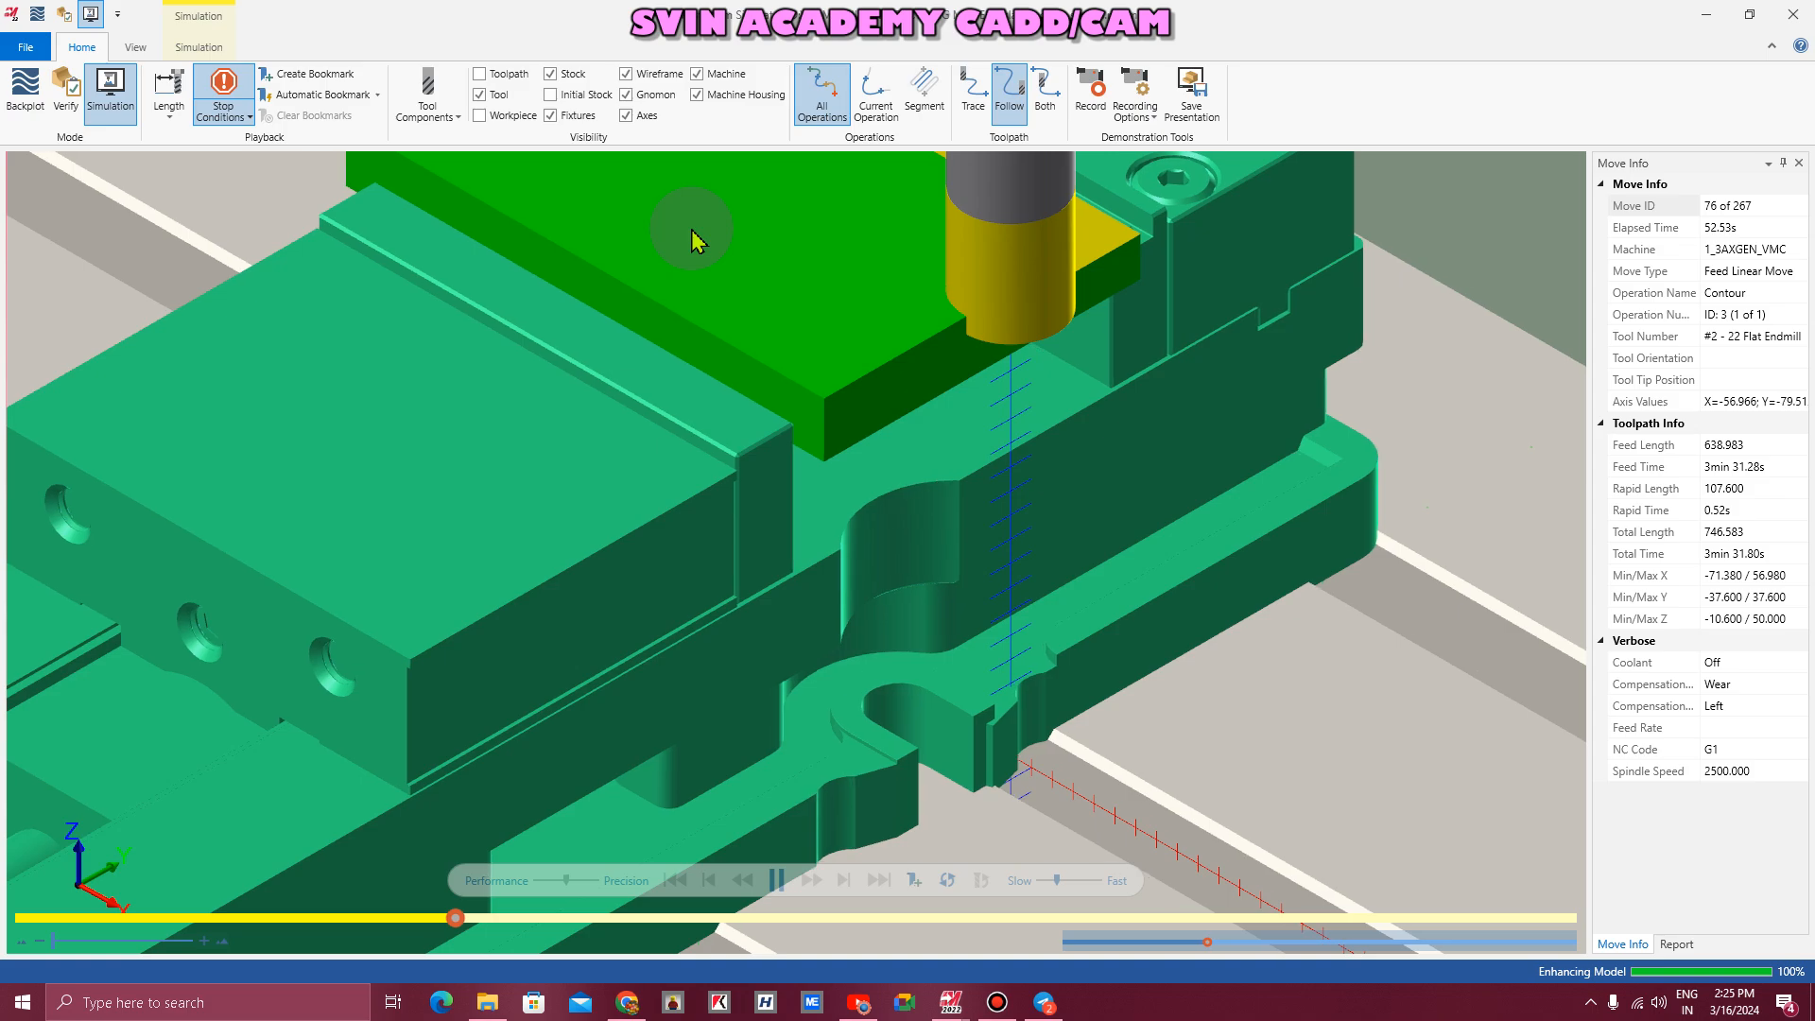
pyautogui.click(1772, 45)
pyautogui.scroll(-4, 723, 473)
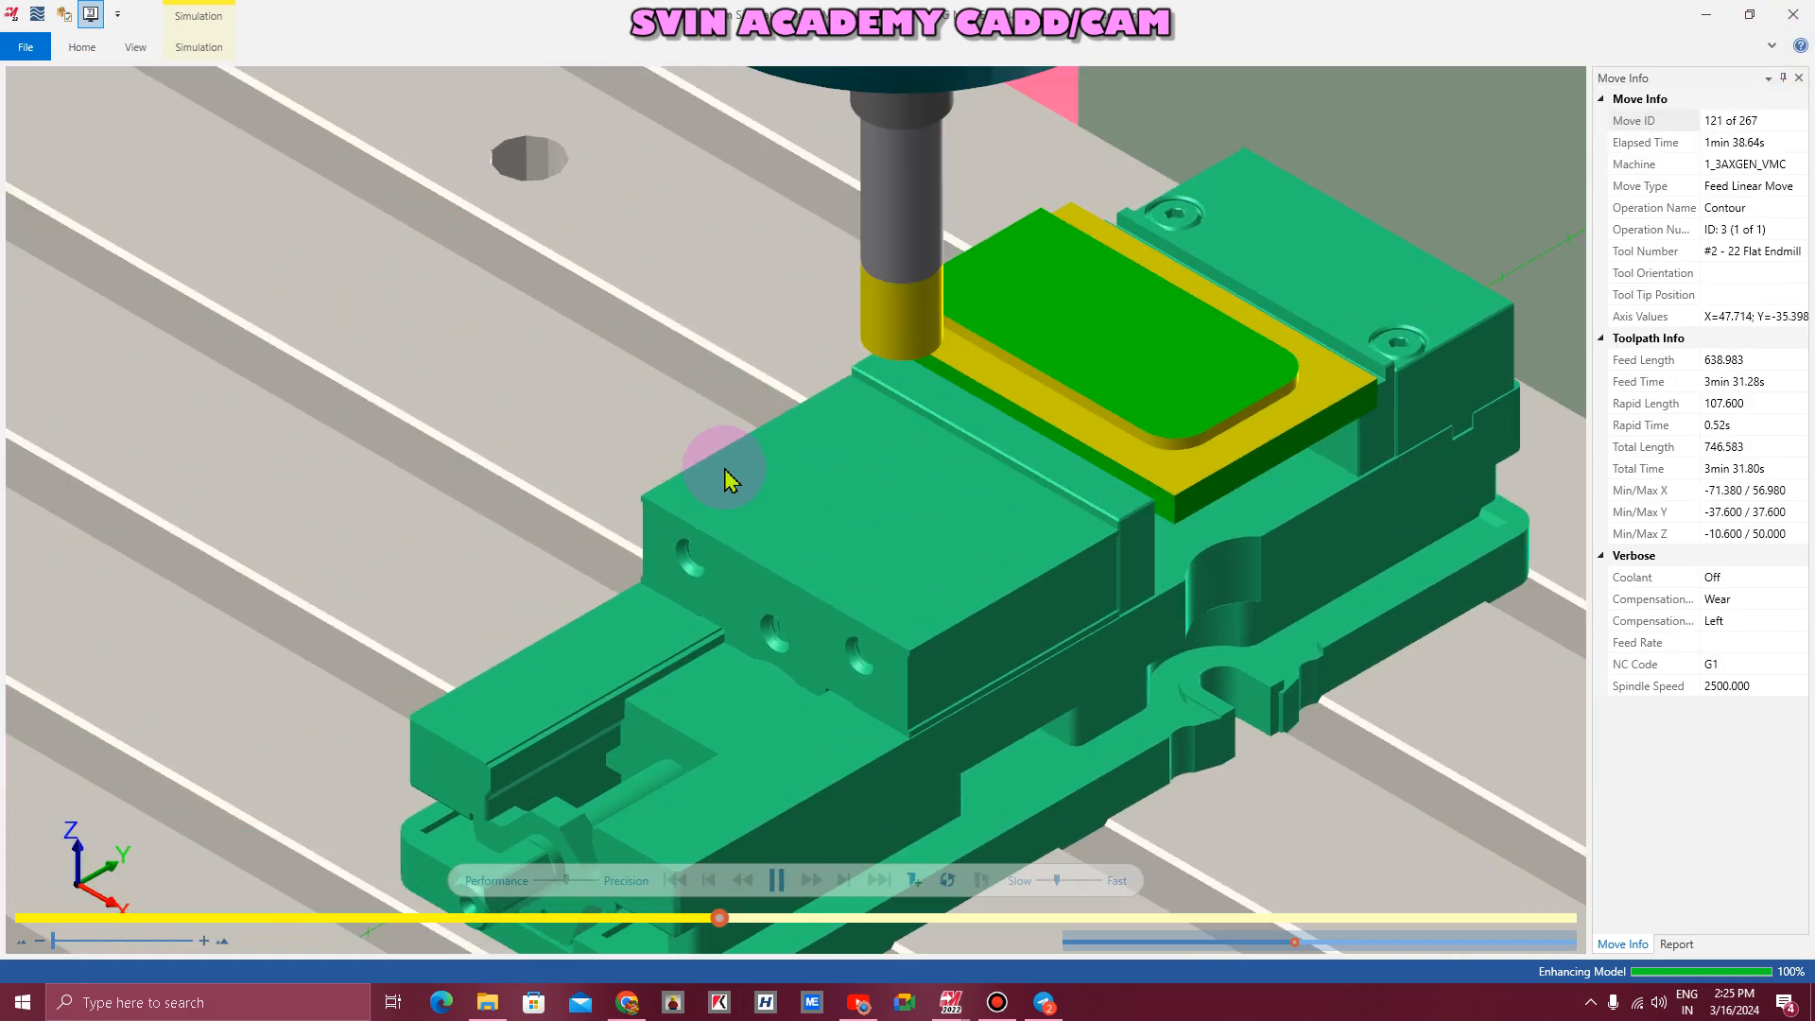
pyautogui.scroll(-3, 733, 470)
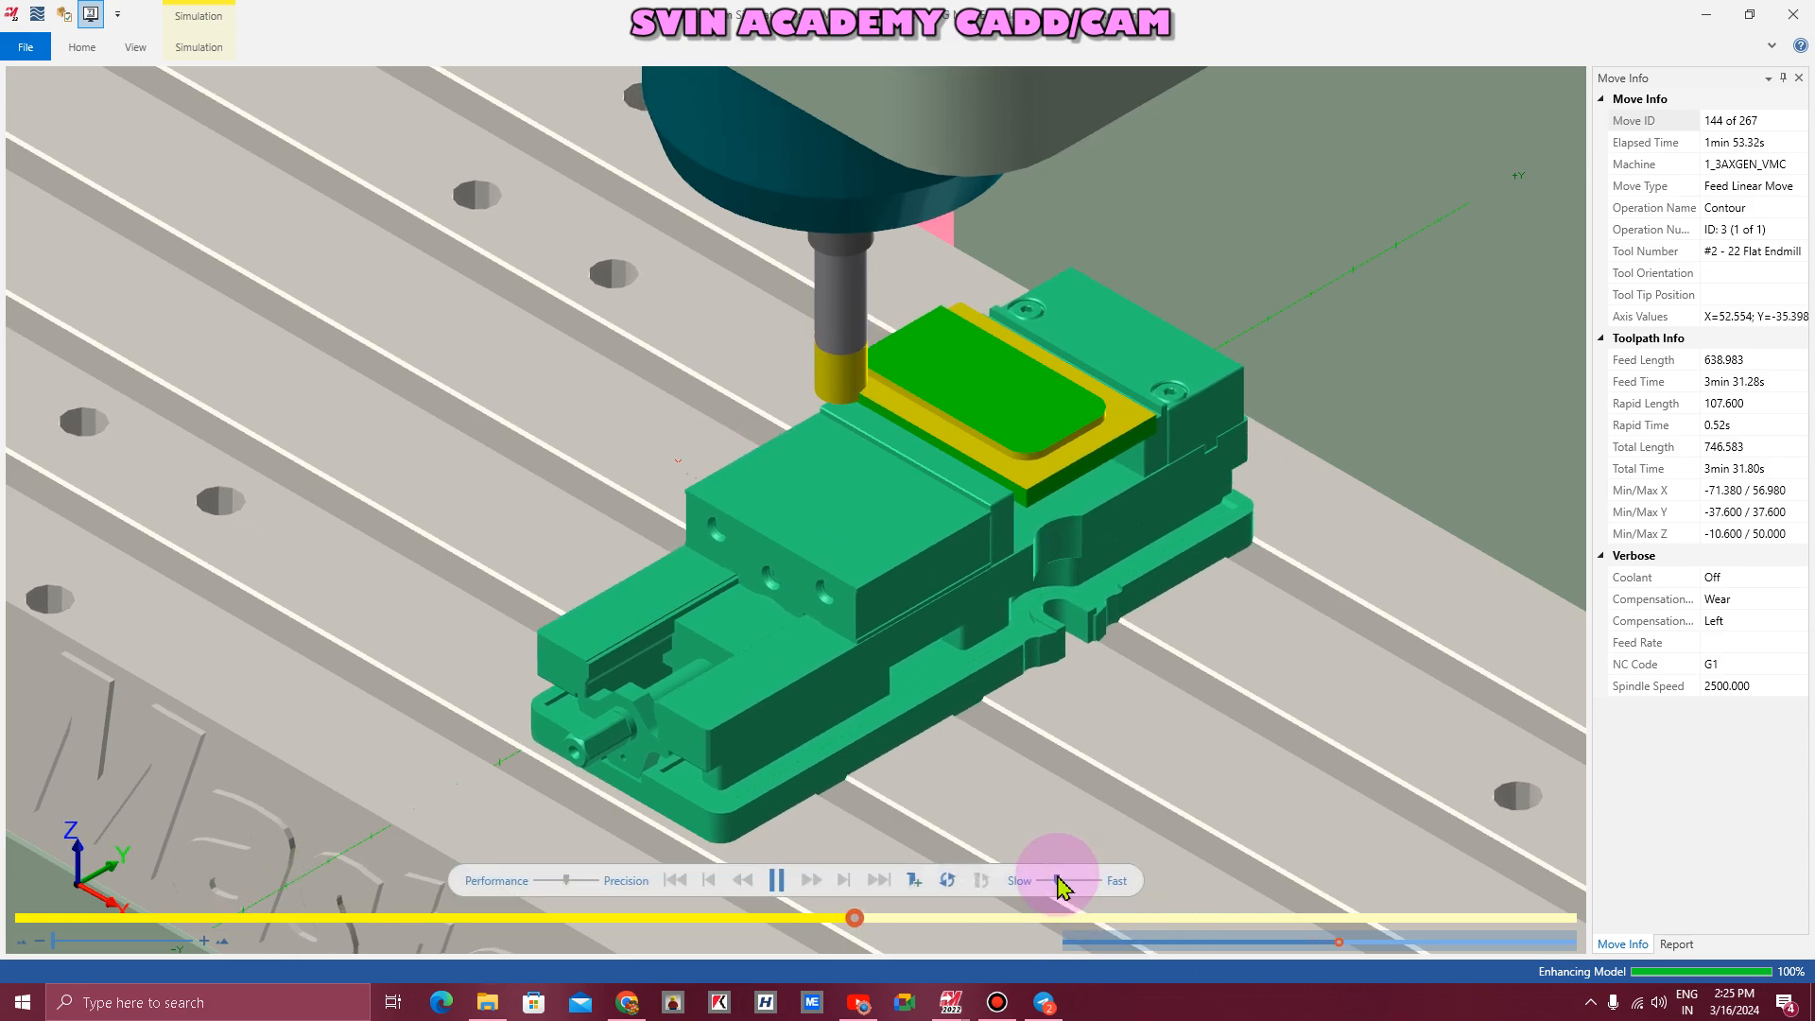
pyautogui.moveTo(1055, 882); pyautogui.dragTo(1058, 883)
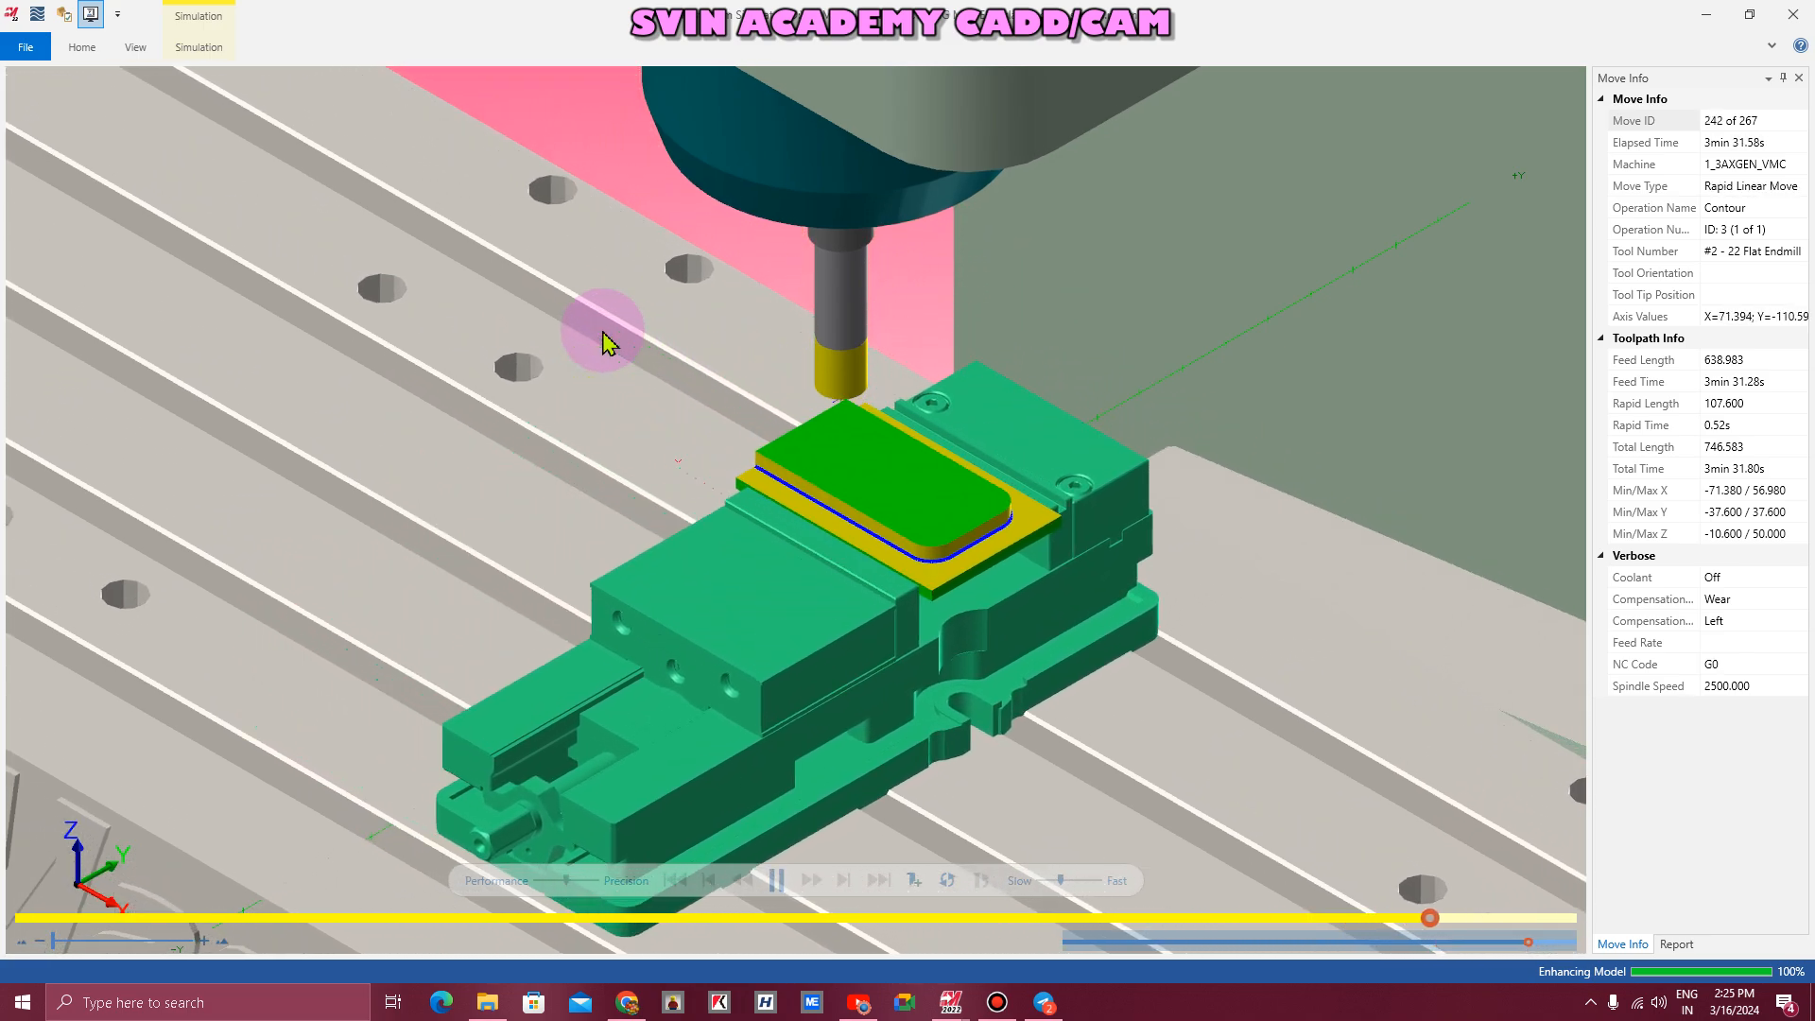
# - Examine the side-milled ledge and its clearance above the vice jaw in the finished simulation
pyautogui.scroll(5, 756, 464)
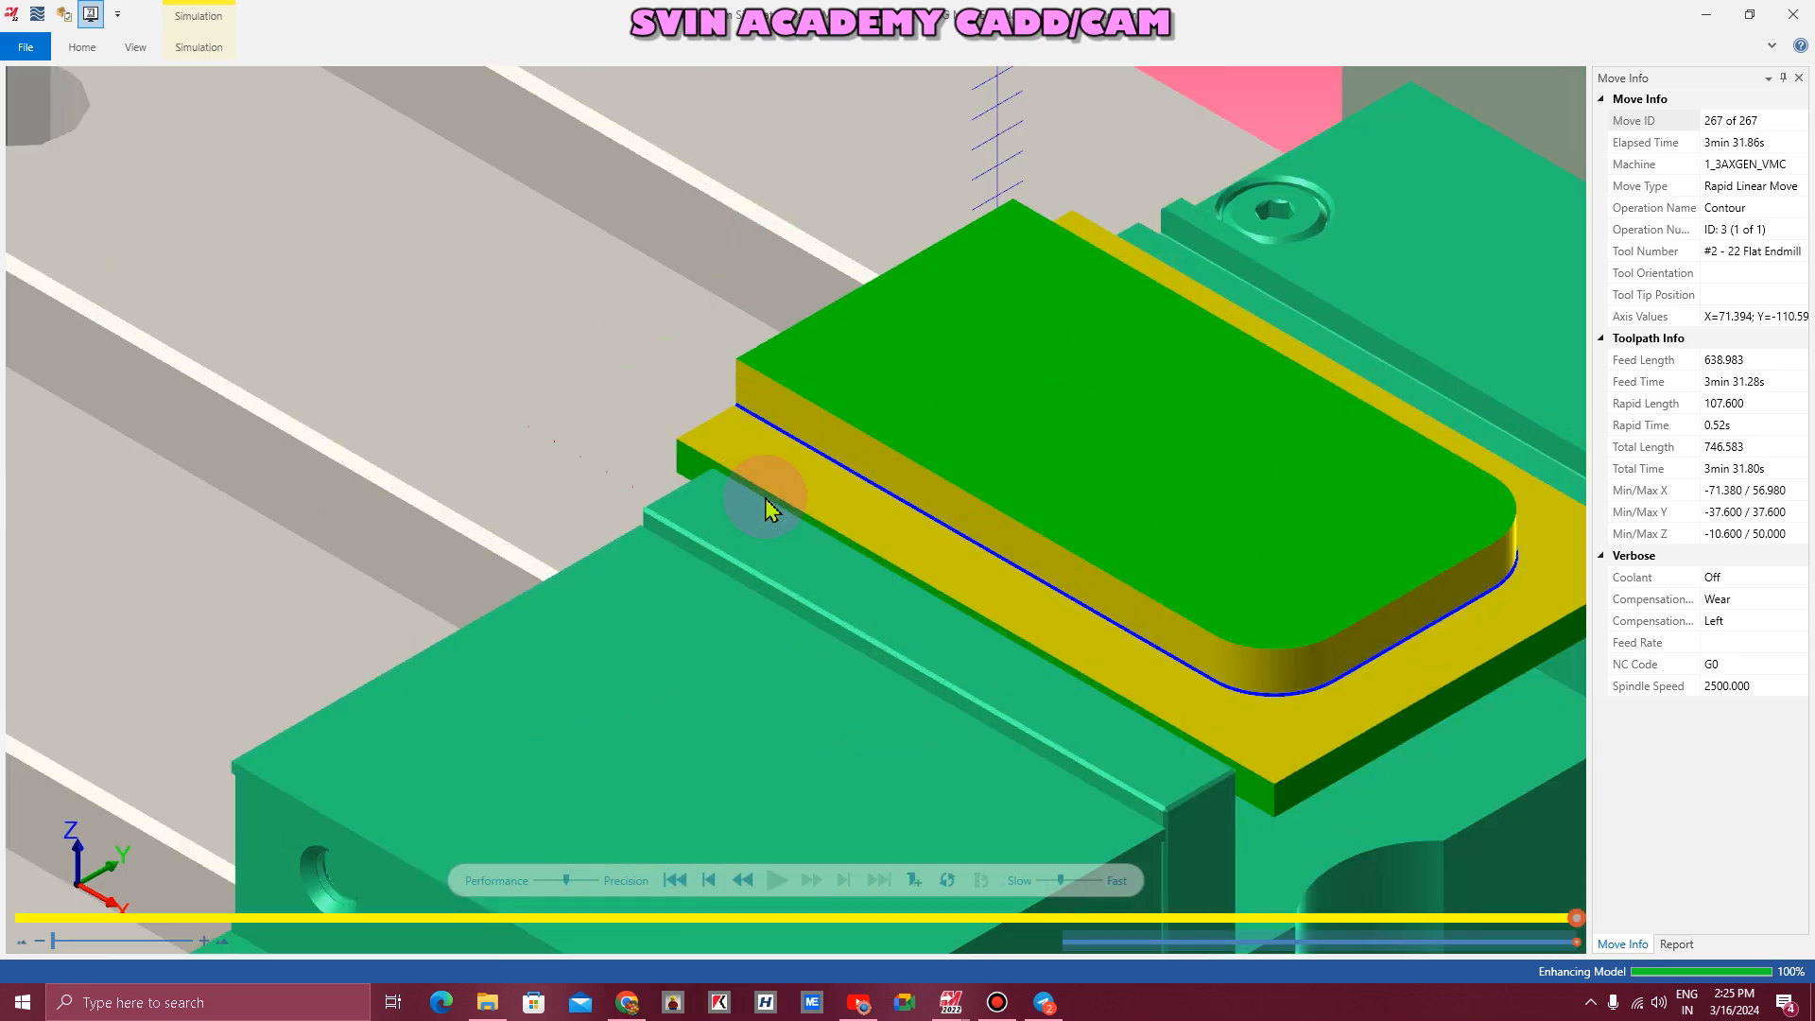
pyautogui.scroll(2, 642, 472)
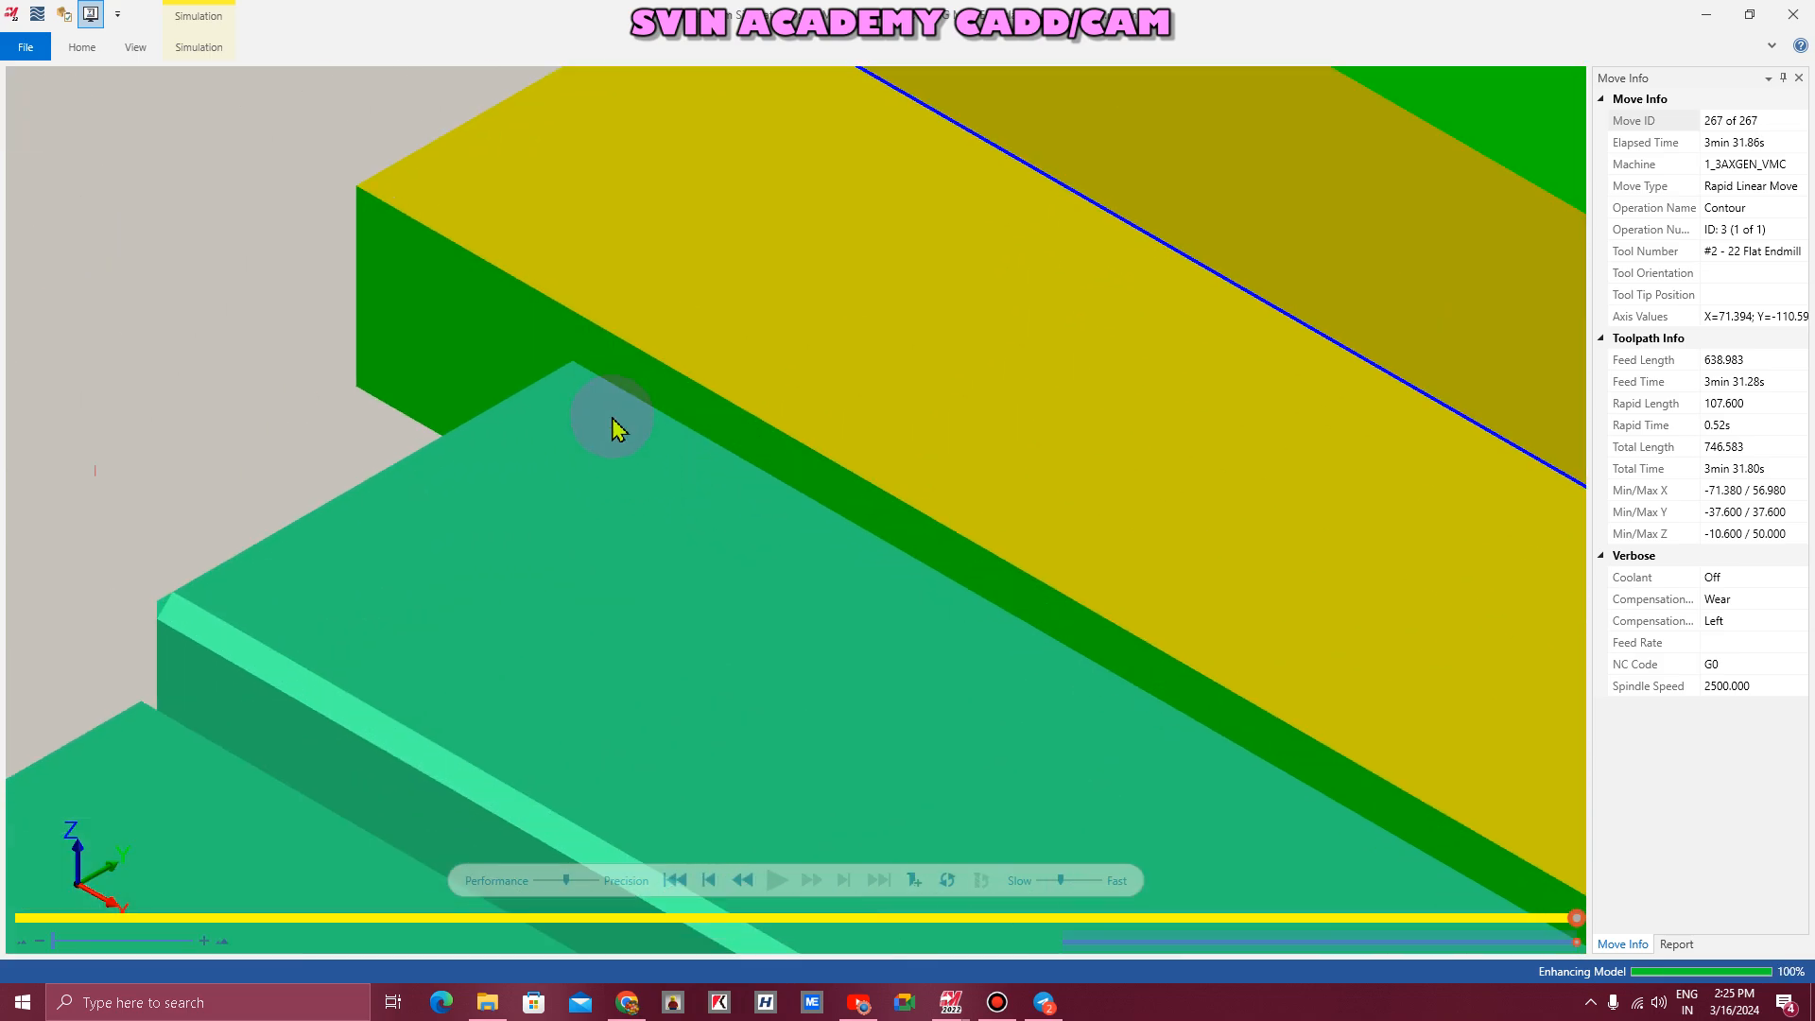
pyautogui.scroll(-5, 666, 424)
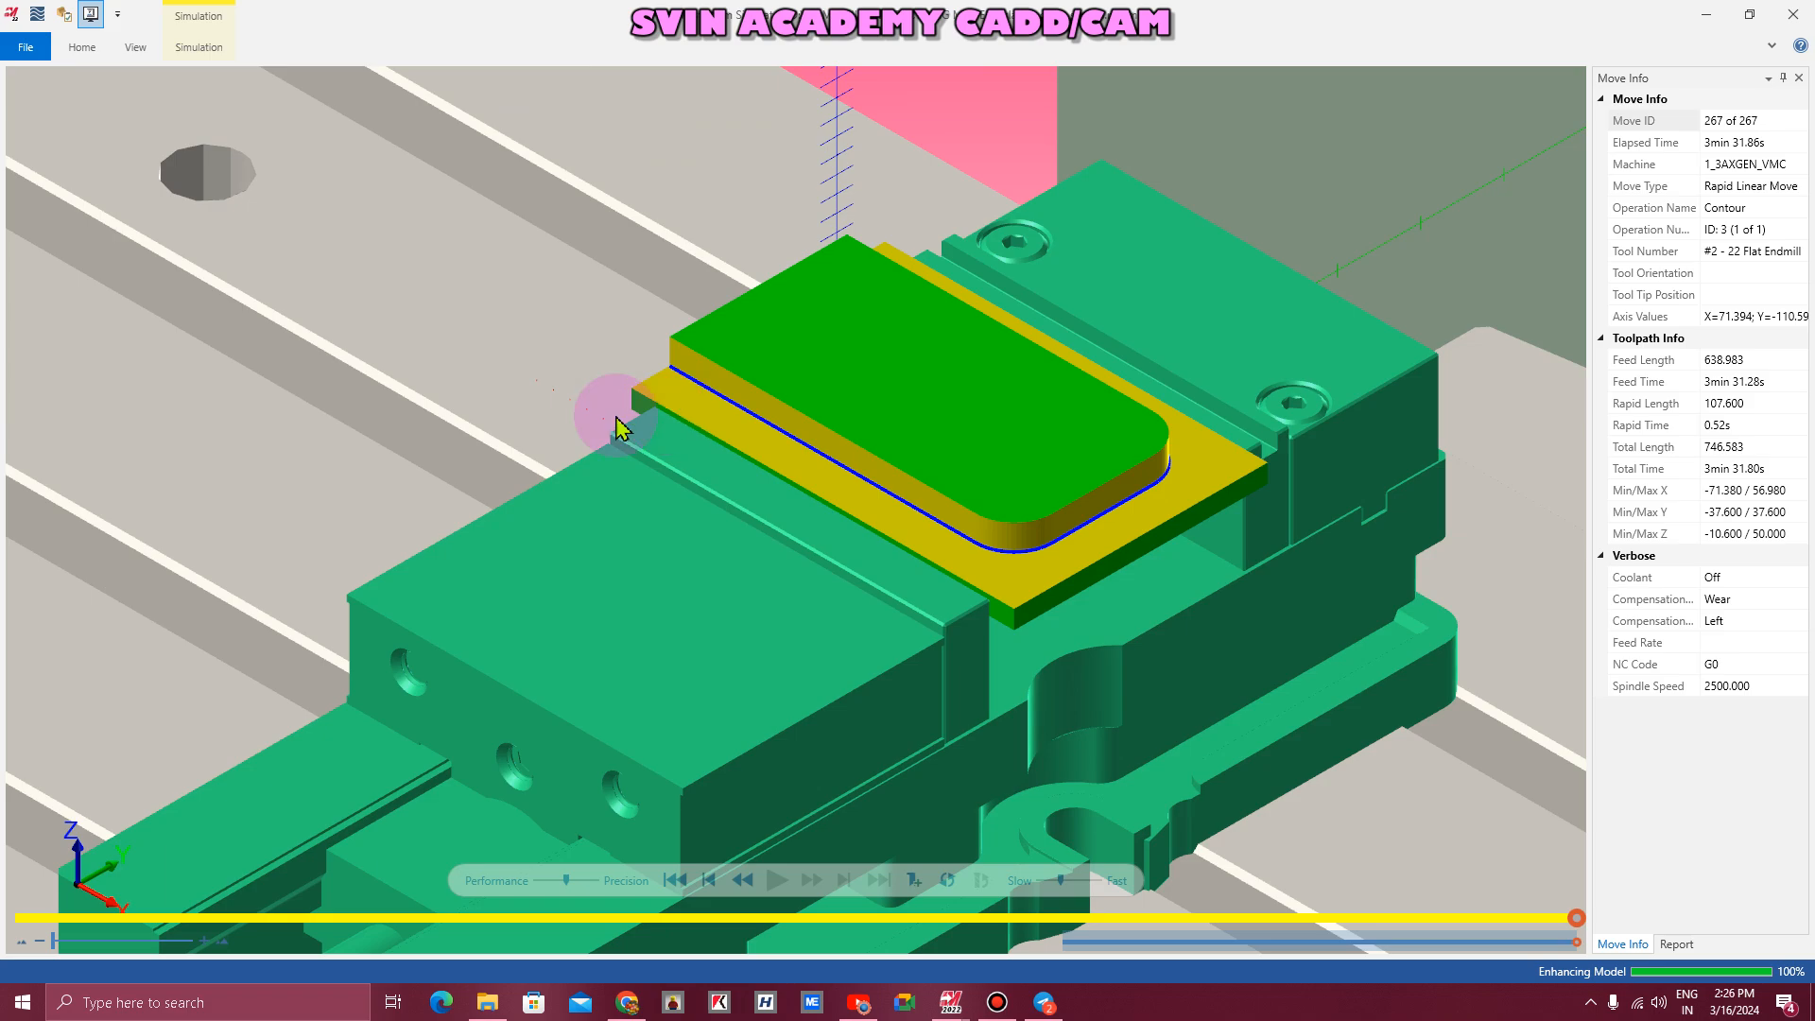
# - Inspect the corner of the side-milled ledge beside the vice jaw up close and close the machine simulation
pyautogui.scroll(5, 599, 405)
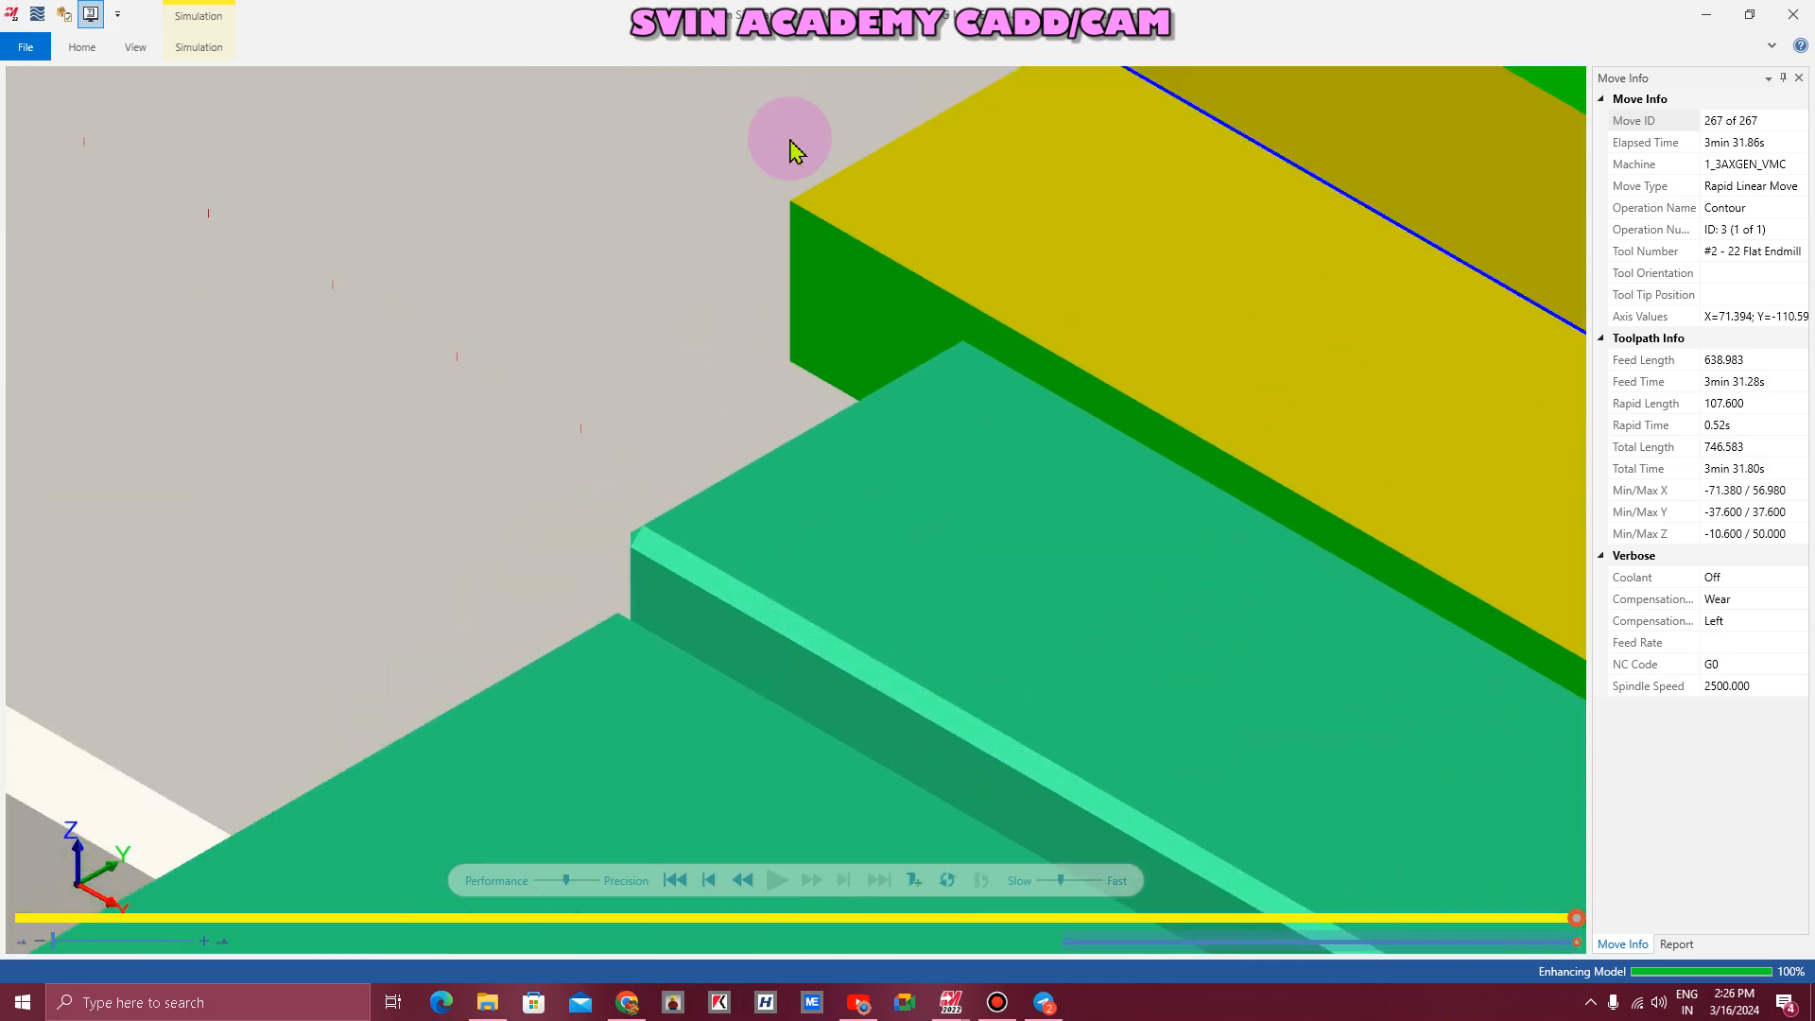
pyautogui.scroll(-5, 696, 284)
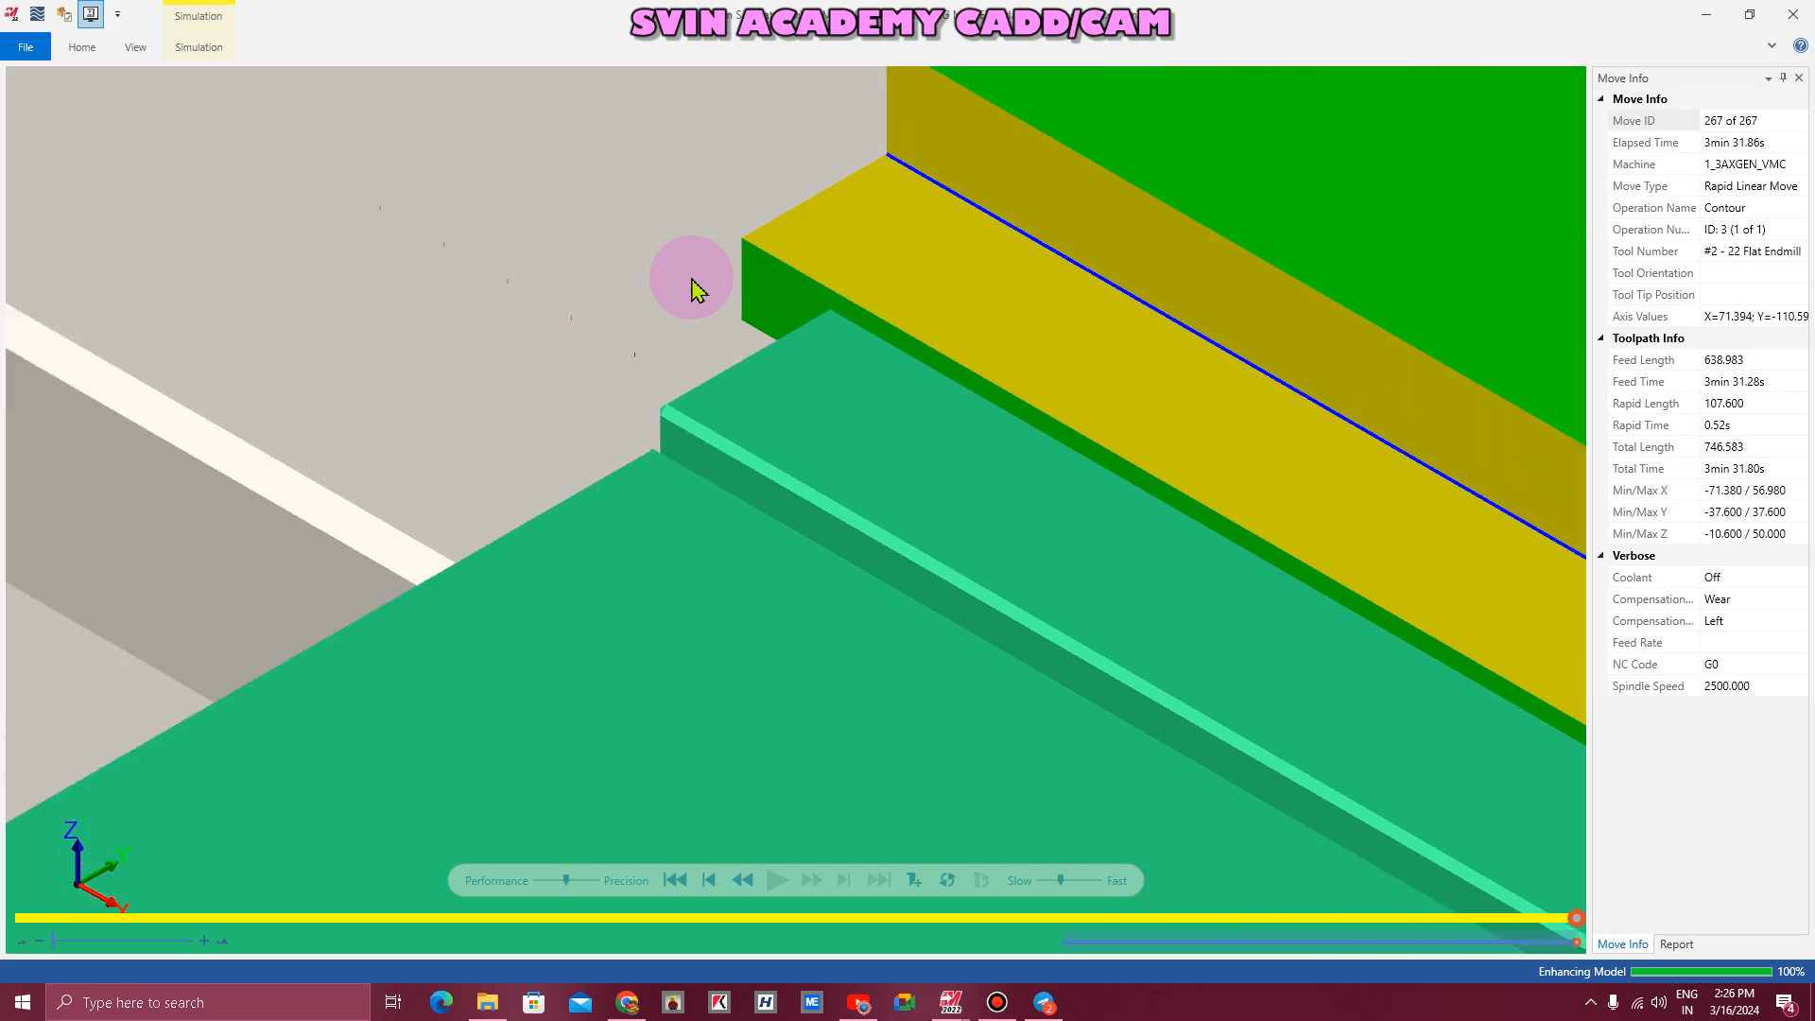
pyautogui.scroll(-2, 697, 285)
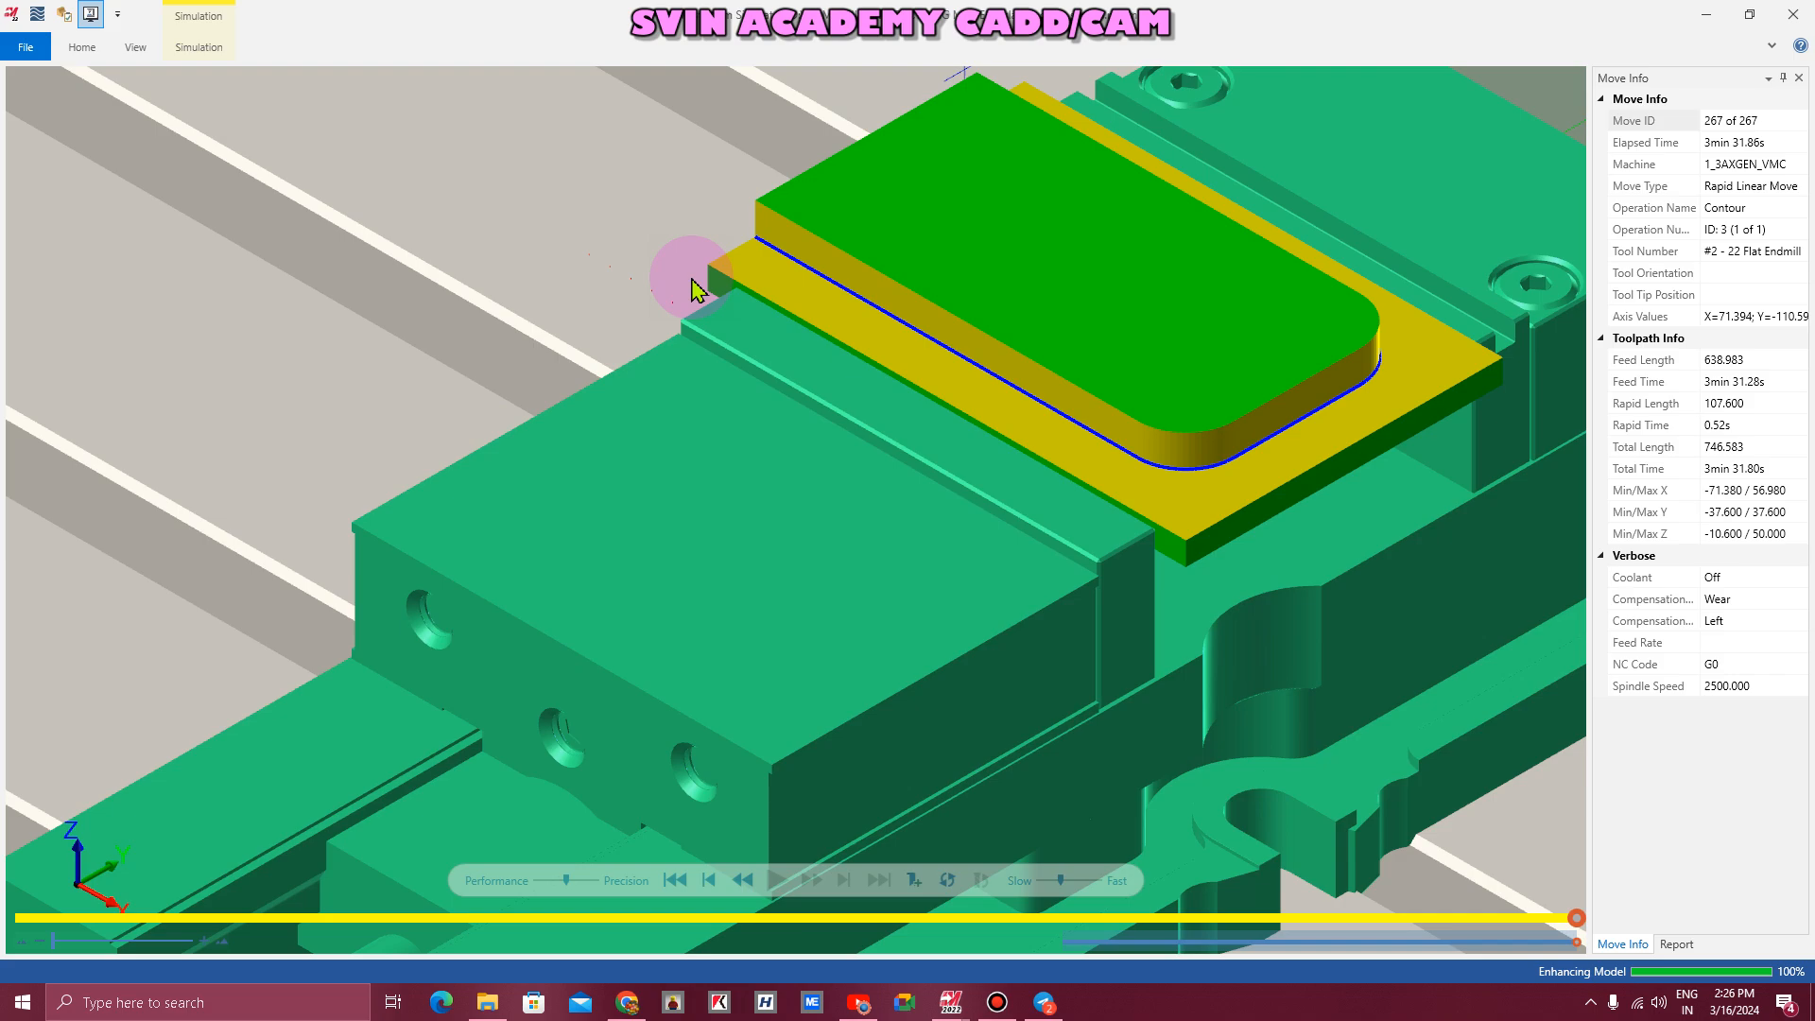
pyautogui.scroll(-5, 733, 400)
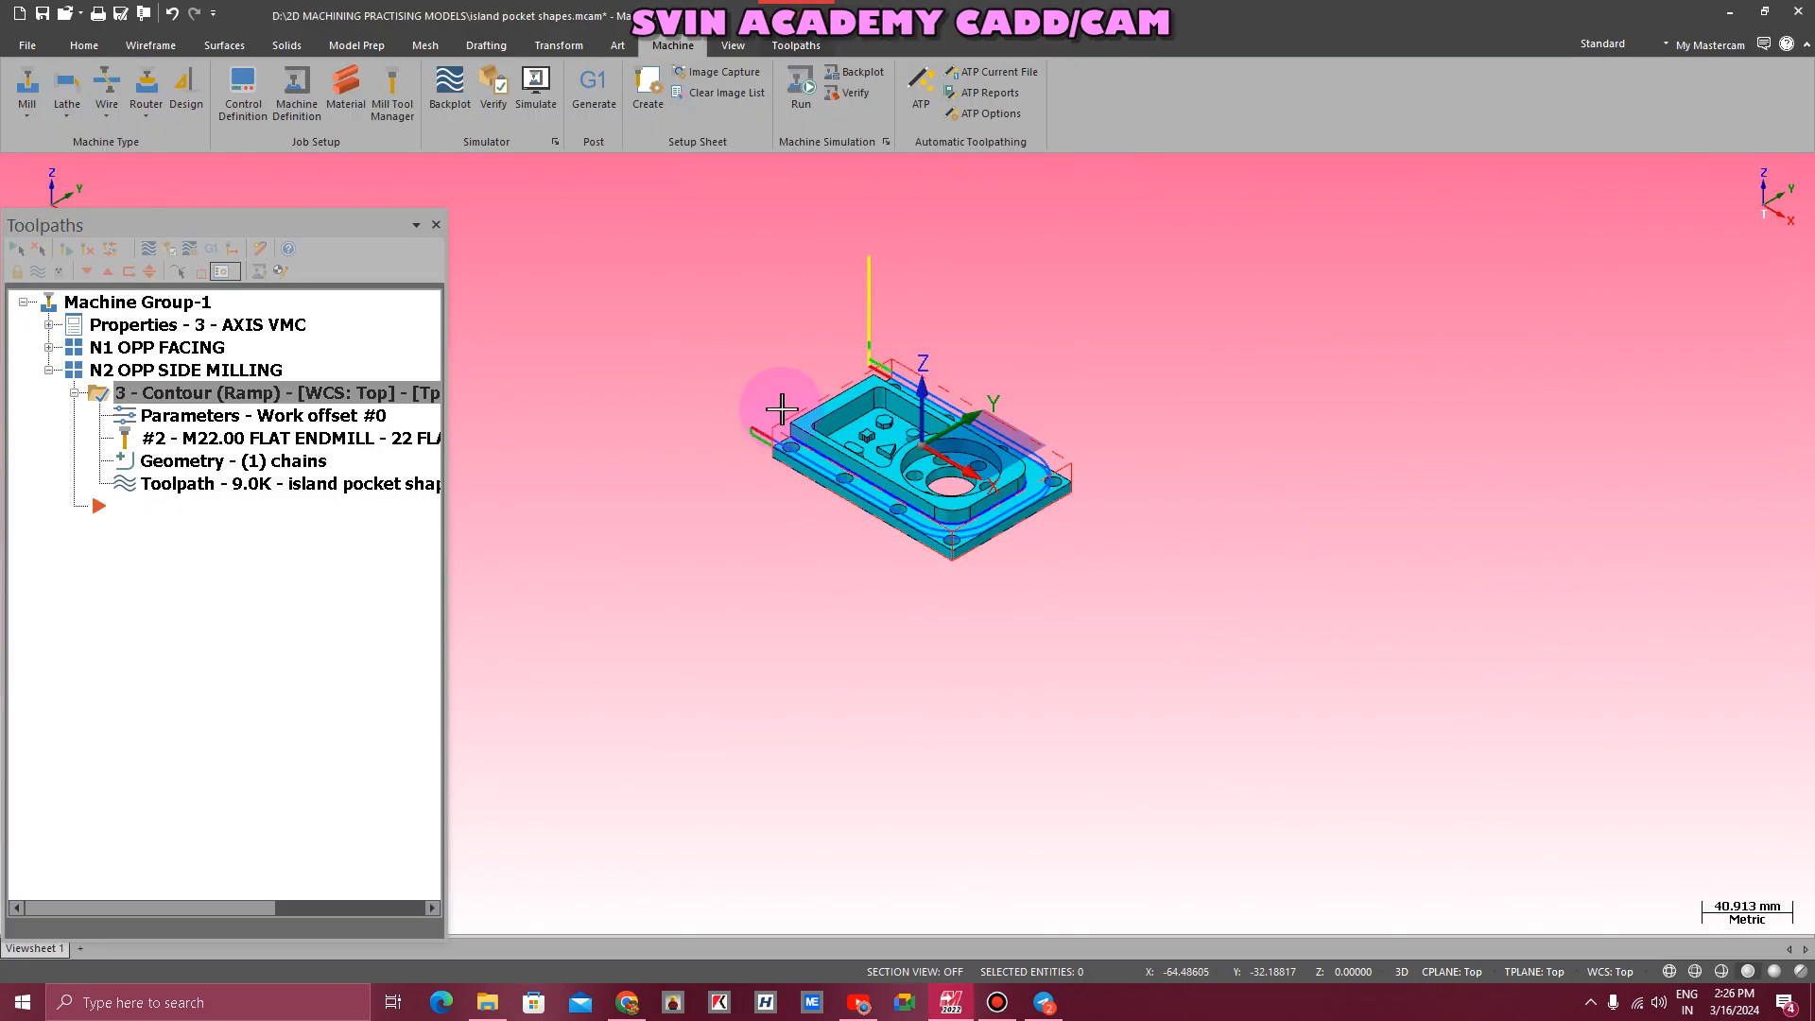
# - Copy the stock model operation from N1 OPP FACING to the end of N2 OPP SIDE MILLING and open the copy's parameters
pyautogui.scroll(5, 851, 430)
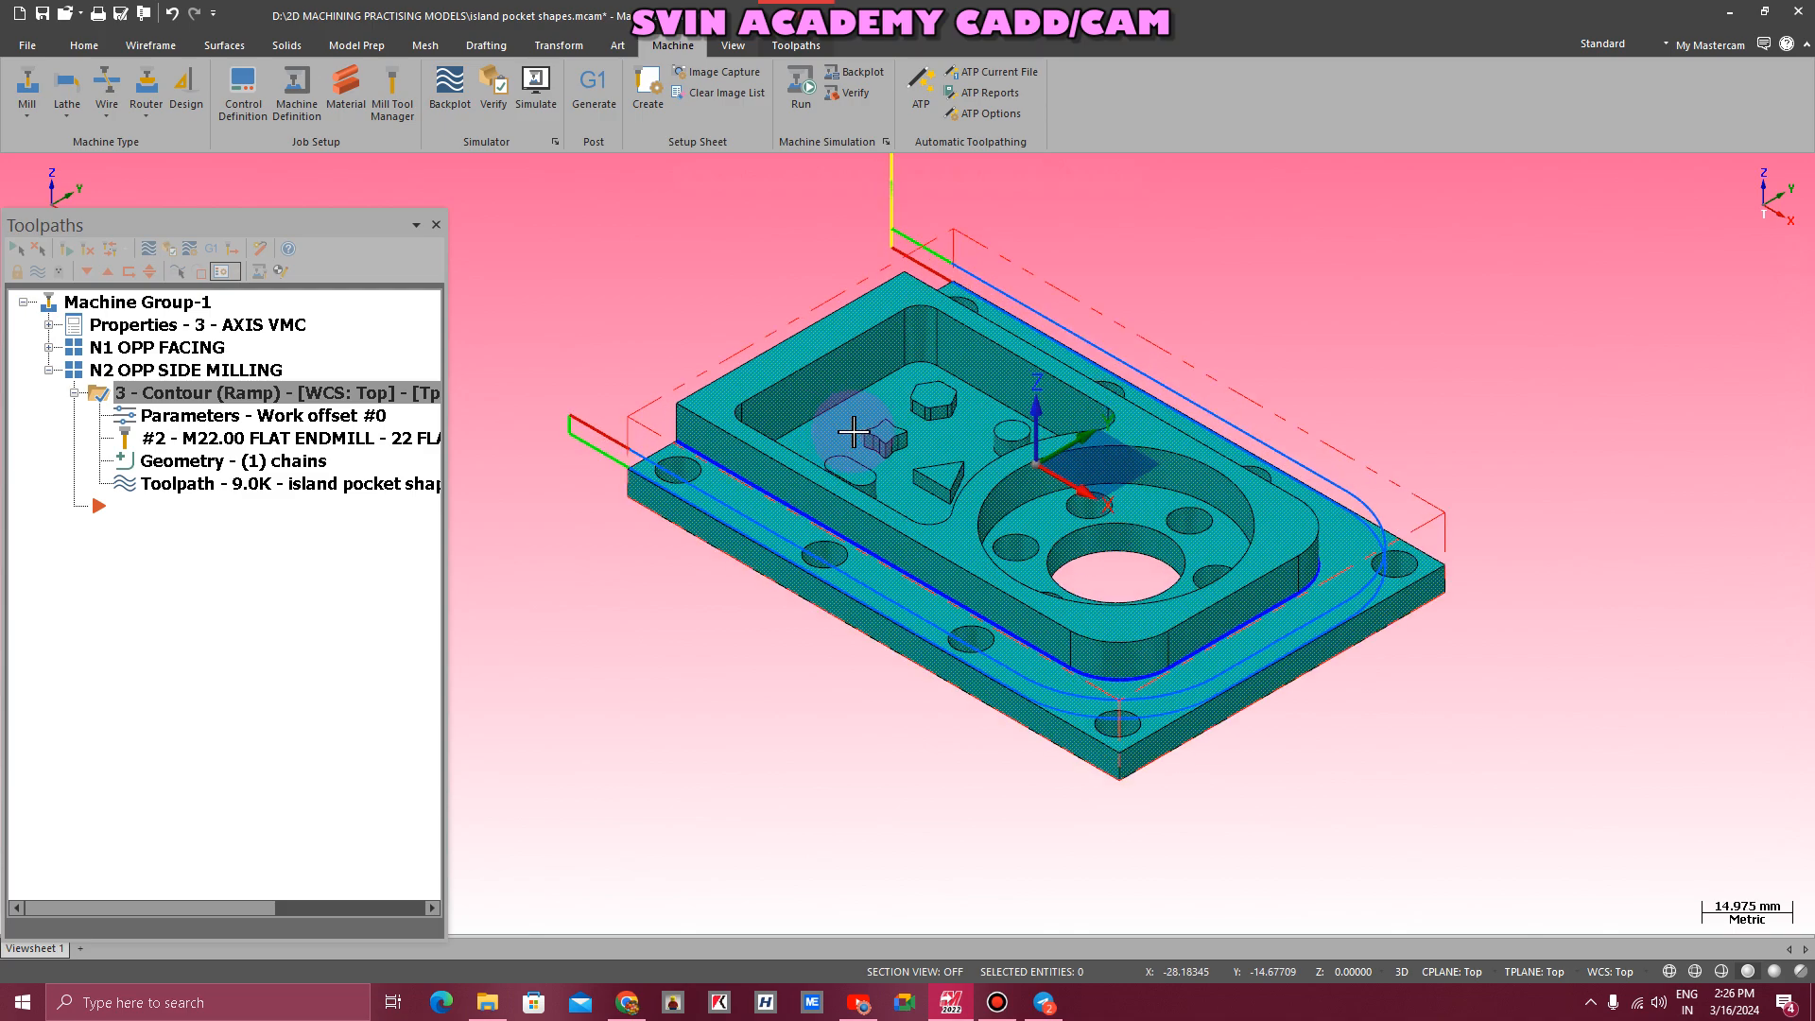
pyautogui.click(47, 348)
pyautogui.click(242, 487)
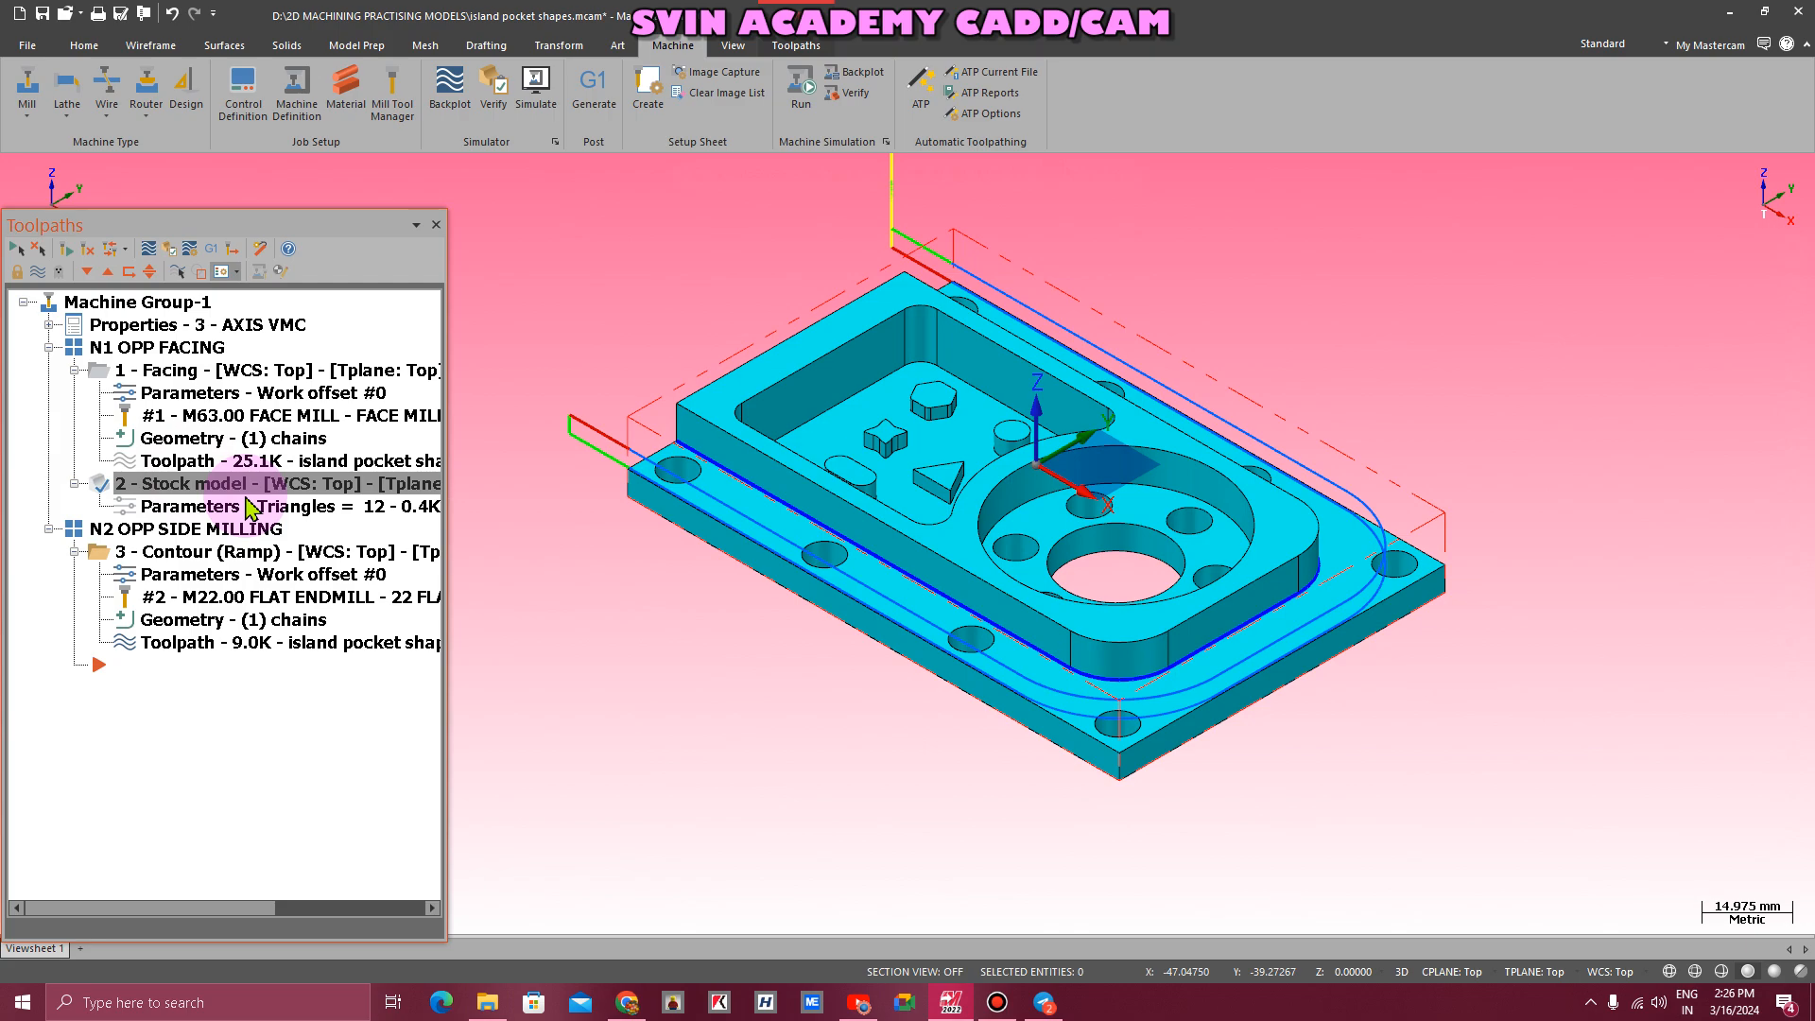
pyautogui.click(47, 348)
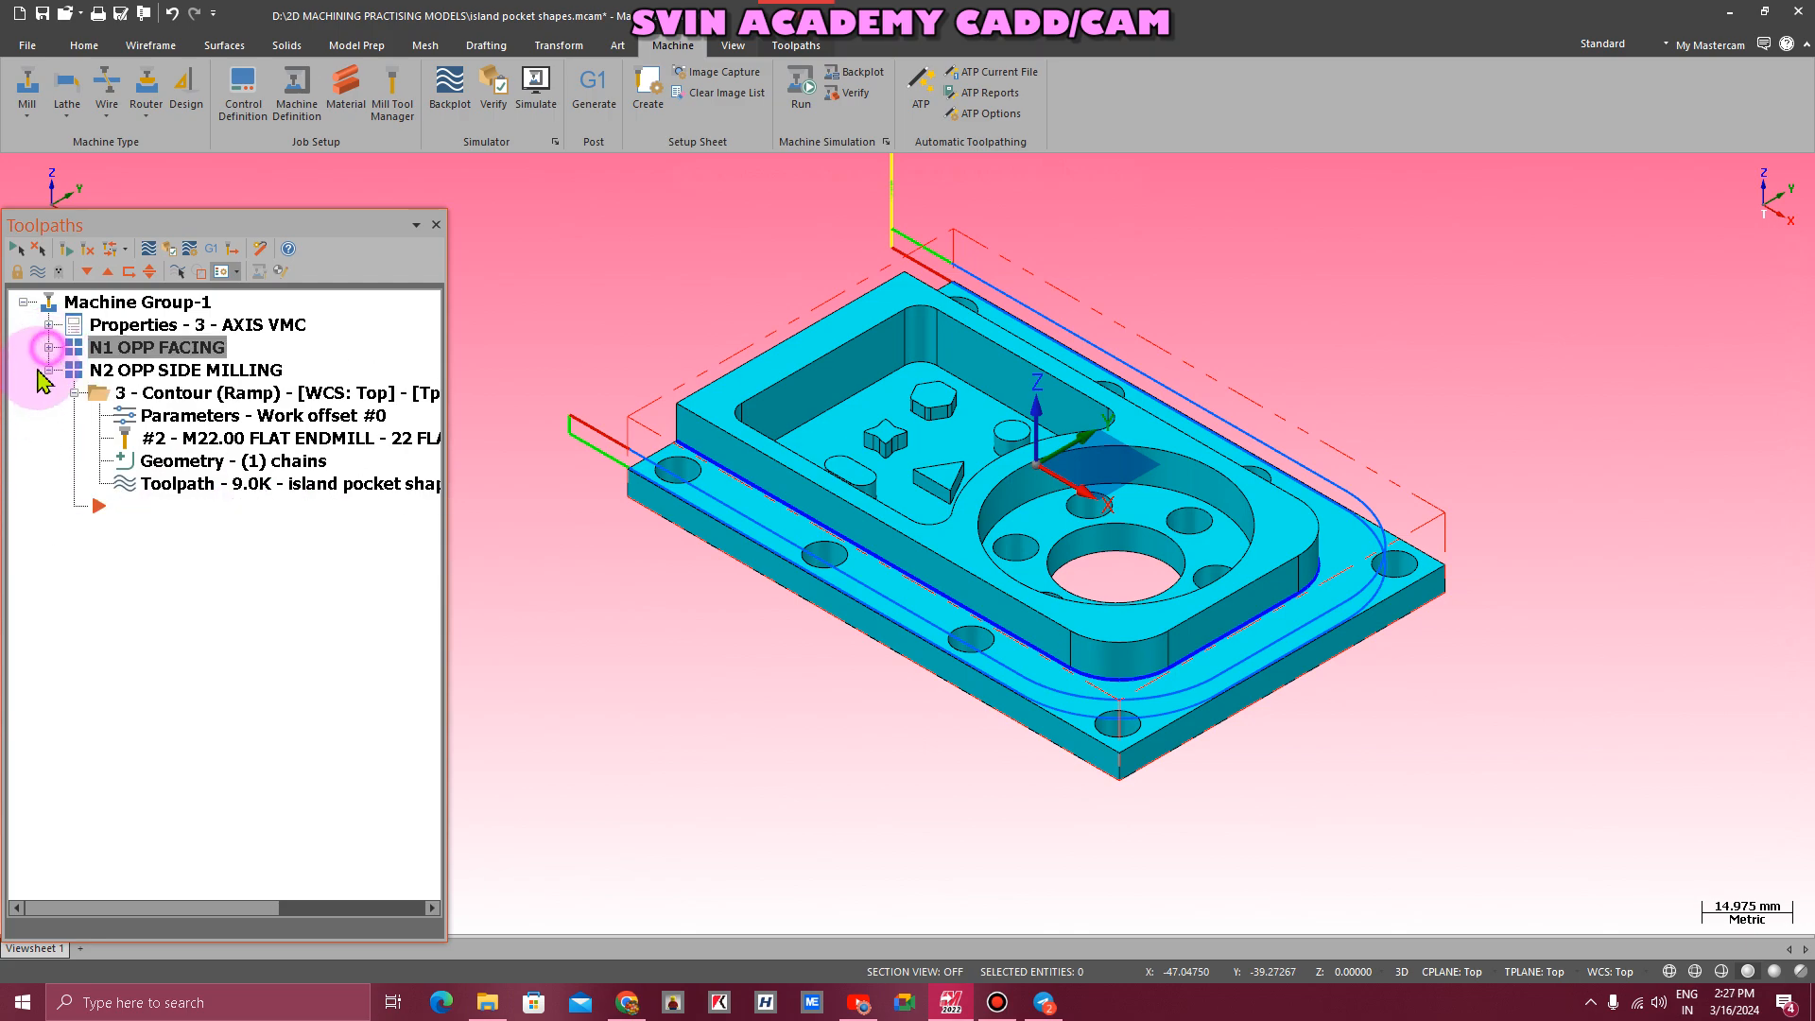
pyautogui.click(145, 514)
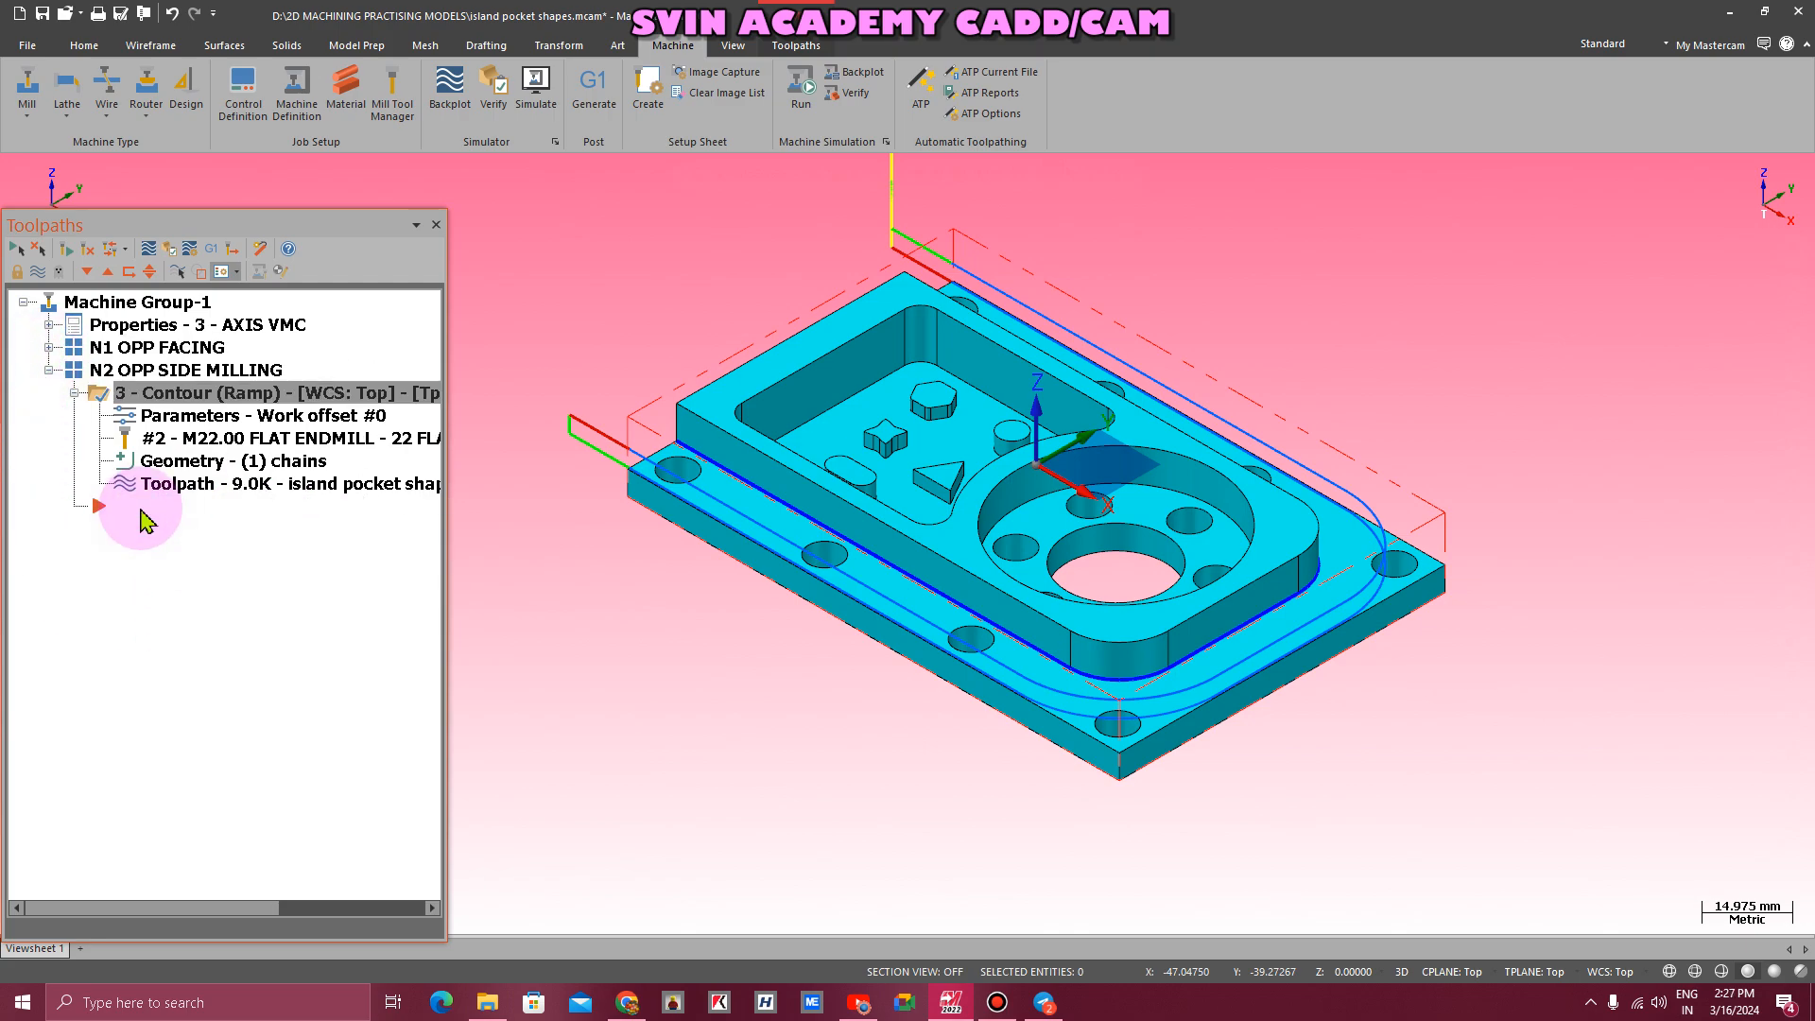
pyautogui.hotkey('ctrl', 'v')
pyautogui.click(189, 531)
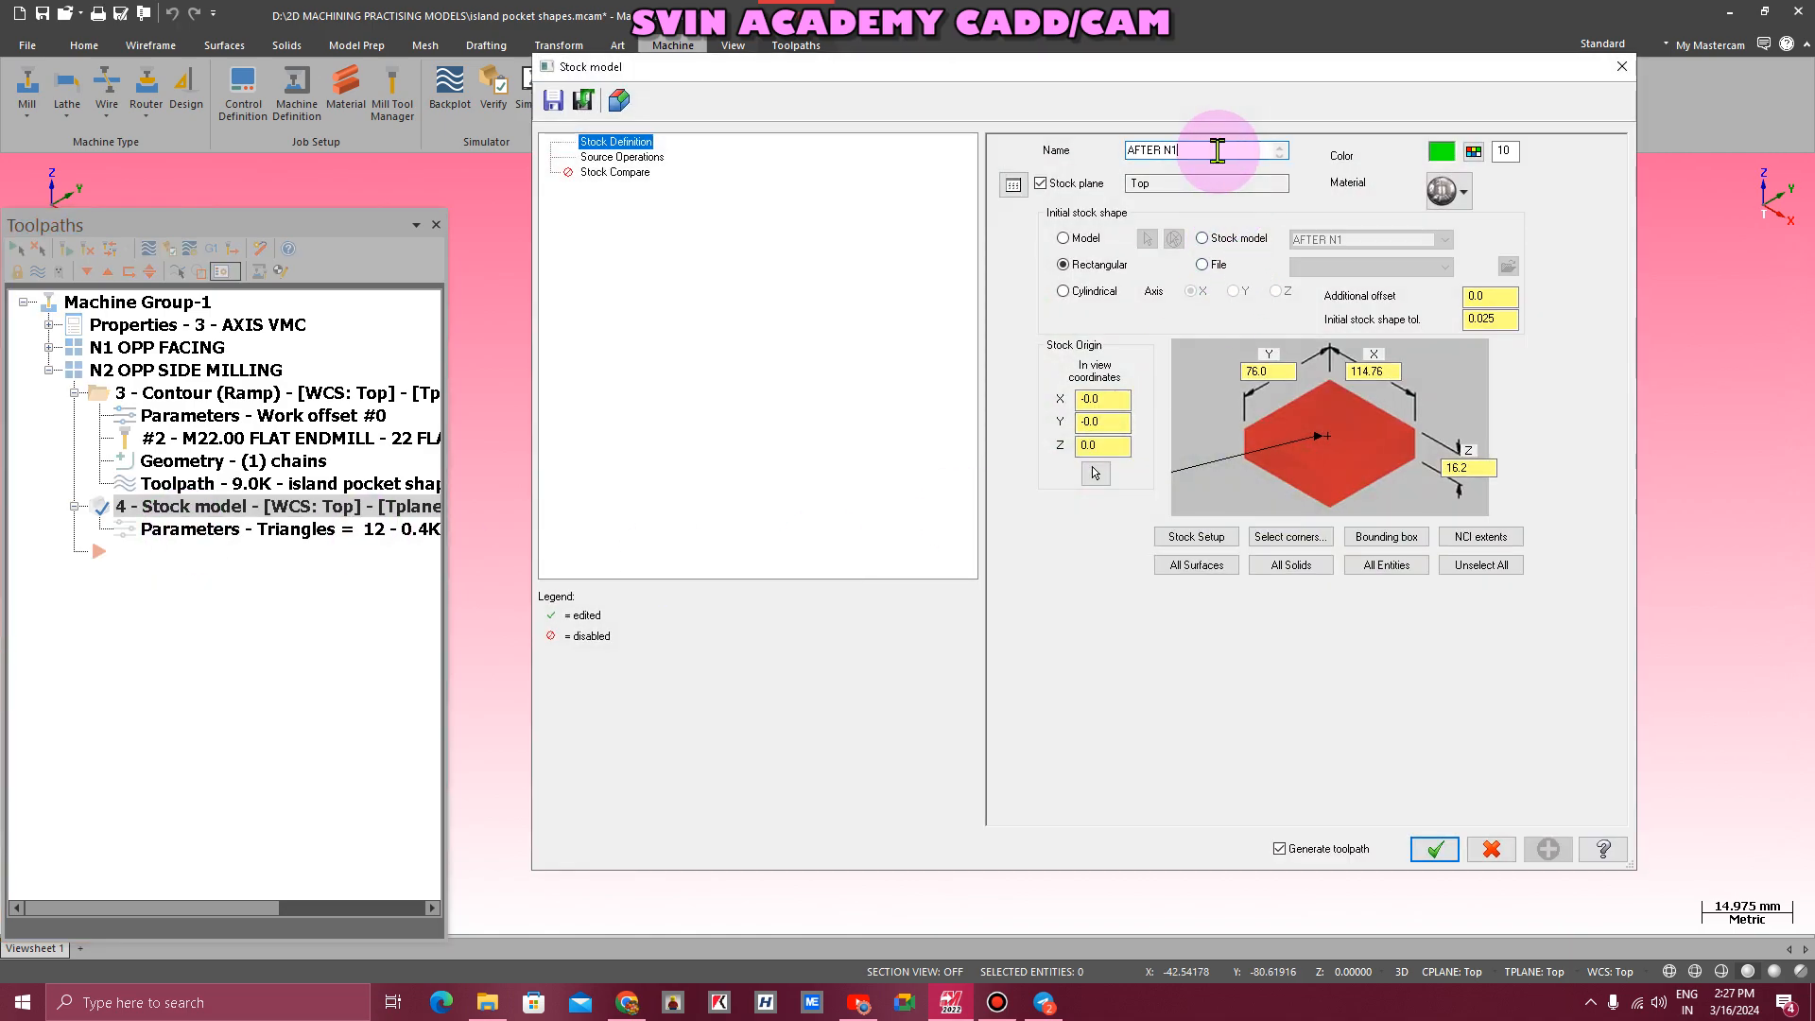
# - Rename the copied stock model AFTER N2 and use the AFTER N1 stock model as its initial stock shape
pyautogui.click(1217, 151)
pyautogui.press('BackSpace')
pyautogui.press('BackSpace')
pyautogui.press('BackSpace')
pyautogui.write('2')
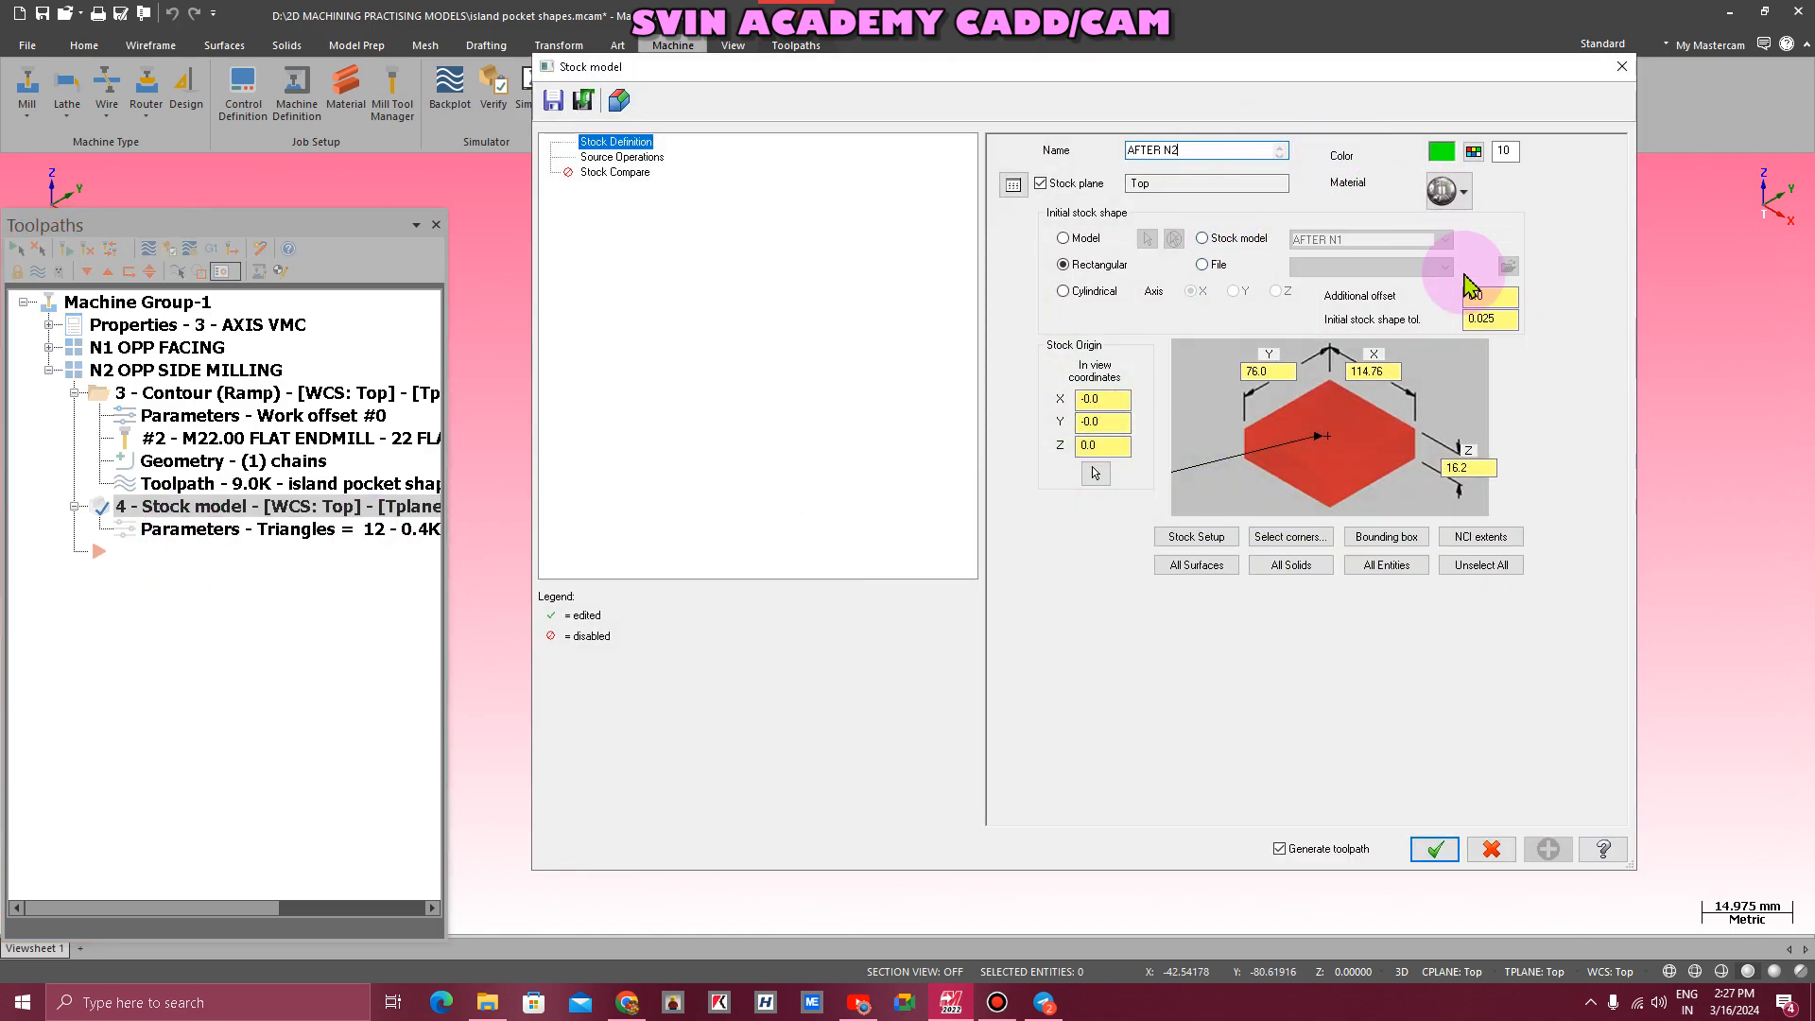
pyautogui.click(1229, 239)
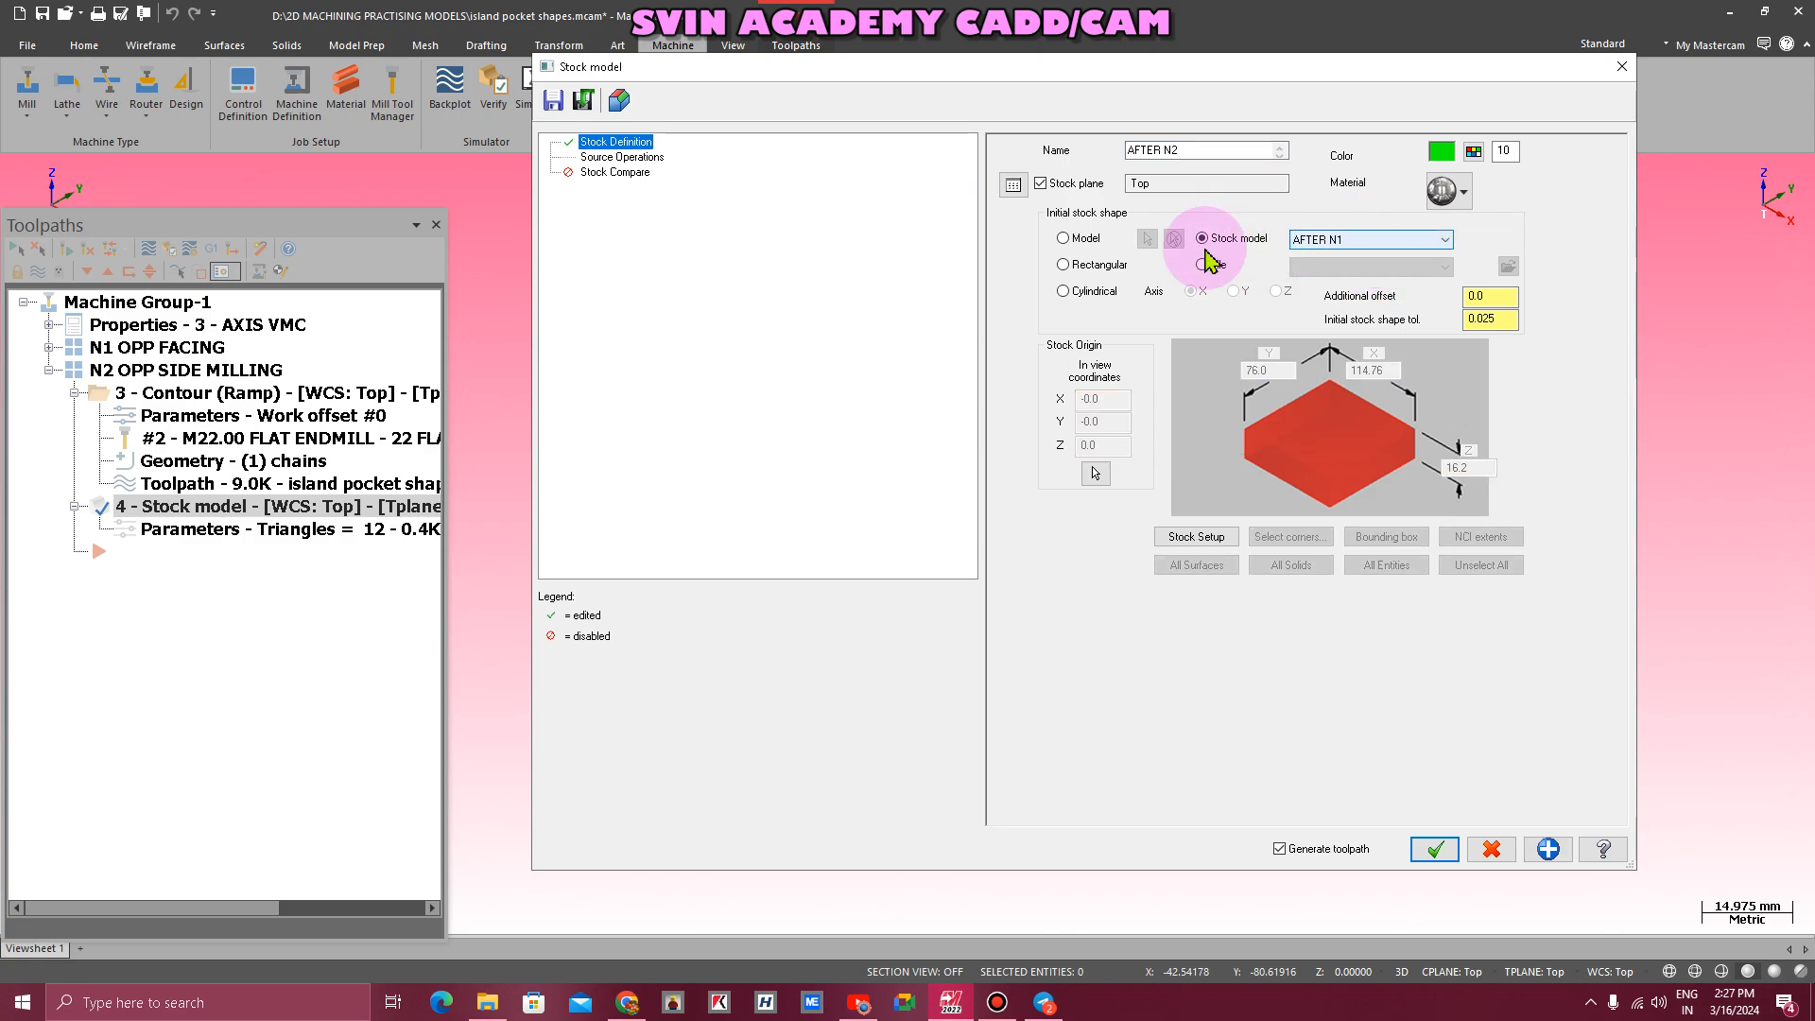
# - Set the Contour (Ramp) operation as the stock model's source operation and preview the computed stock on the part
pyautogui.click(650, 157)
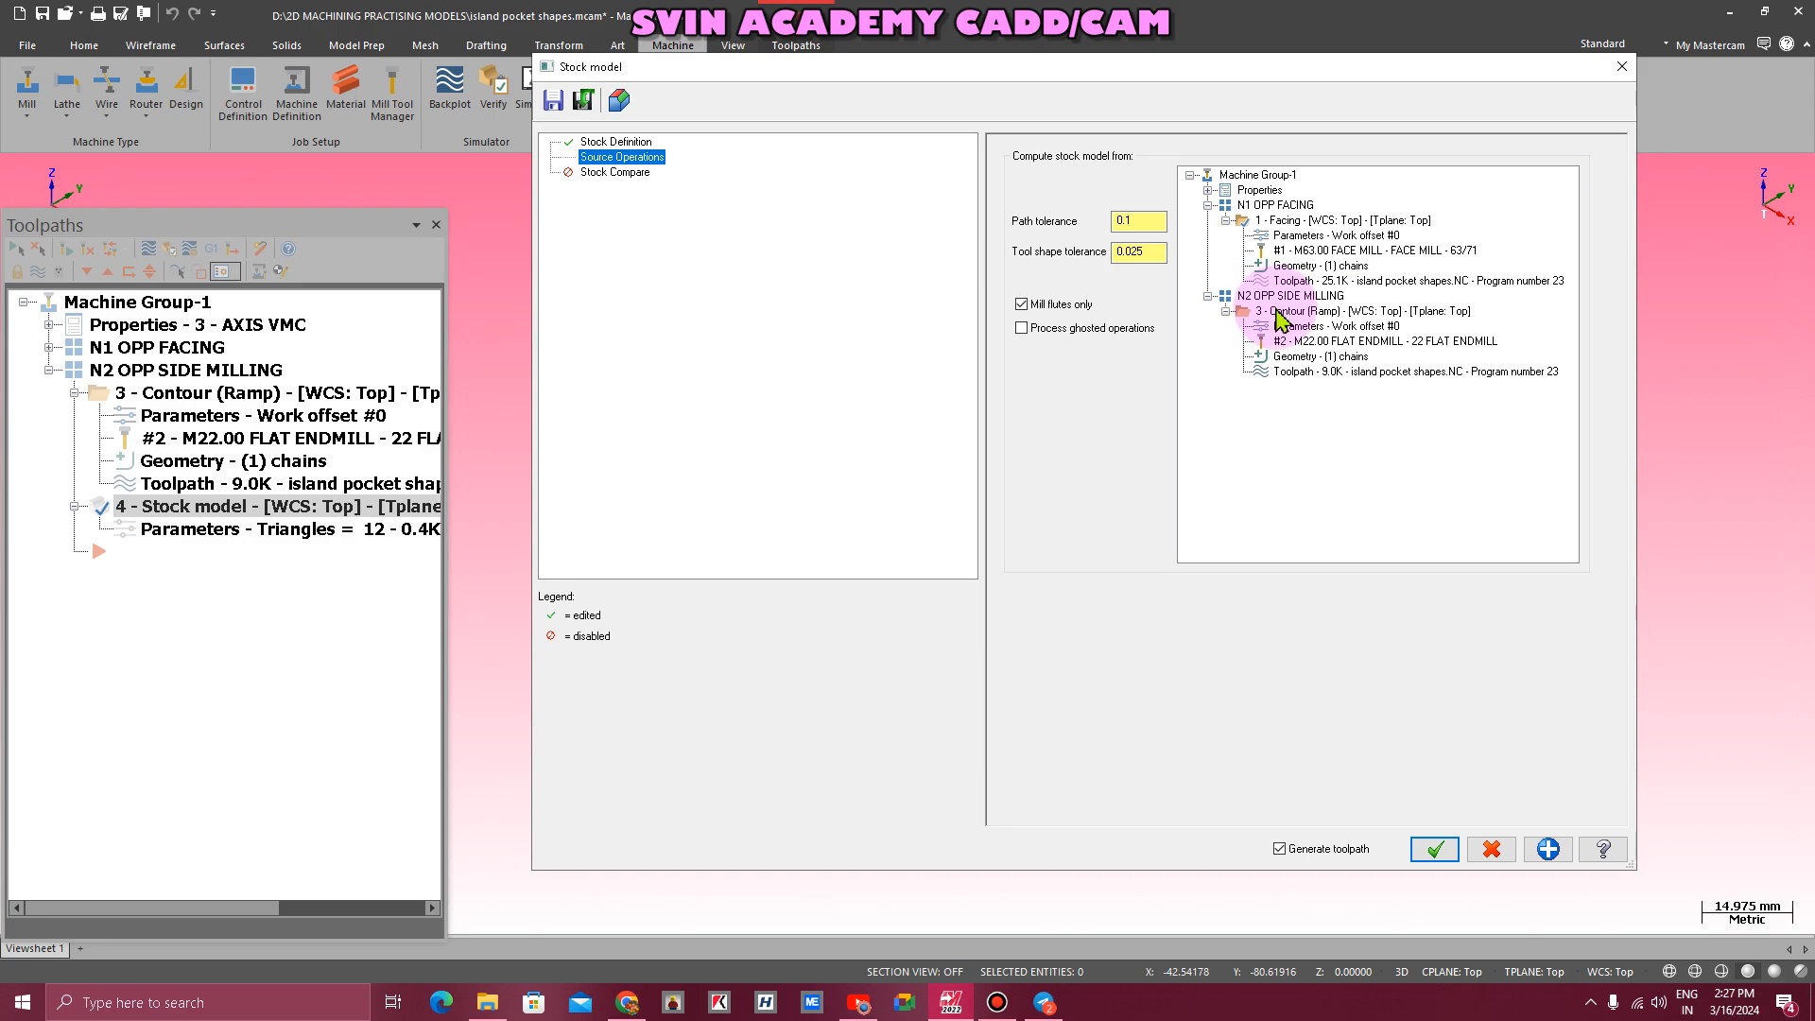
pyautogui.click(1277, 312)
pyautogui.click(1435, 849)
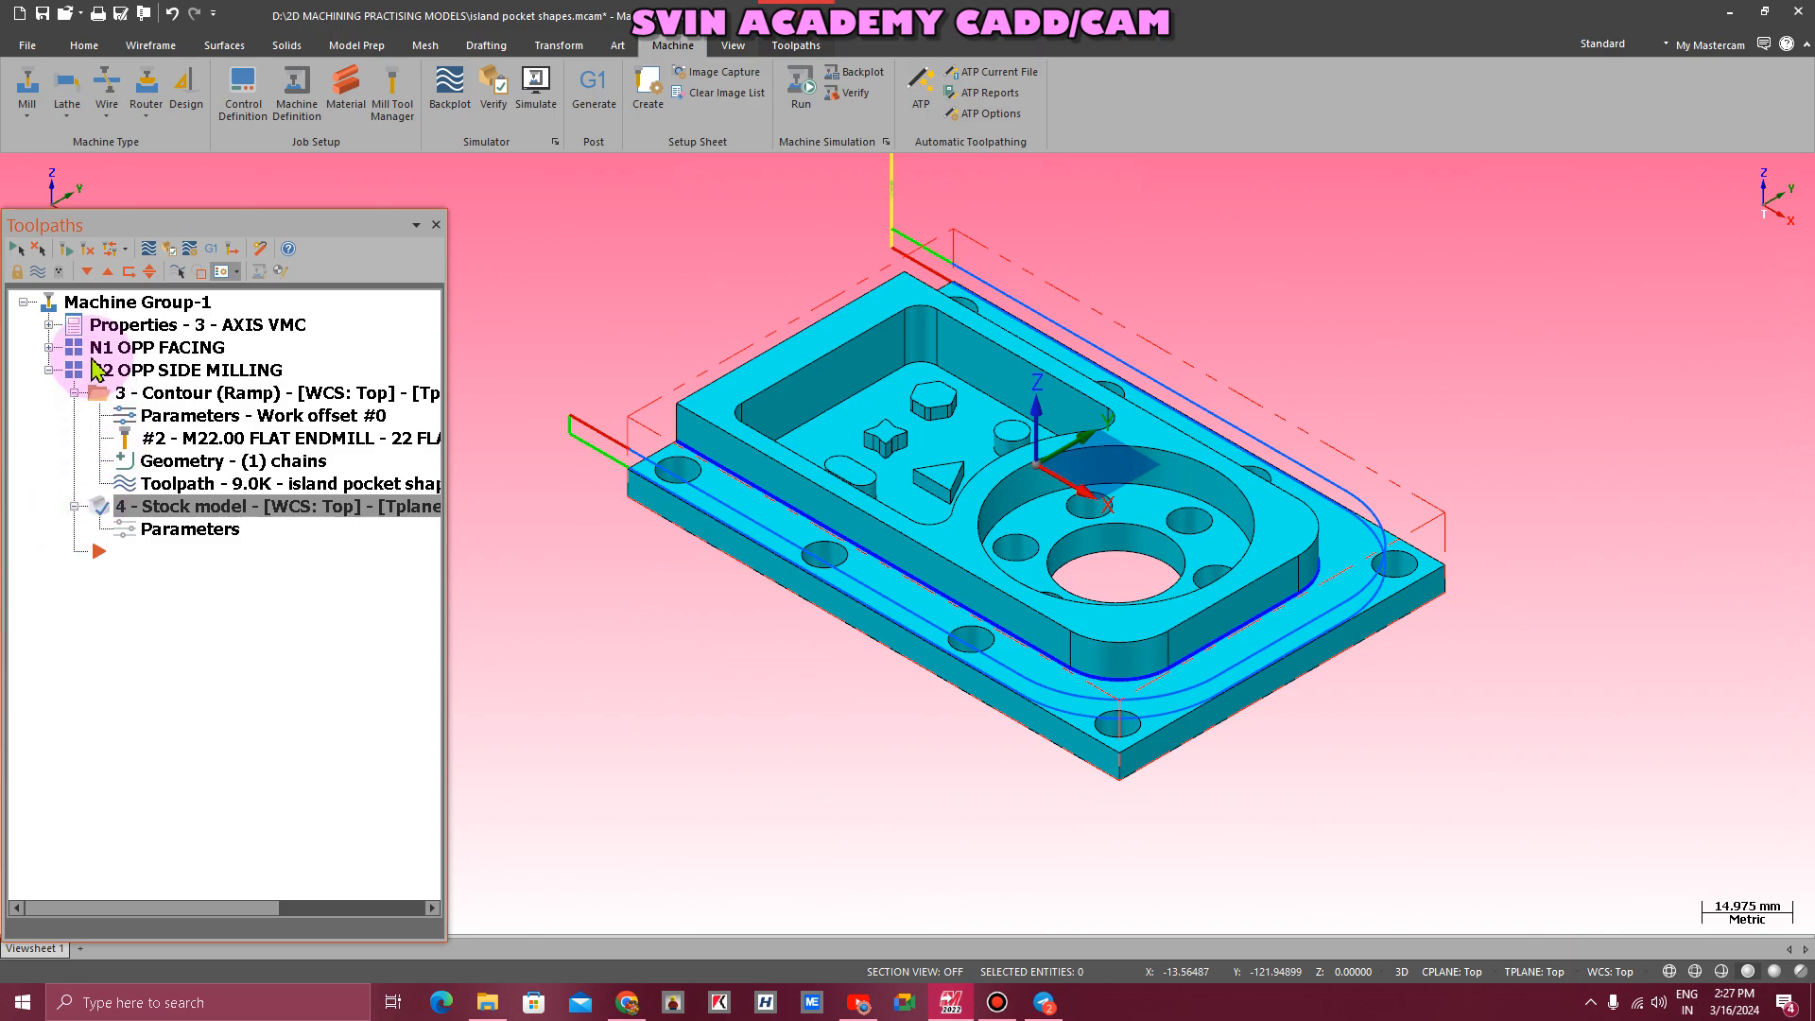
pyautogui.click(39, 272)
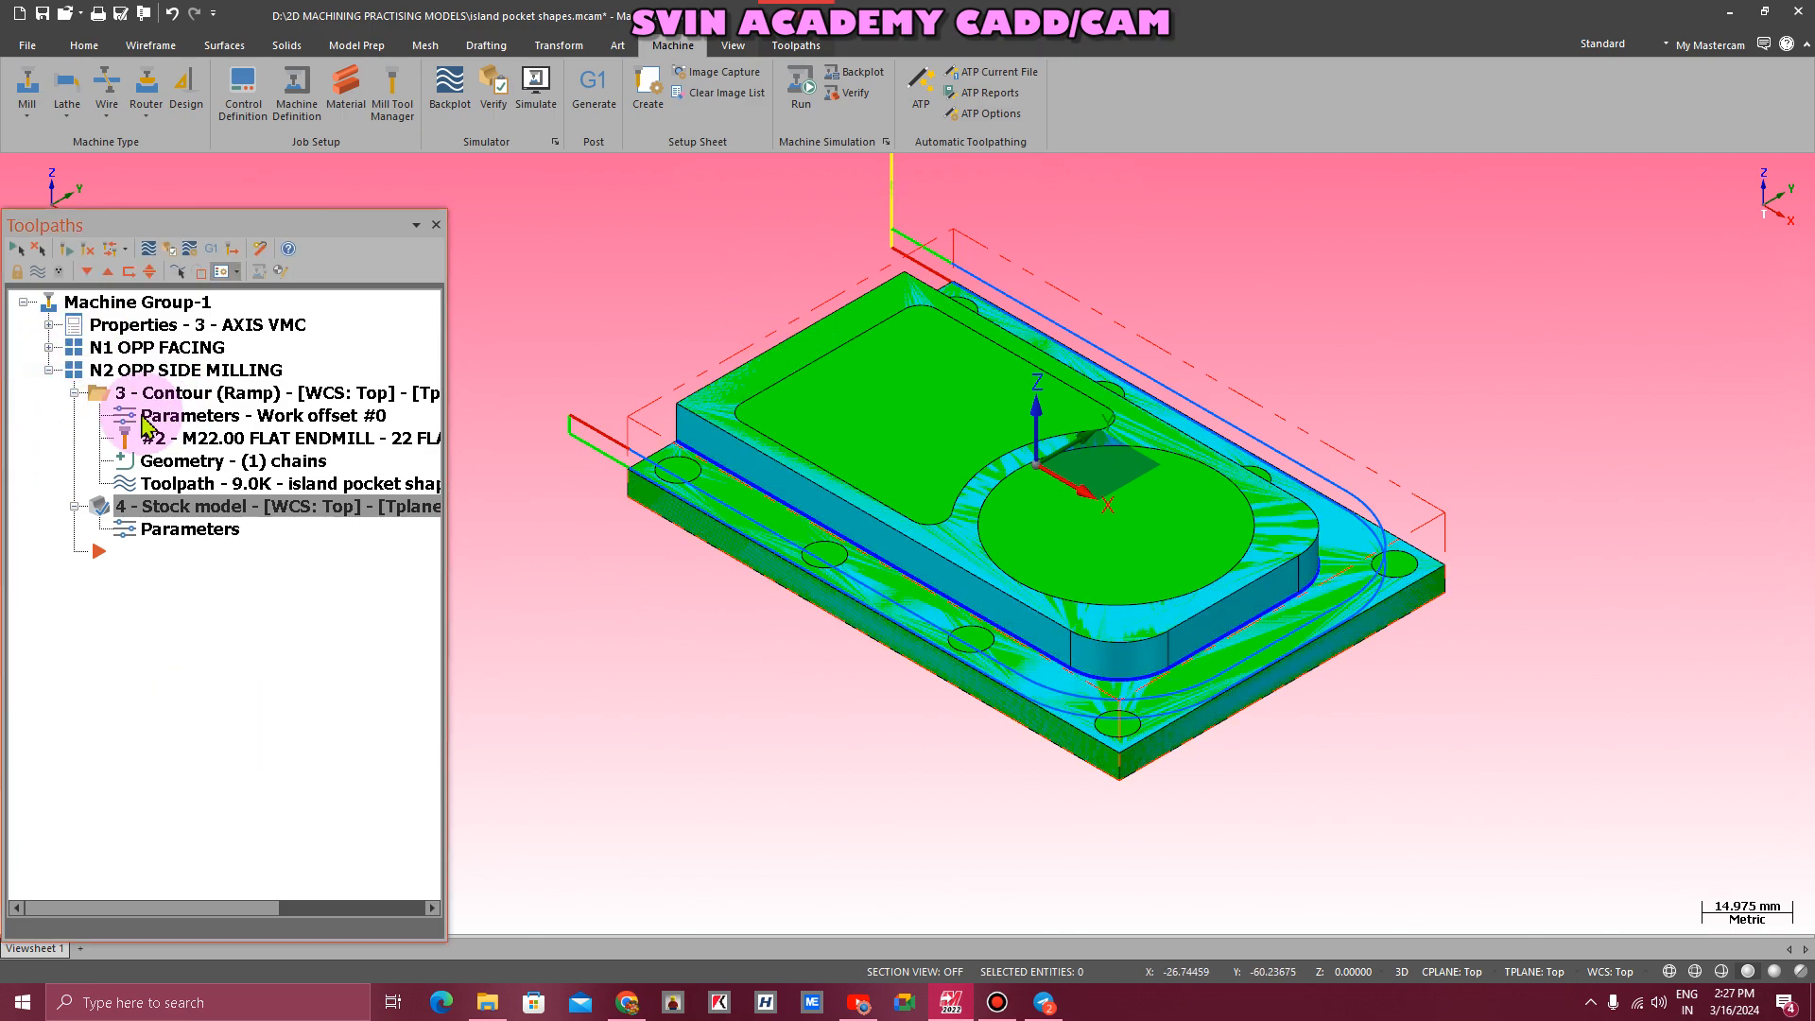
pyautogui.click(38, 274)
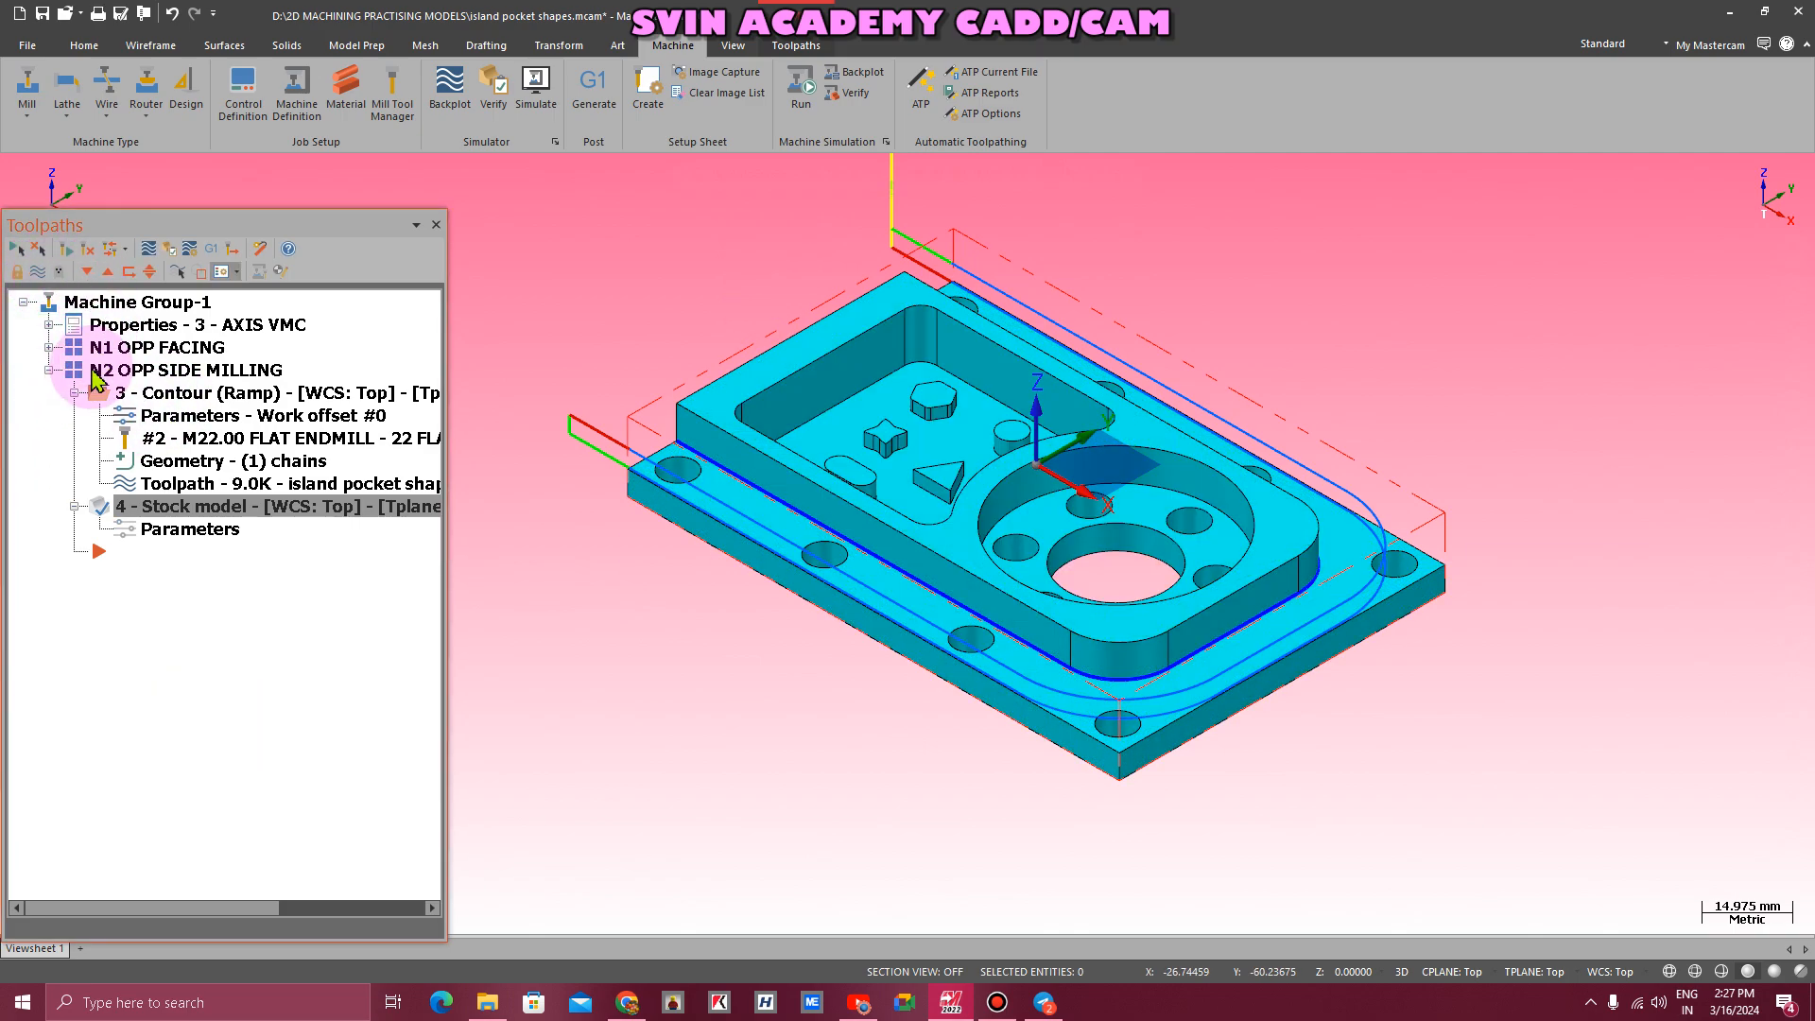
# - Create a toolpath group named N3 CIRCULAR POCKET under Machine Group-1 and hide the displayed contour toolpath
pyautogui.click(49, 371)
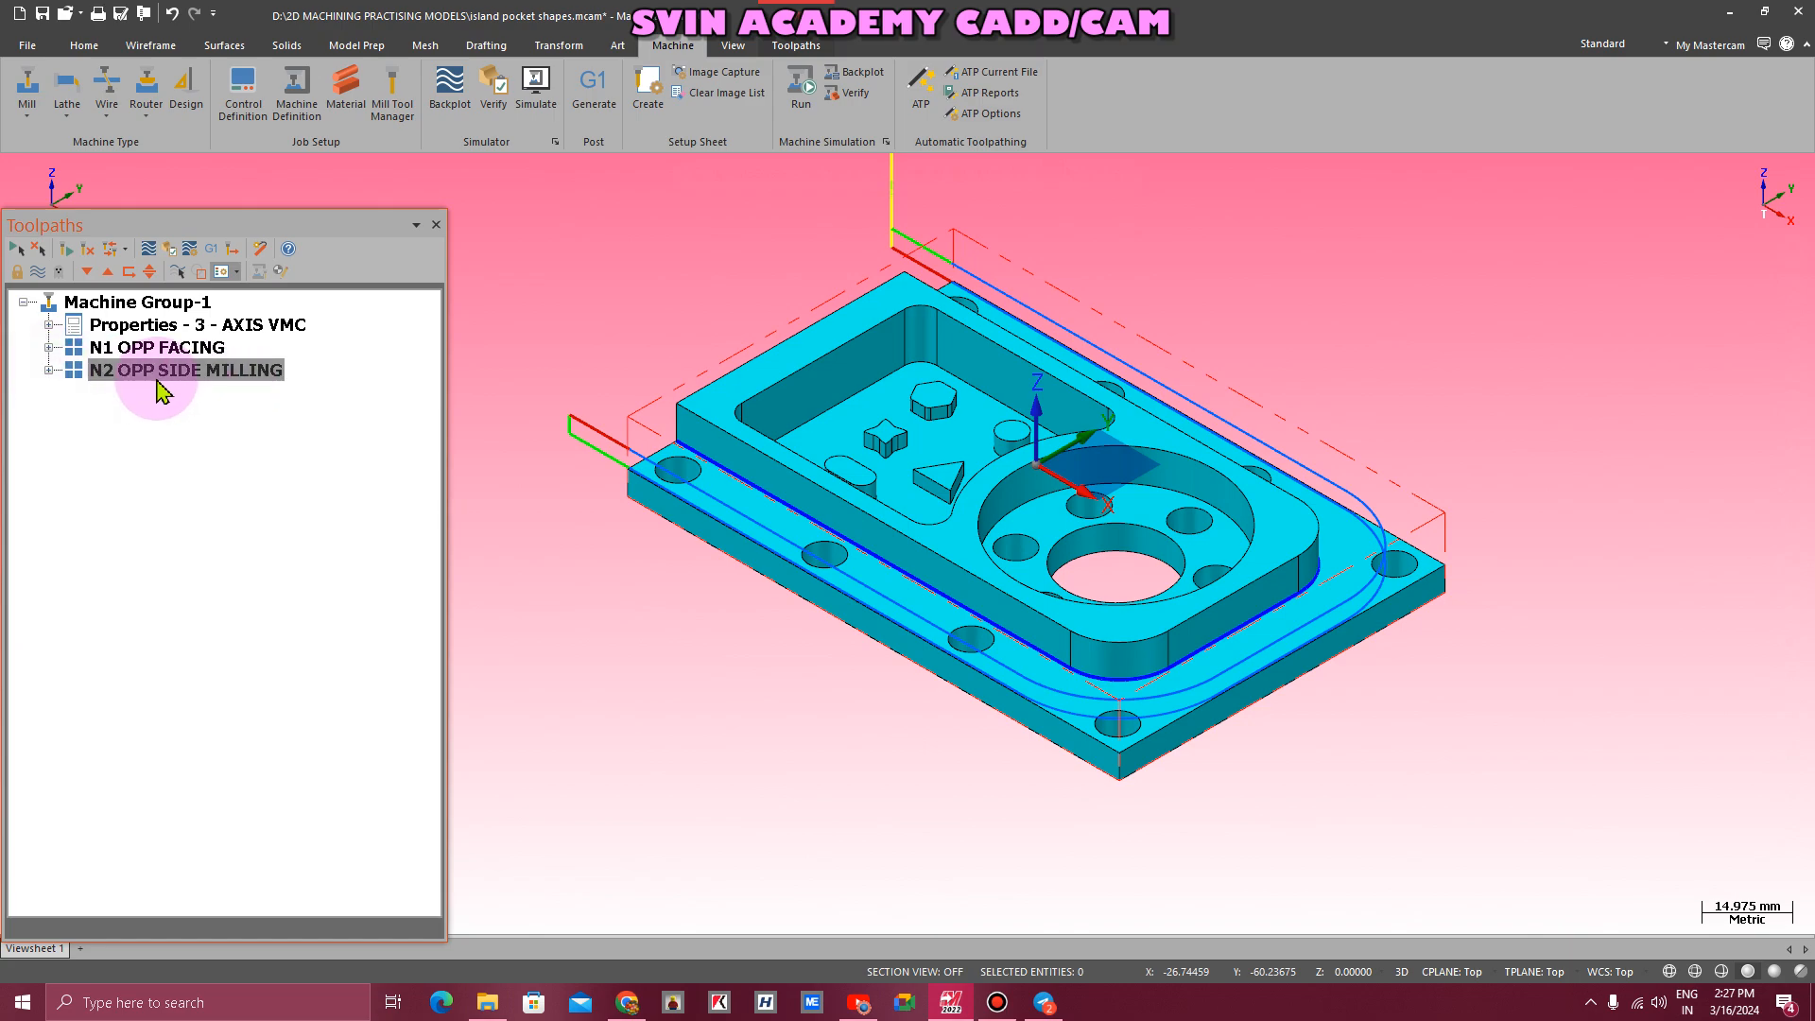
pyautogui.click(111, 295)
pyautogui.rightClick(113, 302)
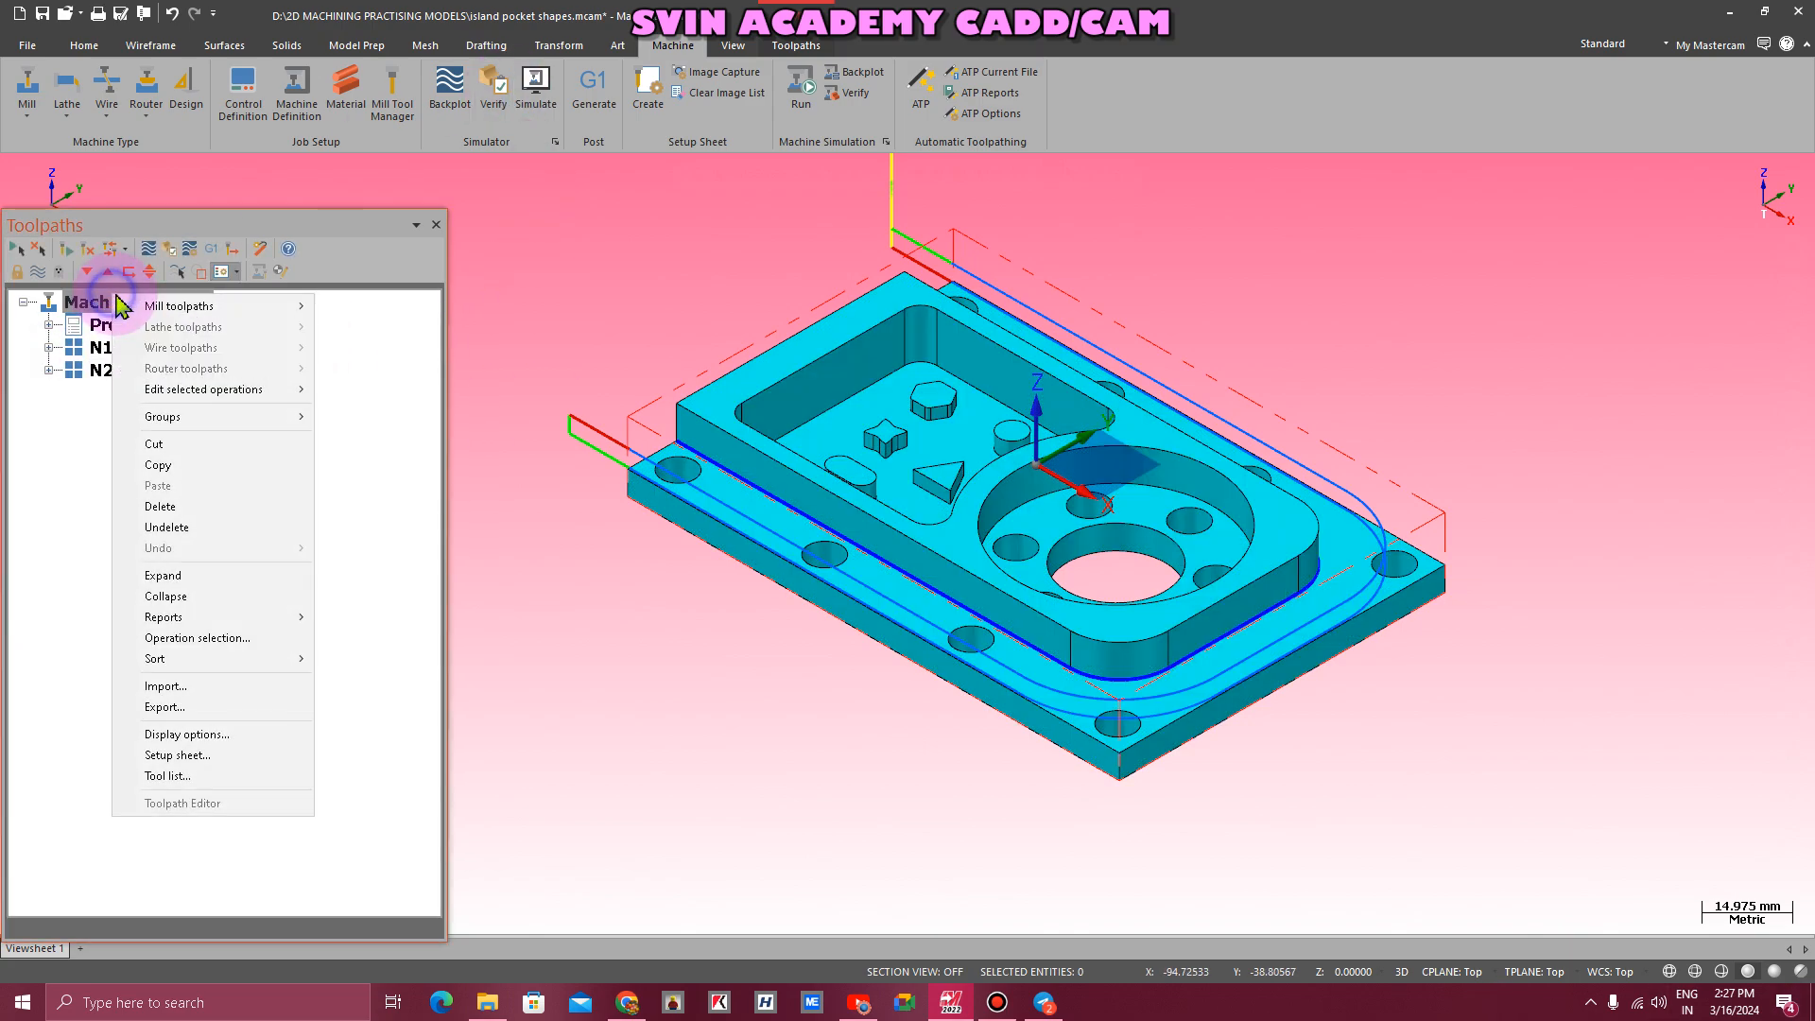
pyautogui.moveTo(183, 414)
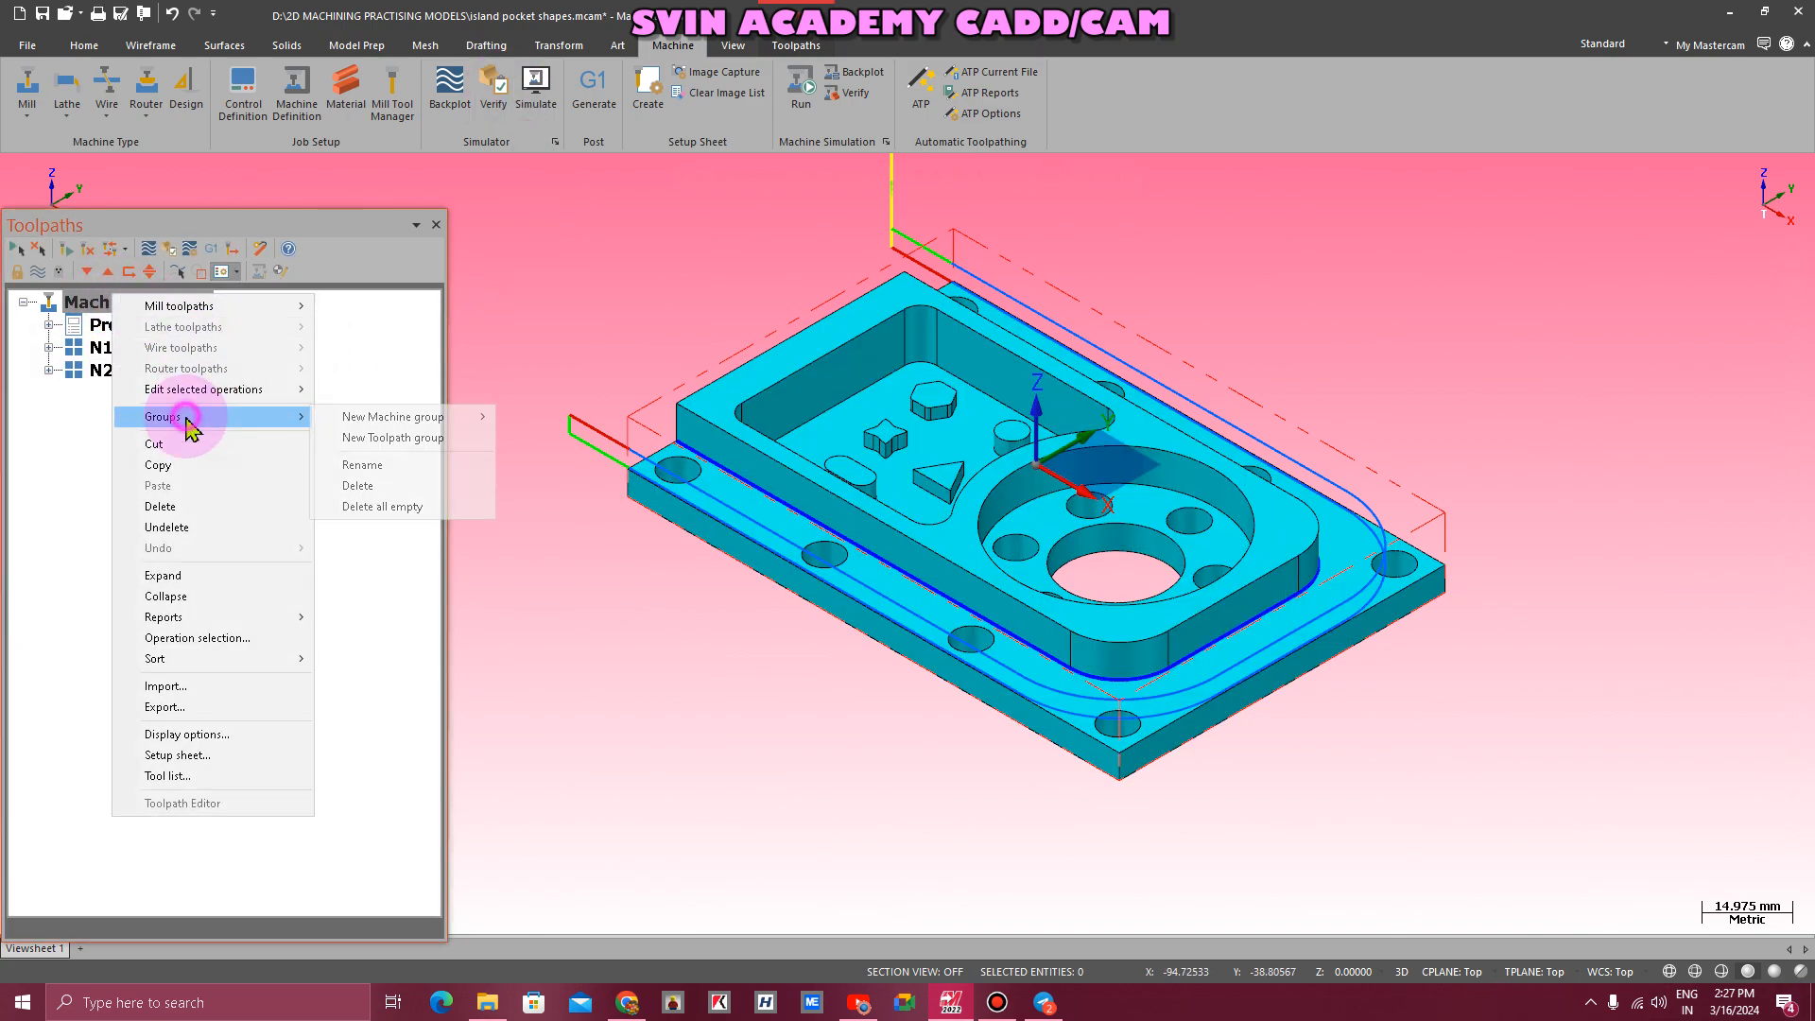
pyautogui.click(383, 439)
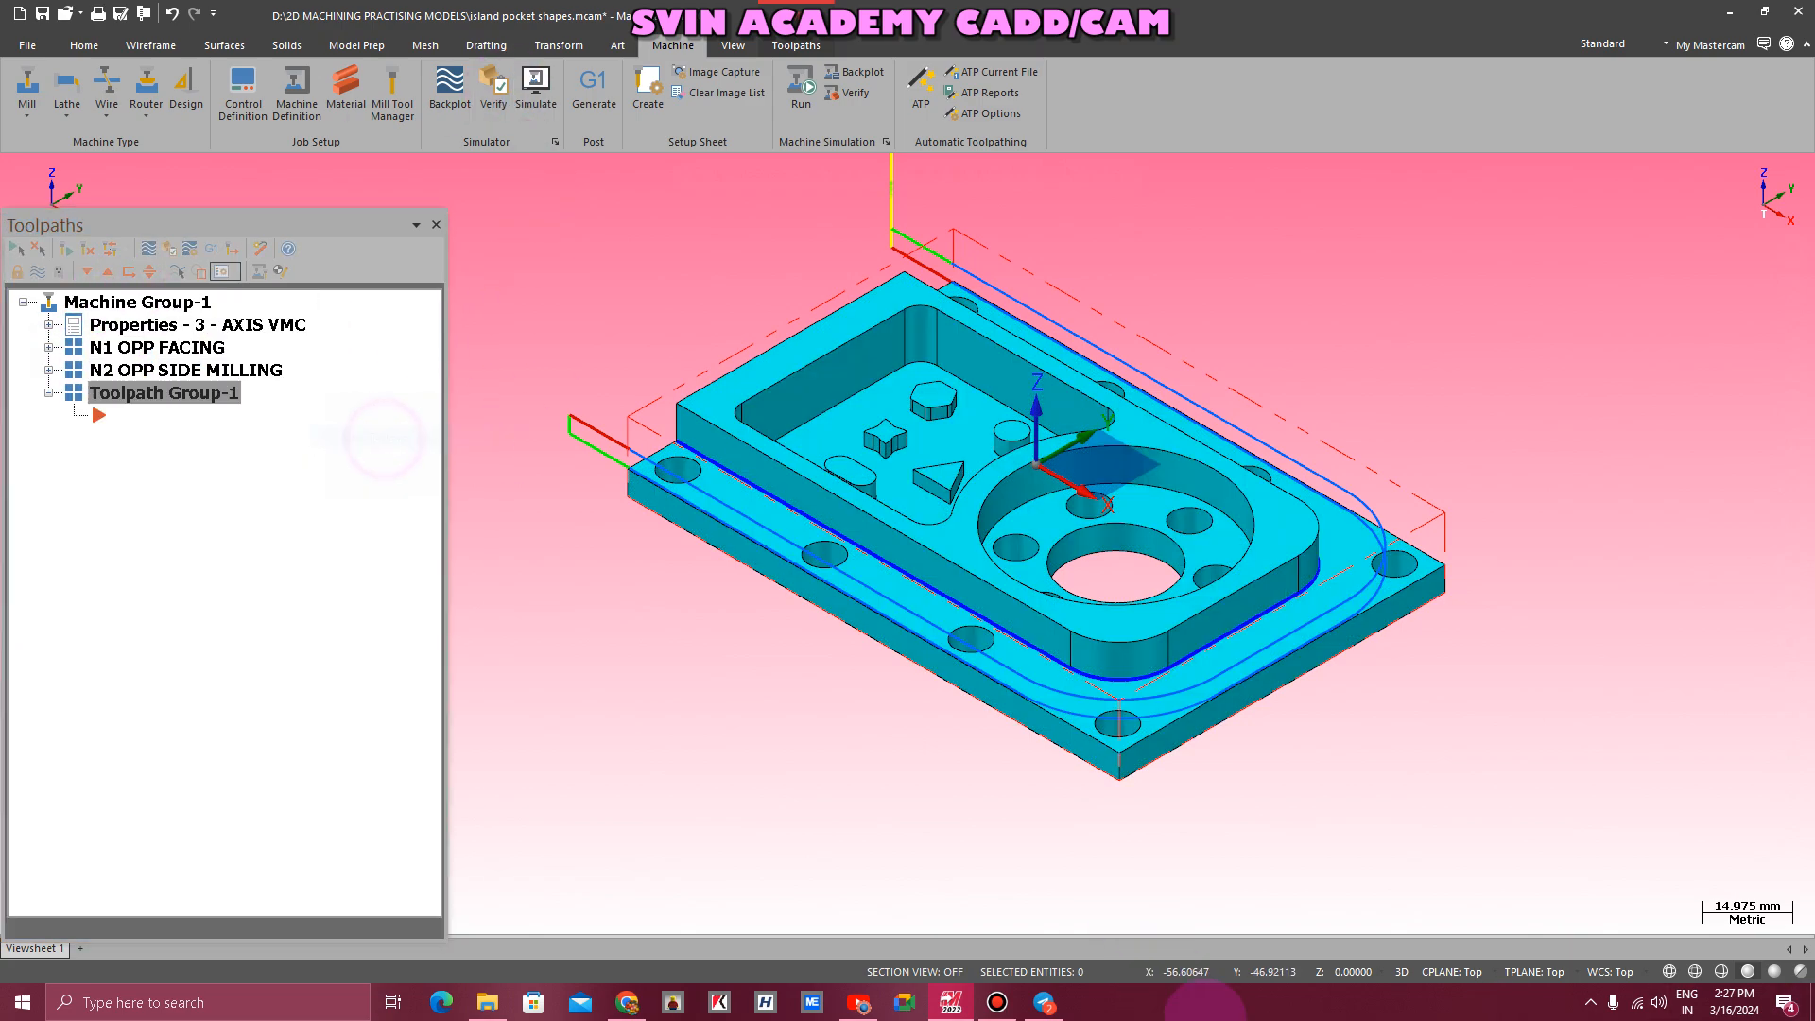
pyautogui.click(134, 395)
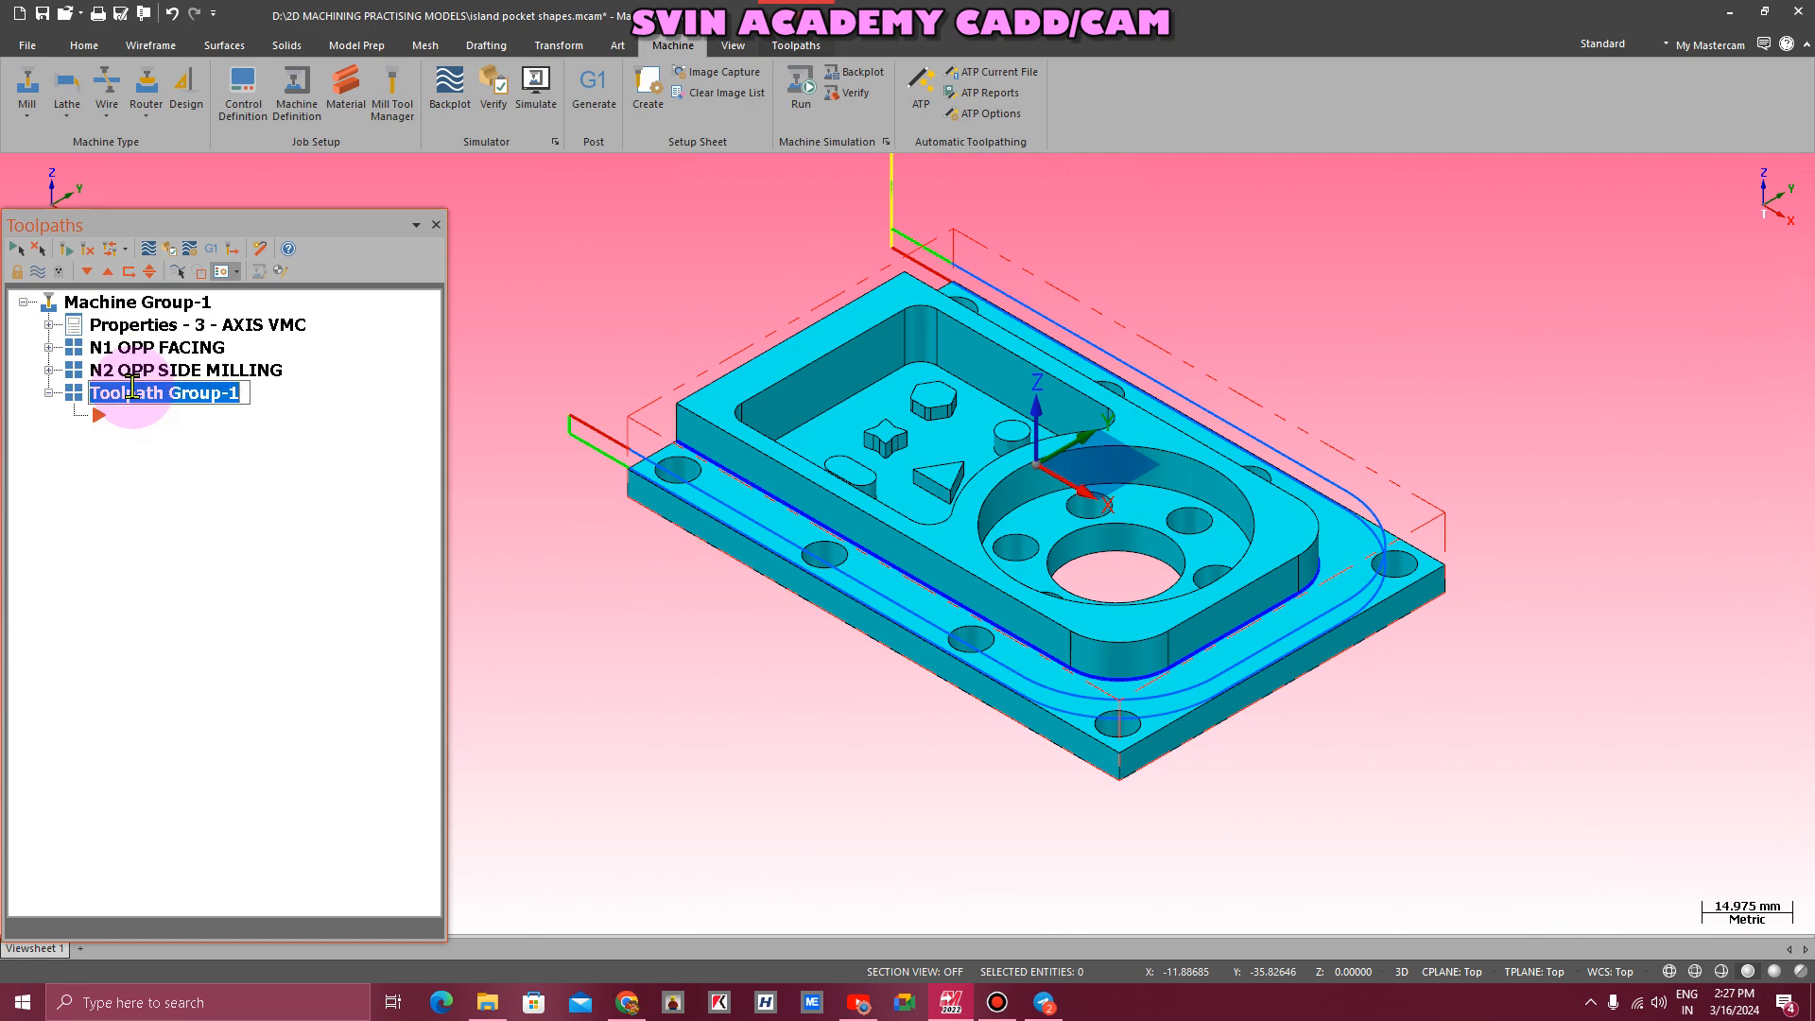
pyautogui.press('BackSpace')
pyautogui.write('N3 CIRCULAR POCKET')
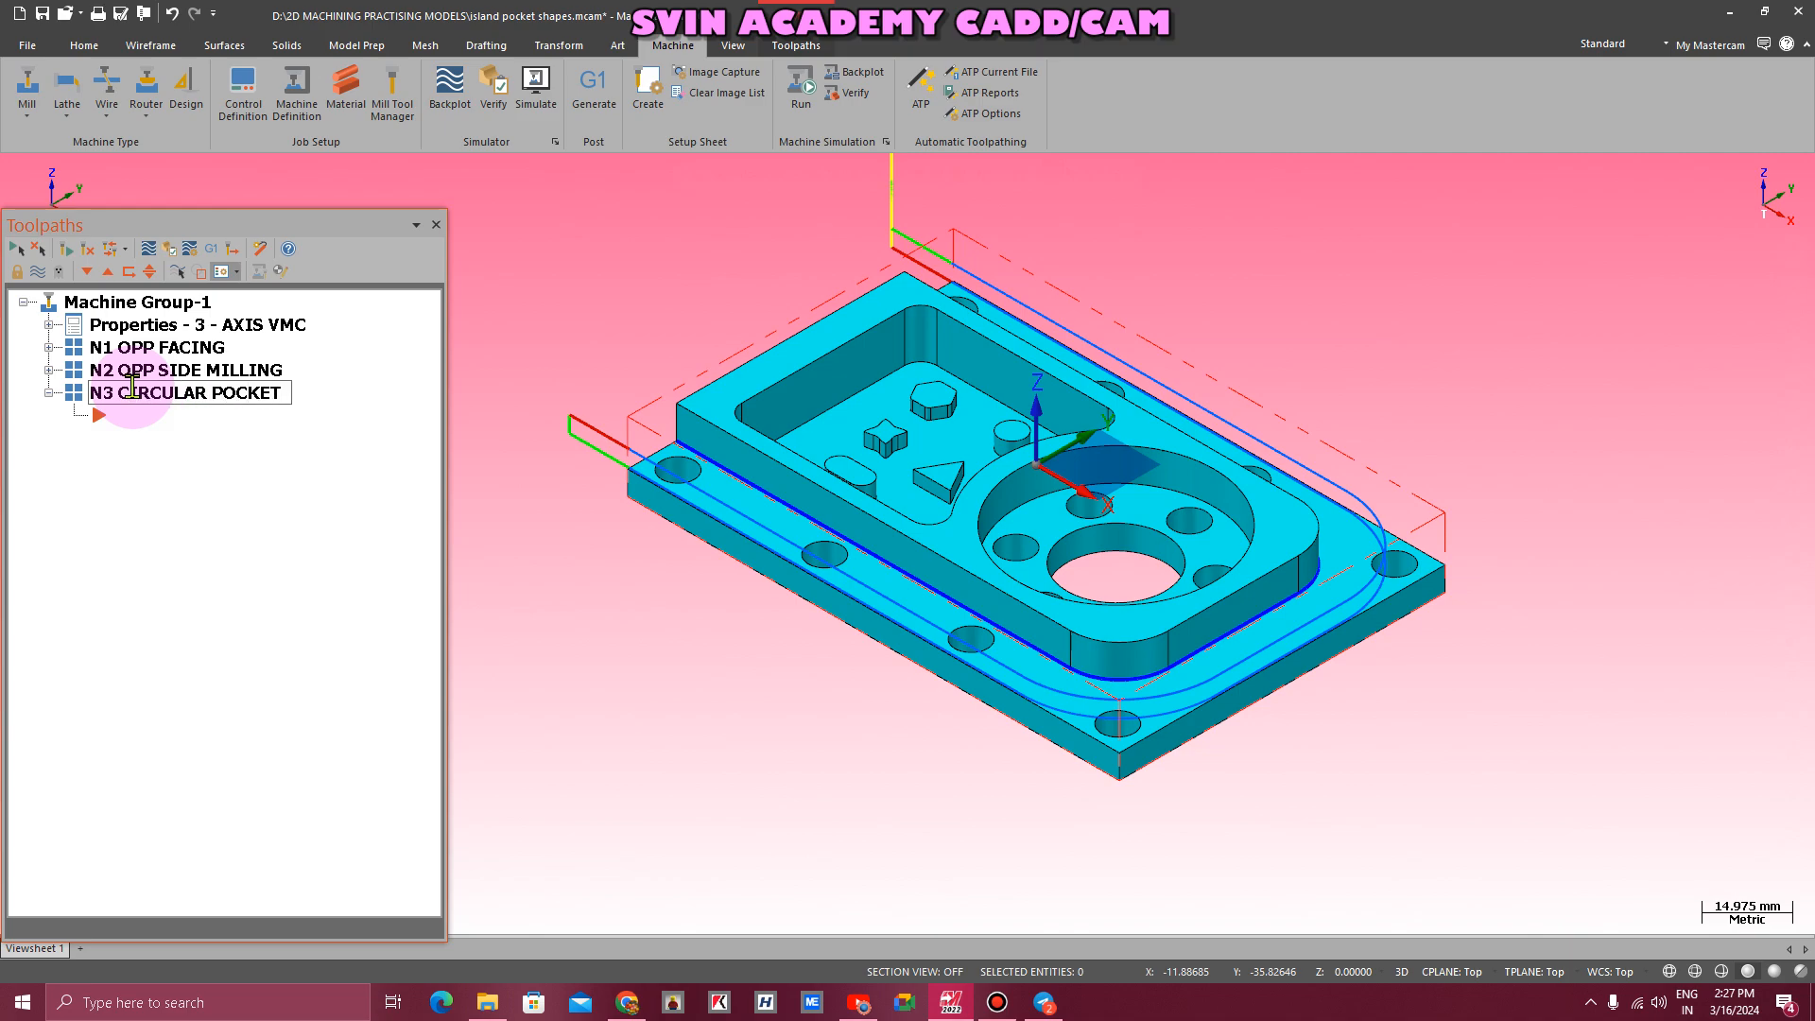
pyautogui.press('Return')
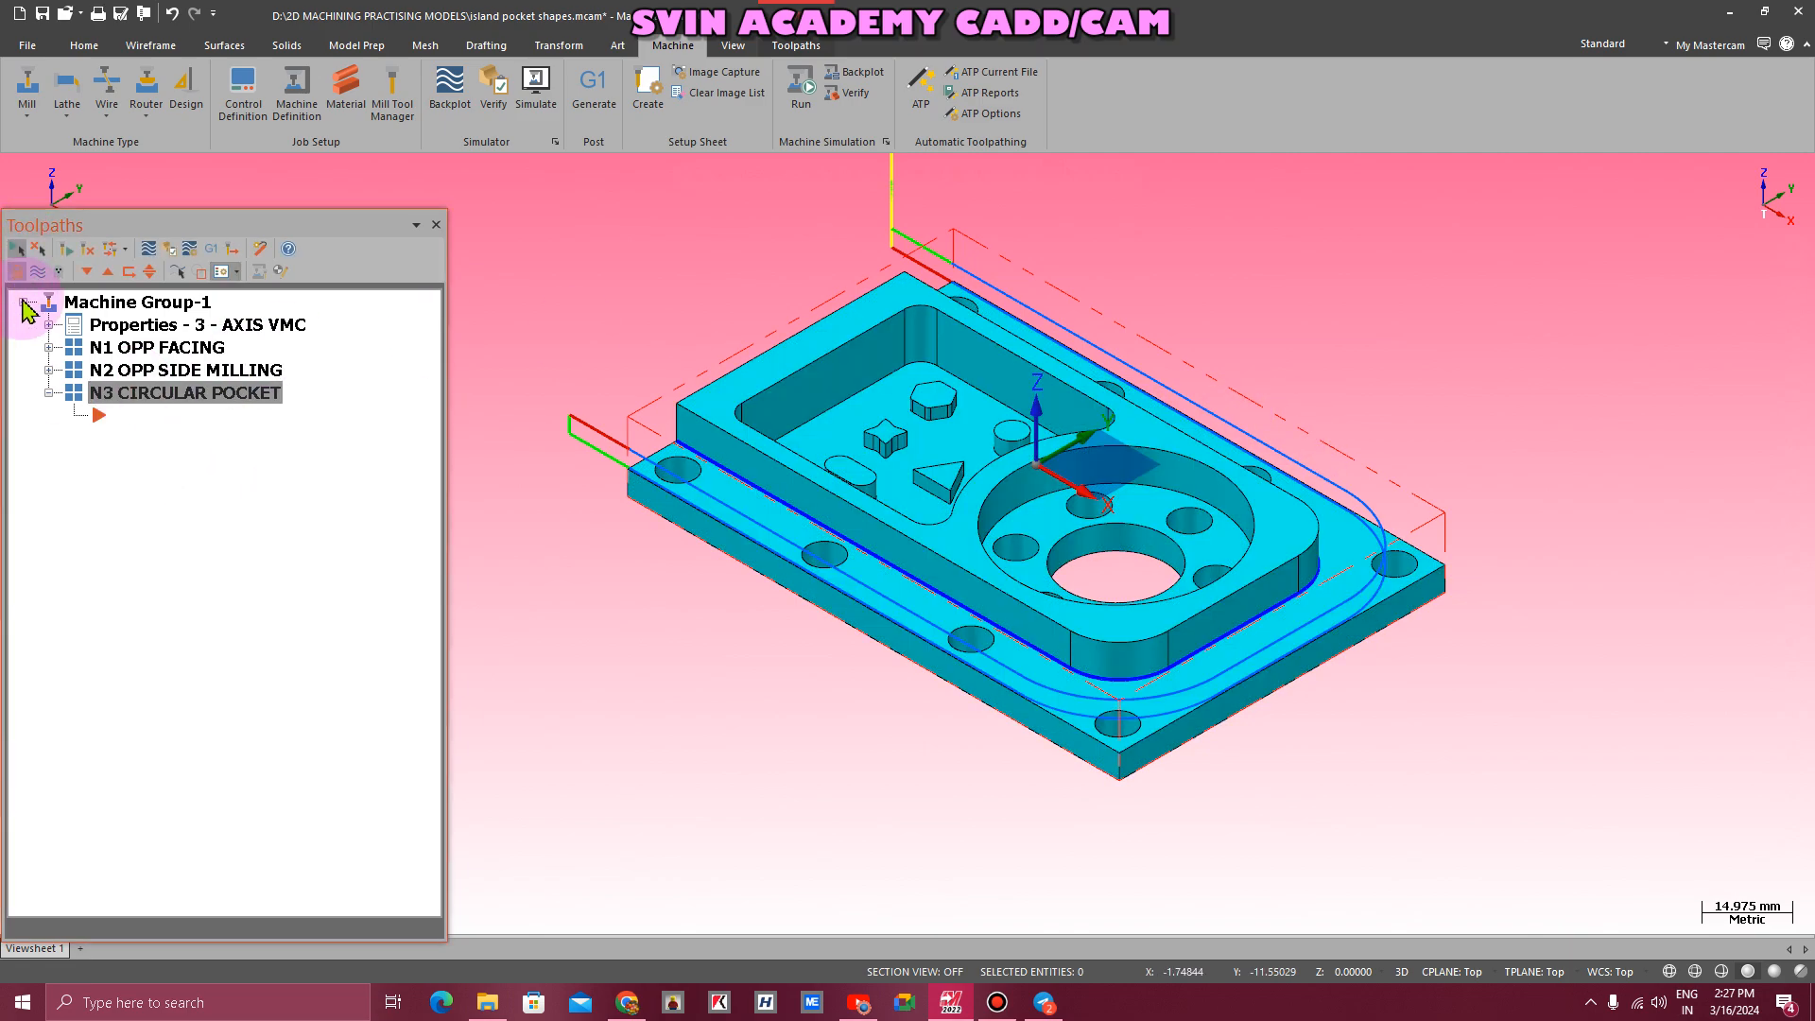
pyautogui.click(37, 271)
pyautogui.click(38, 272)
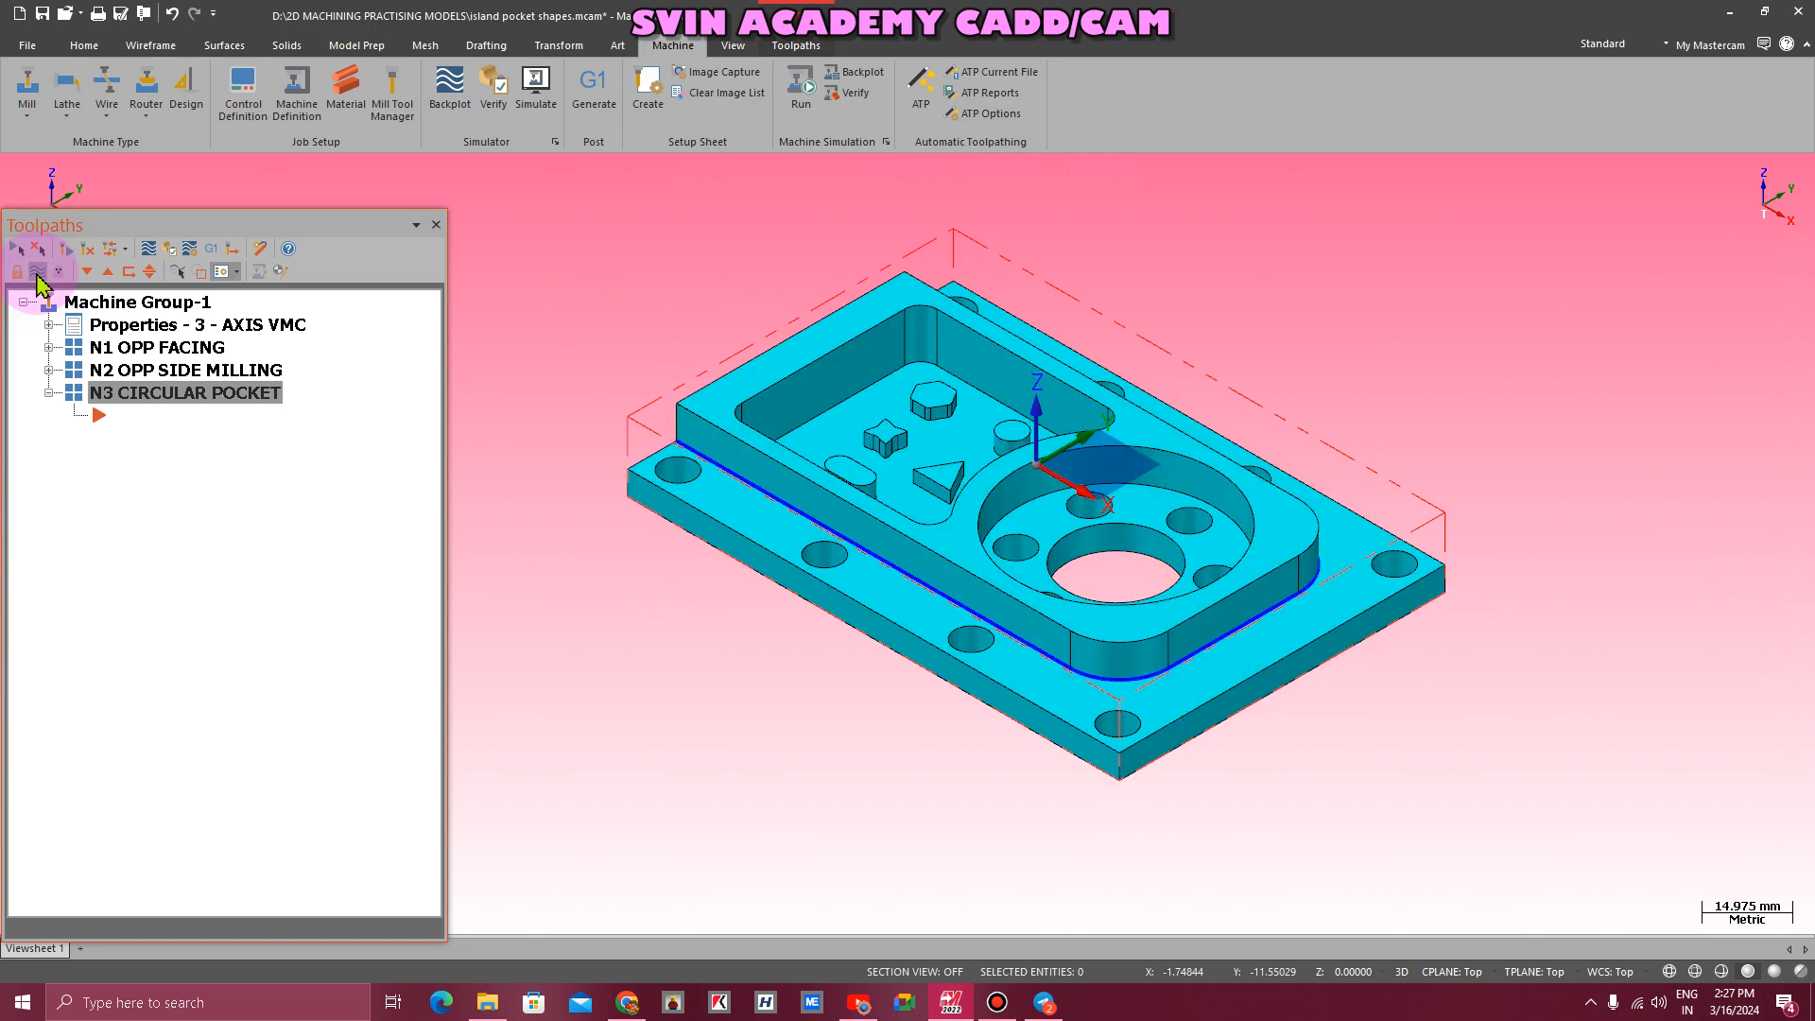
# - Analyze the edges of the central through hole and the surrounding circular pocket to read their diameters and depths
pyautogui.scroll(3, 720, 382)
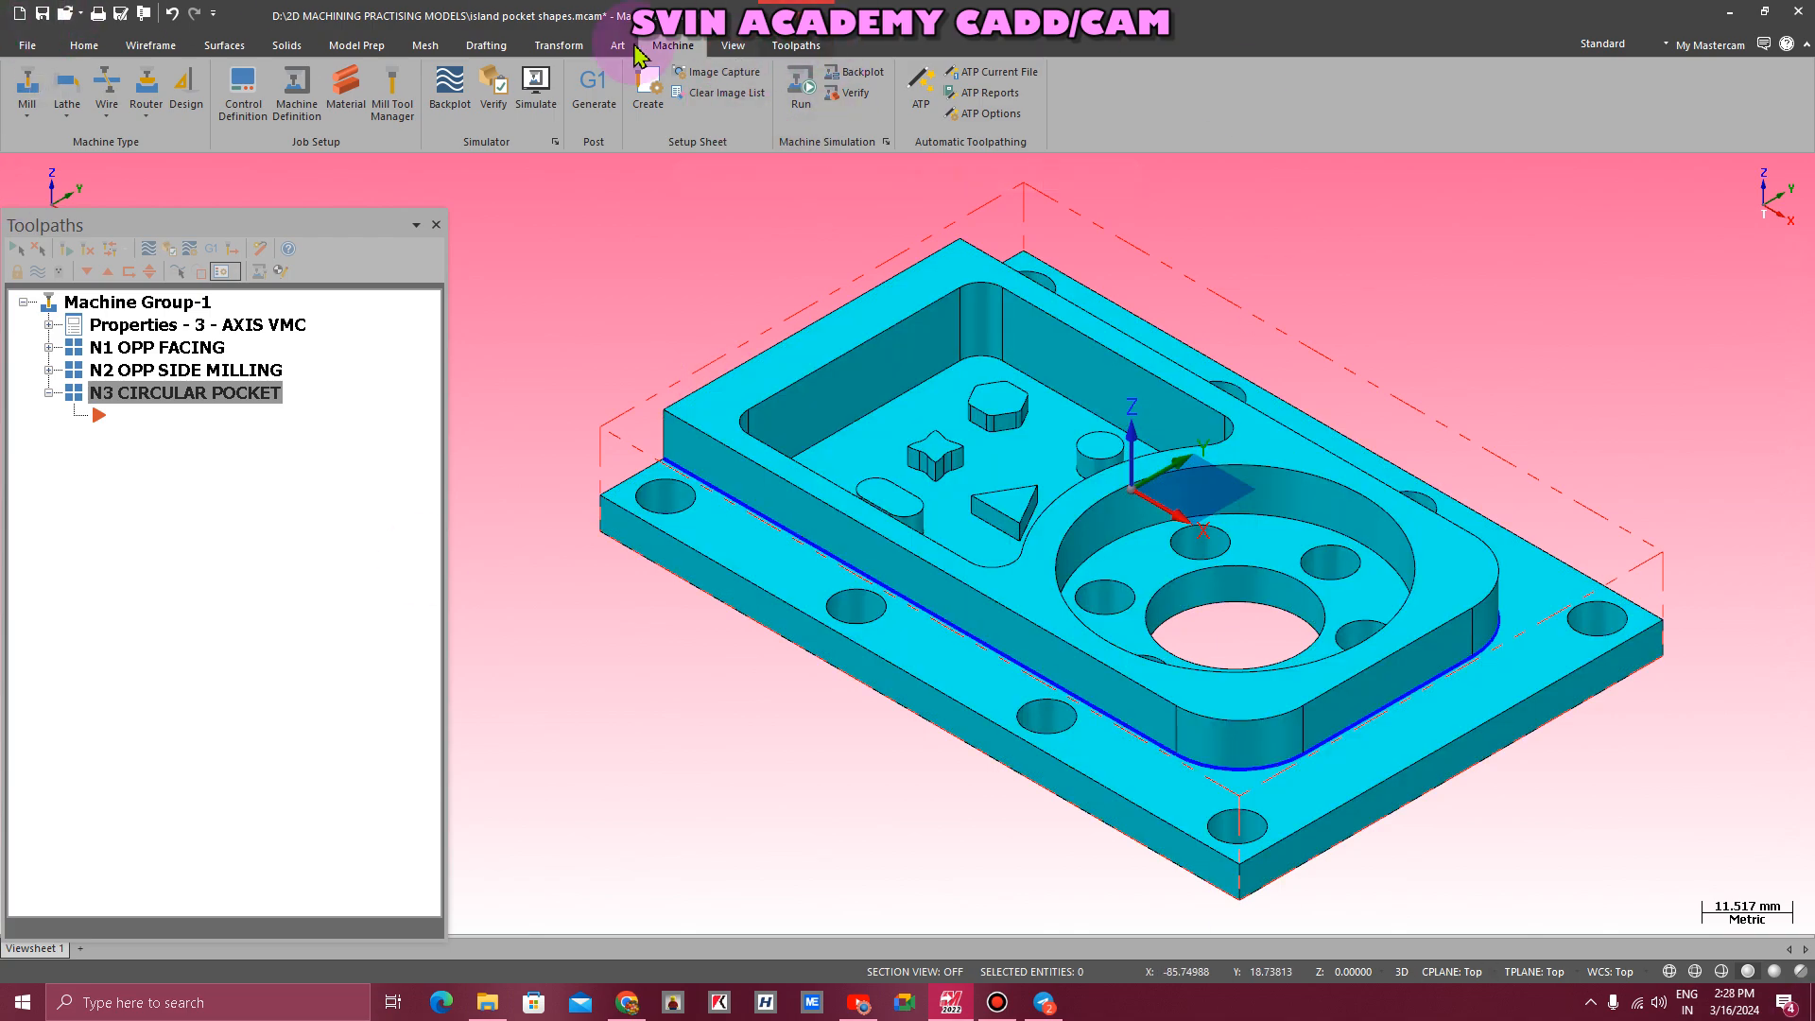
pyautogui.click(83, 44)
pyautogui.click(839, 102)
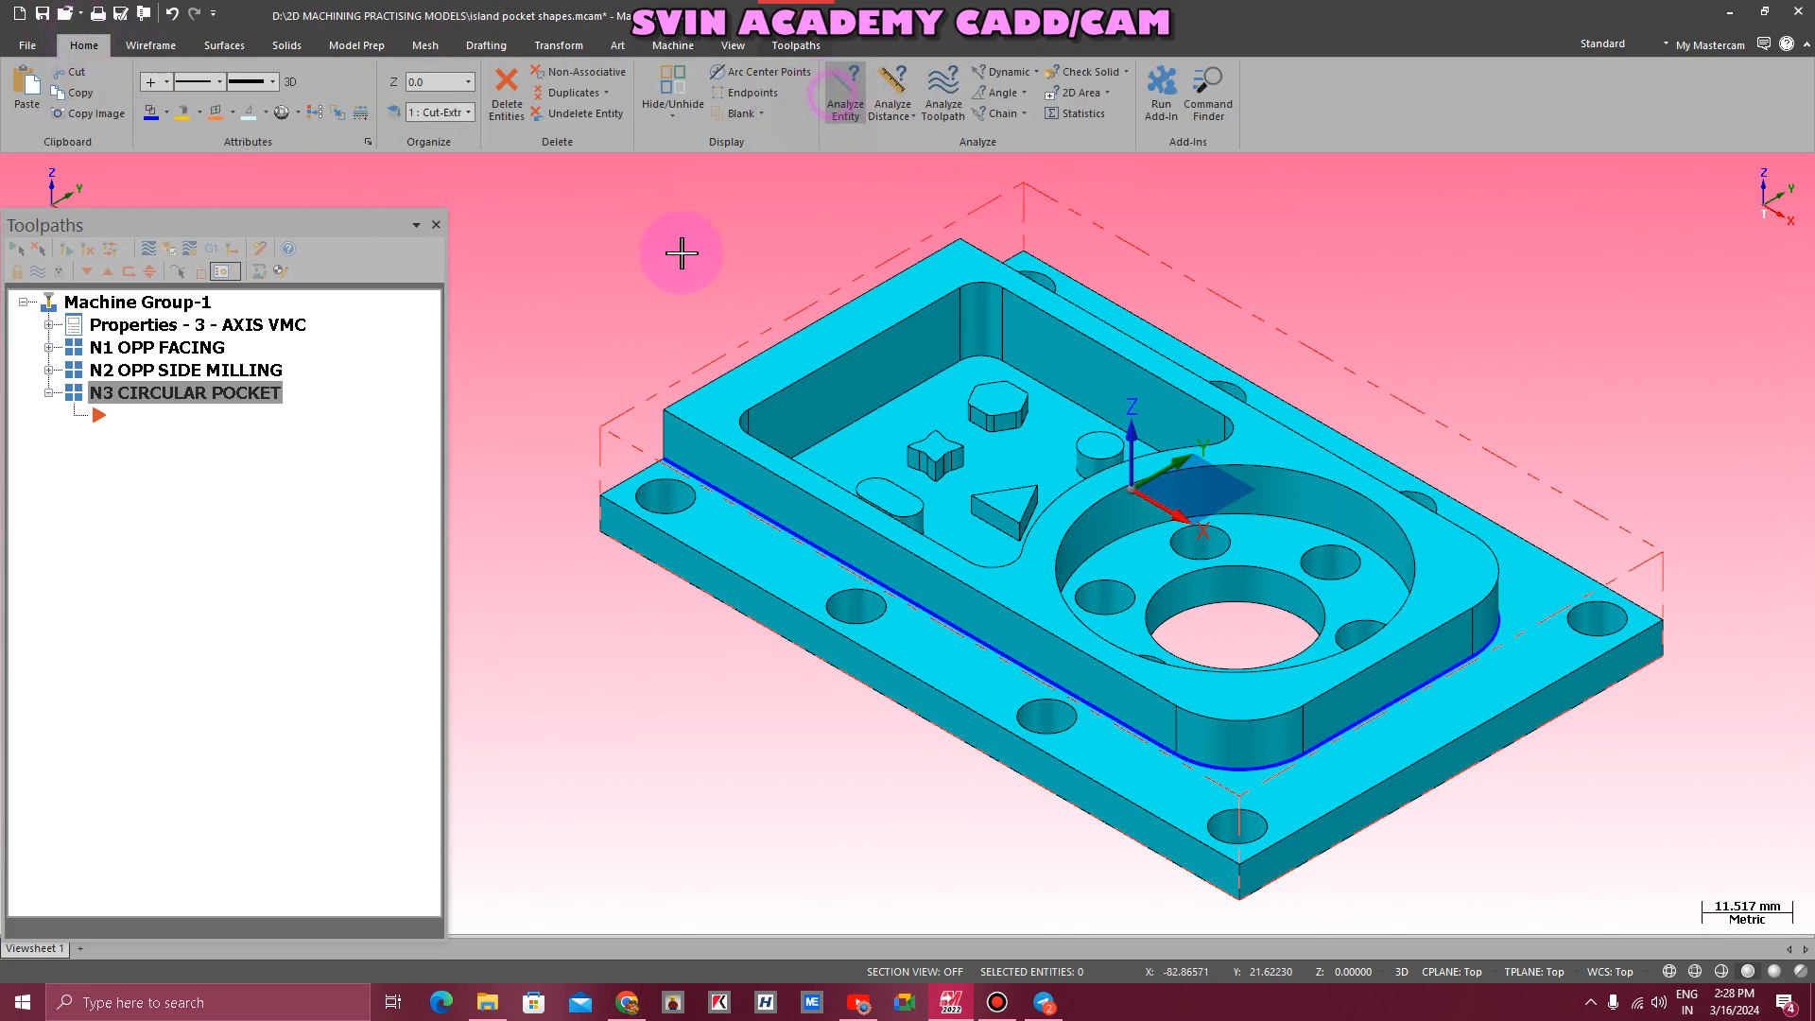
pyautogui.click(1209, 573)
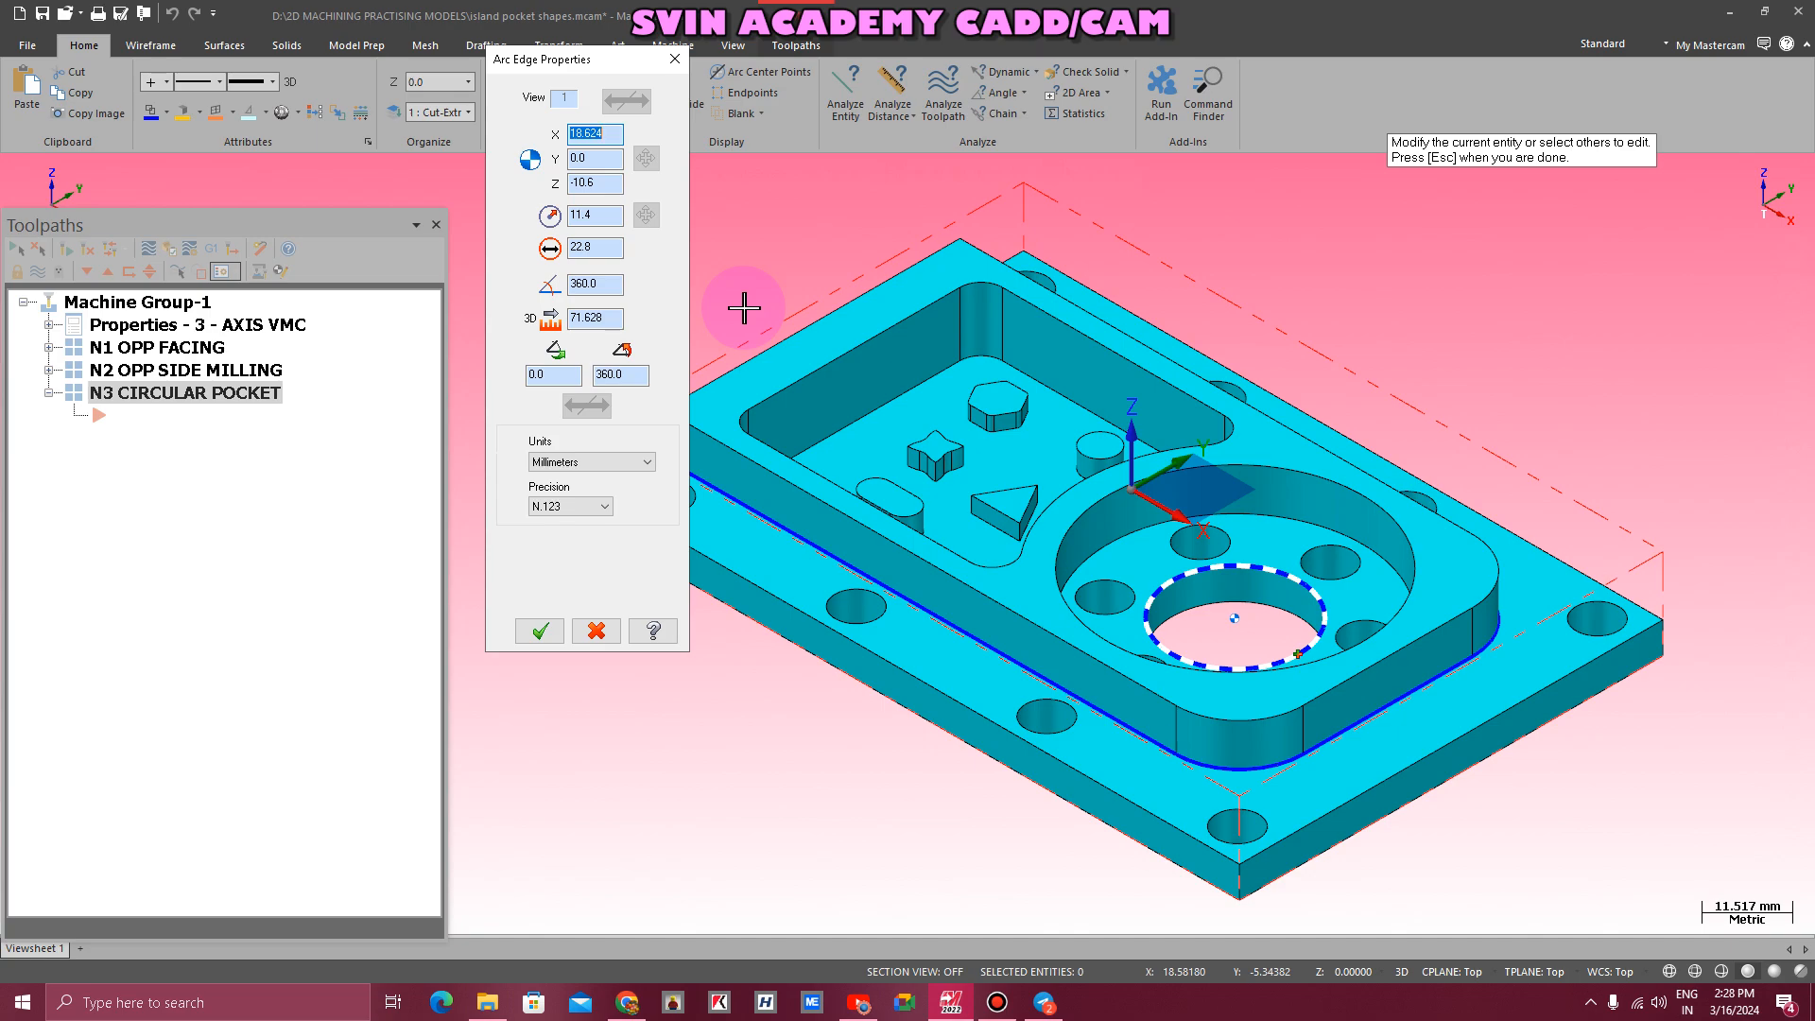
pyautogui.click(1096, 513)
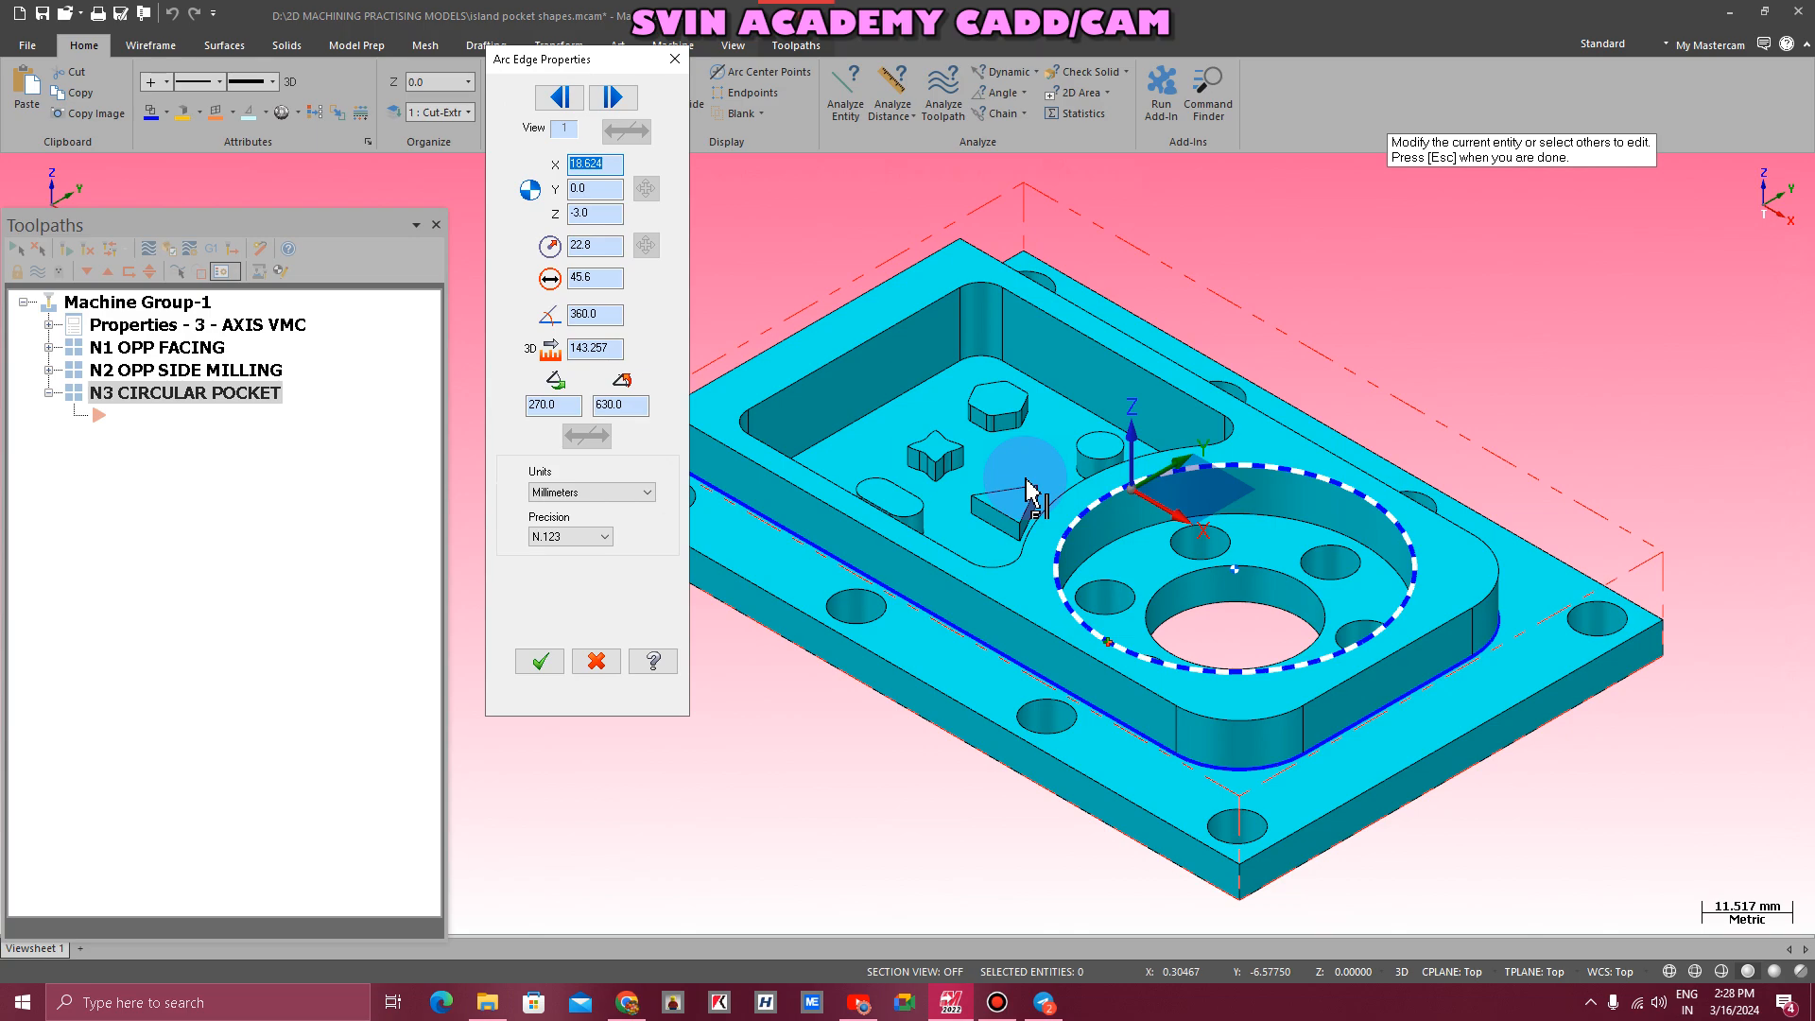
pyautogui.click(709, 283)
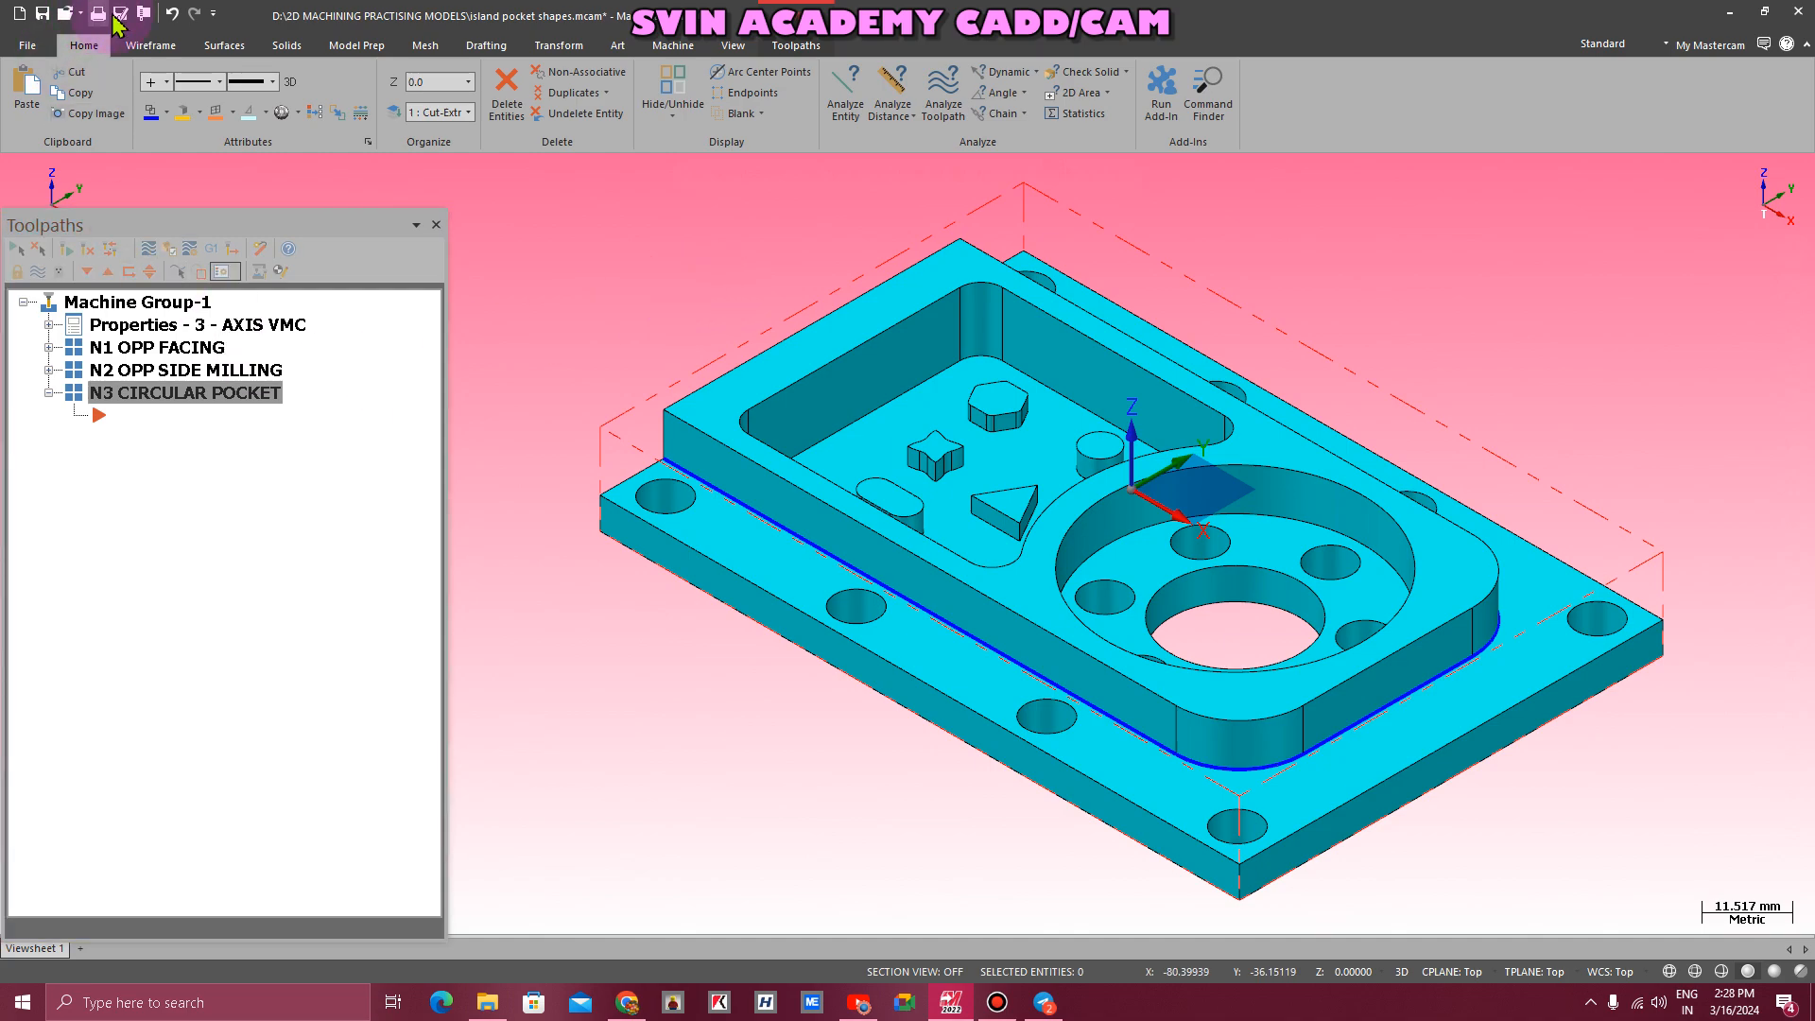
# - Create curves on all edges of the circular pocket's floor and the part's top face, keeping both loops
pyautogui.click(150, 45)
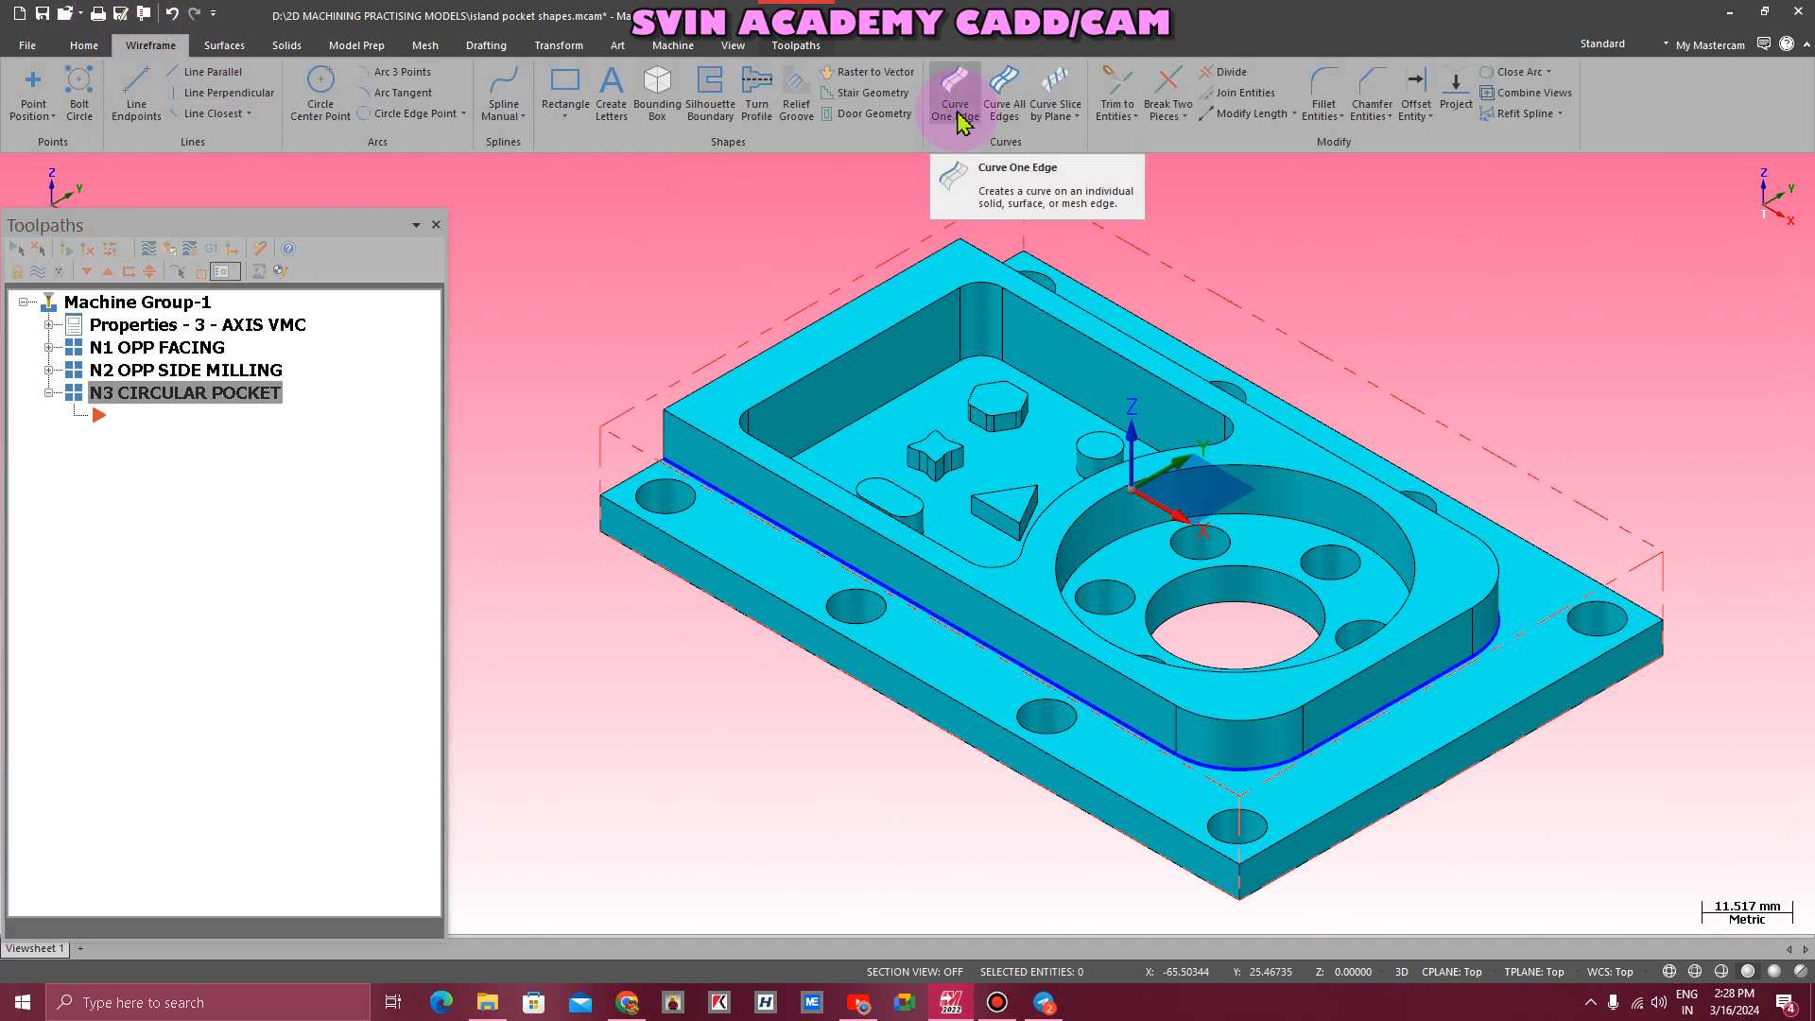
pyautogui.click(1008, 104)
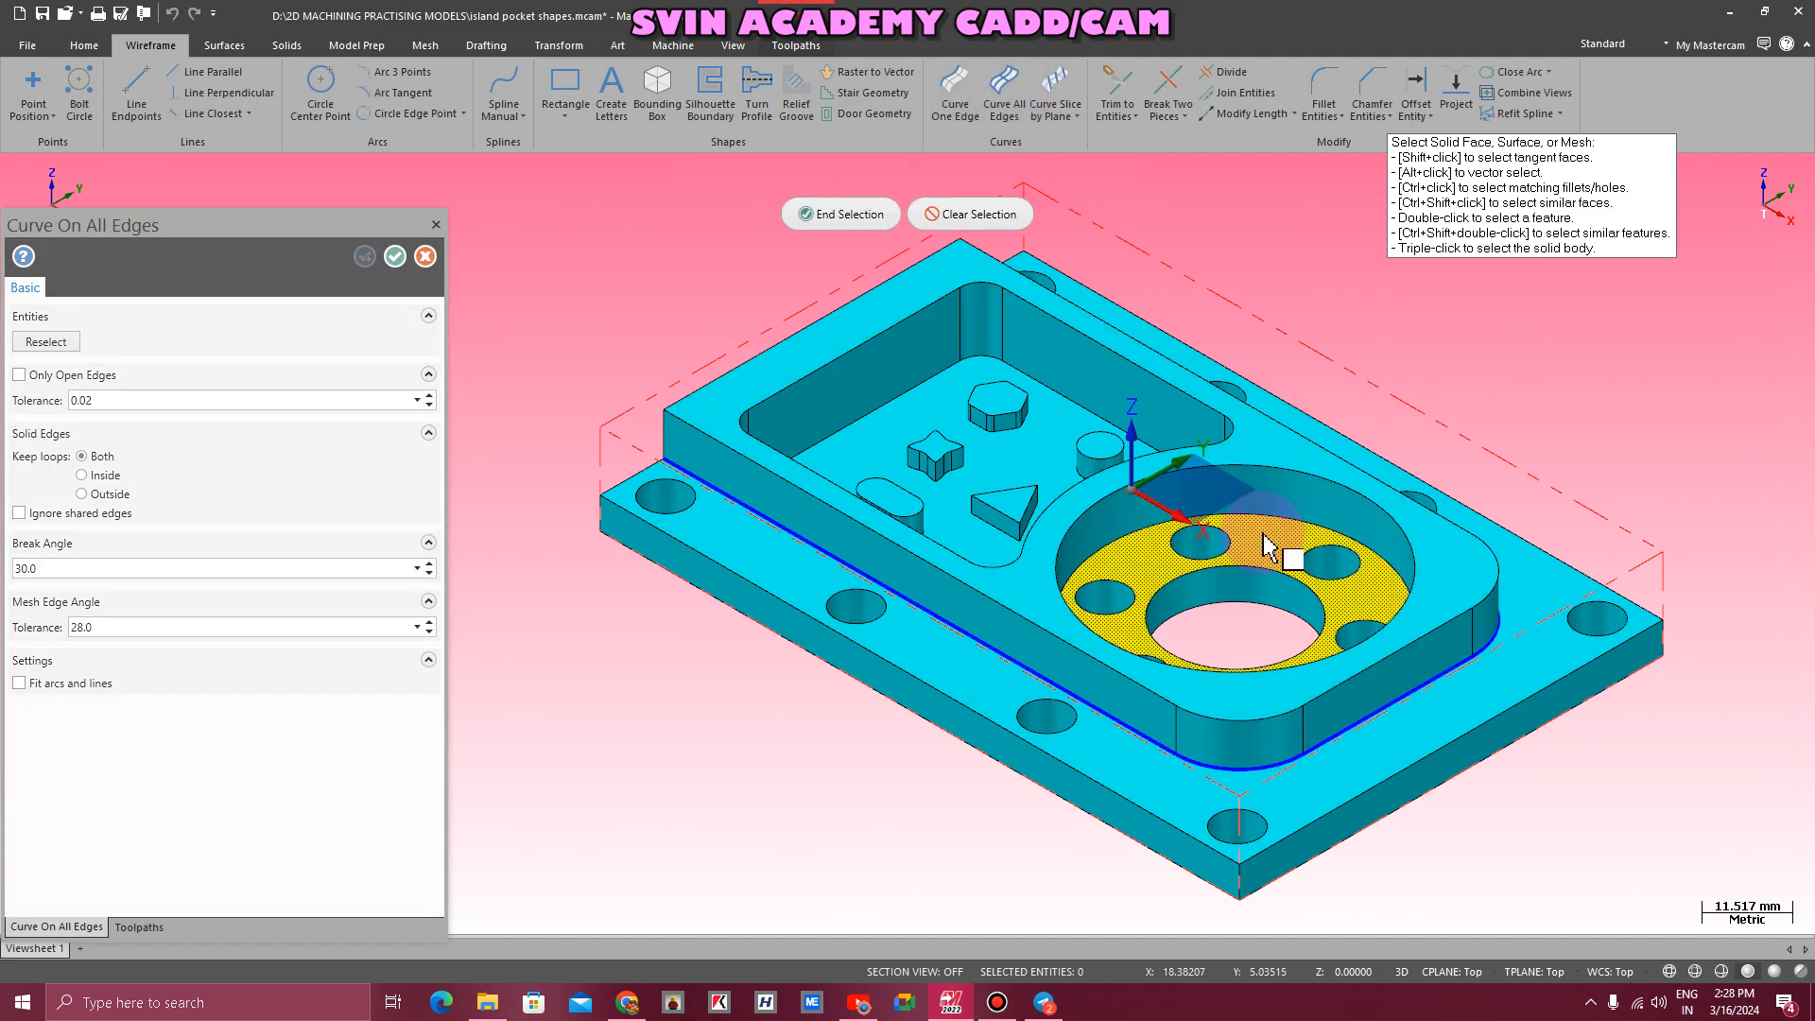
pyautogui.click(1267, 460)
pyautogui.click(841, 214)
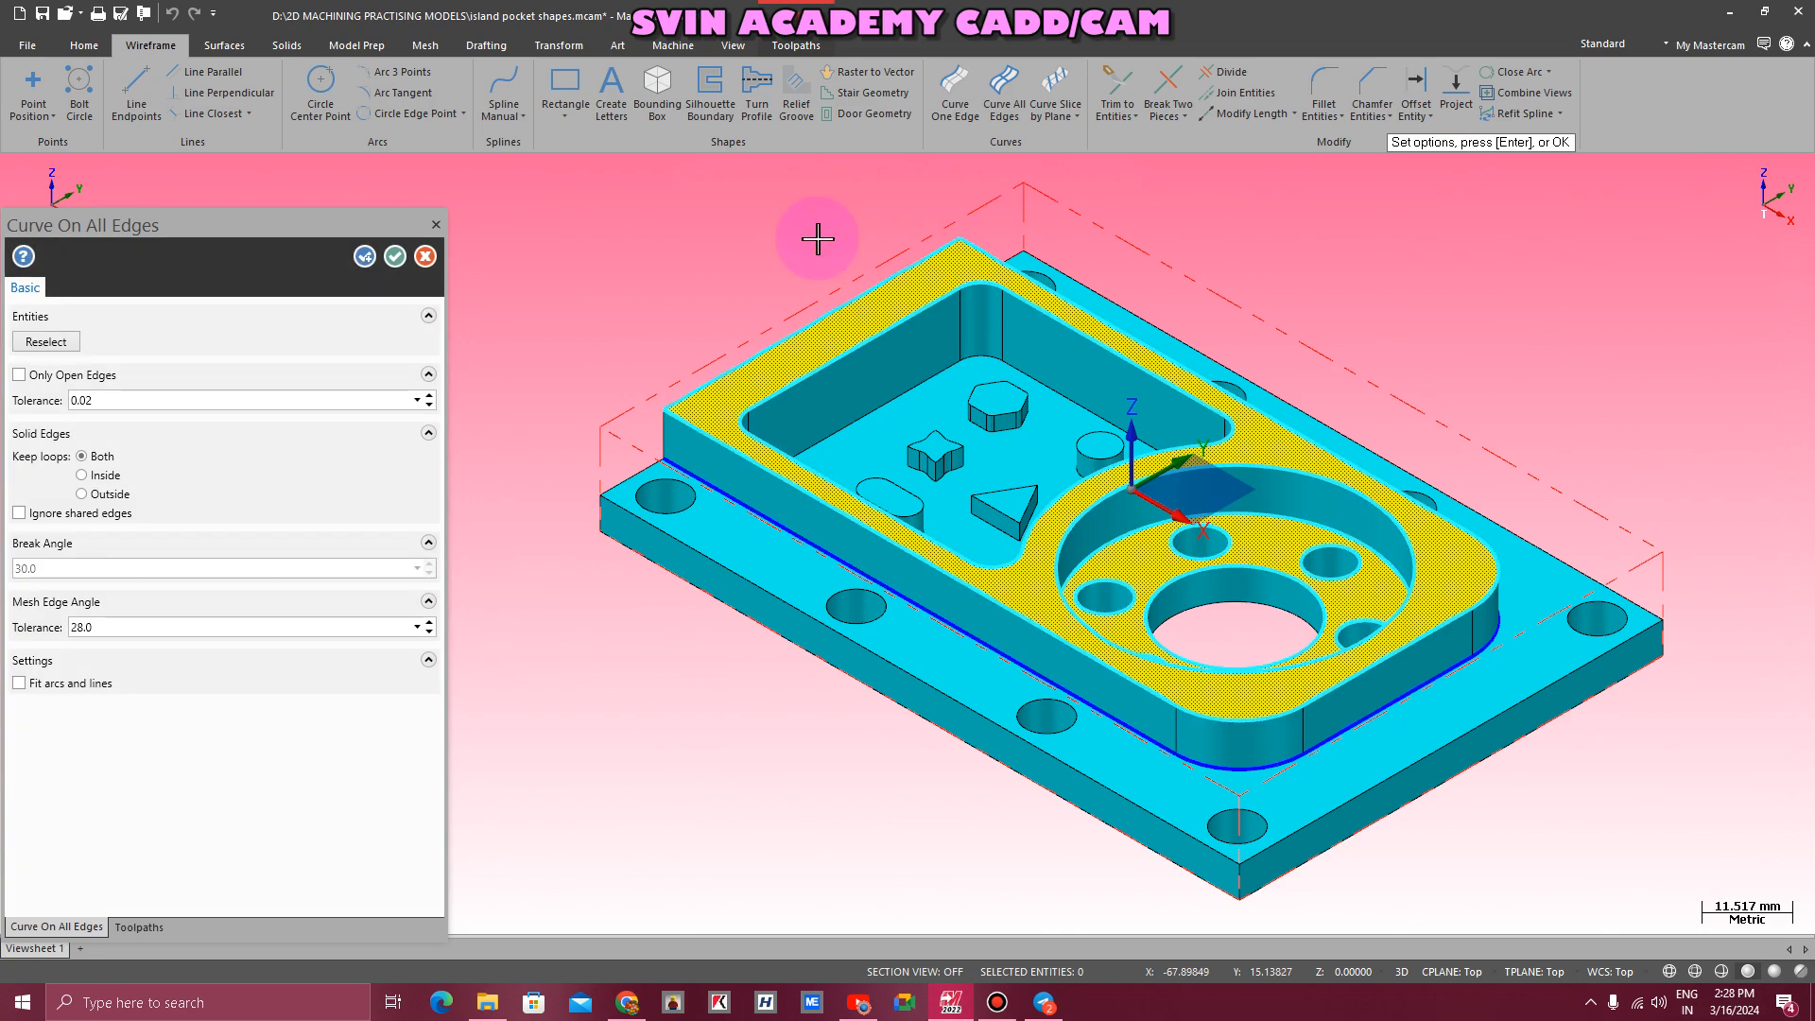
pyautogui.click(395, 256)
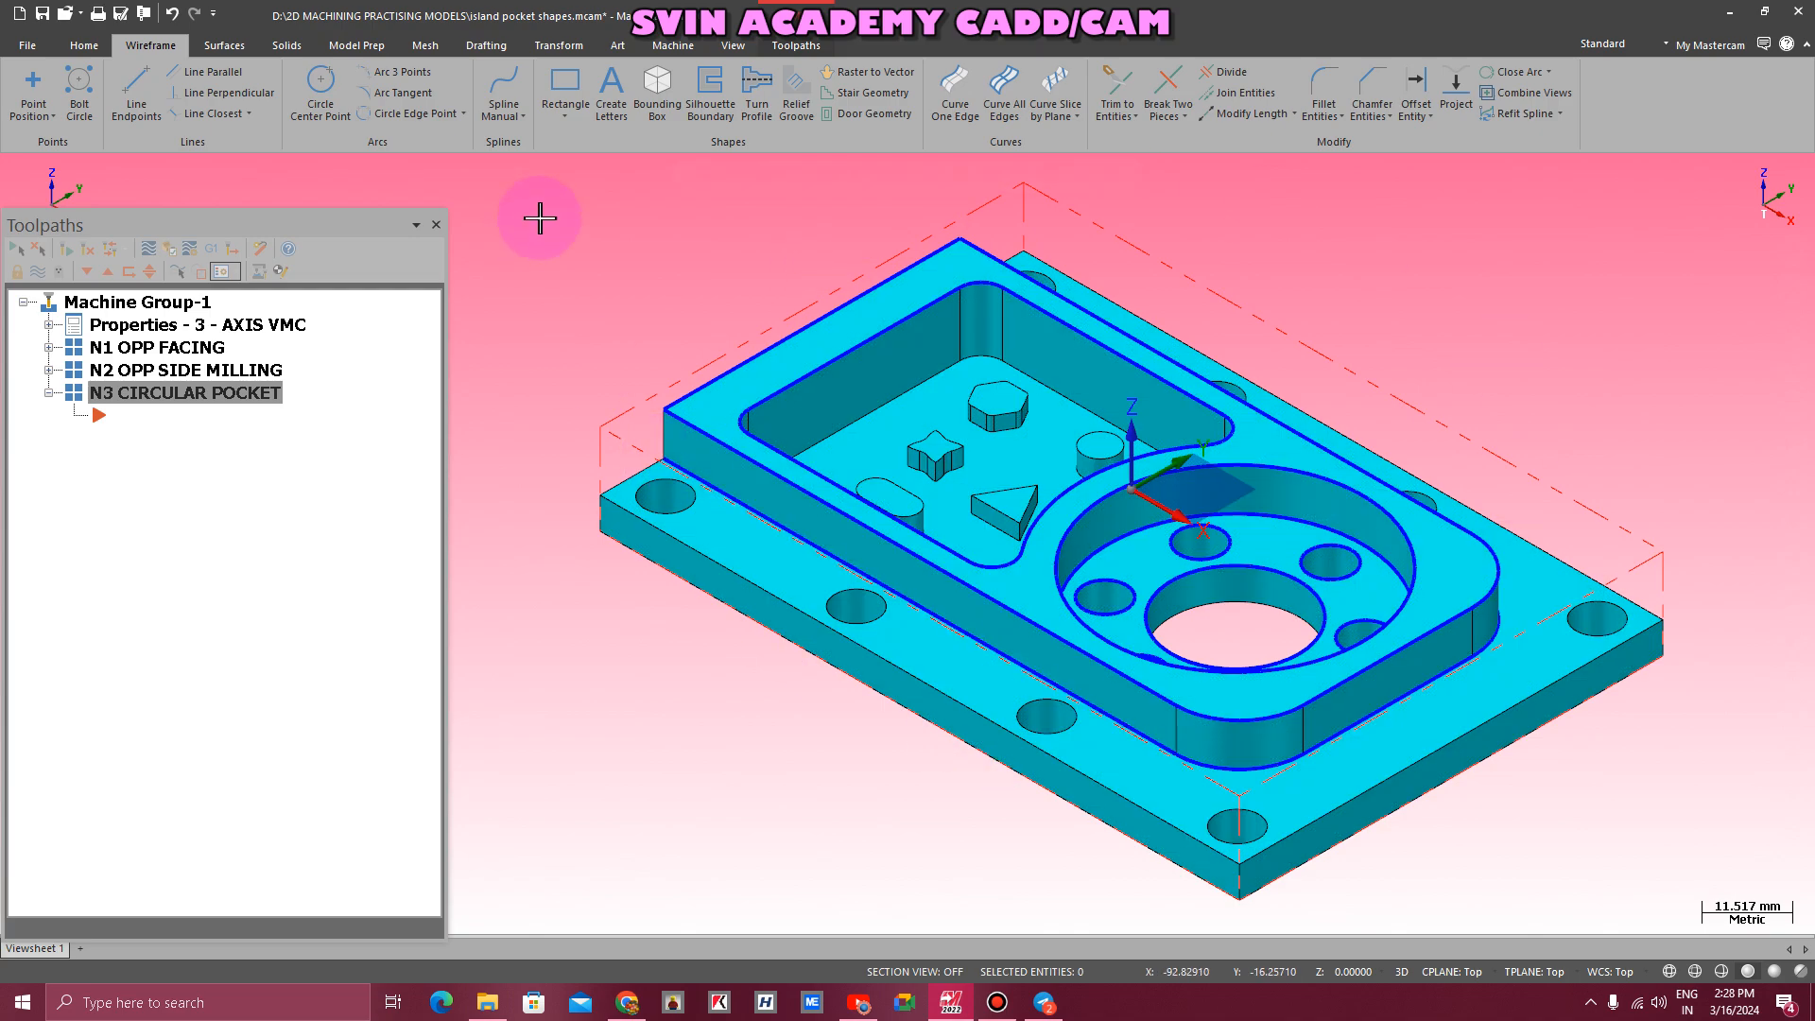
# - Start a Pocket toolpath in group N3 and chain the central through hole's circular edge as its geometry
pyautogui.click(815, 49)
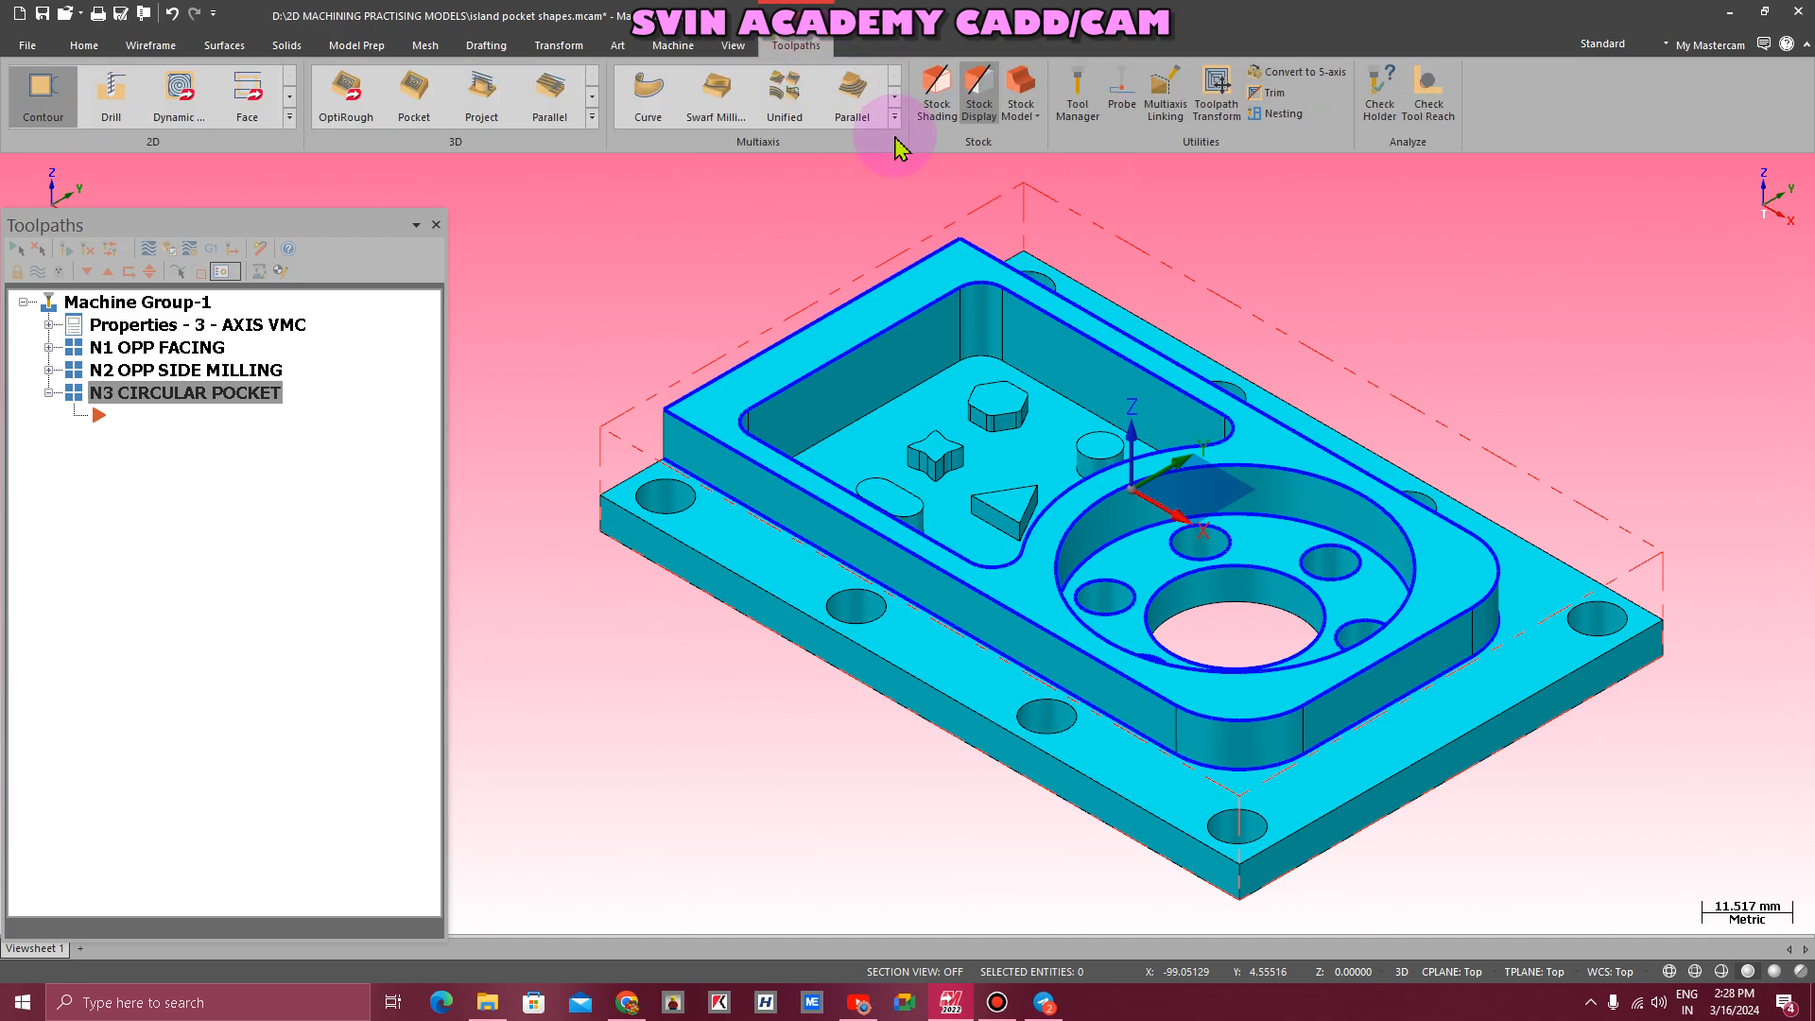
pyautogui.click(292, 117)
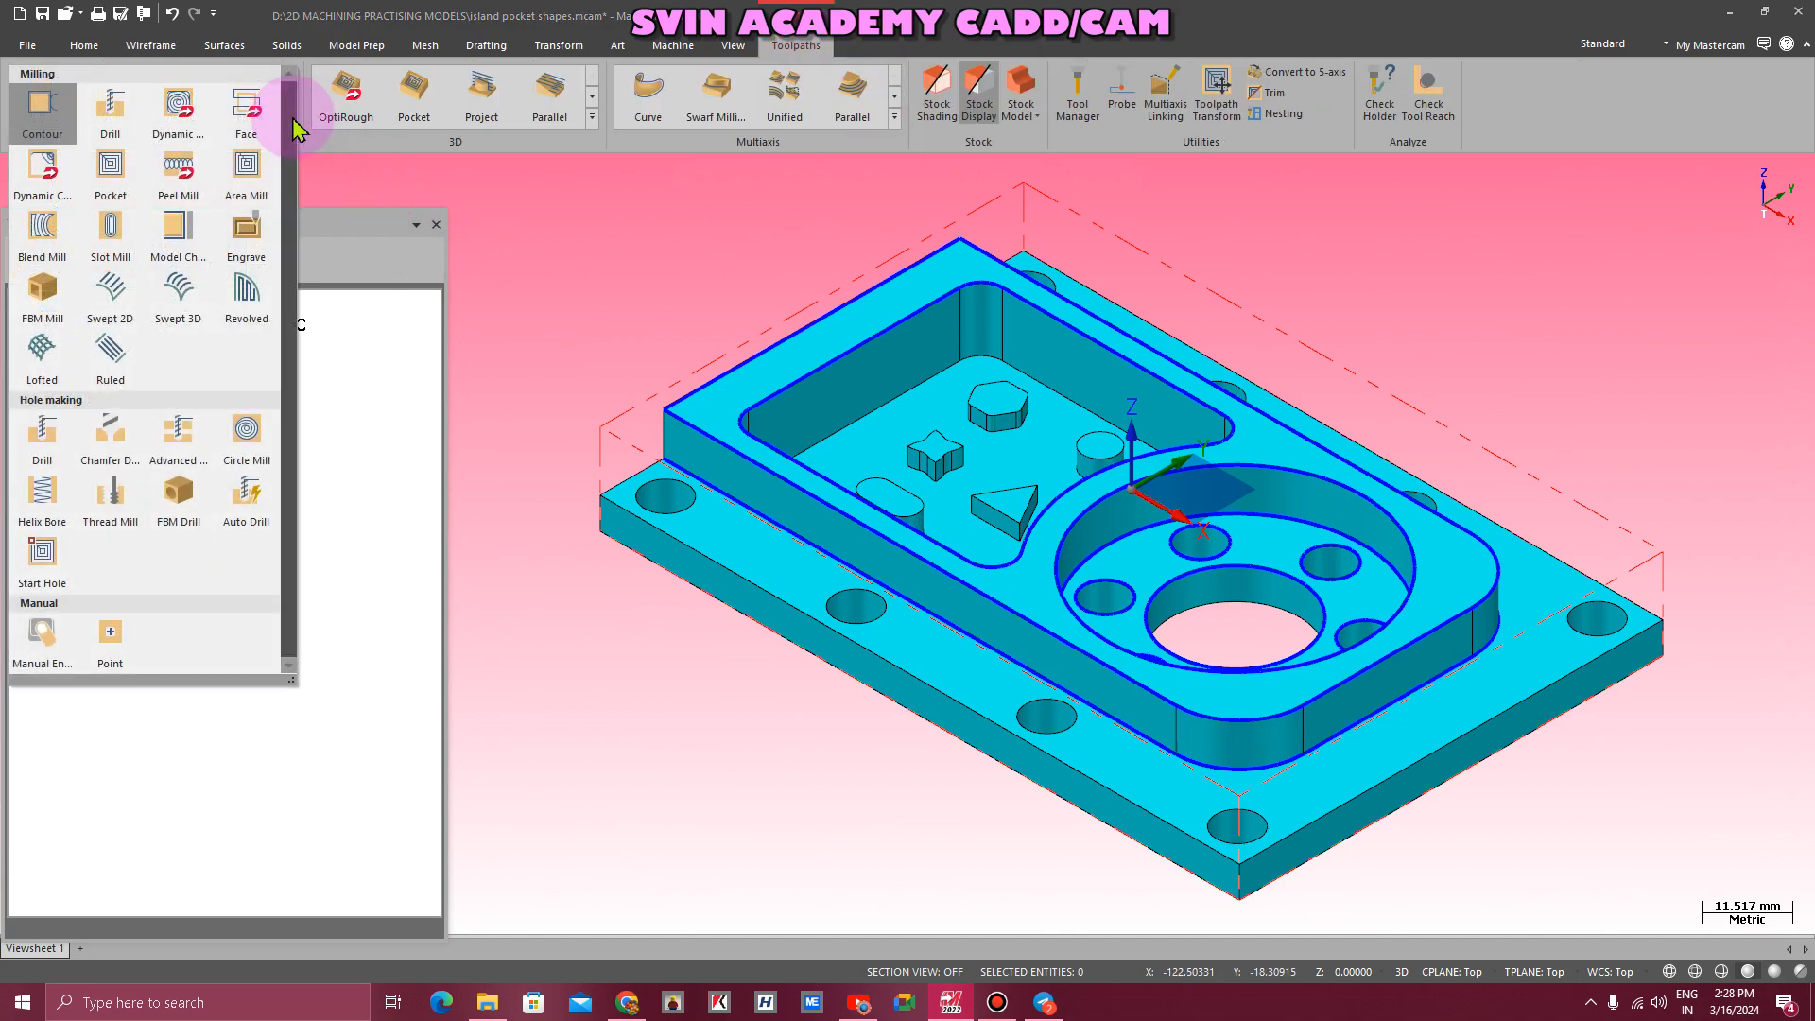
pyautogui.click(109, 170)
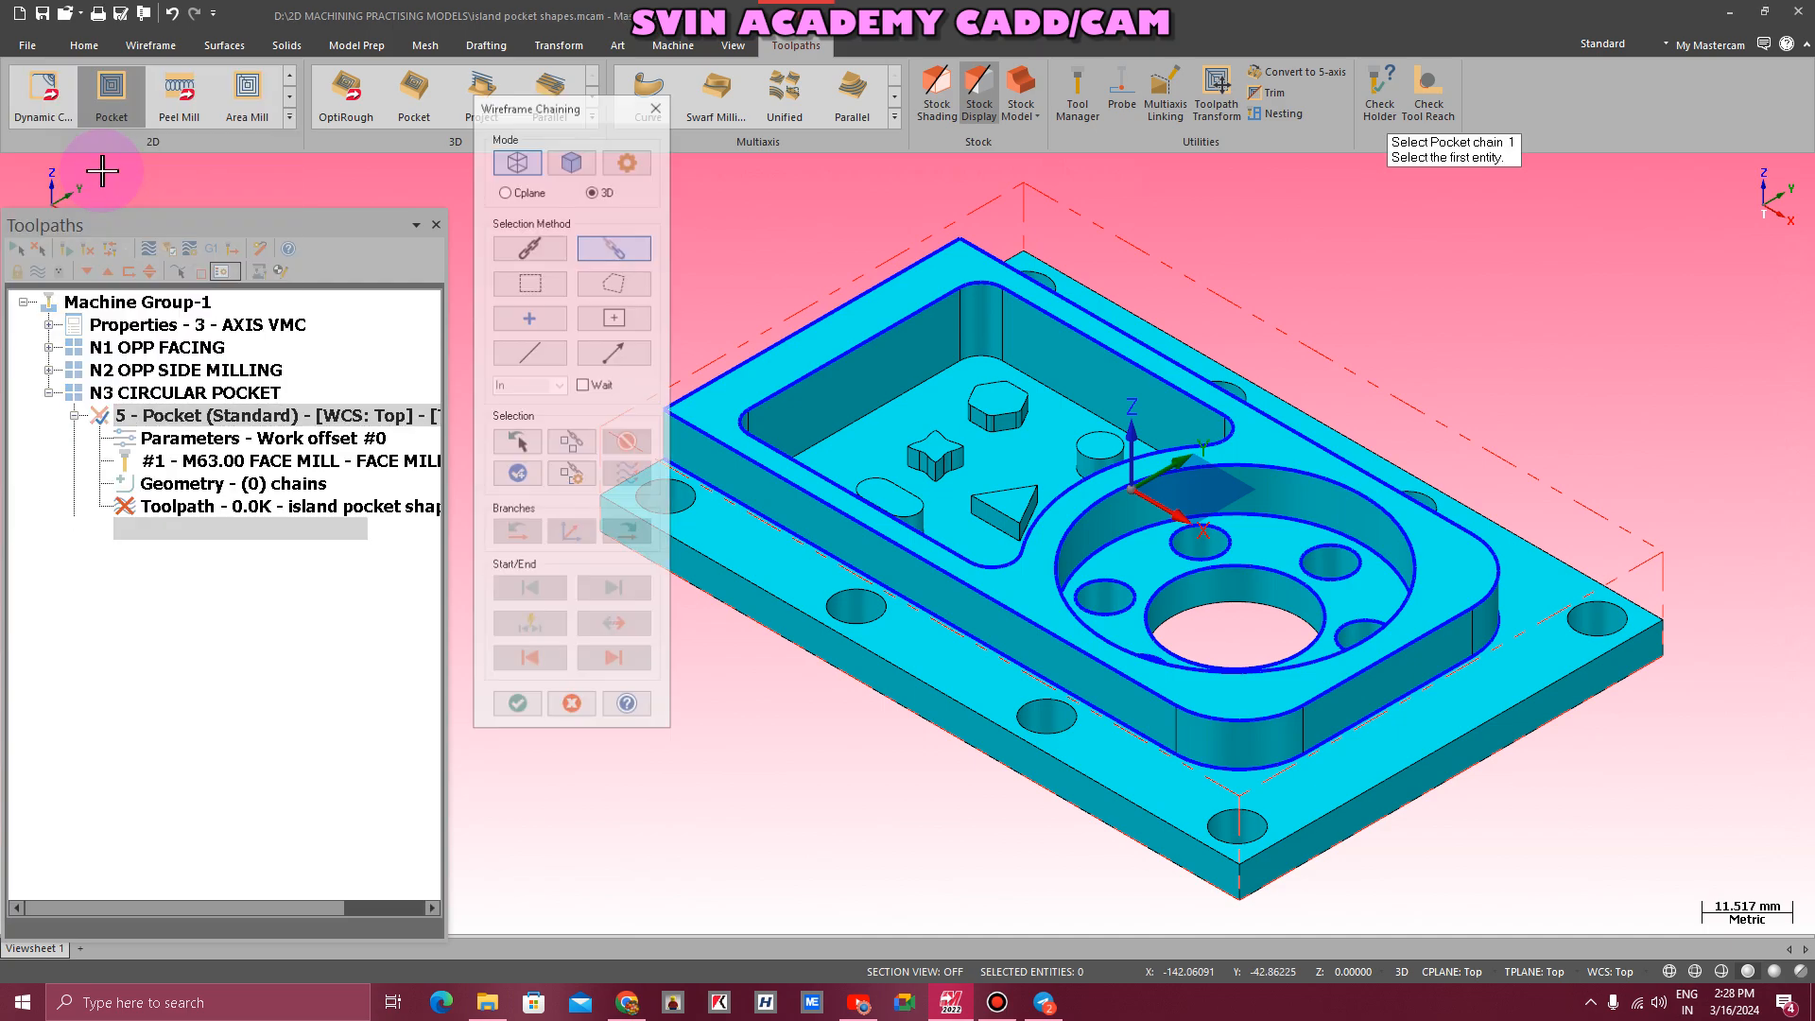
pyautogui.click(529, 246)
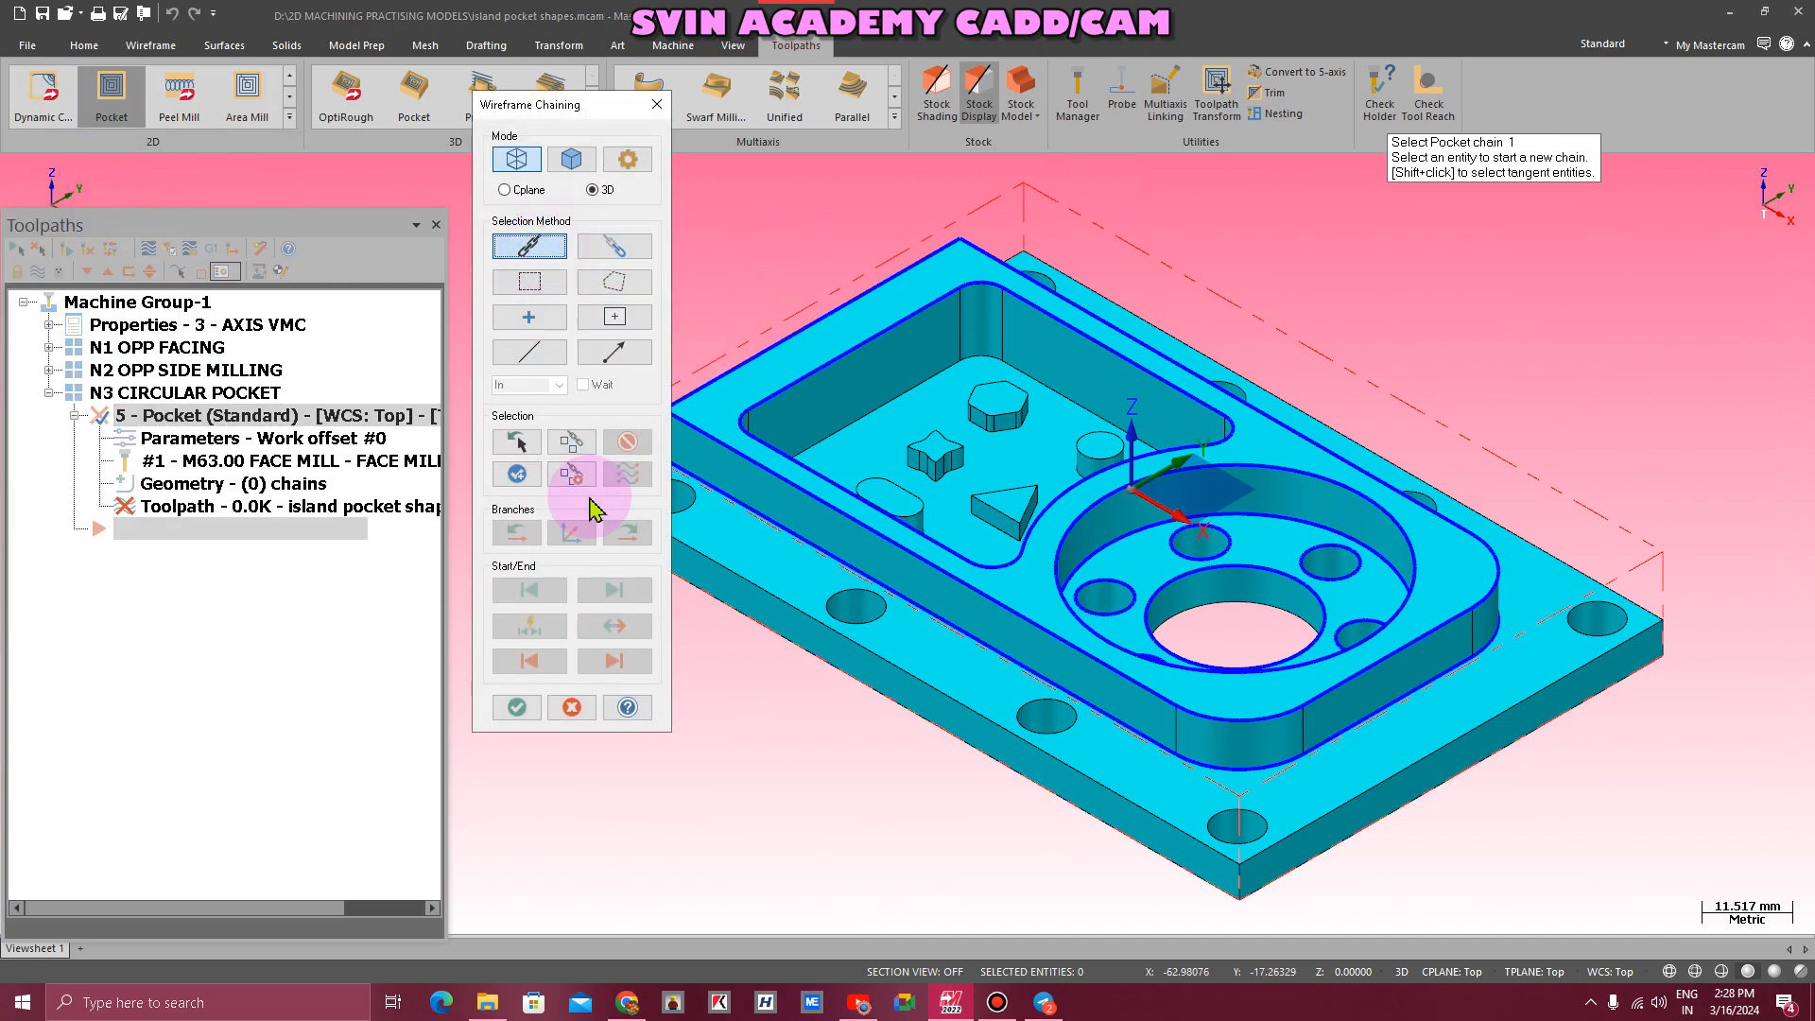
pyautogui.click(1245, 571)
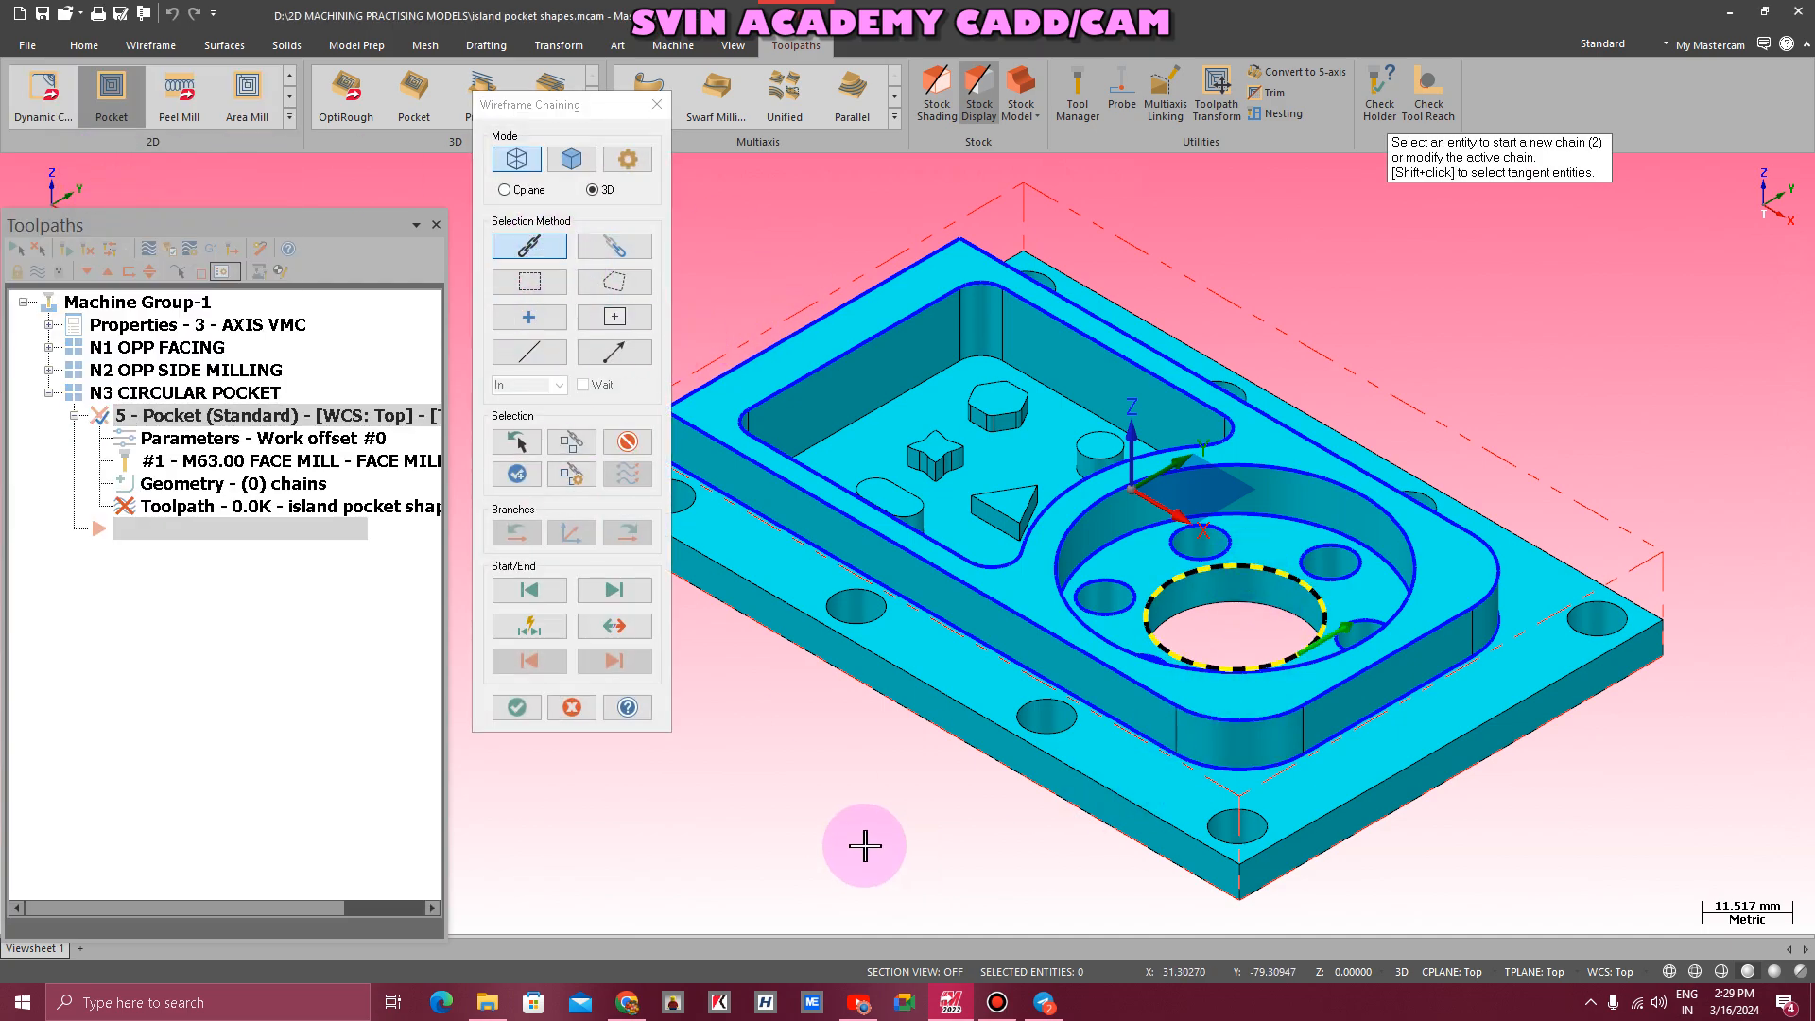
pyautogui.click(516, 705)
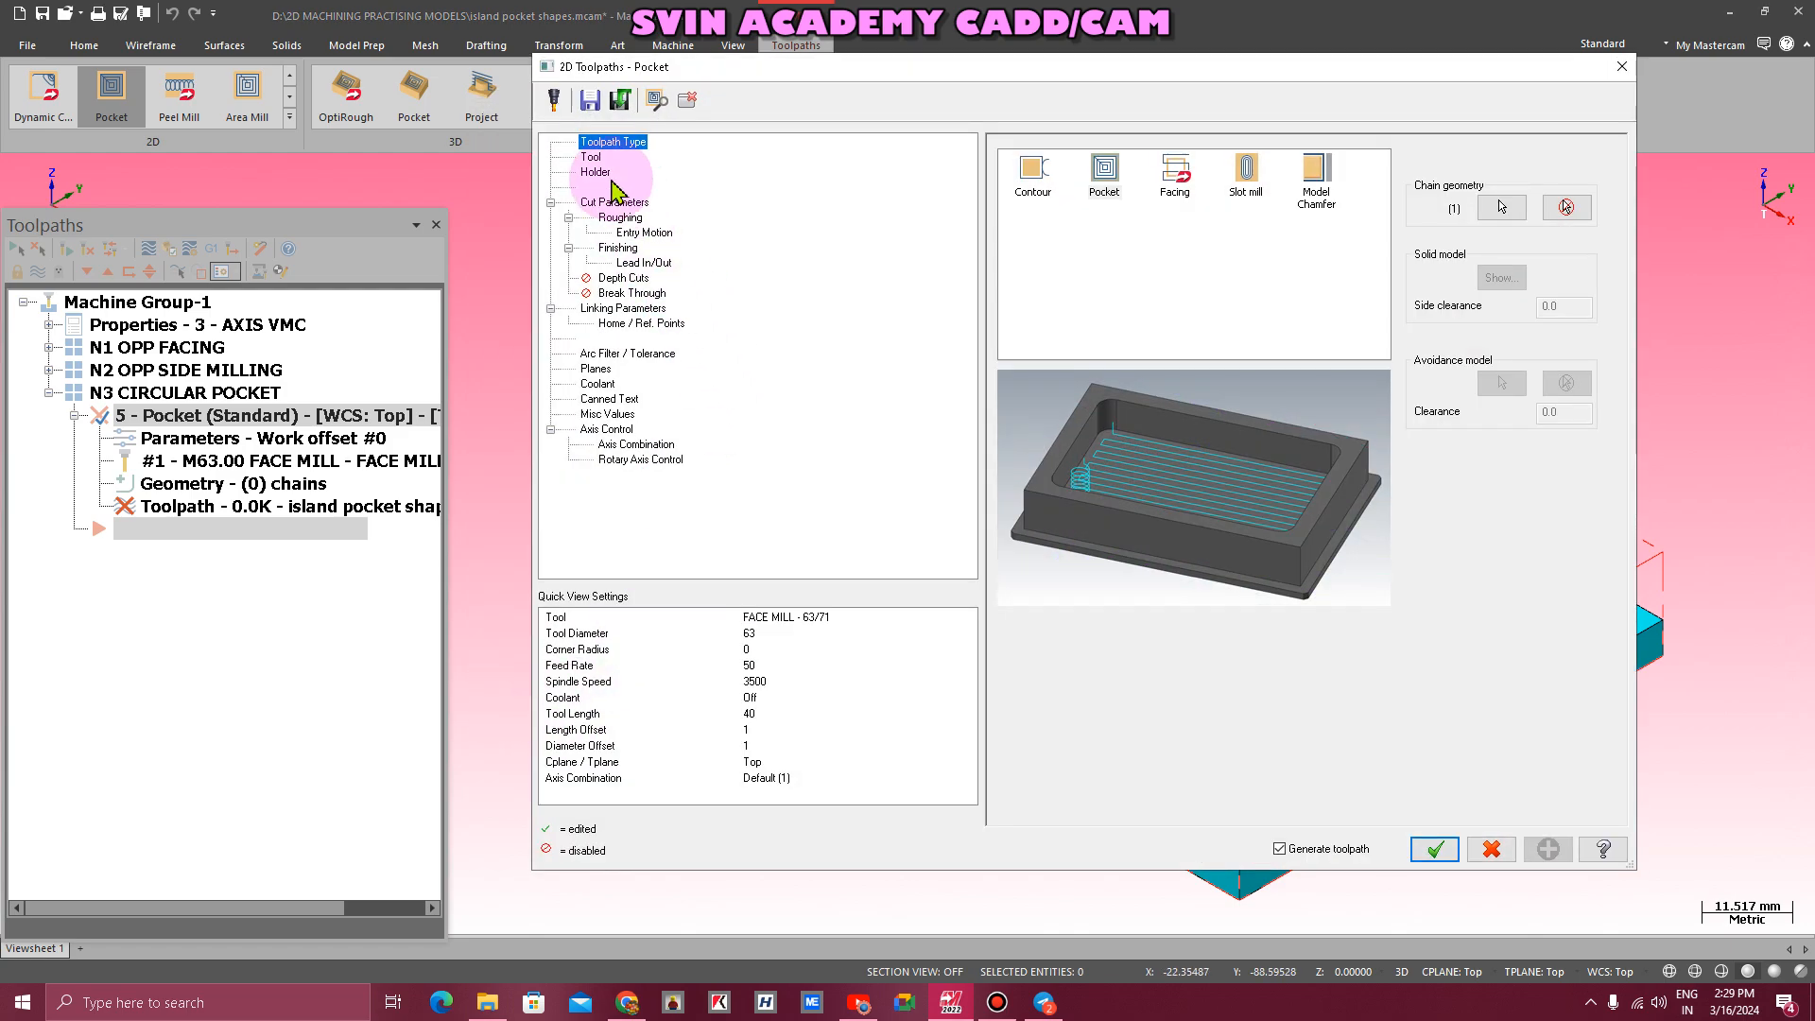
# - Create a new flat endmill for the pocket operation with cutting diameter 8 and cutting length 20
pyautogui.click(591, 158)
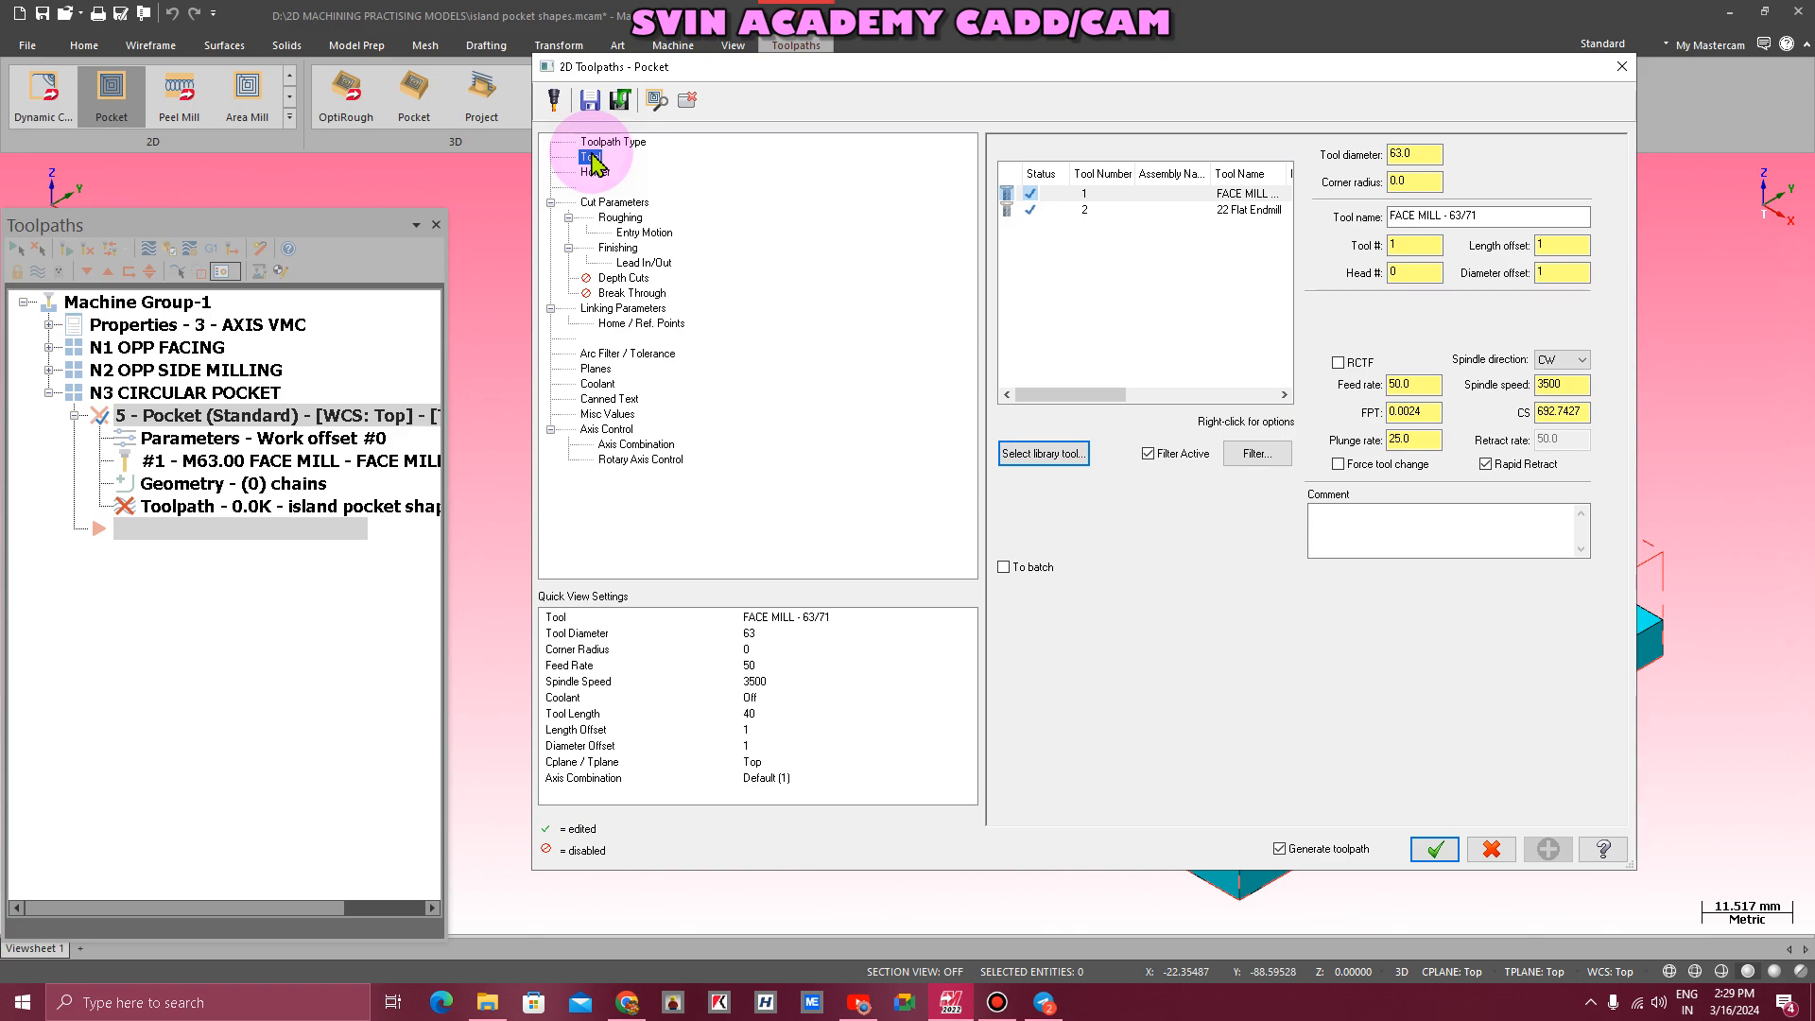
pyautogui.rightClick(1150, 255)
pyautogui.click(1184, 283)
pyautogui.click(642, 286)
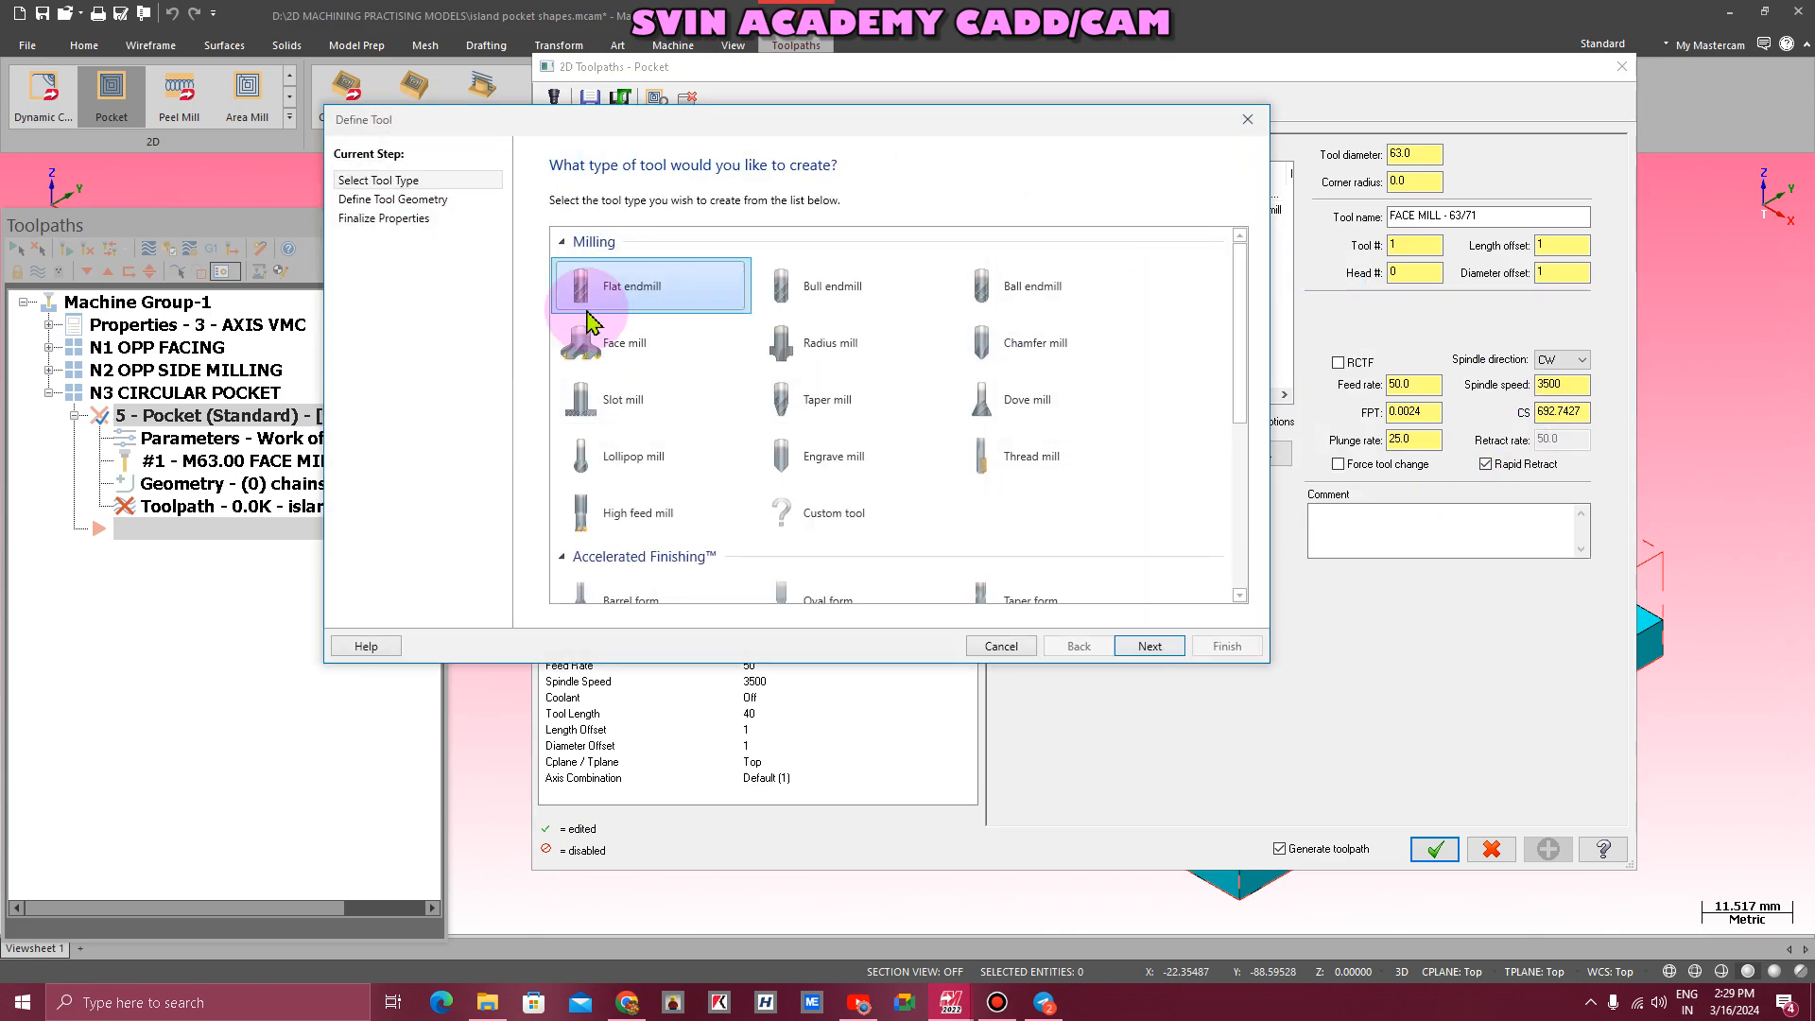
pyautogui.click(1162, 653)
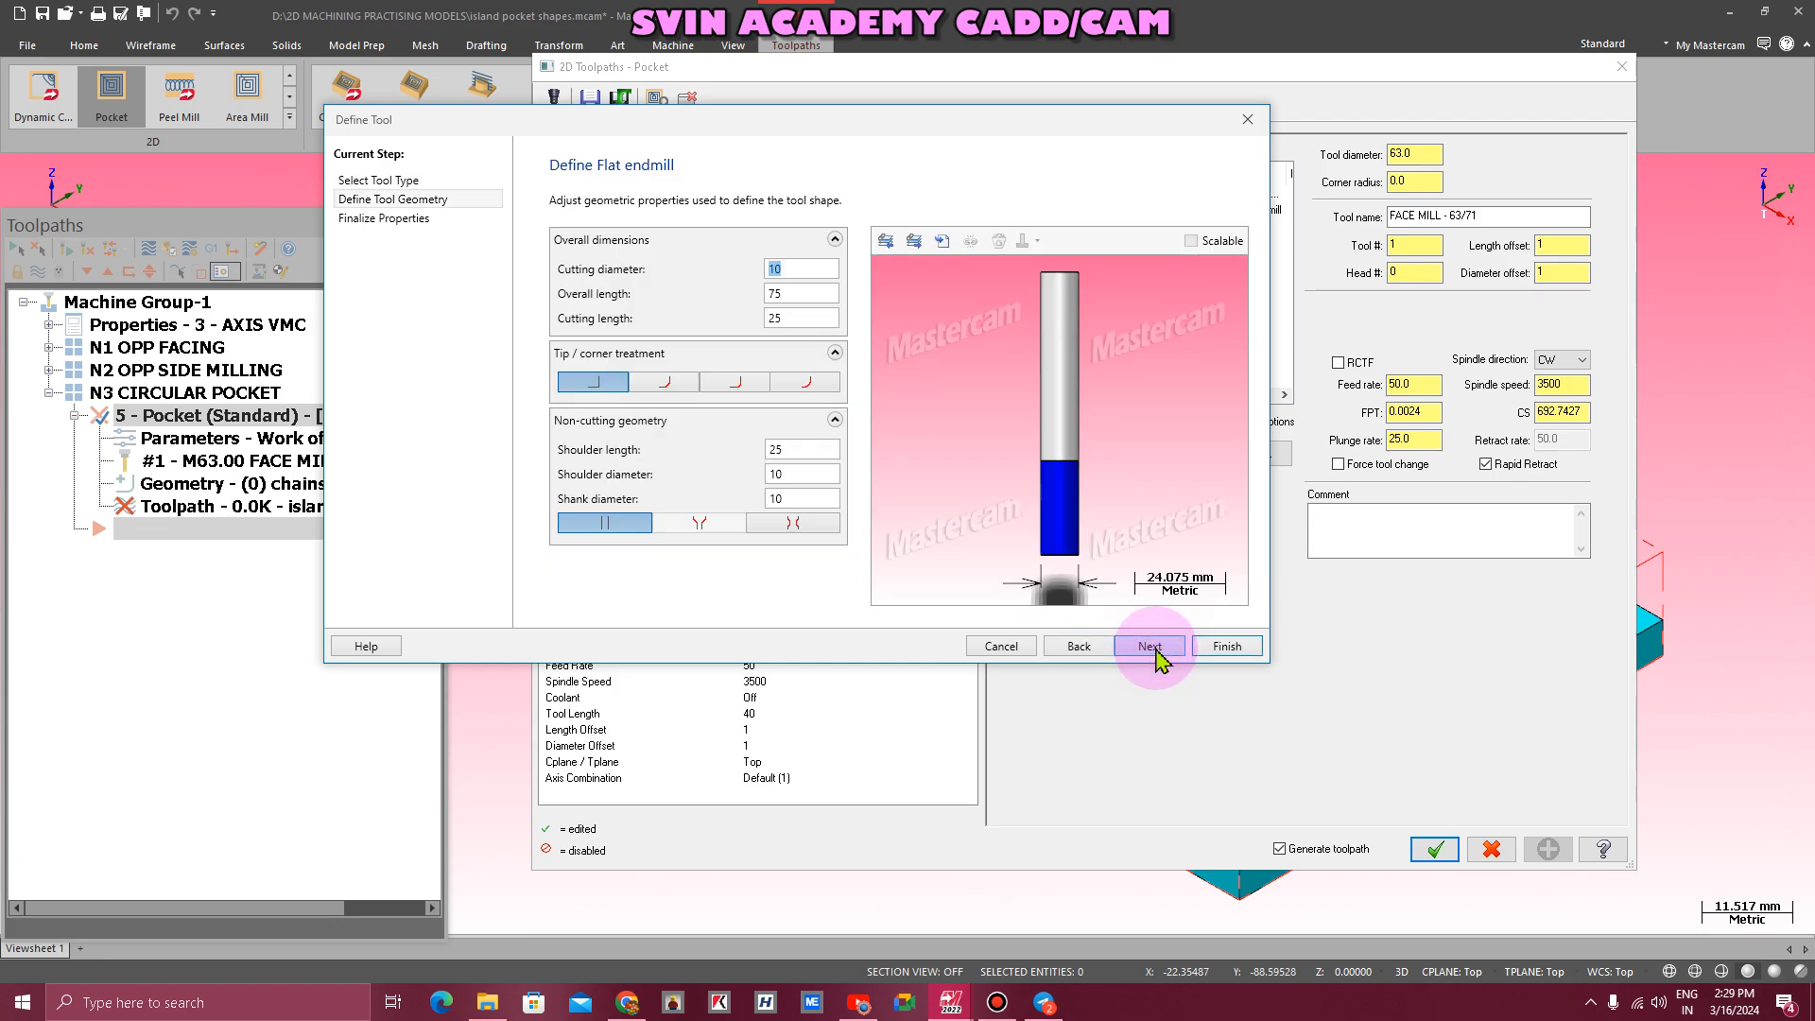
pyautogui.write('8')
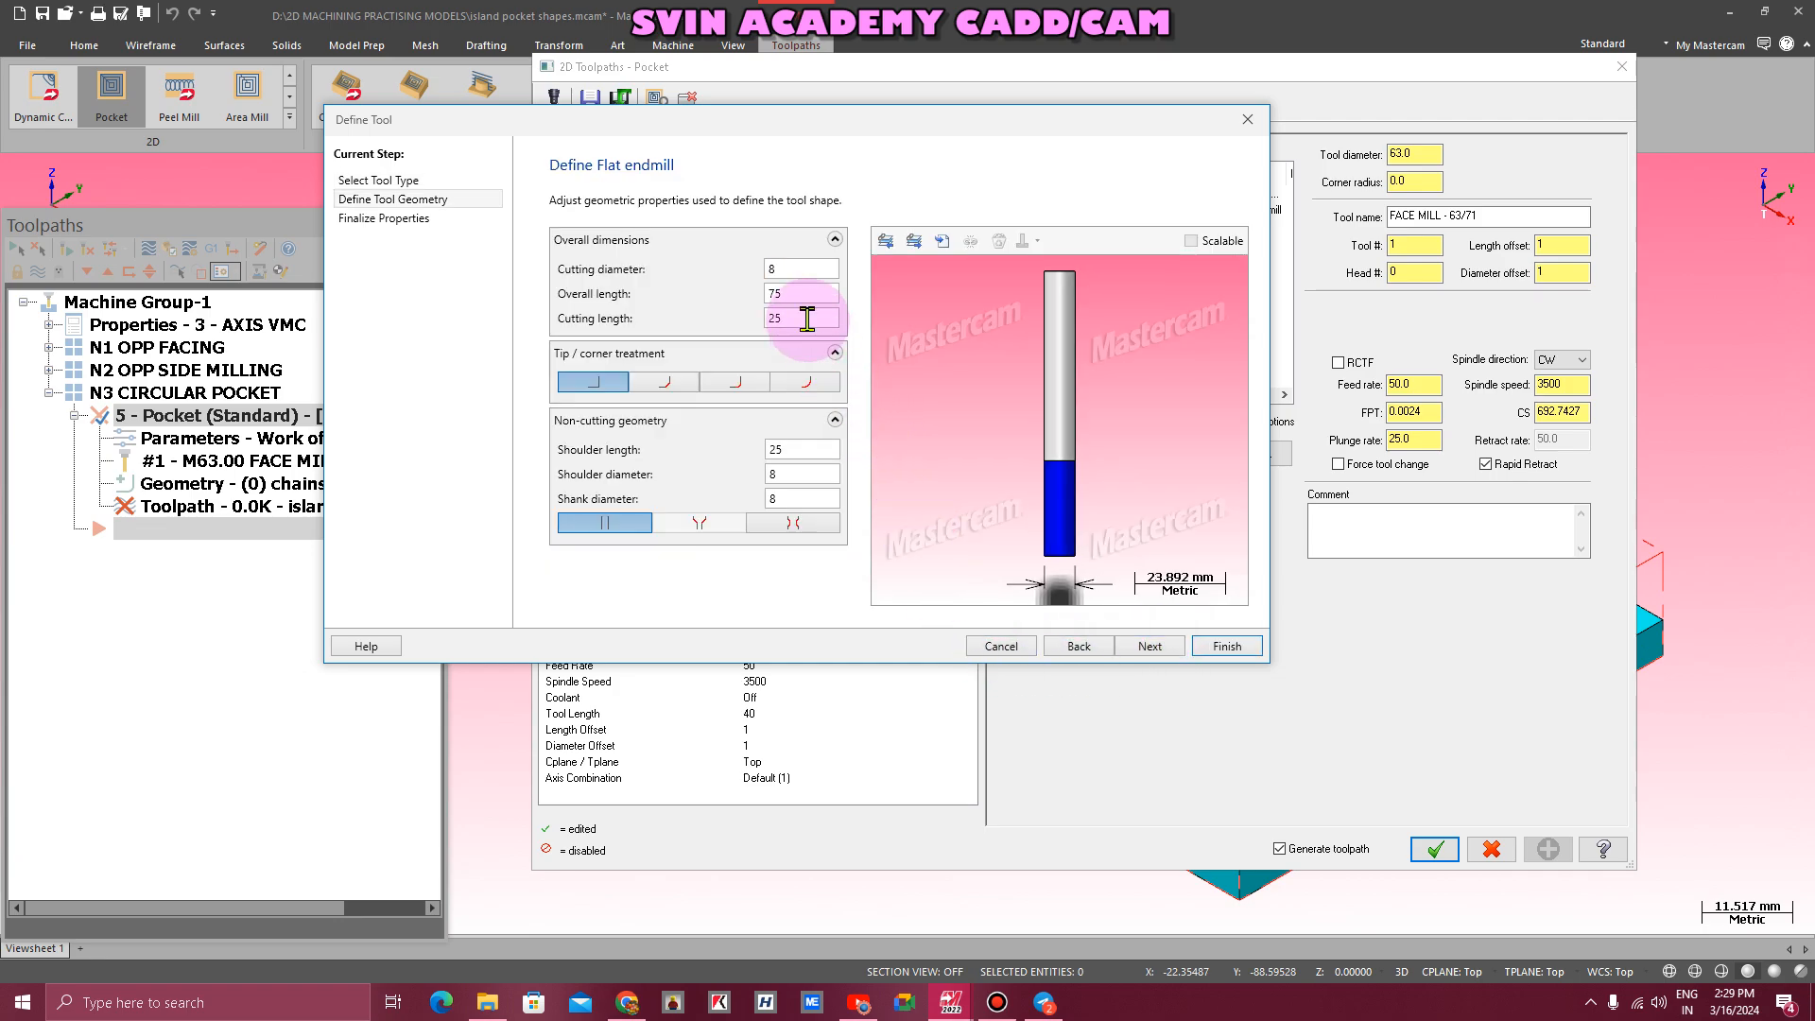
pyautogui.doubleClick(806, 319)
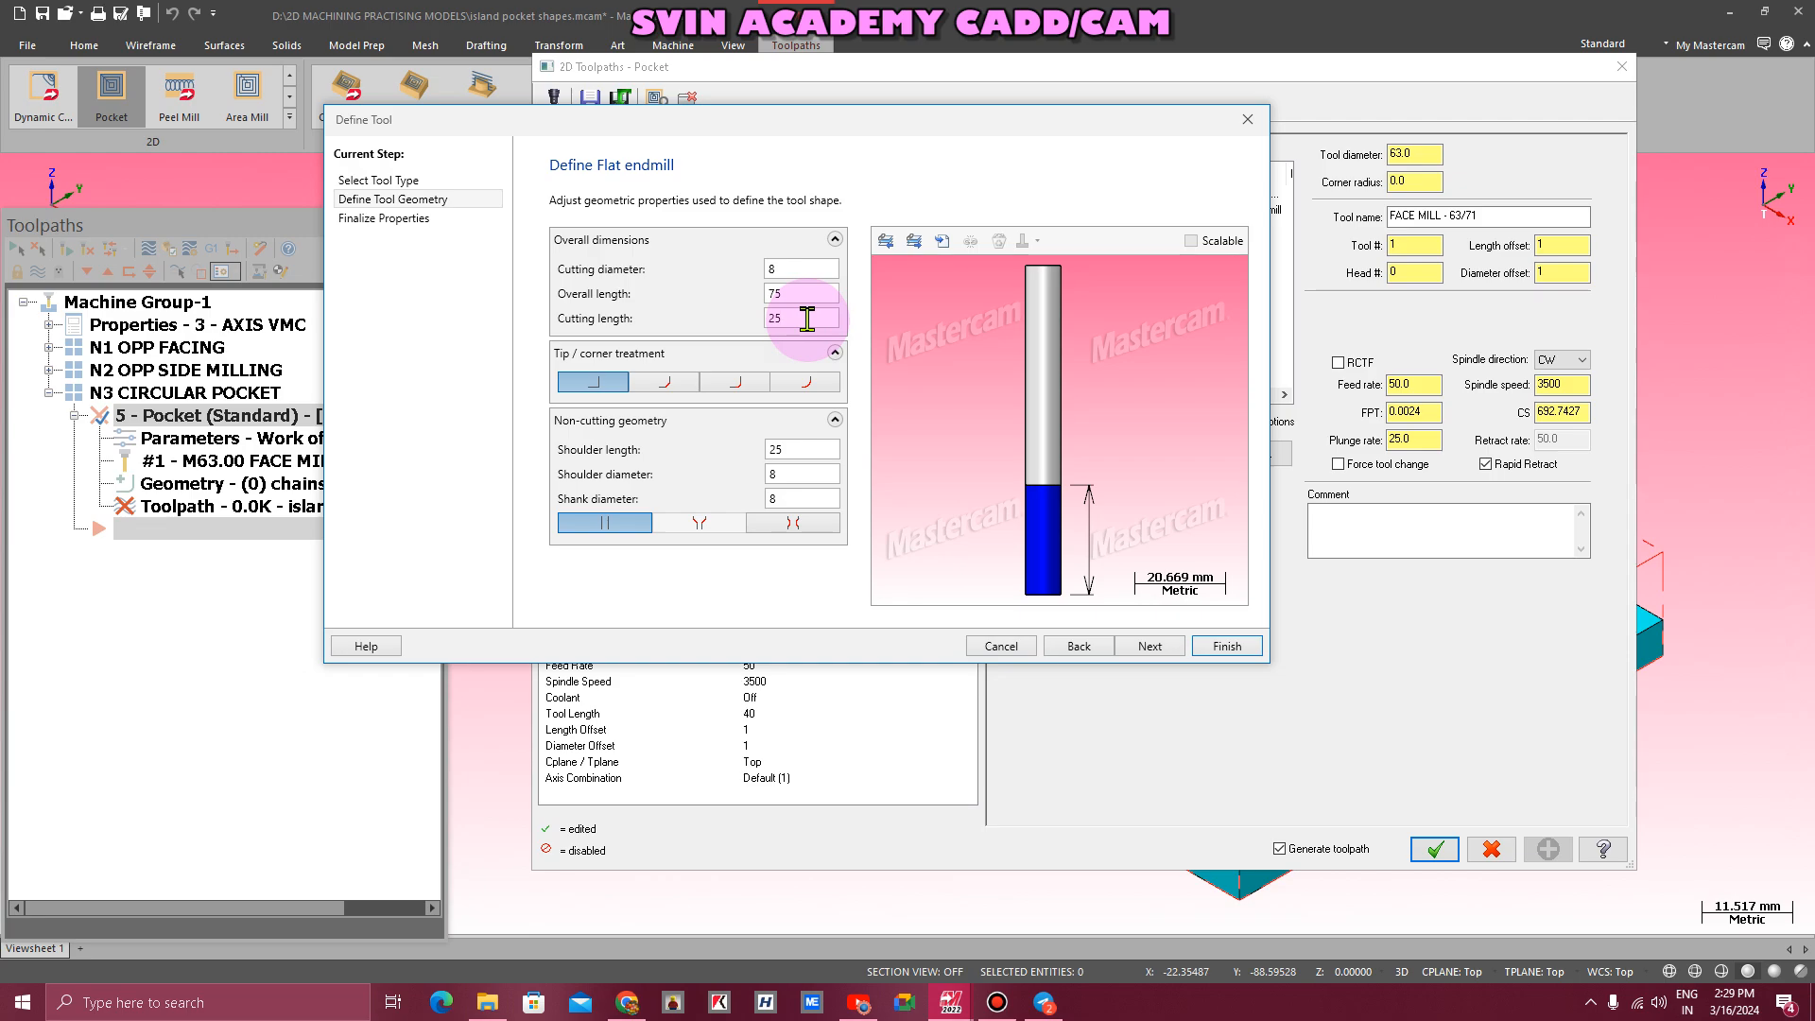
pyautogui.write('20')
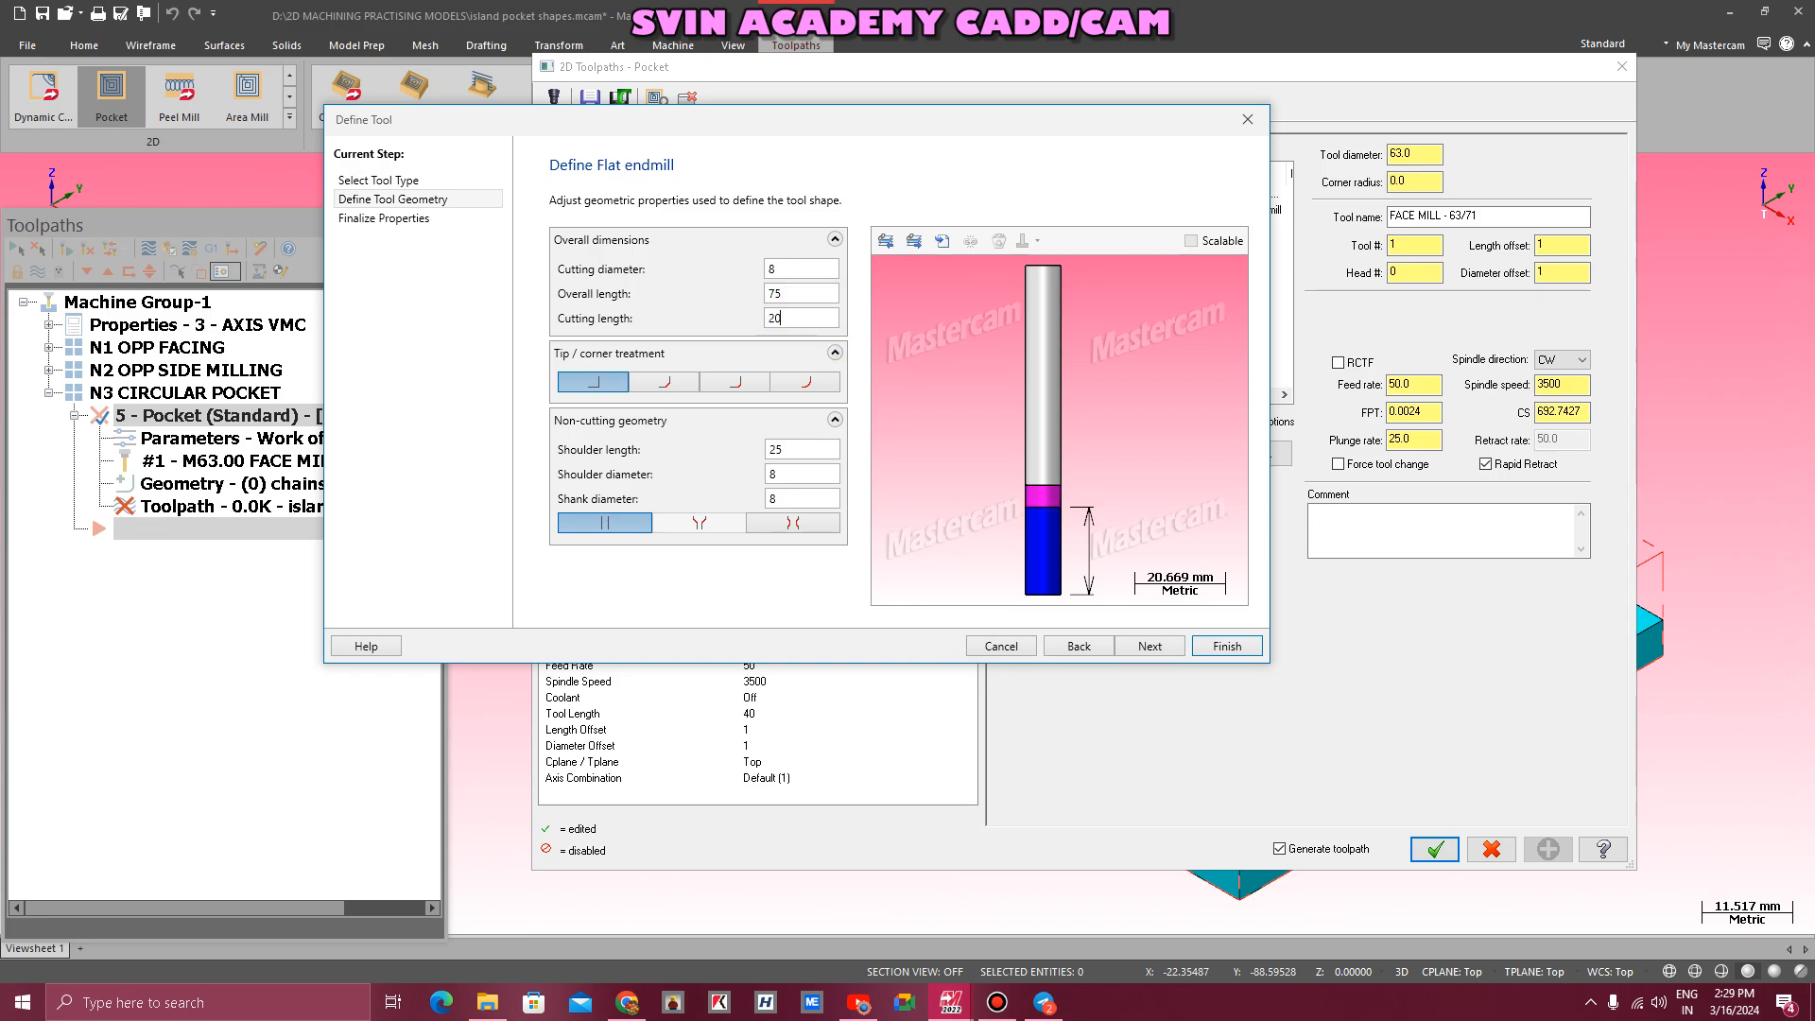
pyautogui.click(1226, 646)
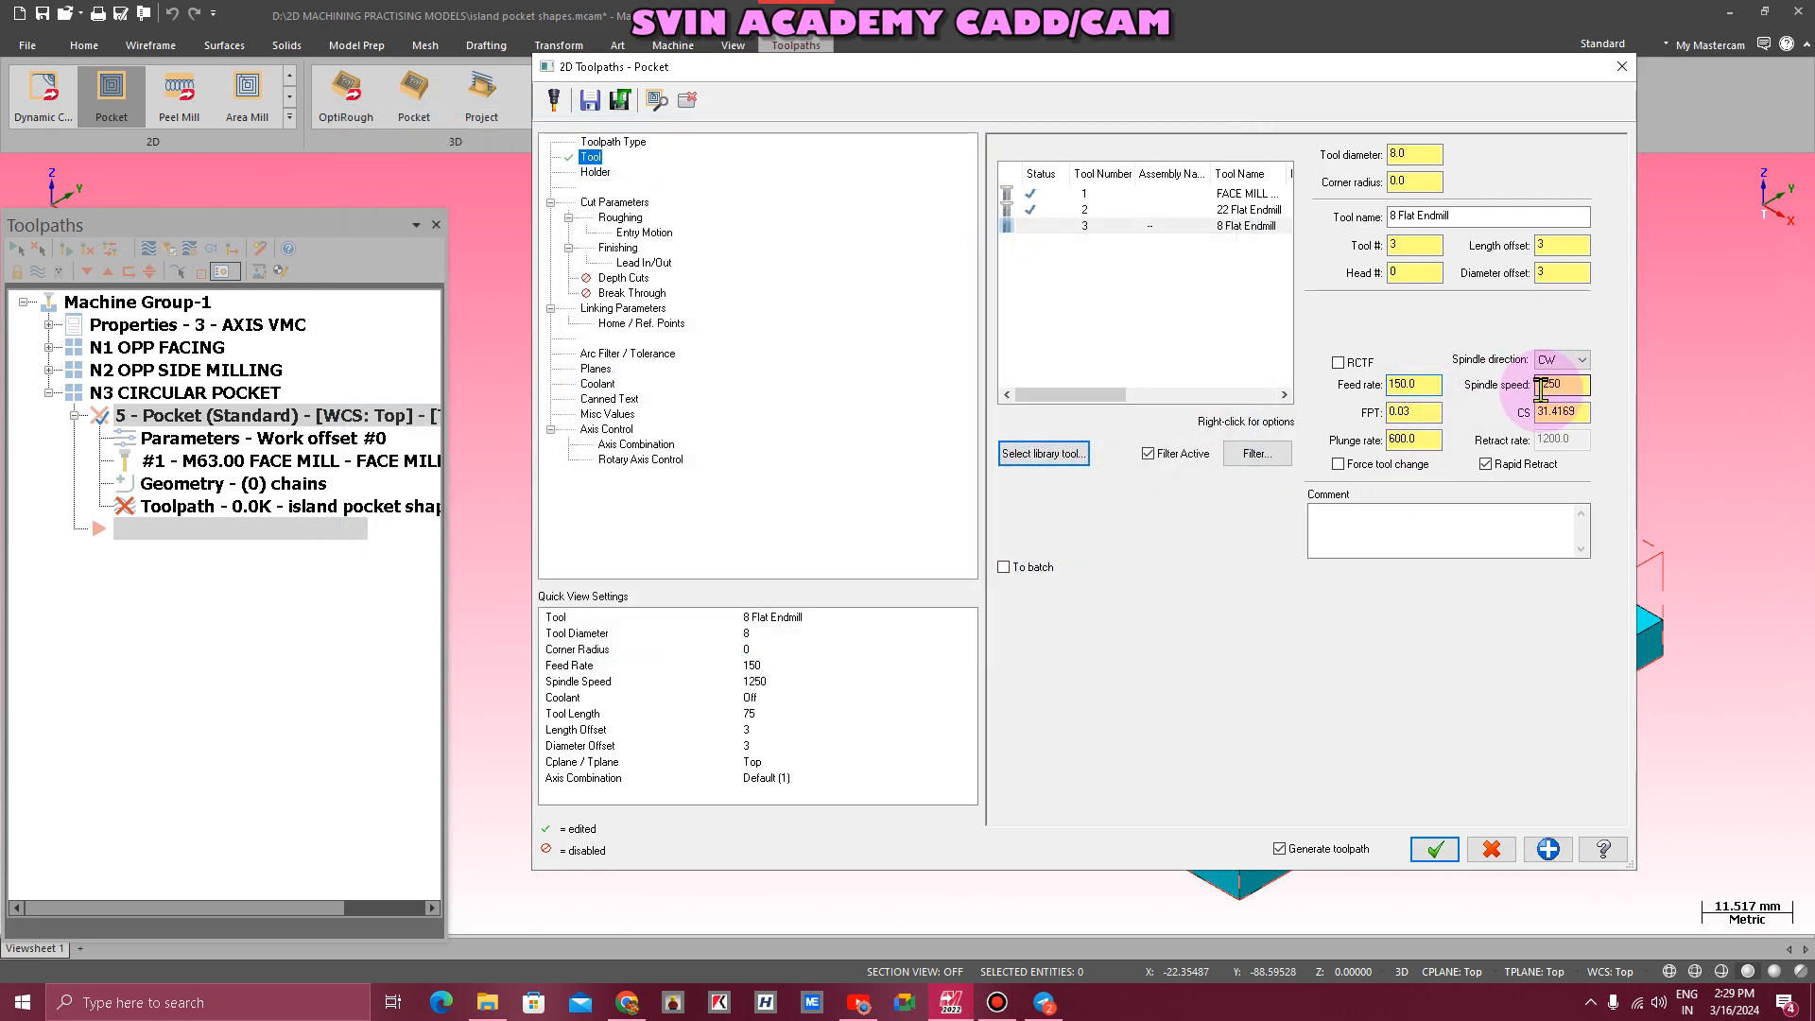
# - Set the 8 mm flat endmill's spindle speed to 2000
pyautogui.click(1569, 385)
pyautogui.press('BackSpace')
pyautogui.press('BackSpace')
pyautogui.press('BackSpace')
pyautogui.press('BackSpace')
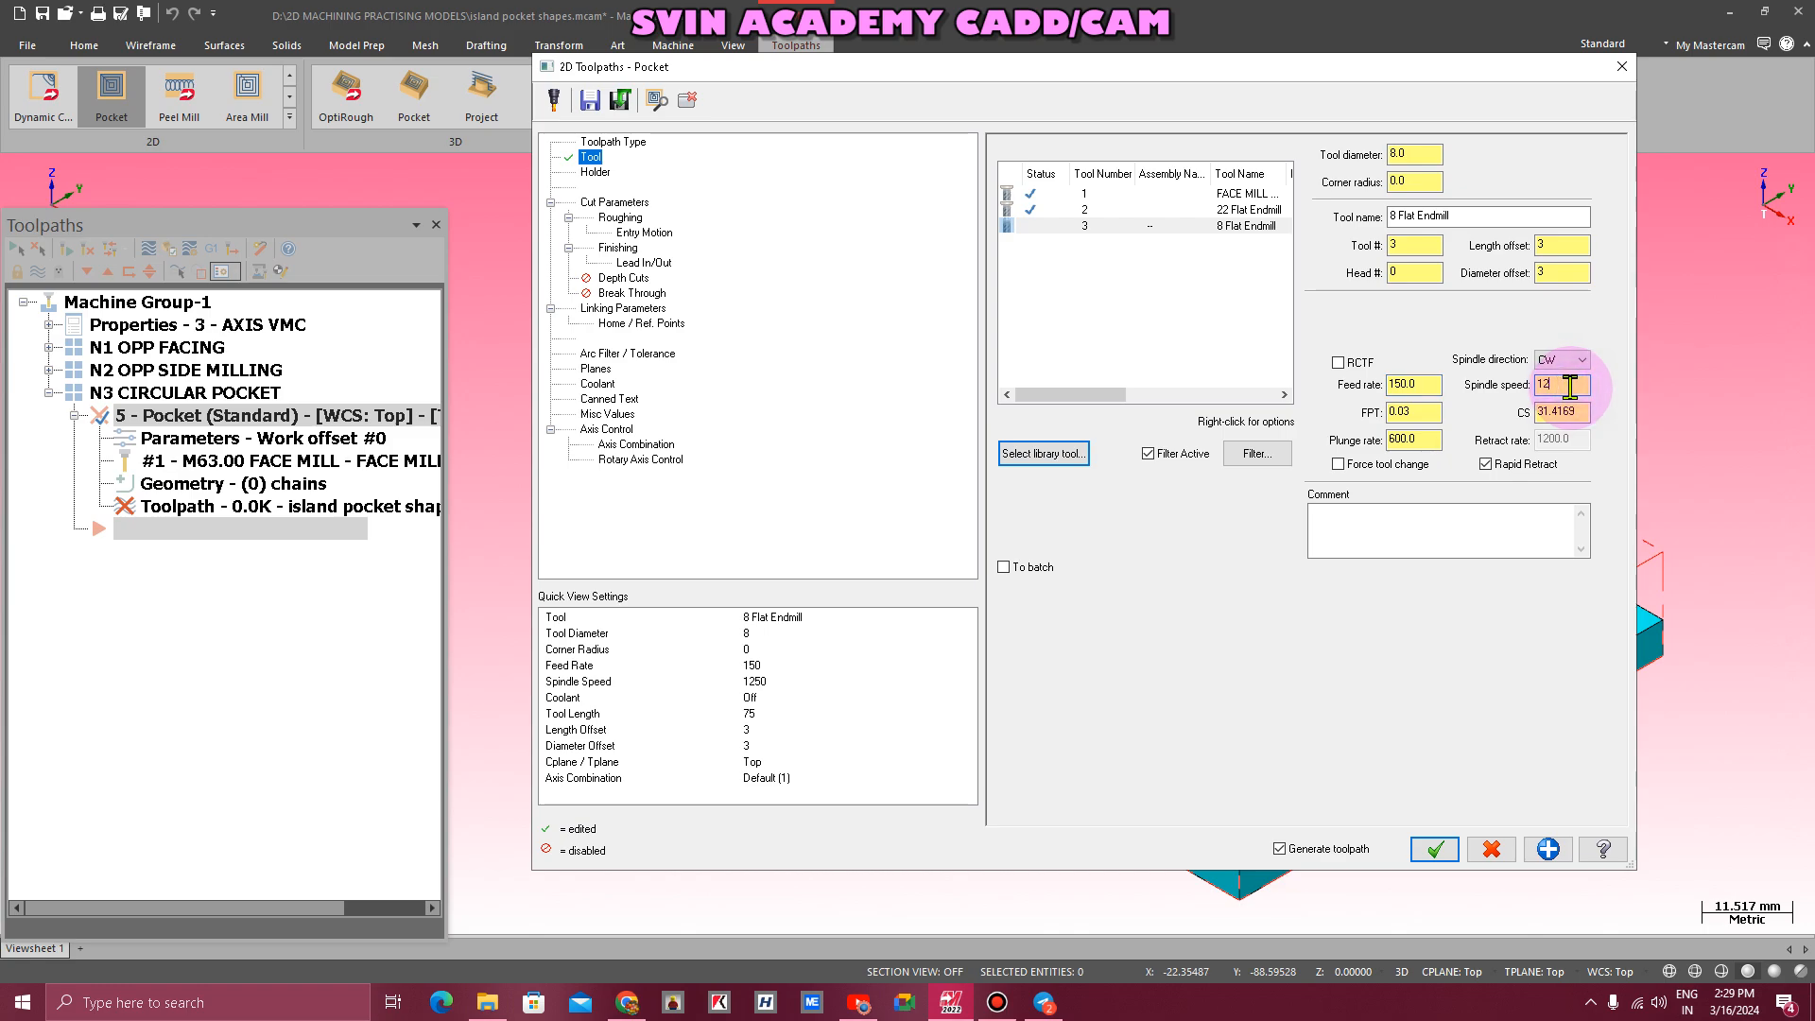
pyautogui.write('2000')
pyautogui.press('Return')
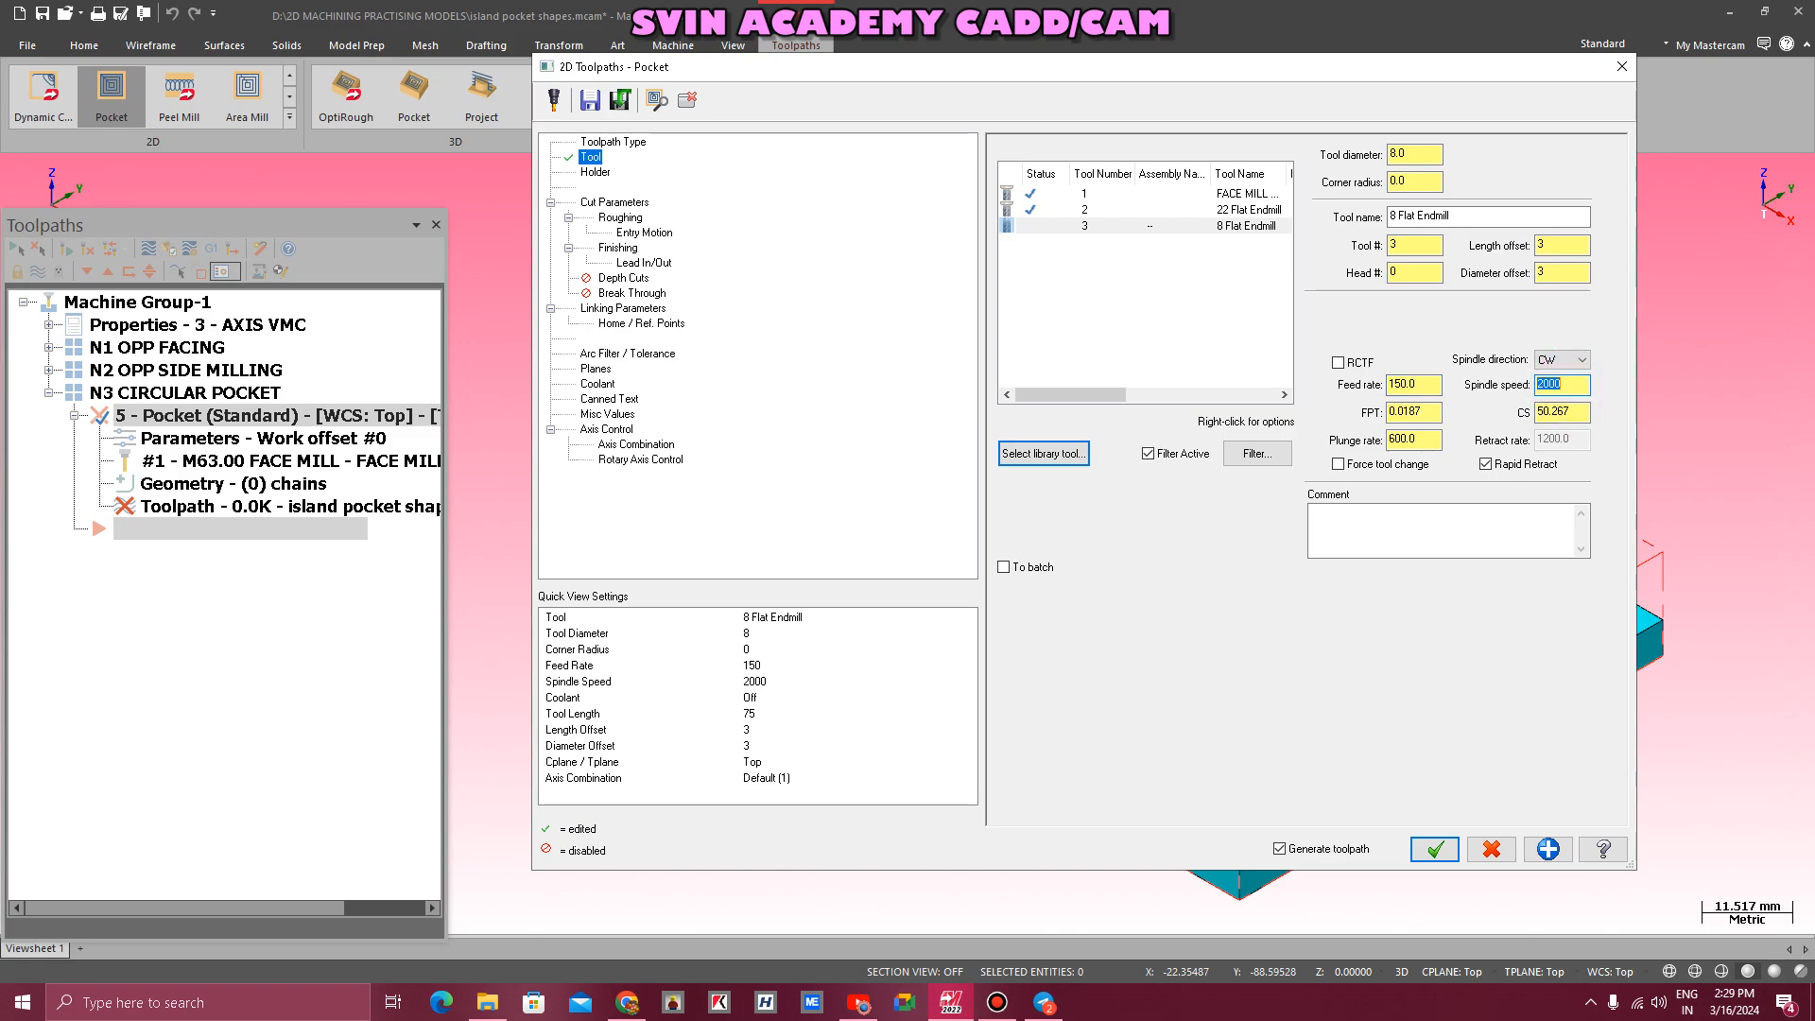
# - Set the 8 mm flat endmill's feed rate to 220
pyautogui.click(1421, 383)
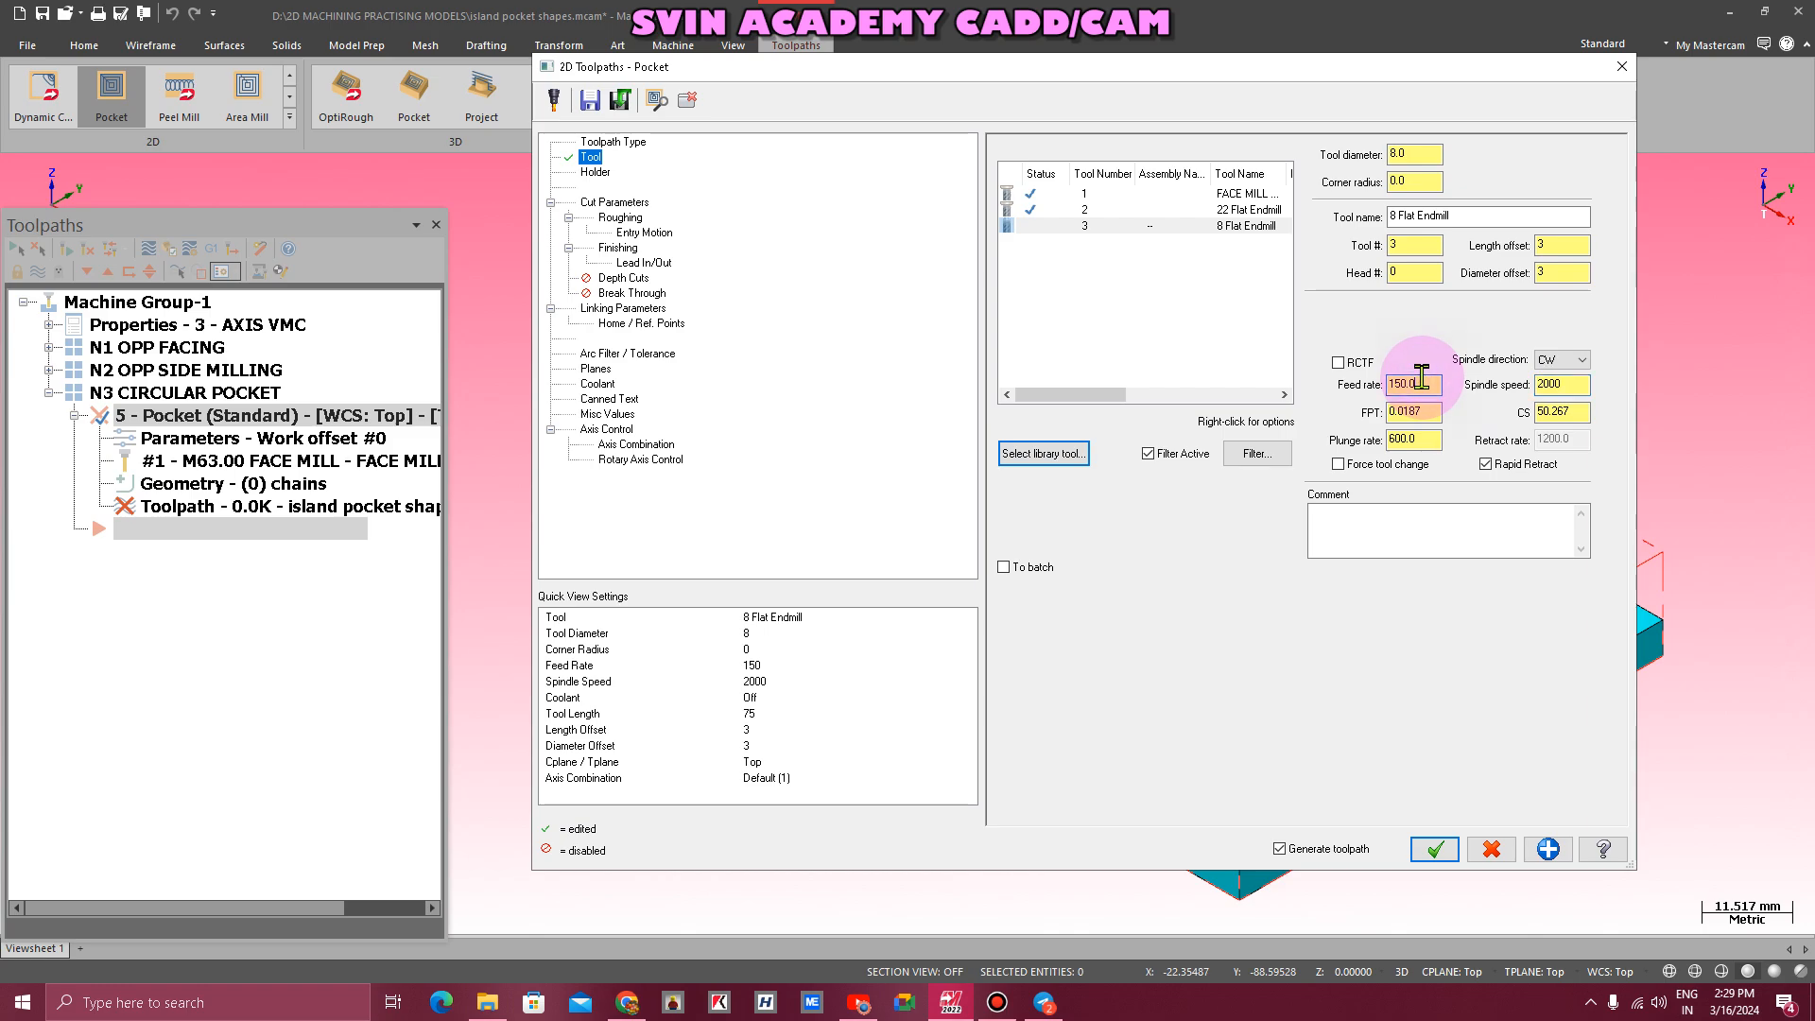
pyautogui.press('BackSpace')
pyautogui.press('BackSpace')
pyautogui.press('BackSpace')
pyautogui.write('220')
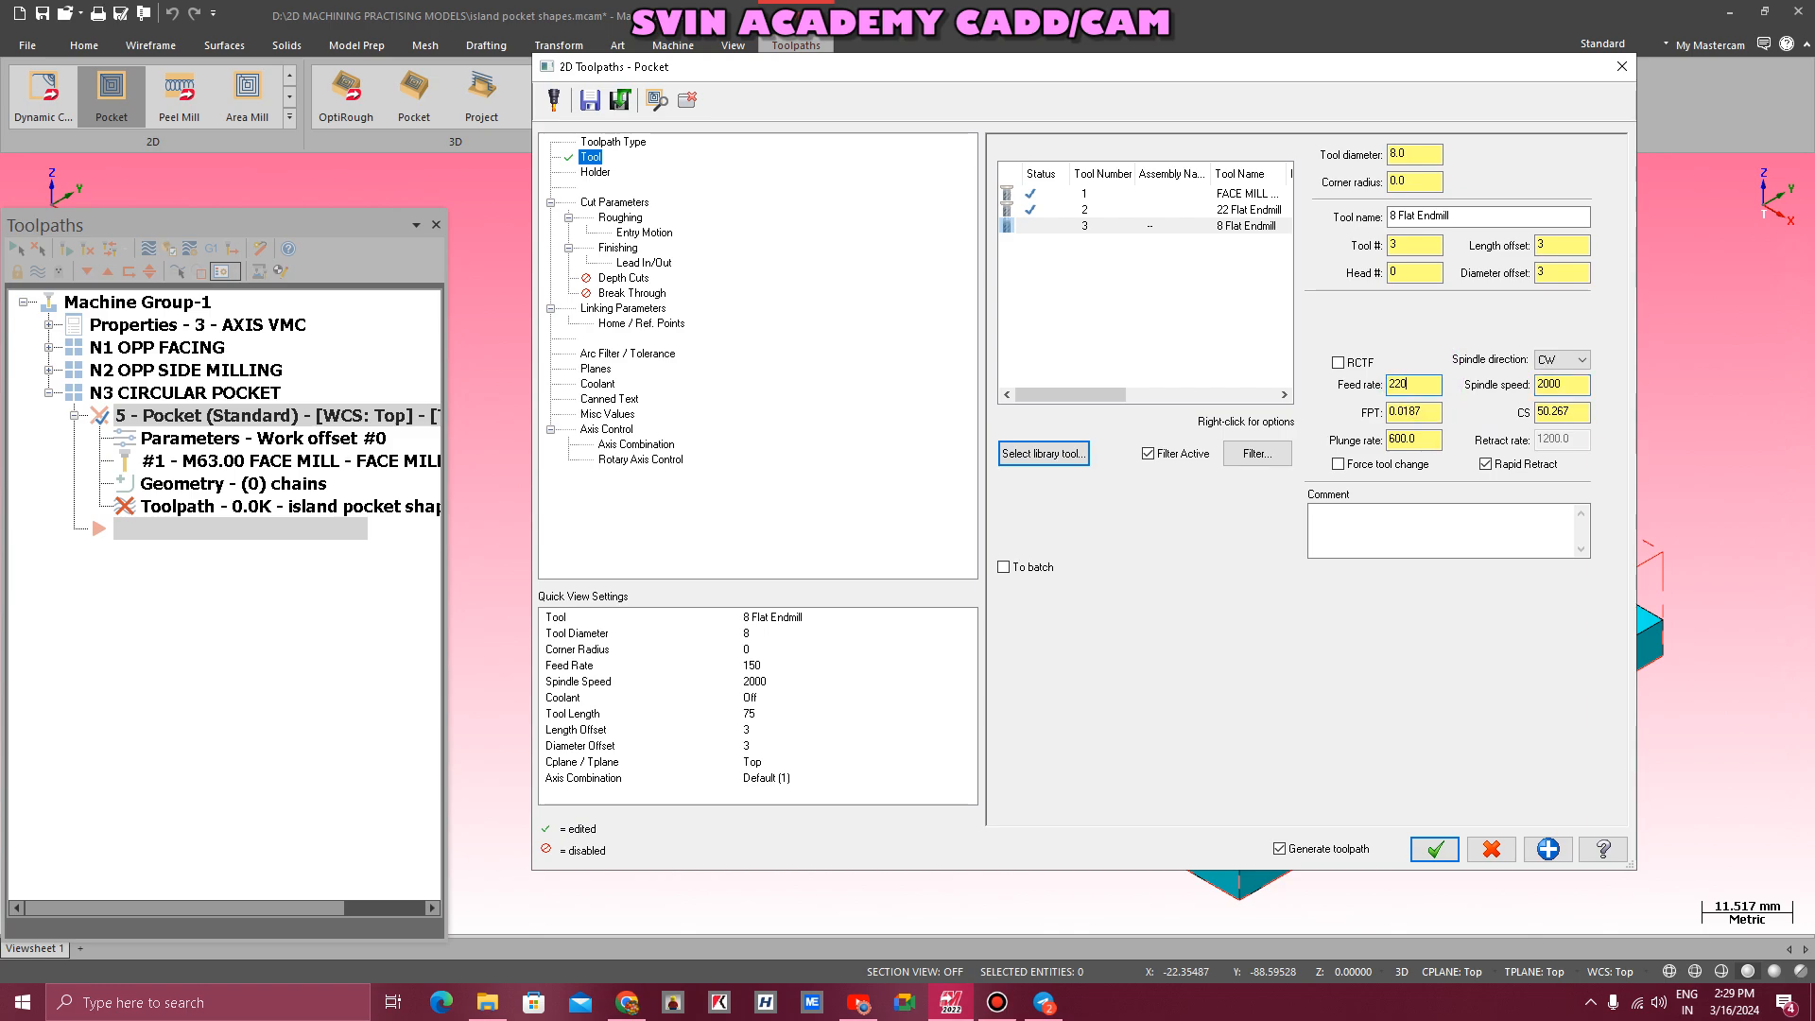
pyautogui.press('Return')
pyautogui.click(1561, 385)
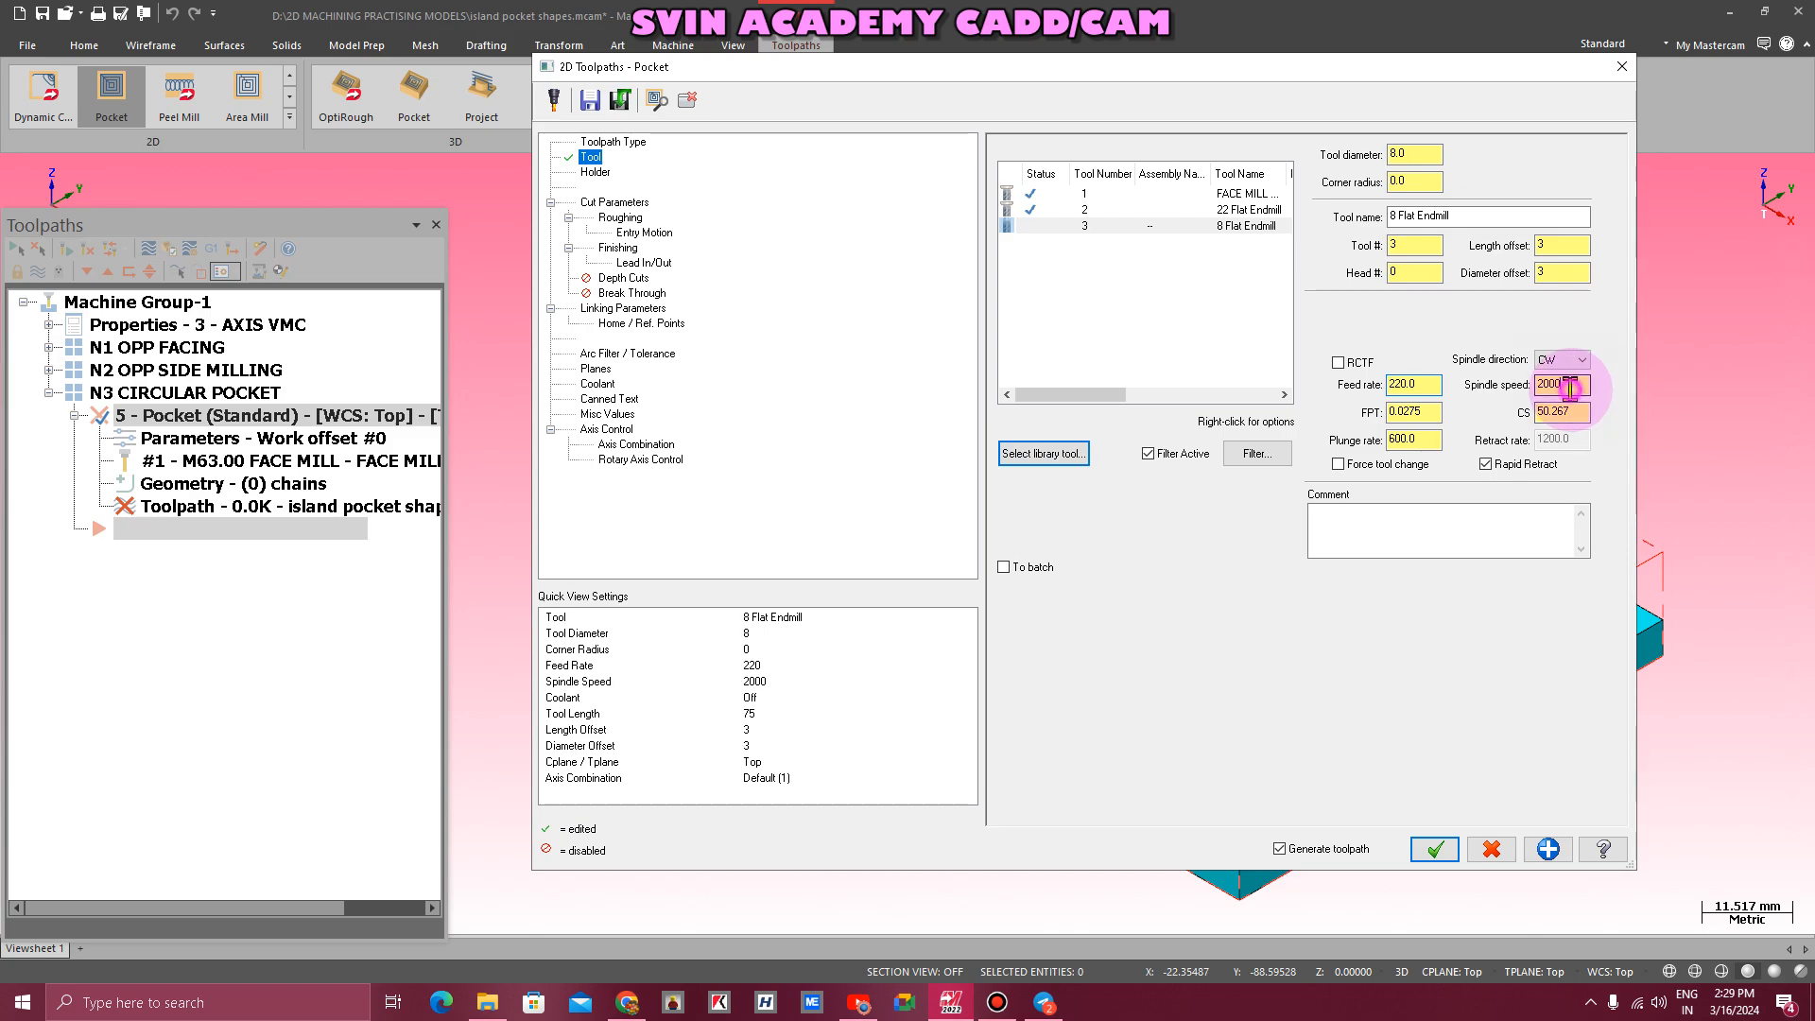
pyautogui.click(1425, 383)
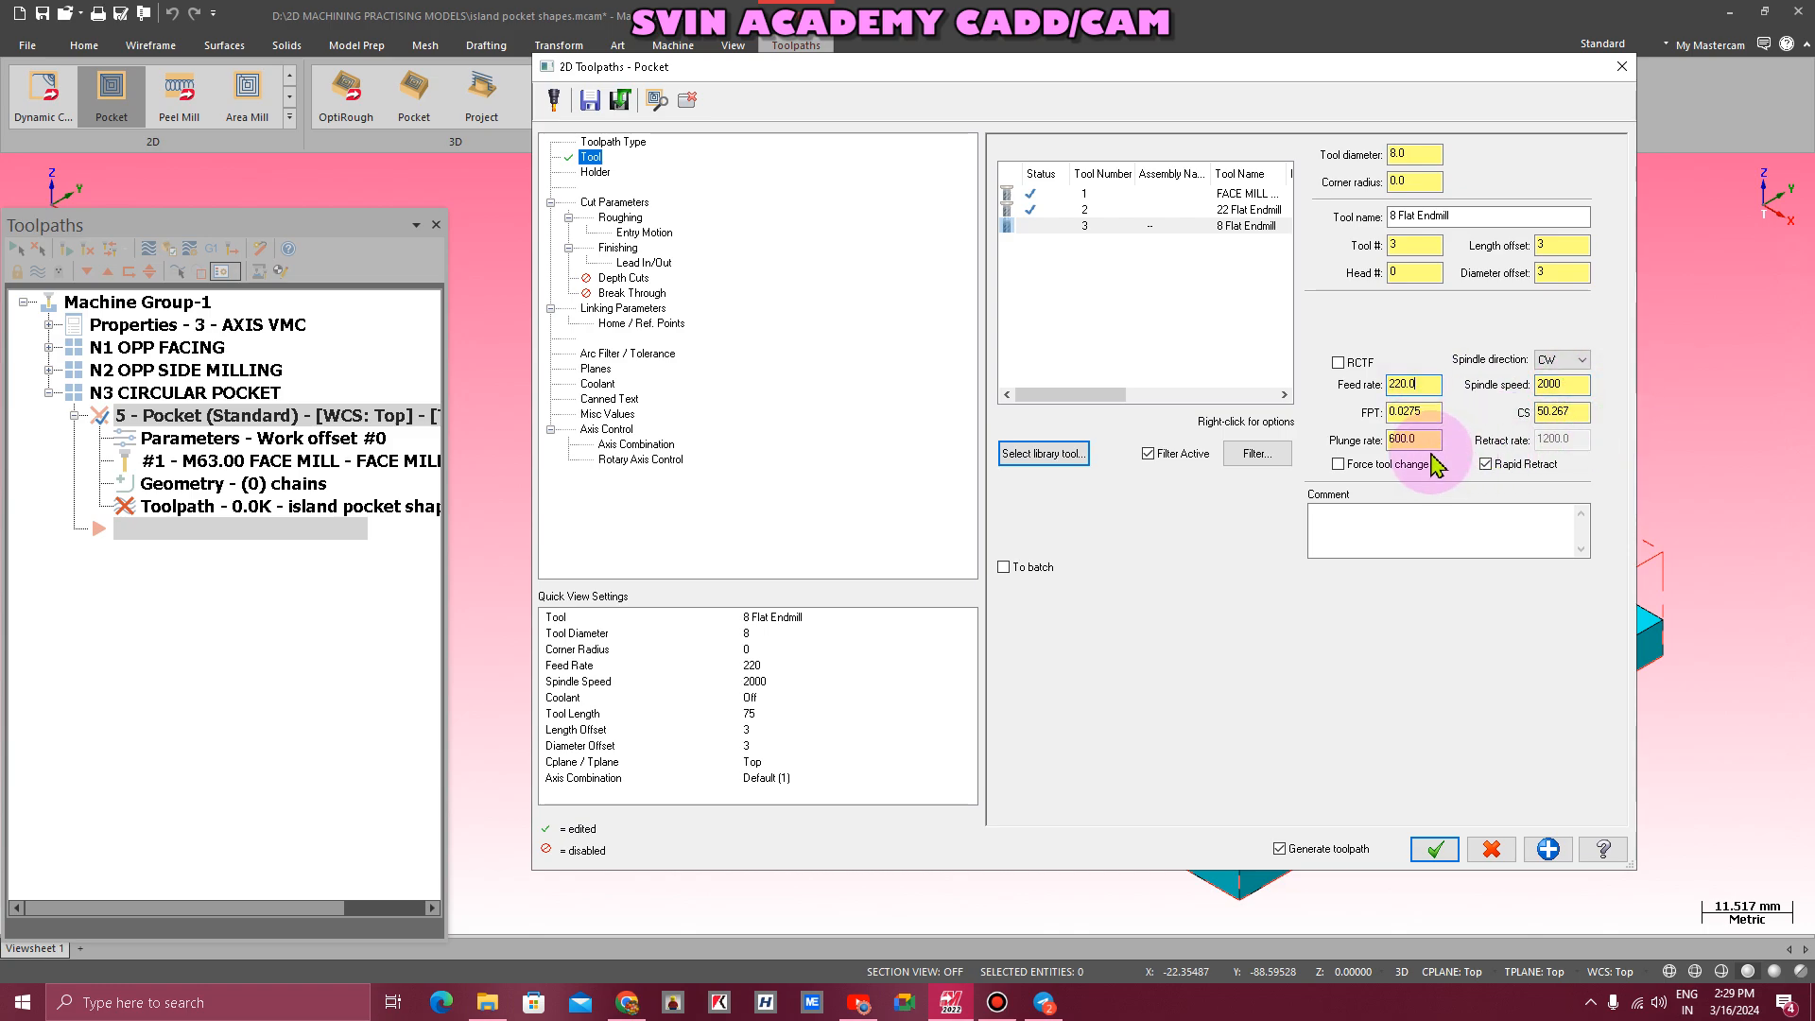
# - Set the 8 mm flat endmill's spindle speed to 1850
pyautogui.click(1575, 385)
pyautogui.press('BackSpace')
pyautogui.press('BackSpace')
pyautogui.press('BackSpace')
pyautogui.press('BackSpace')
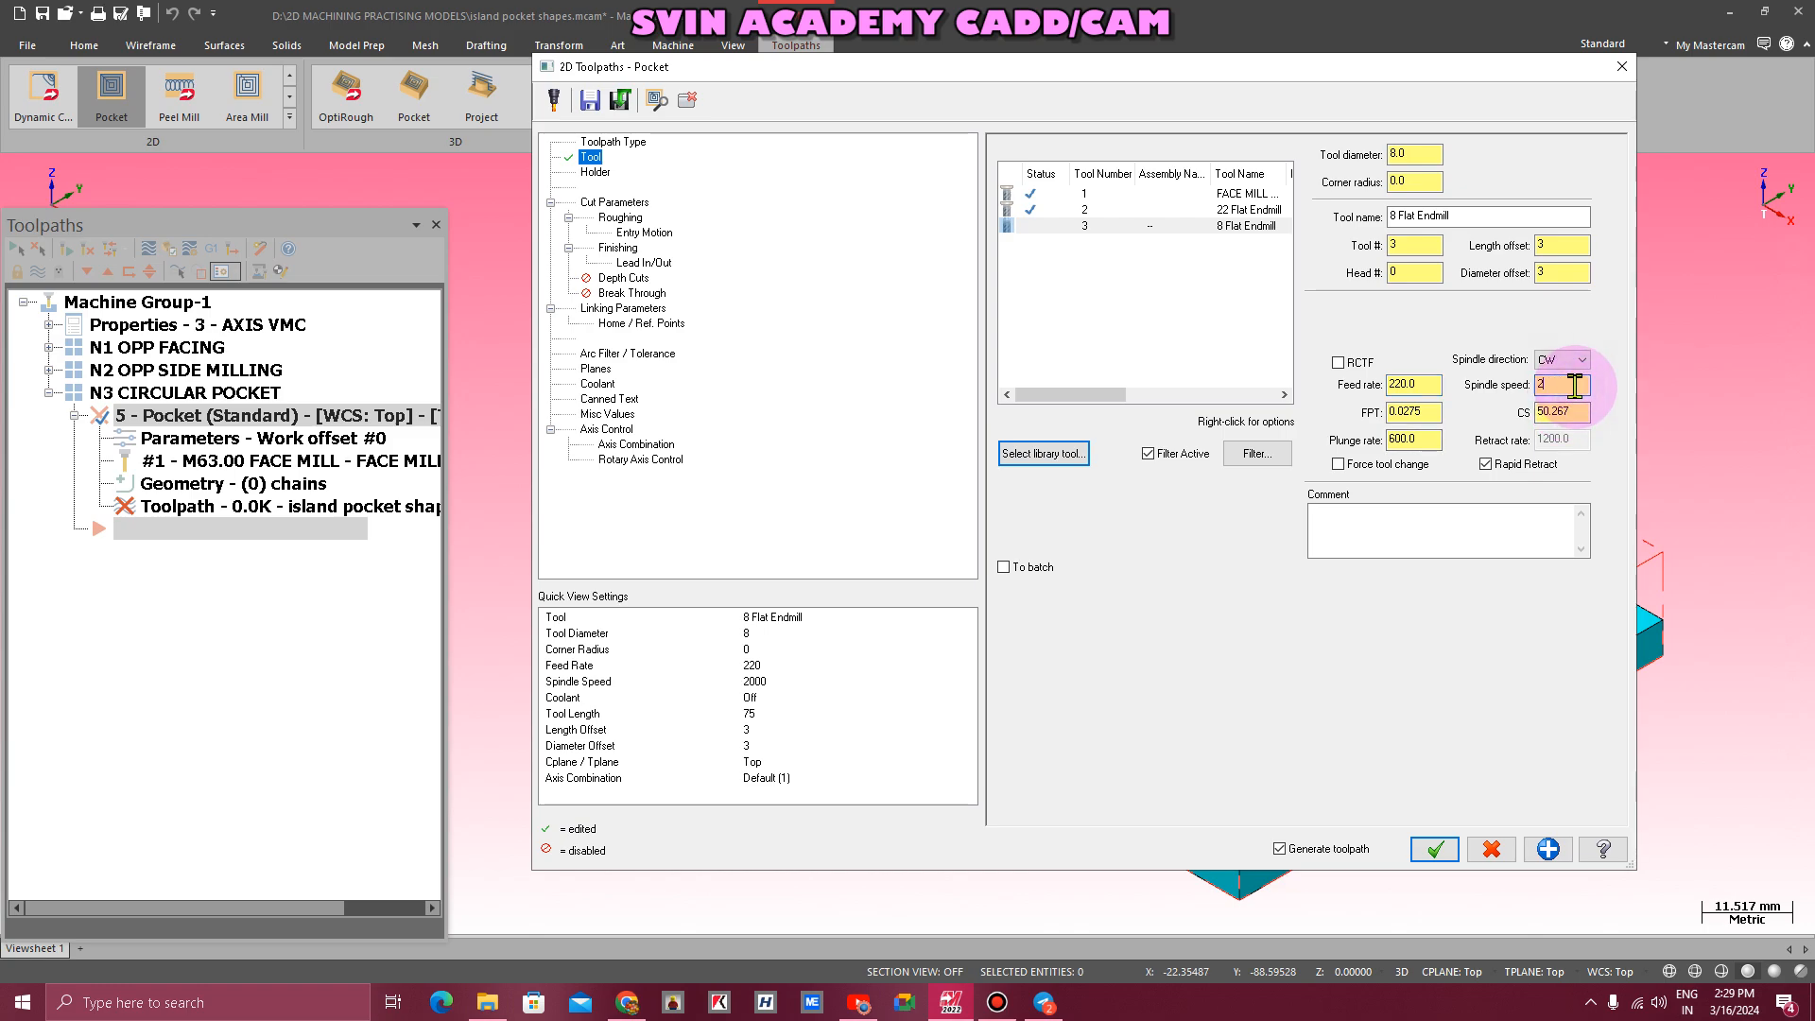
pyautogui.write('1850')
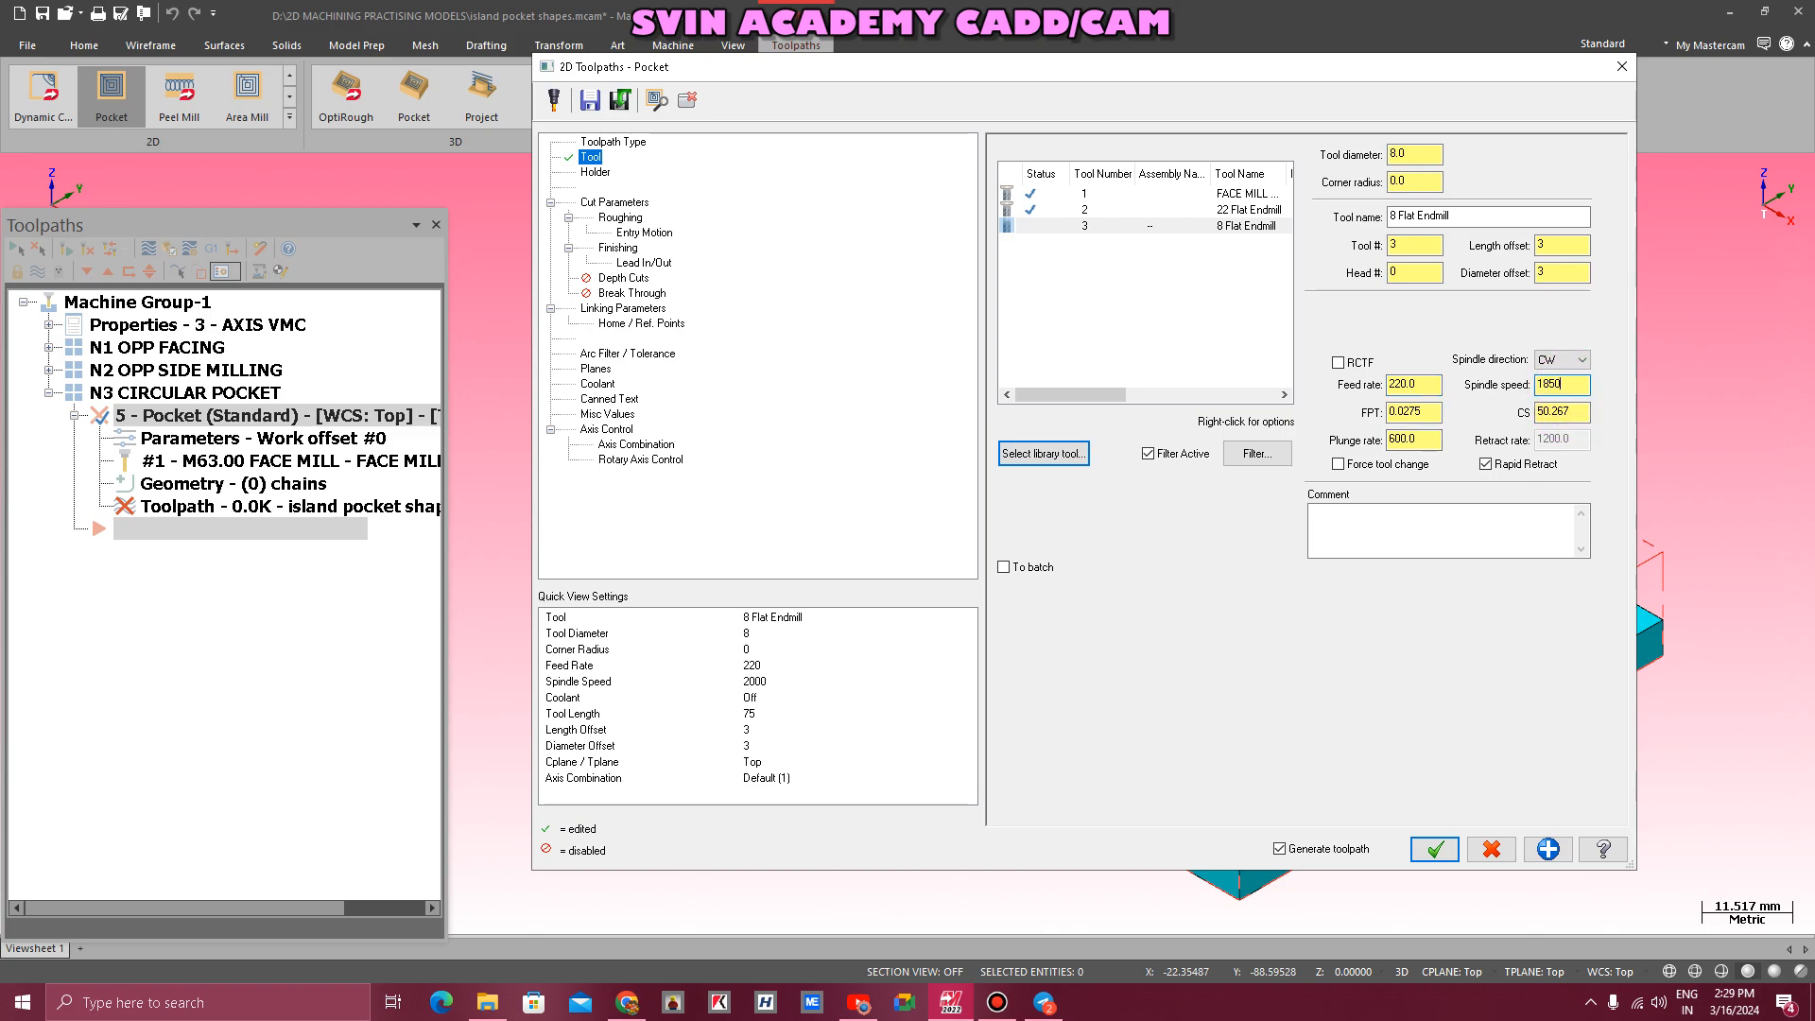
pyautogui.press('Return')
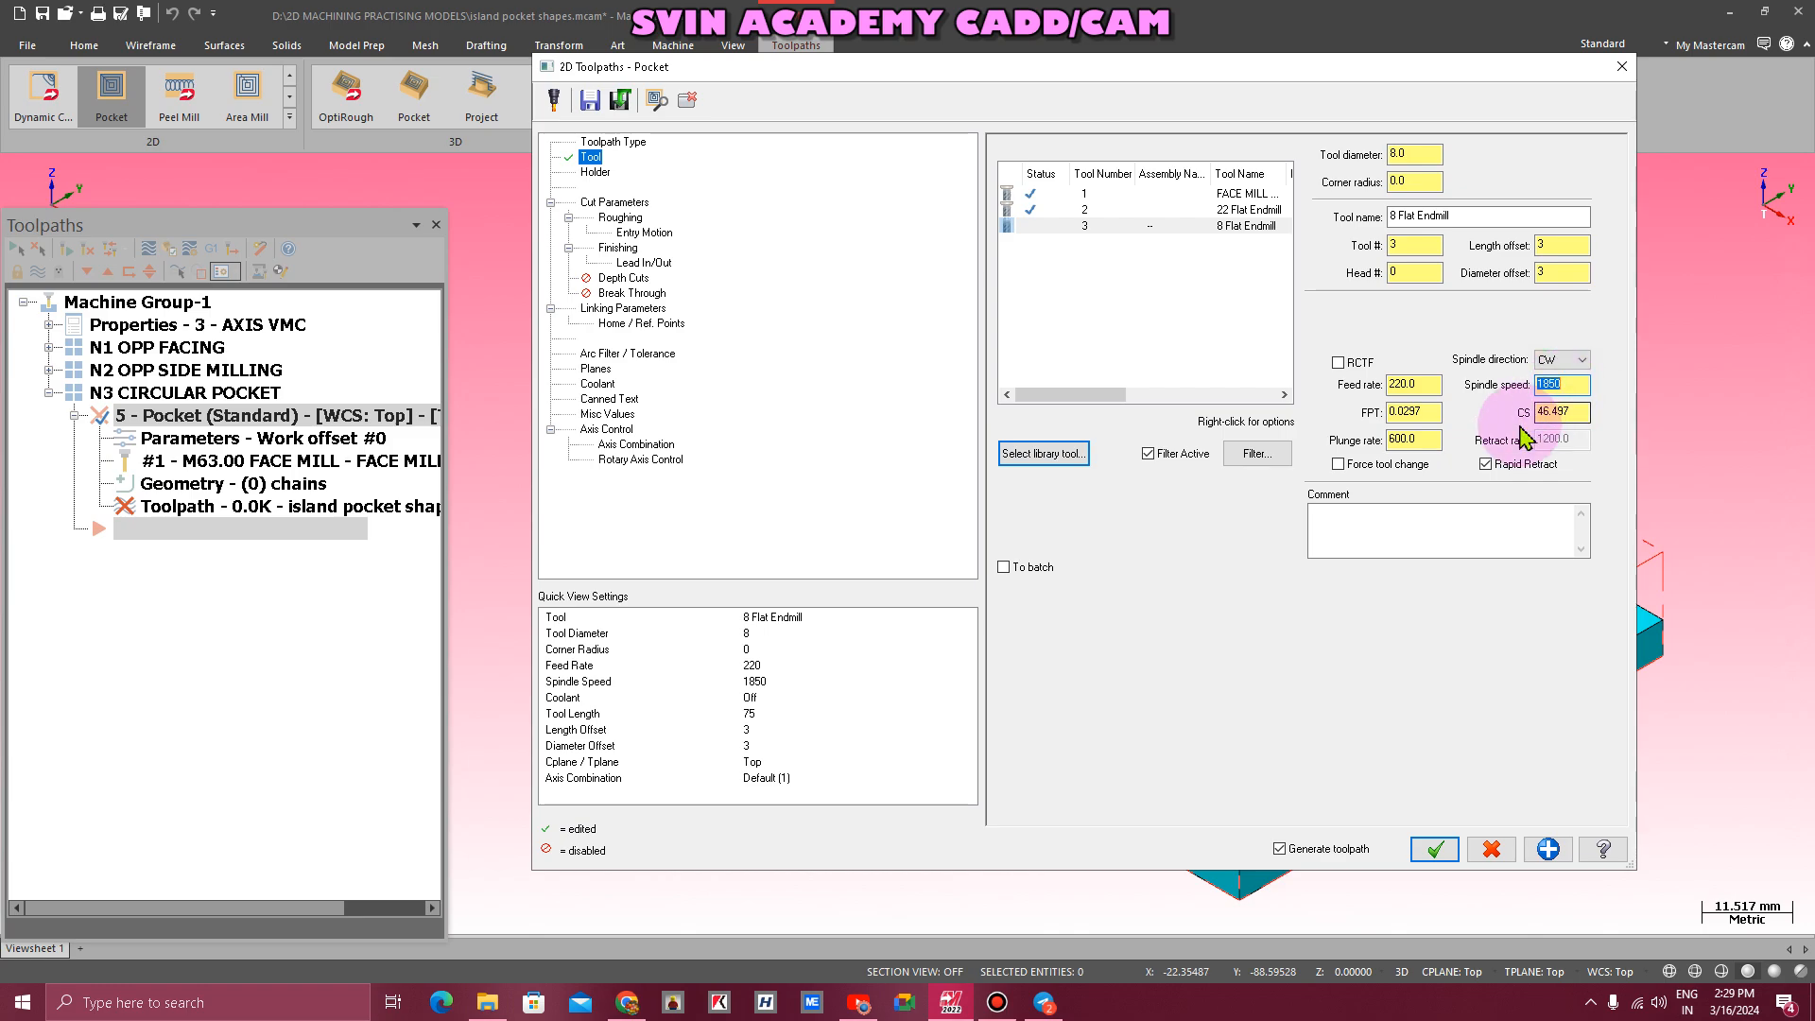
# - Set the 8 mm flat endmill's cutting speed (CS) to 50
pyautogui.click(1583, 413)
pyautogui.press('BackSpace')
pyautogui.press('BackSpace')
pyautogui.press('BackSpace')
pyautogui.press('BackSpace')
pyautogui.press('BackSpace')
pyautogui.press('BackSpace')
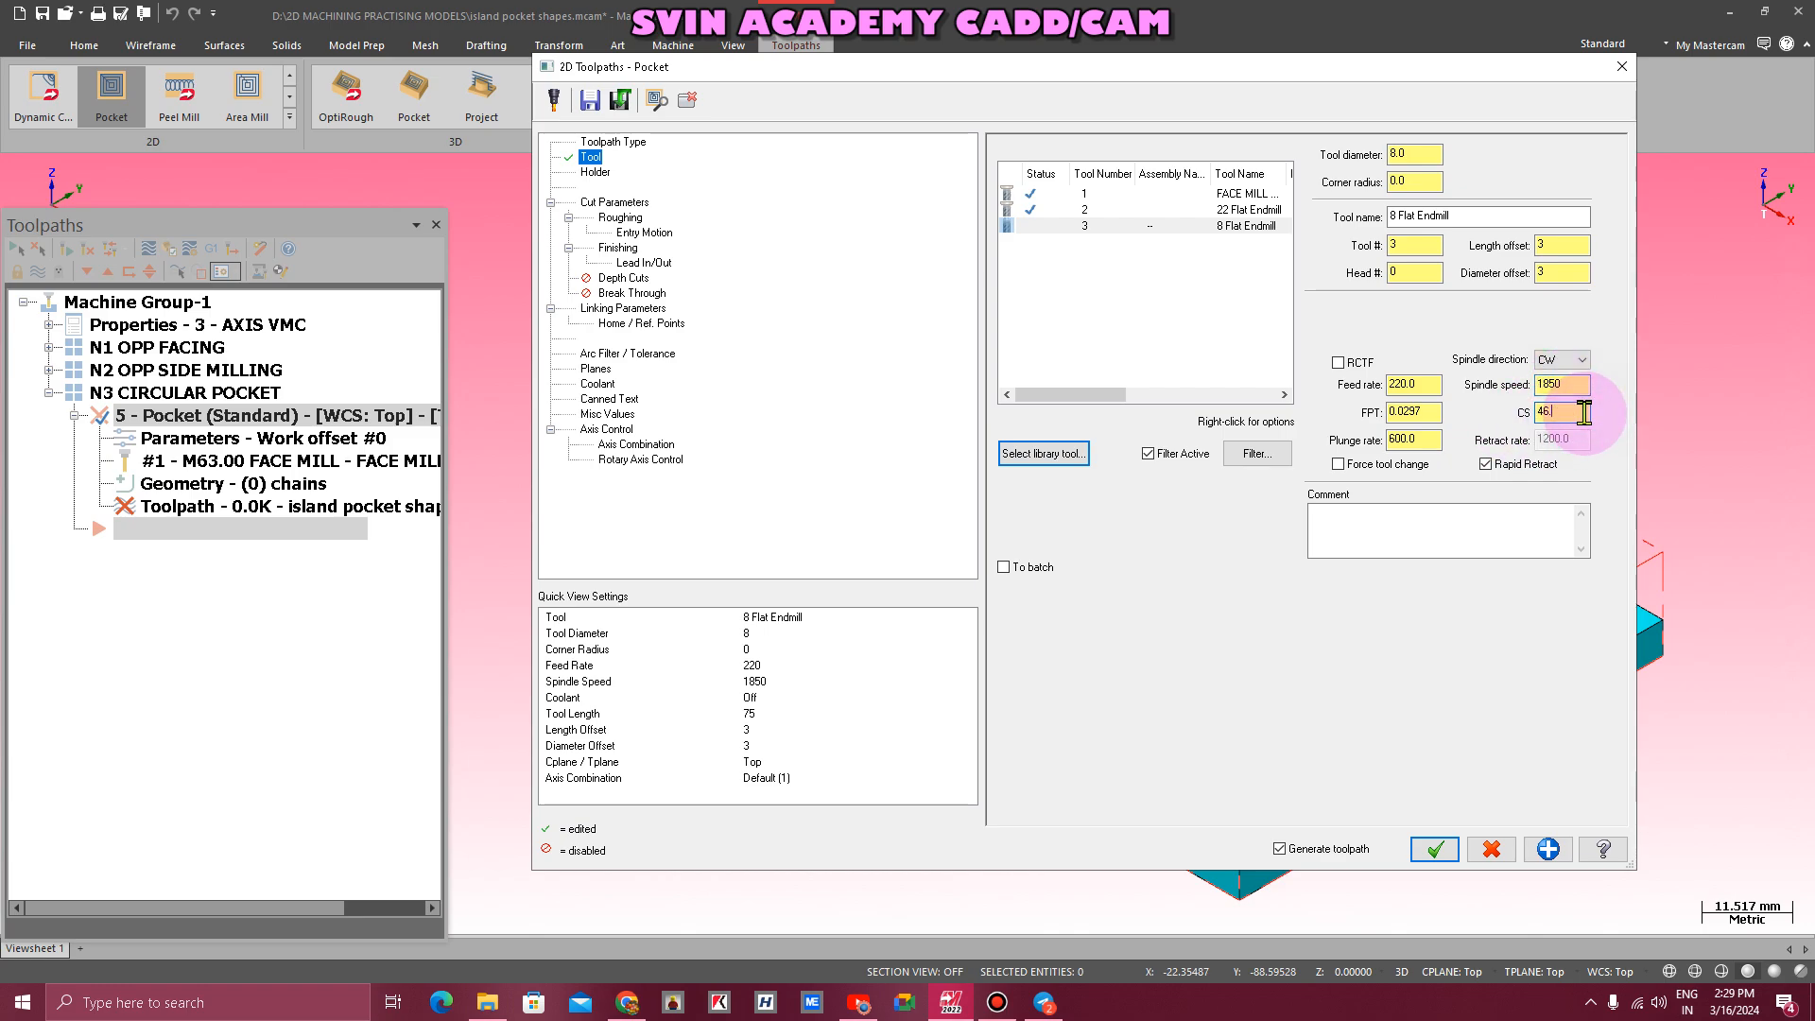
pyautogui.write('50')
pyautogui.press('Return')
# - Set the 8 mm flat endmill's plunge rate to 30
pyautogui.press('BackSpace')
pyautogui.press('BackSpace')
pyautogui.press('BackSpace')
pyautogui.press('BackSpace')
pyautogui.press('BackSpace')
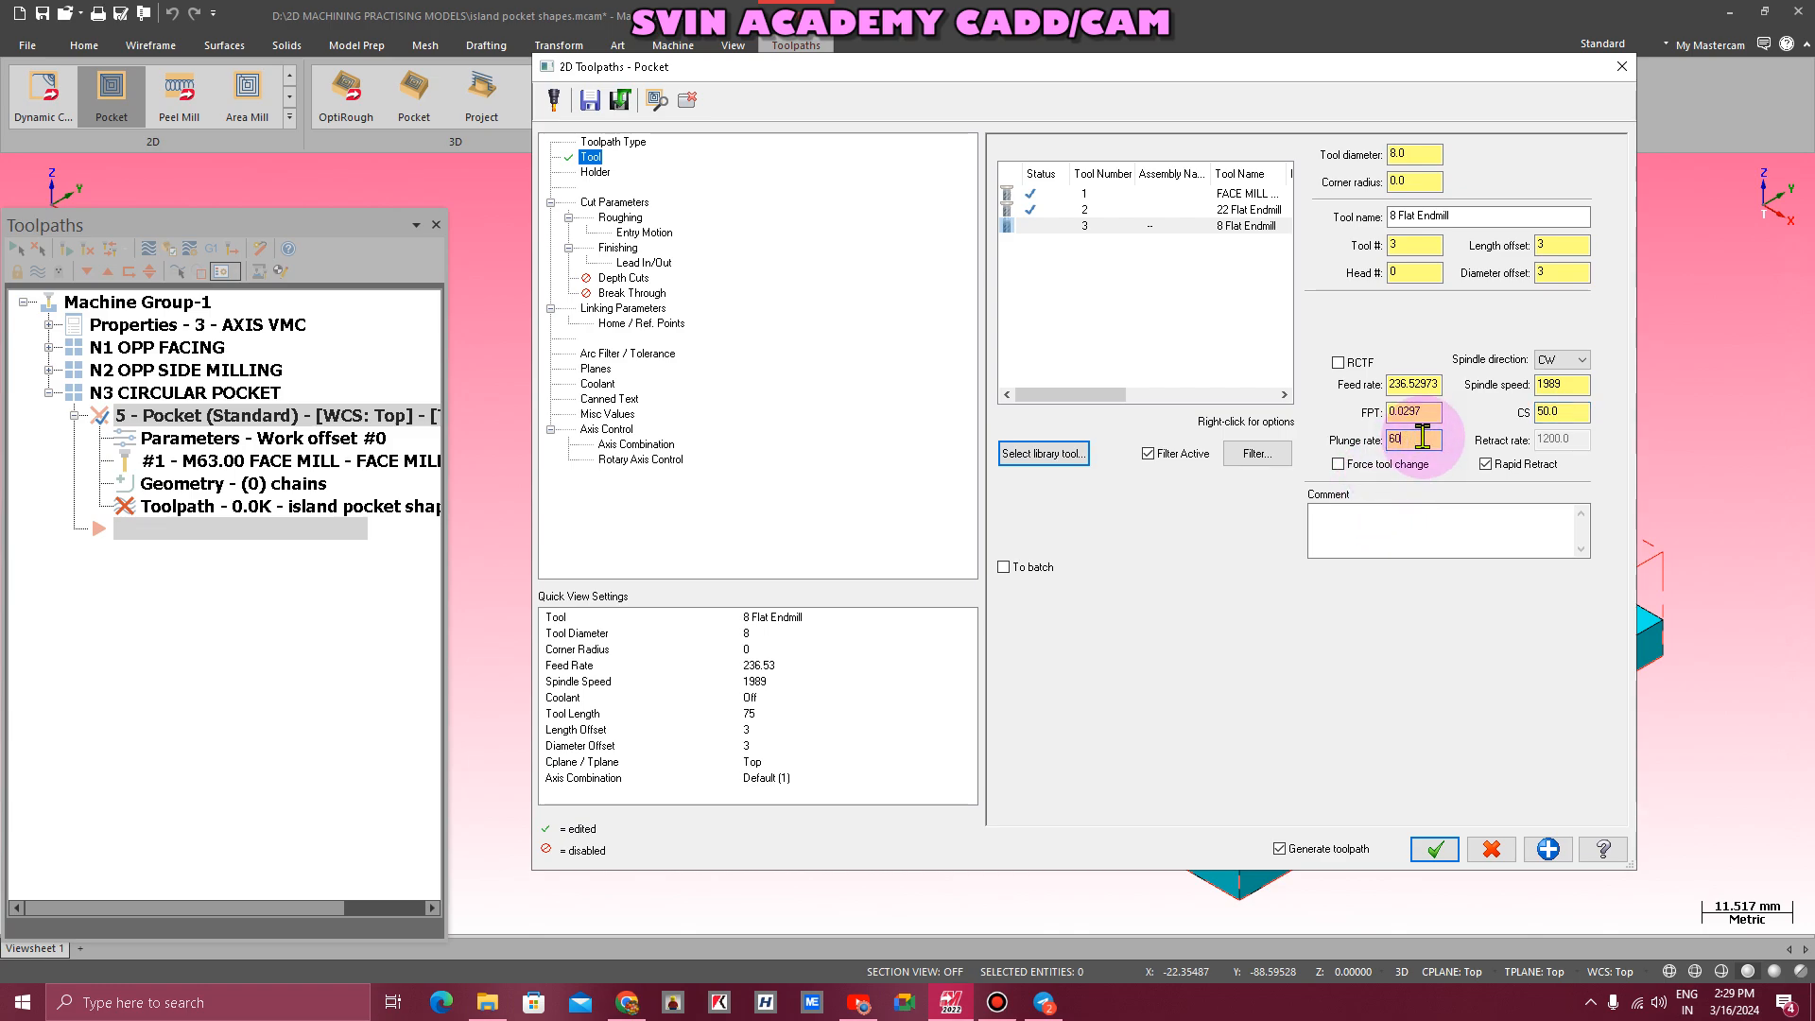
pyautogui.write('30')
pyautogui.press('Return')
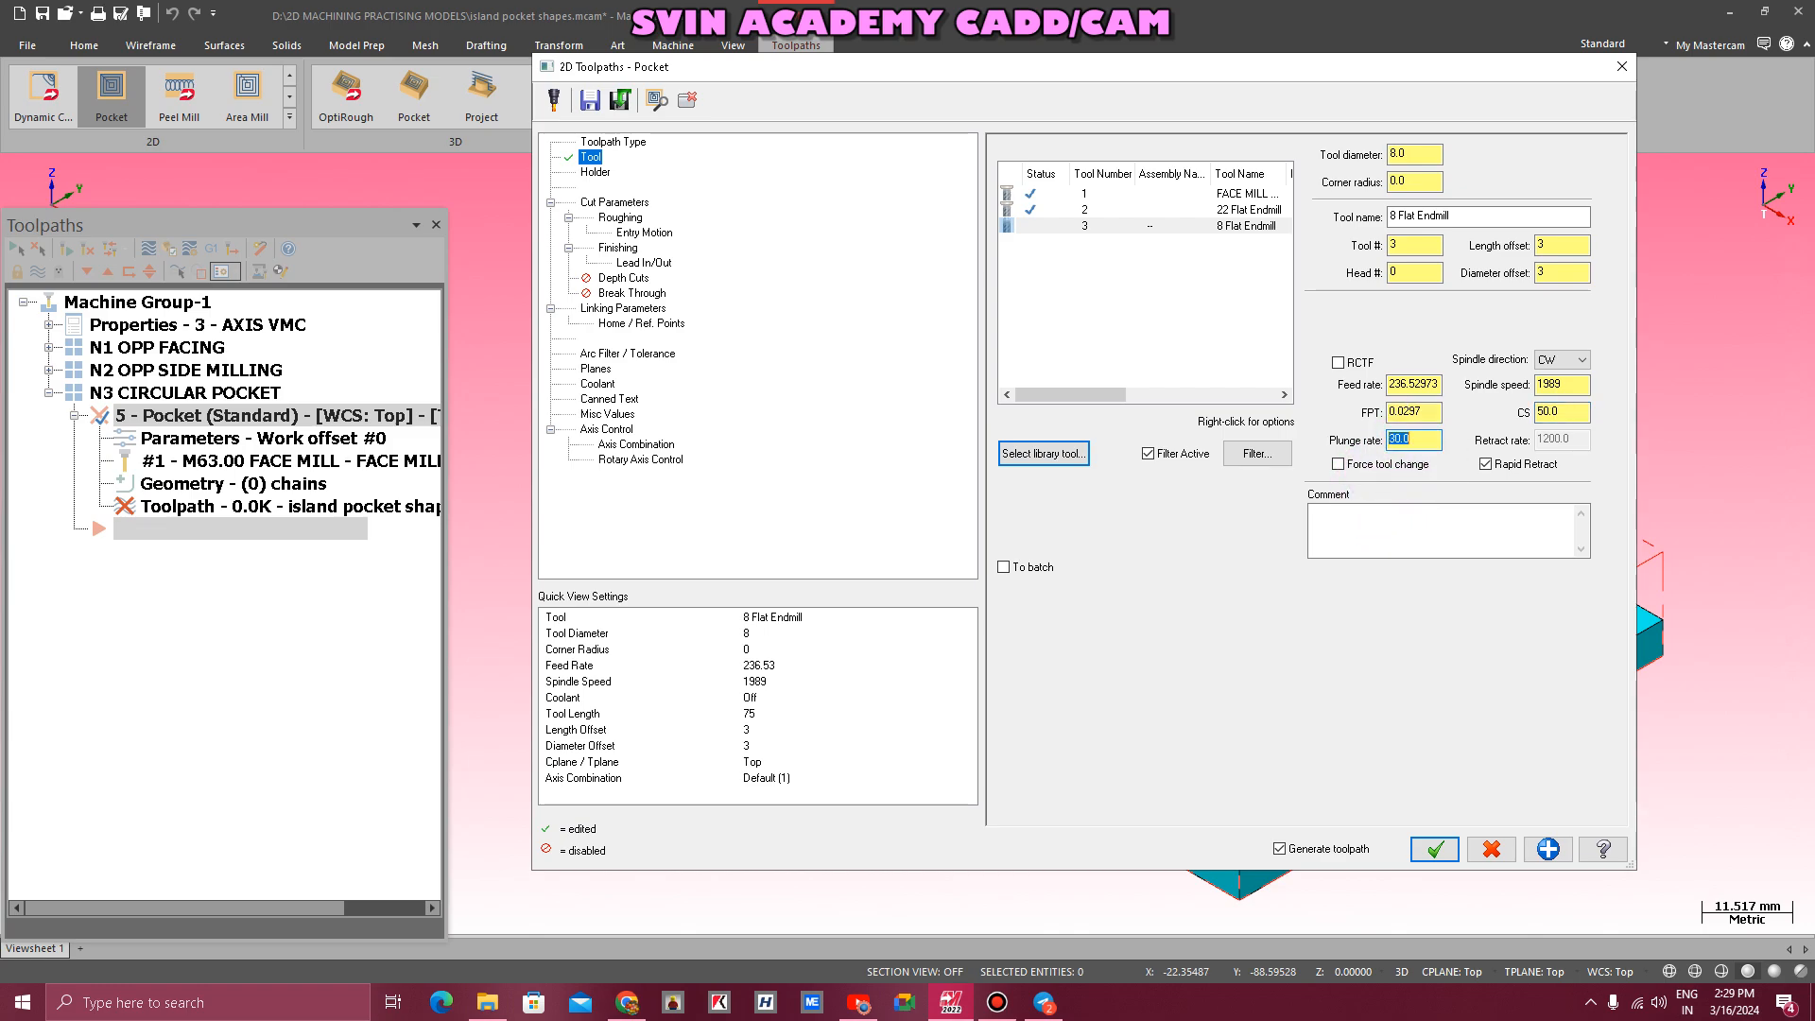
# - Assign the B2C3-0016 holder to the 8 mm flat endmill and recheck the tool's feed and speed settings
pyautogui.click(596, 172)
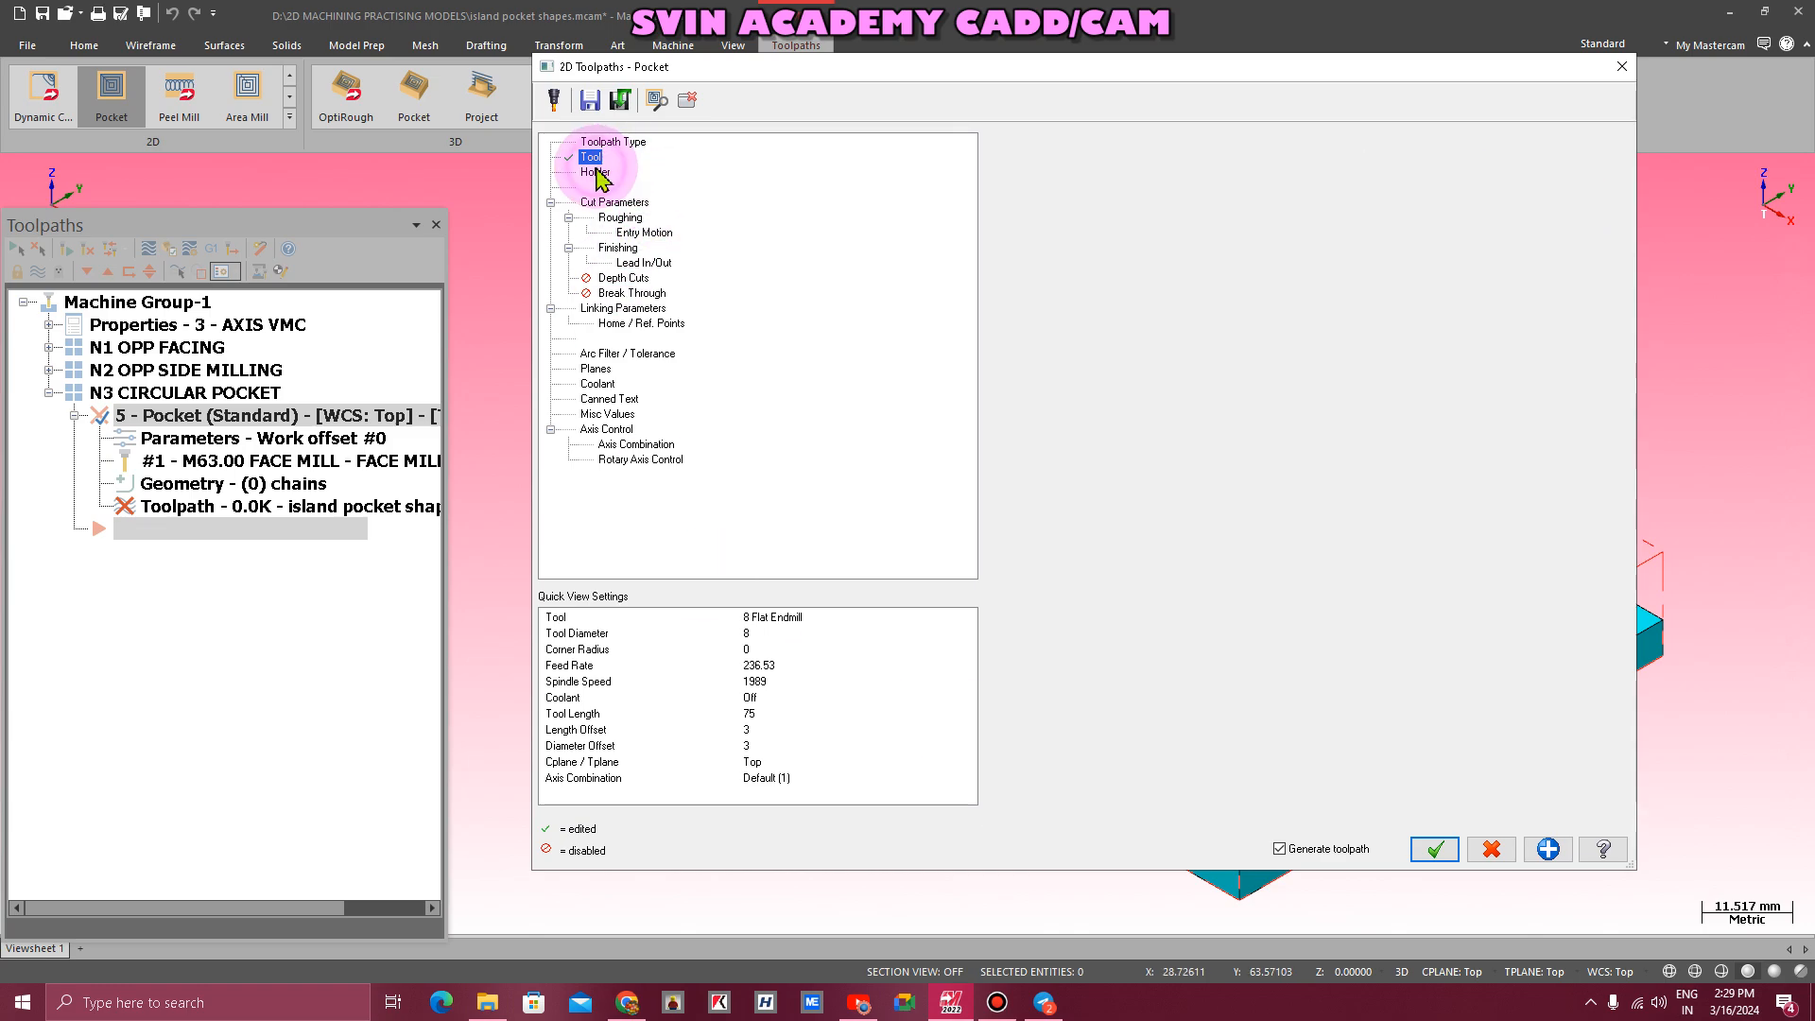
pyautogui.click(1030, 168)
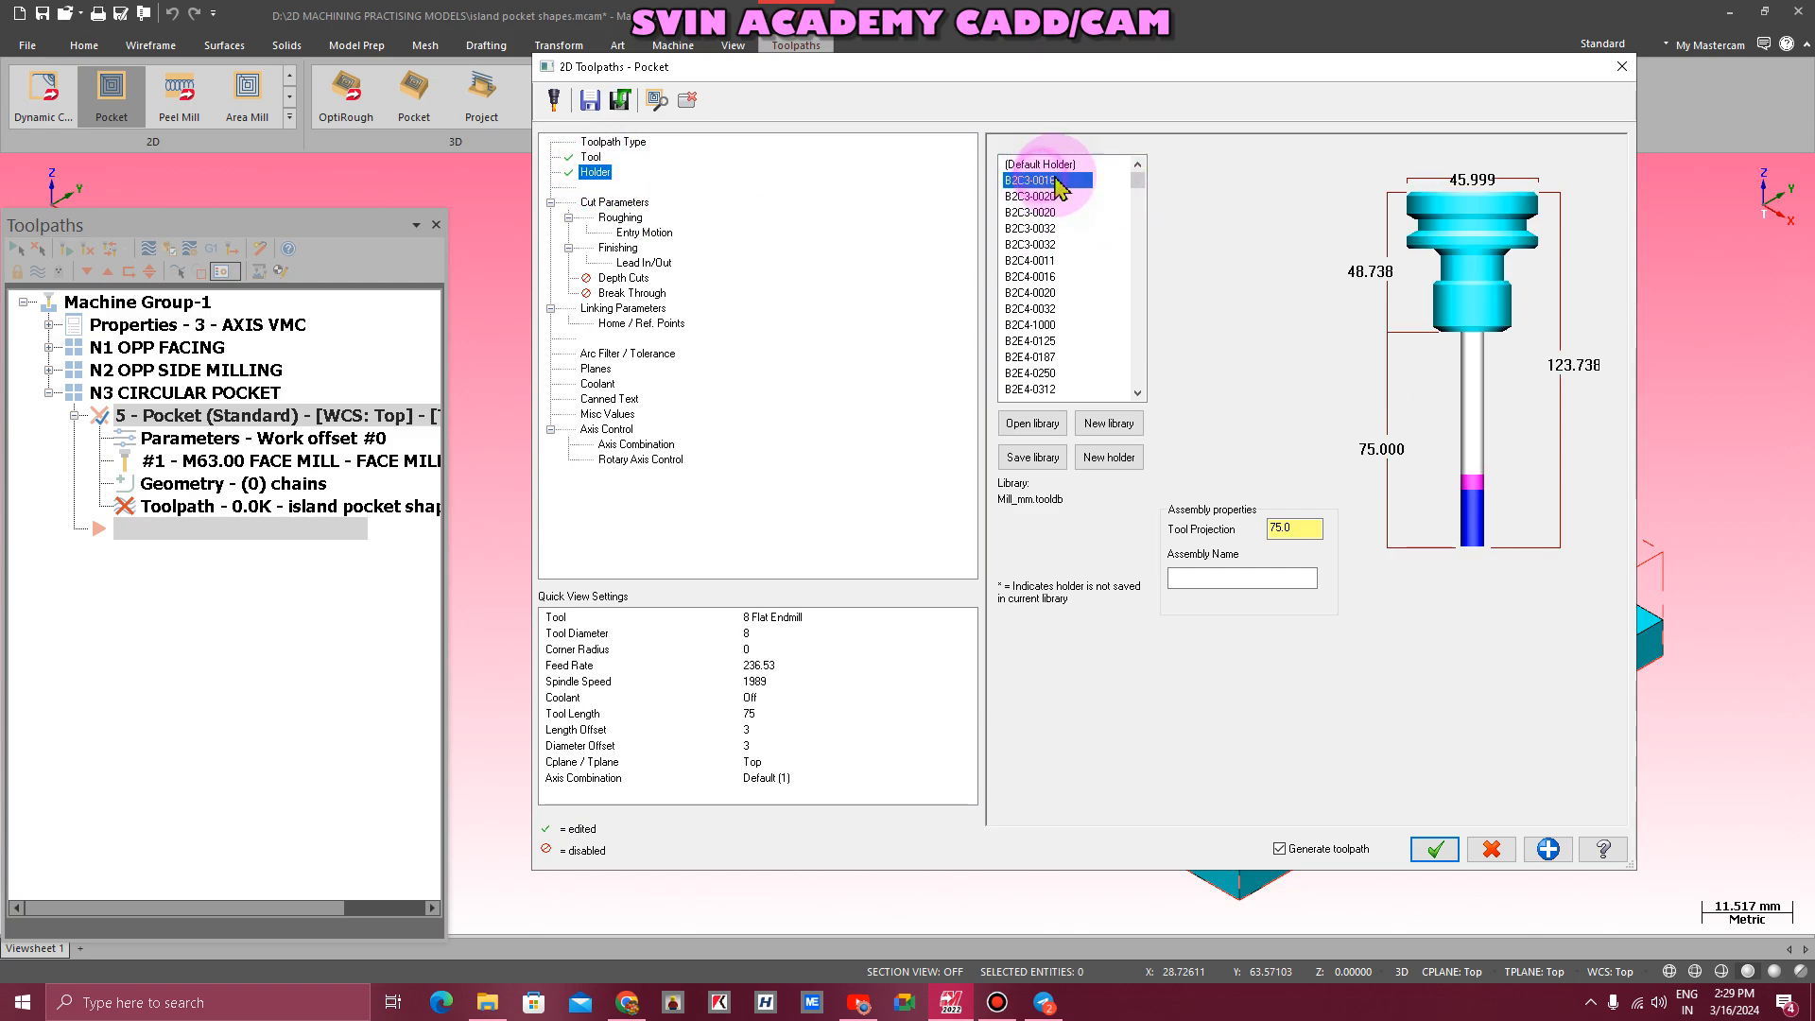
pyautogui.click(613, 202)
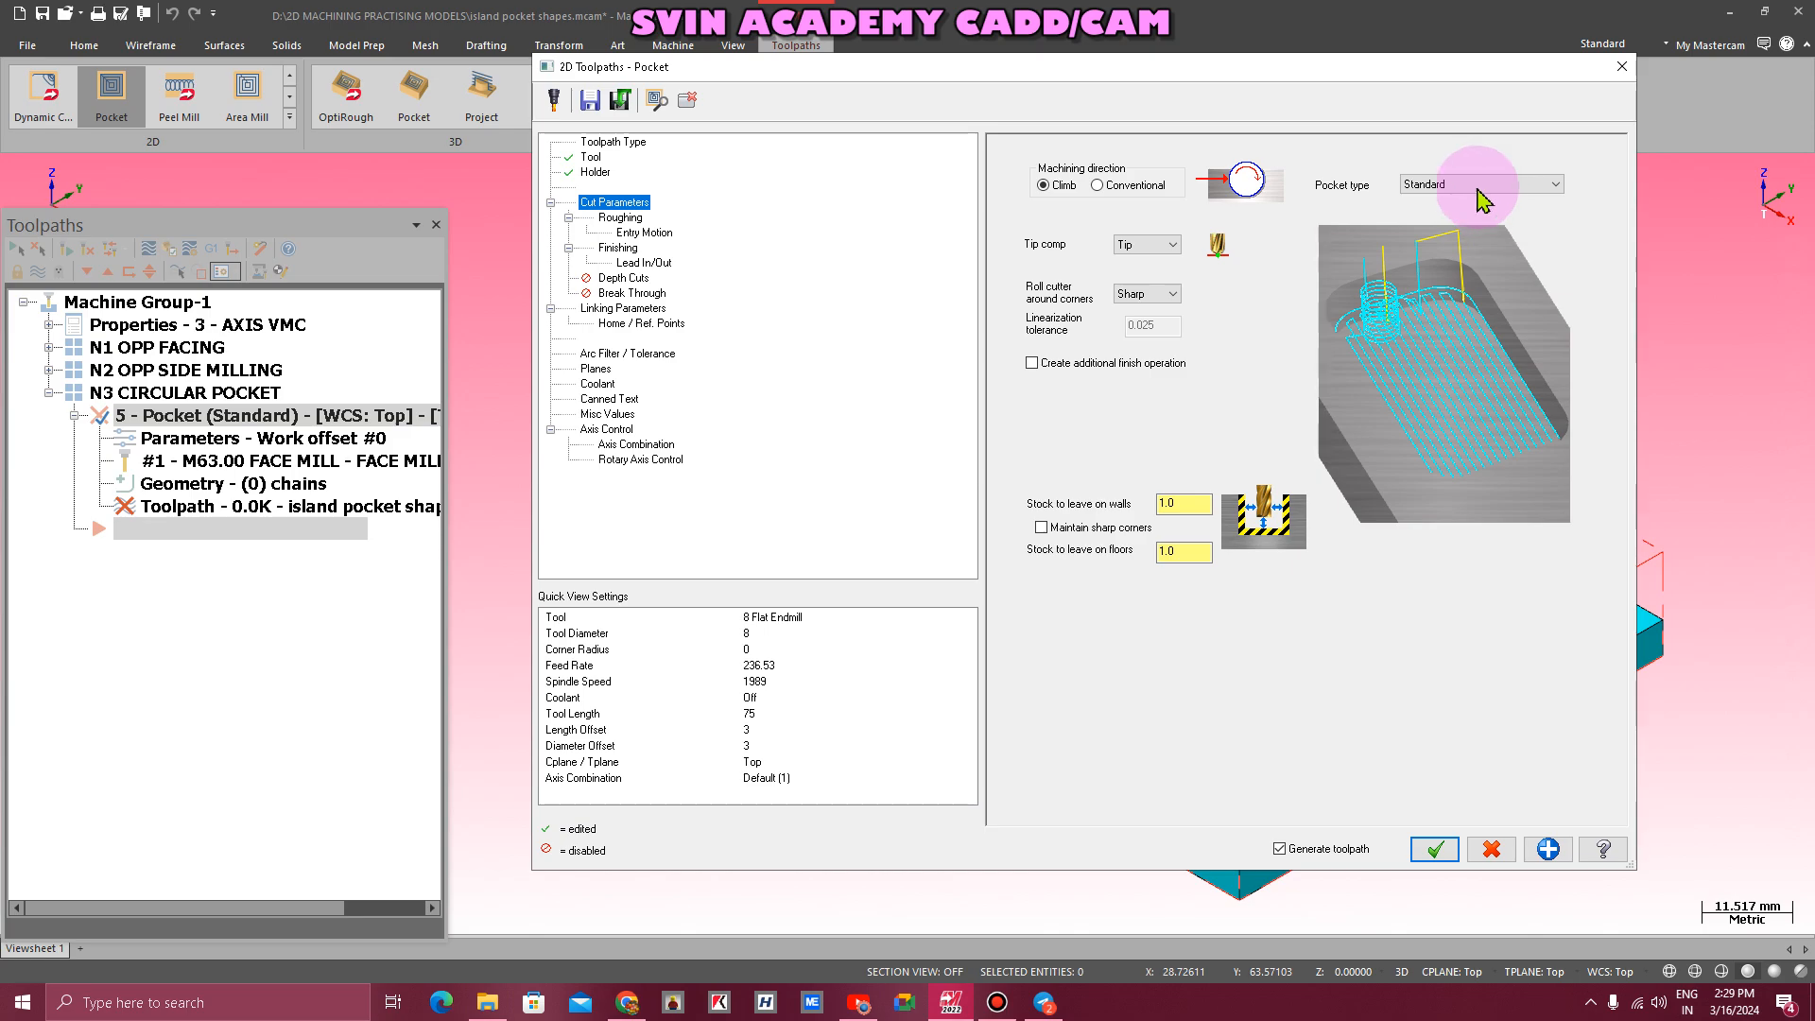
pyautogui.click(590, 157)
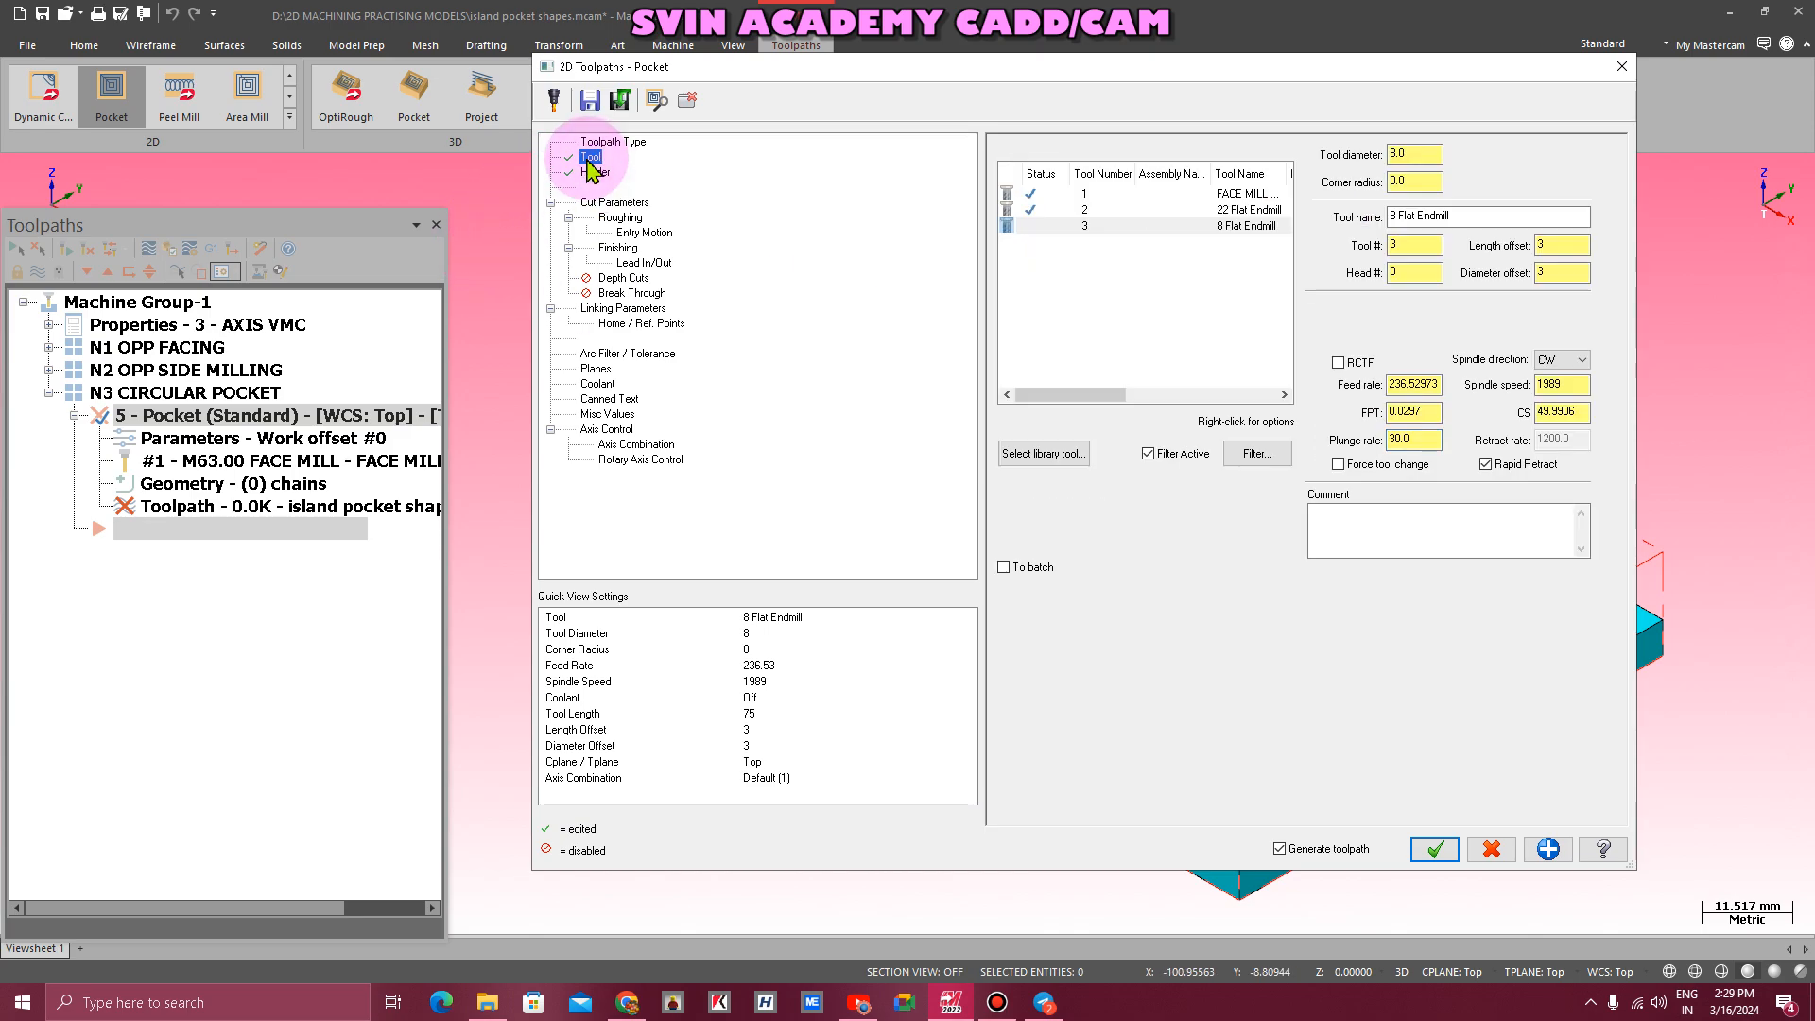
pyautogui.click(1400, 411)
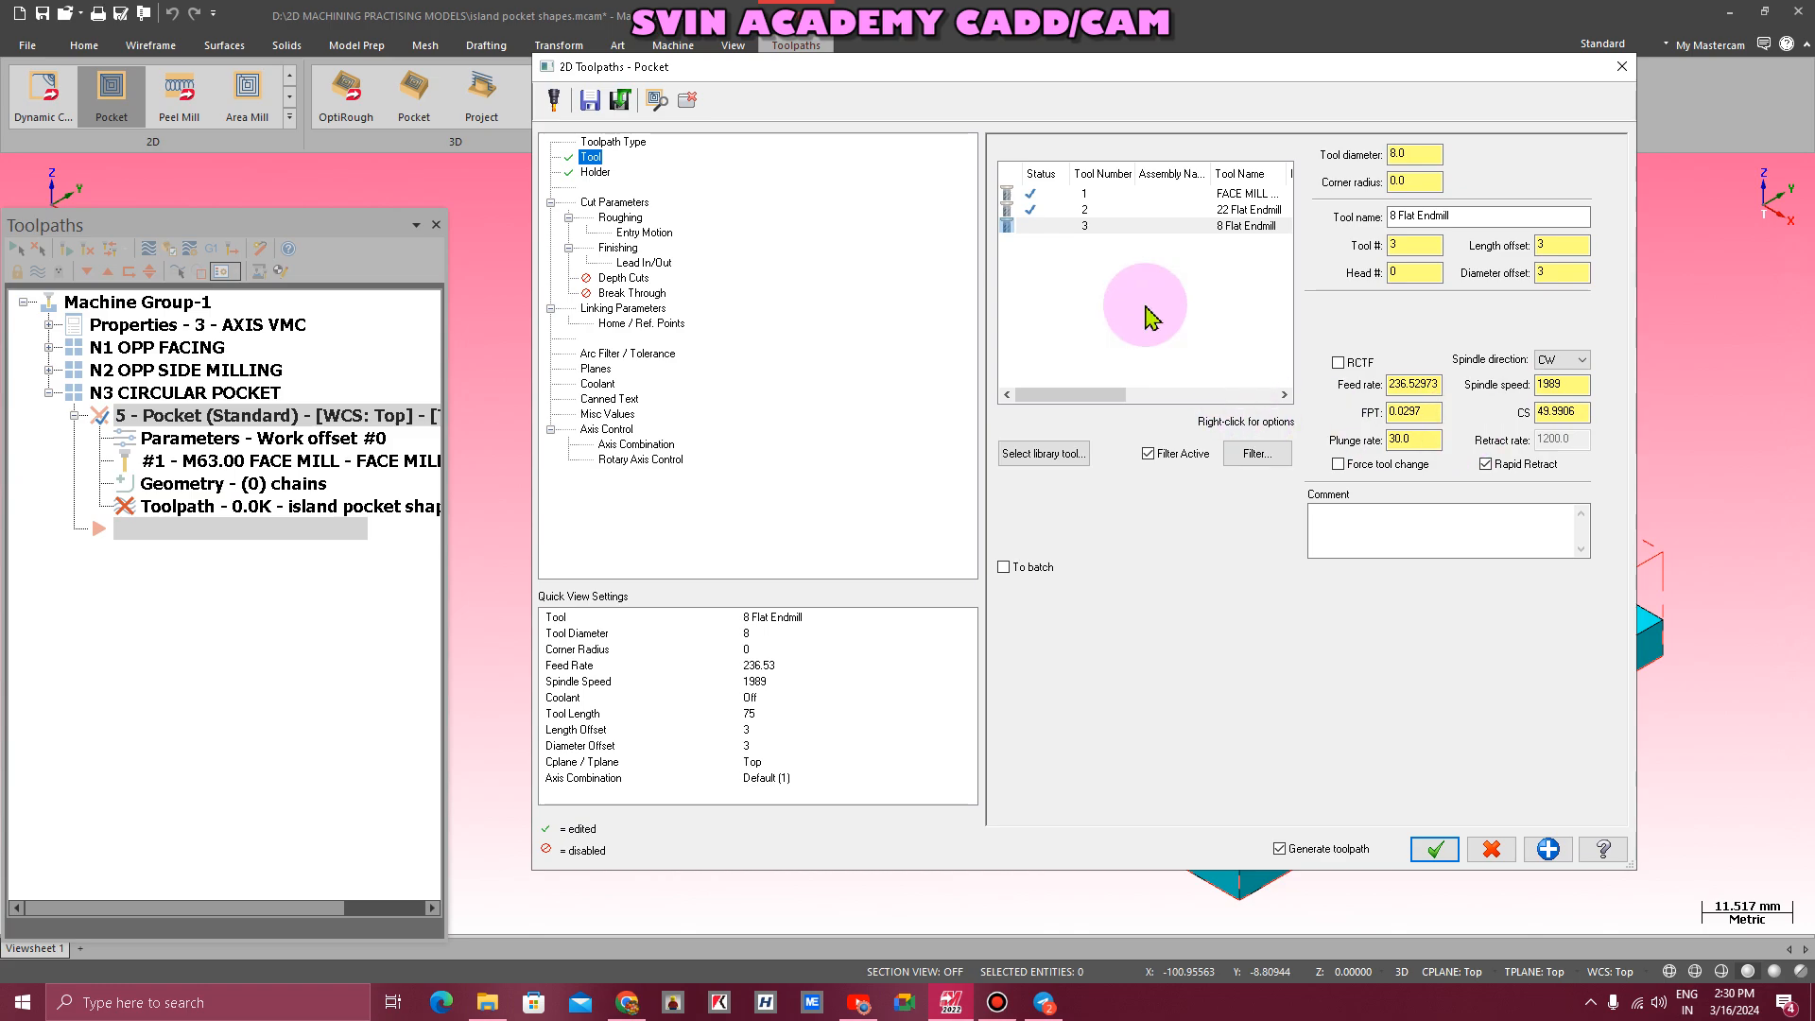
# - Set the pocket operation's stock to leave to 0 on both walls and floors
pyautogui.click(617, 203)
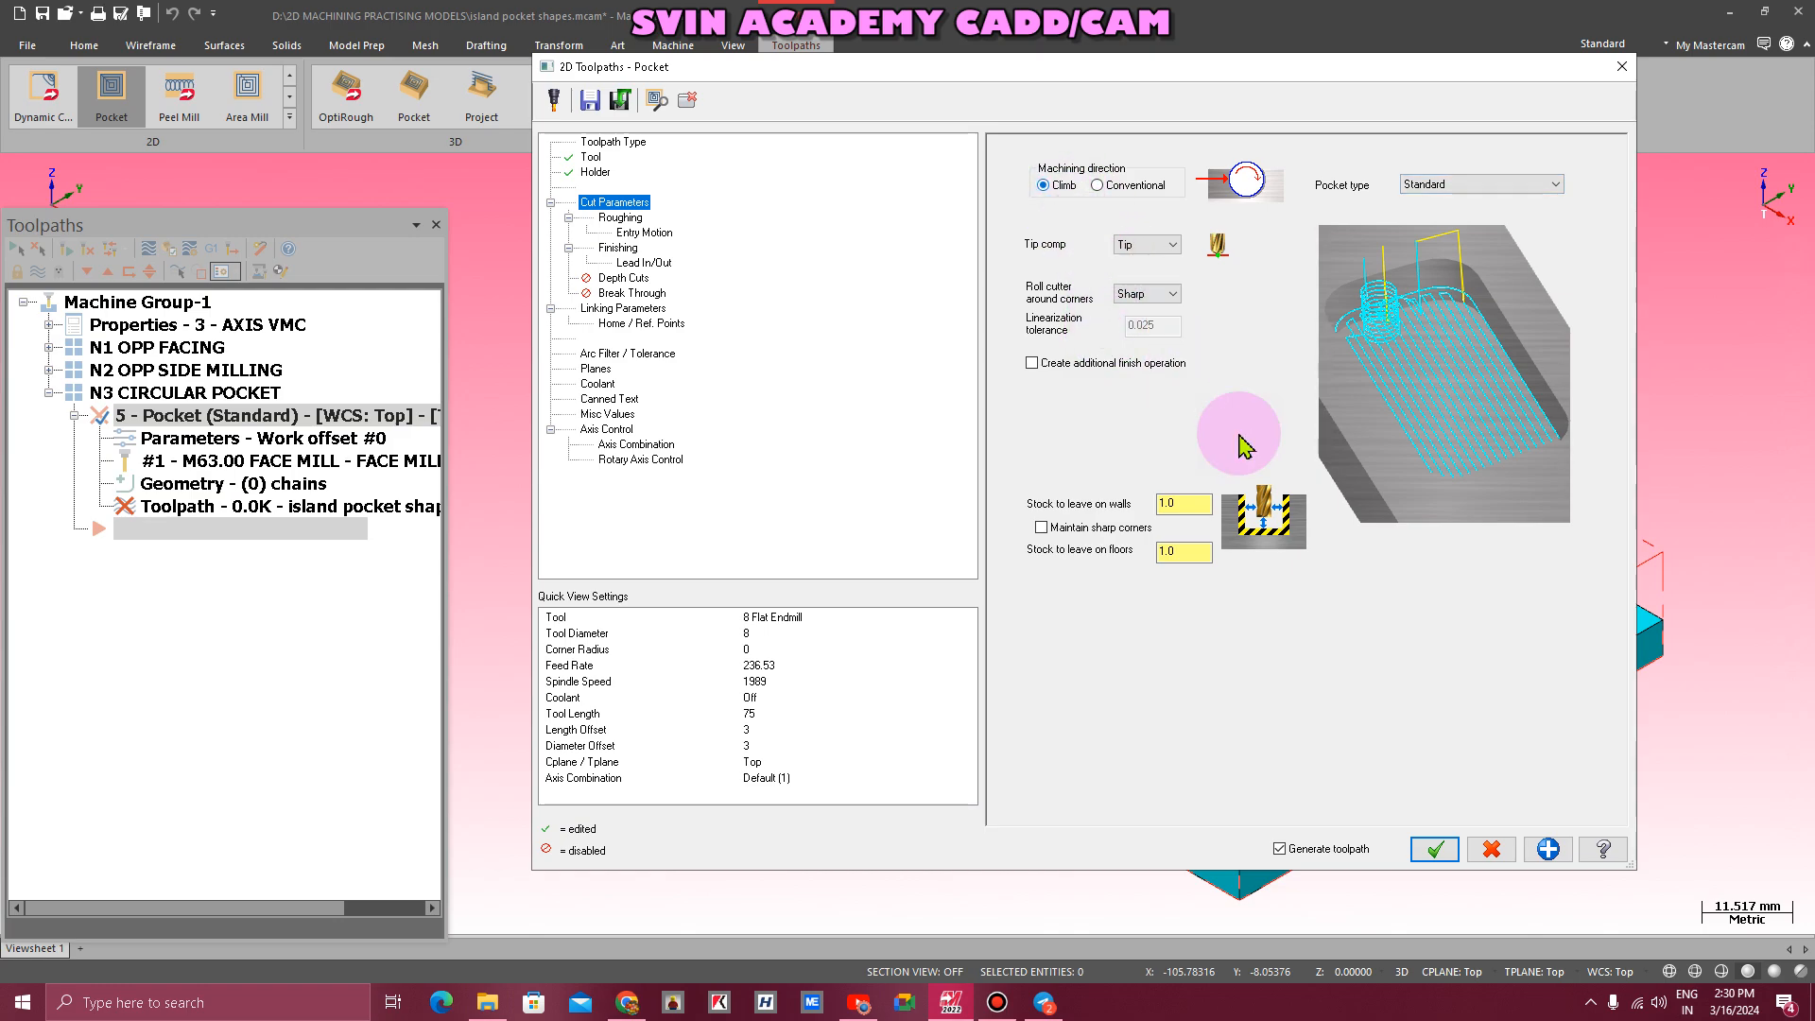
pyautogui.doubleClick(1189, 502)
pyautogui.press('BackSpace')
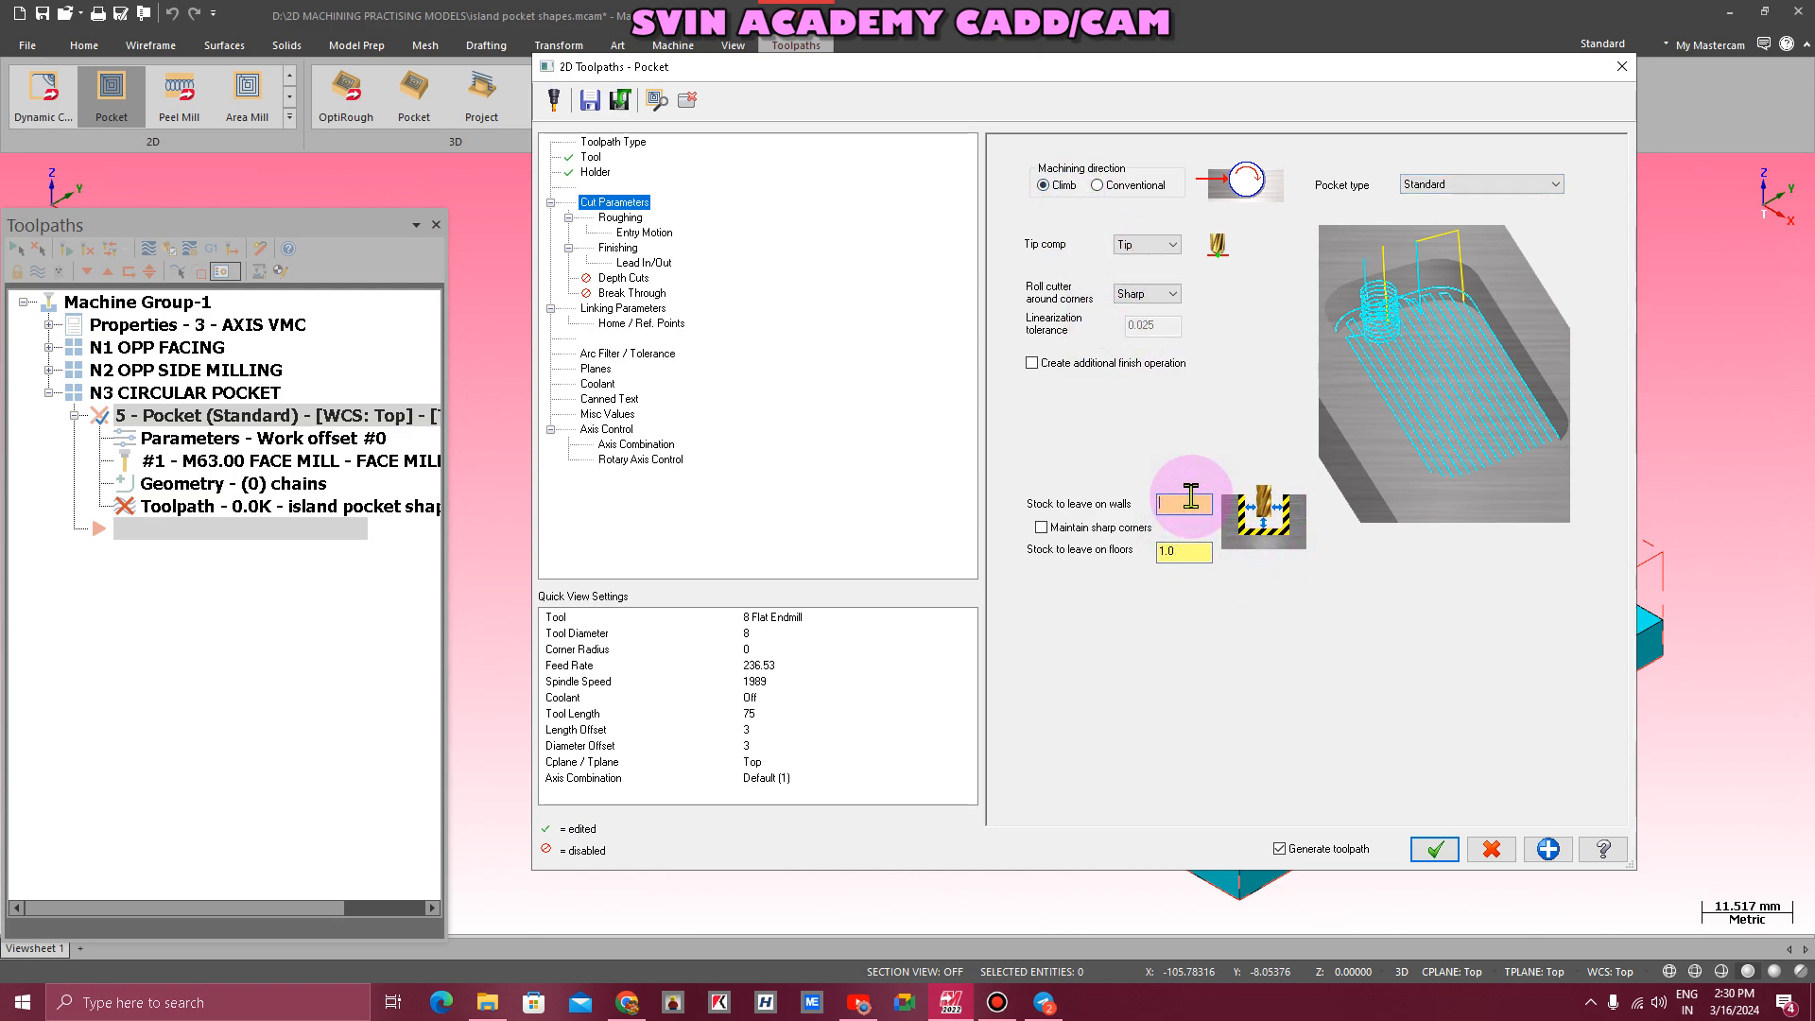
pyautogui.write('0')
pyautogui.click(1194, 548)
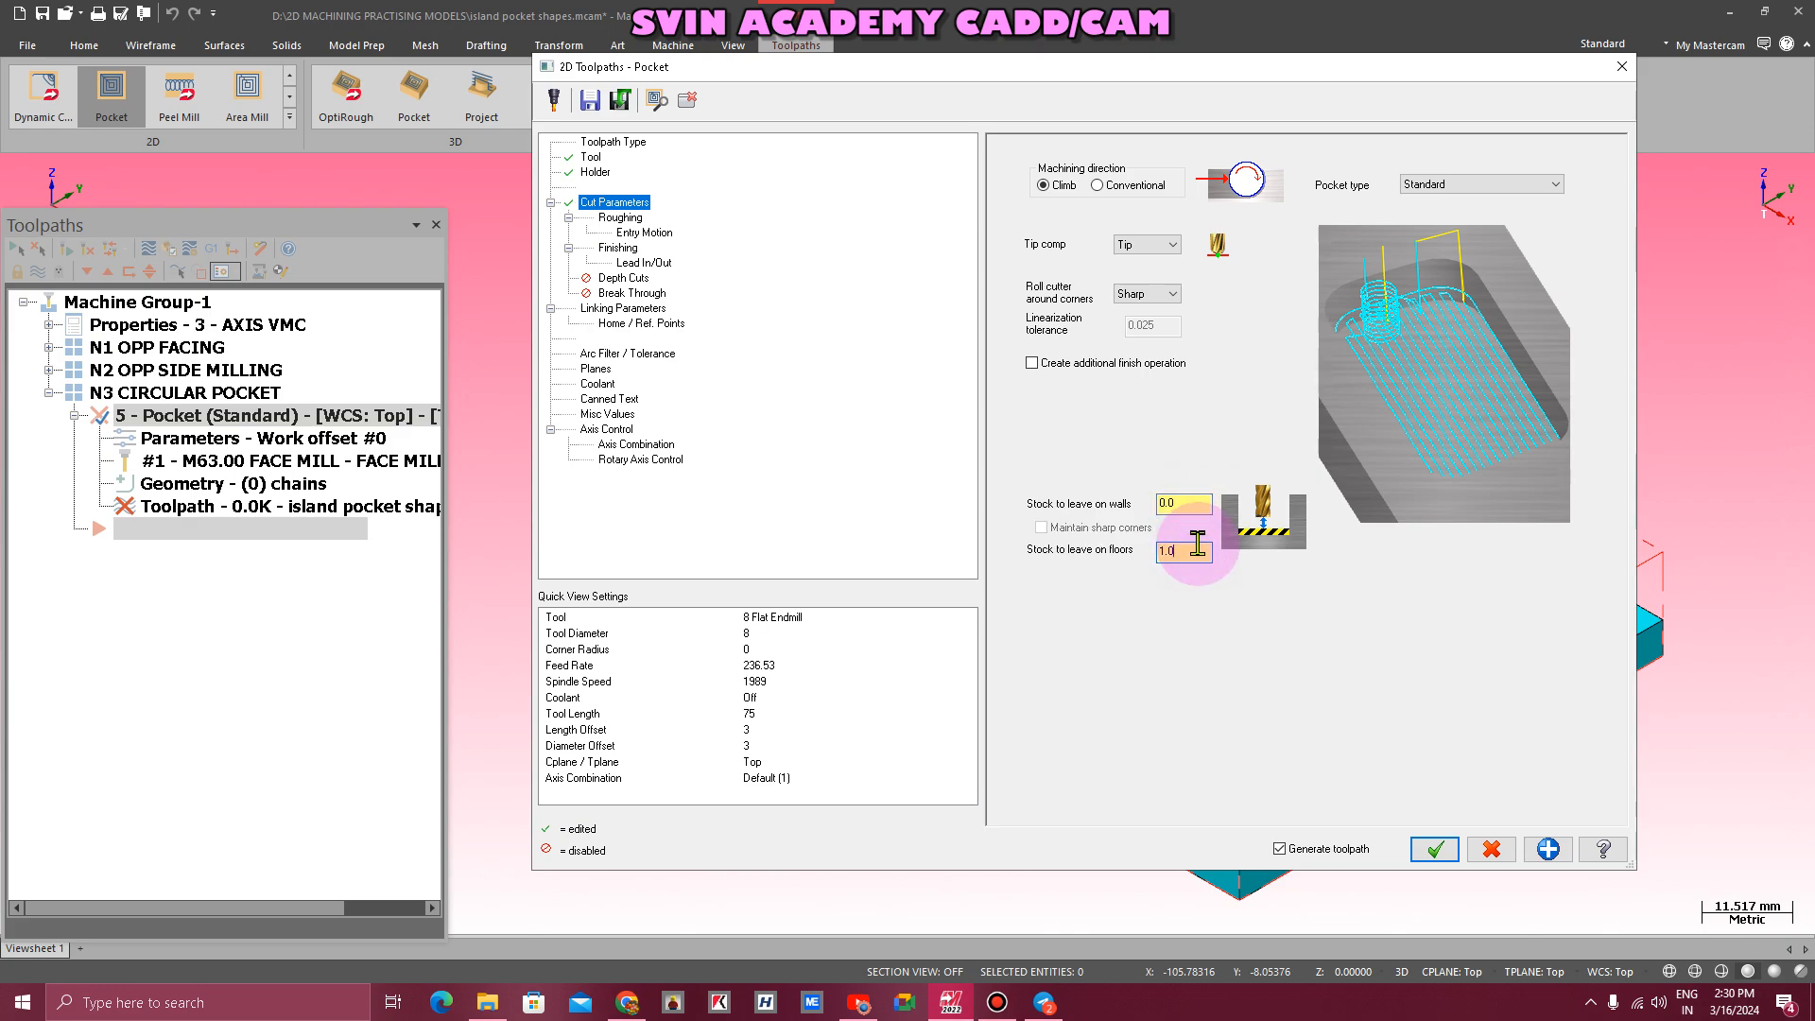
pyautogui.press('BackSpace')
pyautogui.press('BackSpace')
pyautogui.press('BackSpace')
pyautogui.write('0')
pyautogui.press('Return')
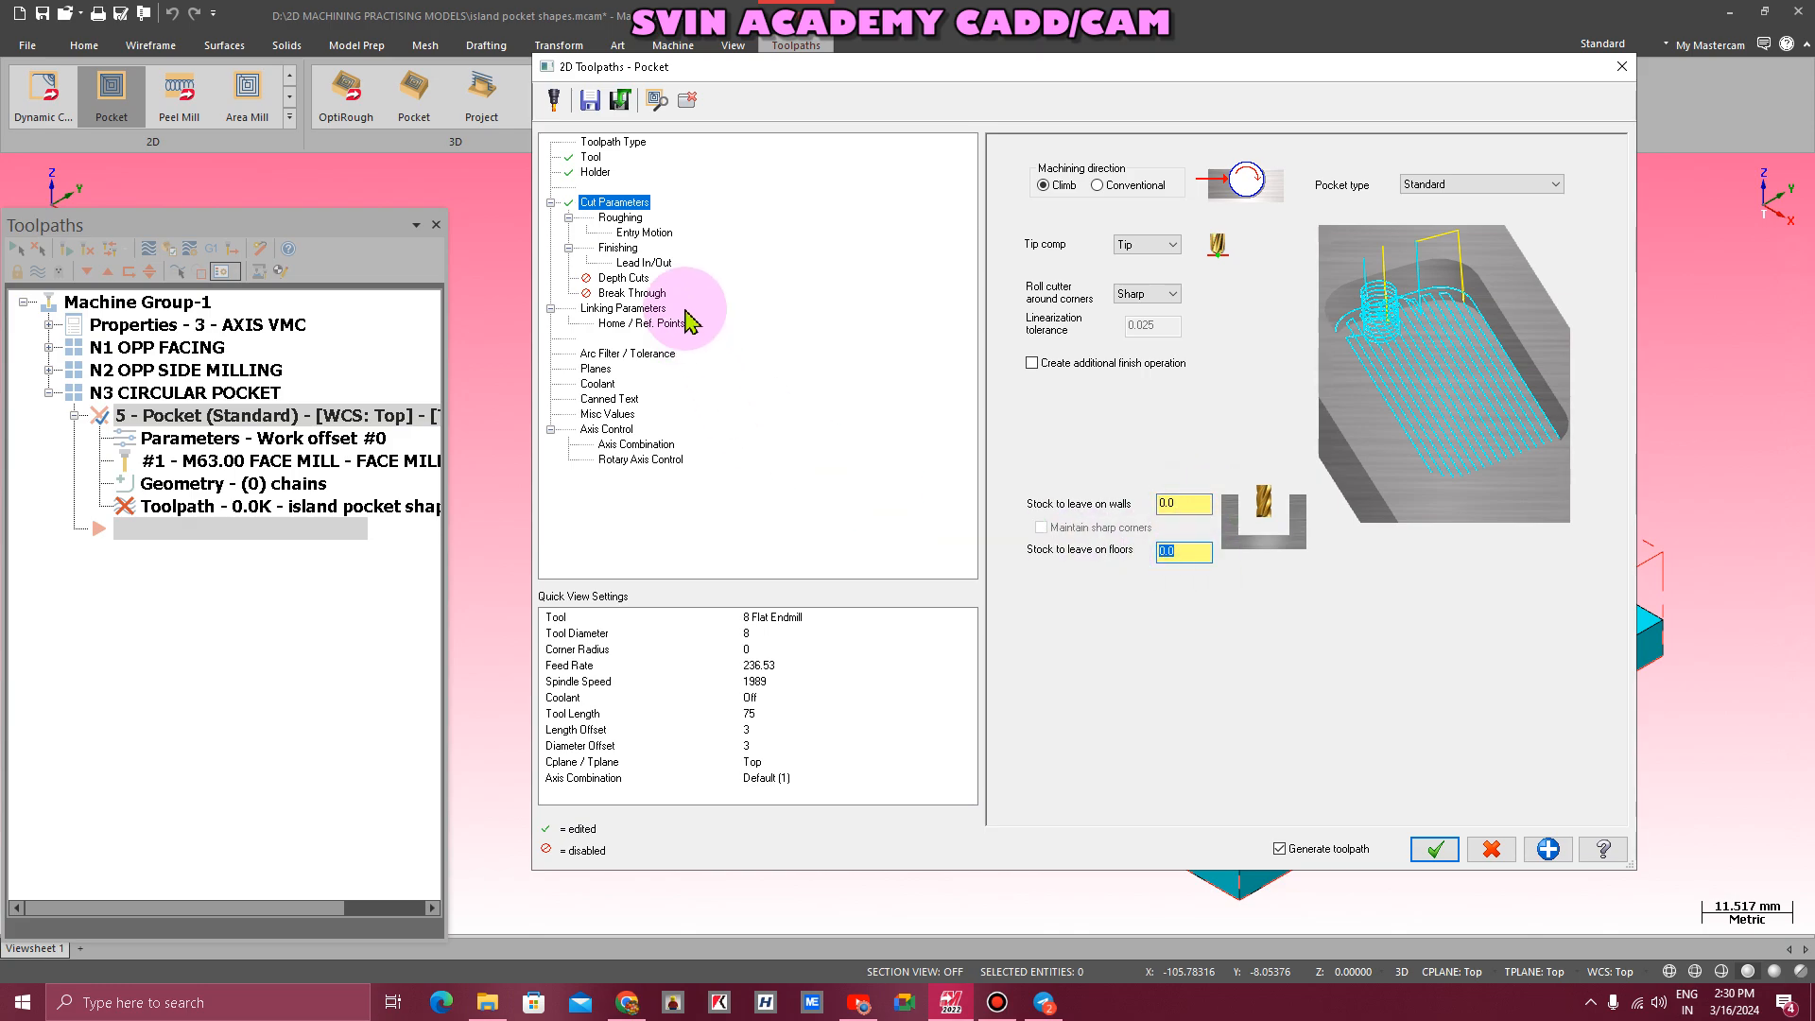
# - Set the pocket's roughing method to Parallel Spiral and enable Minimize tool burial
pyautogui.click(620, 220)
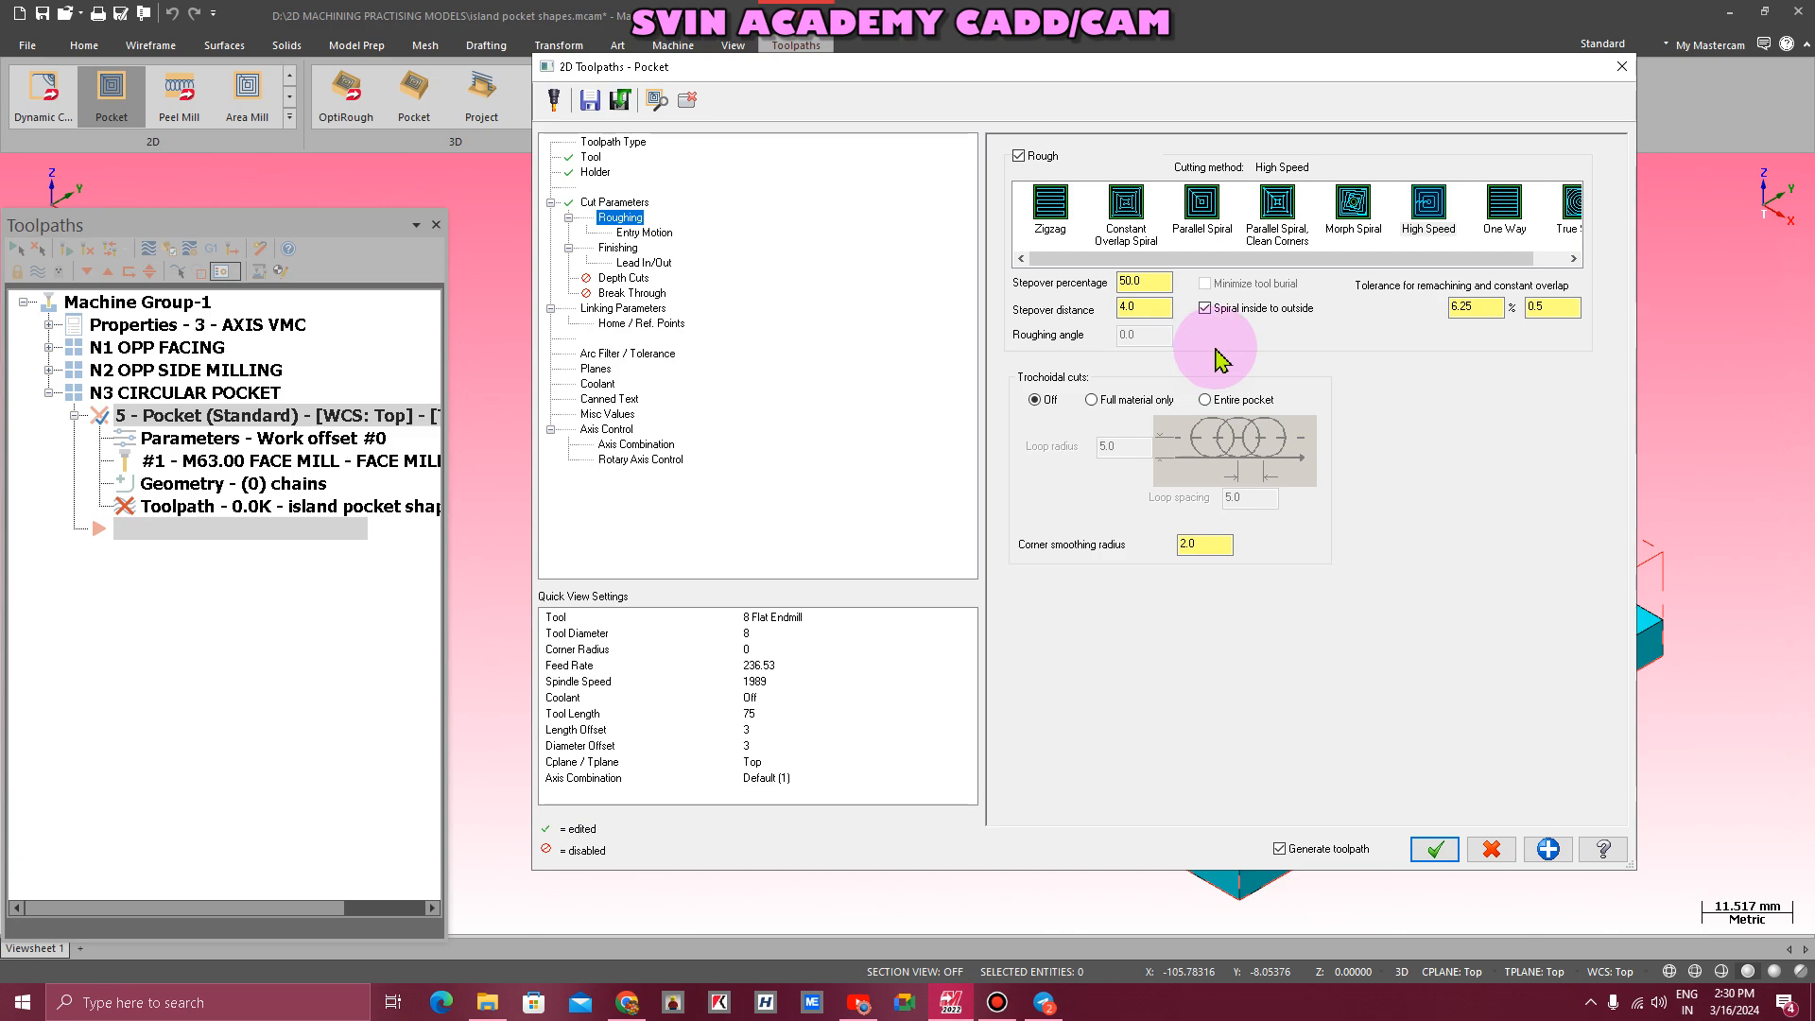
pyautogui.click(1201, 212)
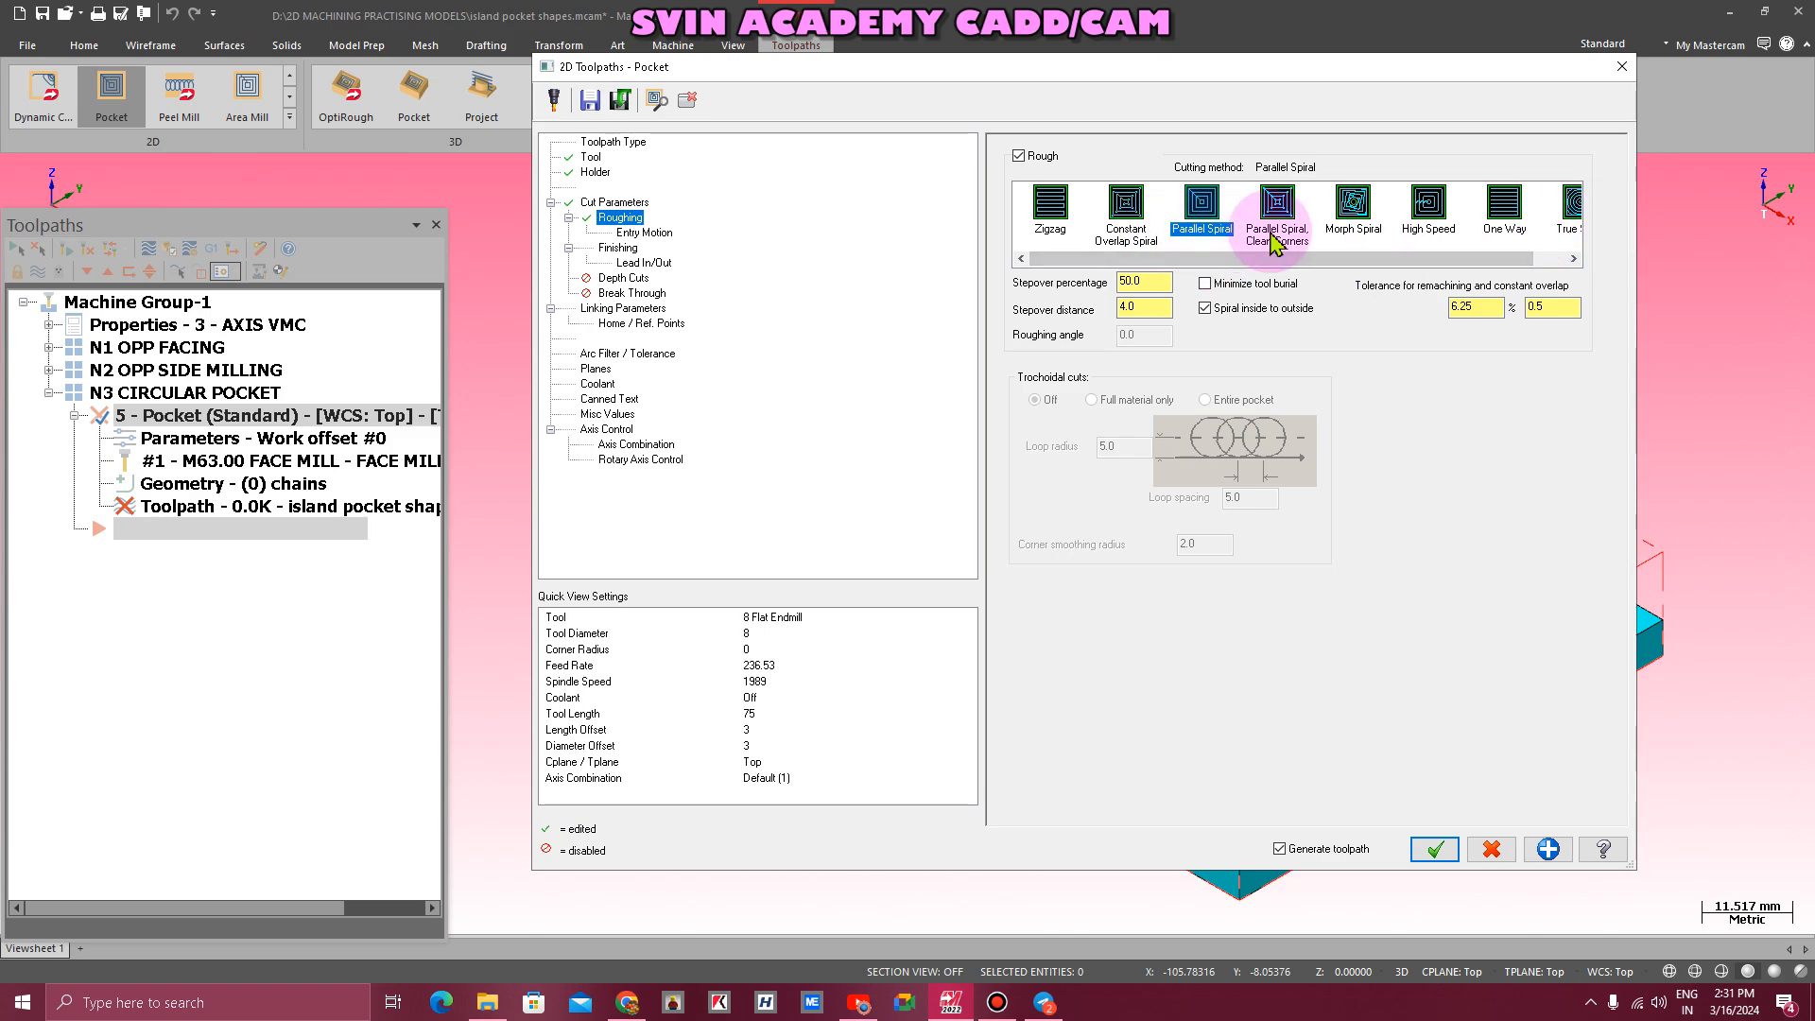
pyautogui.click(1231, 288)
pyautogui.click(1147, 280)
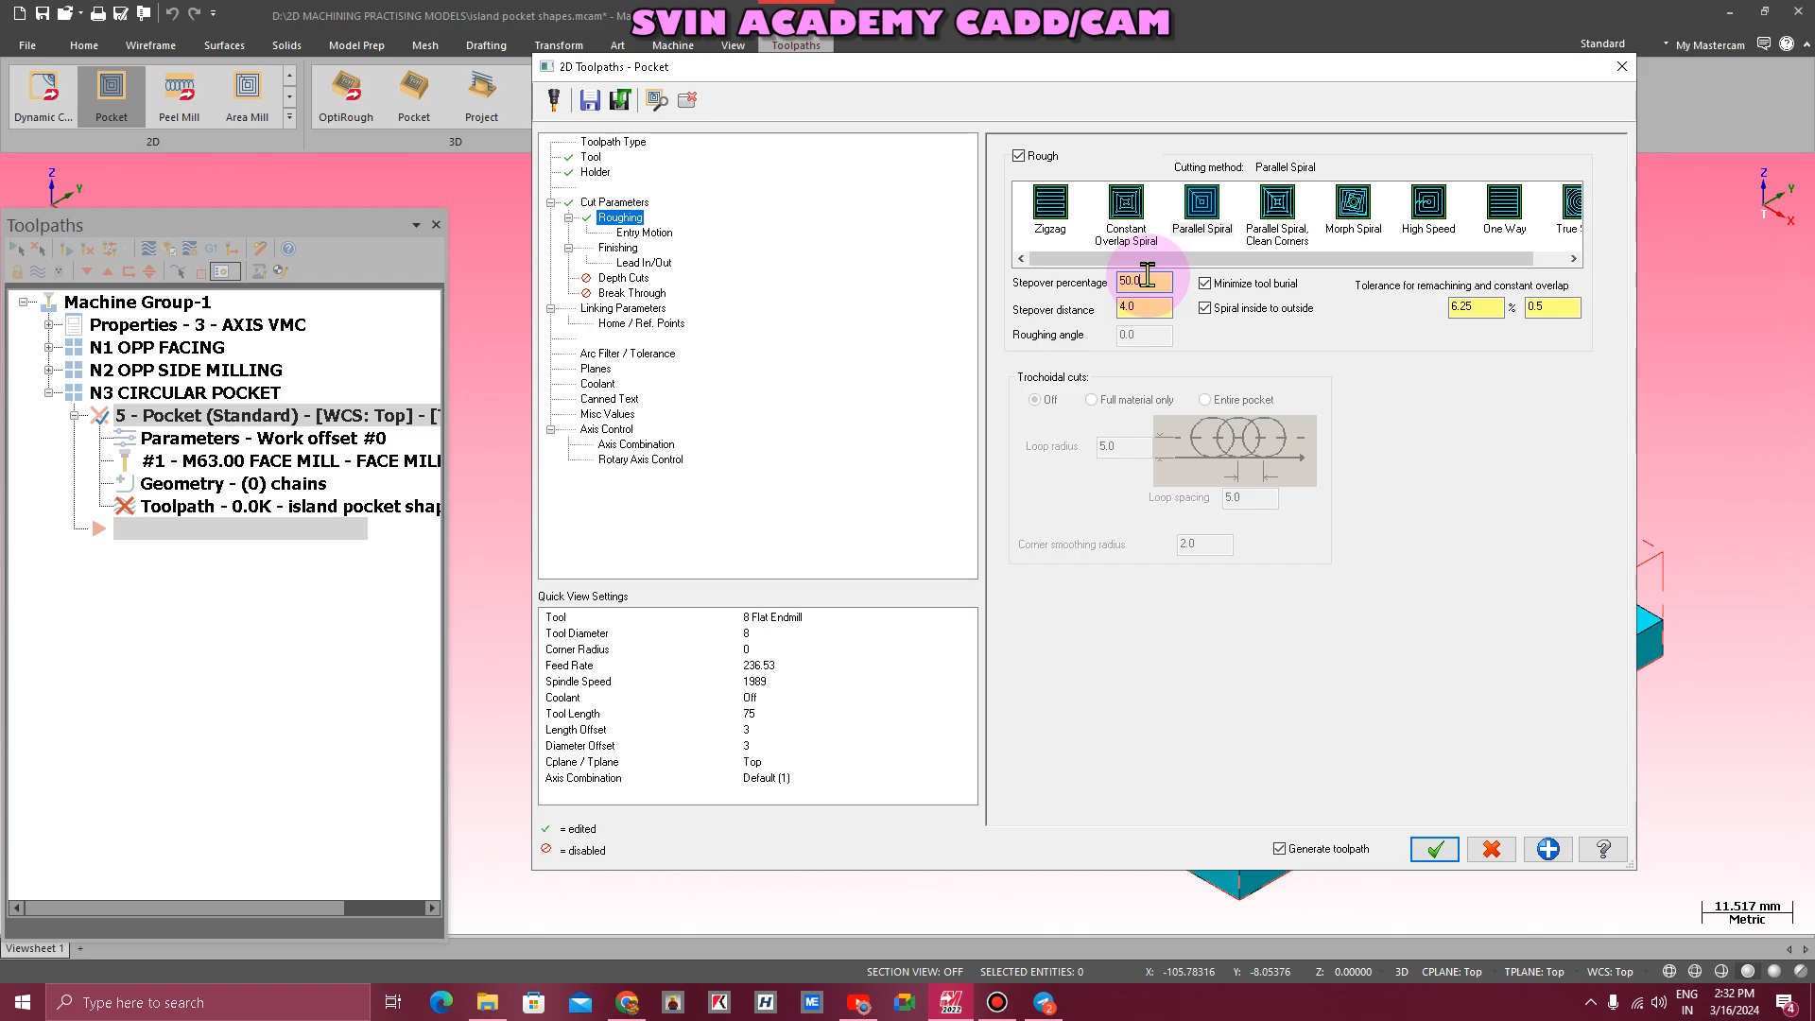
# - Set the helix entry motion's minimum radius to 10% of the tool diameter
pyautogui.click(643, 234)
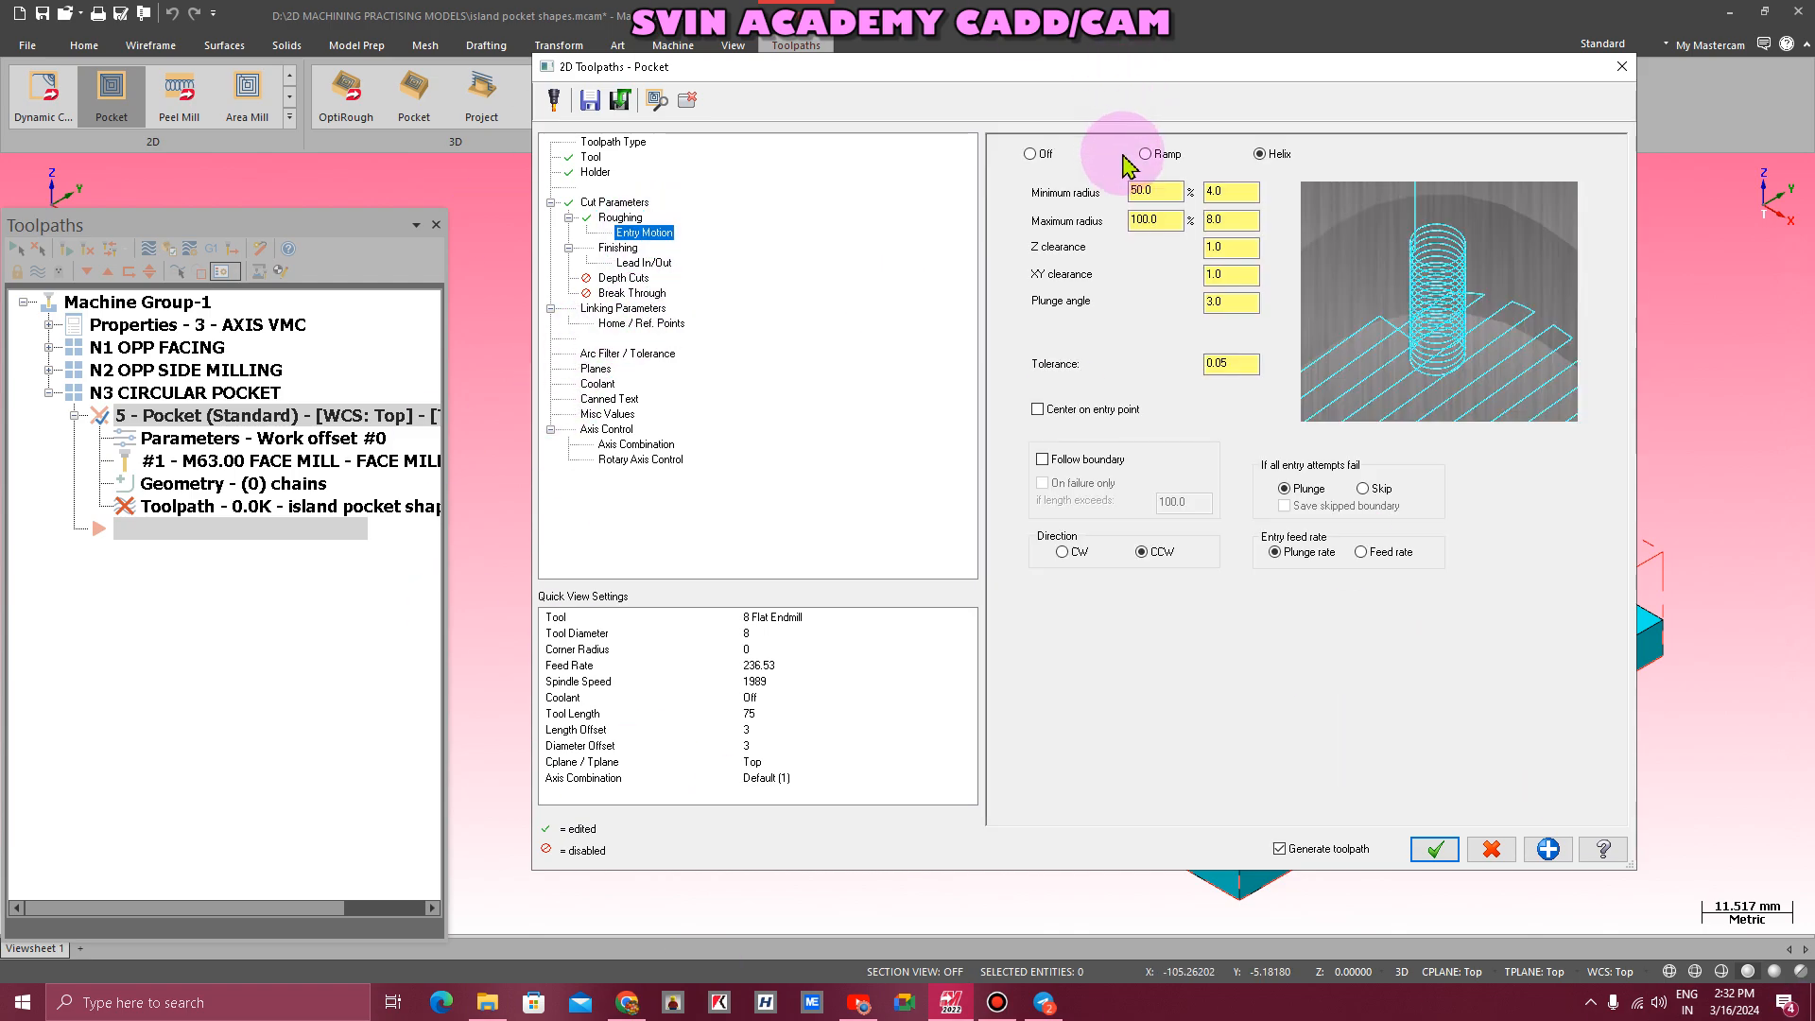
pyautogui.click(1151, 191)
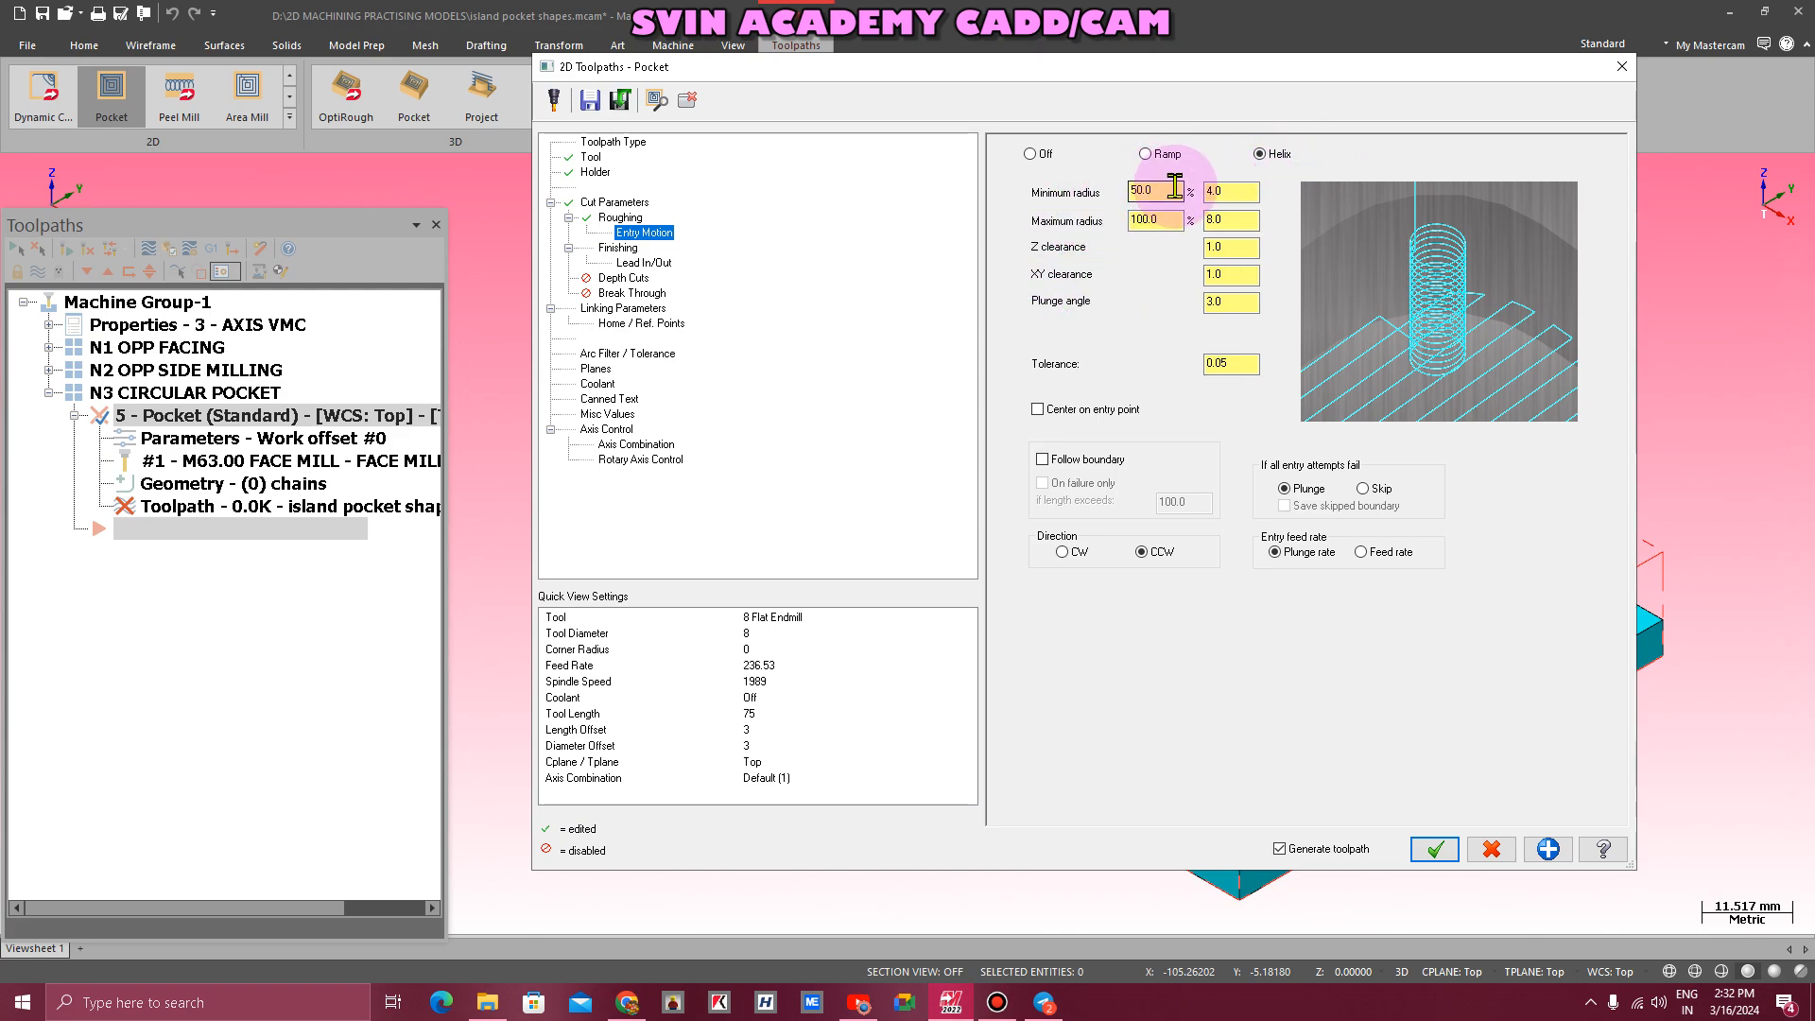
pyautogui.press('BackSpace')
pyautogui.press('BackSpace')
pyautogui.press('BackSpace')
pyautogui.press('BackSpace')
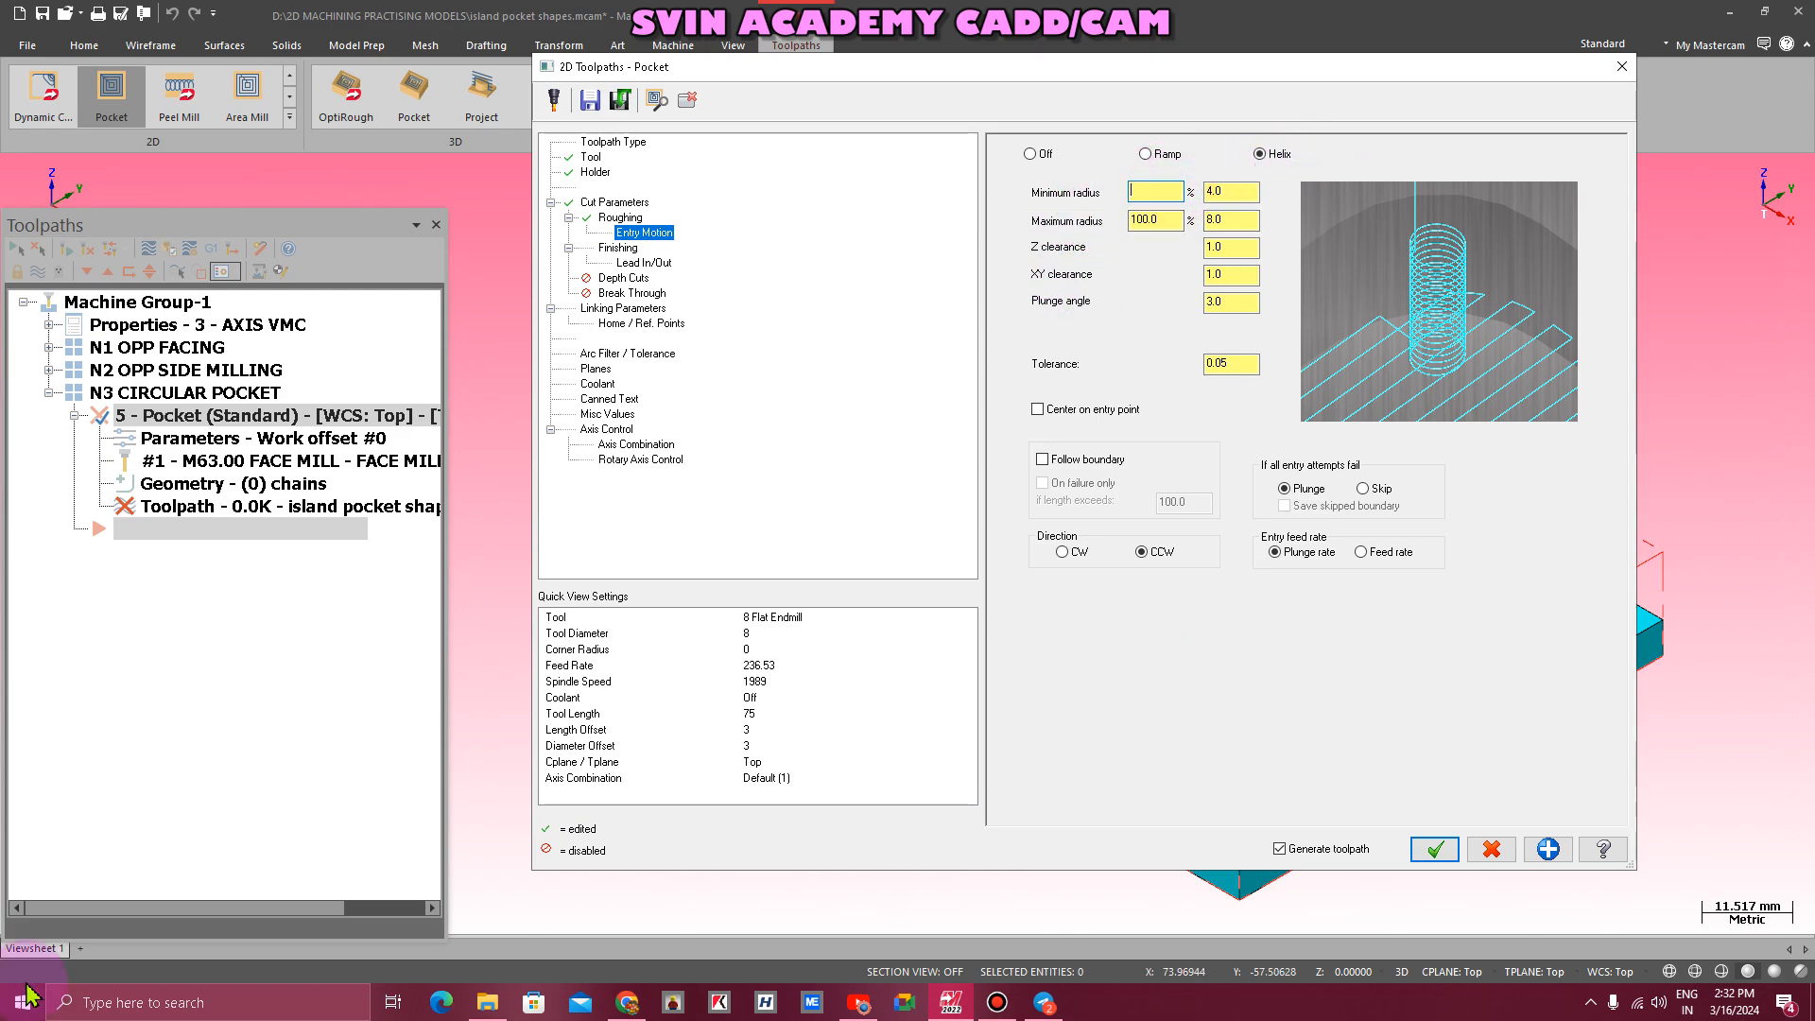
pyautogui.write('10')
pyautogui.press('Return')
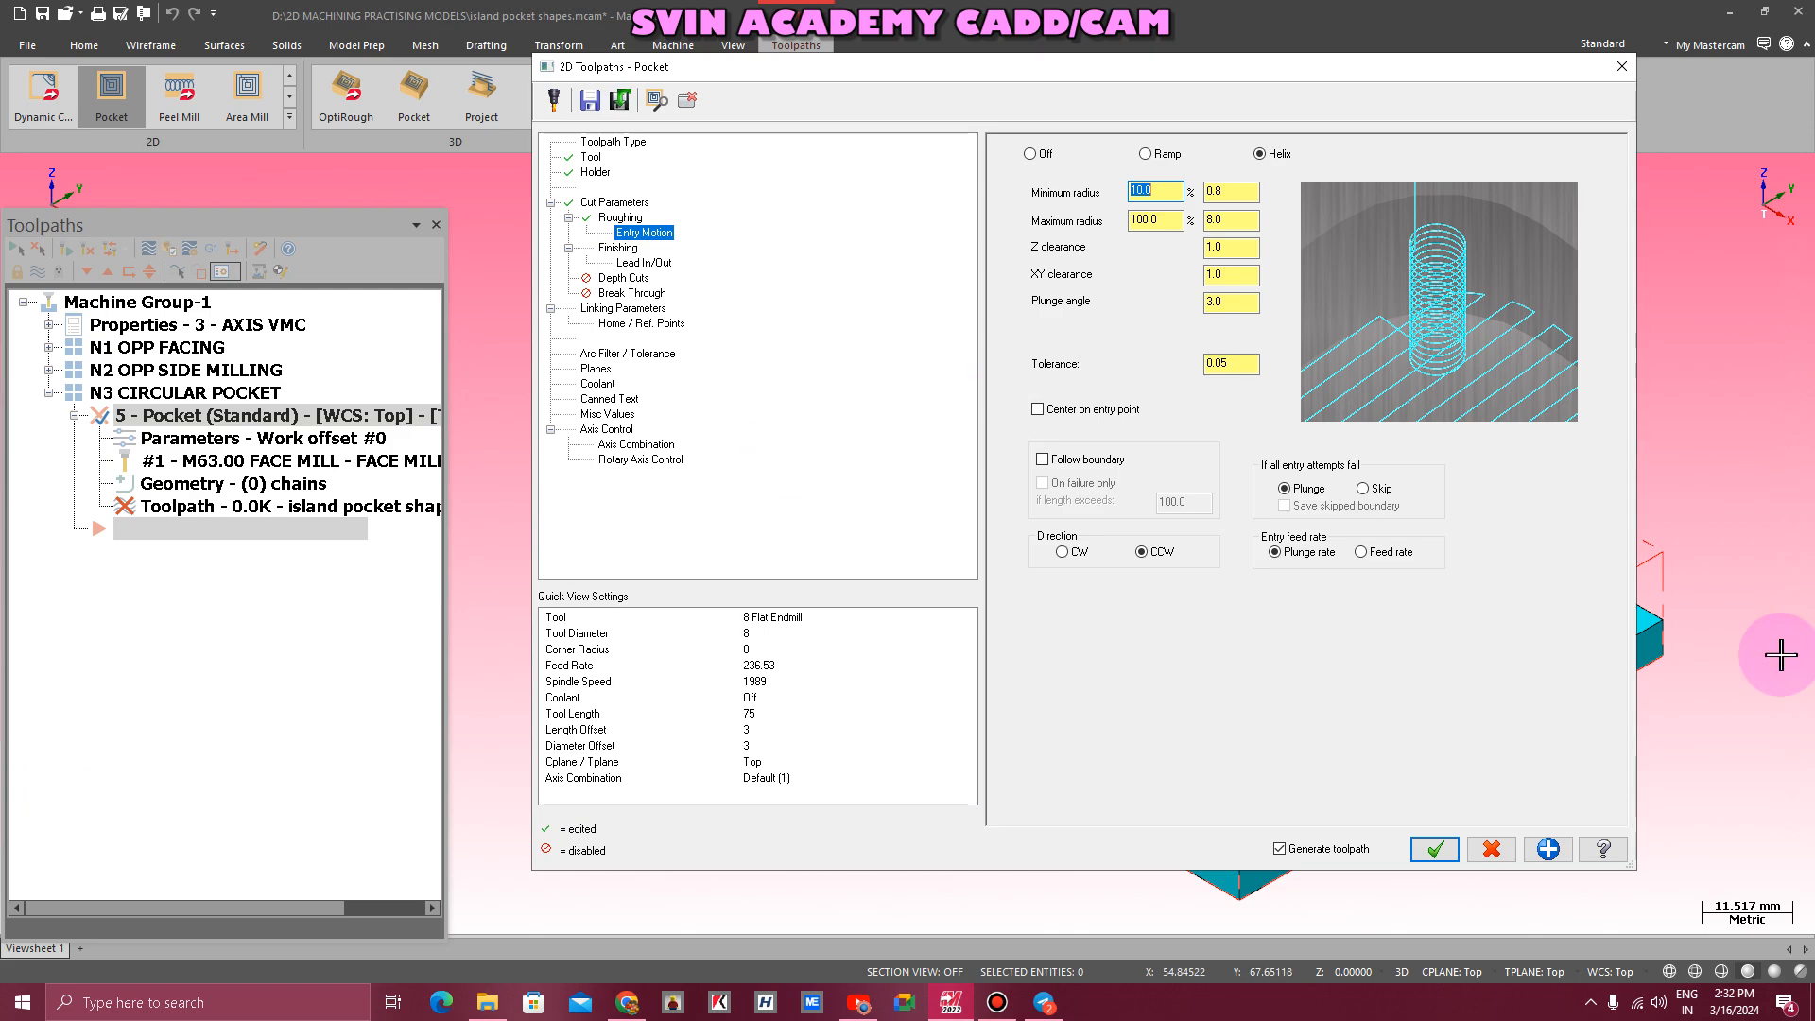
# - Set the helix entry's maximum radius to 40% and check its Z clearance, XY clearance and plunge angle
pyautogui.click(1175, 220)
pyautogui.press('BackSpace')
pyautogui.press('BackSpace')
pyautogui.press('BackSpace')
pyautogui.press('BackSpace')
pyautogui.press('BackSpace')
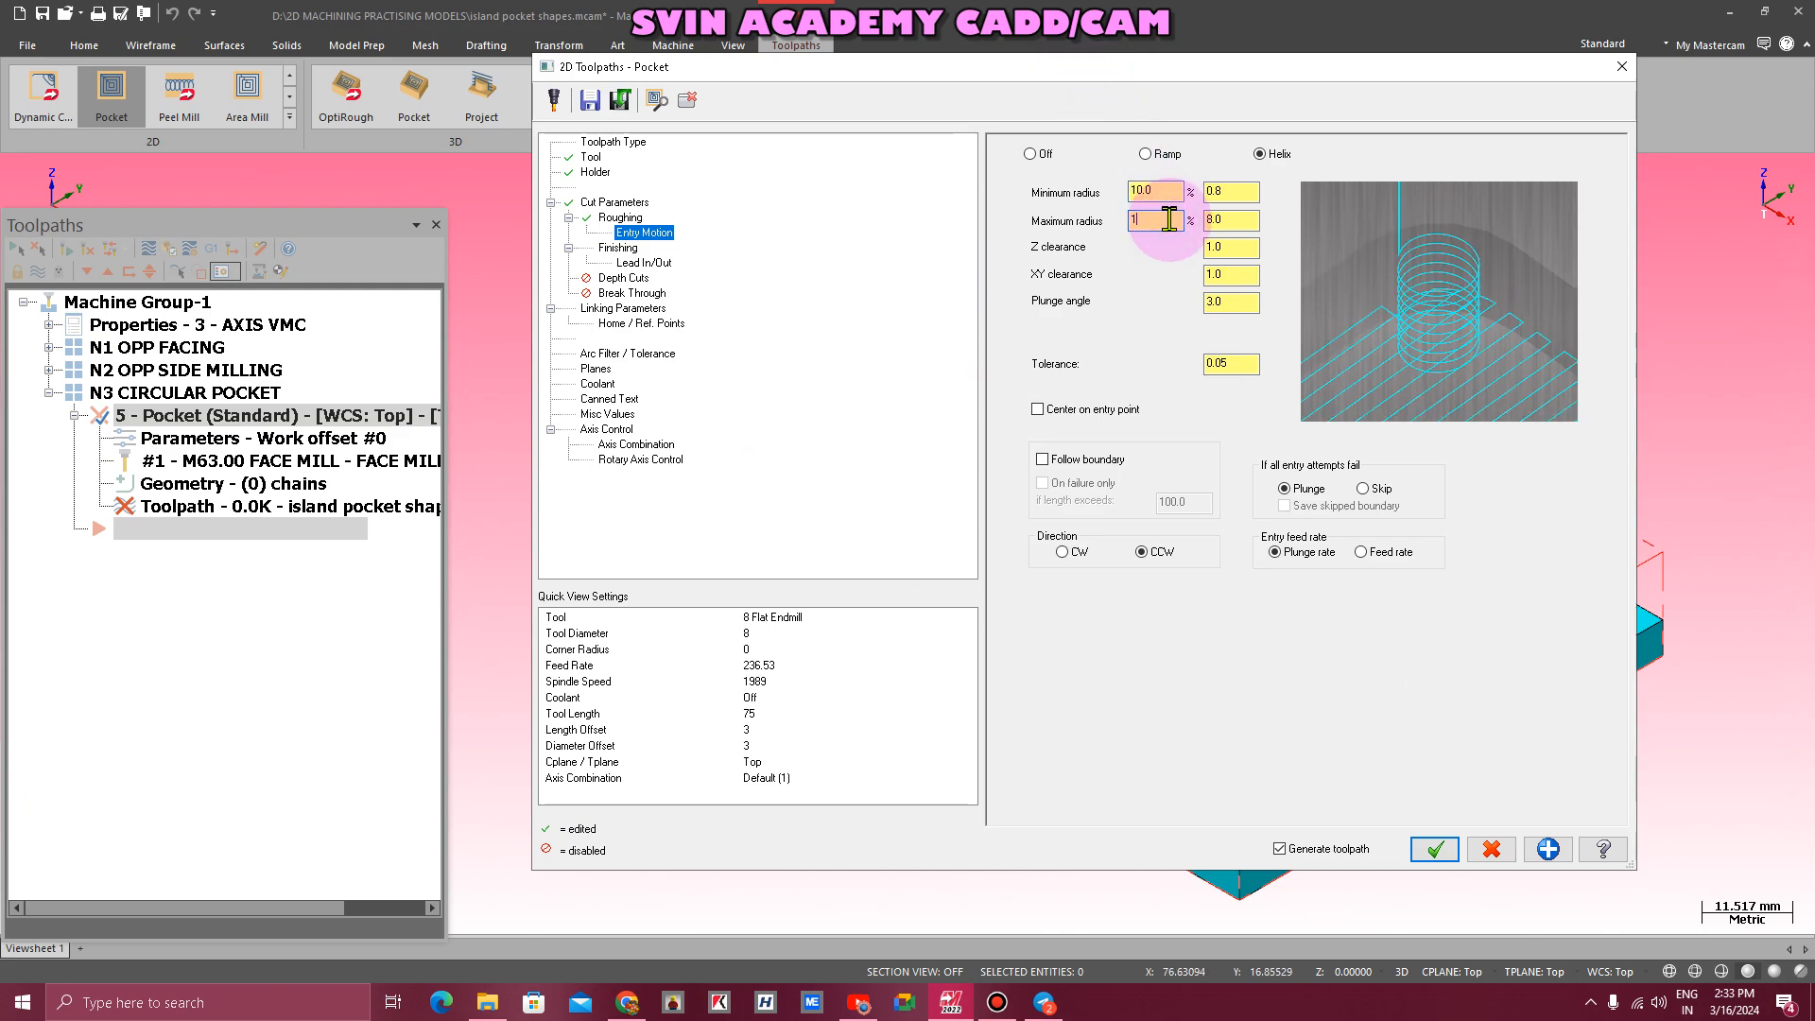
pyautogui.write('40')
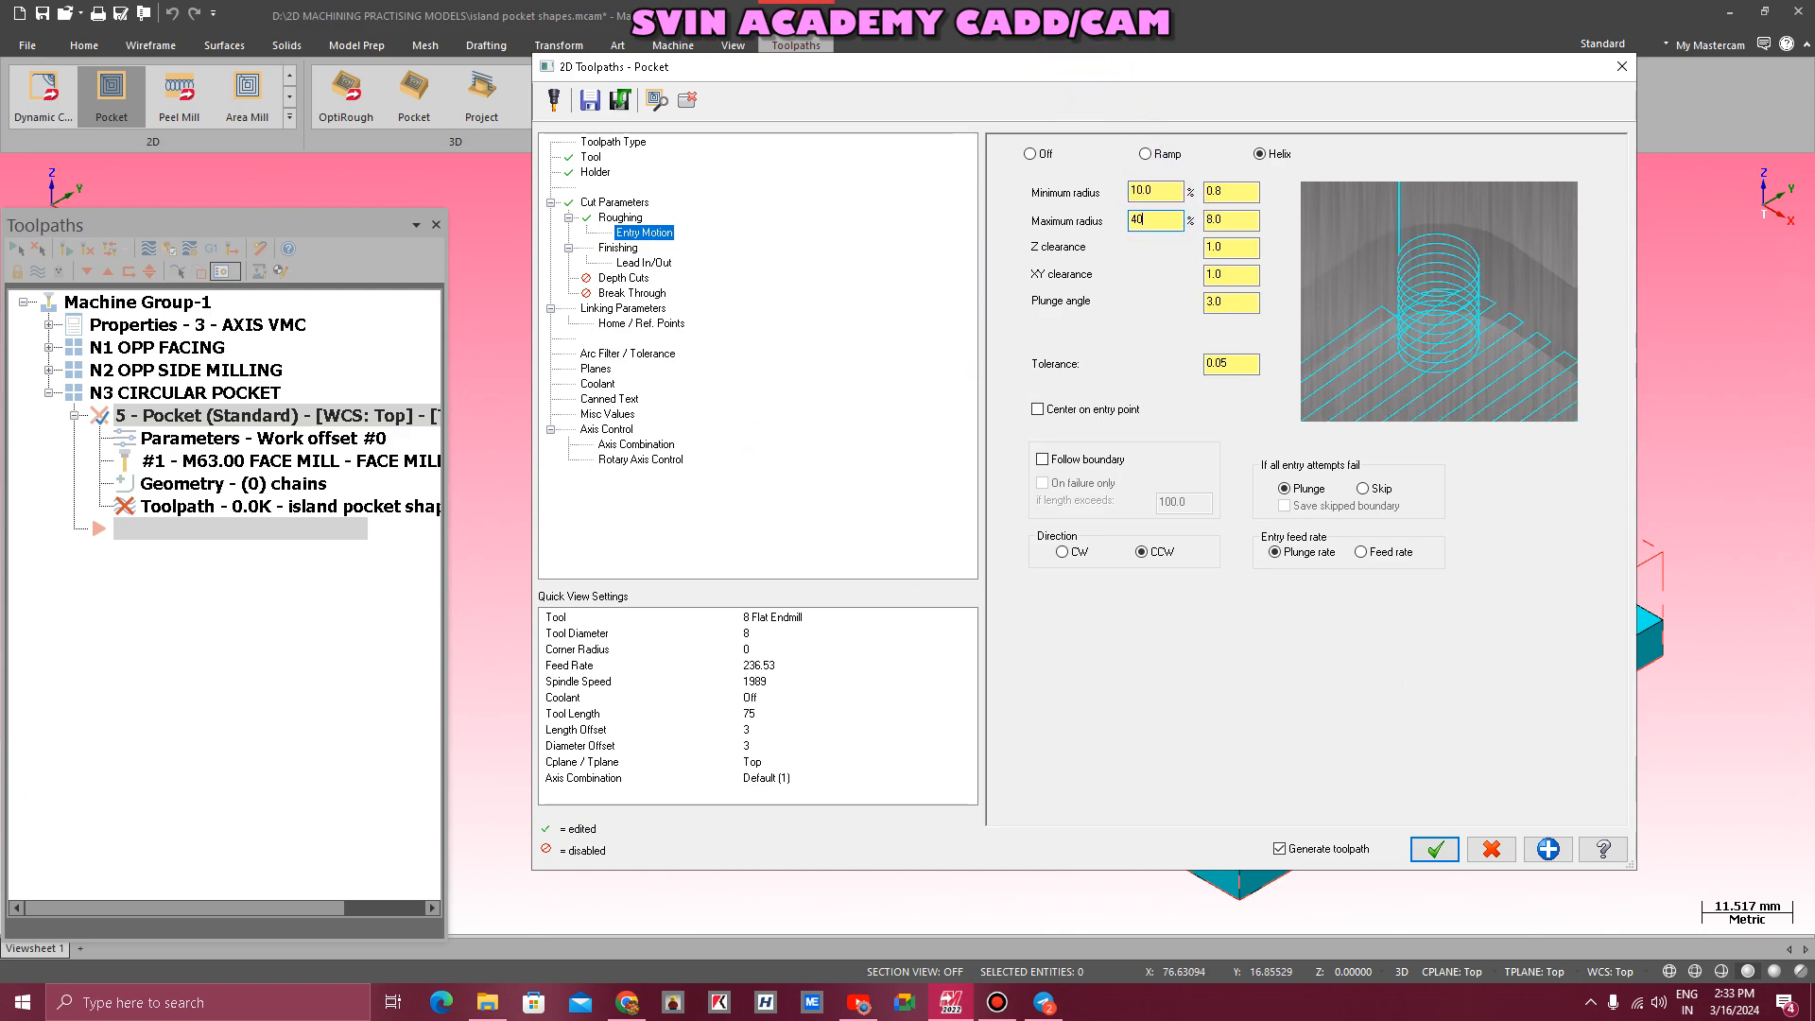
pyautogui.press('Return')
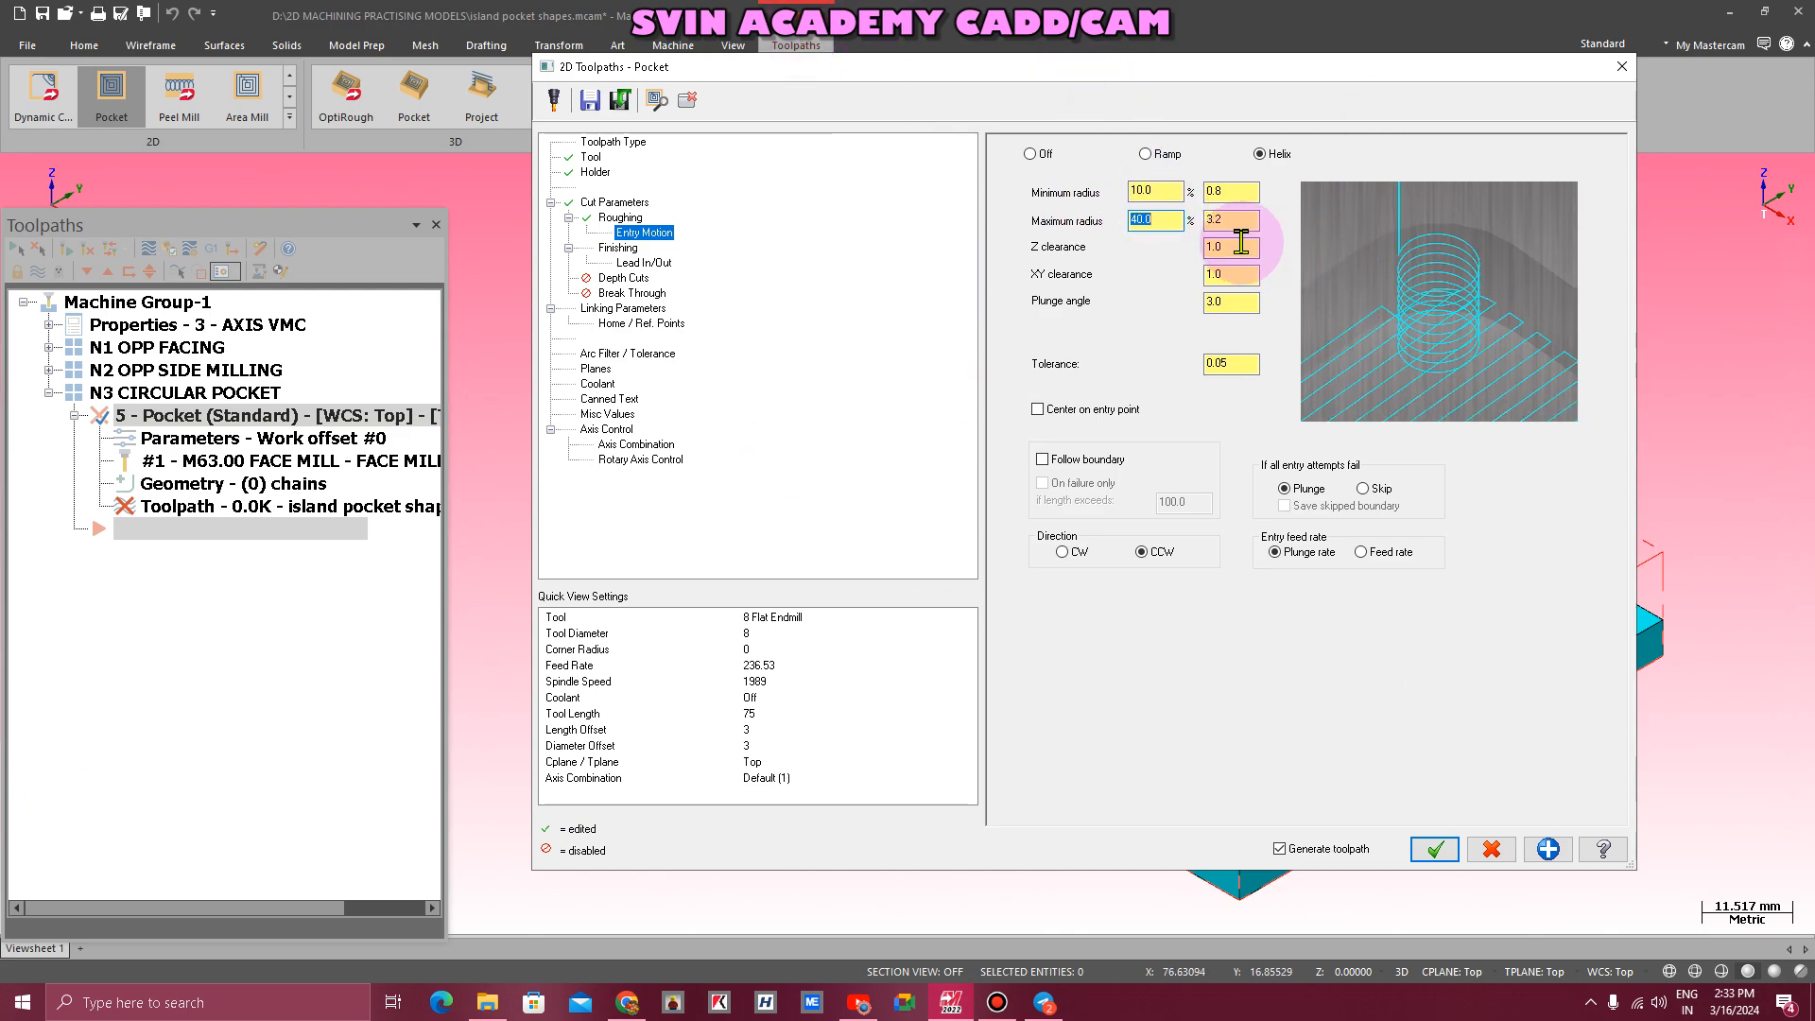
pyautogui.click(1234, 245)
pyautogui.click(1234, 274)
pyautogui.click(1238, 303)
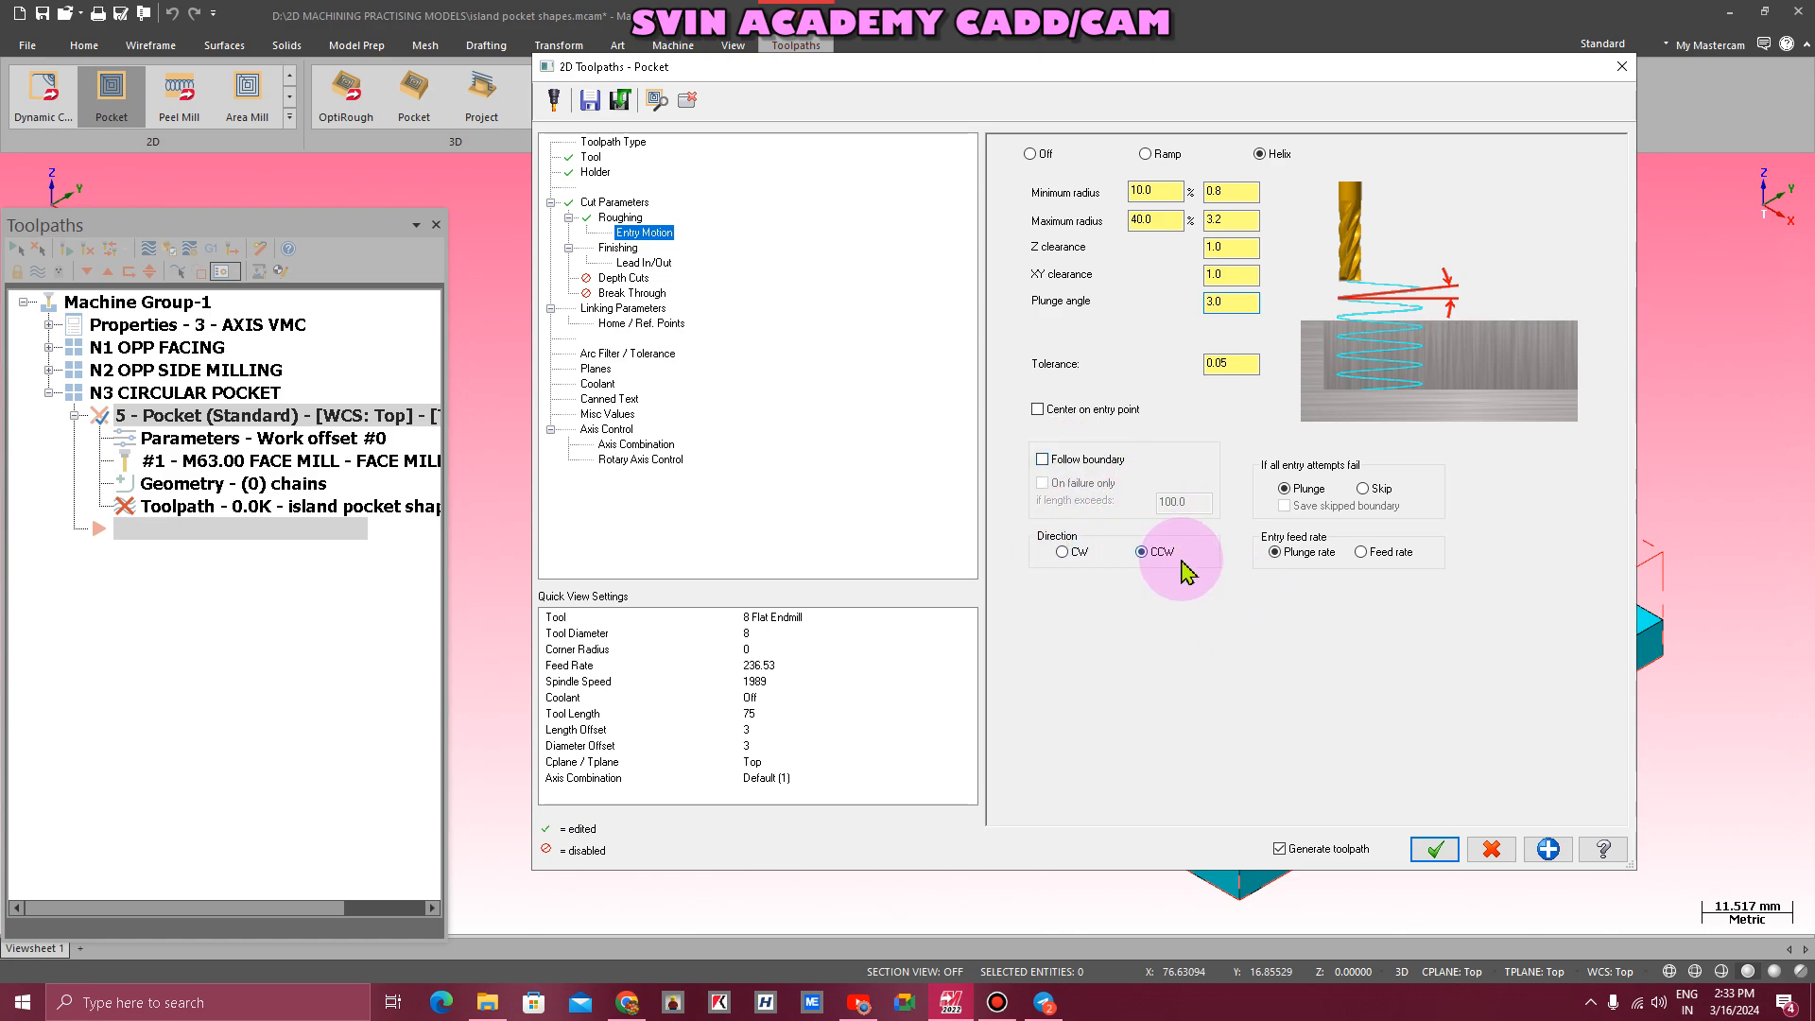
# - Disable the pocket's finish passes and recheck the cut parameters, roughing, lead in/out and depth cuts settings
pyautogui.click(618, 250)
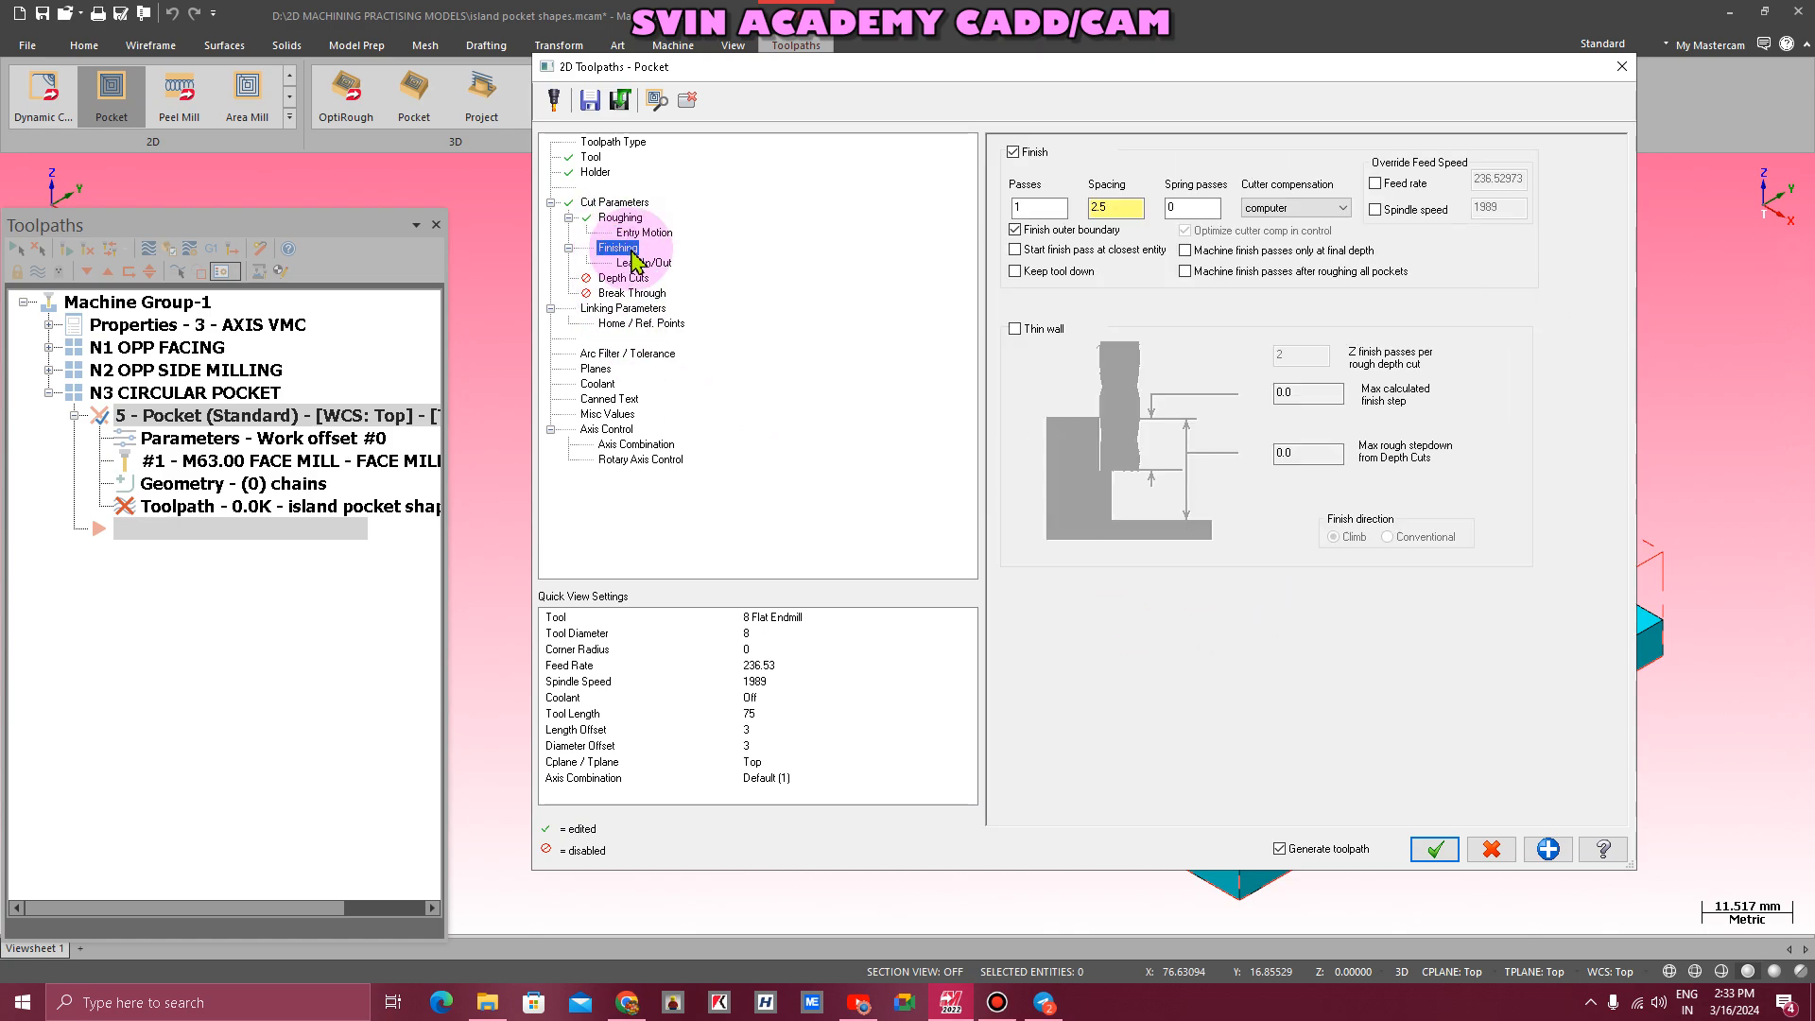
pyautogui.click(1013, 152)
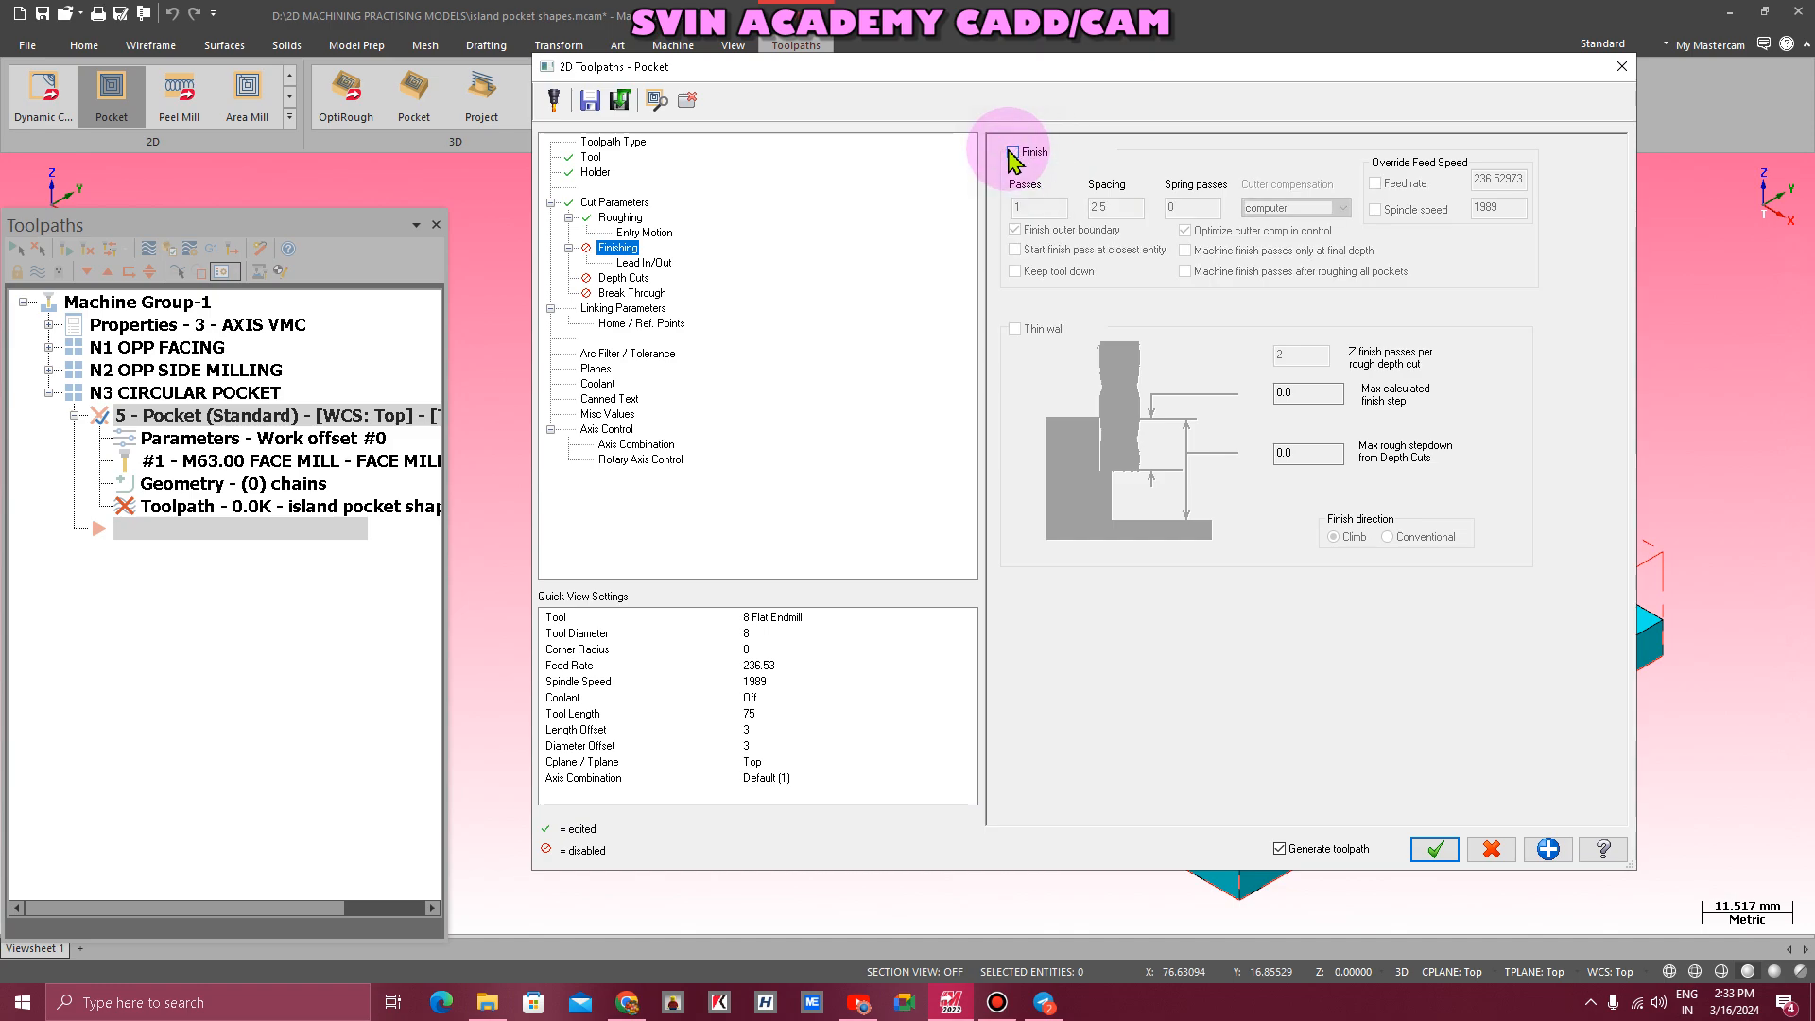
pyautogui.click(619, 203)
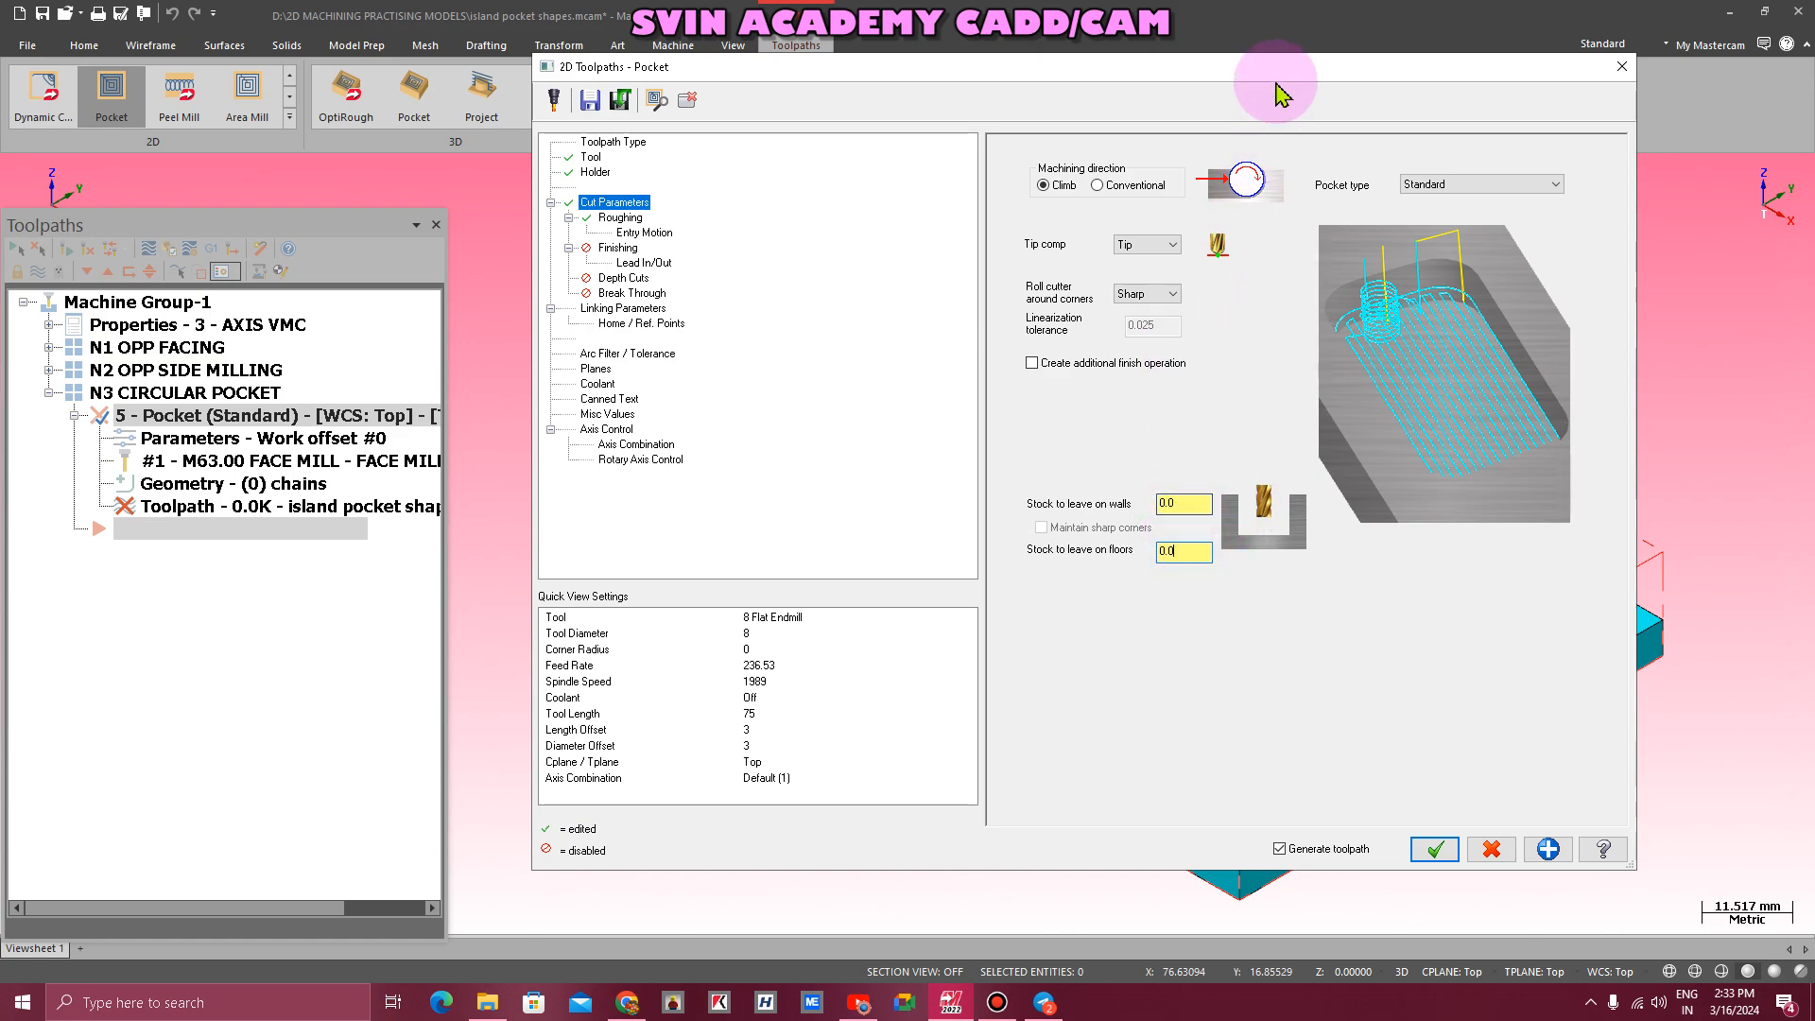
pyautogui.moveTo(1280, 68); pyautogui.dragTo(1234, 99)
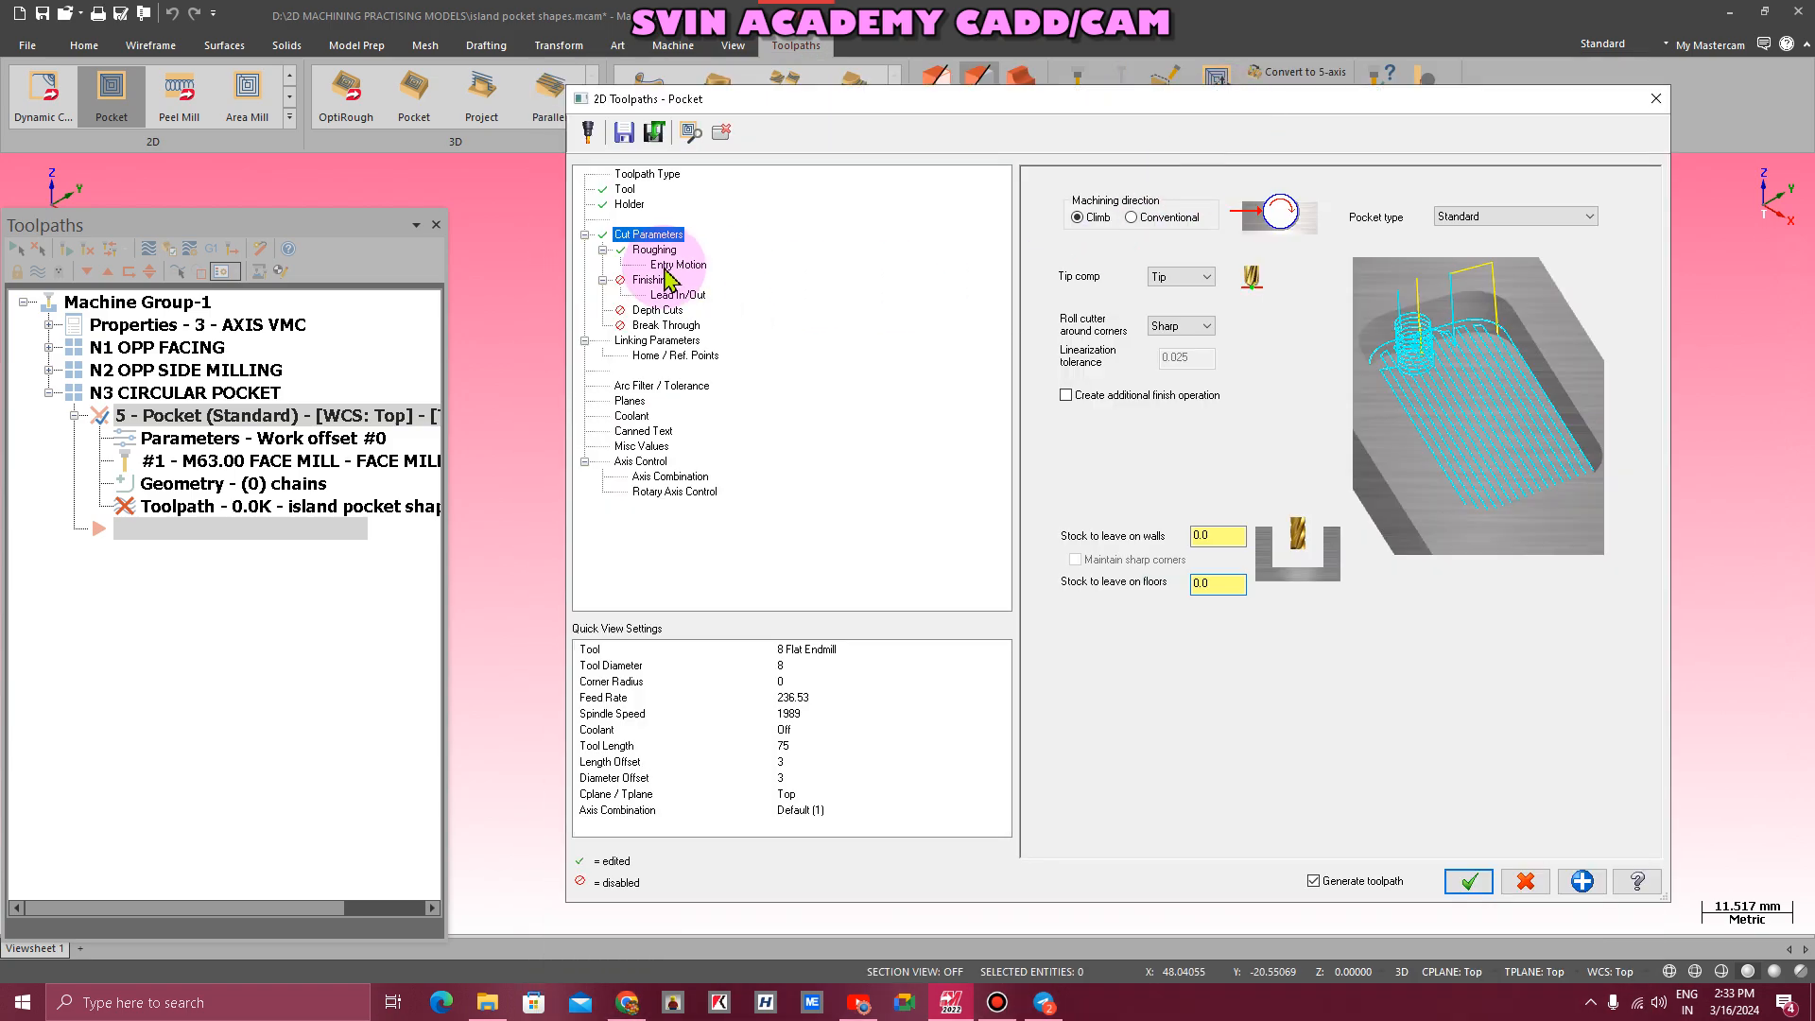
pyautogui.click(654, 250)
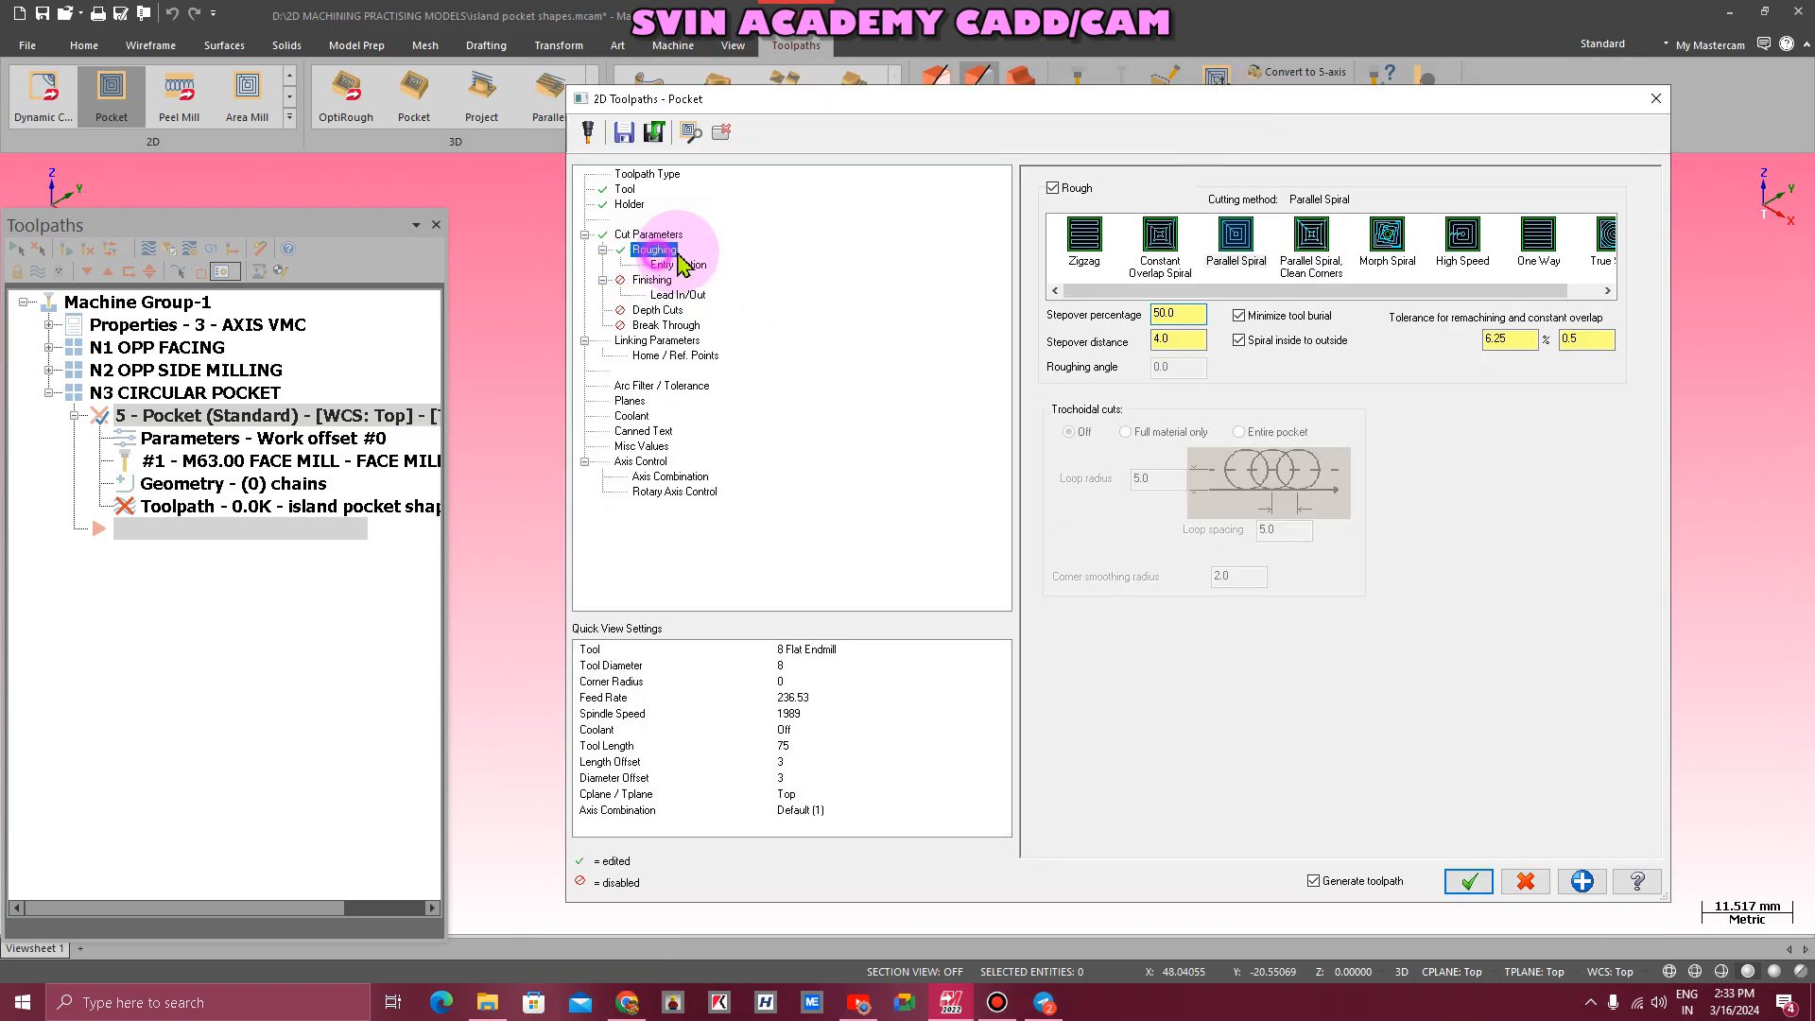
pyautogui.click(652, 280)
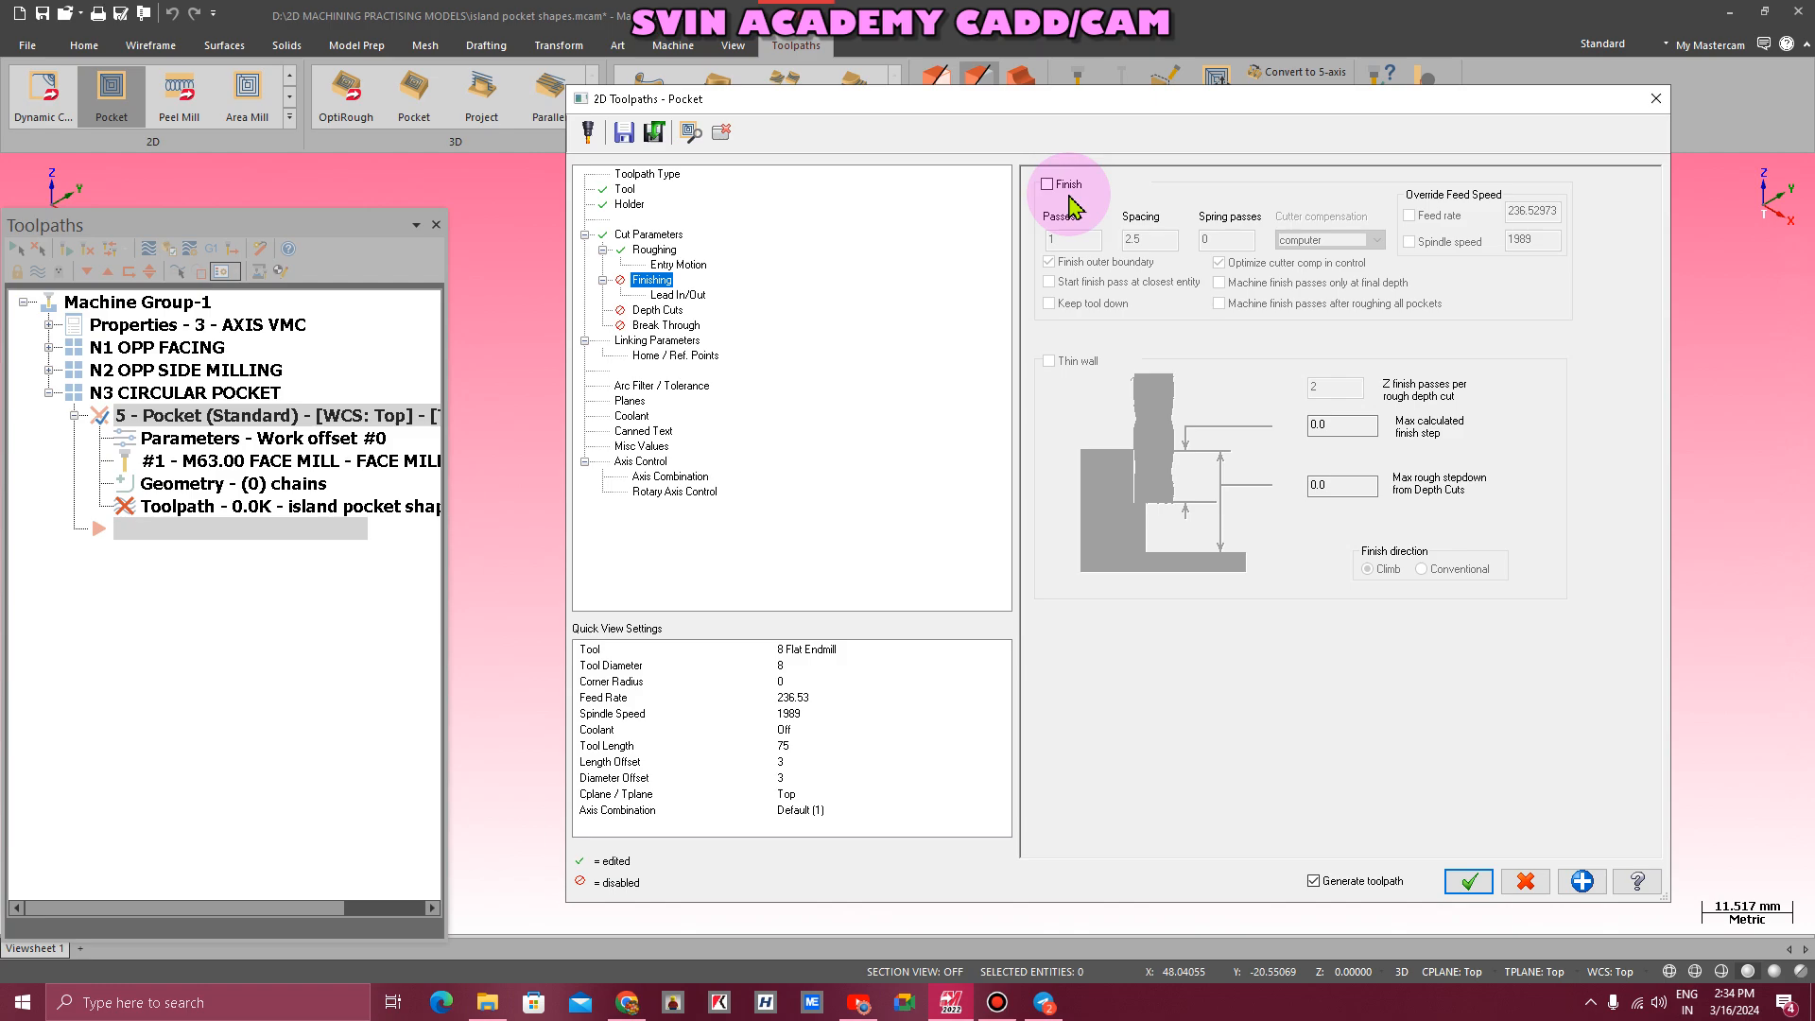
pyautogui.click(677, 296)
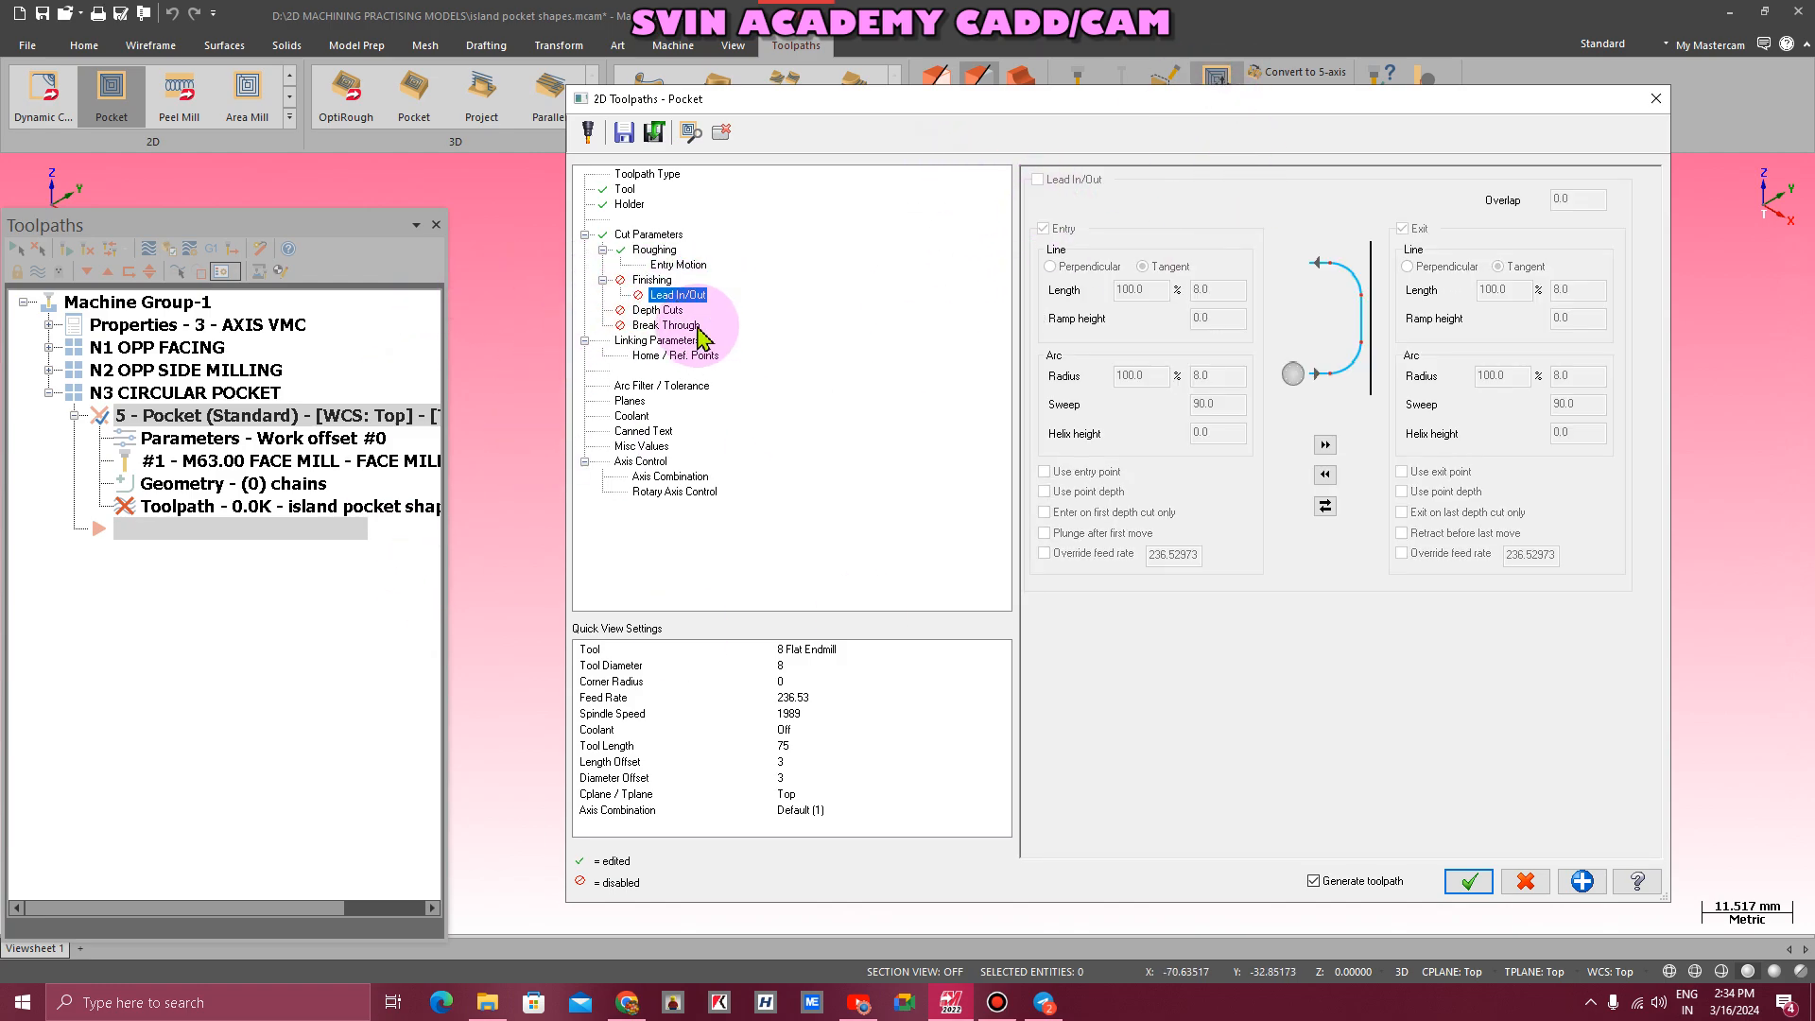
pyautogui.click(657, 310)
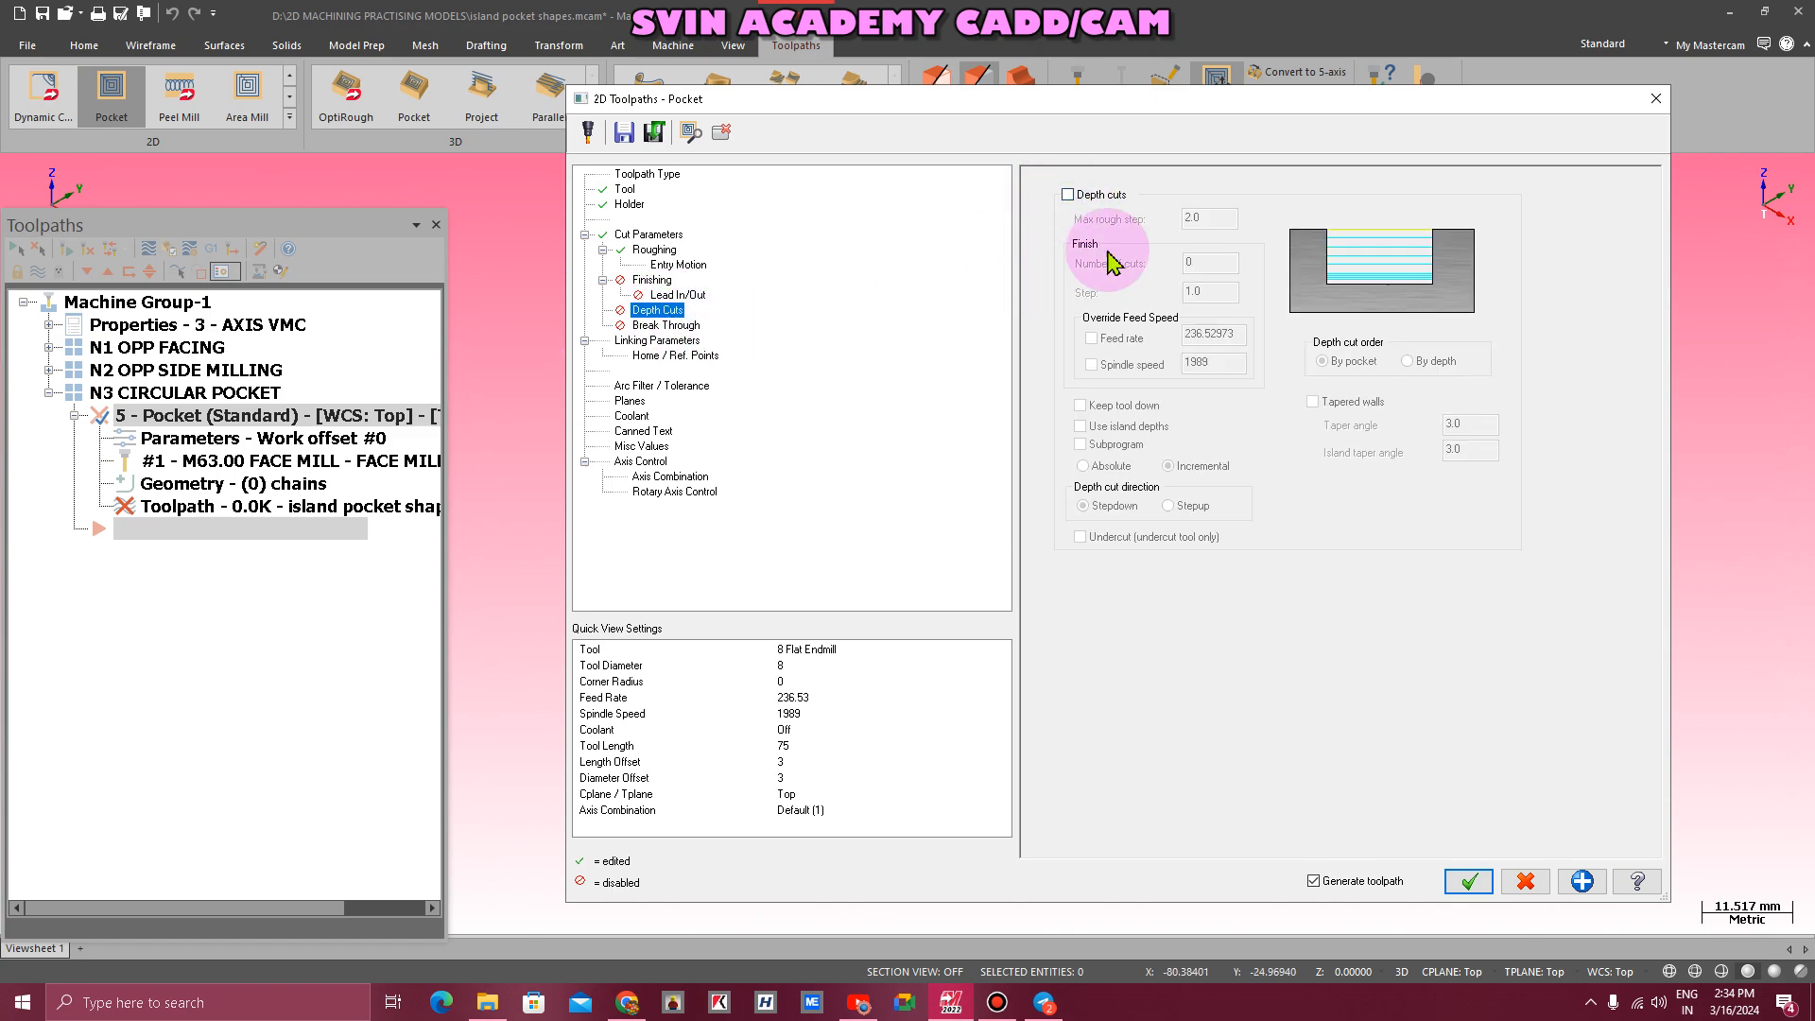
# - Enable clearance only at the start and end of the operation, and make the retract, feed plane and depth values absolute
pyautogui.click(647, 341)
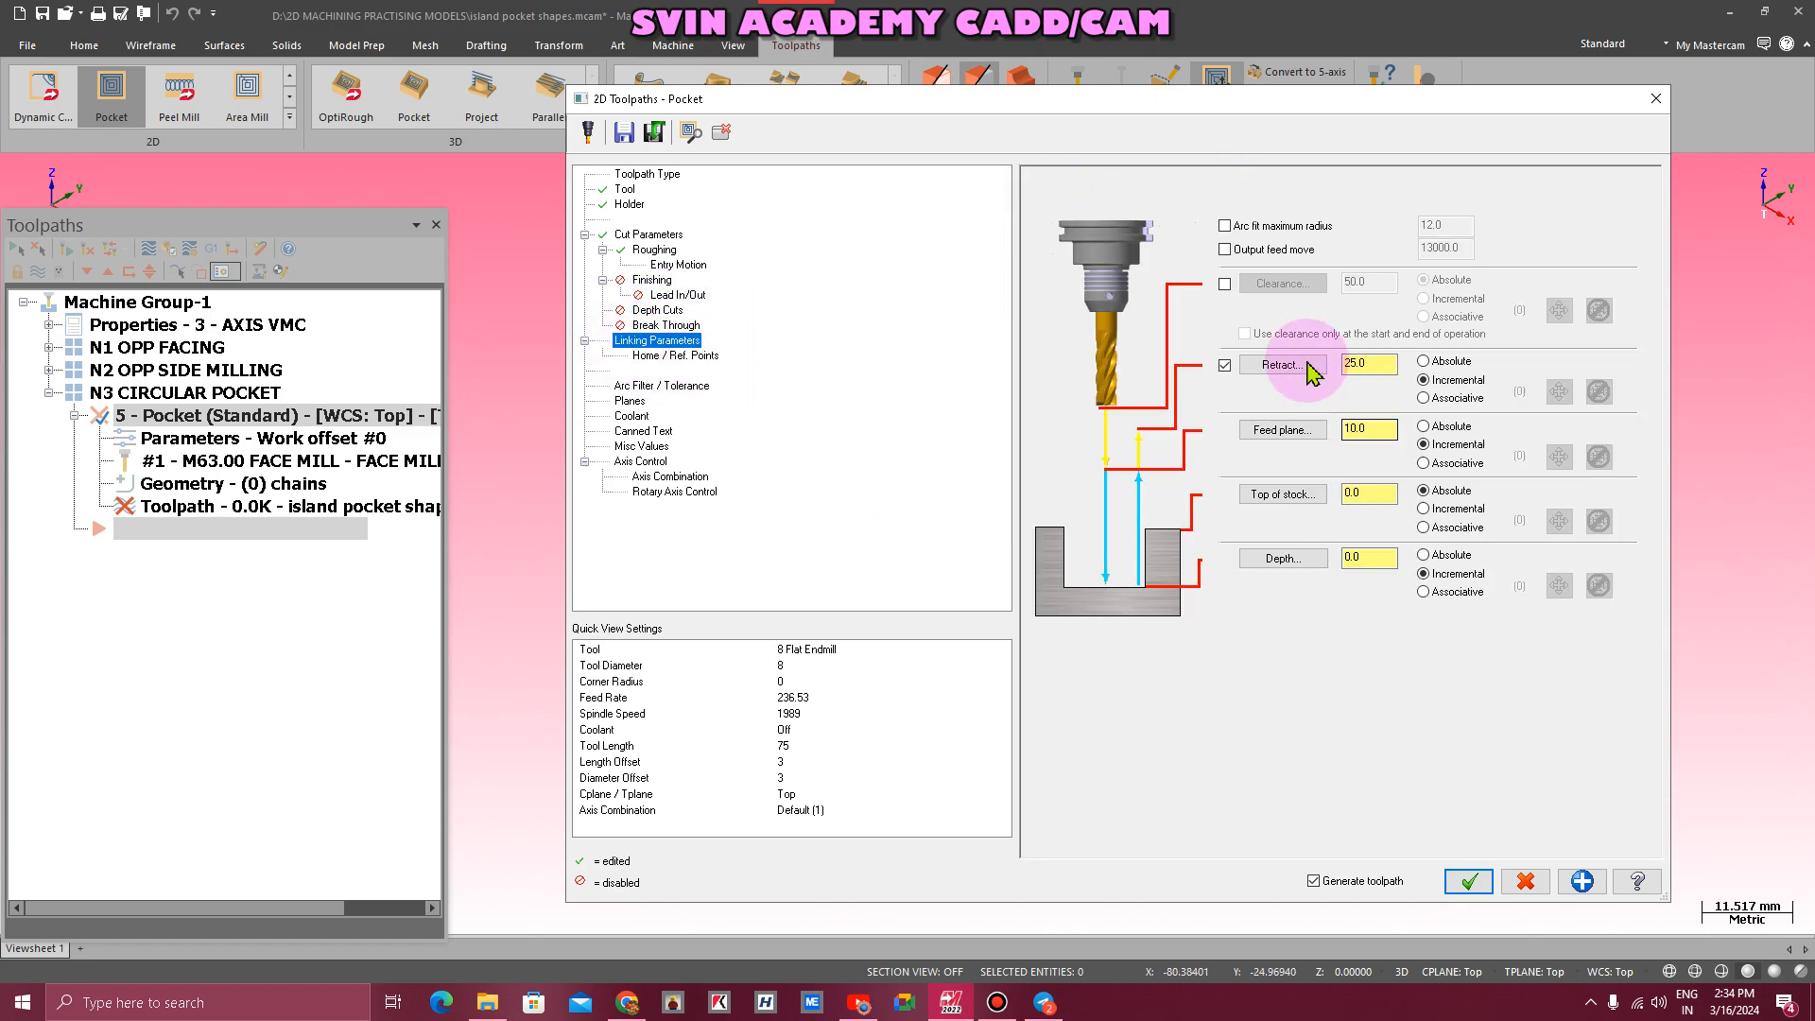
pyautogui.click(1225, 284)
pyautogui.click(1244, 334)
pyautogui.click(1423, 361)
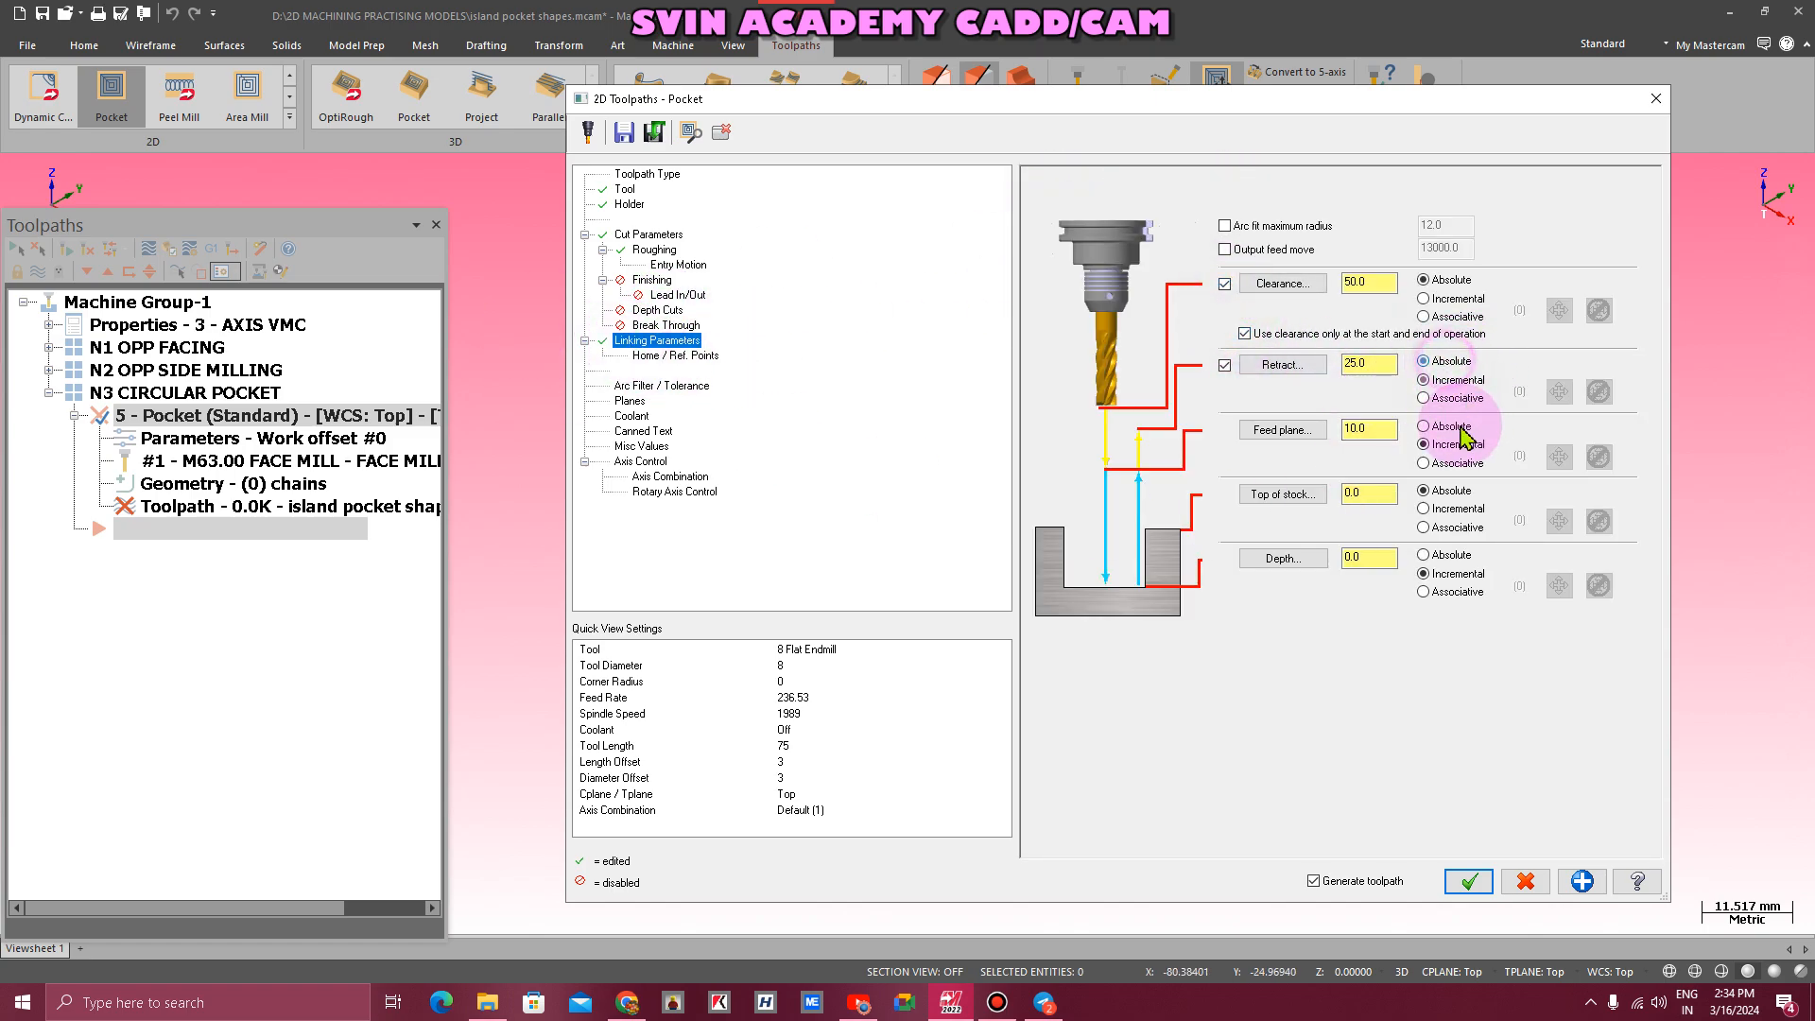
pyautogui.click(1427, 554)
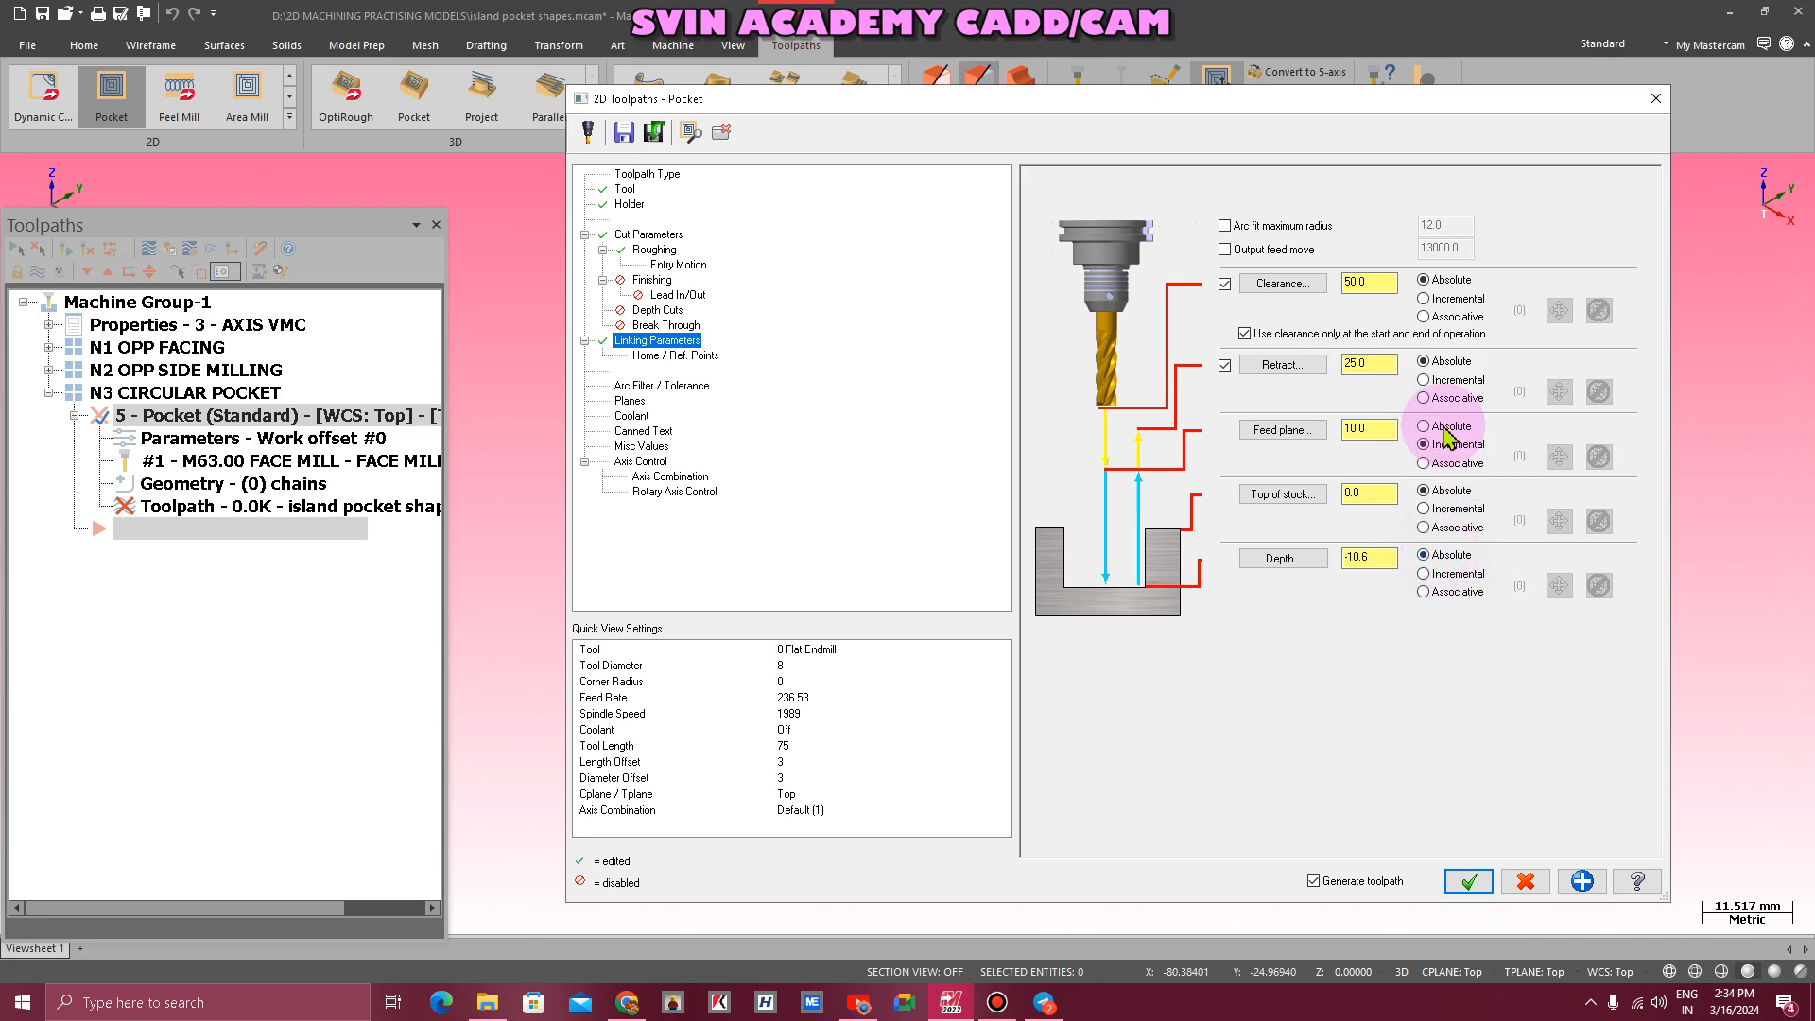
pyautogui.click(1440, 431)
# - Set the pocket's retract height to 5 and its feed plane to 3
pyautogui.click(1381, 286)
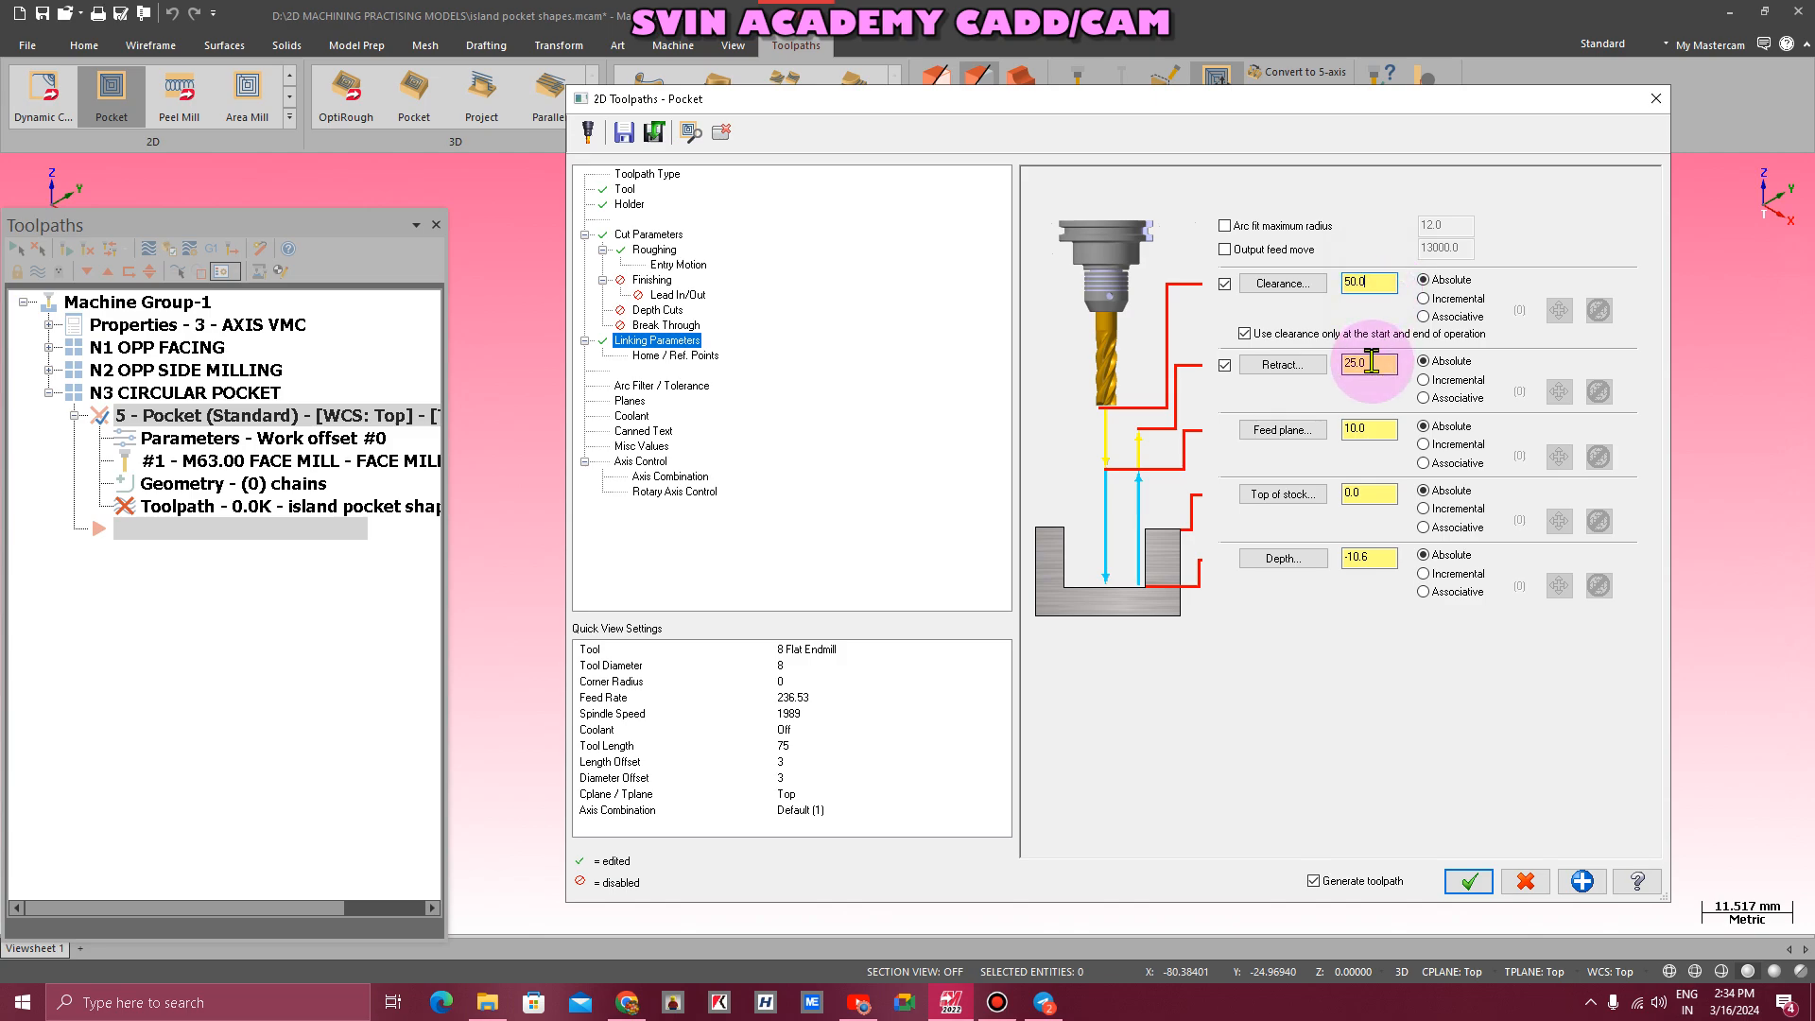
pyautogui.write('5')
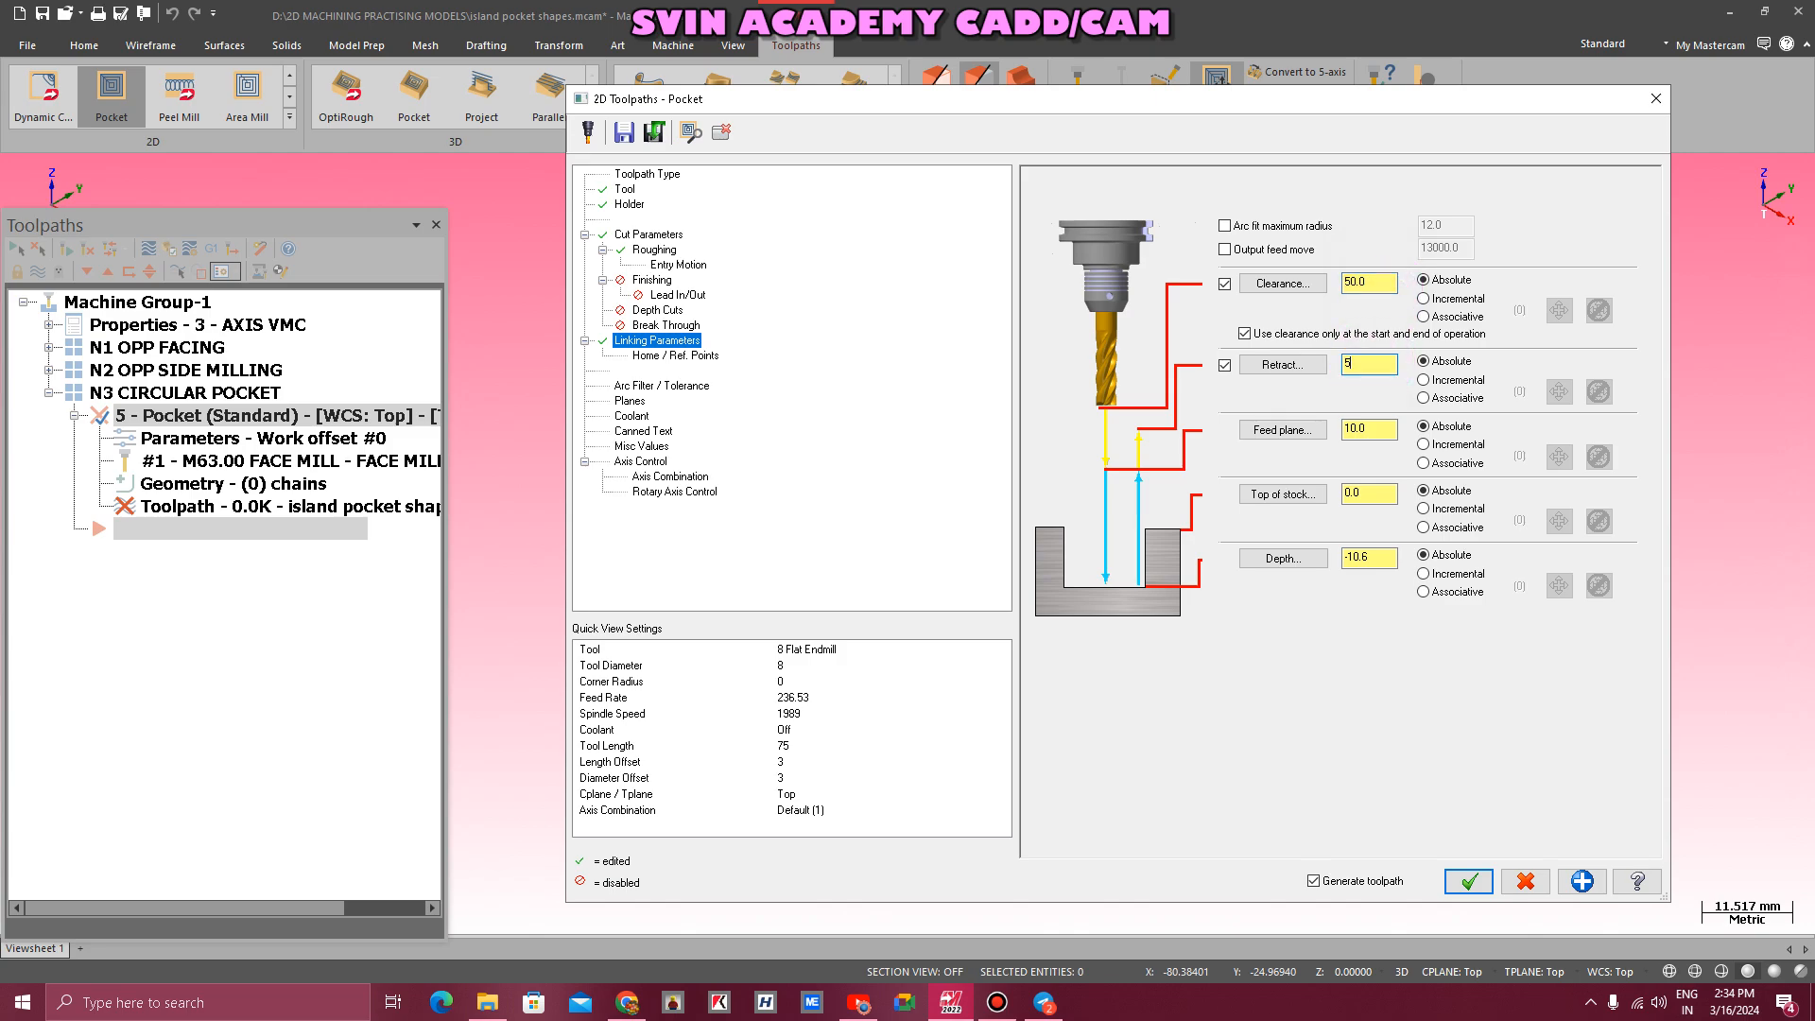
pyautogui.click(1383, 427)
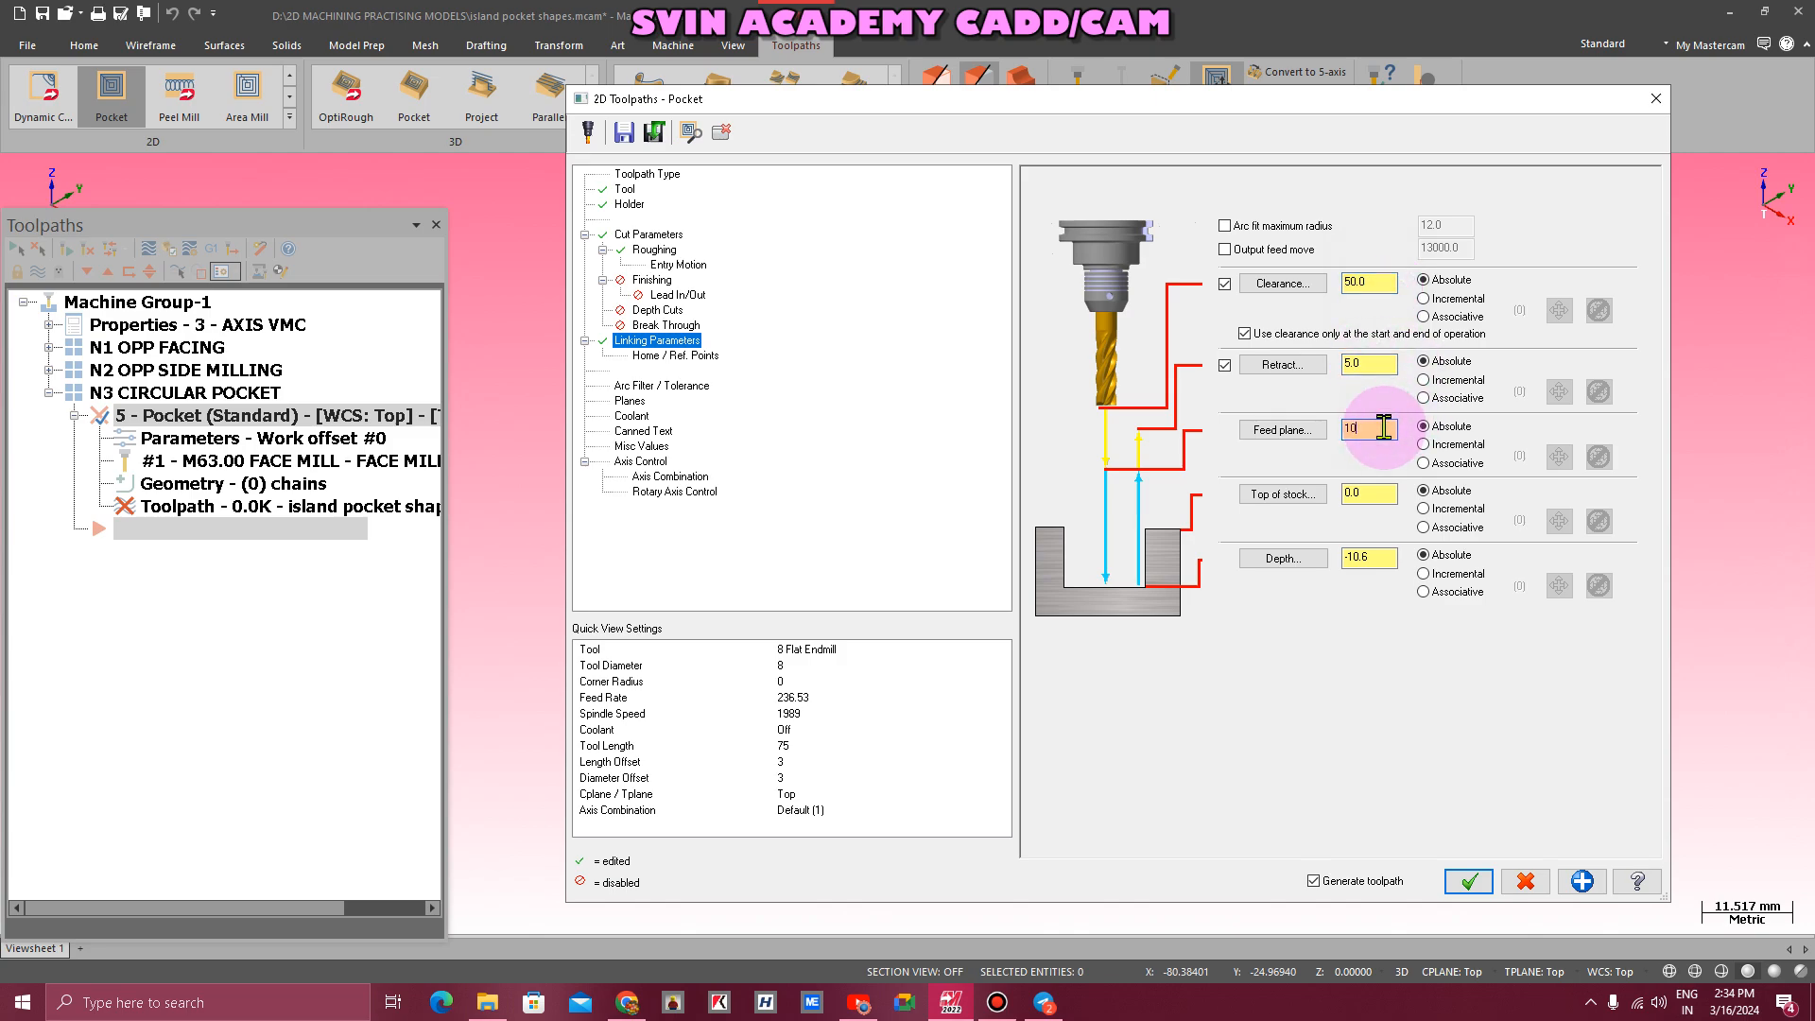
pyautogui.write('3.')
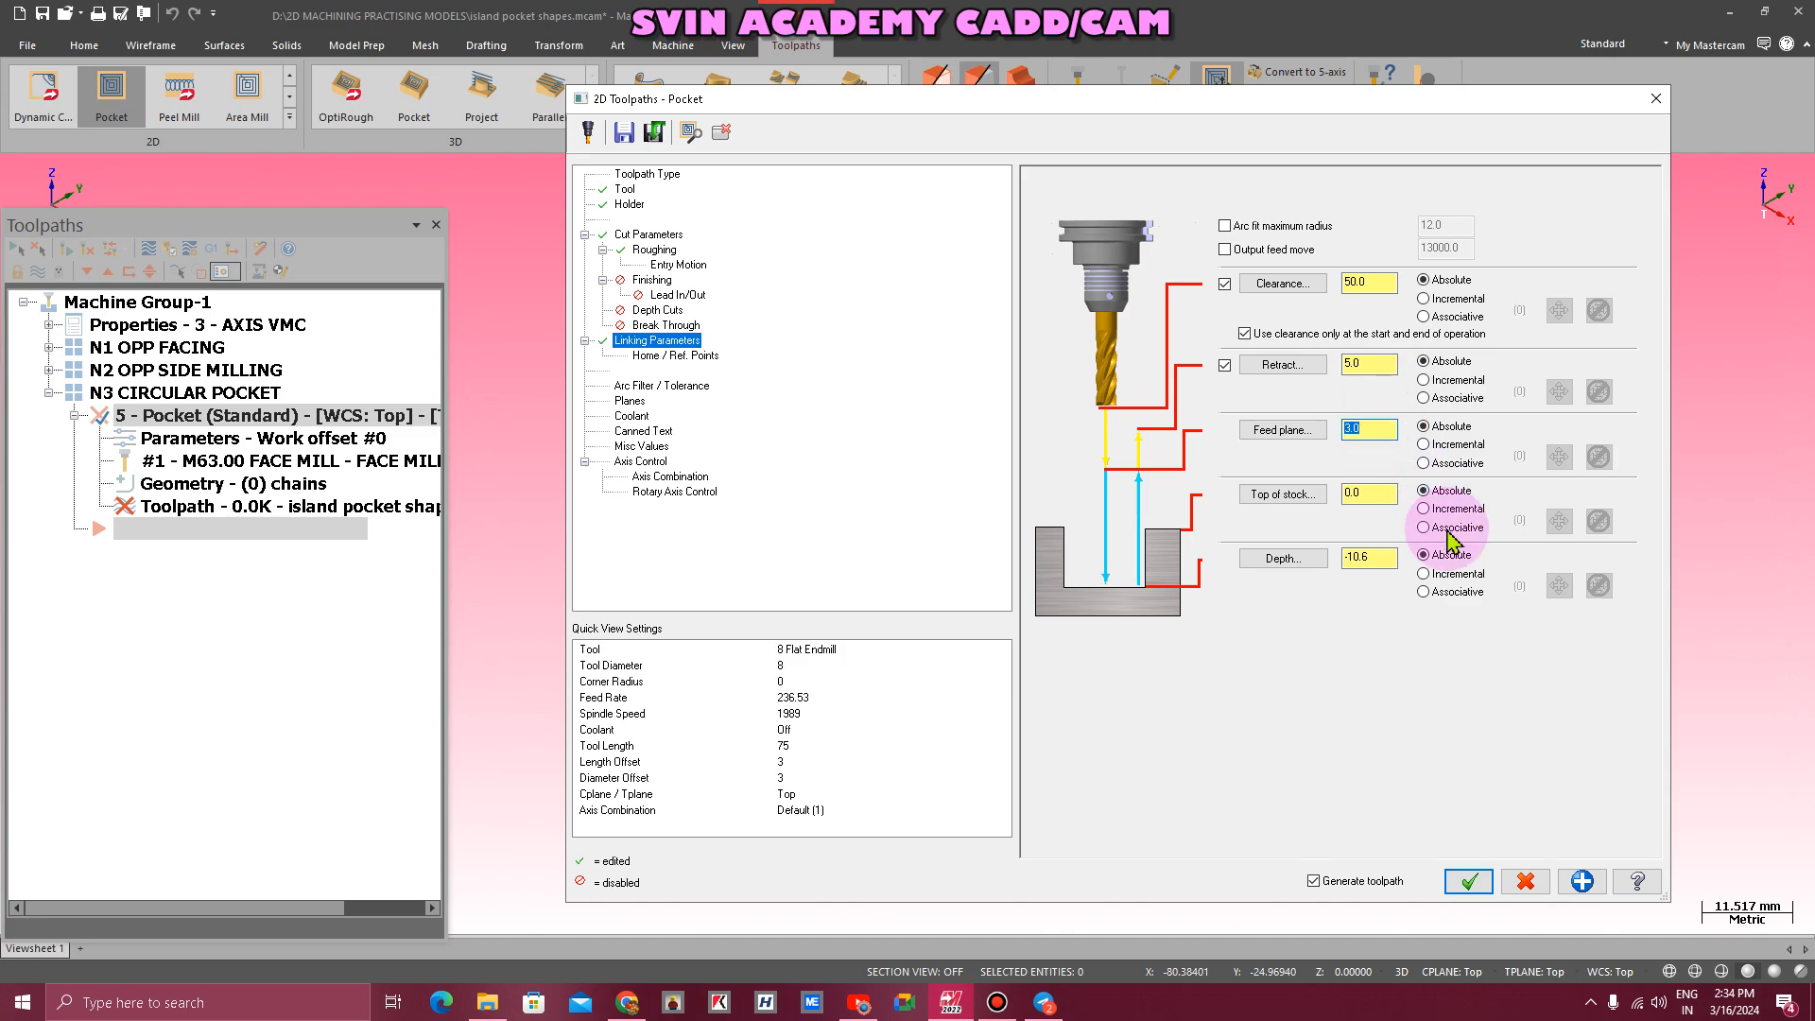
# - Set the top of stock to -3 and pick the pocket depth of -16.2 from the model
pyautogui.press('BackSpace')
pyautogui.write('-3')
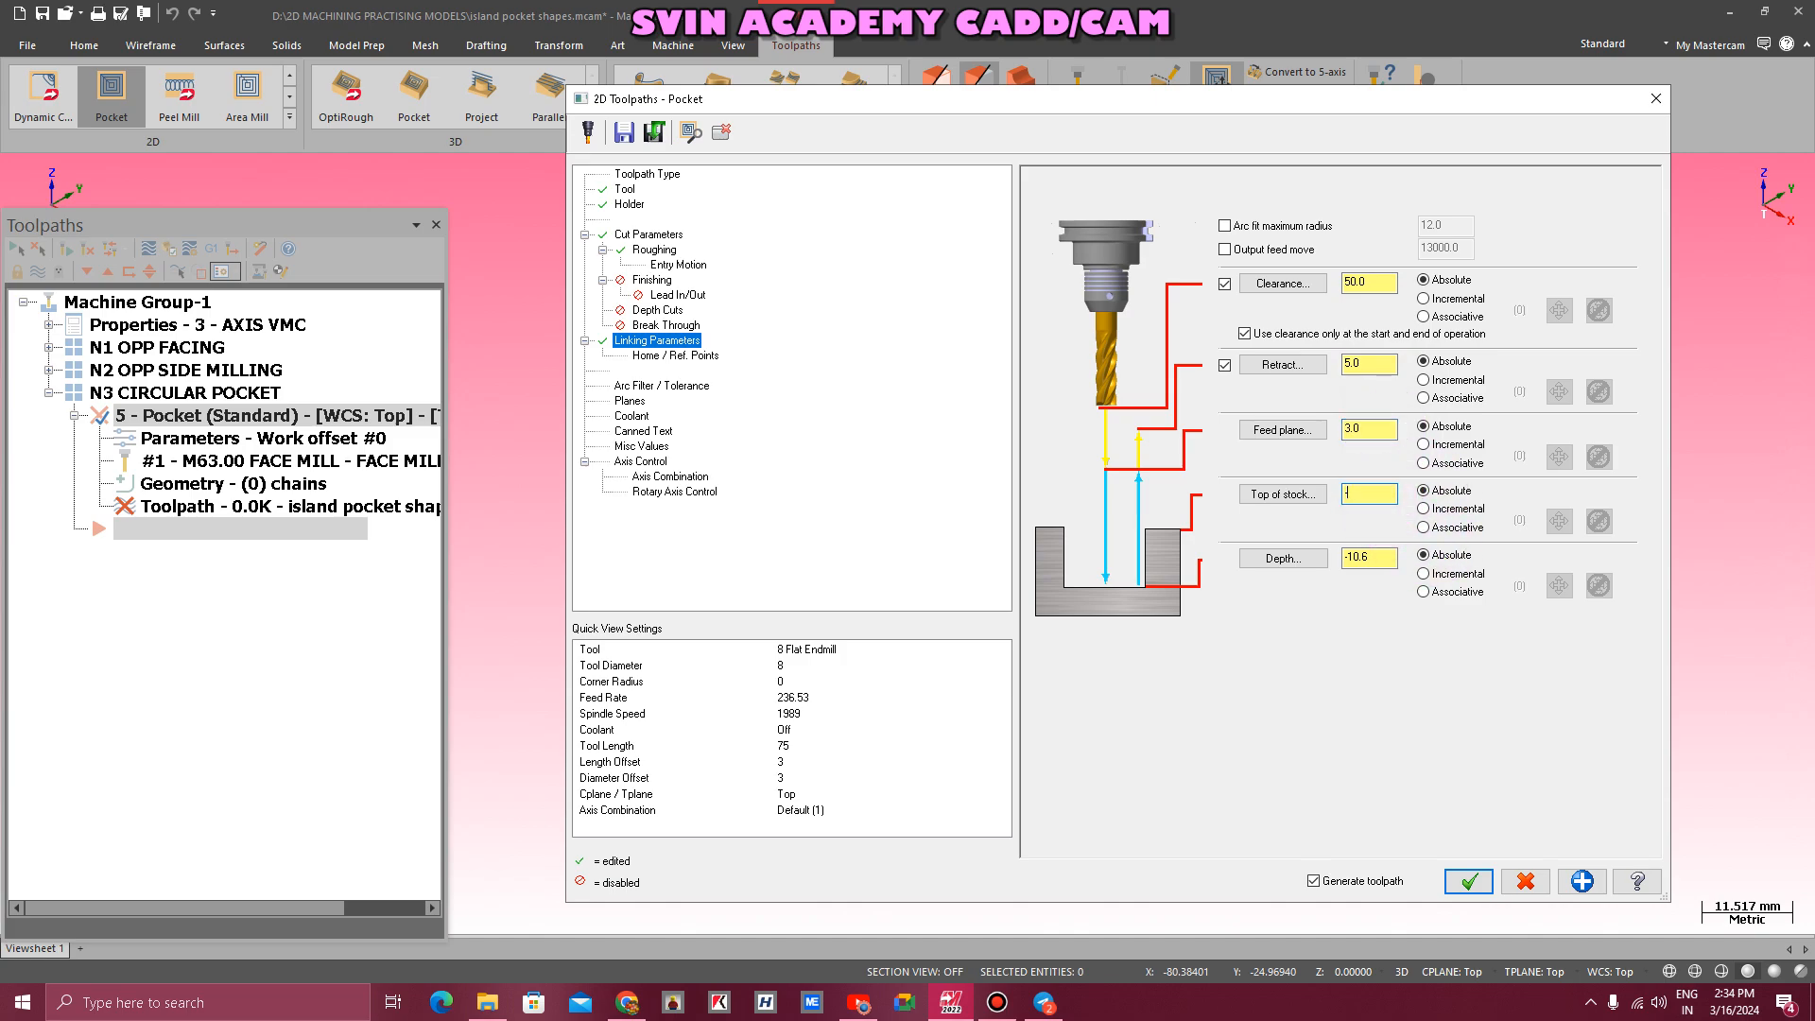
pyautogui.click(1266, 563)
pyautogui.click(1214, 620)
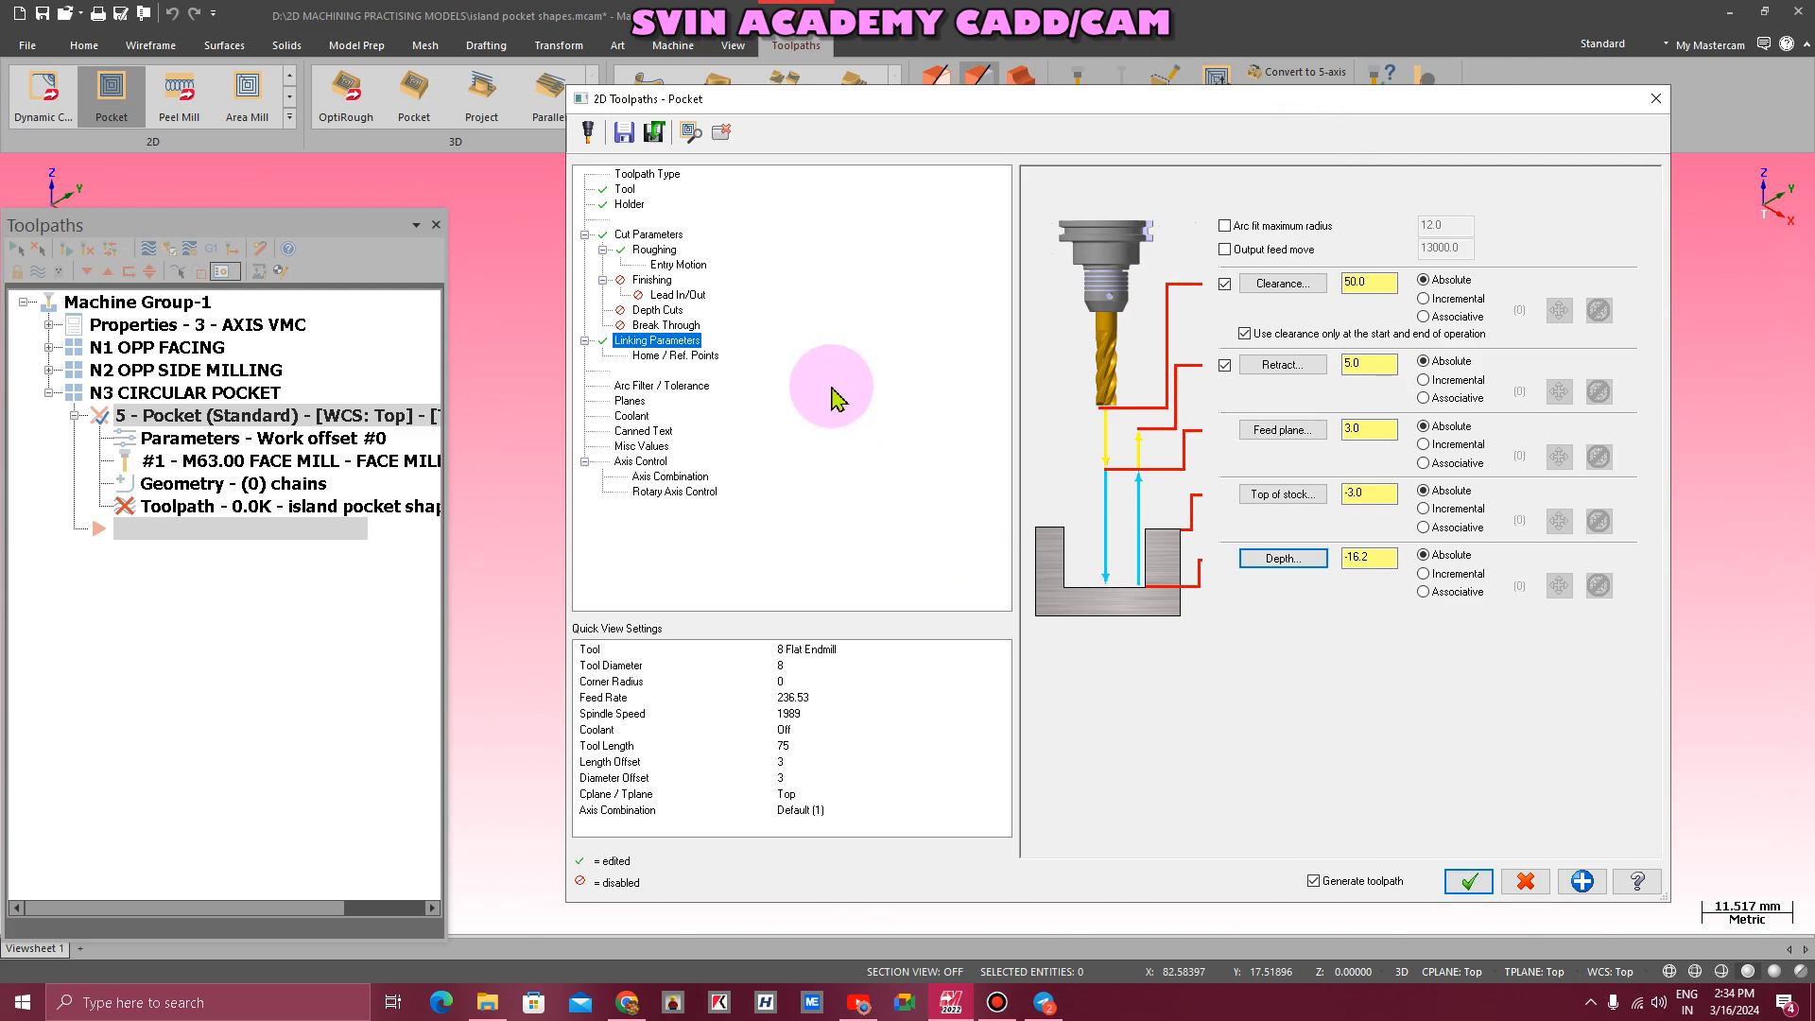
# - Enable break through for the pocket with an amount of 0.5
pyautogui.click(665, 325)
pyautogui.click(1189, 232)
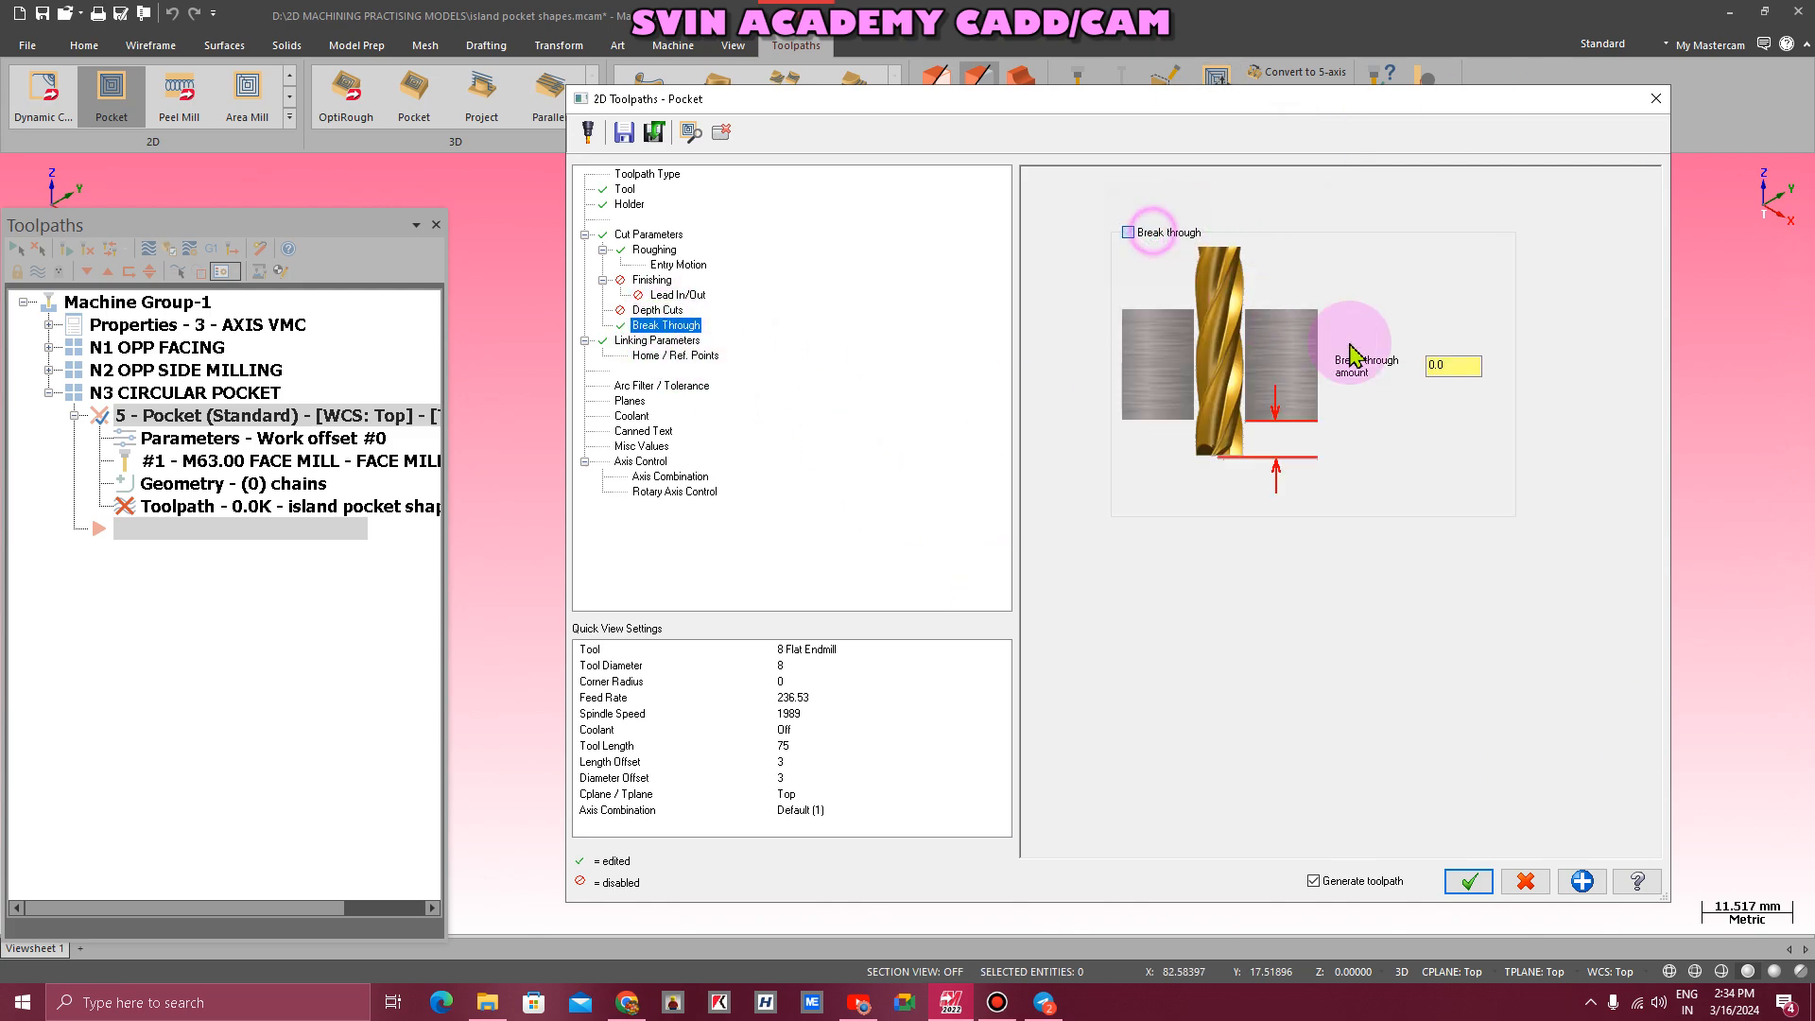
pyautogui.click(1467, 365)
pyautogui.write('.5')
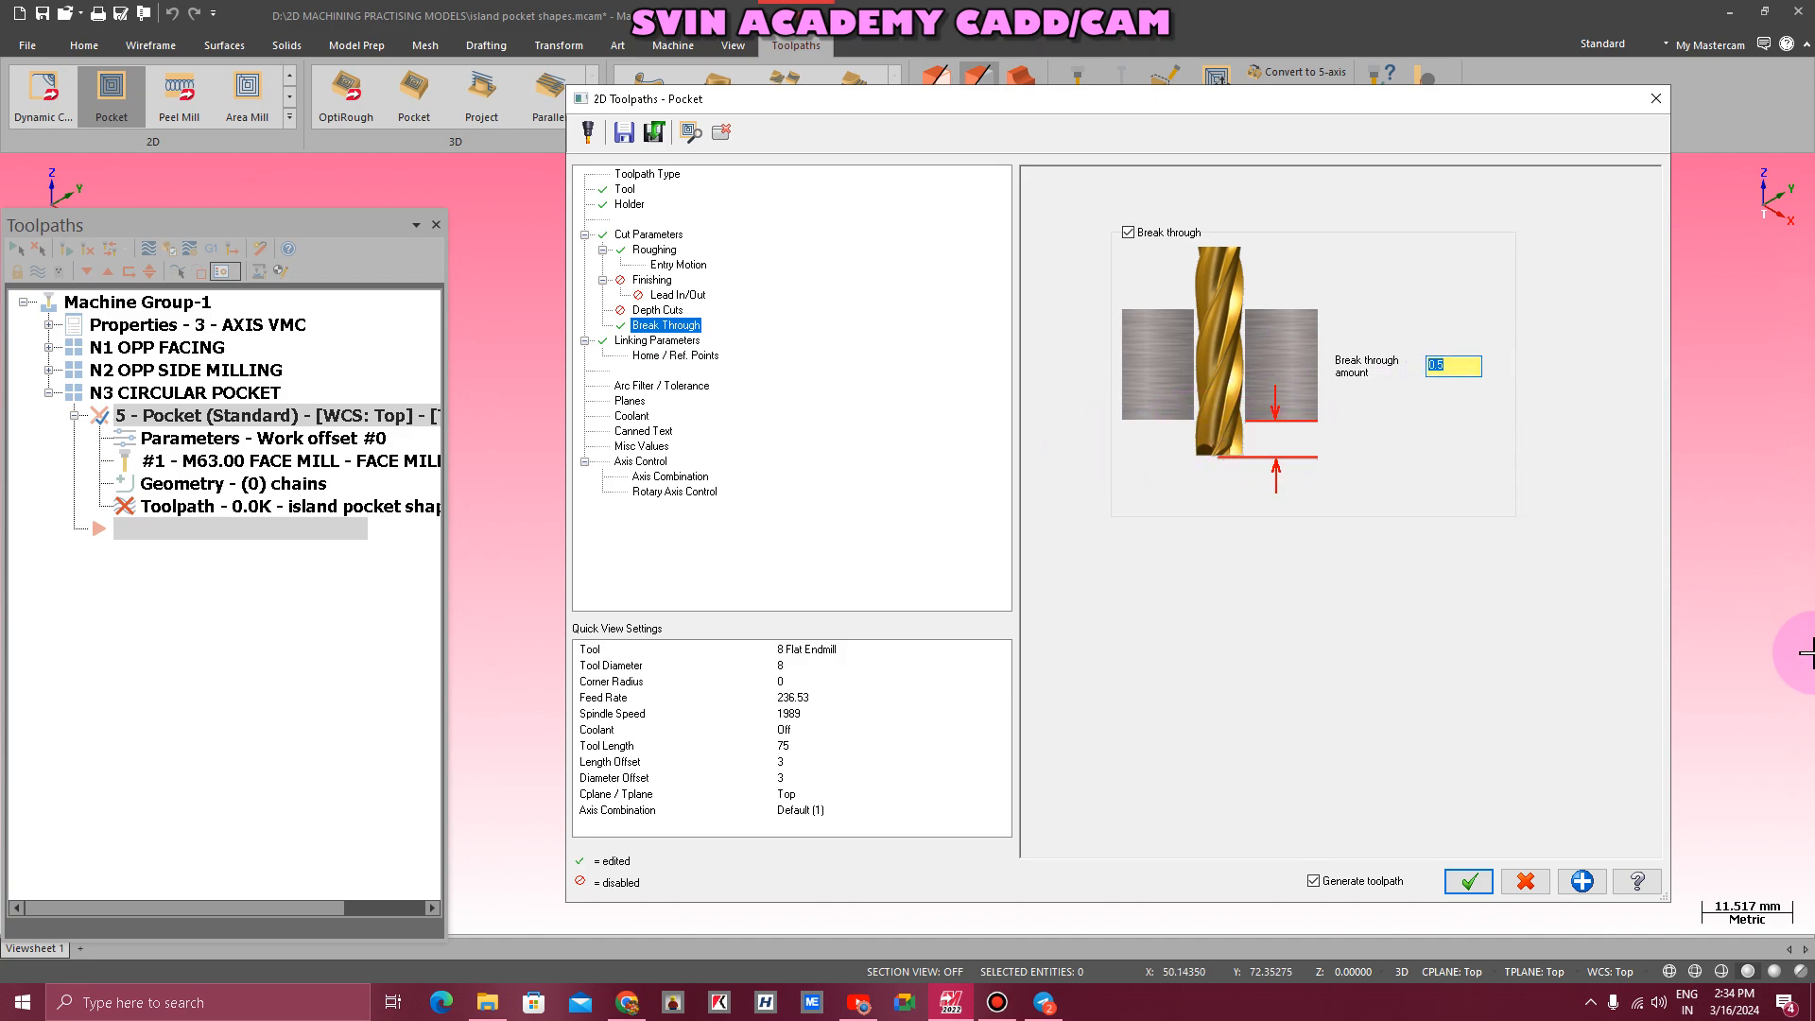
# - Check the pocket's depth against the 8 mm flat endmill's cutting length, and return to the depth cuts settings
pyautogui.click(659, 310)
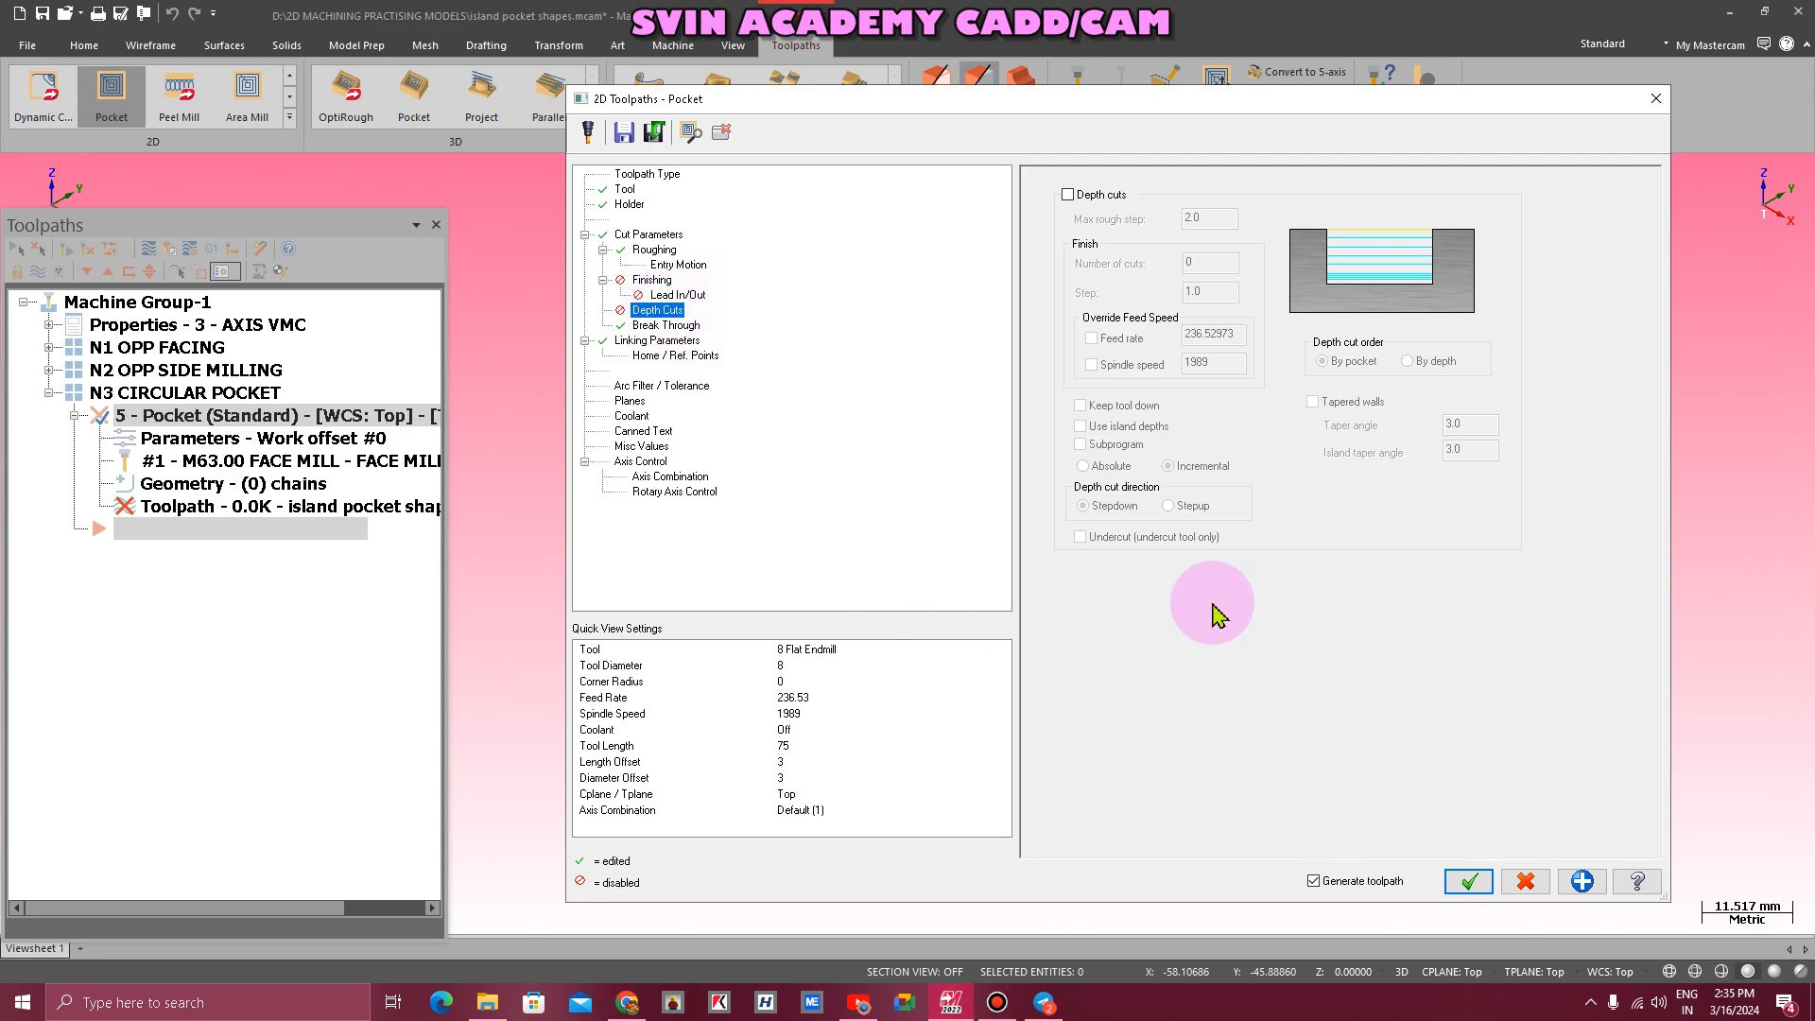
pyautogui.click(656, 340)
pyautogui.click(1361, 556)
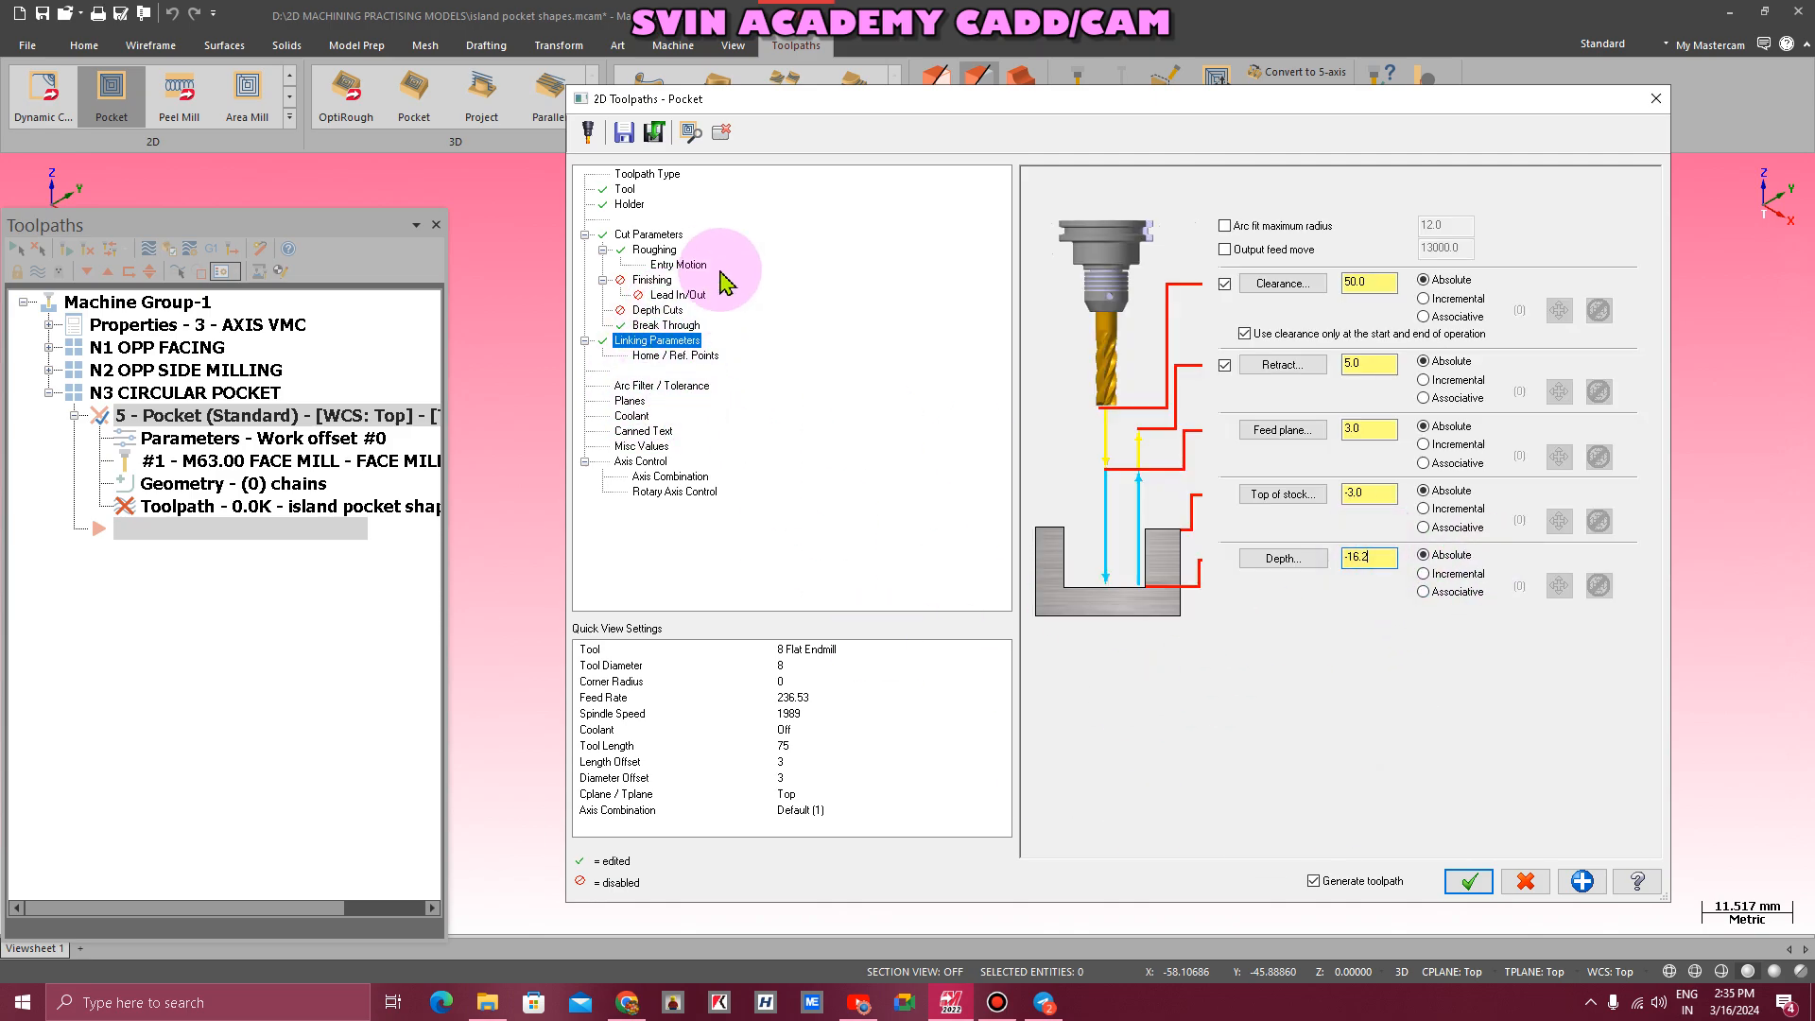
pyautogui.click(623, 189)
pyautogui.doubleClick(1241, 259)
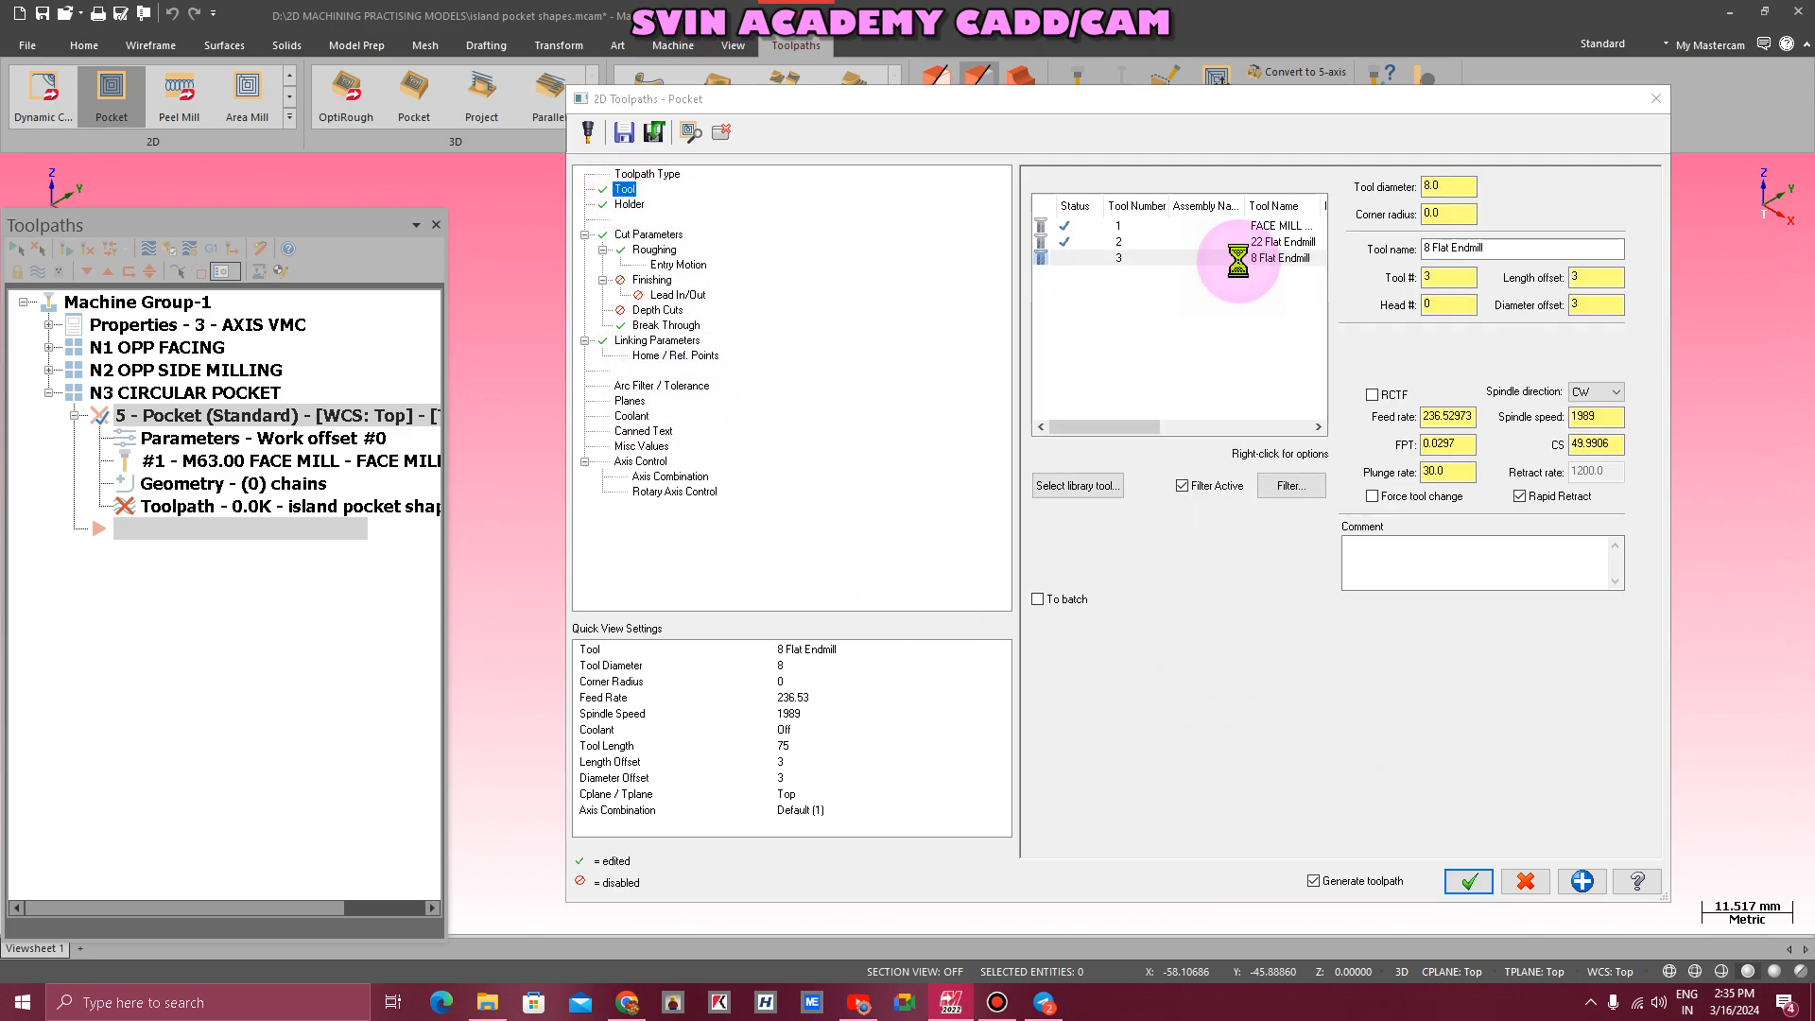
pyautogui.doubleClick(798, 318)
pyautogui.write('20')
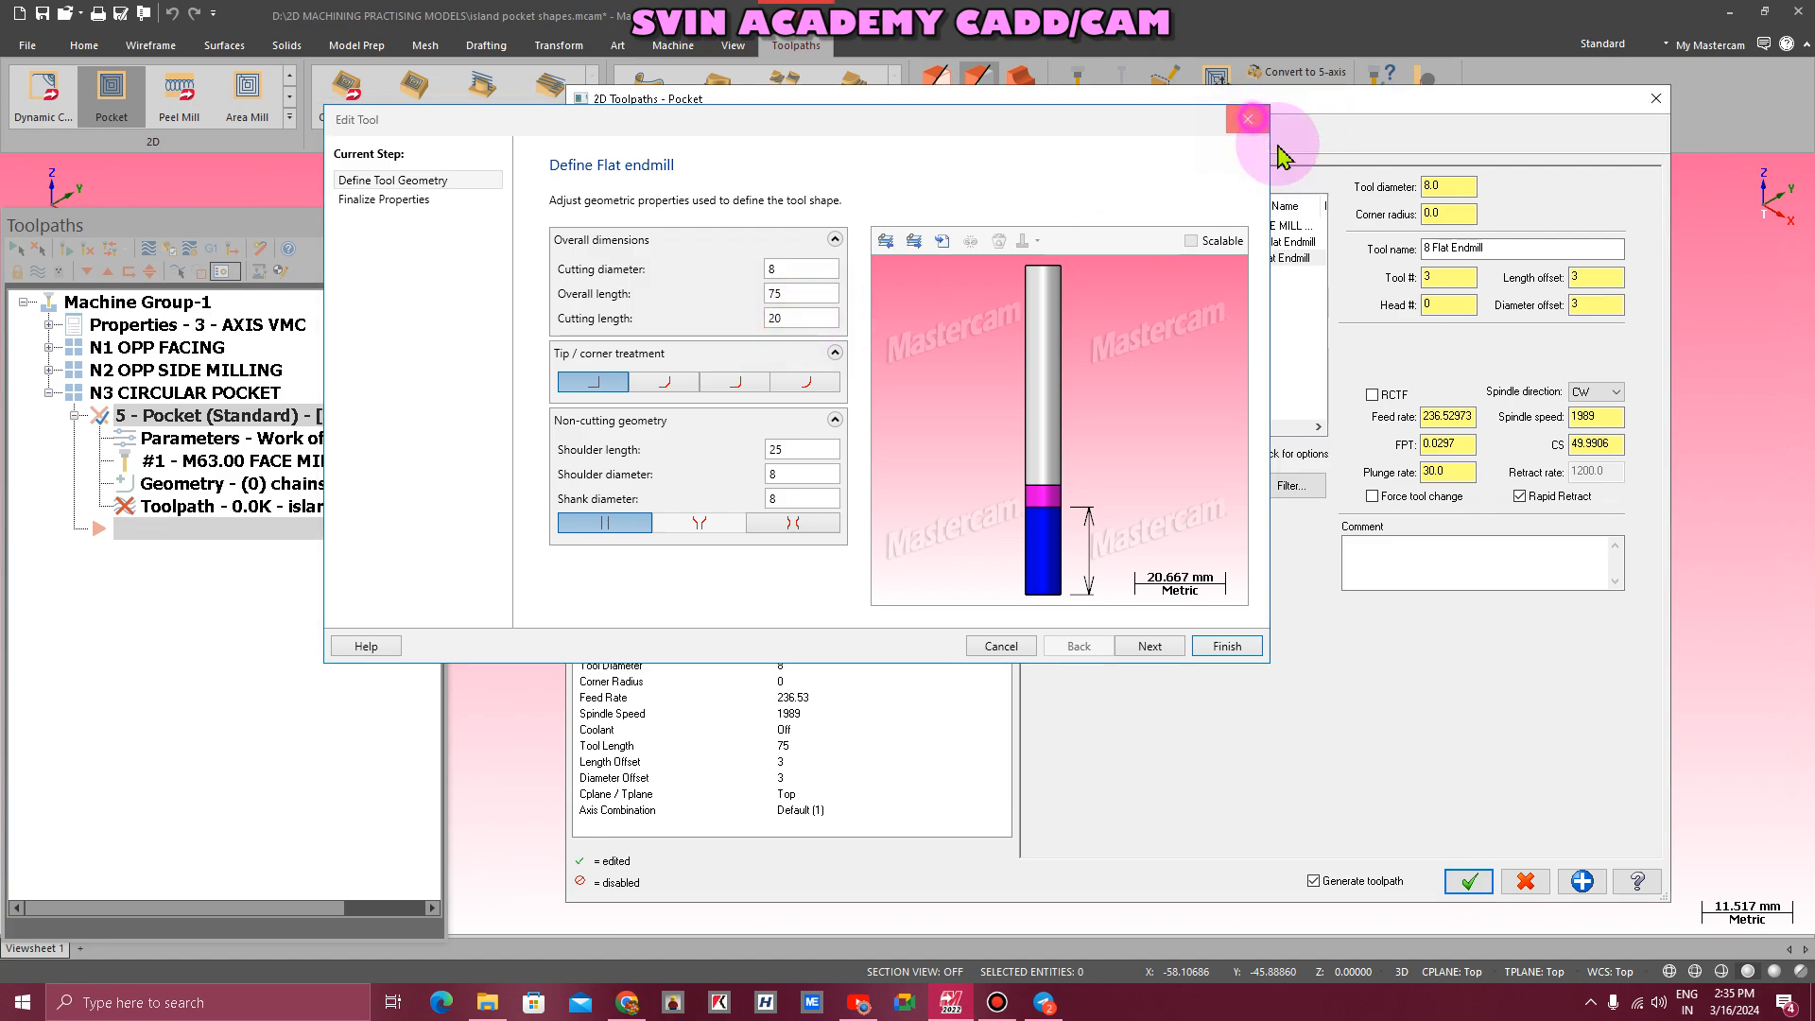
pyautogui.click(1248, 119)
pyautogui.click(661, 310)
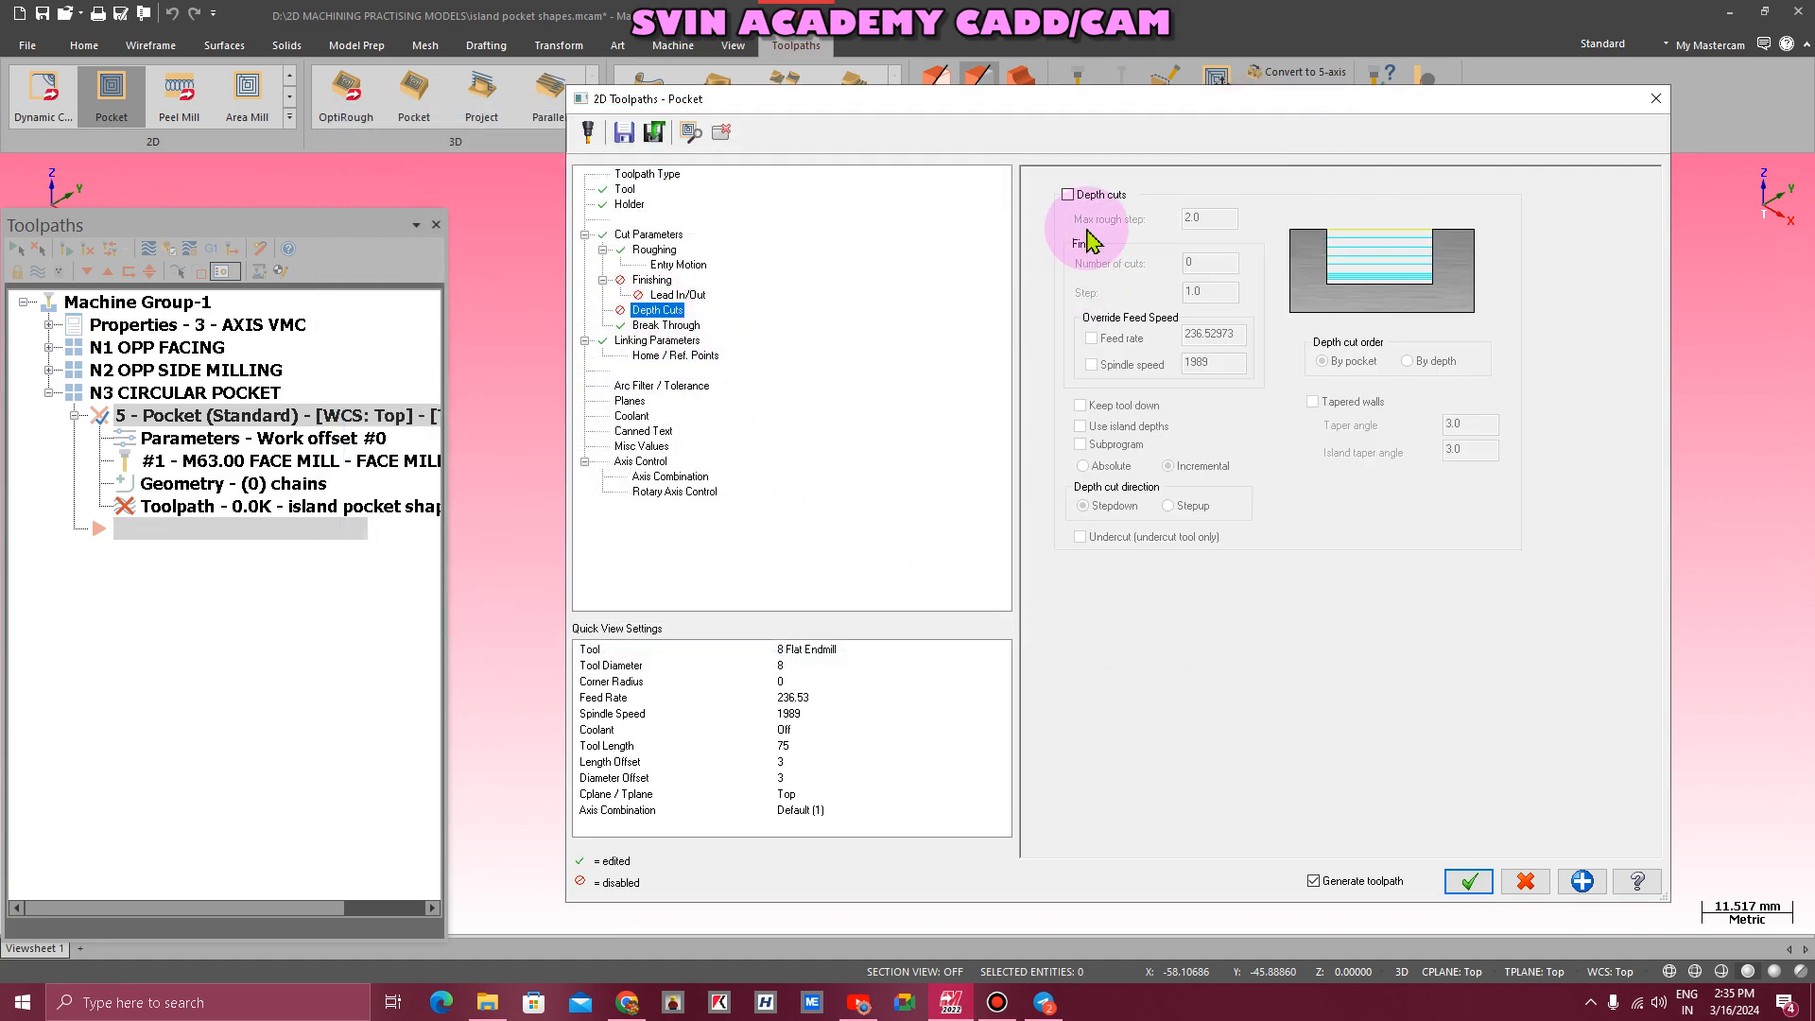
# - Enable depth cuts for the pocket with a max rough step of 4.05
pyautogui.click(1067, 193)
pyautogui.click(1227, 218)
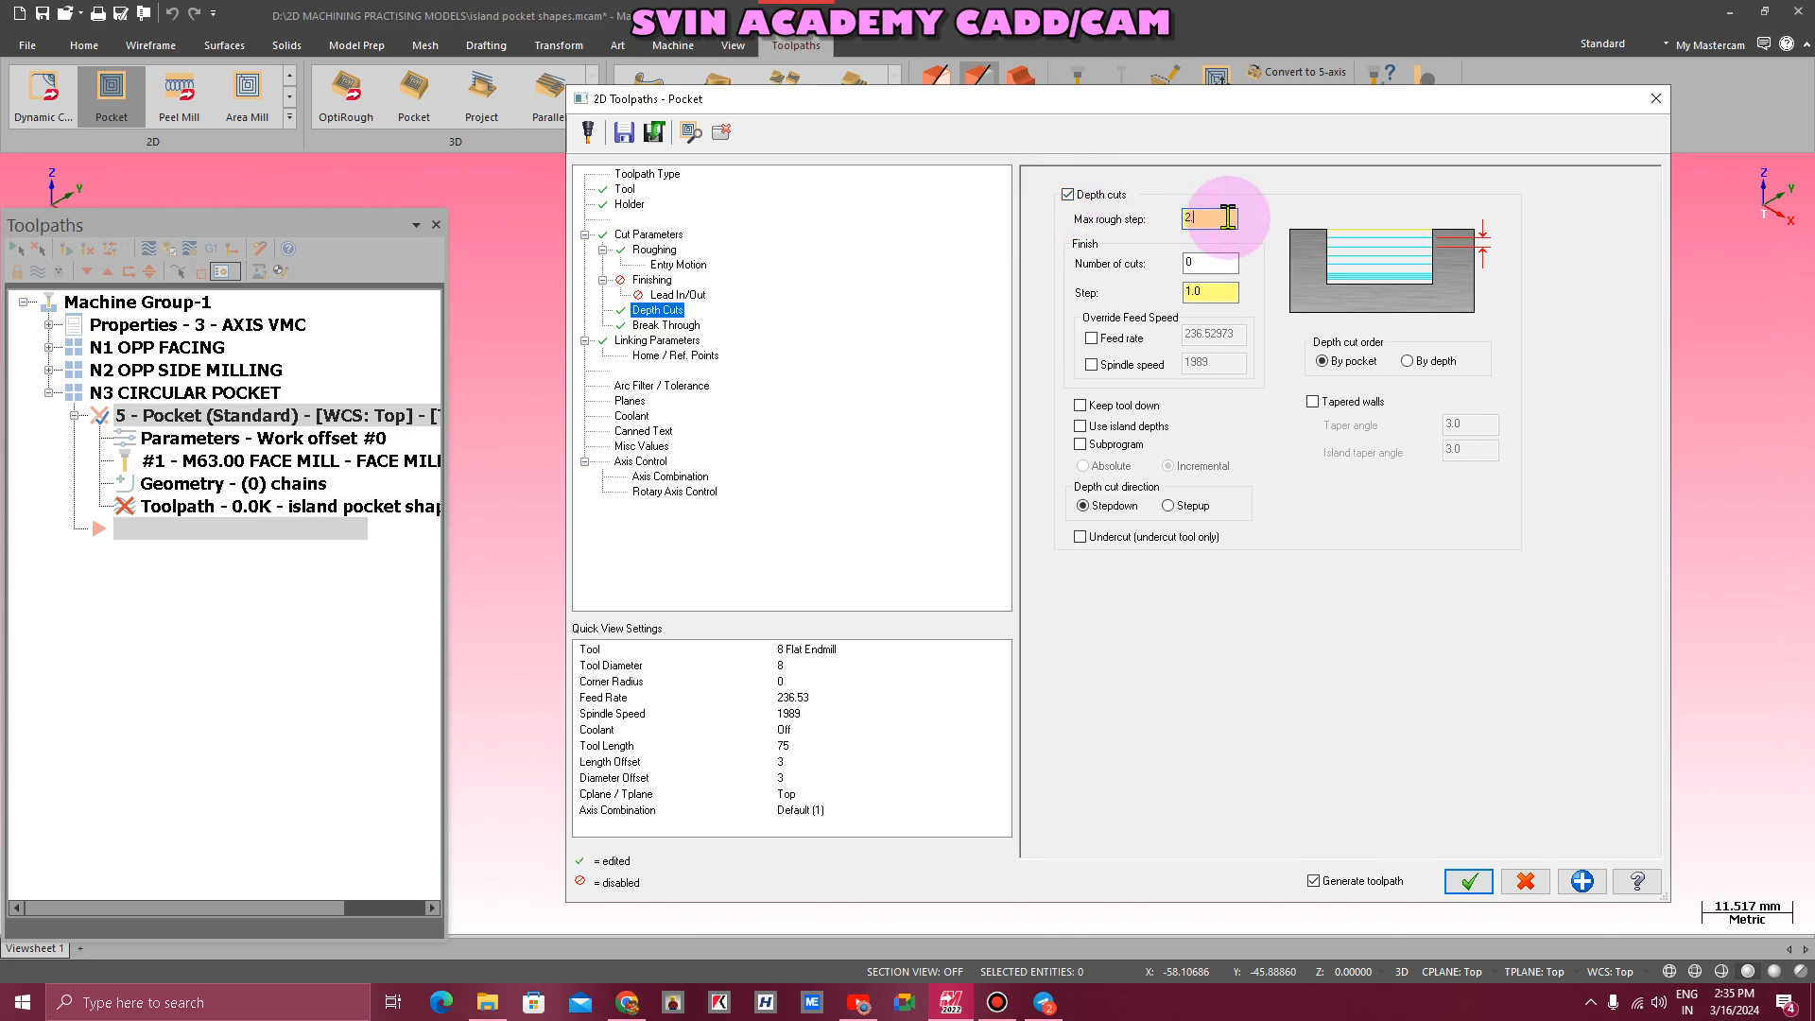
pyautogui.write('1')
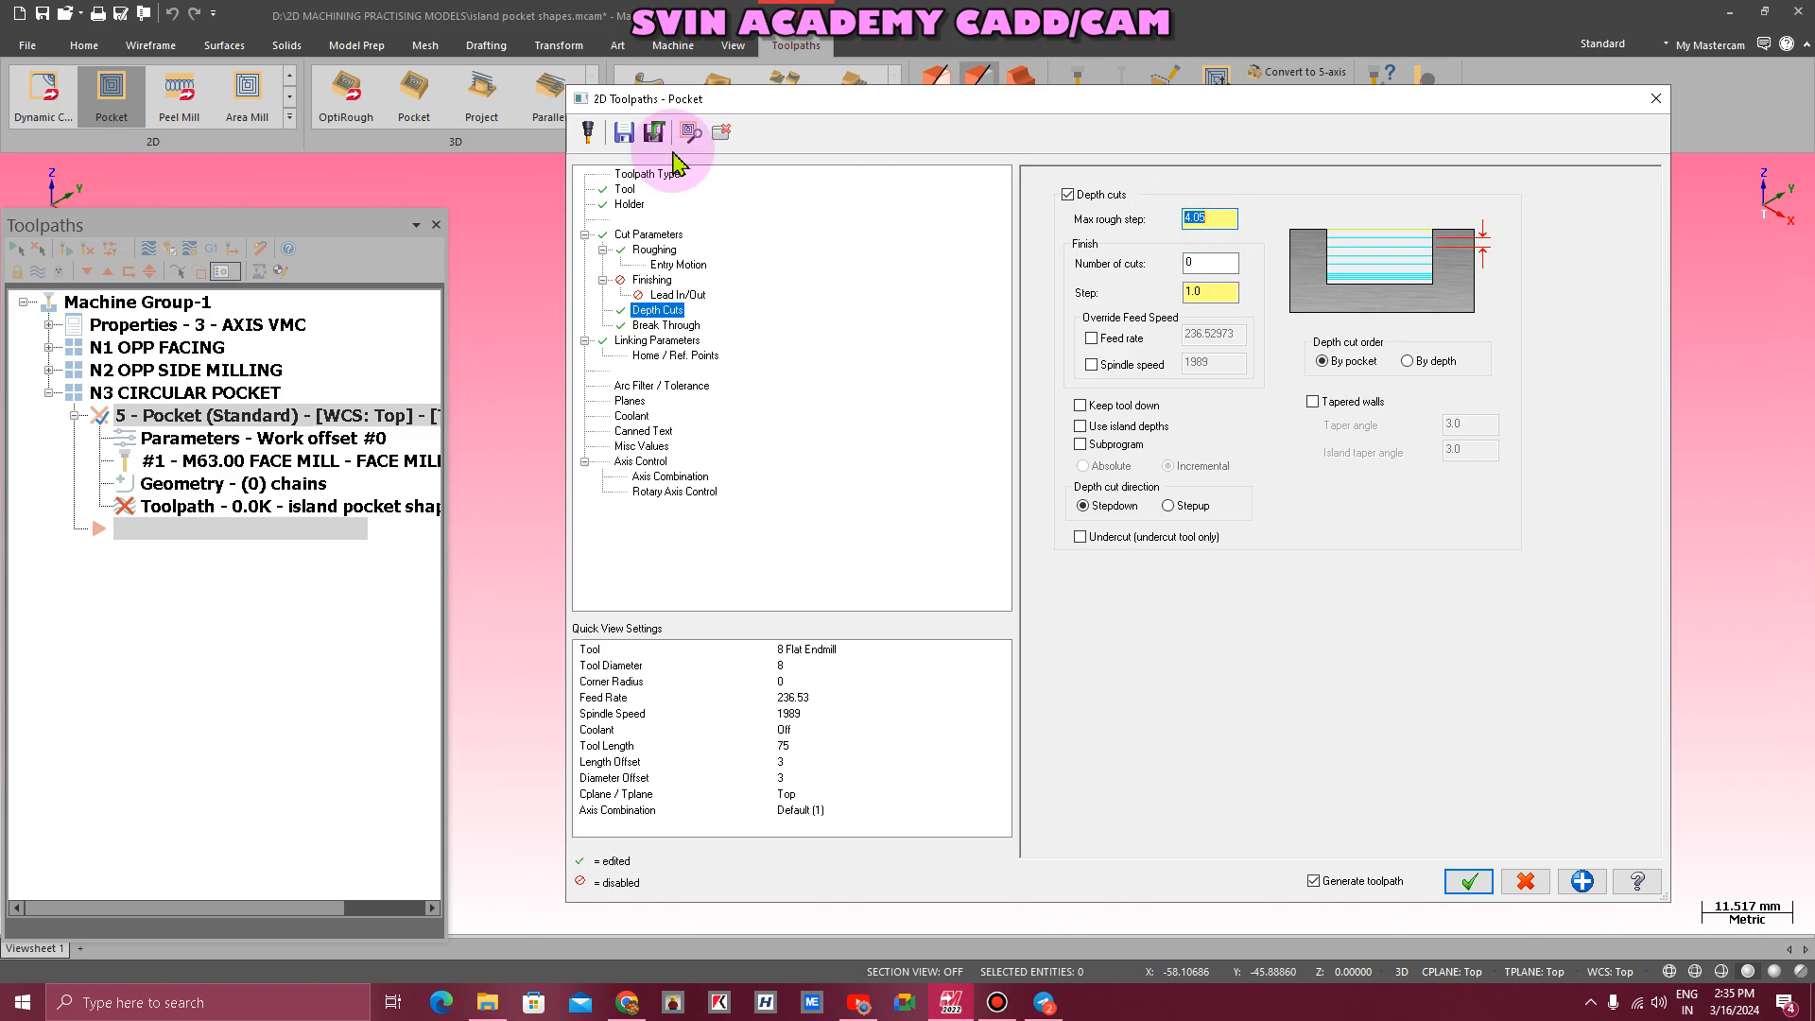
# - Review the pocket's helix entry radii and plunge angle along with its roughing, finishing and depth cuts settings
pyautogui.click(676, 266)
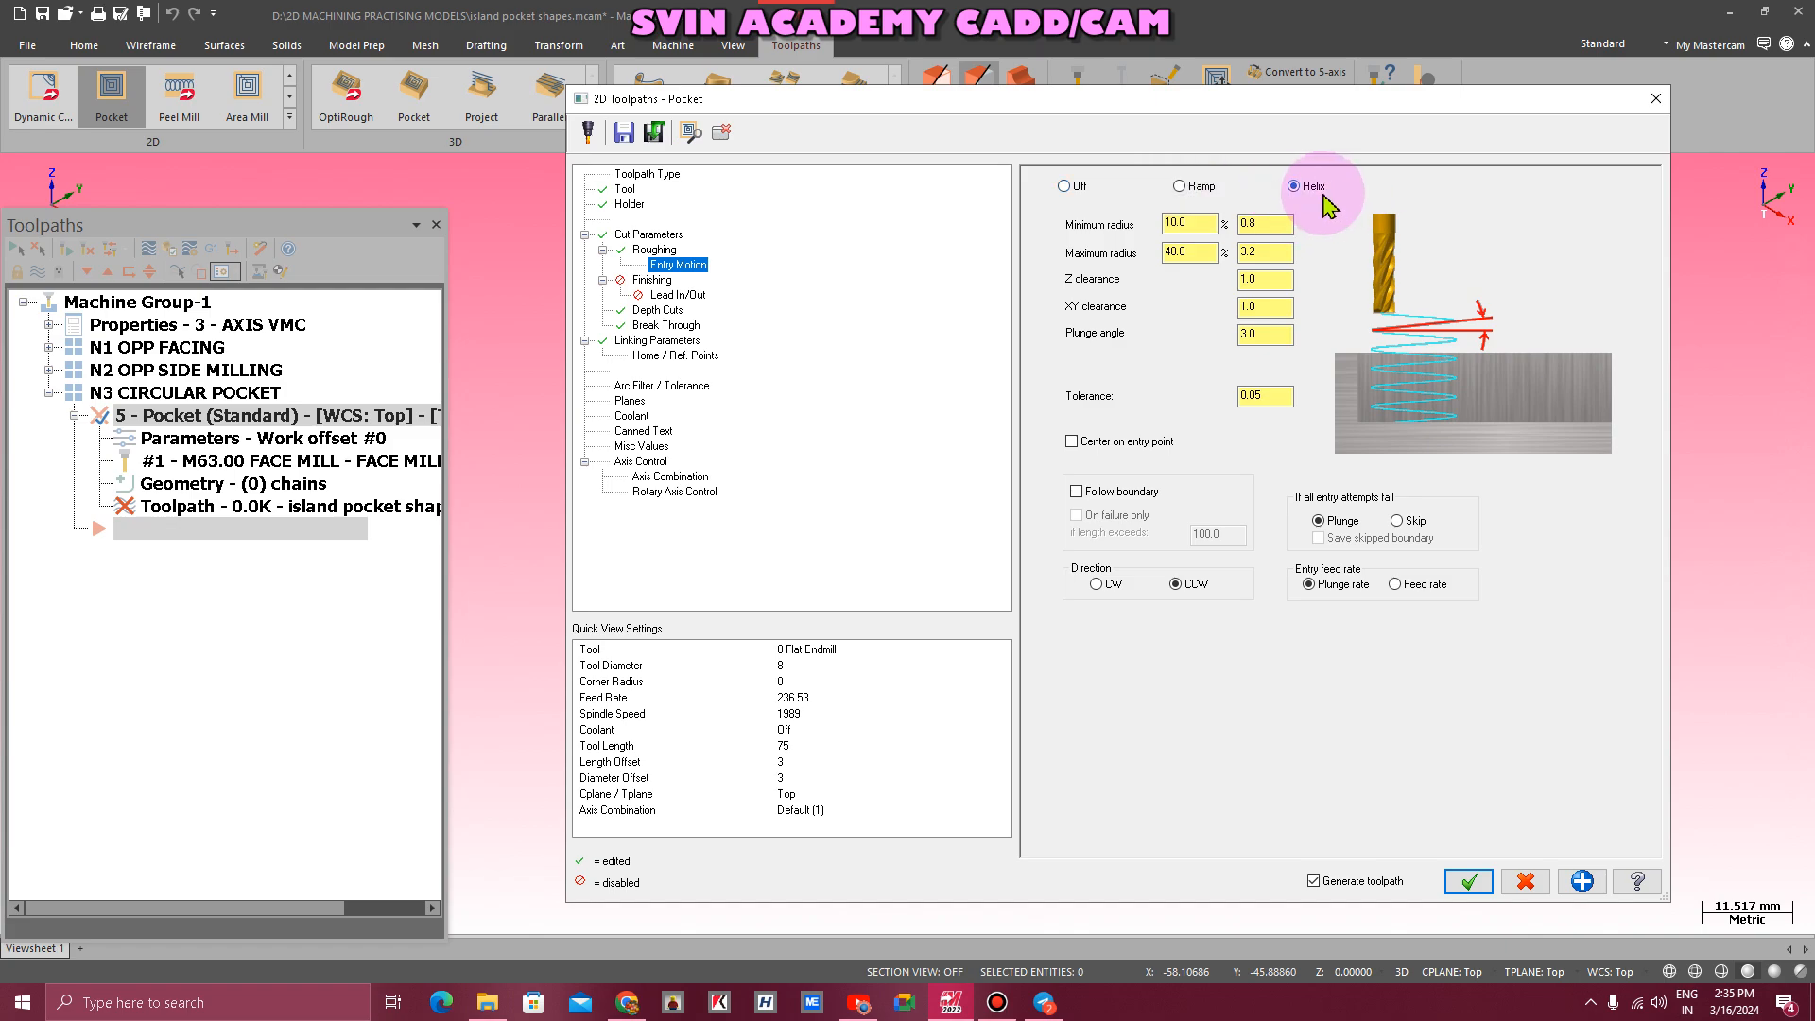
pyautogui.click(652, 249)
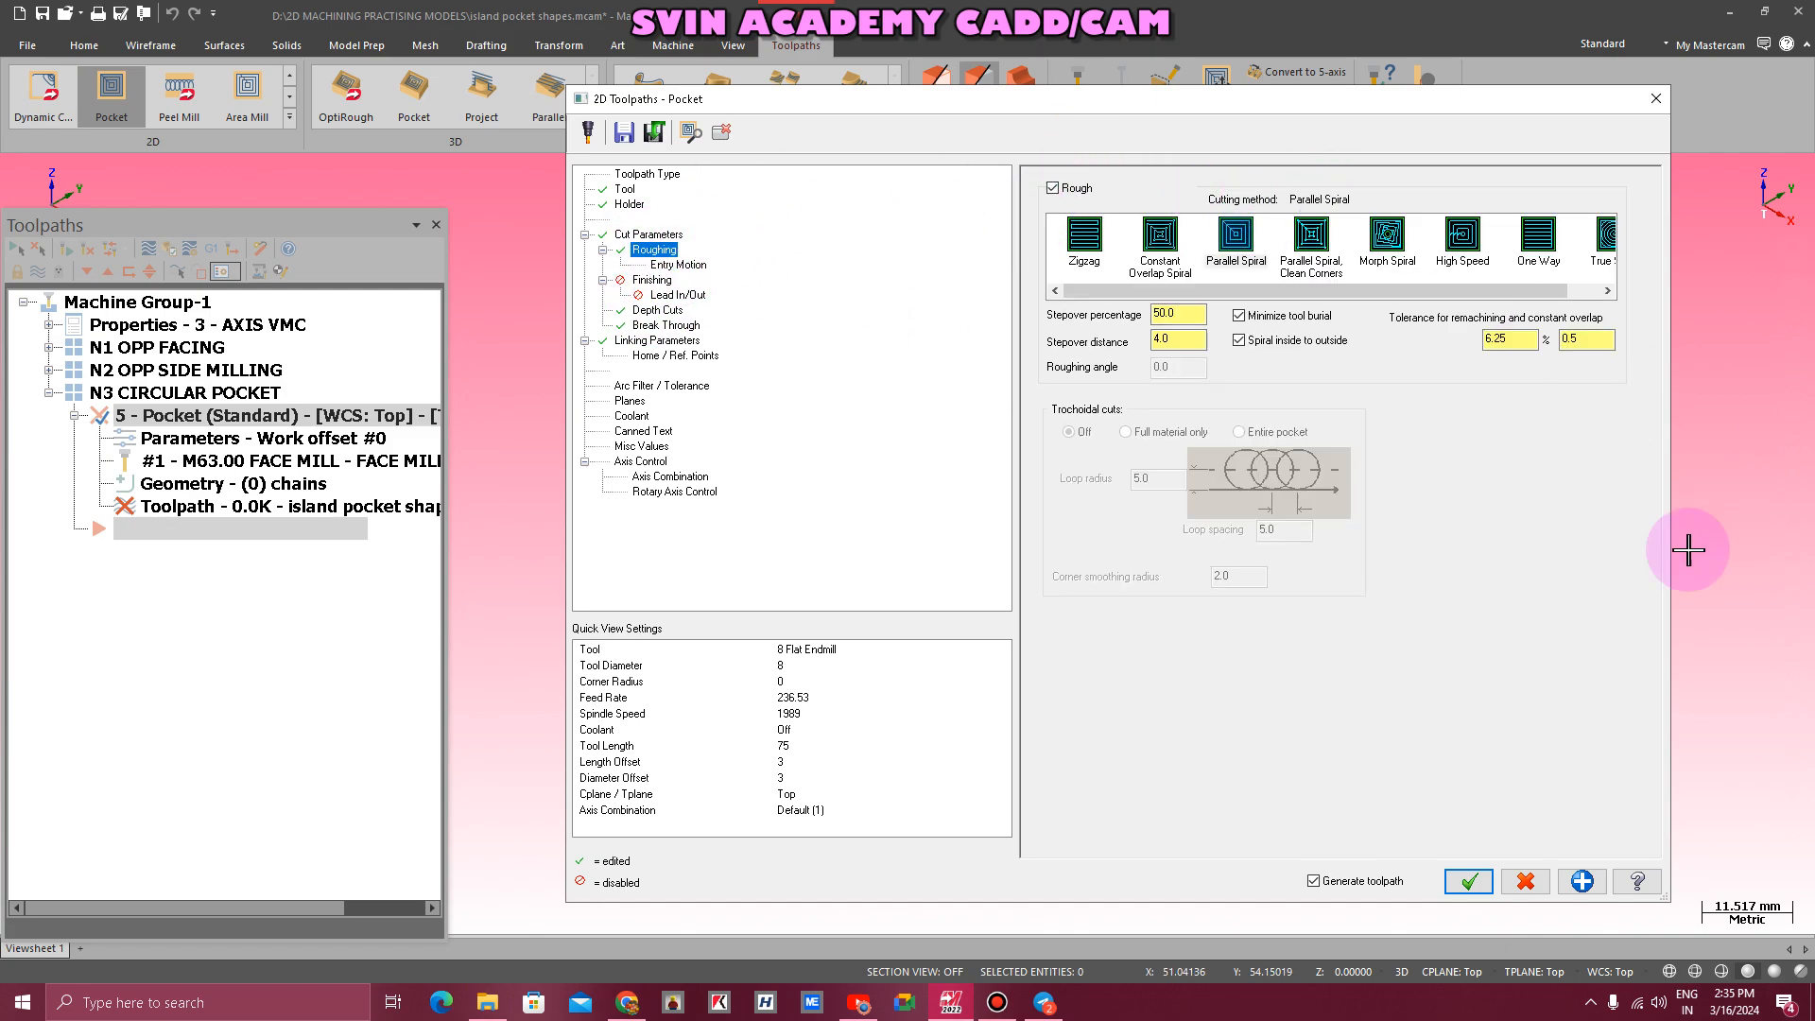
pyautogui.click(652, 280)
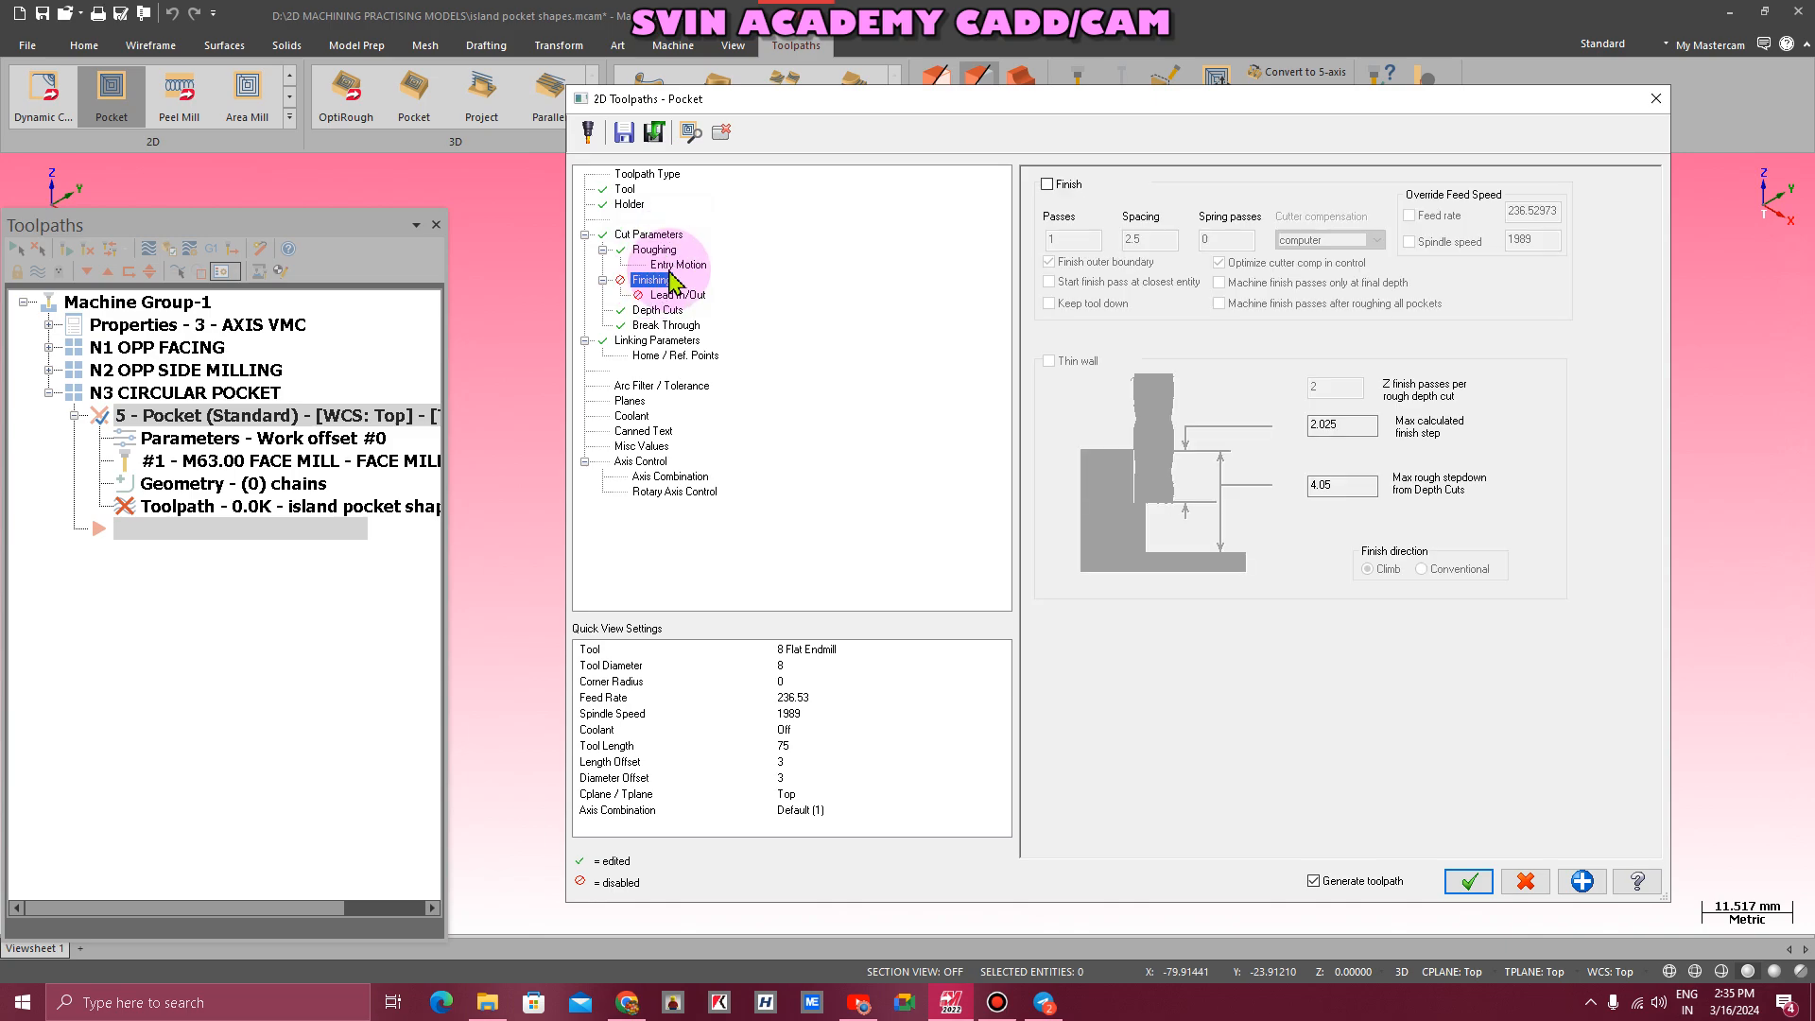
pyautogui.click(677, 264)
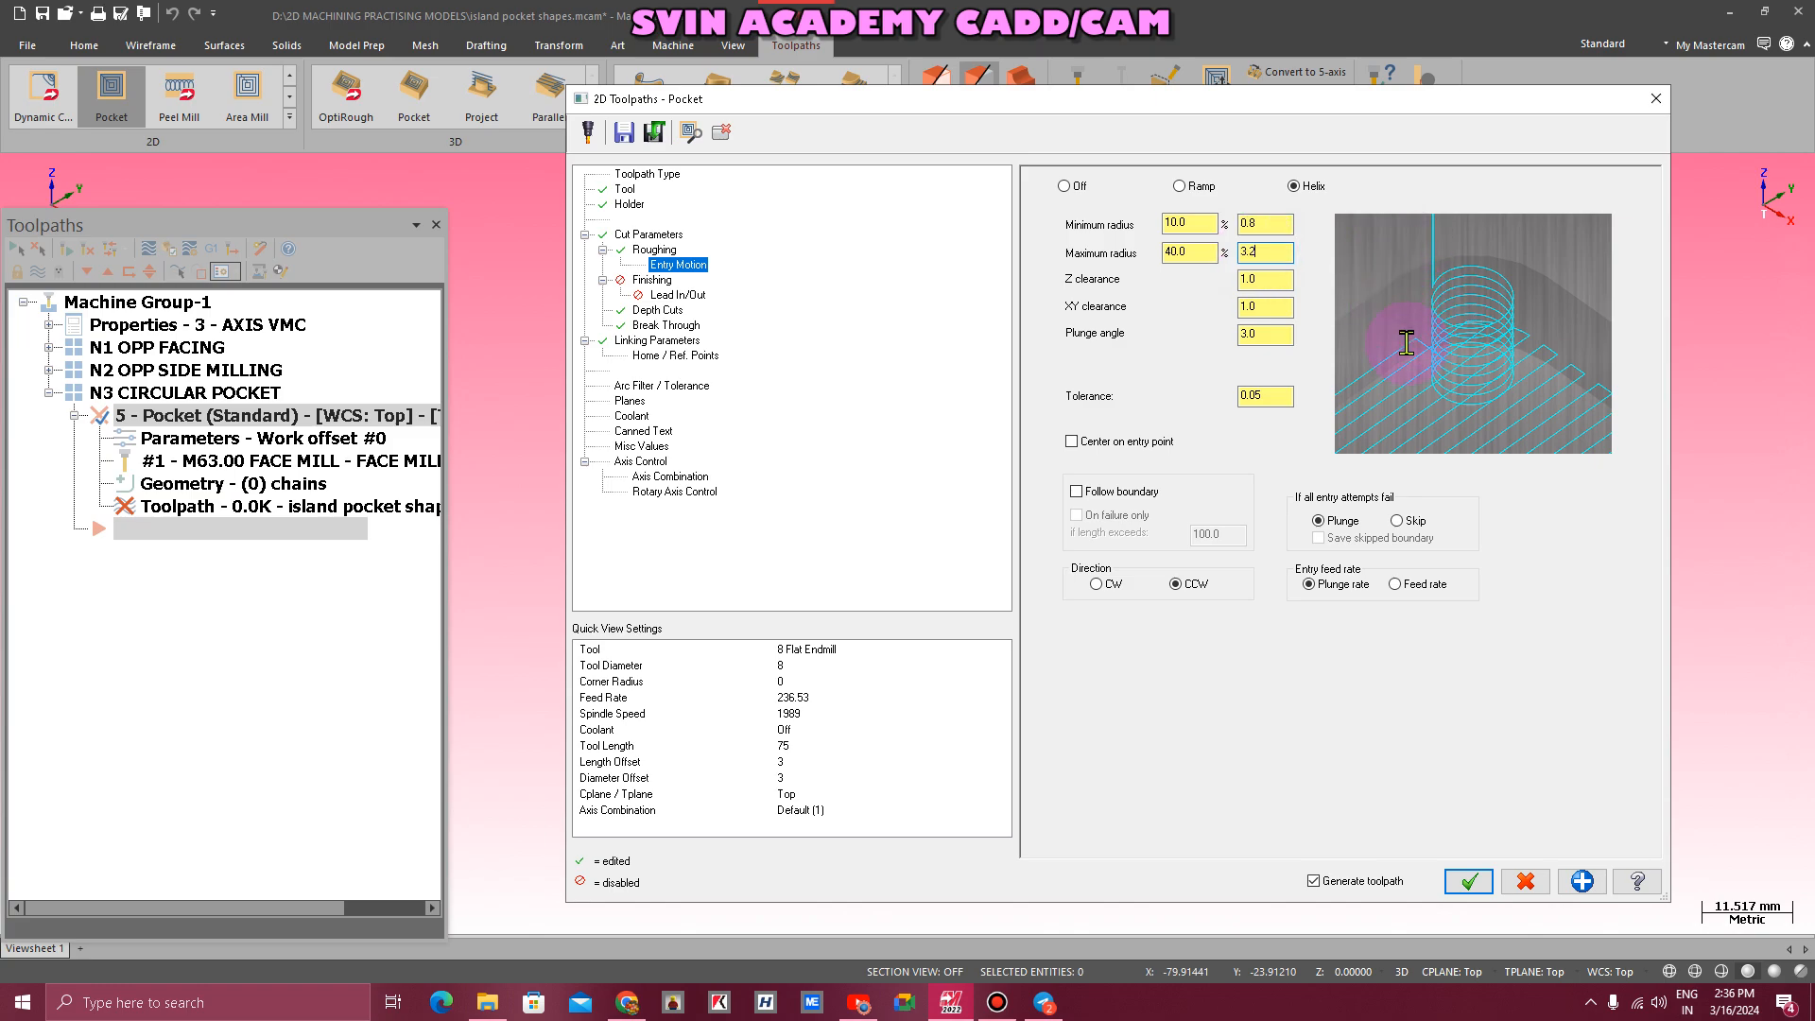
pyautogui.click(1282, 251)
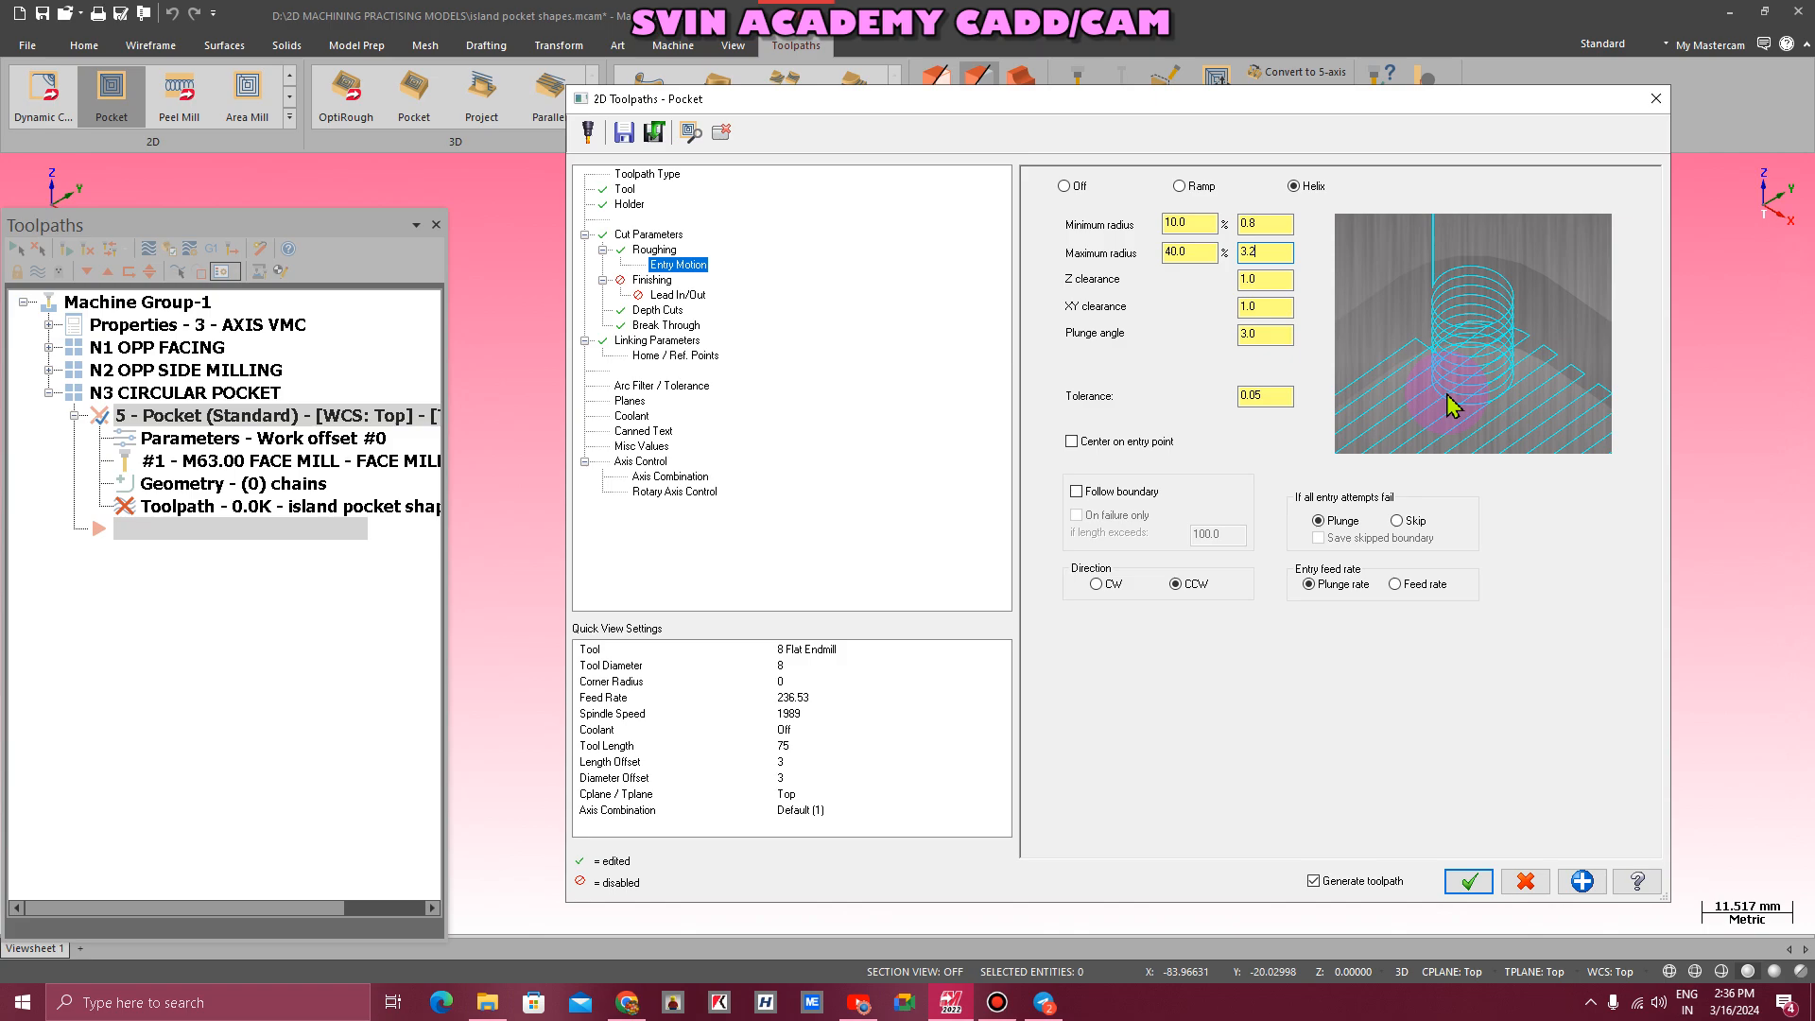
pyautogui.click(662, 312)
pyautogui.click(1215, 215)
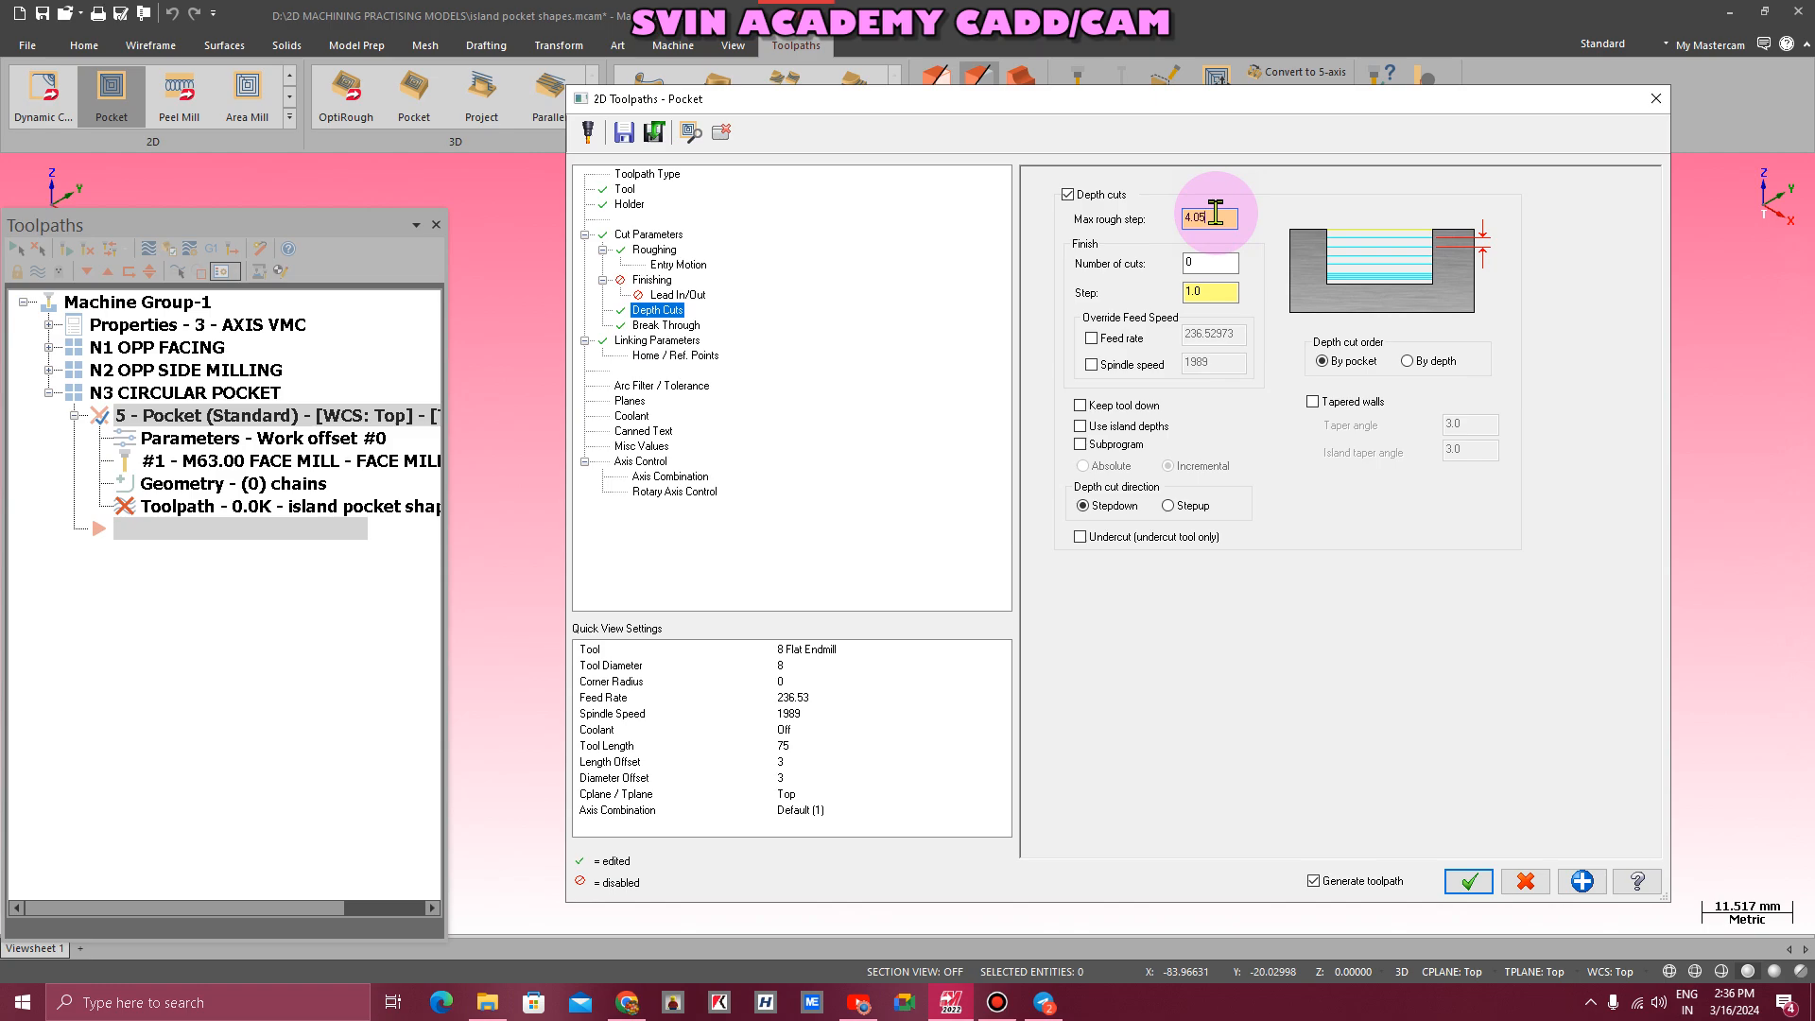
pyautogui.click(678, 265)
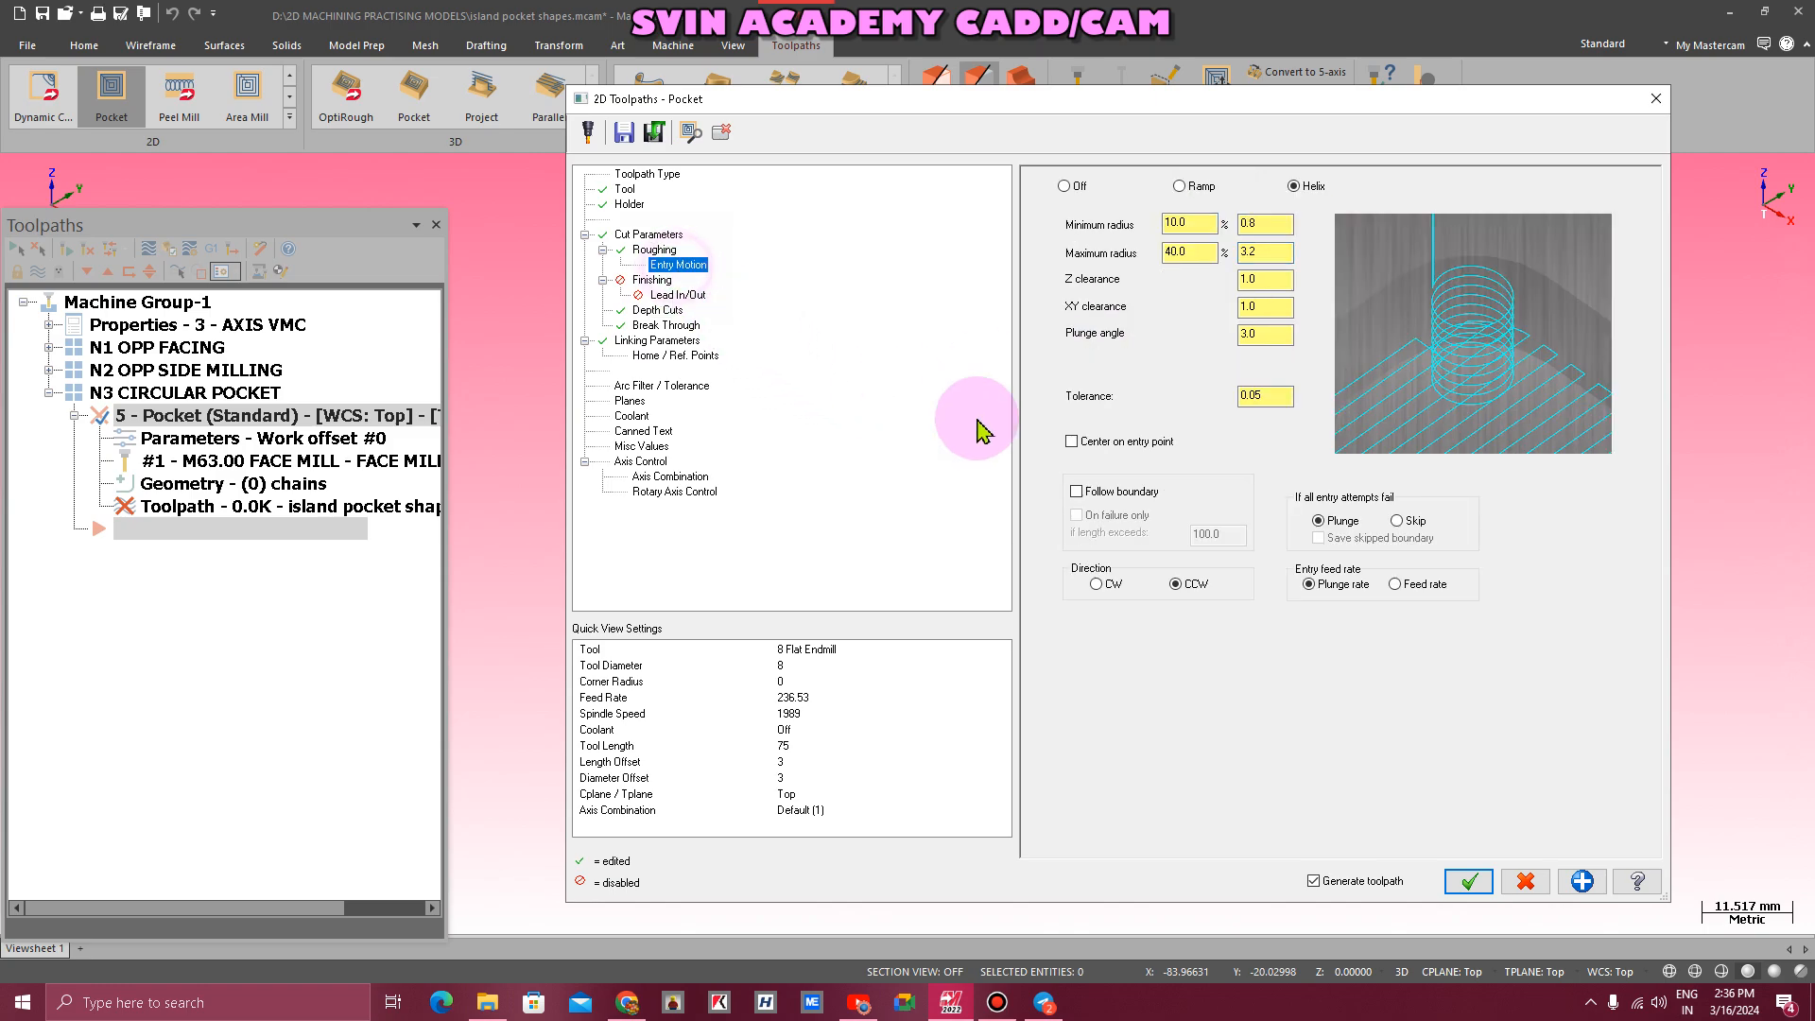
pyautogui.click(1267, 336)
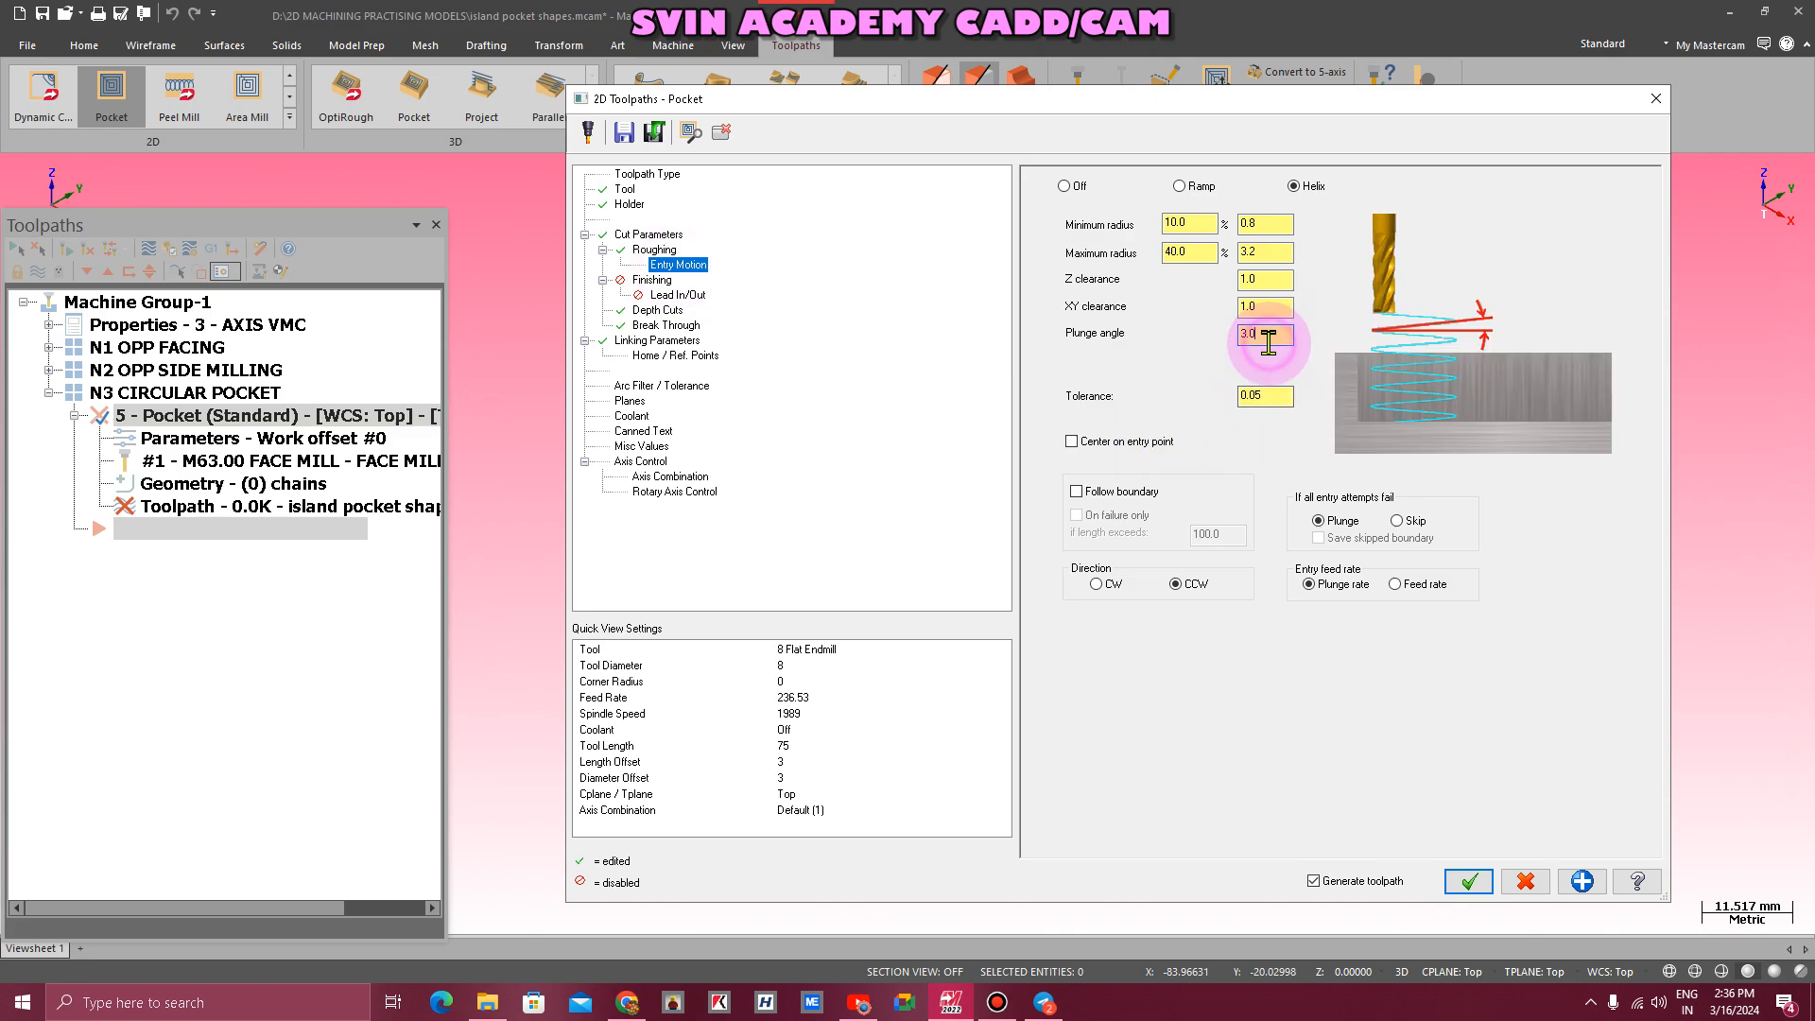
# - Accept the pocket parameters to generate the toolpath, and inspect its helical entry close up in the top view
pyautogui.click(1468, 882)
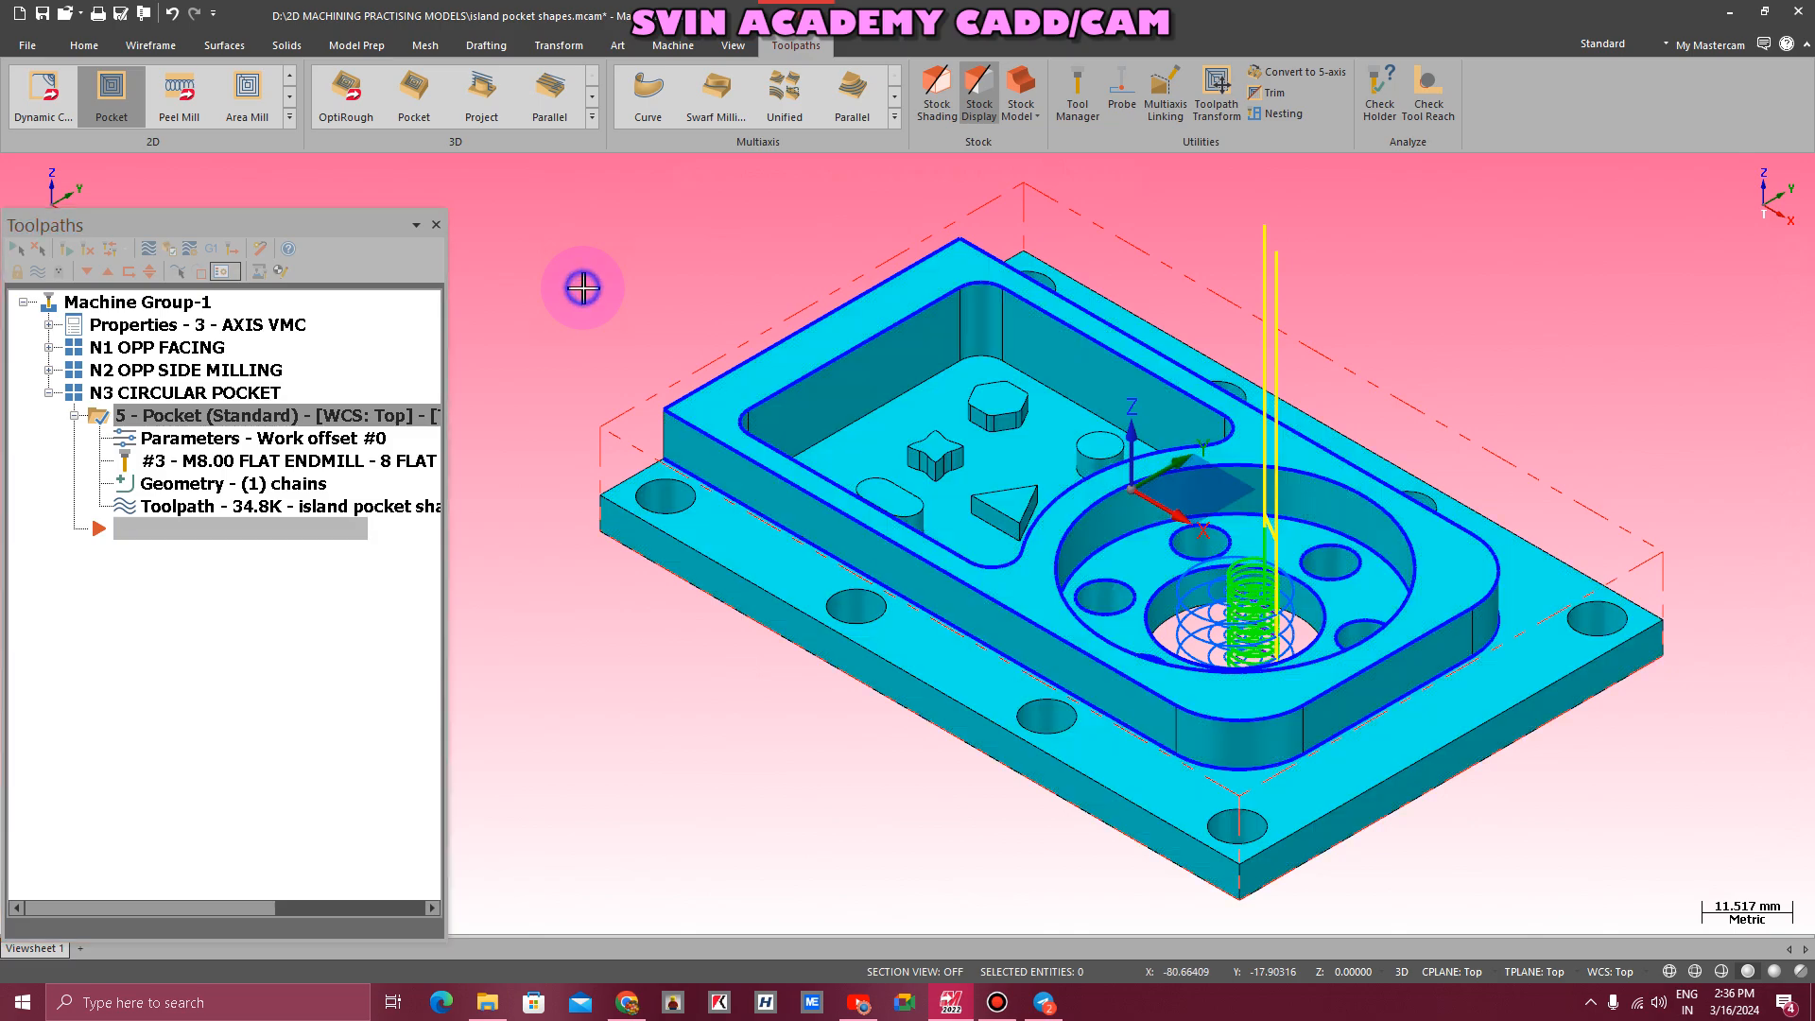
pyautogui.rightClick(582, 287)
pyautogui.click(648, 393)
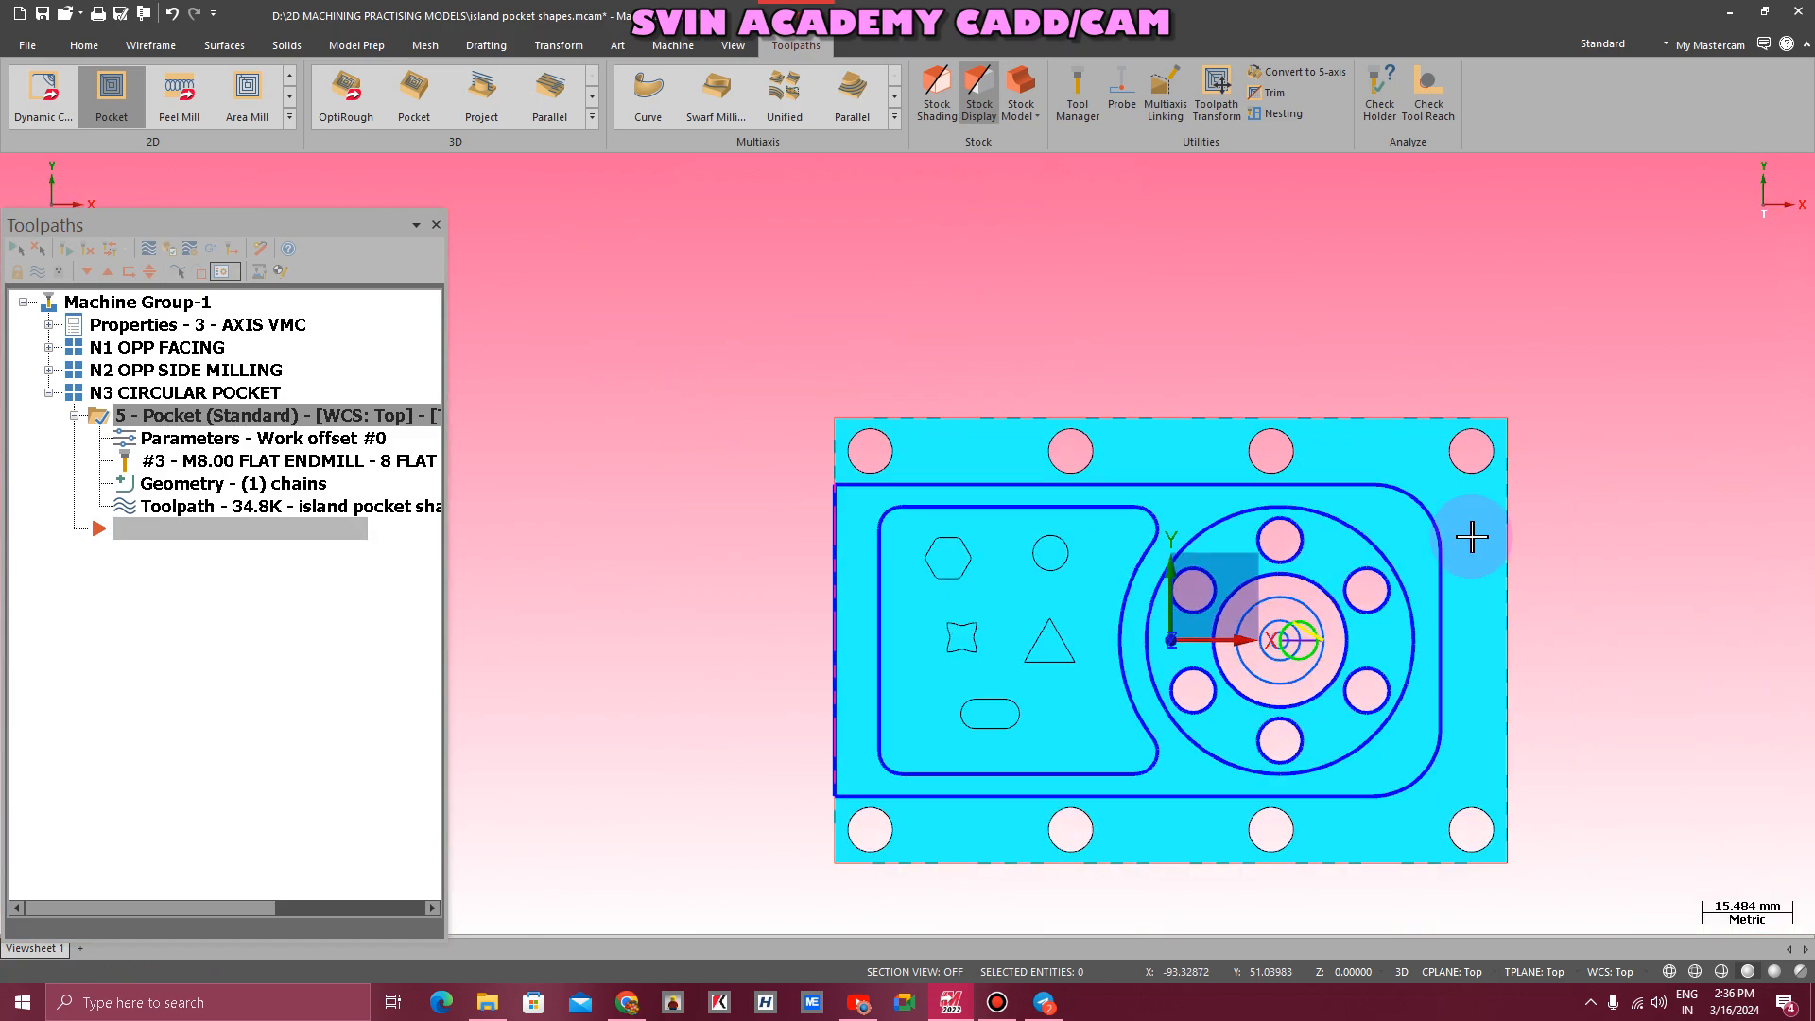
pyautogui.scroll(7, 1247, 614)
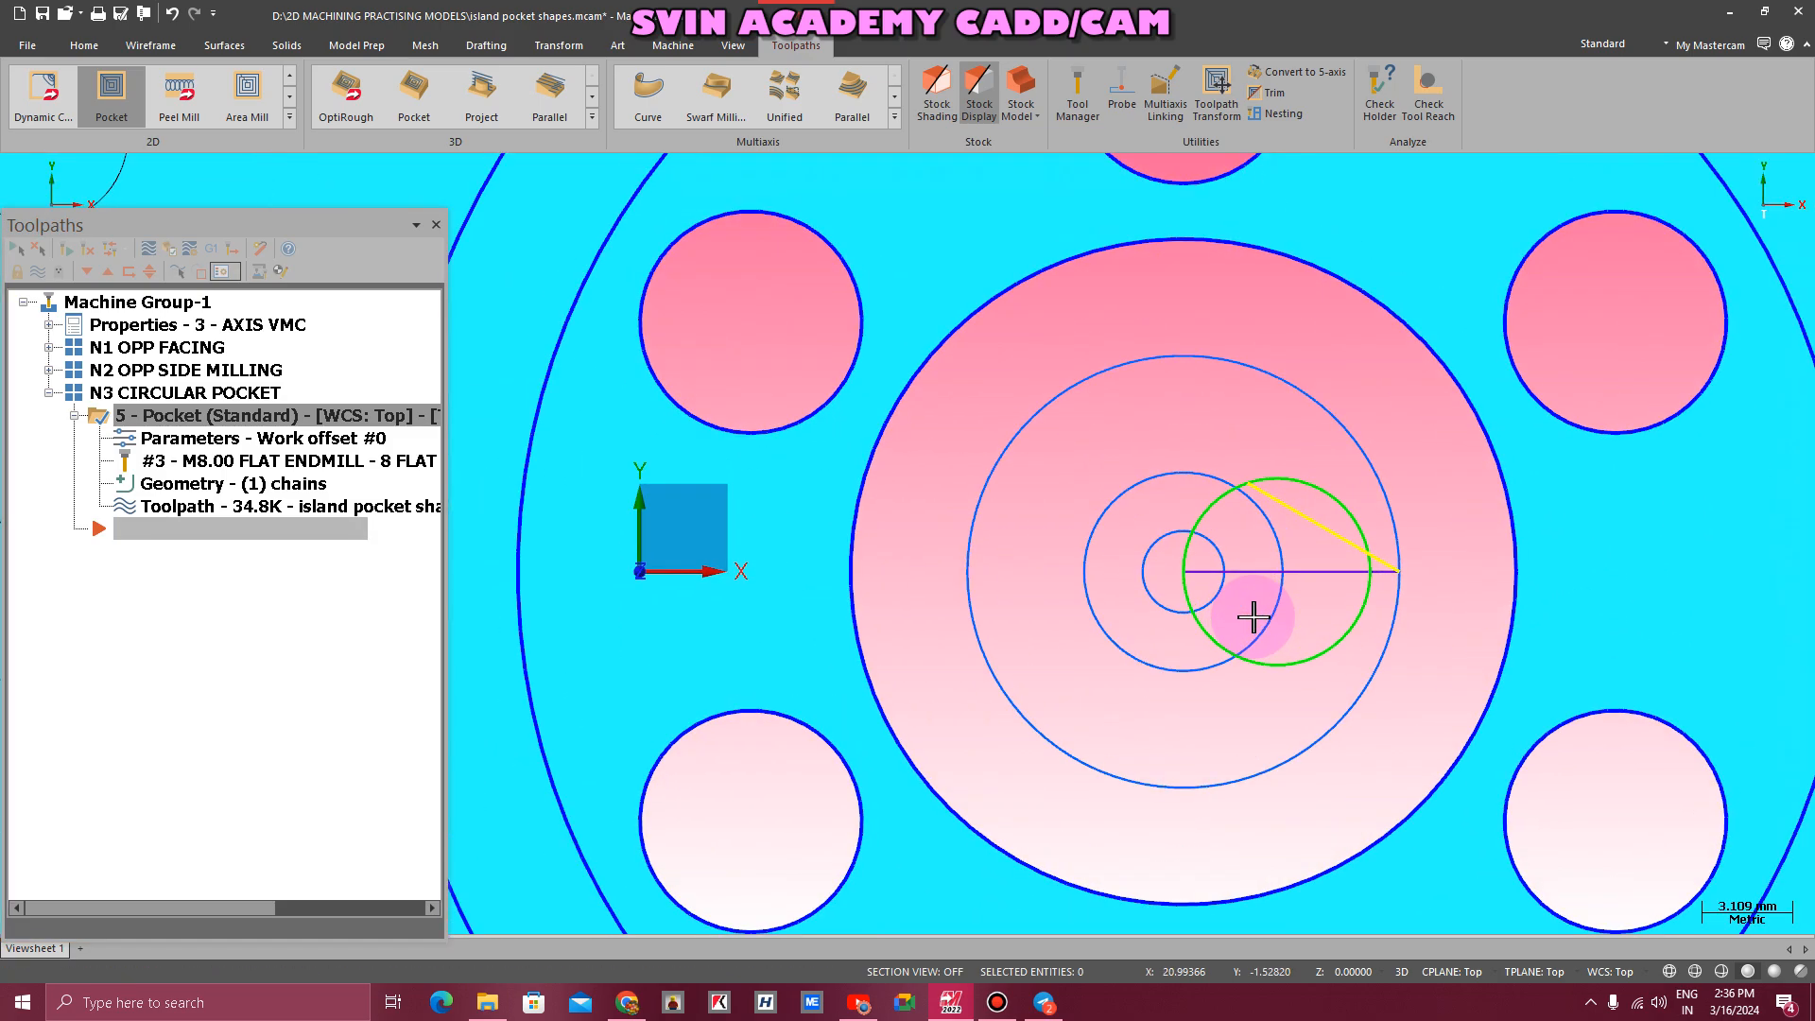
pyautogui.scroll(1, 1252, 616)
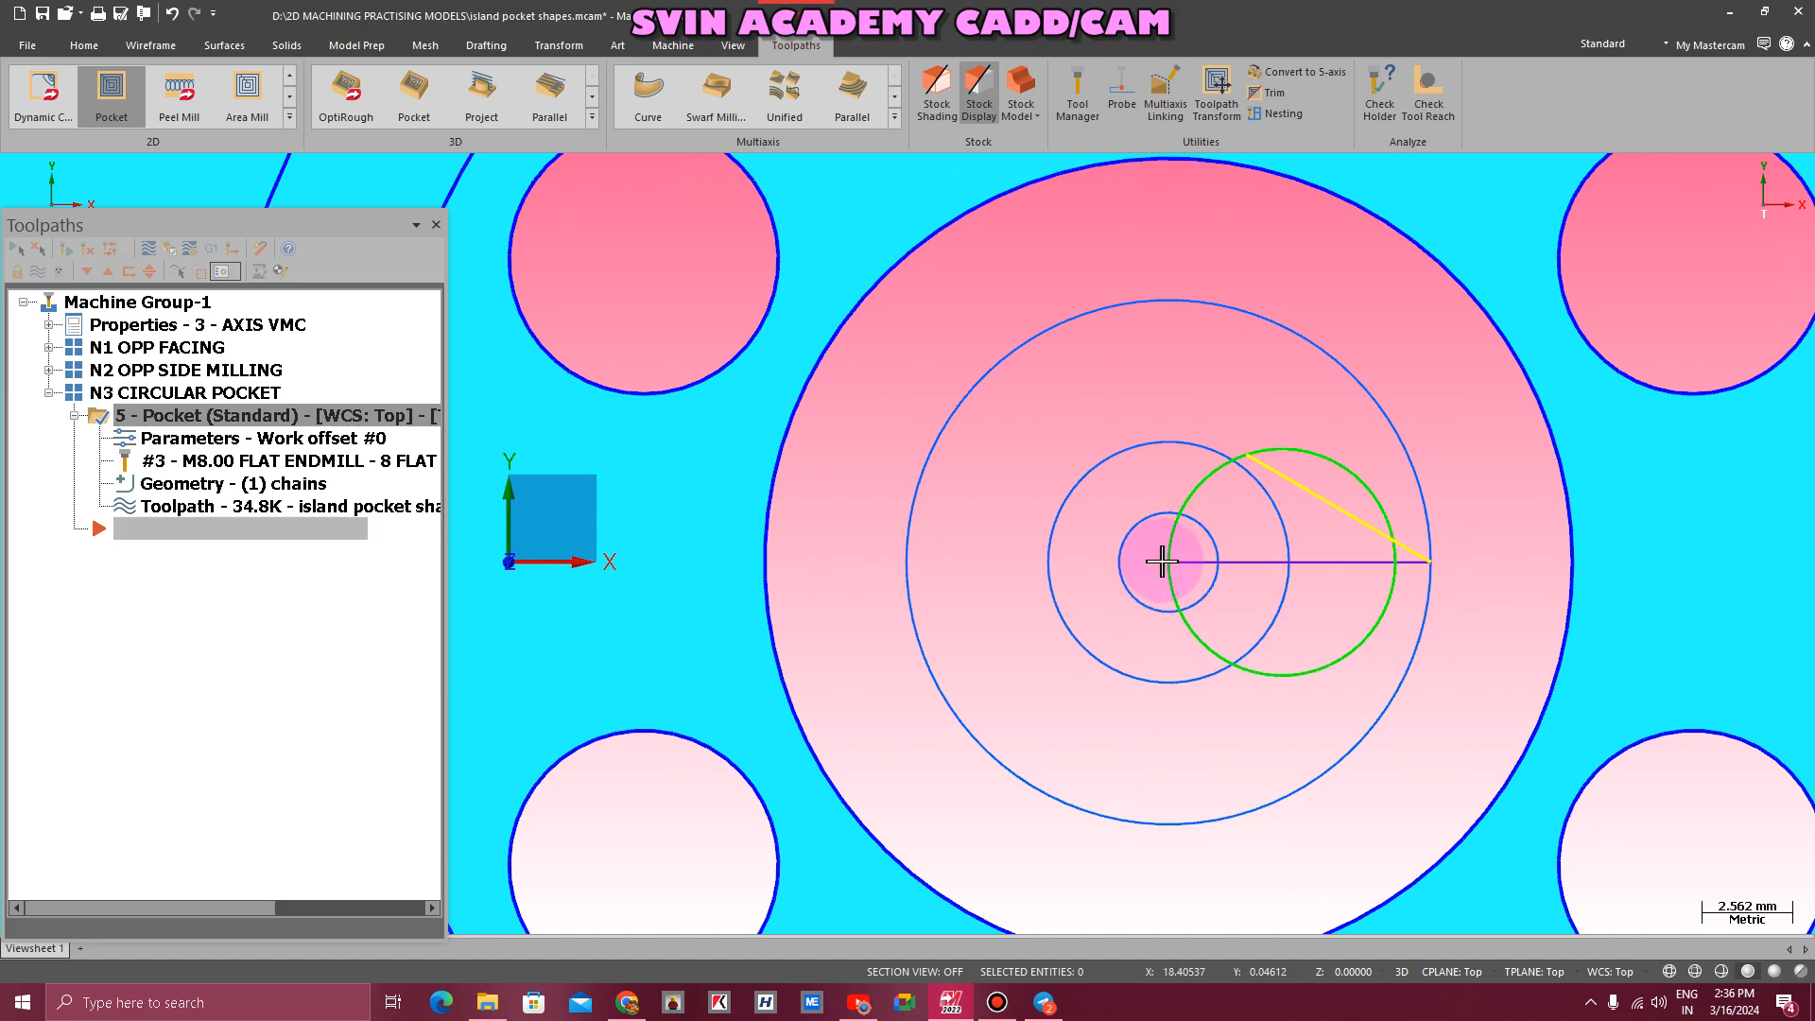
pyautogui.click(137, 46)
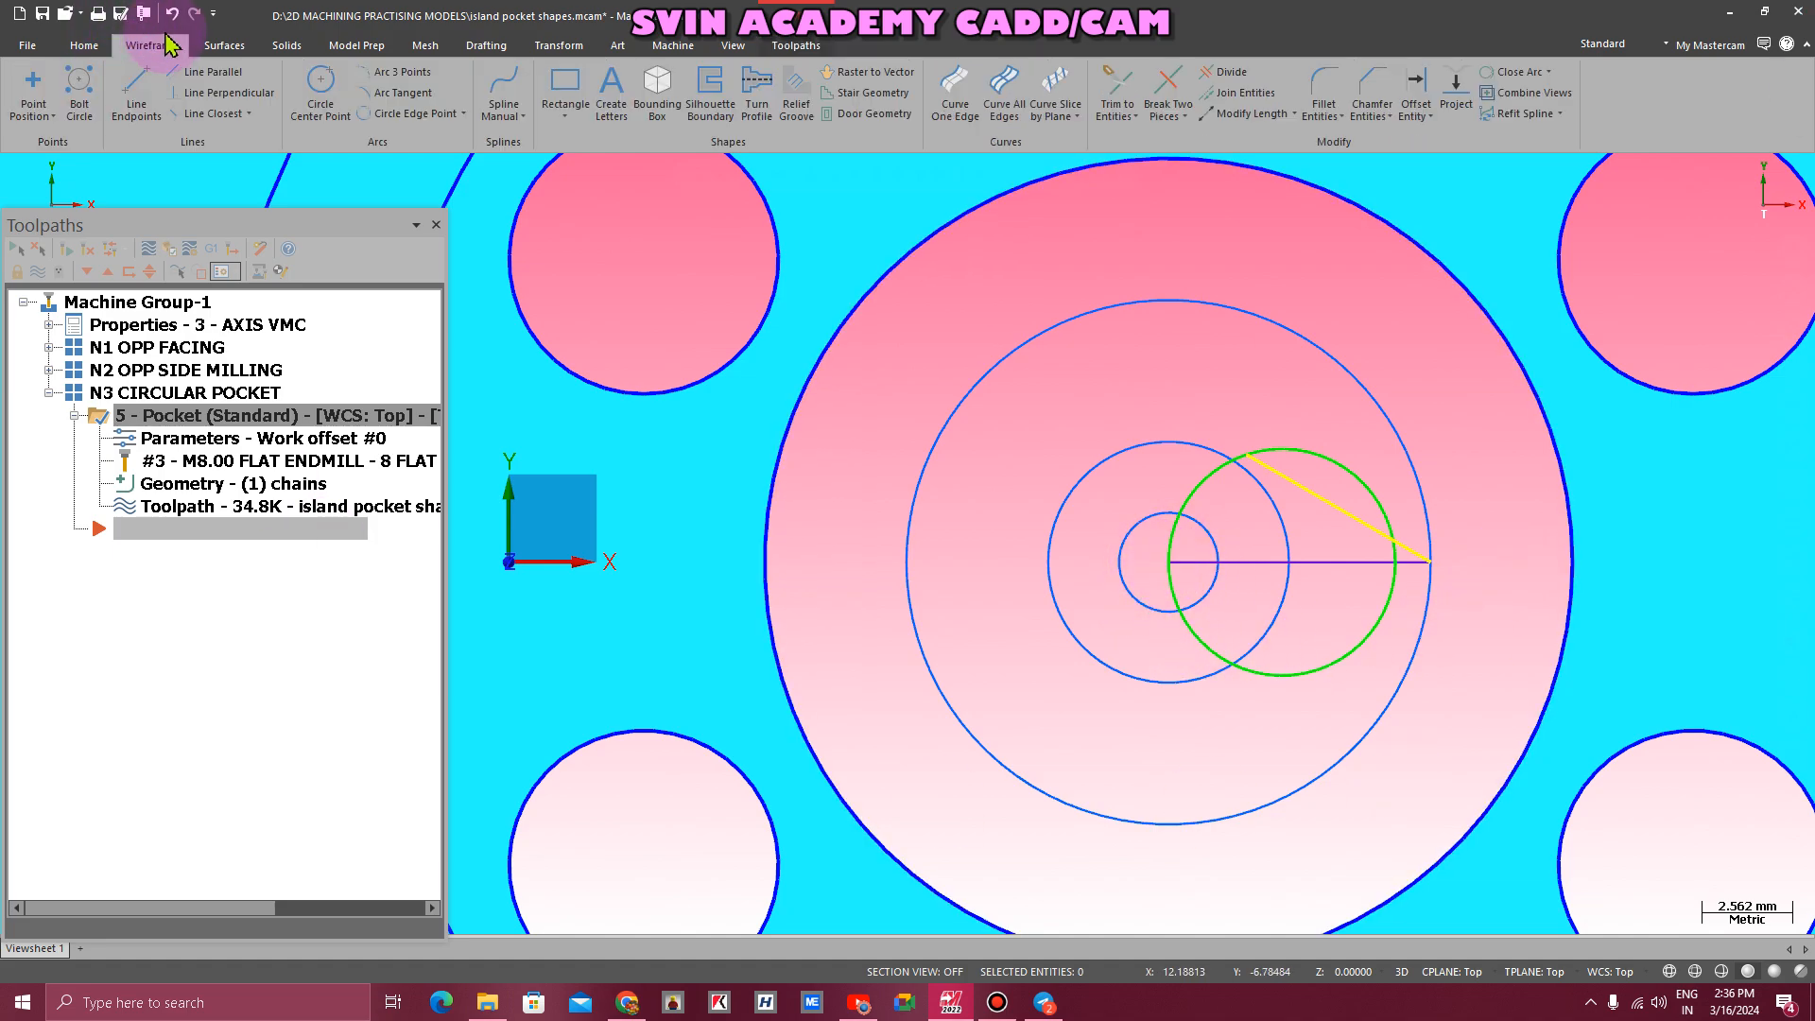
pyautogui.click(28, 92)
pyautogui.press('Escape')
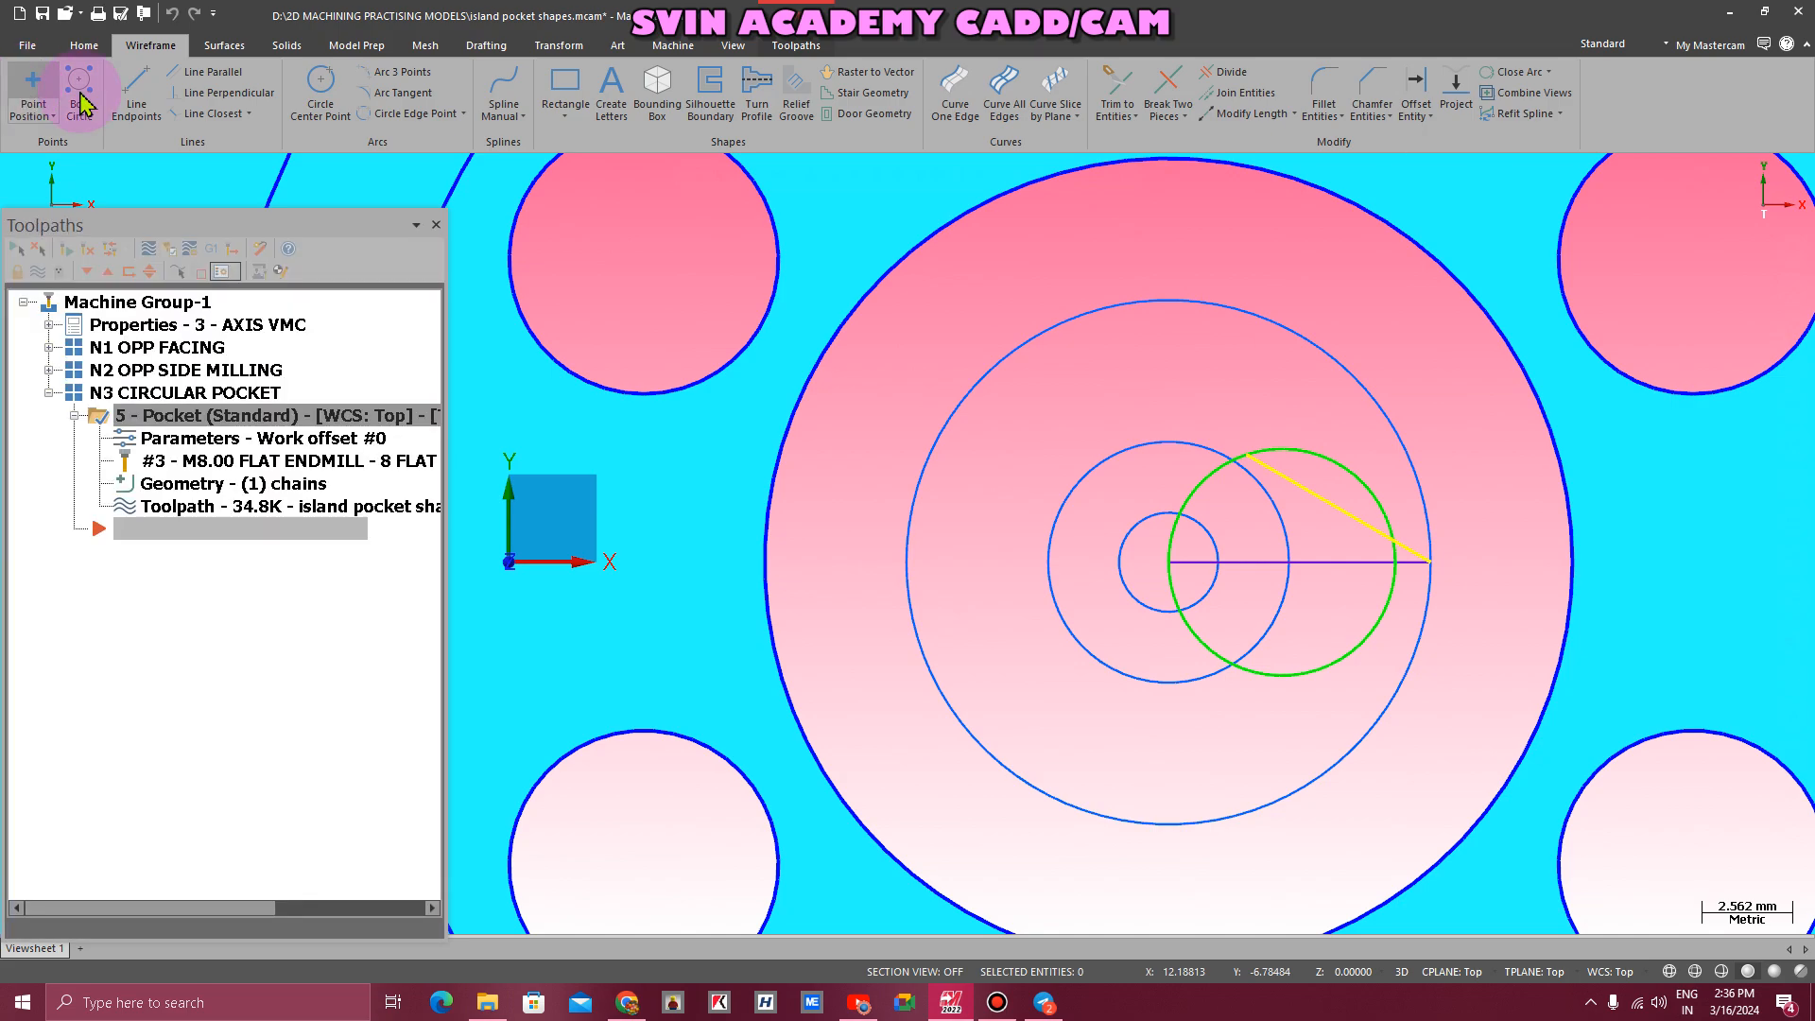
# - Add the centre point of the central circular pocket as a second chain in the pocket operation's geometry
pyautogui.click(180, 484)
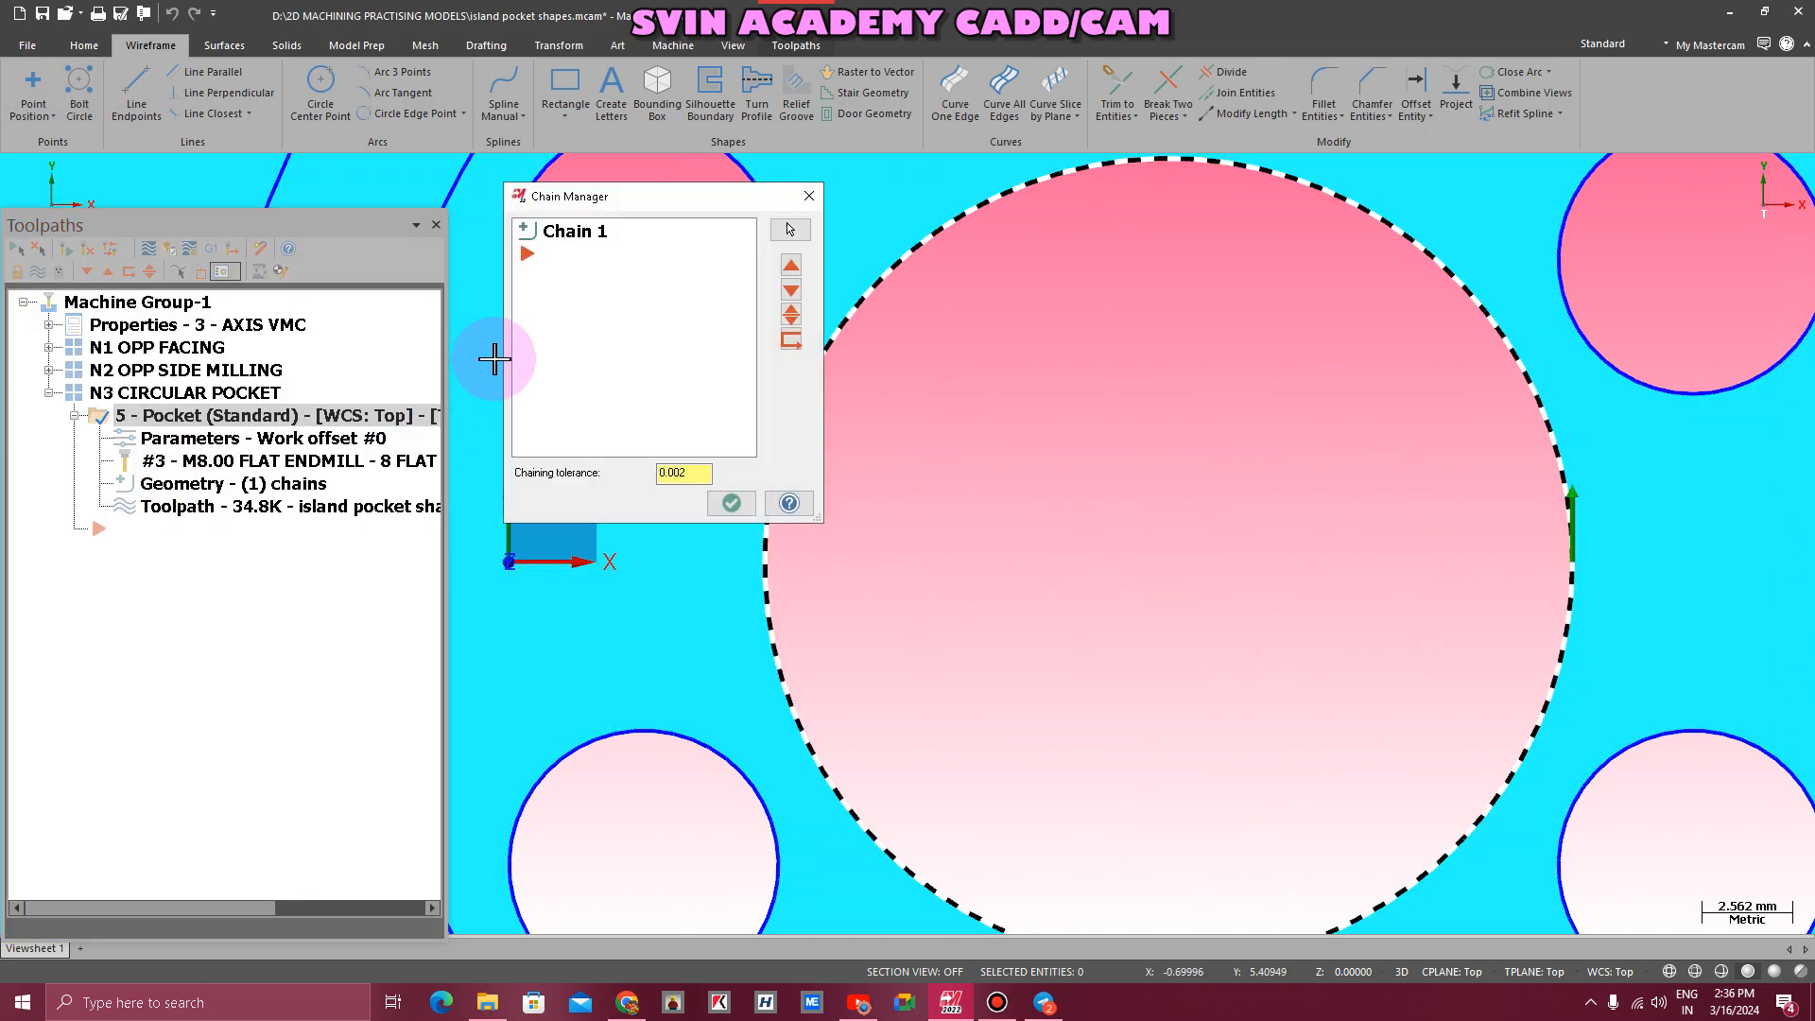
pyautogui.rightClick(579, 316)
pyautogui.click(587, 339)
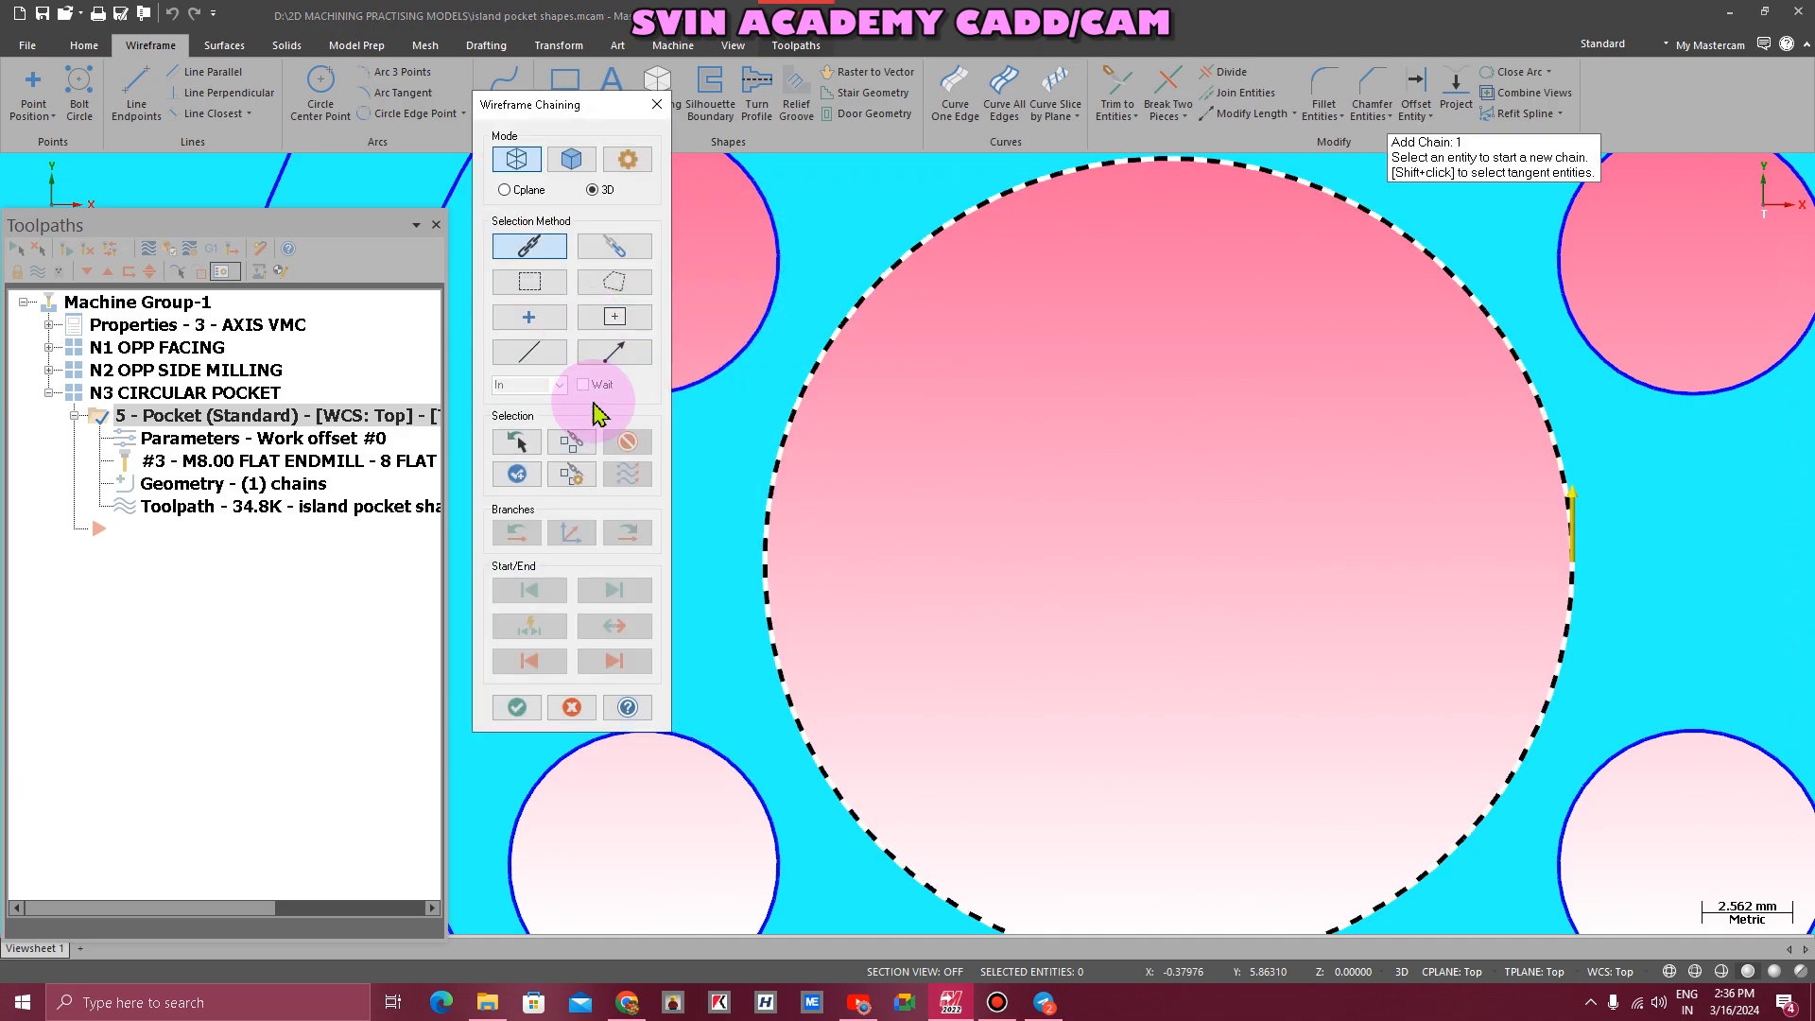
pyautogui.click(528, 316)
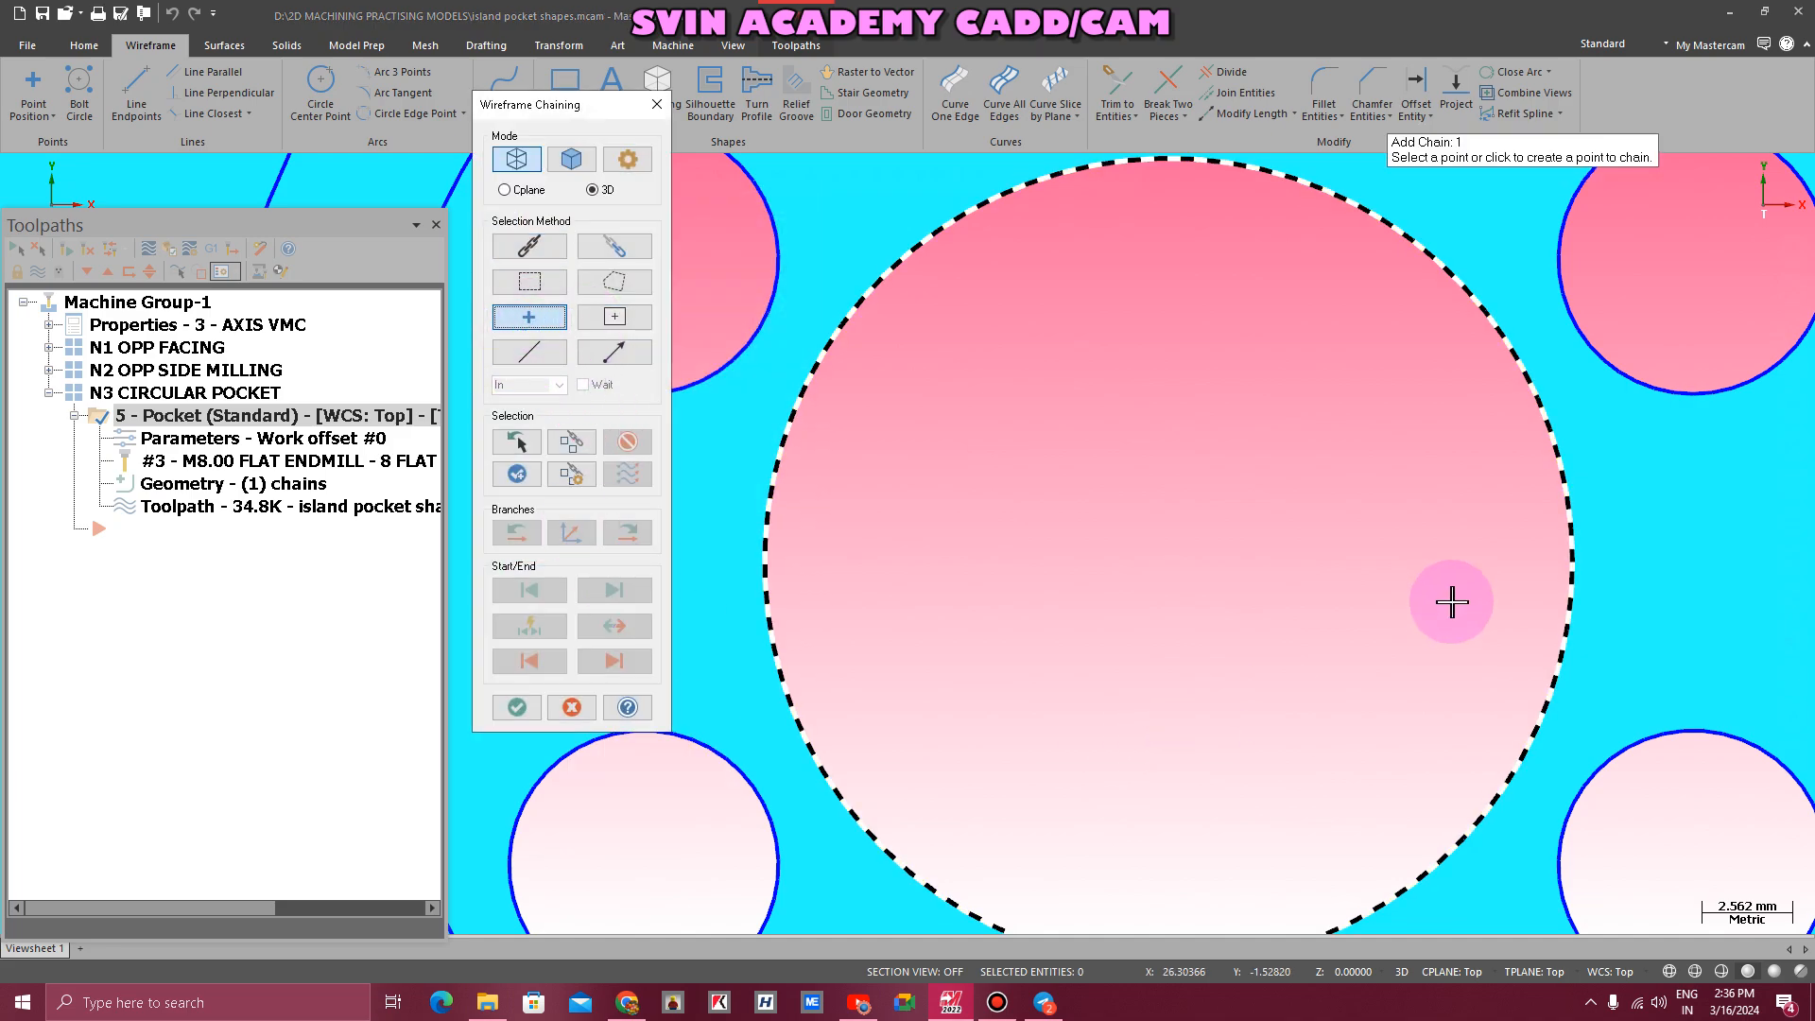
pyautogui.click(1169, 563)
pyautogui.click(516, 707)
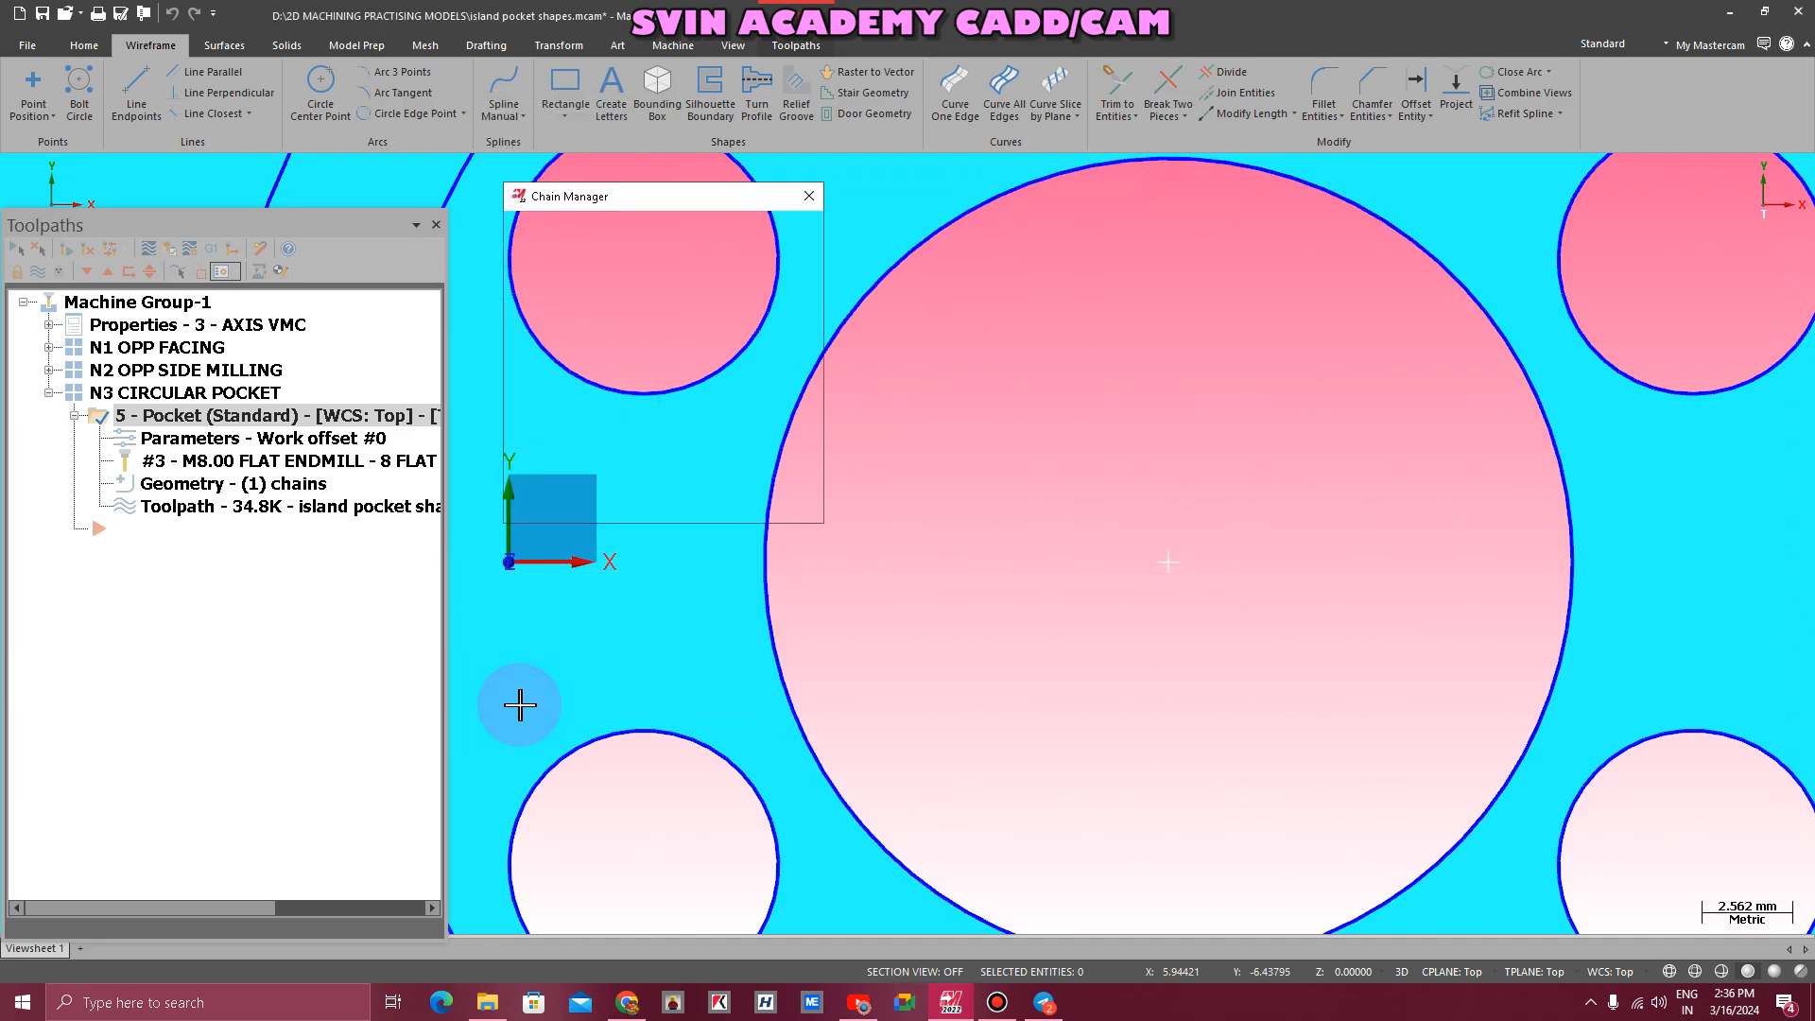
pyautogui.click(731, 503)
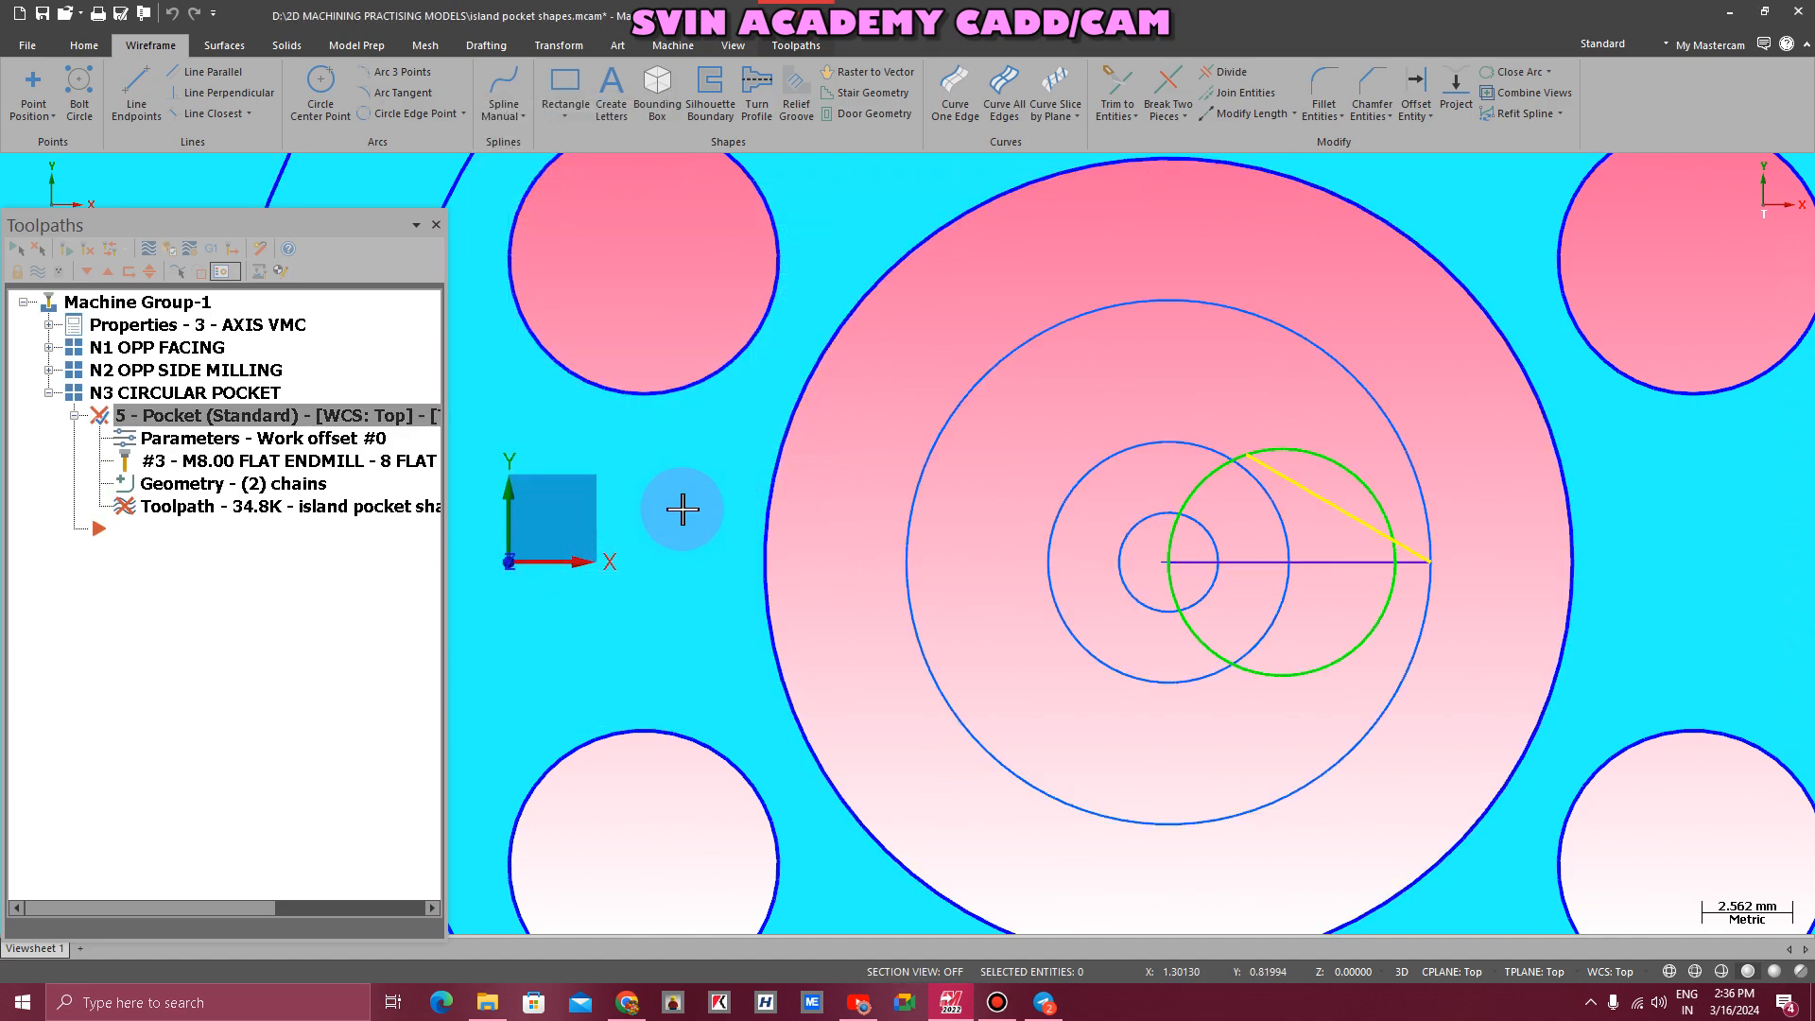
# - Turn on centring at the entry point for the pocket's helix entry, and regenerate the toolpath
pyautogui.click(166, 444)
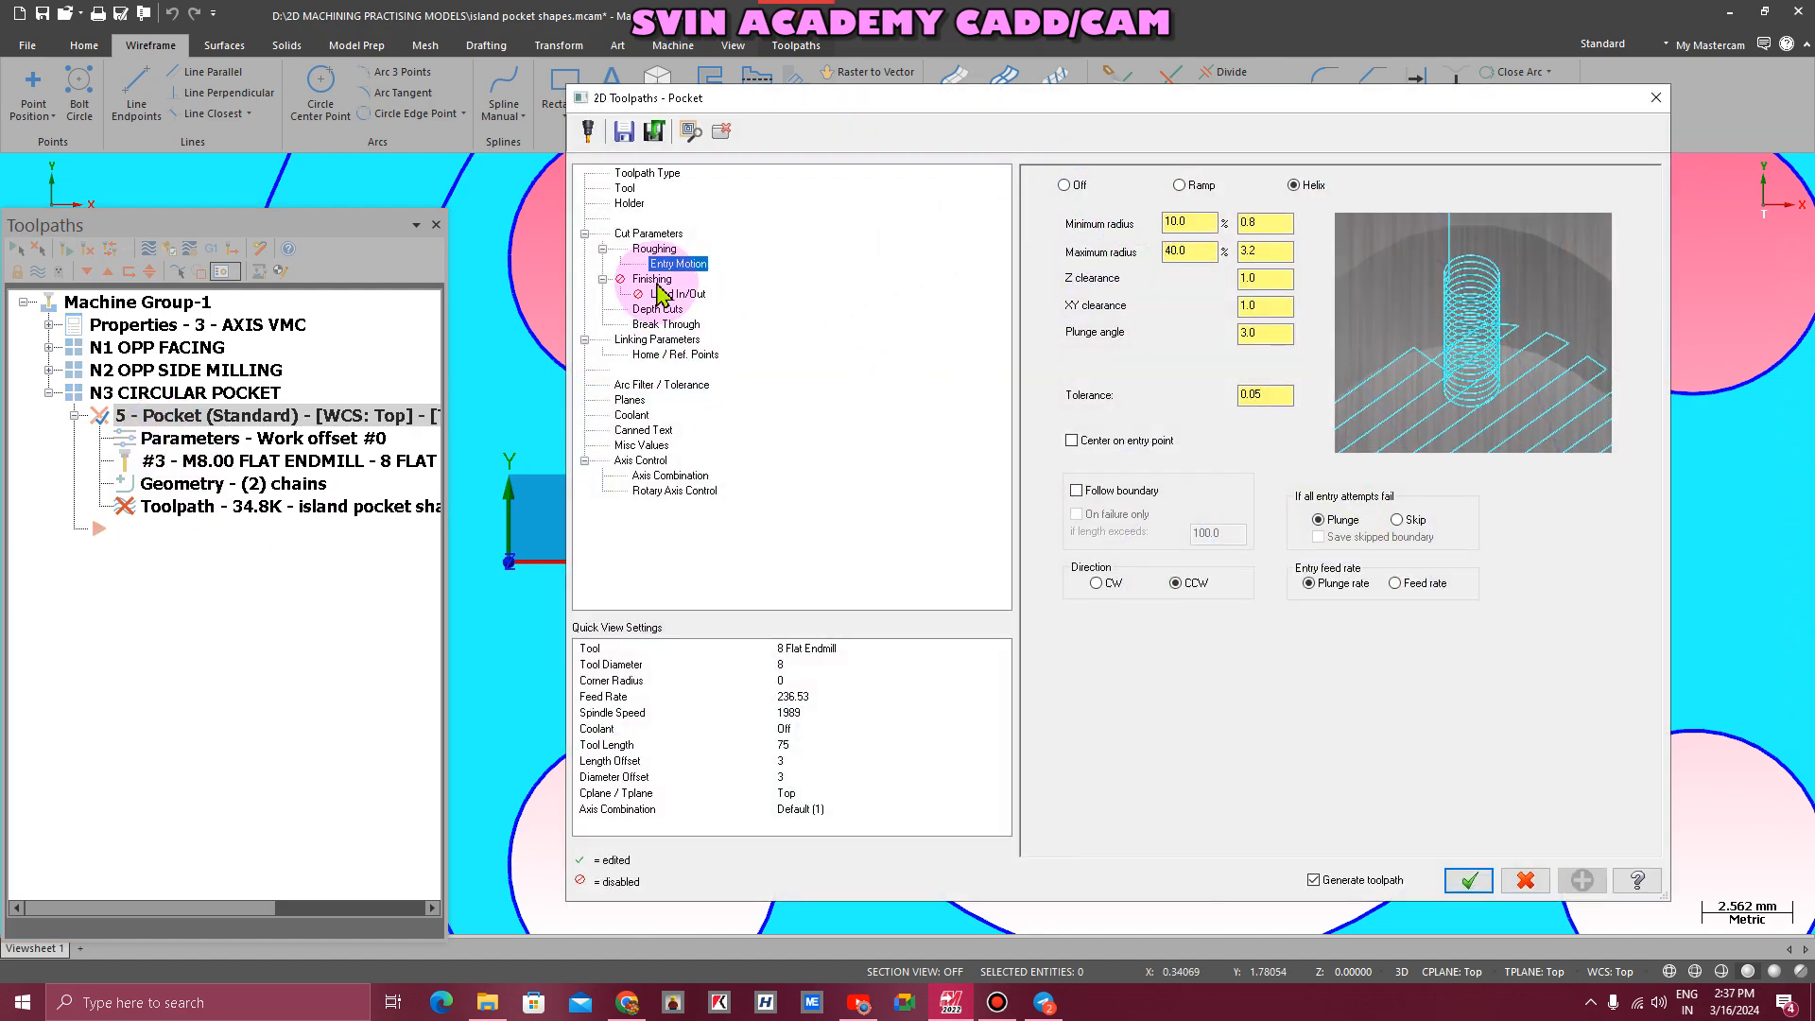
pyautogui.click(1115, 441)
pyautogui.click(1468, 880)
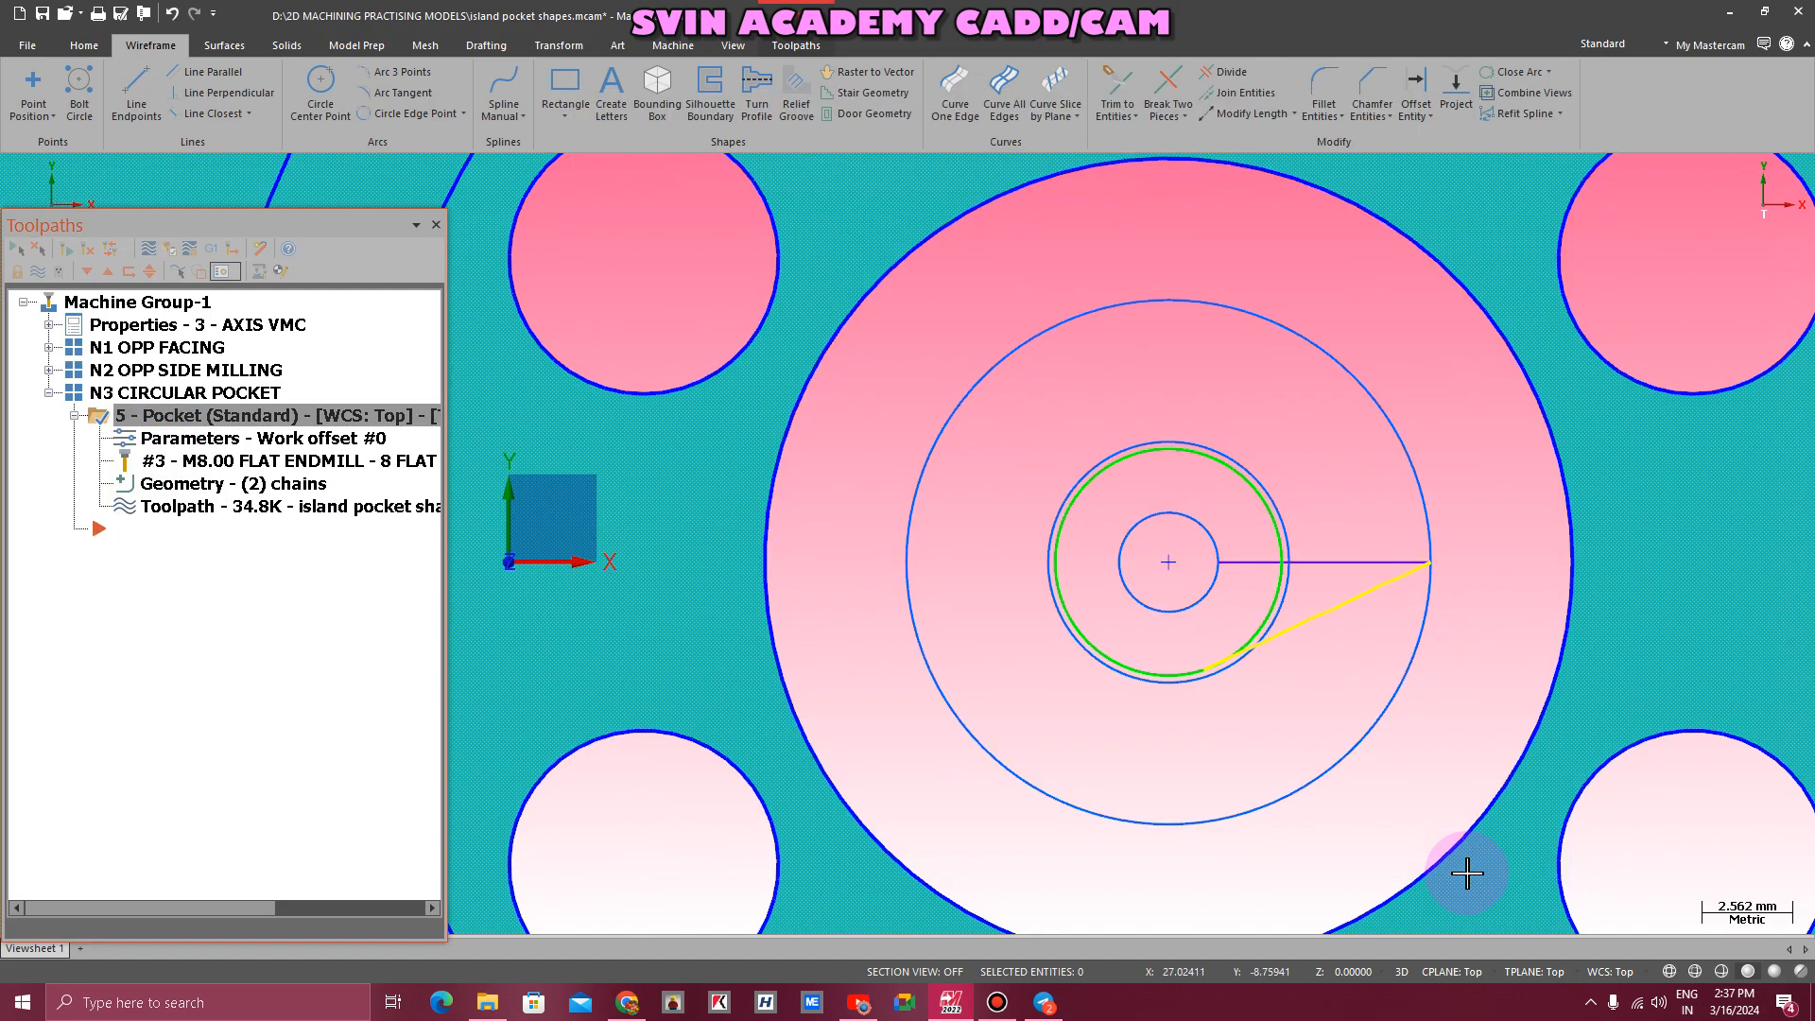
# - Backplot the pocket toolpath and step through the centred helix entry from above
pyautogui.scroll(-3, 1106, 416)
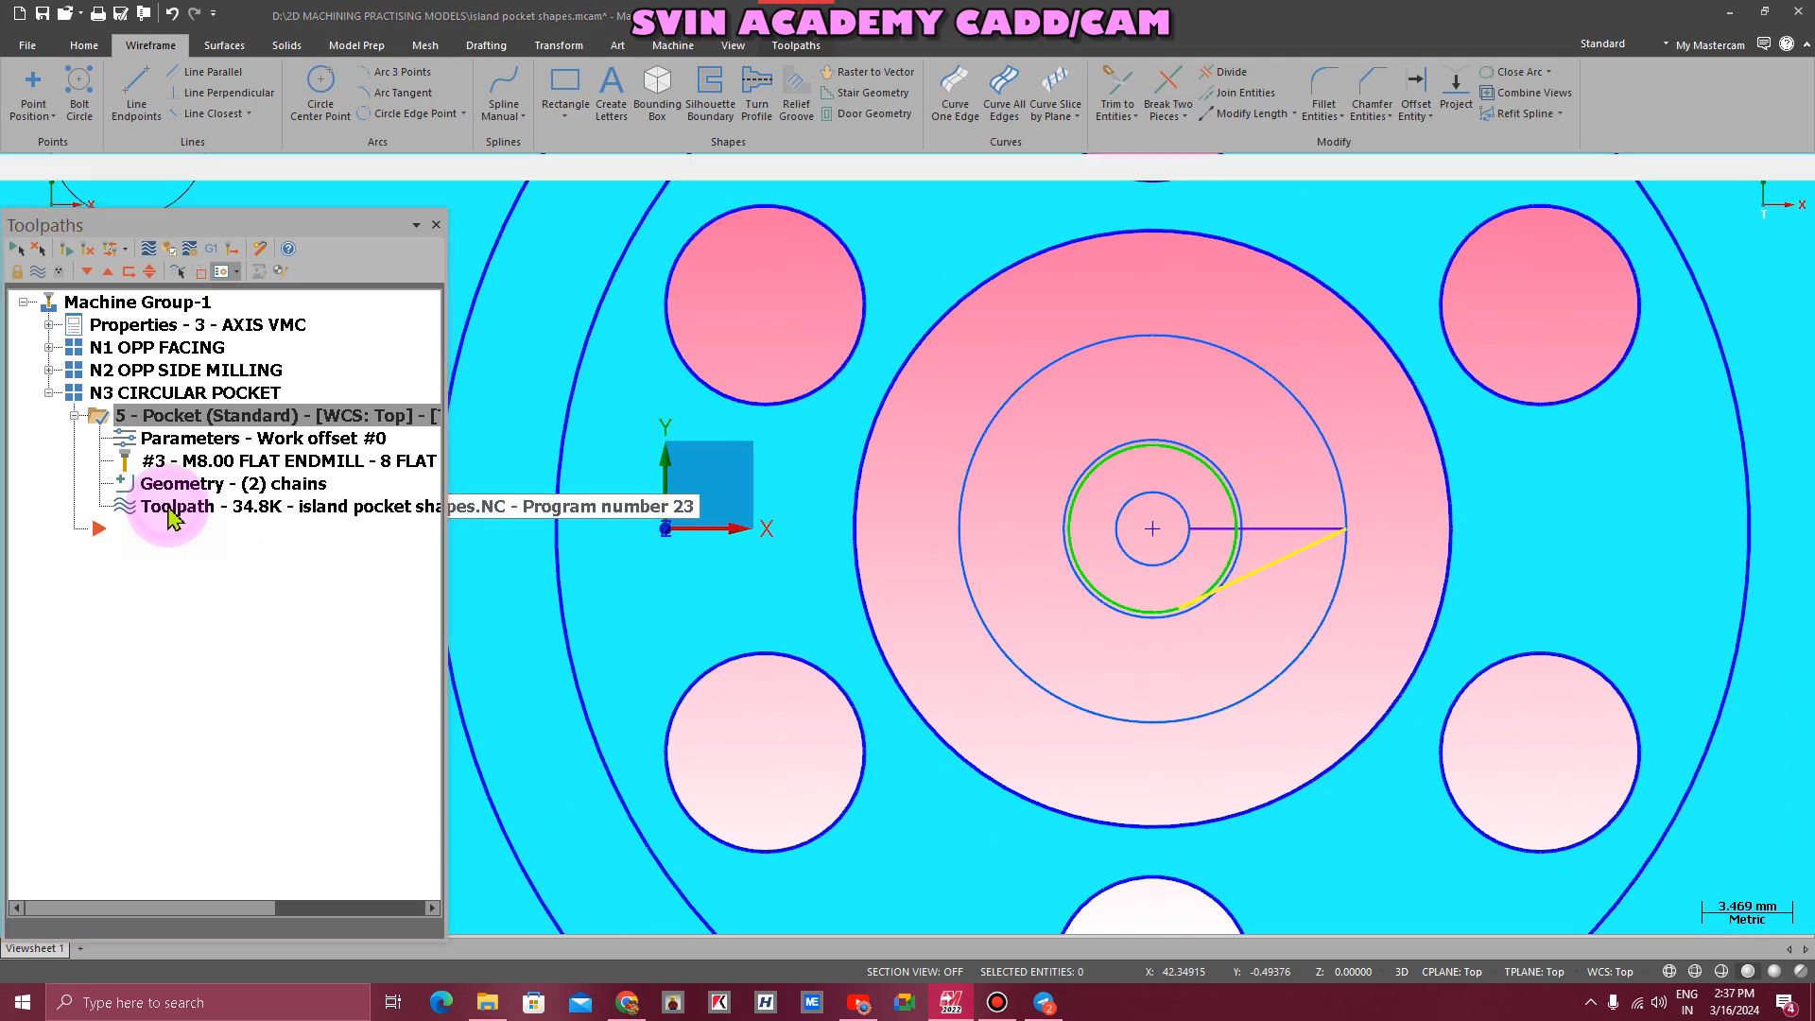
pyautogui.click(172, 511)
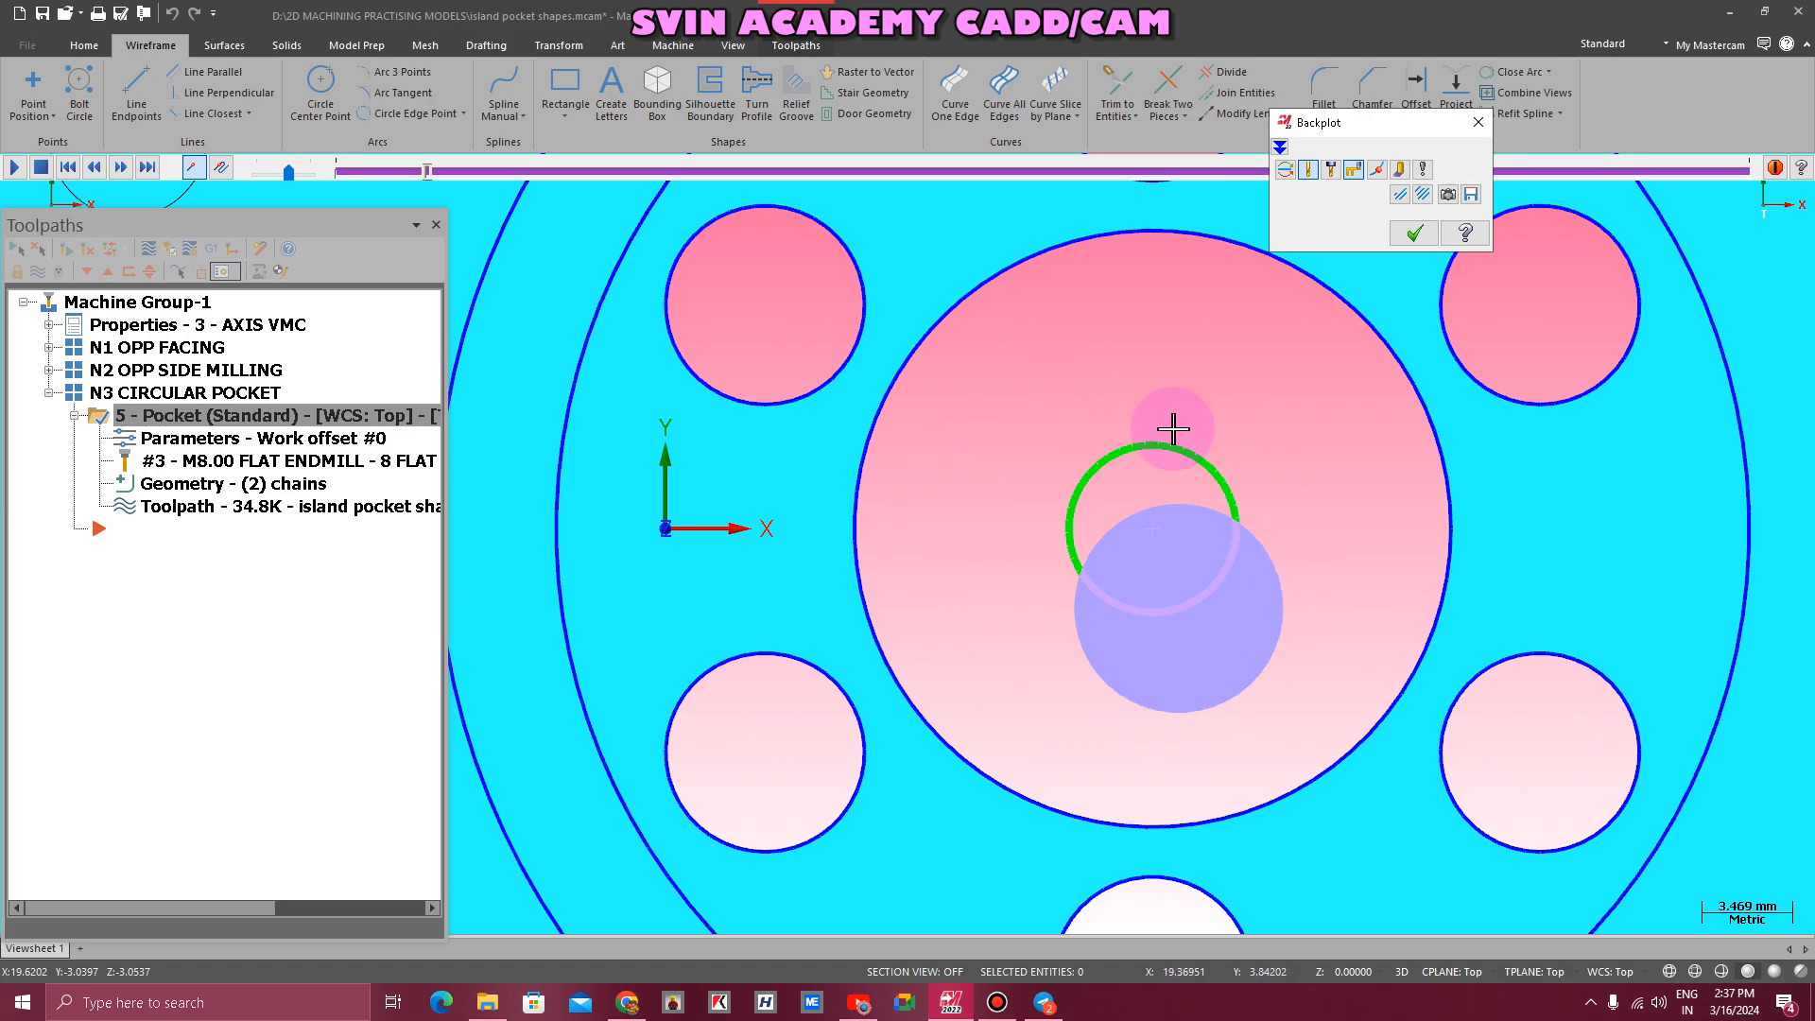
pyautogui.press('s')
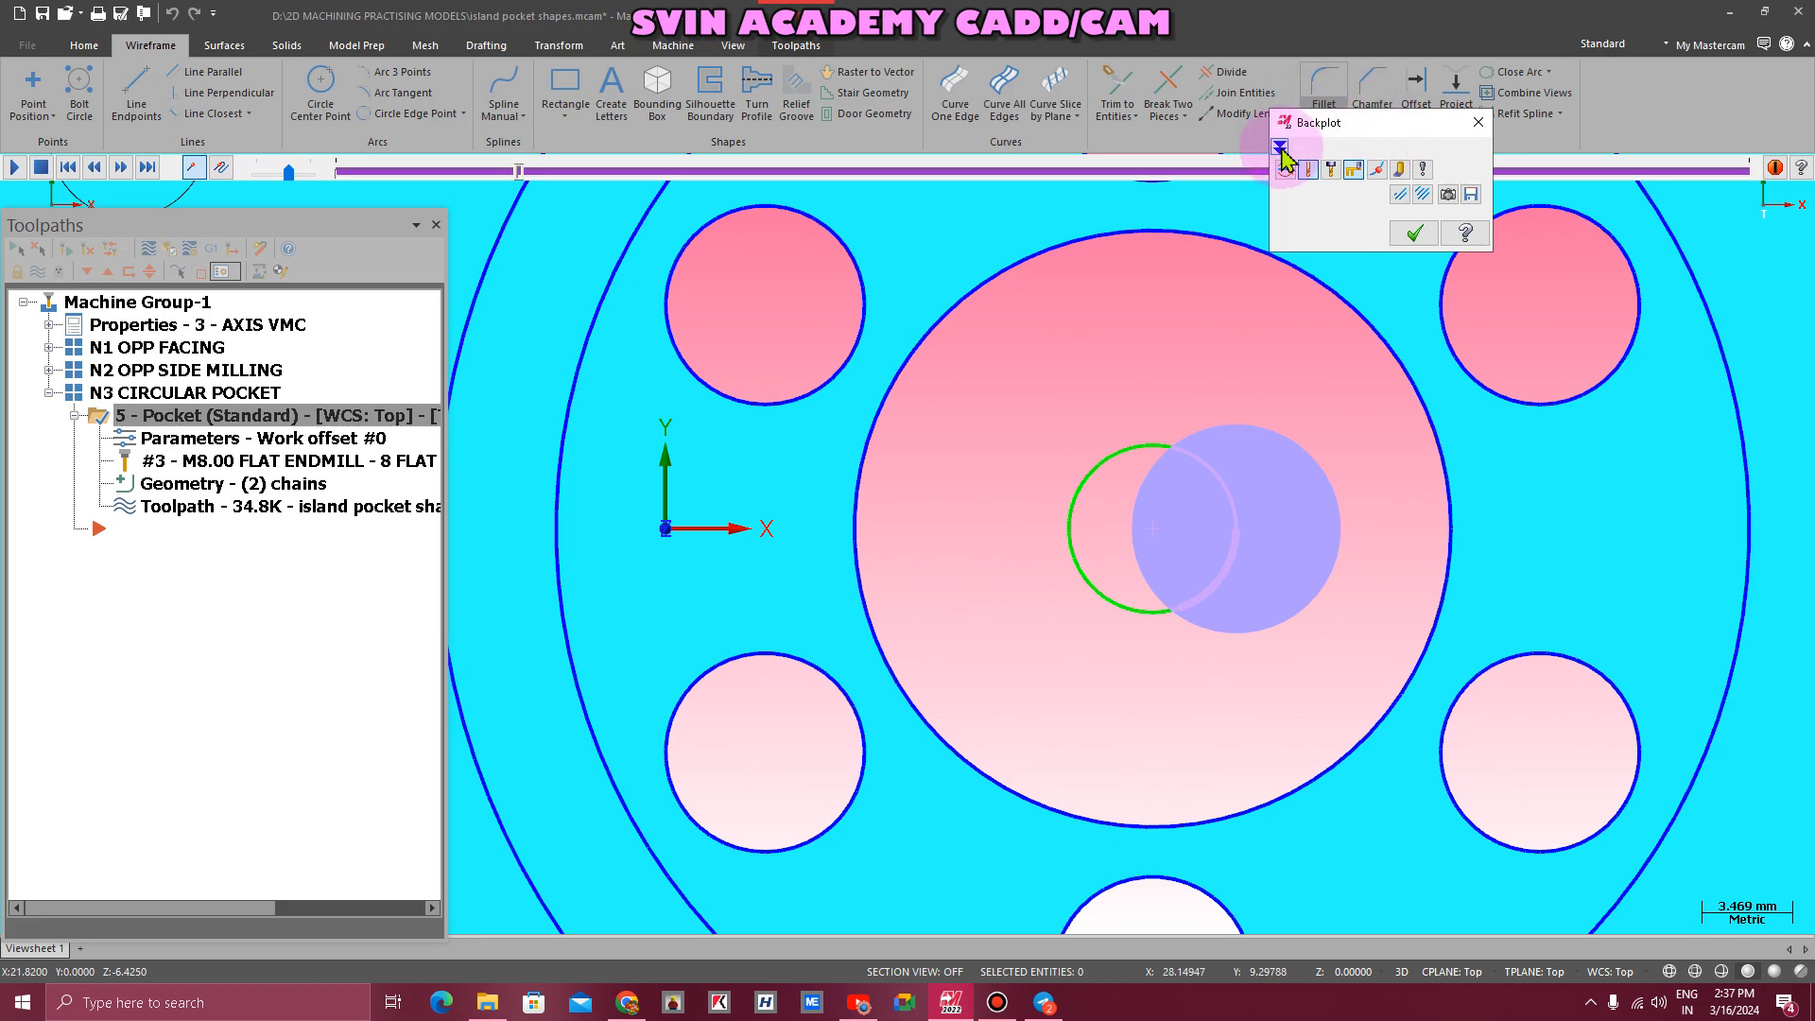
pyautogui.press('Escape')
# - Backplot the pocket again with the move details expanded, examining the Z value of each initial entry move
pyautogui.click(257, 515)
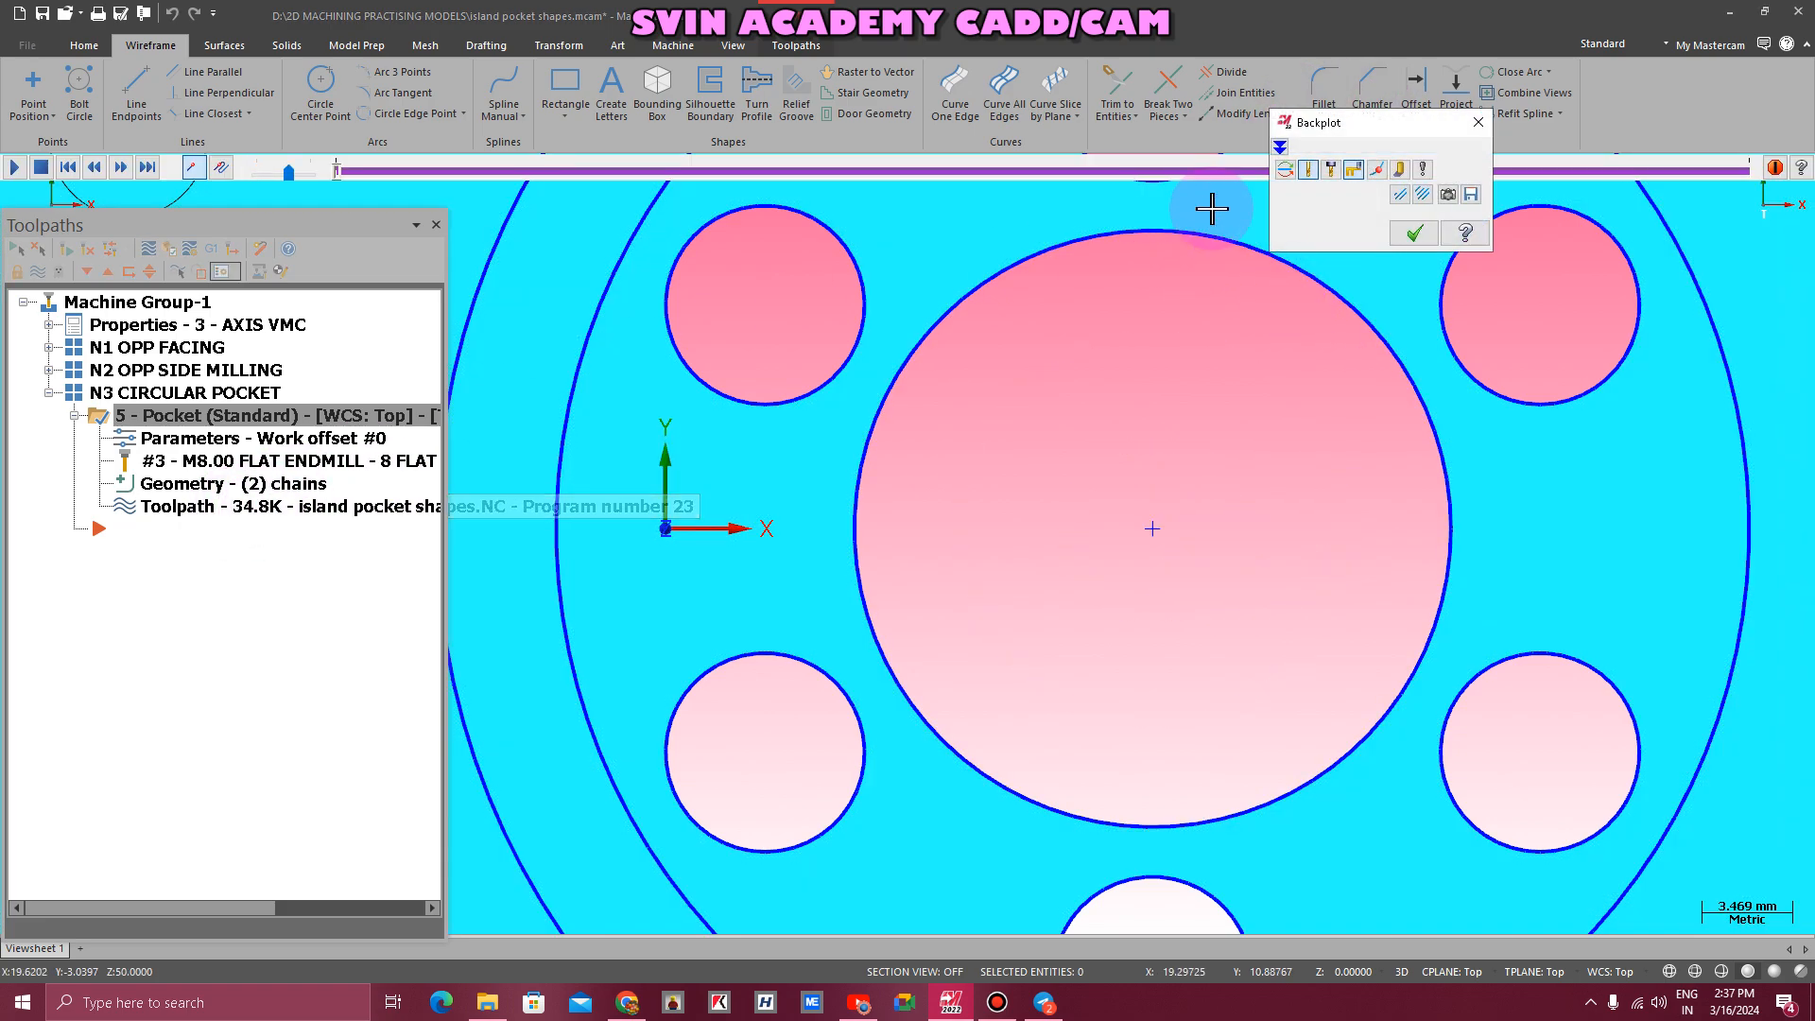
pyautogui.moveTo(1488, 570); pyautogui.dragTo(1530, 753)
pyautogui.press('s')
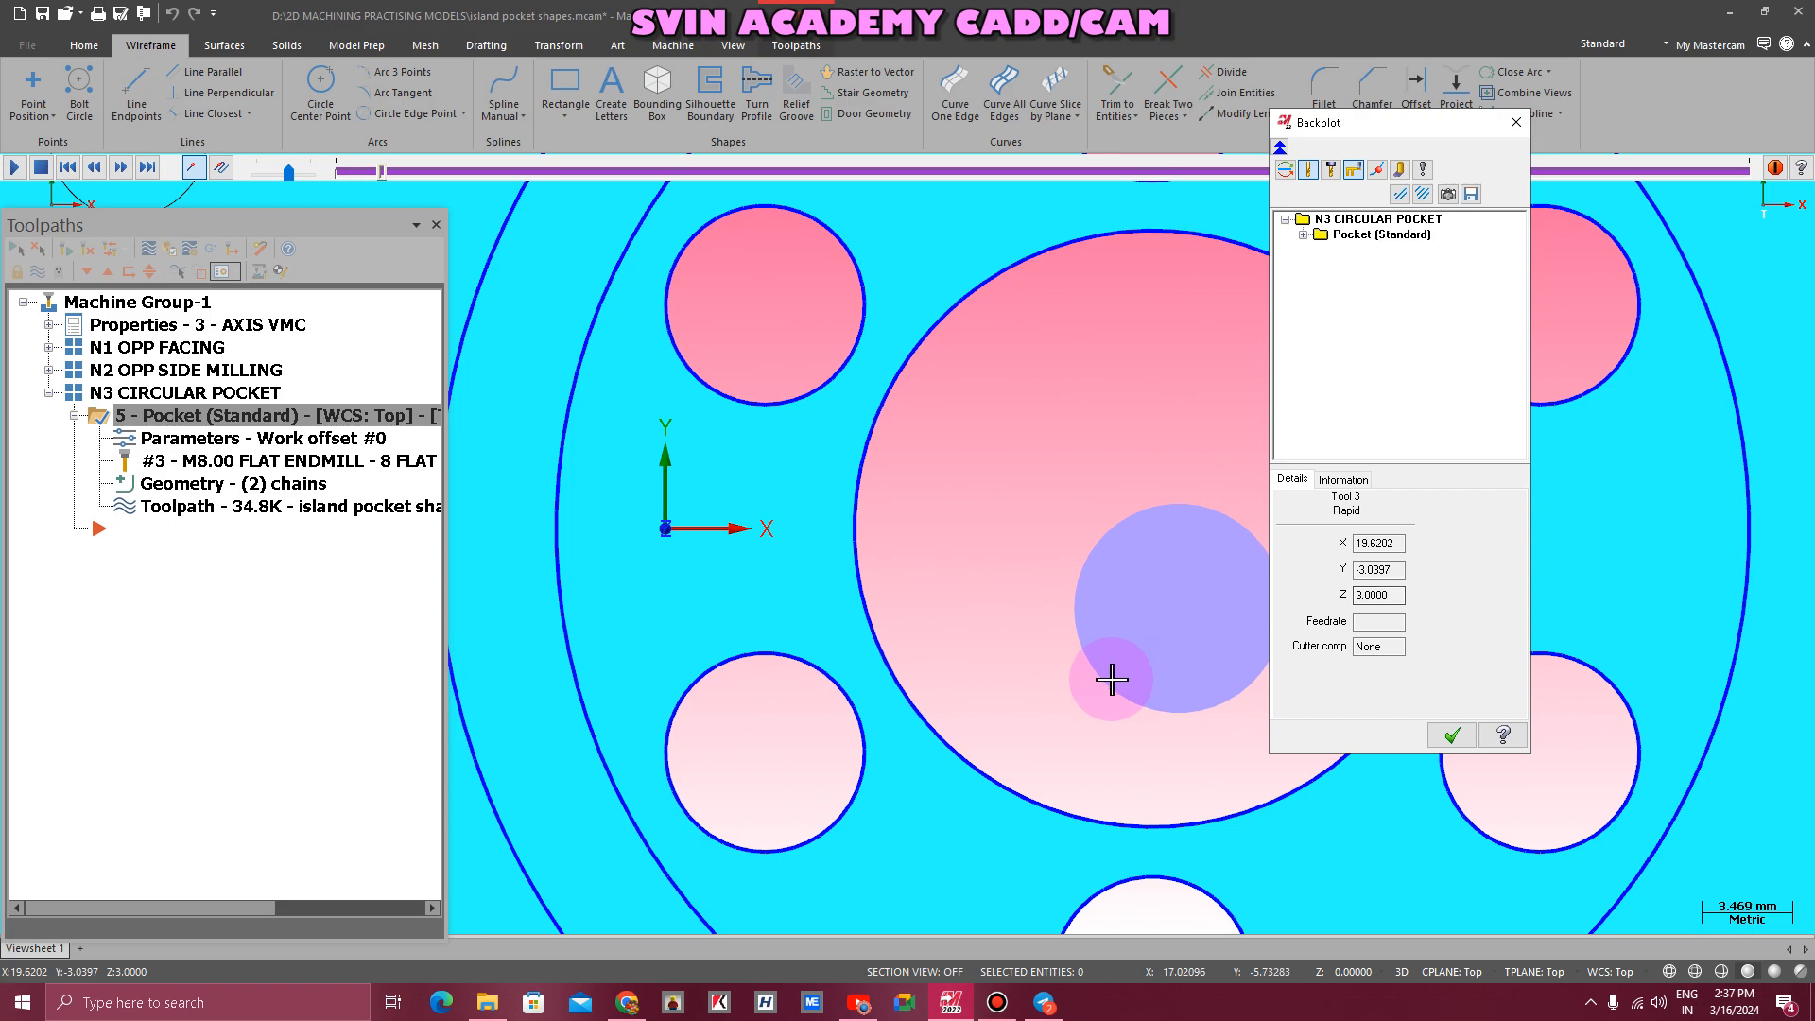
pyautogui.press('s')
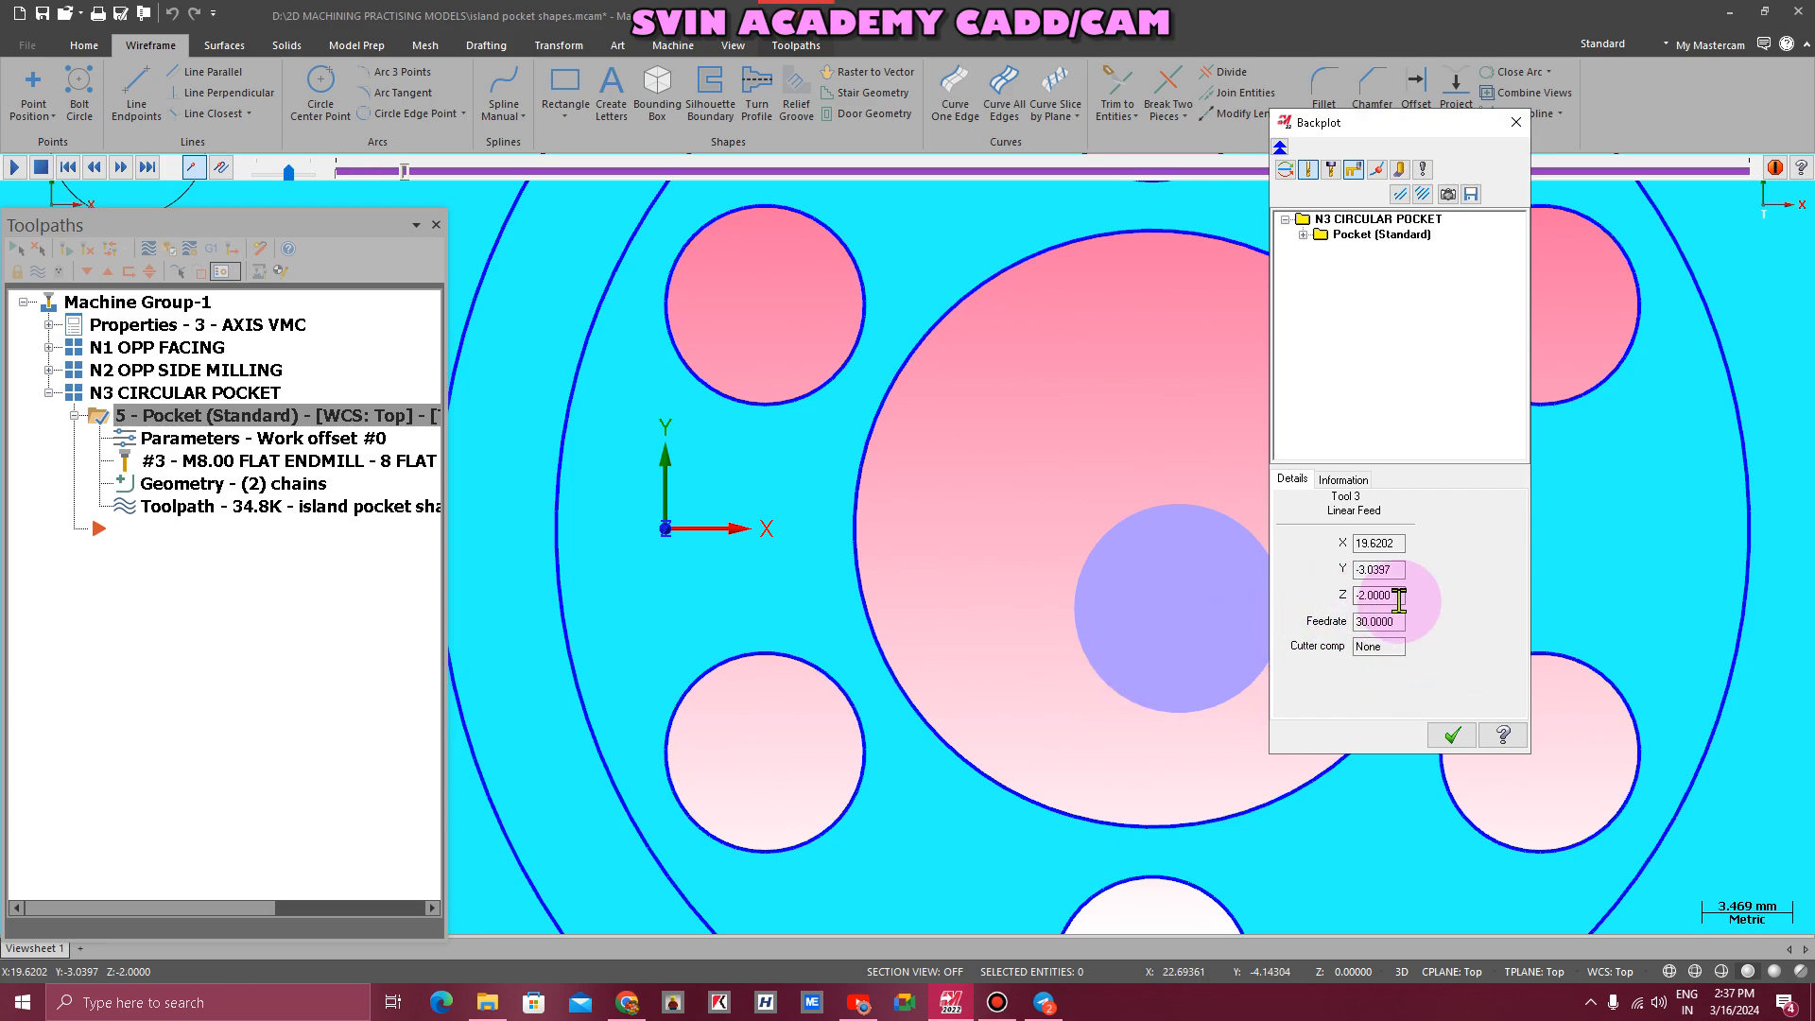
pyautogui.scroll(-2, 973, 551)
pyautogui.press('s')
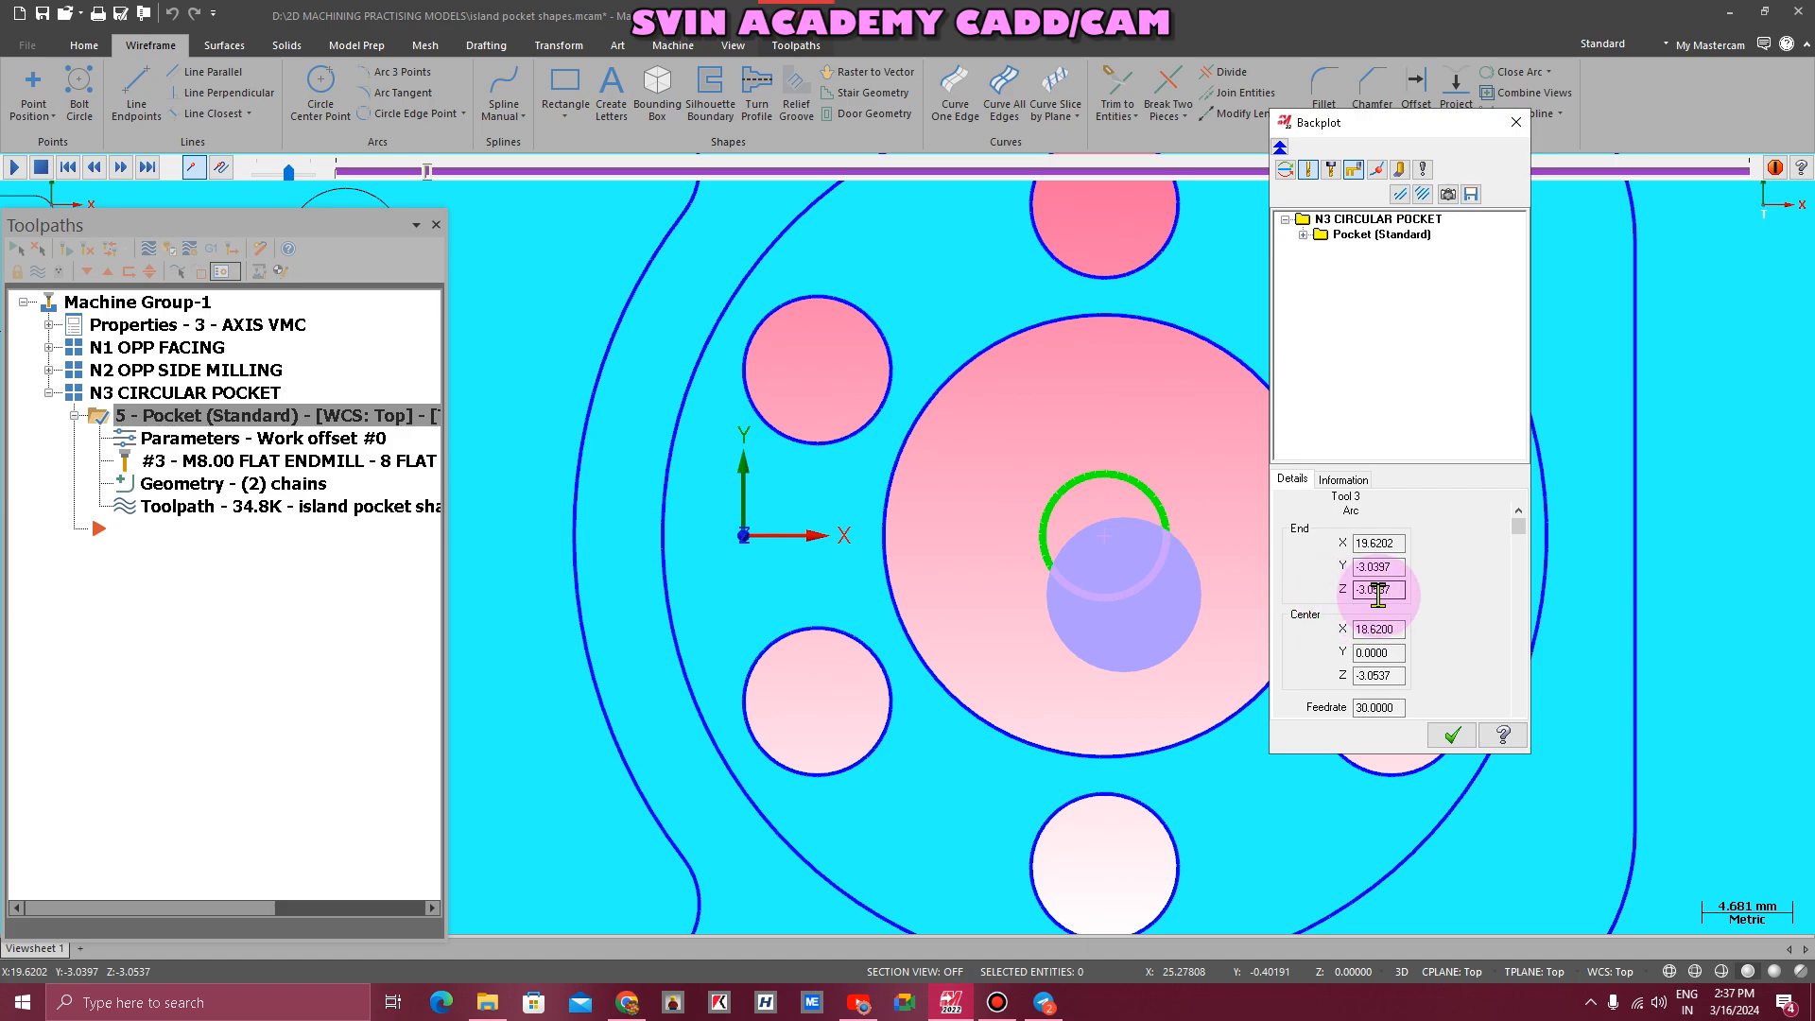
pyautogui.press('Escape')
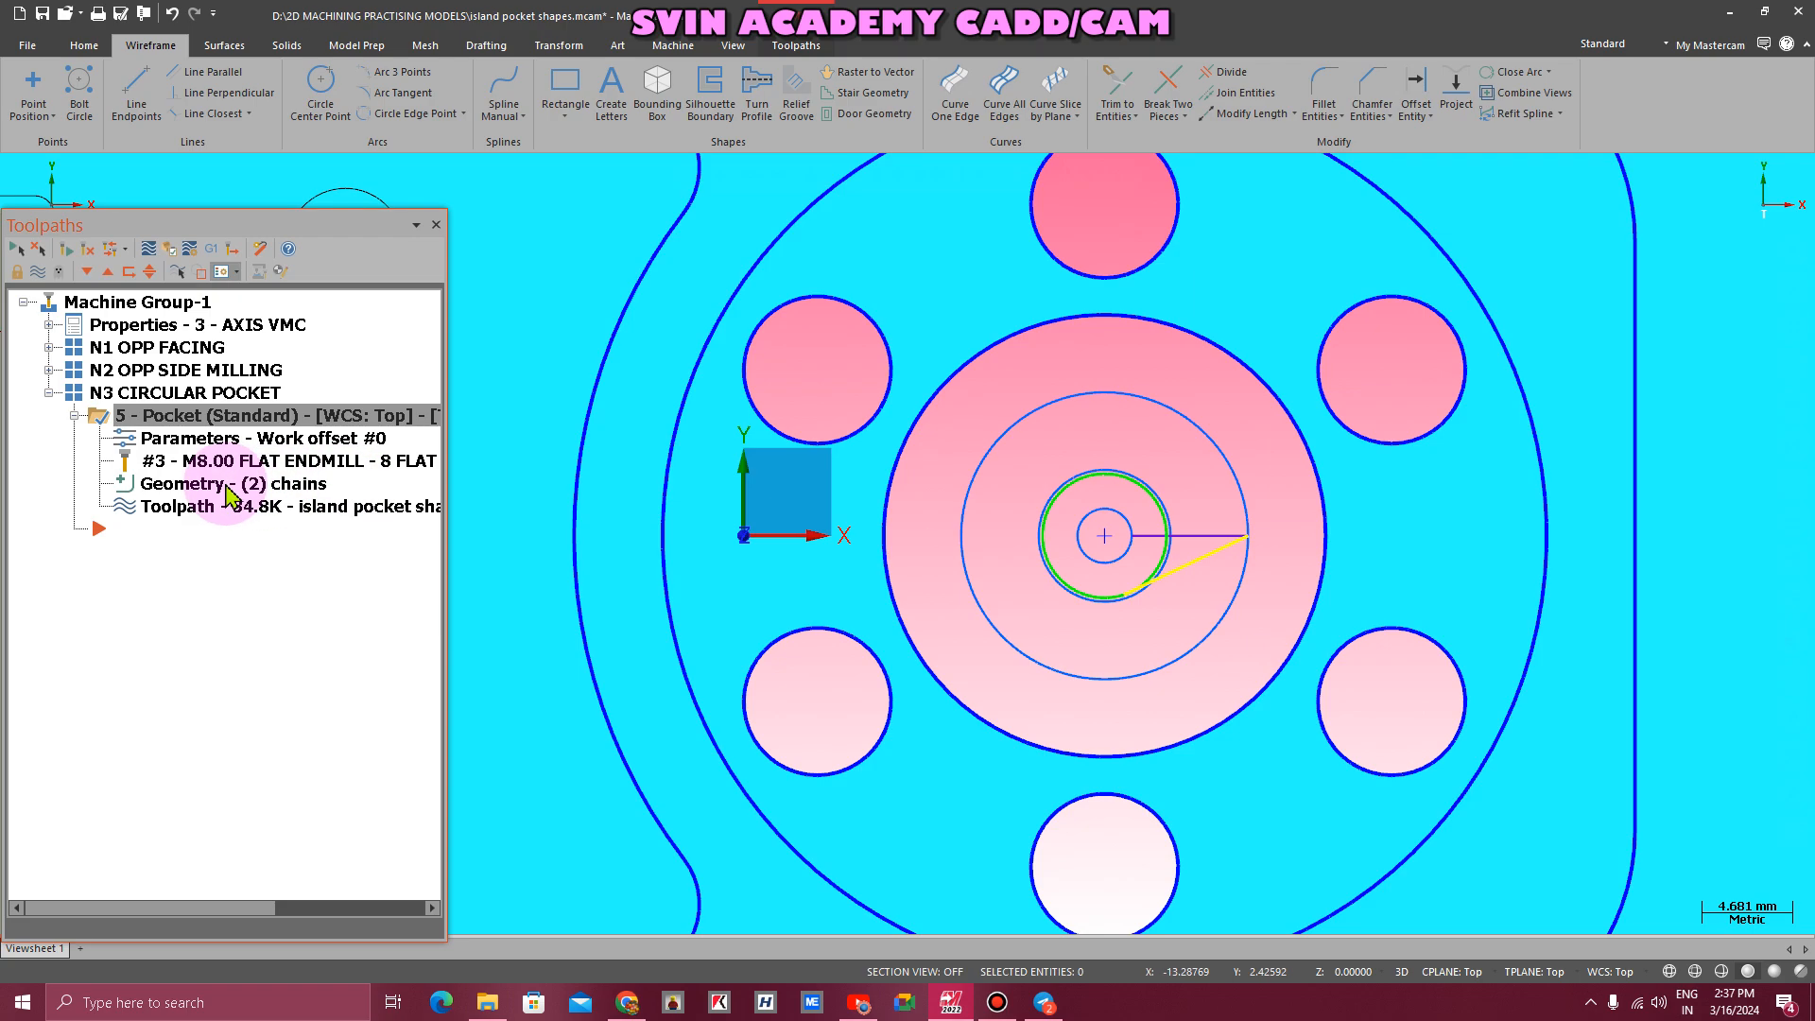
# - Check the pocket's entry motion and the top of stock value in its linking parameters, and leave without changes
pyautogui.click(201, 443)
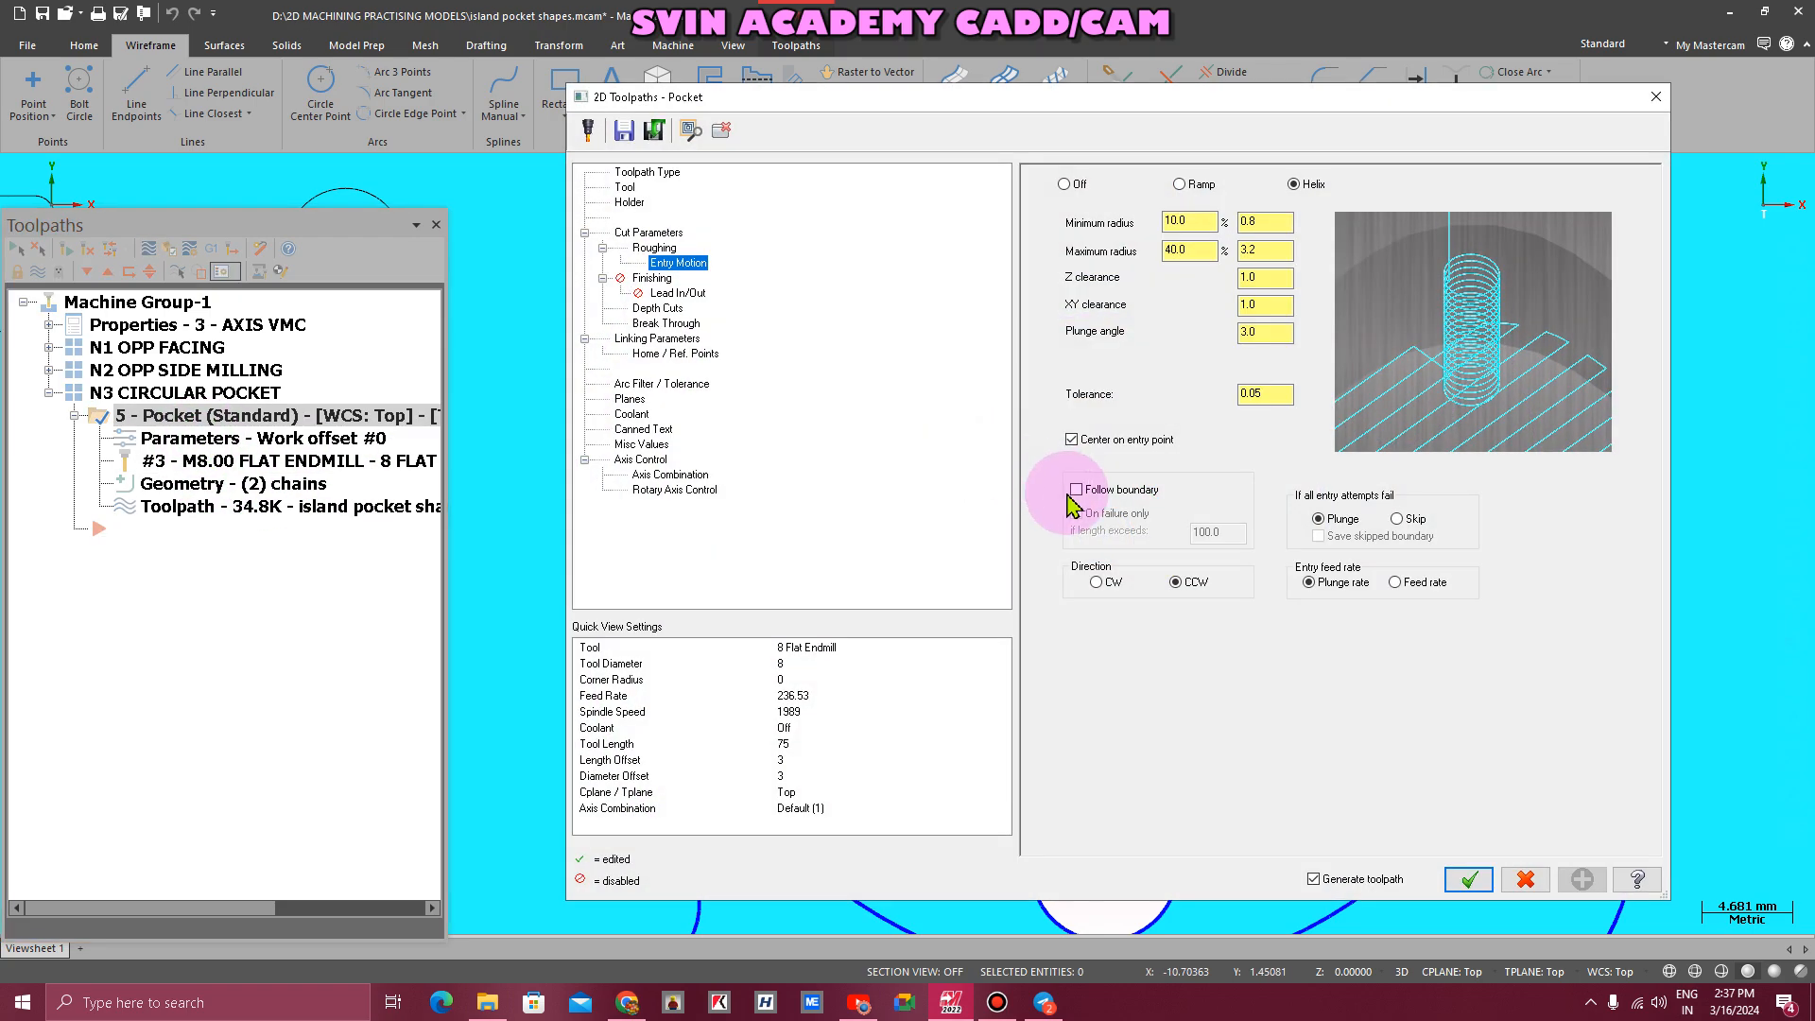
pyautogui.click(657, 337)
pyautogui.click(1389, 490)
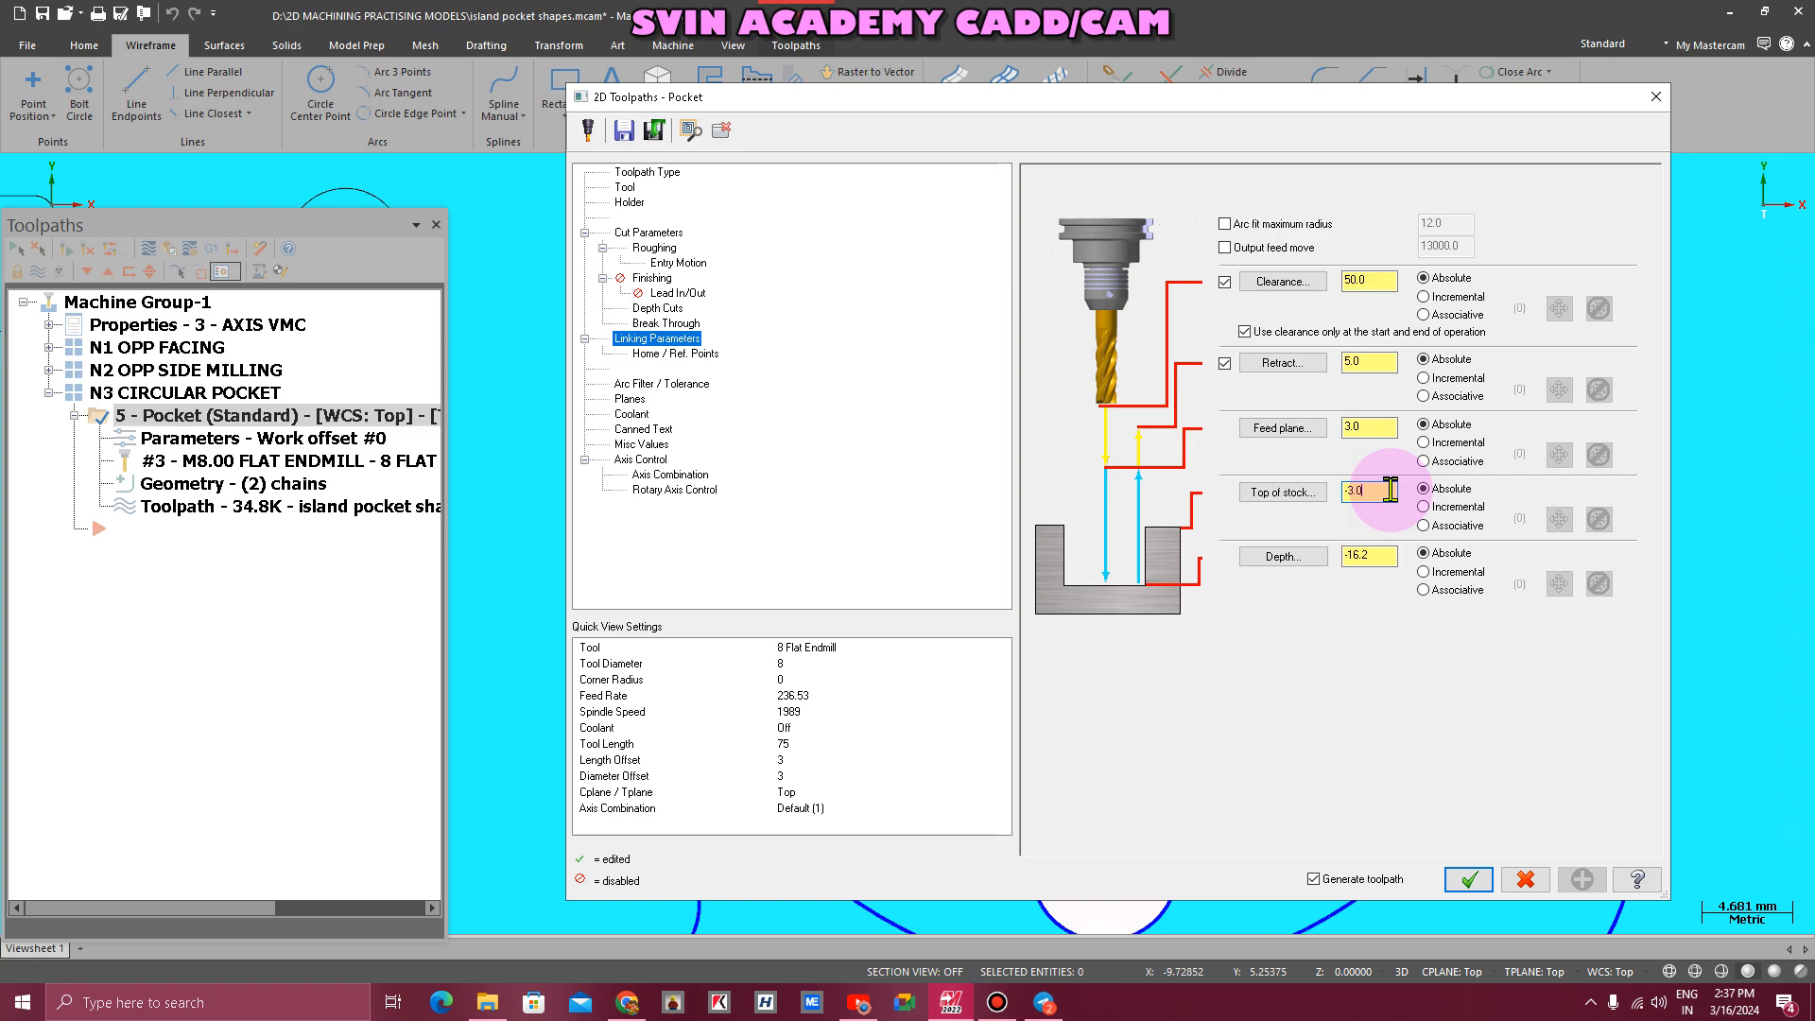
pyautogui.click(1655, 97)
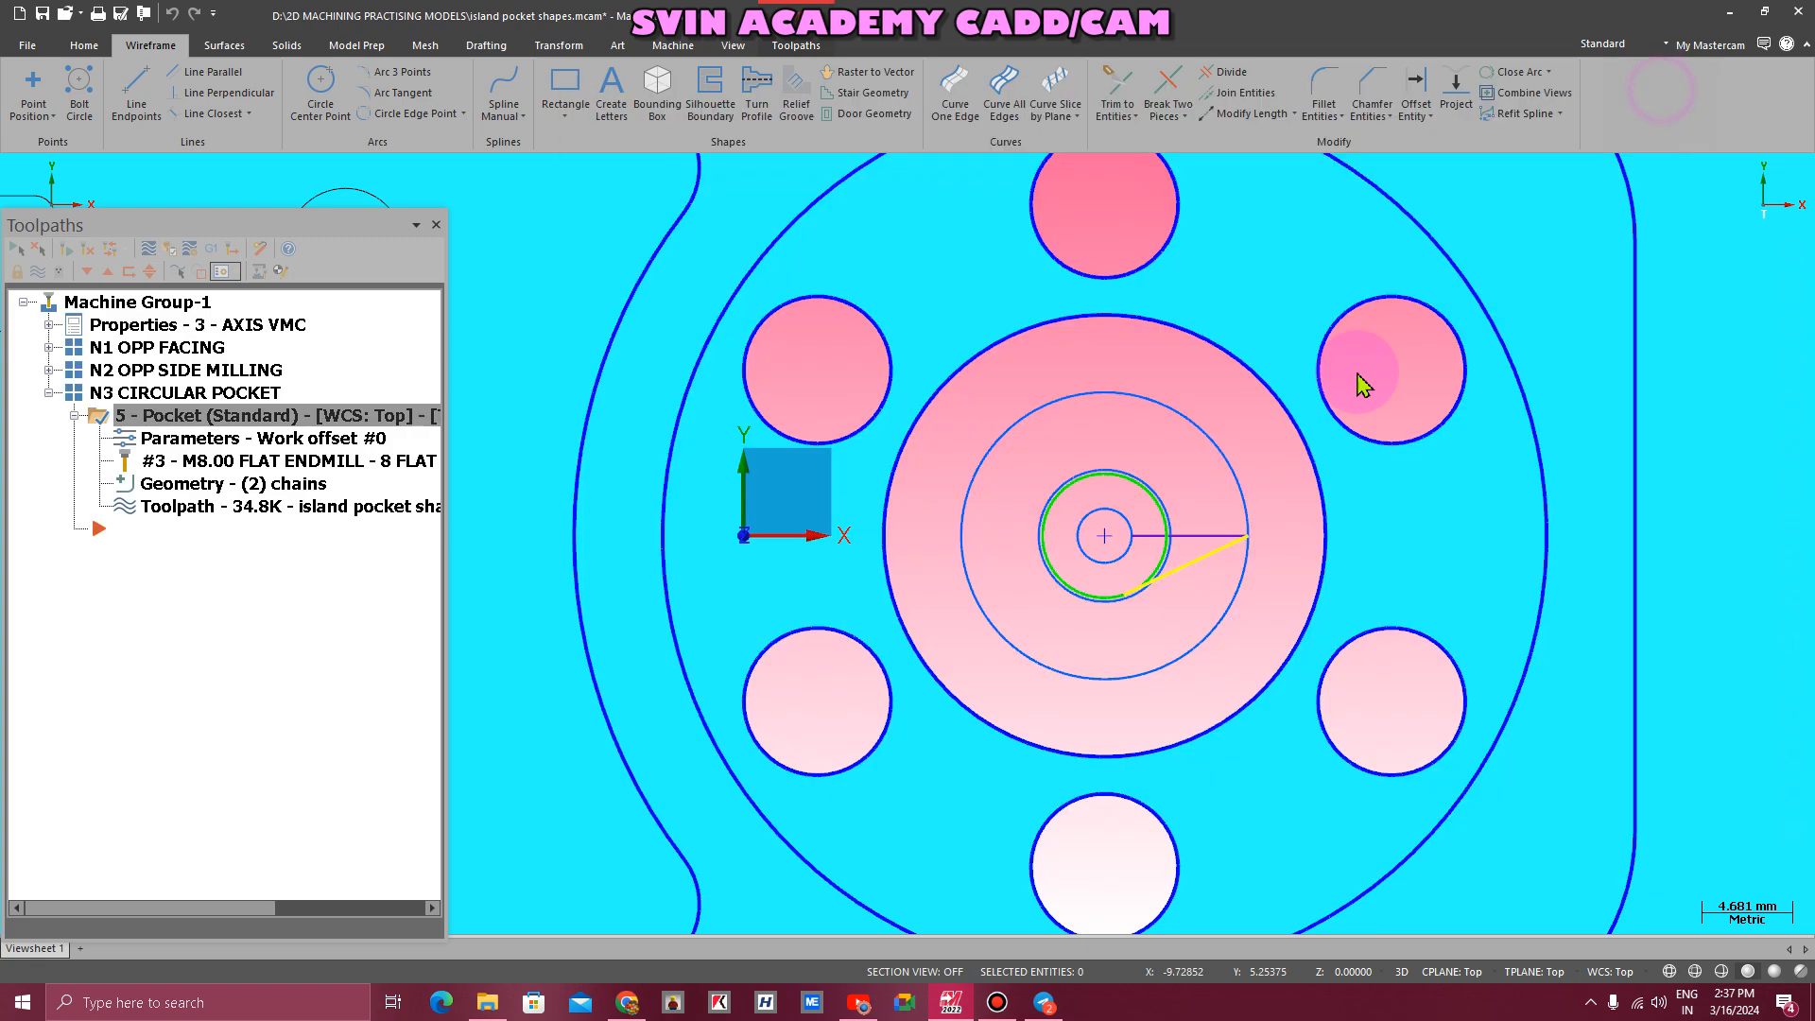
# - Backplot the circular pocket toolpath, stepping through the helix entry and first-depth circular passes to examine their Z values
pyautogui.click(175, 508)
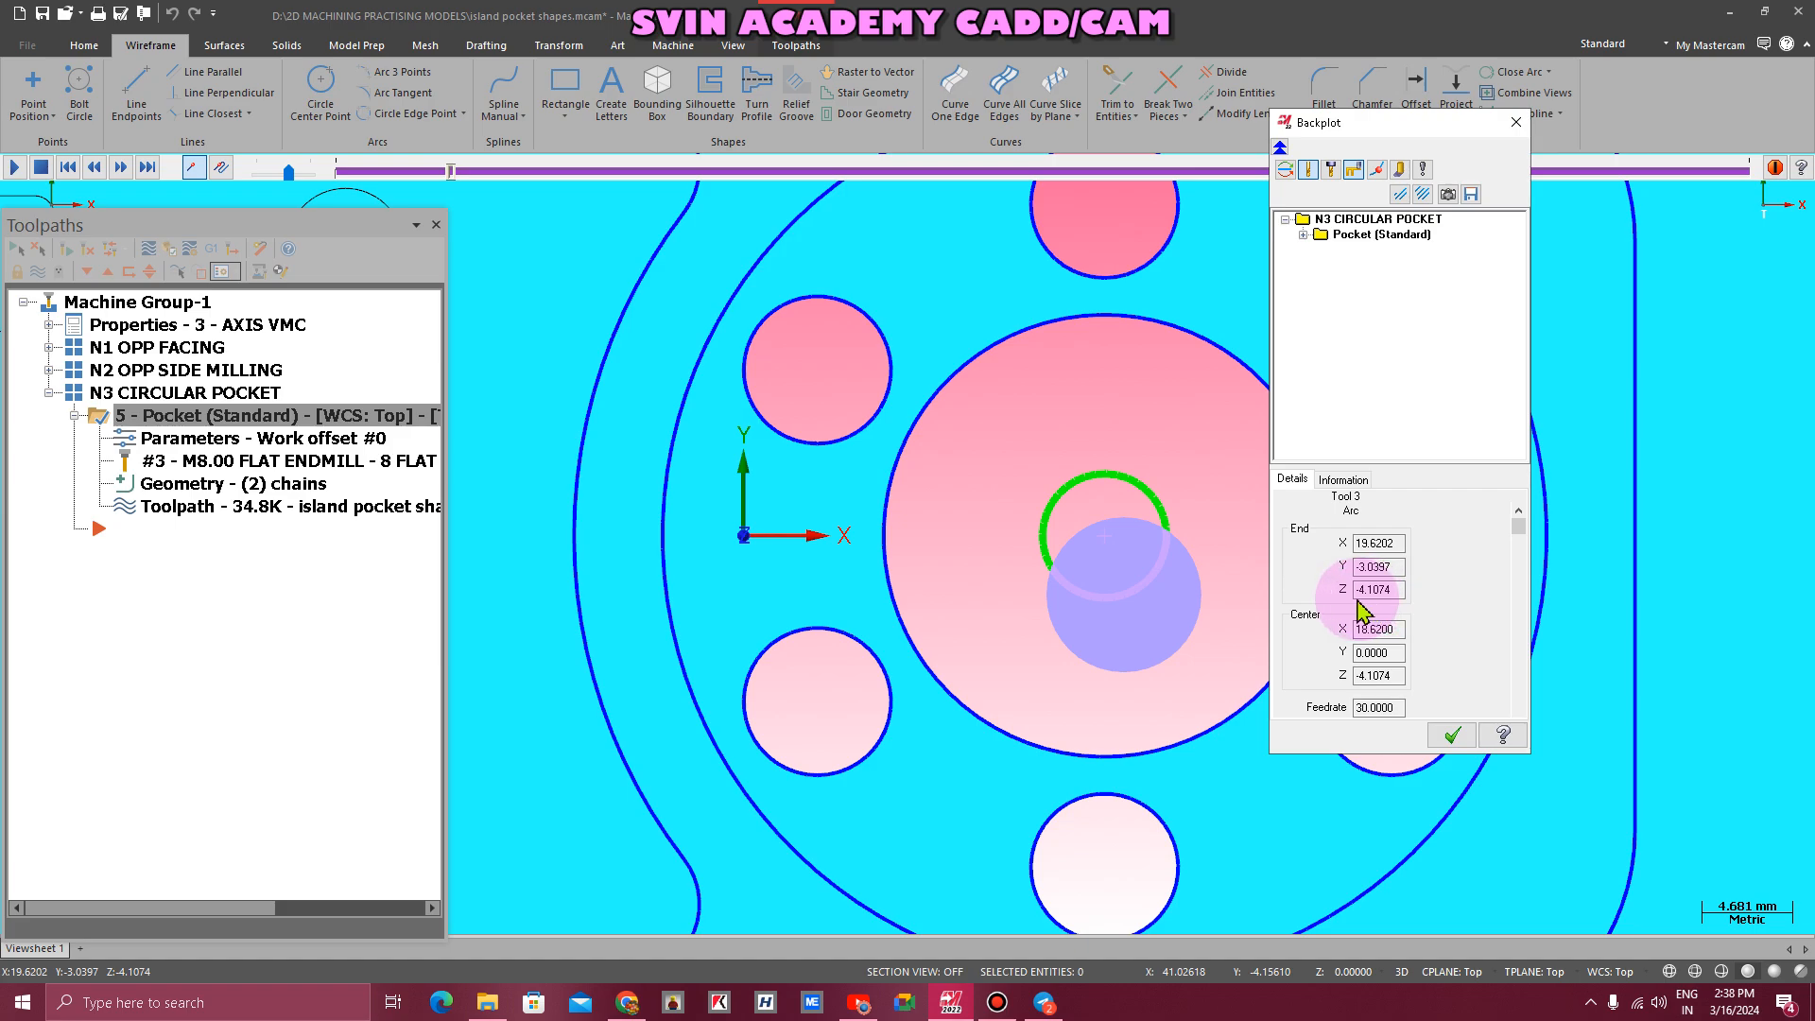
pyautogui.press('s')
pyautogui.press('s')
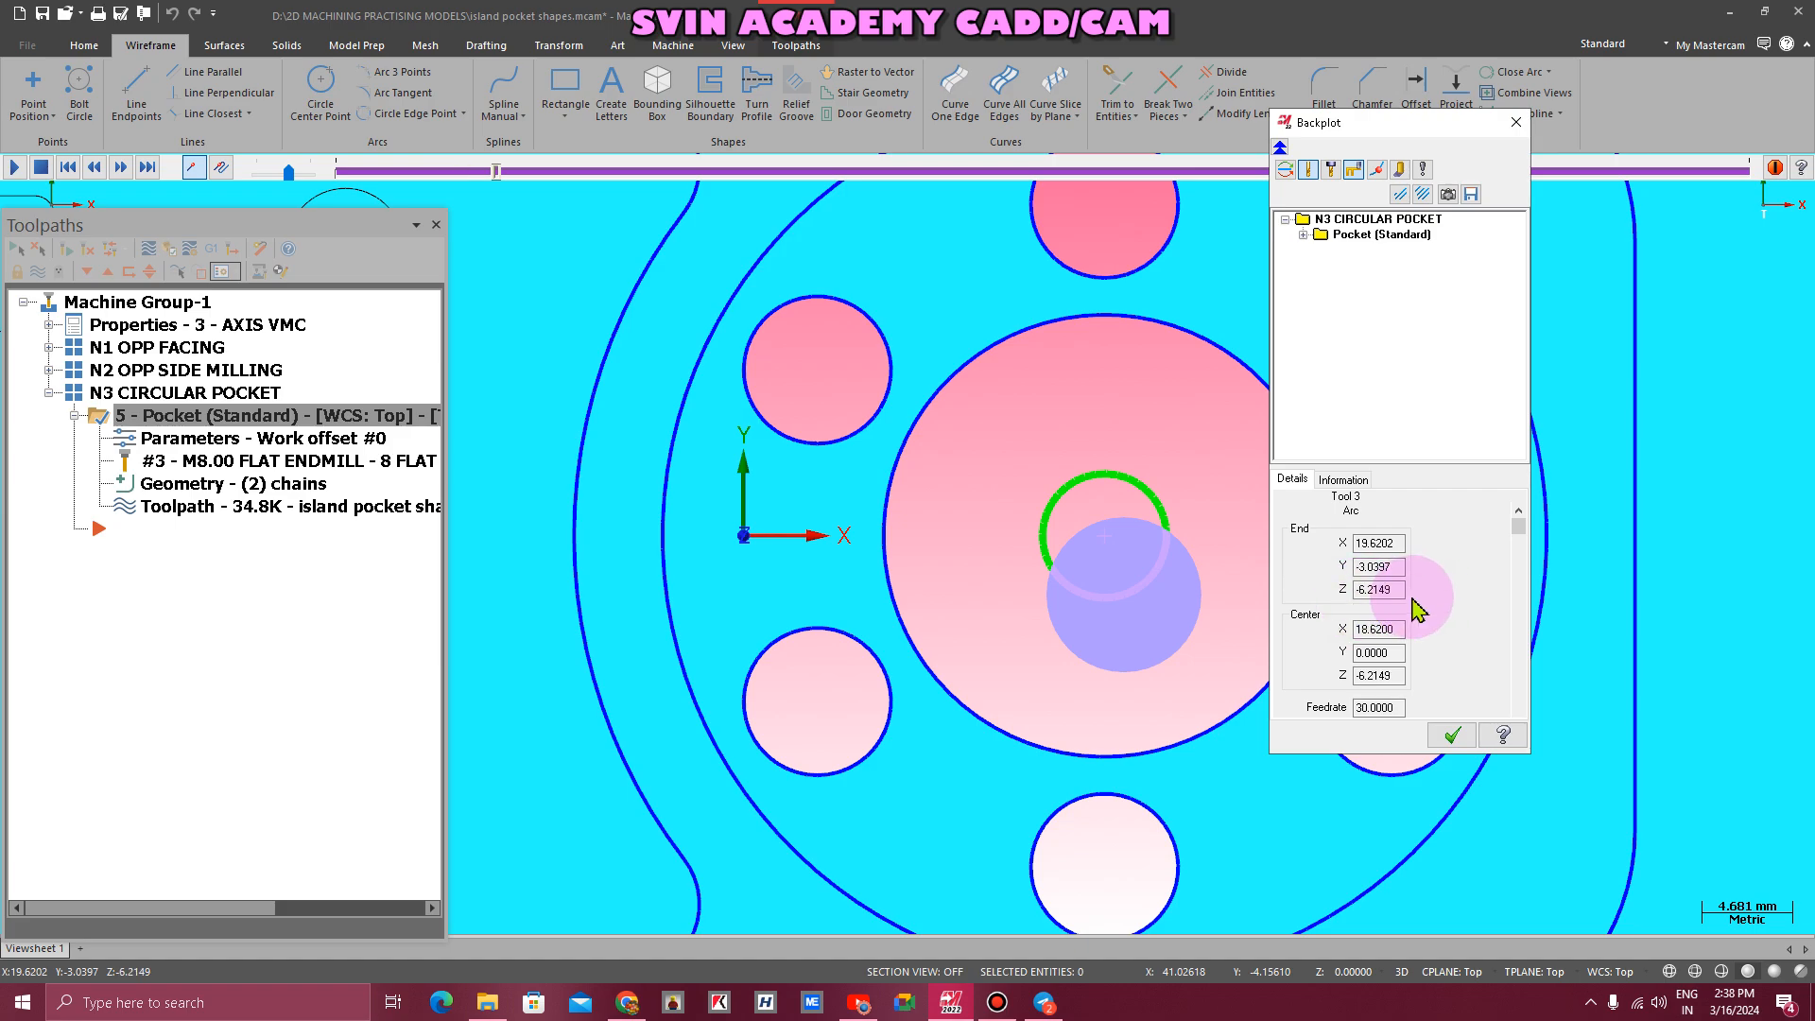
pyautogui.press('s')
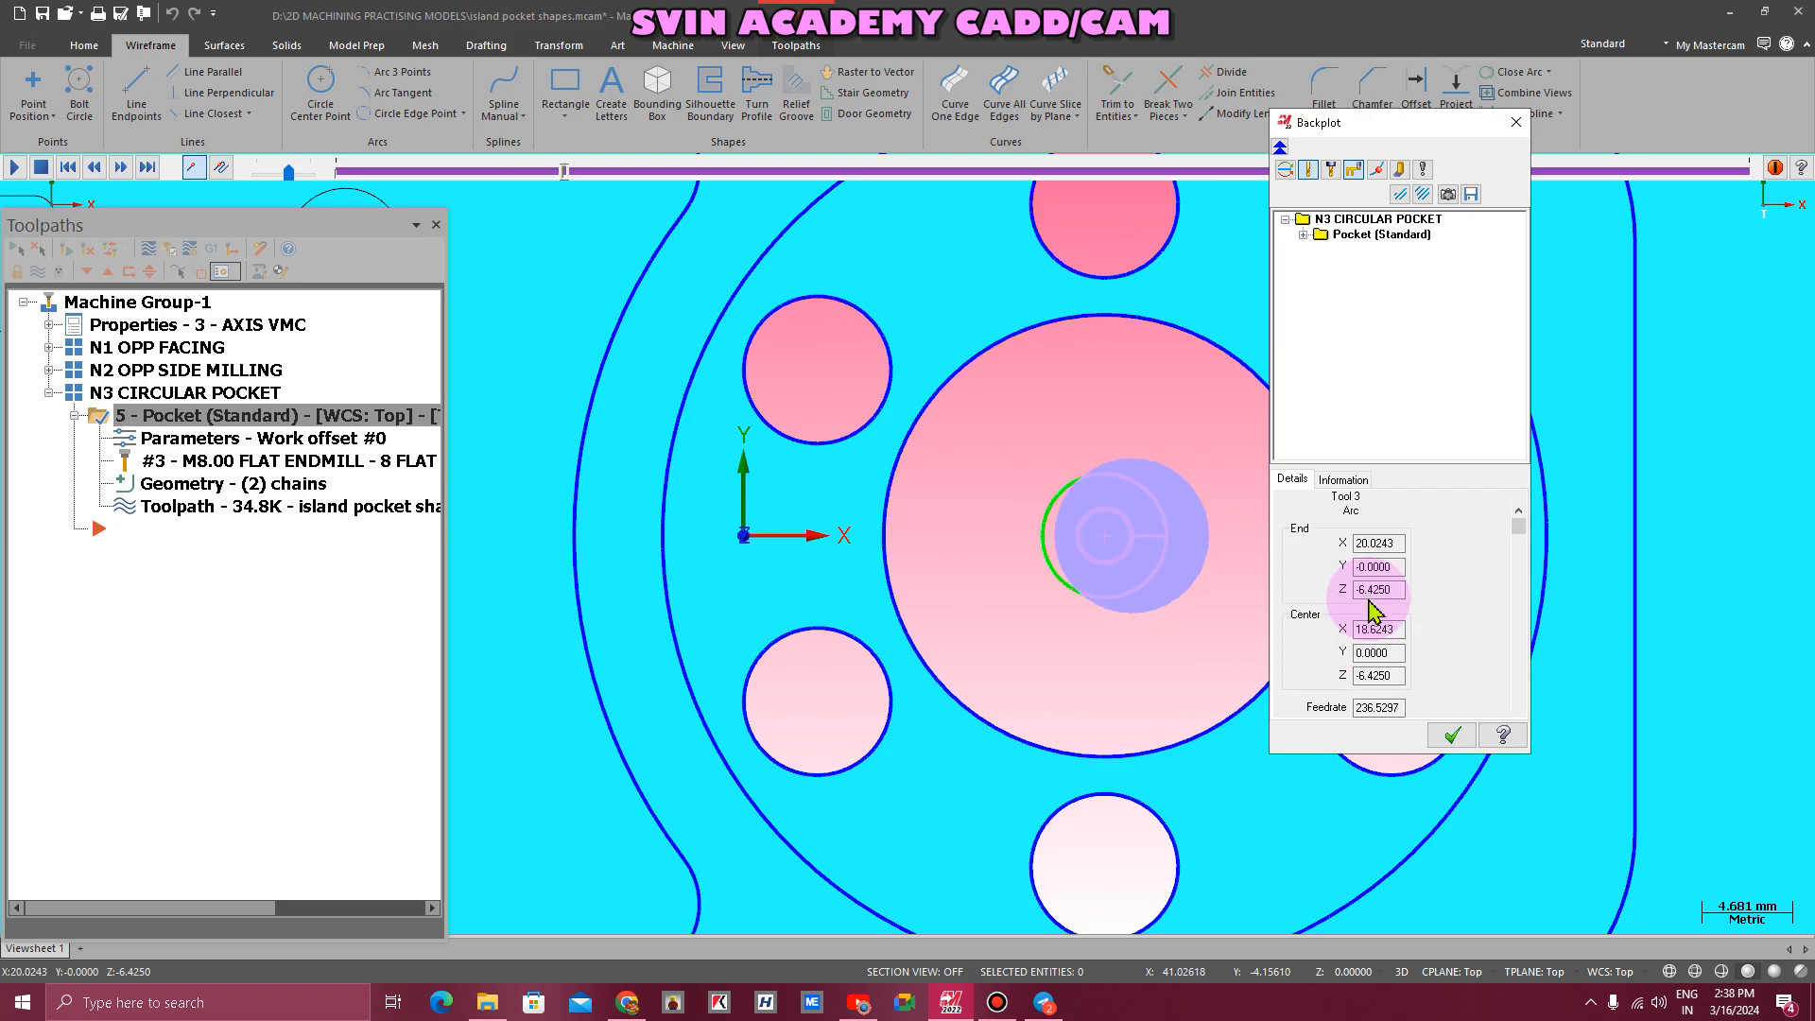
pyautogui.press('s')
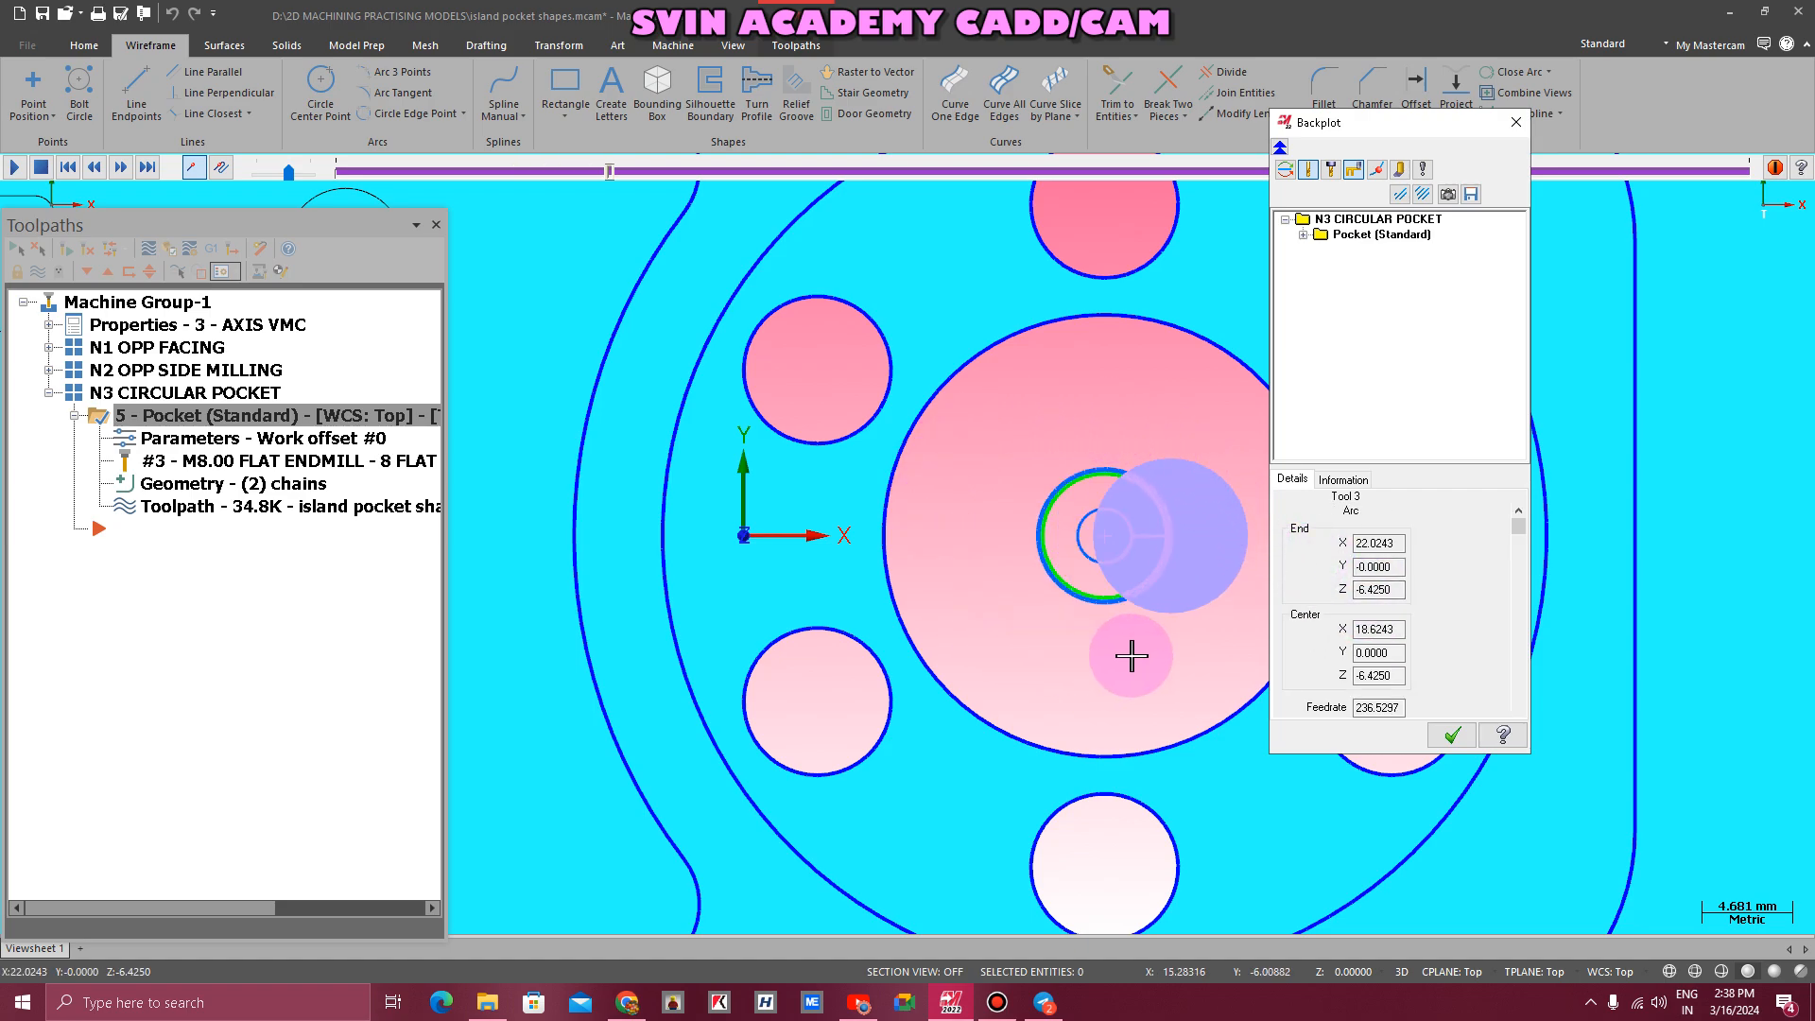
pyautogui.press('s')
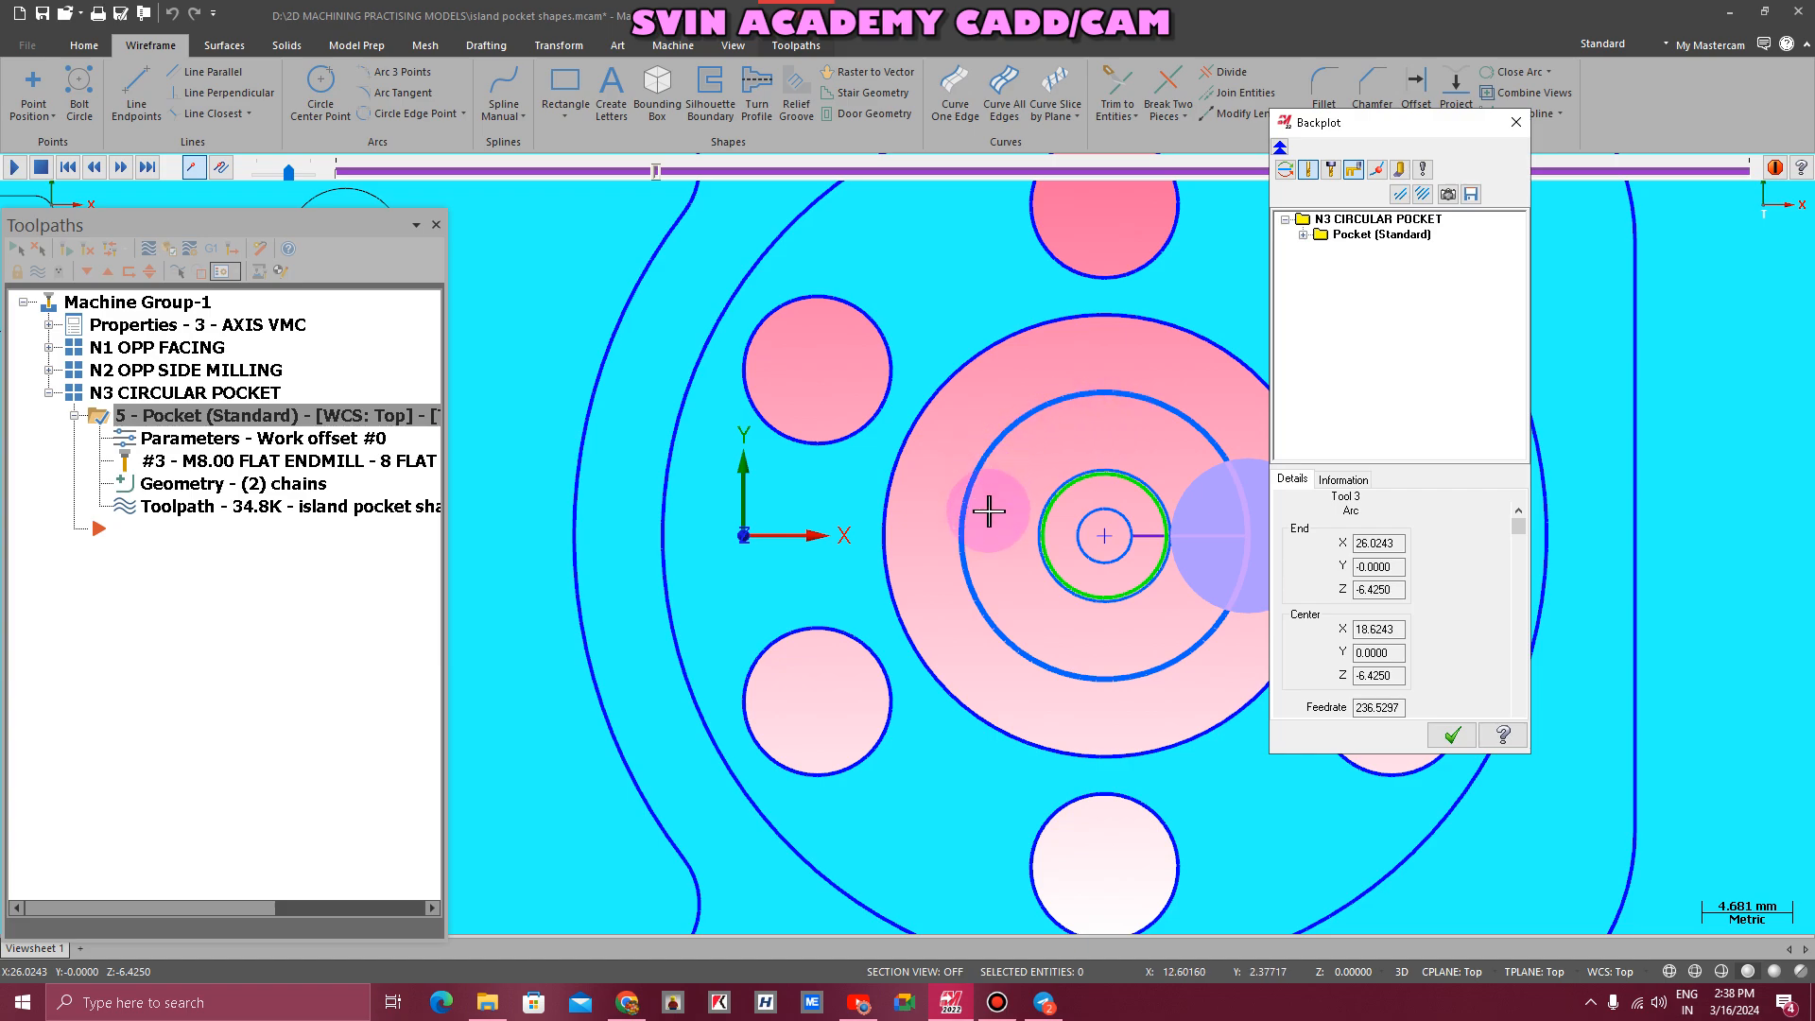
pyautogui.scroll(1, 1018, 531)
pyautogui.scroll(4, 1017, 531)
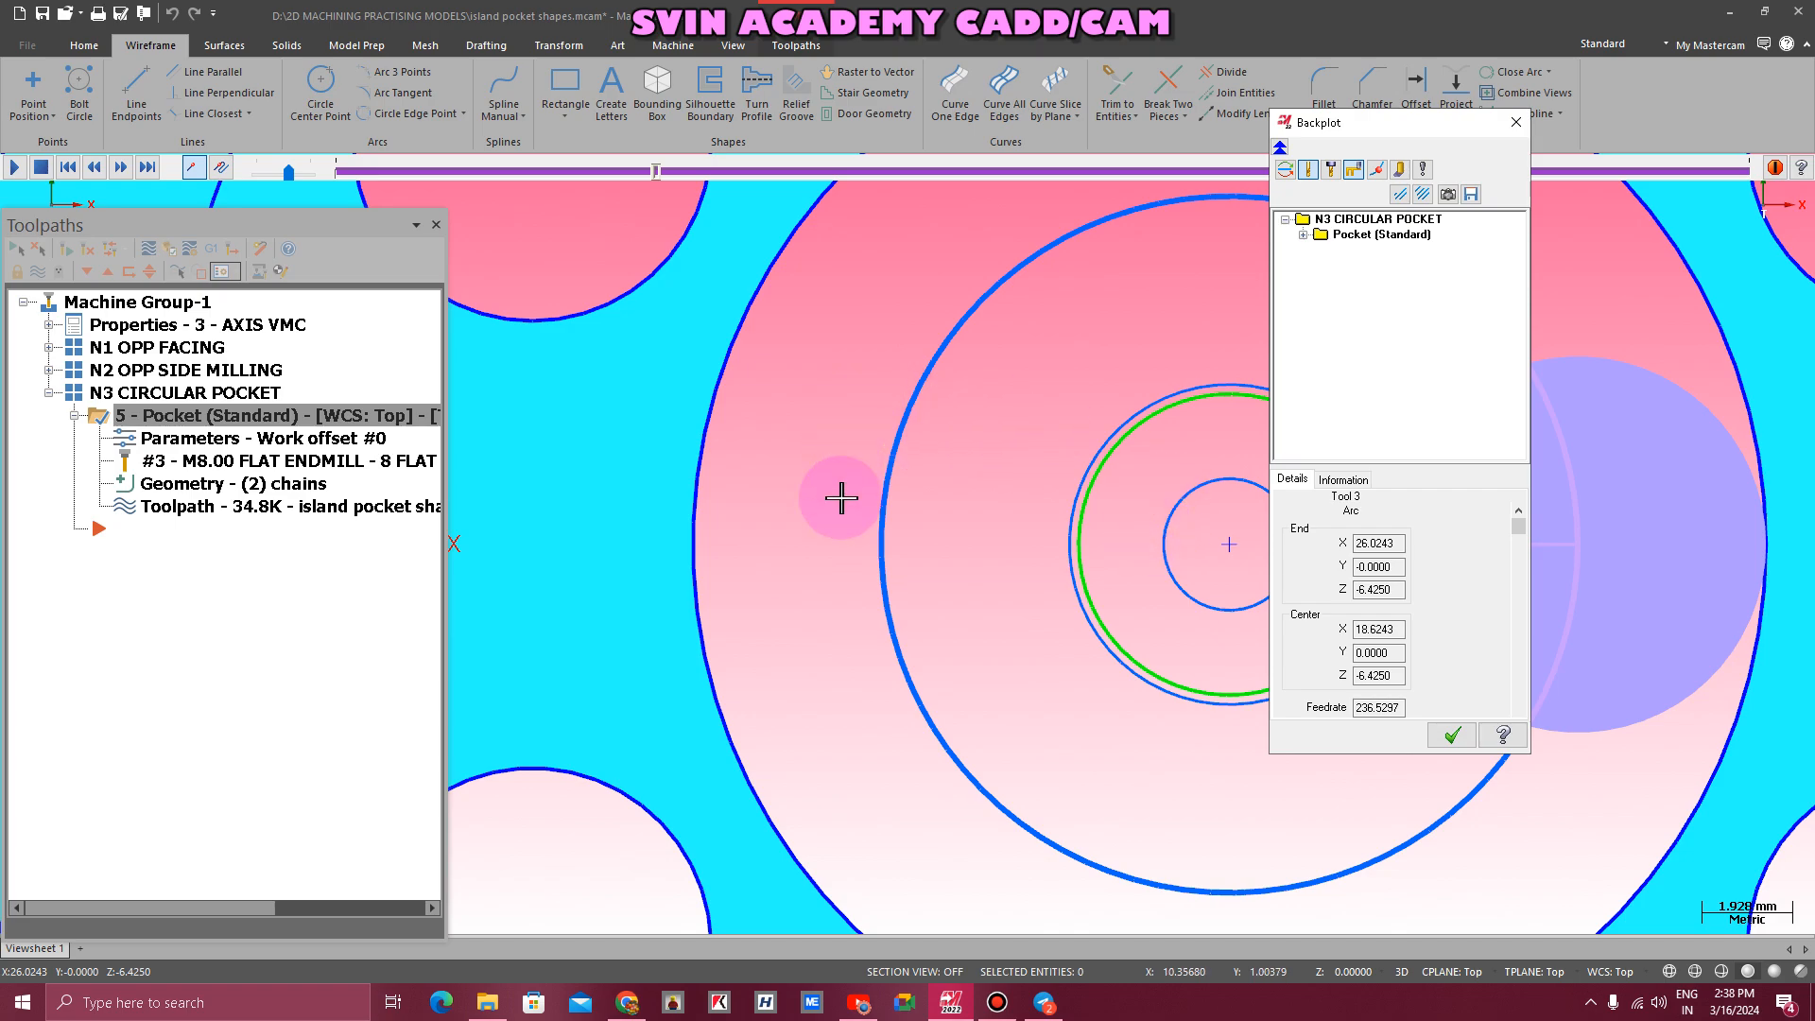
pyautogui.scroll(-2, 1026, 514)
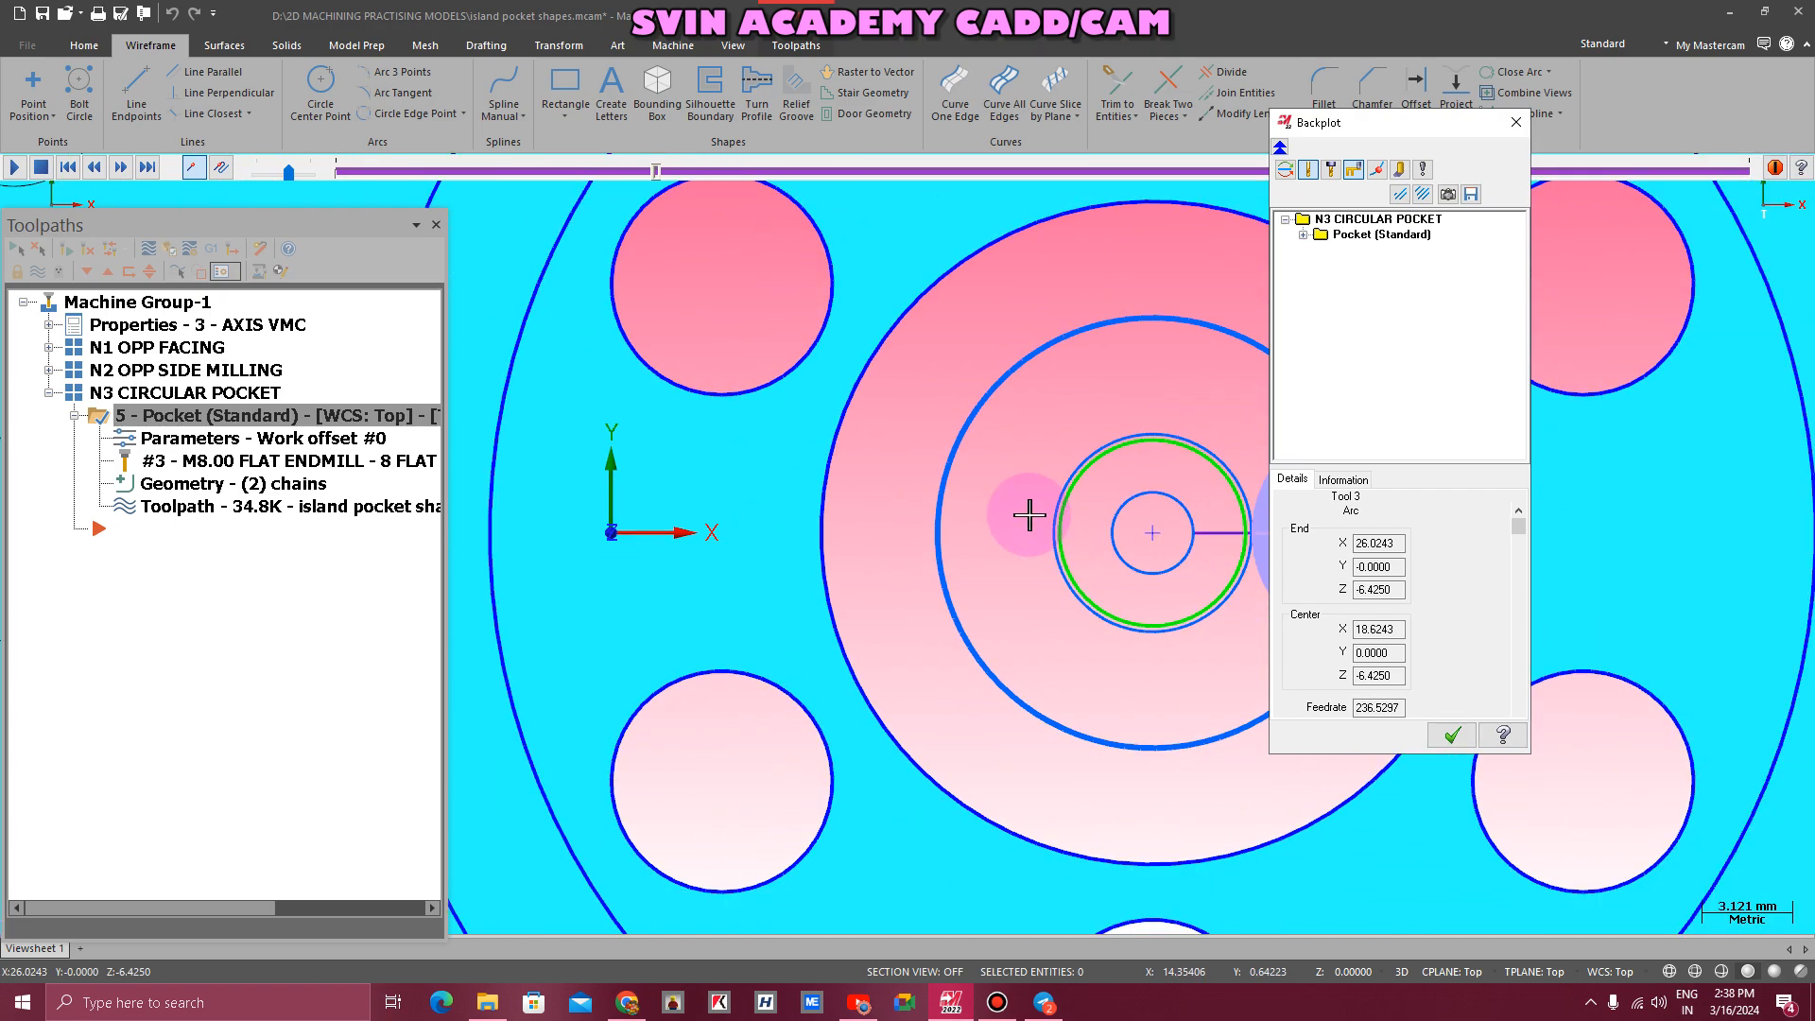
pyautogui.press('s')
pyautogui.press('Escape')
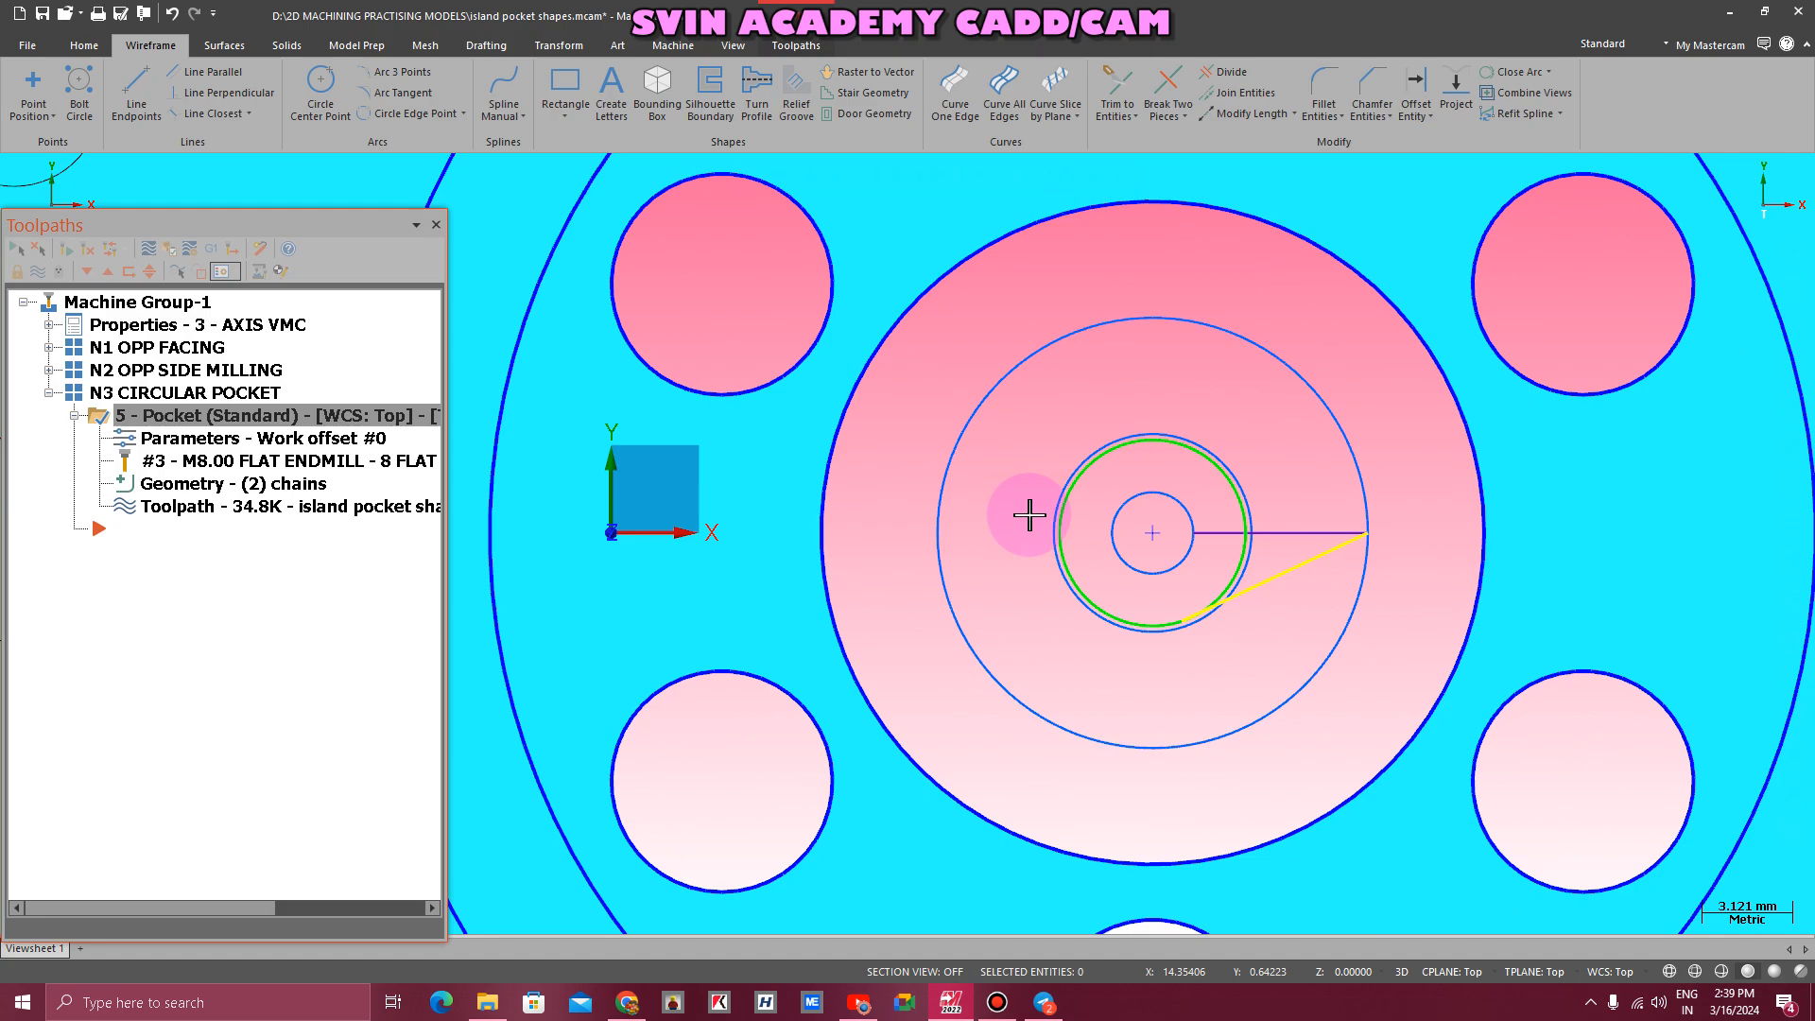
# - Set the simulator's starting stock to the AFTER N2 stock model, with the part shown in isometric view
pyautogui.rightClick(1098, 408)
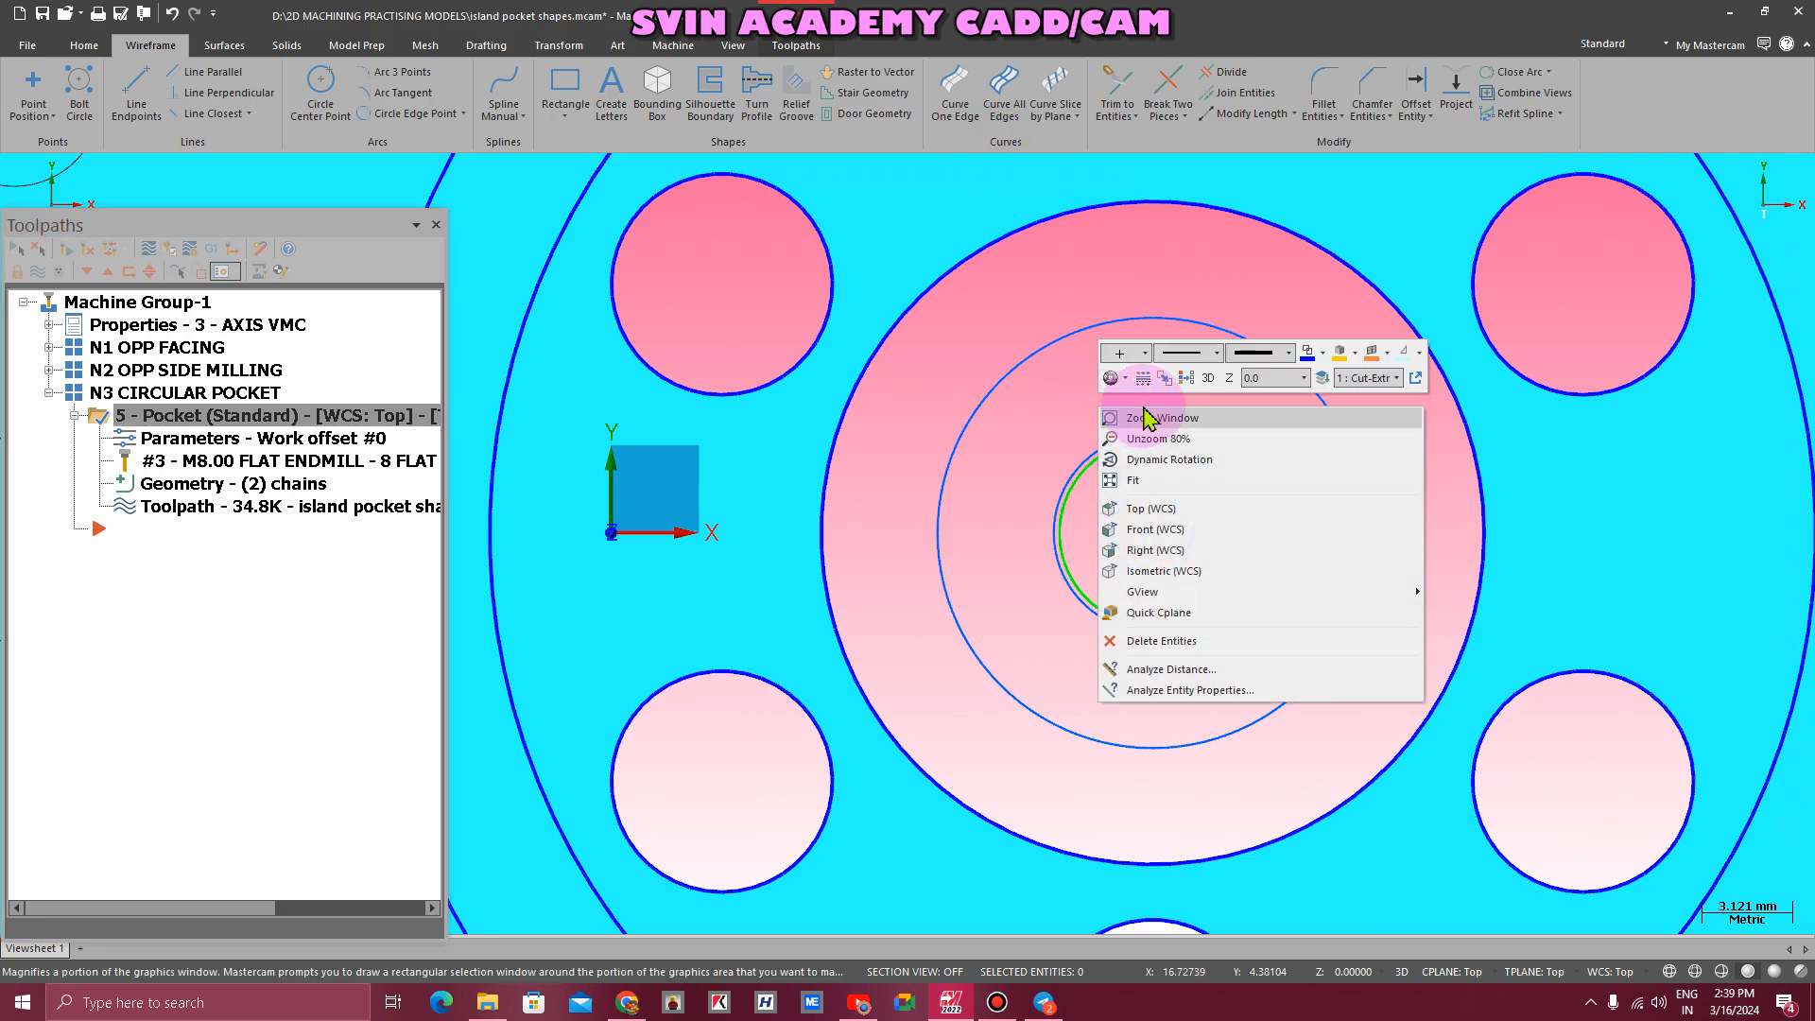
pyautogui.click(1182, 587)
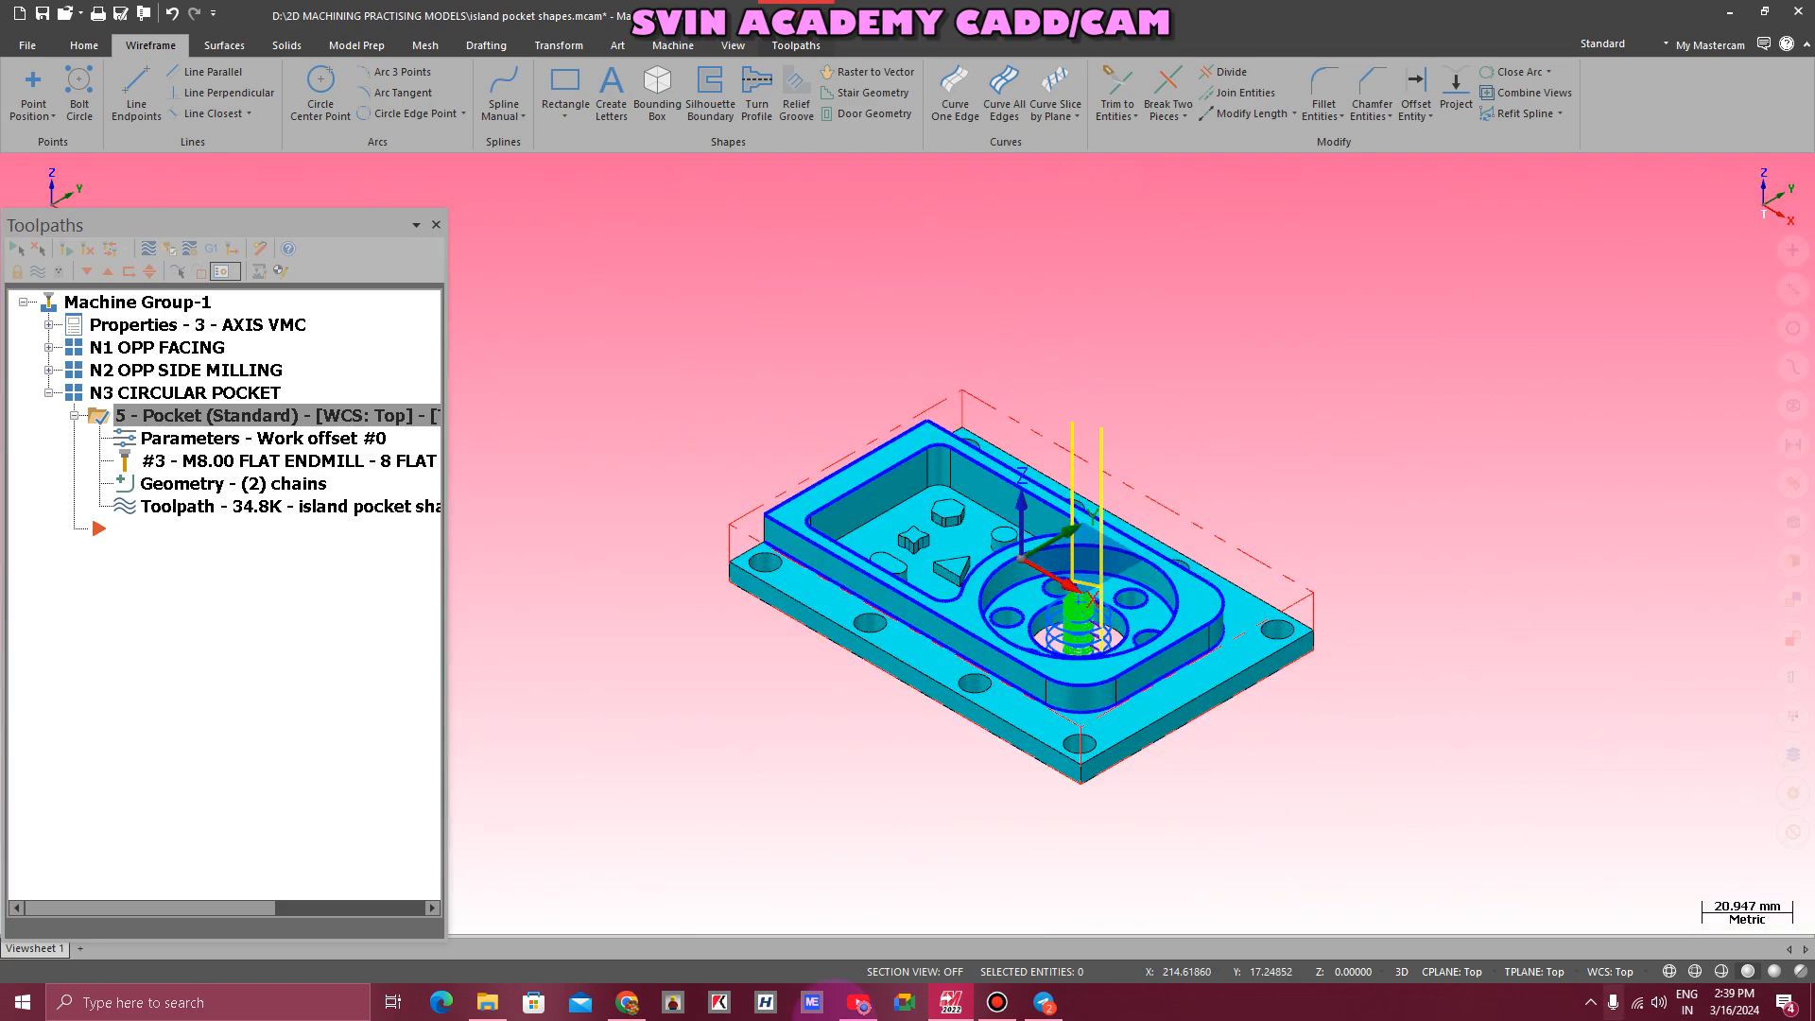
pyautogui.click(188, 249)
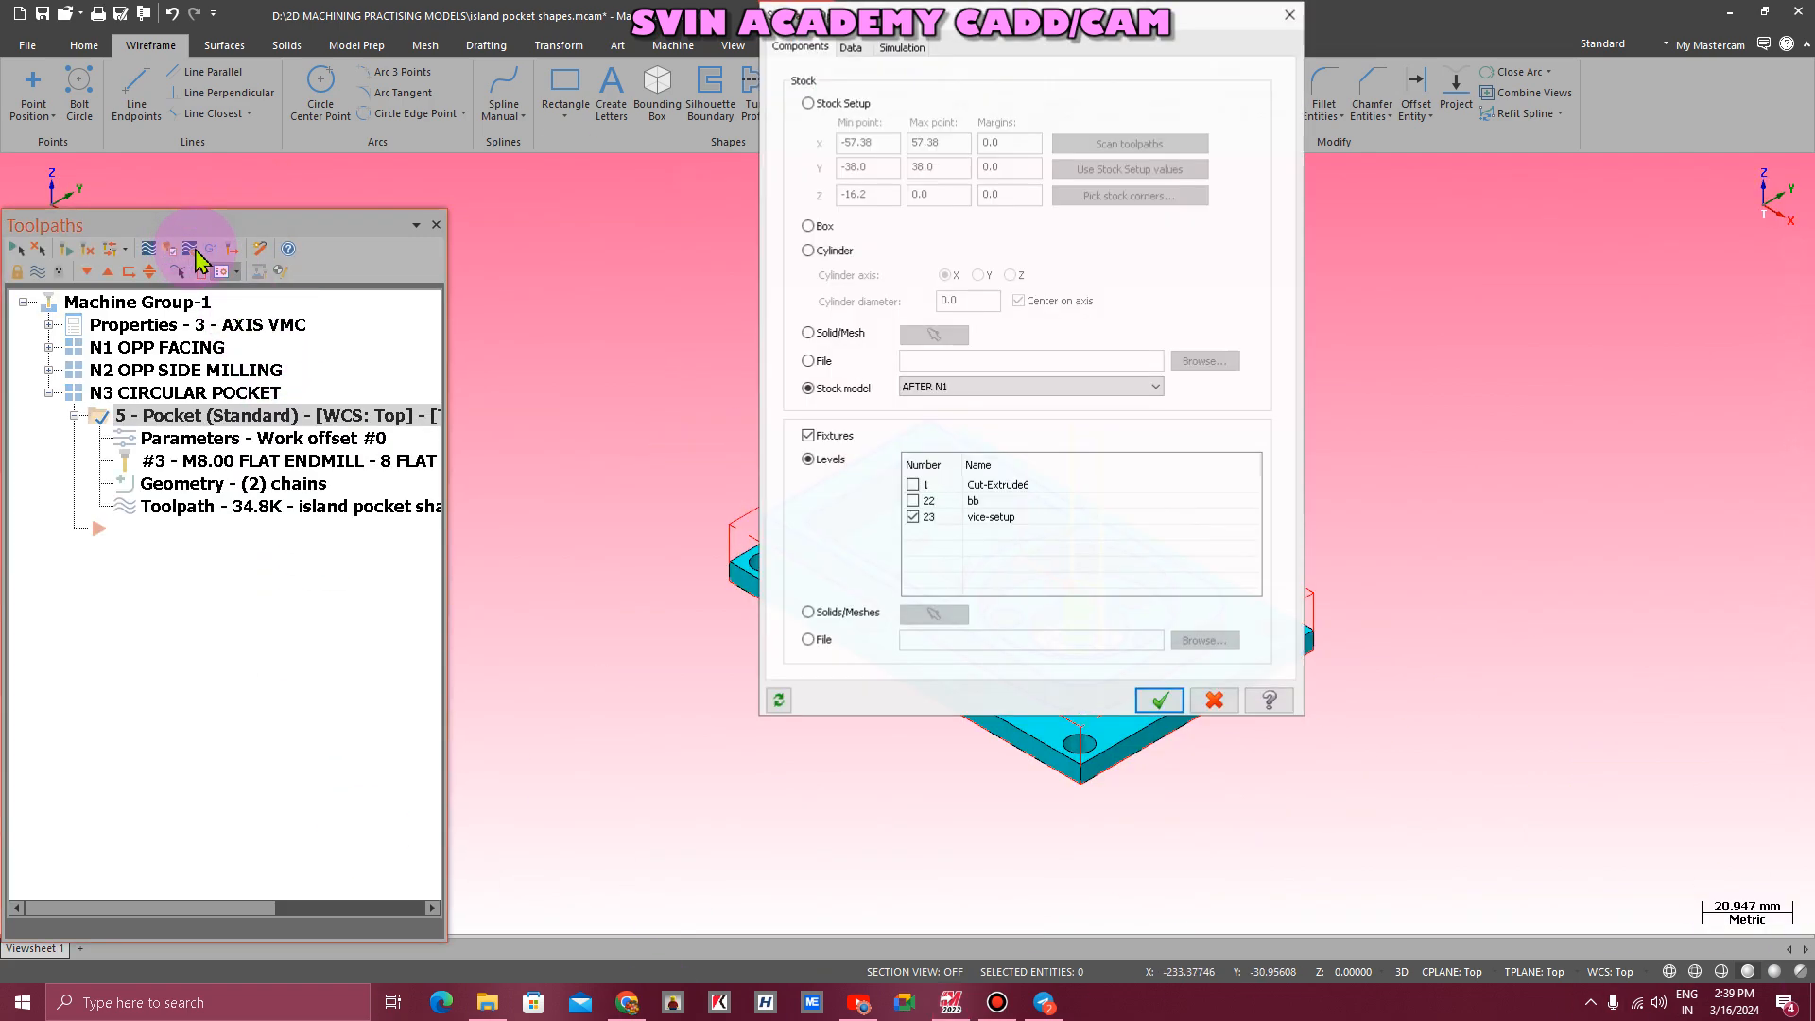
pyautogui.click(931, 387)
pyautogui.click(927, 416)
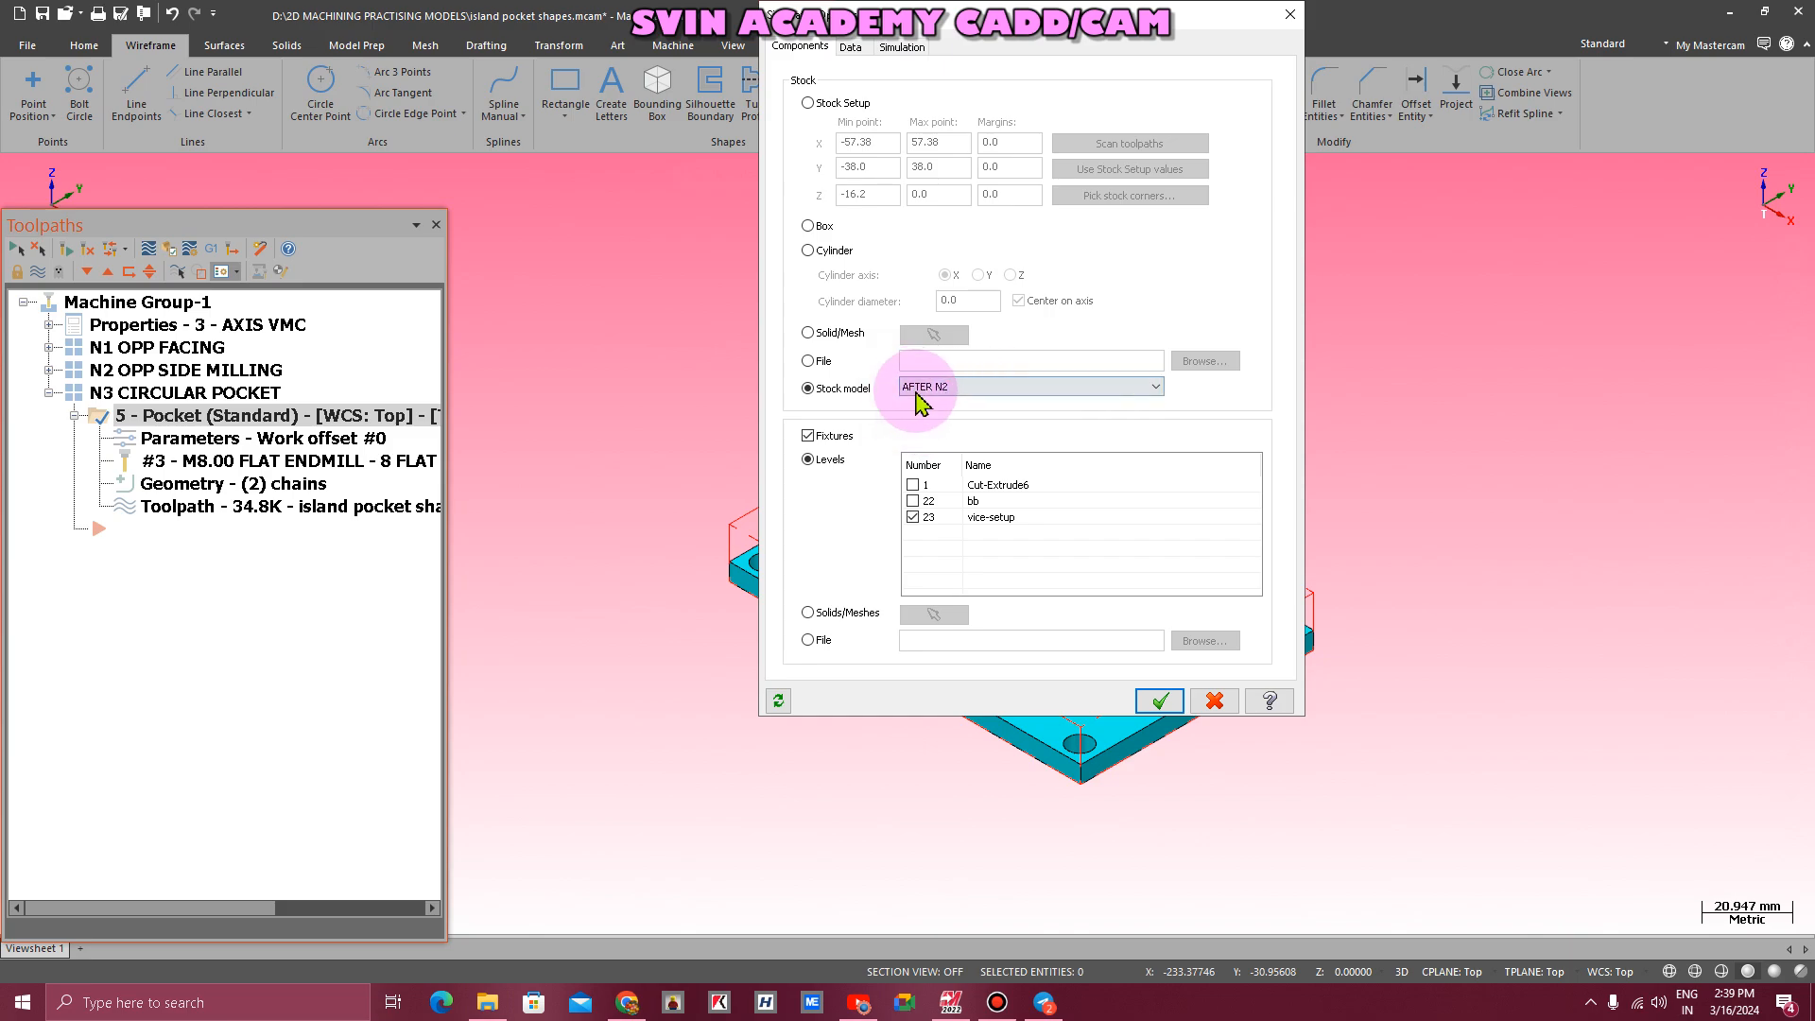
pyautogui.click(1160, 700)
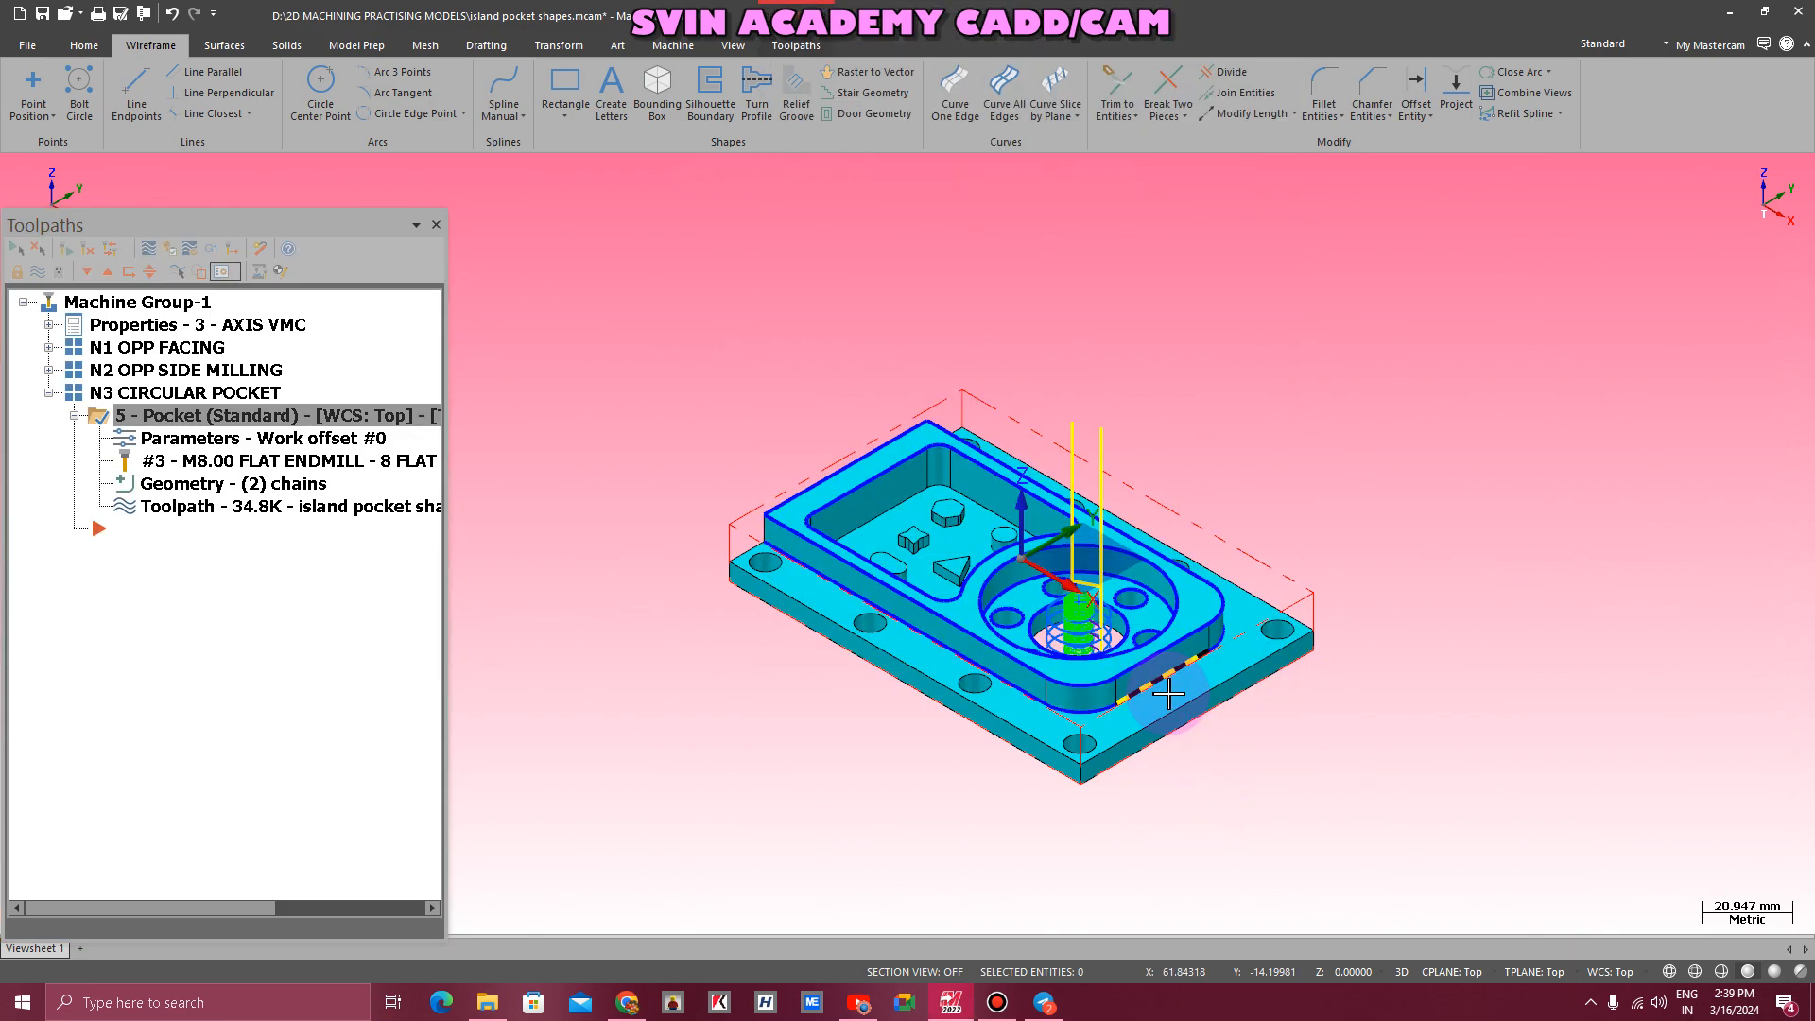
# - Run the machine simulation of the pocket operation, adjusting the playback speed to watch the end mill enter the circular area
pyautogui.click(675, 49)
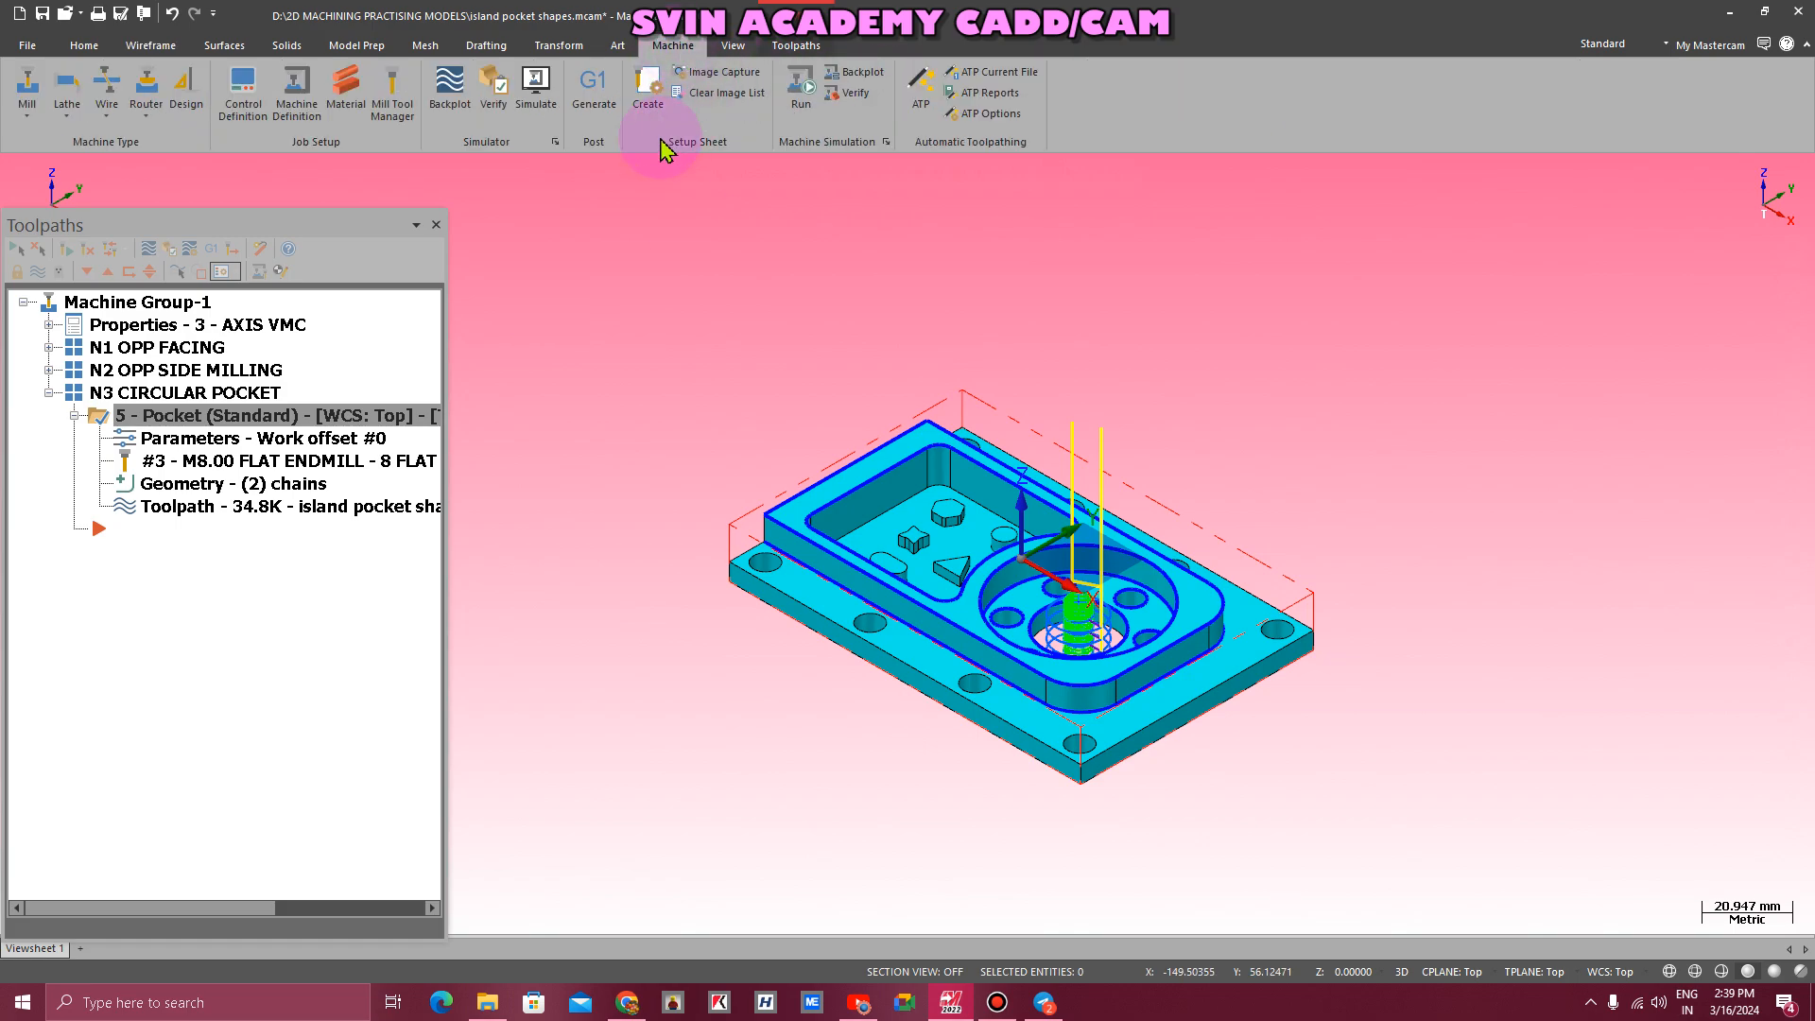
pyautogui.click(554, 98)
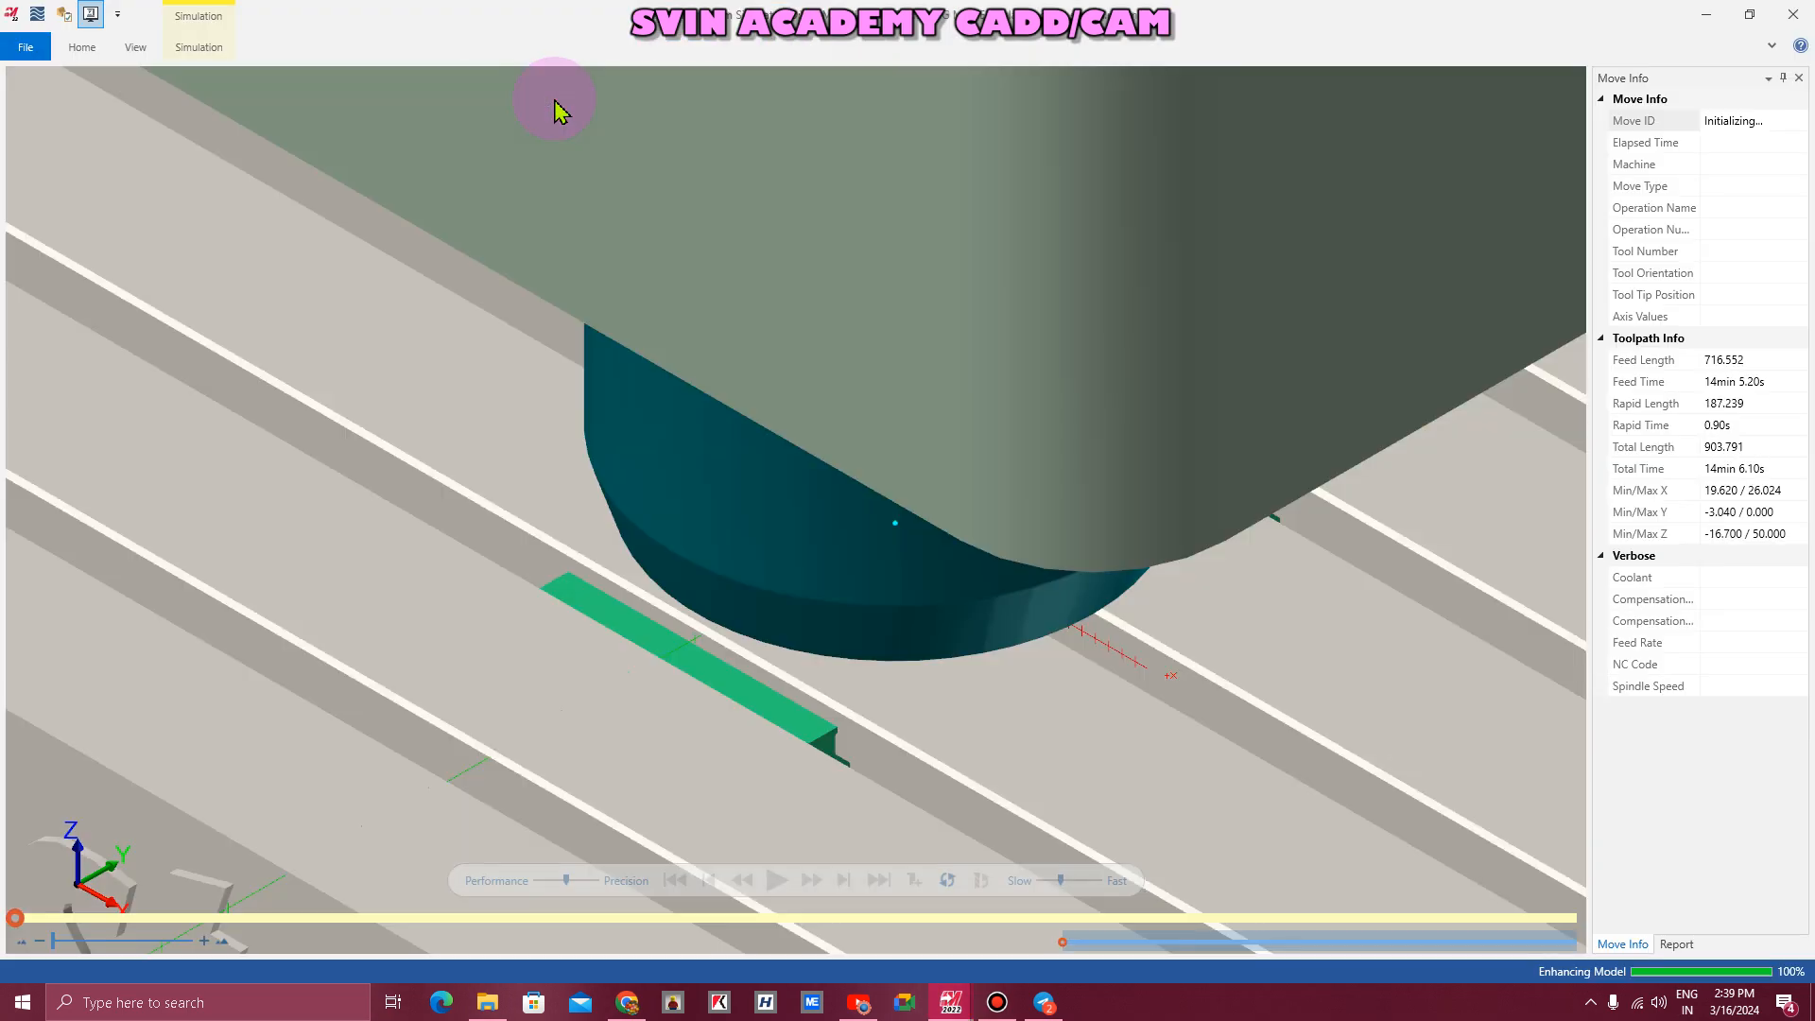
pyautogui.scroll(-2, 968, 394)
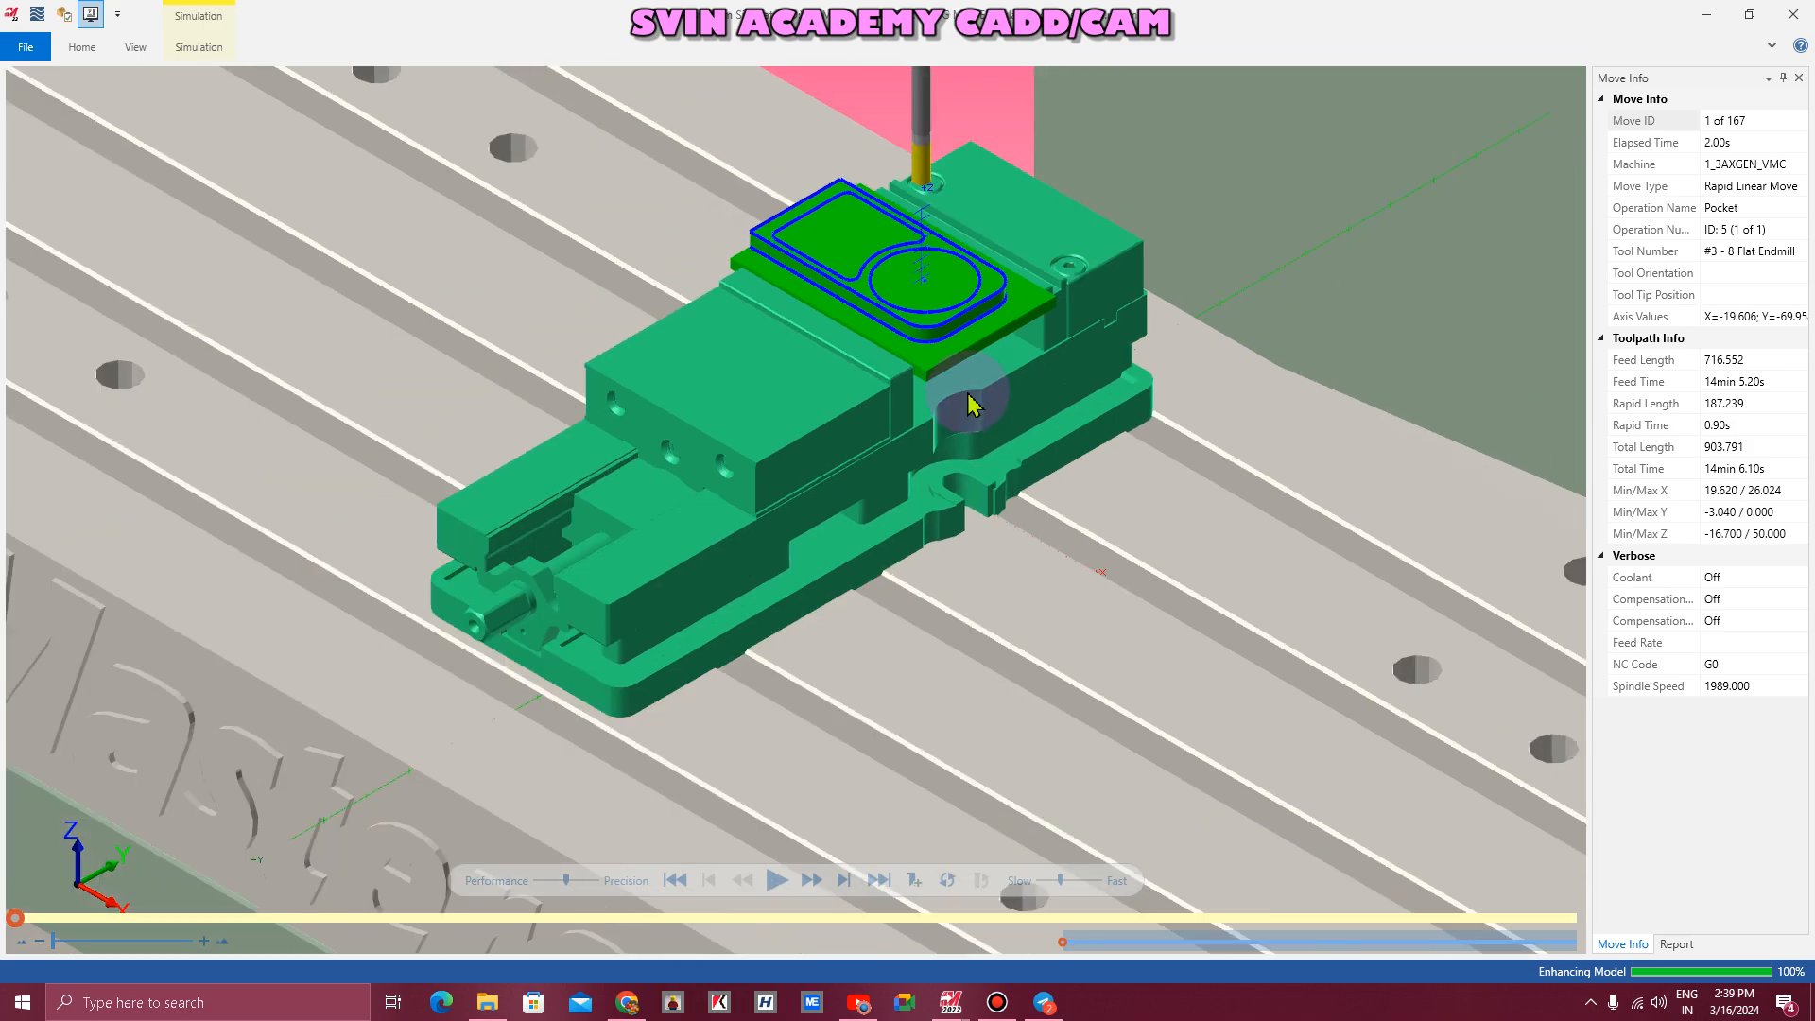
pyautogui.scroll(4, 920, 266)
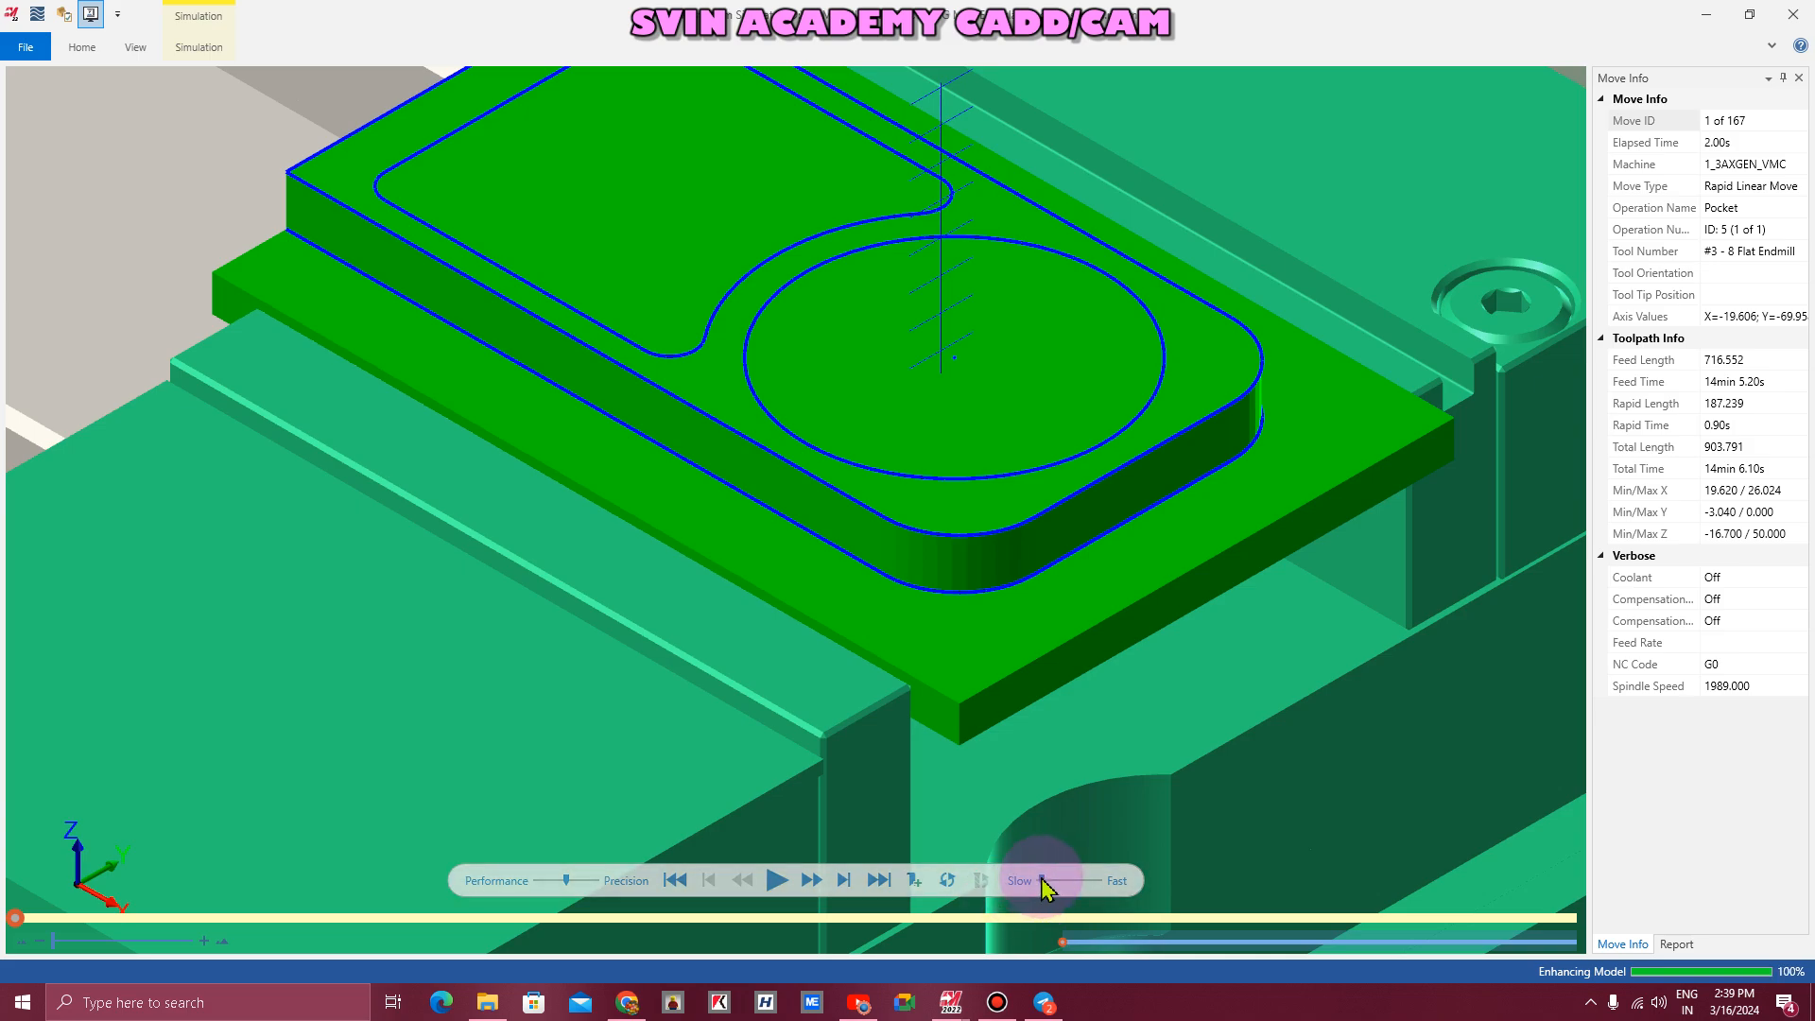
pyautogui.moveTo(1041, 881); pyautogui.dragTo(1046, 881)
pyautogui.click(777, 880)
pyautogui.click(1047, 880)
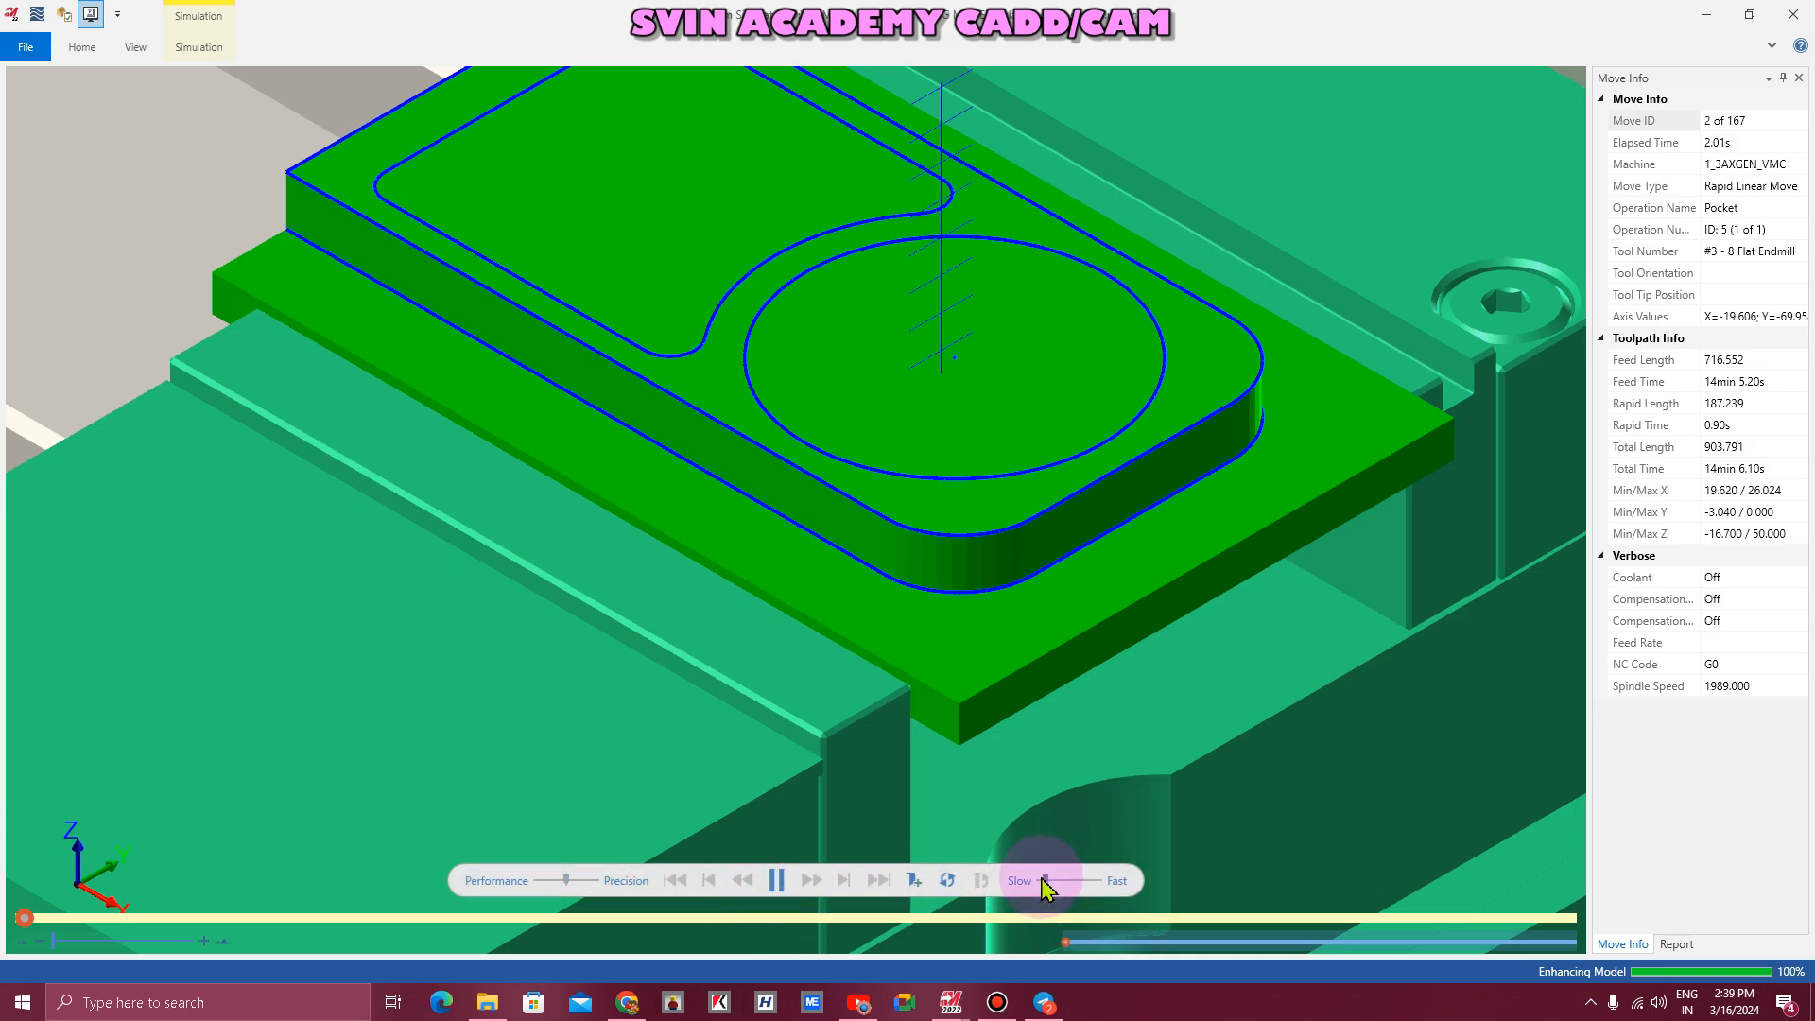
pyautogui.moveTo(1049, 880); pyautogui.dragTo(1051, 880)
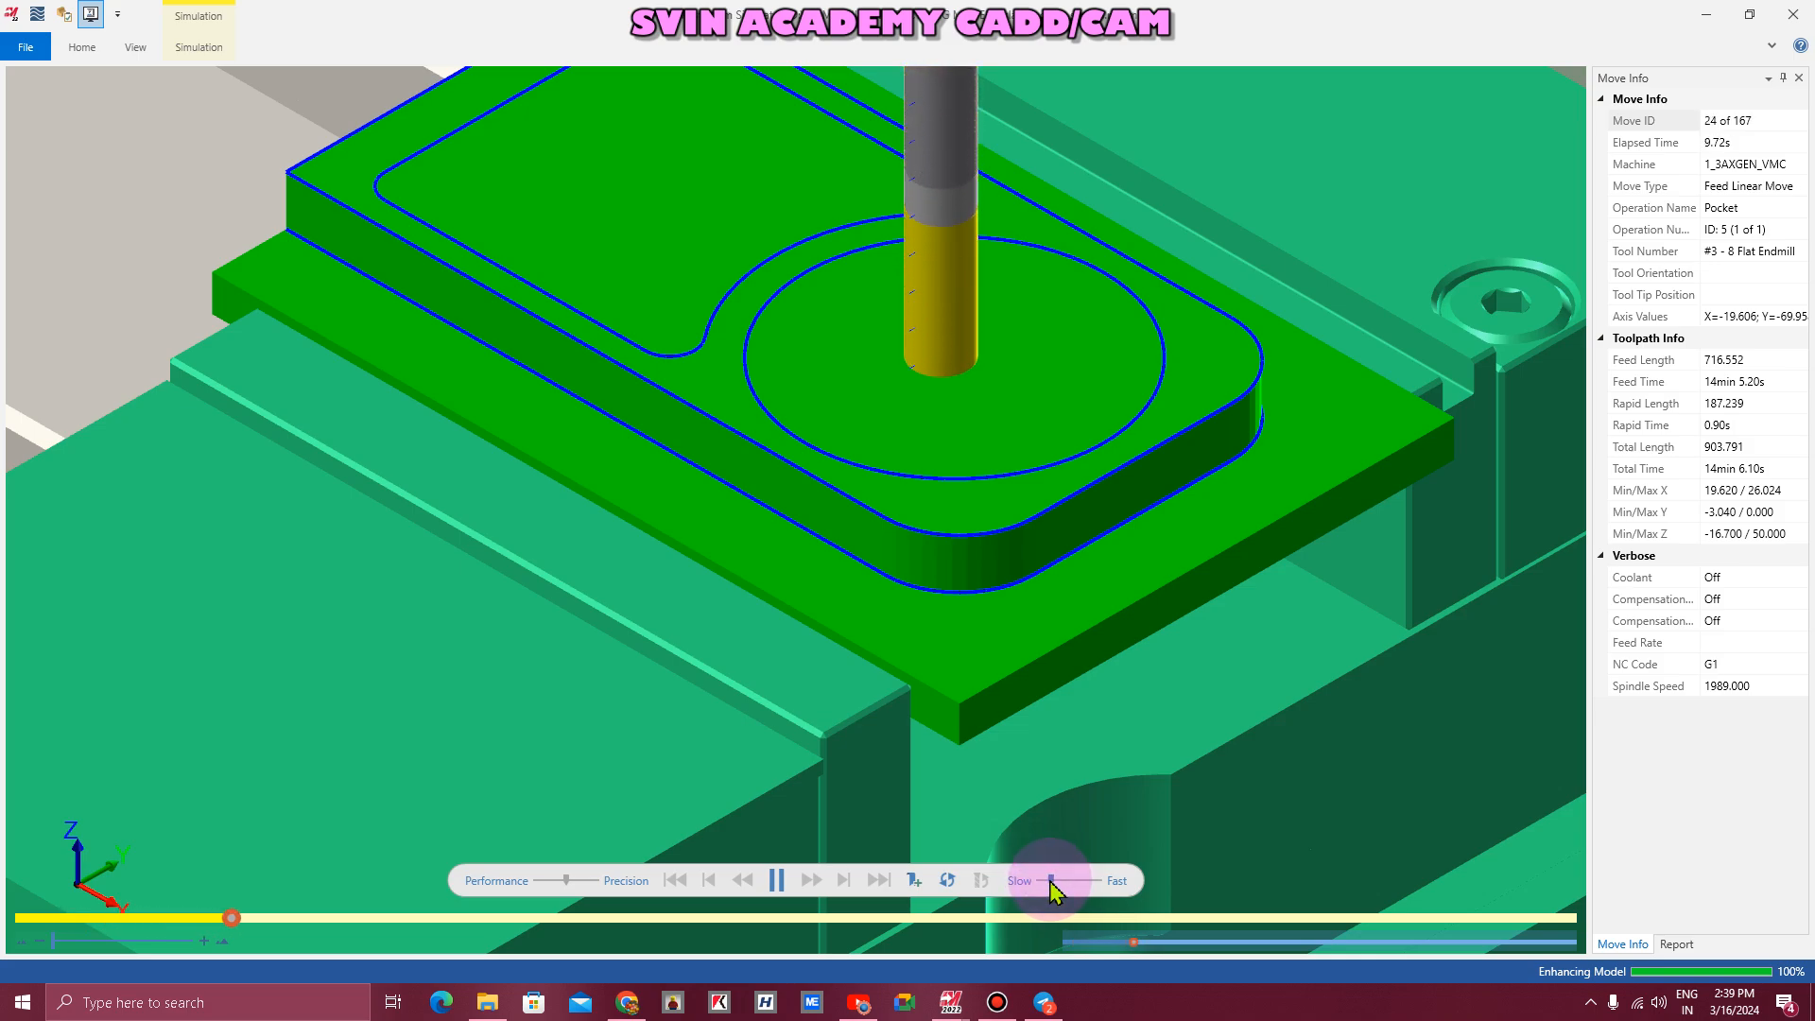
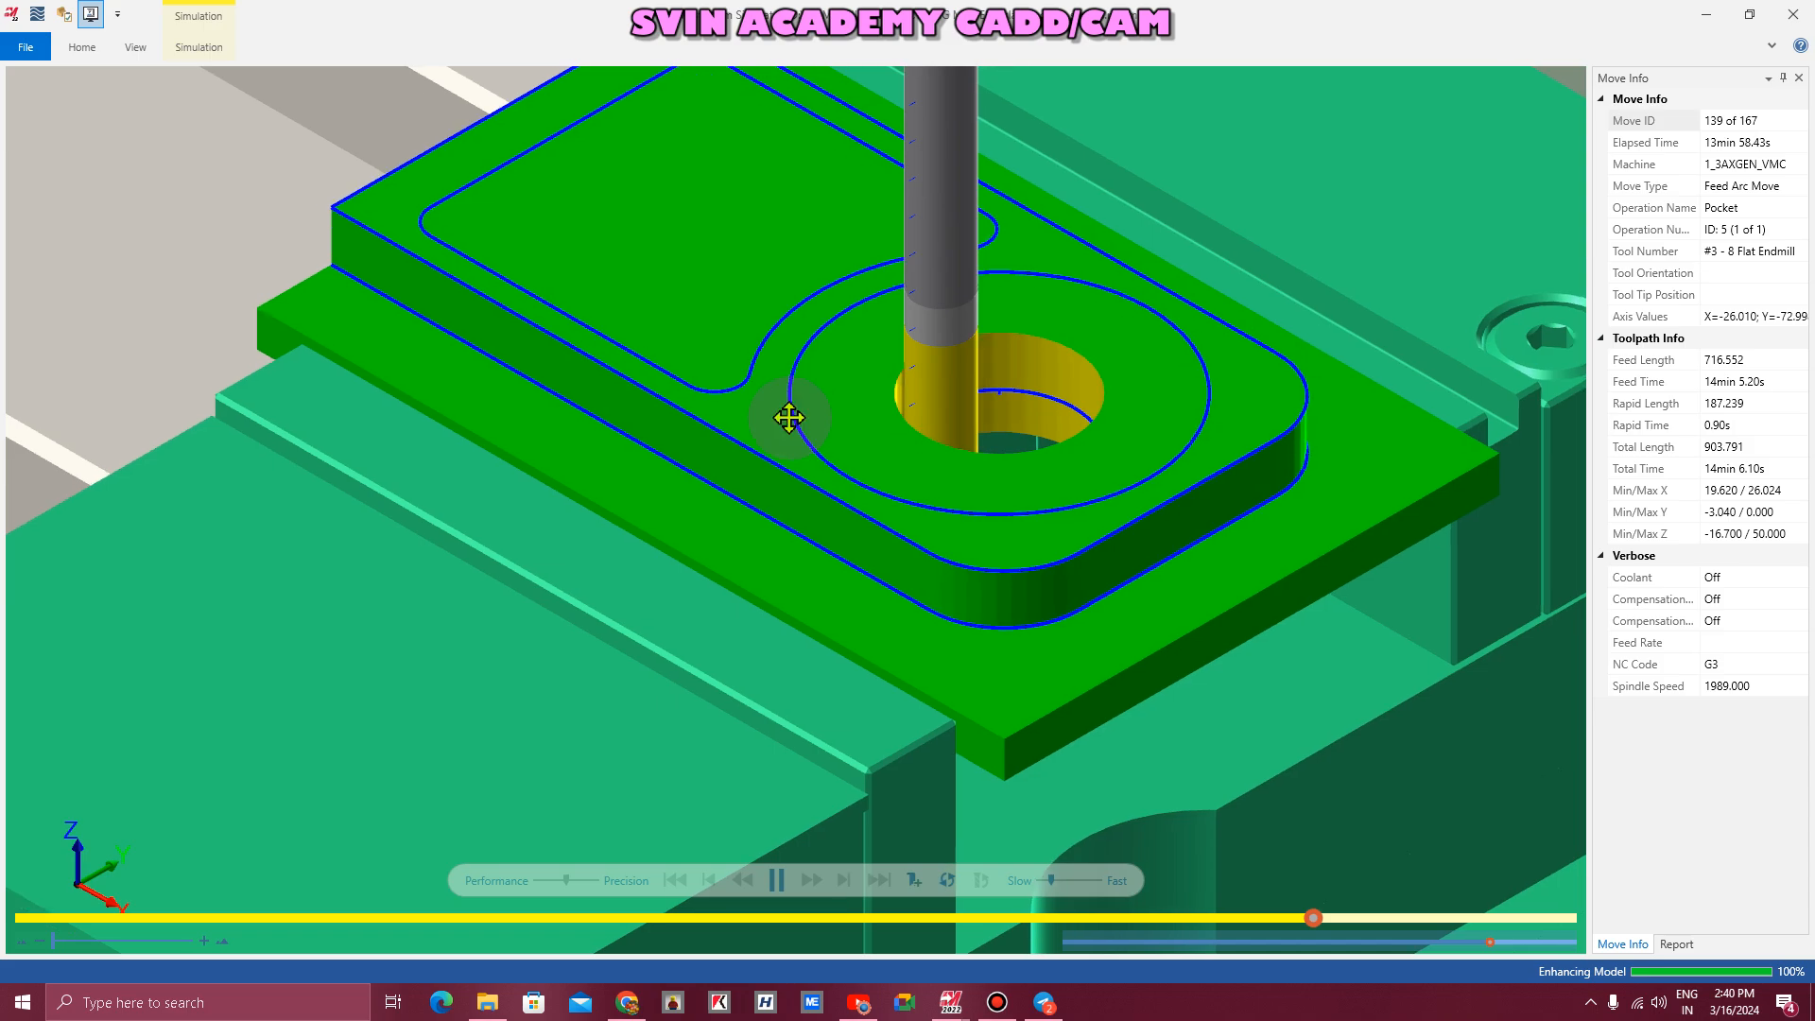
# - Inspect the simulated hole and tool at an angle from close up, and close the simulation
pyautogui.moveTo(788, 418); pyautogui.dragTo(783, 430, button='middle')
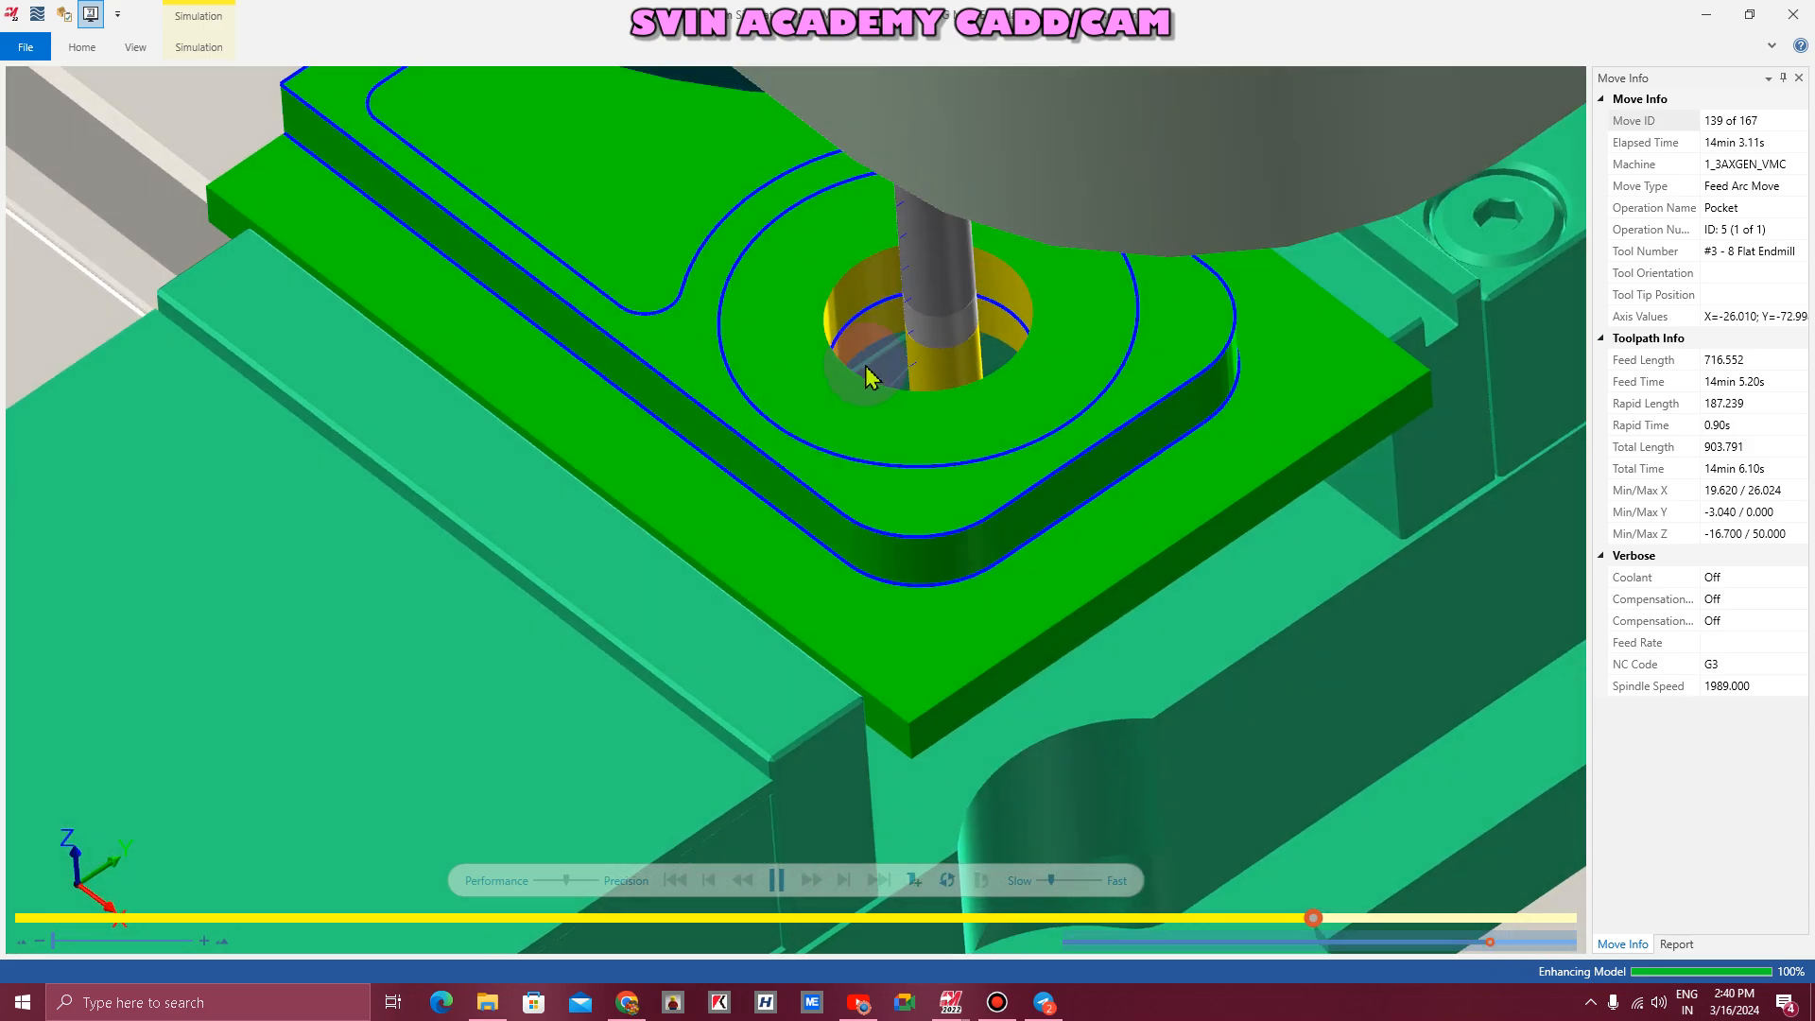
pyautogui.scroll(5, 870, 357)
pyautogui.scroll(-6, 871, 357)
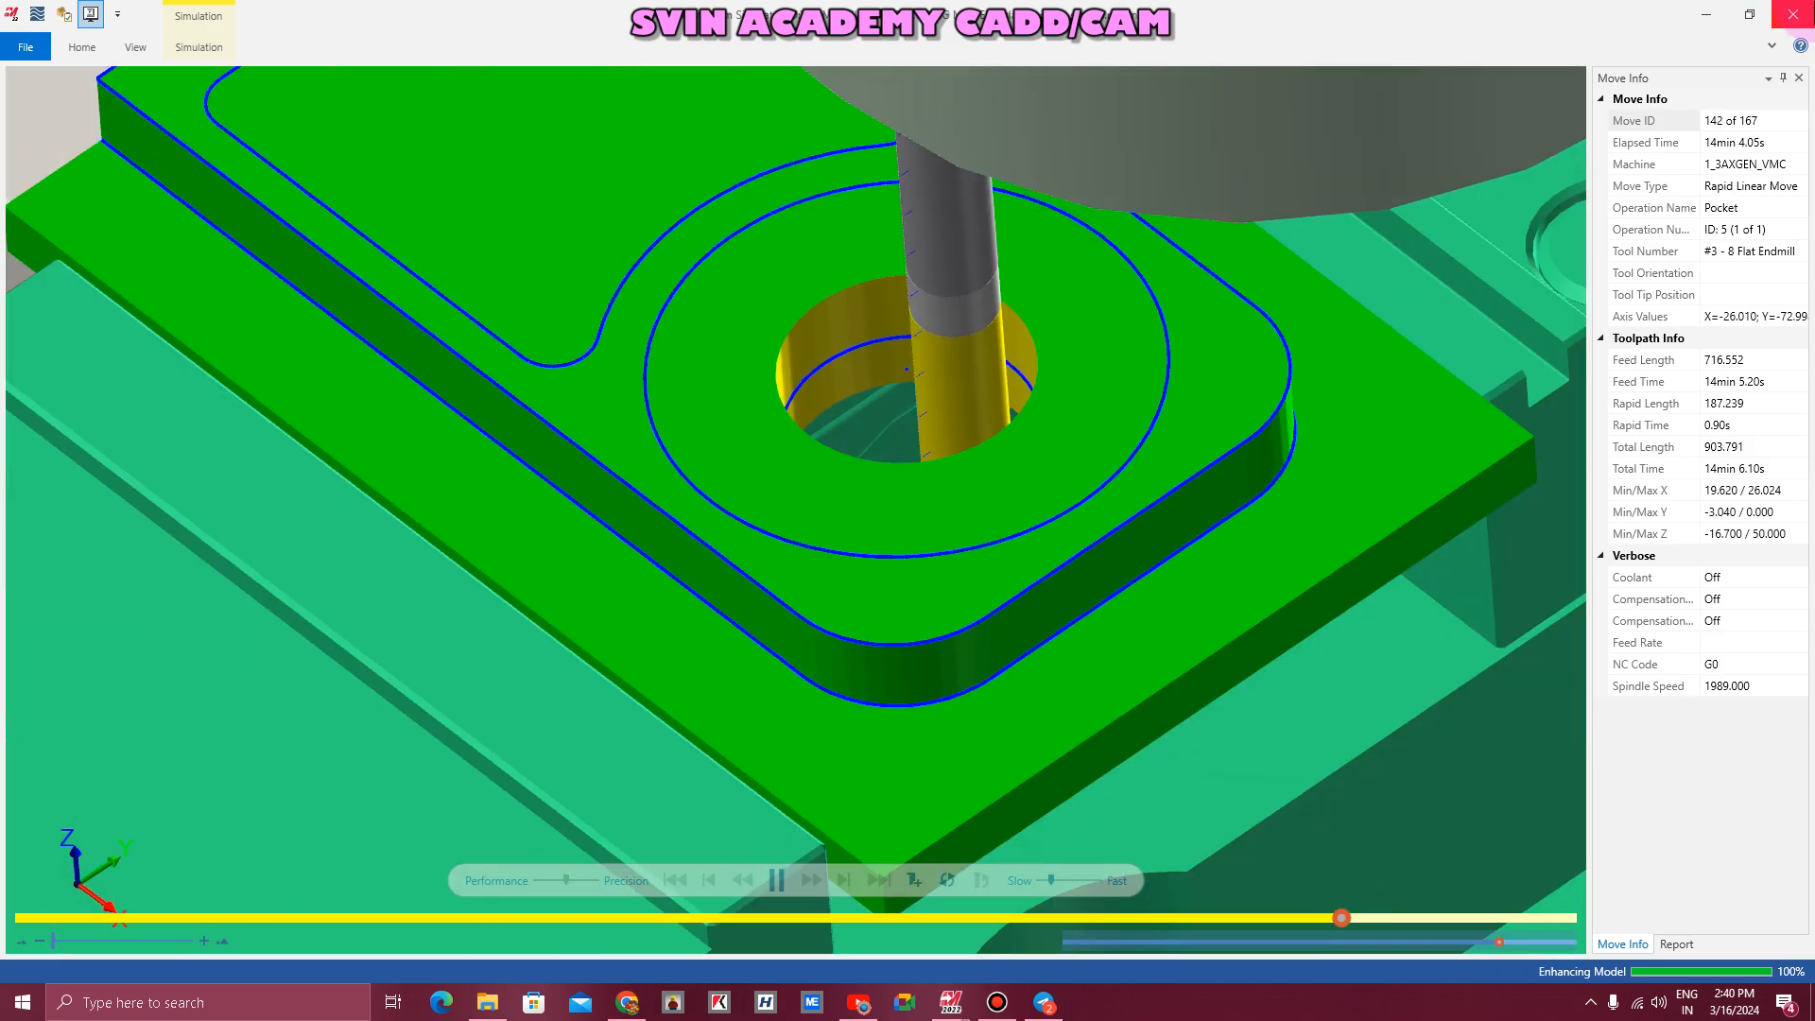
pyautogui.click(1792, 14)
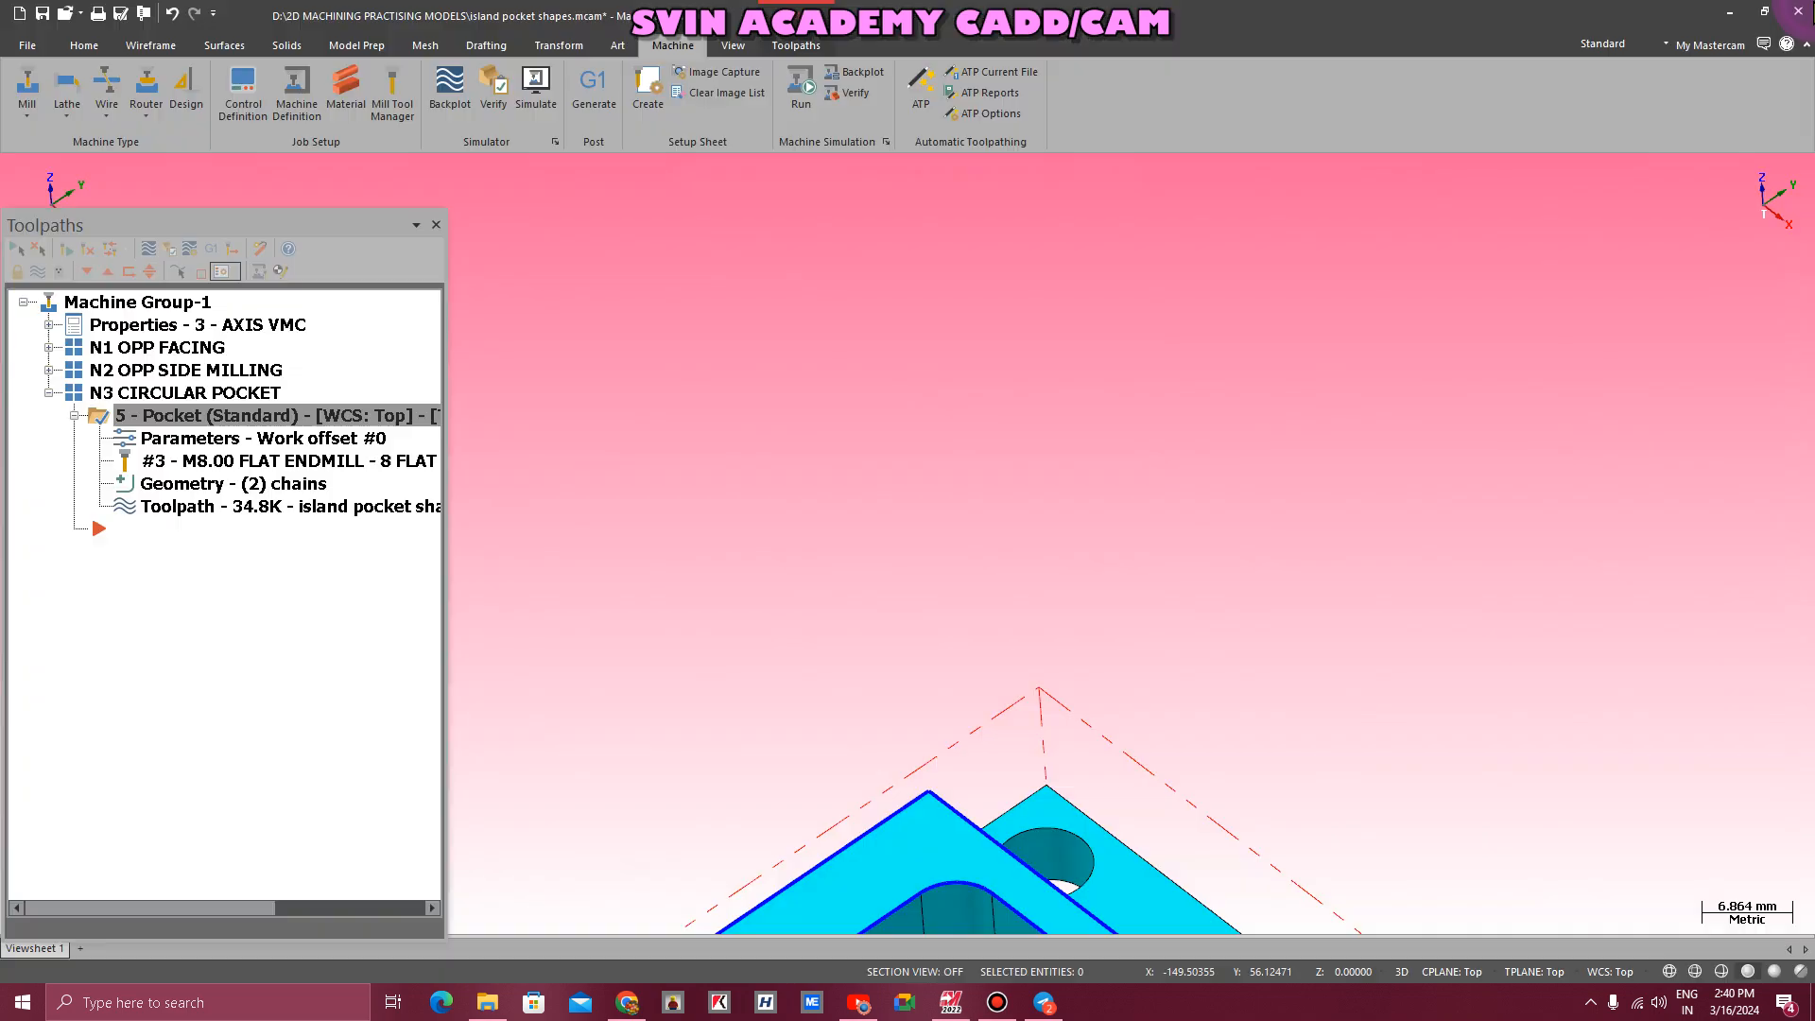
# - View the part and pocket toolpath from the front, close up on the helix entry above the top face
pyautogui.rightClick(851, 243)
pyautogui.click(913, 379)
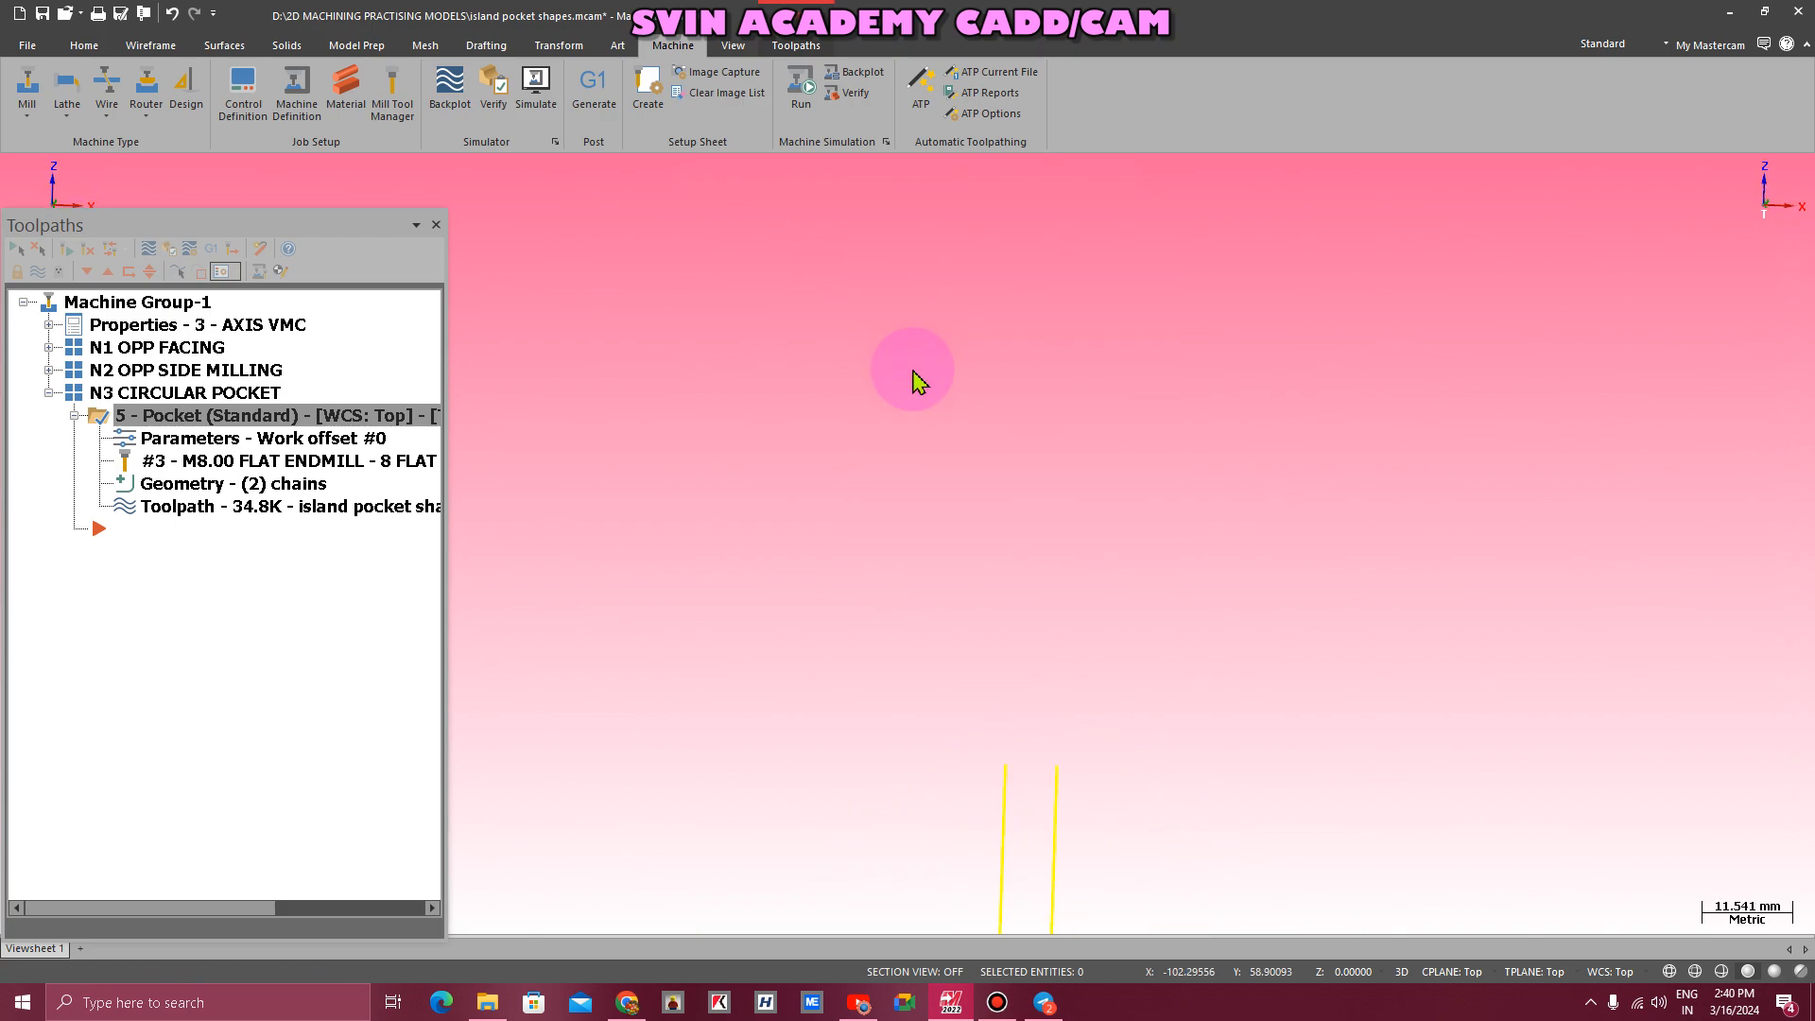
pyautogui.rightClick(895, 376)
pyautogui.click(941, 434)
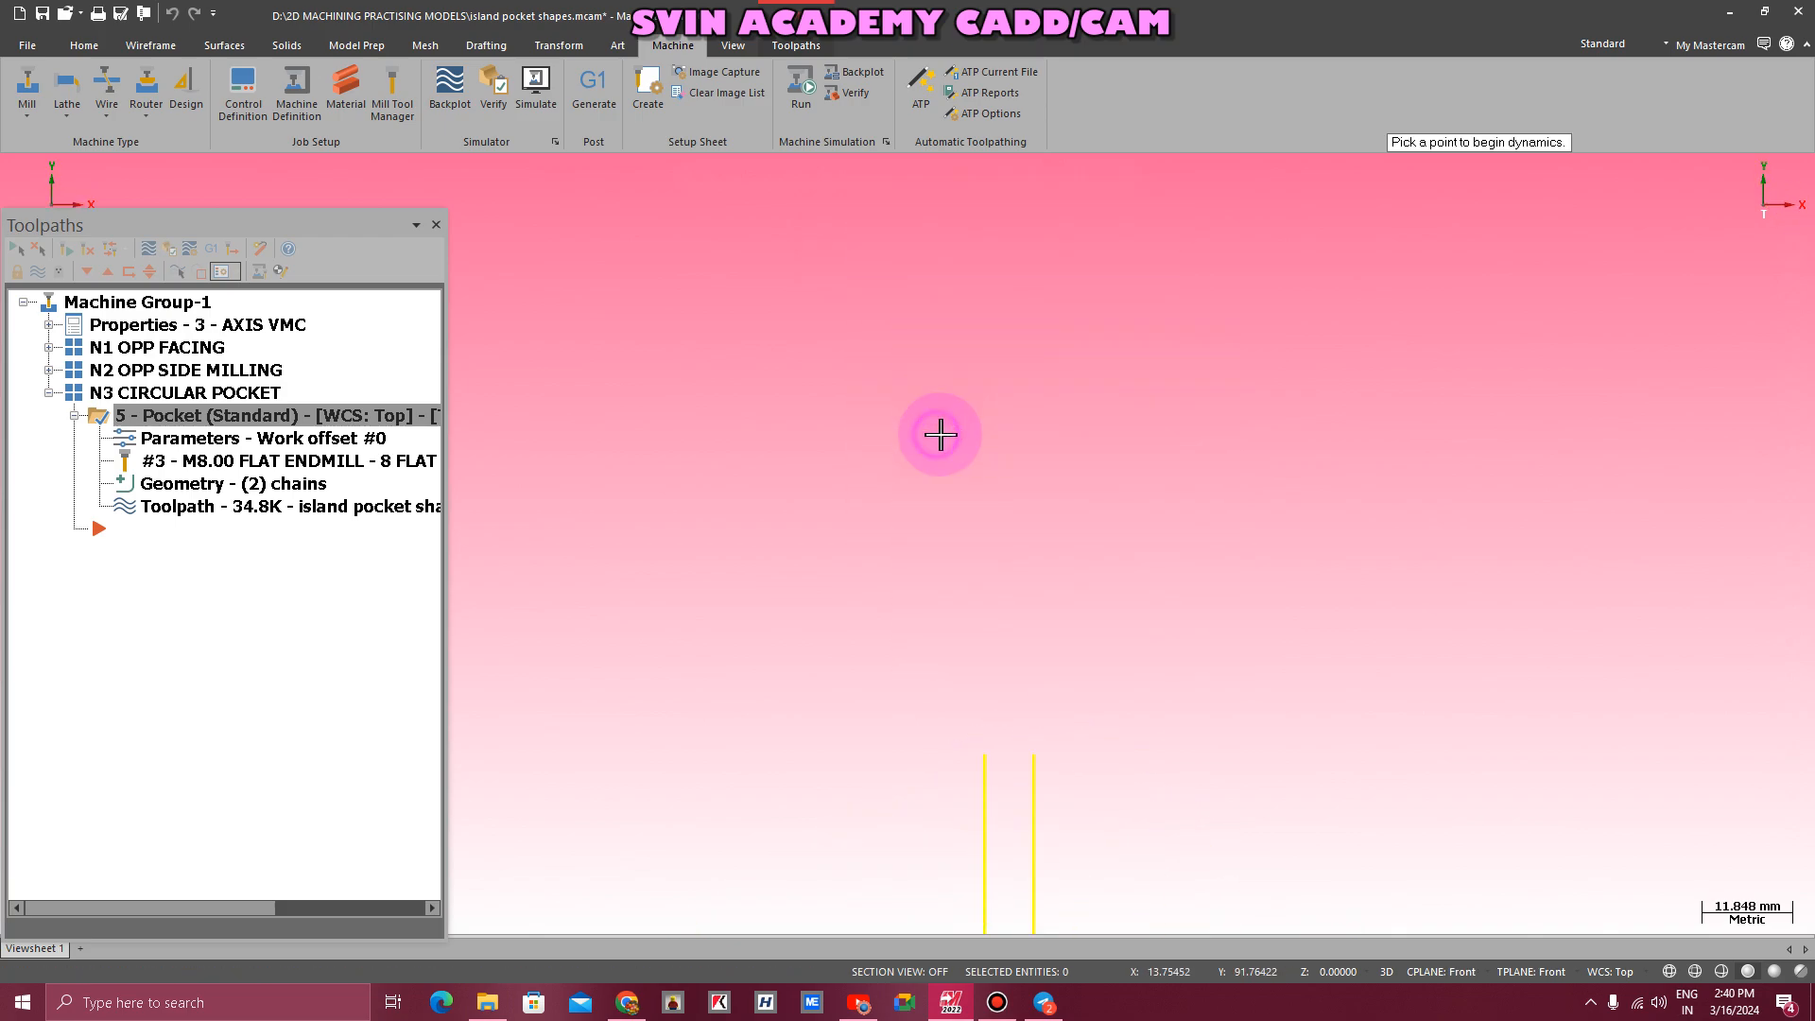
pyautogui.click(835, 312)
pyautogui.rightClick(879, 337)
pyautogui.click(916, 413)
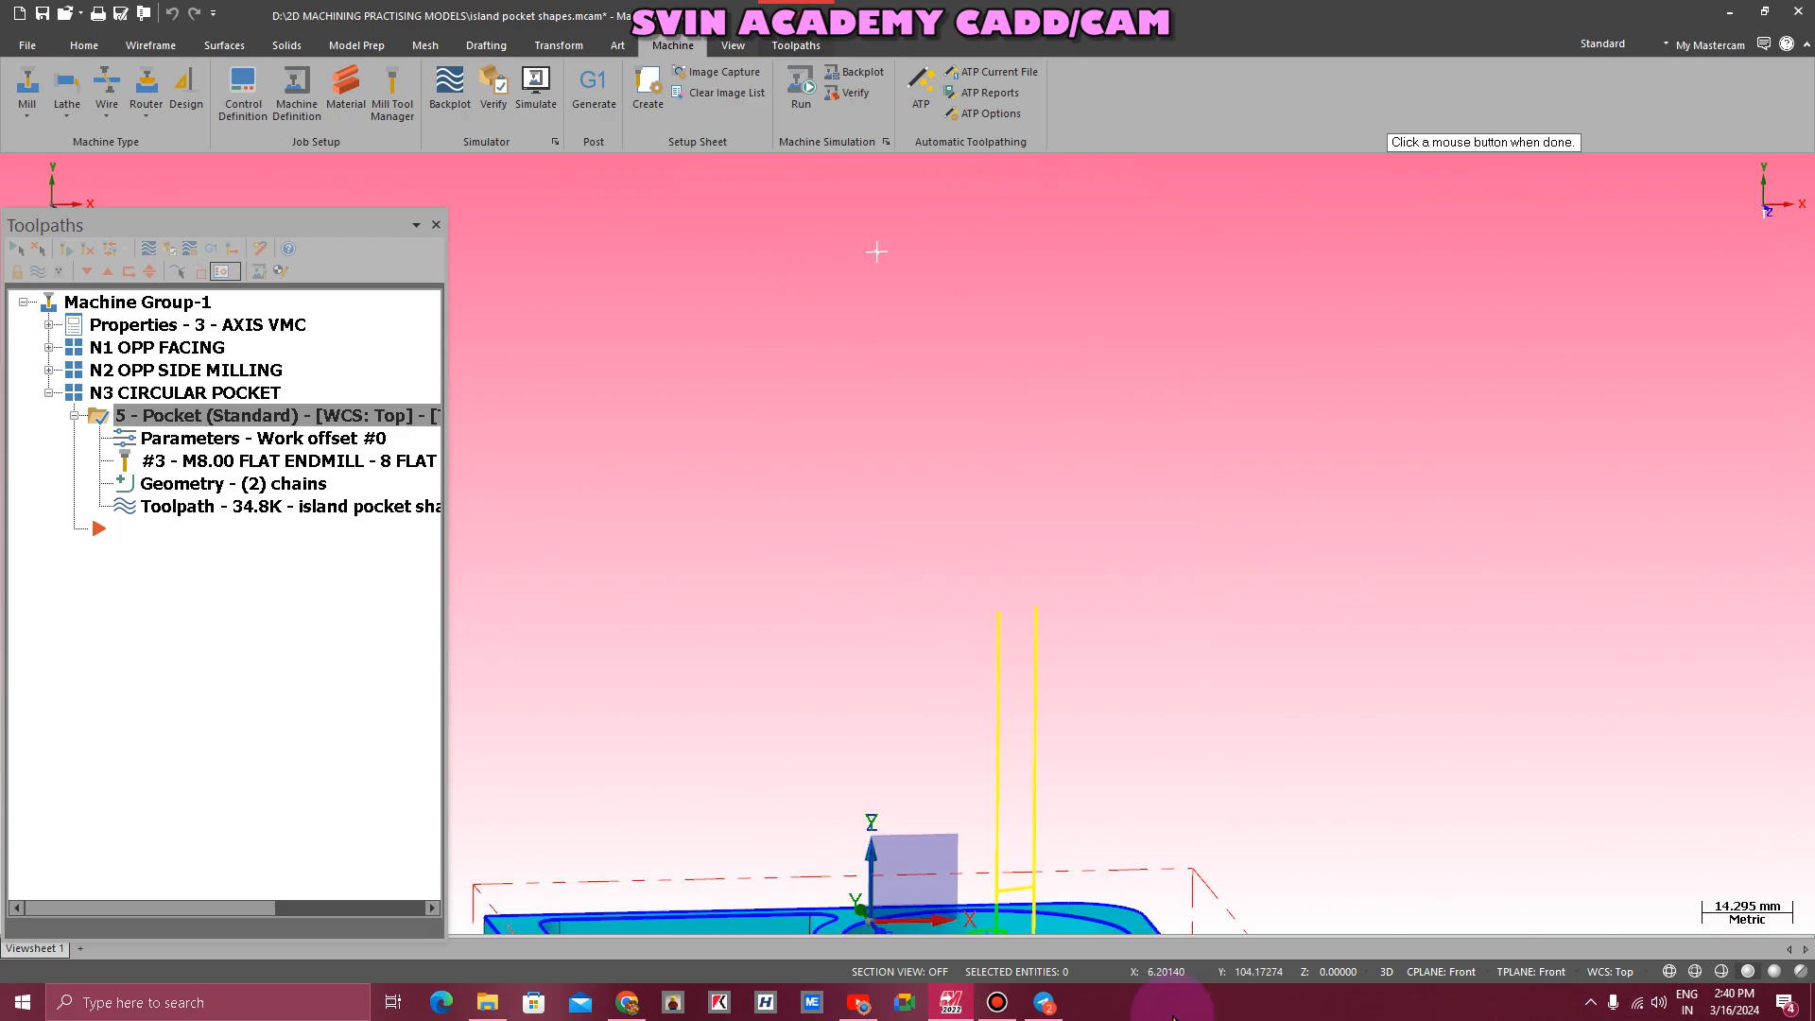
pyautogui.click(770, 305)
pyautogui.rightClick(770, 305)
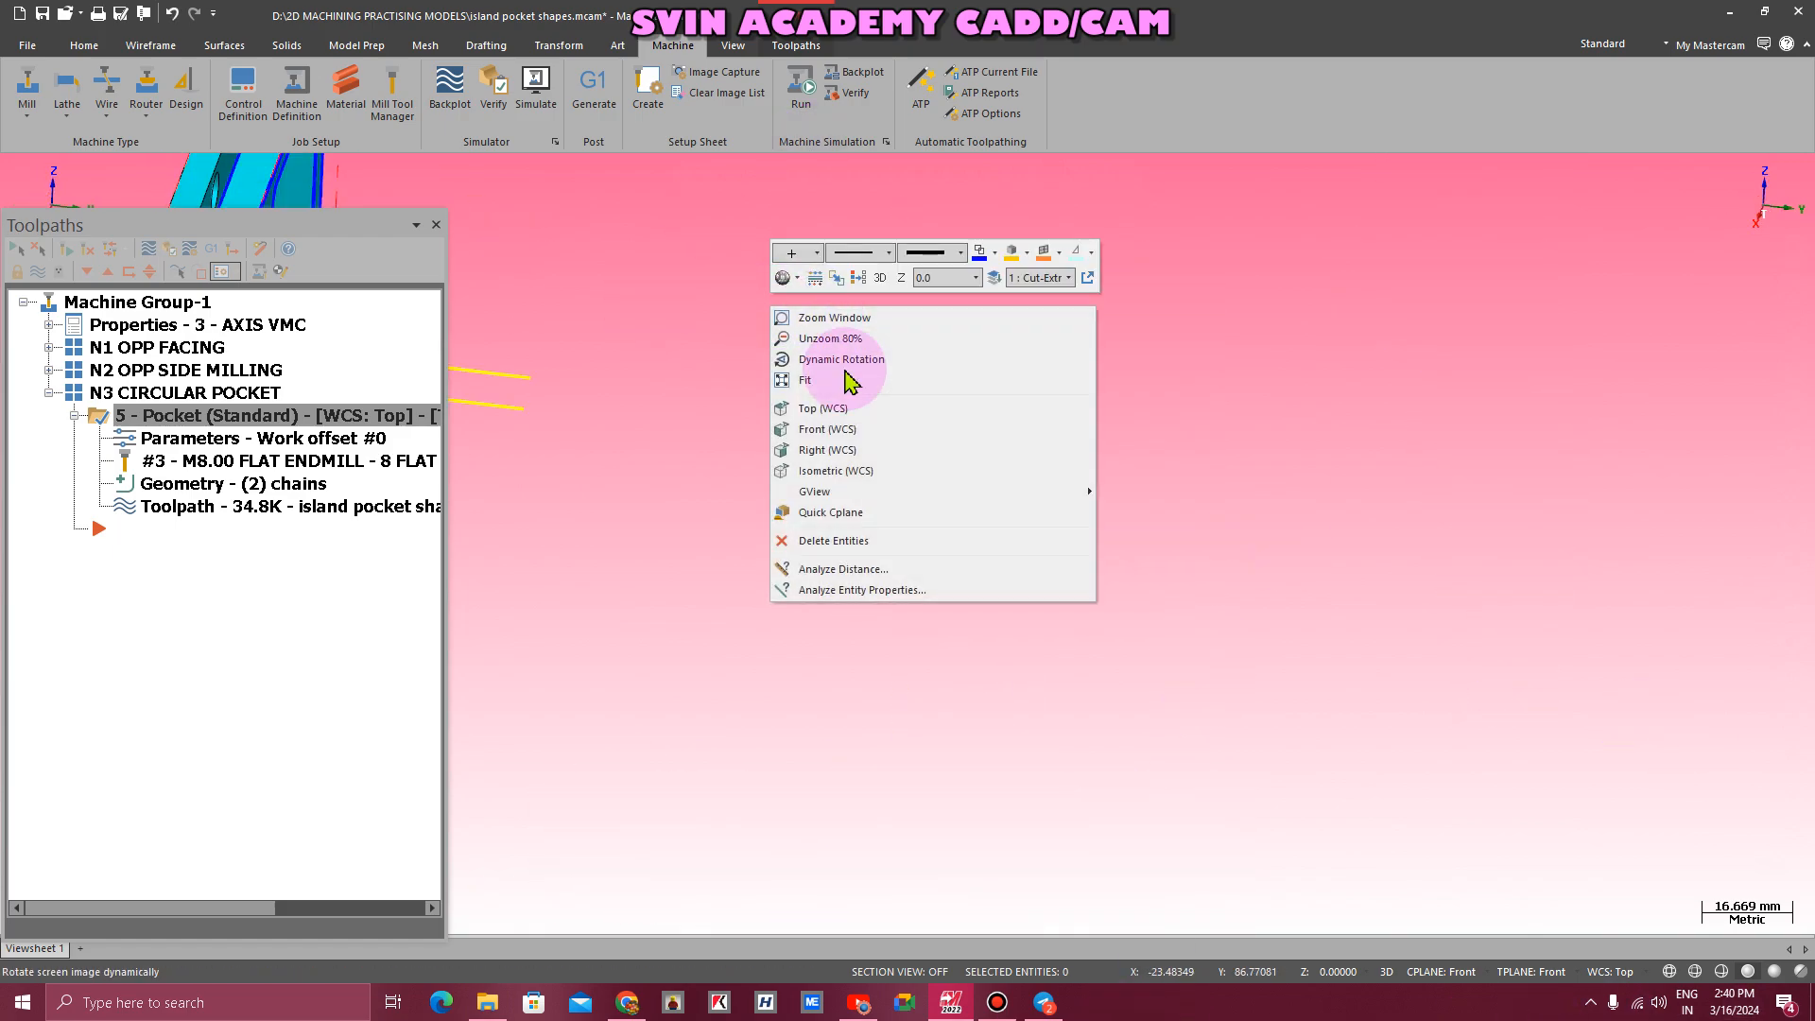
pyautogui.click(829, 413)
pyautogui.rightClick(822, 378)
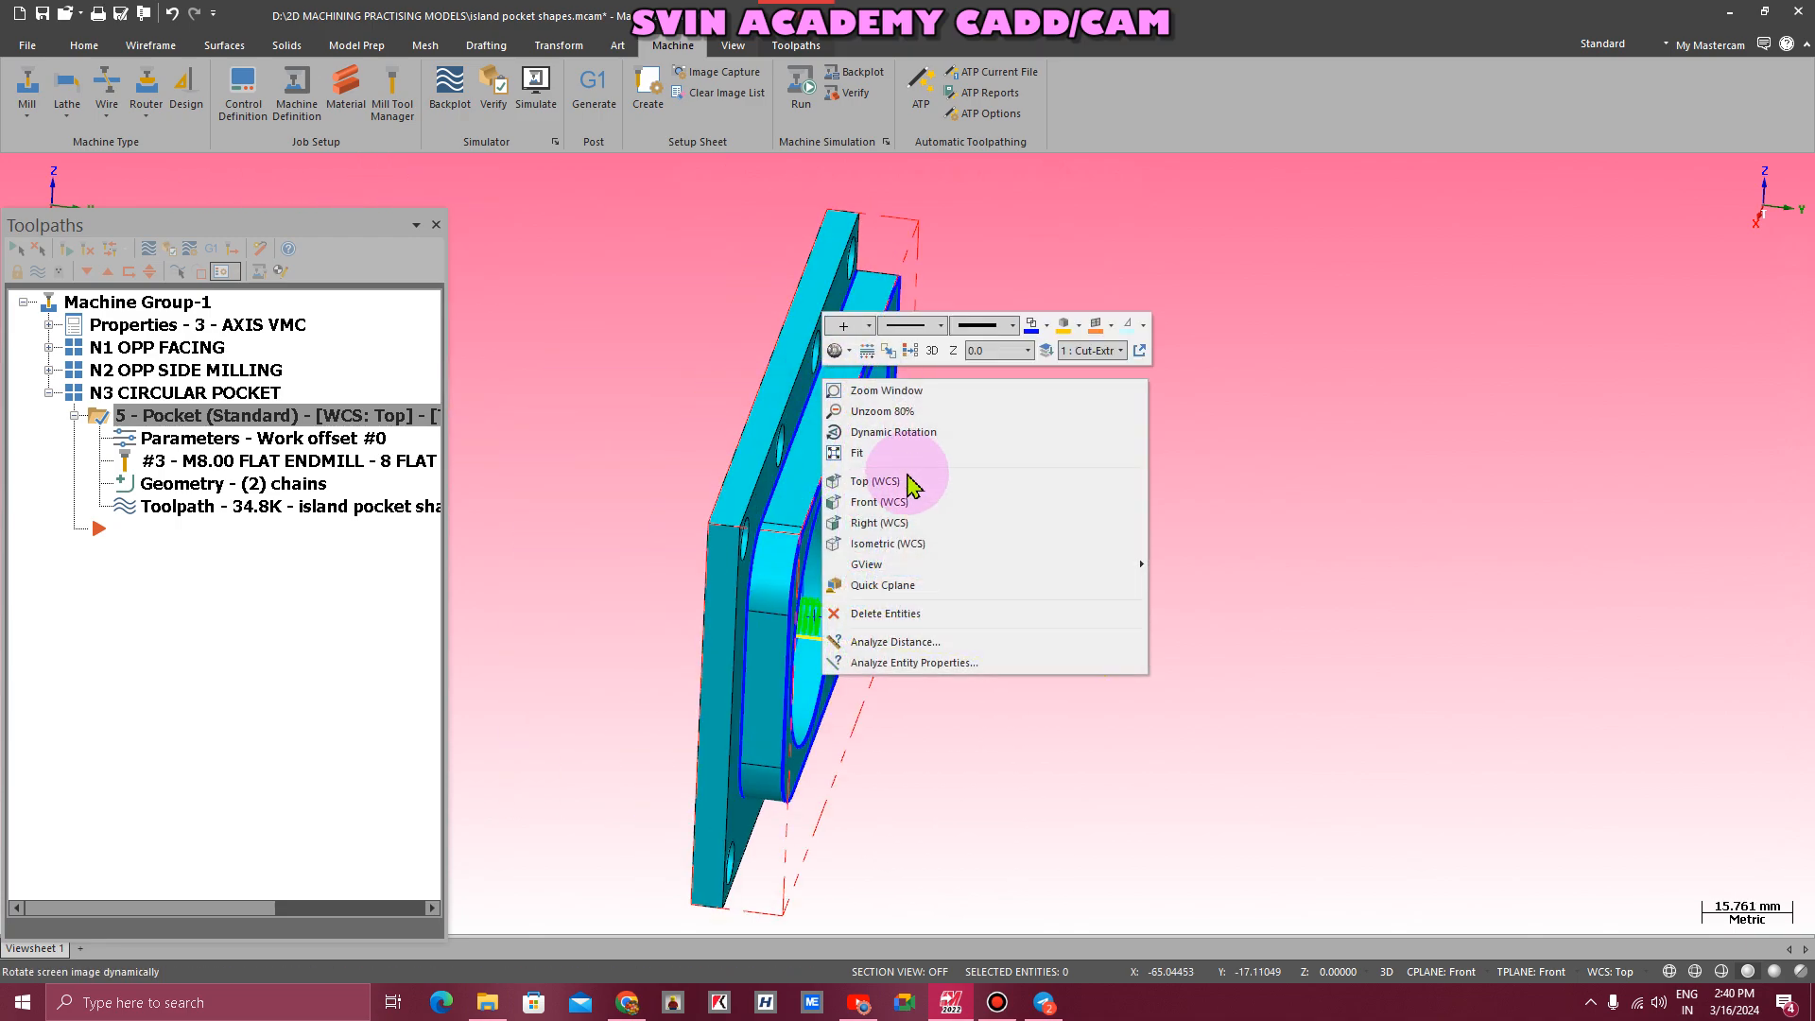
pyautogui.click(889, 496)
pyautogui.rightClick(852, 419)
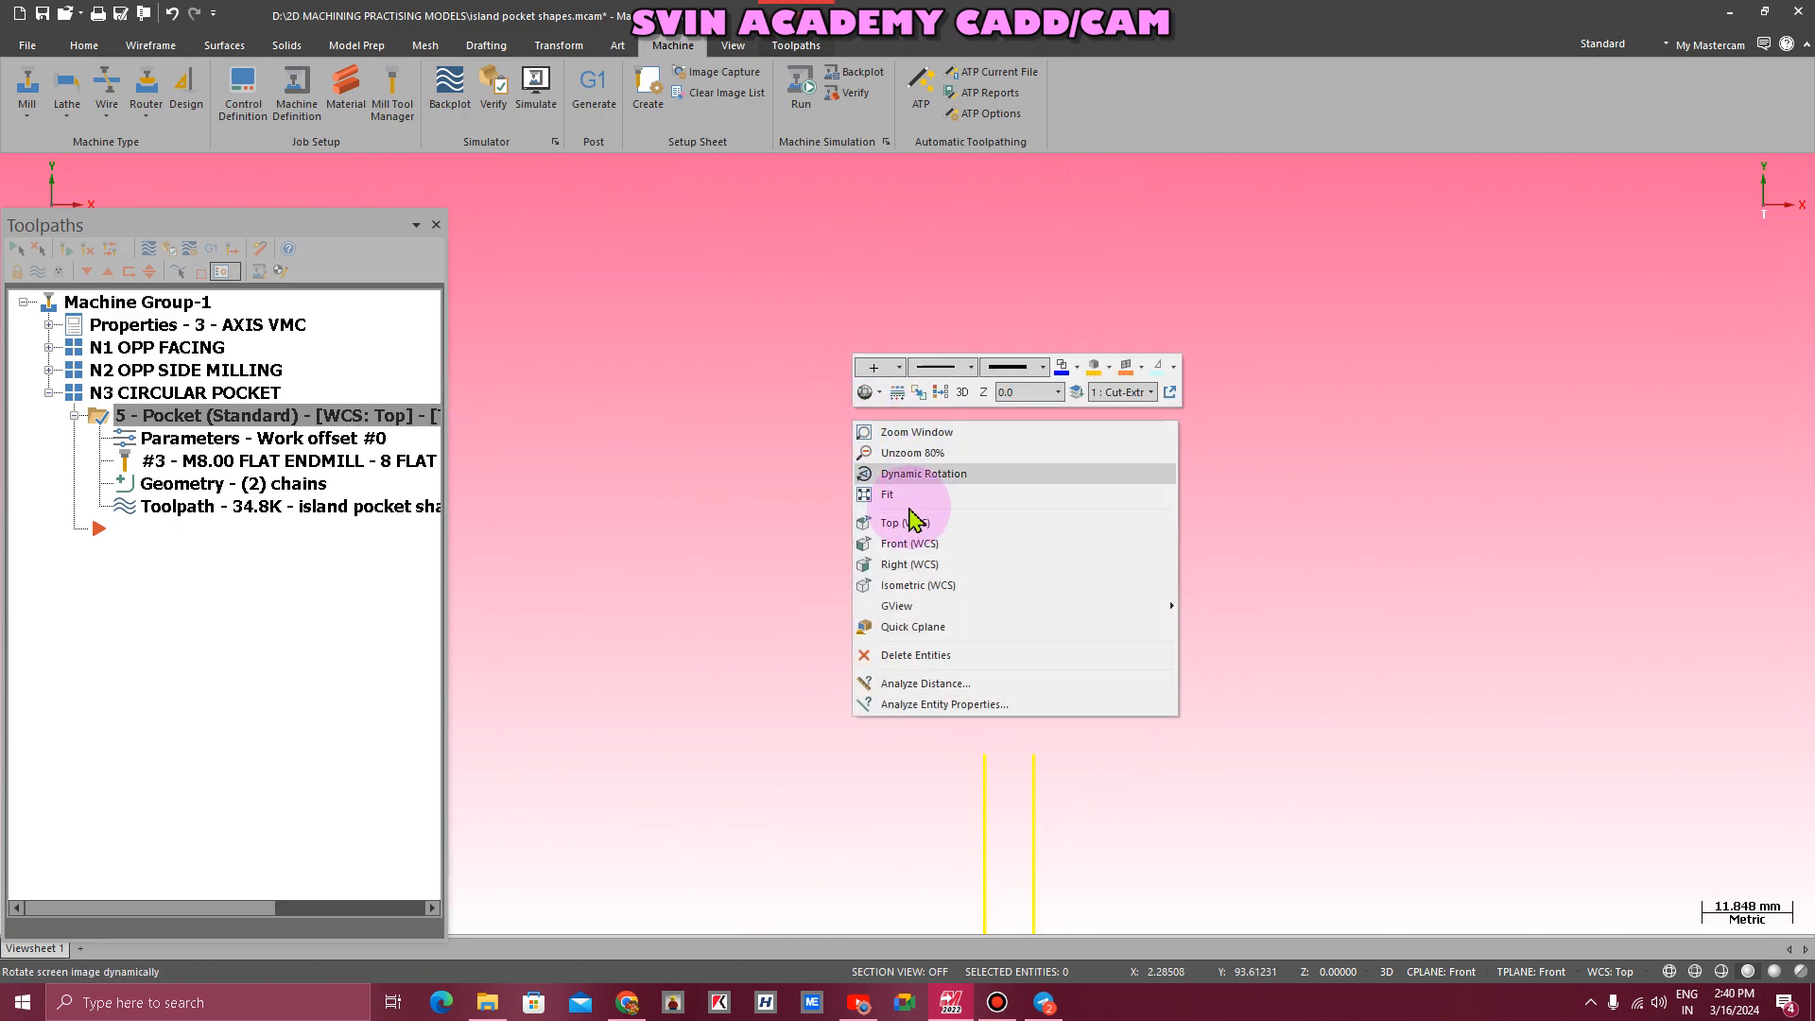
pyautogui.click(916, 511)
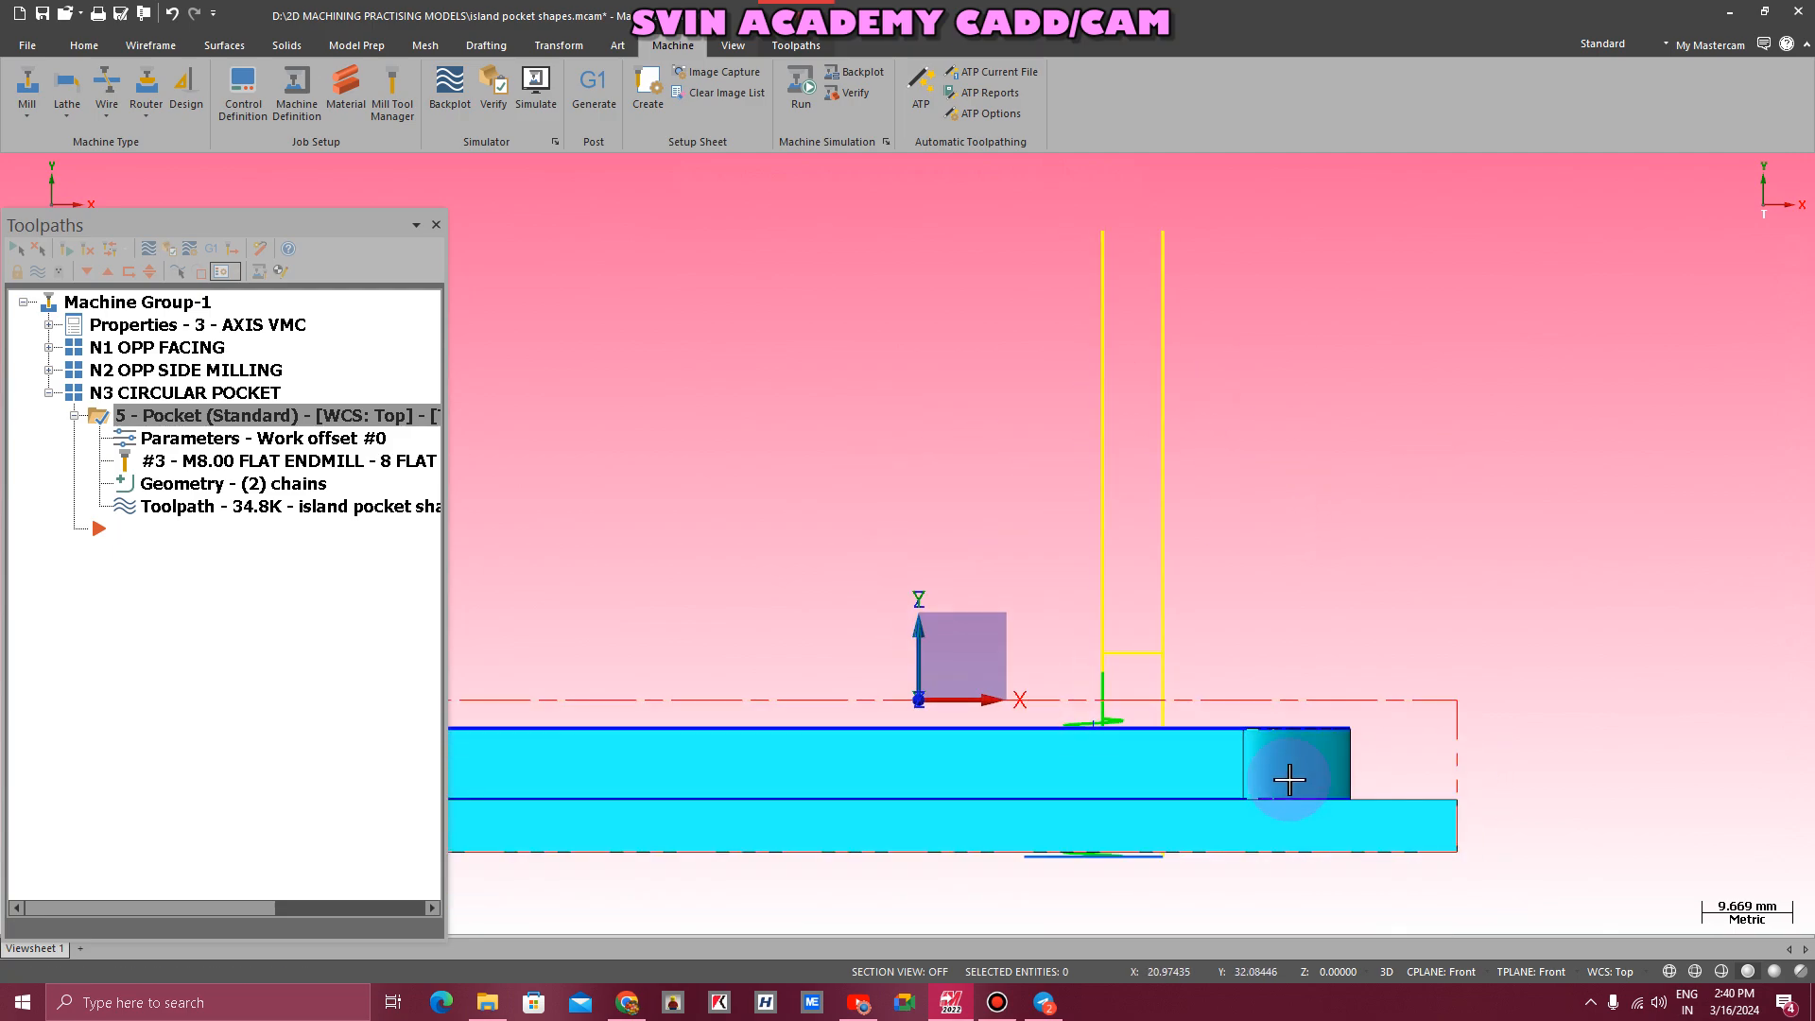
pyautogui.scroll(-1, 1087, 738)
pyautogui.scroll(4, 1086, 733)
pyautogui.scroll(1, 1180, 599)
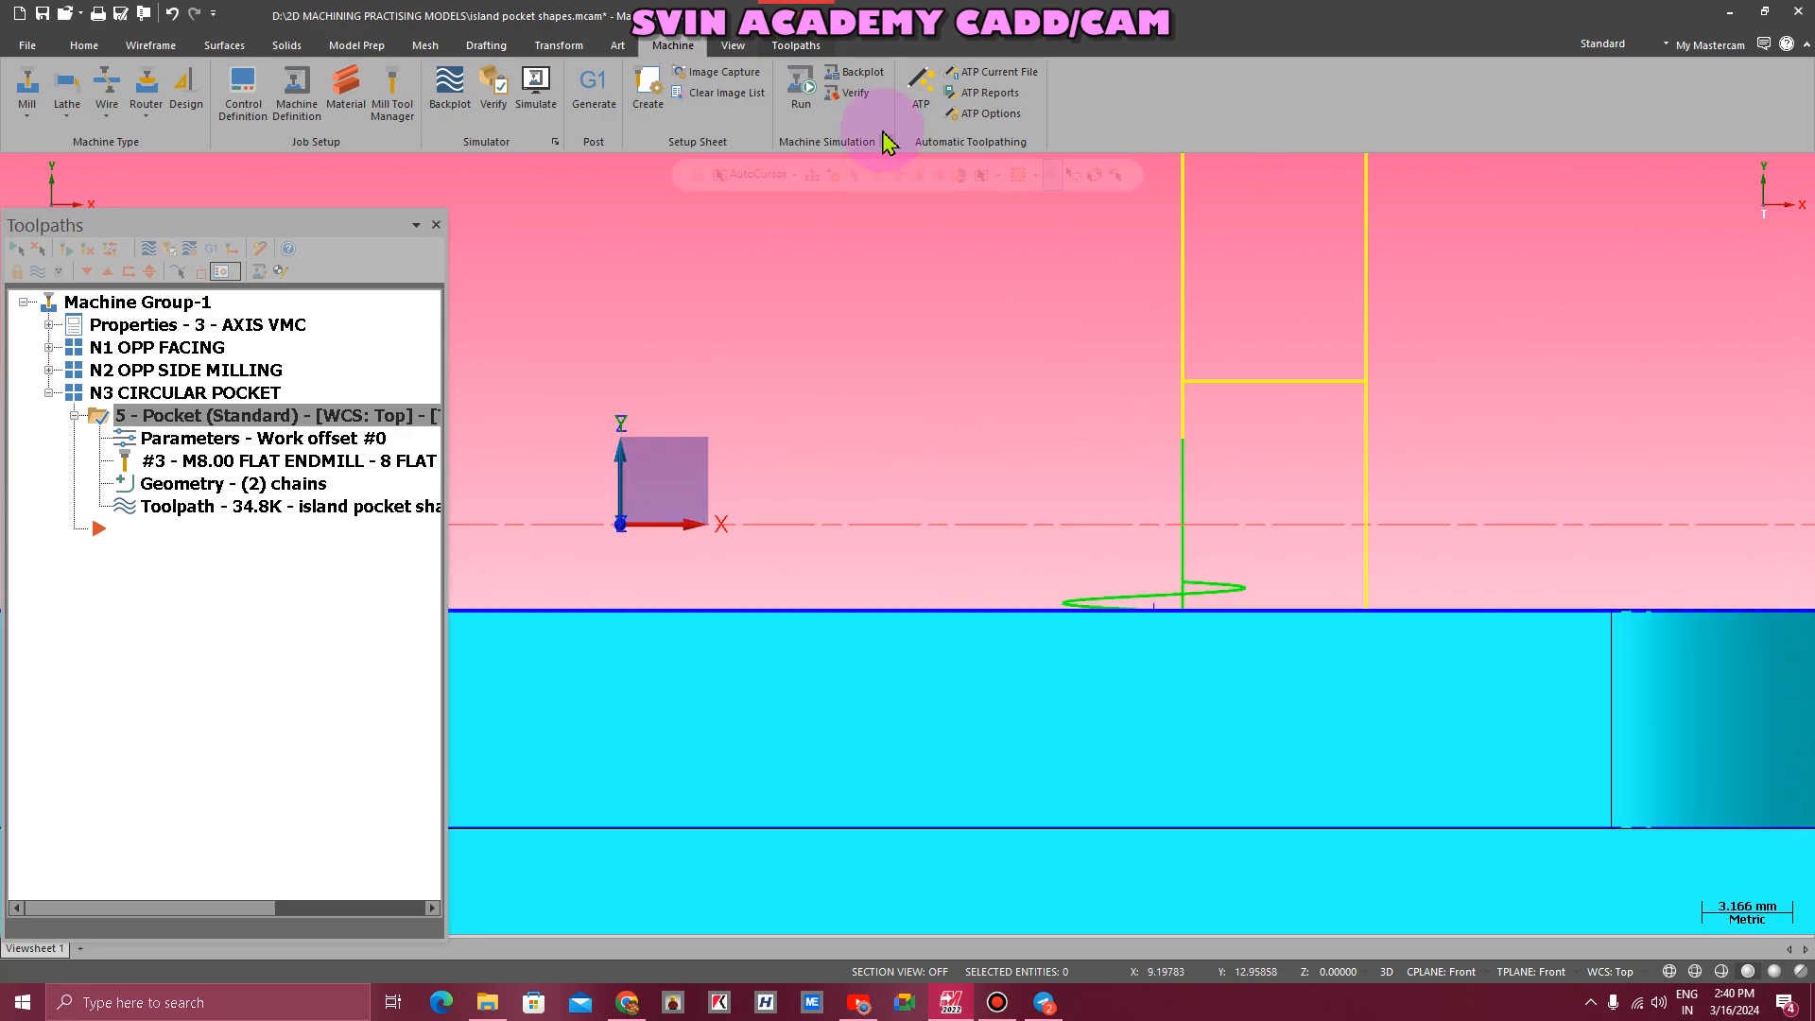
# - Display the part in wireframe and examine the helix entry's start height and successive depth cuts from the front
pyautogui.click(733, 46)
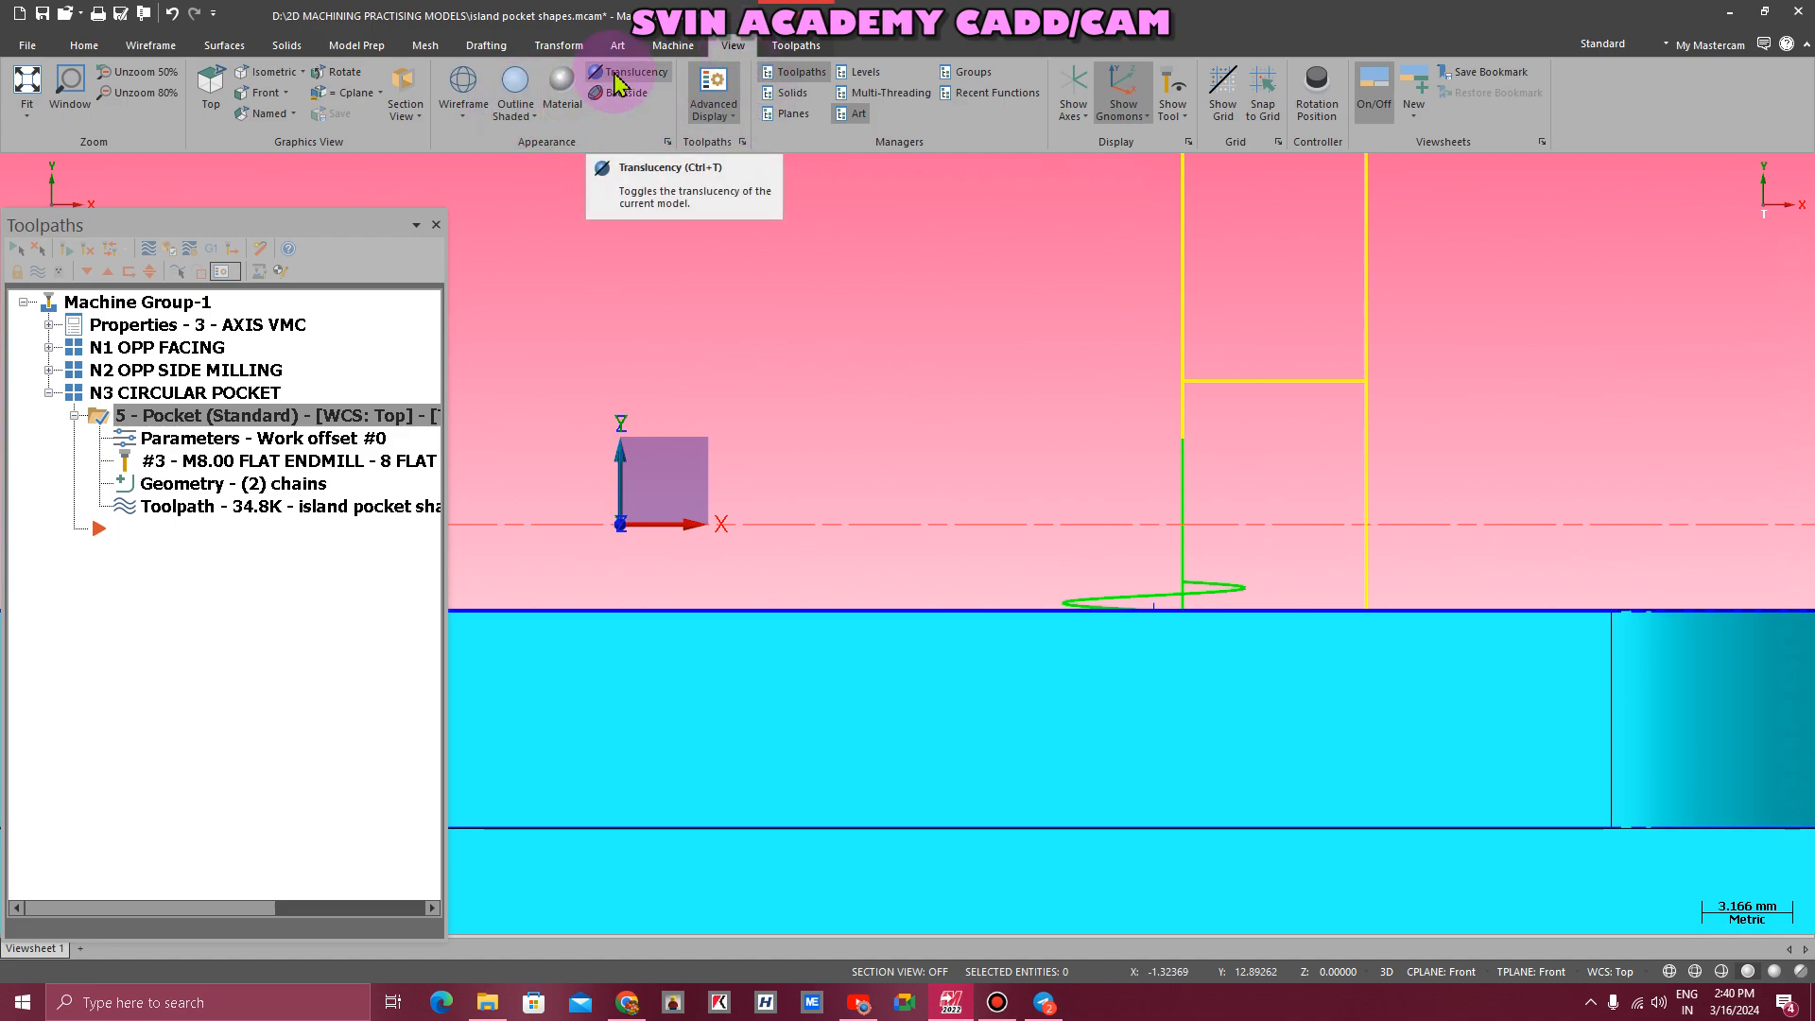
pyautogui.click(463, 84)
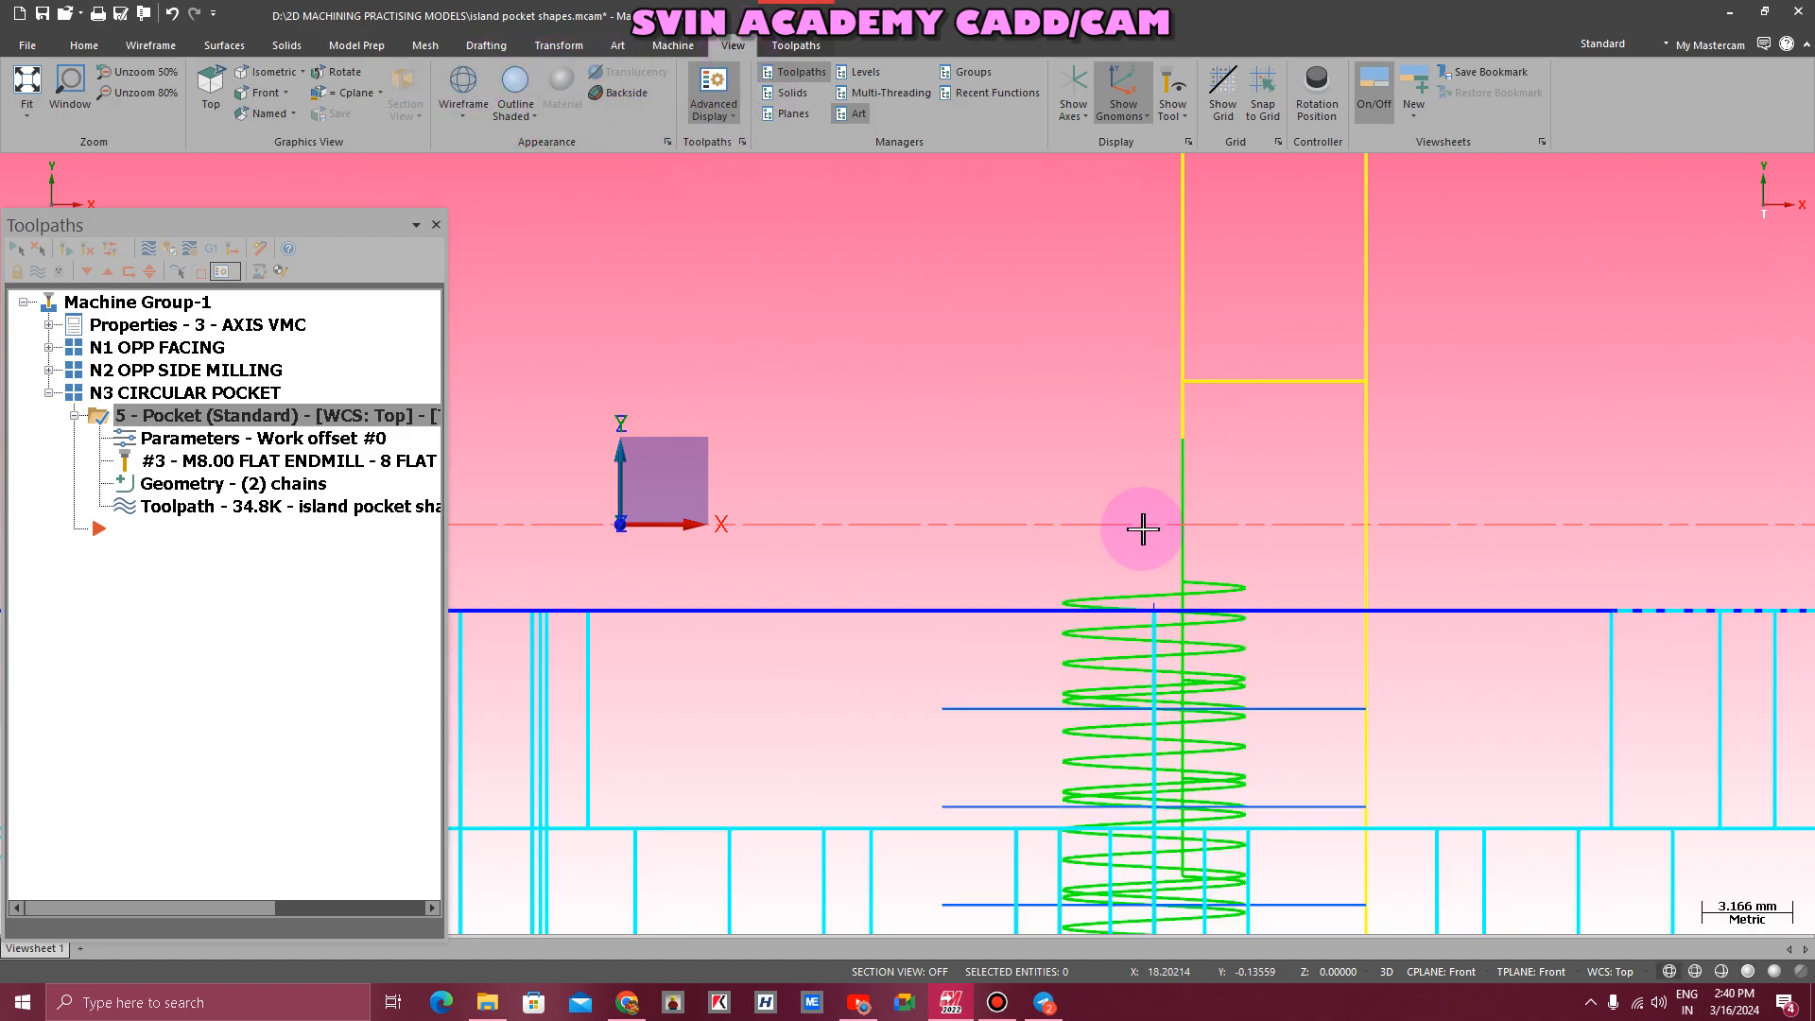
pyautogui.scroll(3, 1143, 527)
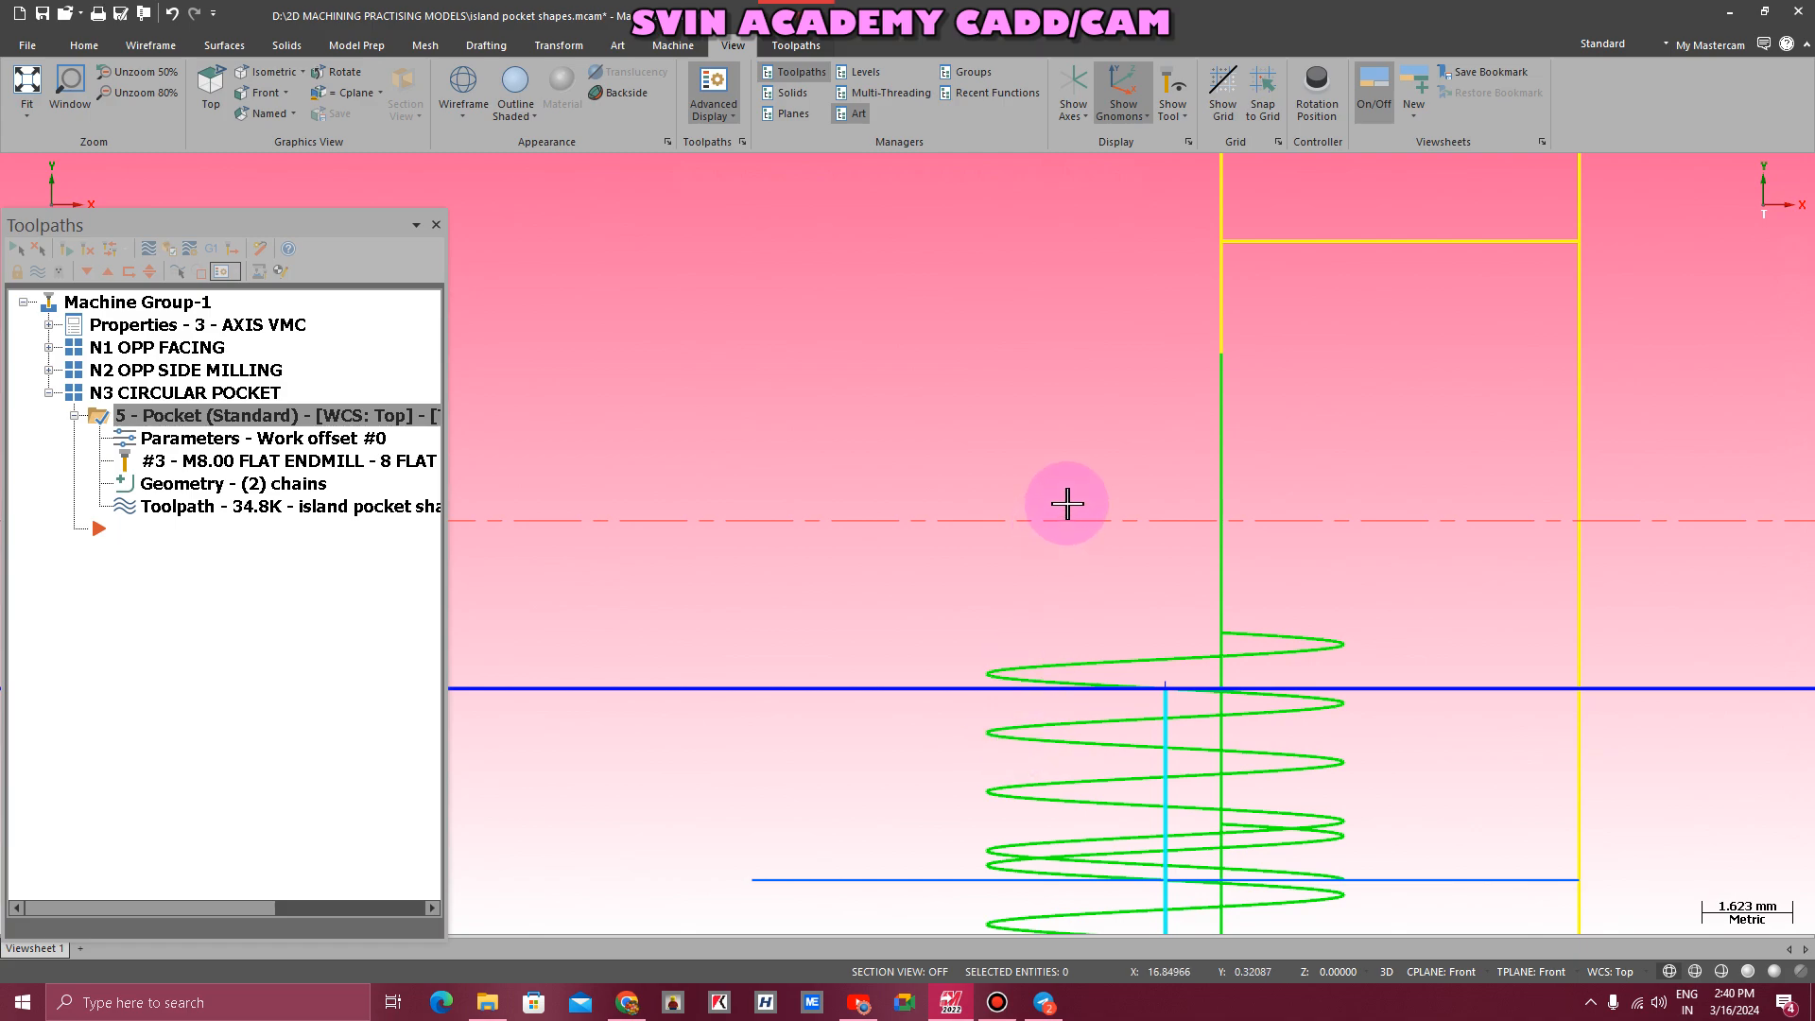
pyautogui.scroll(-3, 1076, 483)
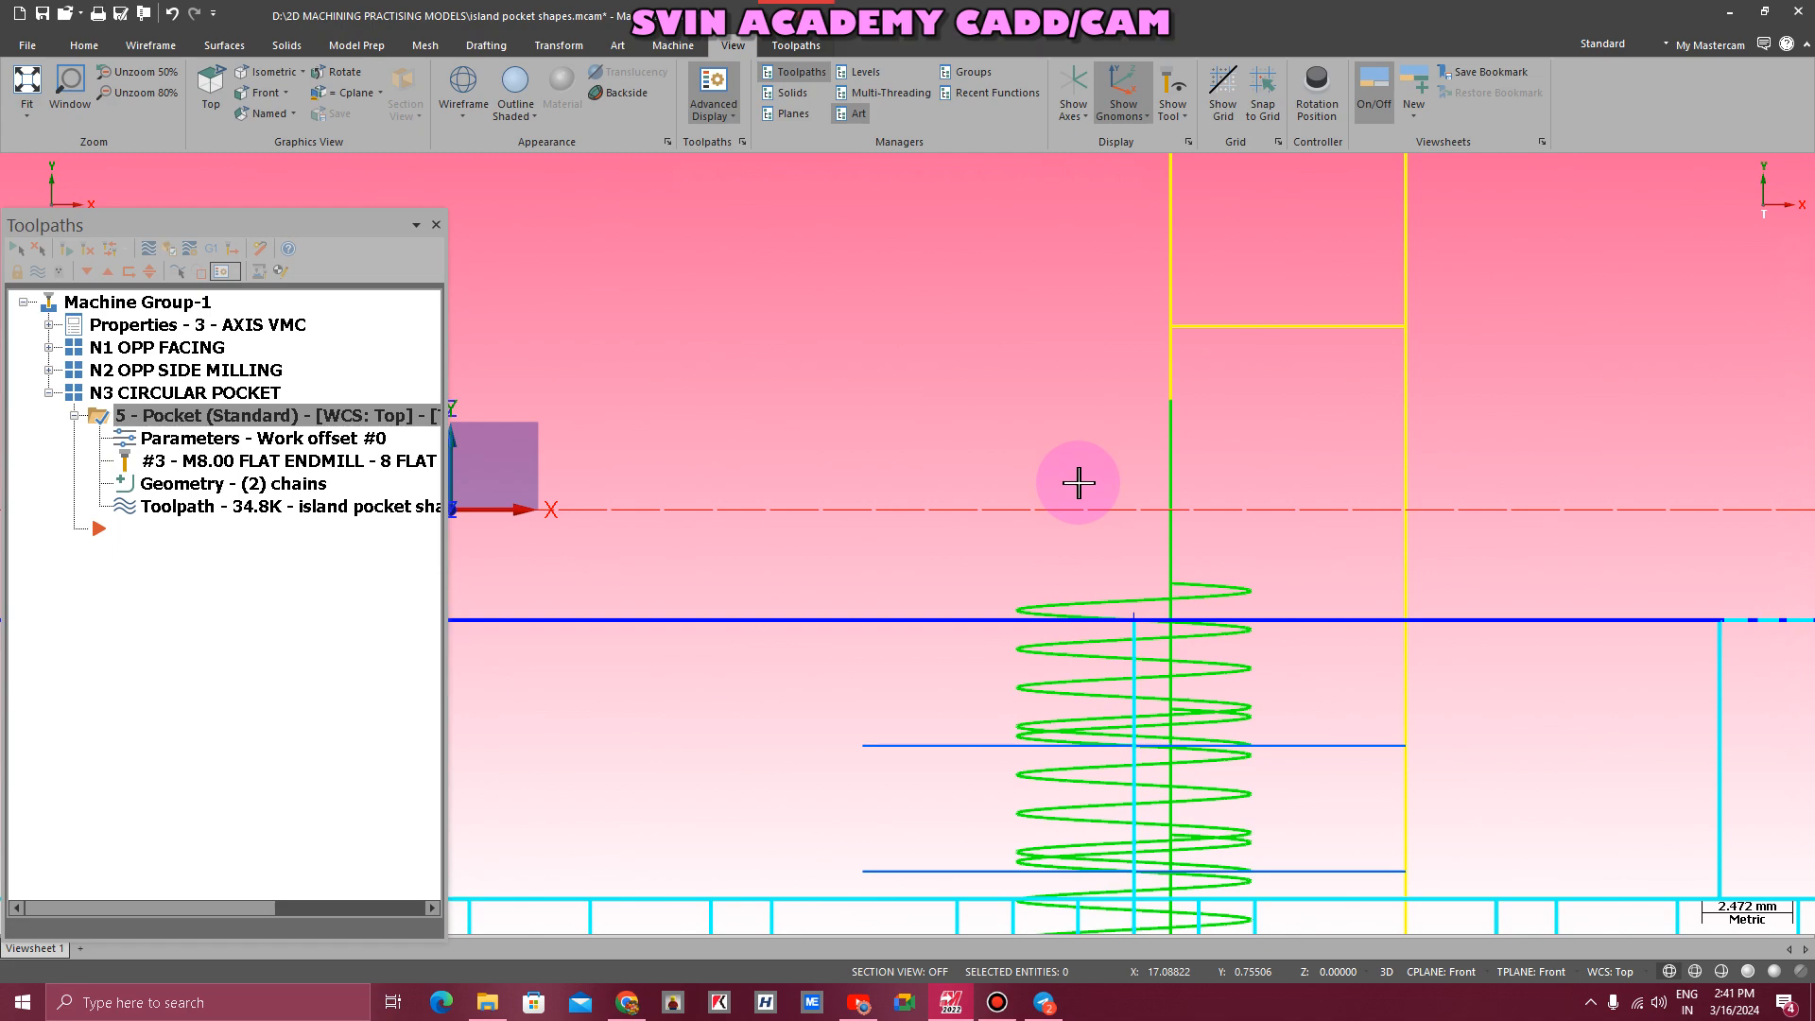
# - Return the part to the isometric view, display it as an outline-shaded solid and hide the pocket toolpath
pyautogui.scroll(-2, 1109, 484)
pyautogui.scroll(6, 1134, 640)
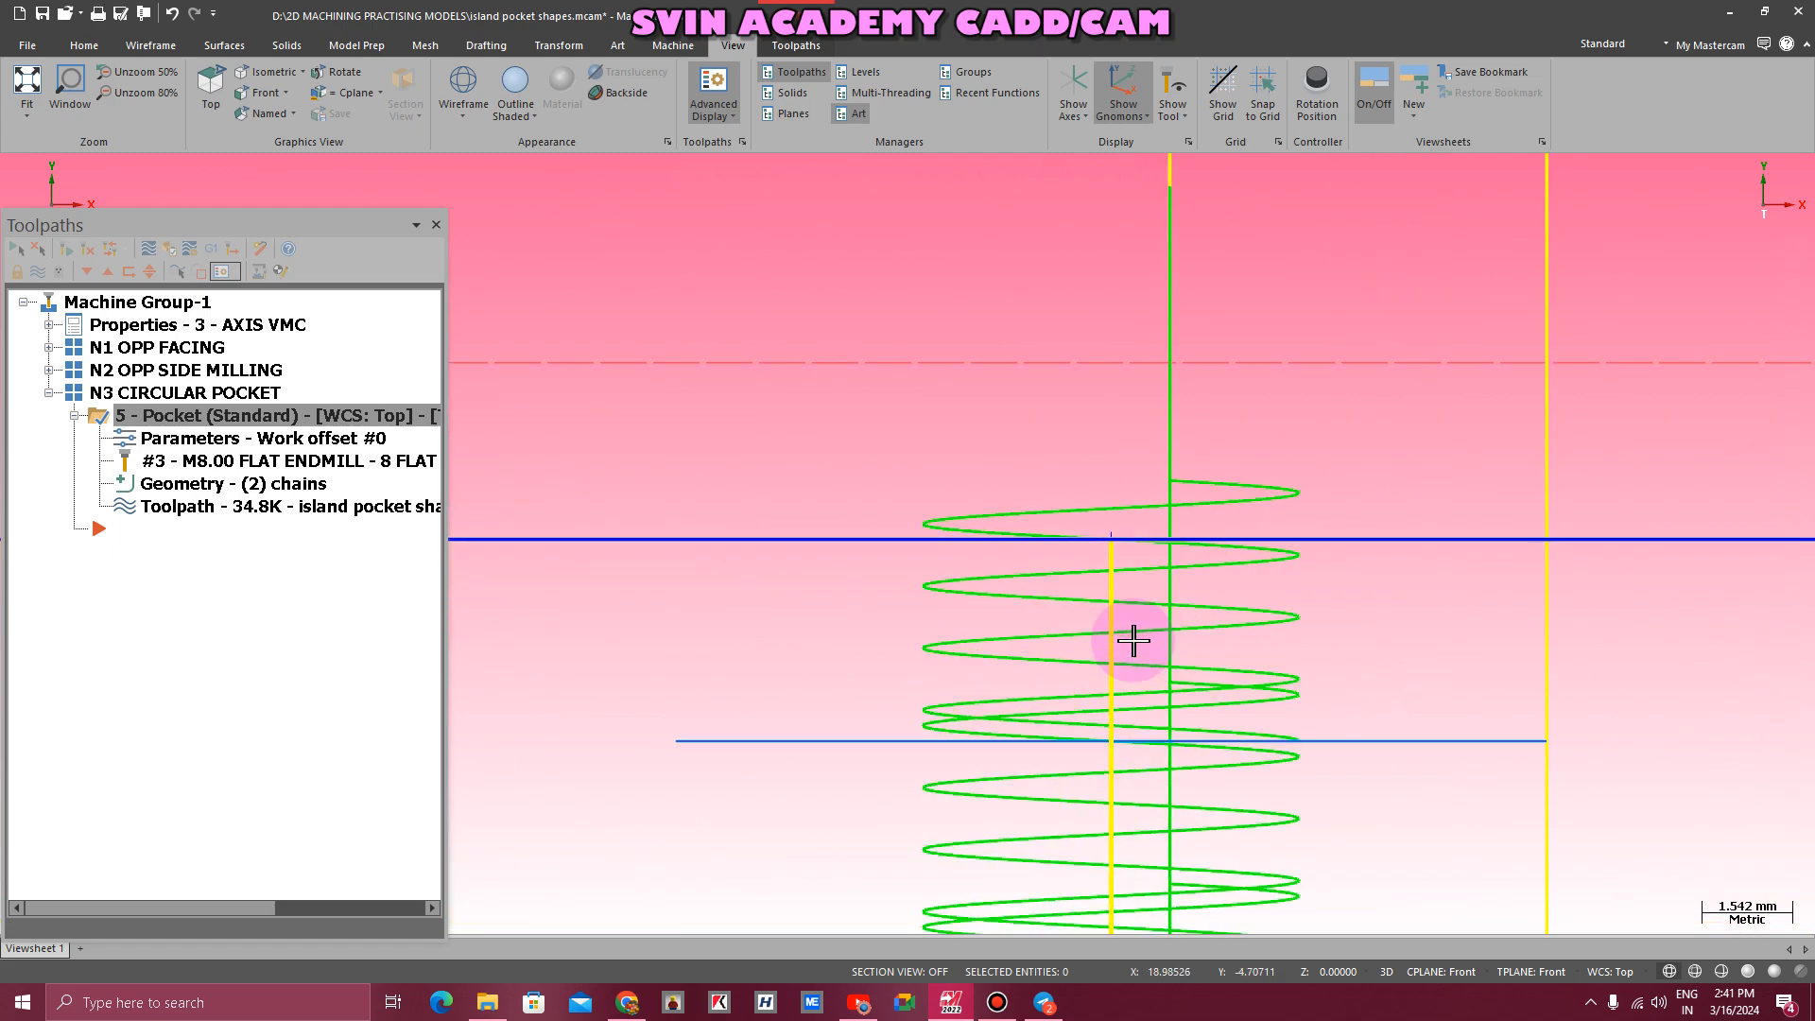
pyautogui.rightClick(860, 362)
pyautogui.click(931, 517)
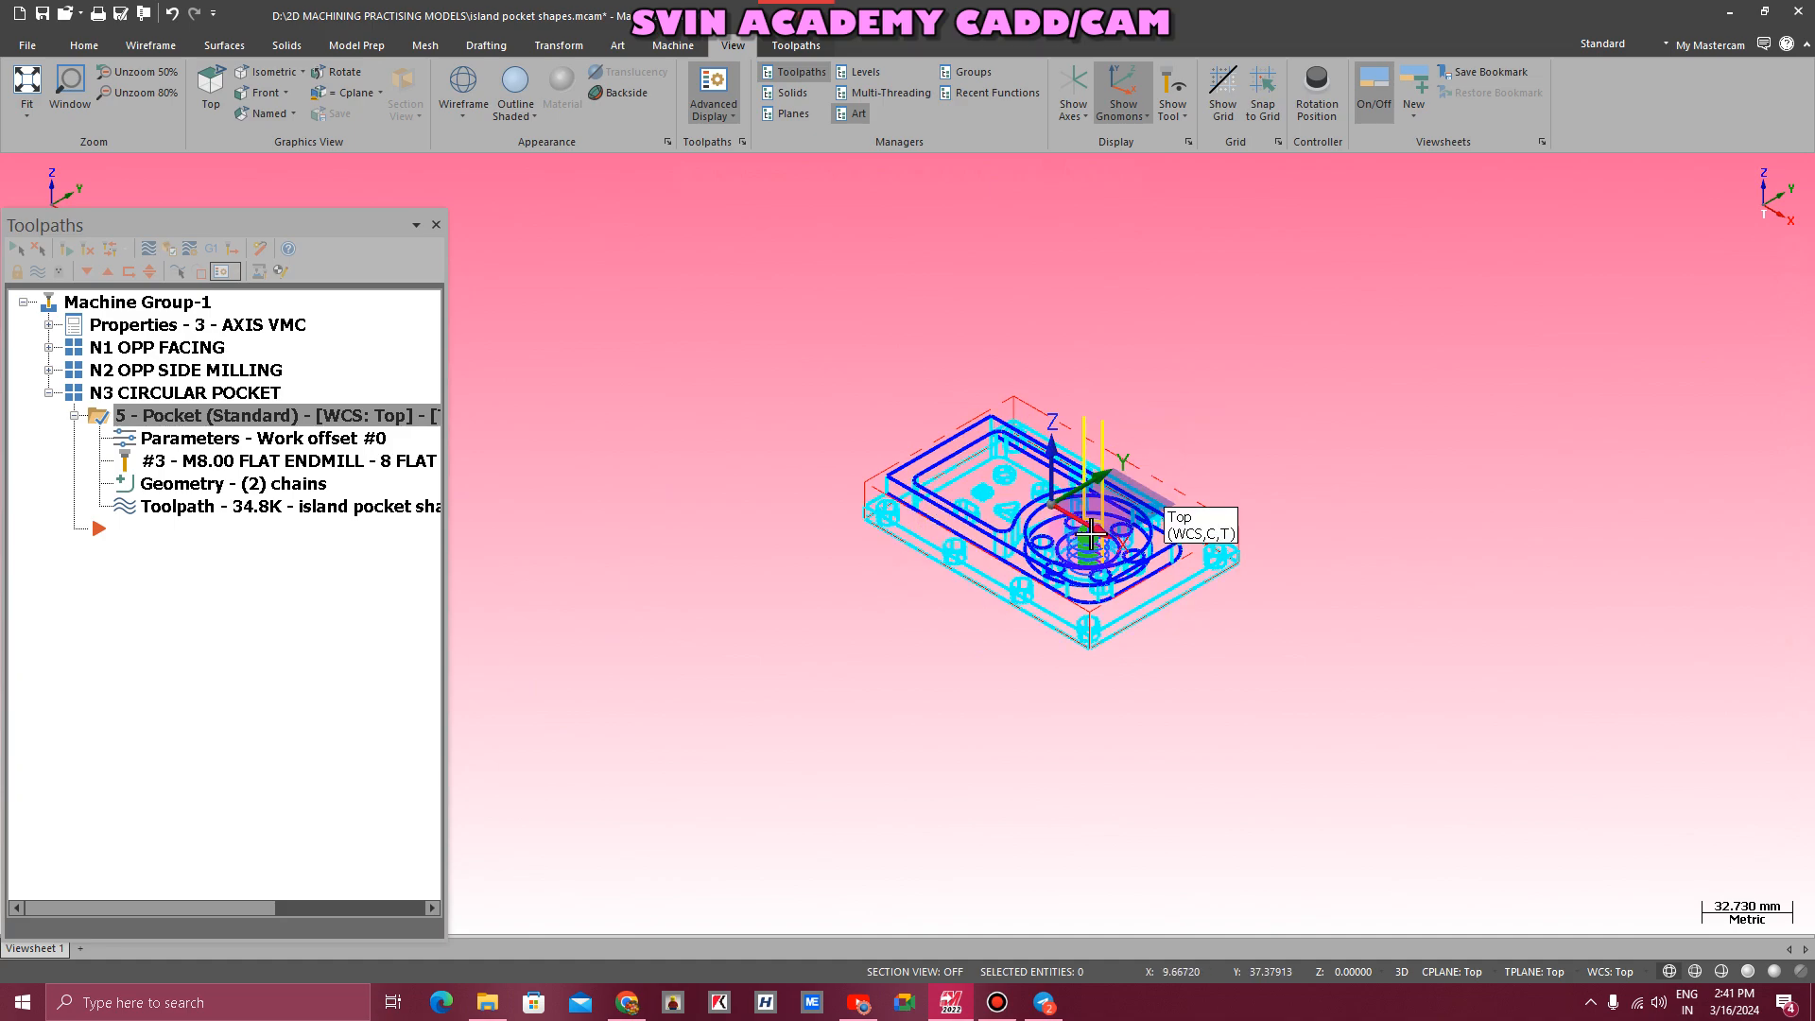
pyautogui.scroll(5, 1163, 579)
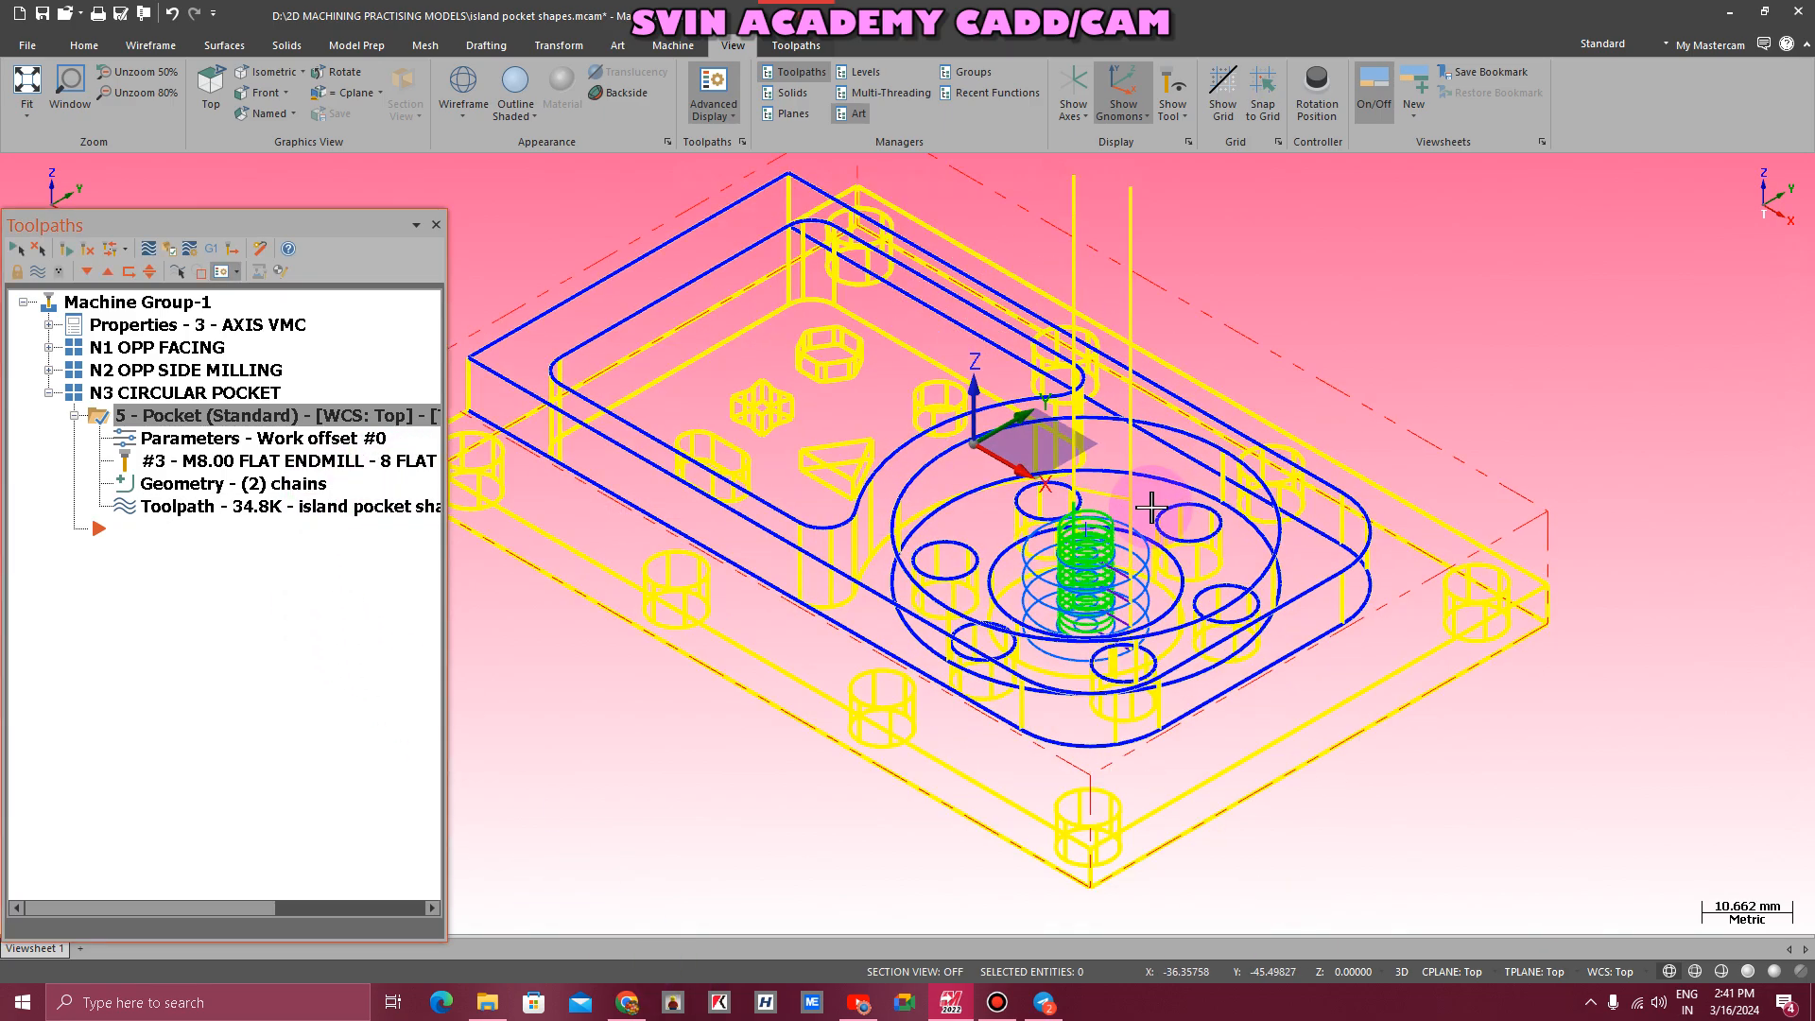
pyautogui.scroll(-1, 1353, 476)
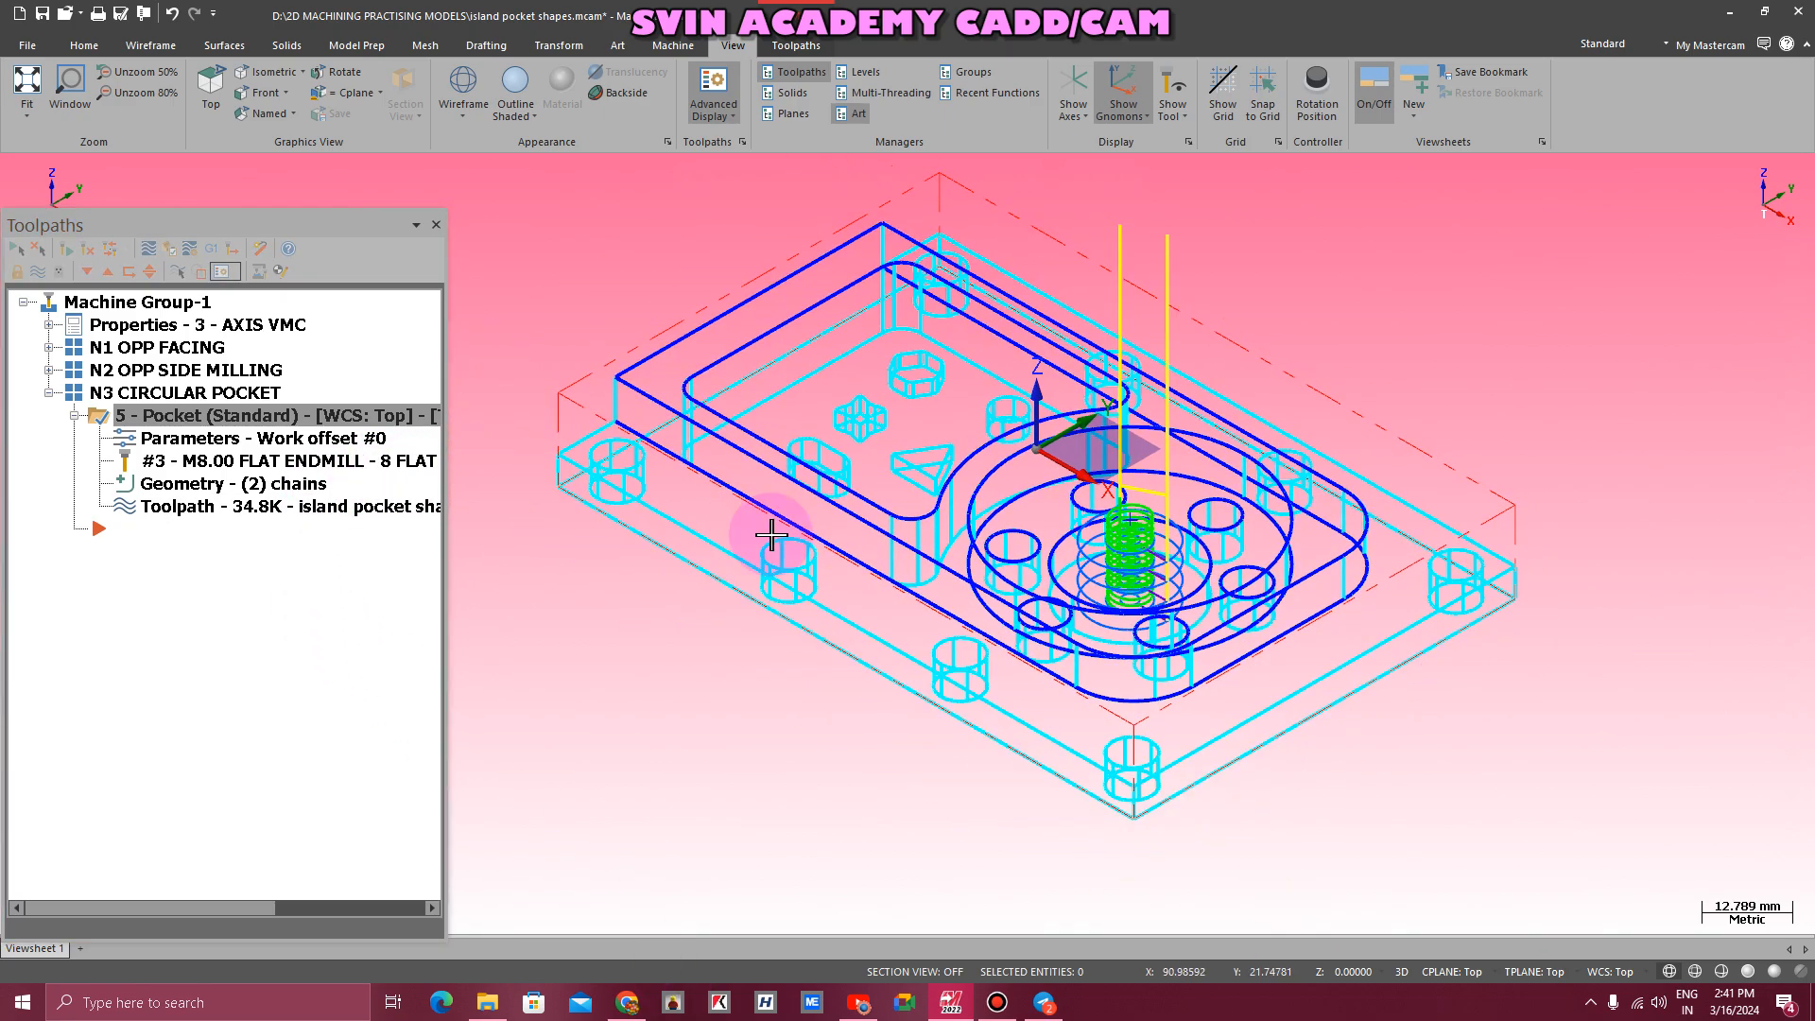
pyautogui.click(513, 81)
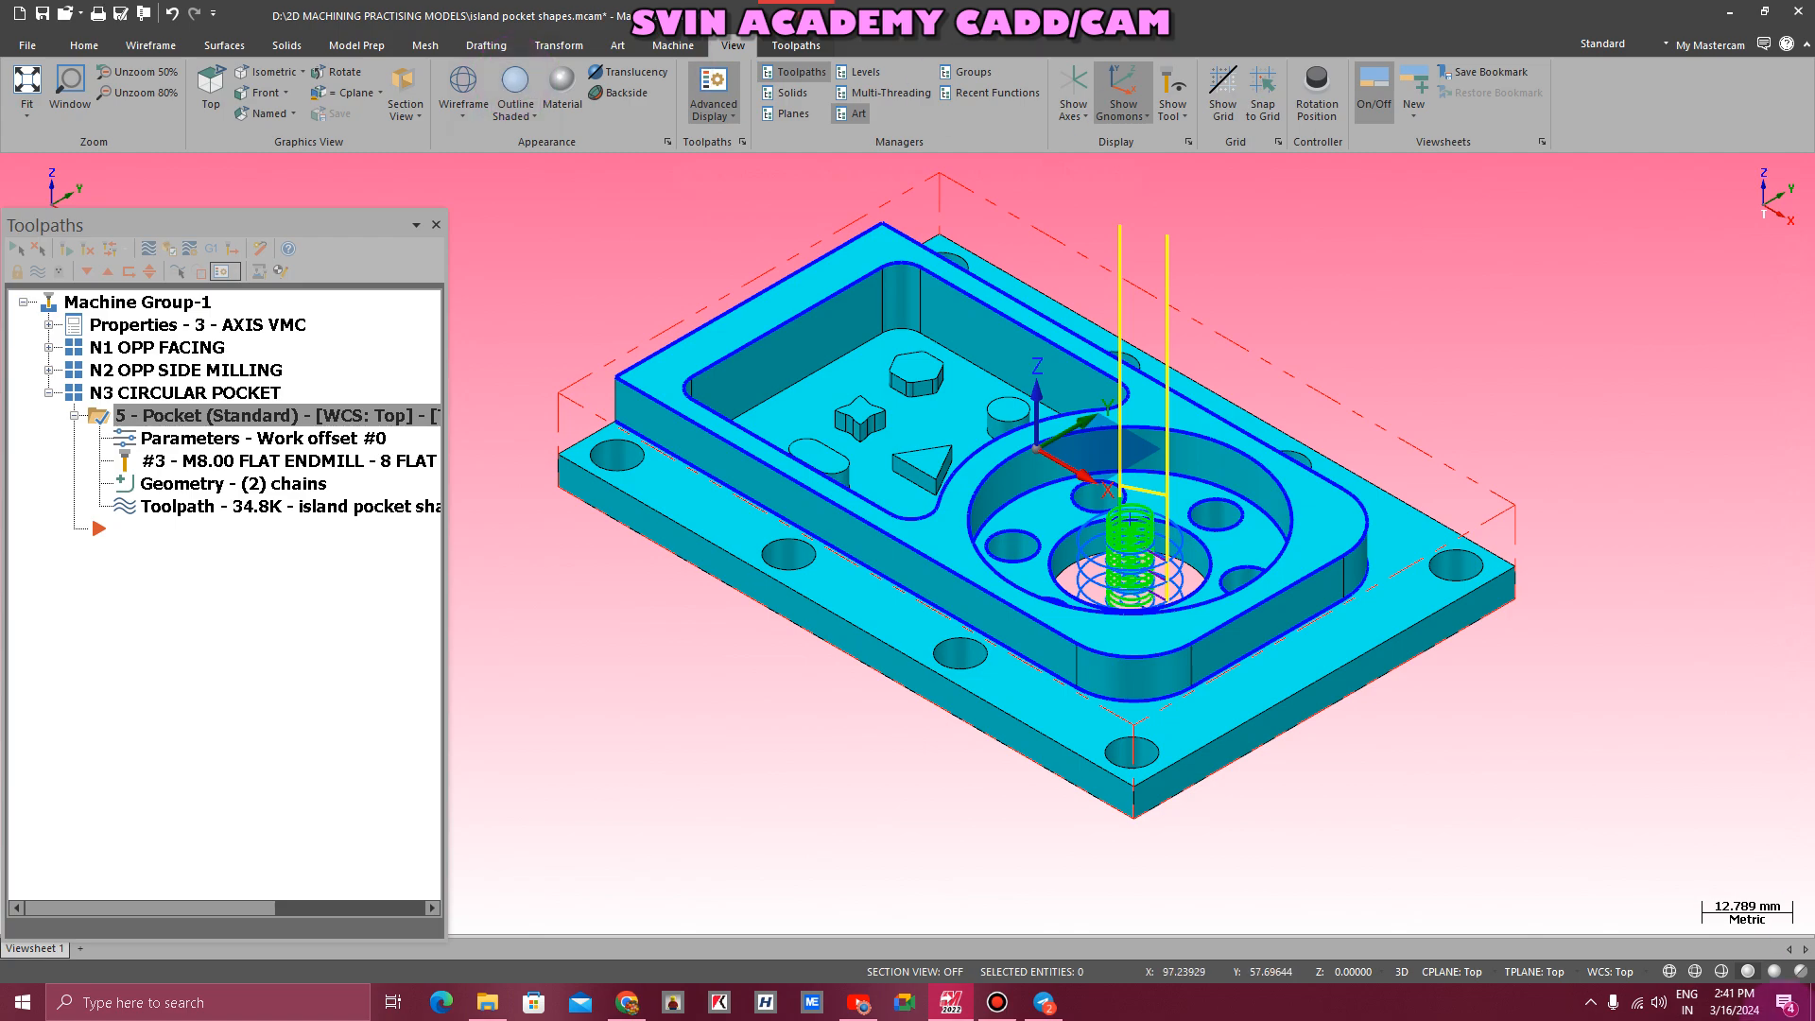
pyautogui.click(36, 272)
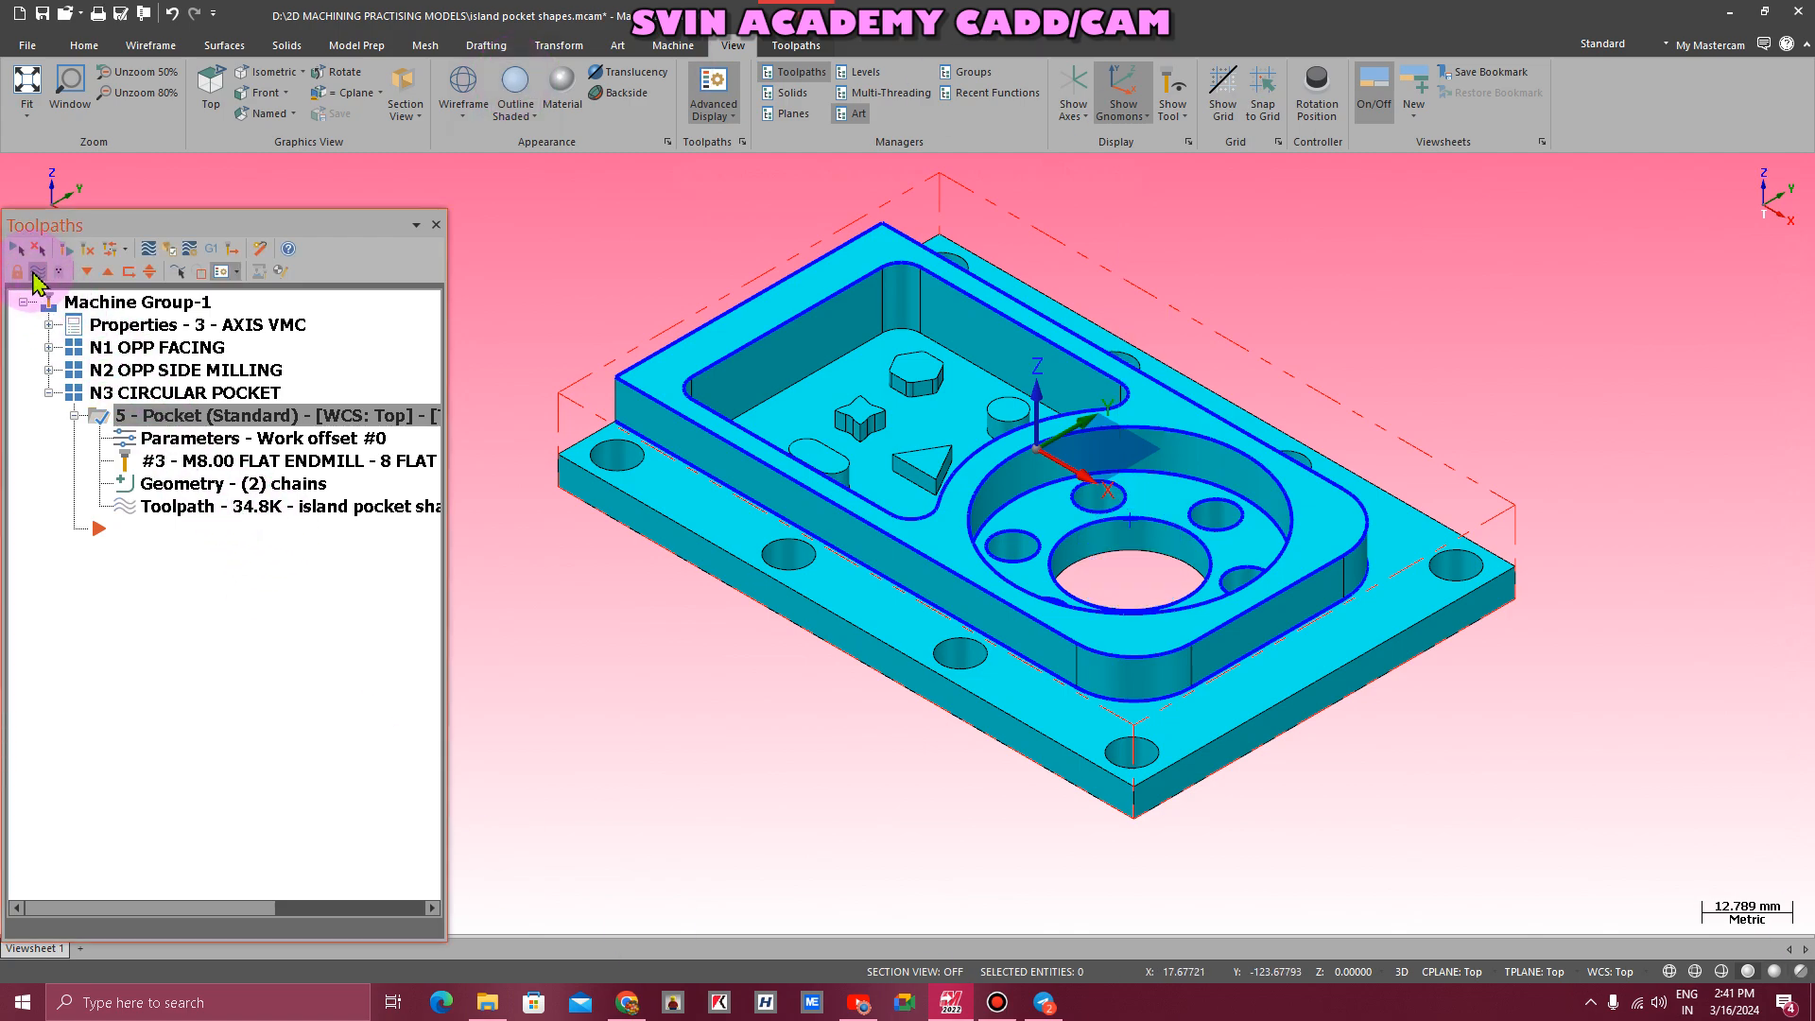
# - Copy the AFTER N2 stock model from N2 OPP SIDE MILLING into N3 CIRCULAR POCKET below the pocket operation
pyautogui.click(48, 370)
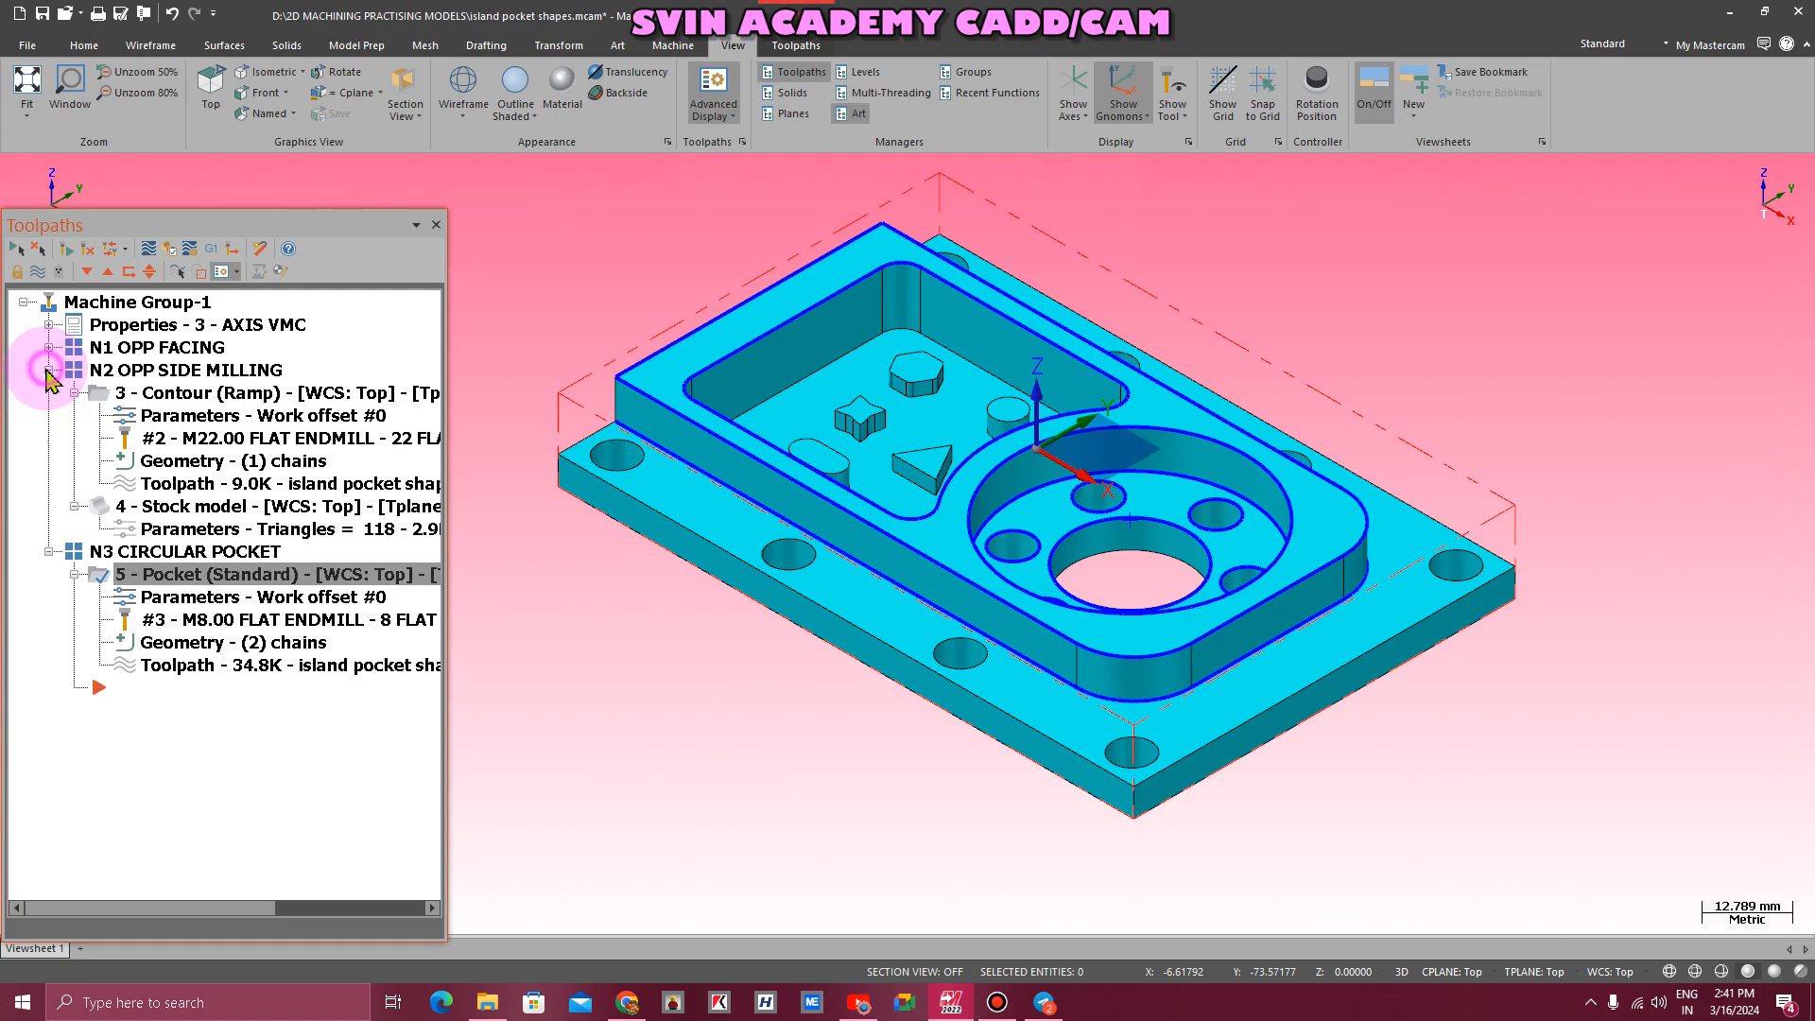
pyautogui.click(212, 508)
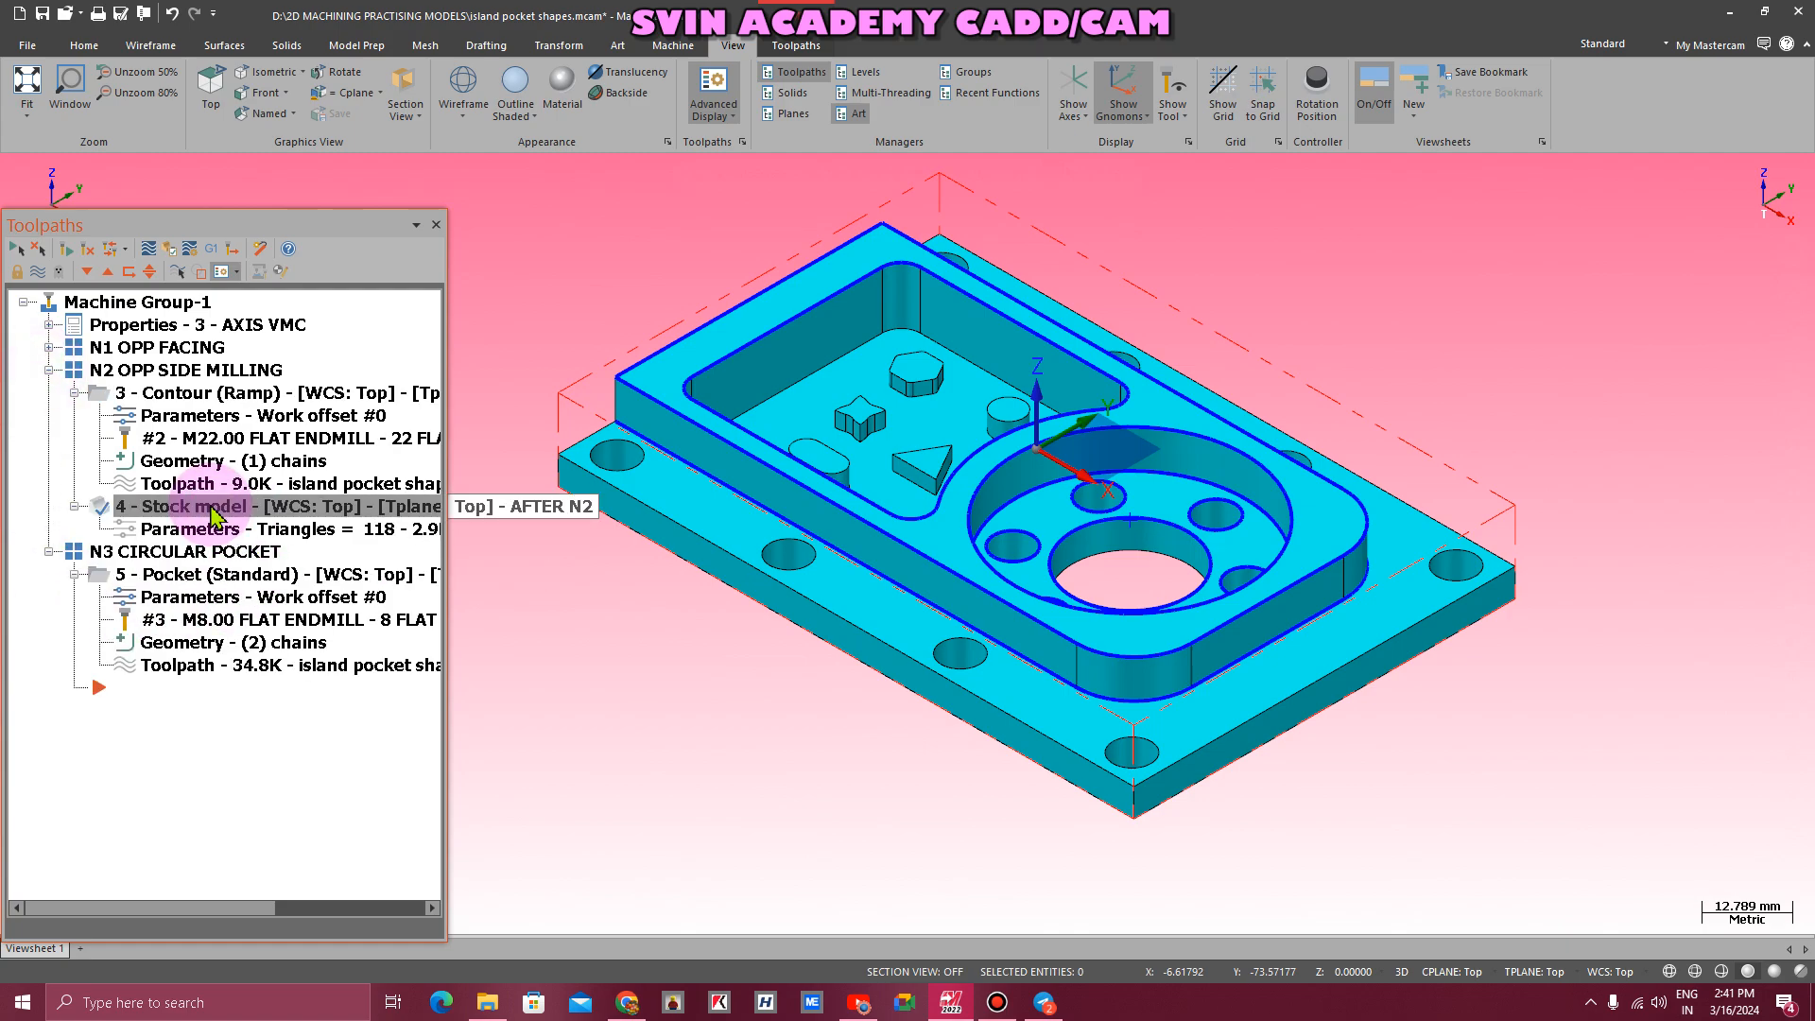
pyautogui.click(136, 682)
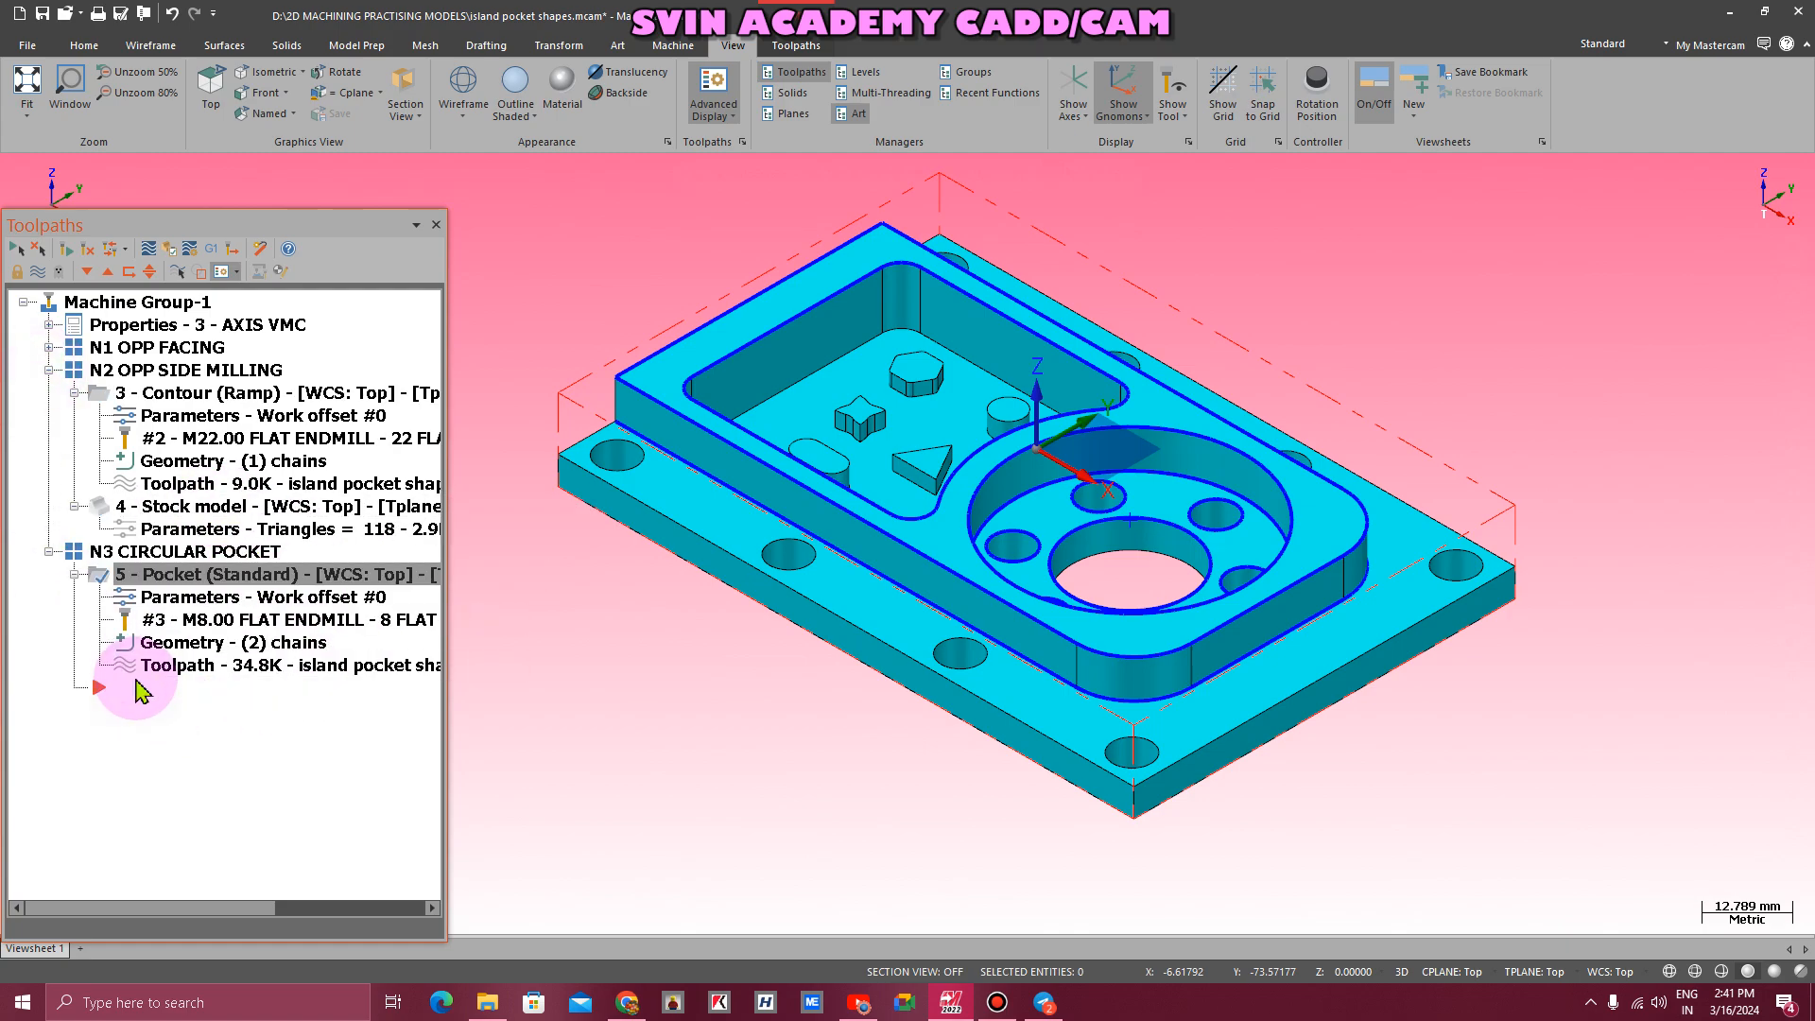
pyautogui.hotkey('ctrl', 'v')
pyautogui.click(49, 370)
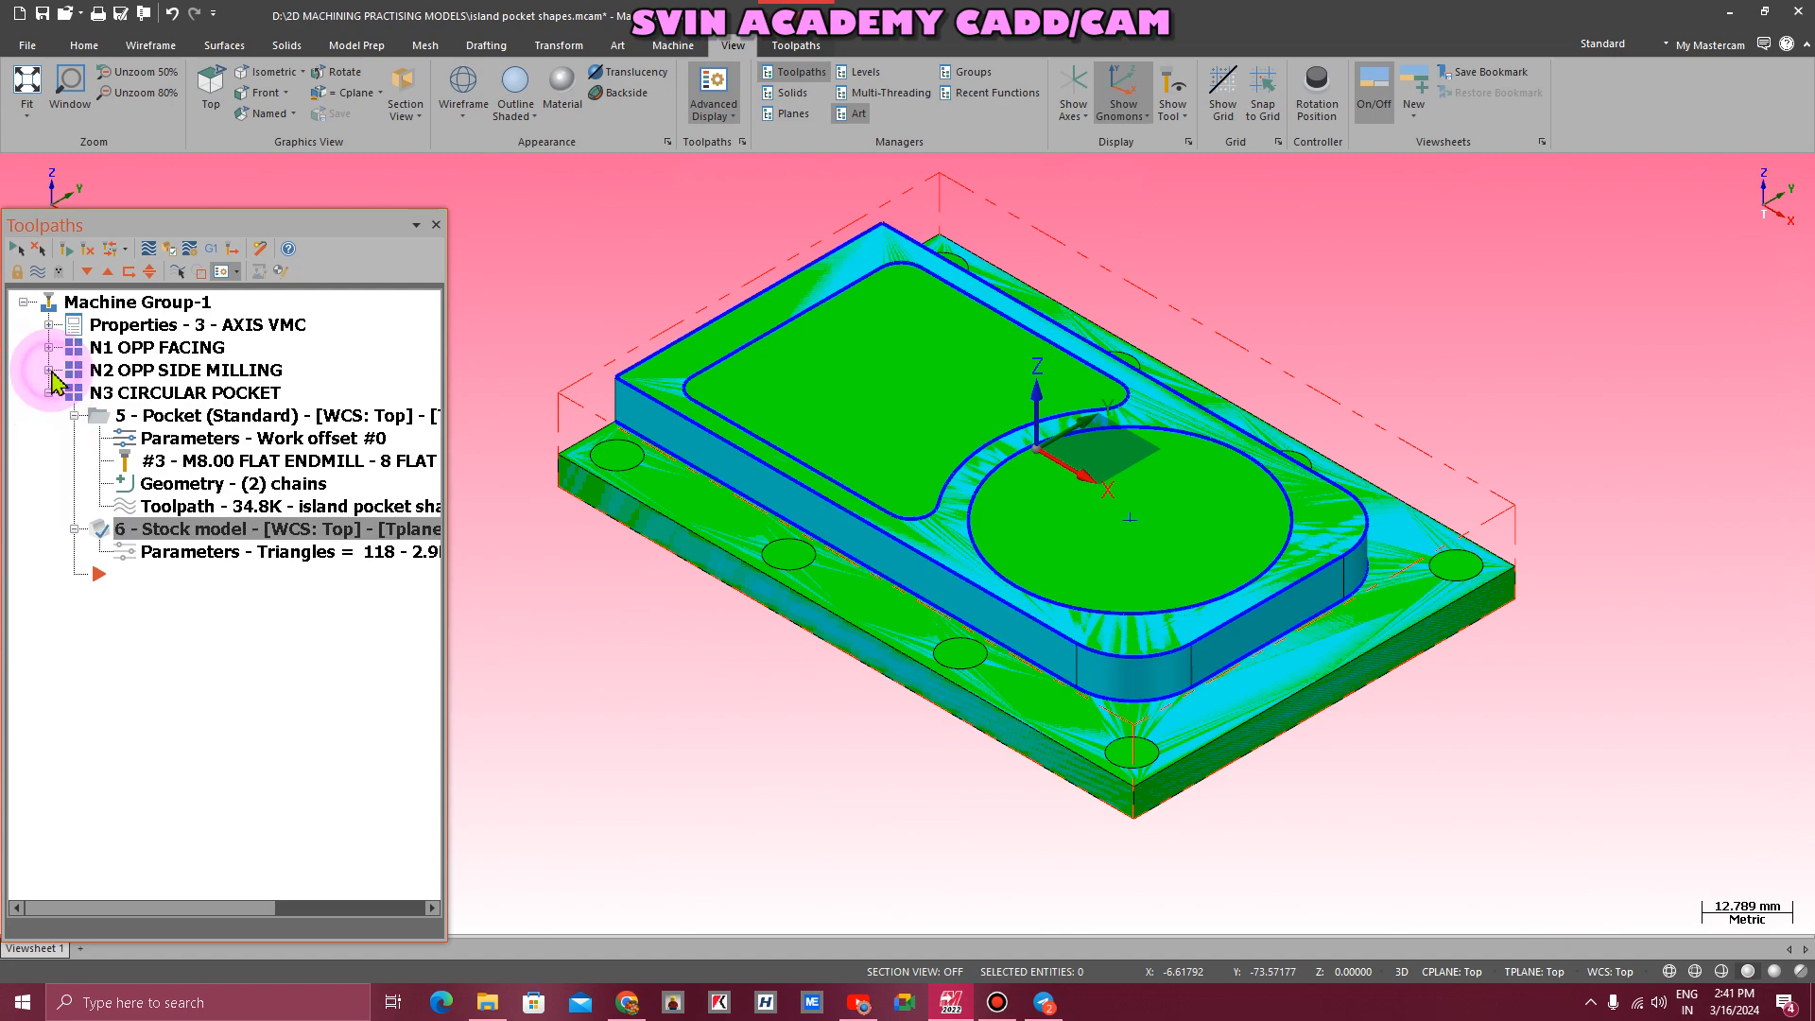
# - Rename the copied stock model to AFTER N3 and set its initial stock shape to the AFTER N2 stock model
pyautogui.click(210, 554)
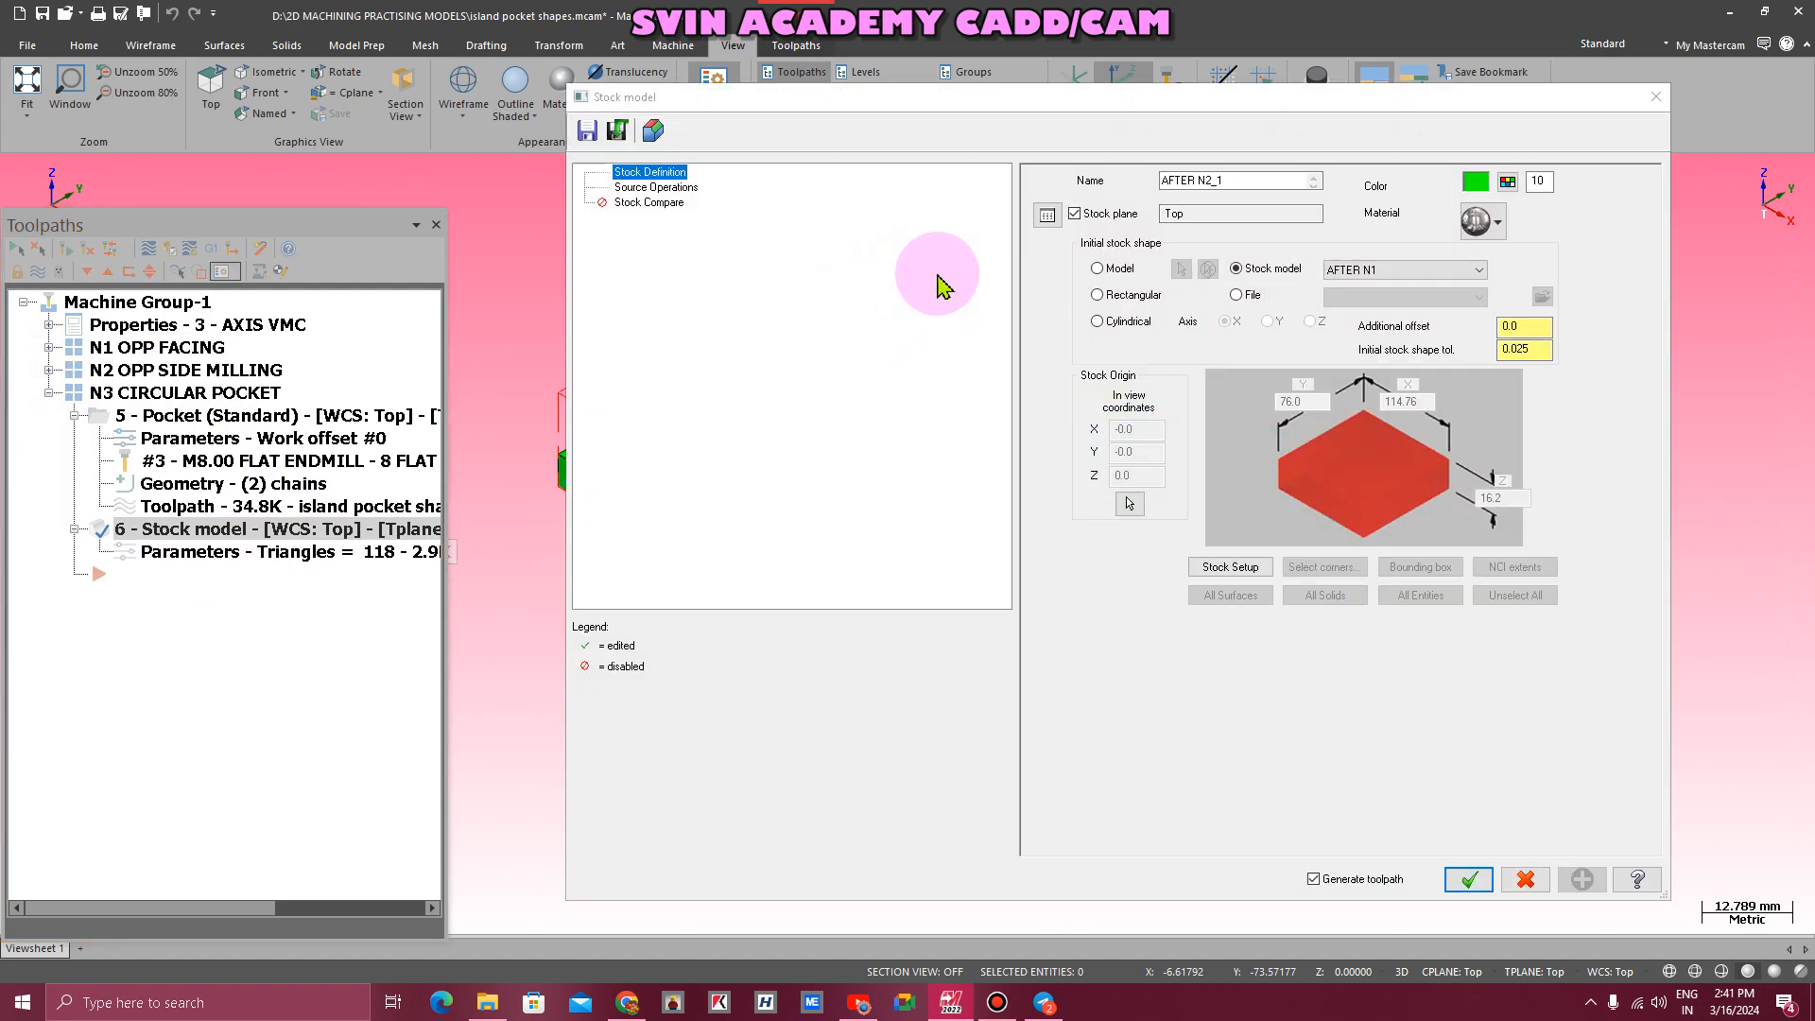
pyautogui.click(1249, 179)
pyautogui.press('BackSpace')
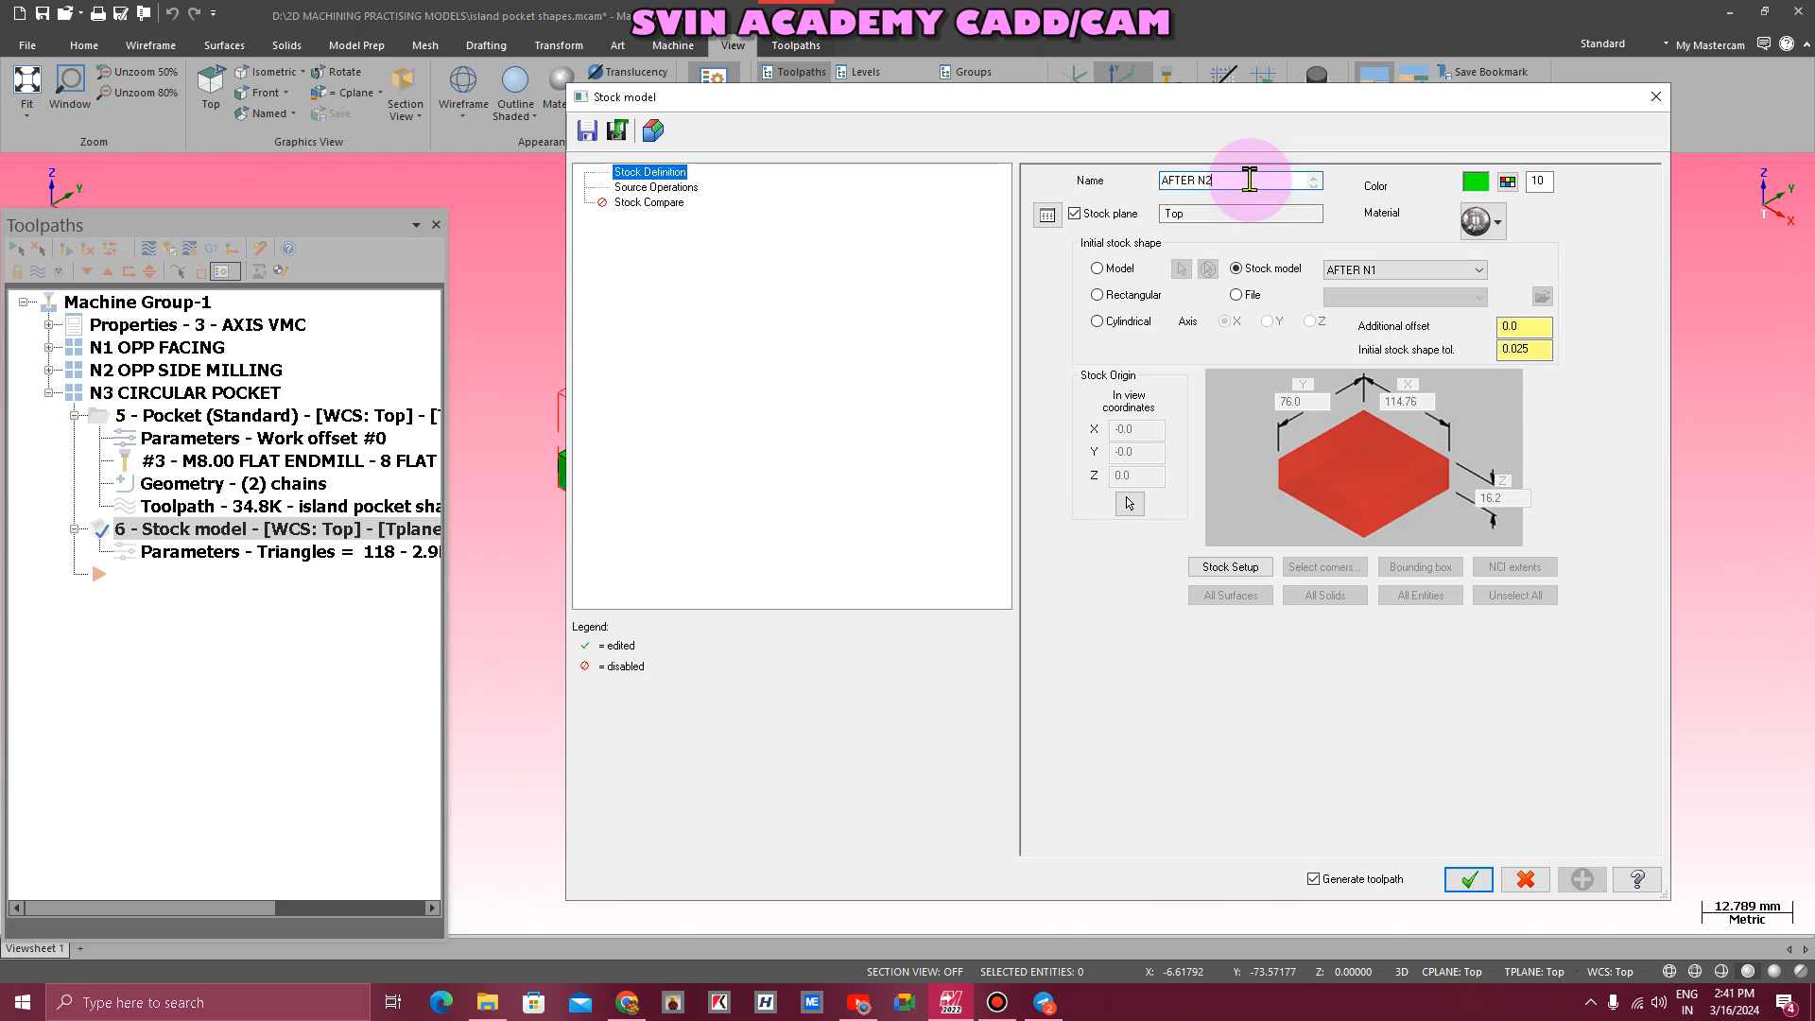
pyautogui.write('3')
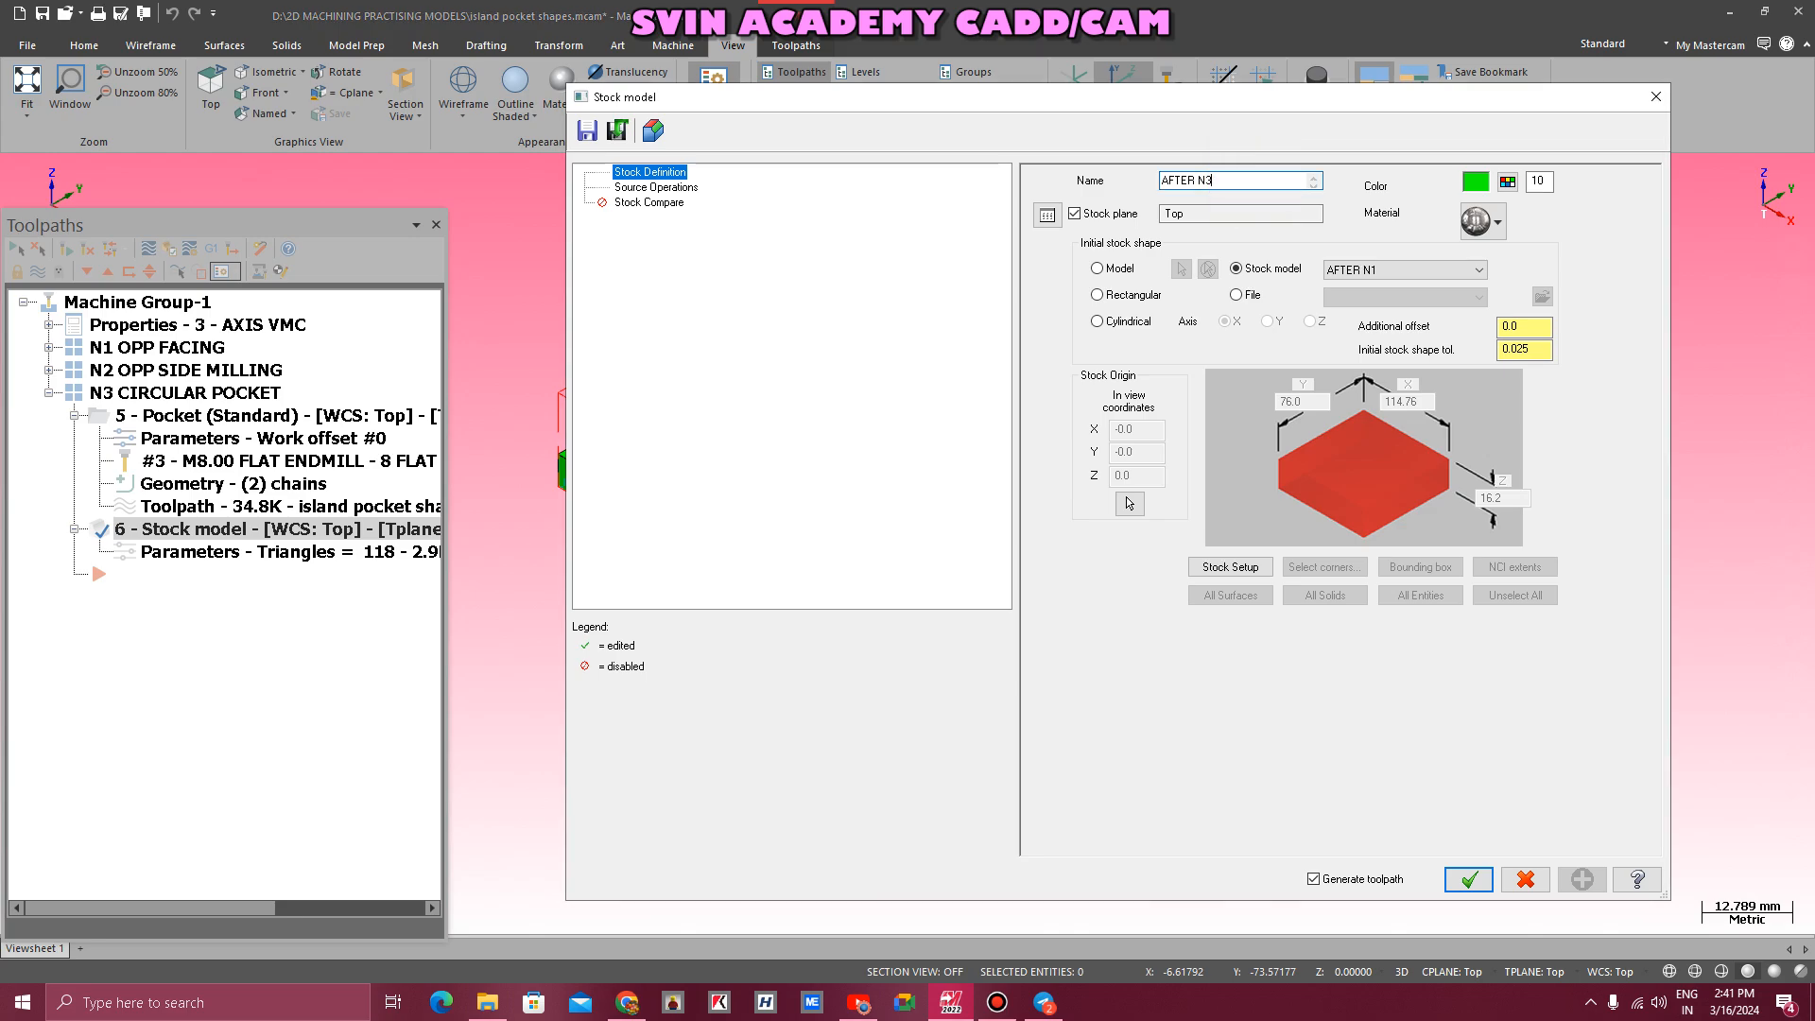
pyautogui.click(1378, 272)
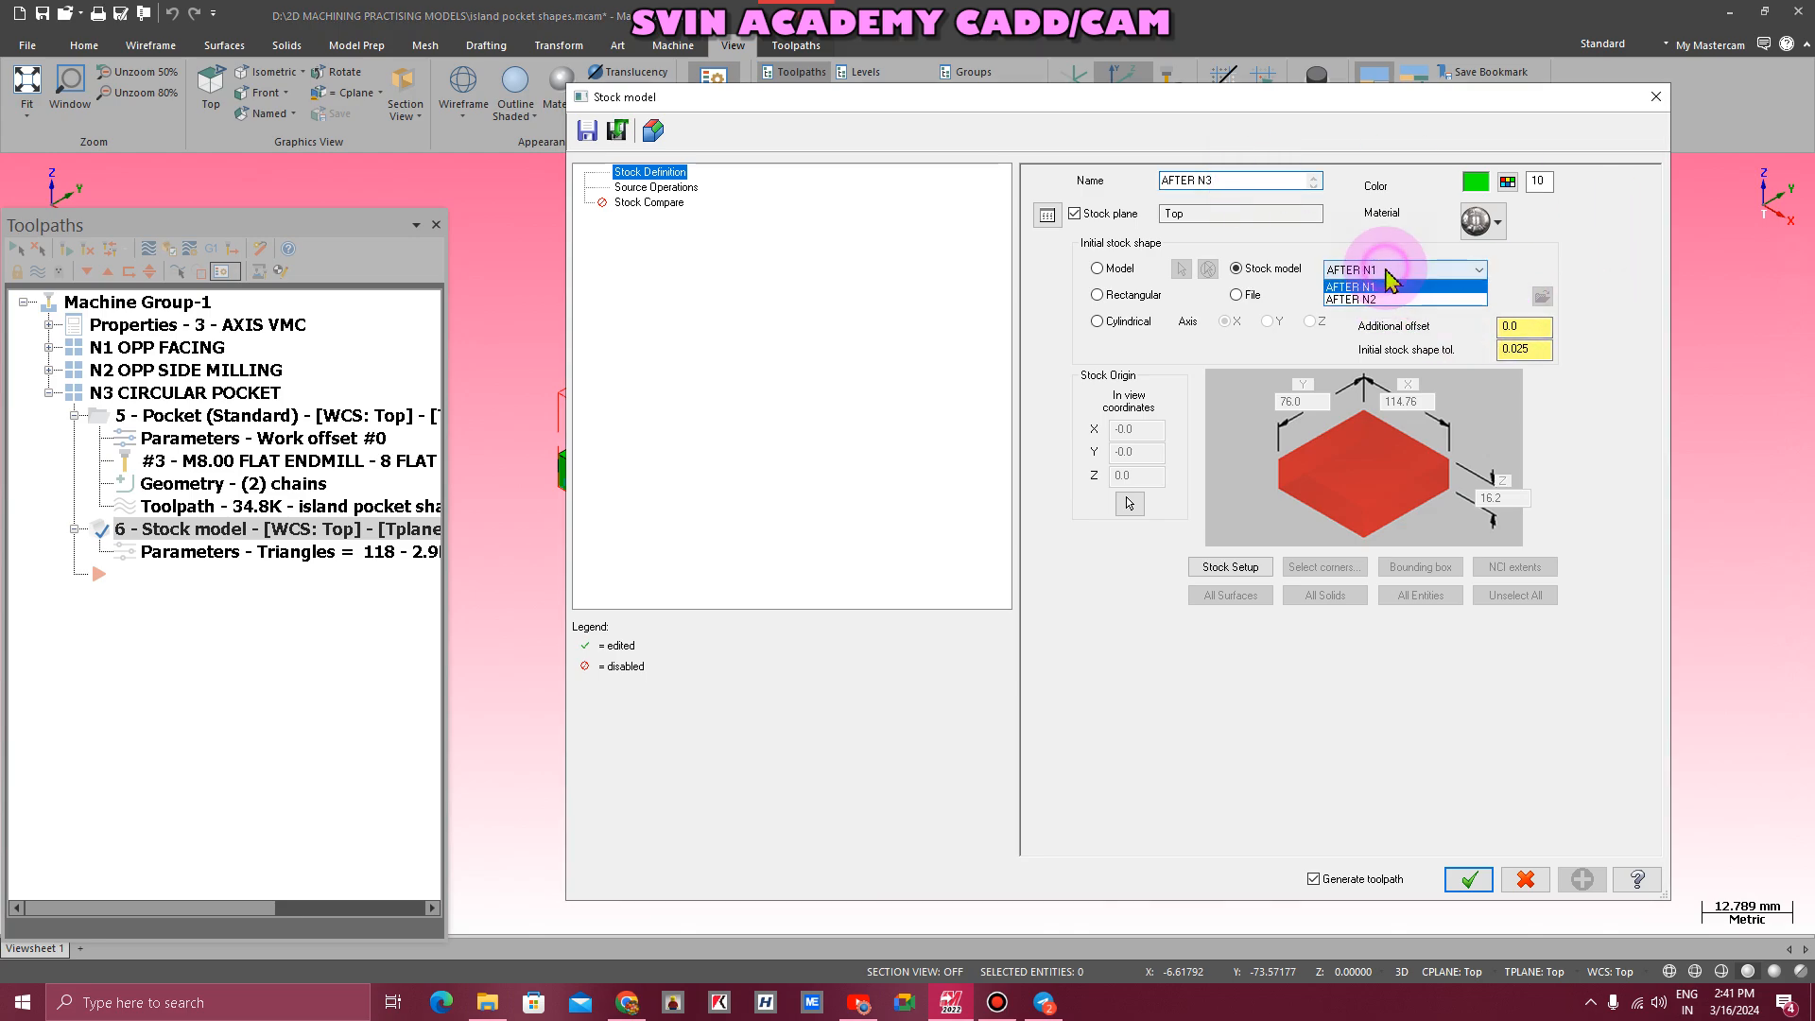
pyautogui.click(1376, 286)
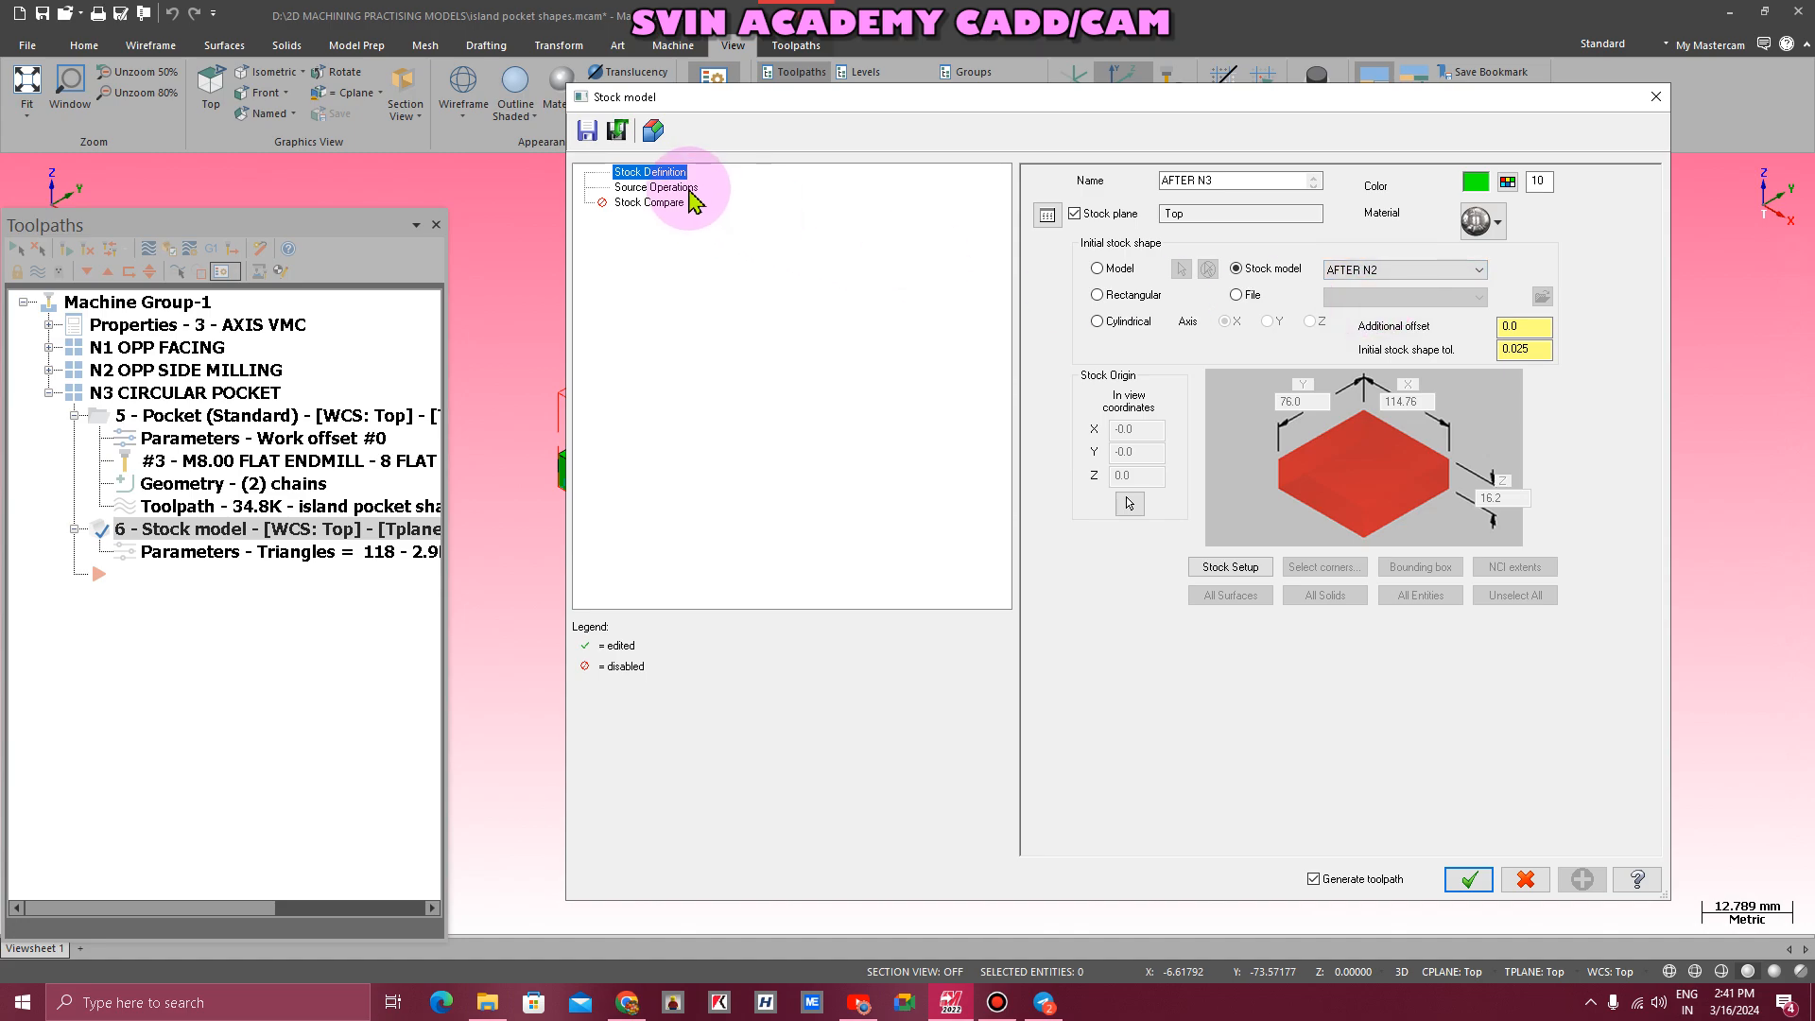
# - Choose the N3 Pocket (Standard) operation as the source operation for the stock model and accept the settings
pyautogui.click(655, 187)
pyautogui.click(1304, 357)
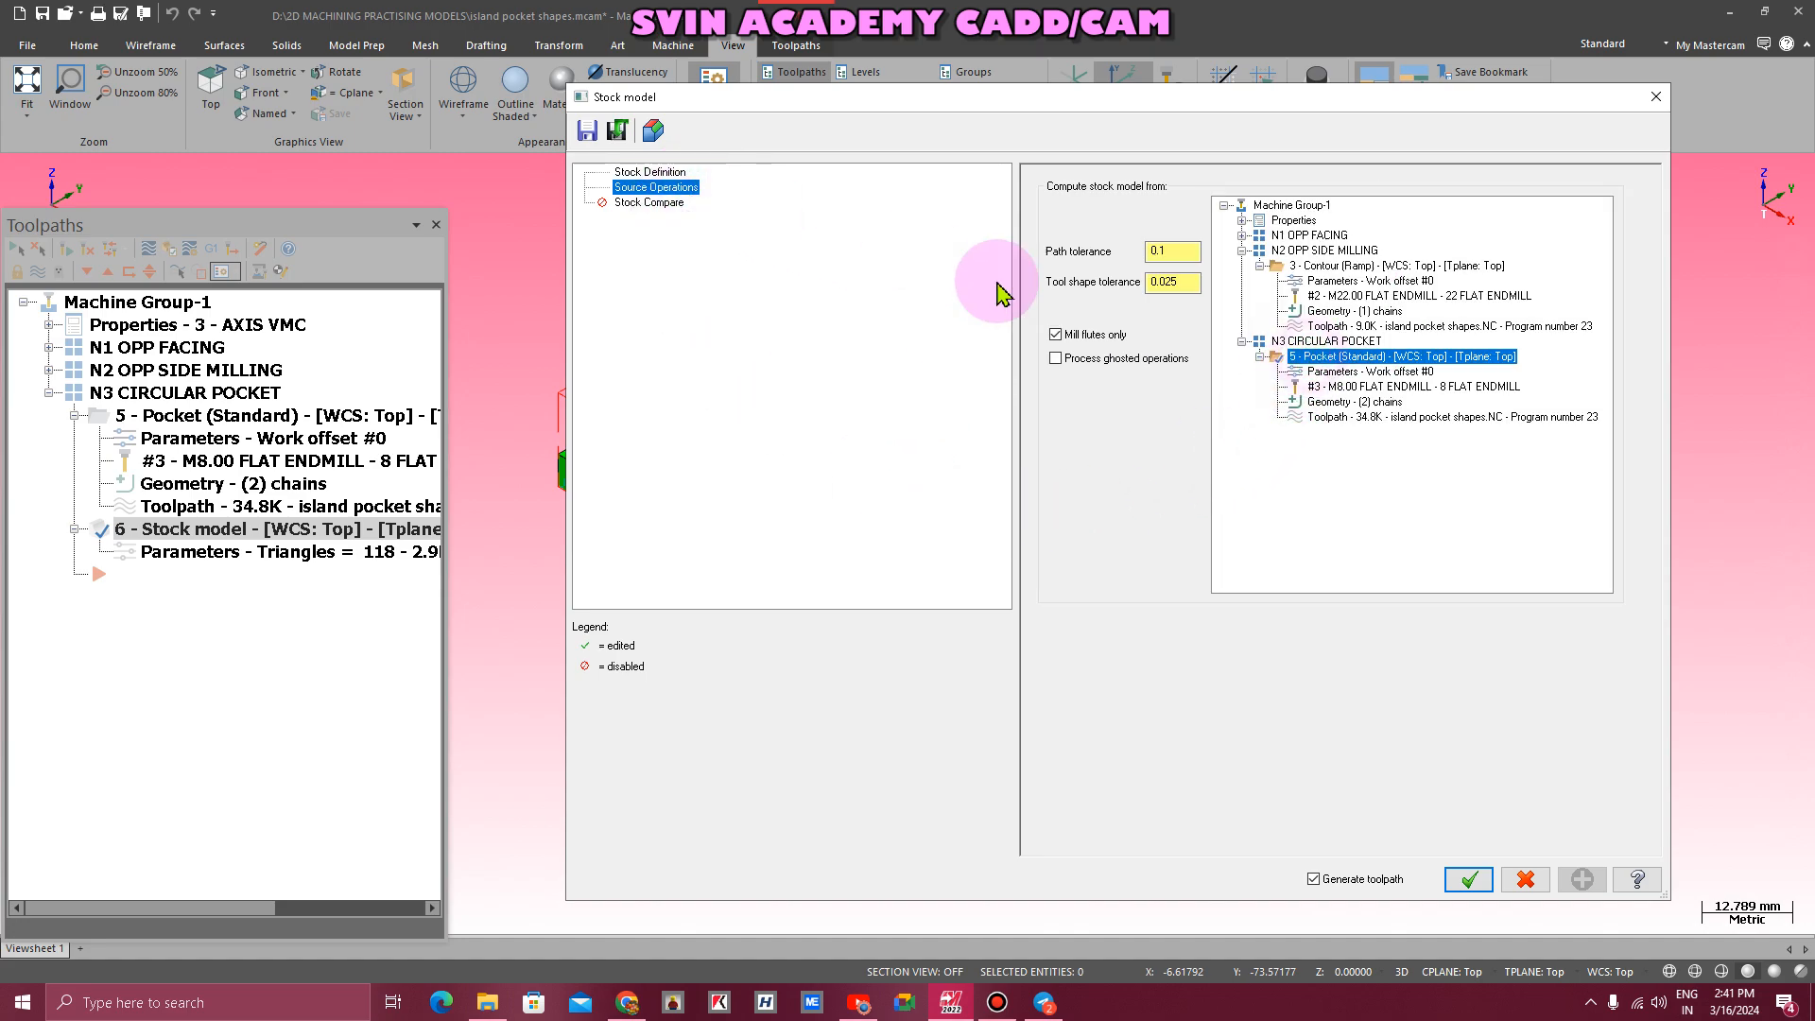
pyautogui.click(1475, 881)
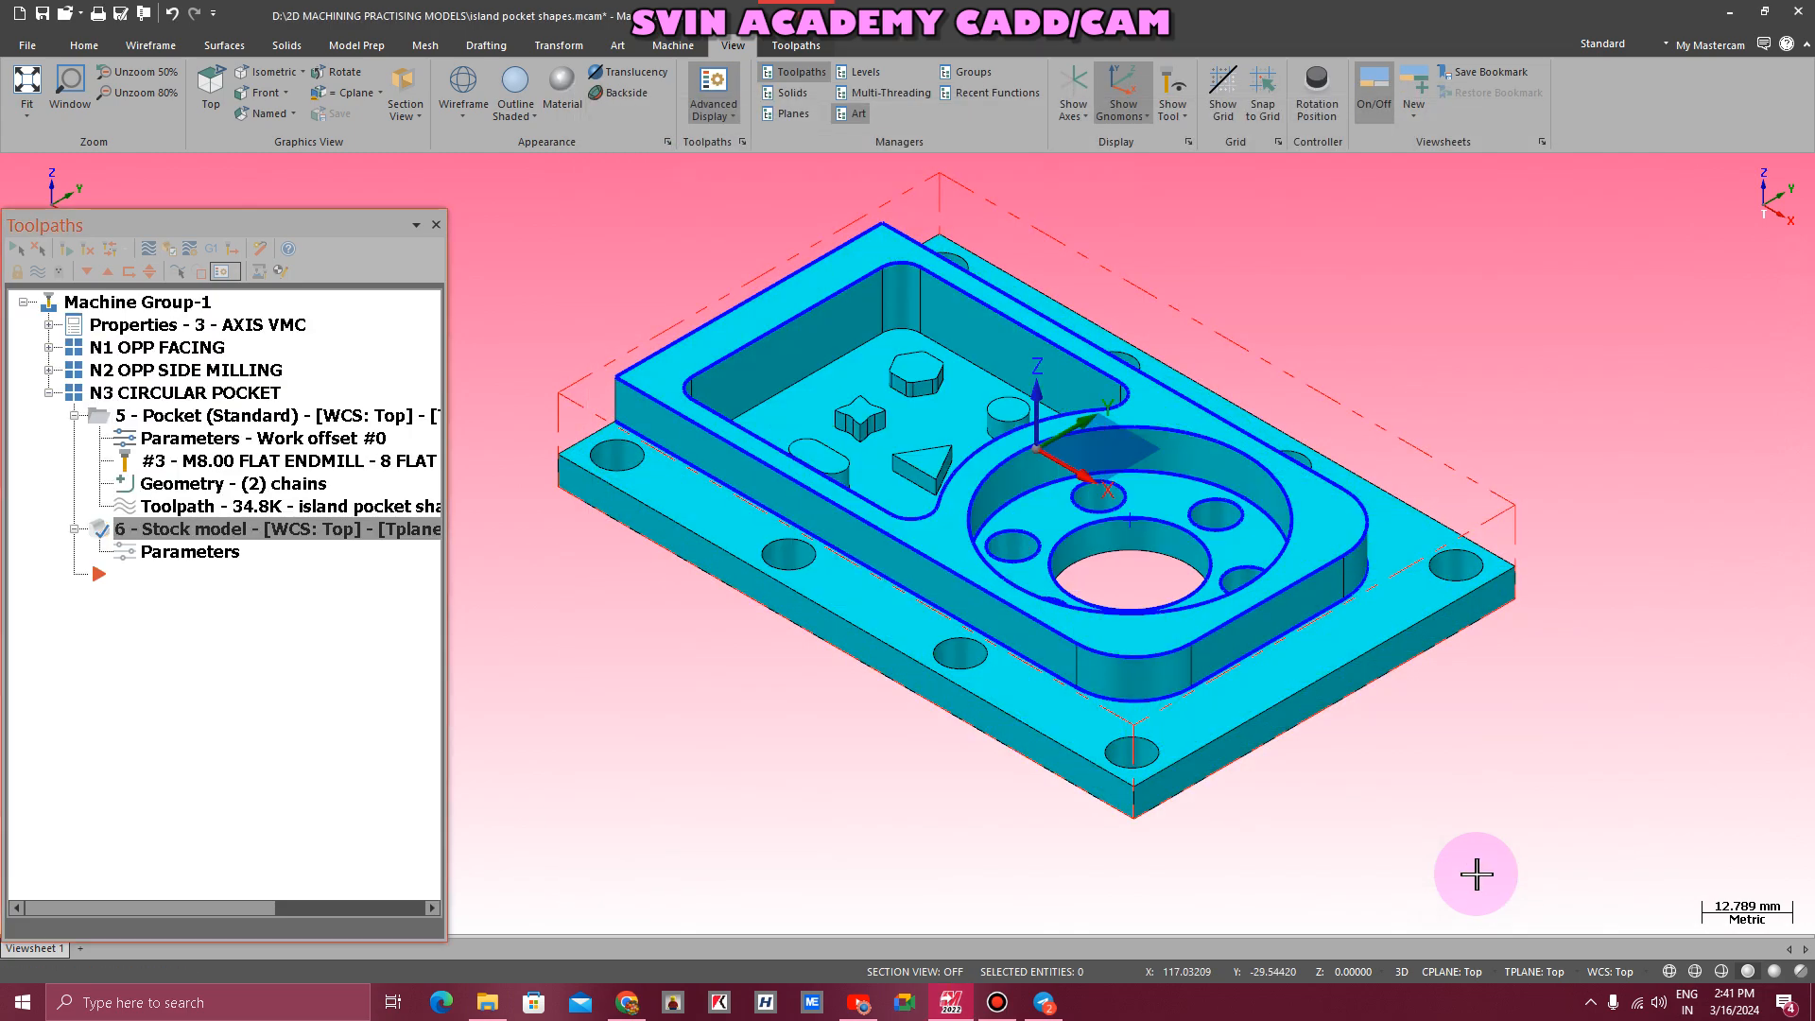
# - Show the AFTER N3 stock model on the part to check the machined circular hole, and hide it again
pyautogui.click(38, 272)
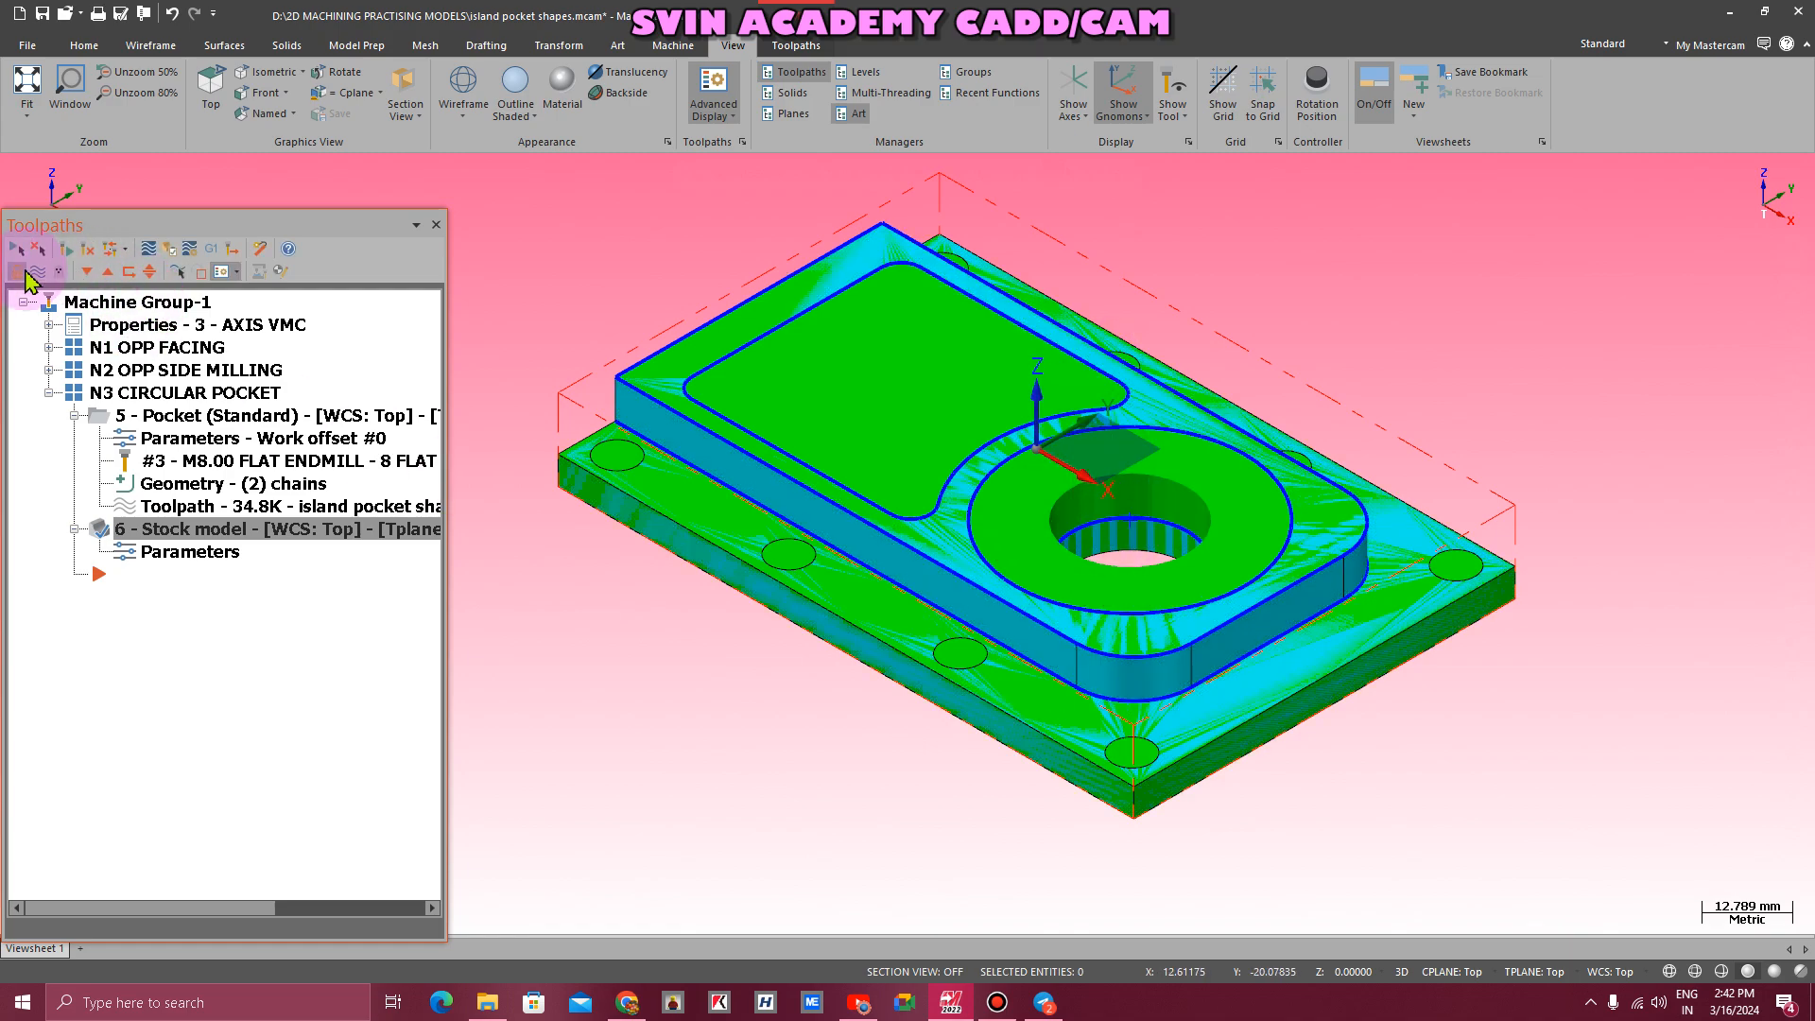
pyautogui.click(37, 274)
pyautogui.click(1067, 199)
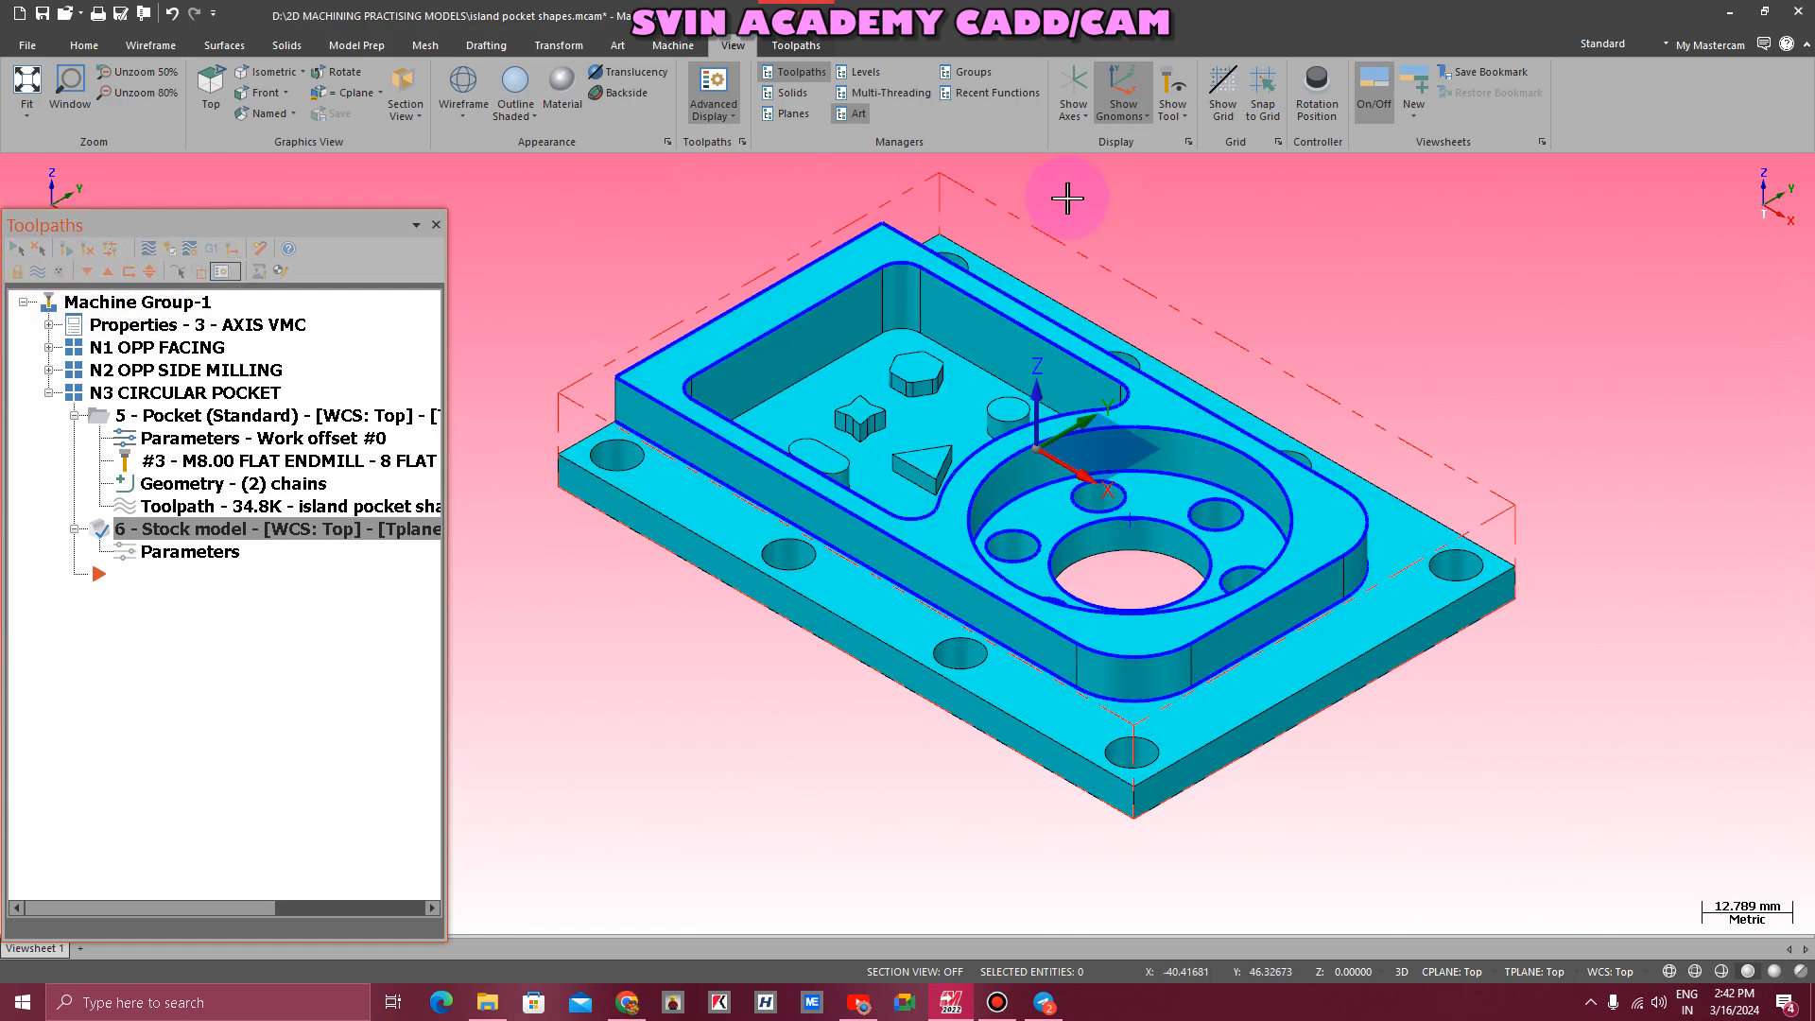
# - Analyze the diameters of the large circular pocket's edge and the central through hole's edge
pyautogui.click(84, 46)
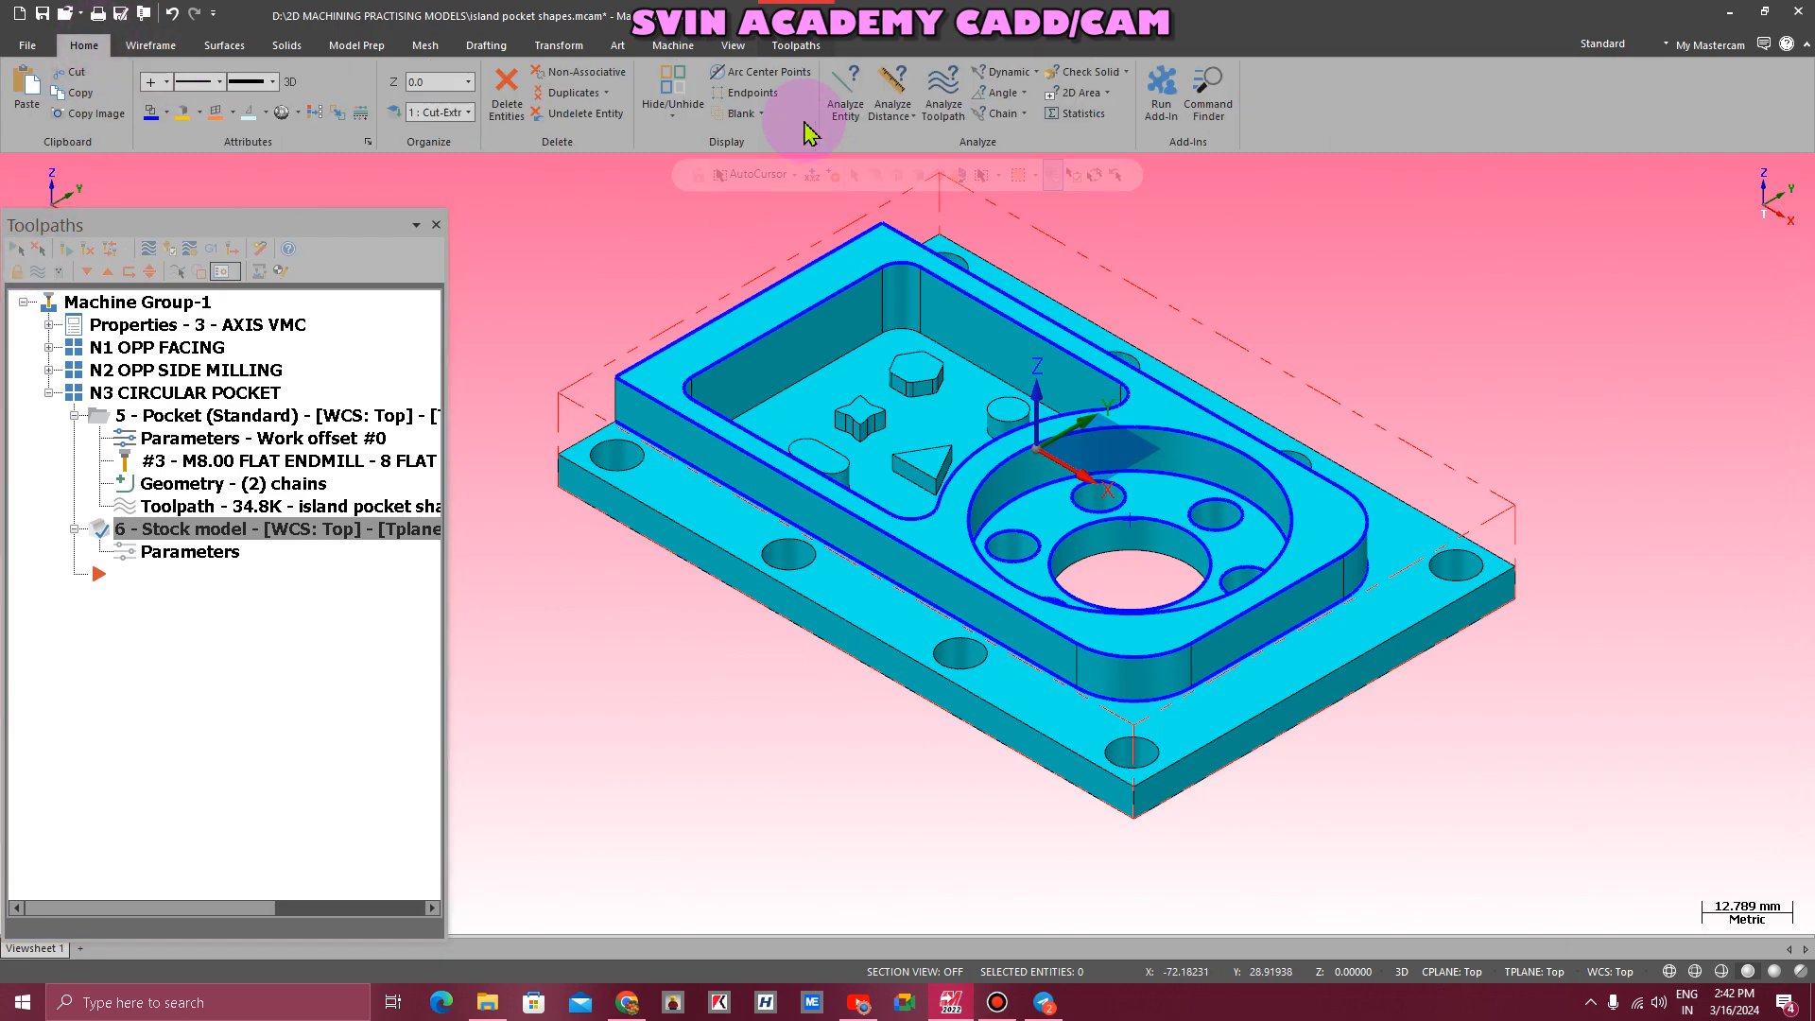
pyautogui.click(841, 99)
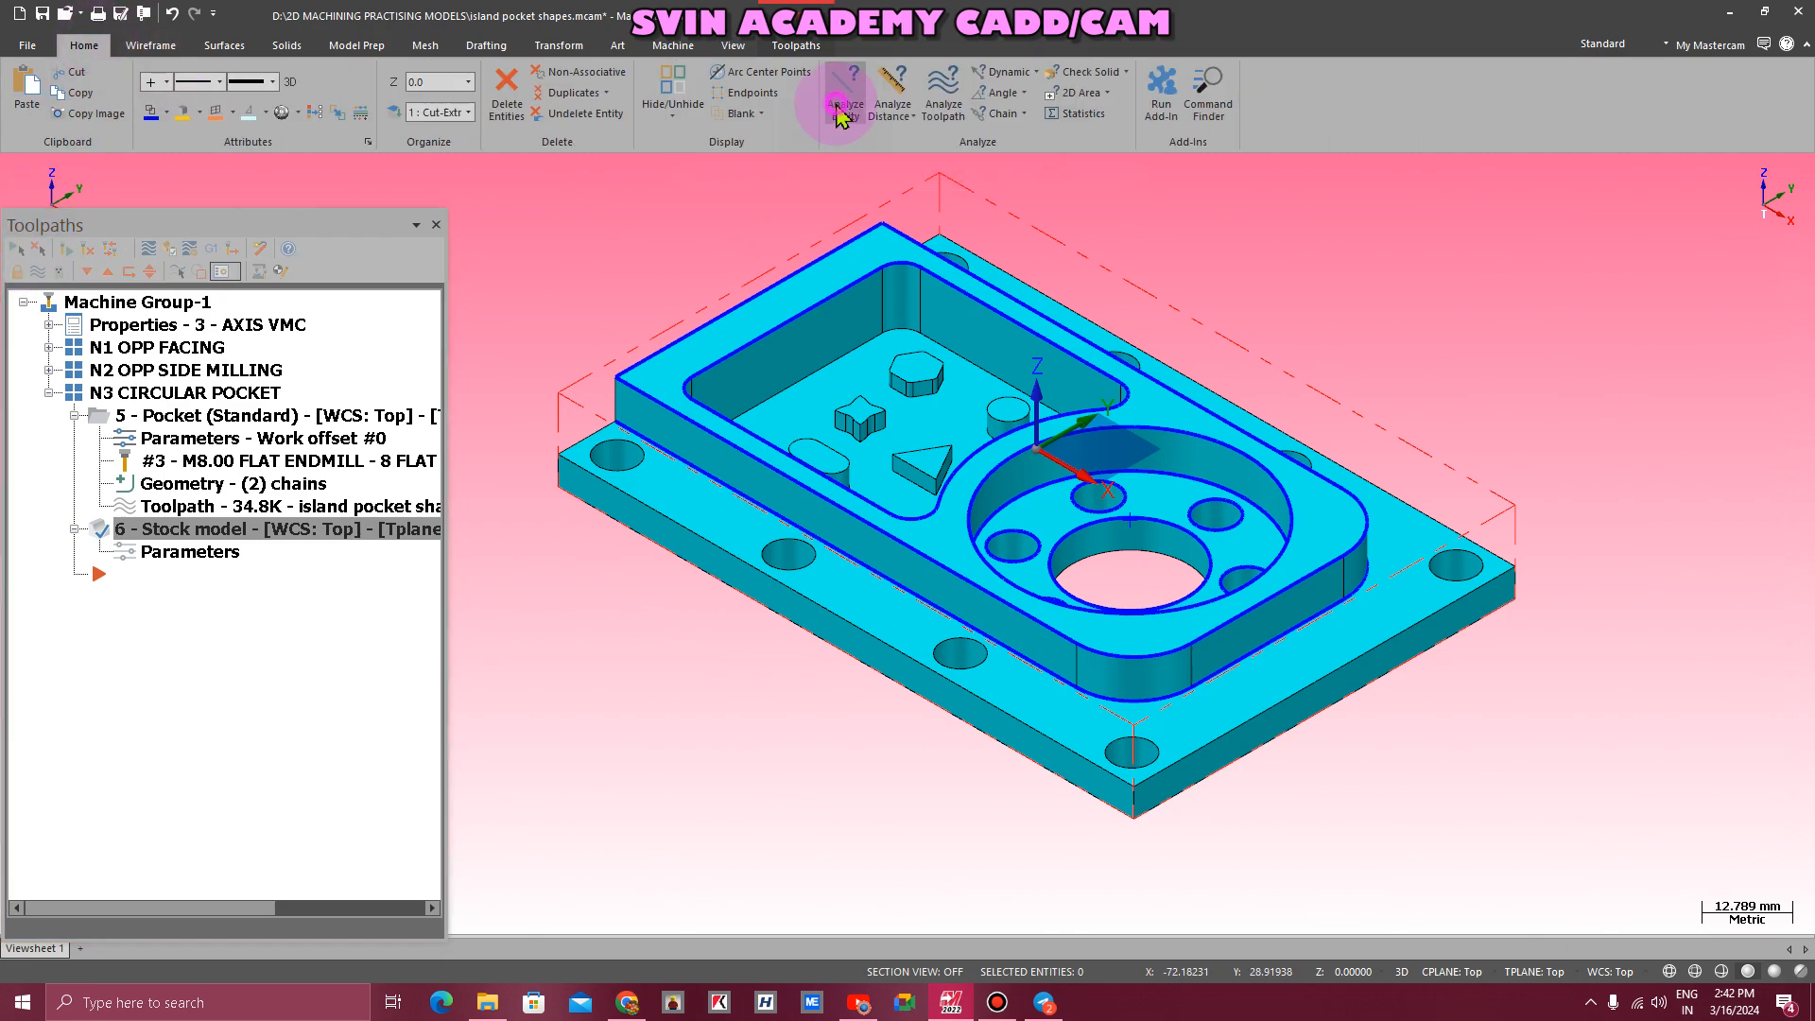
pyautogui.click(990, 480)
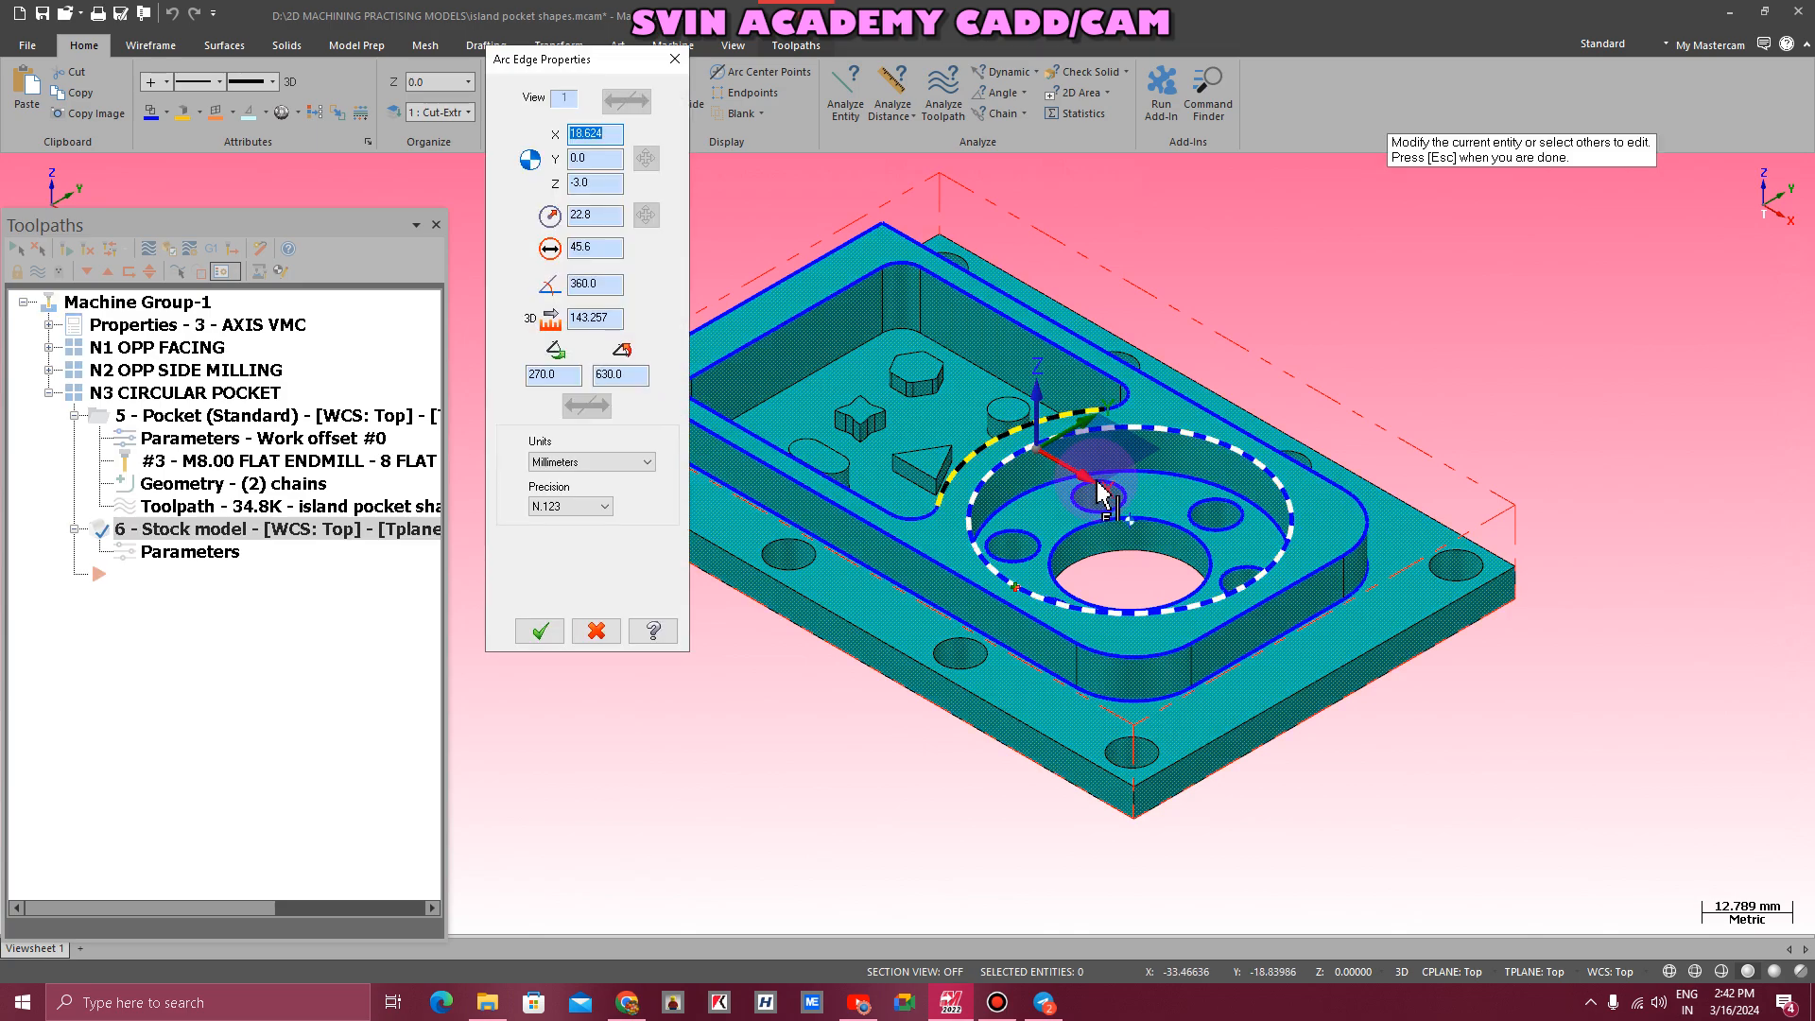
pyautogui.click(1082, 519)
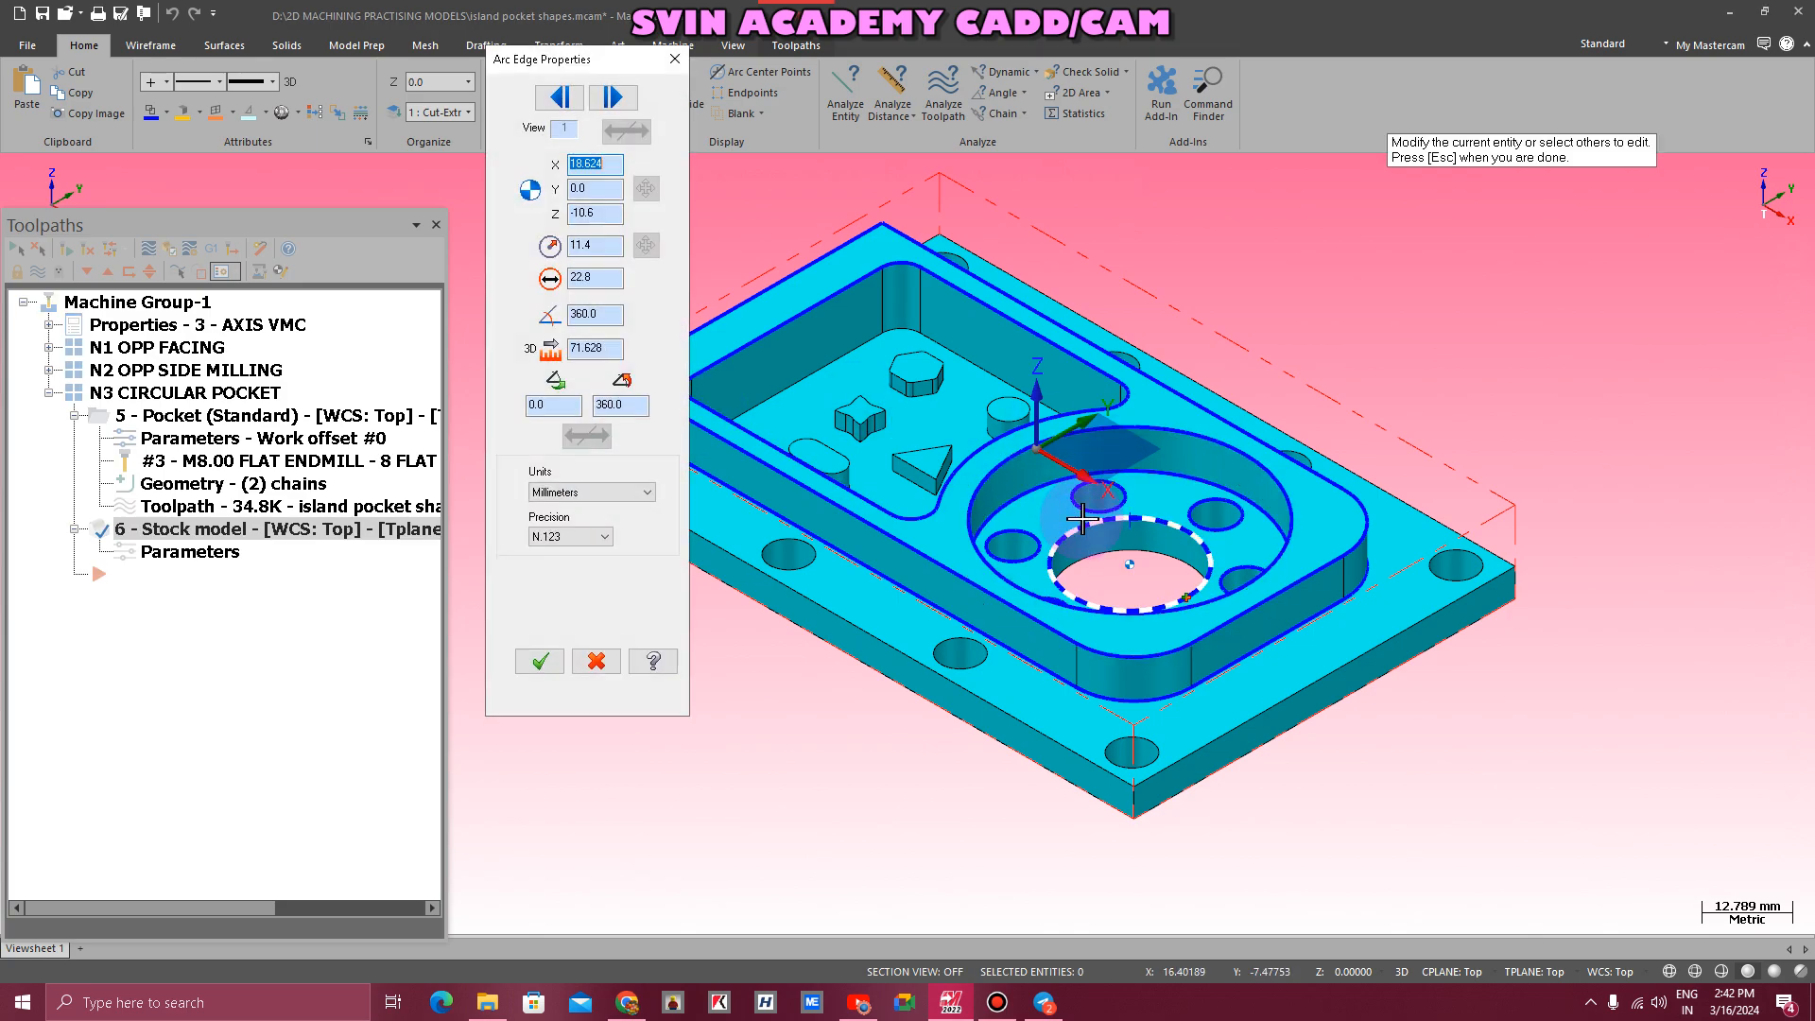
# - Switch to Calculator and subtract the hole diameter from the pocket diameter, 45.6 - 22.8
pyautogui.click(262, 999)
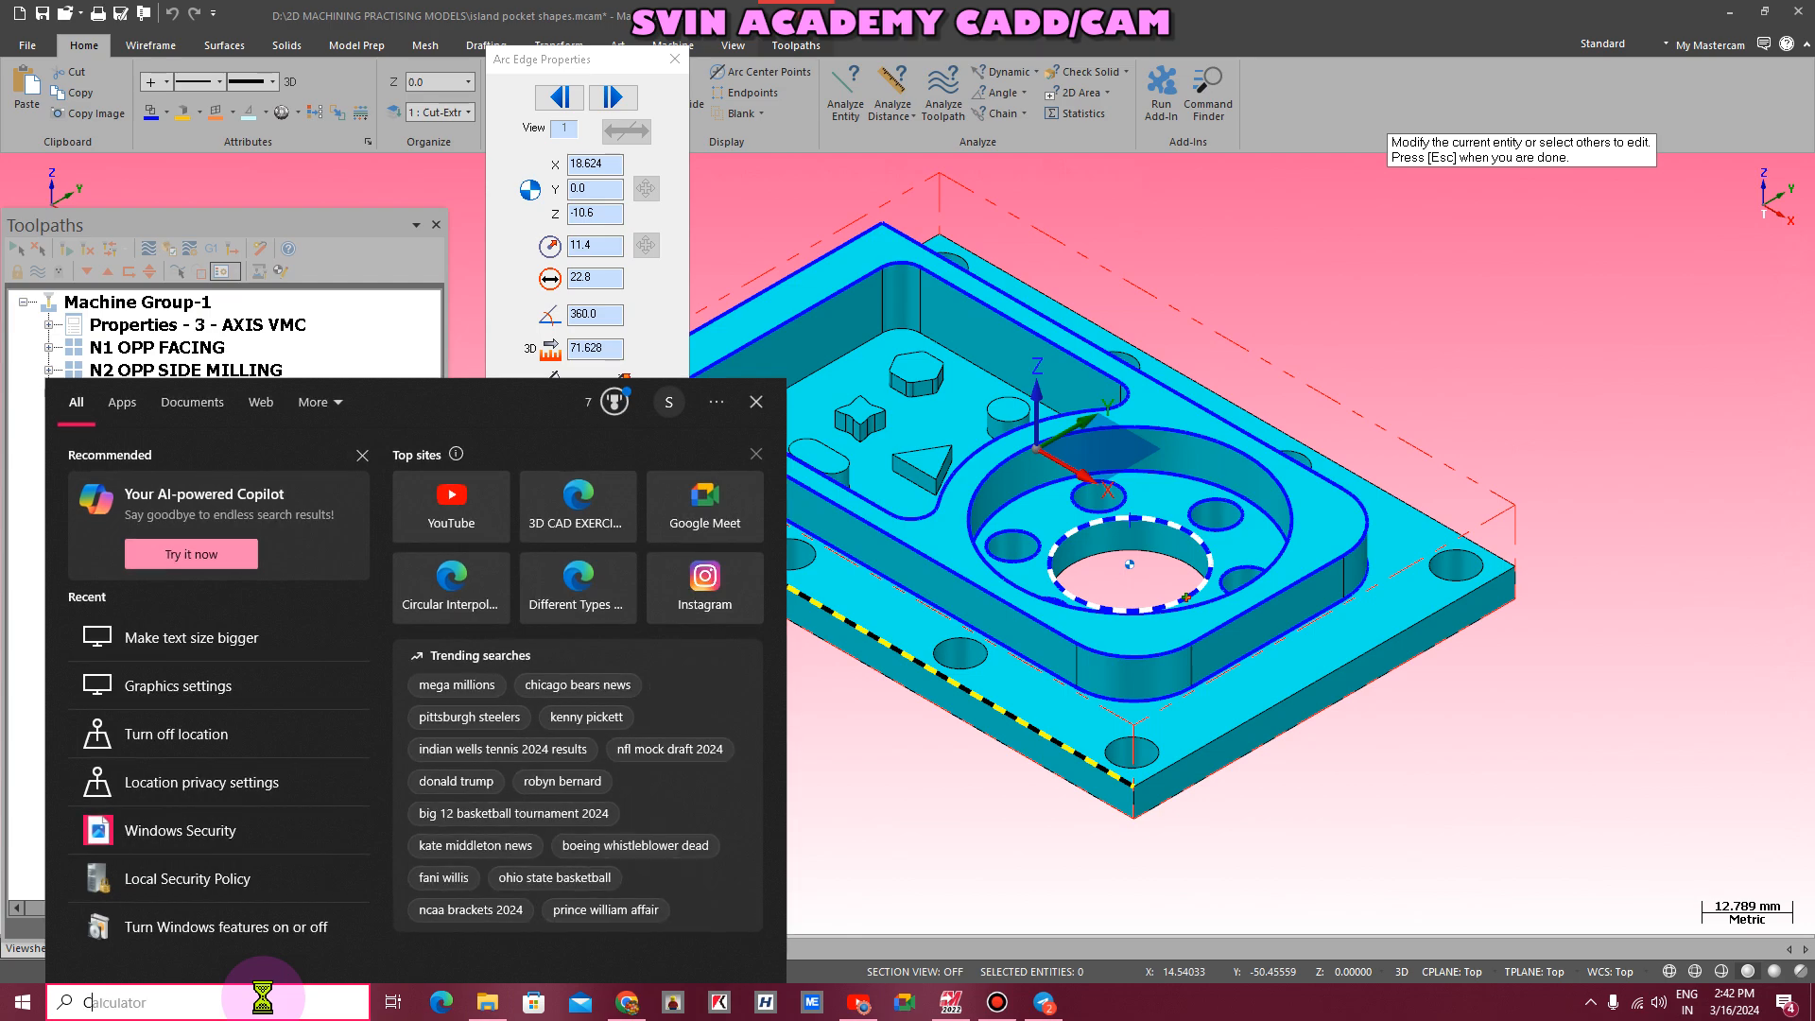
pyautogui.write('Calculator')
pyautogui.click(269, 505)
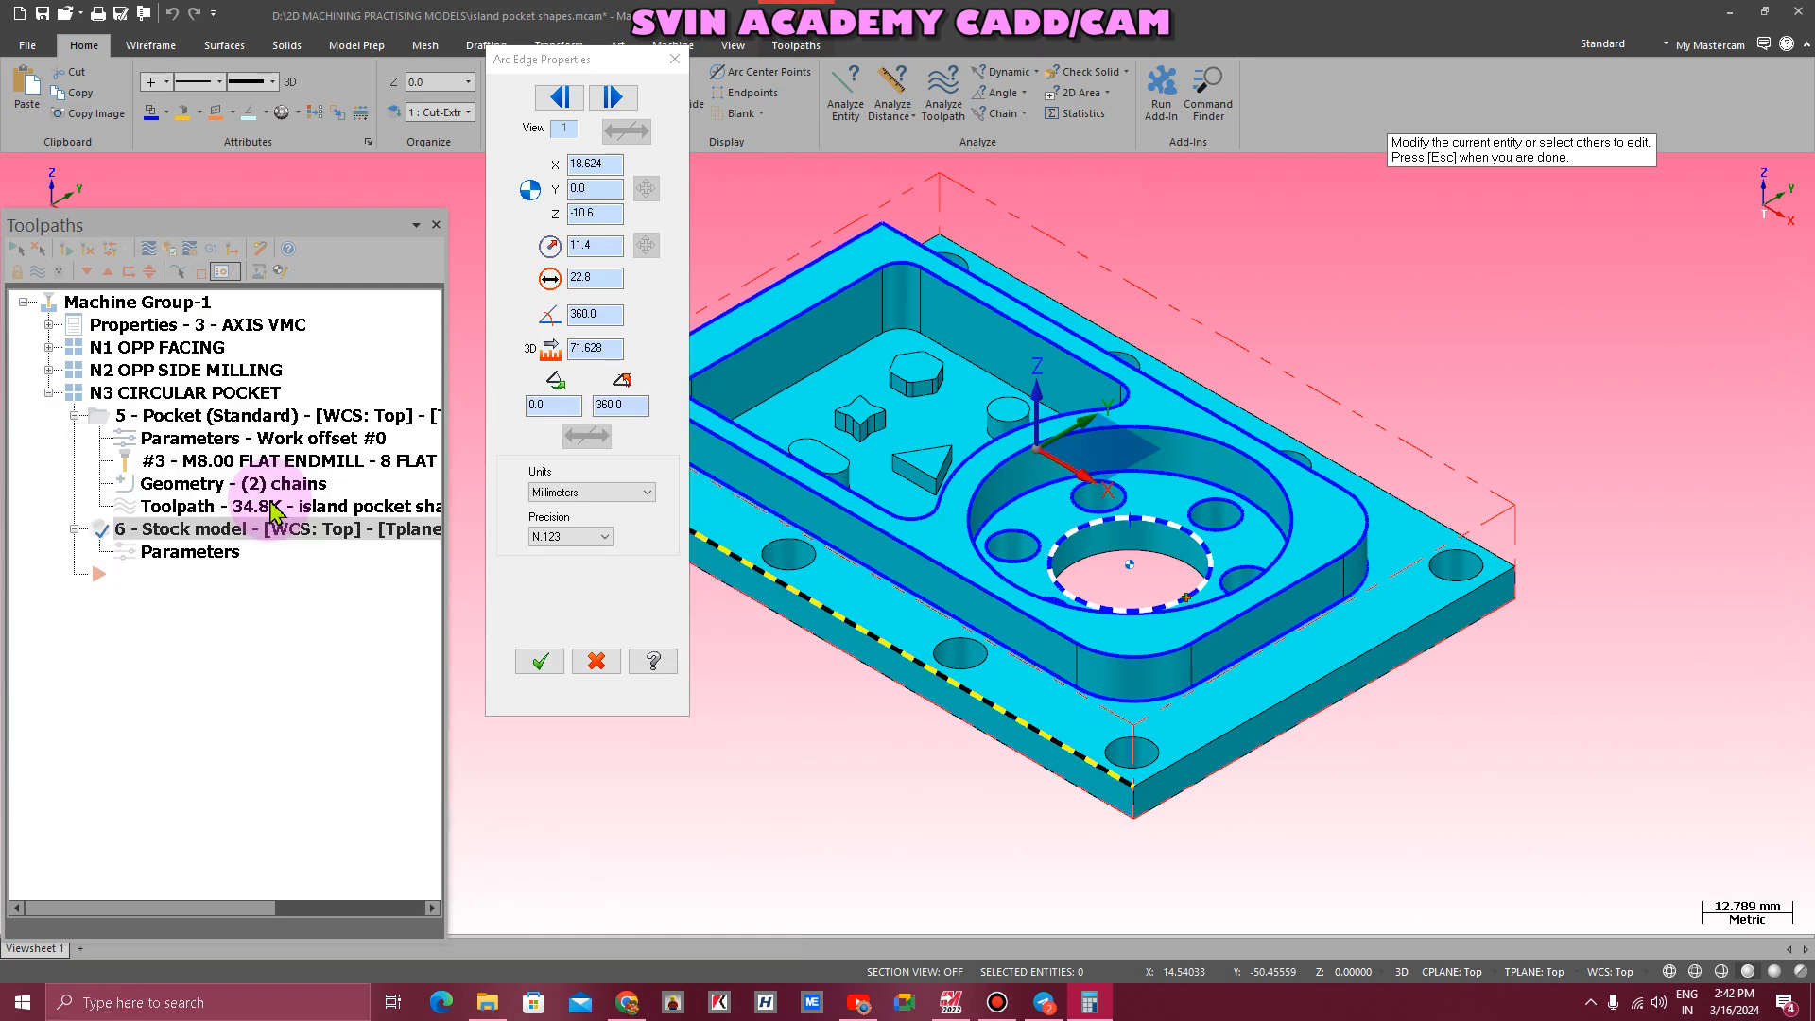
pyautogui.write('45.6 ')
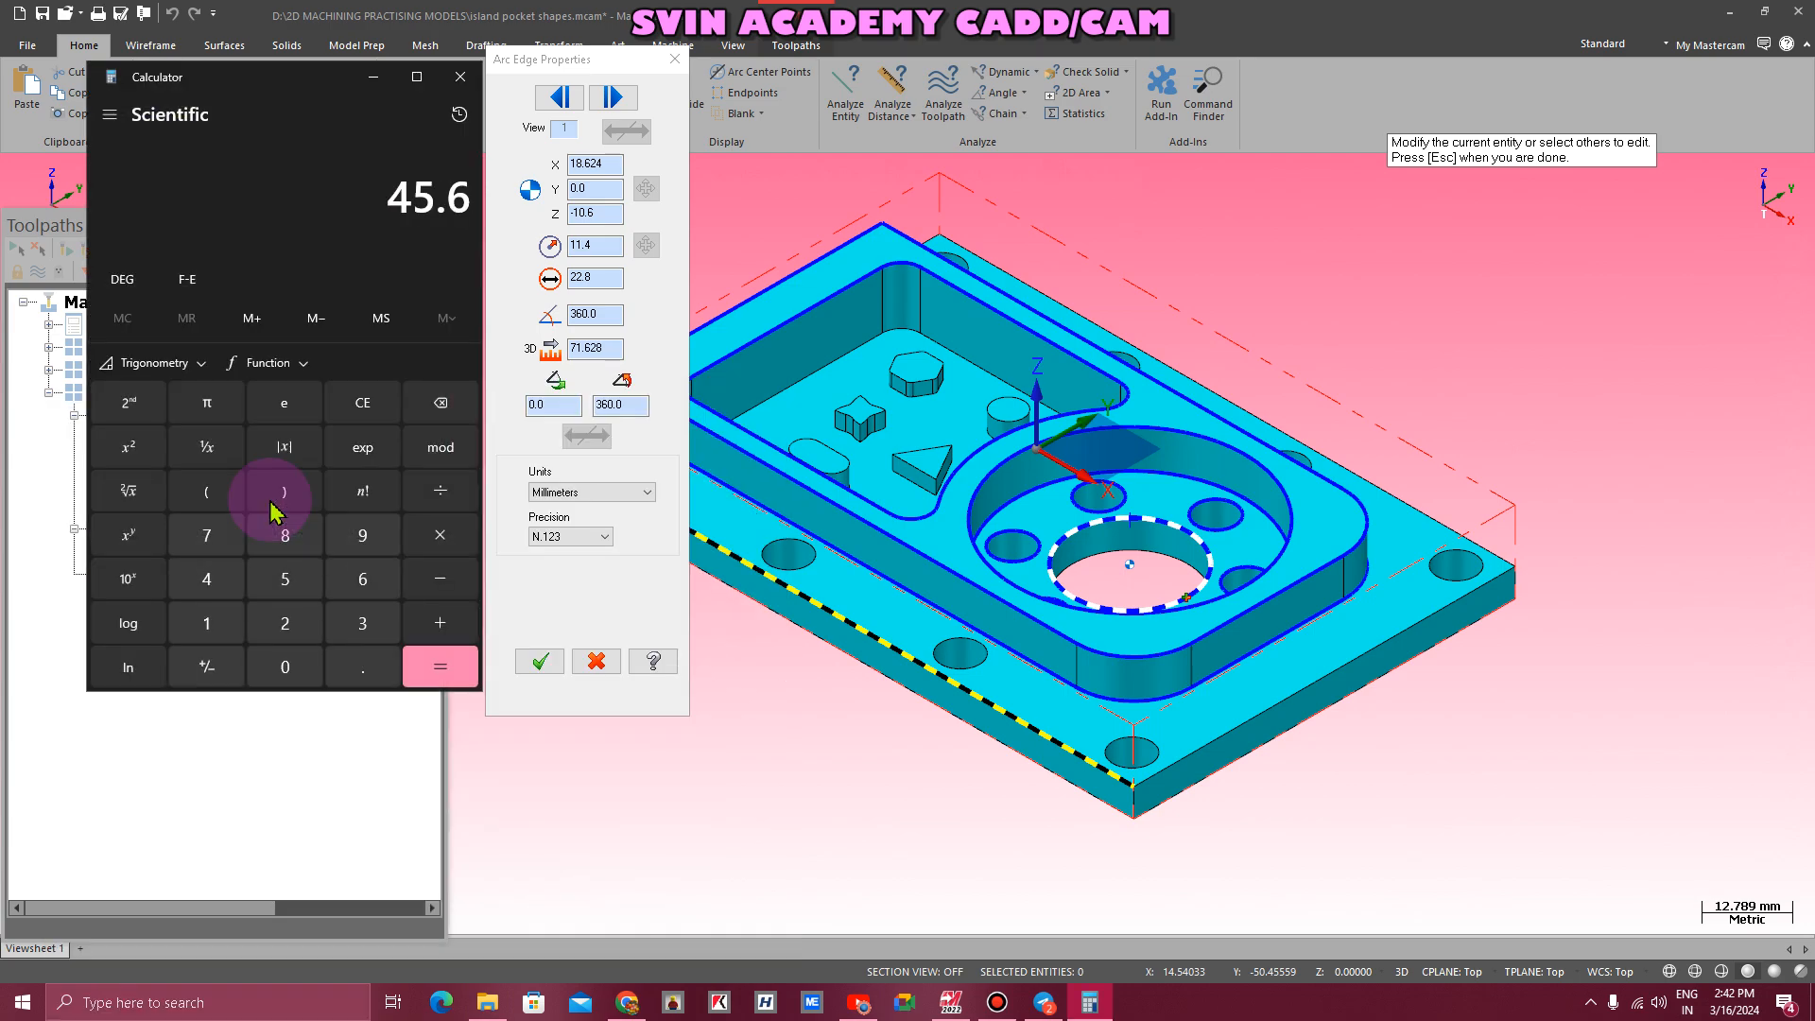
pyautogui.write('- 22.8')
pyautogui.press('Return')
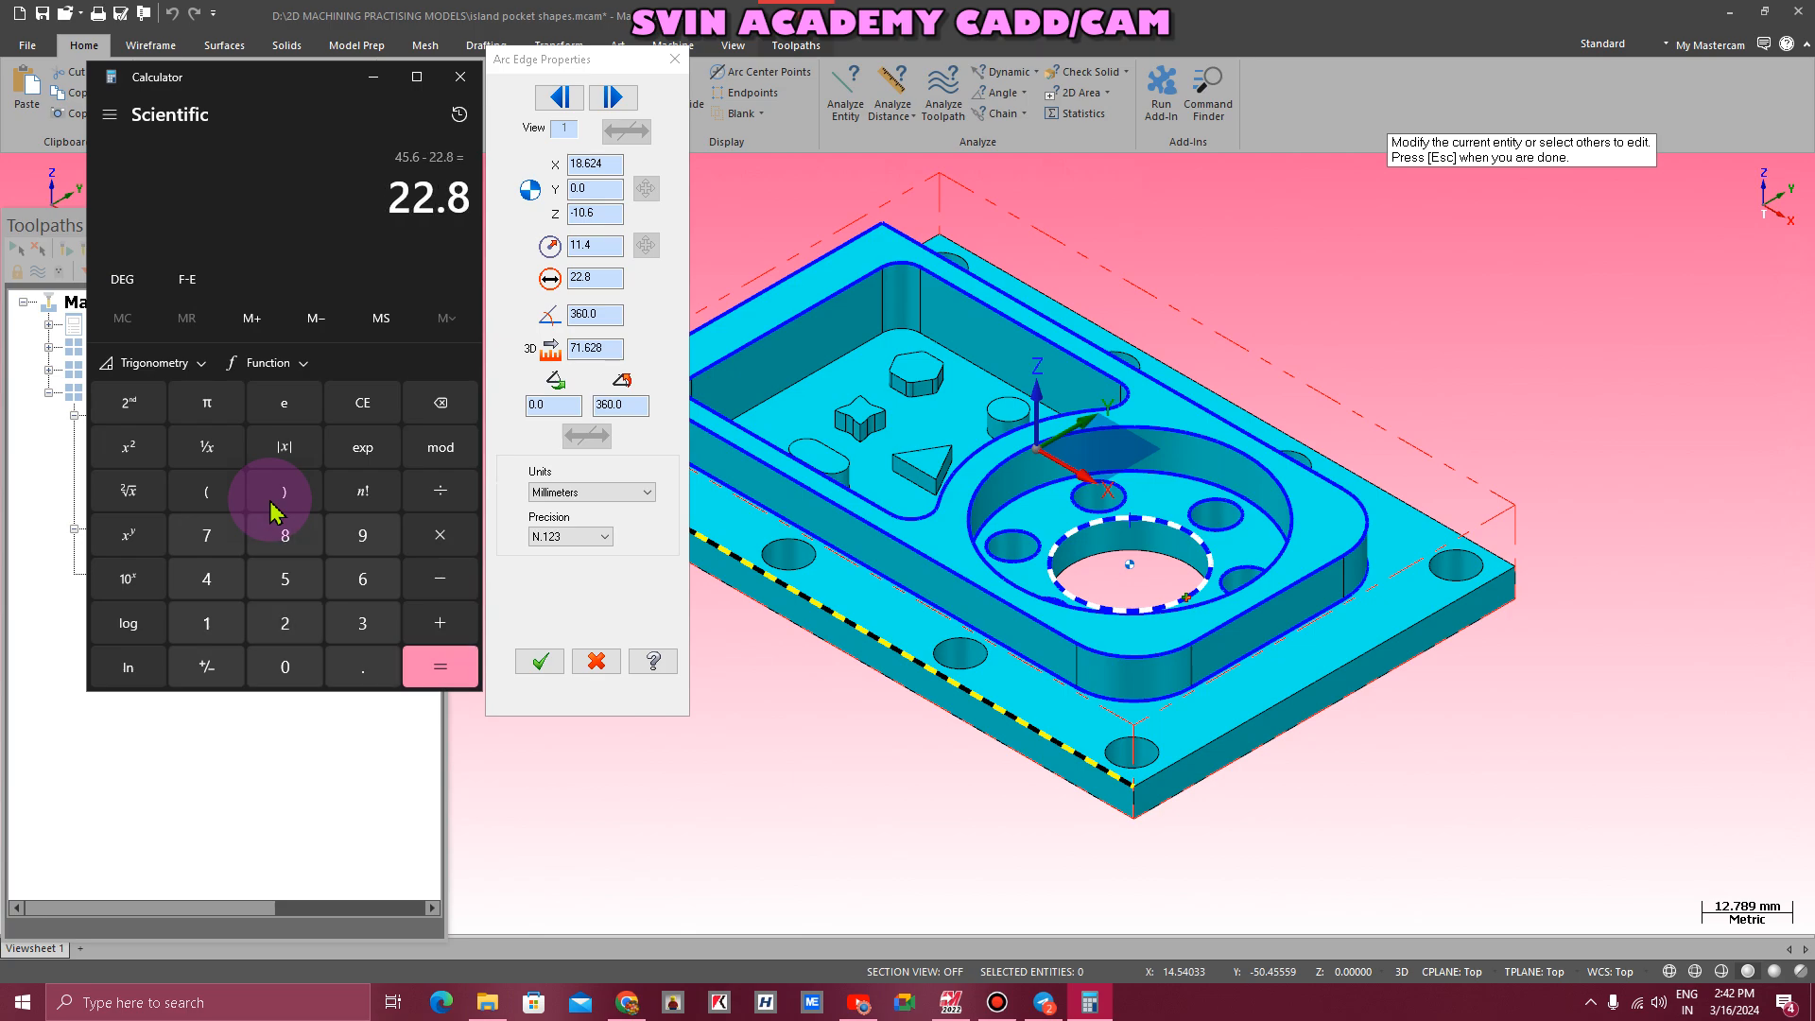
# - Divide 22.8 by 2 to get the material width per side, and close Calculator and the arc edge properties
pyautogui.press('Escape')
pyautogui.write('22.8/')
pyautogui.write('2')
pyautogui.press('Return')
pyautogui.press('Escape')
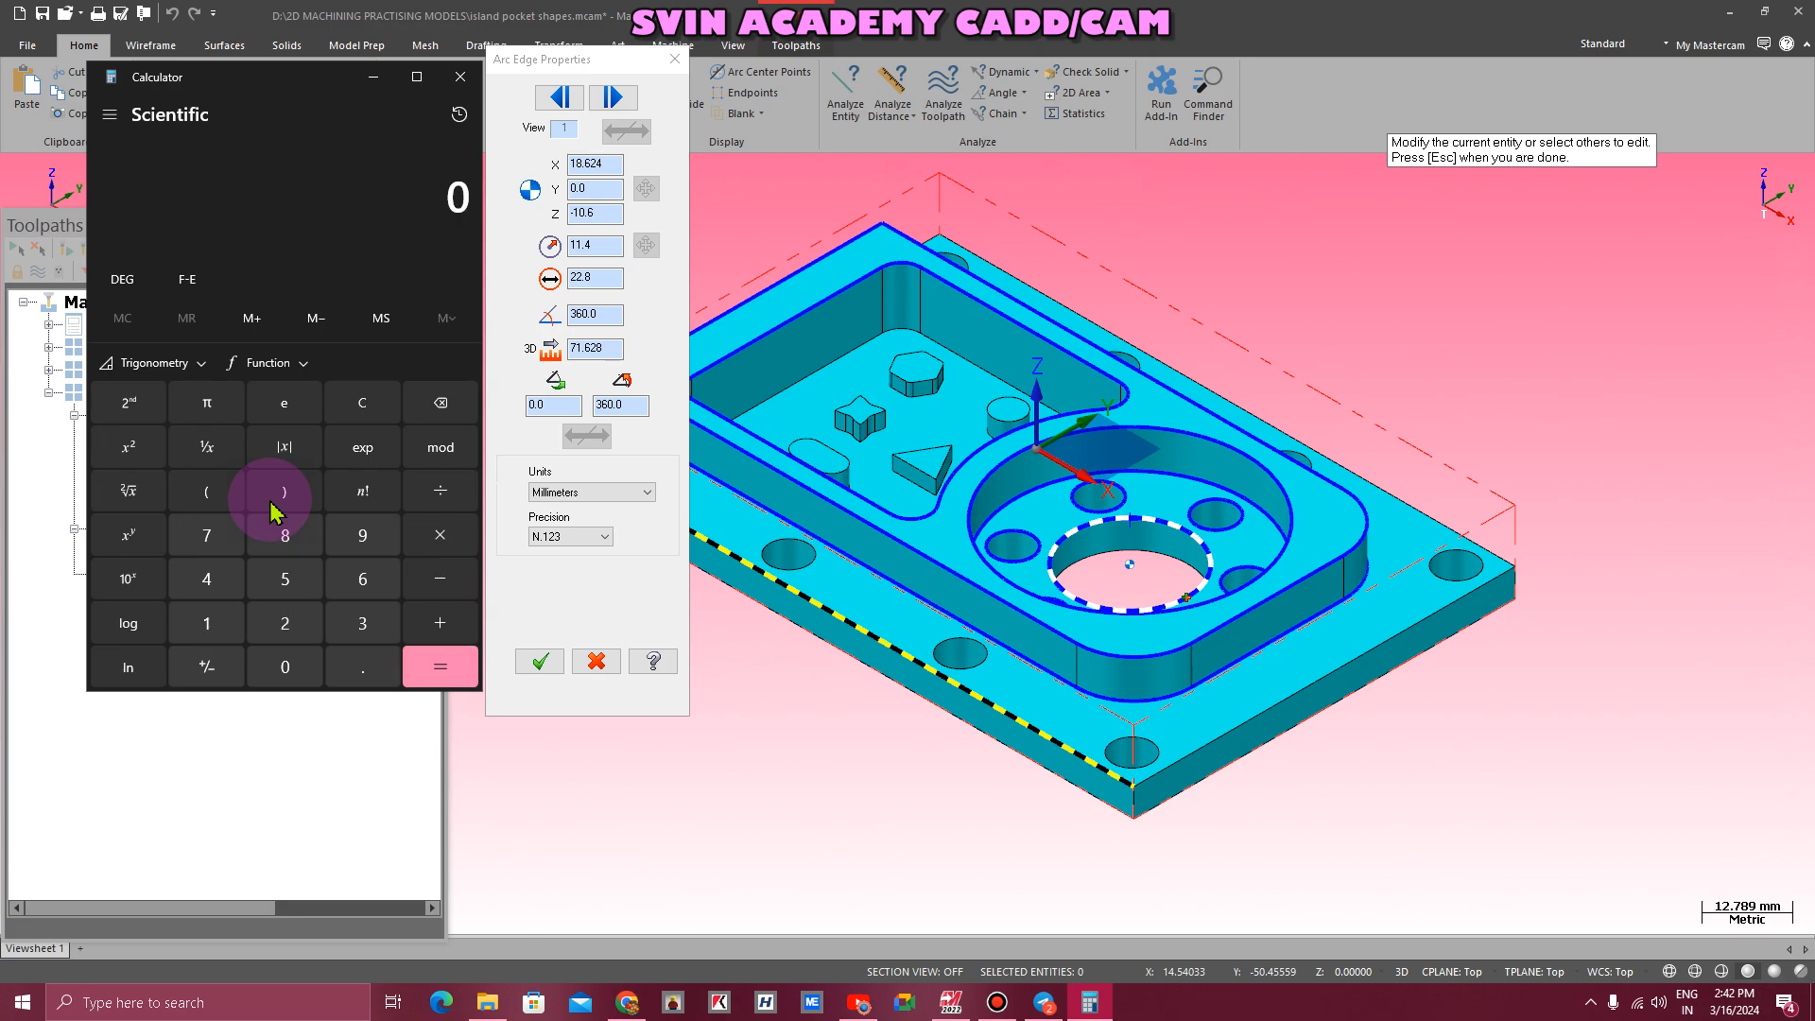
pyautogui.click(460, 76)
pyautogui.click(663, 59)
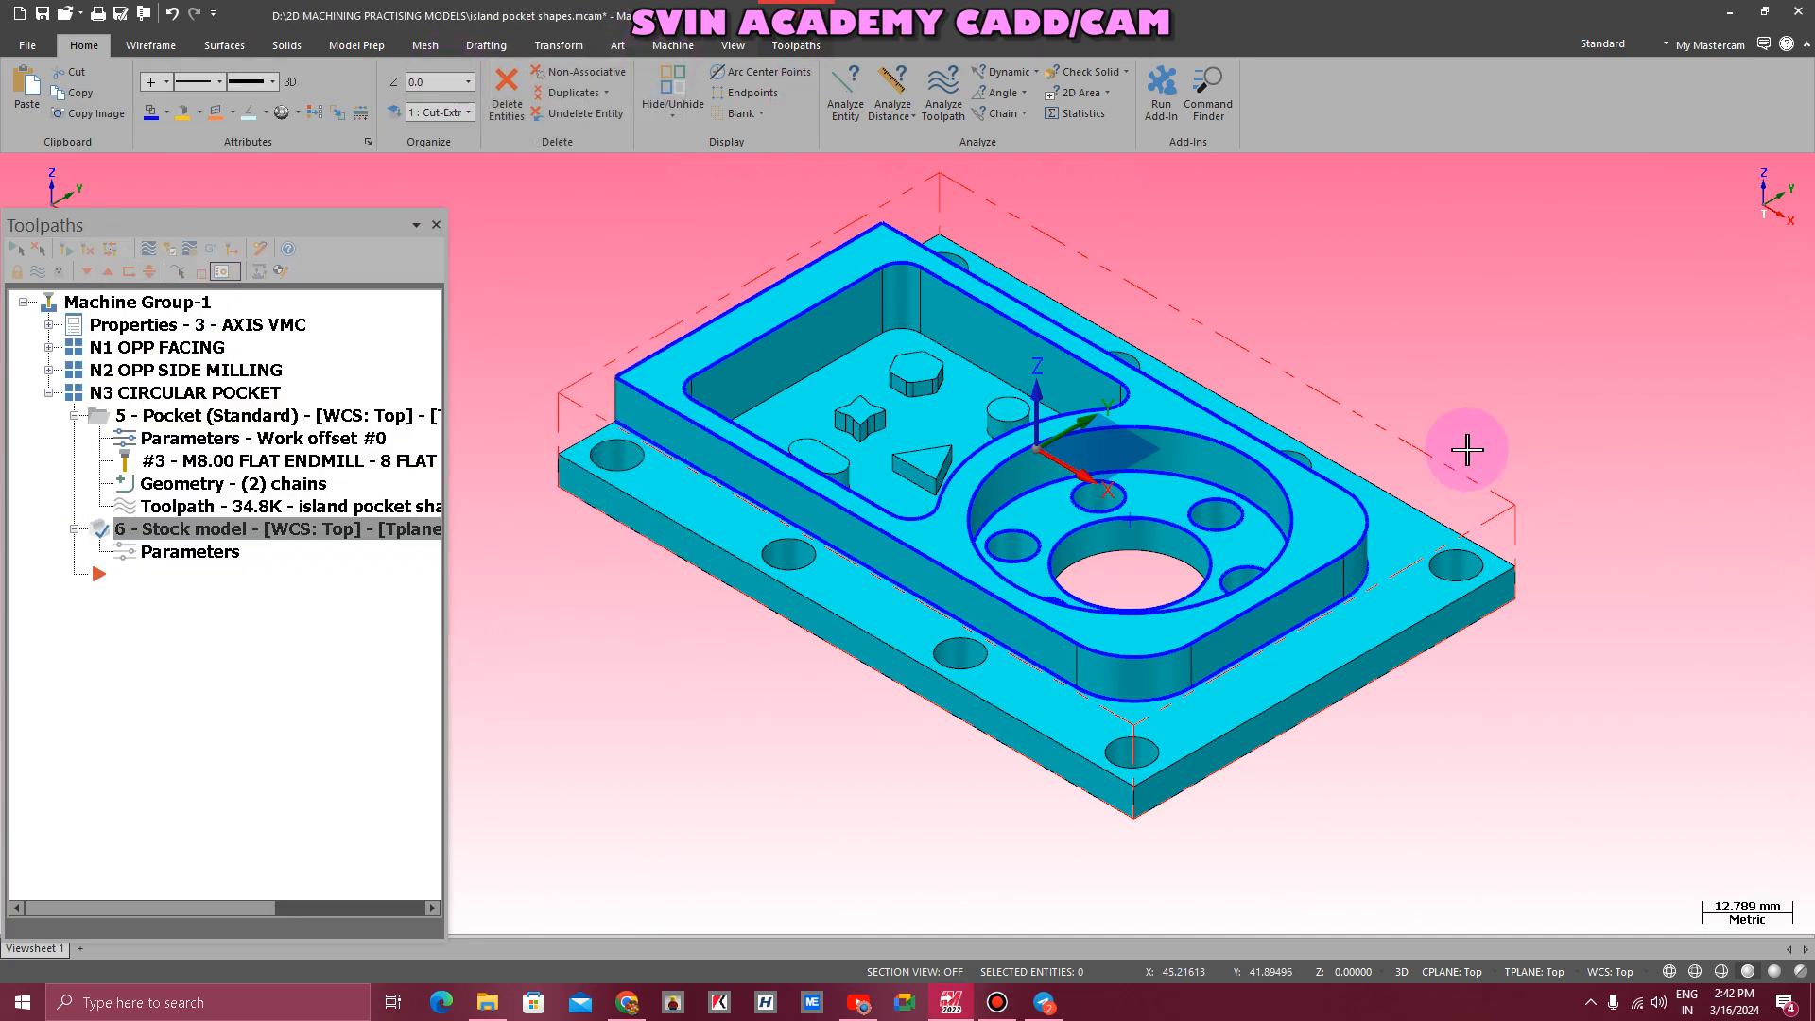
# - Collapse the N3 CIRCULAR POCKET group and add a new toolpath group to Machine Group-1
pyautogui.scroll(1, 1467, 449)
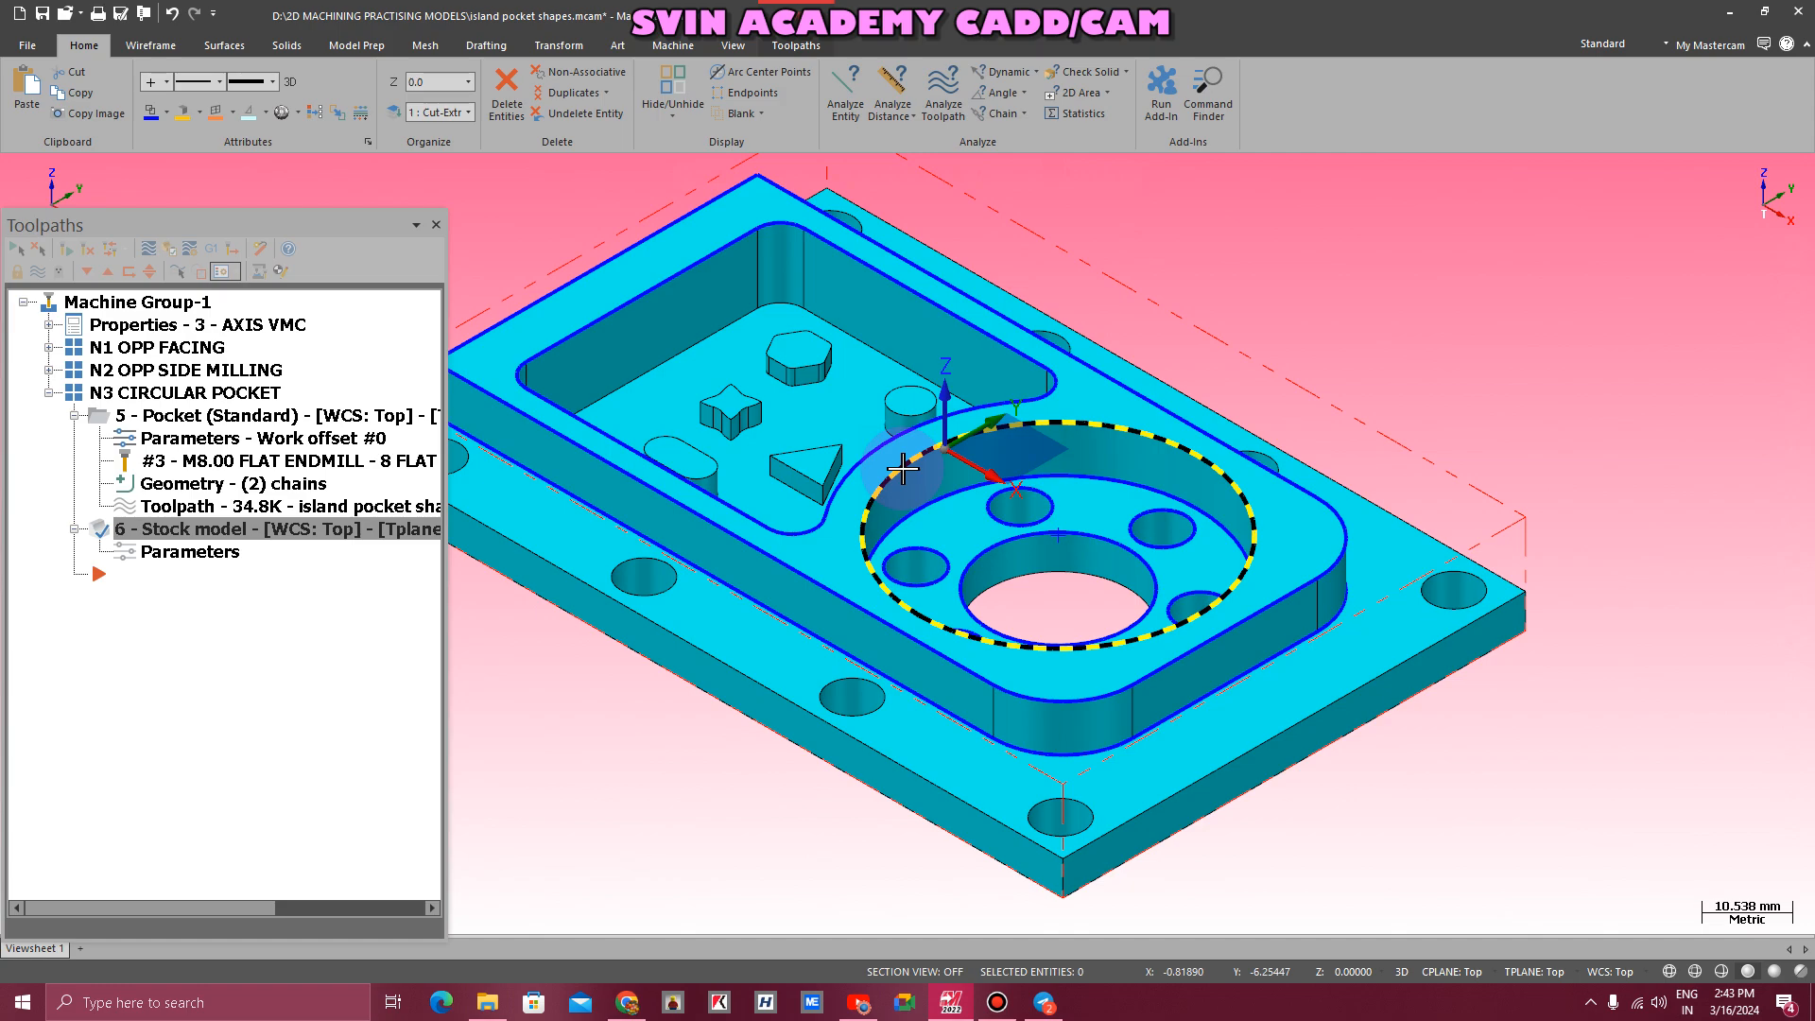
pyautogui.scroll(-1, 1358, 268)
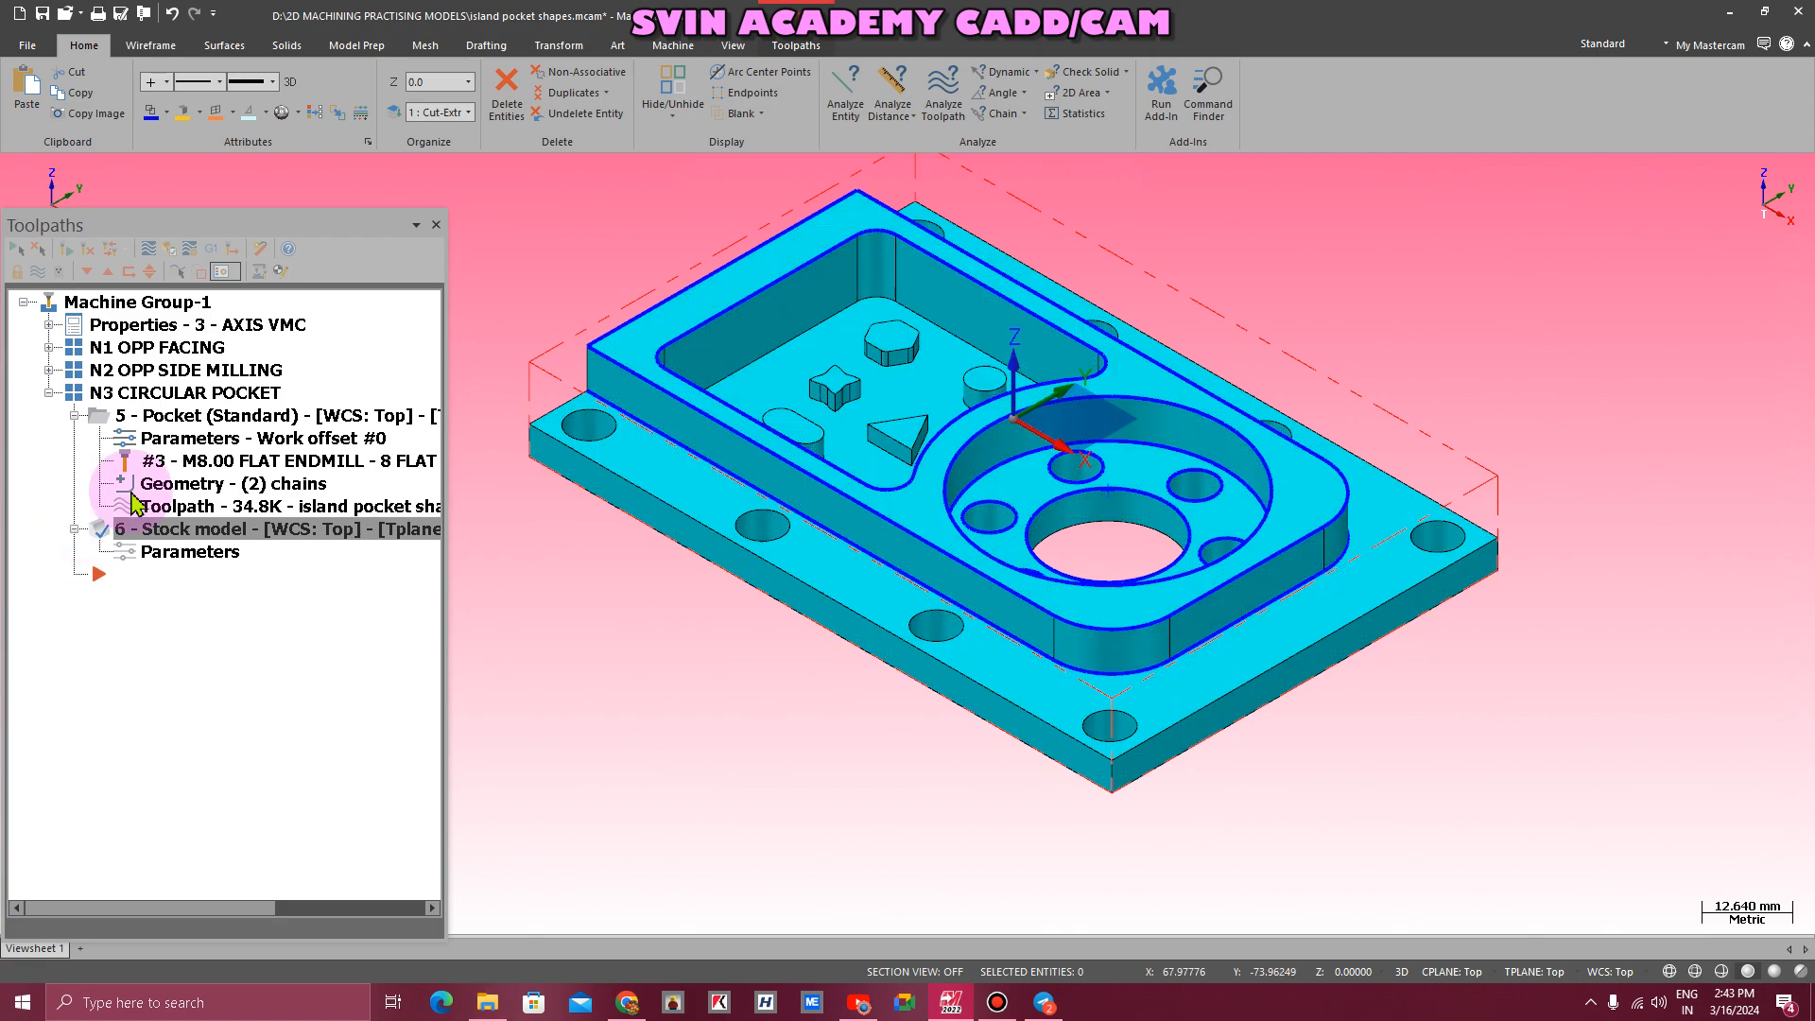
pyautogui.click(48, 392)
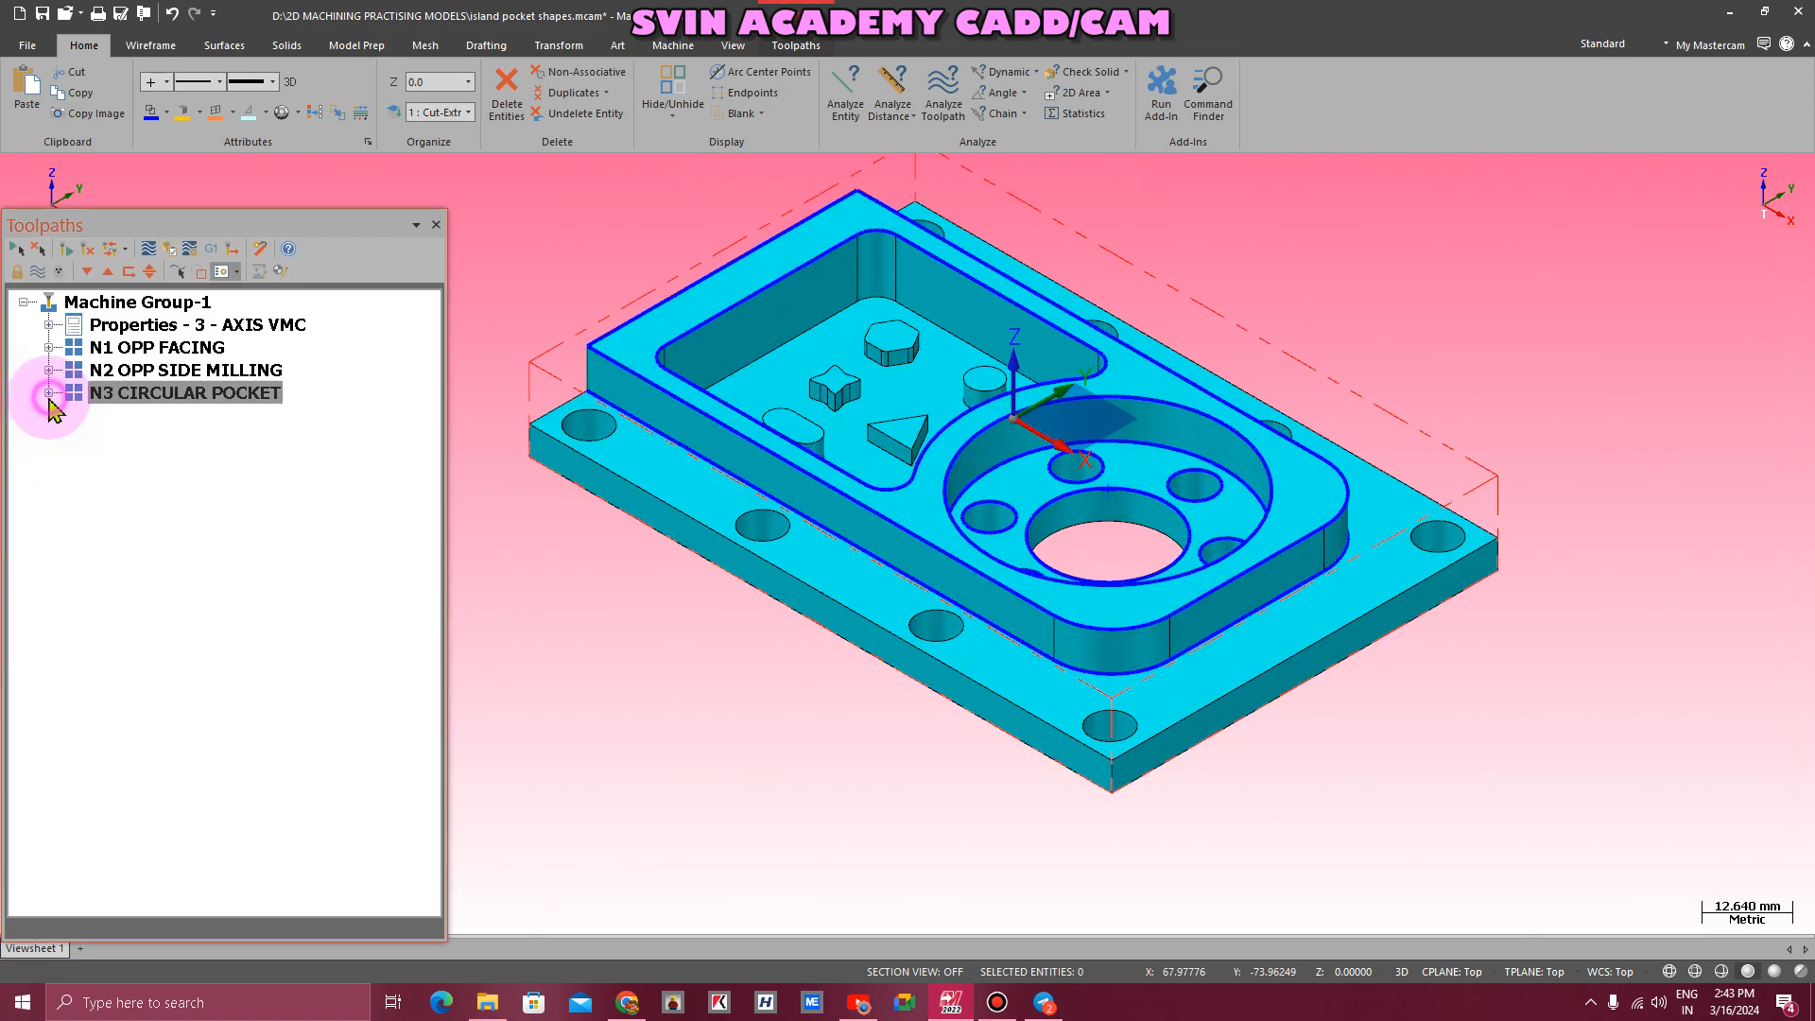
pyautogui.rightClick(114, 301)
pyautogui.moveTo(189, 422)
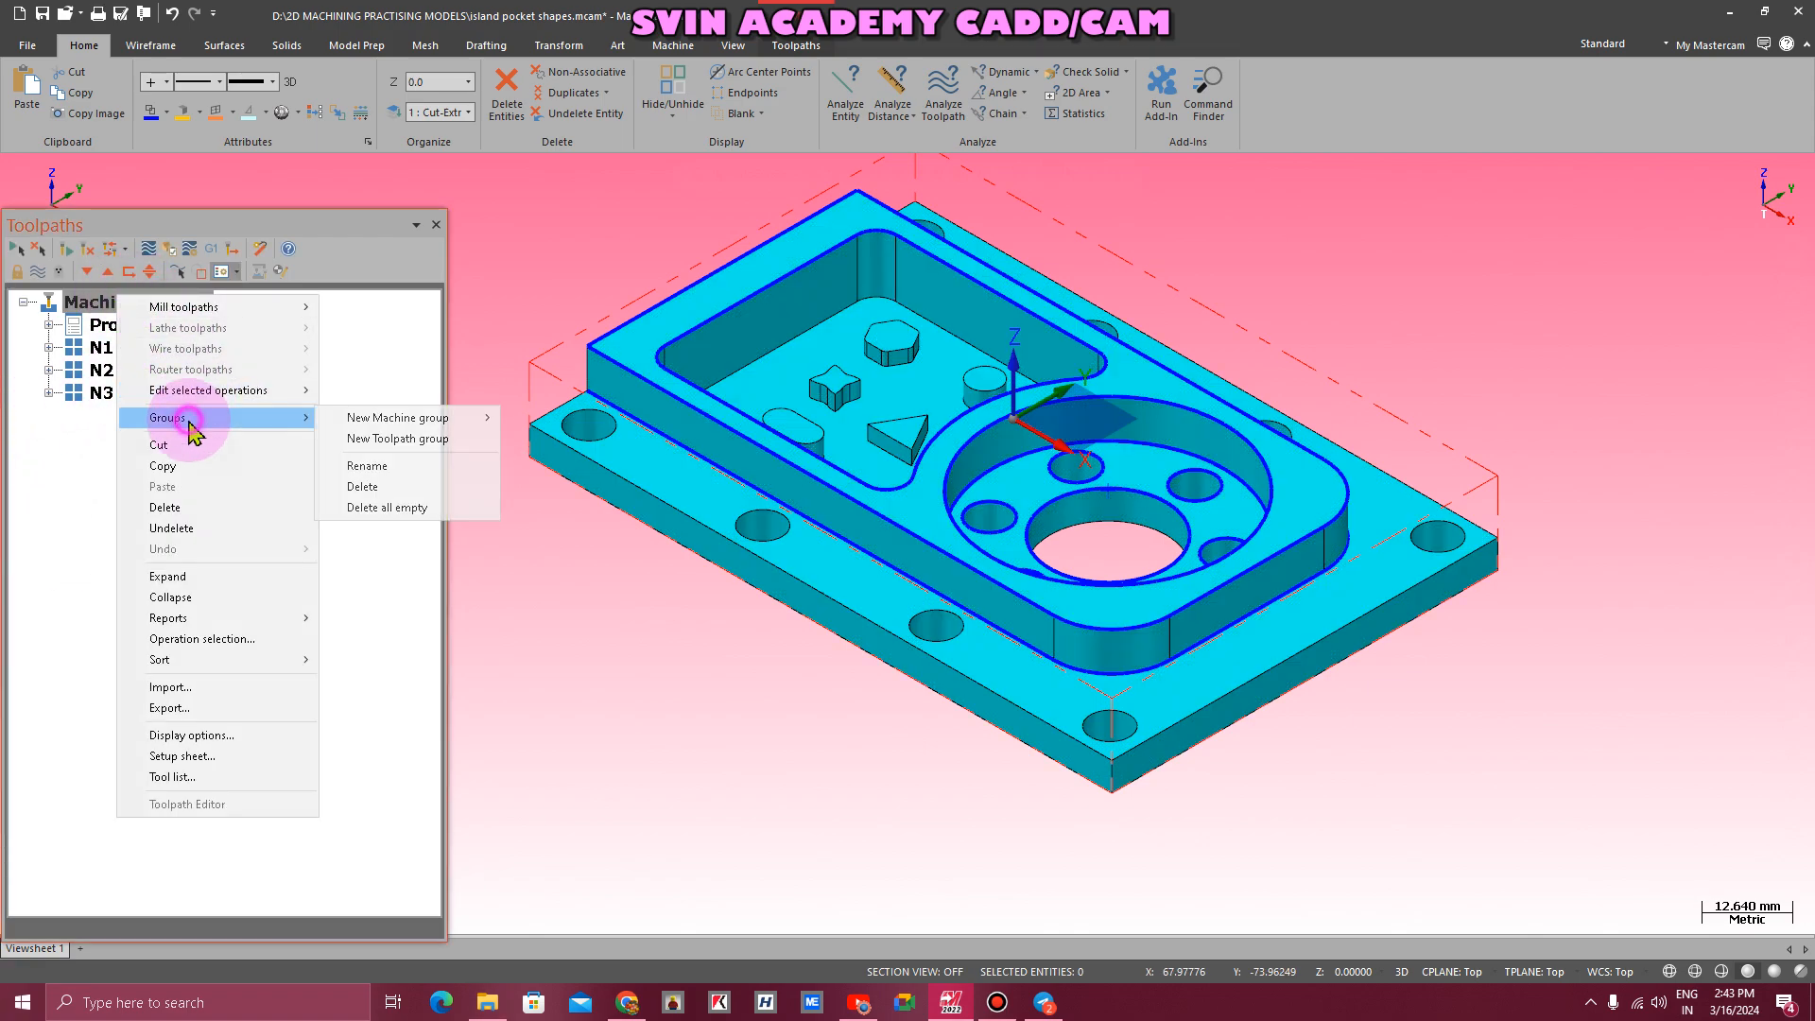
pyautogui.click(367, 439)
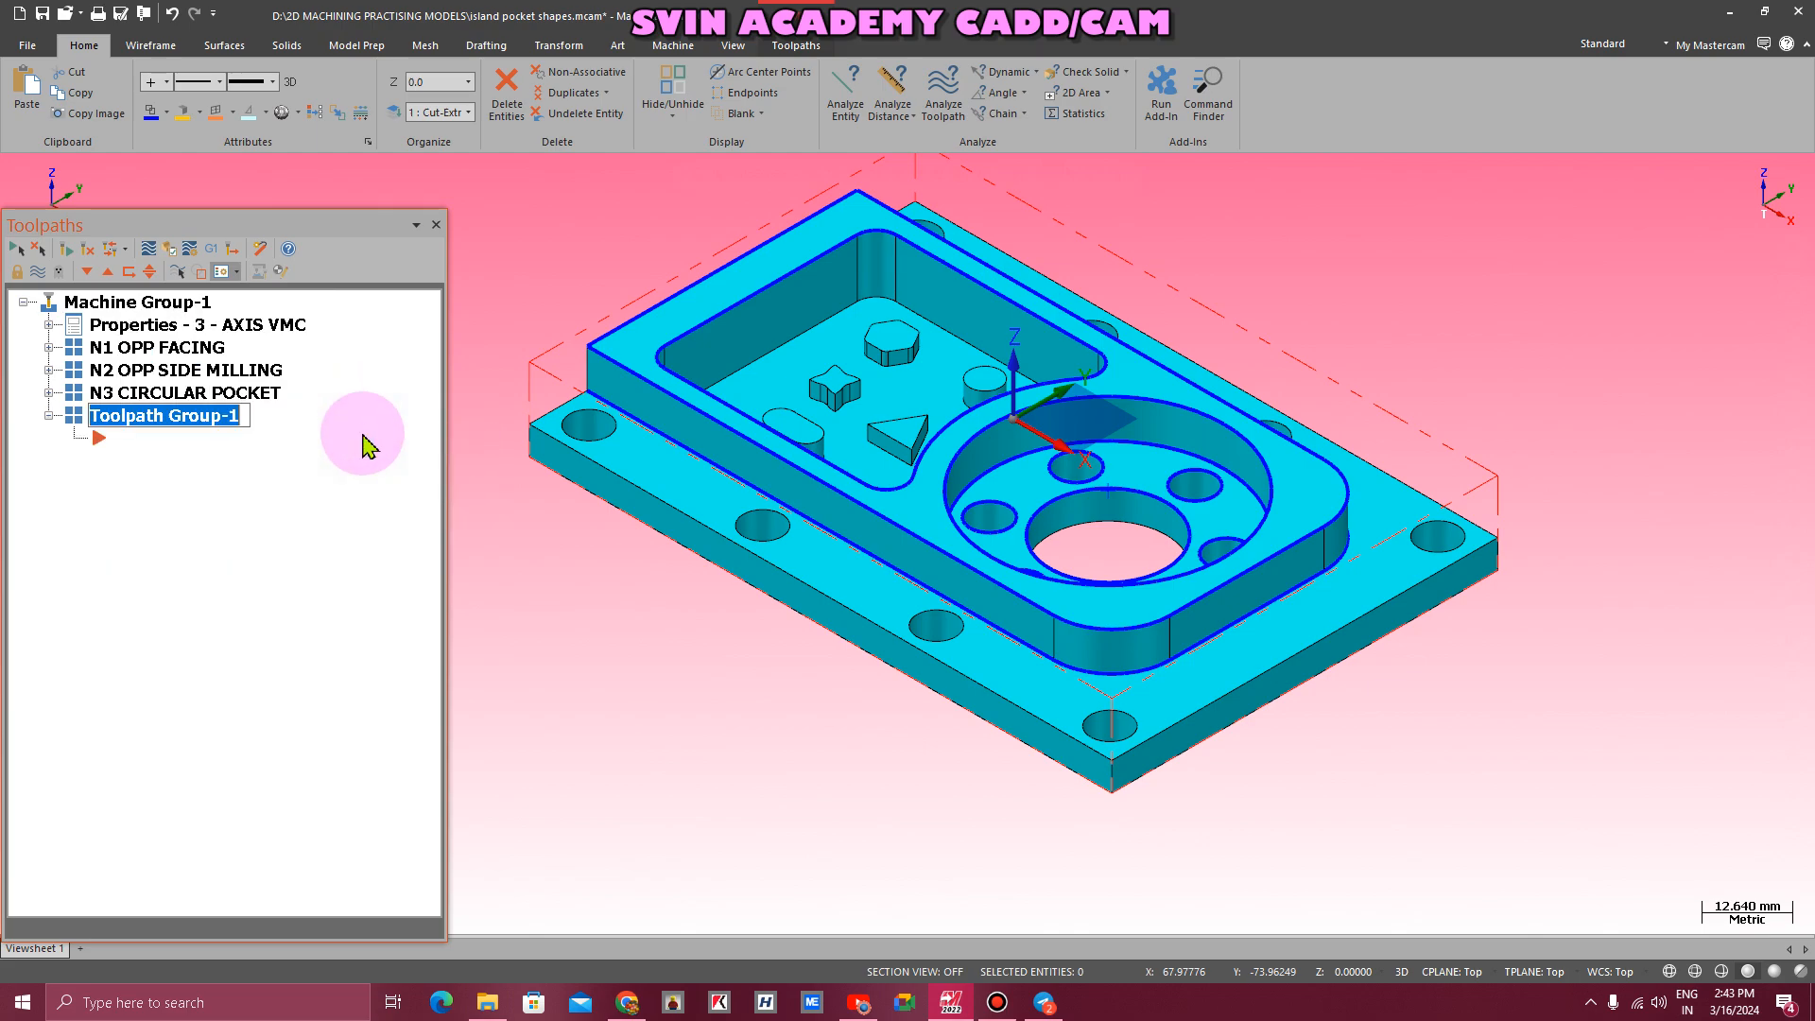
# - Name the new toolpath group N4 CIRCULAR POCKET DIA 45.6
pyautogui.write('N4 OPP')
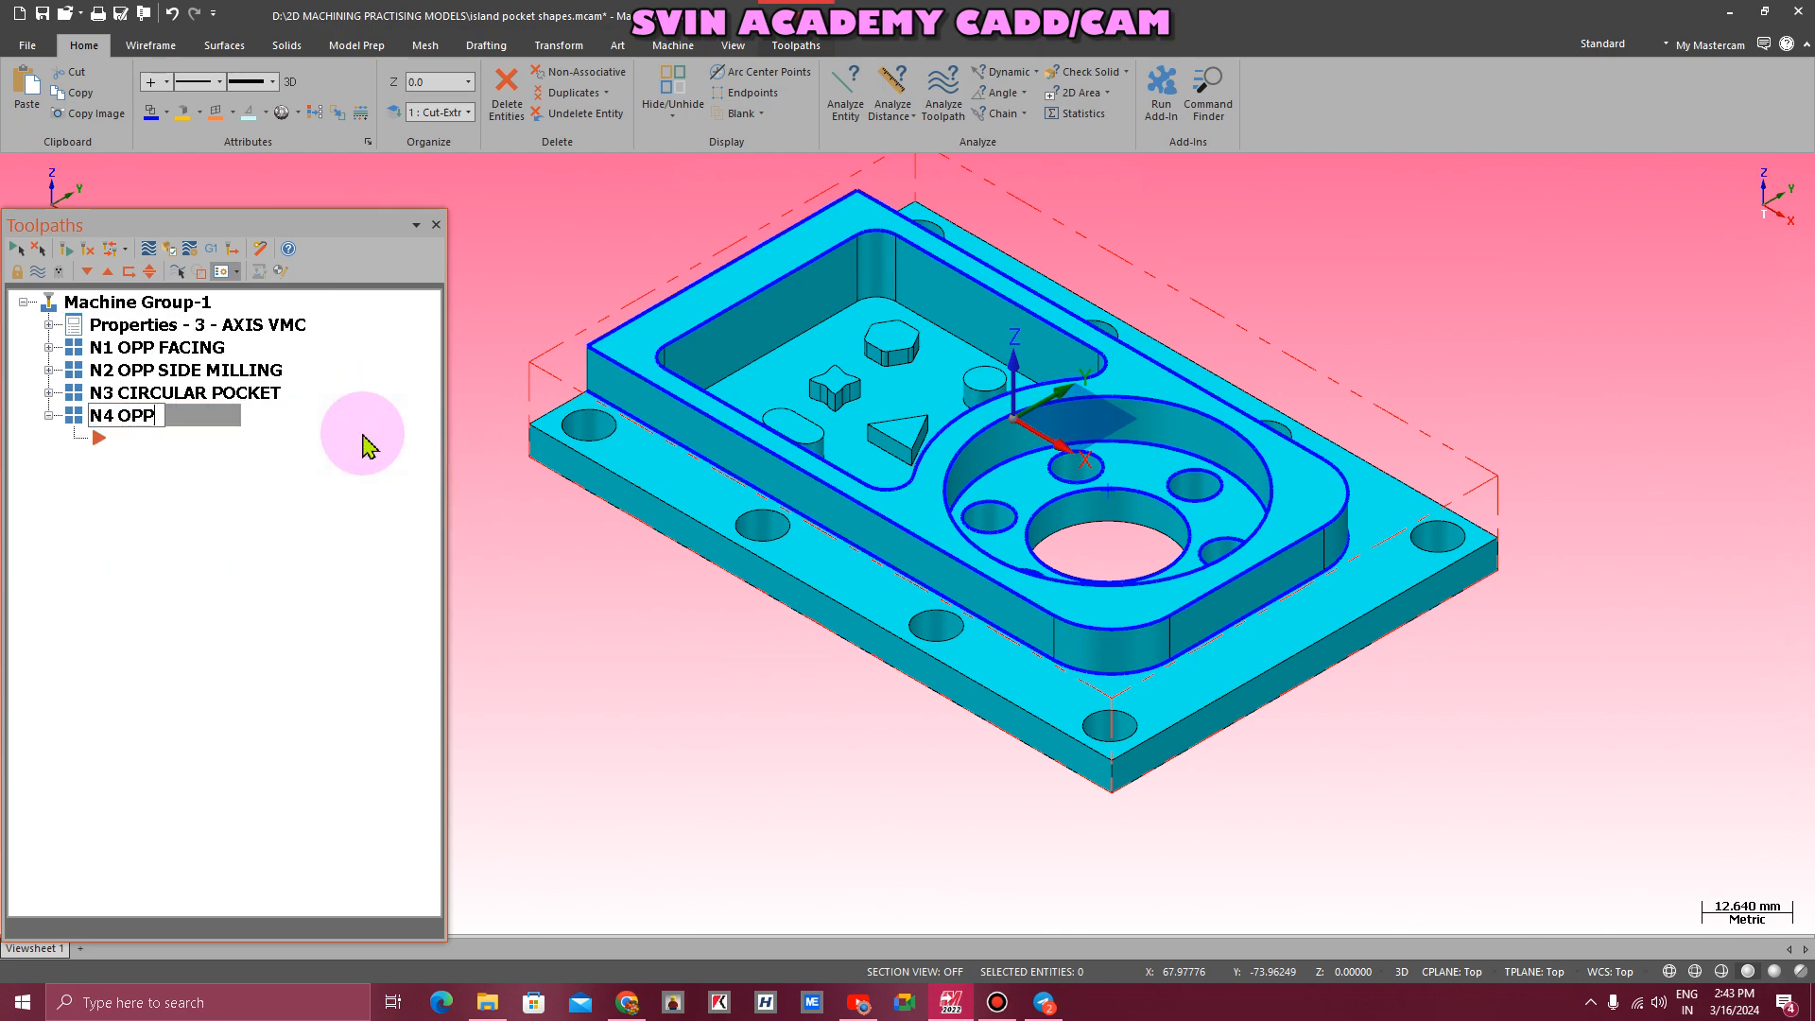
pyautogui.press('BackSpace')
pyautogui.press('BackSpace')
pyautogui.press('BackSpace')
pyautogui.write('CIRCULAR')
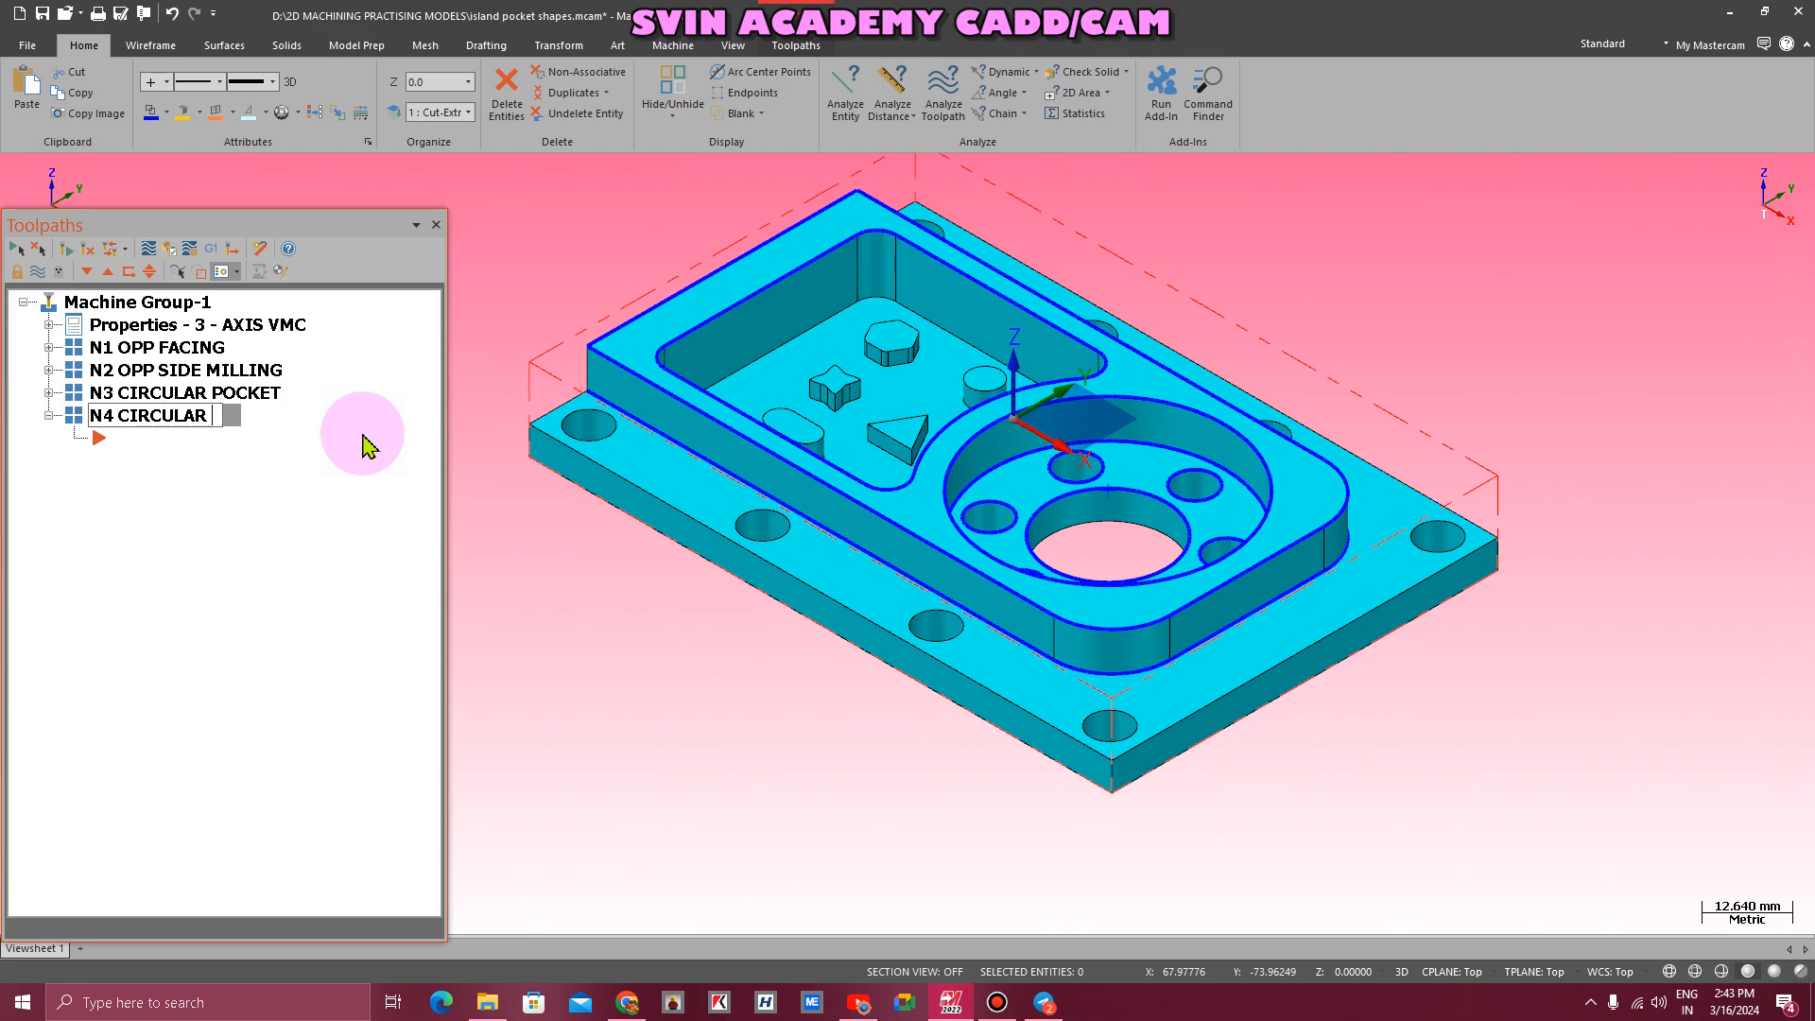
pyautogui.write(' POCKET ')
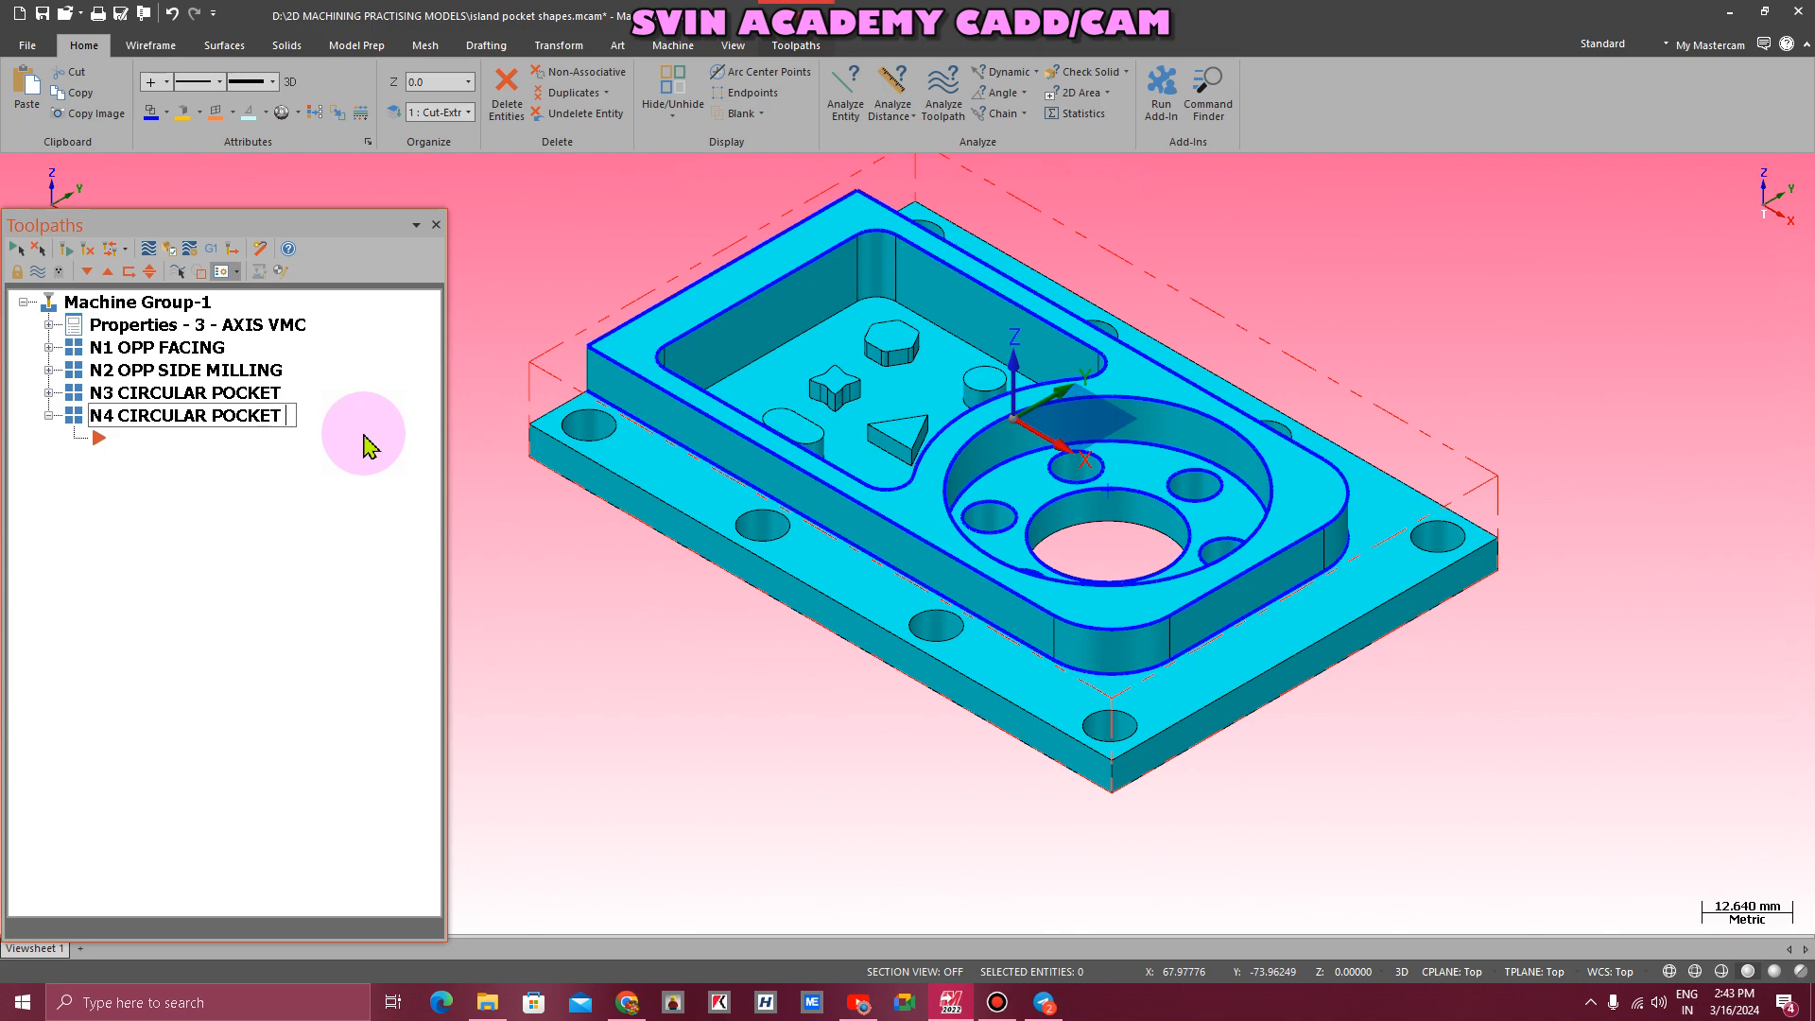
pyautogui.write('DIA 45.6')
pyautogui.press('Return')
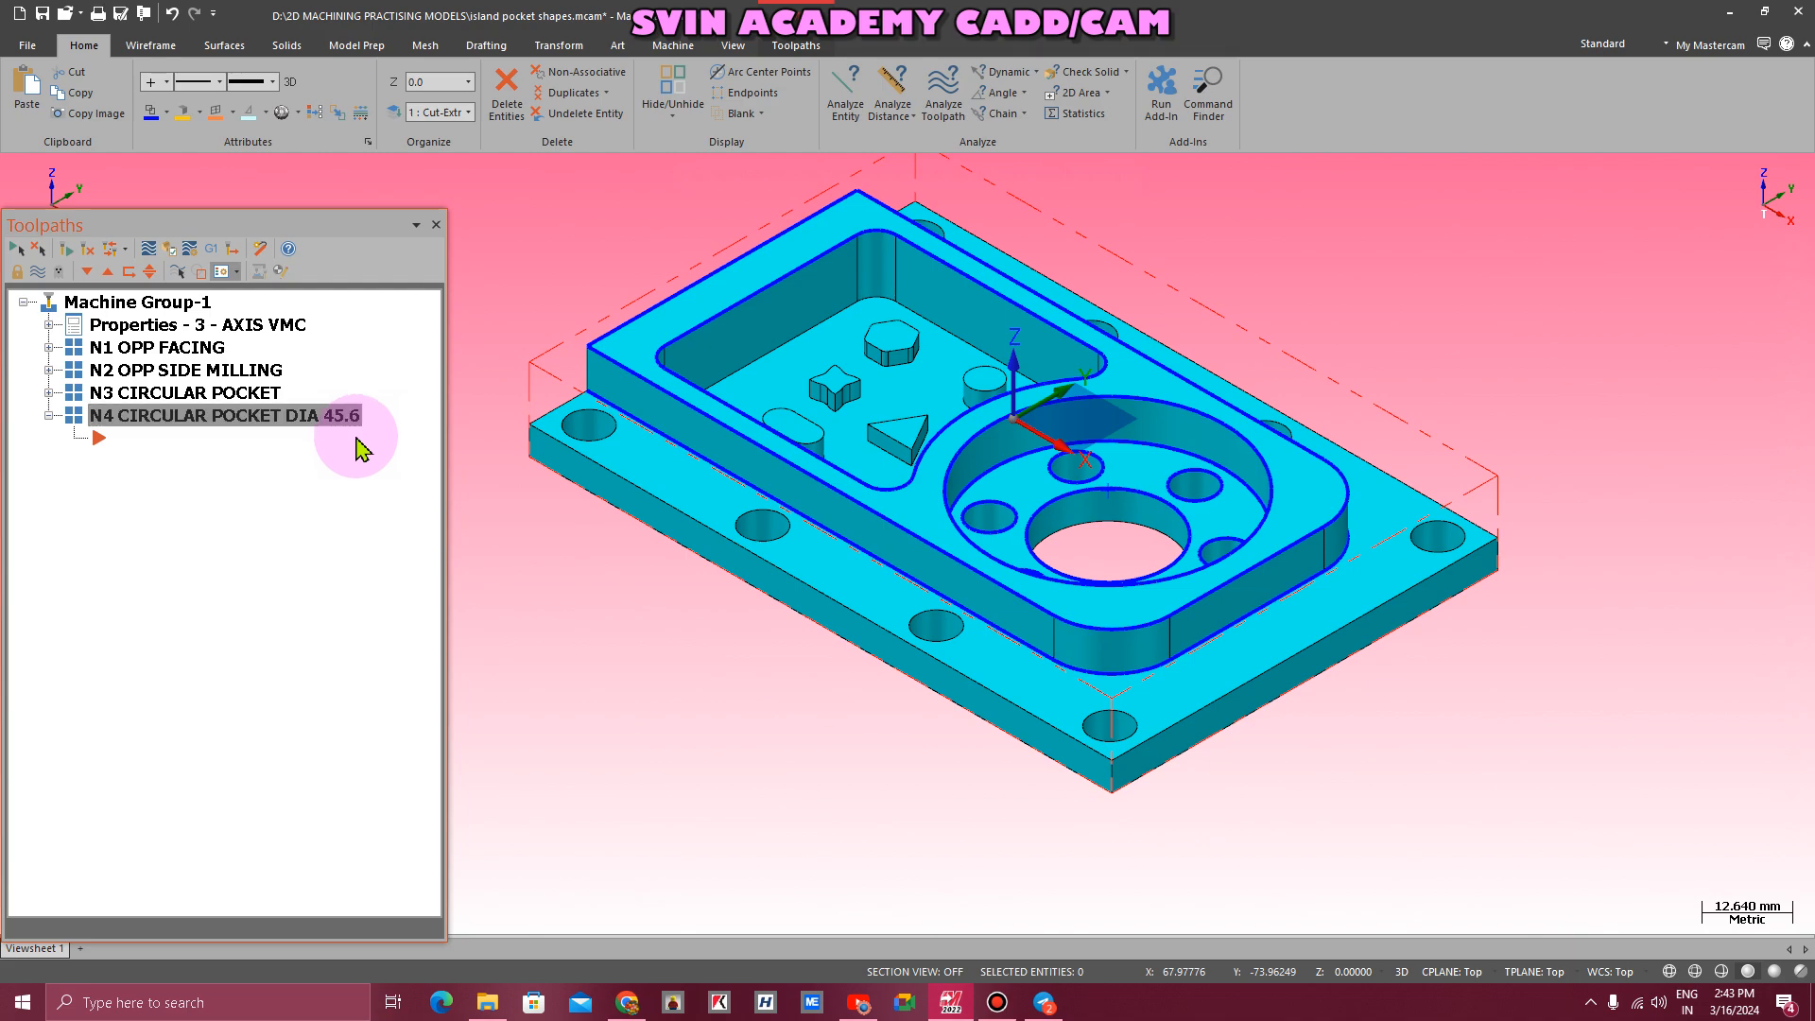
# - Start a 2D Contour toolpath and chain the large circular pocket's upper edge as its geometry
pyautogui.click(796, 45)
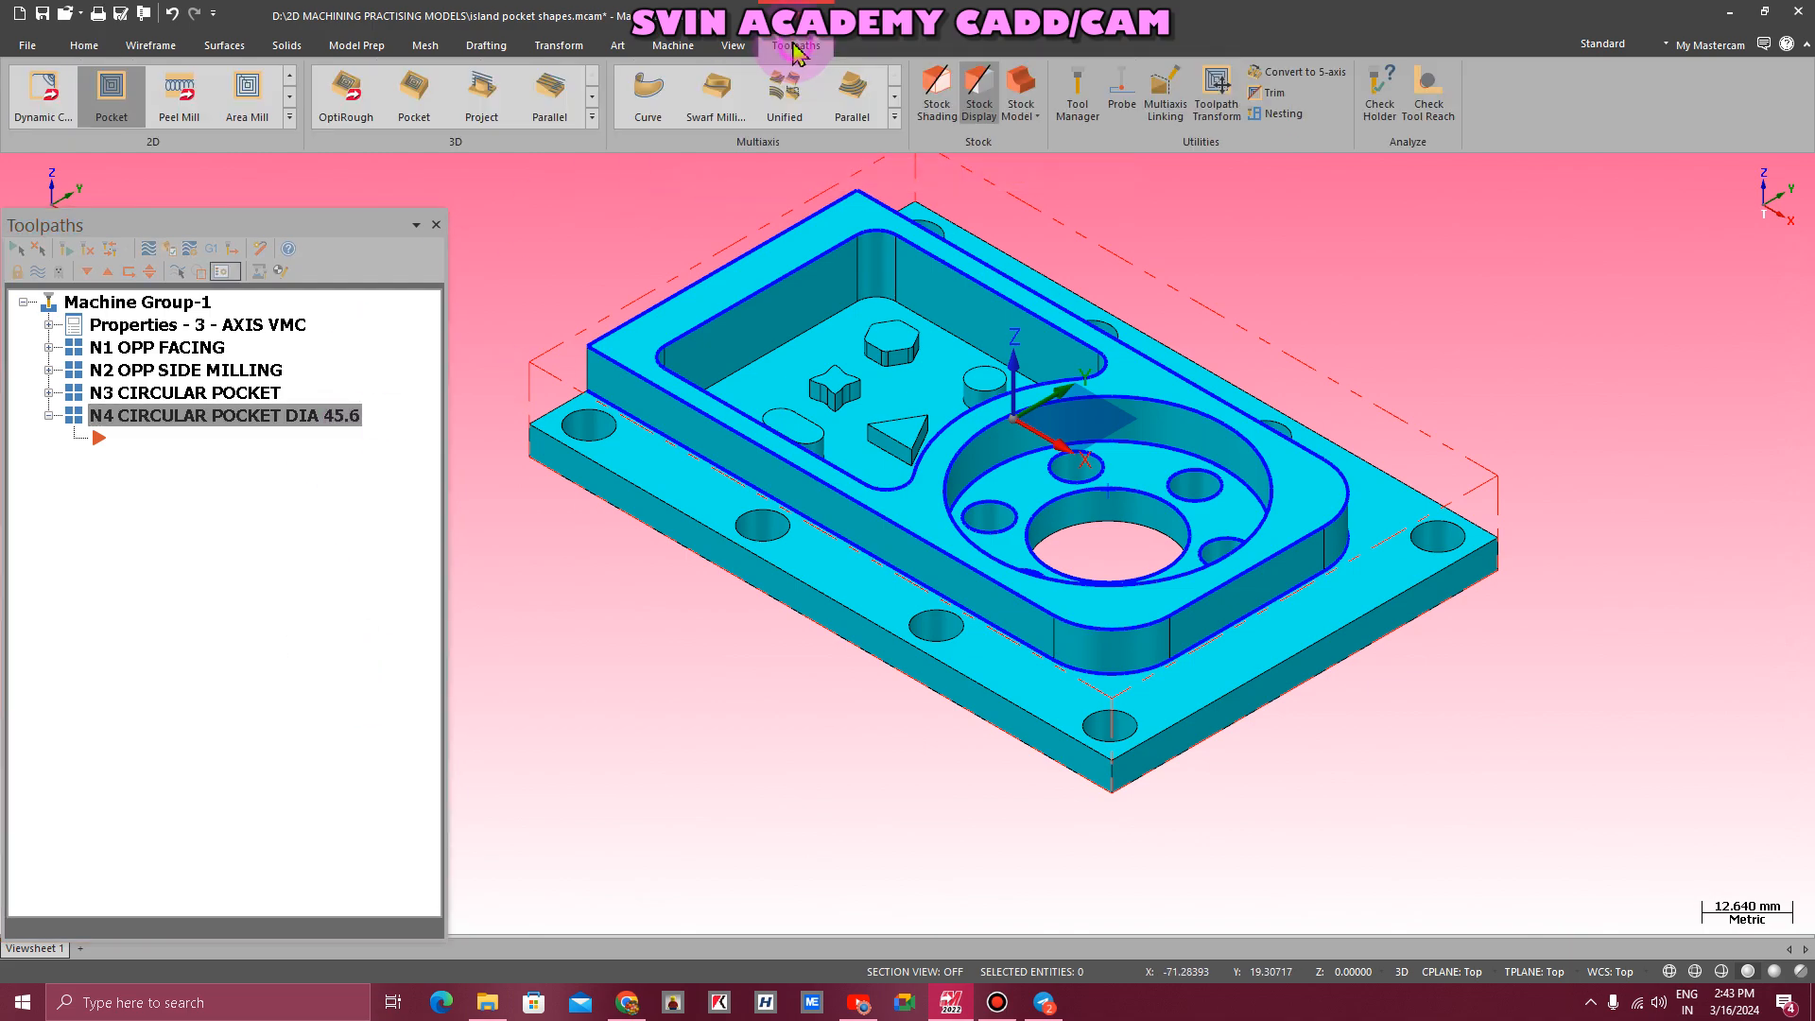
pyautogui.click(289, 118)
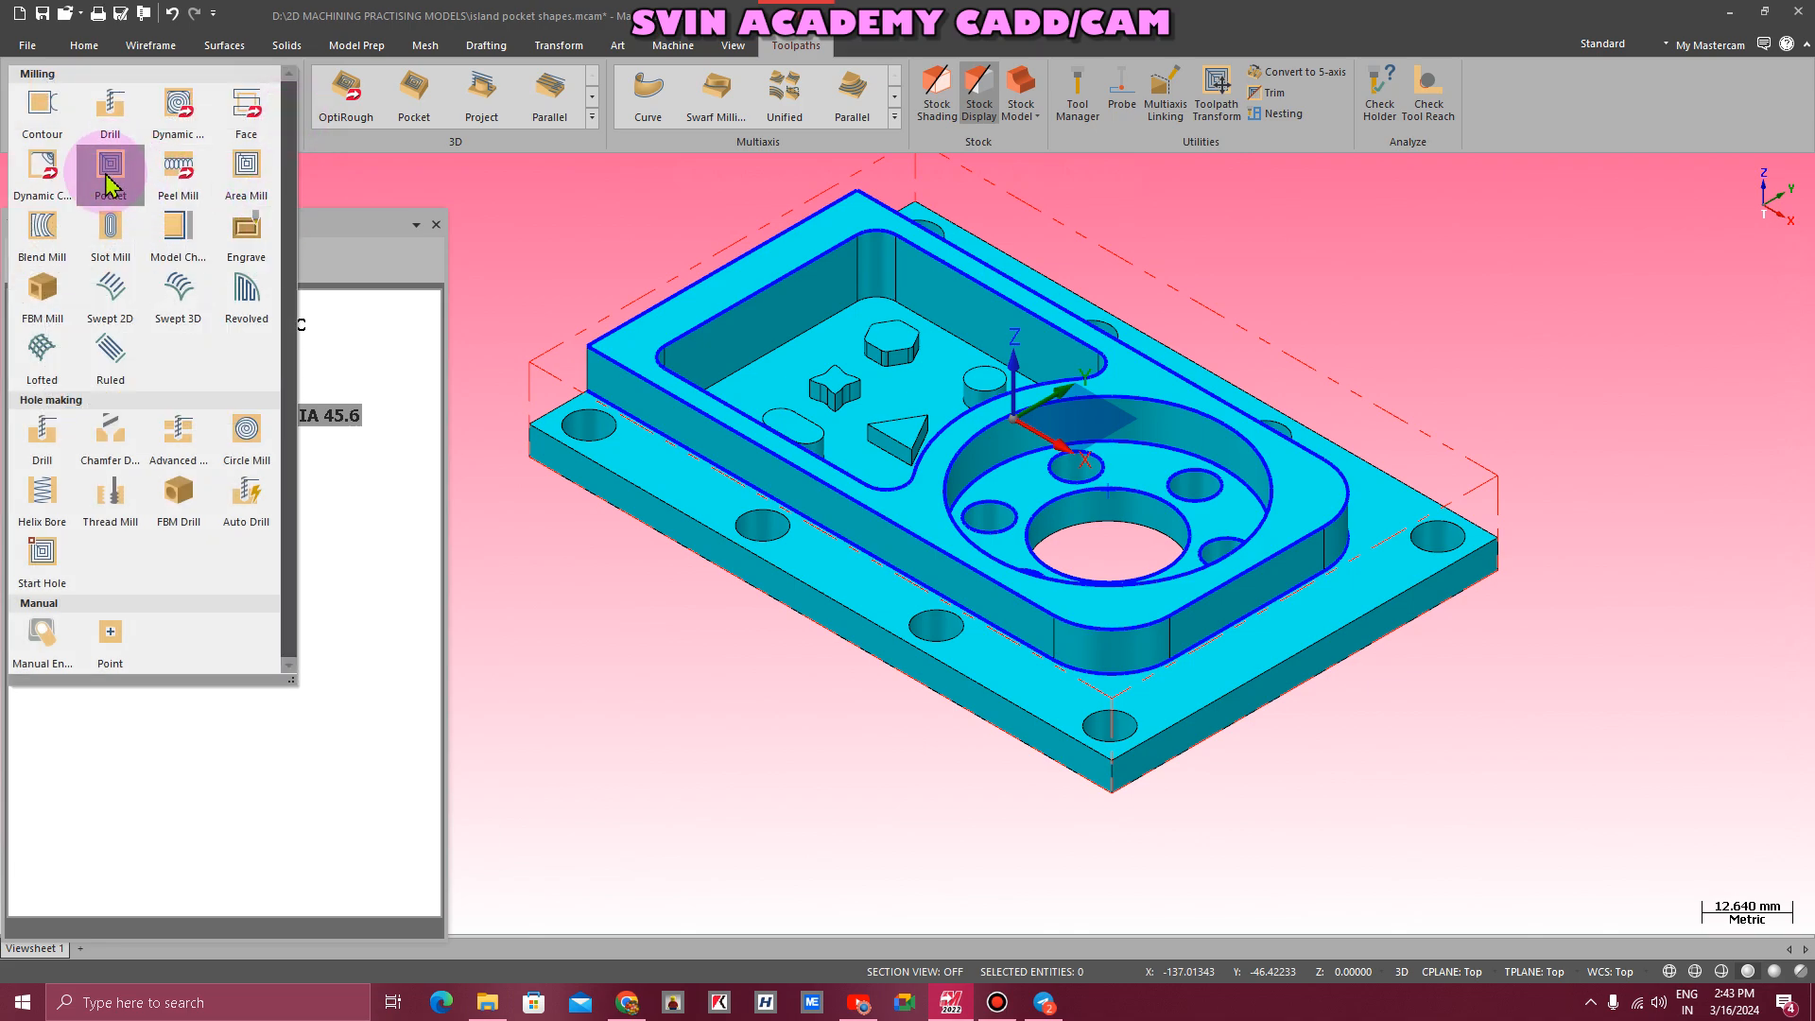
pyautogui.click(69, 126)
pyautogui.scroll(2, 865, 326)
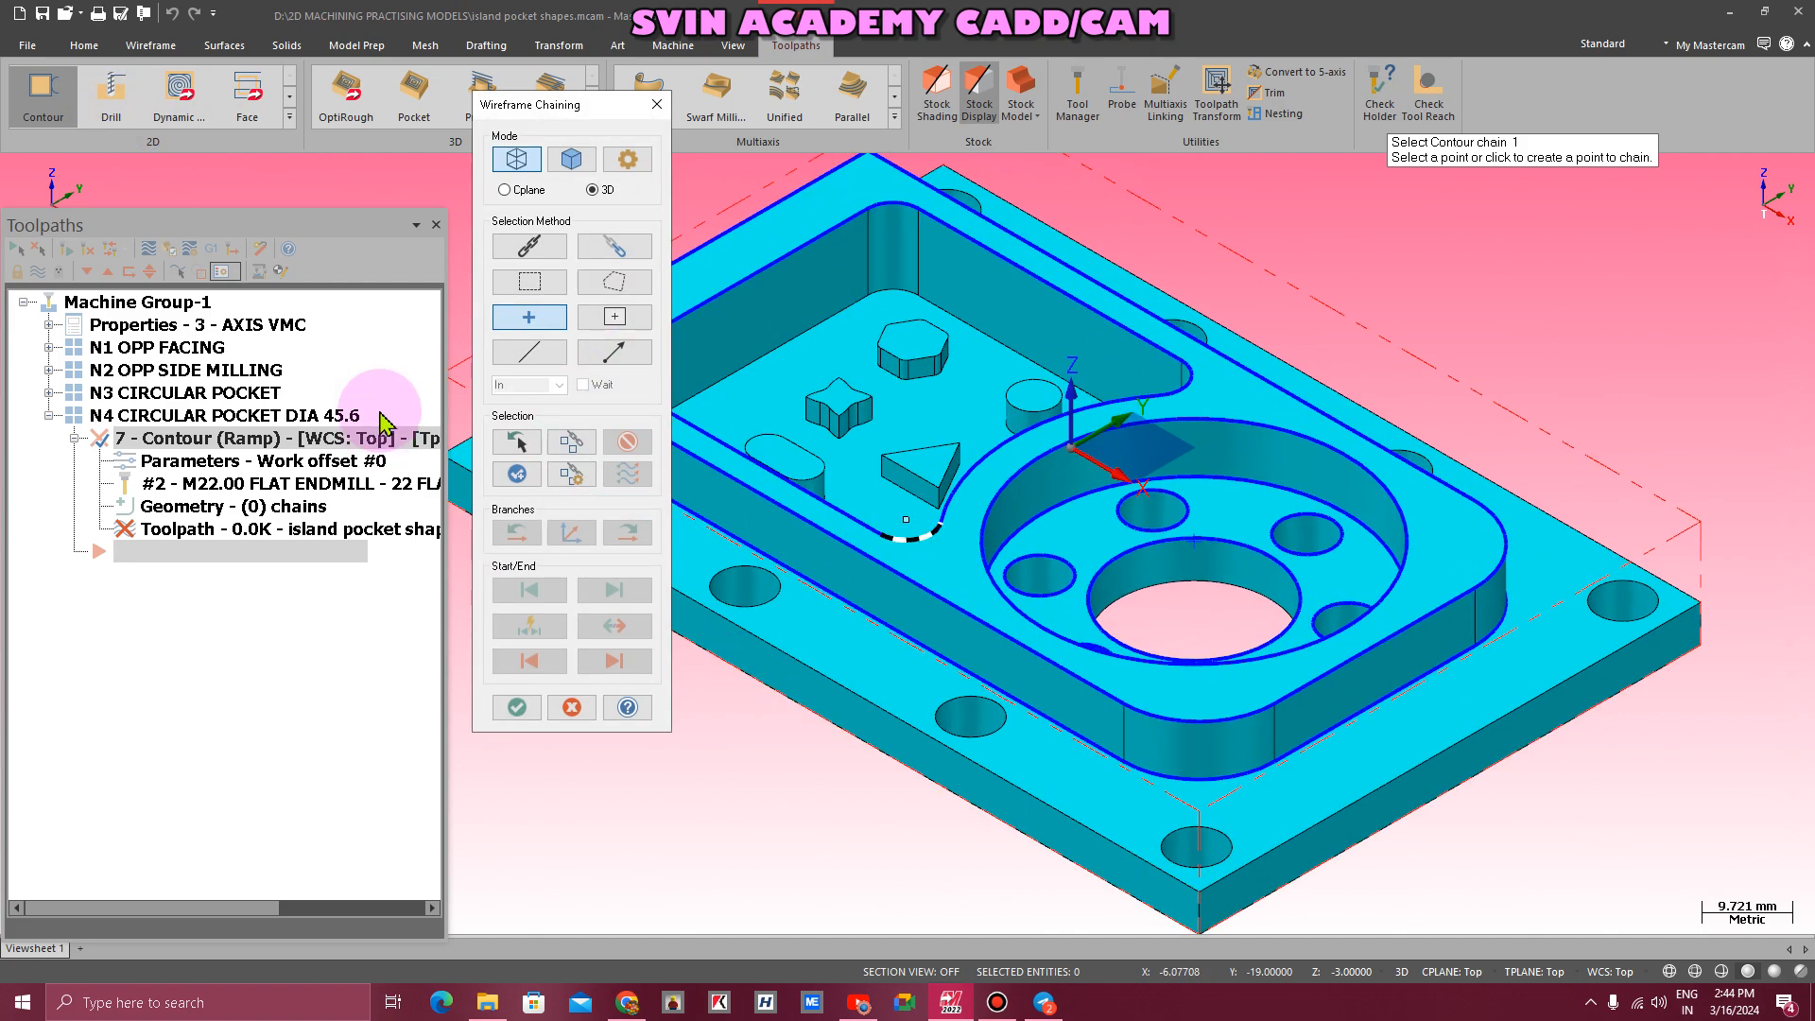
pyautogui.click(507, 253)
pyautogui.click(1077, 647)
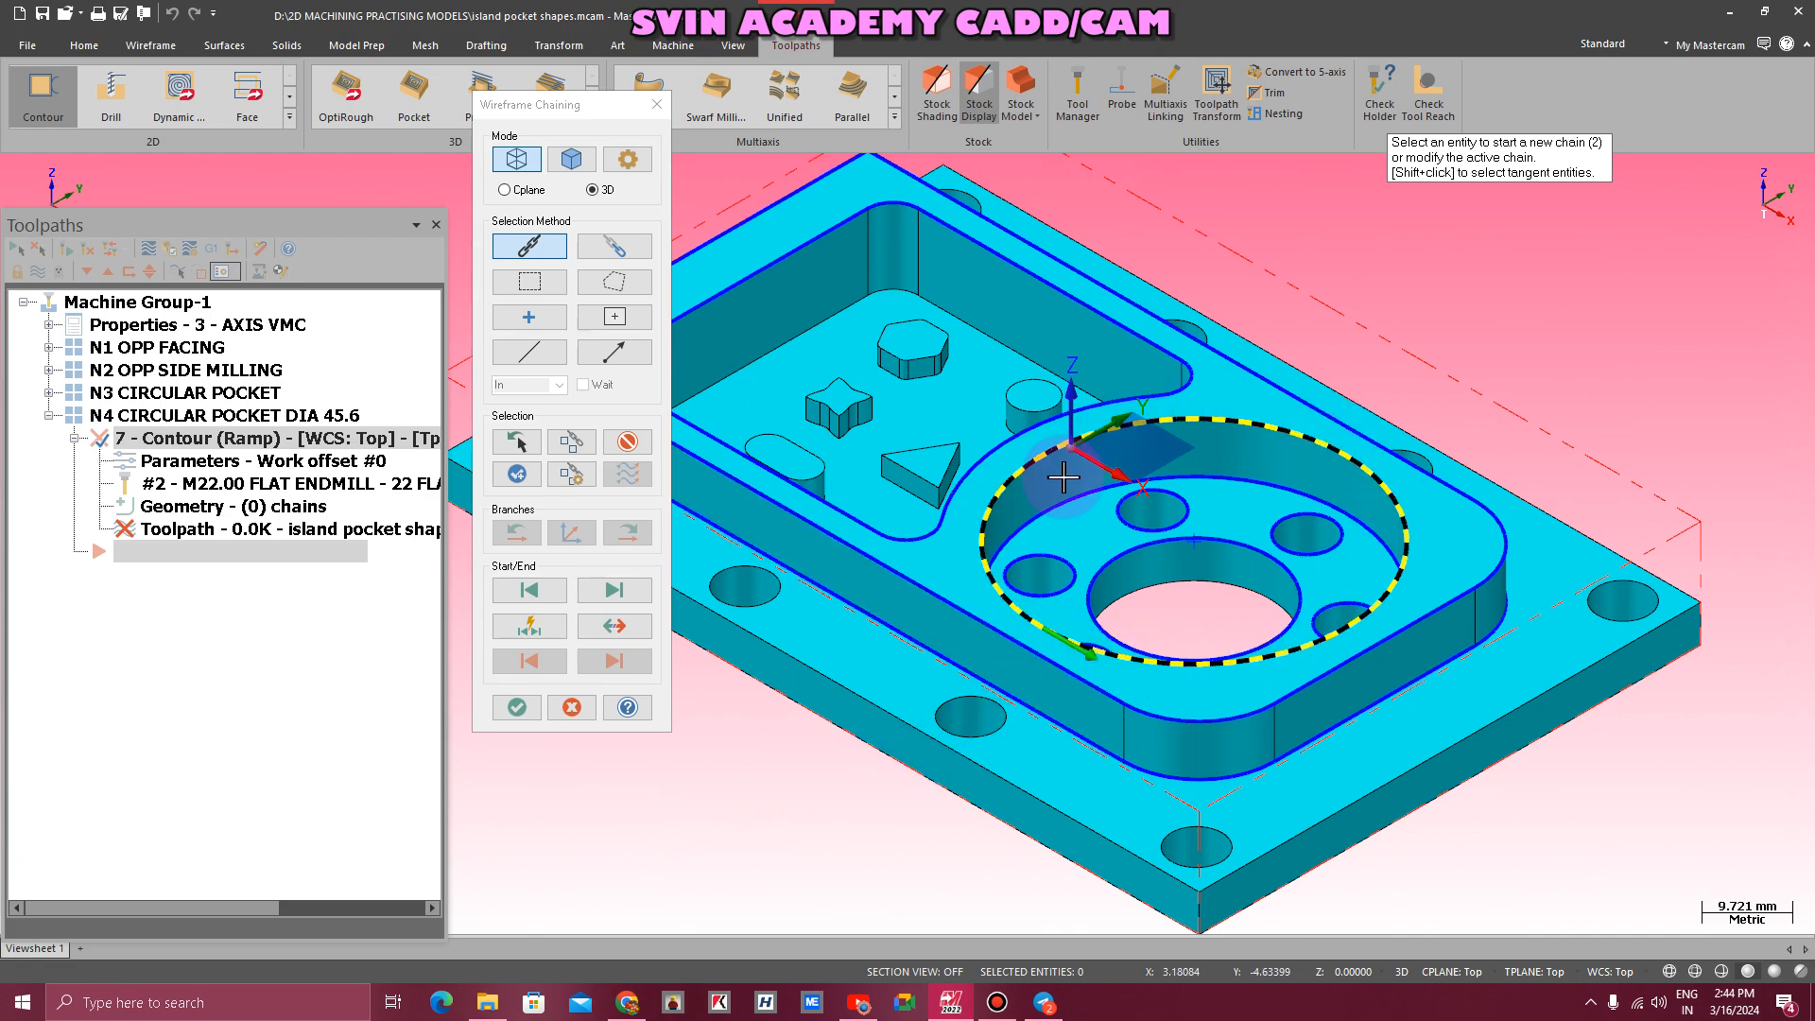
pyautogui.click(516, 707)
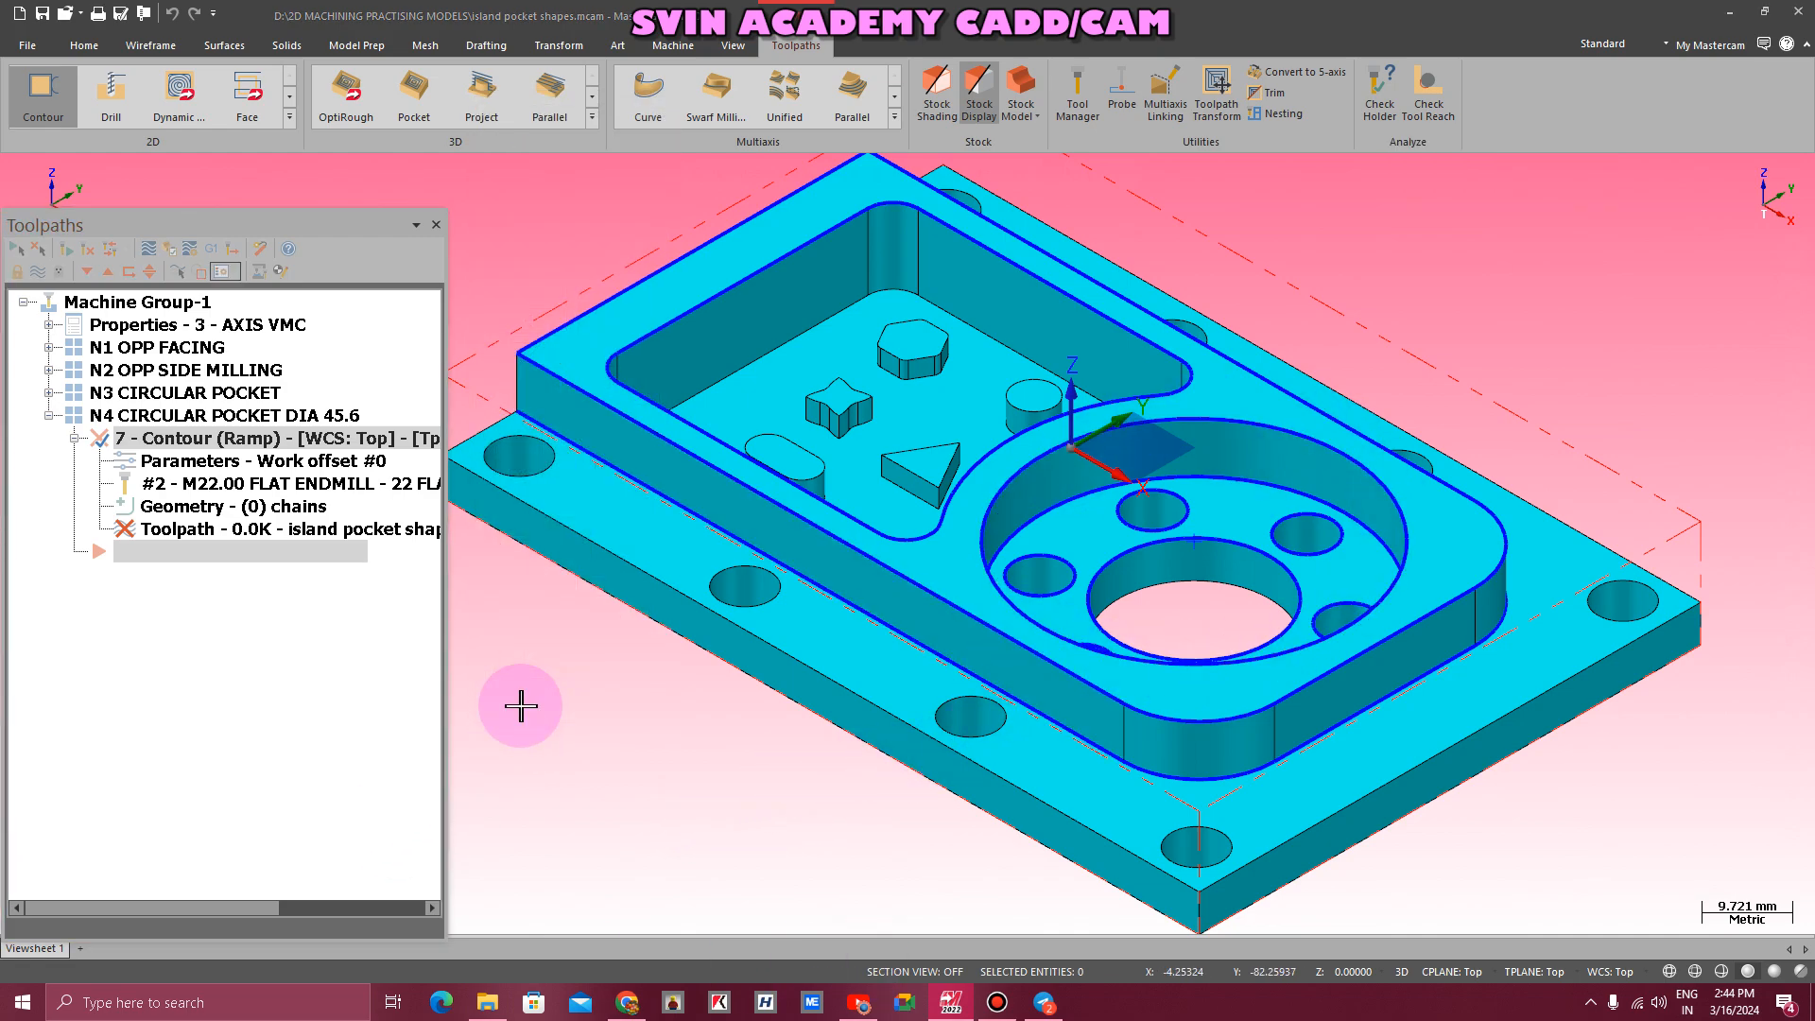
# - Choose the 8 Flat Endmill for the contour toolpath and set its plunge rate to 30
pyautogui.click(625, 187)
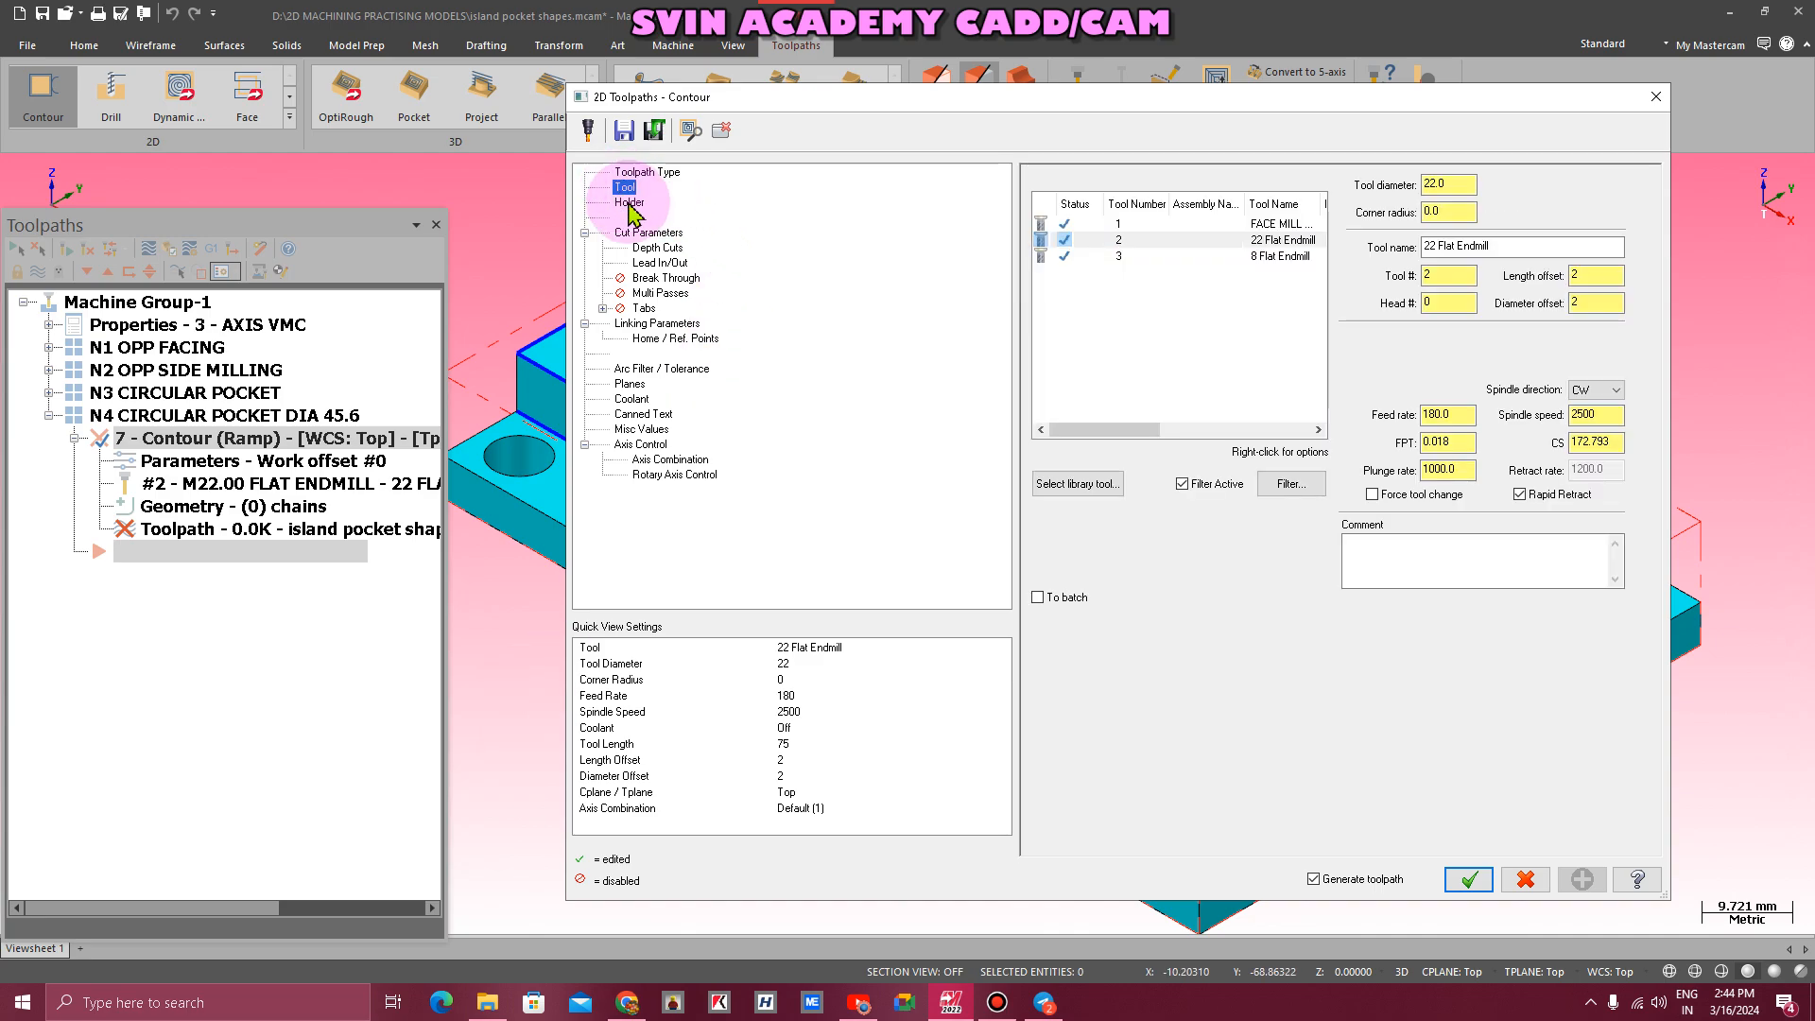
pyautogui.click(1257, 257)
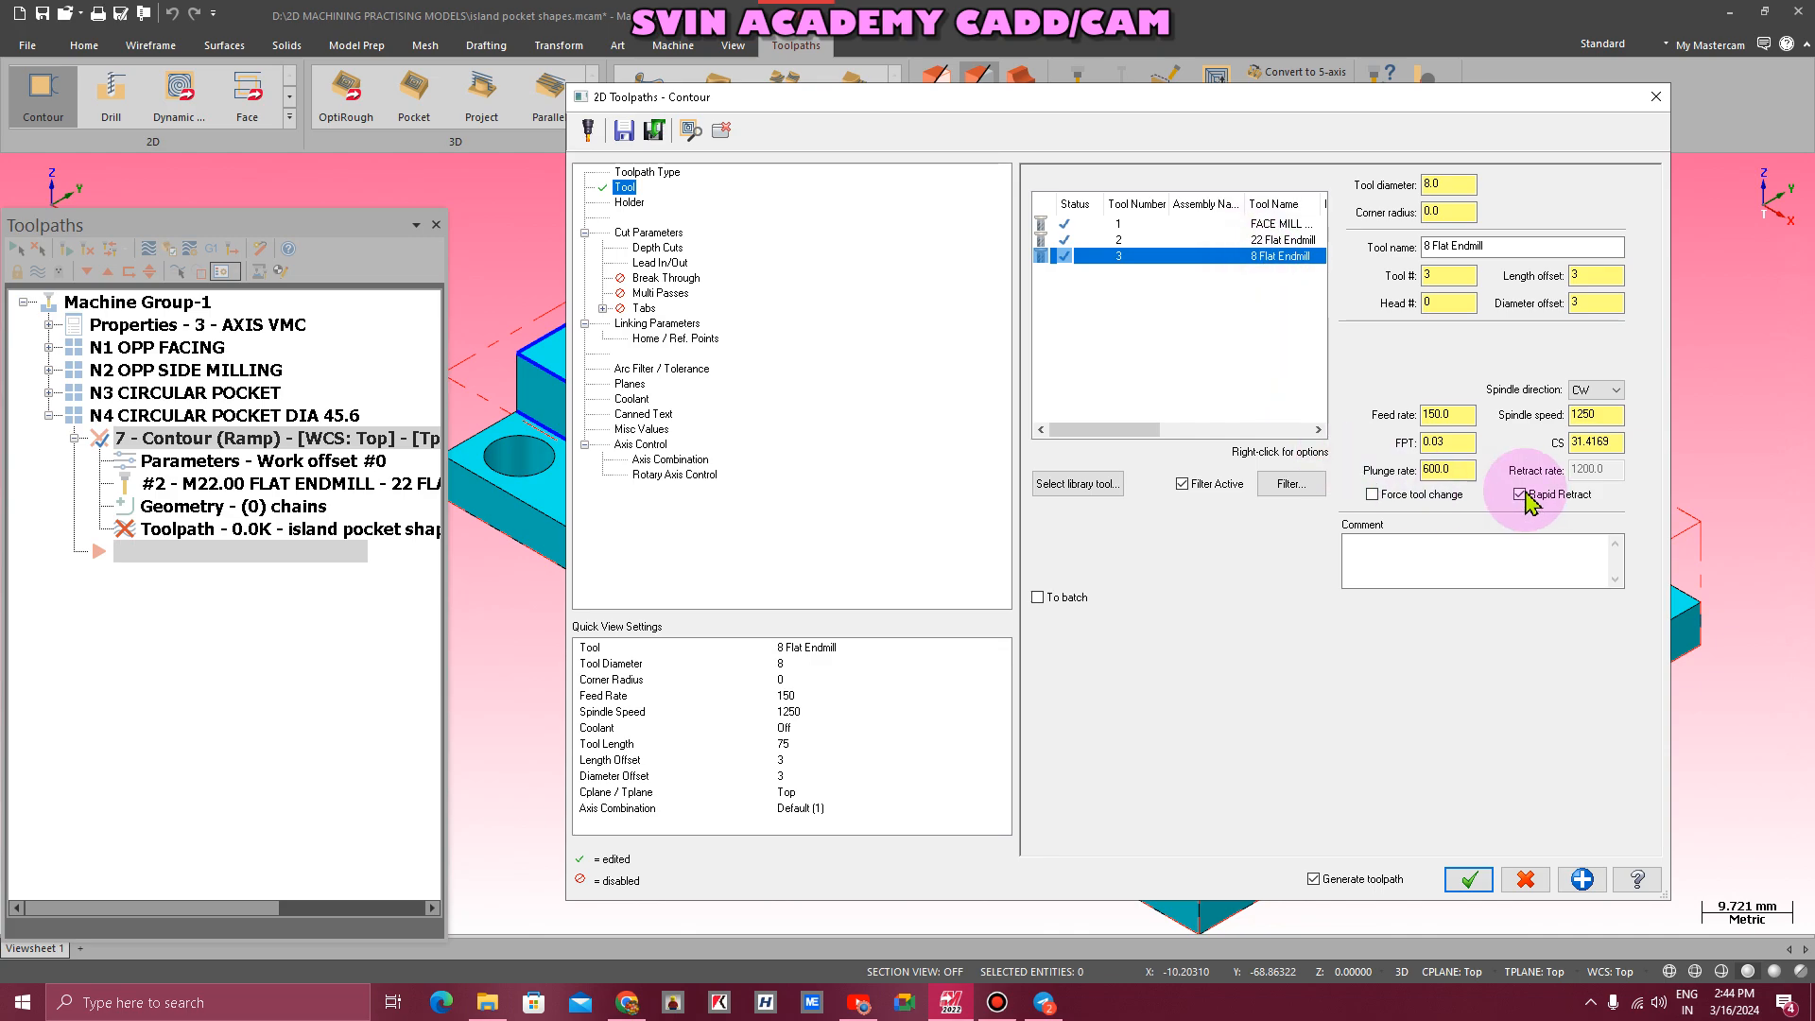
pyautogui.click(1456, 470)
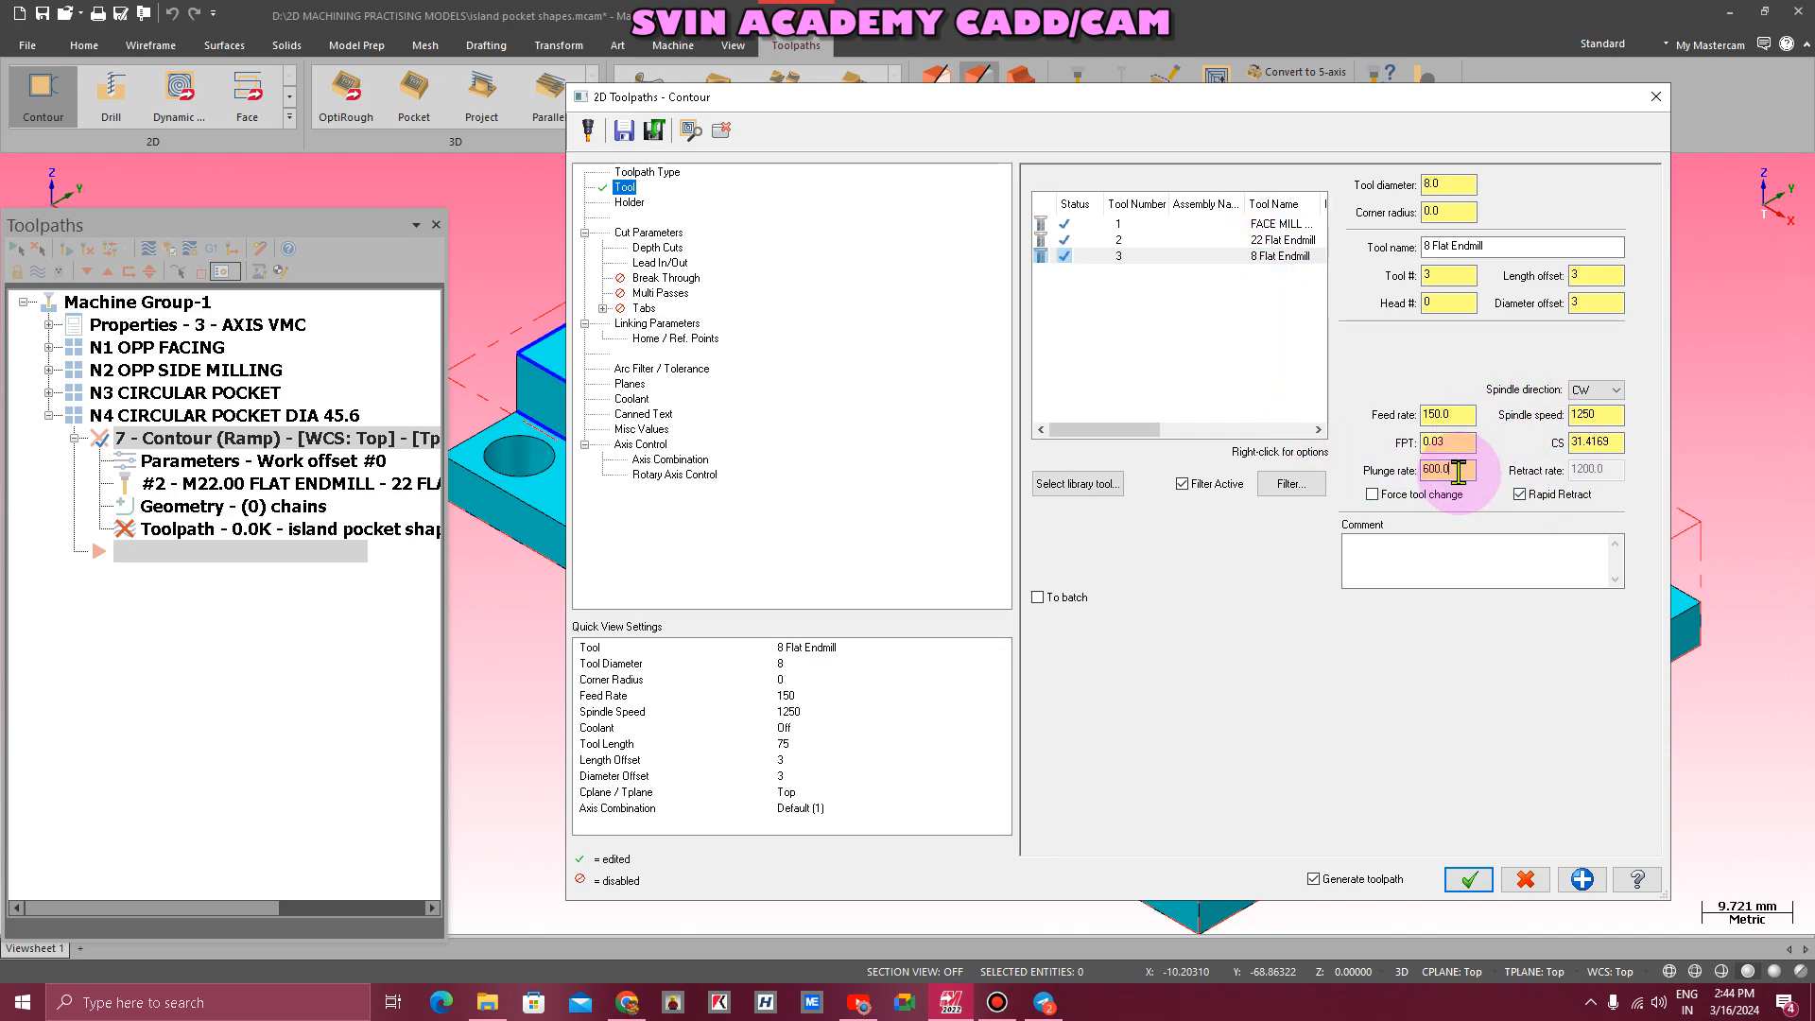
pyautogui.press('BackSpace')
pyautogui.press('BackSpace')
pyautogui.write('30')
pyautogui.press('Return')
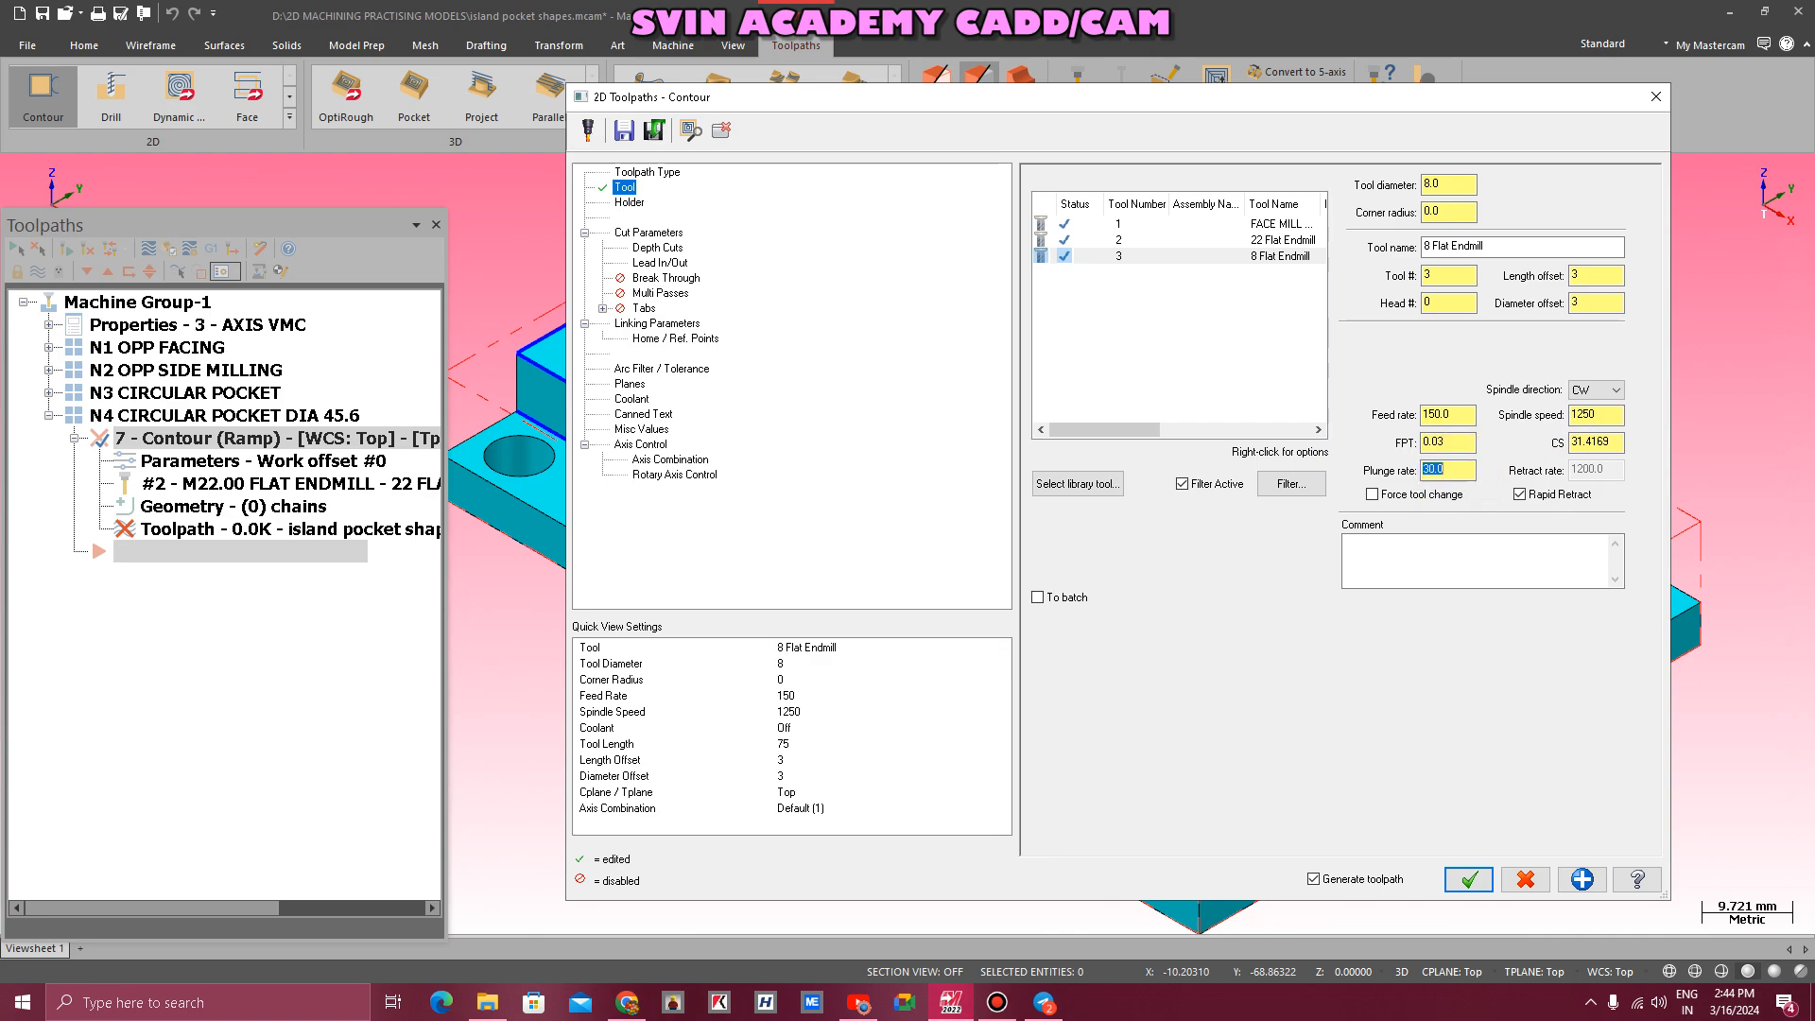
# - Set the 8 Flat Endmill's spindle speed to 2000 and check the tool holder settings
pyautogui.click(1613, 418)
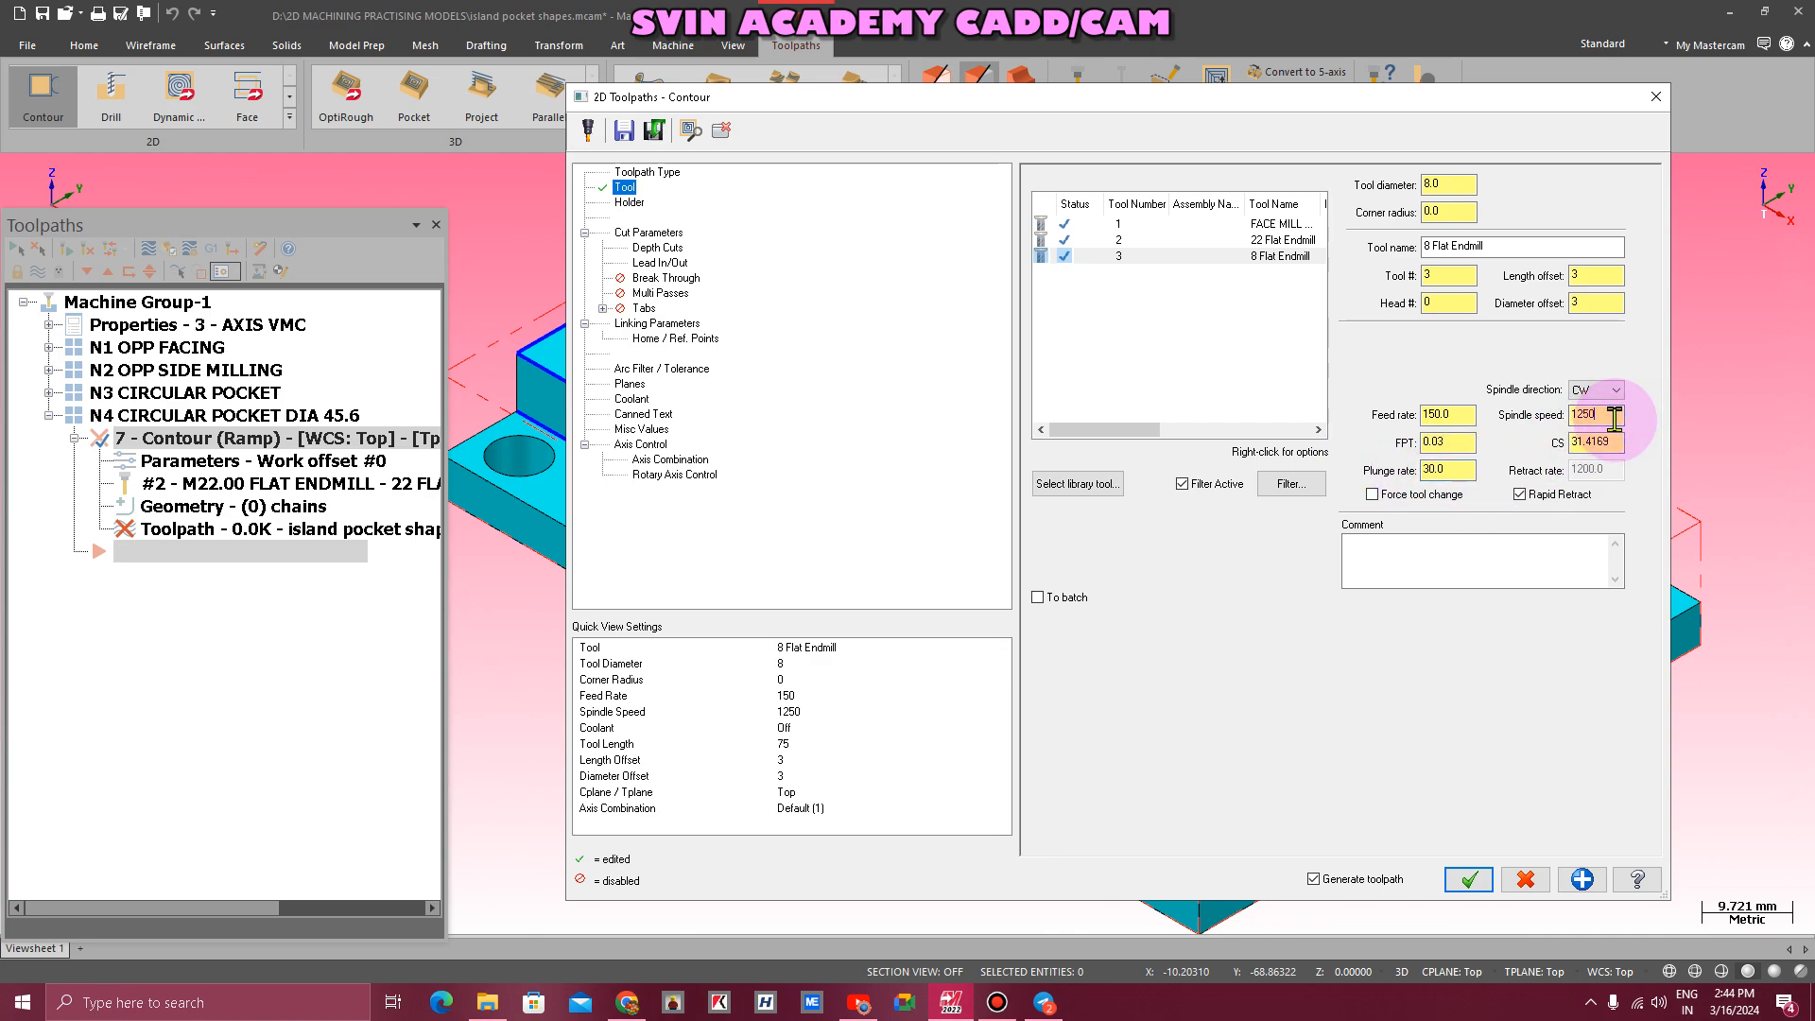
pyautogui.press('BackSpace')
pyautogui.press('BackSpace')
pyautogui.write('2000')
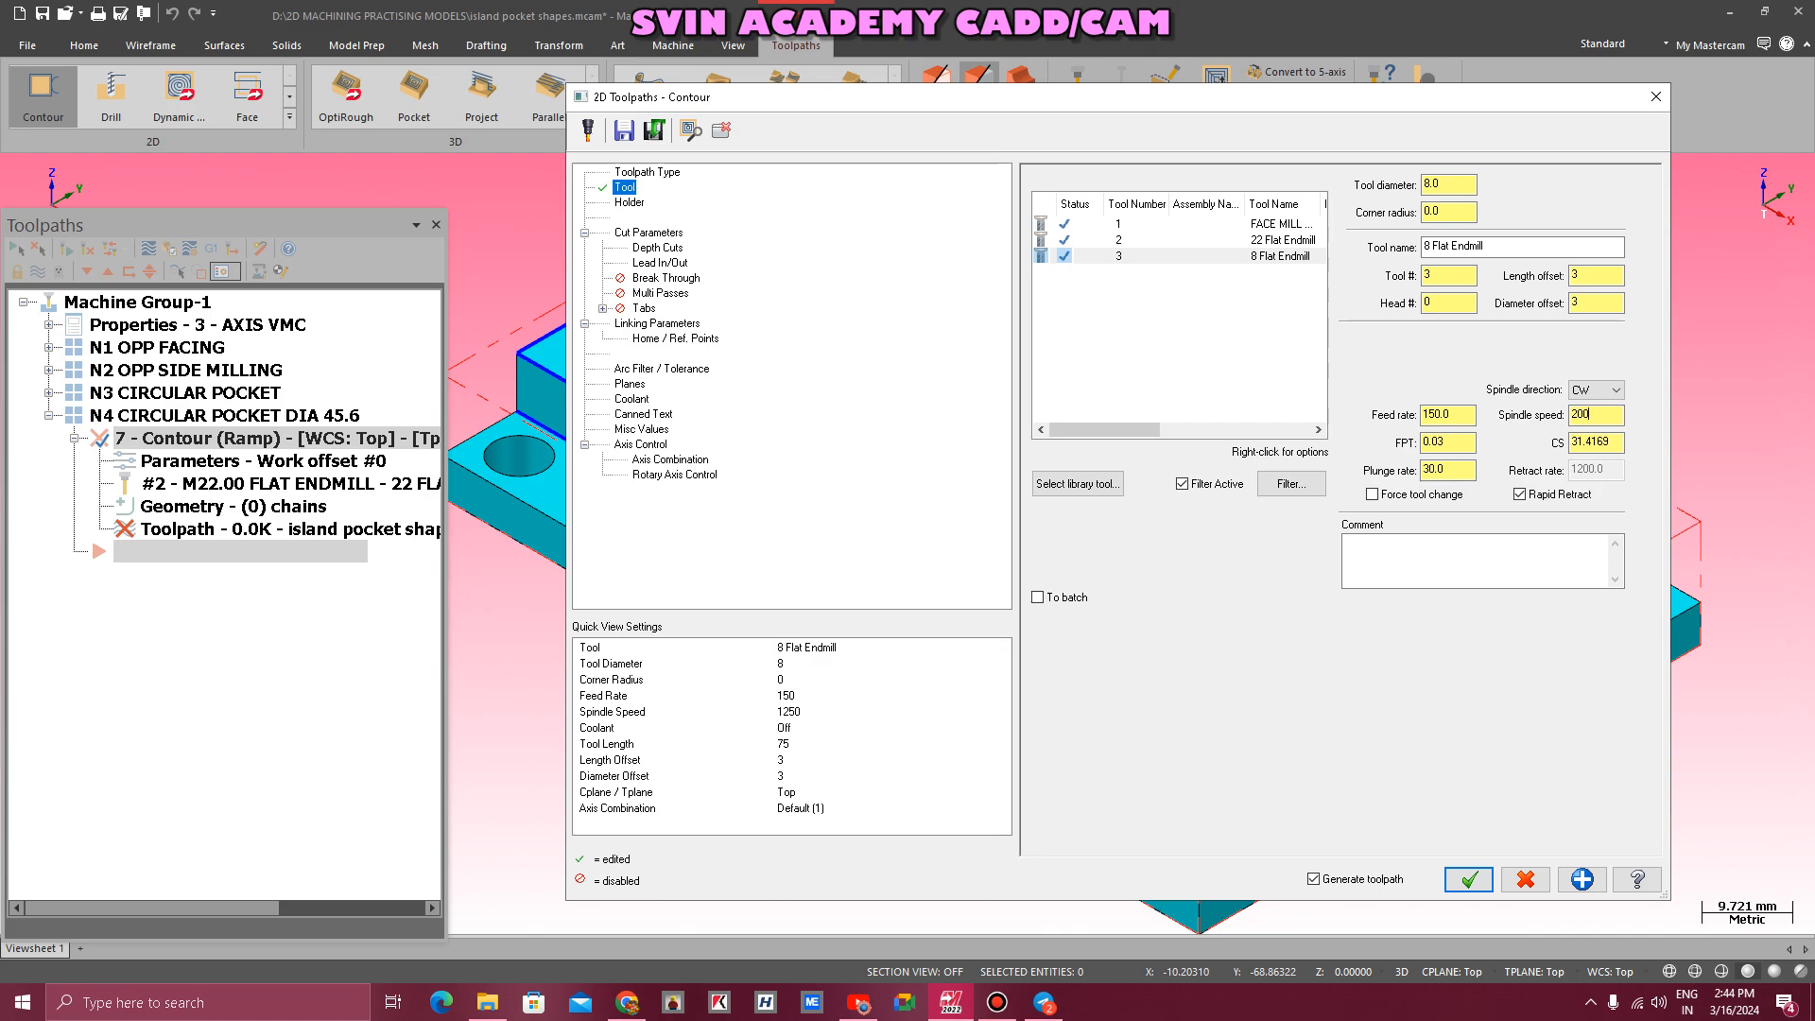
pyautogui.press('Return')
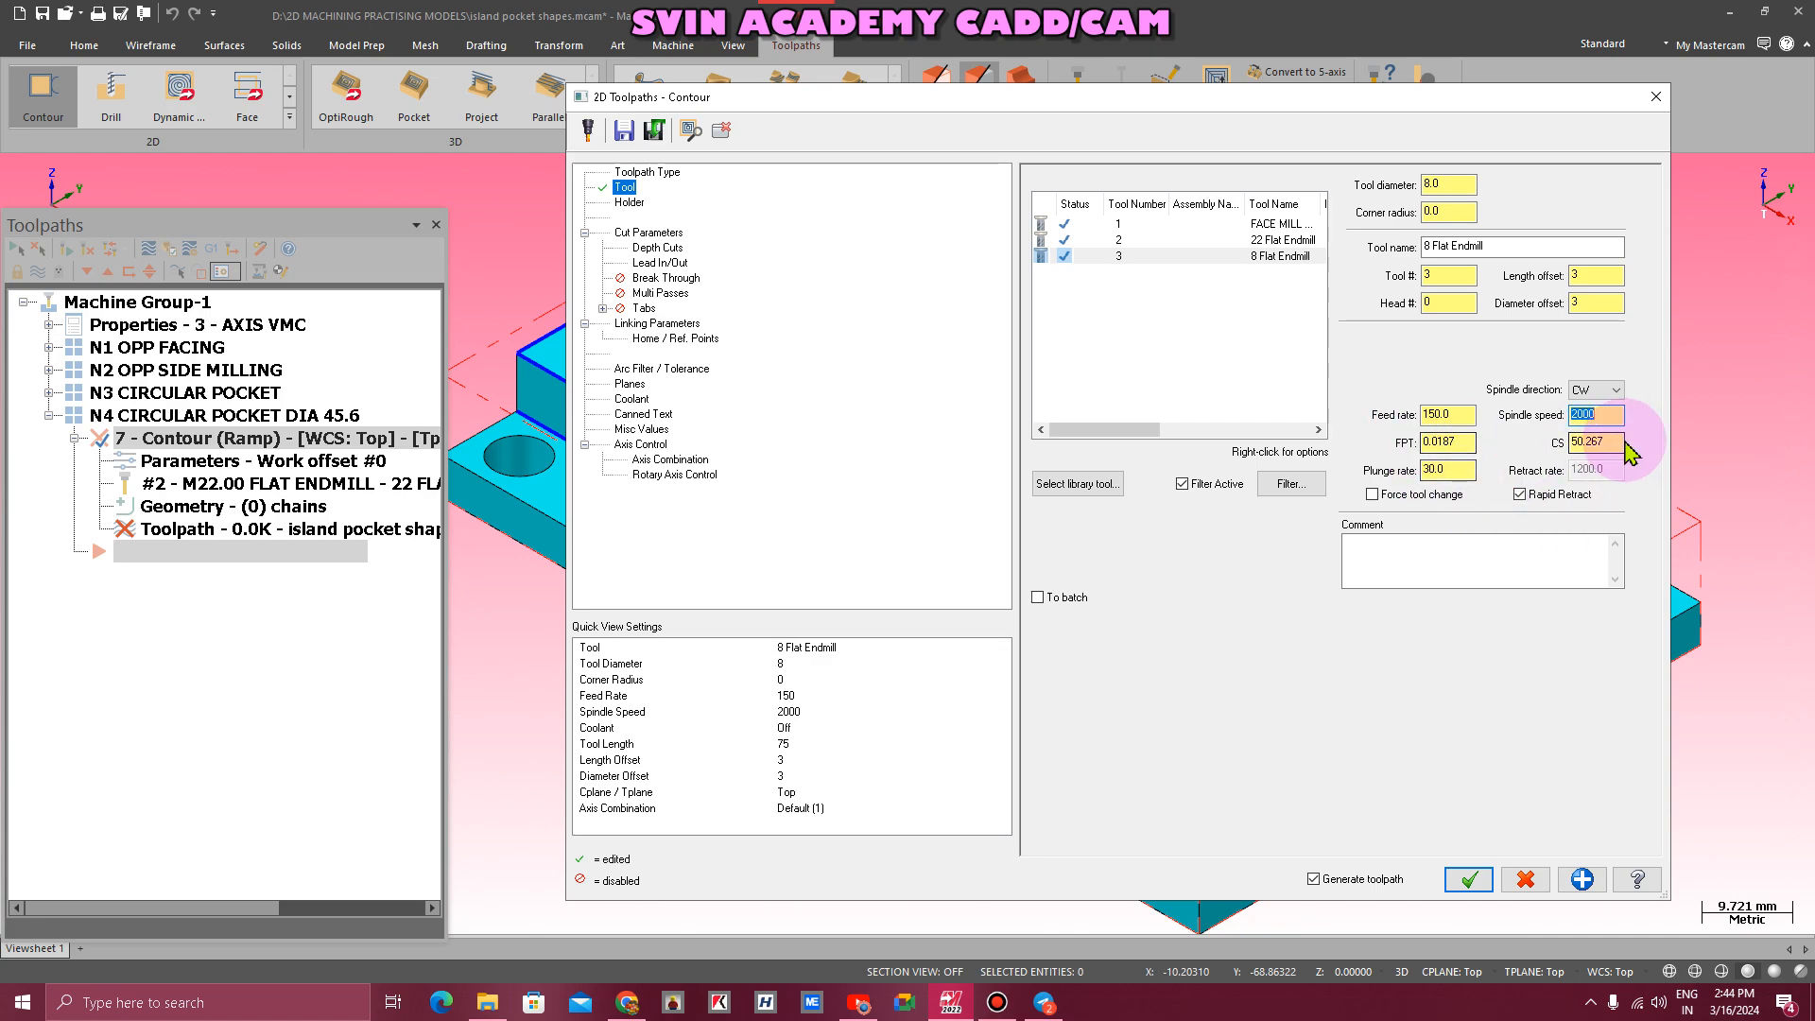
pyautogui.click(630, 204)
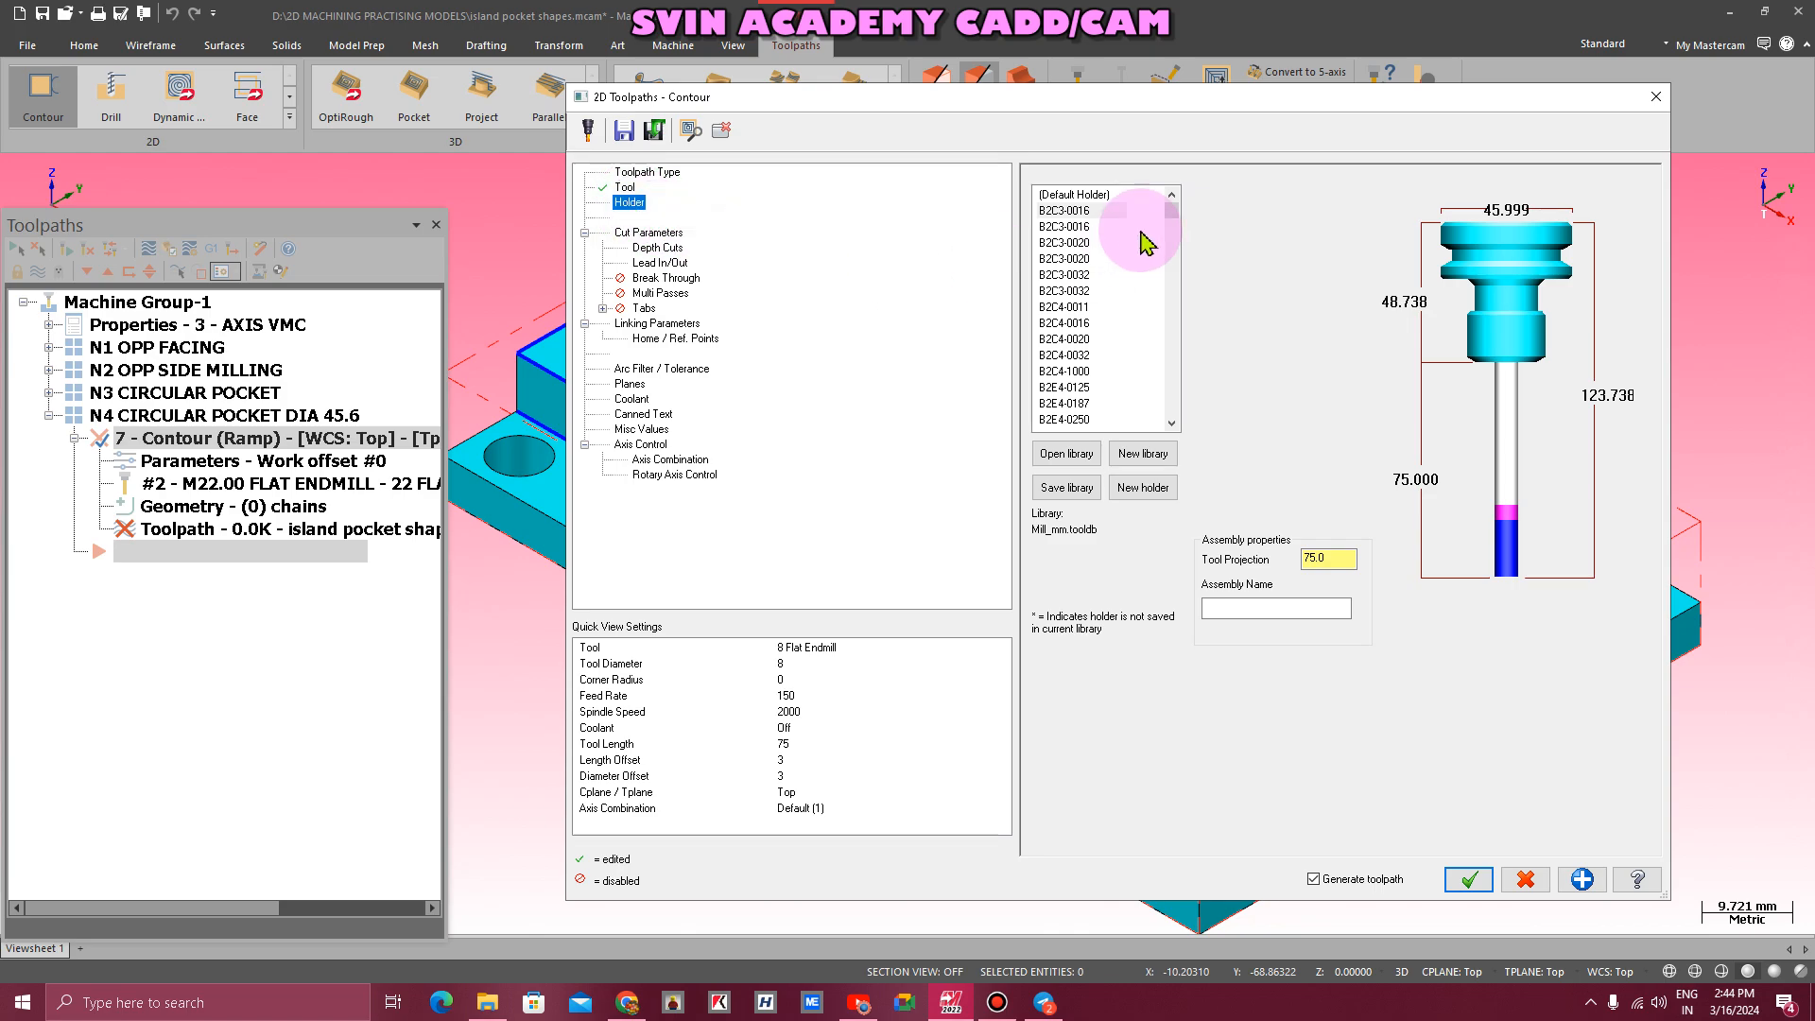
# - Set the contour type to 2D and turn off depth cuts
pyautogui.click(628, 235)
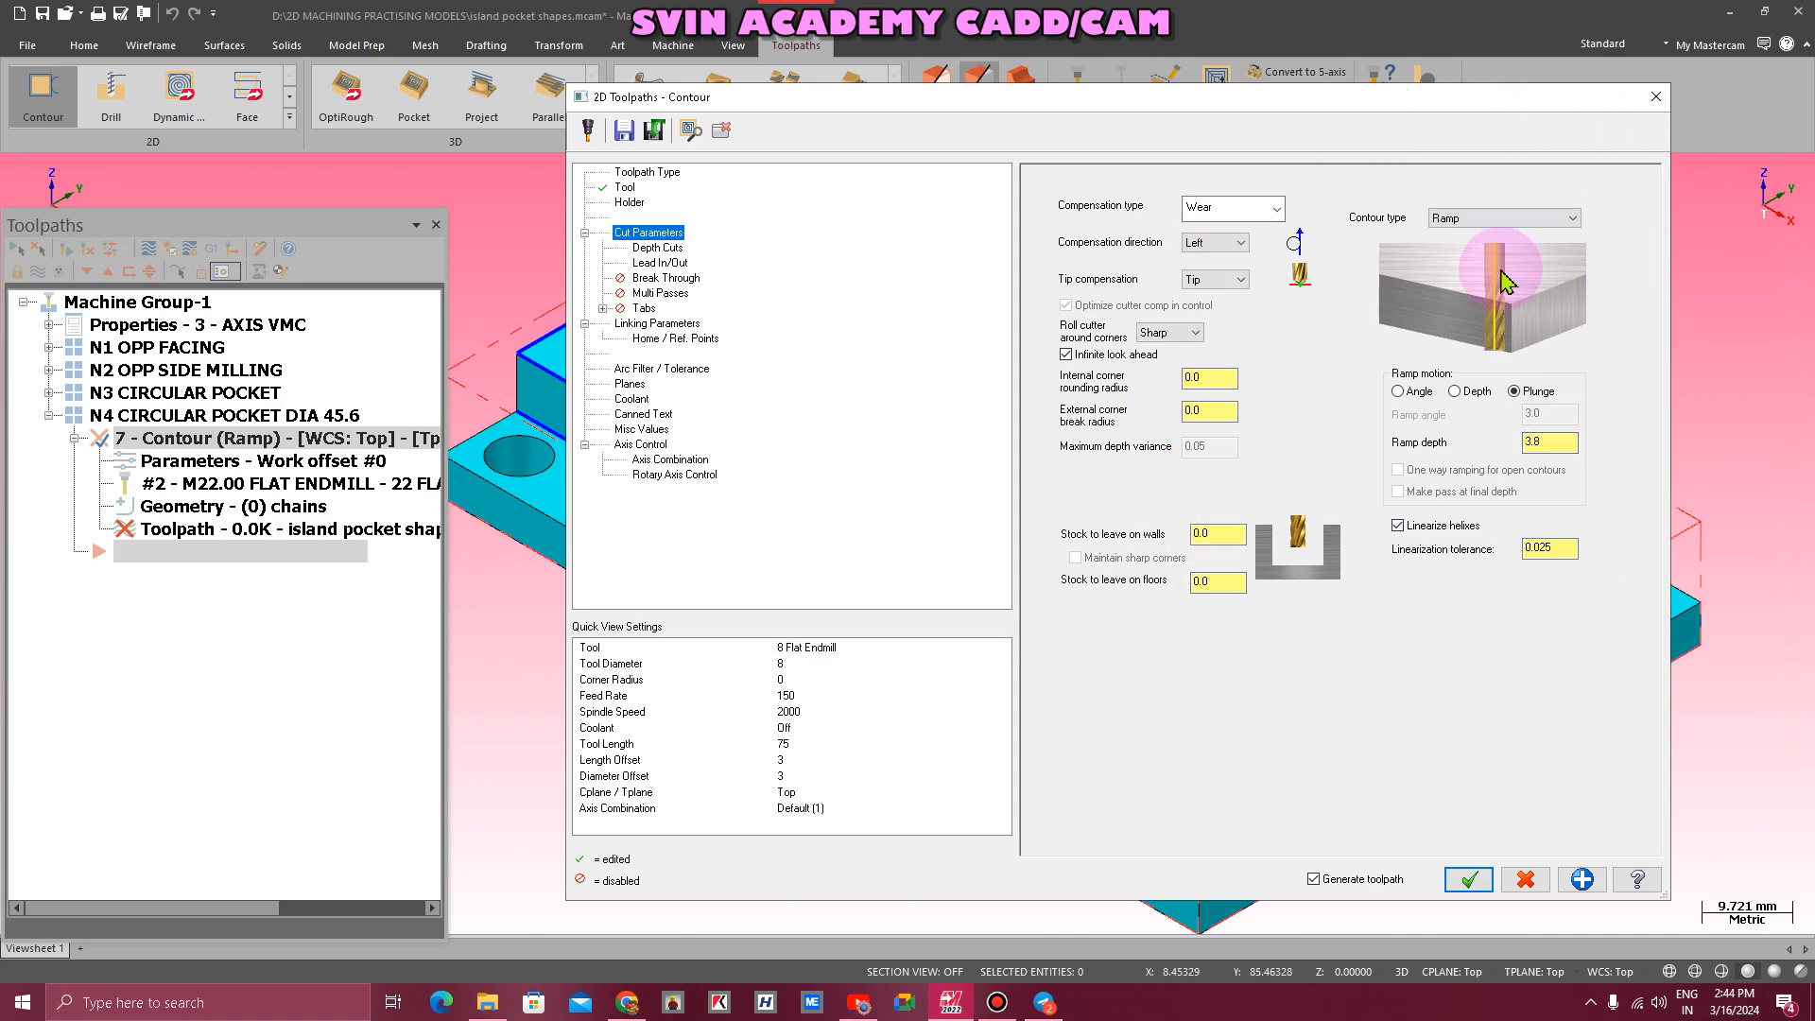
pyautogui.click(1460, 218)
pyautogui.click(1458, 235)
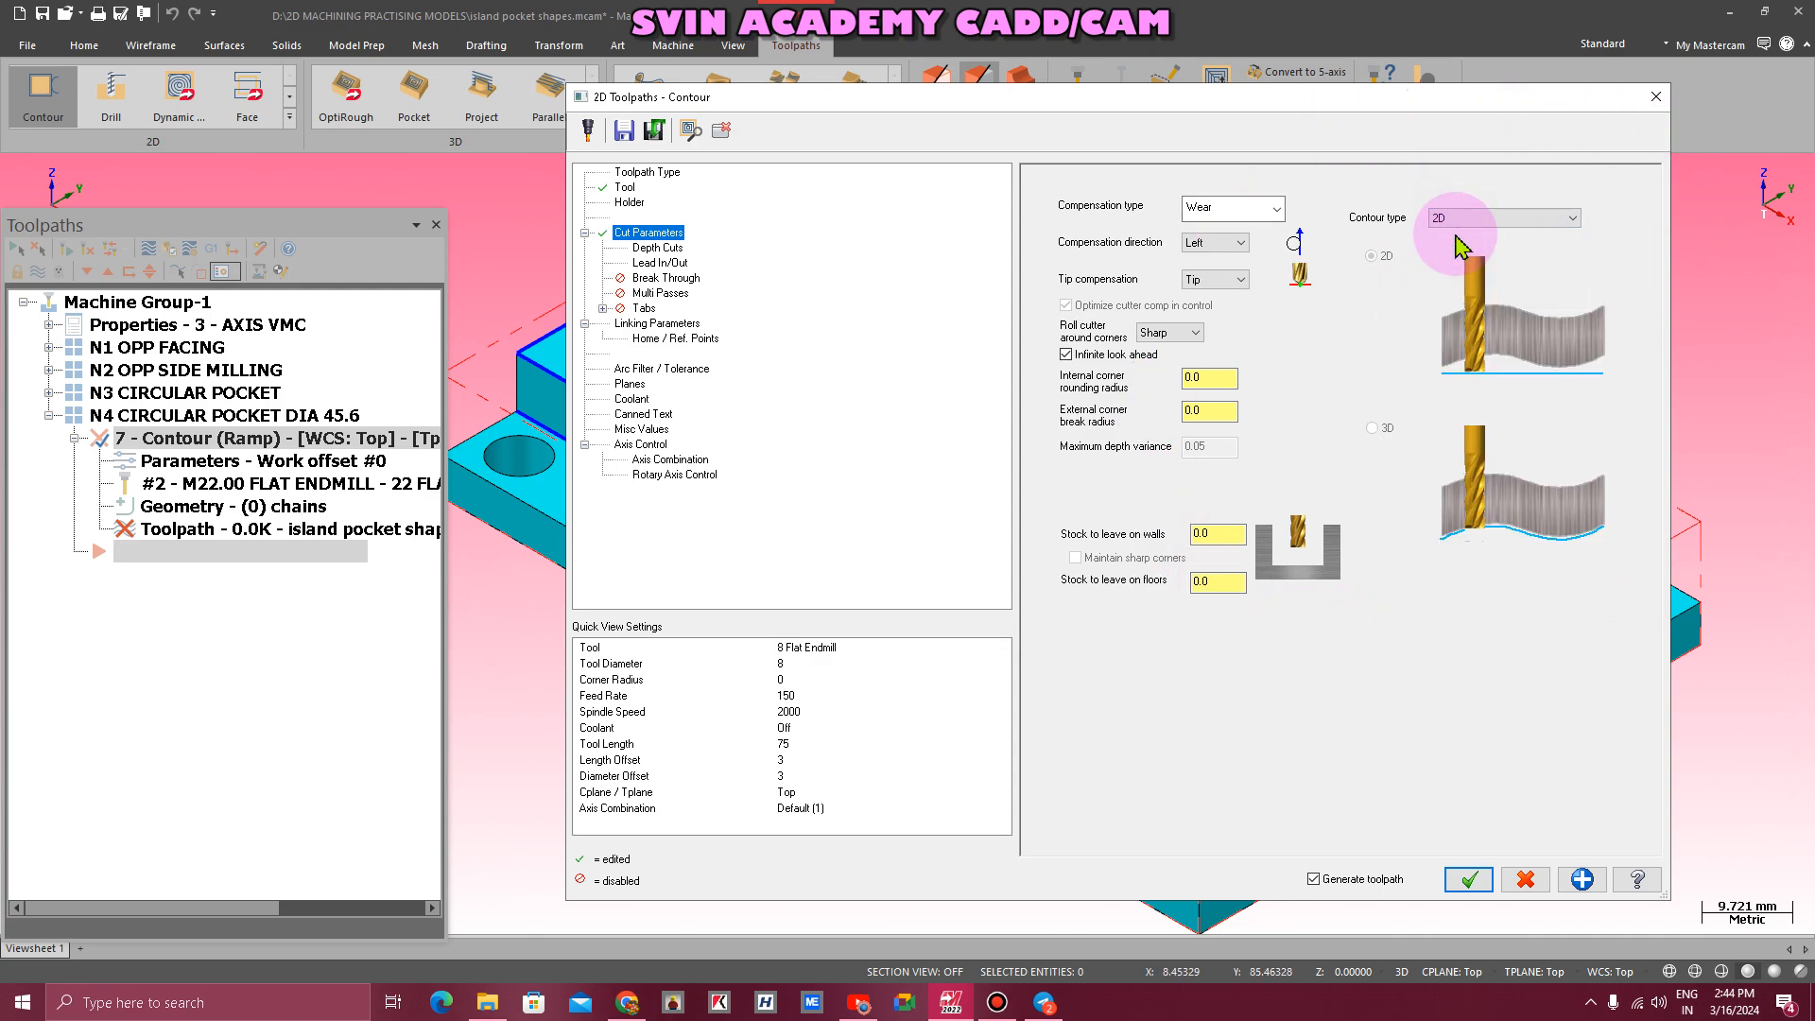
pyautogui.click(647, 247)
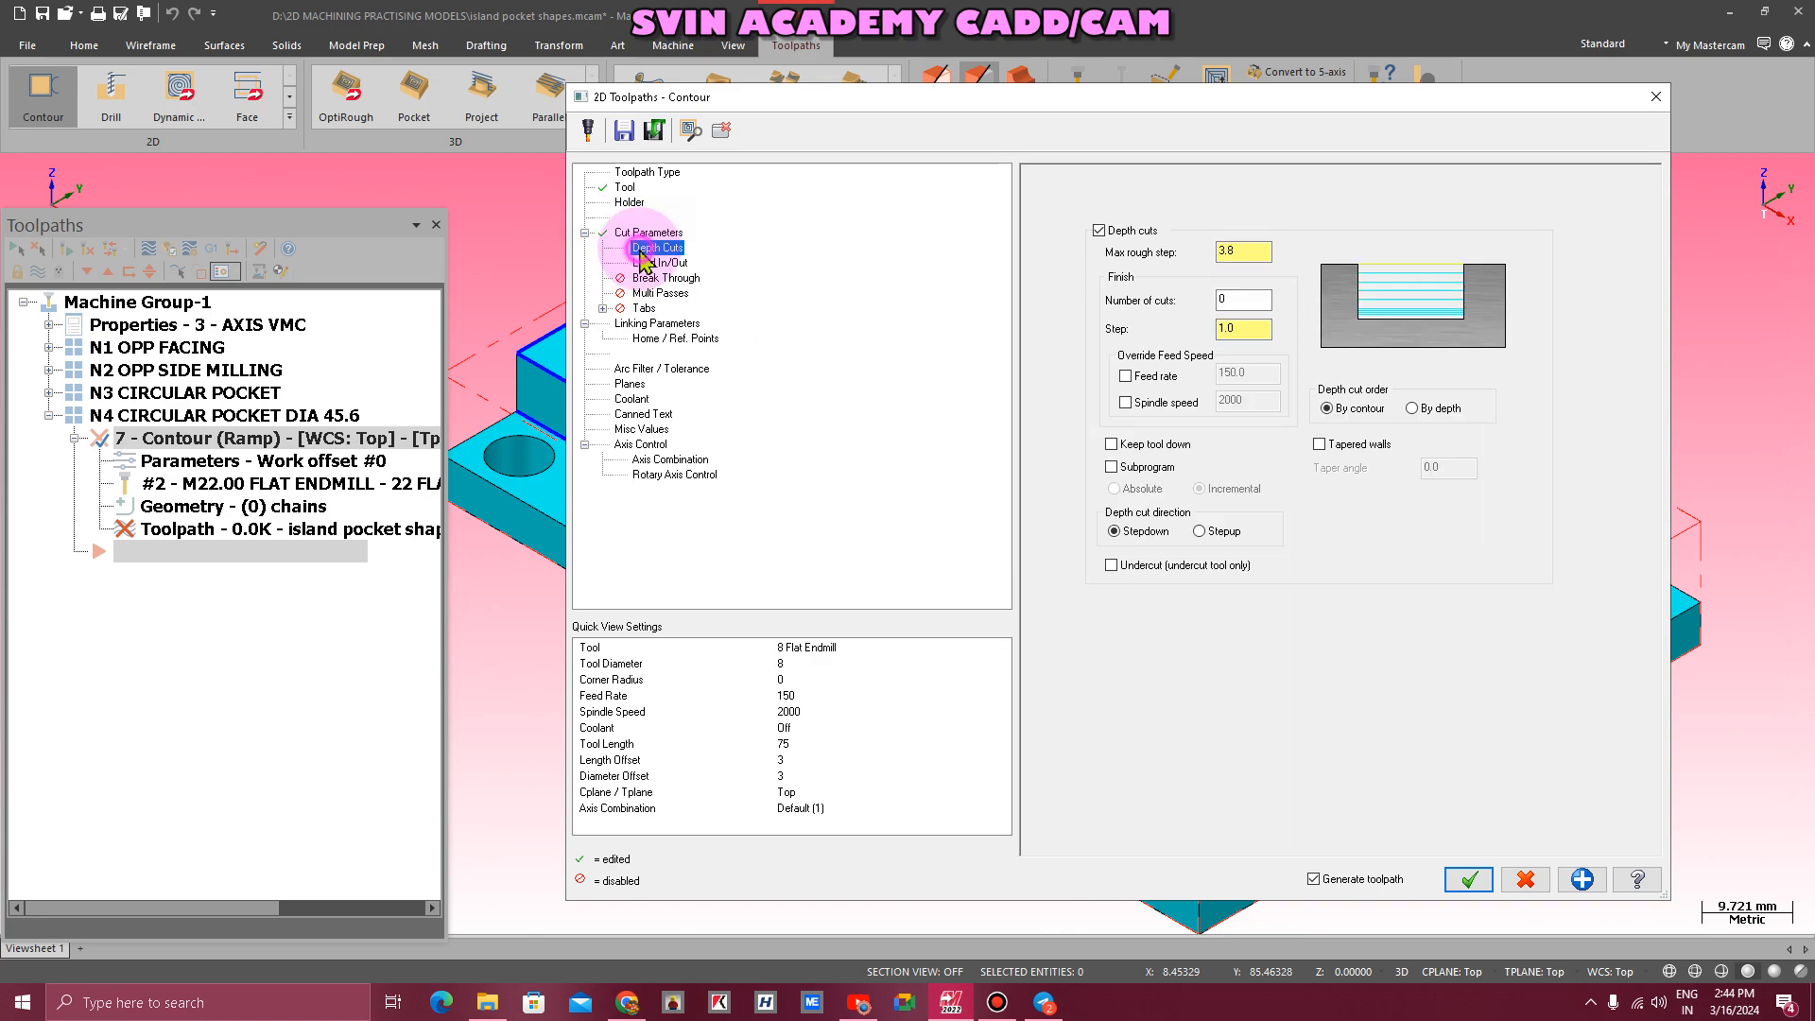
pyautogui.click(1099, 231)
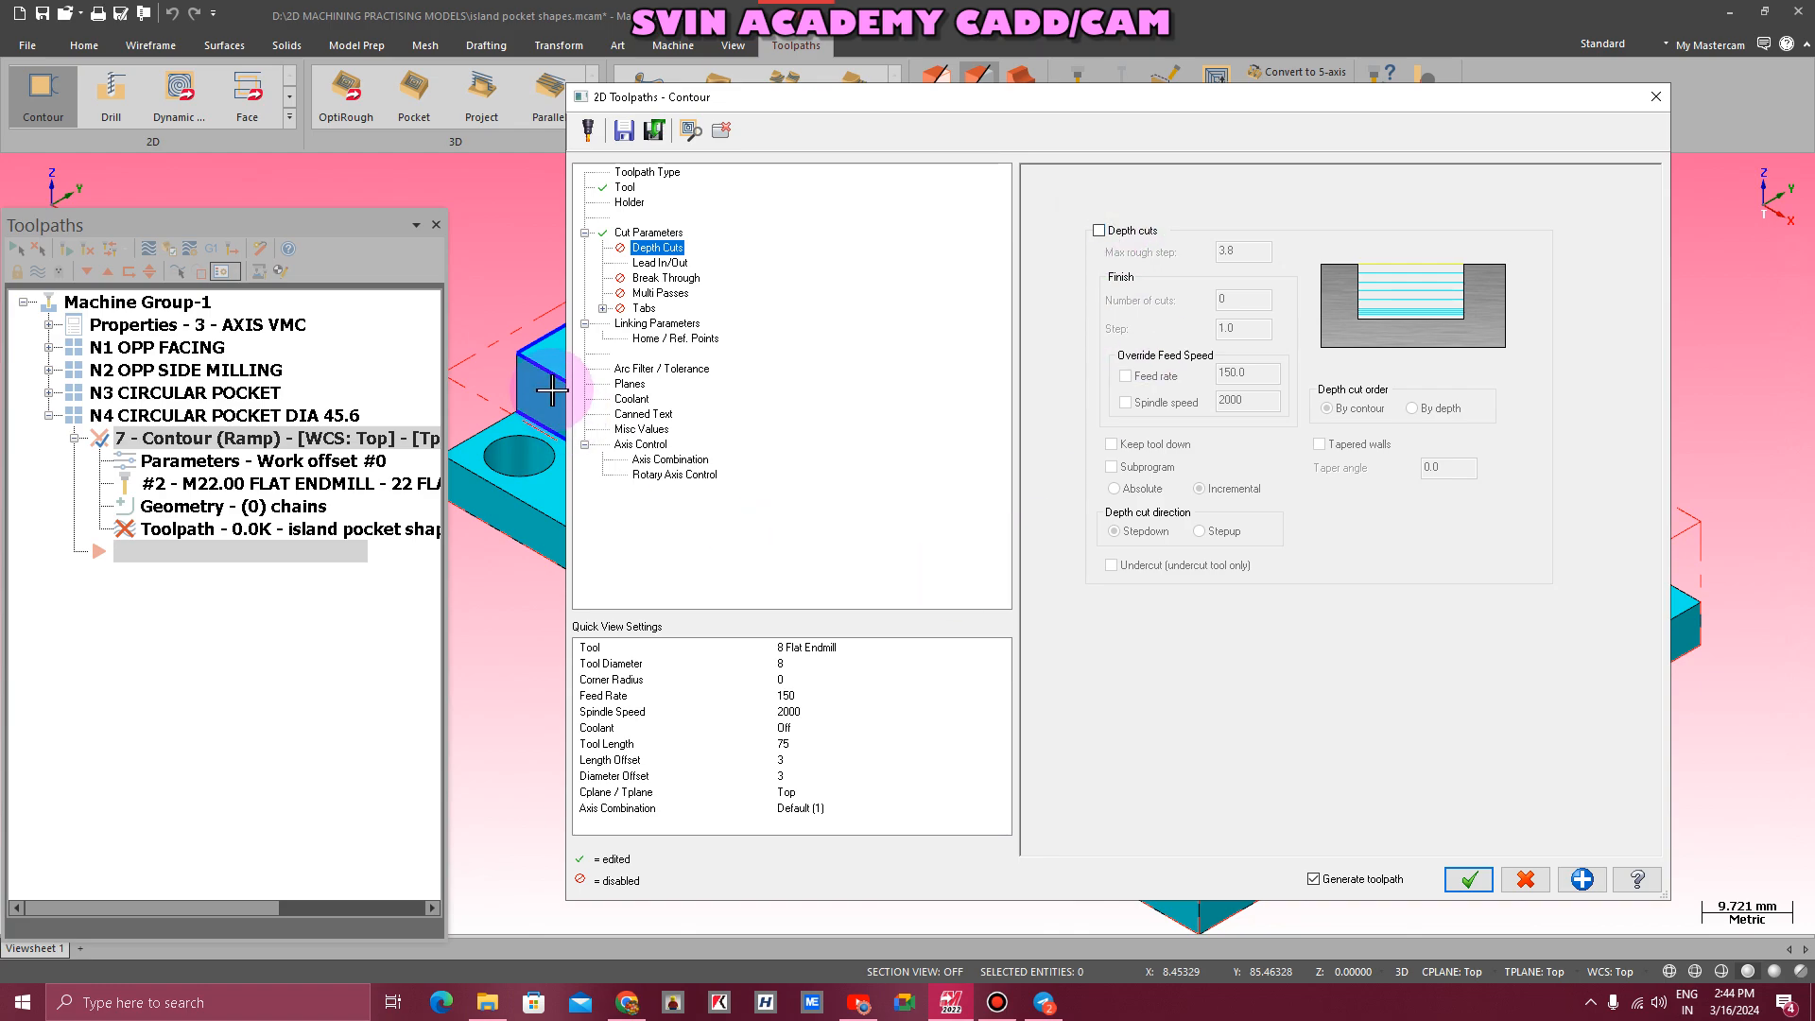
# - Set the lead-in line length and arc radius to 50% (4.0) and copy the entry values to the exit
pyautogui.click(652, 263)
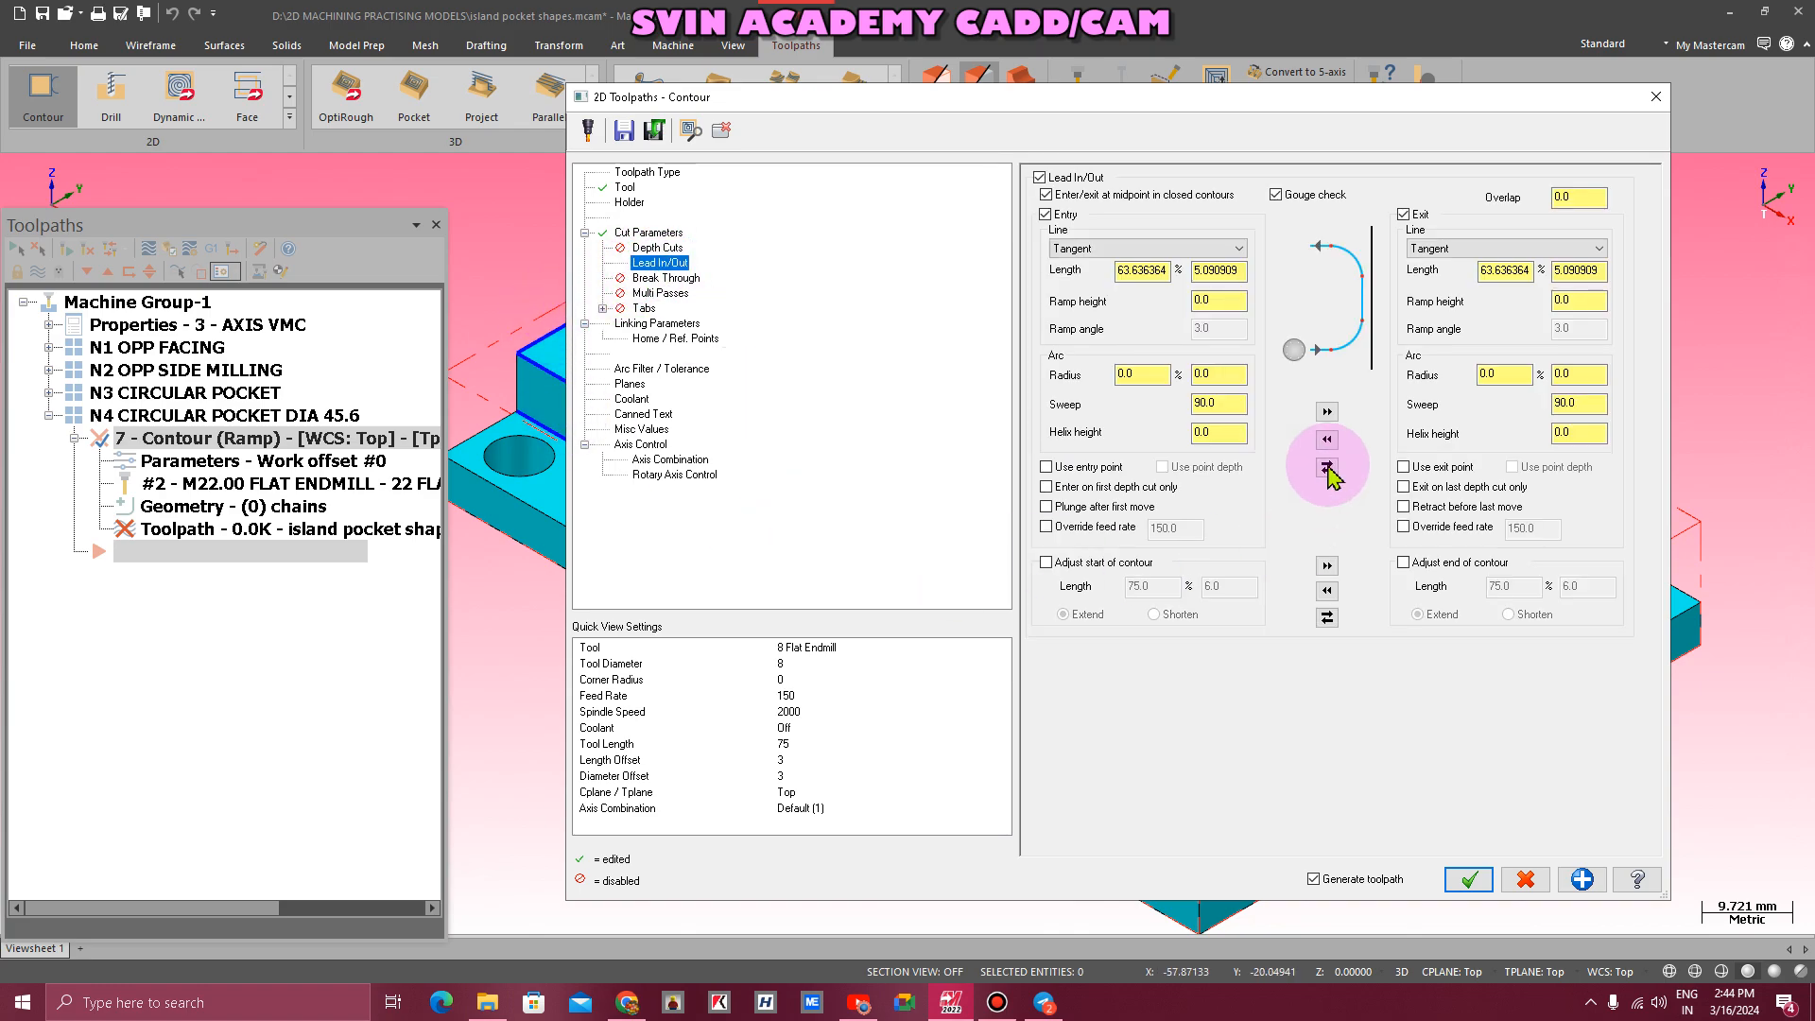
pyautogui.click(1169, 268)
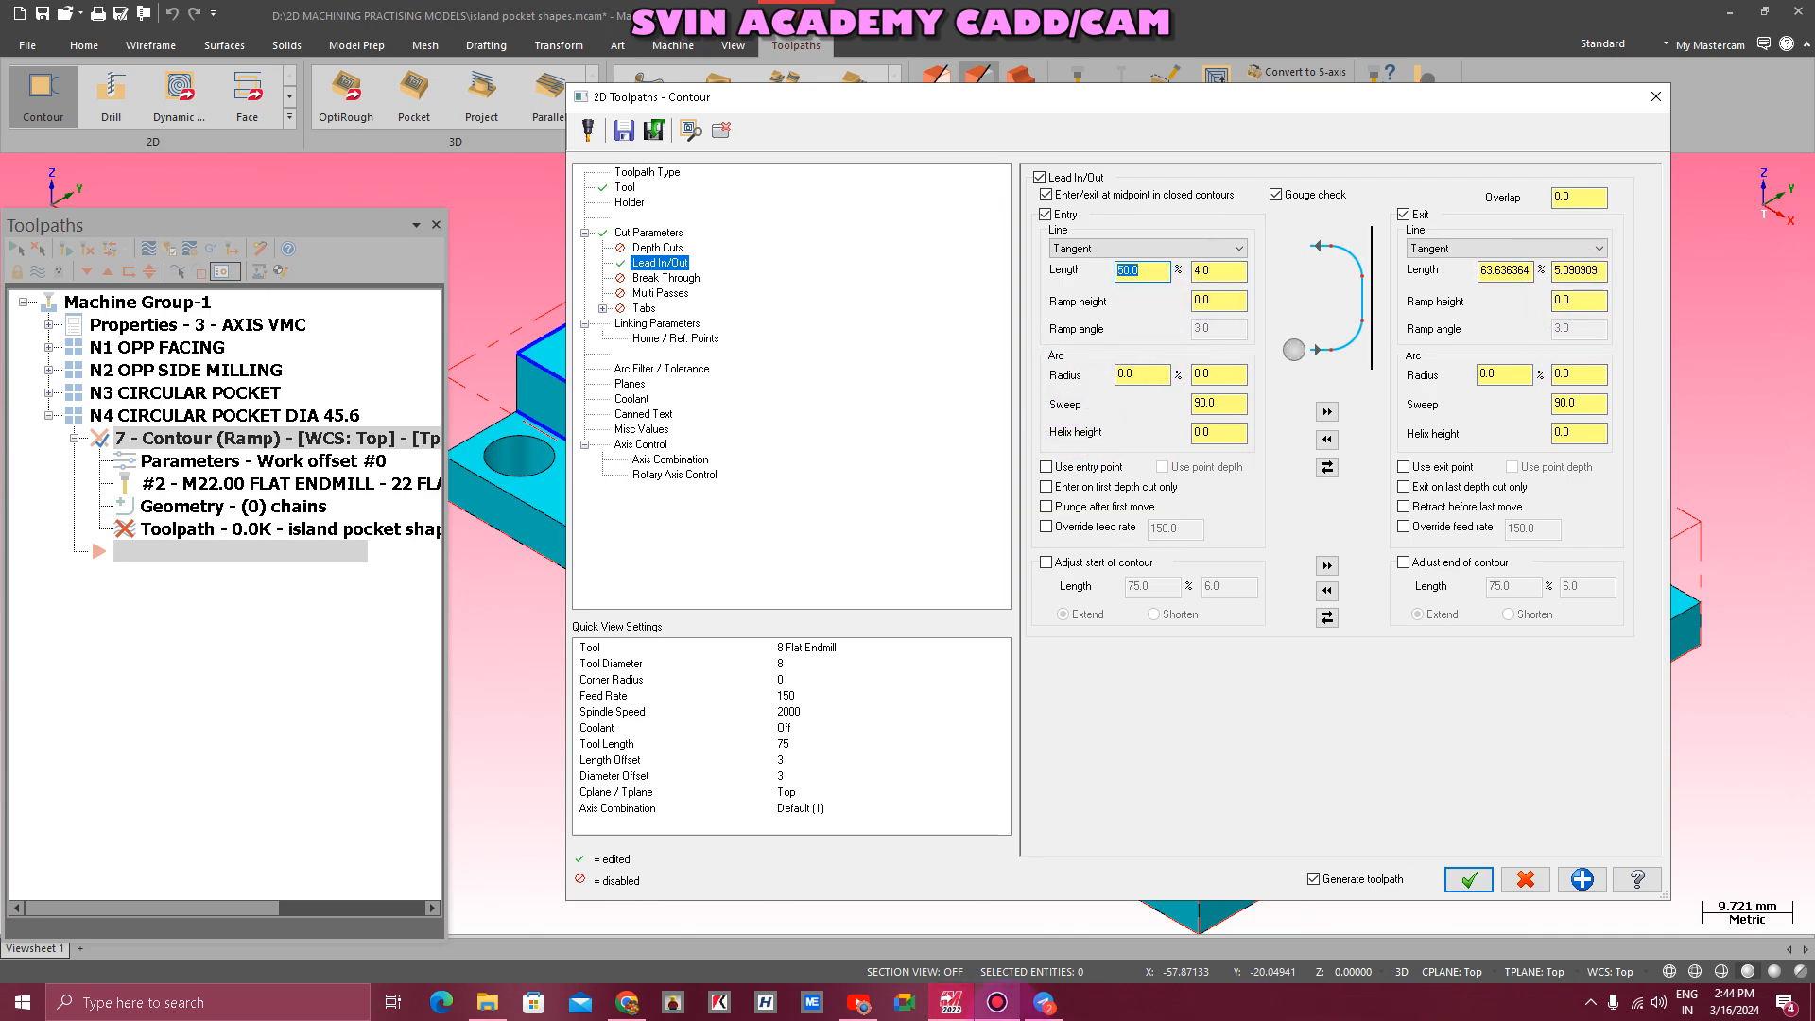
pyautogui.click(1154, 374)
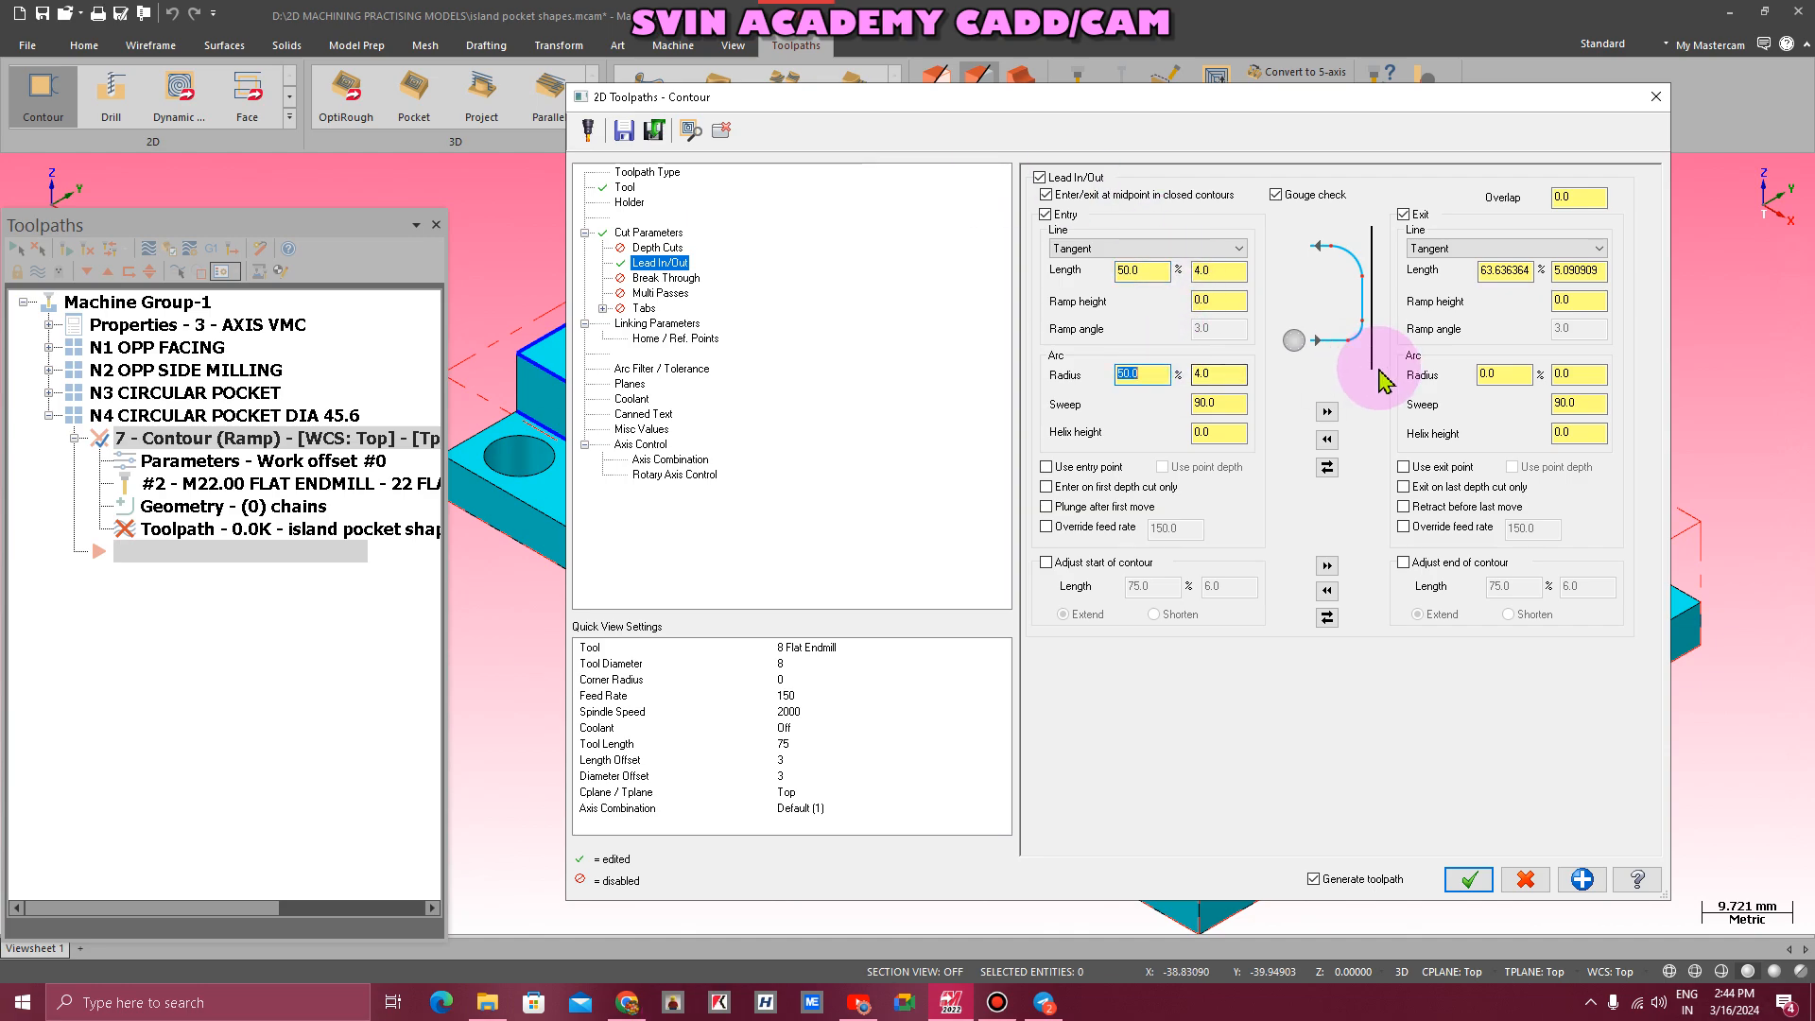
pyautogui.click(666, 264)
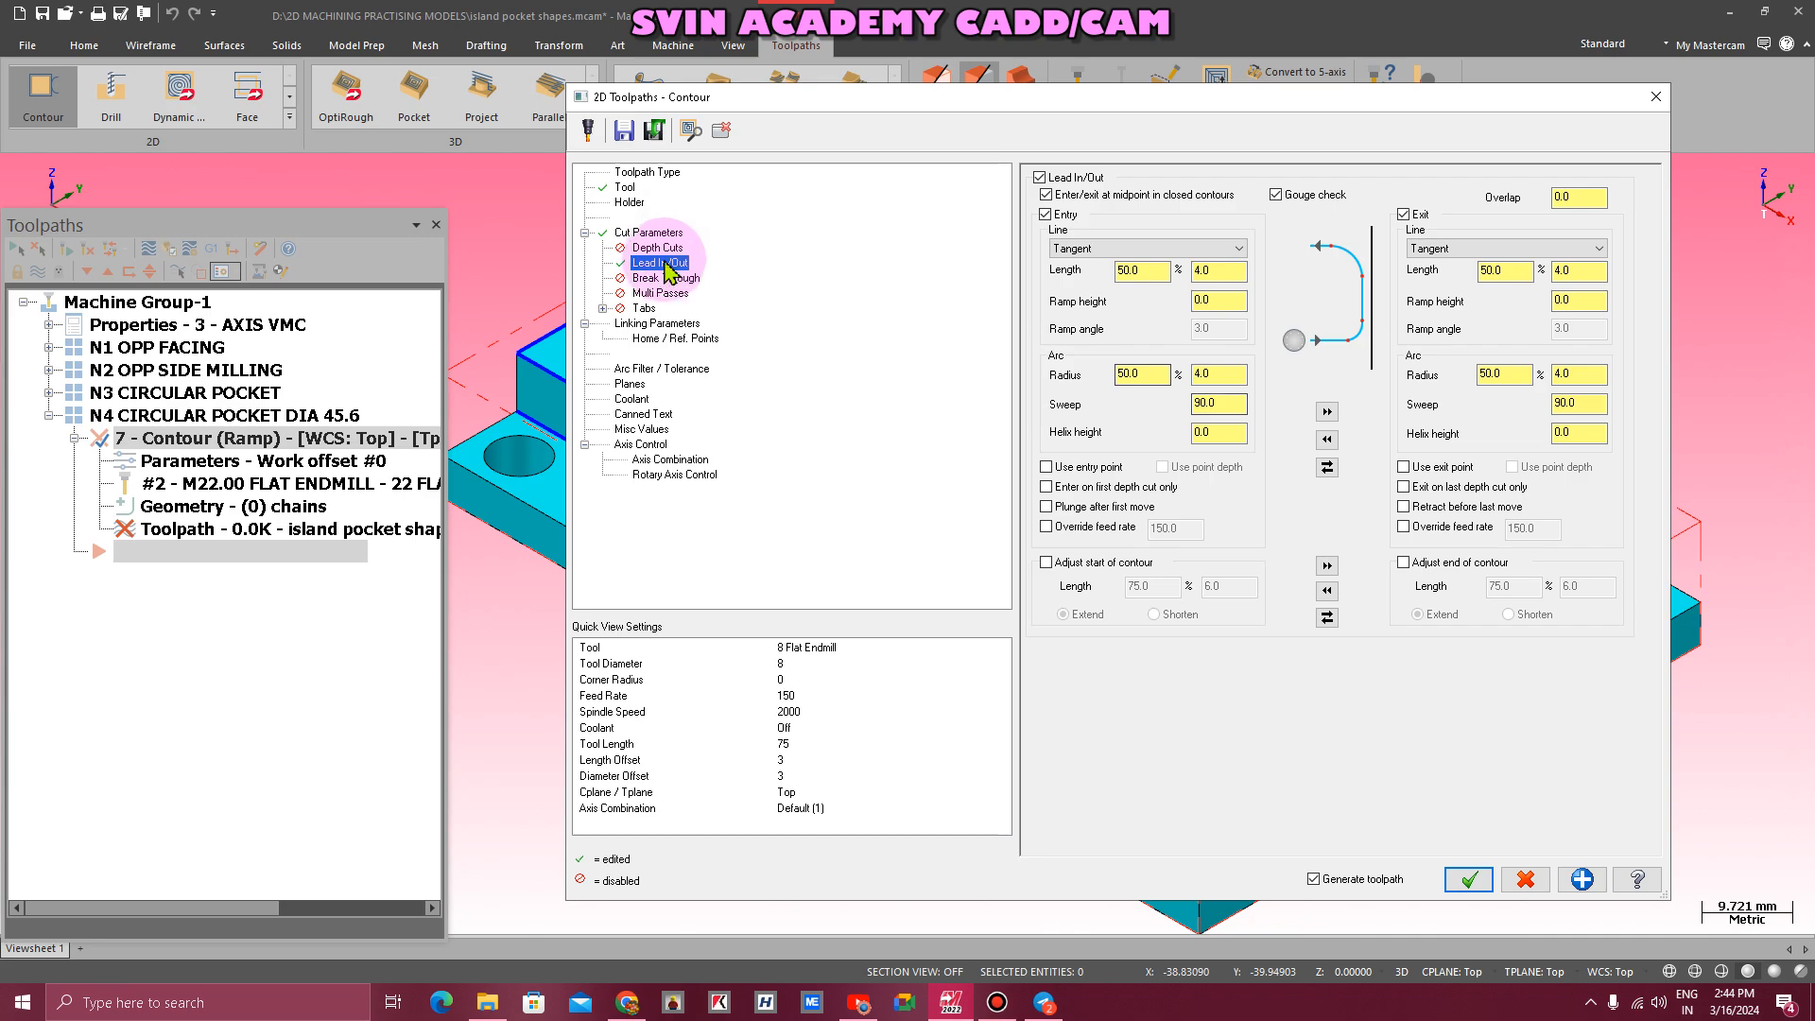
# - Set the top of stock to -3.0 and take the -10.6 depth from a point on the circular pocket's floor
pyautogui.click(652, 325)
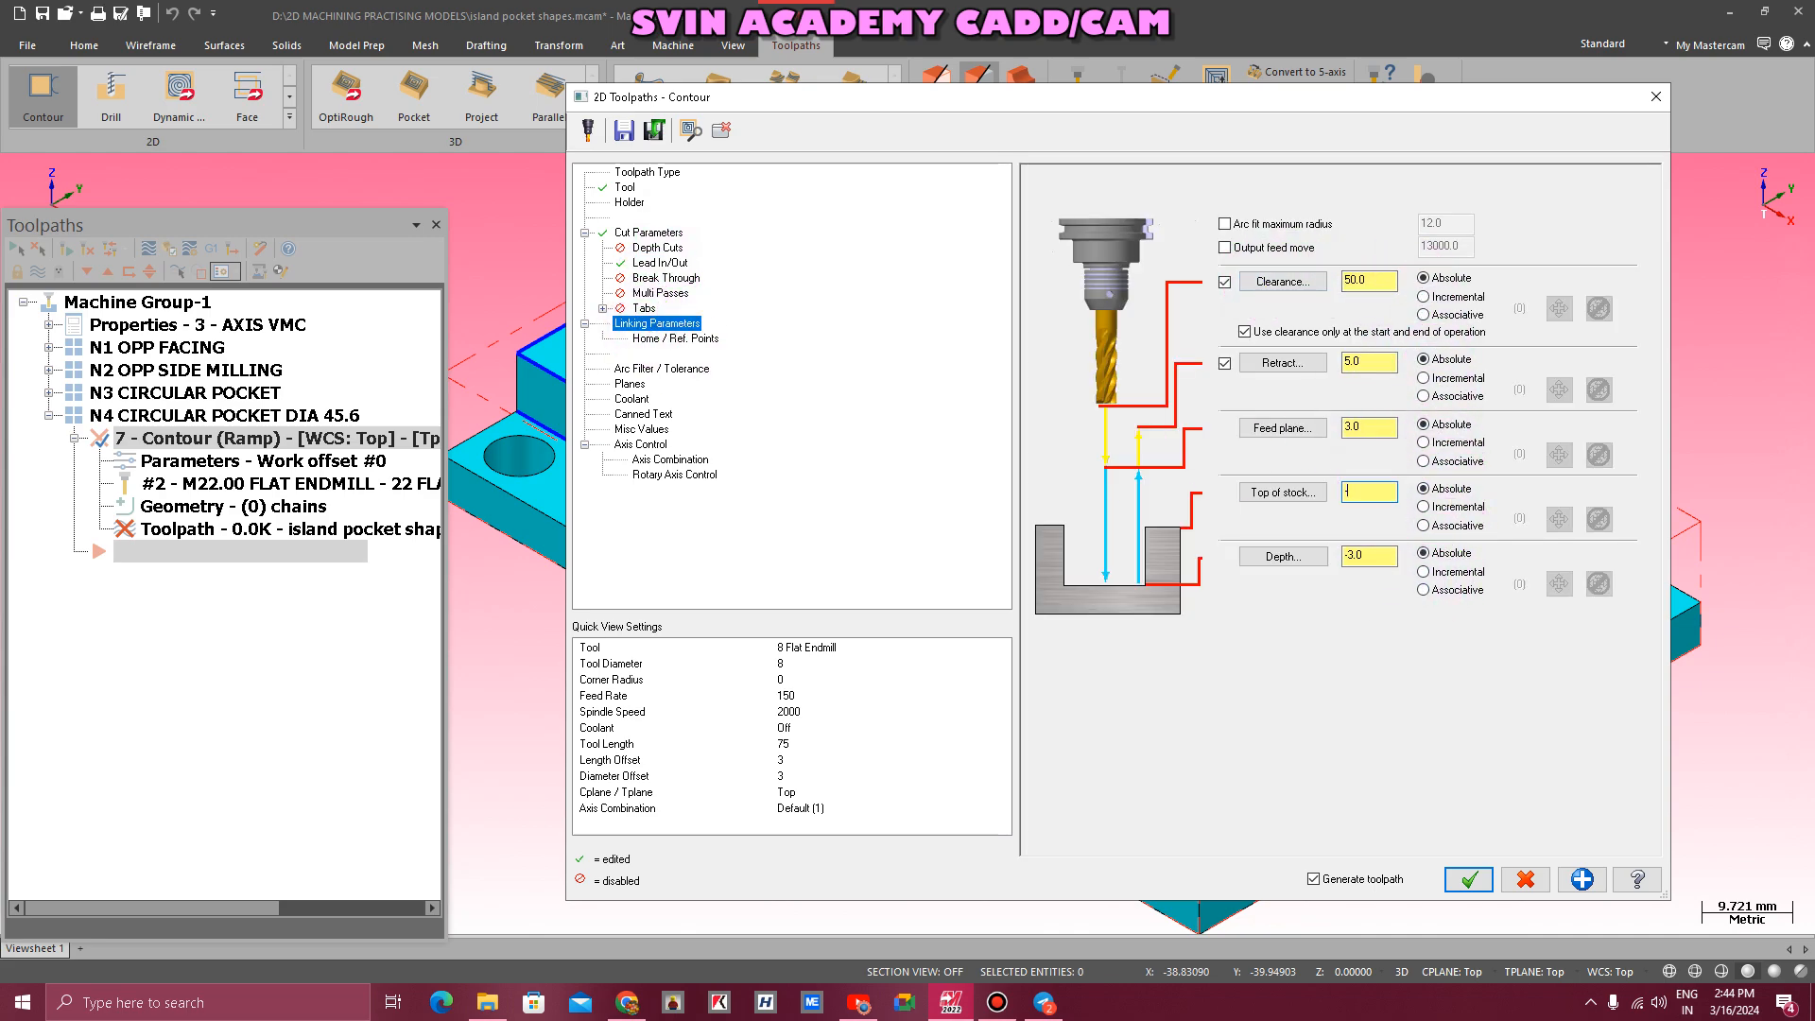
pyautogui.click(1286, 556)
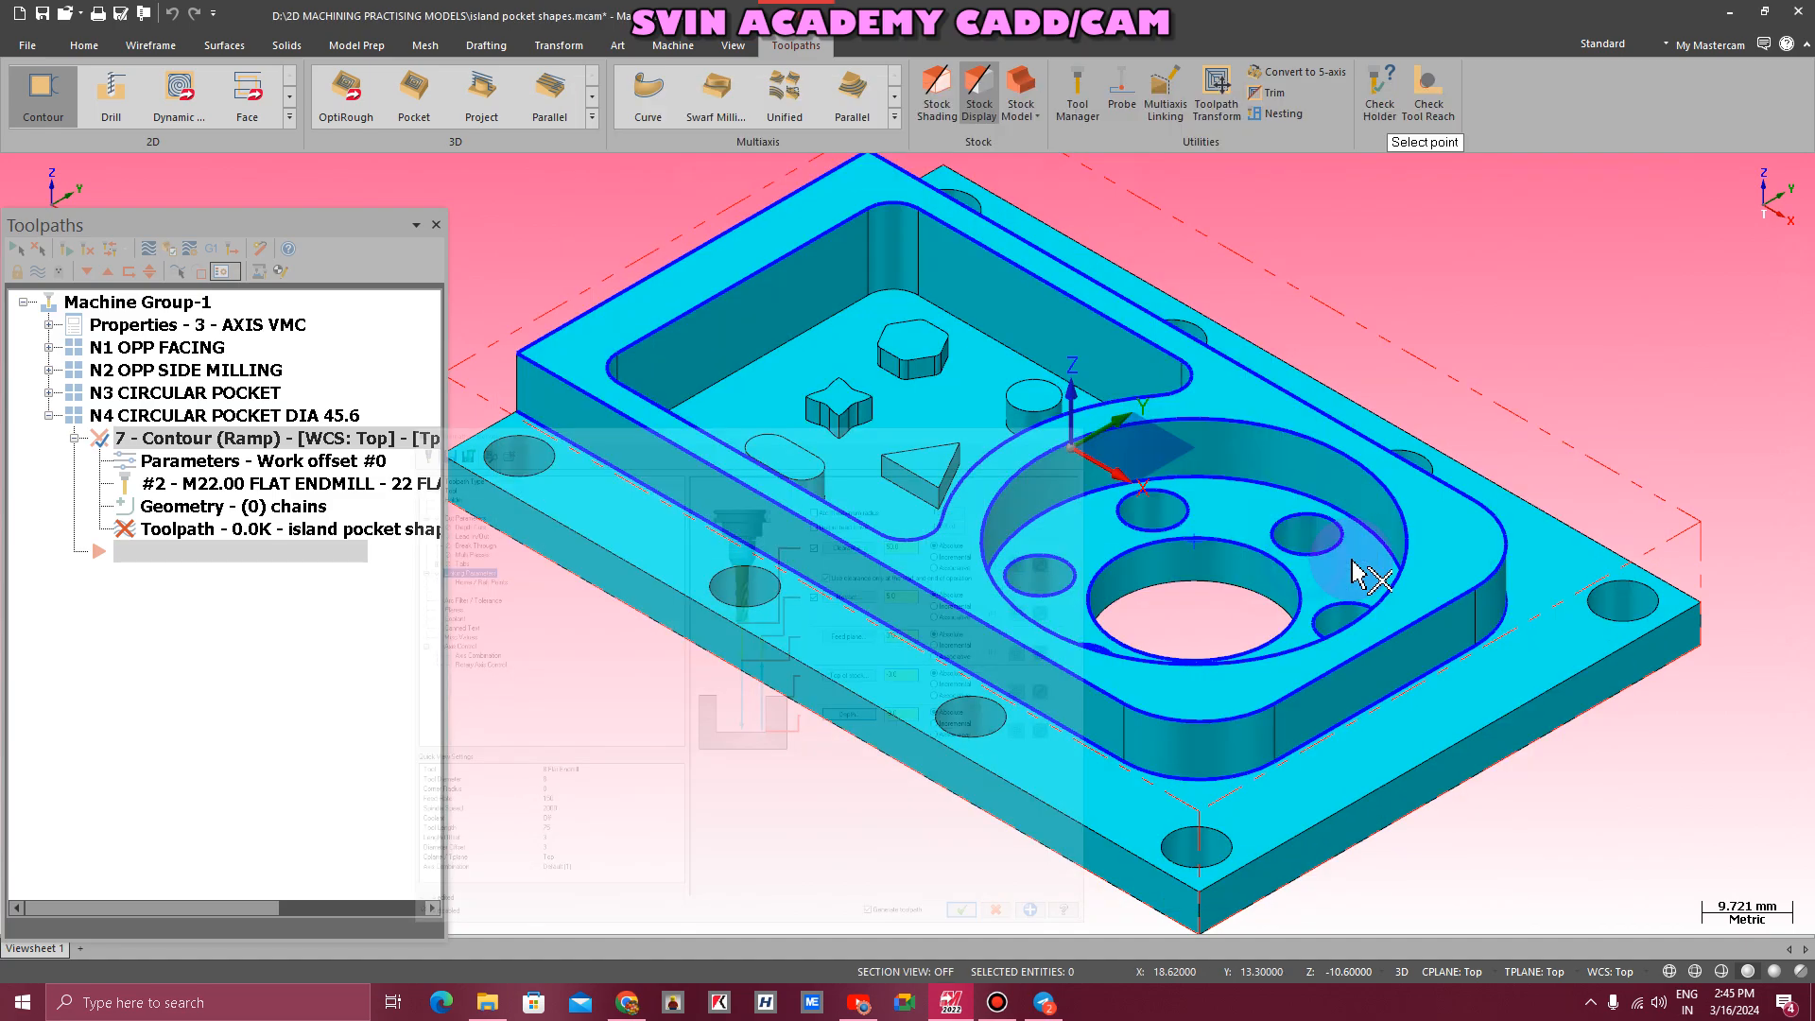
pyautogui.click(1040, 522)
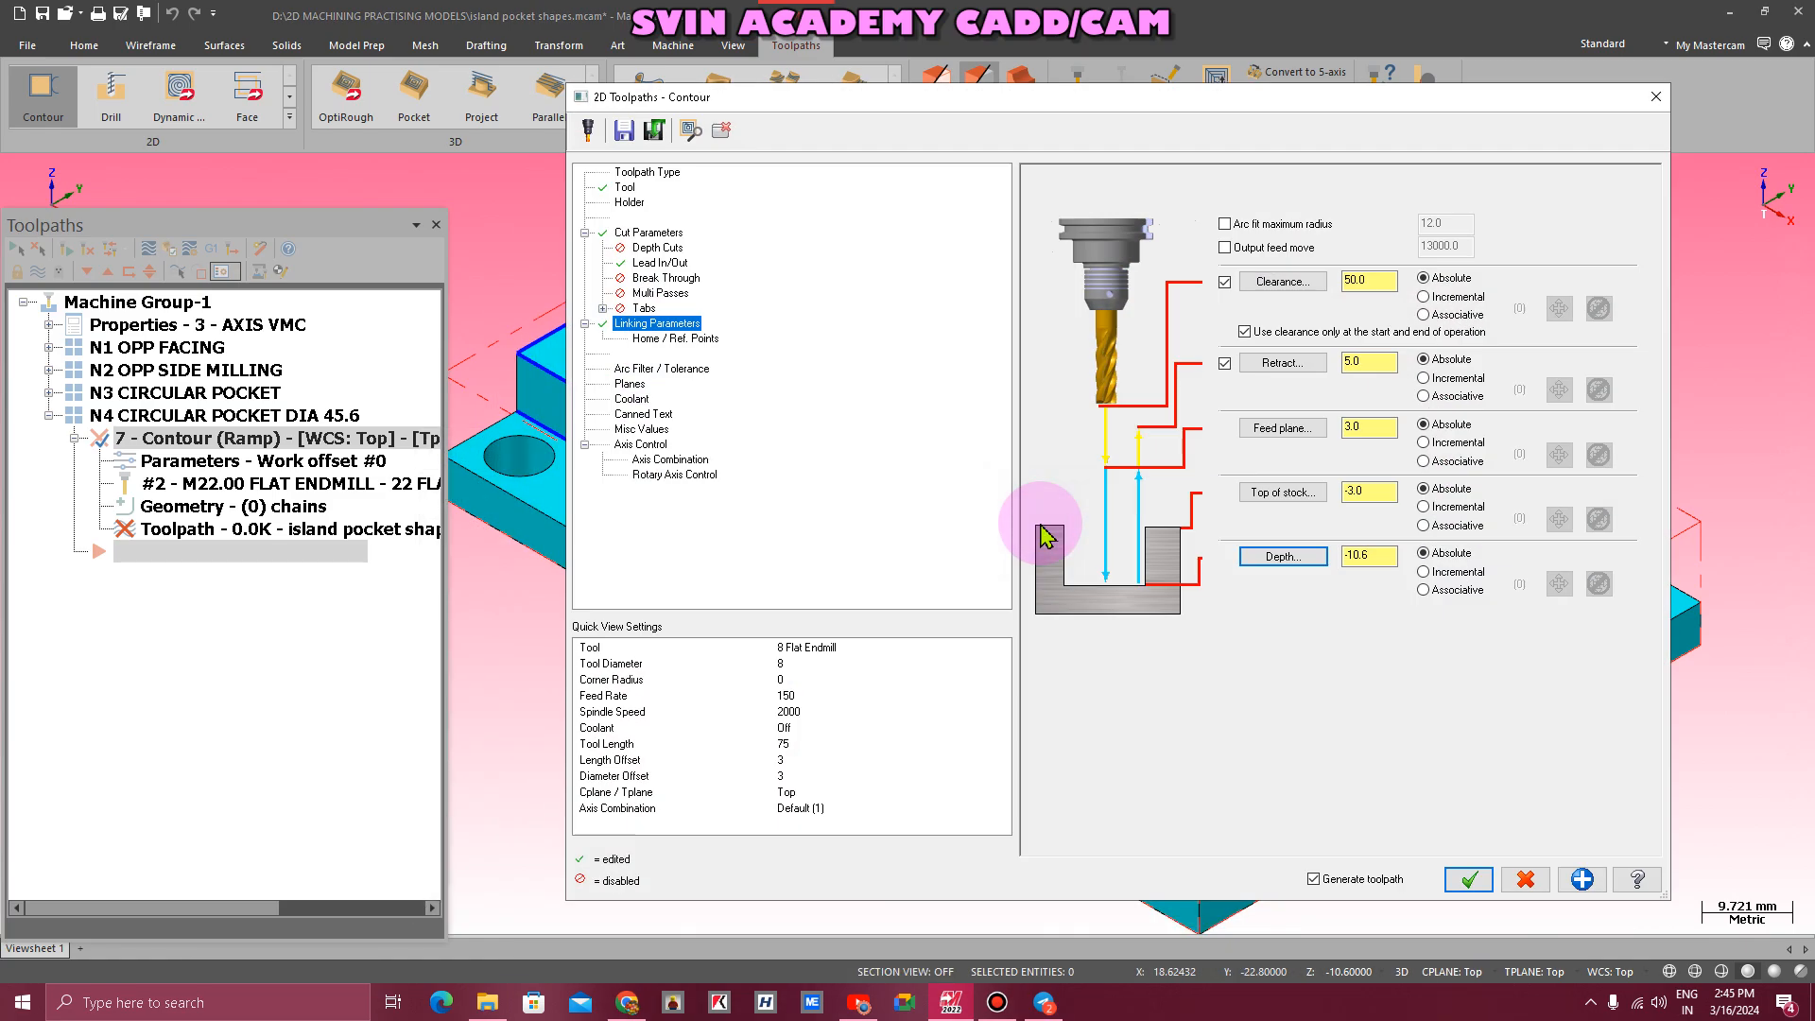
# - Turn flood coolant on and generate the contour toolpath
pyautogui.click(631, 398)
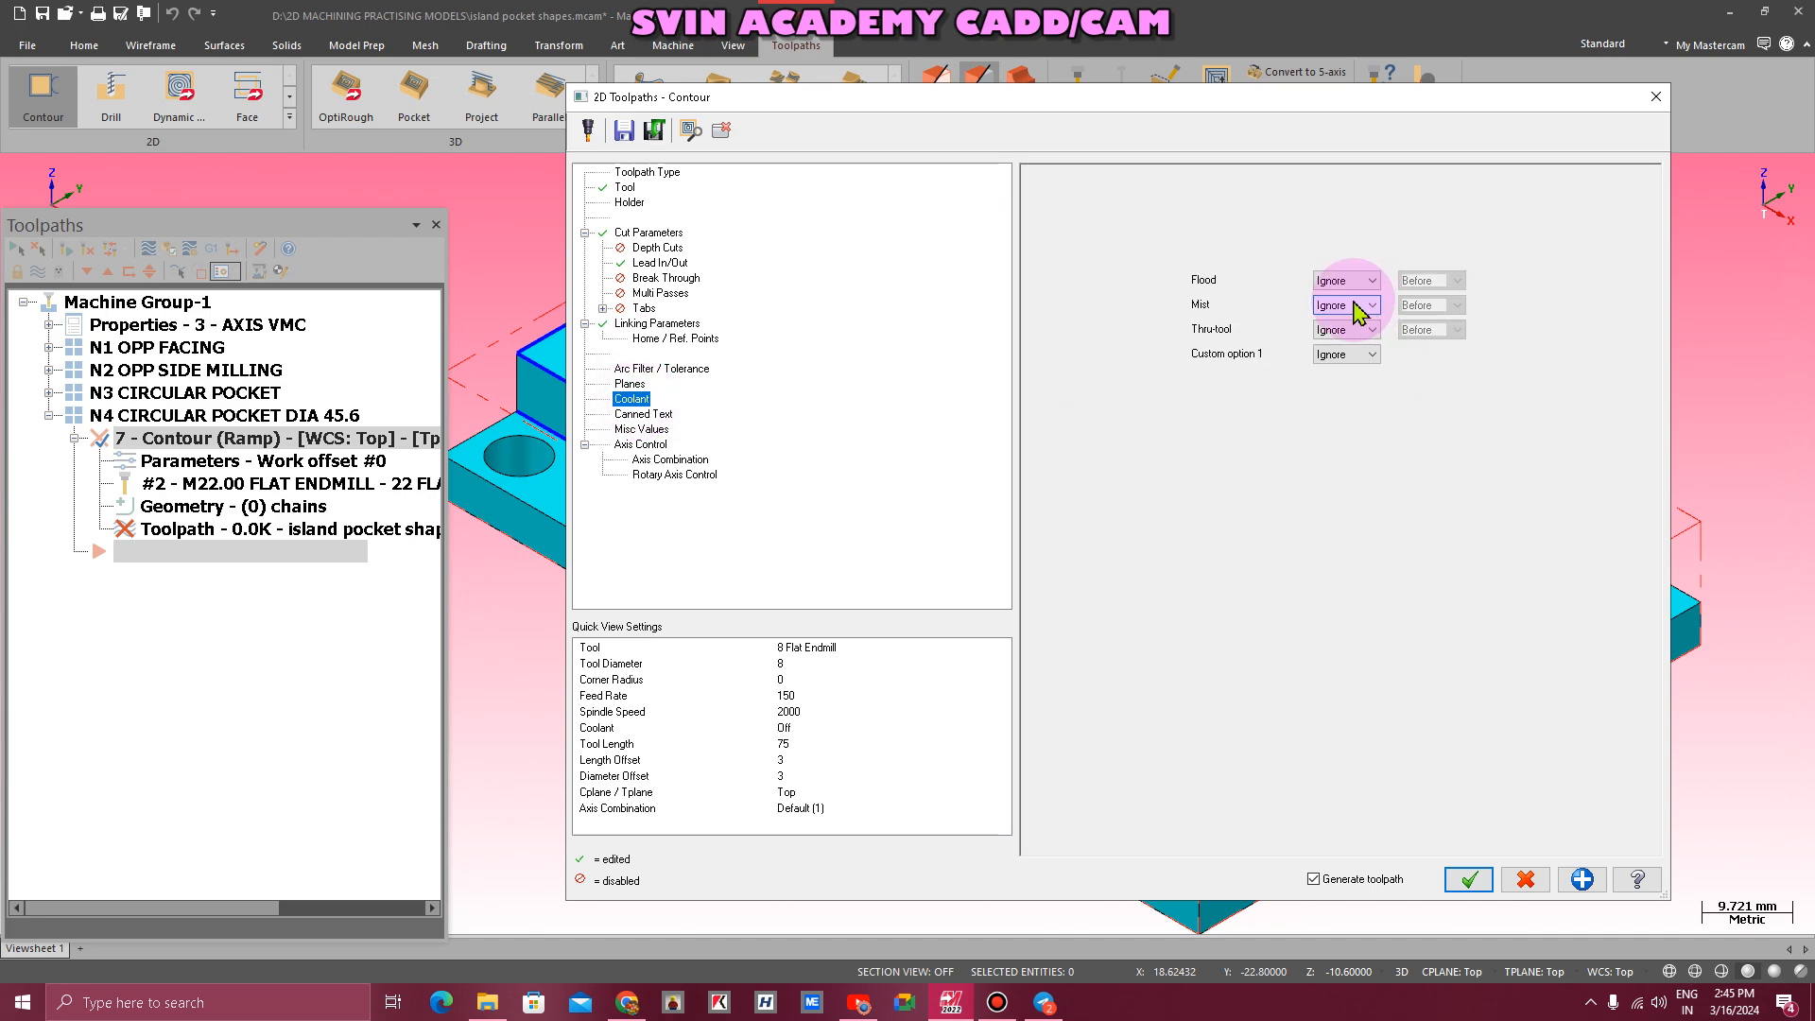
pyautogui.click(1340, 298)
pyautogui.click(1419, 287)
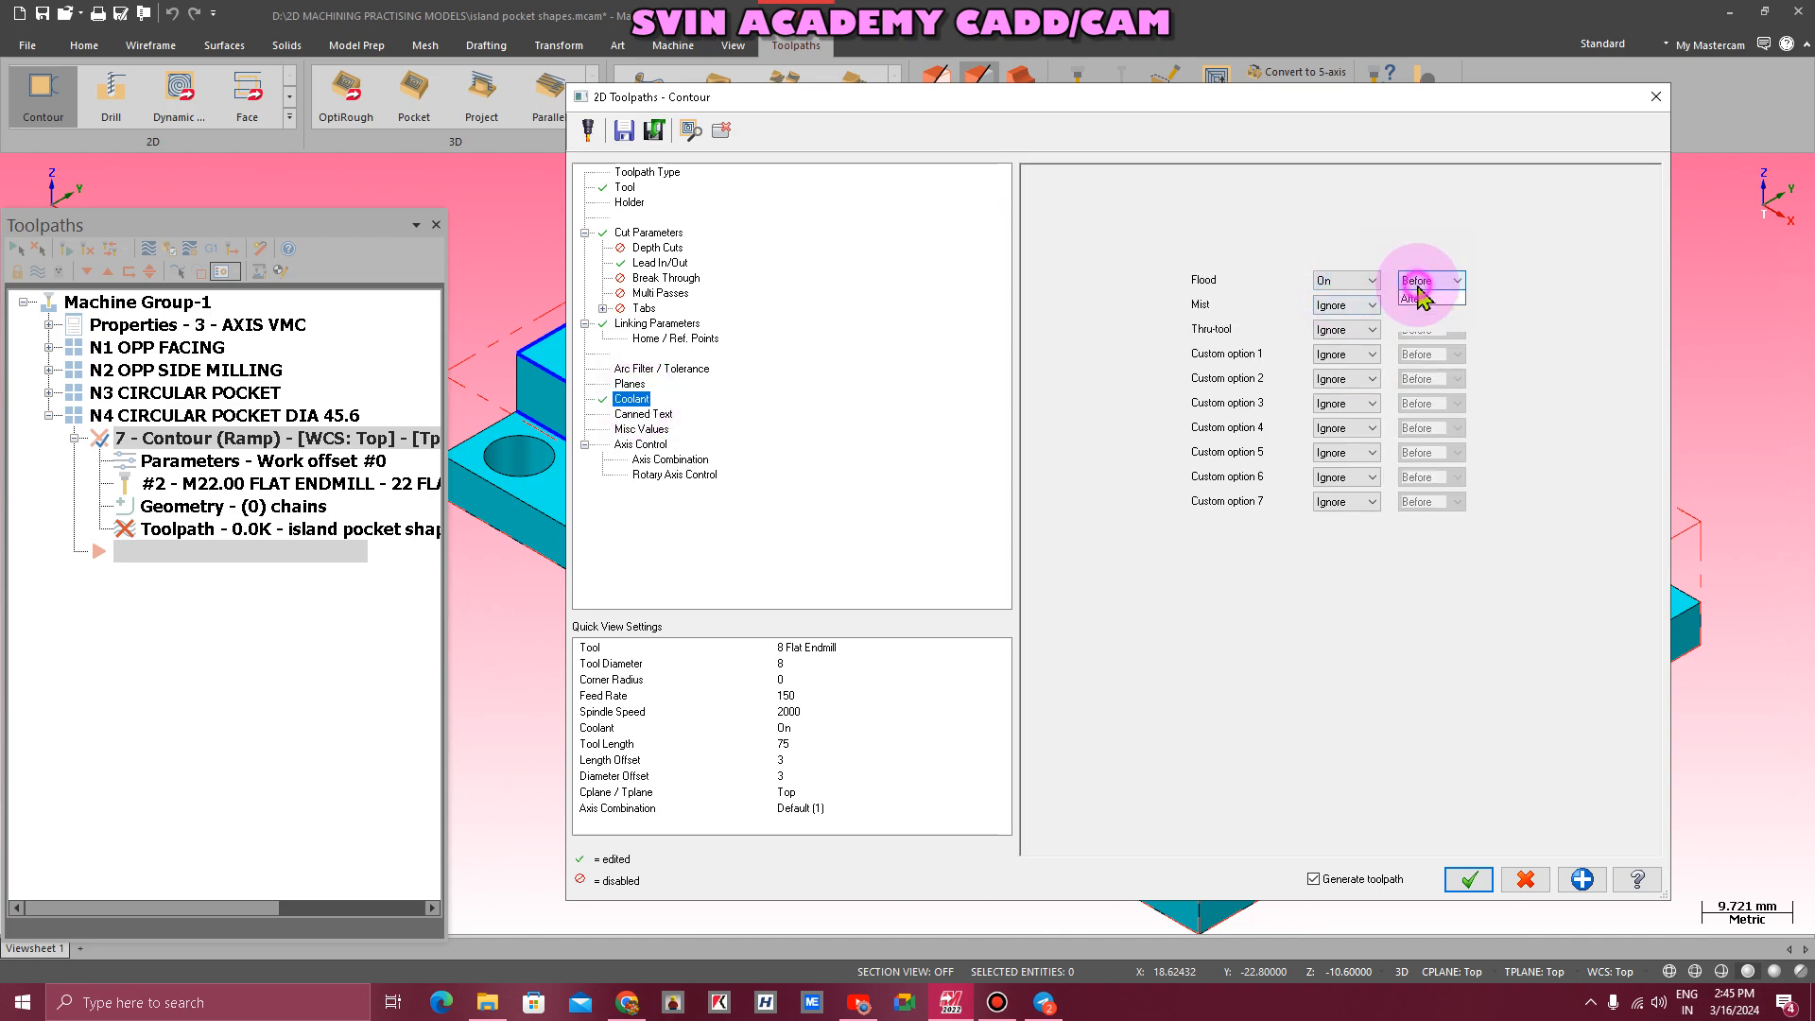
pyautogui.click(1418, 322)
pyautogui.click(662, 325)
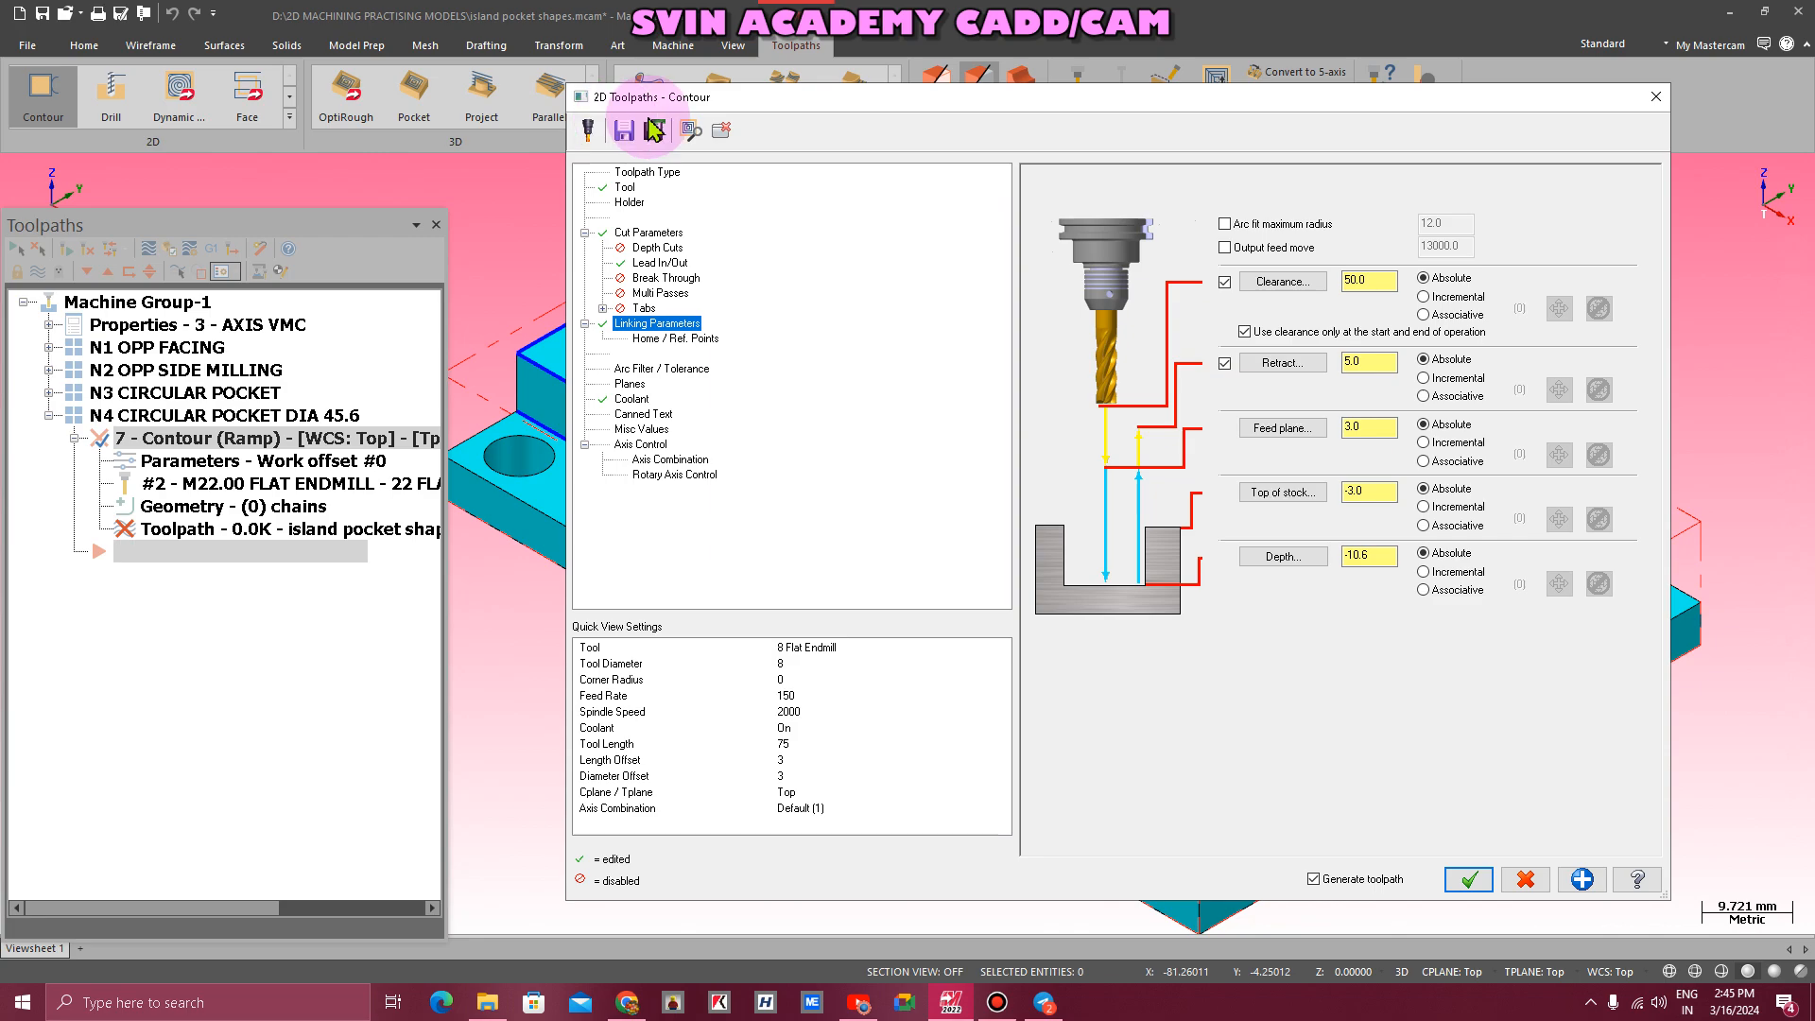
pyautogui.click(1468, 881)
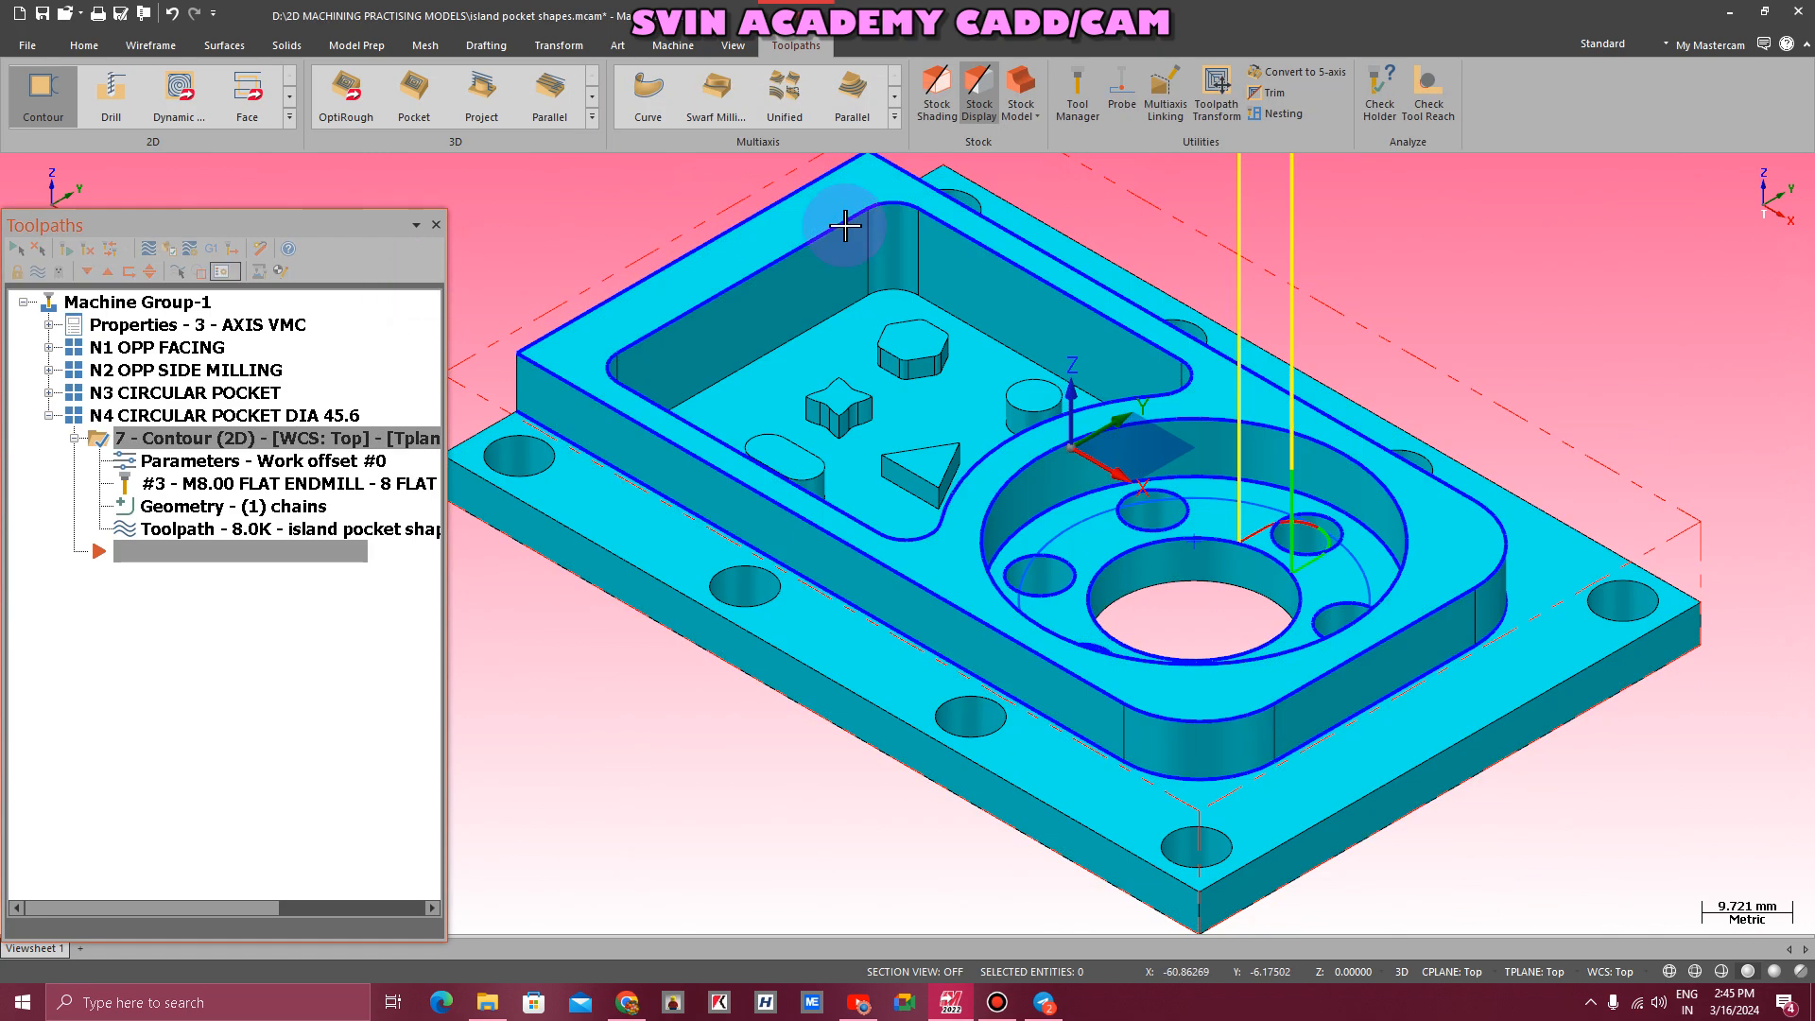
# - Enable multi passes on the N4 contour with 2 rough passes at 4.0 spacing and regenerate the toolpath
pyautogui.click(153, 462)
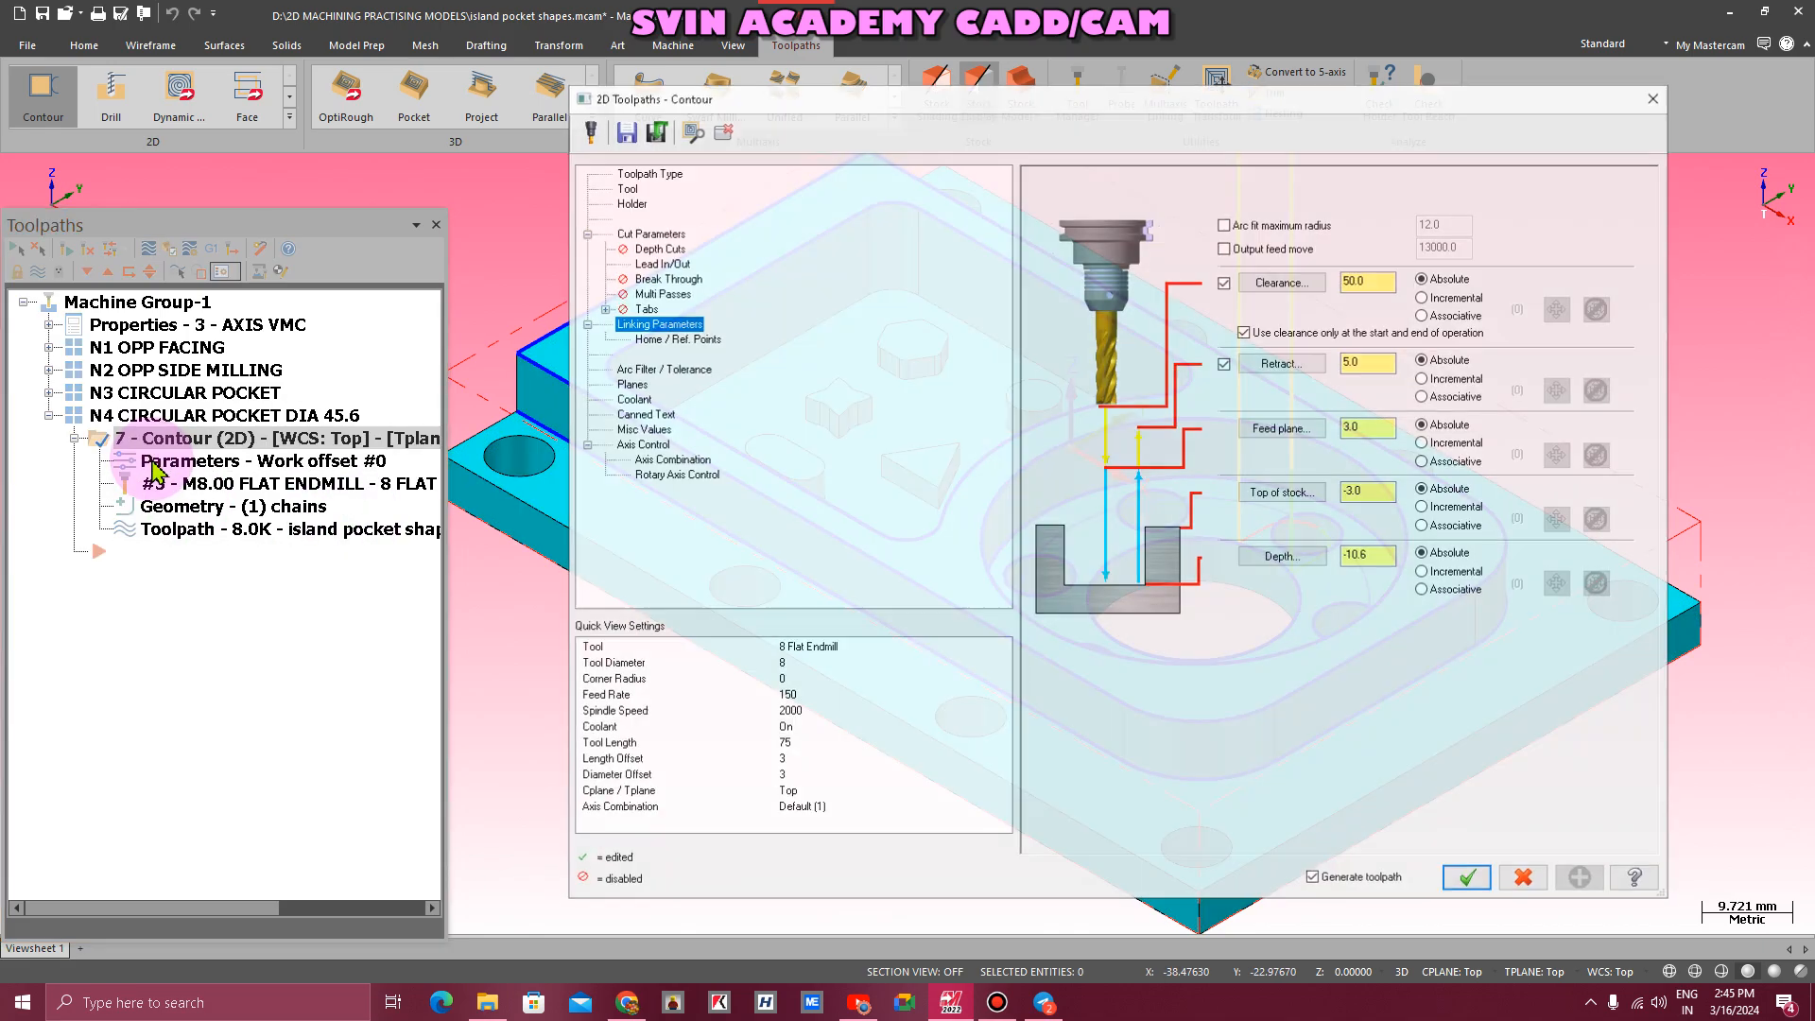
pyautogui.click(660, 293)
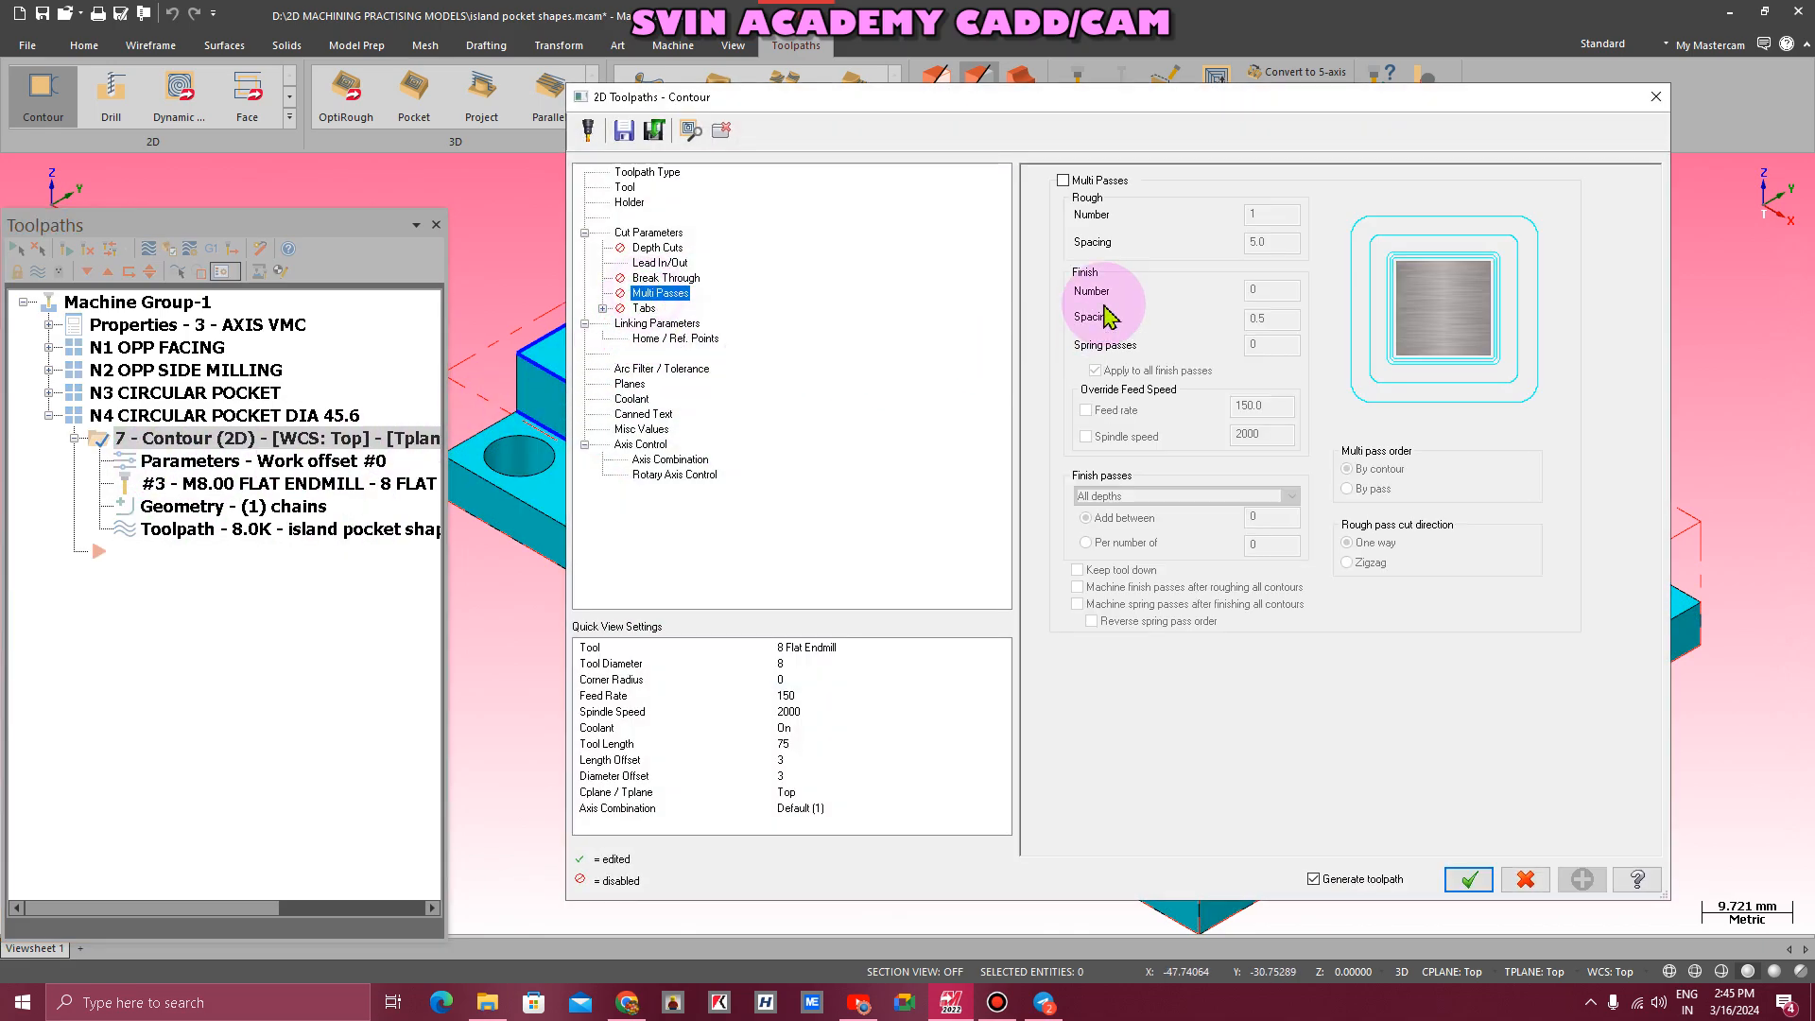
pyautogui.click(1064, 181)
pyautogui.click(1271, 210)
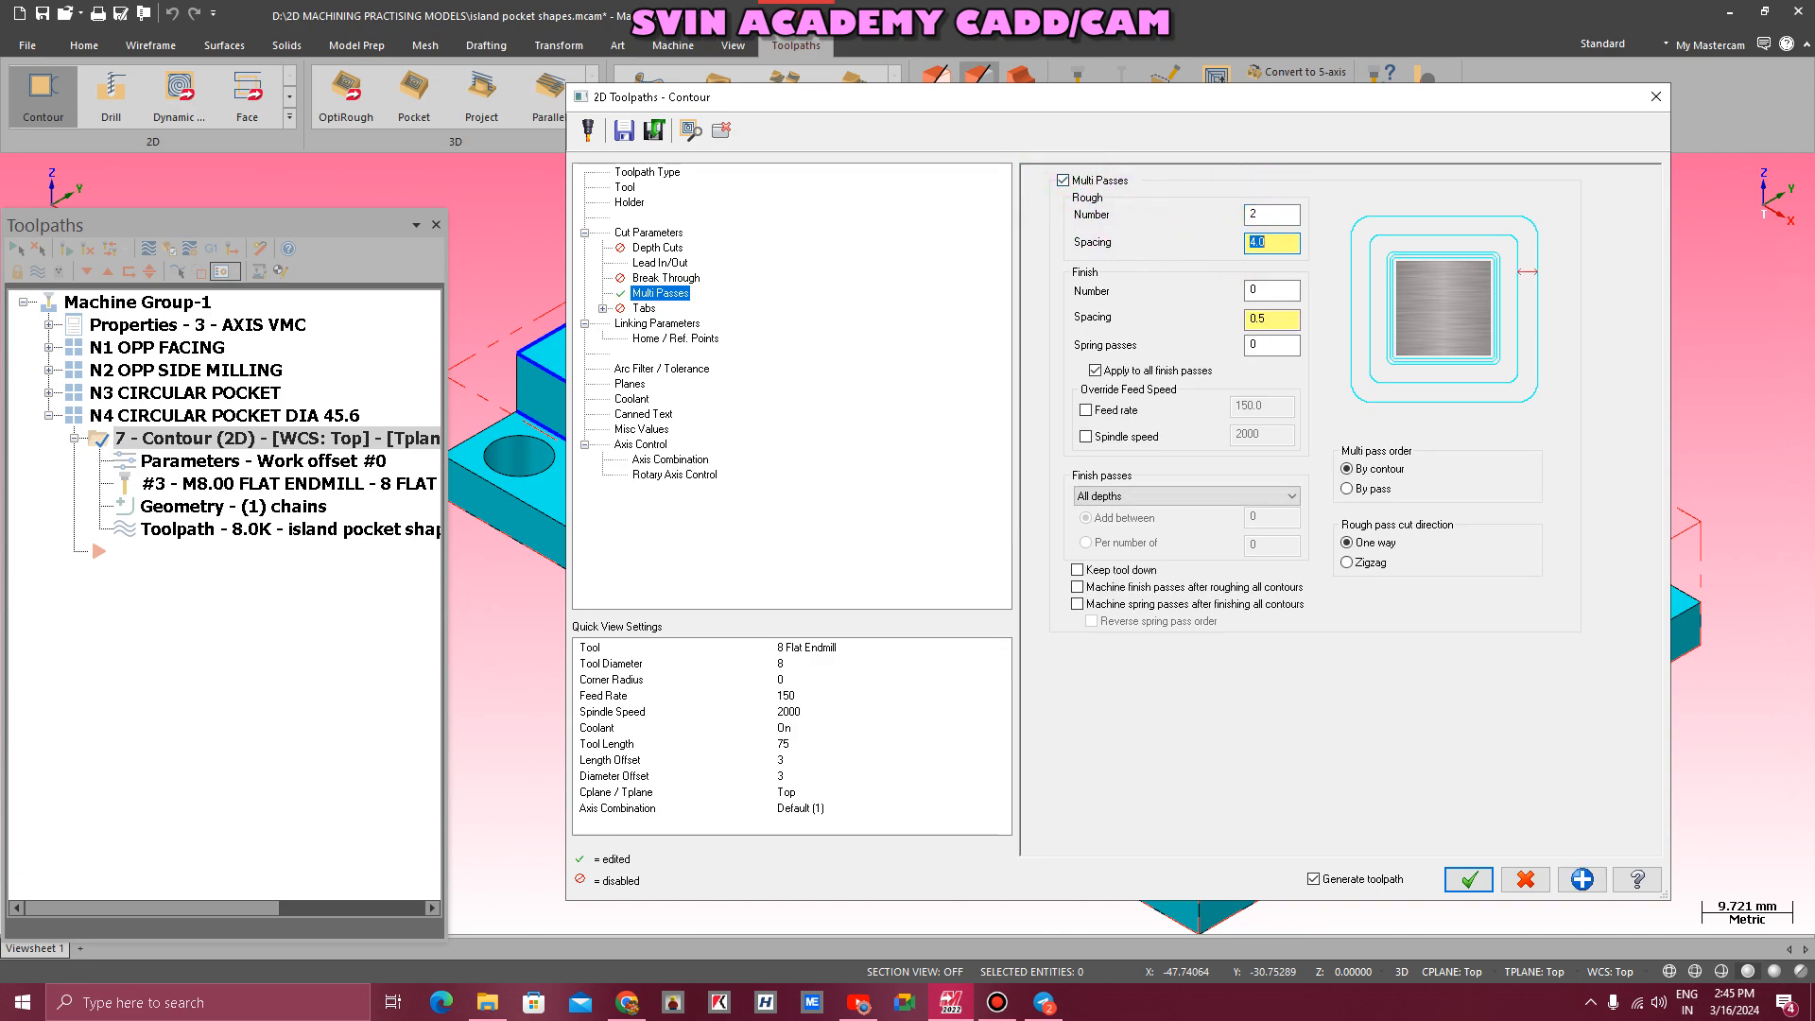
pyautogui.click(1468, 879)
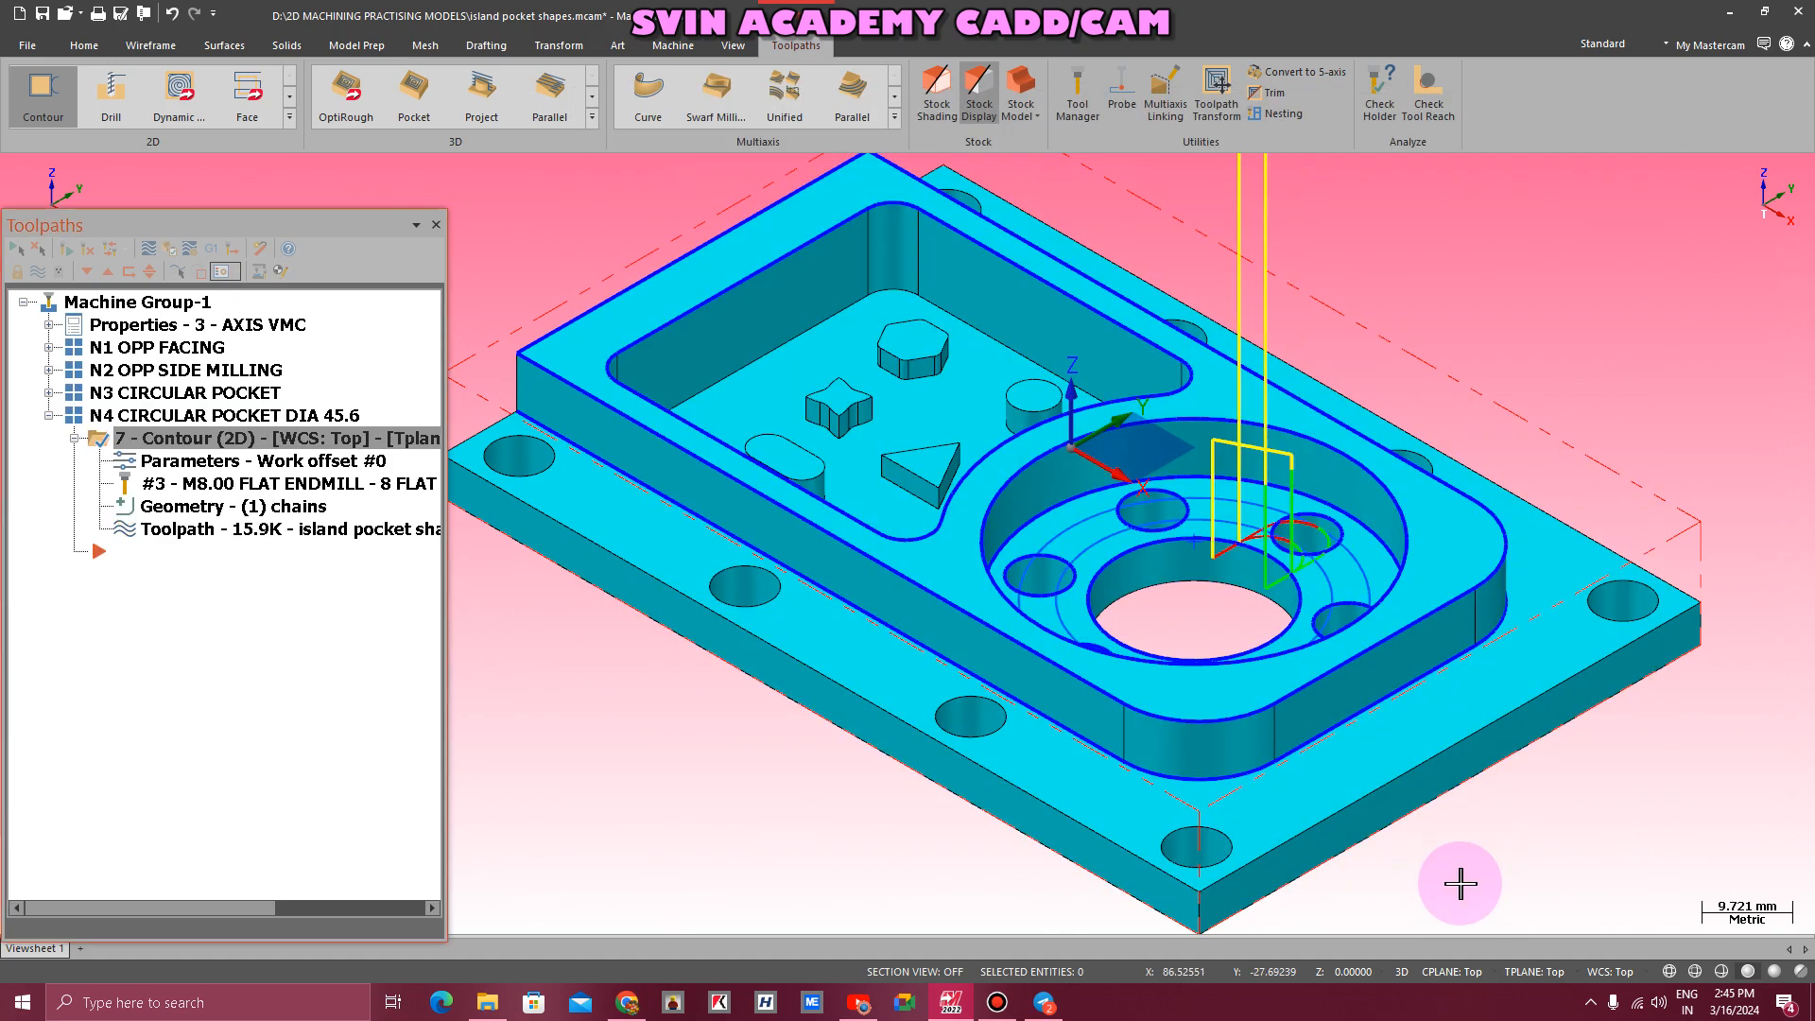
# - Examine the contour passes around the circular pocket in wireframe display from the top and isometric views
pyautogui.rightClick(613, 264)
pyautogui.click(684, 364)
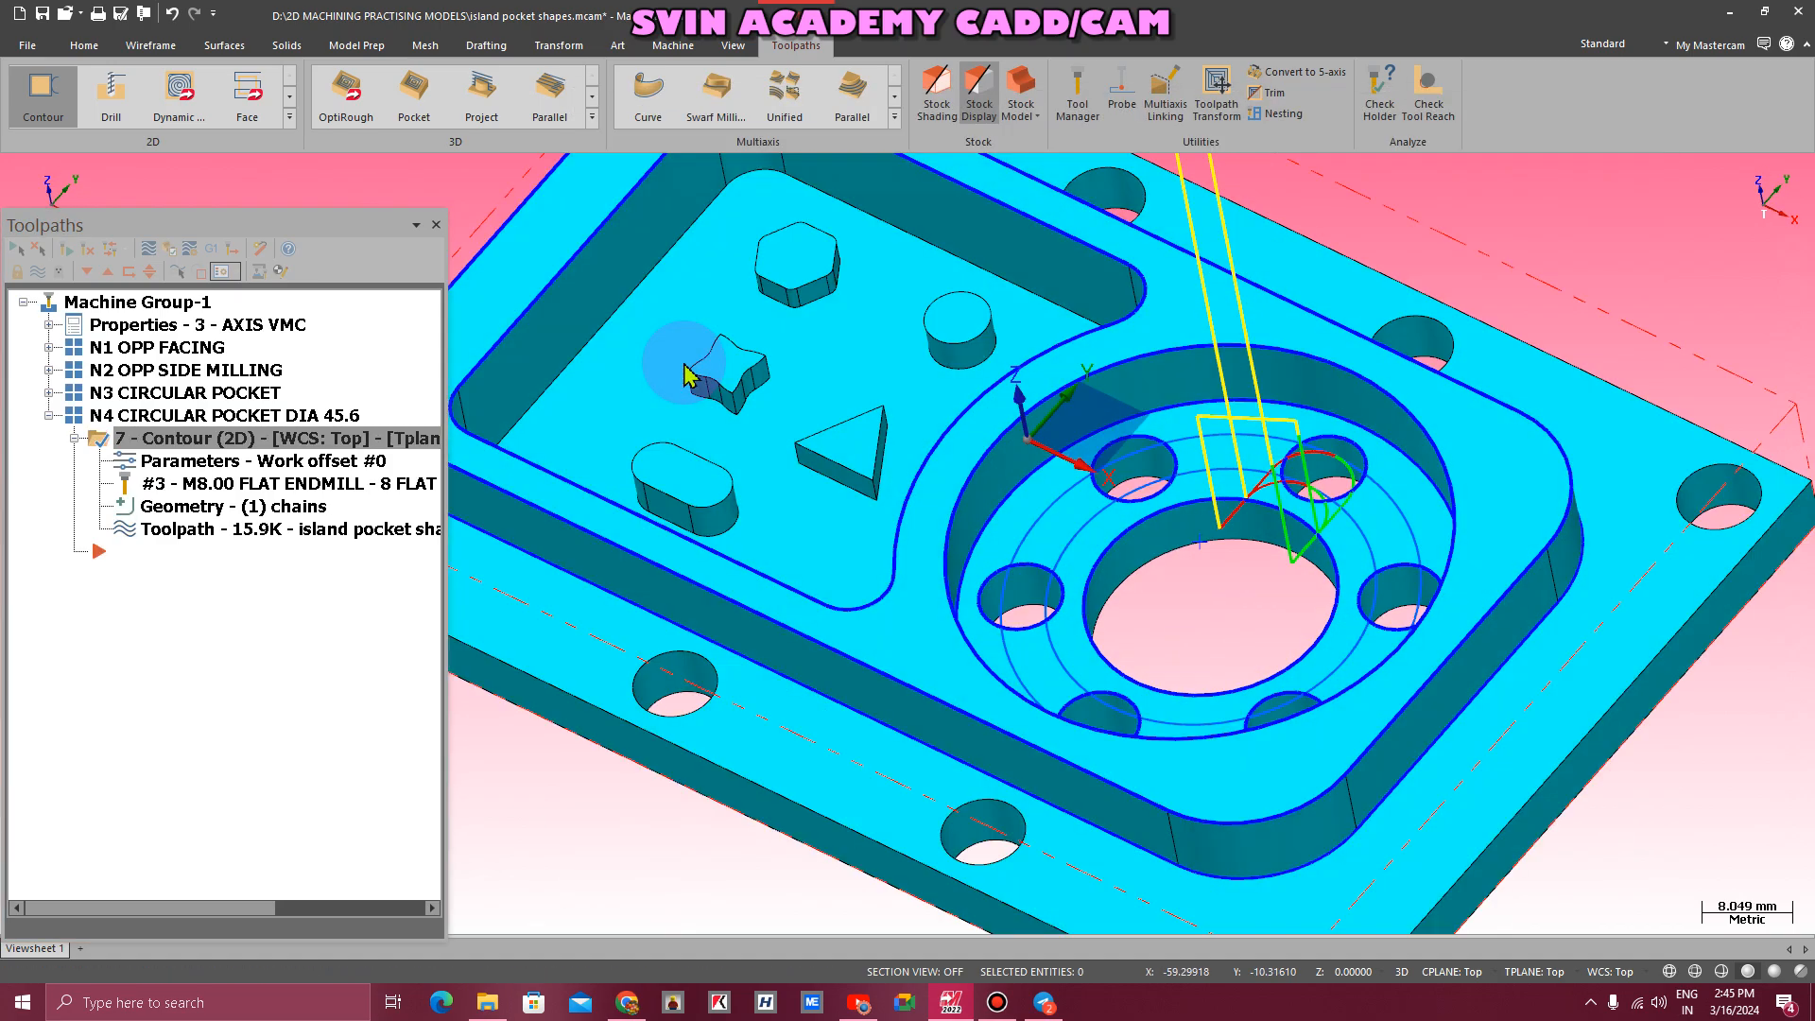
pyautogui.scroll(-5, 992, 501)
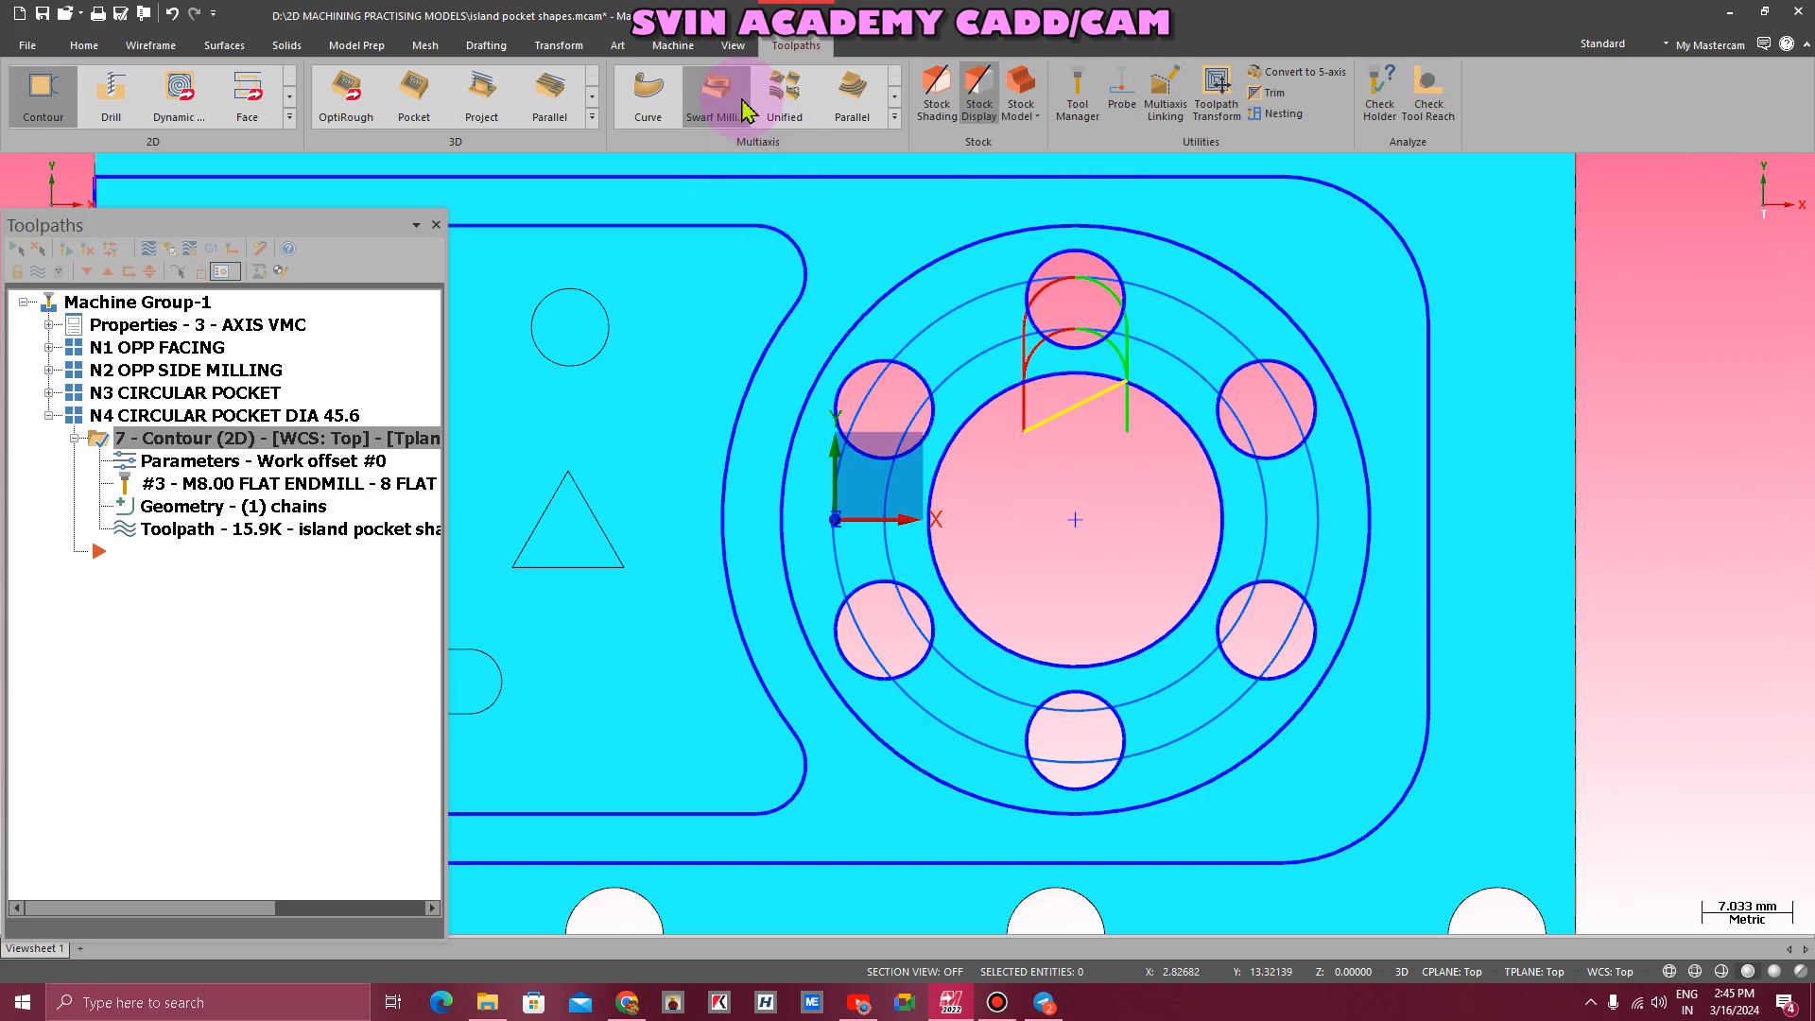
pyautogui.click(734, 48)
pyautogui.click(463, 84)
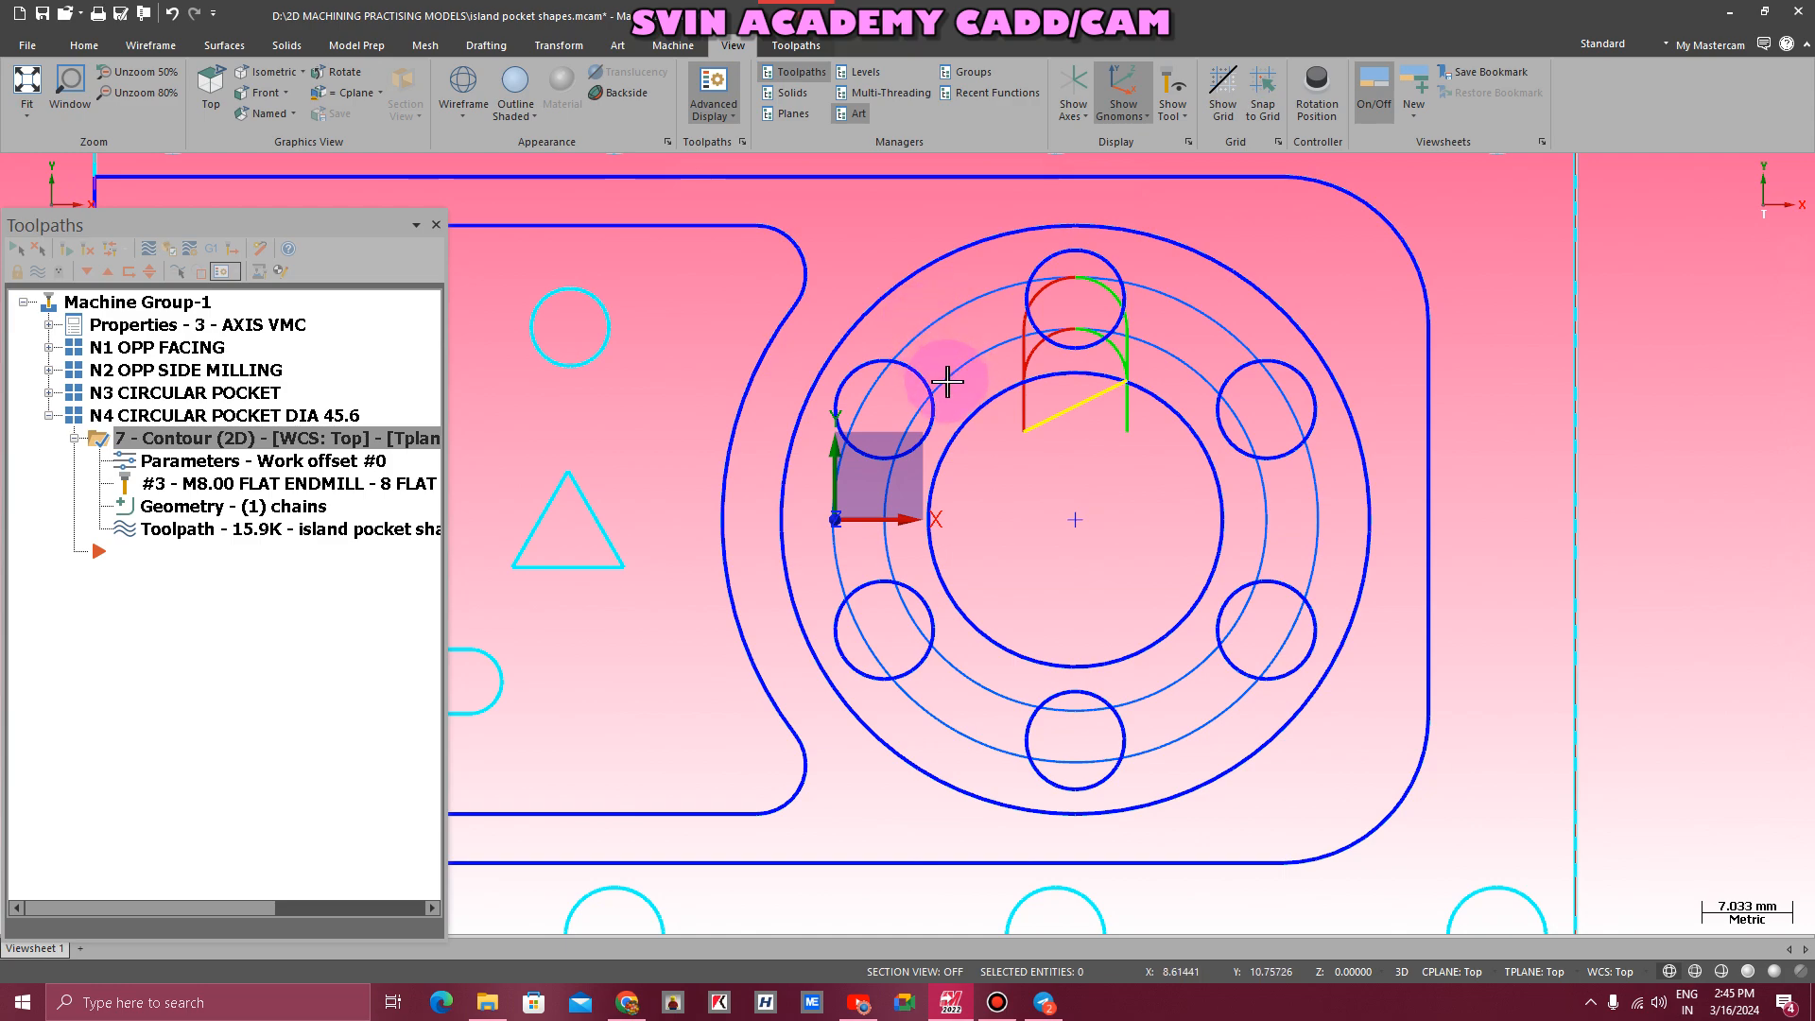
pyautogui.scroll(-1, 947, 381)
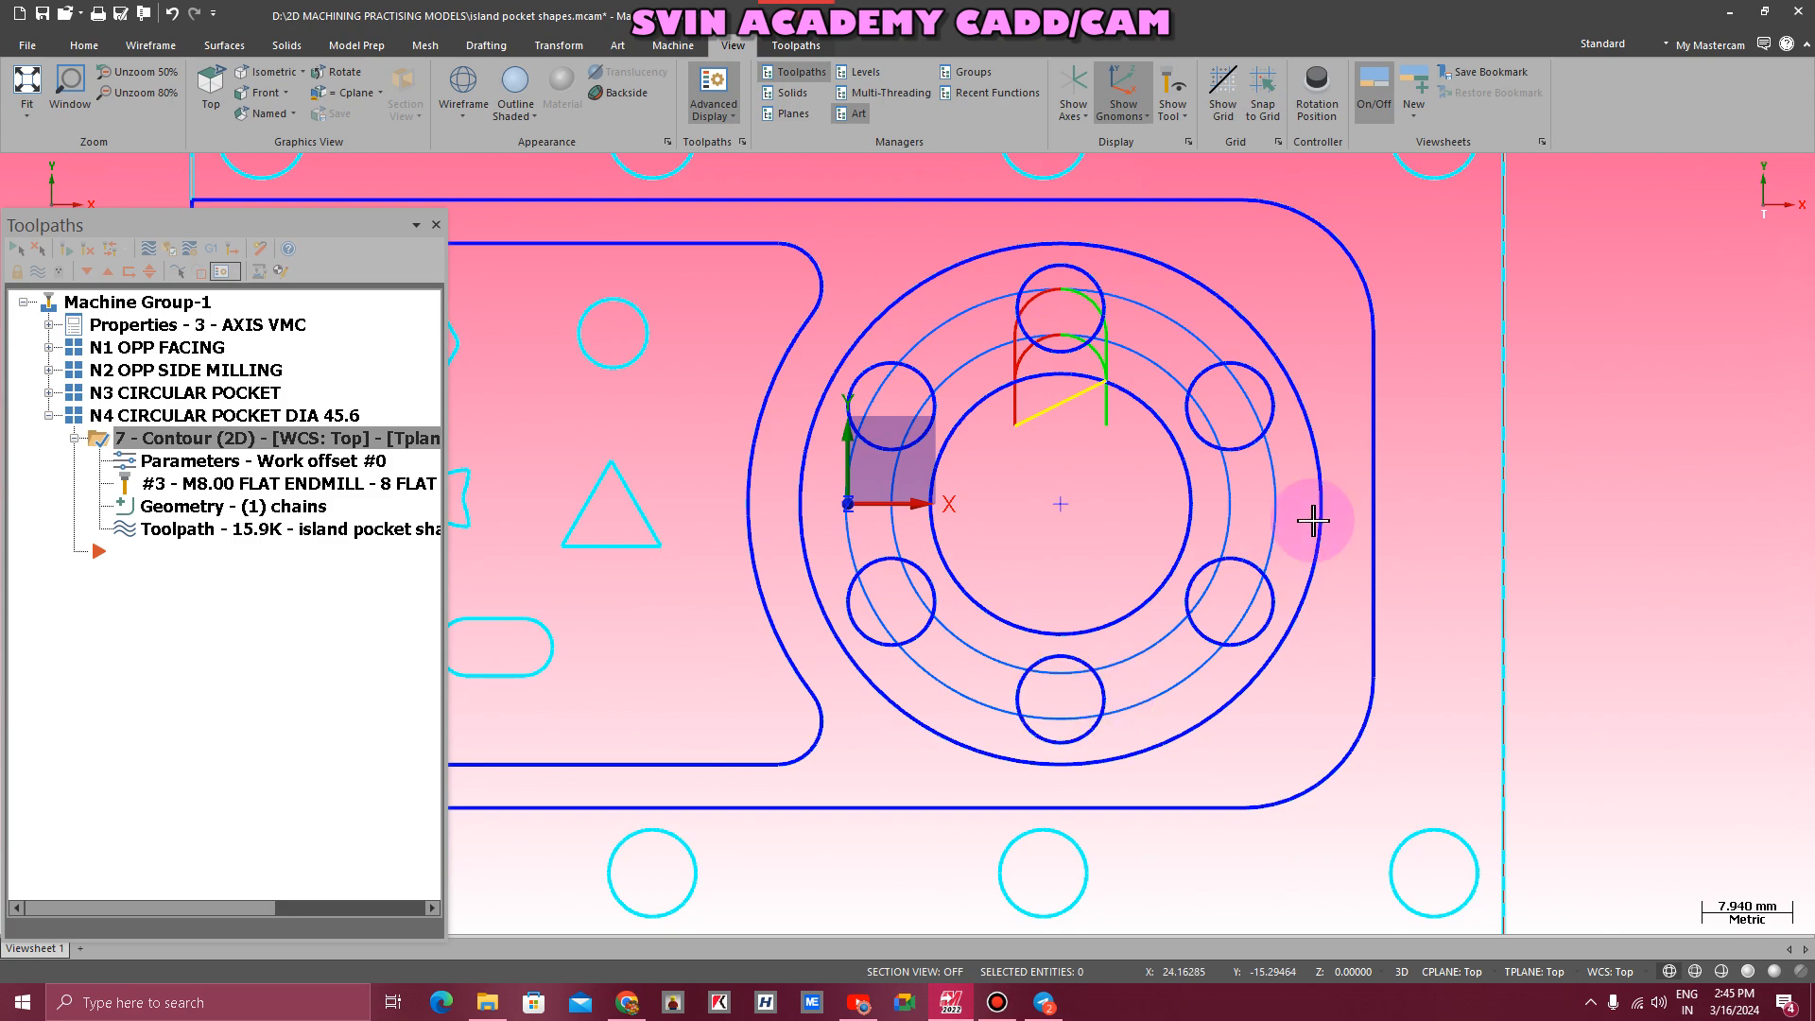
pyautogui.rightClick(1419, 355)
pyautogui.click(1461, 526)
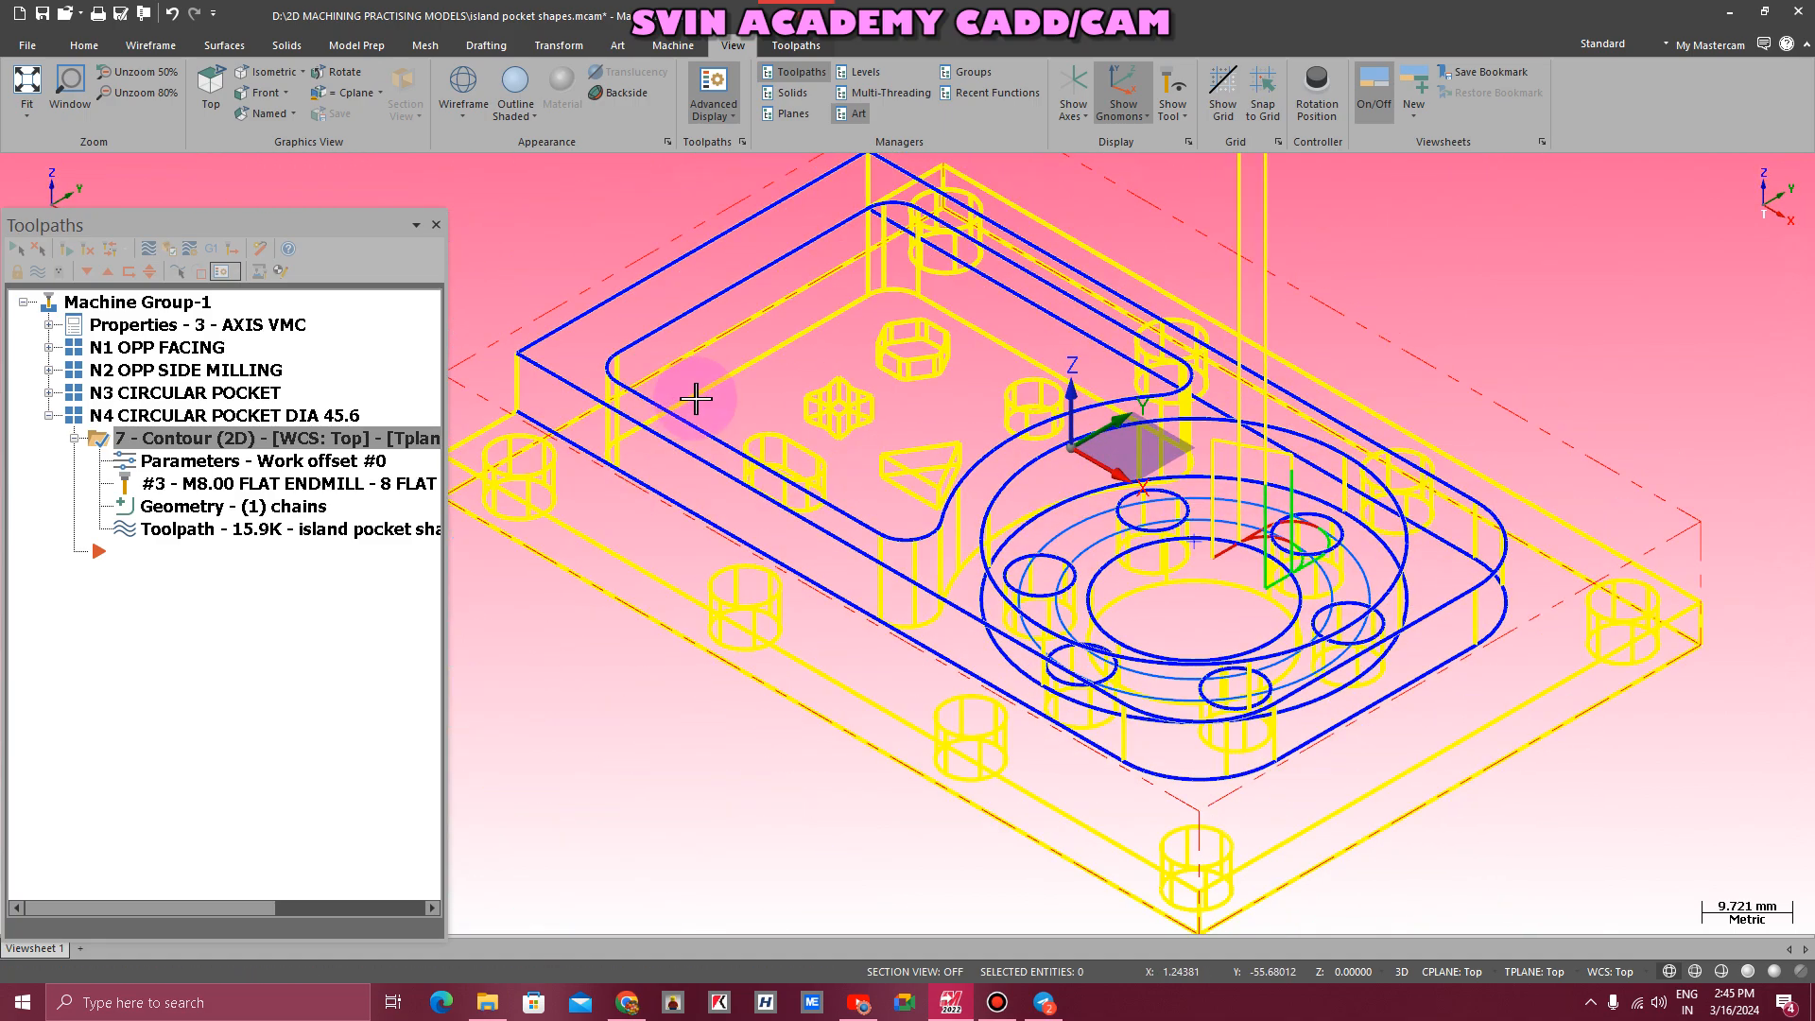
pyautogui.scroll(-1, 1009, 413)
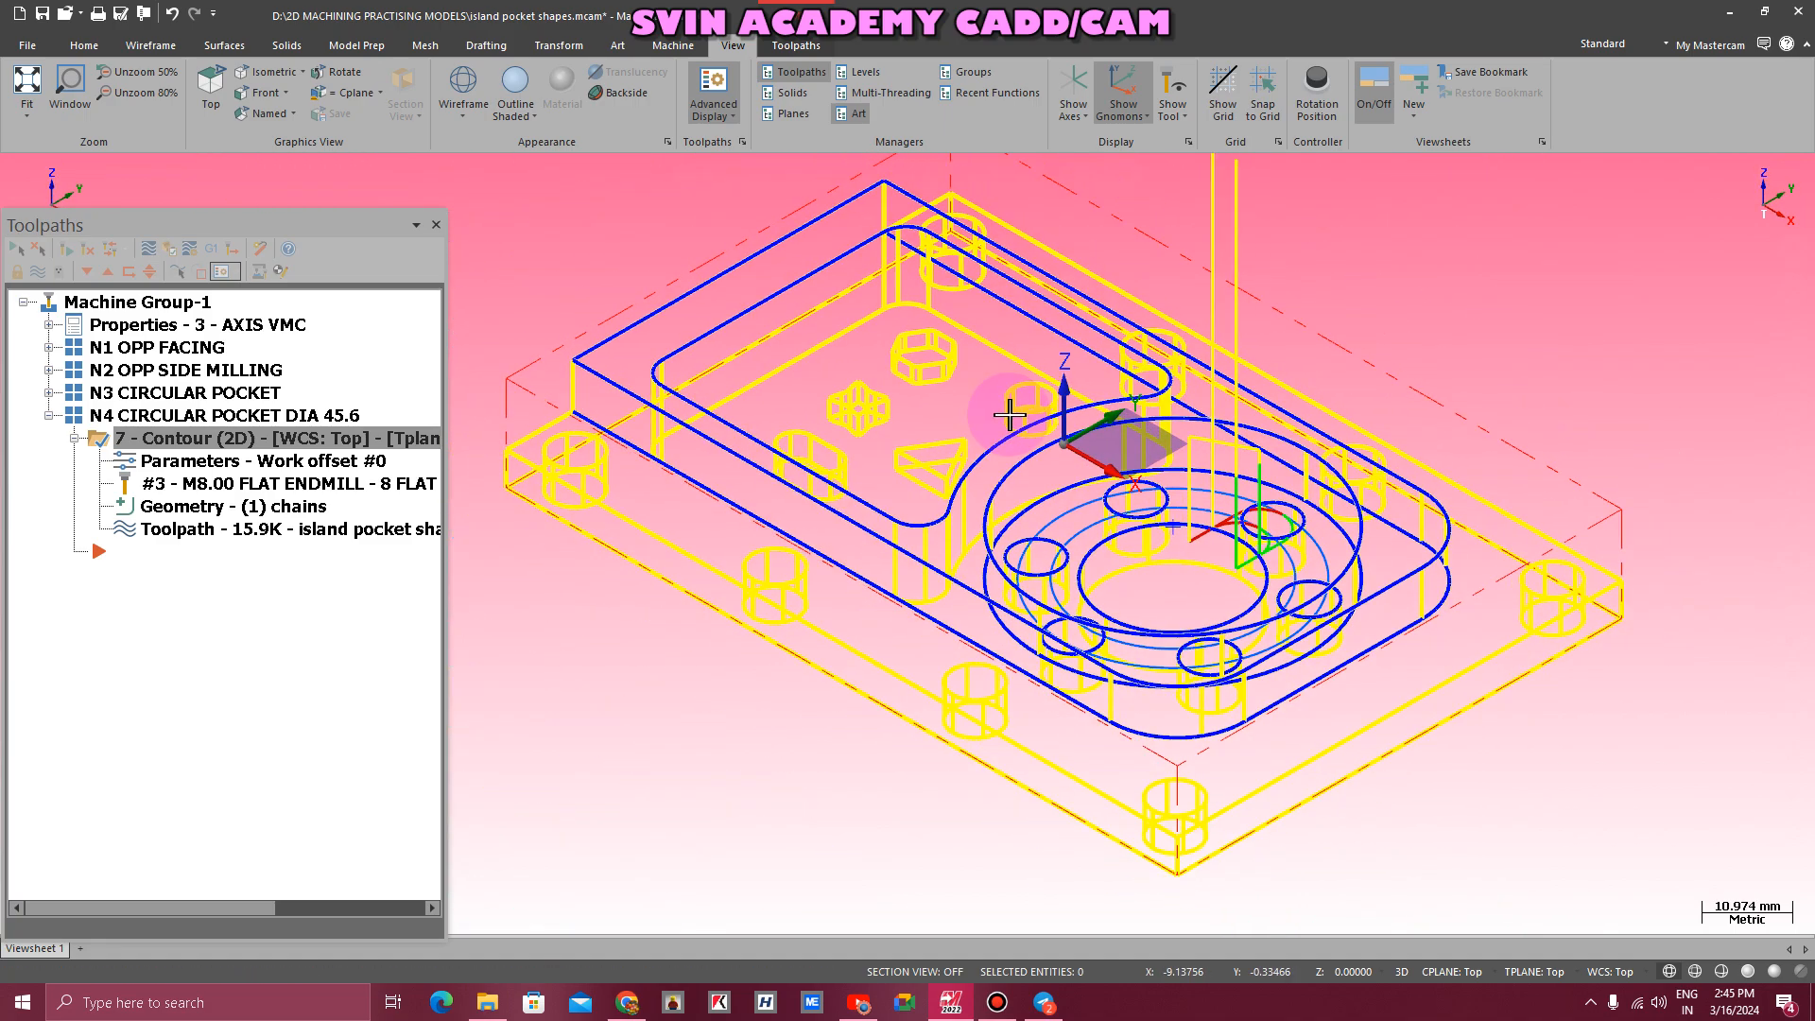
pyautogui.rightClick(648, 275)
pyautogui.click(707, 388)
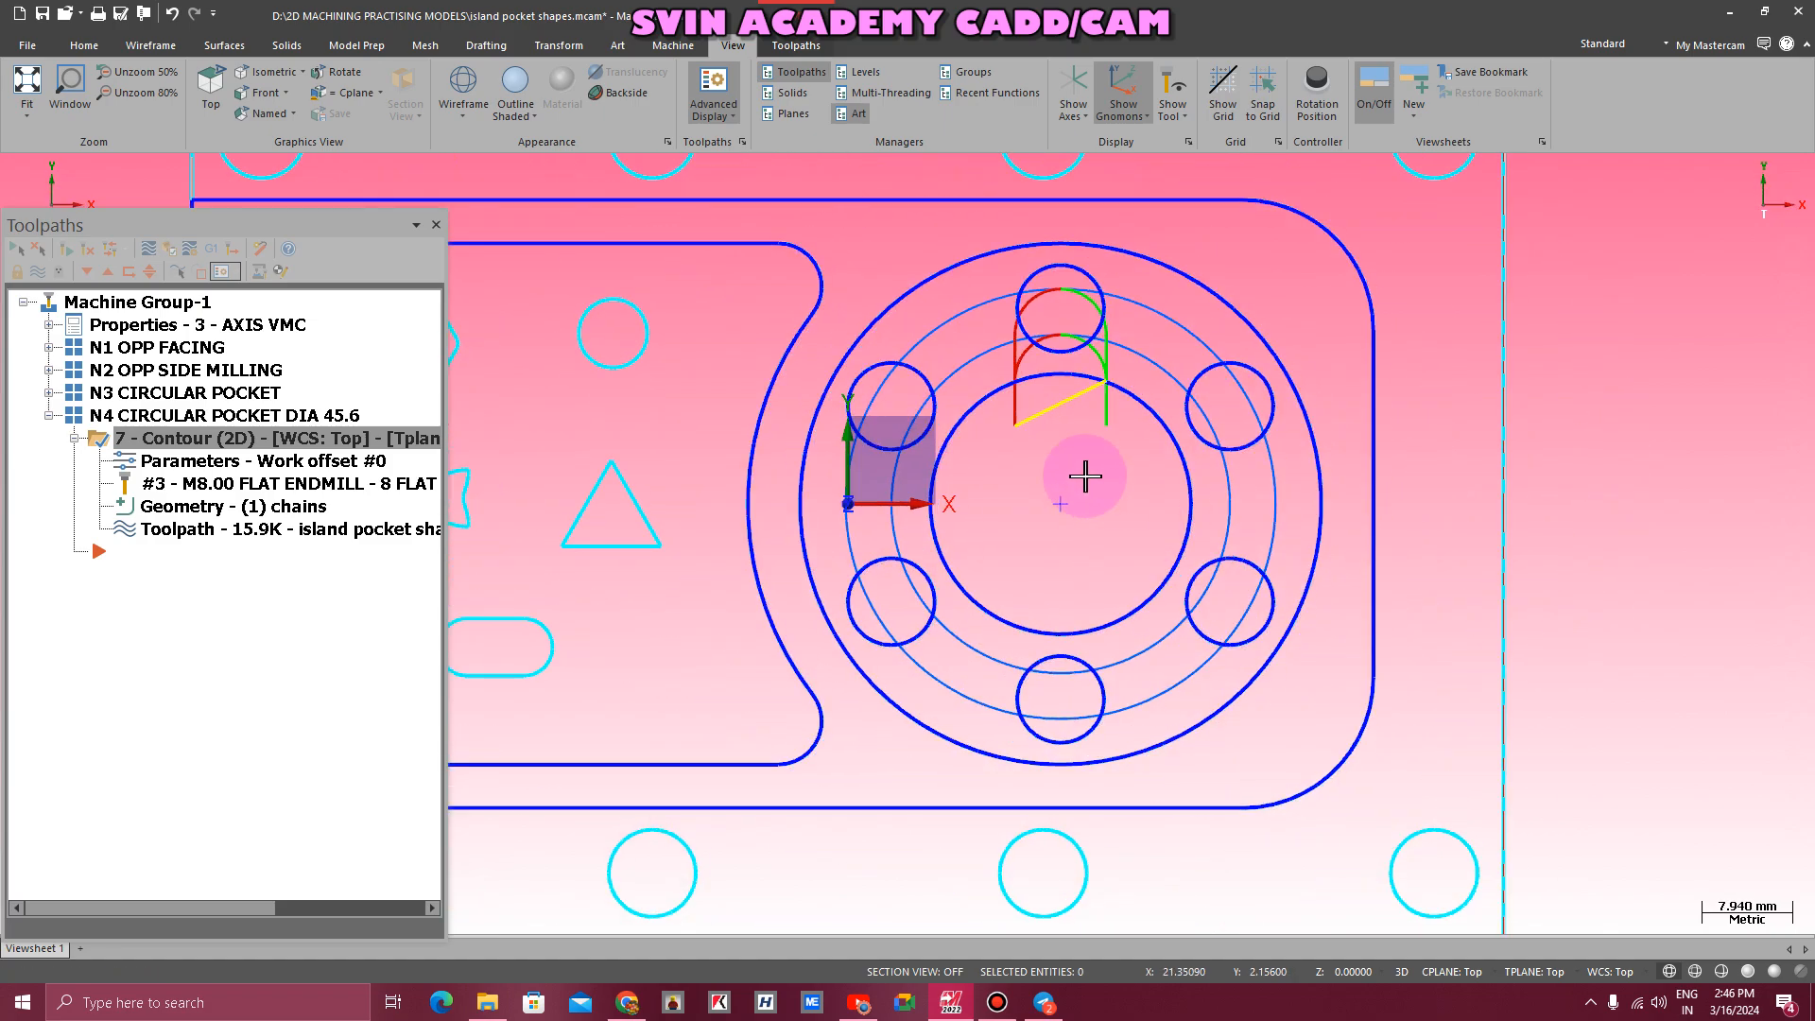
# - Show the stock model from the N3 group and switch the display to outline shaded
pyautogui.click(48, 392)
pyautogui.click(180, 528)
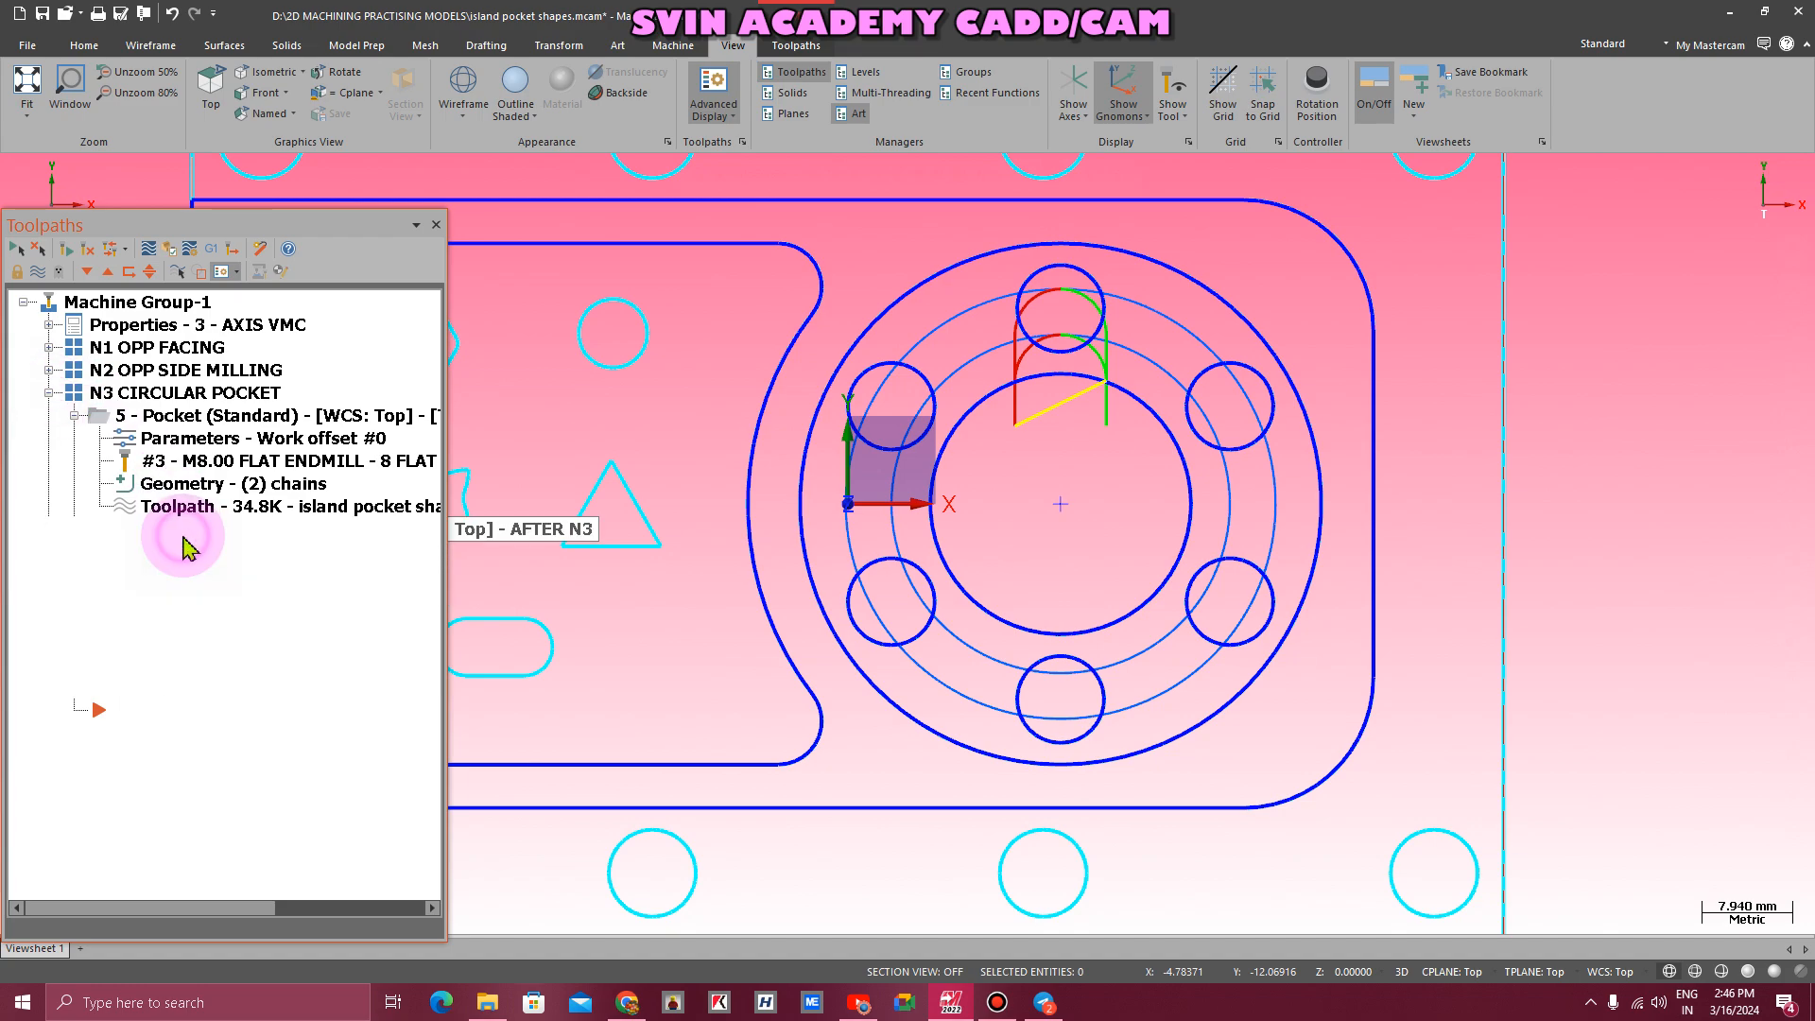
pyautogui.click(38, 274)
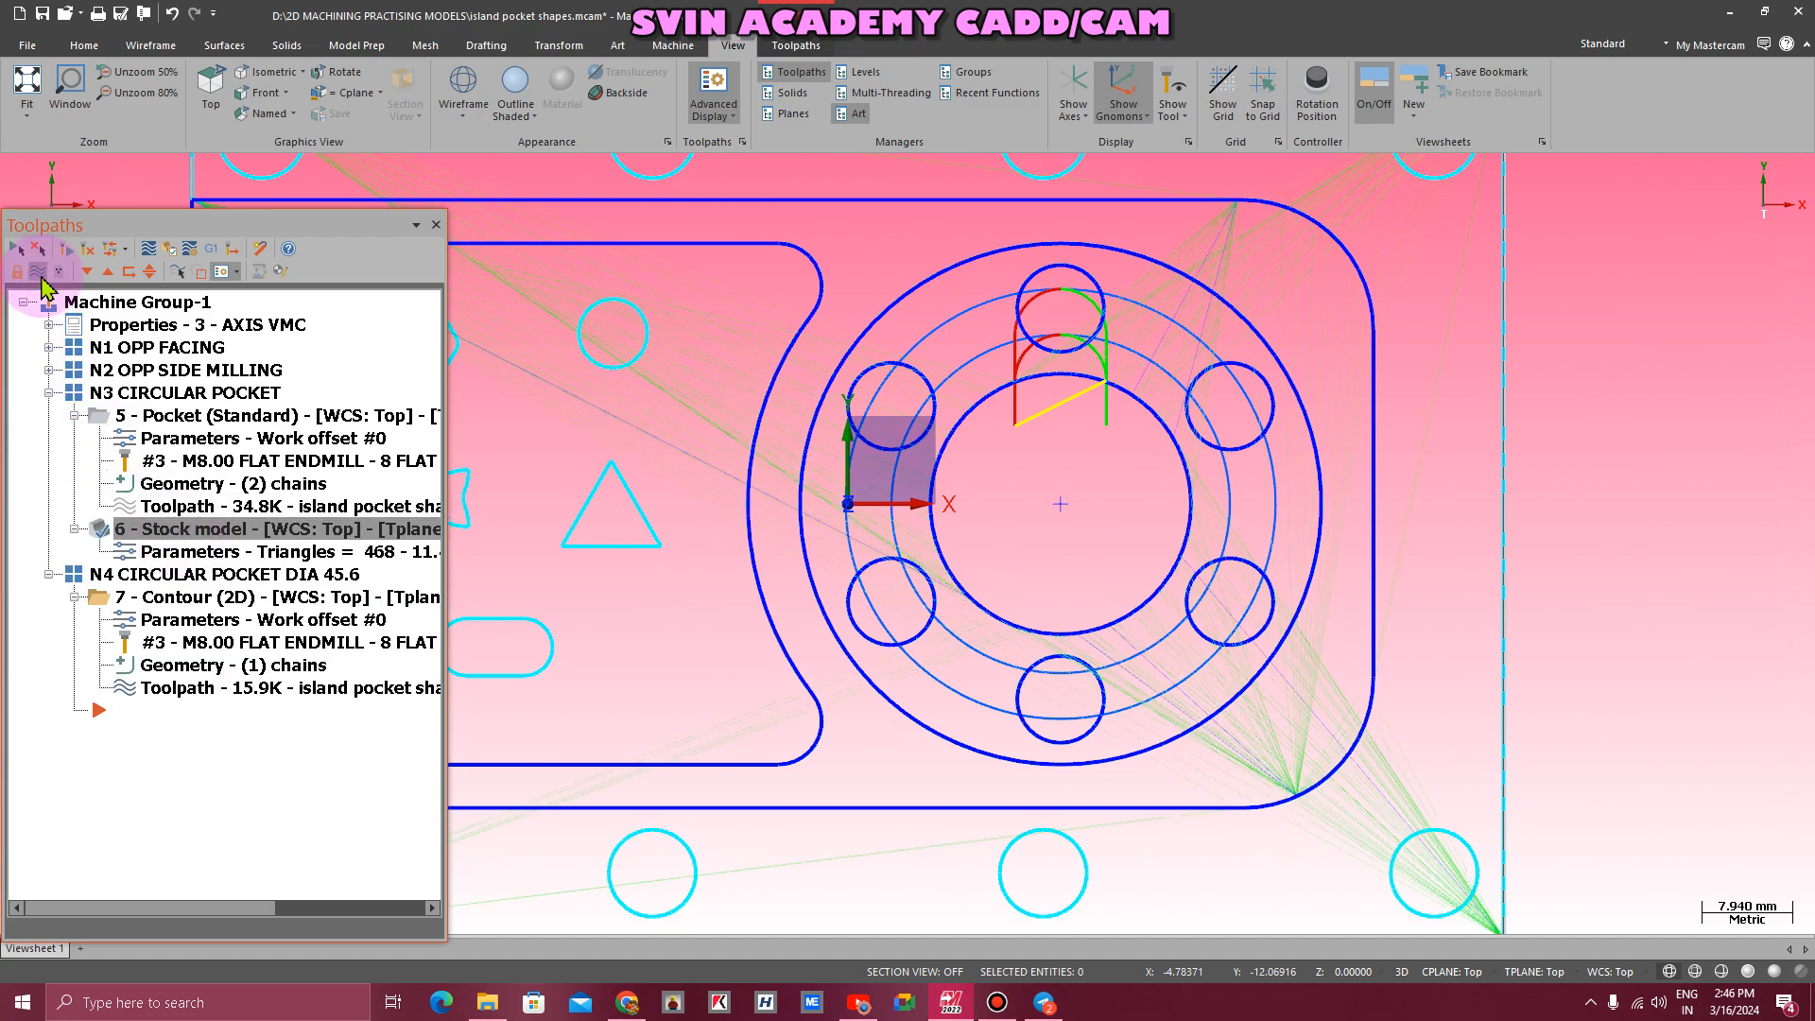
pyautogui.click(709, 90)
pyautogui.click(518, 80)
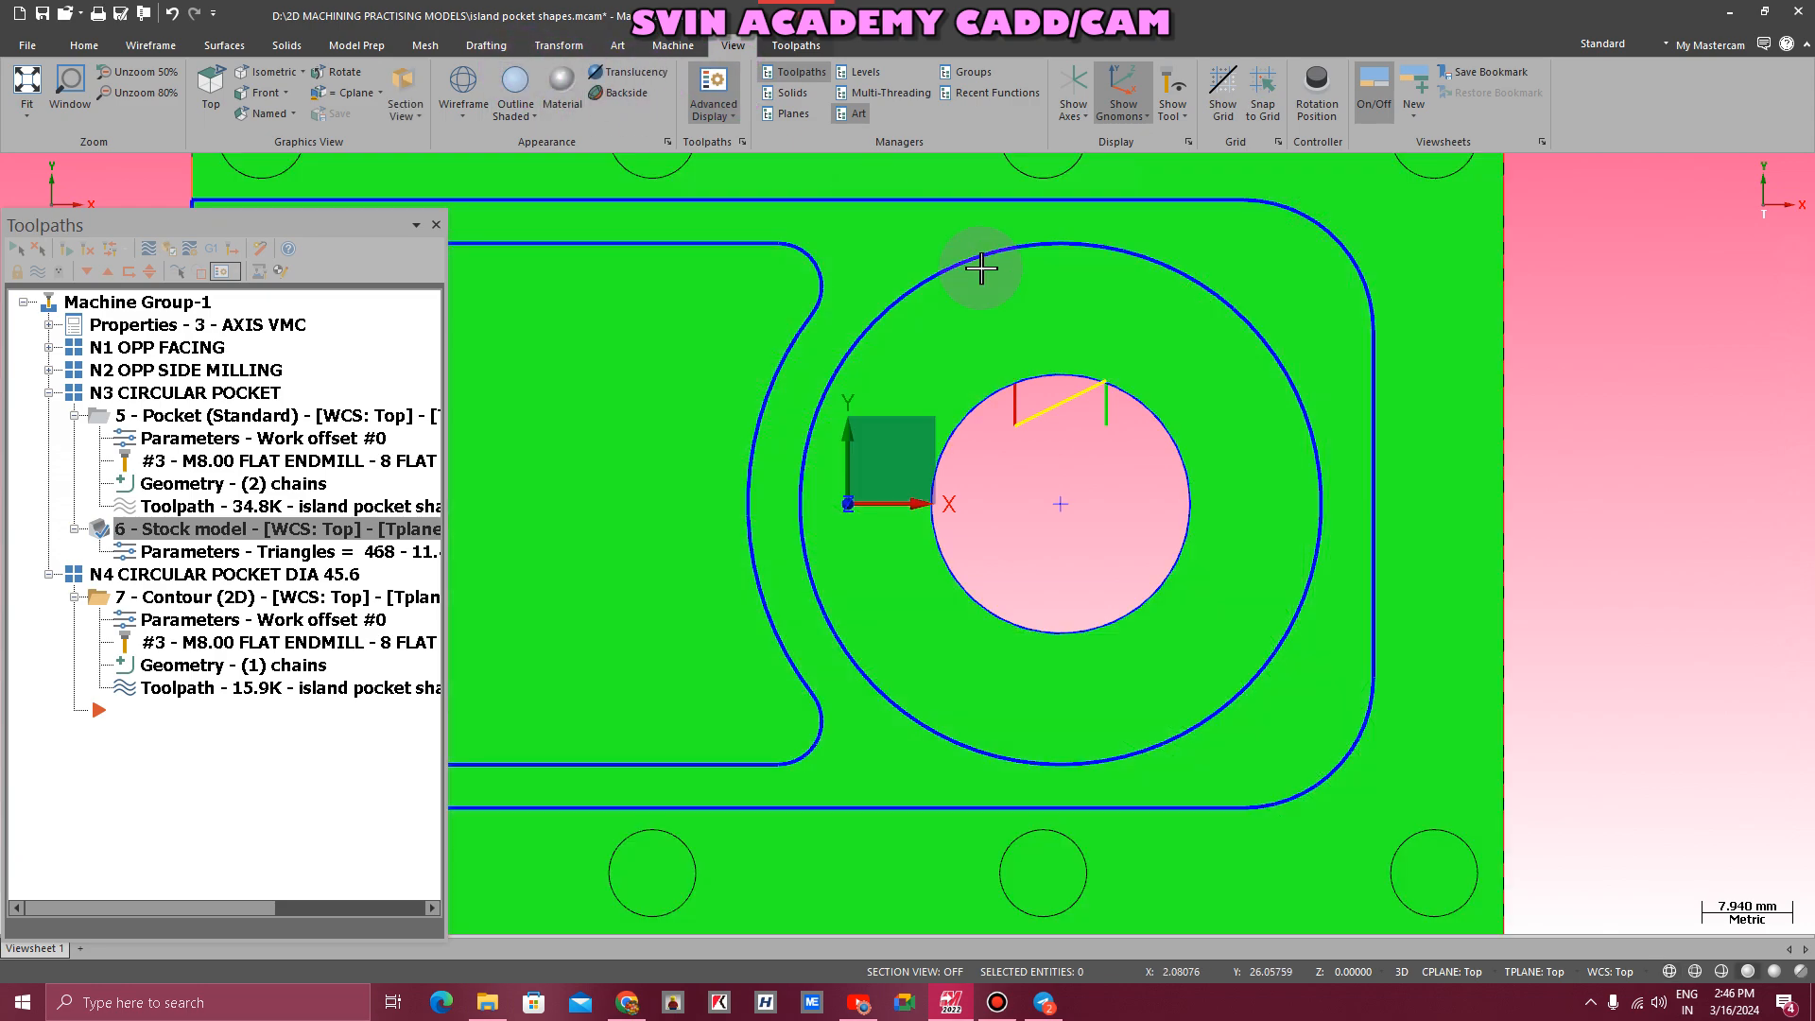
# - Backplot the N4 contour toolpath and inspect the tool's start position in the central hole
pyautogui.click(177, 695)
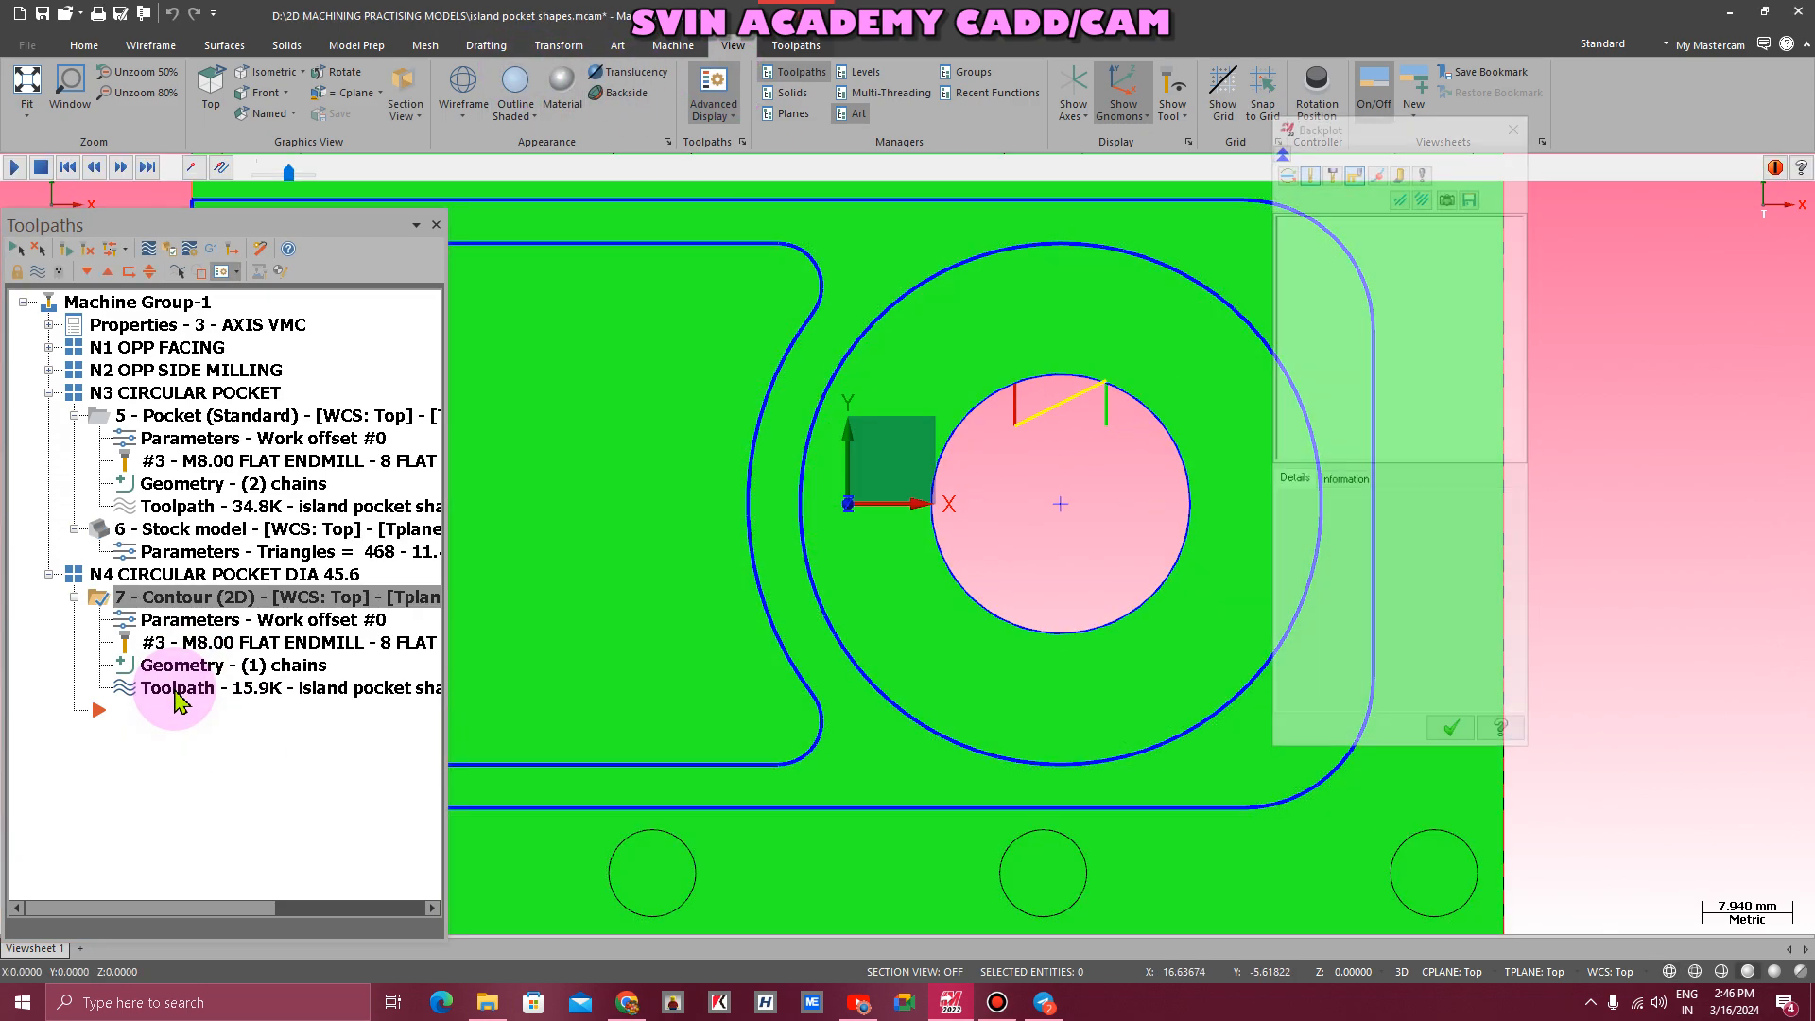
pyautogui.scroll(4, 1108, 438)
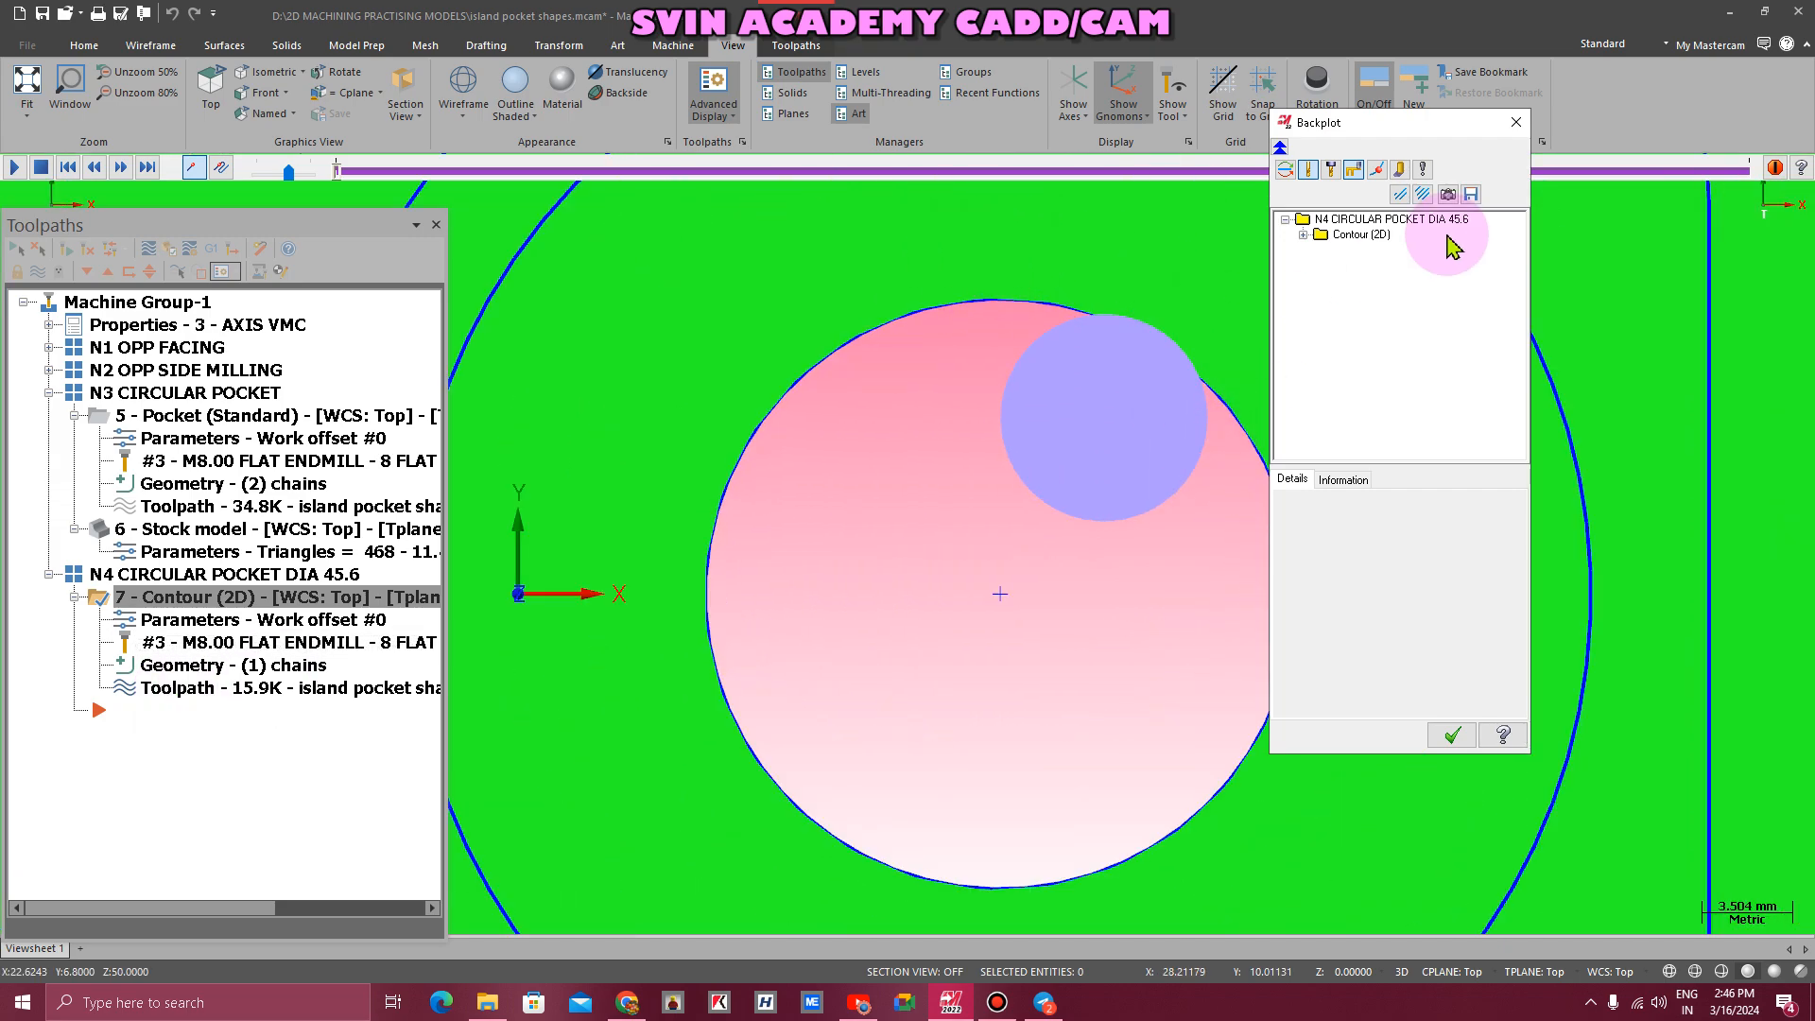
pyautogui.click(1516, 122)
# - Hide the N4 contour's toolpath display in the isometric view
pyautogui.rightClick(974, 421)
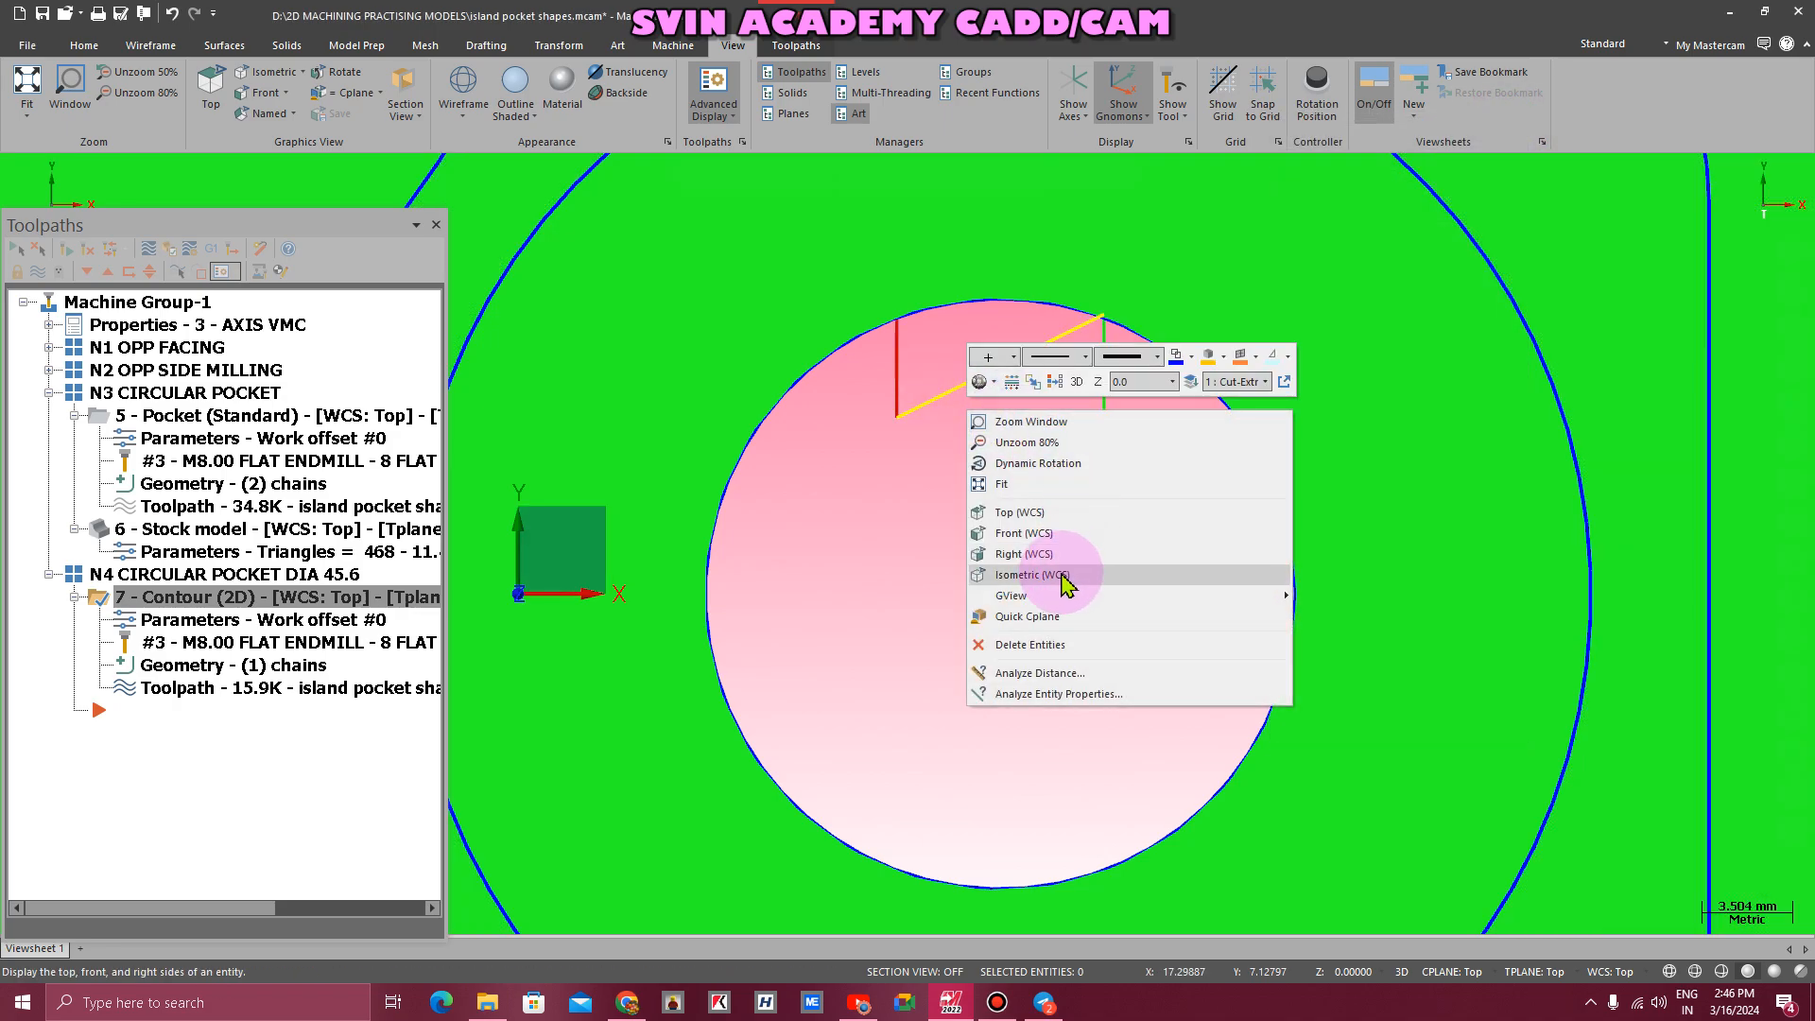
pyautogui.click(1032, 574)
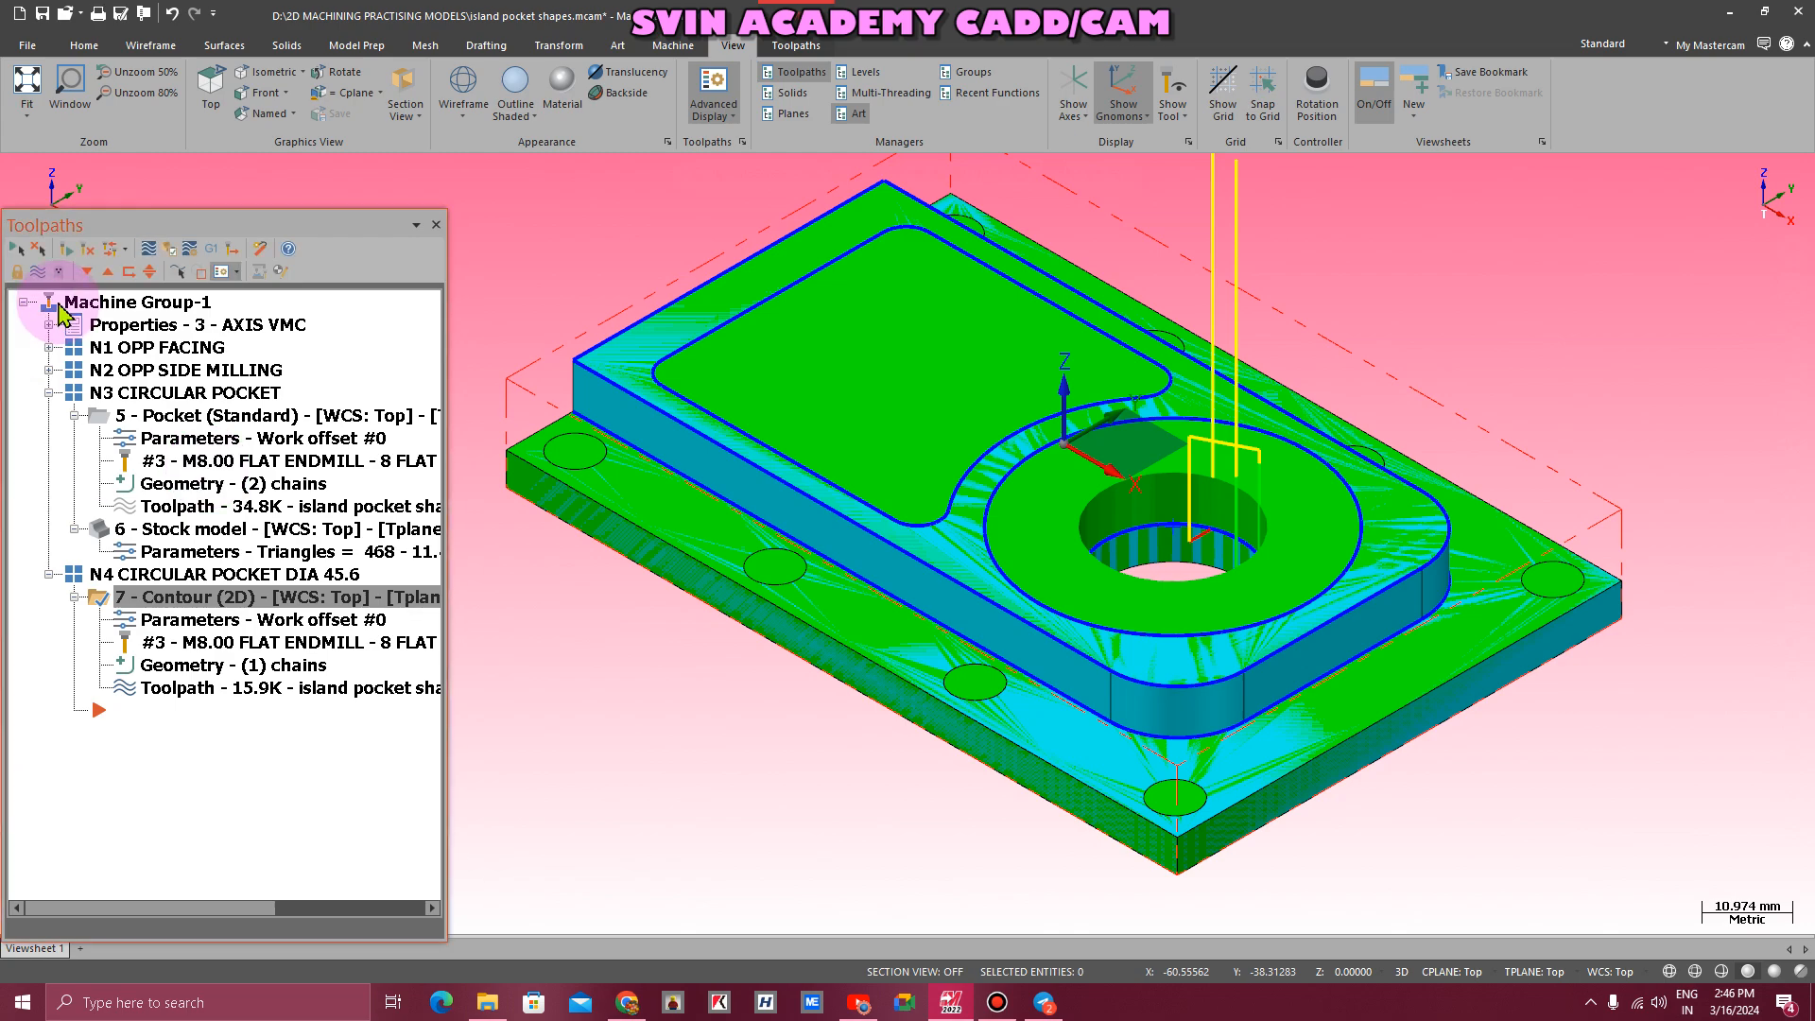
pyautogui.click(39, 273)
pyautogui.click(39, 273)
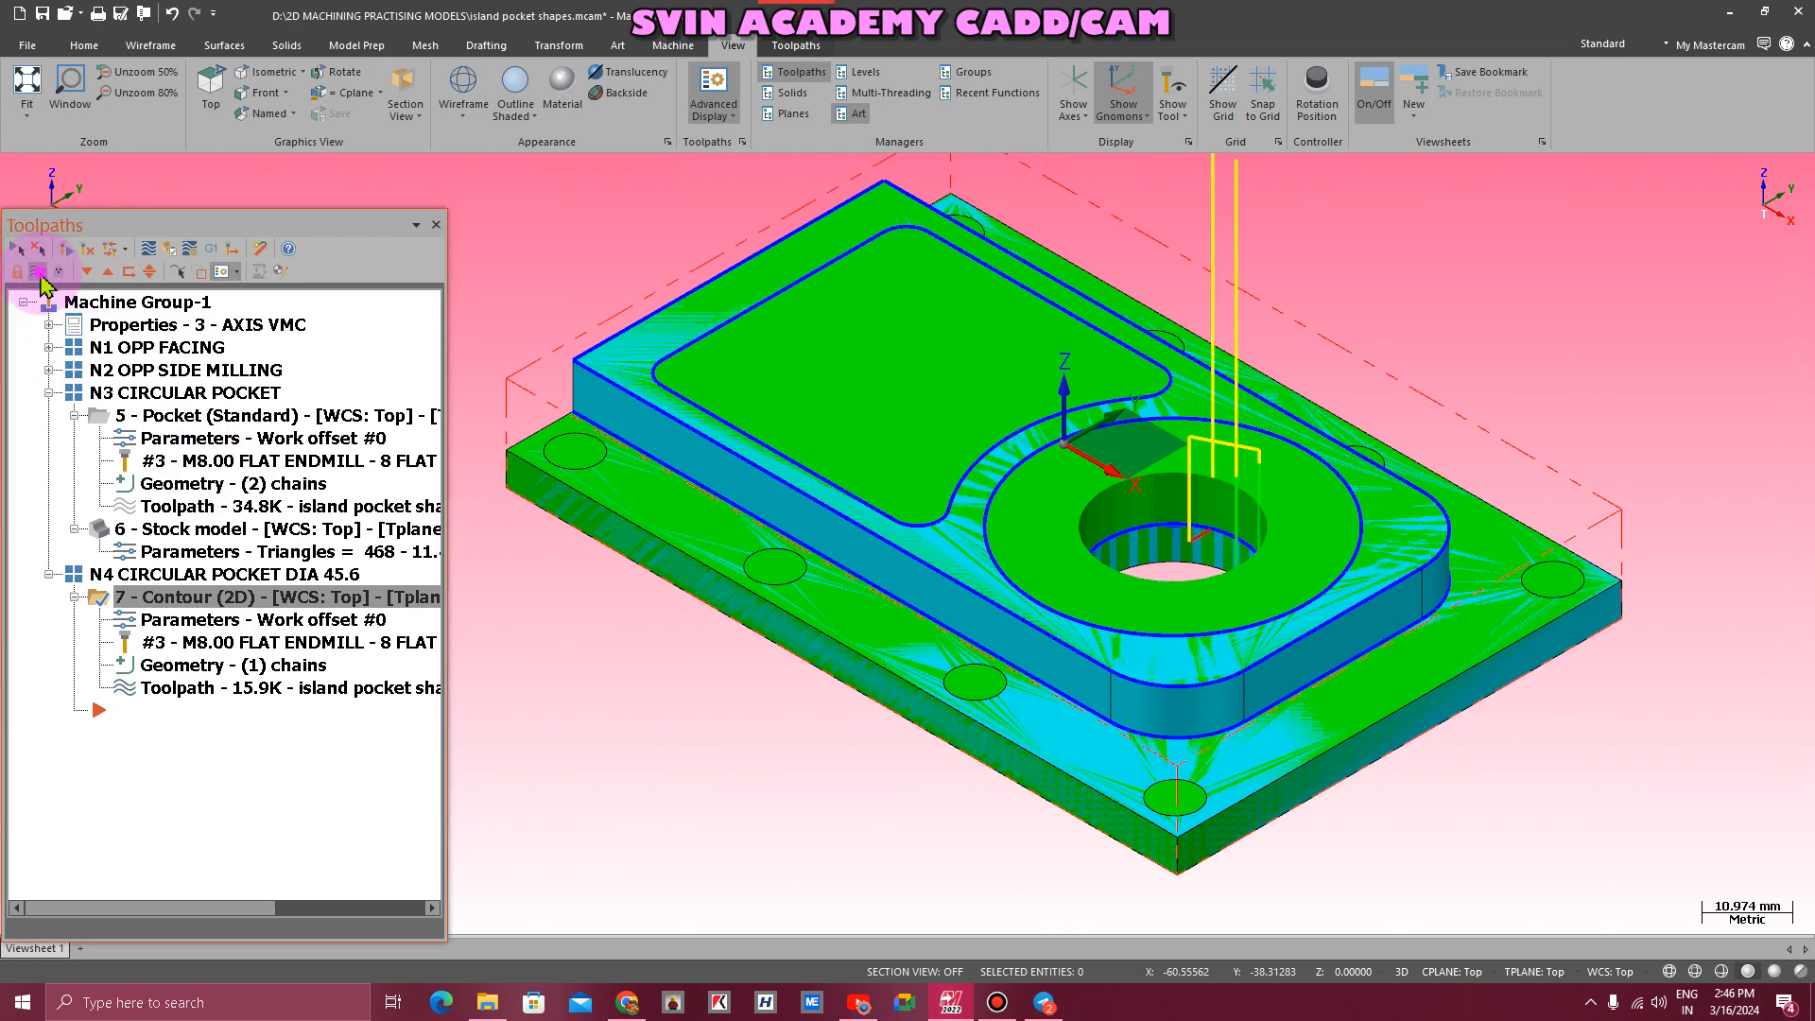
pyautogui.click(39, 273)
# - Set the contour's lead-in line length to 75% (6.0), copy the entry values to the exit and regenerate
pyautogui.click(182, 631)
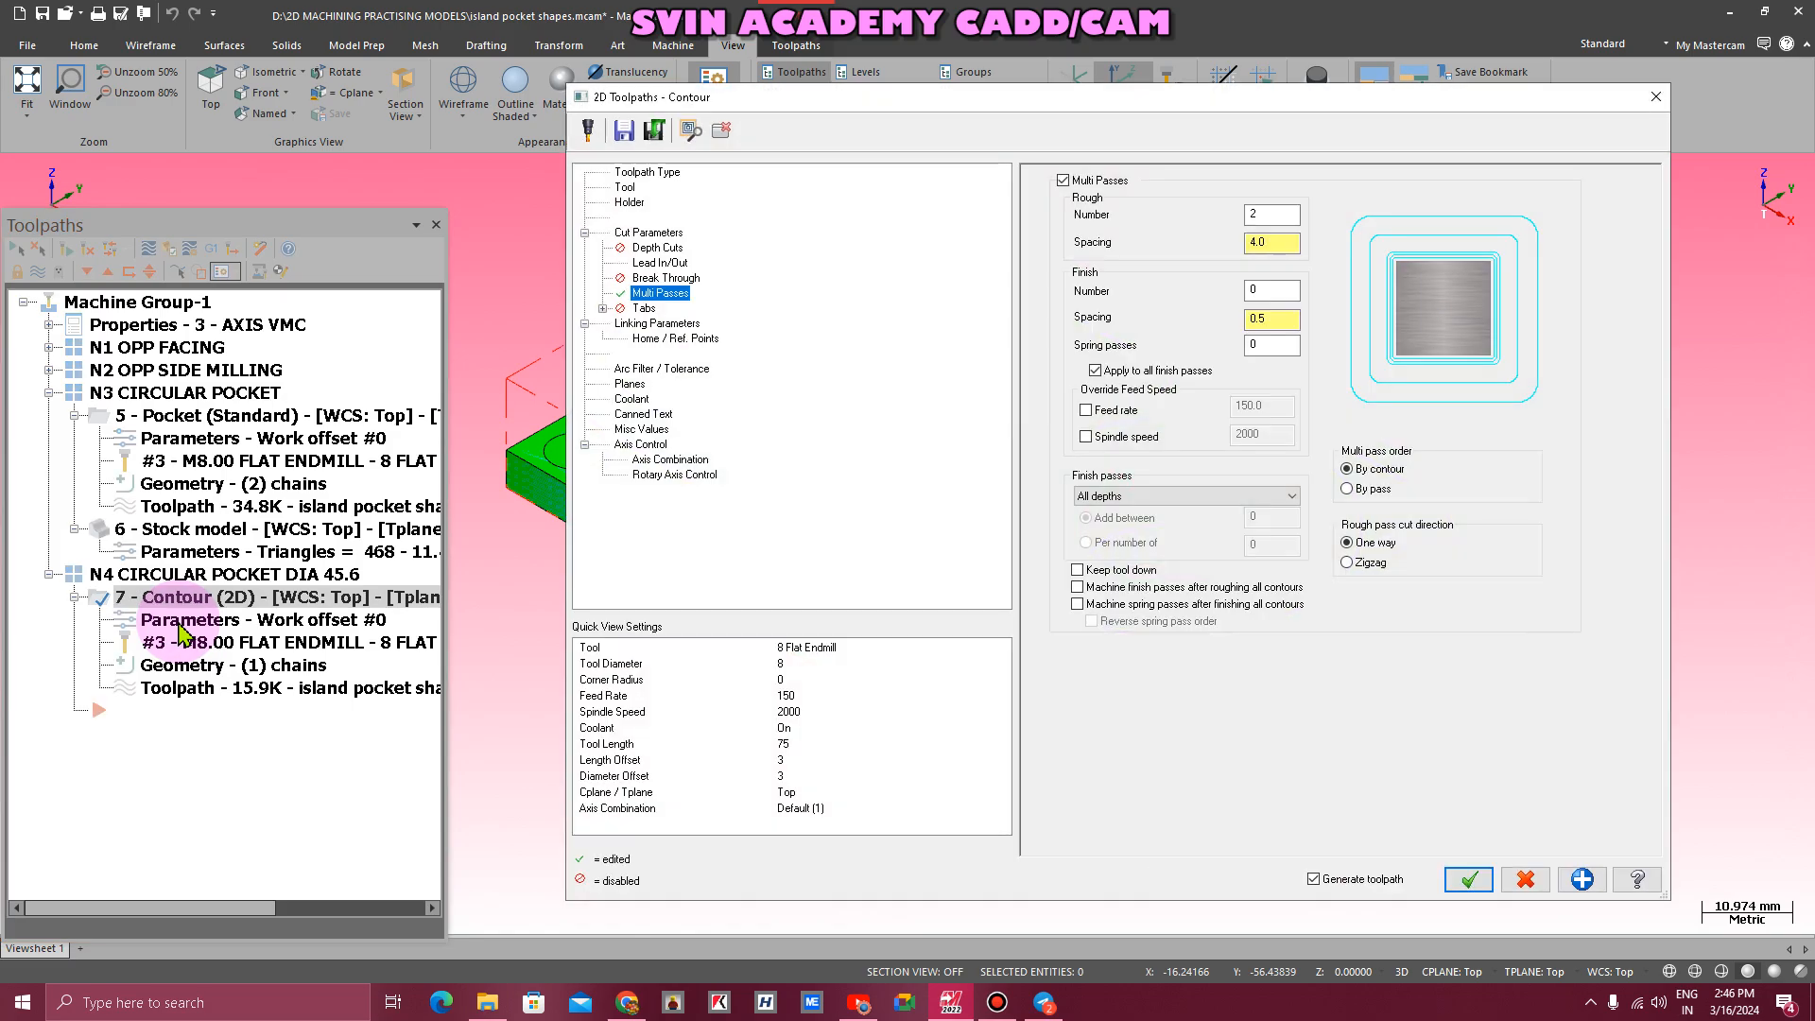
pyautogui.click(660, 262)
pyautogui.click(1195, 299)
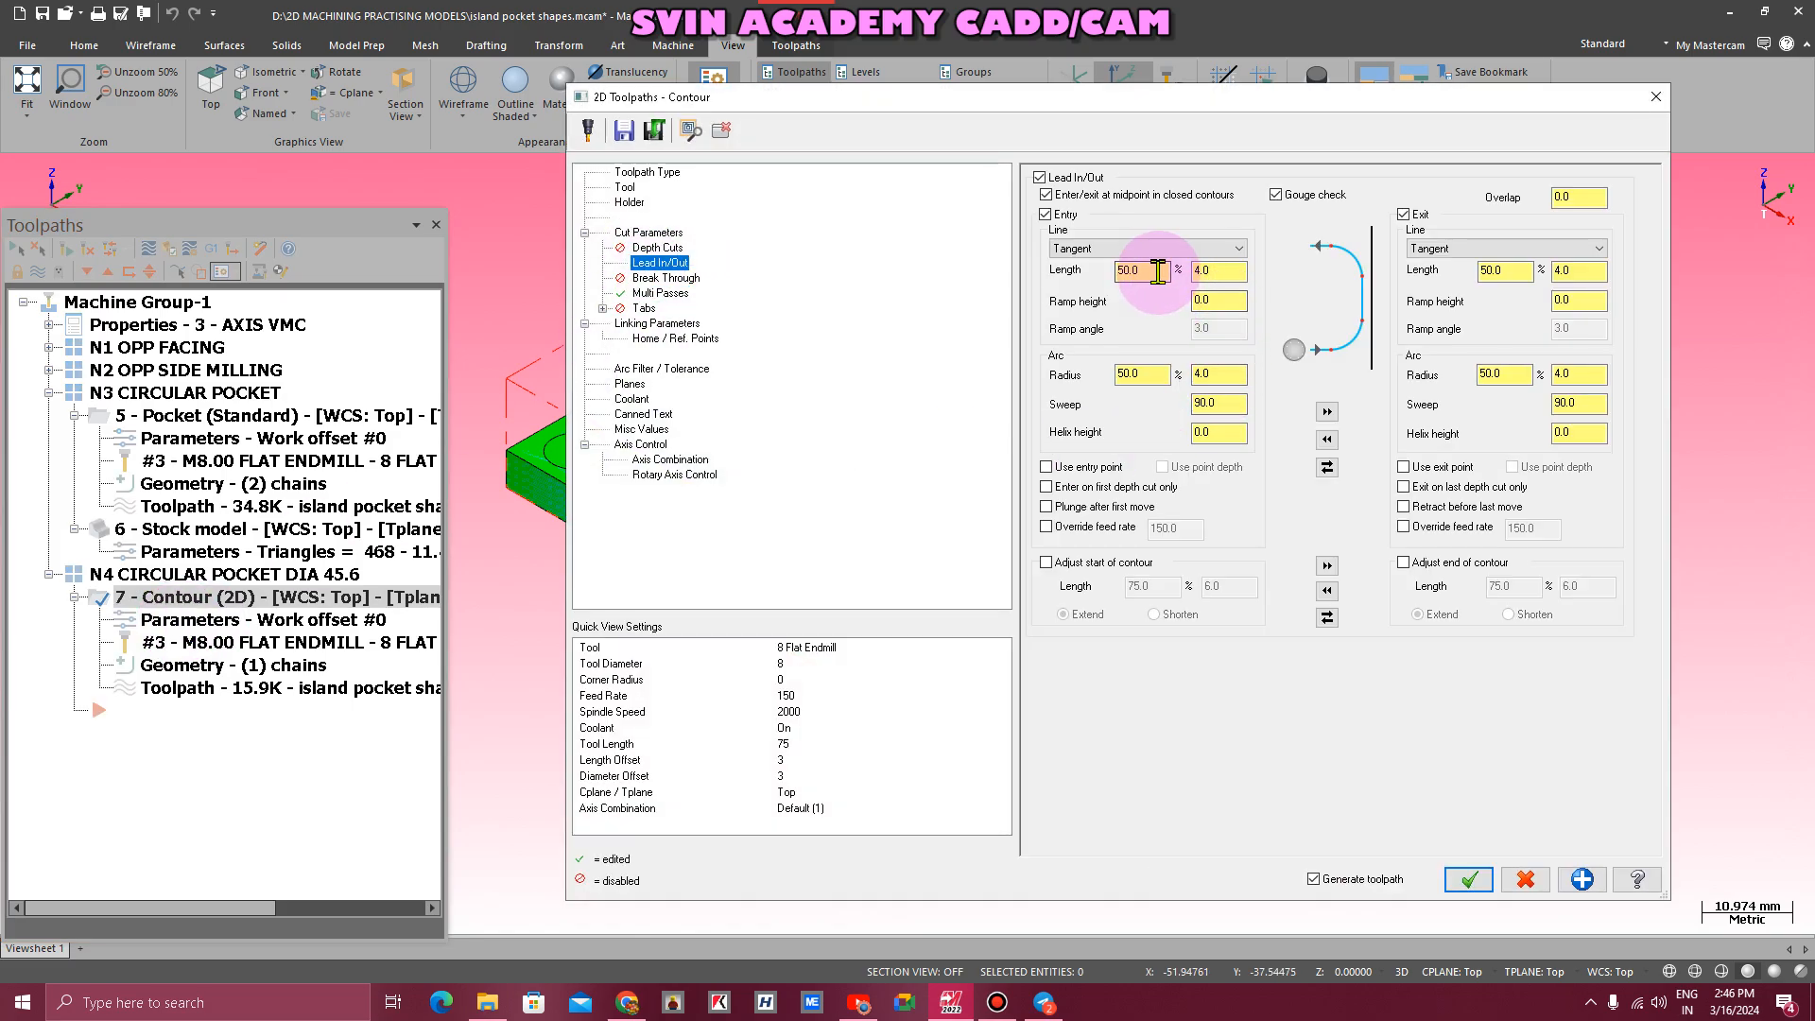
pyautogui.click(1158, 272)
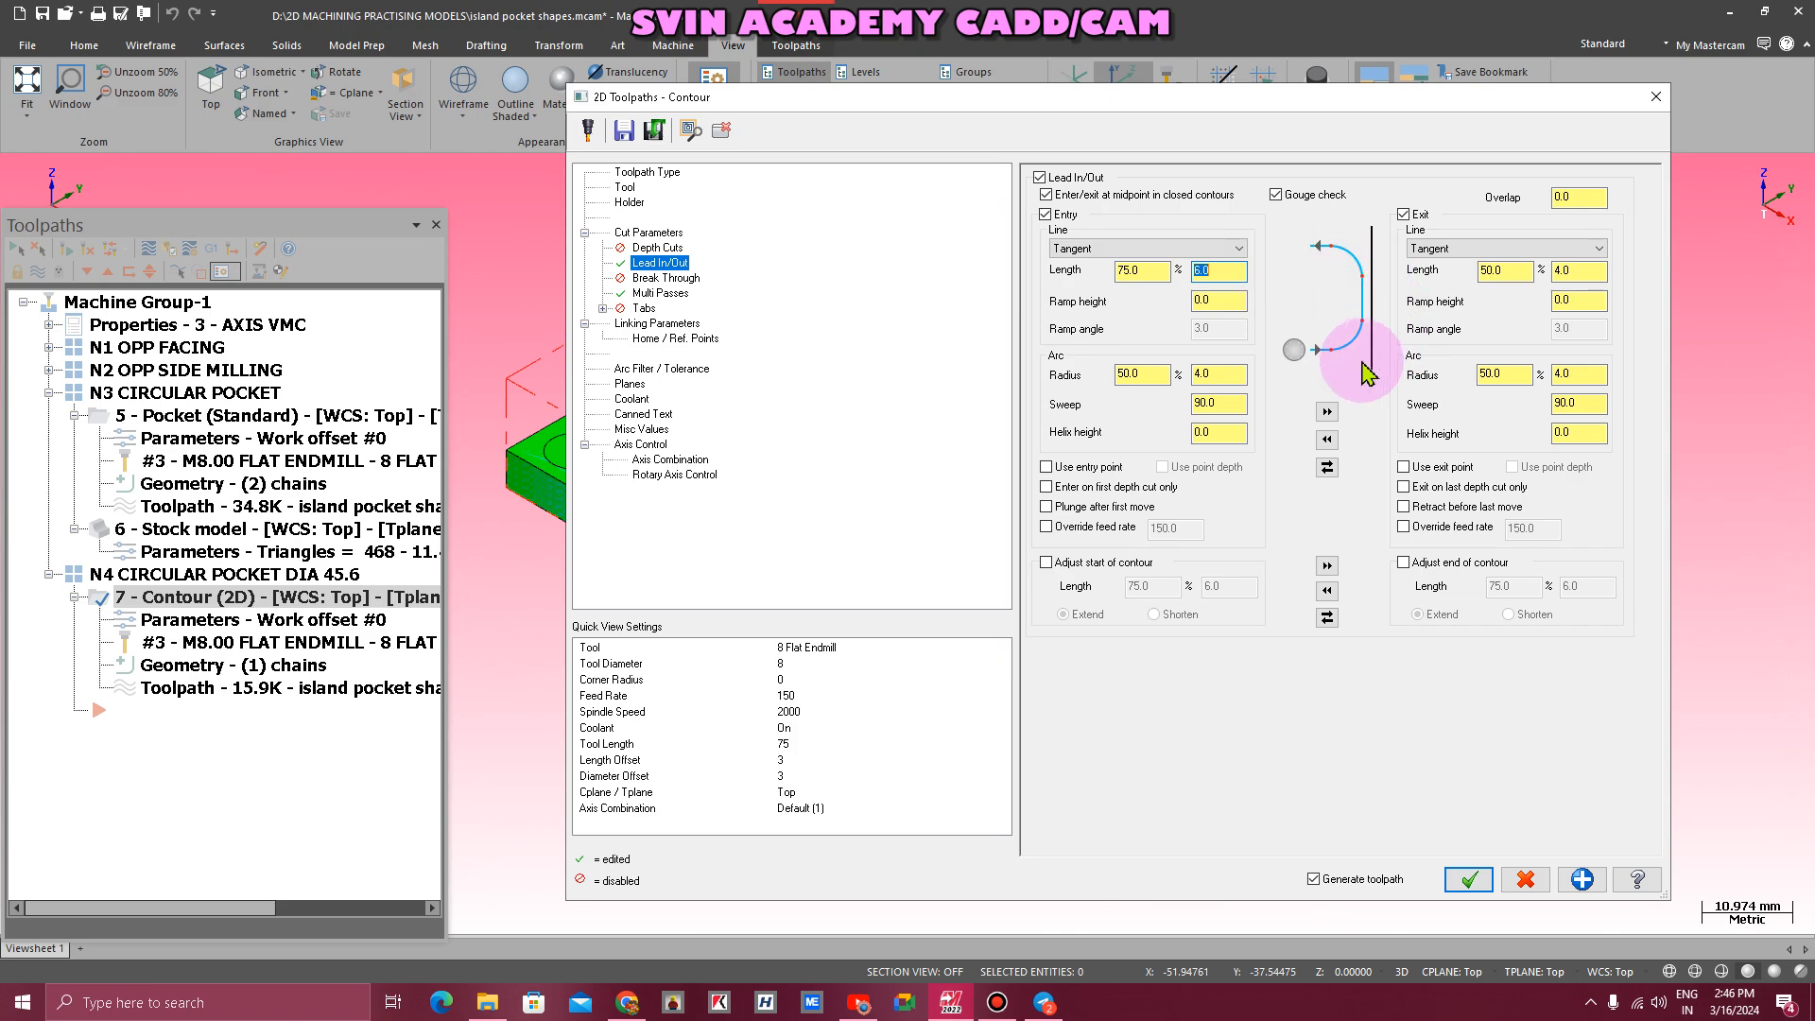
pyautogui.click(1327, 411)
pyautogui.click(1470, 881)
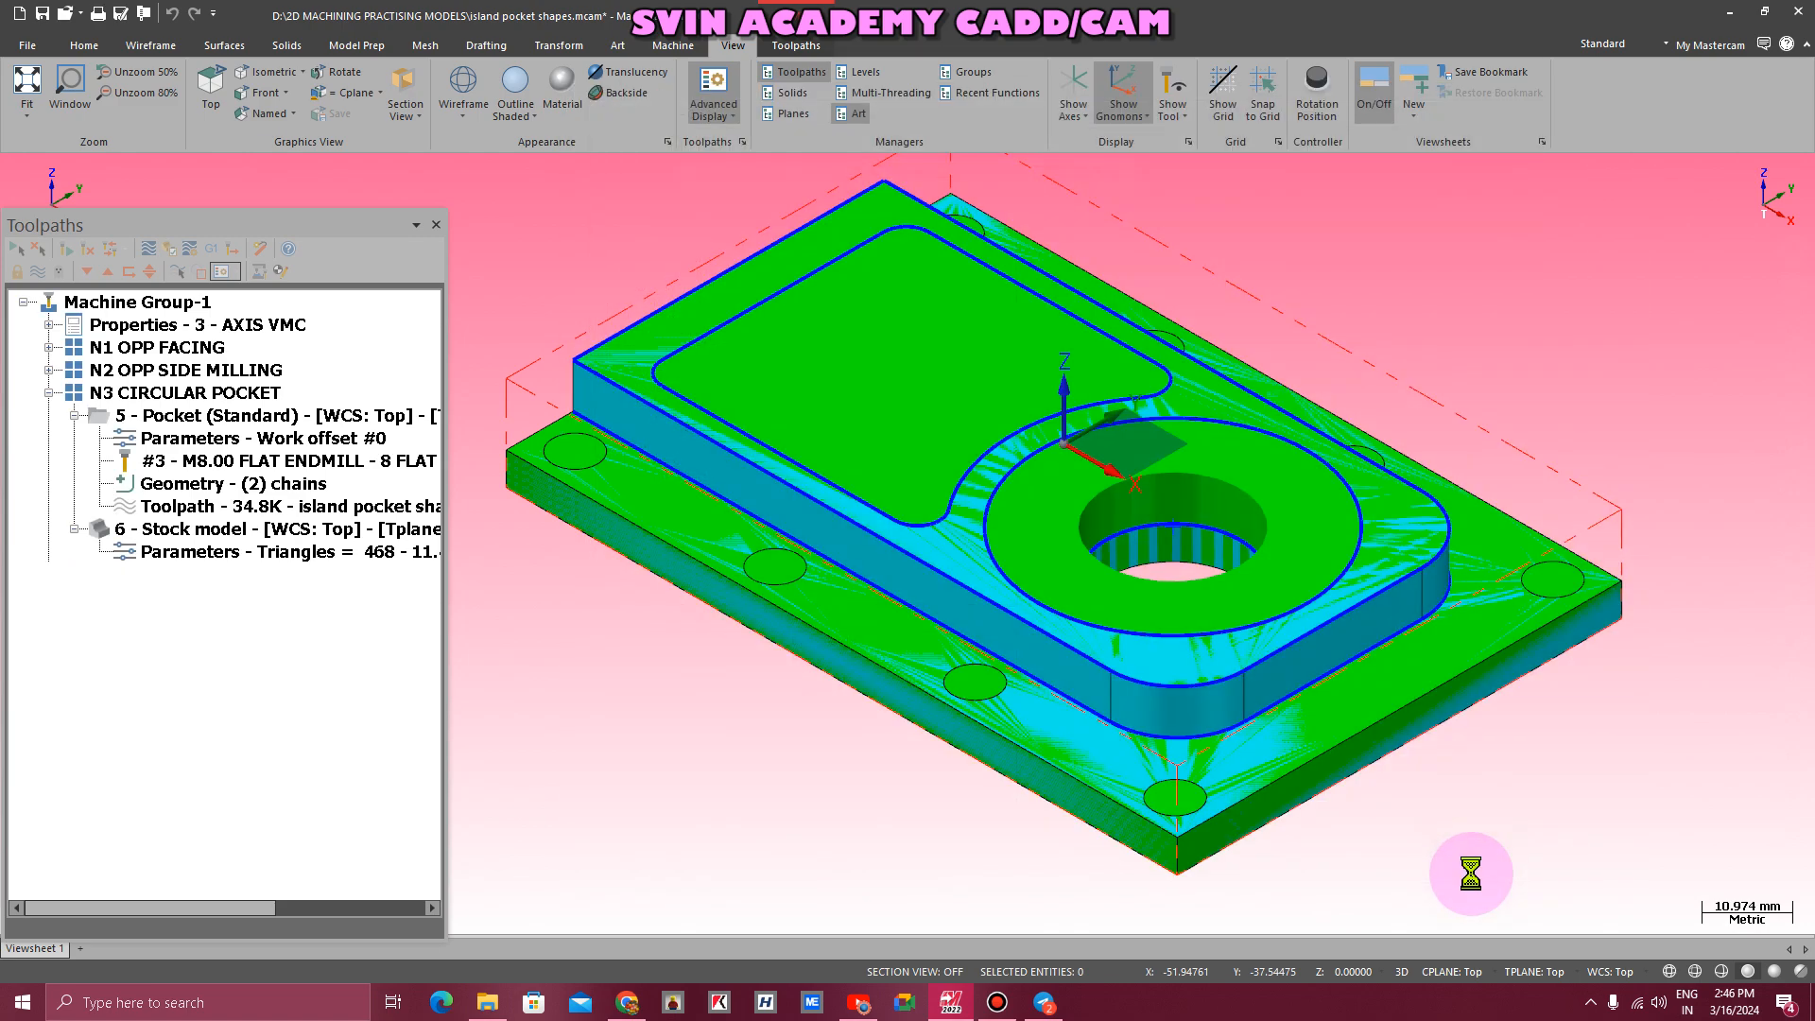
# - Backplot the contour from the top view to check the entry and exit moves against the central hole
pyautogui.rightClick(569, 214)
pyautogui.click(623, 316)
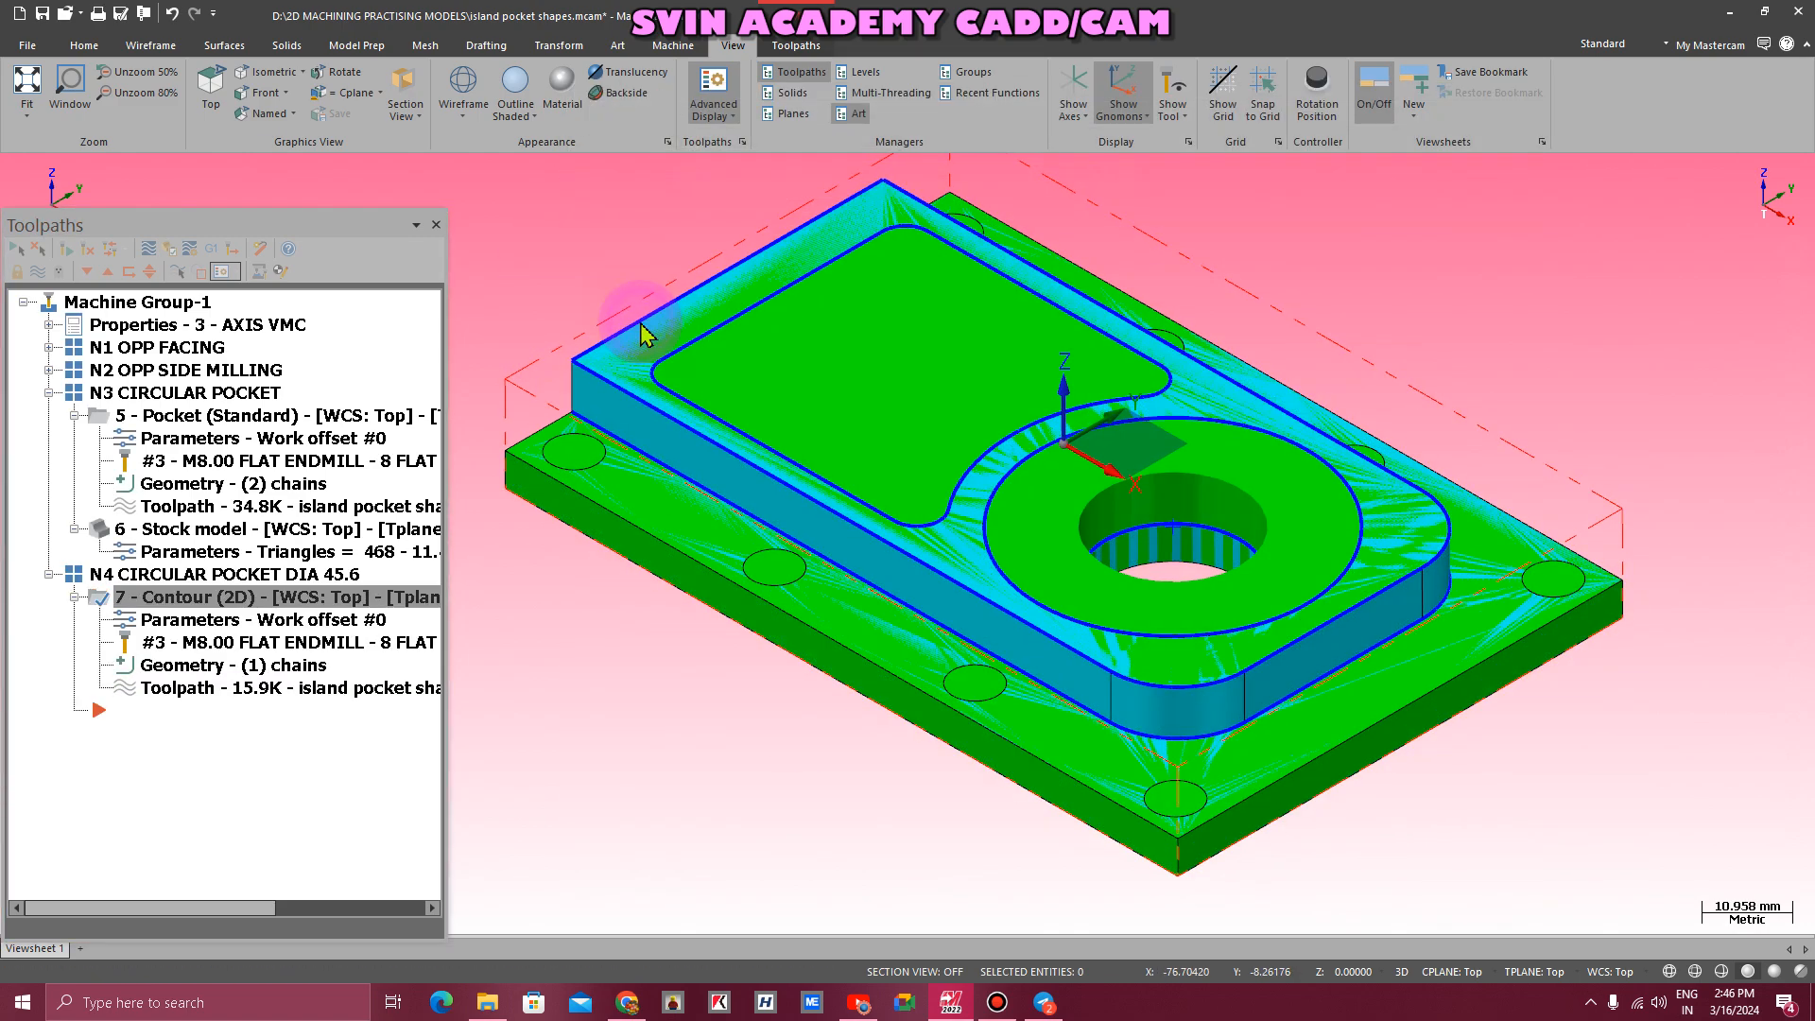
pyautogui.click(183, 691)
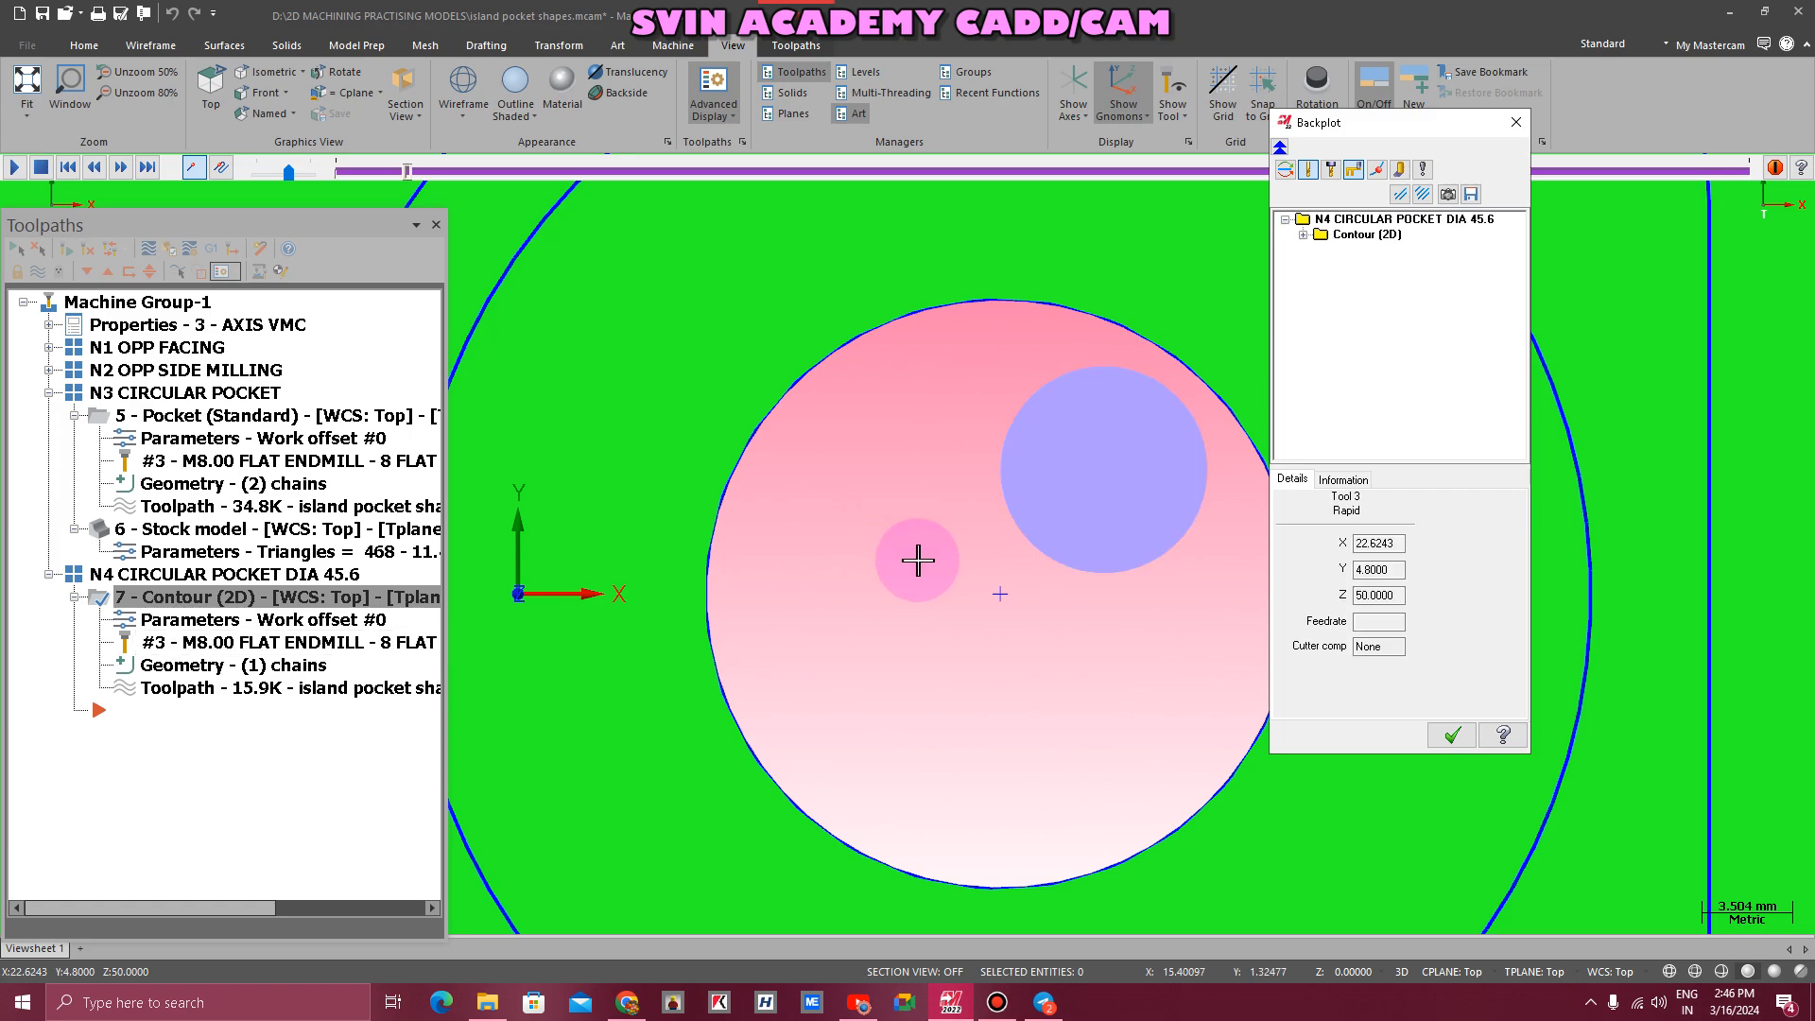
pyautogui.scroll(-1, 924, 559)
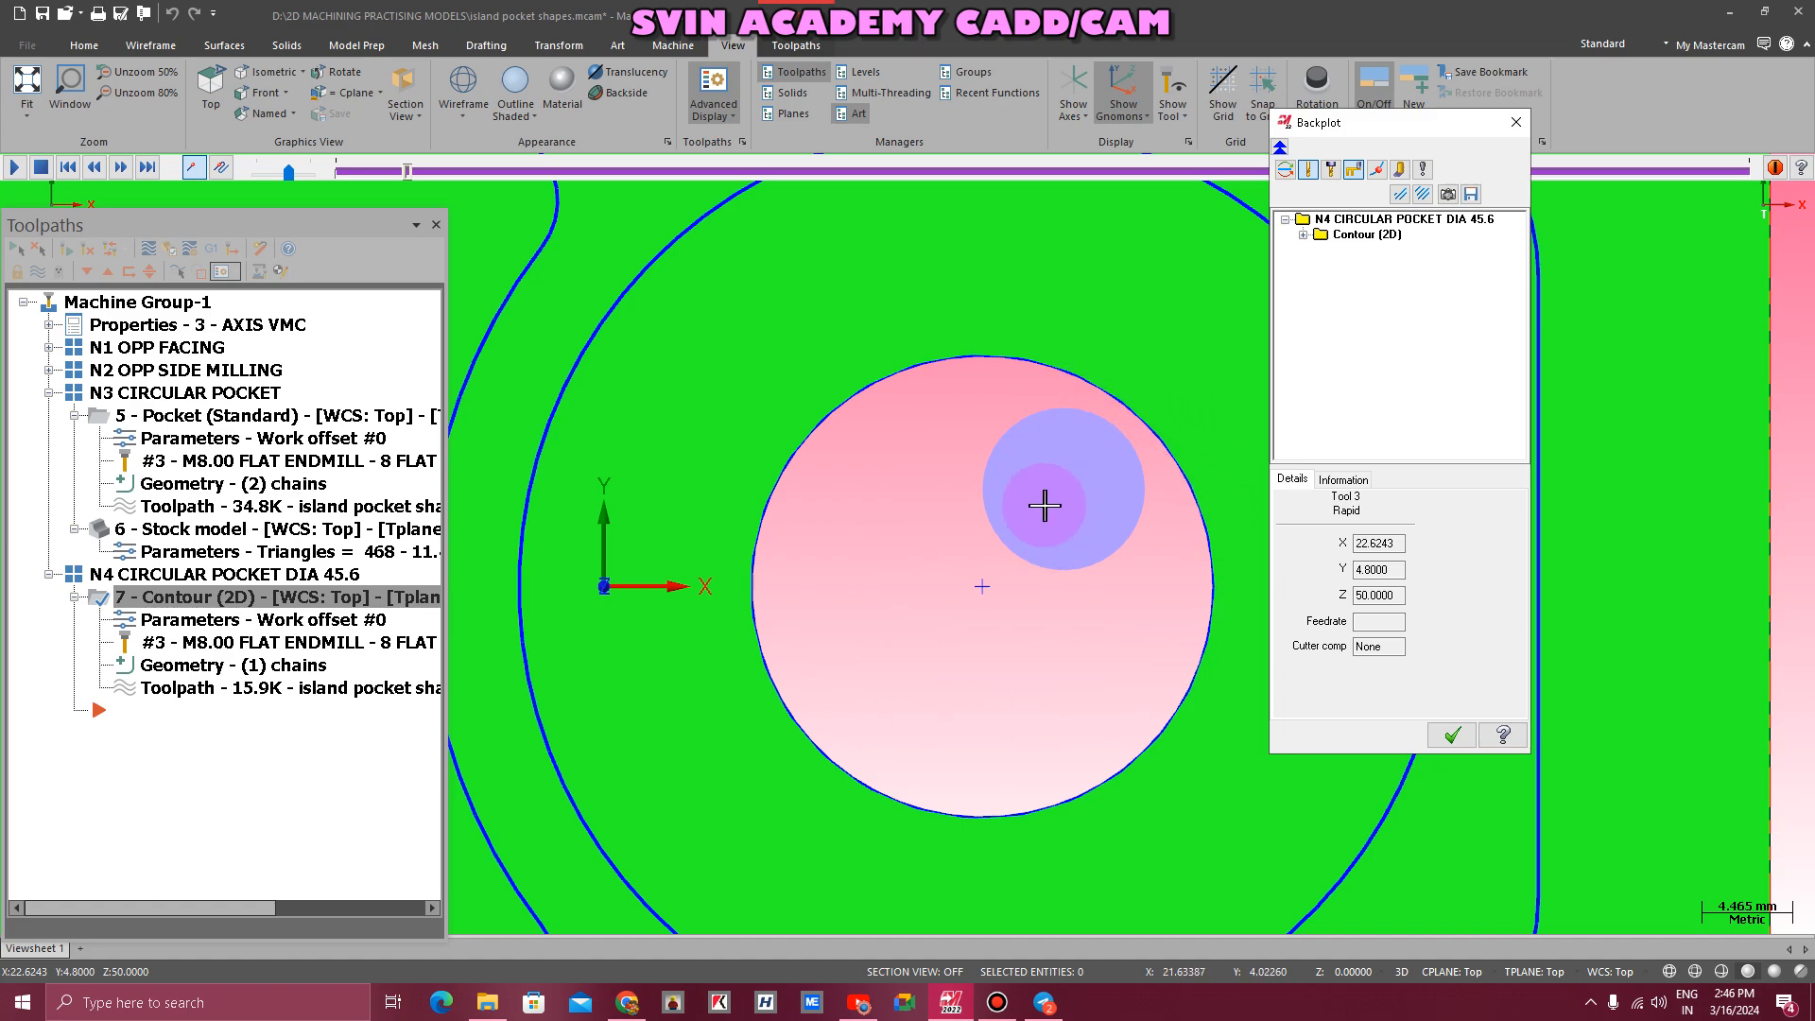
pyautogui.scroll(-1, 989, 689)
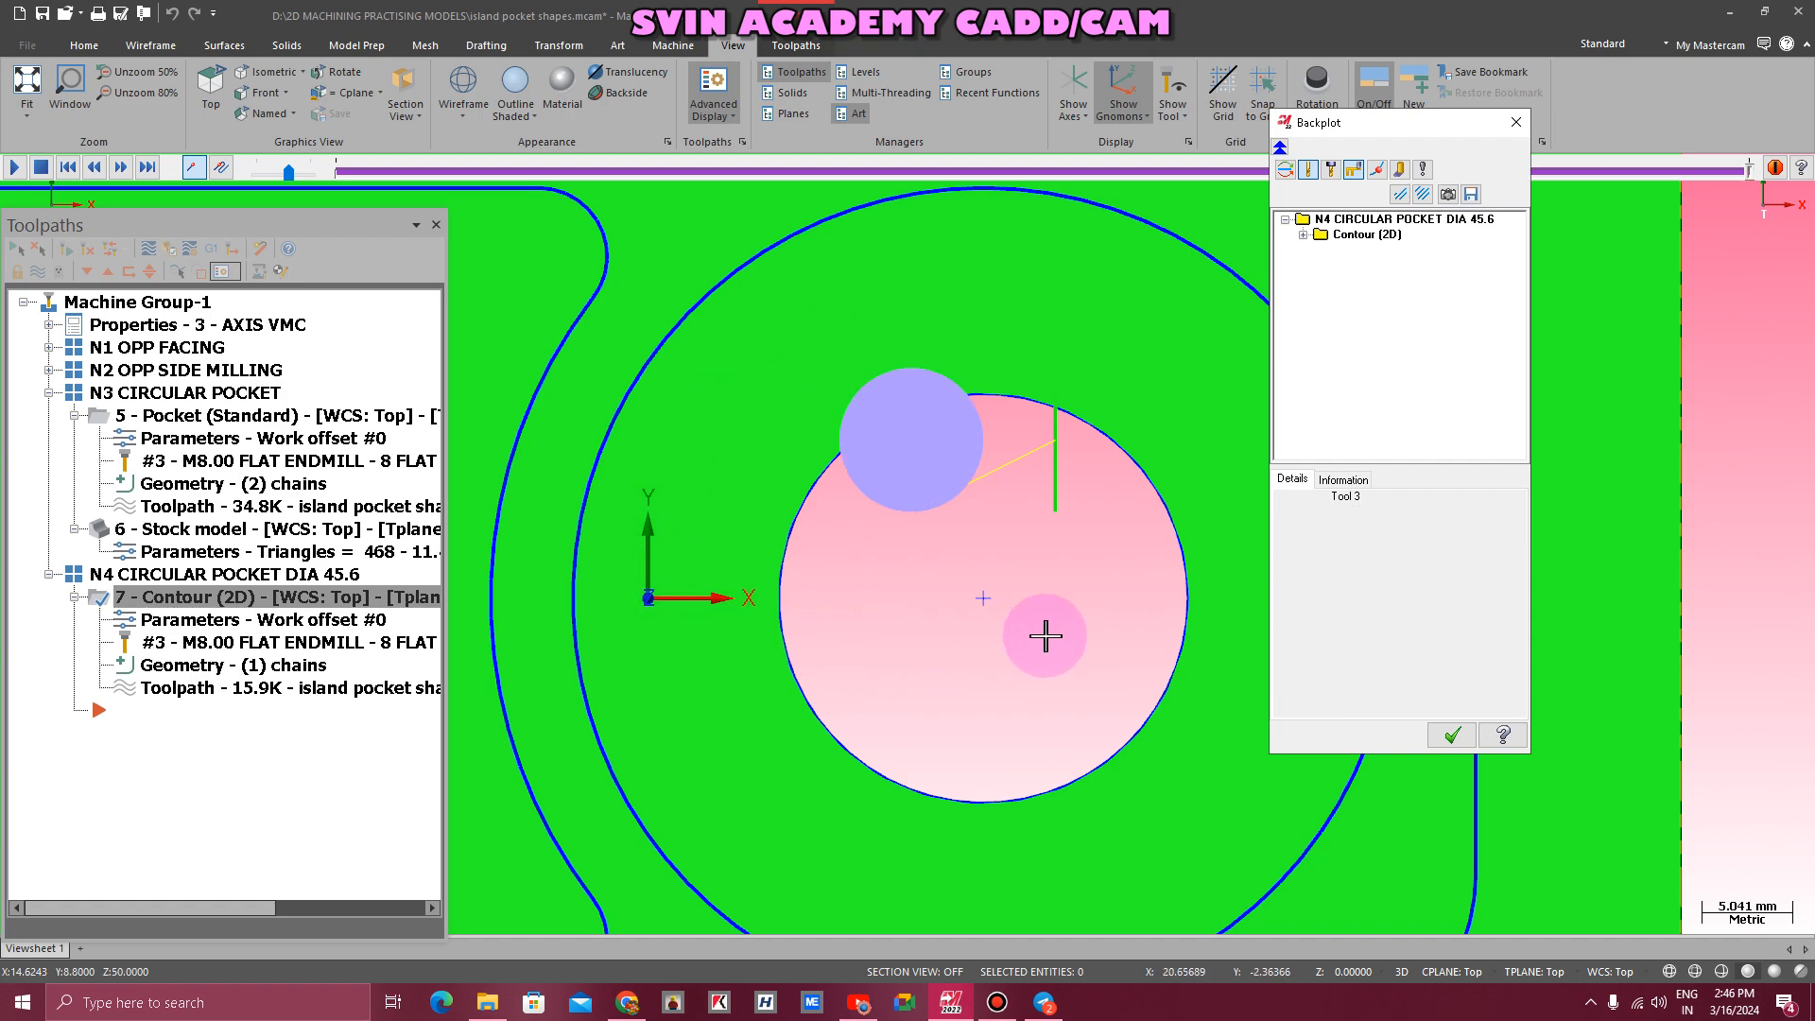
pyautogui.press('Escape')
pyautogui.scroll(-4, 1079, 543)
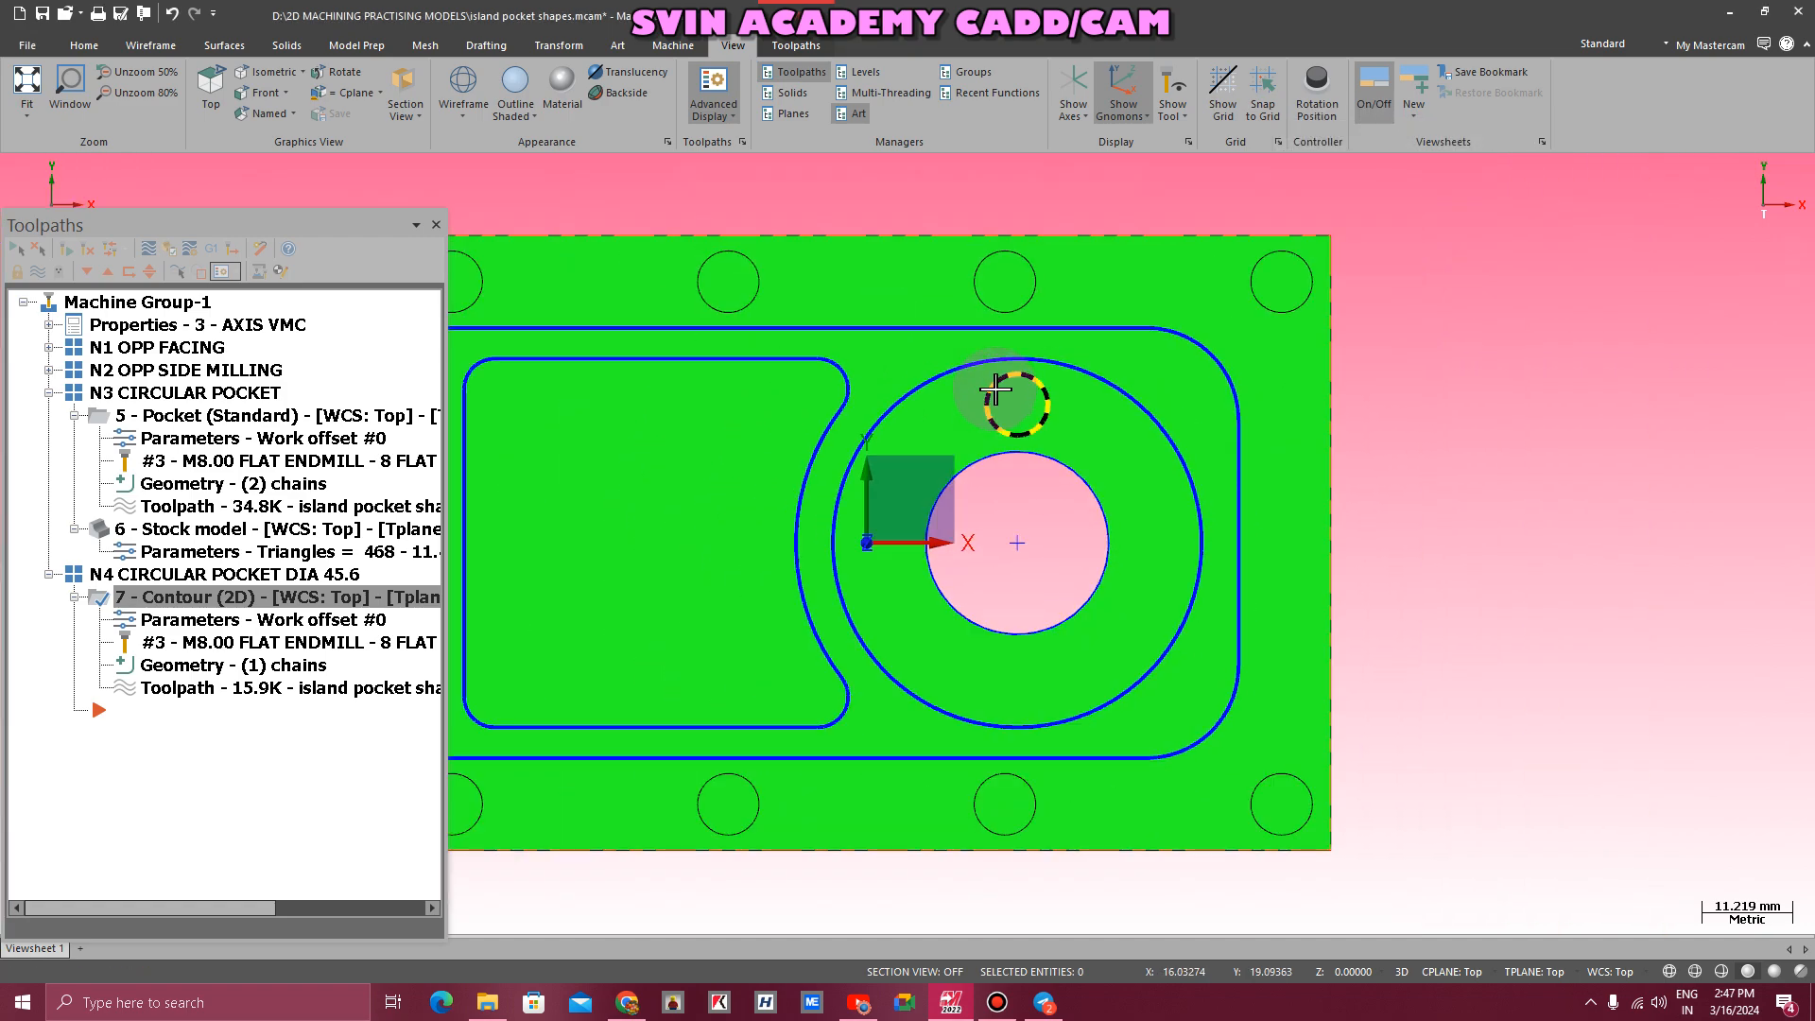
# - Set the contour's lead-in line length to 9.0 (4+5), copy the entry values to the exit and regenerate
pyautogui.click(189, 620)
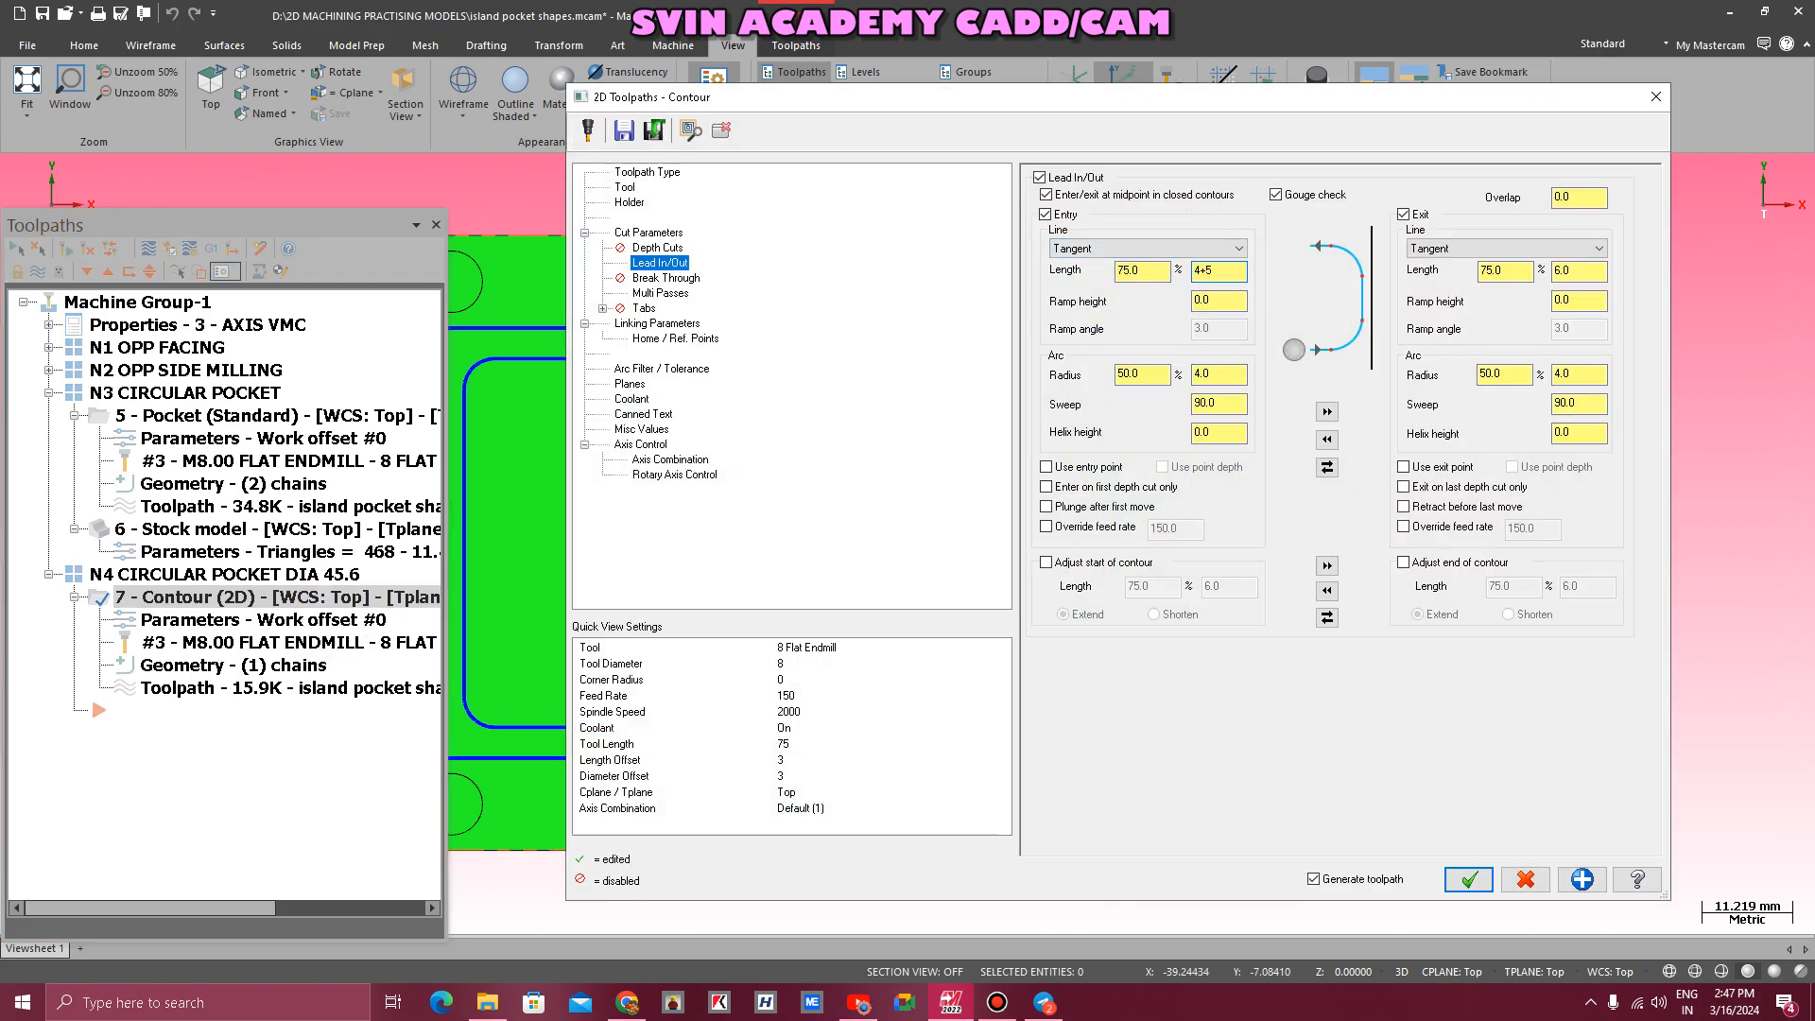
pyautogui.click(1326, 412)
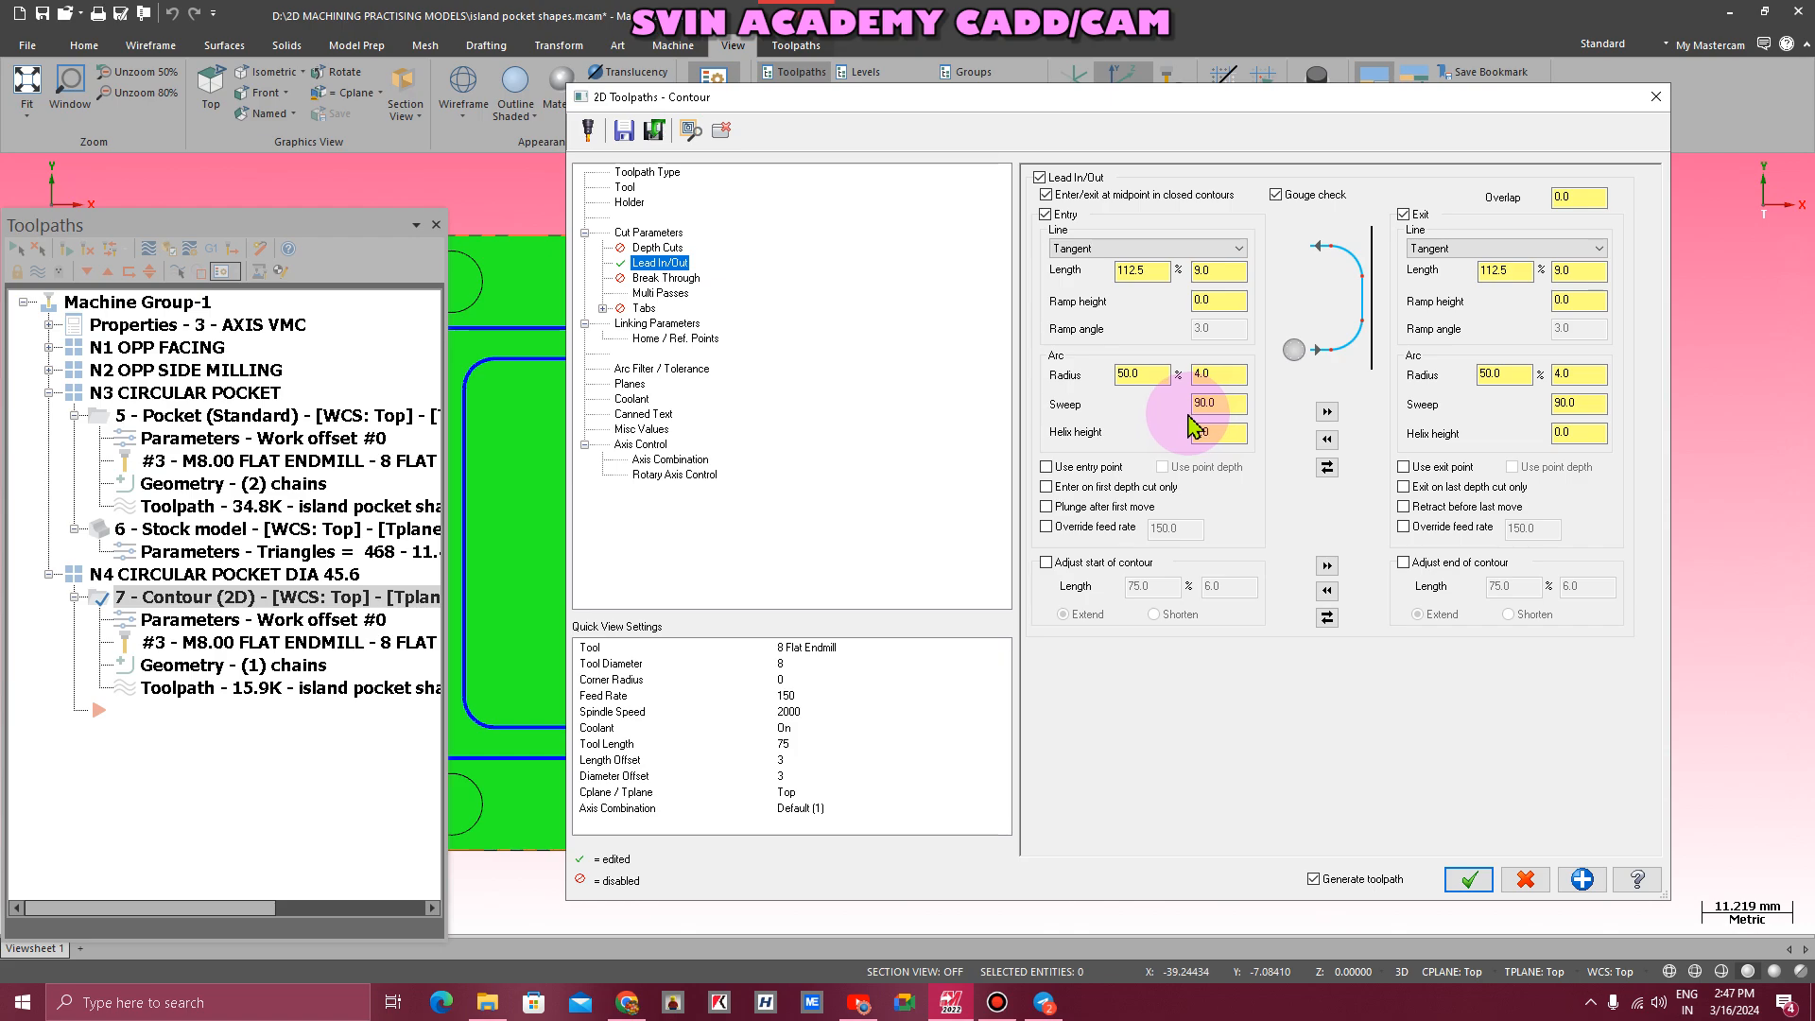
pyautogui.click(1469, 879)
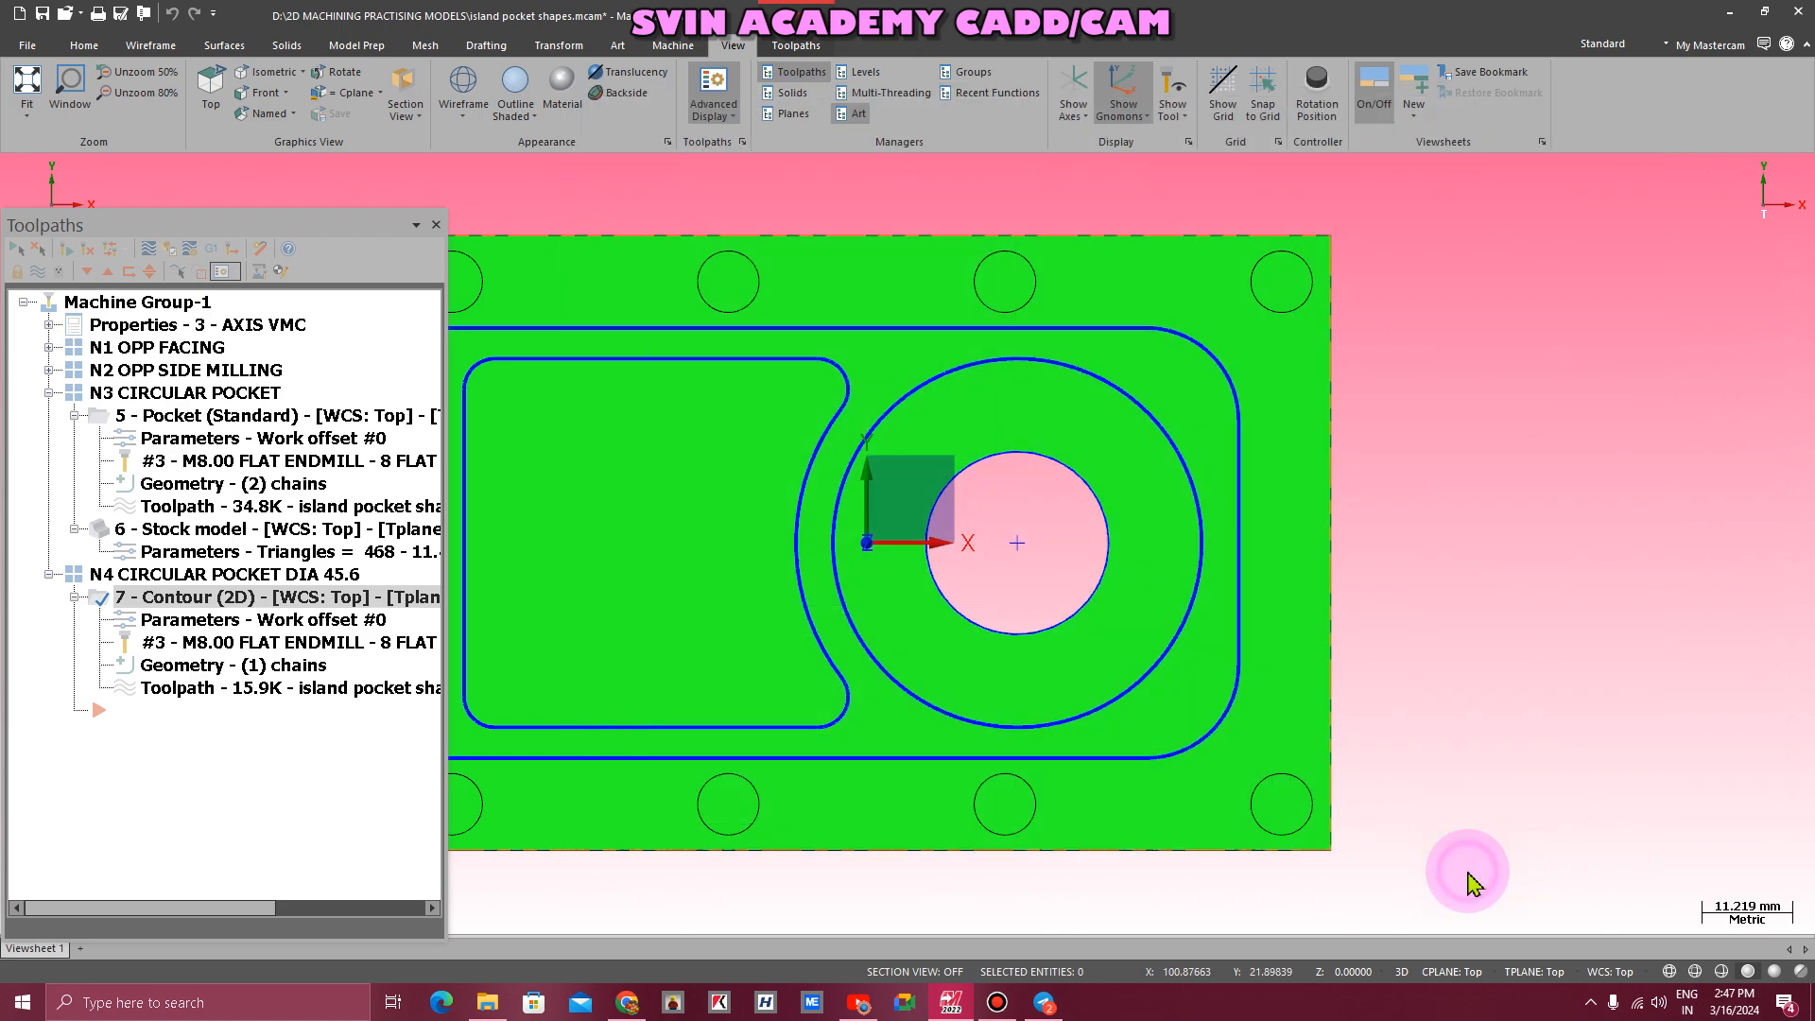
# - Backplot the regenerated N4 contour toolpath to check the lengthened entry and exit moves
pyautogui.click(182, 693)
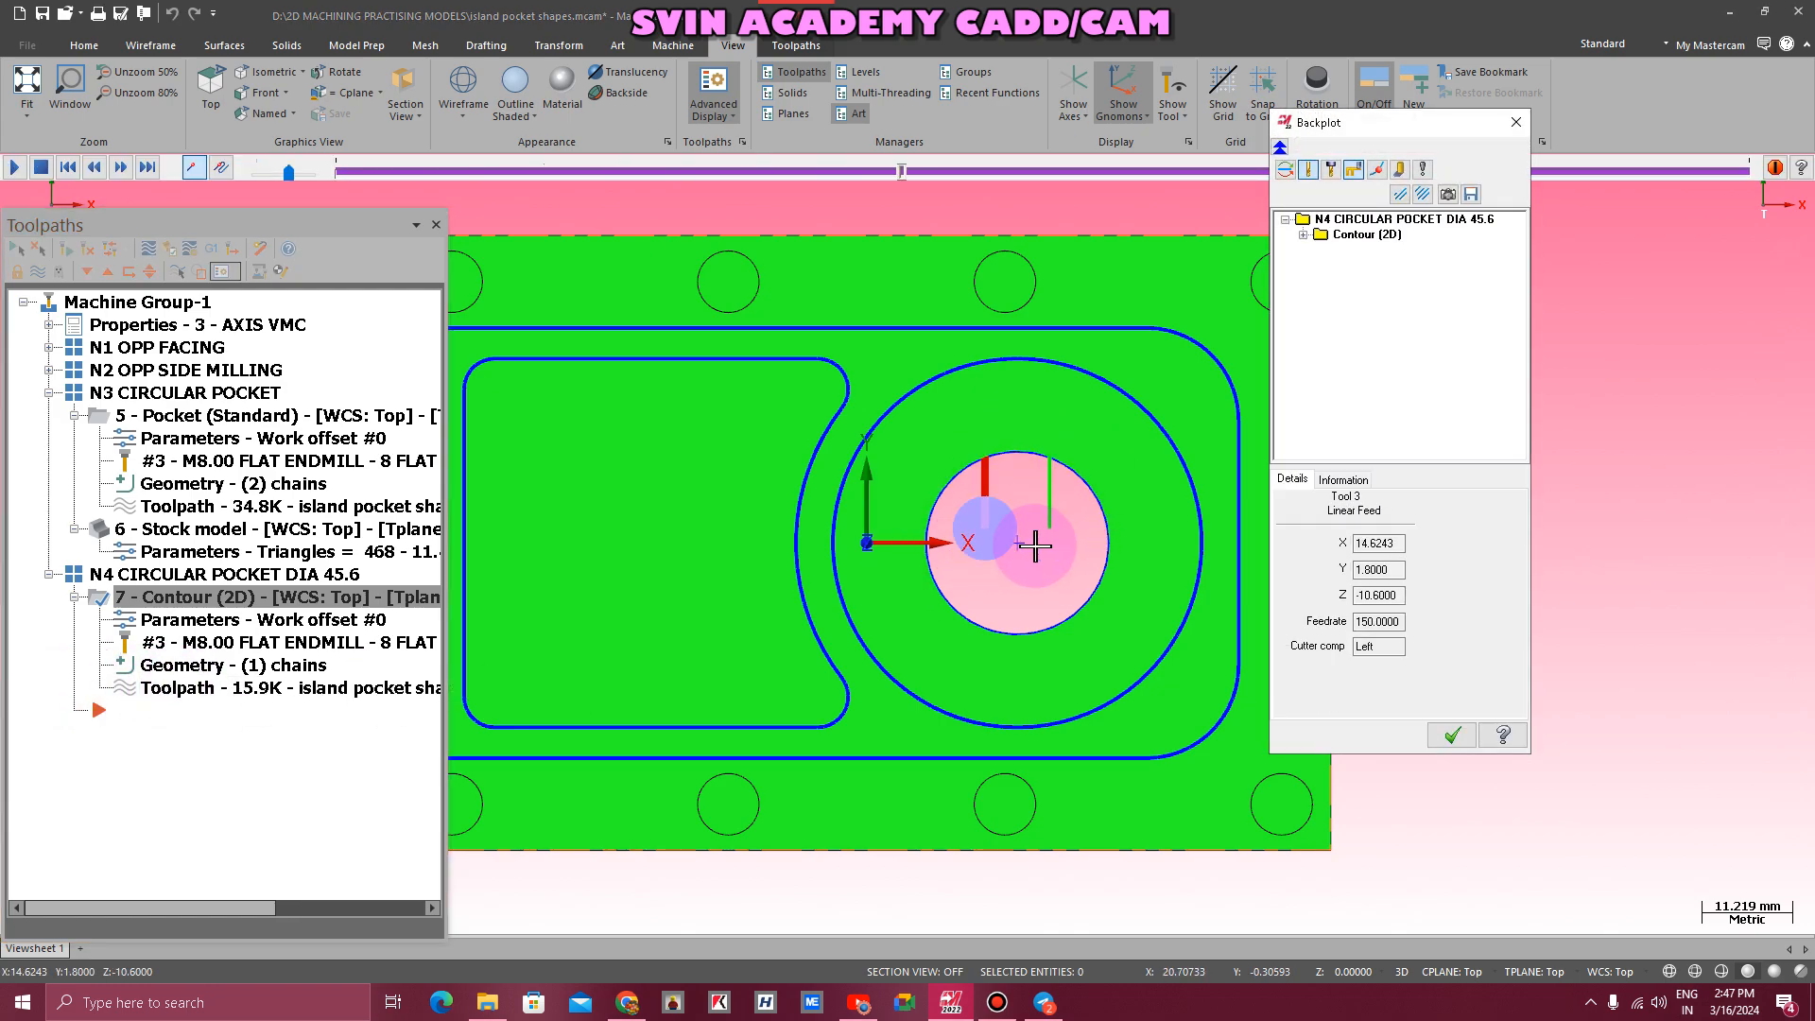
pyautogui.press('Escape')
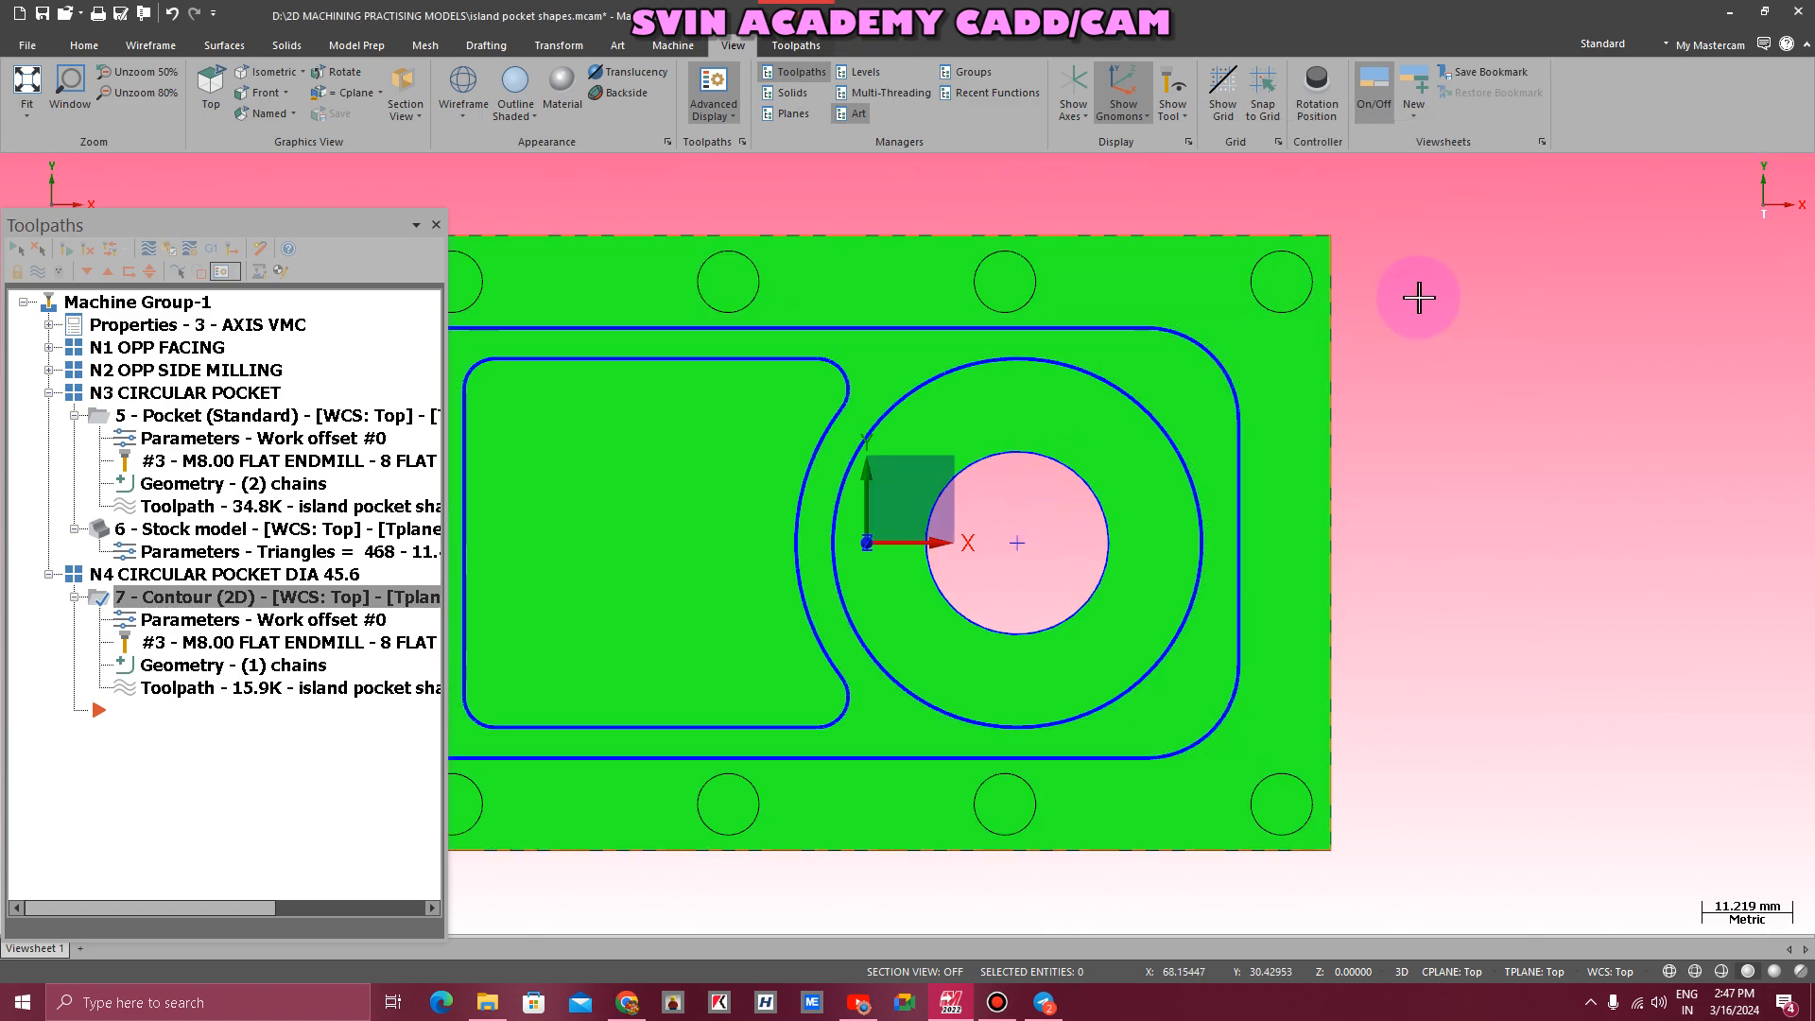
pyautogui.rightClick(1417, 297)
pyautogui.click(1358, 312)
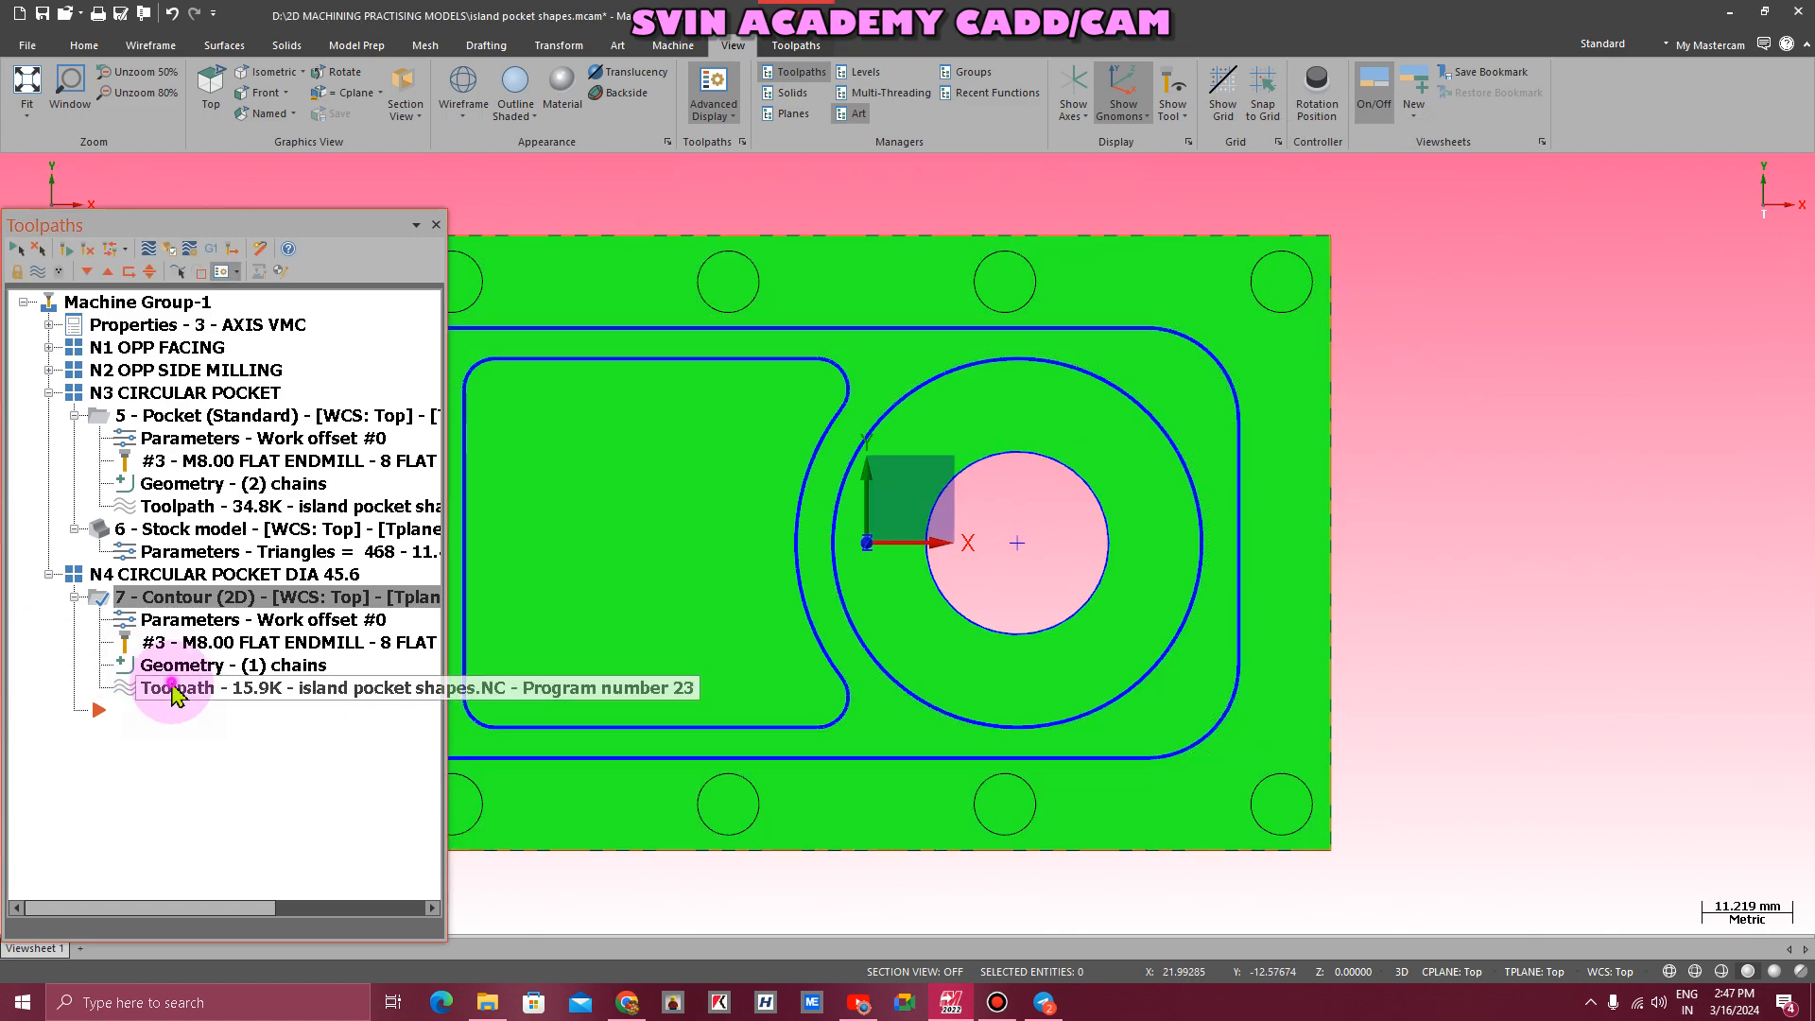
pyautogui.click(176, 688)
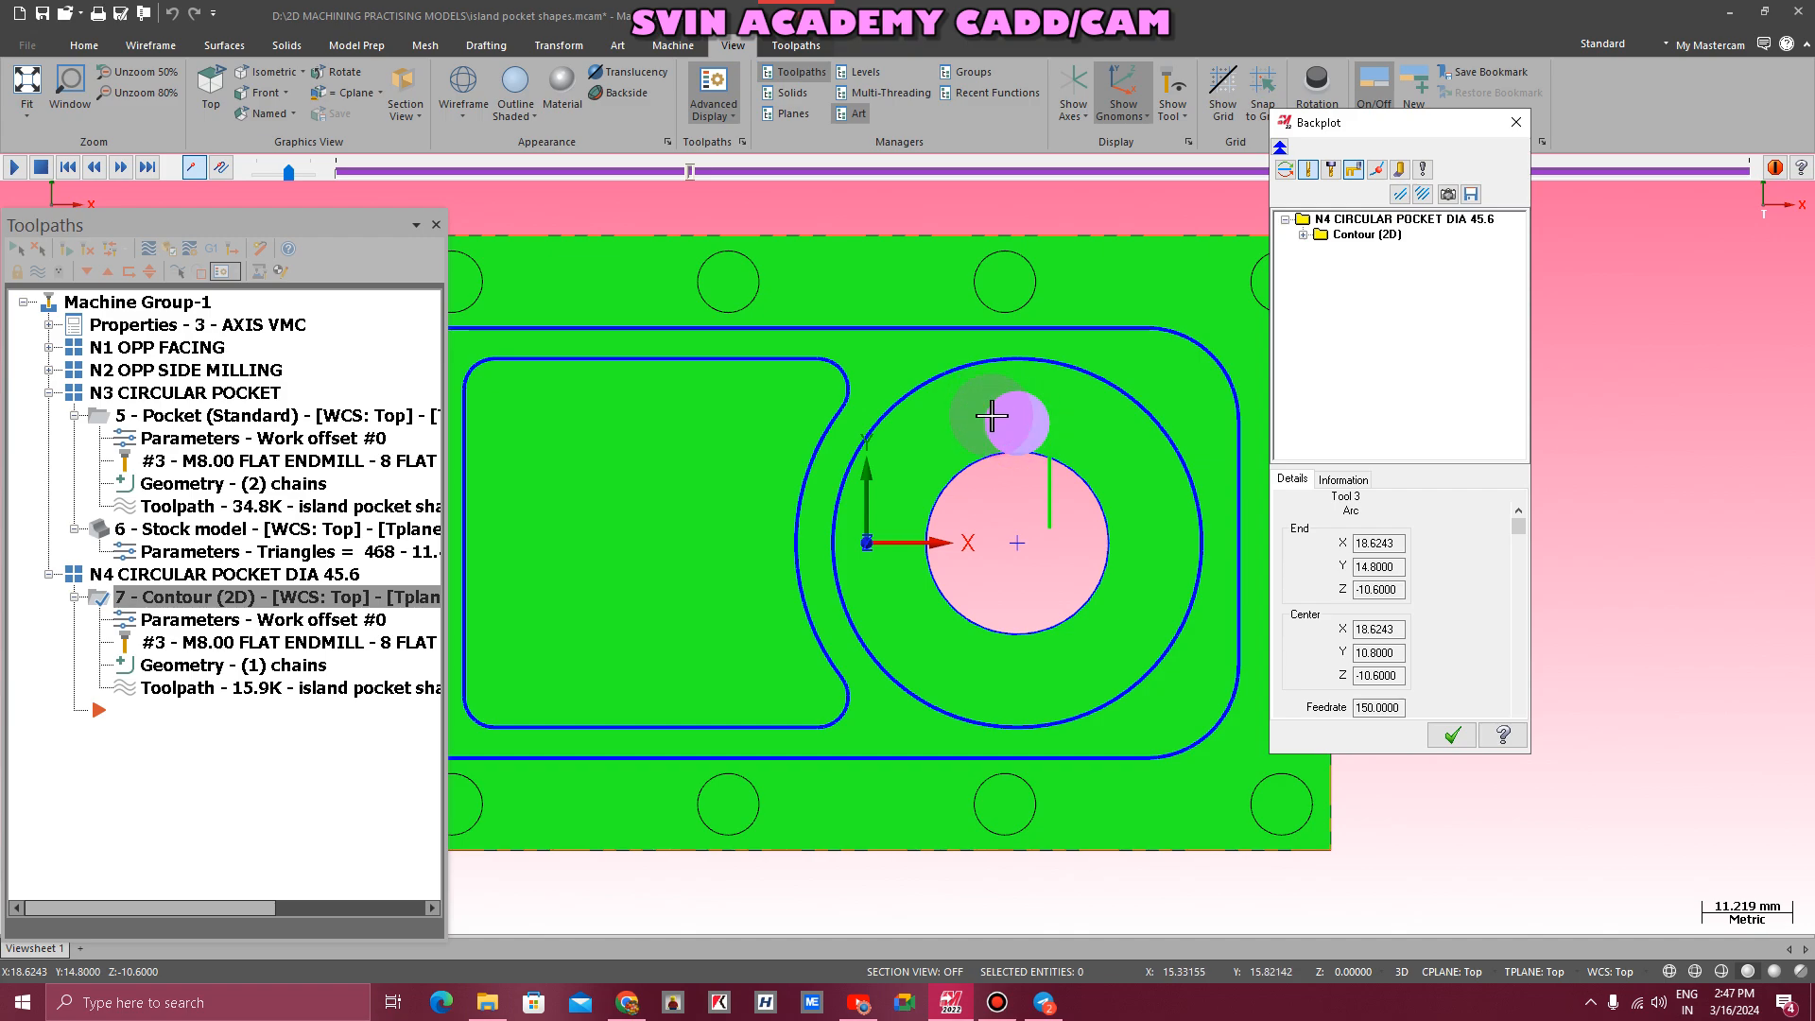
pyautogui.press('Escape')
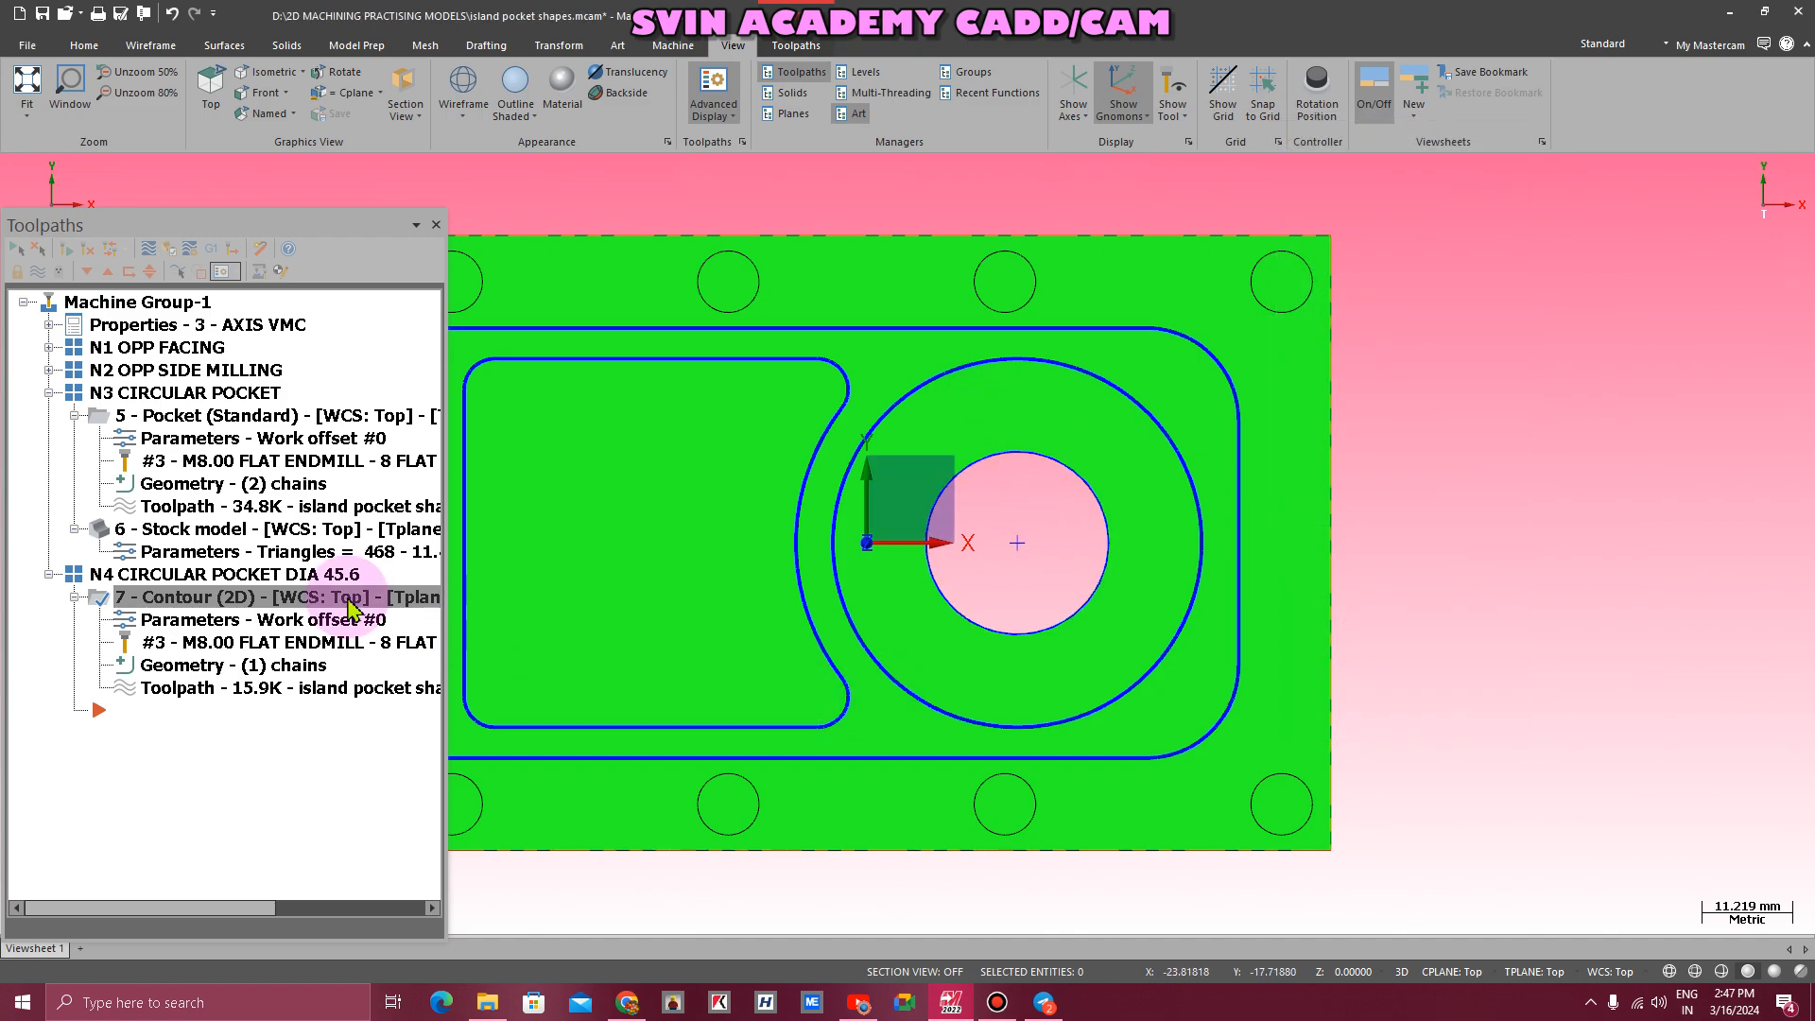
# - Set the lead-in arc radius of the N4 contour toolpath to 6 mm and copy the entry settings to the exit
pyautogui.click(186, 624)
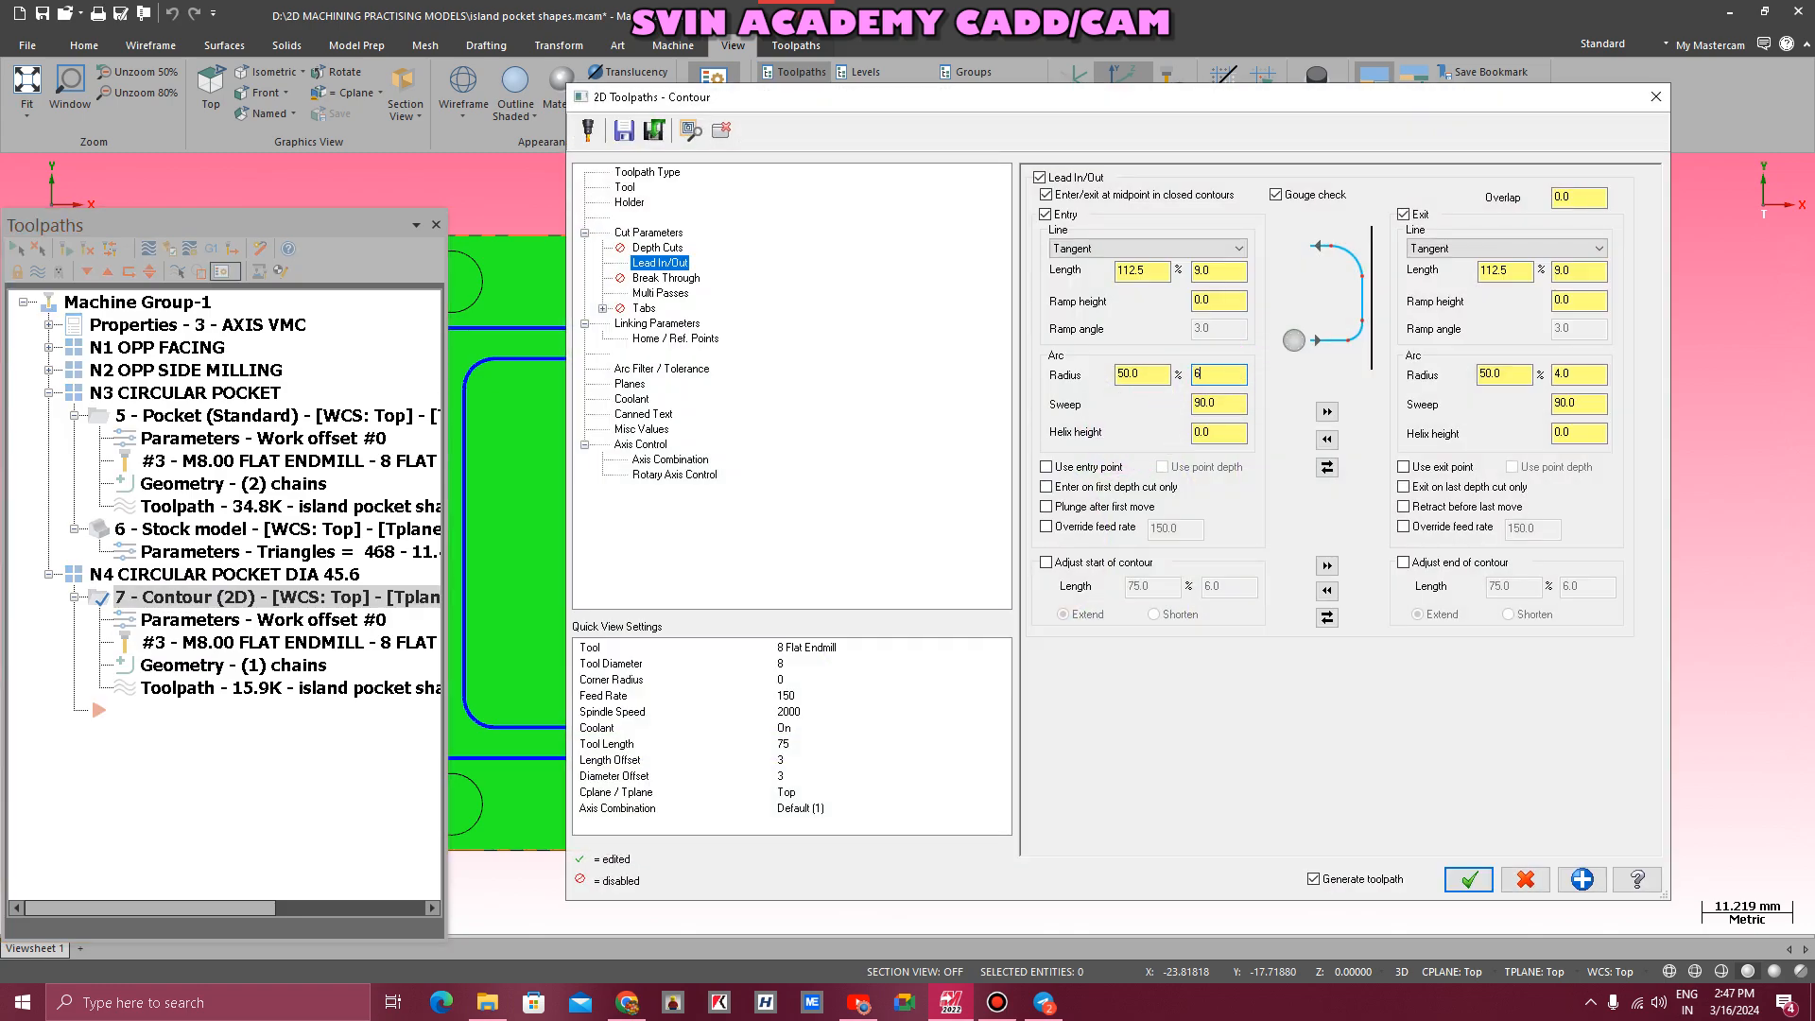
pyautogui.click(1327, 411)
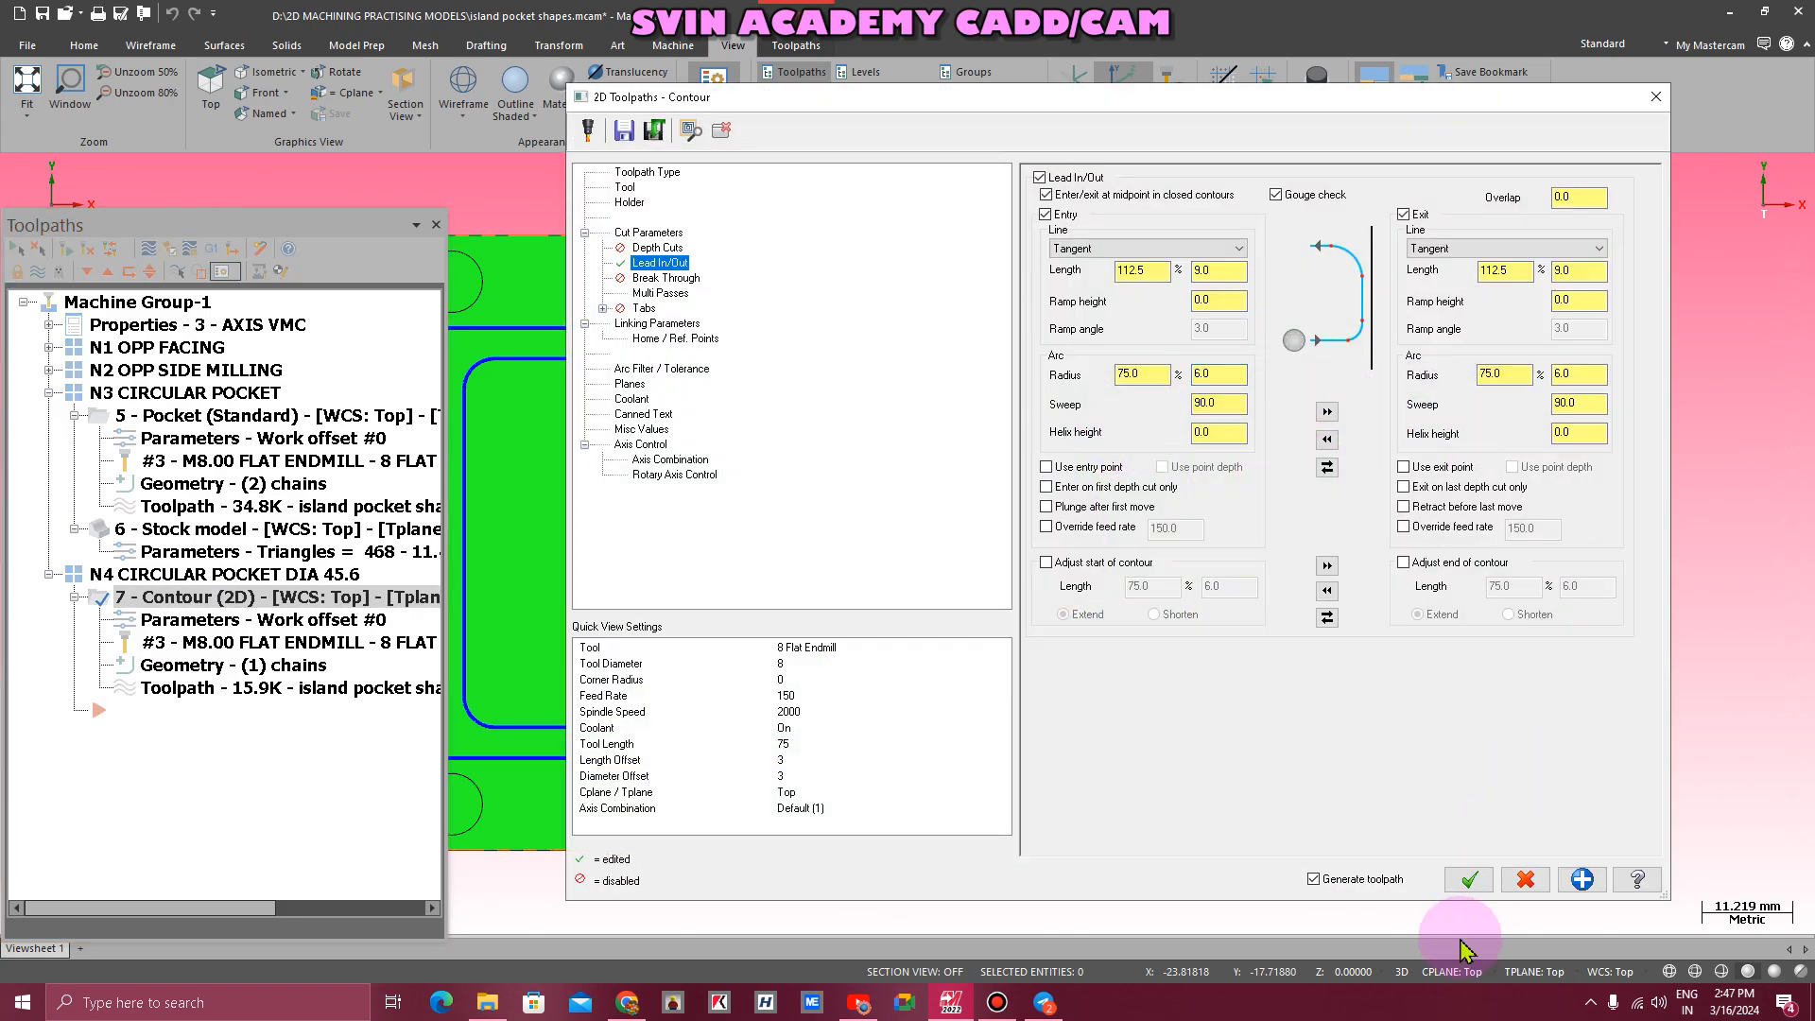
pyautogui.click(1471, 877)
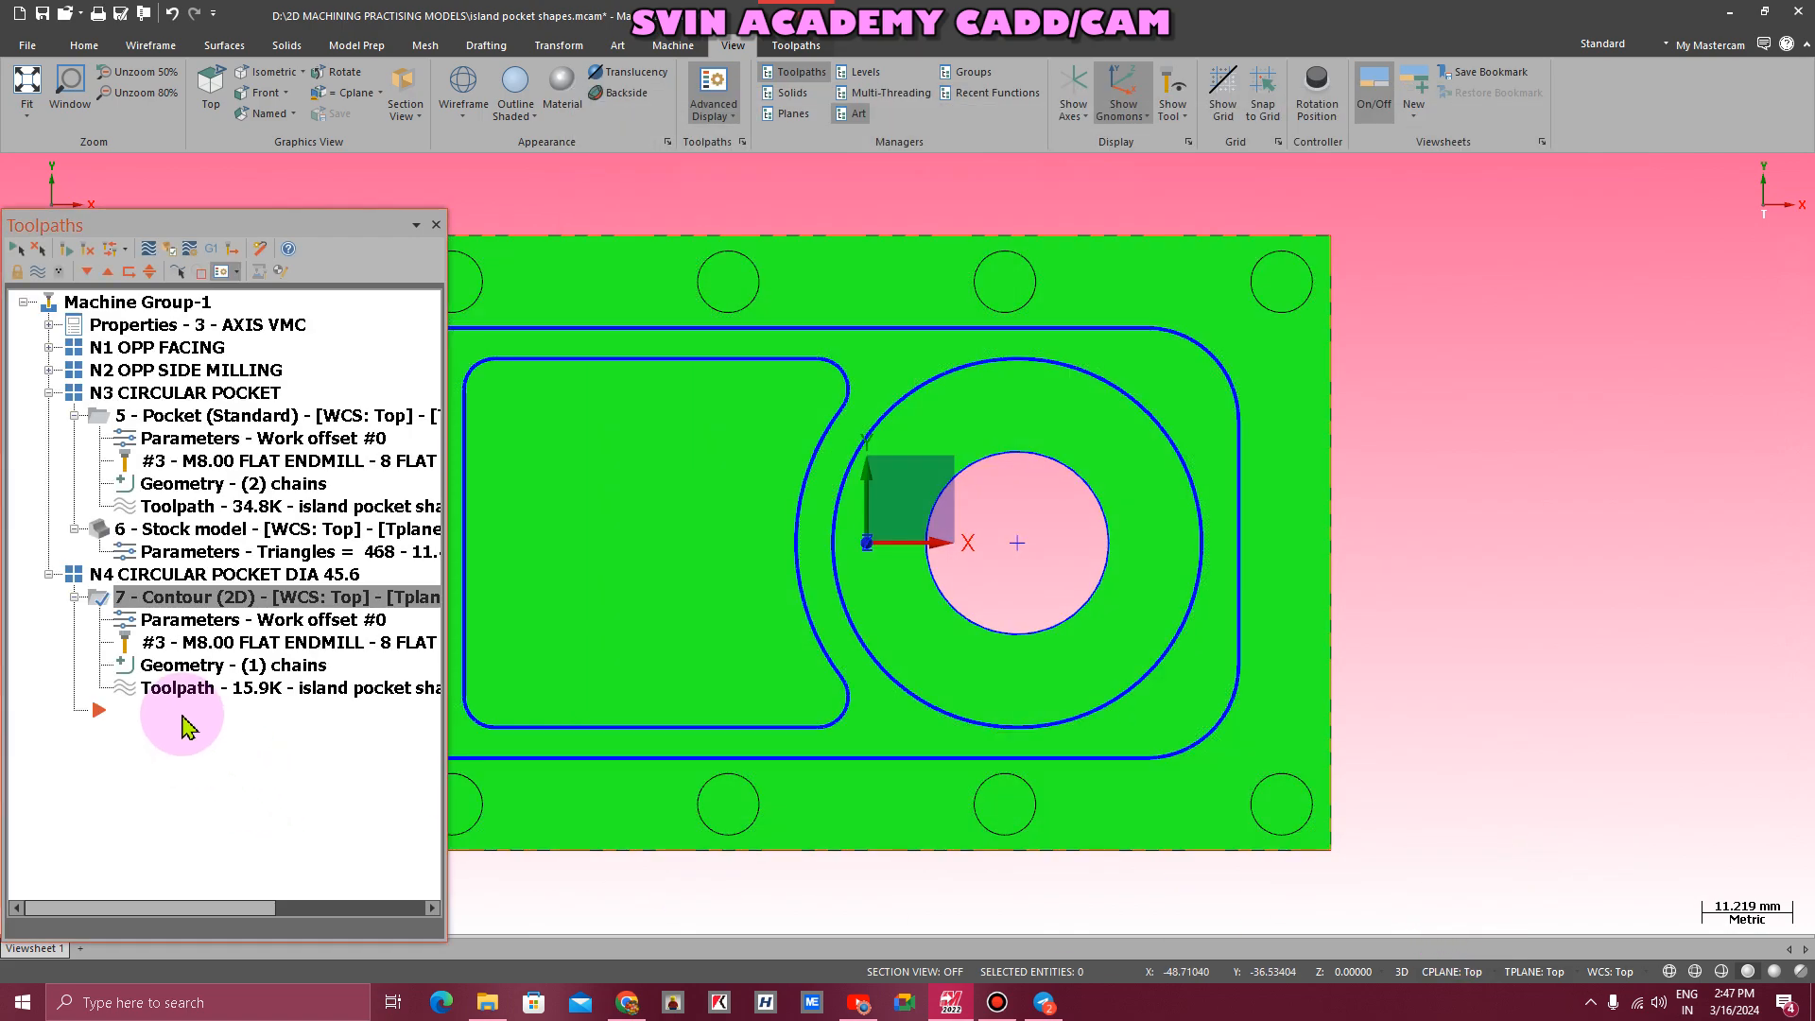
# - Backplot the N4 contour toolpath and examine the entry move close up at the edge of the central hole
pyautogui.click(173, 698)
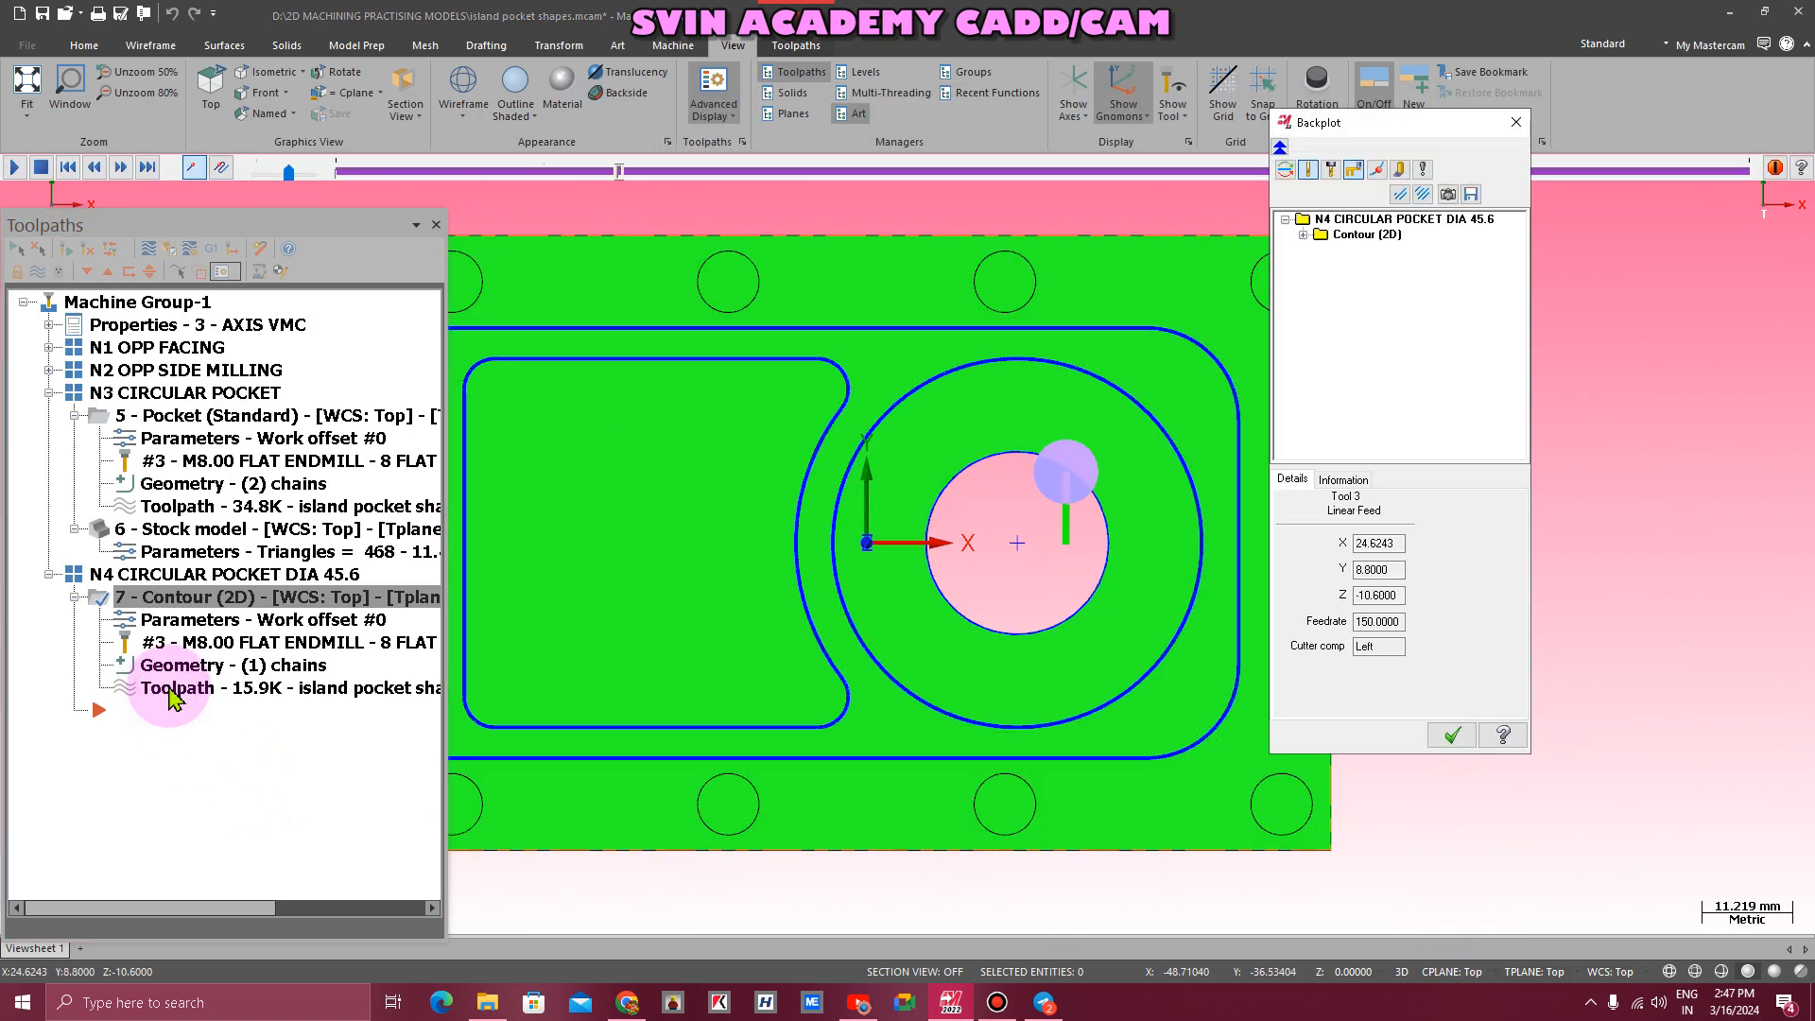
pyautogui.scroll(10, 1045, 463)
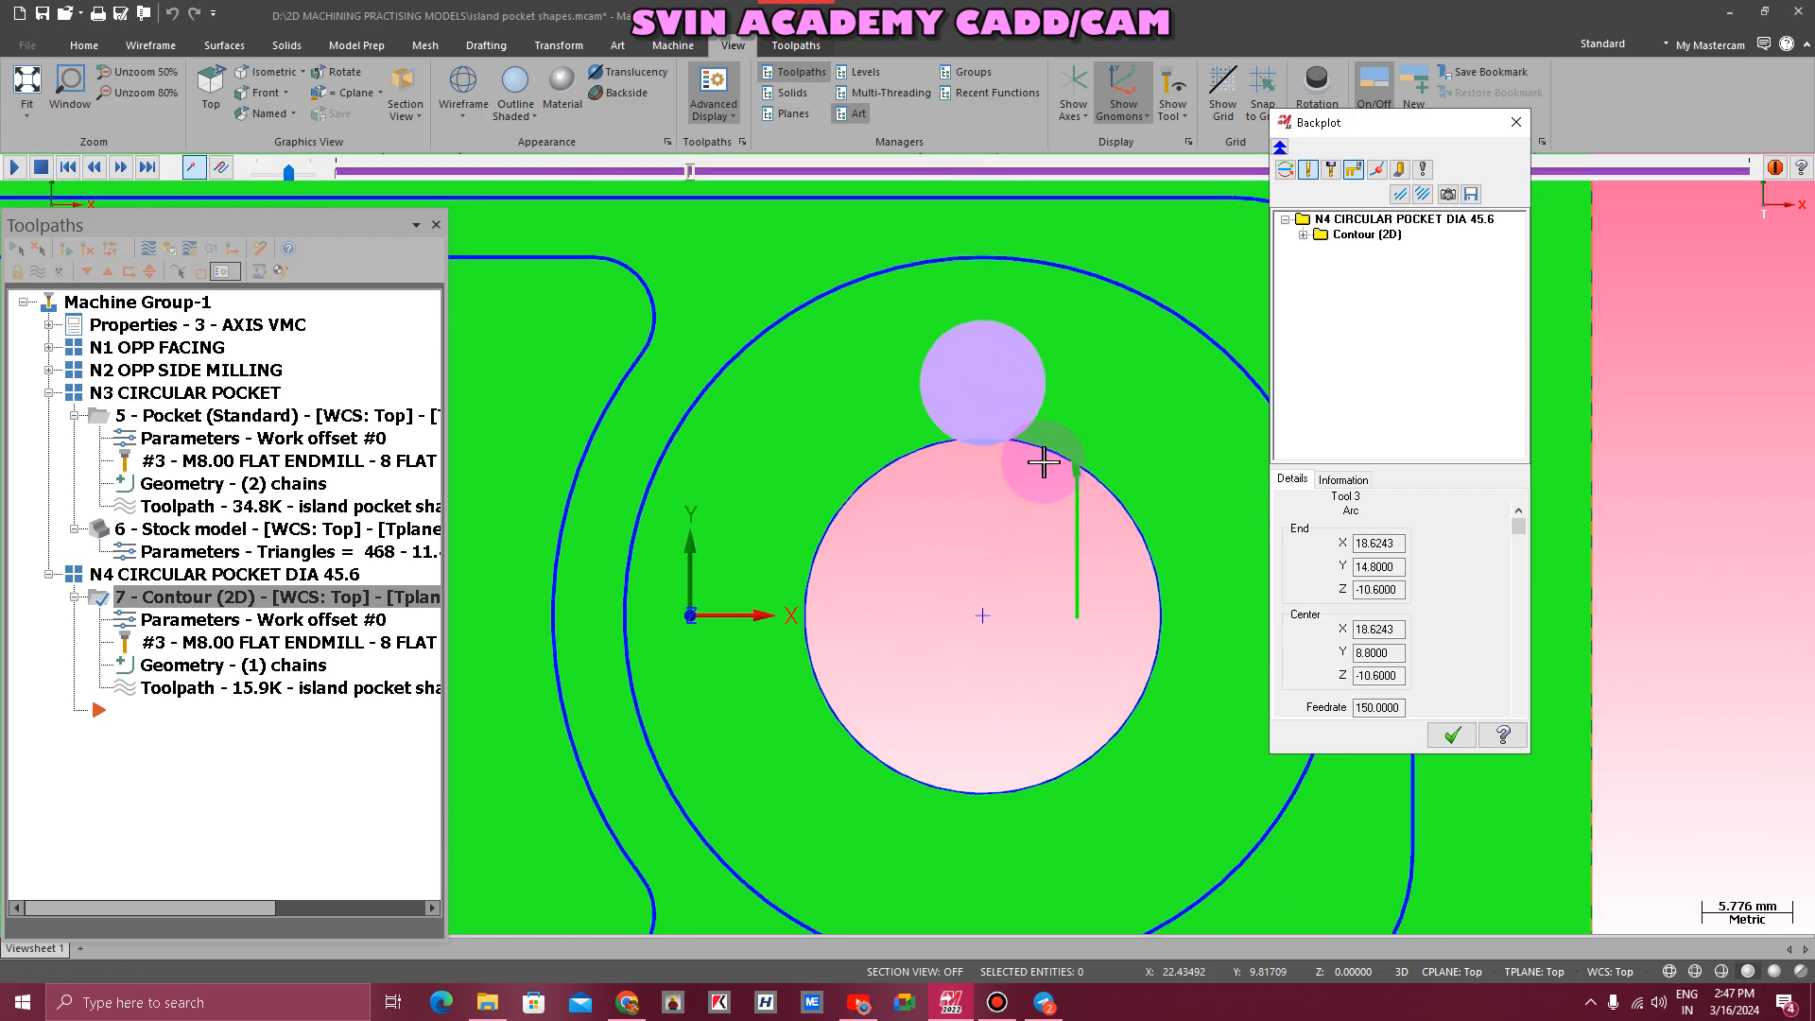
pyautogui.scroll(3, 1004, 474)
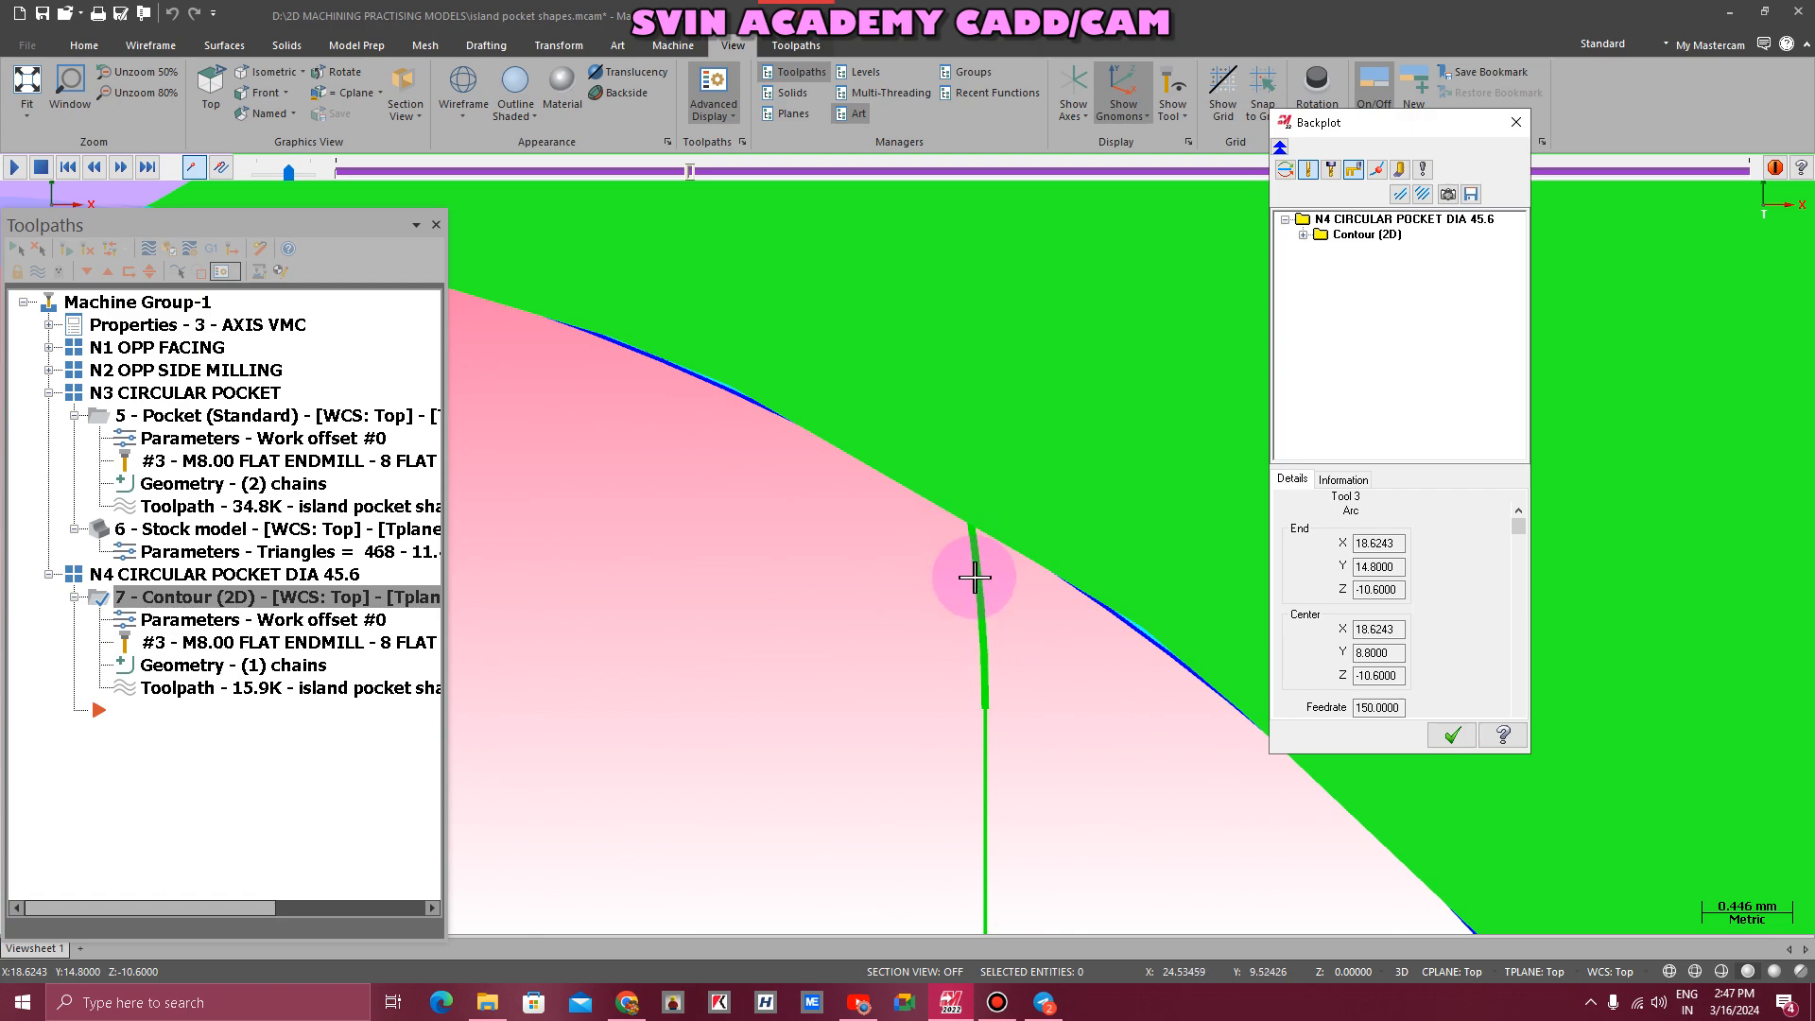
pyautogui.scroll(2, 984, 689)
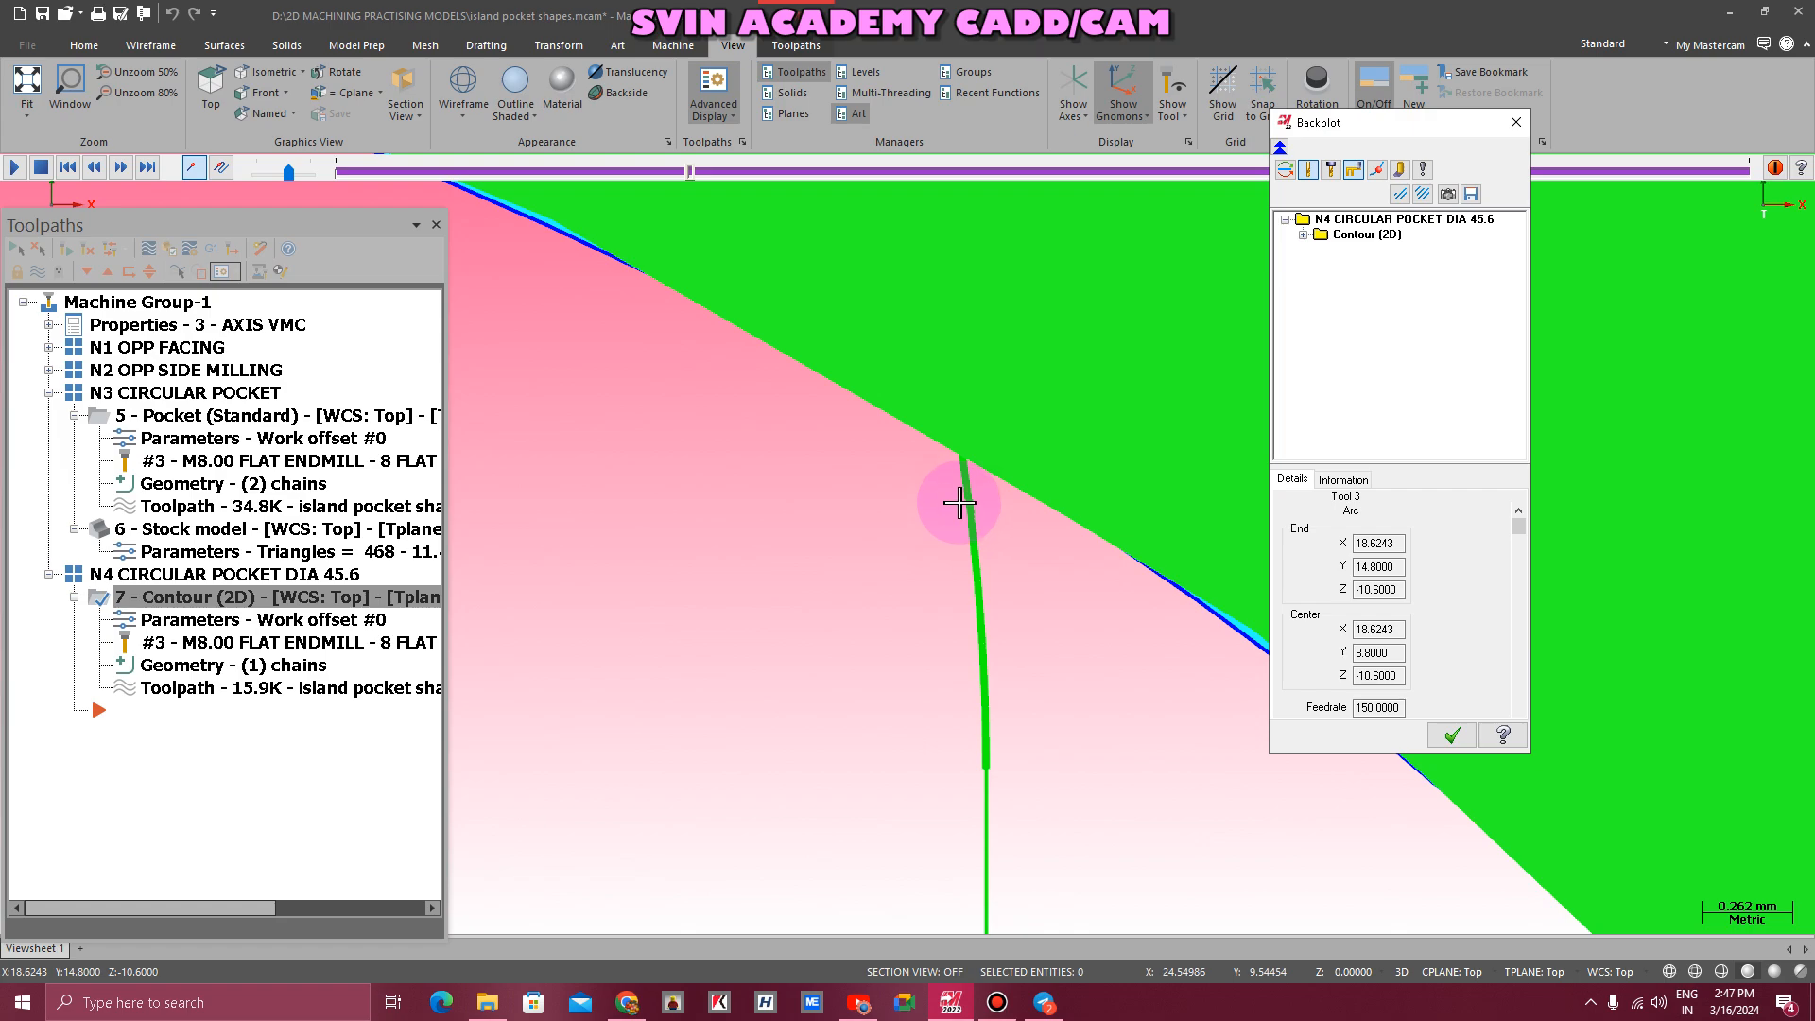
pyautogui.click(1507, 134)
pyautogui.scroll(-3, 1105, 415)
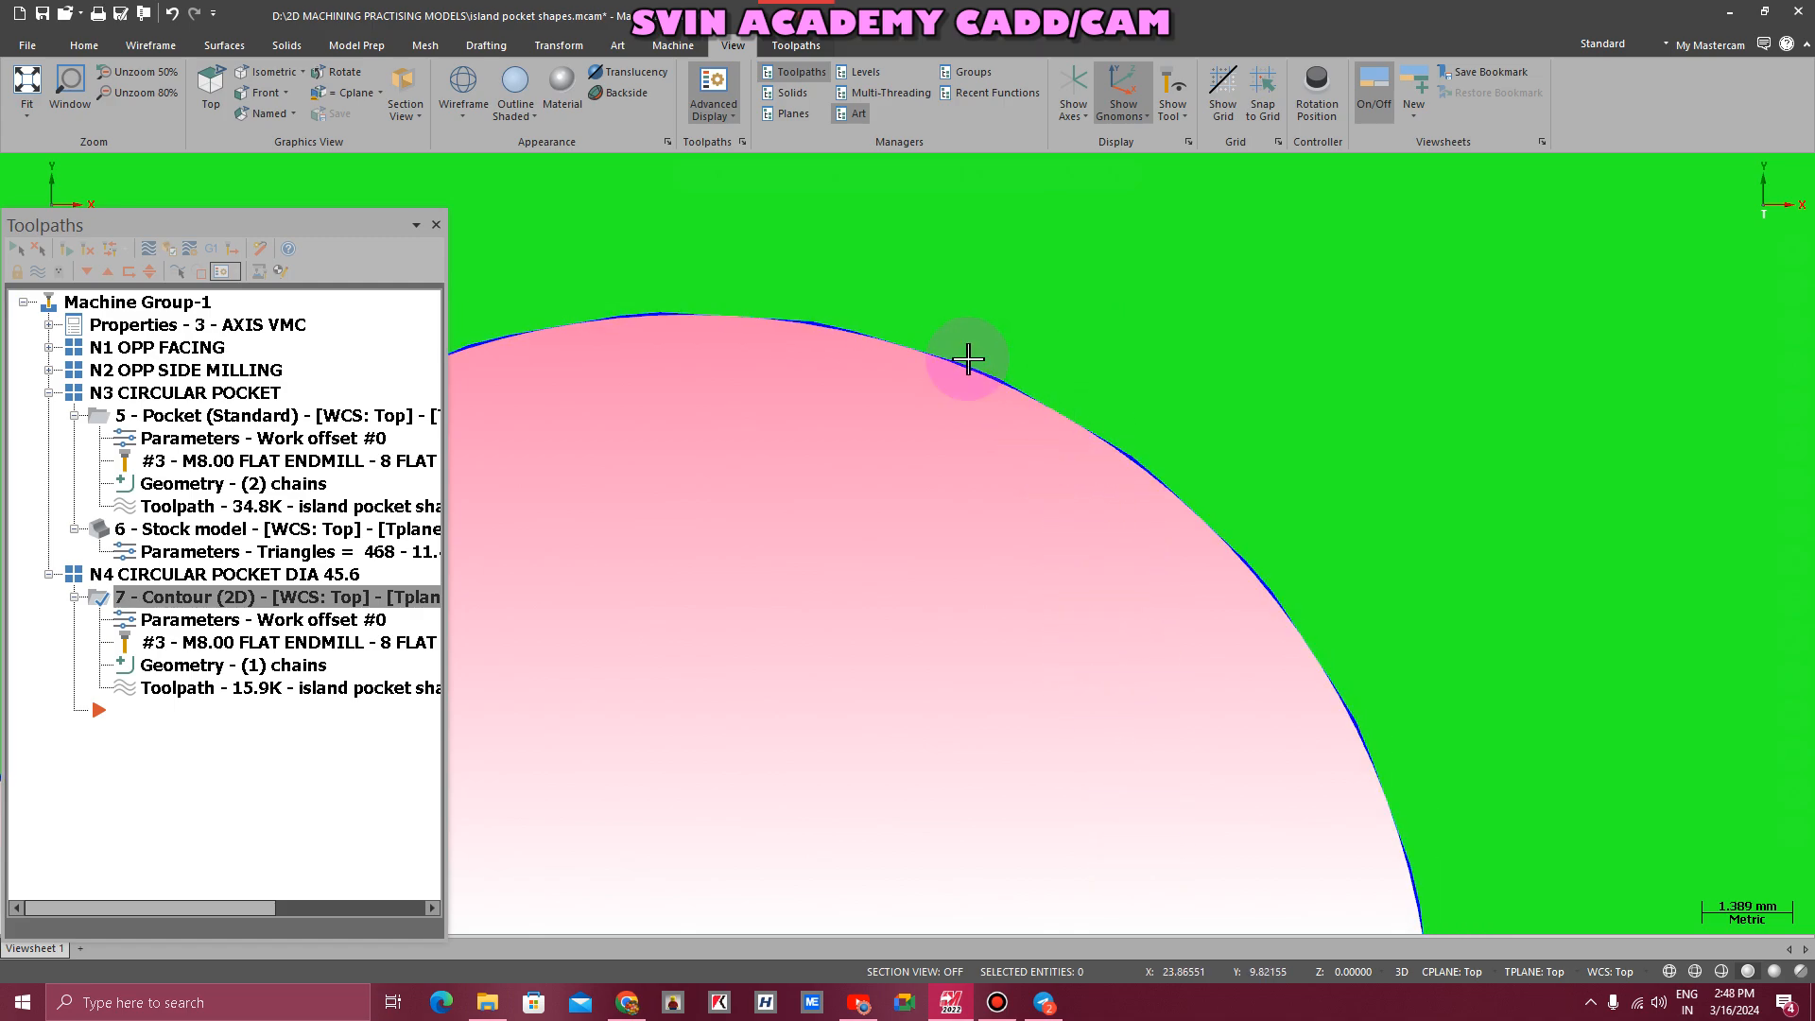
# - Set the contour's entry and exit arc radius to 7 mm, regenerate it and inspect the lead-in at the hole edge
pyautogui.click(179, 624)
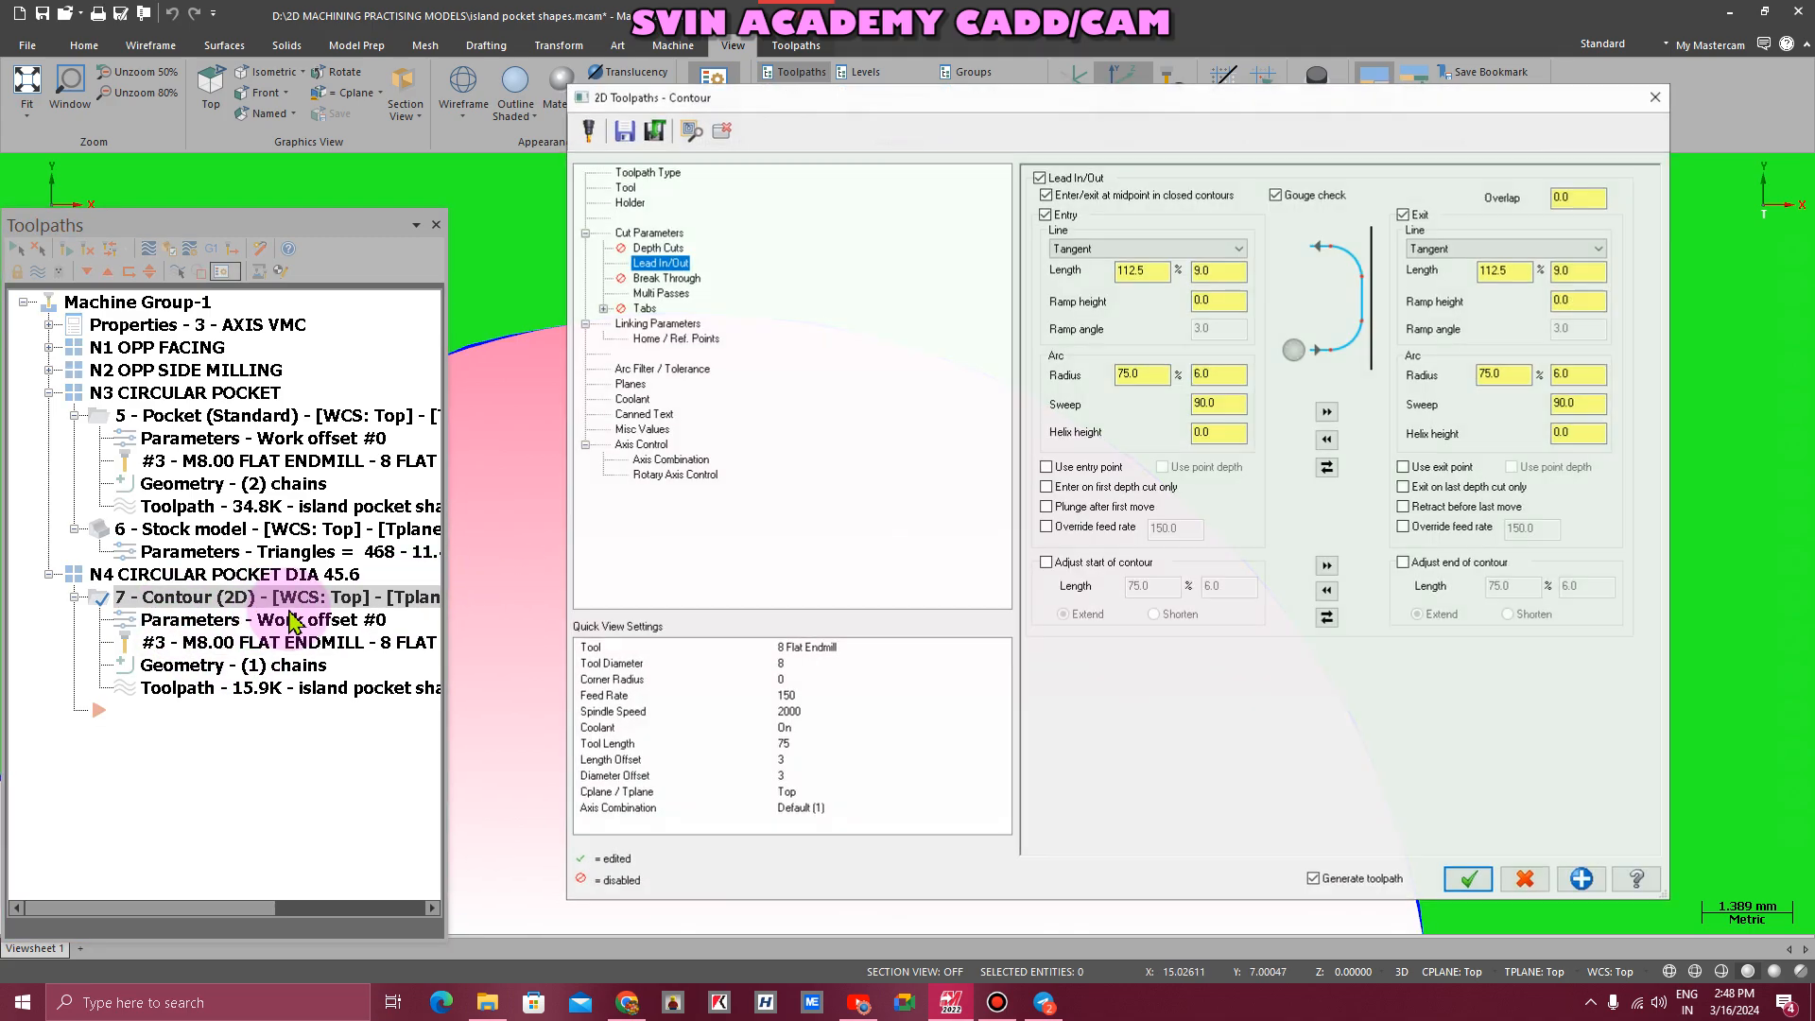
pyautogui.click(1215, 373)
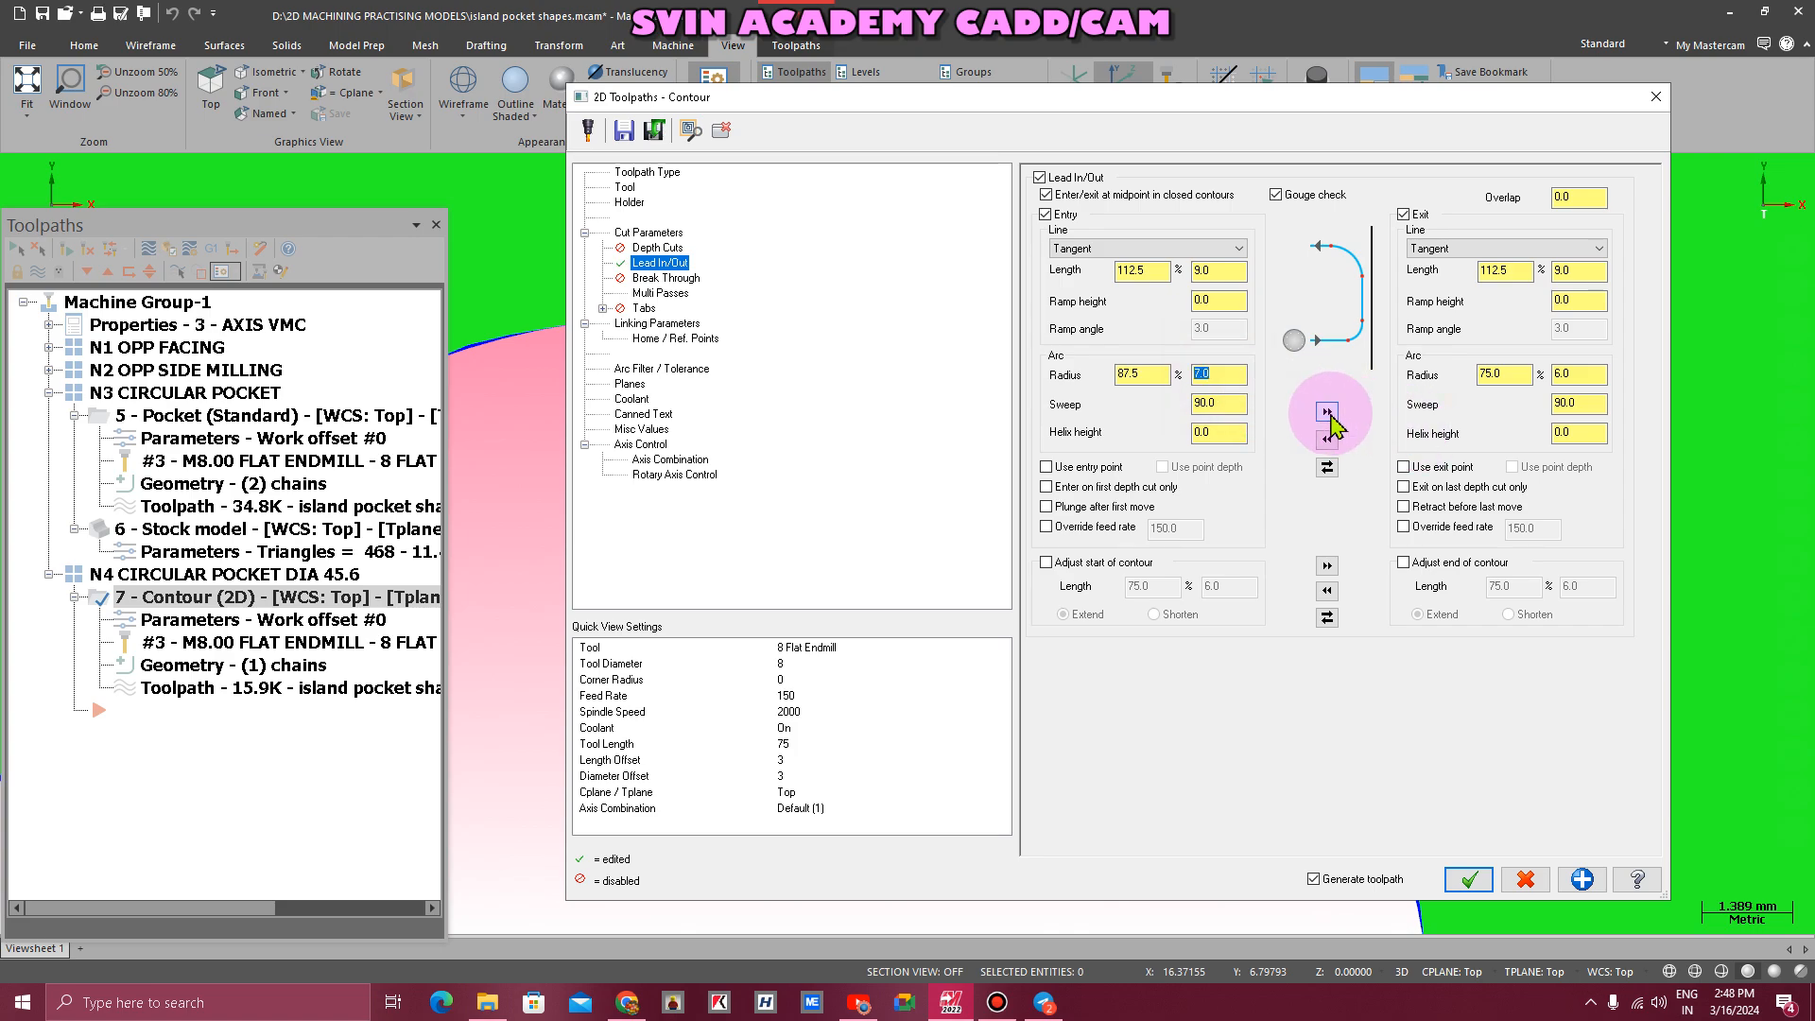
pyautogui.click(1466, 878)
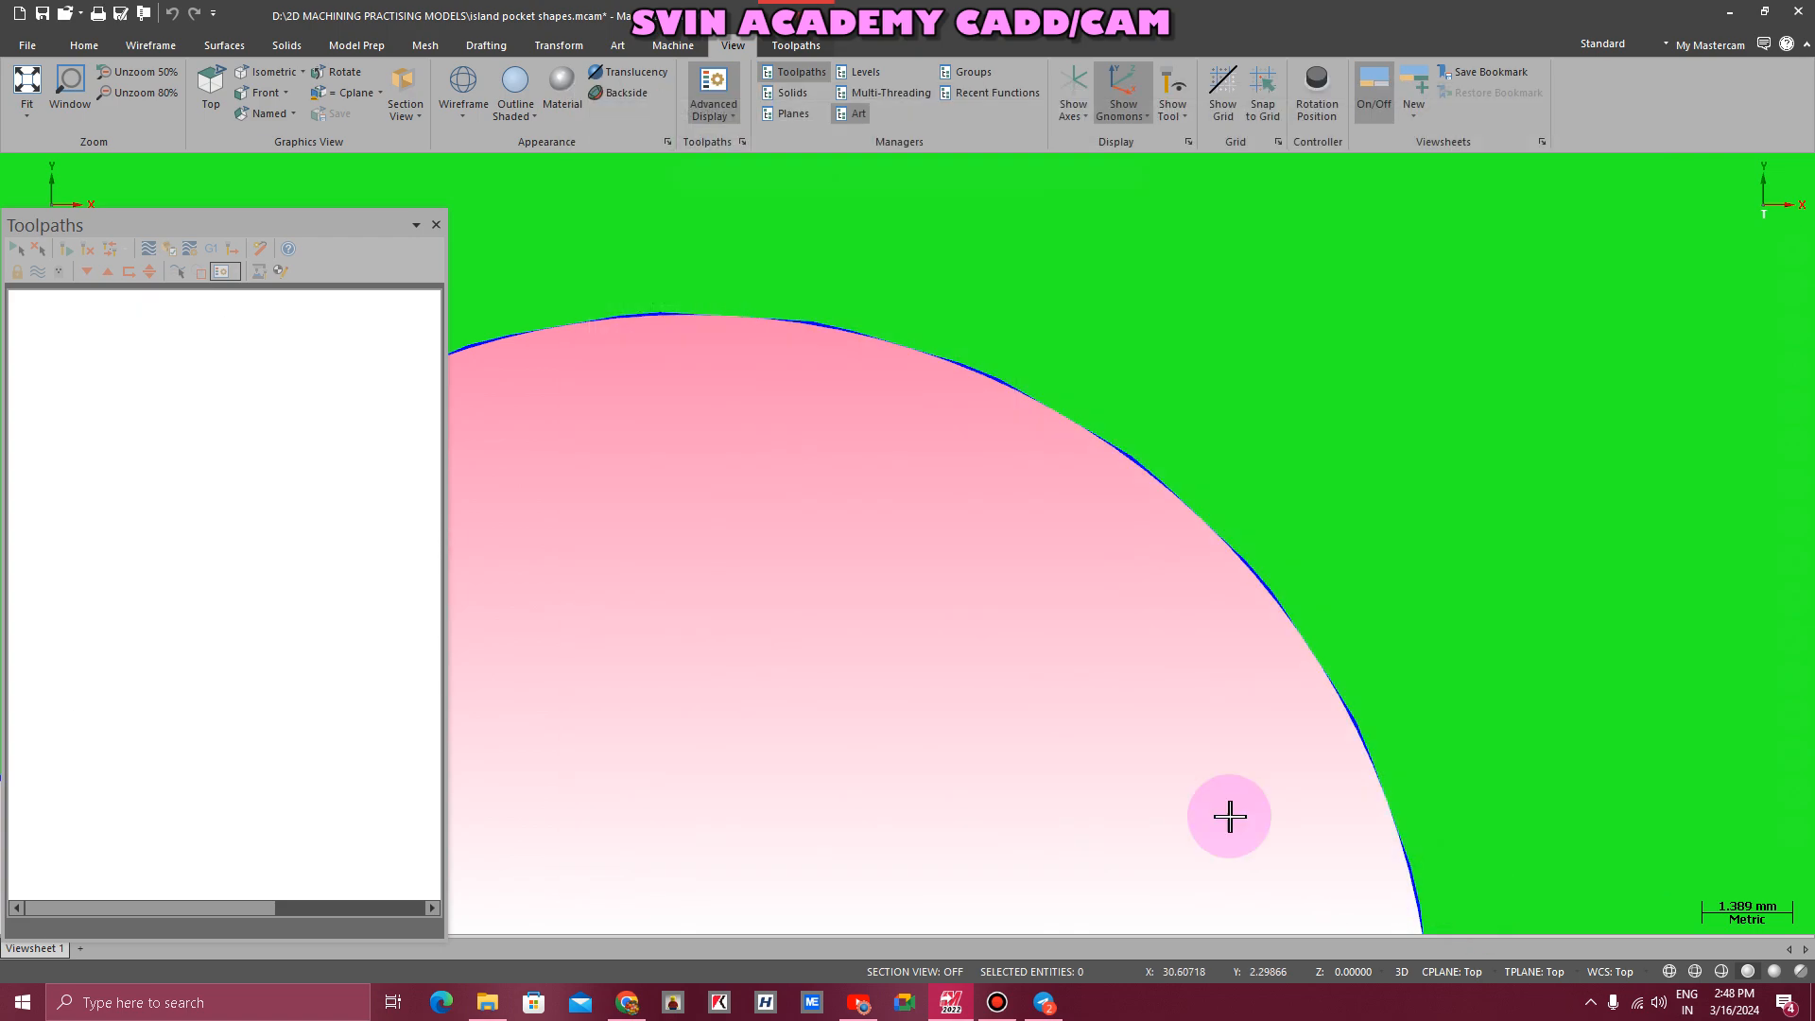
pyautogui.scroll(-2, 770, 535)
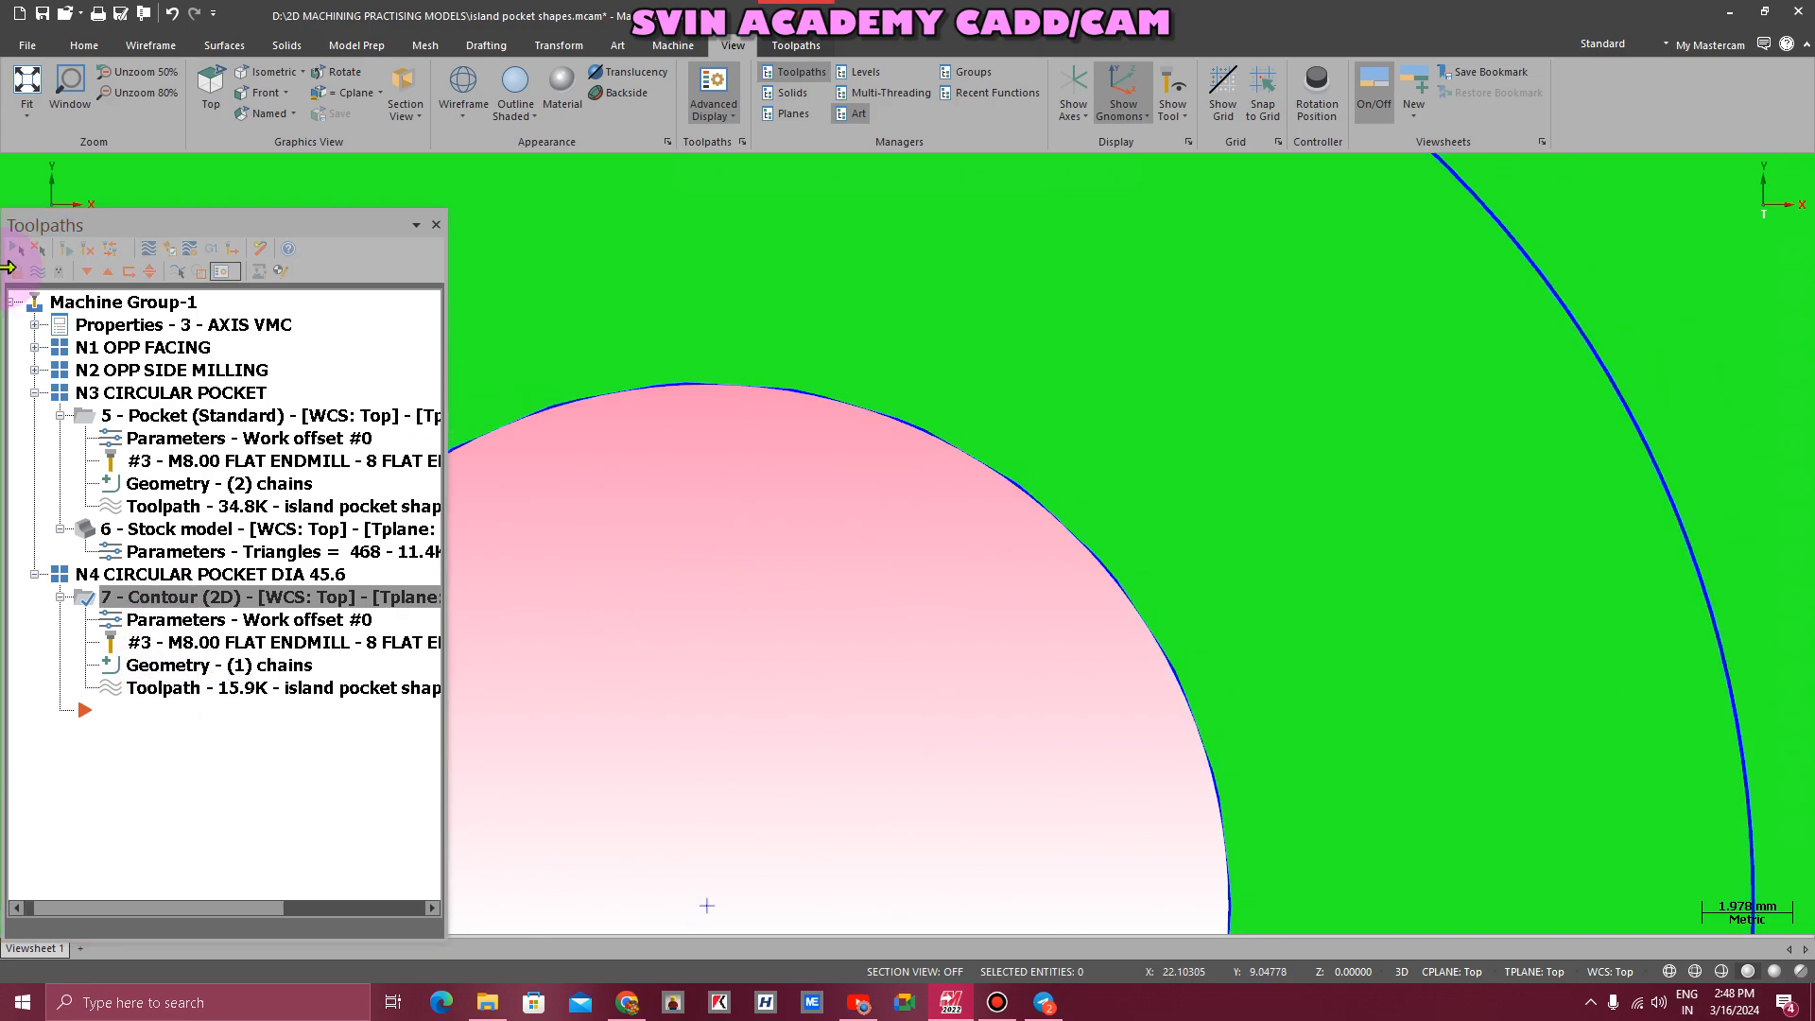
pyautogui.scroll(9, 992, 494)
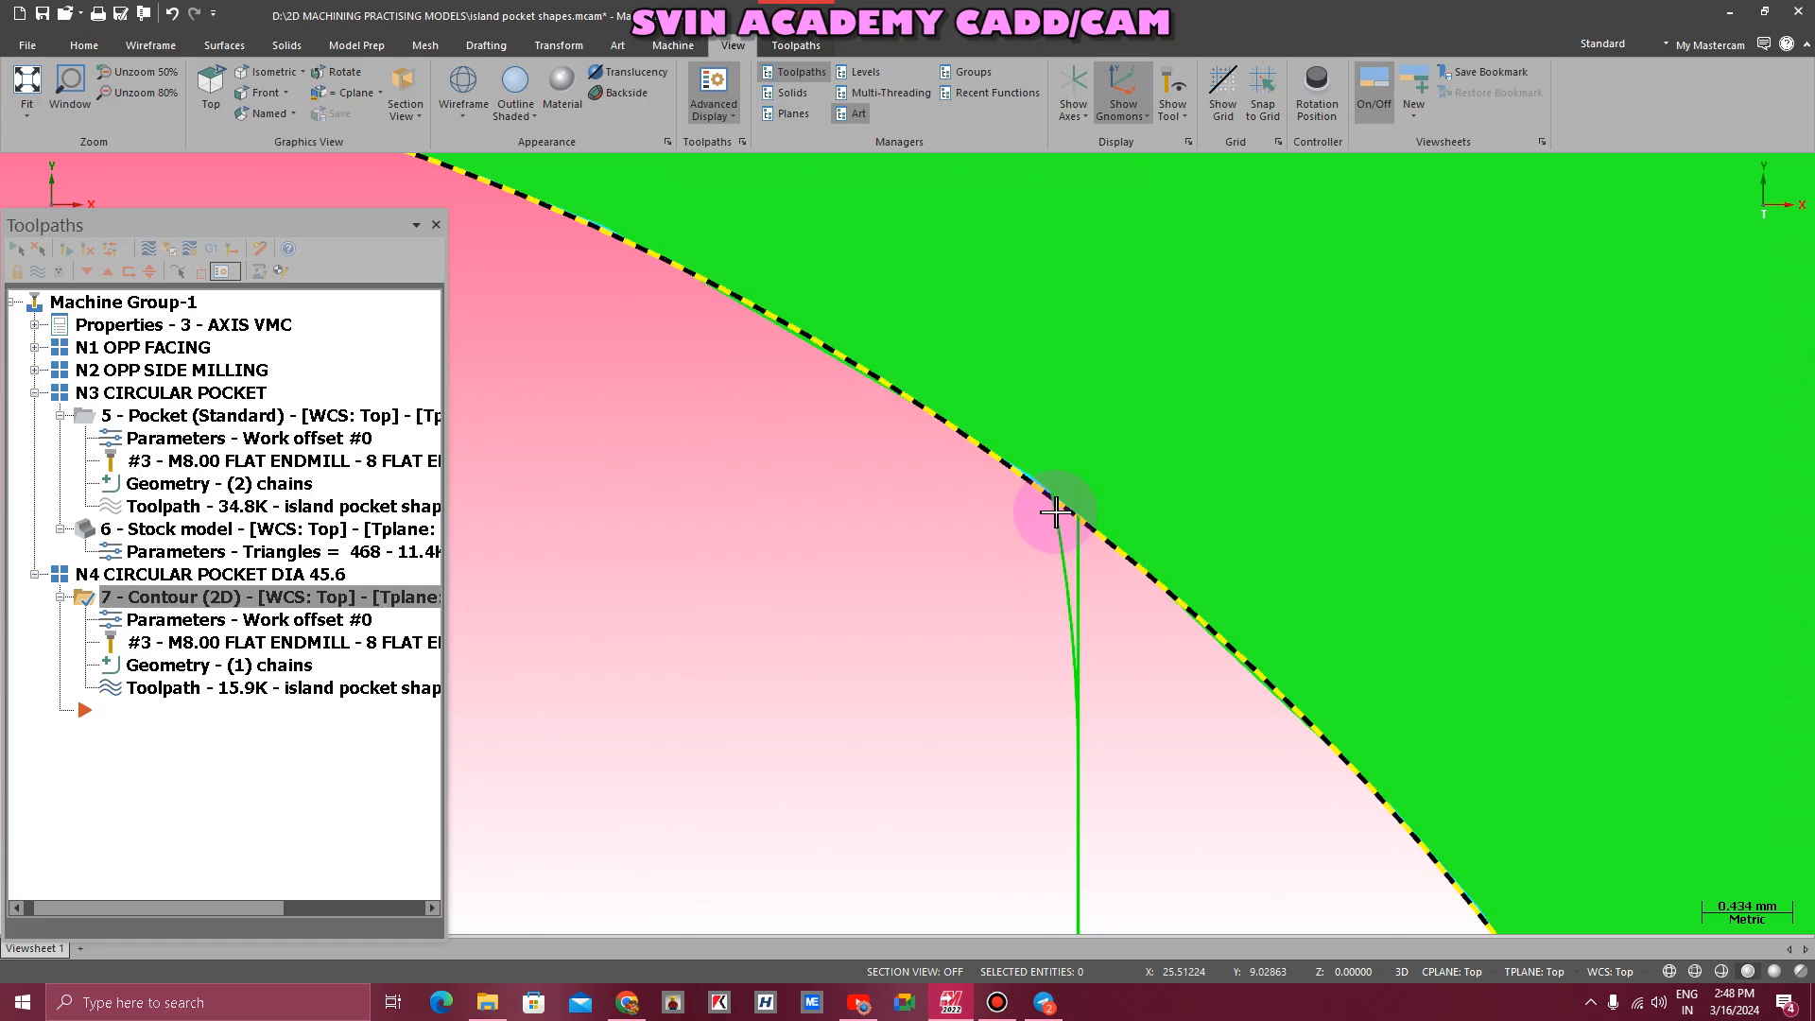
# - Show the part in isometric view and set the simulator's stock to the AFTER N3 stock model
pyautogui.rightClick(808, 518)
pyautogui.click(839, 623)
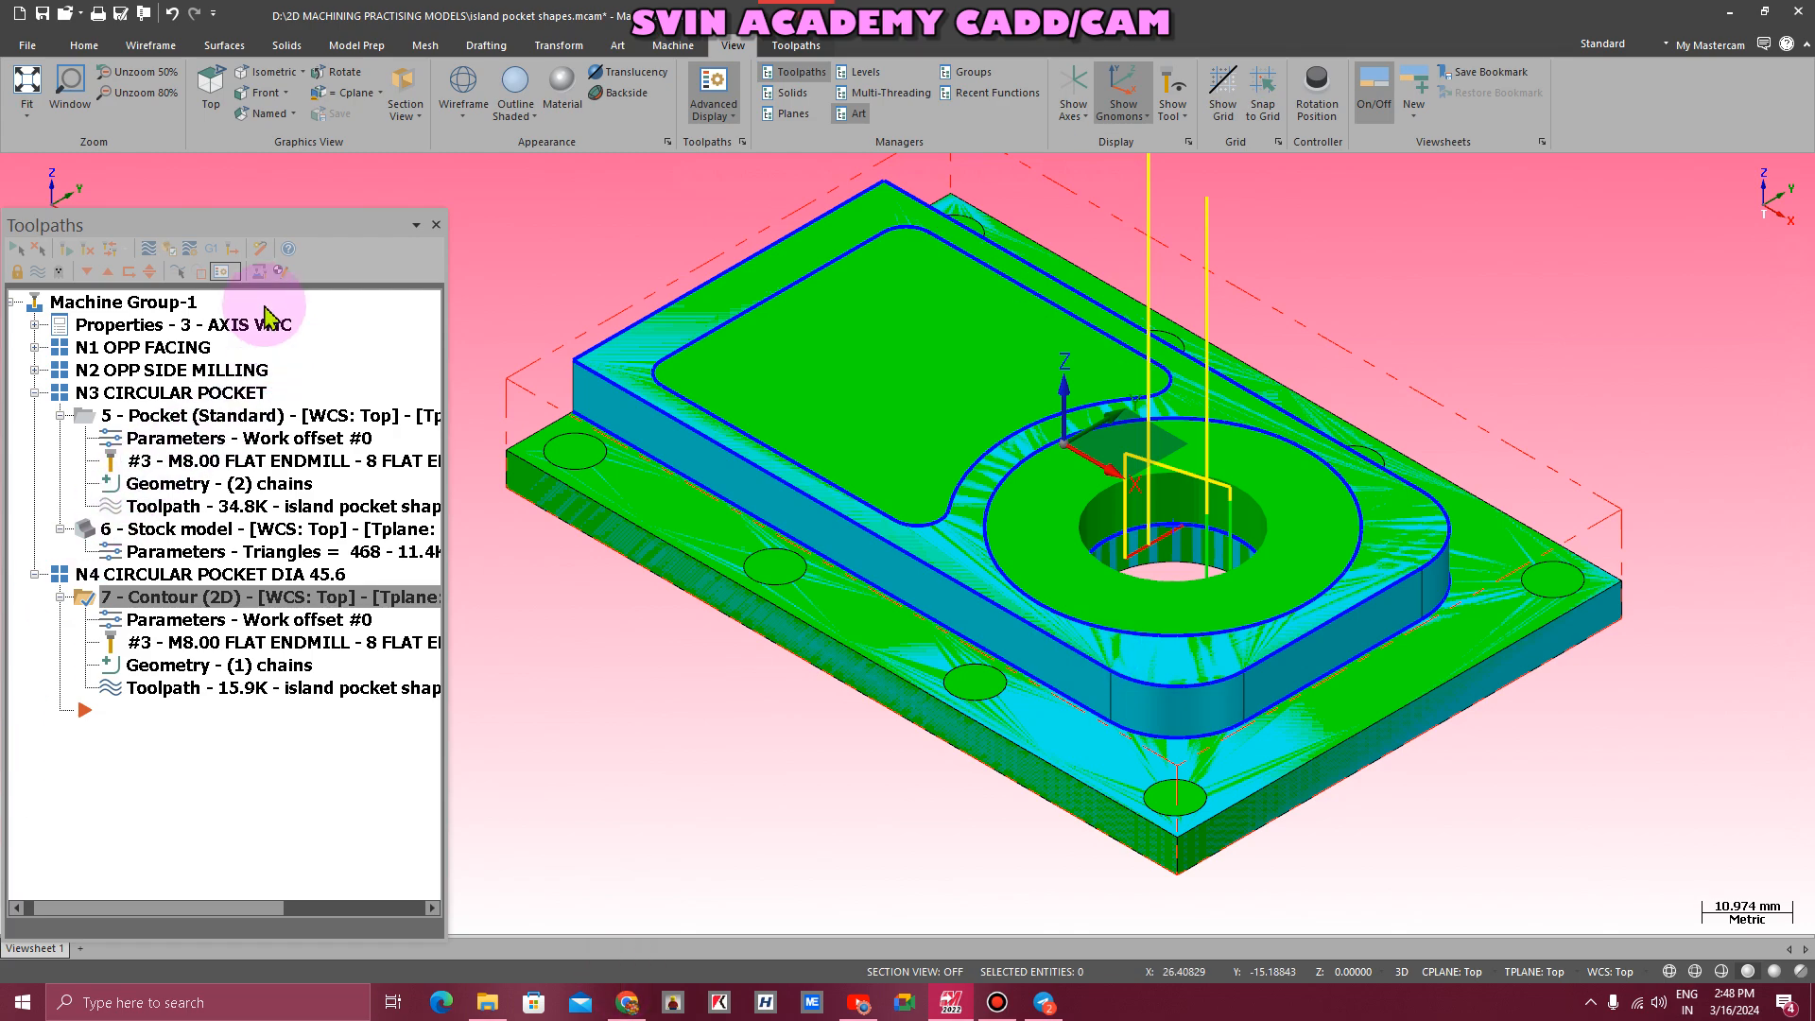
pyautogui.click(192, 257)
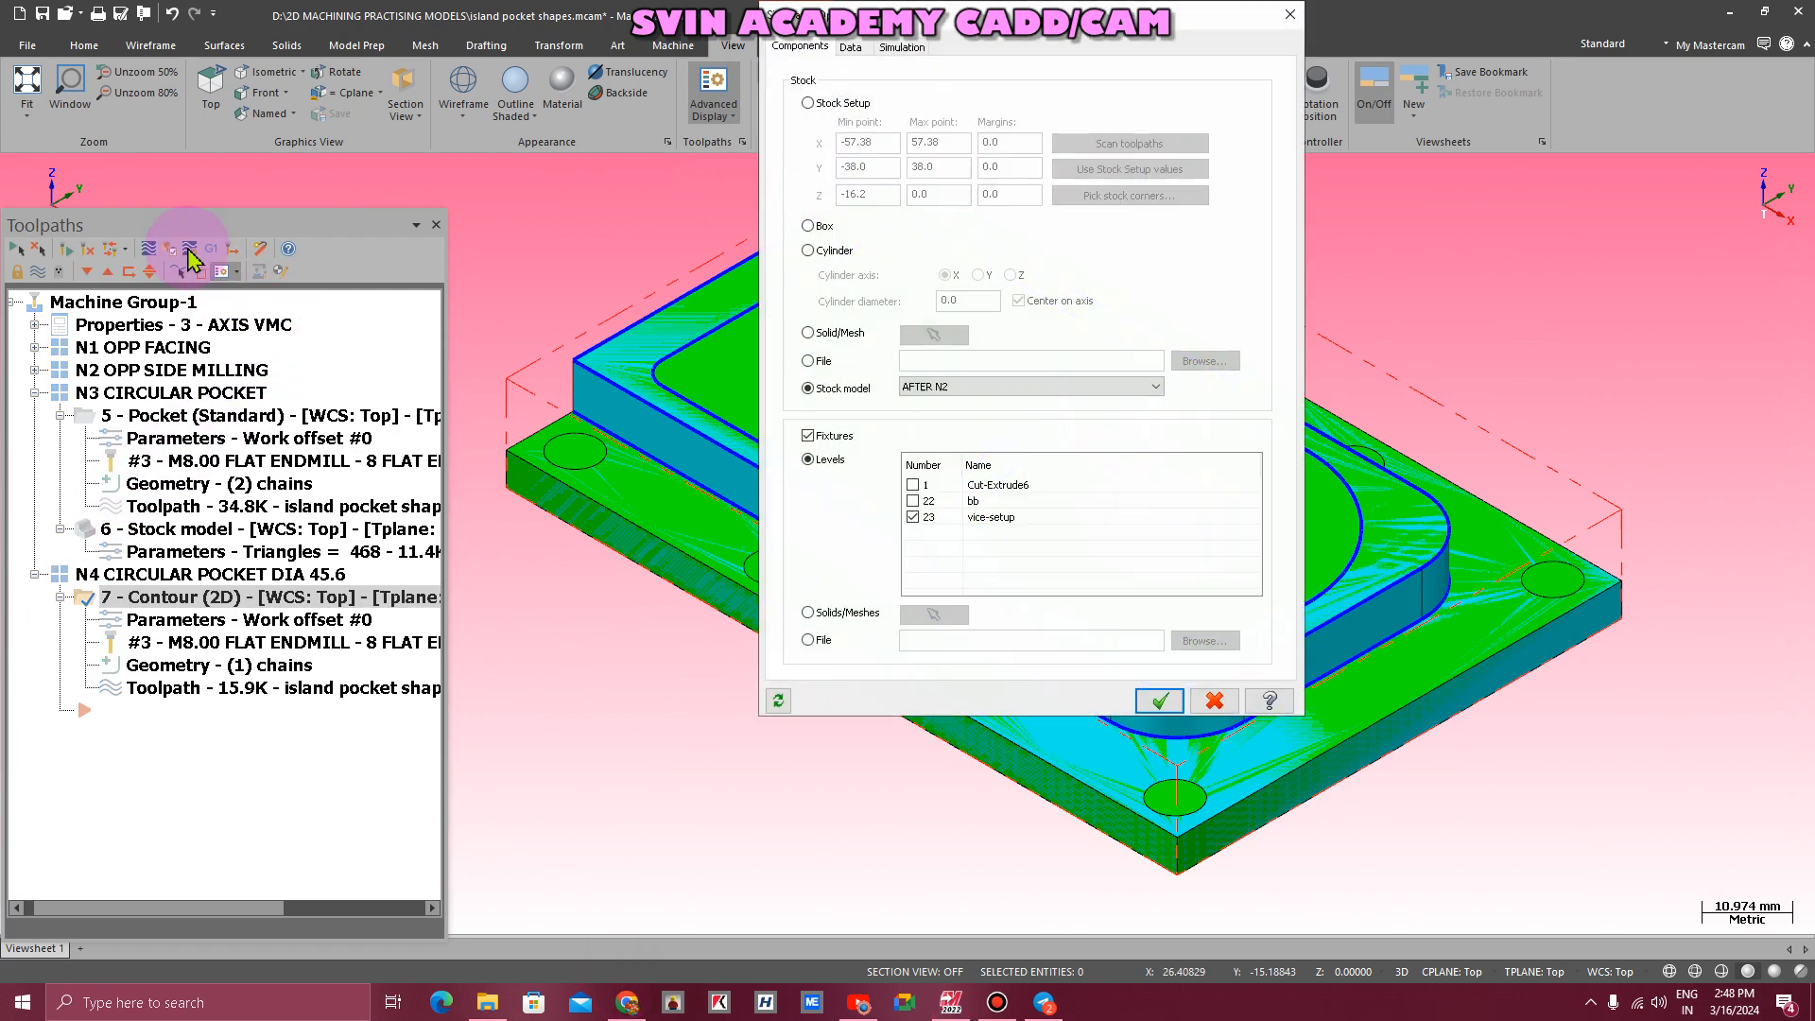
pyautogui.click(902, 397)
pyautogui.click(926, 428)
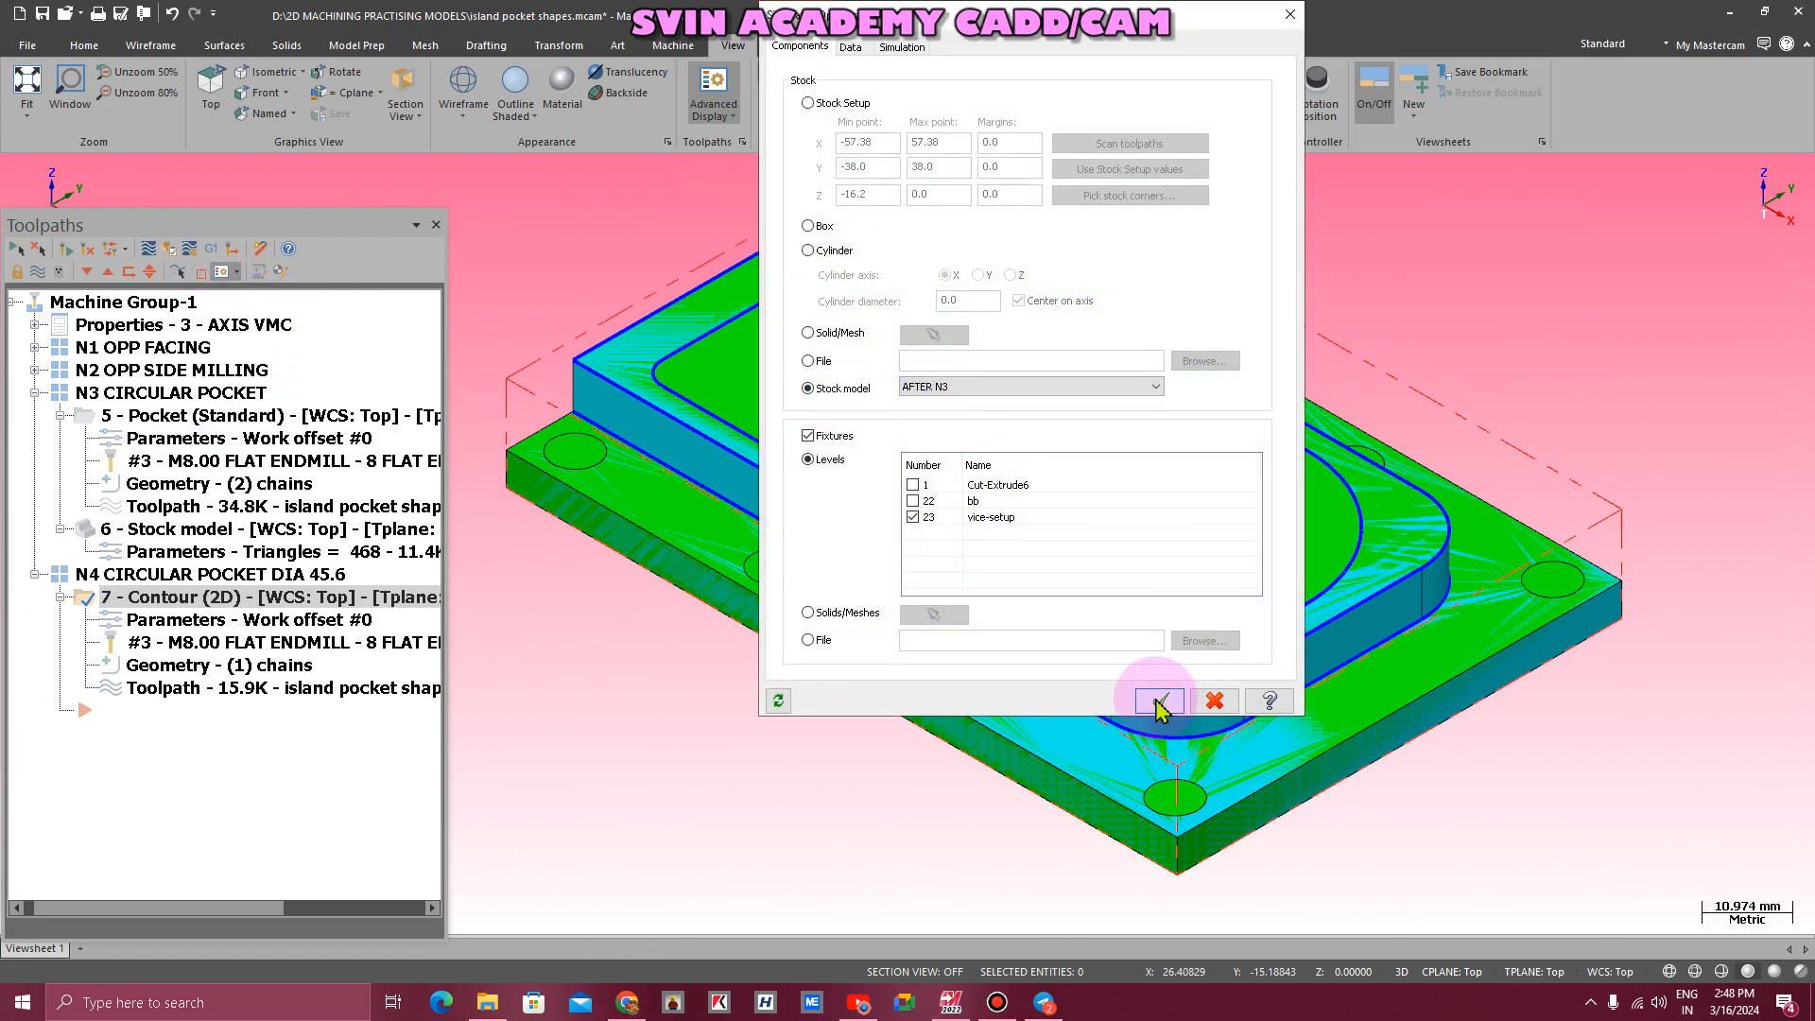
pyautogui.click(1159, 700)
# - Run the machine simulation of the N4 contour operation and watch the cutter at the circular pocket
pyautogui.click(672, 46)
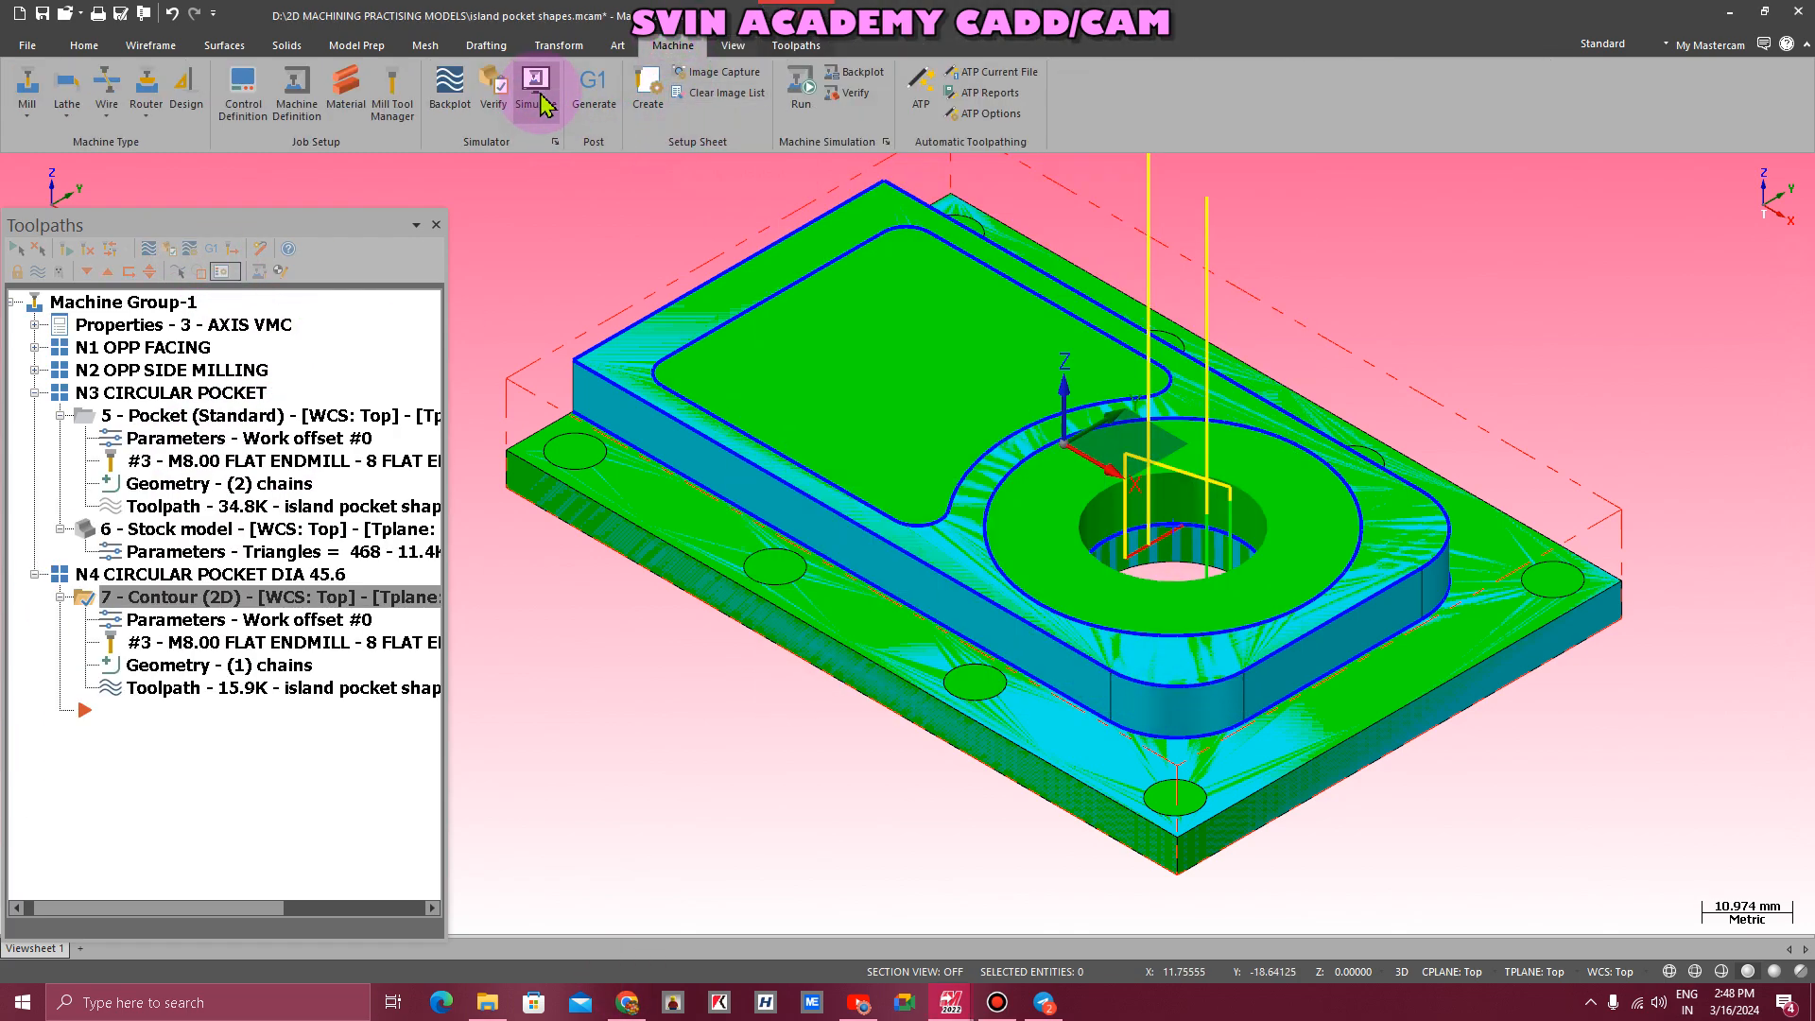
pyautogui.click(543, 100)
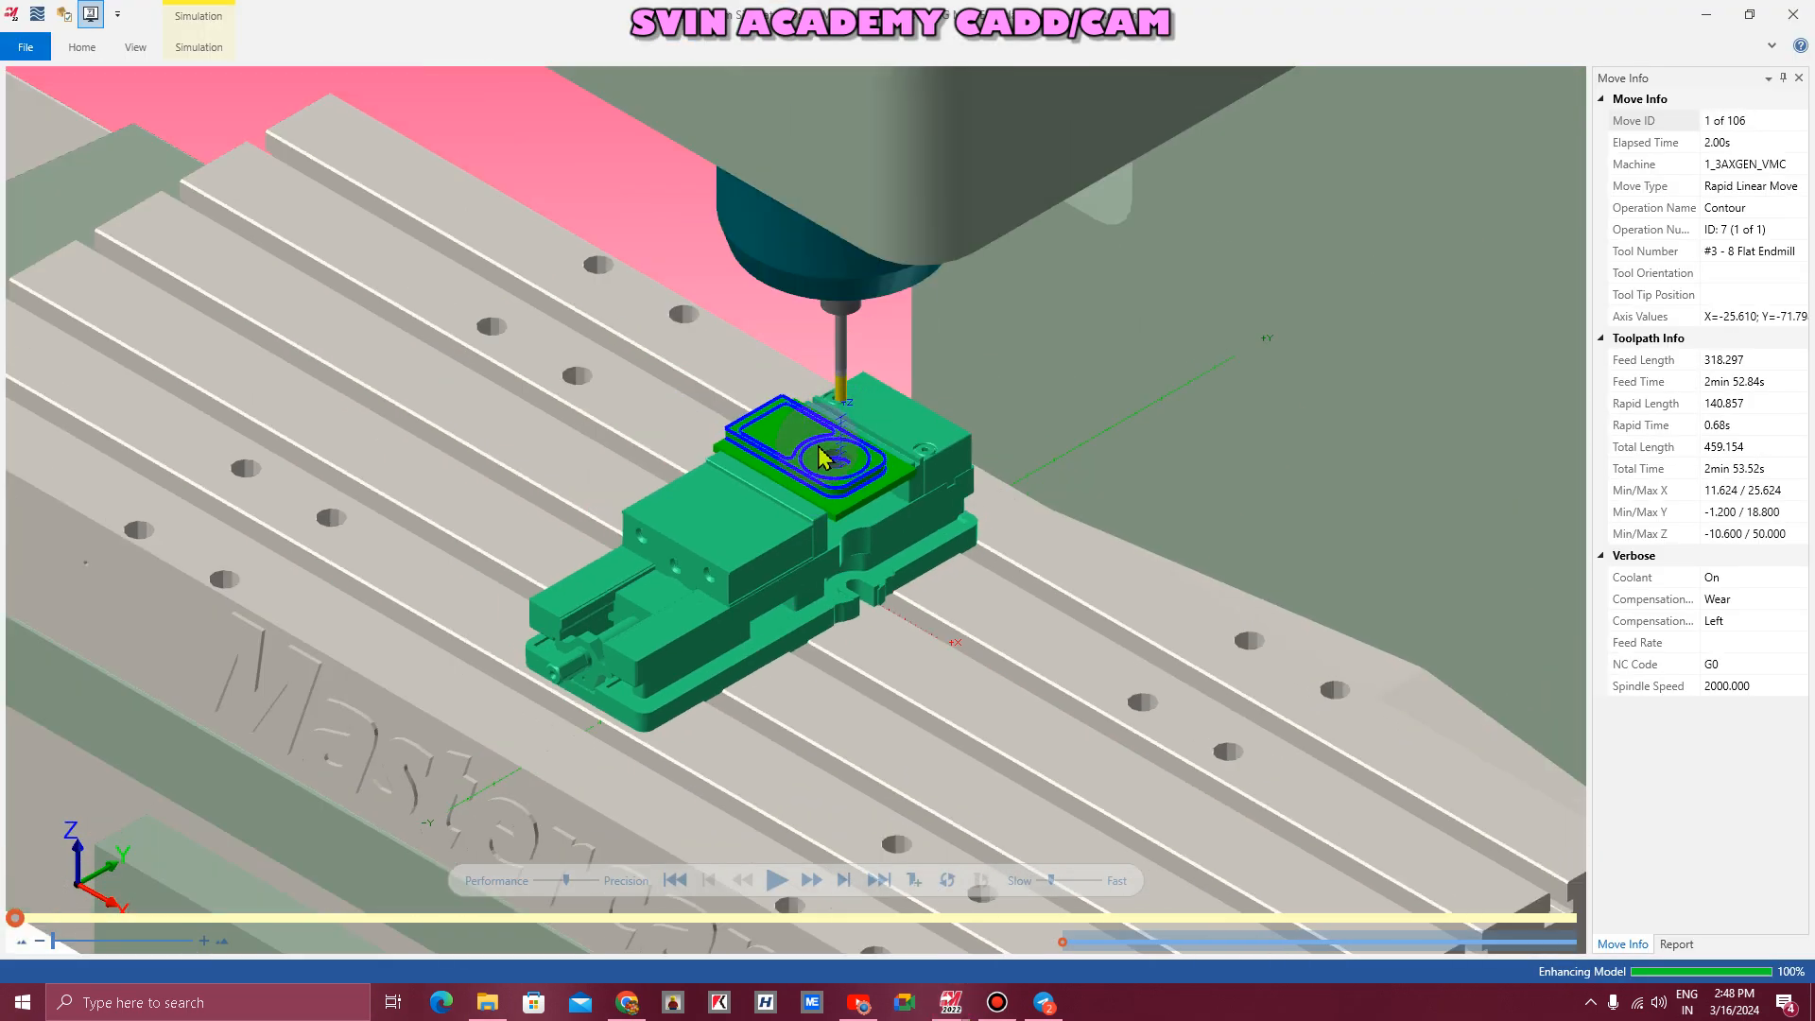
pyautogui.scroll(6, 820, 457)
pyautogui.click(780, 885)
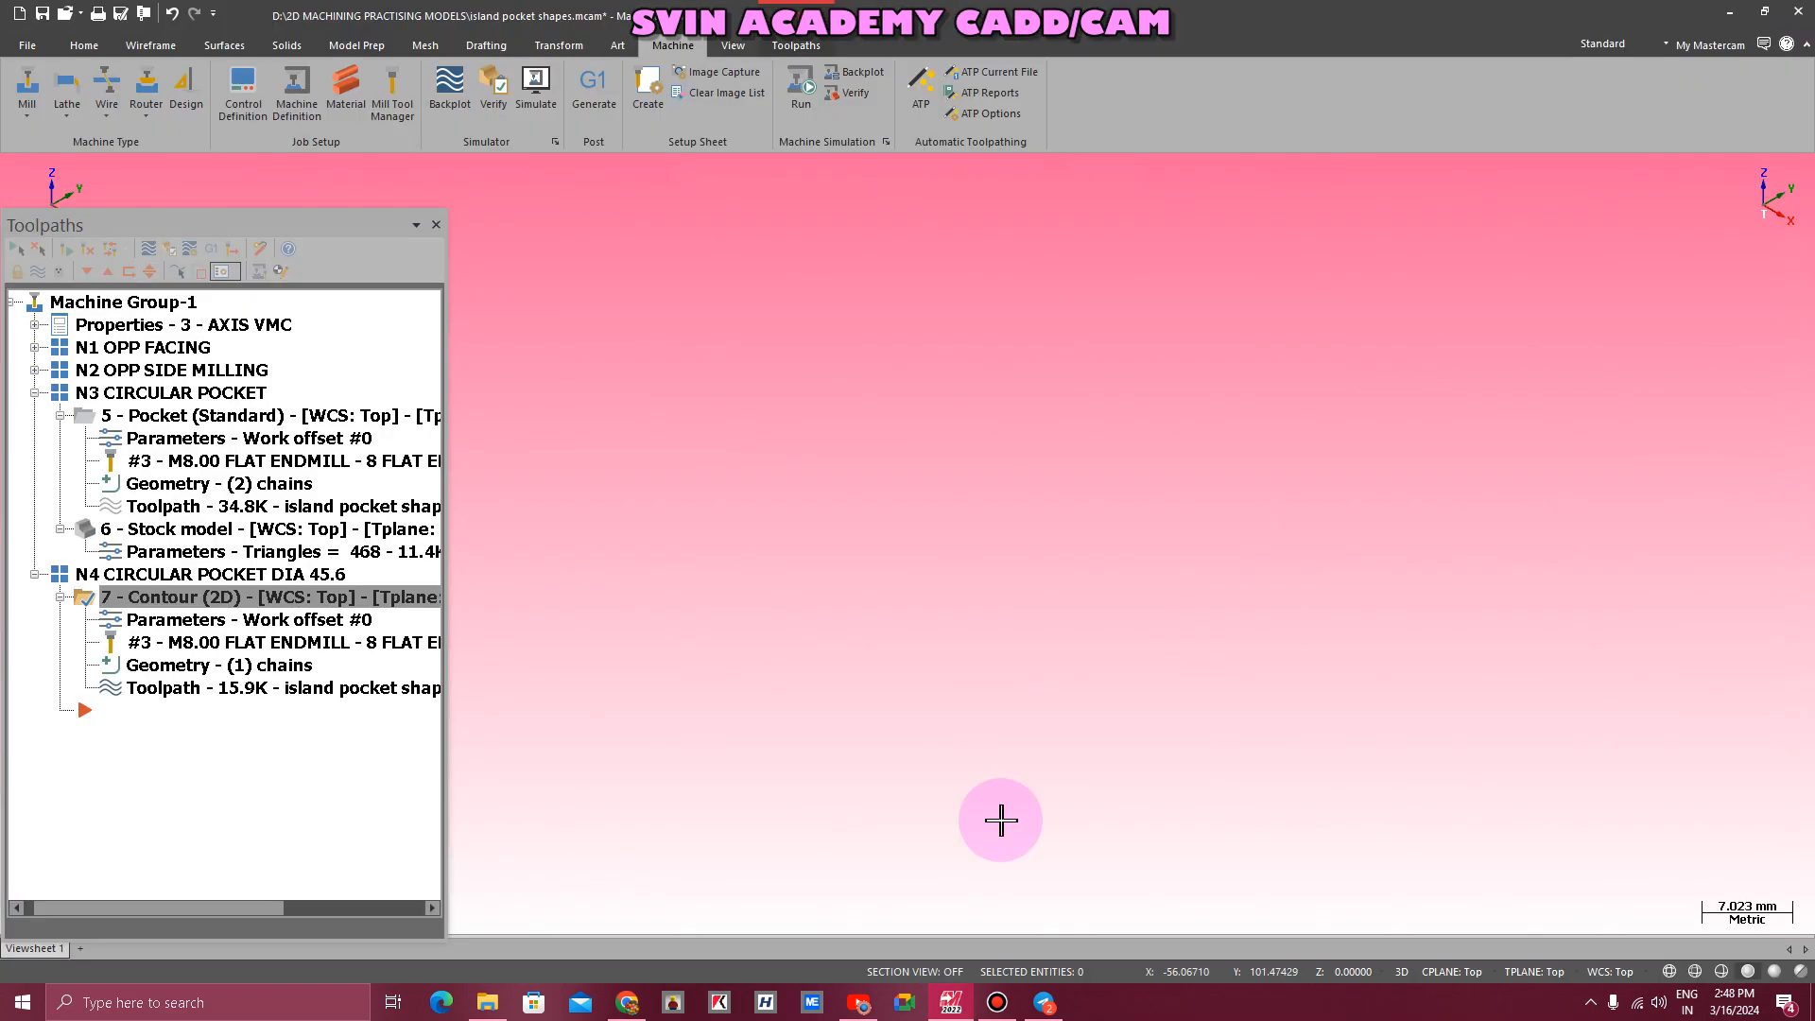
# - Backplot the N4 contour from the top view and check how the tool enters the circular pocket
pyautogui.rightClick(725, 351)
pyautogui.click(790, 455)
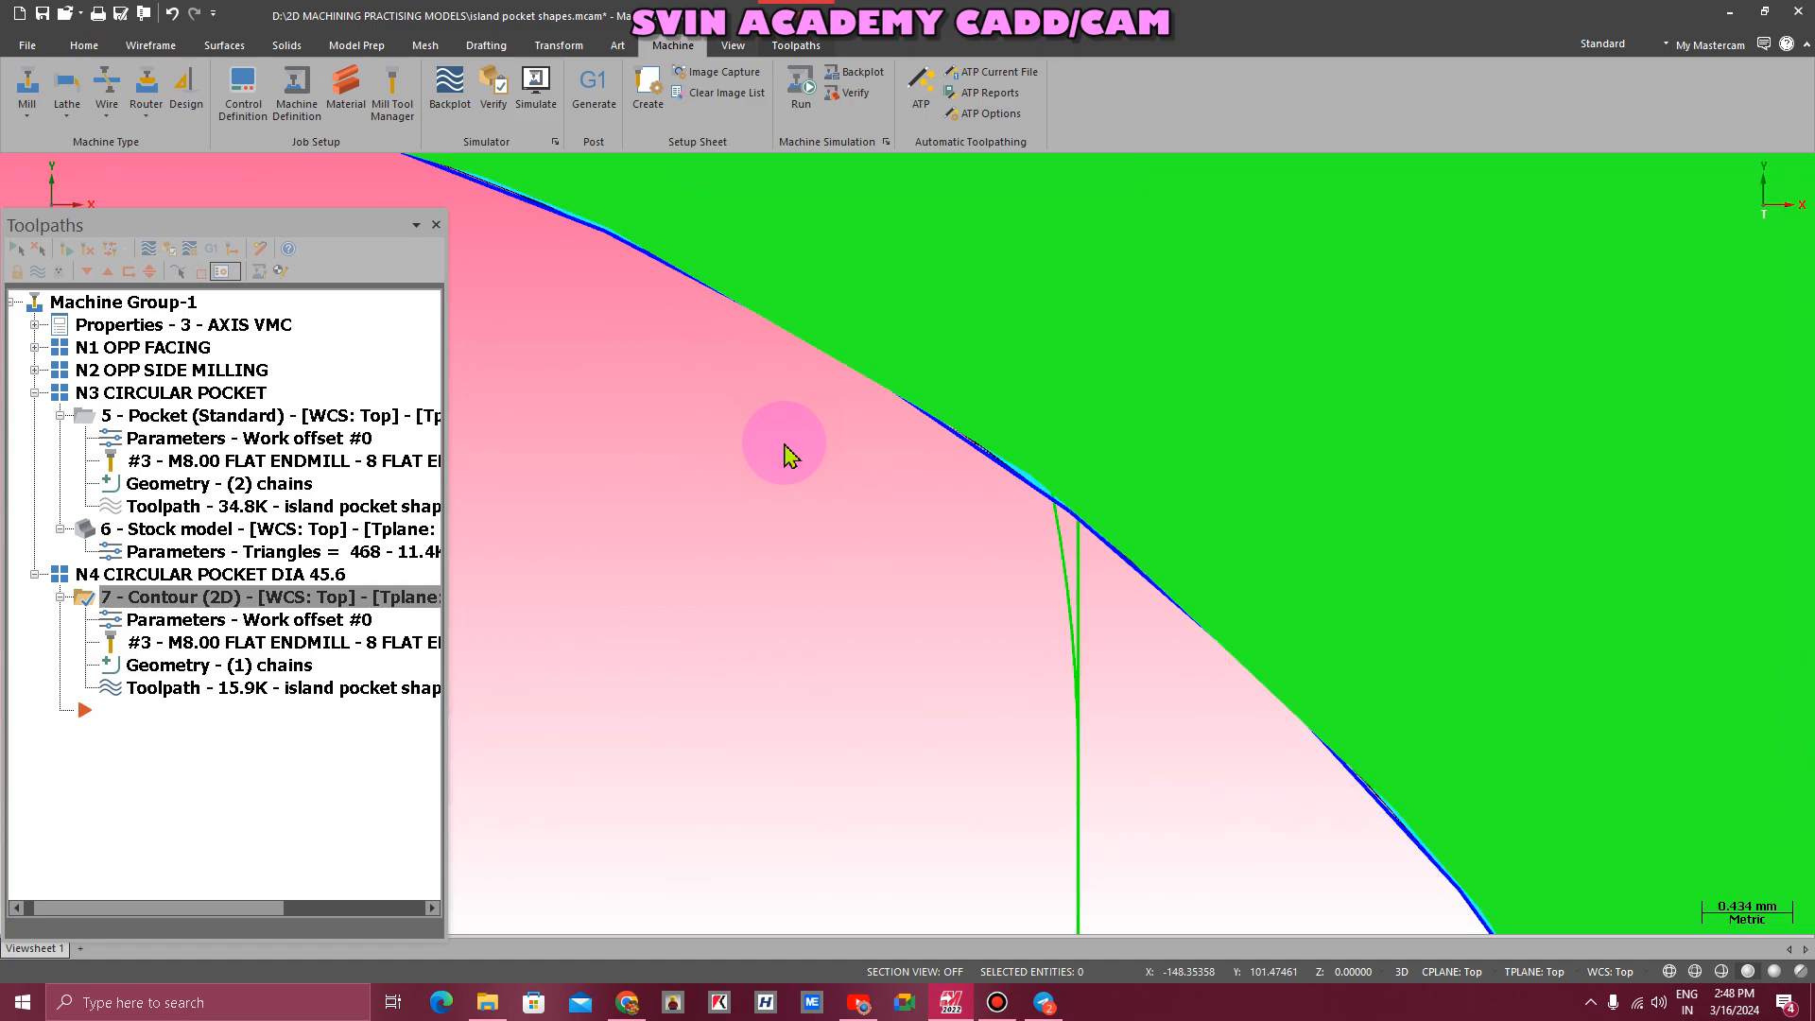
pyautogui.click(163, 691)
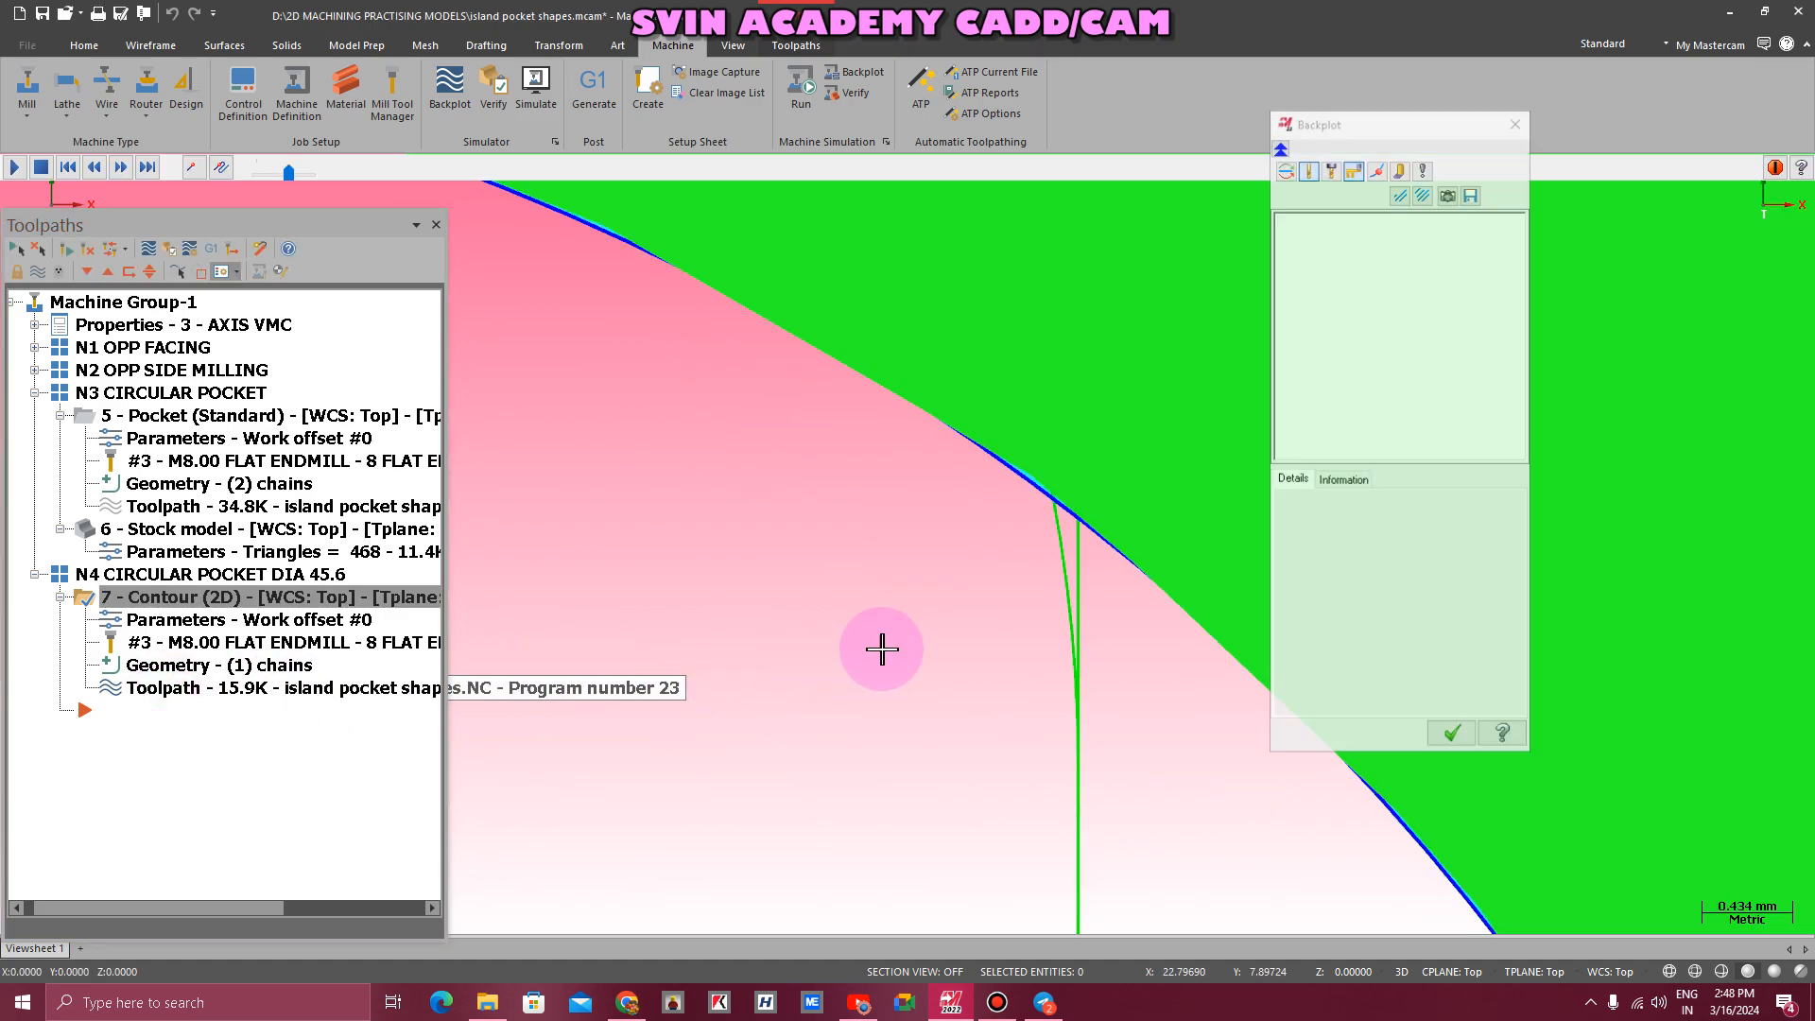
pyautogui.scroll(-5, 896, 640)
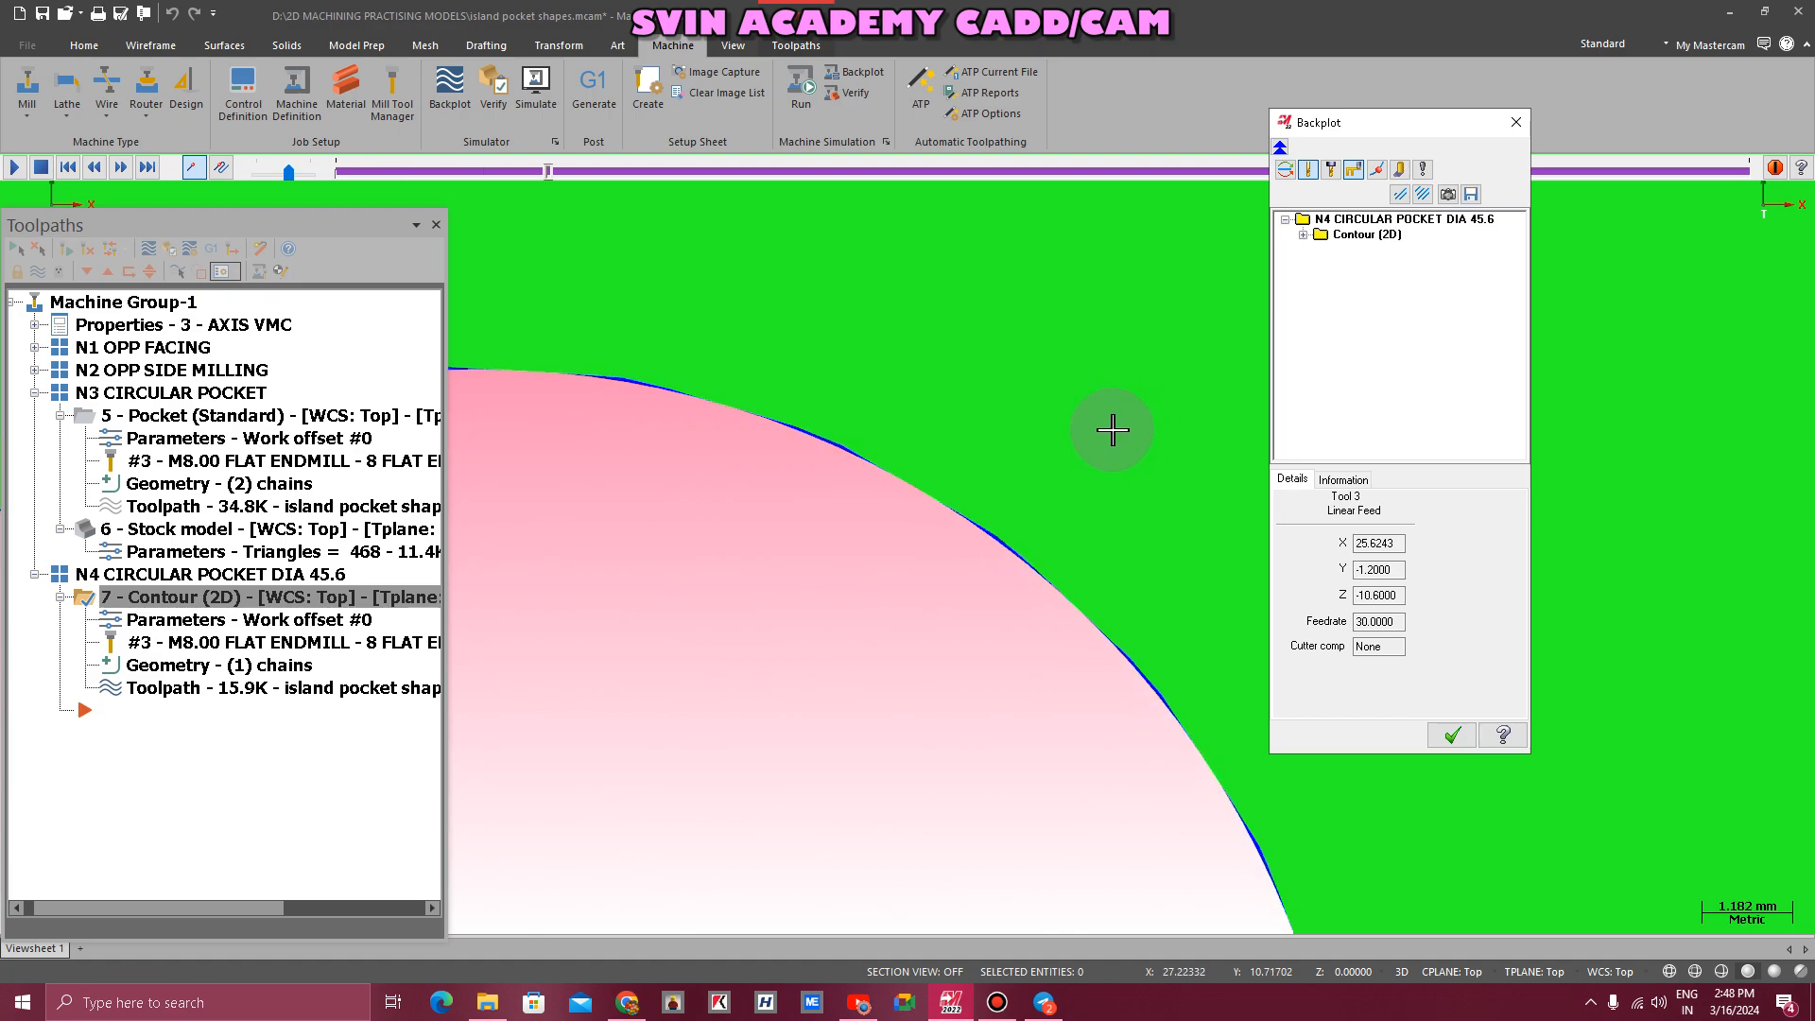
pyautogui.scroll(-4, 1113, 427)
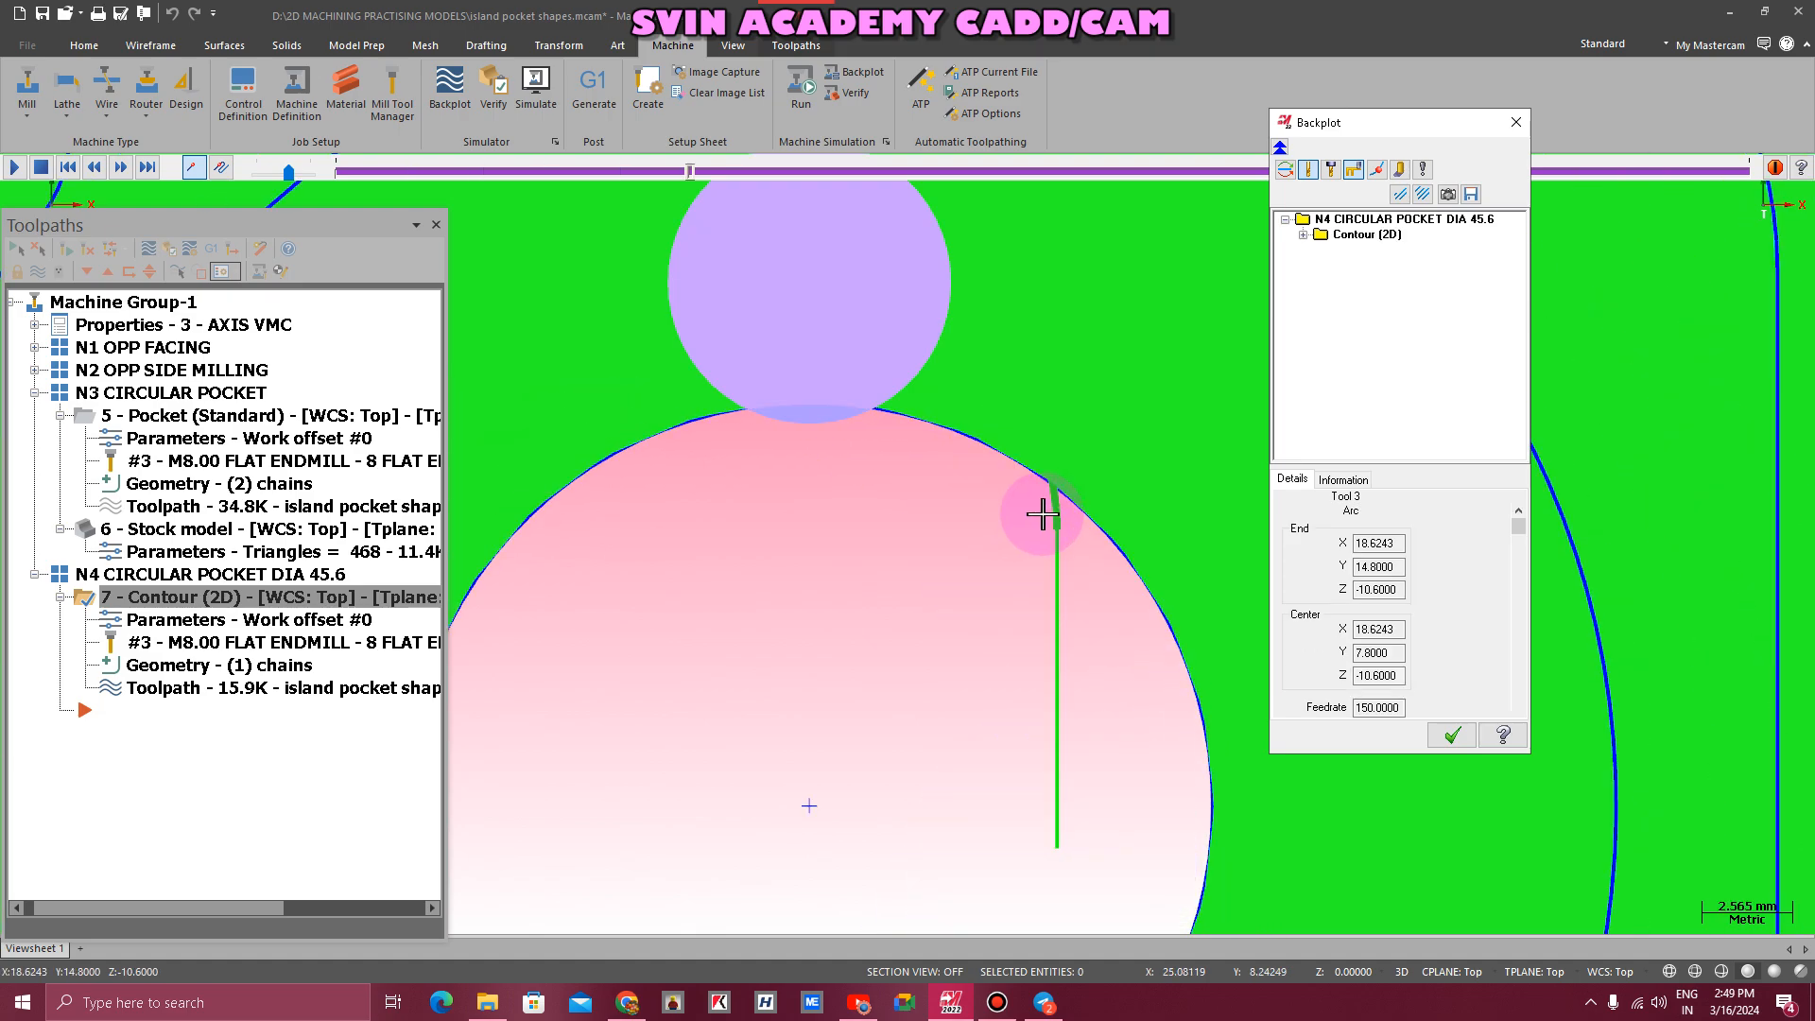
pyautogui.scroll(-2, 949, 663)
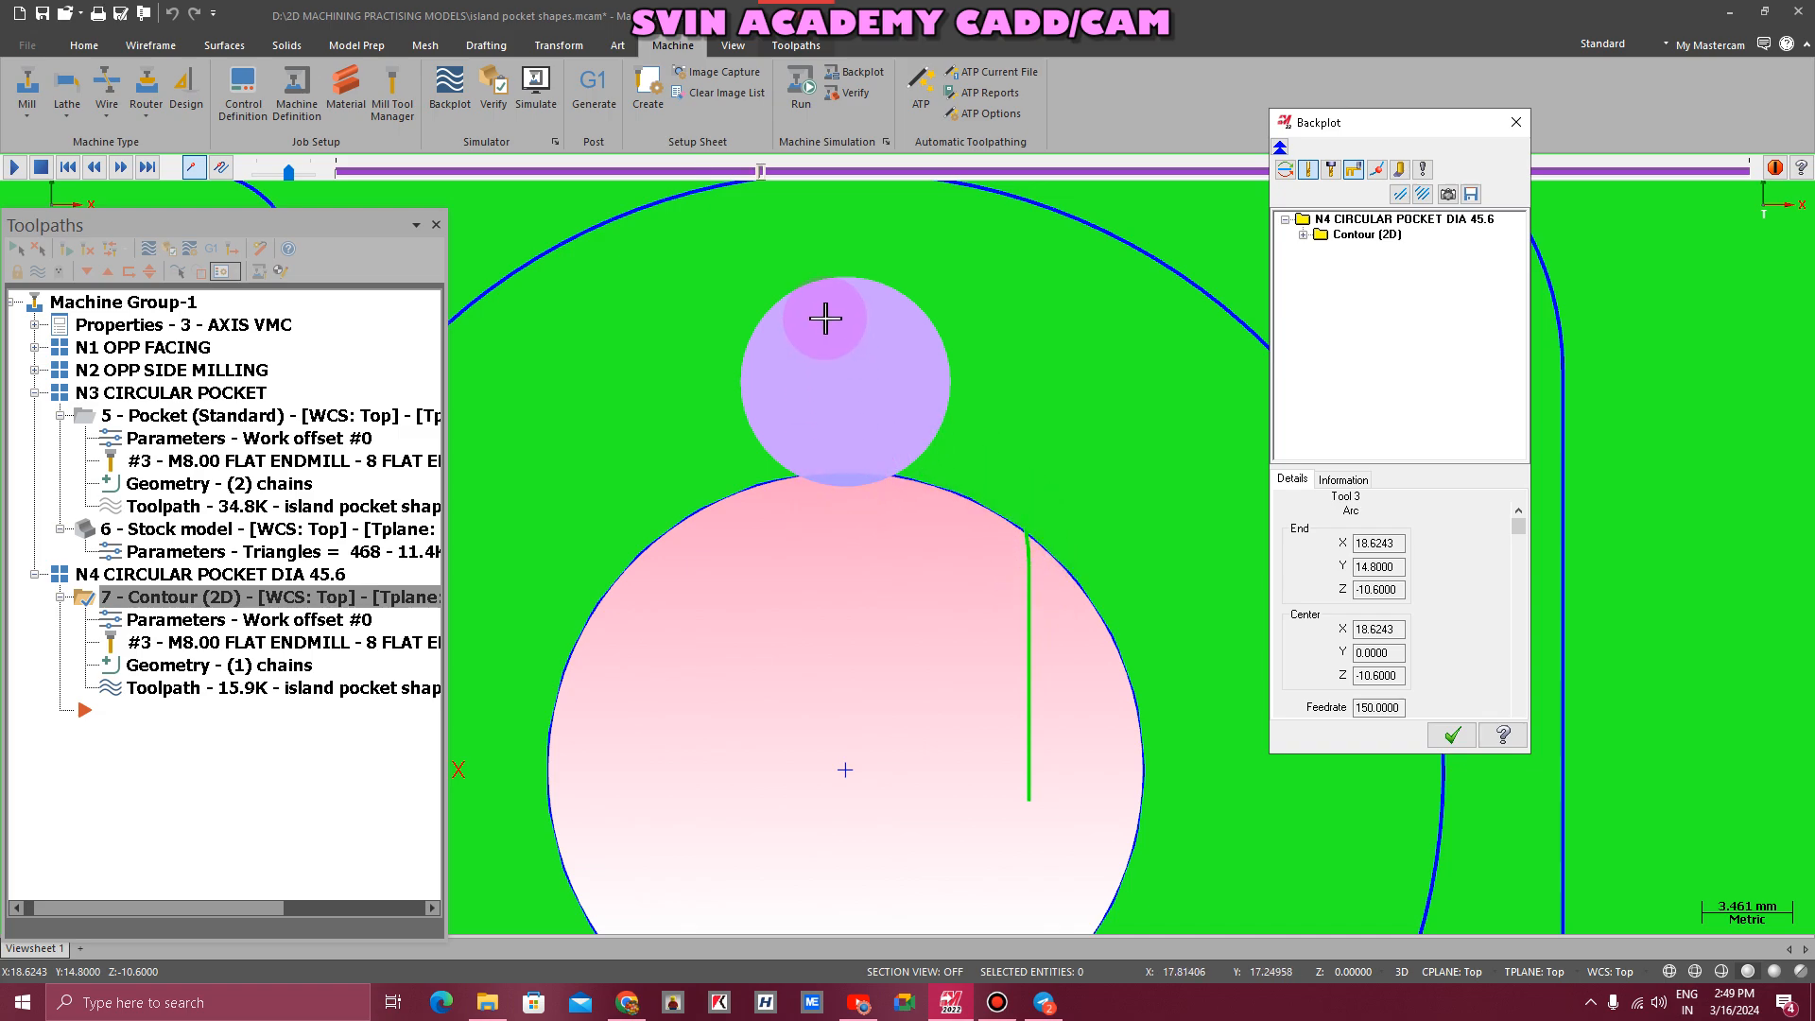
pyautogui.press('Escape')
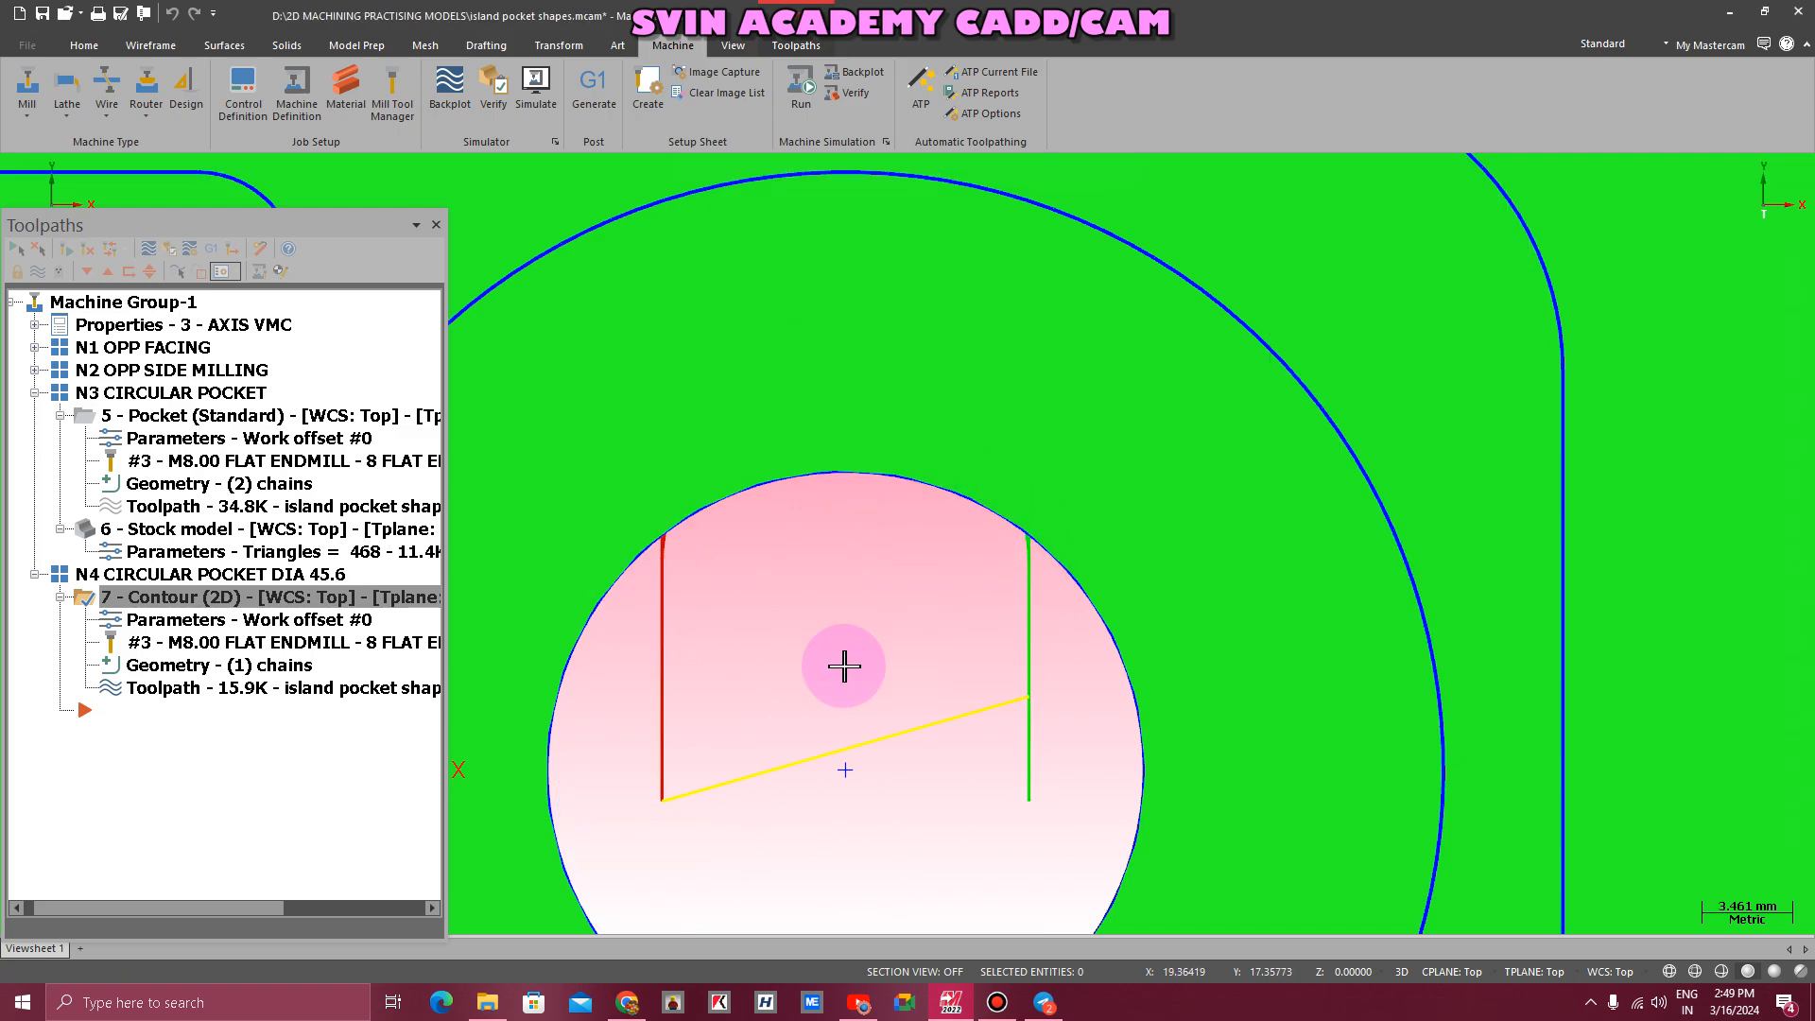
# - Set the number of rough multi passes of the N4 contour to 3 and regenerate the toolpath
pyautogui.click(173, 636)
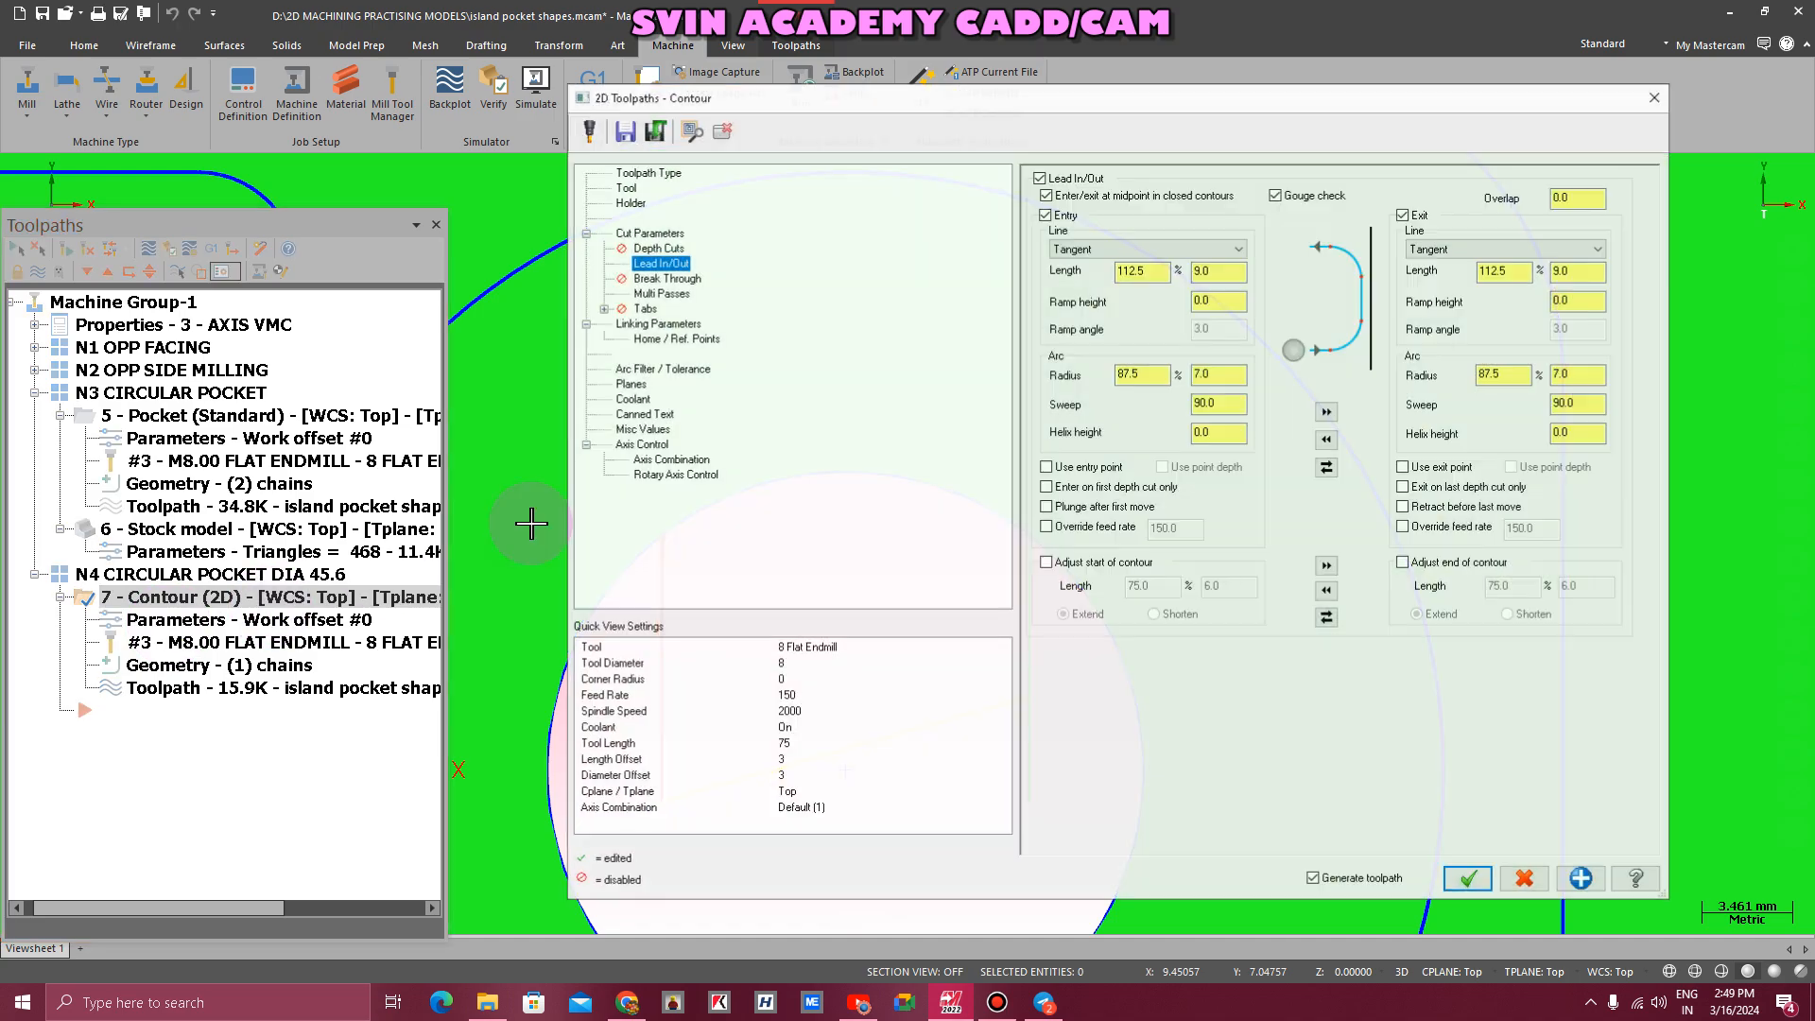
pyautogui.click(643, 293)
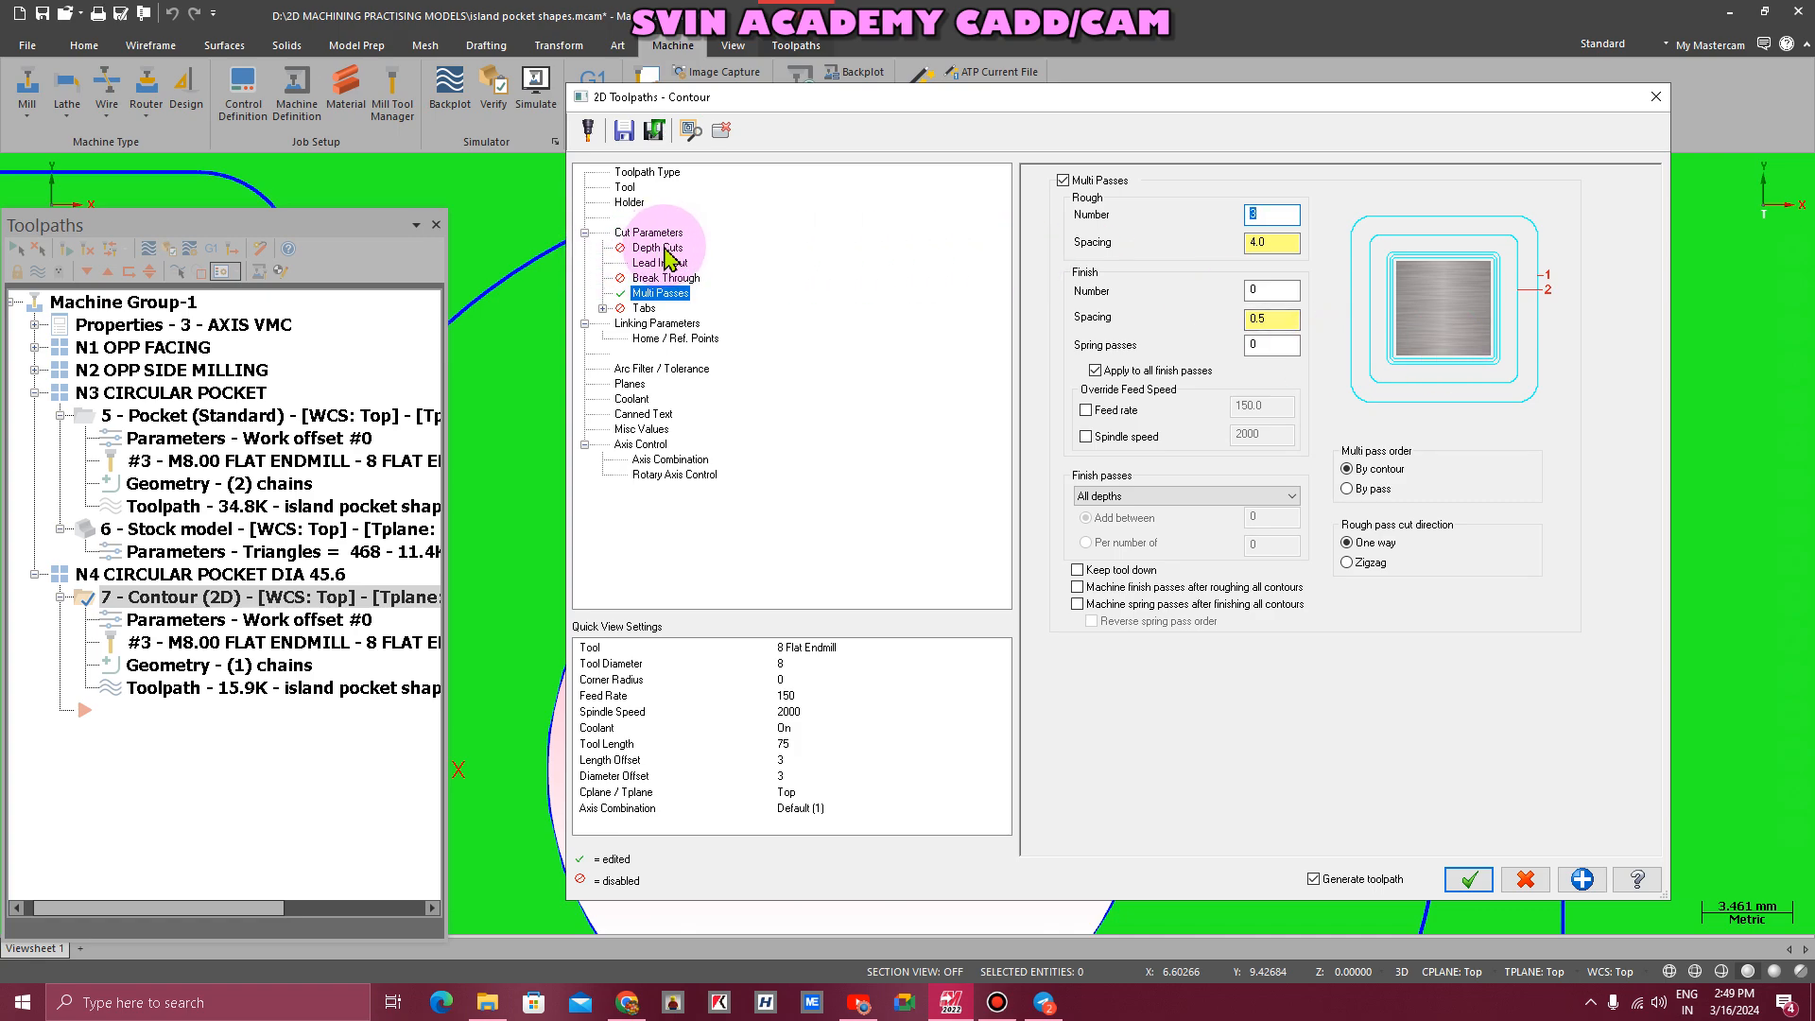
pyautogui.click(1494, 881)
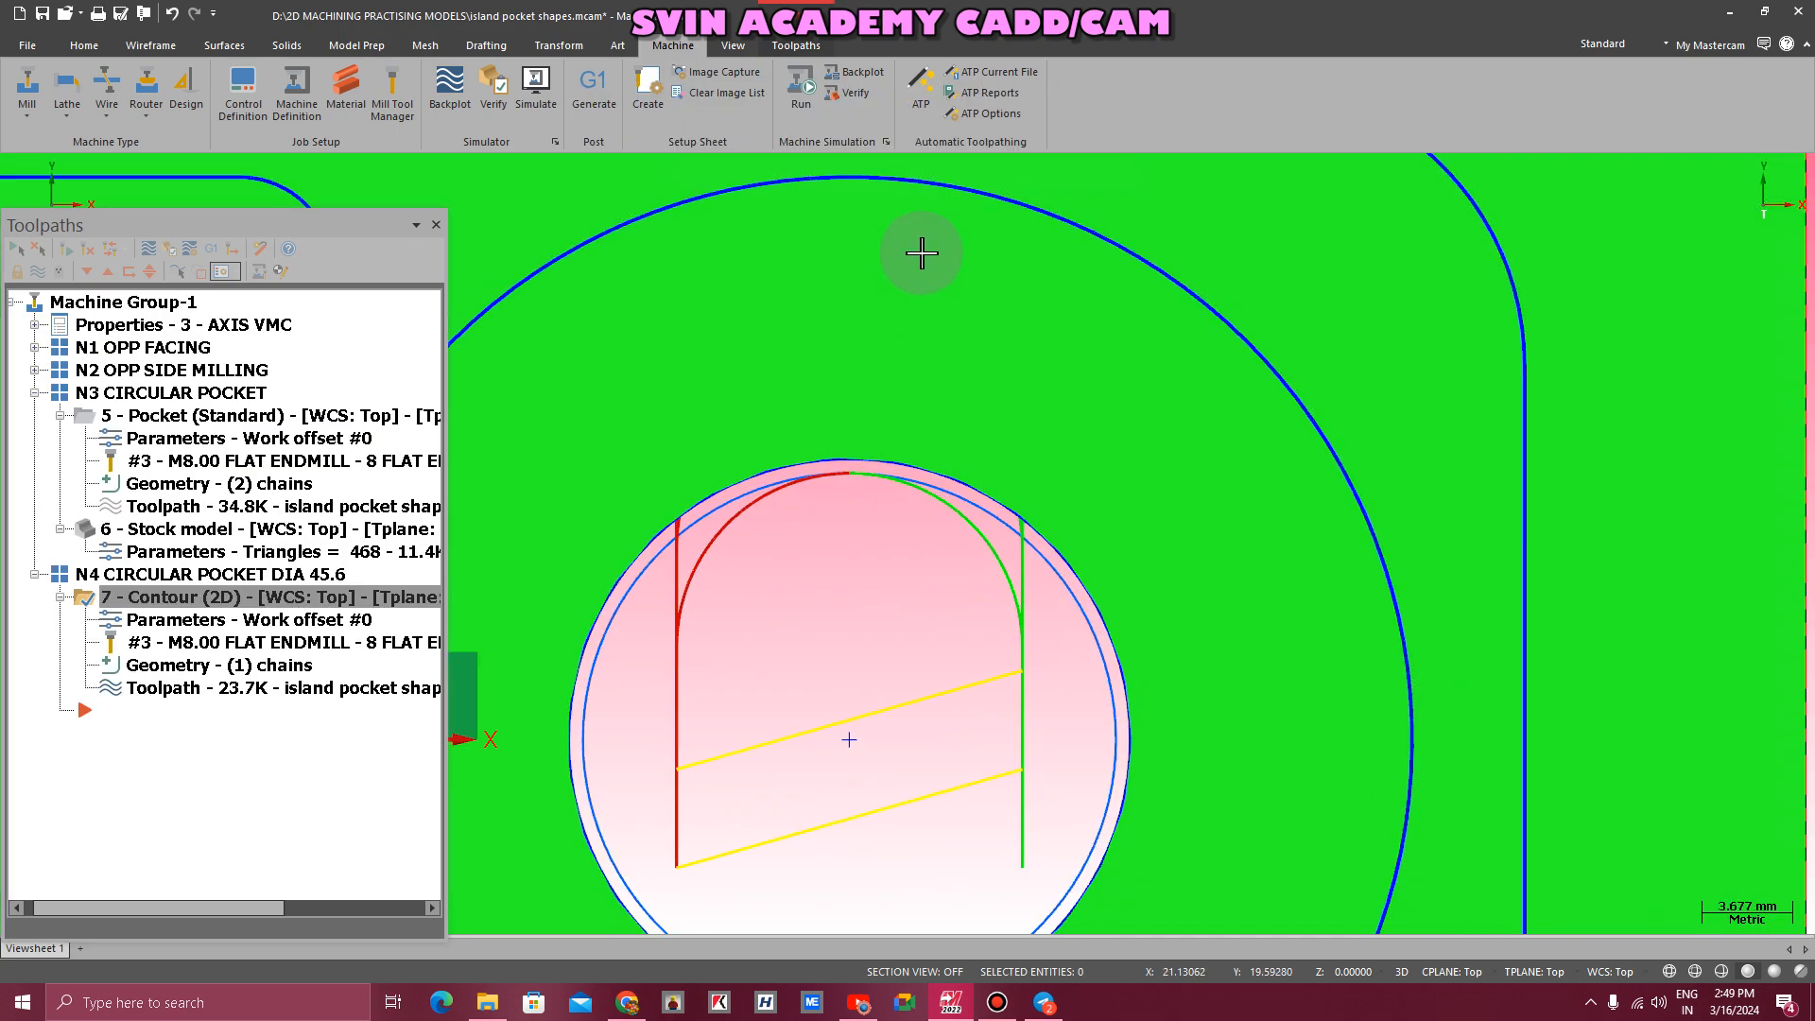
# - Backplot the regenerated multi-pass contour to check the tool's starting position inside the hole
pyautogui.scroll(-2, 921, 253)
pyautogui.click(154, 694)
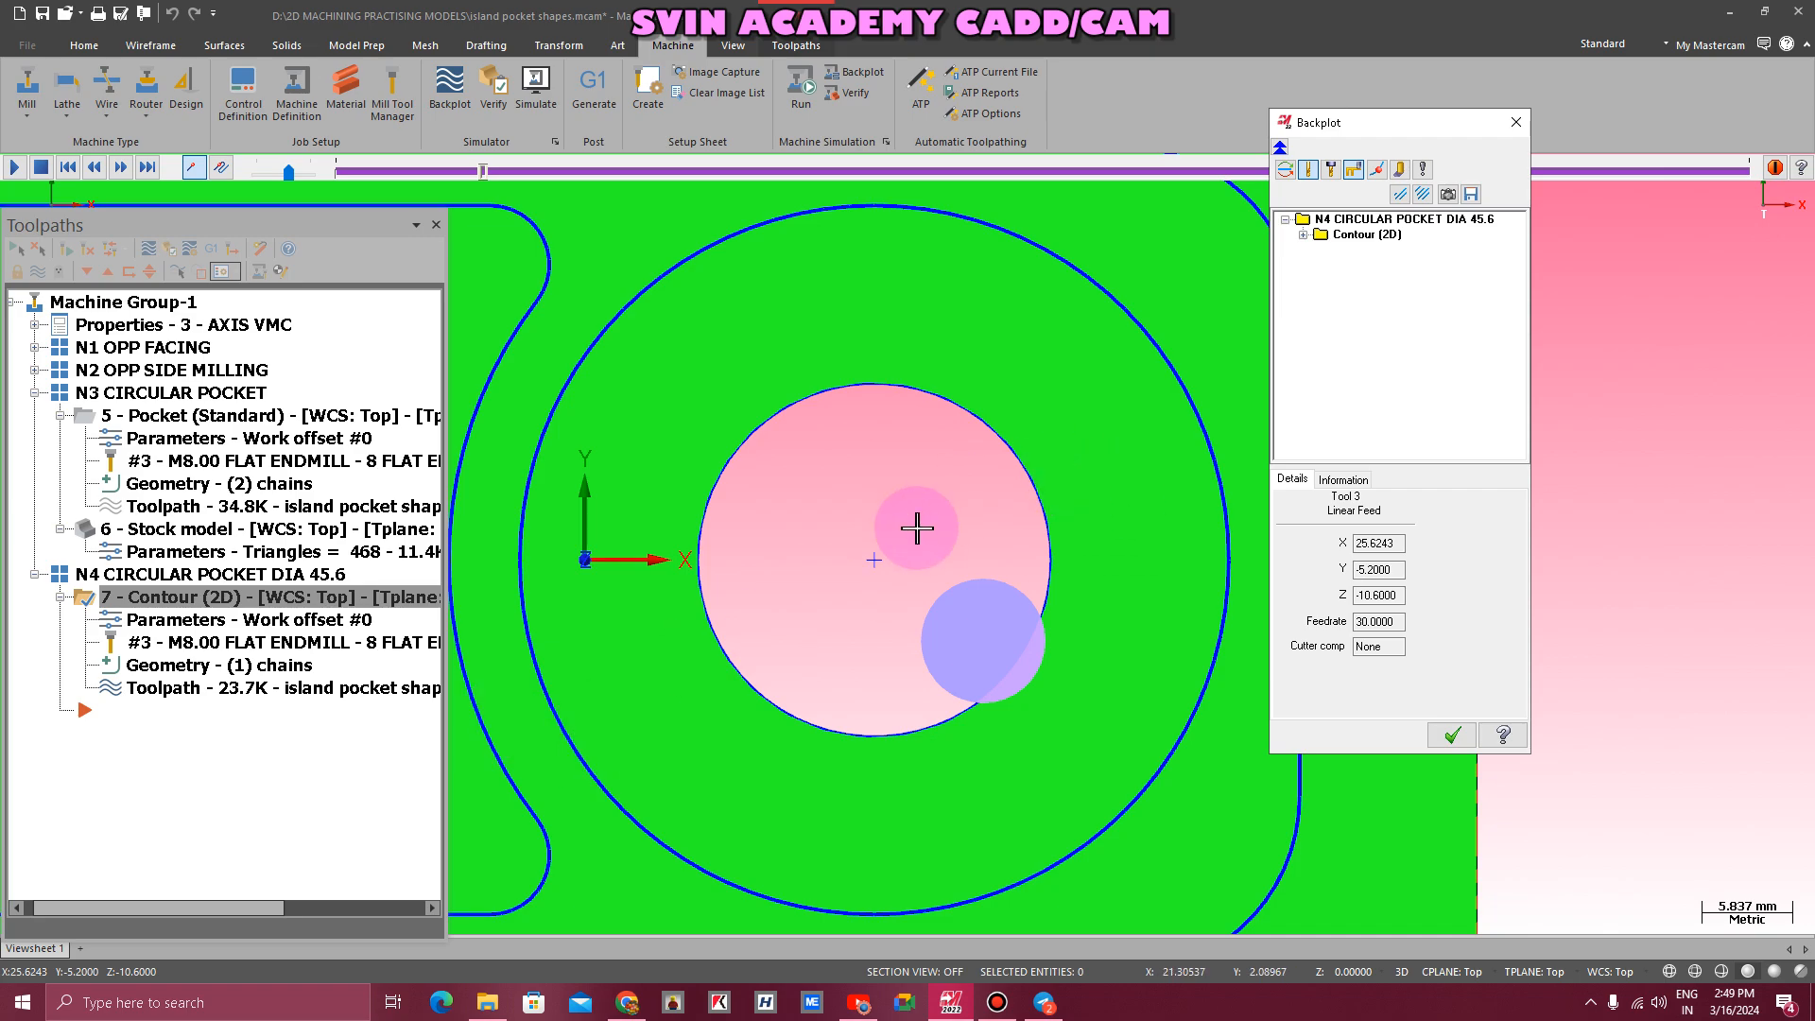
pyautogui.press('Escape')
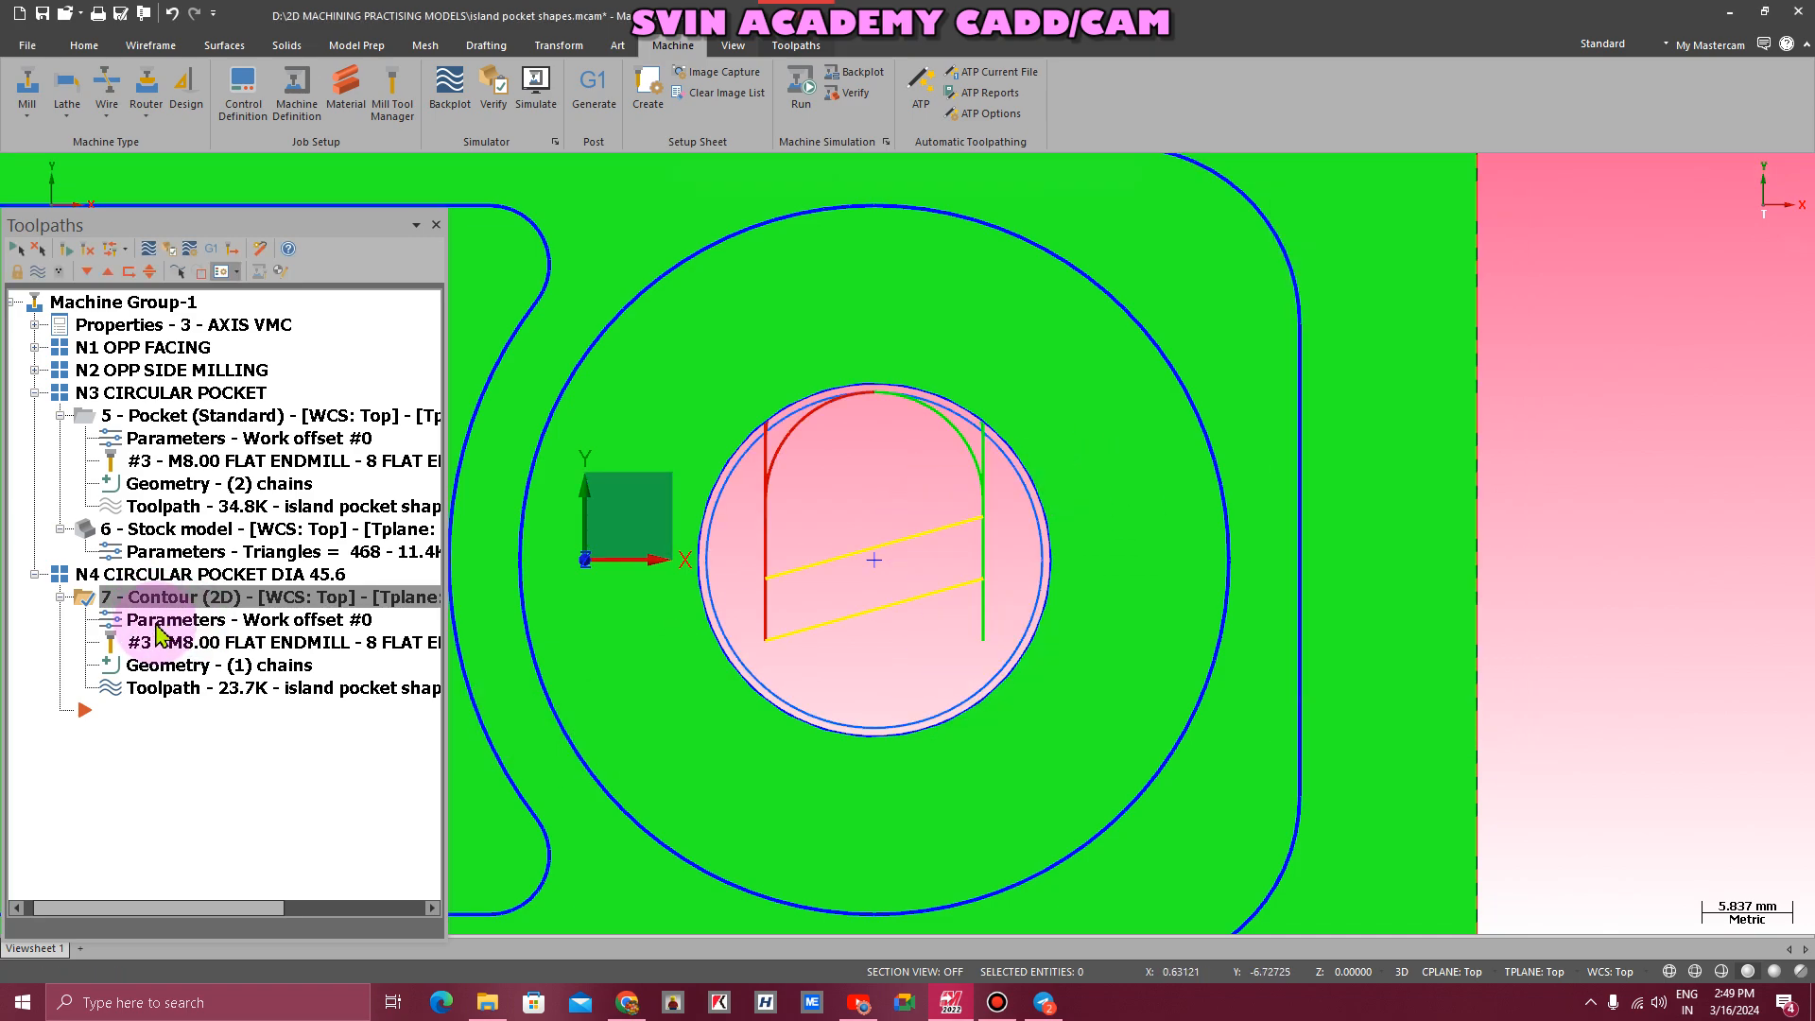
# - Set the contour's lead-in and lead-out line length to 7 mm, regenerate the toolpath and backplot it
pyautogui.click(157, 628)
pyautogui.click(665, 264)
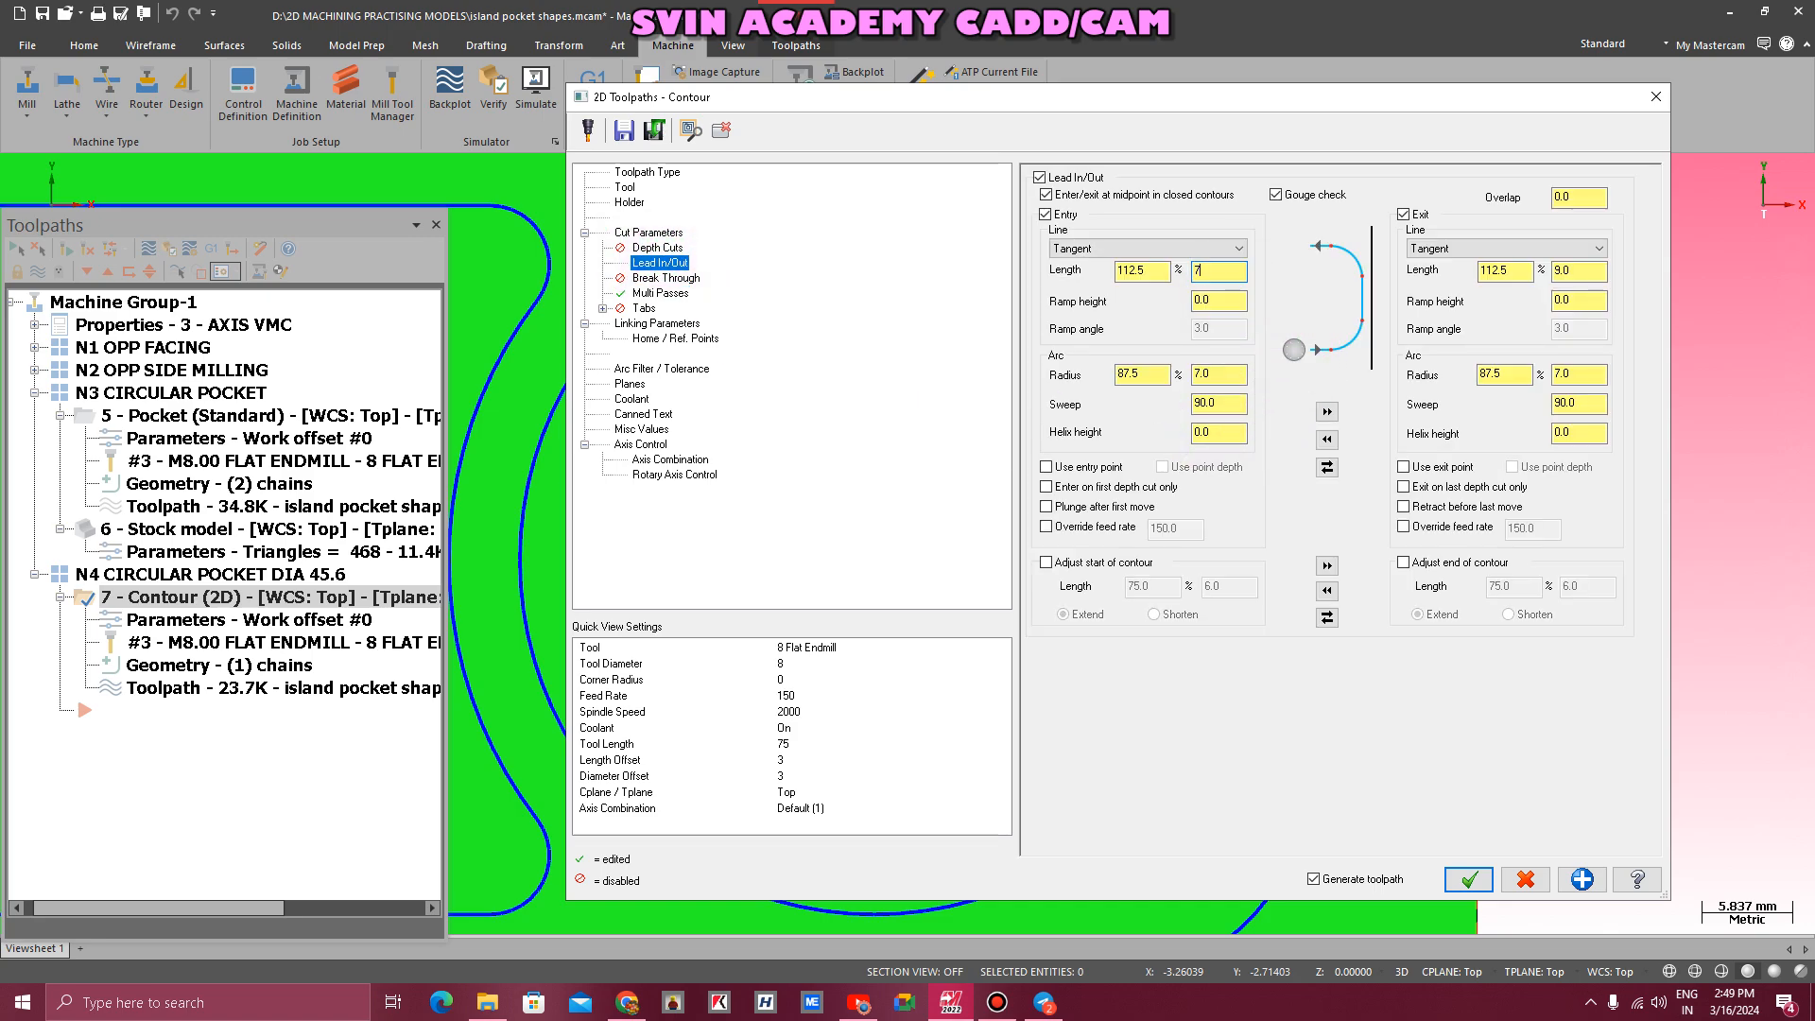
pyautogui.click(1468, 879)
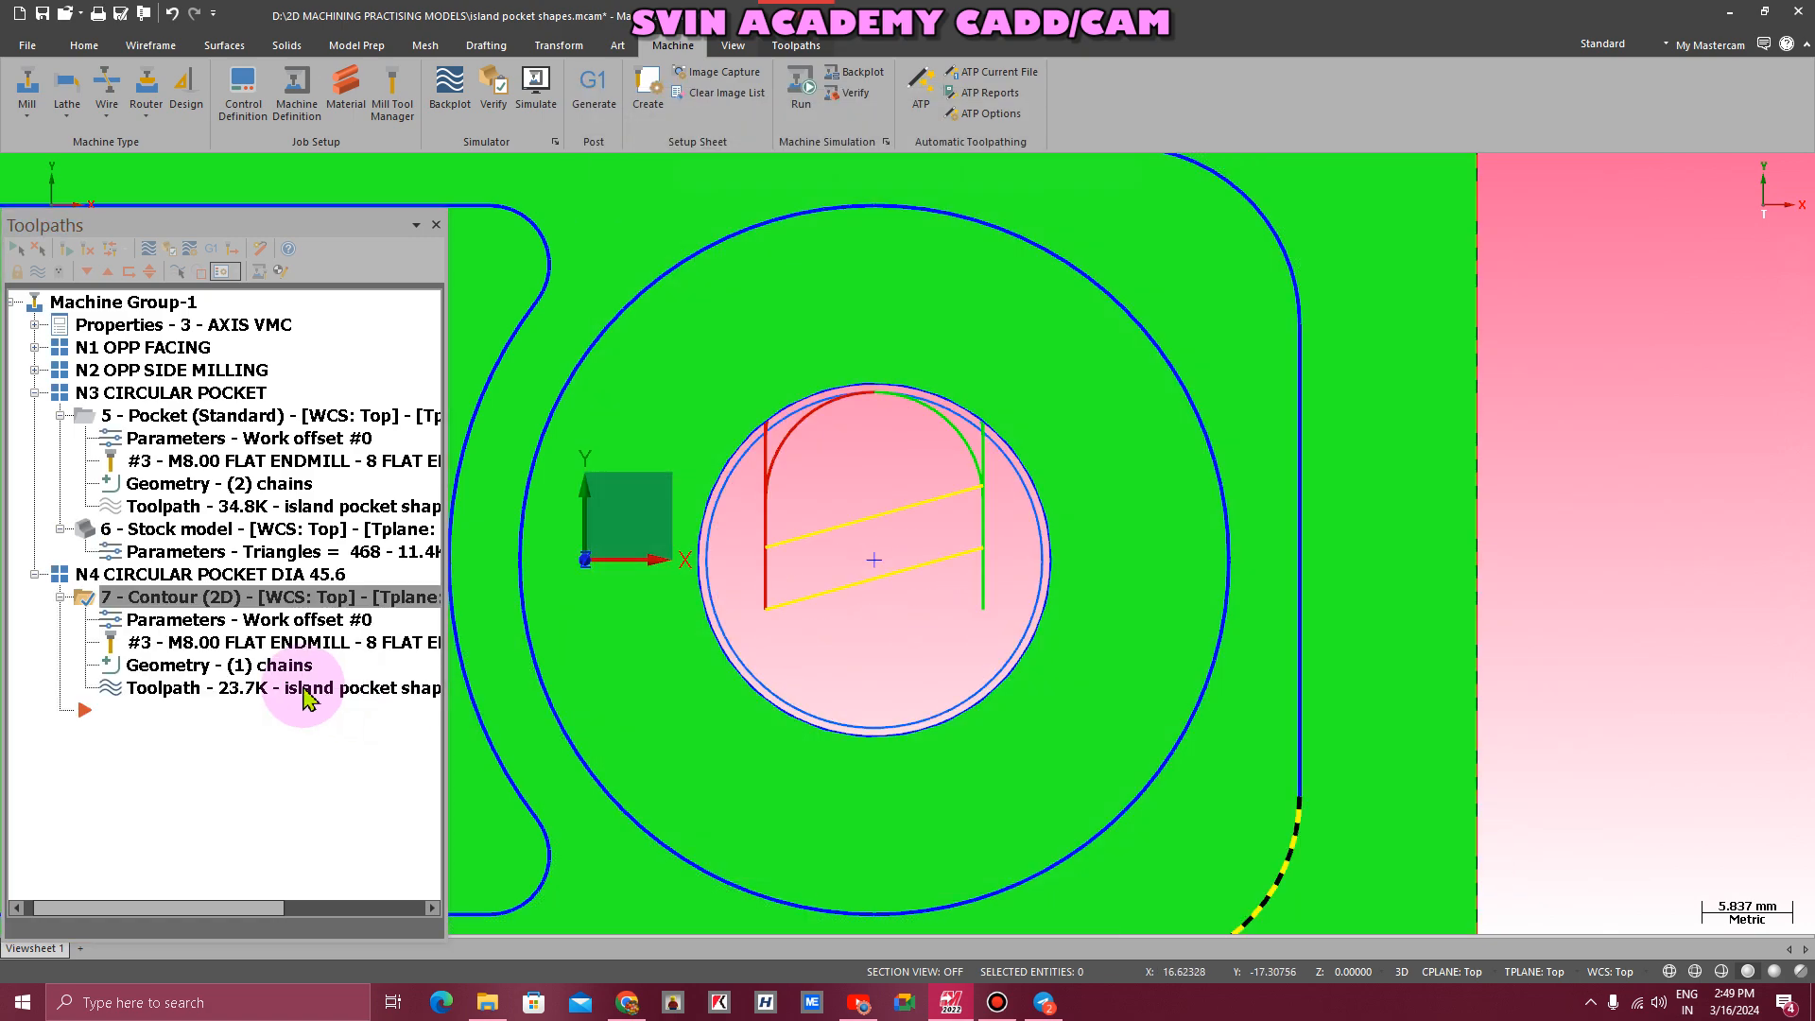
pyautogui.click(174, 688)
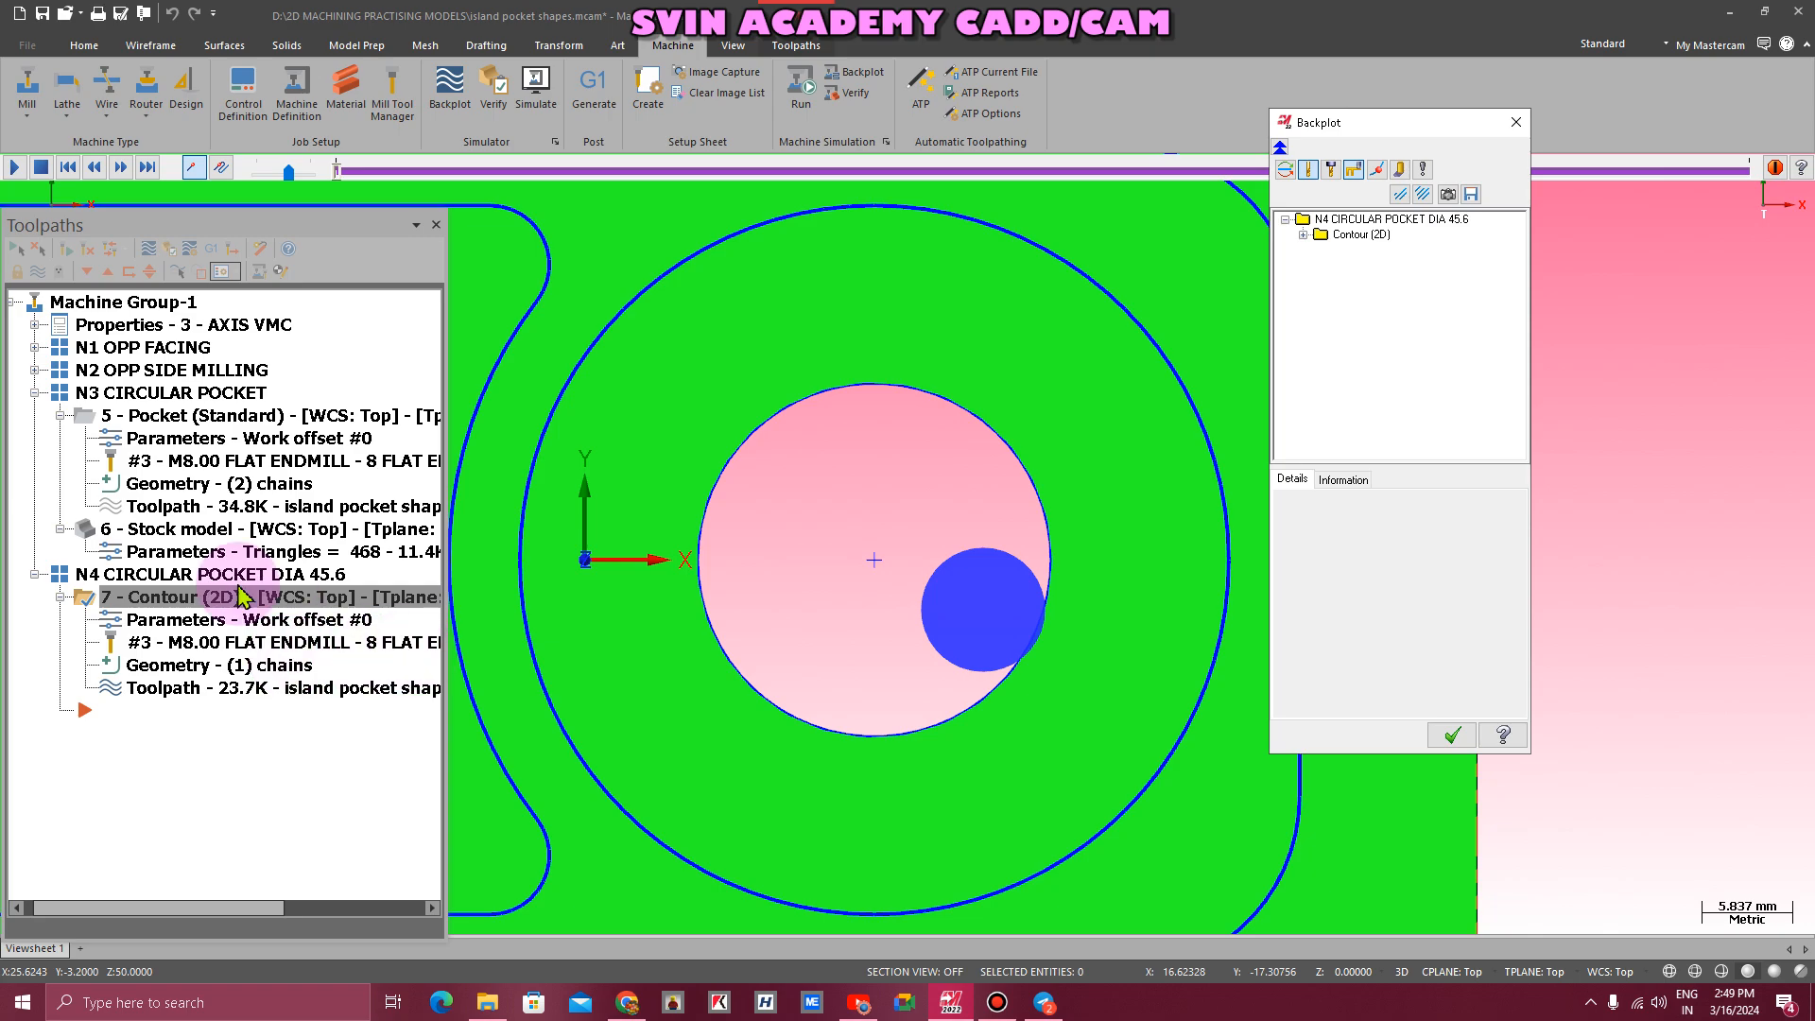
# - Set both the line length and the arc radius of the contour's lead-in and lead-out to 4 mm and regenerate
pyautogui.click(163, 624)
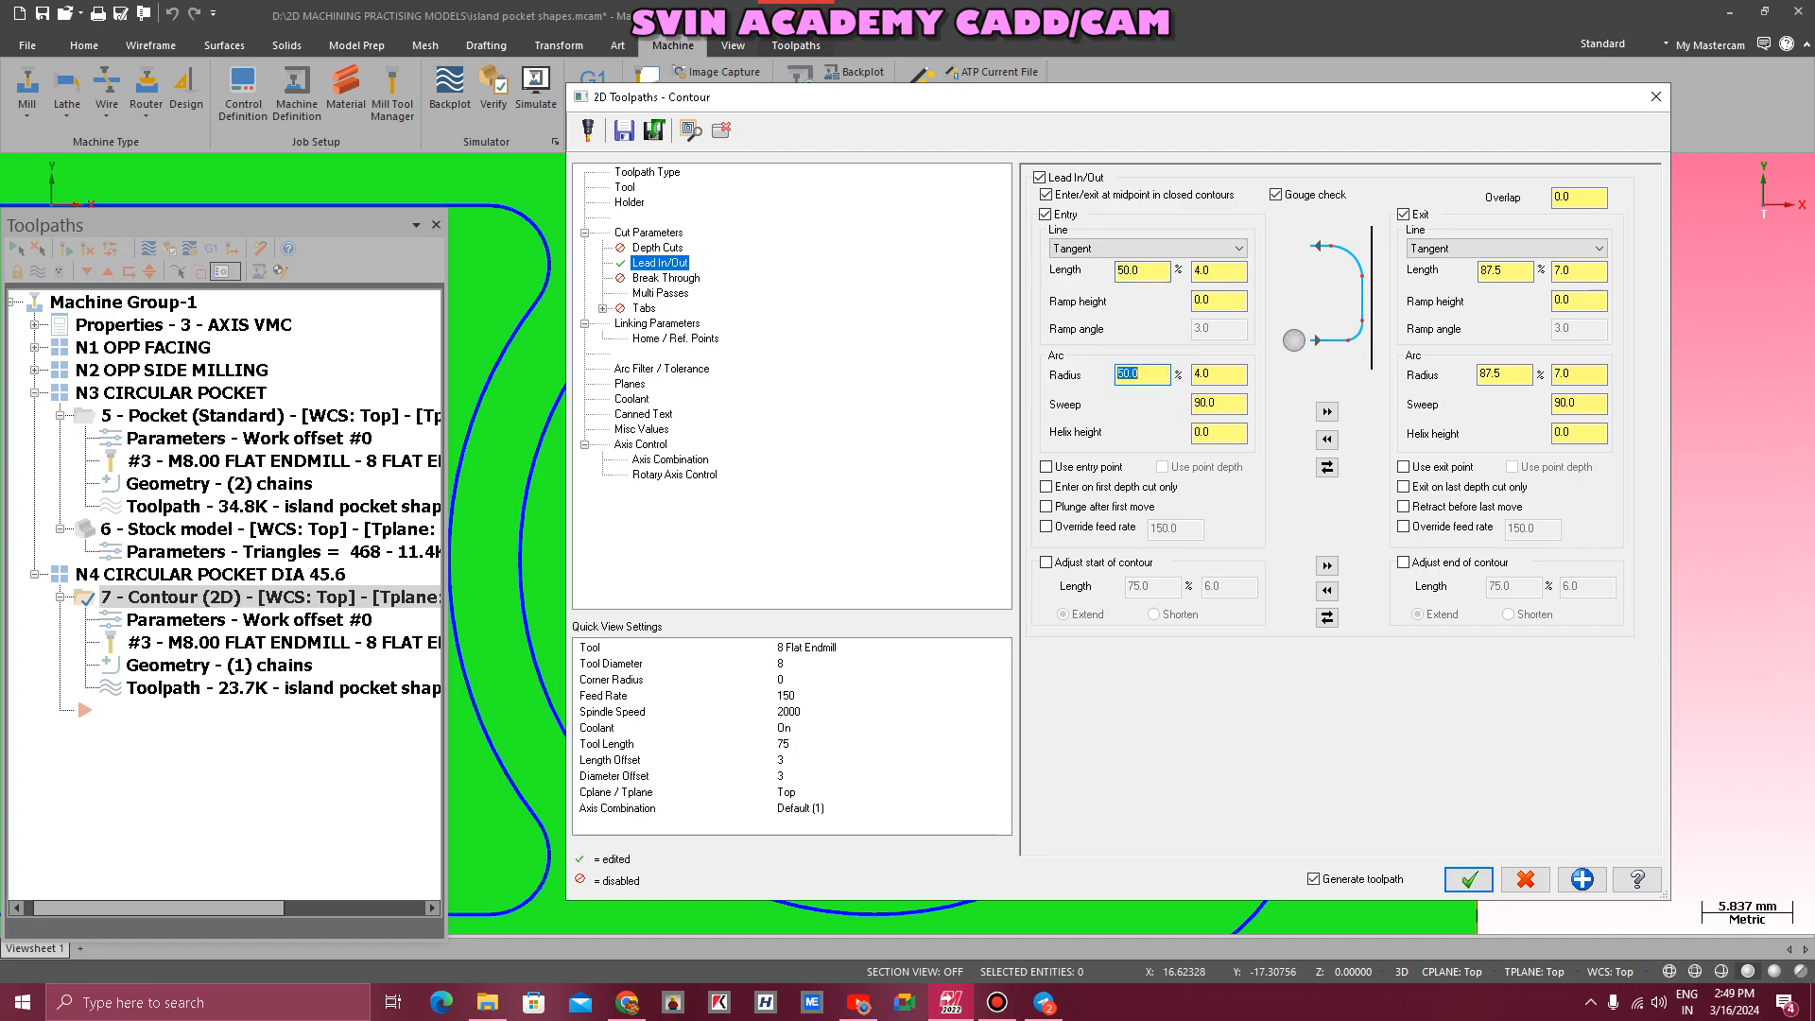
pyautogui.click(1469, 878)
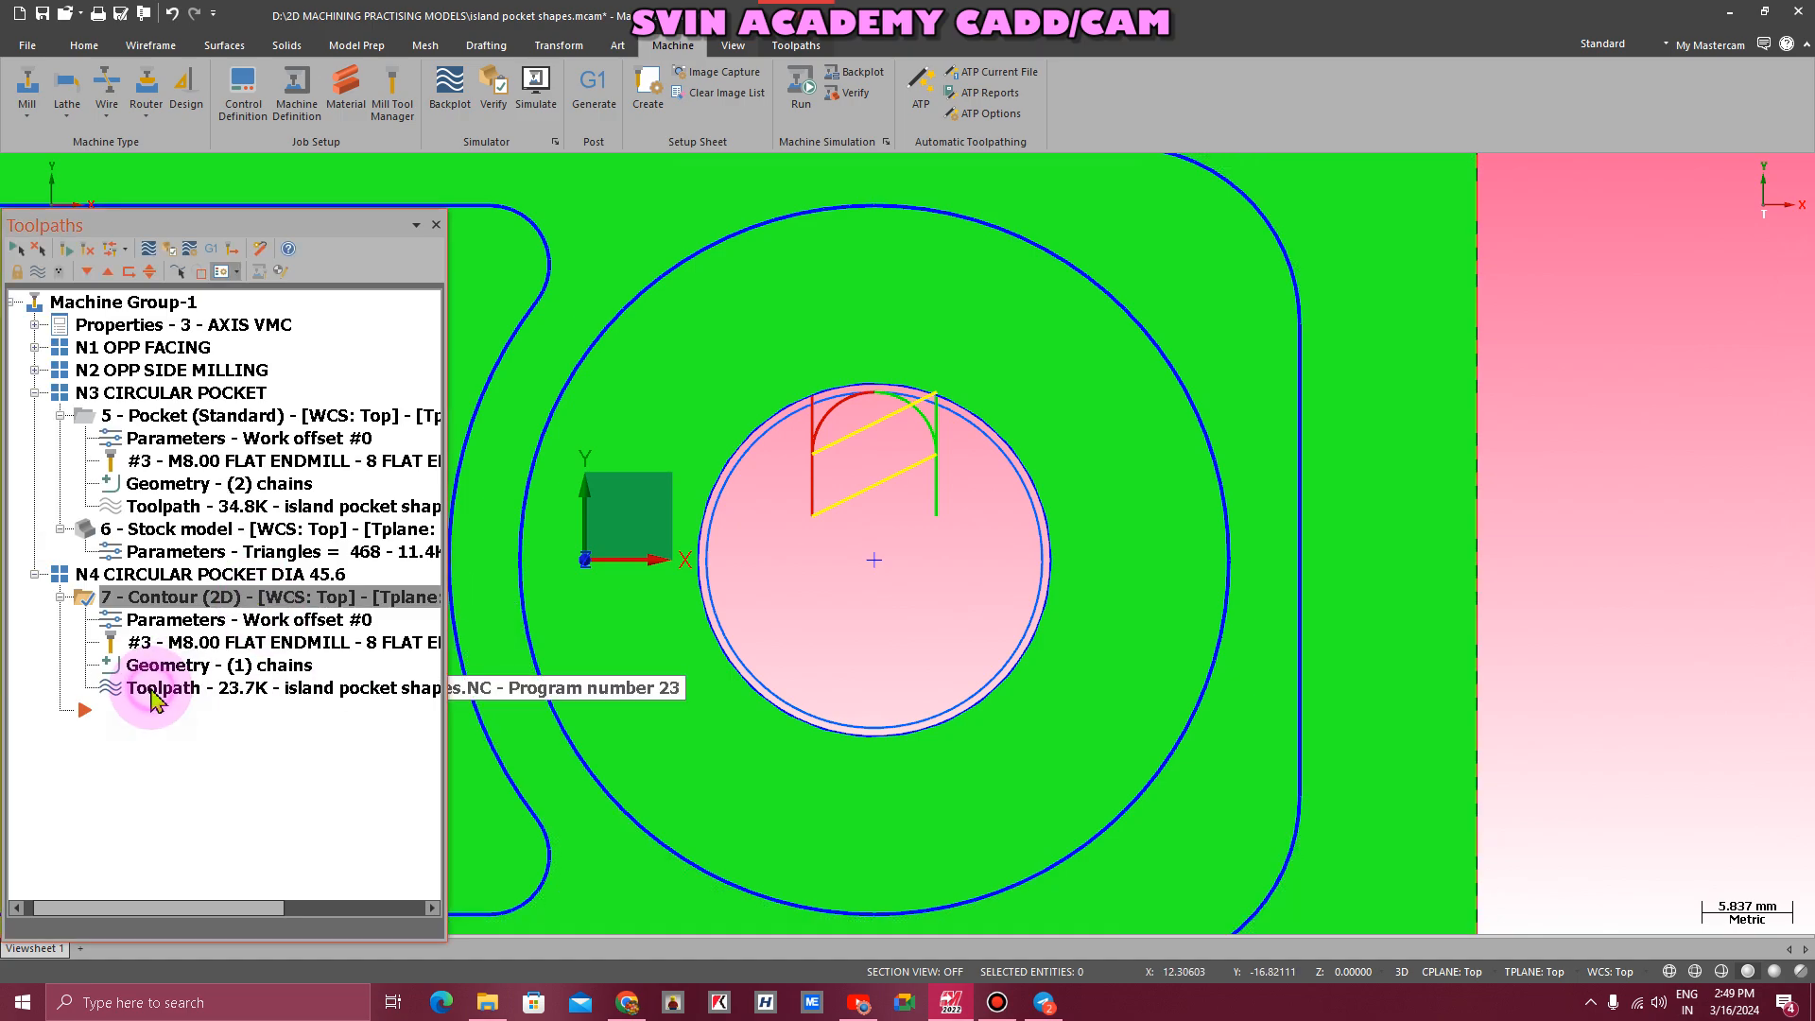
# - Backplot the regenerated N4 contour and step through its lead-in, full pass and lead-out around the hole
pyautogui.click(157, 687)
pyautogui.press('s')
pyautogui.press('s')
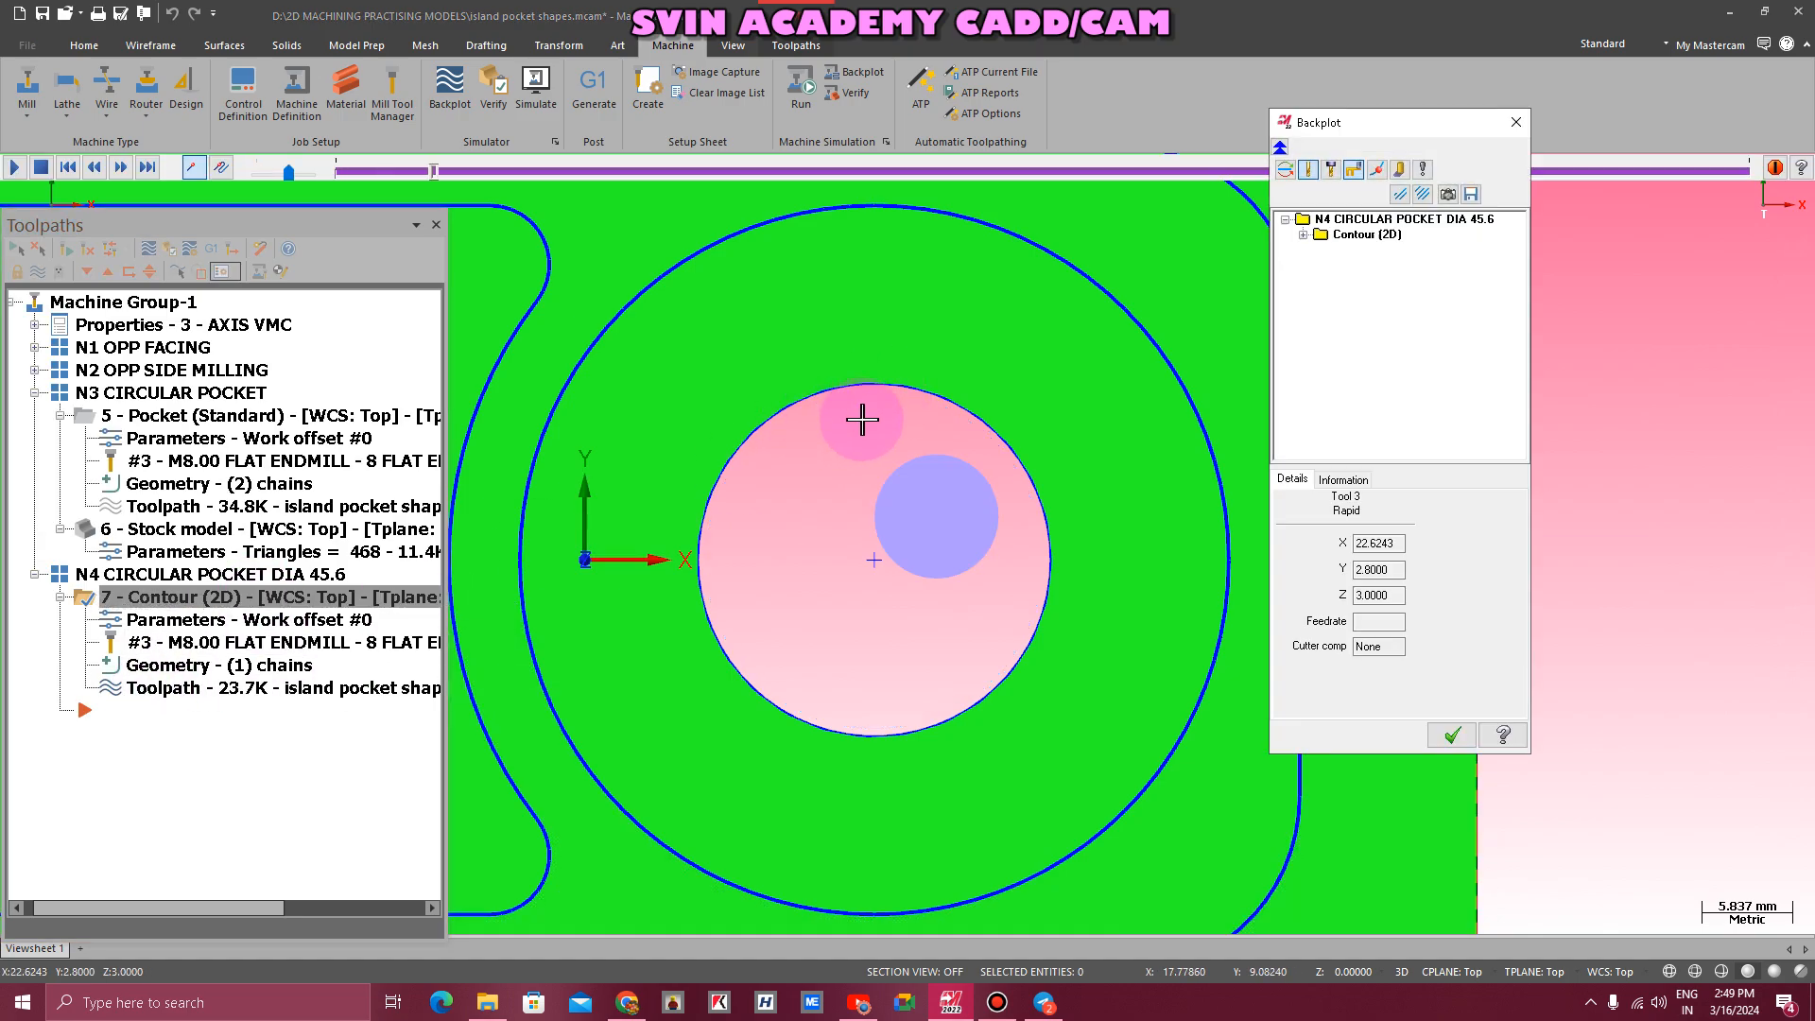
pyautogui.press('s')
pyautogui.press('s')
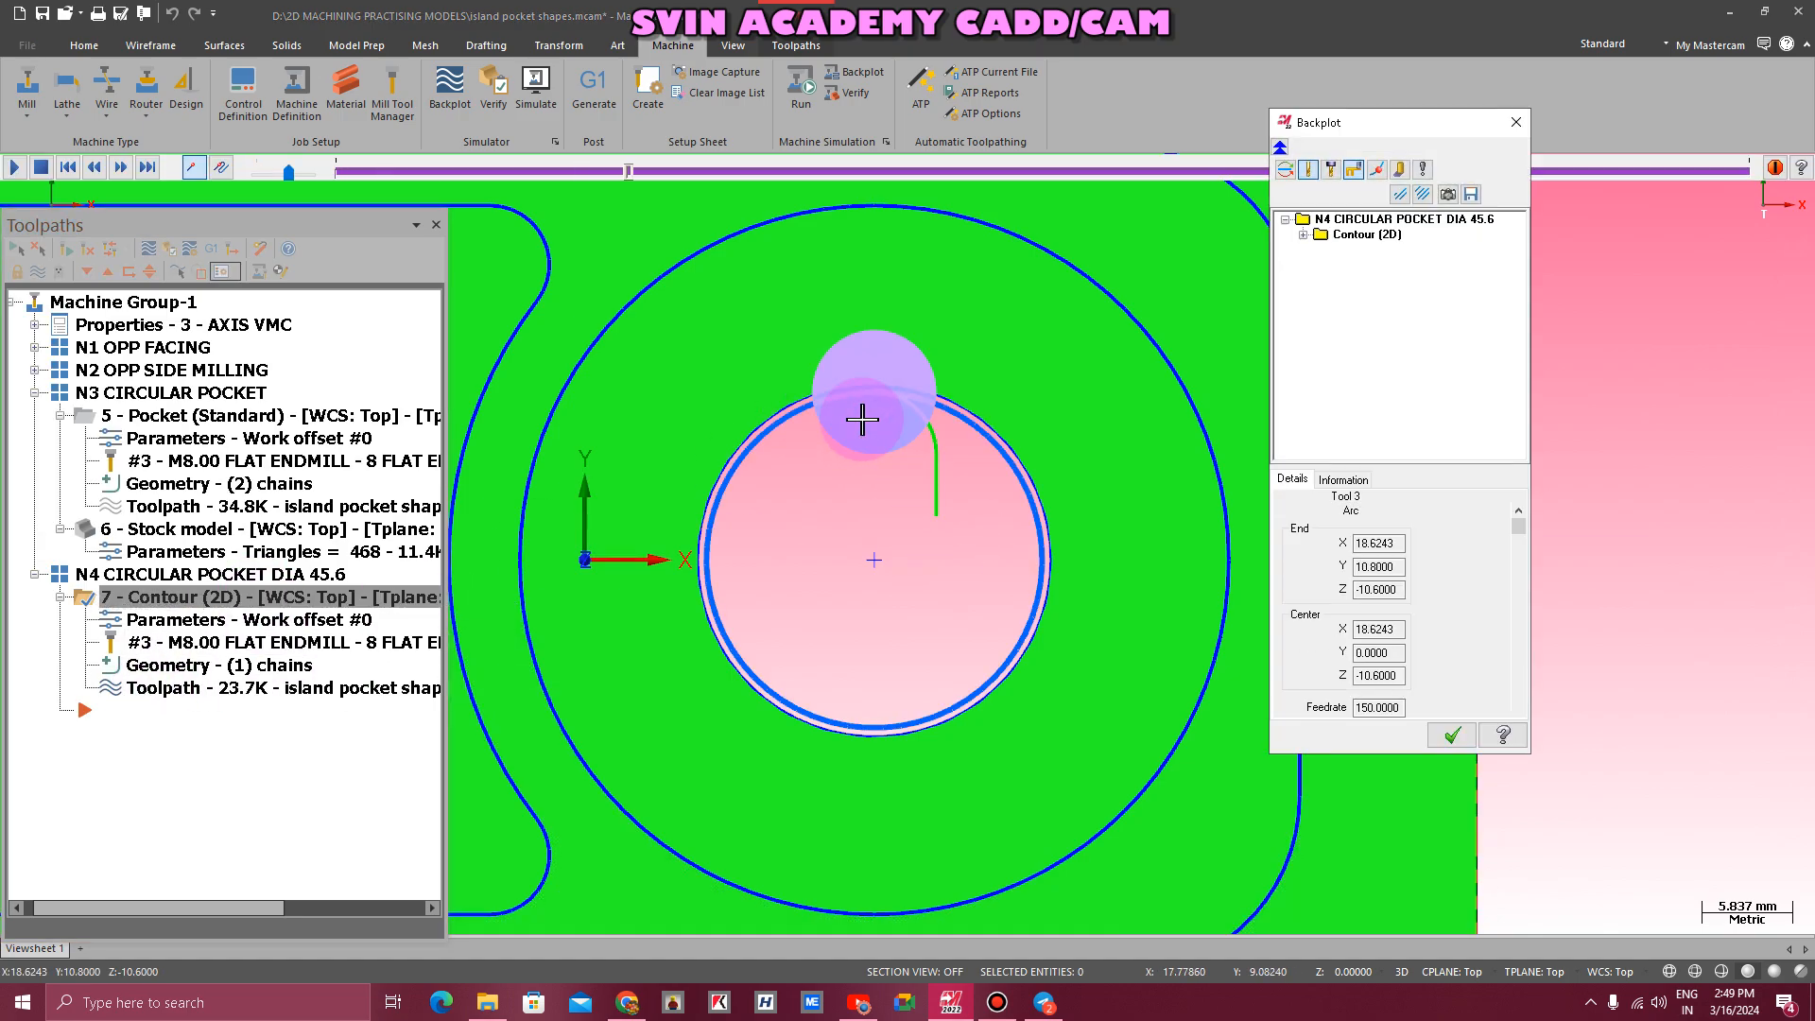
pyautogui.scroll(3, 846, 384)
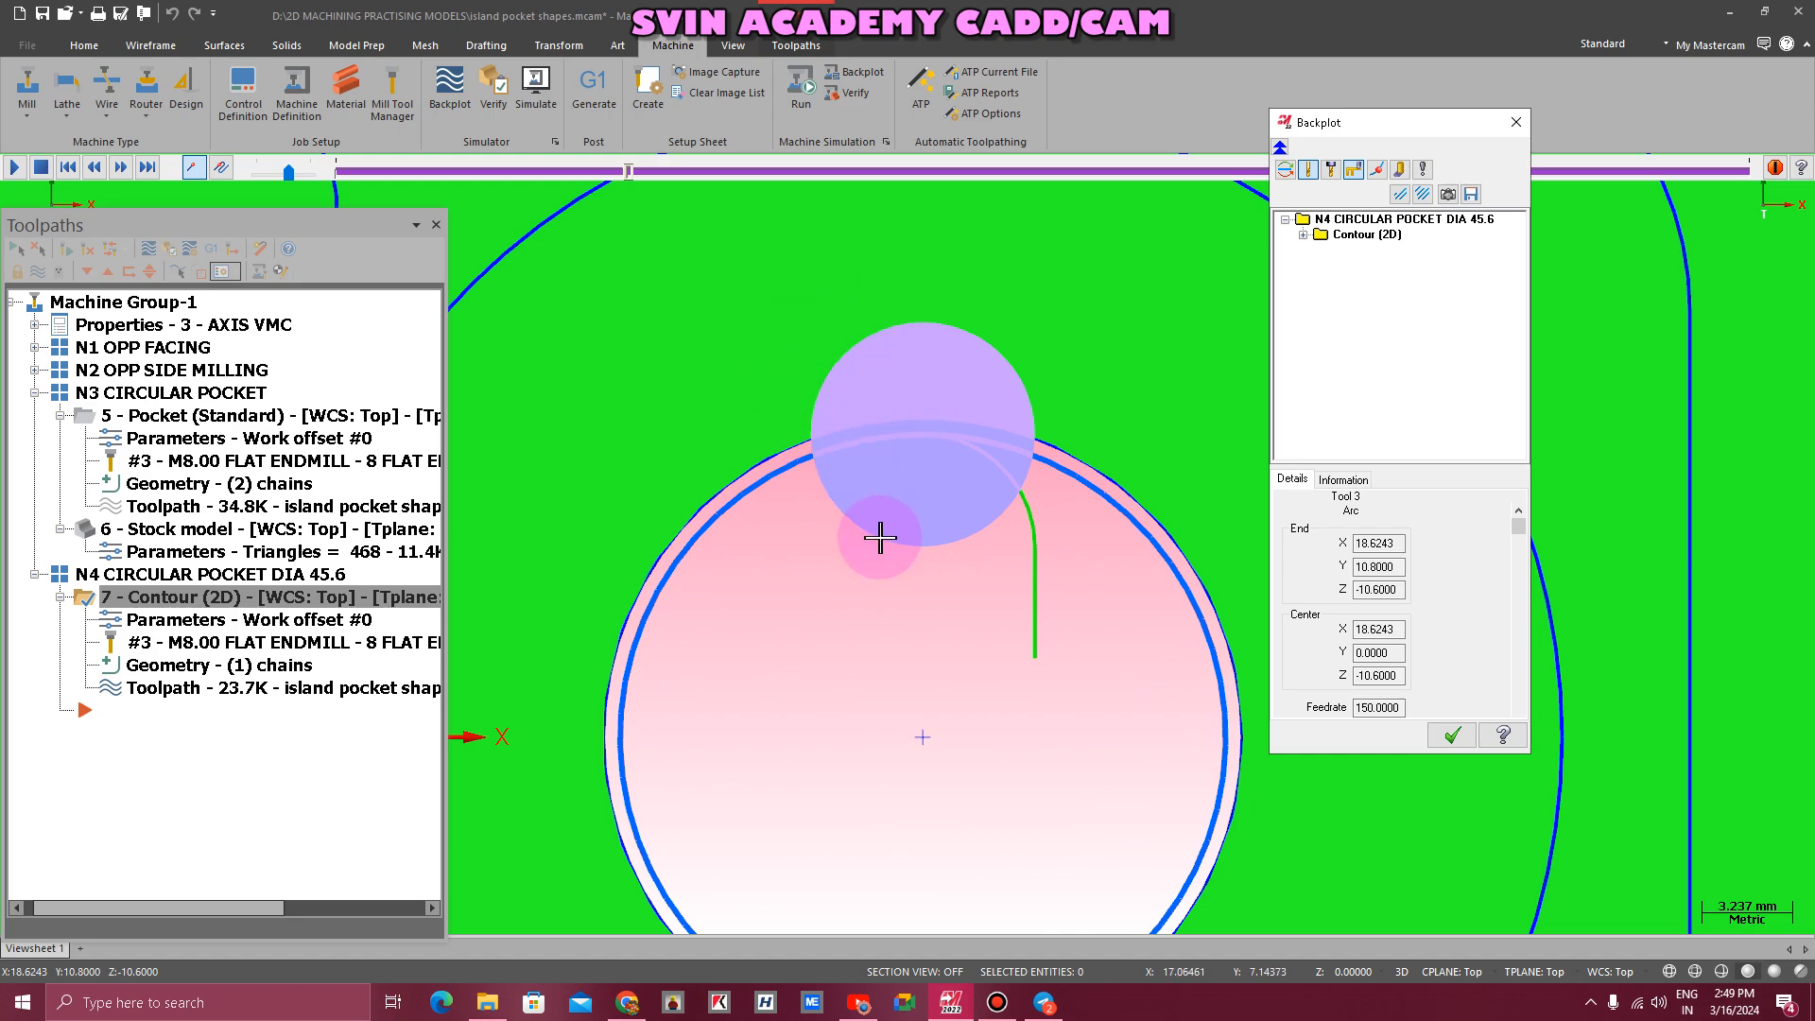
pyautogui.scroll(2, 855, 416)
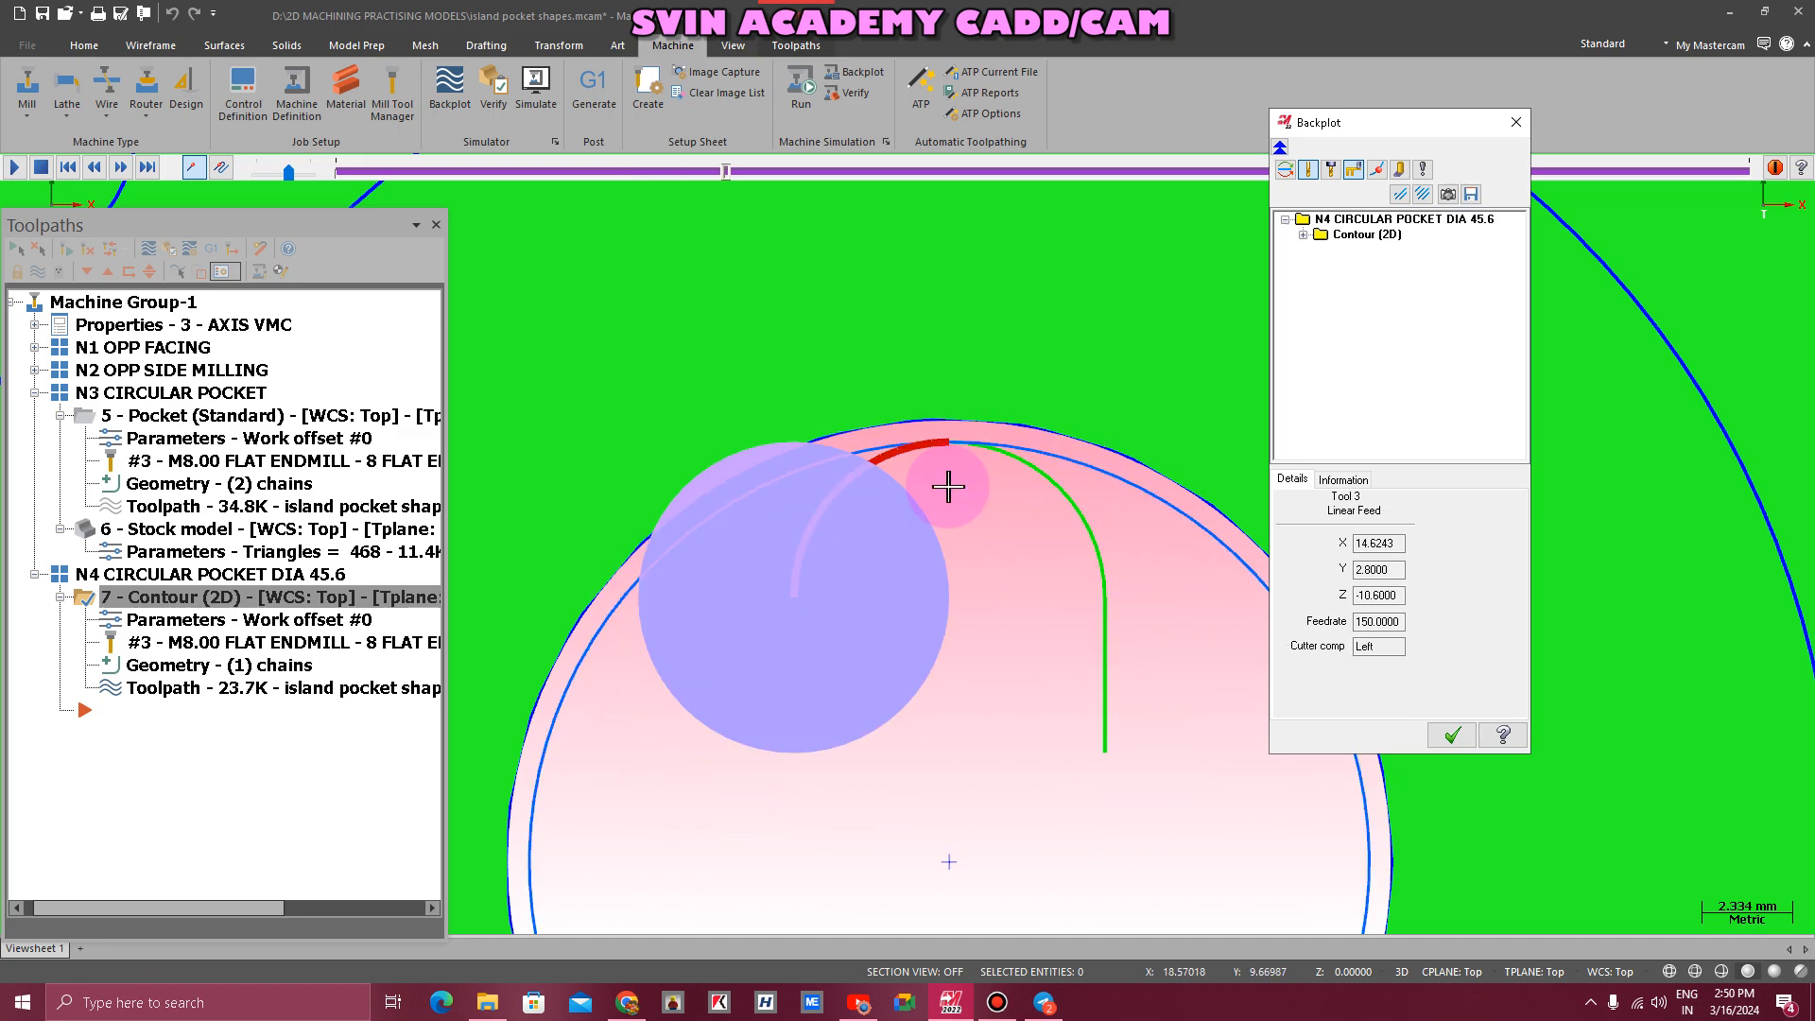
pyautogui.click(1515, 122)
# - Run a slowed solid verification of the N4 contour to watch the endmill enter the hole and open the pocket
pyautogui.rightClick(1044, 316)
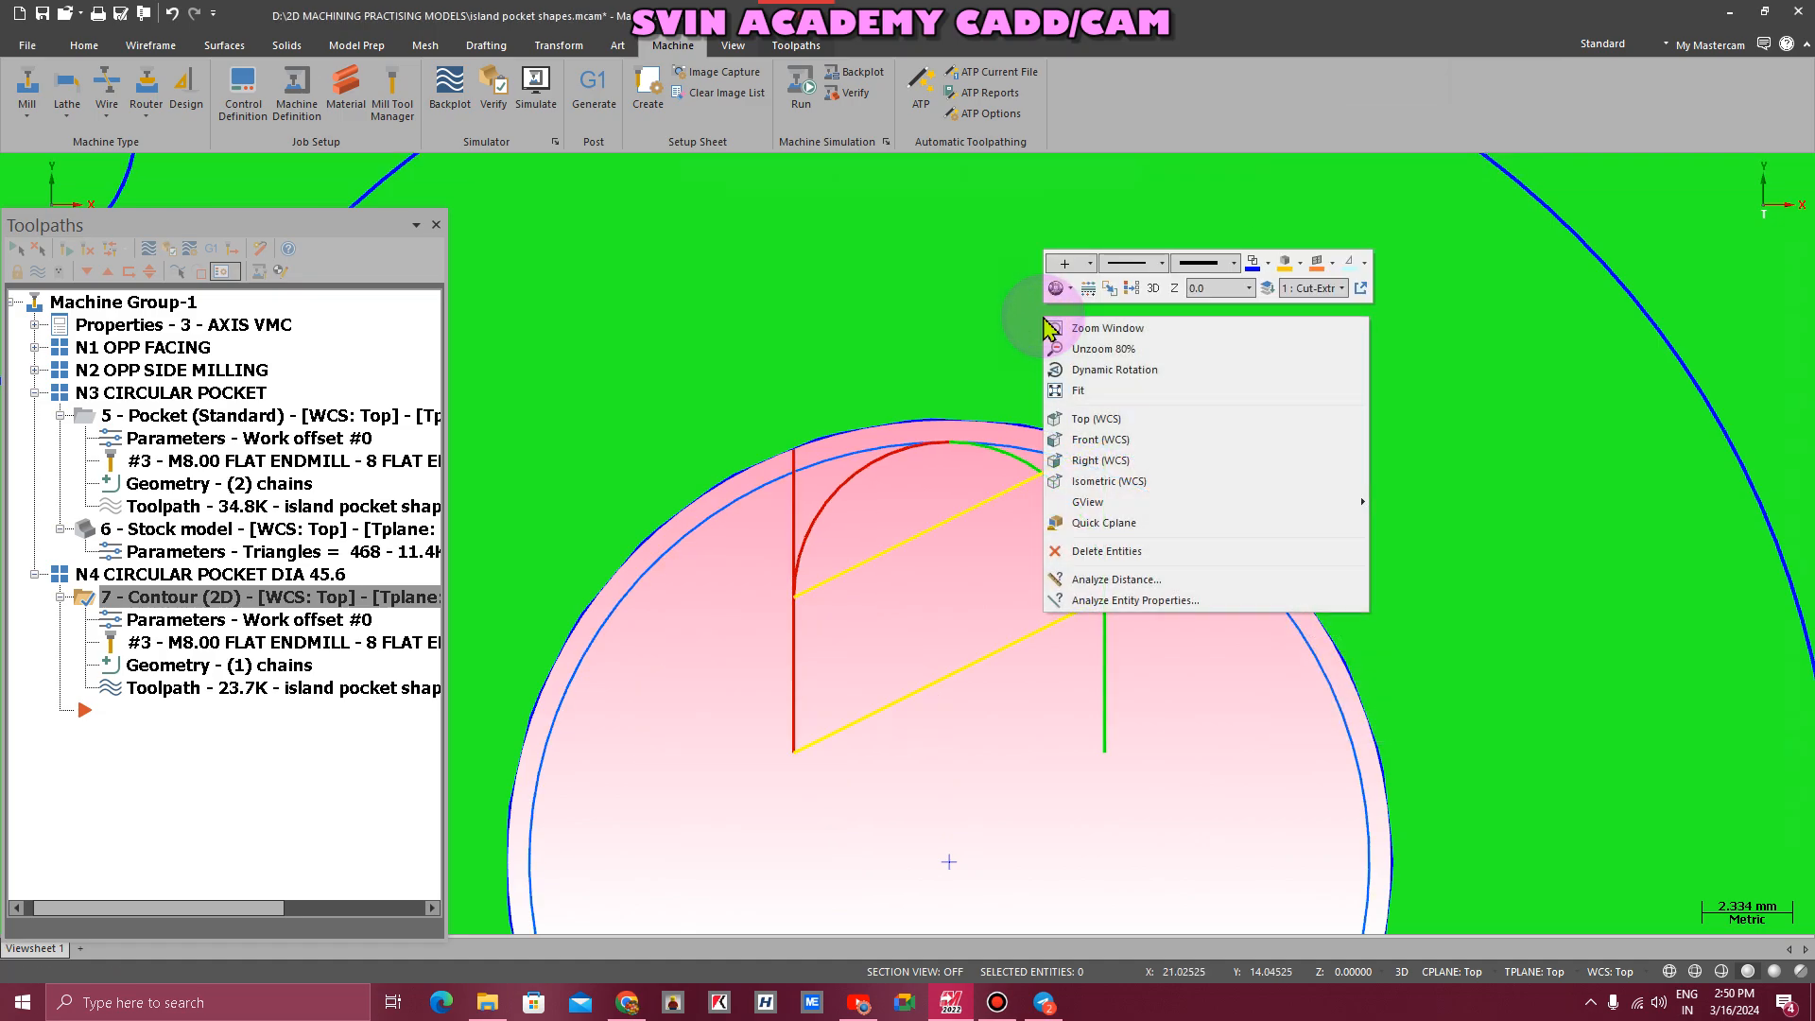
pyautogui.press('Escape')
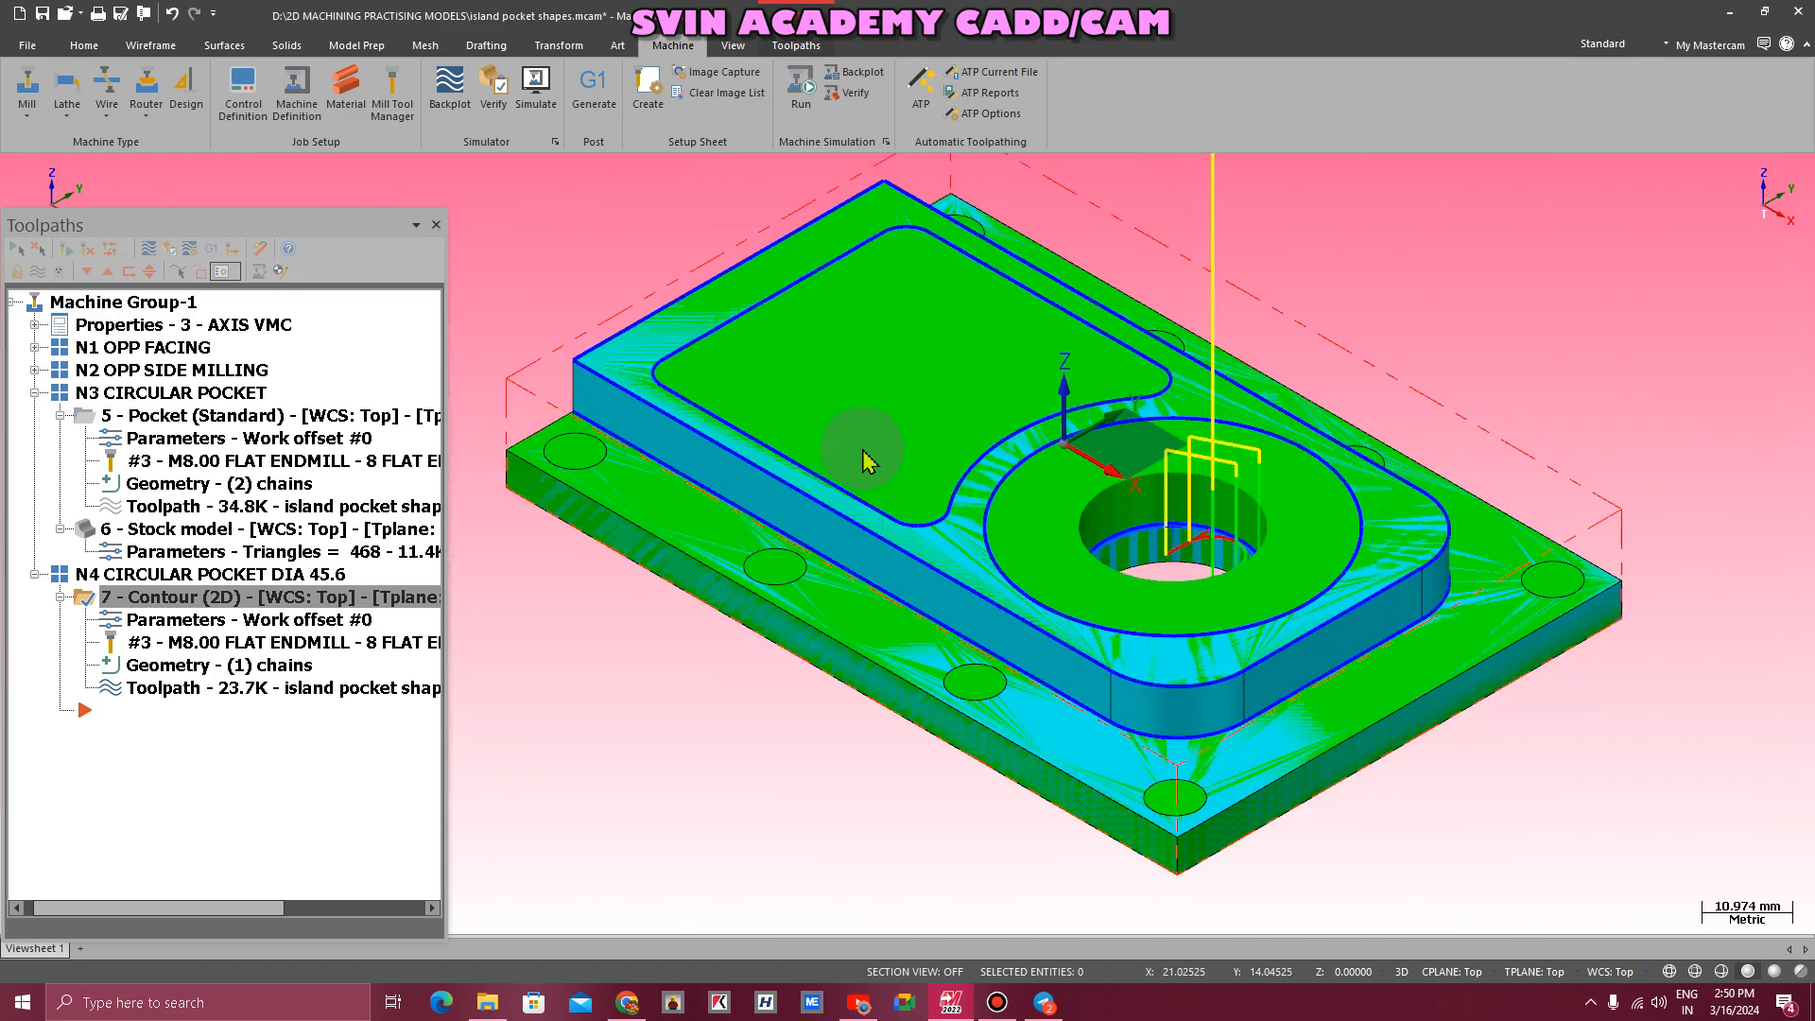
pyautogui.click(171, 251)
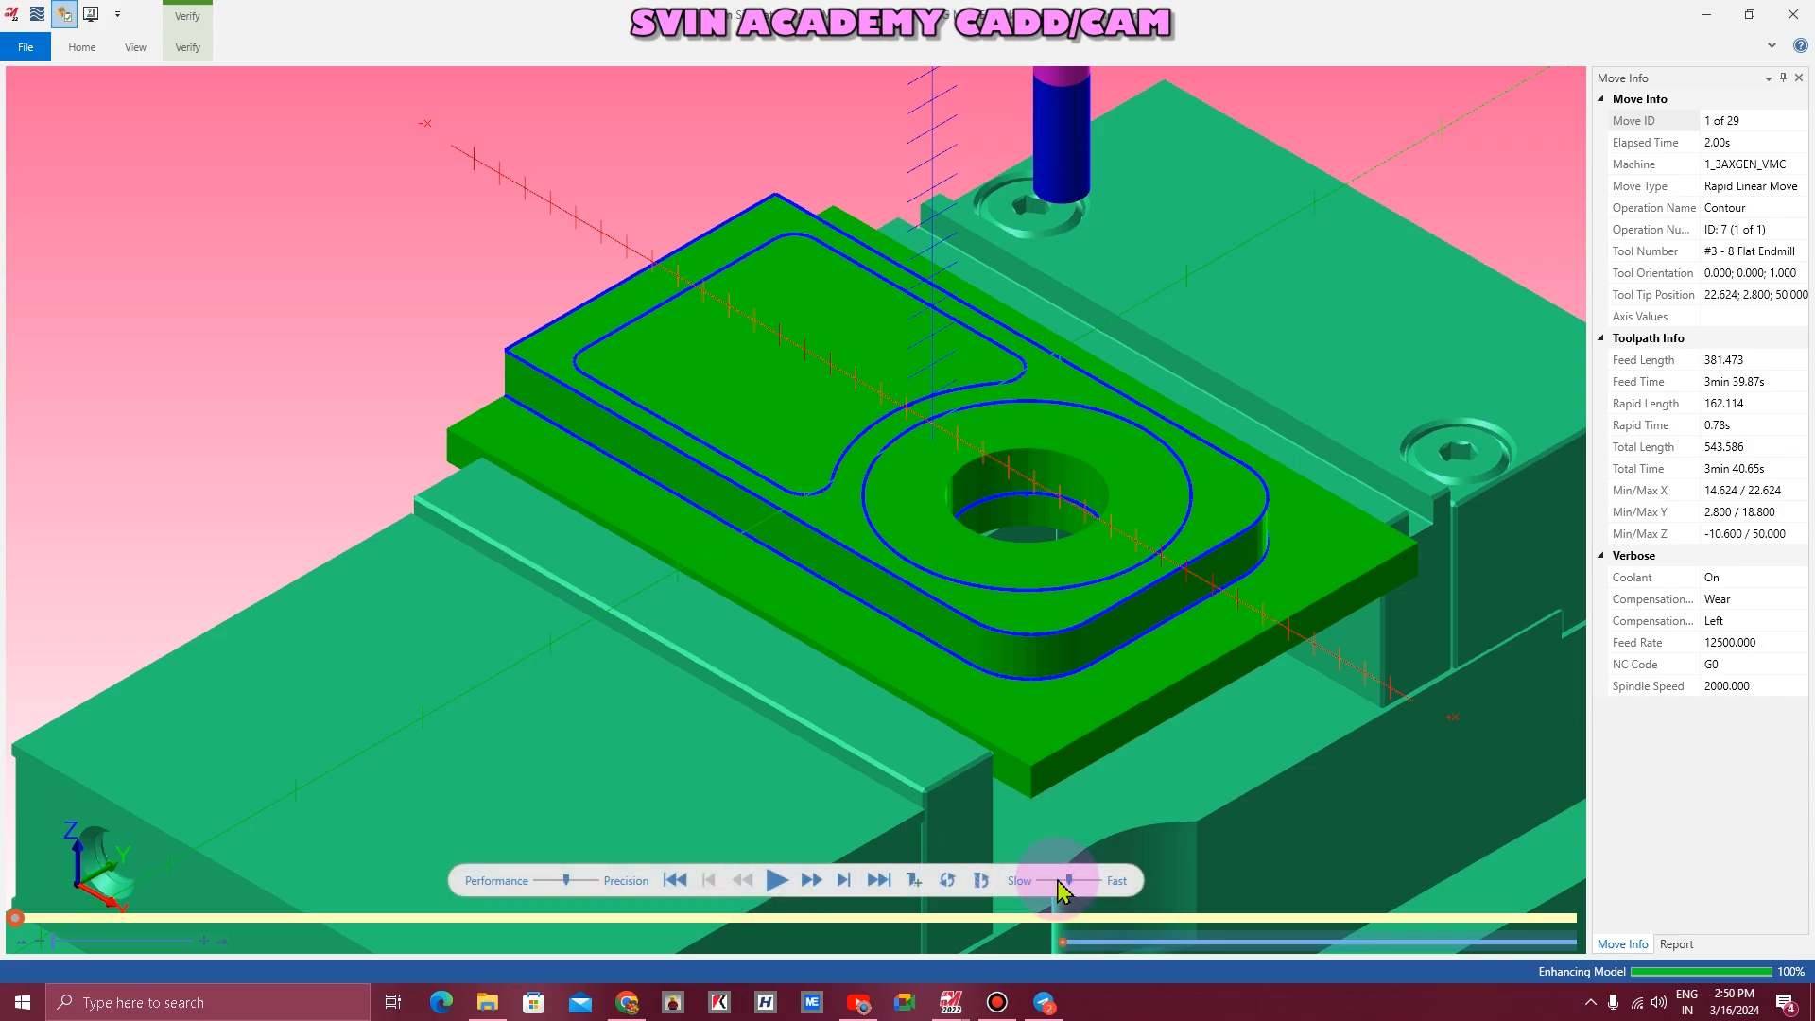
pyautogui.scroll(1, 993, 496)
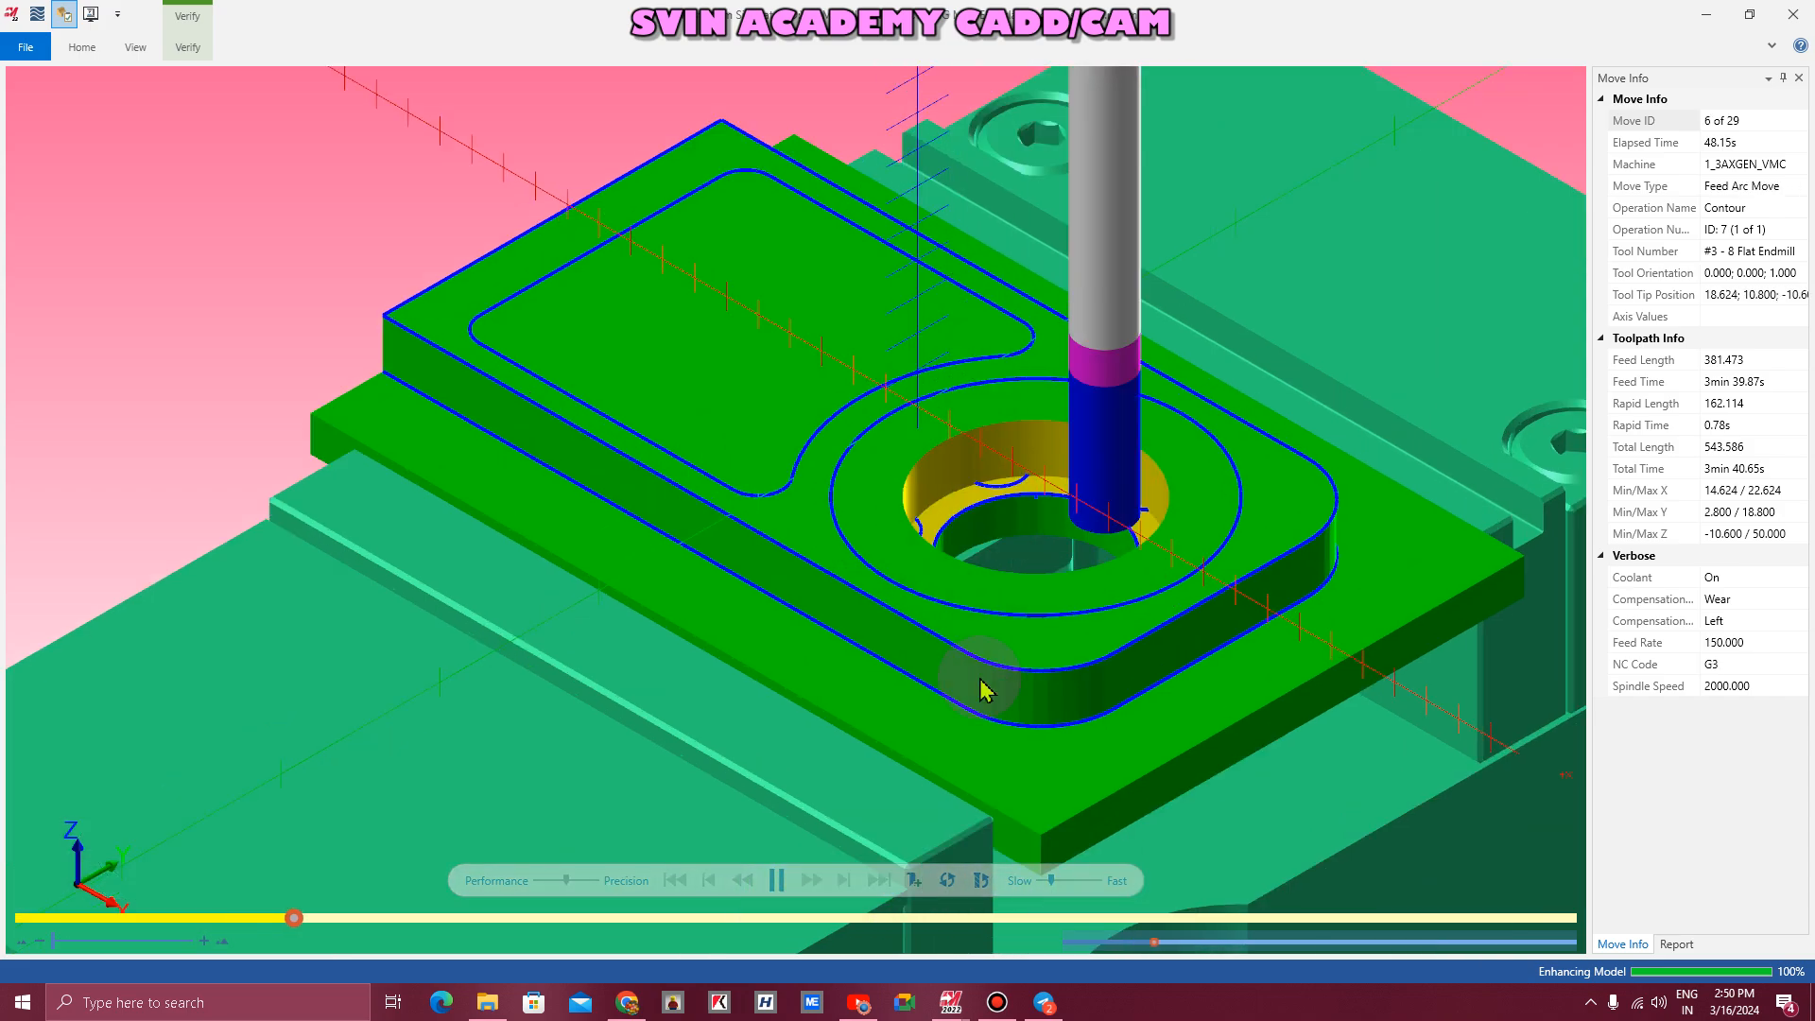
pyautogui.click(768, 872)
pyautogui.click(913, 880)
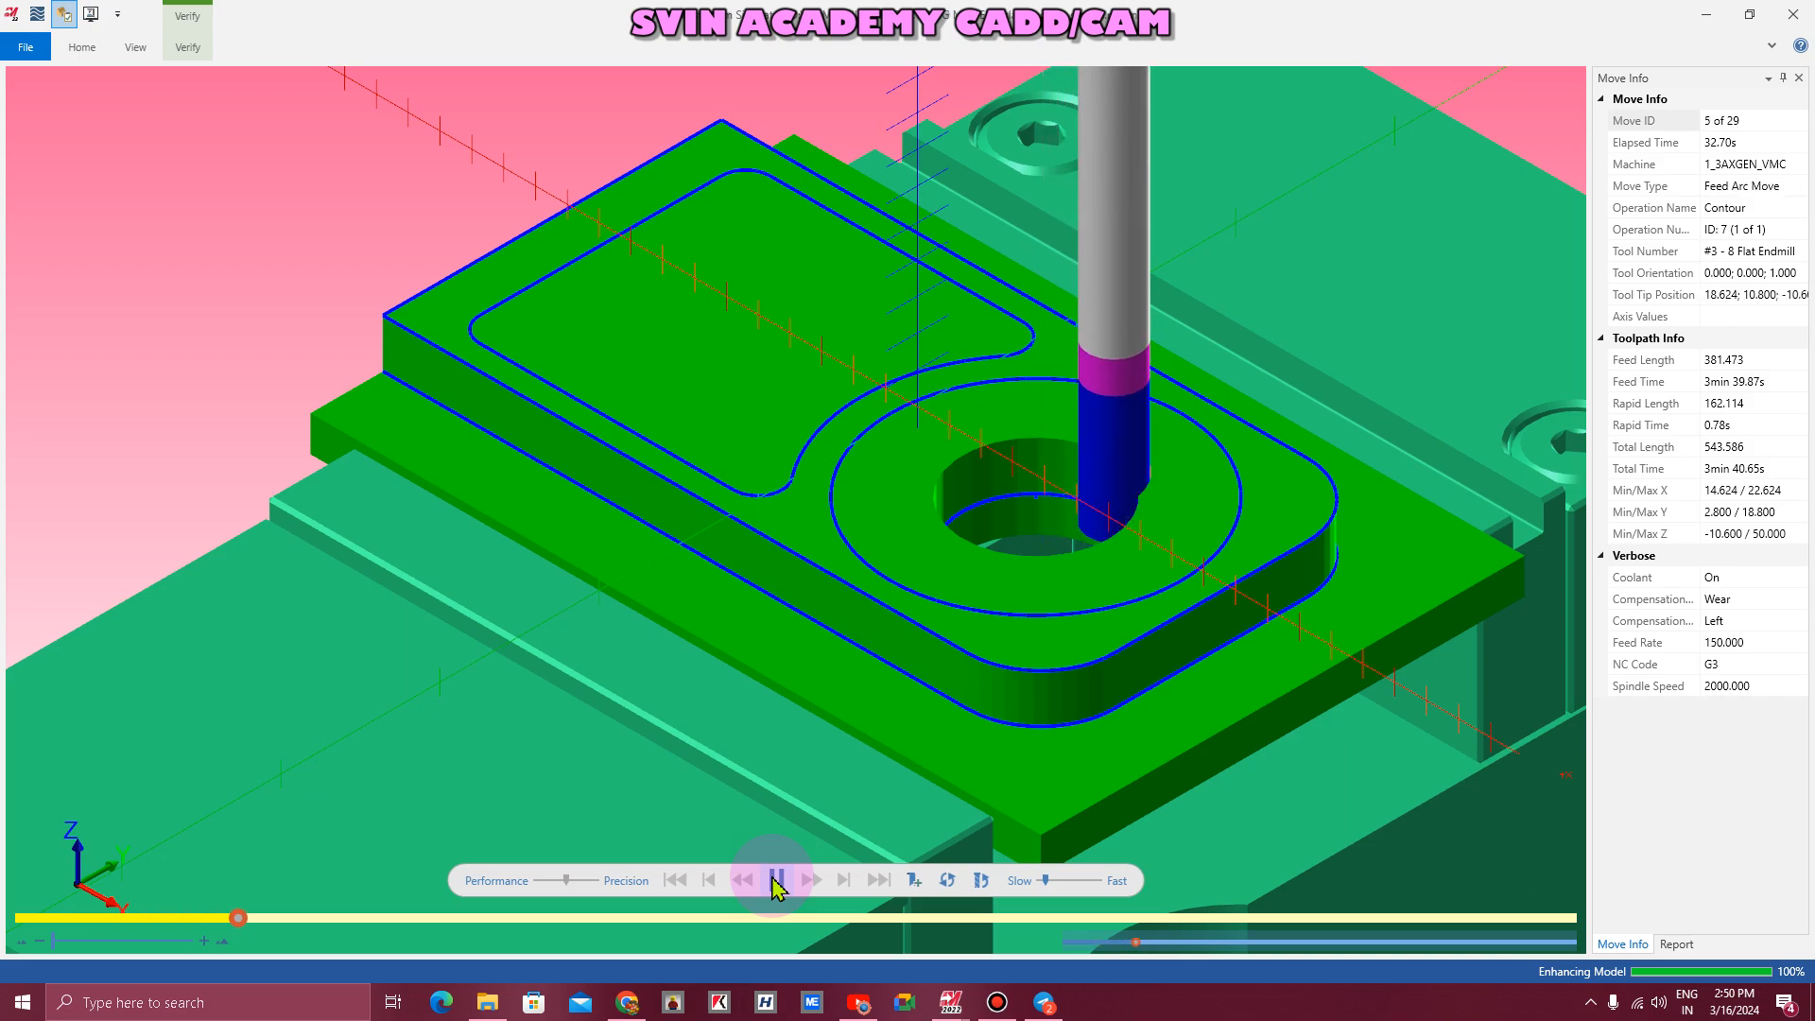
pyautogui.click(776, 880)
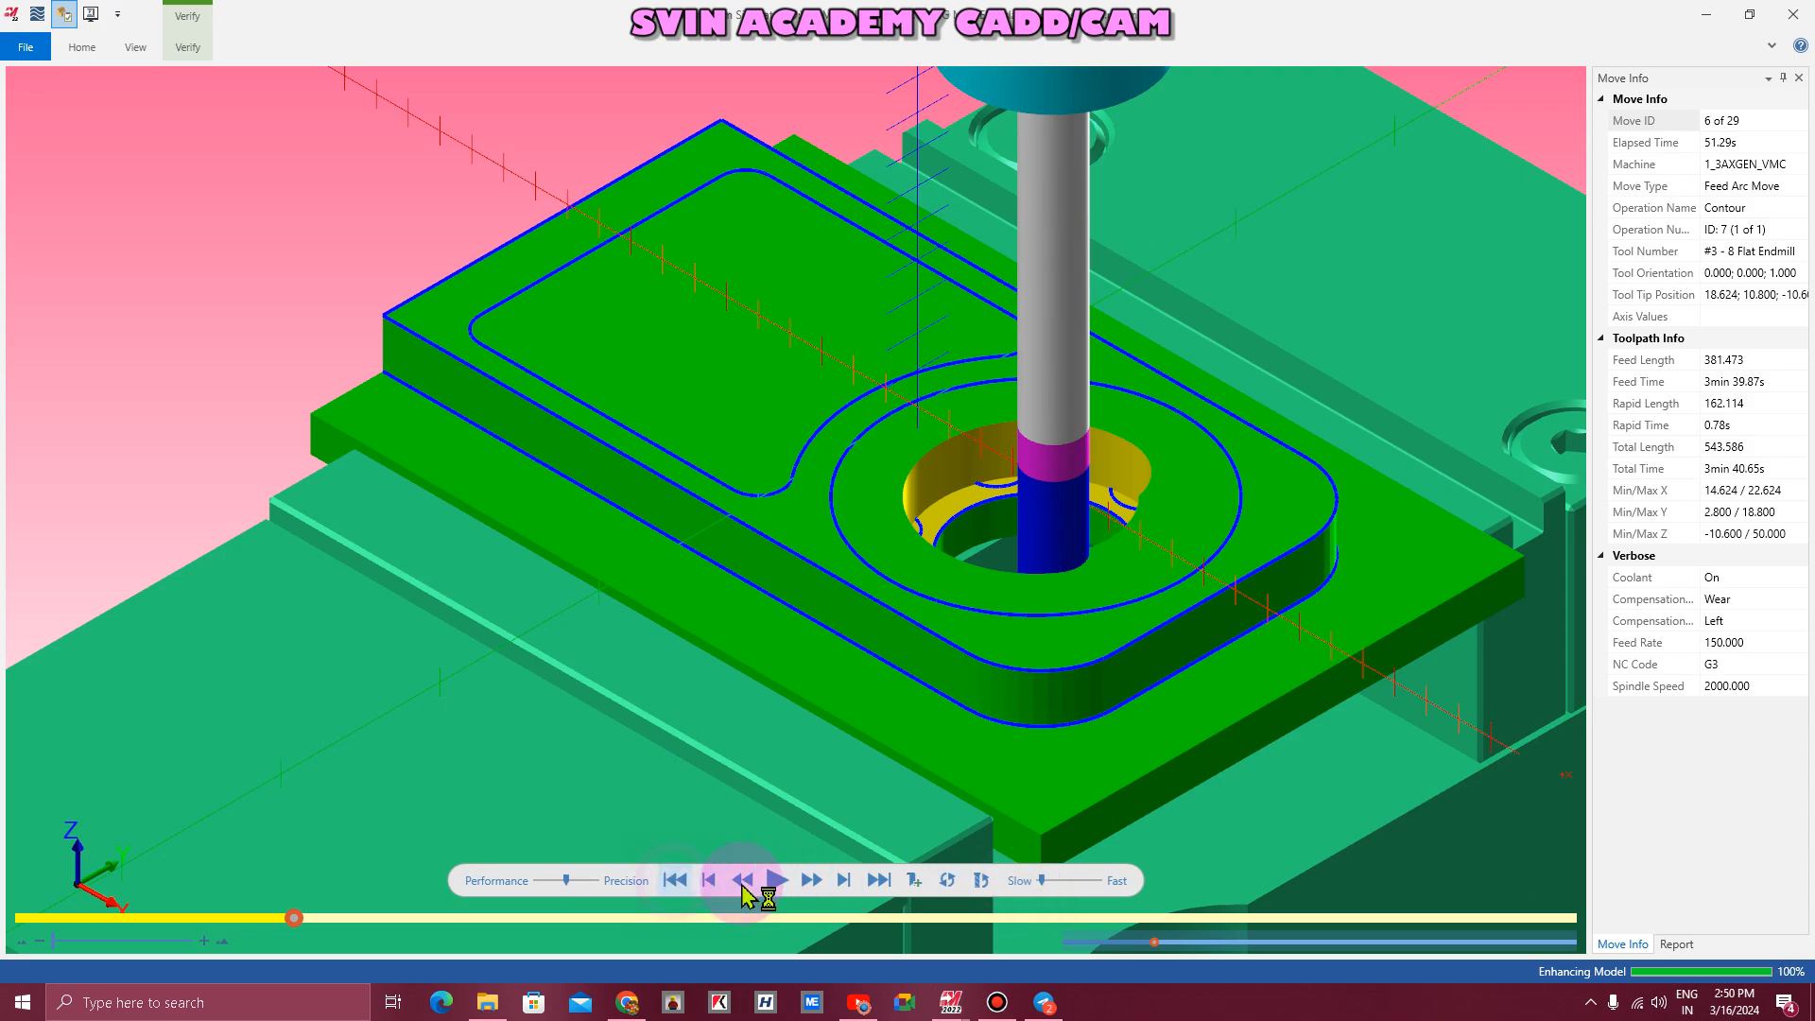
pyautogui.click(776, 880)
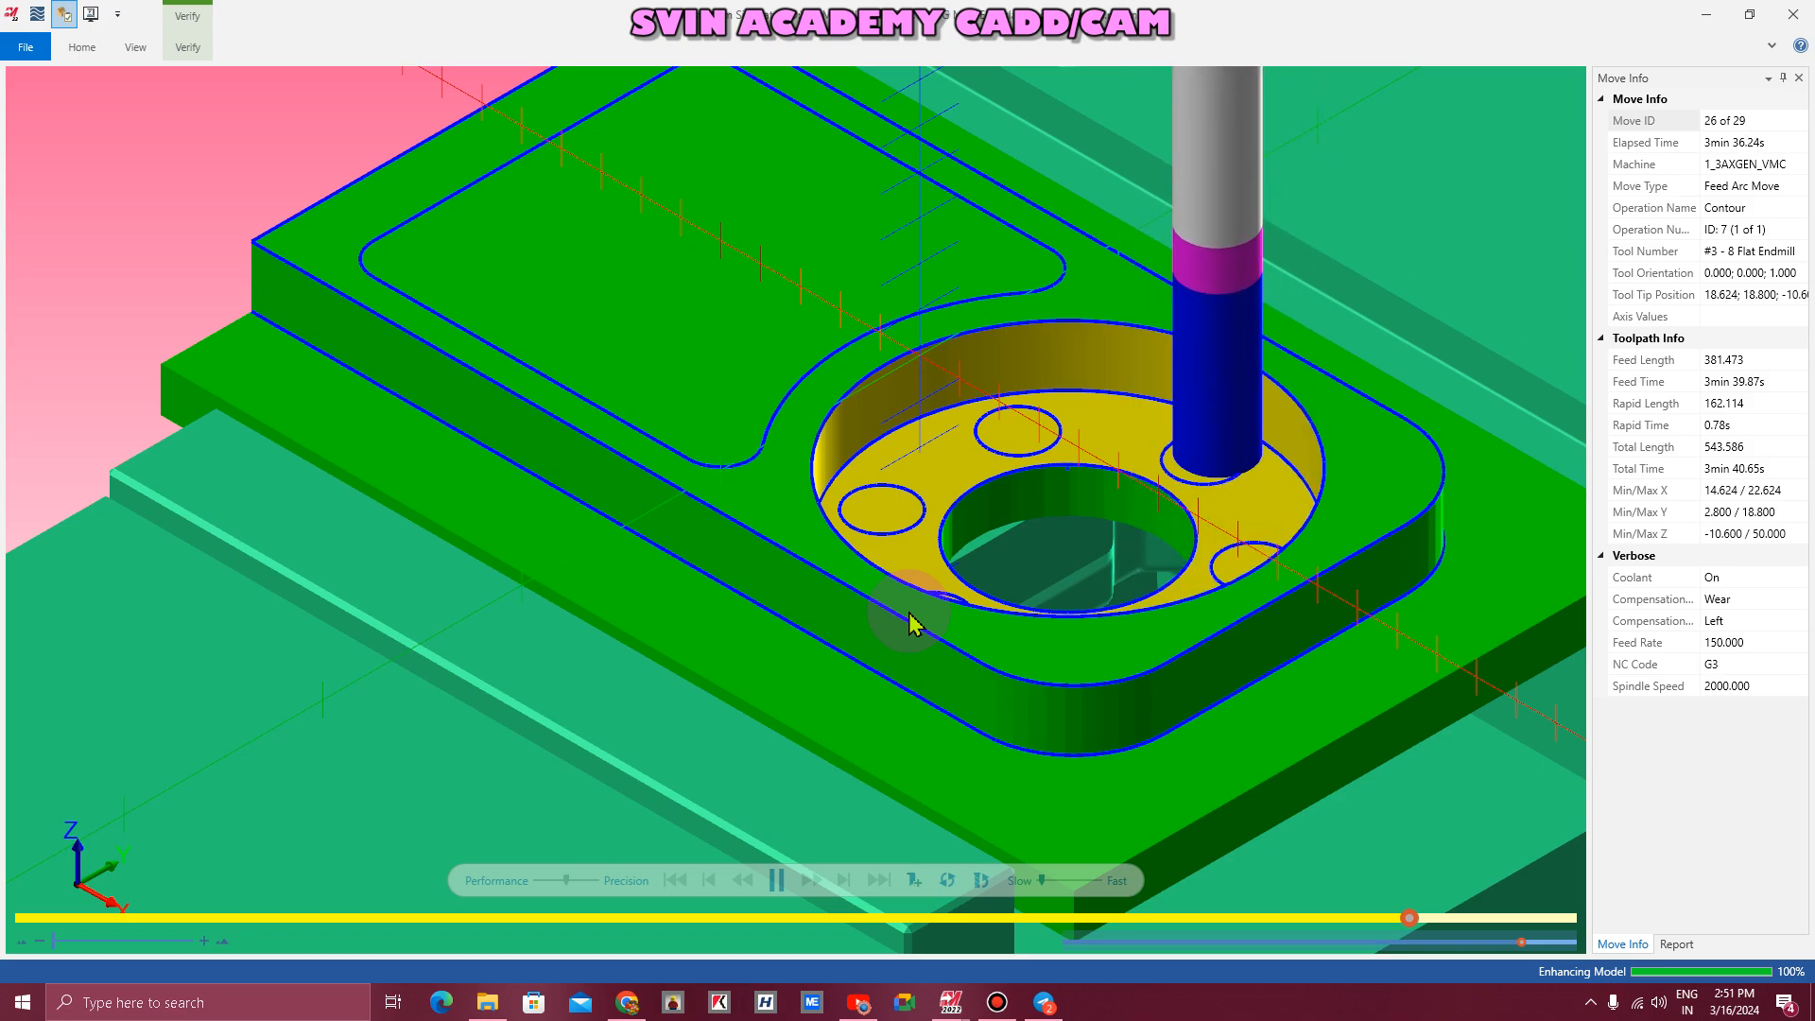
pyautogui.click(1793, 14)
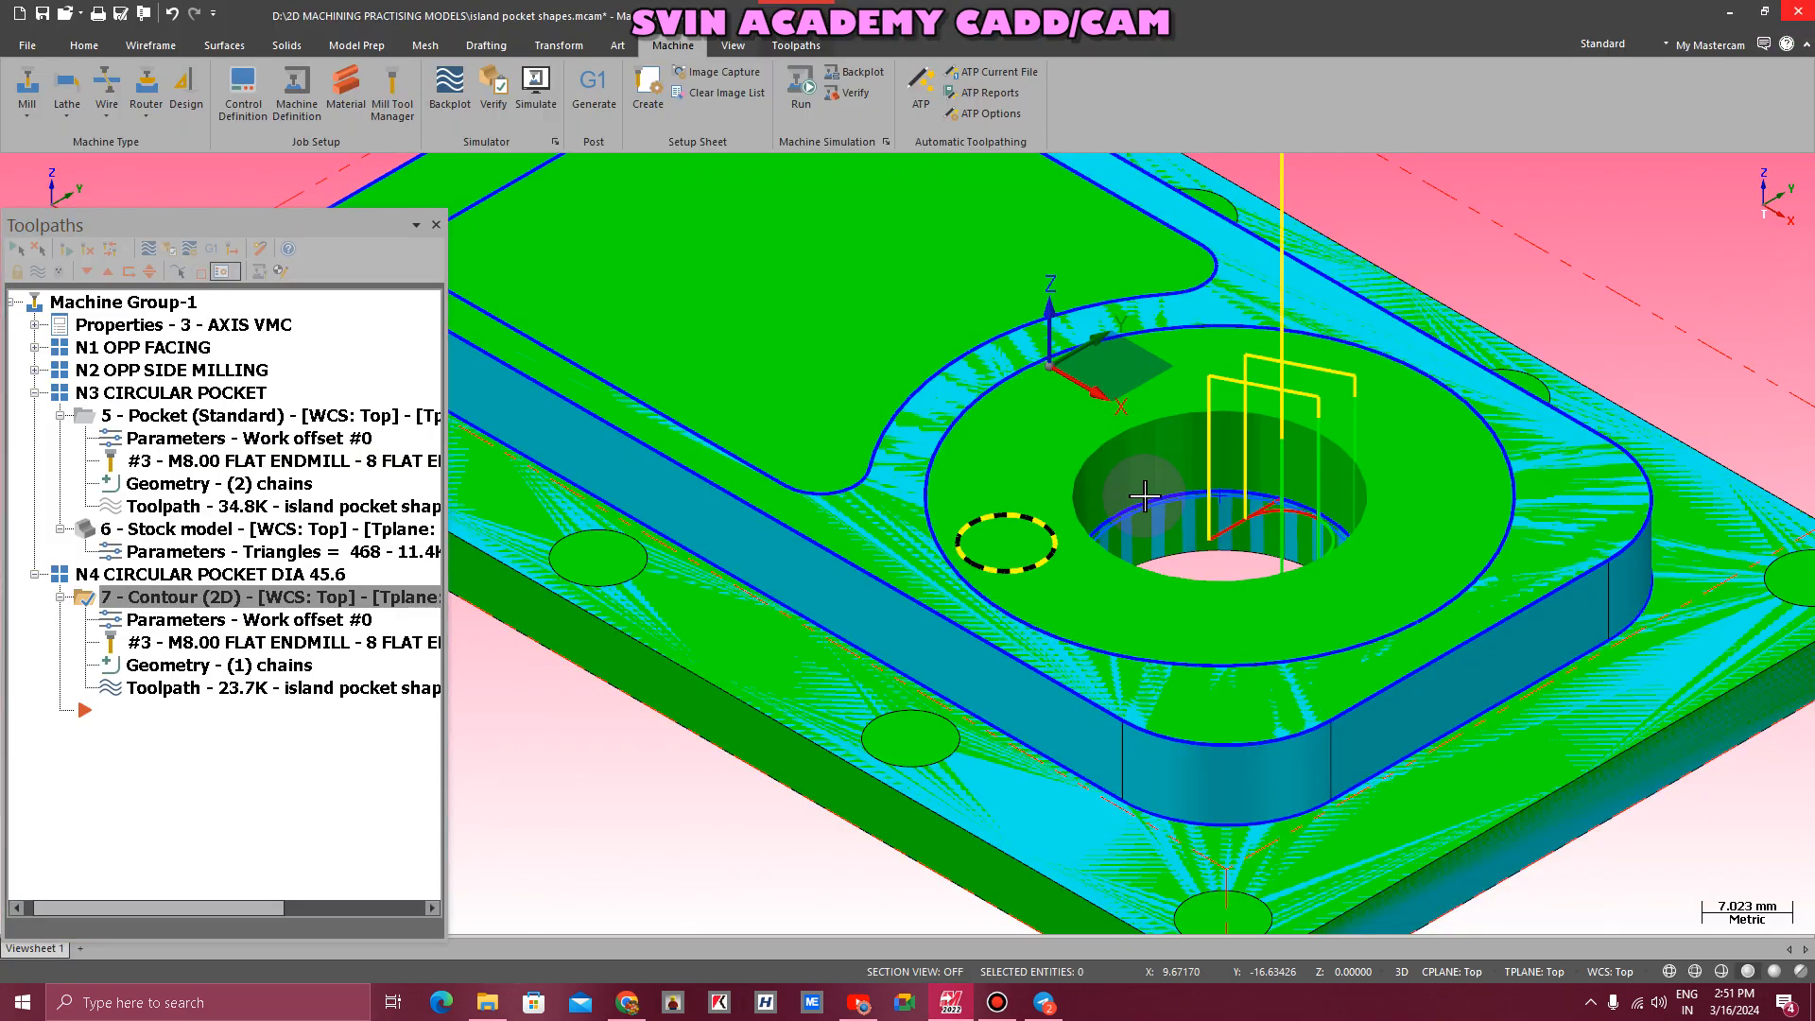
# - Add the hole's centre point to the N4 contour geometry and order it ahead of Chain 1
pyautogui.scroll(5, 1264, 479)
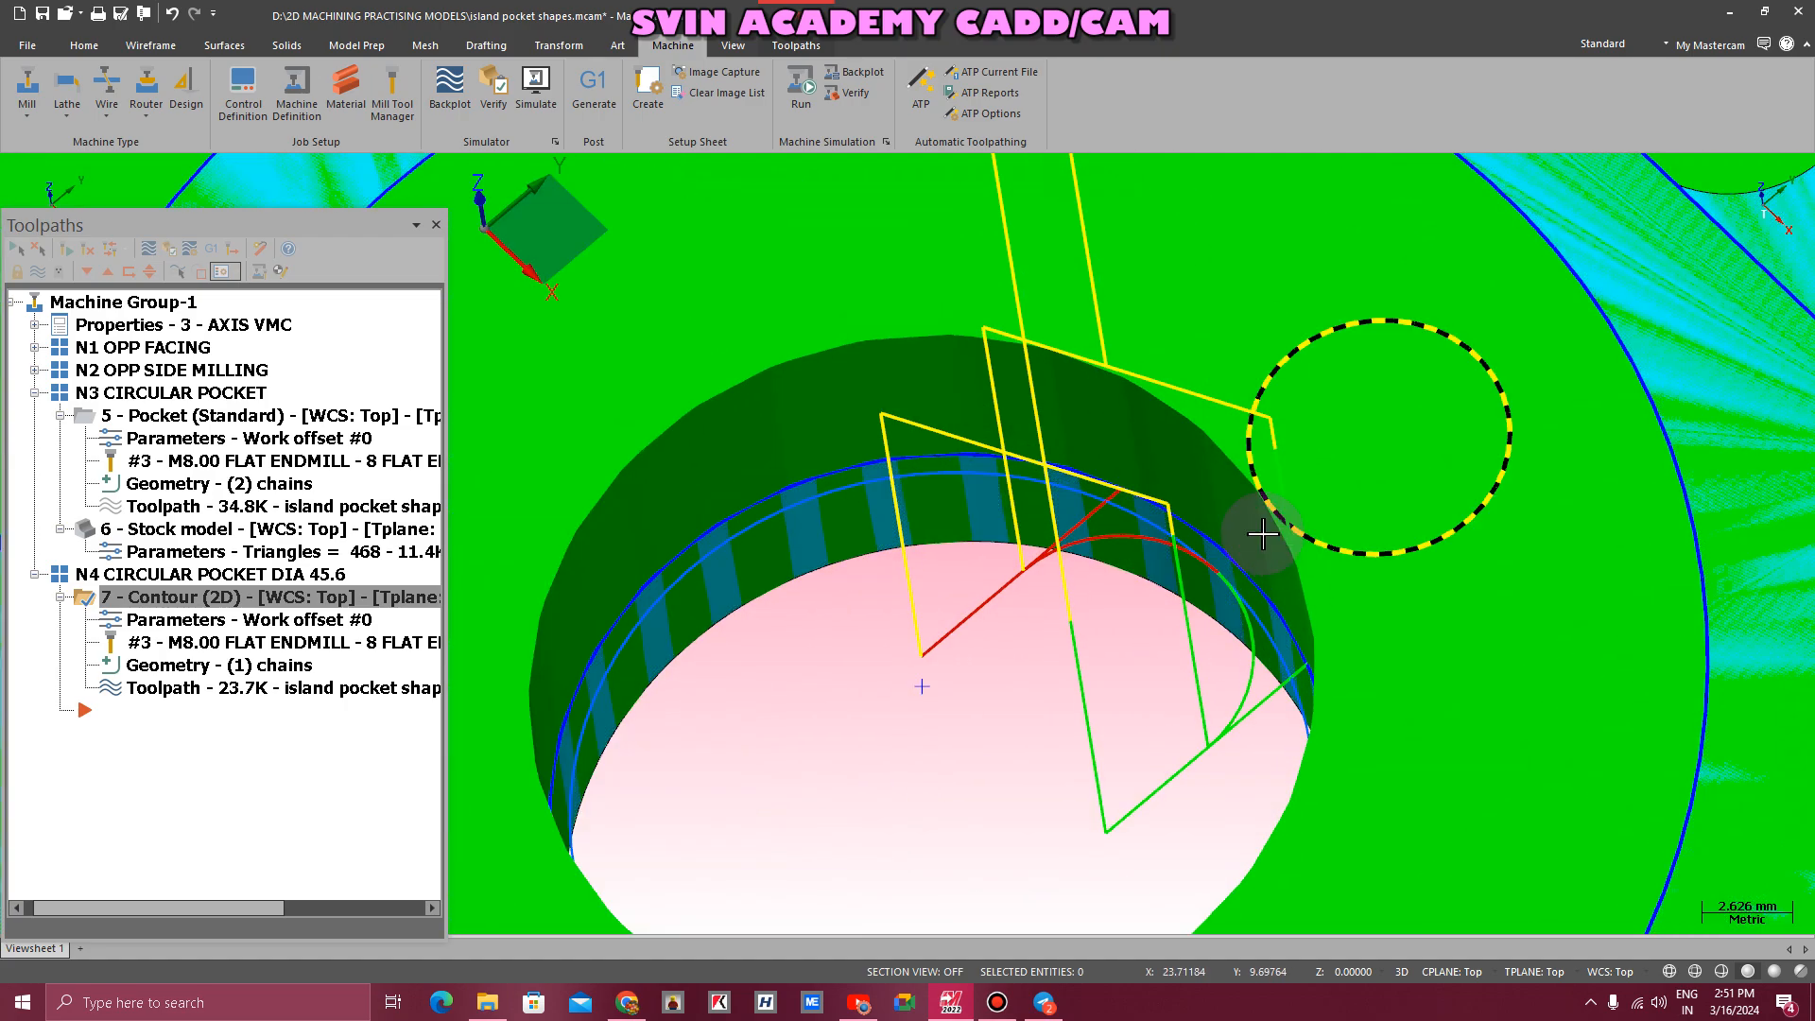
pyautogui.rightClick(1021, 394)
pyautogui.click(1143, 506)
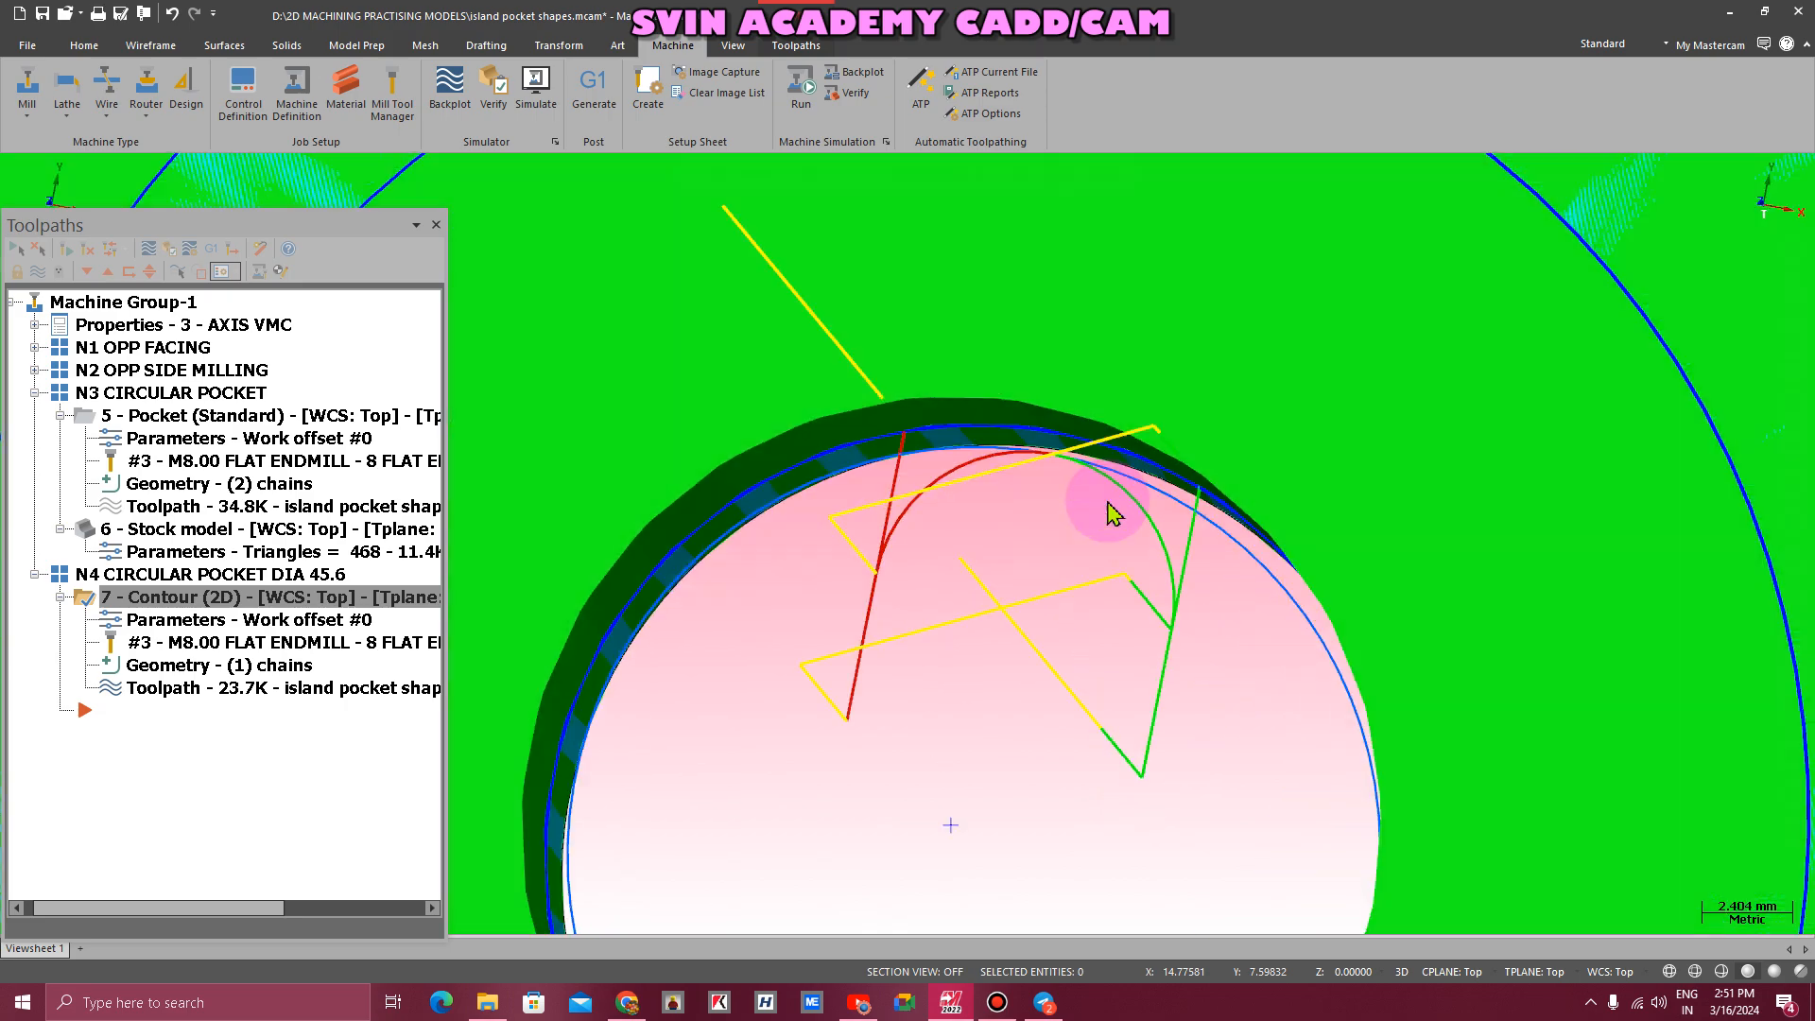
pyautogui.scroll(-3, 1077, 417)
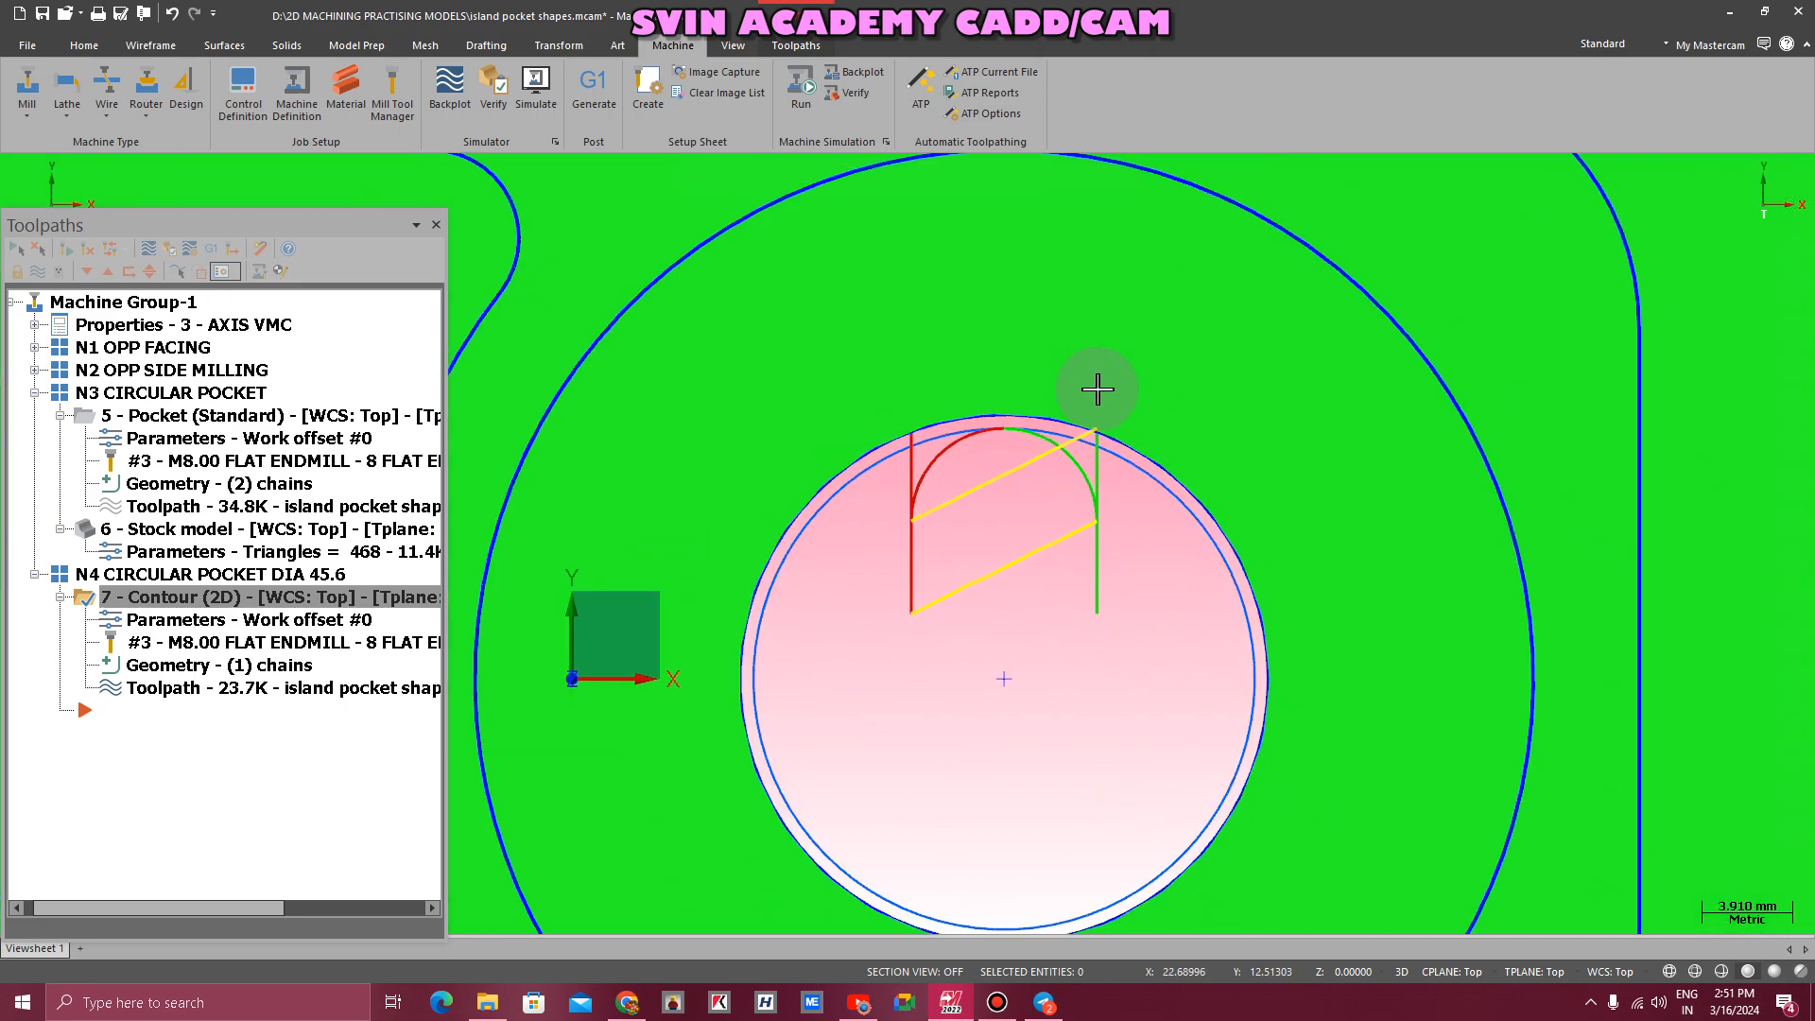
pyautogui.scroll(-1, 1096, 389)
pyautogui.click(212, 673)
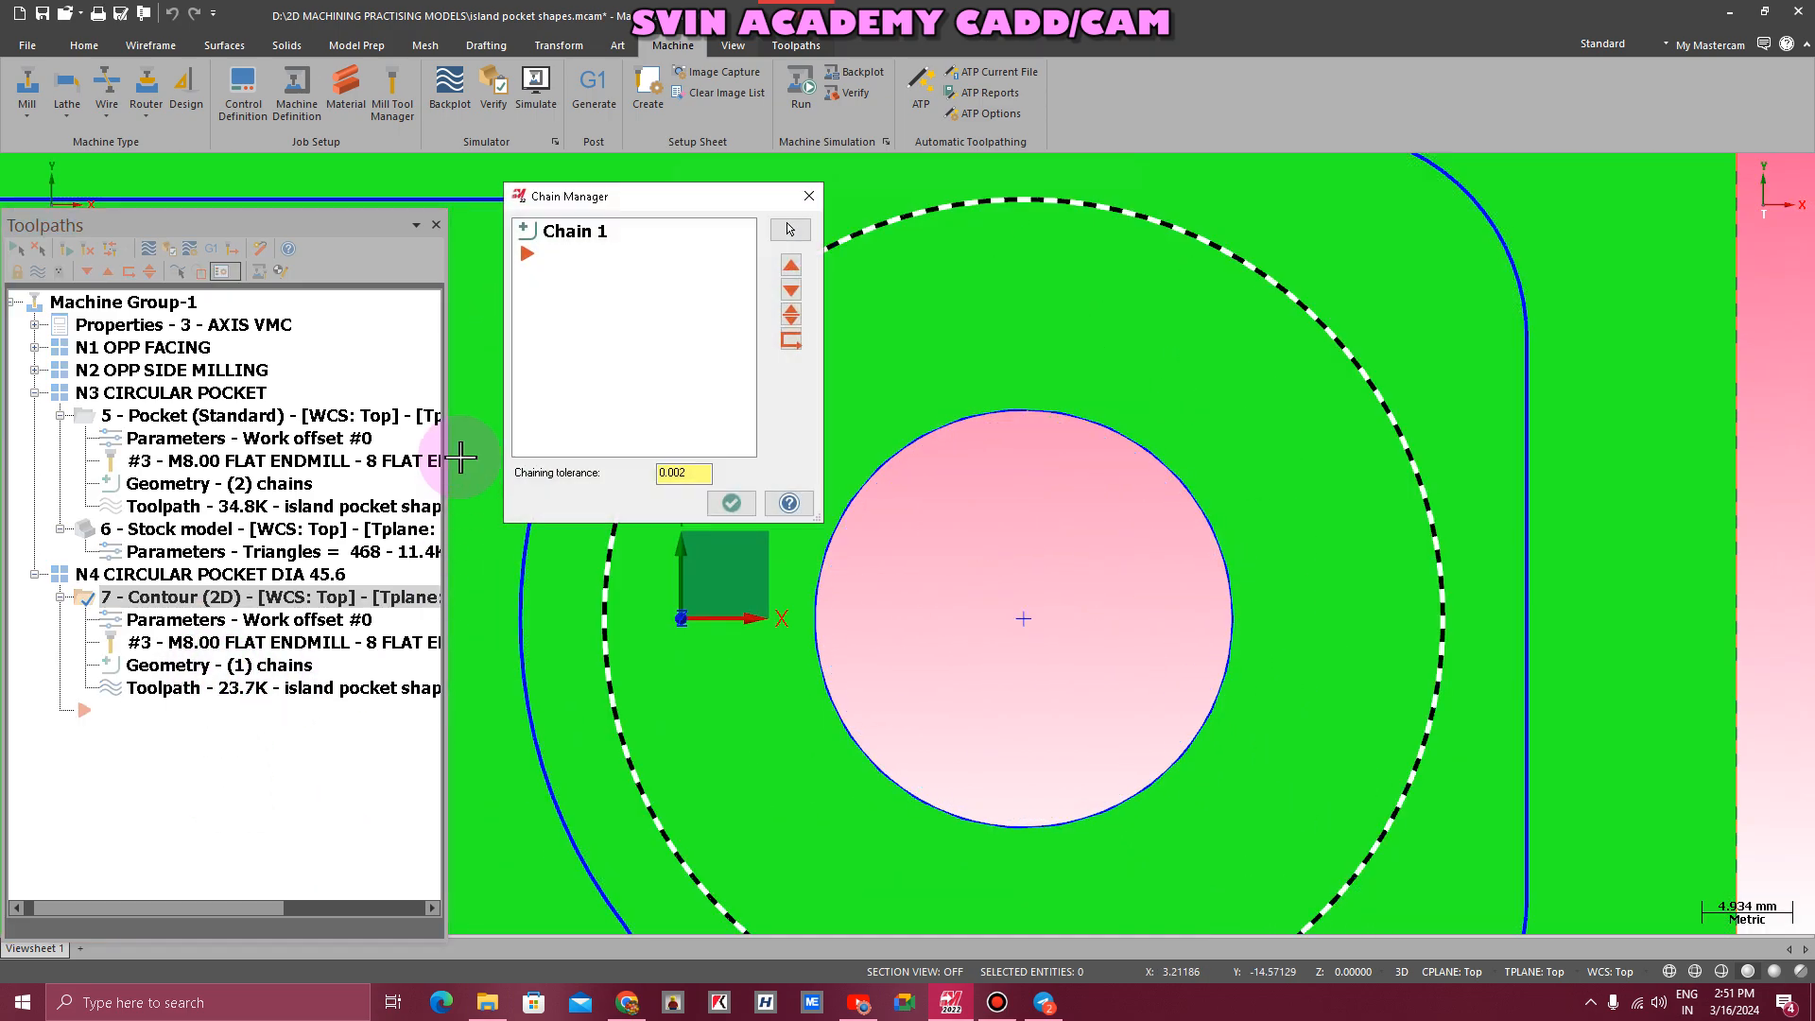
pyautogui.rightClick(567, 332)
pyautogui.click(621, 342)
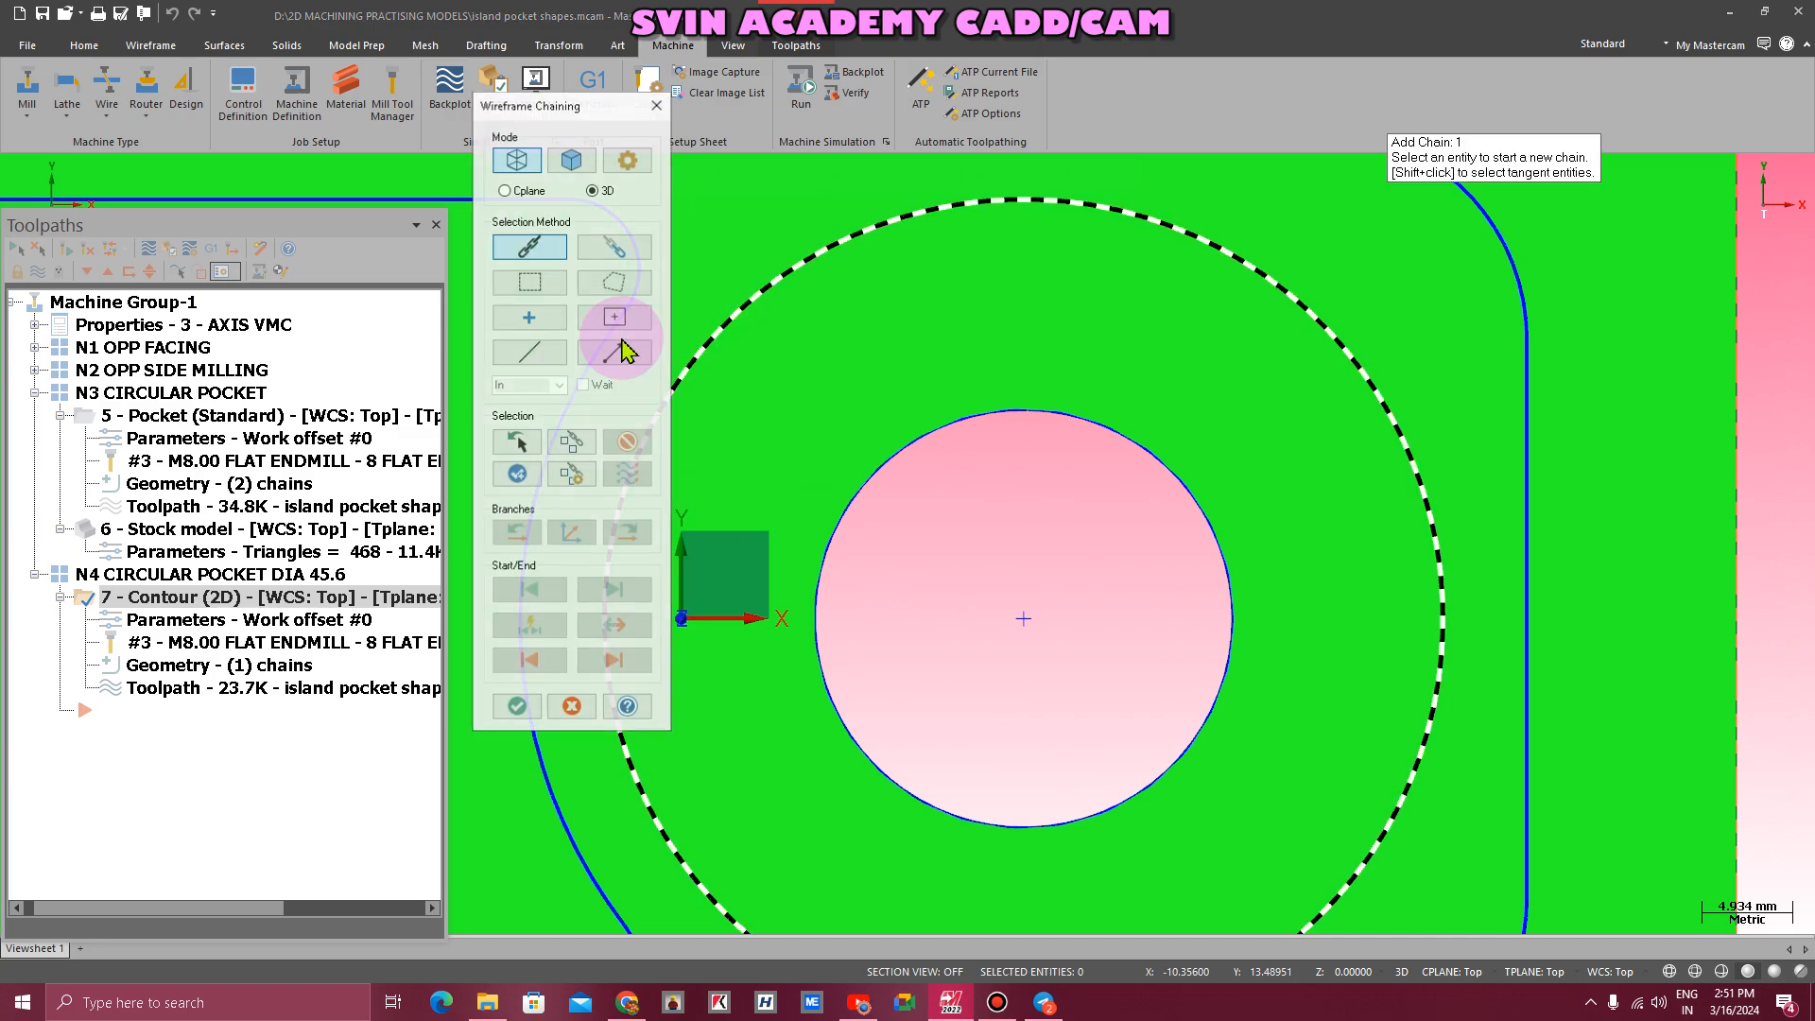
pyautogui.click(1023, 619)
pyautogui.click(687, 864)
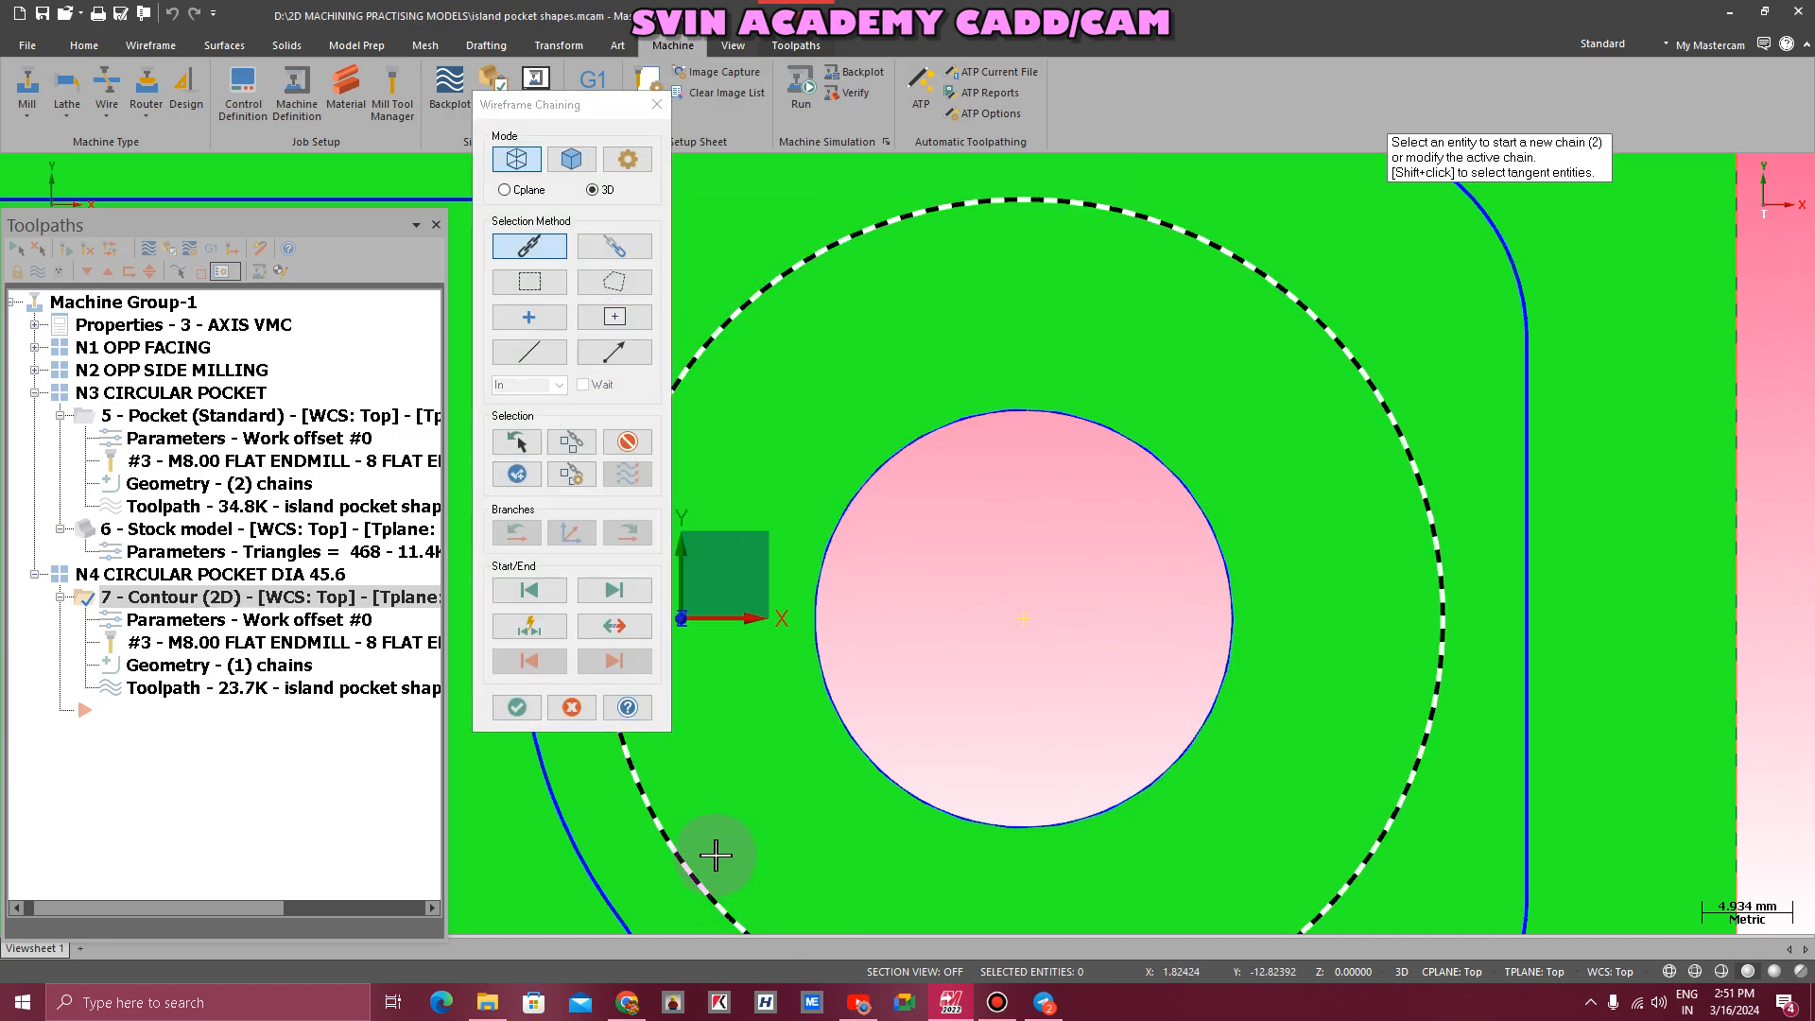
pyautogui.click(534, 747)
pyautogui.click(517, 706)
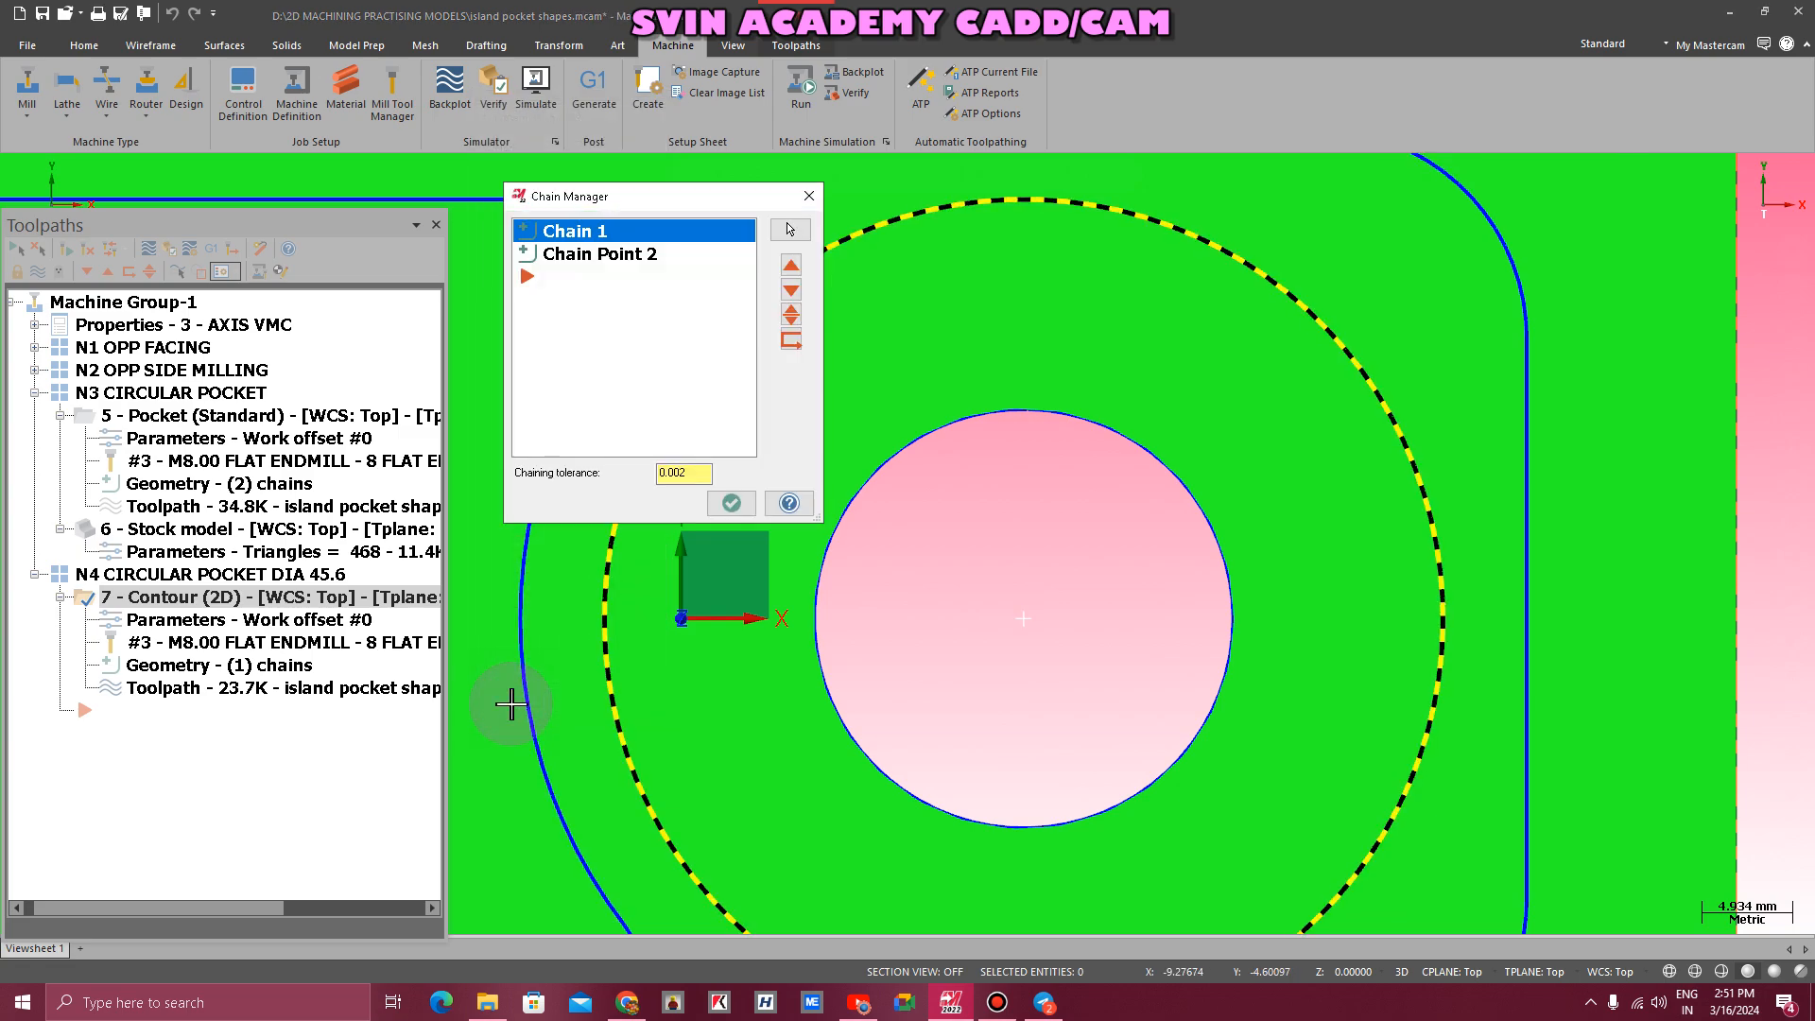
pyautogui.moveTo(628, 254); pyautogui.dragTo(605, 230)
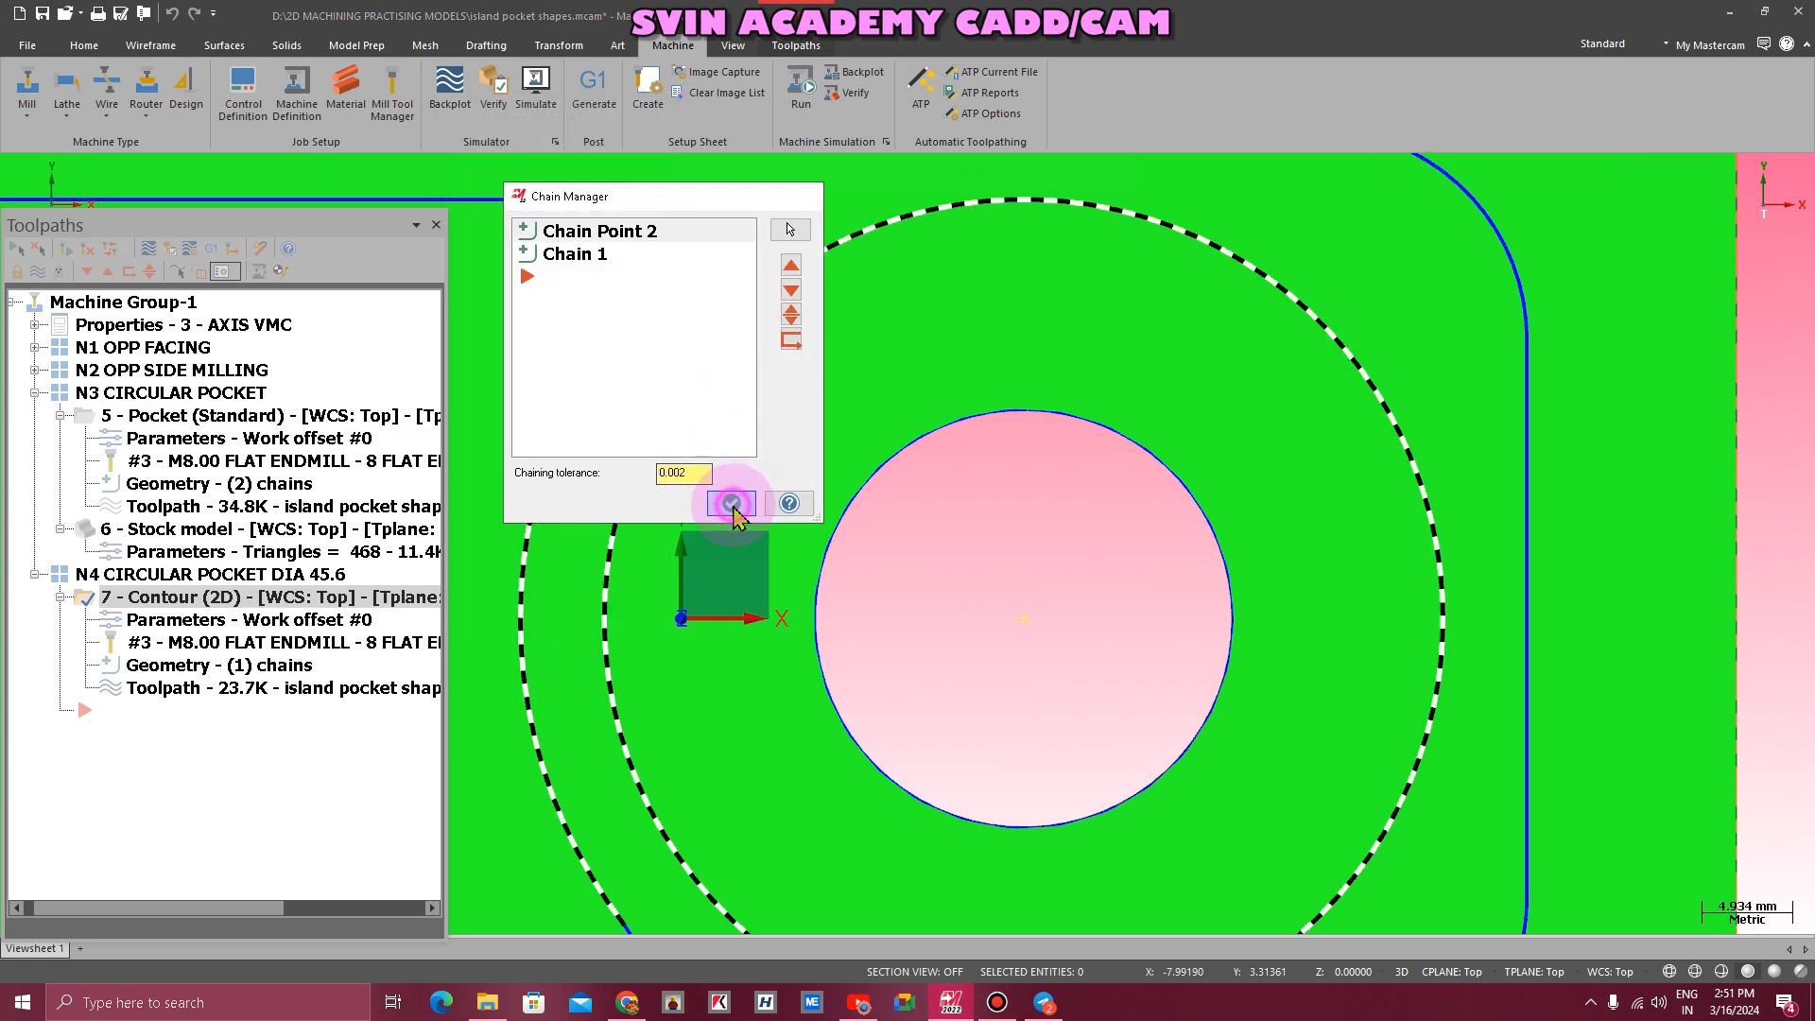
pyautogui.click(732, 503)
# - Enable the use of an entry point in the N4 contour's lead-in settings and regenerate the toolpath
pyautogui.click(173, 620)
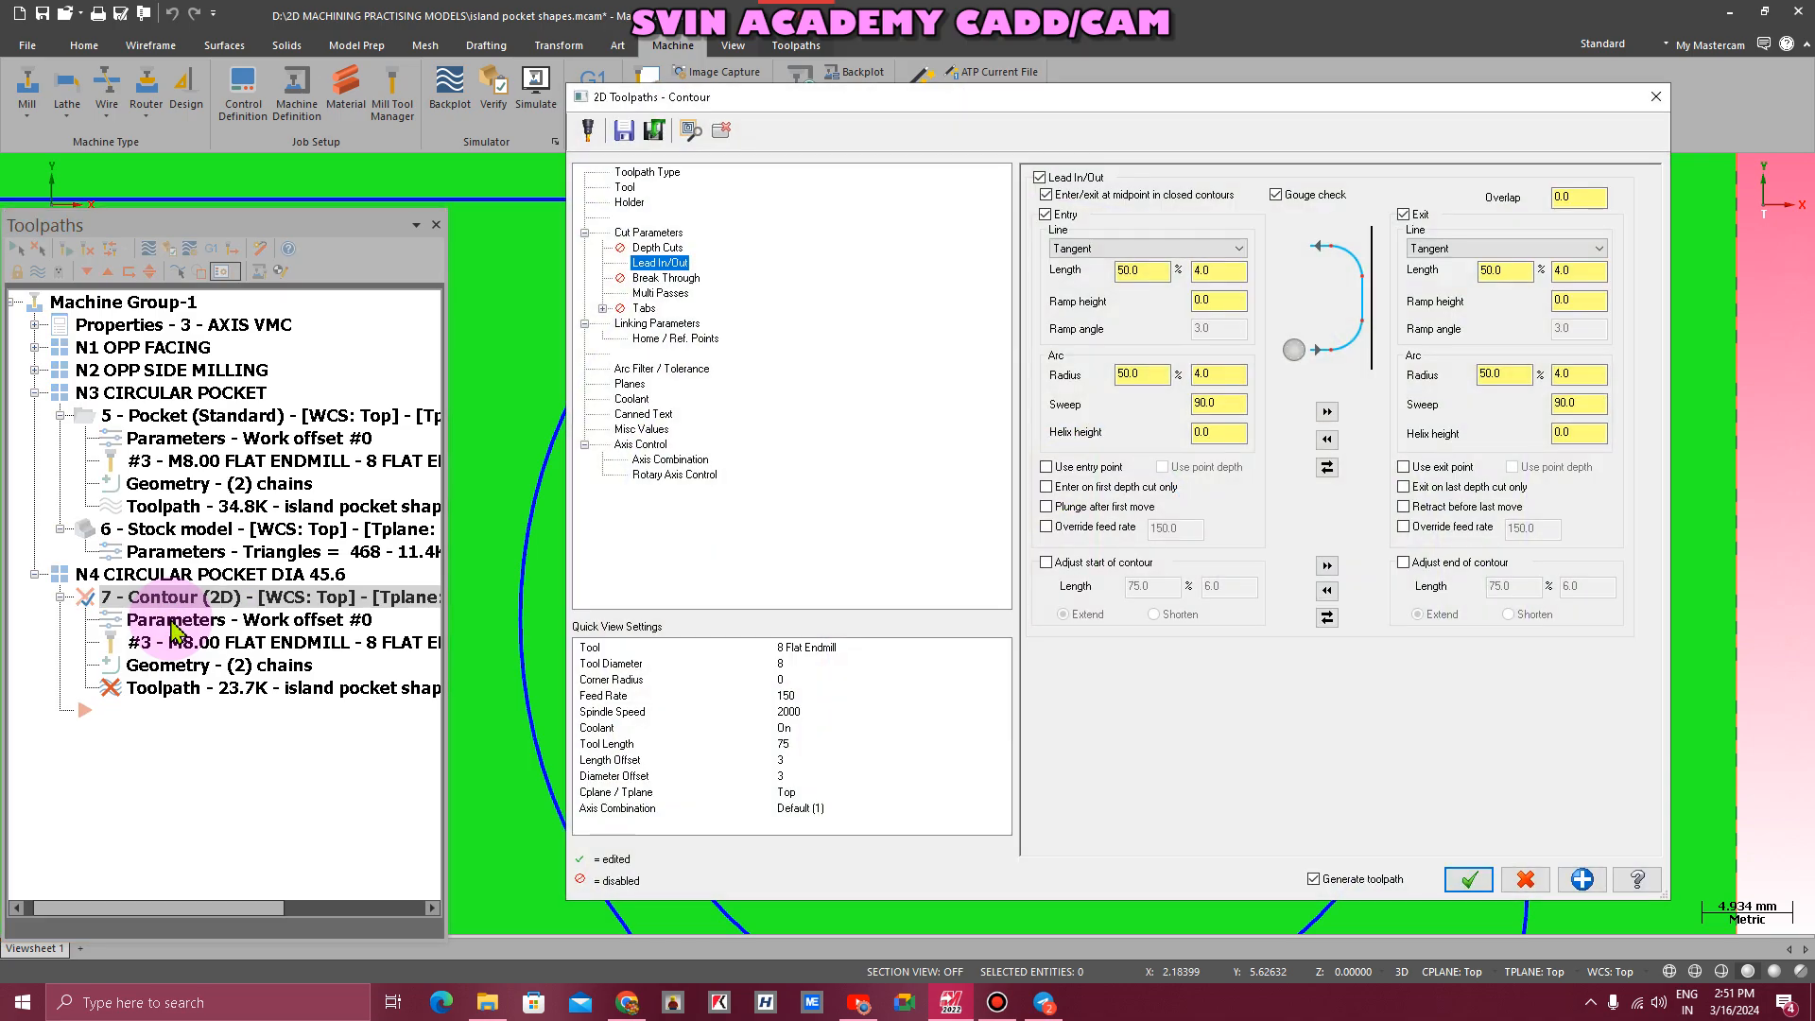
pyautogui.click(1085, 468)
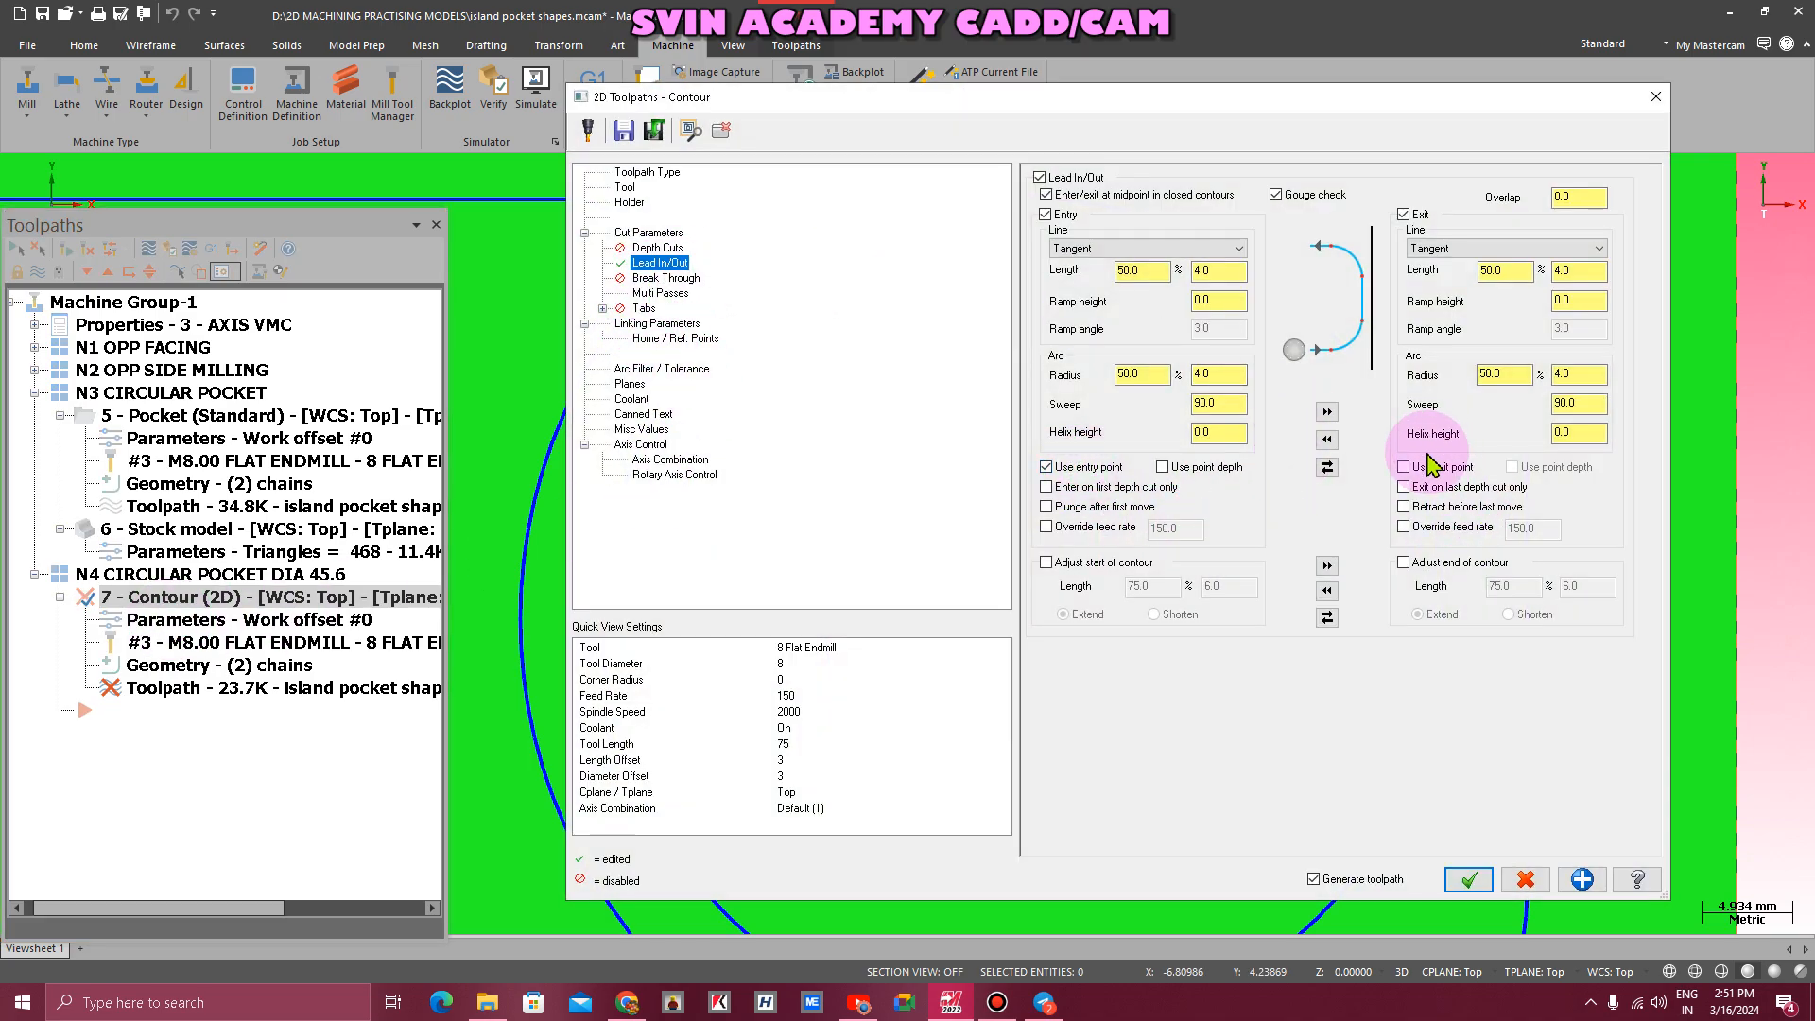
pyautogui.click(1470, 879)
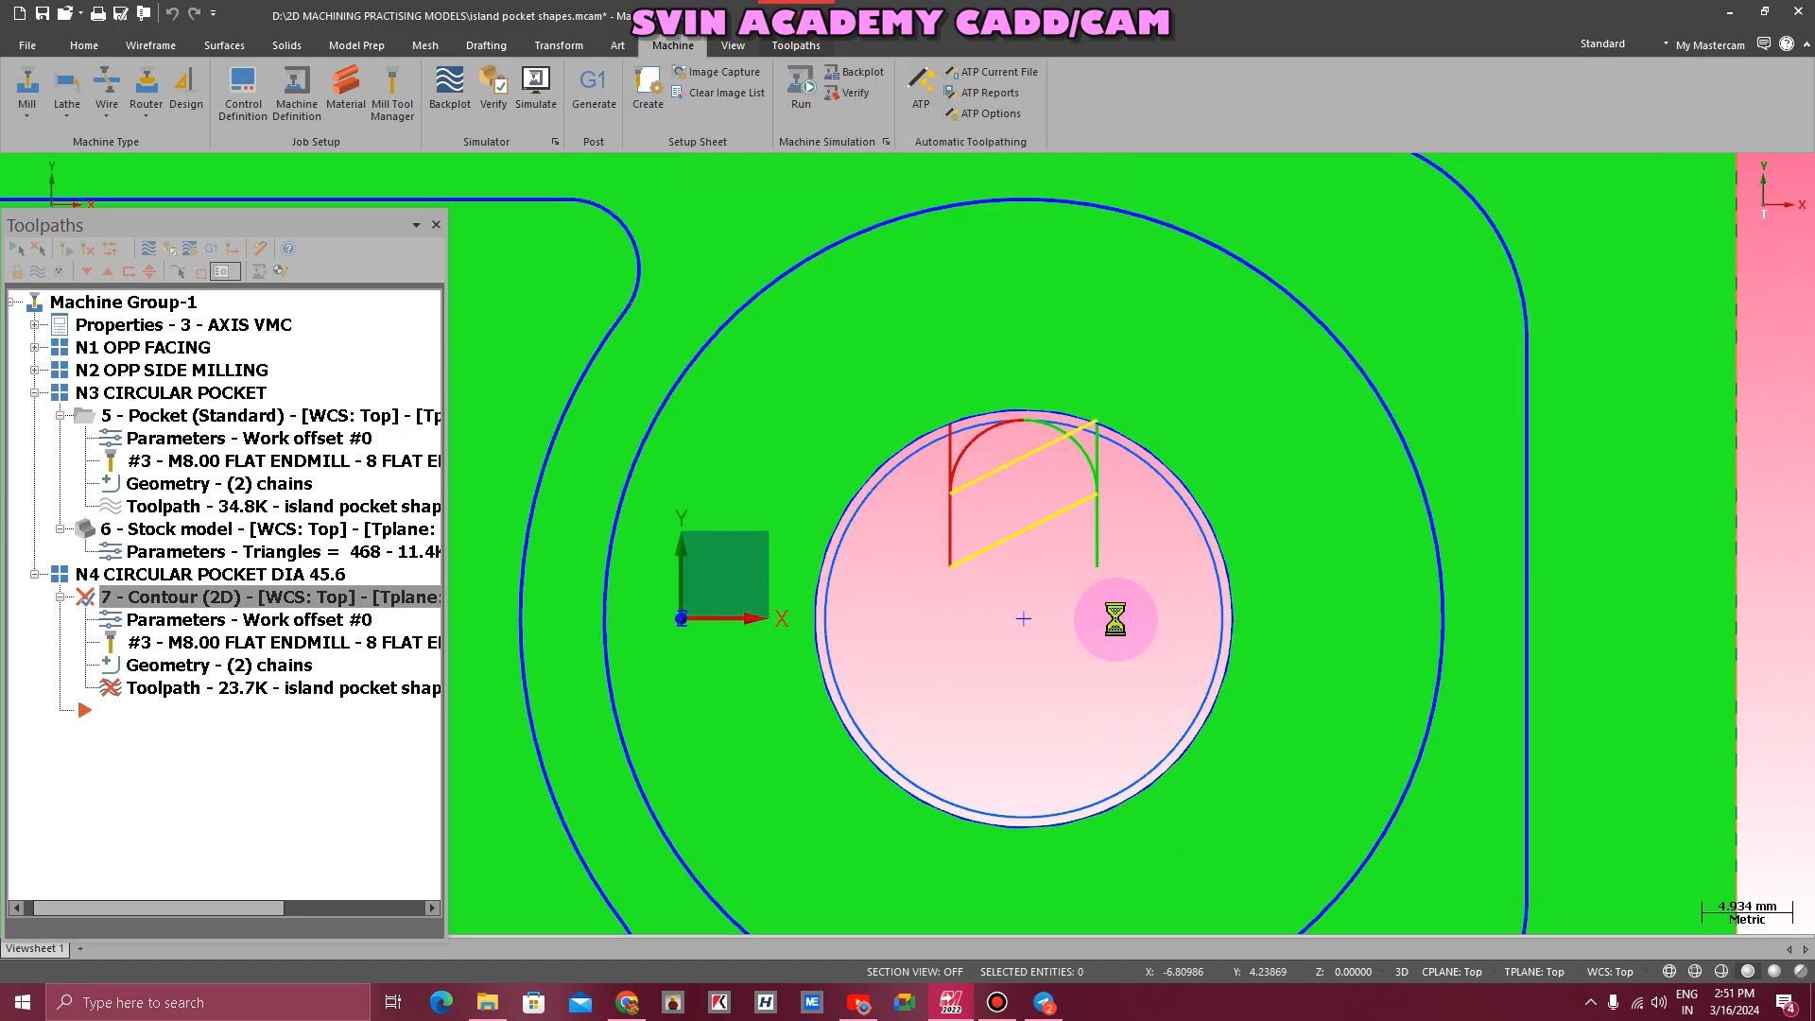
# - Run a full machine simulation of the N4 contour and inspect the endmill's entry and the finished pocket up close
pyautogui.rightClick(832, 444)
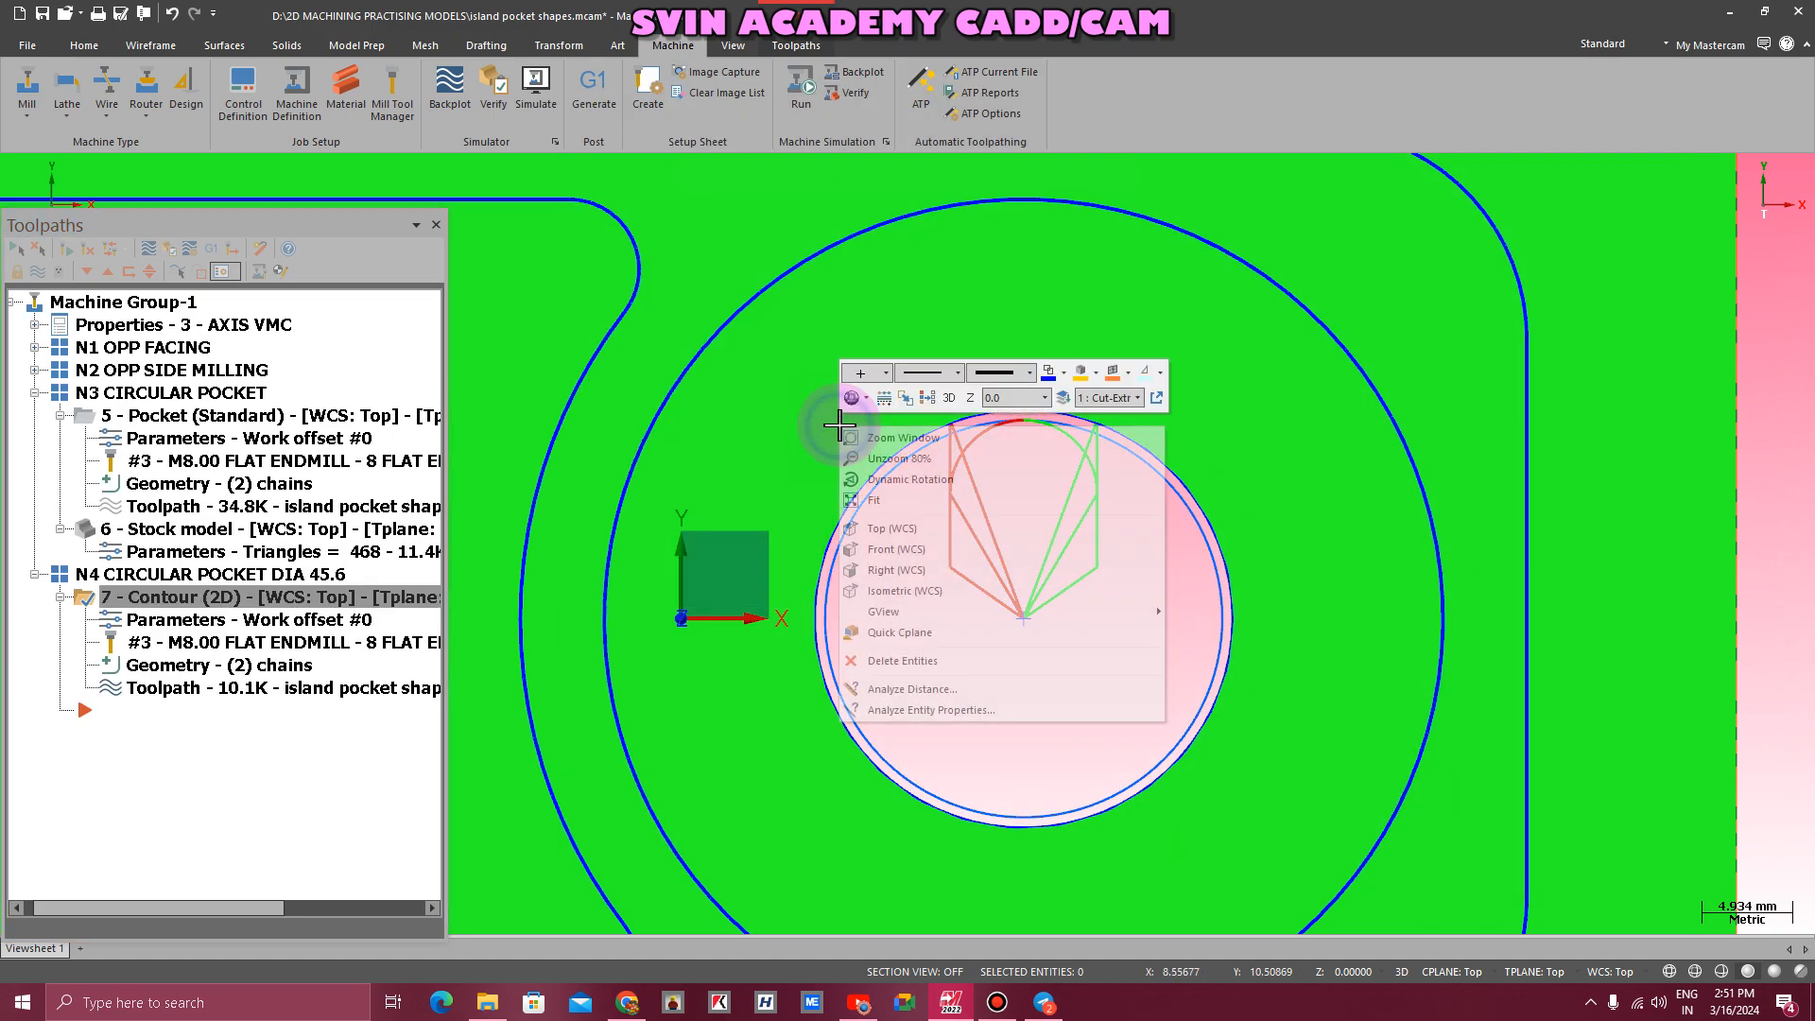
pyautogui.click(917, 599)
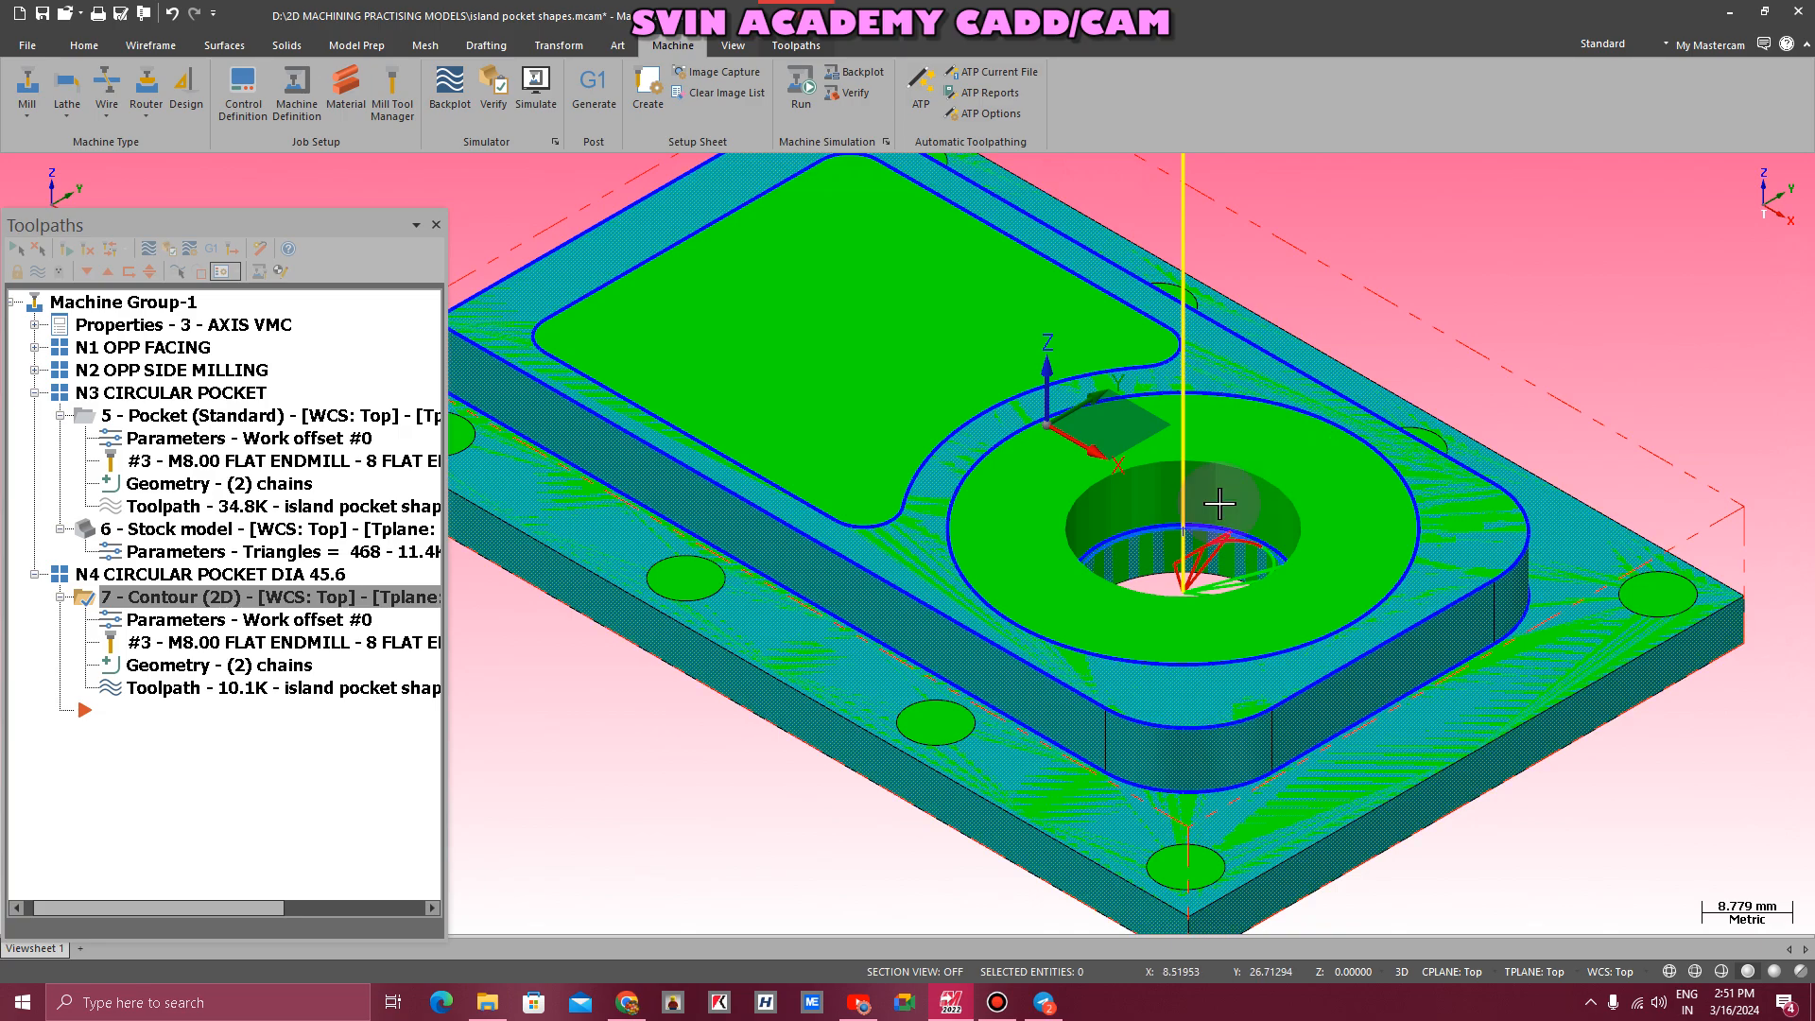
pyautogui.click(92, 591)
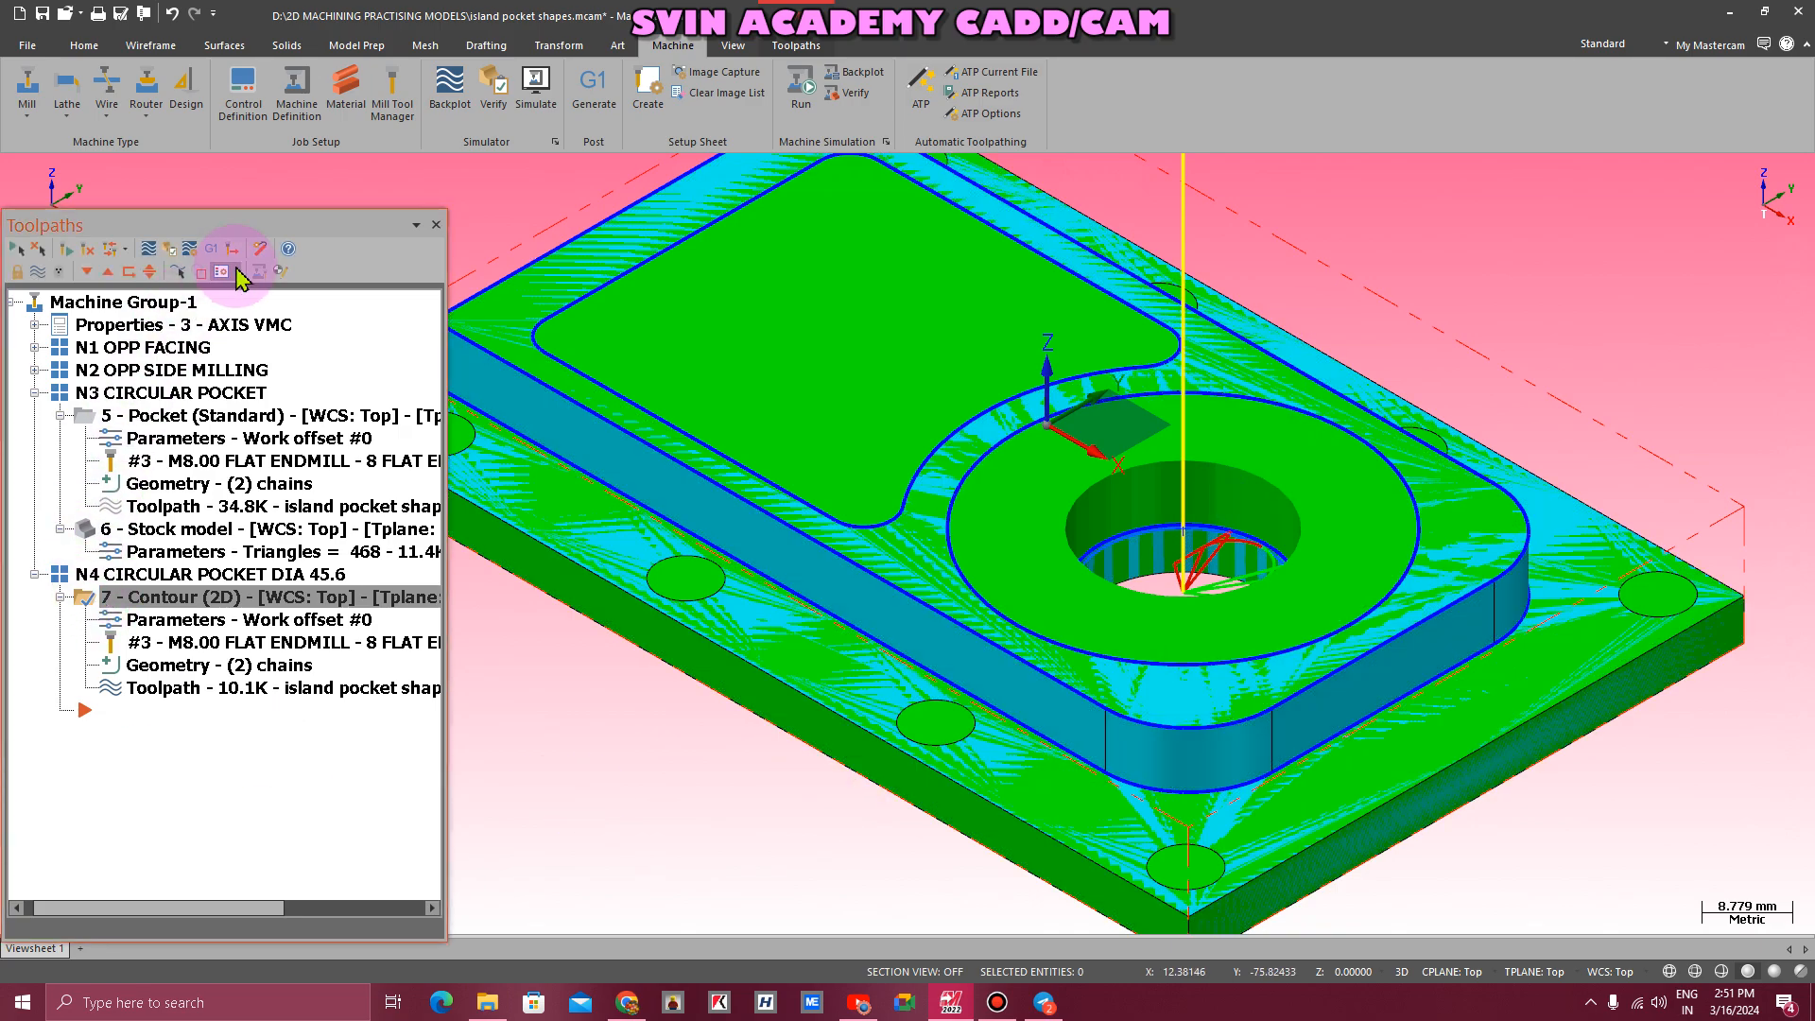
pyautogui.click(593, 93)
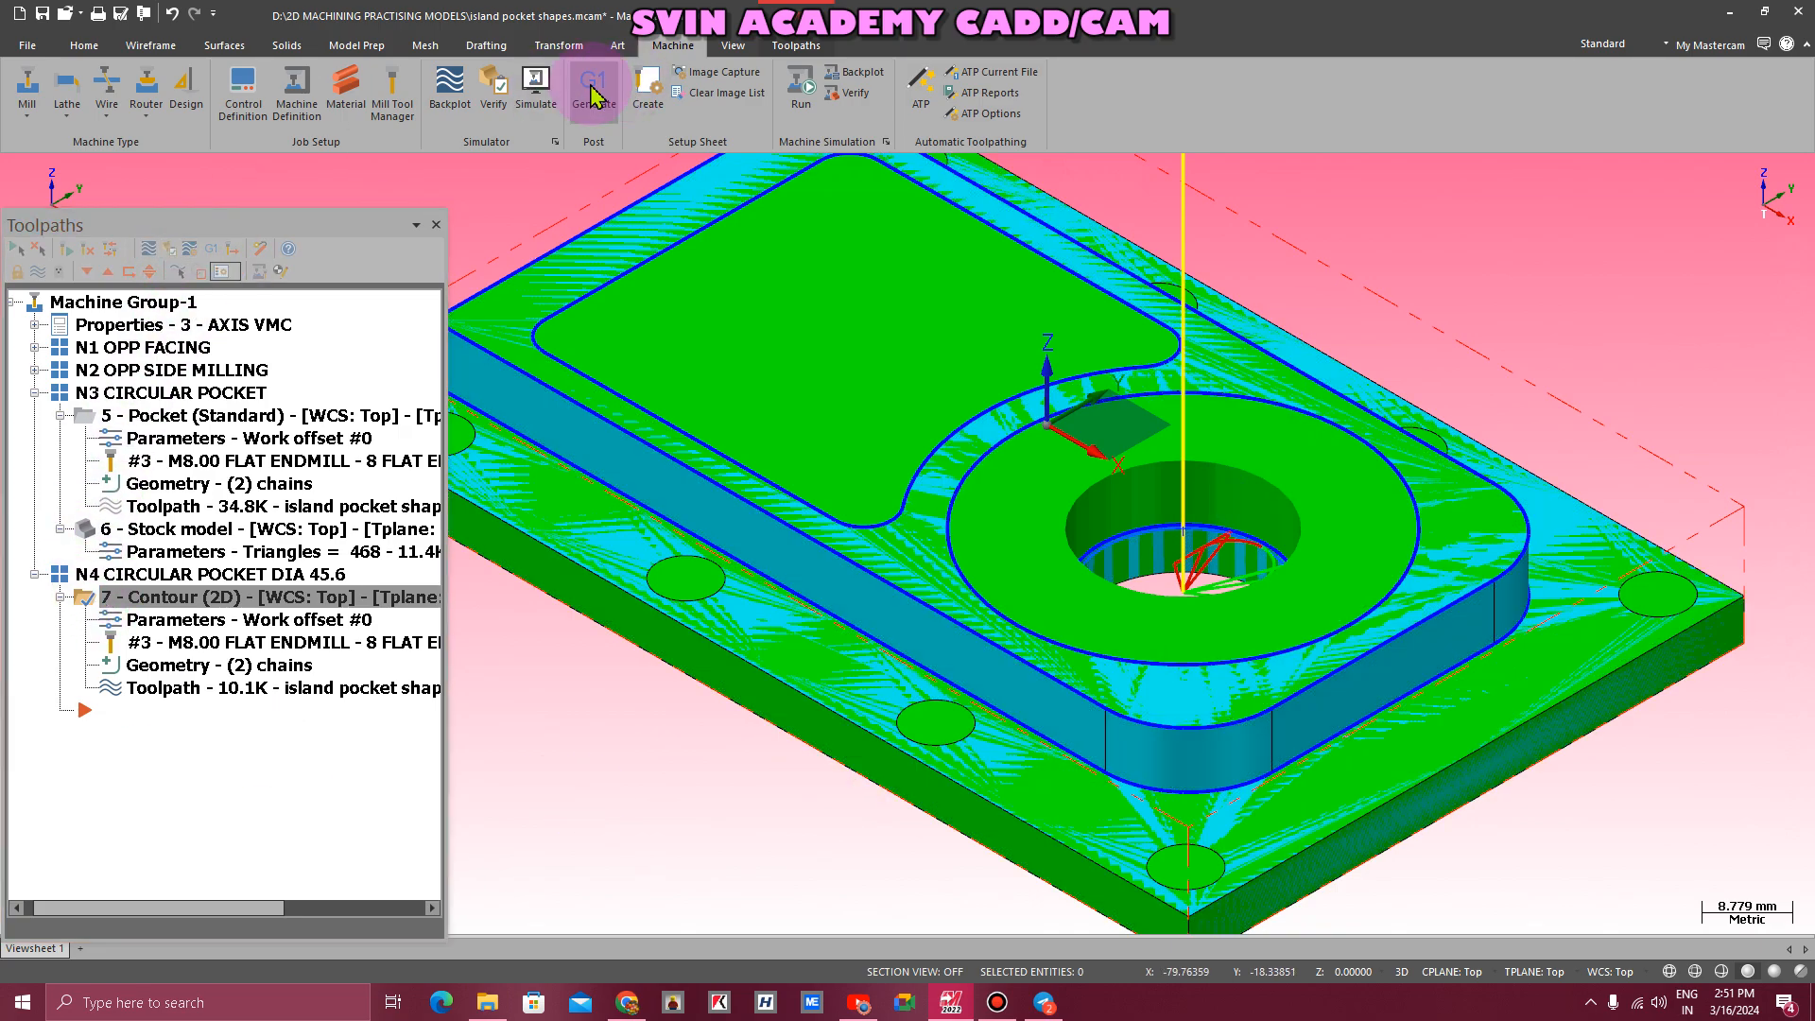
pyautogui.click(534, 85)
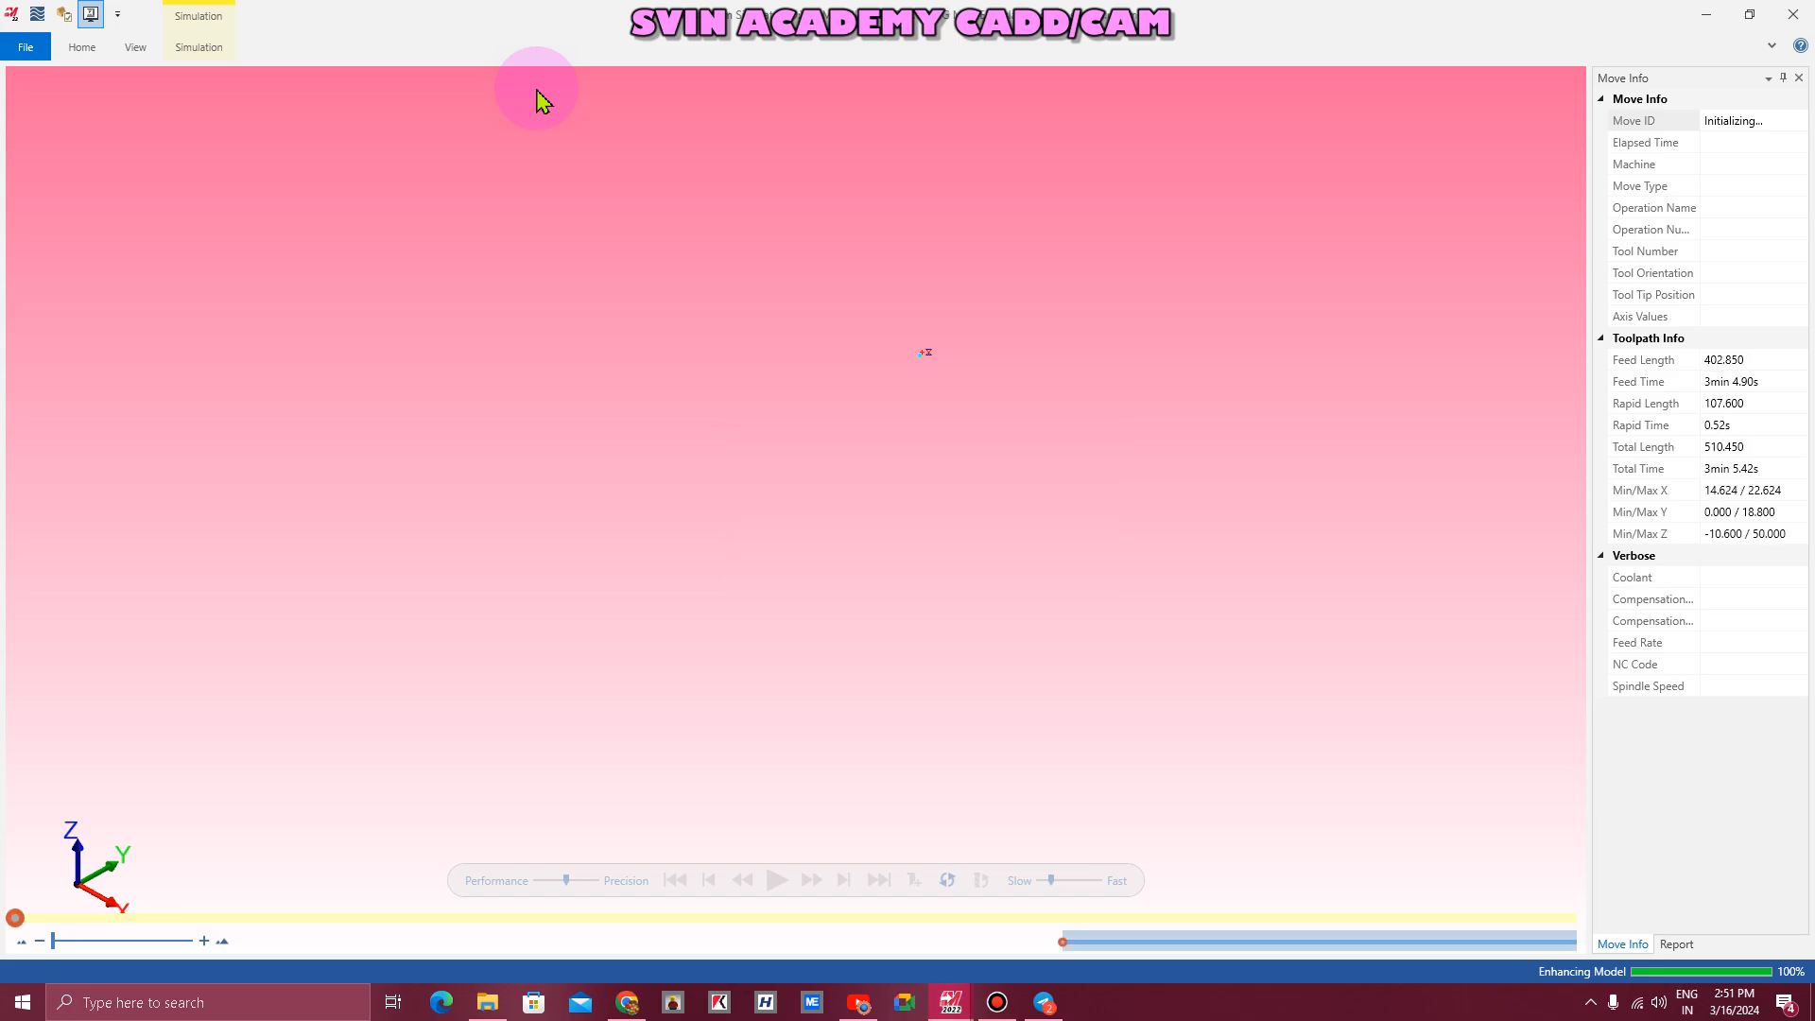
pyautogui.scroll(-9, 797, 728)
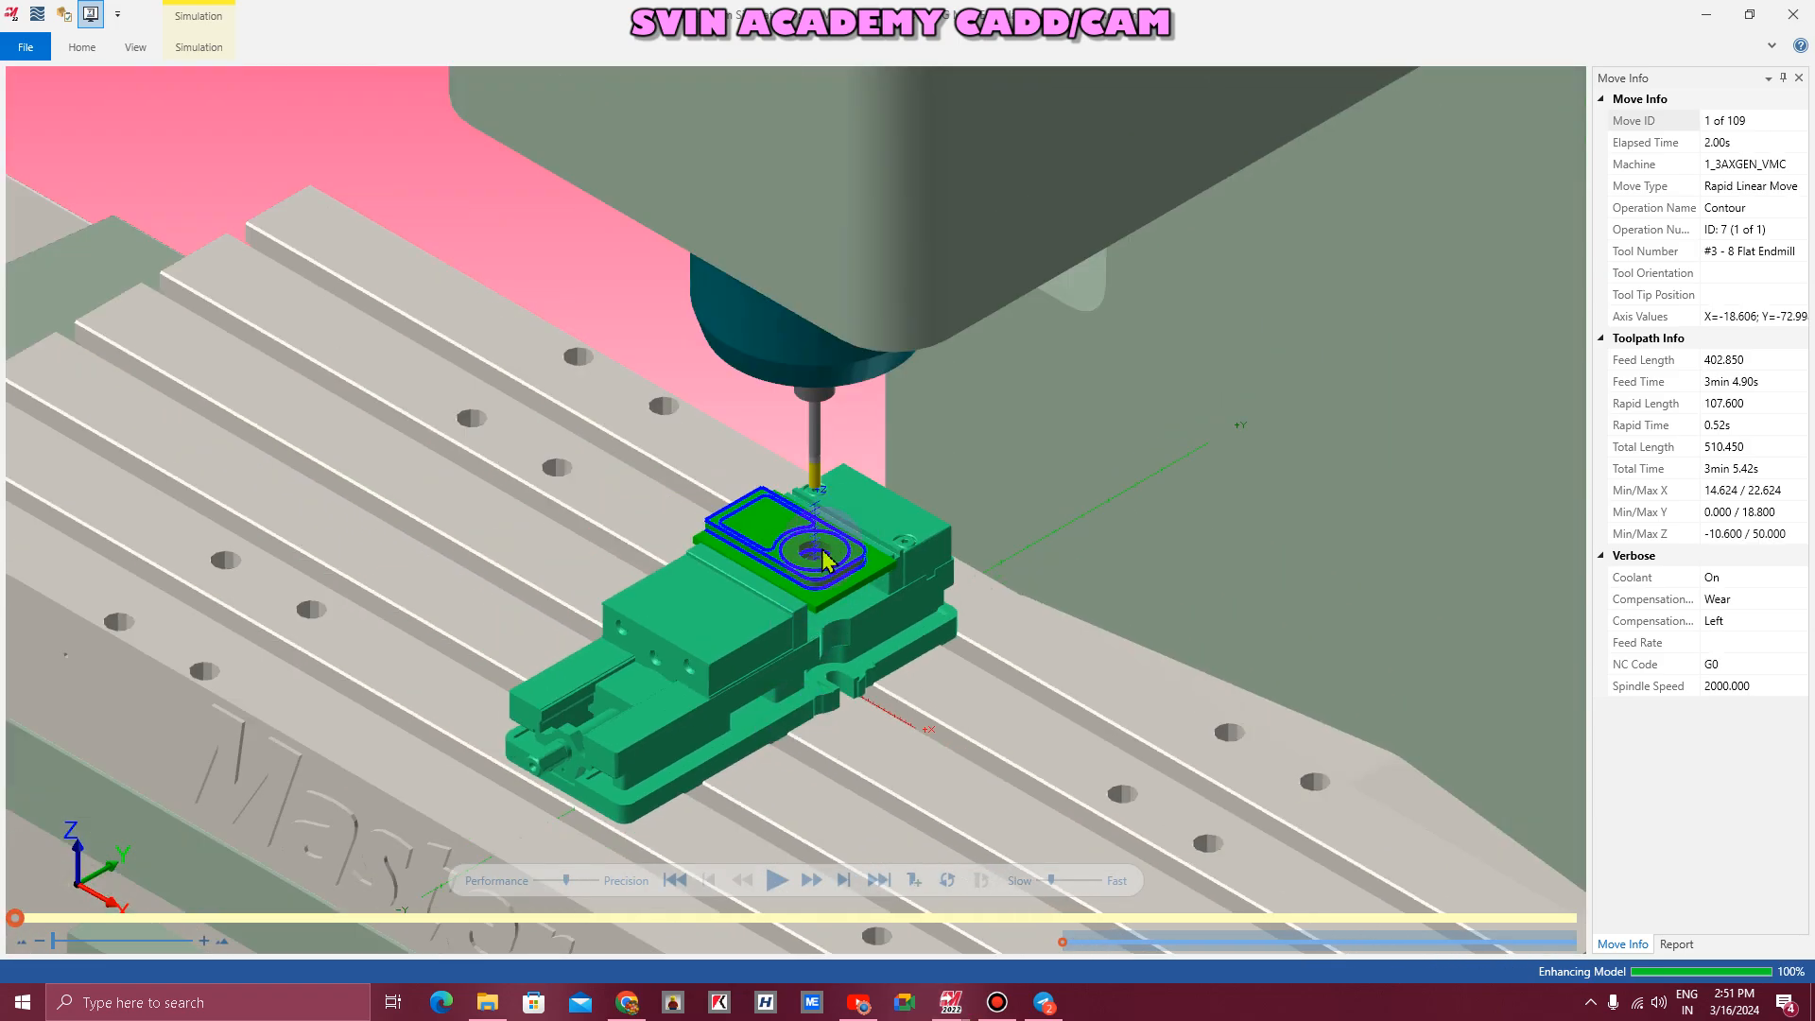
pyautogui.scroll(9, 821, 558)
pyautogui.scroll(2, 821, 558)
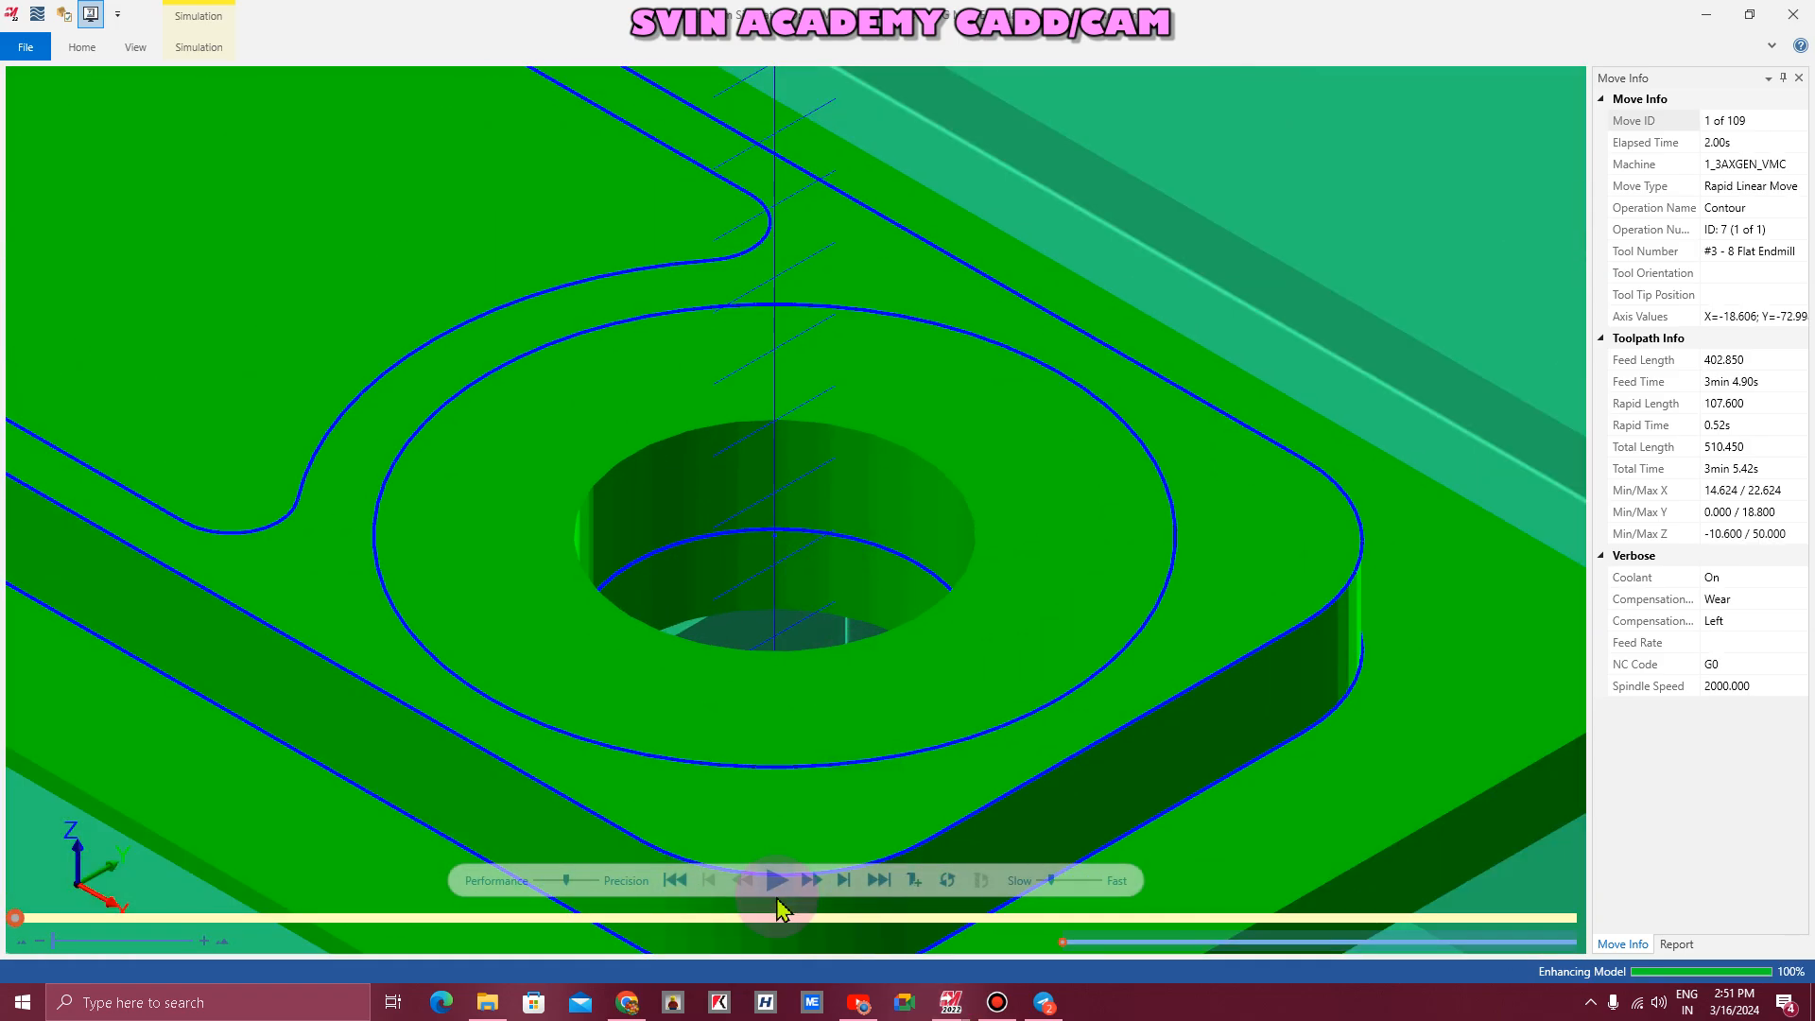
pyautogui.click(777, 880)
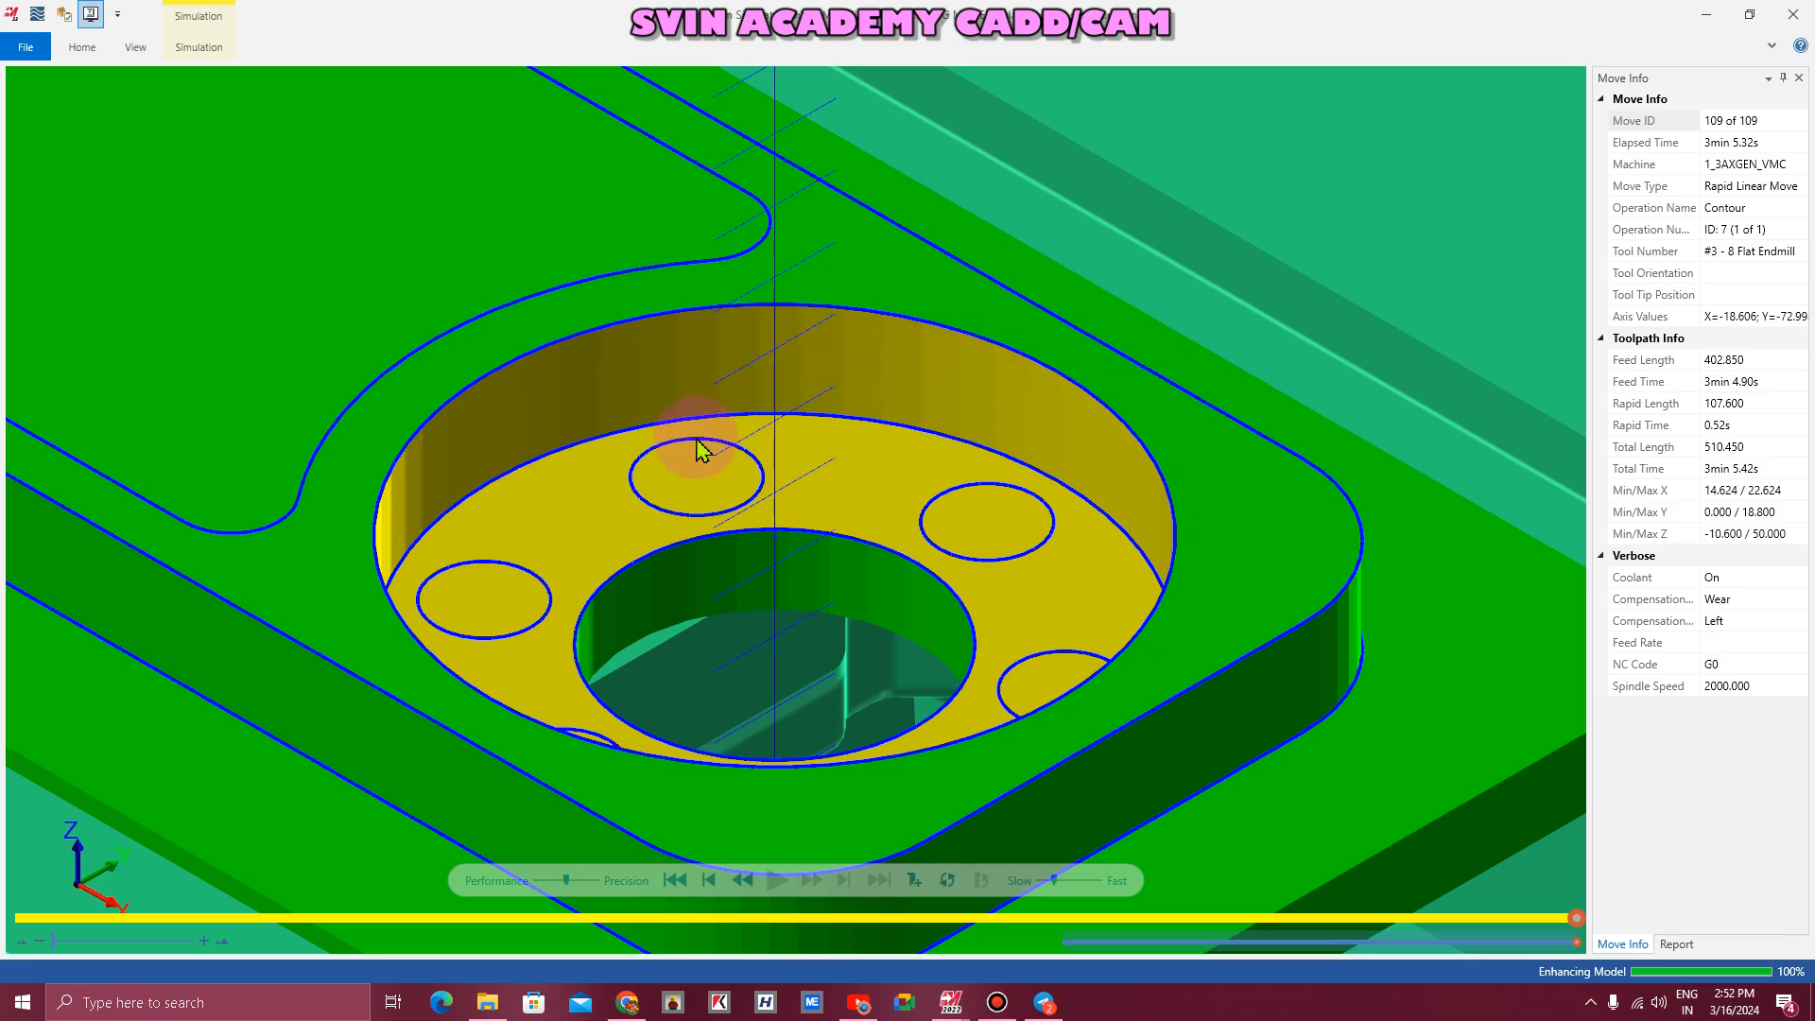
pyautogui.scroll(-5, 697, 455)
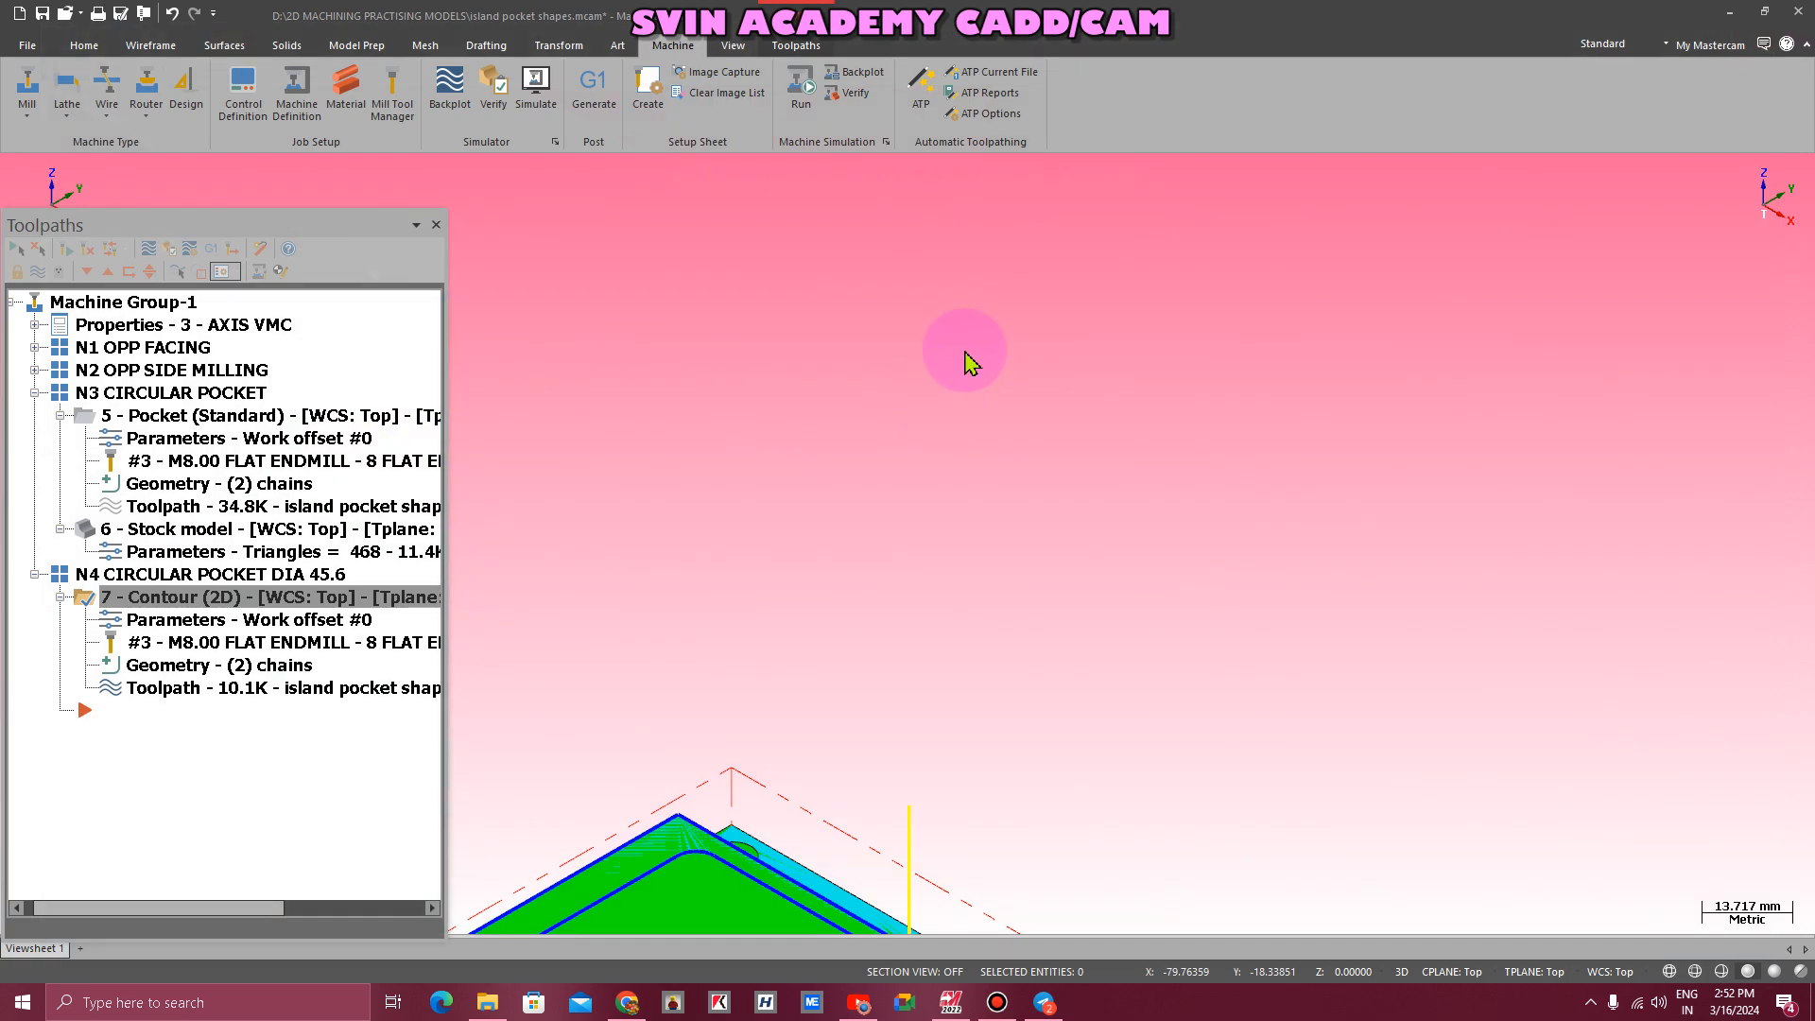
# - Copy the AFTER N3 stock model, paste it after the N4 contour, and open the copy's parameters
pyautogui.scroll(-5, 969, 364)
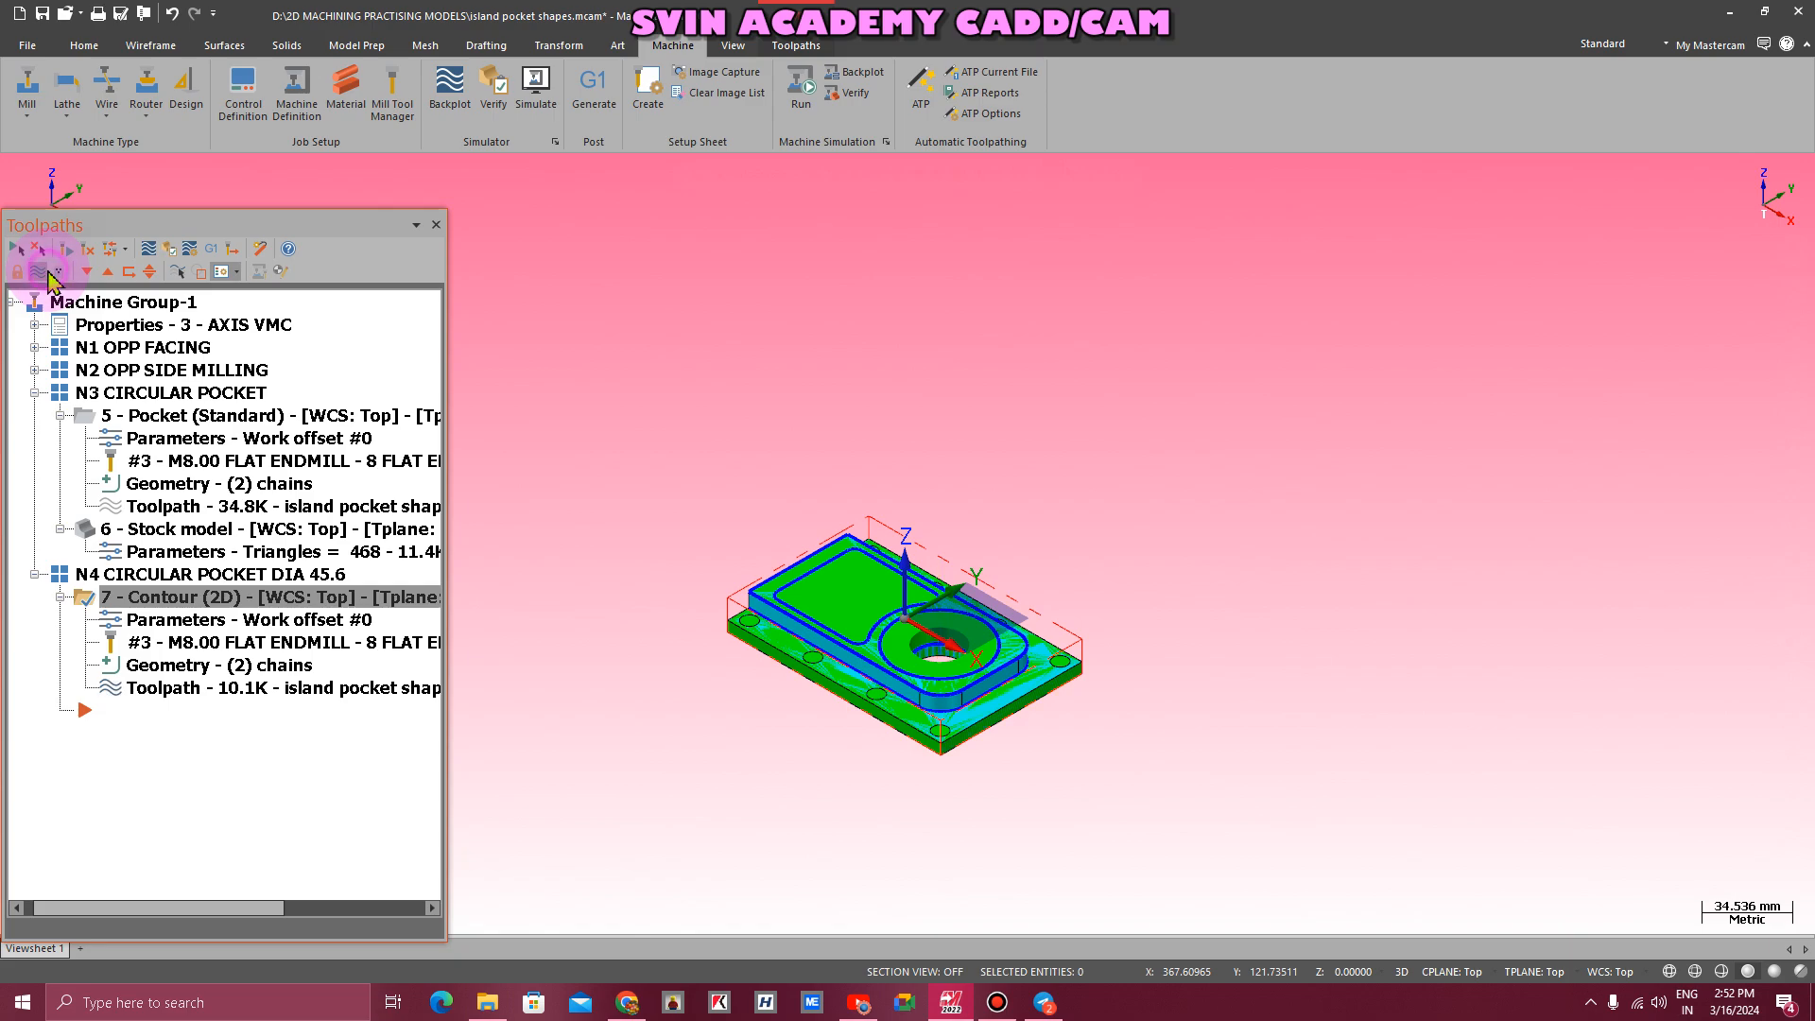
pyautogui.click(176, 528)
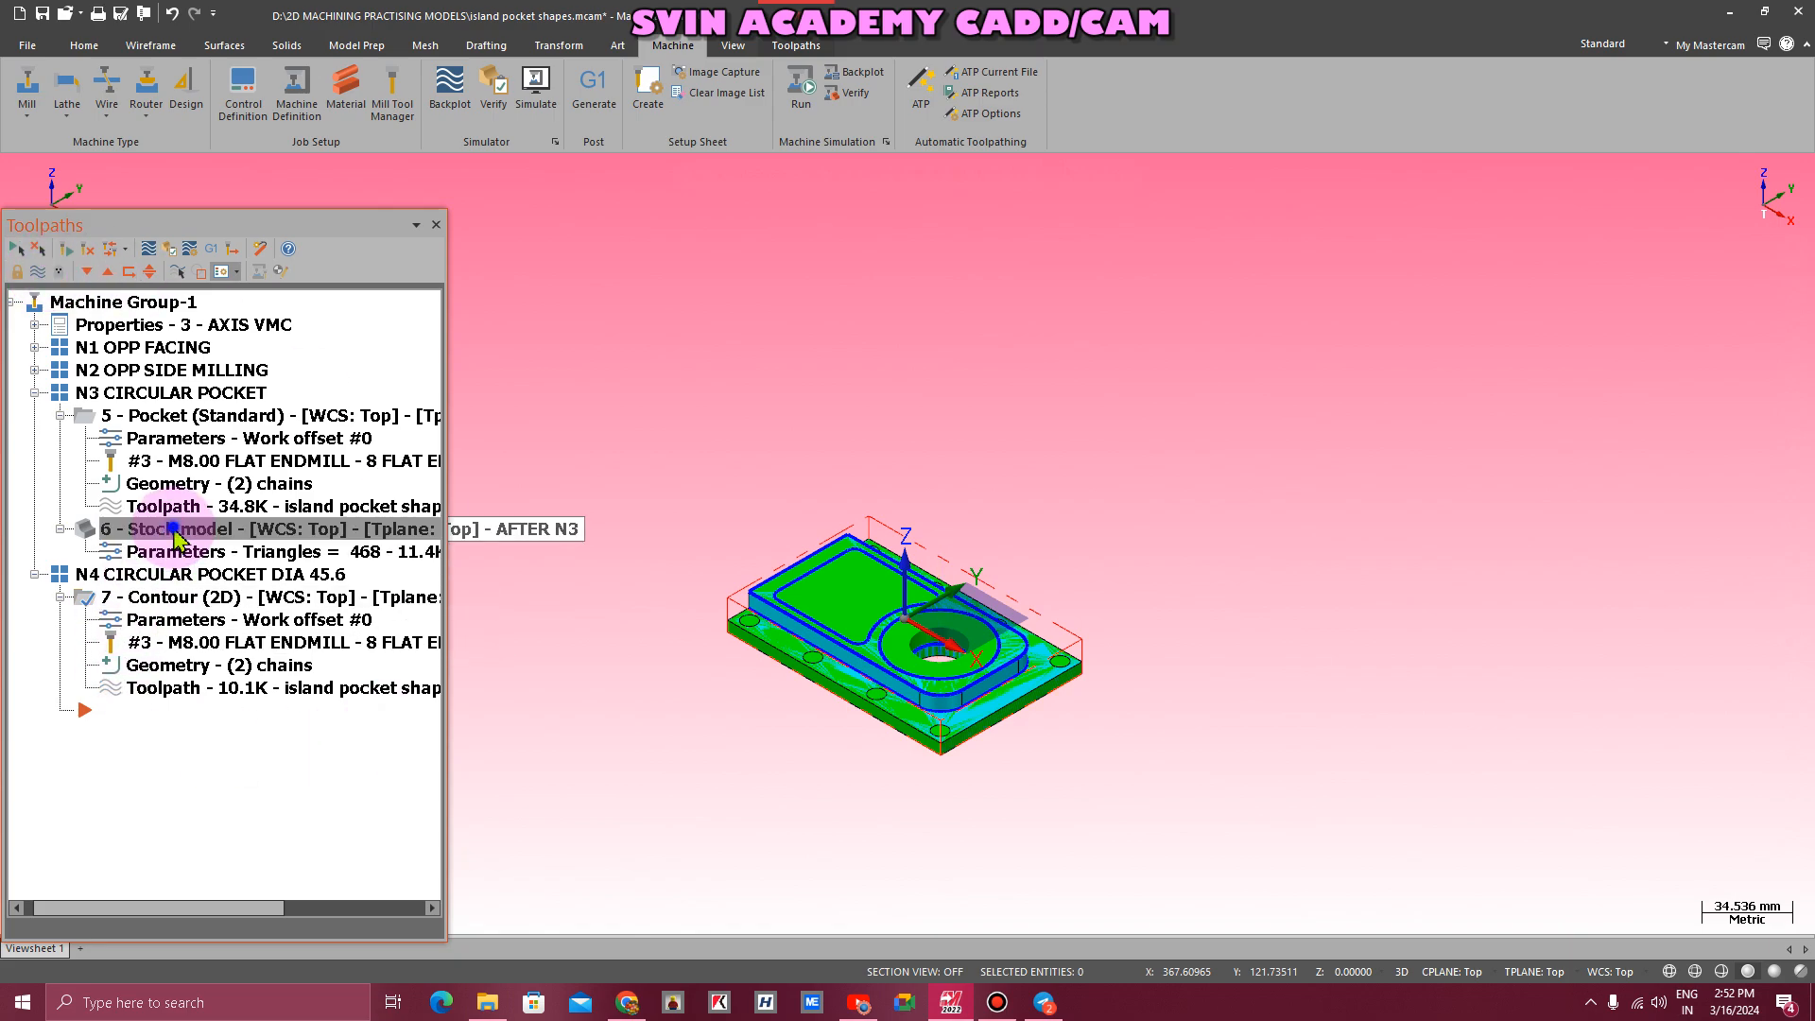
pyautogui.rightClick(176, 528)
pyautogui.click(230, 176)
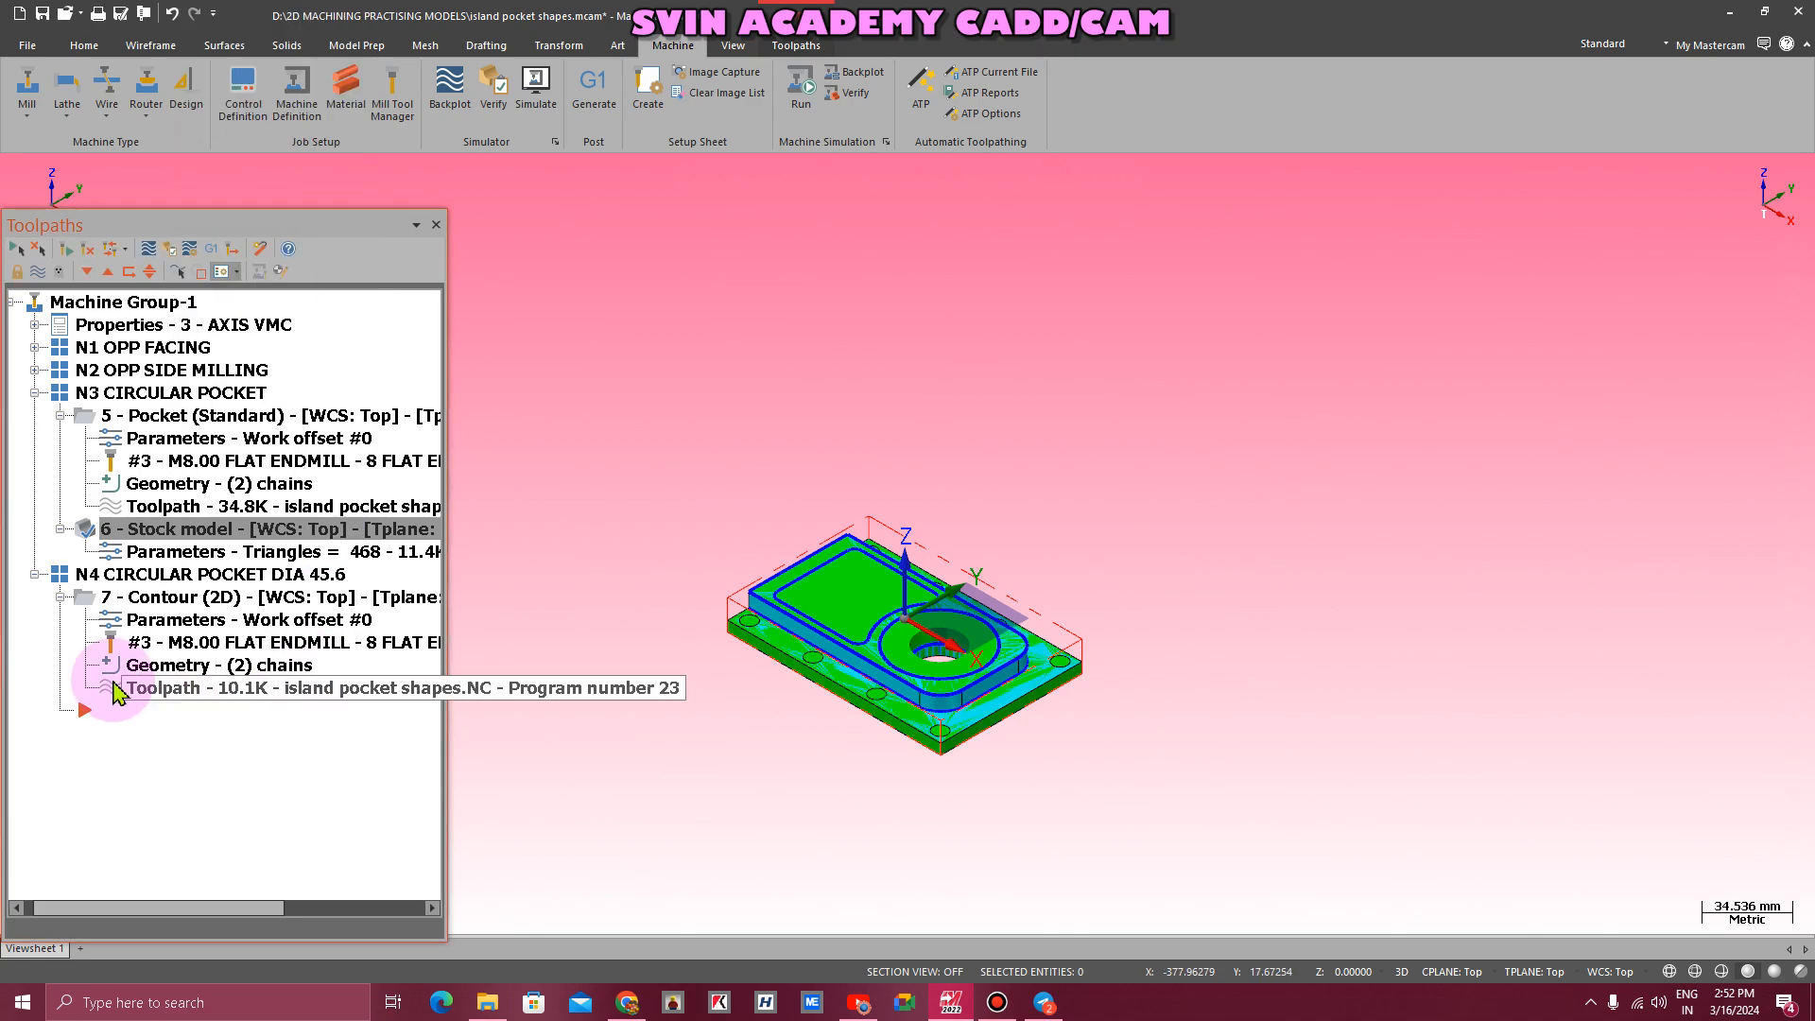
pyautogui.rightClick(113, 714)
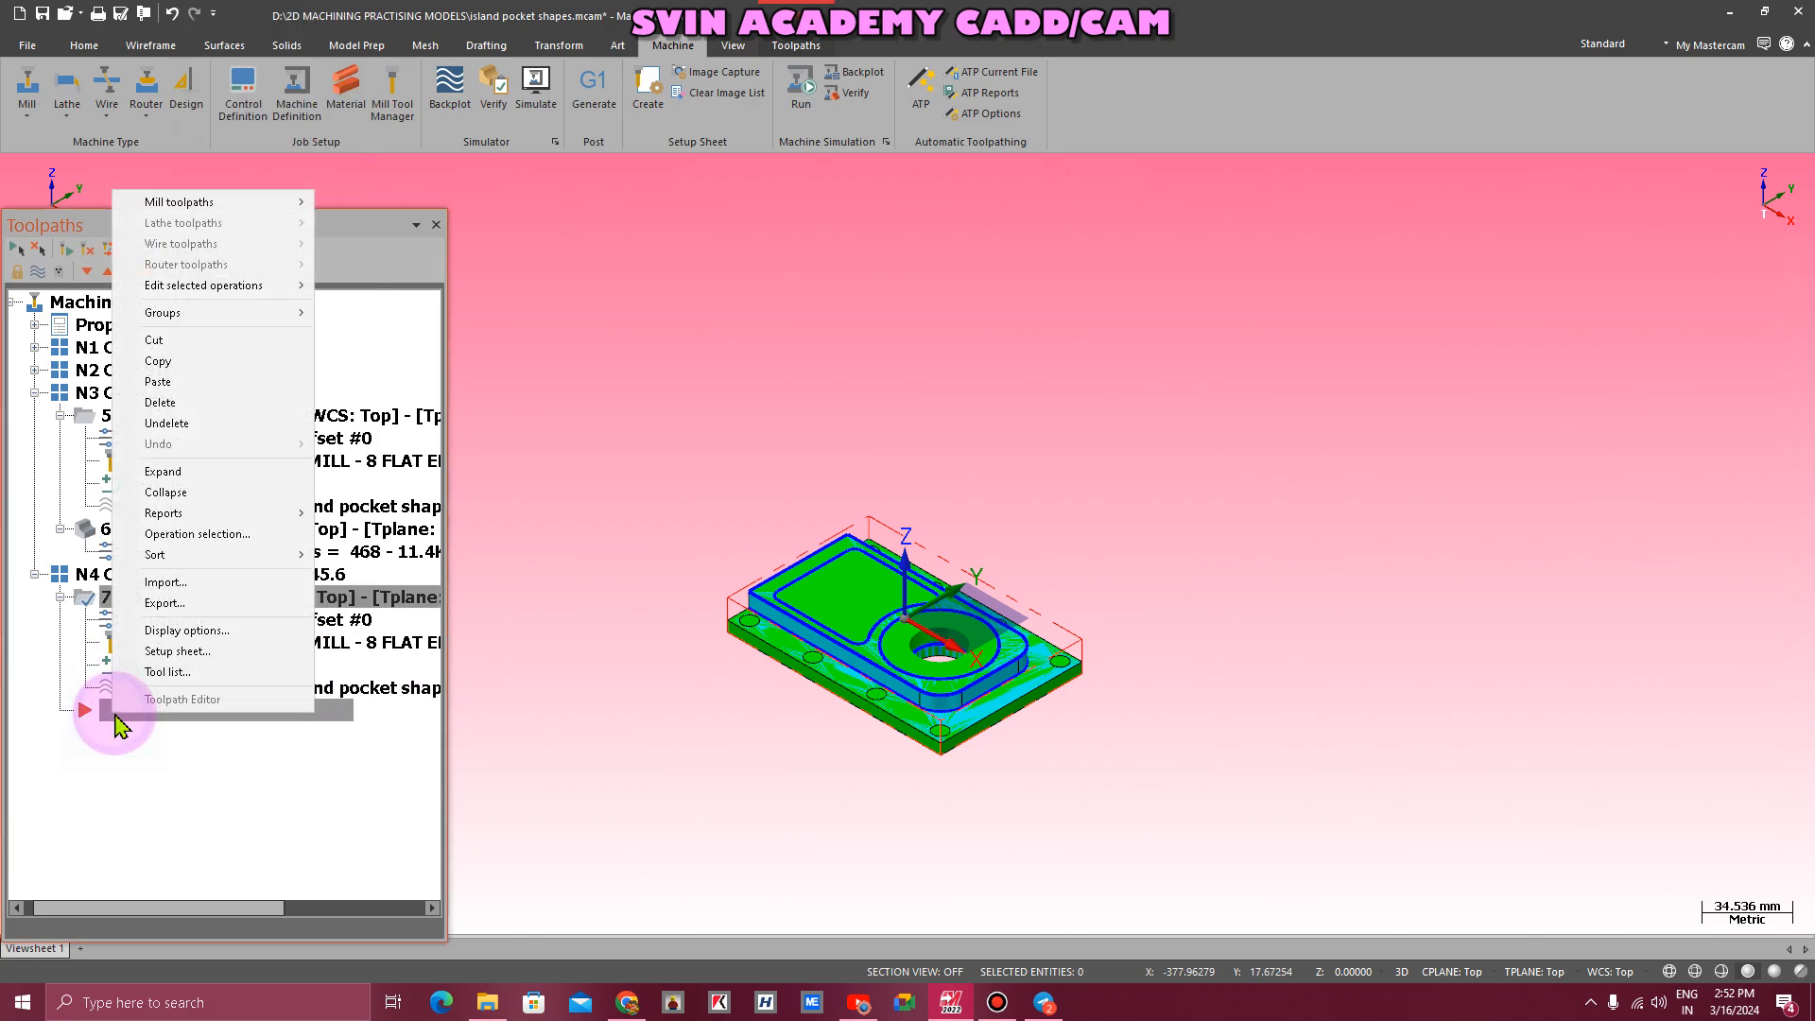
pyautogui.click(157, 381)
pyautogui.click(180, 742)
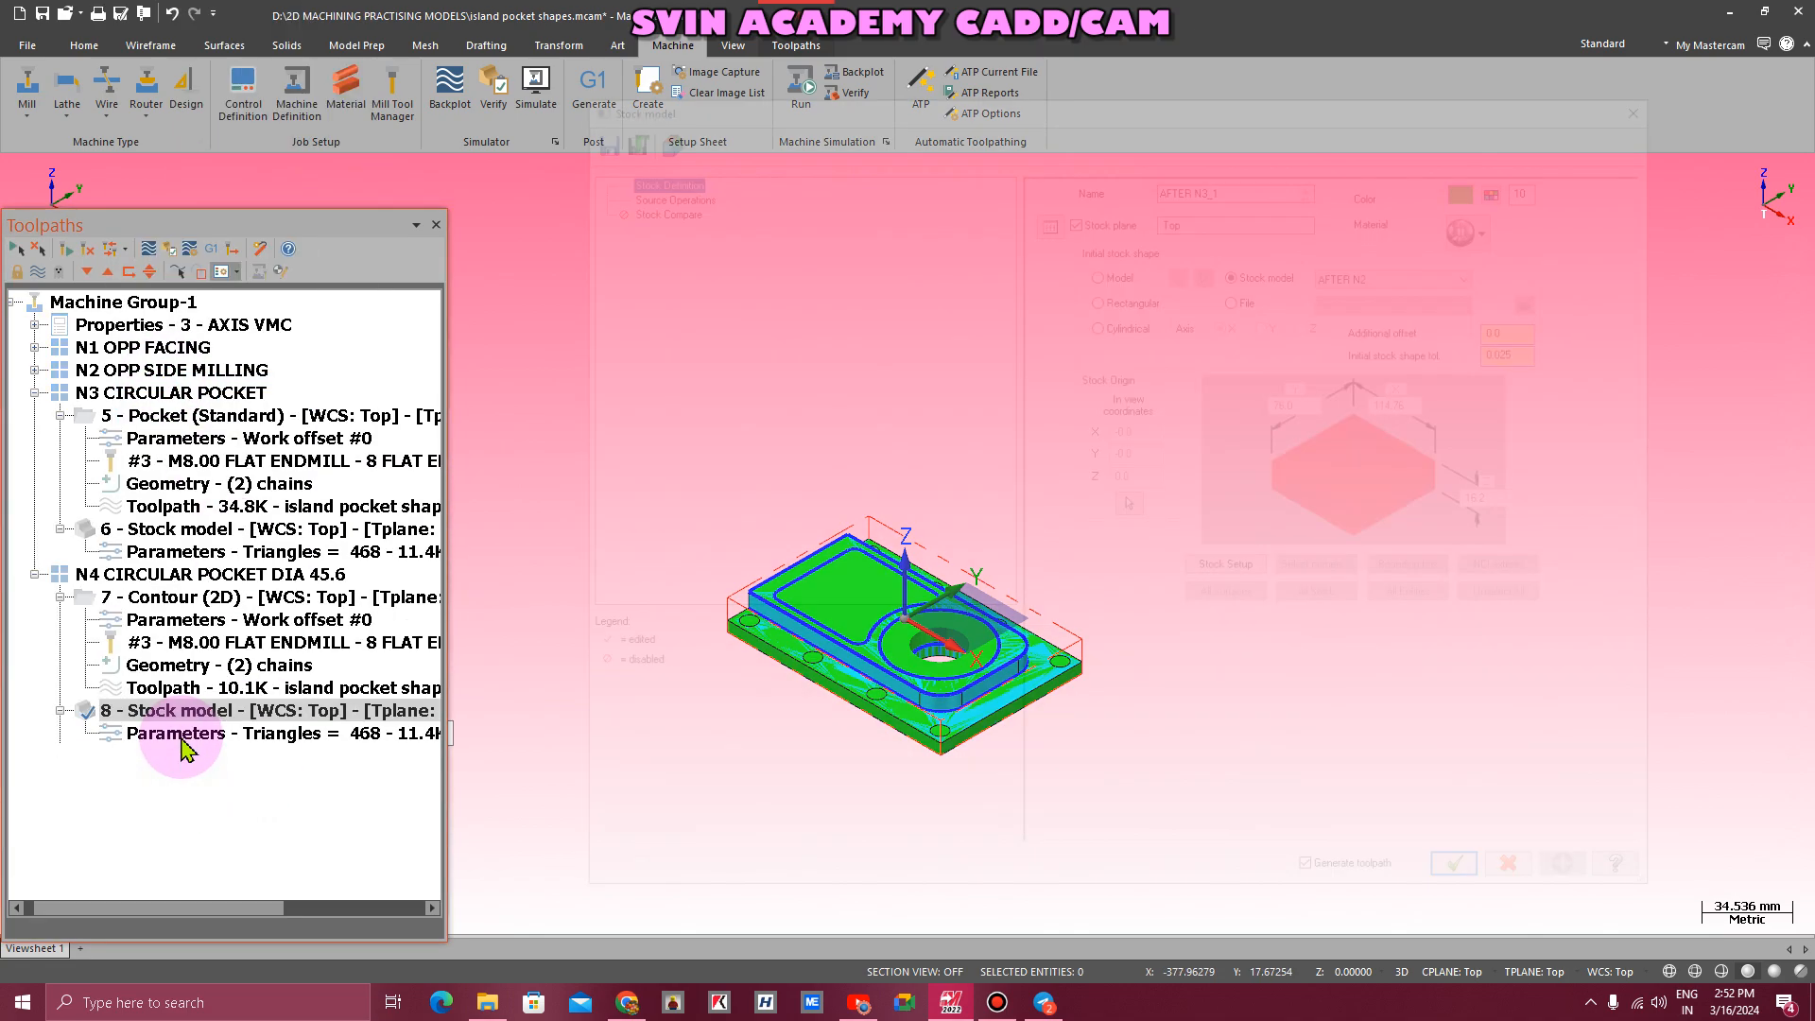
# - Name the copied stock model AFTER N4, base it on AFTER N3 with the N4 2D contour as source operation, and compute it
pyautogui.click(1351, 271)
pyautogui.click(1350, 273)
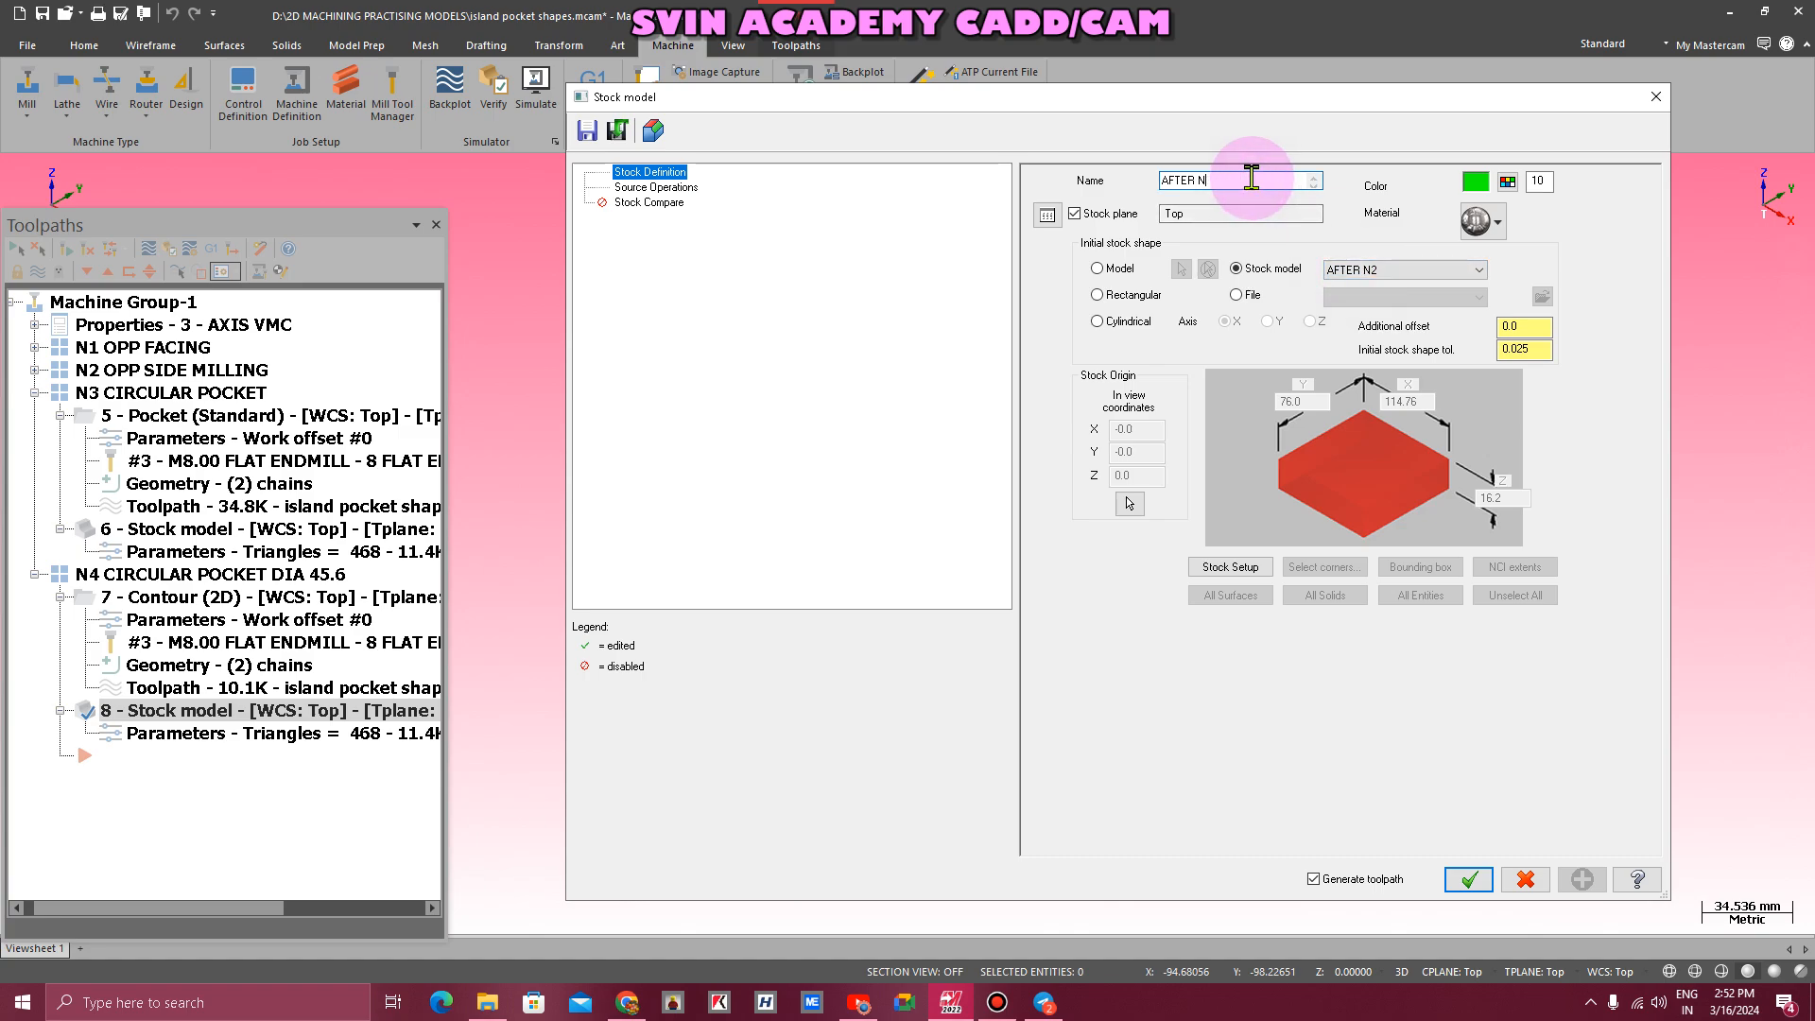
pyautogui.click(1370, 271)
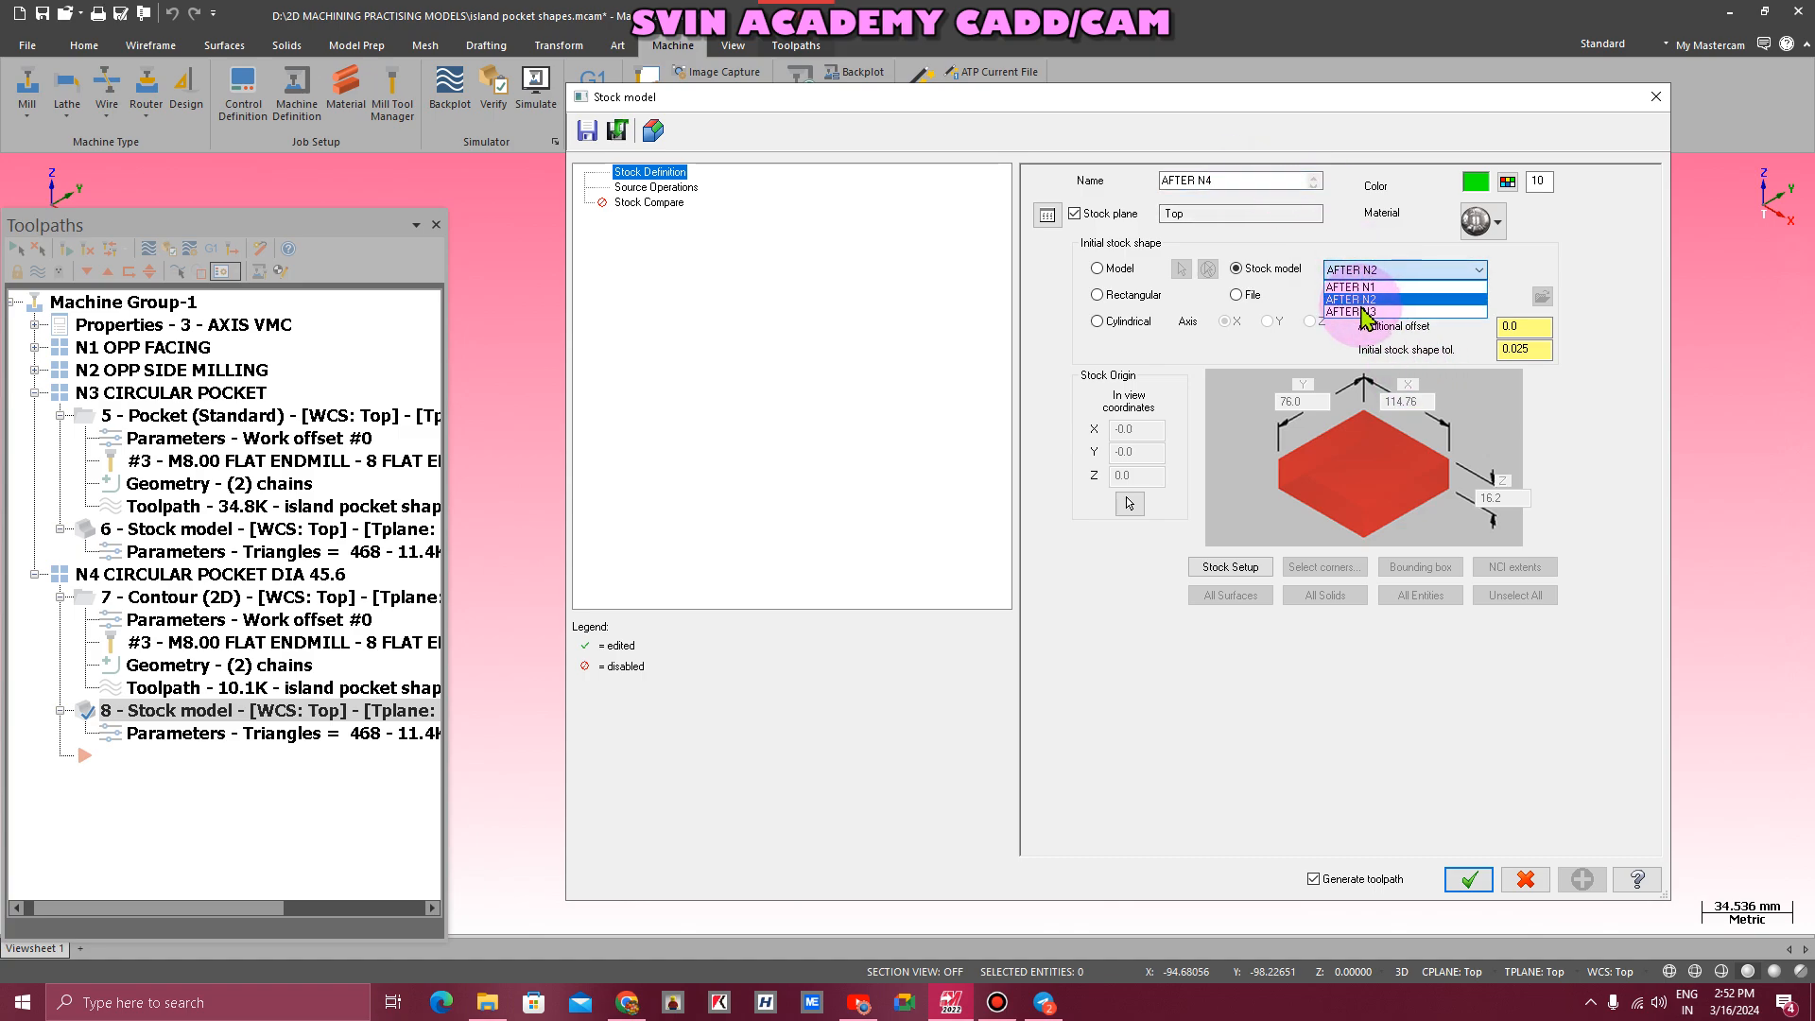
pyautogui.click(1360, 308)
pyautogui.click(662, 187)
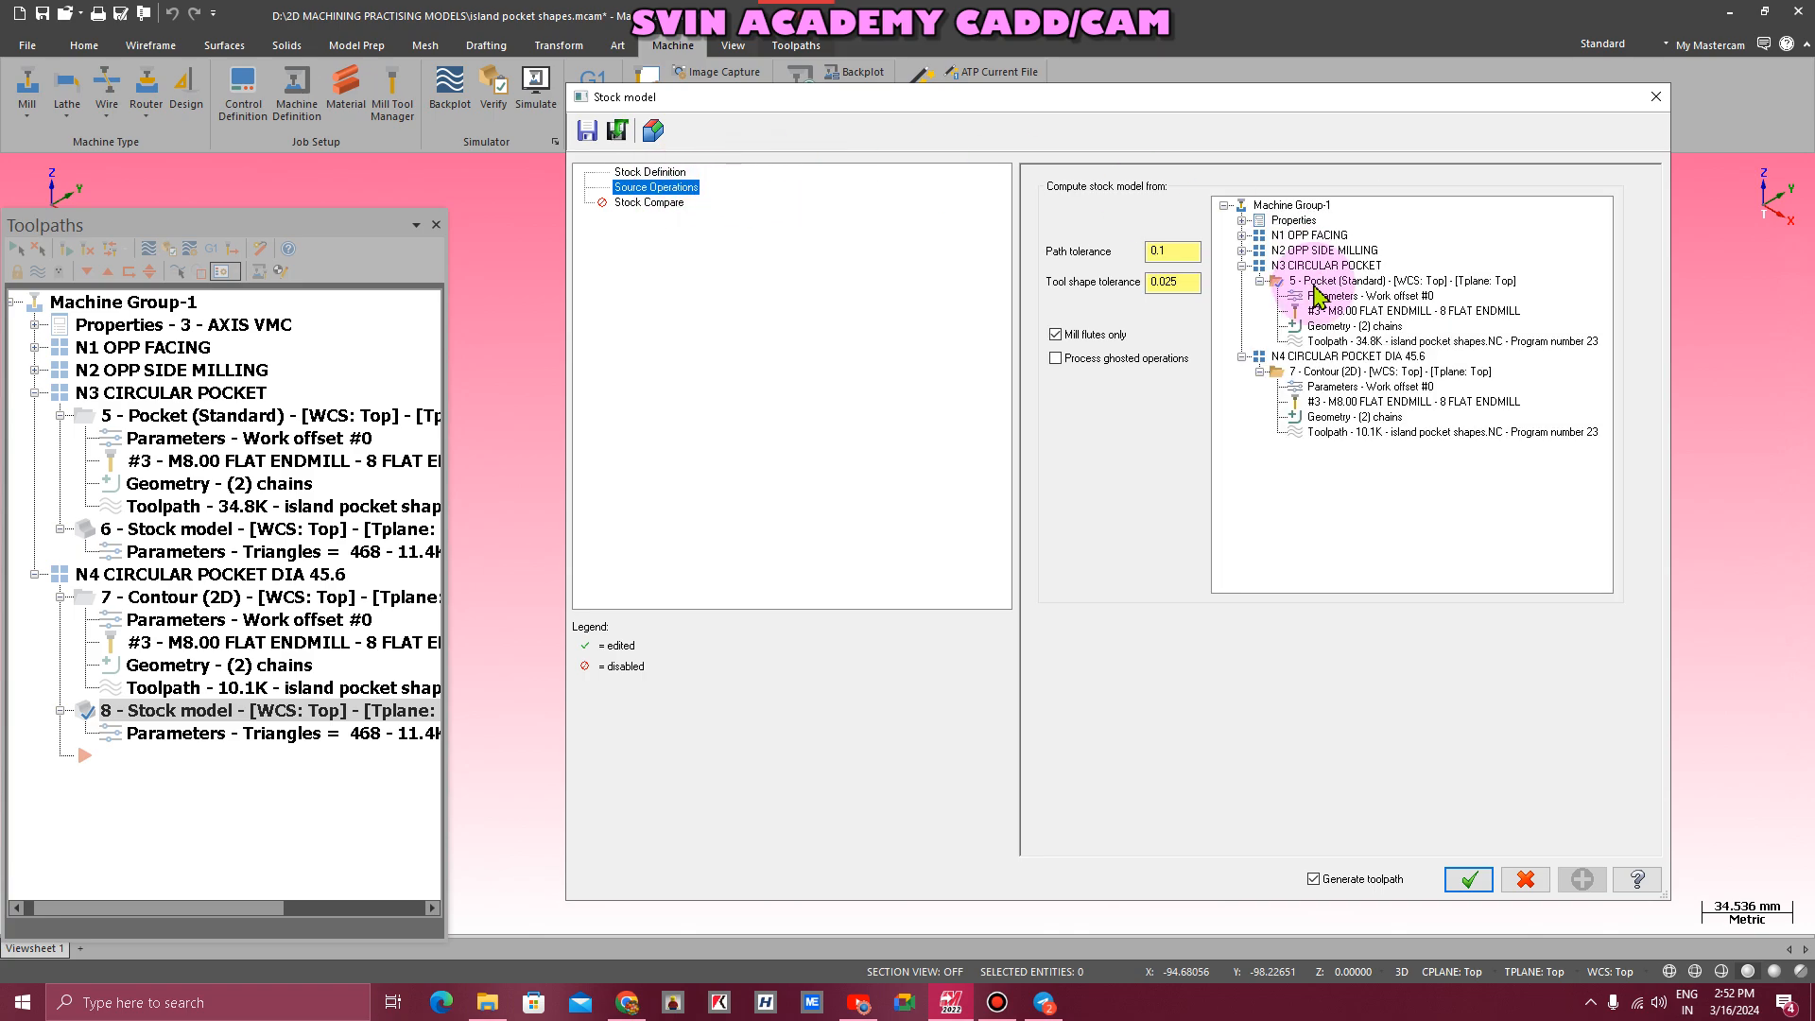
pyautogui.click(1312, 374)
pyautogui.click(1469, 879)
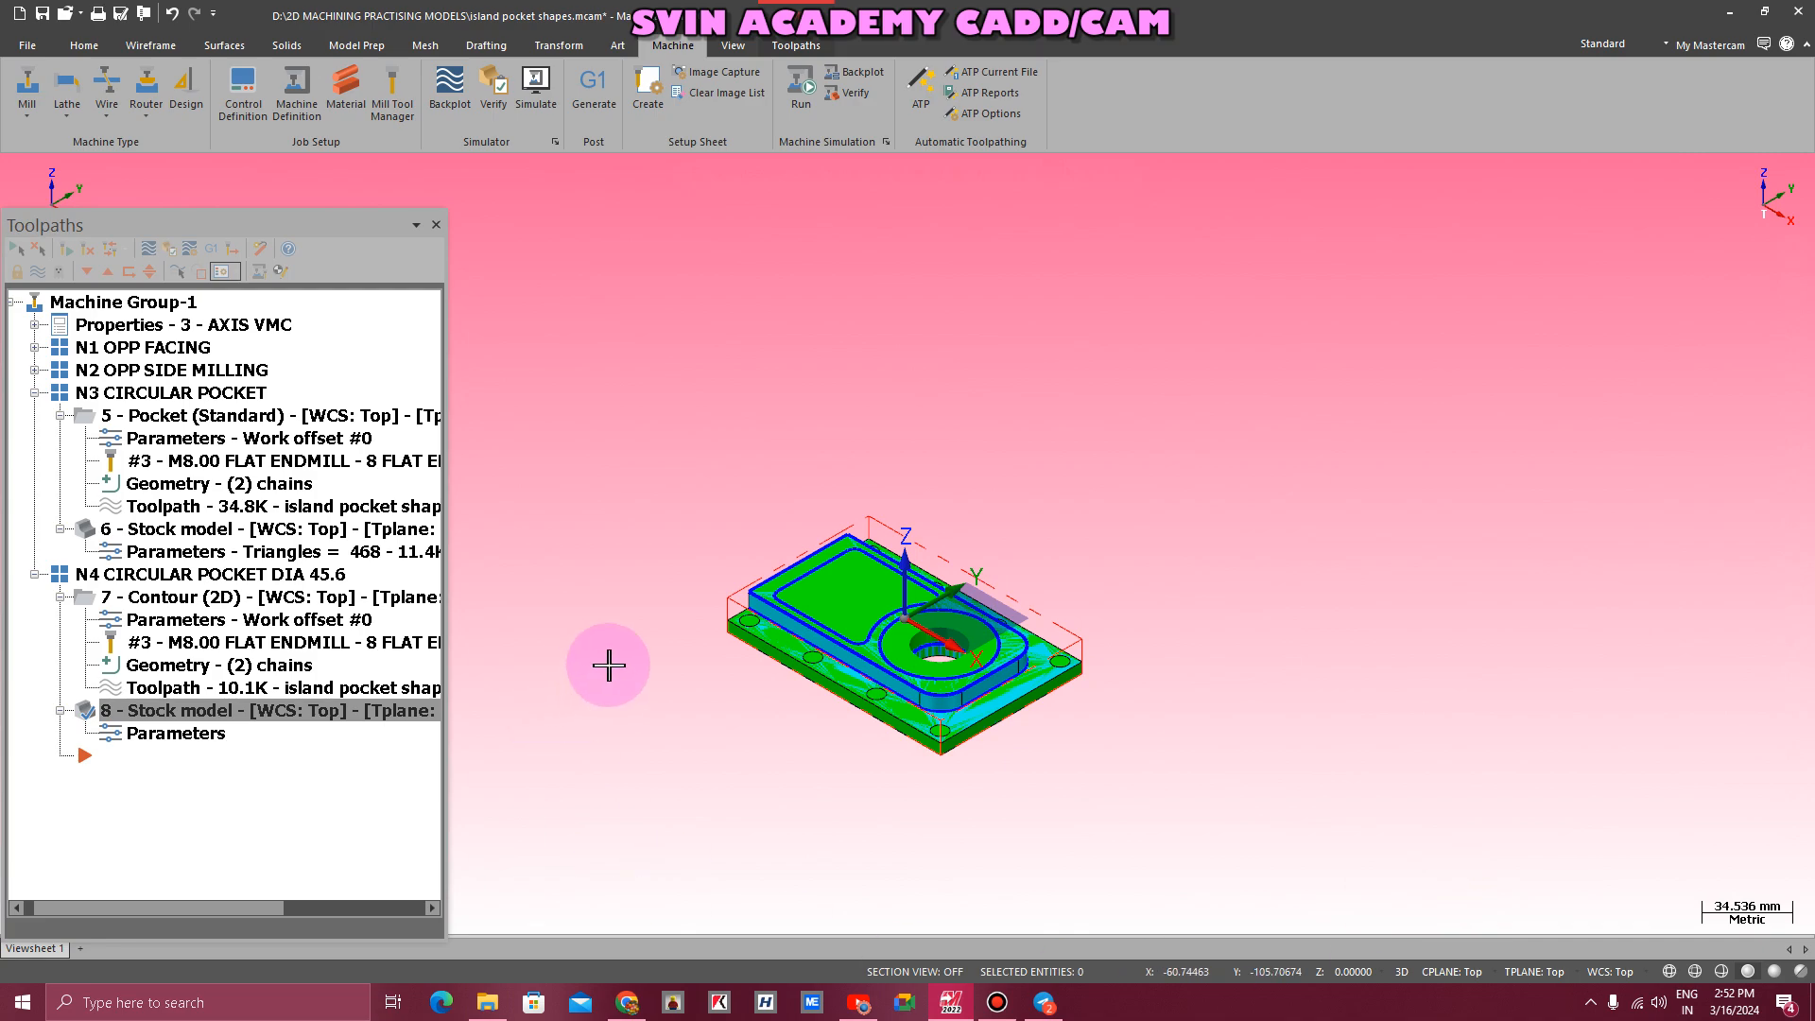
pyautogui.scroll(3, 700, 733)
pyautogui.scroll(-1, 662, 605)
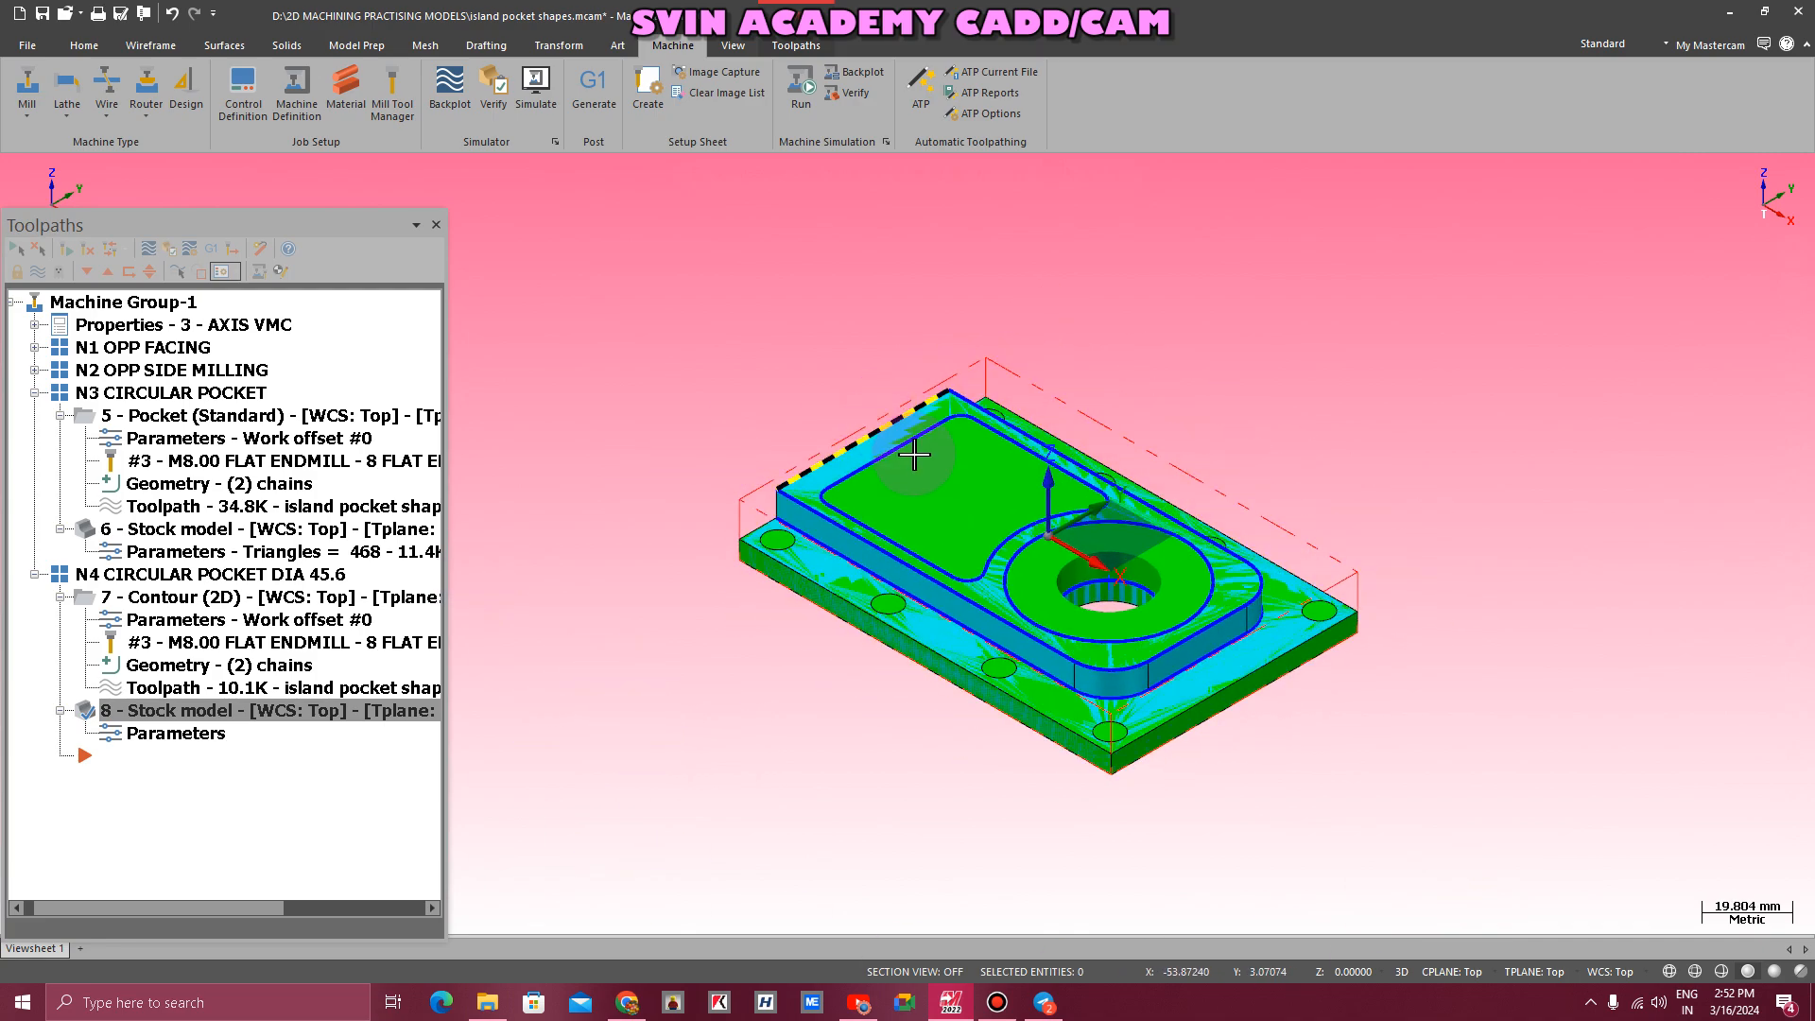
pyautogui.scroll(2, 914, 463)
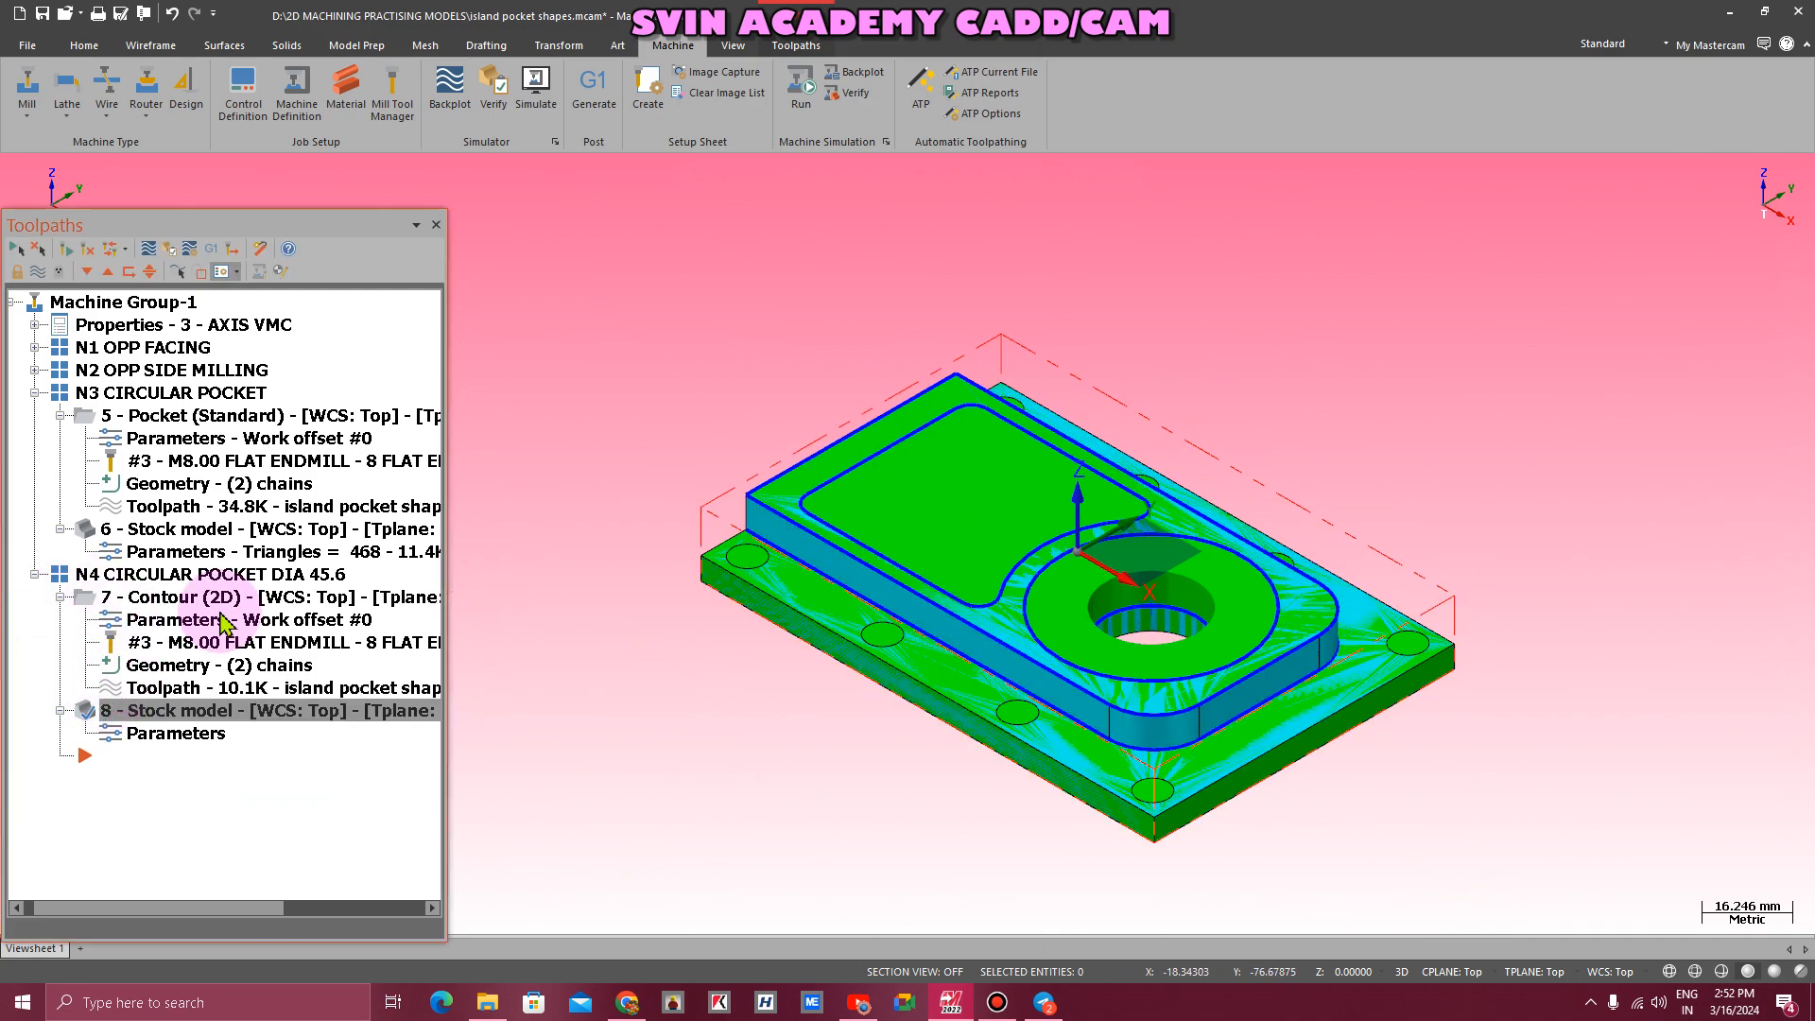
# - Hide the AFTER N3 stock model to inspect the circular pocket in the AFTER N4 stock
pyautogui.click(151, 535)
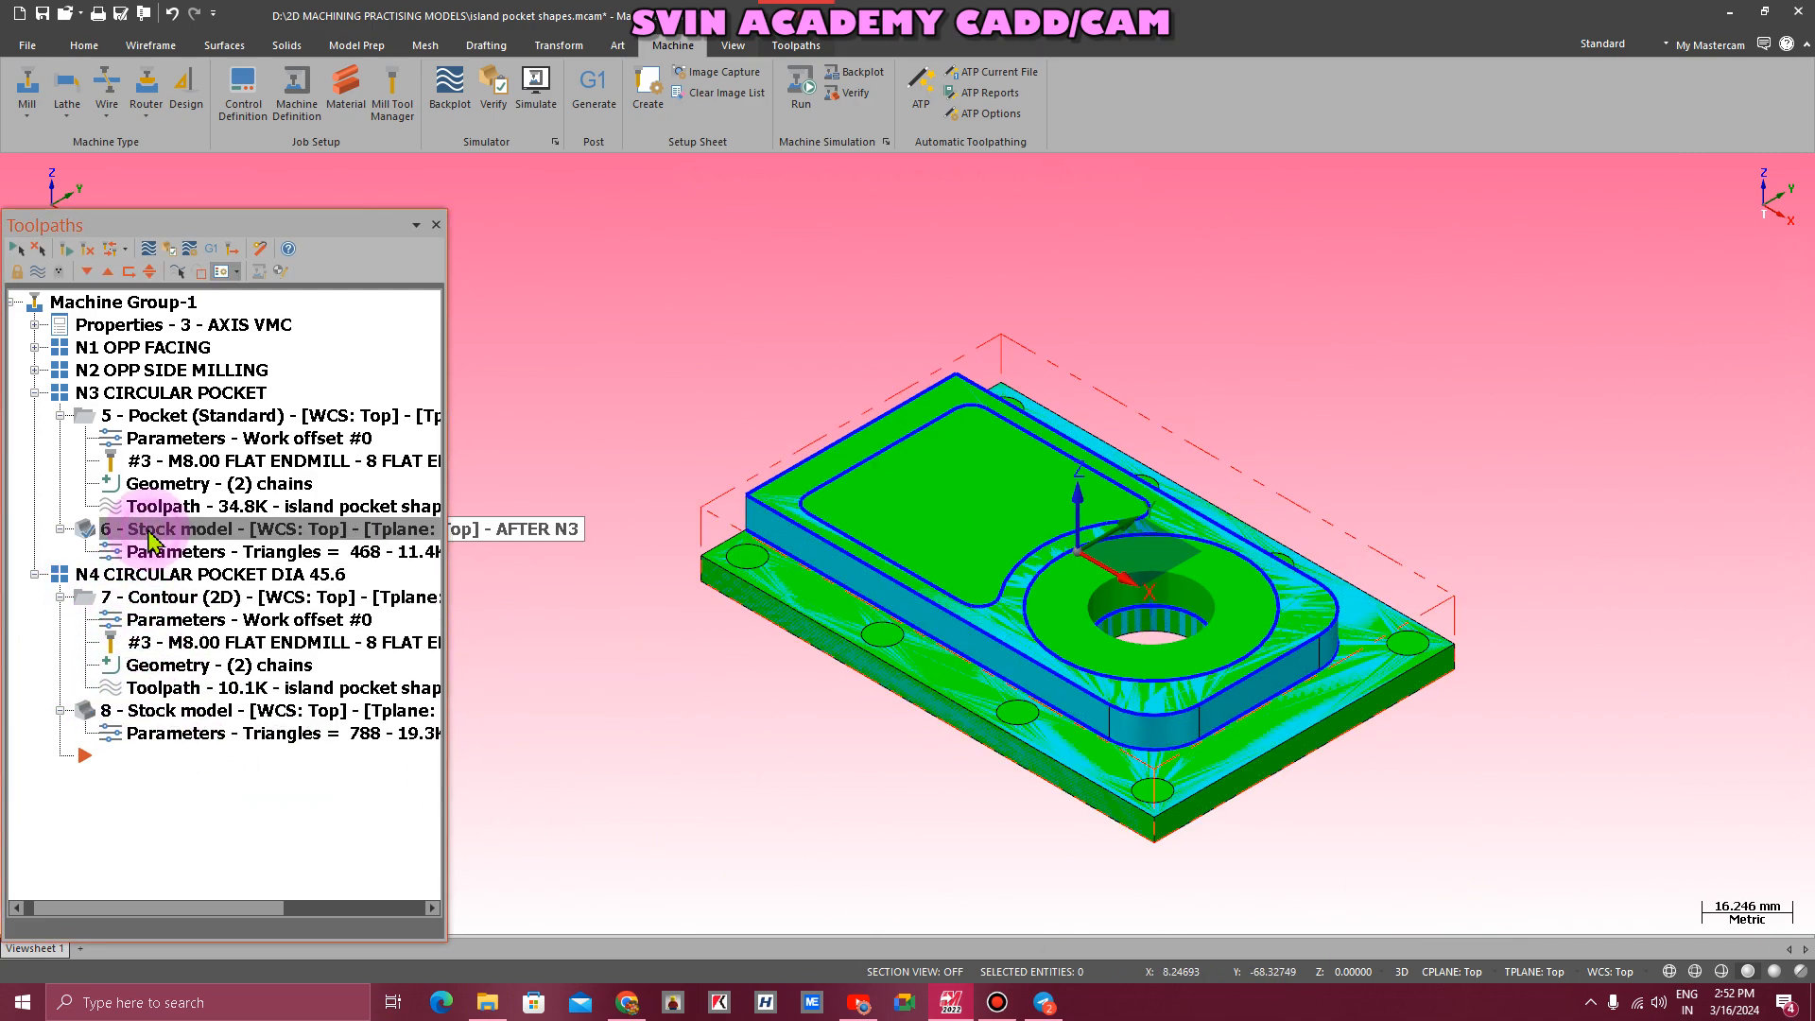
pyautogui.click(39, 273)
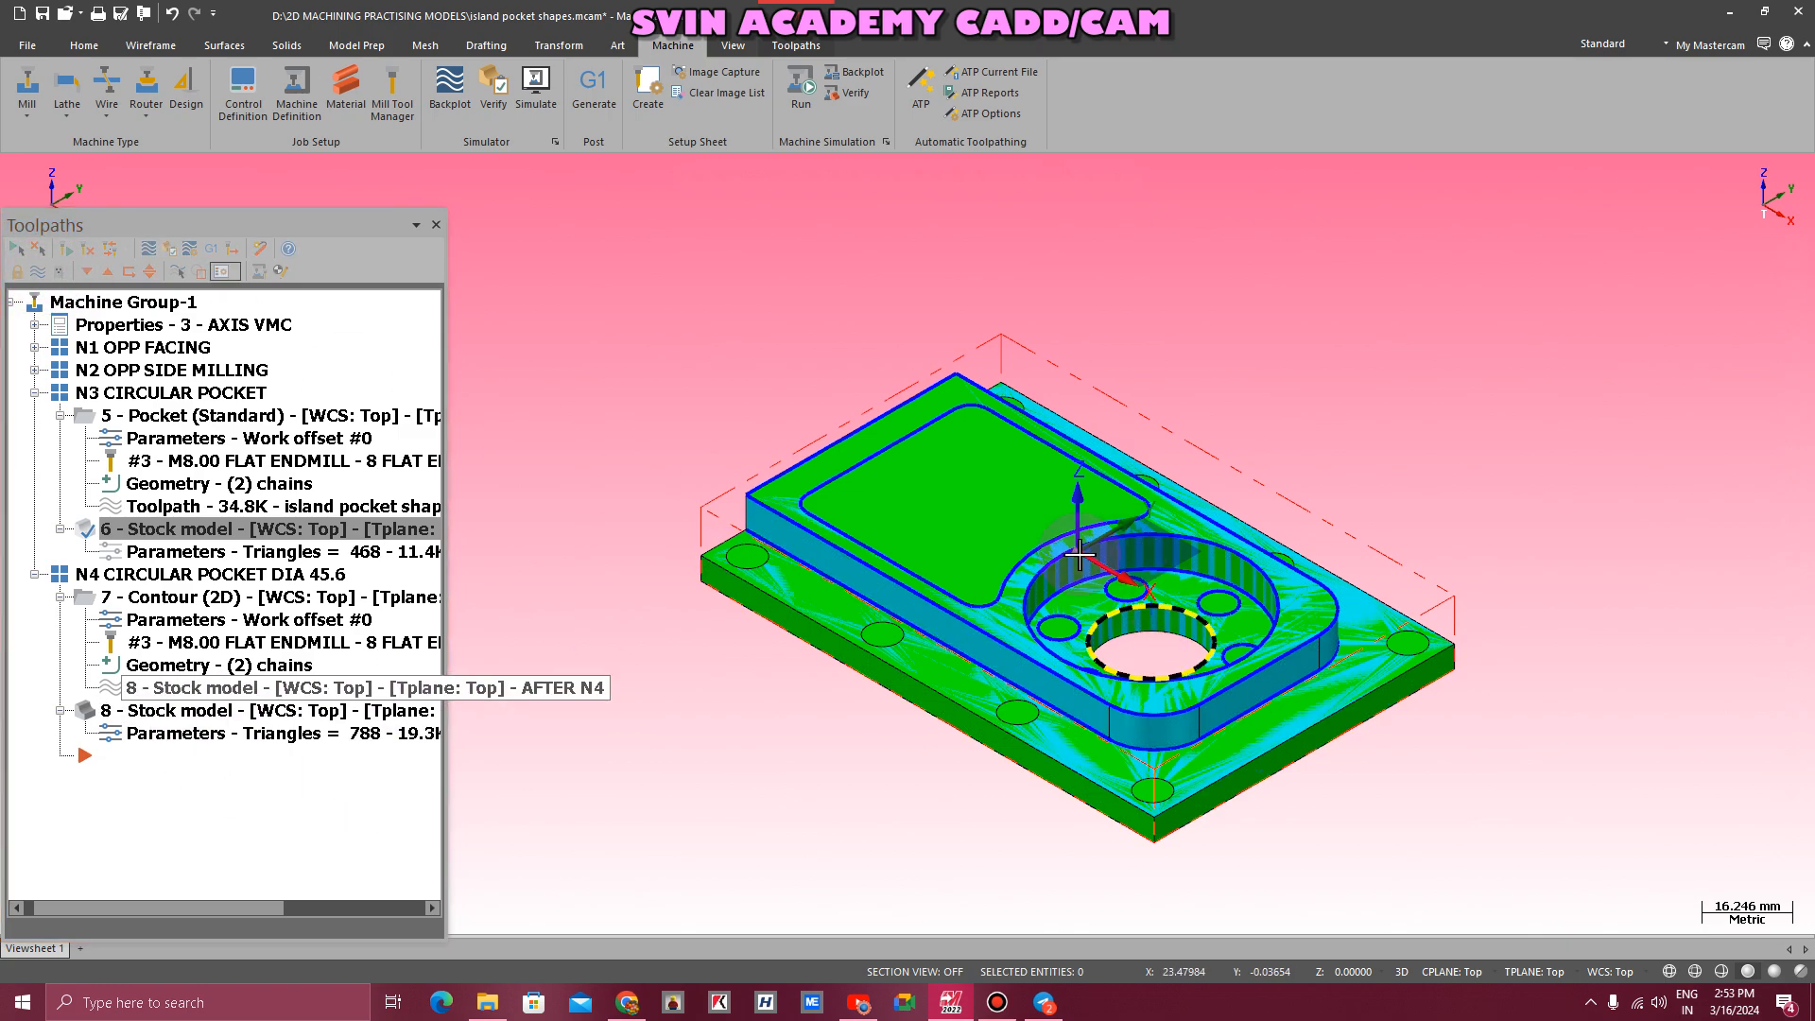
pyautogui.scroll(-1, 1231, 574)
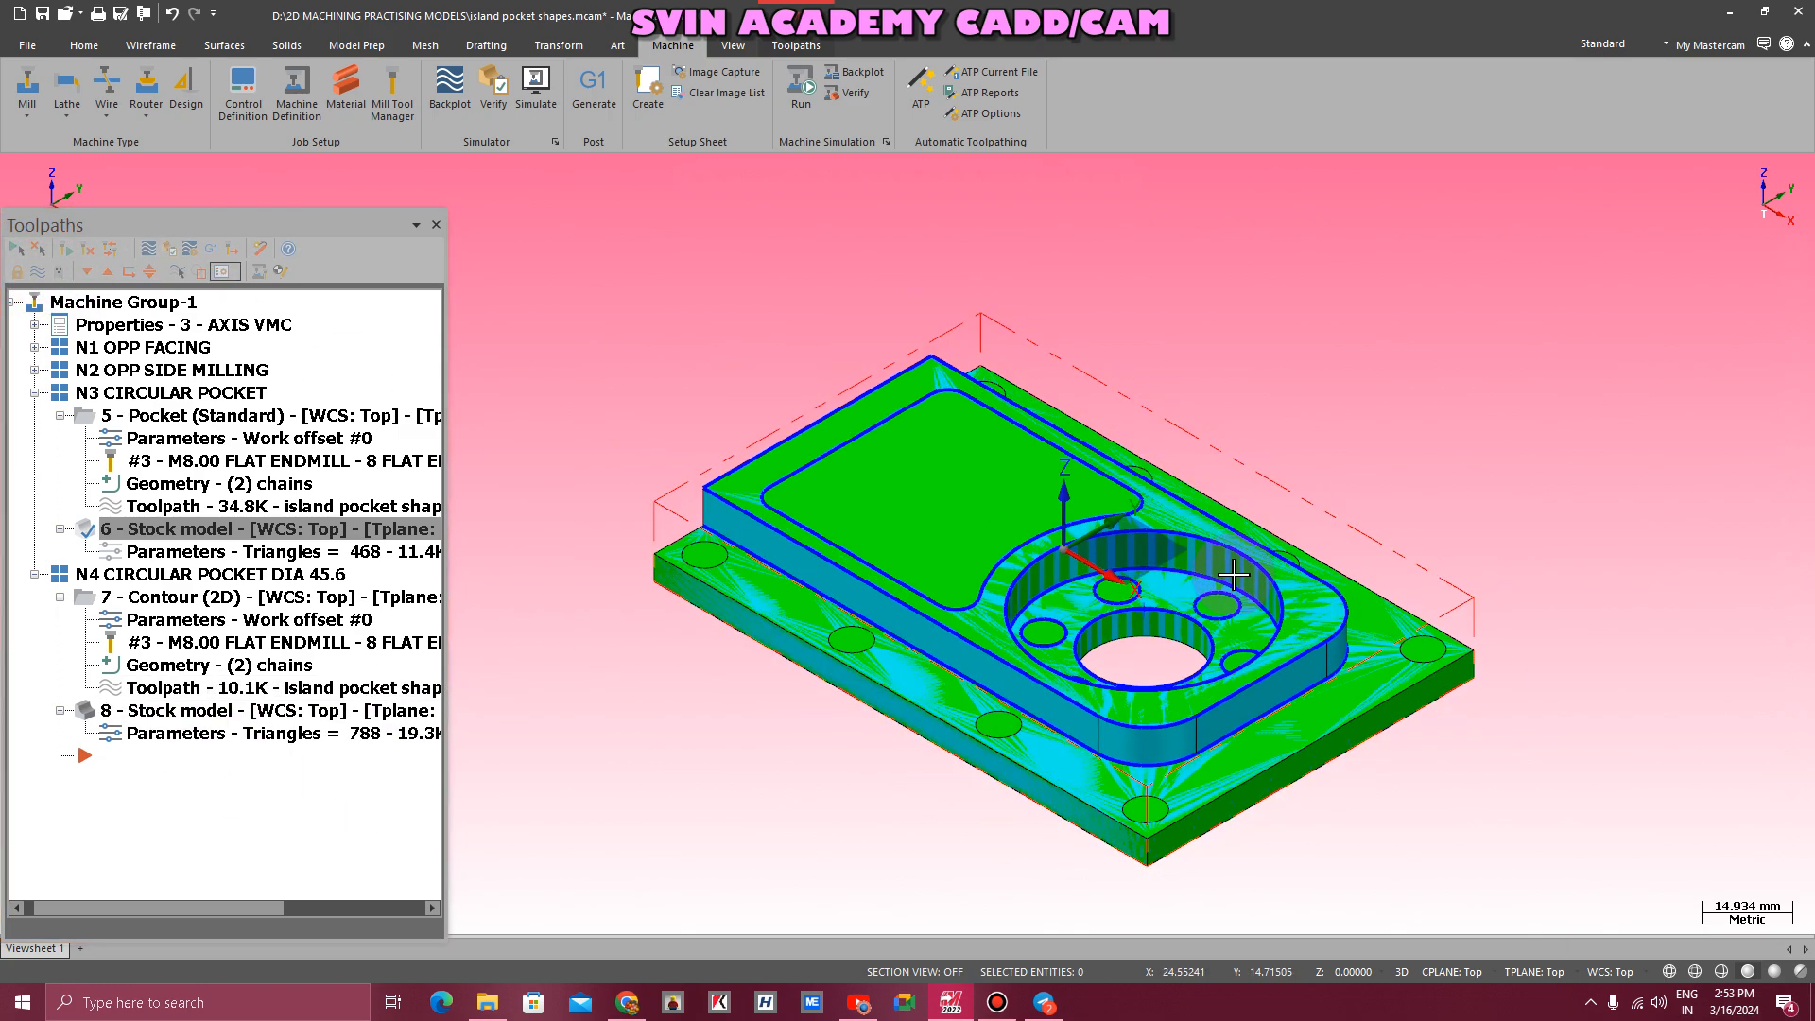
# - Collapse the N3 and N4 toolpath groups and hide the display of the N4 group's operations
pyautogui.click(132, 574)
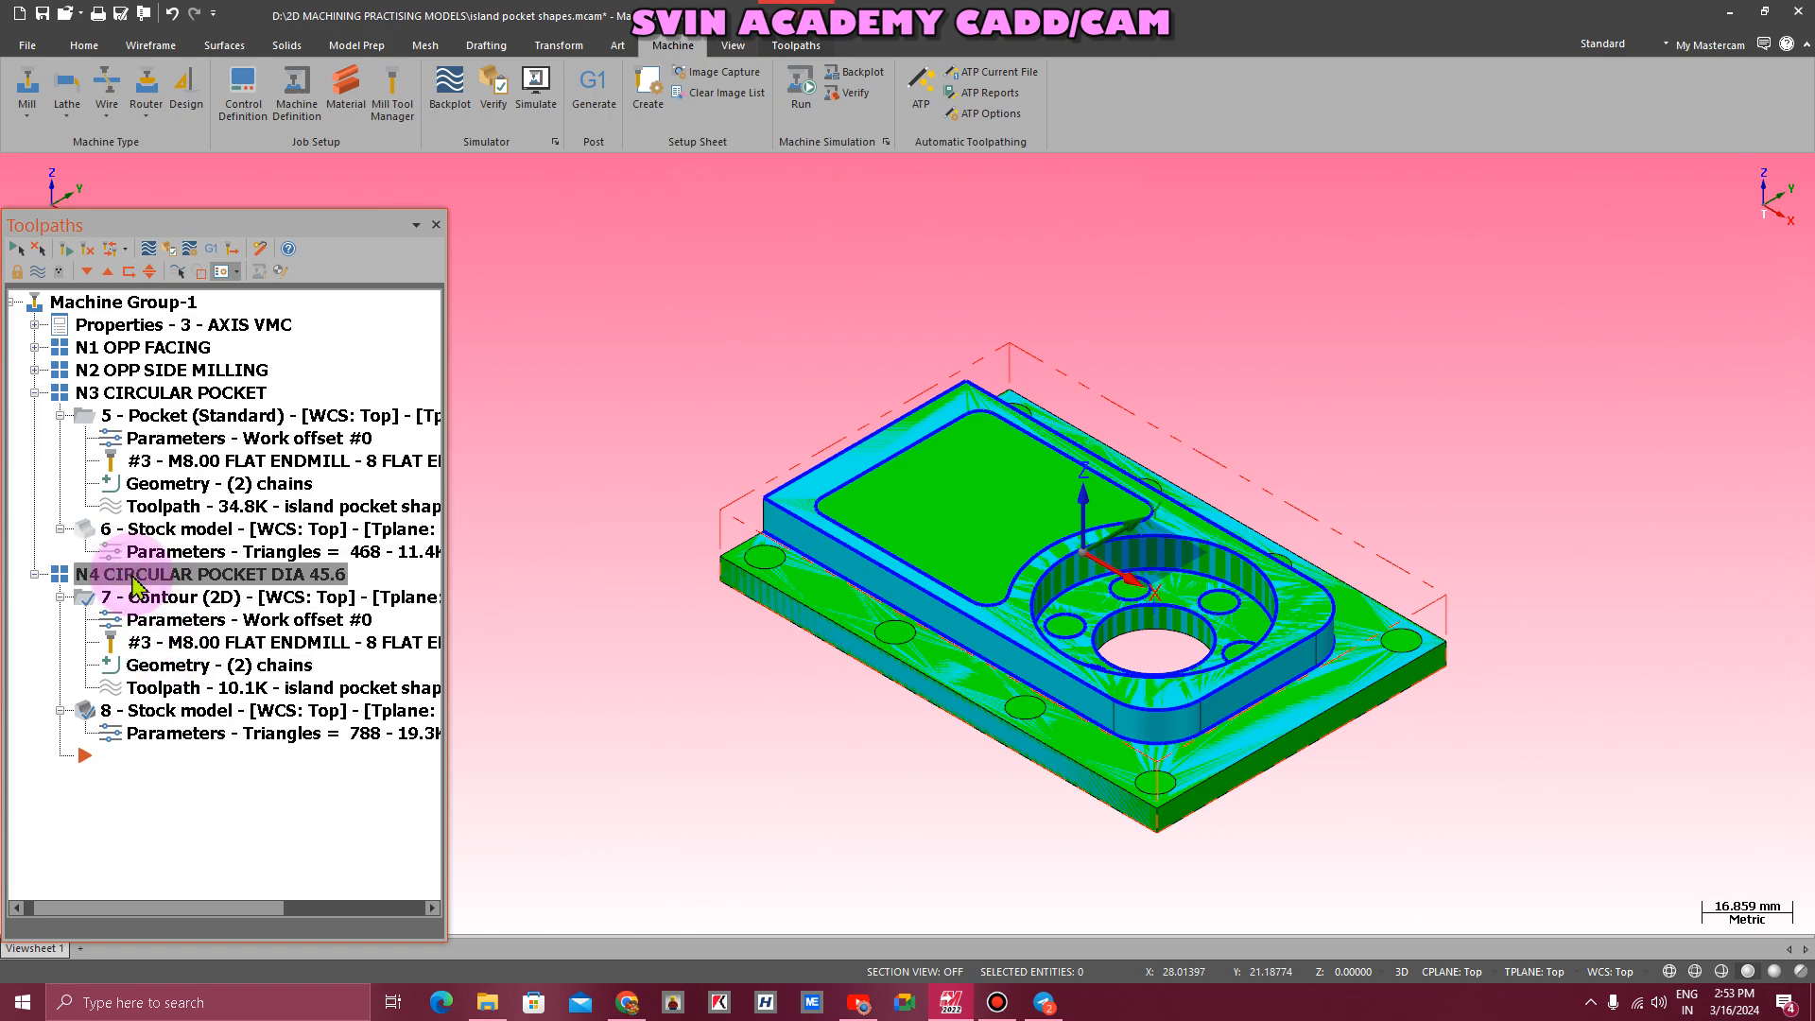
pyautogui.click(34, 392)
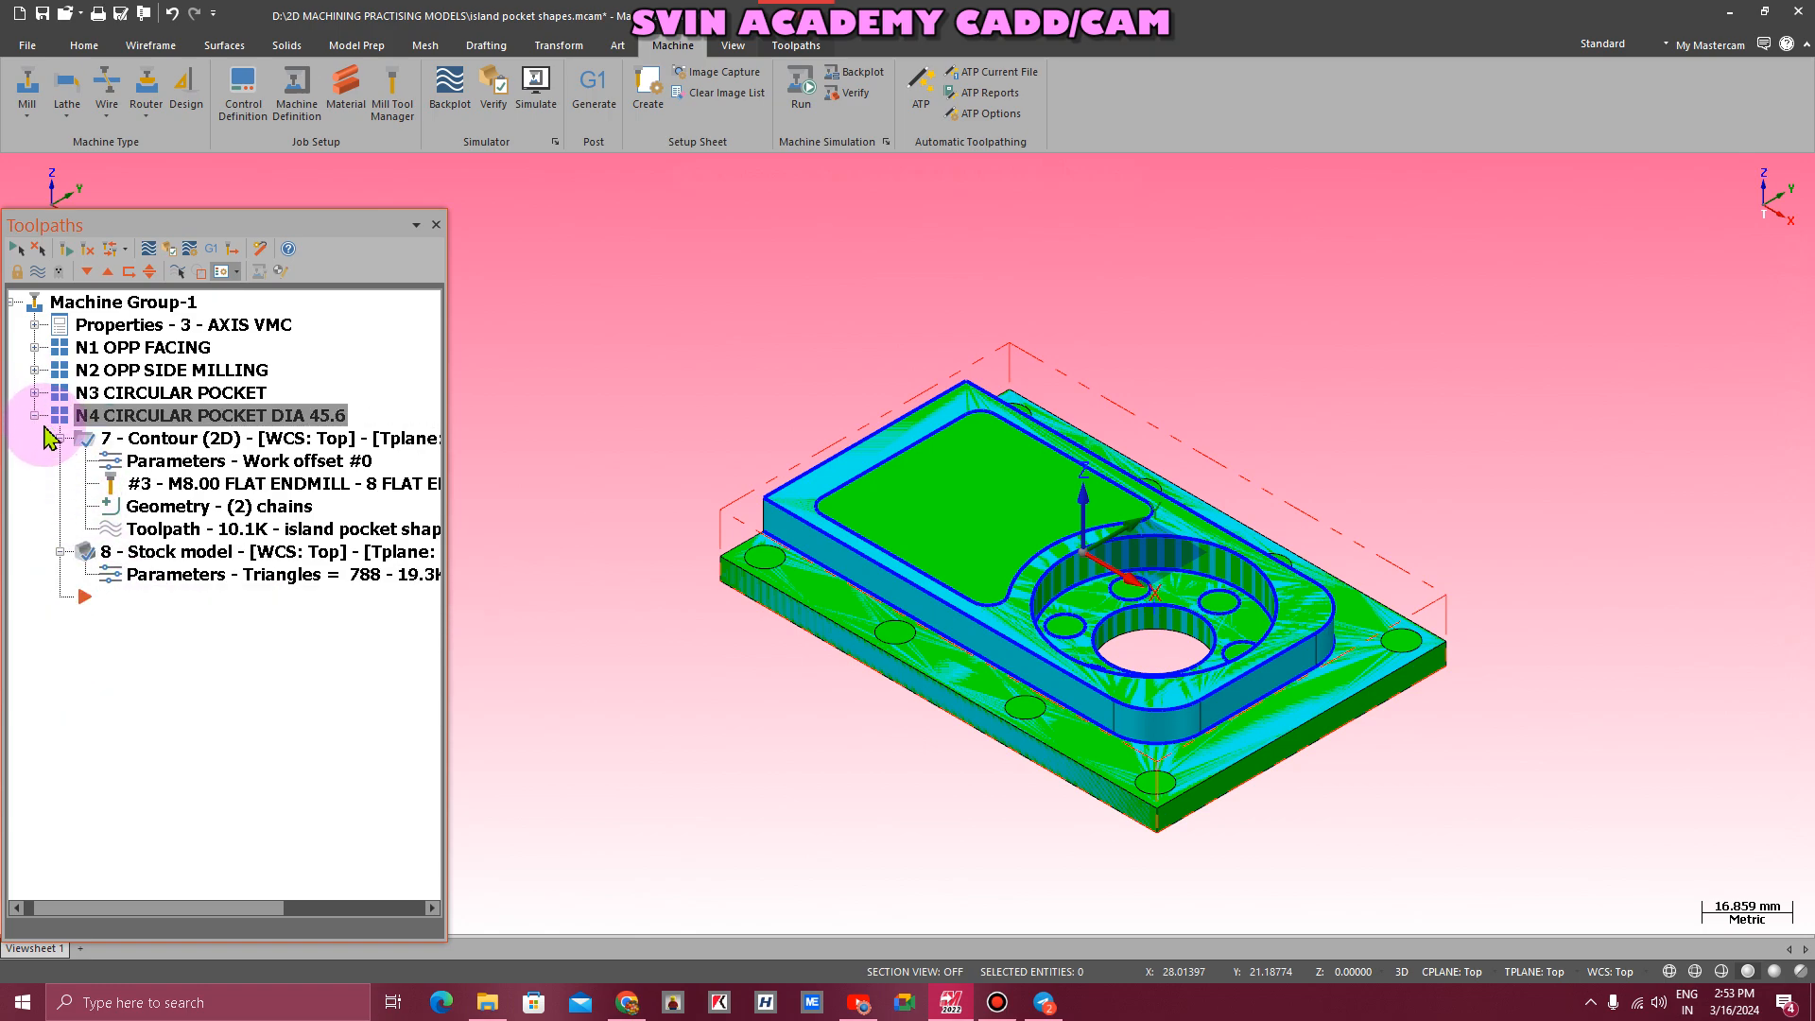
pyautogui.click(34, 416)
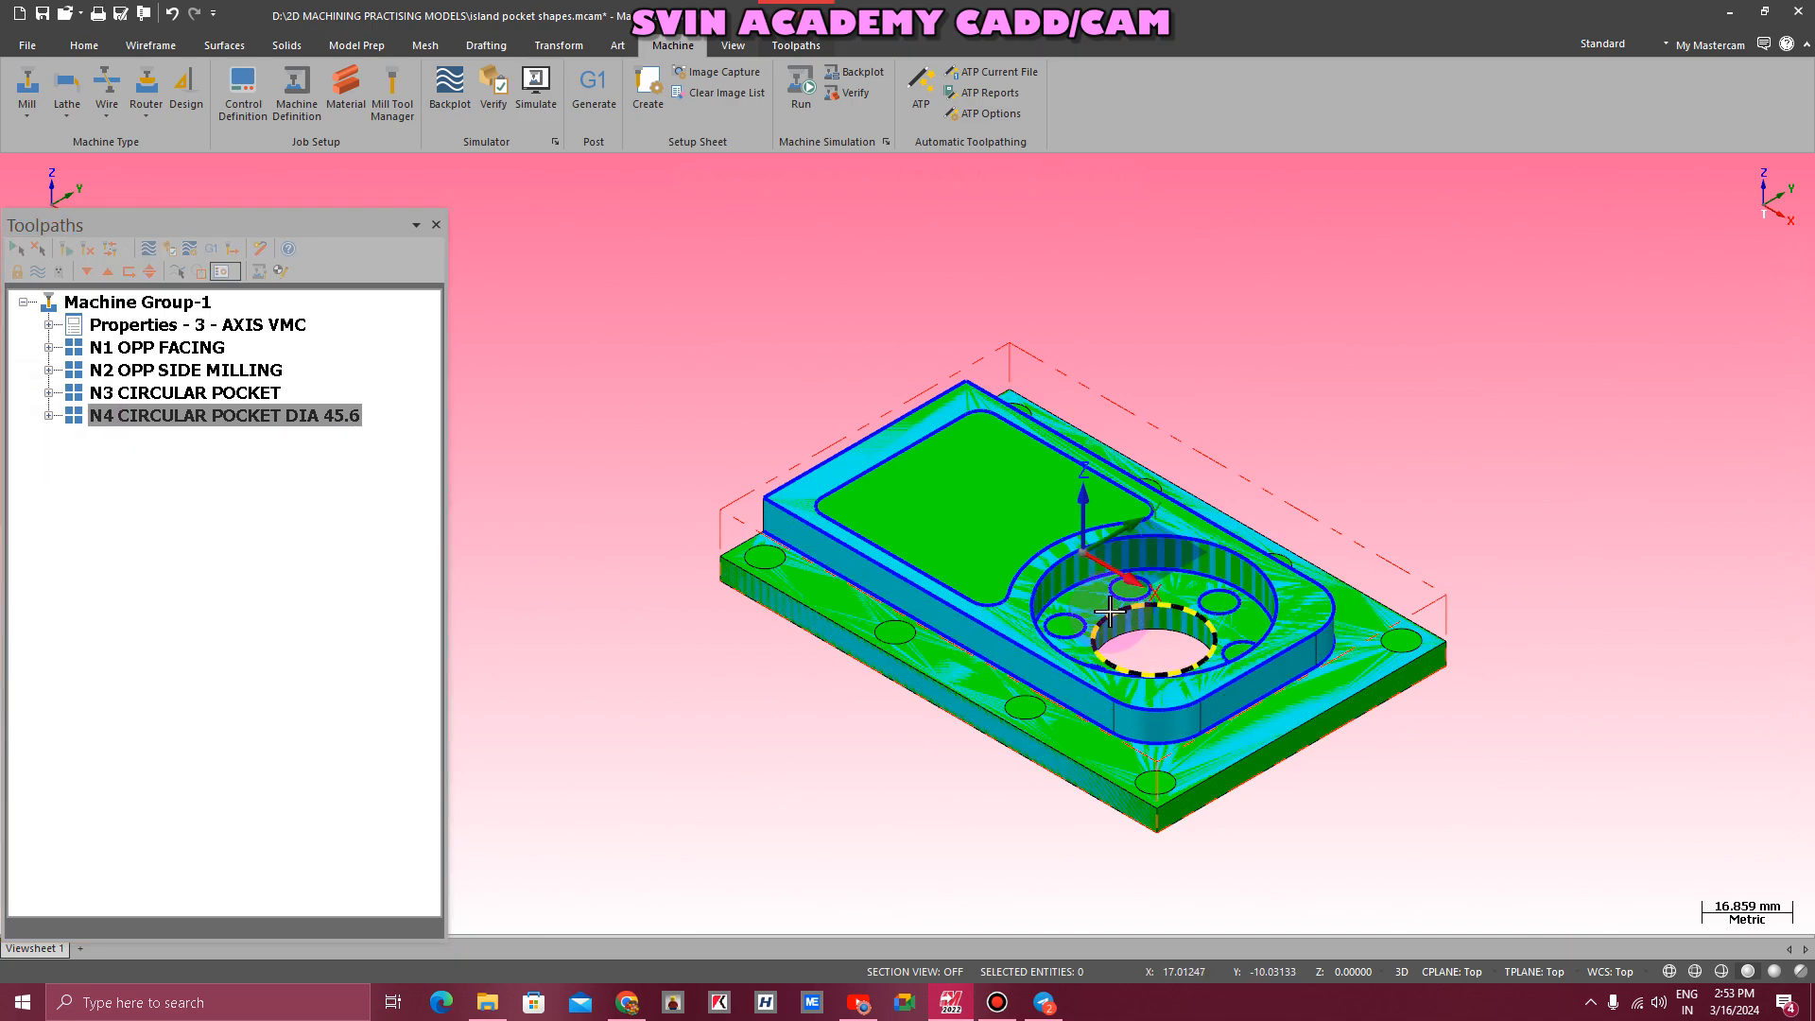
pyautogui.click(34, 272)
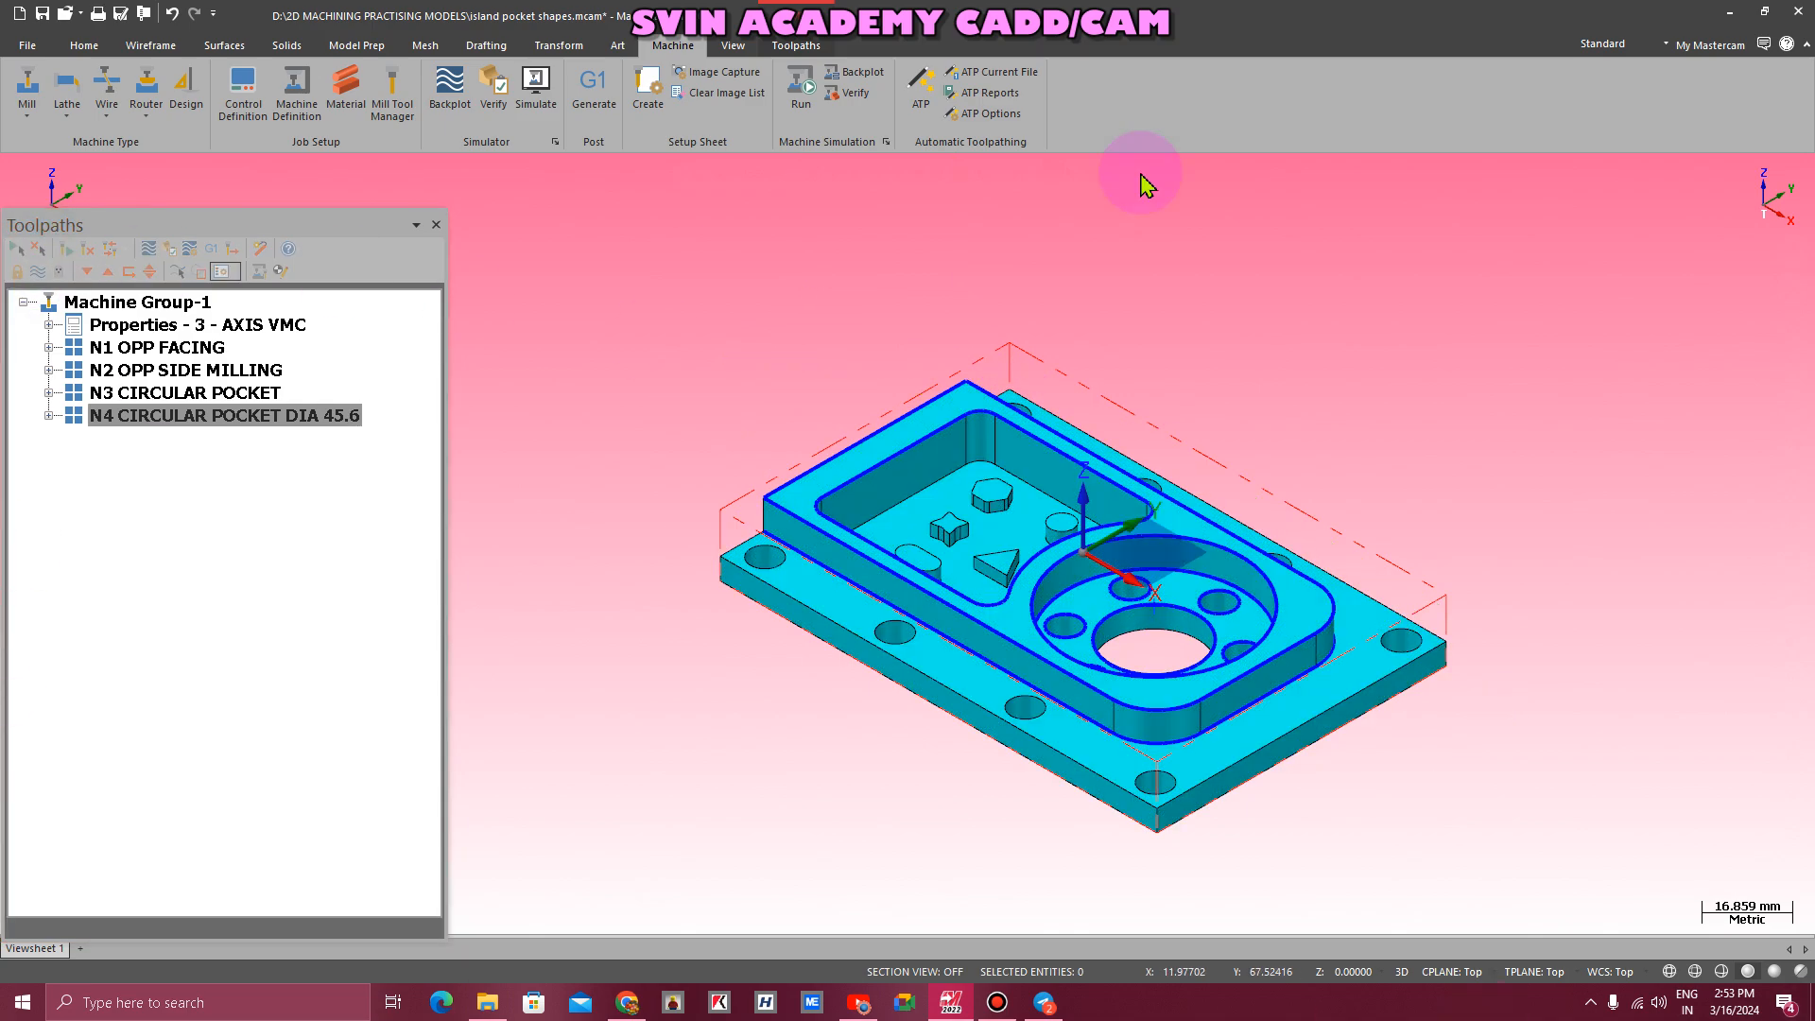
# - Add a toolpath group named POCKET ISLAND ROUGH under Machine Group-1
pyautogui.scroll(4, 1383, 454)
pyautogui.scroll(-3, 1182, 401)
pyautogui.rightClick(194, 300)
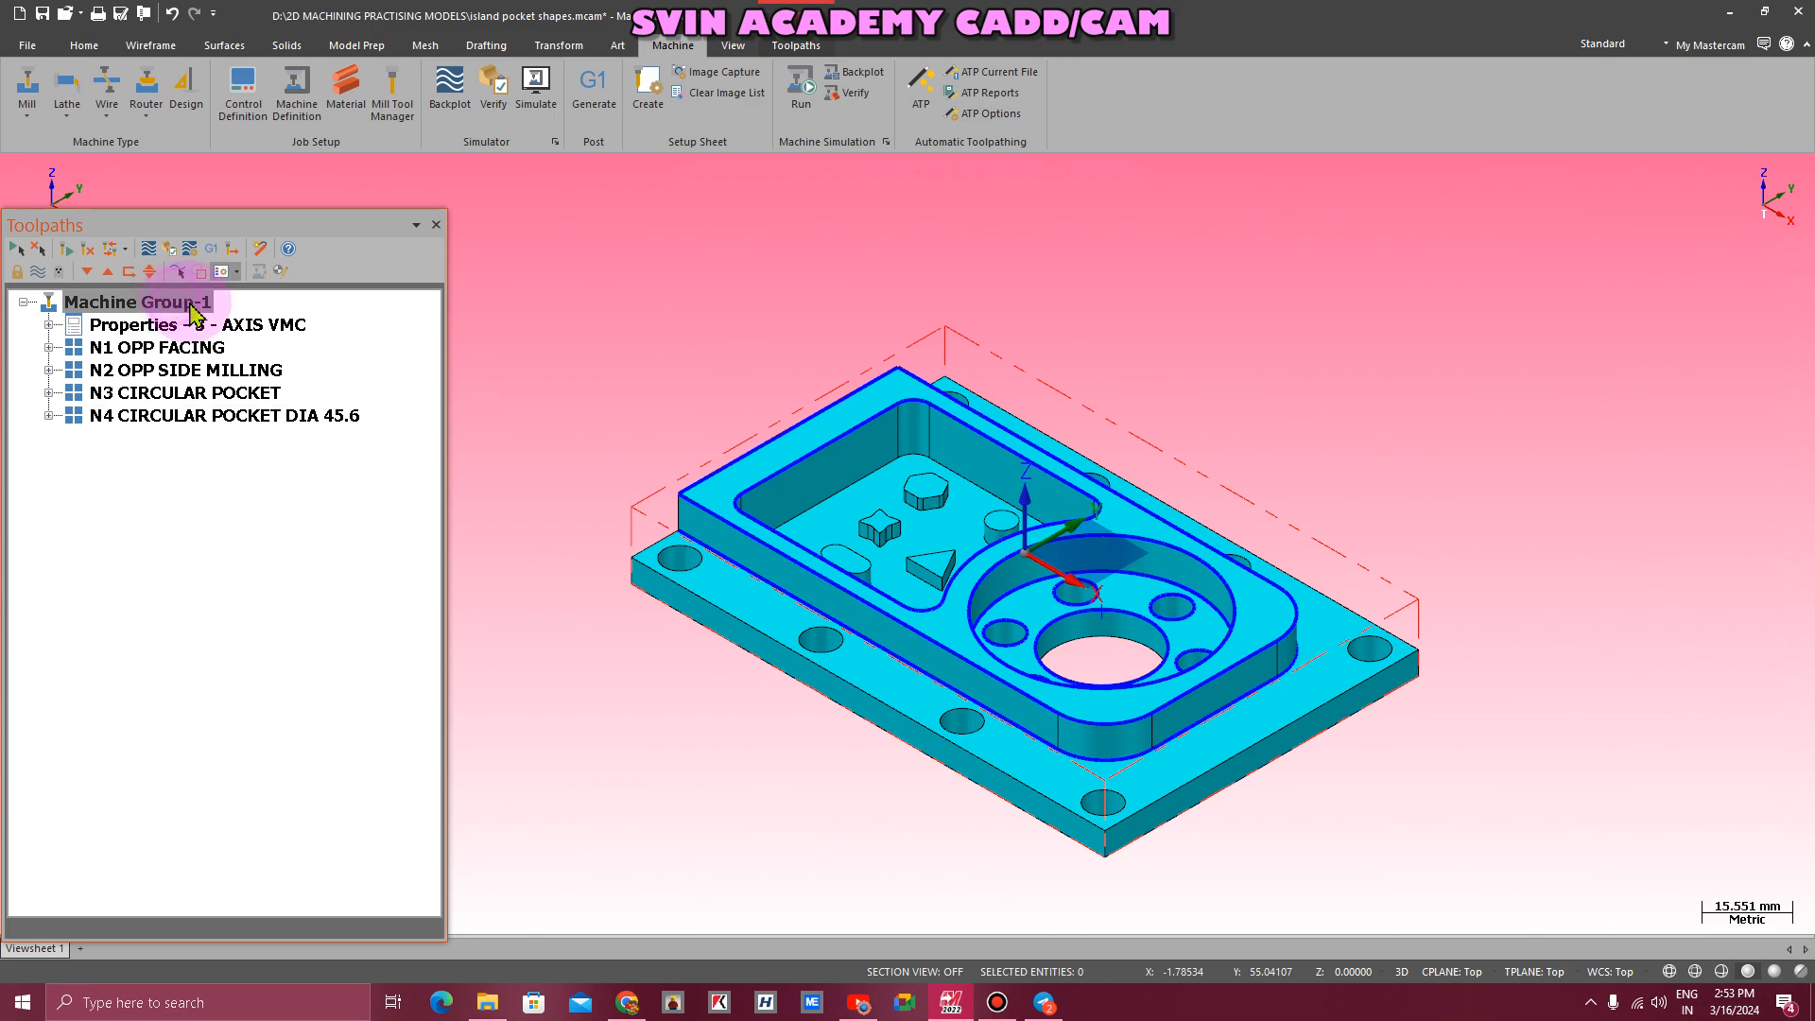
pyautogui.moveTo(265, 426)
pyautogui.click(485, 448)
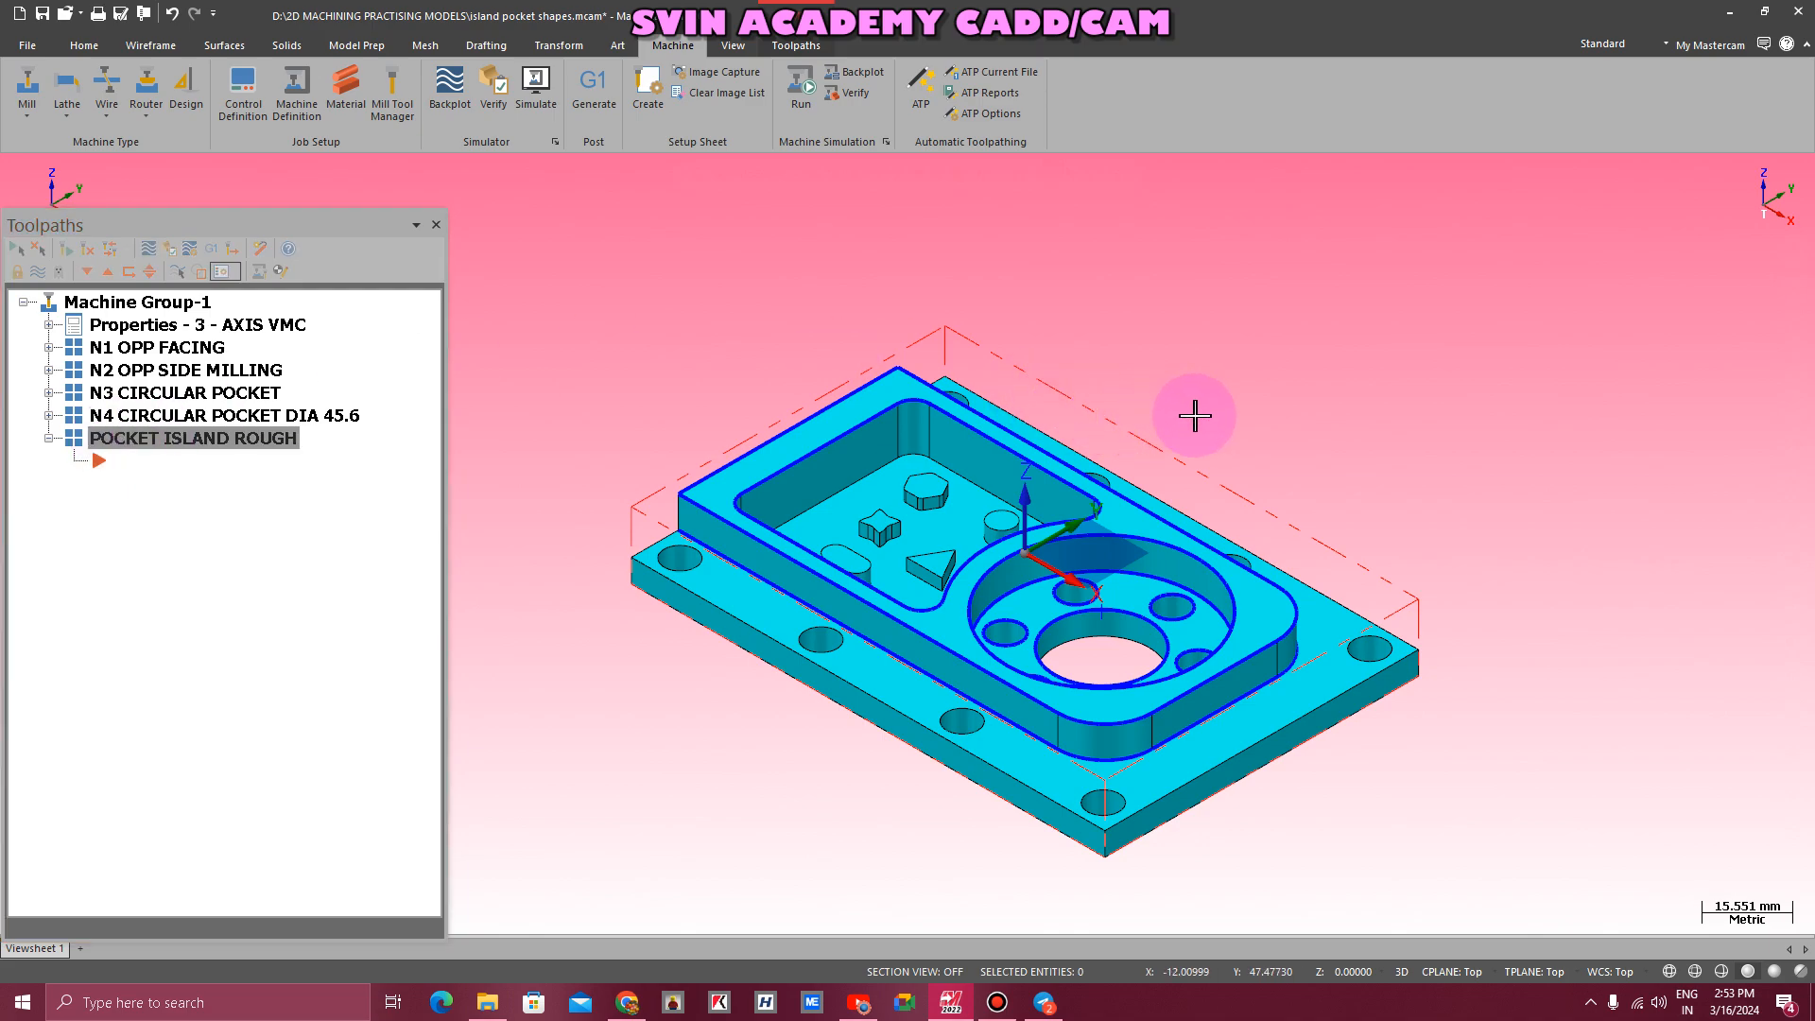
pyautogui.scroll(2, 775, 541)
pyautogui.click(800, 46)
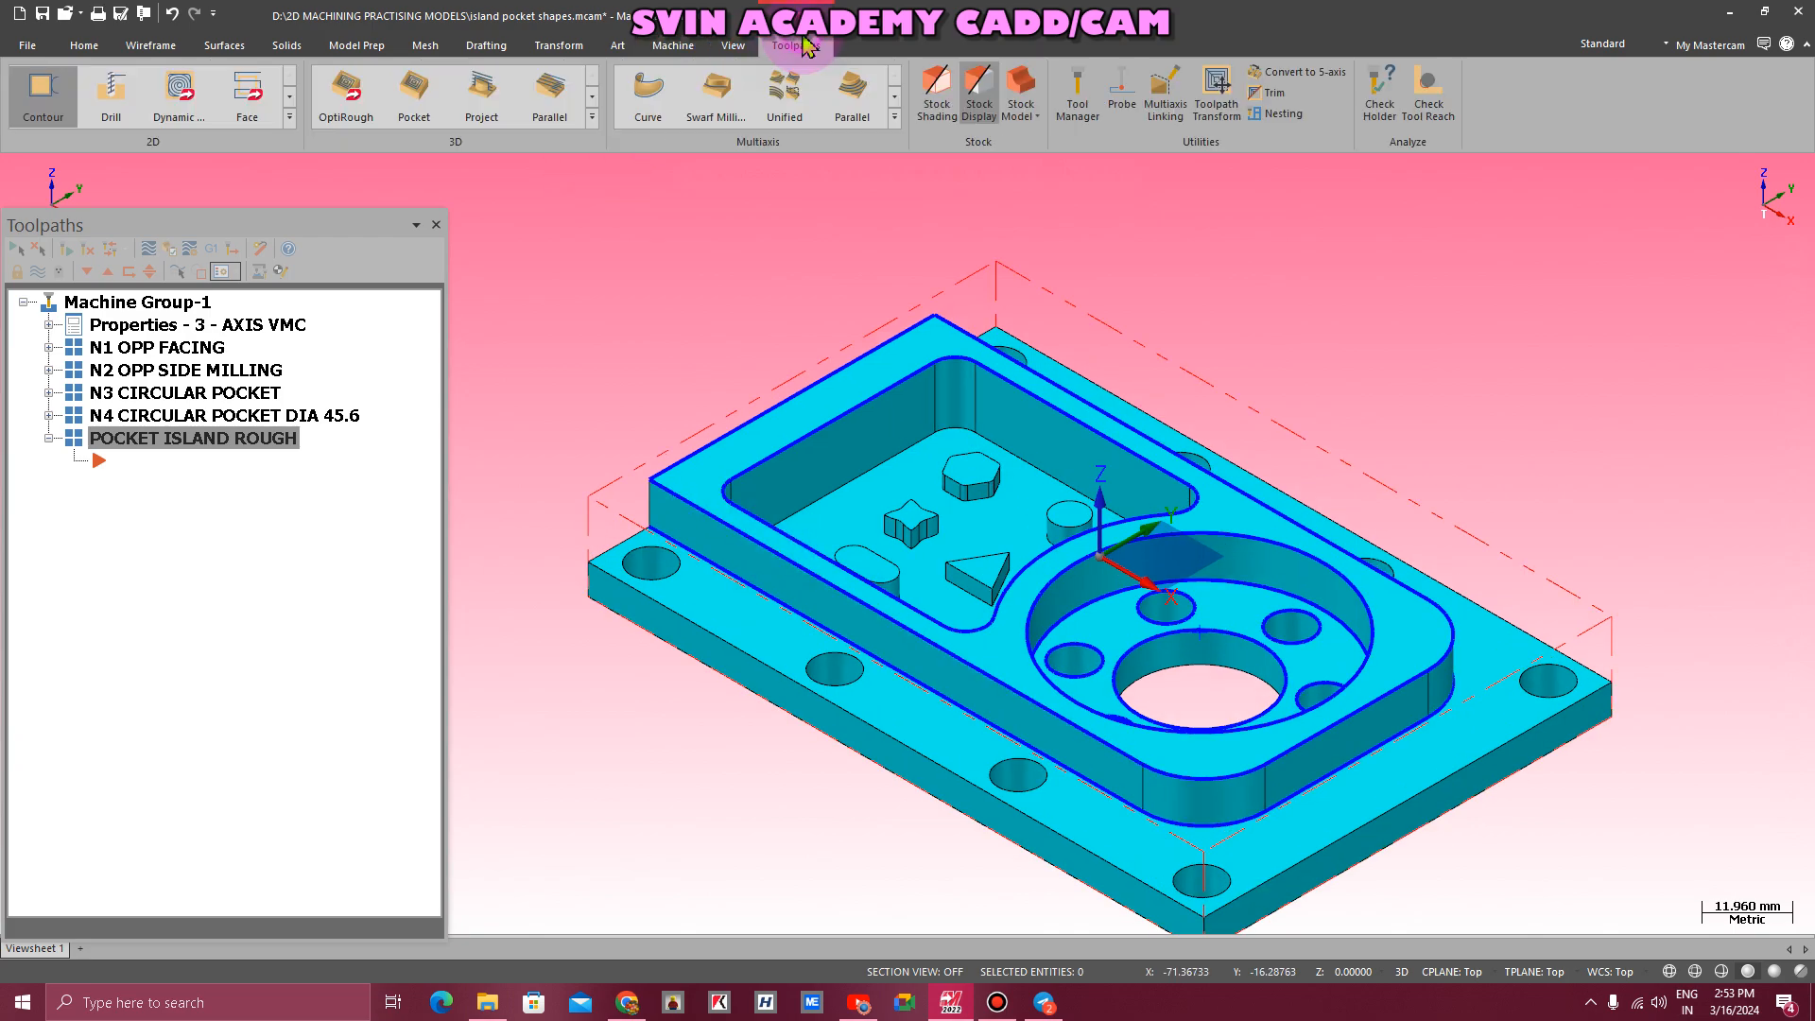
pyautogui.click(289, 117)
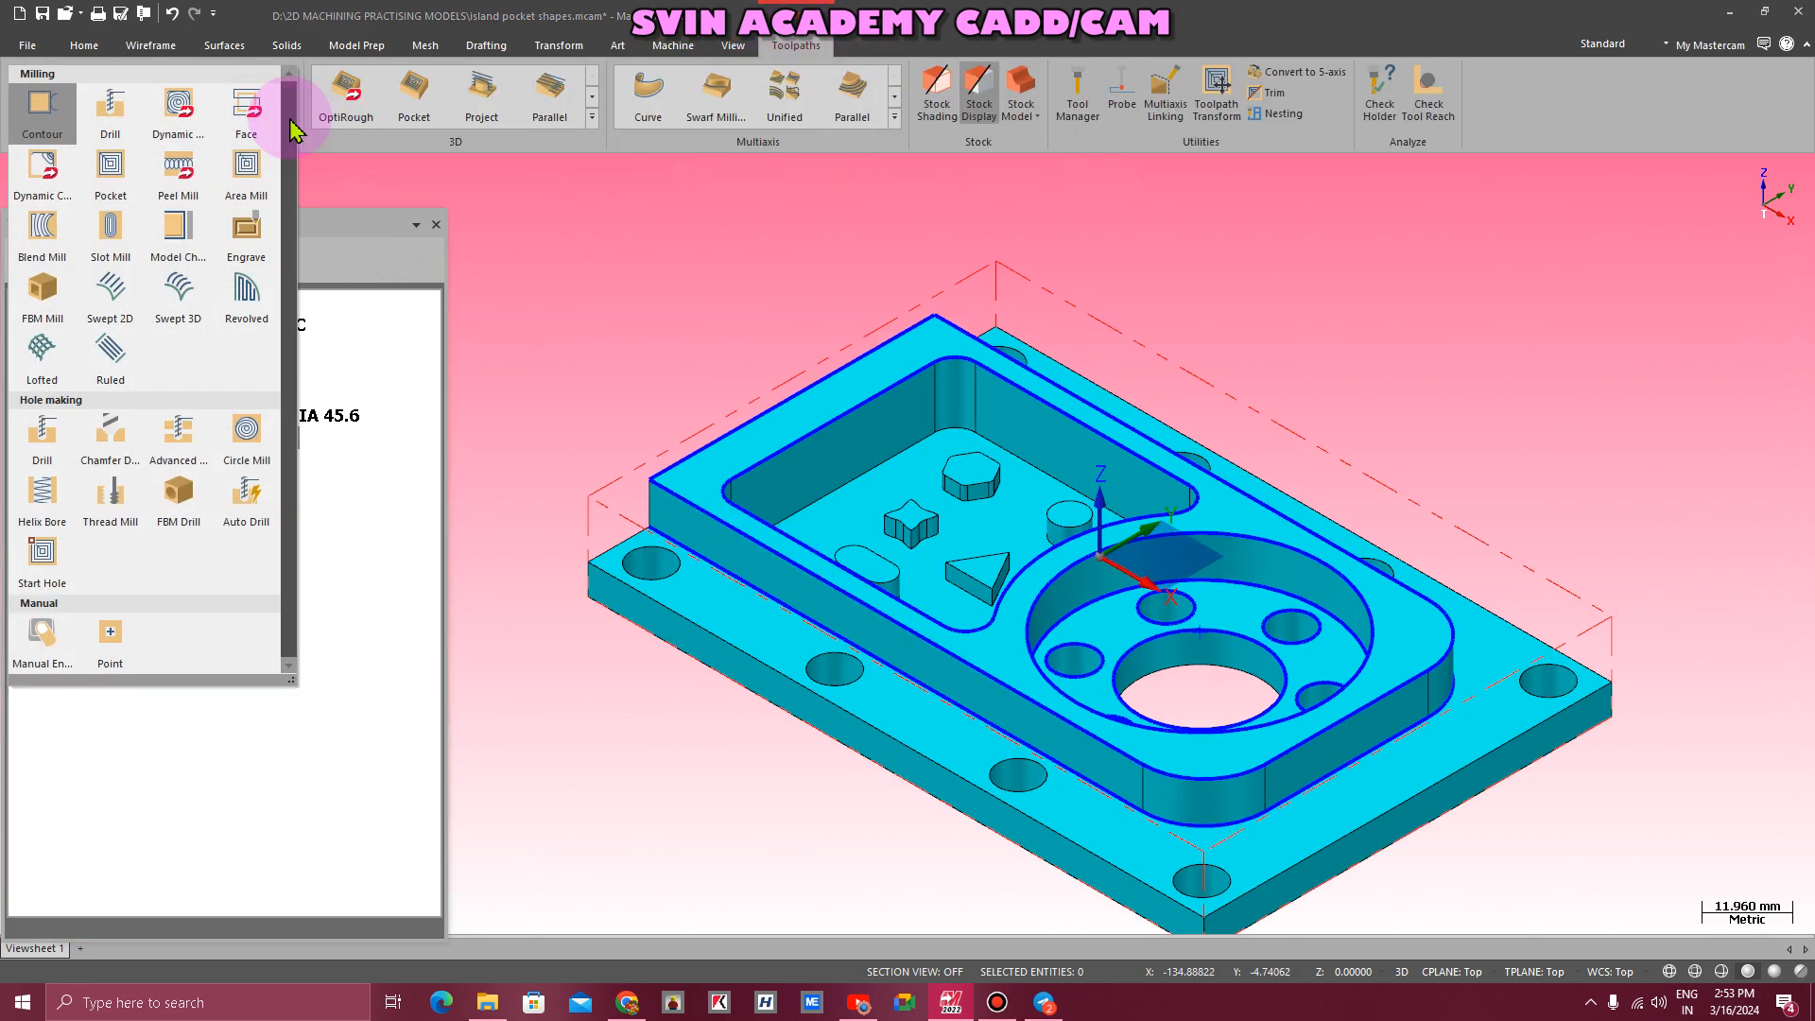
pyautogui.click(110, 168)
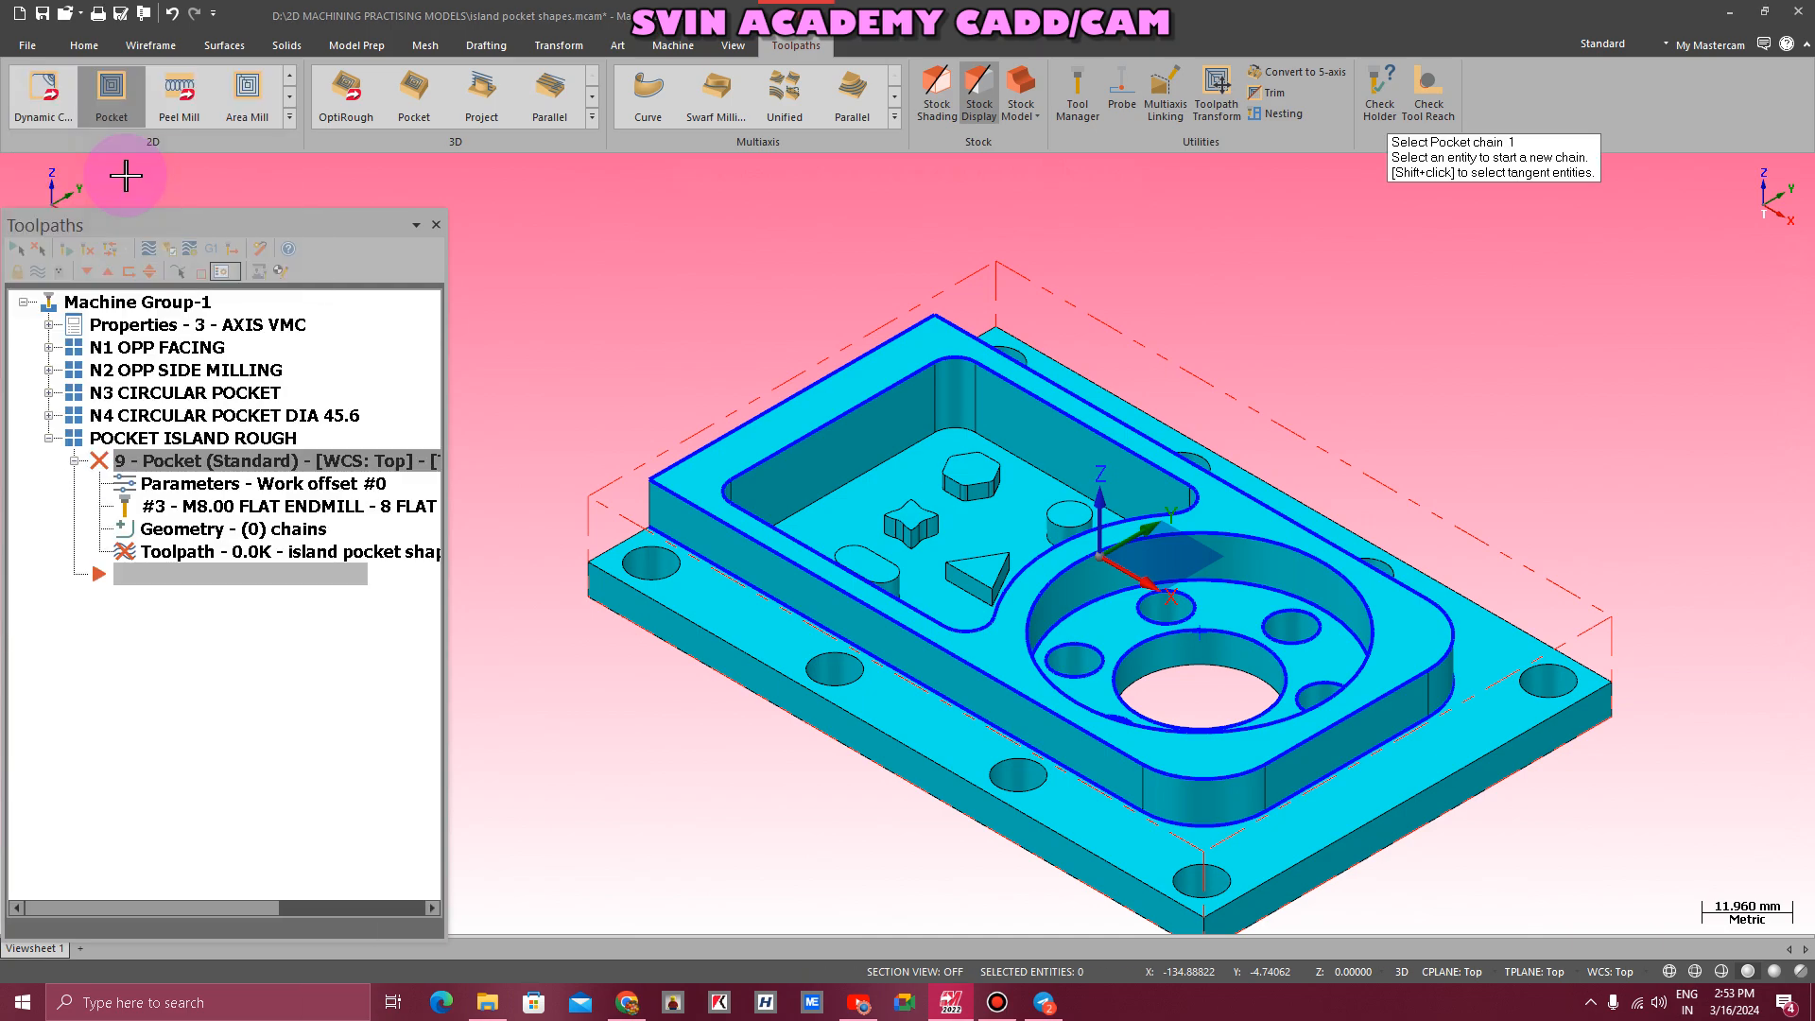
pyautogui.click(150, 46)
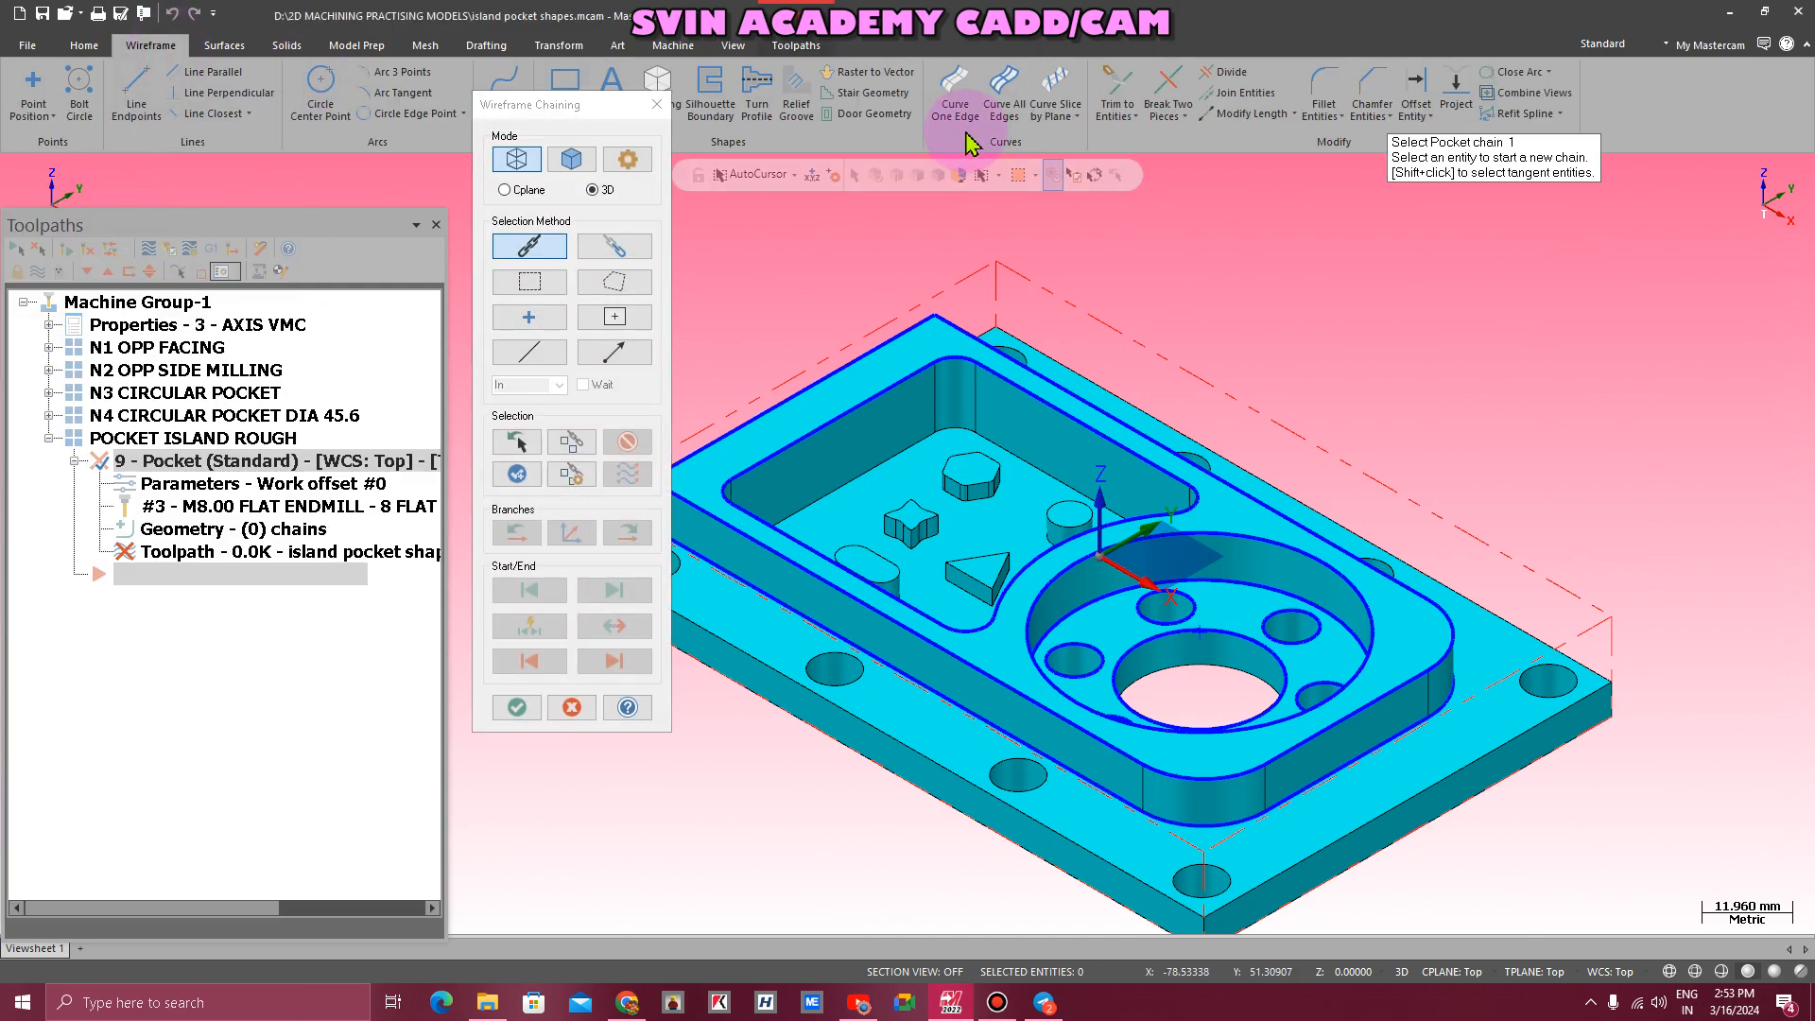
pyautogui.click(657, 87)
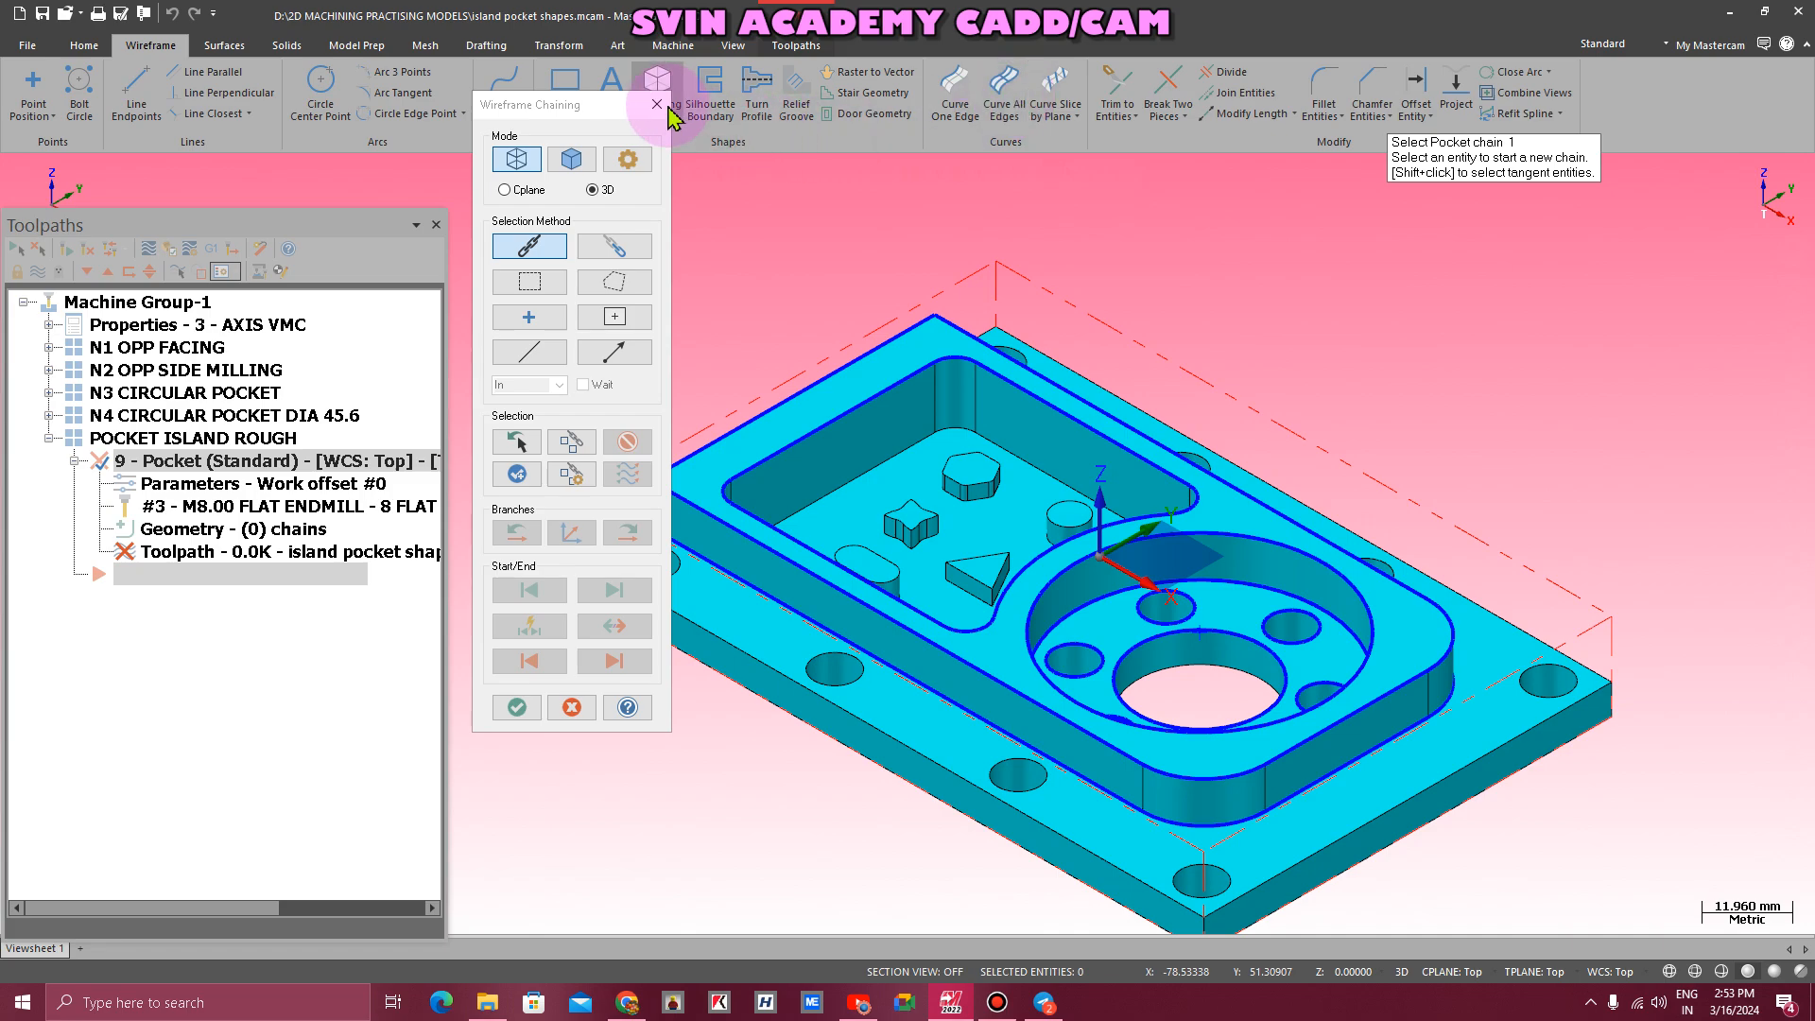
pyautogui.click(1016, 542)
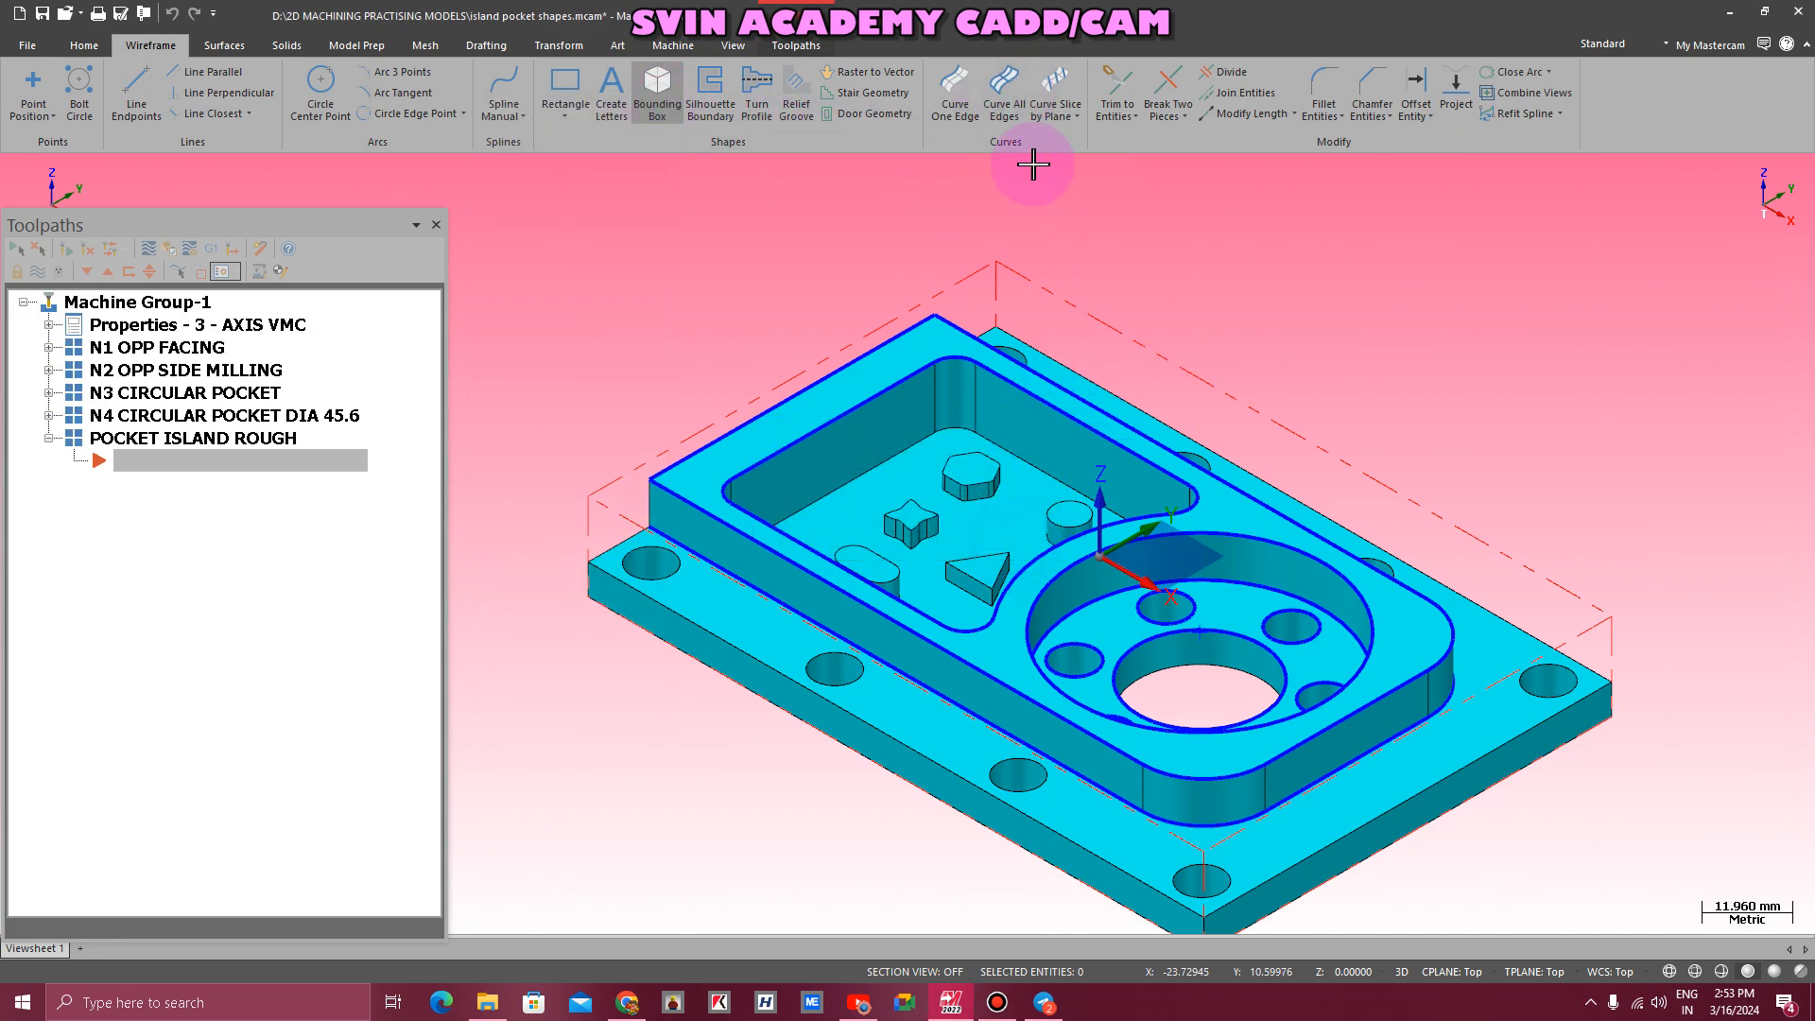
# - Create edge curves on the top faces of the slot, star, hexagon, triangle and round islands using Curve All Edges
pyautogui.click(1003, 95)
pyautogui.scroll(3, 802, 510)
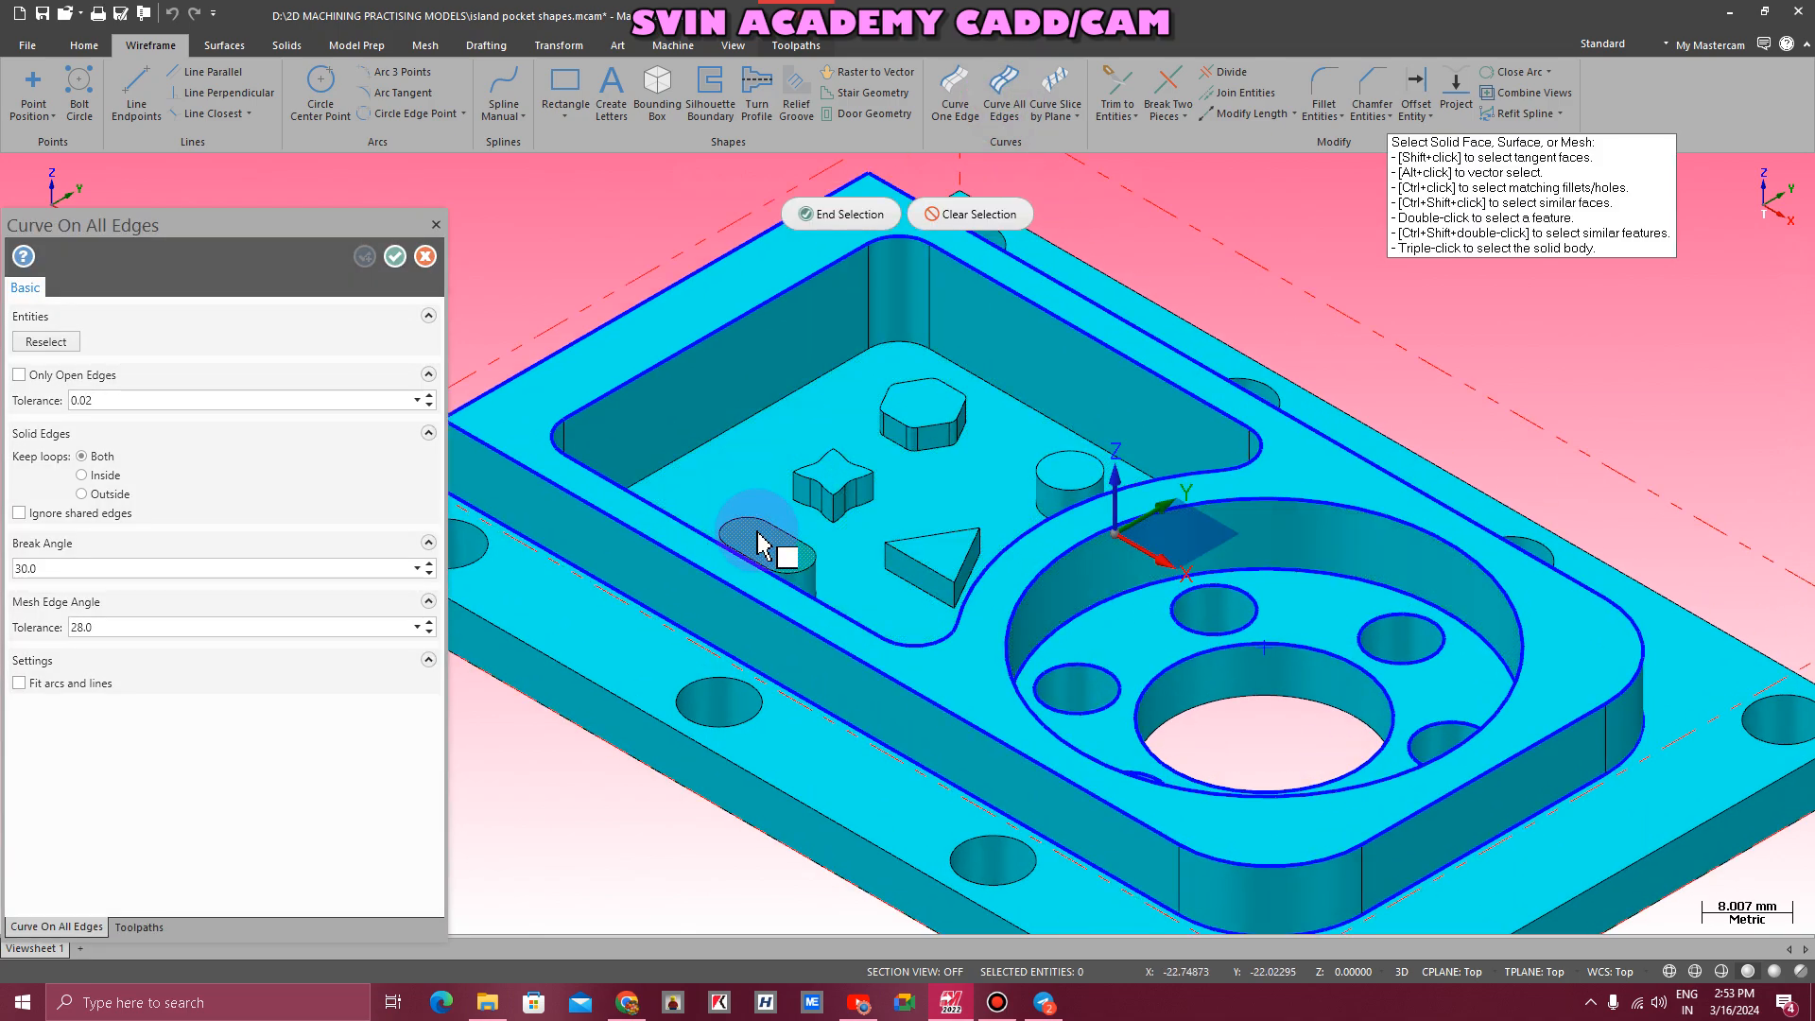
pyautogui.click(765, 541)
pyautogui.click(831, 477)
pyautogui.click(927, 400)
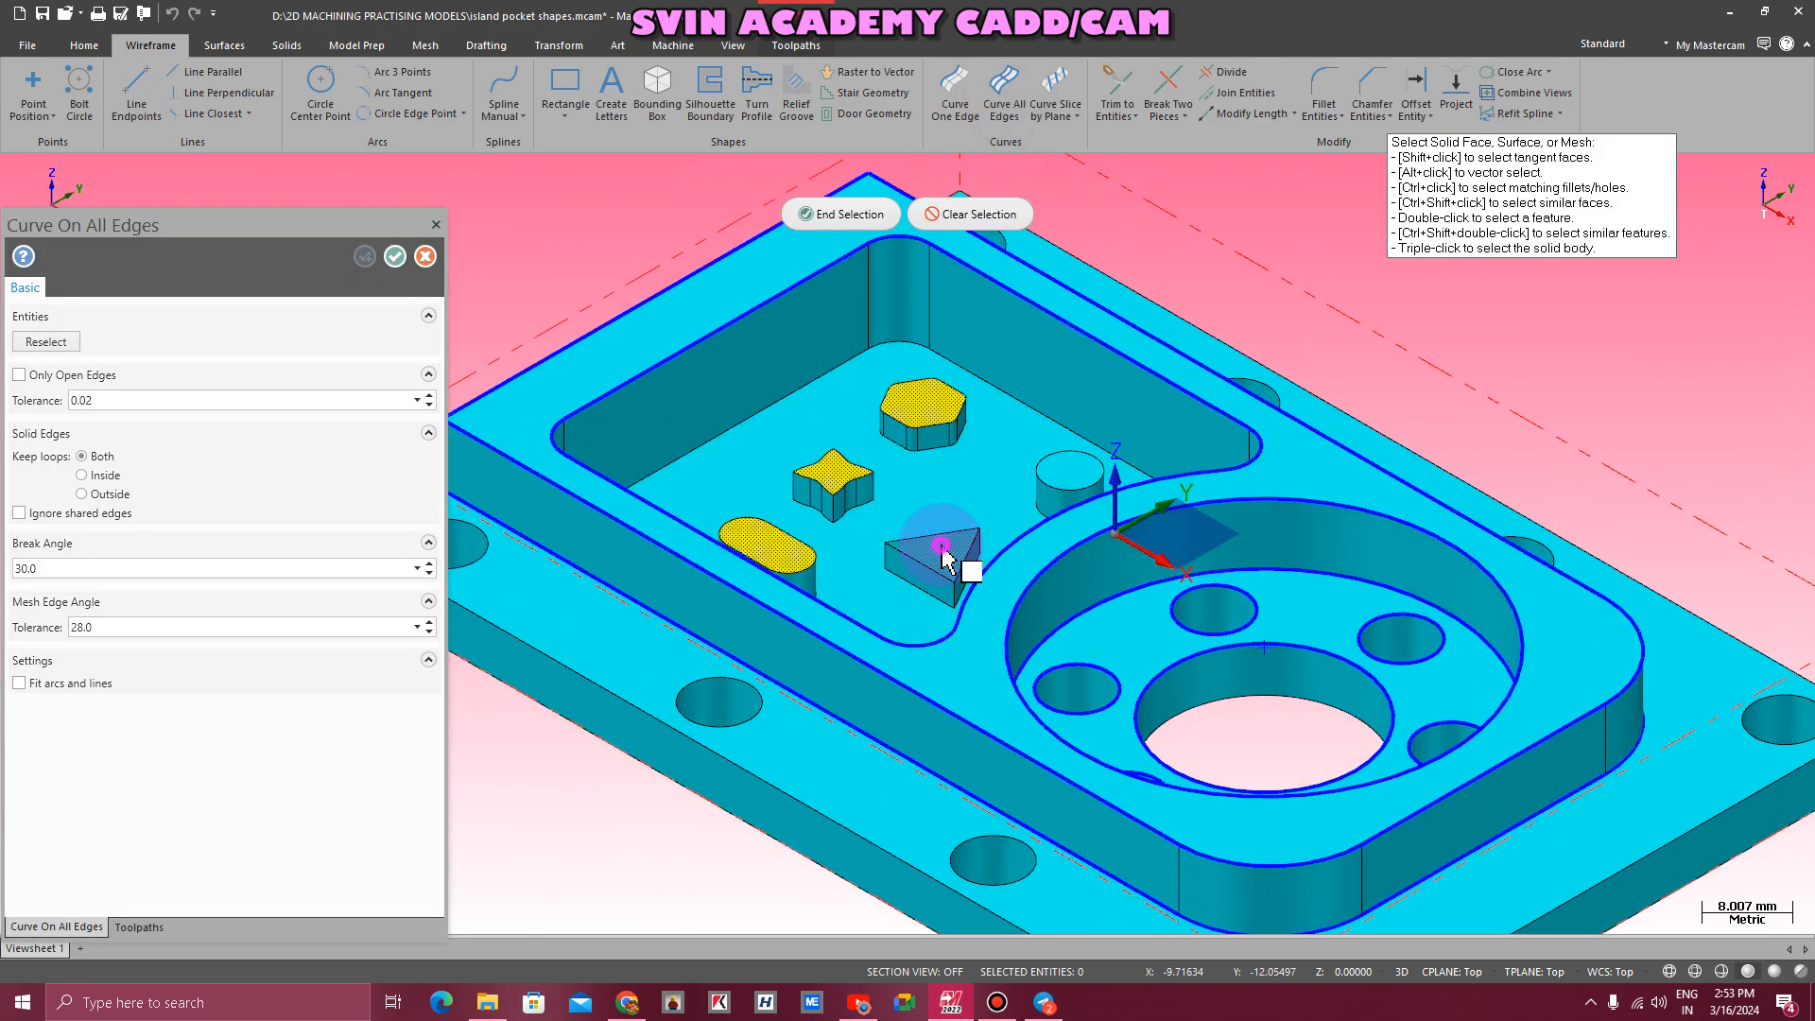
pyautogui.click(943, 550)
pyautogui.click(1076, 468)
pyautogui.click(834, 207)
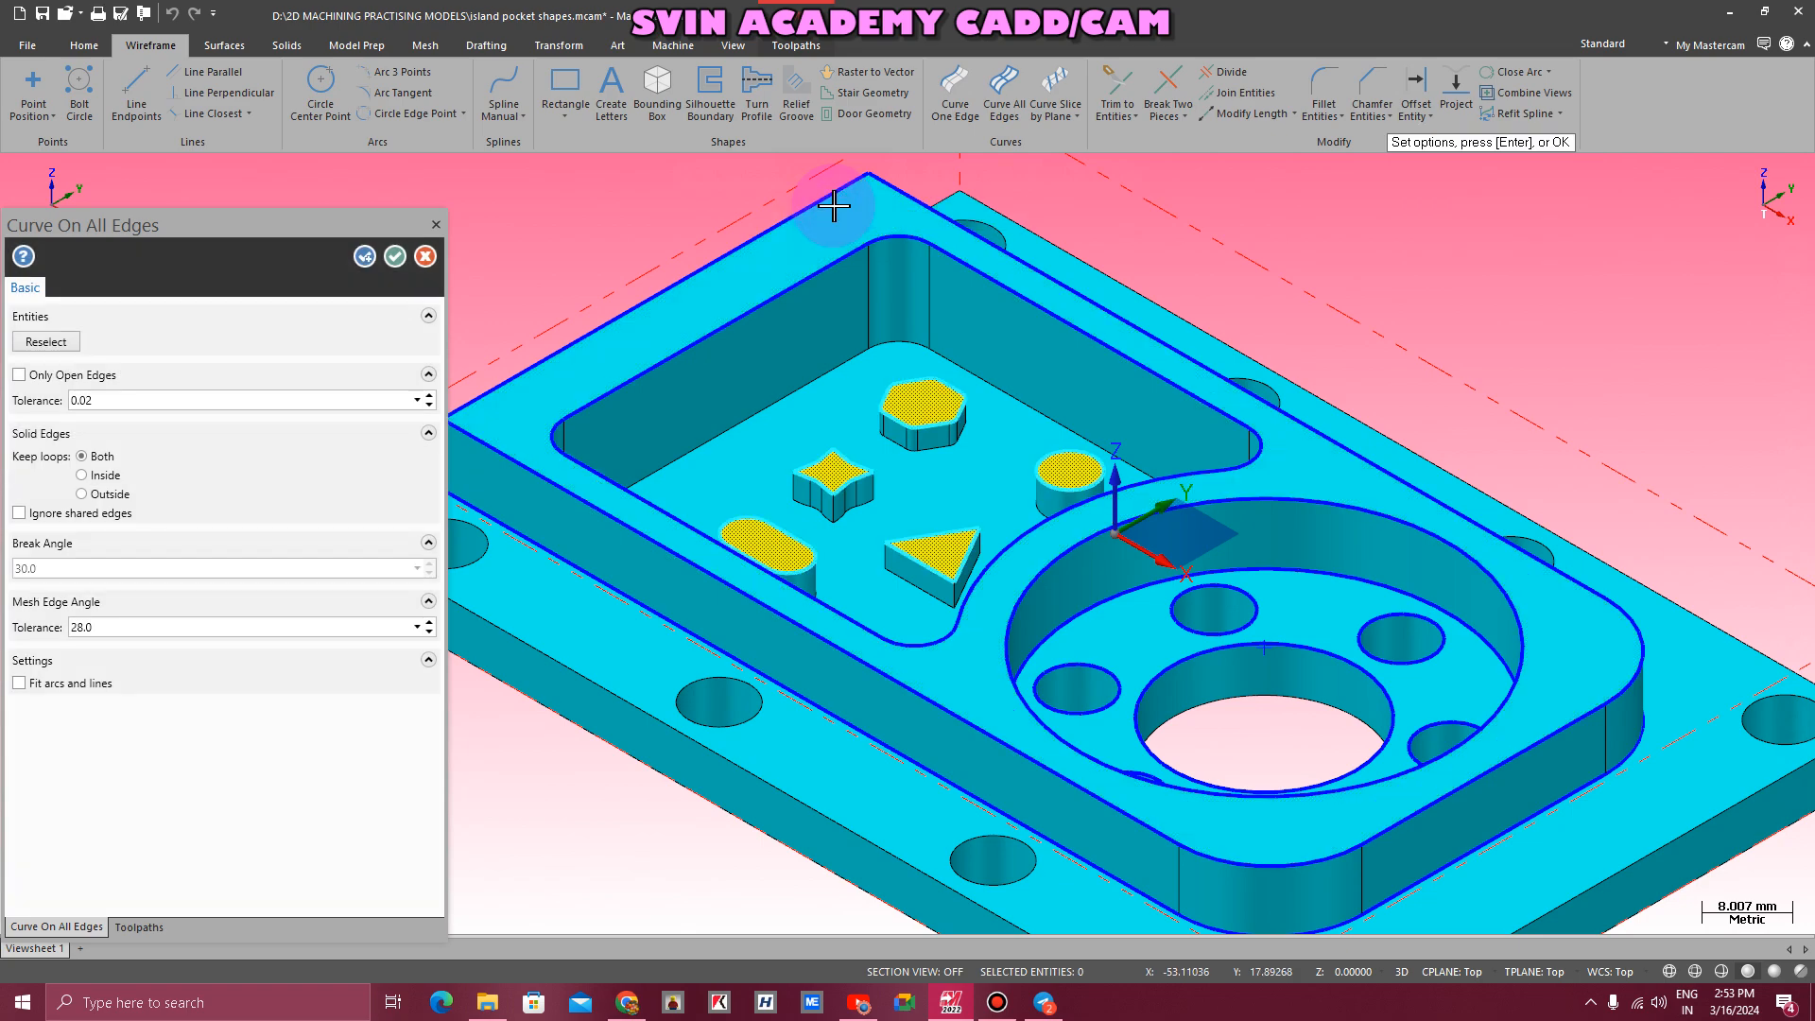
pyautogui.click(395, 256)
pyautogui.scroll(-1, 1226, 274)
pyautogui.scroll(-2, 1226, 274)
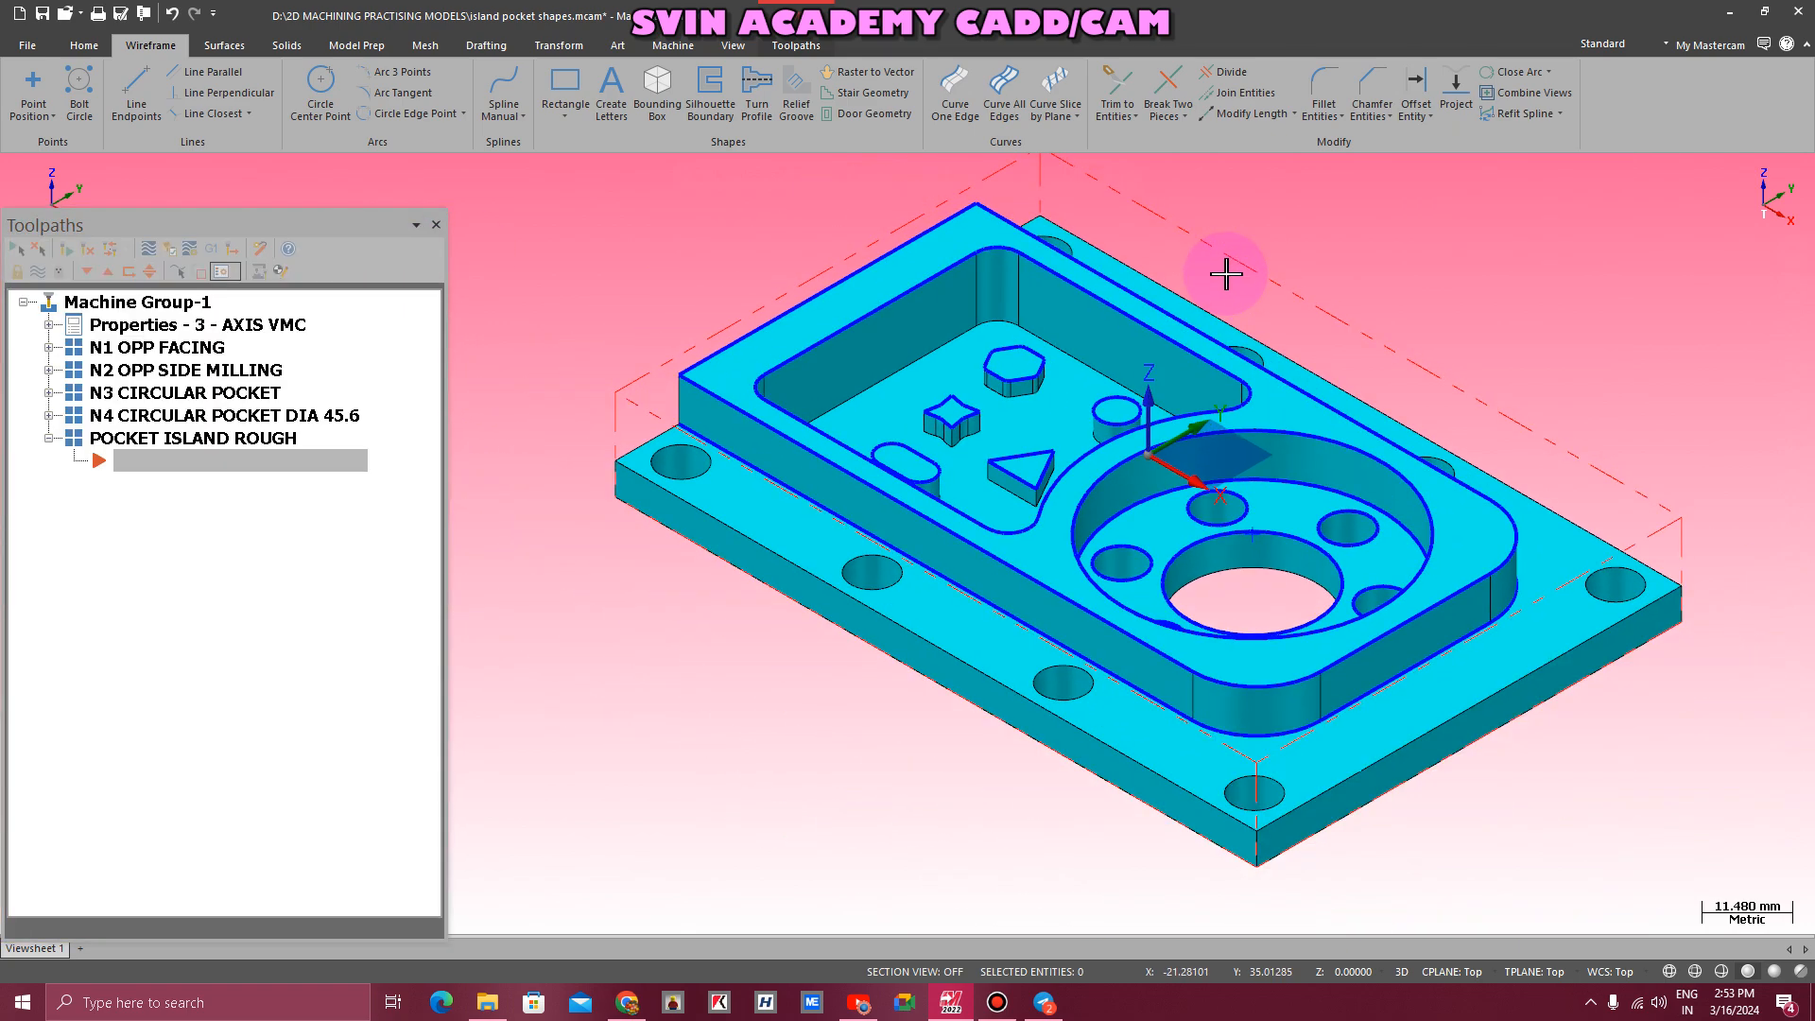
# - Start a 2D Pocket toolpath in the POCKET ISLAND ROUGH group and chain the outer boundary of the island pocket
pyautogui.click(792, 45)
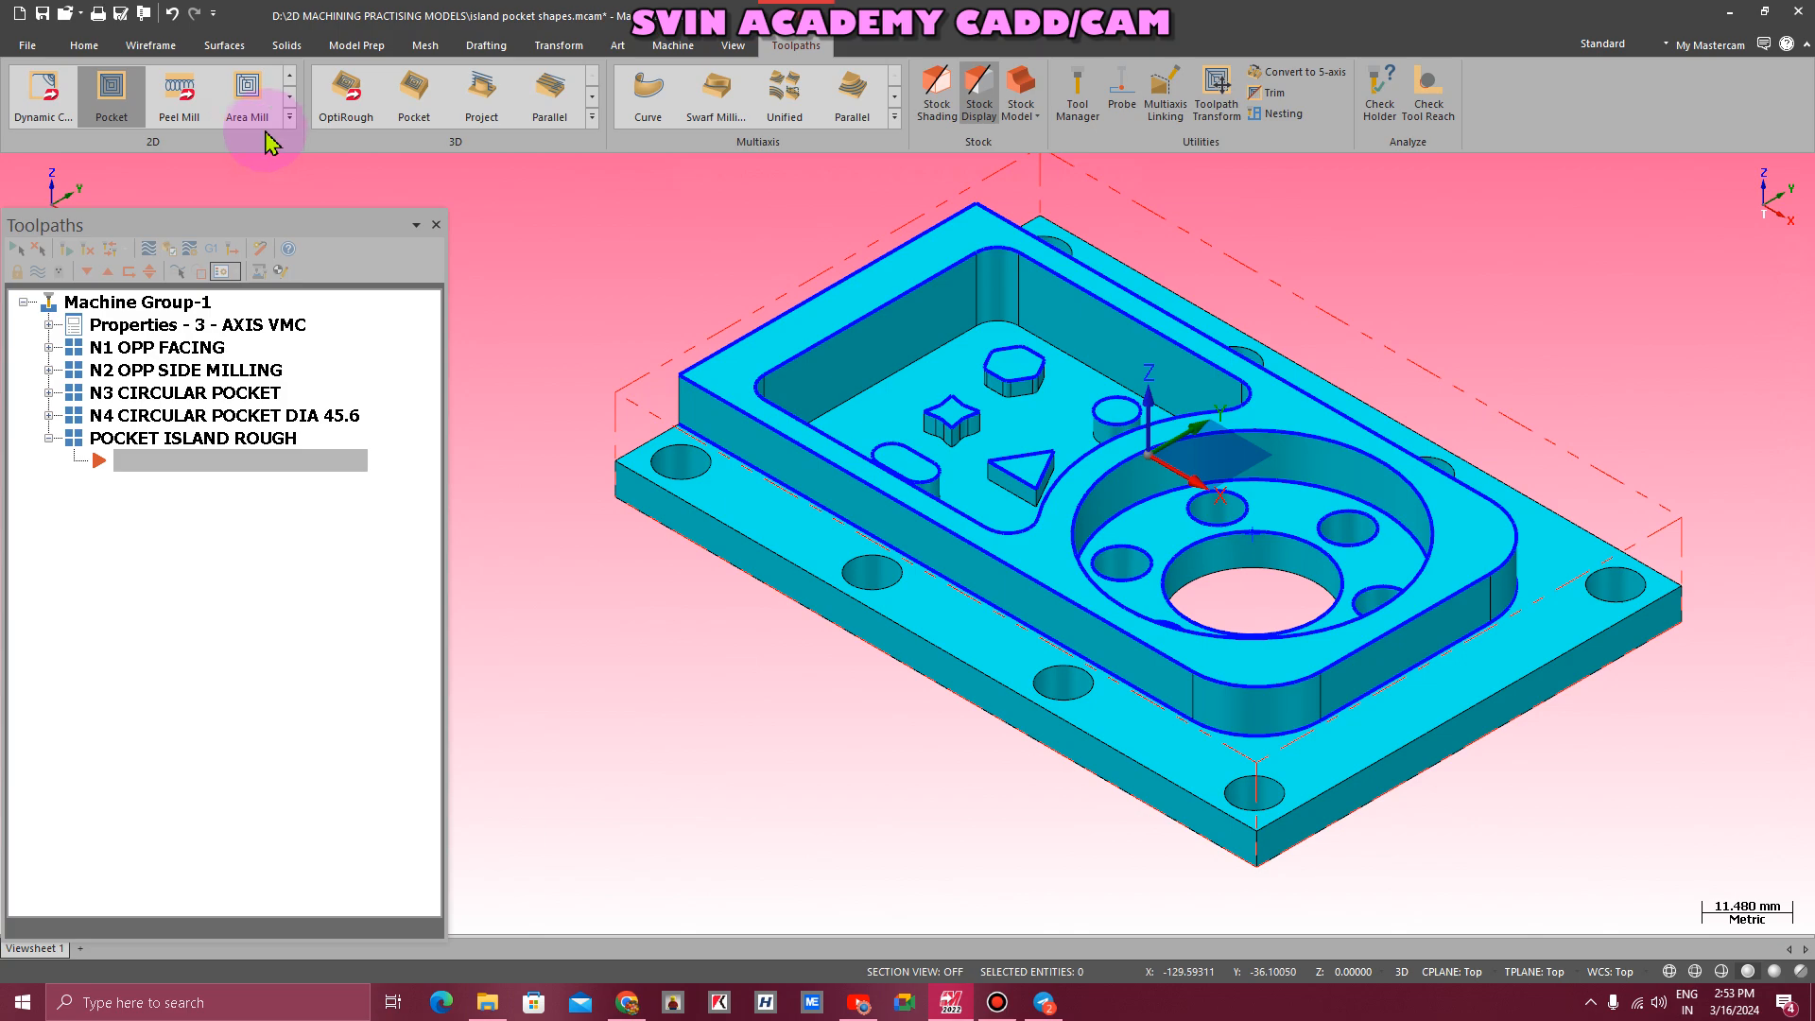
pyautogui.click(106, 109)
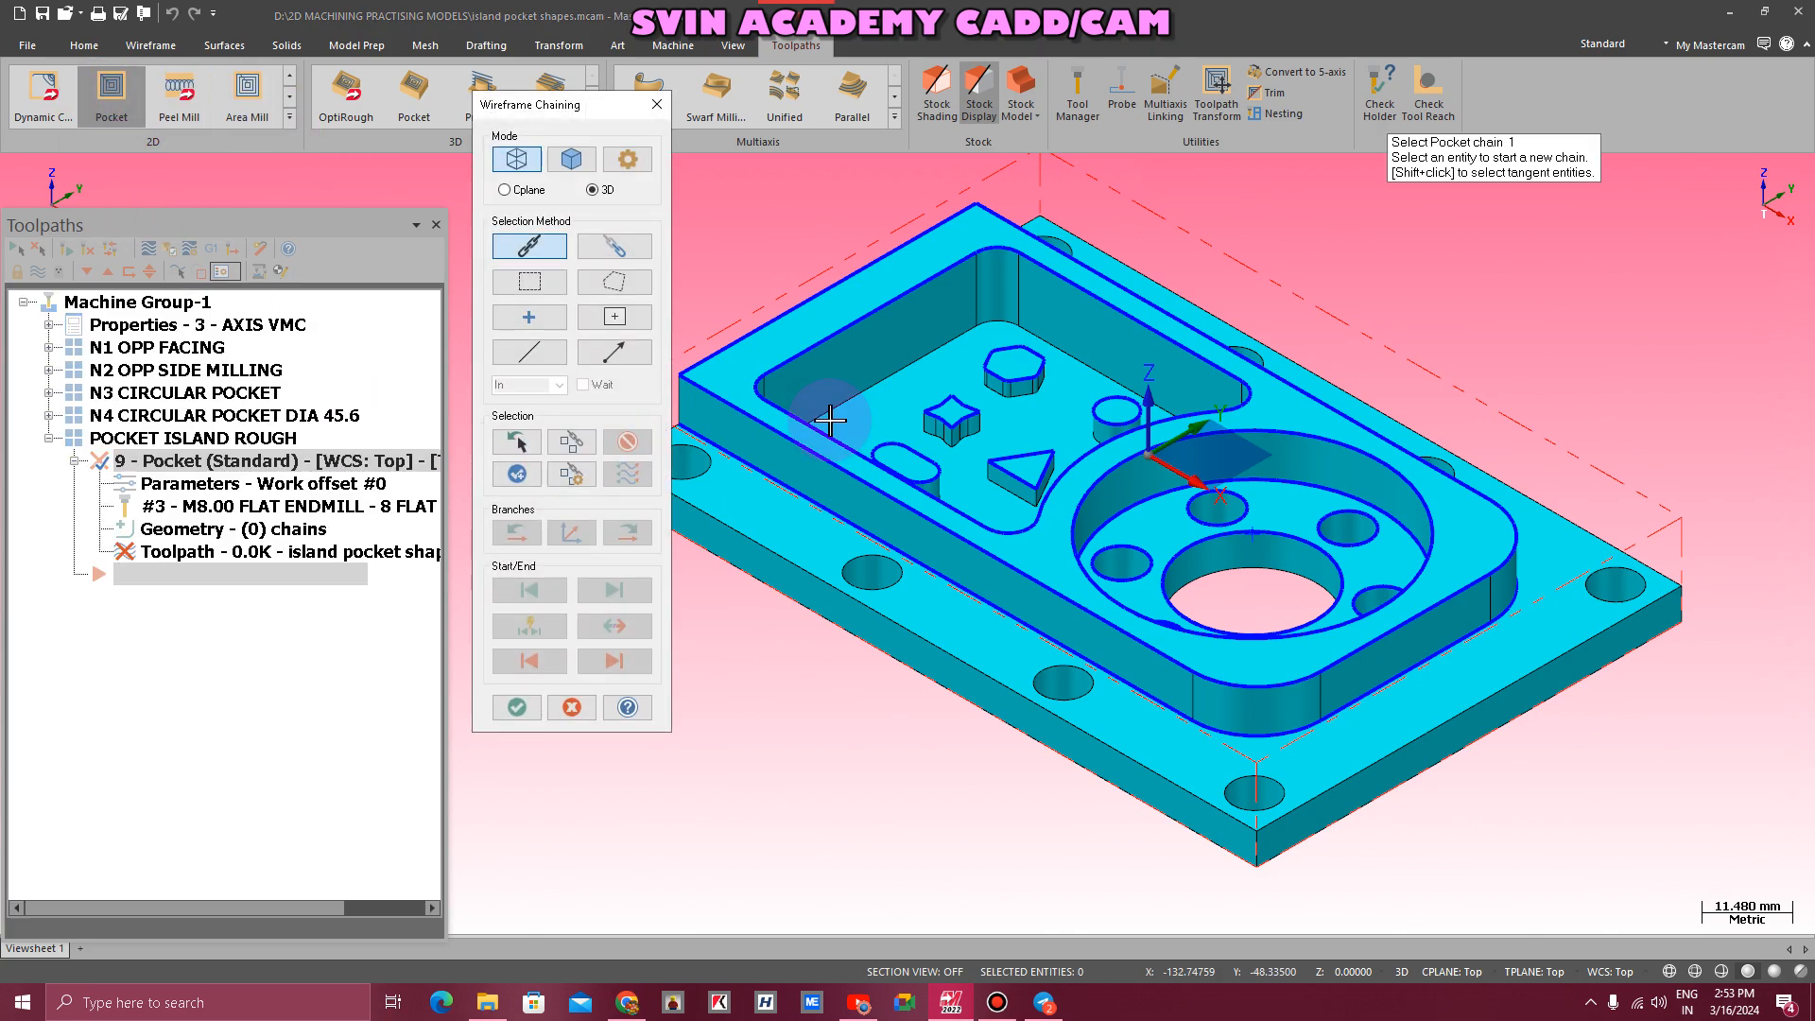
pyautogui.click(877, 301)
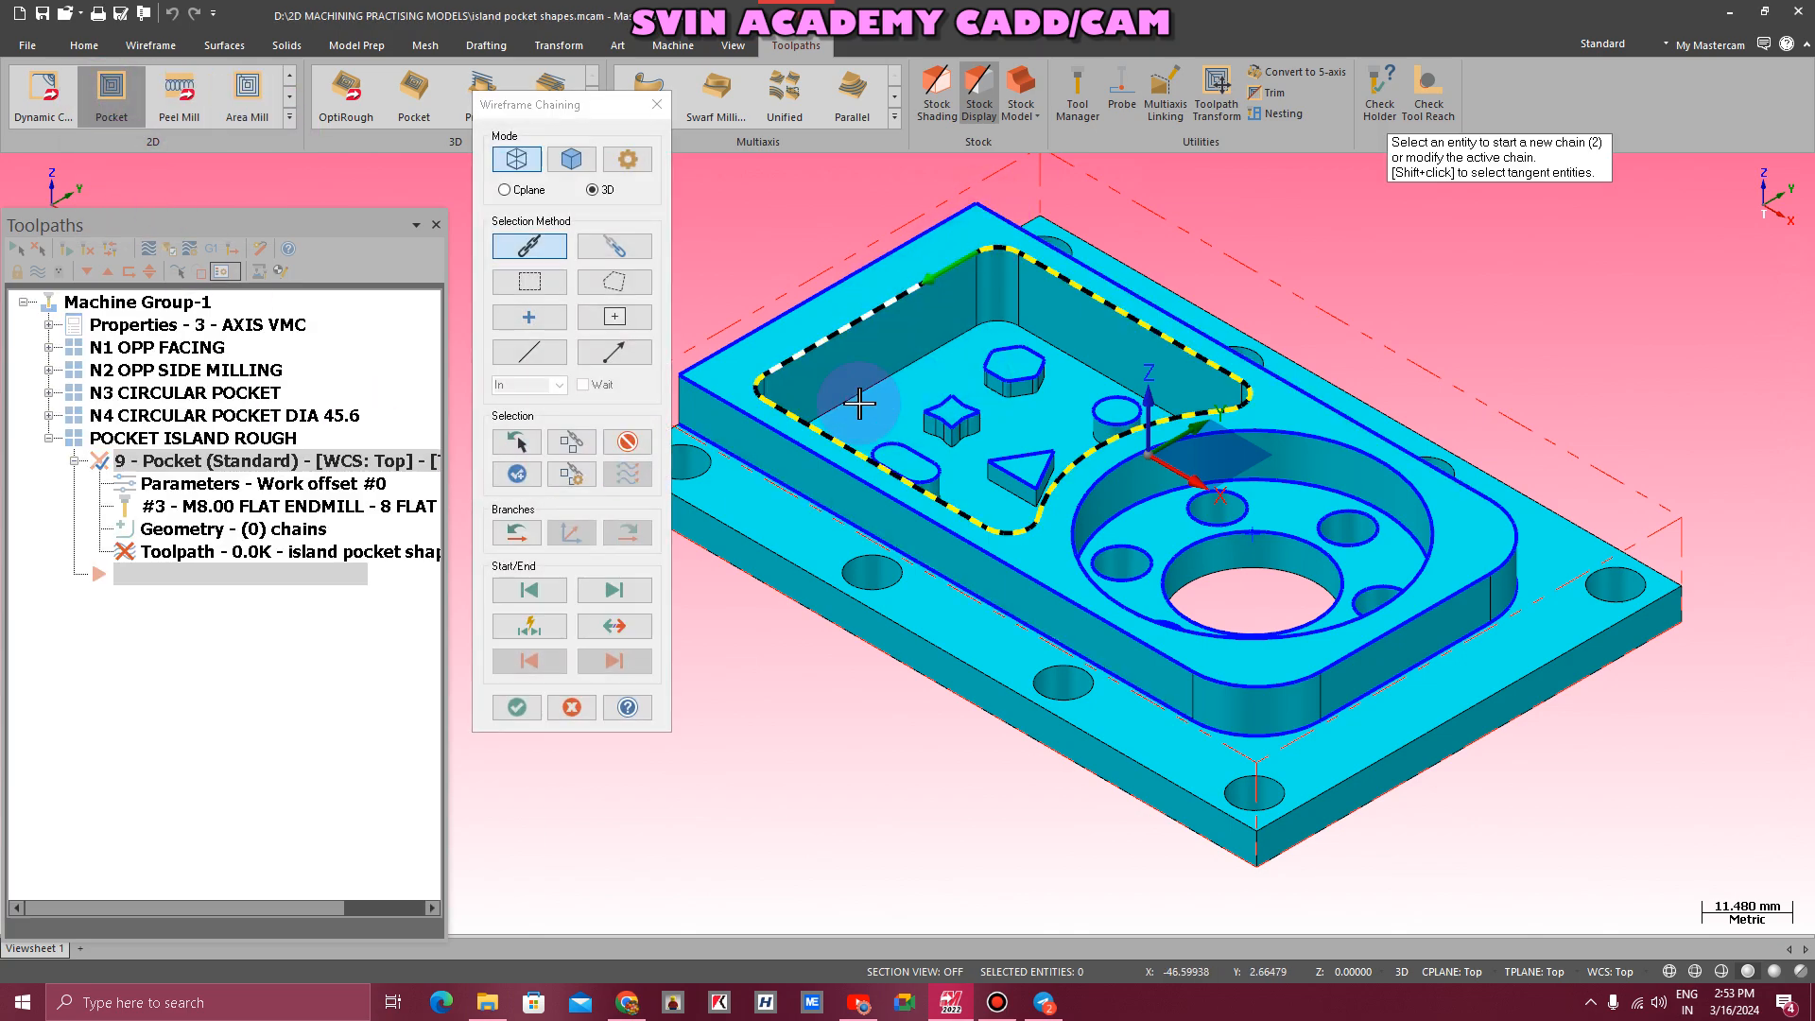
# - Chain the slot, star, hexagon, round and triangle island edges as inner boundaries, reversing chain directions where needed, and accept the chains
pyautogui.scroll(2, 859, 402)
pyautogui.scroll(2, 859, 401)
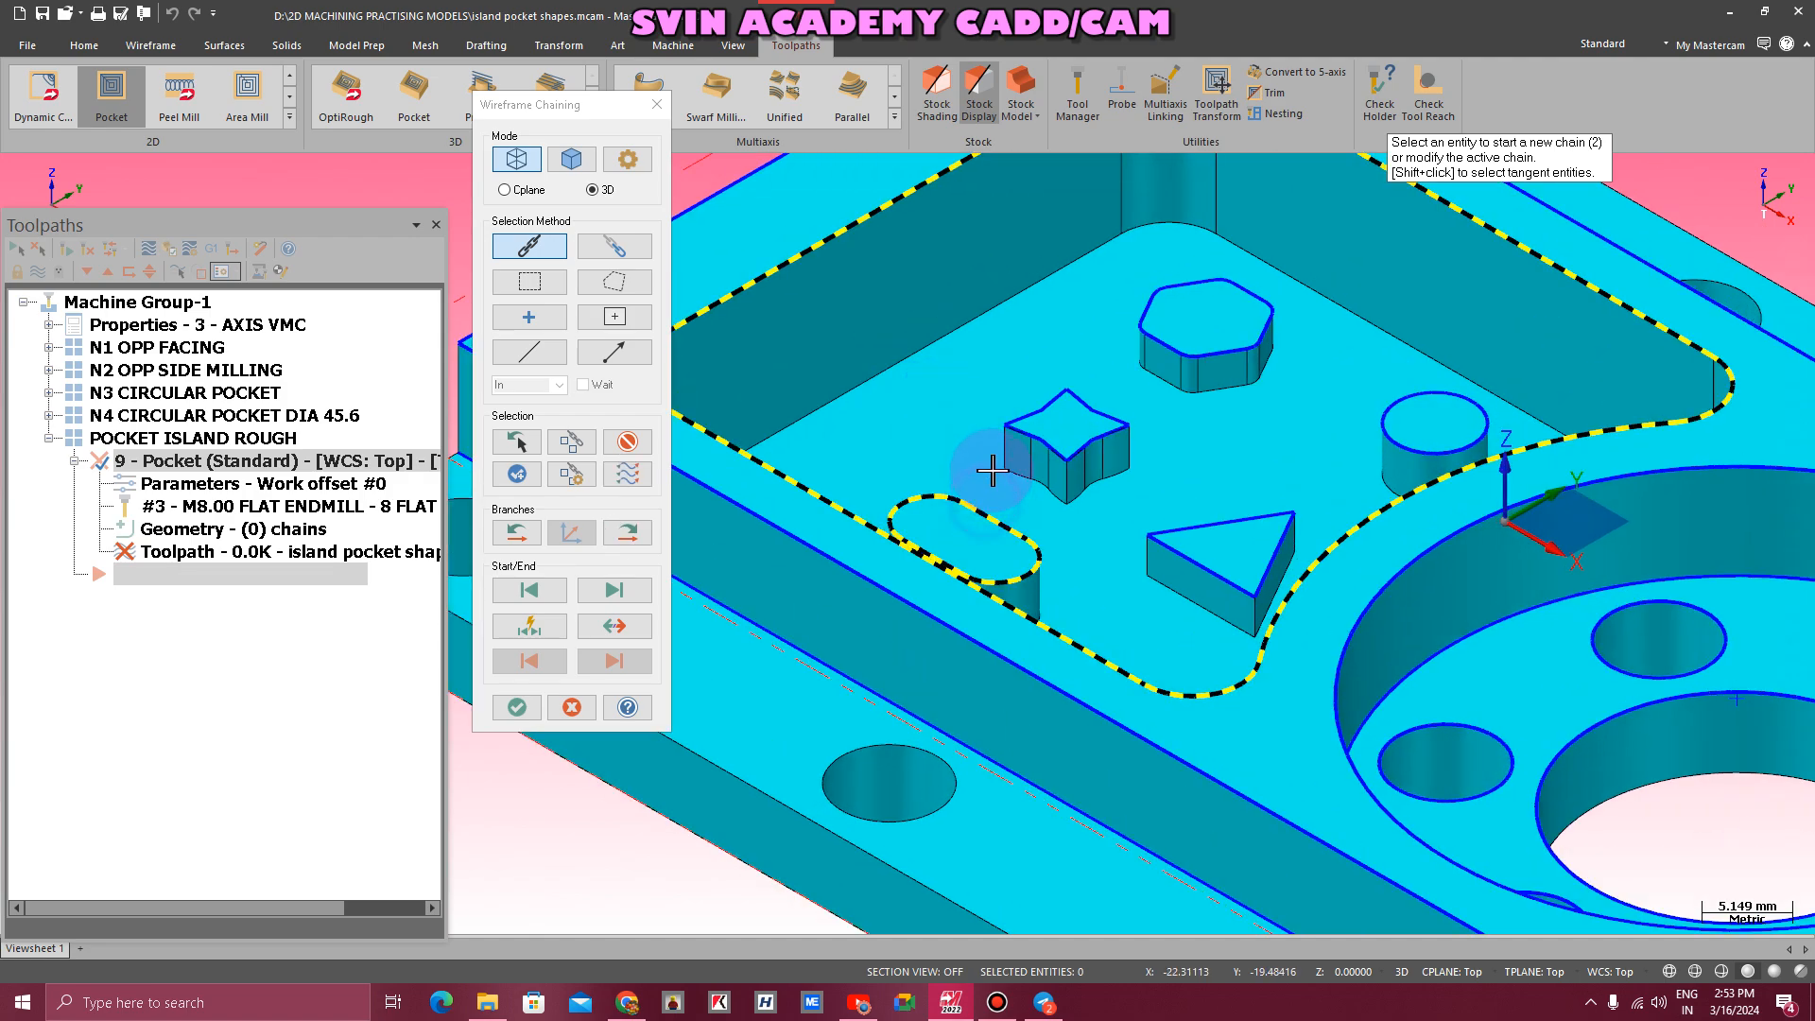
pyautogui.click(639, 627)
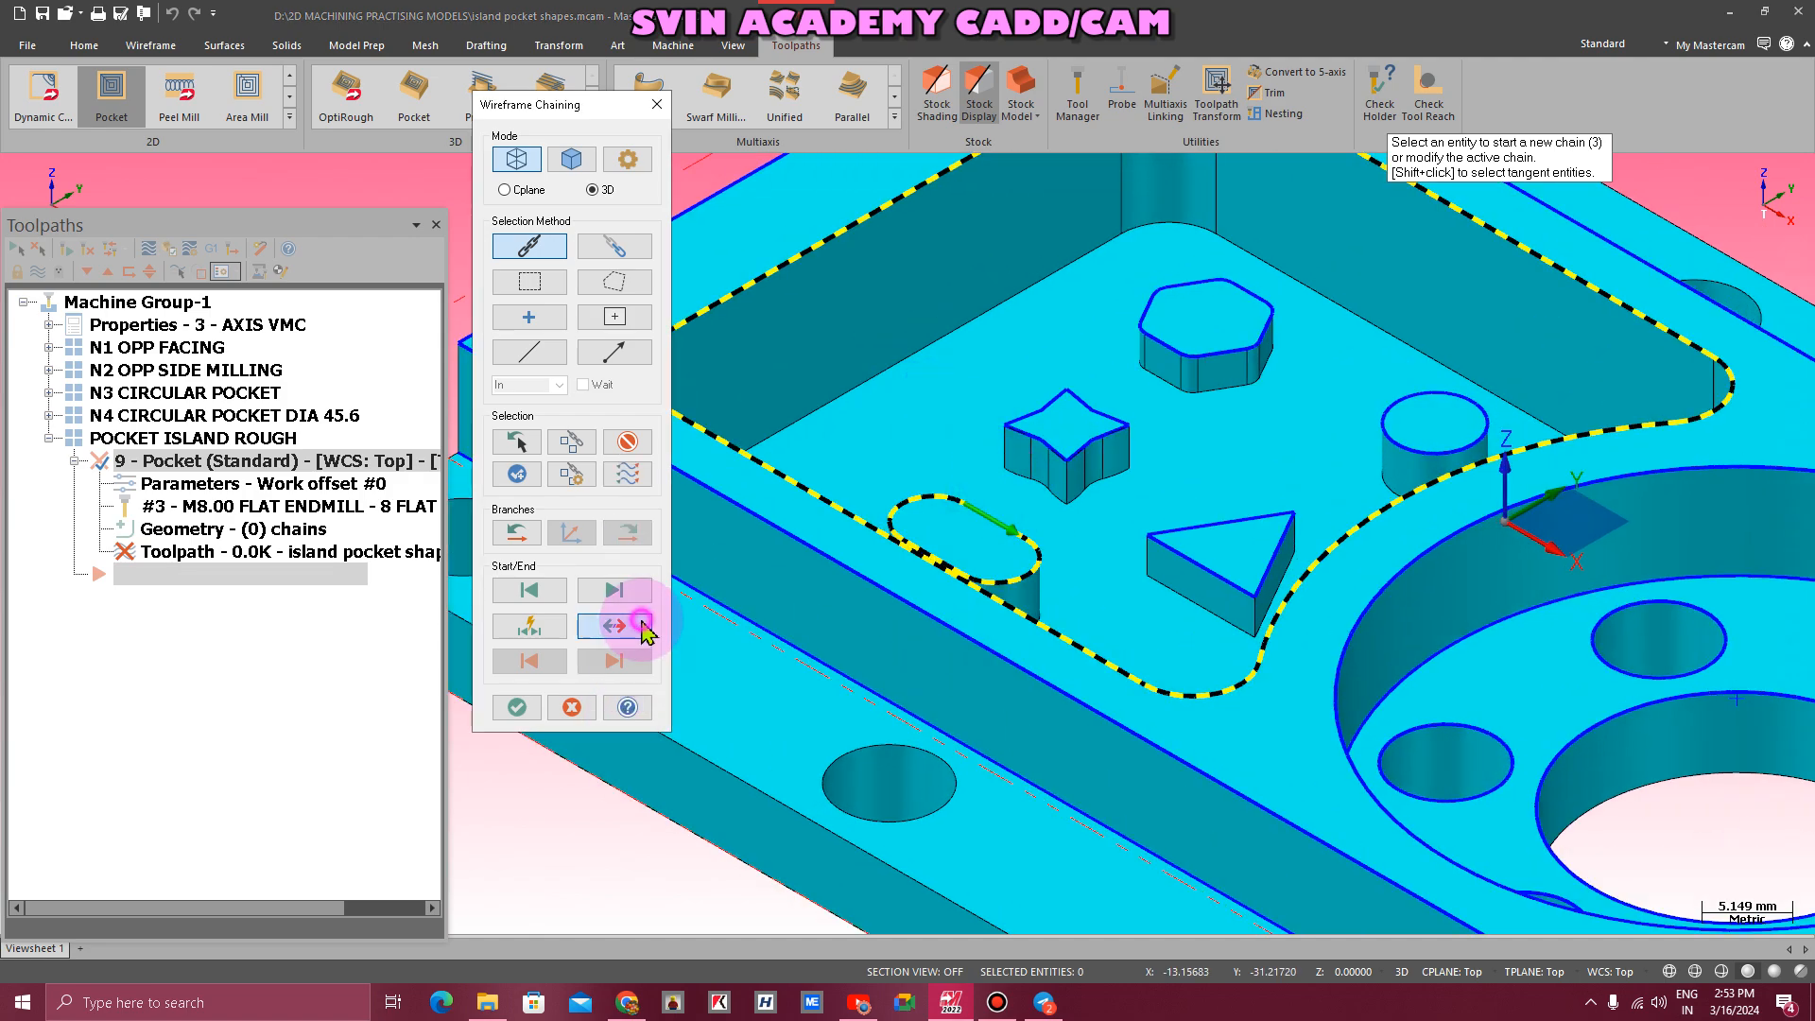
pyautogui.click(1085, 398)
pyautogui.click(1245, 288)
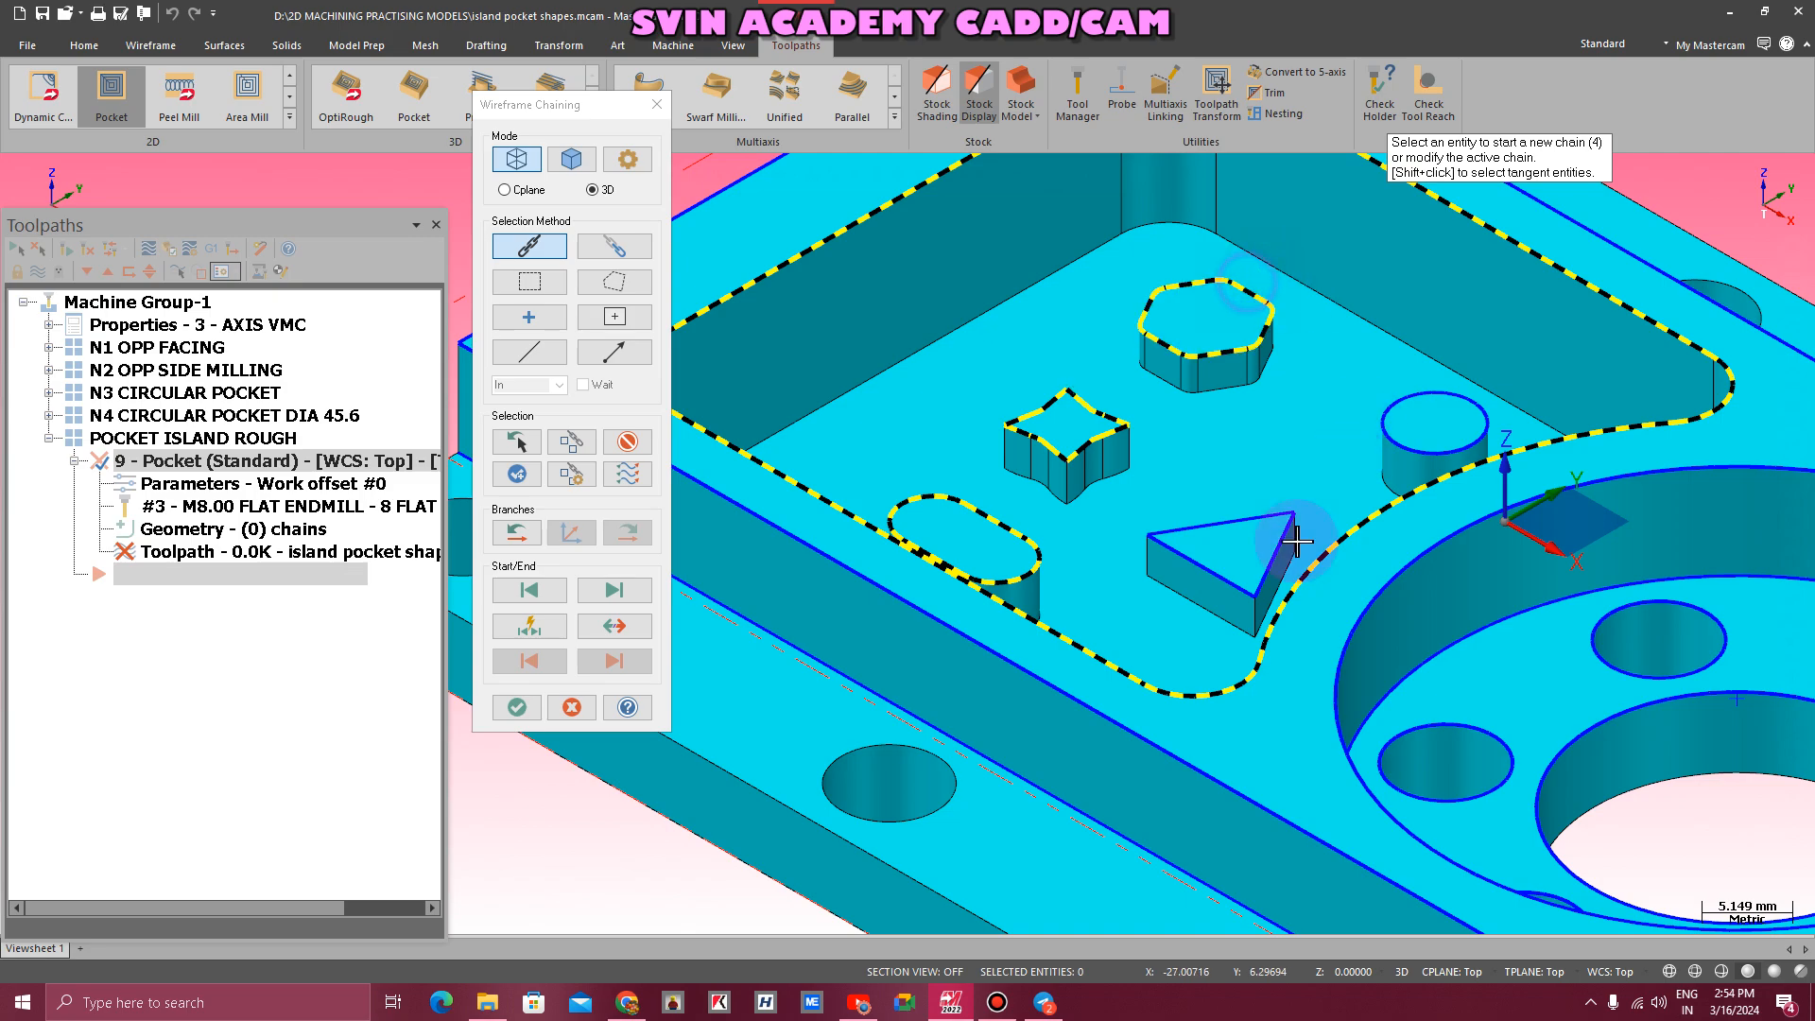
pyautogui.click(1297, 541)
pyautogui.click(624, 628)
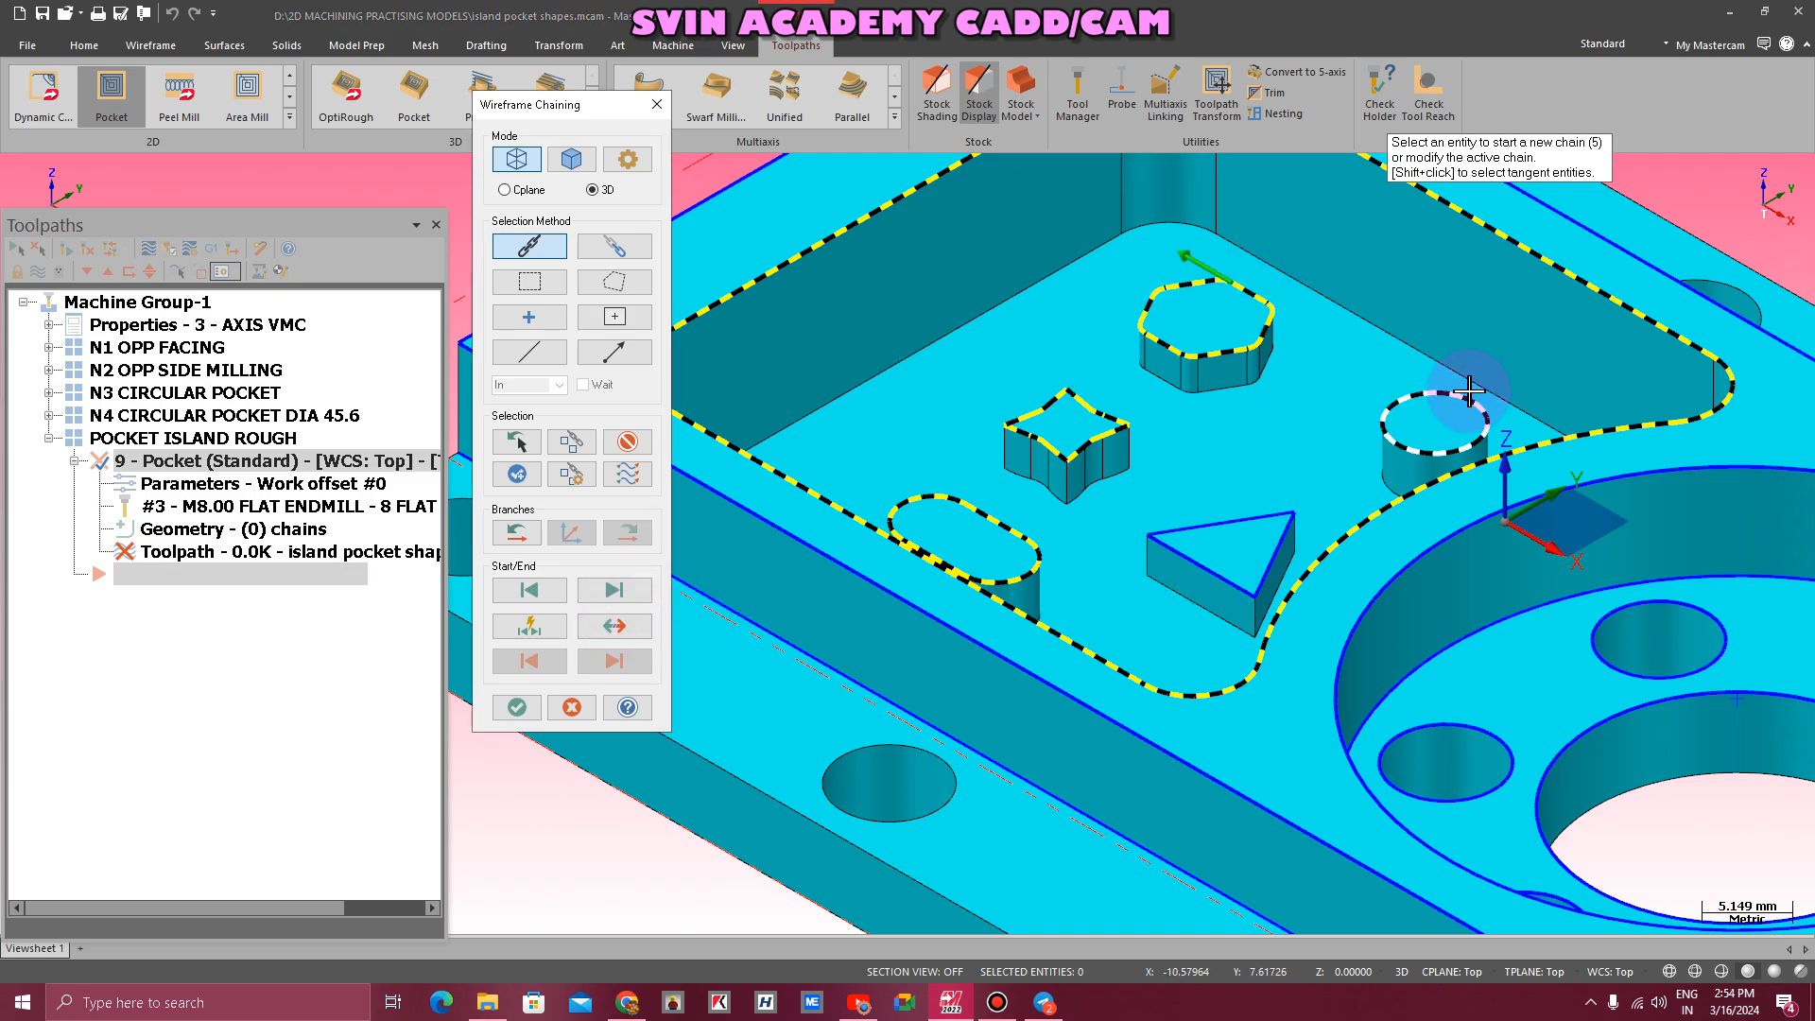
pyautogui.click(1468, 391)
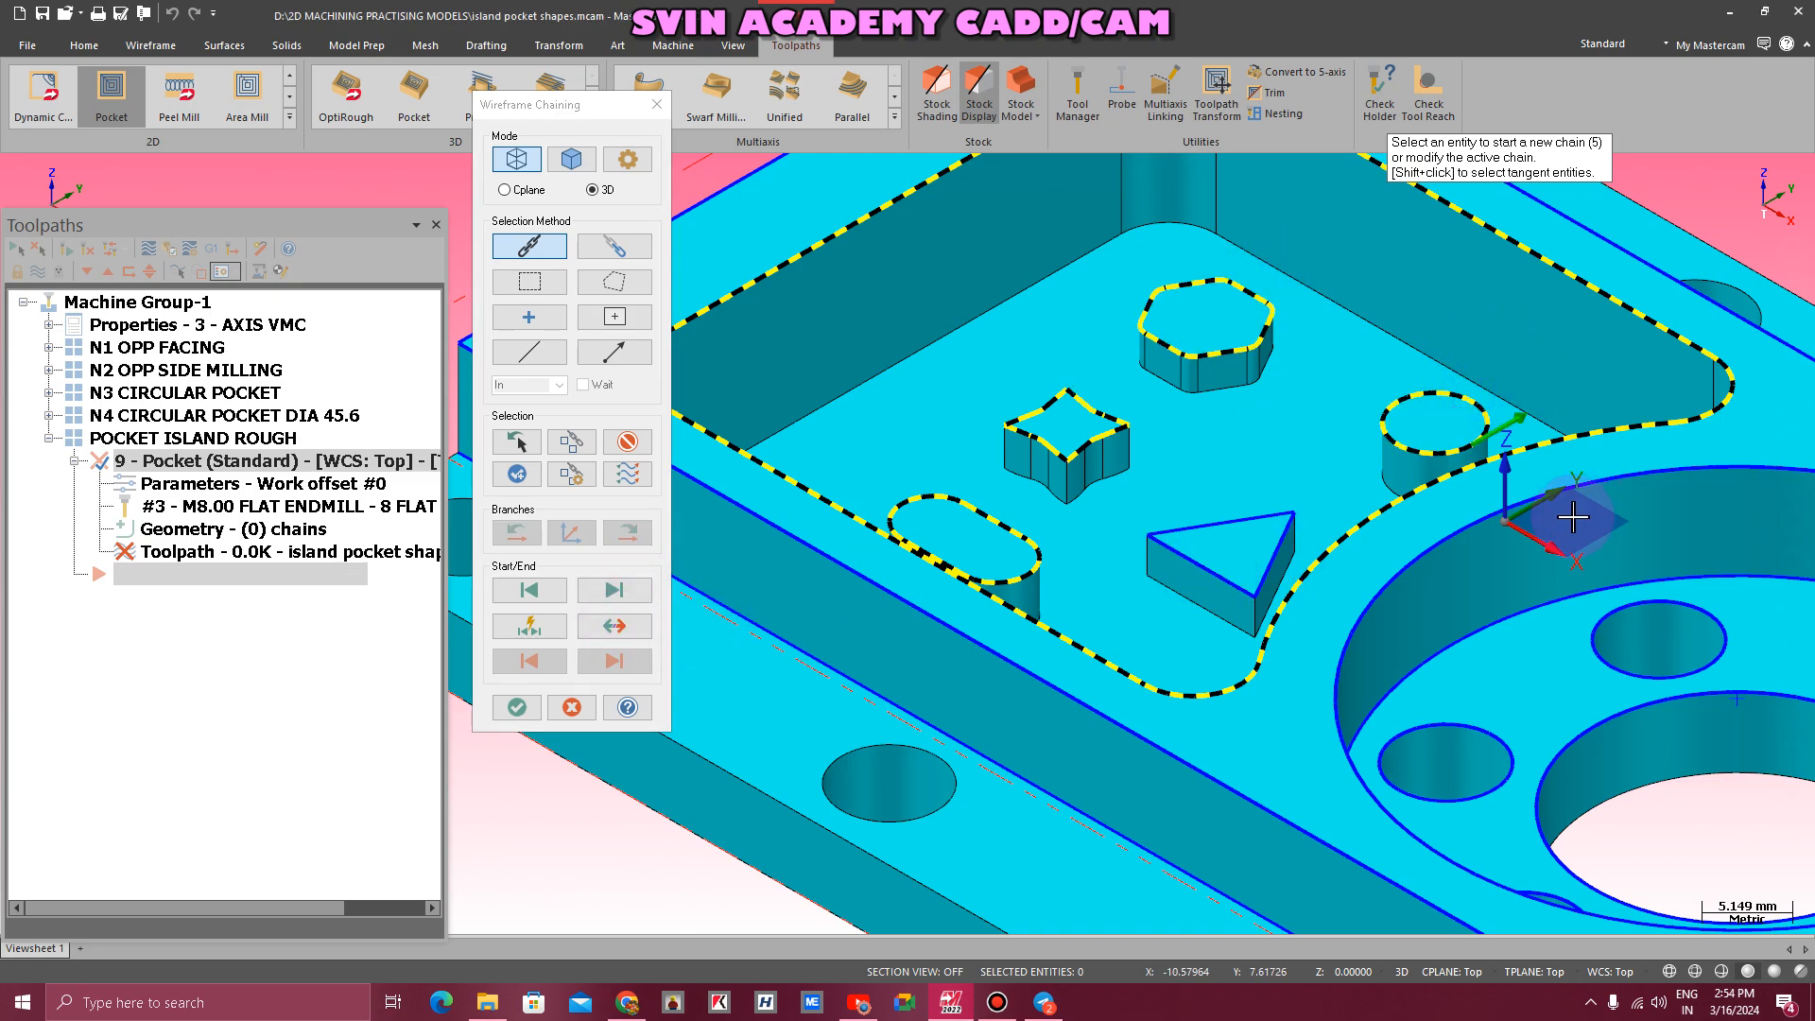
pyautogui.click(1233, 517)
pyautogui.click(517, 707)
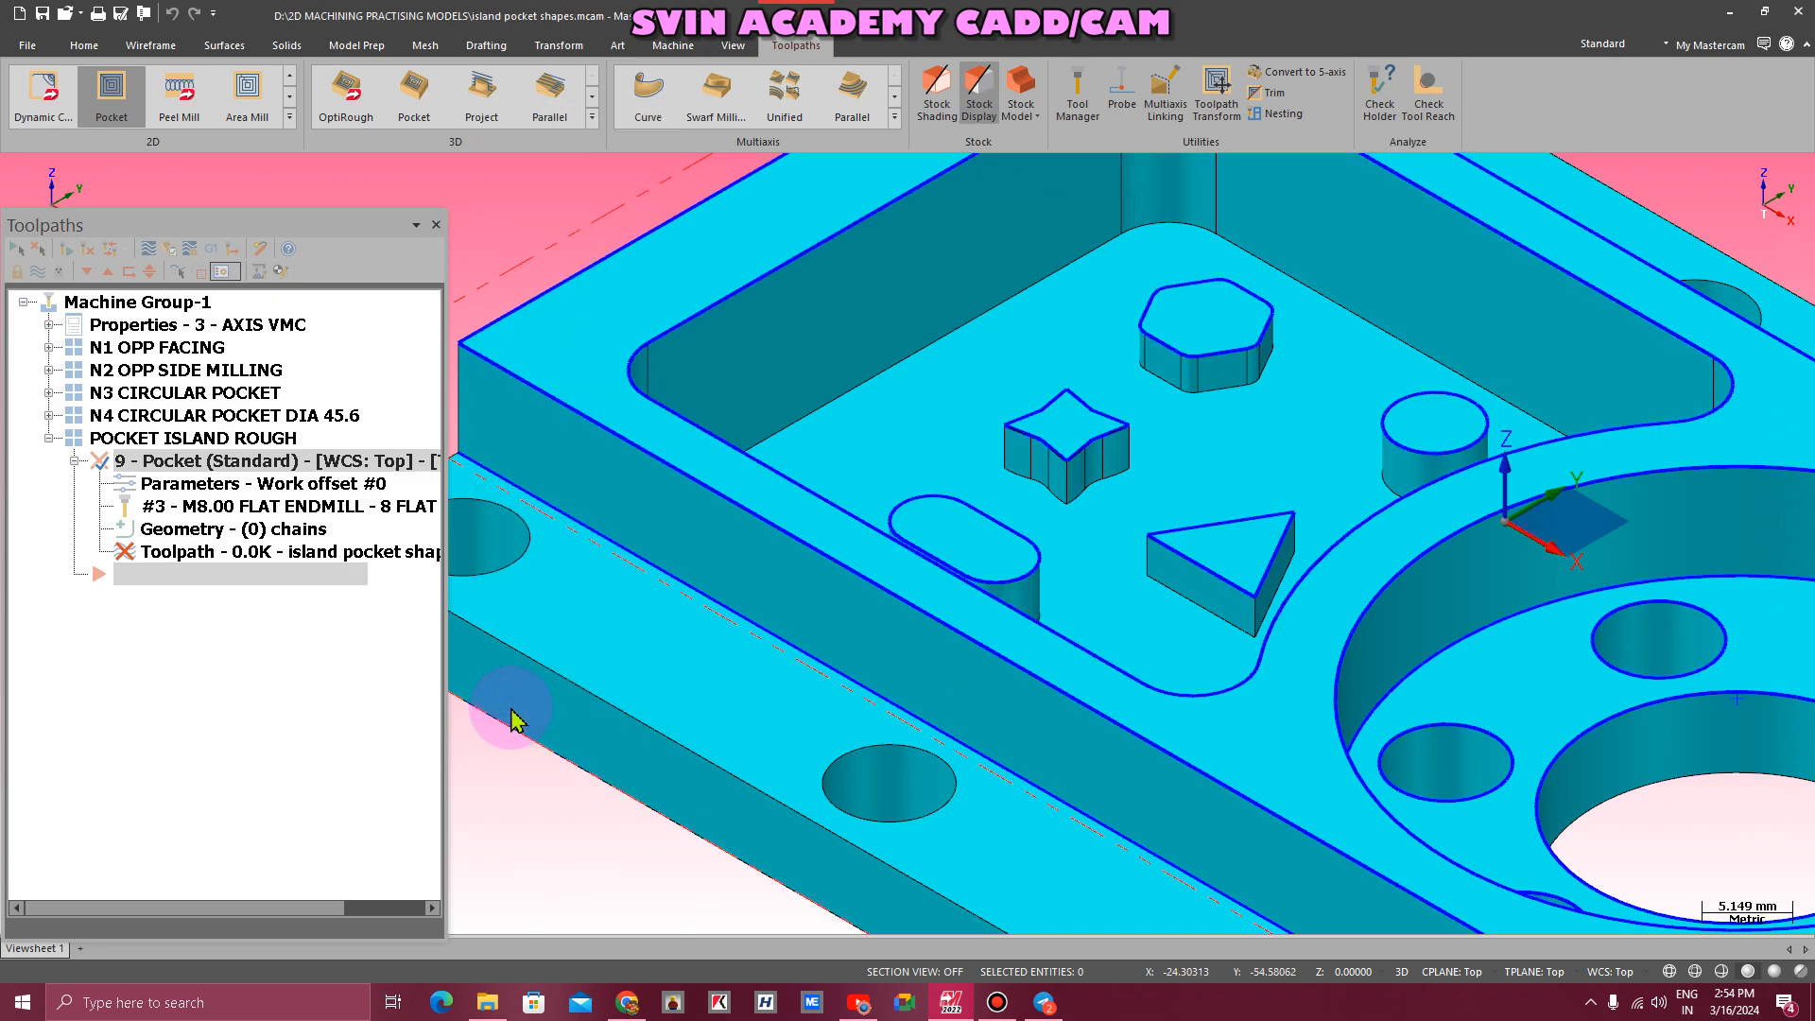
# - Select the 8 Flat Endmill as the tool, set its spindle speed to 1850 and edit its plunge rate
pyautogui.click(626, 188)
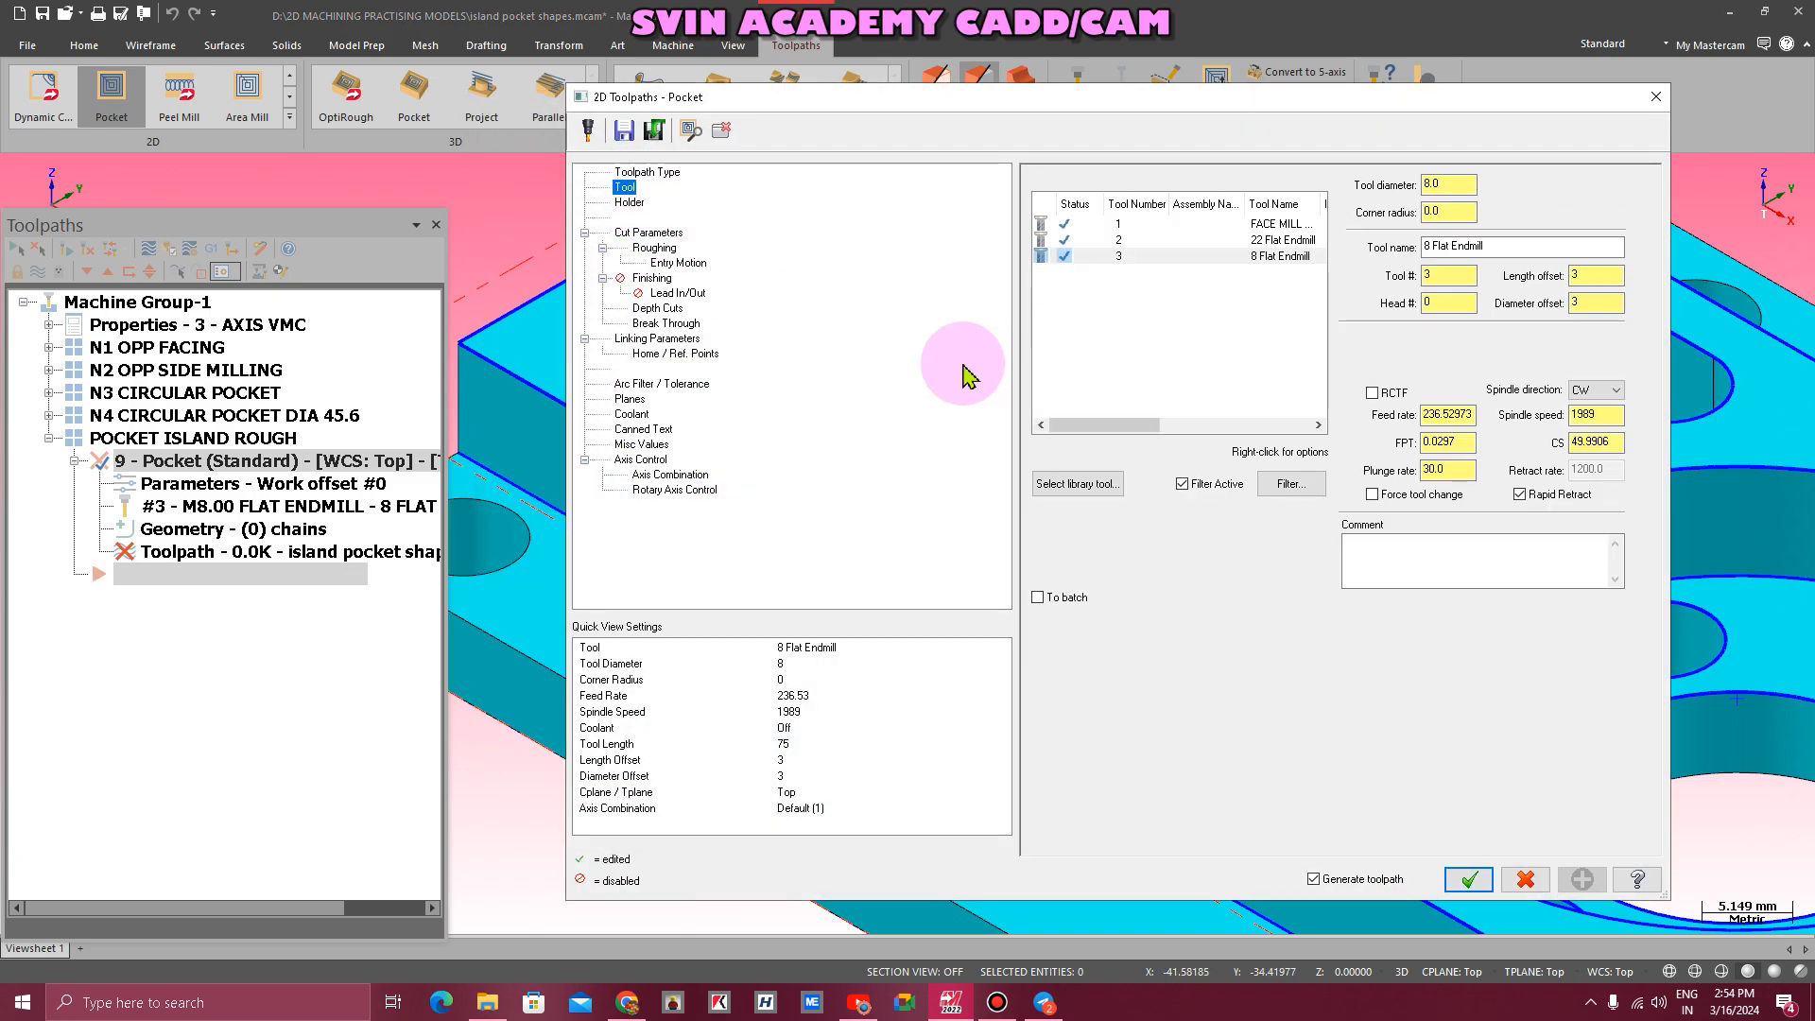
pyautogui.click(1269, 260)
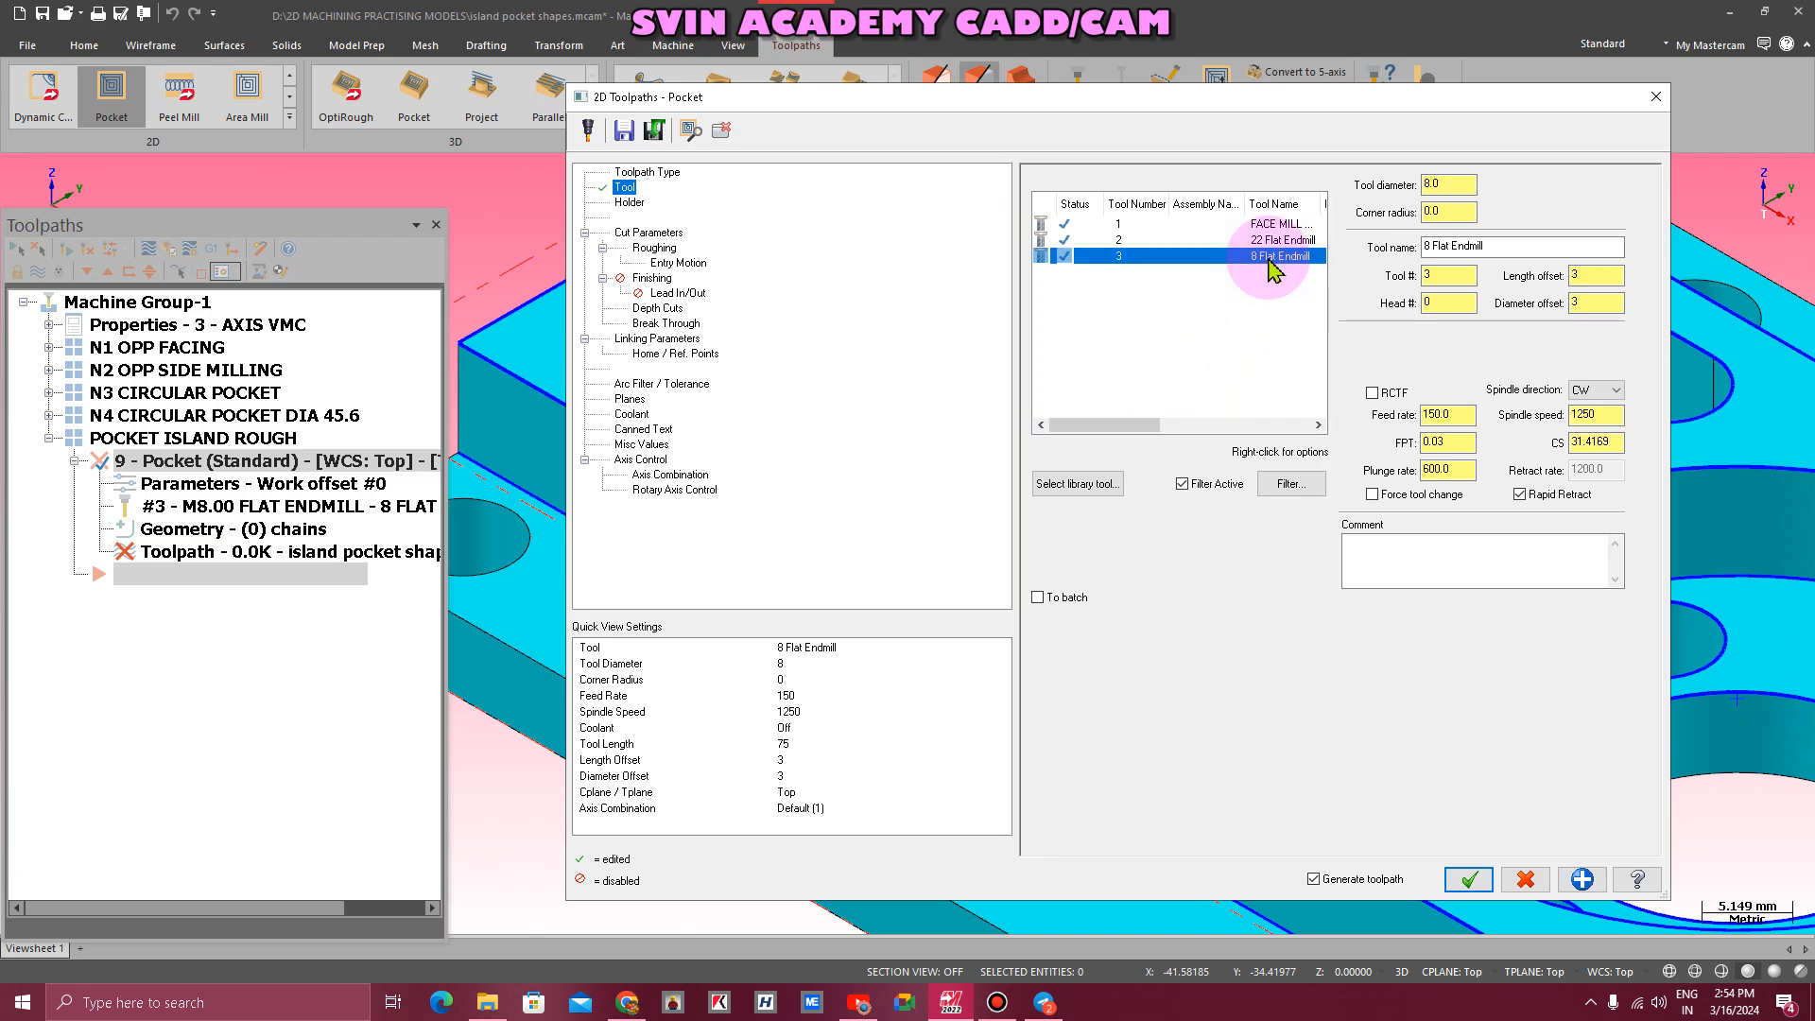
pyautogui.click(1599, 415)
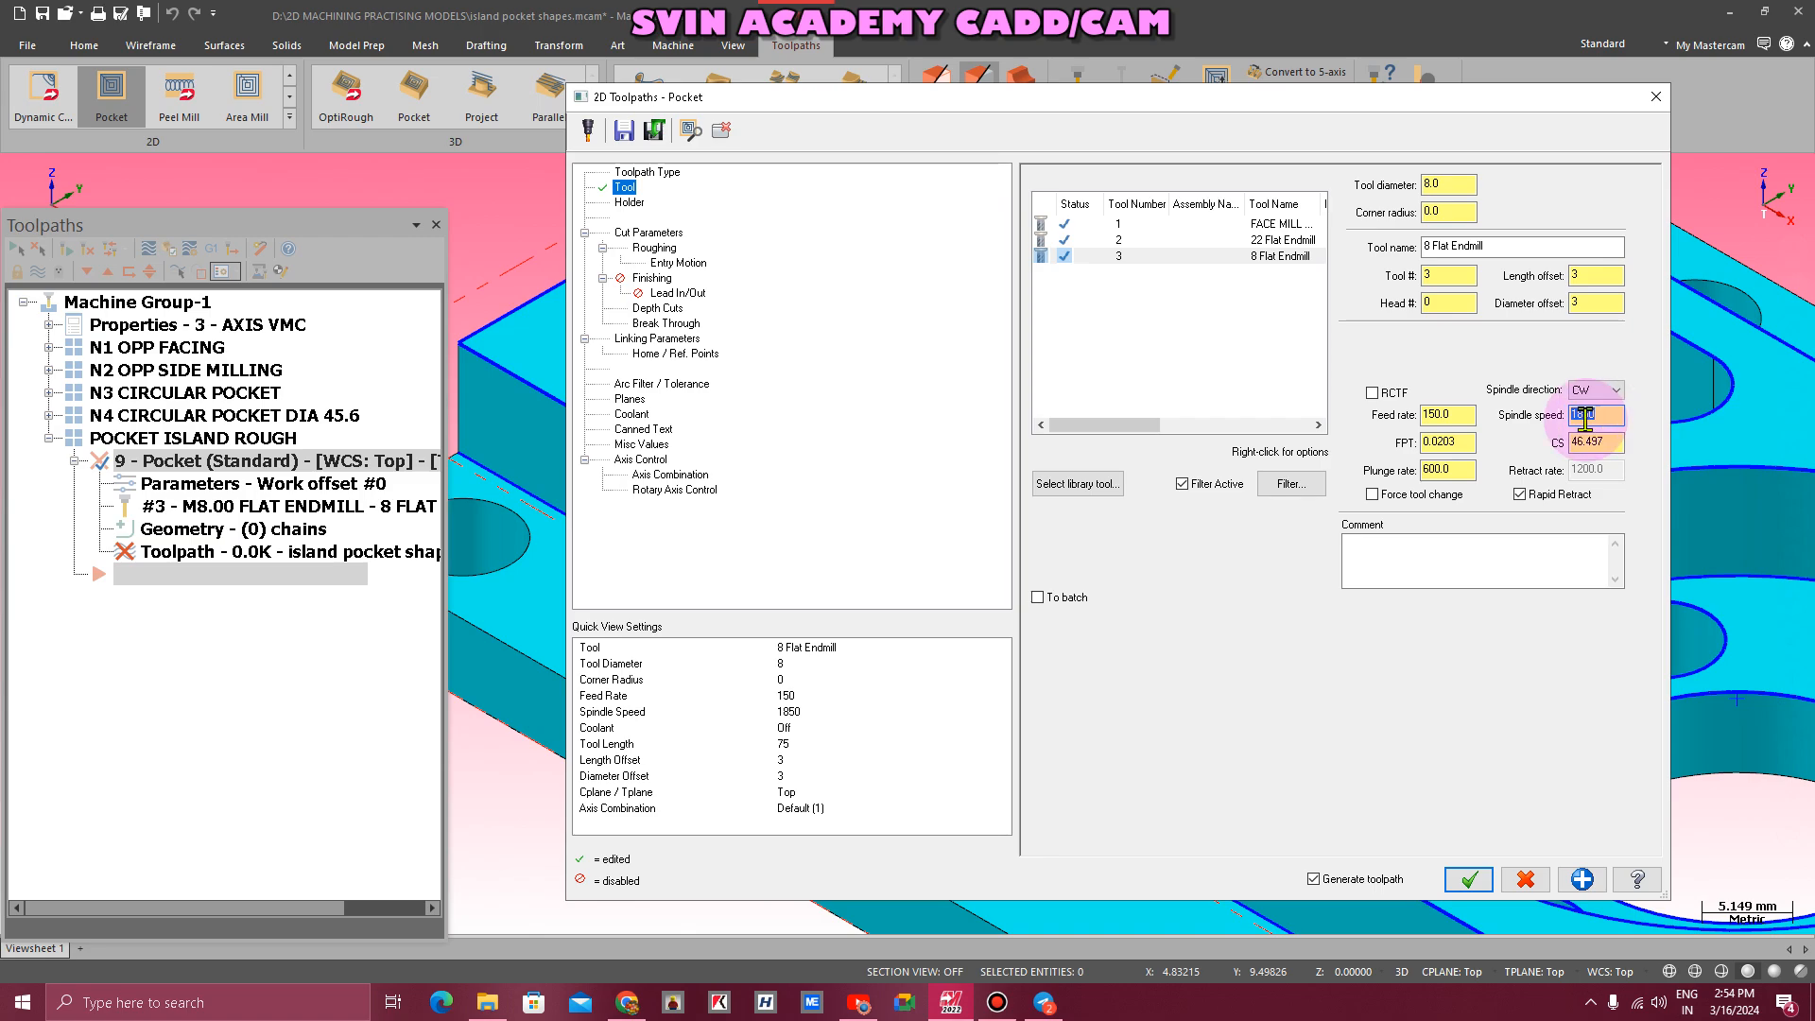
pyautogui.moveTo(1247, 99); pyautogui.dragTo(1172, 108)
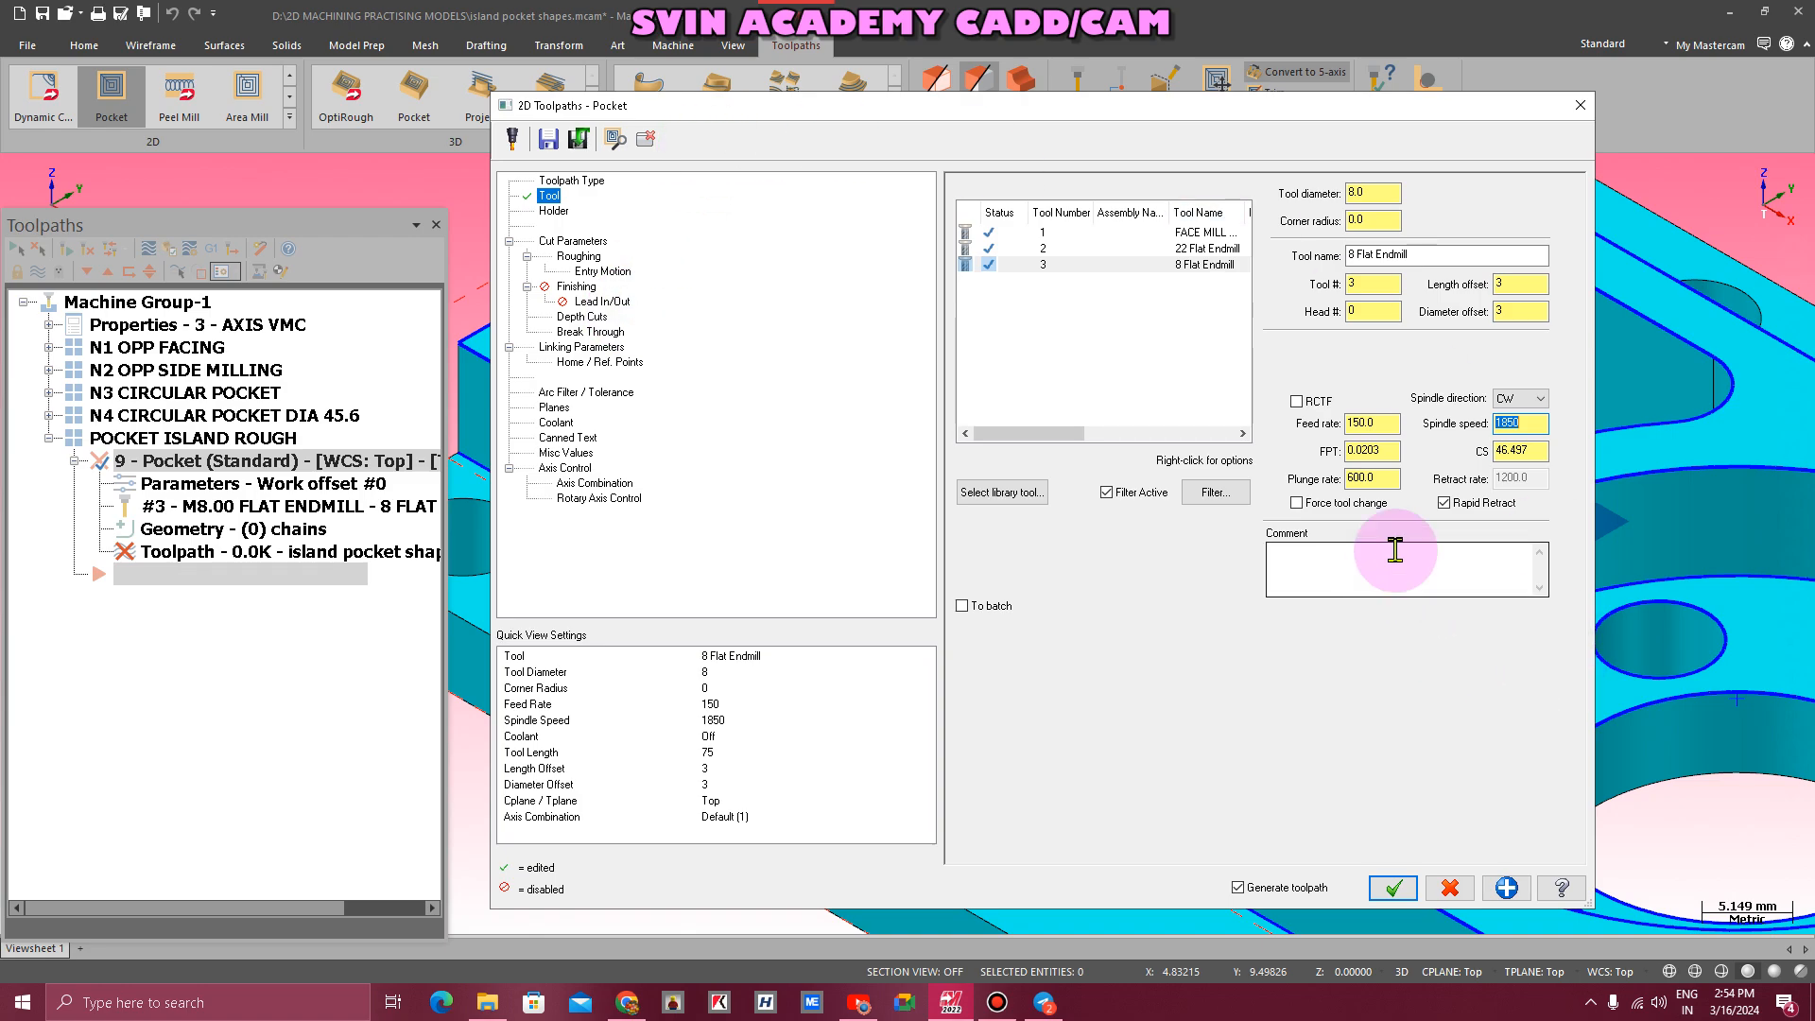
pyautogui.click(1383, 478)
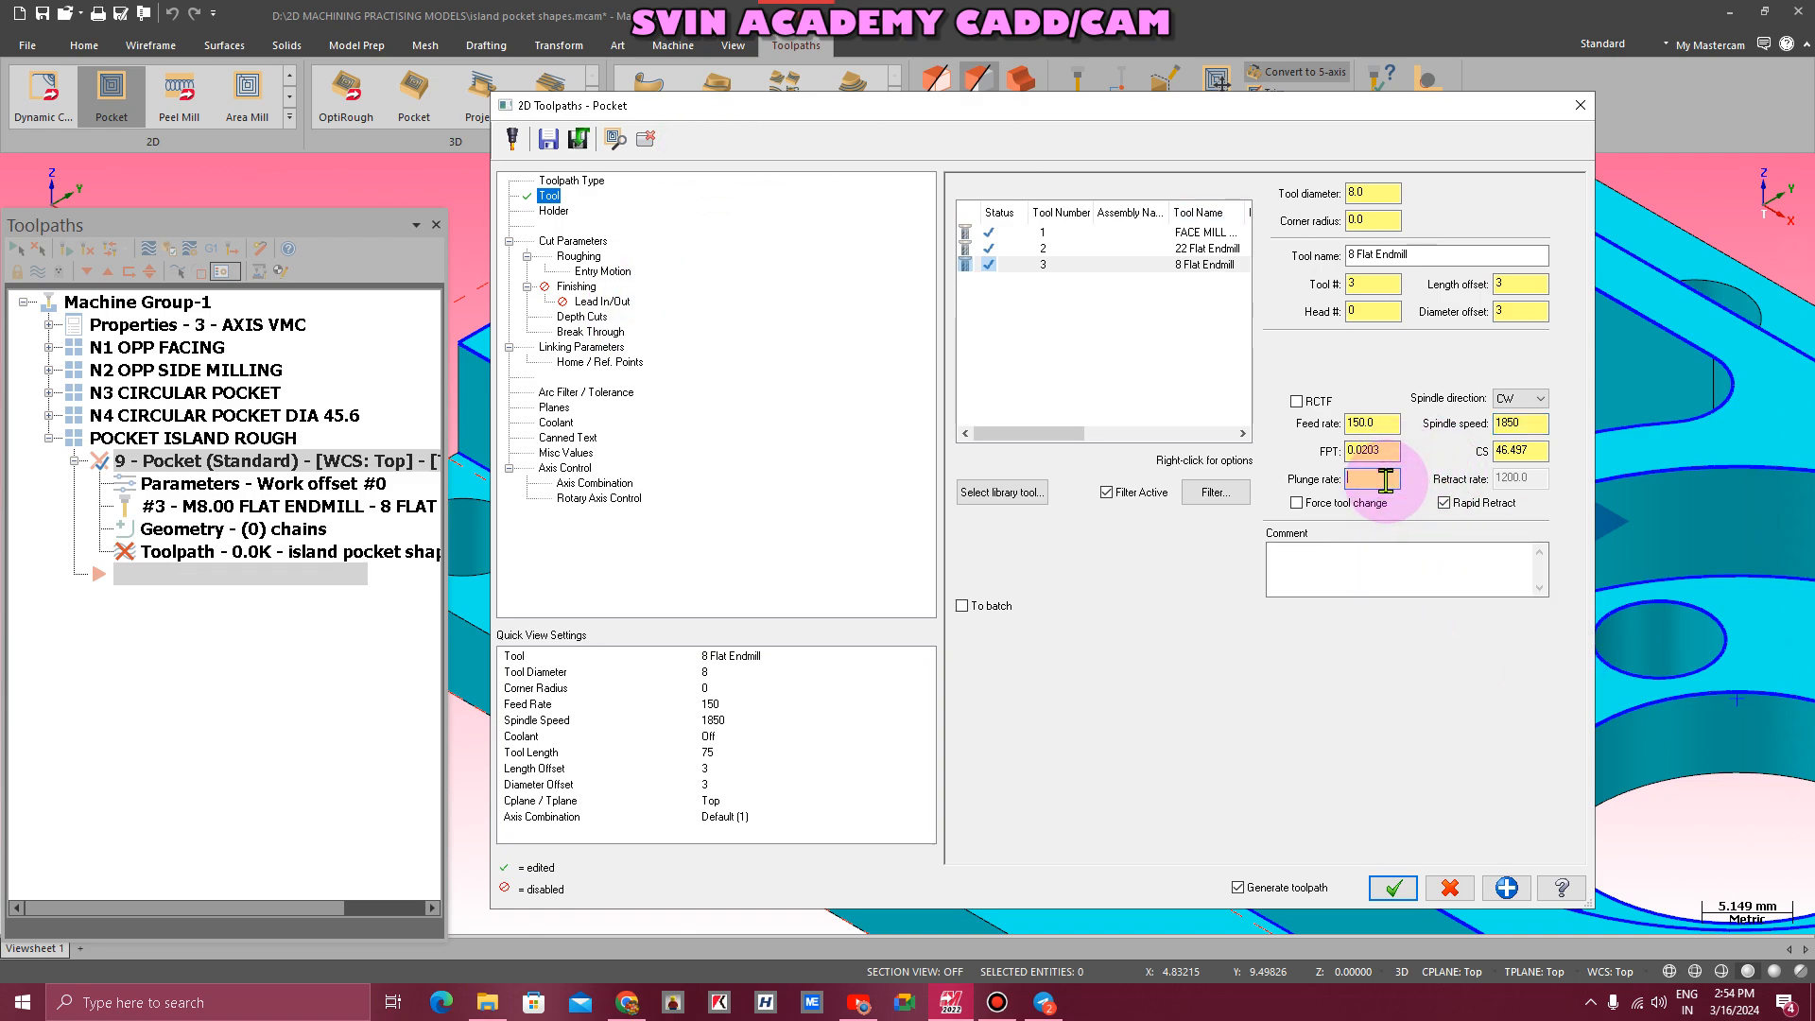
# - Set the pocket type to Island facing with an approach distance of 0 and 0.5 stock above islands
pyautogui.click(549, 212)
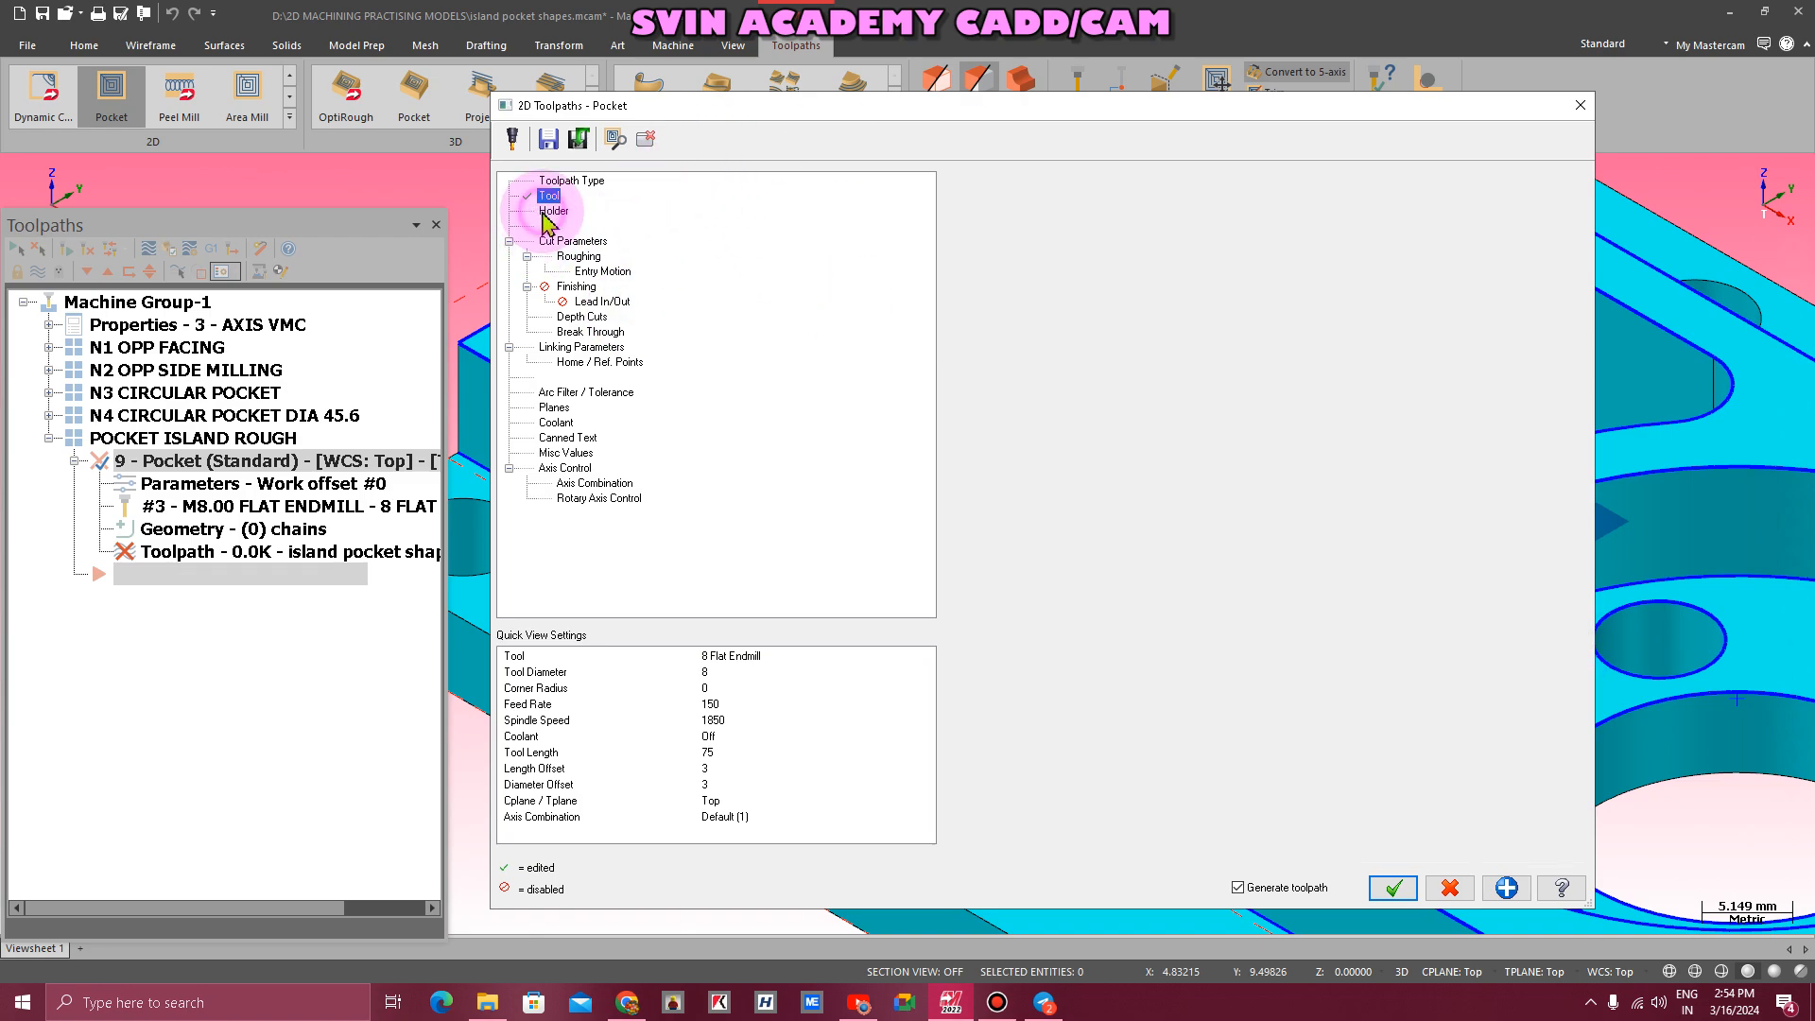
pyautogui.click(599, 244)
pyautogui.click(1380, 223)
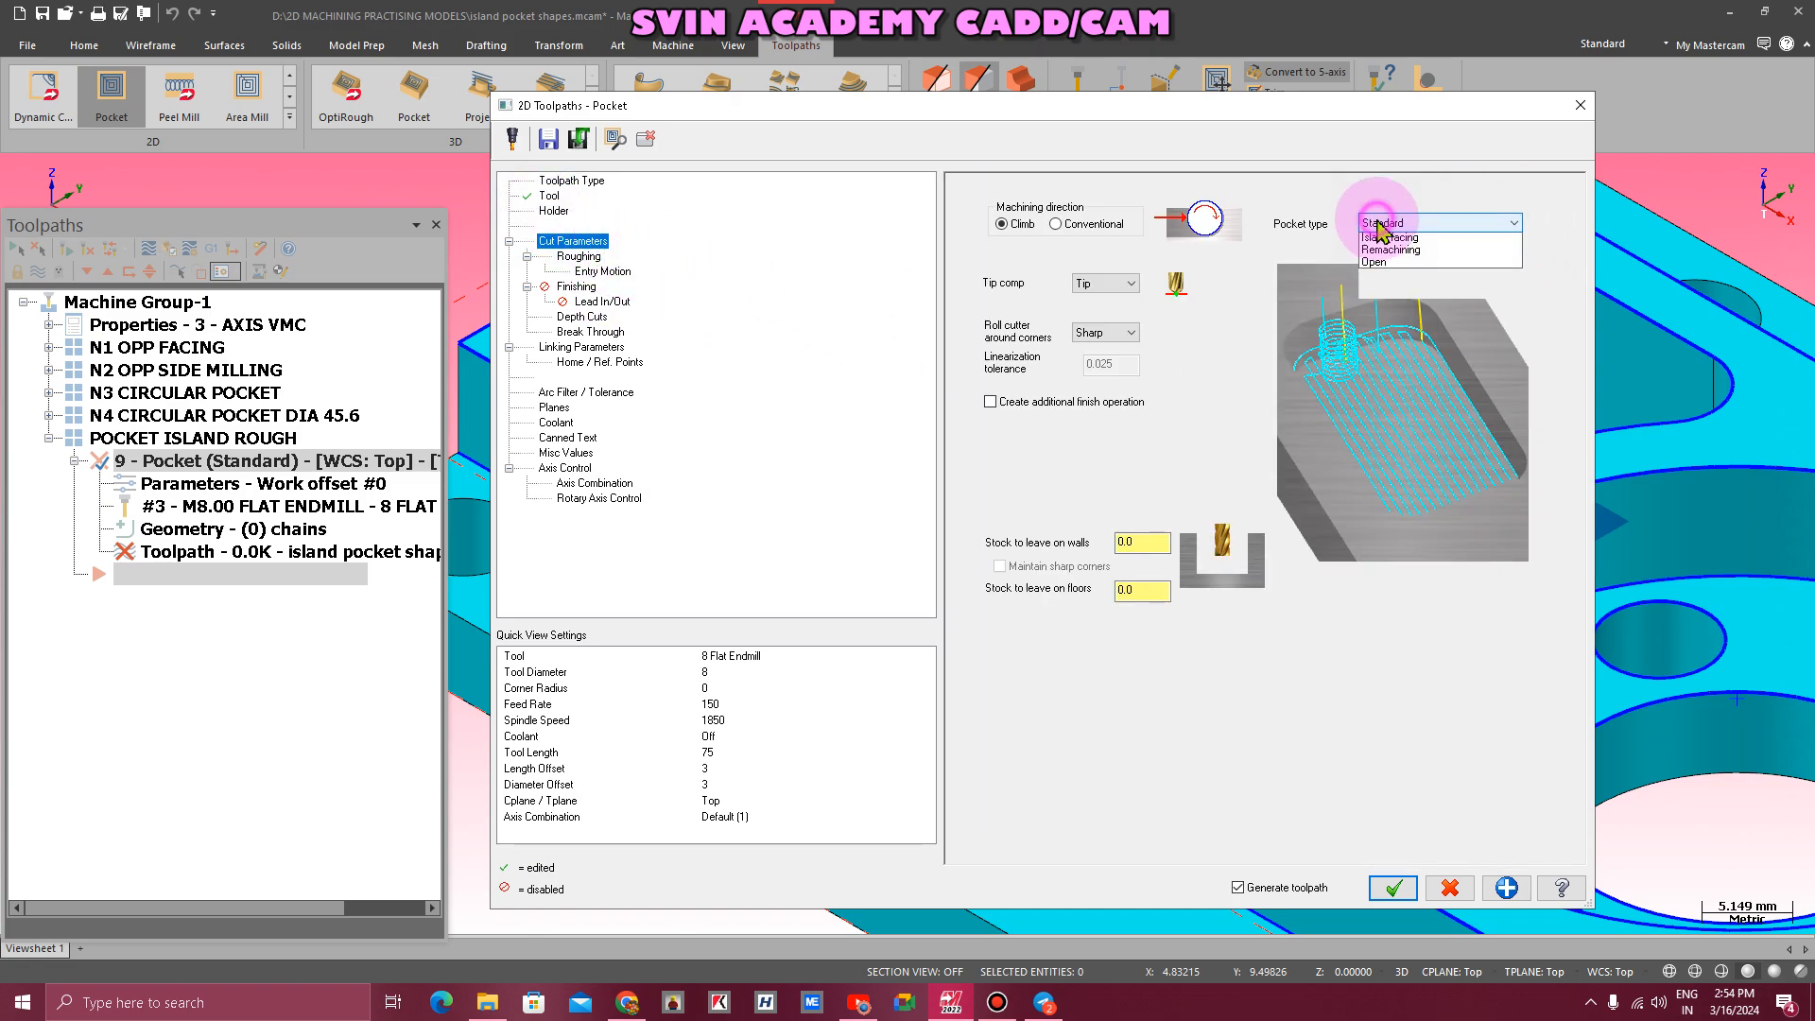
pyautogui.click(1389, 266)
pyautogui.click(1390, 446)
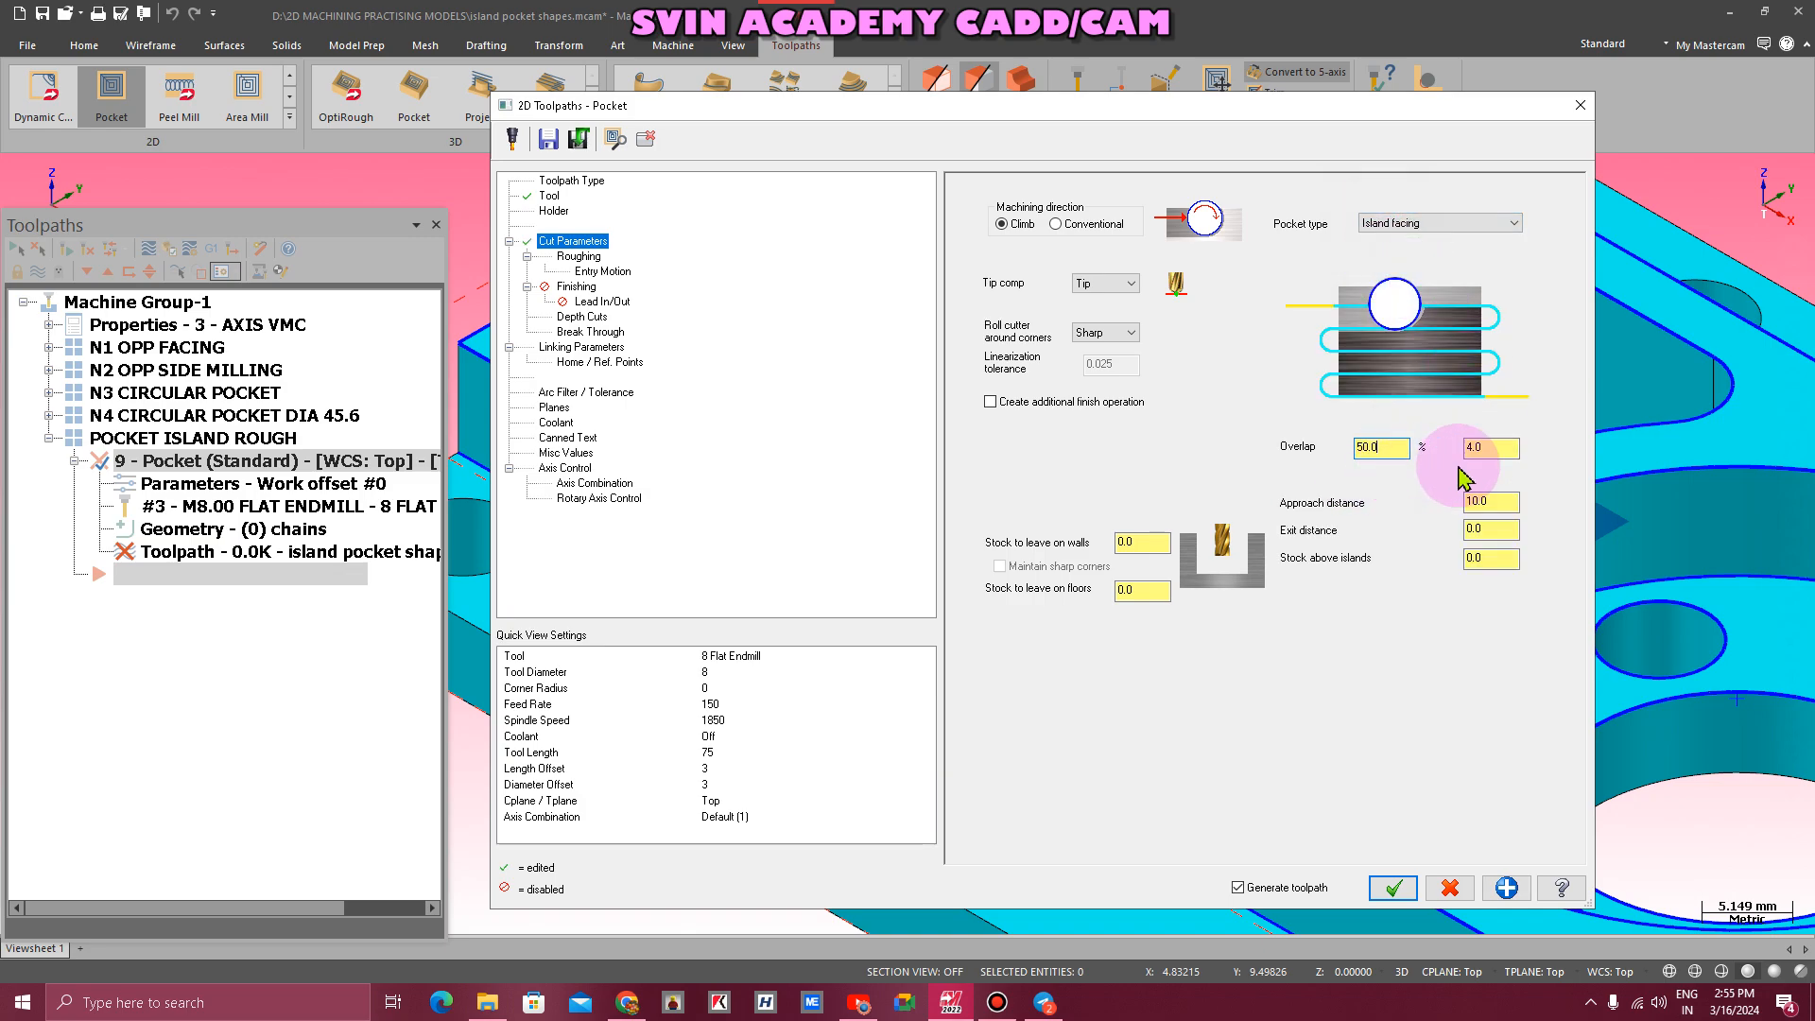
pyautogui.click(1498, 501)
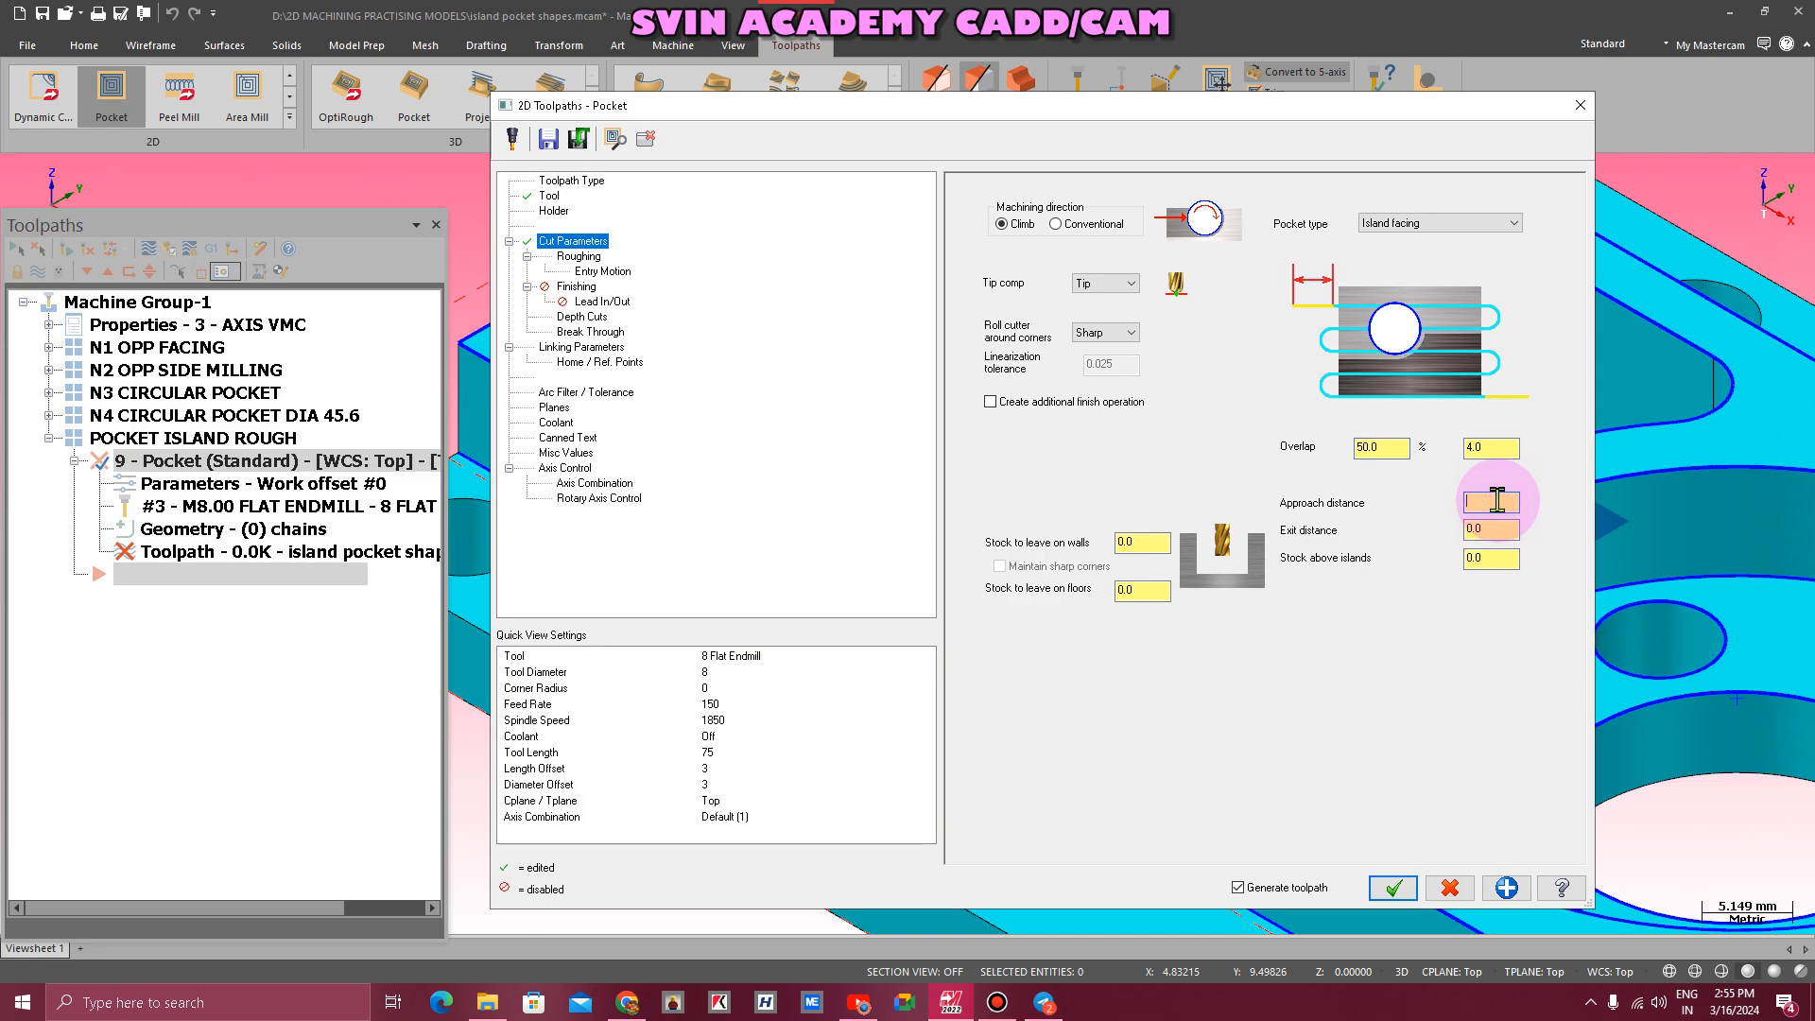
pyautogui.write('0')
pyautogui.click(1492, 560)
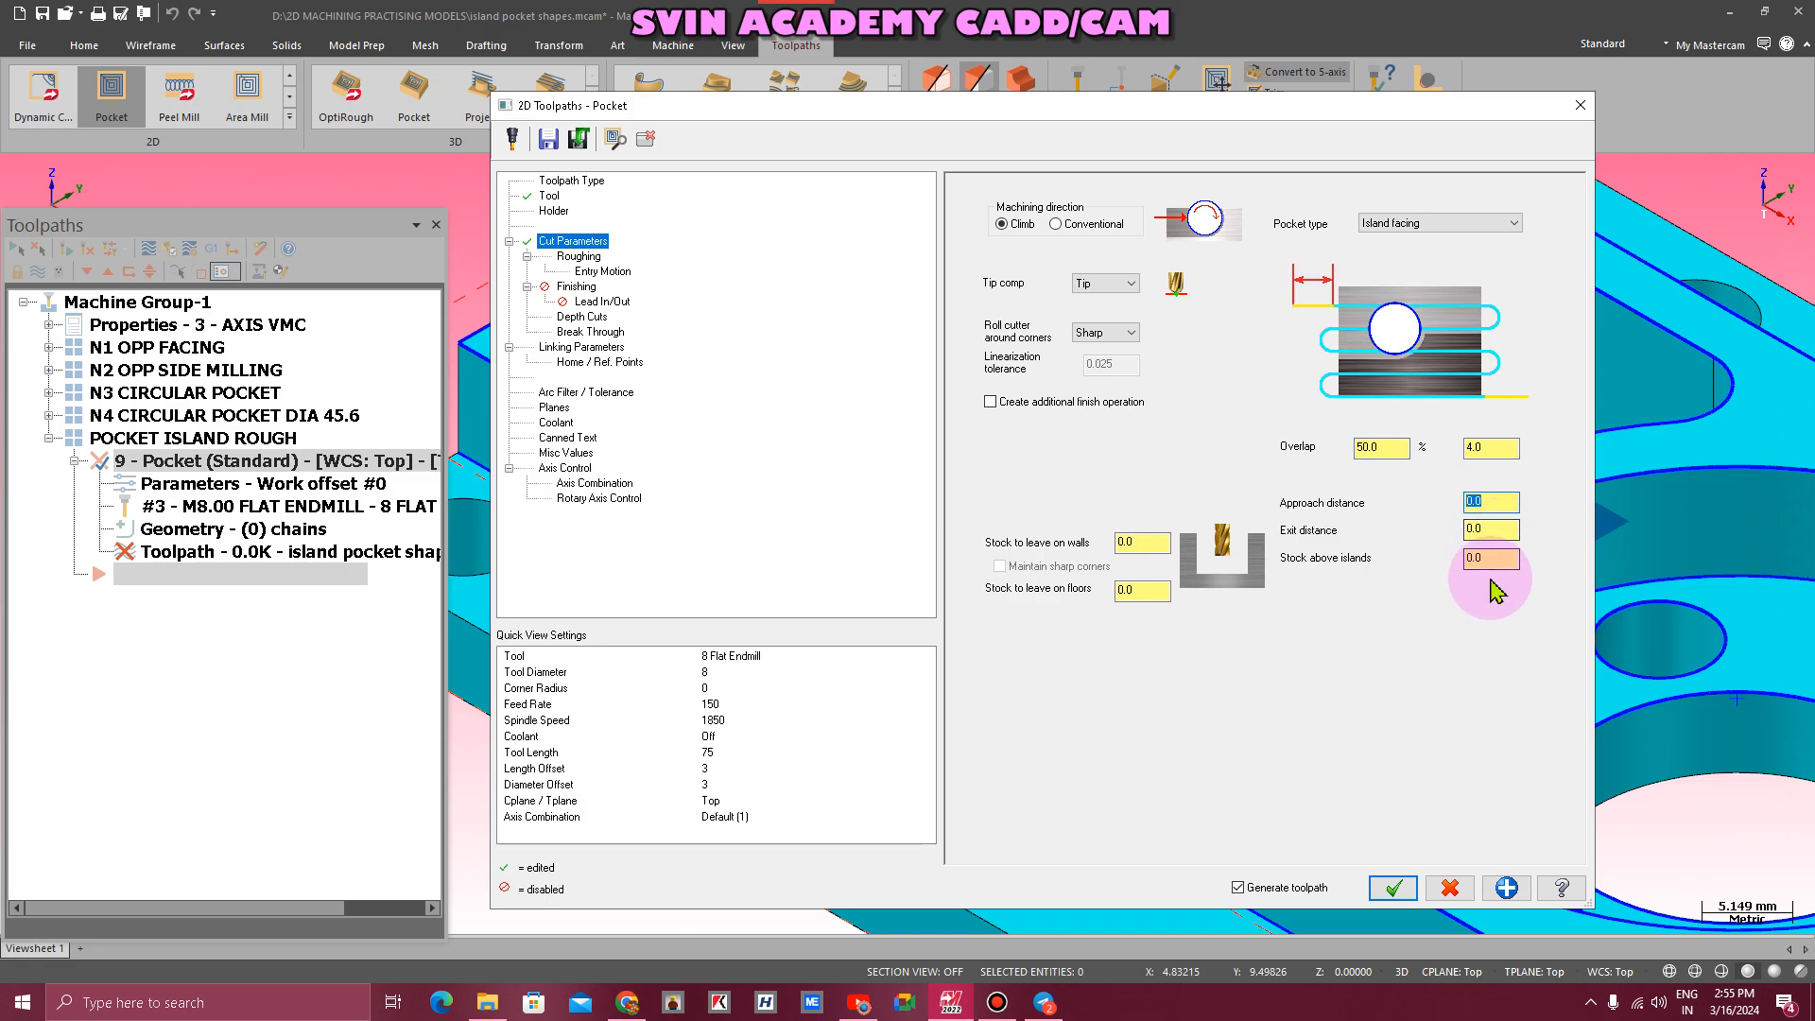
pyautogui.write('0.5')
pyautogui.press('Return')
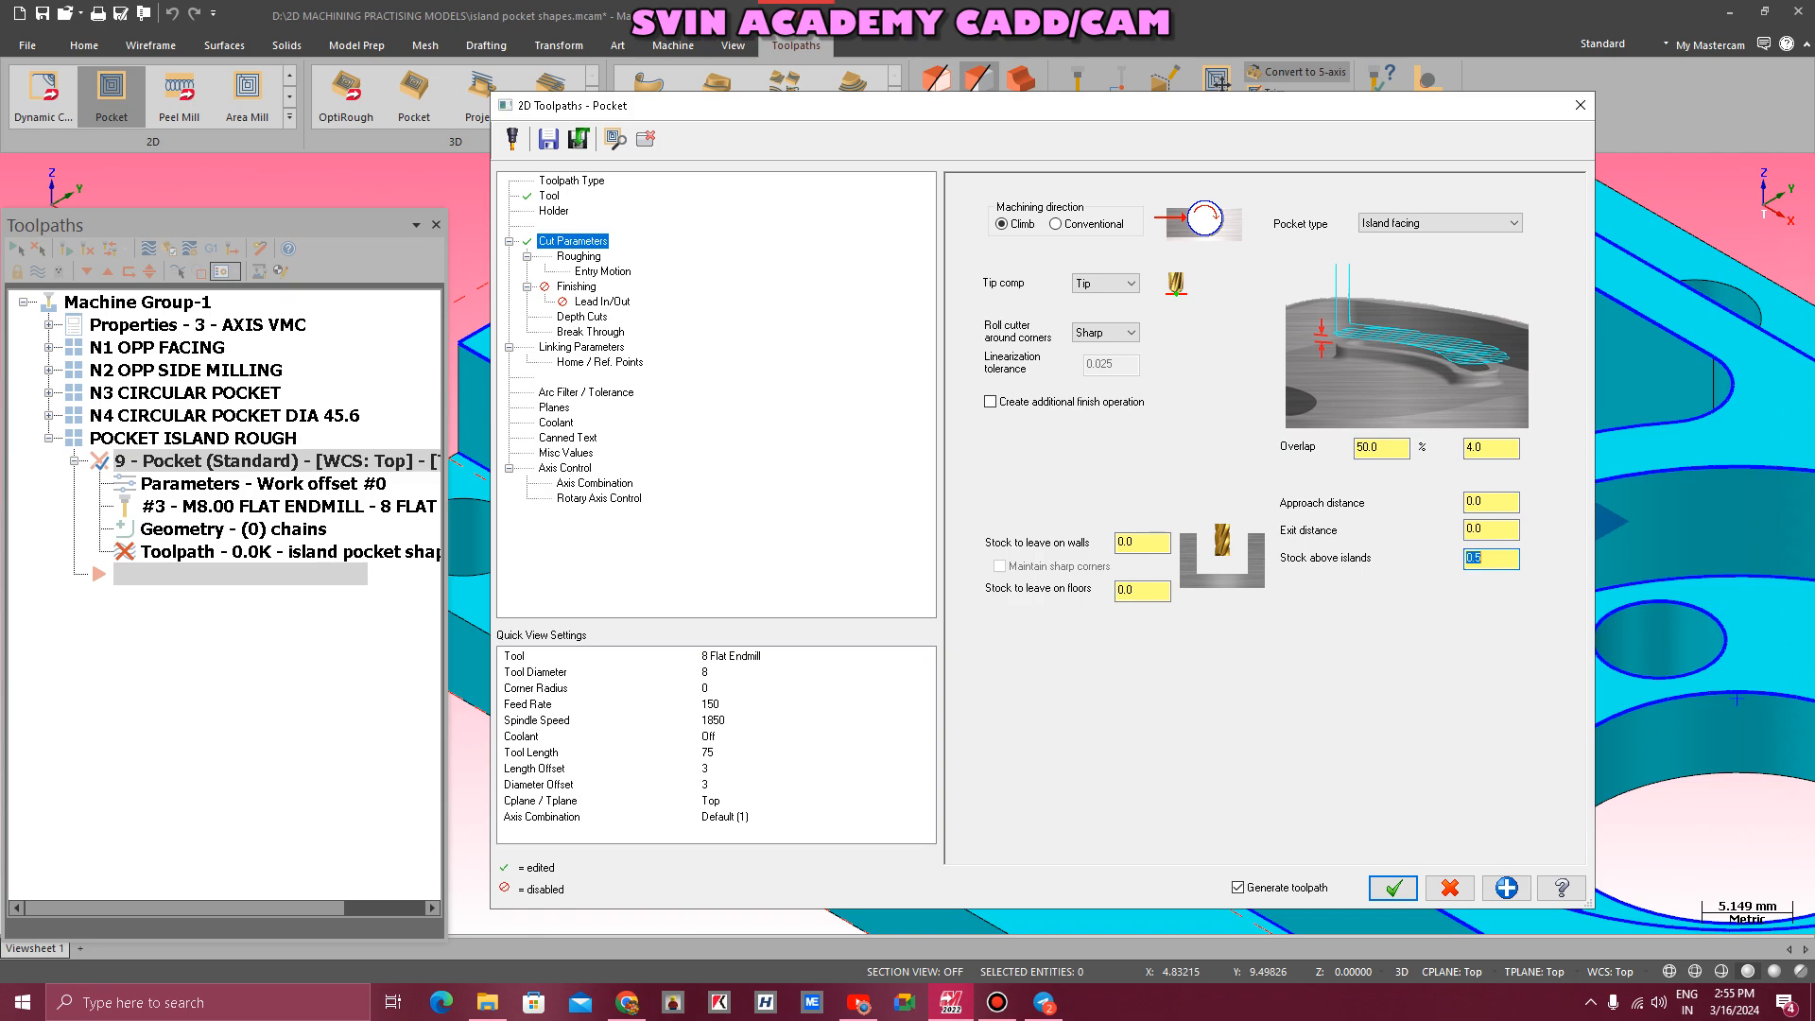
# - Set the stock to leave to 0.5 on both the walls and the floors in the cut parameters
pyautogui.click(1155, 539)
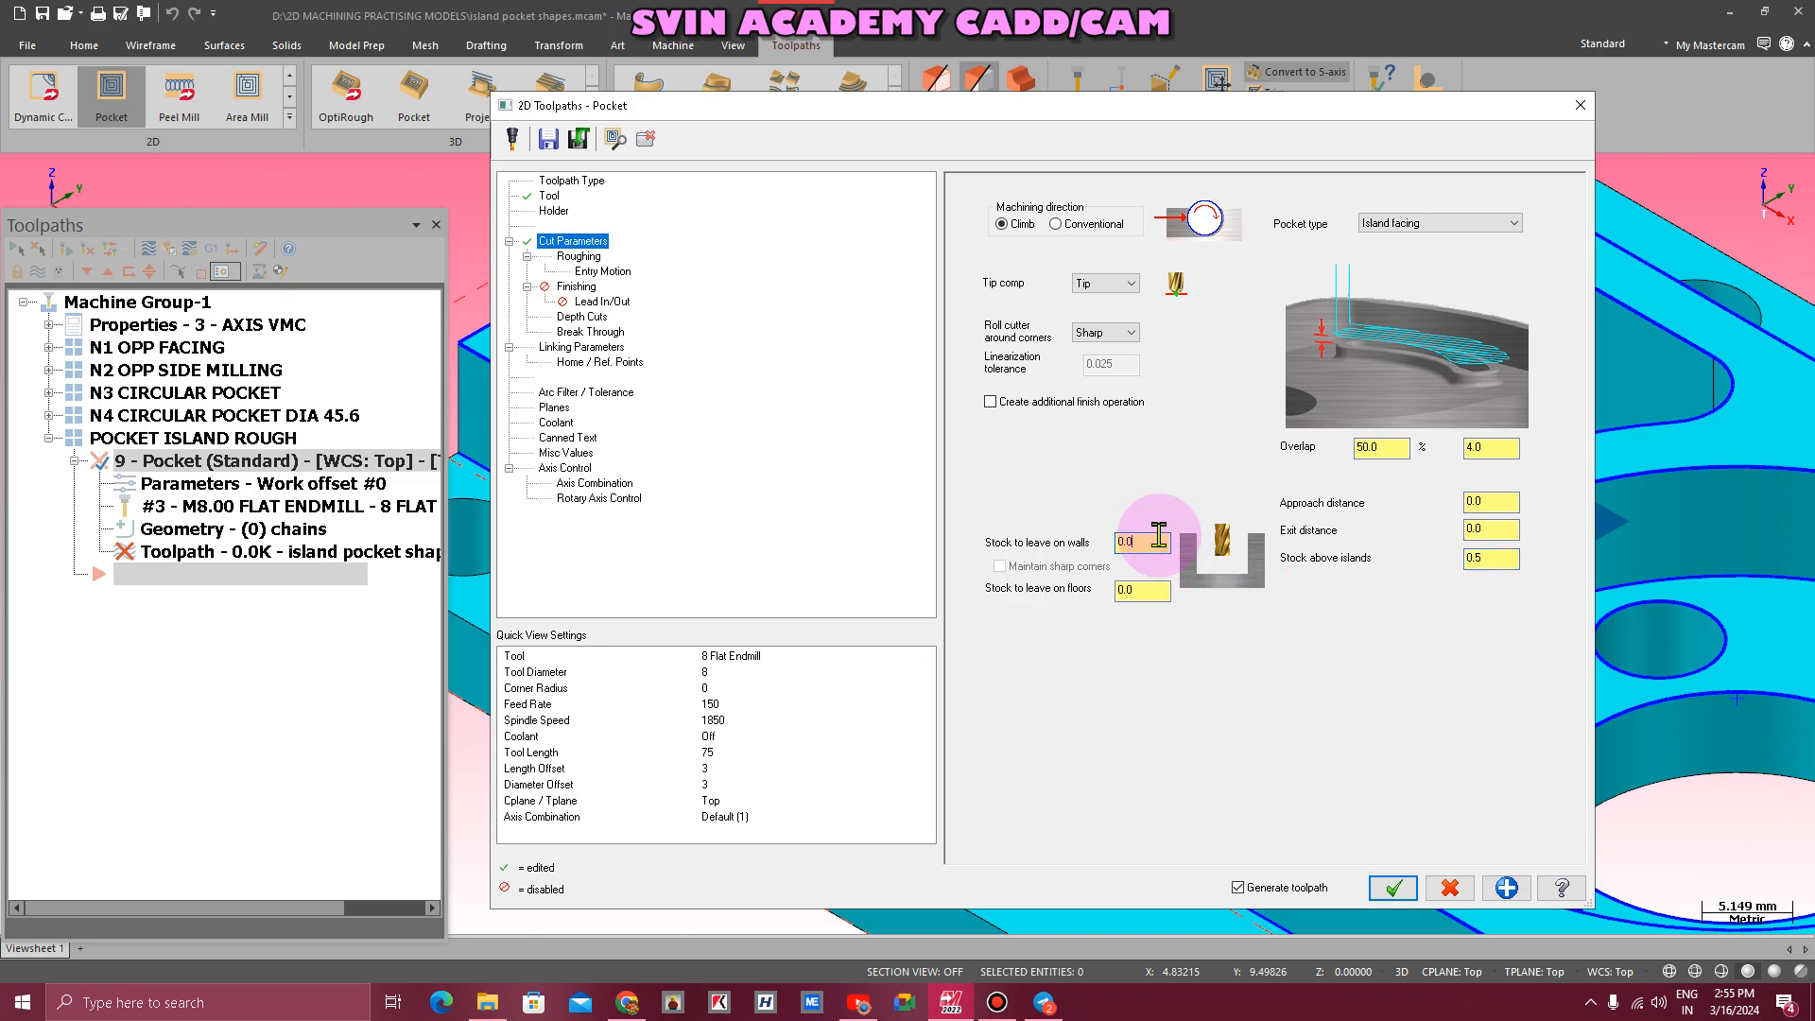
pyautogui.write('.5')
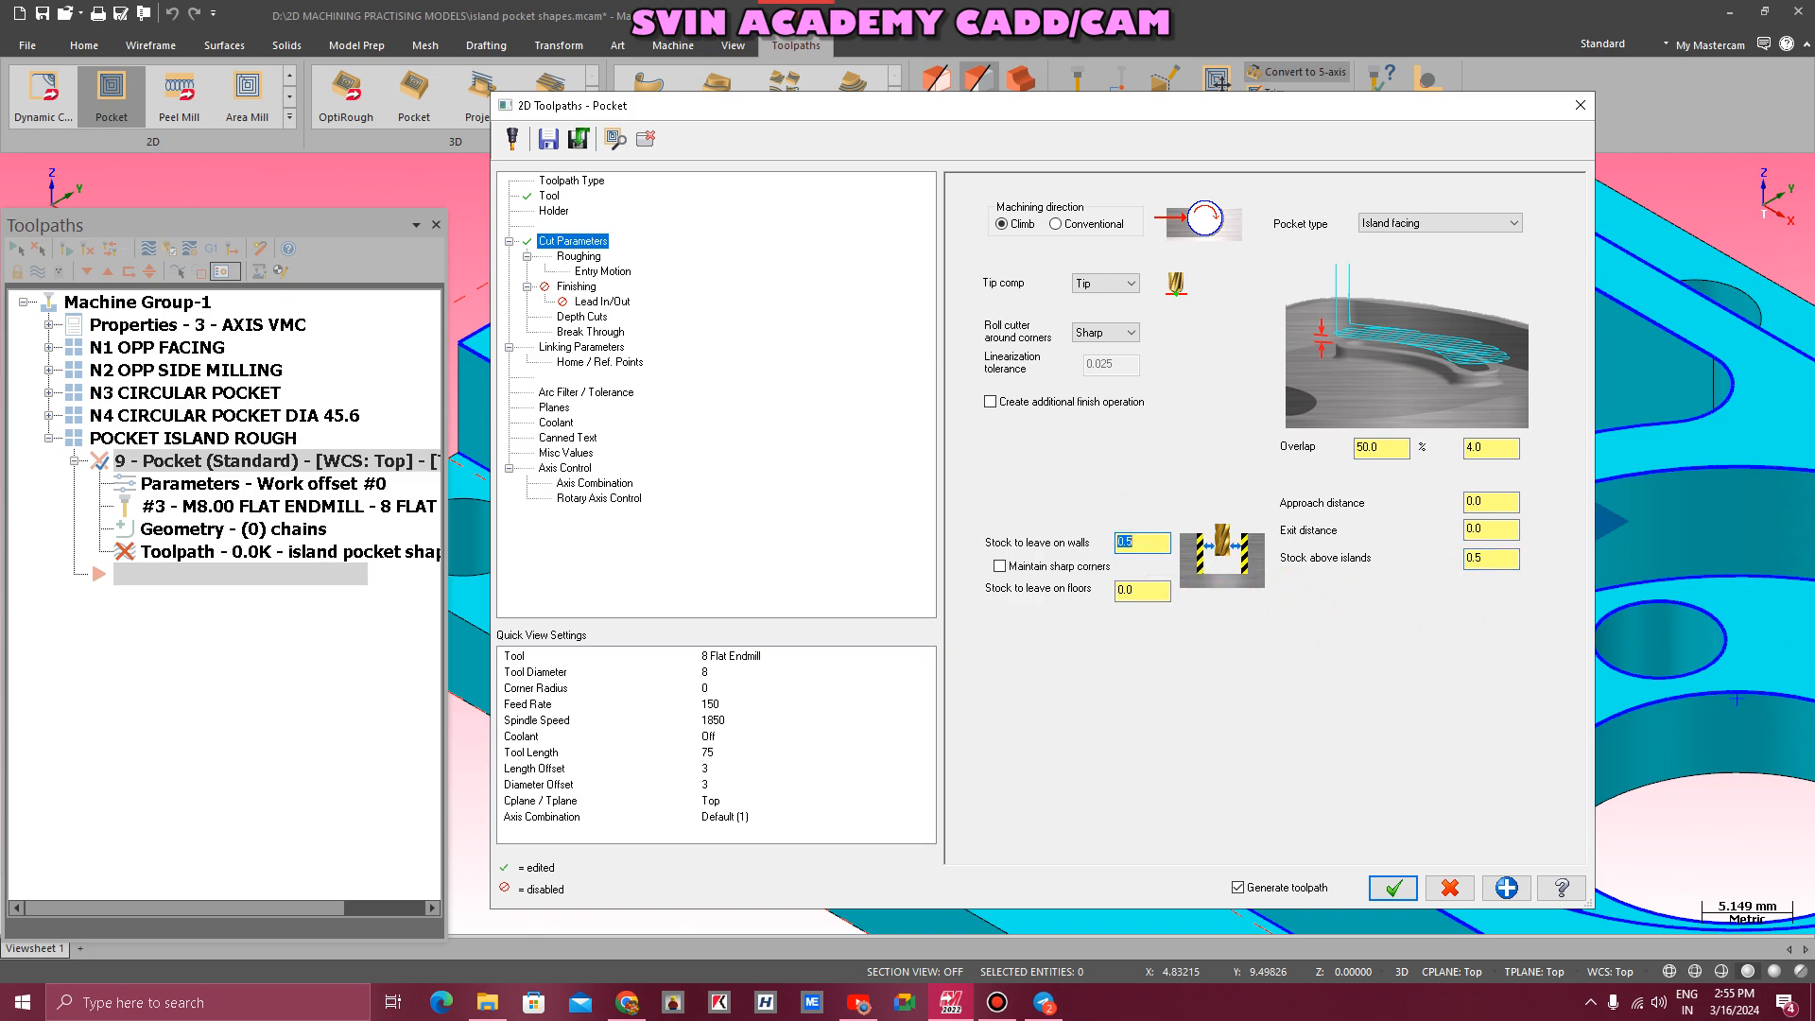
pyautogui.click(1147, 587)
pyautogui.press('BackSpace')
pyautogui.write('5')
pyautogui.press('Return')
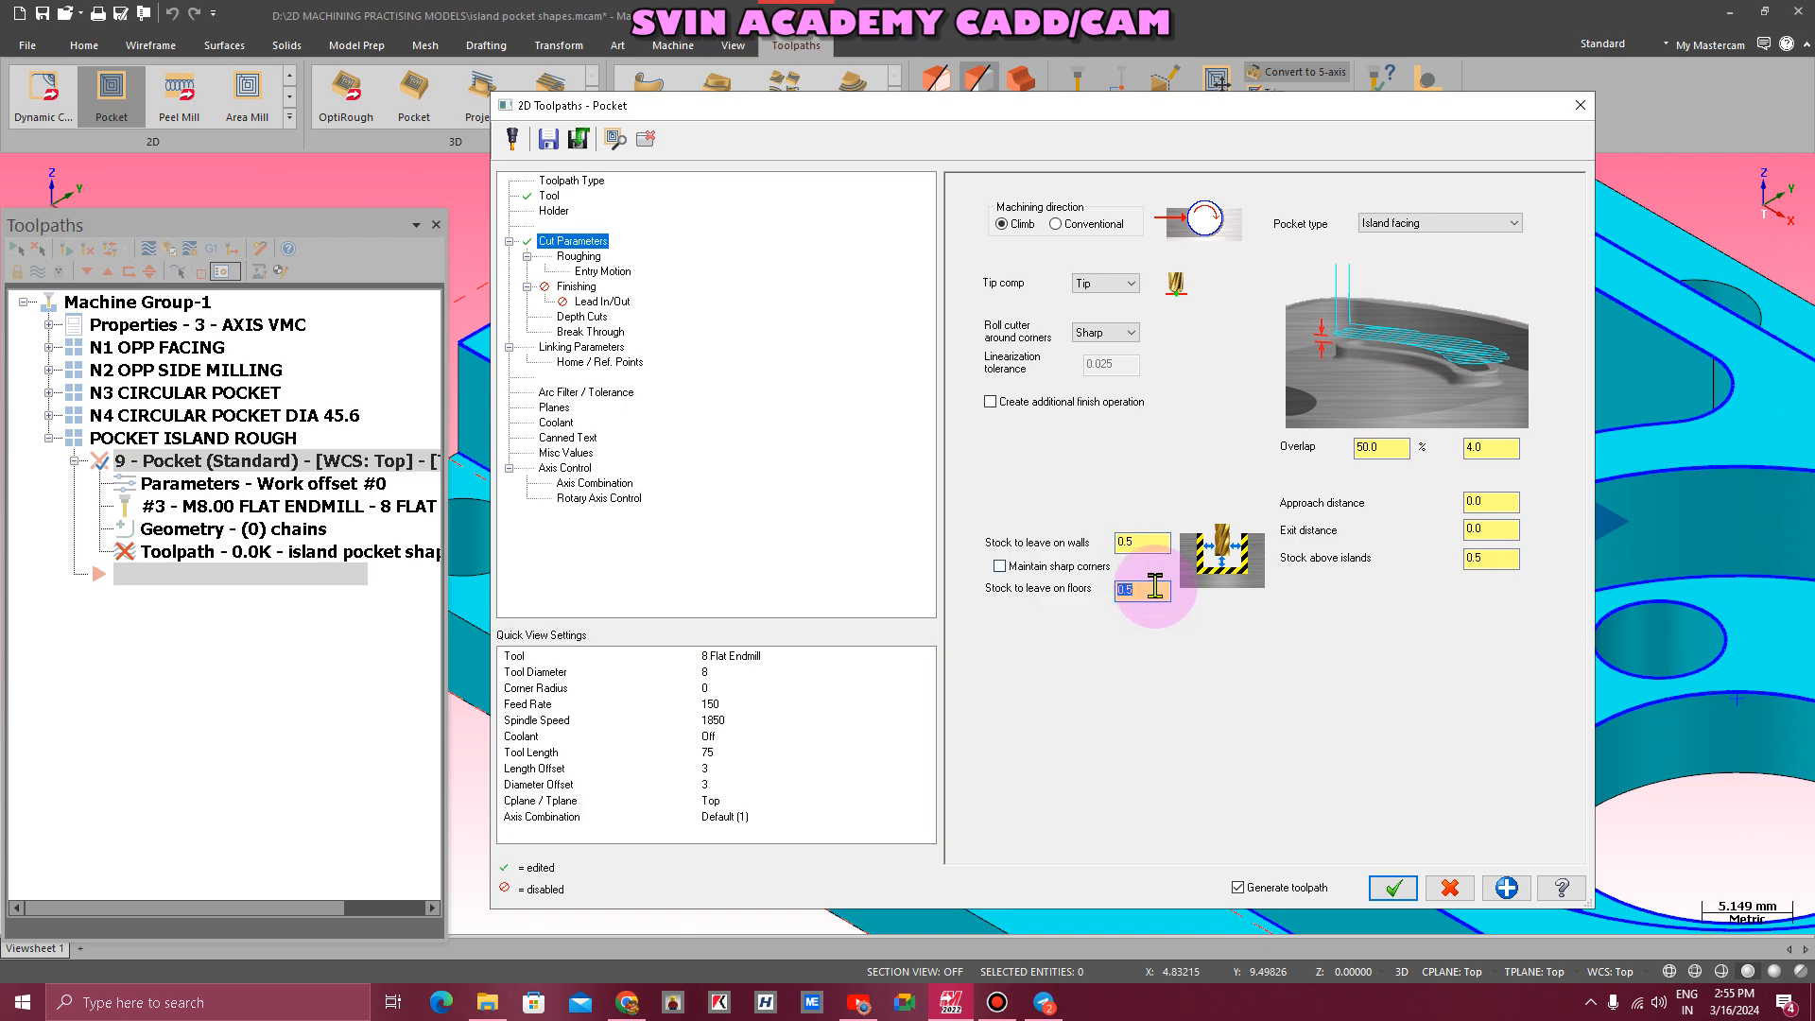
pyautogui.click(1385, 448)
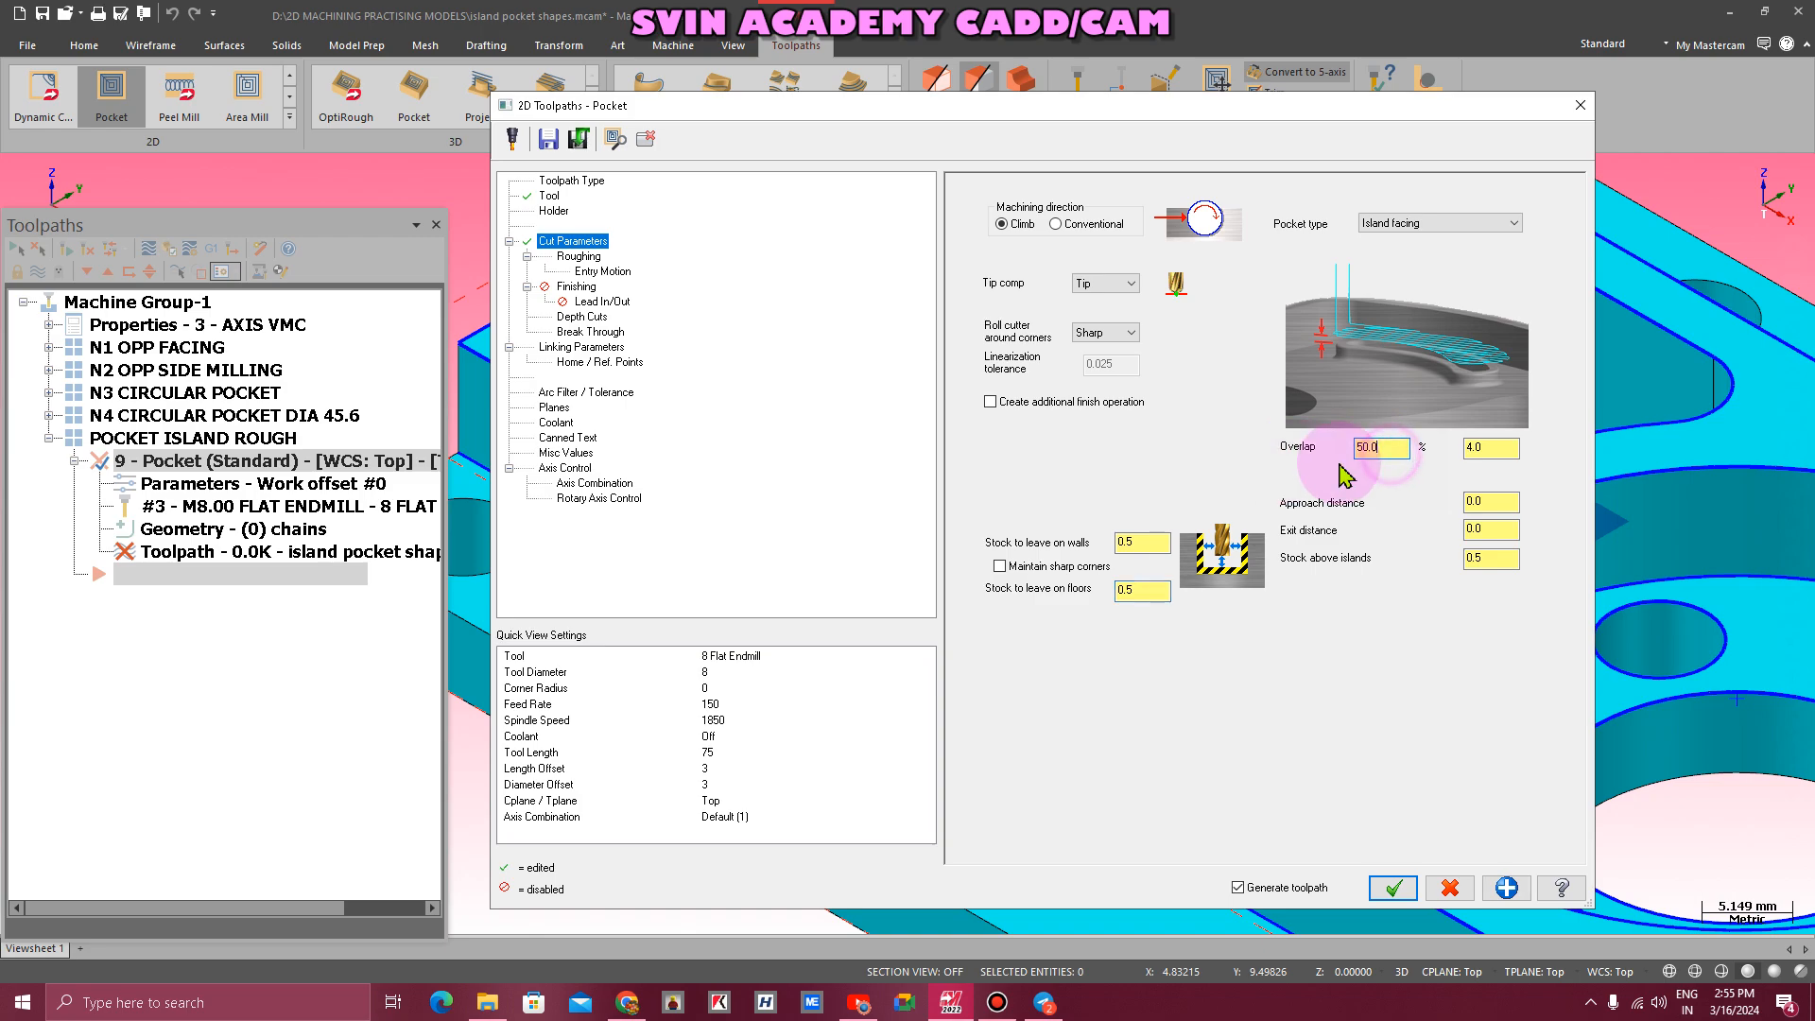
pyautogui.click(1498, 557)
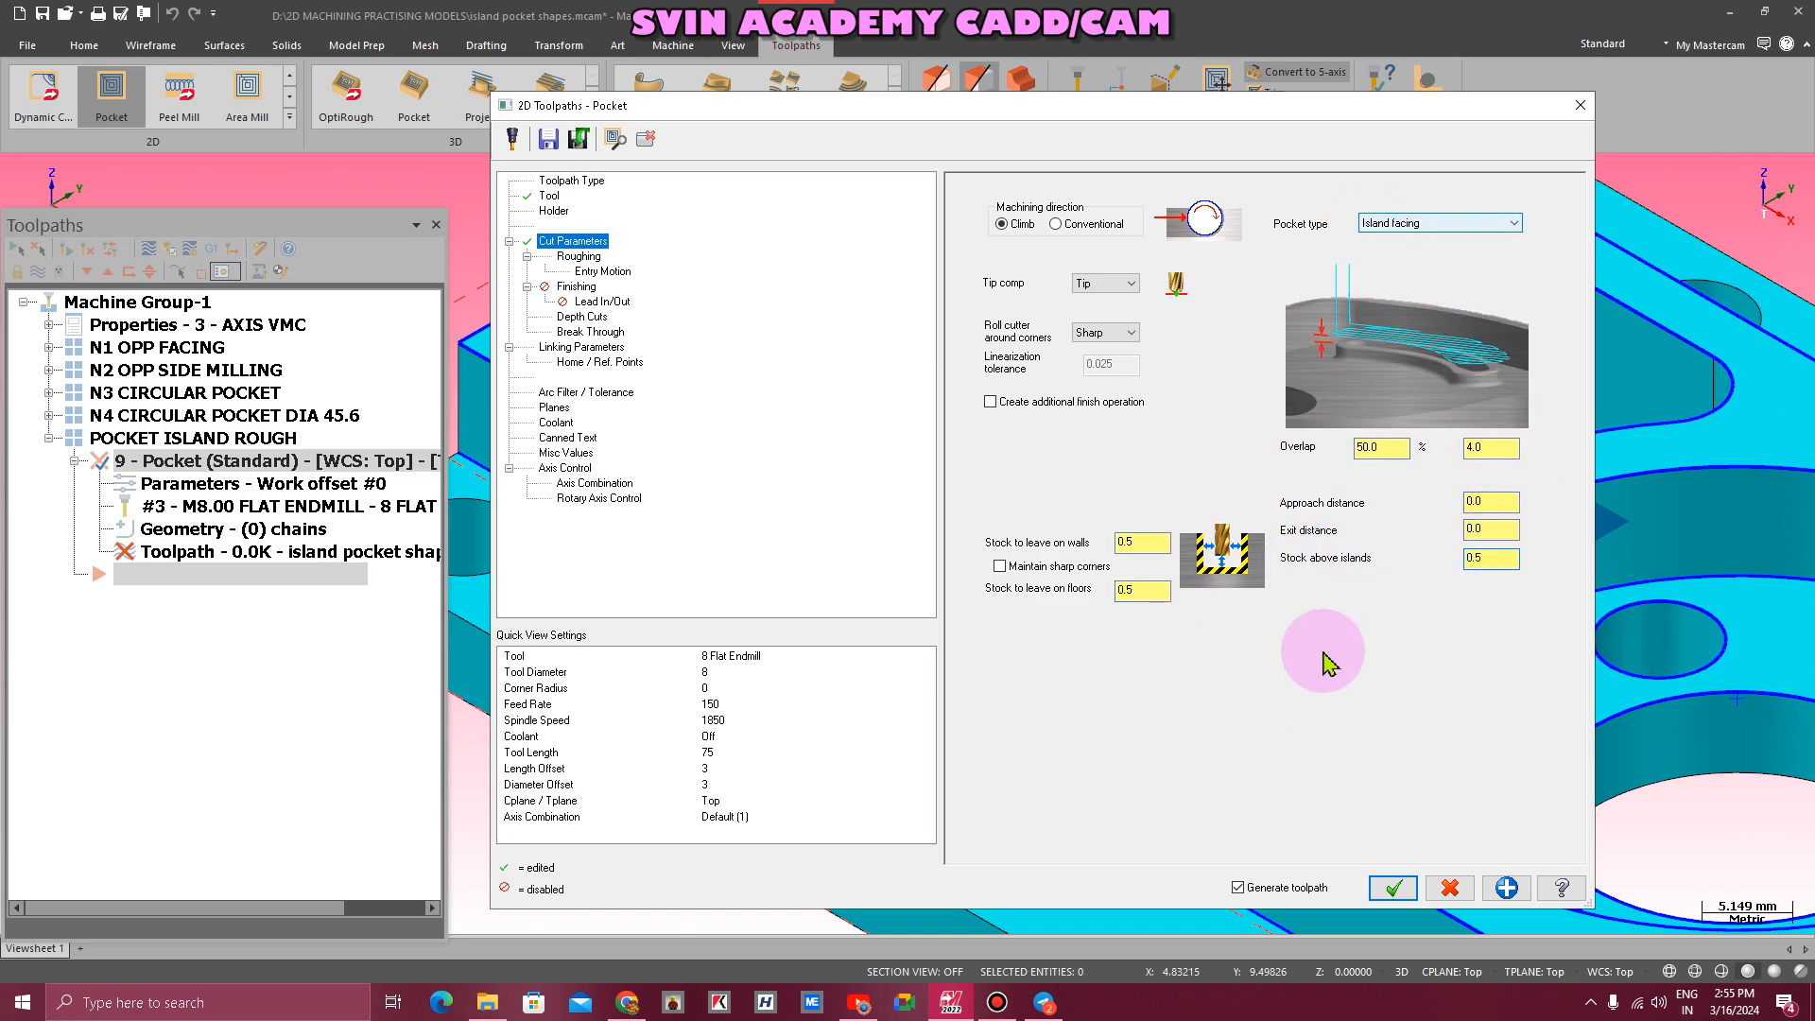
# - Choose Parallel Spiral as the roughing method and check the stepover and the helix entry radii
pyautogui.click(584, 257)
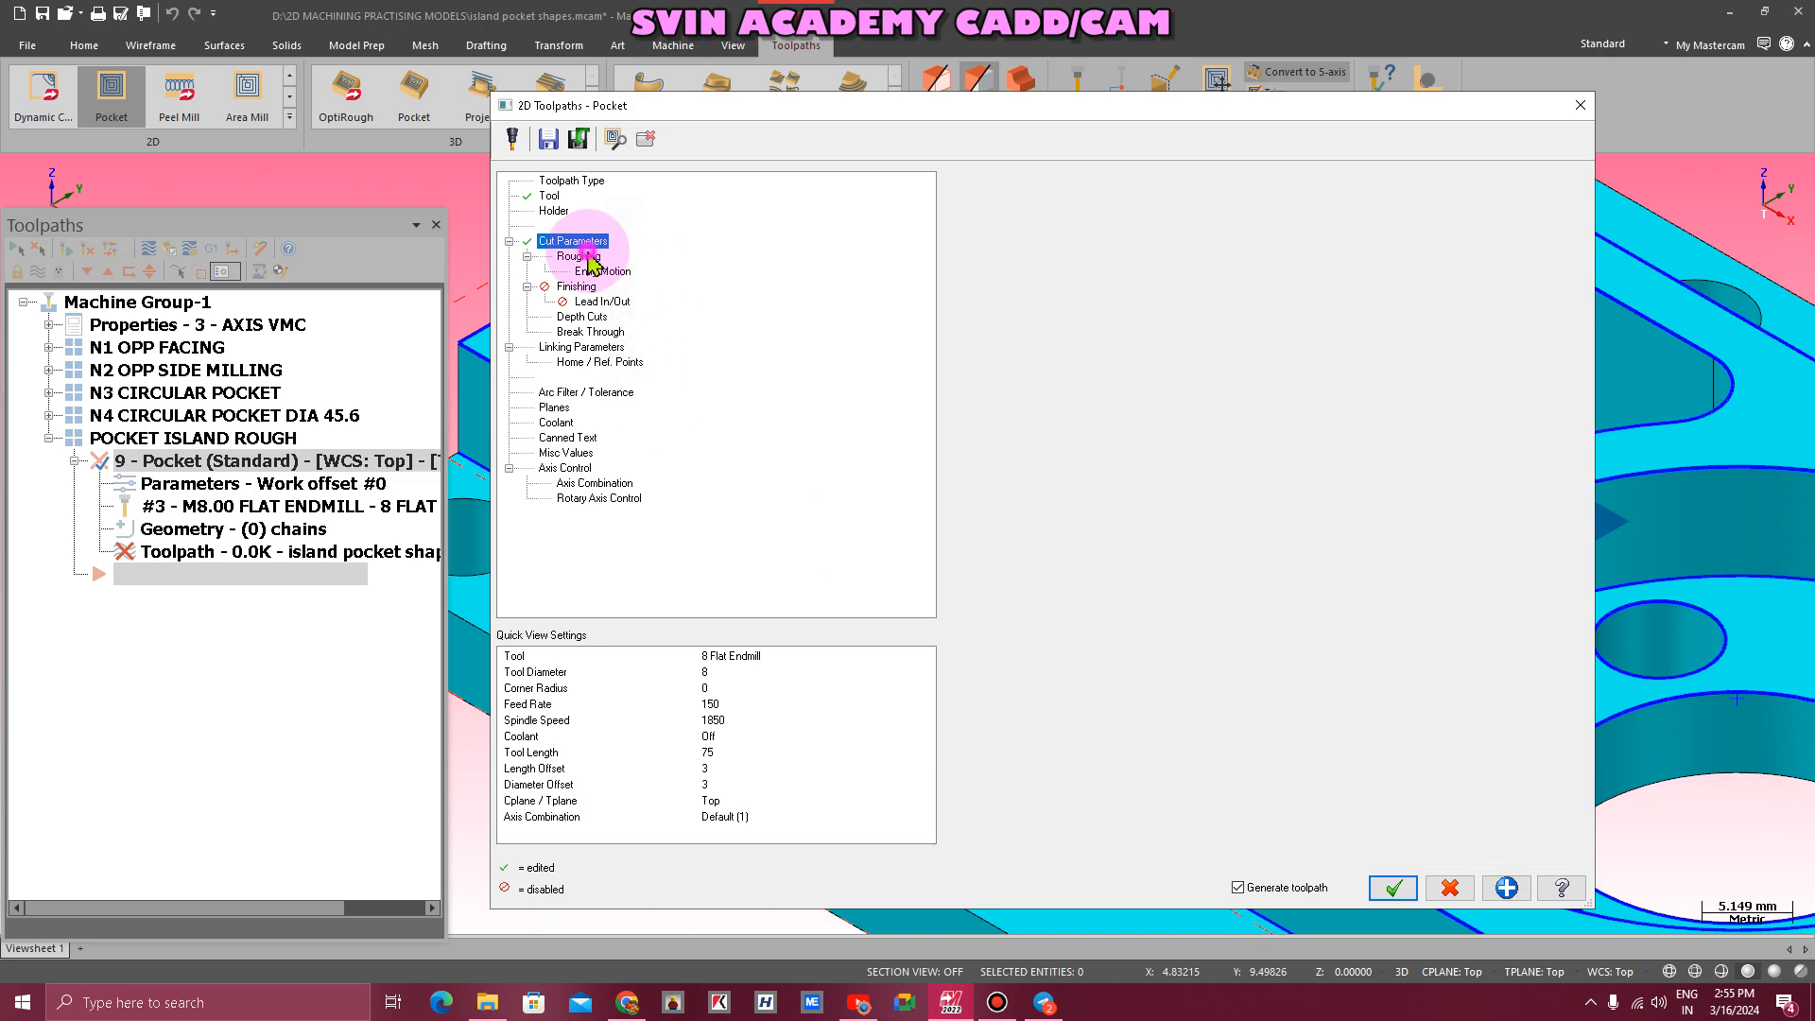
pyautogui.click(1168, 266)
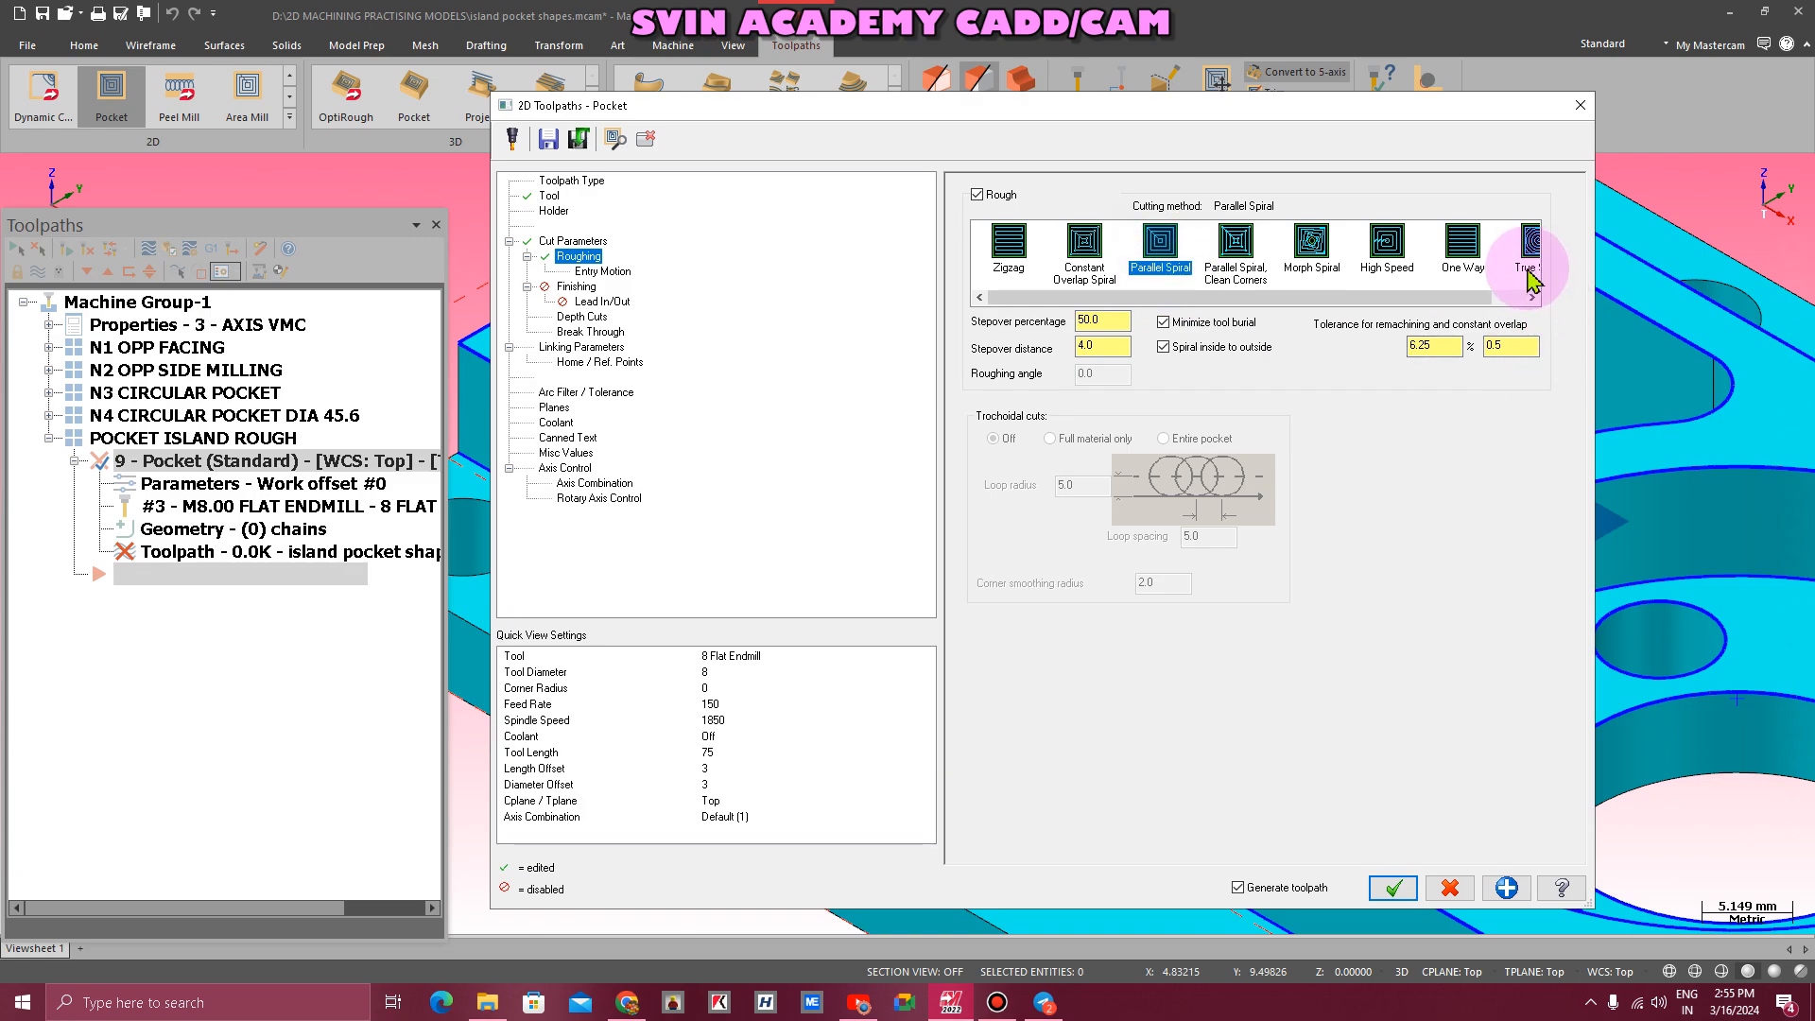
pyautogui.click(1108, 321)
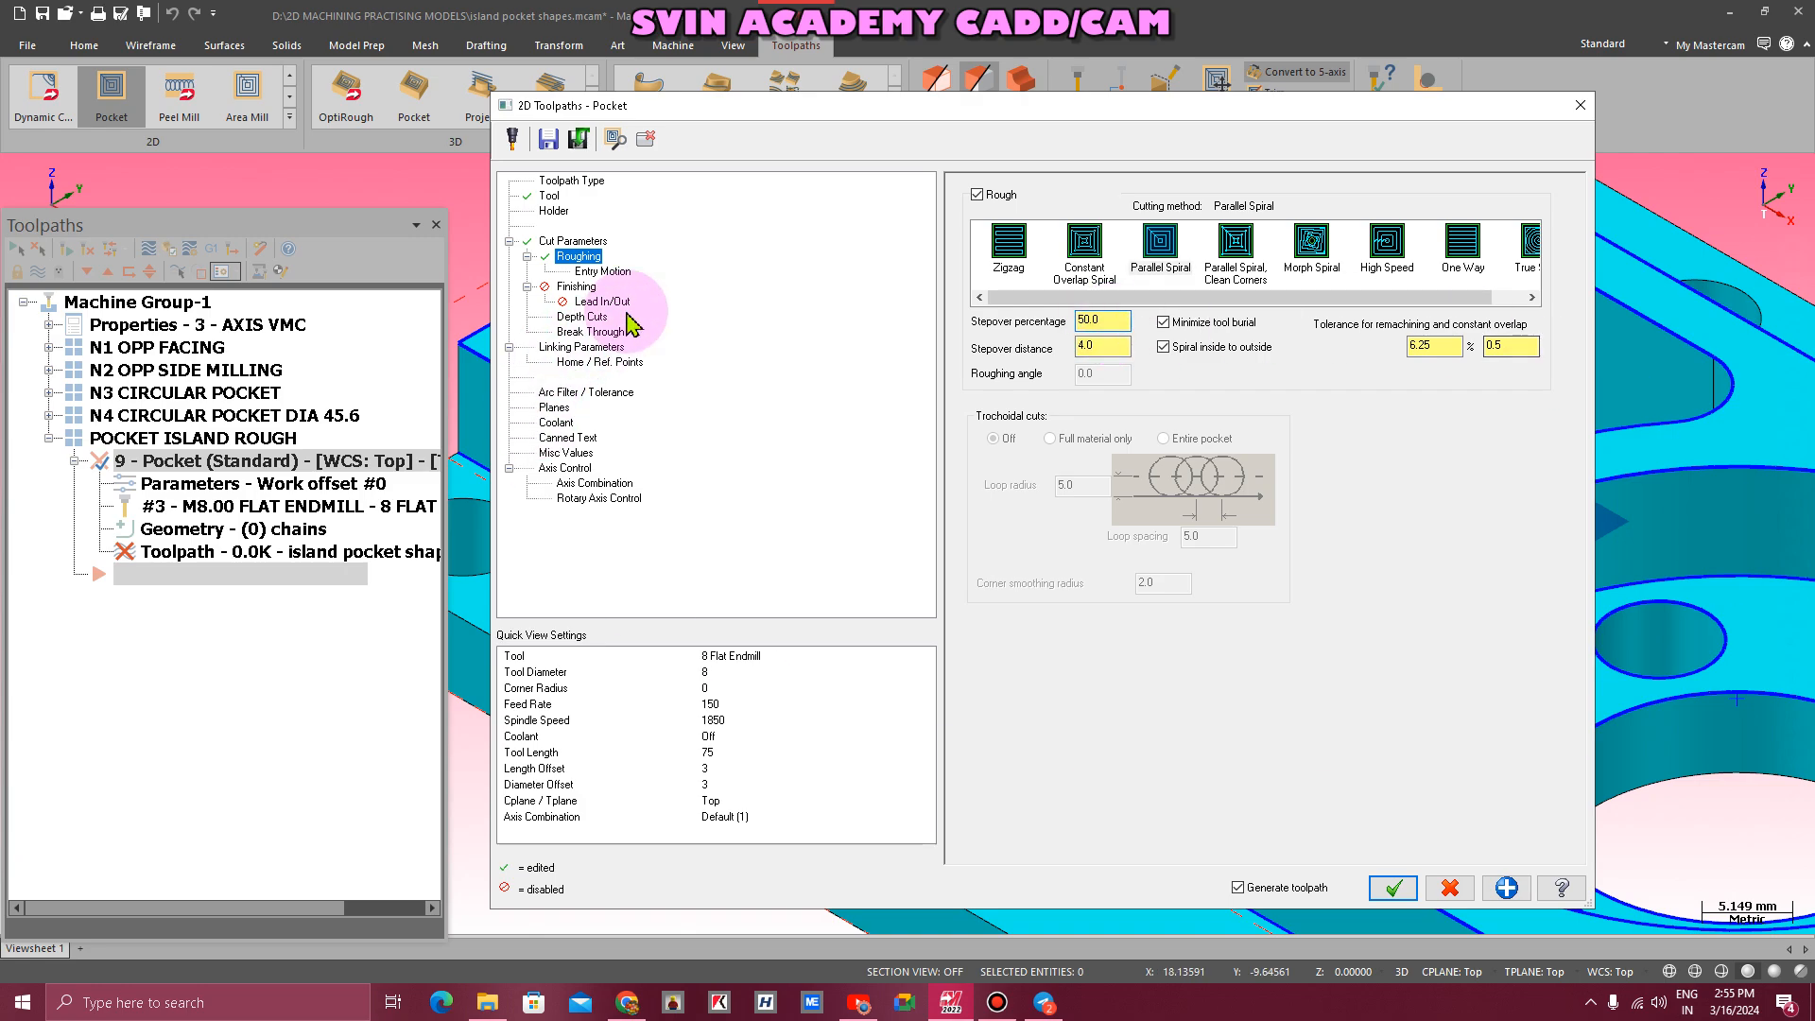
pyautogui.click(605, 272)
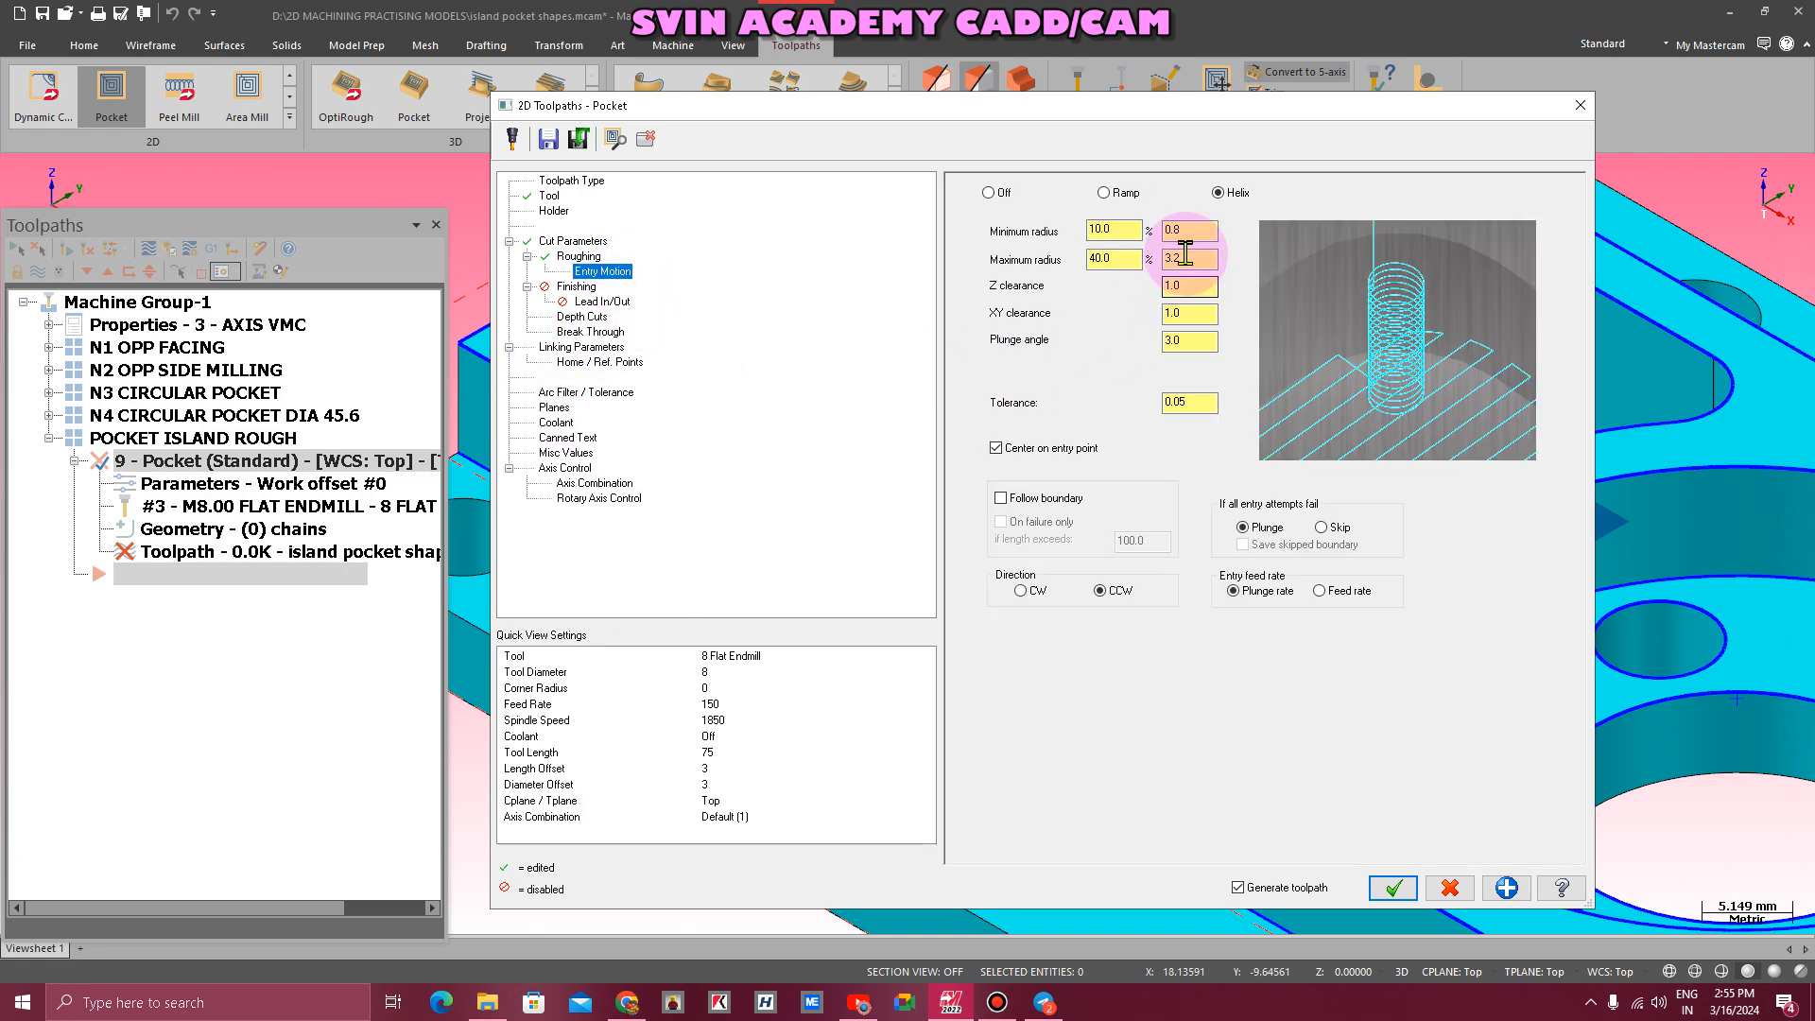
pyautogui.click(1117, 230)
pyautogui.click(1129, 263)
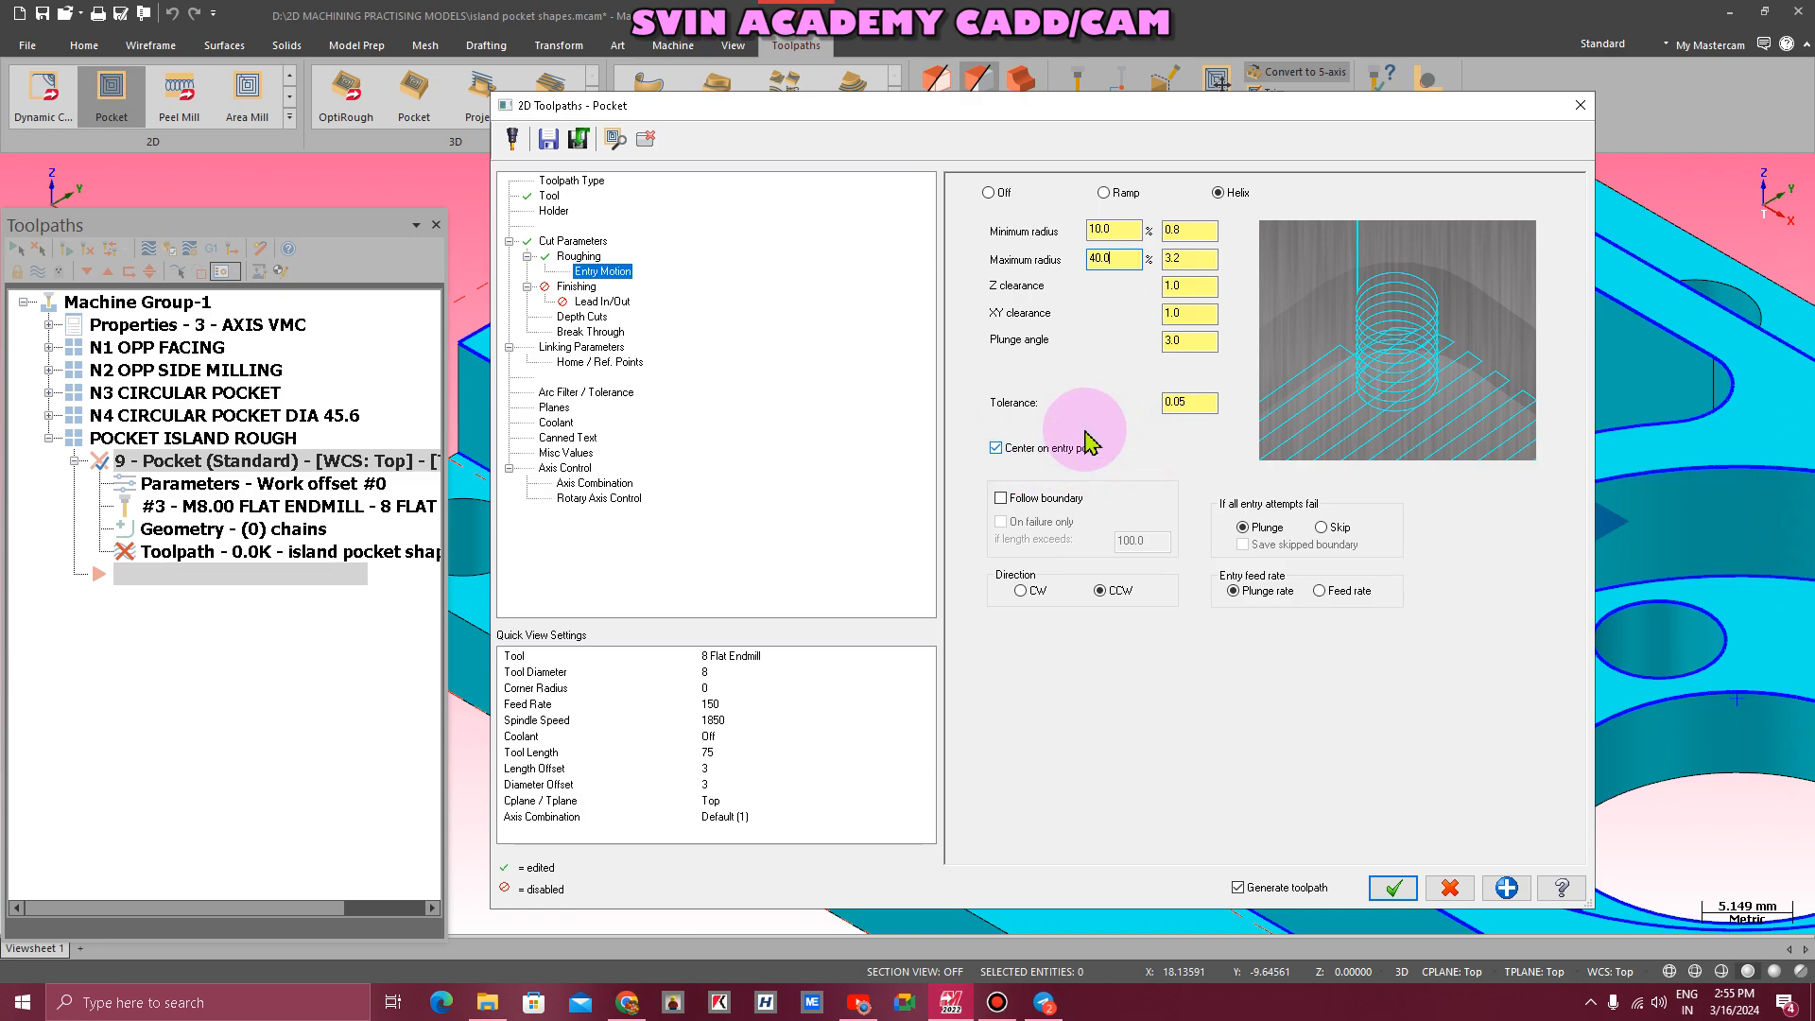
# - Review the finishing and lead in/out settings against the stock left on walls and floors
pyautogui.click(574, 288)
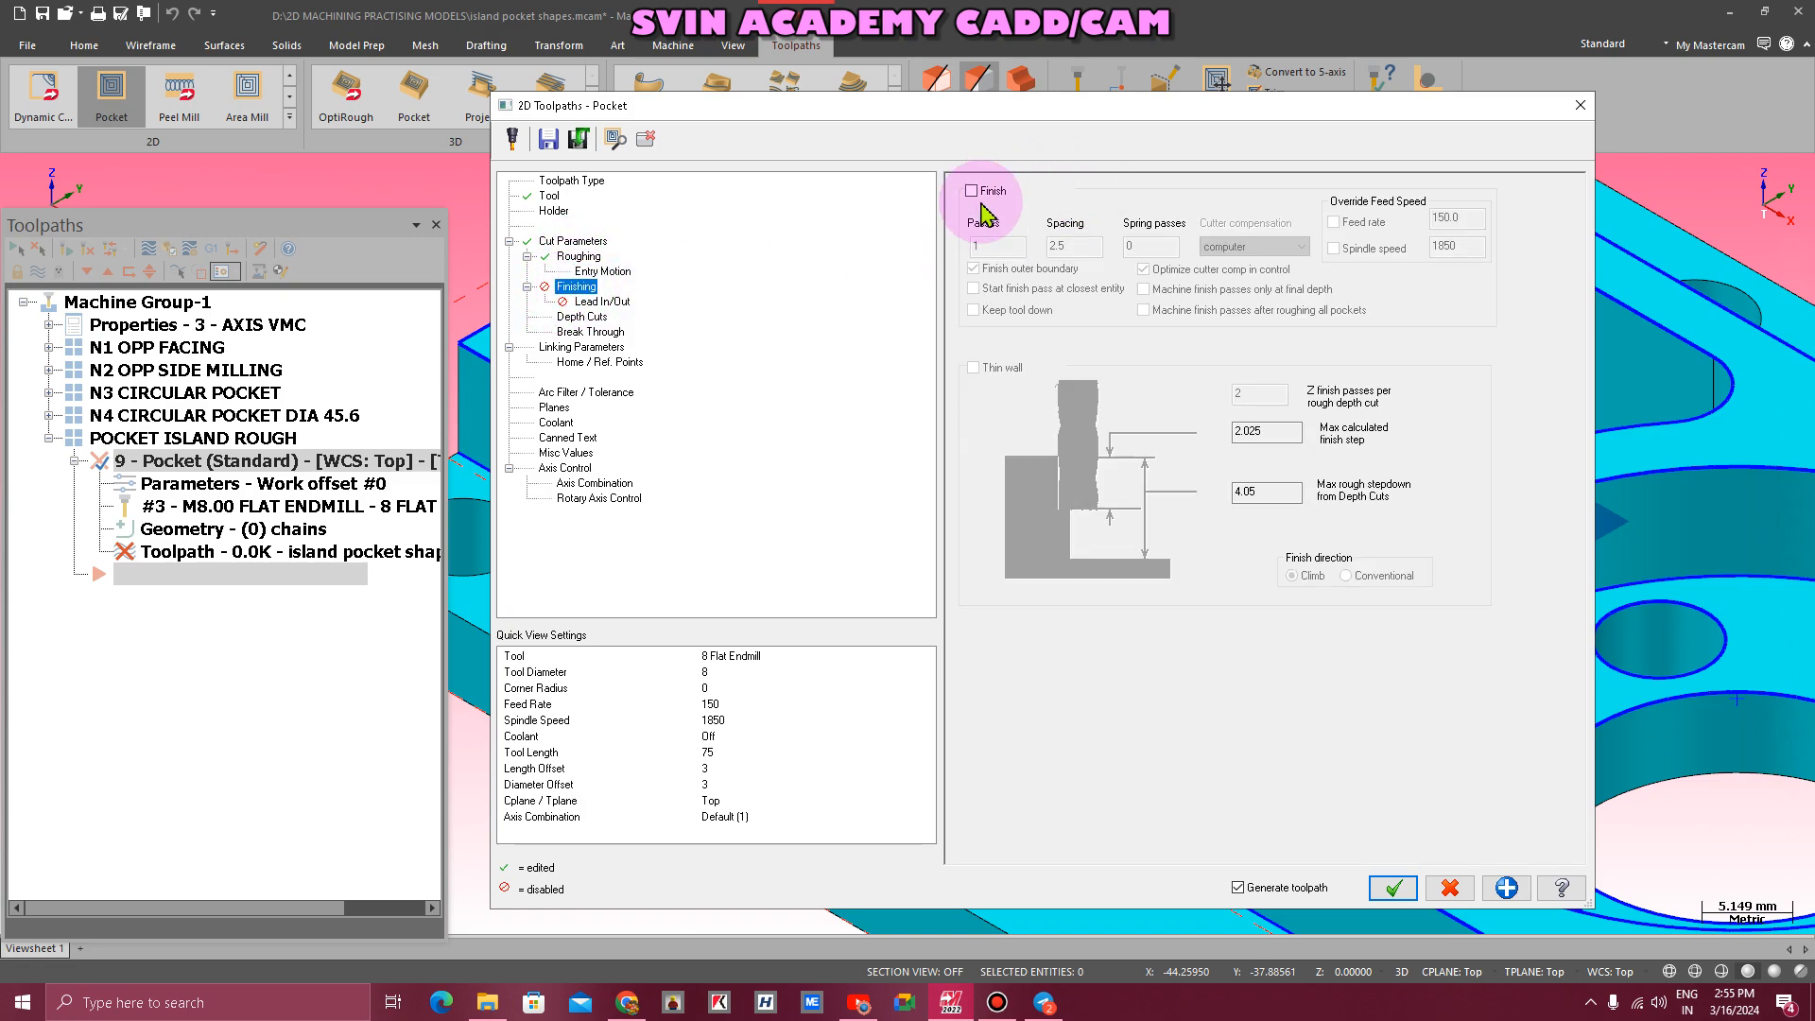
pyautogui.click(572, 244)
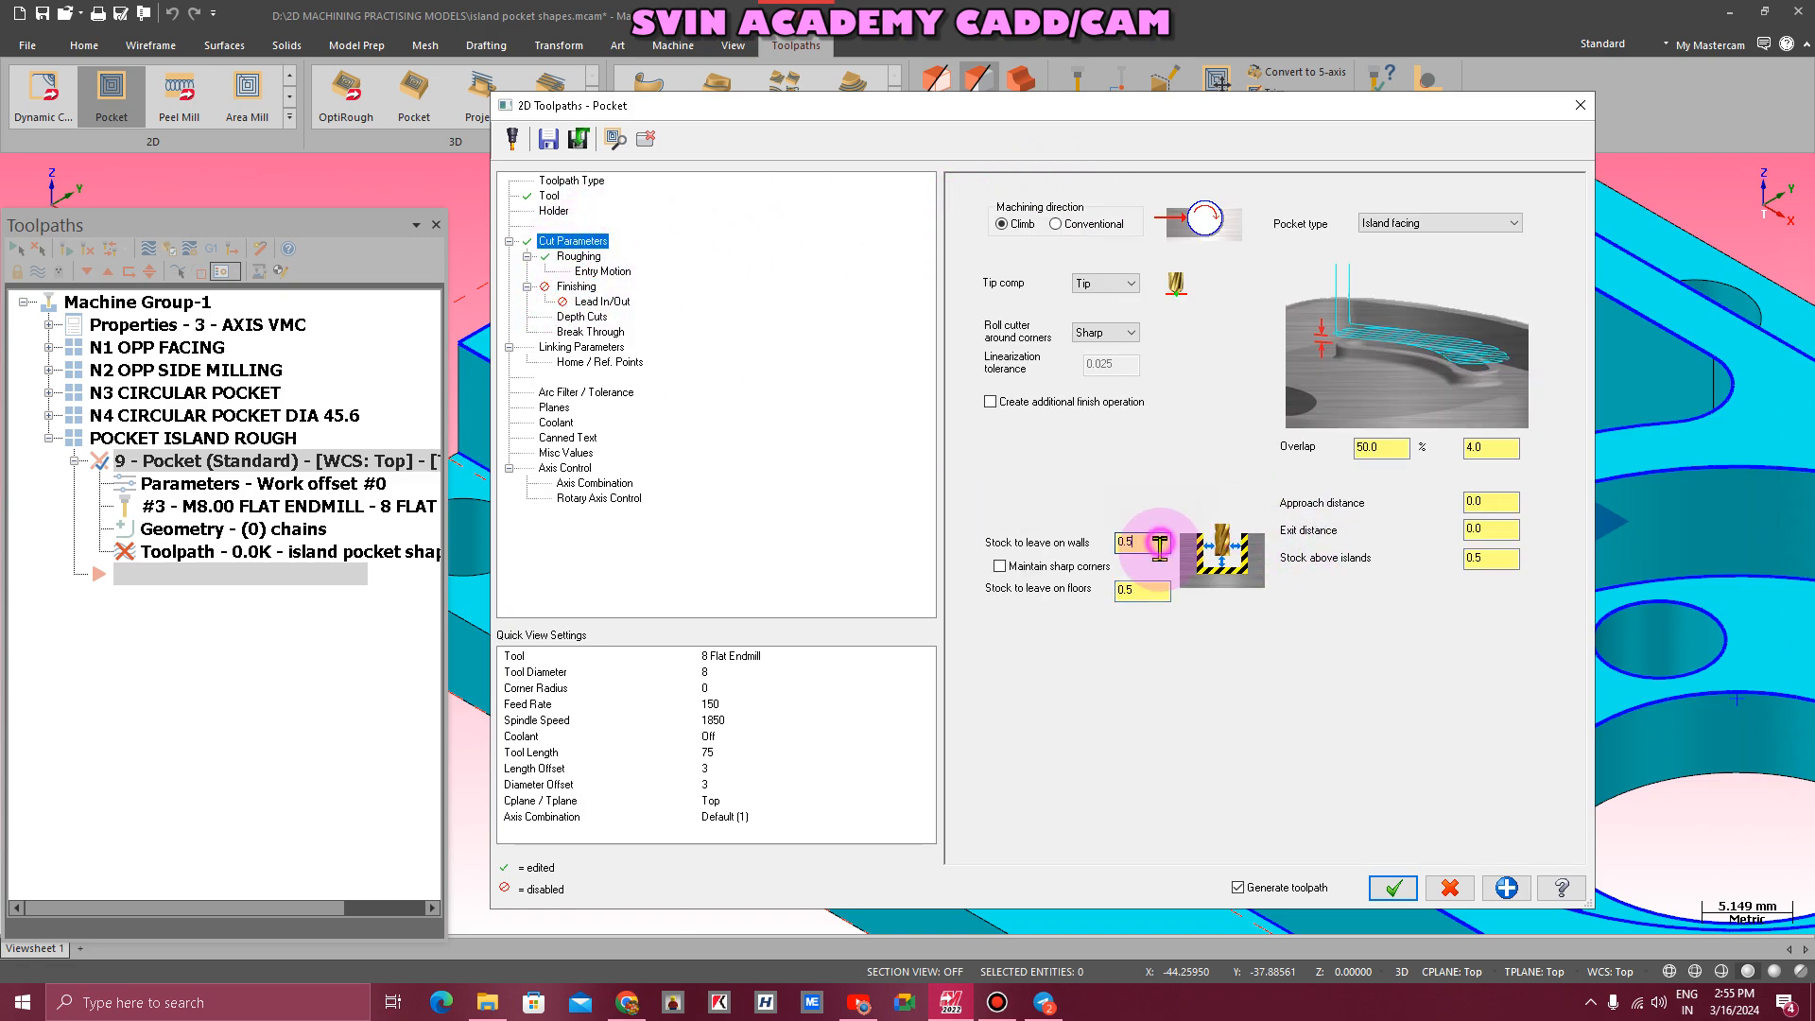
pyautogui.click(1147, 595)
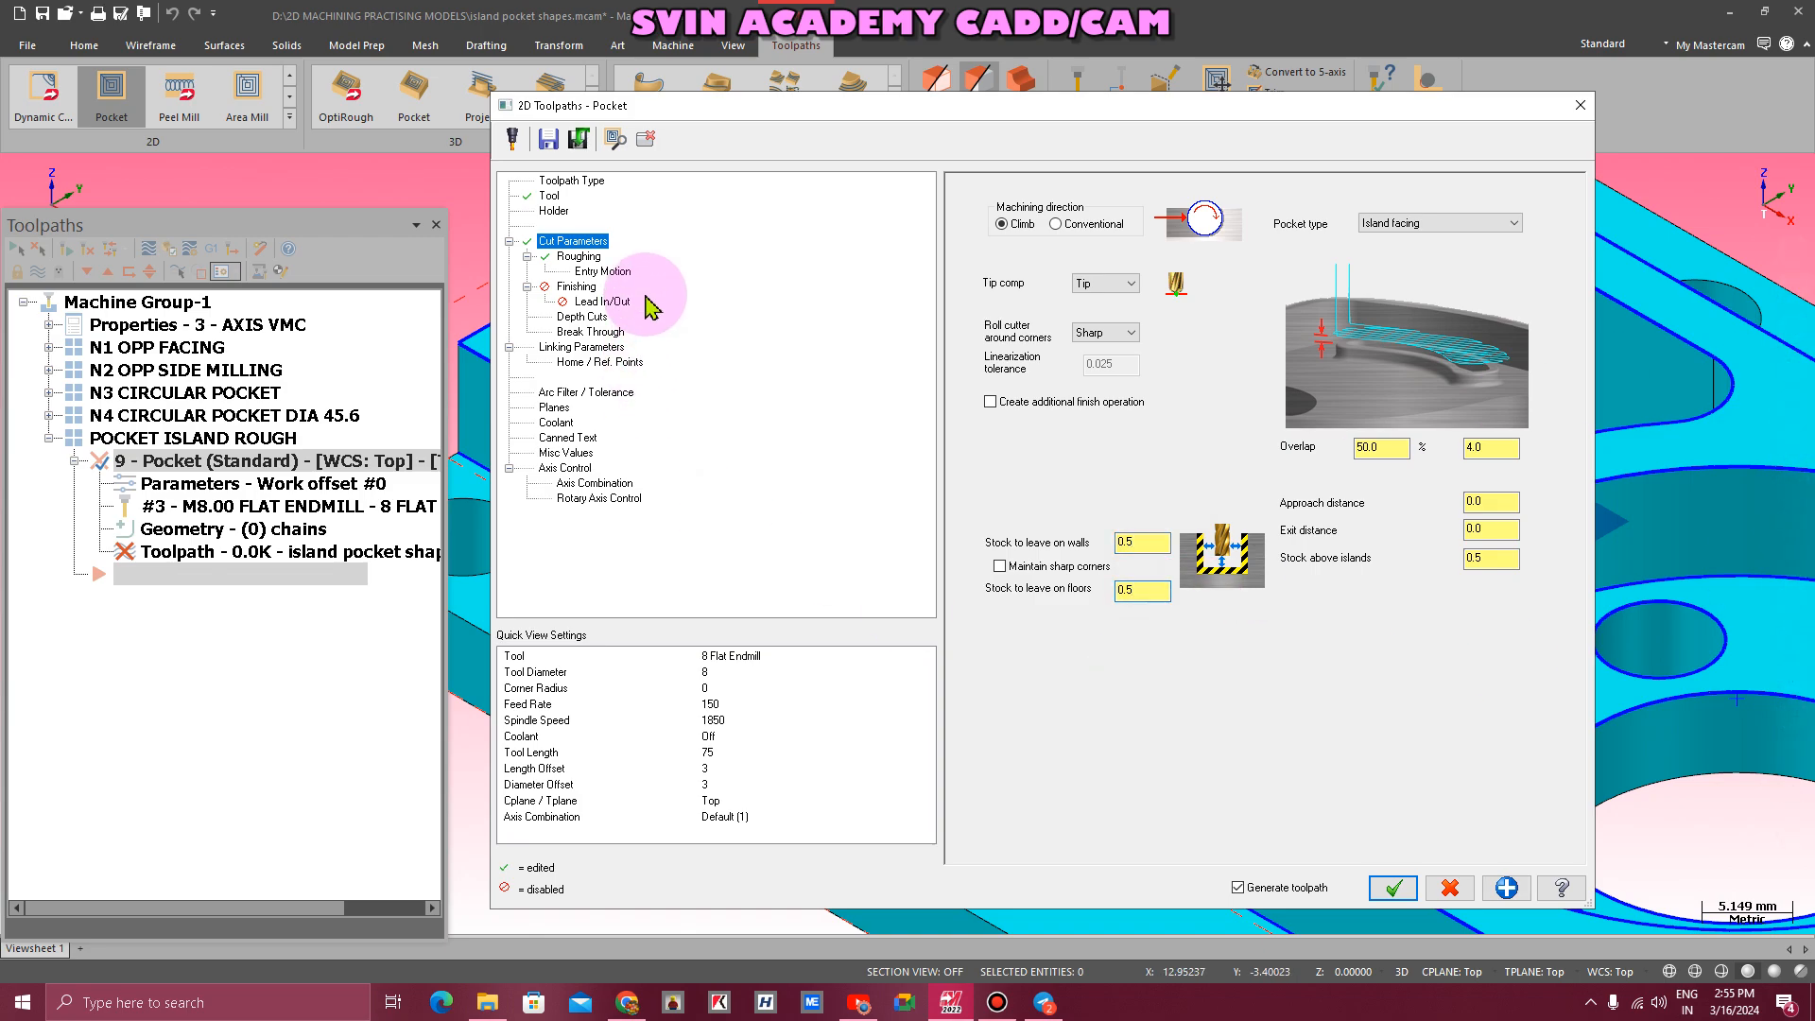
pyautogui.click(576, 286)
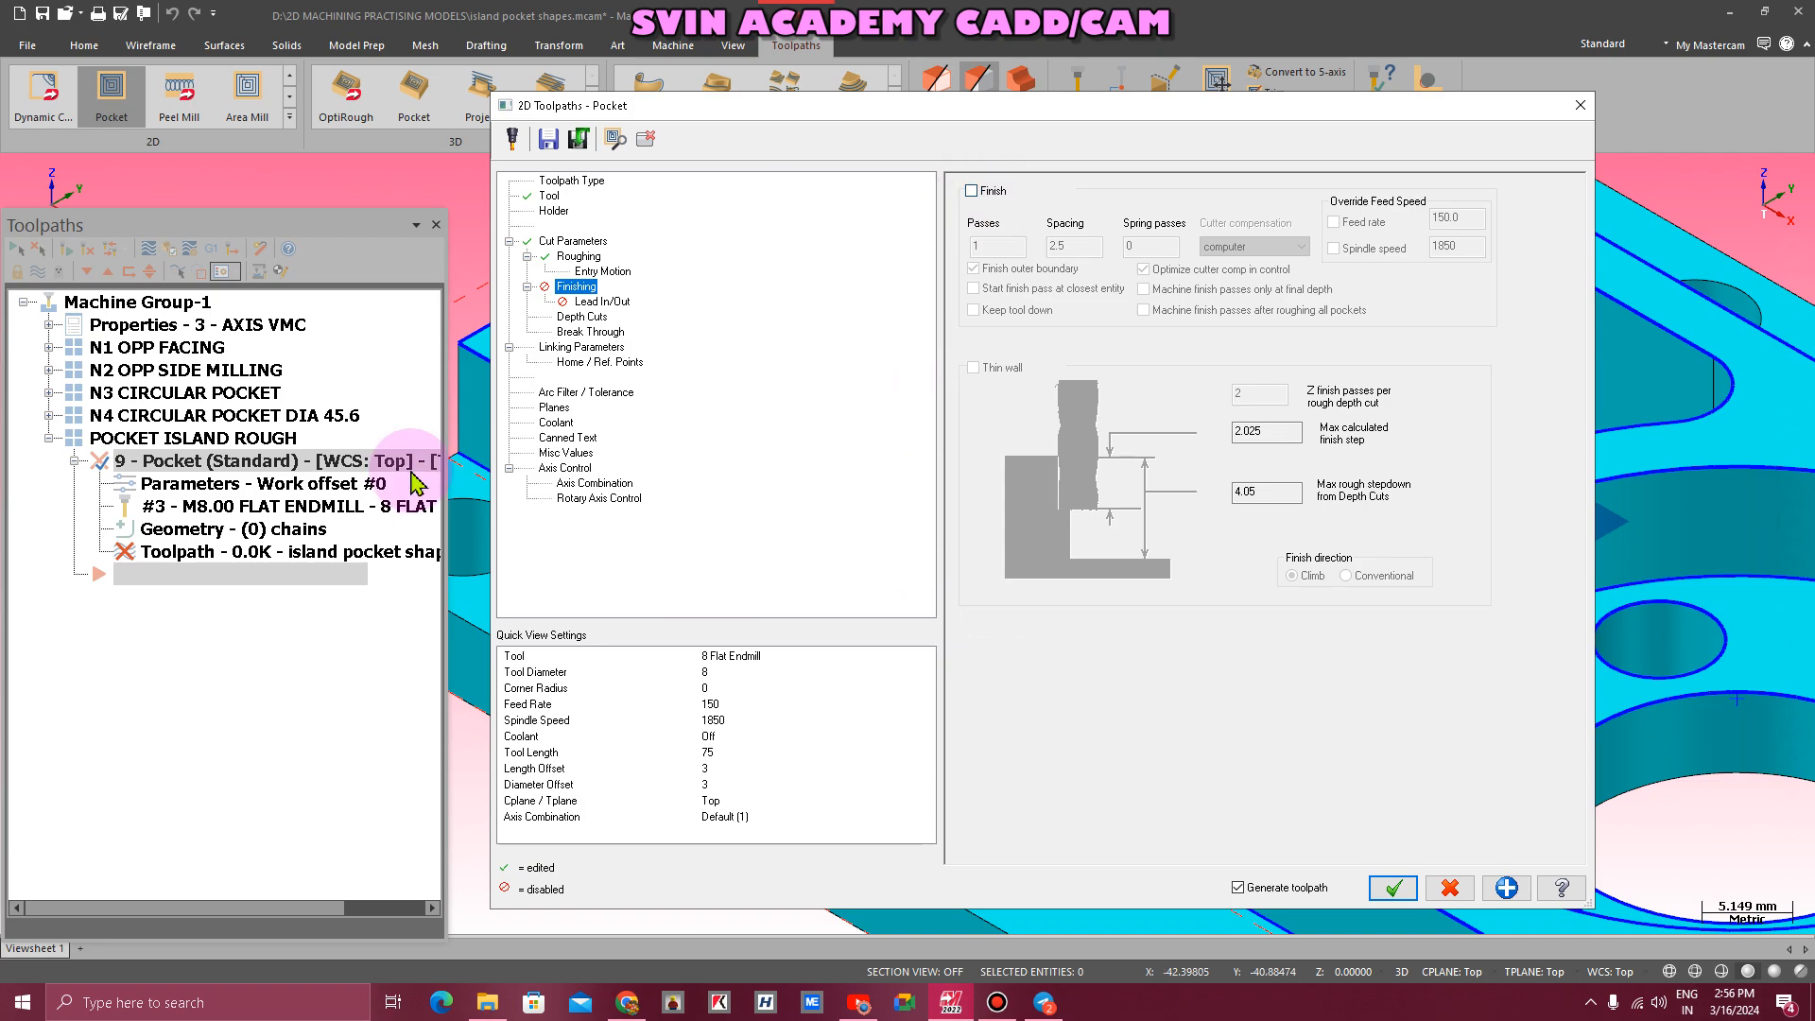
pyautogui.click(586, 302)
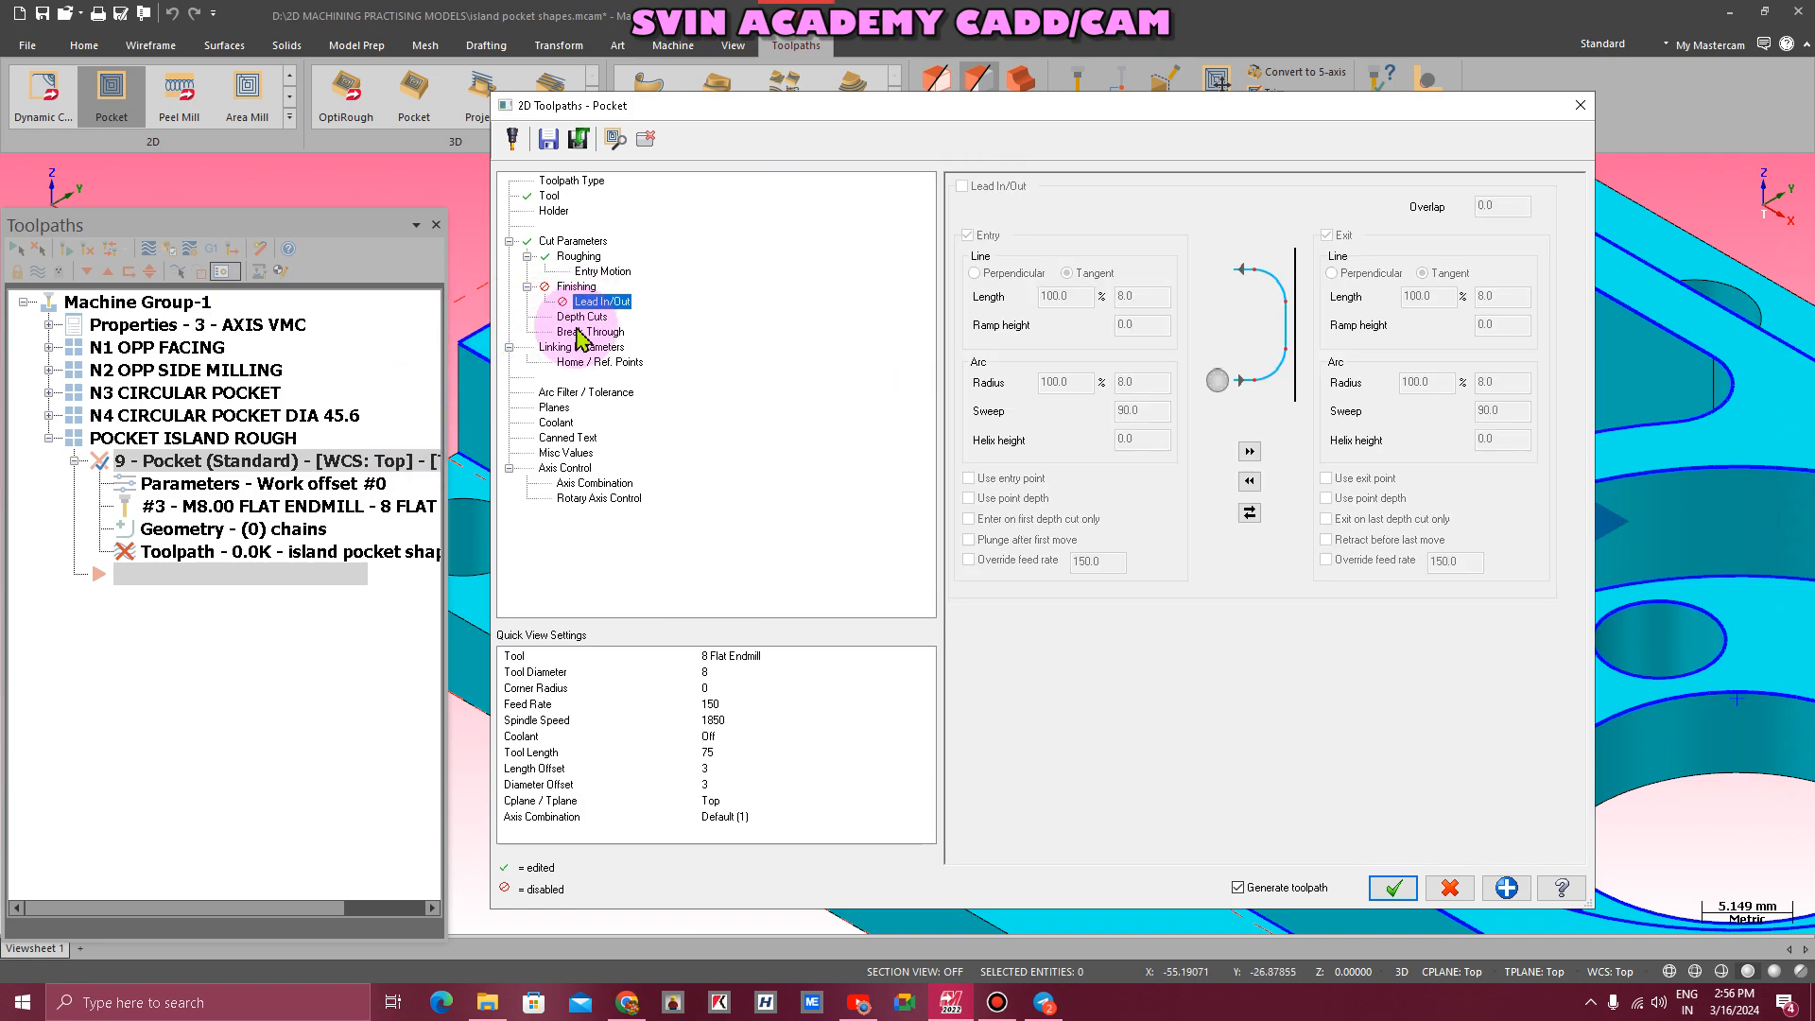
# - In the linking parameters, set the top of stock to -3 and pick the depth of -14.4 from the pocket floor
pyautogui.click(580, 318)
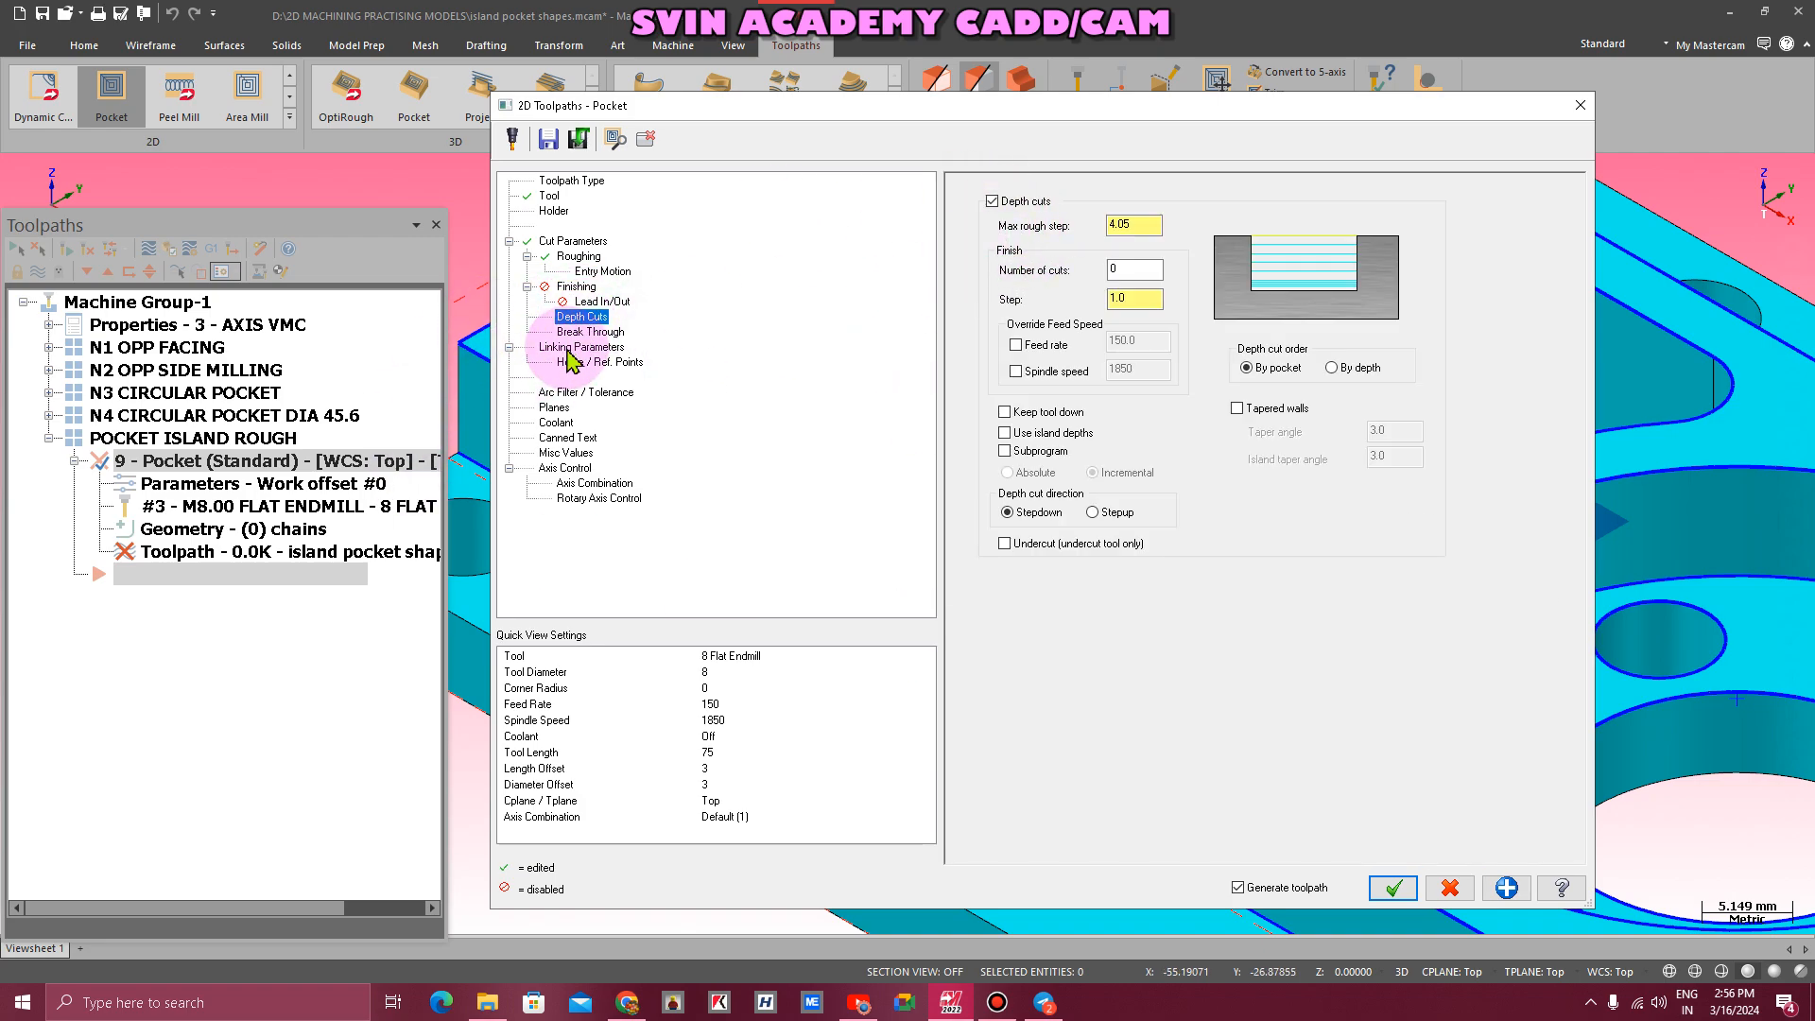
pyautogui.click(580, 347)
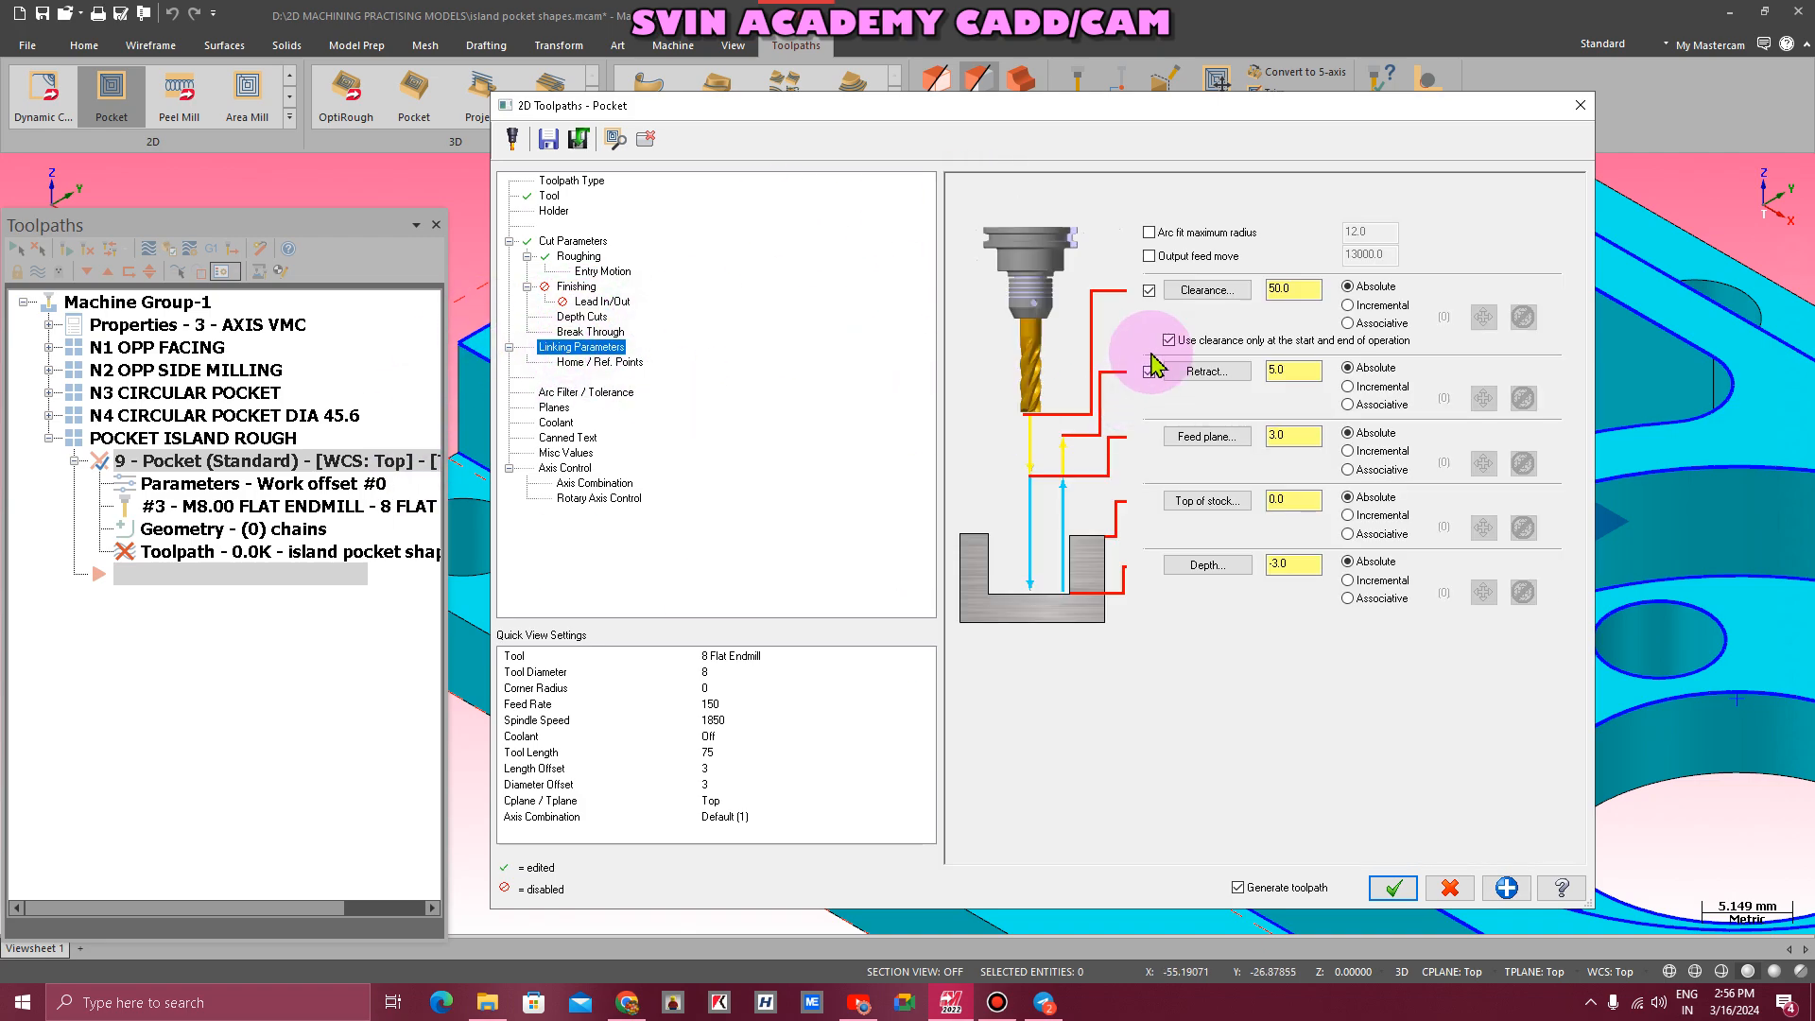
pyautogui.doubleClick(1290, 499)
pyautogui.write('-3')
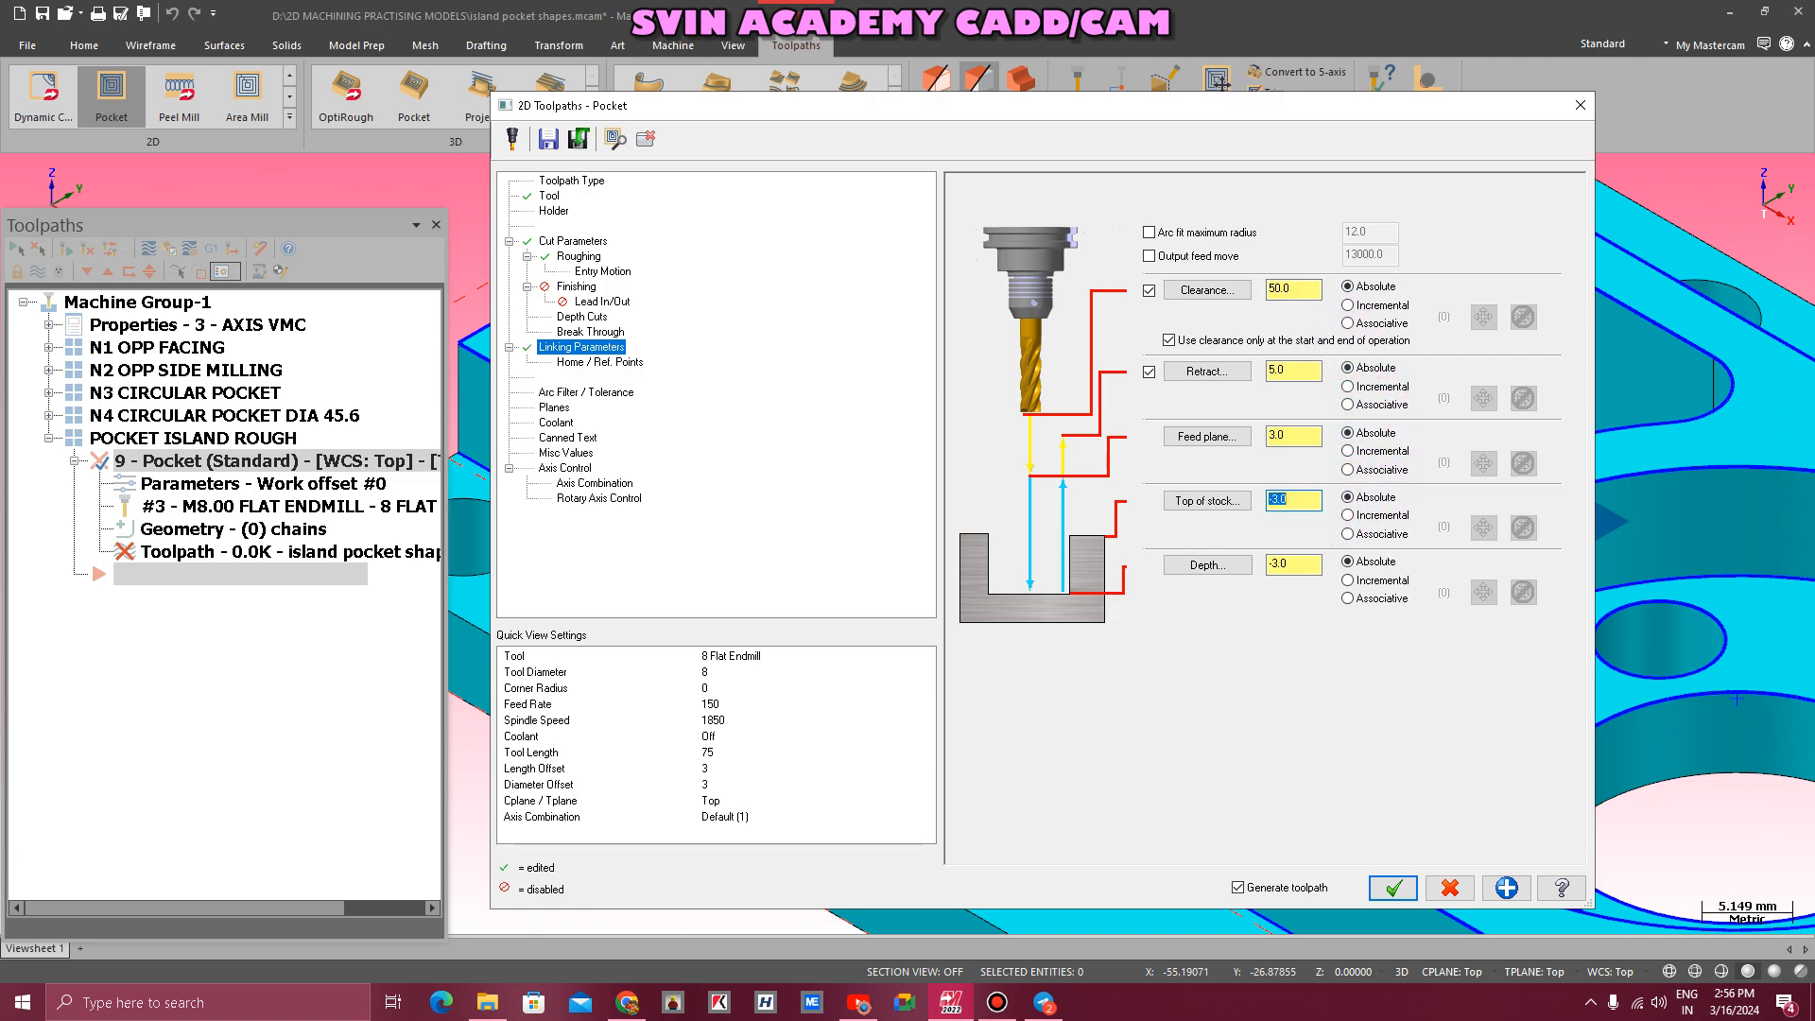
pyautogui.click(1206, 564)
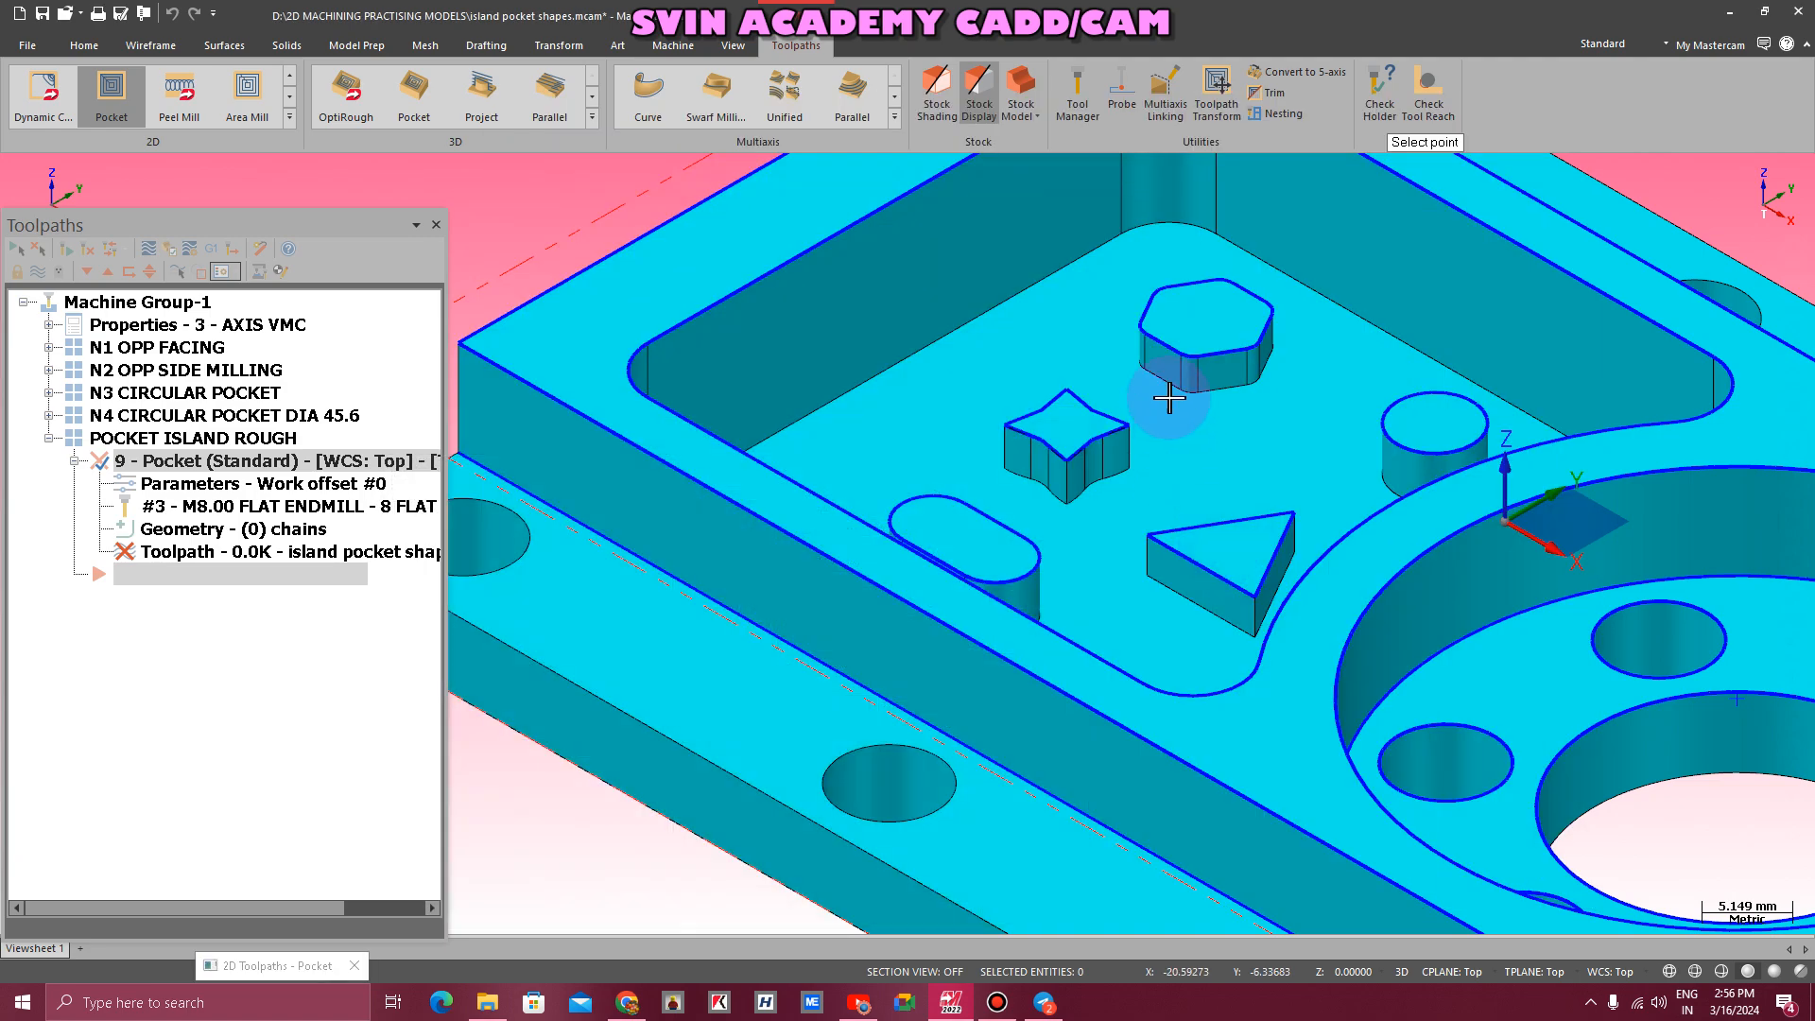
pyautogui.click(1125, 251)
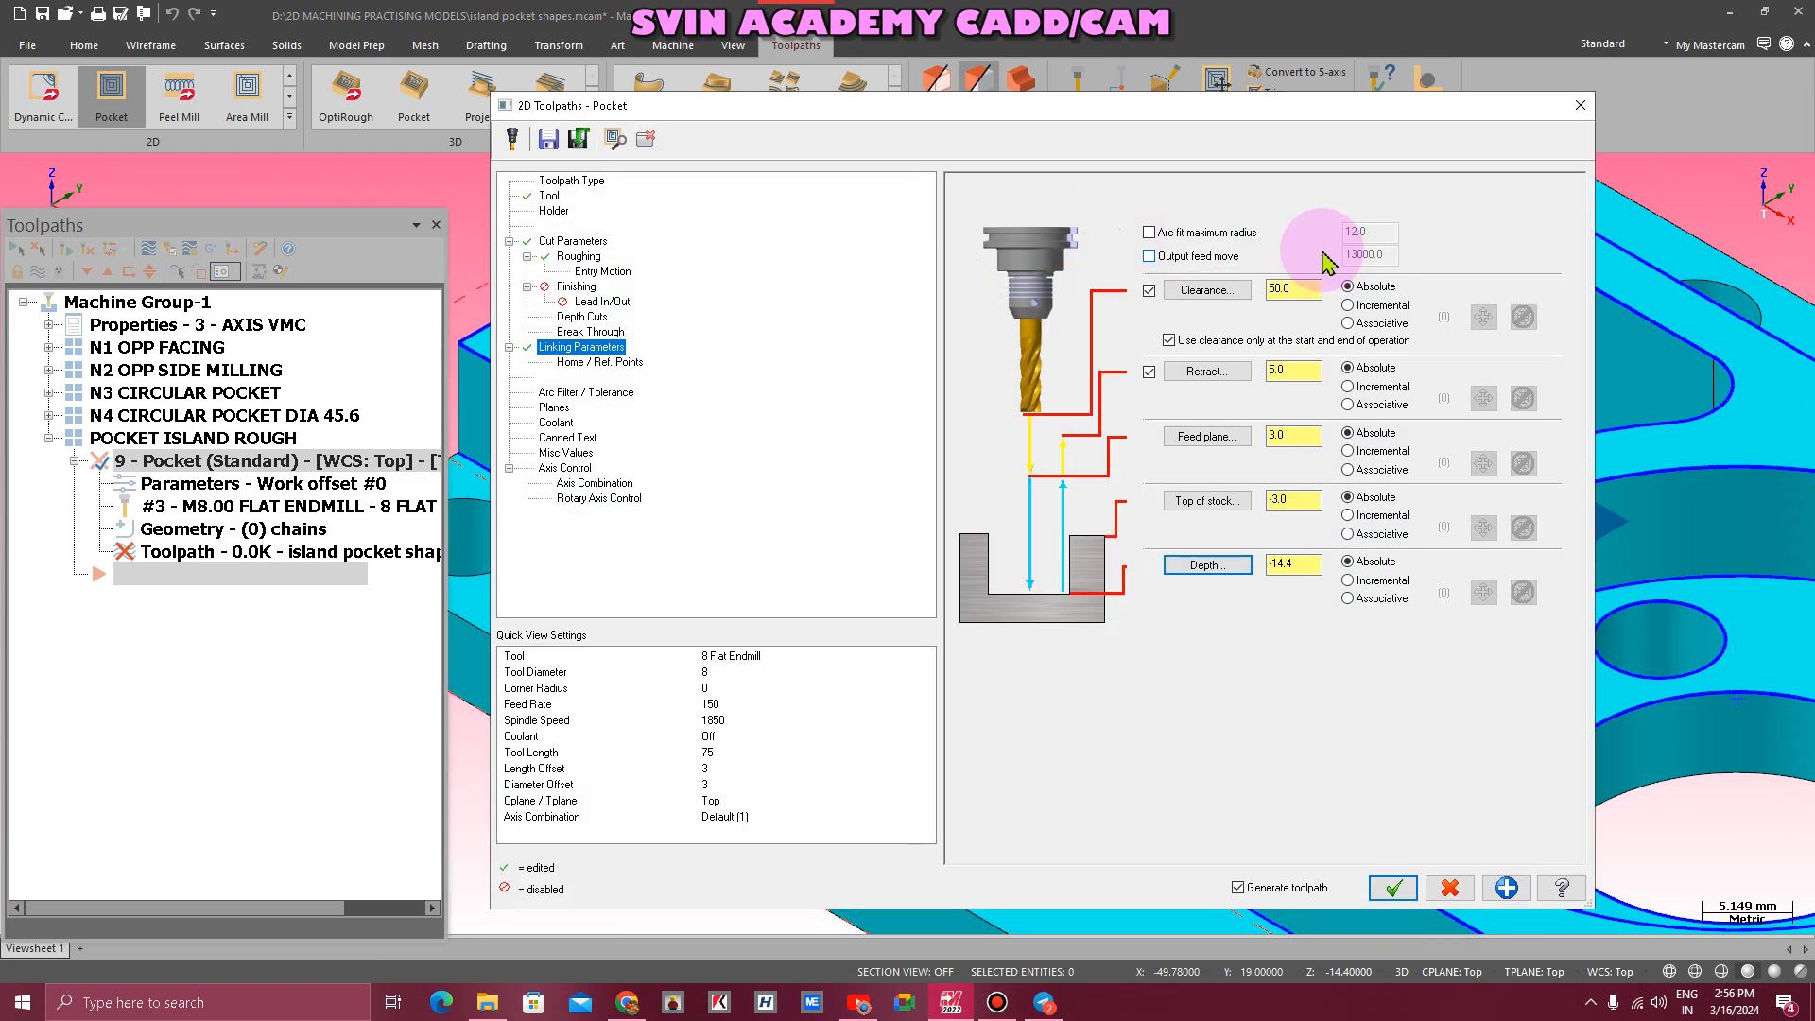
# - Set the maximum rough step of the depth cuts to 3
pyautogui.click(590, 273)
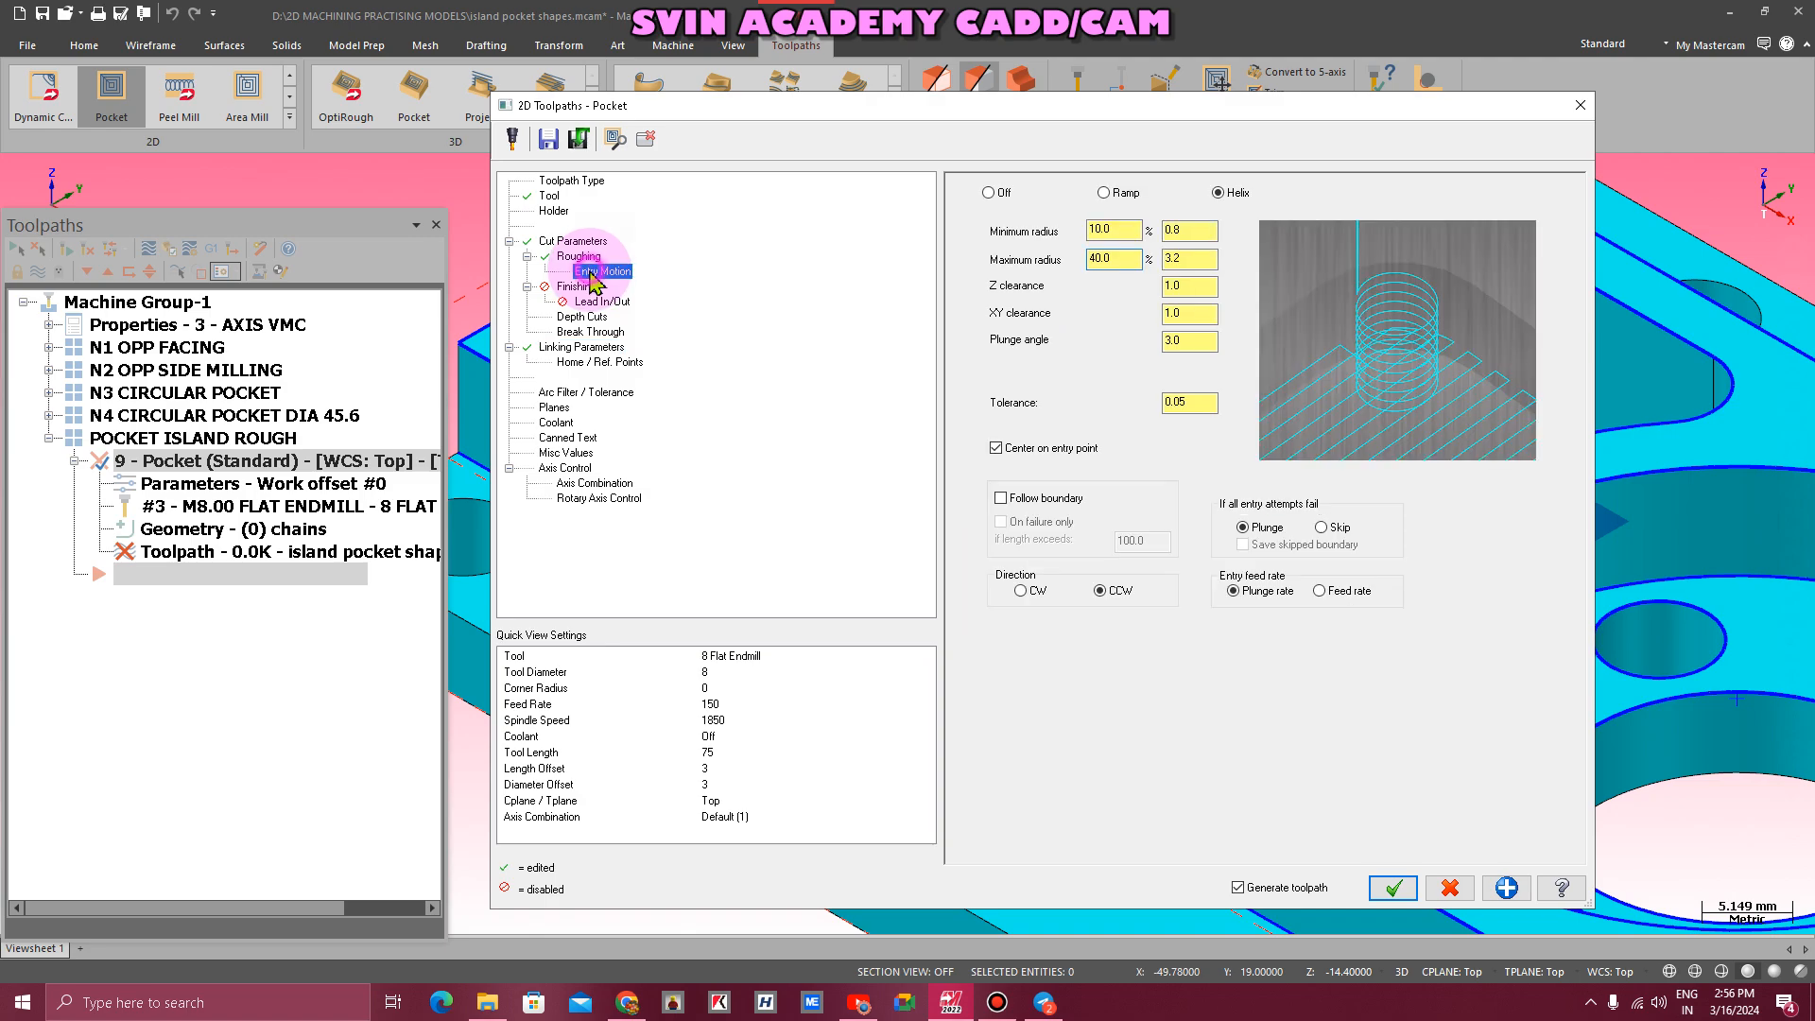
pyautogui.click(583, 319)
pyautogui.click(1132, 225)
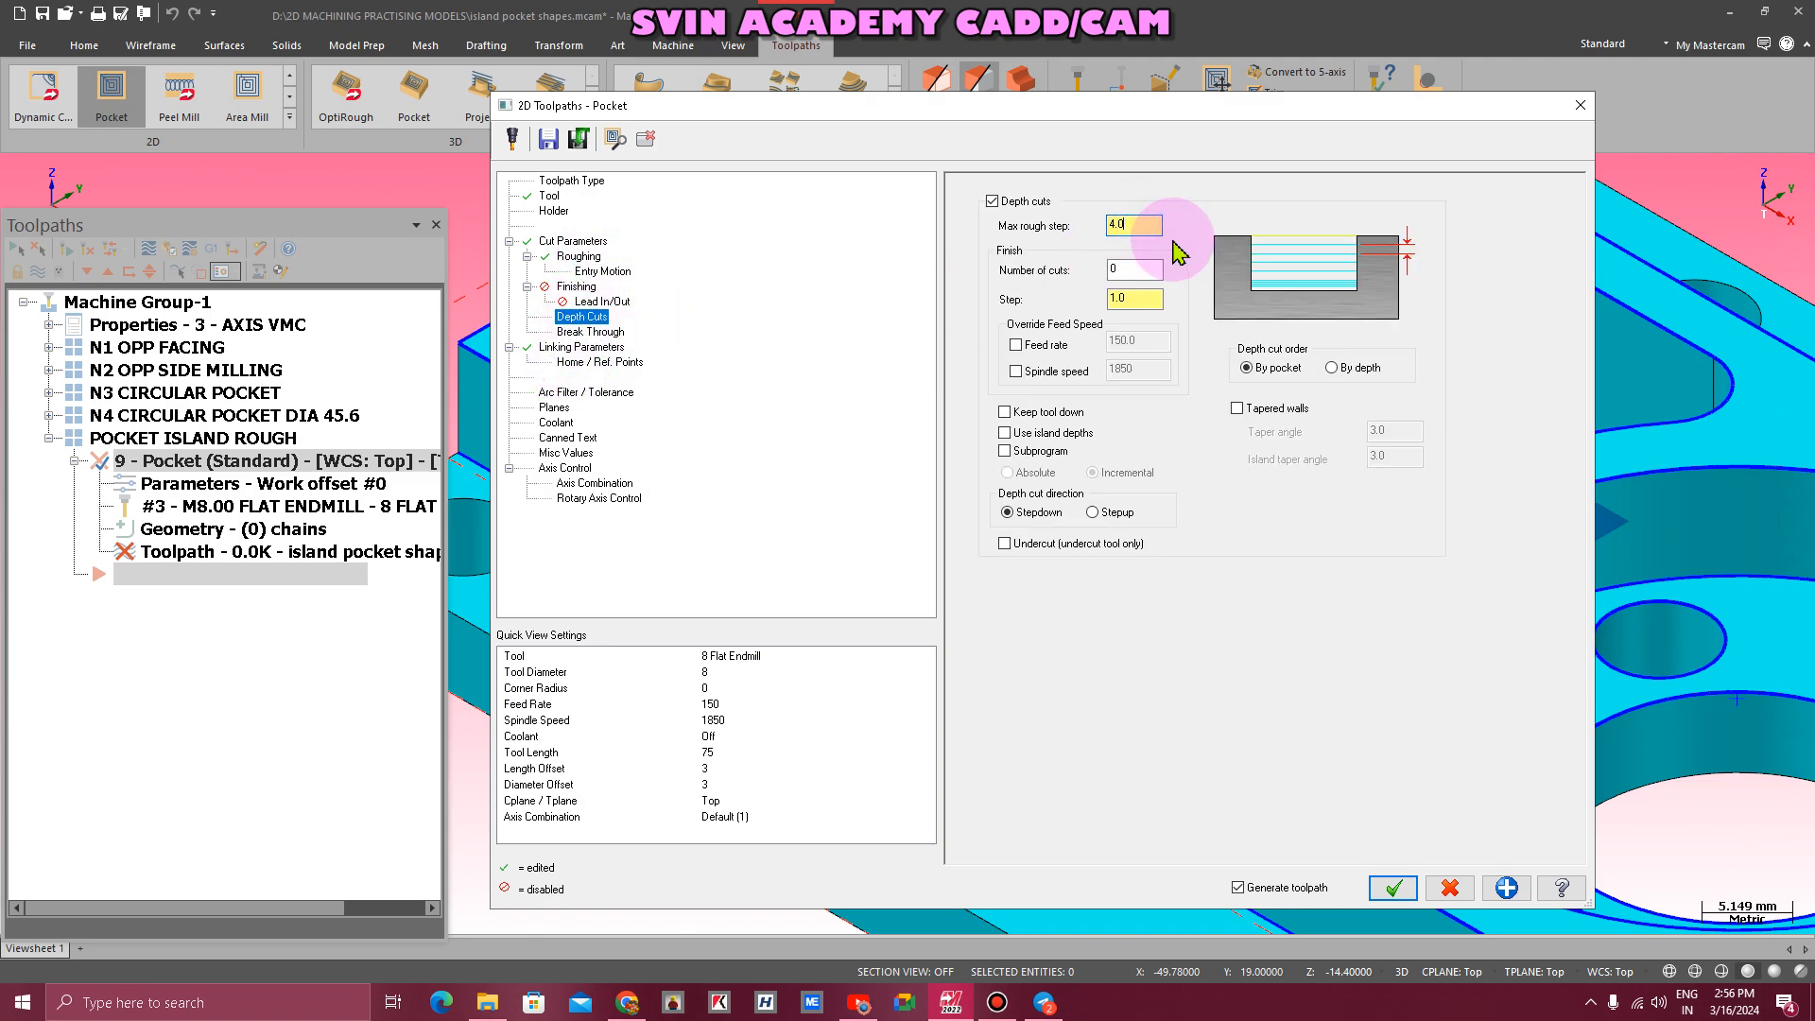
pyautogui.write('14')
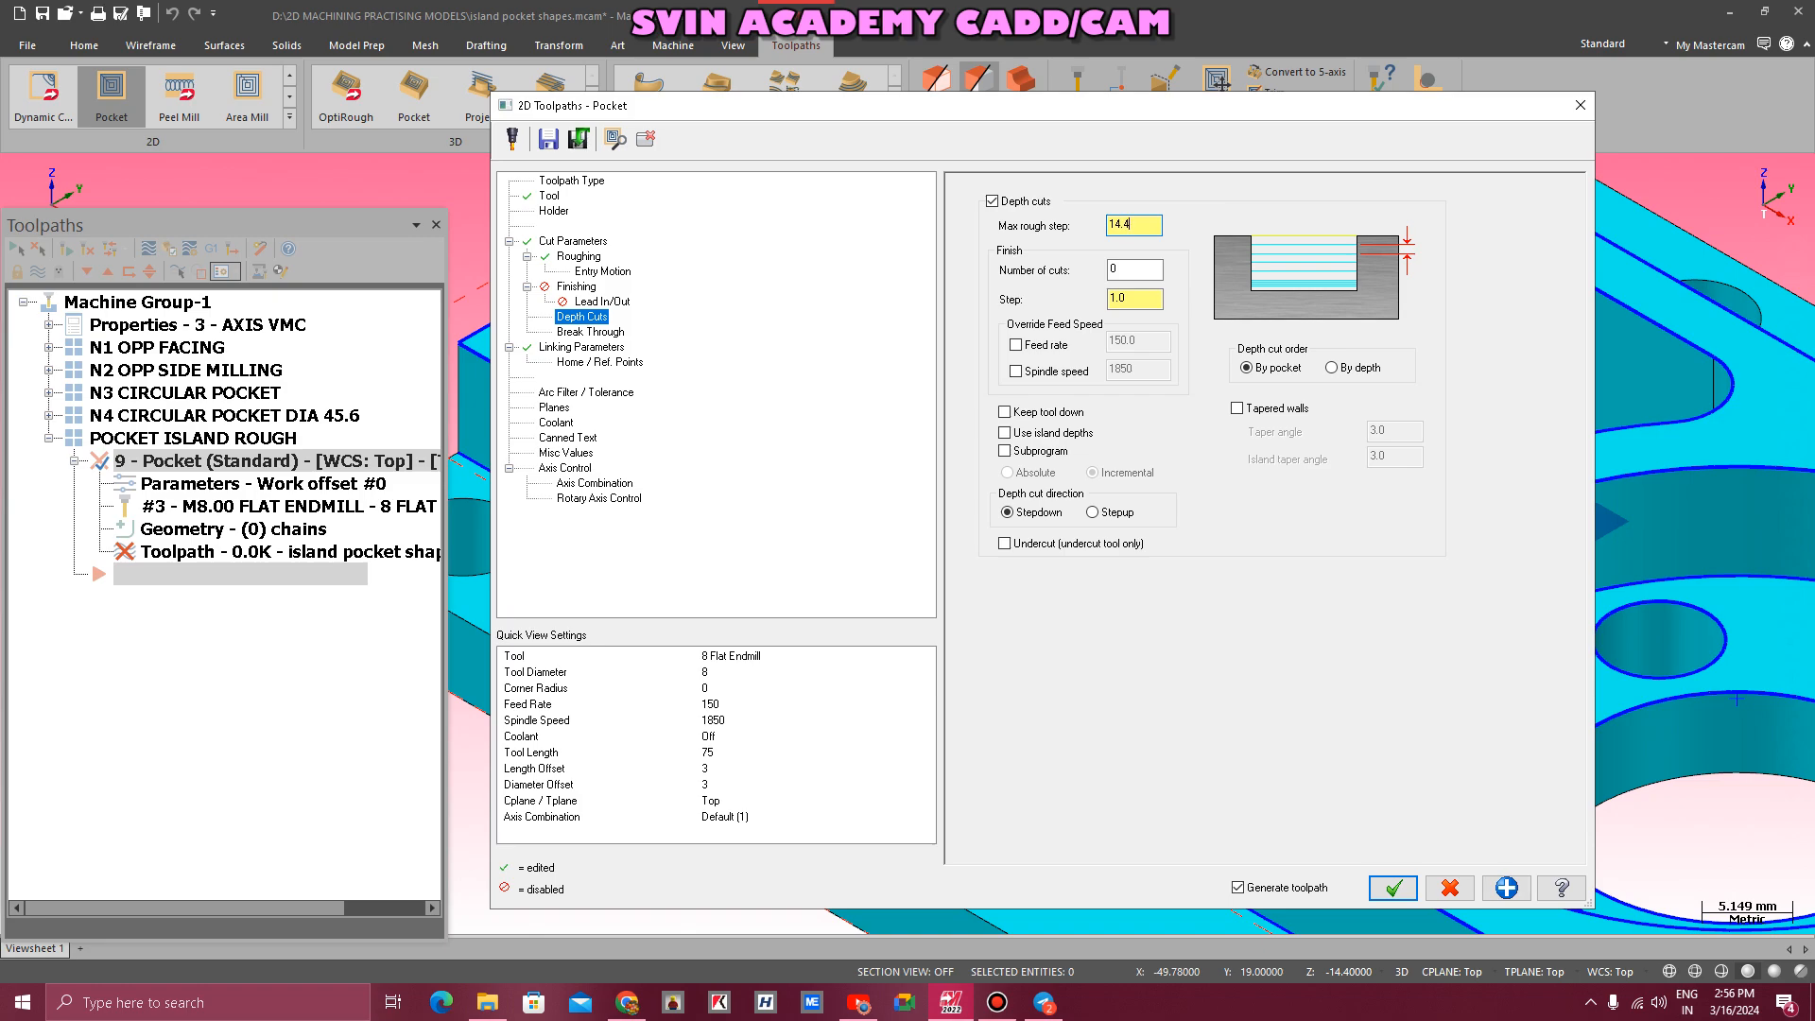
pyautogui.write('.4/3')
pyautogui.press('Return')
pyautogui.click(1172, 242)
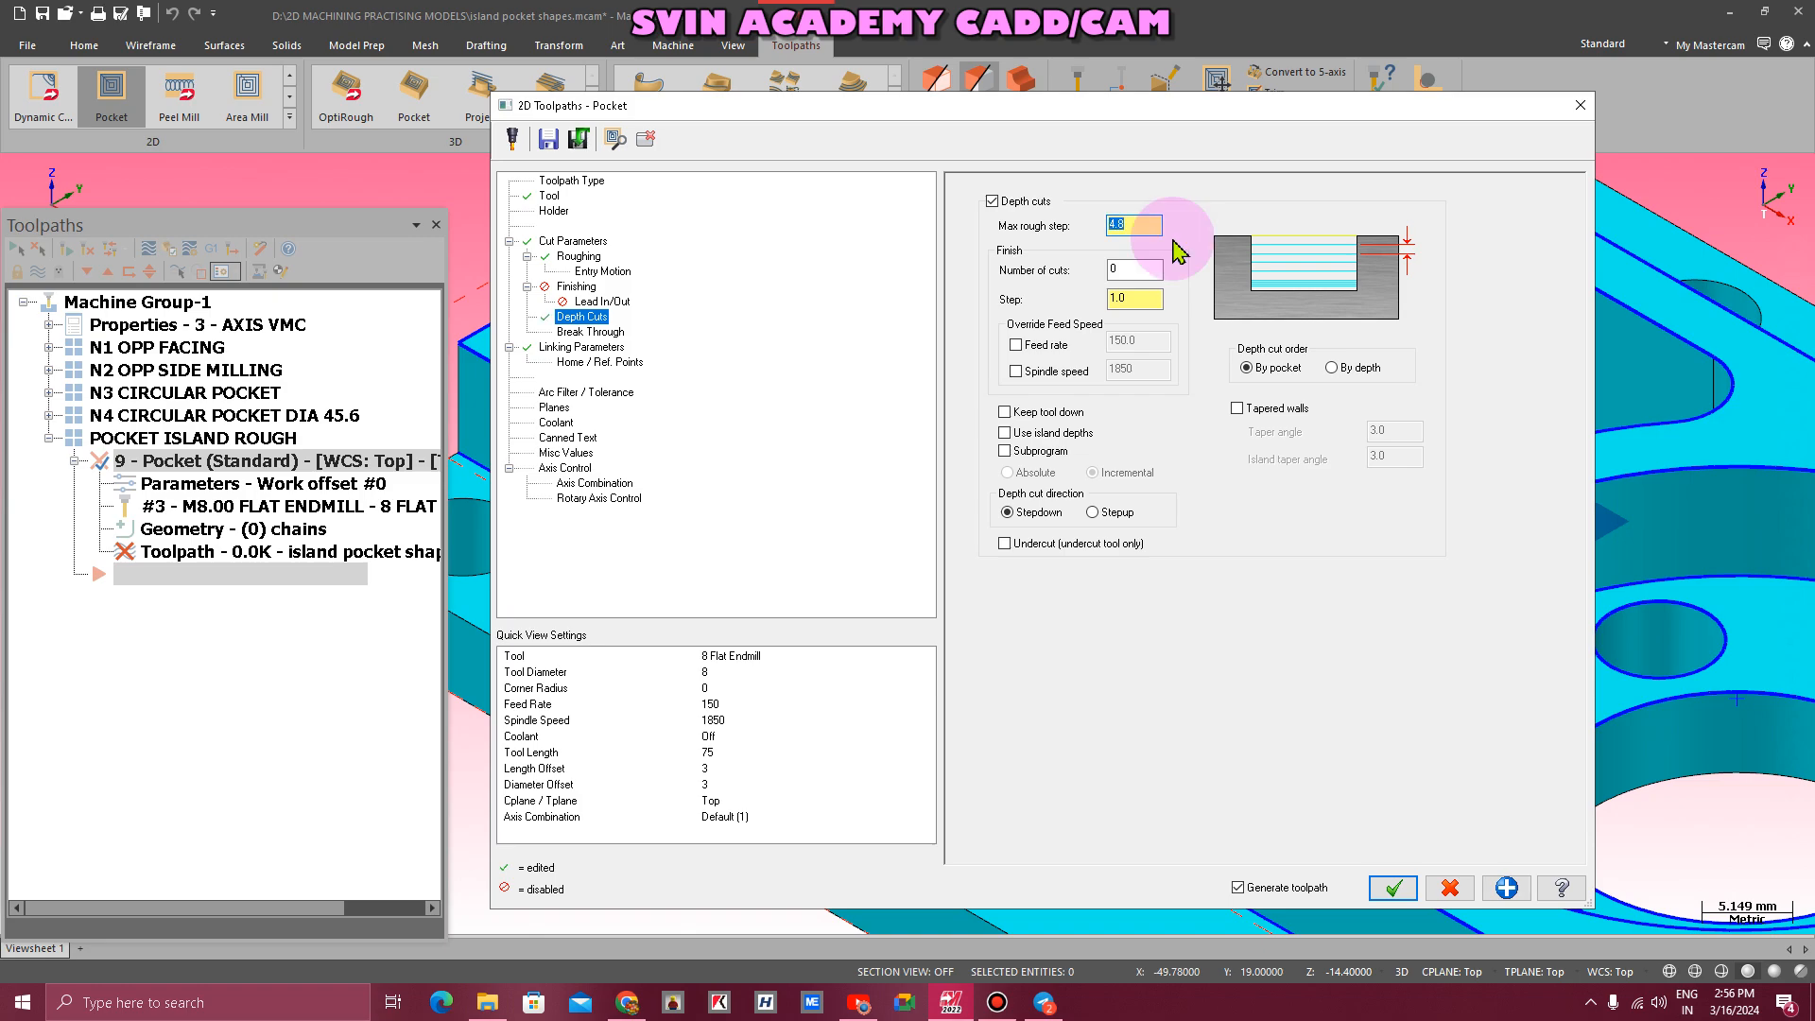
pyautogui.write('3')
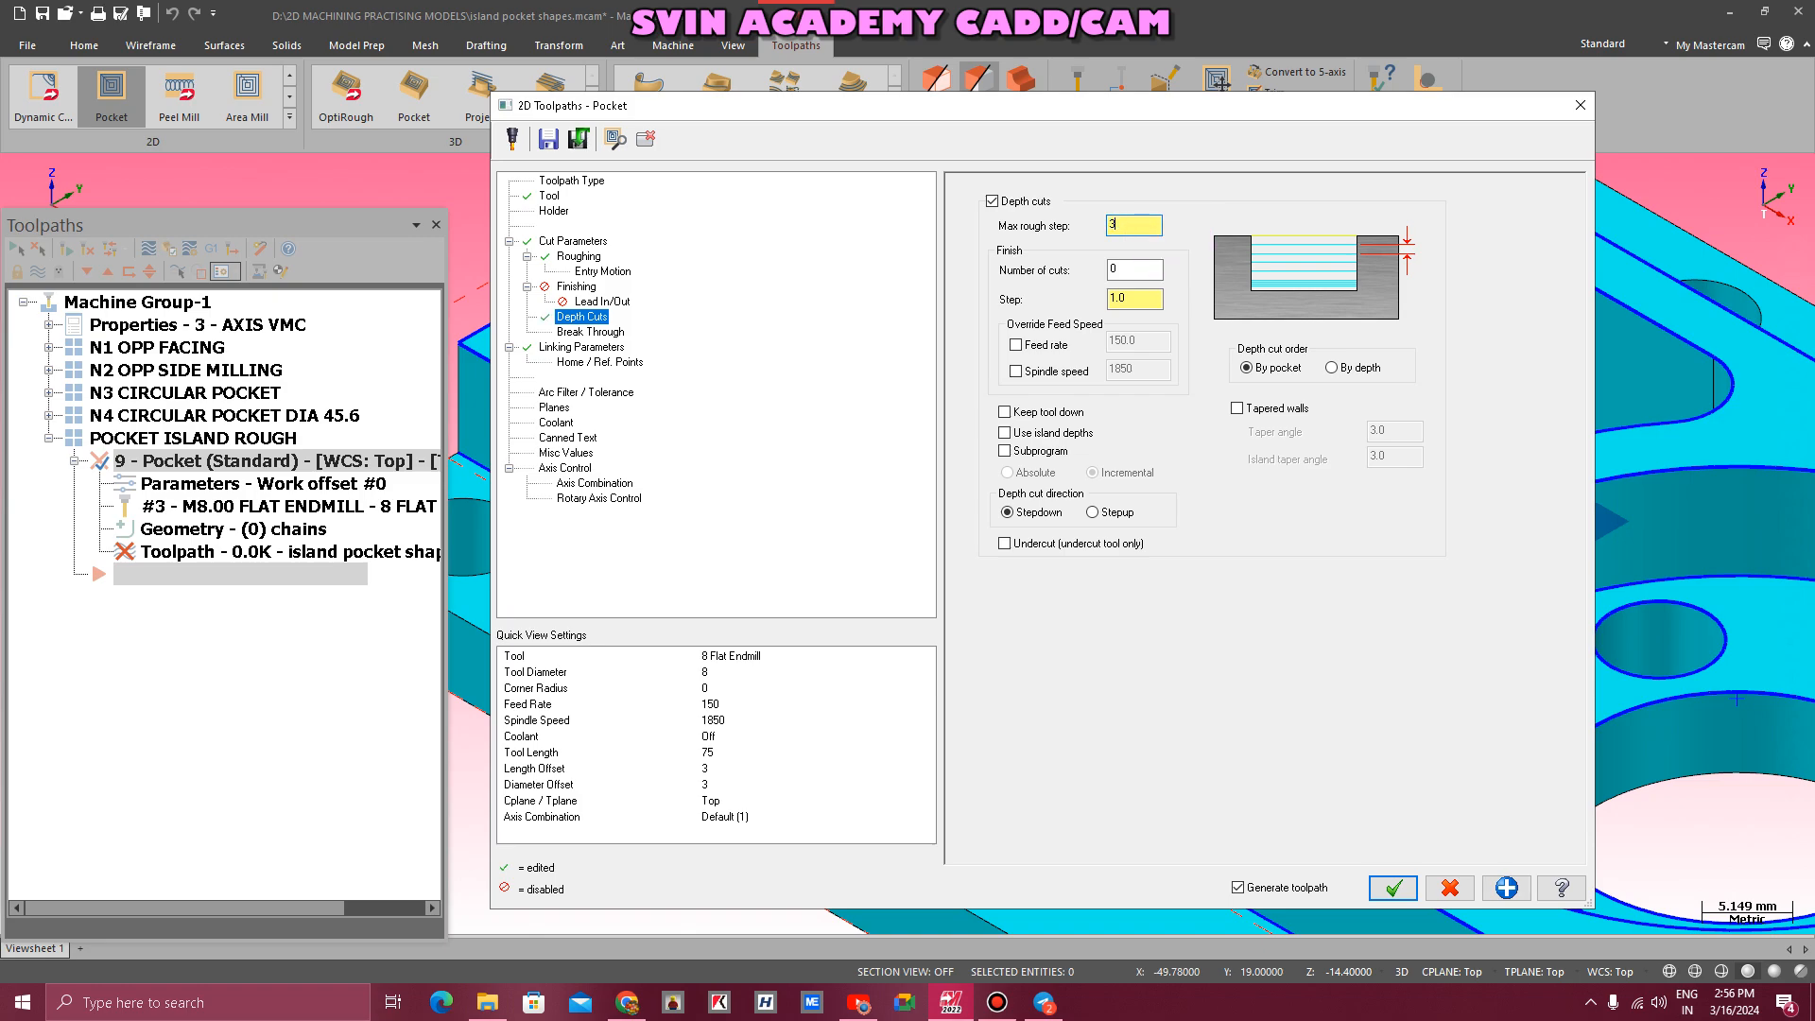
pyautogui.press('Return')
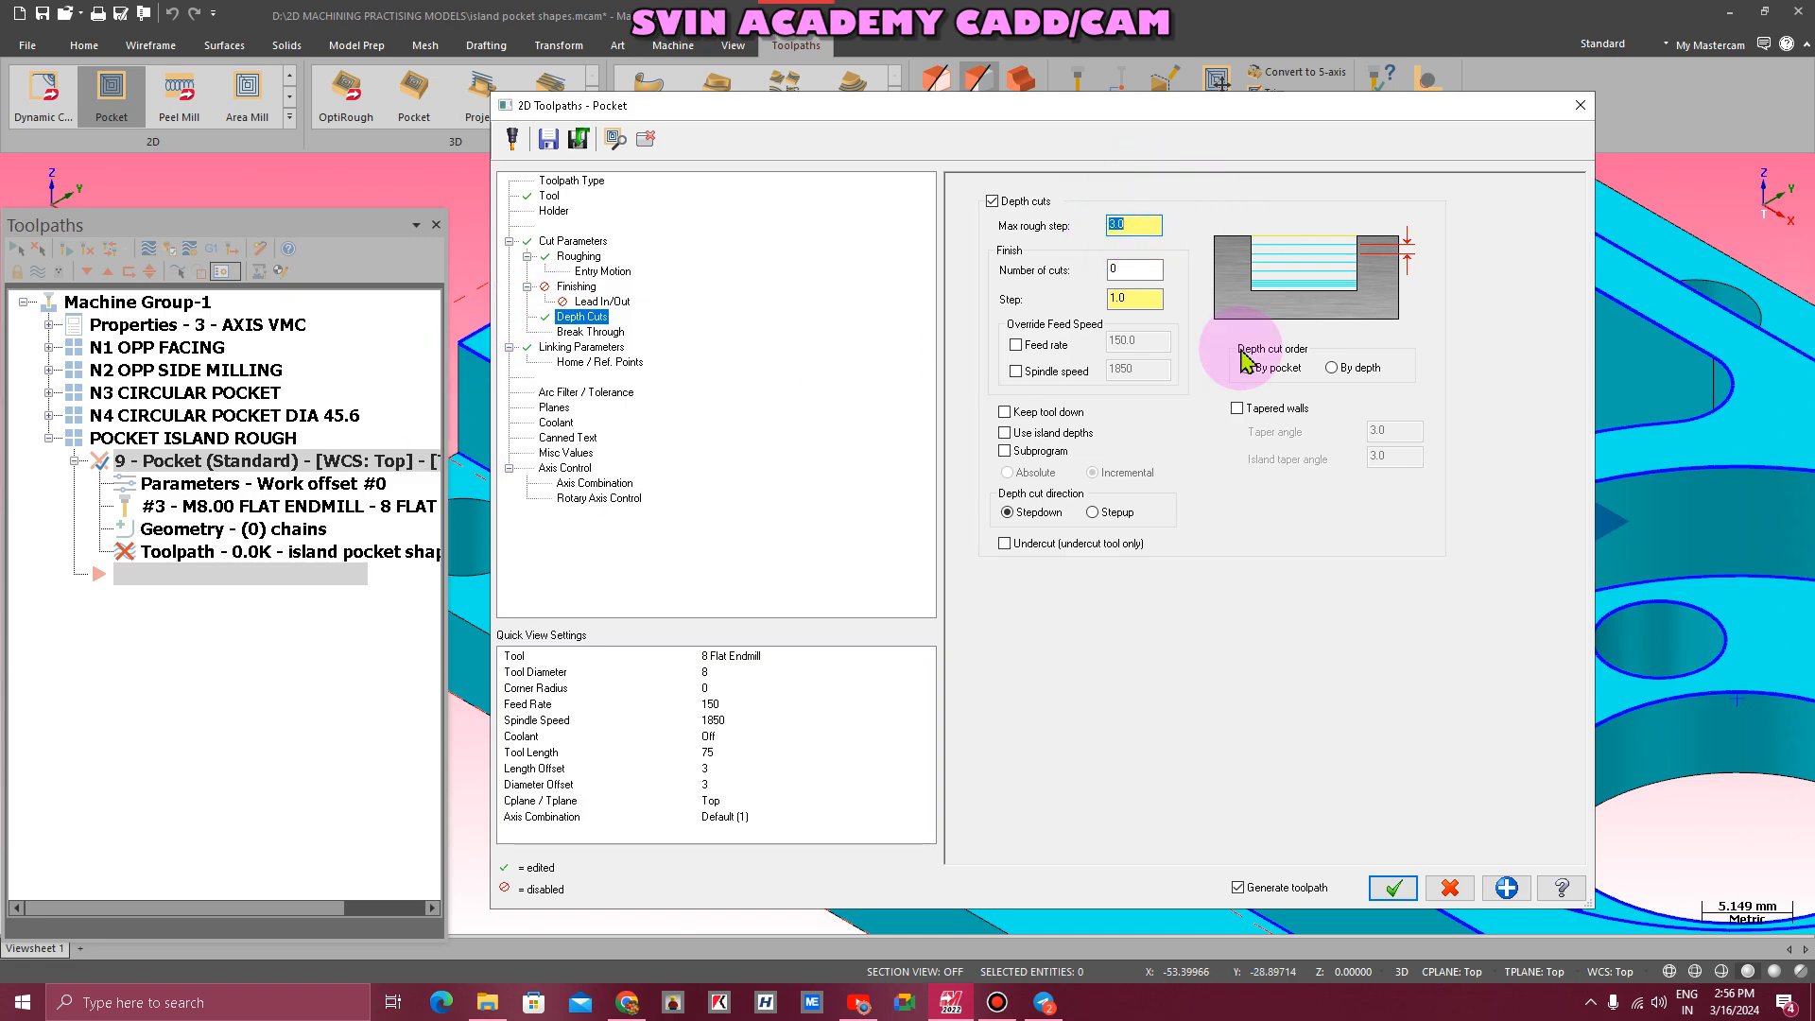
# - Turn flood coolant On with its timing set to After, and generate the island facing toolpath
pyautogui.click(603, 348)
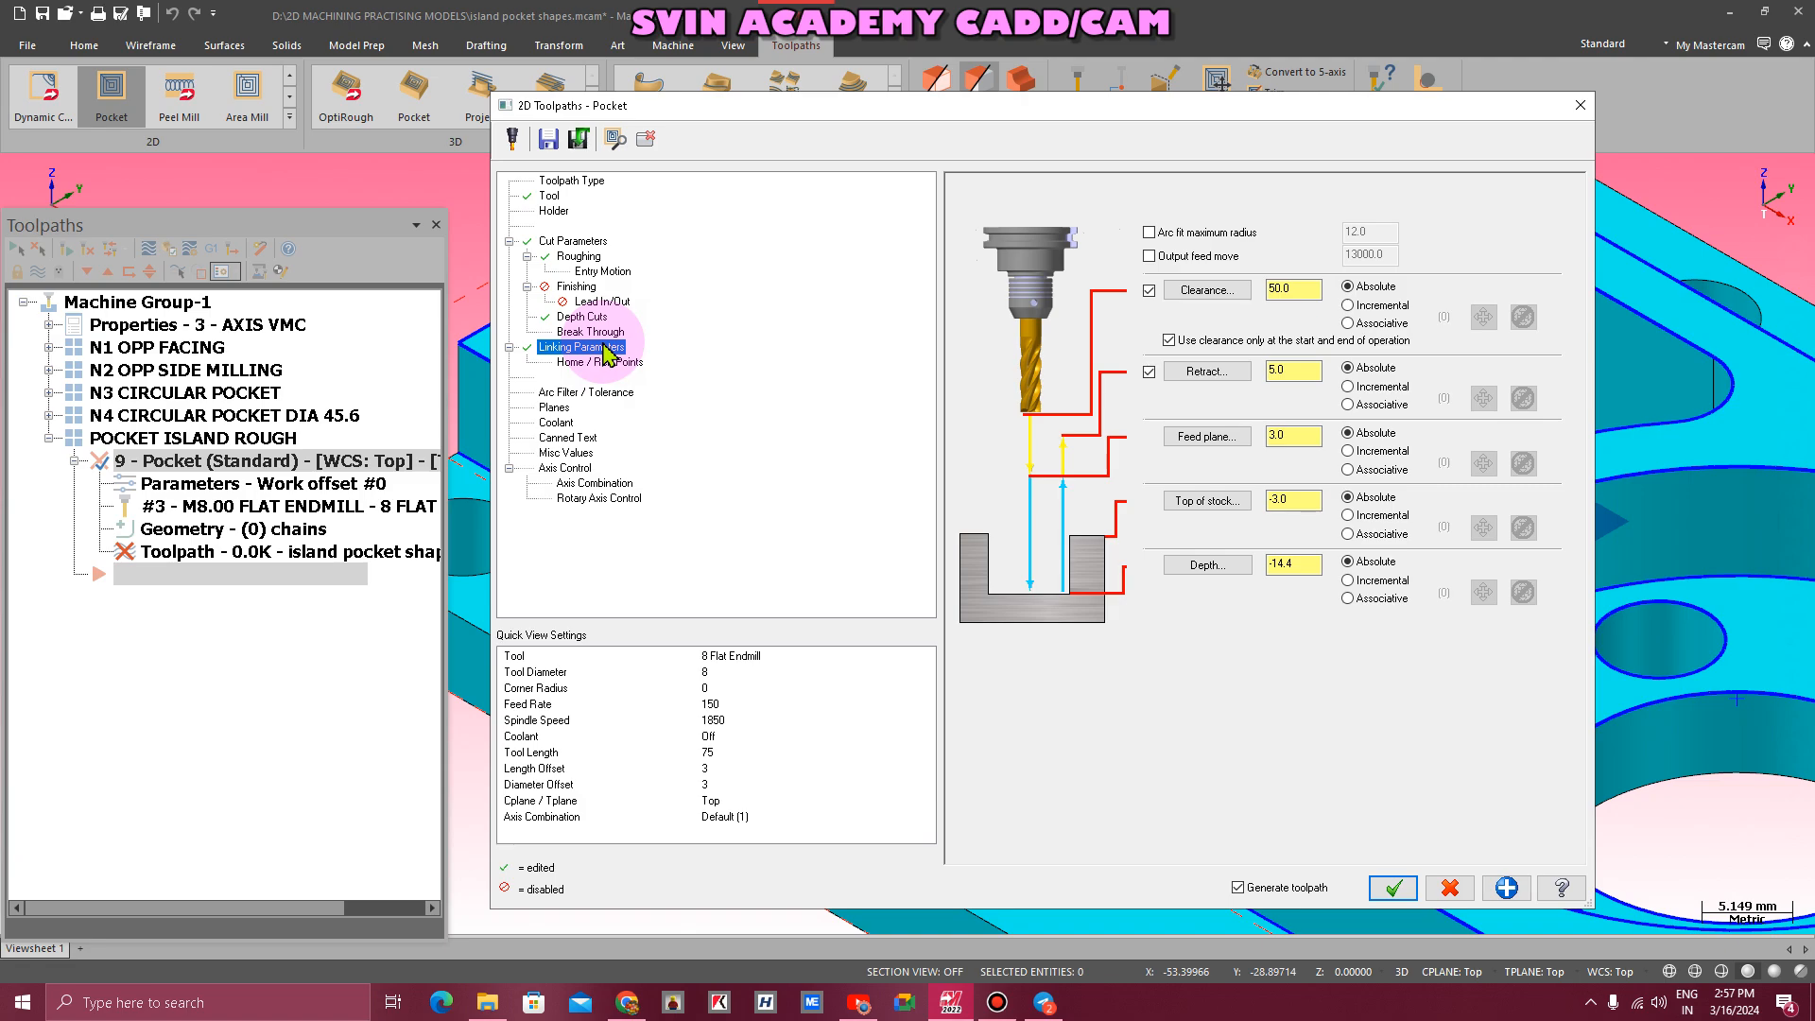
pyautogui.click(556, 423)
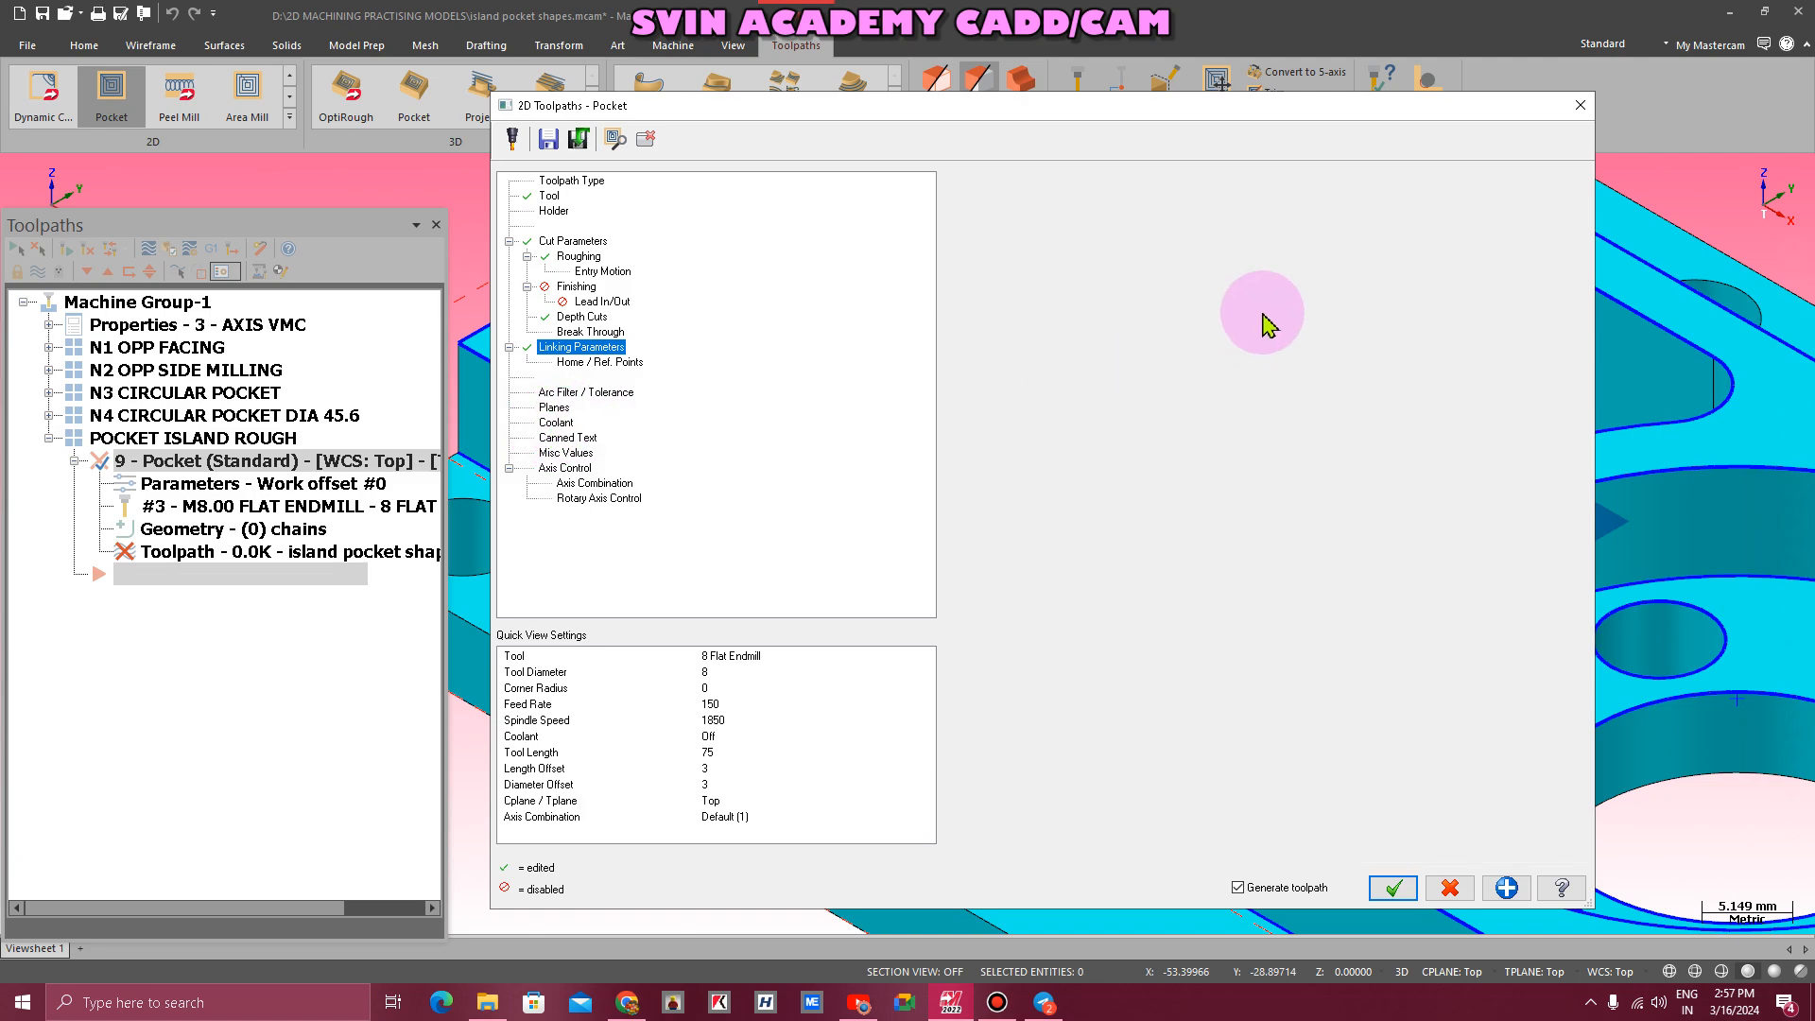
pyautogui.click(1267, 289)
pyautogui.click(1250, 306)
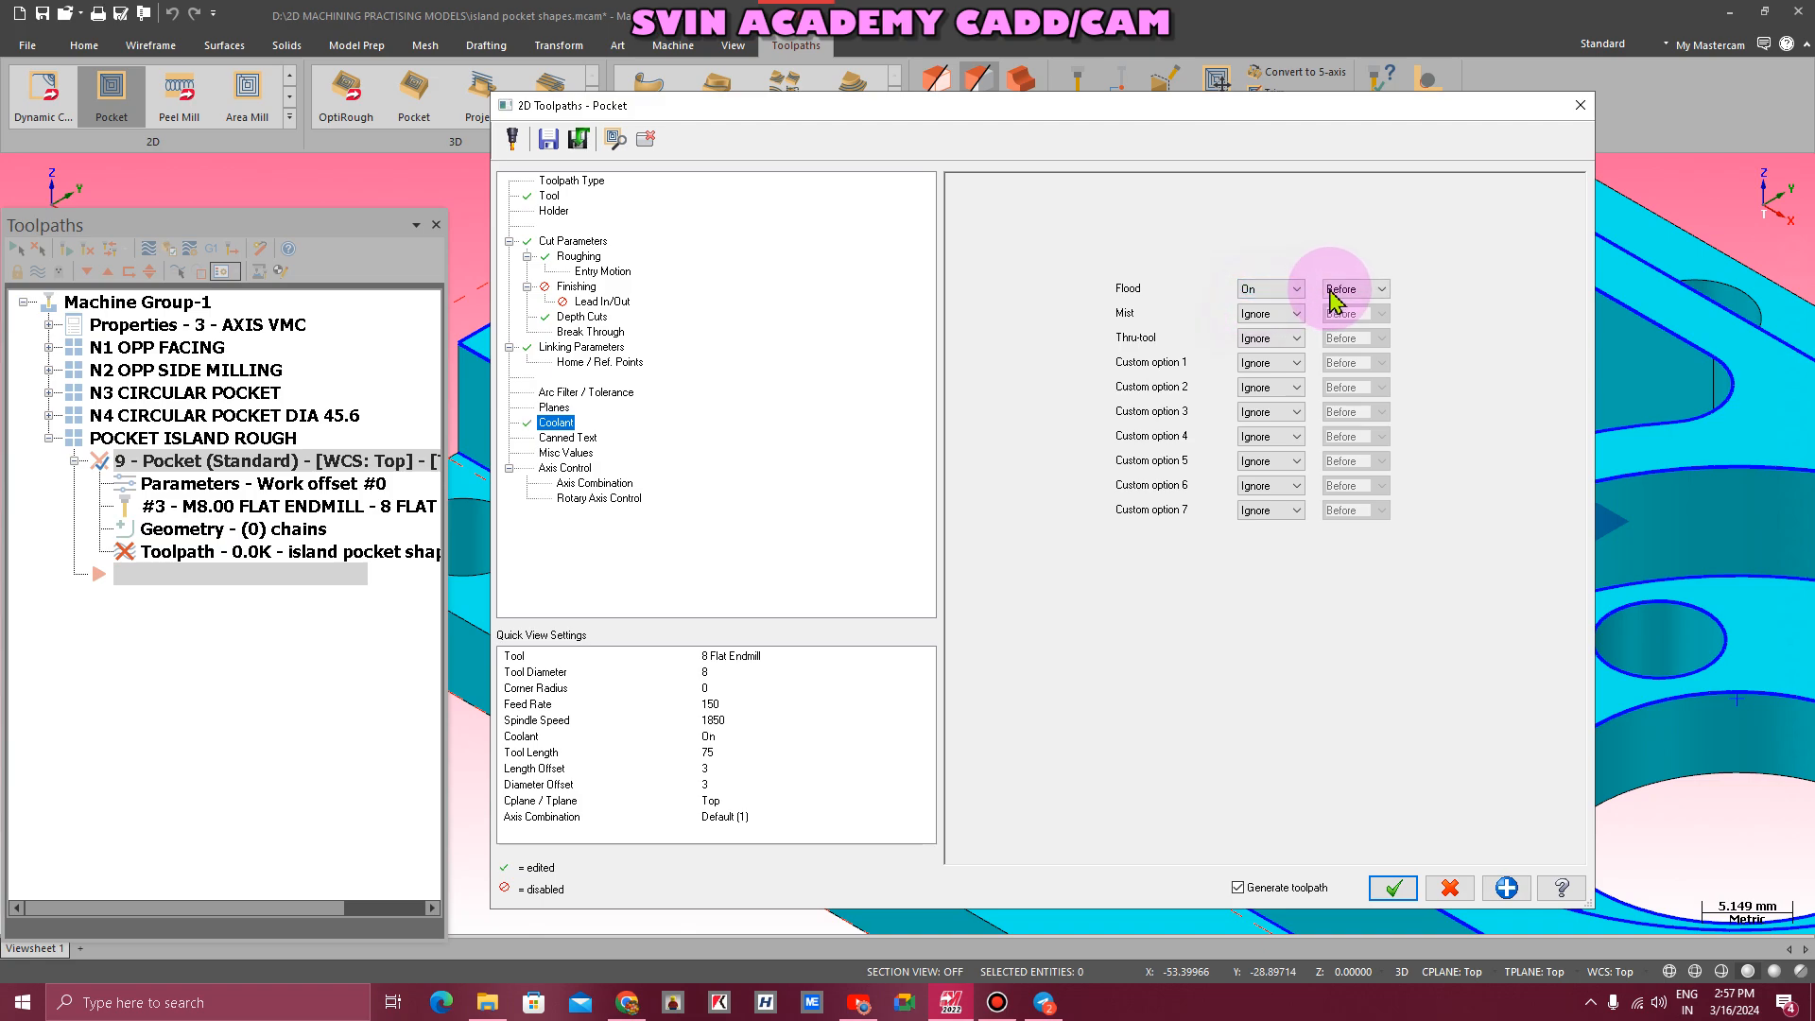
pyautogui.click(1354, 290)
pyautogui.click(1342, 319)
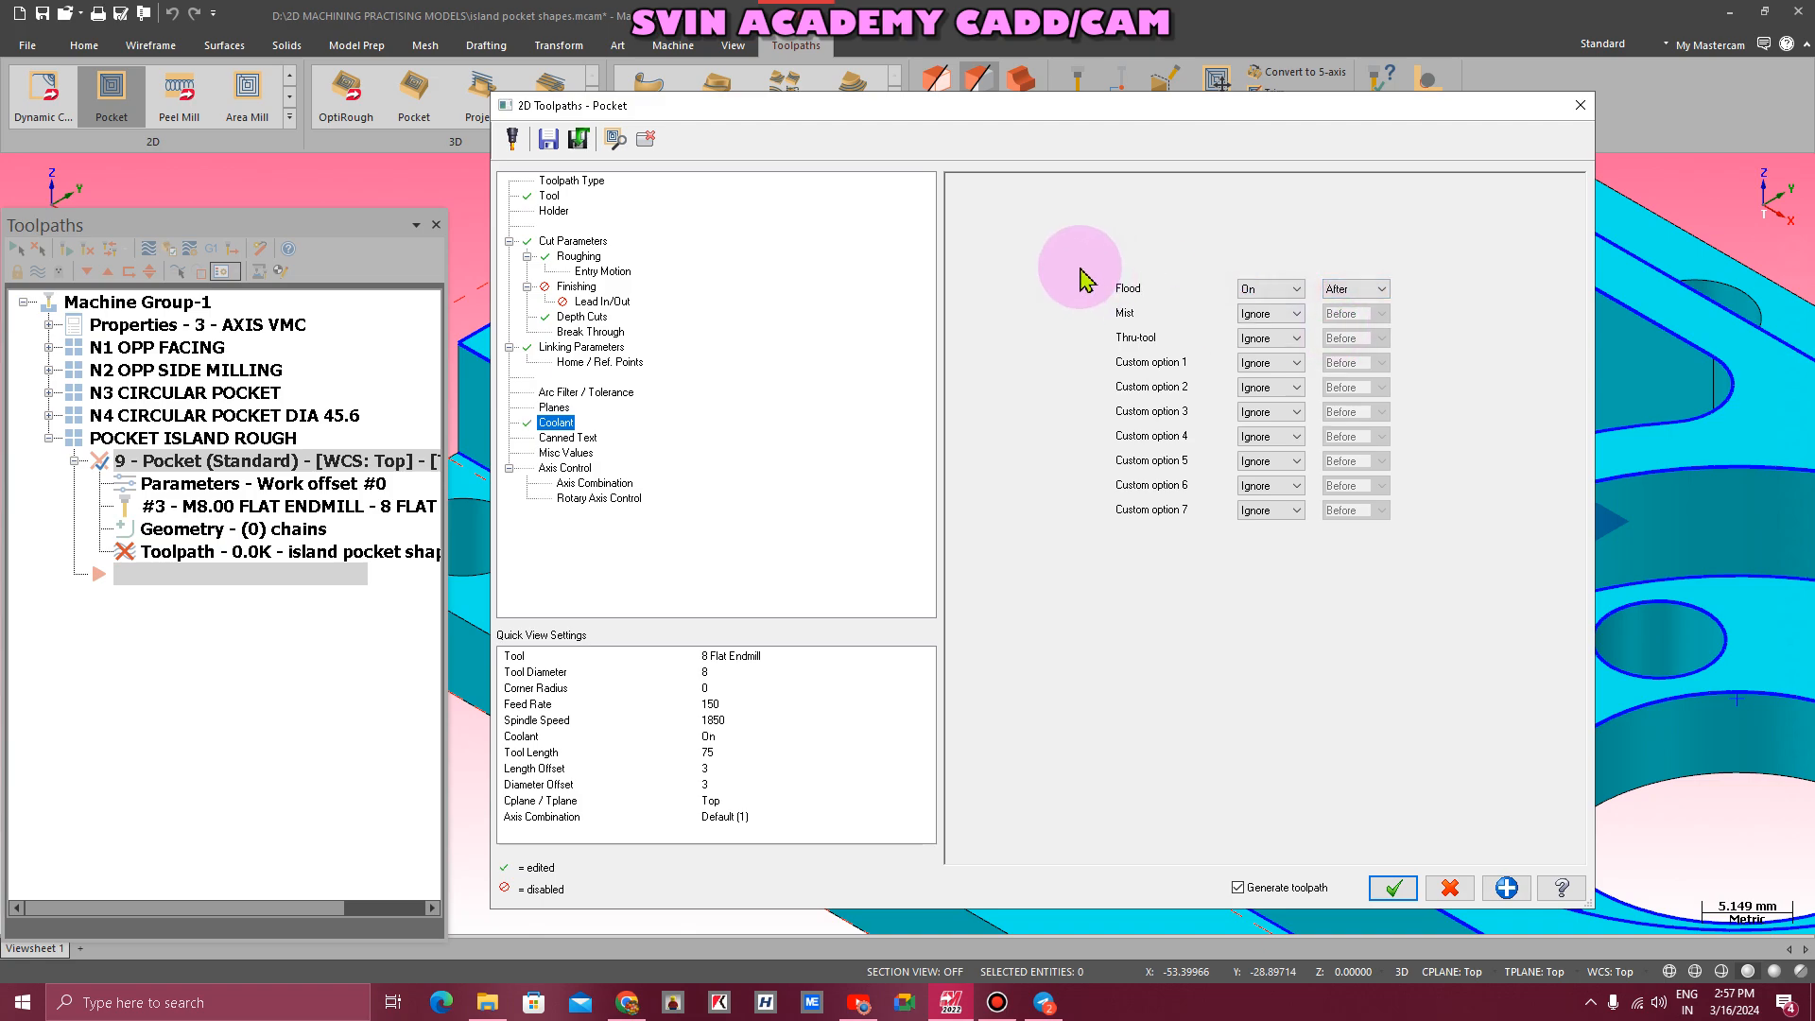
pyautogui.click(1393, 887)
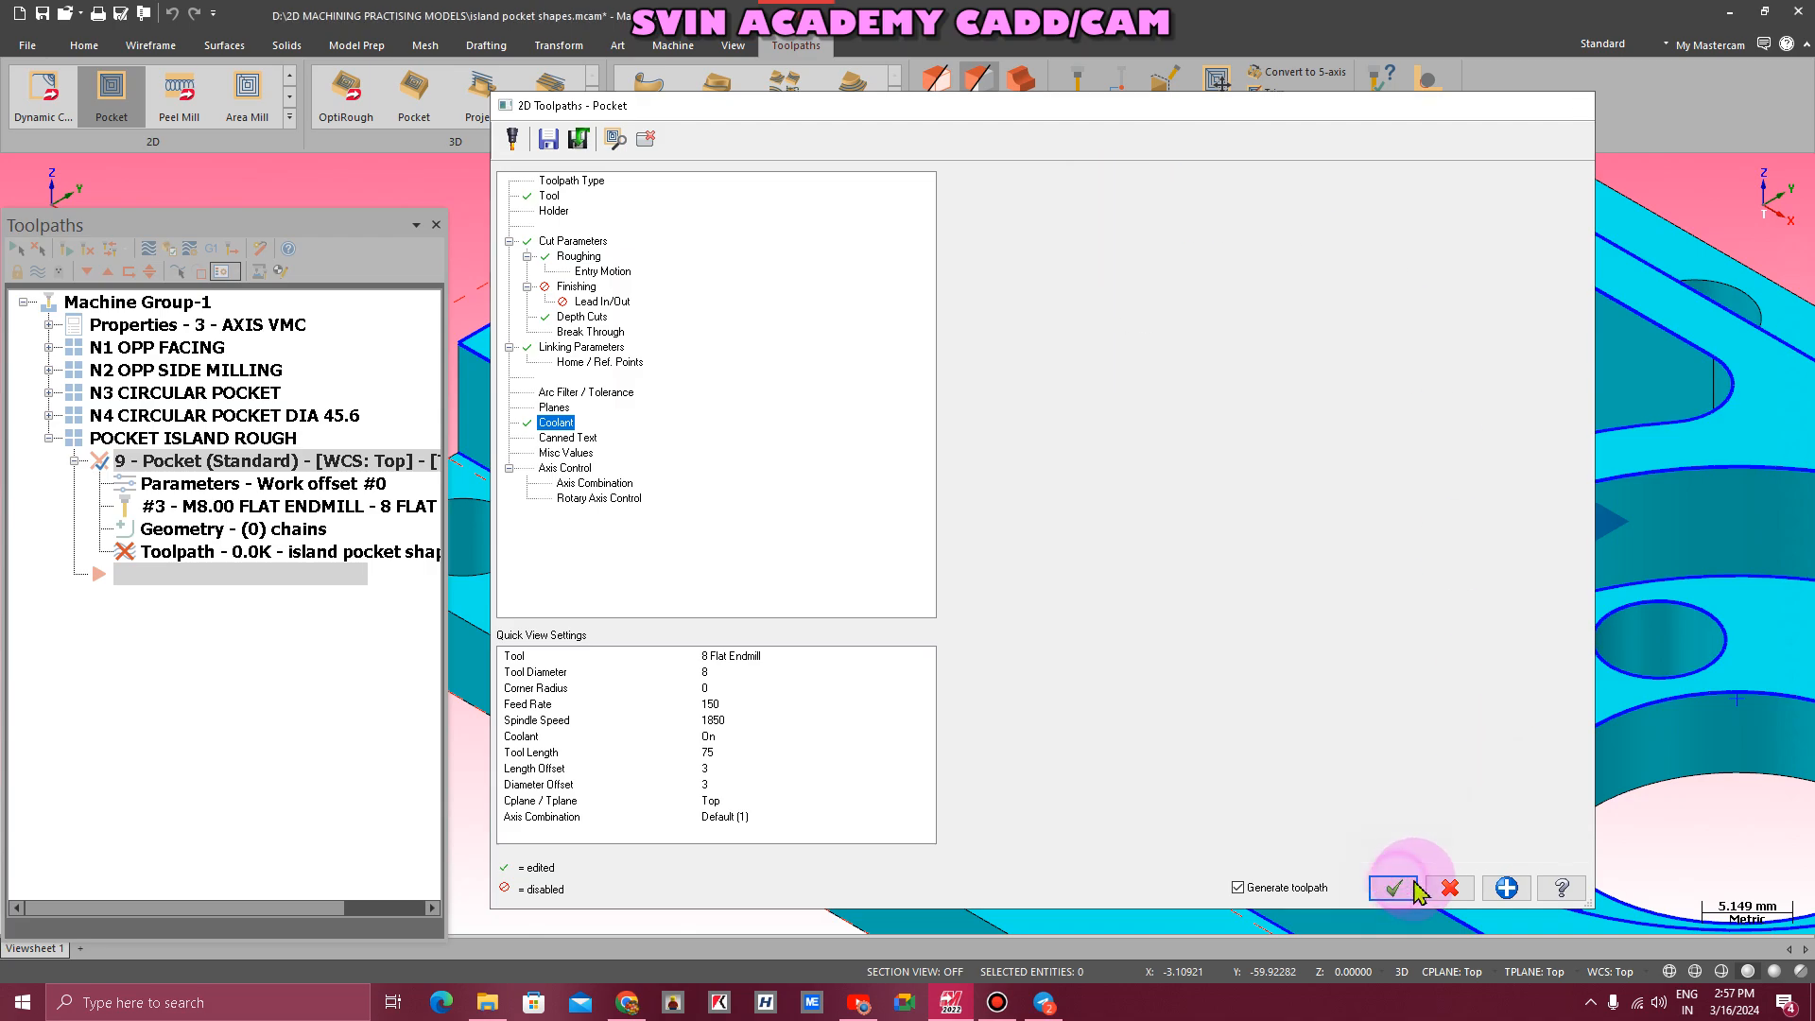
pyautogui.scroll(-3, 773, 554)
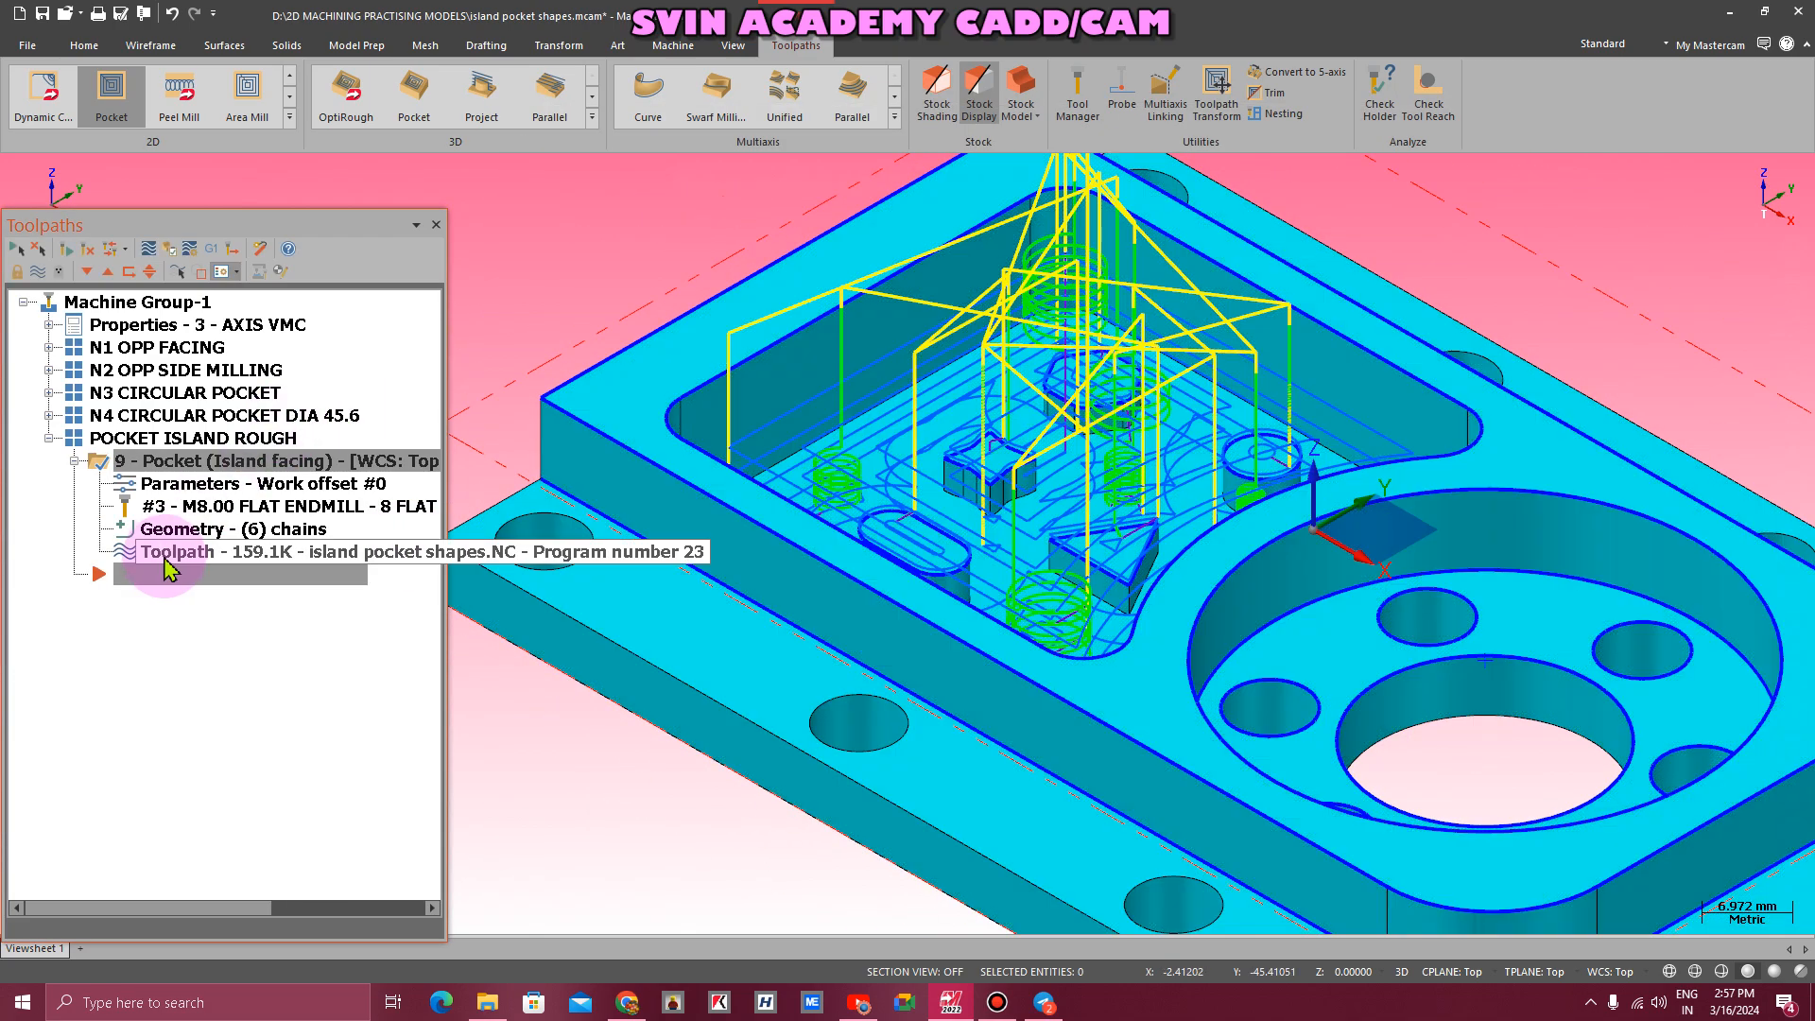
pyautogui.click(180, 528)
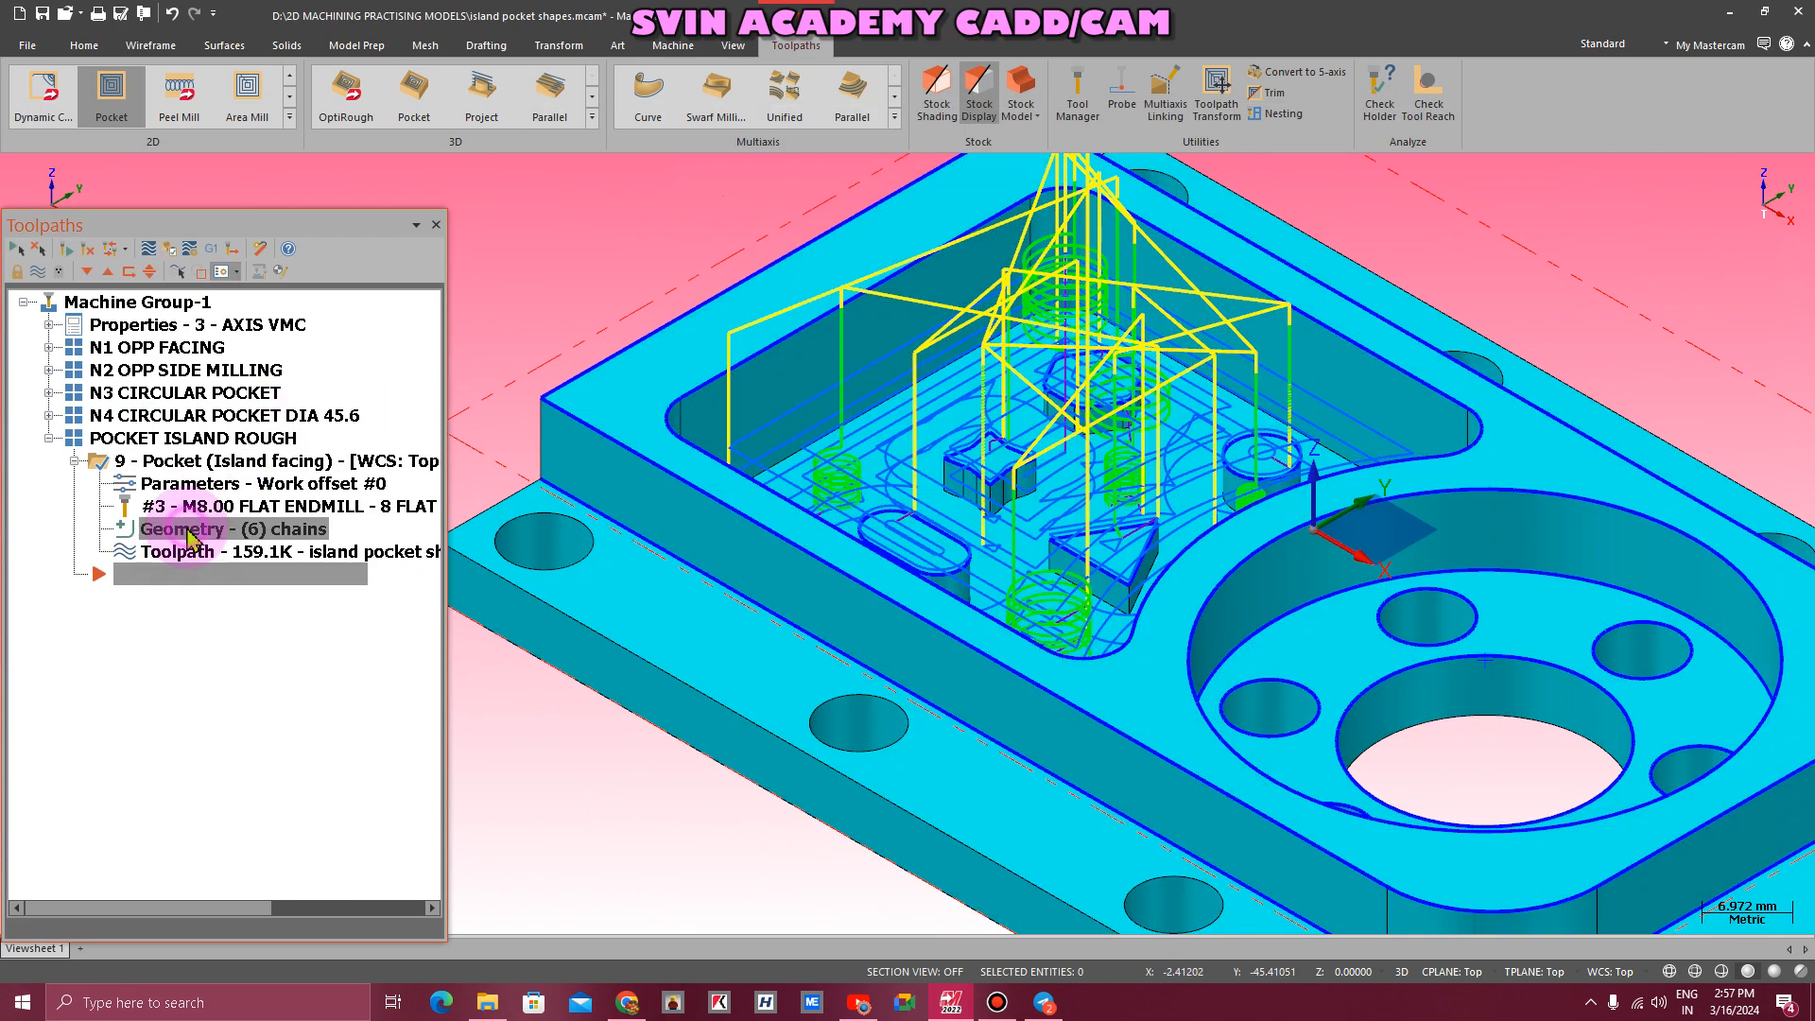
pyautogui.click(601, 368)
pyautogui.rightClick(599, 377)
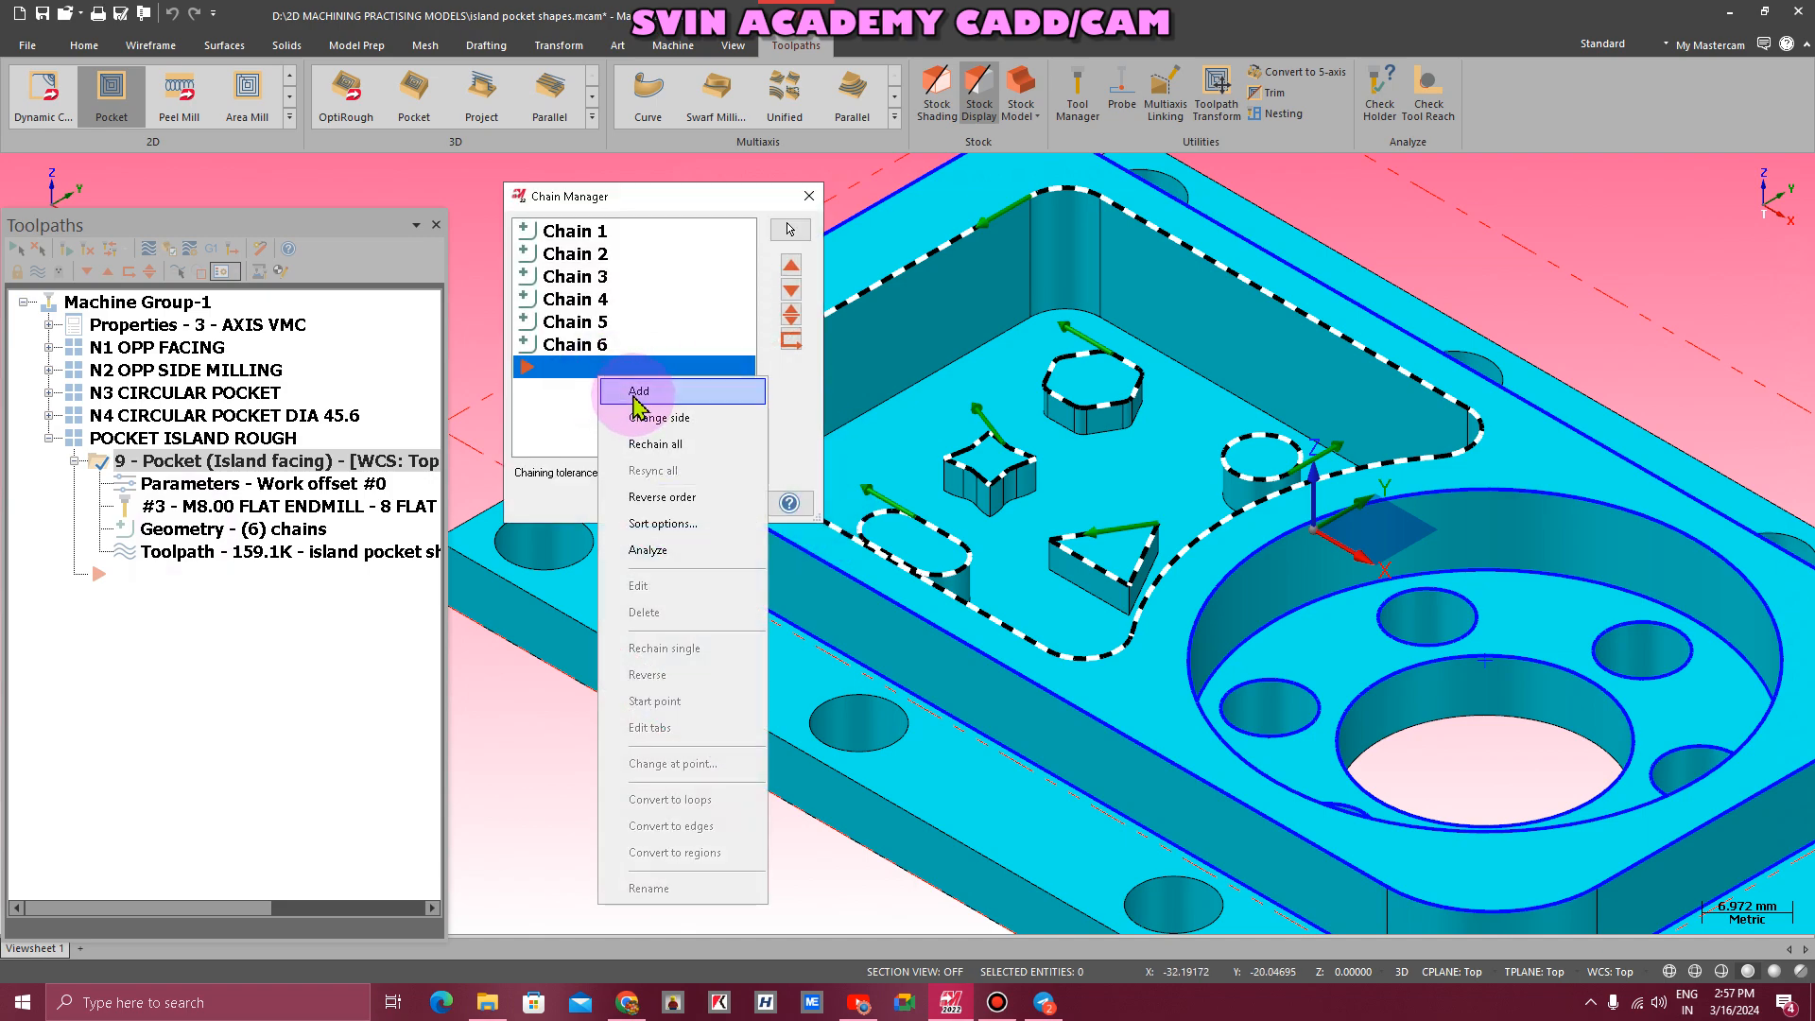
pyautogui.click(637, 215)
pyautogui.press('Escape')
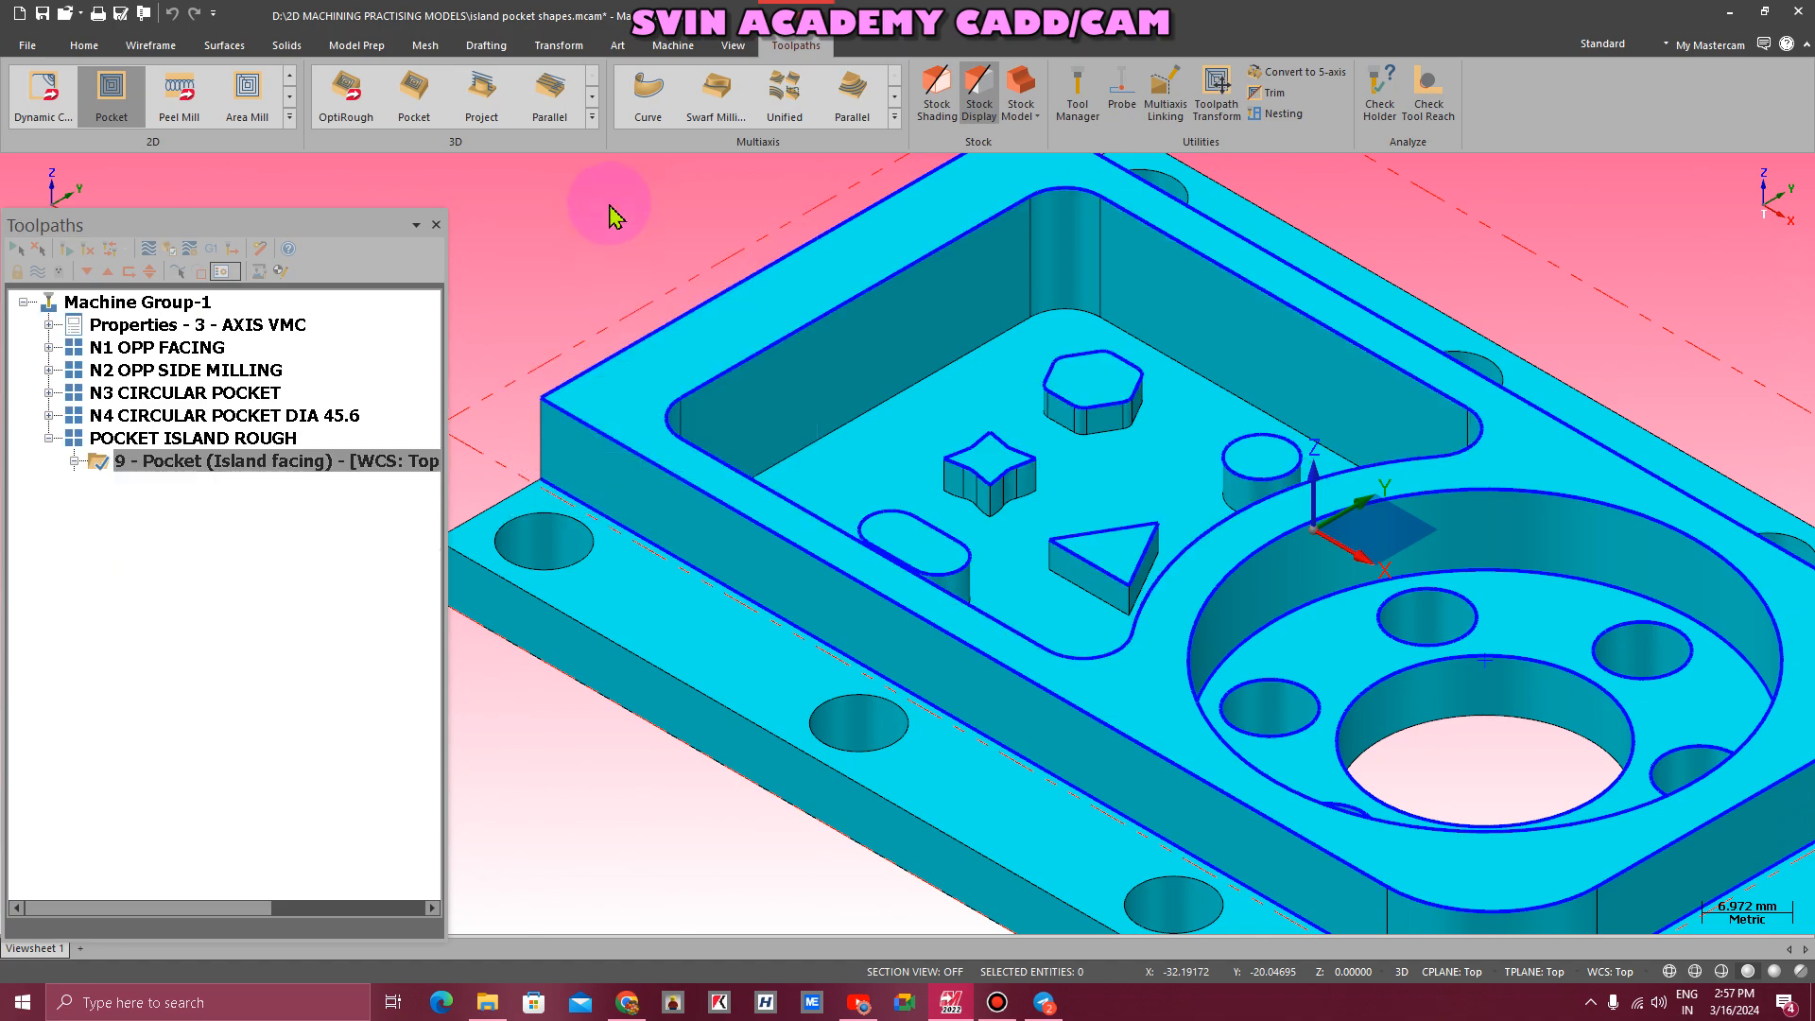
# - Create a wireframe point midway between the island pocket's upper-left and lower-right corner arcs, seen from the top
pyautogui.rightClick(608, 203)
pyautogui.click(666, 261)
pyautogui.click(660, 303)
pyautogui.hotkey('alt', '1')
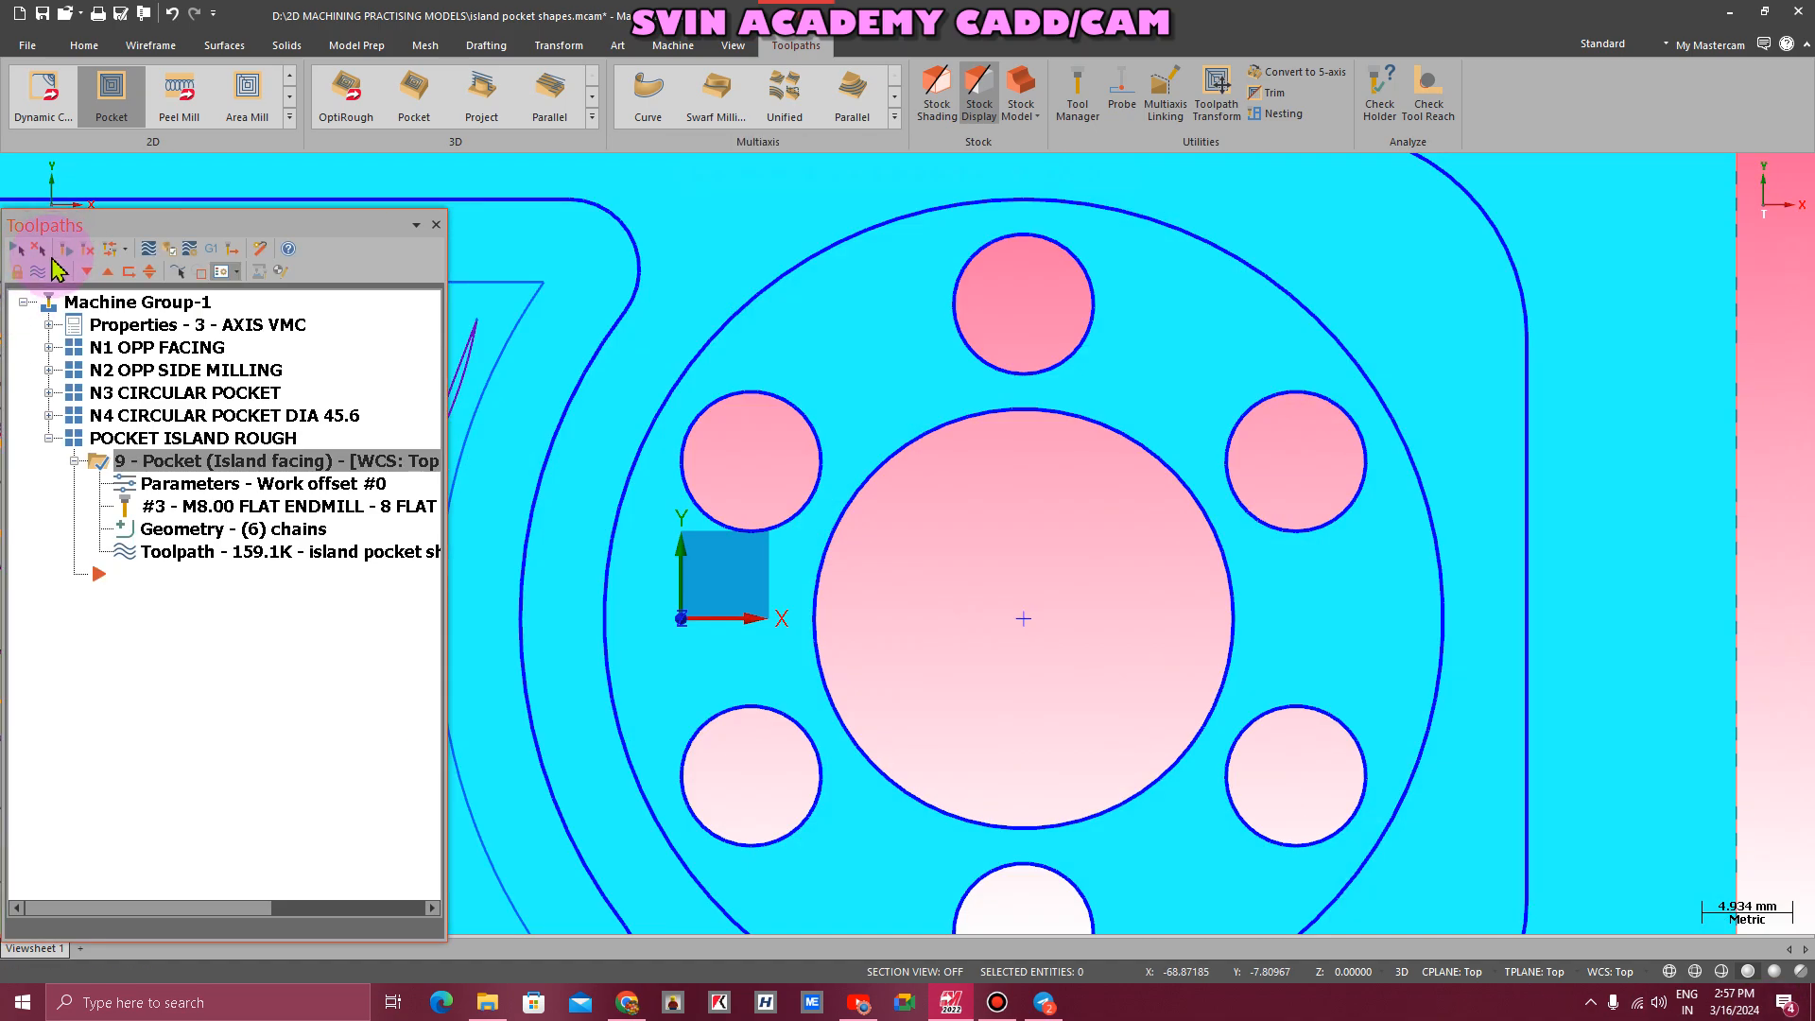
pyautogui.scroll(-2, 1394, 381)
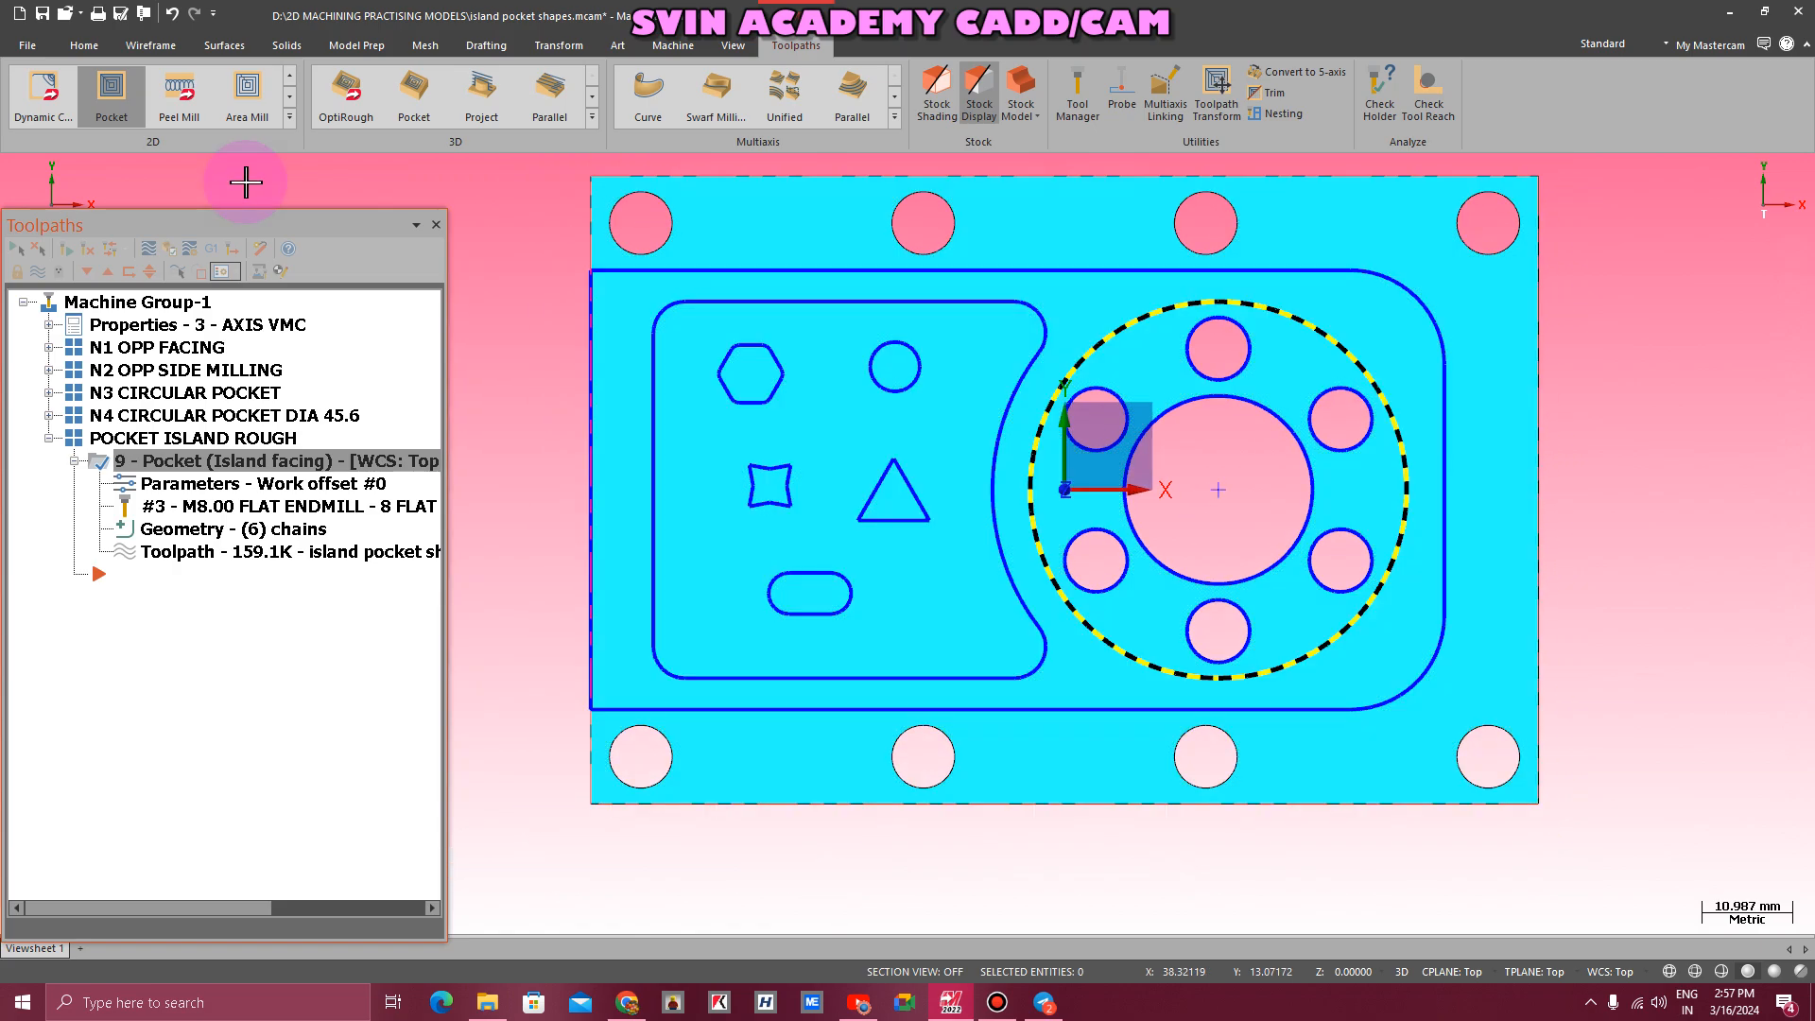
pyautogui.click(150, 45)
pyautogui.click(36, 90)
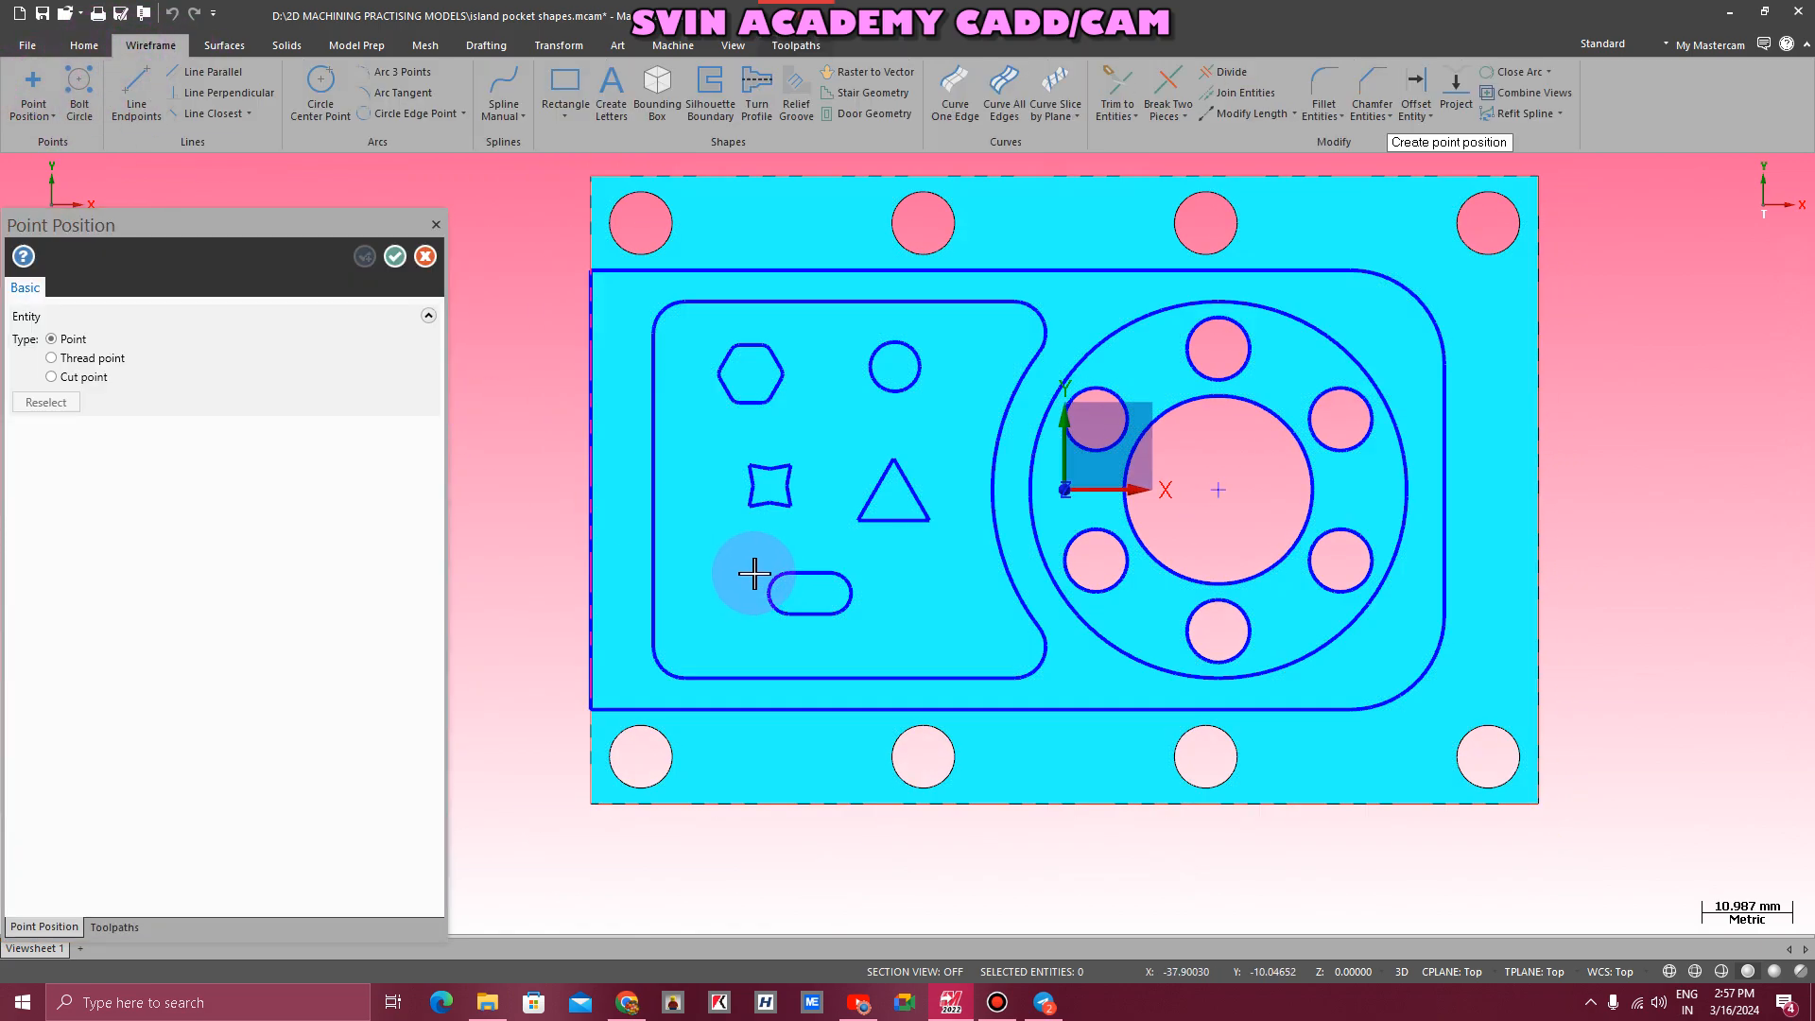
pyautogui.click(667, 320)
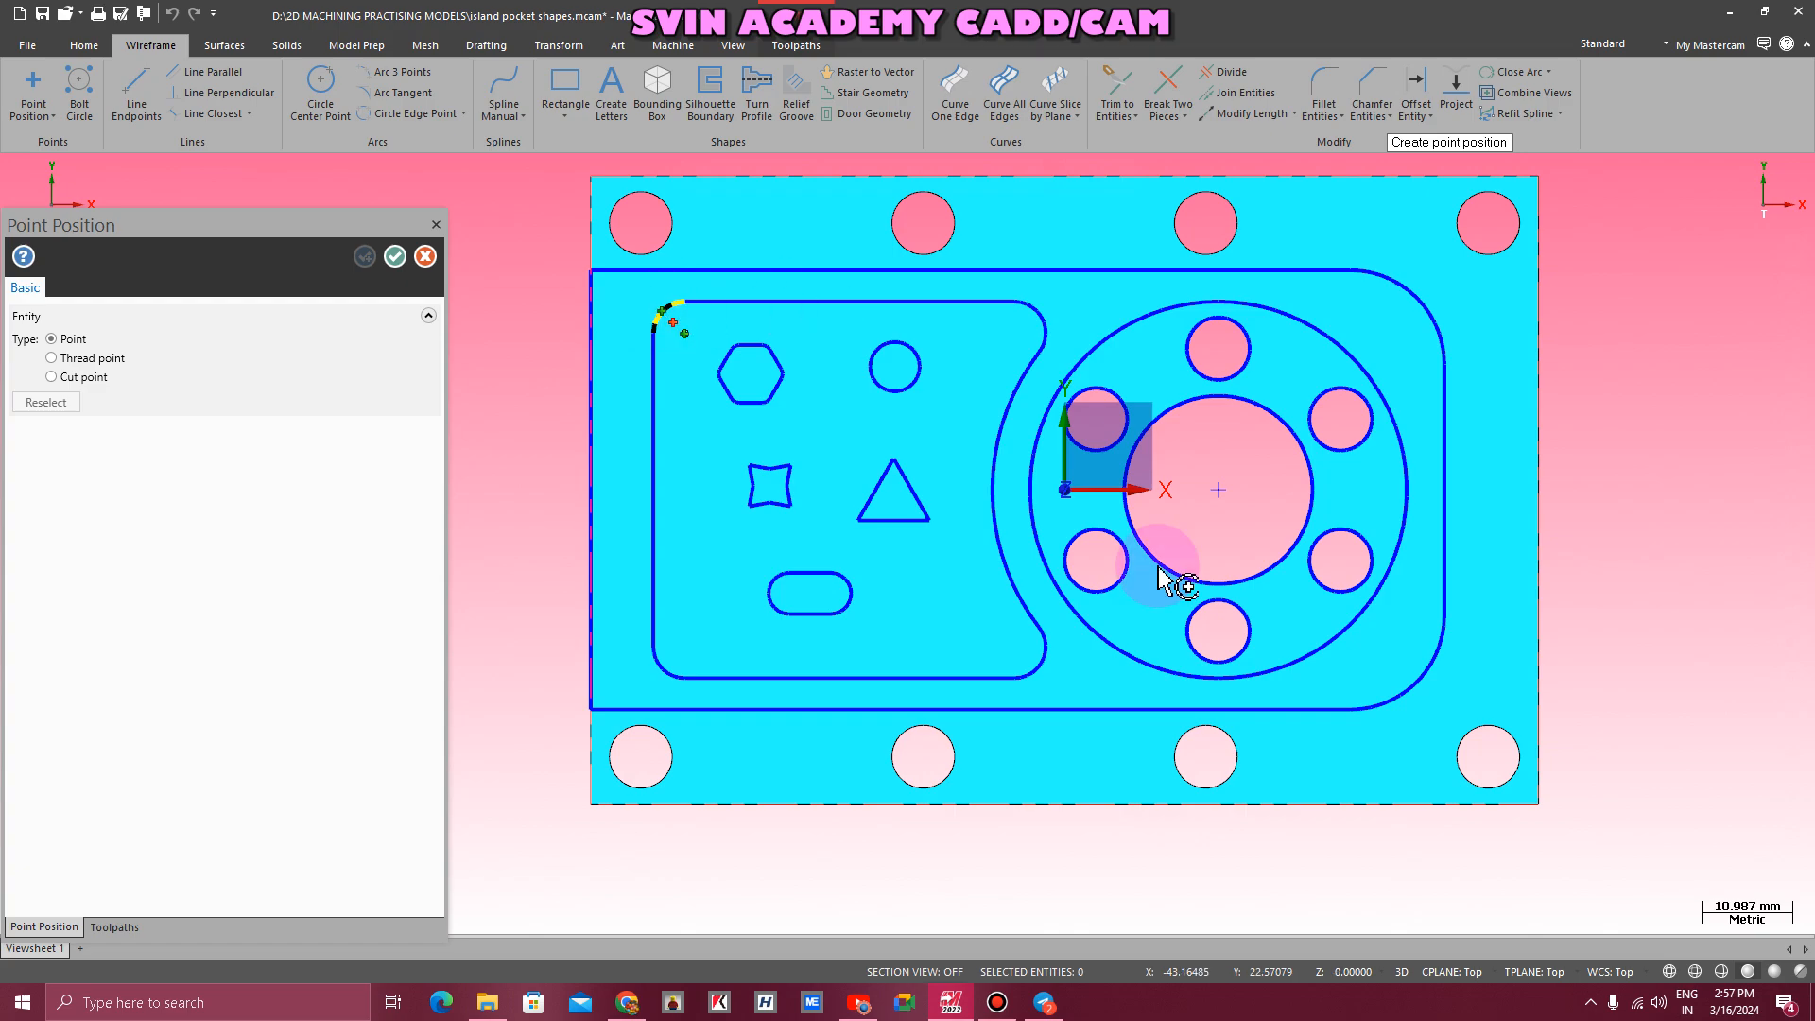
pyautogui.click(1043, 662)
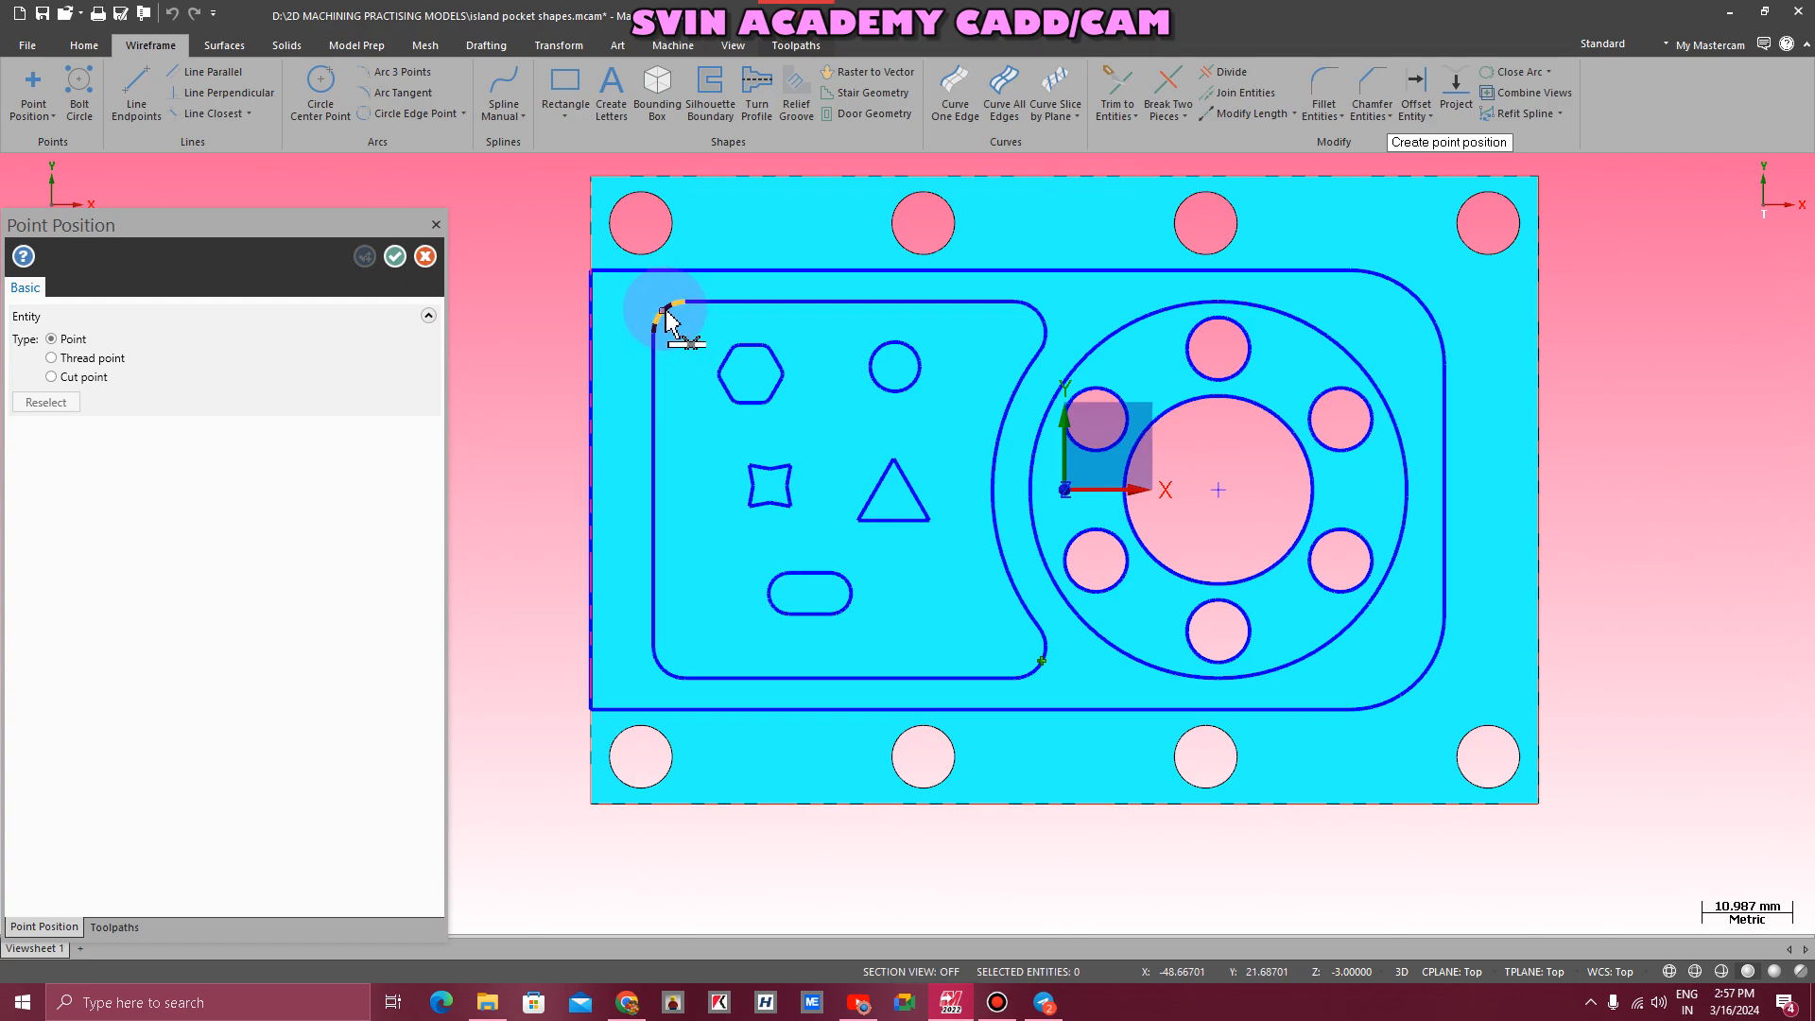
pyautogui.click(851, 486)
# - Add the new point inside the island pocket to the pocket operation's geometry as an additional chain
pyautogui.moveTo(761, 557); pyautogui.dragTo(769, 468, button='middle')
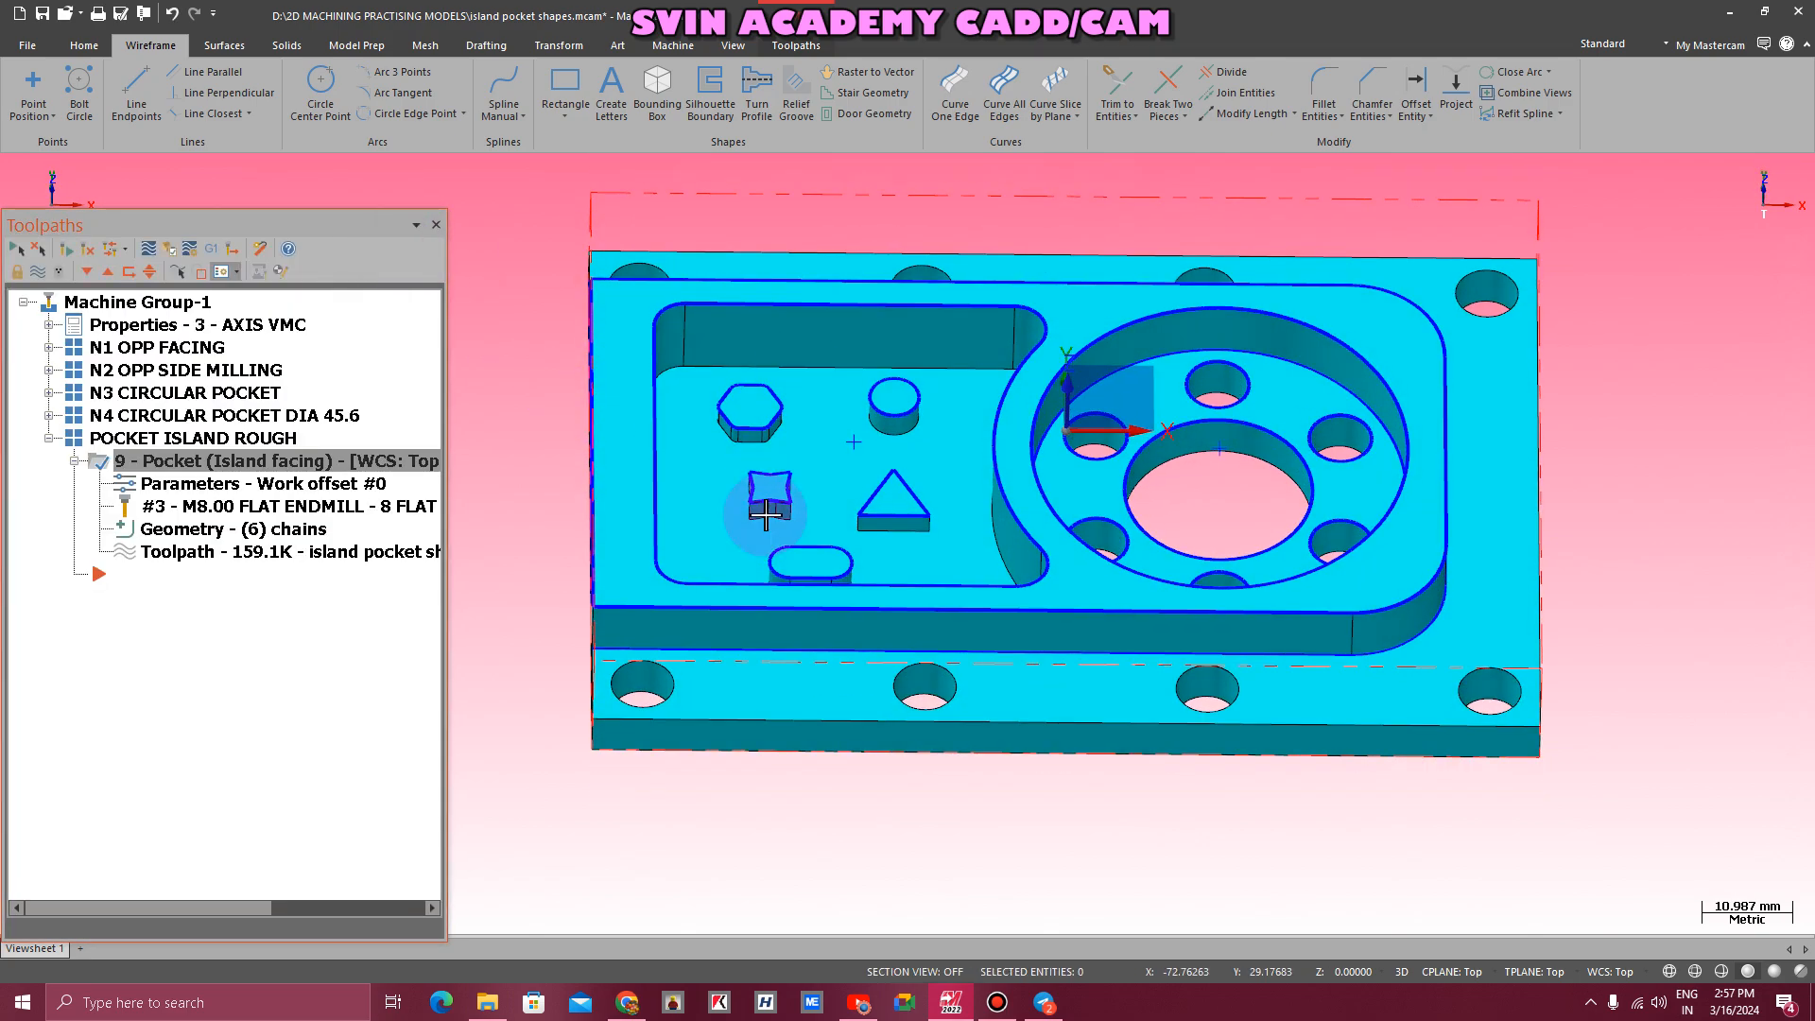
pyautogui.click(236, 528)
pyautogui.rightClick(614, 389)
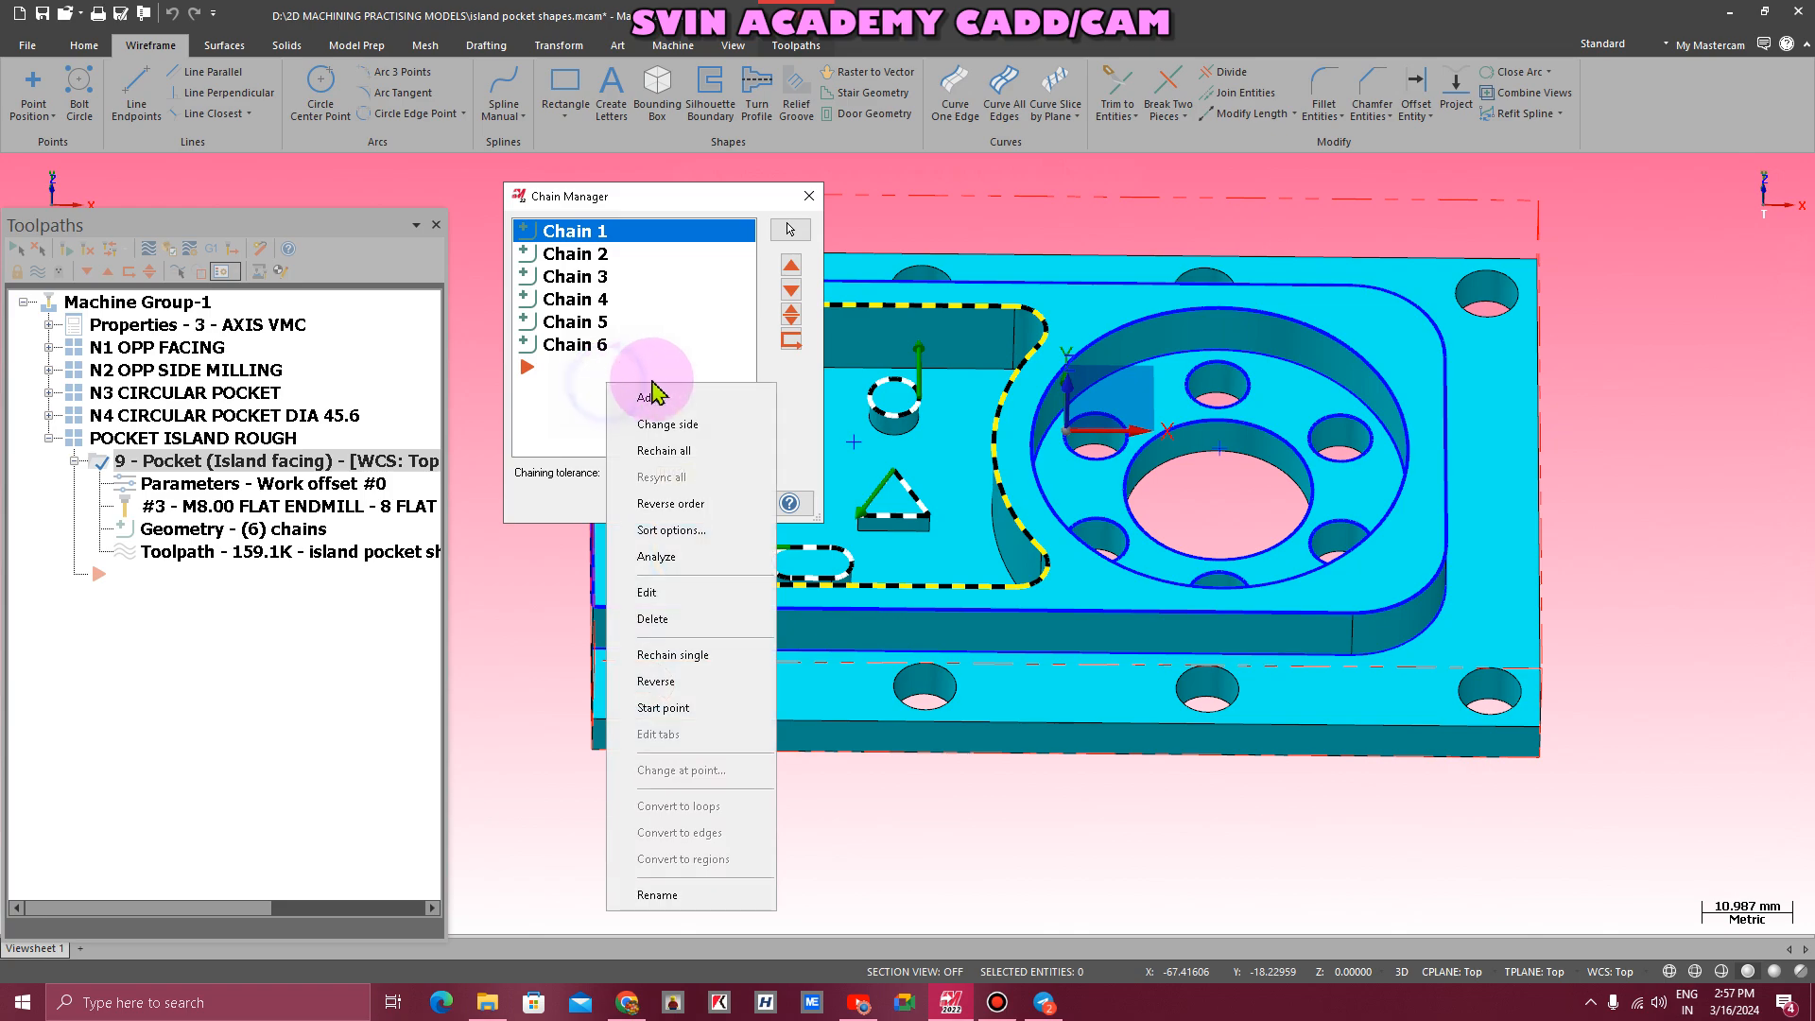
pyautogui.click(645, 395)
pyautogui.click(846, 441)
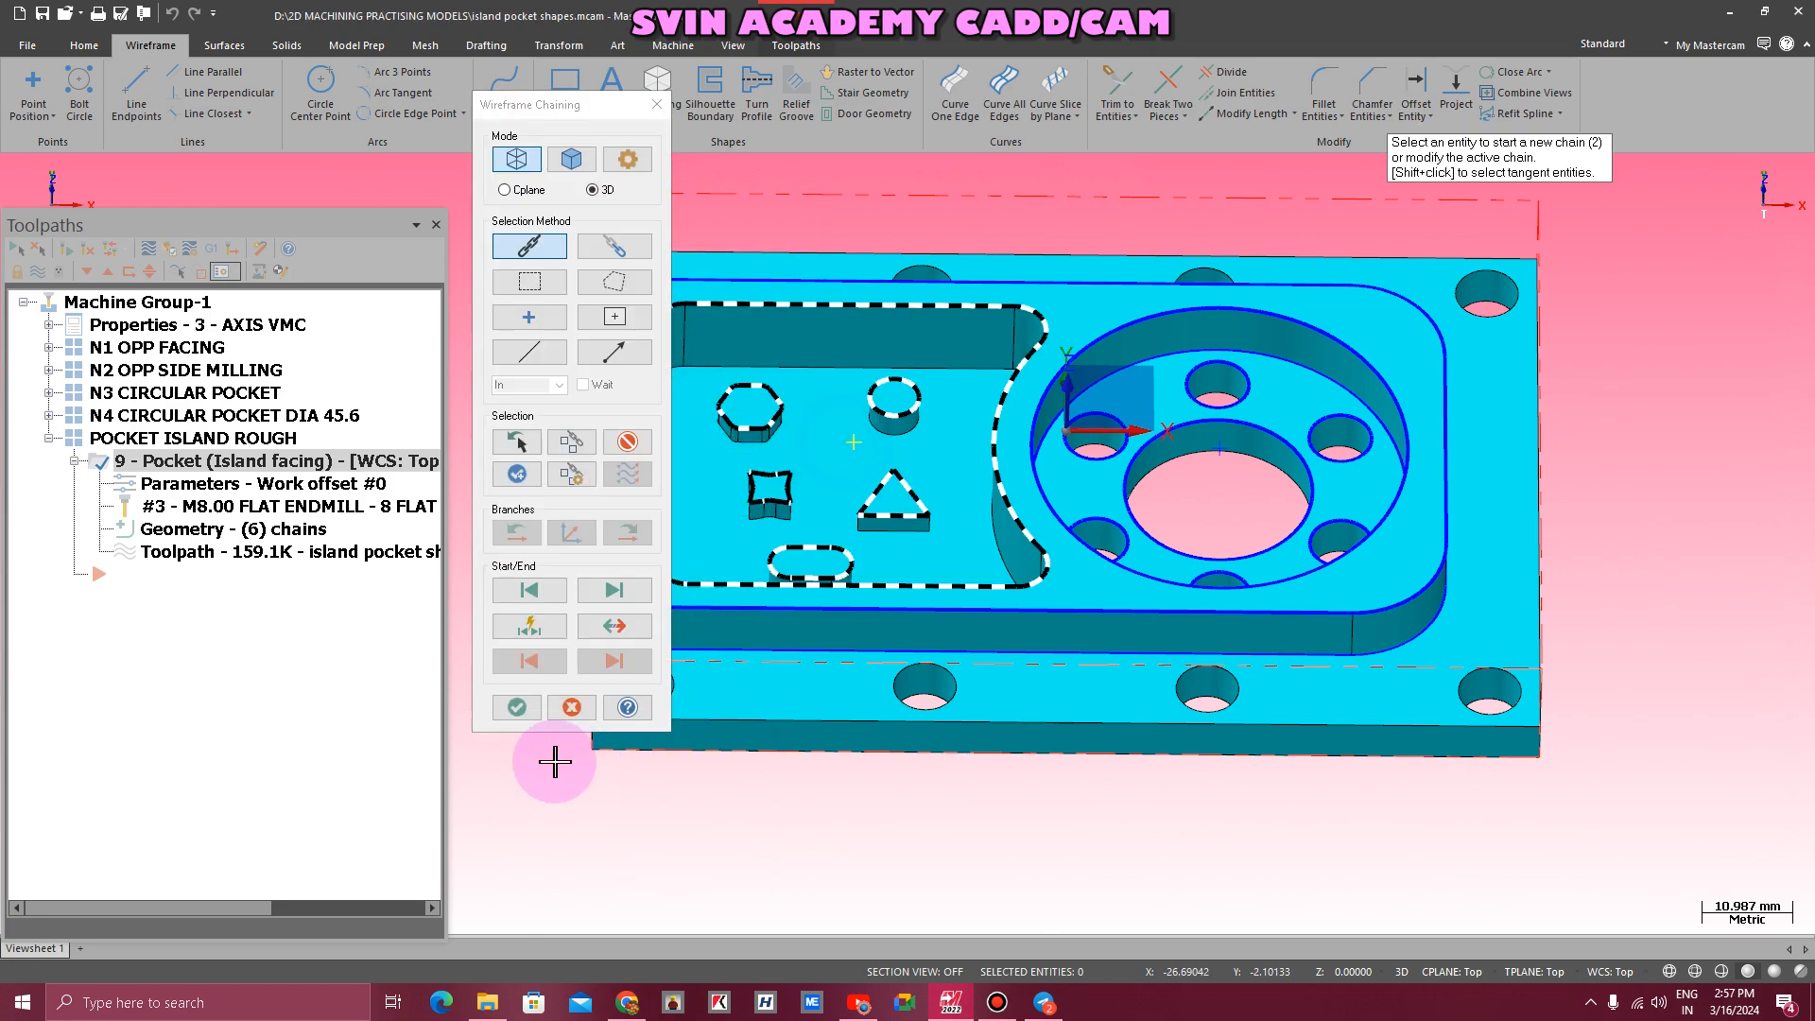
pyautogui.click(529, 710)
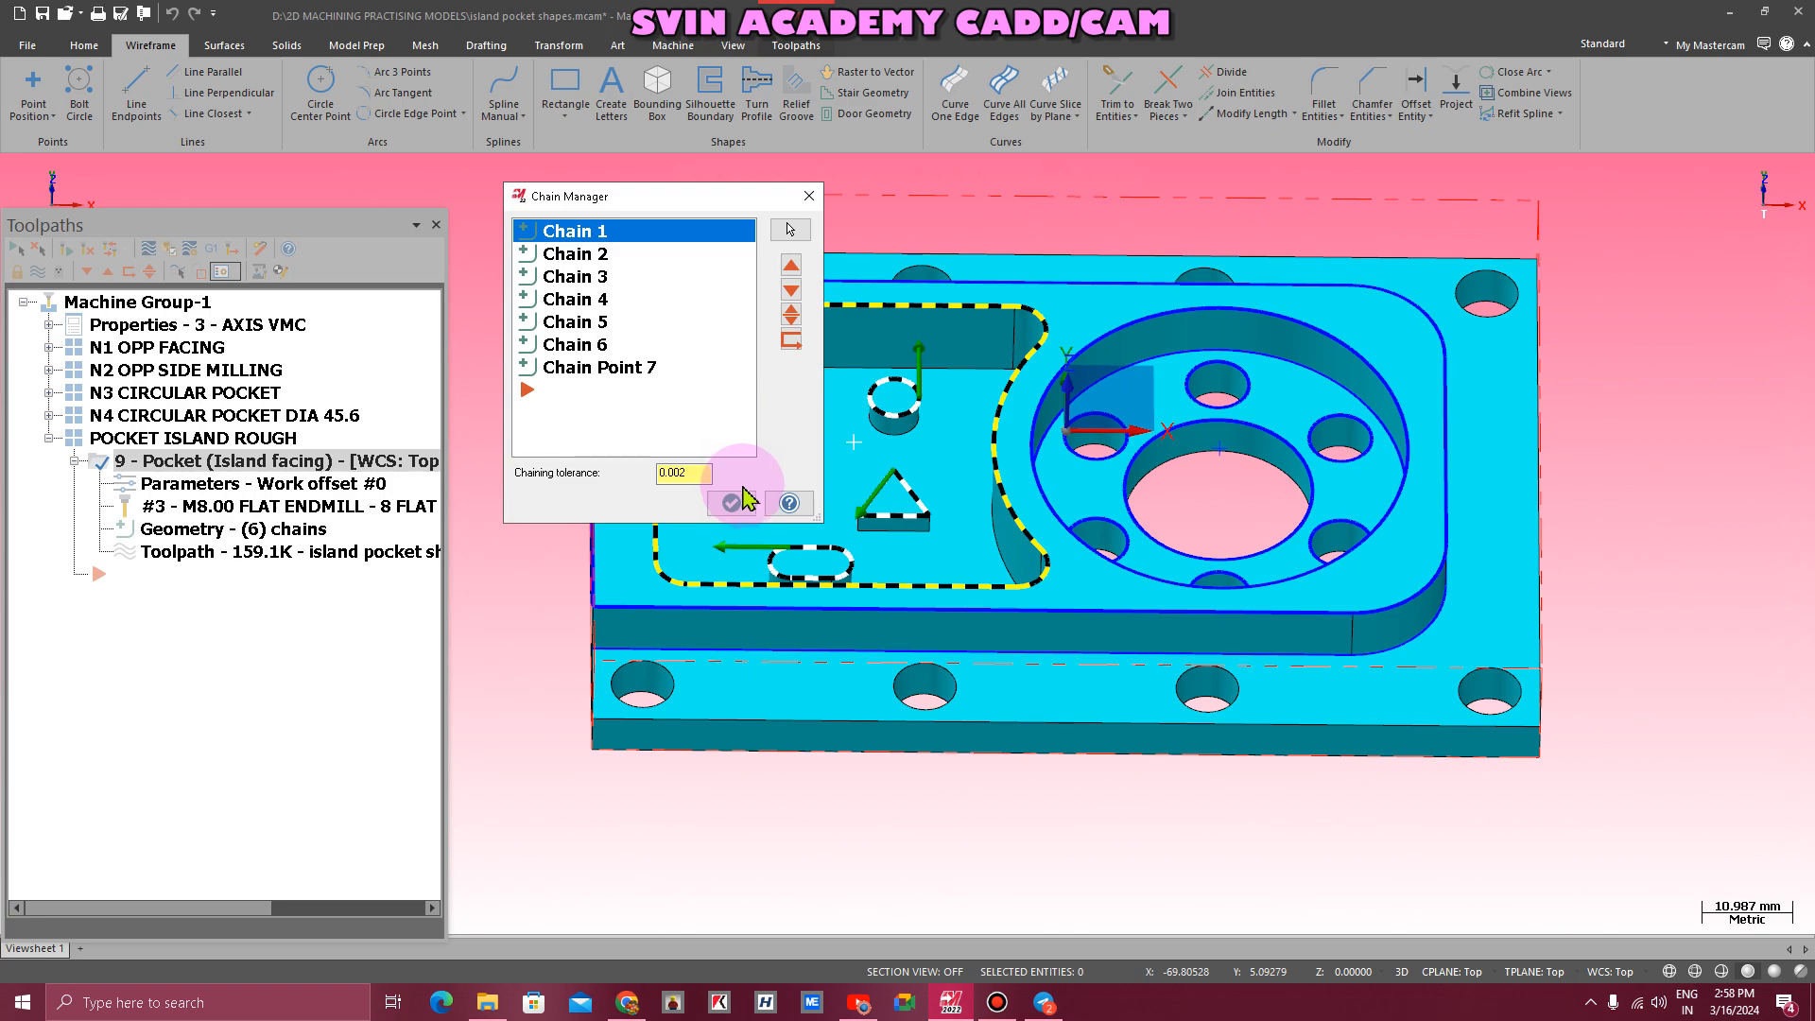
pyautogui.click(742, 492)
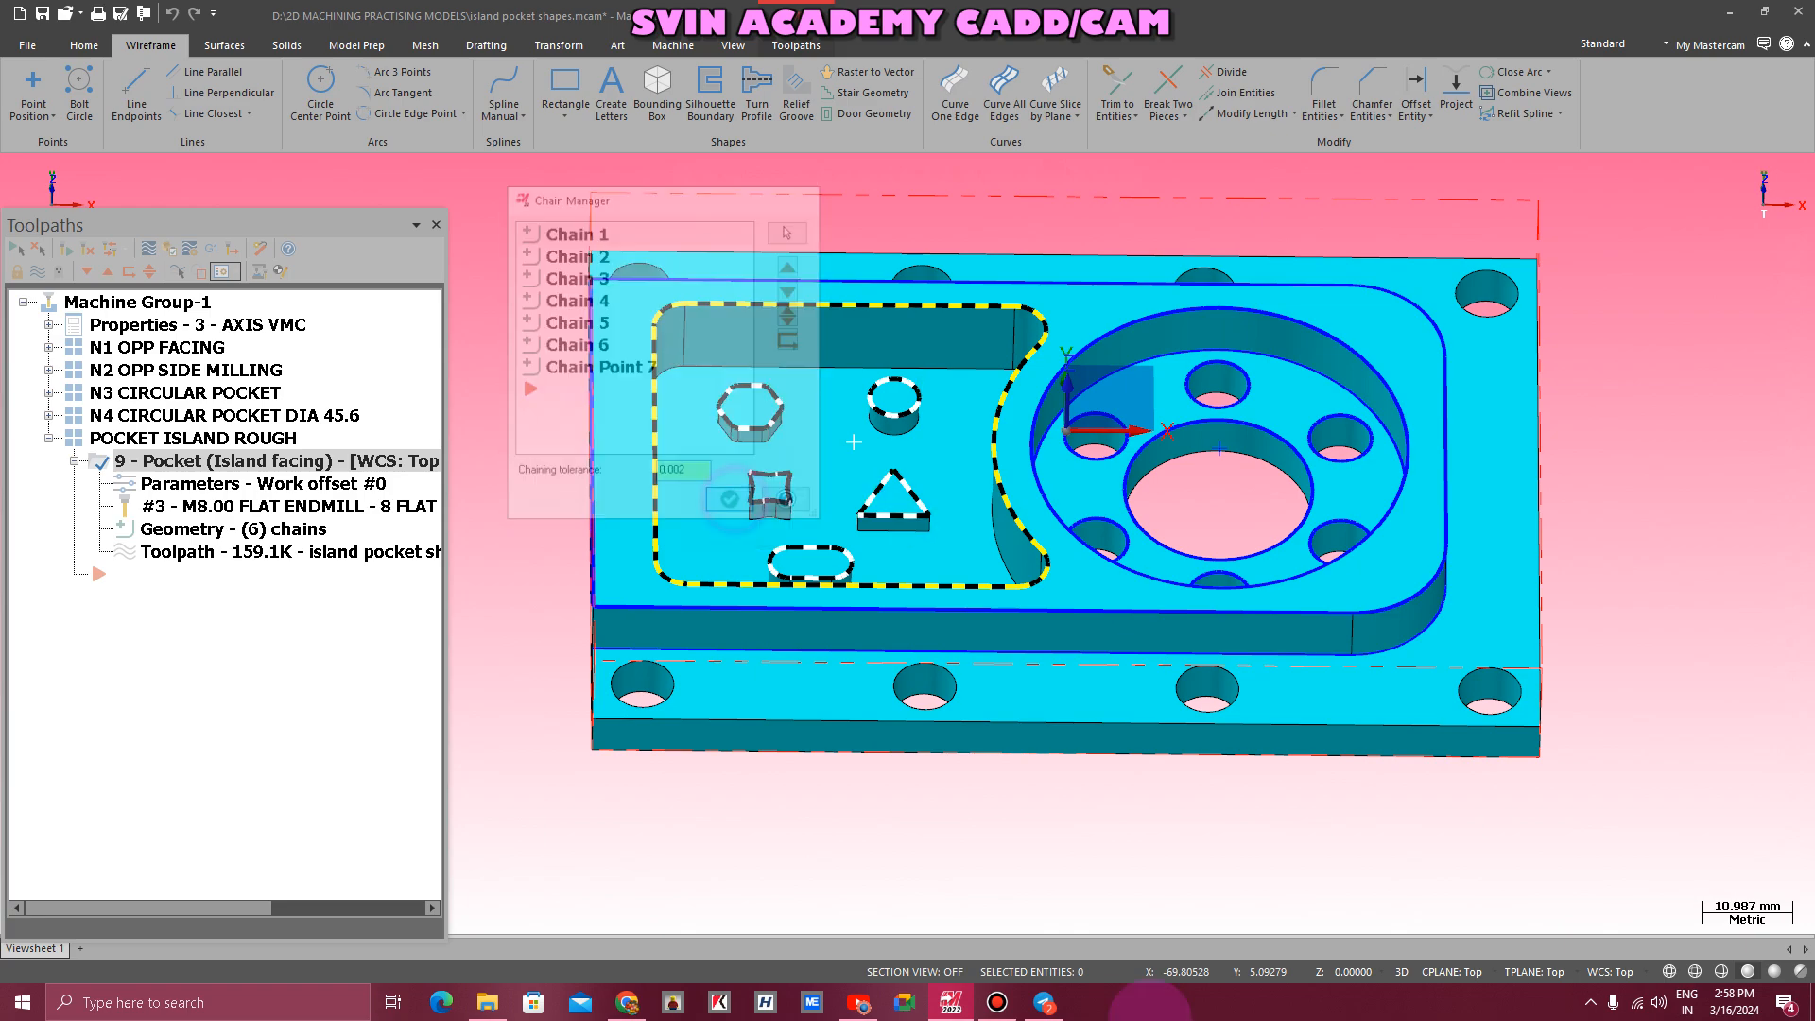
# - Check the roughing entry motion of the pocket operation and regenerate its toolpath with the added point
pyautogui.click(171, 489)
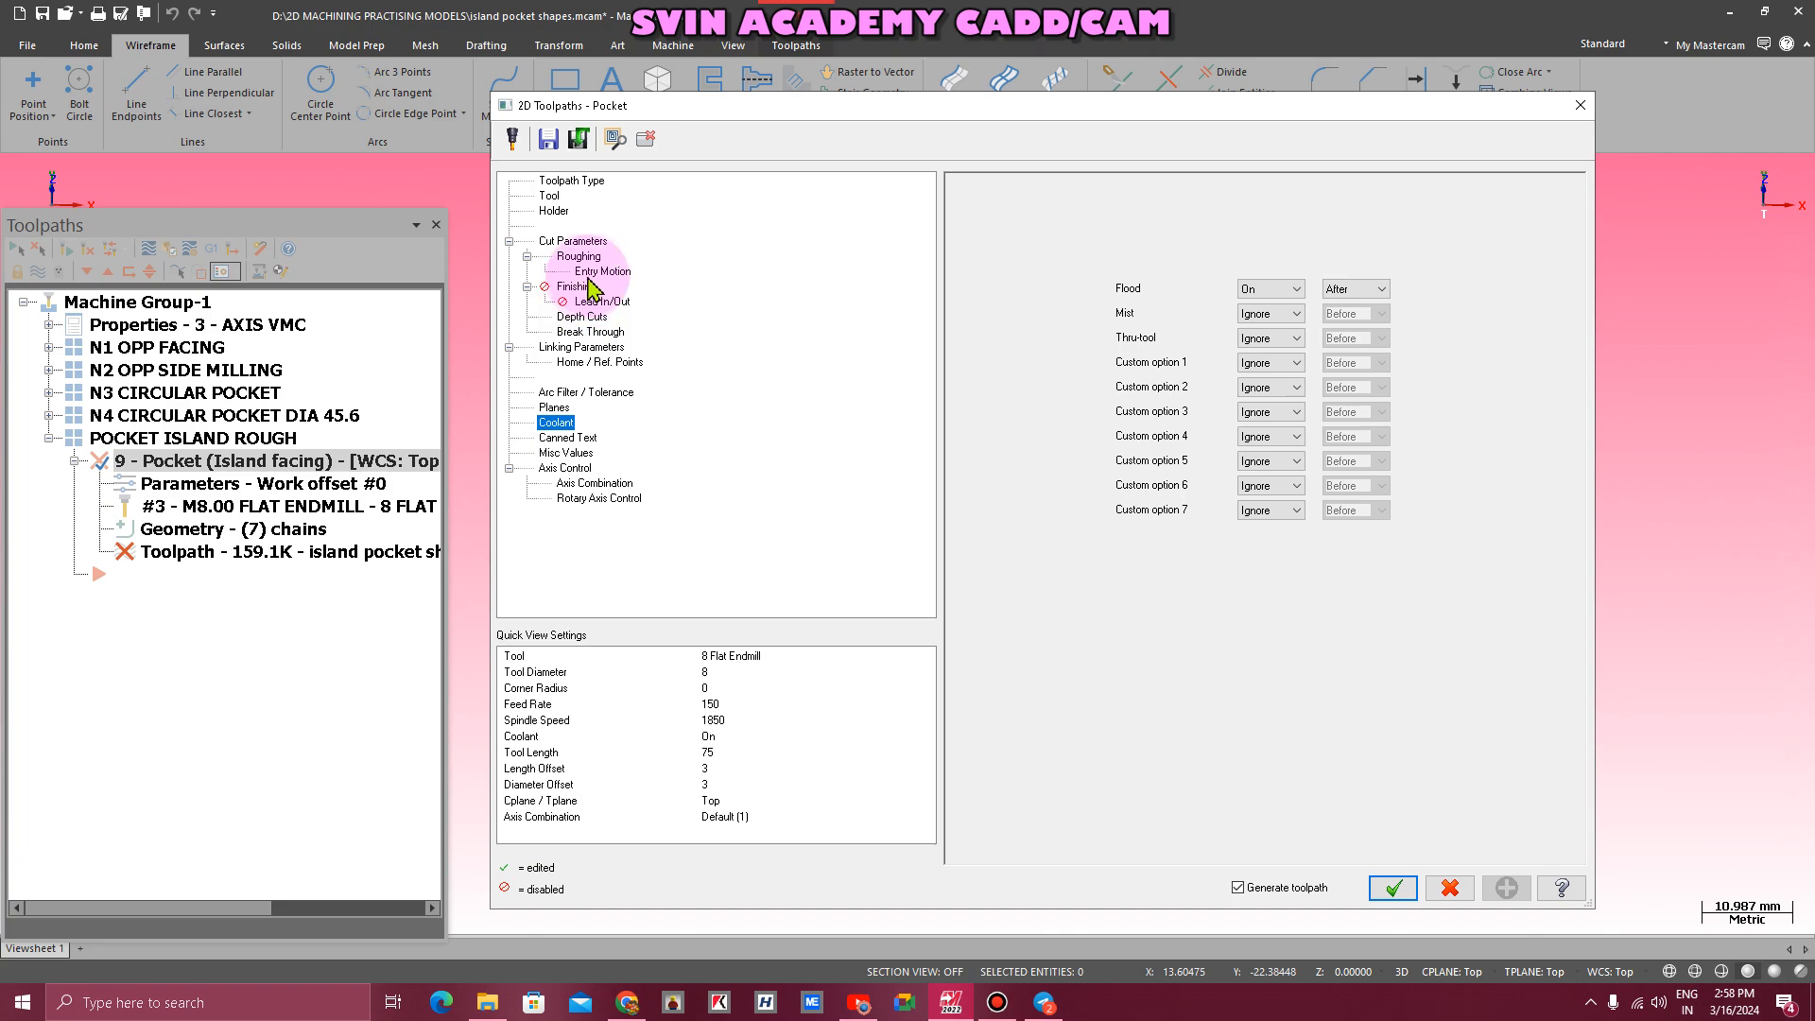
pyautogui.click(601, 271)
pyautogui.click(1392, 887)
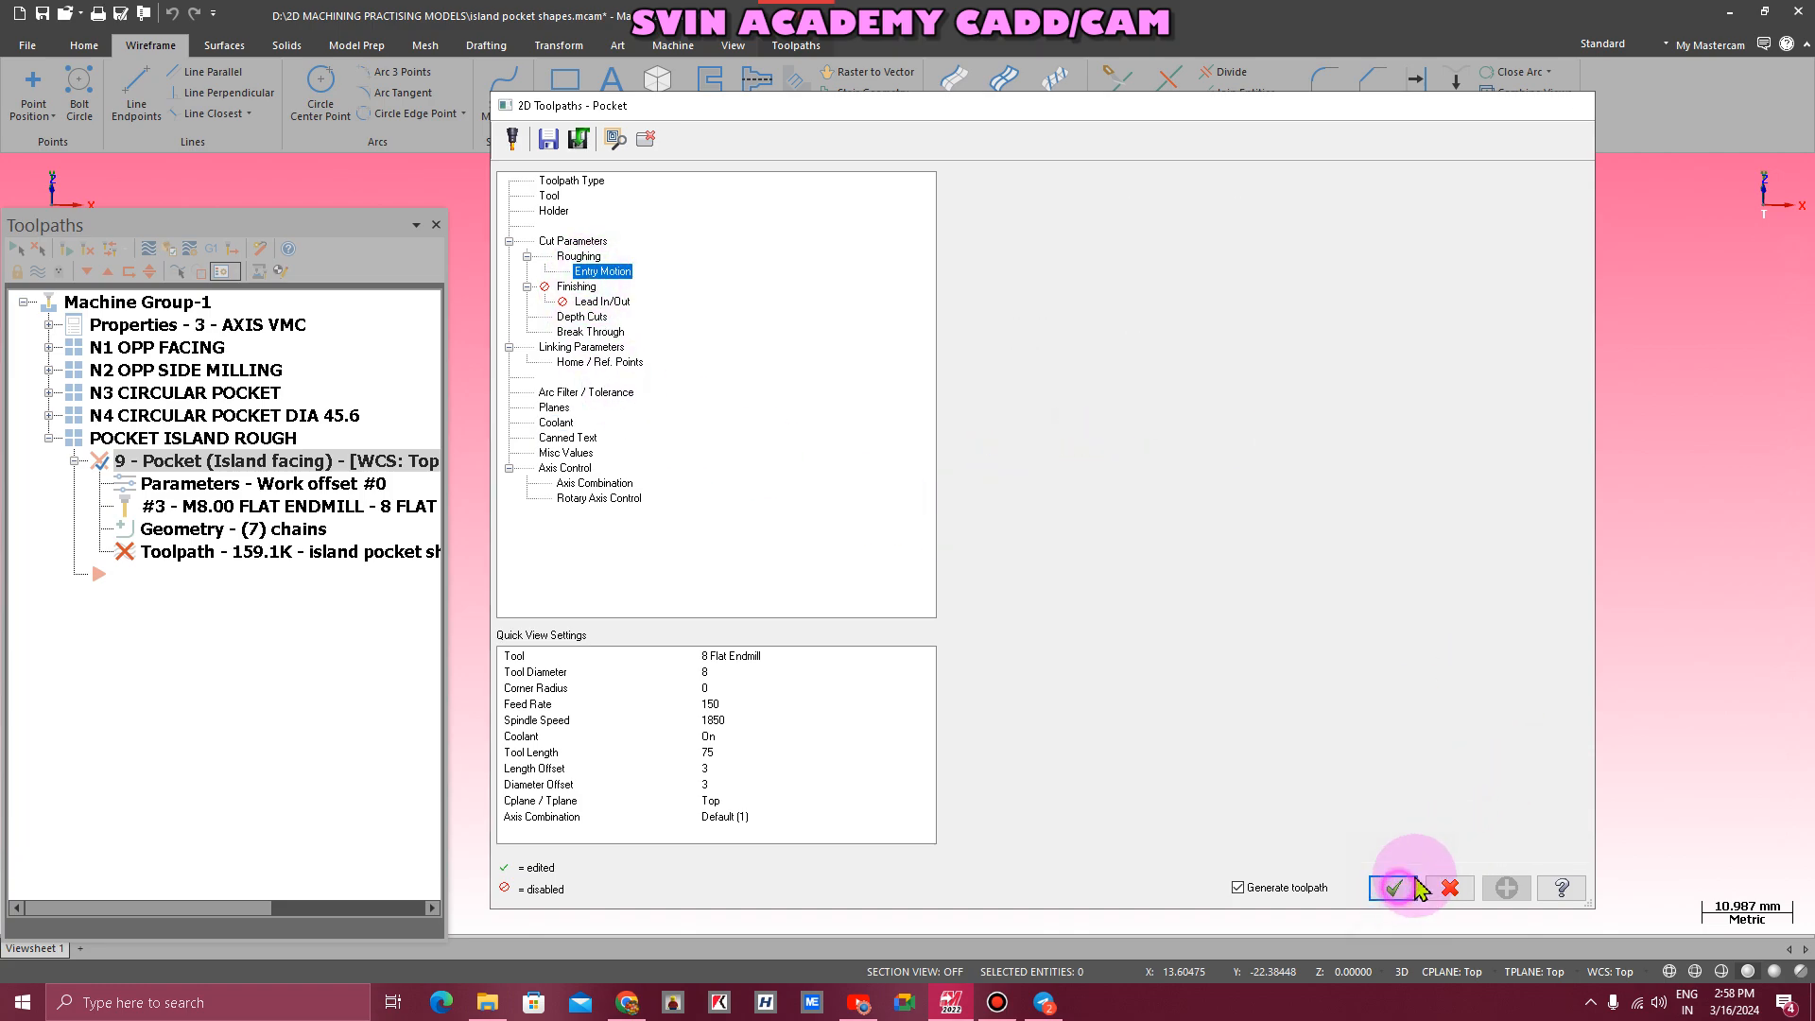
# - Show the part in isometric view and set the simulation stock to the AFTER N4 stock model
pyautogui.rightClick(536, 346)
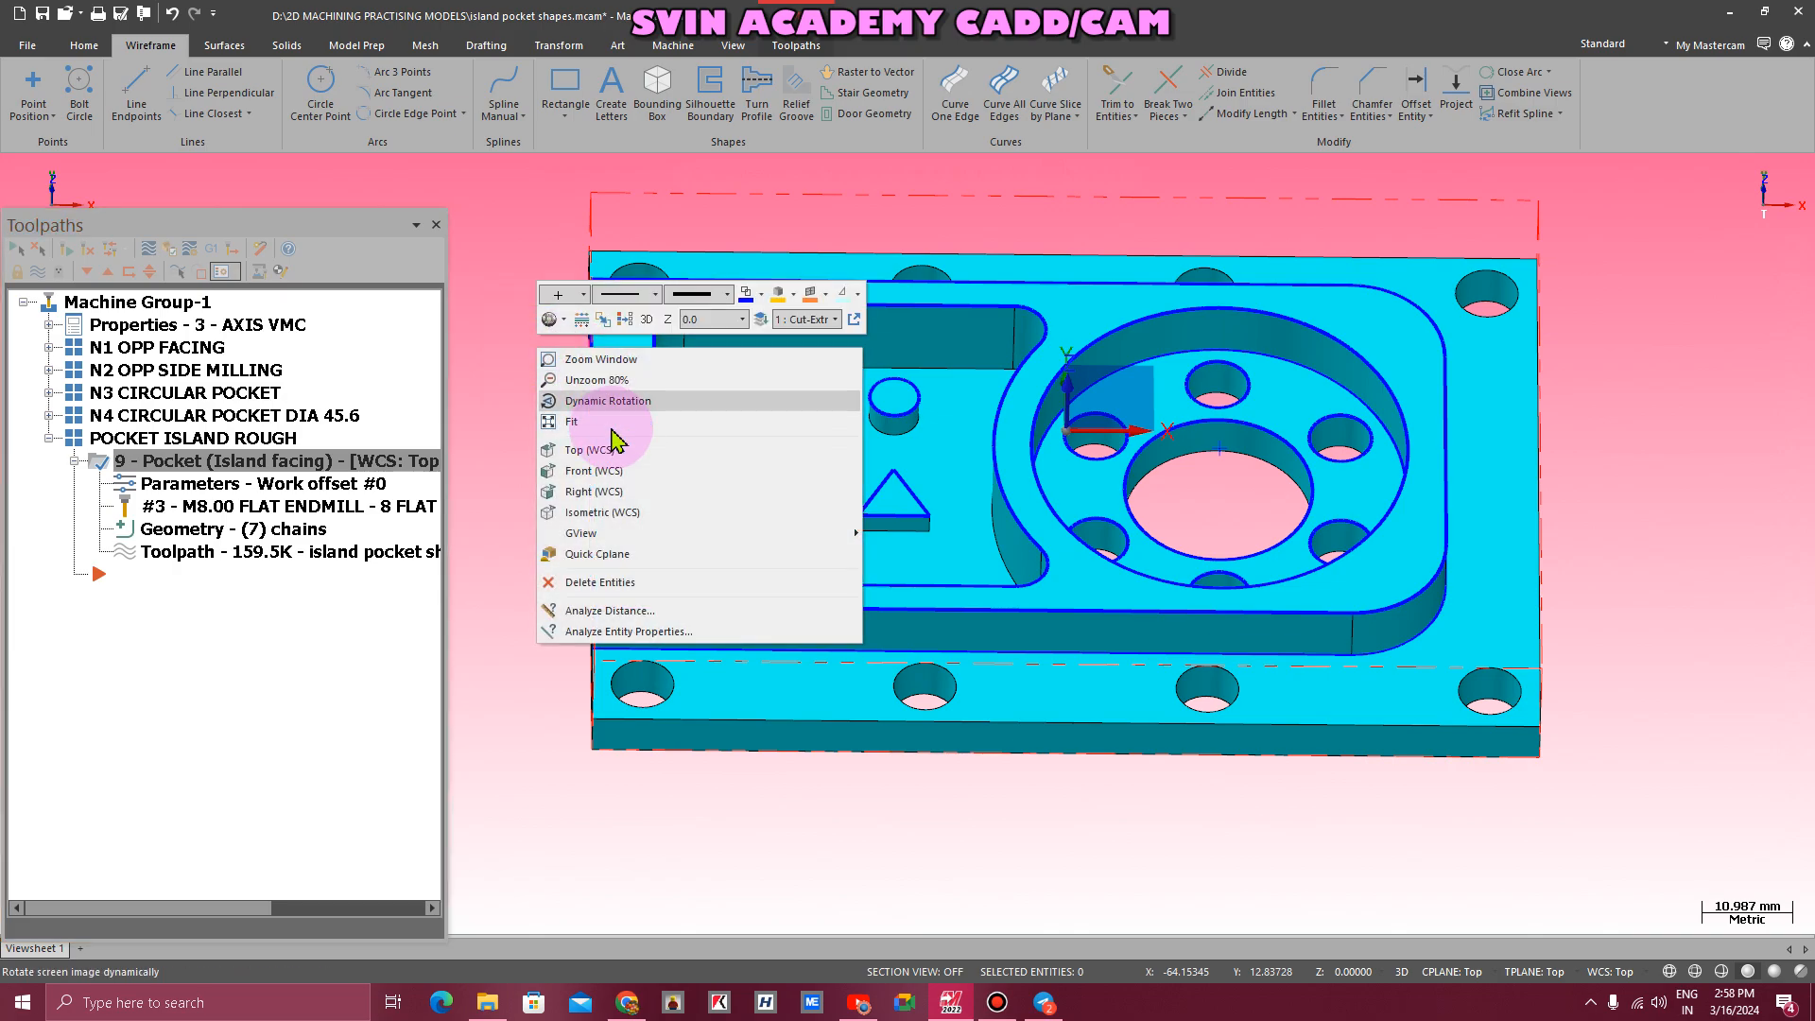
pyautogui.click(607, 525)
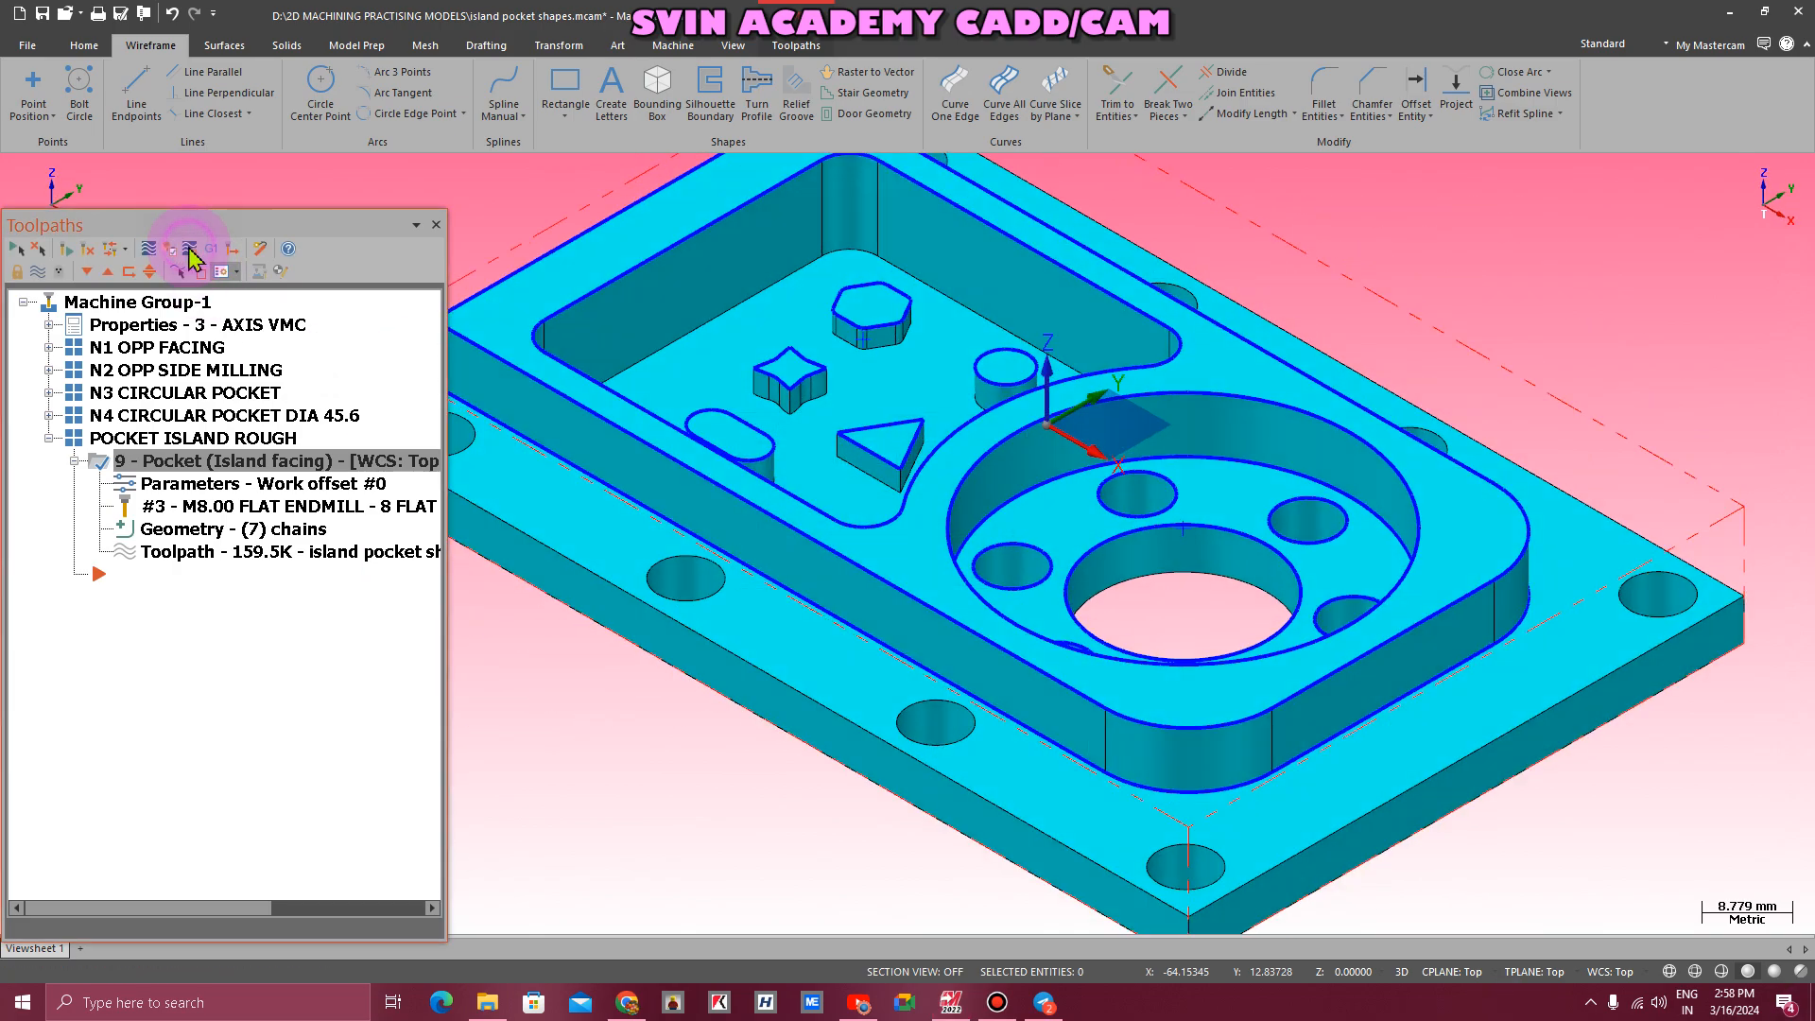
pyautogui.click(190, 250)
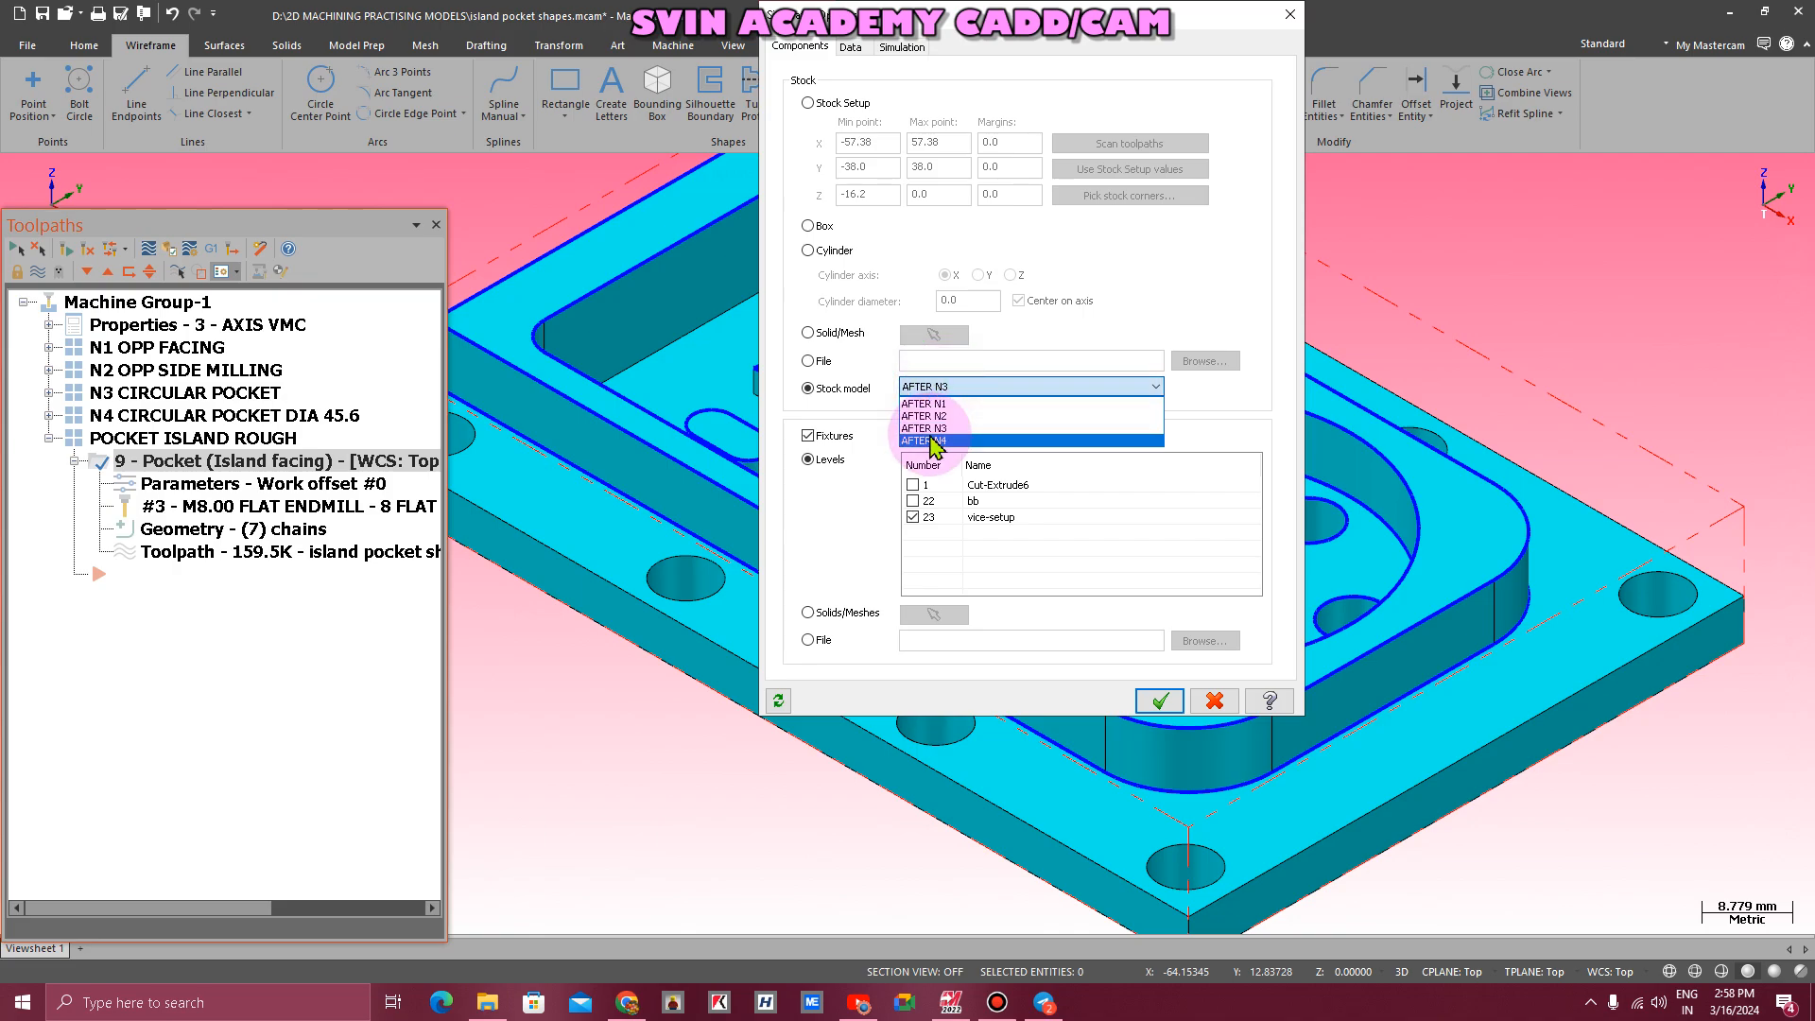
pyautogui.click(939, 412)
pyautogui.click(1160, 700)
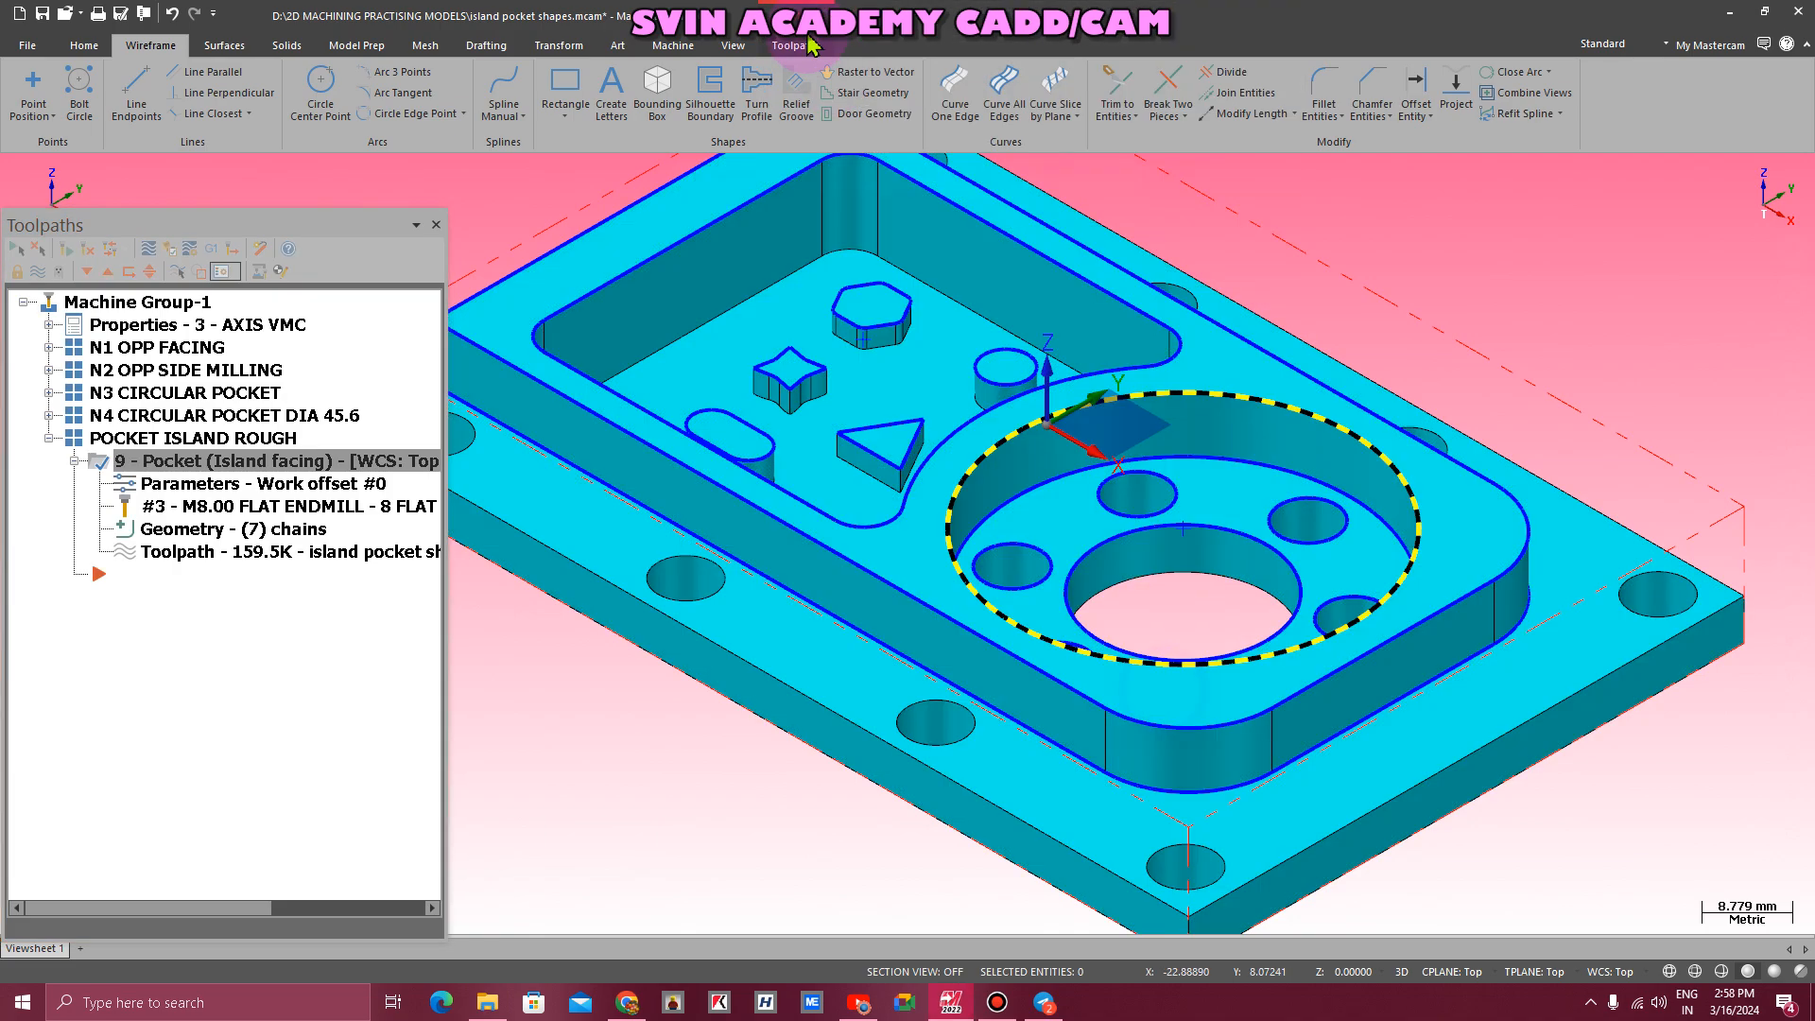
# - Simulate the island facing pocket operation through its last move, raising the playback speed slightly
pyautogui.click(672, 45)
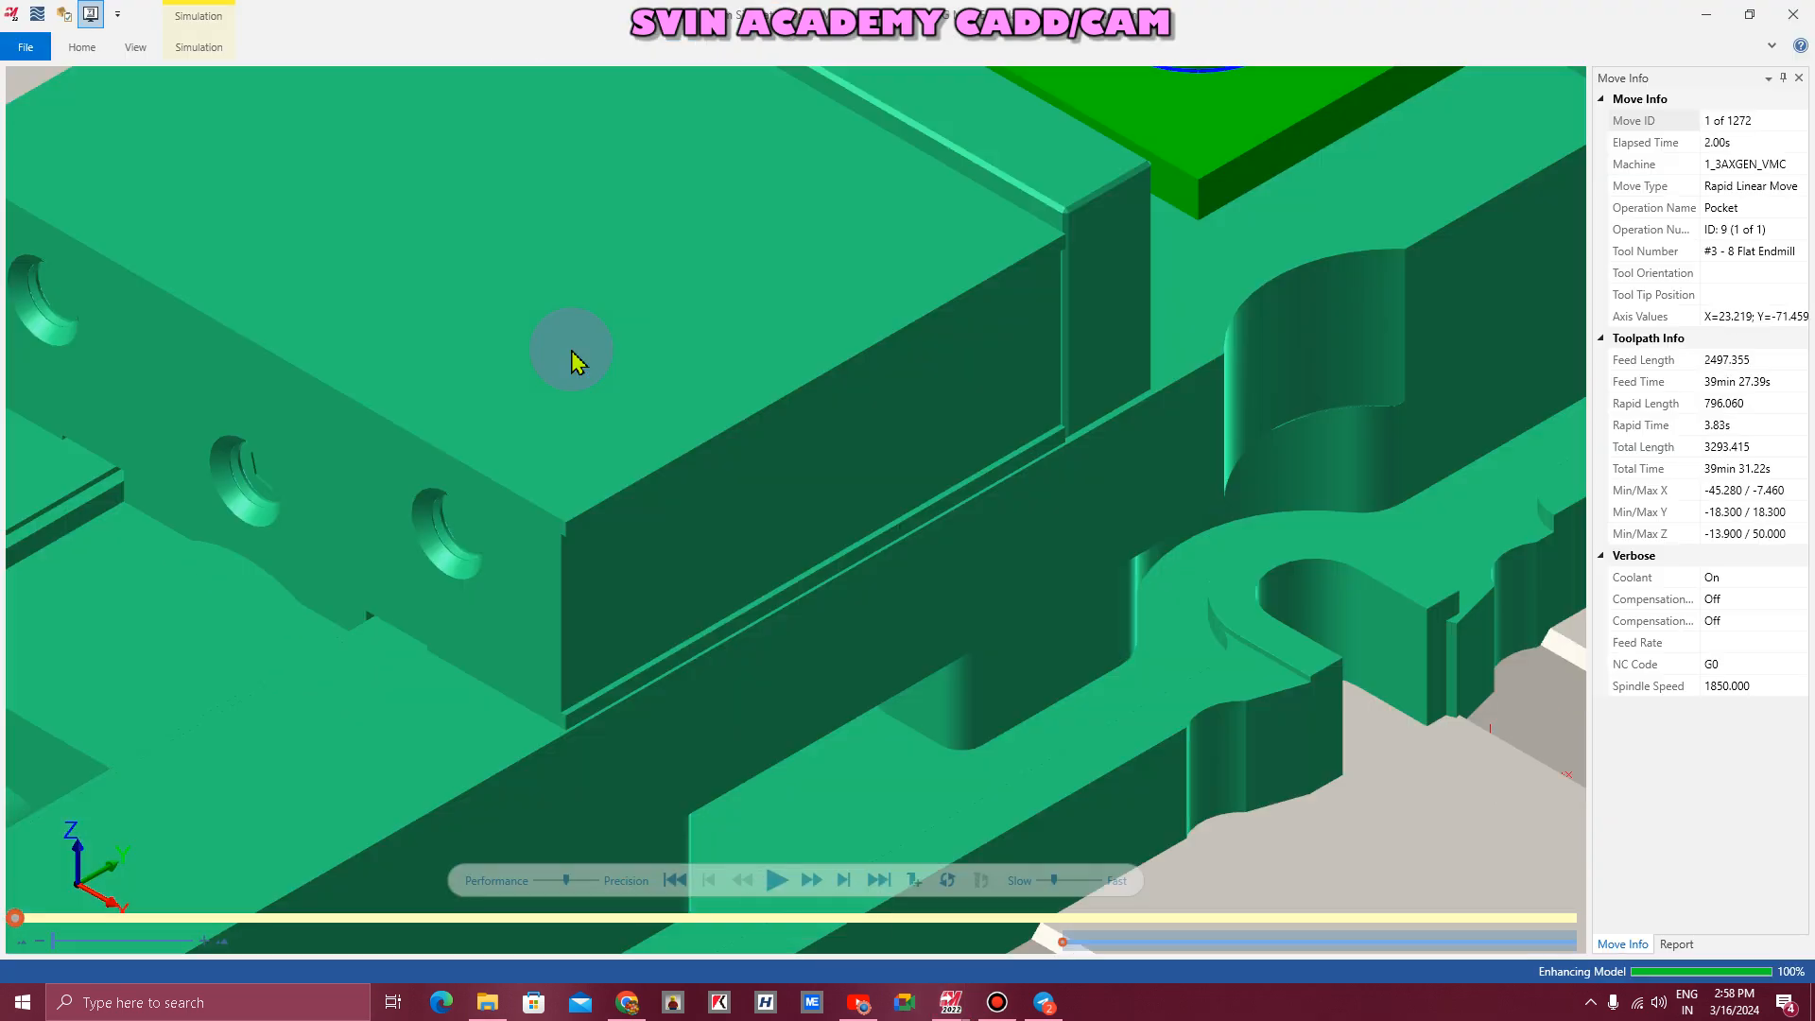
pyautogui.scroll(-6, 644, 472)
pyautogui.scroll(7, 680, 246)
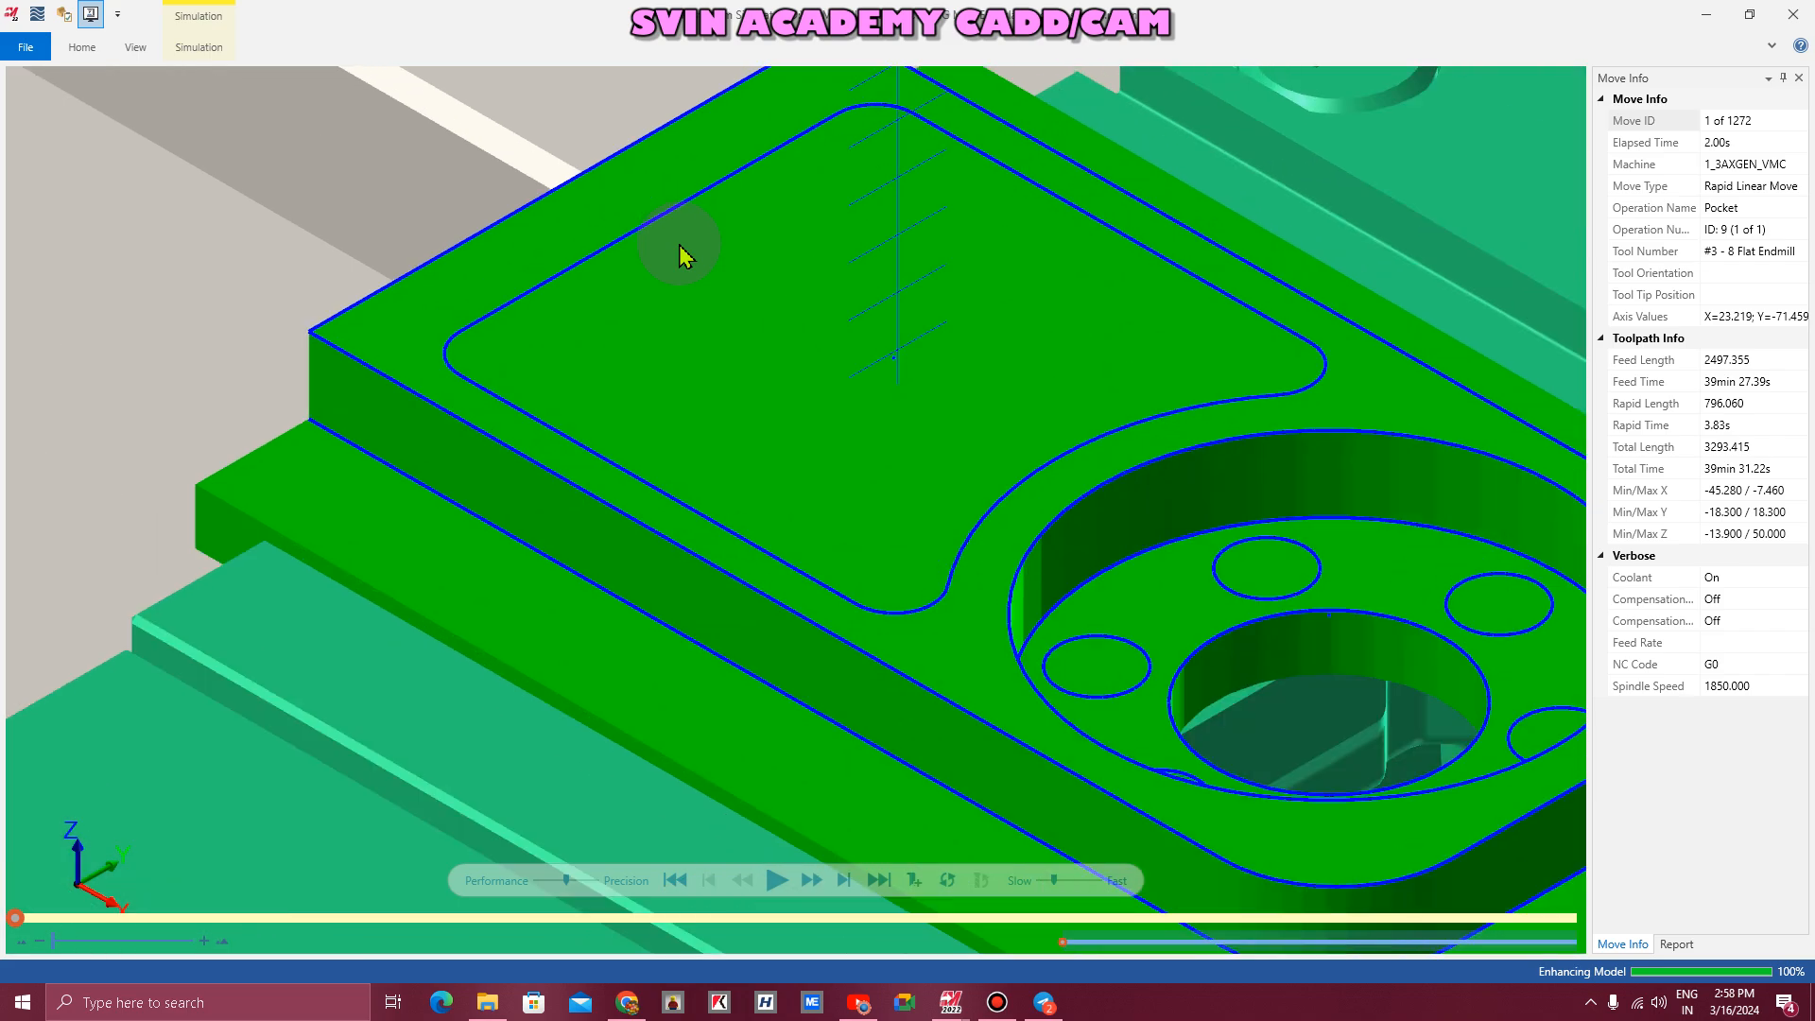
pyautogui.click(777, 880)
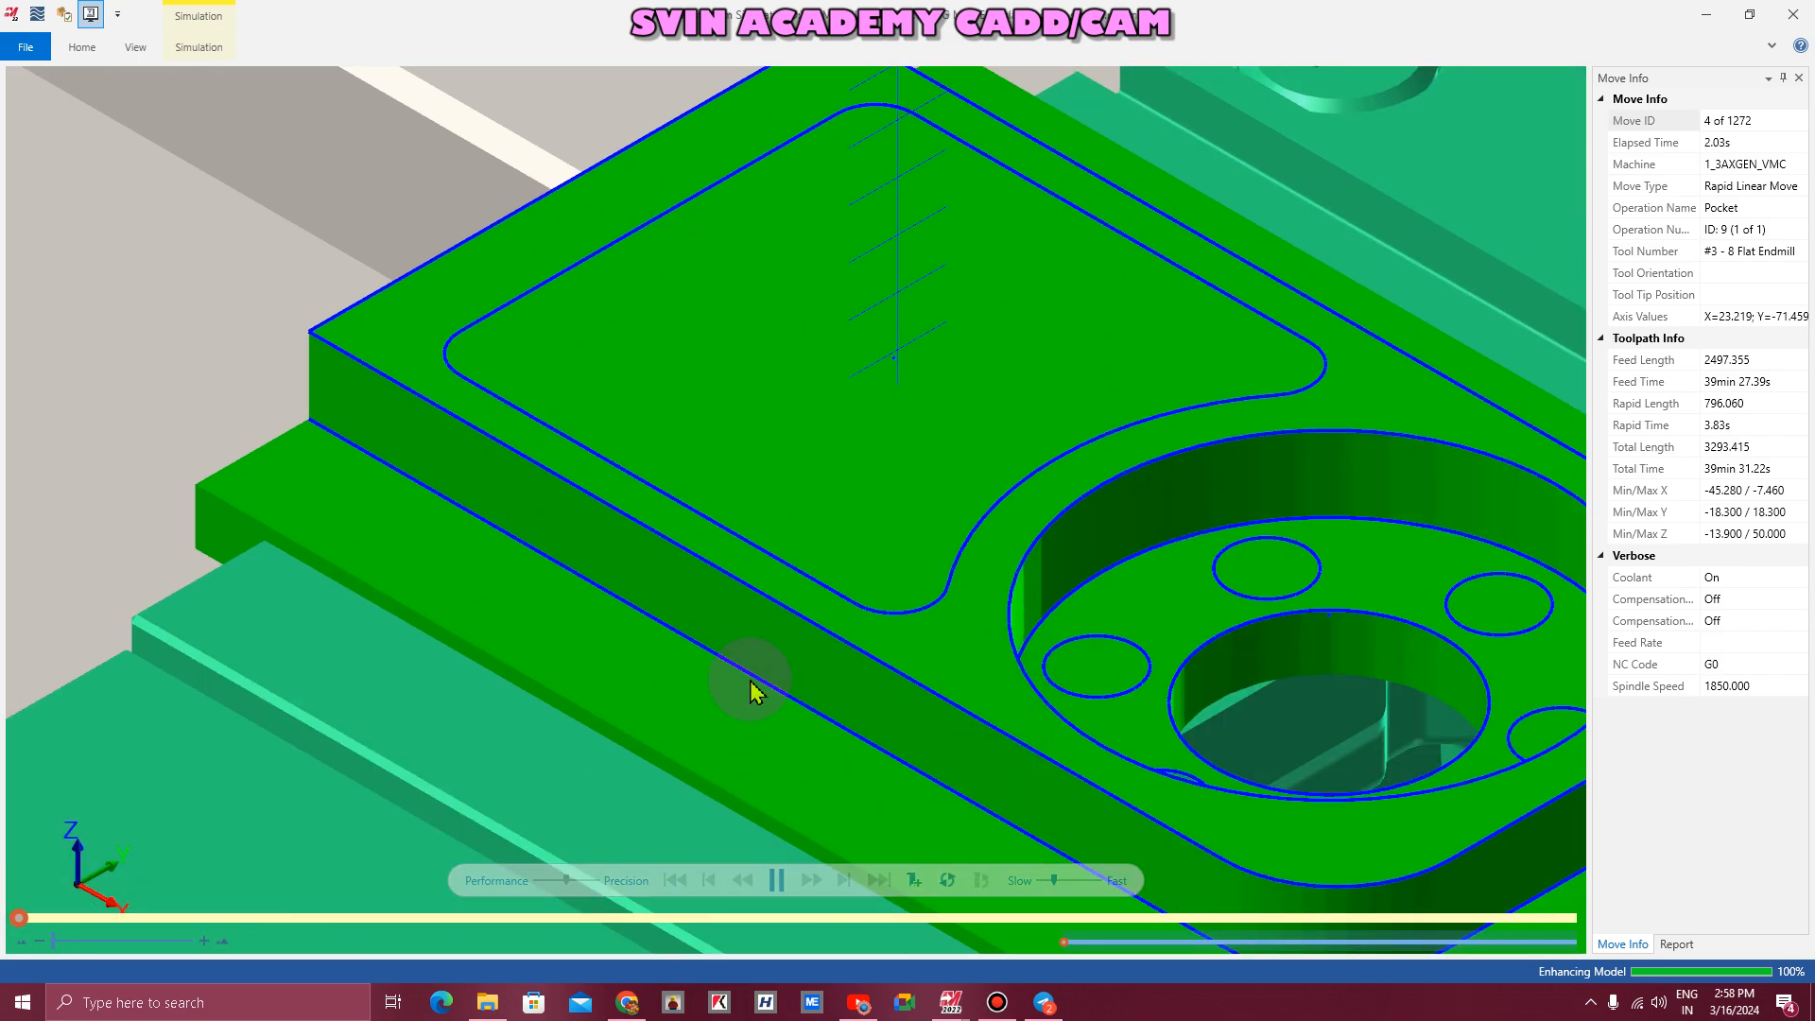
pyautogui.scroll(-2, 754, 693)
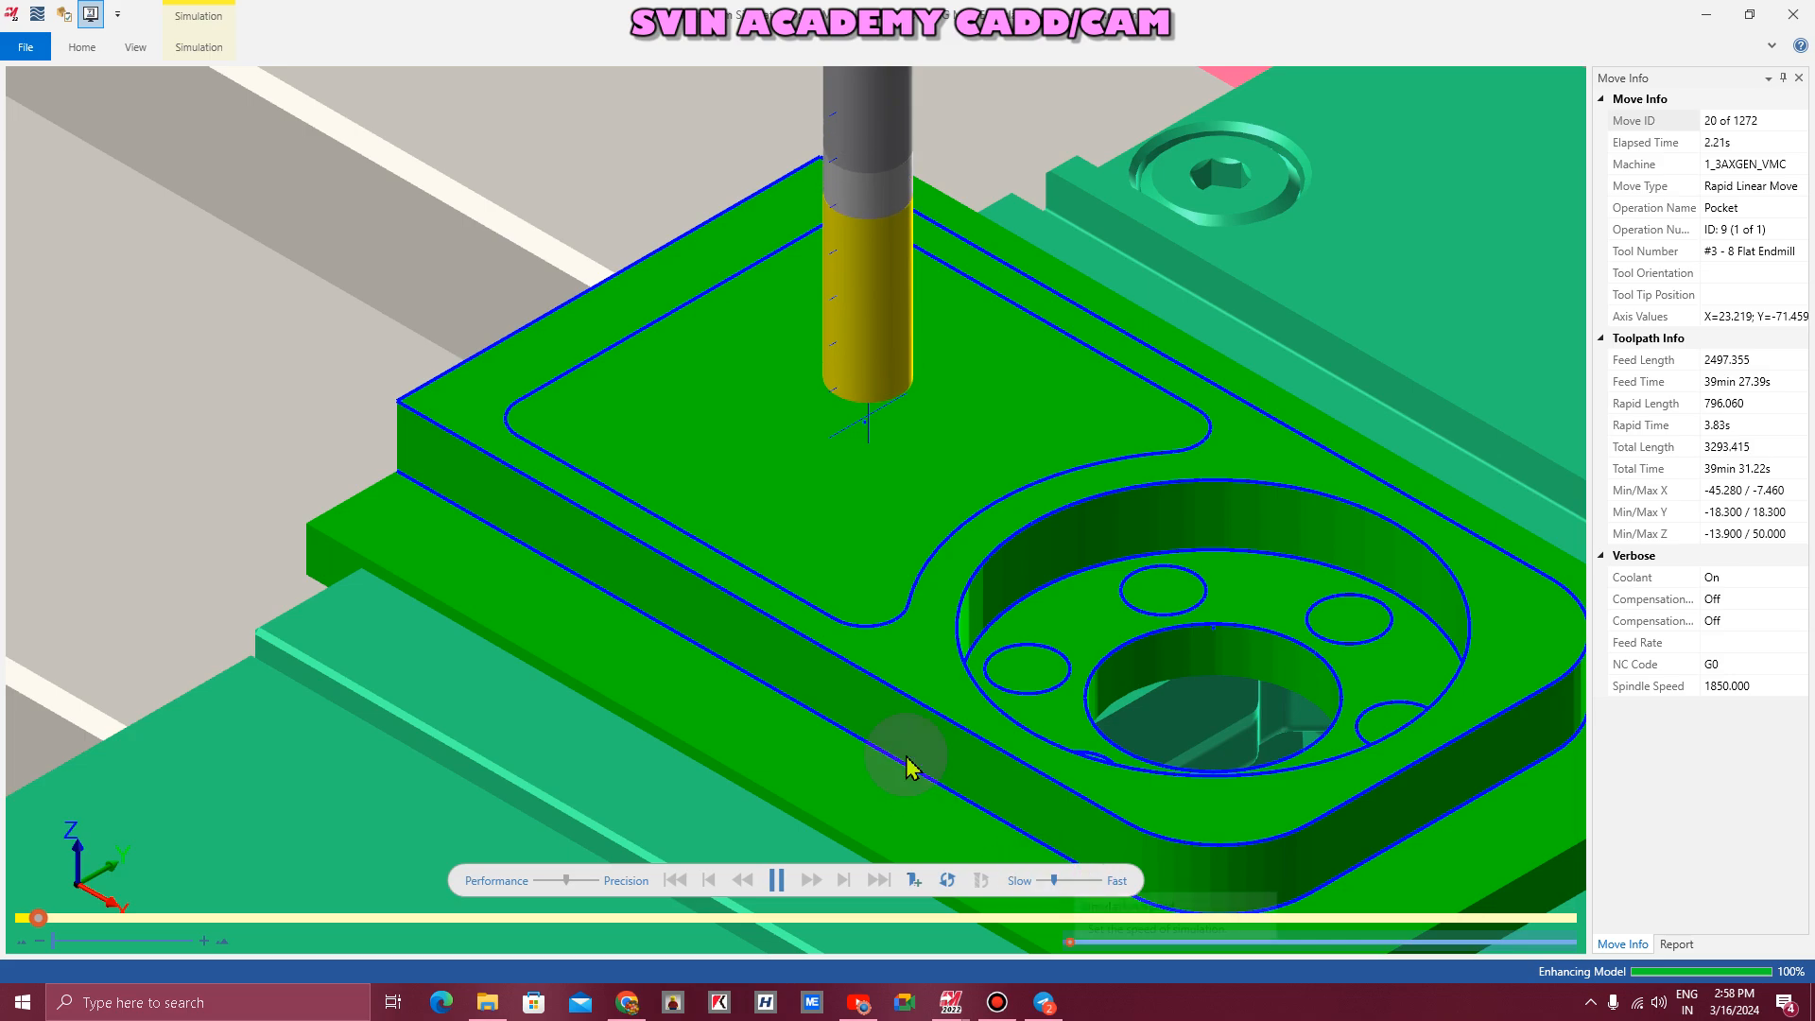
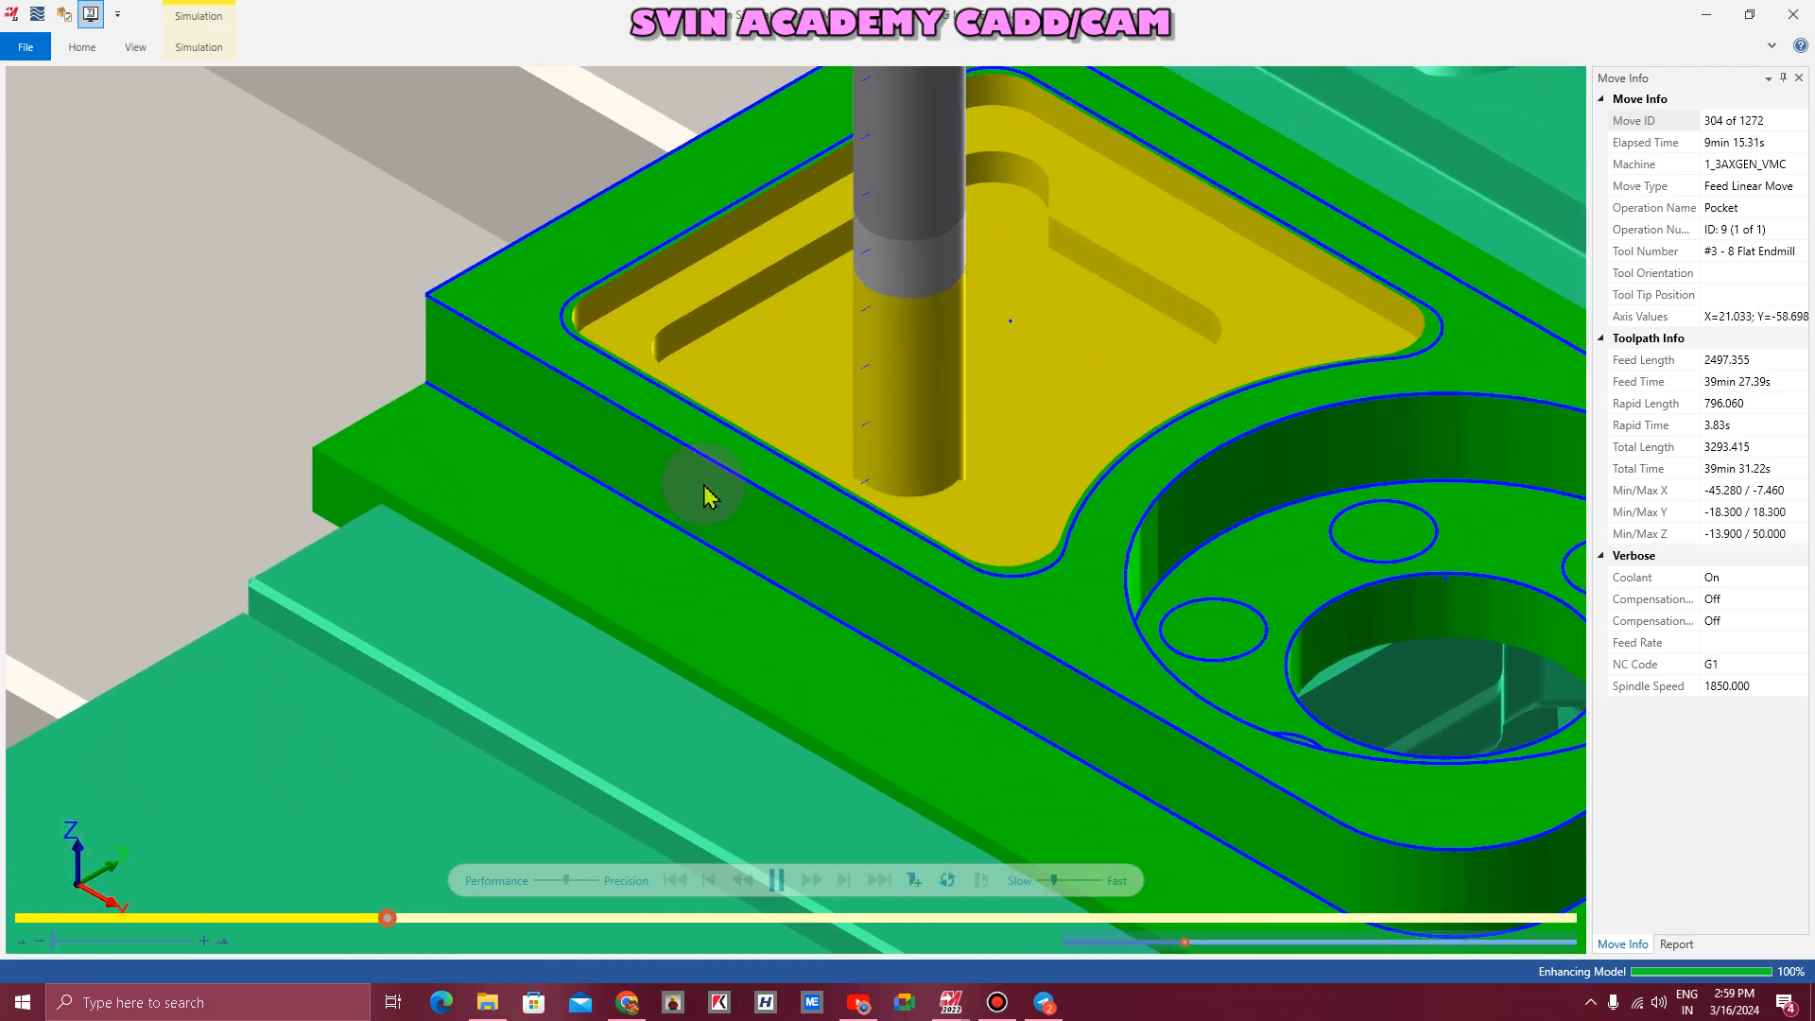
pyautogui.scroll(2, 705, 484)
pyautogui.scroll(-1, 524, 435)
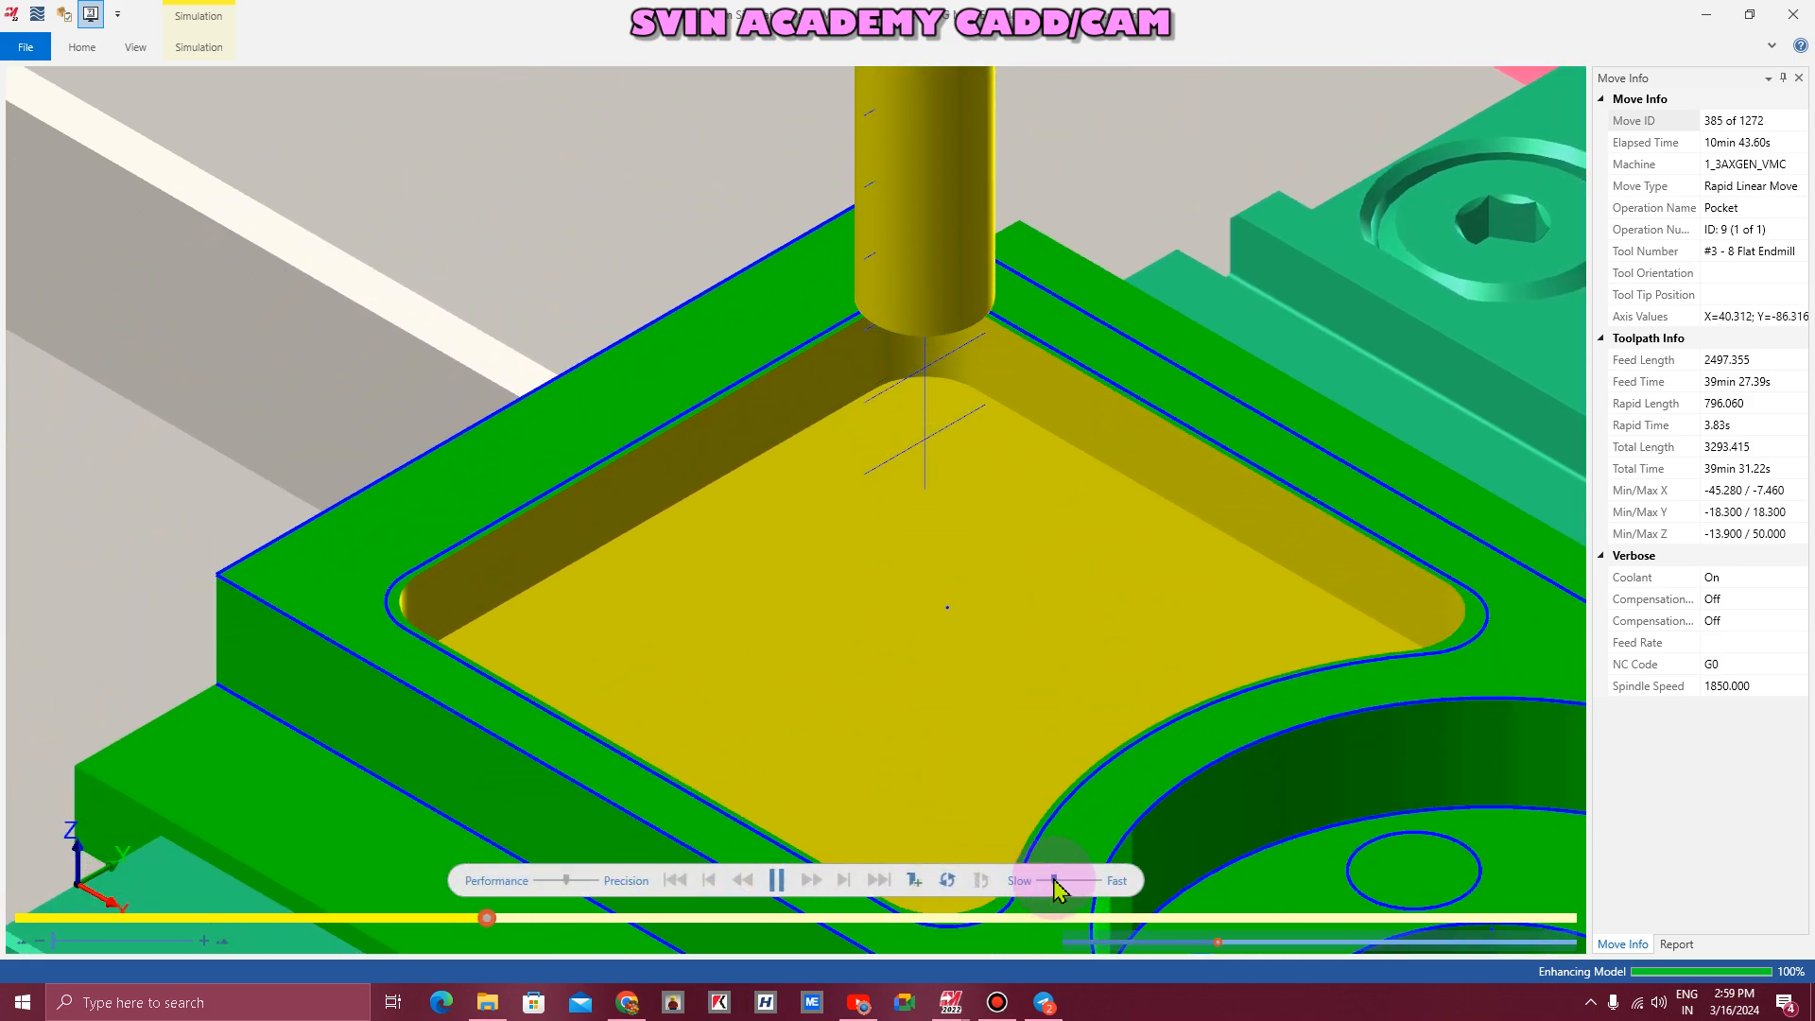
pyautogui.moveTo(1055, 879); pyautogui.dragTo(1059, 879)
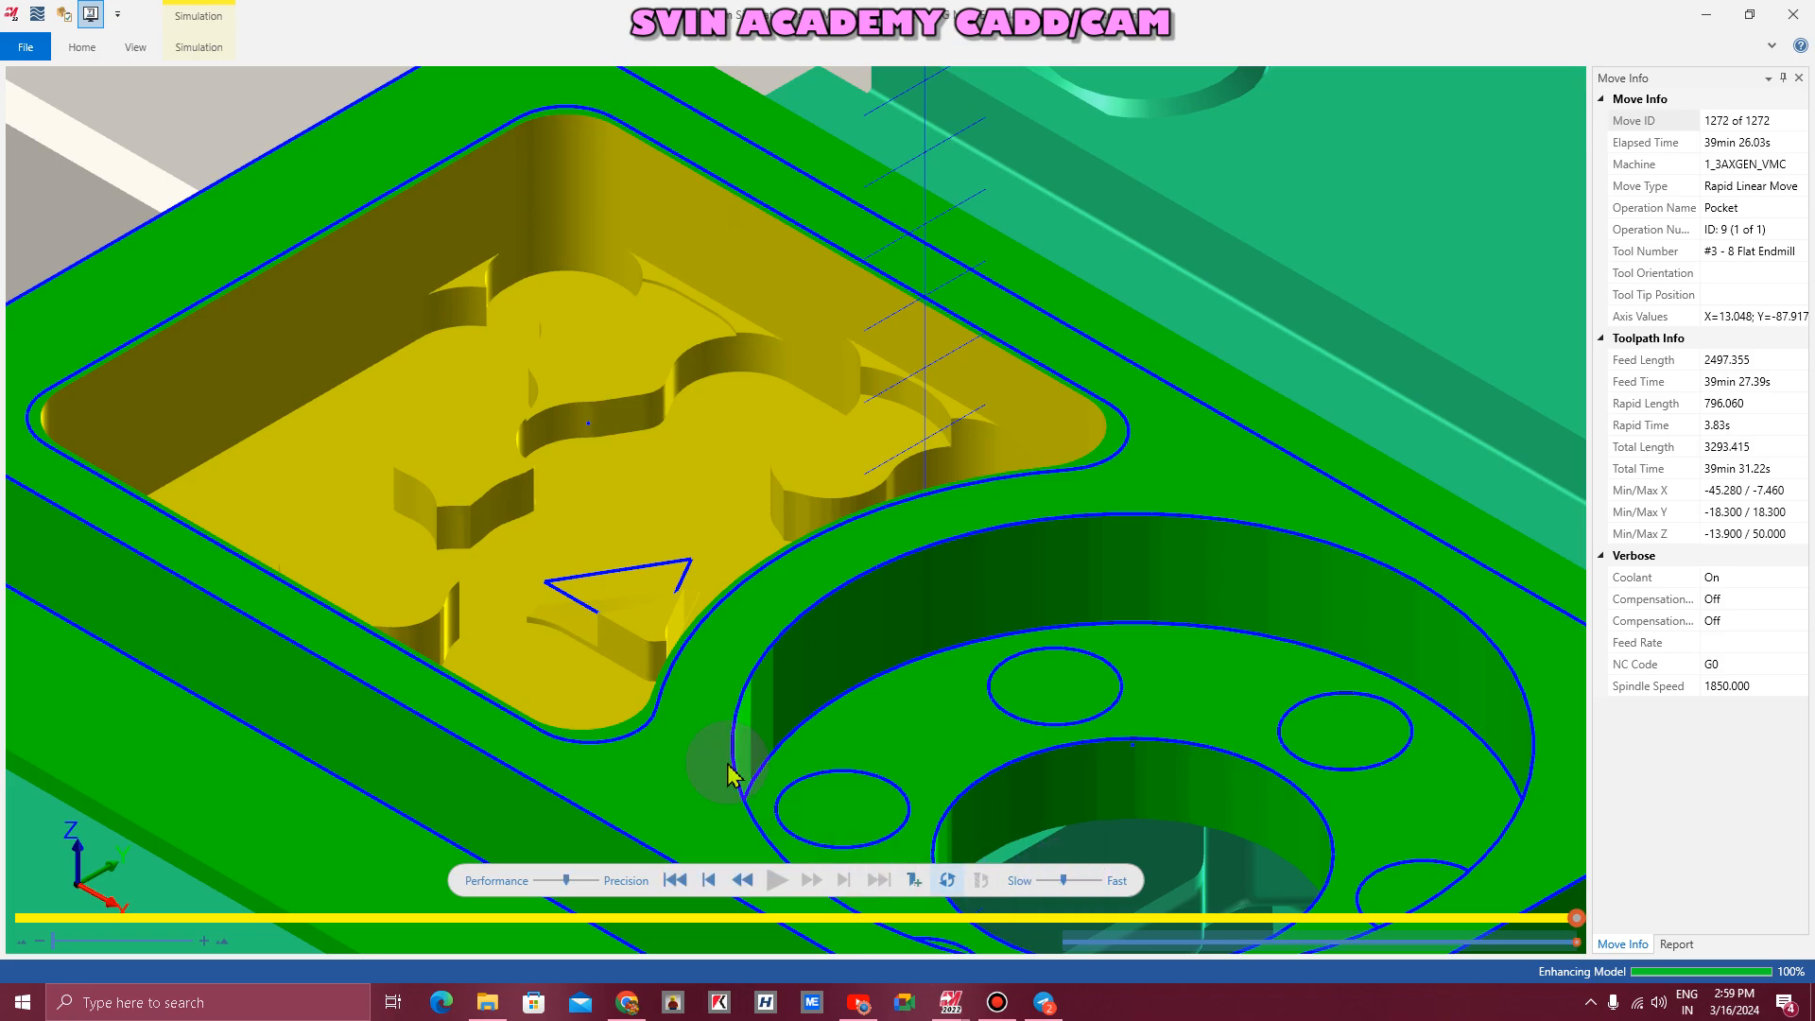
# - Examine the simulated stock around the triangular island and the rest of the pocket floor
pyautogui.scroll(4, 565, 638)
pyautogui.moveTo(568, 636); pyautogui.dragTo(626, 666, button='middle')
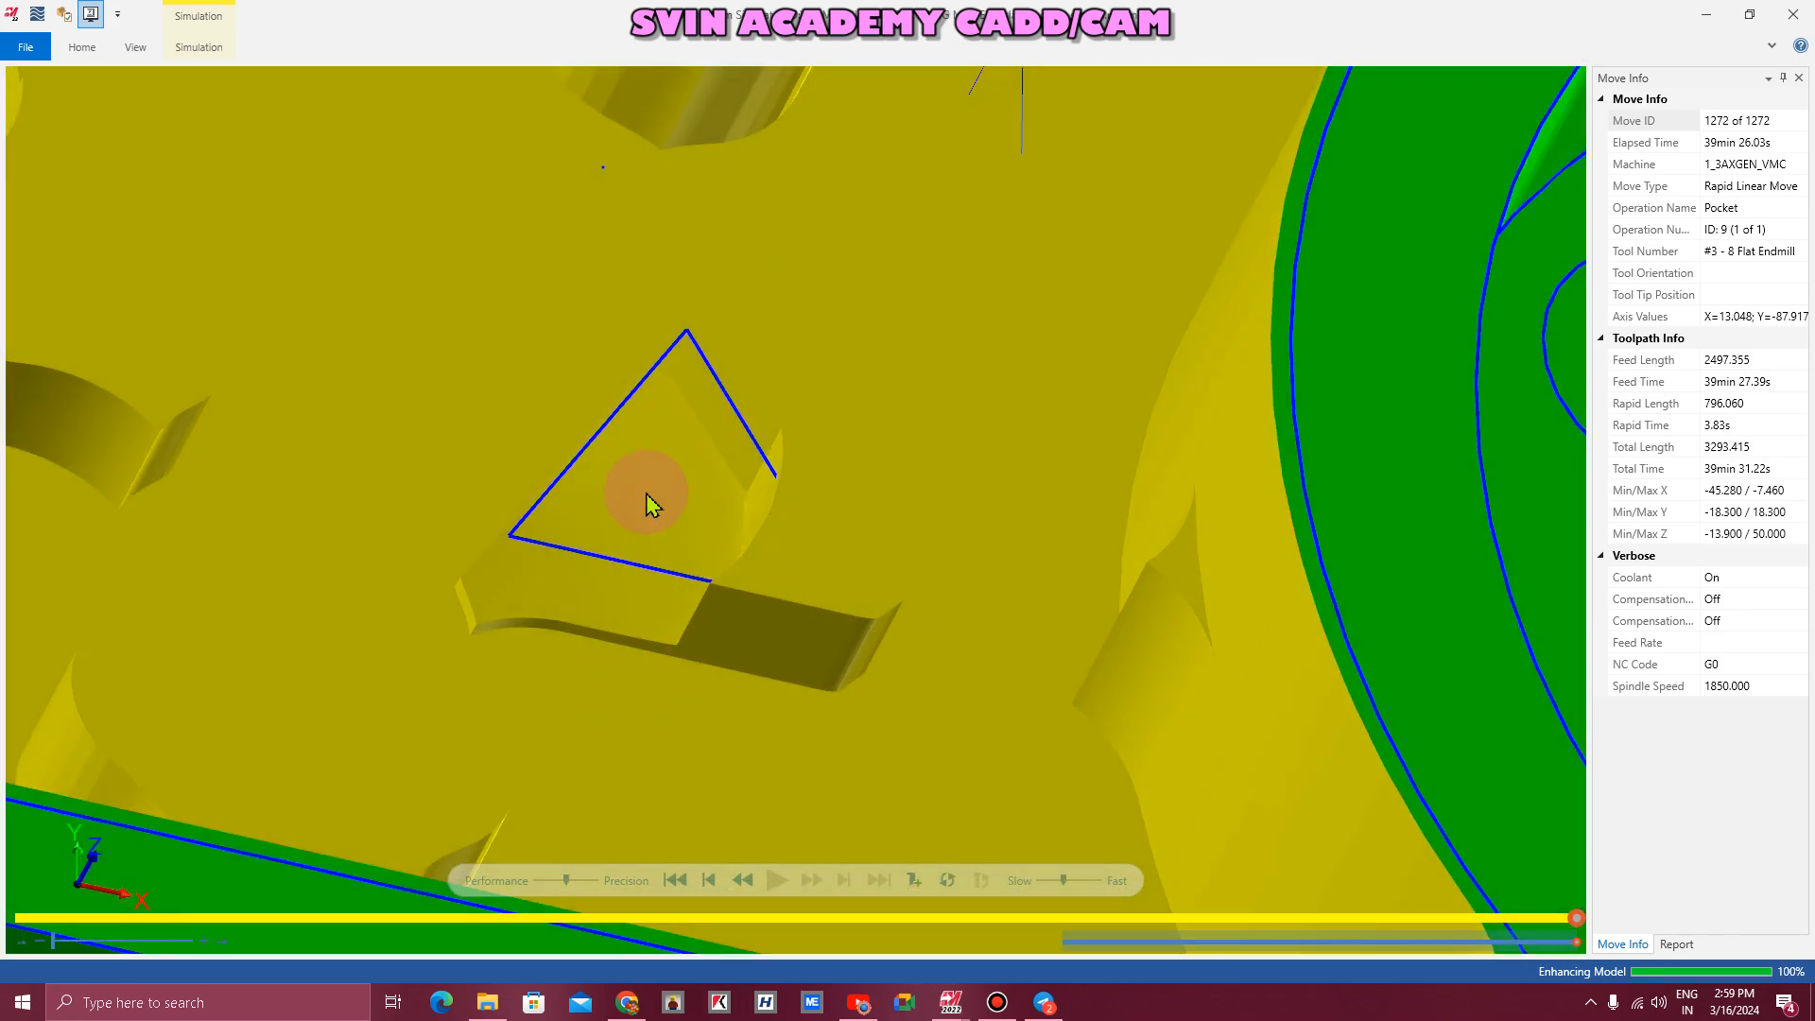
pyautogui.scroll(-5, 711, 641)
pyautogui.scroll(2, 710, 641)
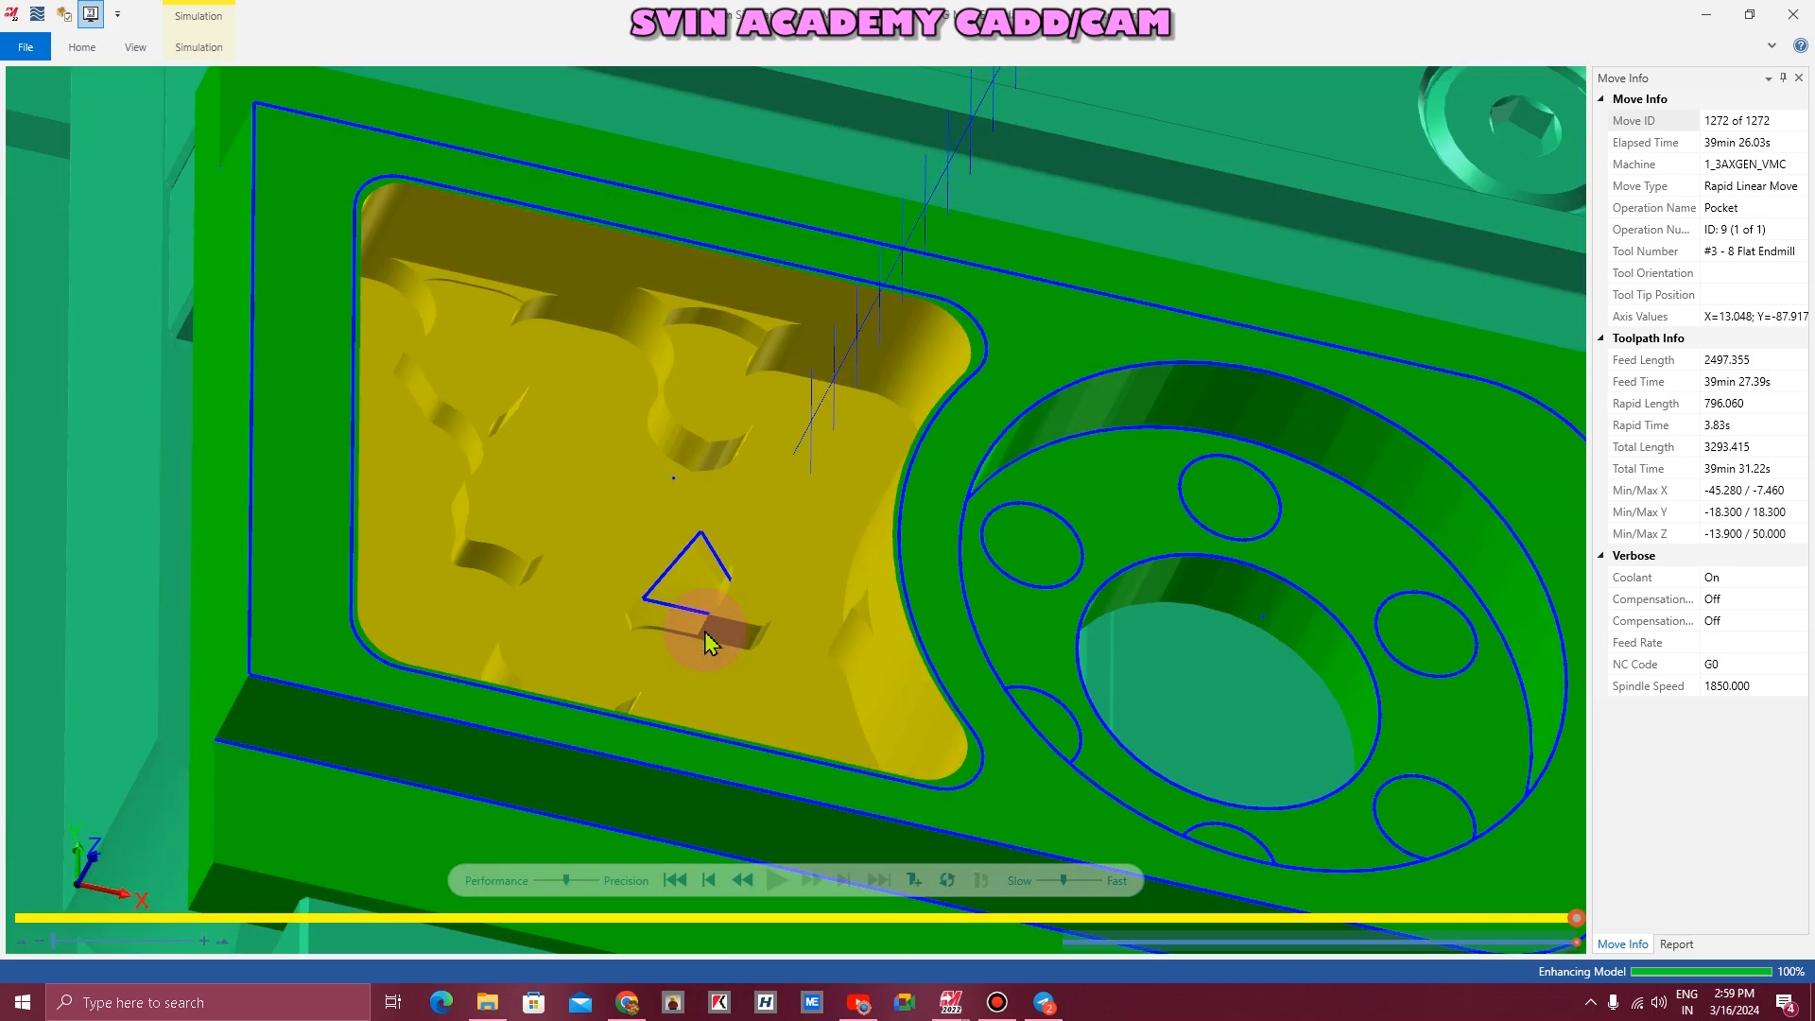
pyautogui.scroll(2, 704, 641)
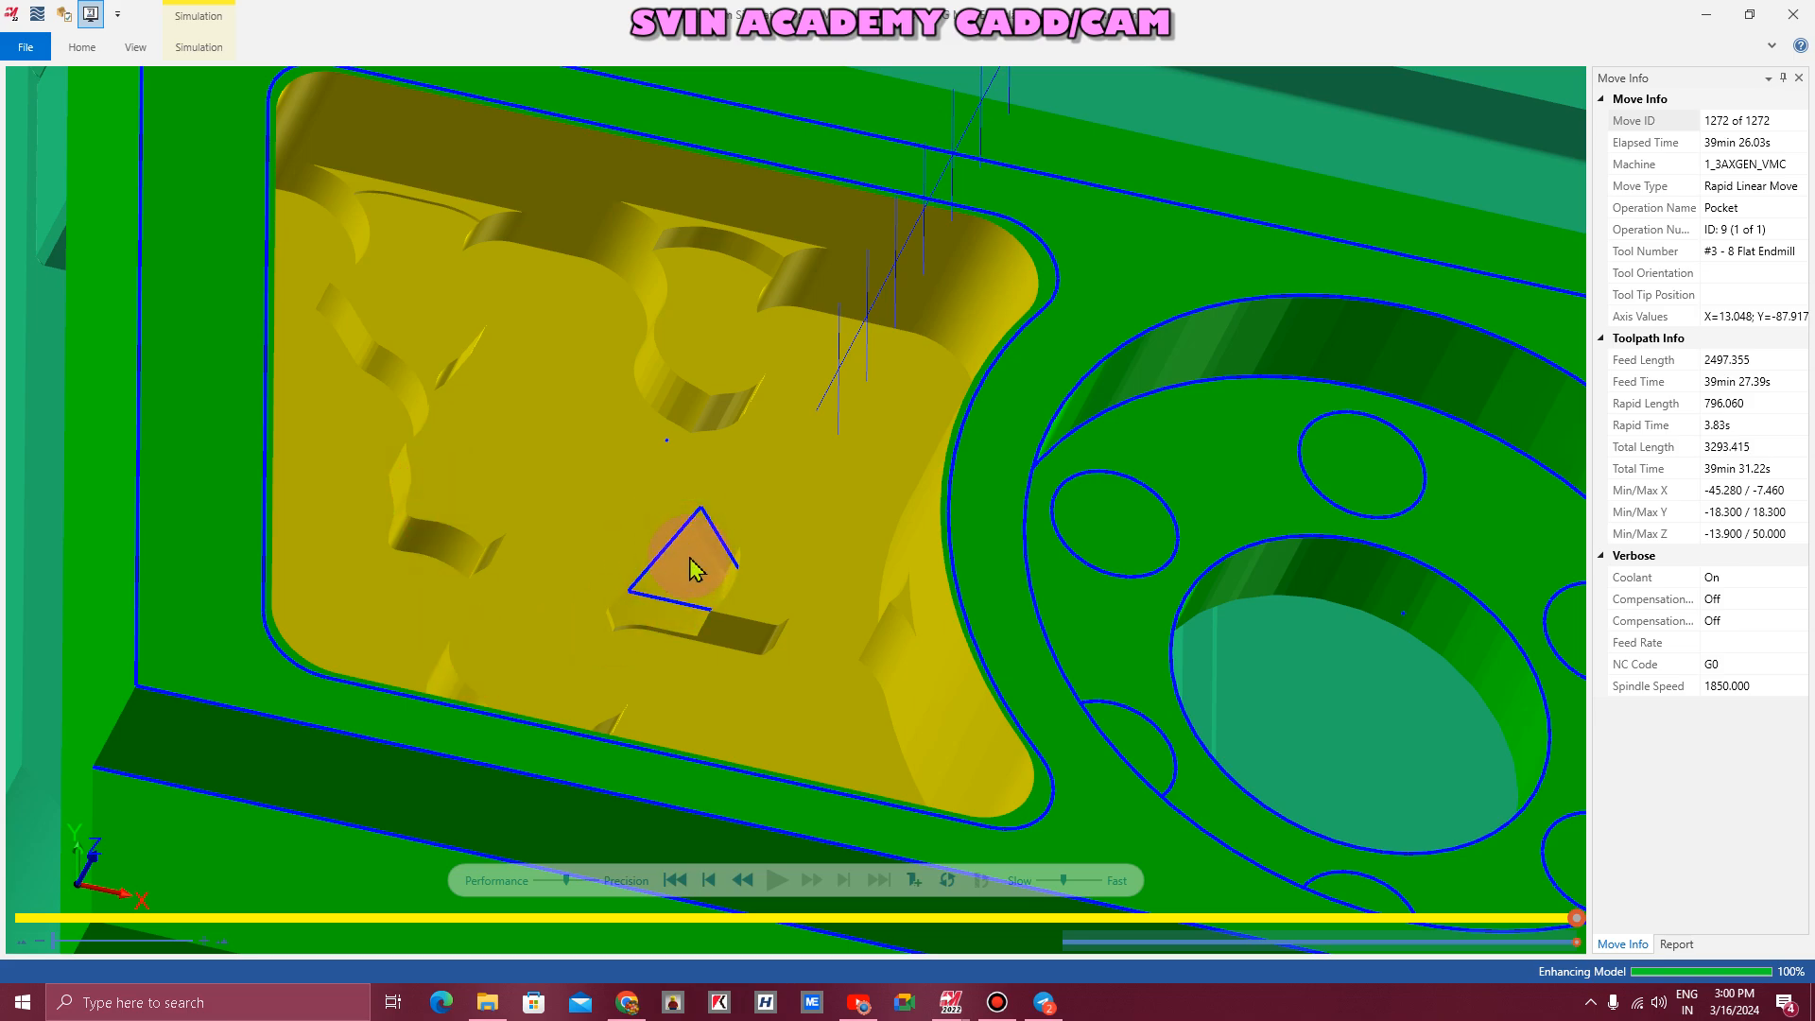
# - Return to the part model and delete the entry point inside the island pocket, including its association with the pocket toolpath
pyautogui.moveTo(949, 1004)
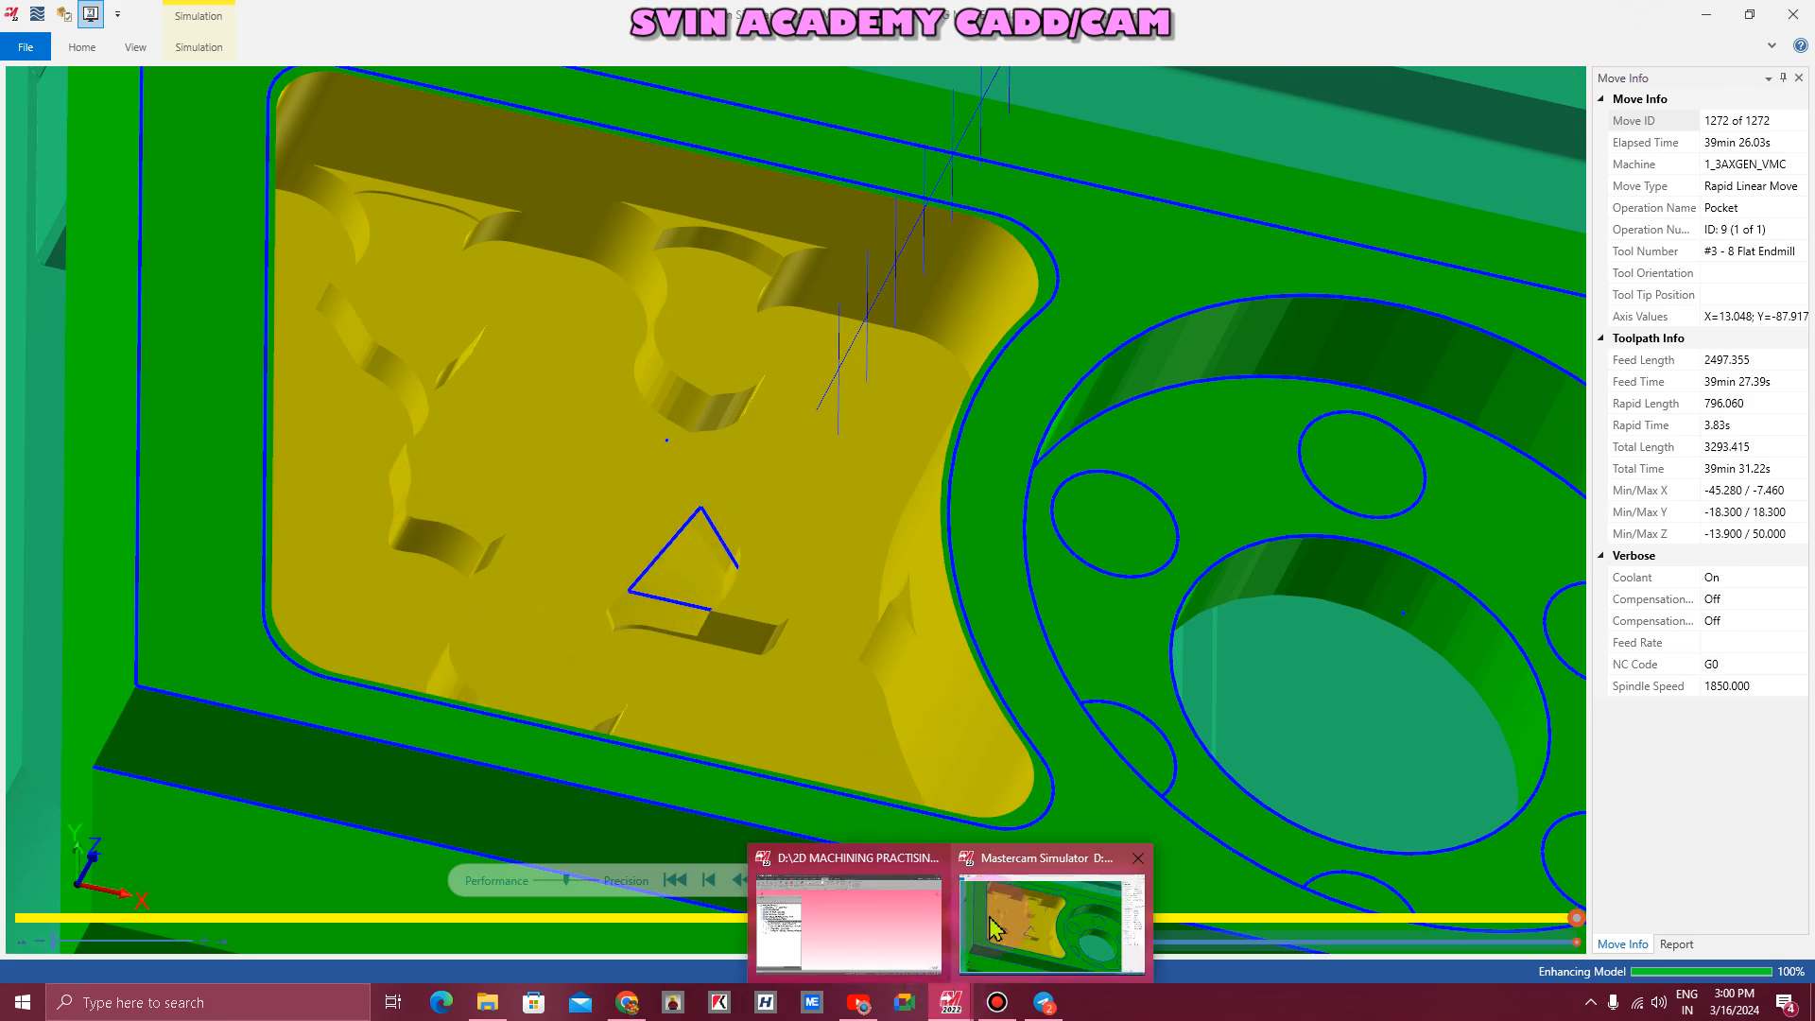
pyautogui.click(922, 924)
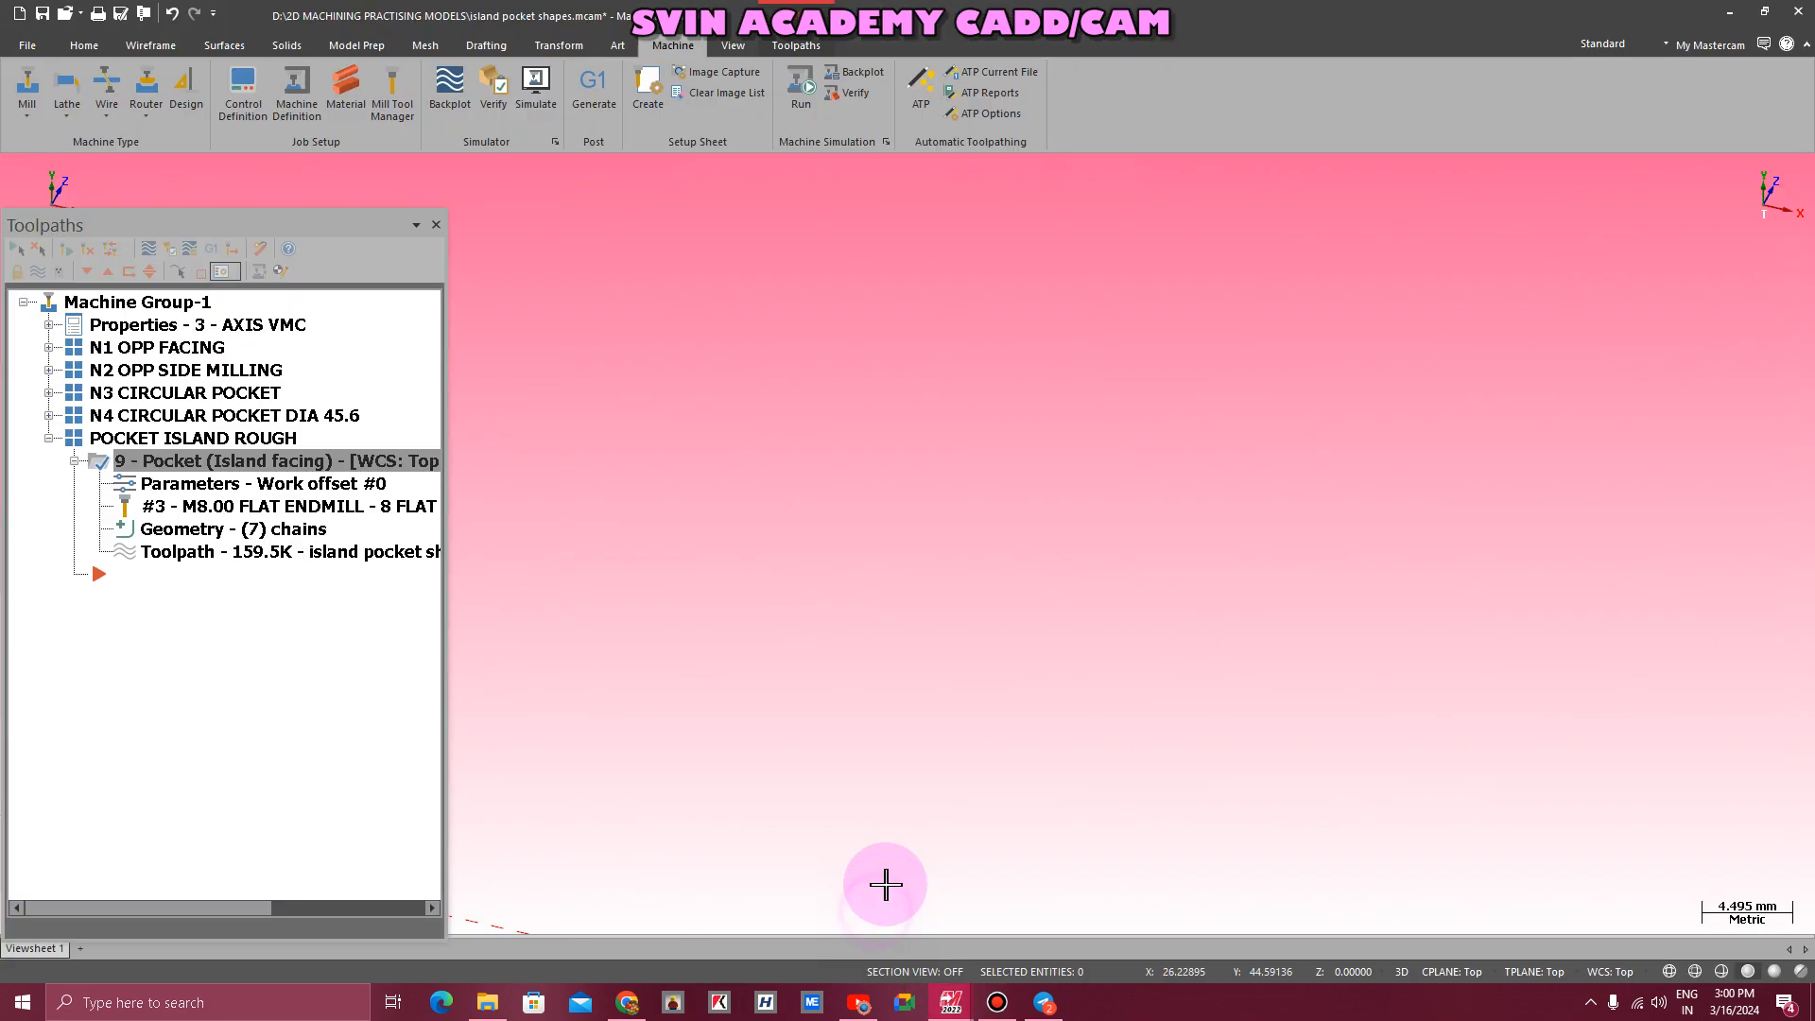
pyautogui.rightClick(668, 243)
pyautogui.click(747, 354)
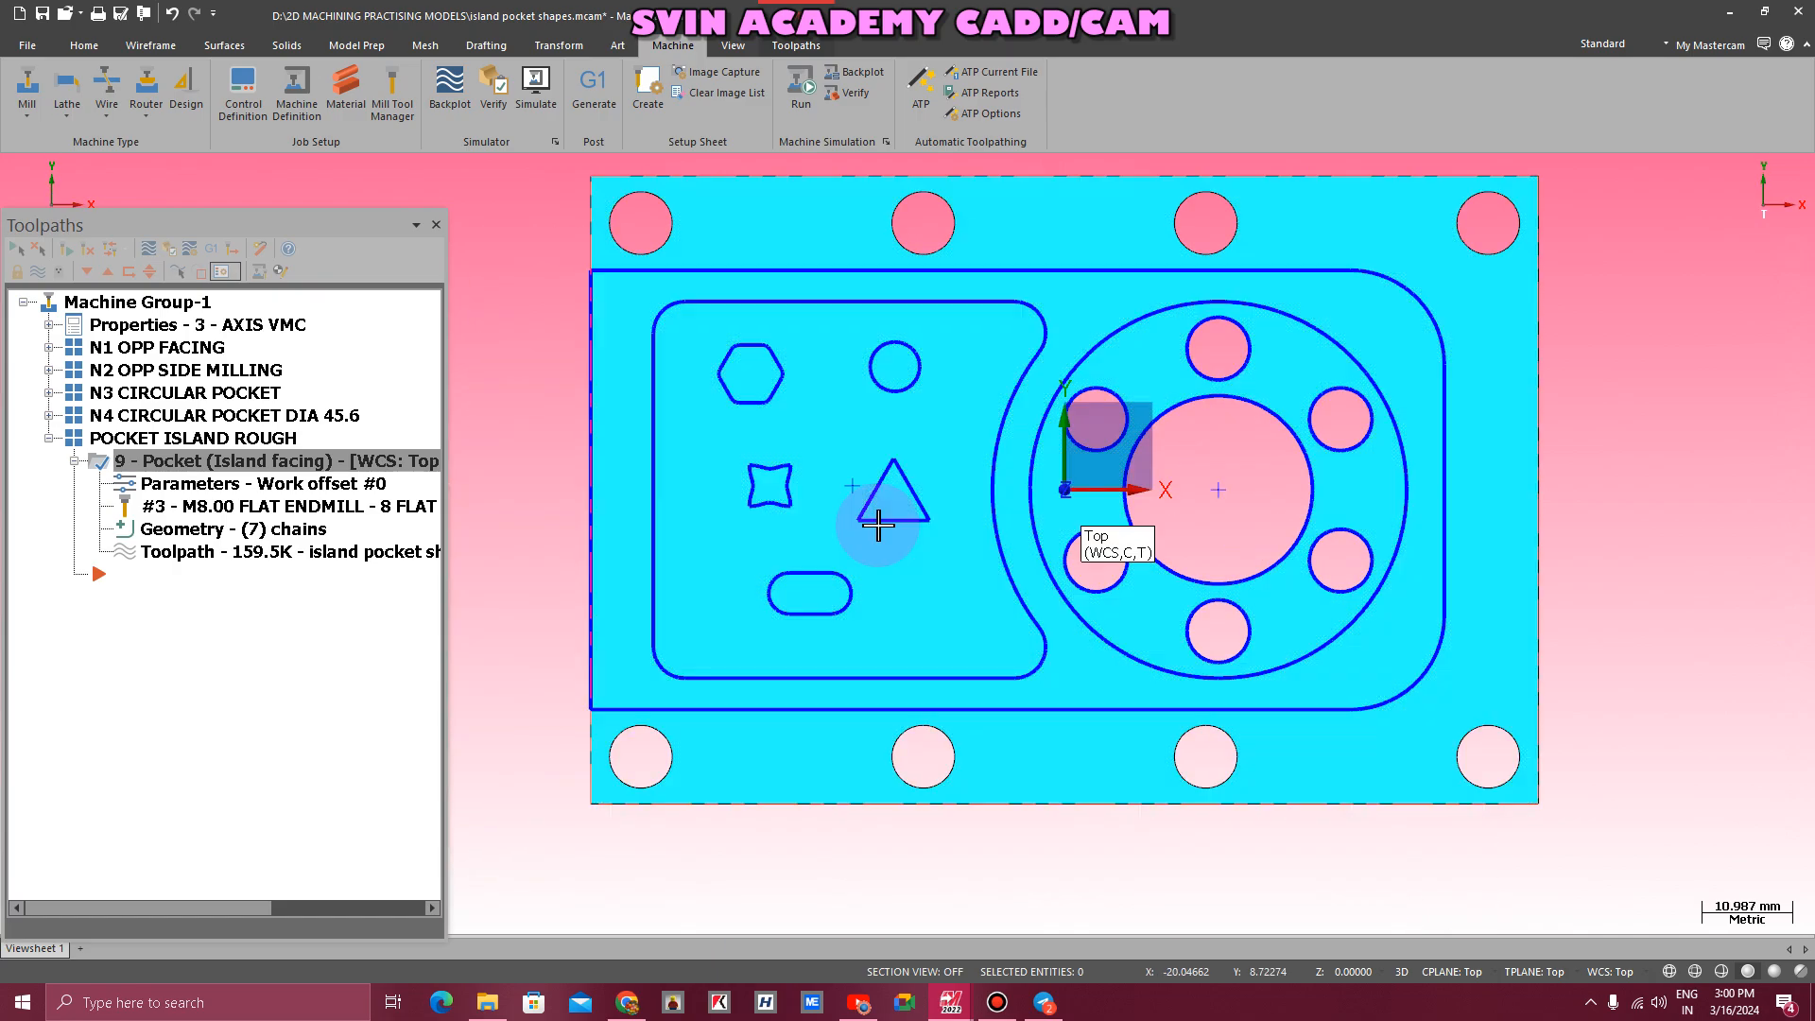
pyautogui.click(852, 486)
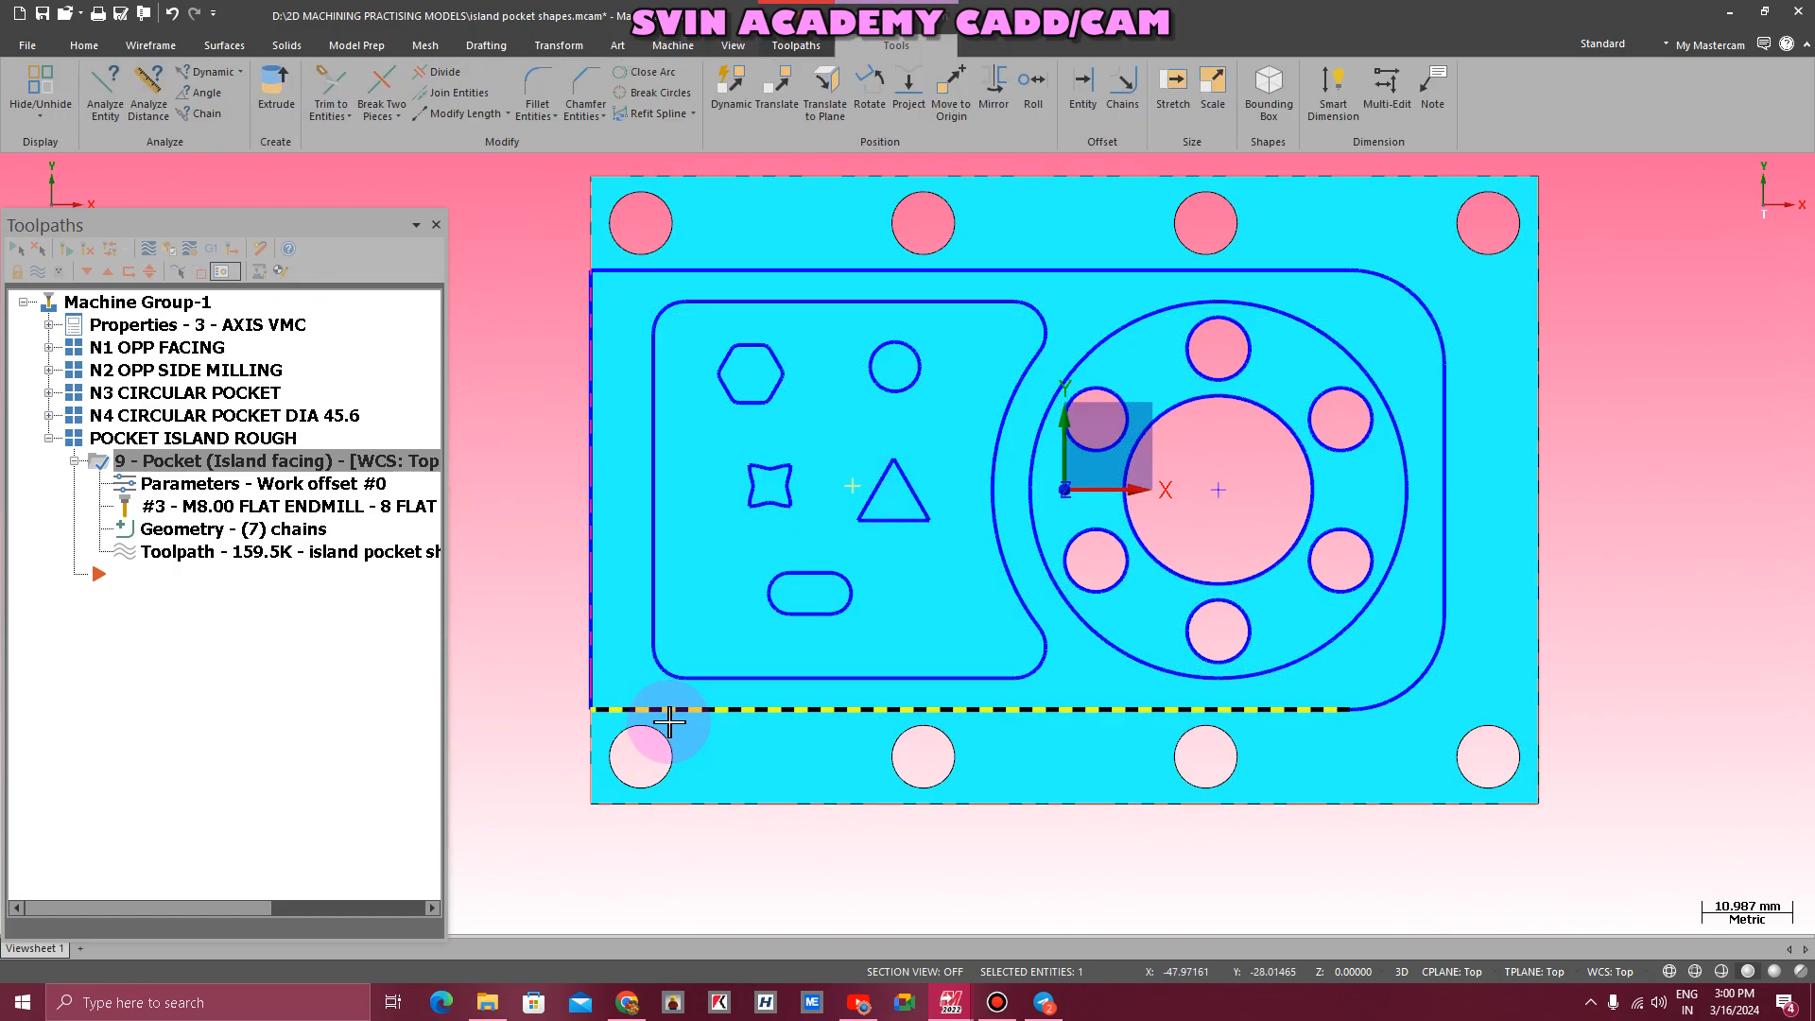
pyautogui.press('Delete')
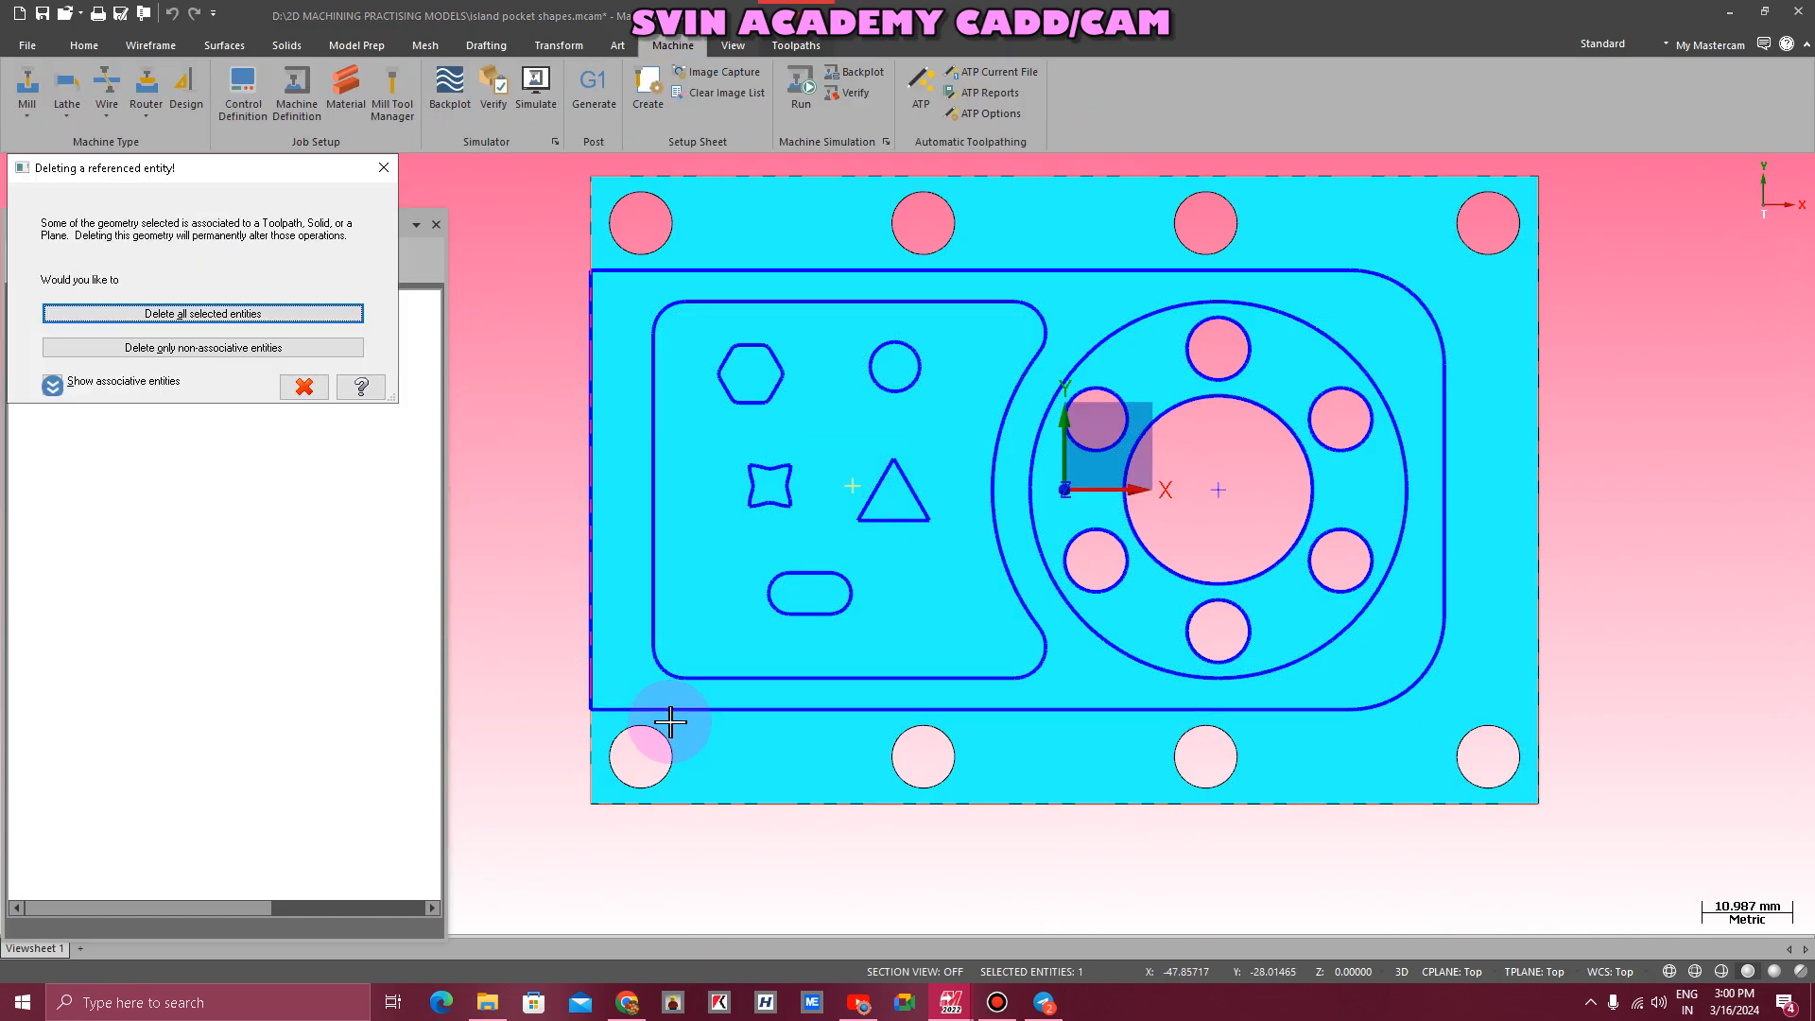
pyautogui.click(342, 320)
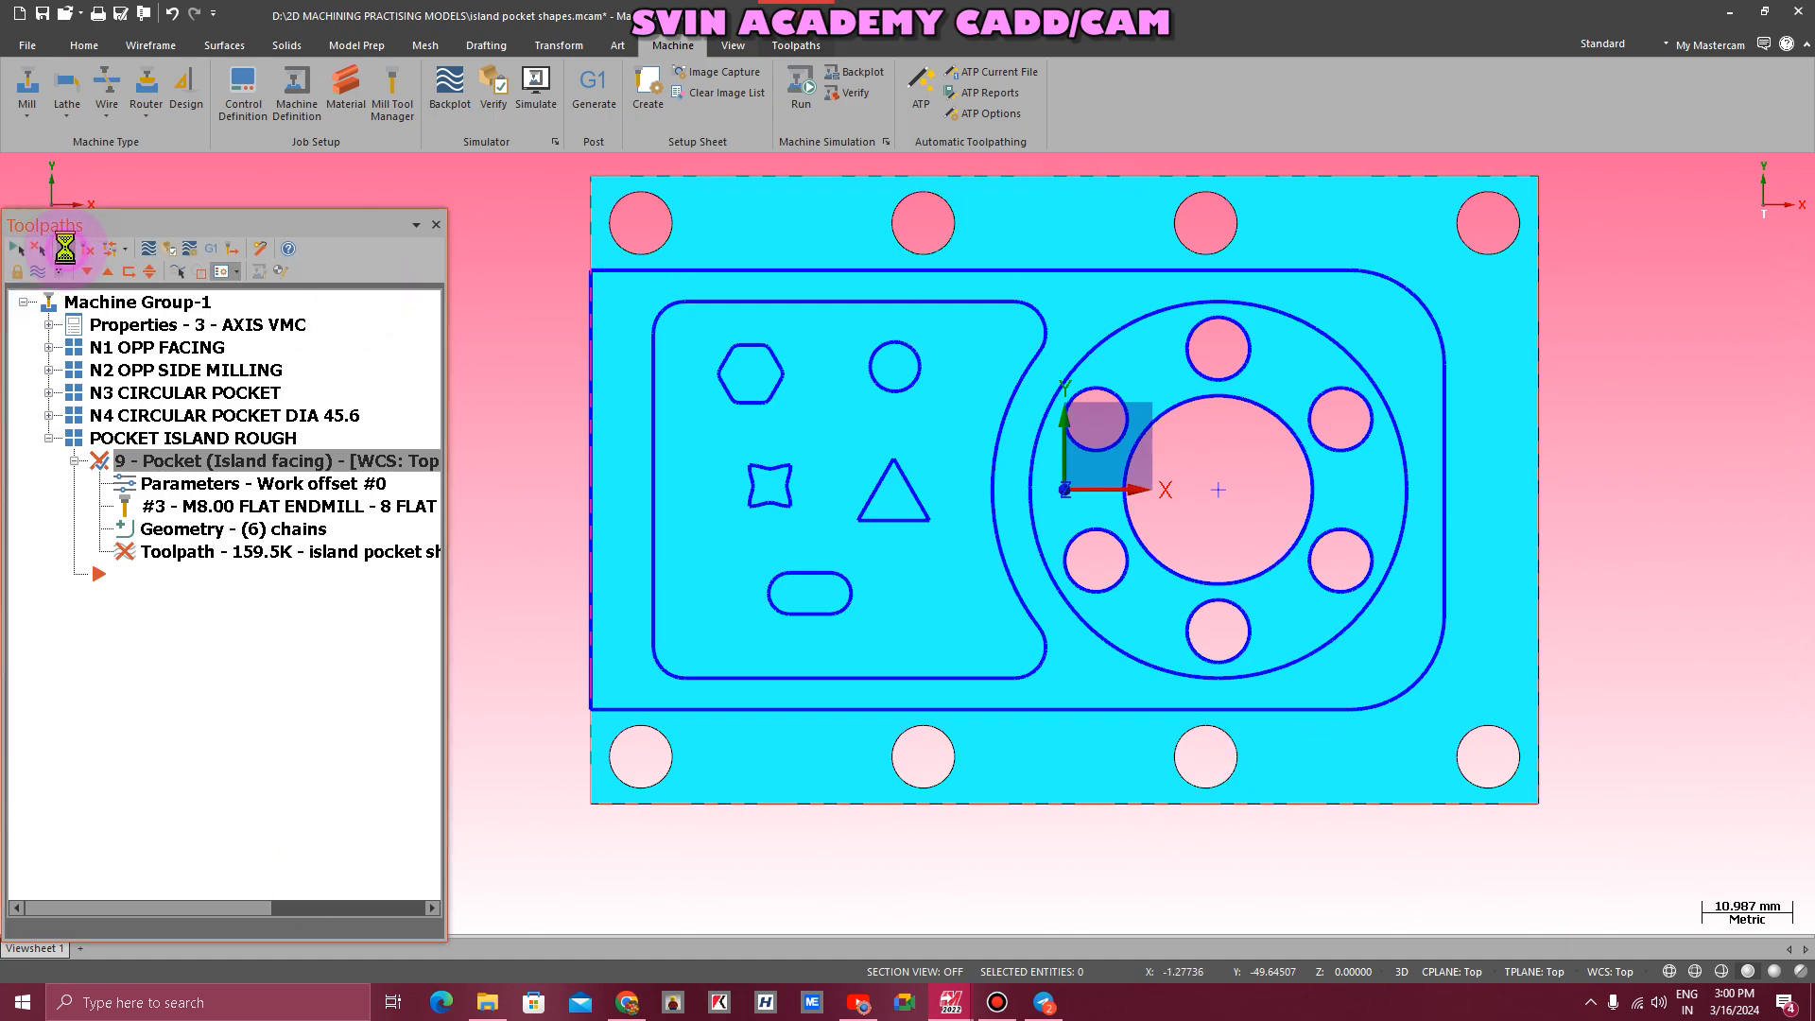
# - Regenerate the pocket toolpath without the entry point and simulate it to the end in isometric view
pyautogui.click(559, 103)
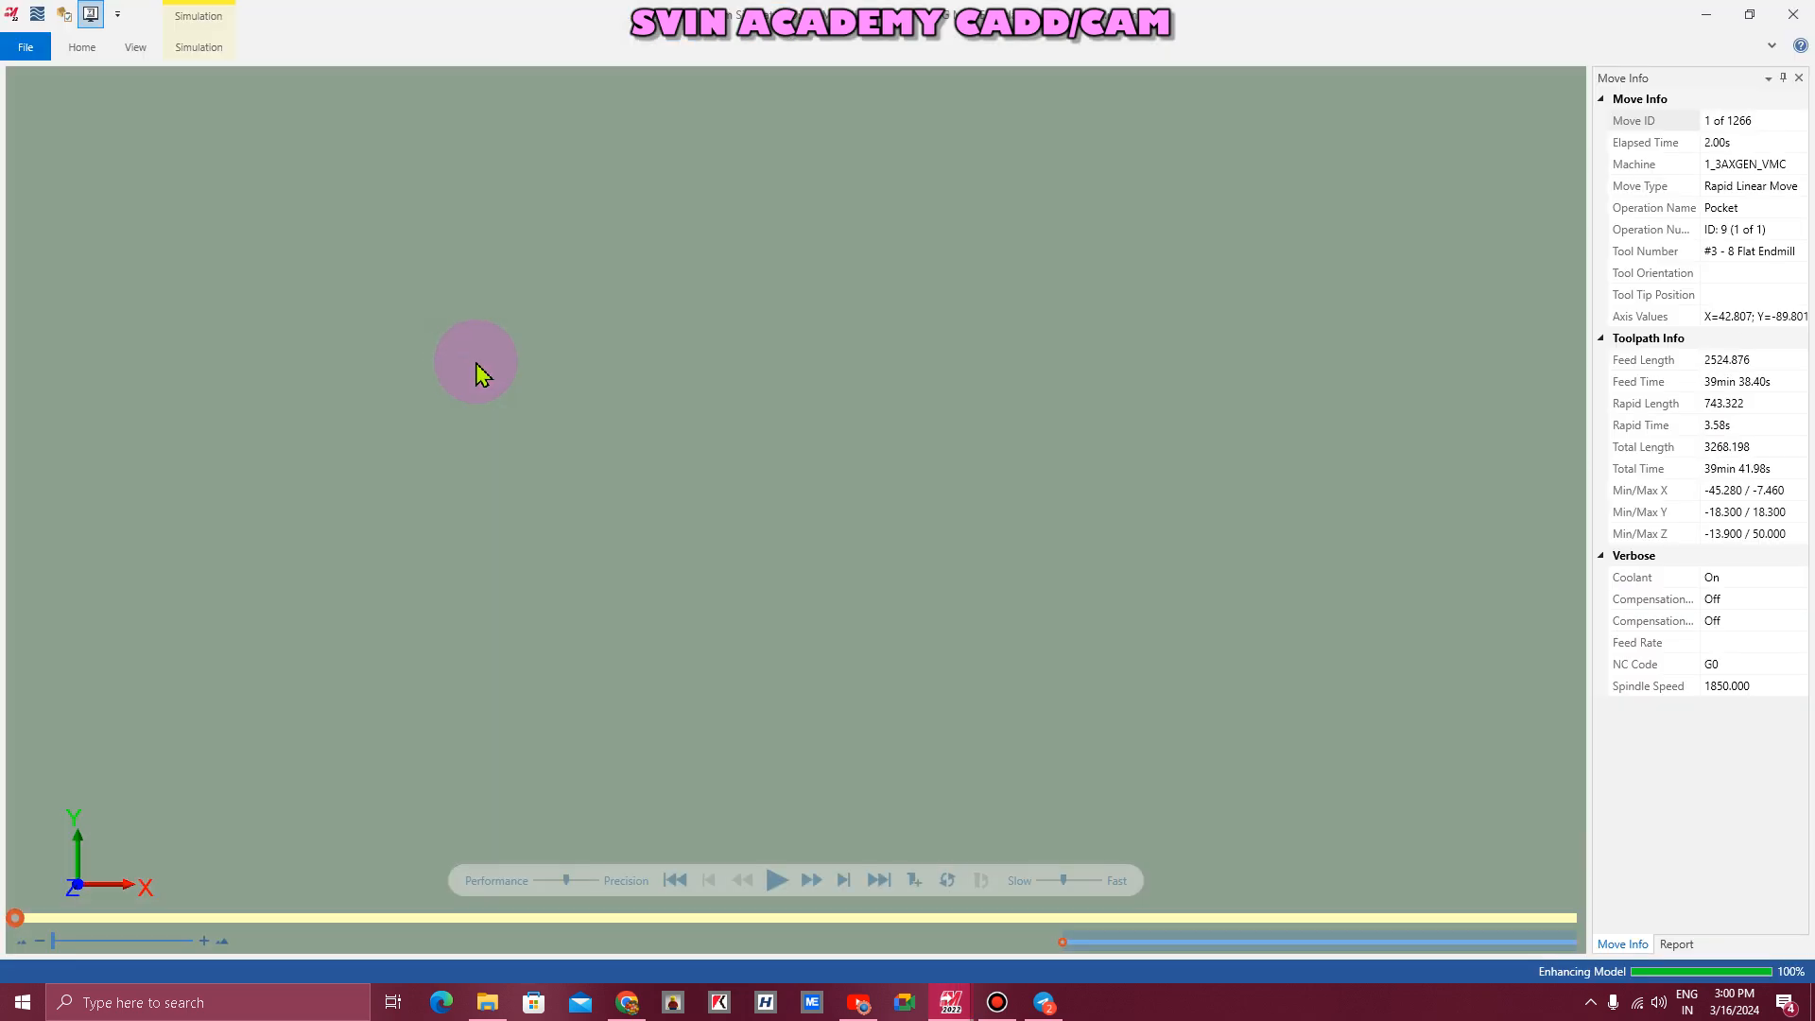
pyautogui.rightClick(601, 416)
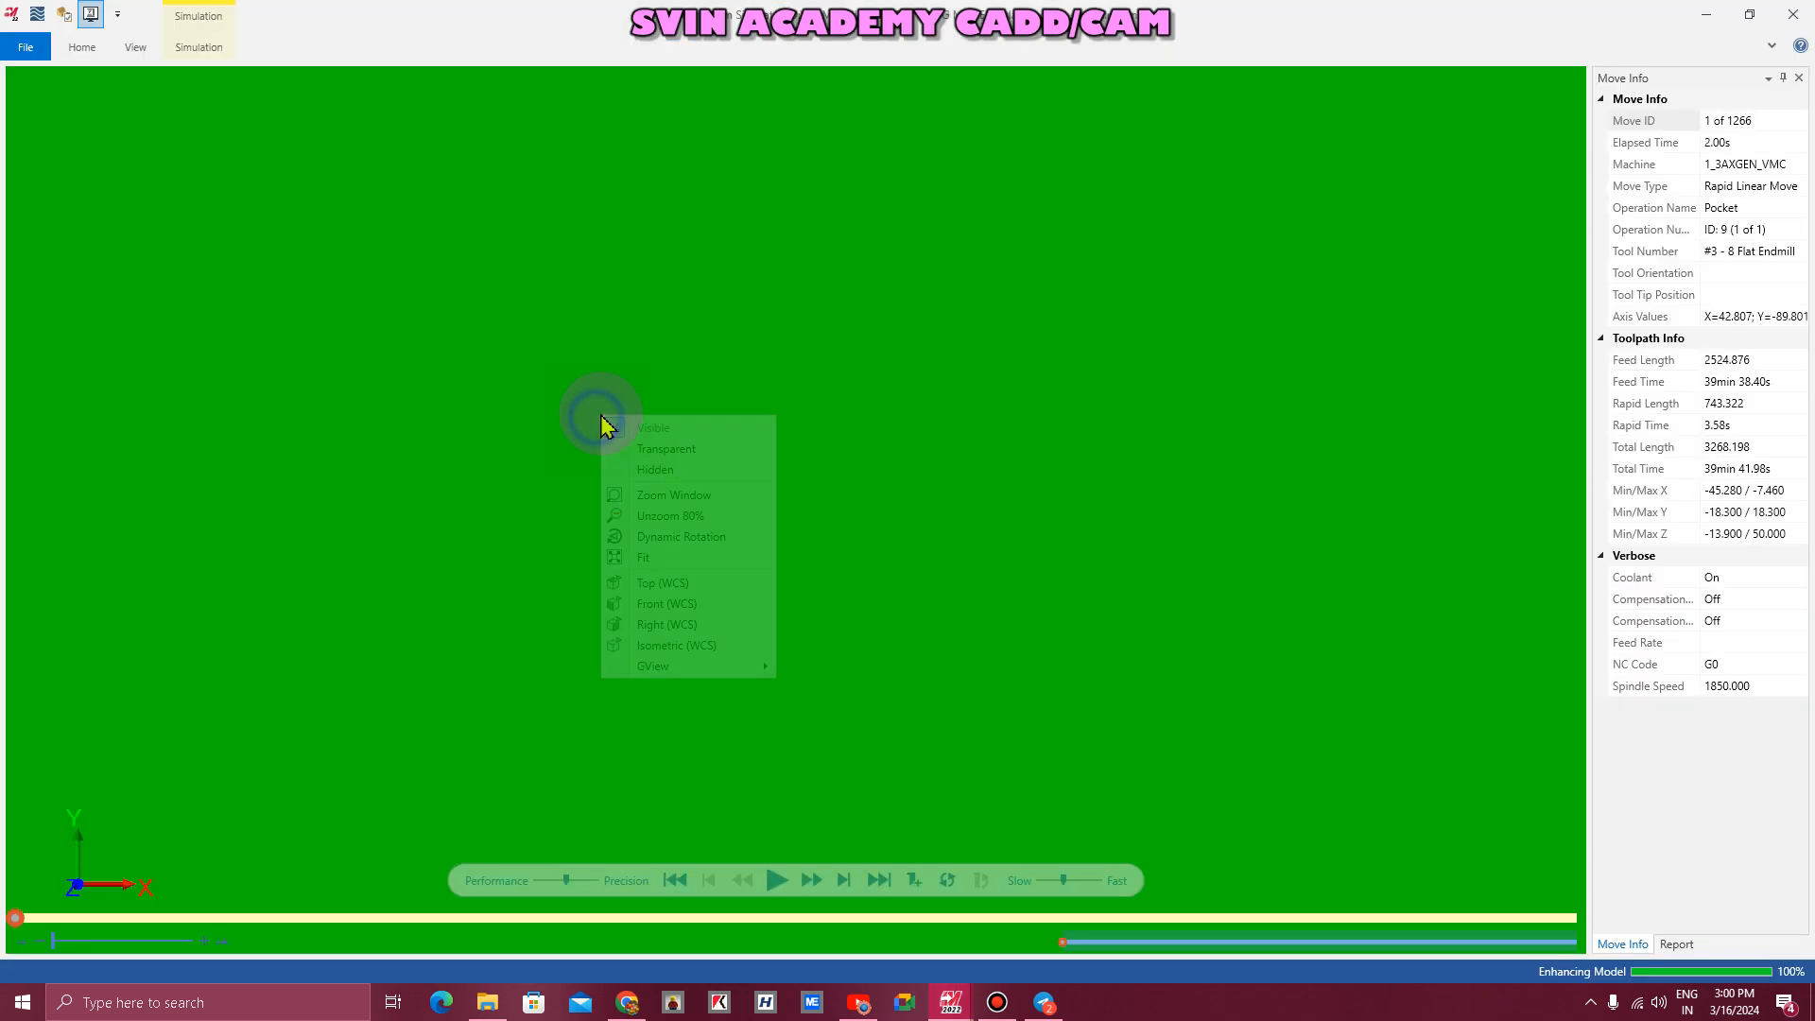
pyautogui.click(685, 645)
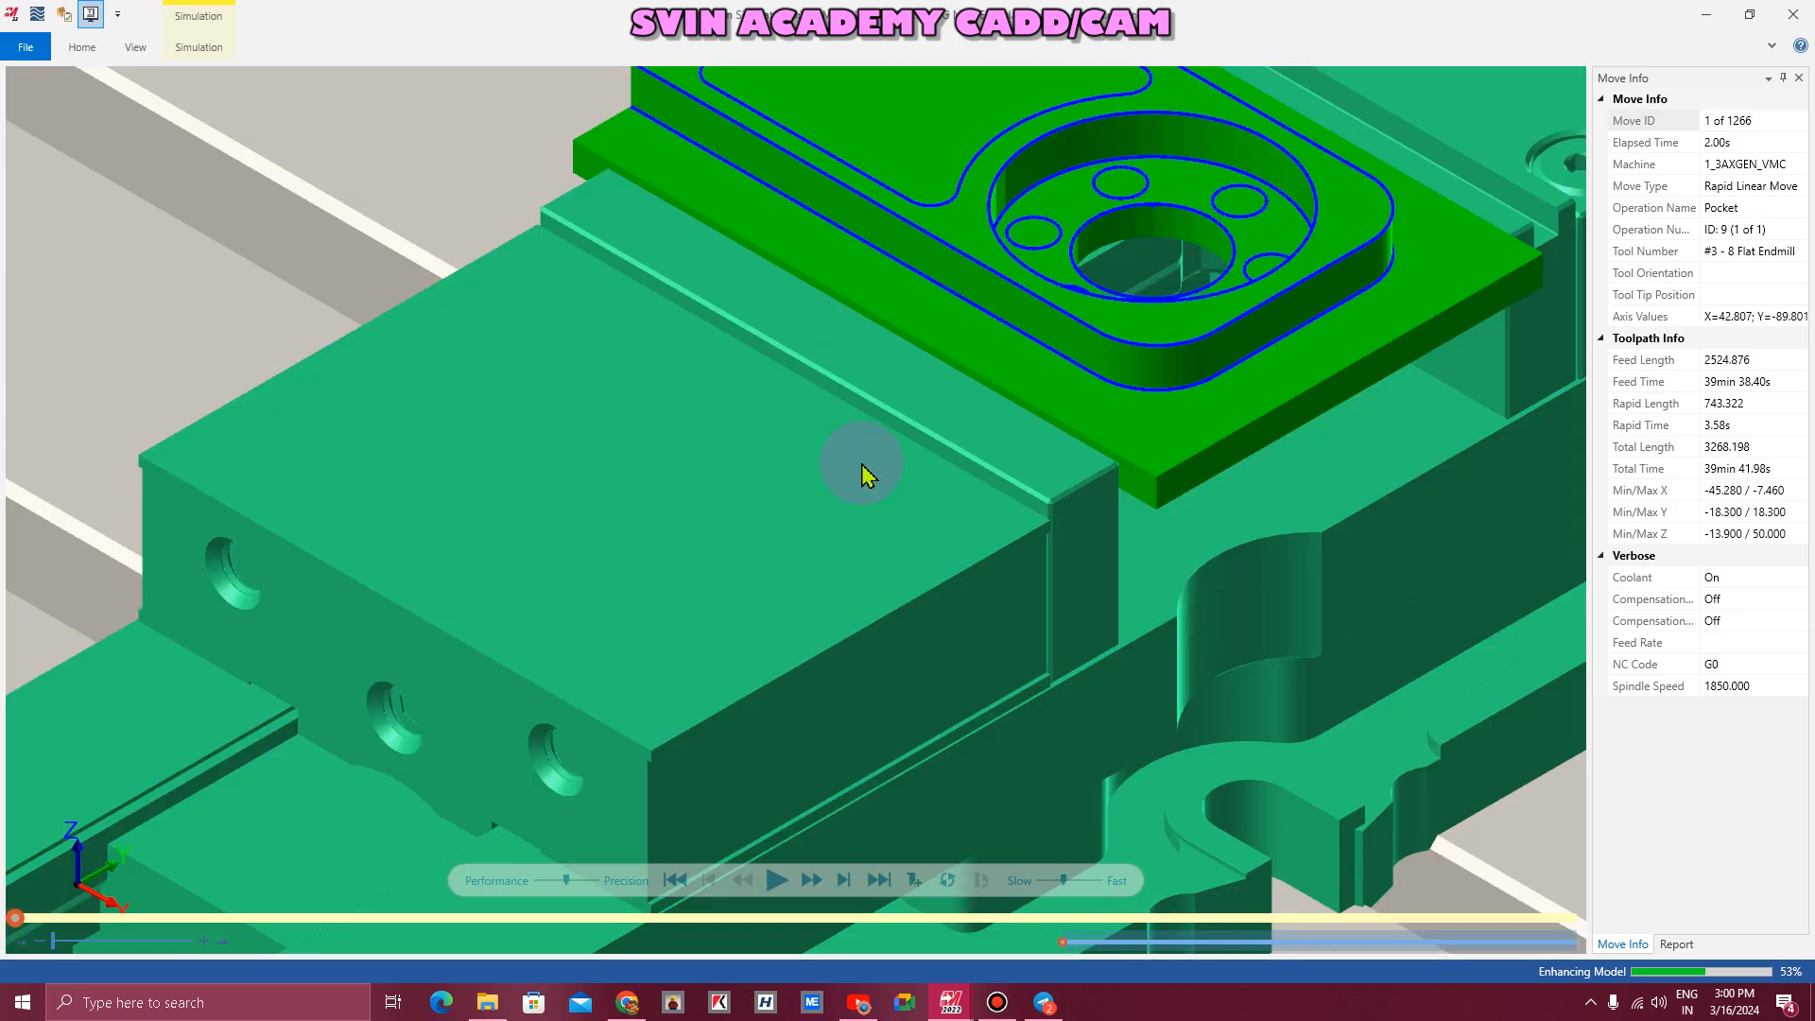
pyautogui.scroll(-2, 862, 473)
pyautogui.scroll(5, 883, 244)
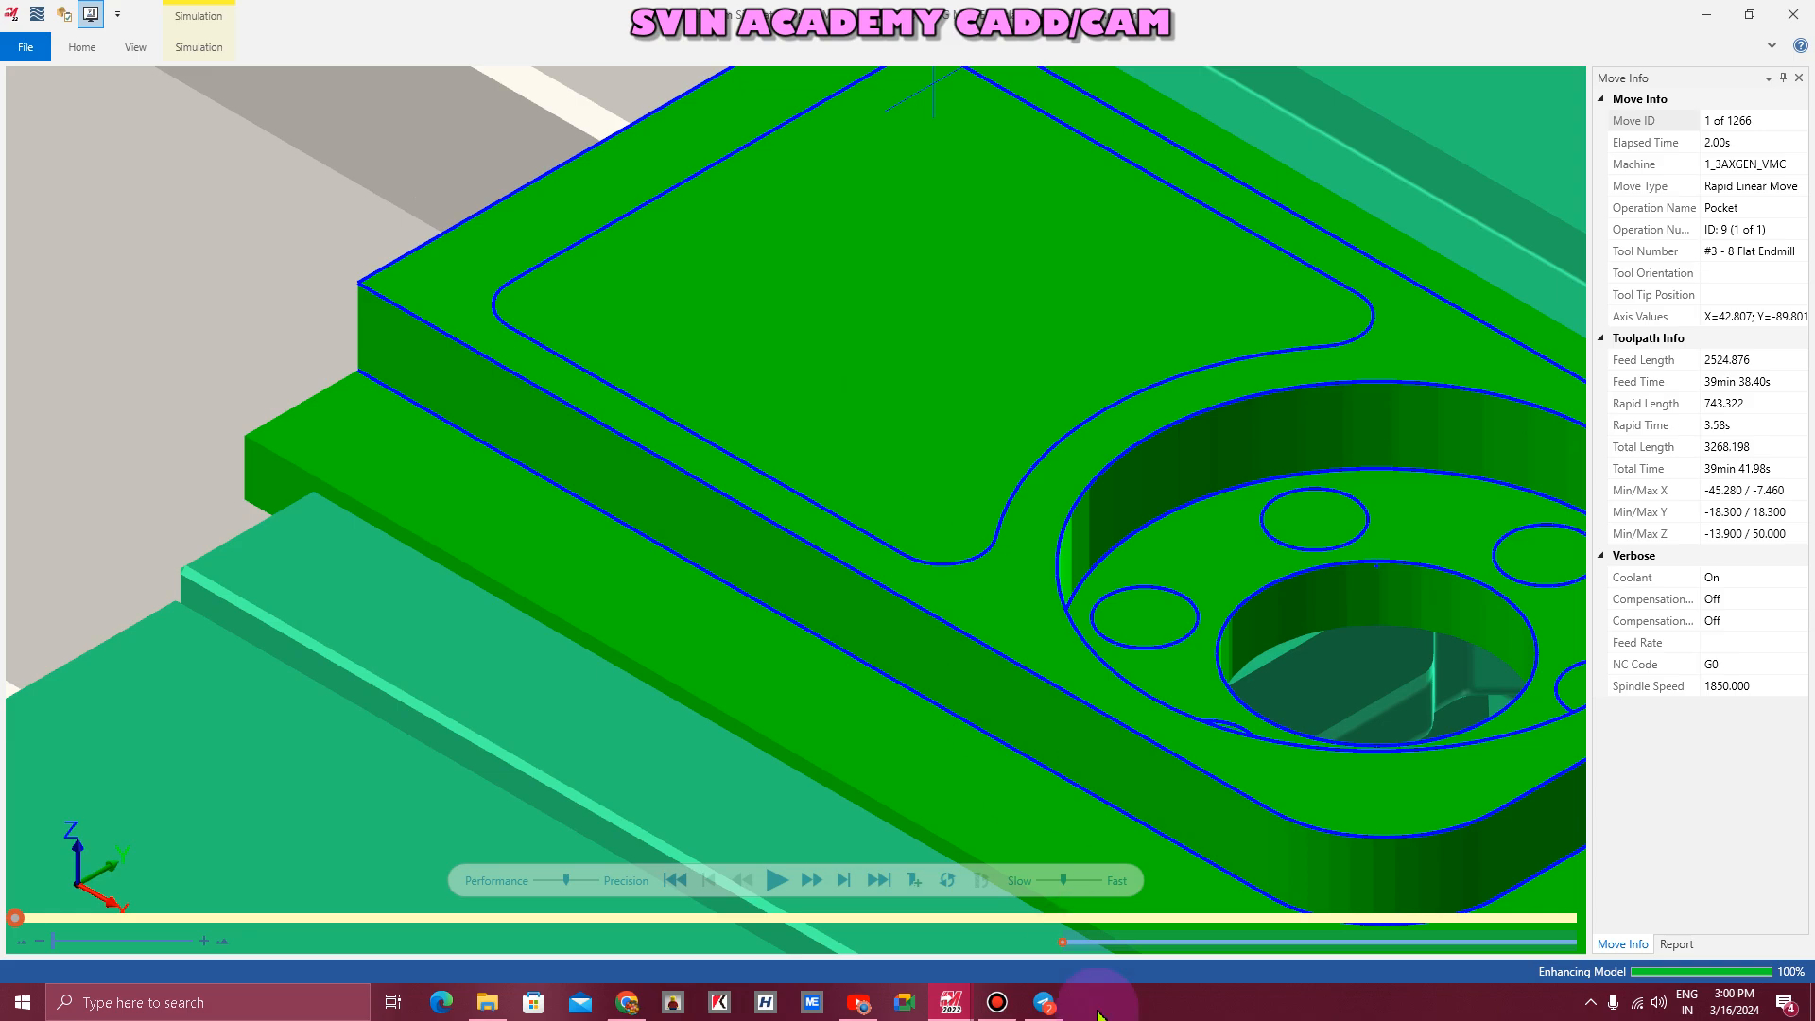
pyautogui.click(843, 881)
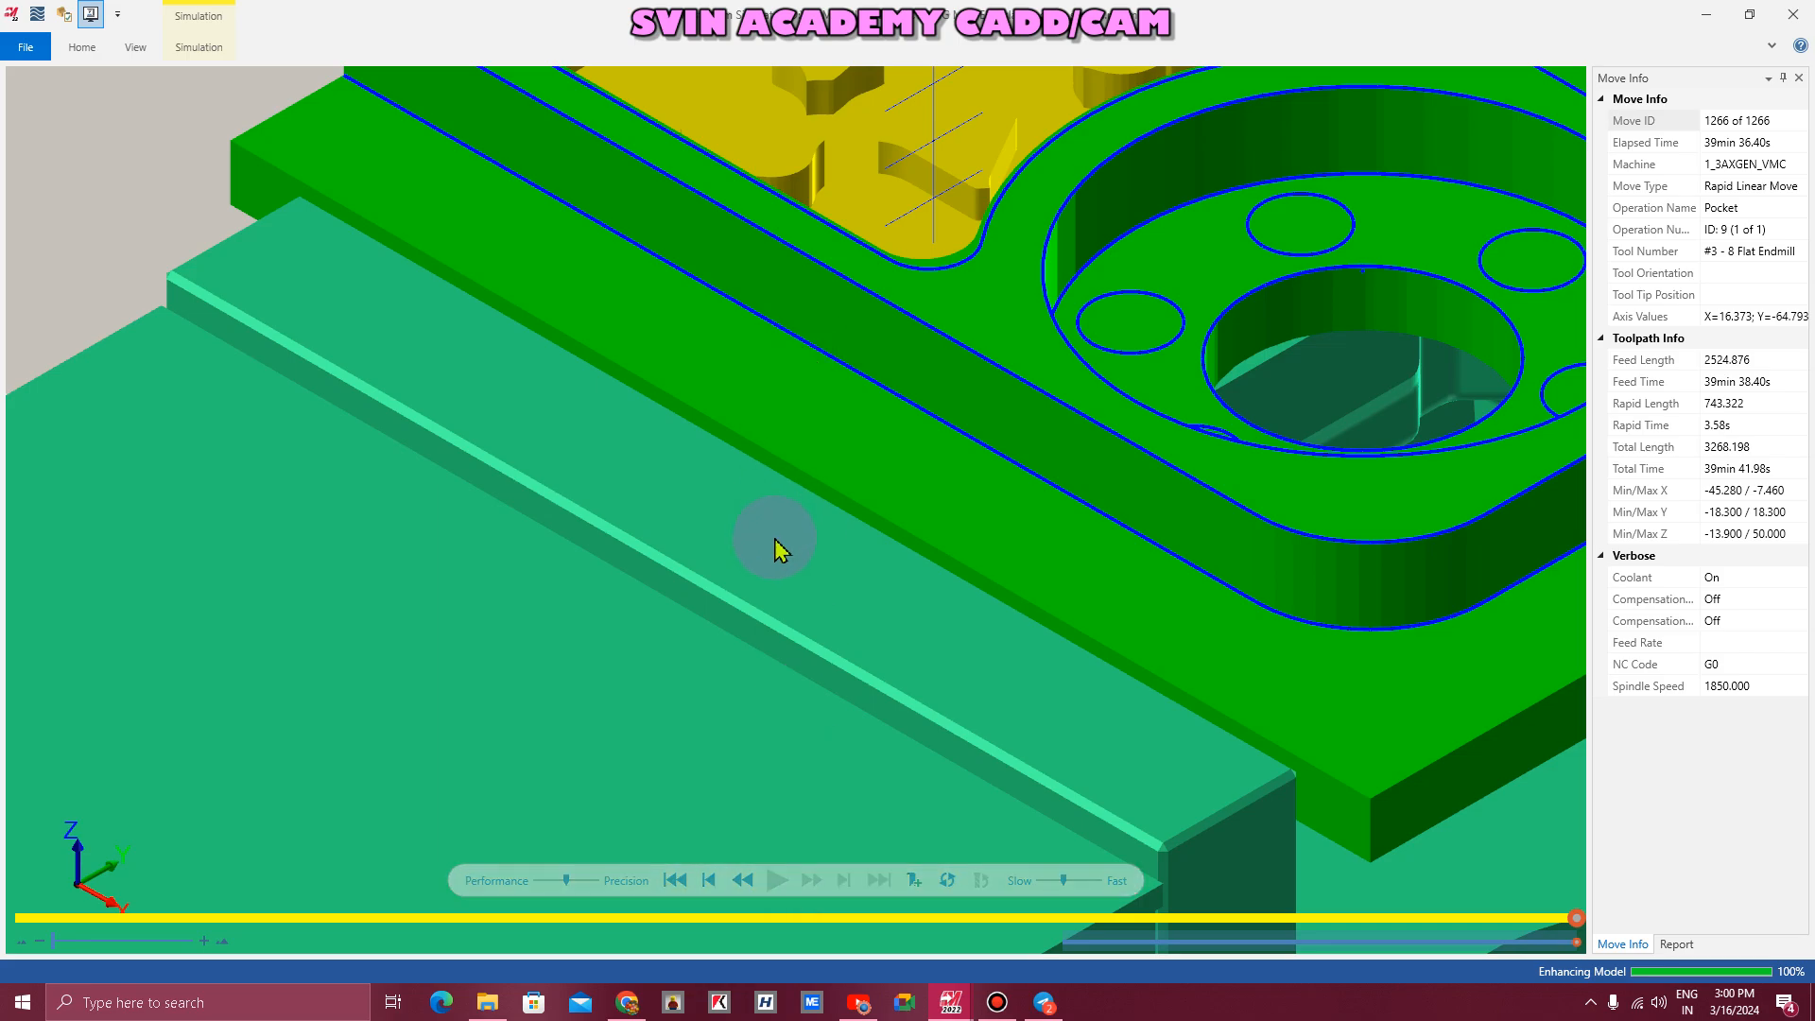
# - Examine the island walls and pocket floor of the simulated stock closely, especially around the triangular island
pyautogui.scroll(-3, 802, 490)
pyautogui.scroll(2, 838, 340)
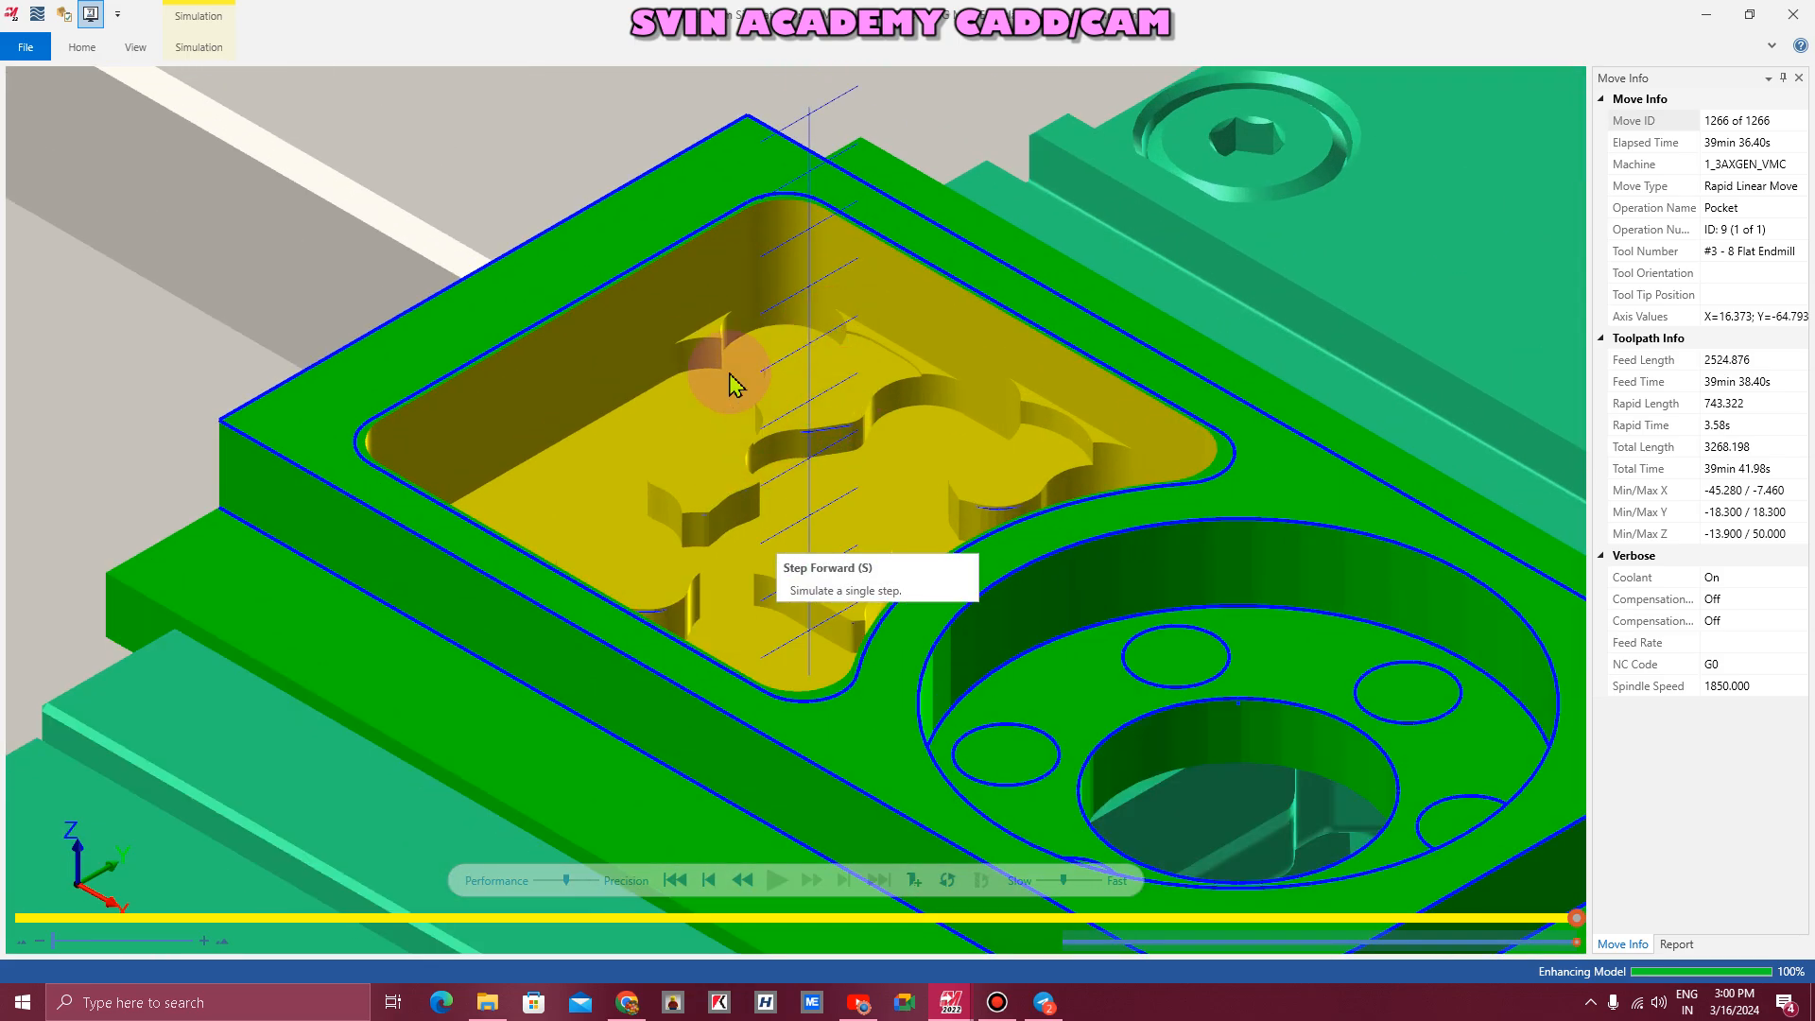
pyautogui.scroll(-2, 732, 382)
pyautogui.scroll(4, 782, 527)
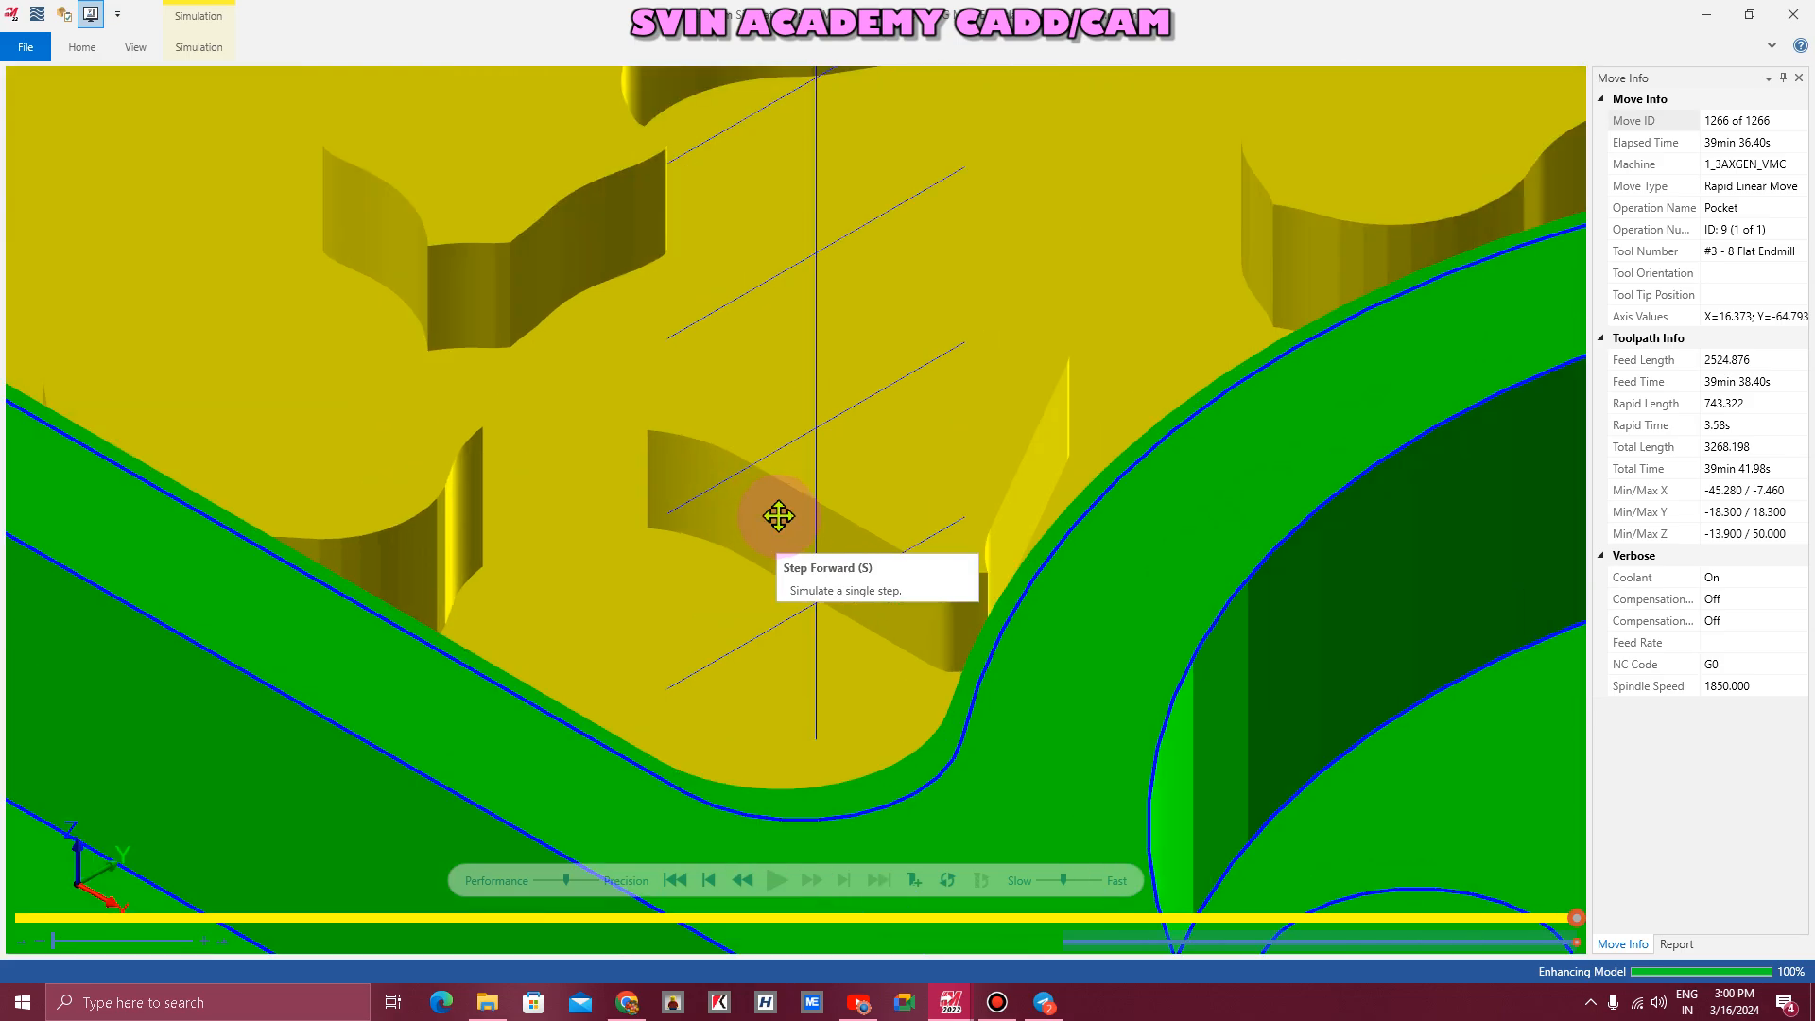
pyautogui.scroll(5, 804, 529)
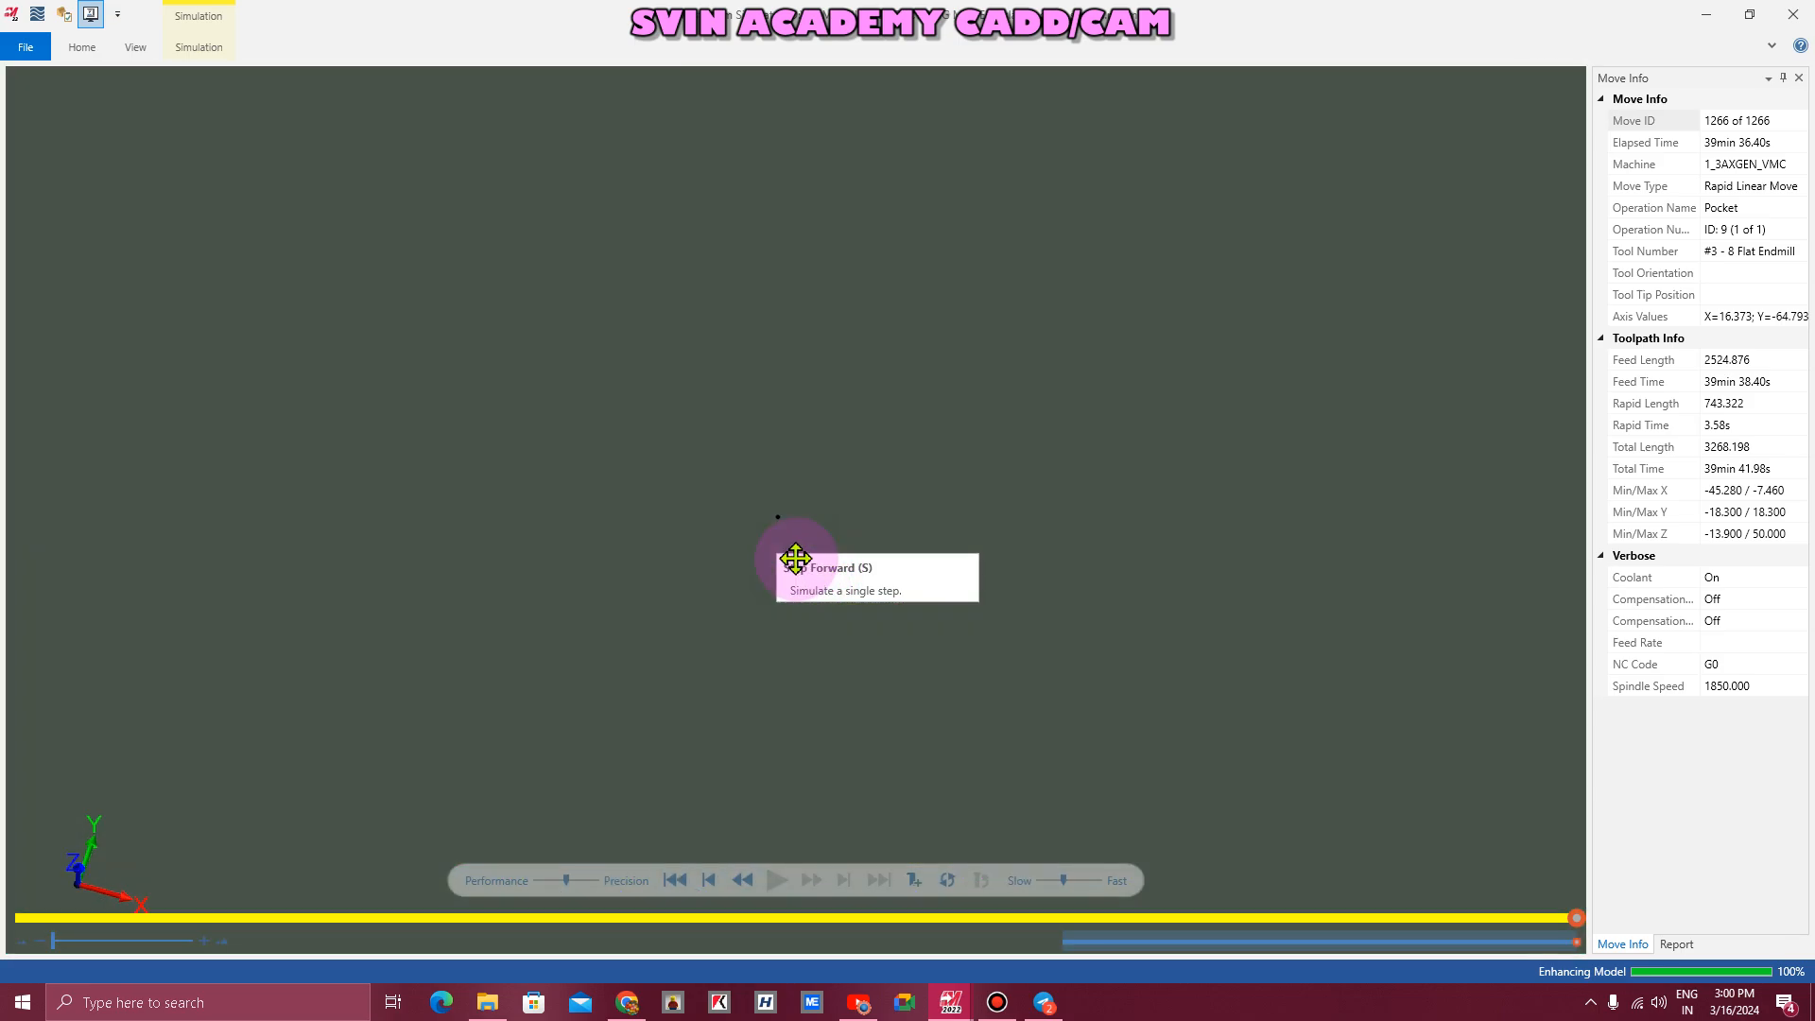
pyautogui.scroll(-3, 792, 553)
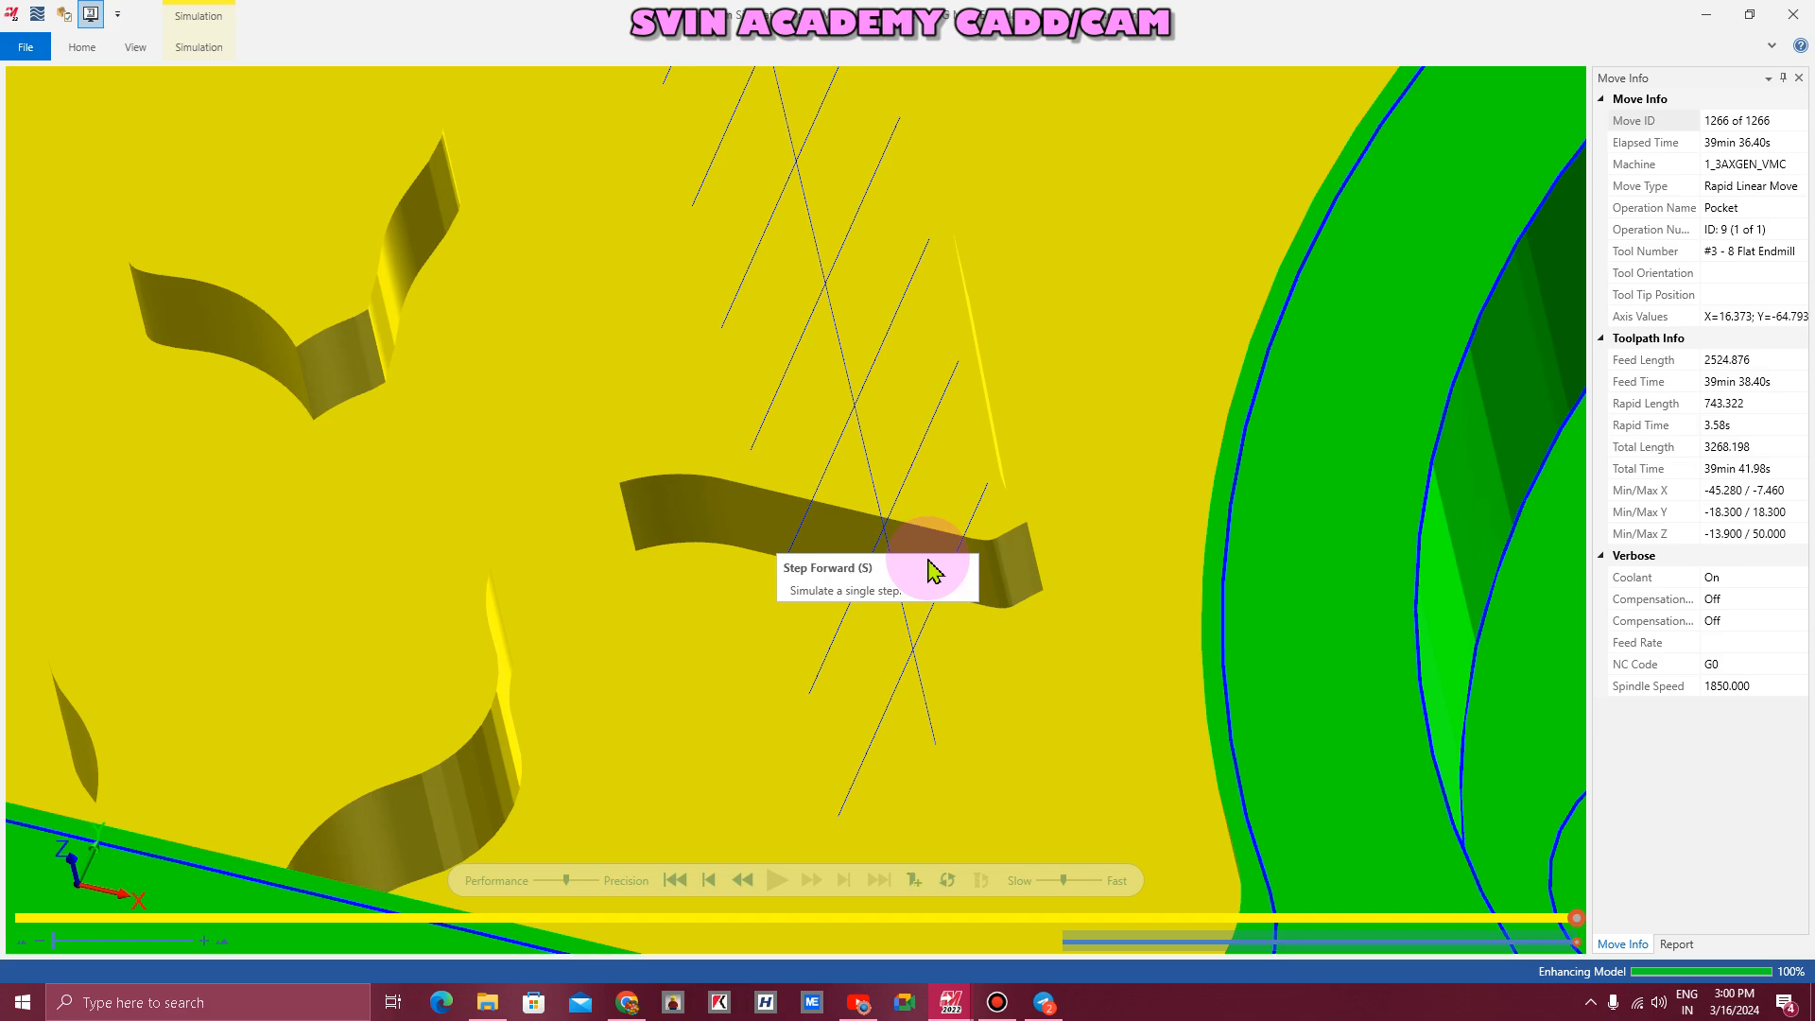
pyautogui.scroll(-3, 925, 574)
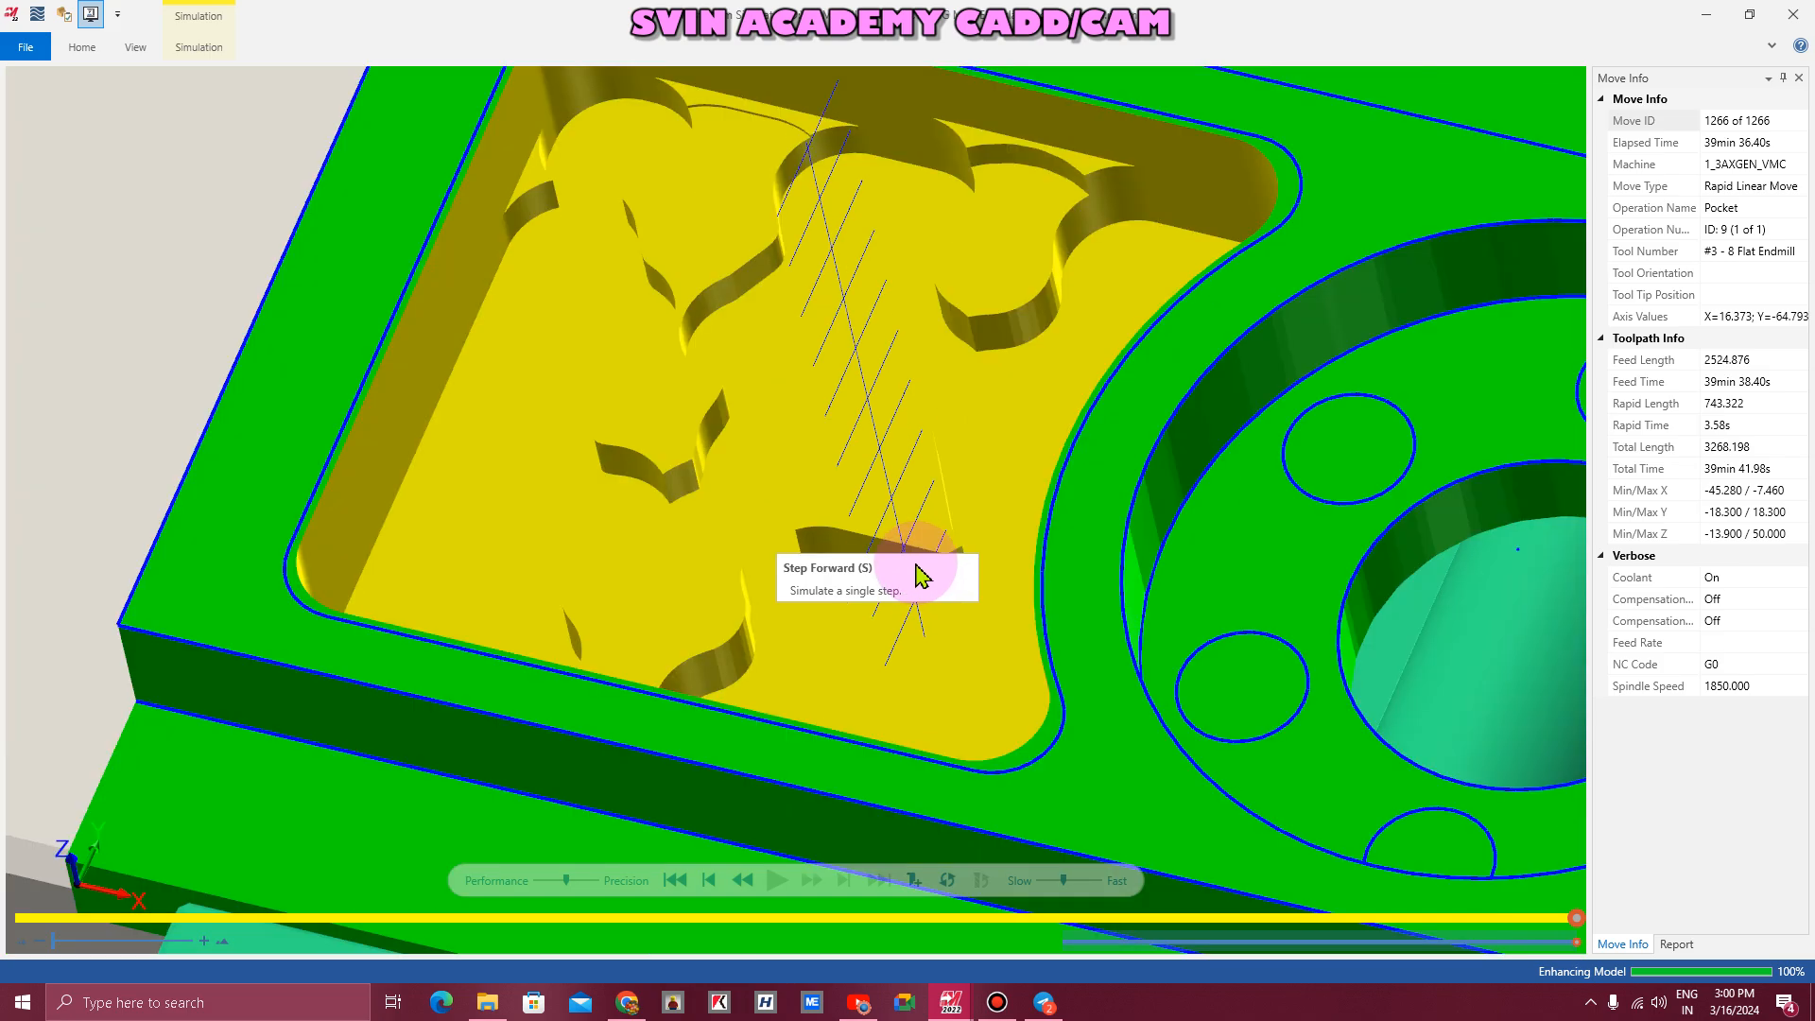
pyautogui.scroll(-2, 1522, 568)
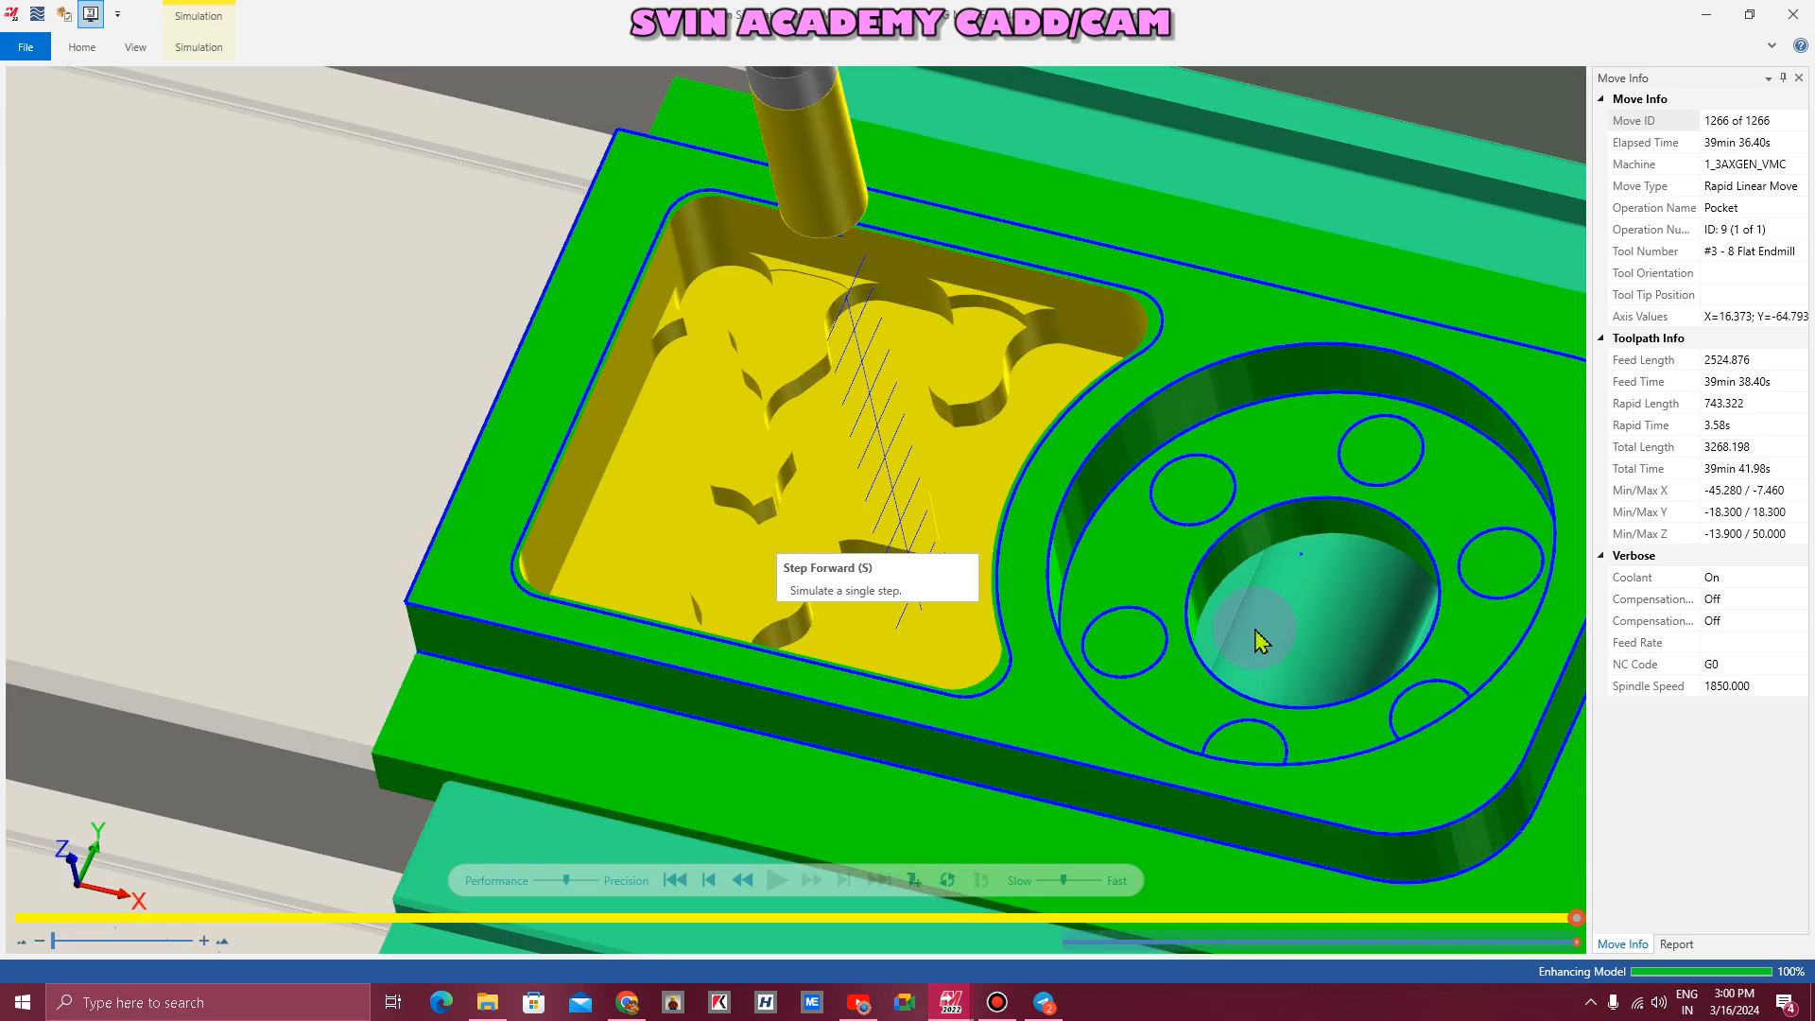
pyautogui.scroll(5, 879, 539)
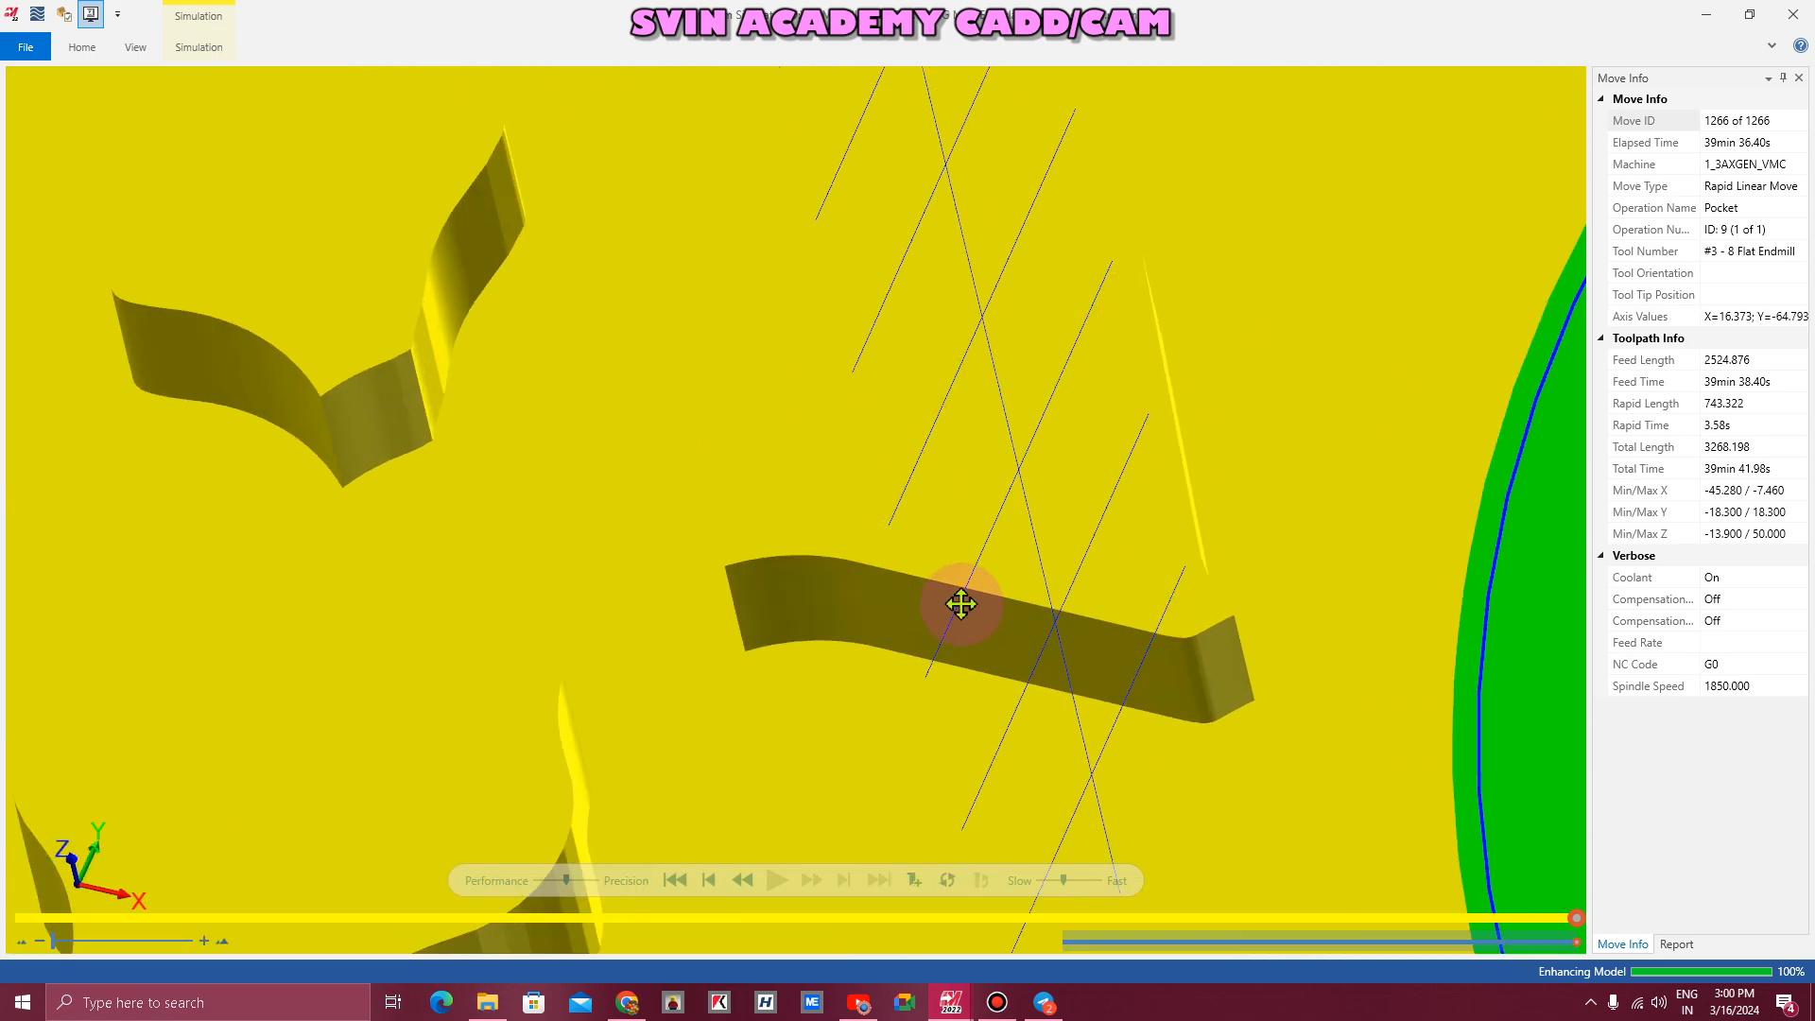
pyautogui.moveTo(961, 603); pyautogui.dragTo(957, 587, button='middle')
pyautogui.moveTo(1042, 642); pyautogui.dragTo(1006, 652, button='middle')
pyautogui.rightClick(1018, 307)
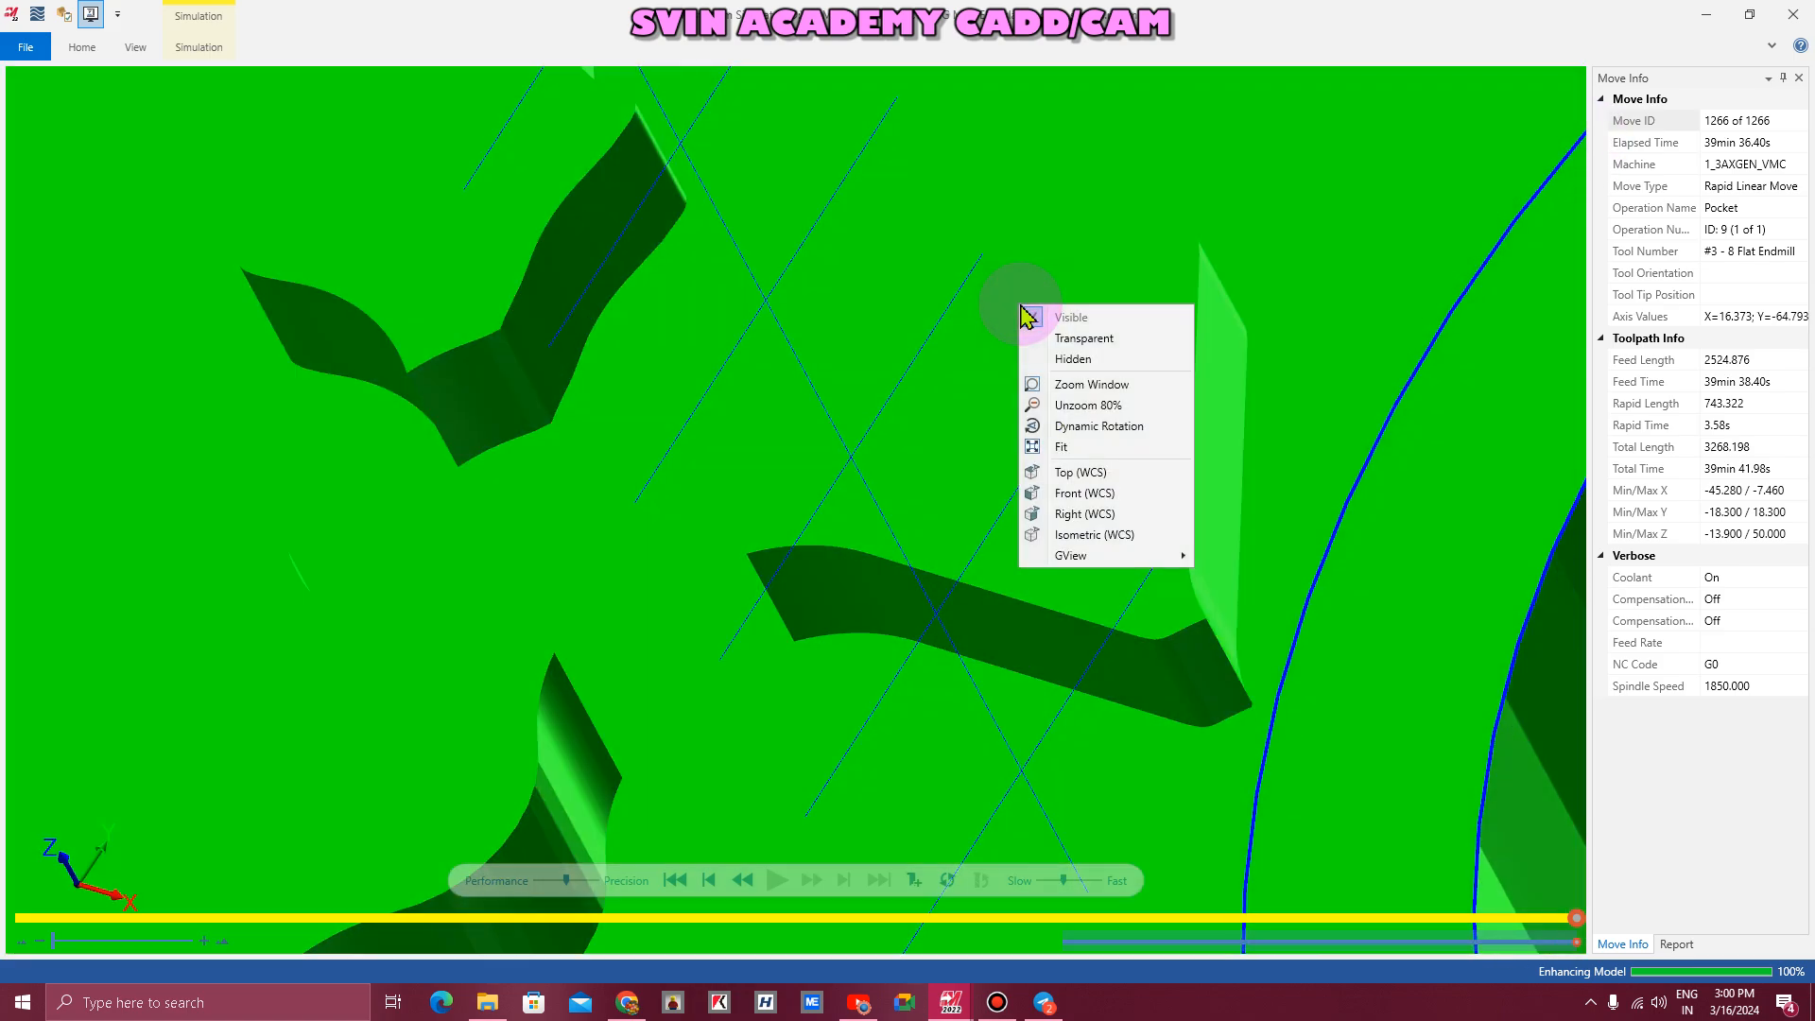
# - Leave the simulator and show the part model in isometric view
pyautogui.click(1623, 3)
pyautogui.click(1718, 13)
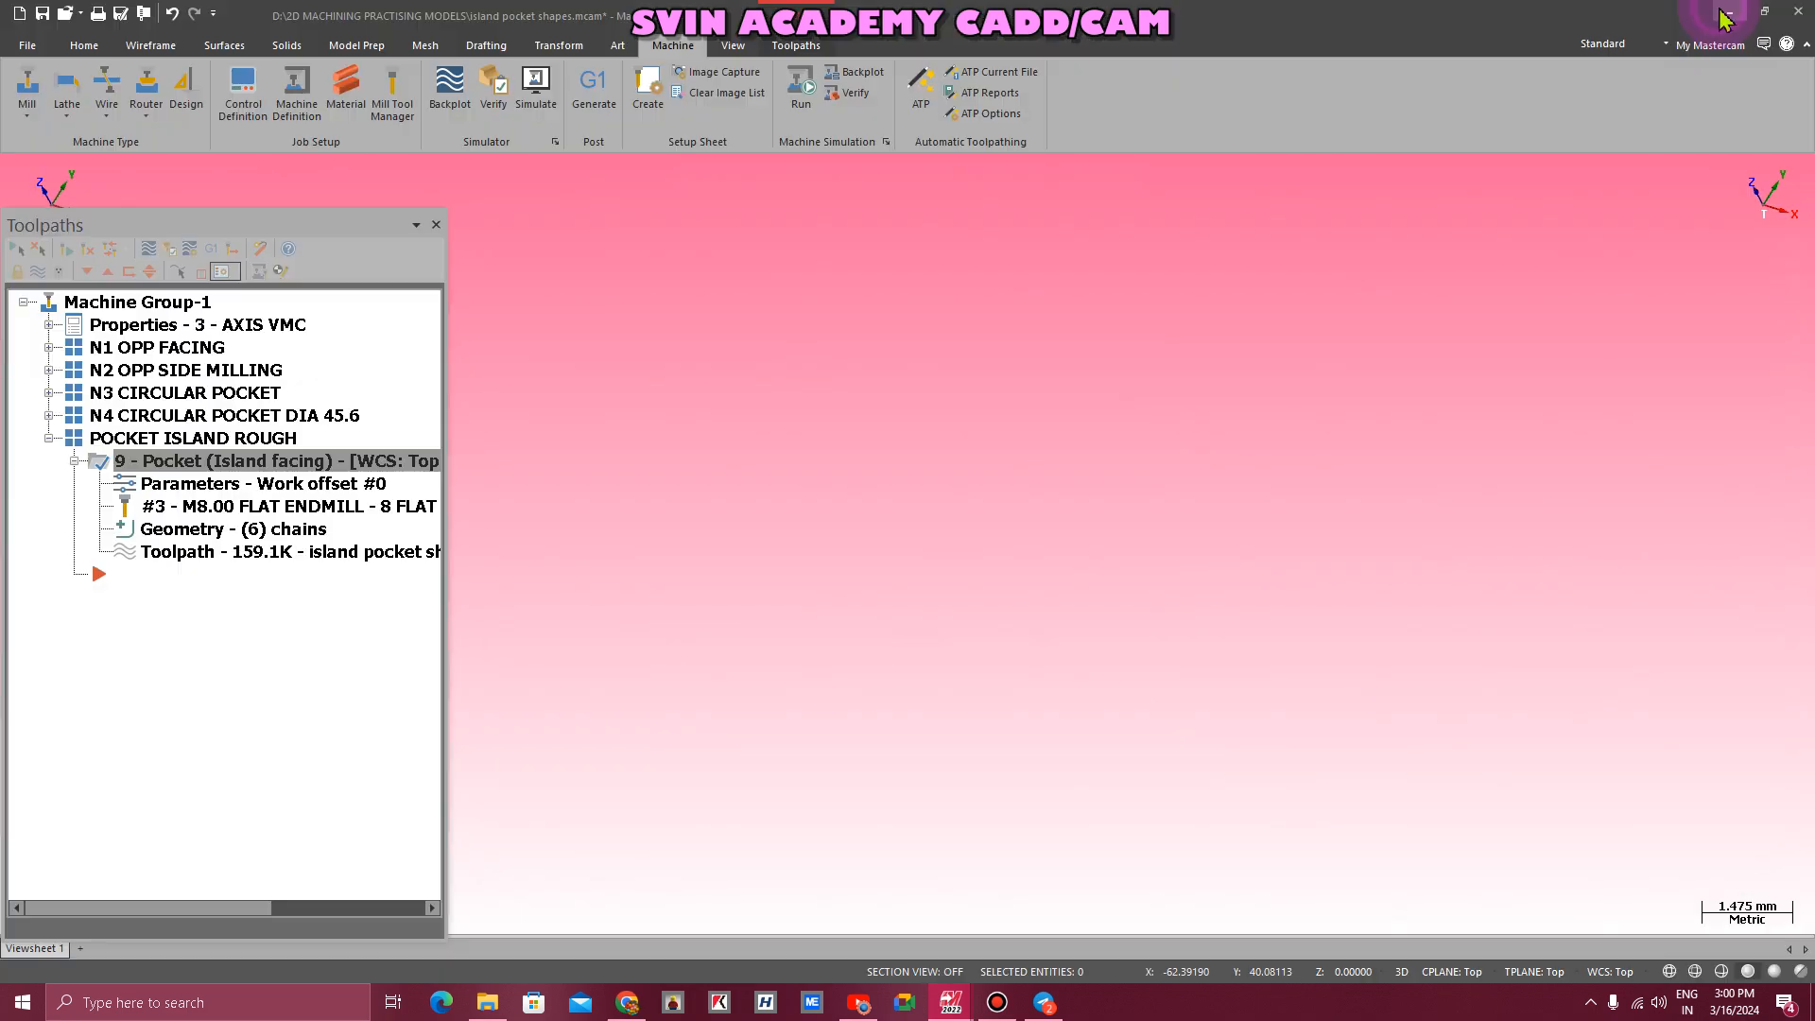
pyautogui.rightClick(786, 364)
pyautogui.click(855, 530)
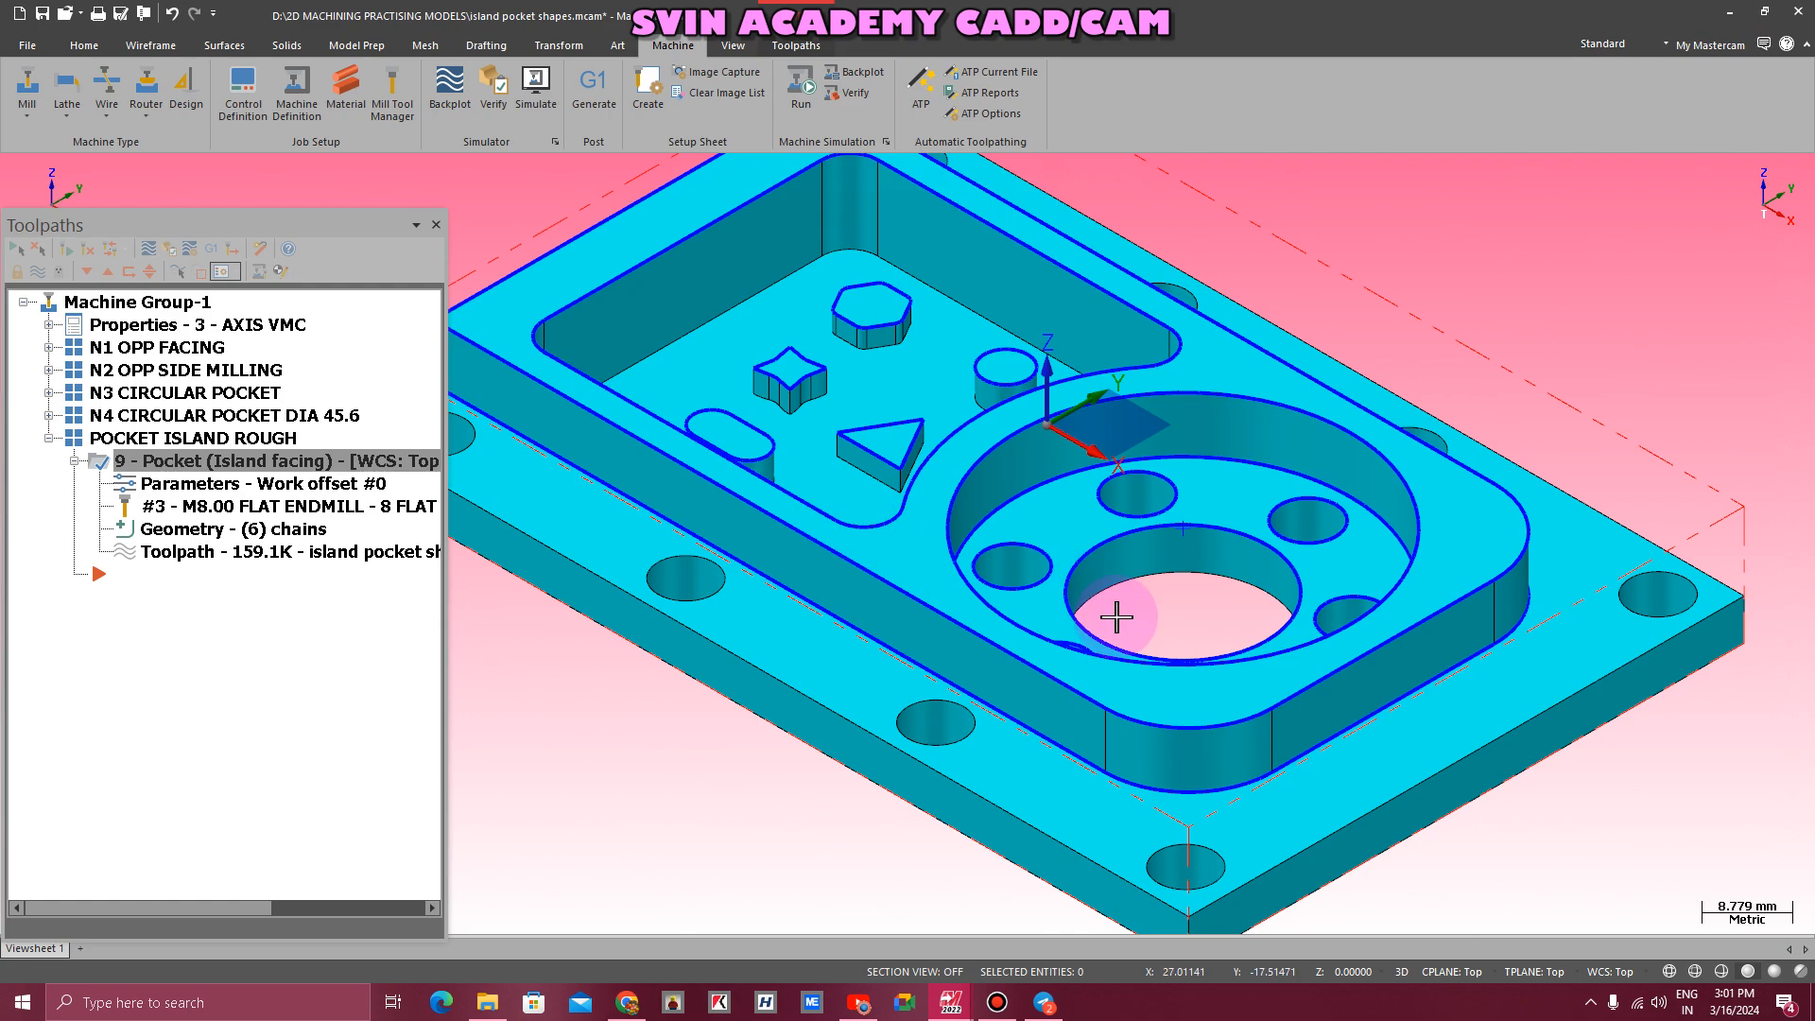
# - Copy the AFTER N4 stock model operation to the end of the POCKET ISLAND ROUGH group
pyautogui.scroll(-2, 1116, 617)
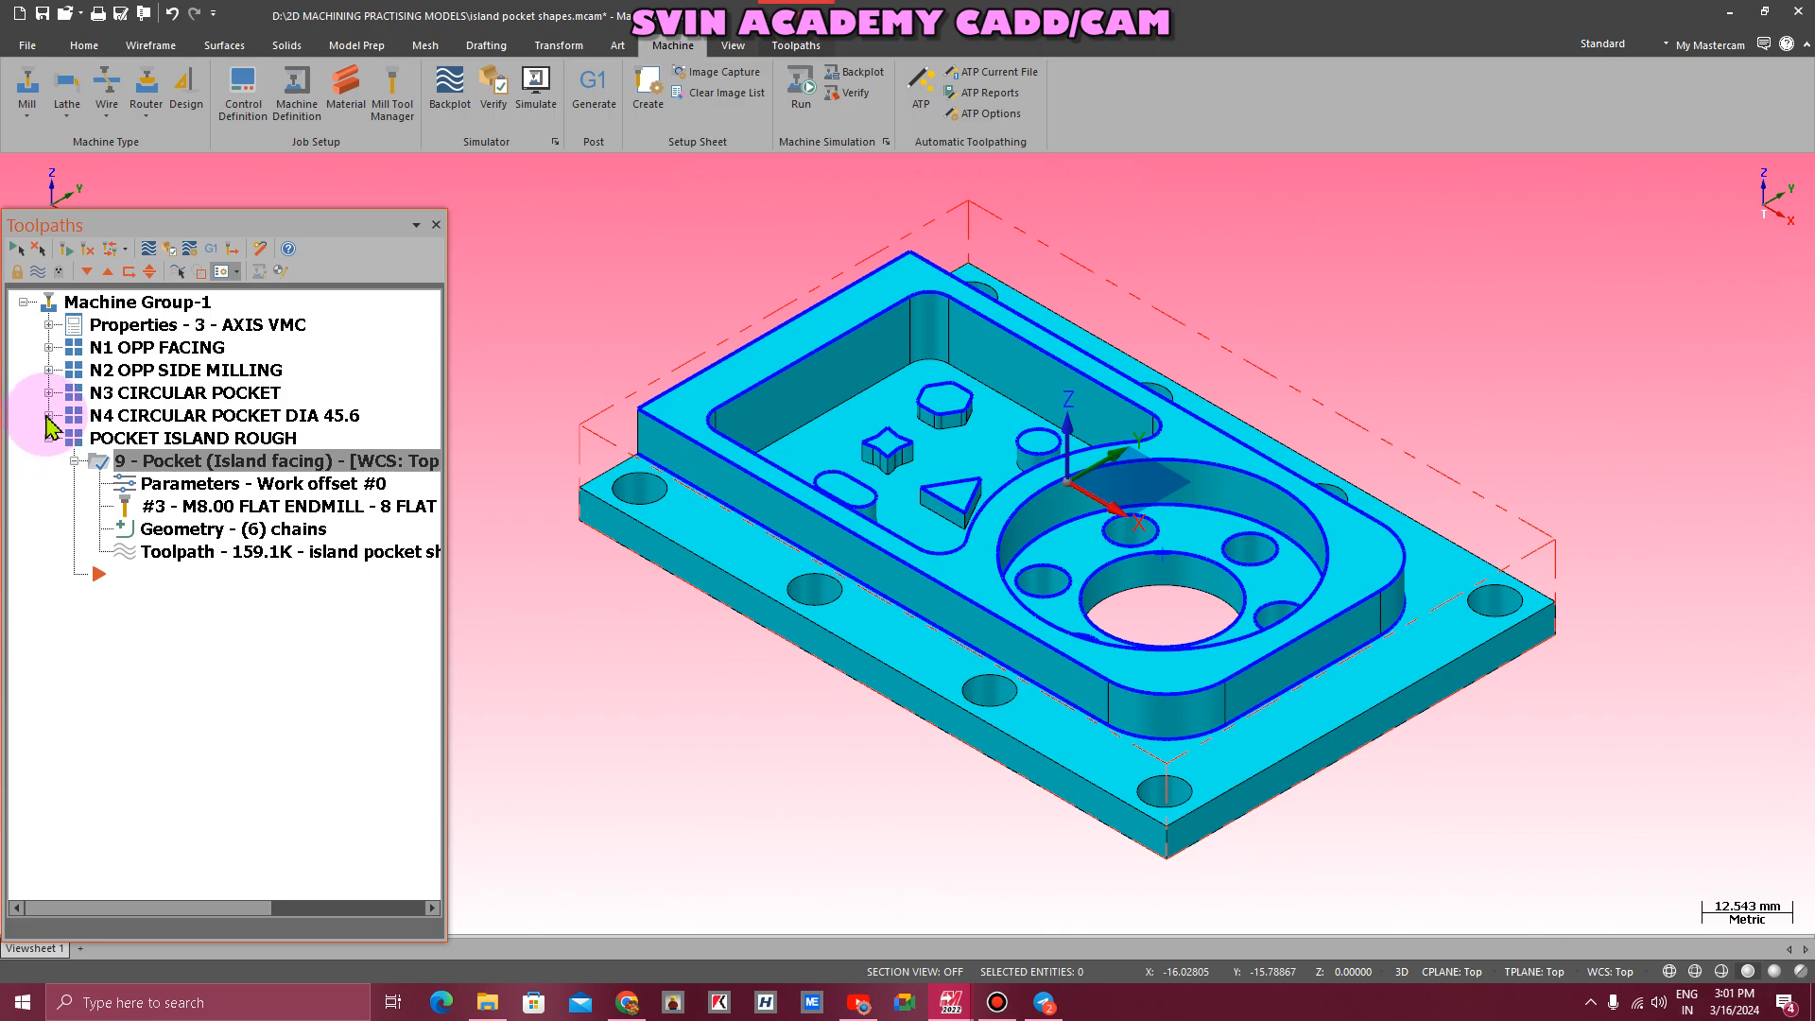
pyautogui.click(47, 416)
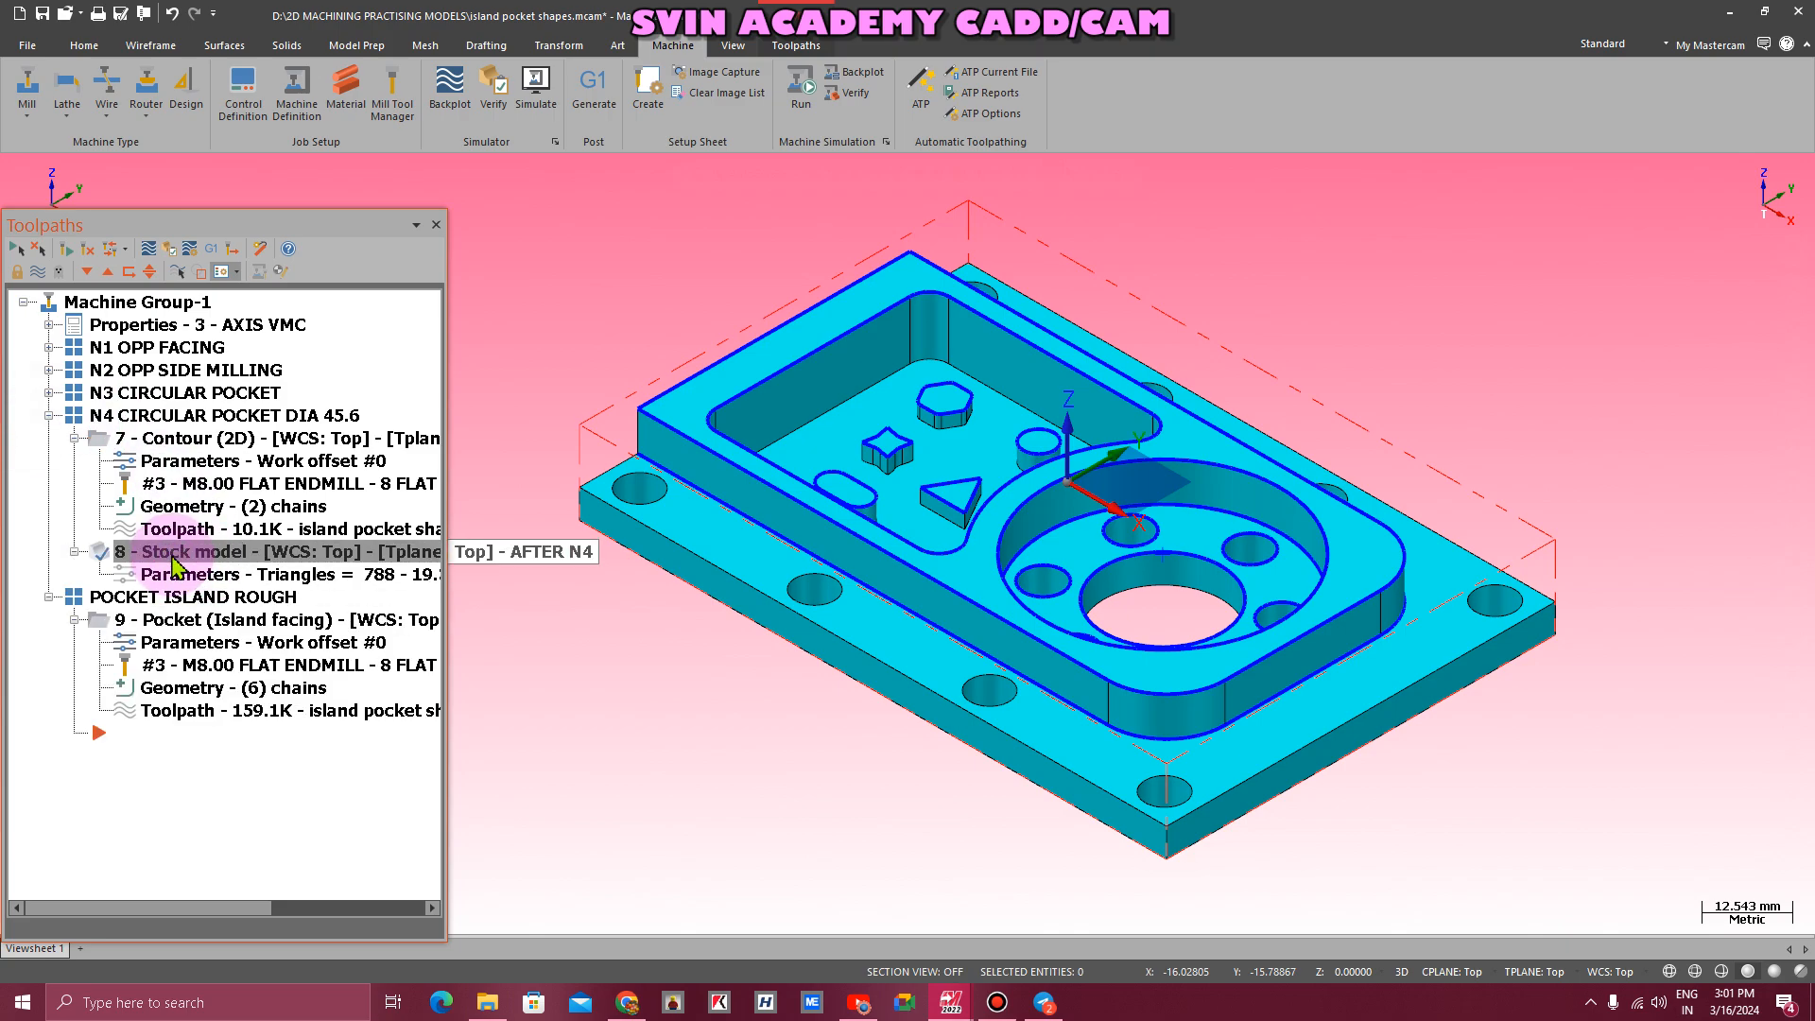
pyautogui.click(135, 733)
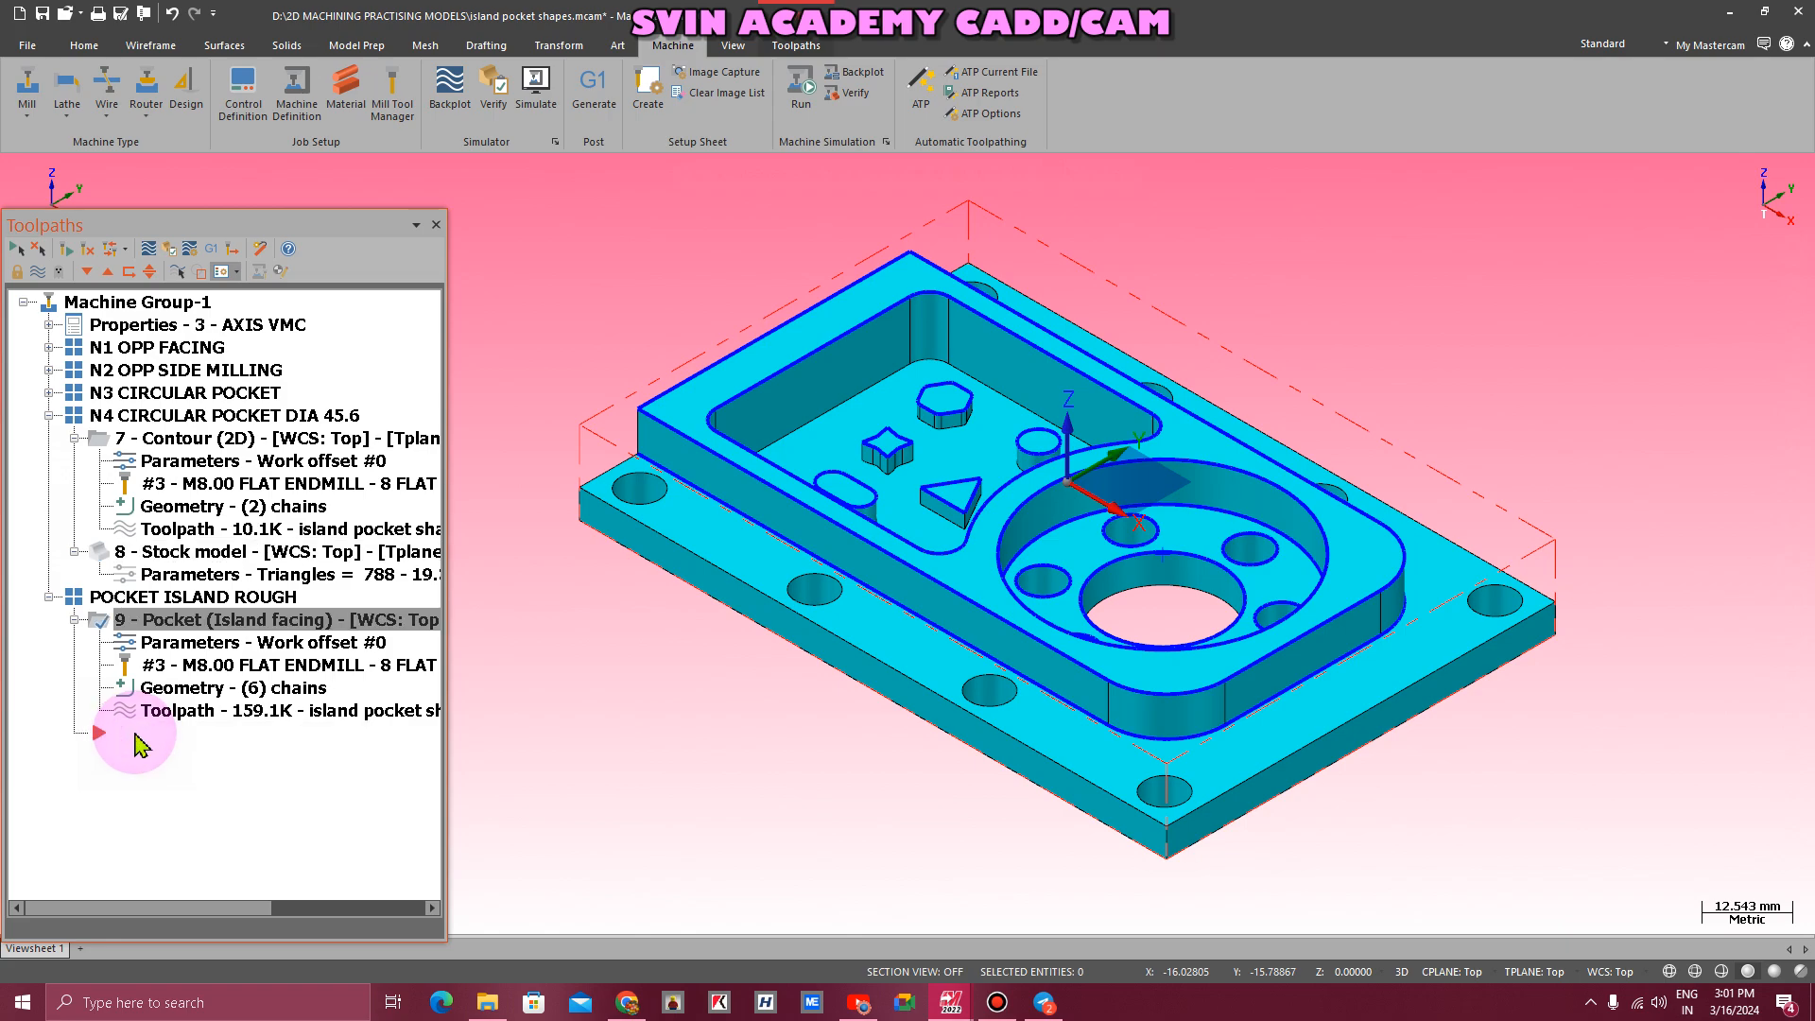
pyautogui.hotkey('ctrl', 'v')
# - Name the copied stock model AFTER N5, base it on the AFTER N4 stock and use only the island facing pocket as source operation
pyautogui.click(137, 756)
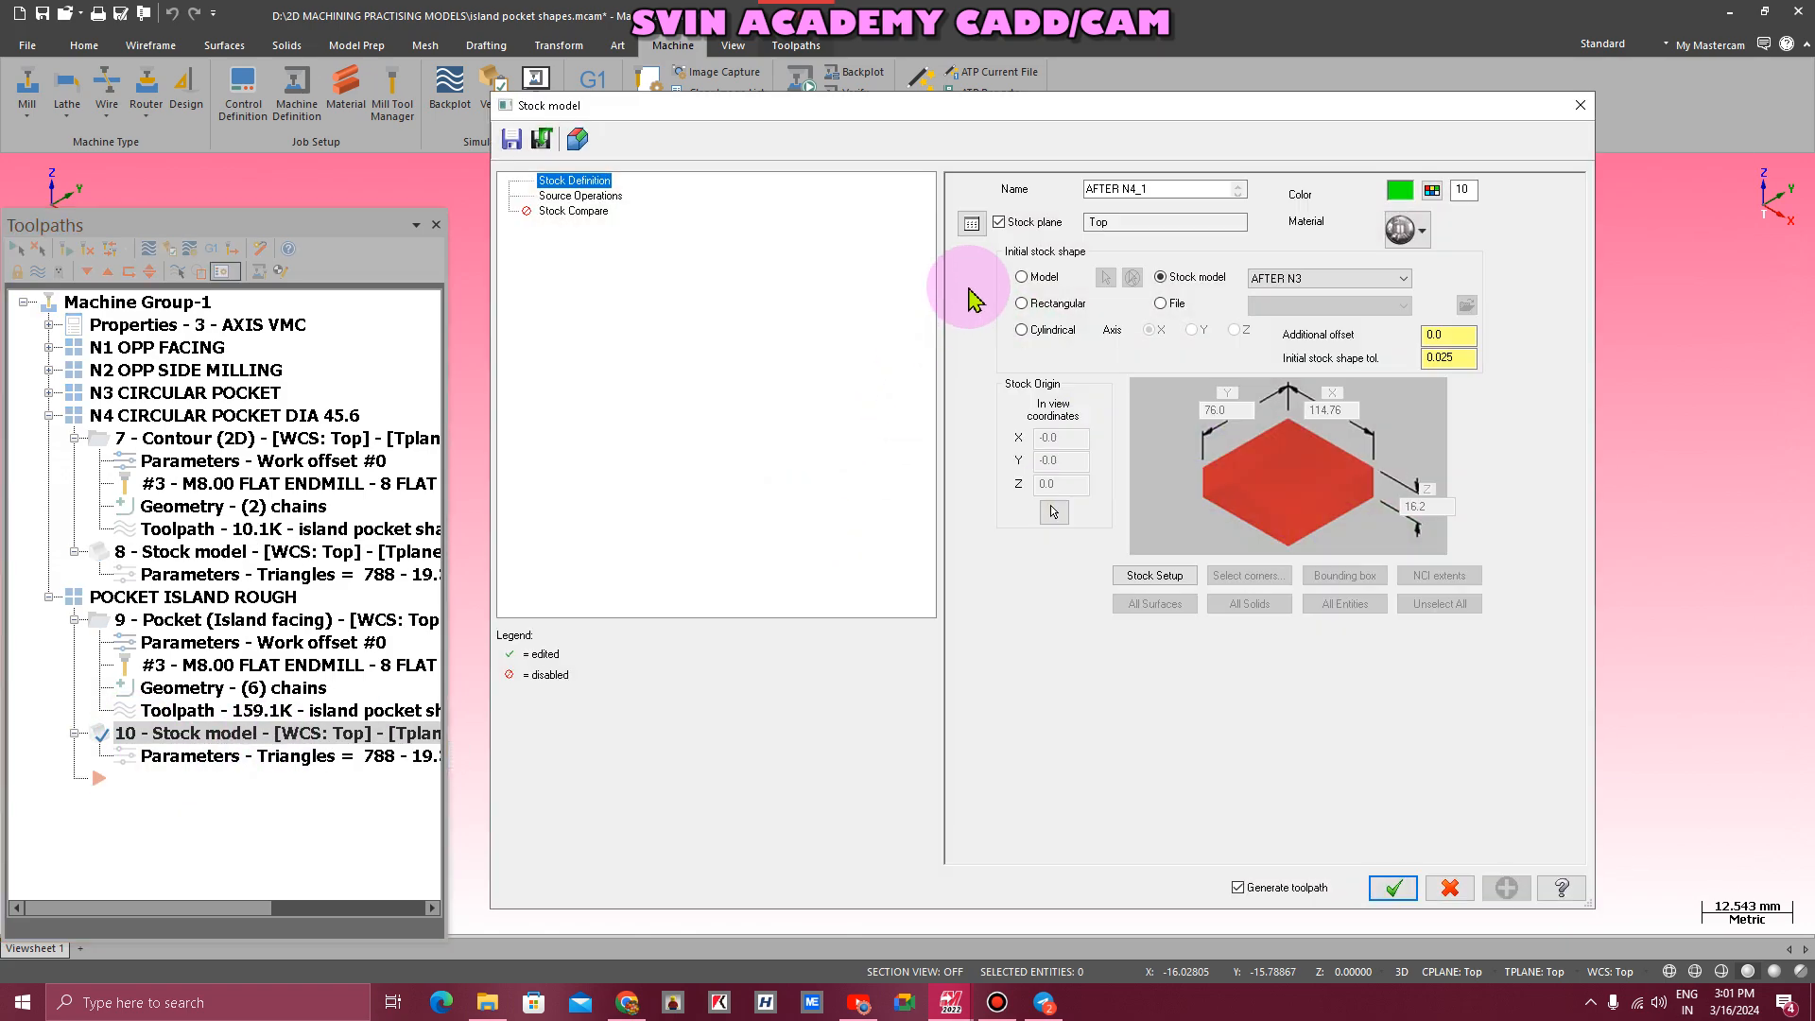
pyautogui.click(1165, 190)
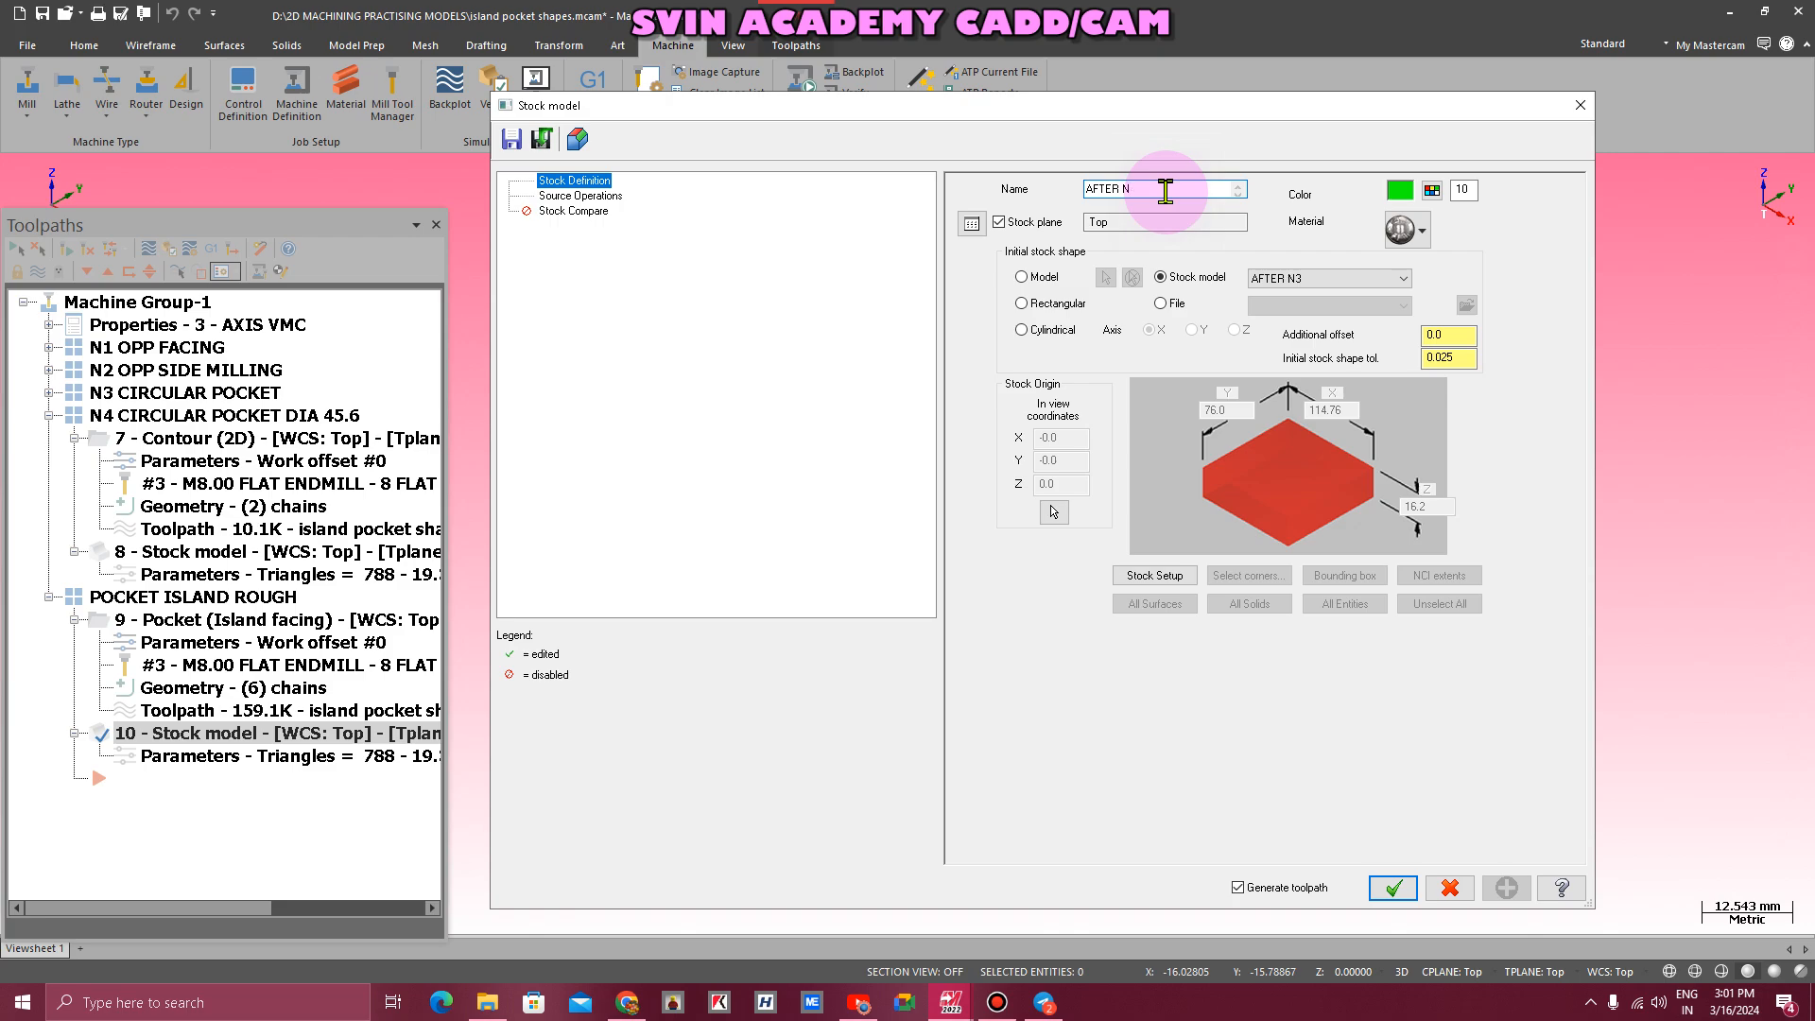
pyautogui.write('5')
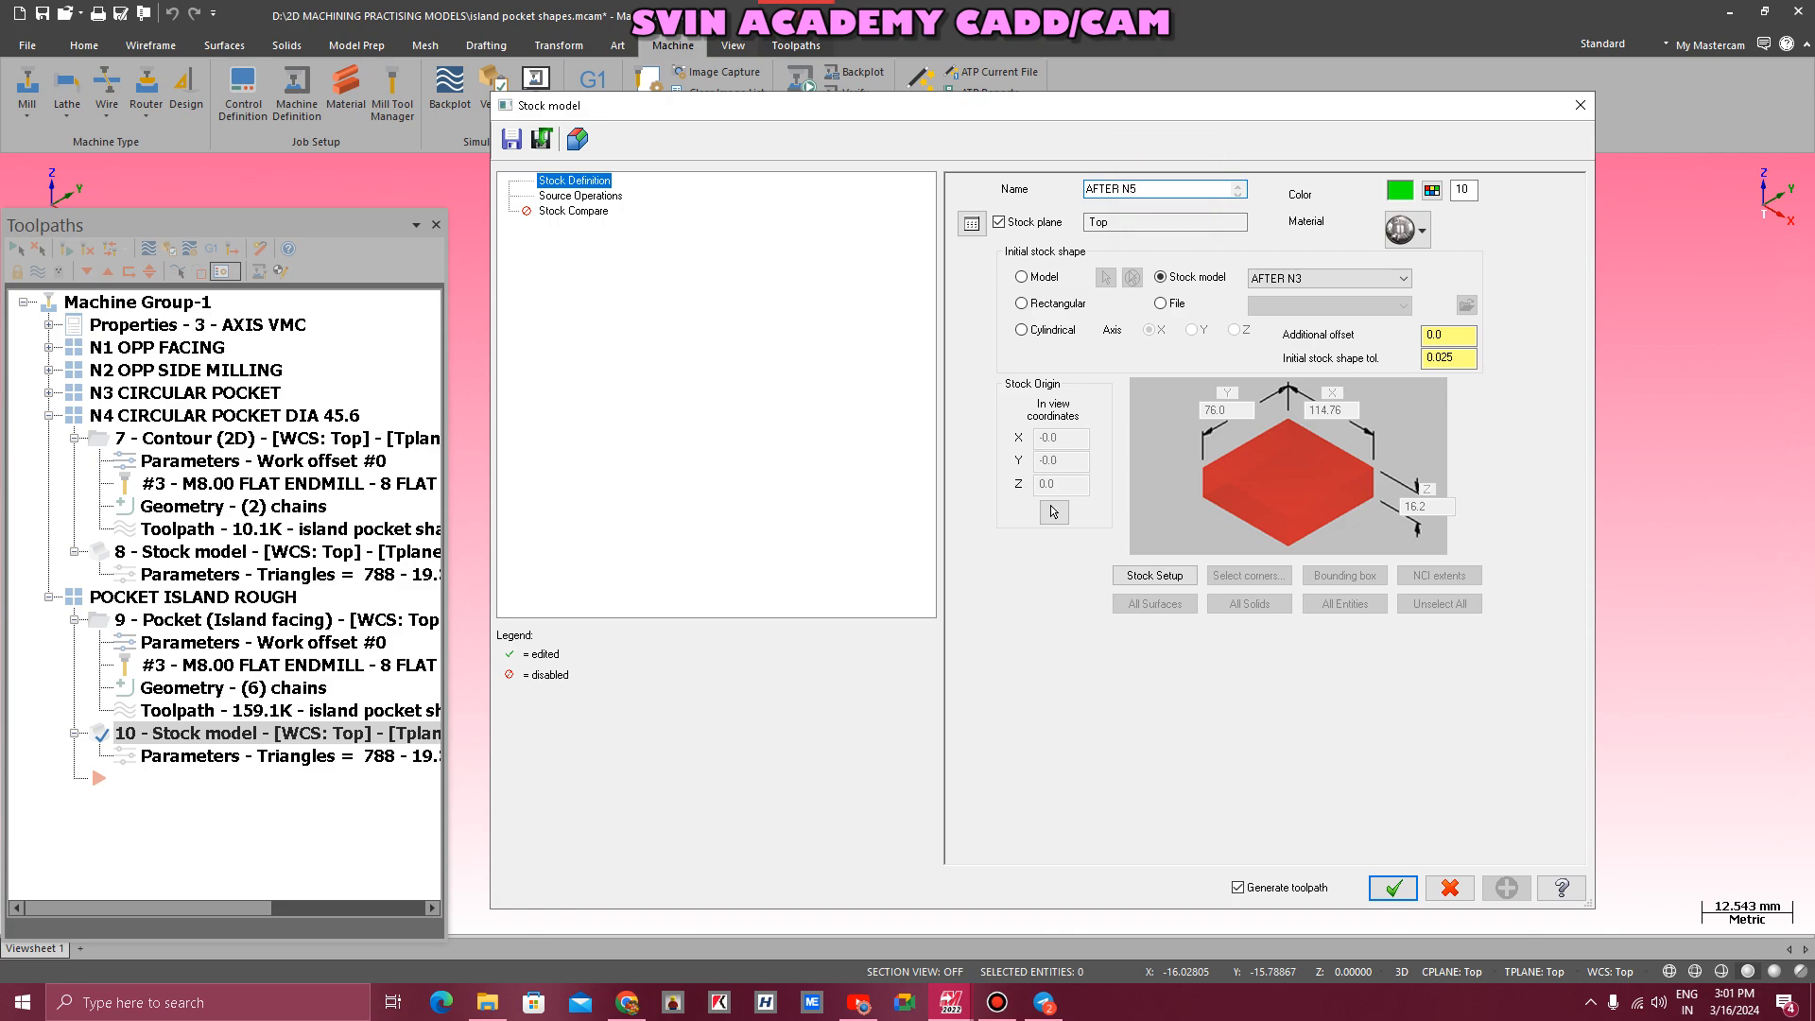
pyautogui.click(1286, 277)
pyautogui.click(1285, 322)
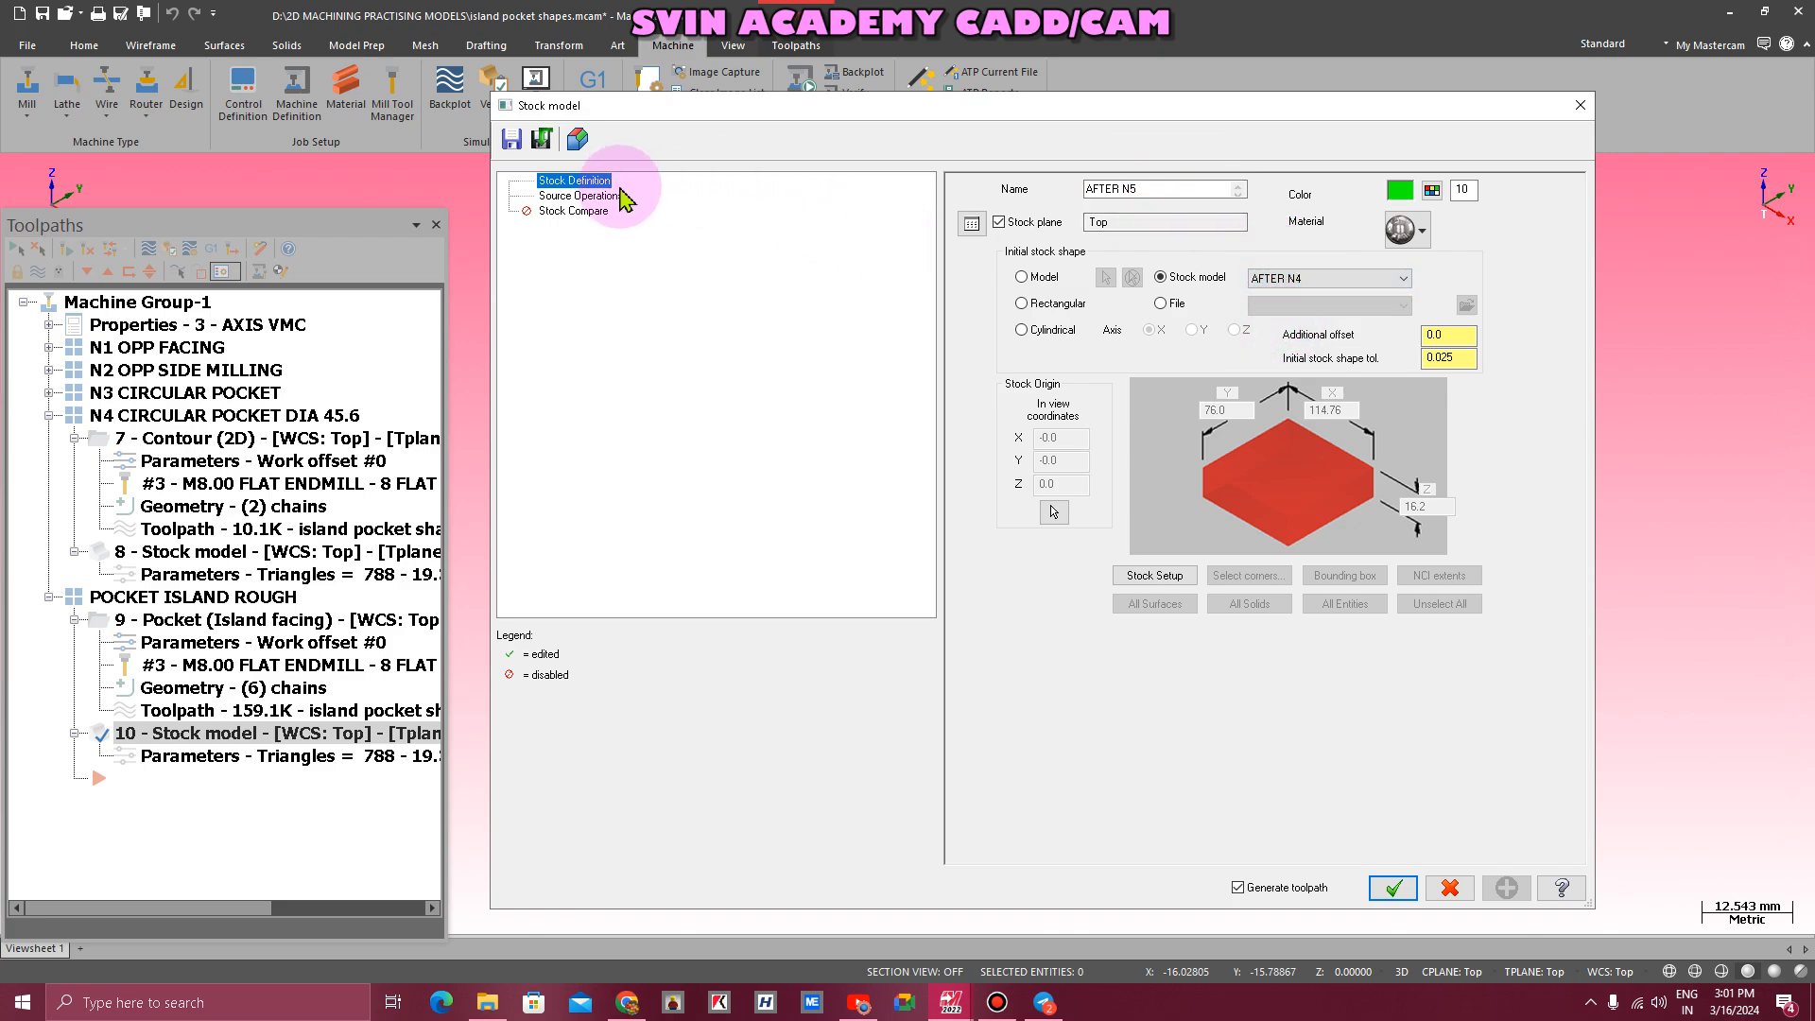
pyautogui.click(580, 195)
pyautogui.click(1266, 395)
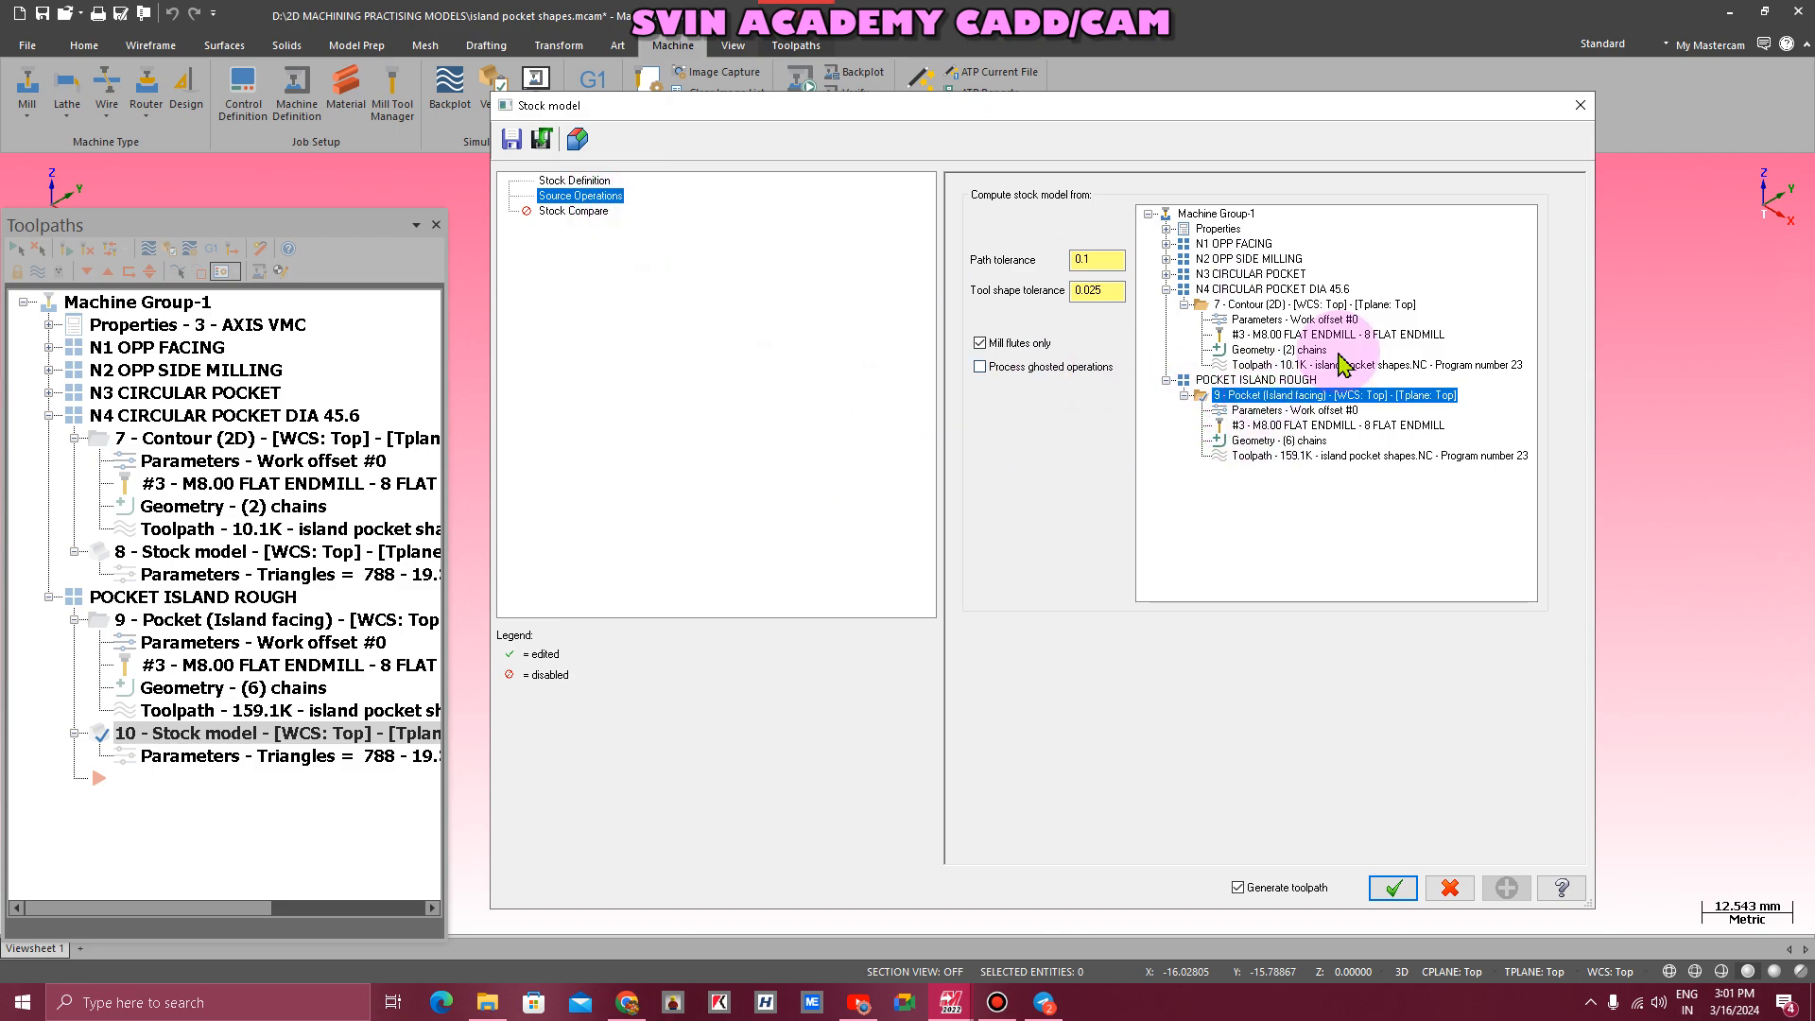
pyautogui.click(1394, 888)
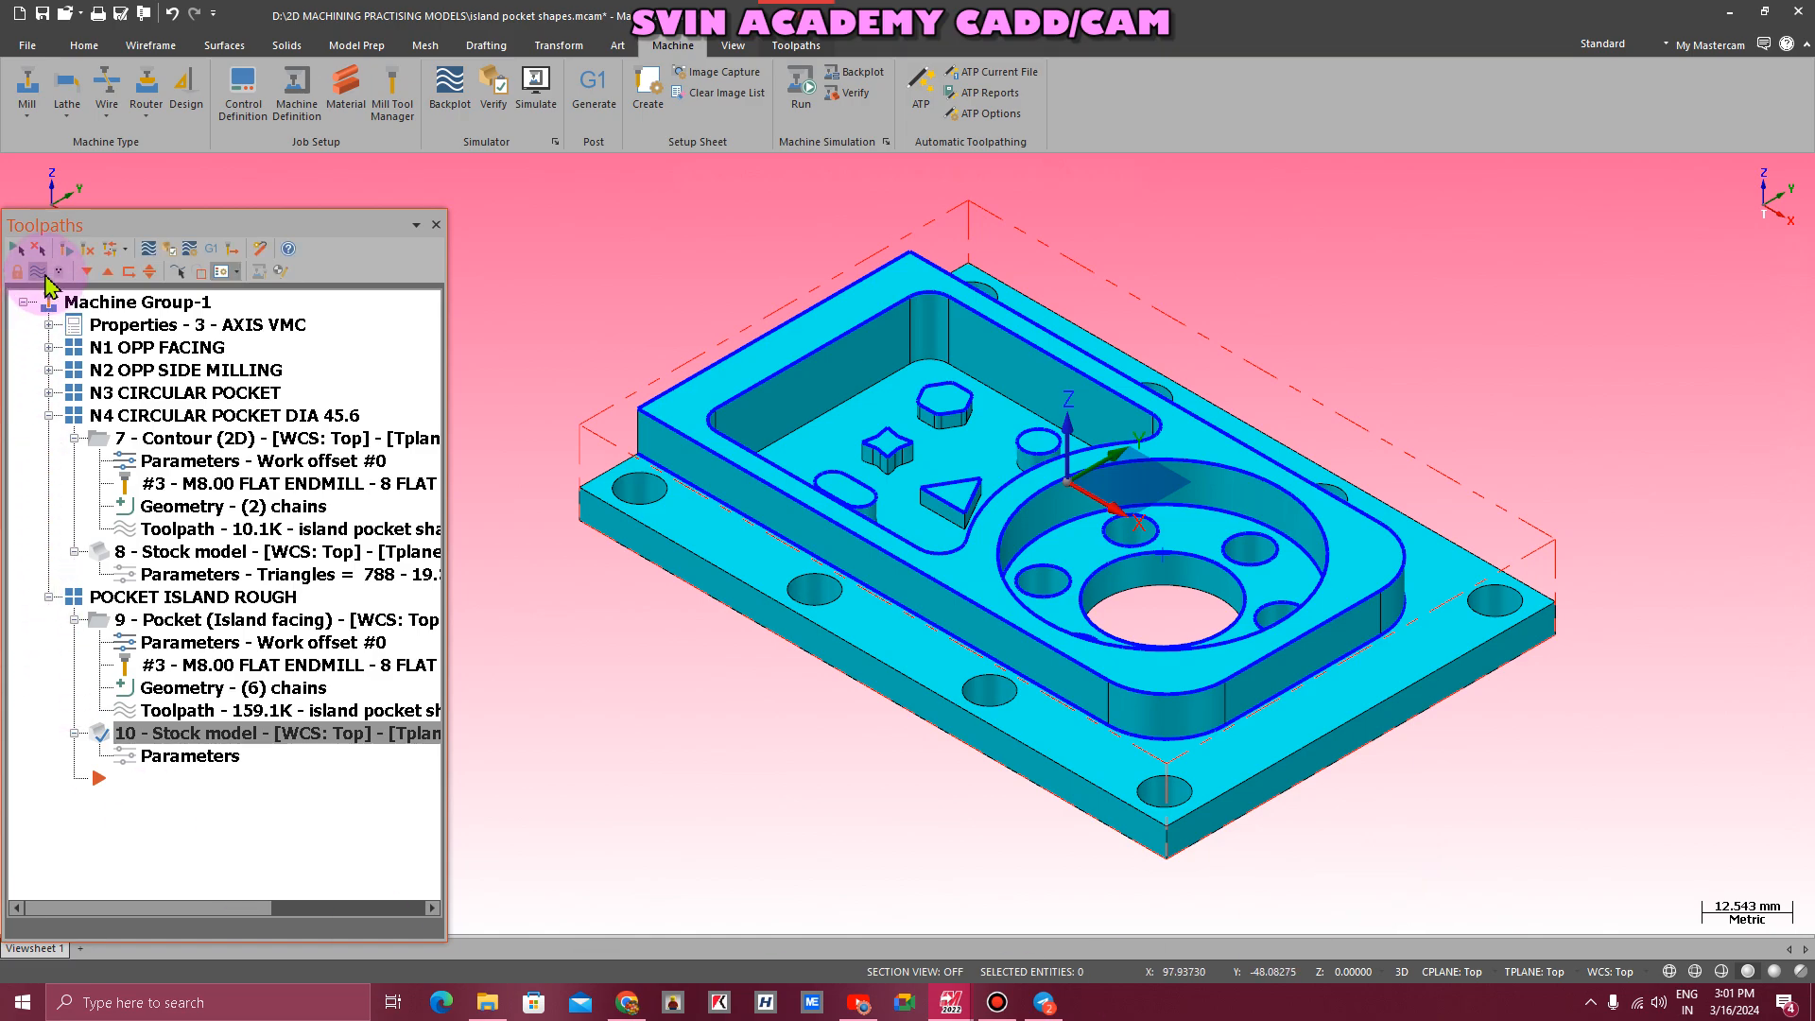
# - Examine the material left around the islands on the AFTER N5 stock model, and hide the stock display
pyautogui.scroll(8, 887, 498)
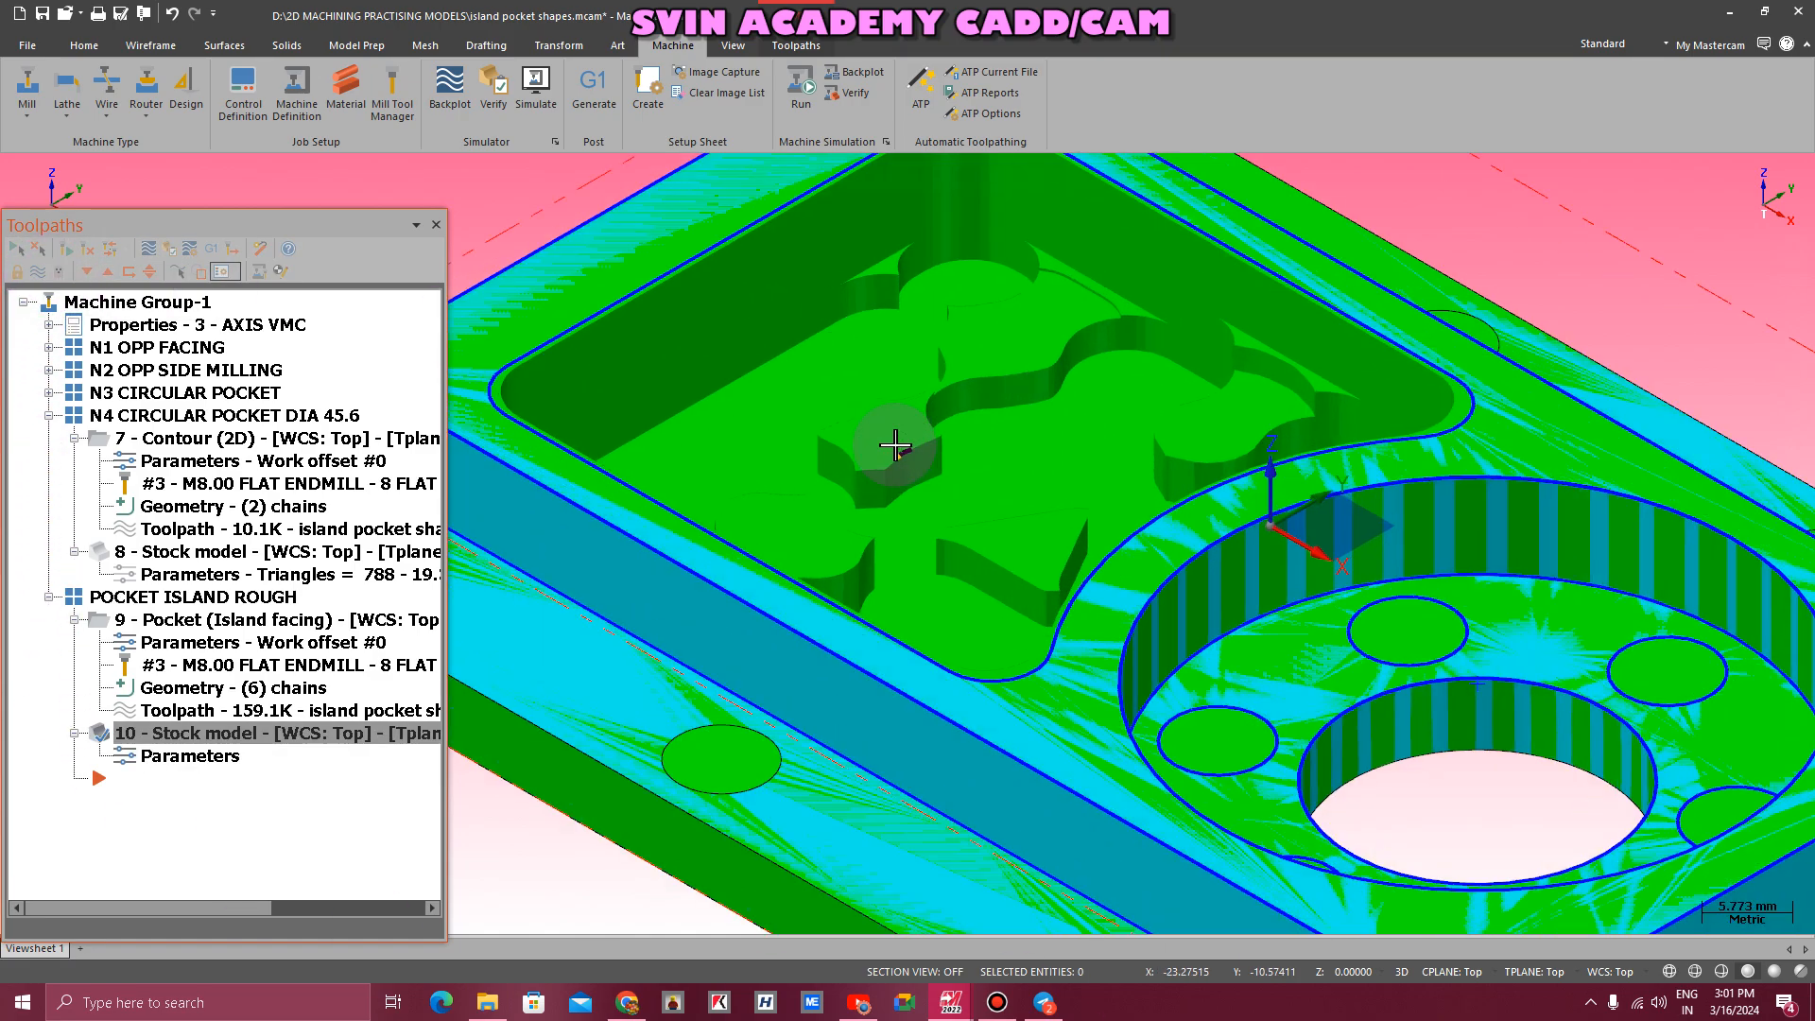
pyautogui.scroll(-7, 894, 444)
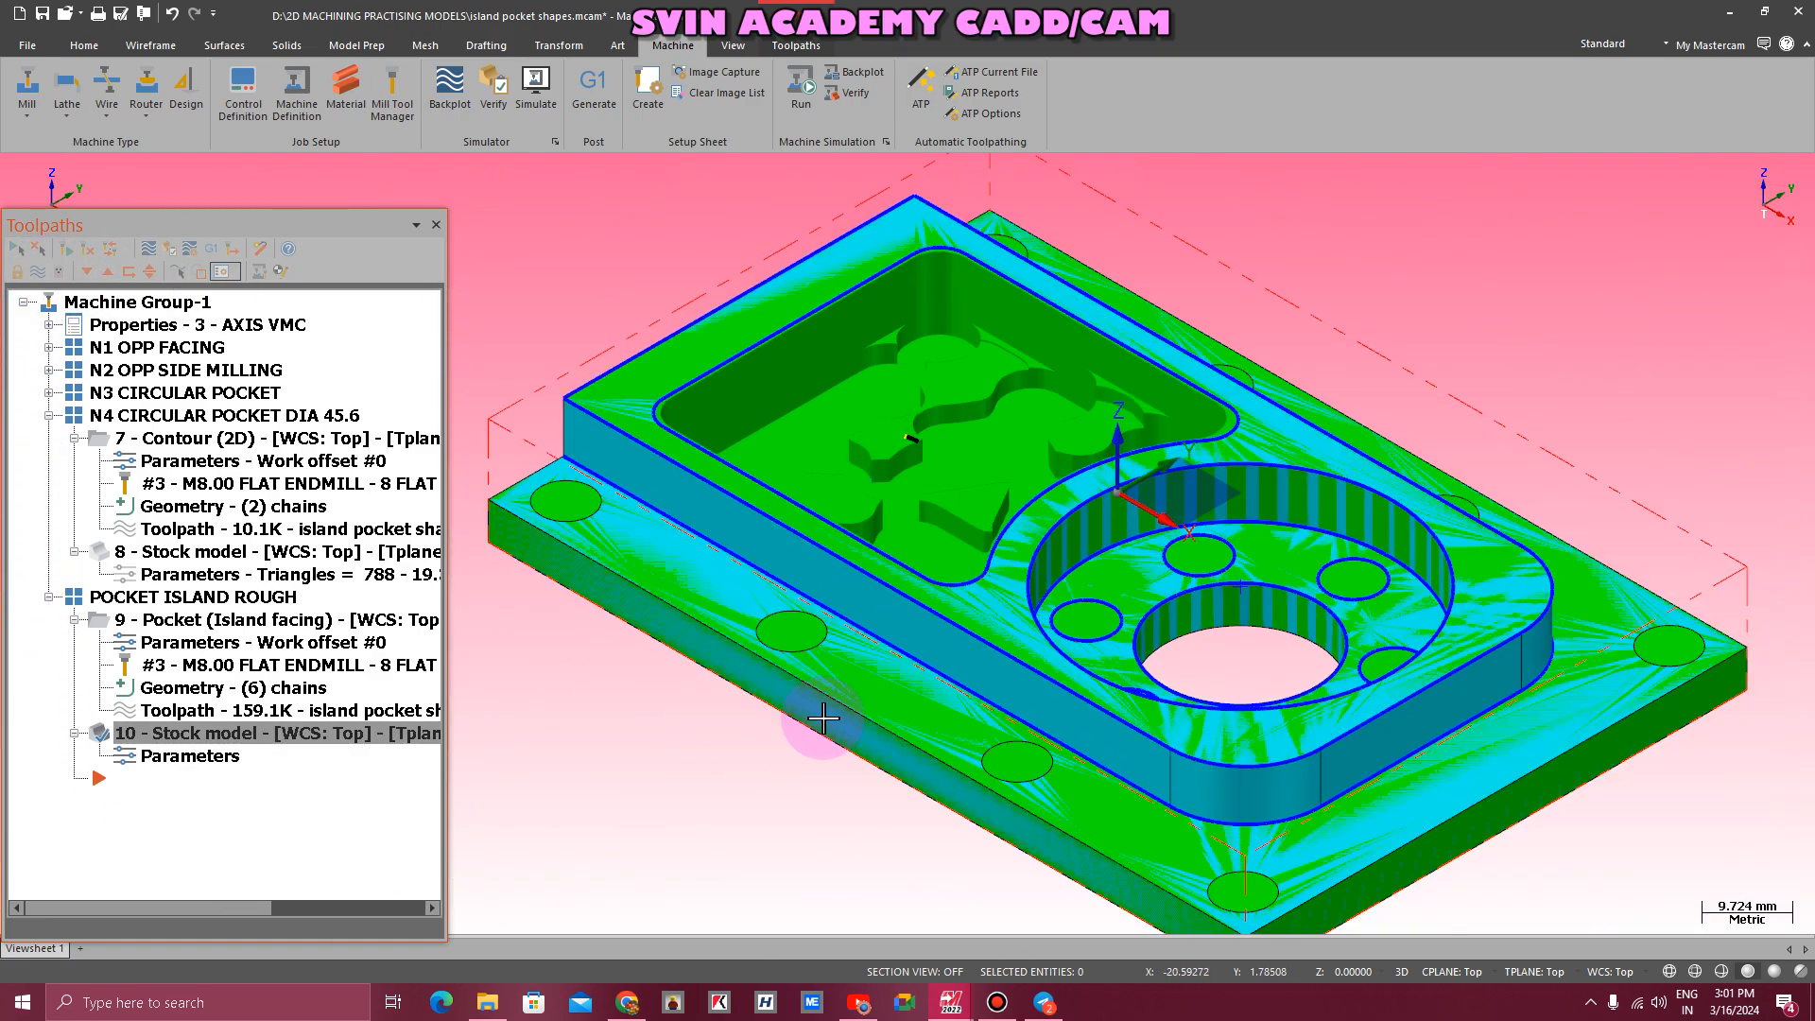
pyautogui.click(38, 273)
# - Collapse the N4 and roughing groups and add a new toolpath group named POCKET ISLAND FINISHING
pyautogui.click(48, 415)
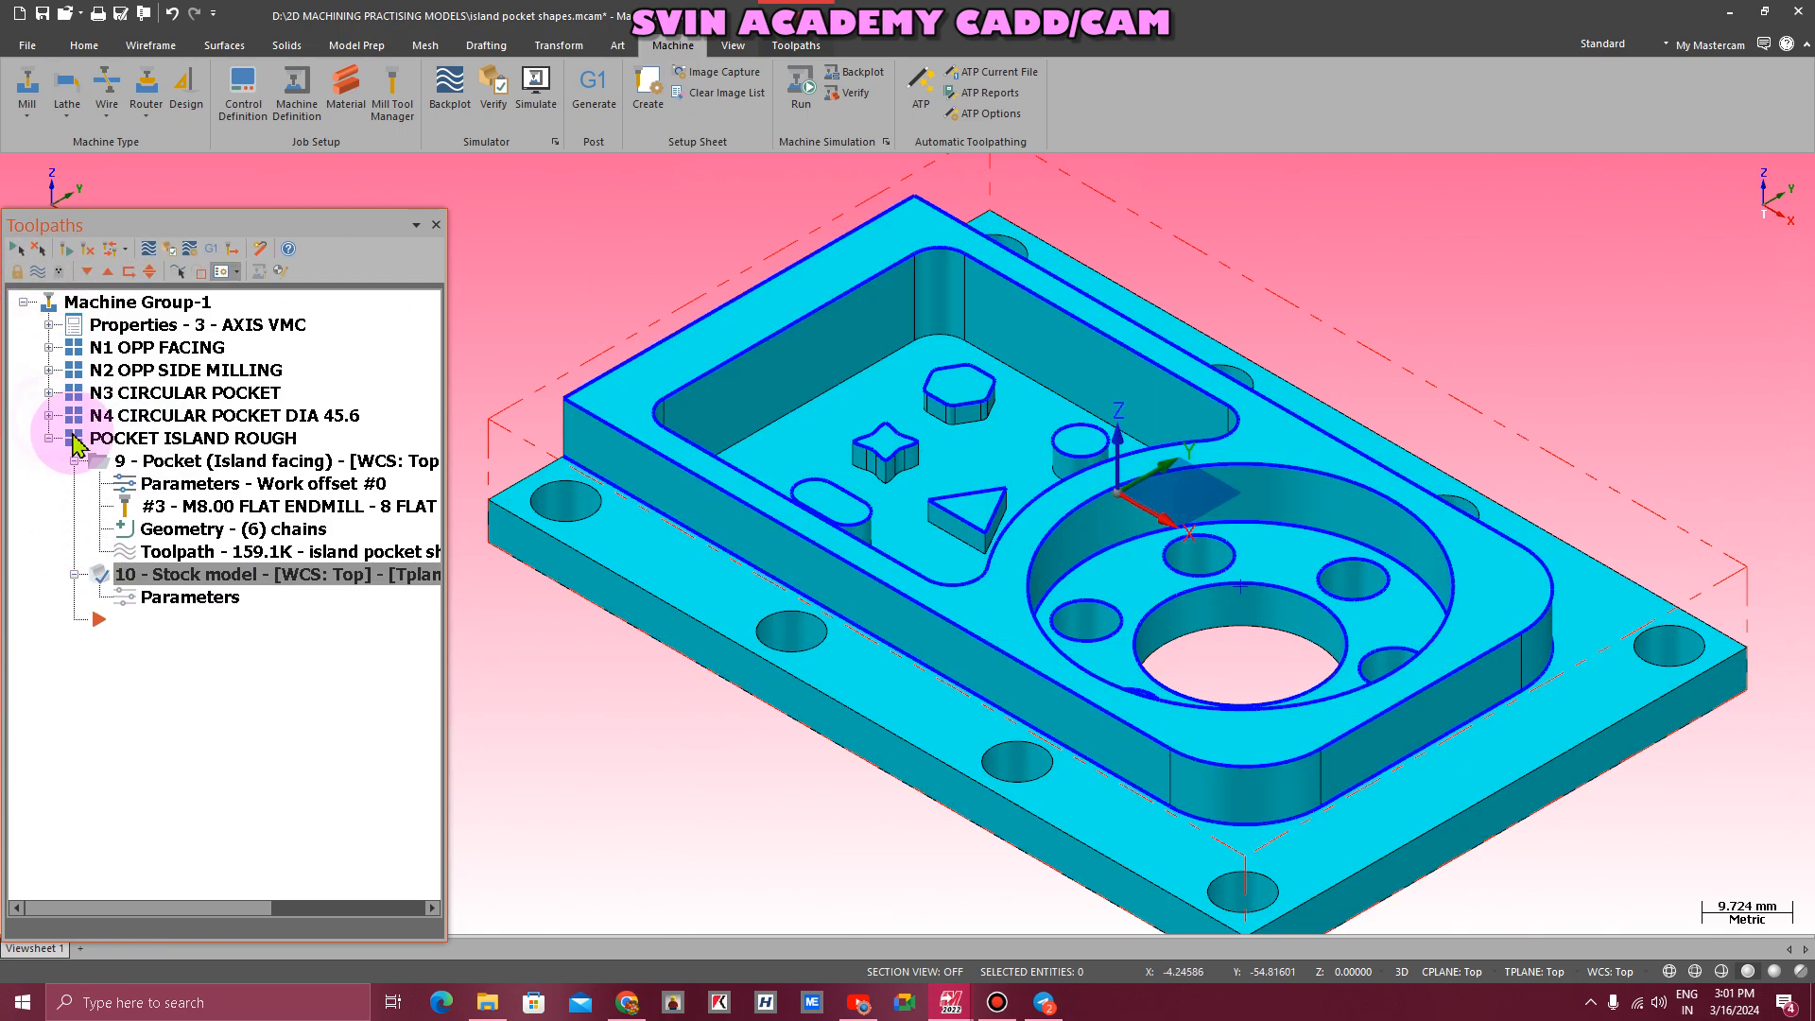
pyautogui.click(48, 437)
pyautogui.rightClick(132, 301)
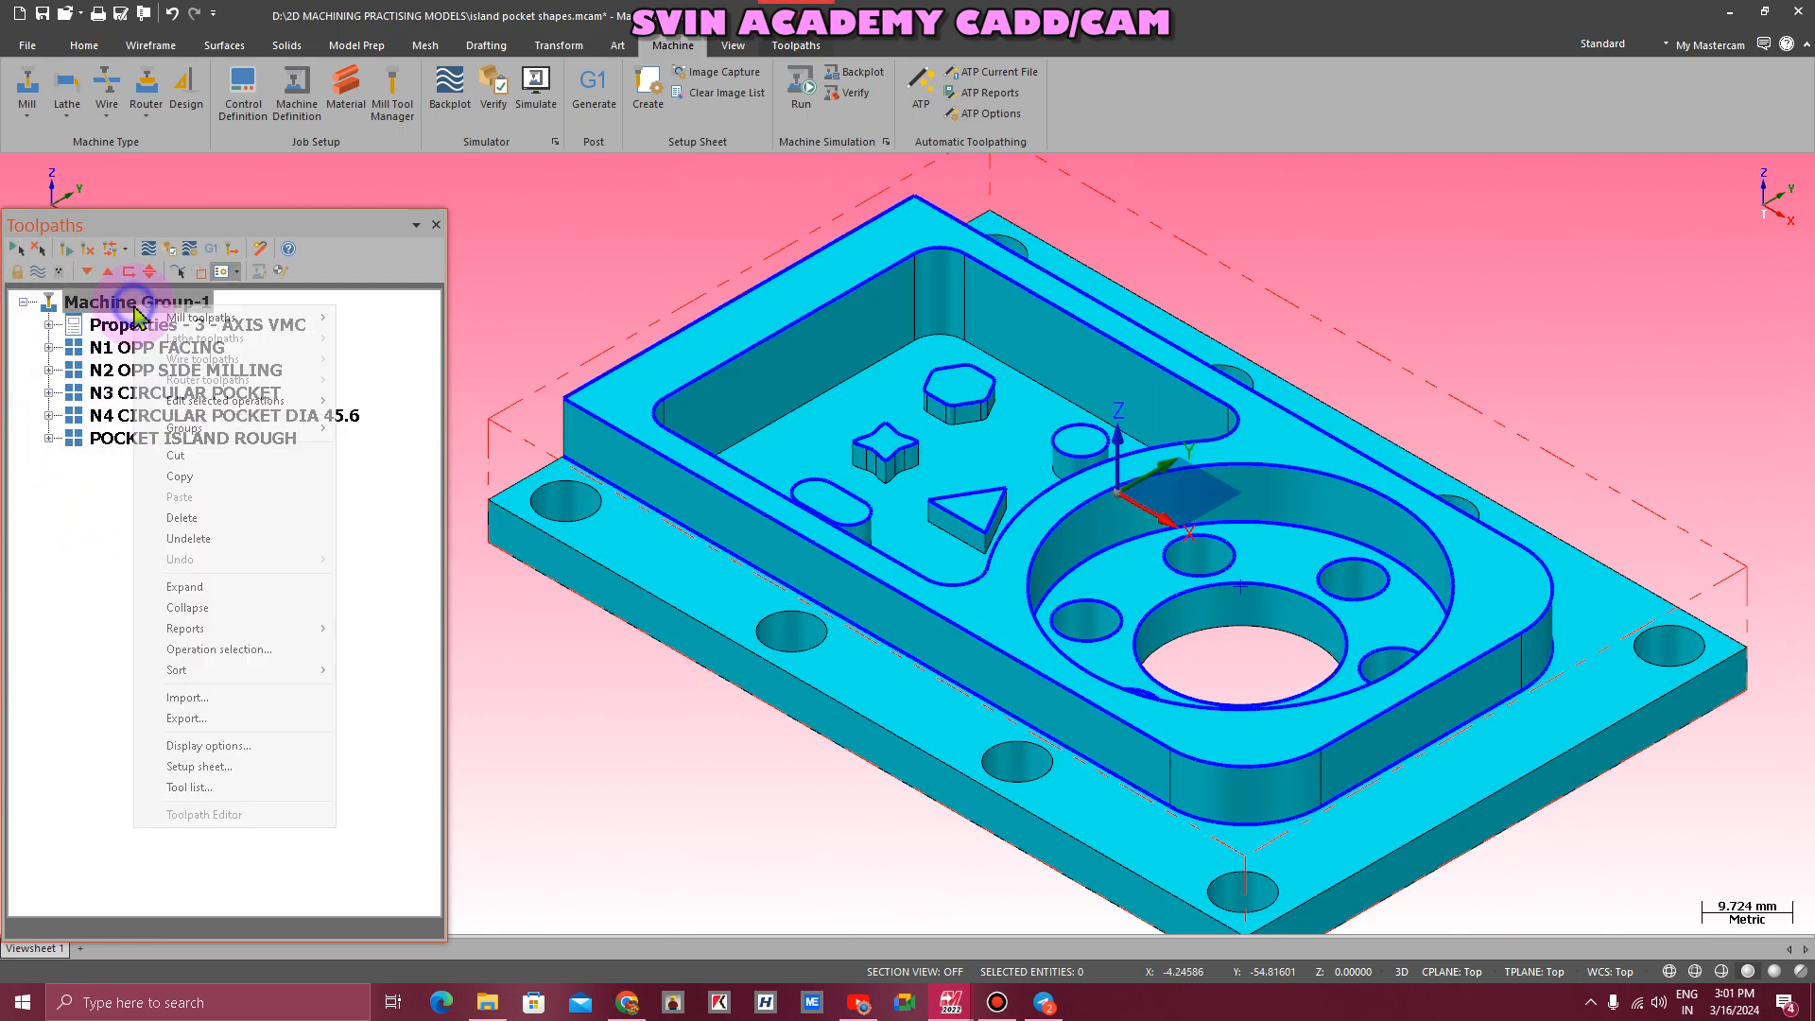
pyautogui.moveTo(248, 427)
pyautogui.click(444, 449)
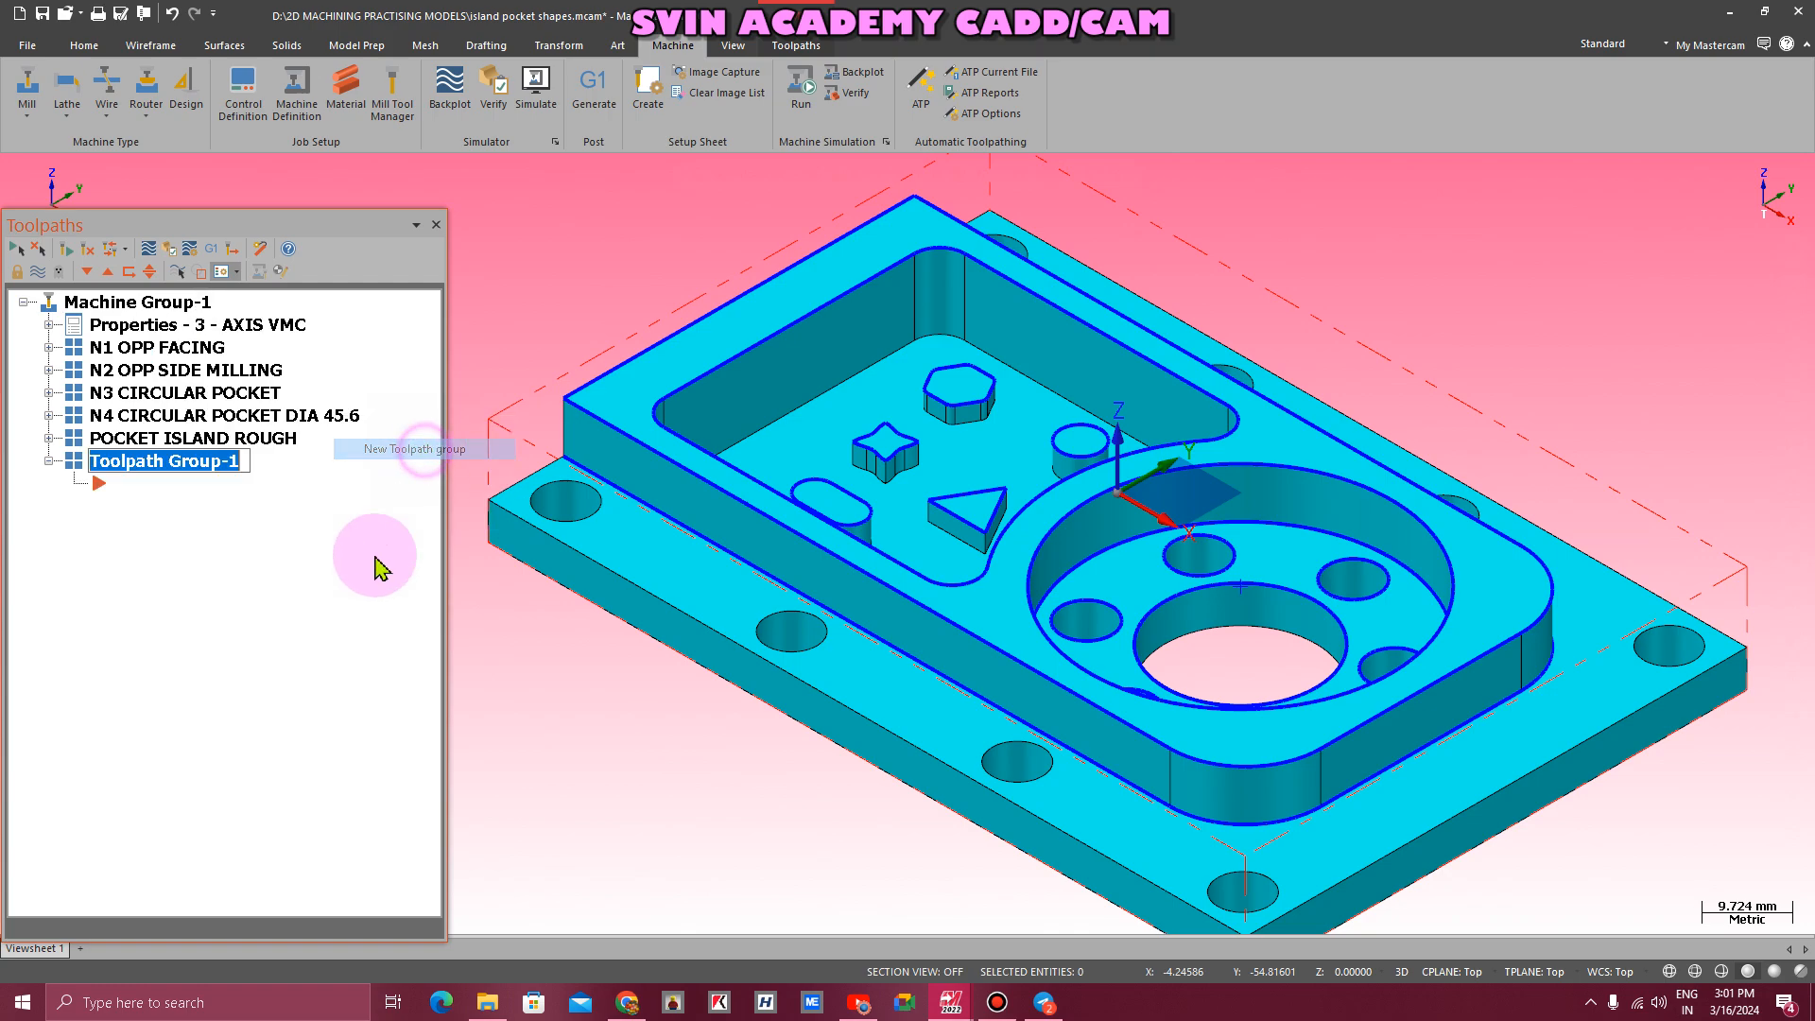
pyautogui.write('POC')
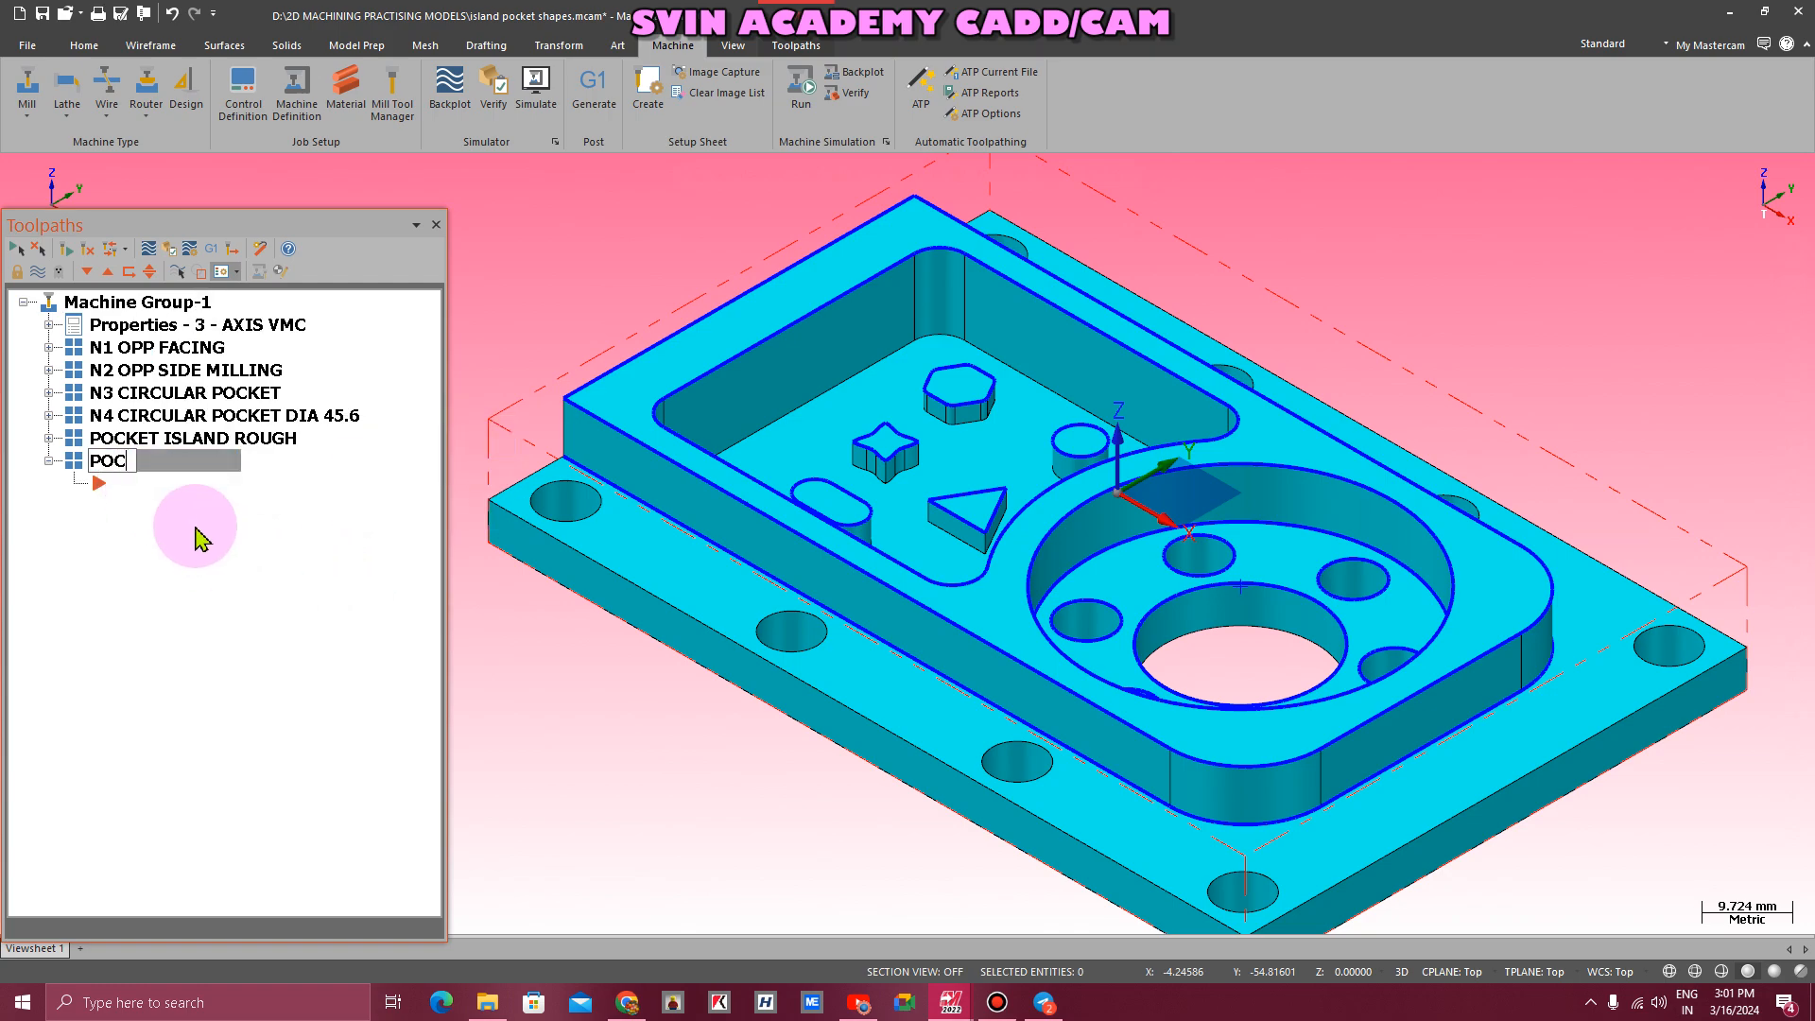
pyautogui.write('KET ISKLA')
pyautogui.press('BackSpace')
pyautogui.press('BackSpace')
pyautogui.press('BackSpace')
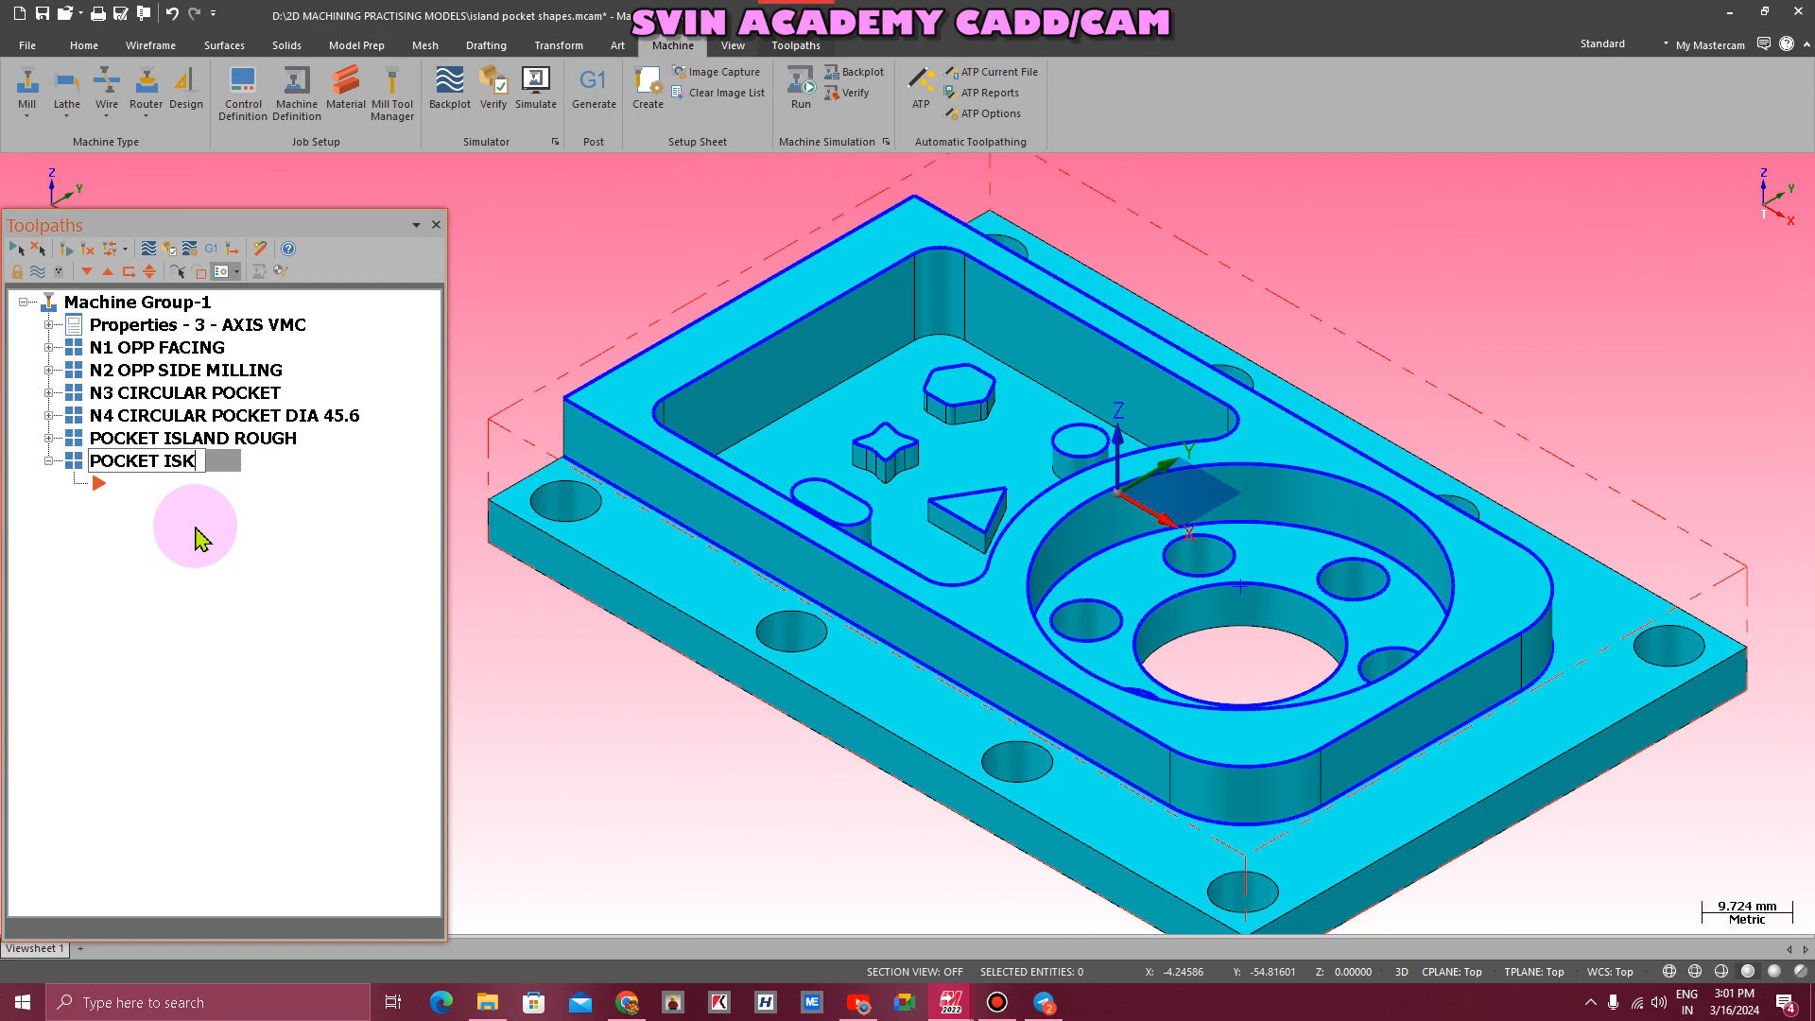
pyautogui.write('LAND FINI')
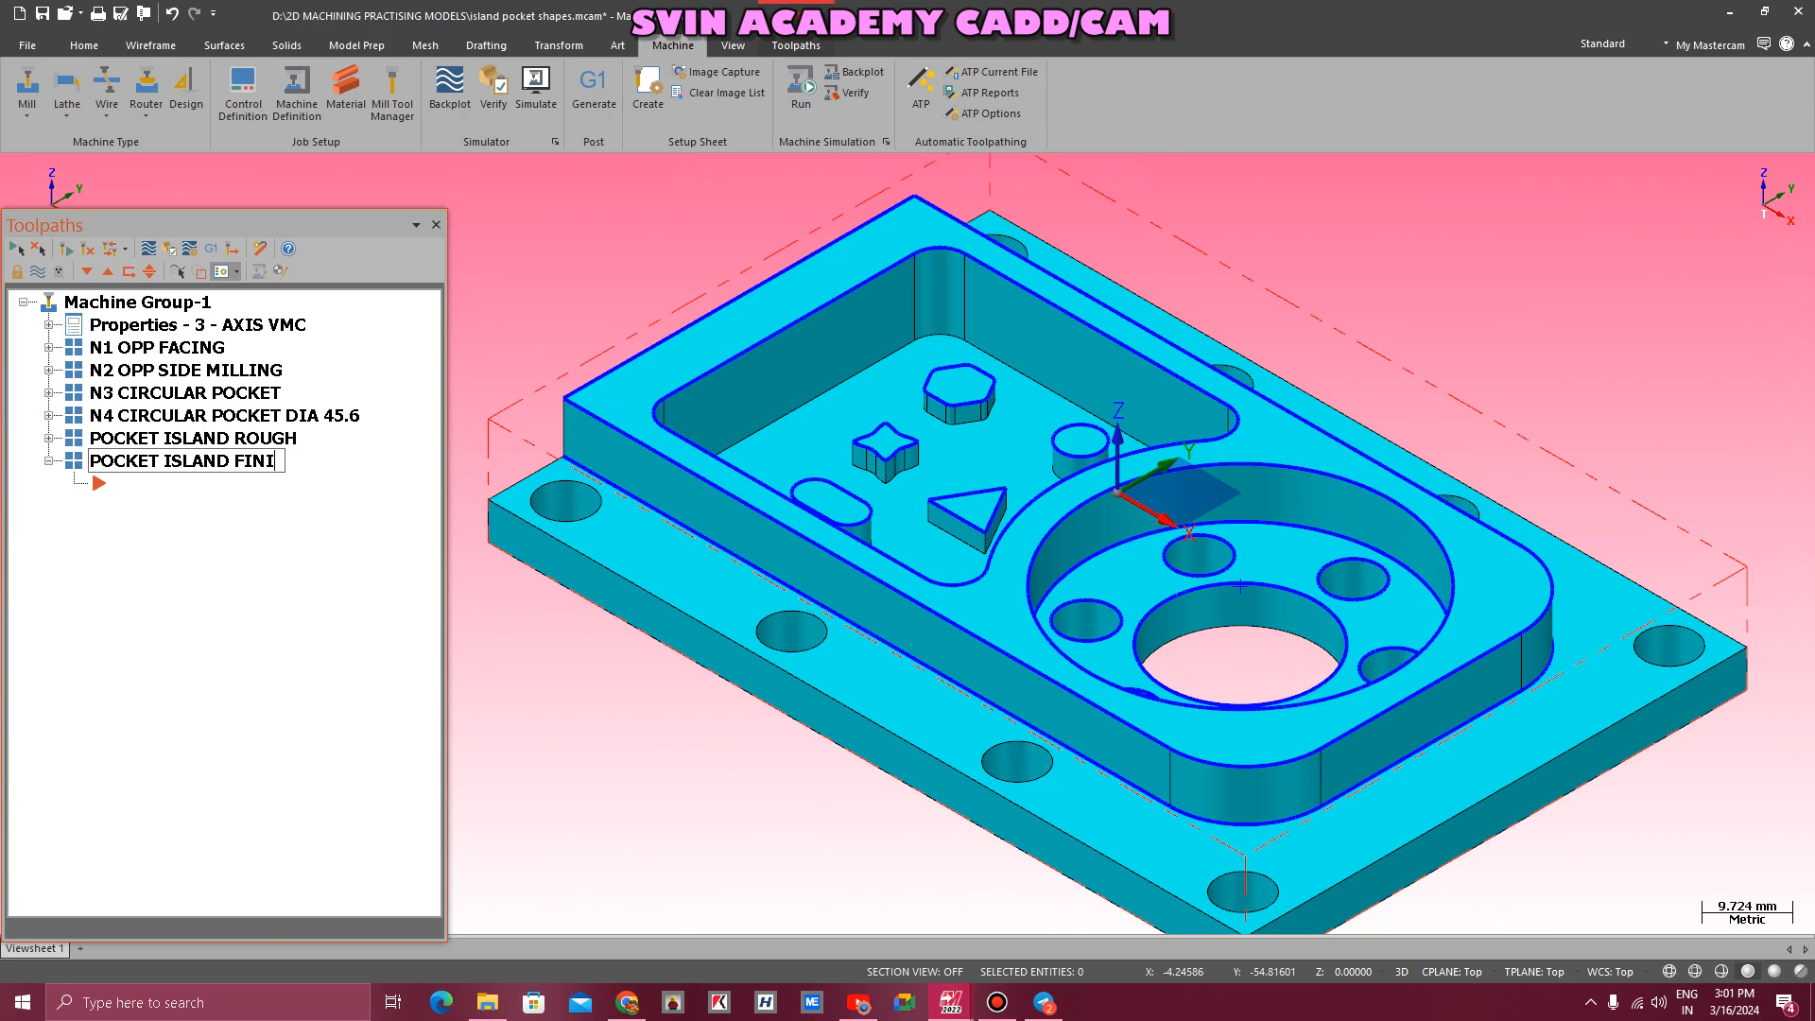
pyautogui.write('SHING')
pyautogui.press('Return')
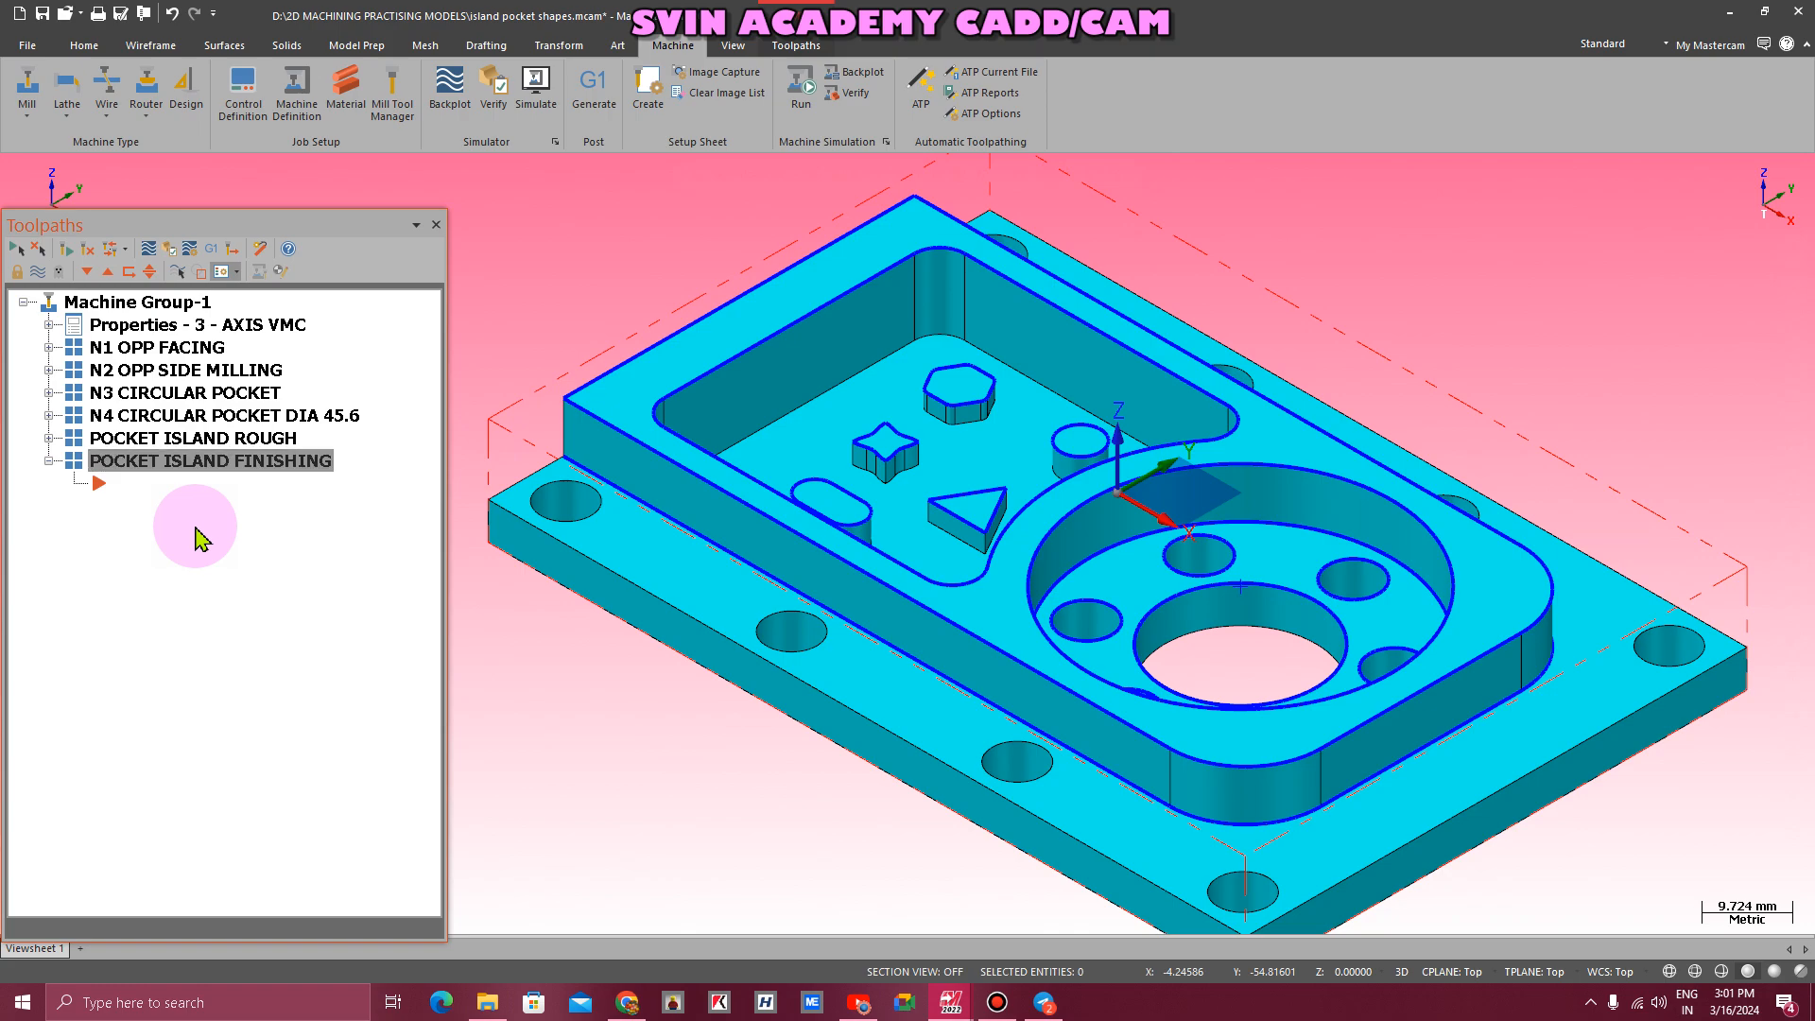
# - Start a 2D Area Mill toolpath with the upper edge of the island pocket as its machining region
pyautogui.click(796, 45)
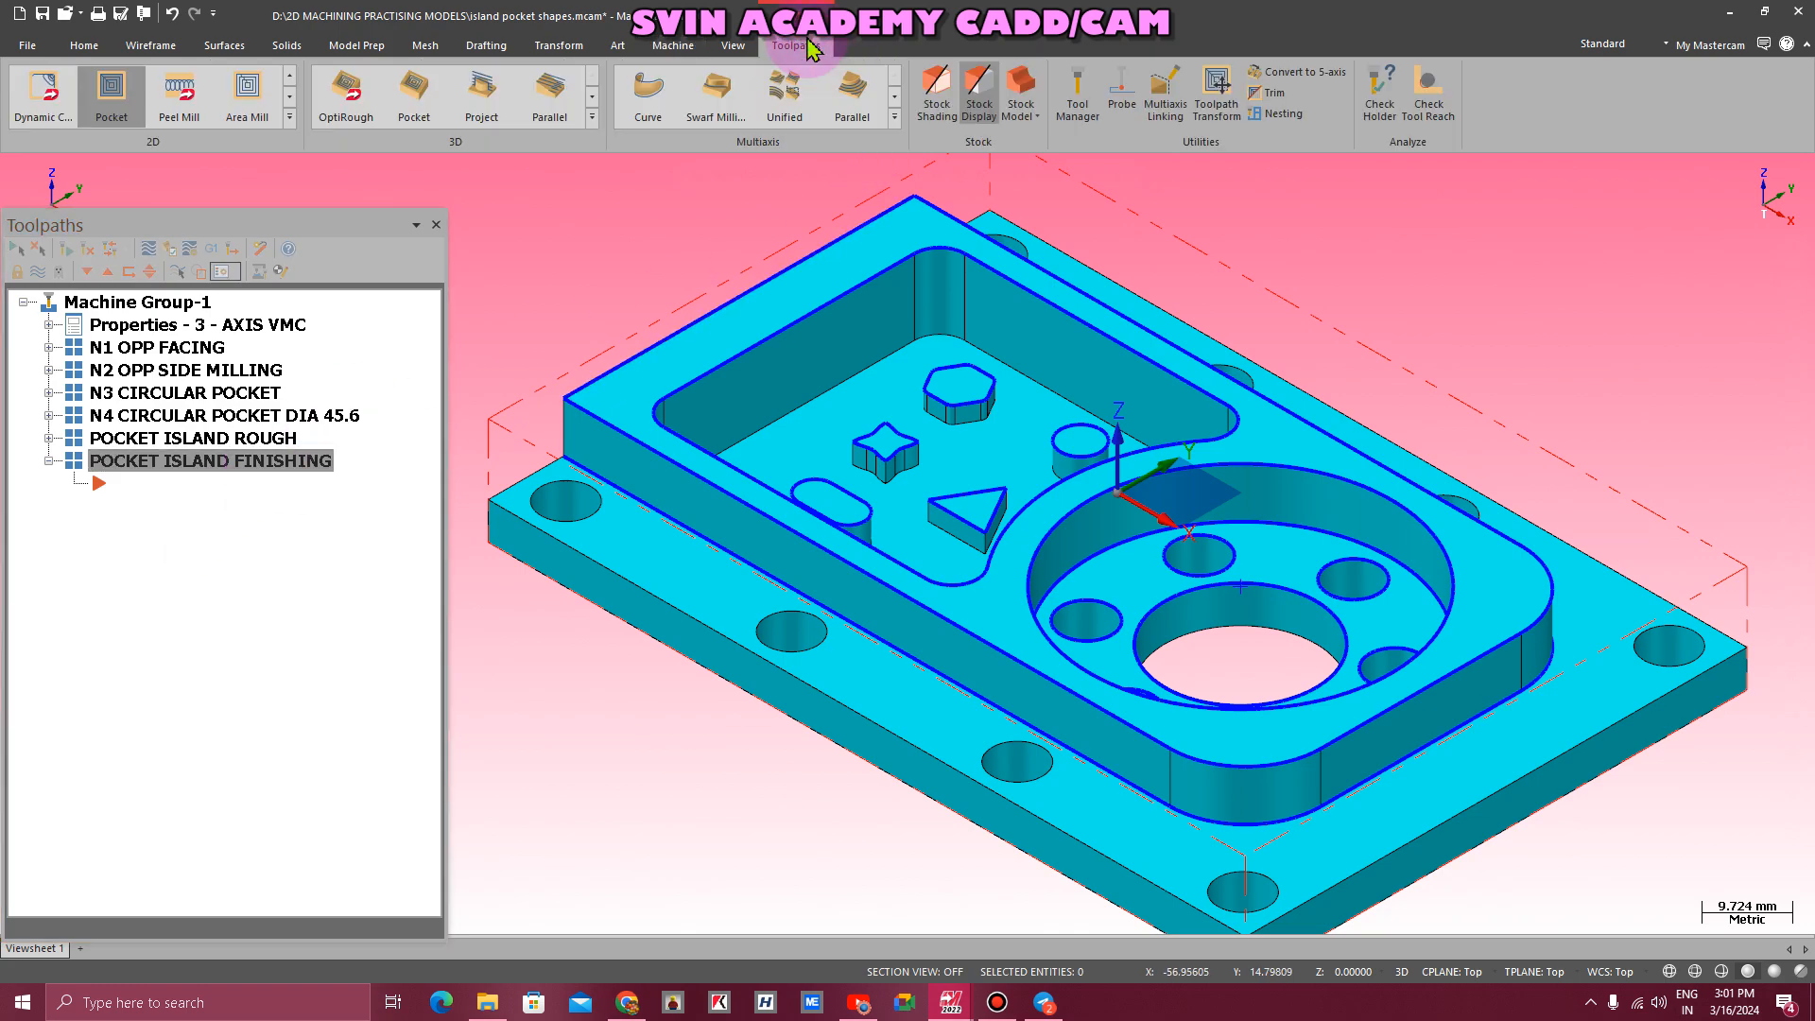
pyautogui.click(250, 104)
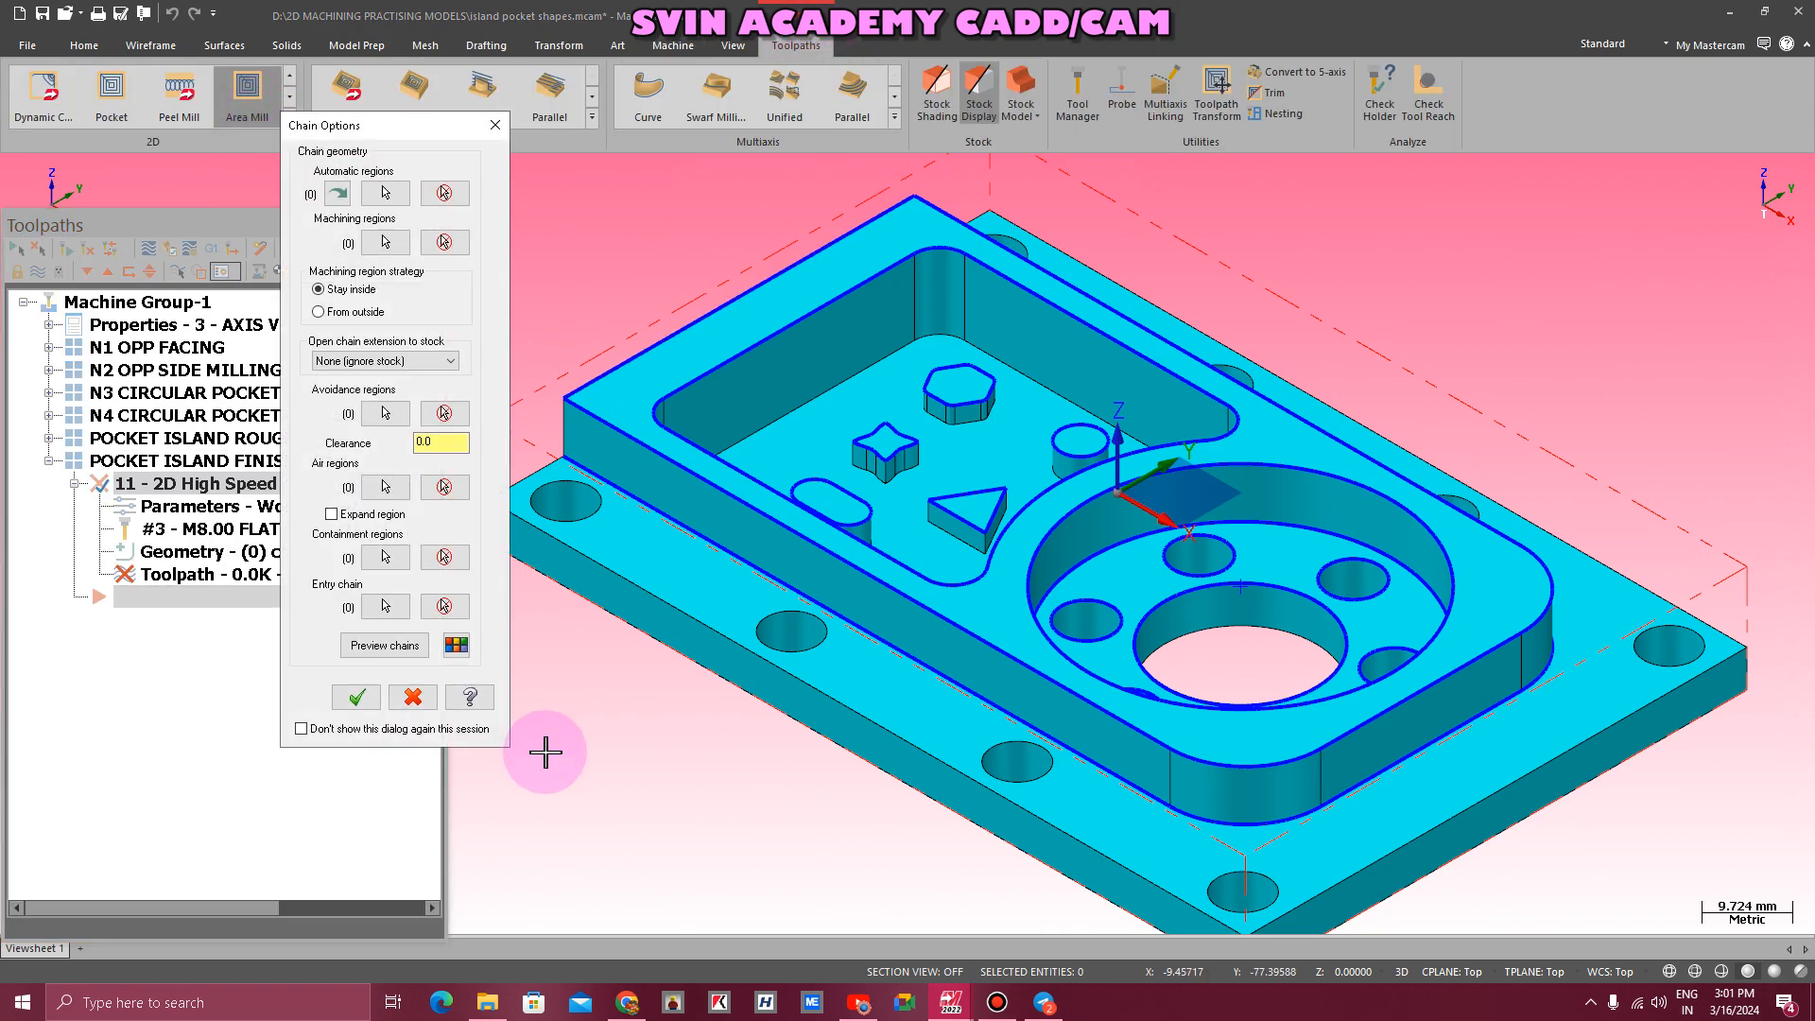
pyautogui.click(373, 245)
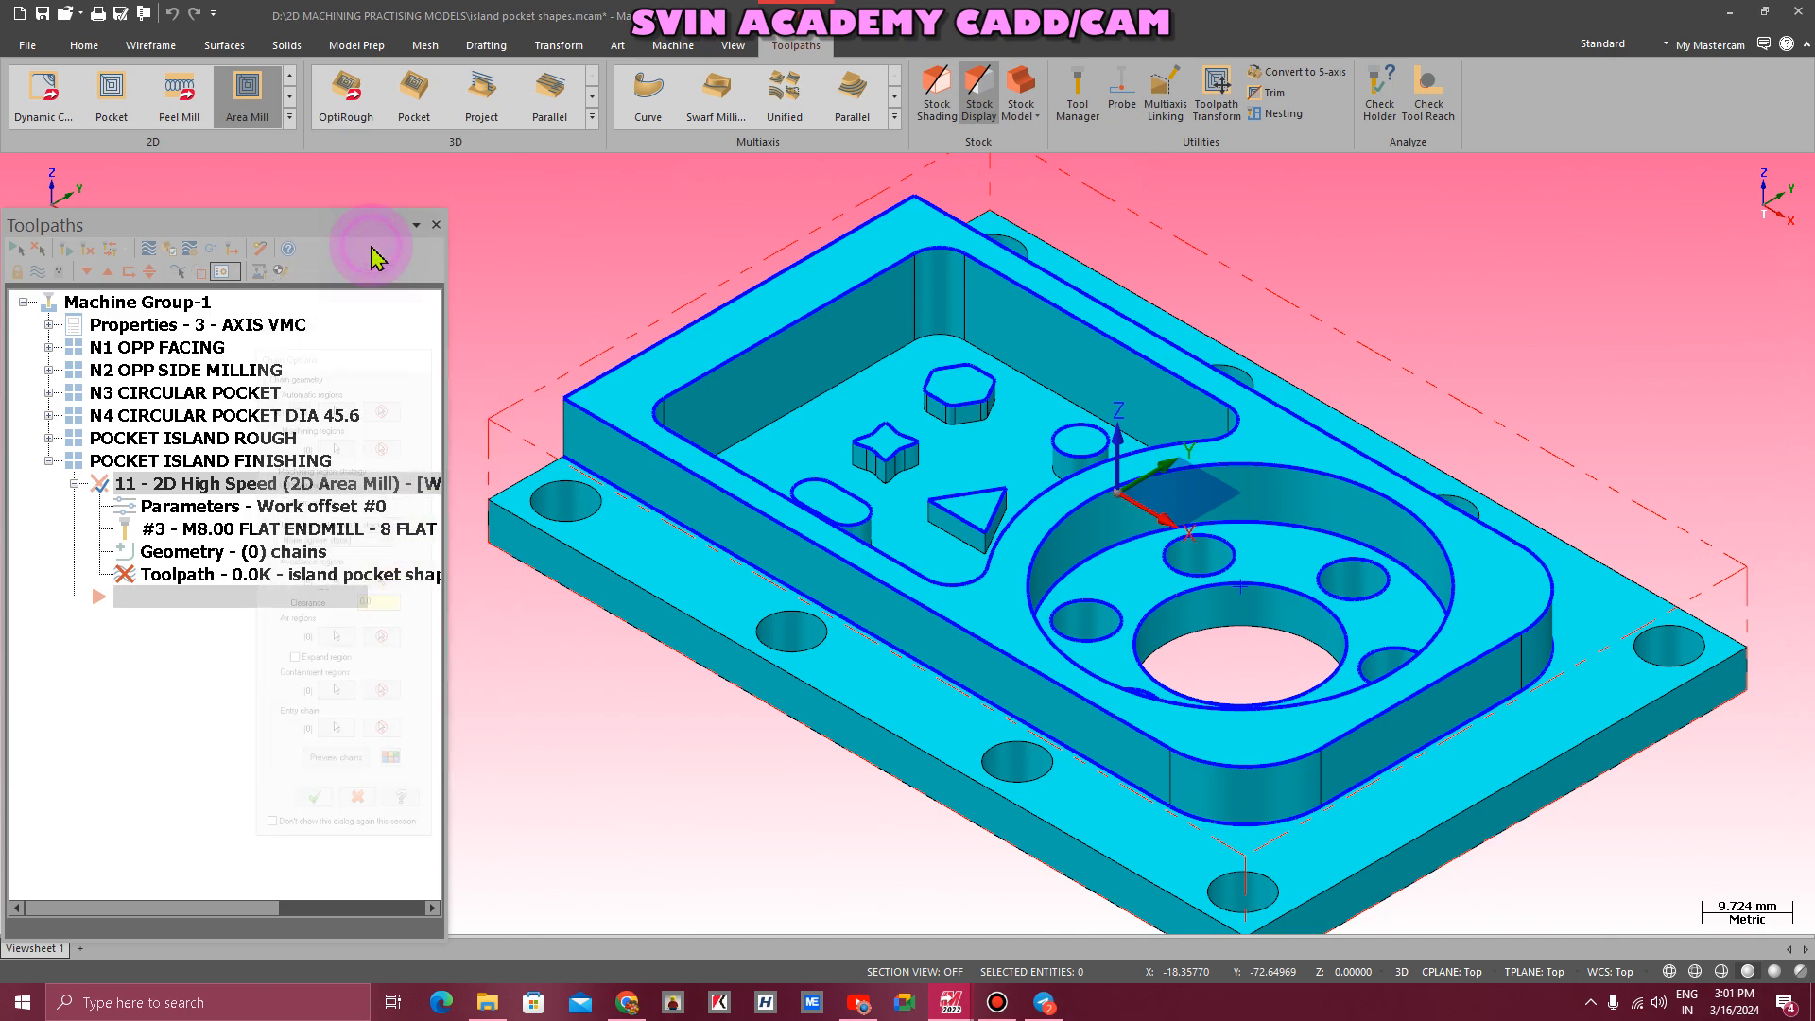
pyautogui.click(800, 324)
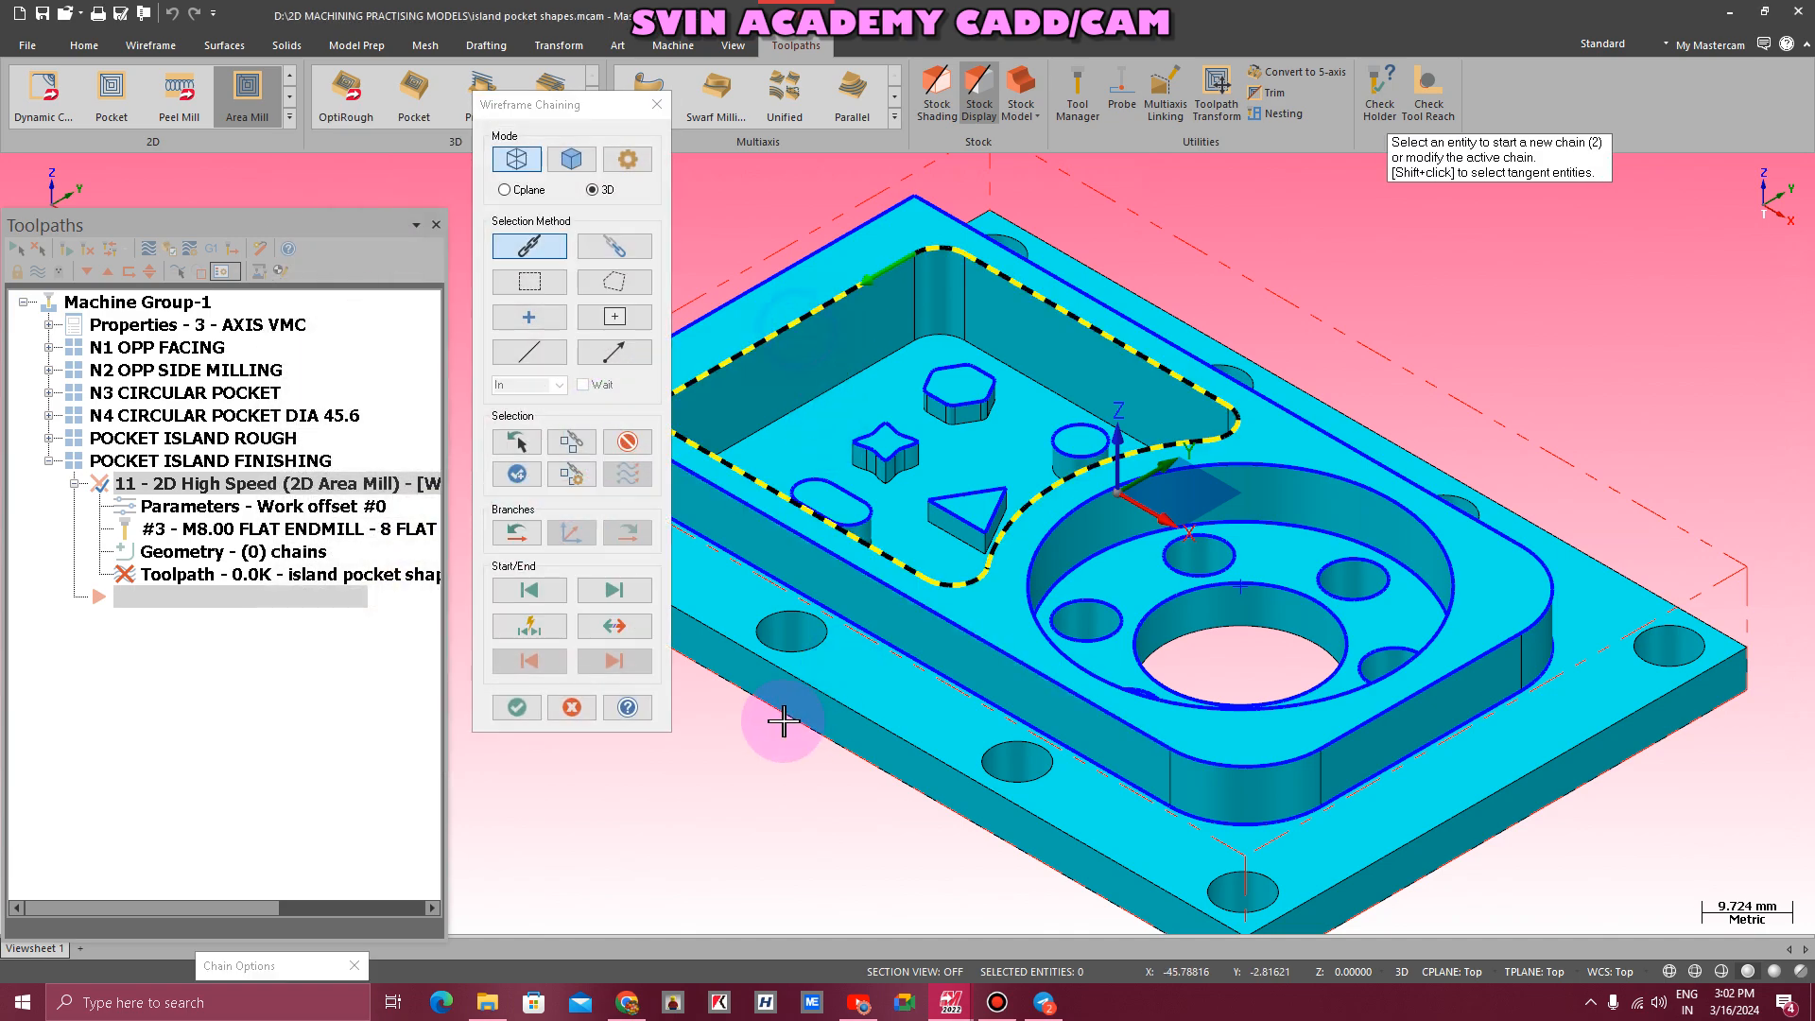
pyautogui.click(517, 709)
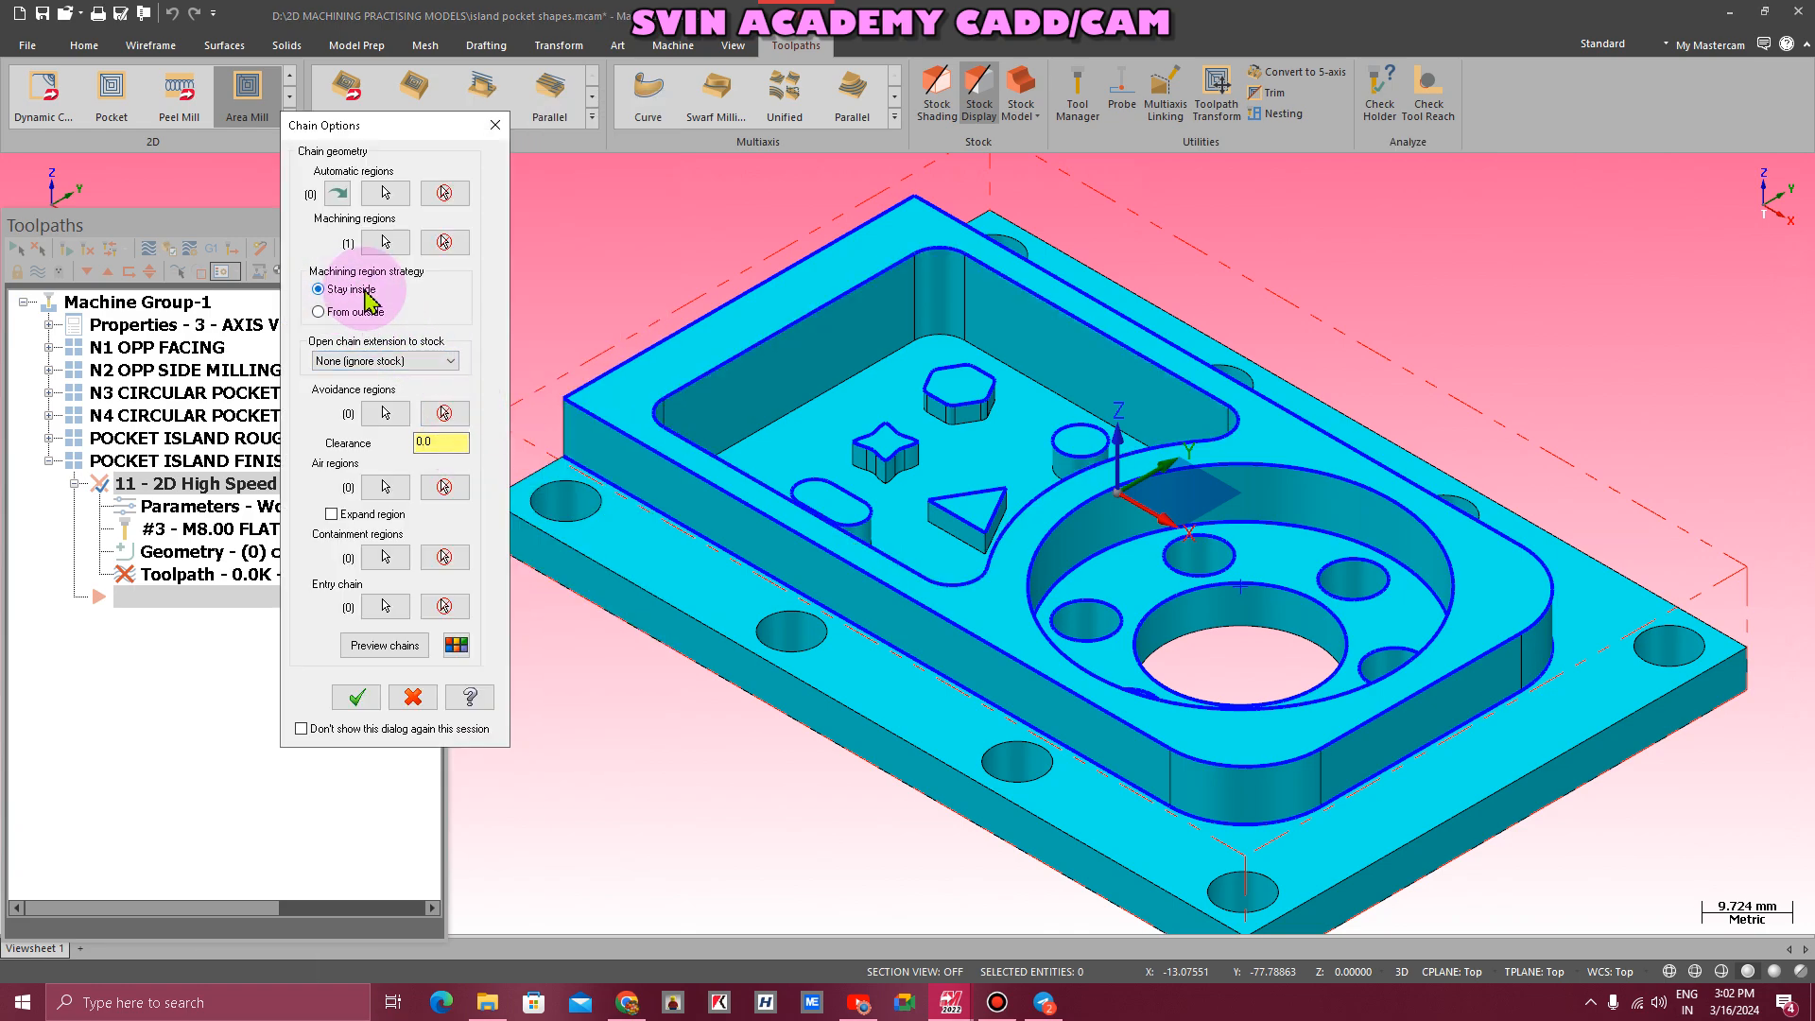
# - Chain the upper edges of all five islands as avoidance regions, reversing the star, hexagon and triangle chains, and accept the chain geometry
pyautogui.click(387, 414)
pyautogui.click(846, 493)
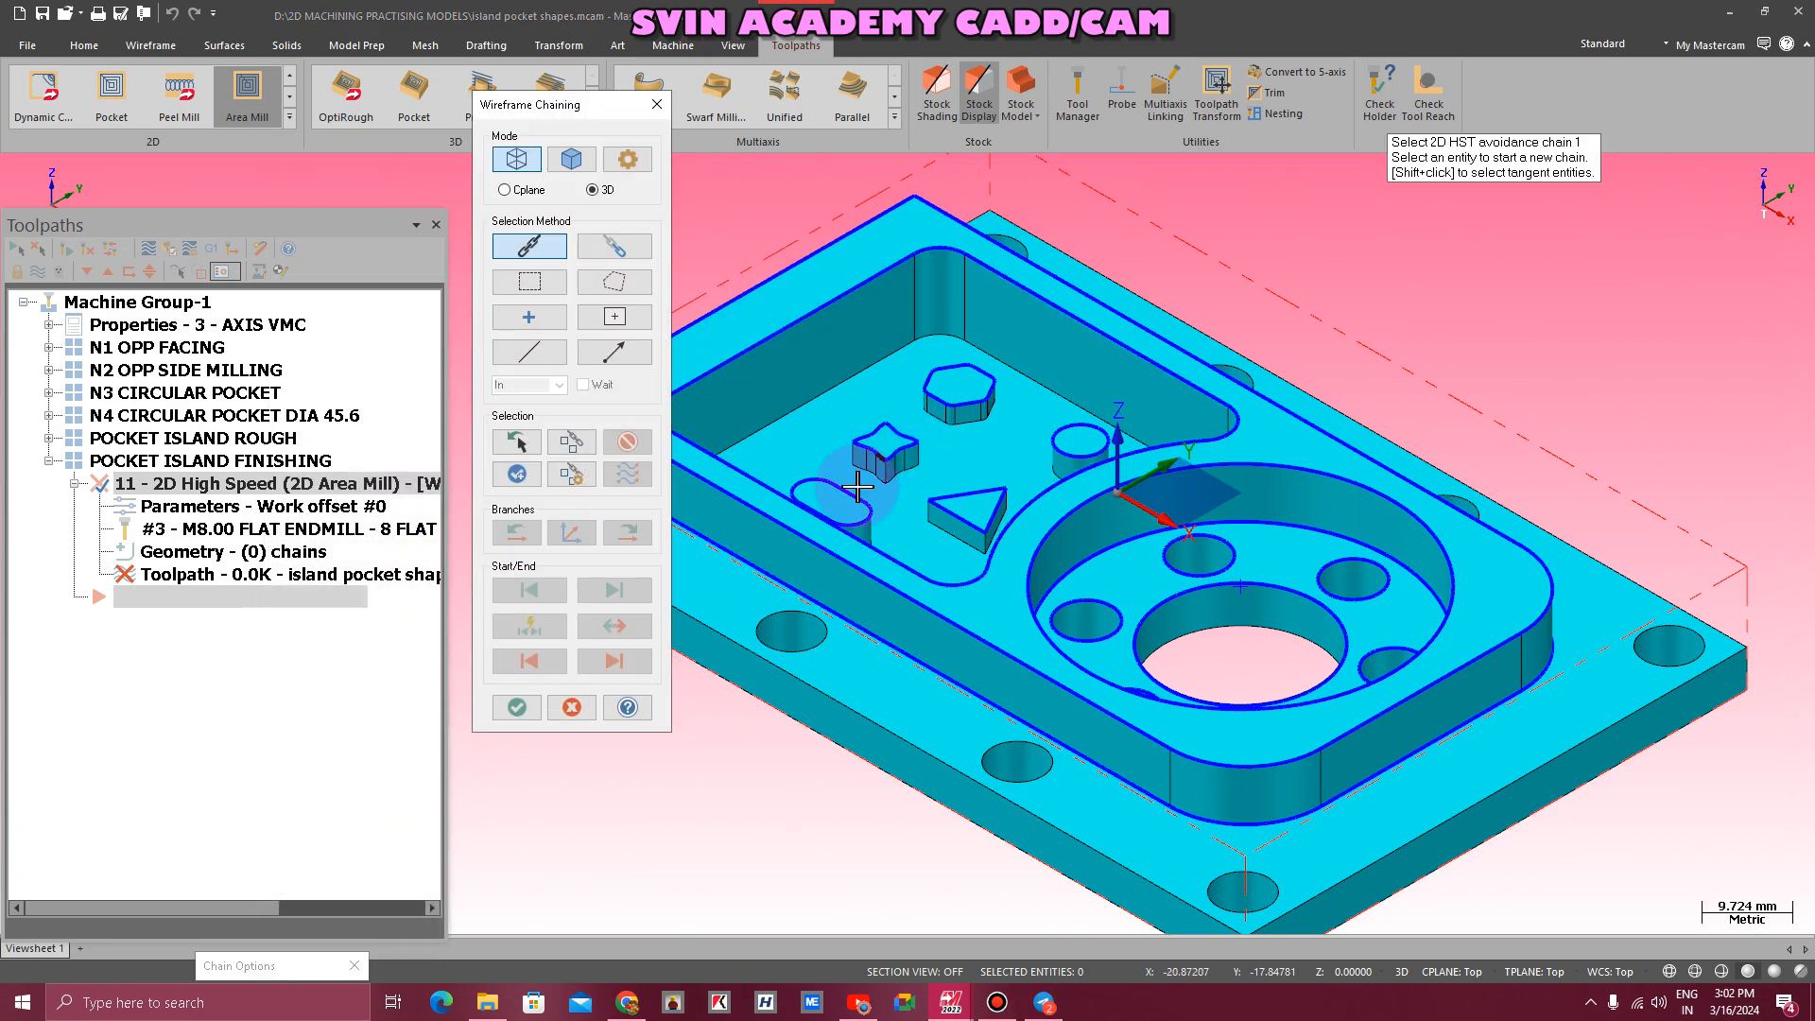
pyautogui.click(891, 431)
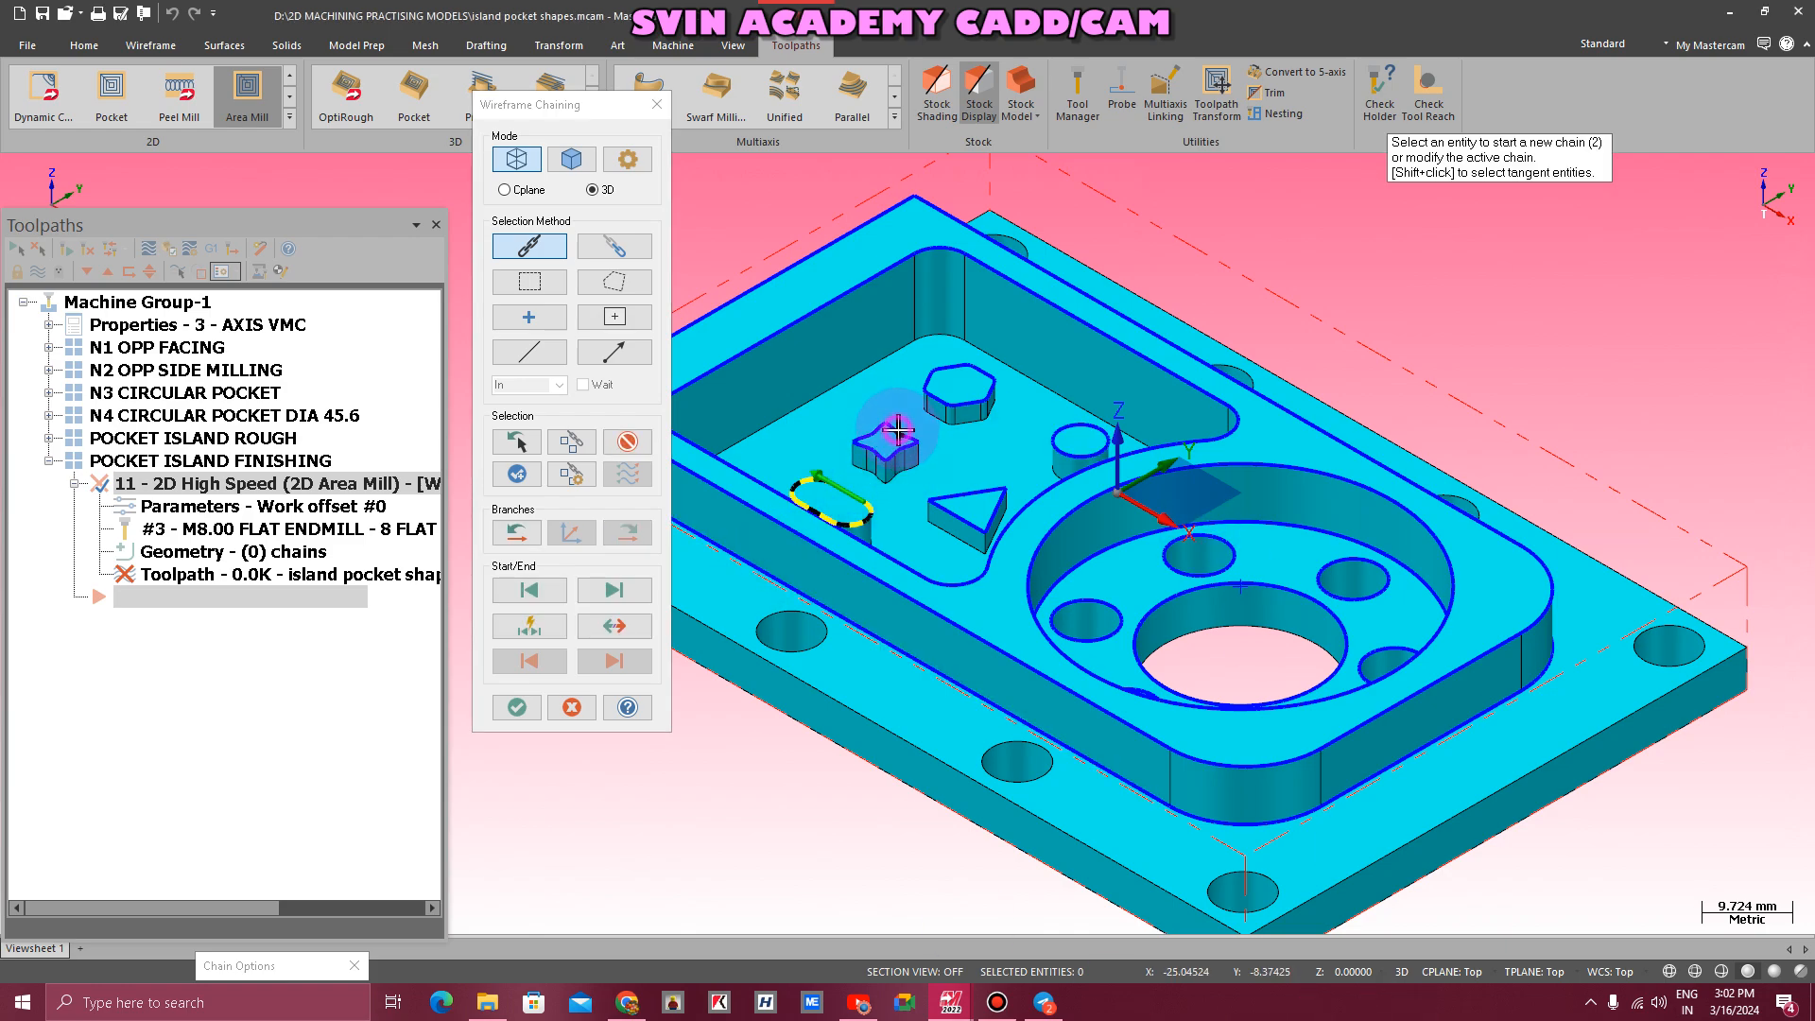
pyautogui.click(613, 626)
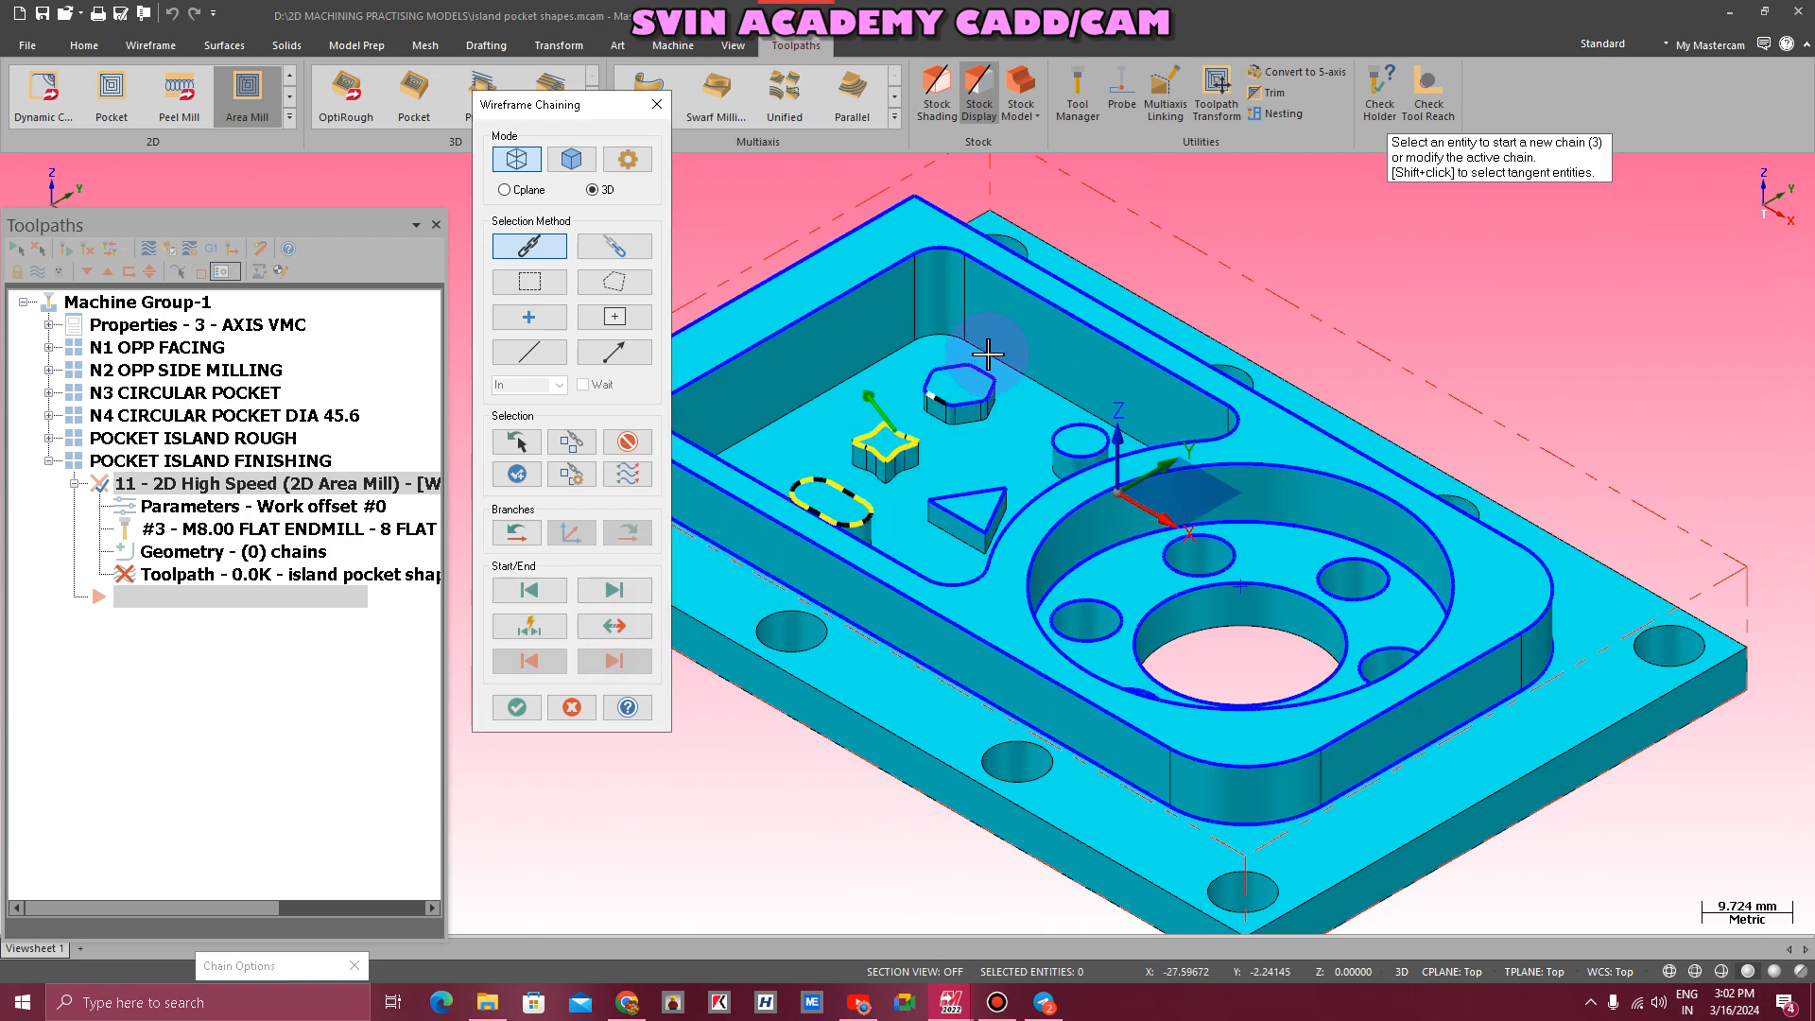
pyautogui.click(981, 361)
pyautogui.click(614, 626)
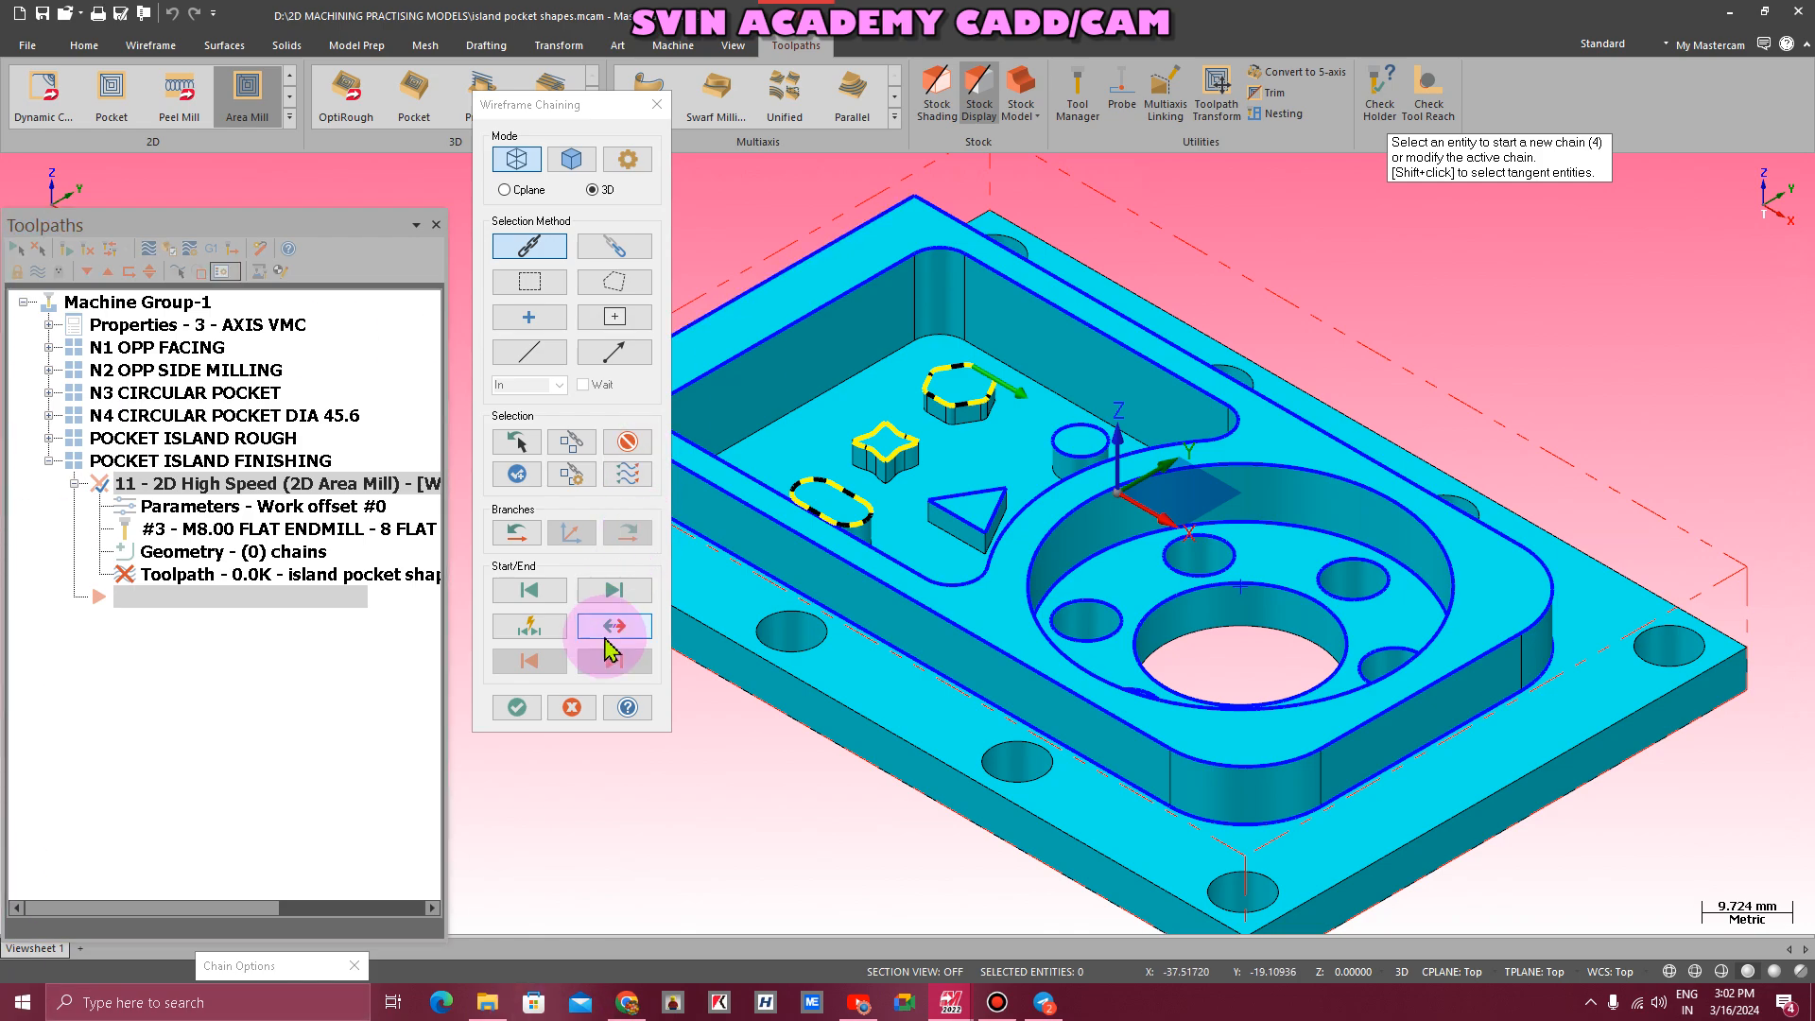
pyautogui.click(1079, 427)
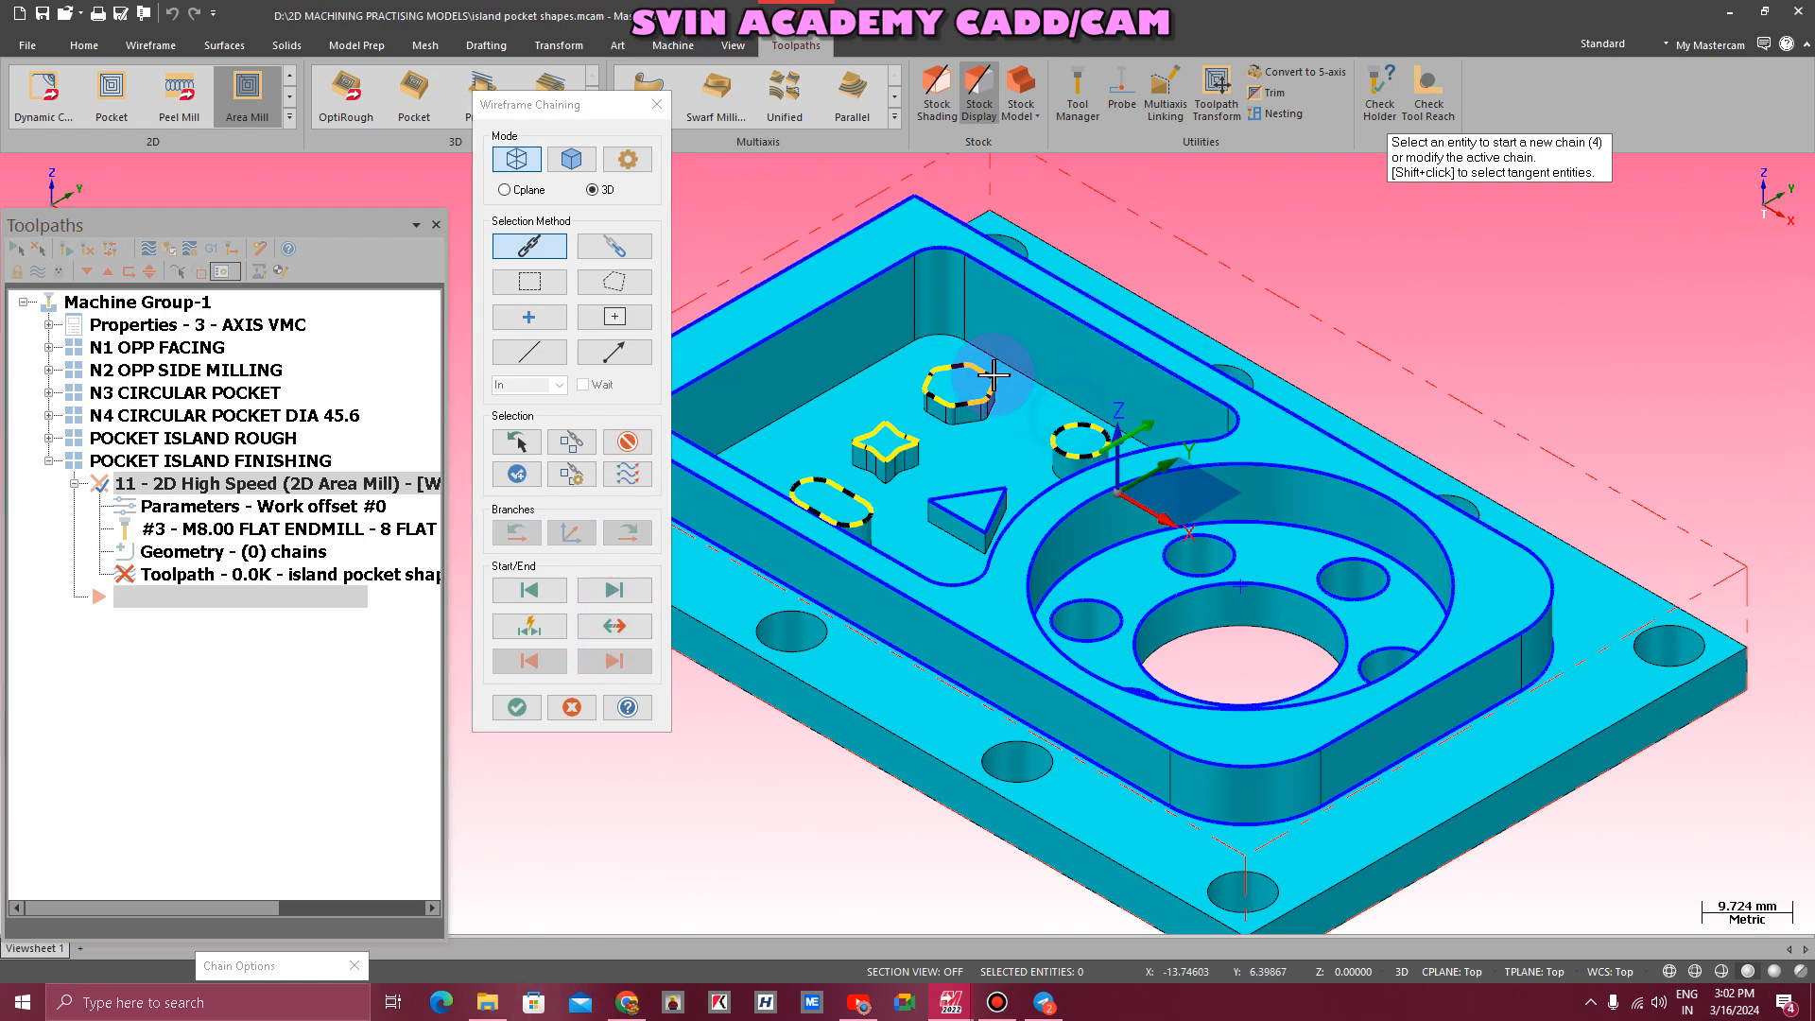
pyautogui.click(964, 490)
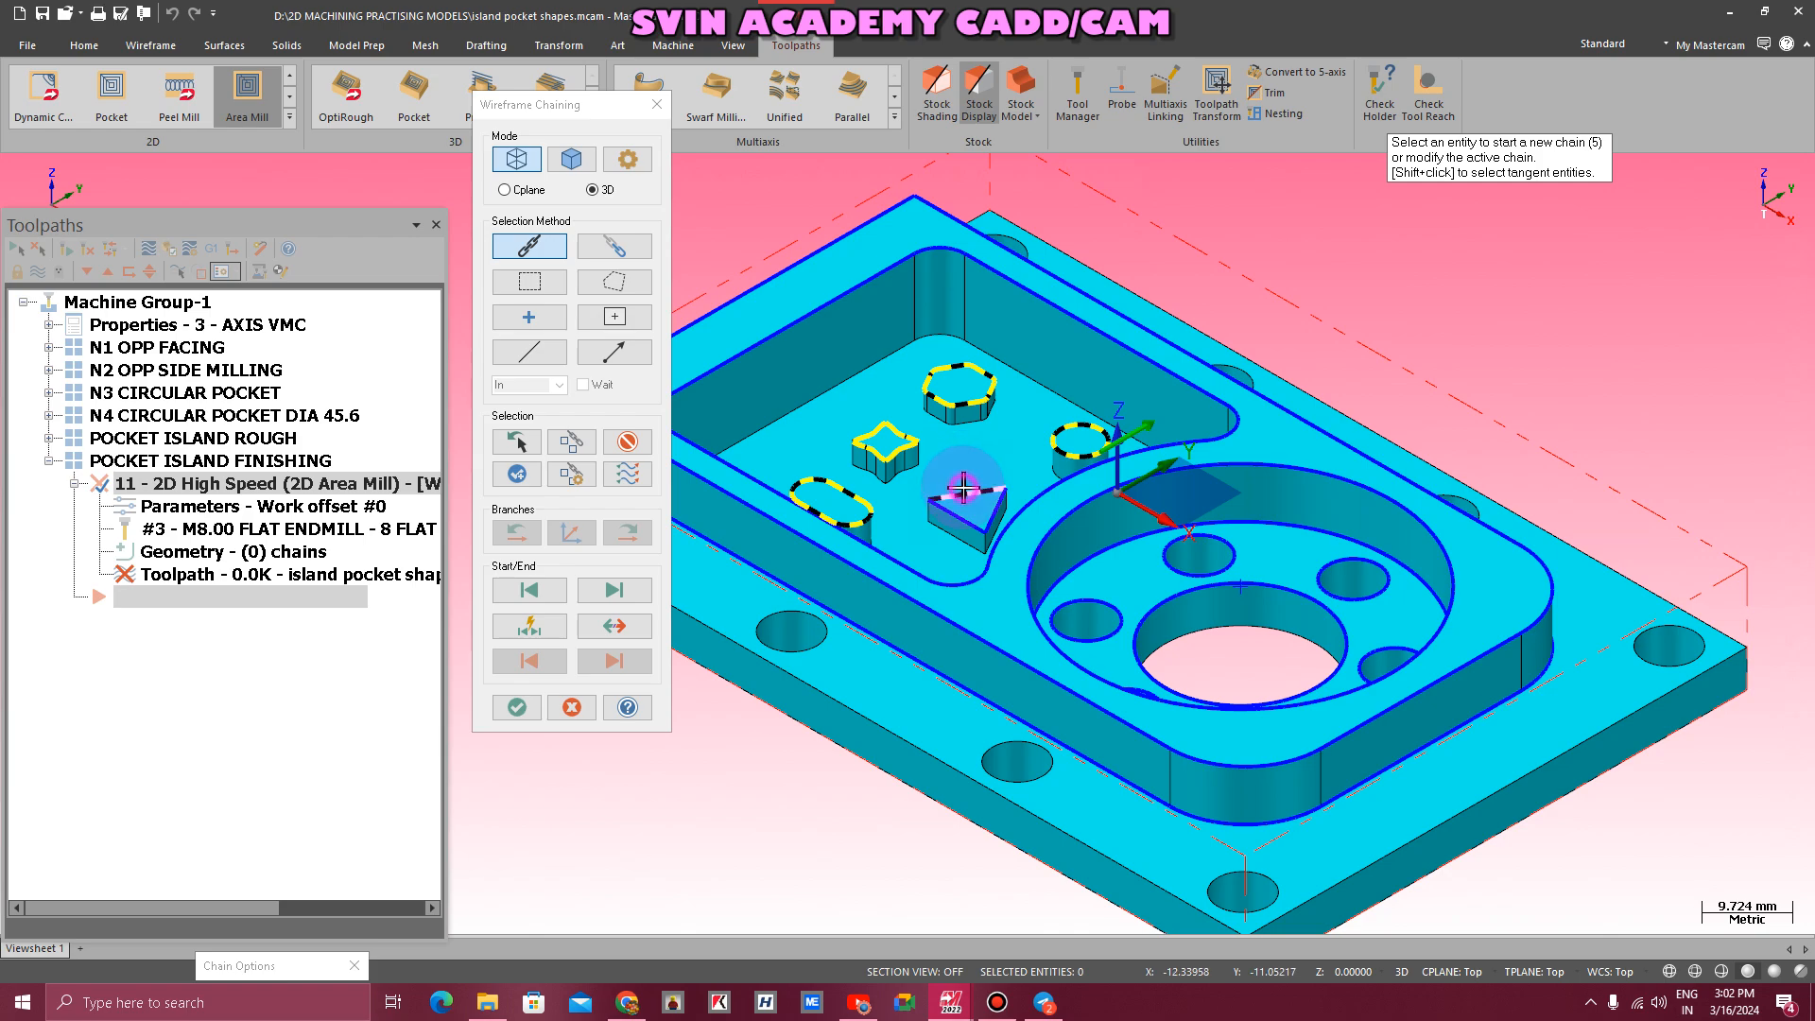
pyautogui.click(613, 626)
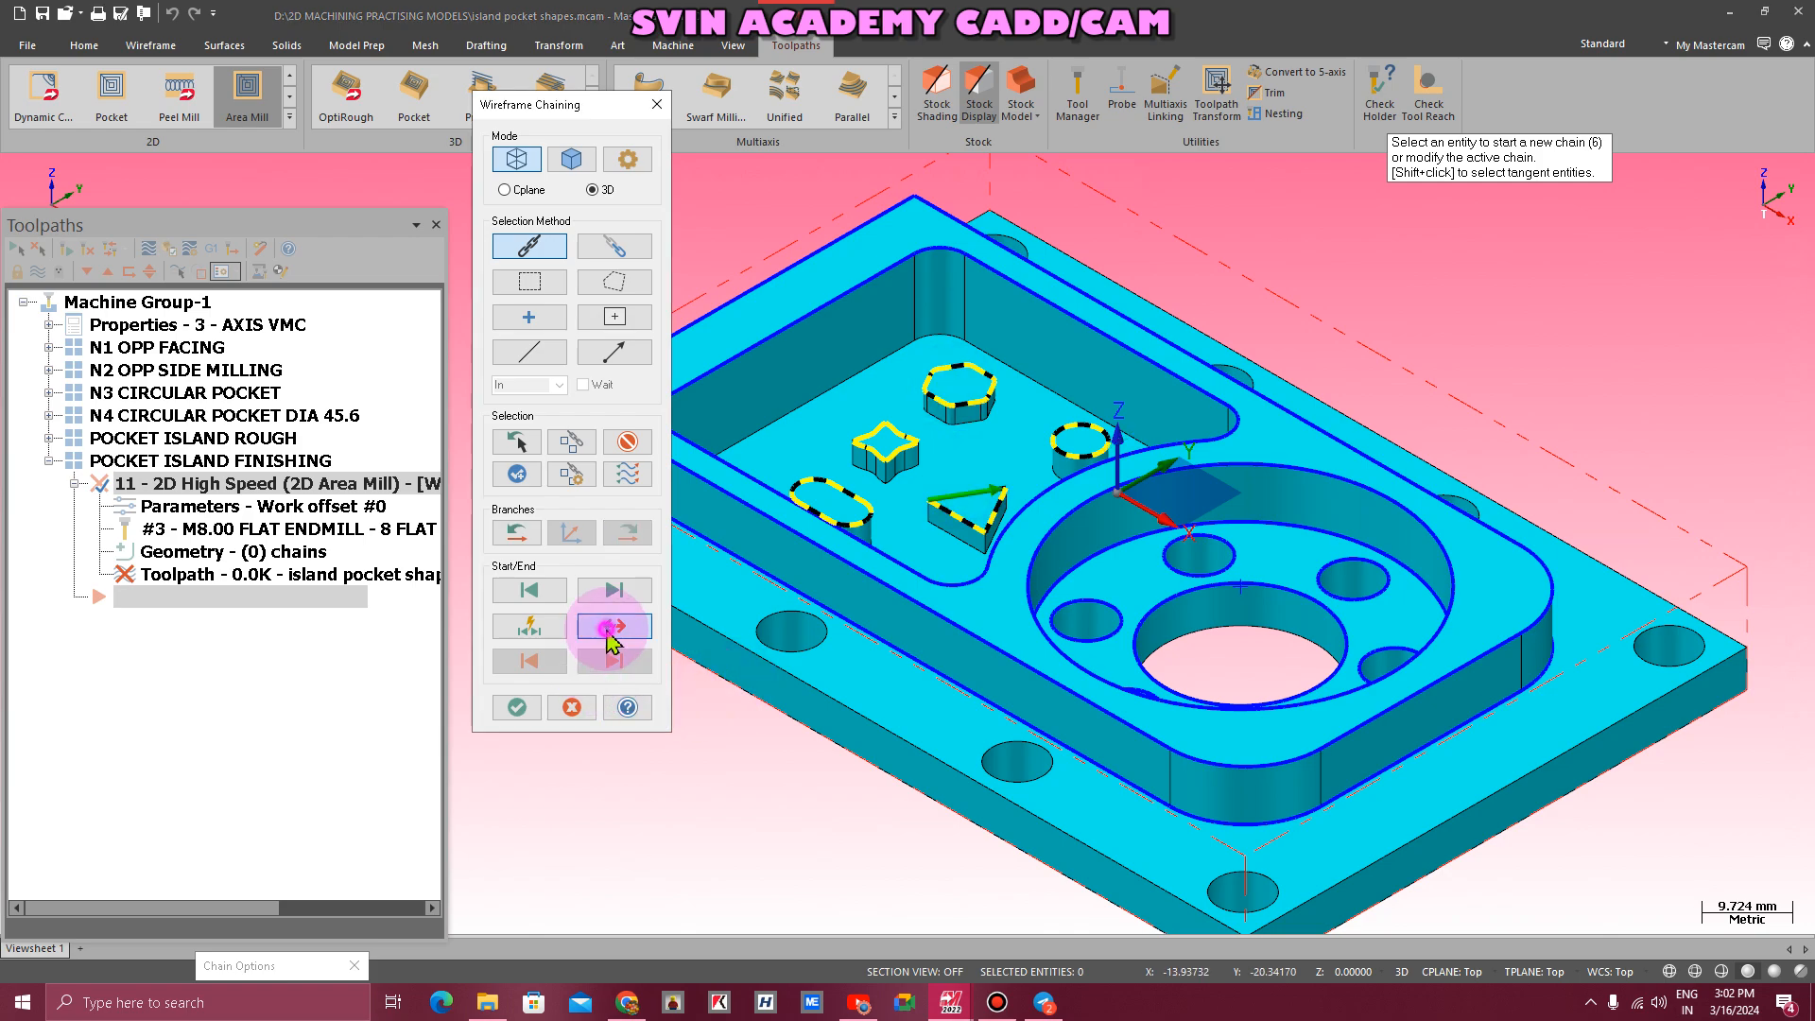
pyautogui.click(518, 706)
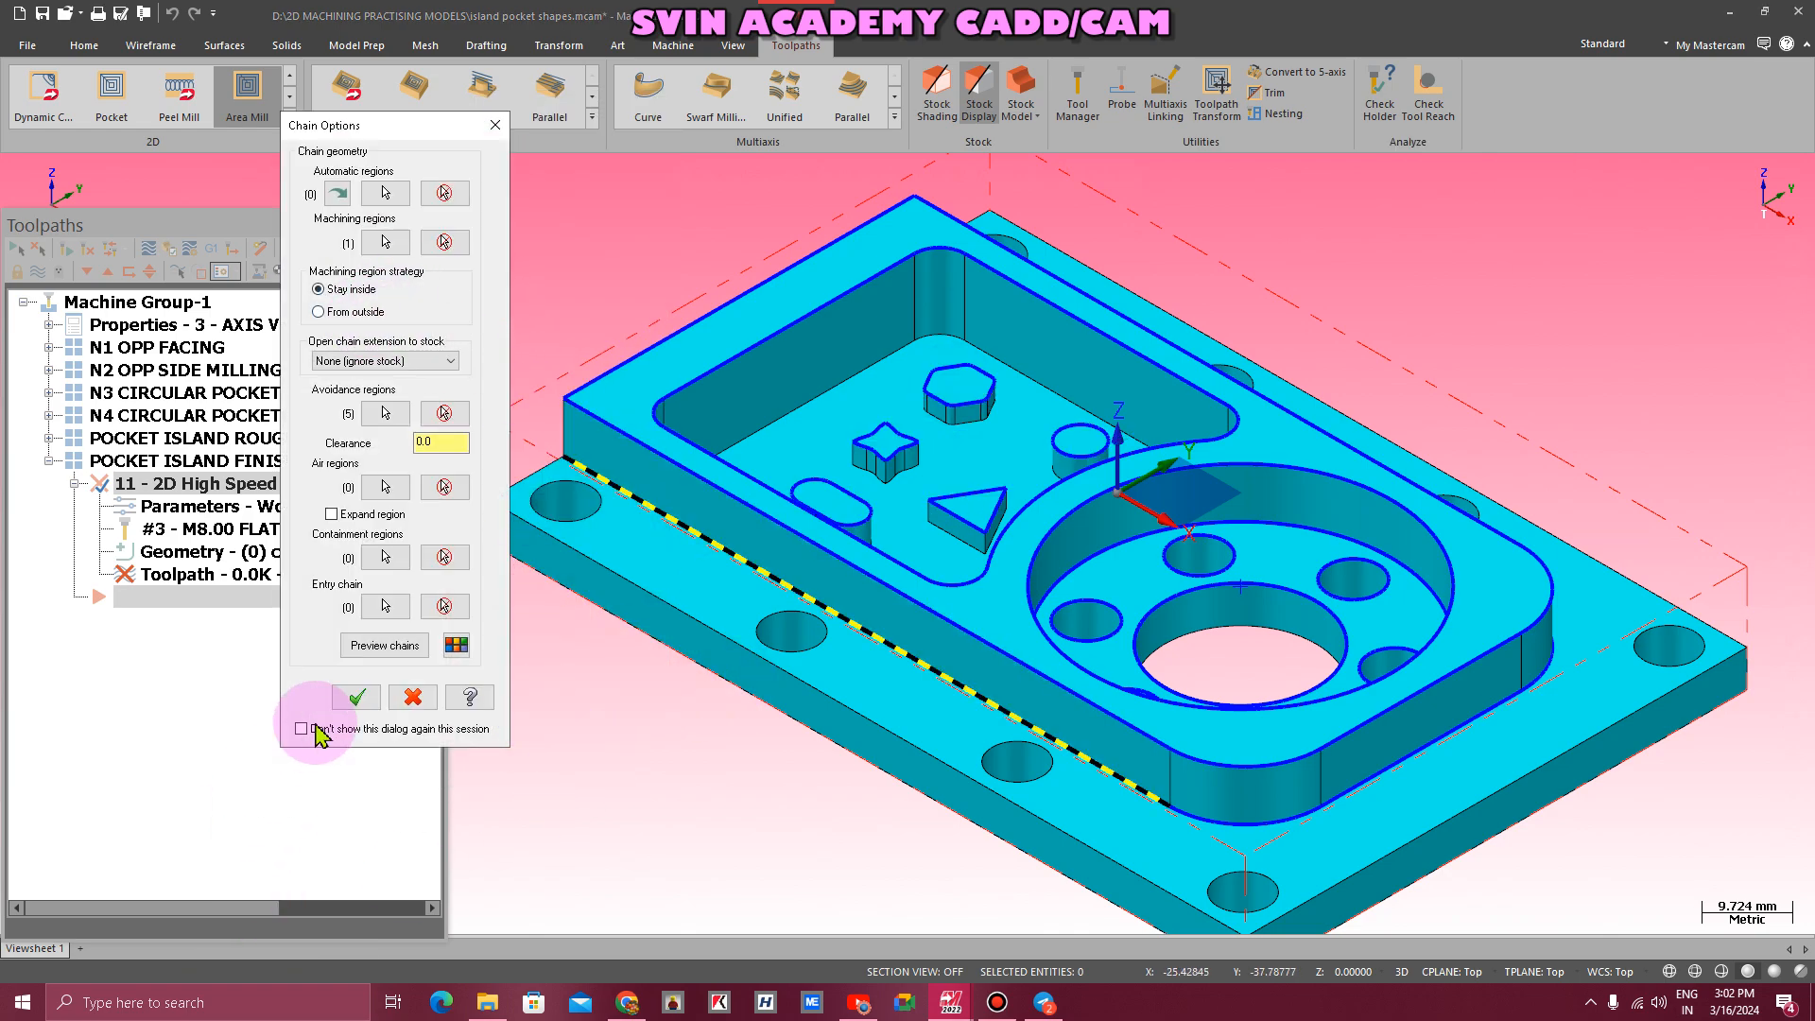
pyautogui.click(351, 699)
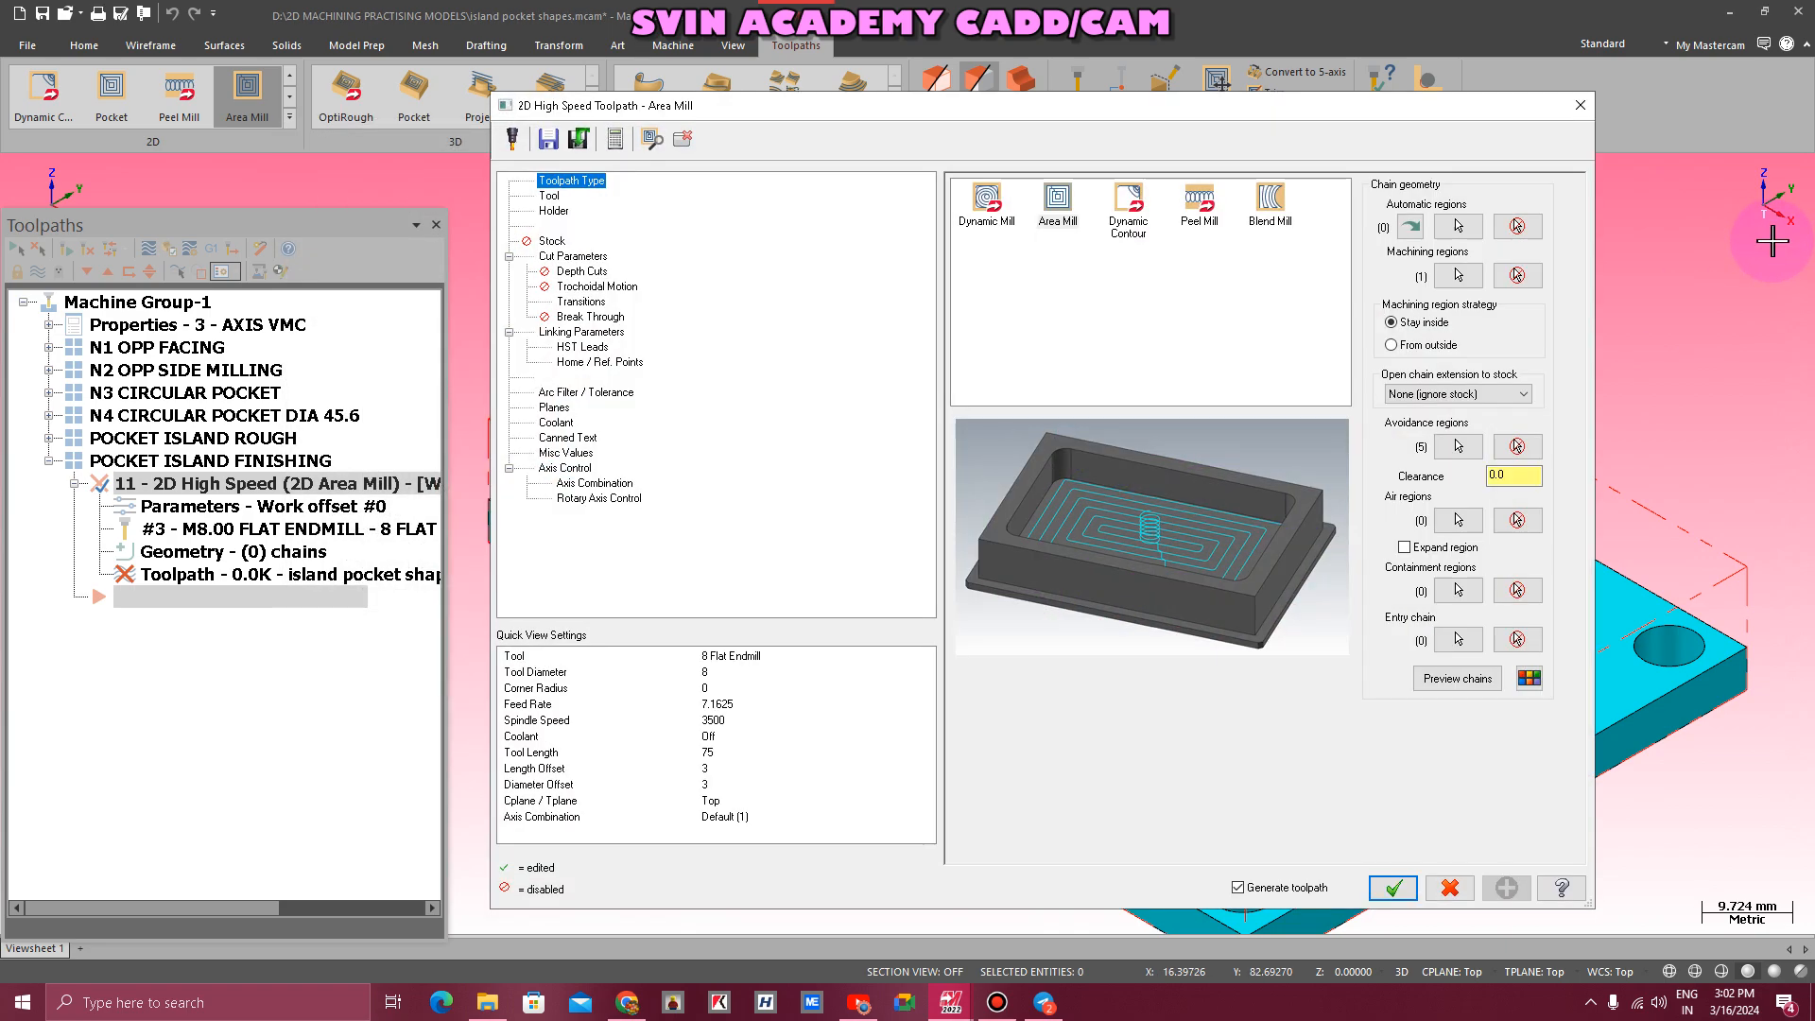
# - Create a new flat endmill with a 4 mm cutting diameter and an 18 mm cutting length for the finishing toolpath
pyautogui.click(547, 198)
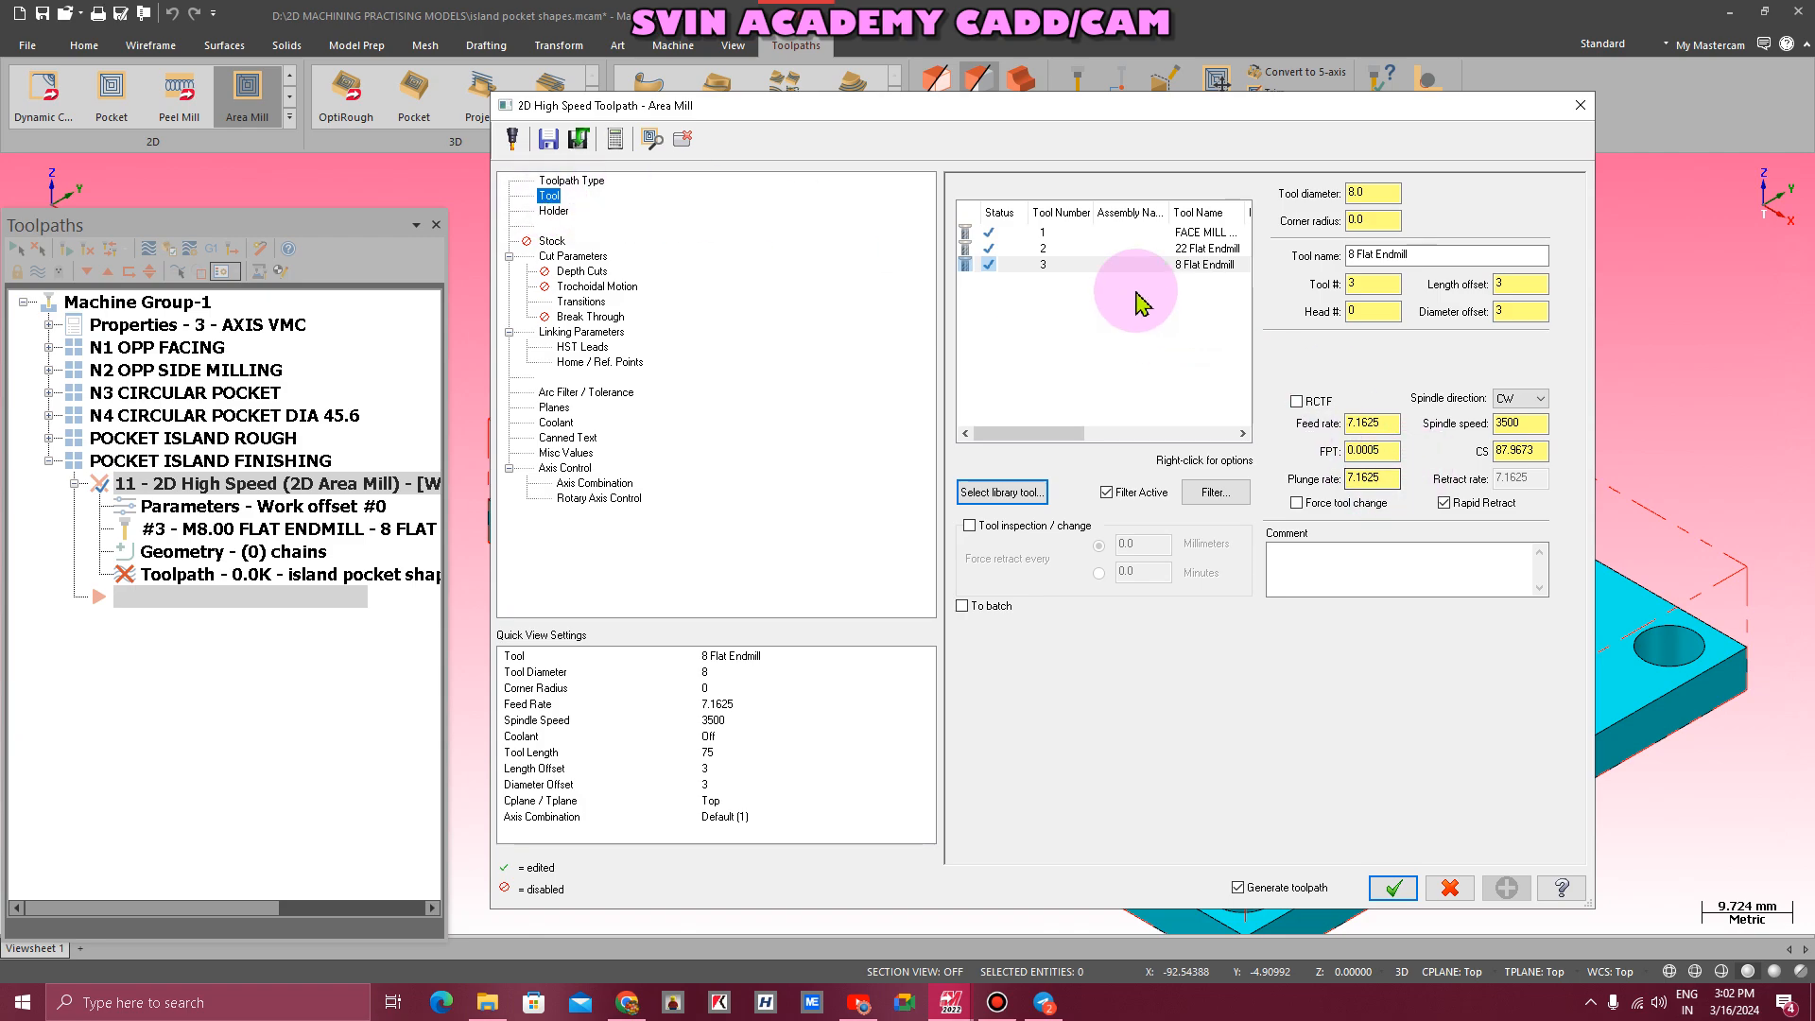
pyautogui.rightClick(1160, 303)
pyautogui.click(1168, 323)
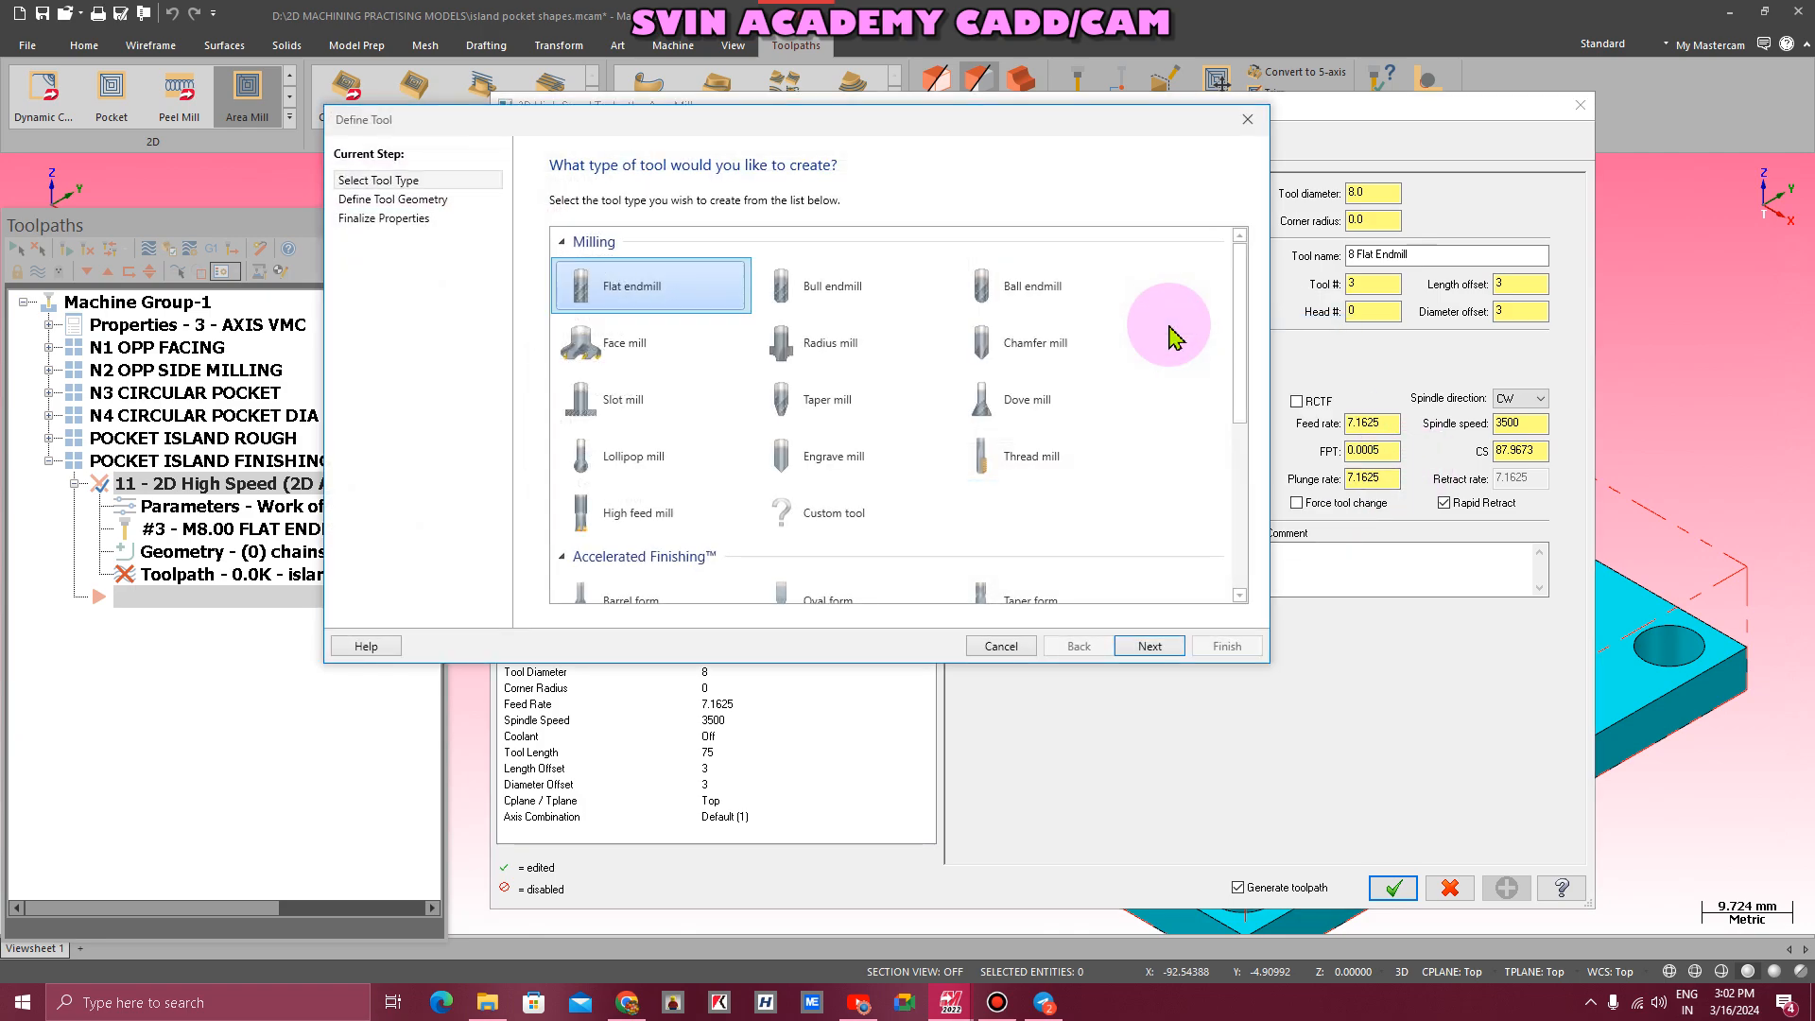
pyautogui.click(1150, 645)
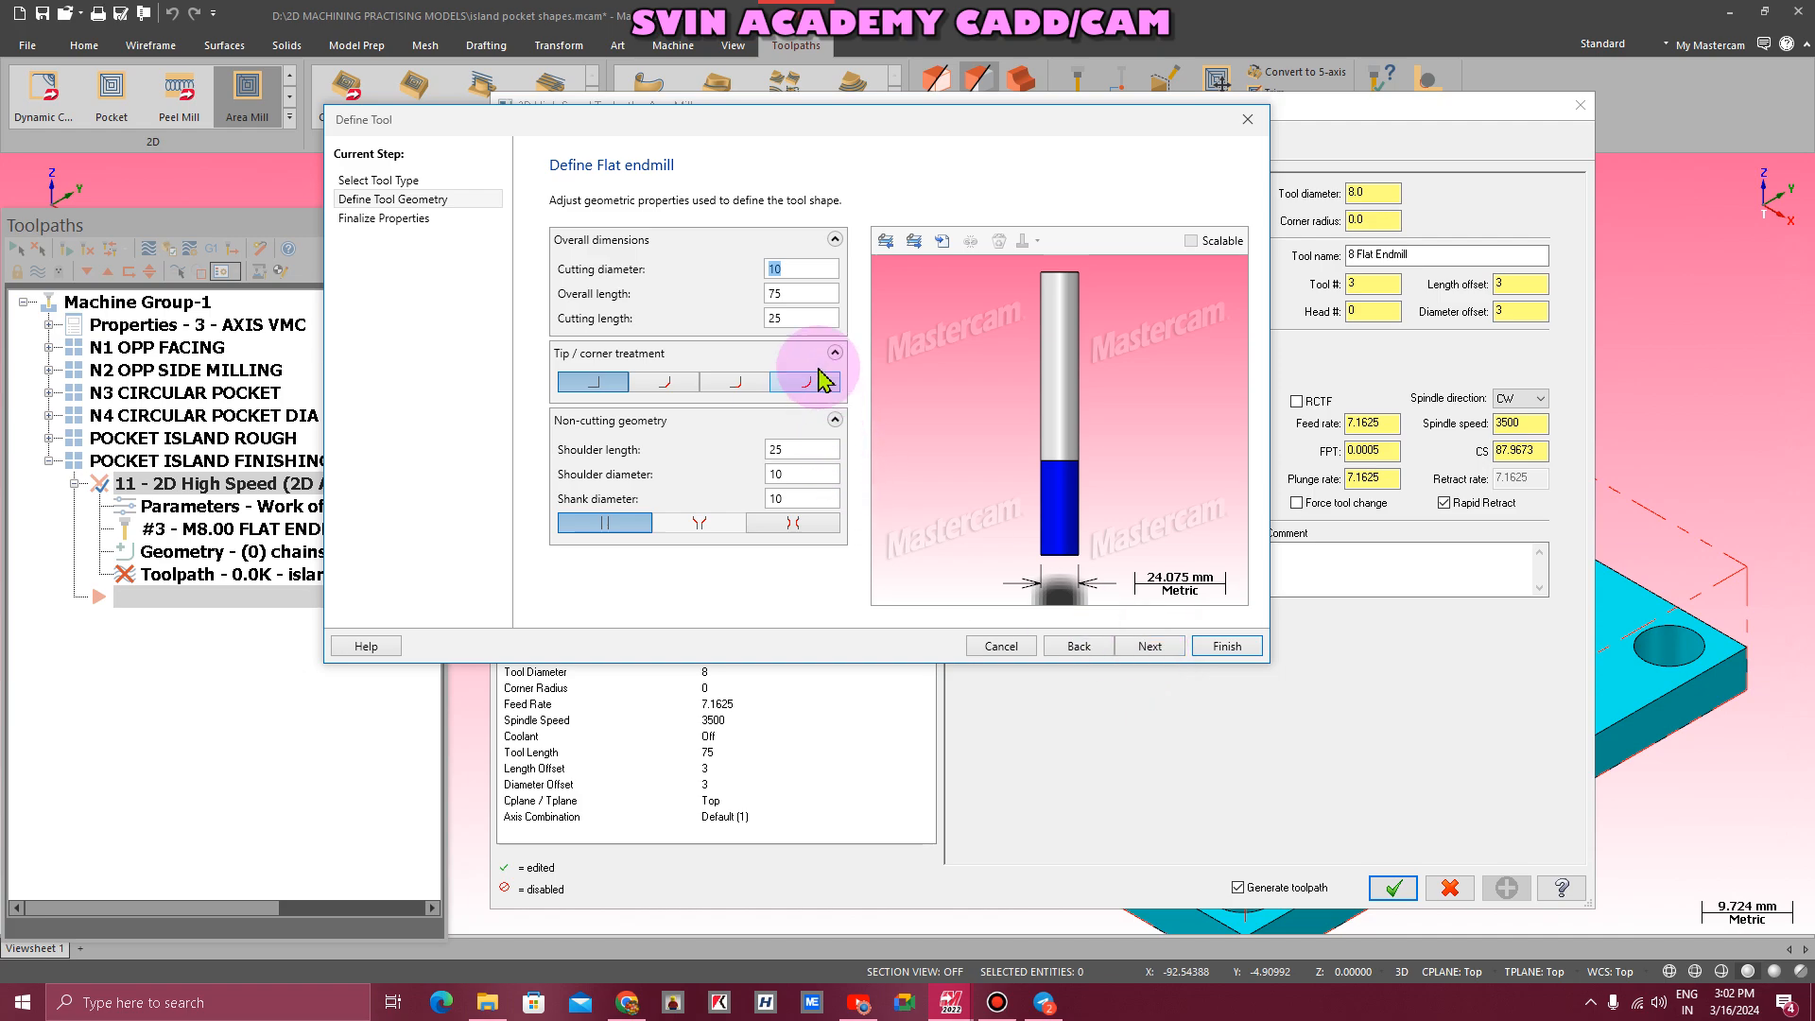
pyautogui.click(811, 316)
pyautogui.write('18')
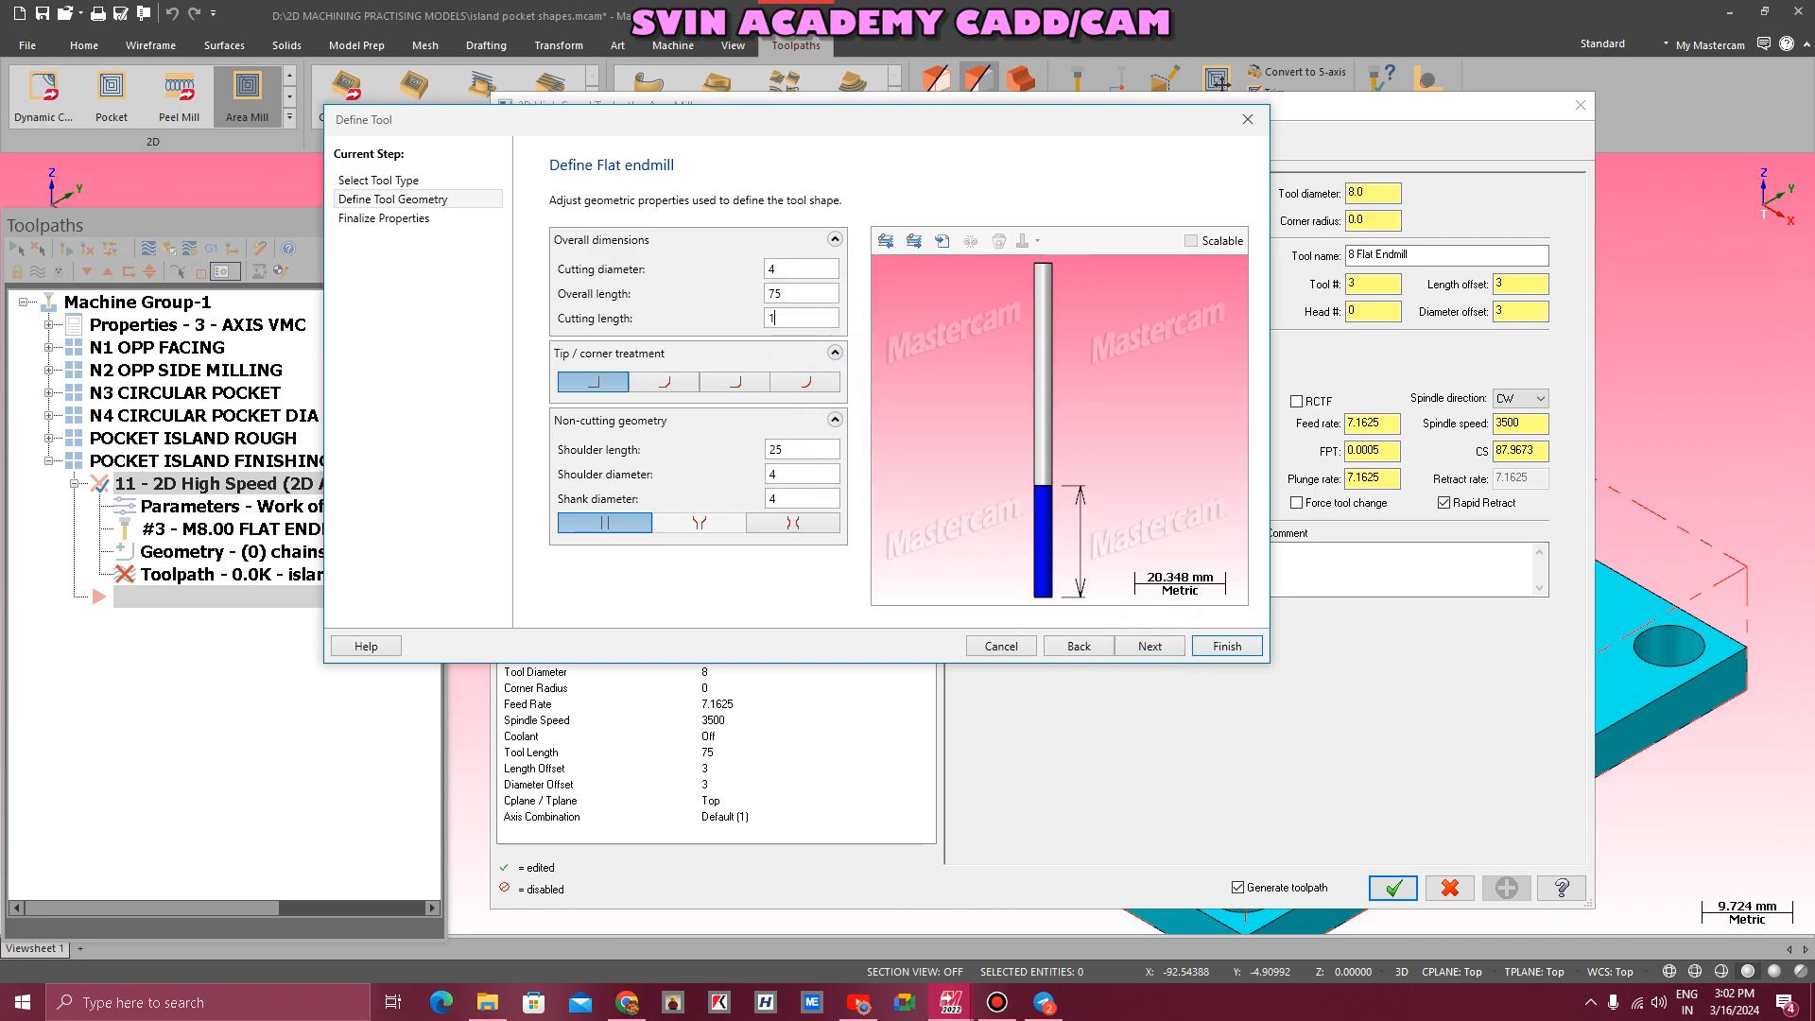
pyautogui.click(1225, 648)
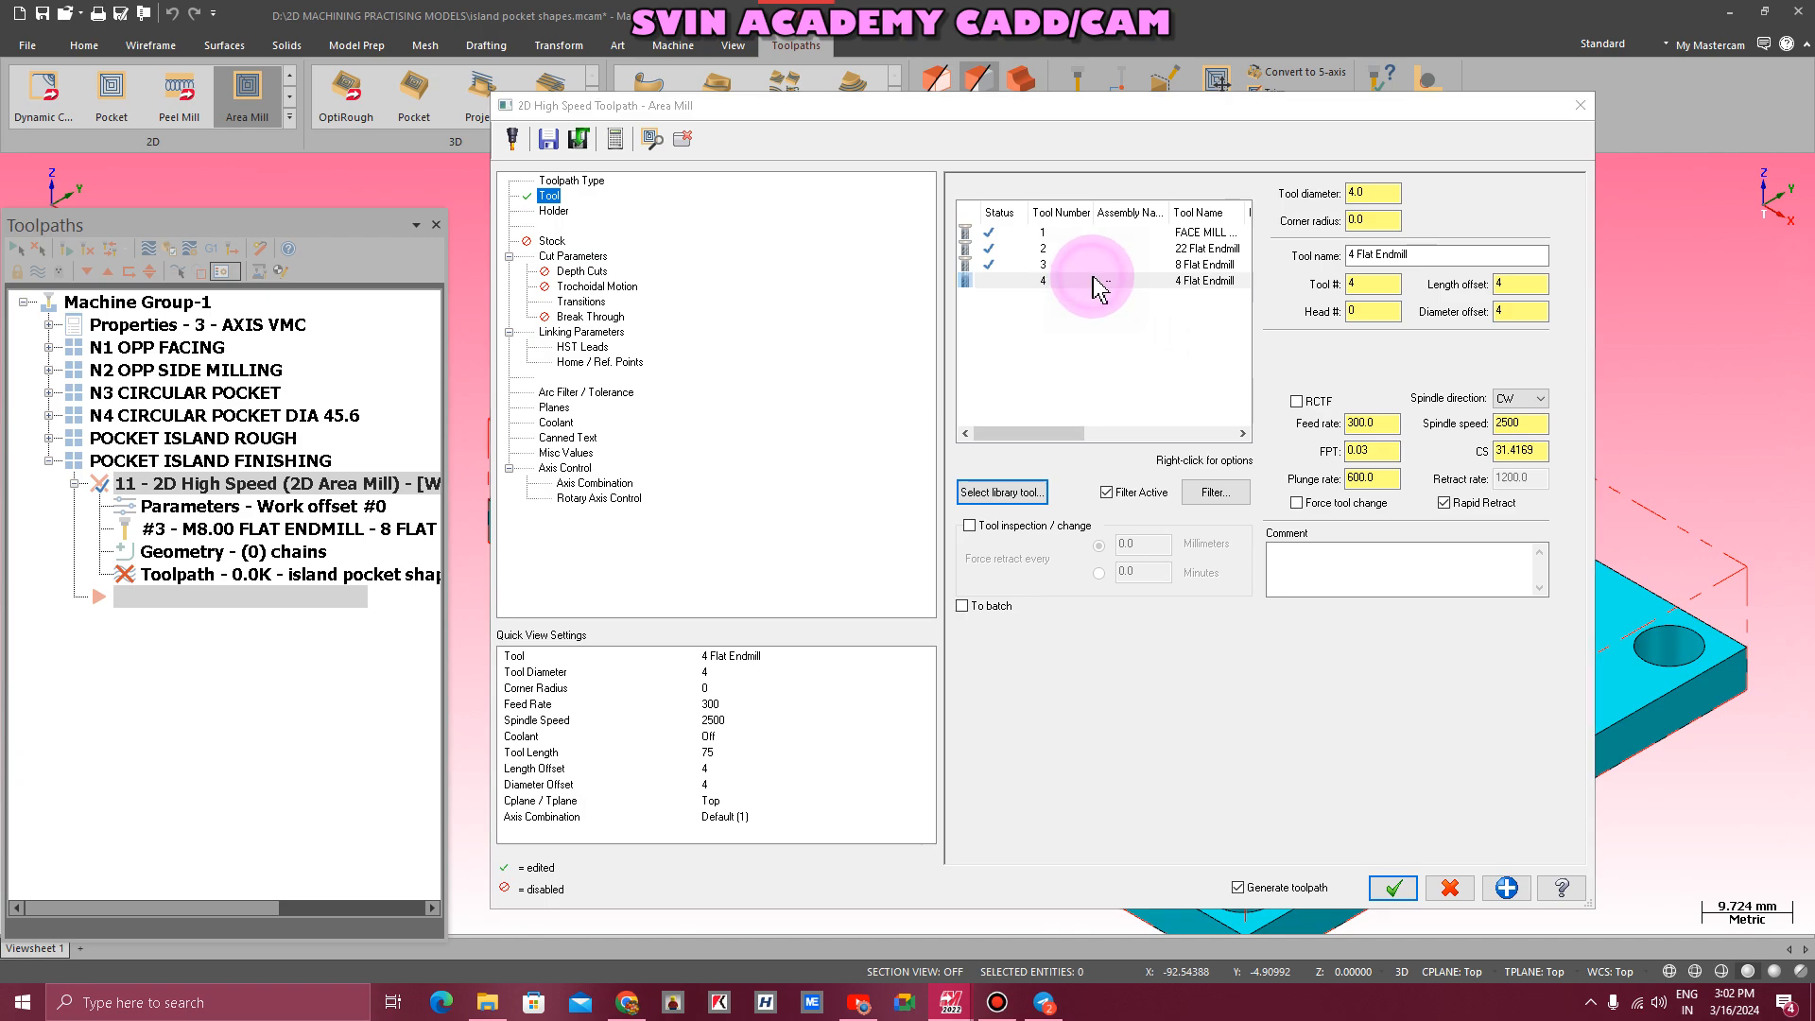
# - Edit the new 4 mm flat endmill and set its overall length to 50 mm
pyautogui.doubleClick(1061, 280)
pyautogui.click(829, 294)
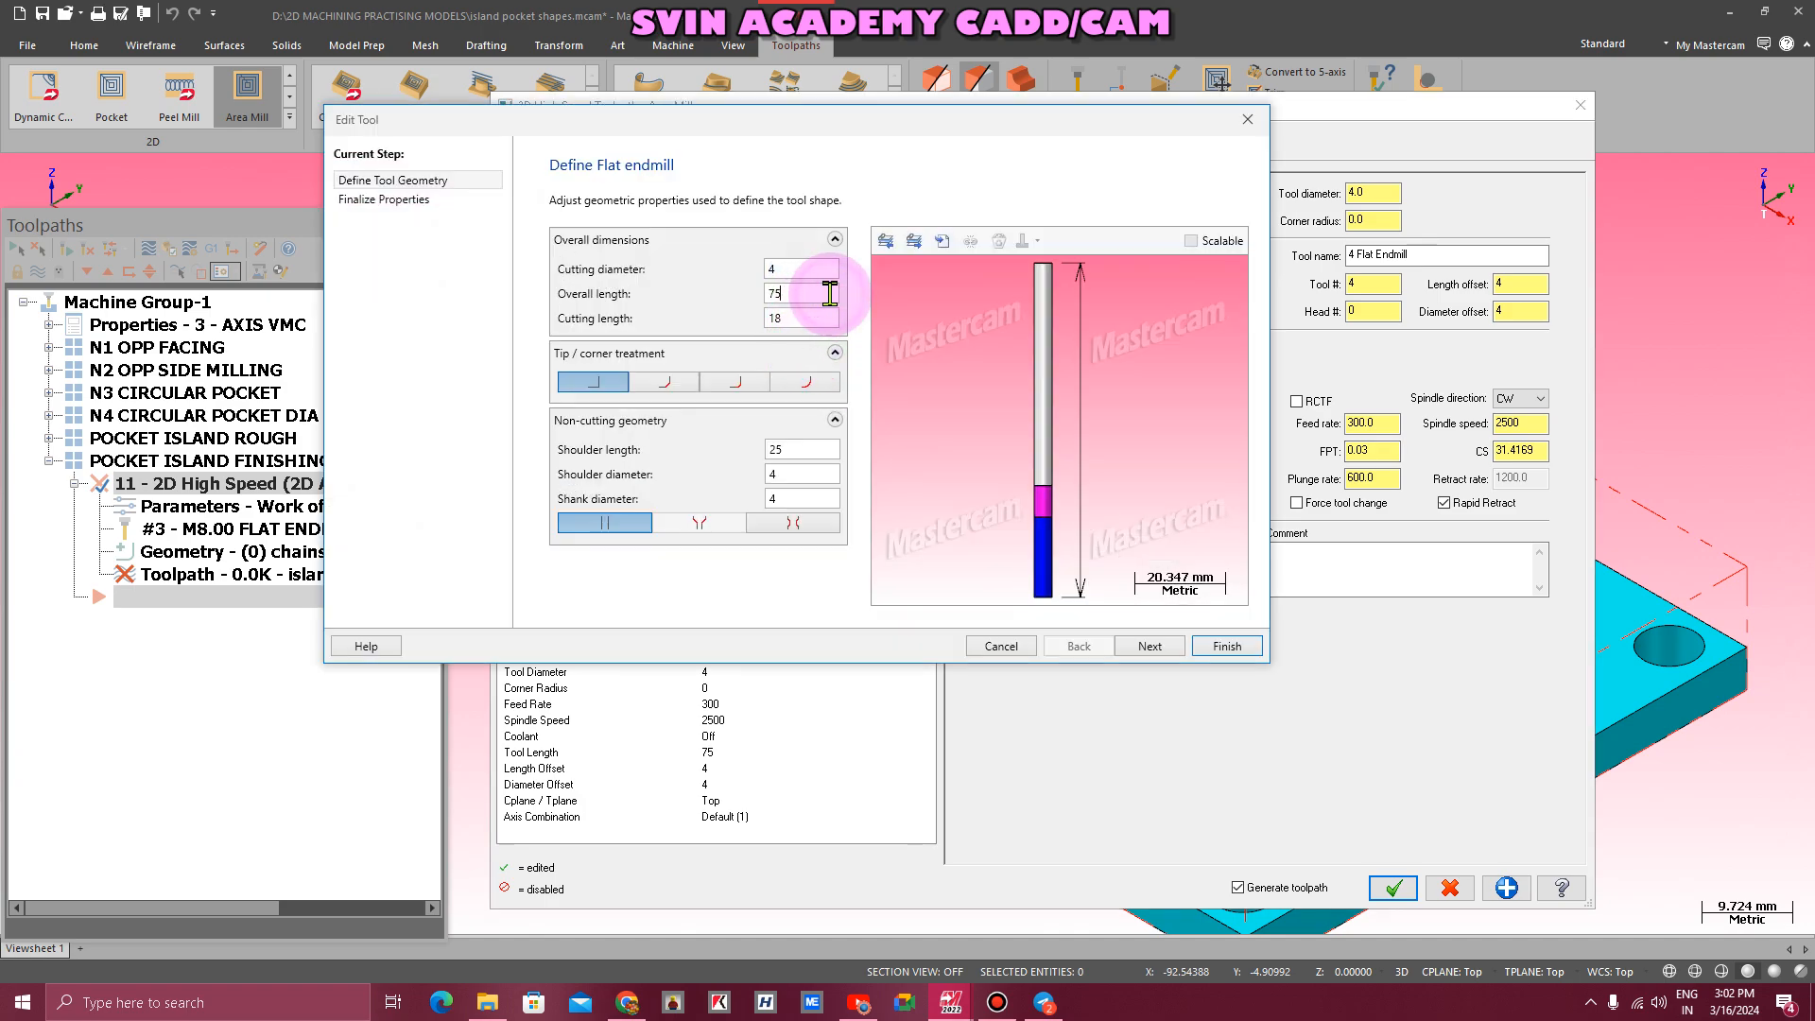
pyautogui.write('50')
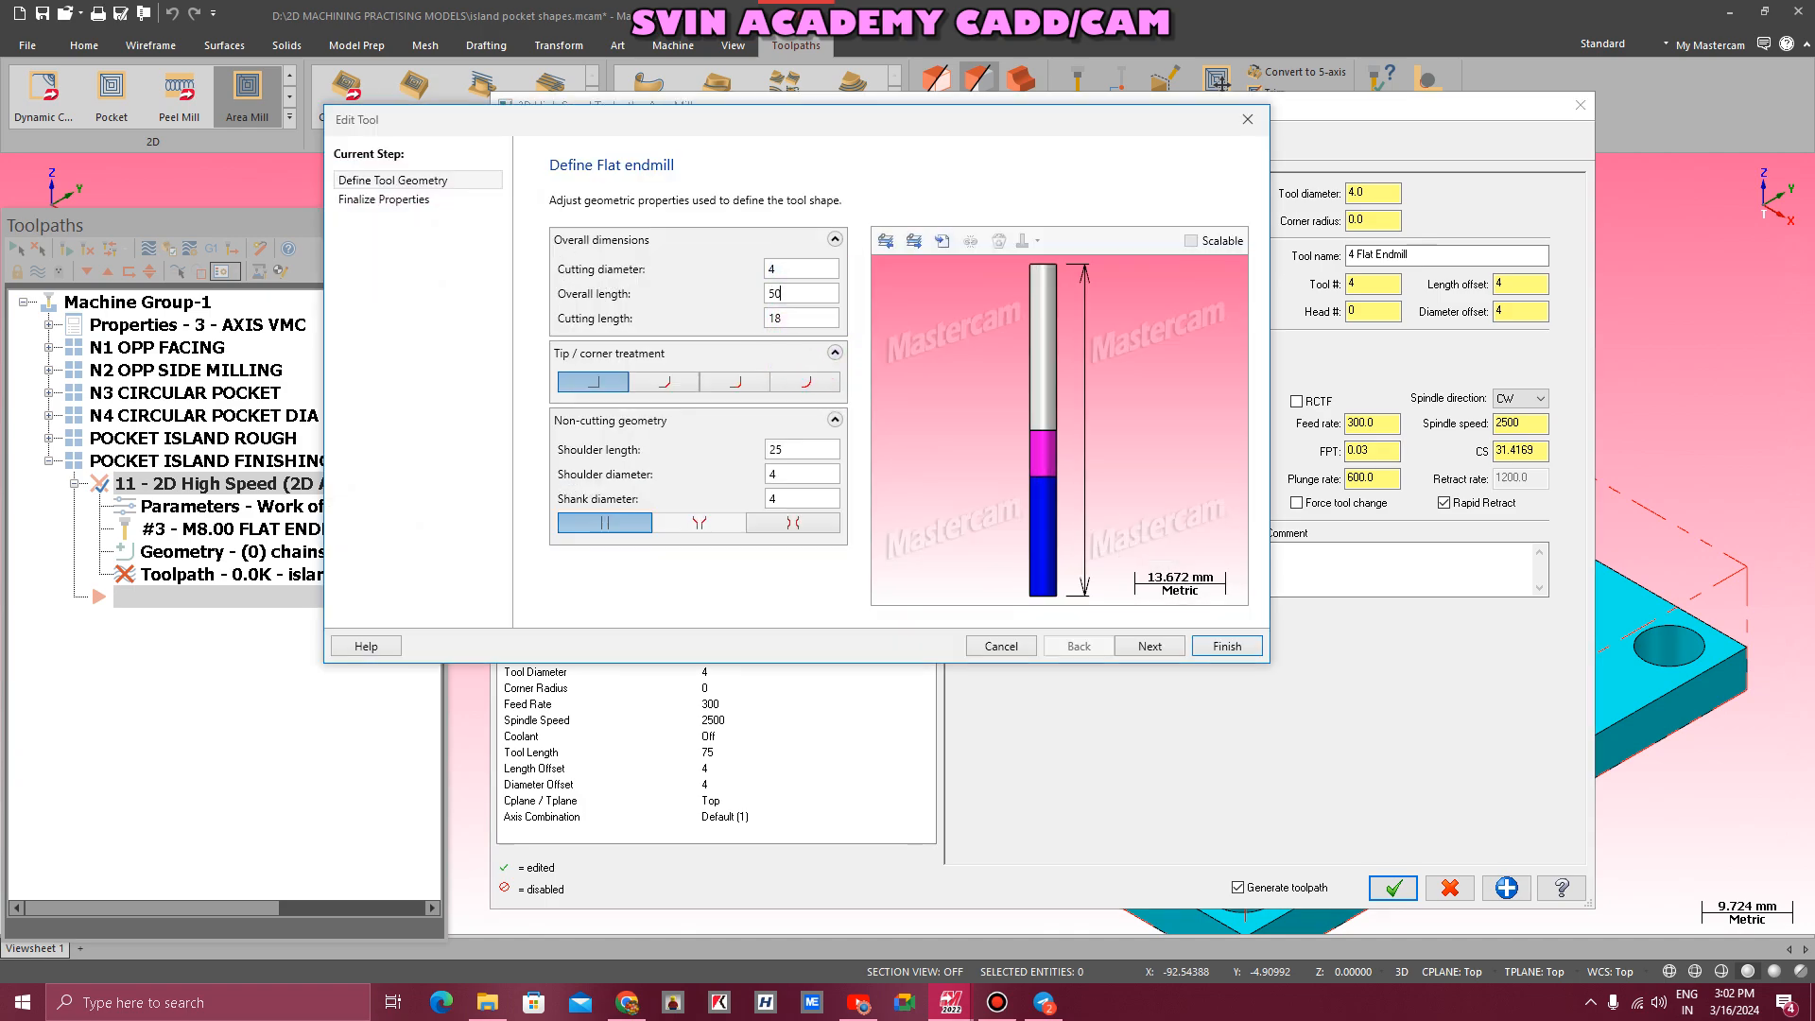
pyautogui.click(1227, 646)
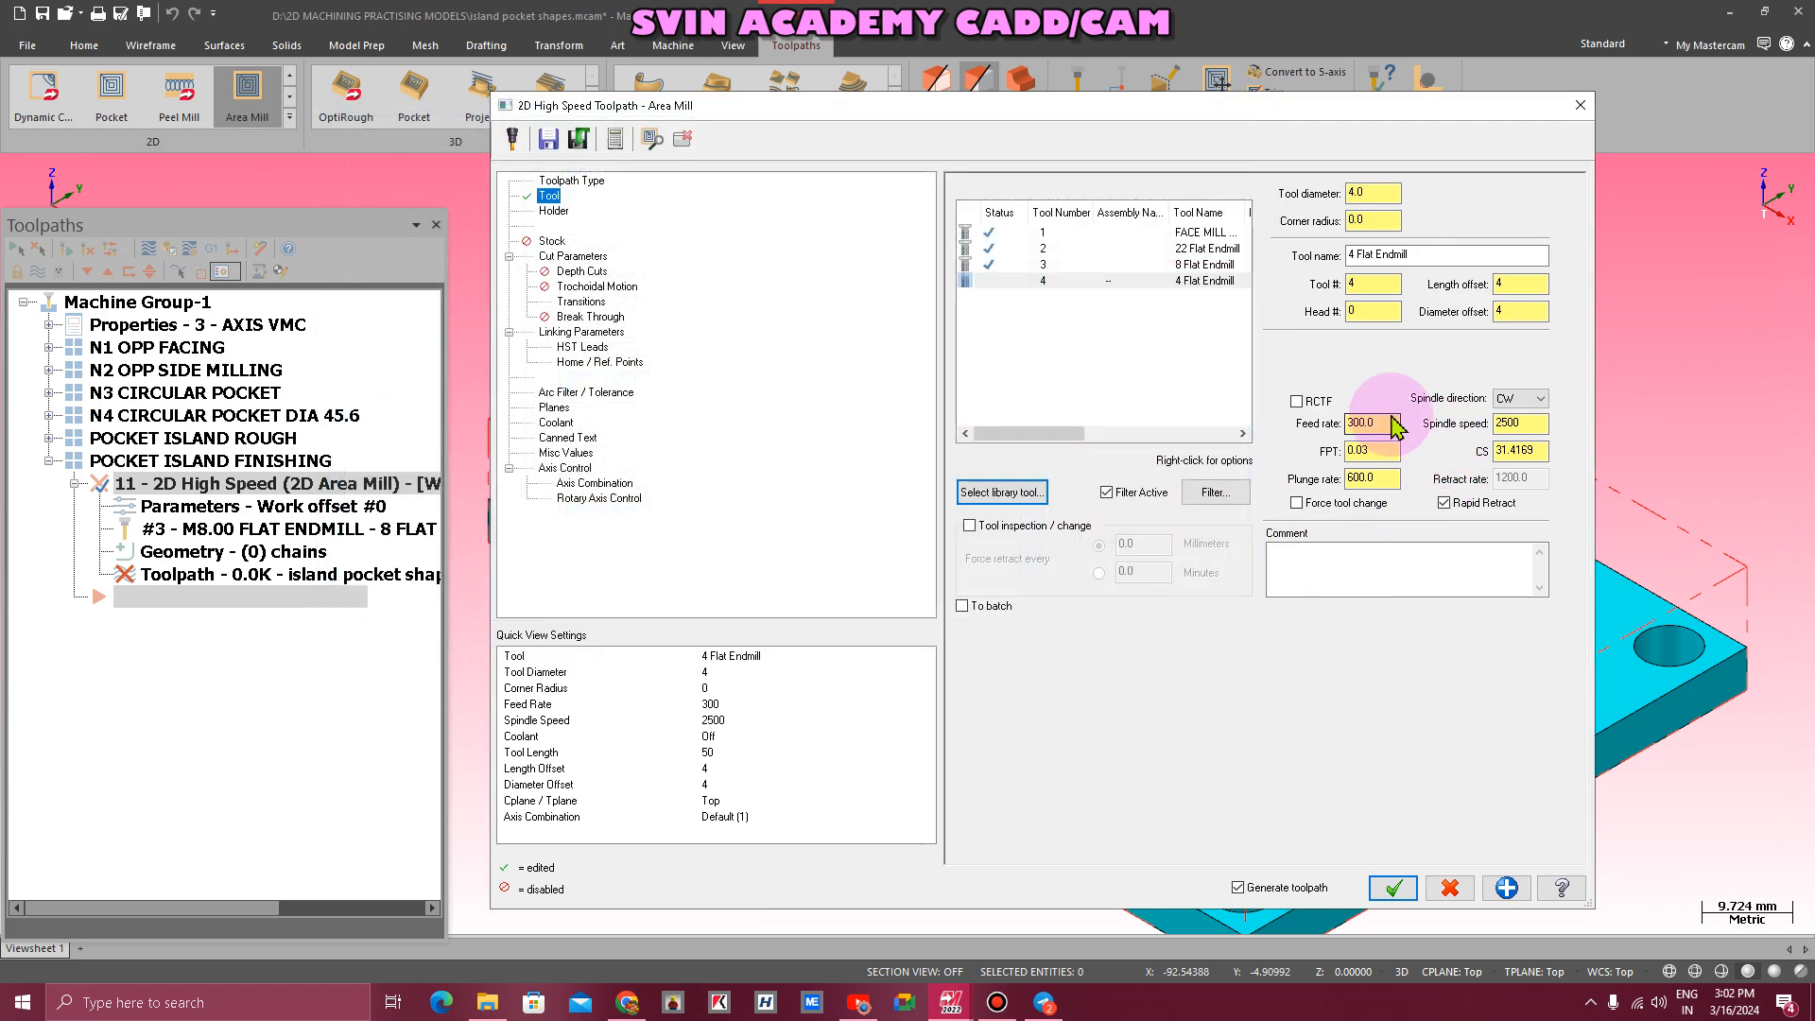
# - Set the 4 mm endmill's feed rate to 120 and its spindle speed to 1800
pyautogui.click(1380, 420)
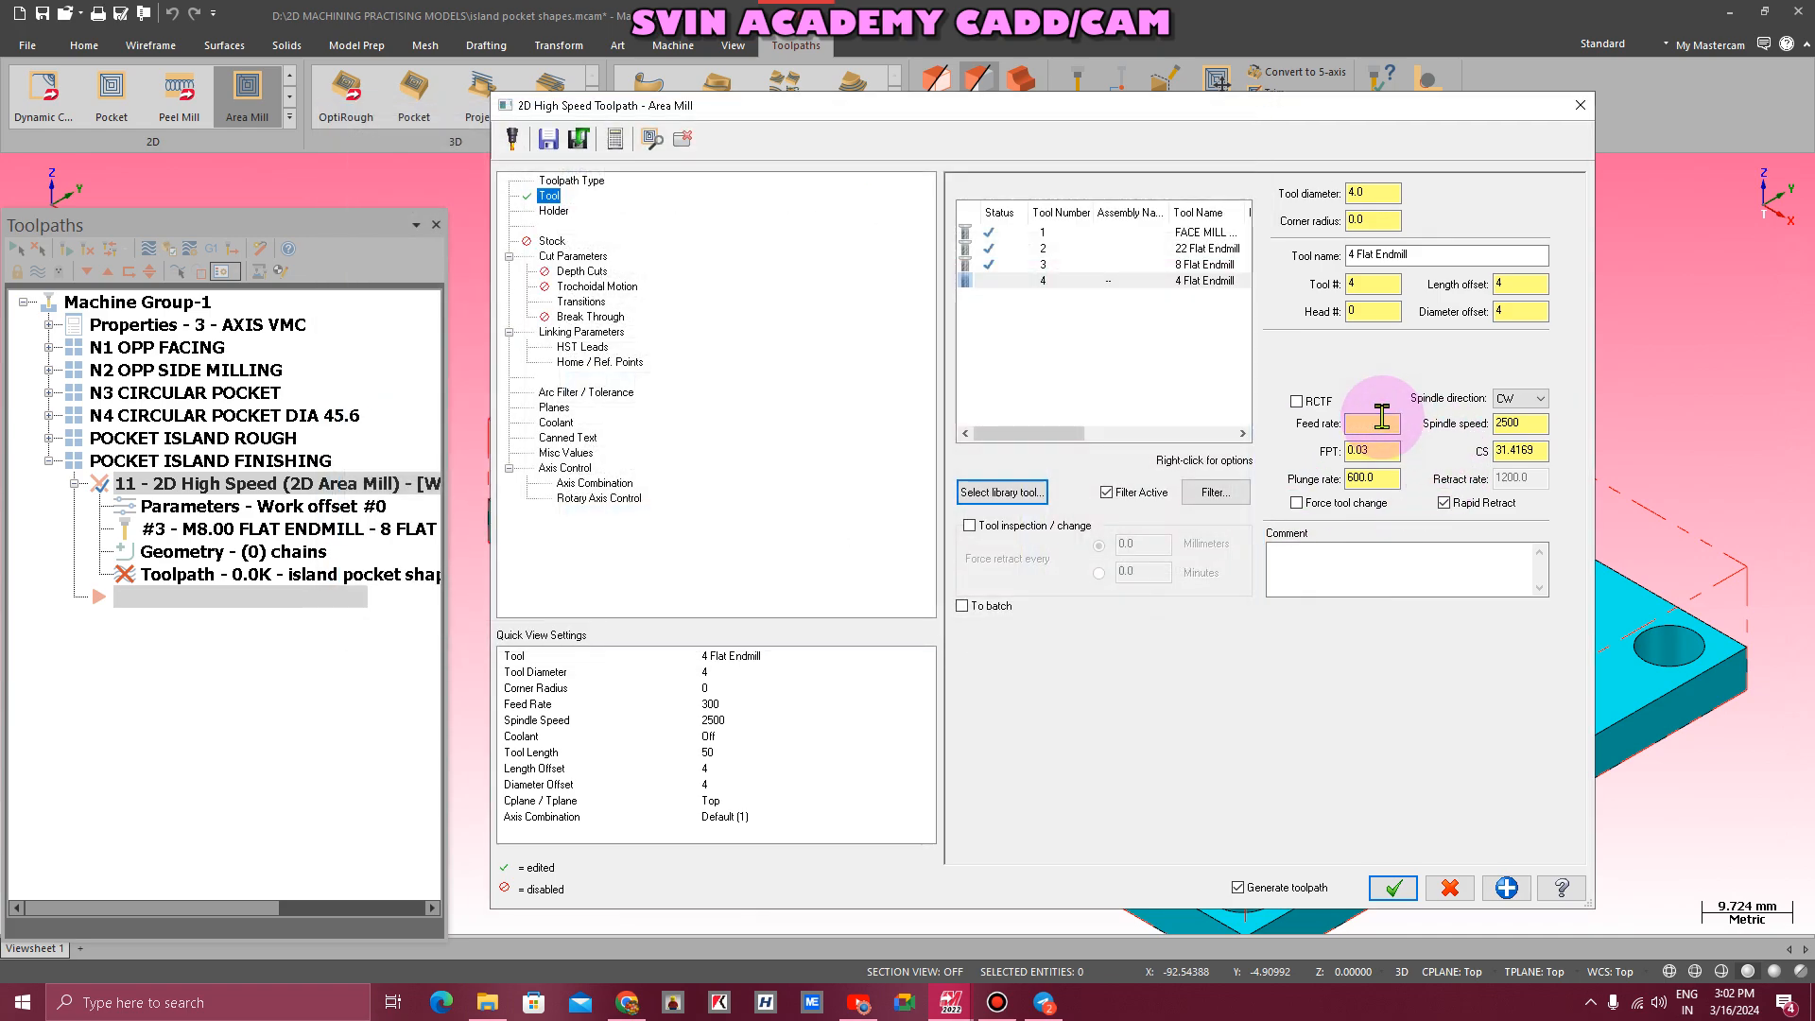
pyautogui.write('120.0')
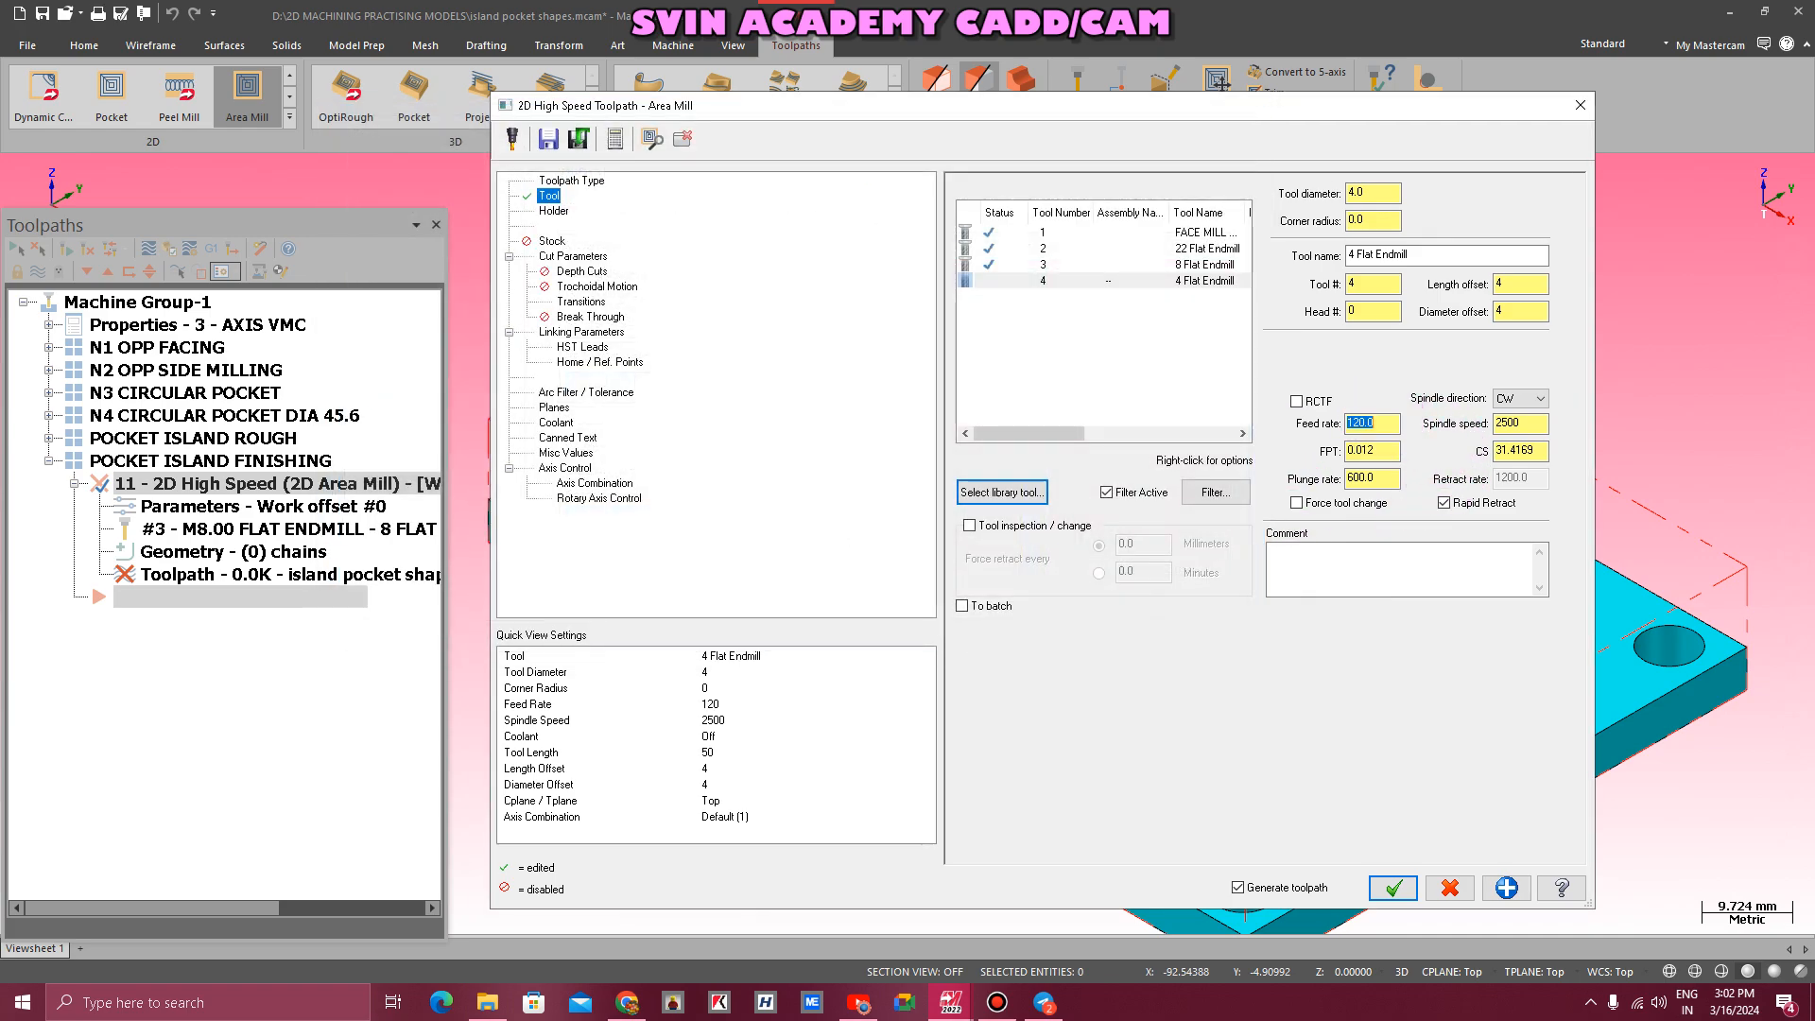
pyautogui.click(1541, 425)
pyautogui.write('18')
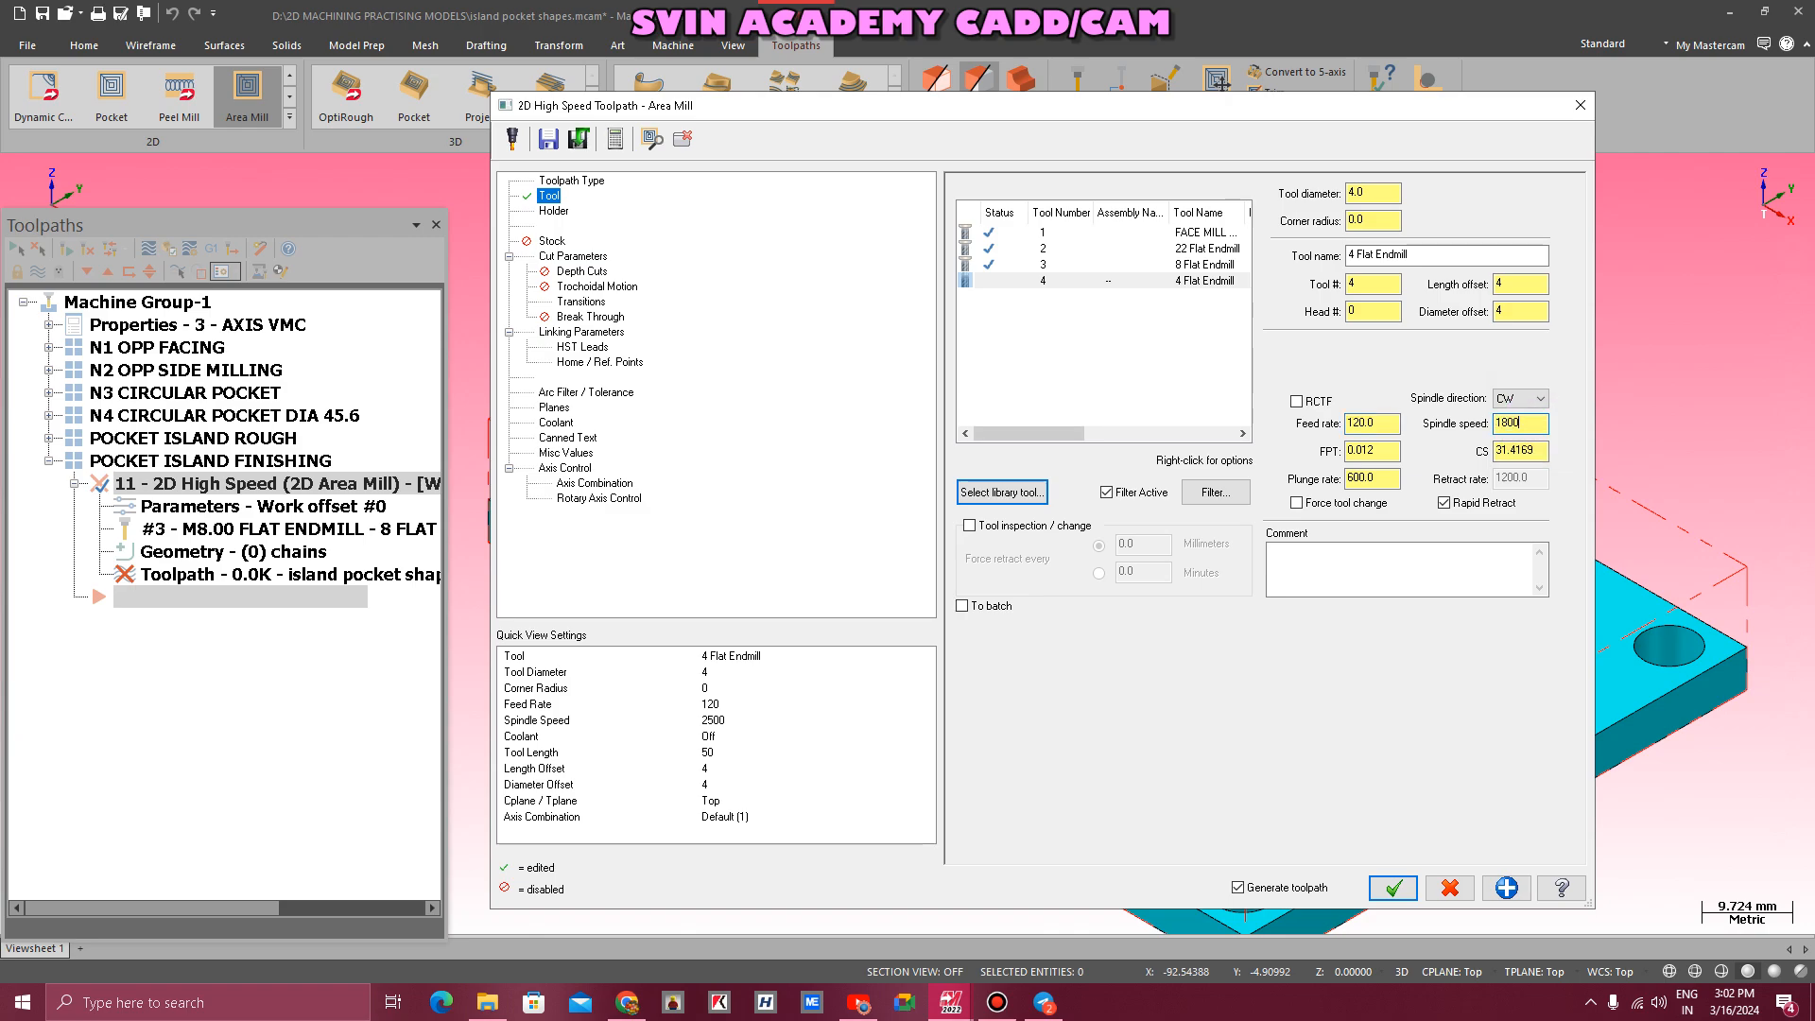
pyautogui.press('Return')
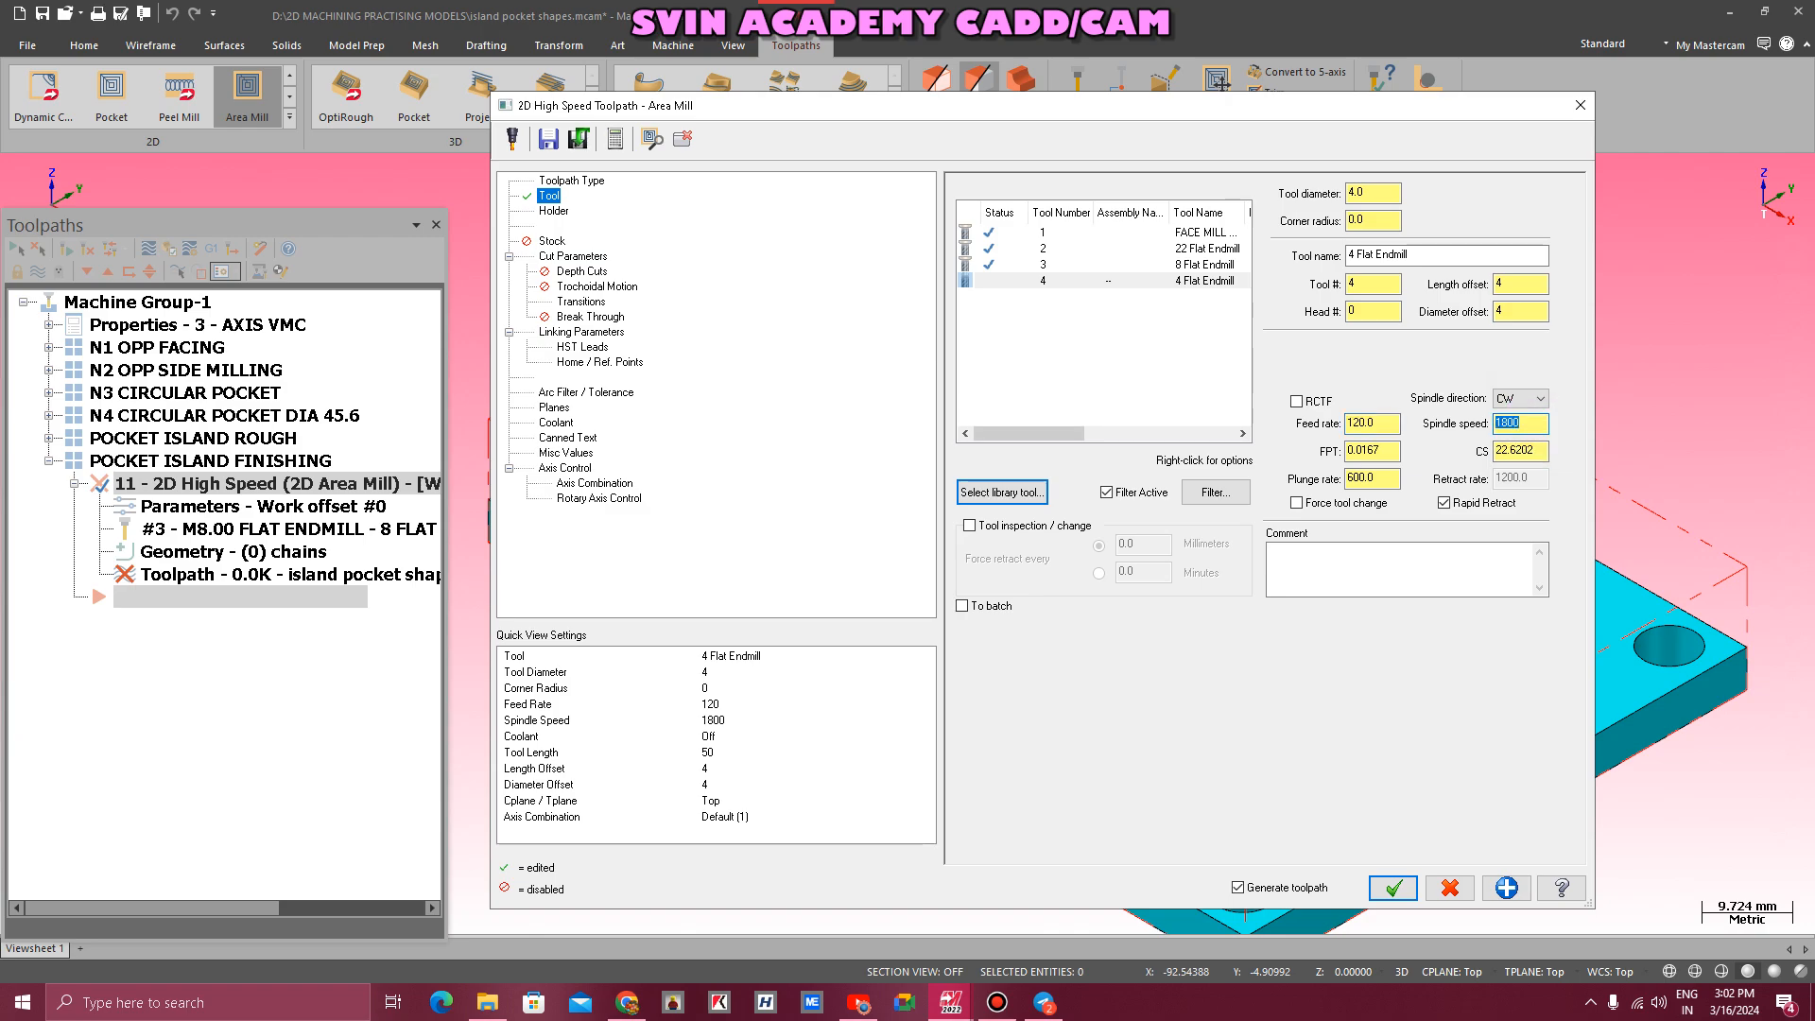
# - Set the 4 mm endmill's cutting speed (CS) to 30 and its plunge rate to 100
pyautogui.click(1540, 452)
pyautogui.press('BackSpace')
pyautogui.press('BackSpace')
pyautogui.press('BackSpace')
pyautogui.press('BackSpace')
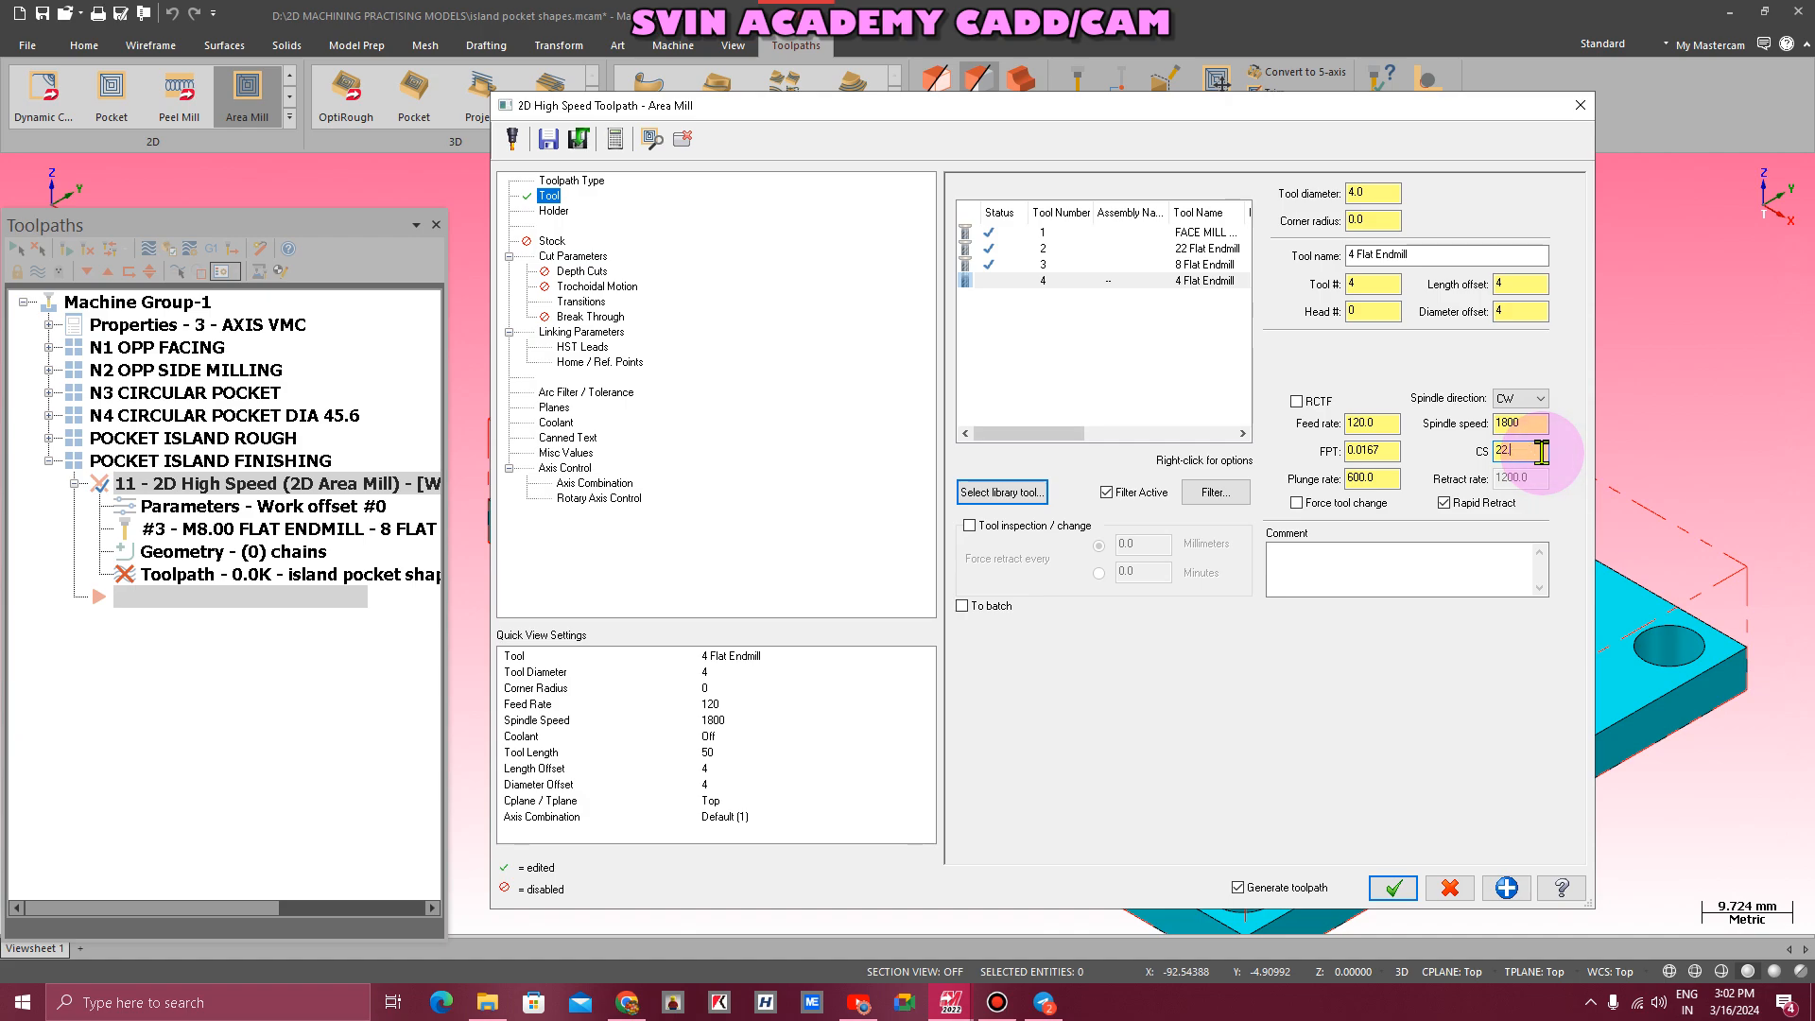
pyautogui.write('30.0')
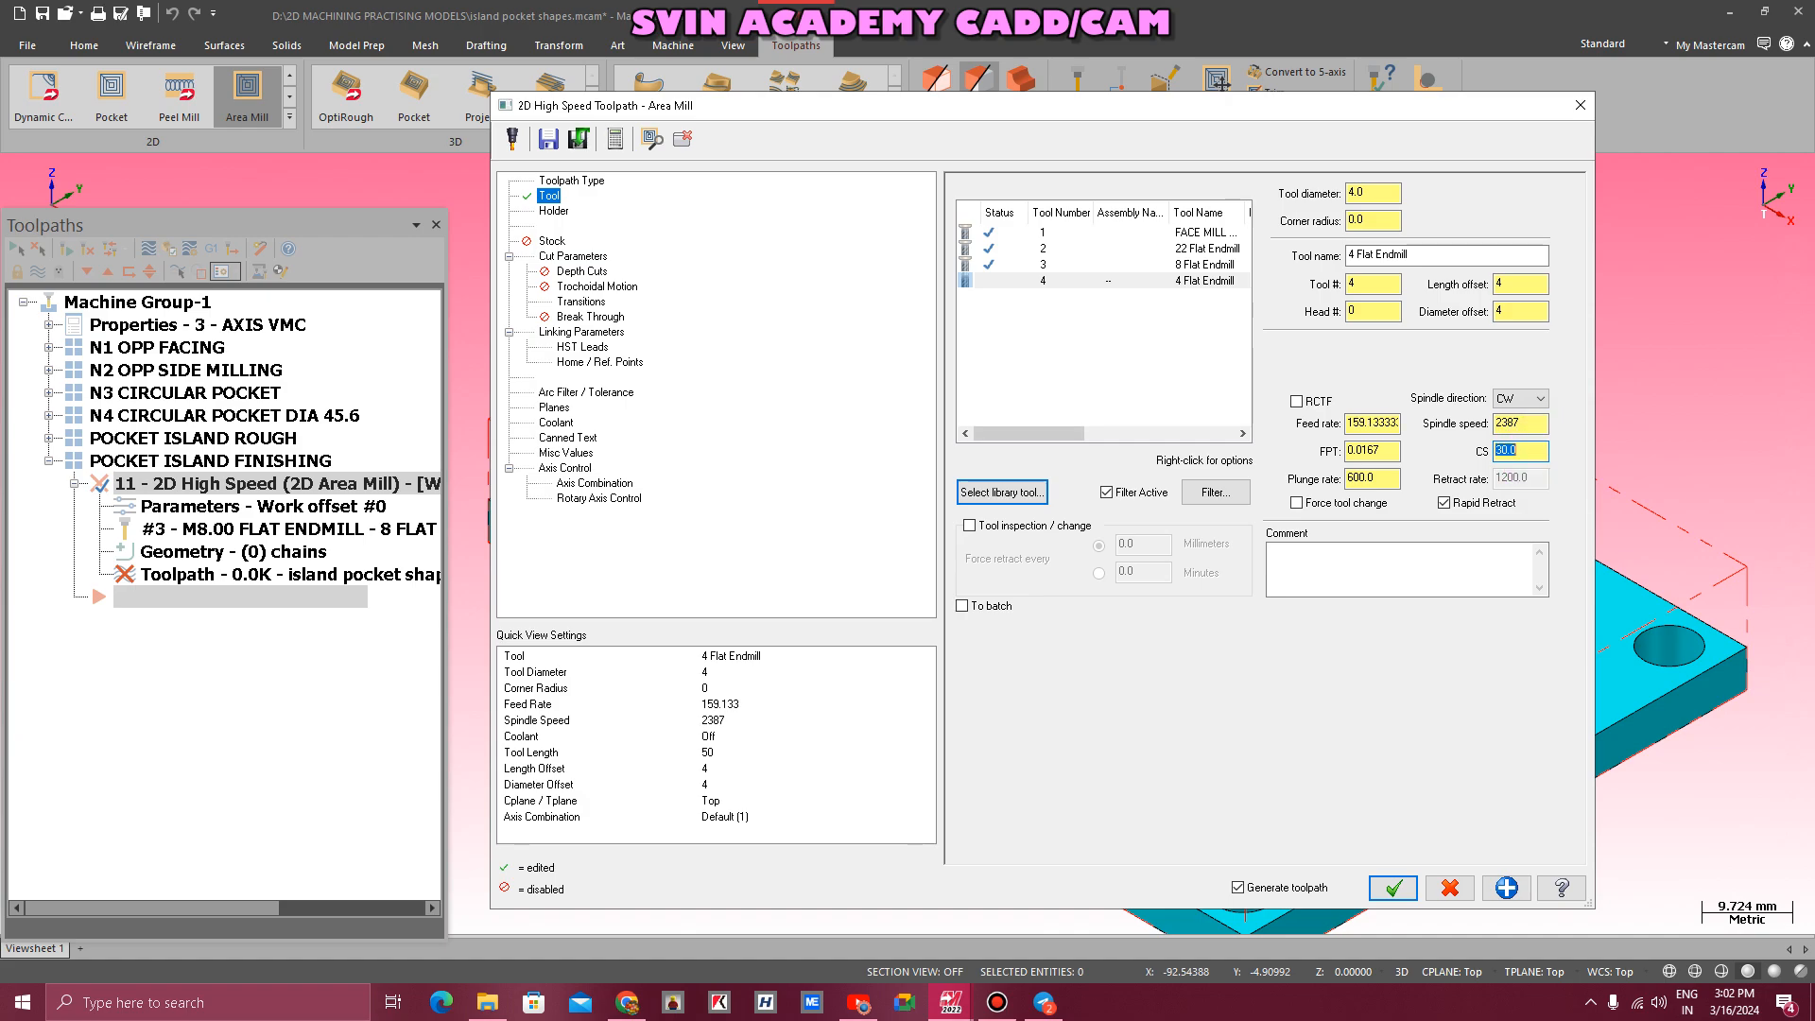
pyautogui.click(1382, 479)
pyautogui.press('BackSpace')
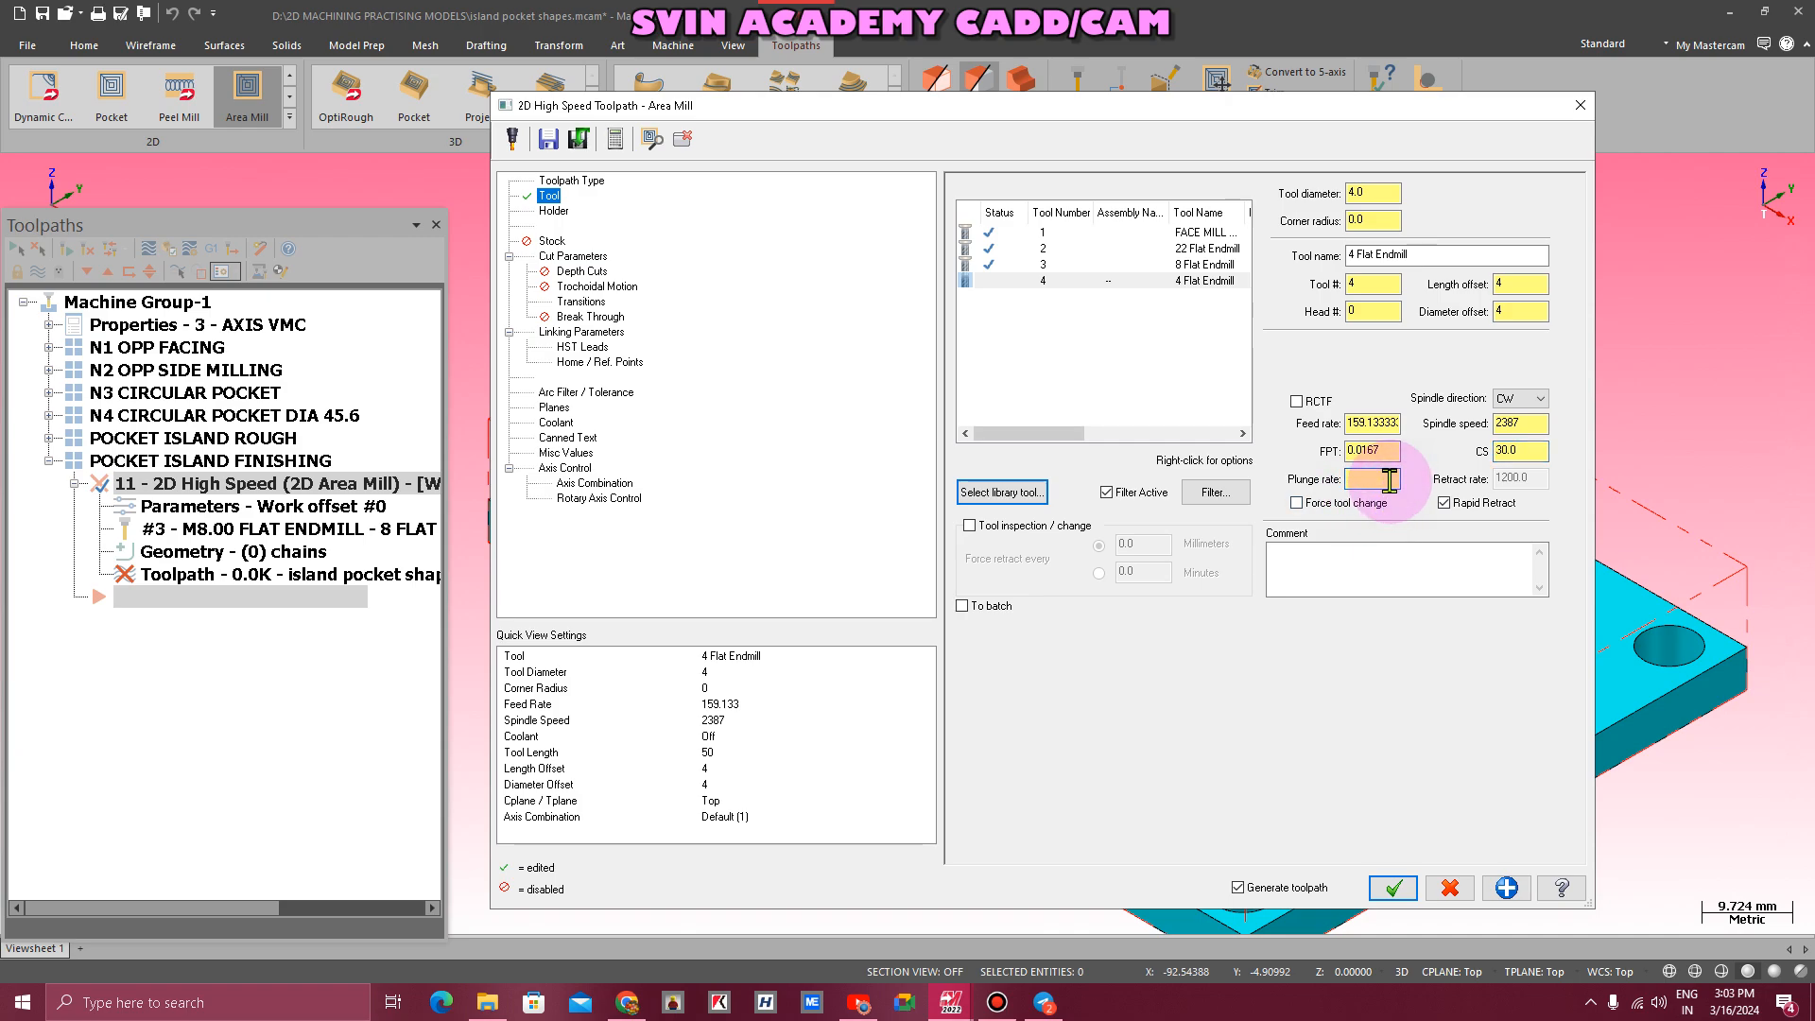
pyautogui.write('100')
pyautogui.press('Return')
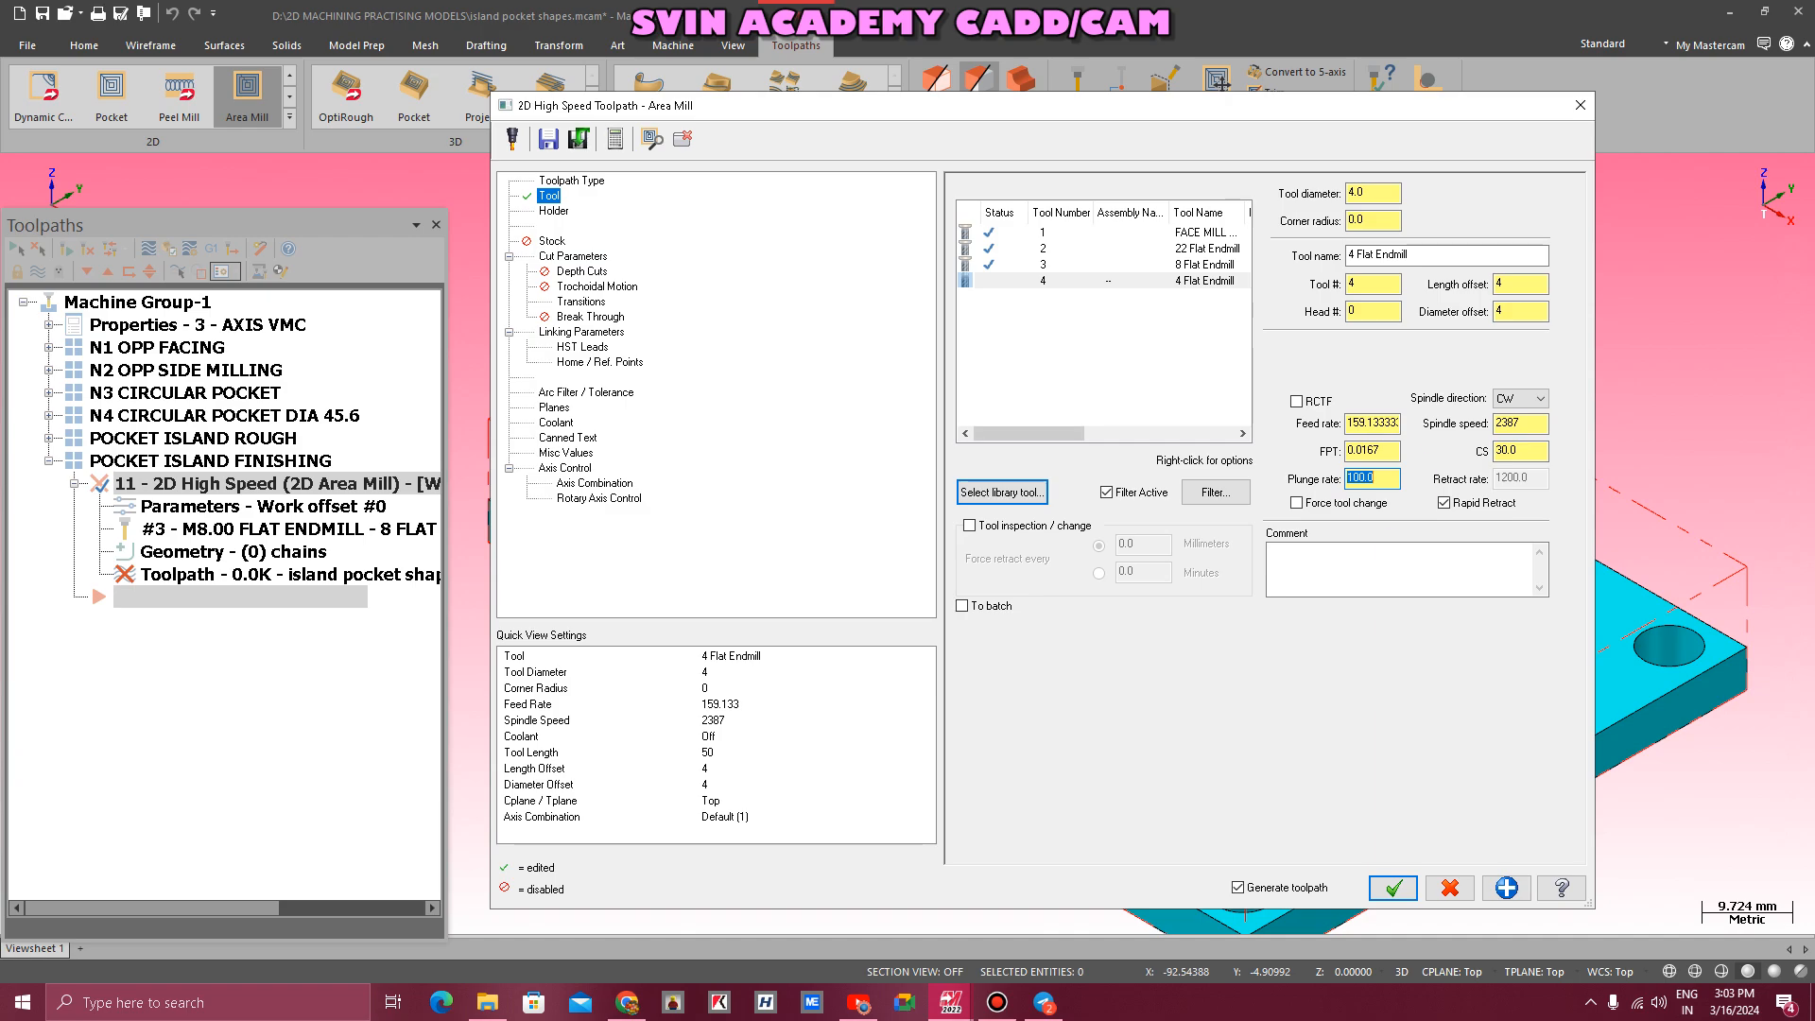
# - Assign holder B2C3-0016 to the tool and set the XY stepover to 50% of the tool diameter
pyautogui.click(554, 211)
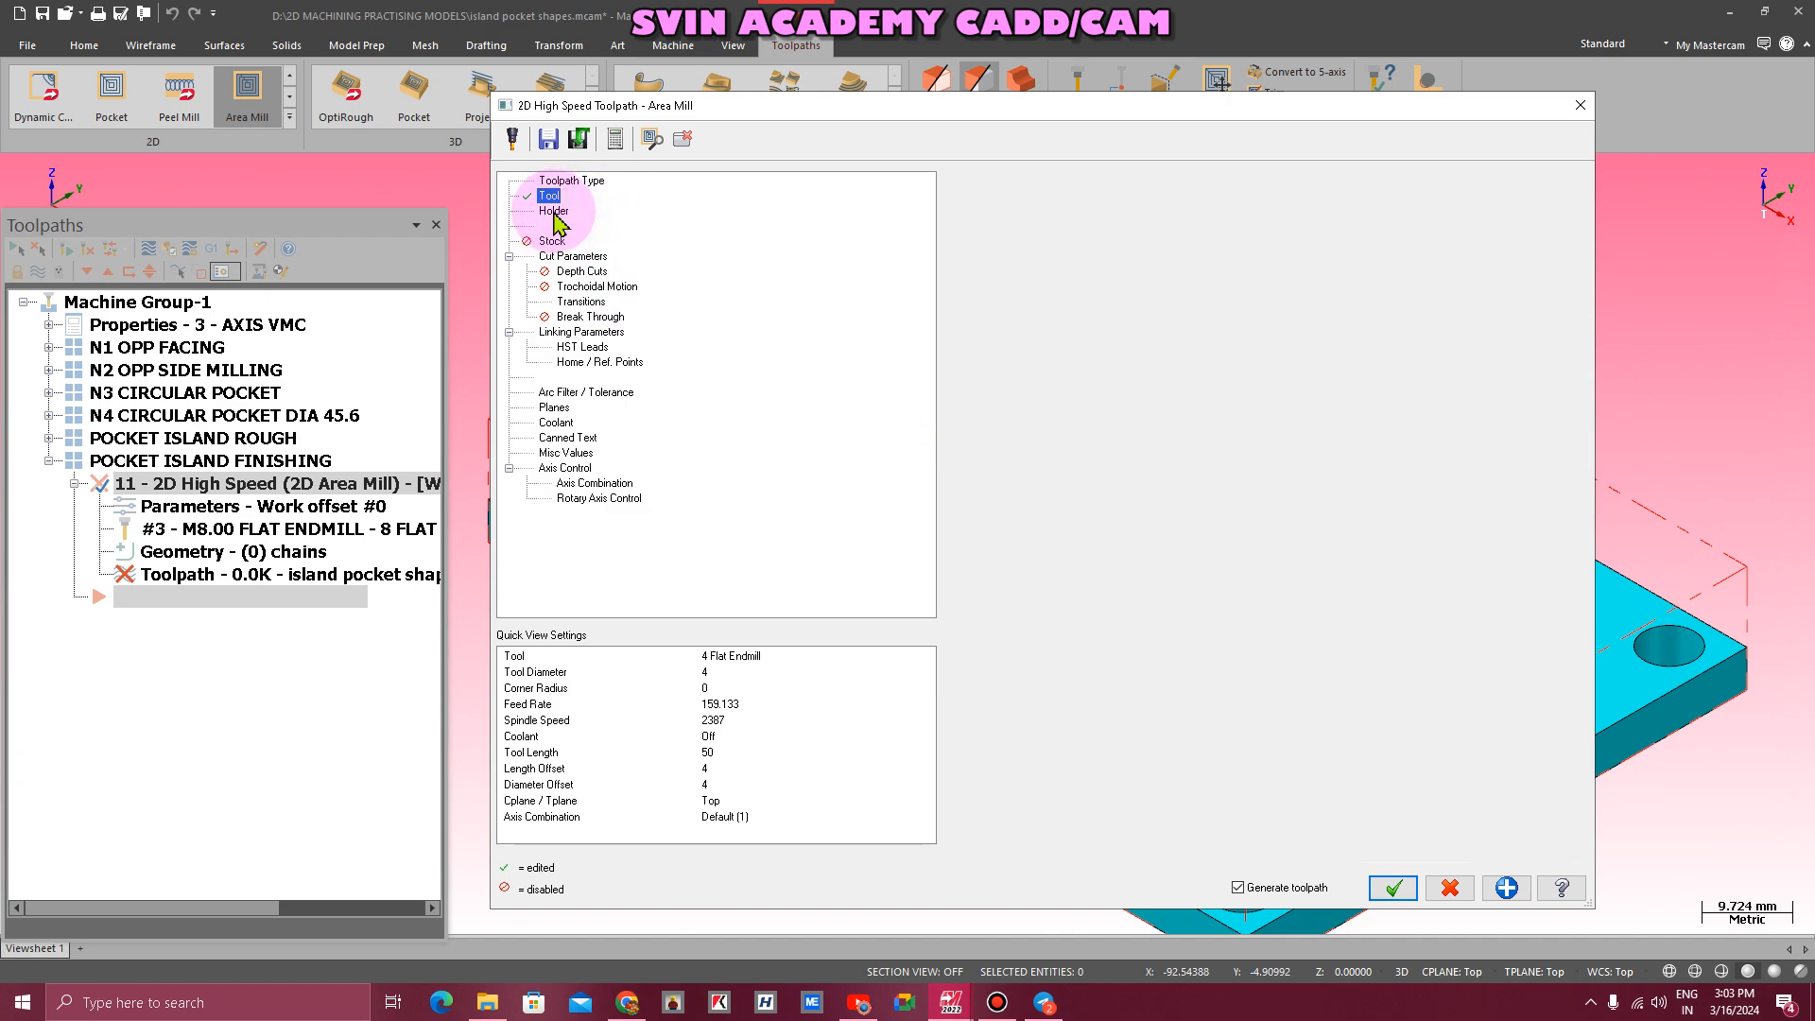
pyautogui.click(989, 219)
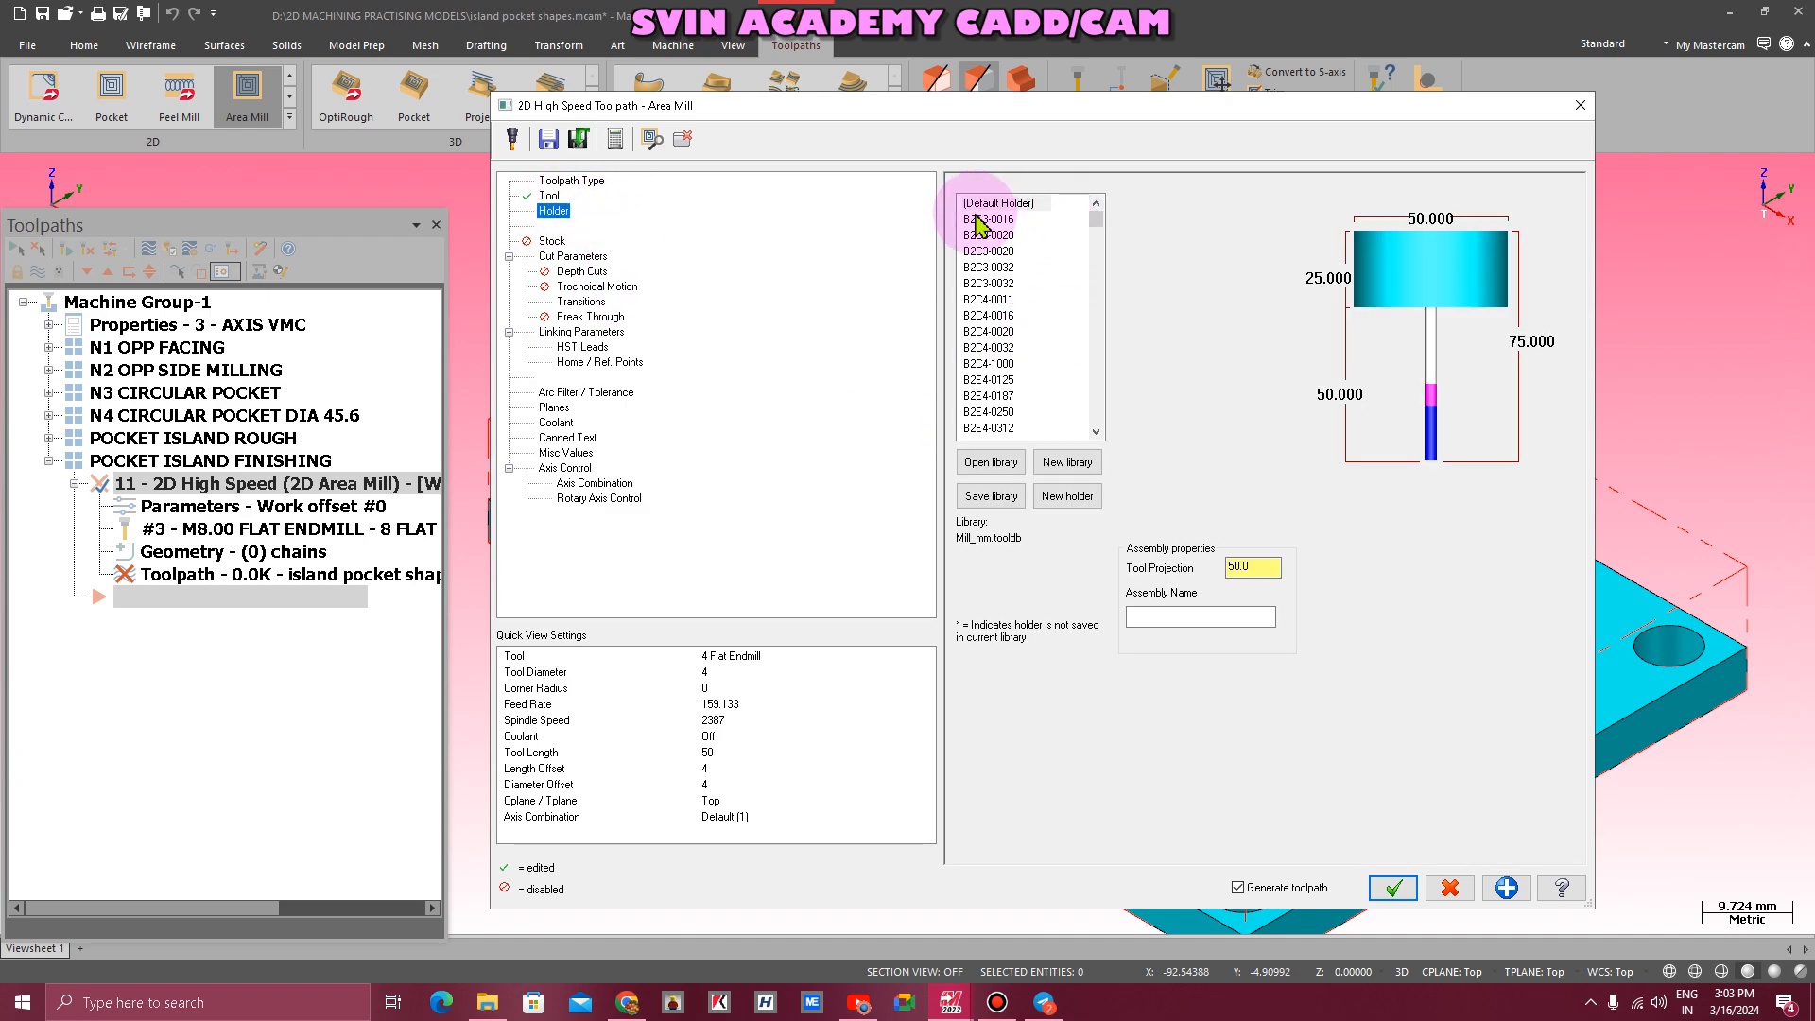
pyautogui.click(578, 257)
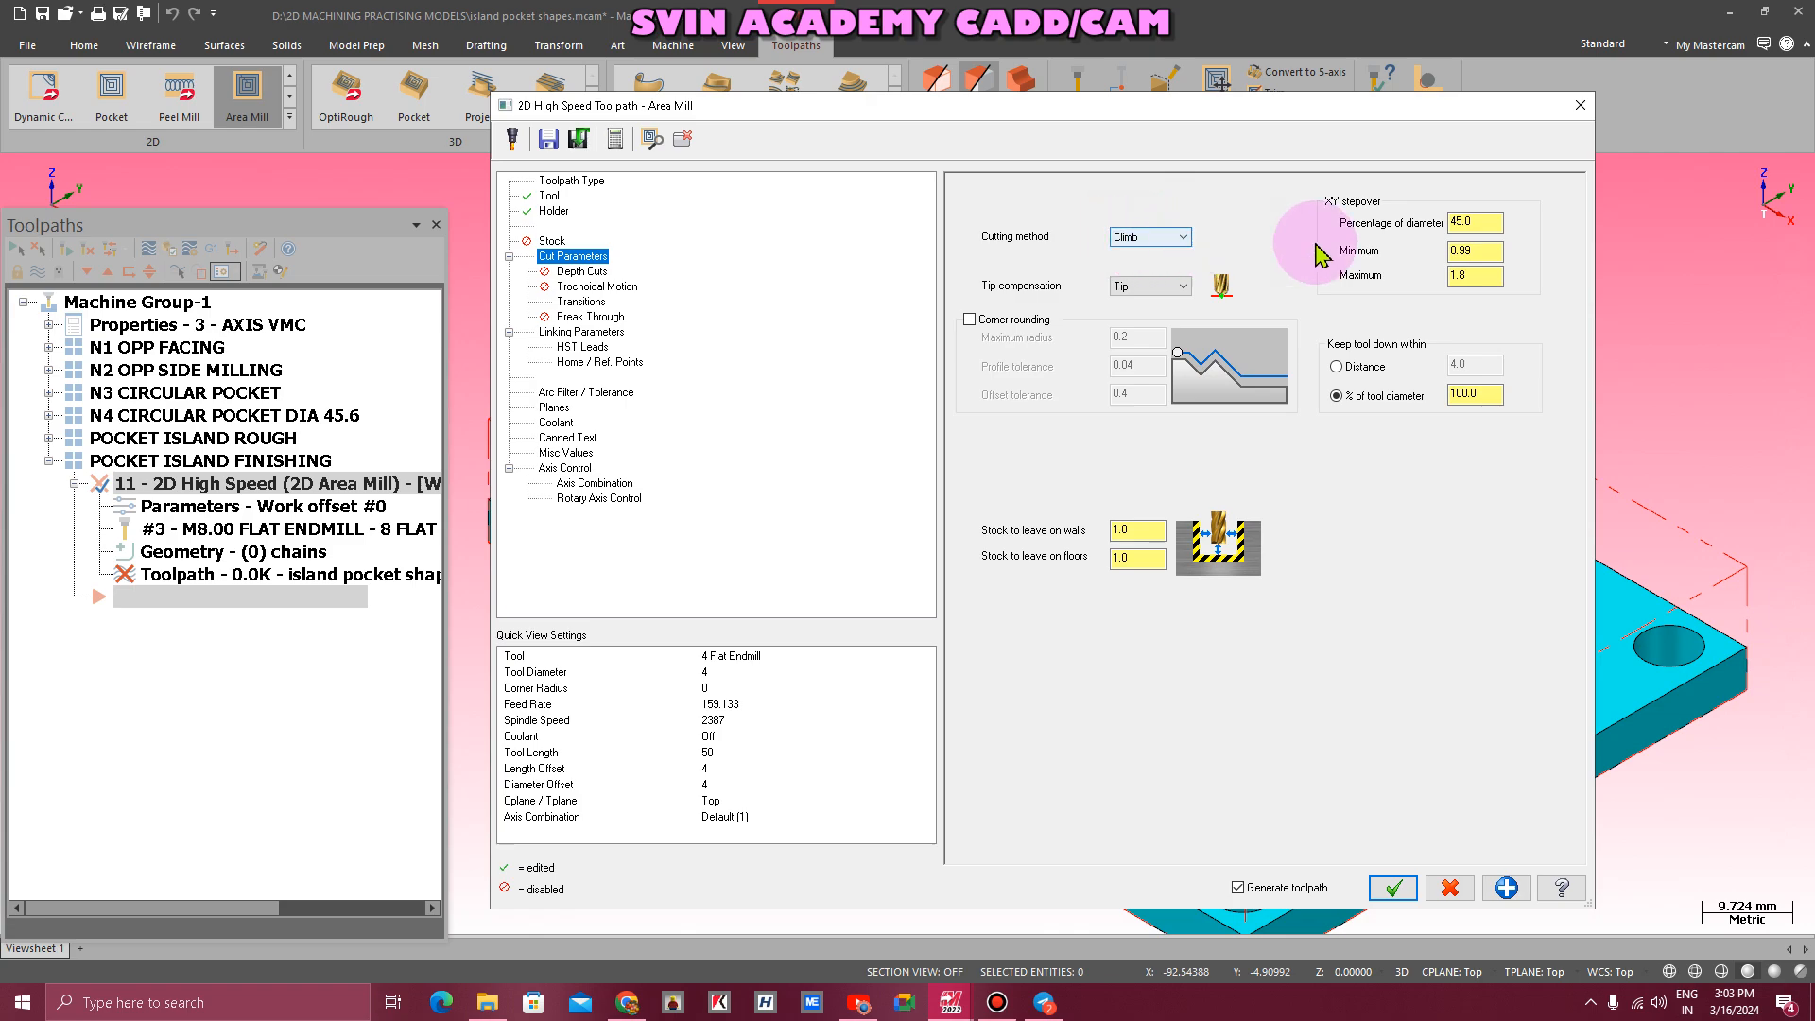
pyautogui.click(1488, 224)
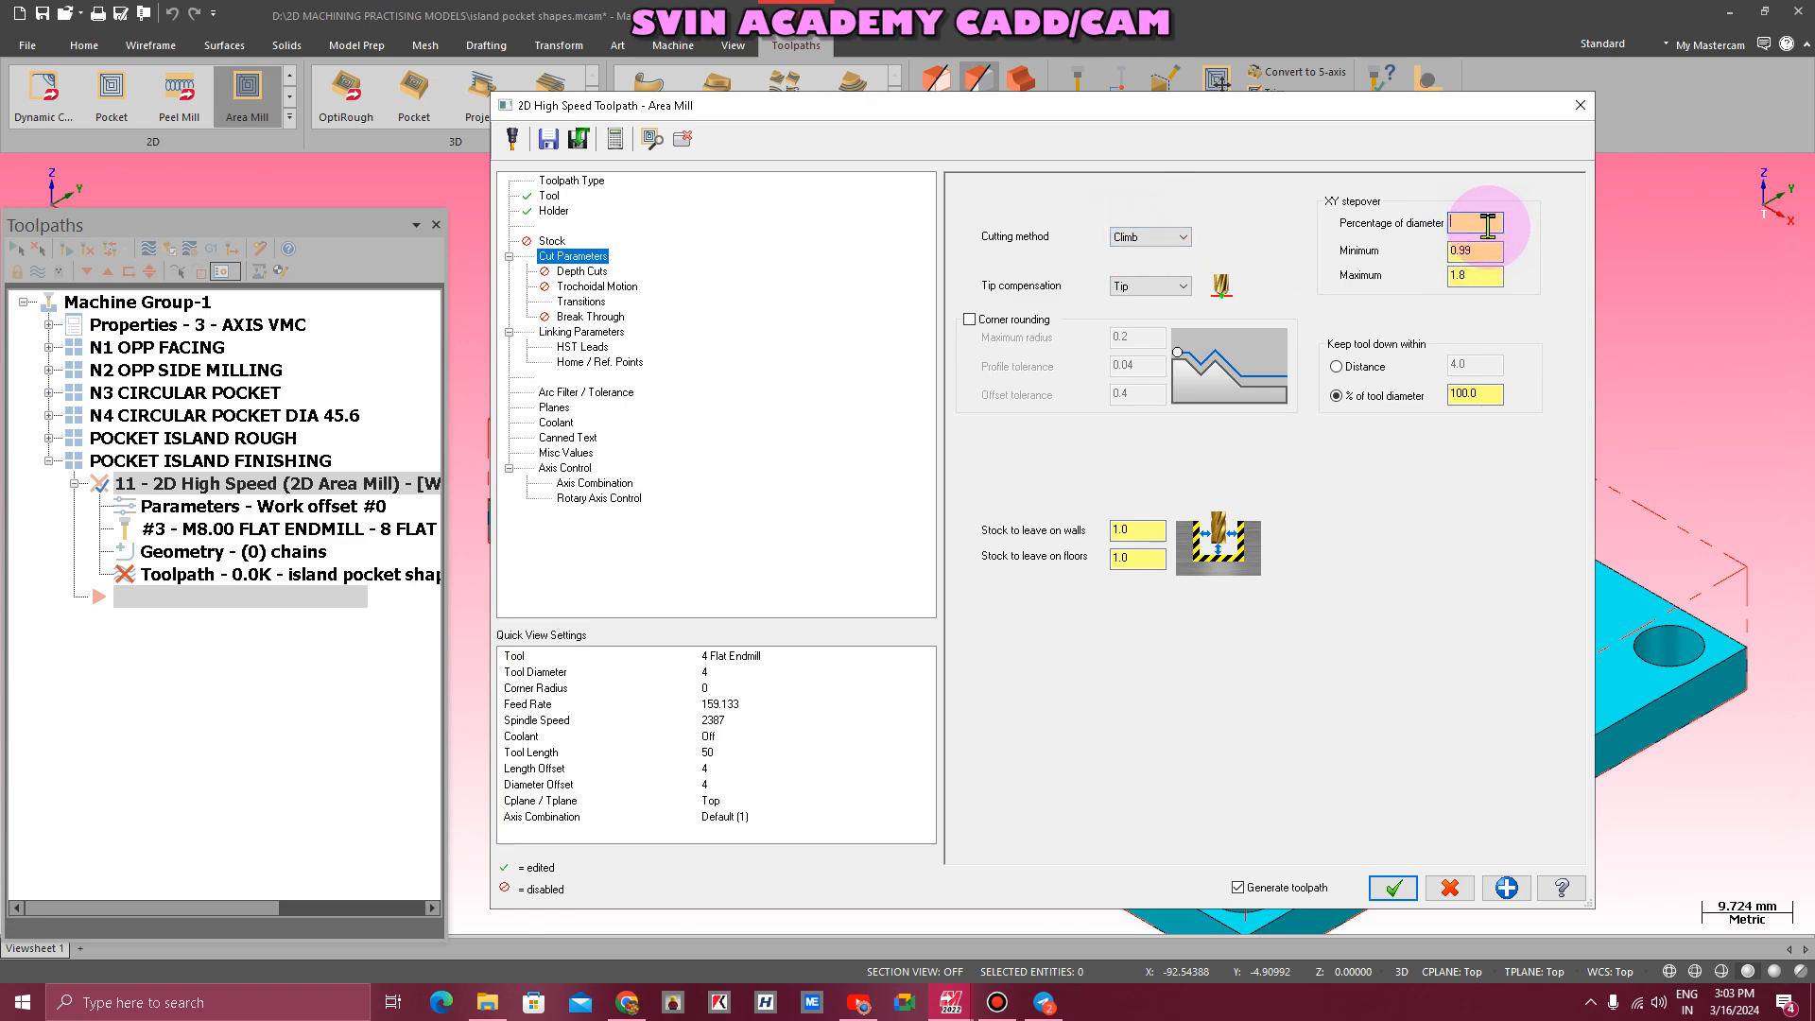
pyautogui.write('50')
pyautogui.press('Return')
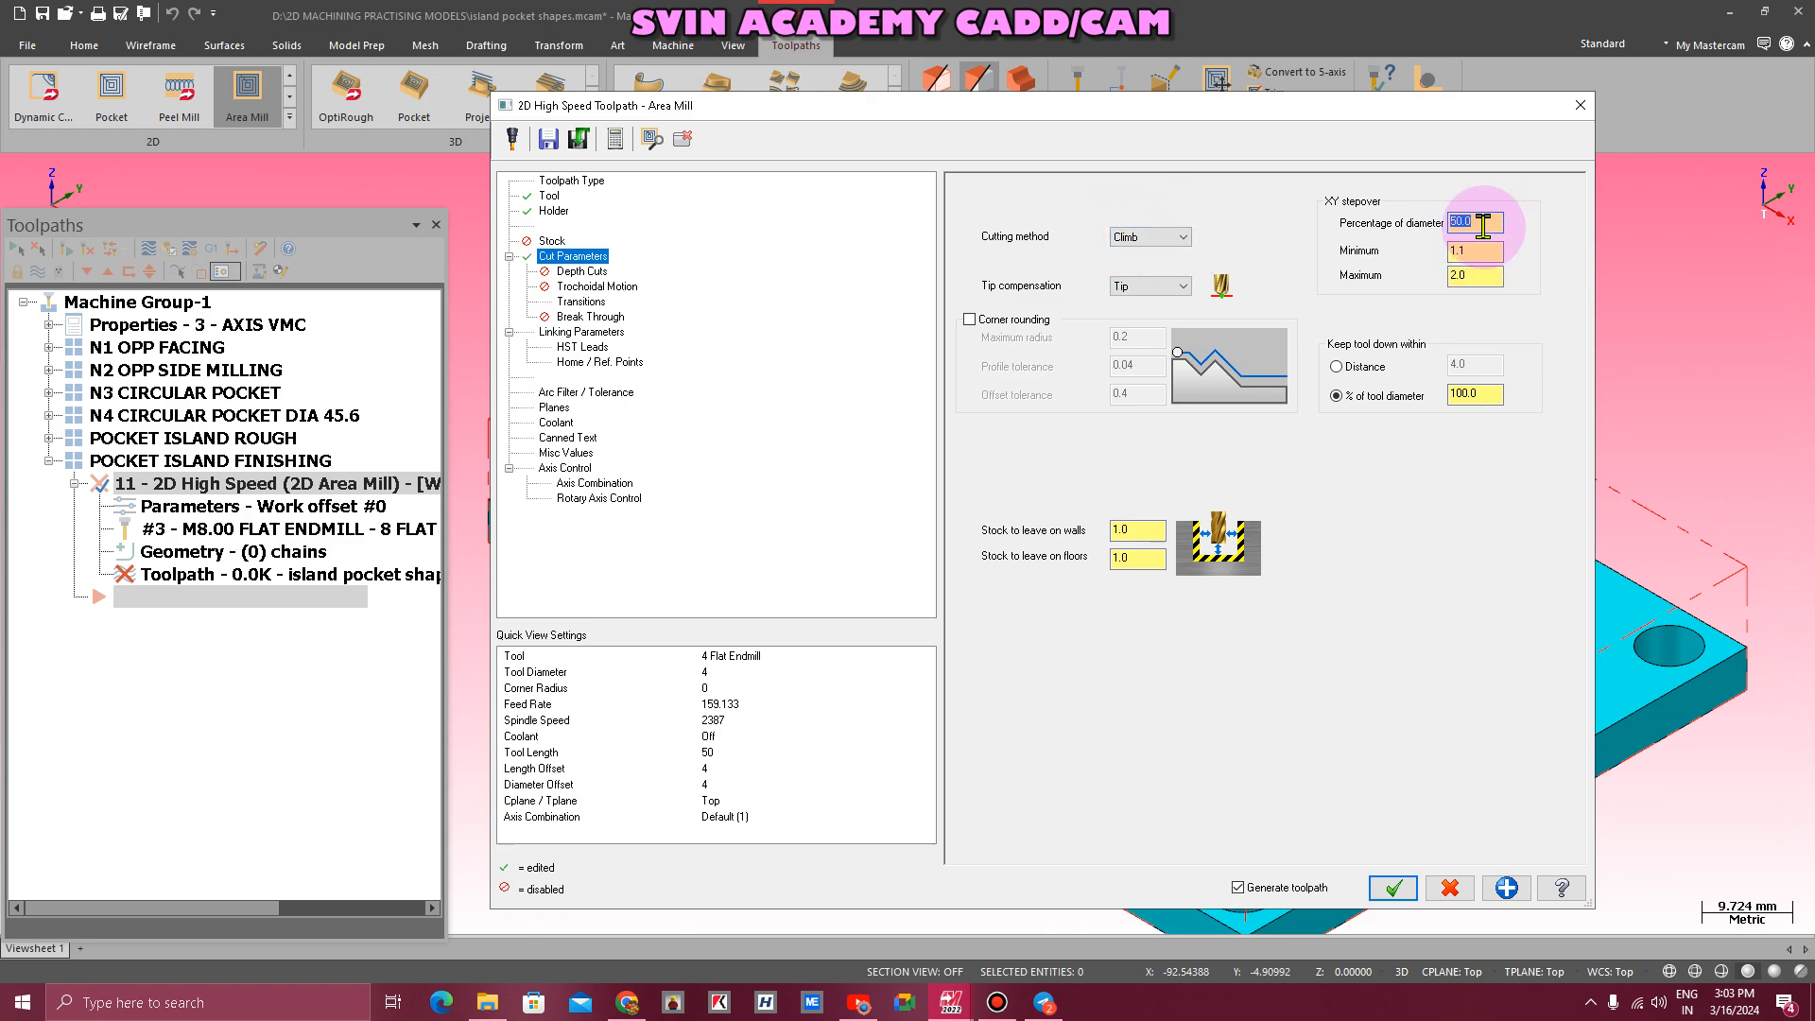
# - Set the stock to leave on both walls and floors to 0
pyautogui.click(1140, 528)
pyautogui.press('BackSpace')
pyautogui.write('0')
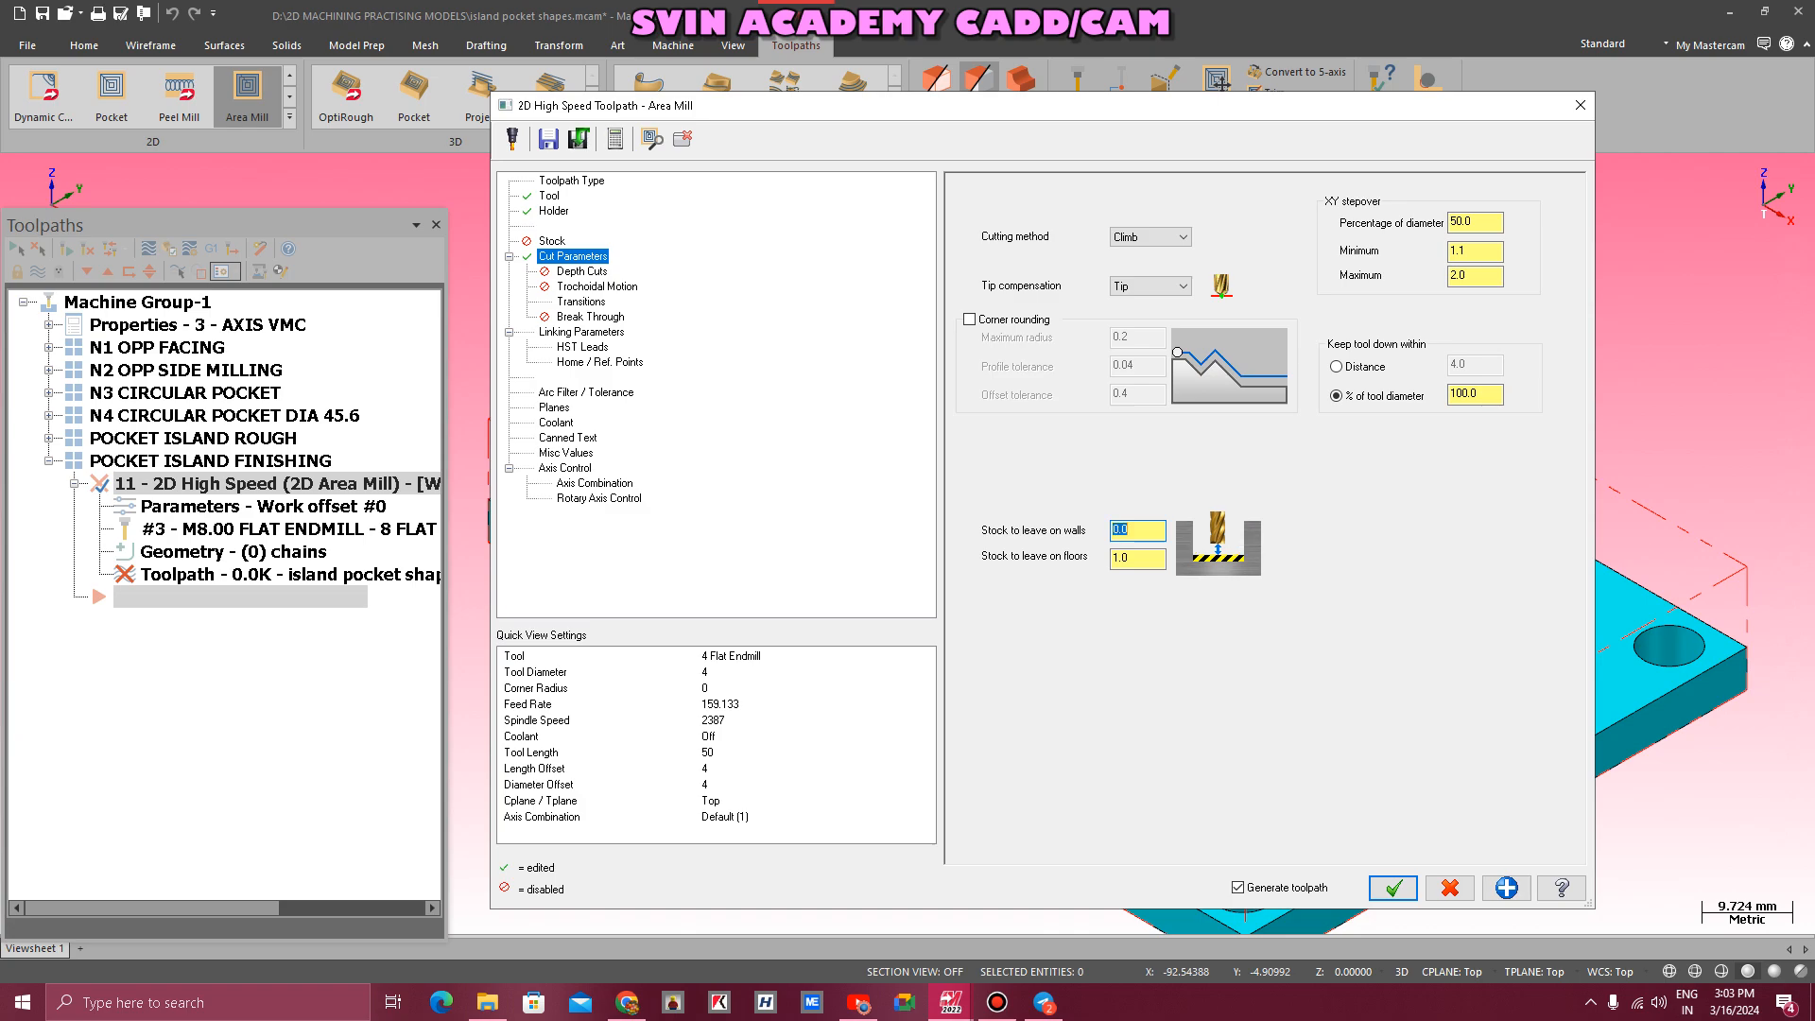
pyautogui.click(1140, 558)
pyautogui.press('BackSpace')
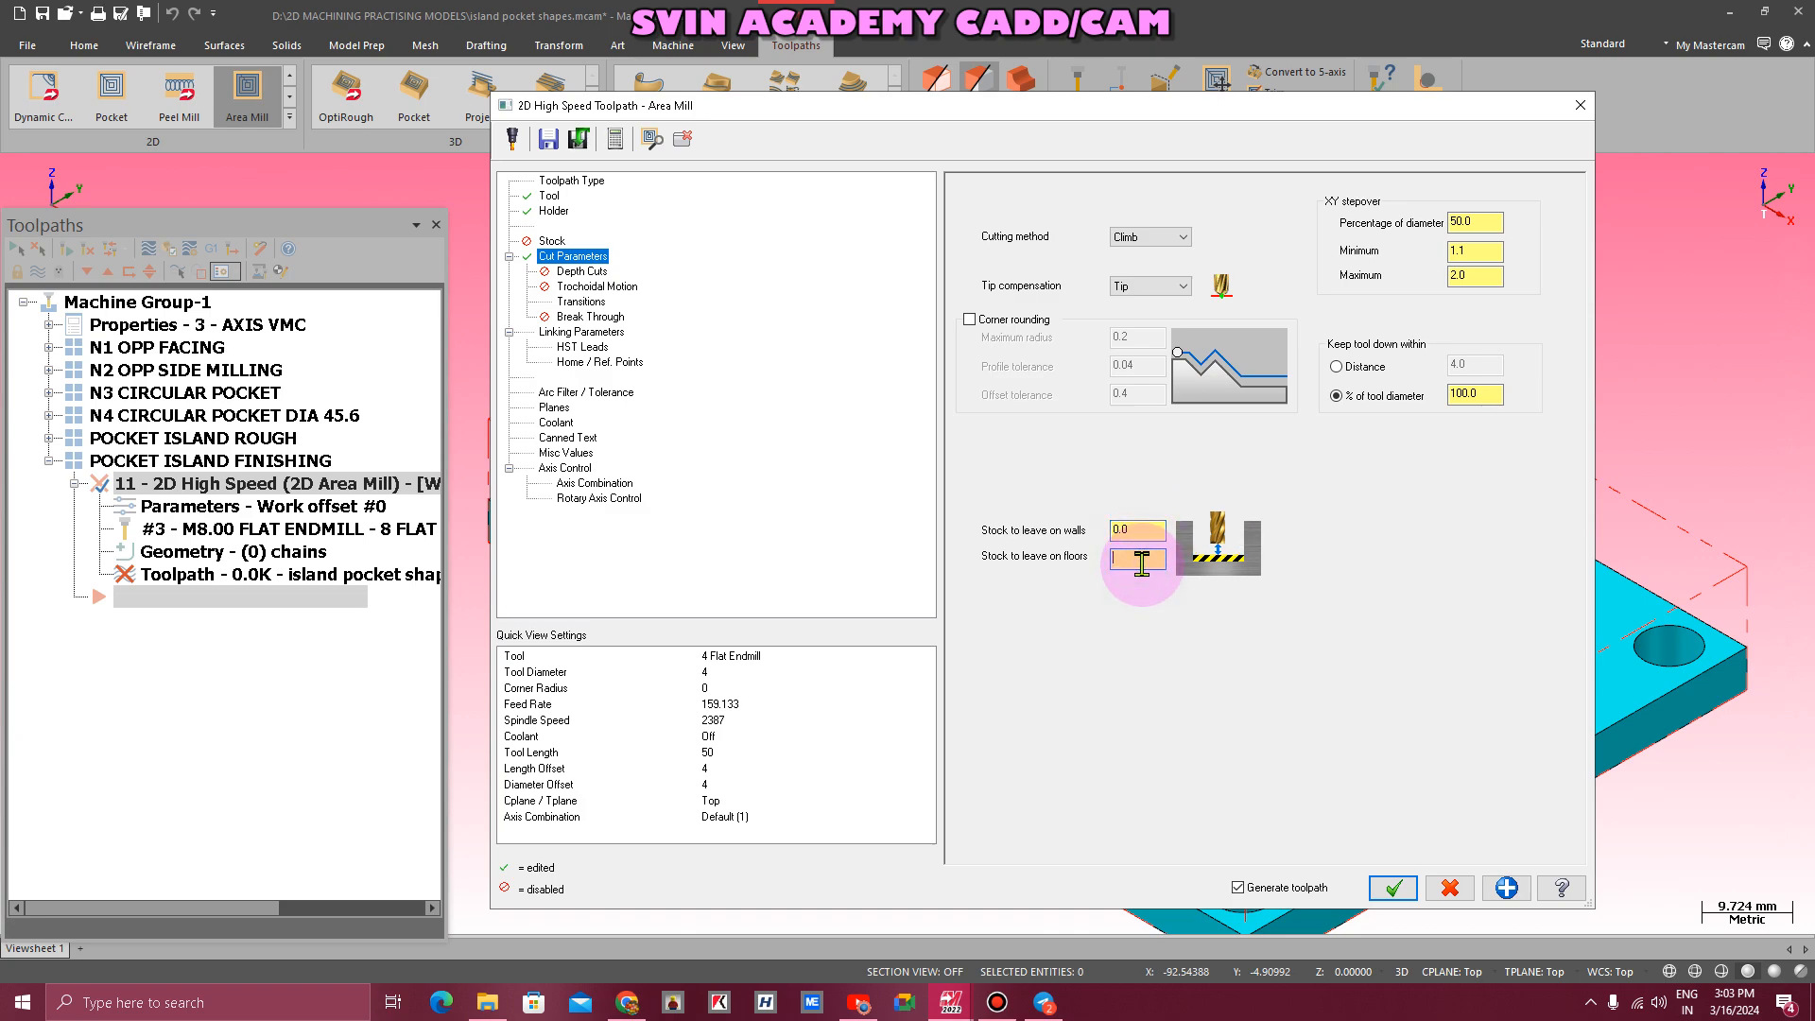
pyautogui.write('0')
# - Enable depth cuts with a maximum rough step of 2 mm
pyautogui.click(579, 272)
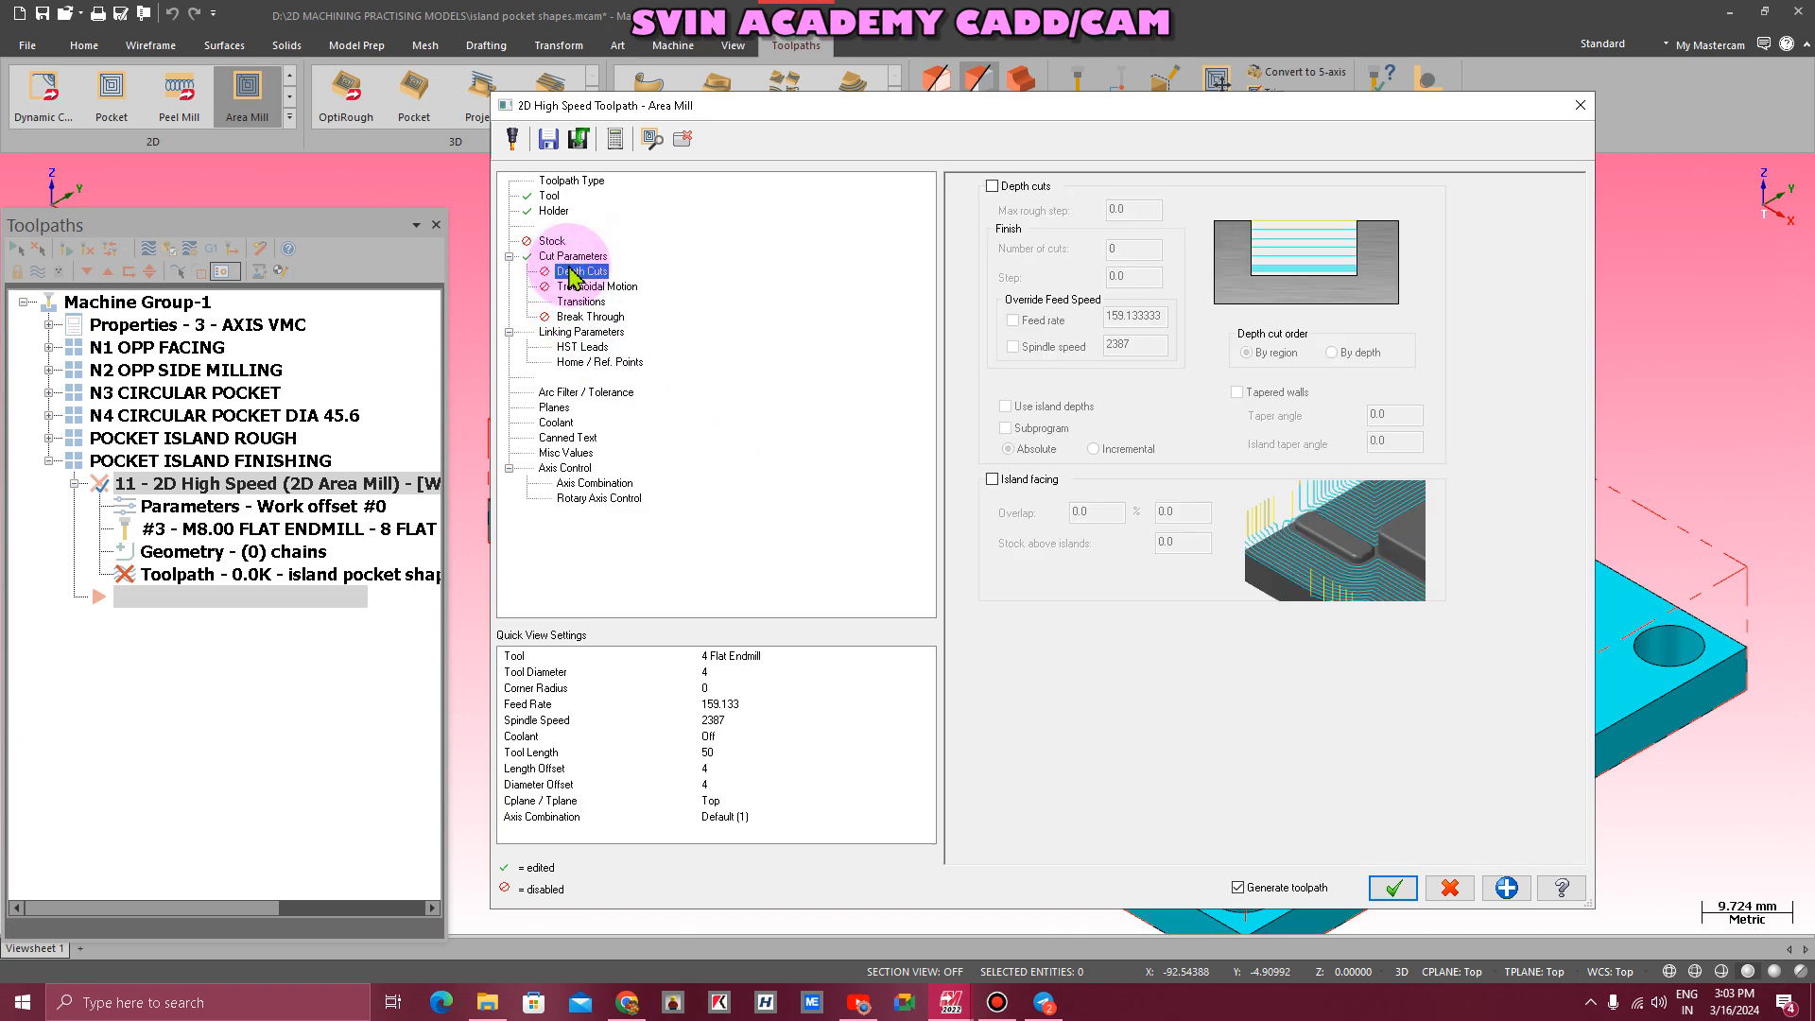
pyautogui.click(992, 186)
pyautogui.click(1138, 210)
pyautogui.click(1275, 348)
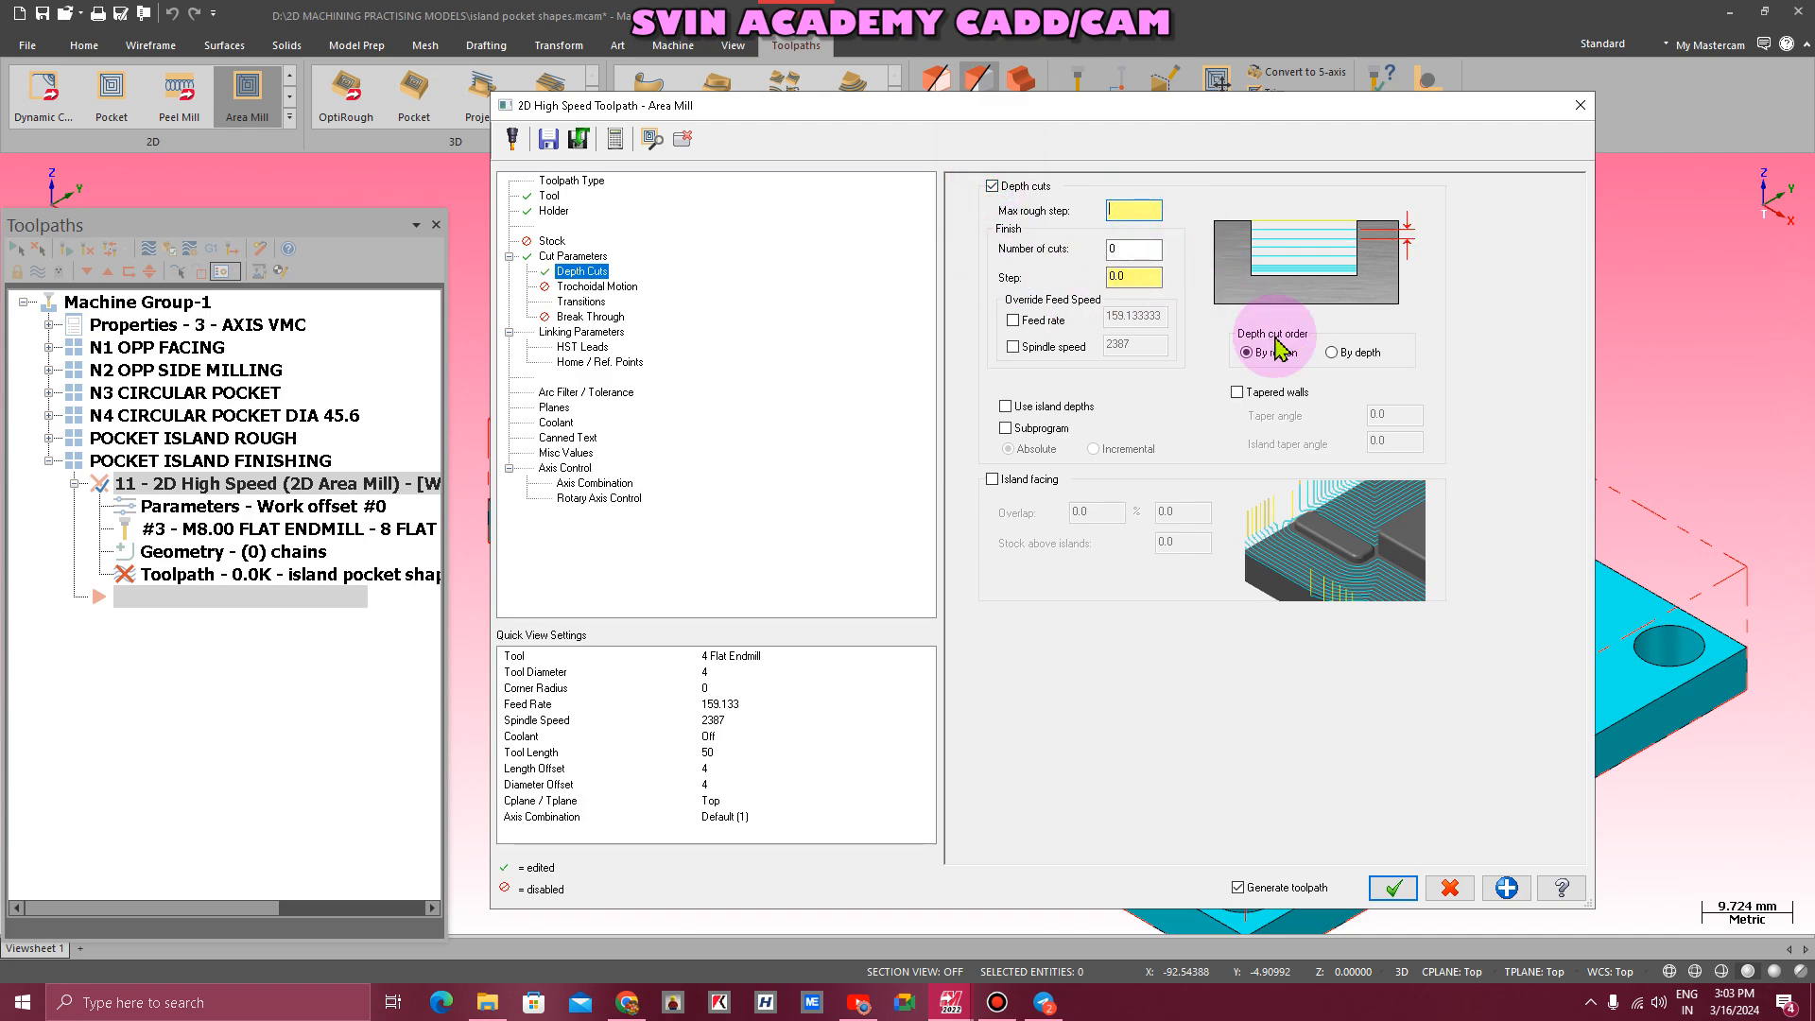
pyautogui.write('2')
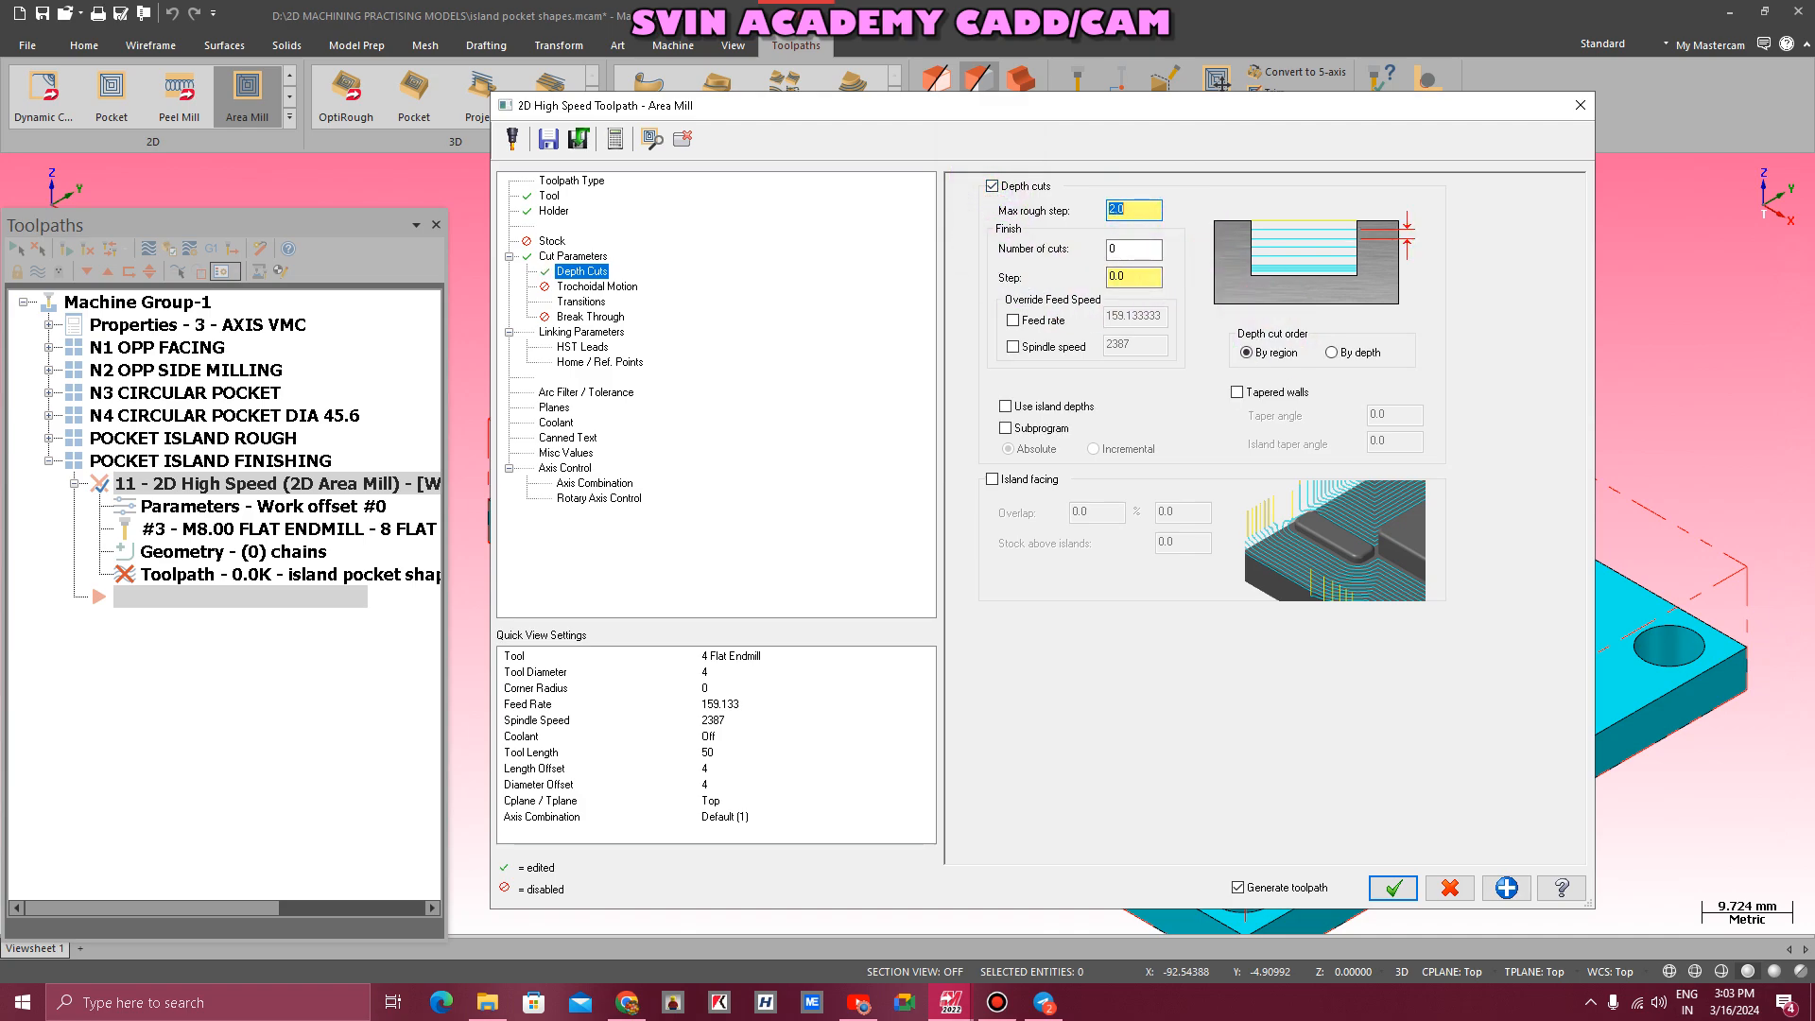
# - Change the transition entry method to Entry helix with a radius of 2 mm
pyautogui.click(578, 302)
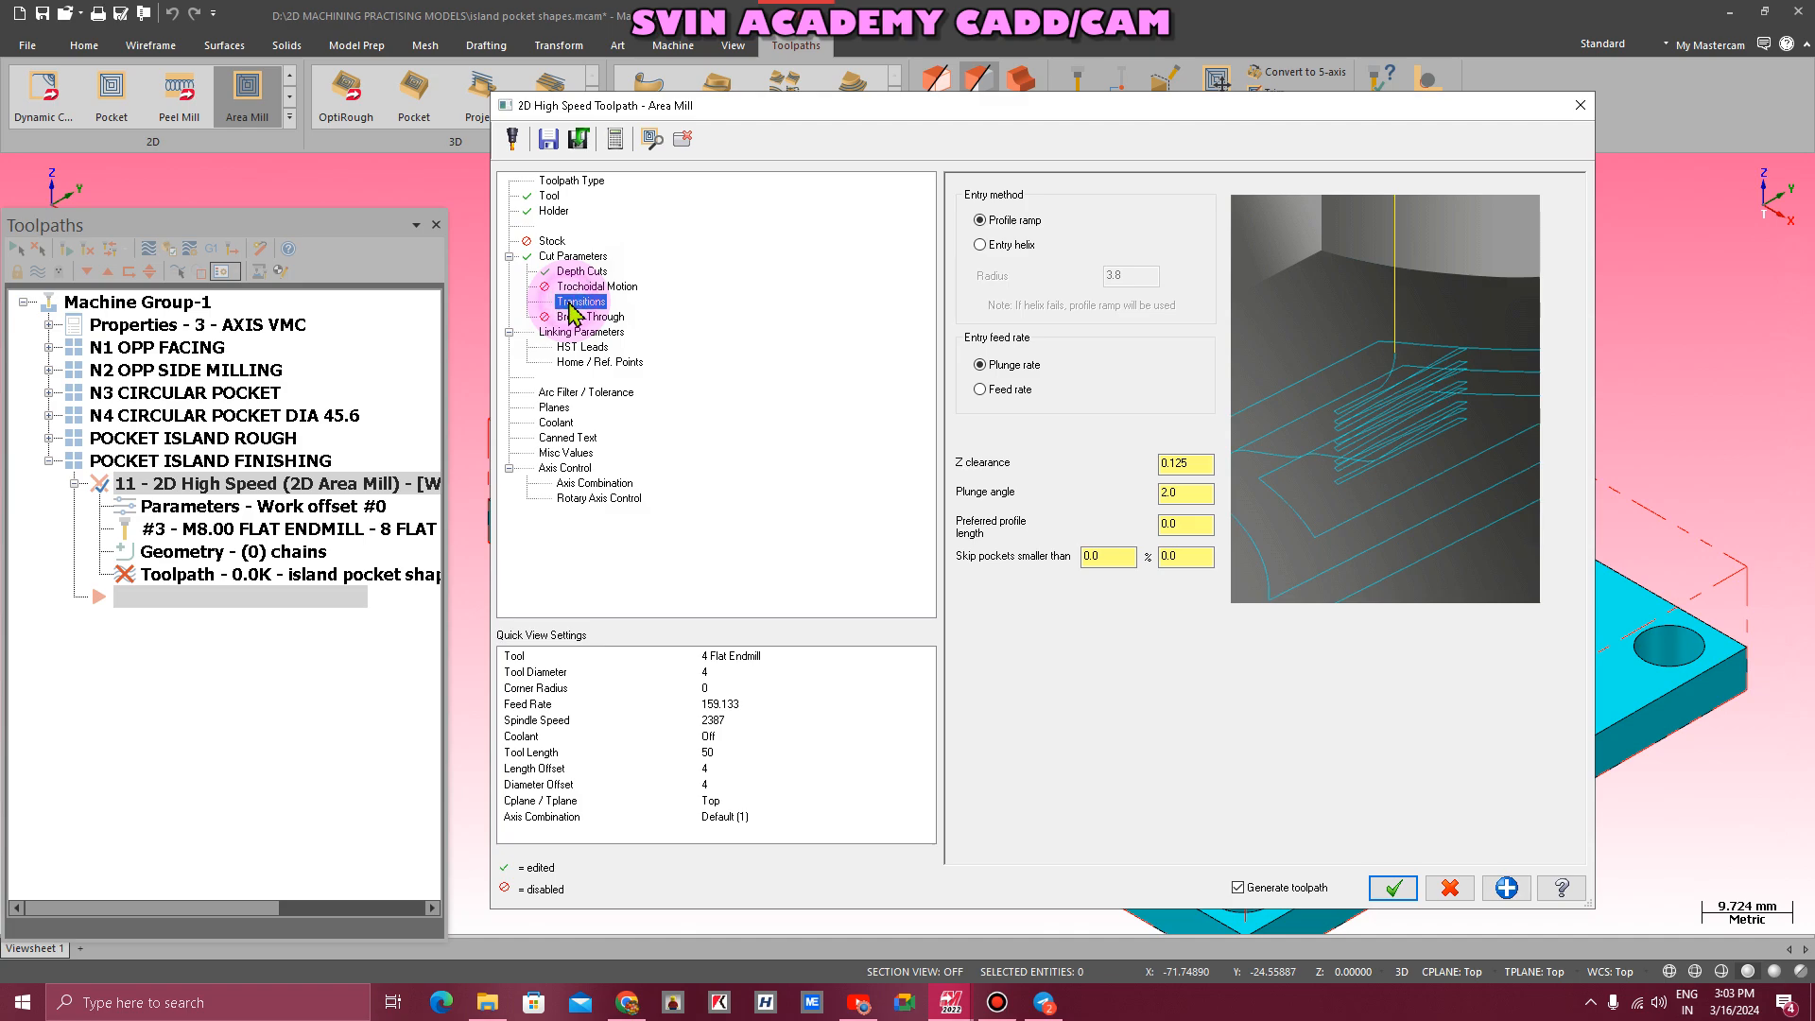
pyautogui.click(980, 245)
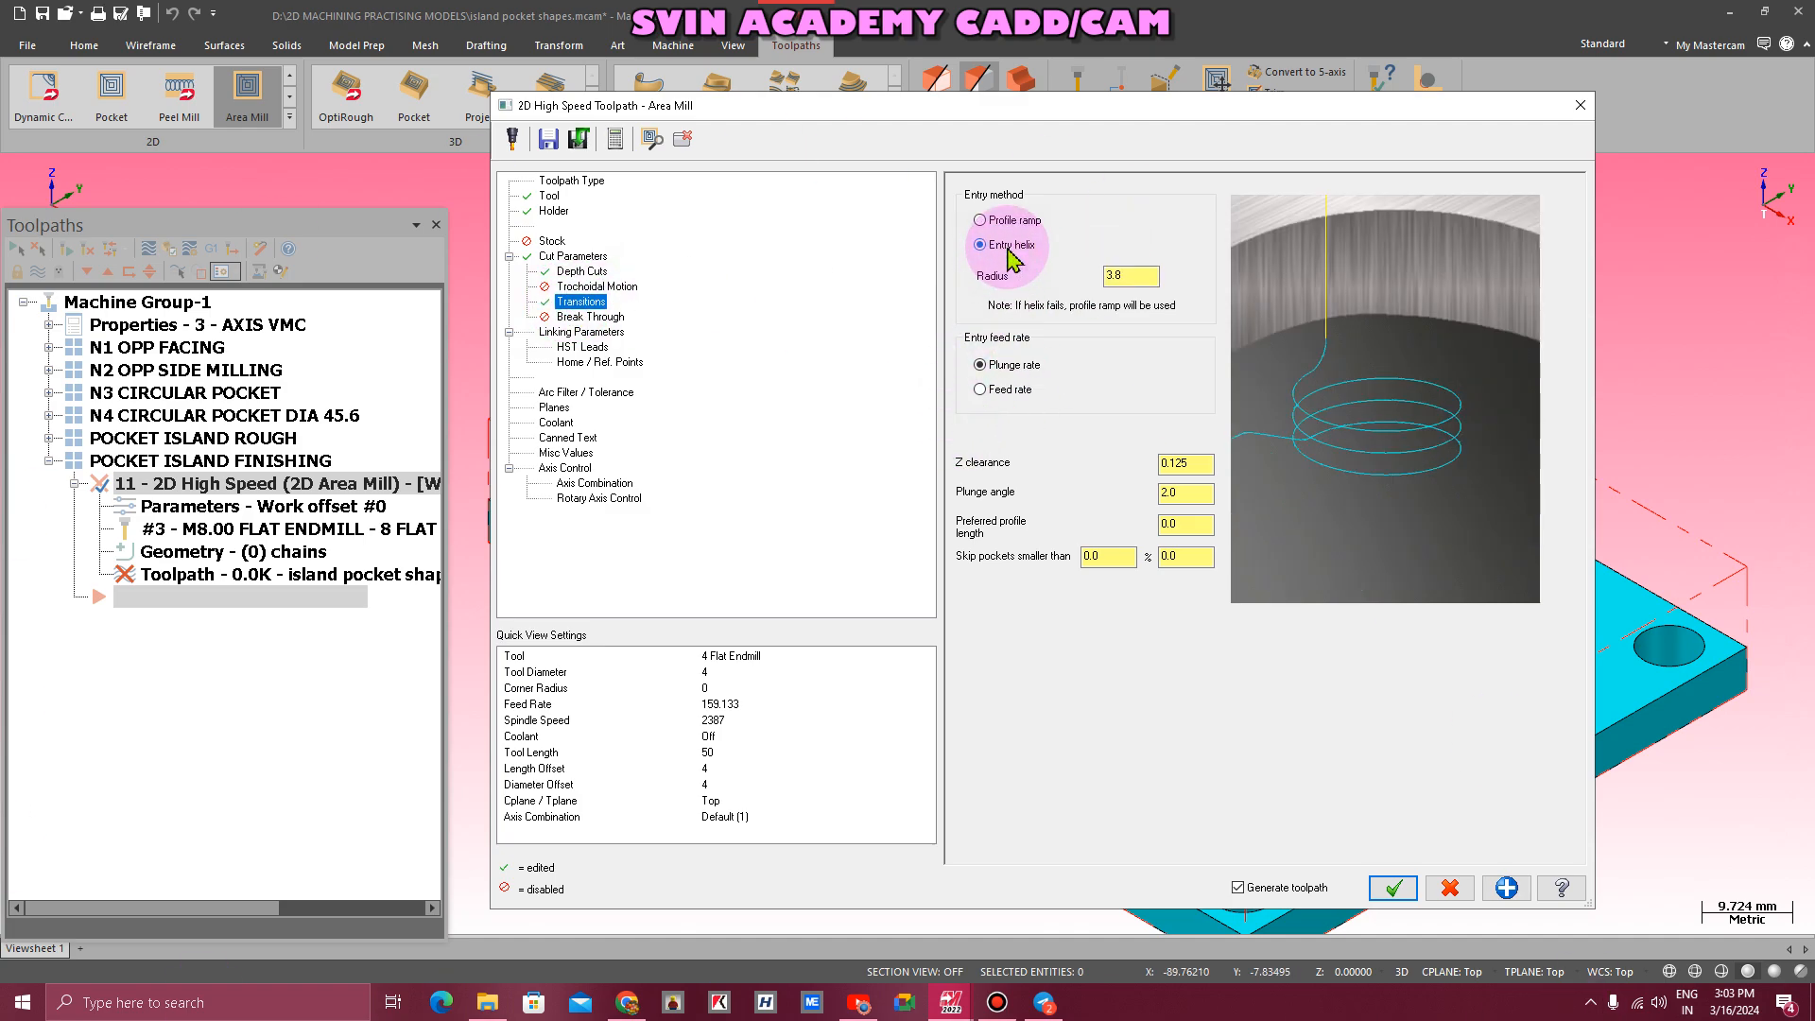
pyautogui.click(1132, 275)
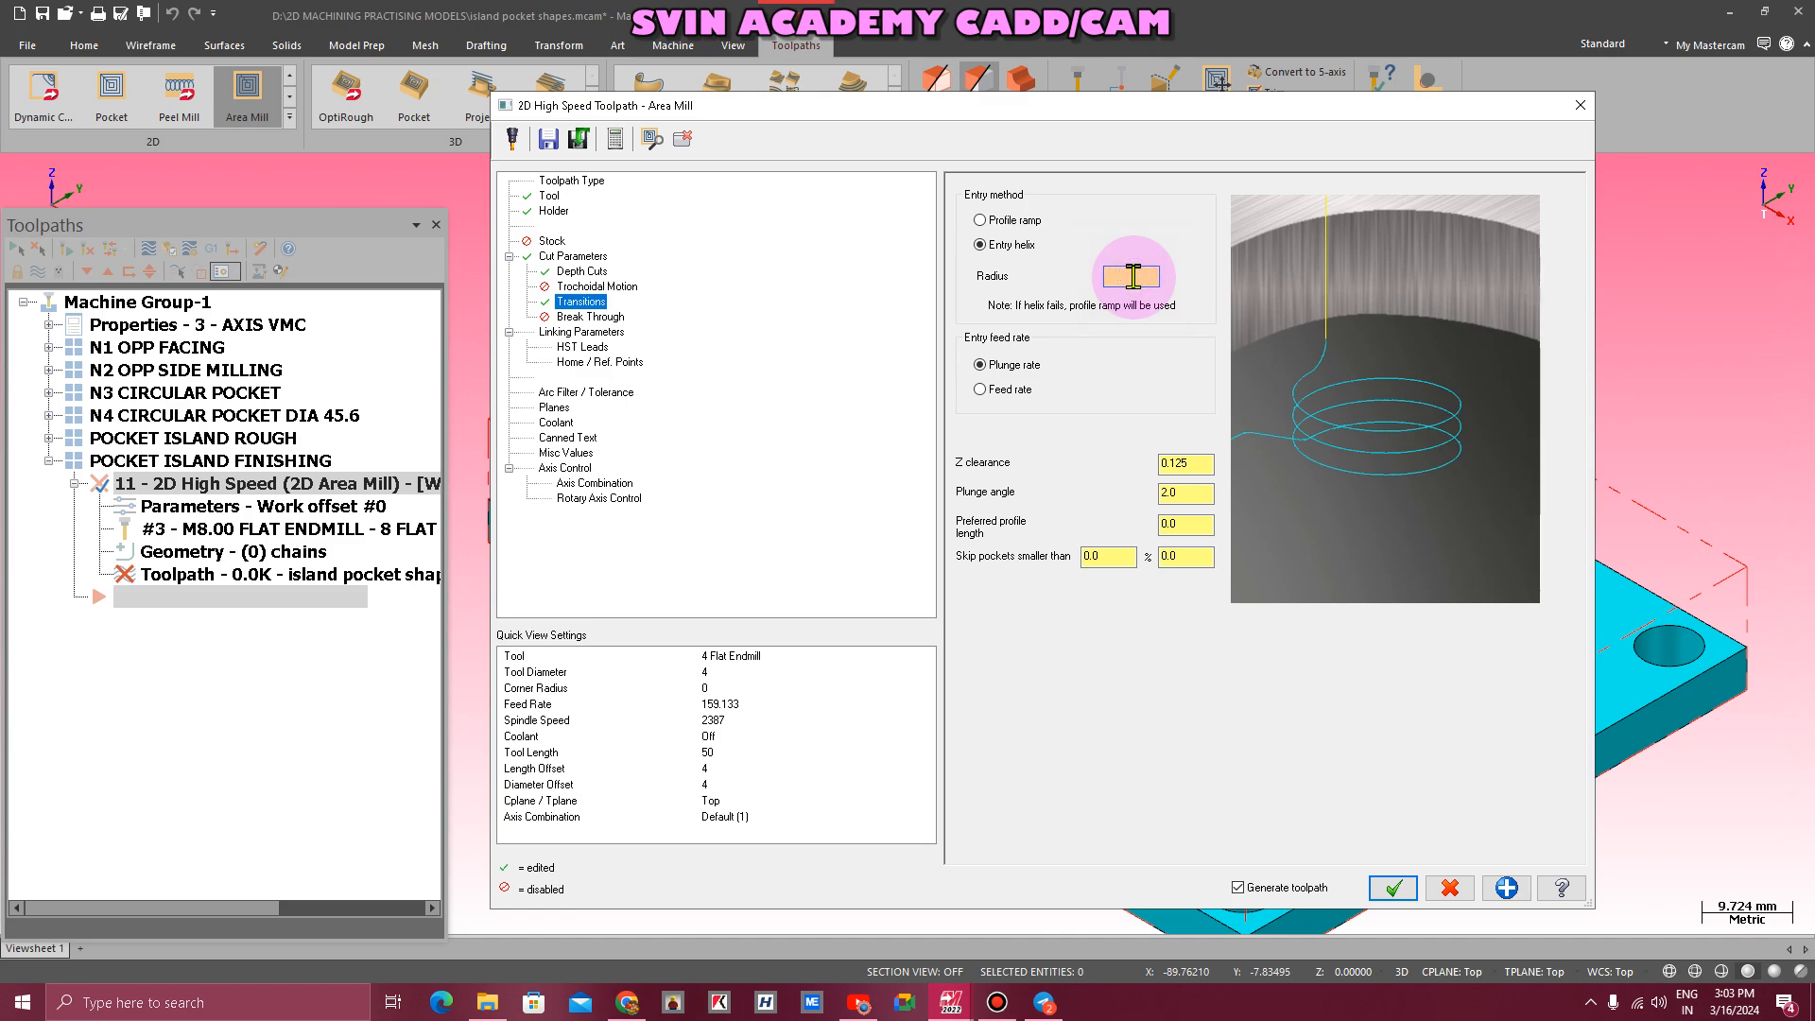
pyautogui.write('2')
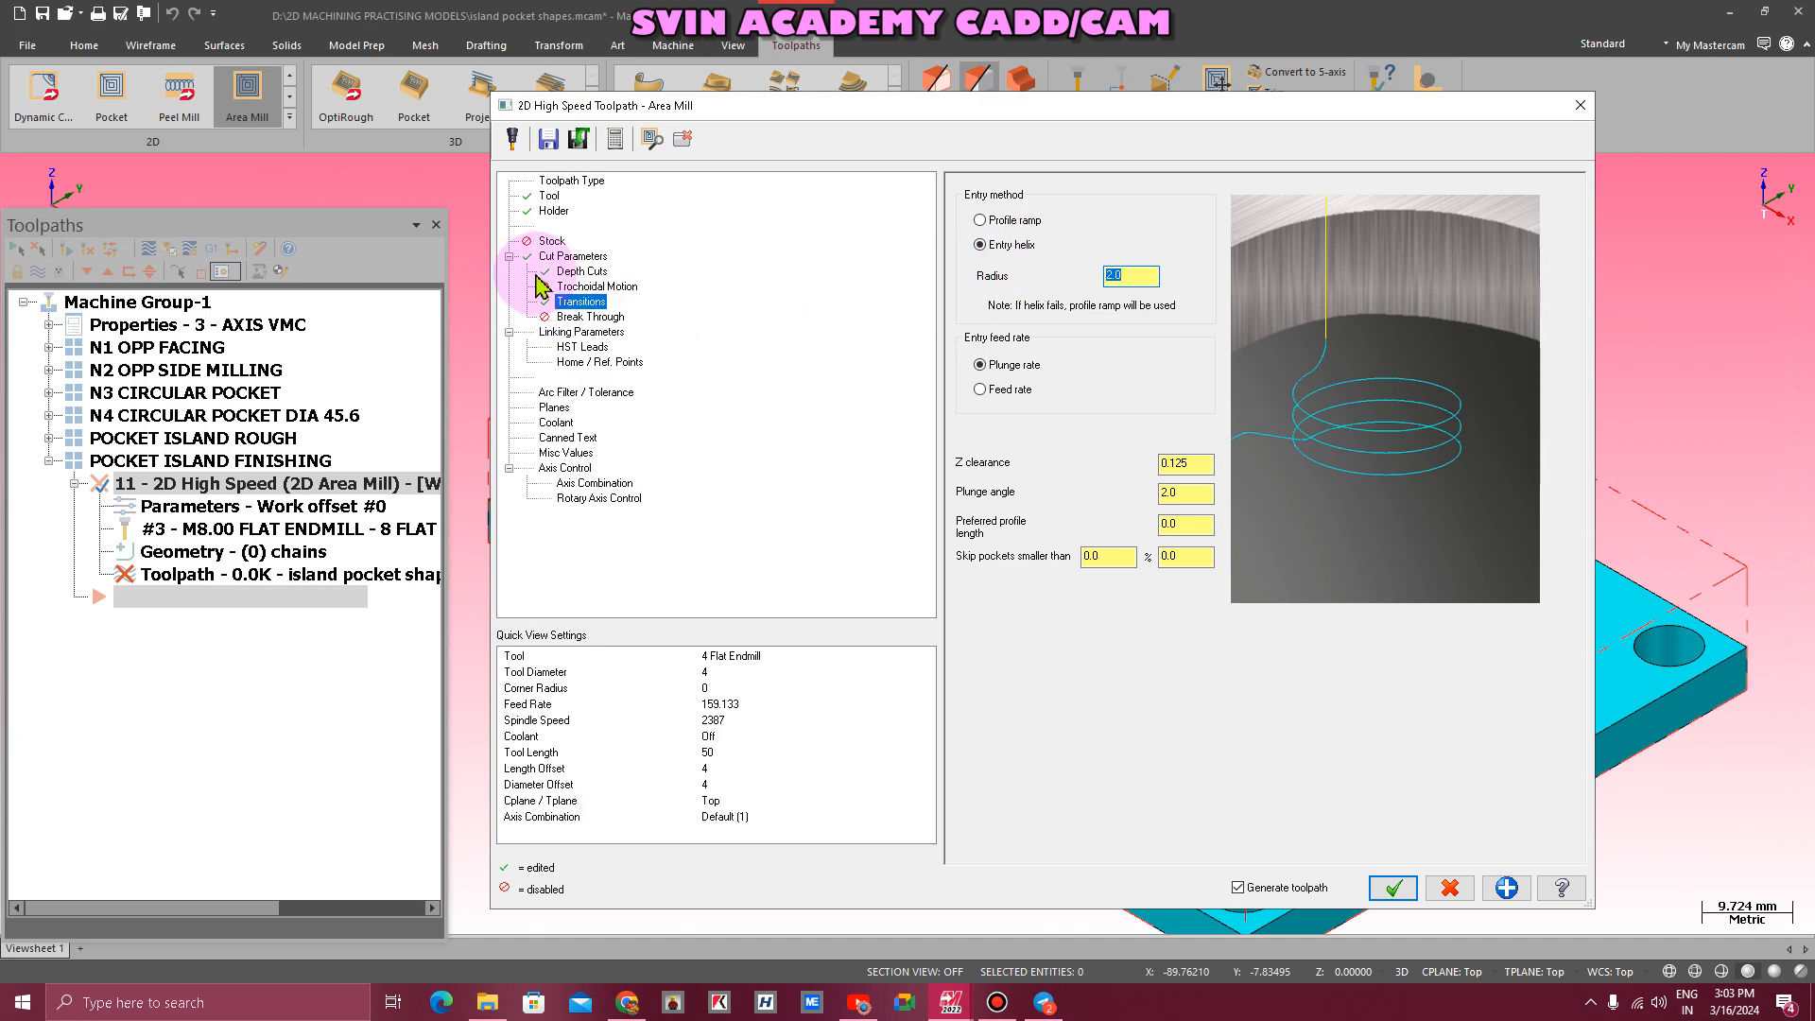
# - Enable island facing in the depth cut settings with an overlap of 50%
pyautogui.click(573, 273)
pyautogui.click(992, 479)
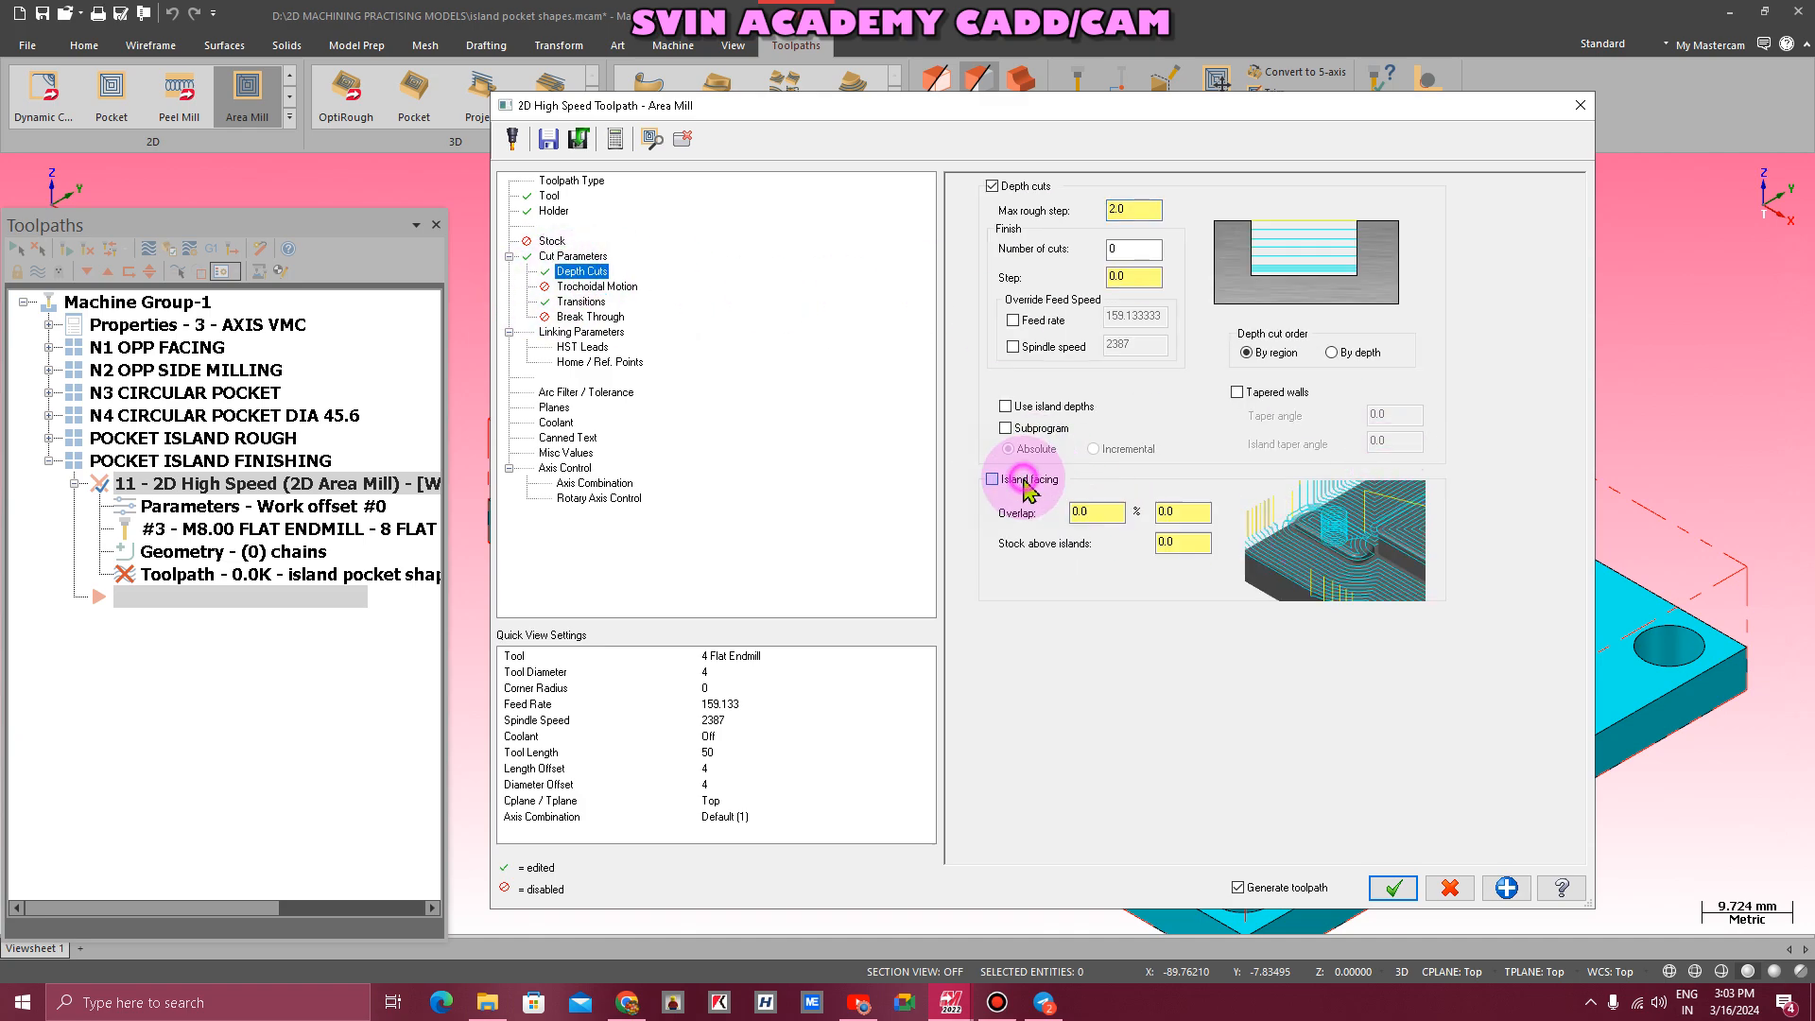
pyautogui.click(1116, 511)
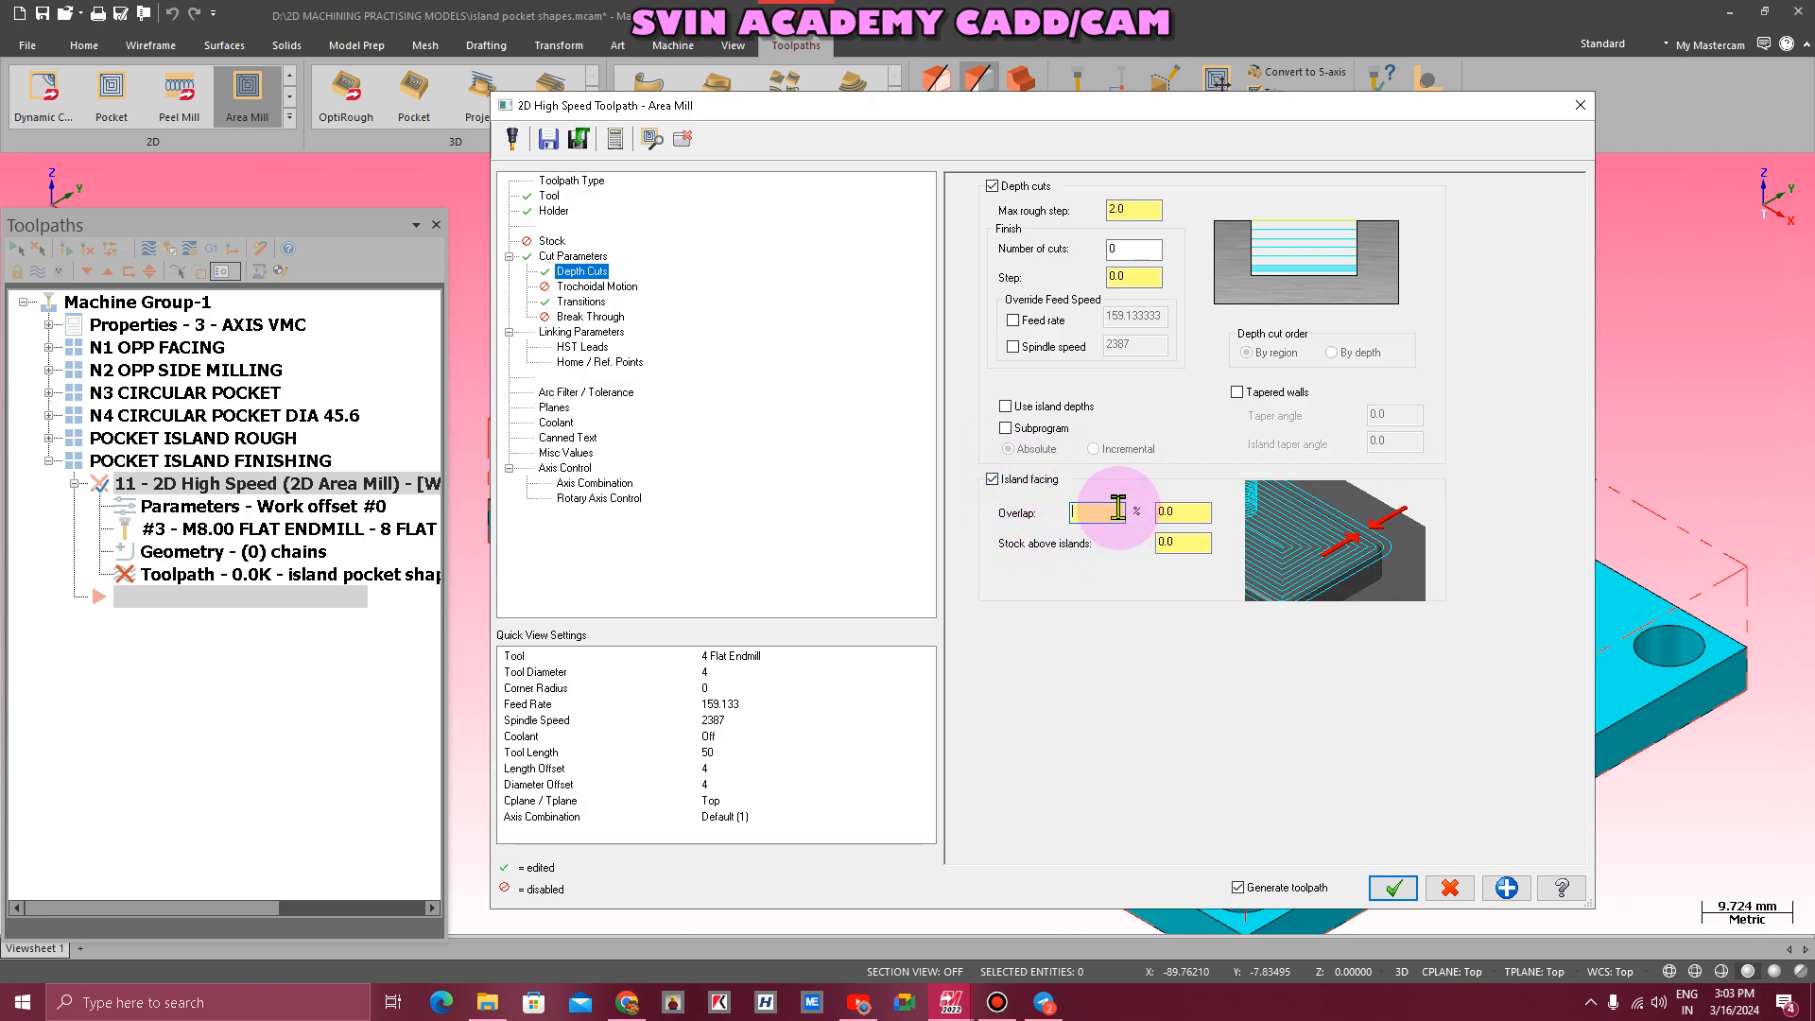
pyautogui.write('50')
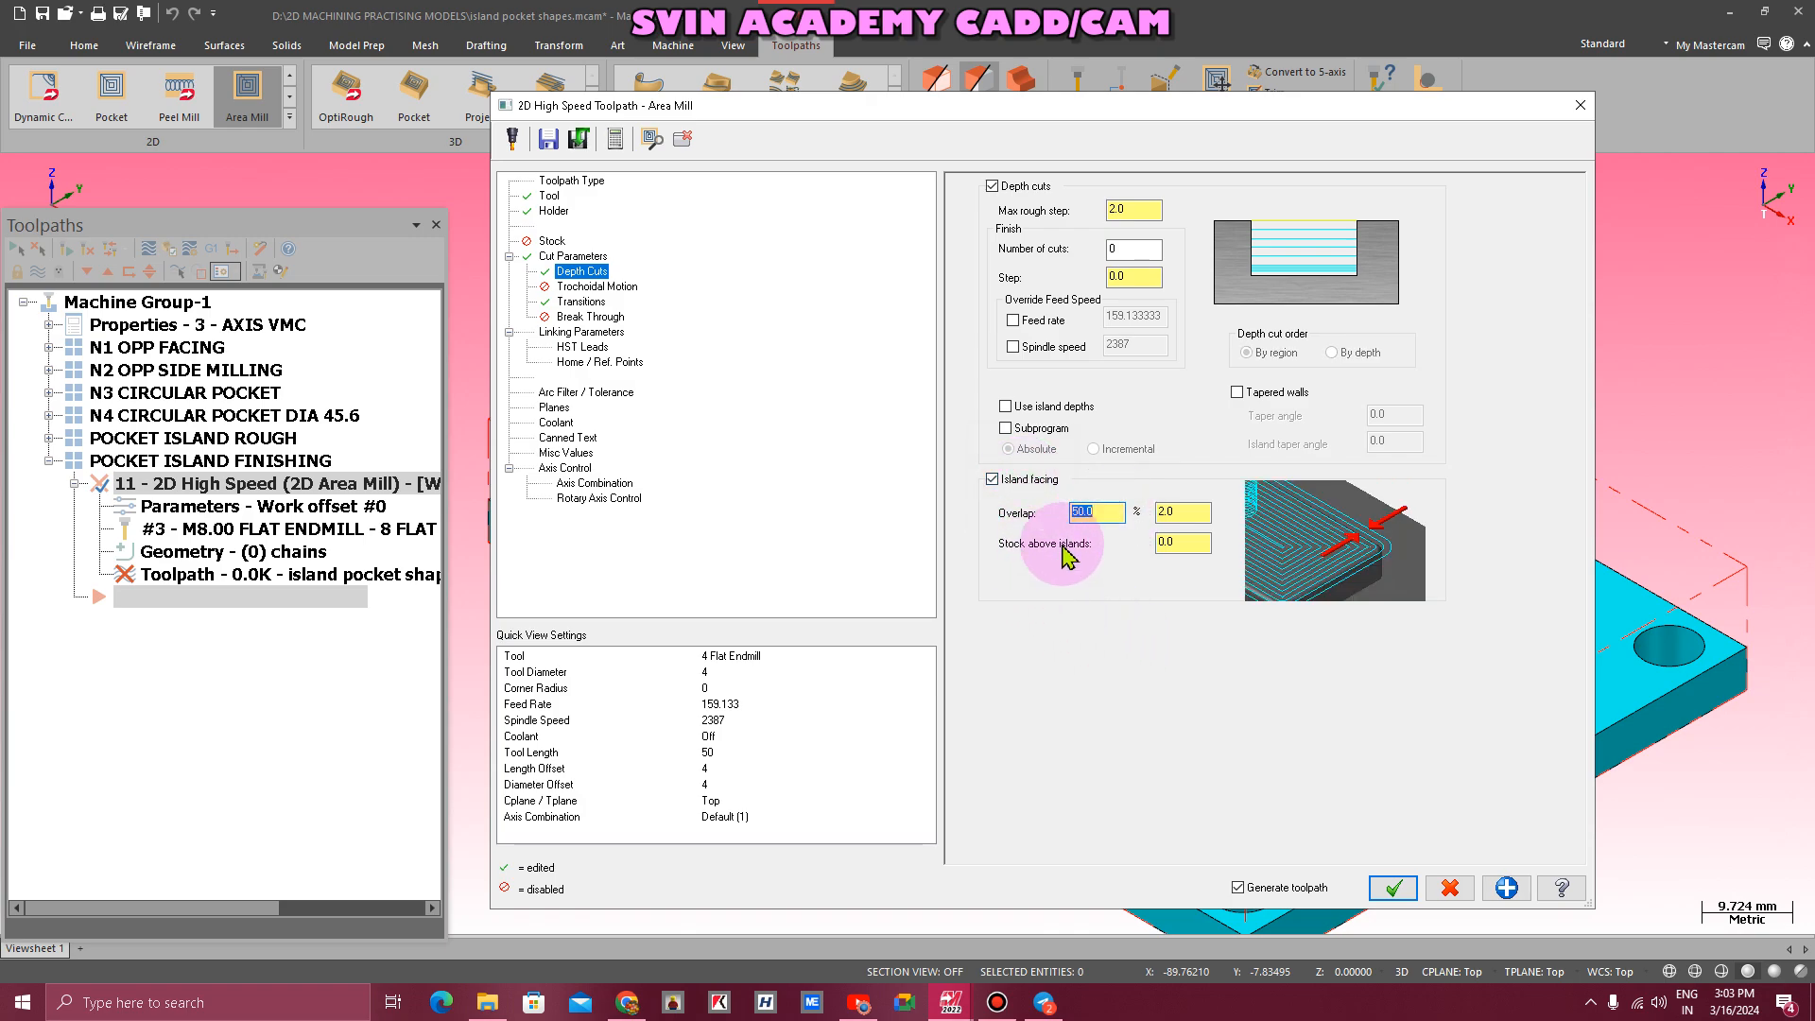
pyautogui.click(1202, 545)
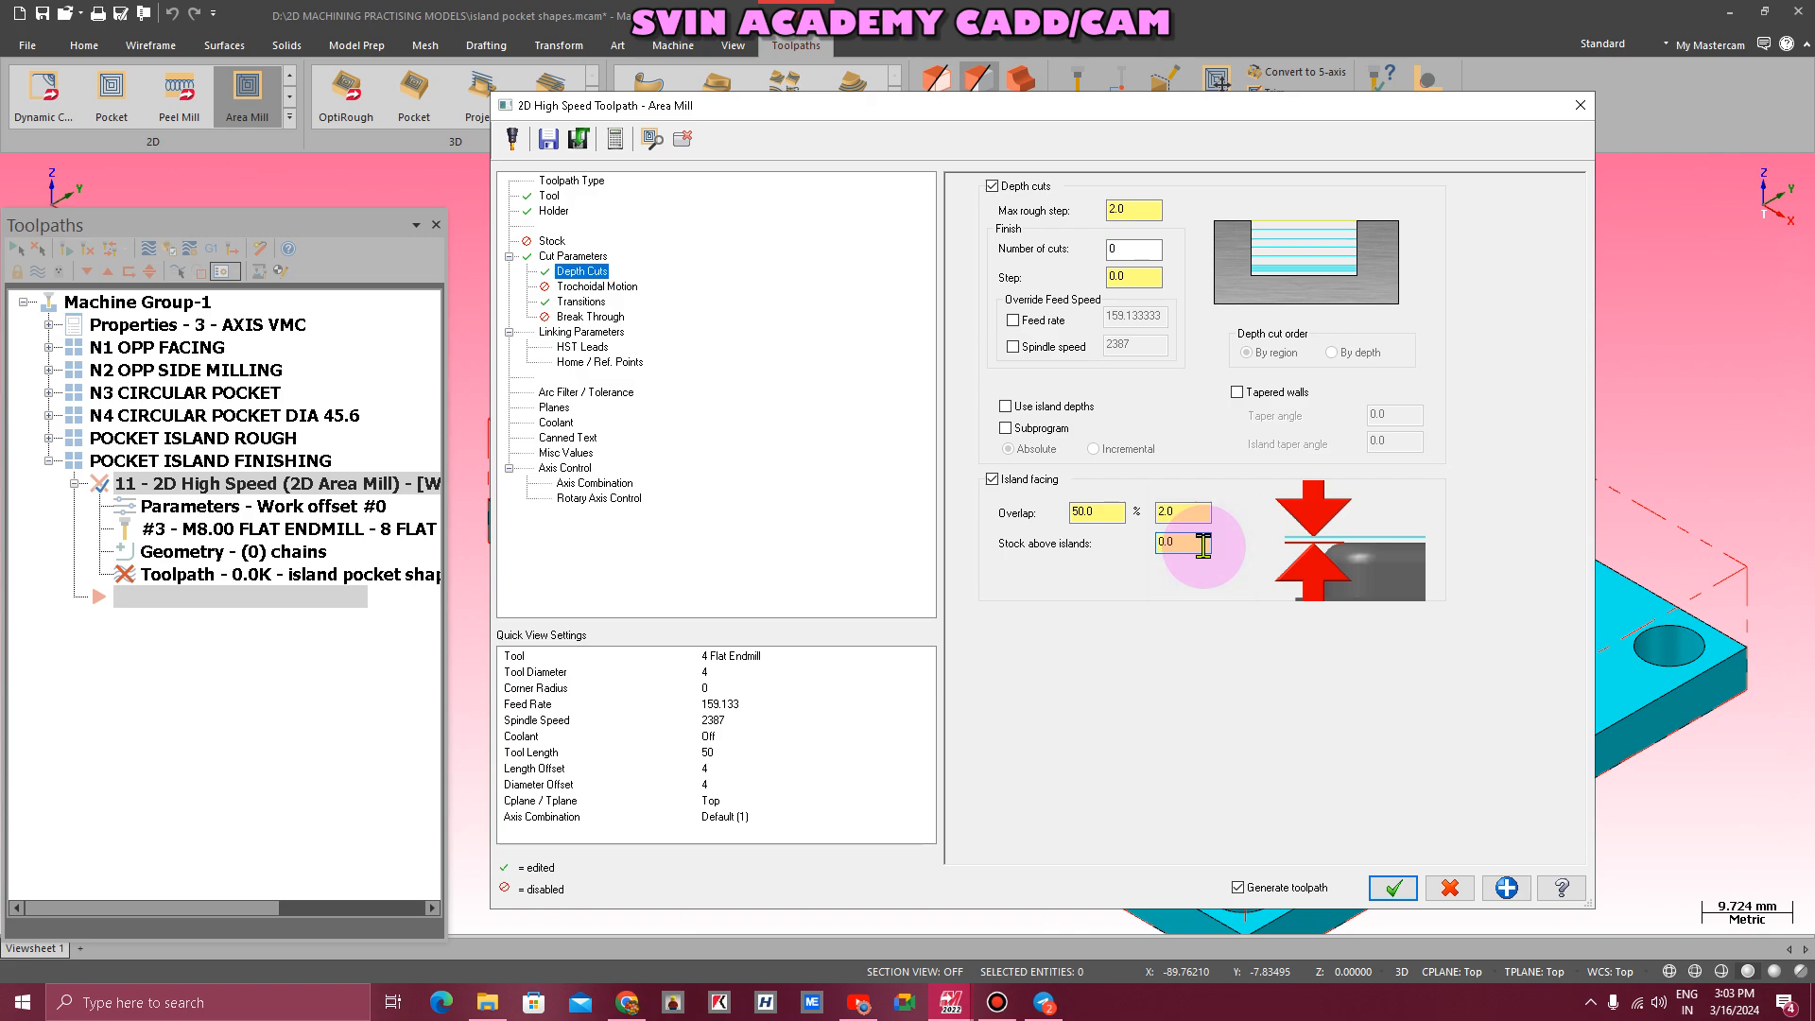
pyautogui.click(1102, 512)
pyautogui.click(1175, 506)
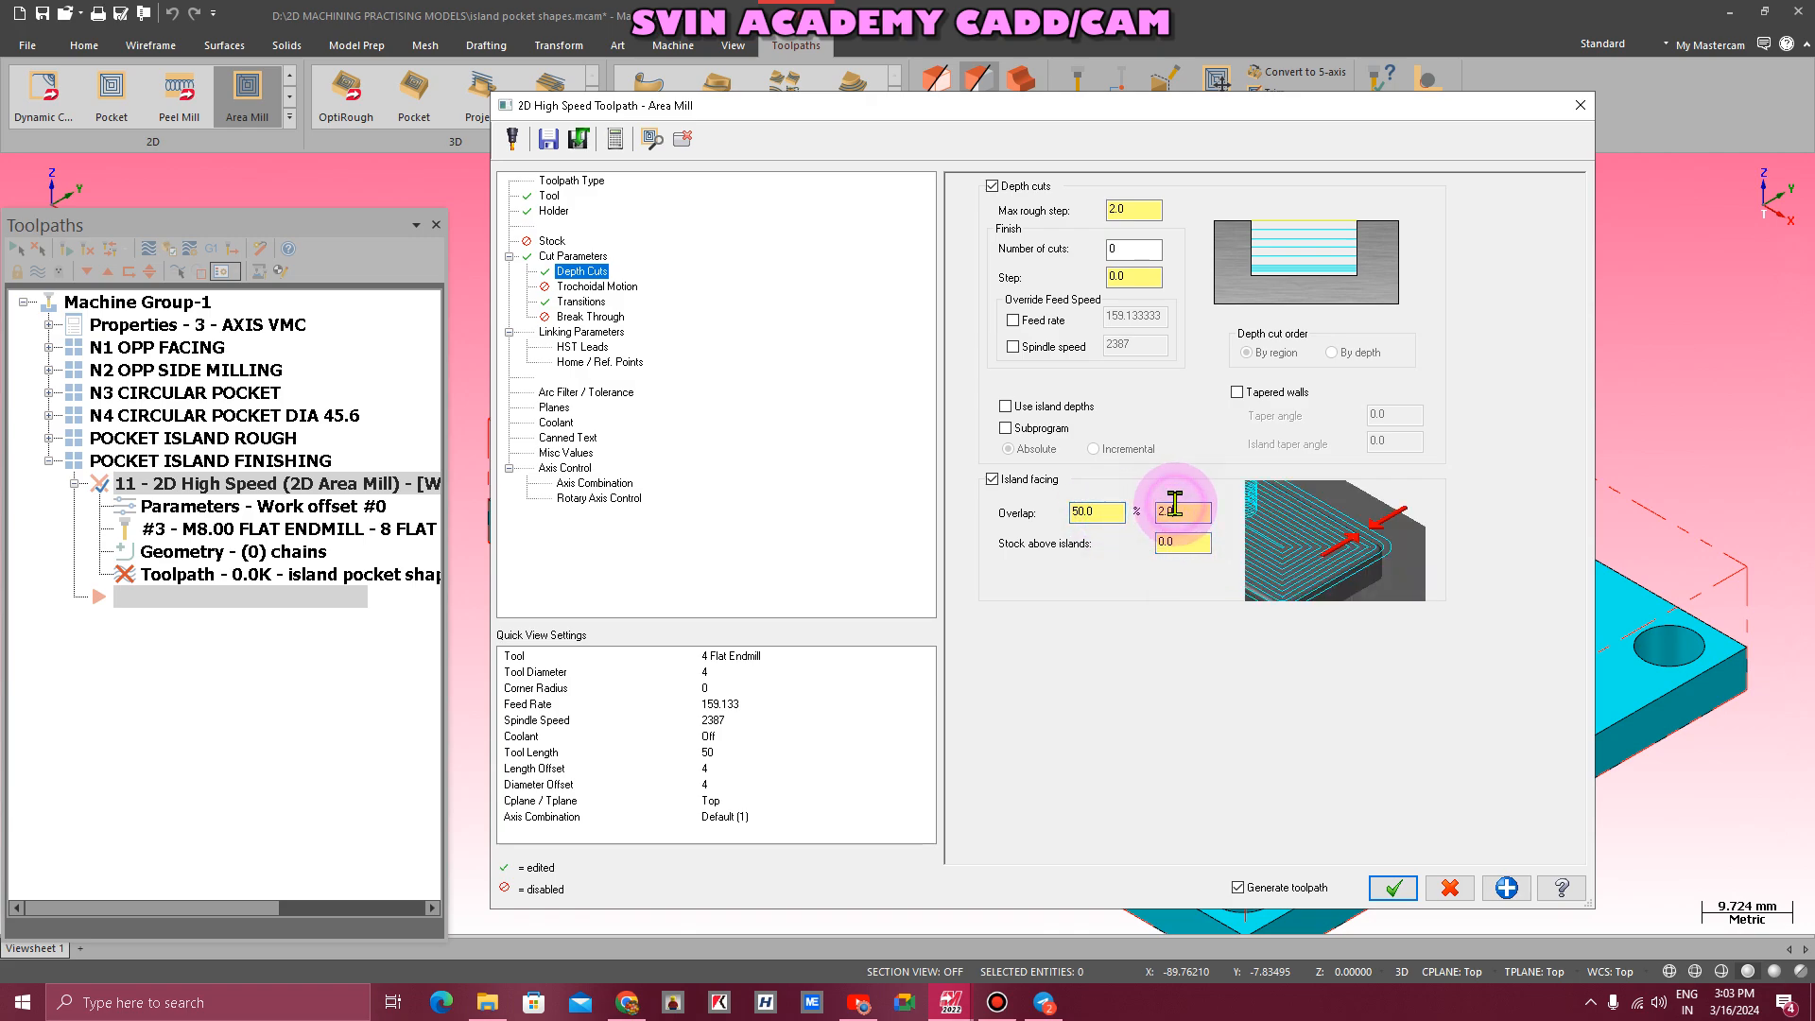
# - Enable a clearance height of 50 in the linking parameters, used only at the start and end of the operation
pyautogui.click(1094, 505)
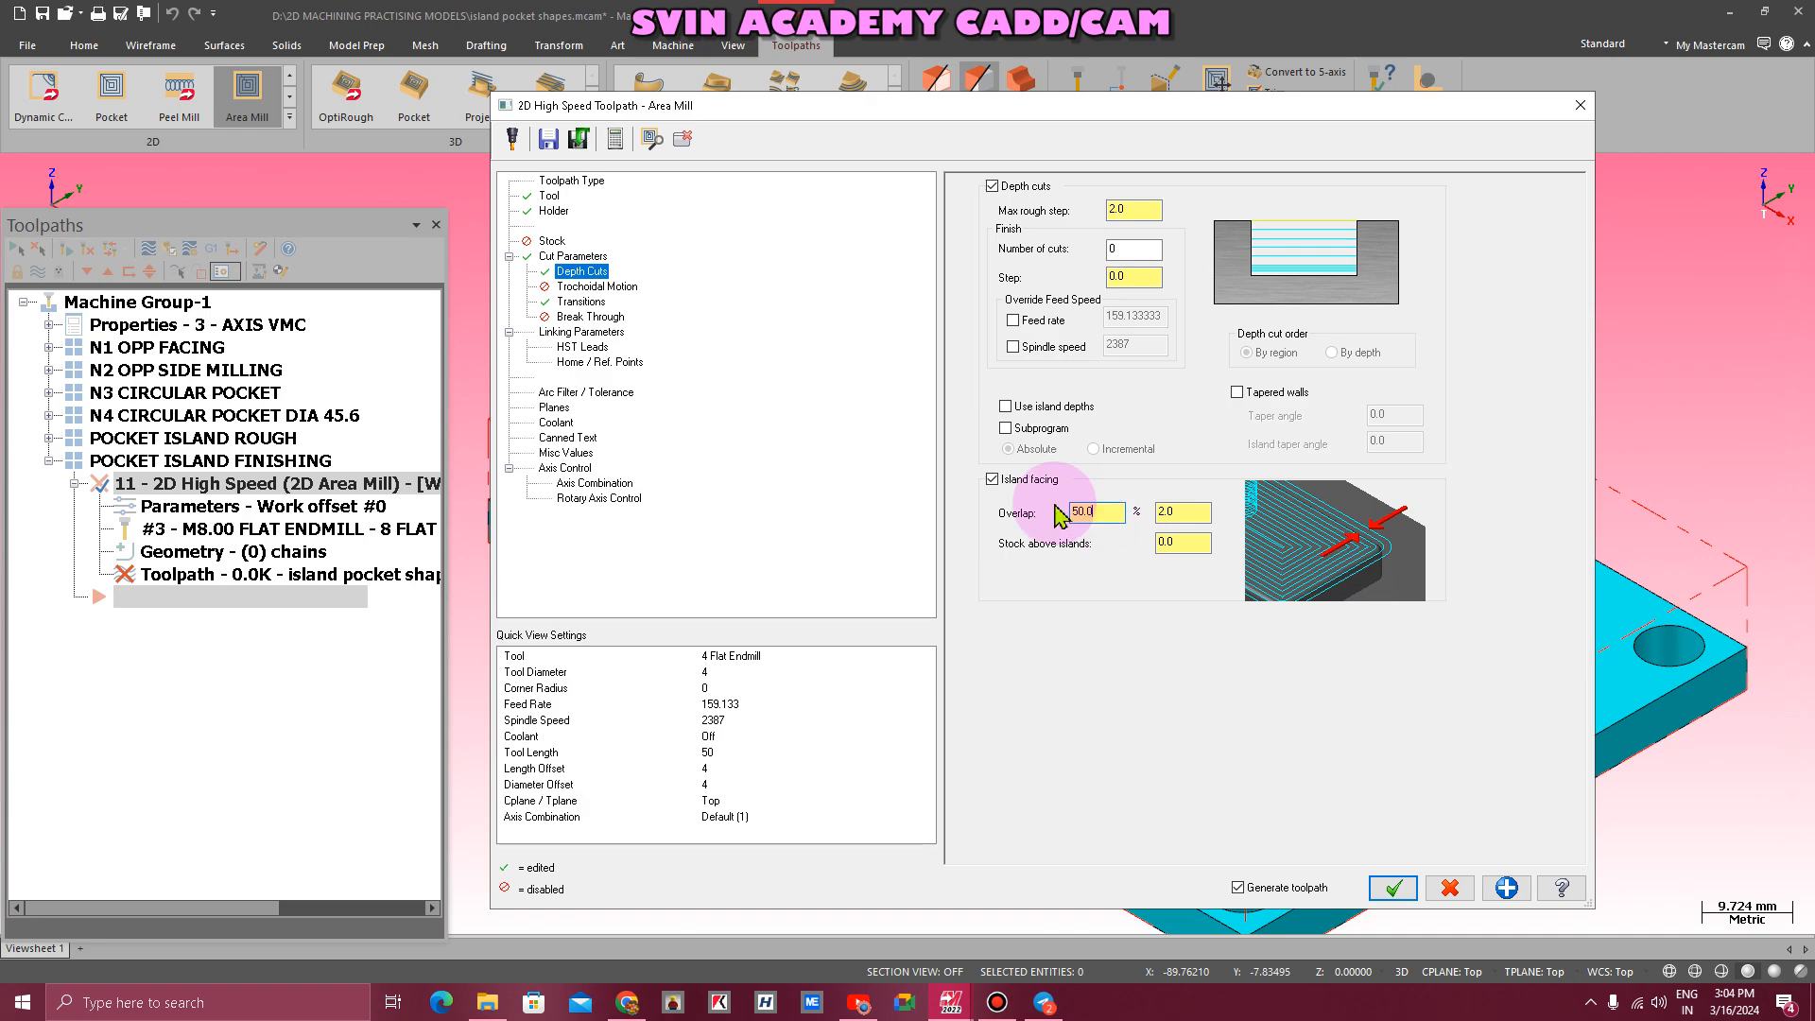
pyautogui.click(601, 338)
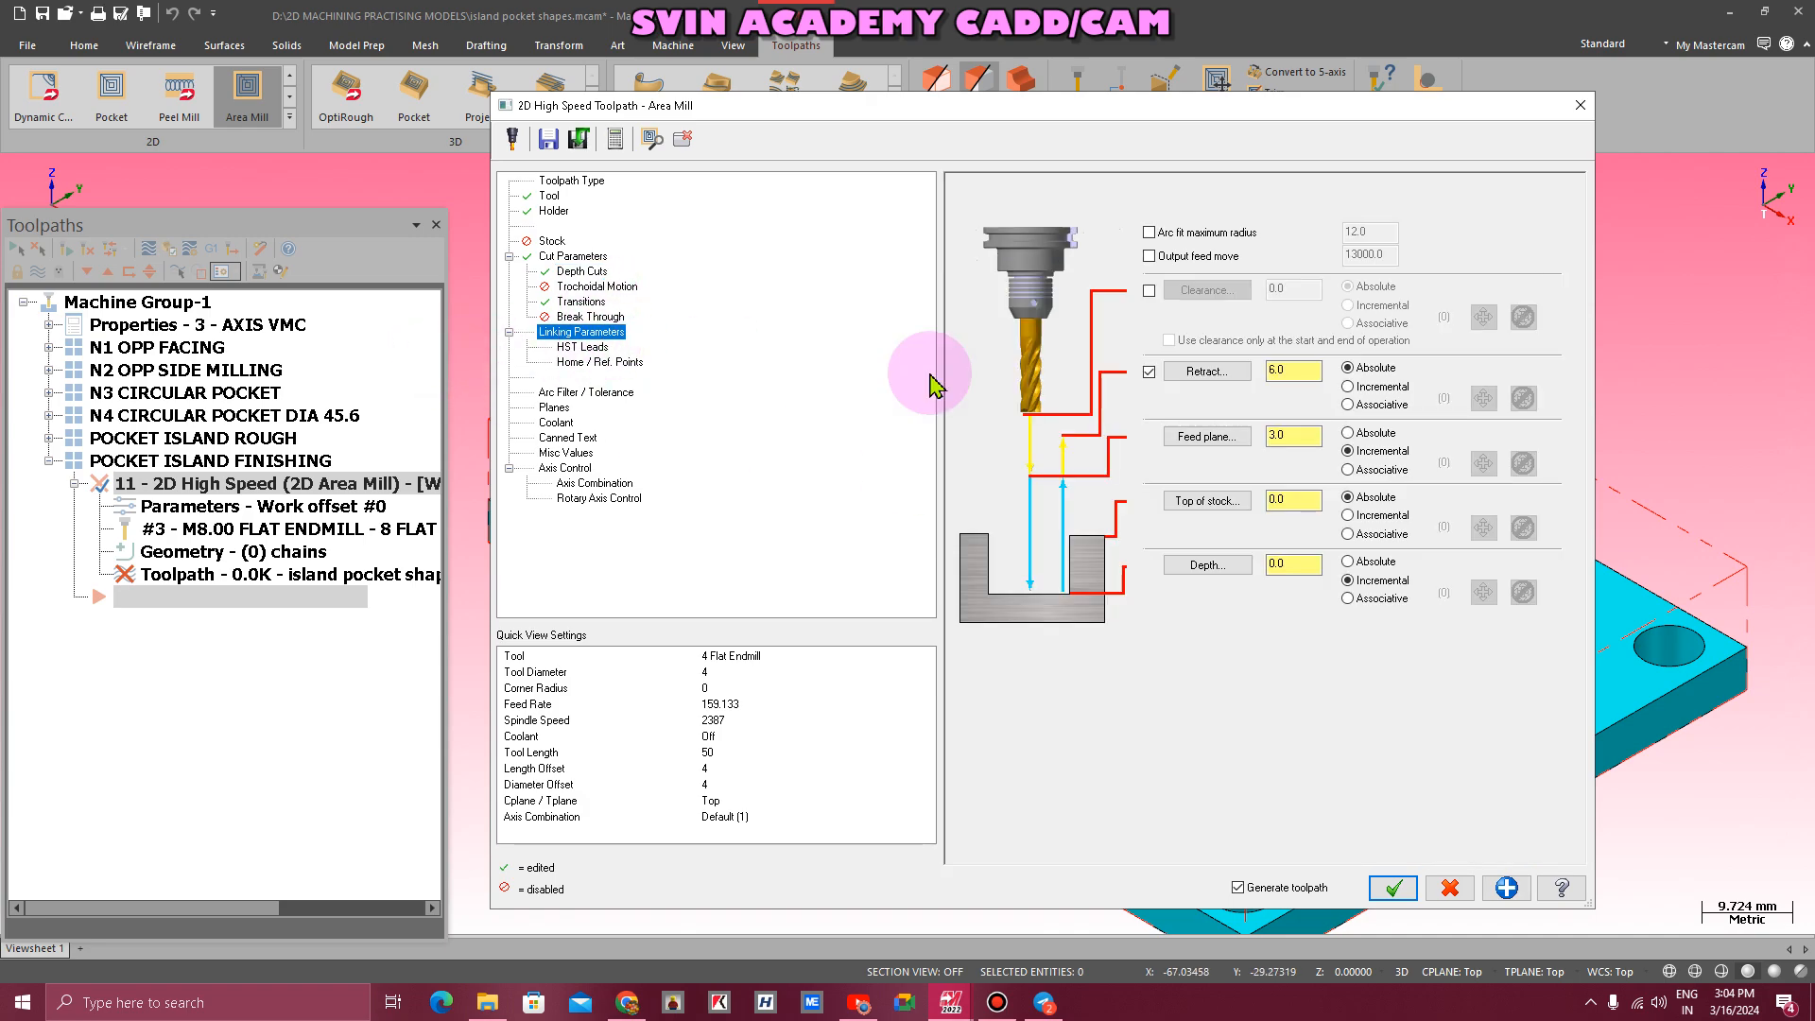
pyautogui.click(1169, 339)
pyautogui.click(1301, 291)
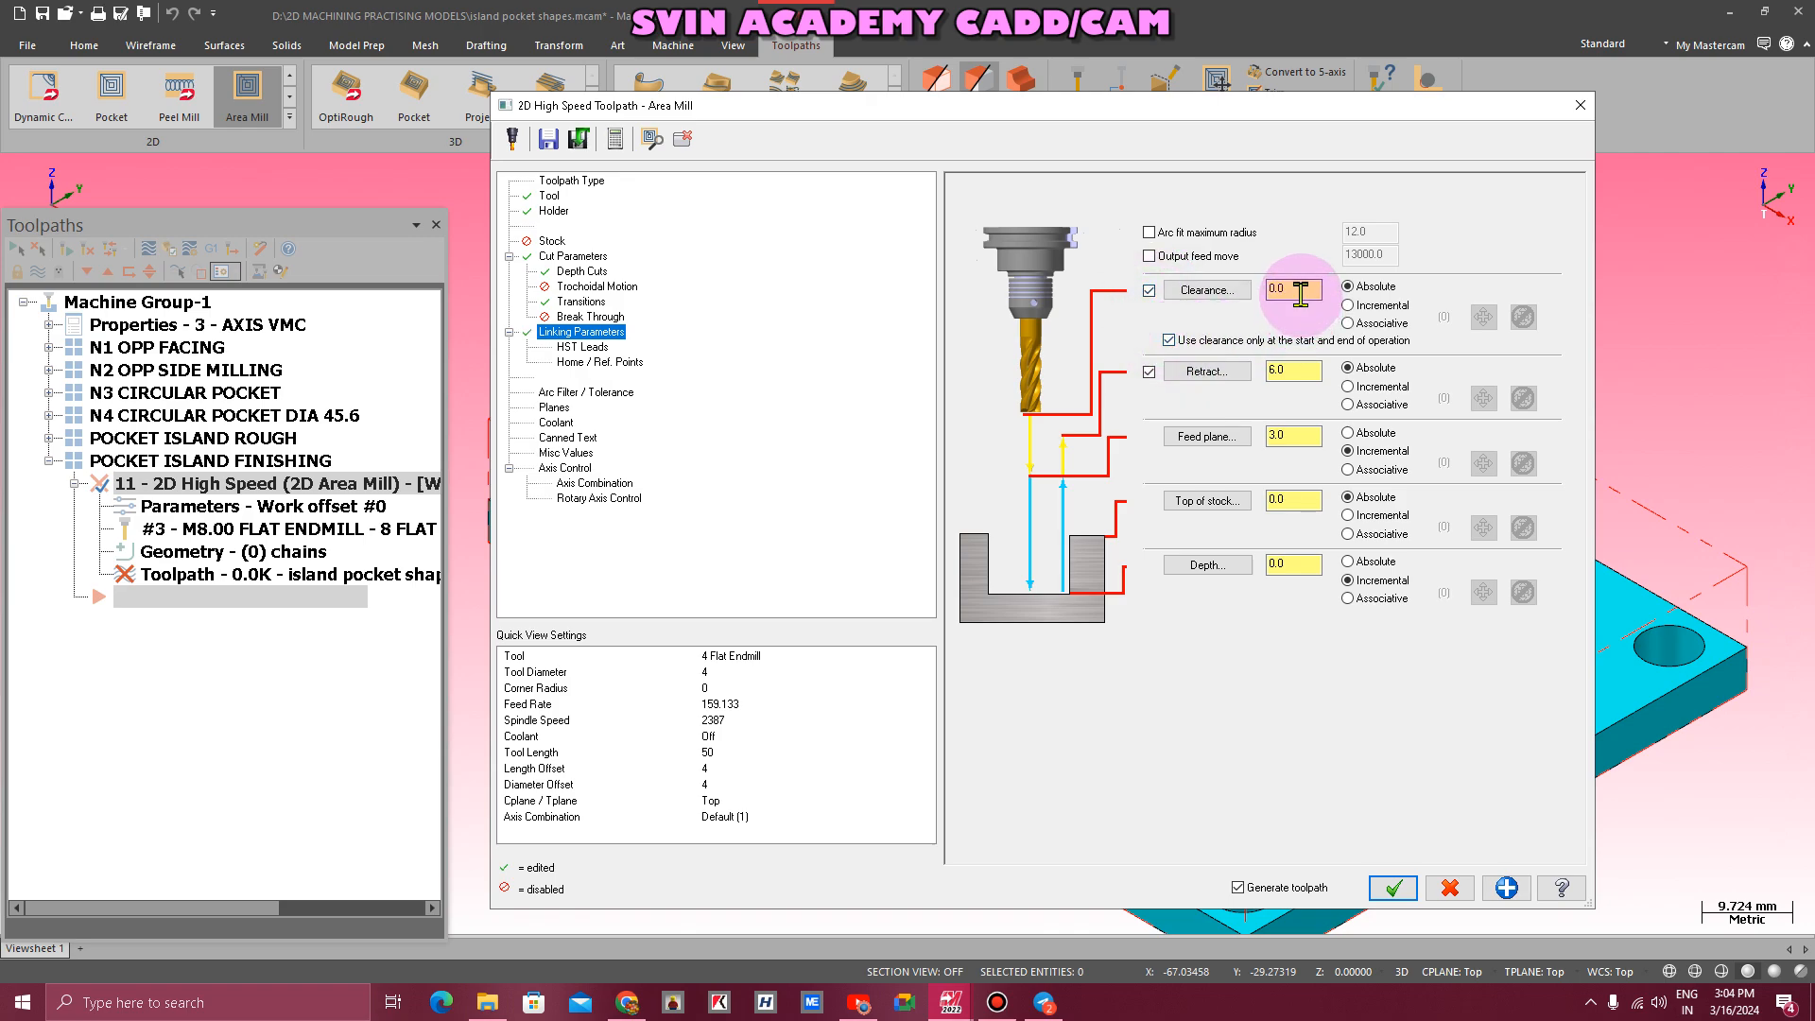
pyautogui.write('50')
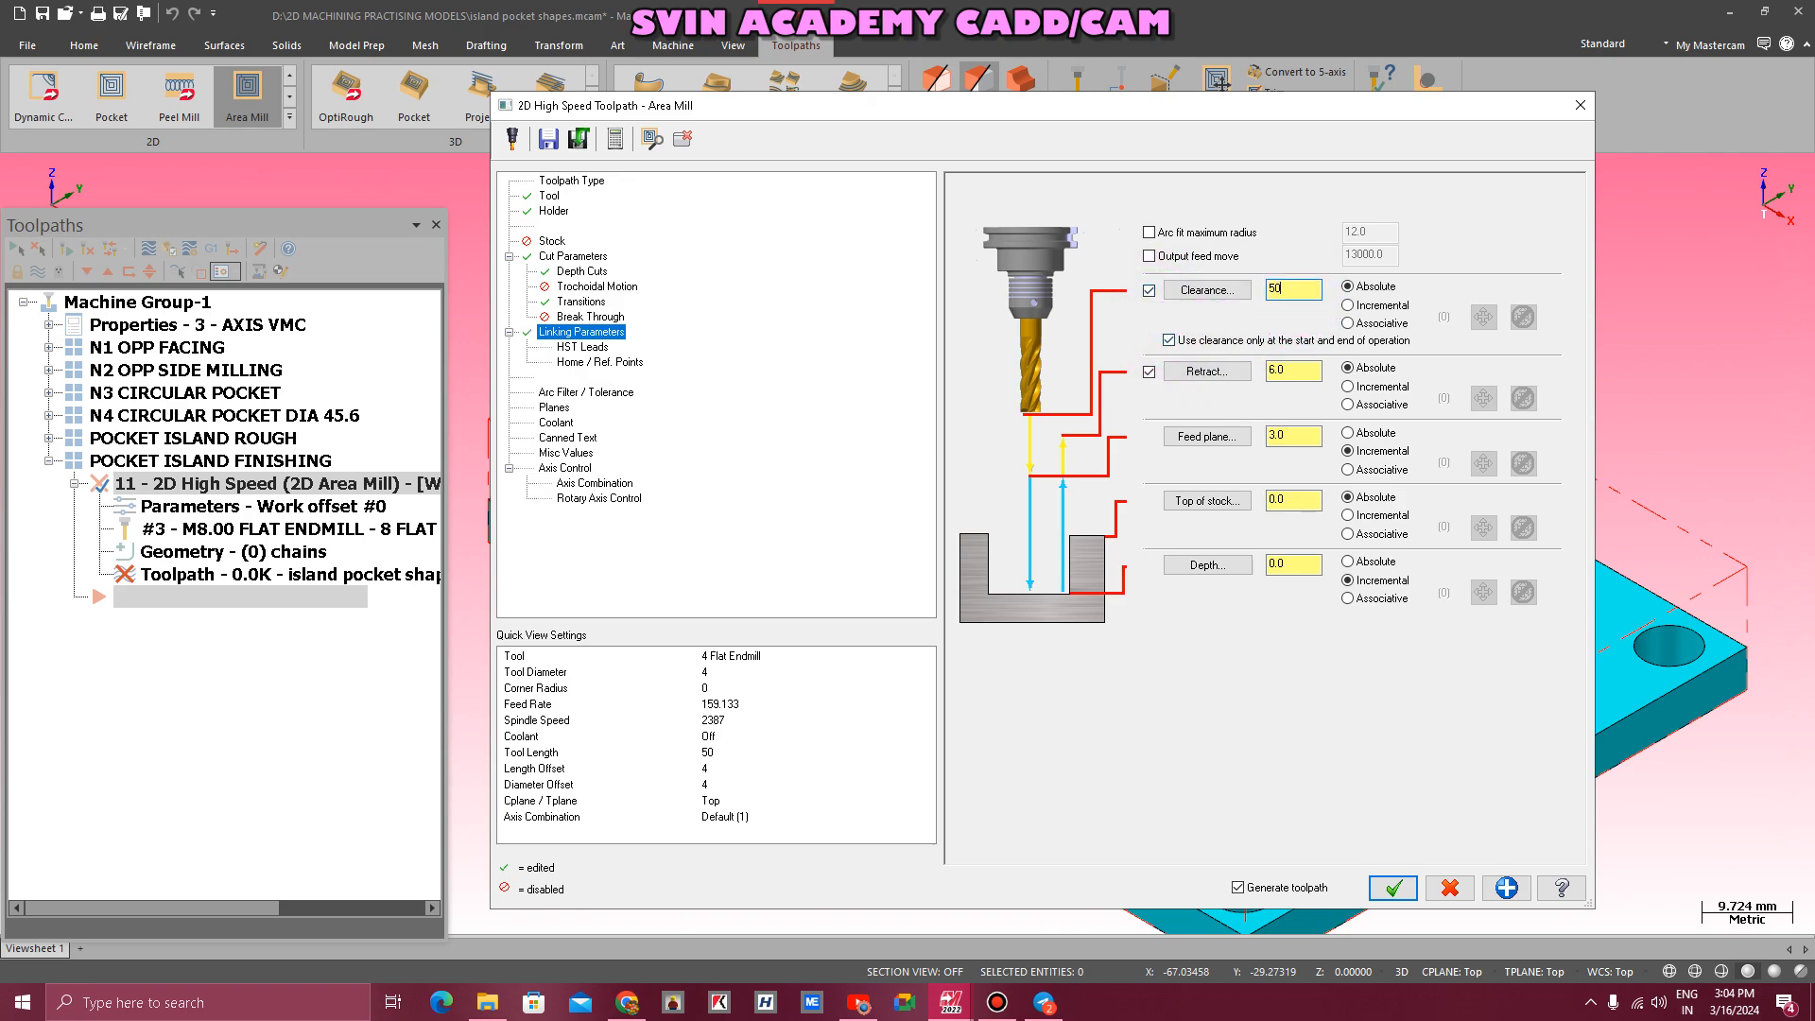
# - Make the feed plane, top of stock and depth absolute, set top of stock to -3, and pick the depth from the pocket floor corner
pyautogui.click(1375, 562)
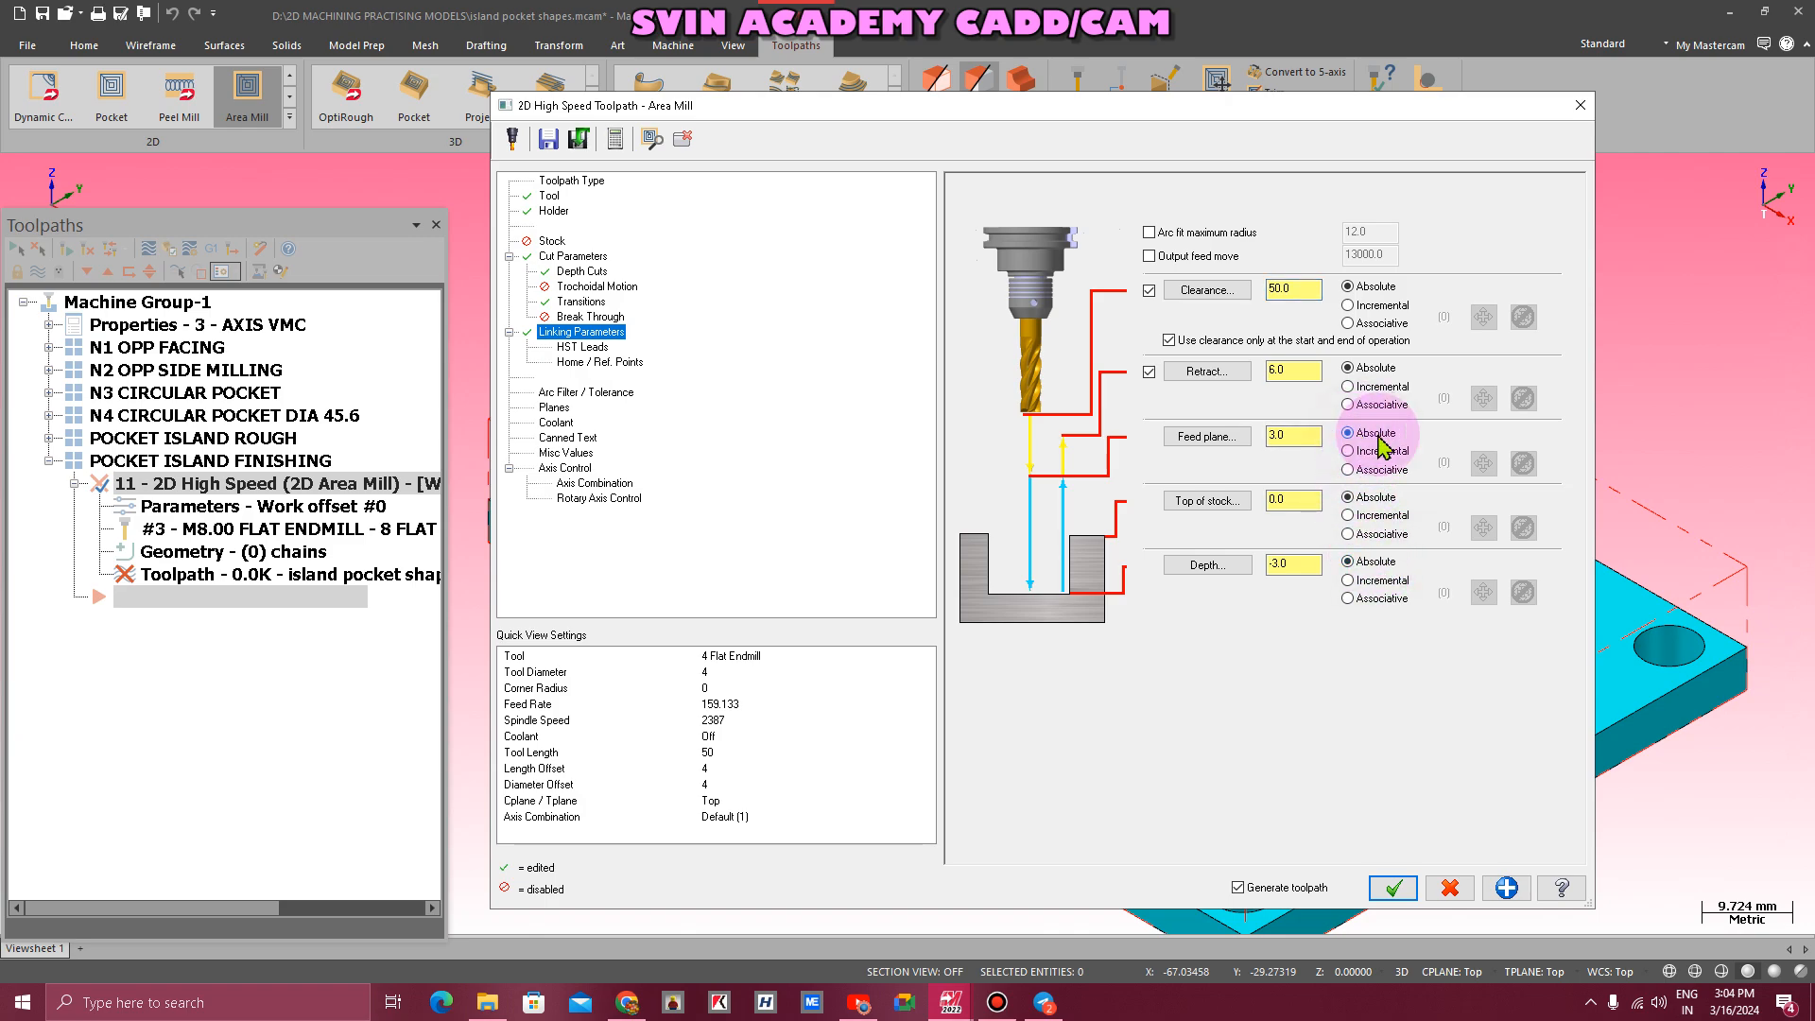
pyautogui.click(1302, 564)
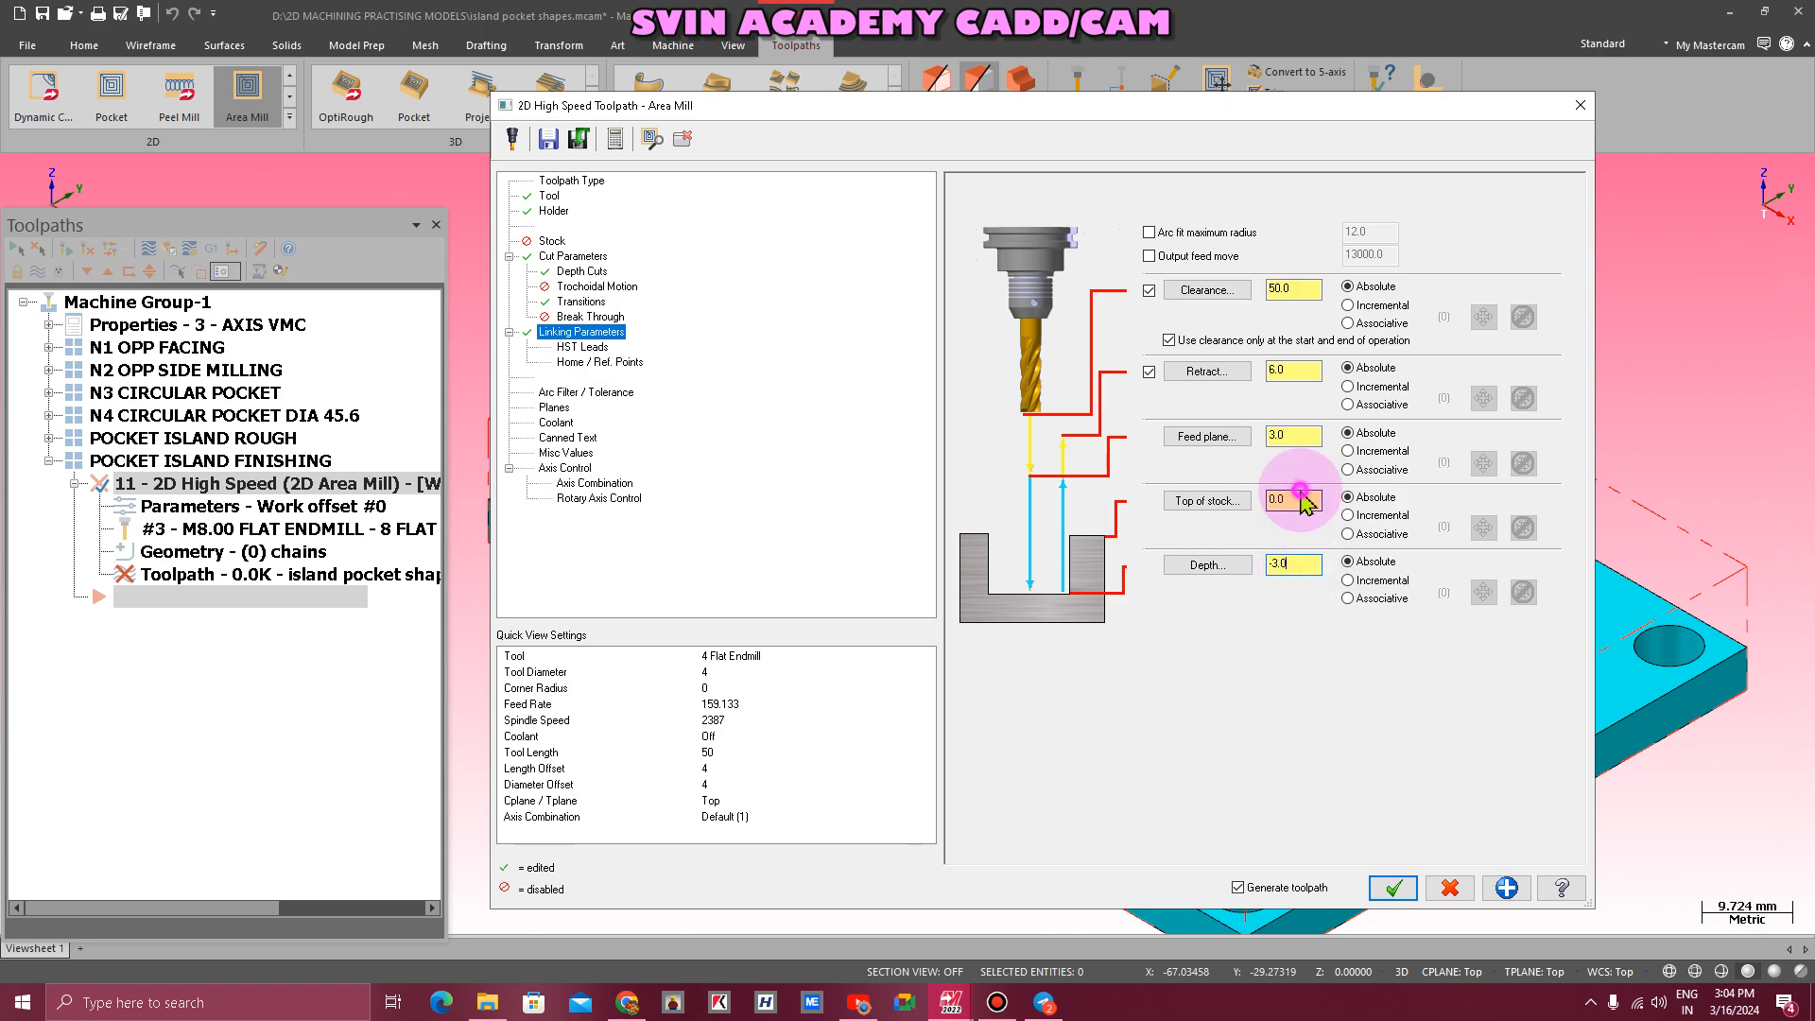
pyautogui.press('BackSpace')
pyautogui.press('BackSpace')
pyautogui.write('-3')
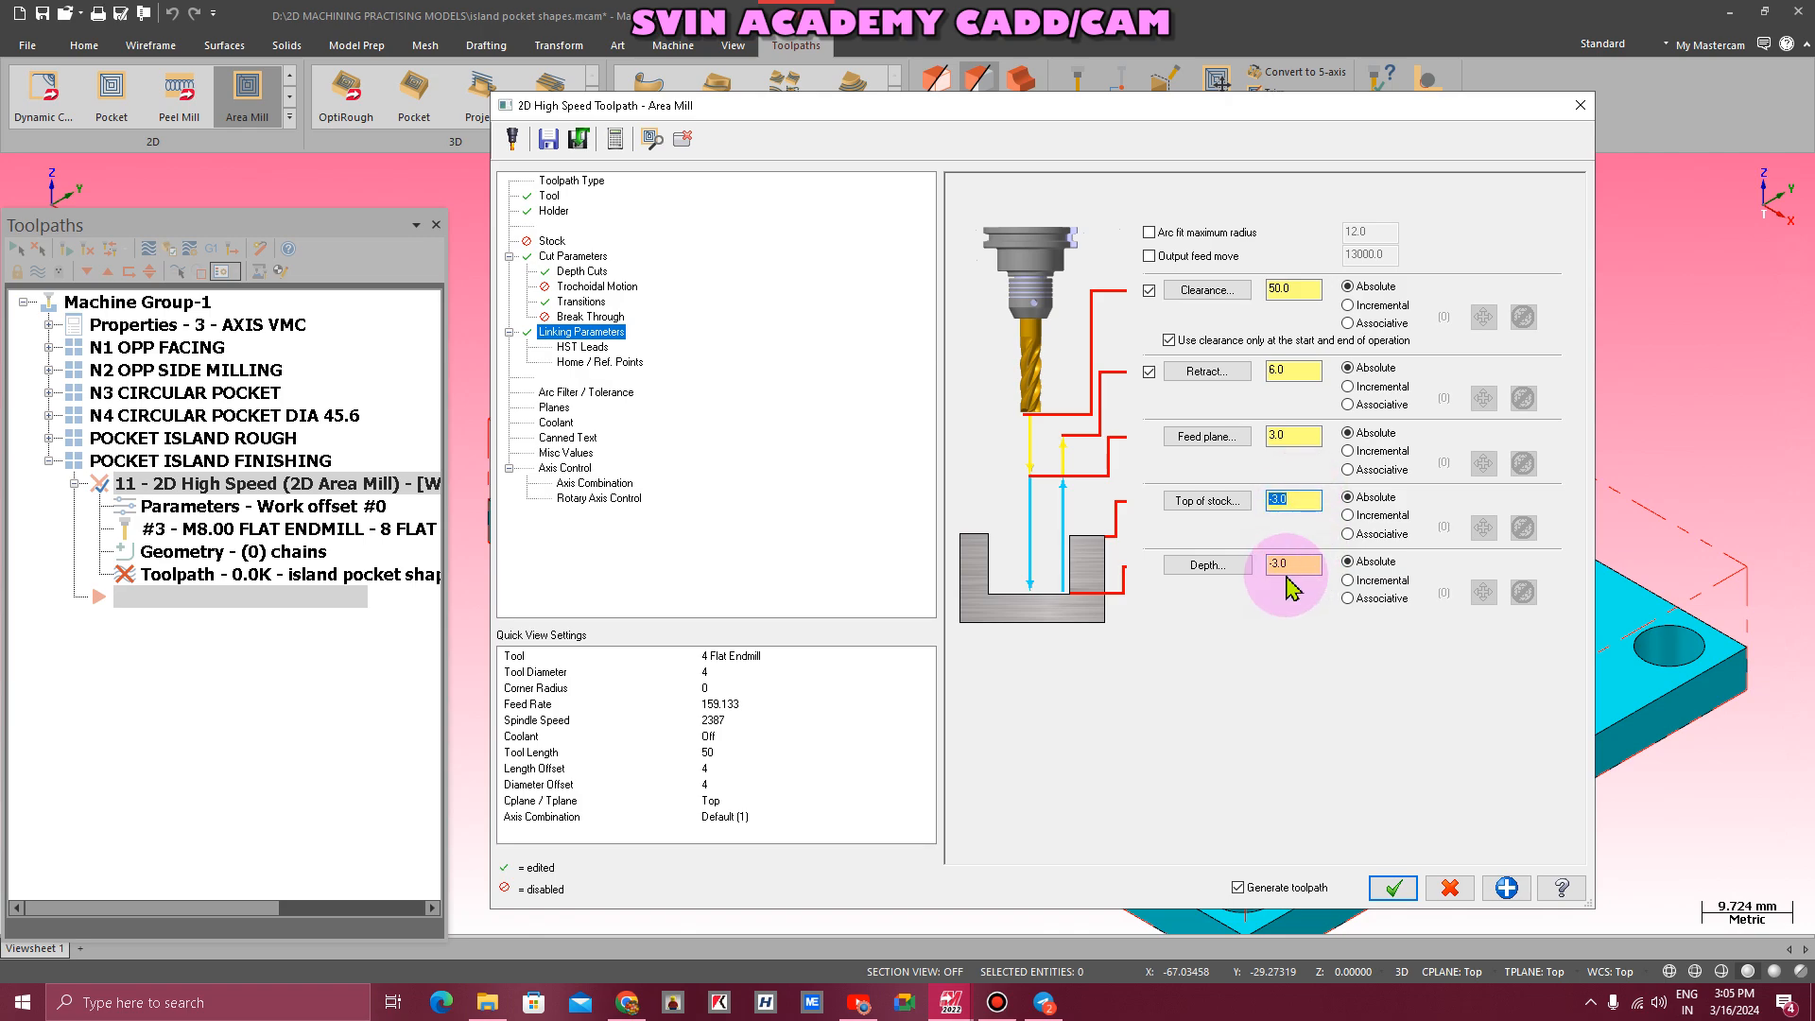
pyautogui.click(1207, 564)
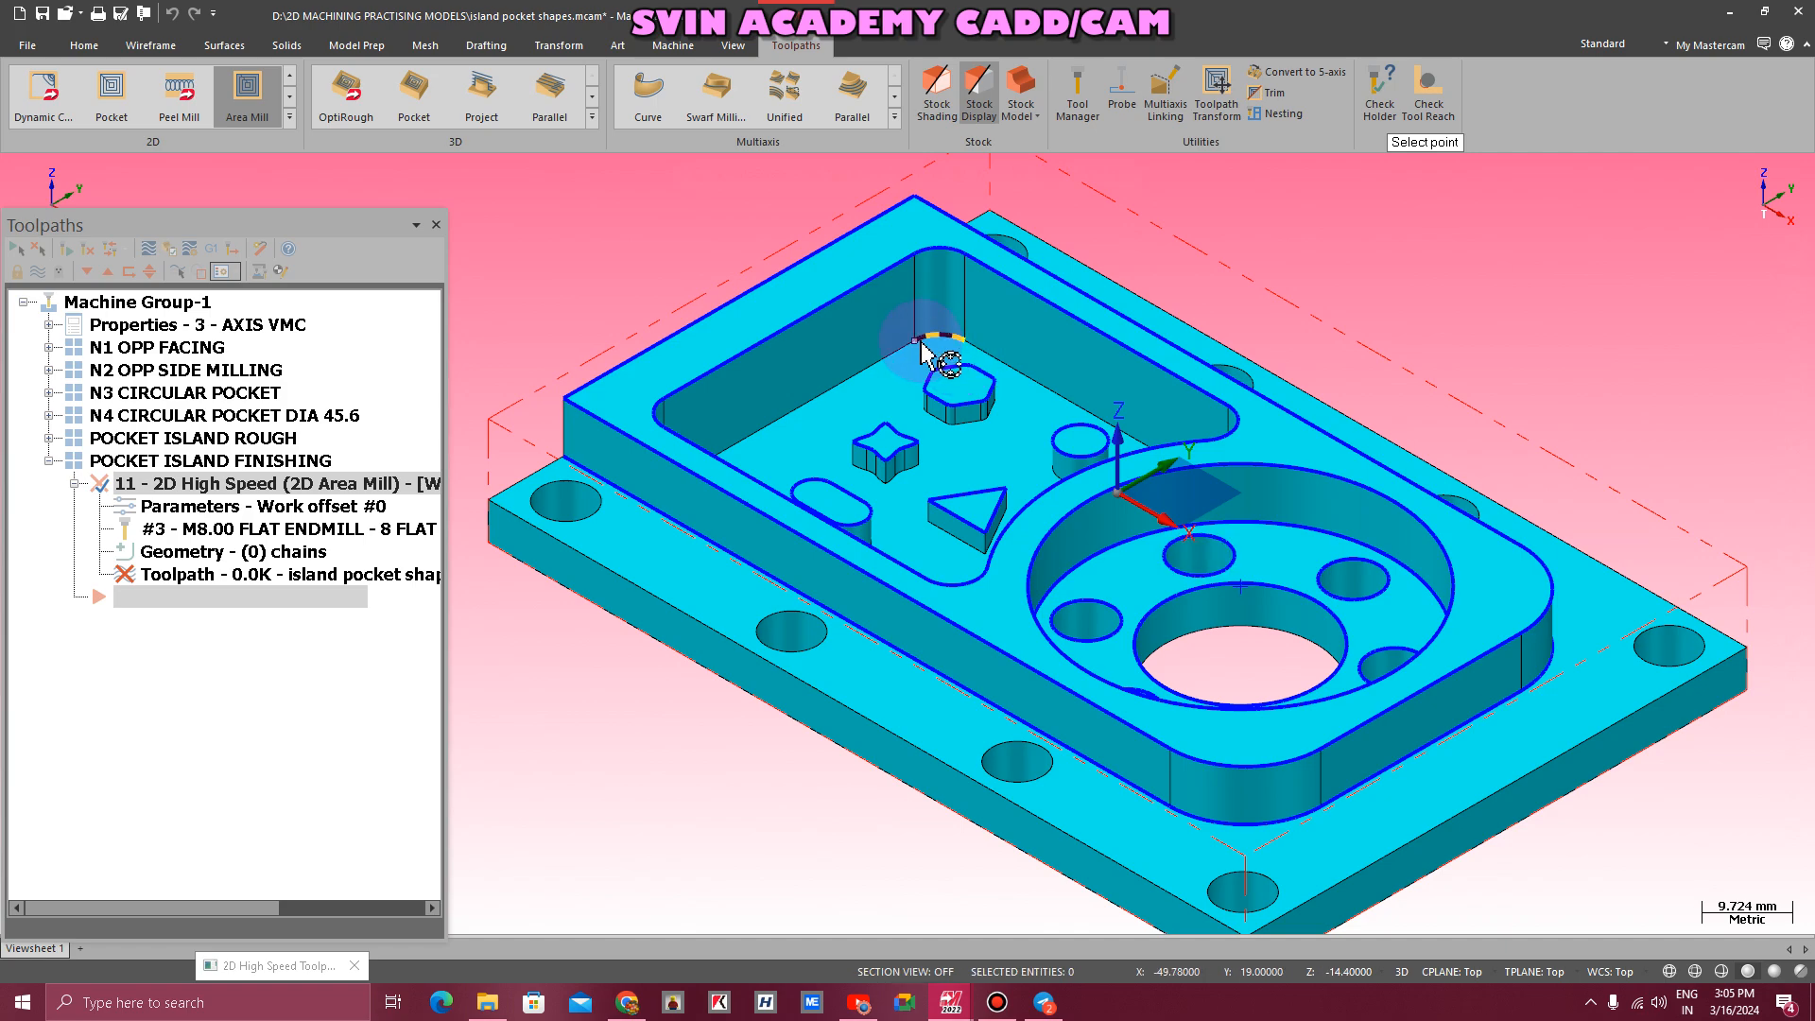
pyautogui.click(922, 355)
# - Set flood coolant to On with After timing and generate the Area Mill toolpath
pyautogui.click(559, 425)
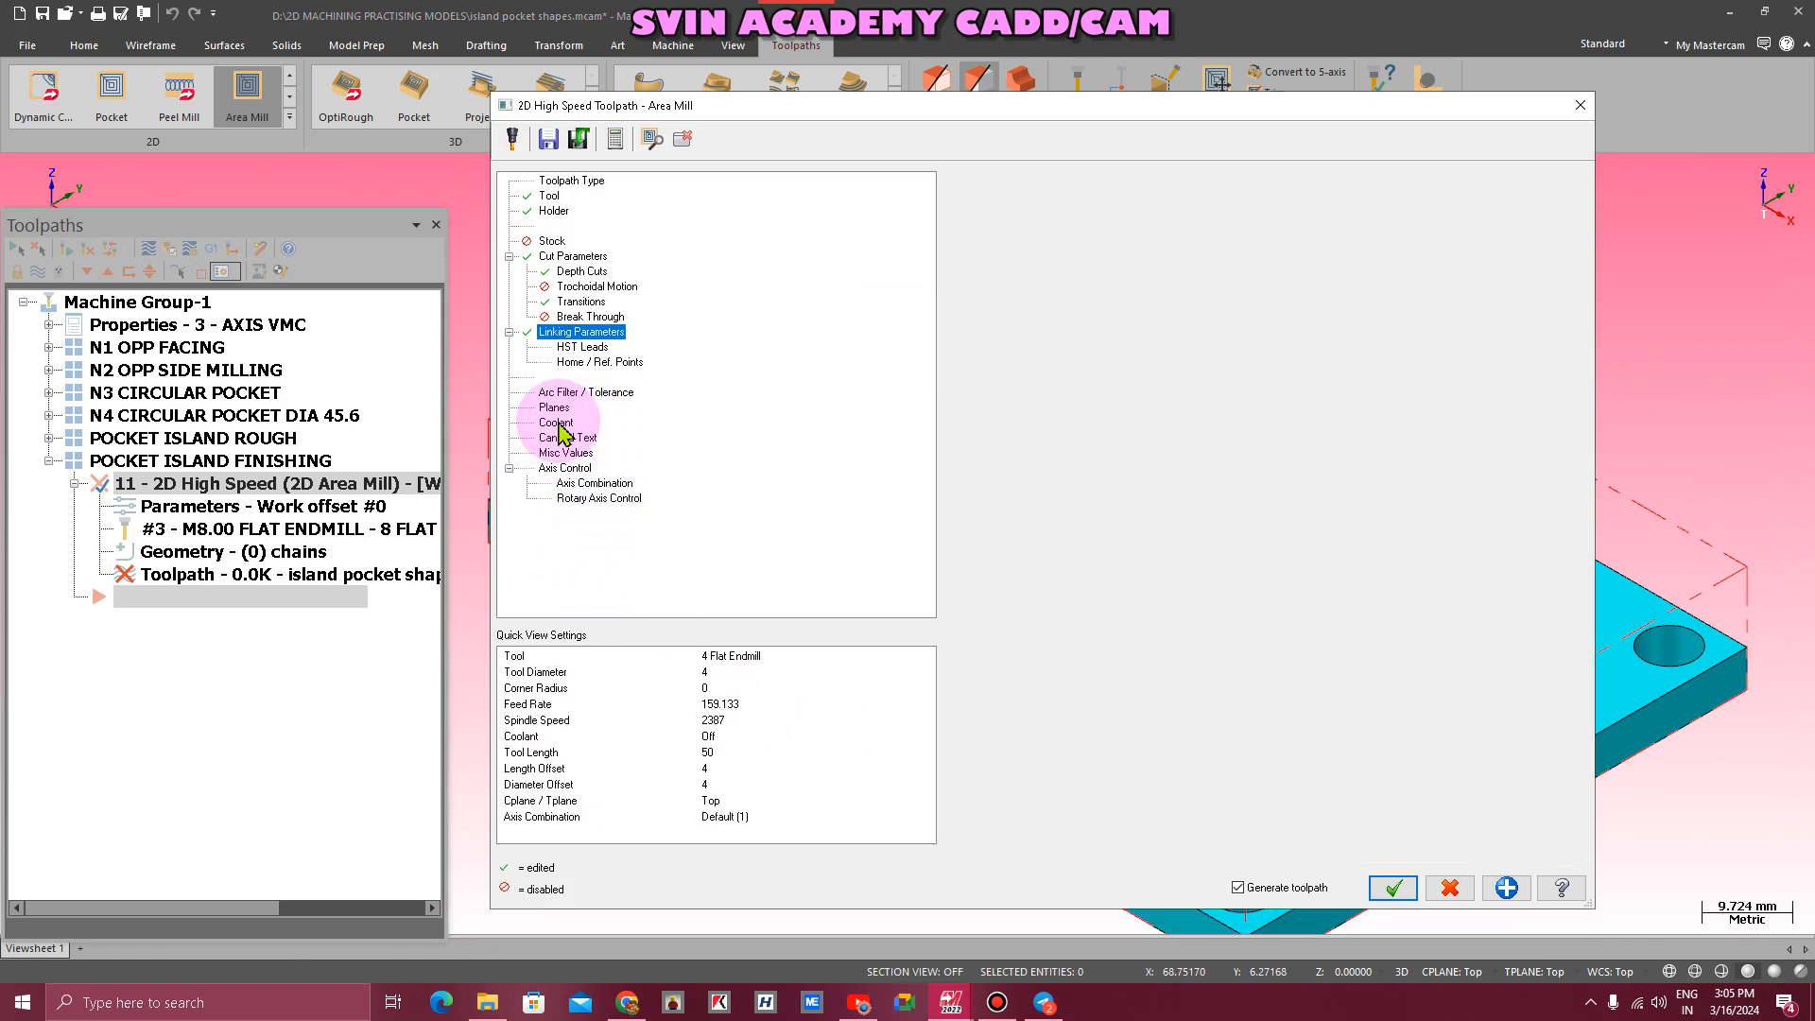
pyautogui.click(1269, 289)
pyautogui.click(1248, 313)
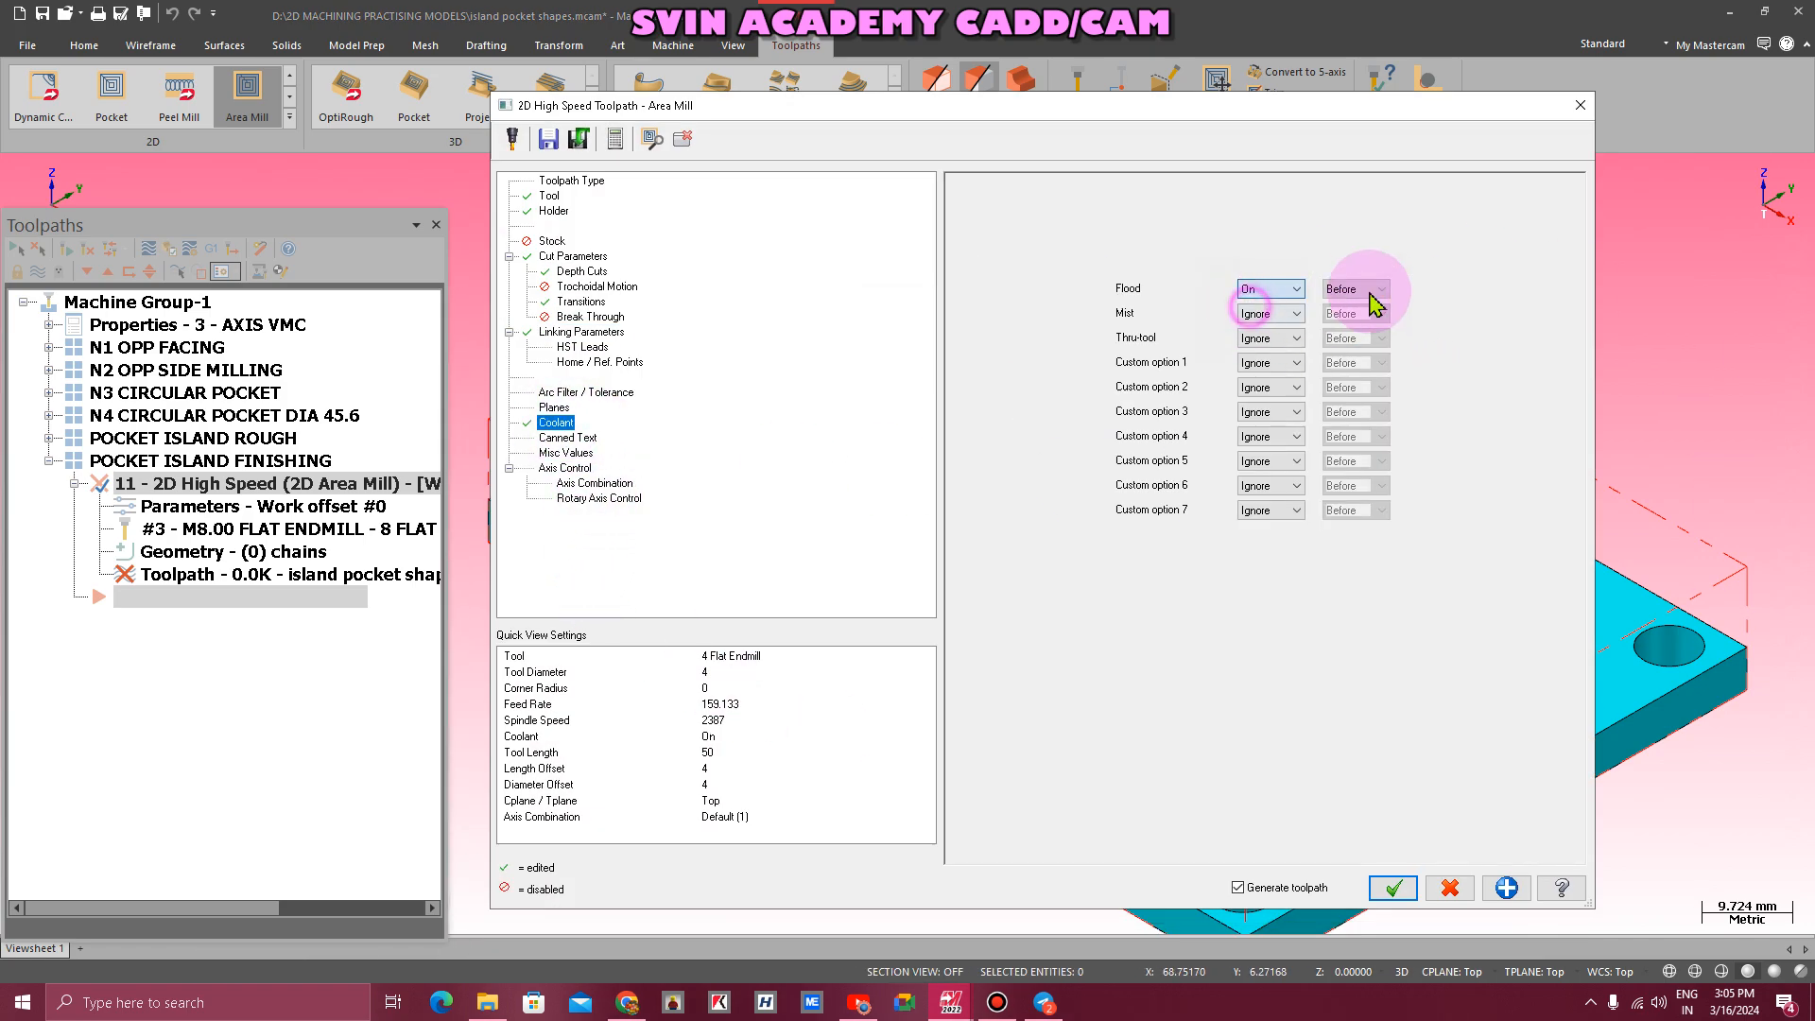
pyautogui.click(1351, 329)
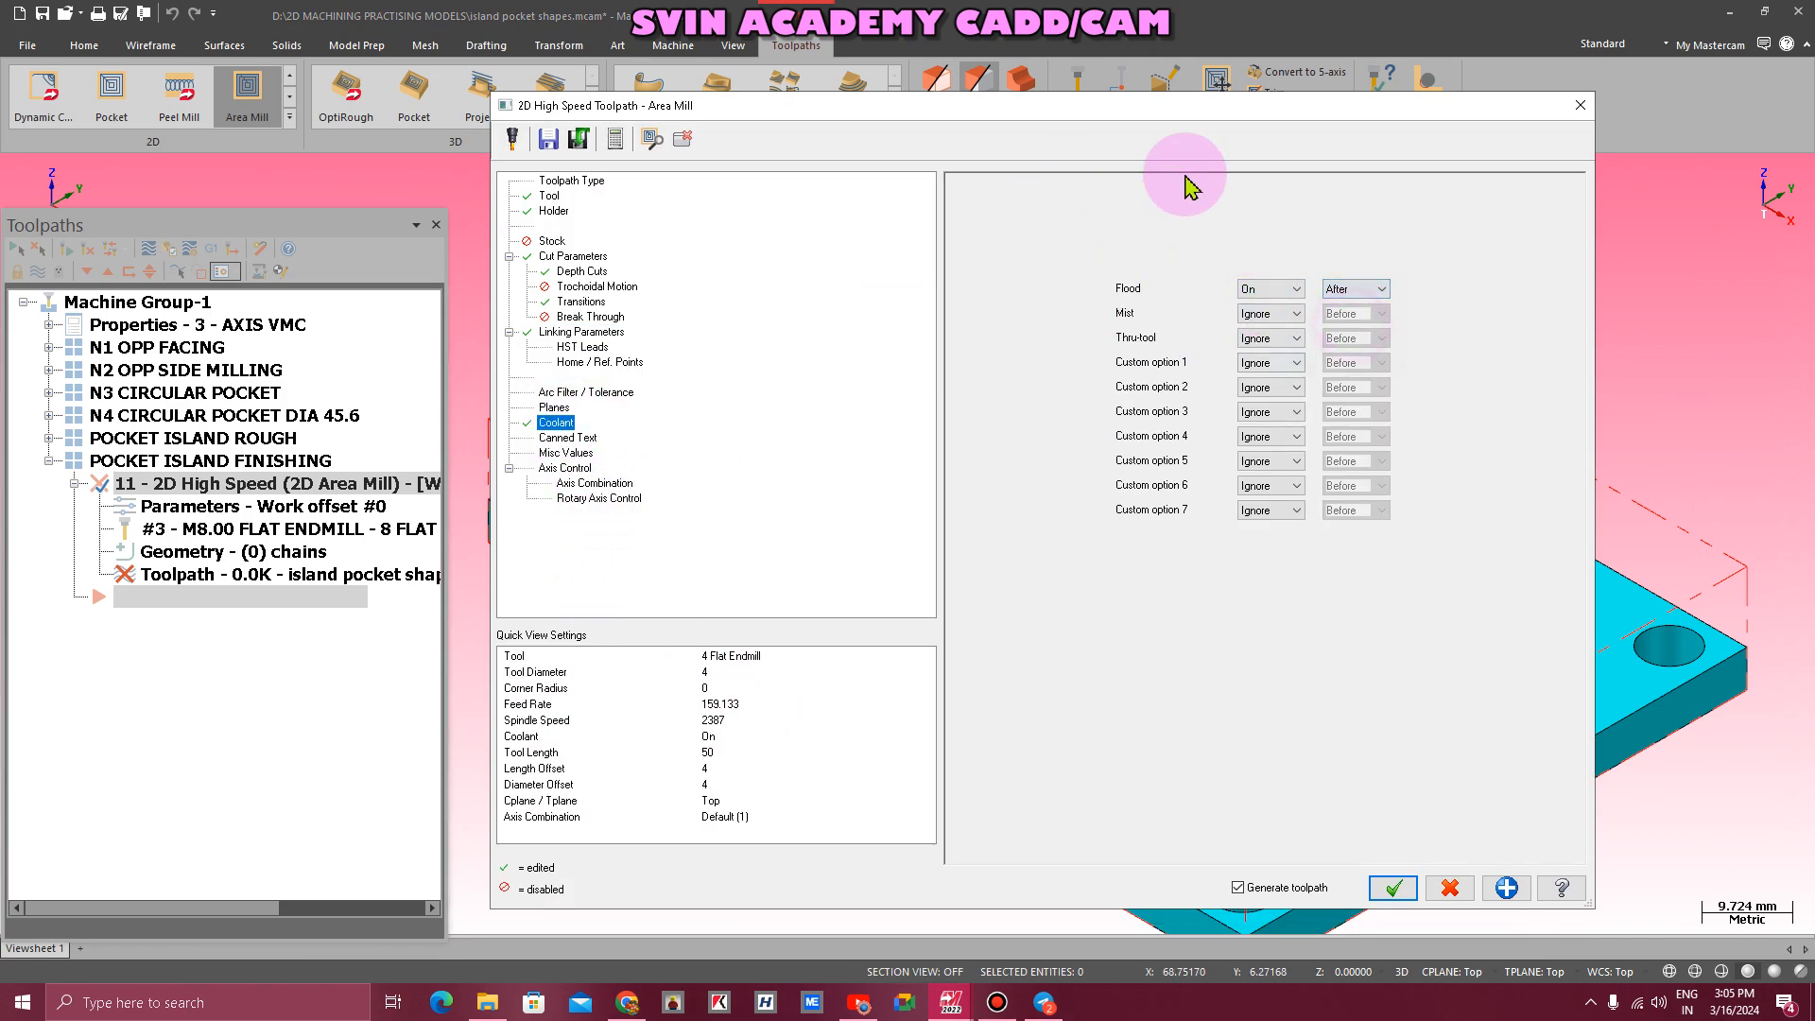
pyautogui.click(1385, 888)
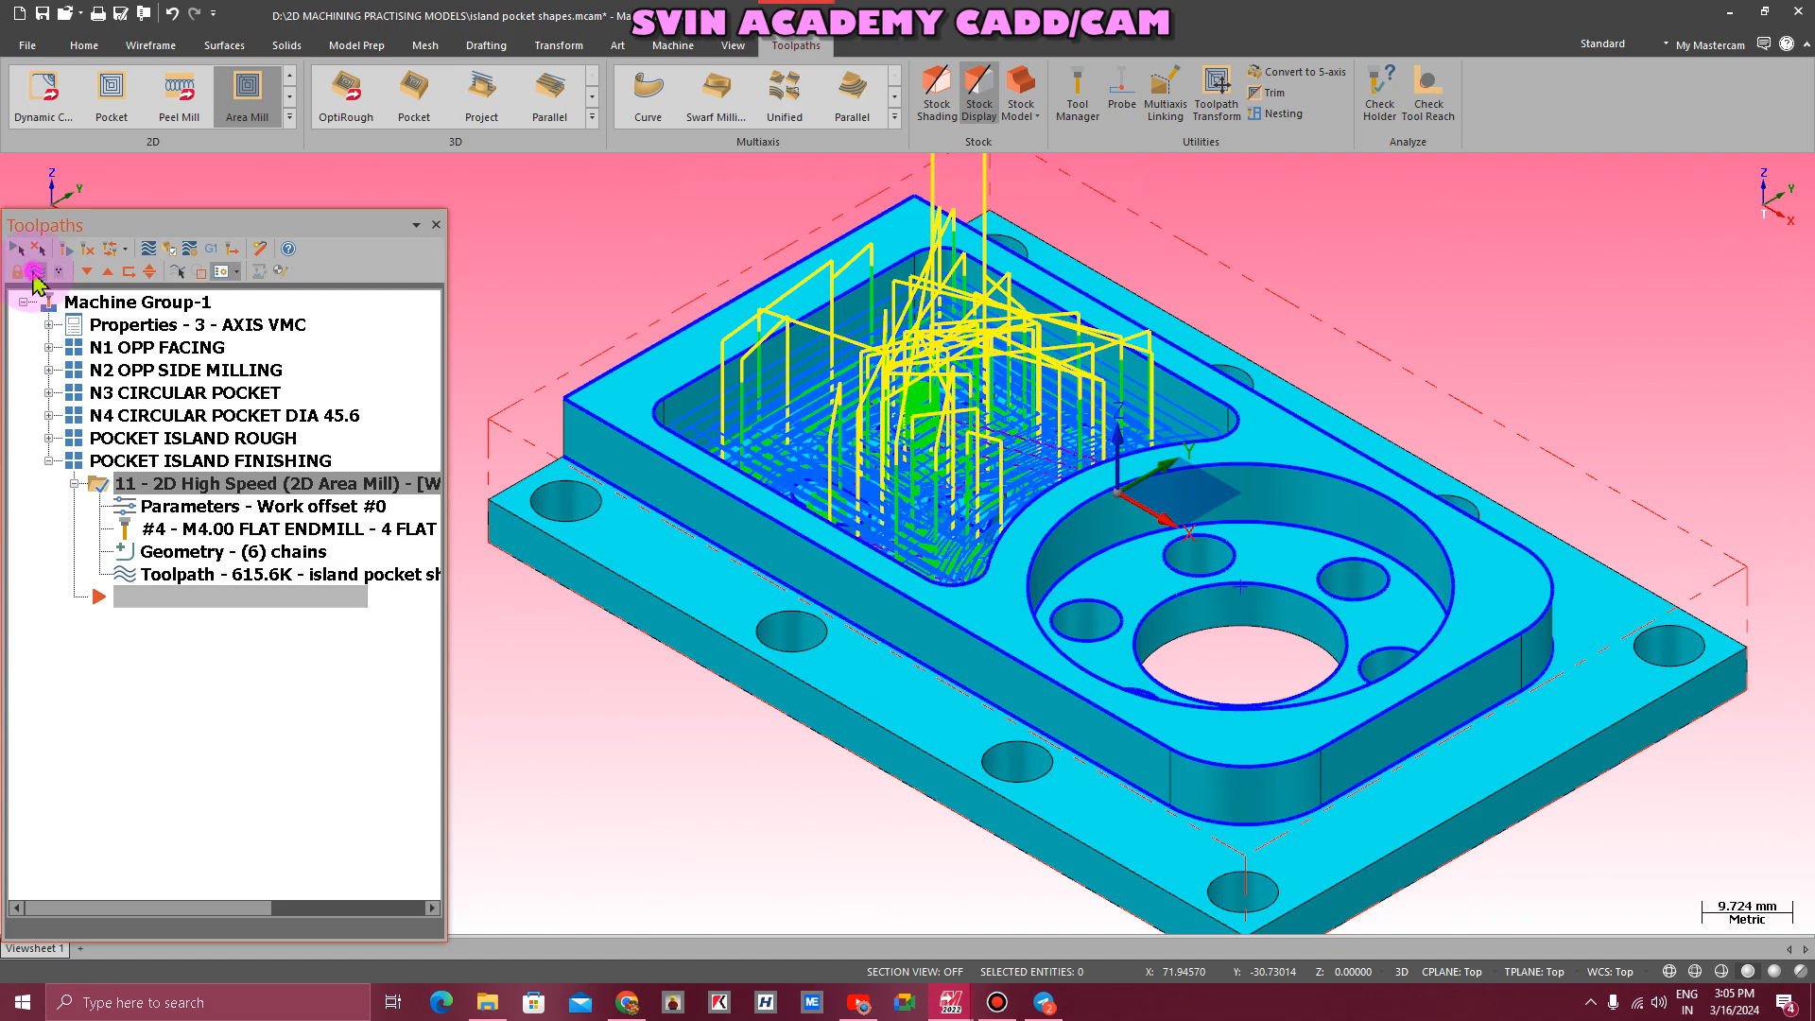
# - Edit the finishing operation to mill rest material computed from the one other operation under POCKET ISLAND ROUGH, and regenerate it
pyautogui.click(37, 271)
pyautogui.click(203, 517)
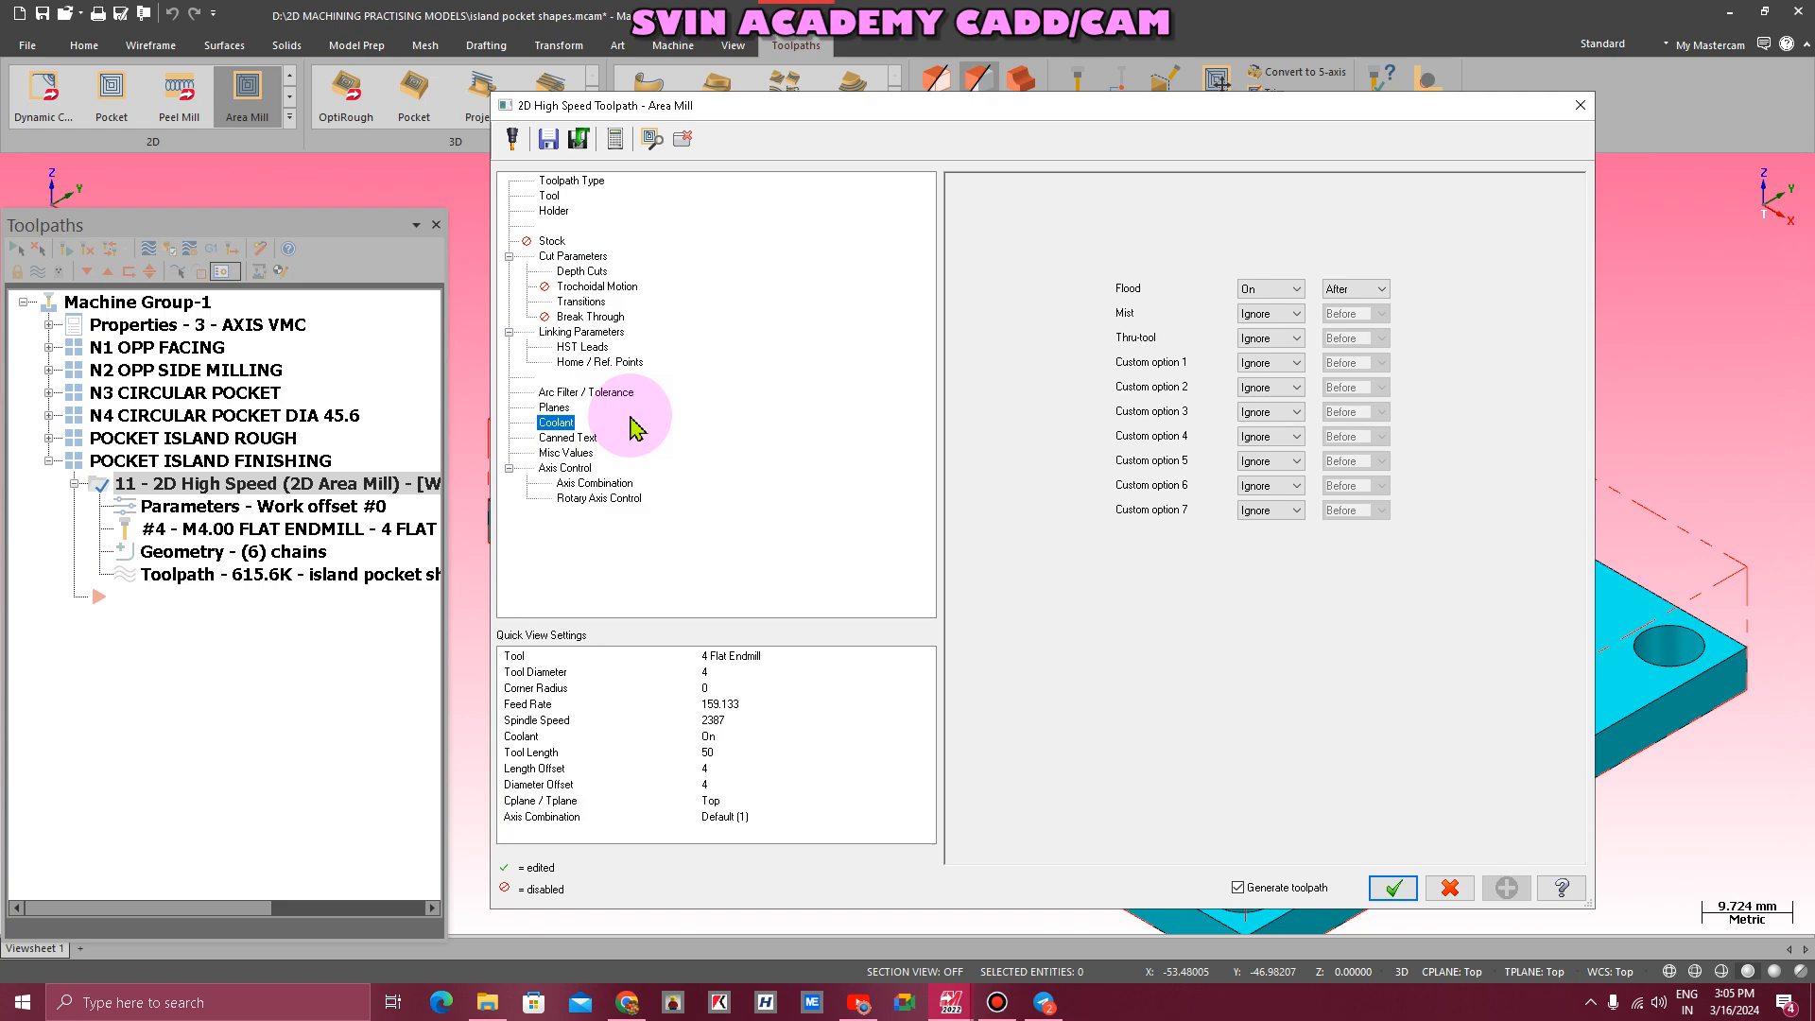
pyautogui.click(550, 241)
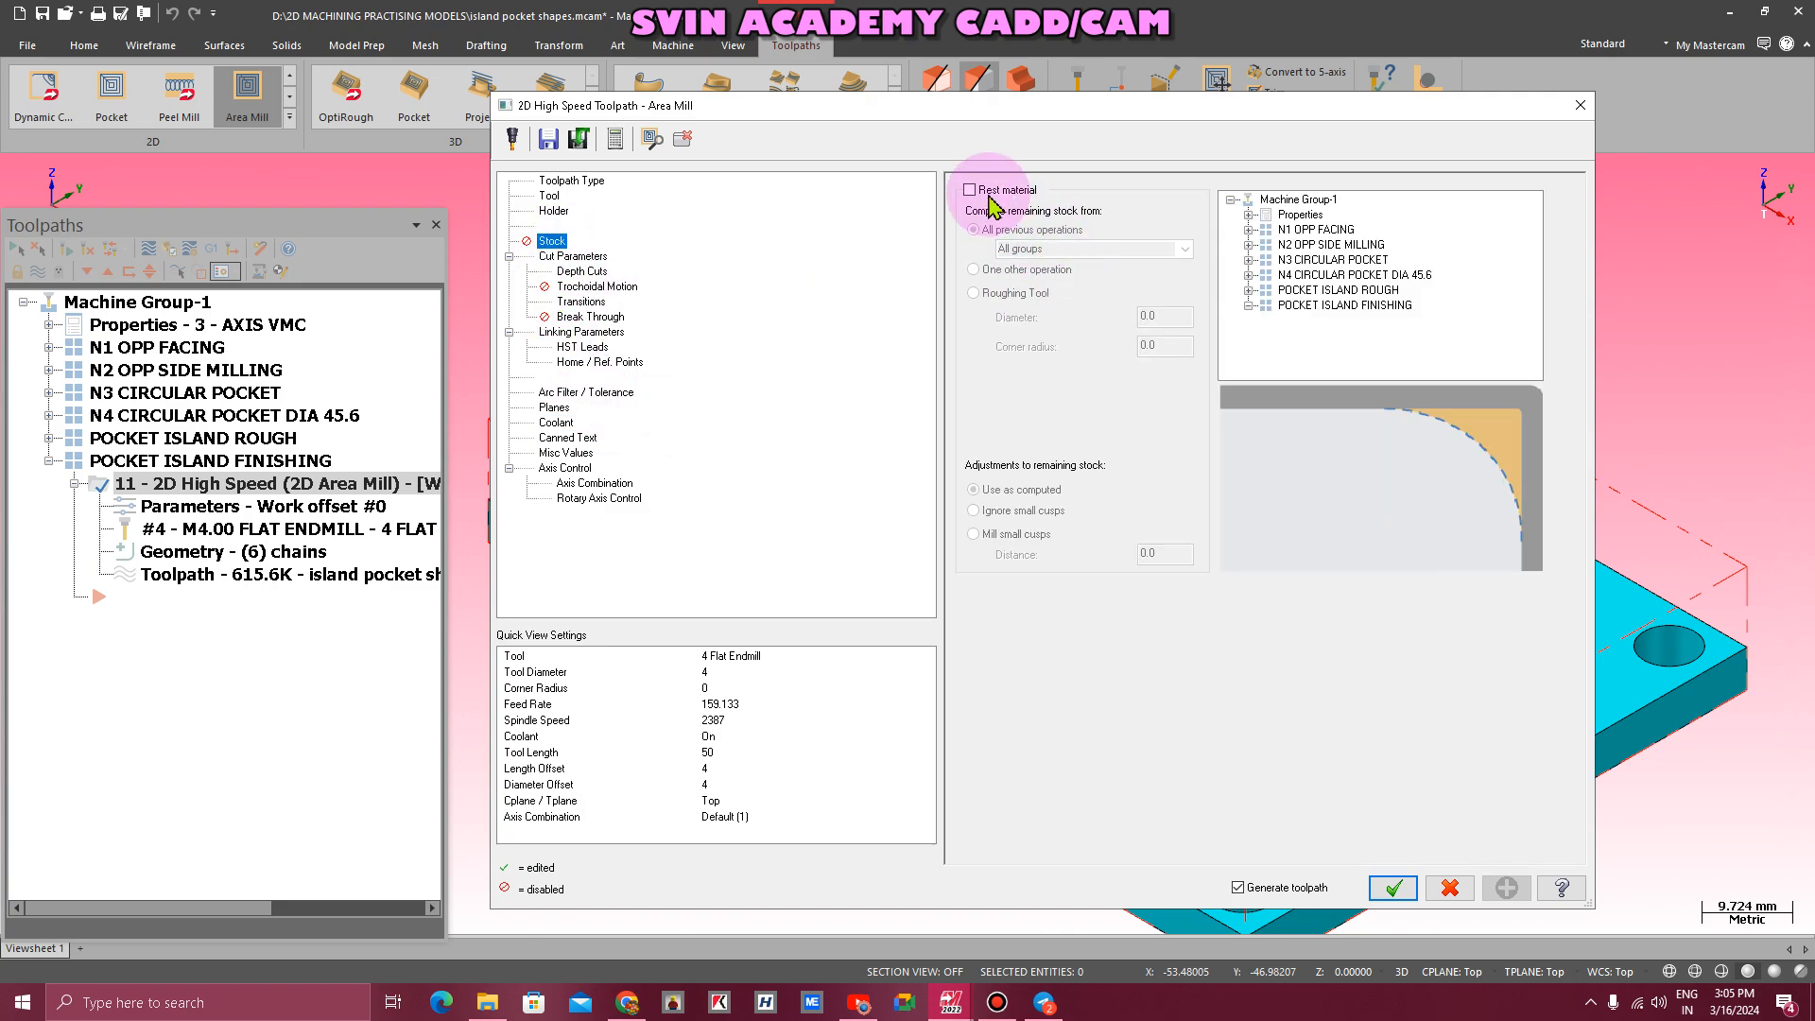
pyautogui.click(989, 195)
pyautogui.click(993, 276)
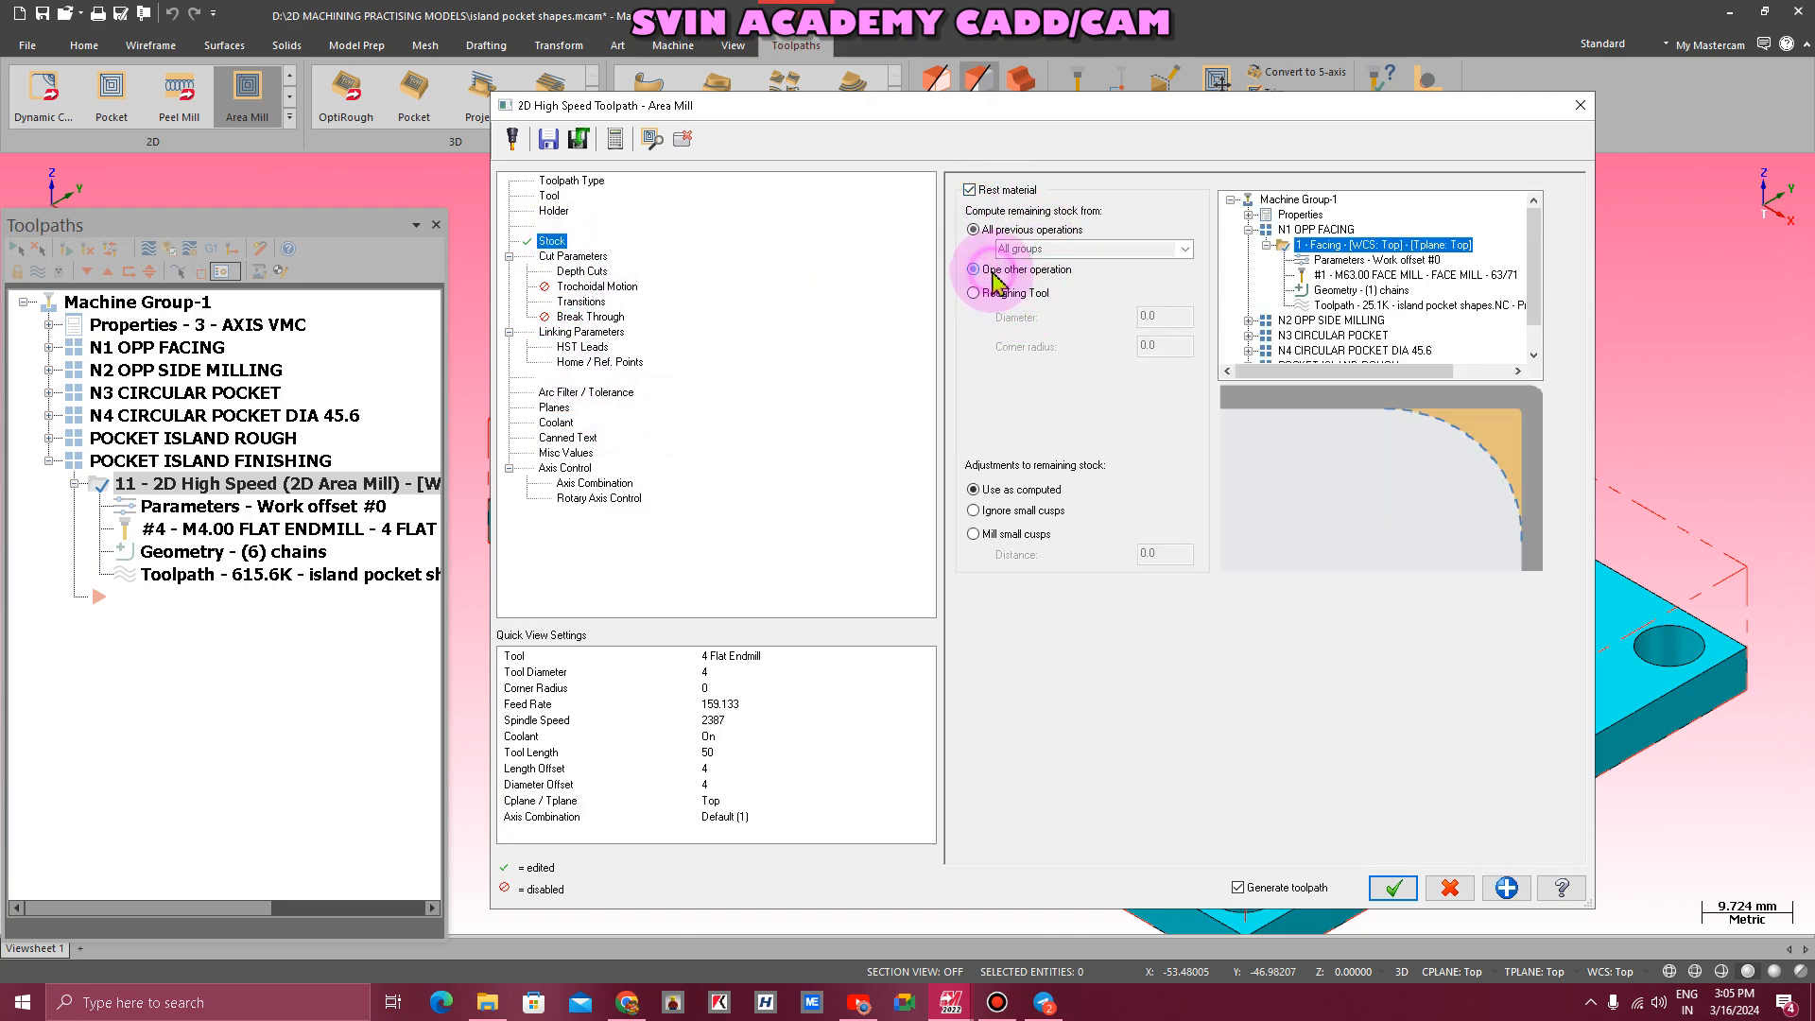
pyautogui.scroll(-2, 1519, 265)
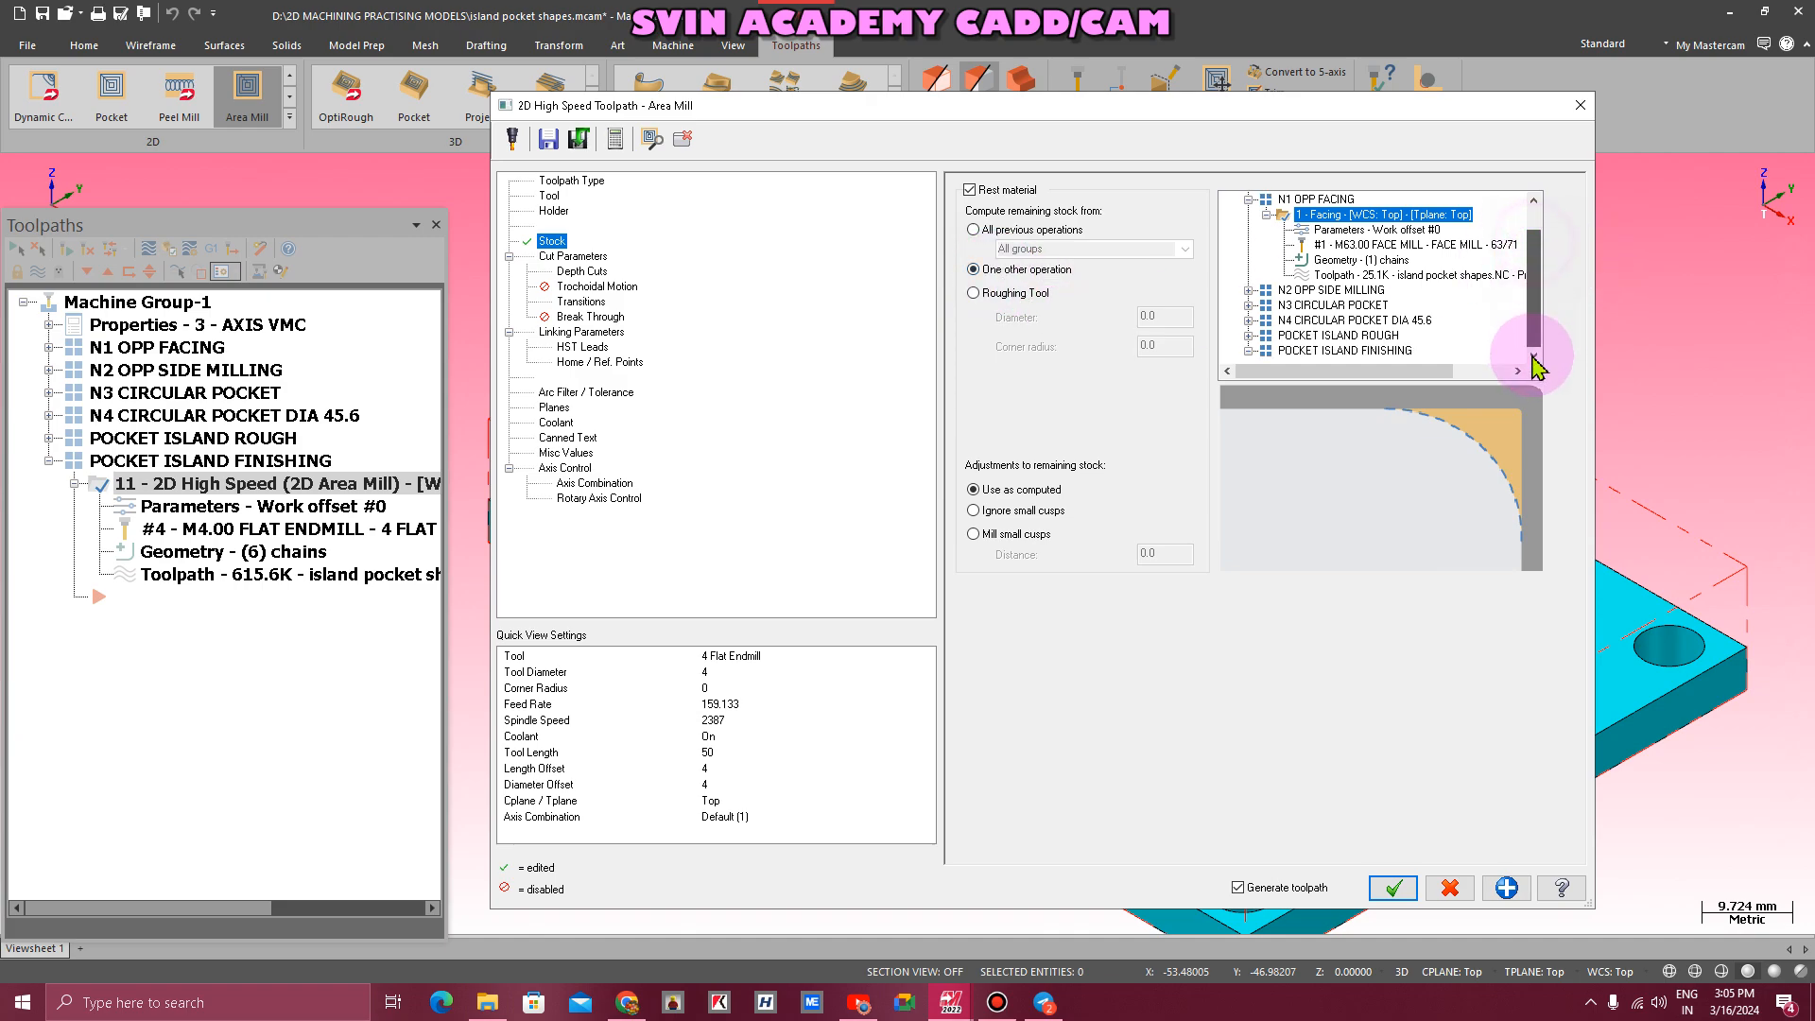
pyautogui.click(1248, 335)
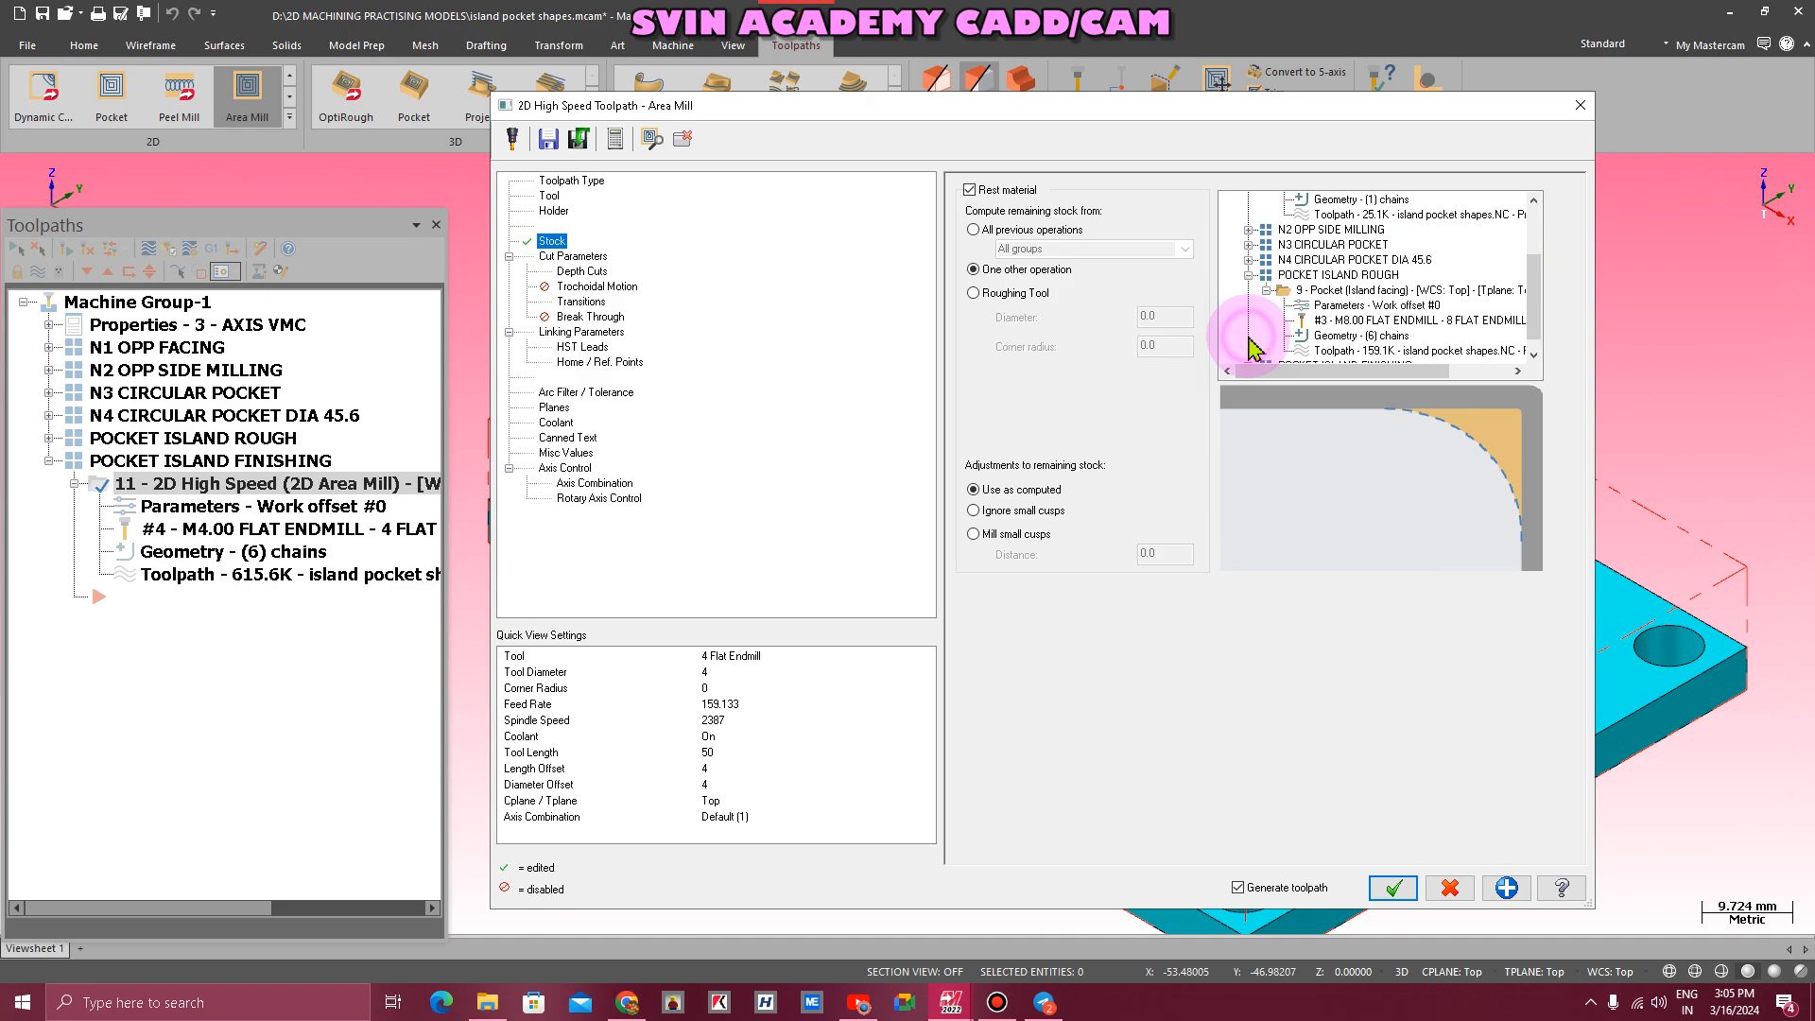
pyautogui.click(1354, 290)
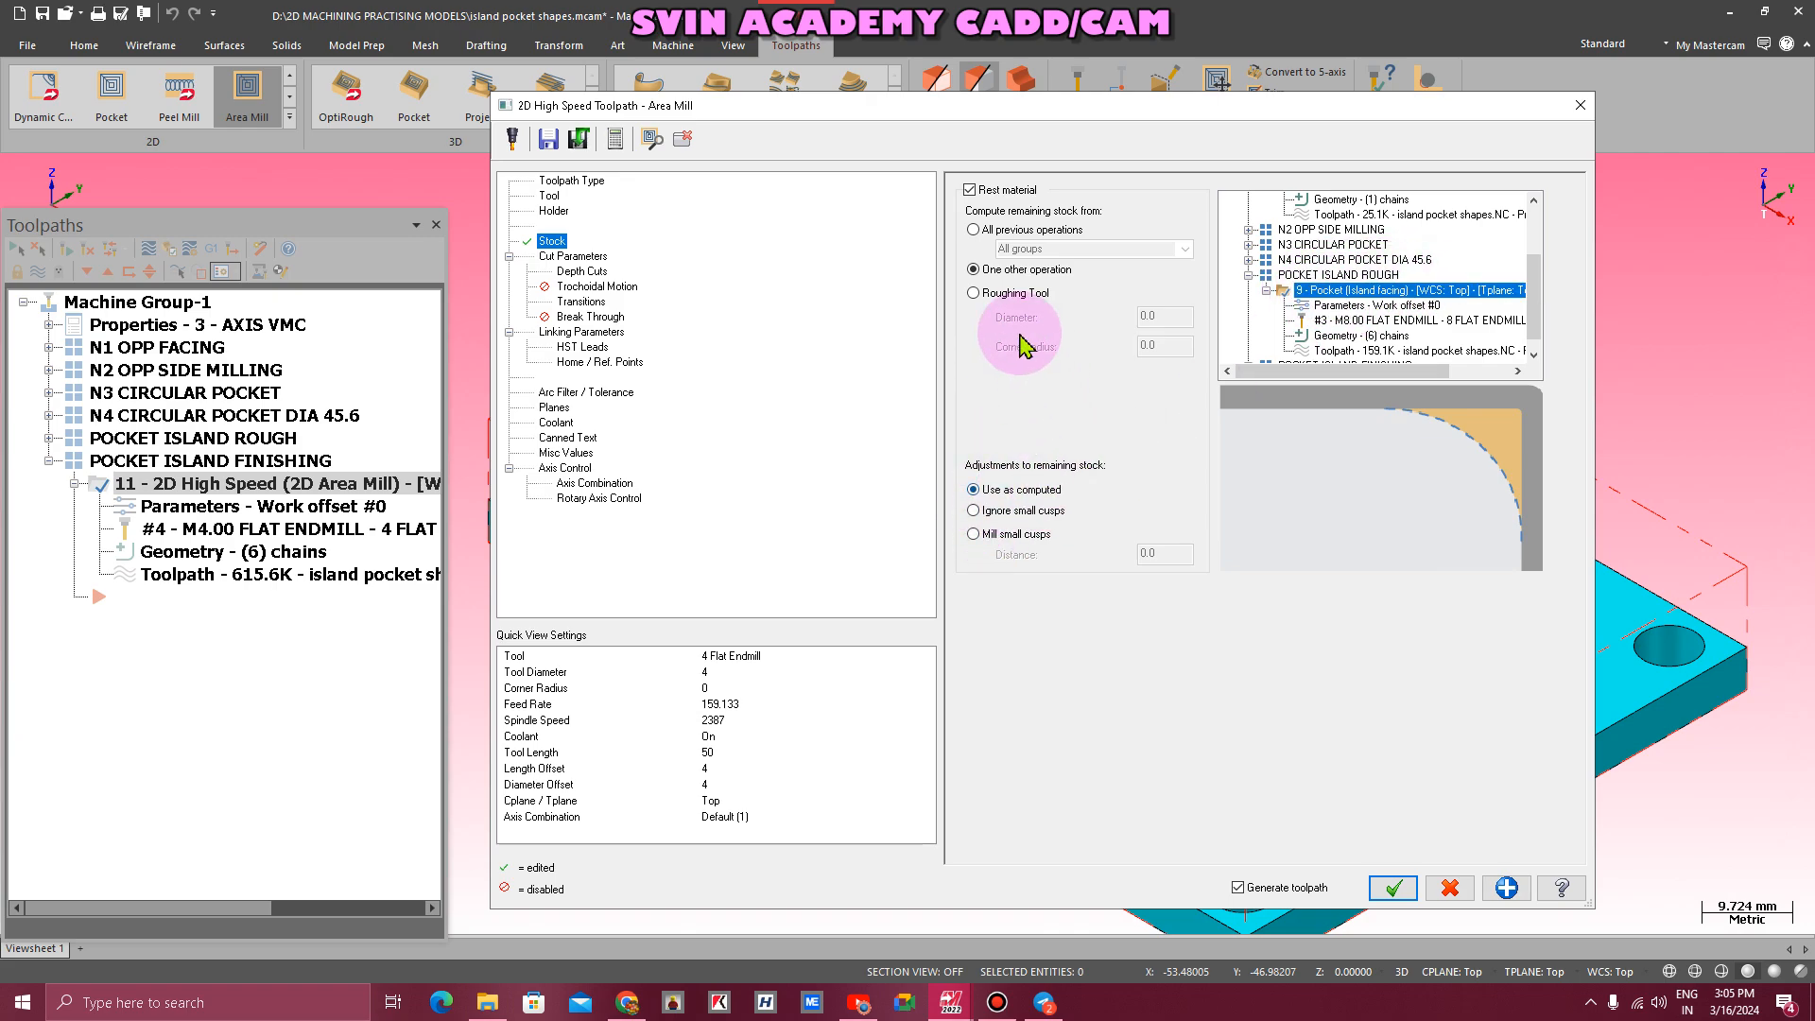
pyautogui.click(1390, 885)
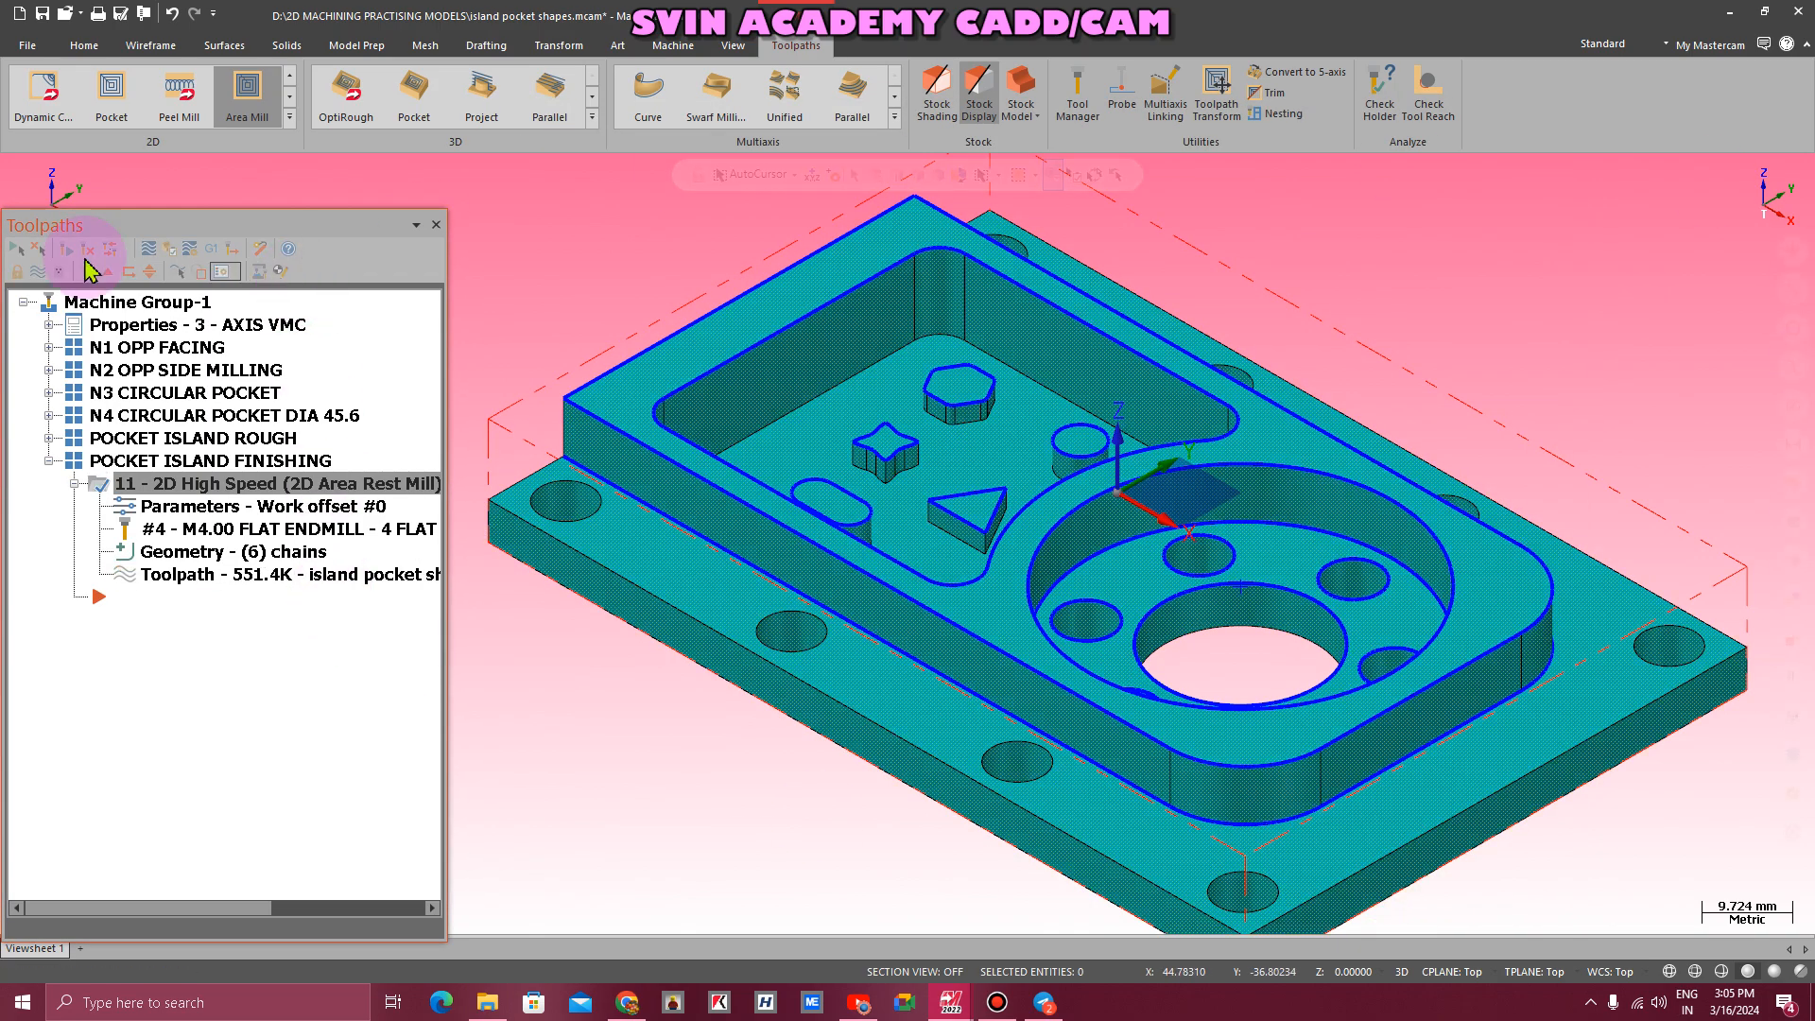
# - Display the regenerated toolpath and set the simulator's stock to the stock model AFTER N5
pyautogui.click(41, 272)
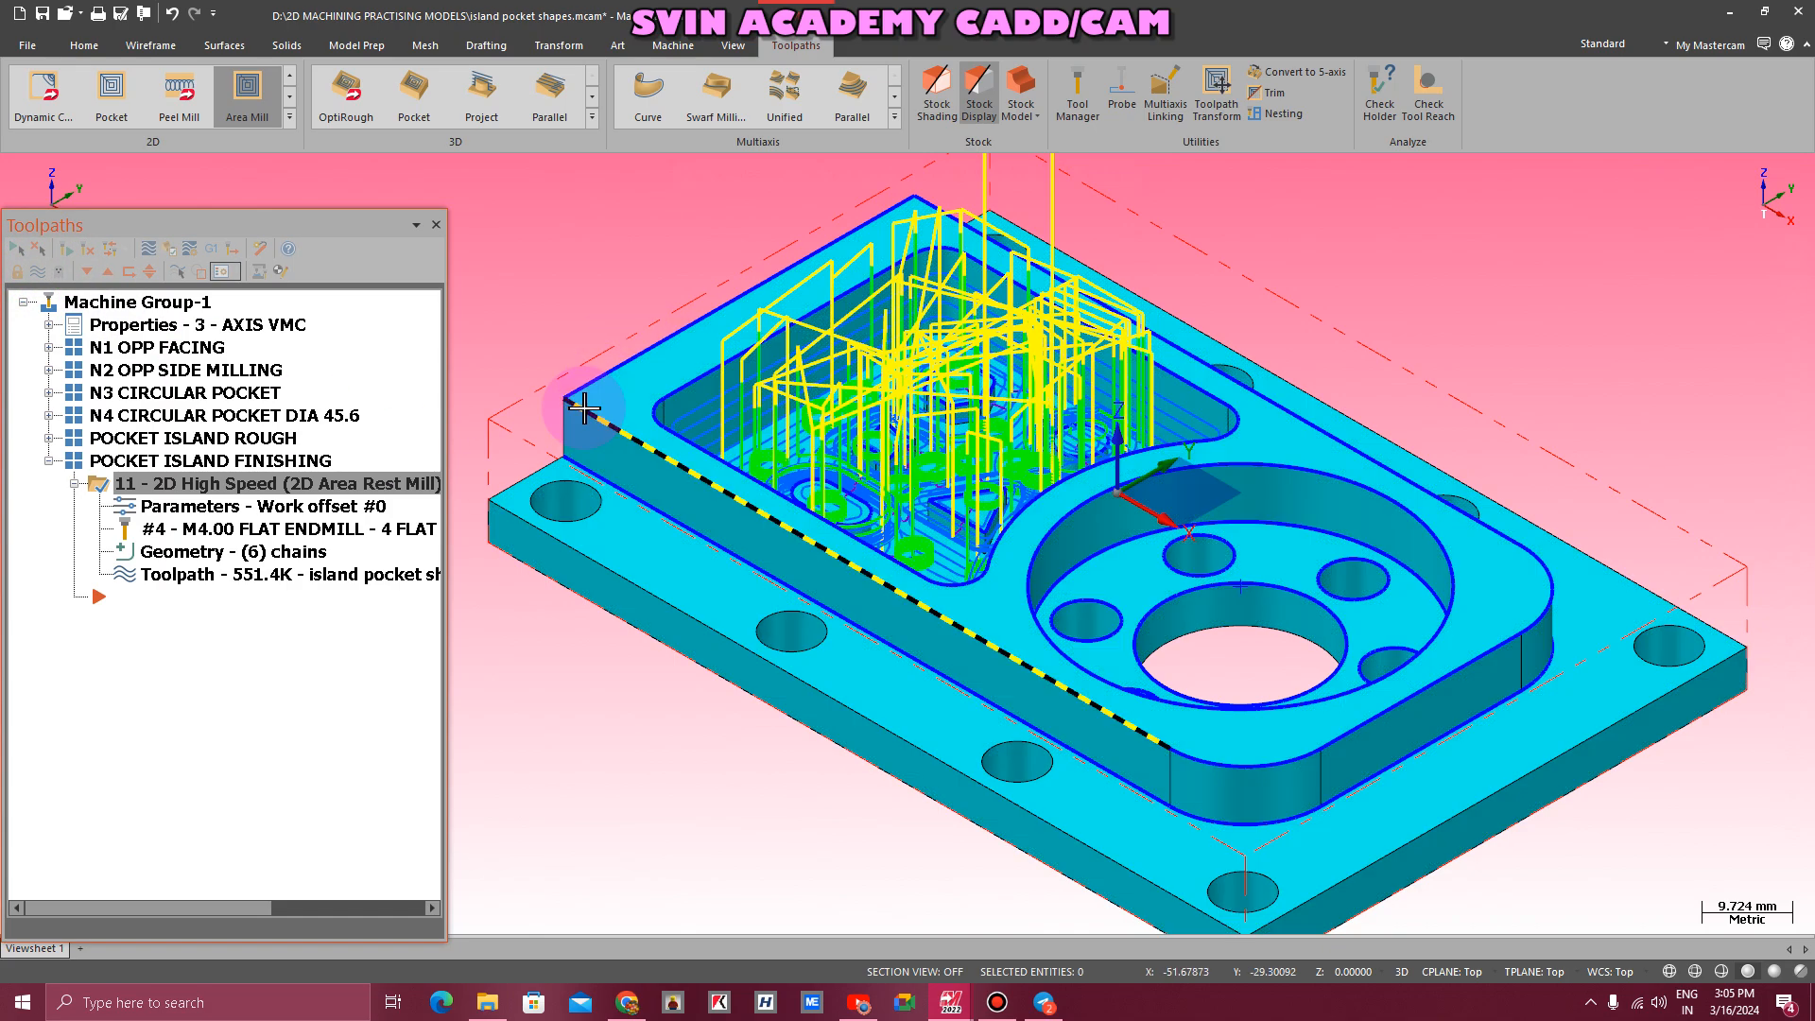
pyautogui.click(192, 249)
pyautogui.click(945, 386)
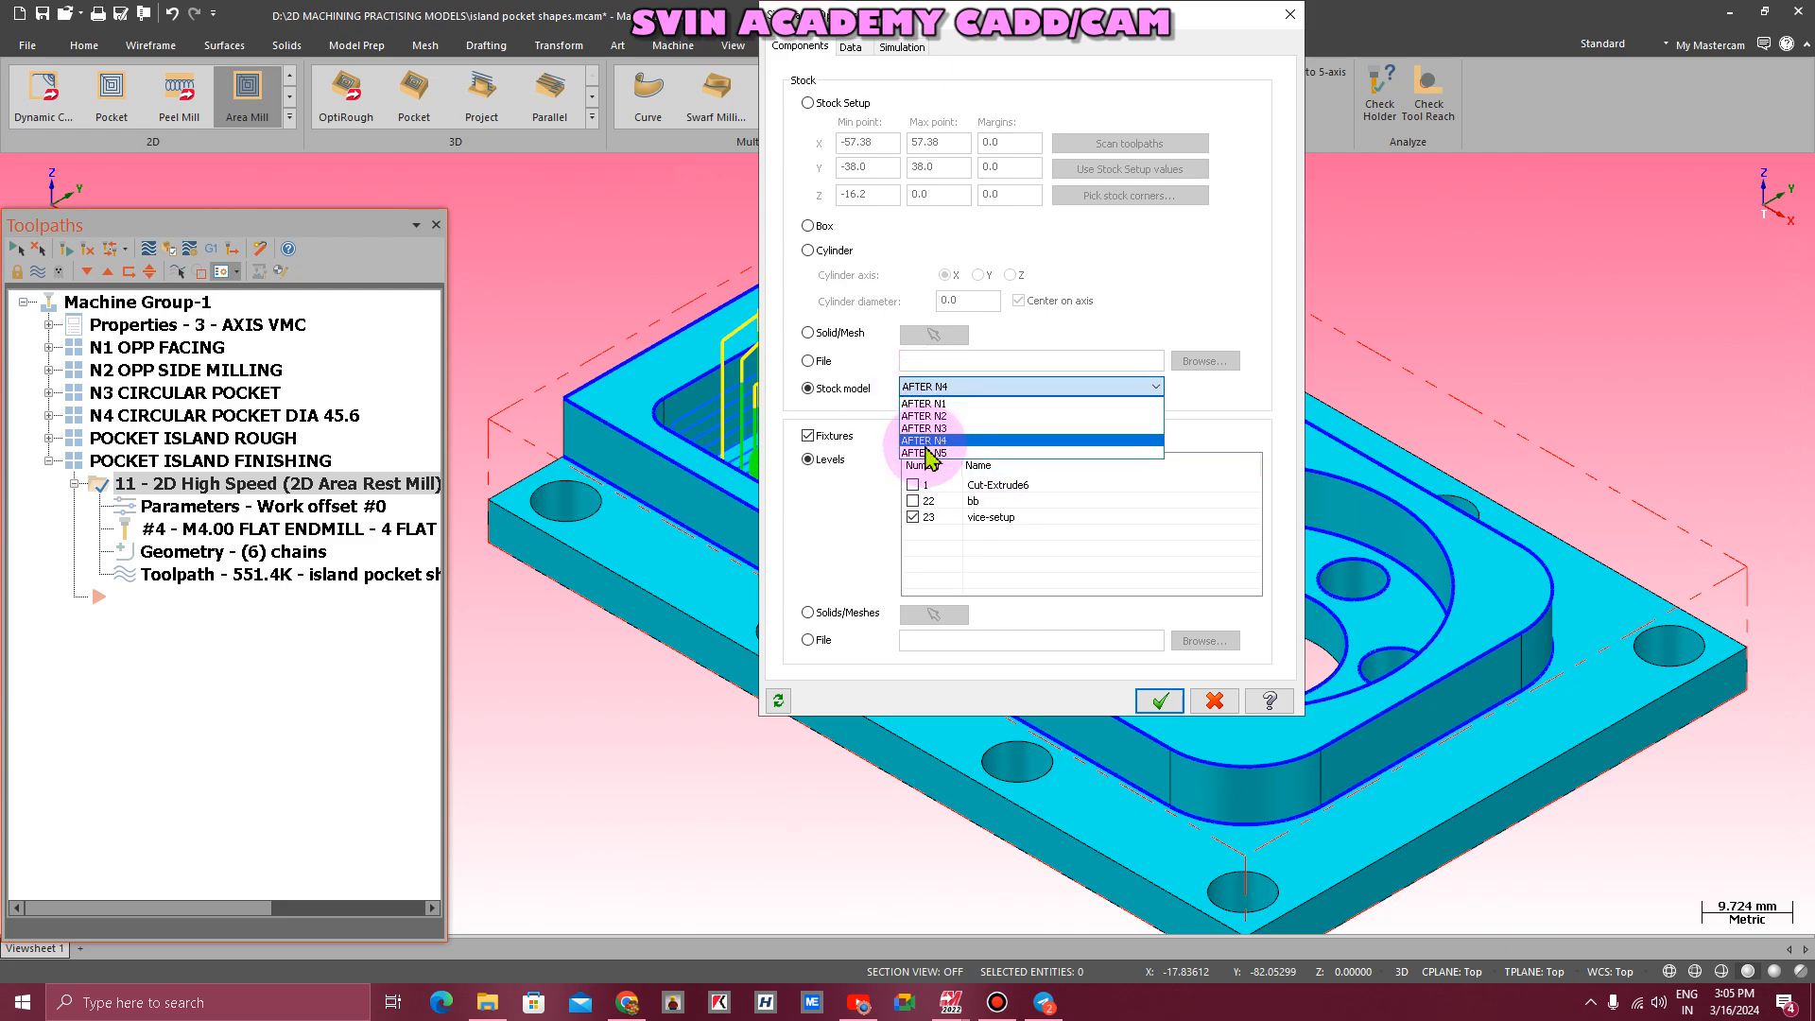
pyautogui.click(926, 440)
pyautogui.click(1160, 700)
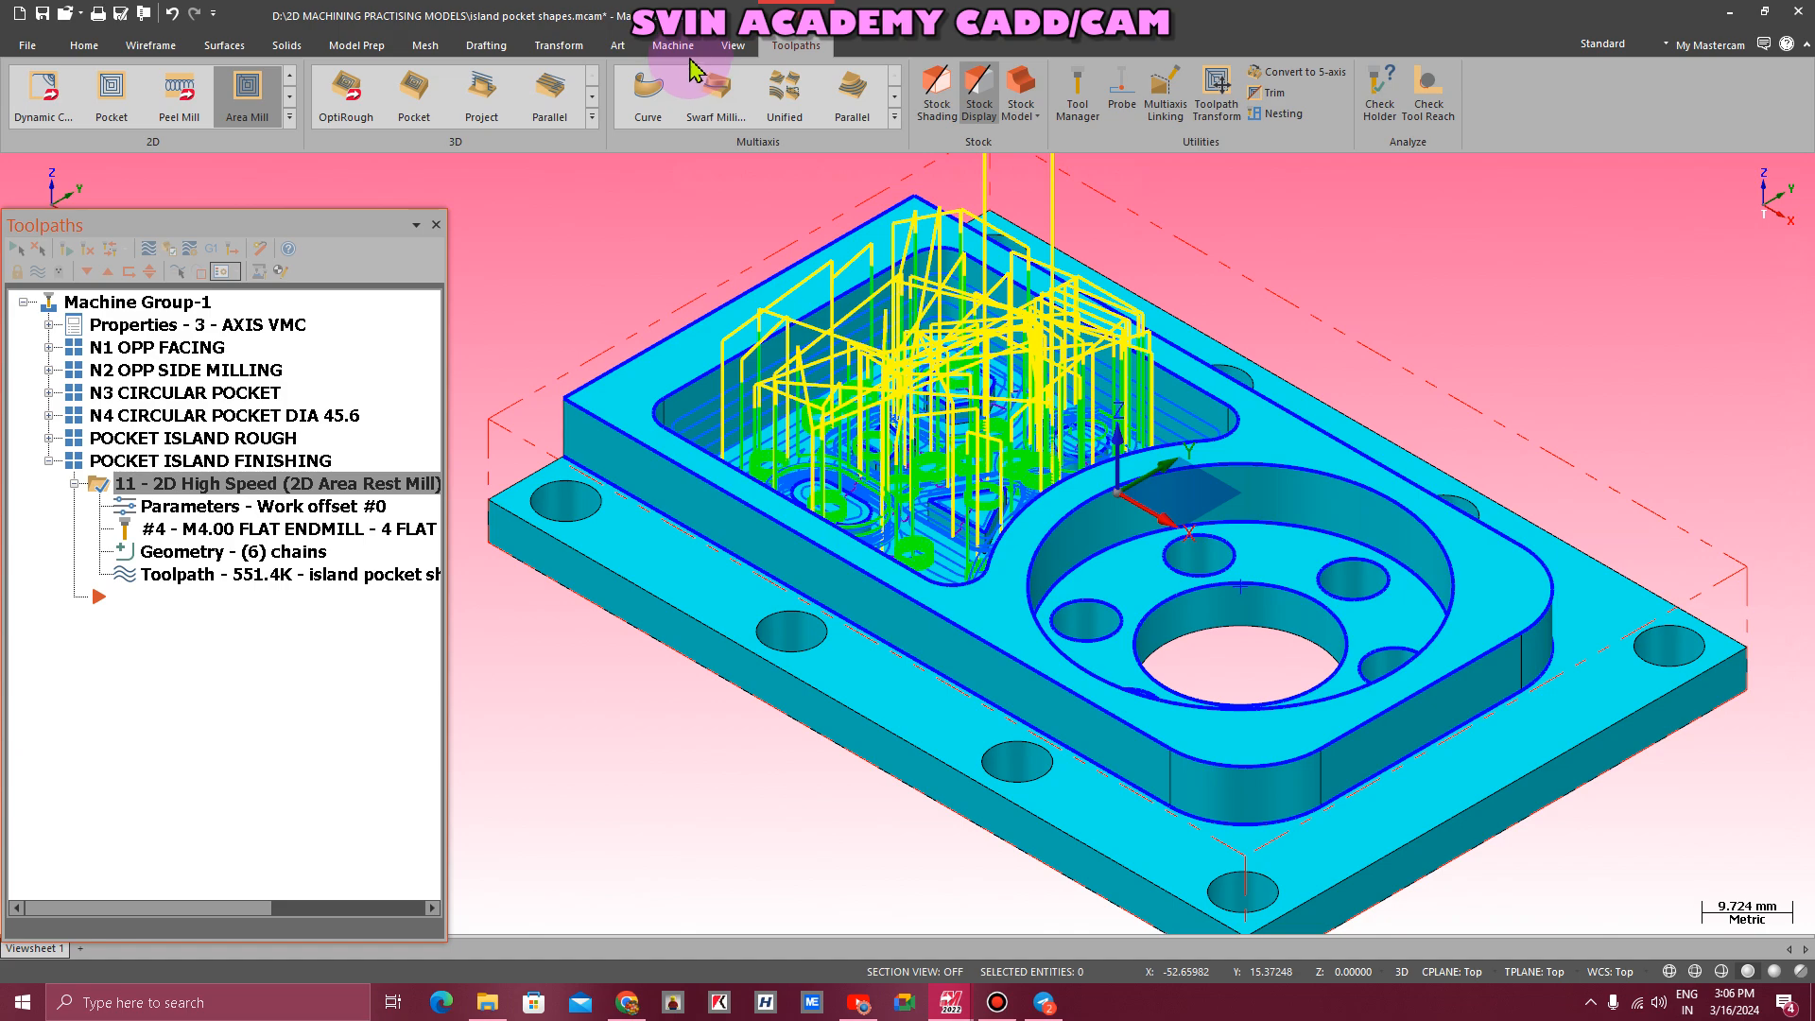
# - Launch the machine simulation of the finishing operation and play it with the island pocket in close view
pyautogui.click(673, 46)
pyautogui.click(556, 93)
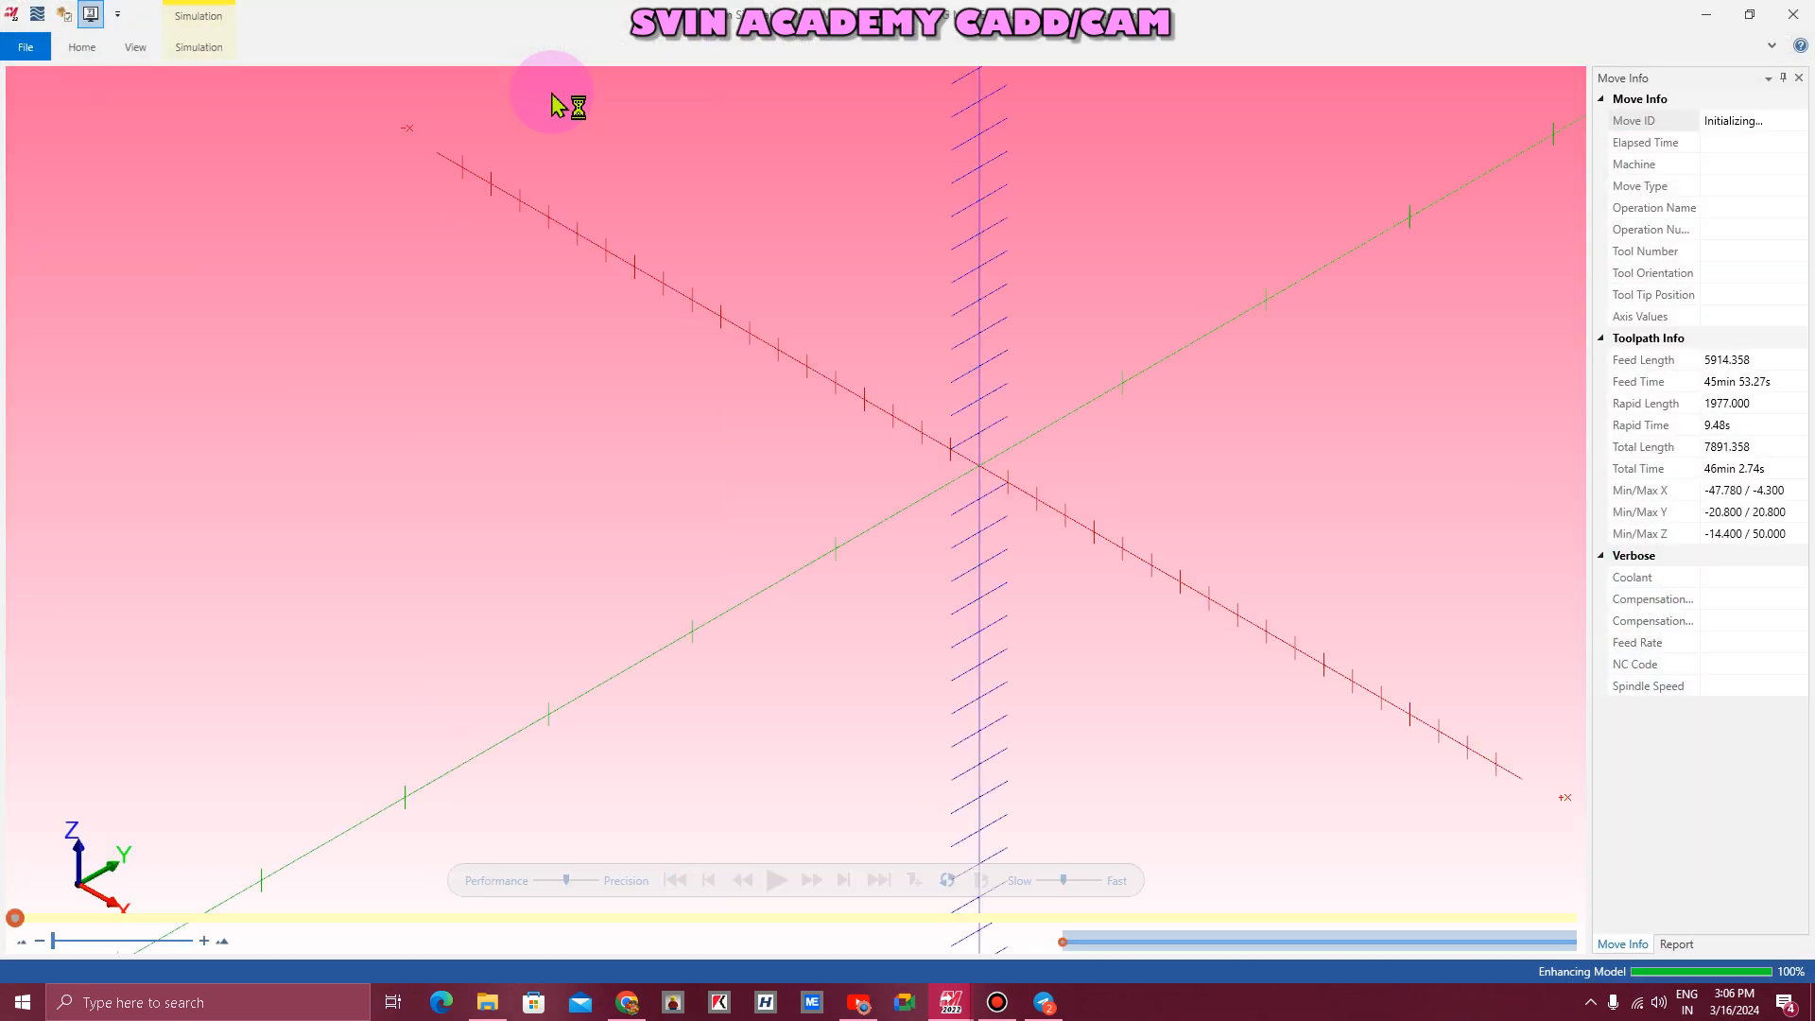
pyautogui.scroll(-5, 701, 524)
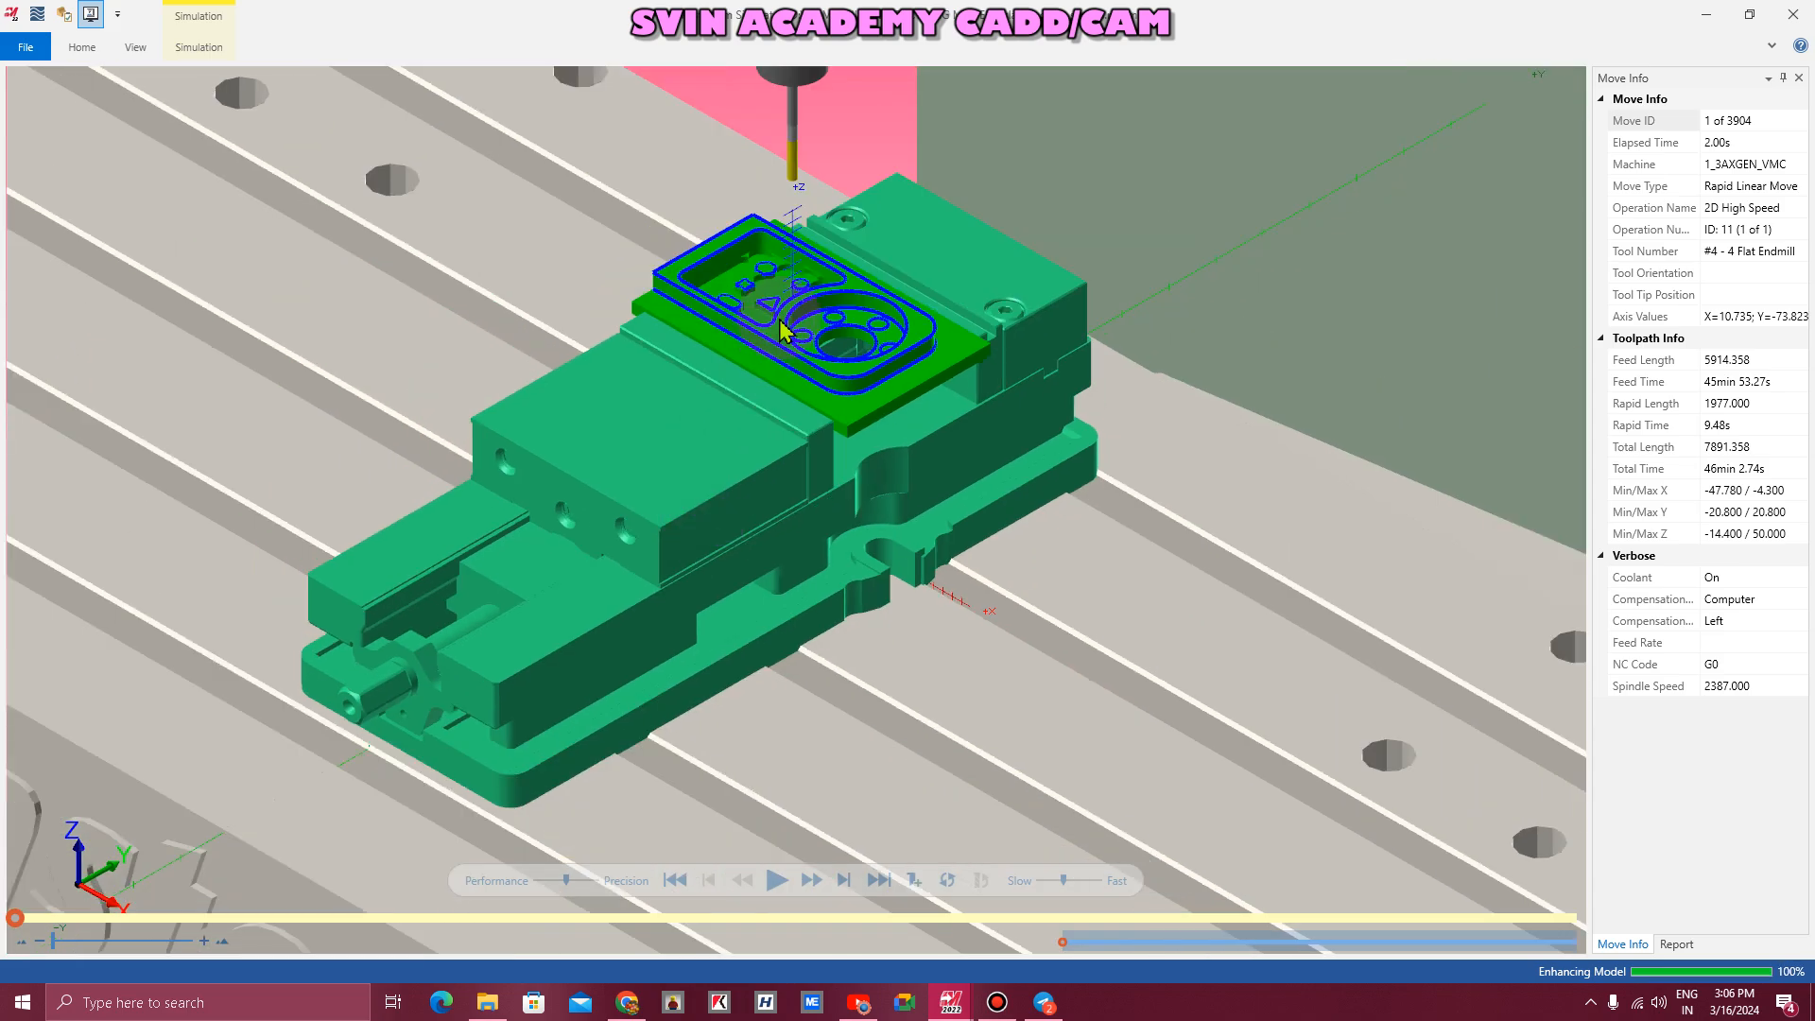
pyautogui.scroll(5, 714, 261)
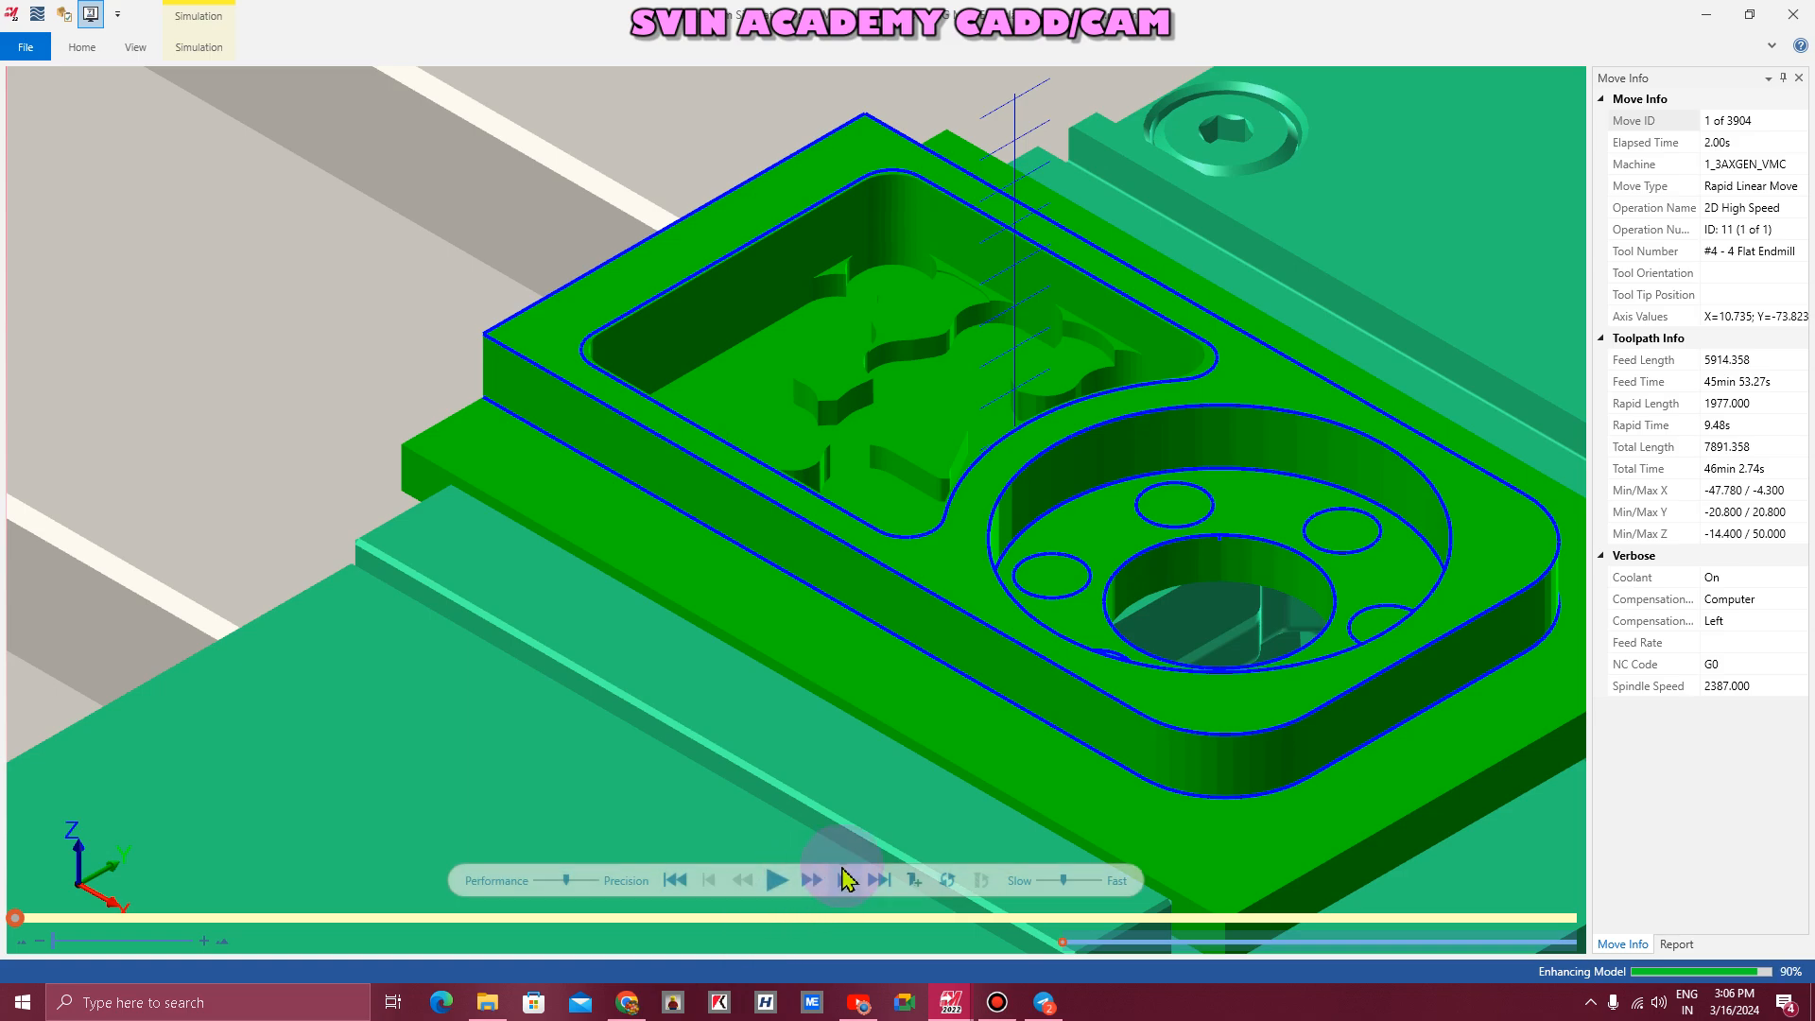
pyautogui.click(777, 880)
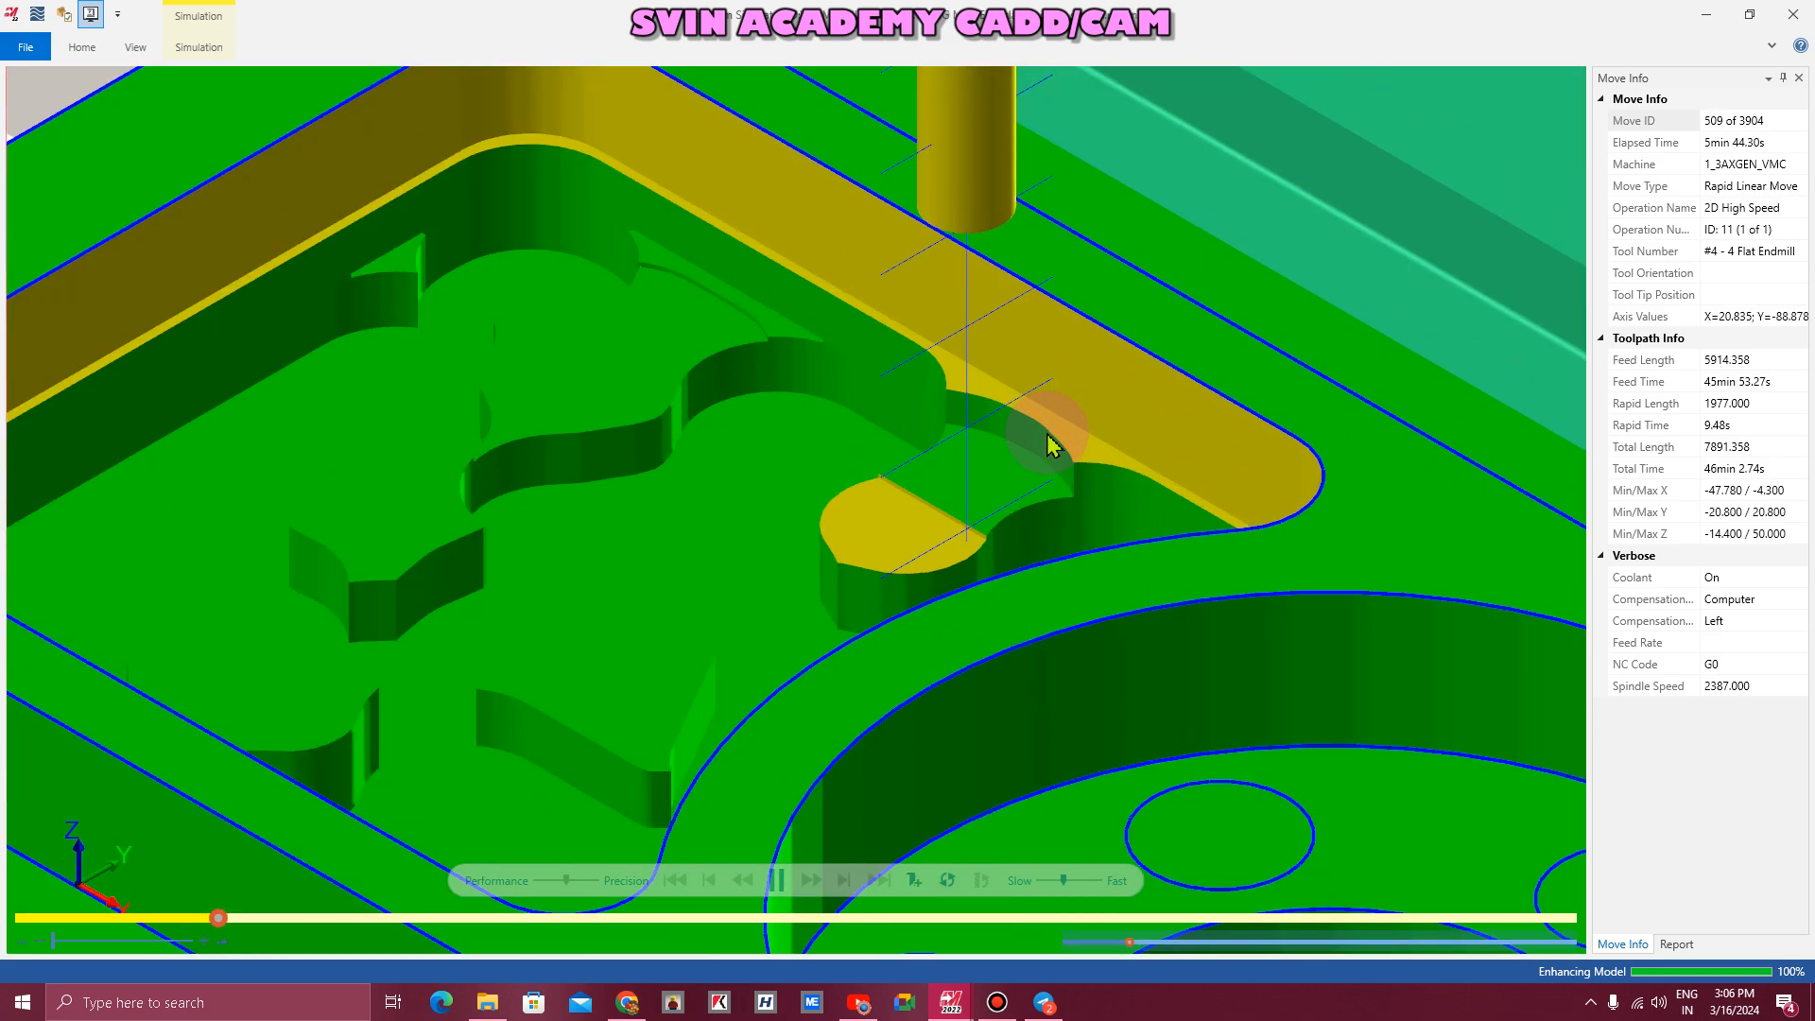
# - Follow the simulated cut to the end, adjusting the playback speed, and examine the pocket floor and the five islands up close
pyautogui.scroll(5, 1040, 444)
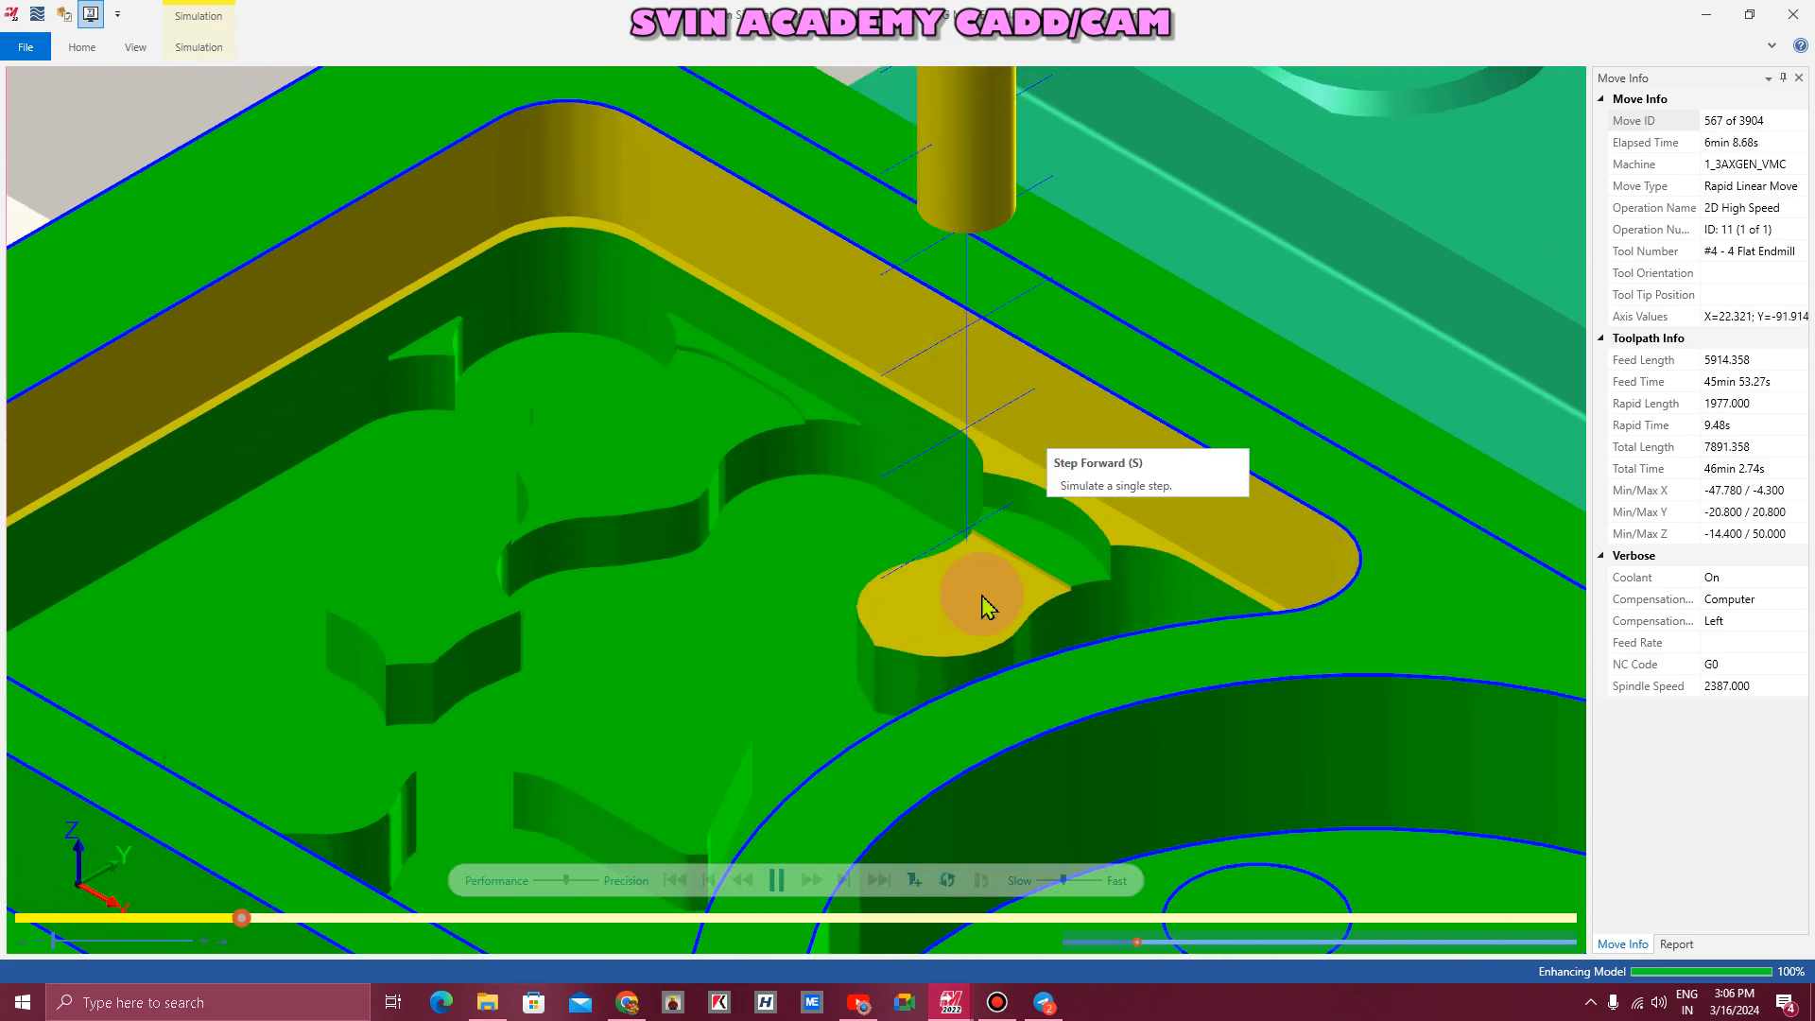
pyautogui.scroll(-5, 983, 605)
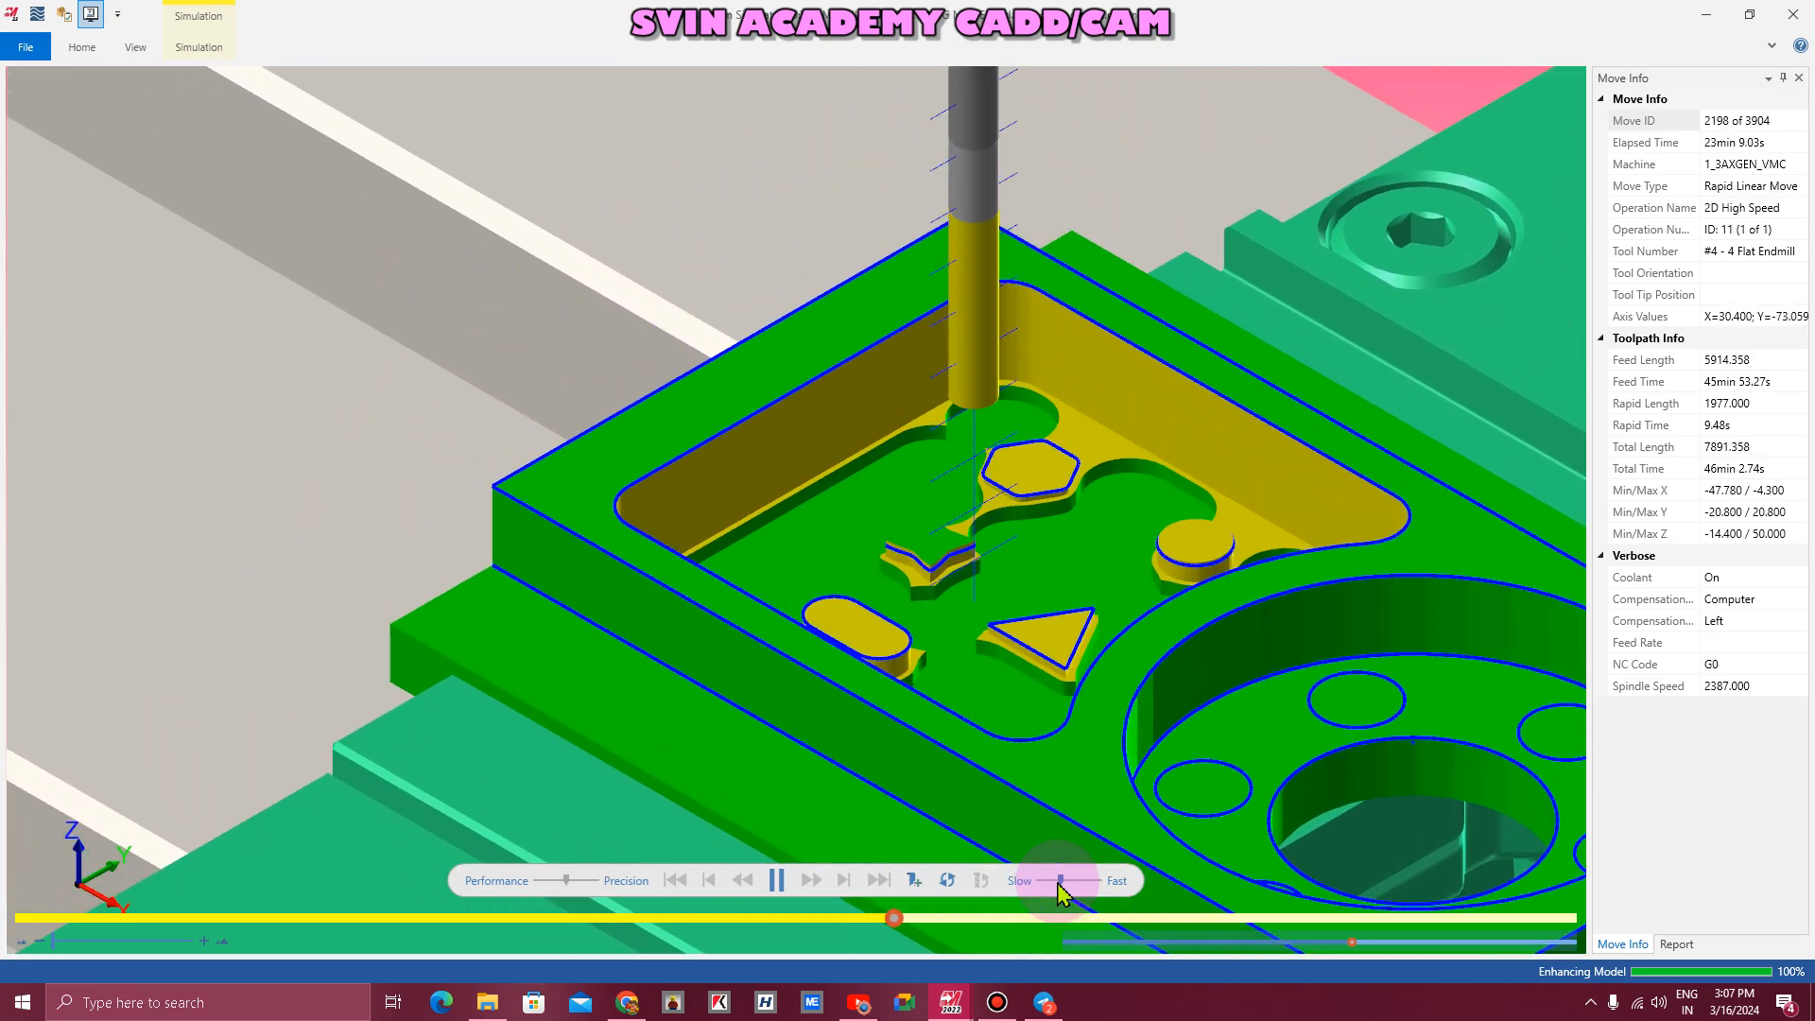
pyautogui.scroll(2, 1010, 624)
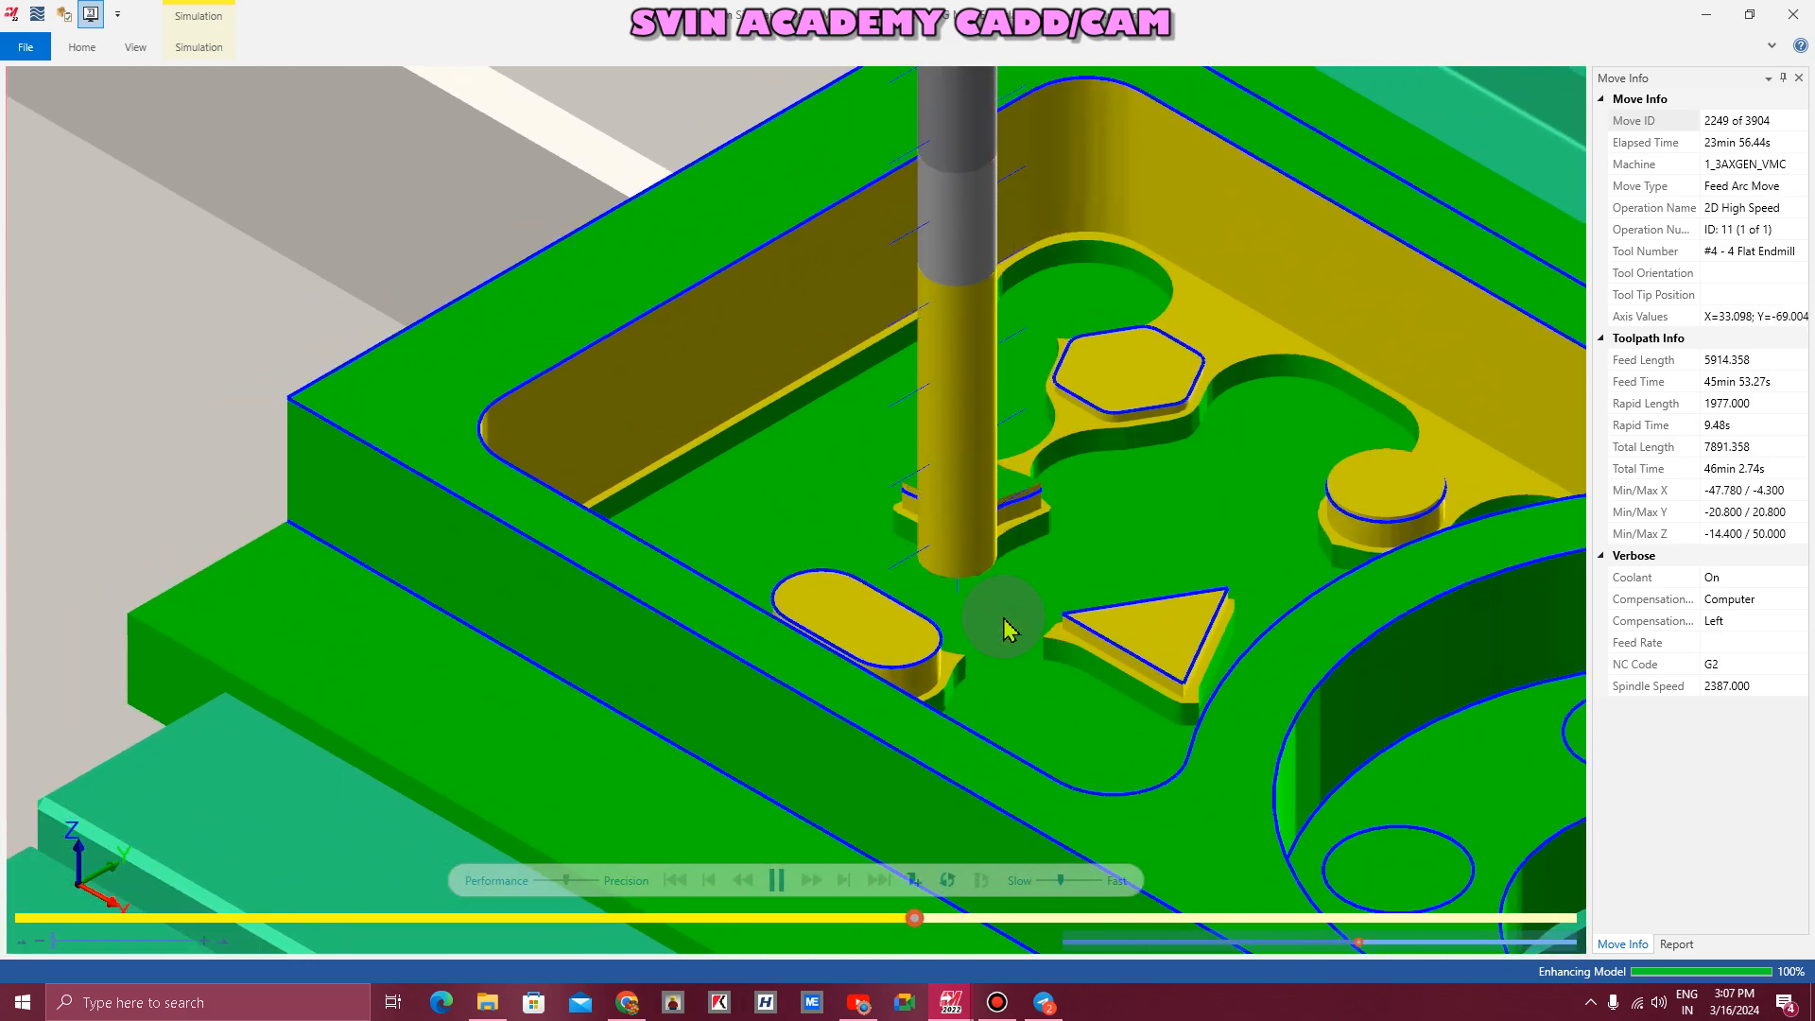
pyautogui.scroll(-1, 1006, 620)
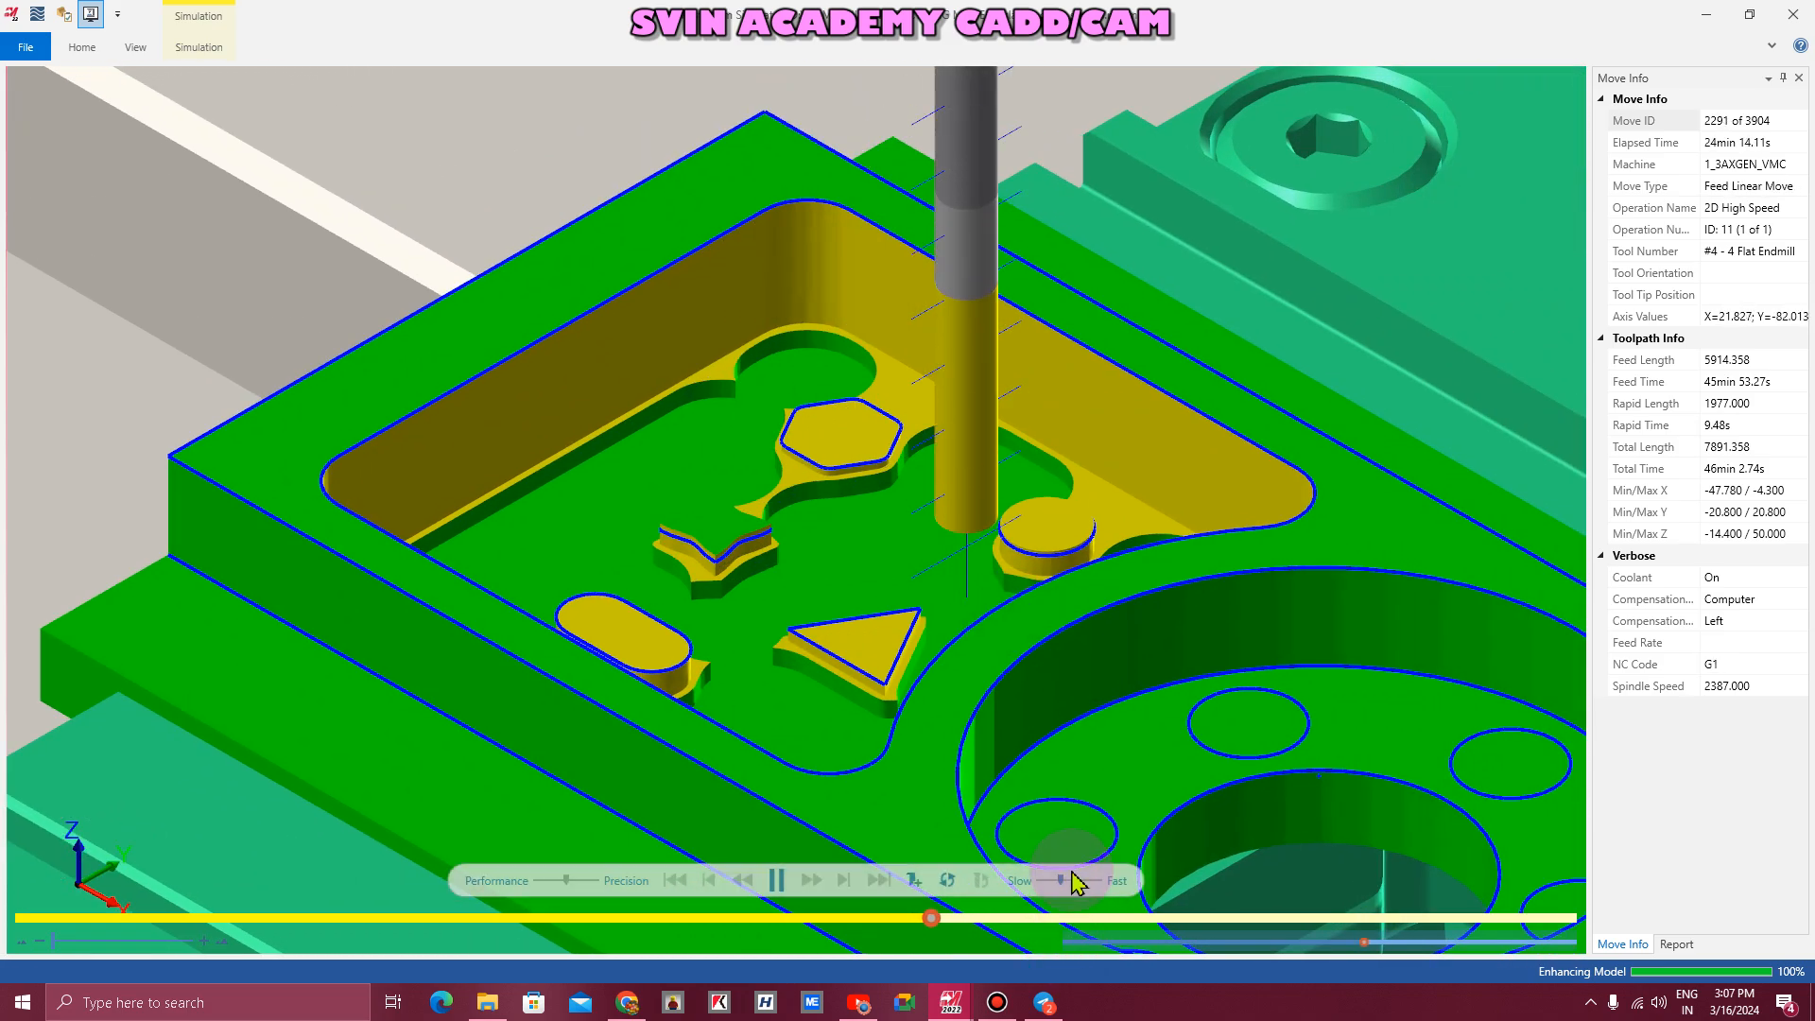
pyautogui.moveTo(1061, 879); pyautogui.dragTo(1063, 879)
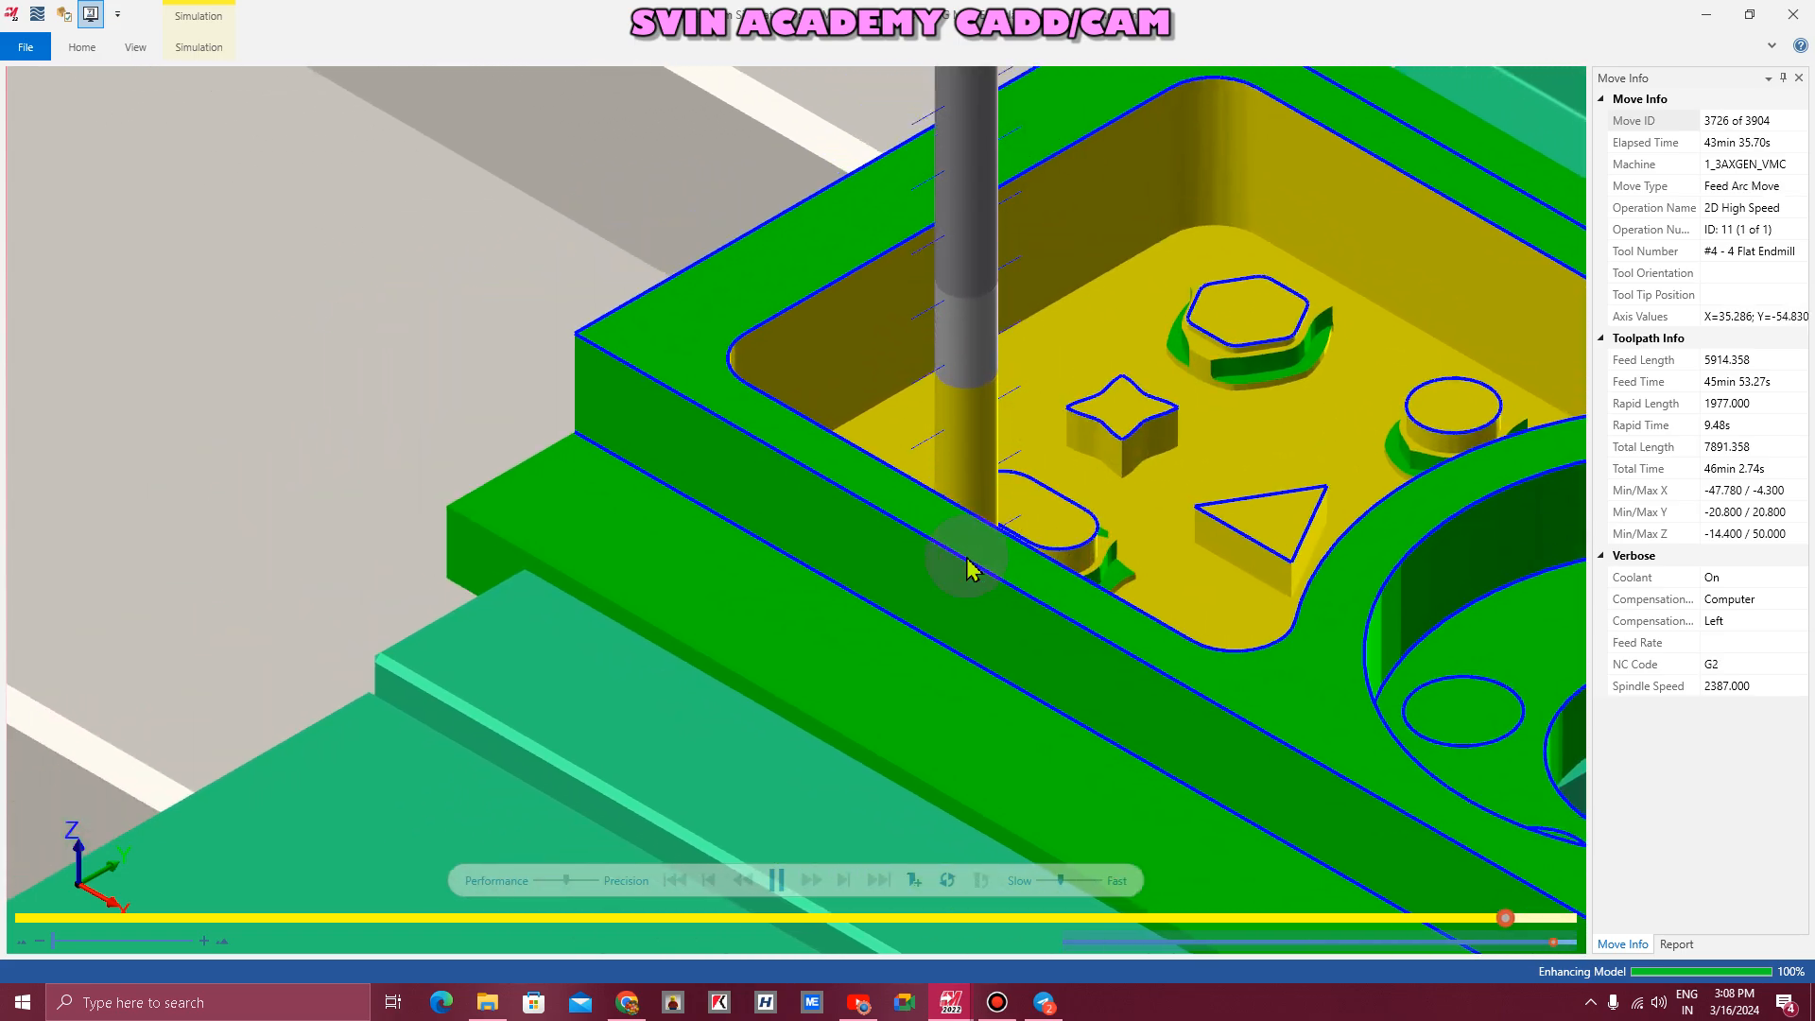
pyautogui.moveTo(966, 557); pyautogui.dragTo(968, 560, button='middle')
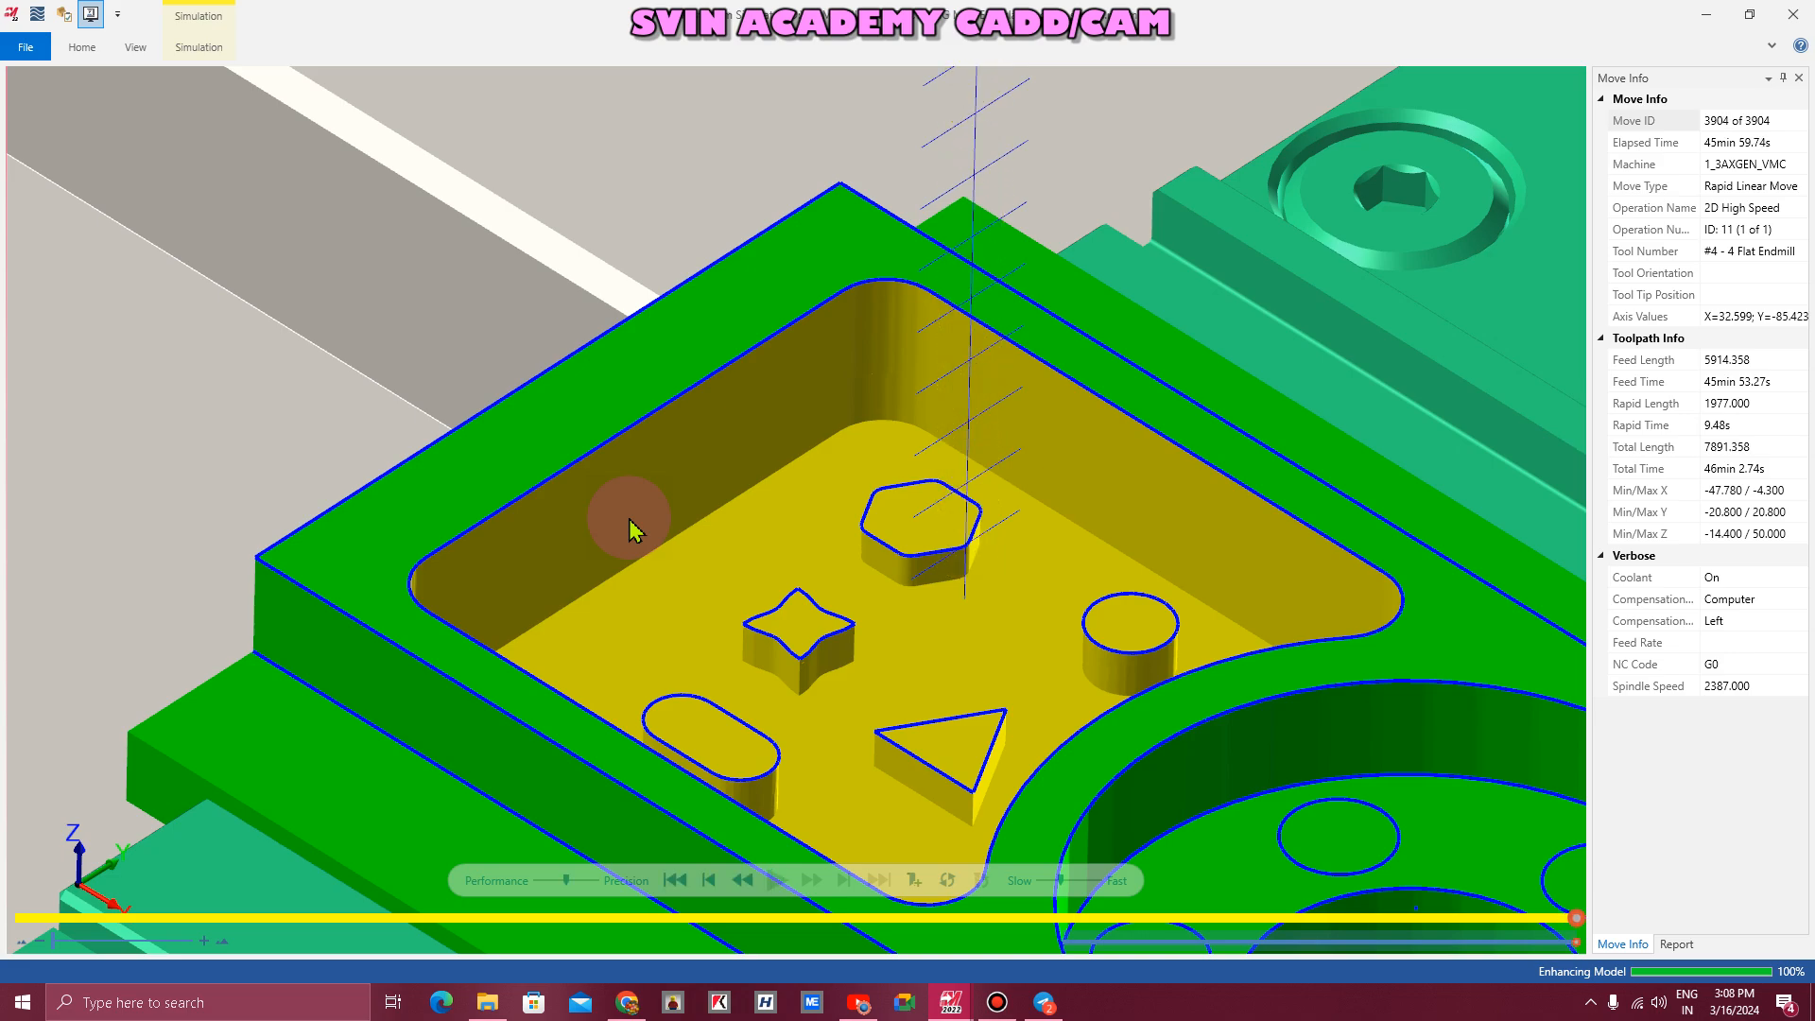
pyautogui.scroll(-3, 630, 520)
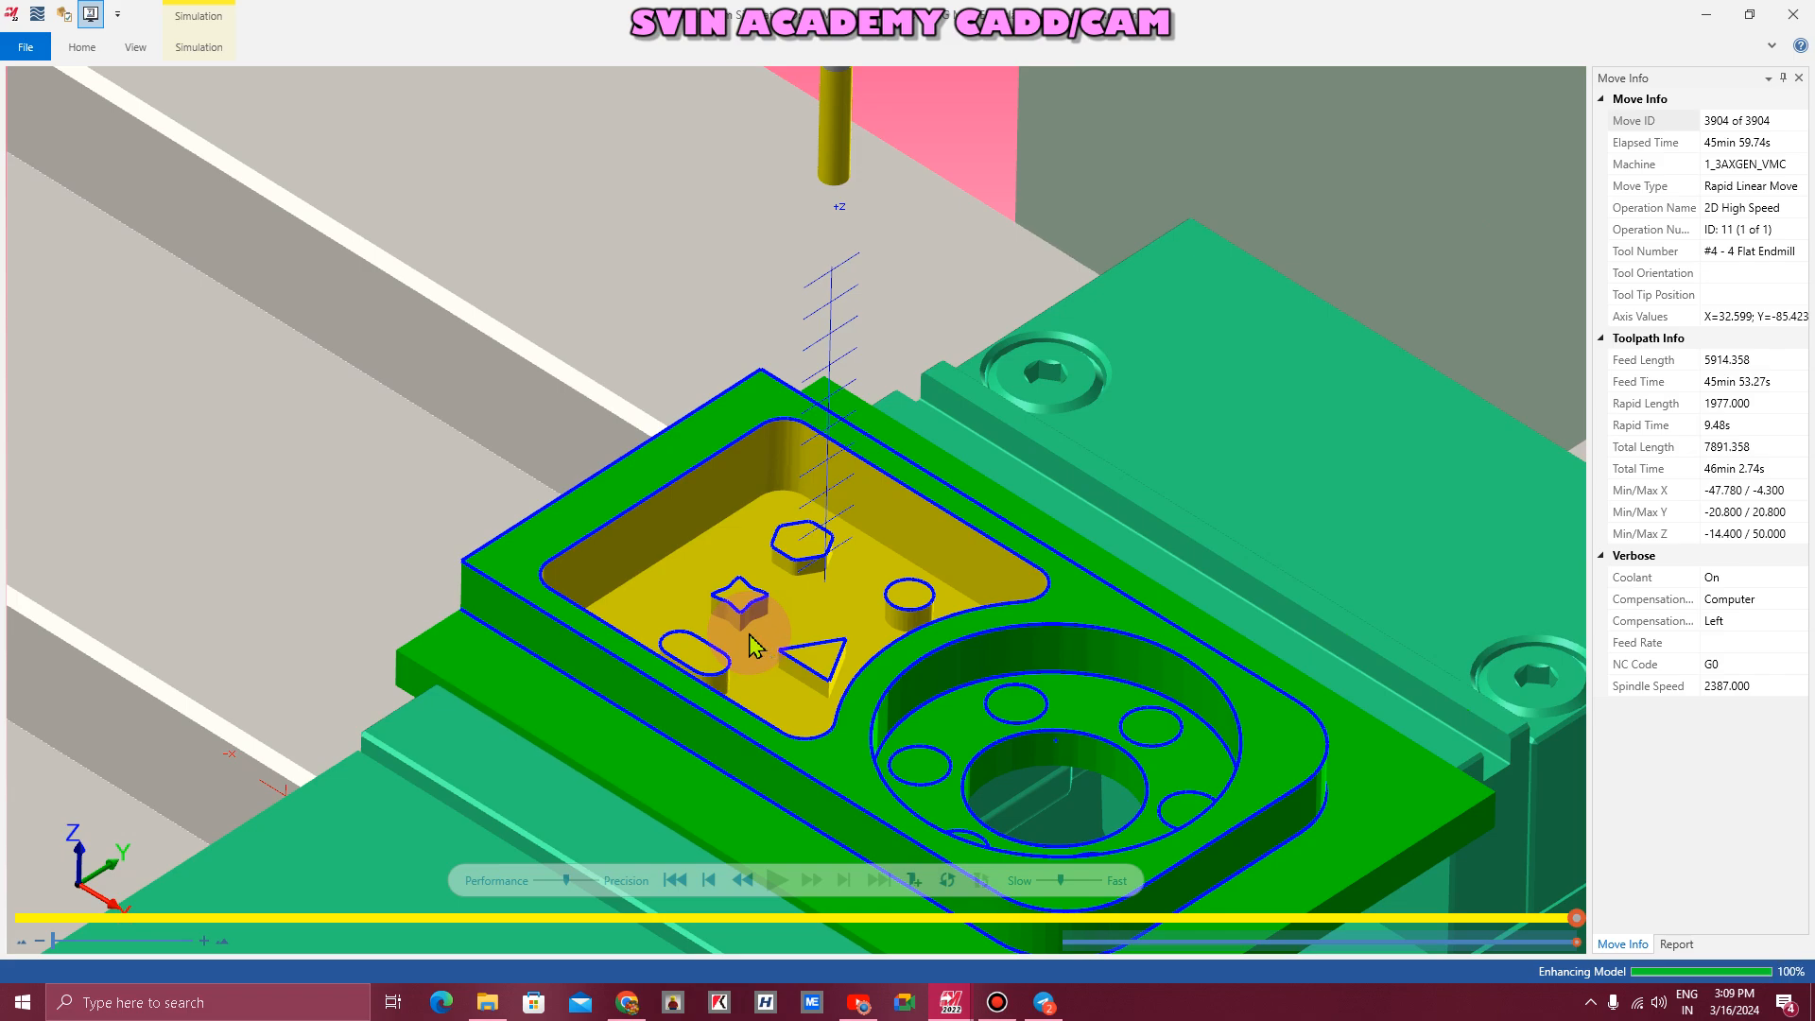
pyautogui.scroll(3, 753, 645)
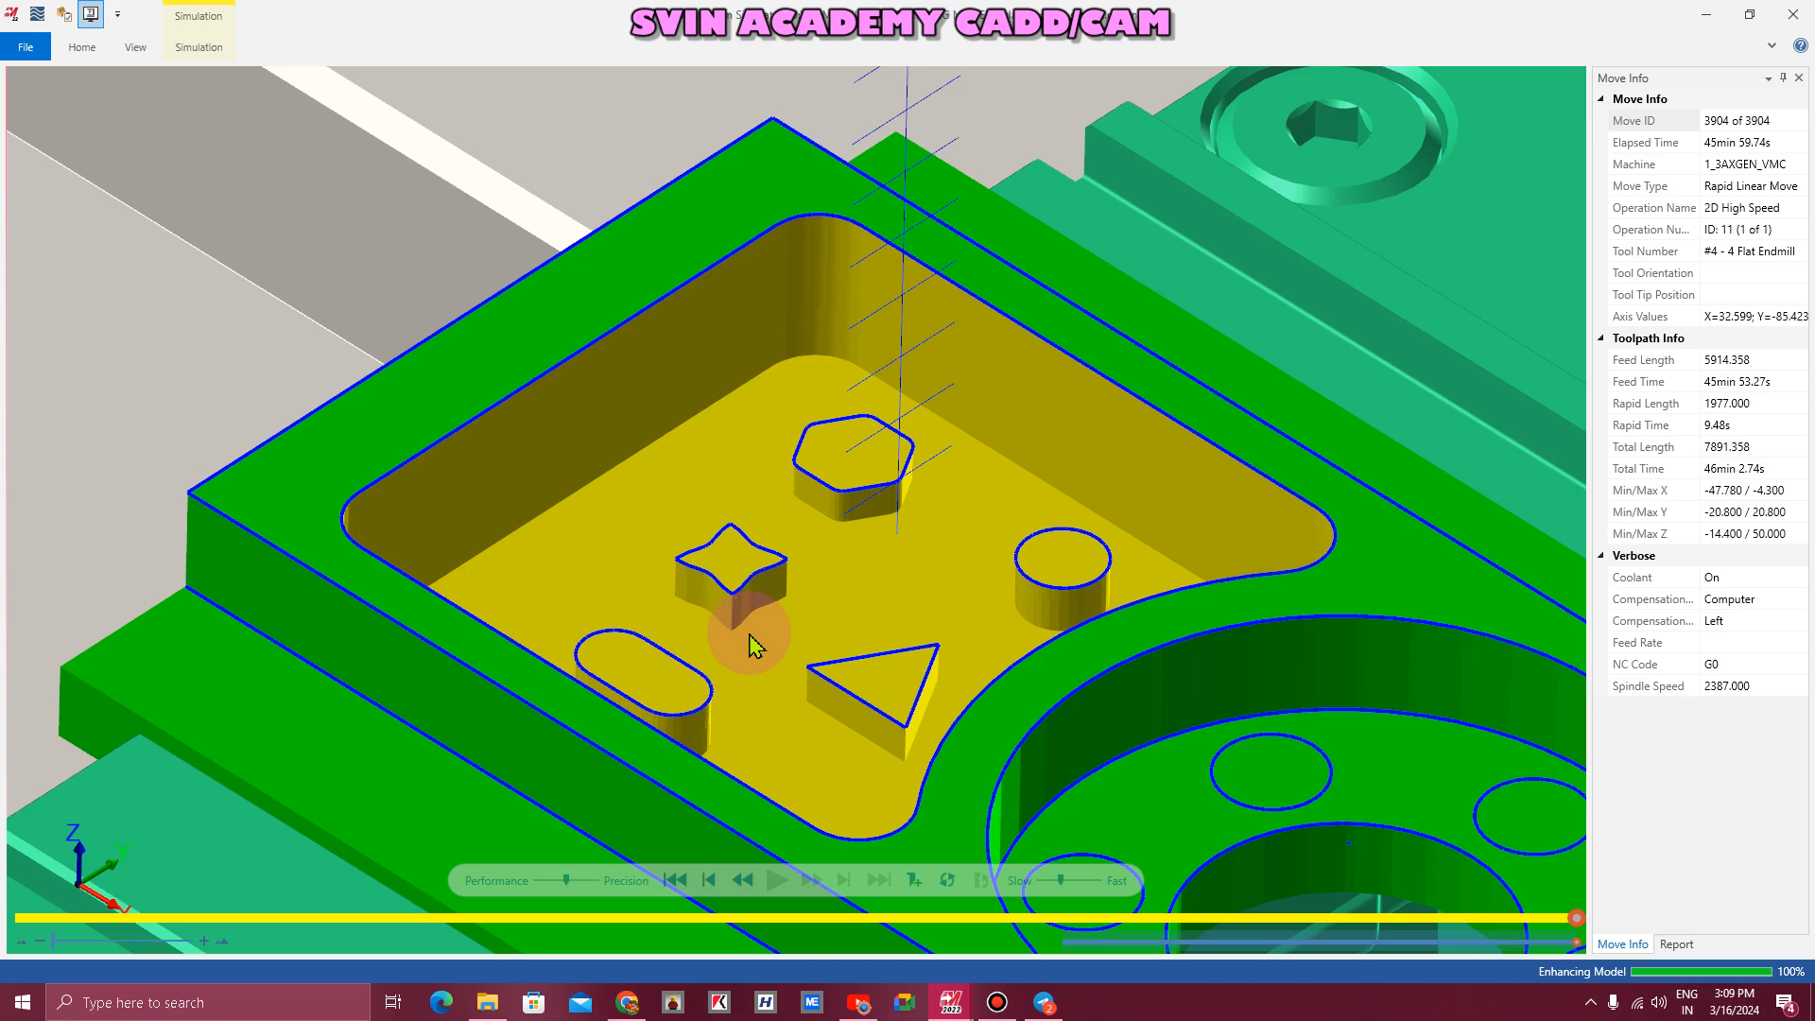
pyautogui.scroll(3, 754, 646)
pyautogui.scroll(2, 753, 646)
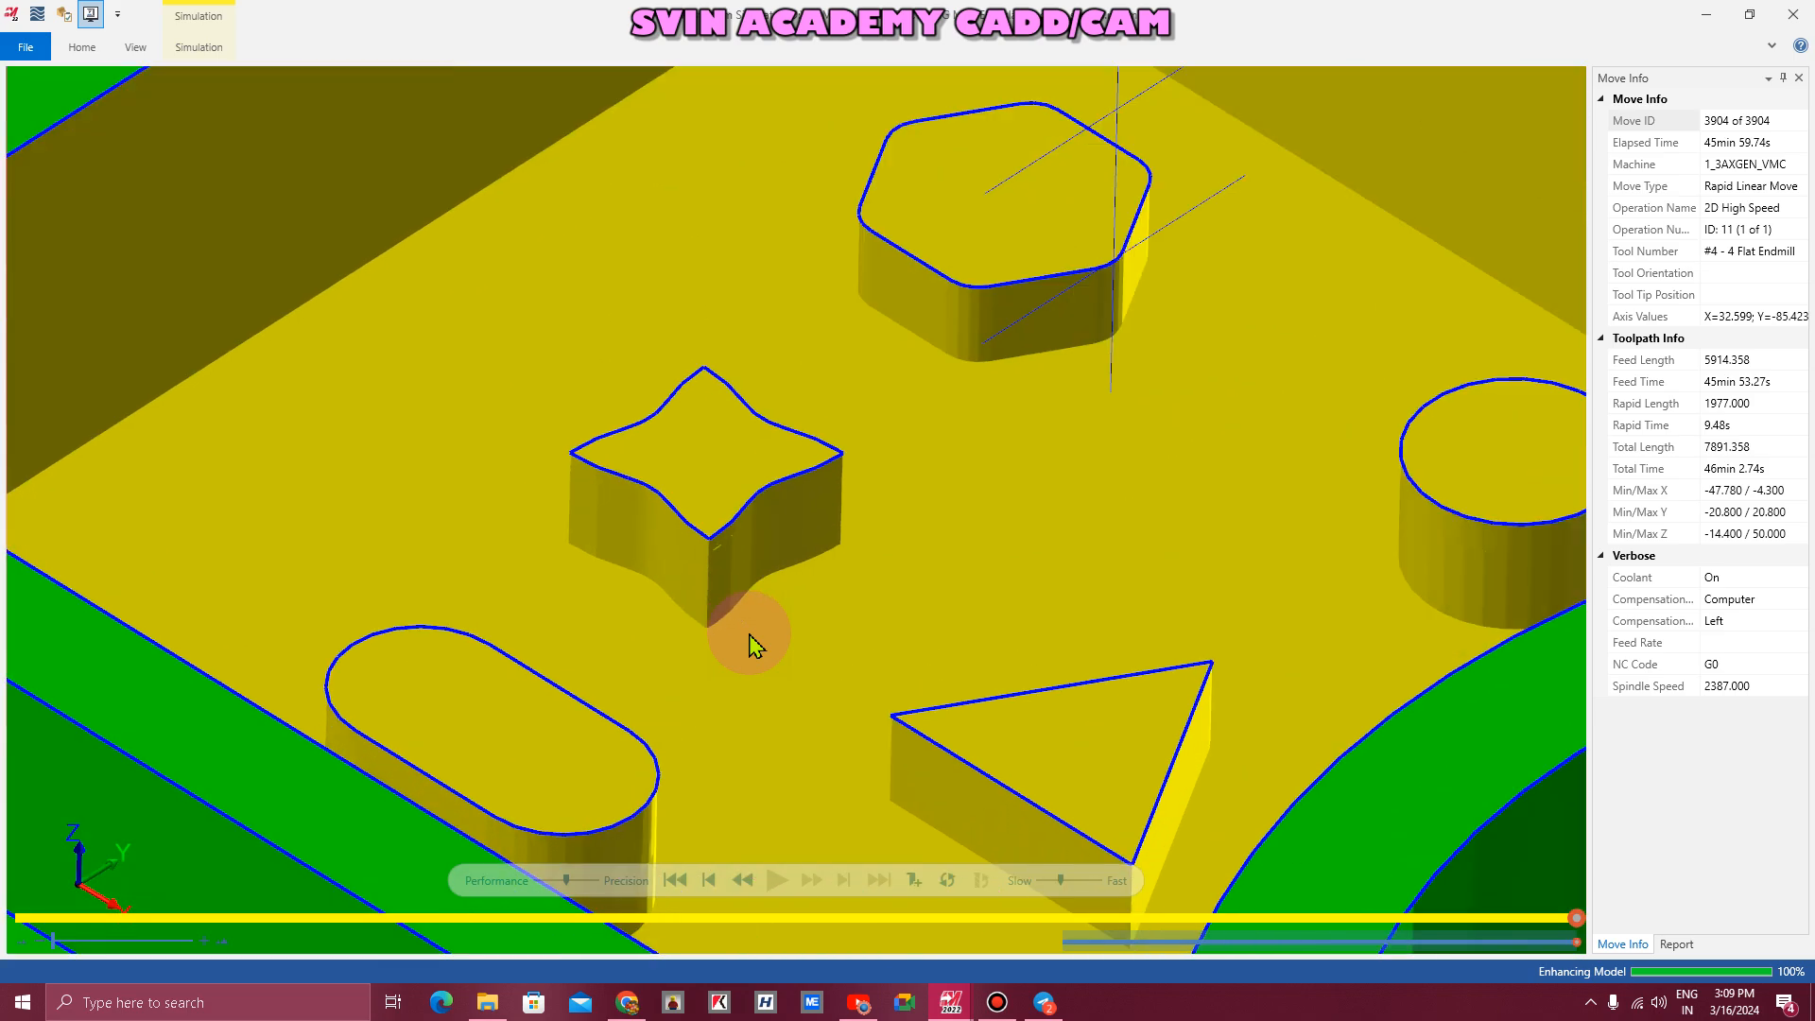
# - Examine the finished islands and pocket walls from another angle and close the machine simulation
pyautogui.scroll(2, 753, 647)
pyautogui.scroll(-2, 753, 646)
pyautogui.scroll(-1, 753, 647)
pyautogui.moveTo(953, 551)
pyautogui.mouseDown(button='middle')
pyautogui.moveTo(895, 596)
pyautogui.moveTo(956, 551)
pyautogui.moveTo(1000, 570)
pyautogui.moveTo(984, 599)
pyautogui.moveTo(928, 572)
pyautogui.mouseUp(button='middle')
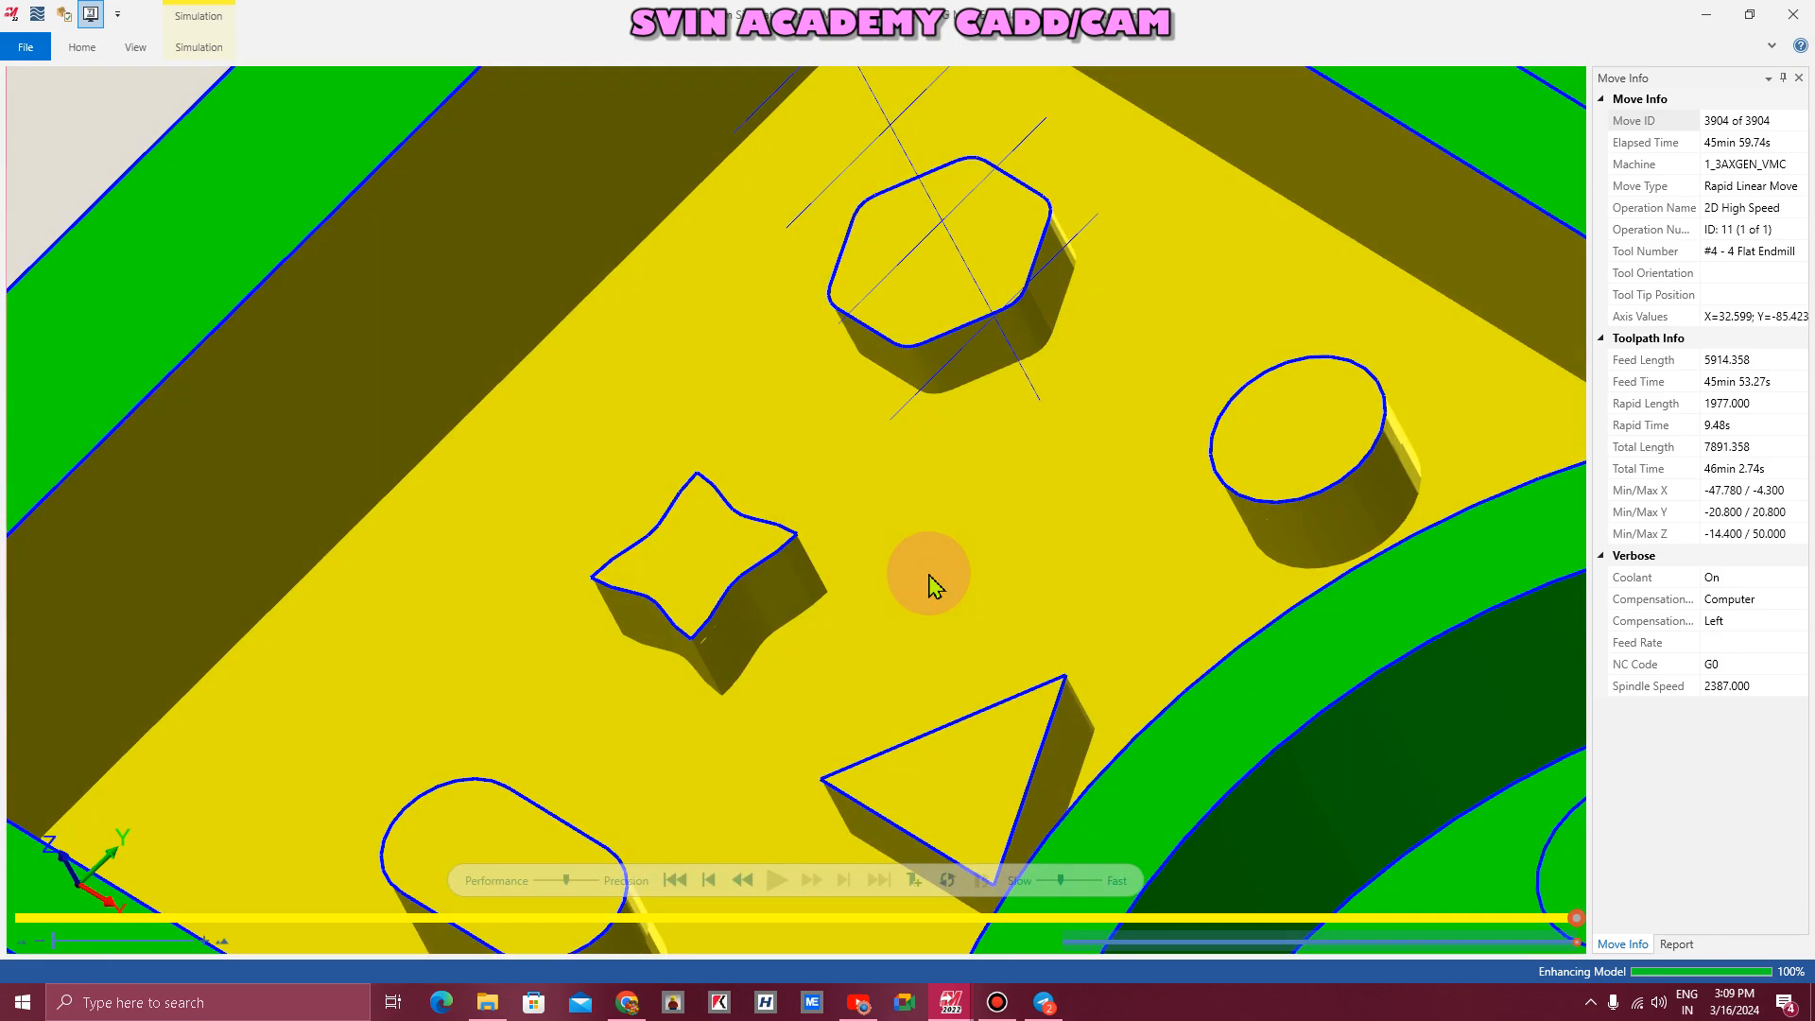
pyautogui.scroll(-6, 923, 579)
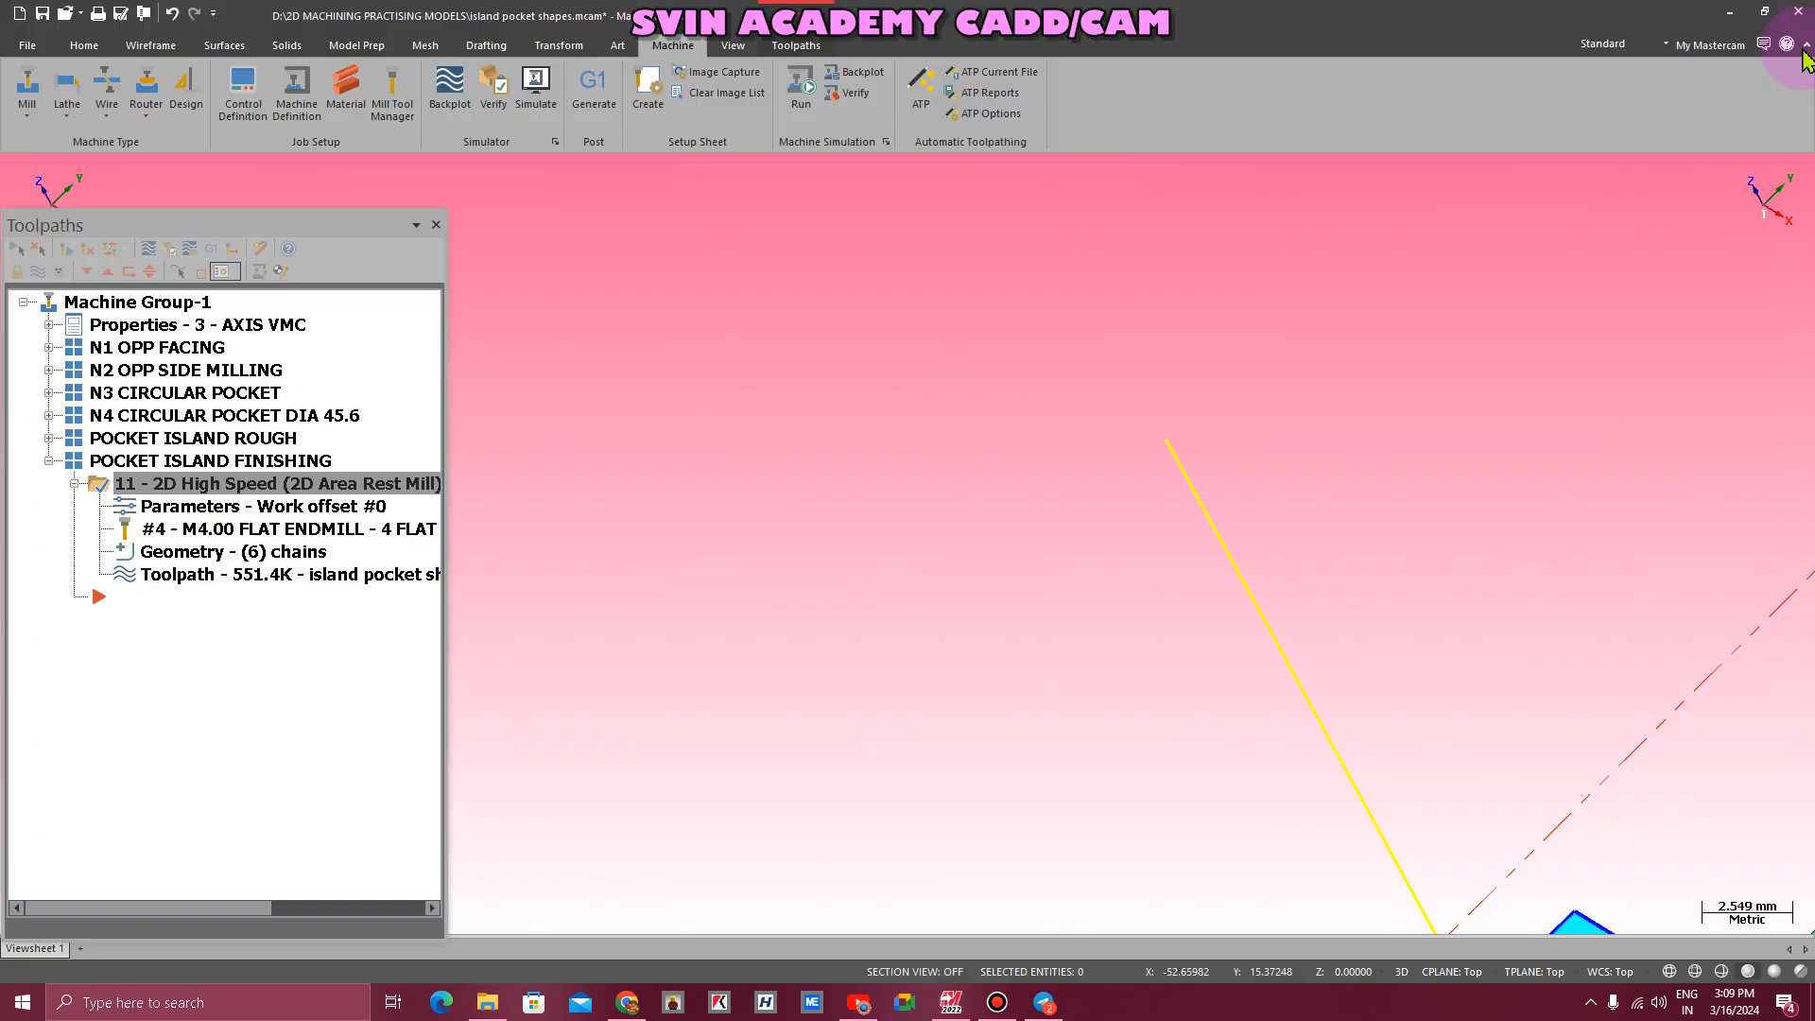
# - Collapse POCKET ISLAND FINISHING and the whole Machine Group-1, and hide the toolpaths of all its operations on the isometric part view
pyautogui.rightClick(770, 417)
pyautogui.click(837, 585)
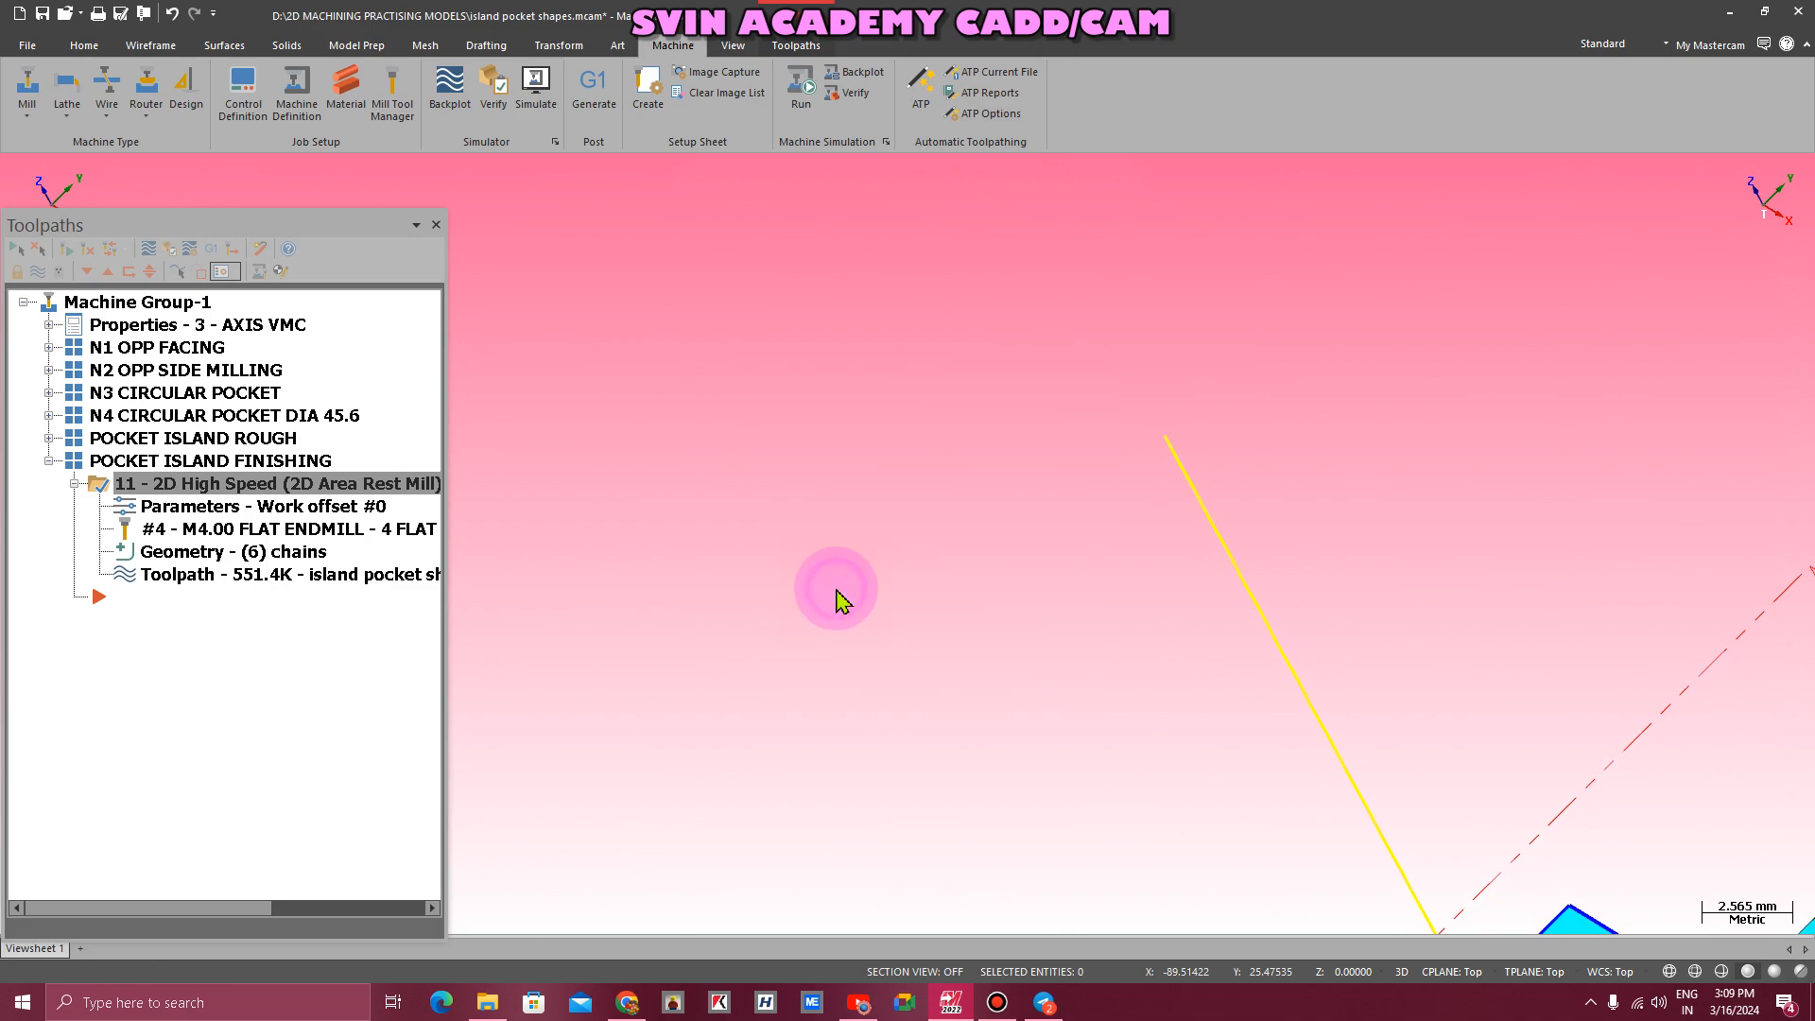
pyautogui.click(49, 461)
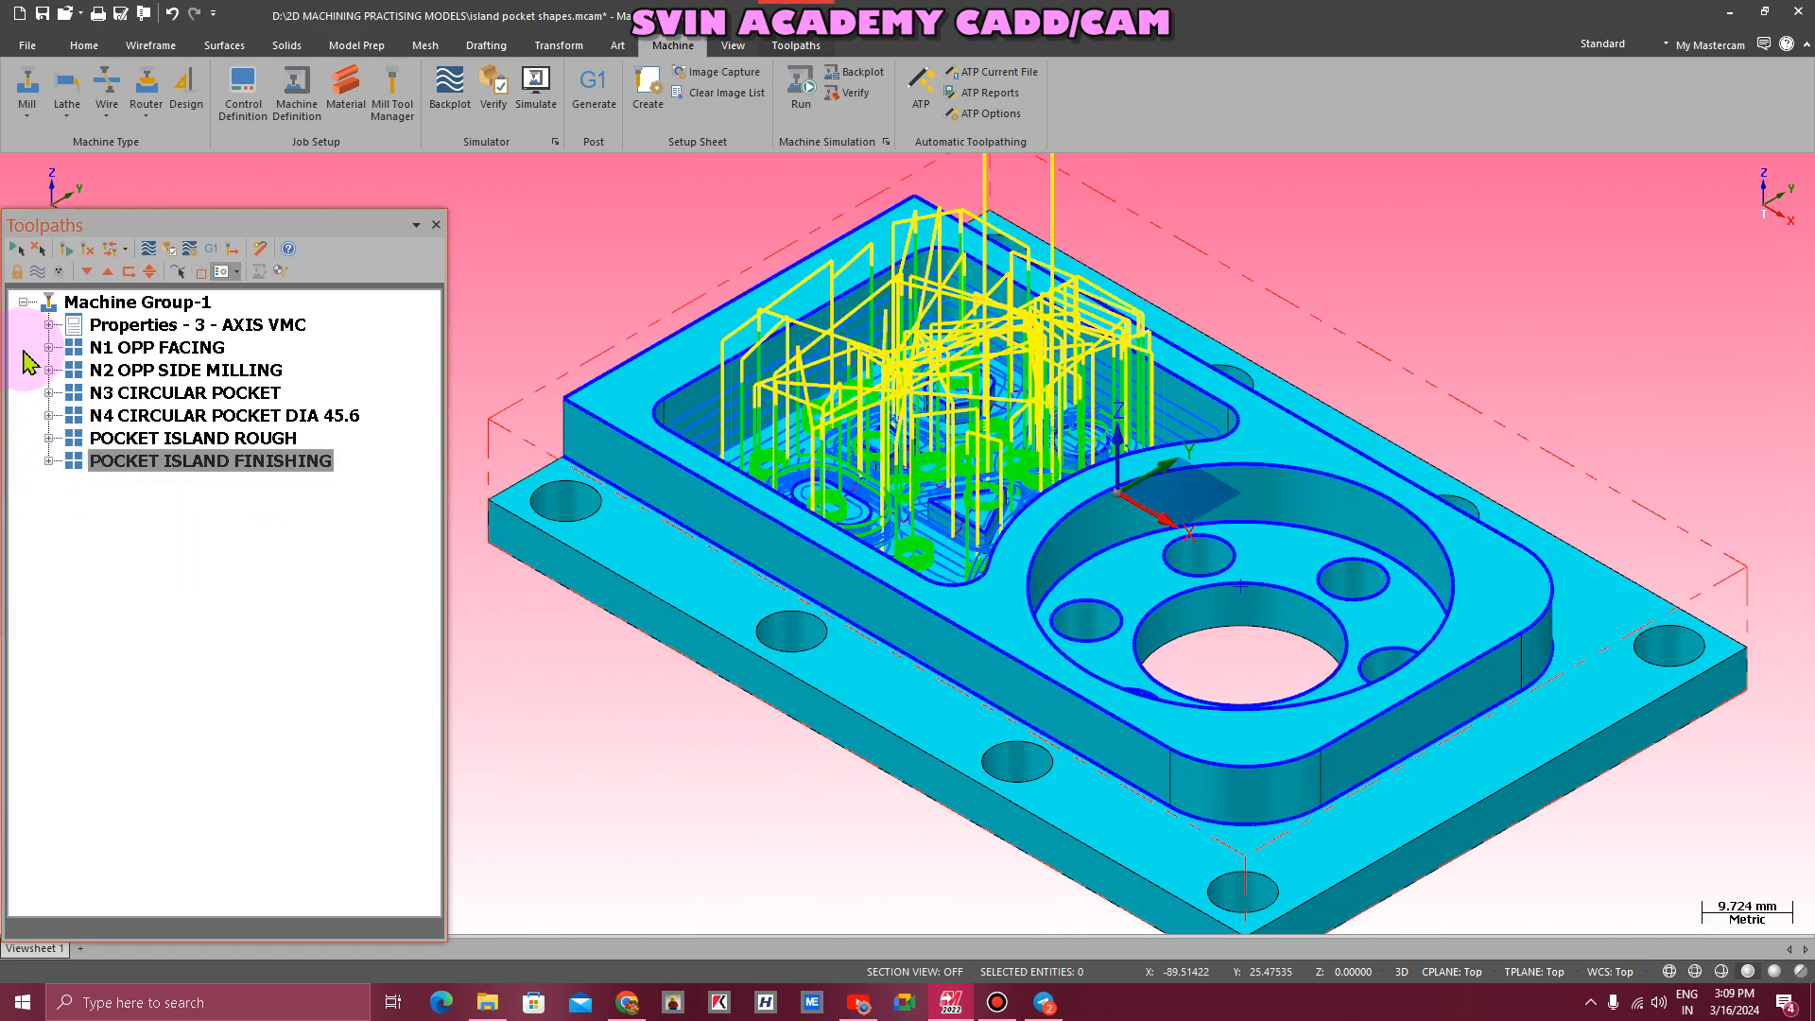
pyautogui.click(23, 302)
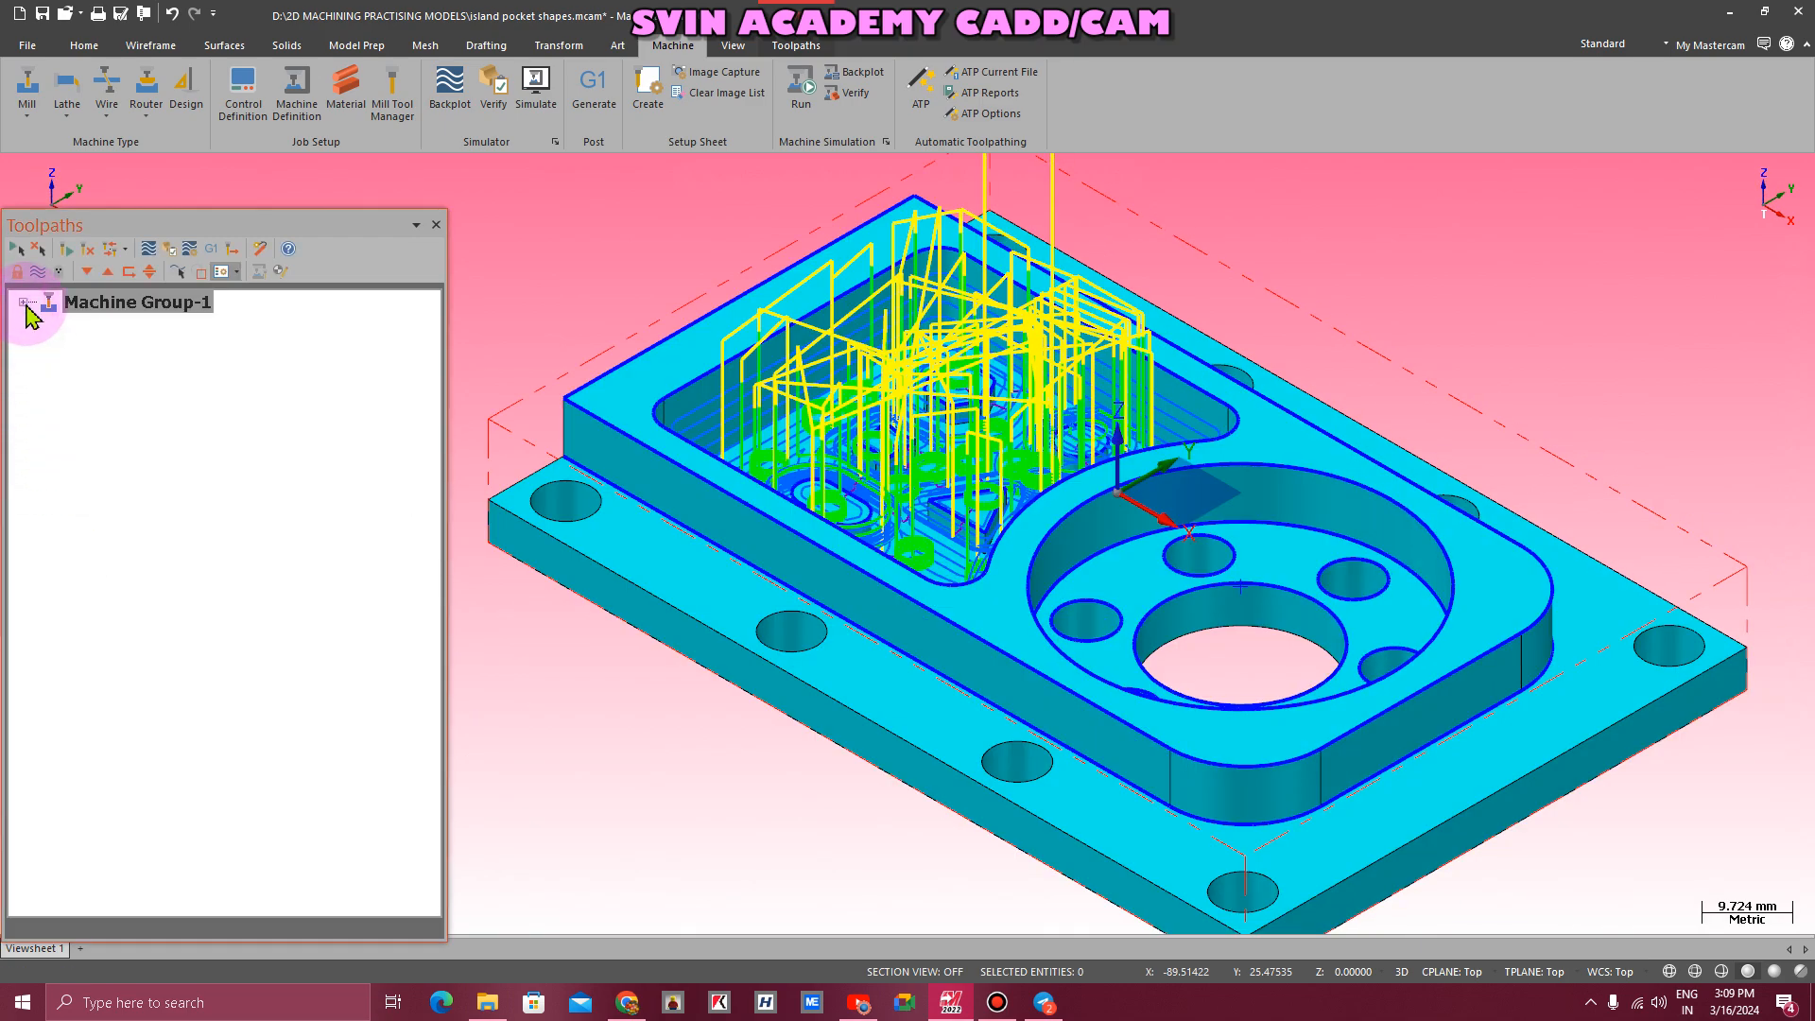
pyautogui.click(38, 272)
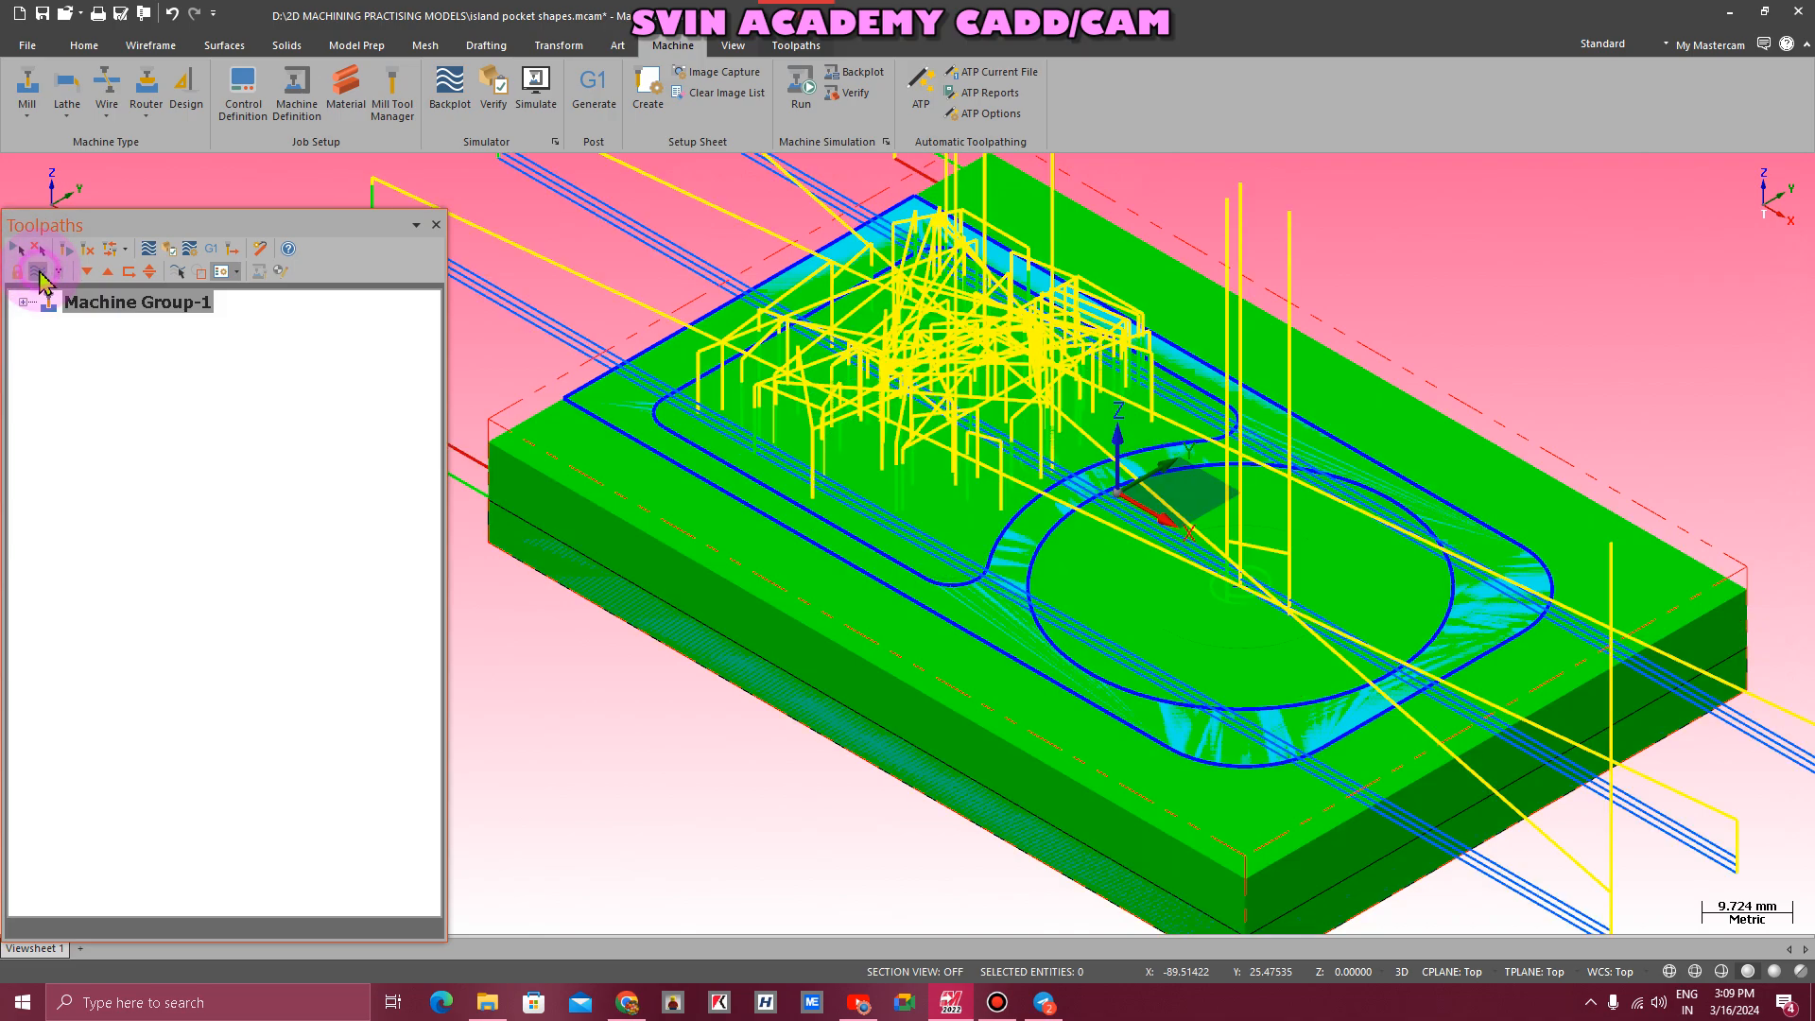
pyautogui.click(40, 280)
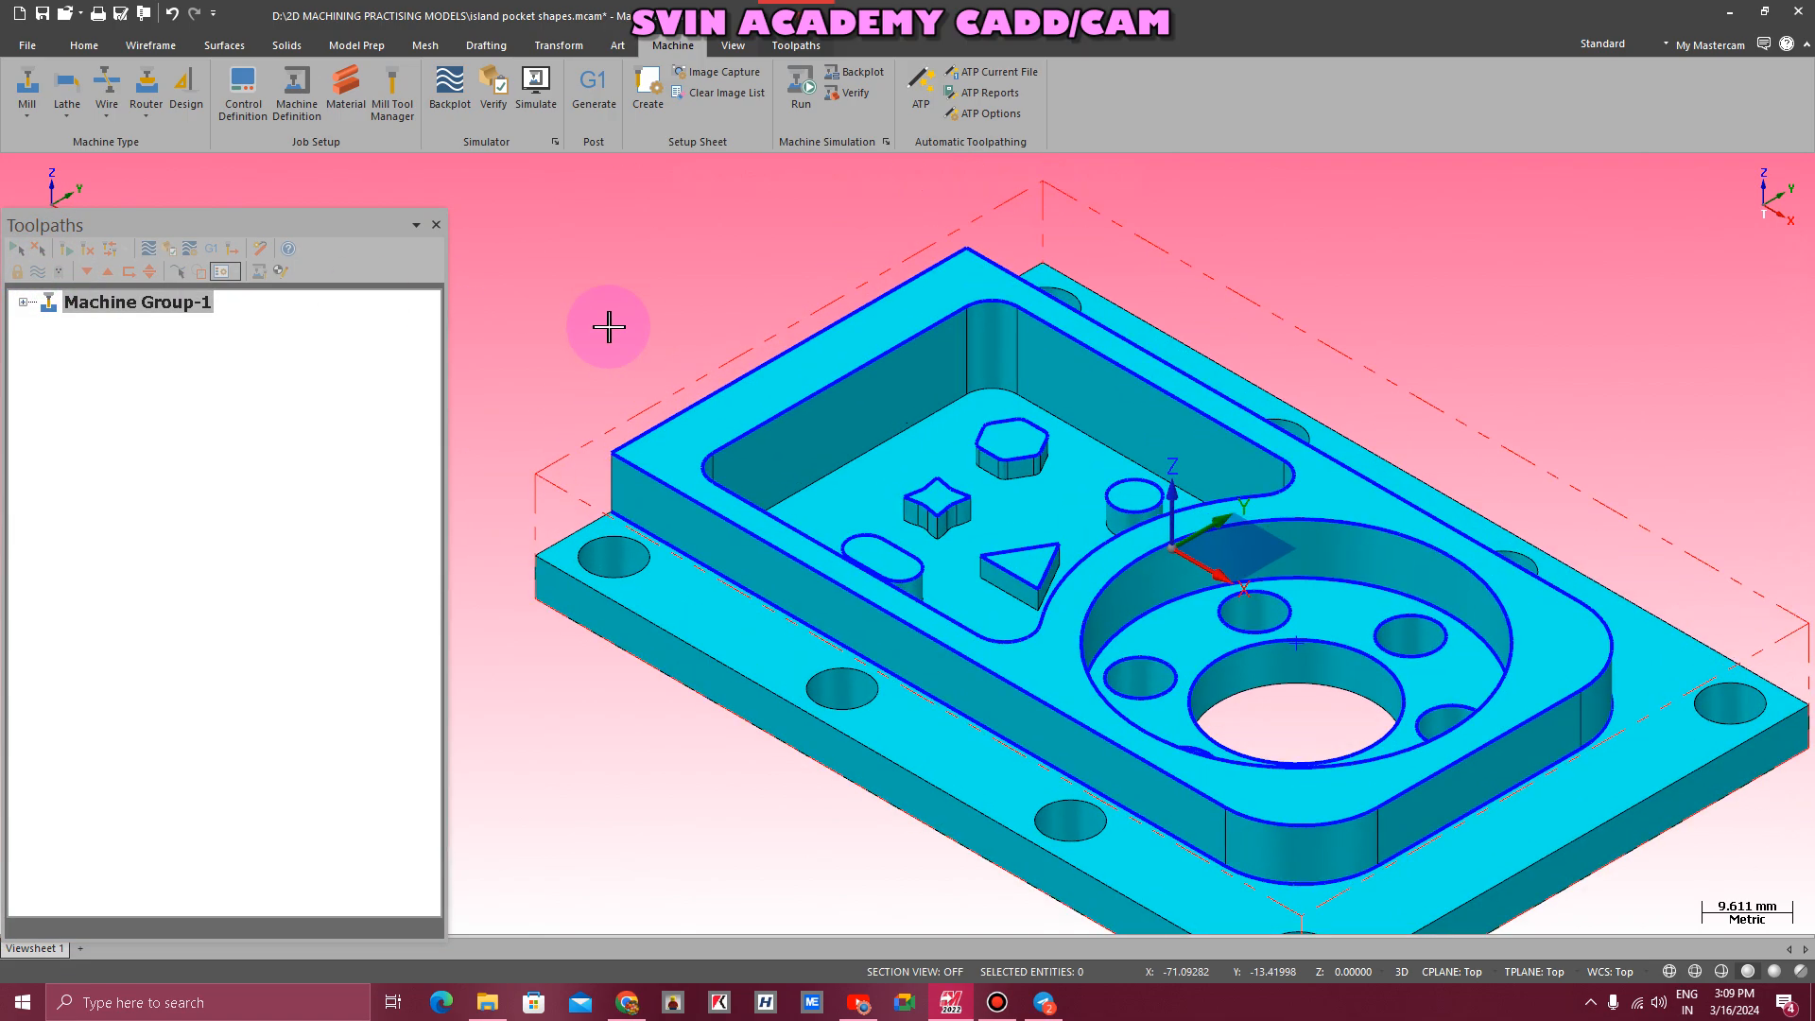